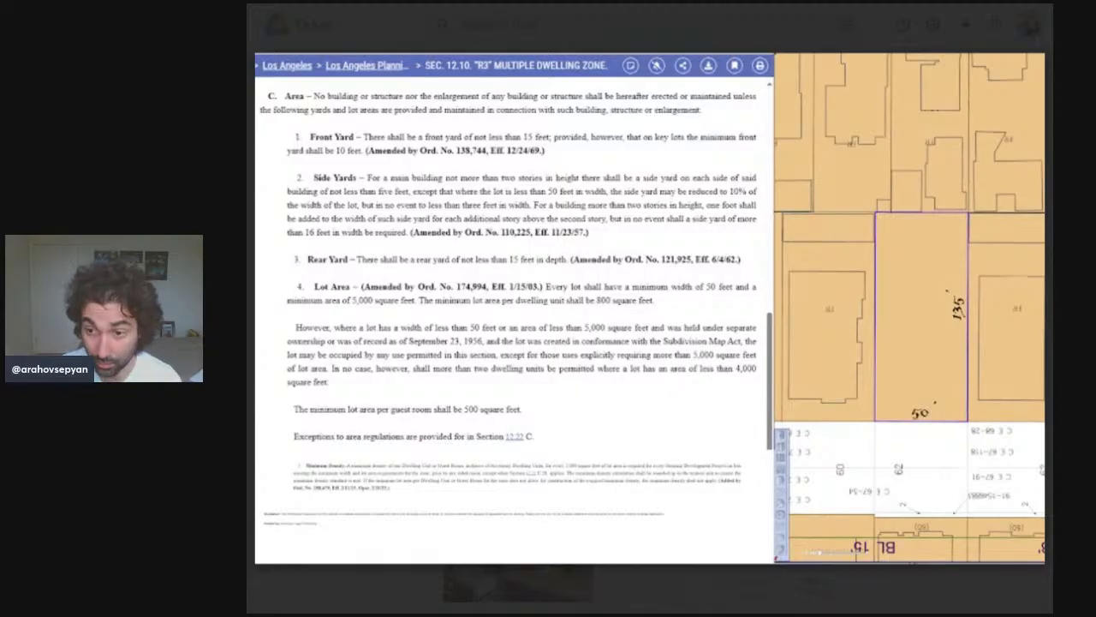
# Page through the reference images and zoning documents in the image viewer.
pyautogui.press('Right')
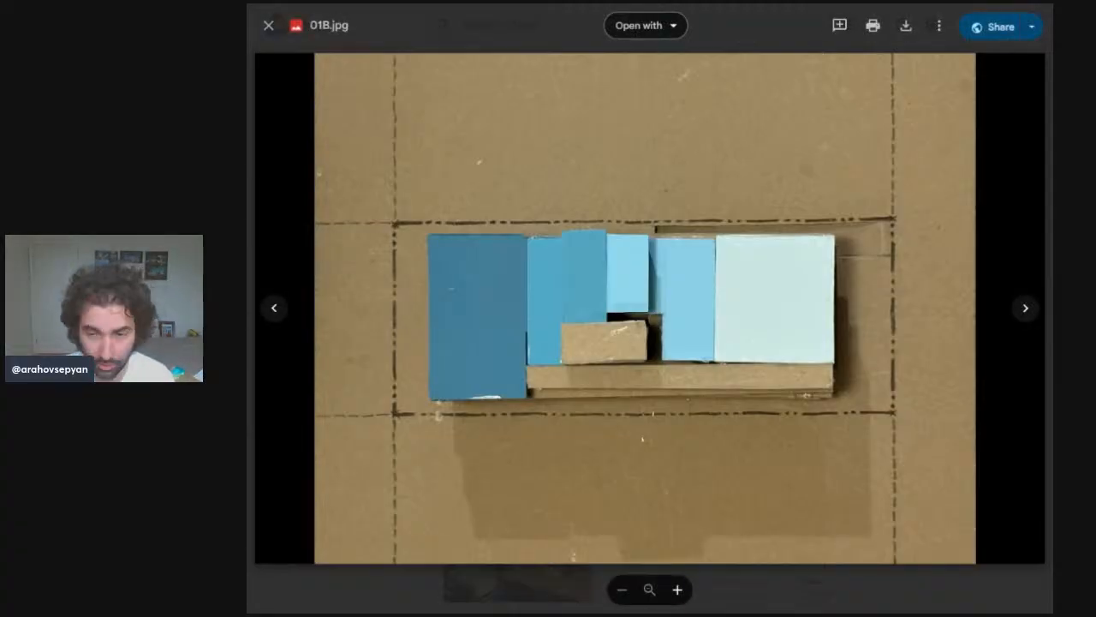
pyautogui.press('Right')
pyautogui.press('Right')
pyautogui.press('Right')
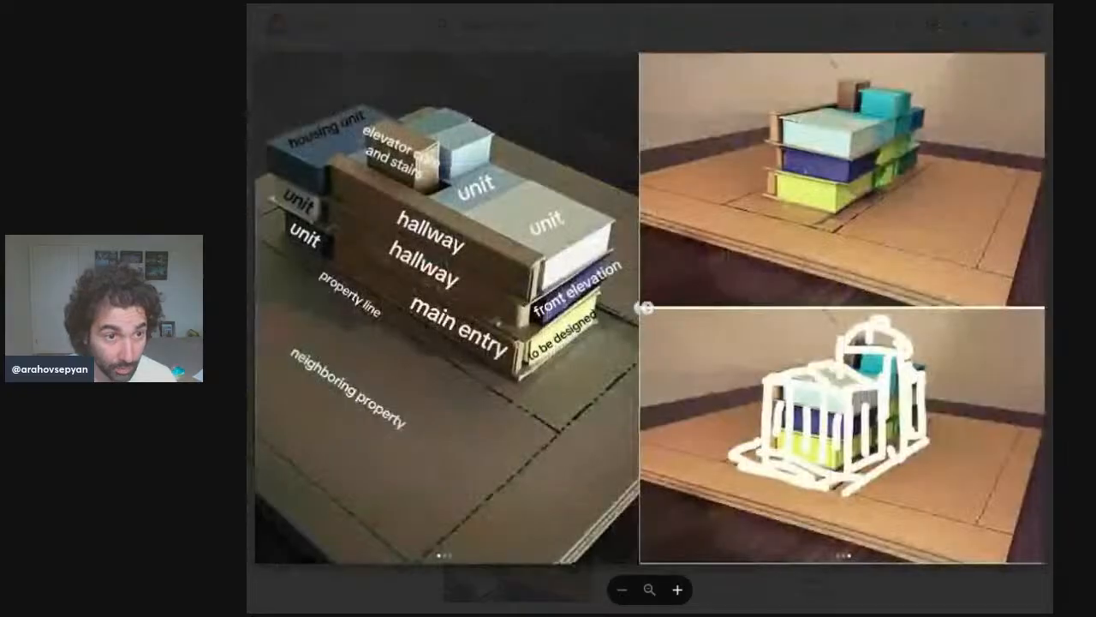
pyautogui.press('Left')
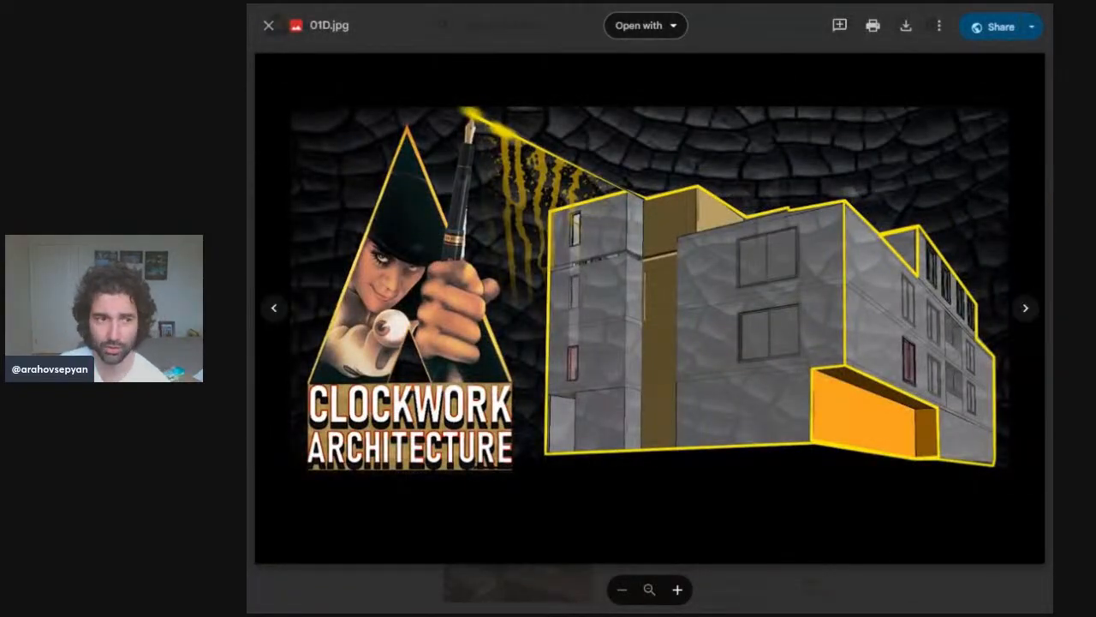
pyautogui.press('Right')
pyautogui.press('Right')
pyautogui.press('Right')
pyautogui.press('Right')
pyautogui.press('Right')
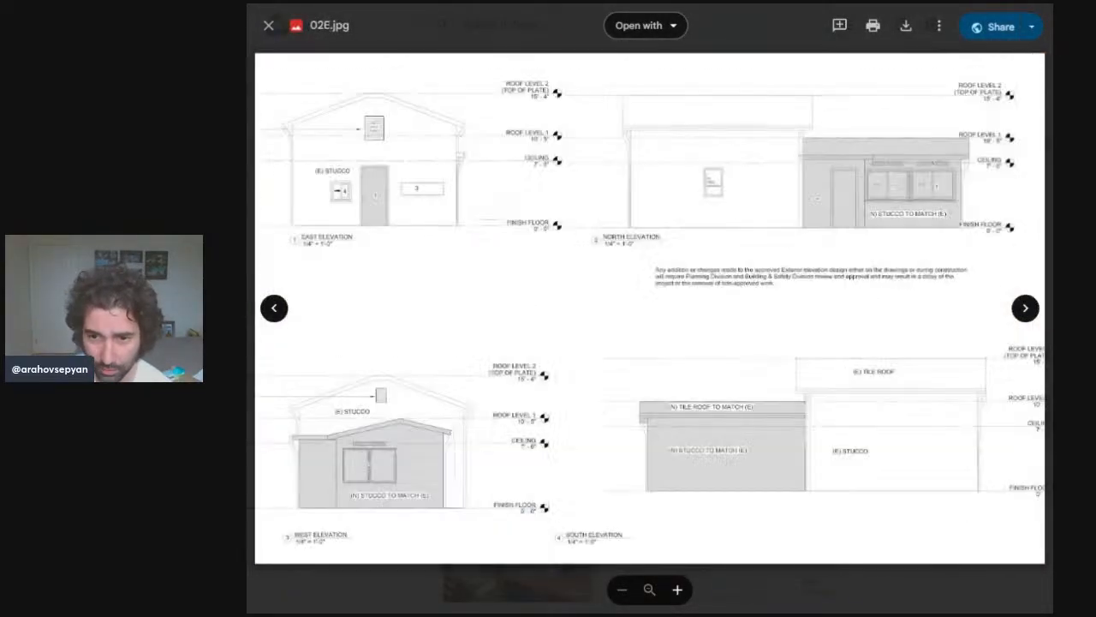
pyautogui.press('Right')
pyautogui.press('Right')
pyautogui.press('Right')
pyautogui.press('Right')
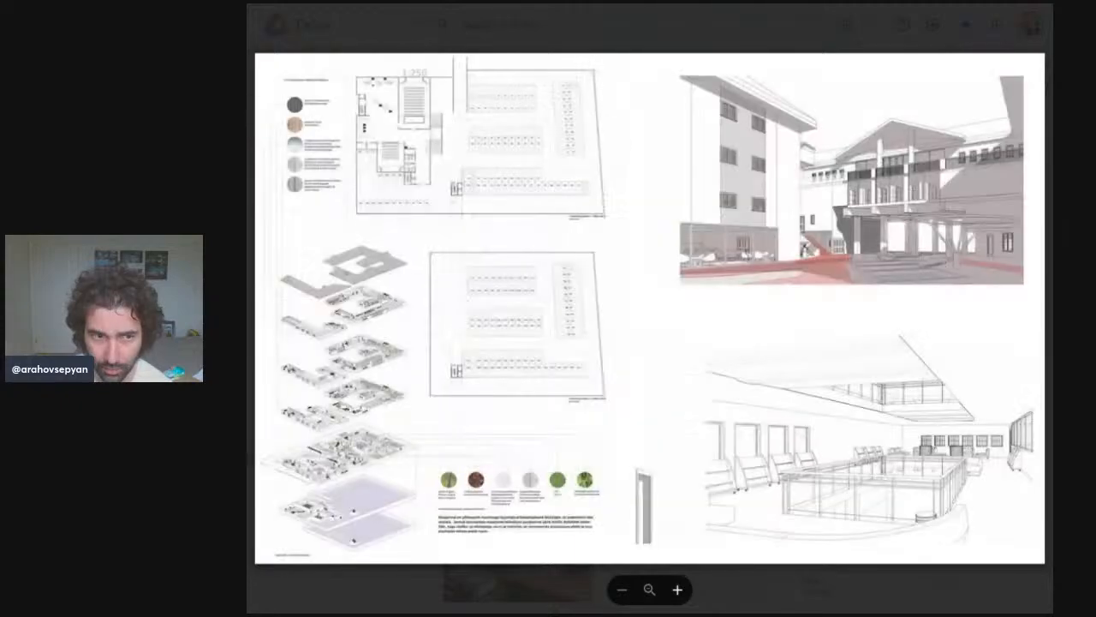
pyautogui.press('Right')
pyautogui.press('Right')
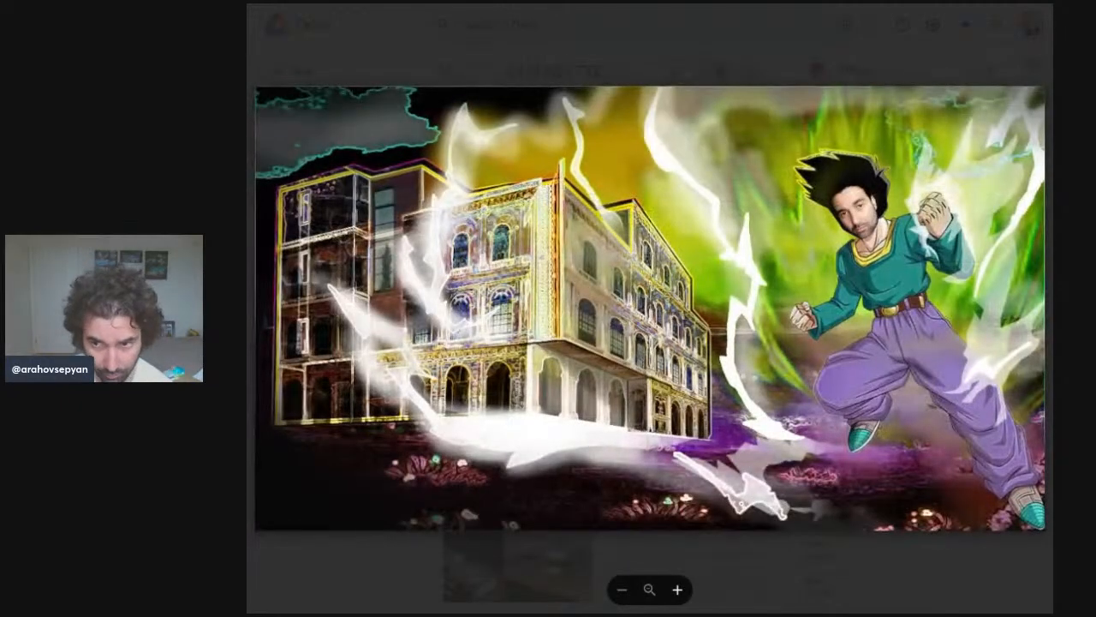
pyautogui.press('Right')
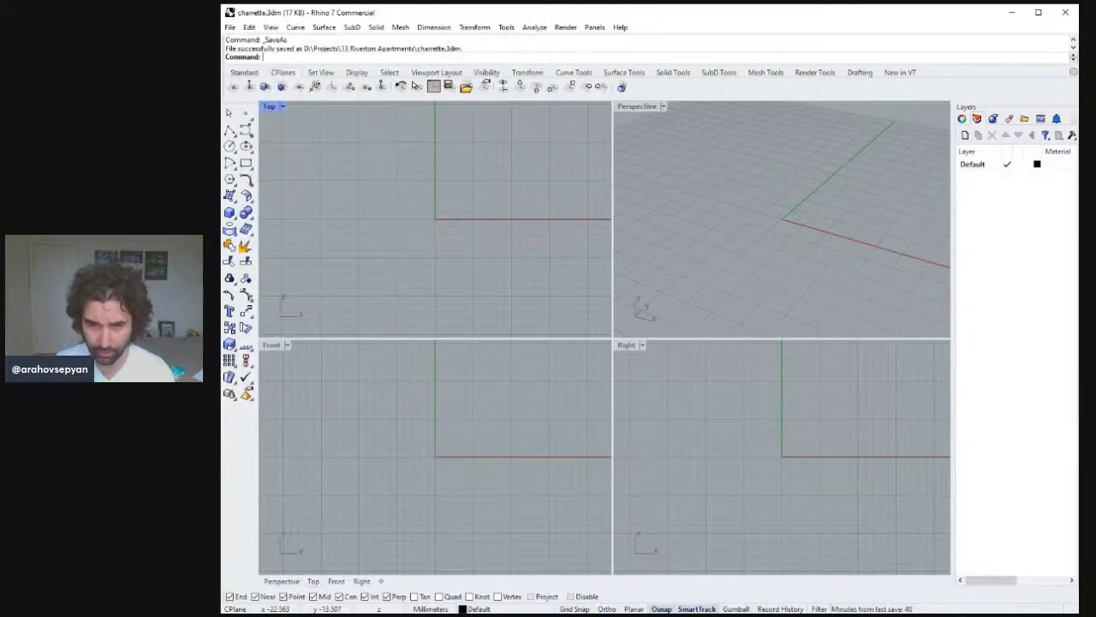
# Change the model units to feet and save the file.
pyautogui.scroll(-5, 720, 163)
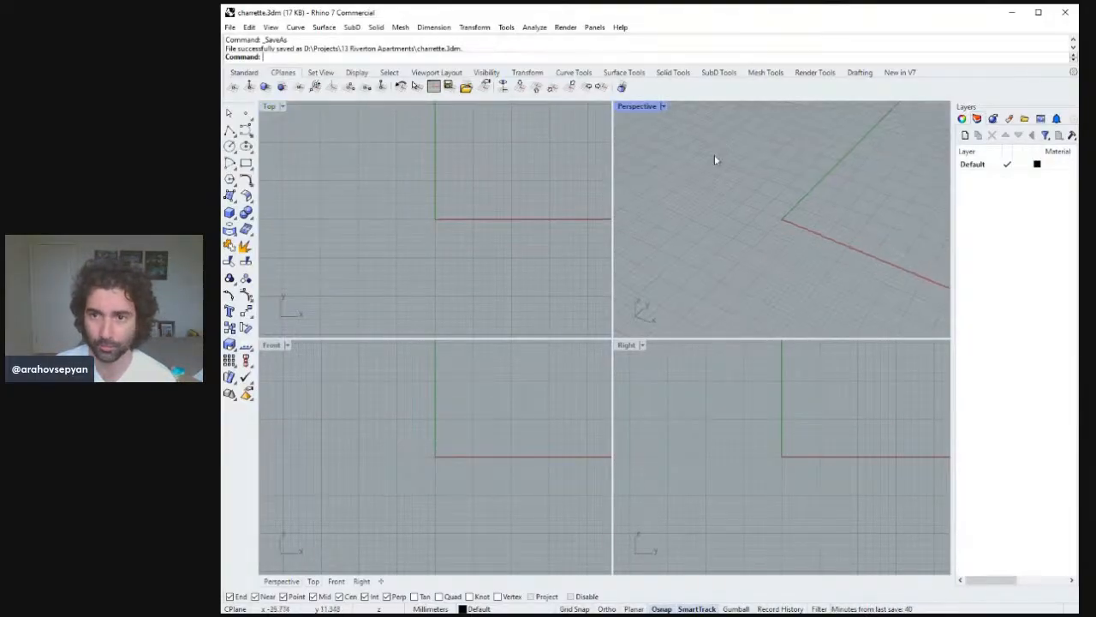
pyautogui.scroll(-5, 726, 174)
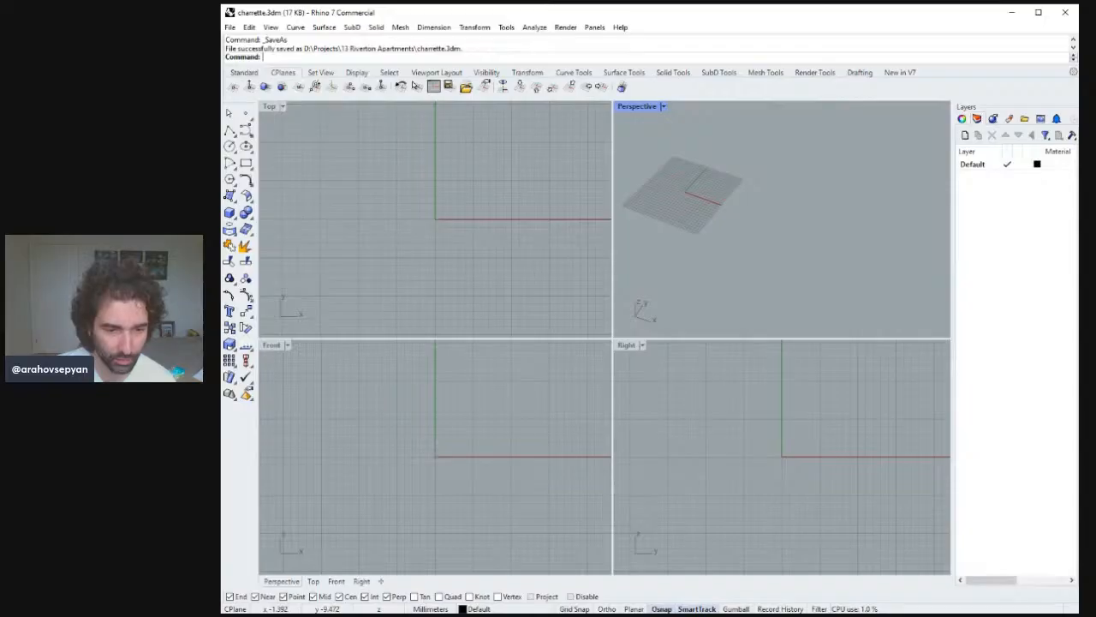
pyautogui.click(267, 614)
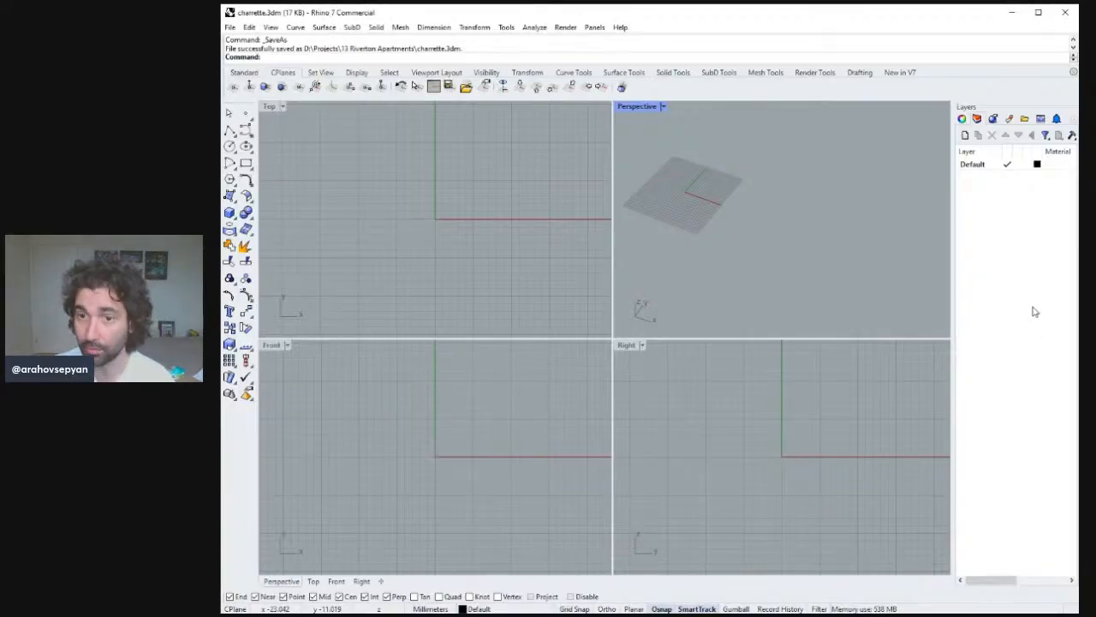
pyautogui.moveTo(720, 257); pyautogui.dragTo(690, 224, button='right')
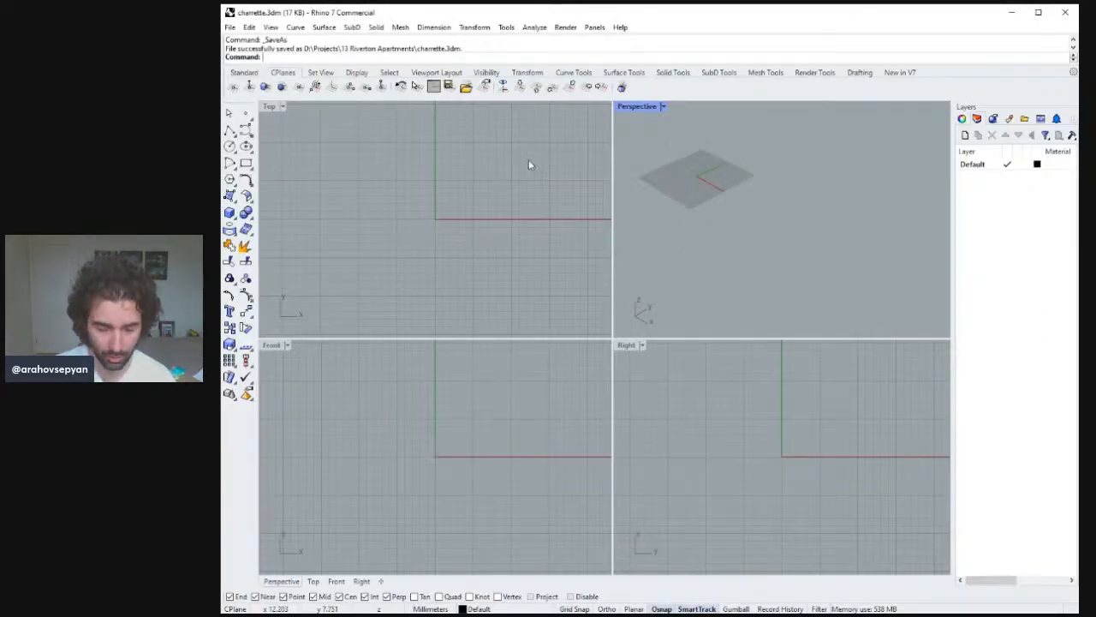
pyautogui.write('units')
pyautogui.press('Return')
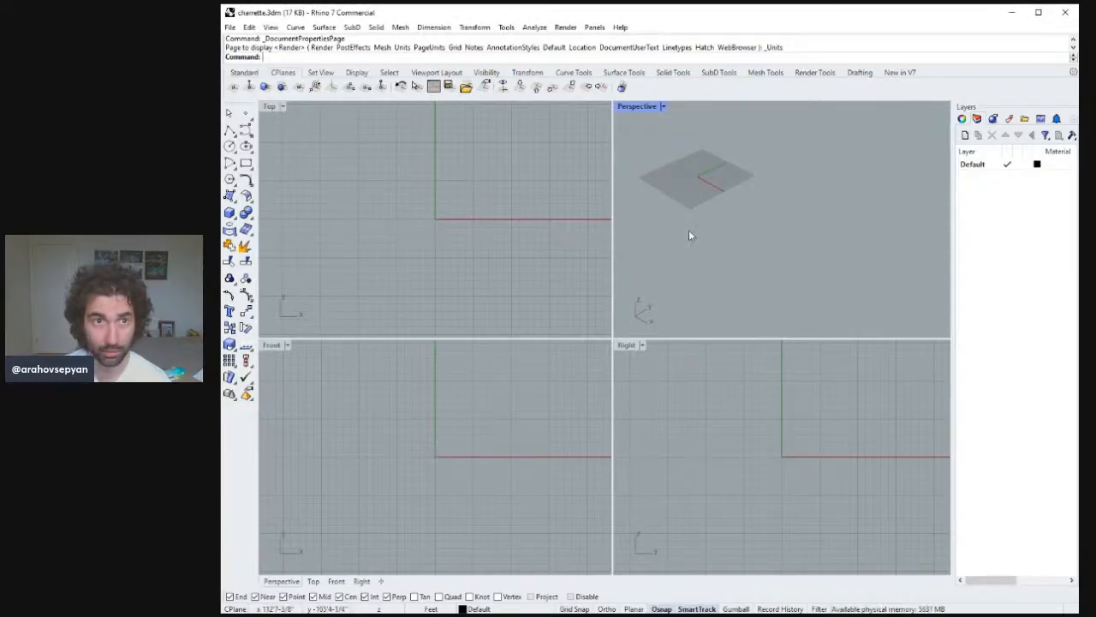
pyautogui.moveTo(689, 231); pyautogui.dragTo(695, 230, button='right')
pyautogui.hotkey('ctrl', 's')
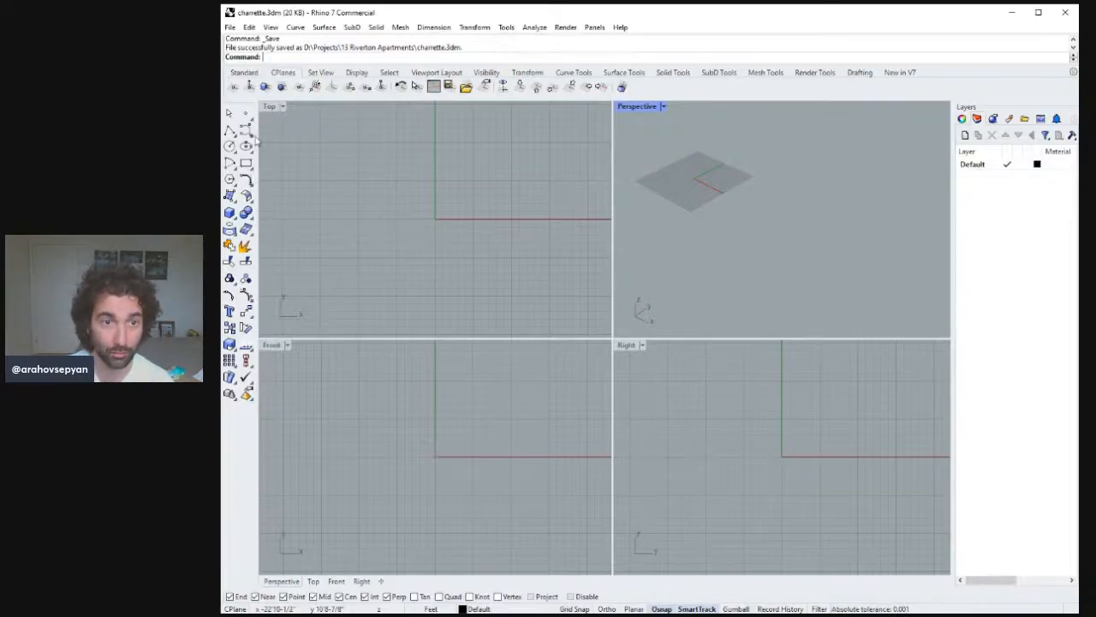
# Draw a closed polyline lot outline 50 ft wide and 135 ft deep in the Perspective view.
pyautogui.click(229, 129)
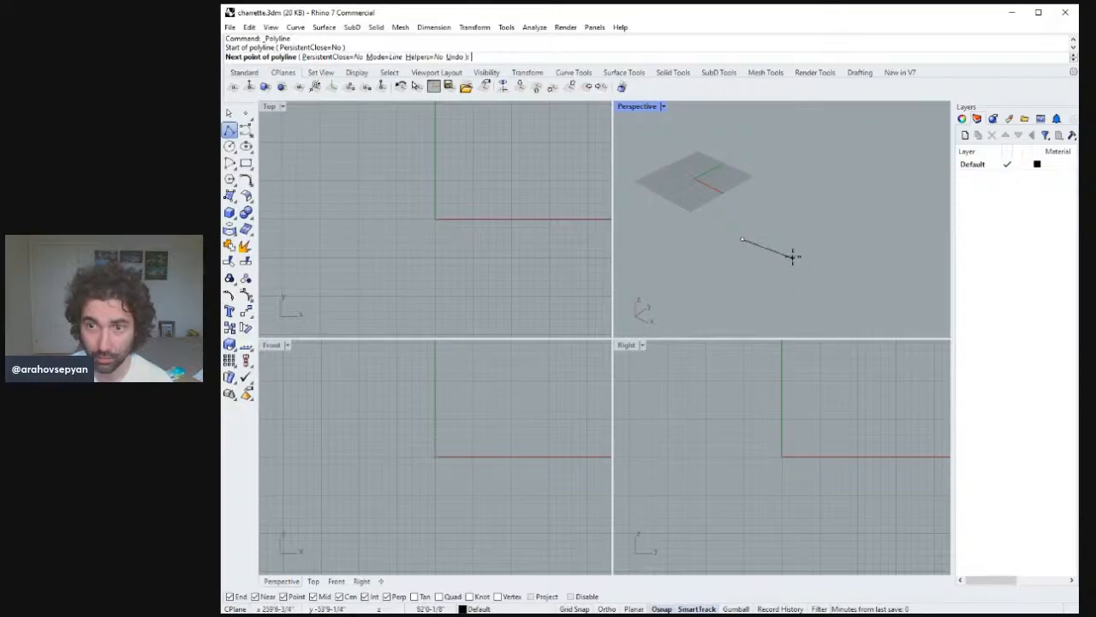
pyautogui.moveTo(793, 257); pyautogui.dragTo(831, 248, button='right')
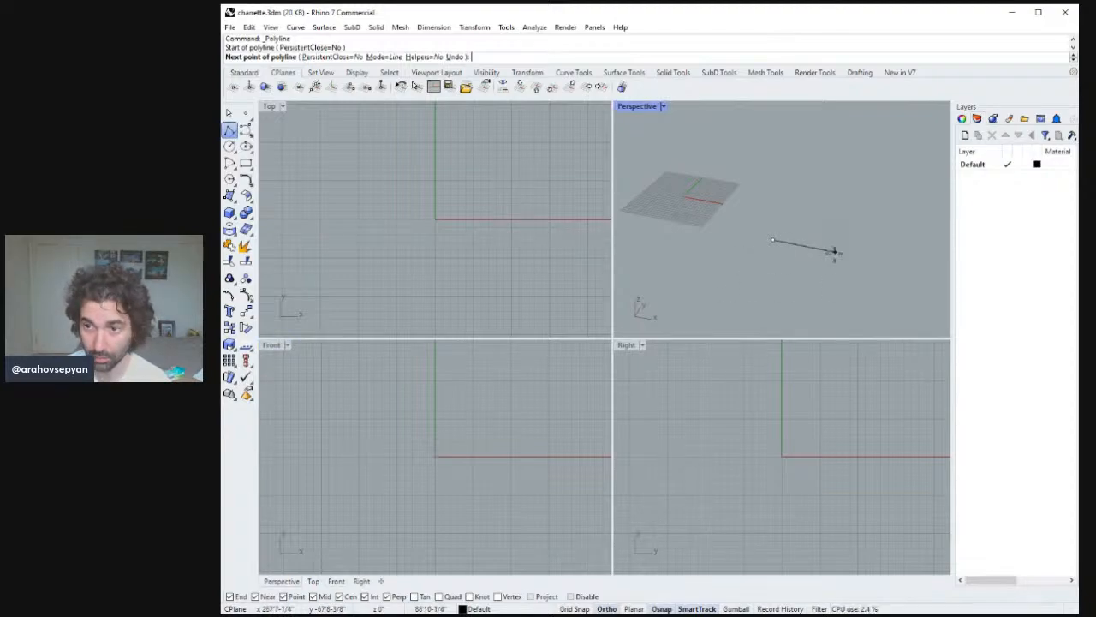
pyautogui.write('50')
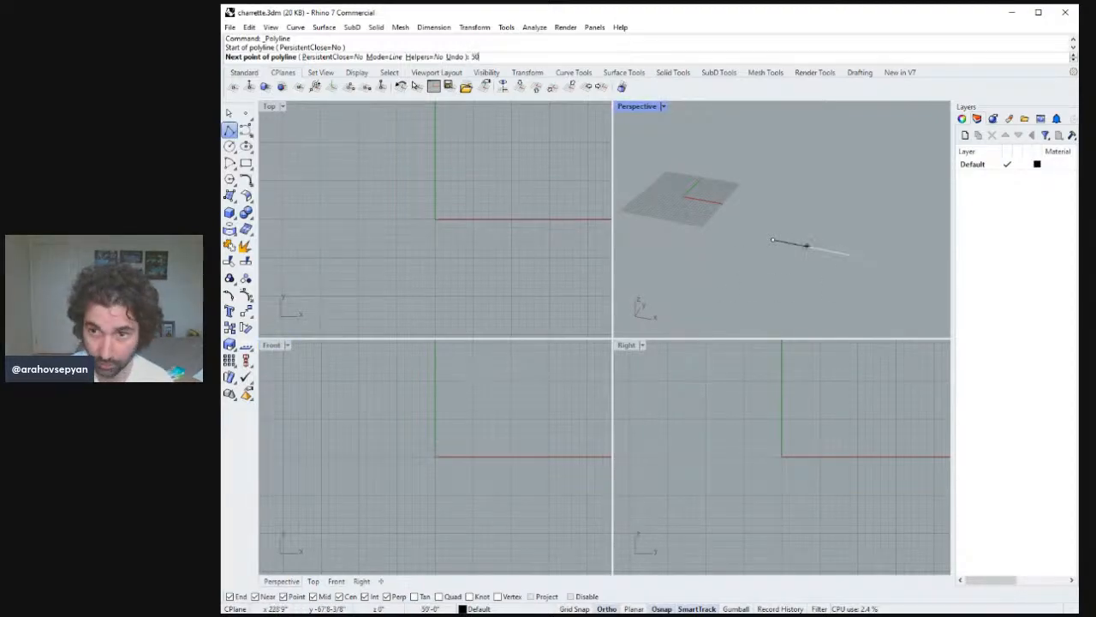
pyautogui.press('Return')
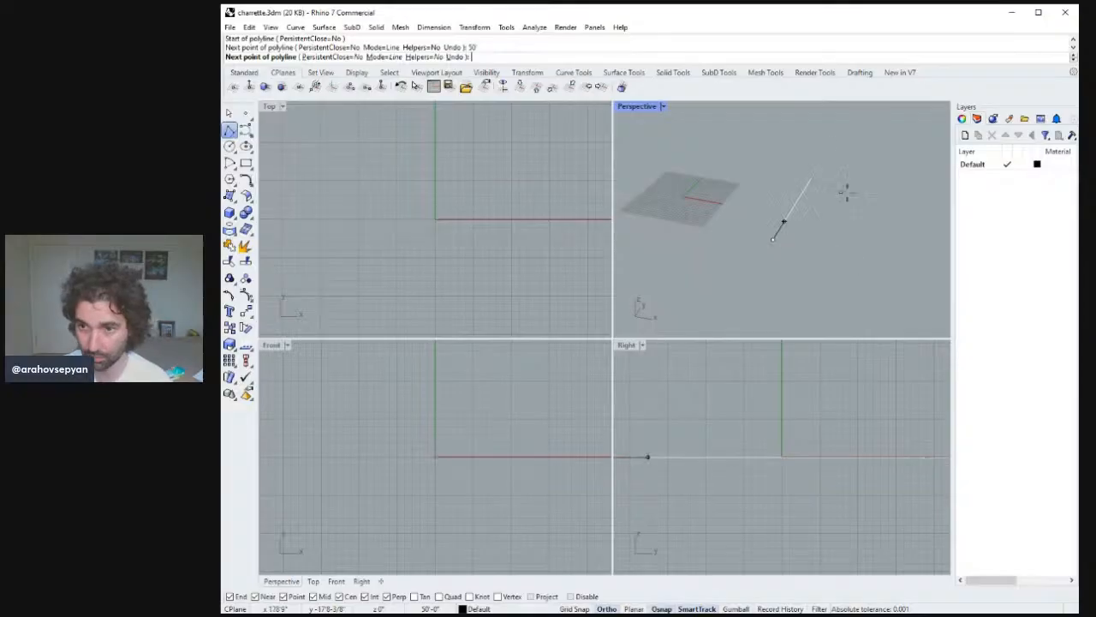
pyautogui.click(852, 257)
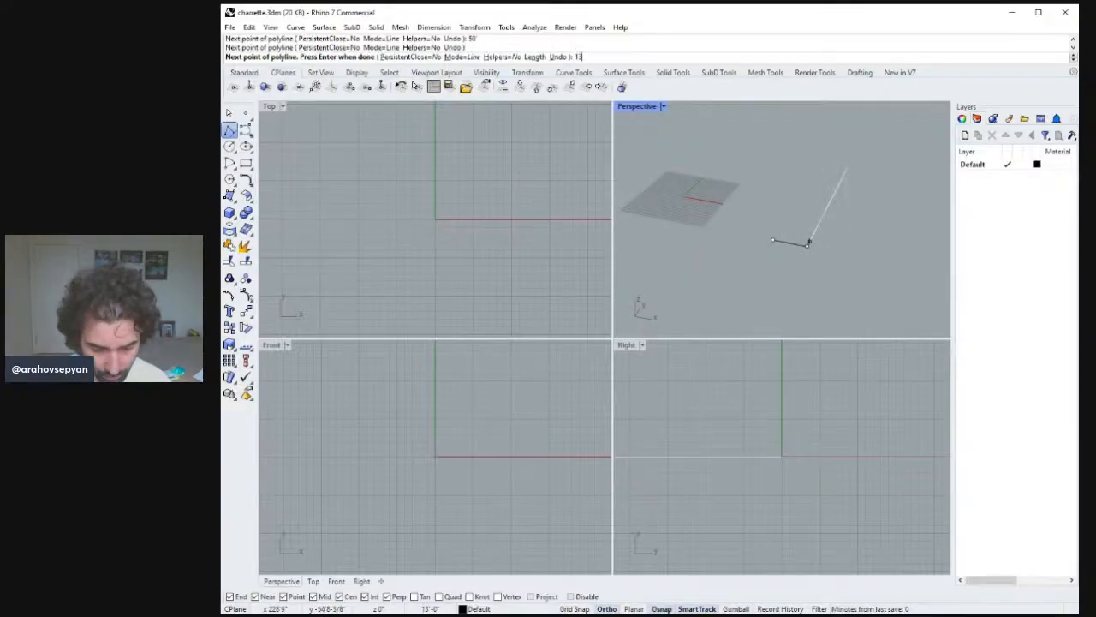
pyautogui.write('135')
pyautogui.press('Return')
pyautogui.click(849, 168)
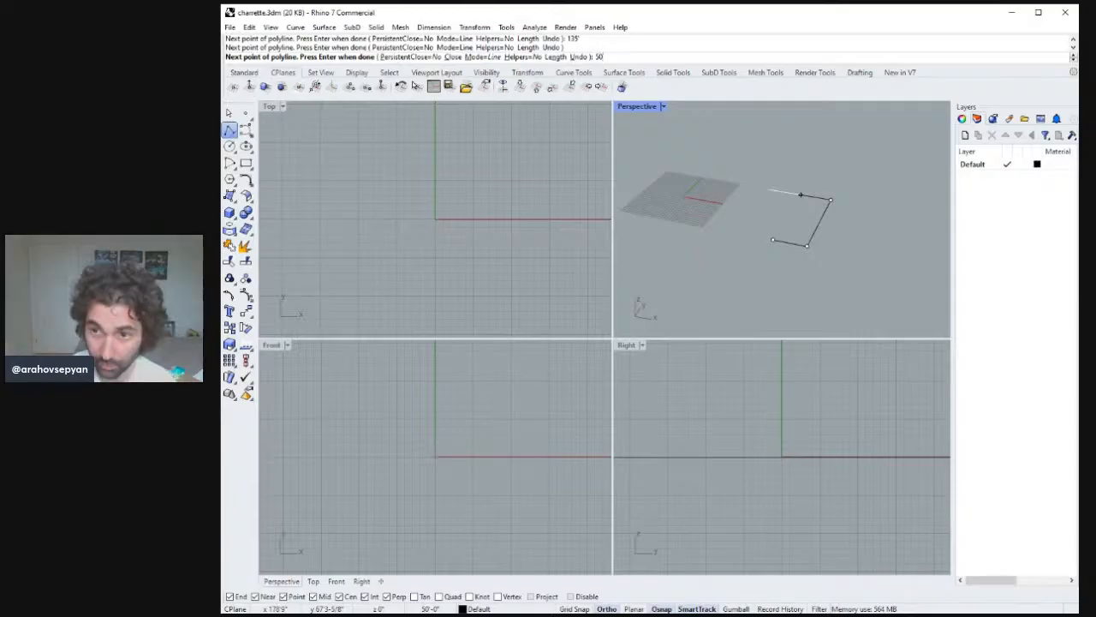
pyautogui.write("50'")
pyautogui.press('Return')
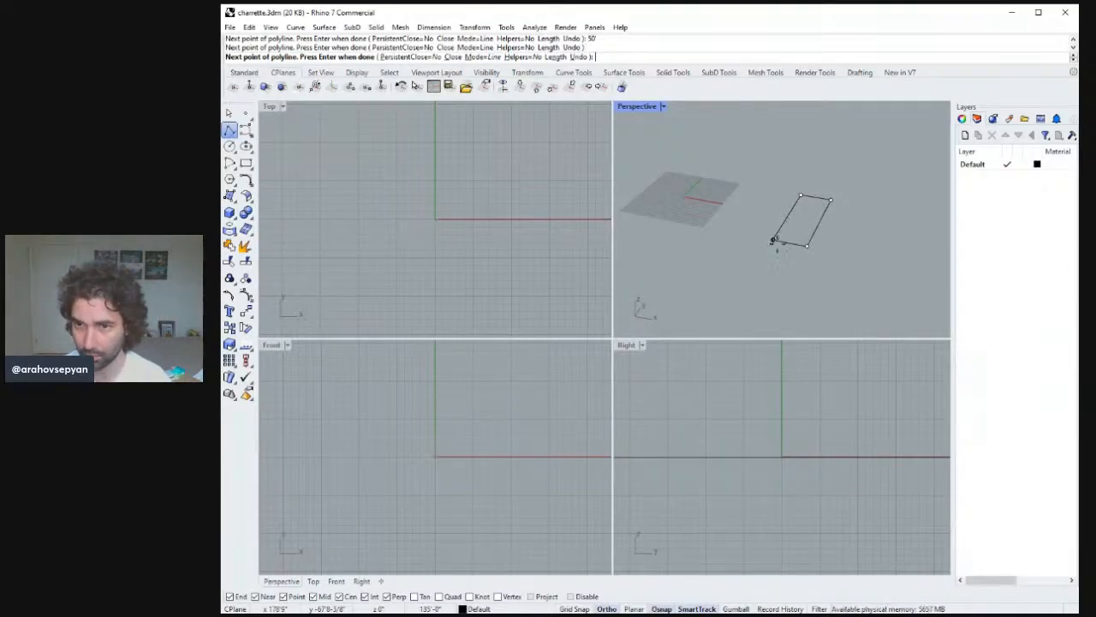
pyautogui.click(772, 240)
# Create a planar surface from the four corners of the lot outline.
pyautogui.moveTo(820, 256)
pyautogui.mouseDown(button='right')
pyautogui.moveTo(822, 266)
pyautogui.moveTo(857, 250)
pyautogui.moveTo(830, 277)
pyautogui.moveTo(815, 272)
pyautogui.mouseUp(button='right')
pyautogui.hotkey('ctrl', 'shift', 'e')
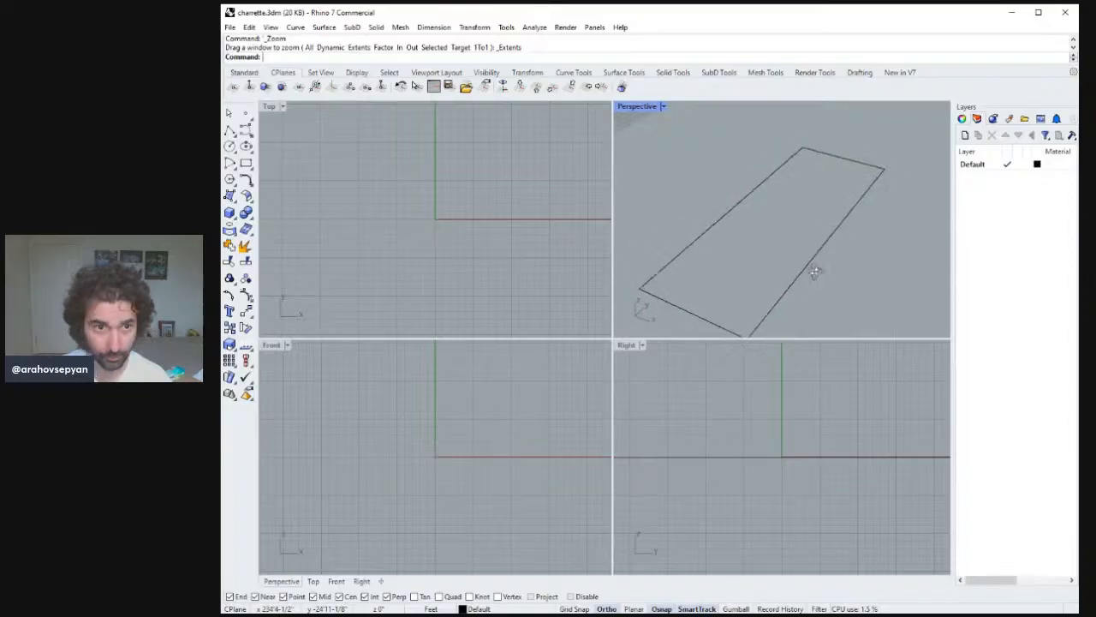
pyautogui.click(229, 195)
pyautogui.moveTo(697, 245); pyautogui.dragTo(737, 230, button='right')
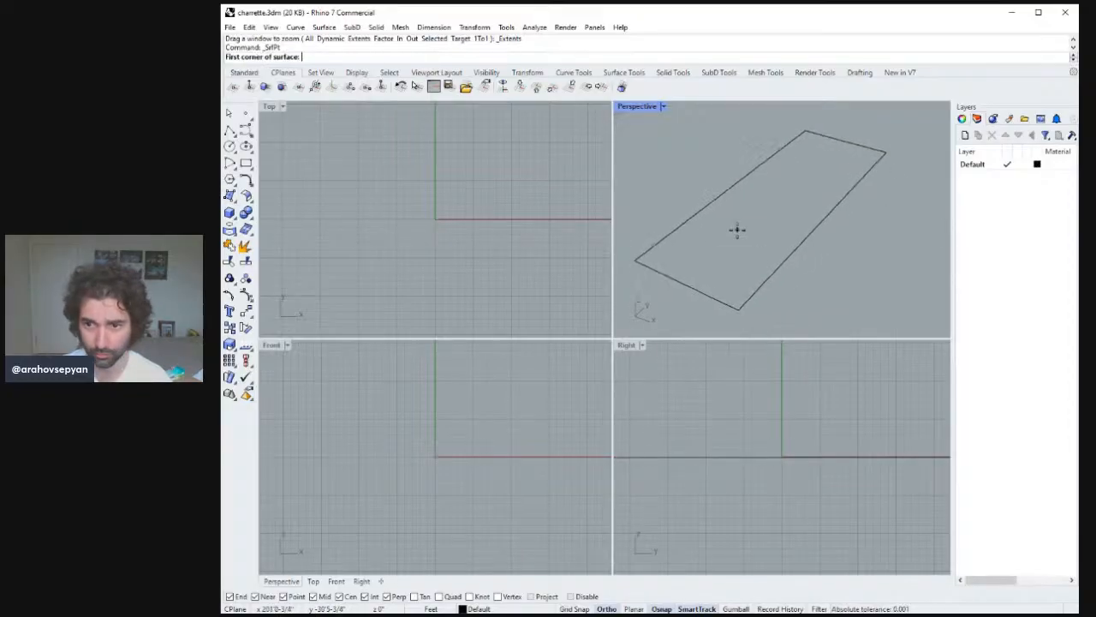
pyautogui.click(738, 309)
pyautogui.click(636, 260)
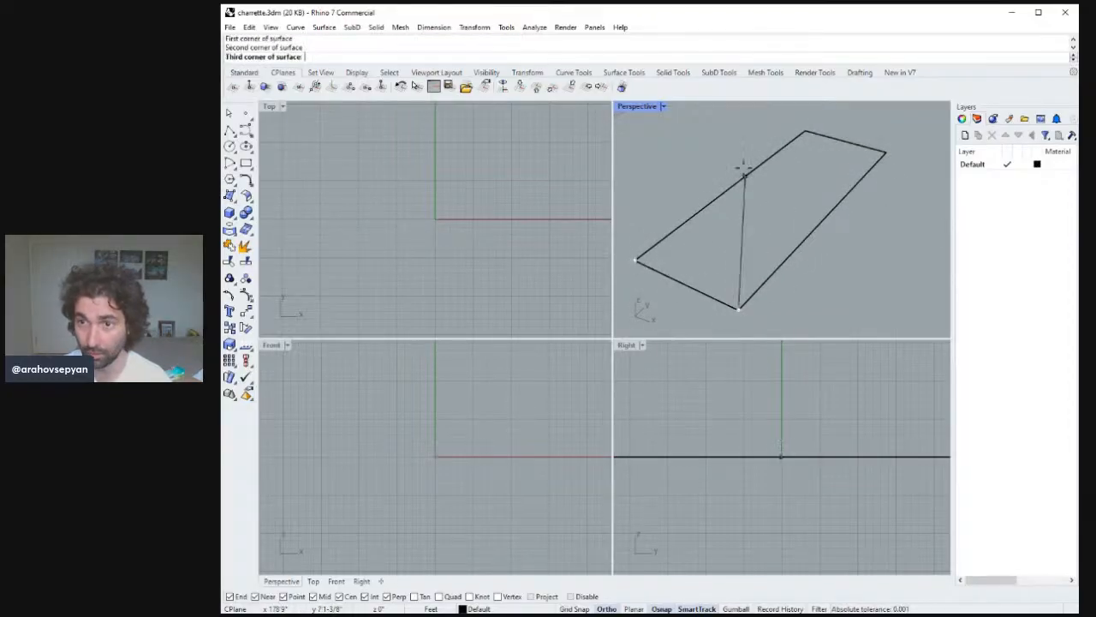
pyautogui.click(805, 131)
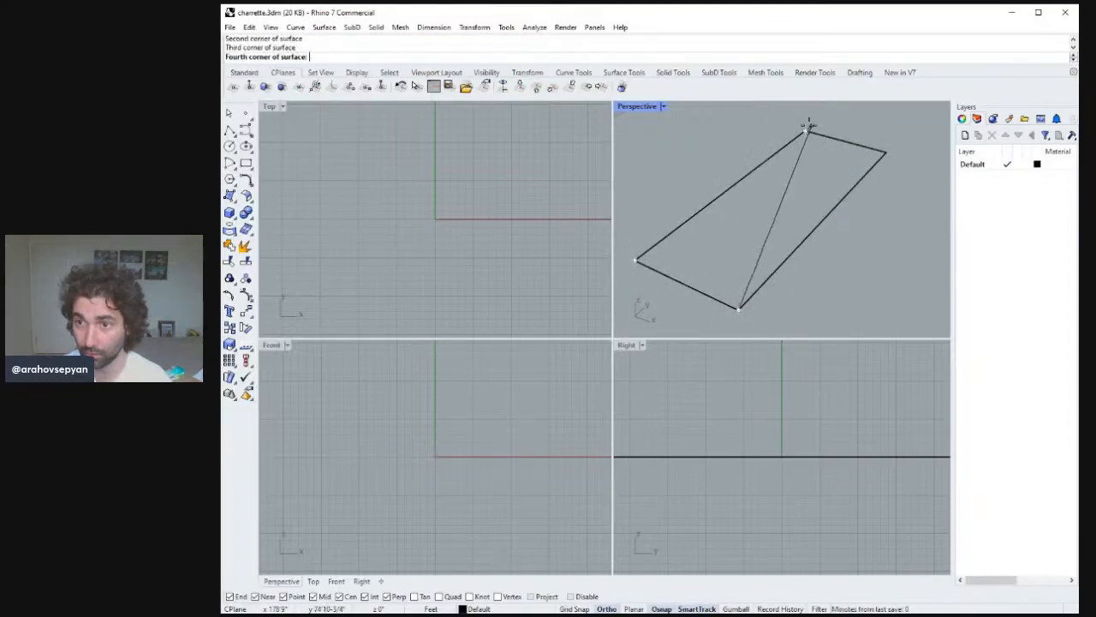
pyautogui.click(887, 153)
# Copy the lot surface along its 50 ft edge to create an adjacent lot.
pyautogui.moveTo(887, 154); pyautogui.dragTo(869, 204, button='right')
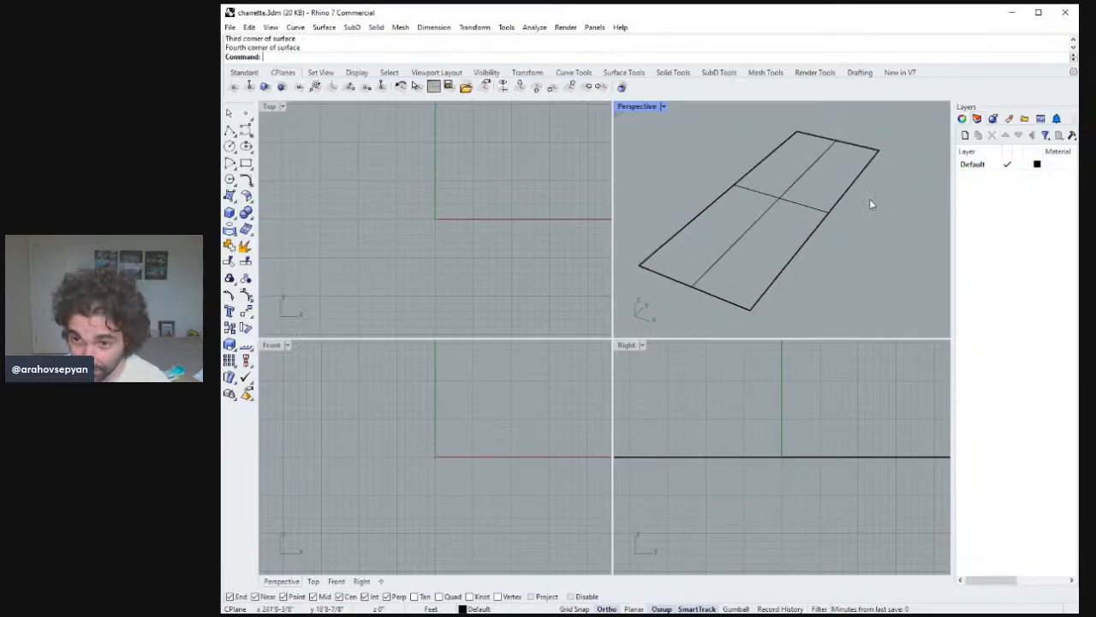
pyautogui.click(788, 212)
pyautogui.scroll(2, 822, 231)
pyautogui.scroll(1, 838, 243)
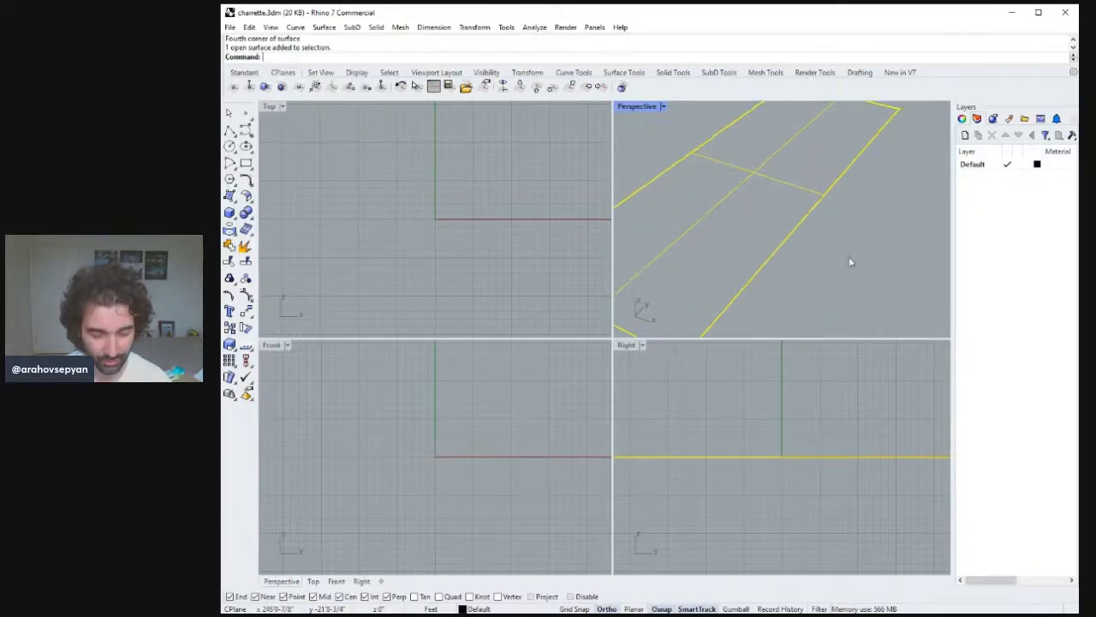
pyautogui.write('Copy')
pyautogui.moveTo(837, 244)
pyautogui.mouseDown(button='right')
pyautogui.moveTo(842, 227)
pyautogui.moveTo(847, 240)
pyautogui.mouseUp(button='right')
pyautogui.press('Escape')
pyautogui.scroll(-4, 826, 250)
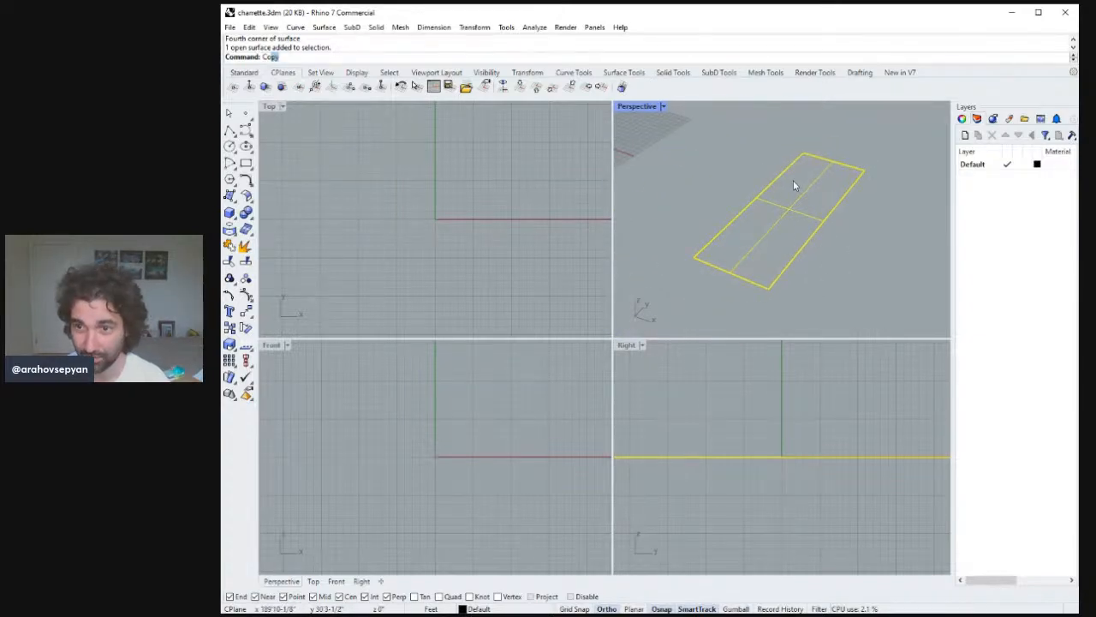
pyautogui.press('Return')
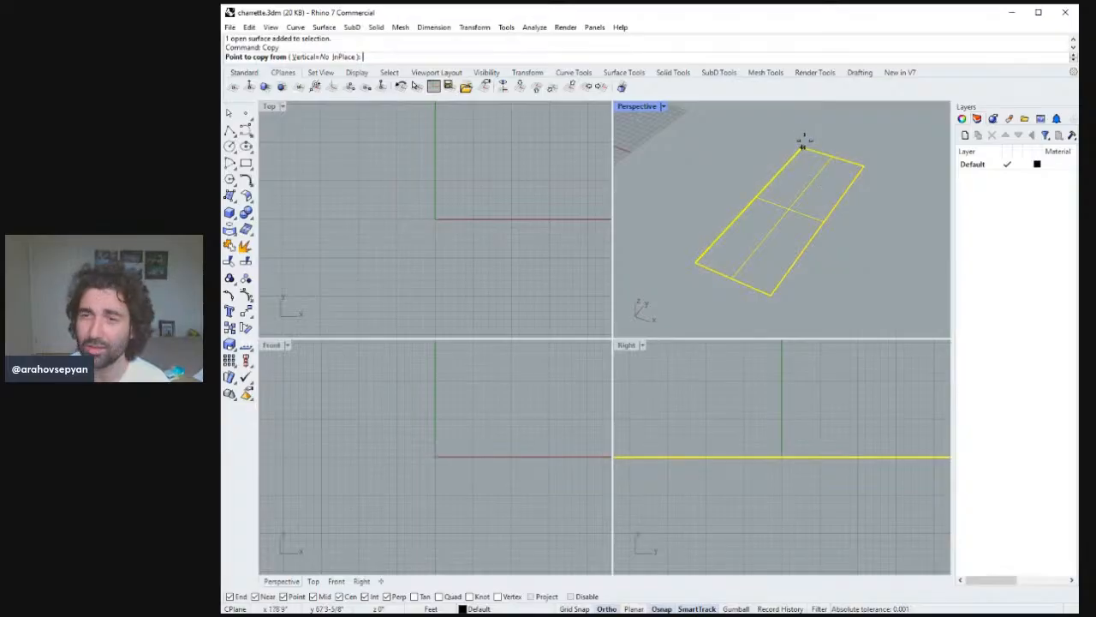
pyautogui.click(802, 150)
pyautogui.click(863, 166)
pyautogui.press('Return')
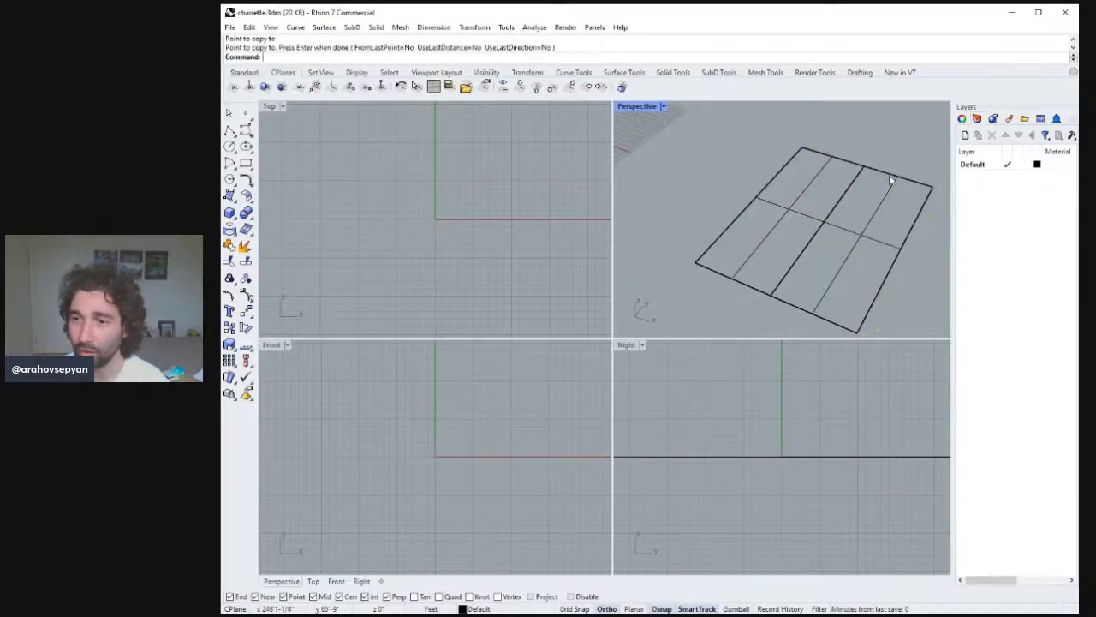
# Copy a lot surface again to the other side to make a third adjacent lot.
pyautogui.click(889, 174)
pyautogui.press('Return')
pyautogui.click(929, 183)
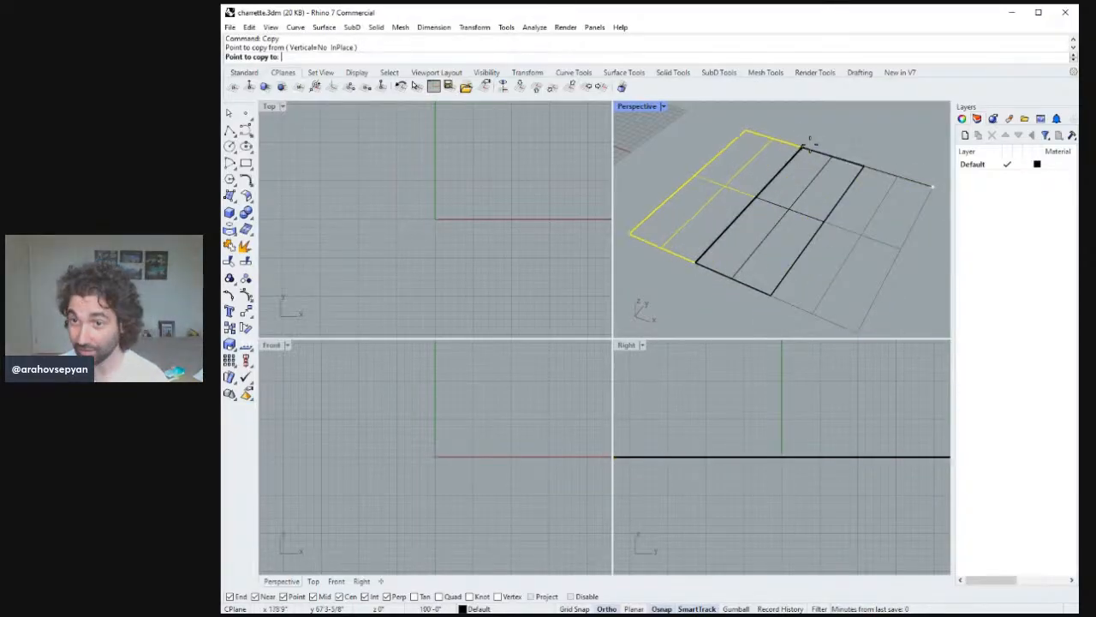
pyautogui.click(805, 146)
pyautogui.press('Return')
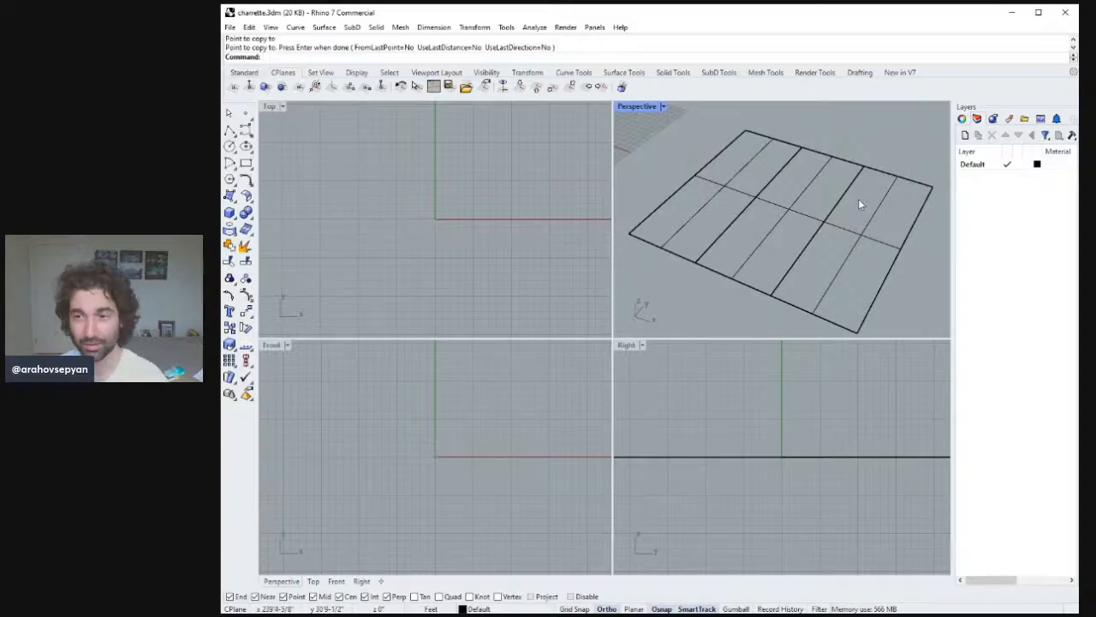
pyautogui.moveTo(860, 204); pyautogui.dragTo(852, 219, button='right')
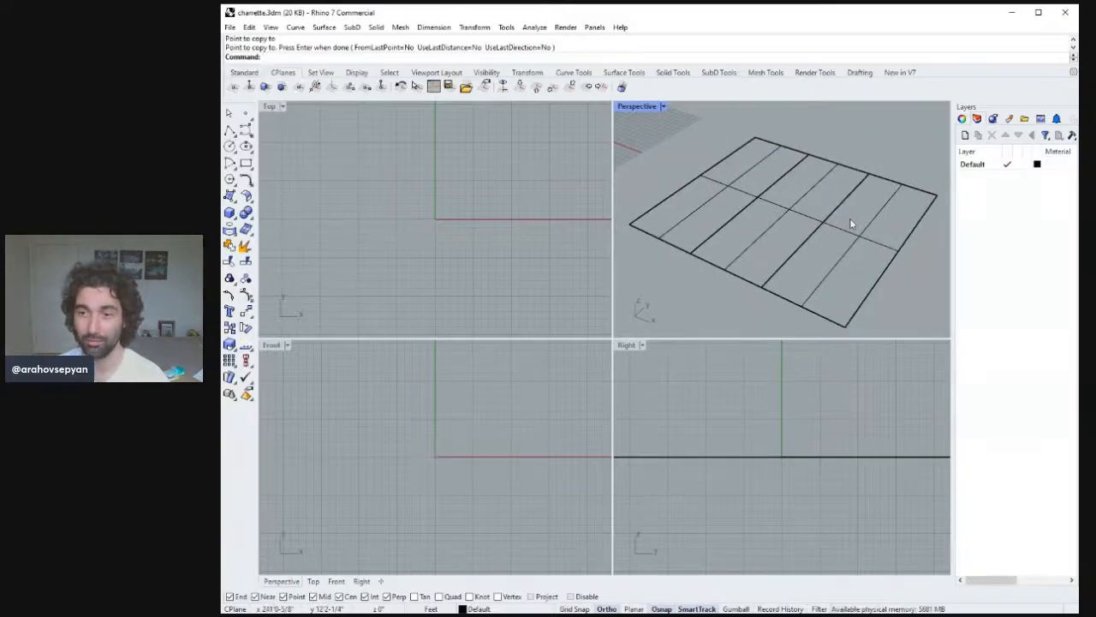
pyautogui.moveTo(851, 228); pyautogui.dragTo(838, 197, button='right')
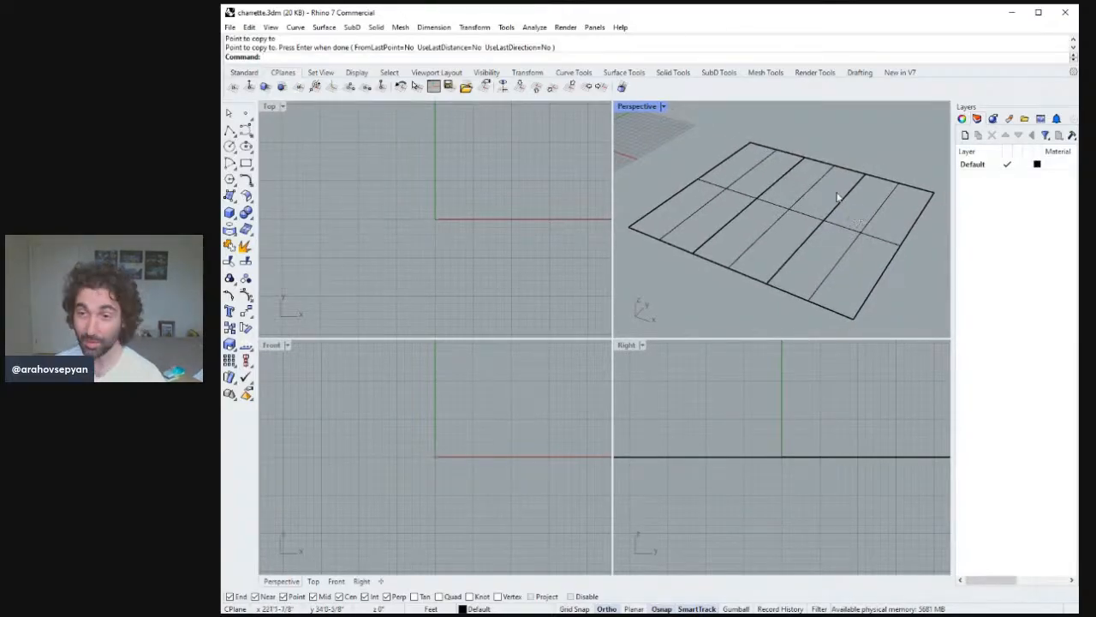
pyautogui.scroll(4, 839, 215)
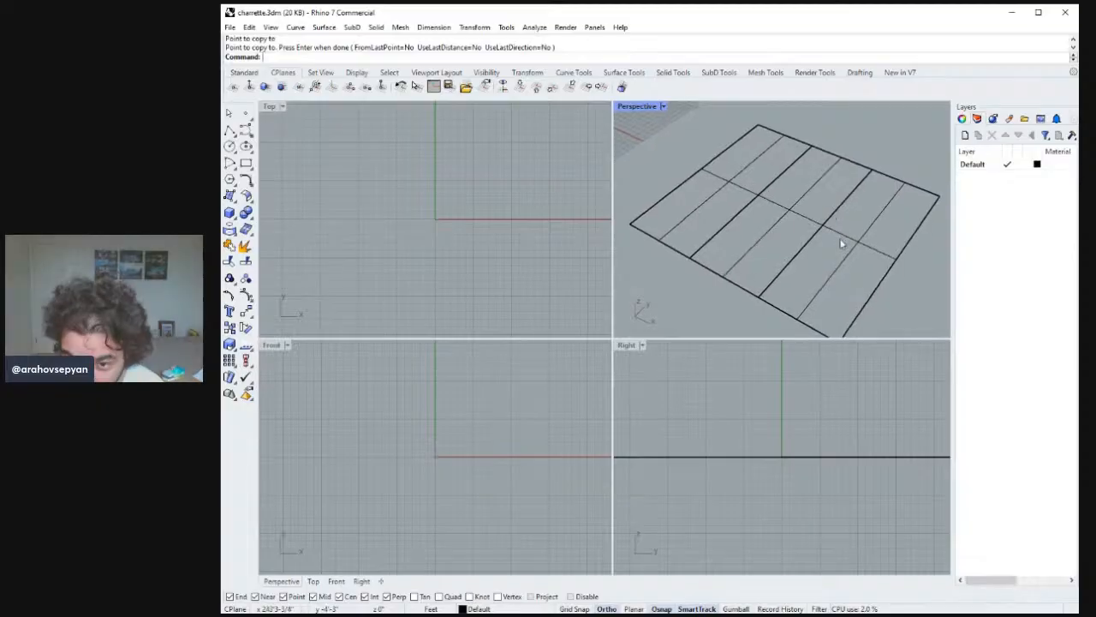
pyautogui.scroll(-5, 833, 257)
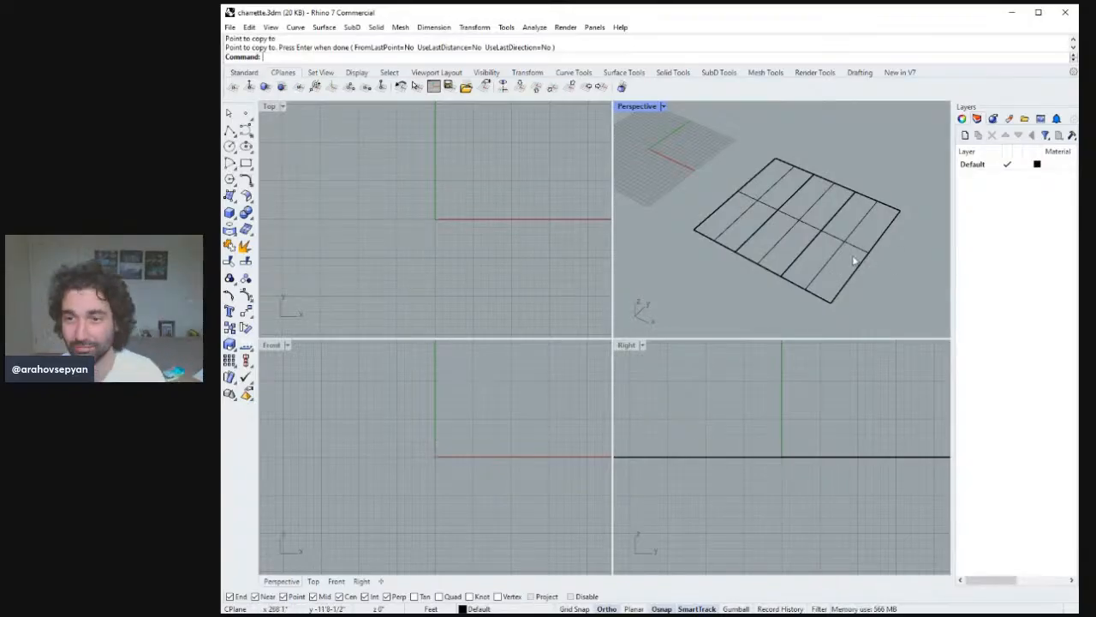
# Draw a polyline along the front edge of the three lots.
pyautogui.moveTo(853, 257); pyautogui.dragTo(873, 255, button='right')
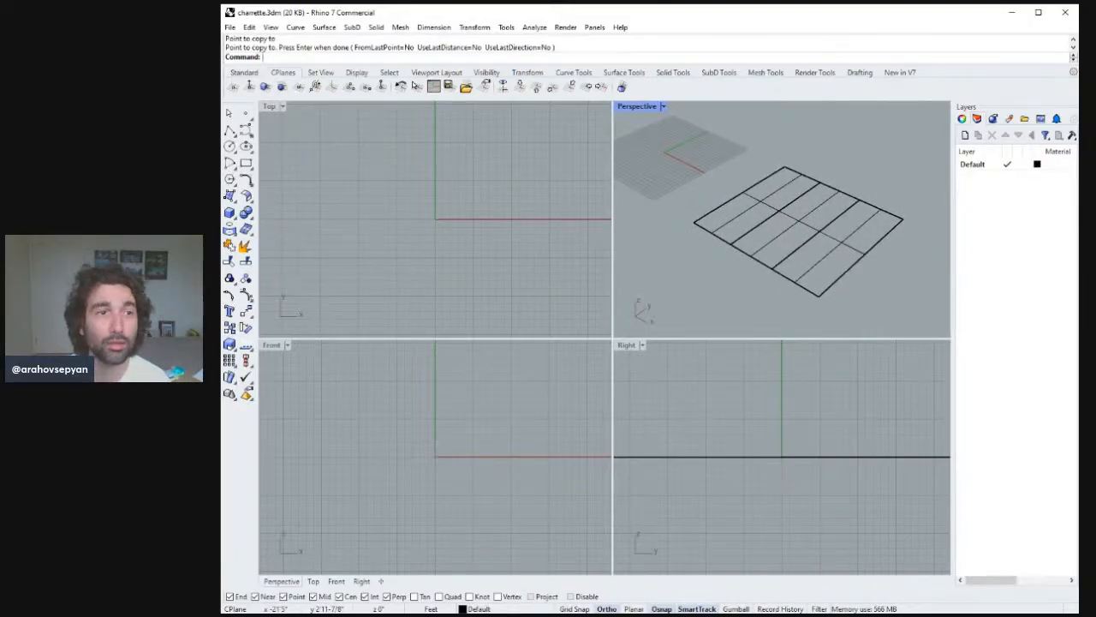
pyautogui.click(228, 128)
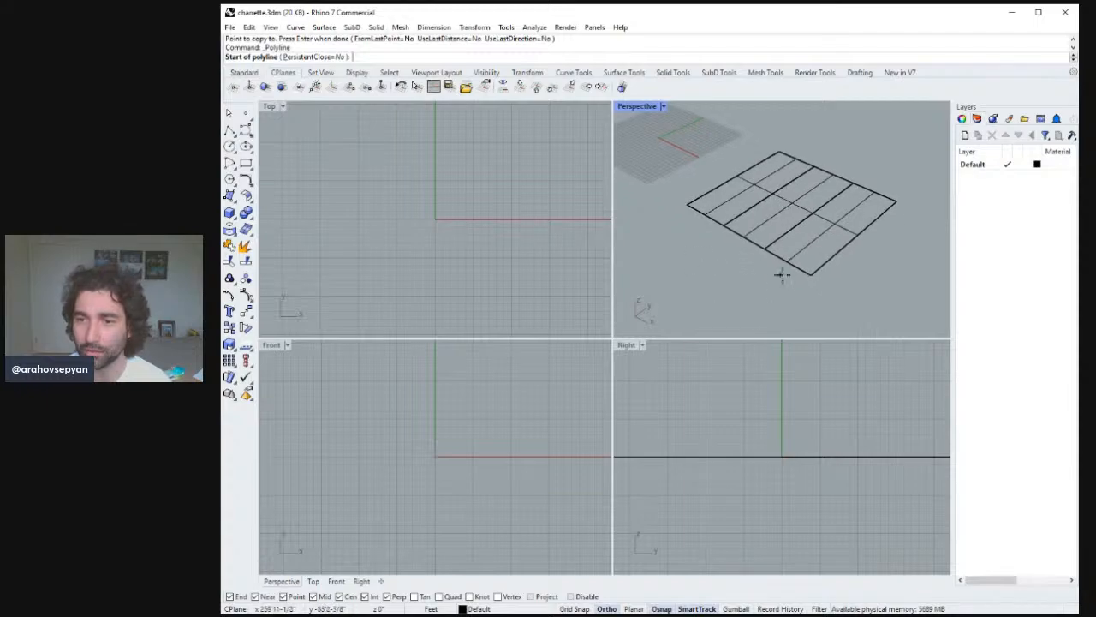
pyautogui.click(812, 274)
pyautogui.click(686, 206)
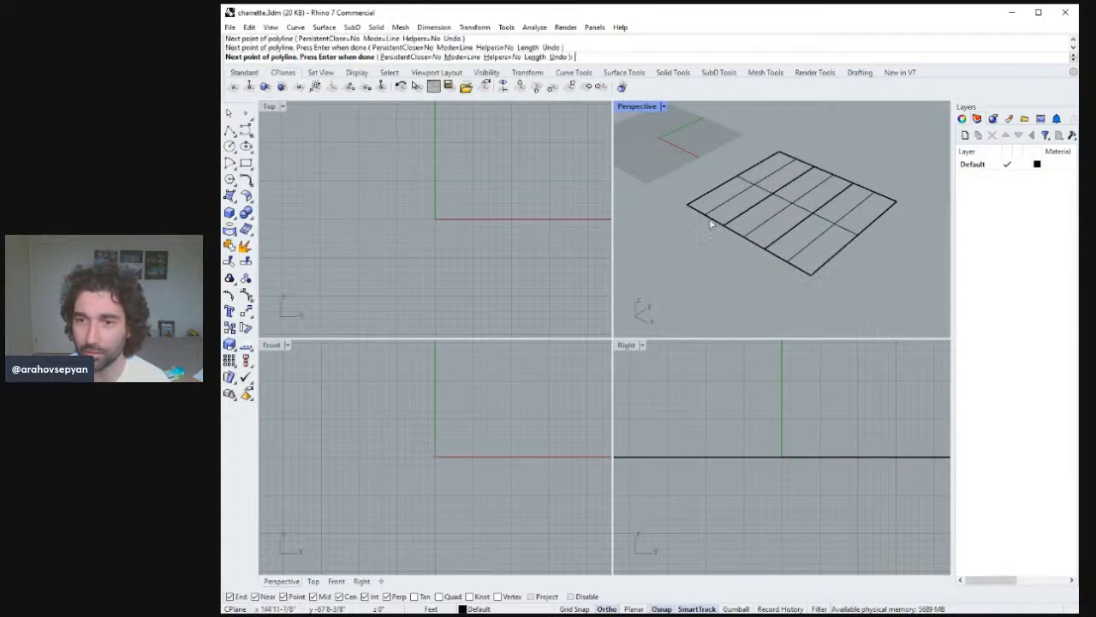
pyautogui.press('Return')
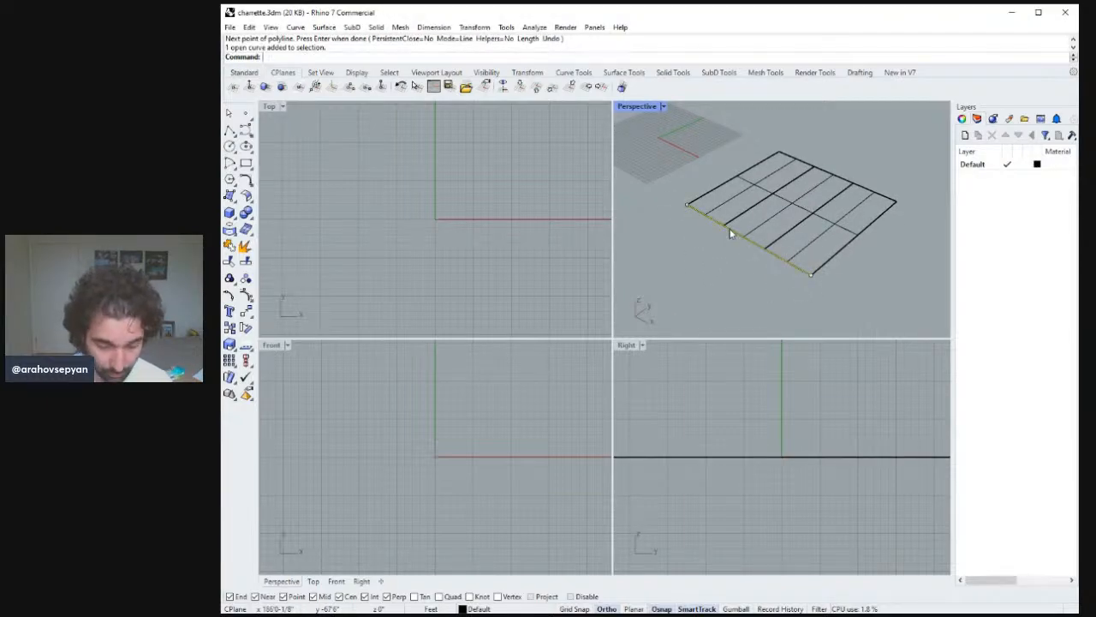
# Copy the front-edge line 50 ft outward from the lots to mark the street's far edge.
pyautogui.write('copy')
pyautogui.press('Return')
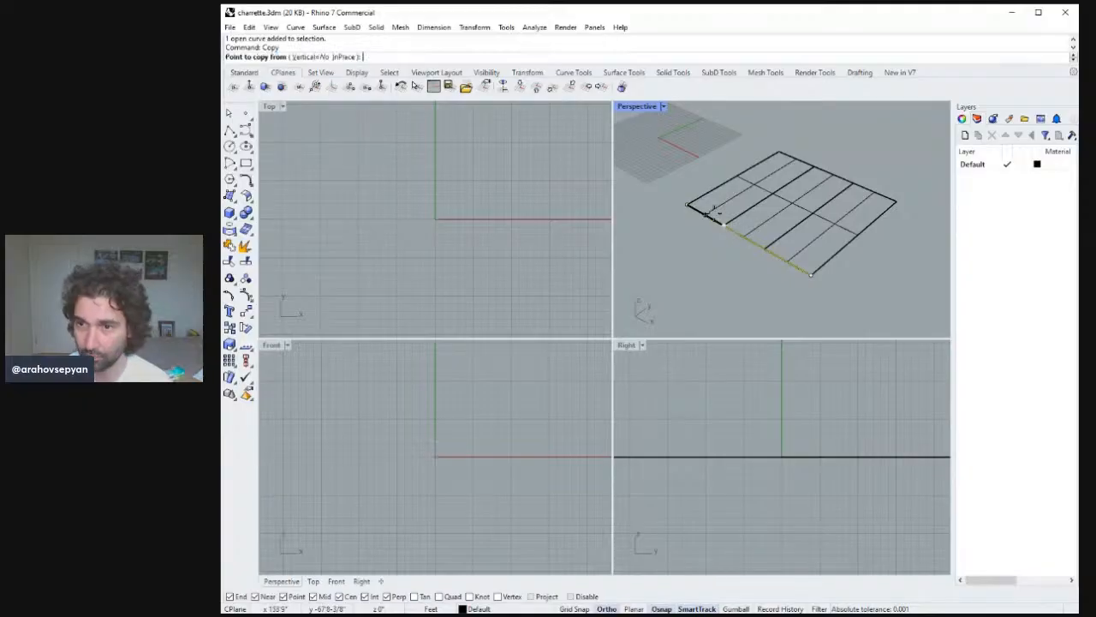
pyautogui.click(896, 202)
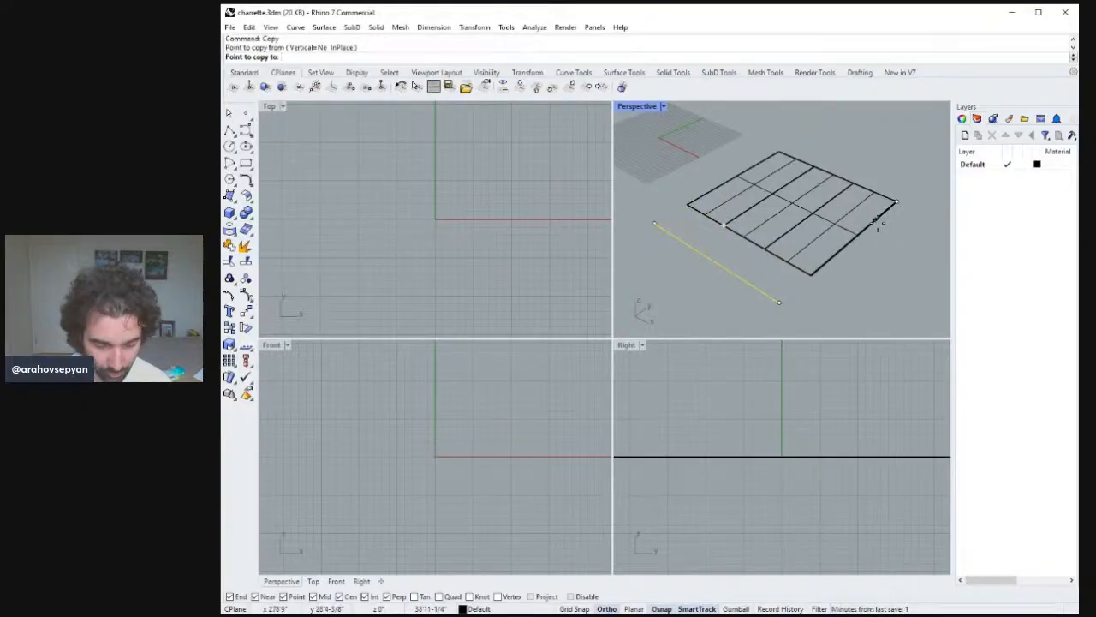
pyautogui.write('50')
pyautogui.press('Return')
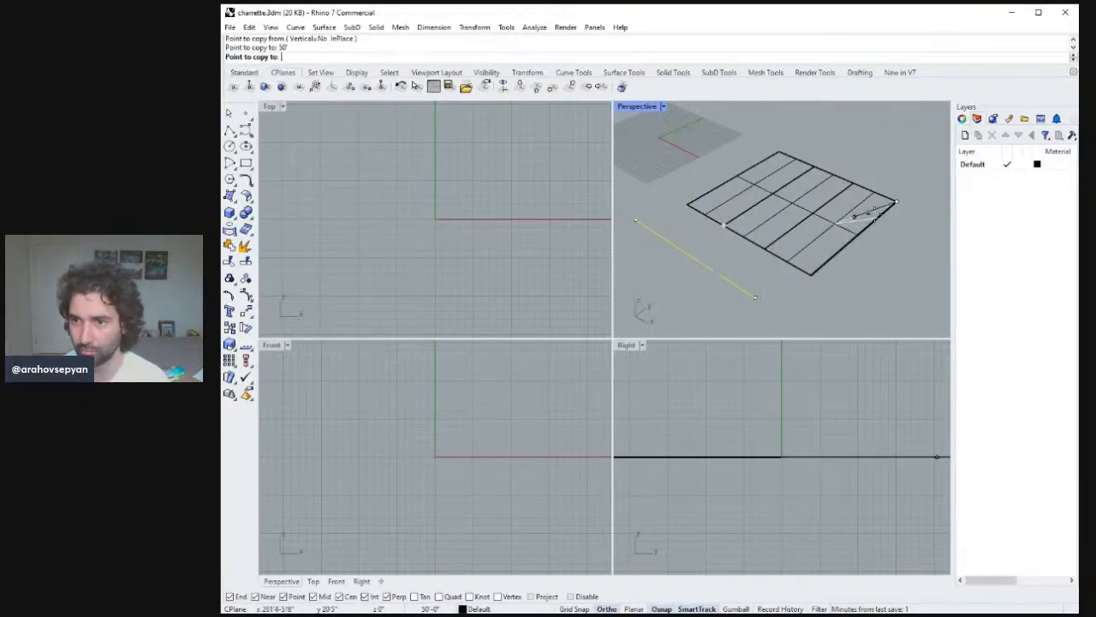
pyautogui.click(850, 250)
pyautogui.press('Return')
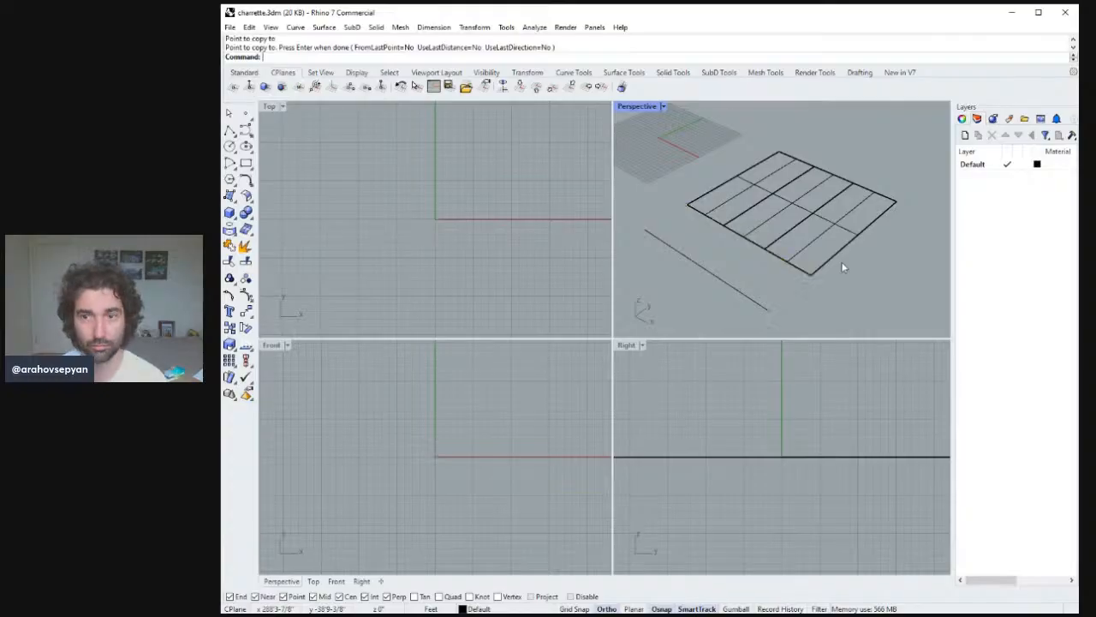
# Create a street surface from the four corners between the lots' front edge and the copied line.
pyautogui.scroll(5, 843, 250)
pyautogui.scroll(-8, 844, 253)
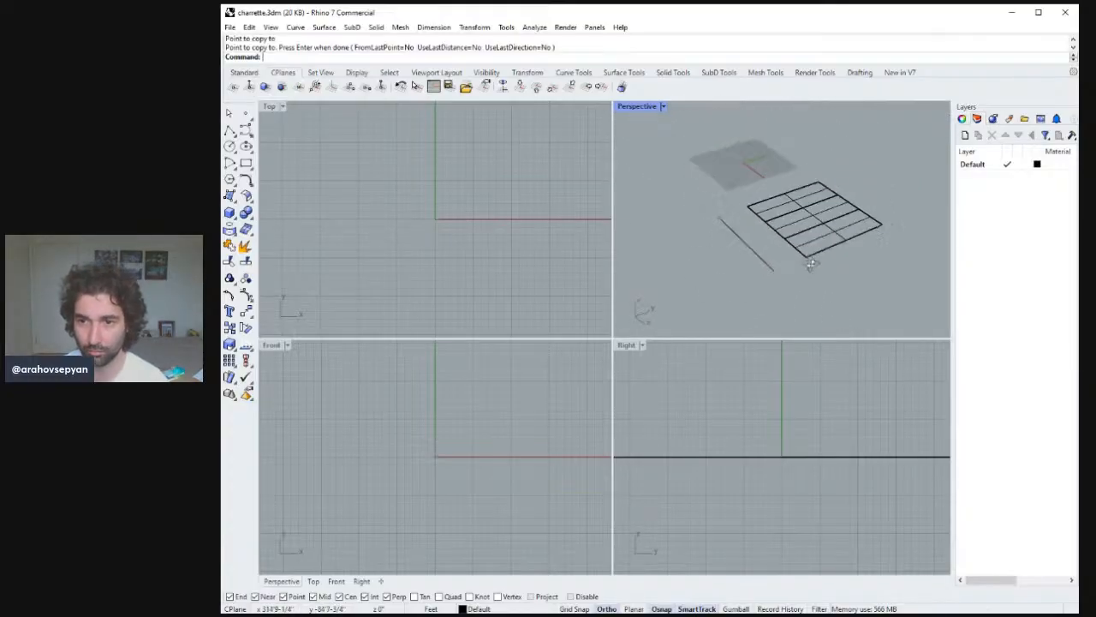
pyautogui.moveTo(849, 254); pyautogui.dragTo(817, 242, button='right')
pyautogui.click(821, 209)
pyautogui.click(846, 255)
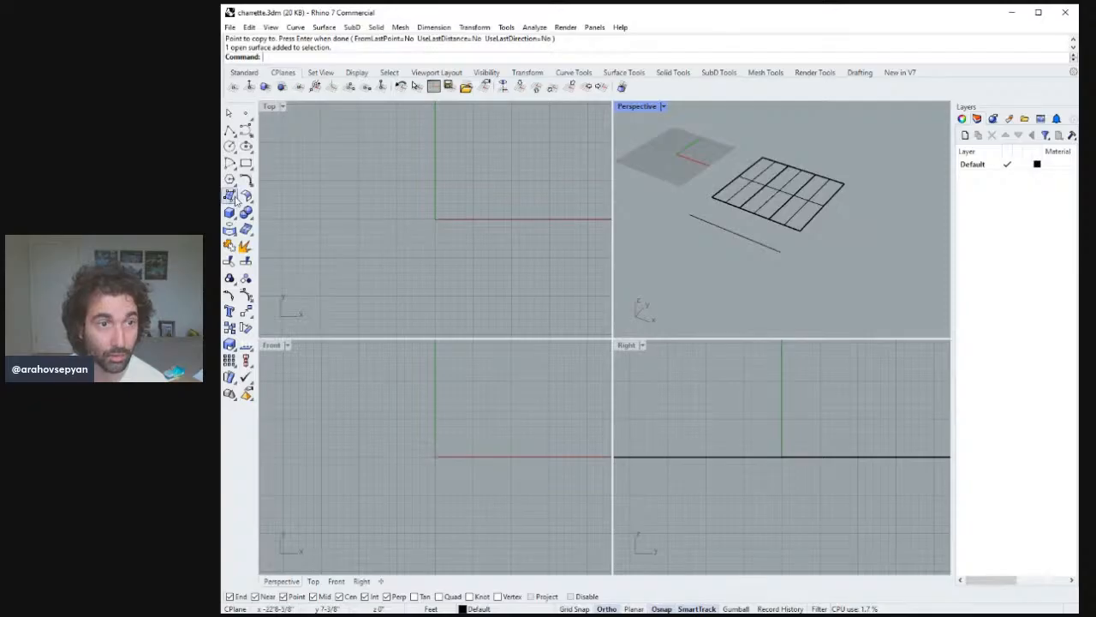
pyautogui.click(234, 197)
pyautogui.click(802, 229)
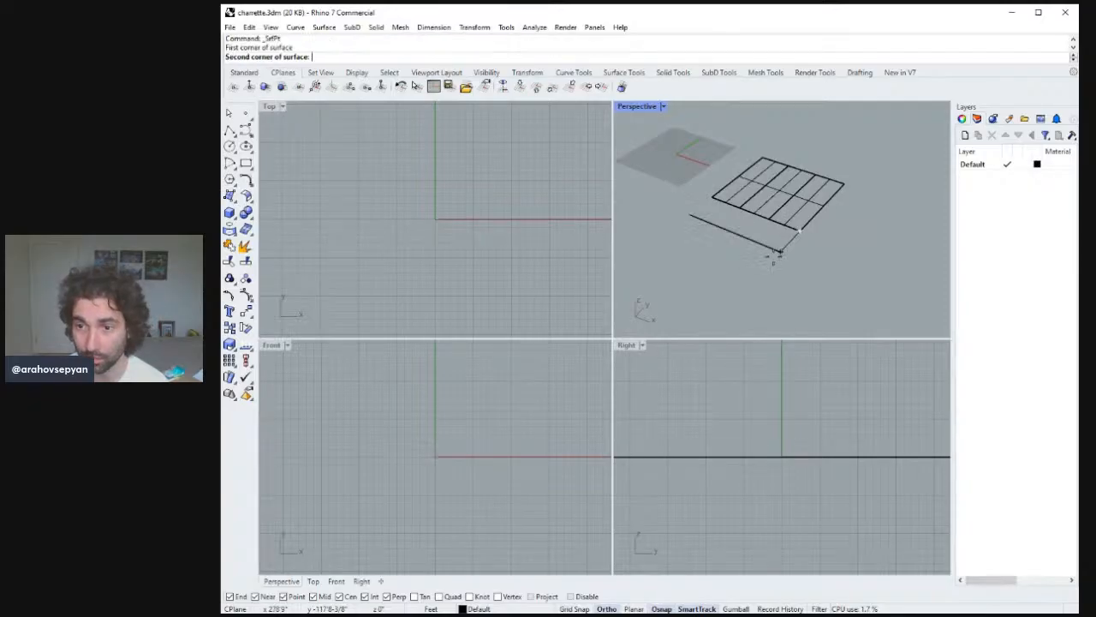
pyautogui.click(779, 251)
pyautogui.click(690, 214)
pyautogui.click(713, 199)
# Copy the three lots and their edge line across the street so a second row faces the originals.
pyautogui.moveTo(719, 203); pyautogui.dragTo(815, 266, button='right')
pyautogui.moveTo(780, 154); pyautogui.dragTo(781, 156)
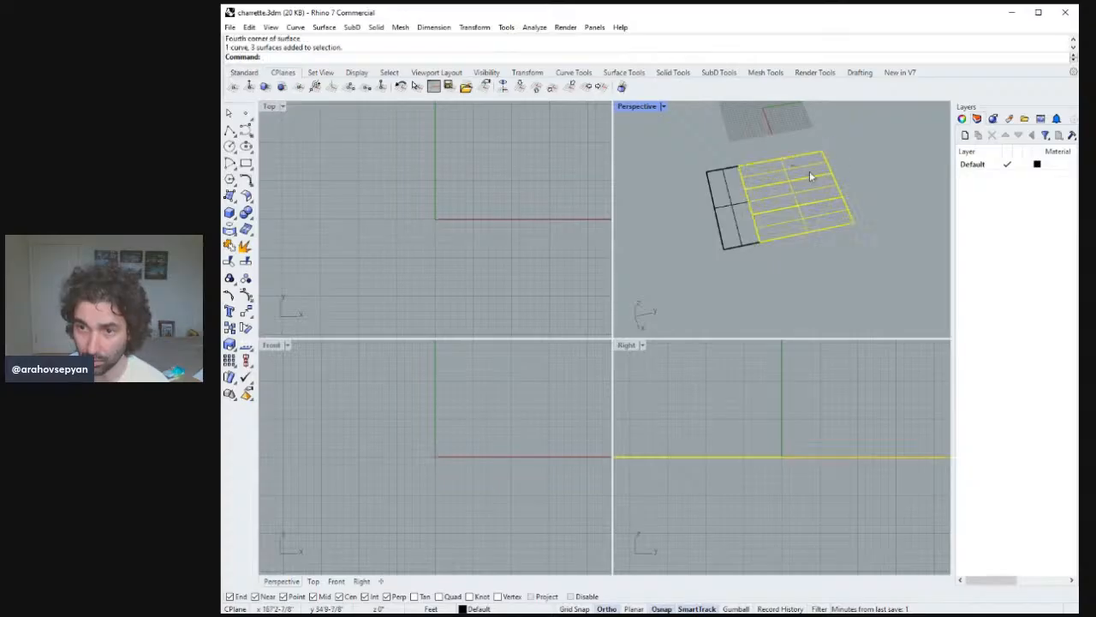
pyautogui.moveTo(810, 170); pyautogui.dragTo(830, 172, button='right')
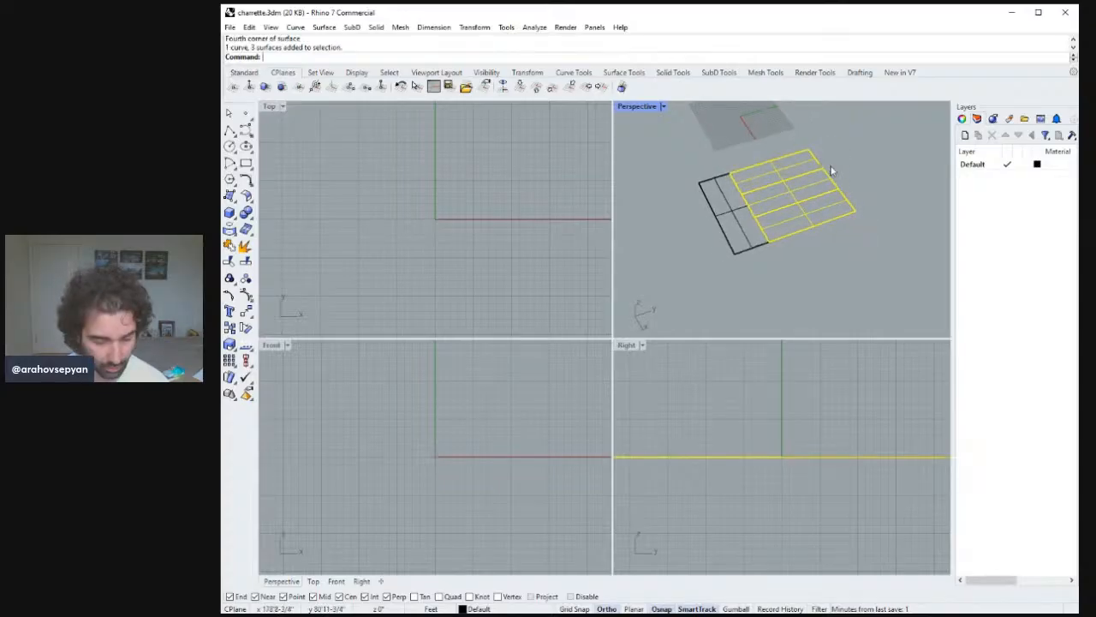
pyautogui.press('Return')
pyautogui.click(854, 207)
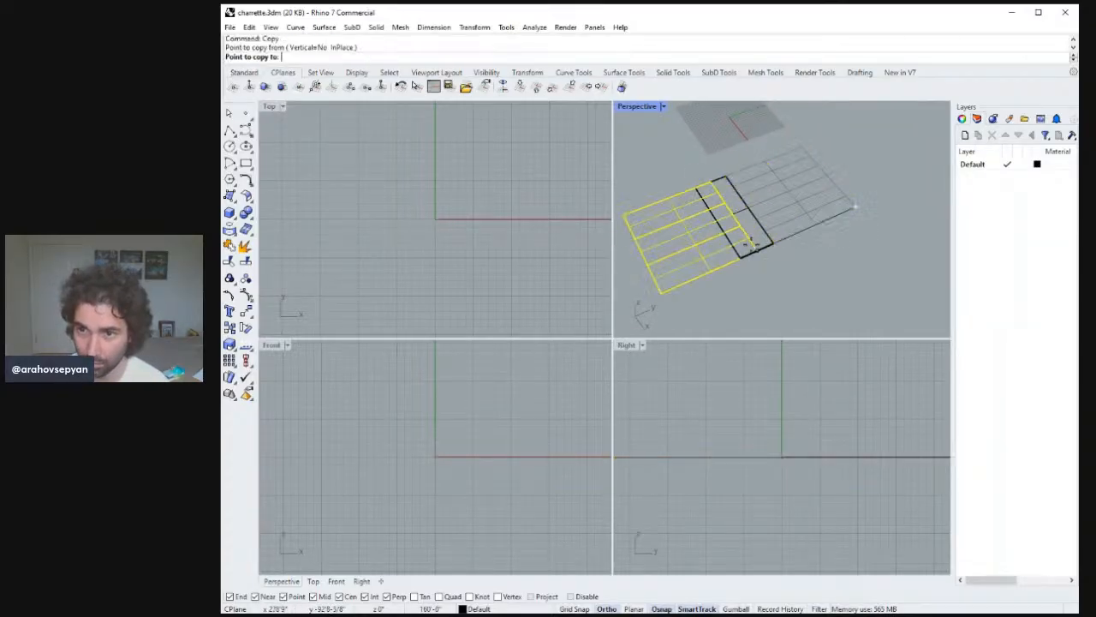
pyautogui.click(751, 245)
pyautogui.press('Return')
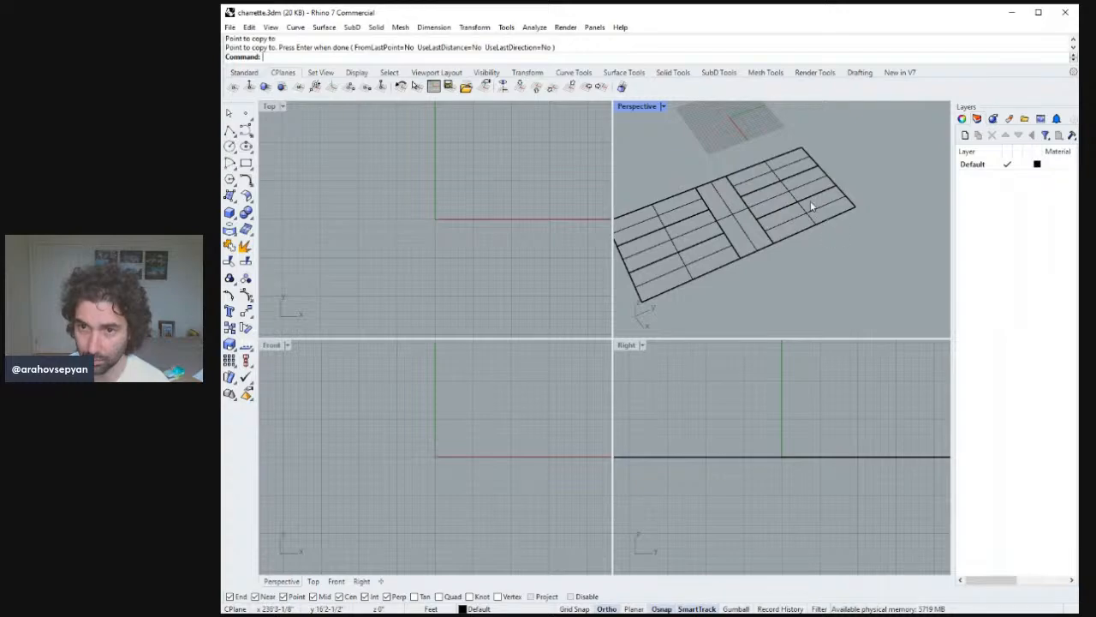
# Preview the Perspective view in Rendered display mode and switch it back to Shaded.
pyautogui.moveTo(812, 202); pyautogui.dragTo(853, 237, button='right')
pyautogui.scroll(4, 807, 227)
pyautogui.scroll(-8, 802, 262)
pyautogui.scroll(6, 825, 209)
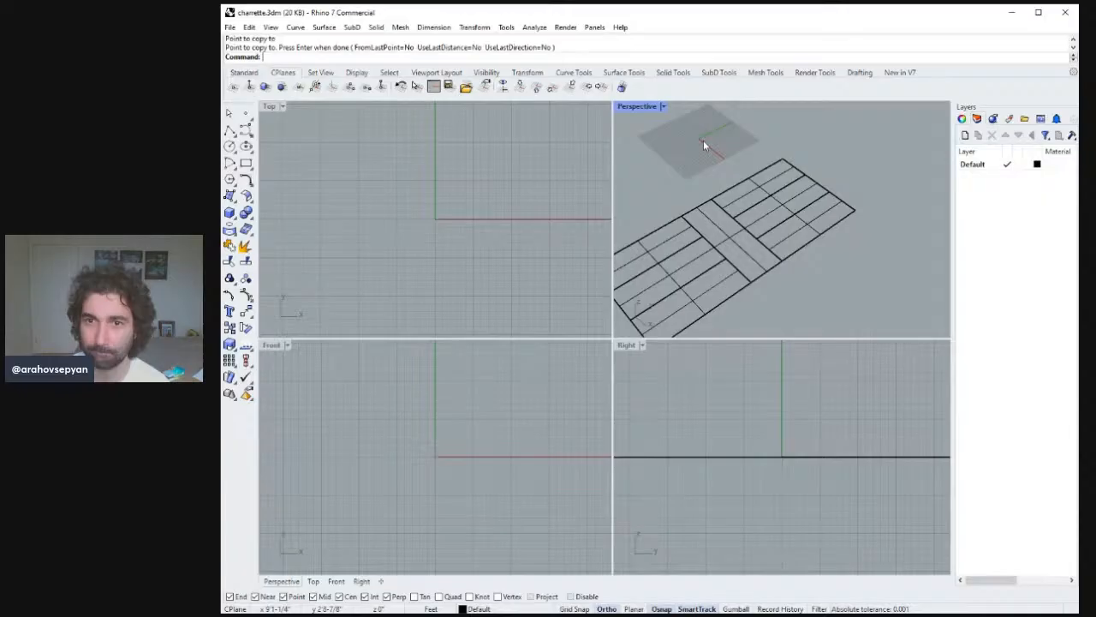
pyautogui.click(664, 106)
pyautogui.click(665, 172)
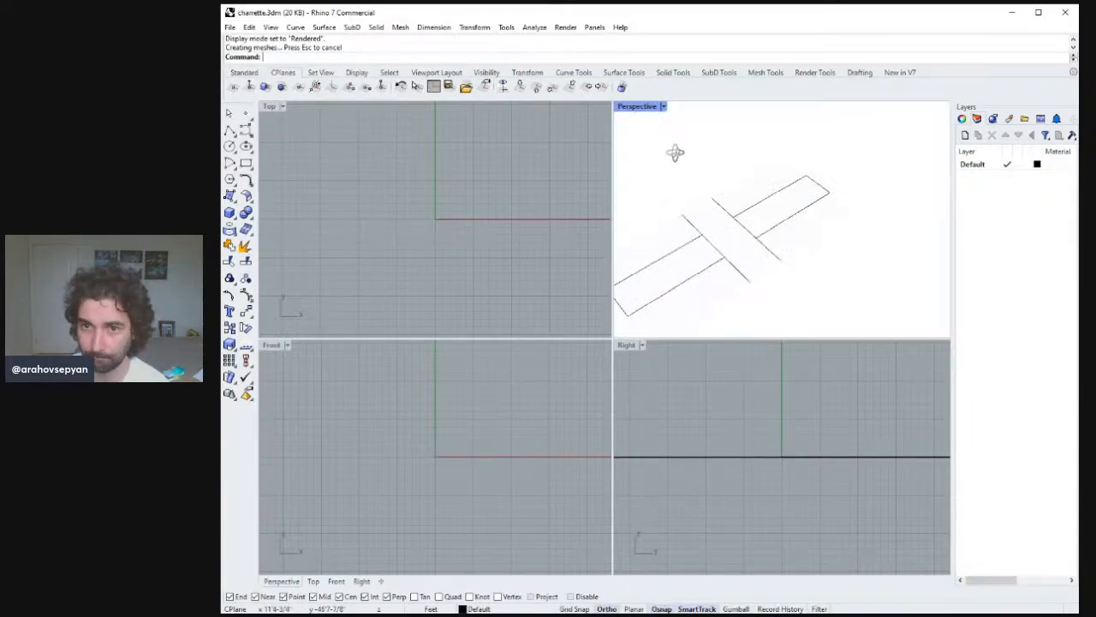
pyautogui.moveTo(675, 152); pyautogui.dragTo(688, 127, button='right')
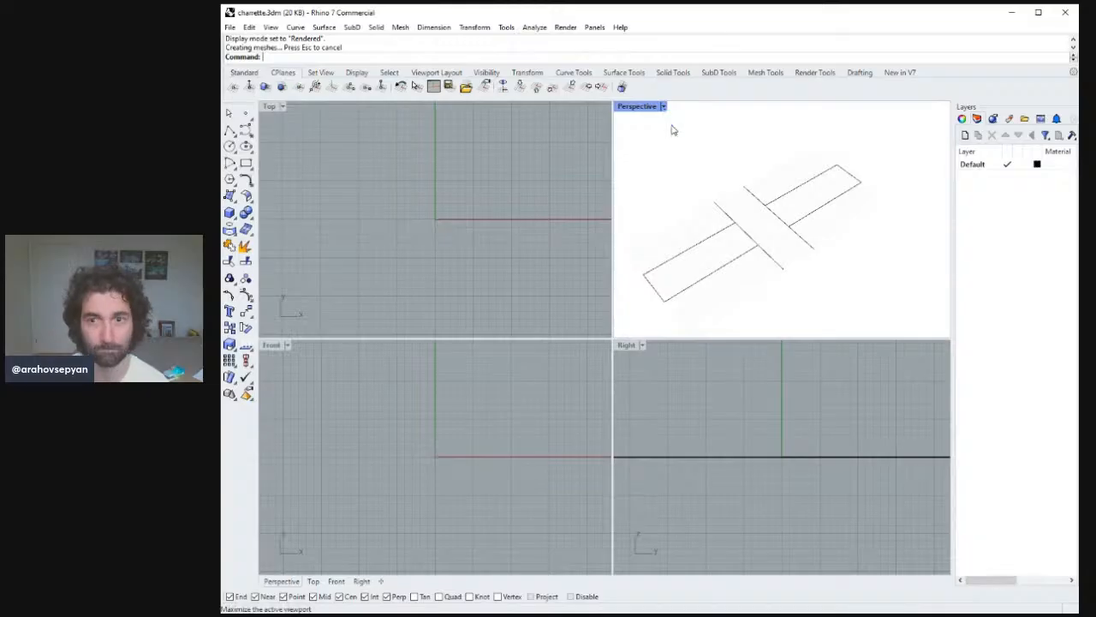
pyautogui.click(675, 167)
# Copy the facing block of three lots once more, snapping corner to corner, to extend that row.
pyautogui.moveTo(808, 225)
pyautogui.mouseDown(button='right')
pyautogui.moveTo(786, 214)
pyautogui.moveTo(837, 228)
pyautogui.moveTo(742, 278)
pyautogui.mouseUp(button='right')
pyautogui.moveTo(814, 250); pyautogui.dragTo(733, 171)
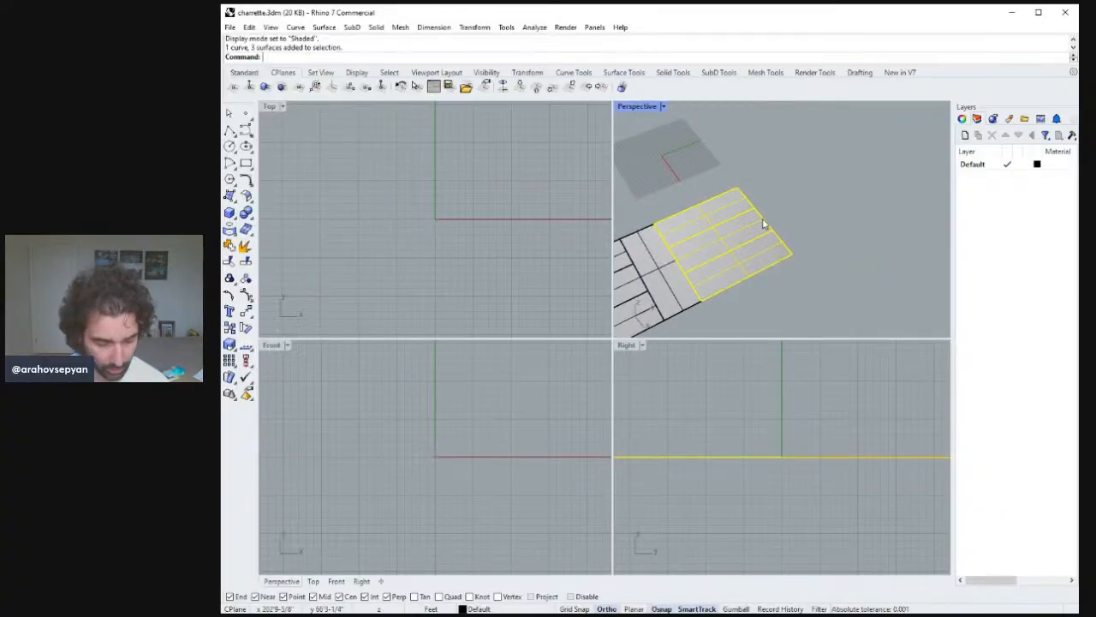
pyautogui.write('opy')
pyautogui.press('Return')
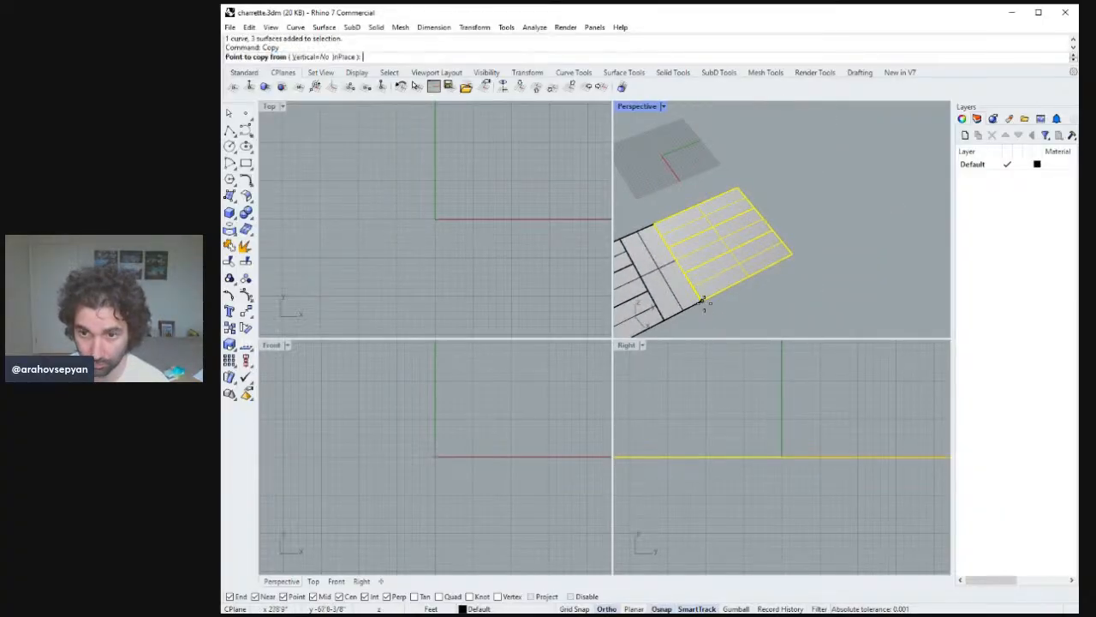
pyautogui.click(704, 304)
pyautogui.click(789, 262)
pyautogui.press('Return')
pyautogui.scroll(-5, 788, 257)
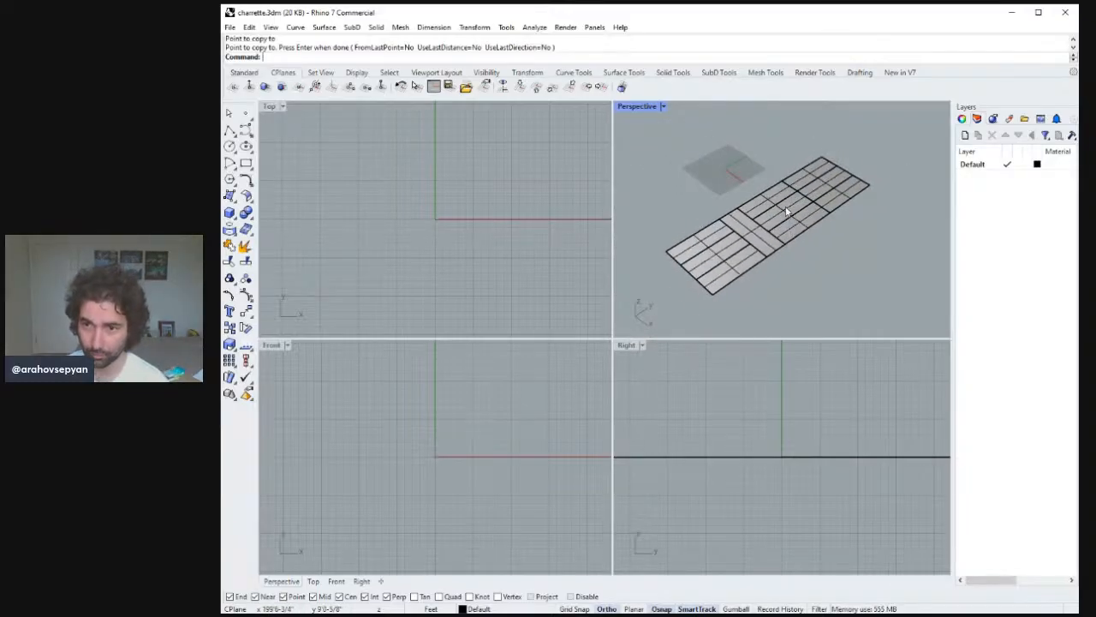
pyautogui.scroll(4, 790, 192)
pyautogui.scroll(-4, 829, 239)
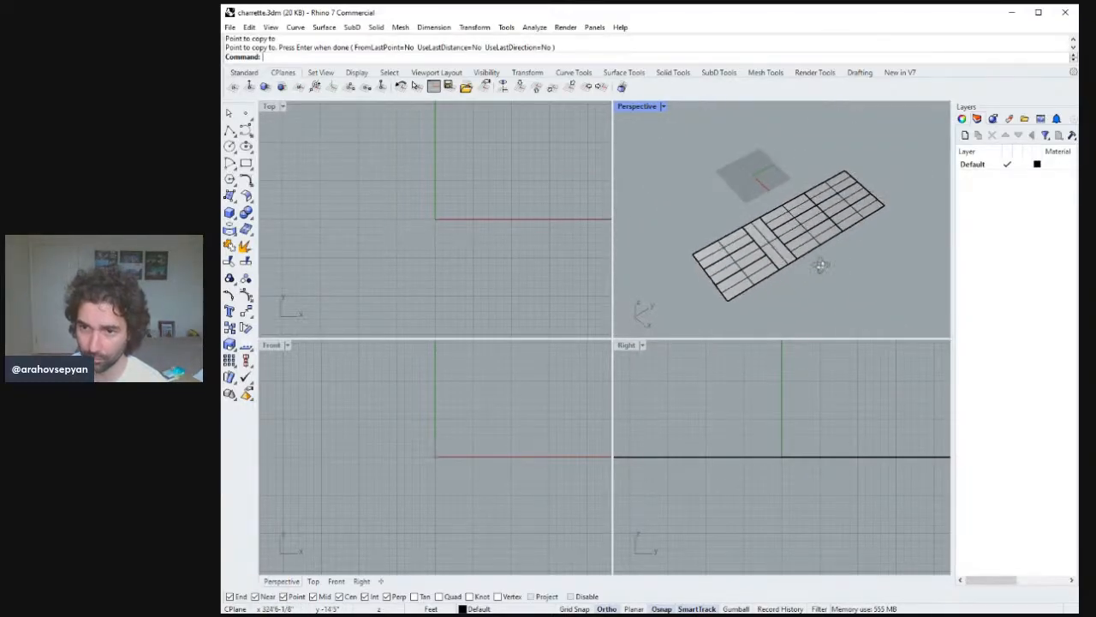
pyautogui.moveTo(746, 205); pyautogui.dragTo(748, 206)
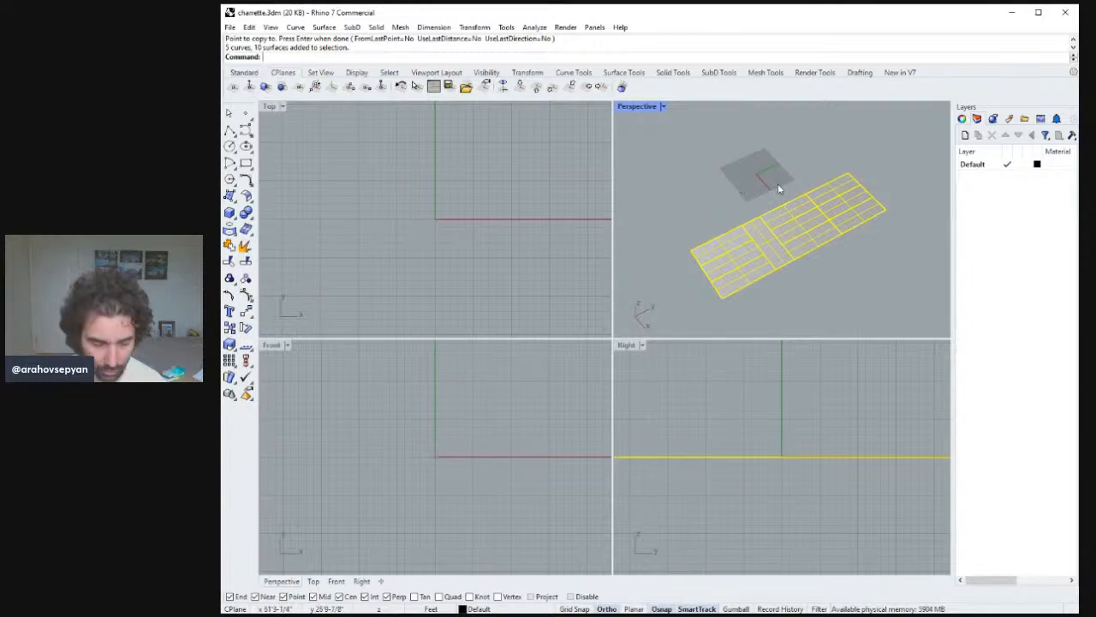
pyautogui.write('Distance')
pyautogui.press('Return')
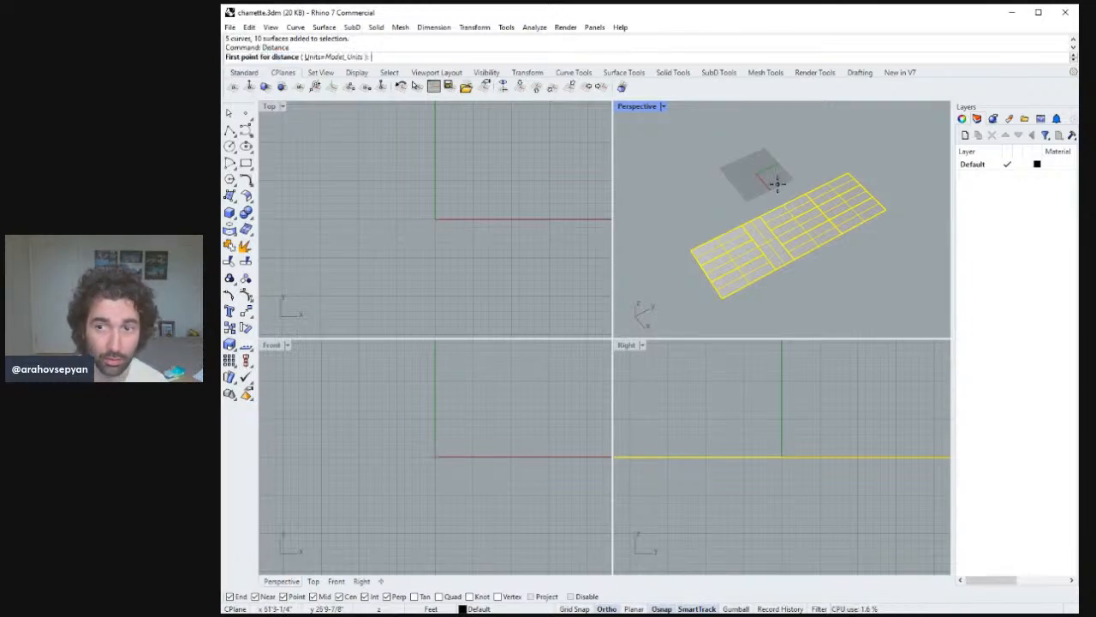
pyautogui.press('Escape')
pyautogui.press('Escape')
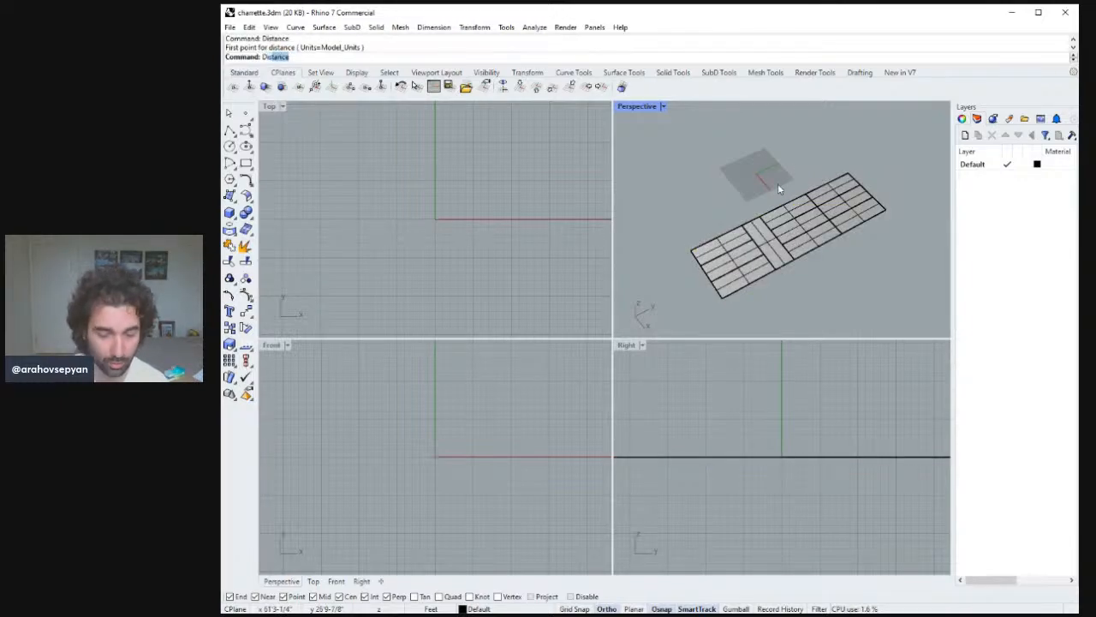
pyautogui.press('Return')
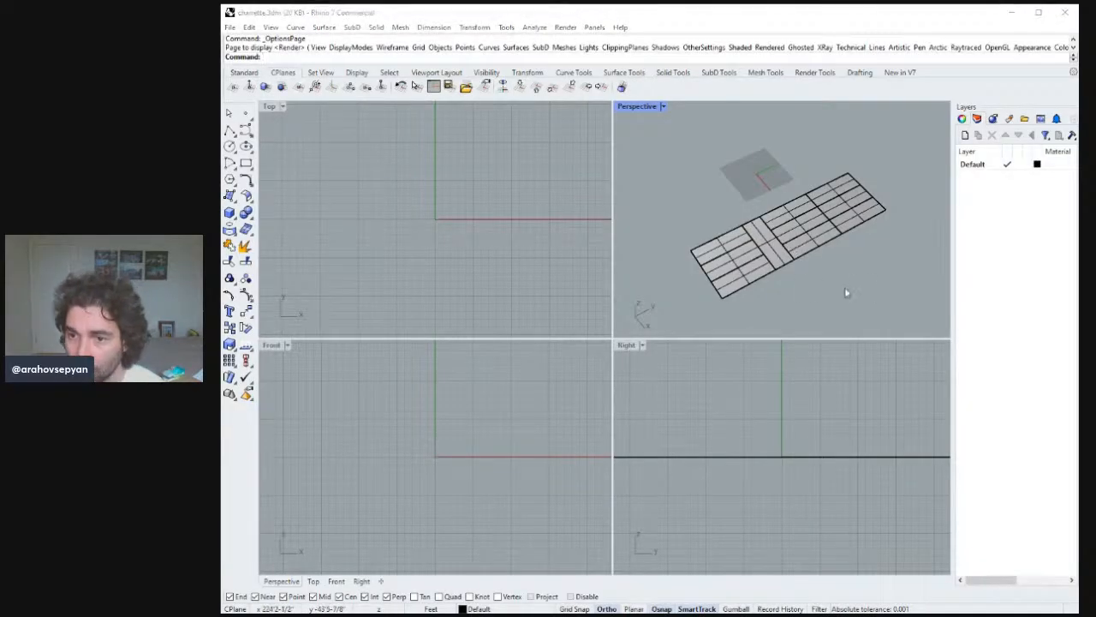
# Turn off surface isocurve display for all the lot and street surfaces.
pyautogui.moveTo(871, 318); pyautogui.dragTo(704, 181)
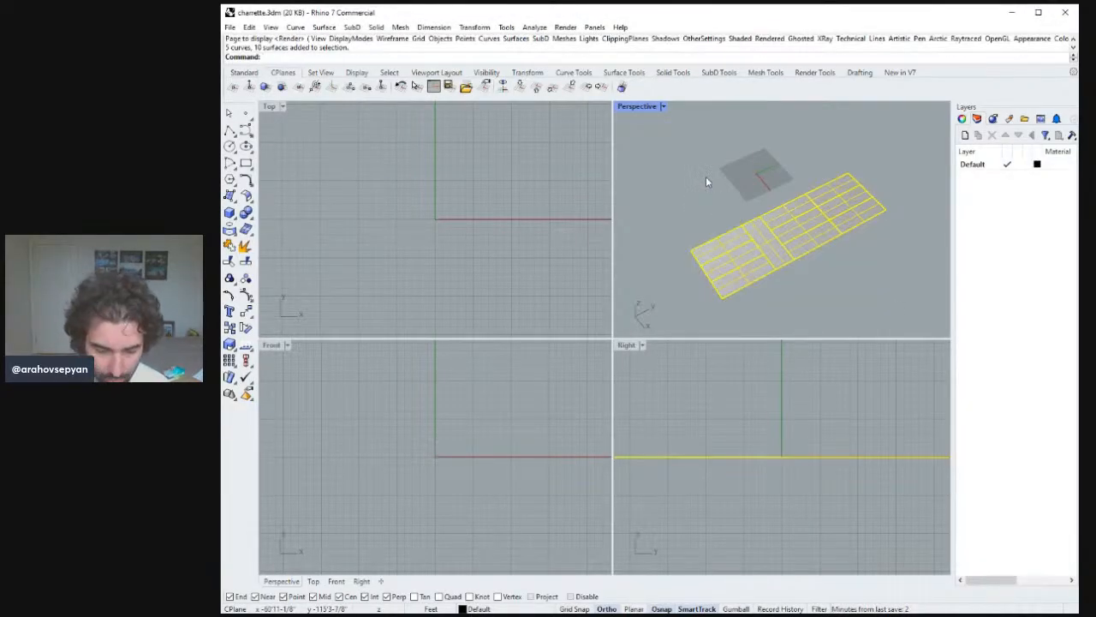
pyautogui.press('Return')
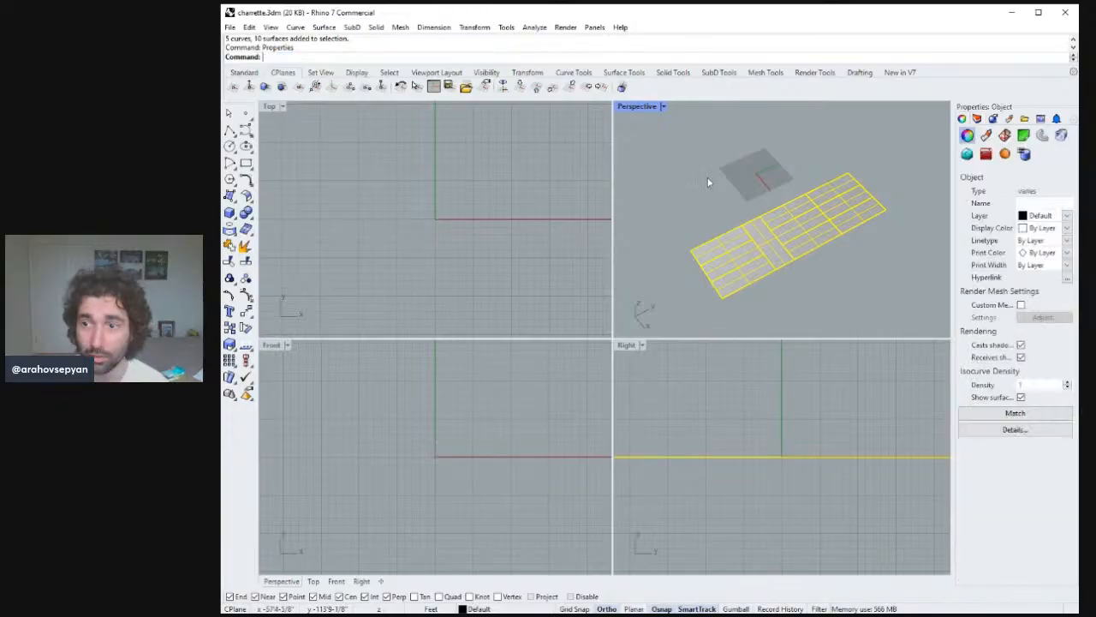
pyautogui.click(1020, 397)
# Try to offset a lot's edge by 15 ft.
pyautogui.click(881, 262)
pyautogui.moveTo(881, 258); pyautogui.dragTo(844, 232, button='right')
pyautogui.click(804, 220)
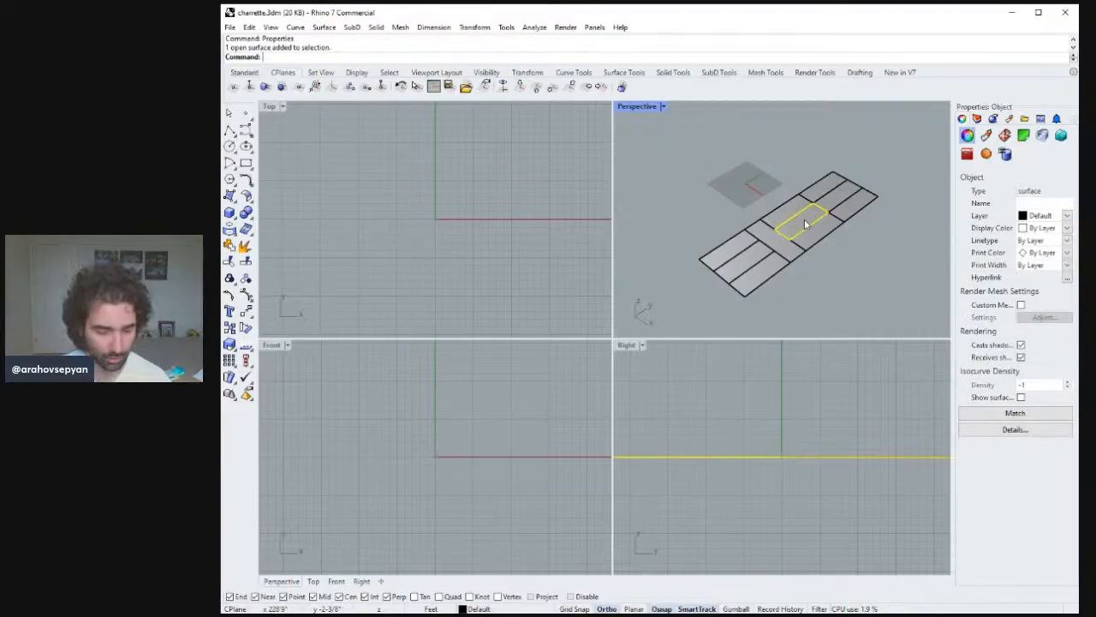
pyautogui.hotkey('ctrl', 'alt', 'e')
pyautogui.press('Escape')
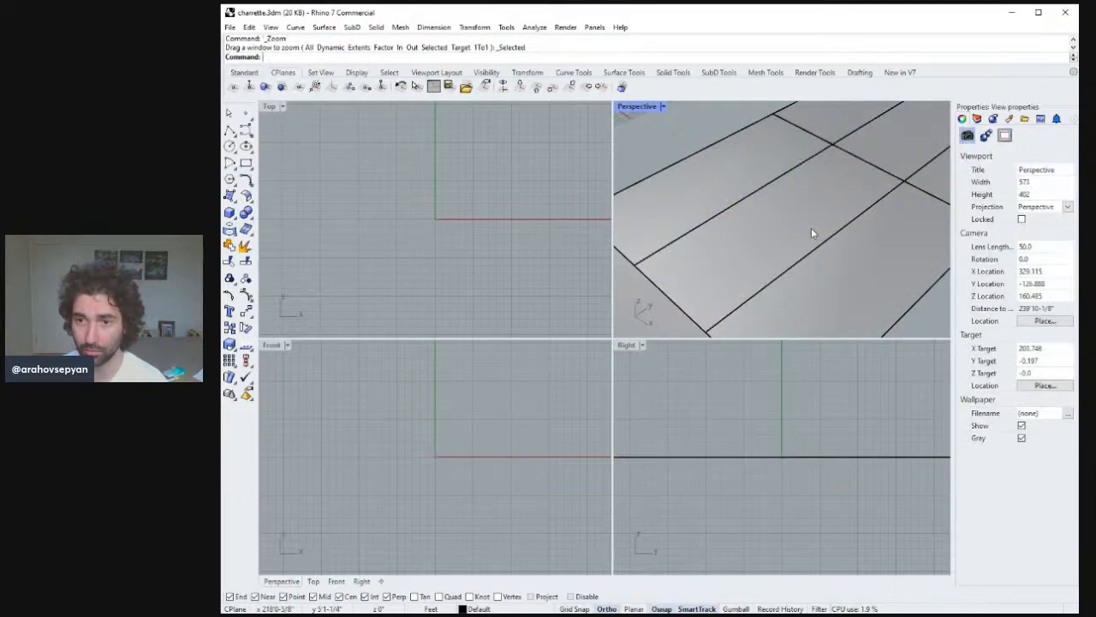
pyautogui.scroll(-5, 856, 257)
pyautogui.scroll(3, 881, 294)
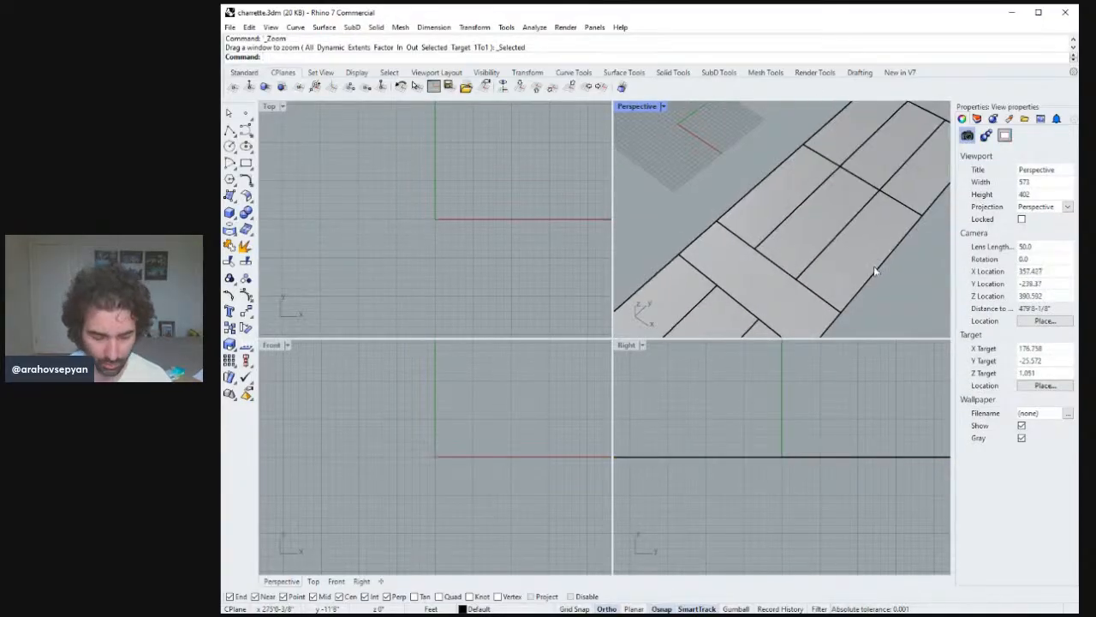
pyautogui.press('Return')
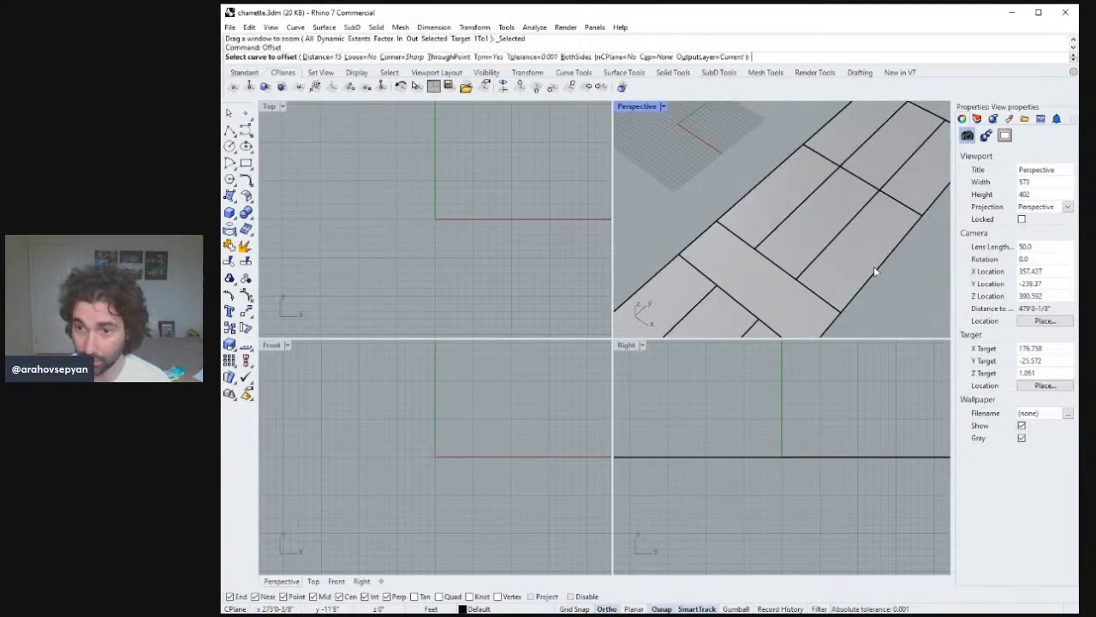
pyautogui.click(777, 271)
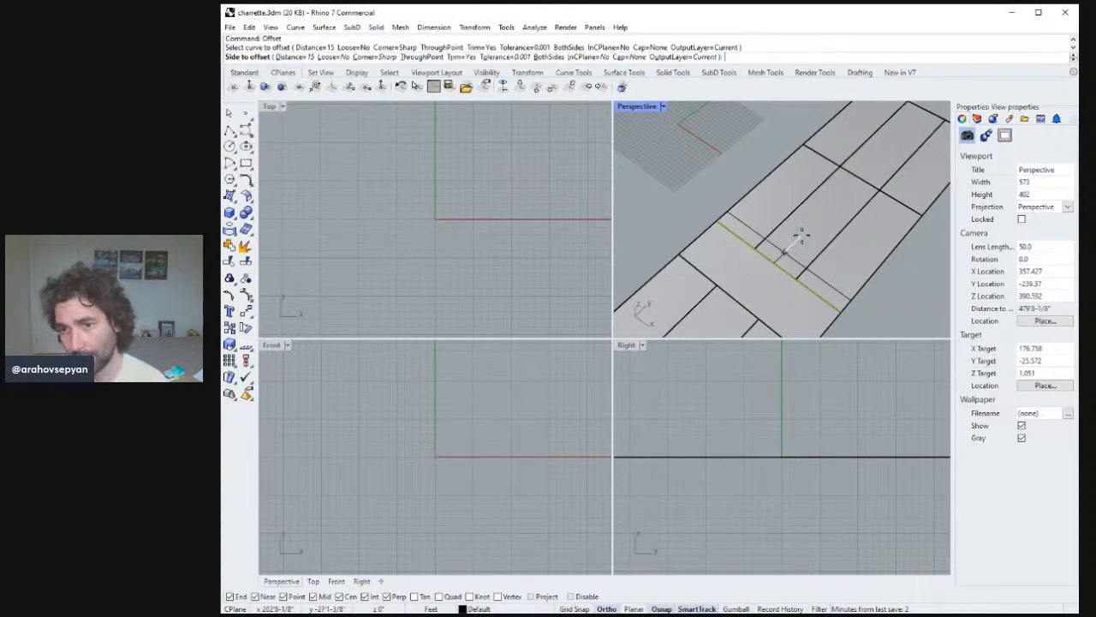
pyautogui.press('Escape')
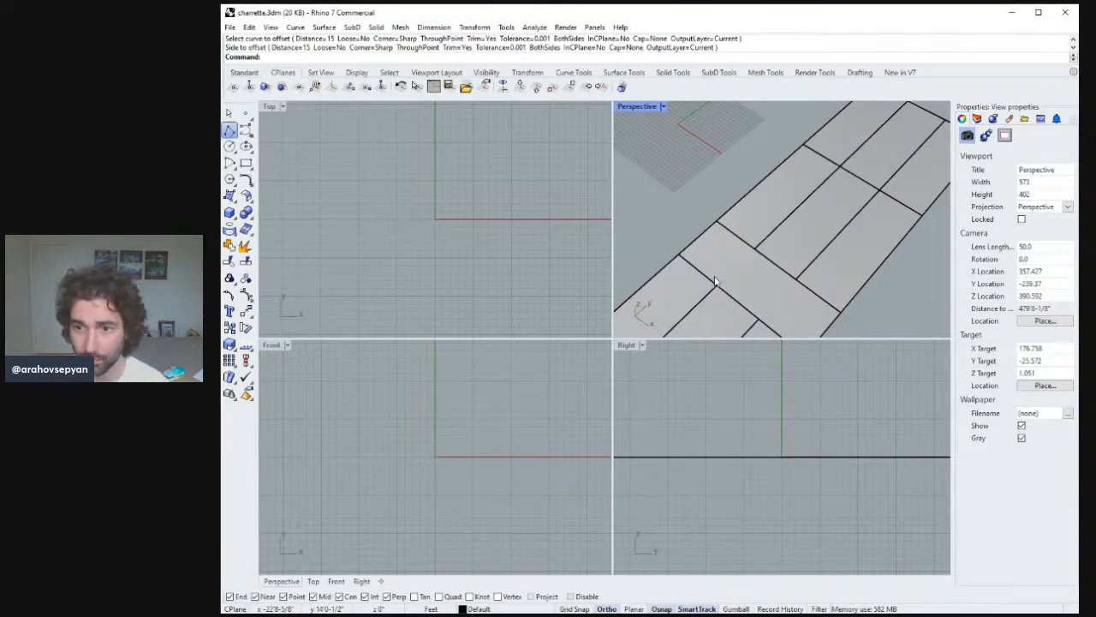
# Draw lines tracing the lot's edges, snapping from corner to corner.
pyautogui.click(230, 129)
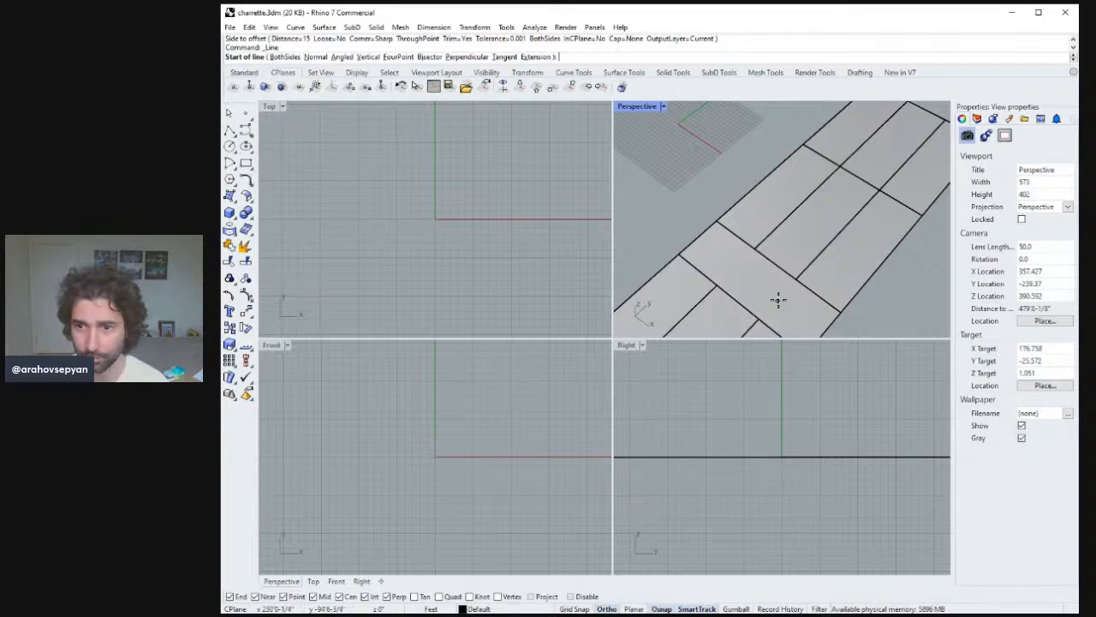
pyautogui.click(755, 248)
pyautogui.click(797, 279)
pyautogui.rightClick(798, 279)
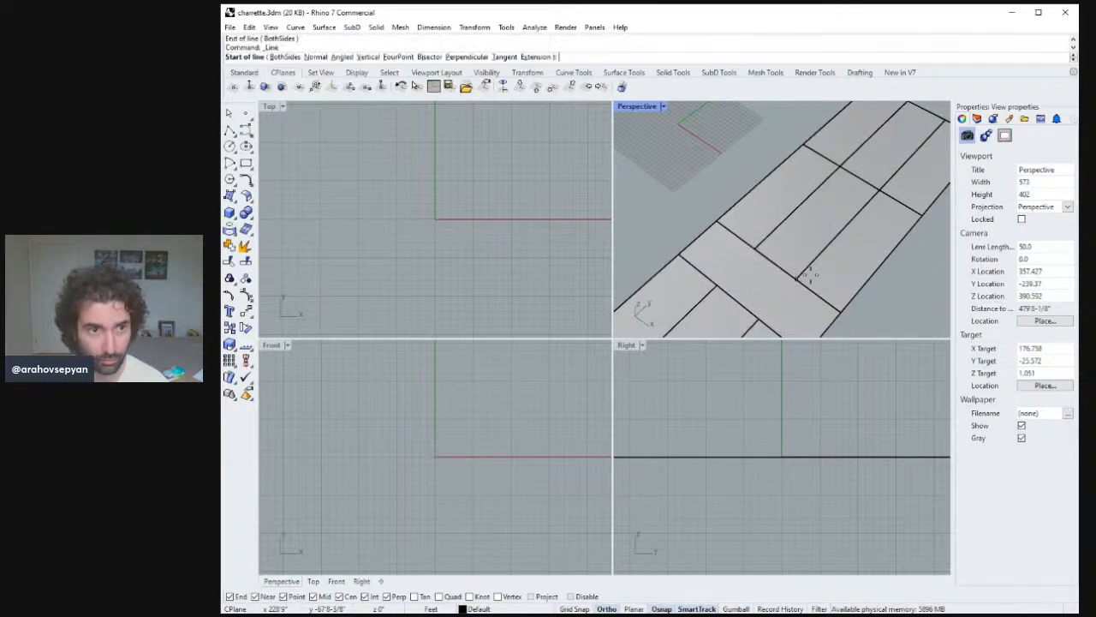
pyautogui.click(798, 276)
pyautogui.click(882, 192)
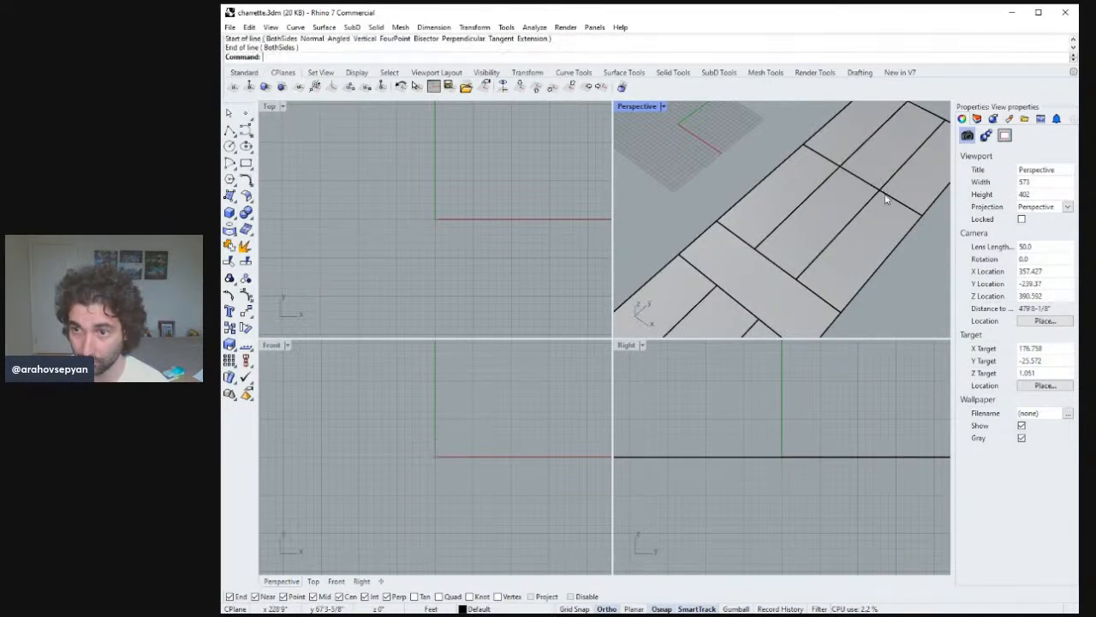
pyautogui.rightClick(882, 193)
pyautogui.click(881, 191)
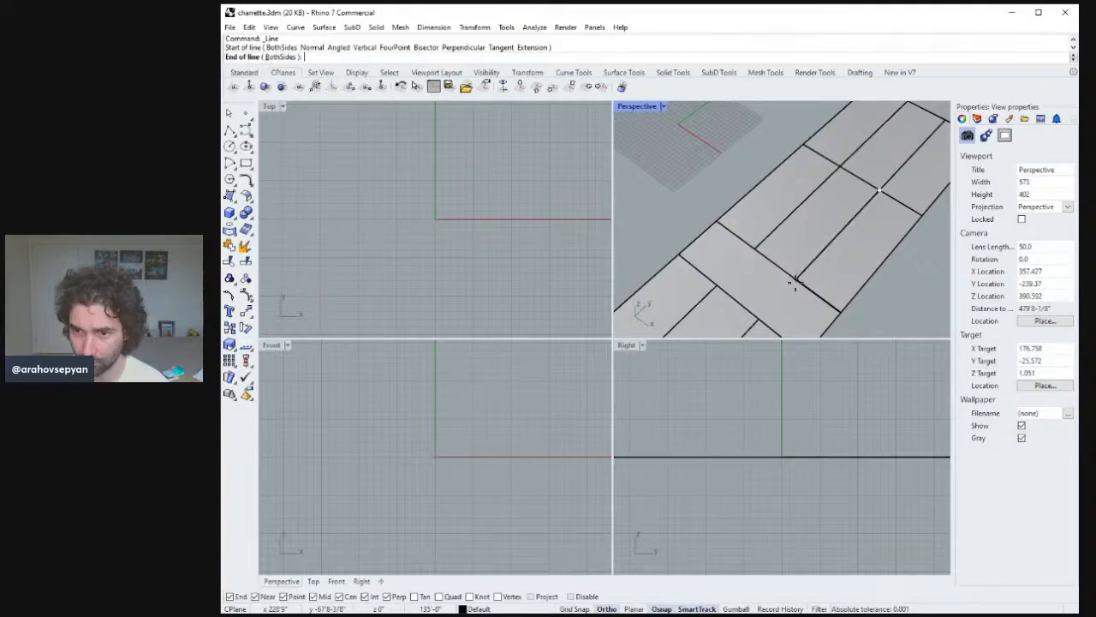
pyautogui.click(797, 278)
pyautogui.rightClick(757, 249)
pyautogui.click(755, 248)
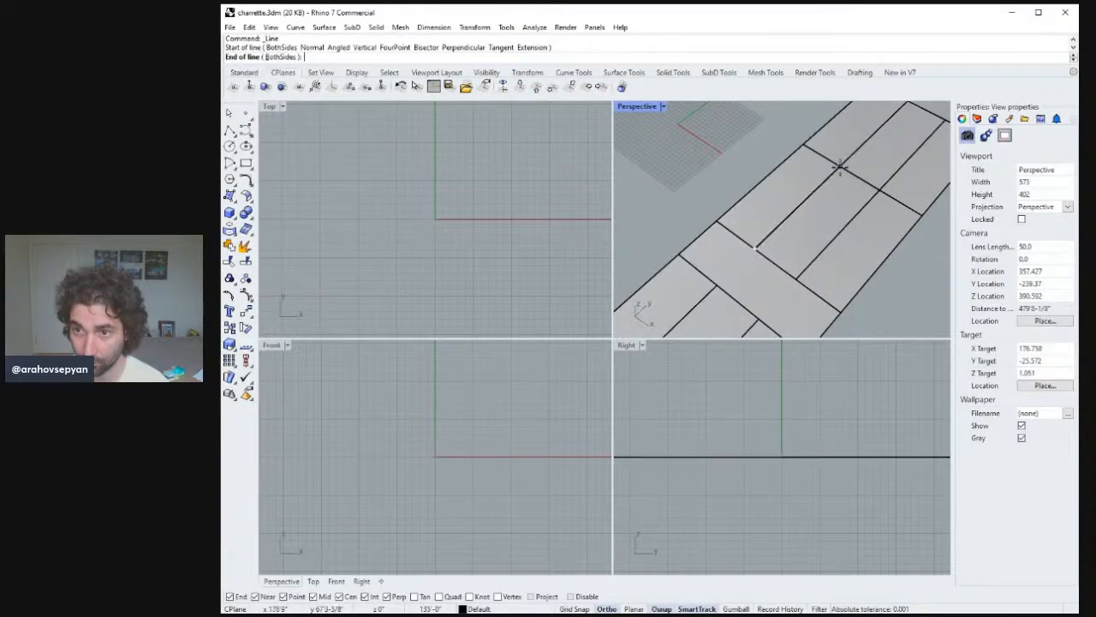
pyautogui.click(840, 167)
pyautogui.rightClick(840, 194)
pyautogui.press('Escape')
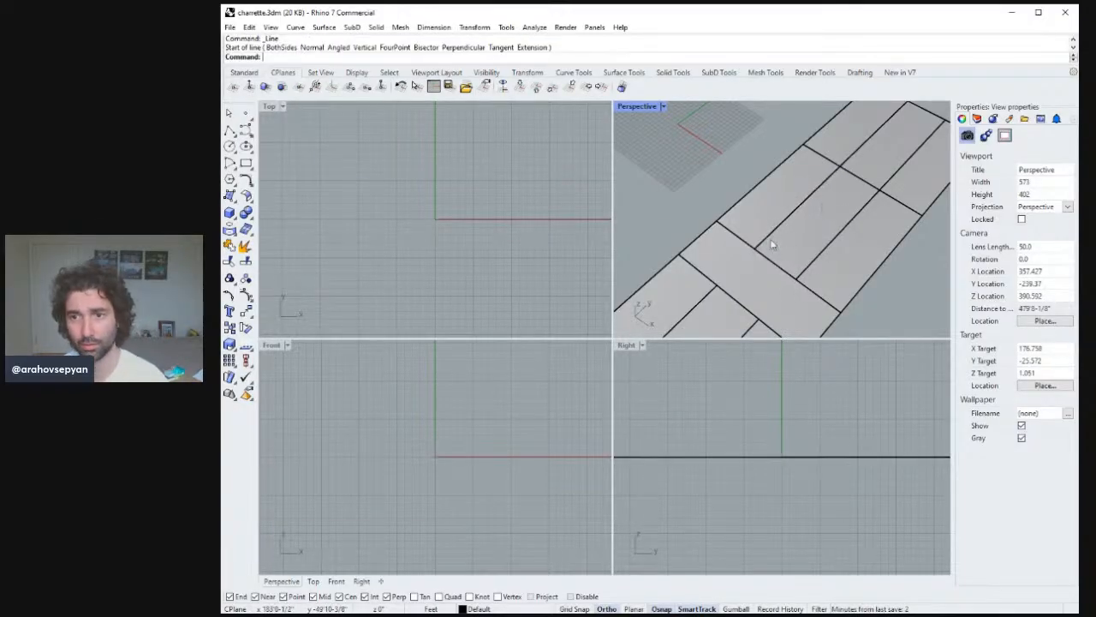
# Zoom to the lot and copy its front edge line 15 ft toward the rear as a front setback line.
pyautogui.click(771, 245)
pyautogui.click(775, 230)
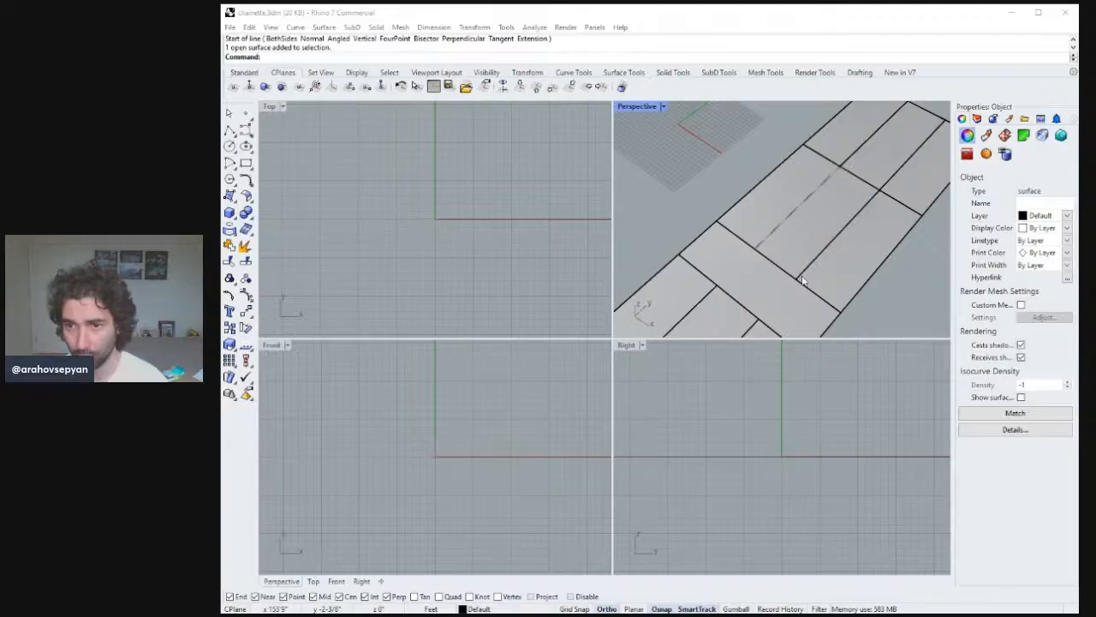
pyautogui.moveTo(770, 268)
pyautogui.mouseDown(button='right')
pyautogui.moveTo(791, 253)
pyautogui.moveTo(785, 294)
pyautogui.moveTo(771, 237)
pyautogui.moveTo(753, 276)
pyautogui.mouseUp(button='right')
pyautogui.write('zs')
pyautogui.press('Return')
pyautogui.press('Escape')
pyautogui.click(732, 277)
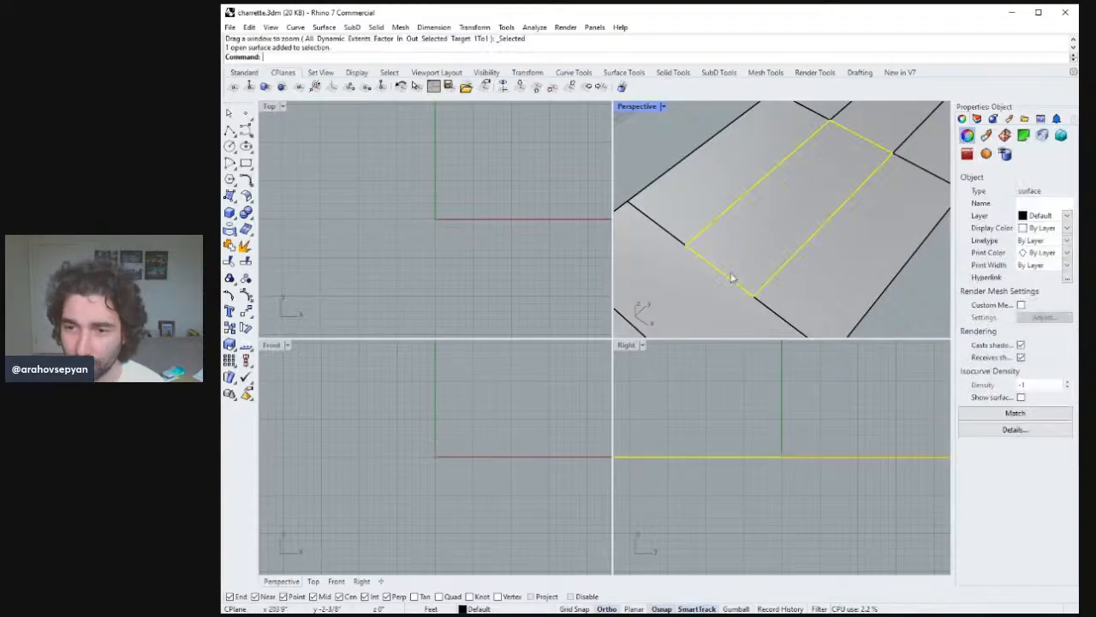
pyautogui.press('Escape')
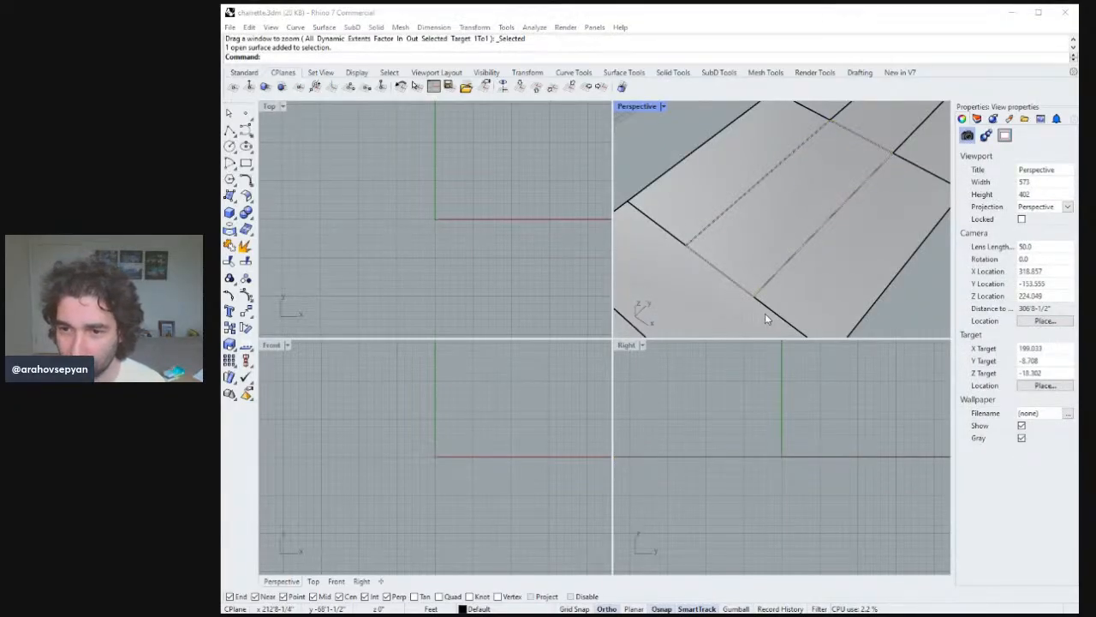
pyautogui.click(764, 312)
pyautogui.press('Escape')
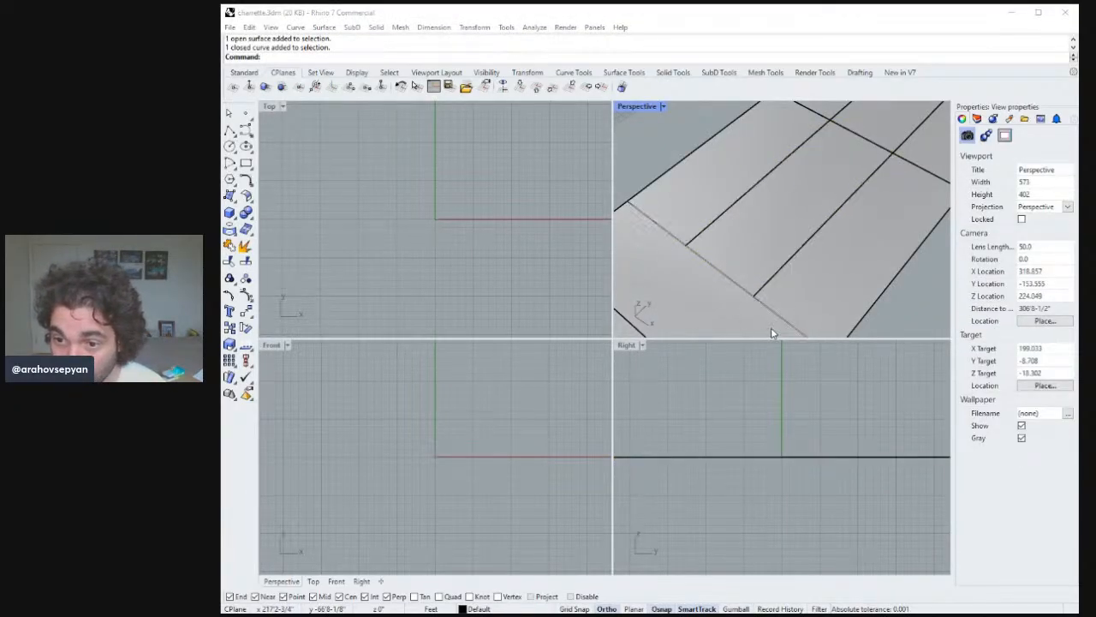
pyautogui.click(772, 312)
pyautogui.moveTo(771, 312); pyautogui.dragTo(776, 289, button='right')
pyautogui.press('Escape')
pyautogui.click(717, 251)
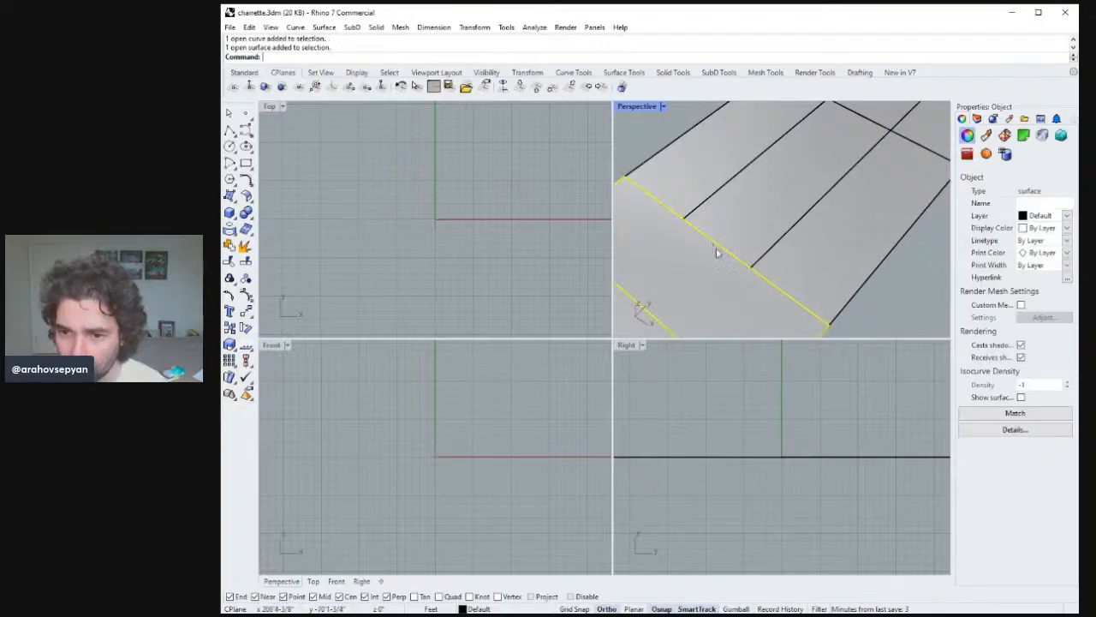
pyautogui.press('Escape')
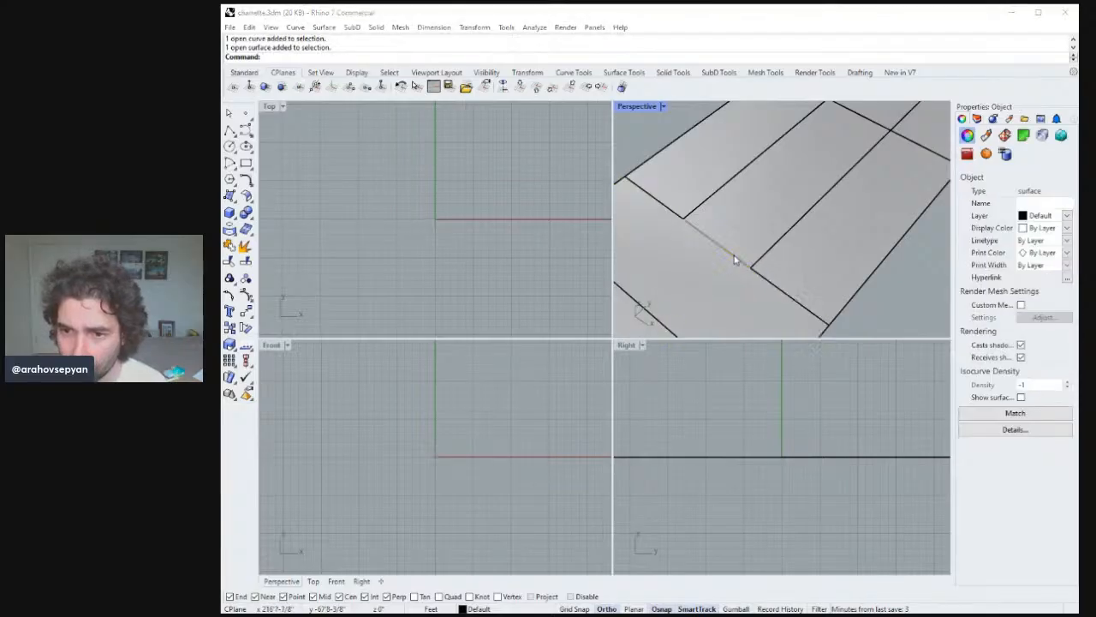
pyautogui.click(771, 283)
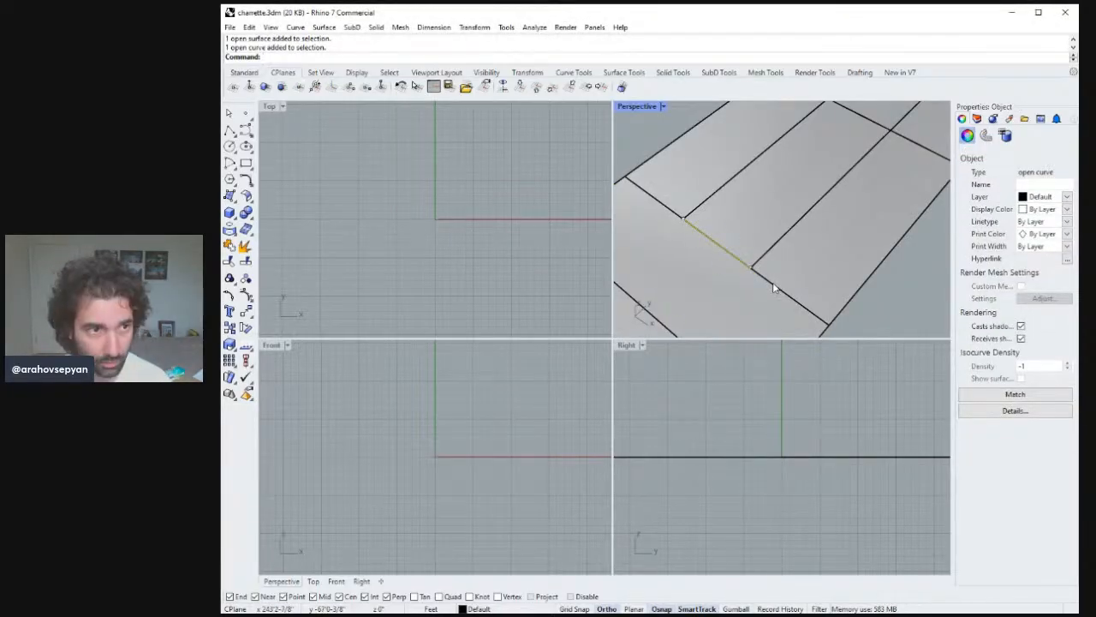
pyautogui.write('Copy')
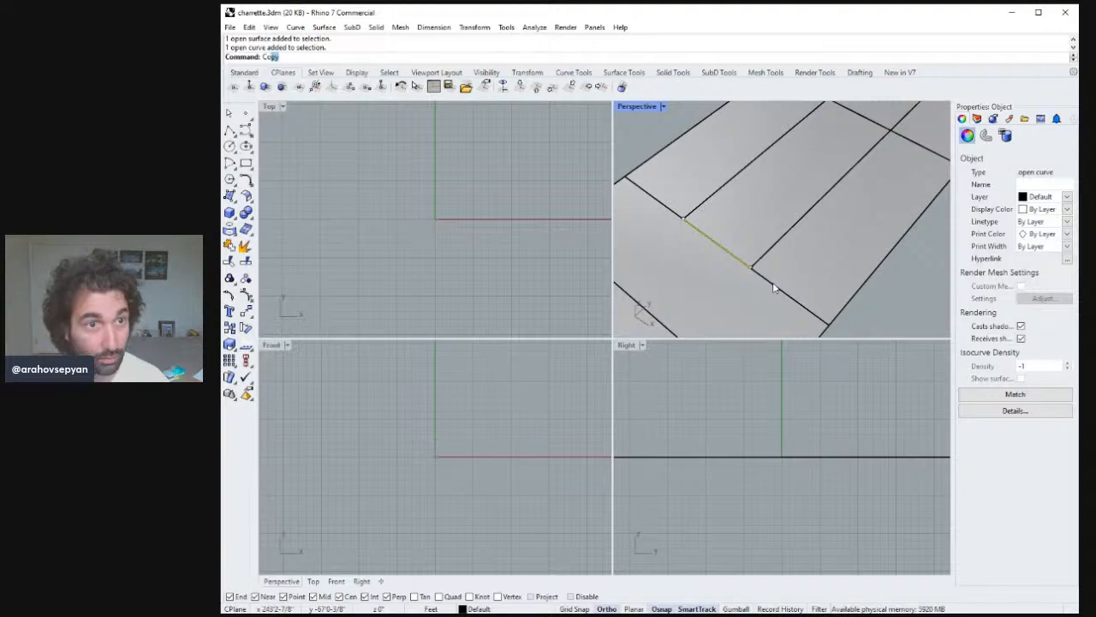
pyautogui.press('Return')
pyautogui.click(750, 266)
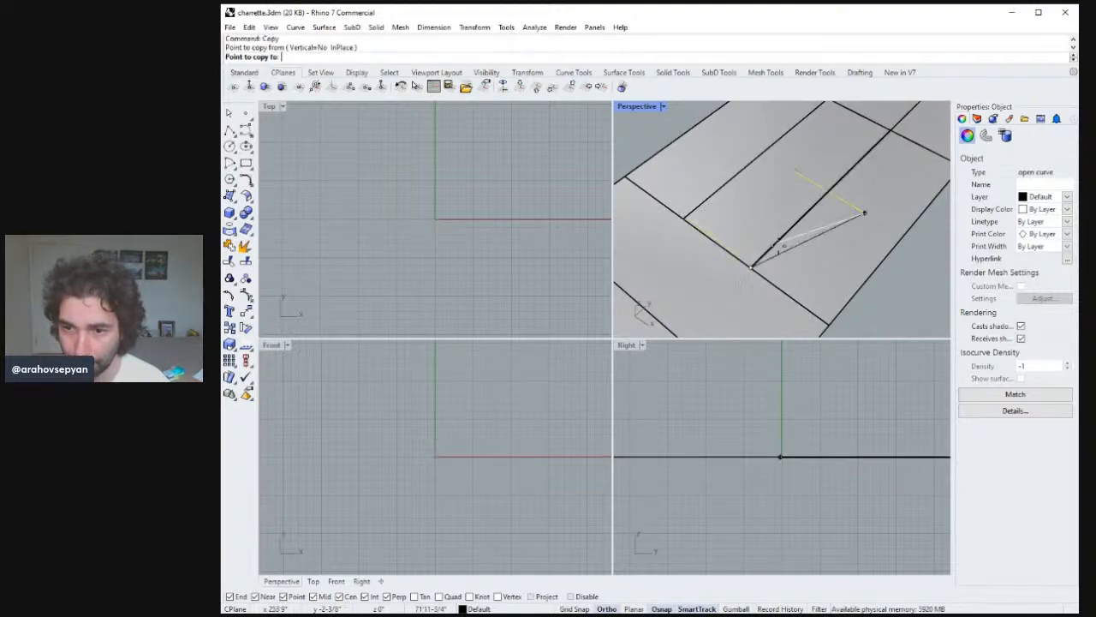
pyautogui.write('1')
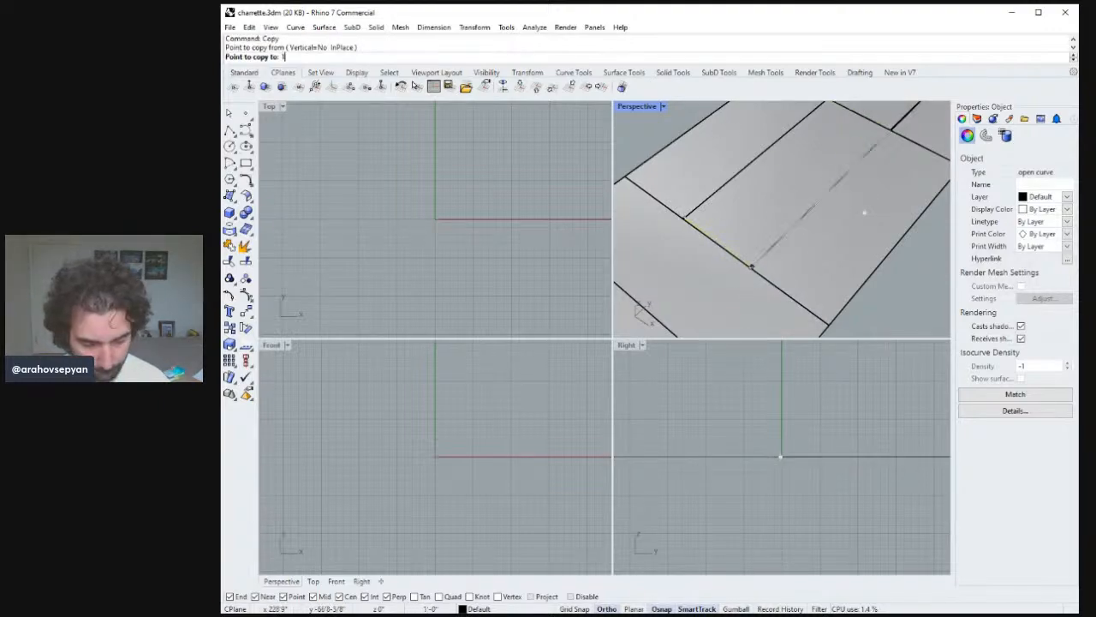
pyautogui.write('5;')
pyautogui.press('Return')
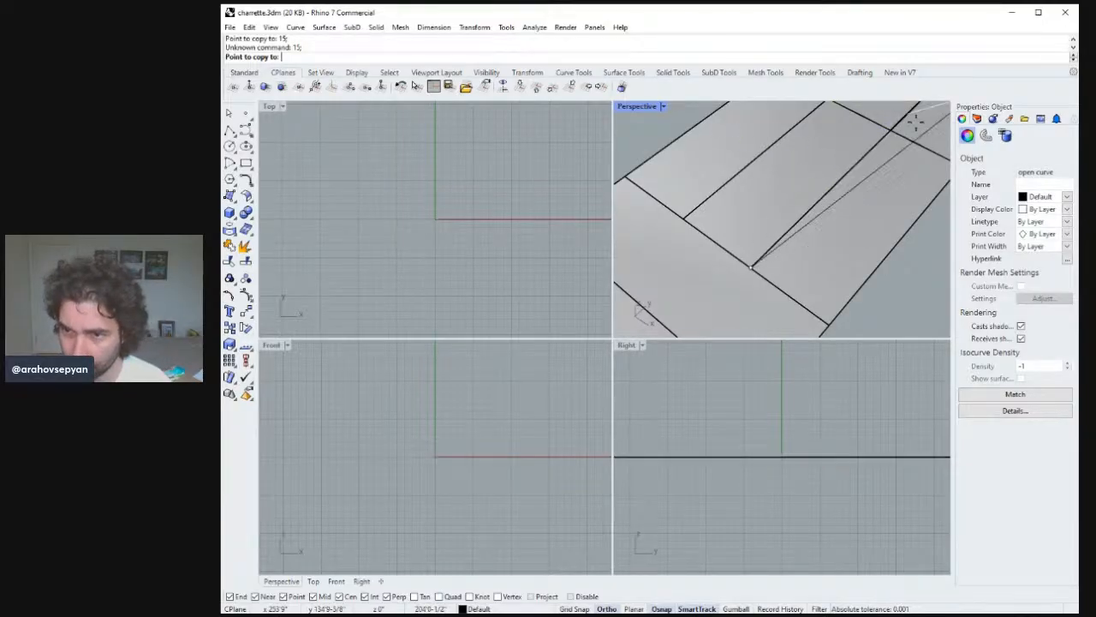
pyautogui.write('15')
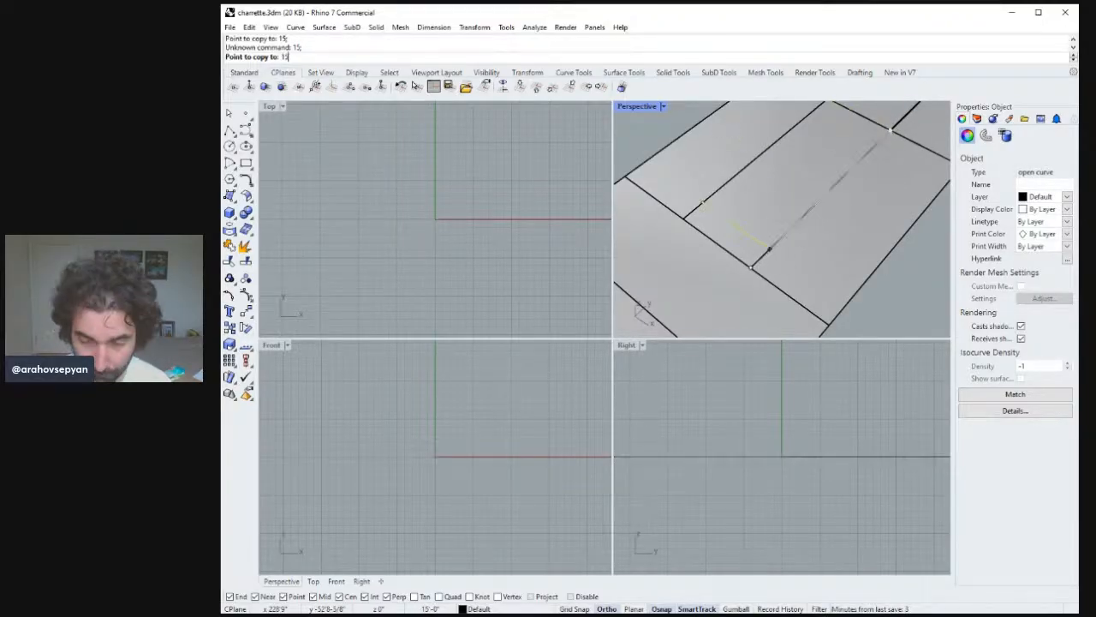
pyautogui.write("'")
pyautogui.press('Return')
pyautogui.click(893, 128)
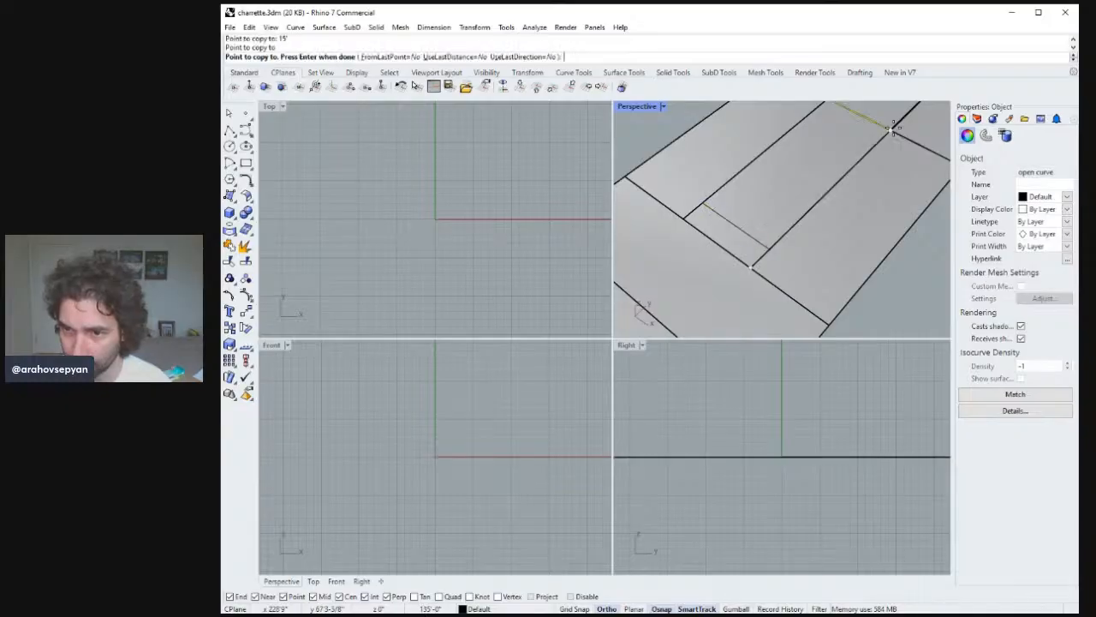
pyautogui.press('Return')
pyautogui.press('Escape')
# Copy the front edge line to the rear of the lot, giving a matching 15 ft rear setback line.
pyautogui.click(734, 261)
pyautogui.click(734, 258)
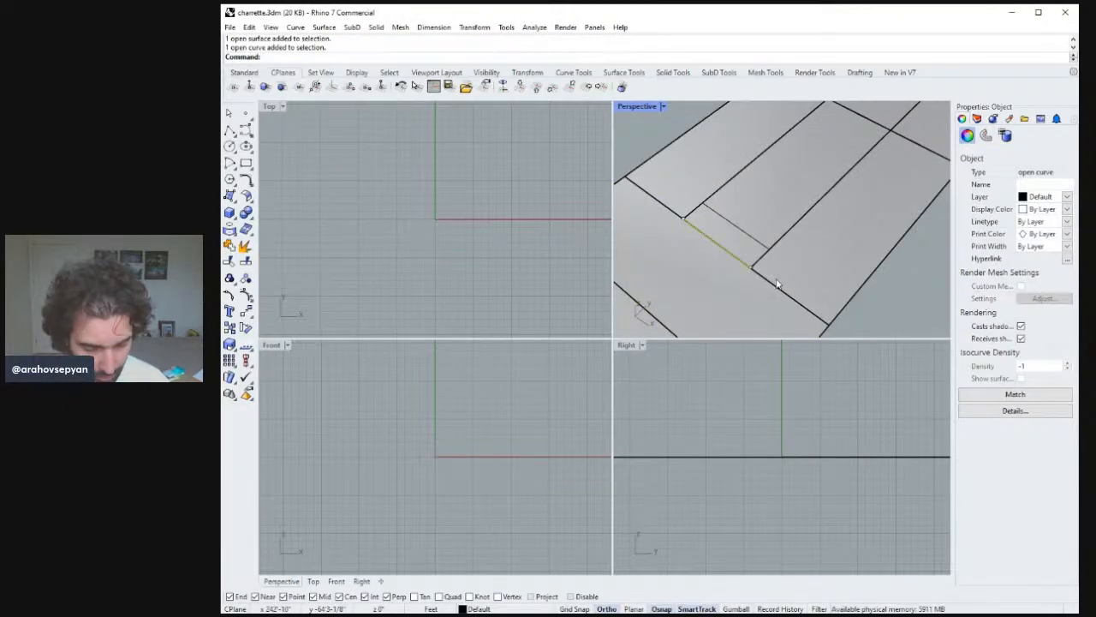
pyautogui.write('copy')
pyautogui.press('Return')
pyautogui.click(770, 249)
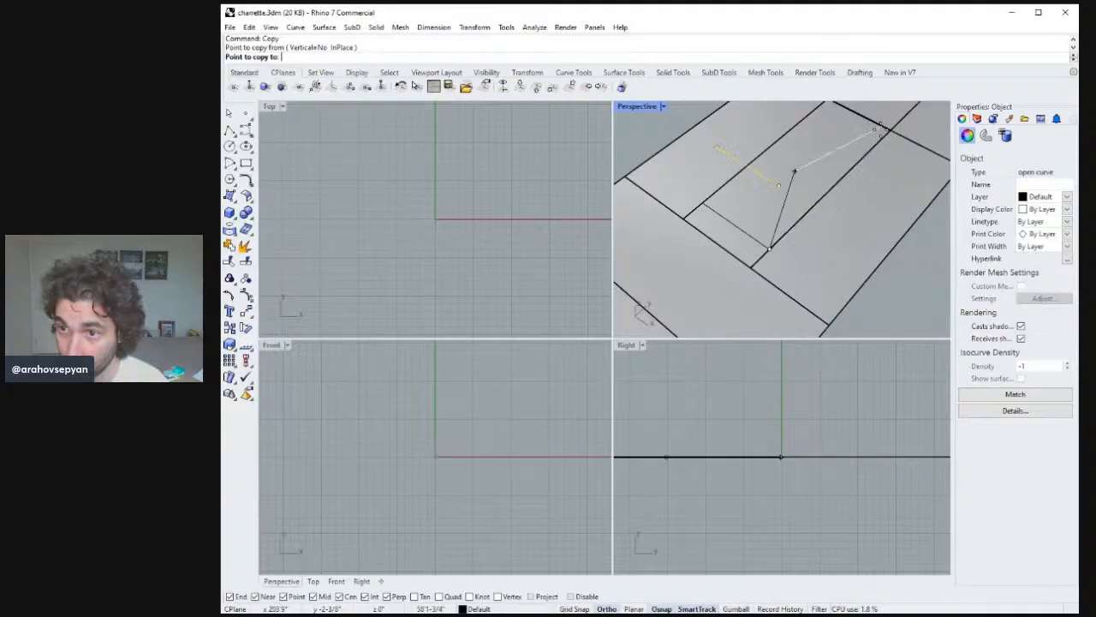
pyautogui.click(892, 129)
pyautogui.press('Return')
pyautogui.press('Escape')
# Save the model file.
pyautogui.moveTo(808, 188); pyautogui.dragTo(796, 183, button='right')
pyautogui.click(230, 129)
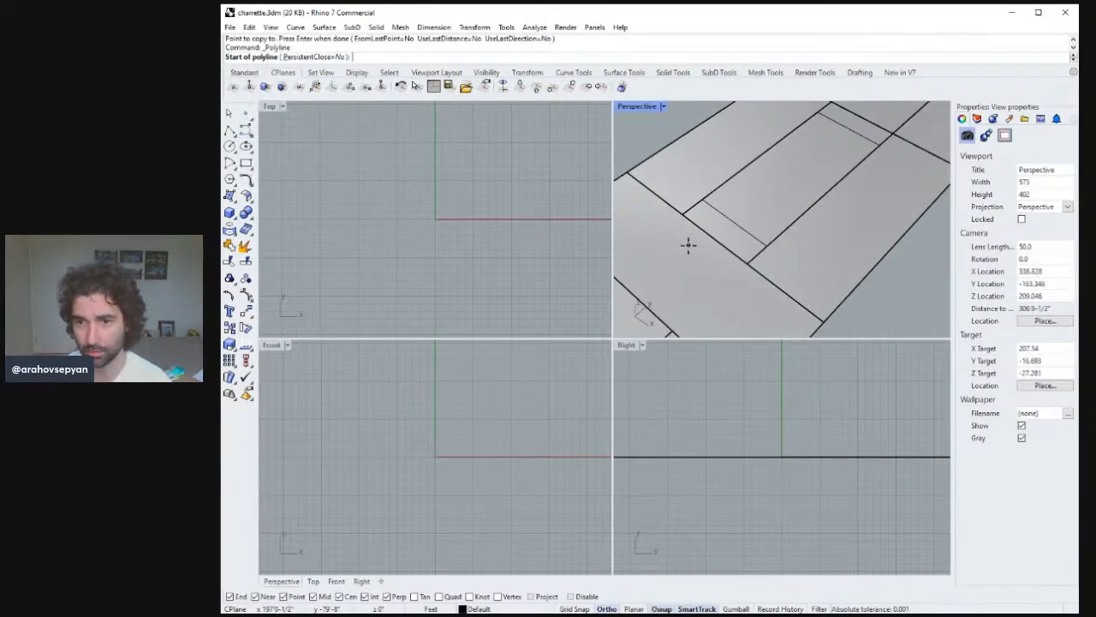
pyautogui.moveTo(752, 261); pyautogui.dragTo(784, 238, button='right')
pyautogui.press('Escape')
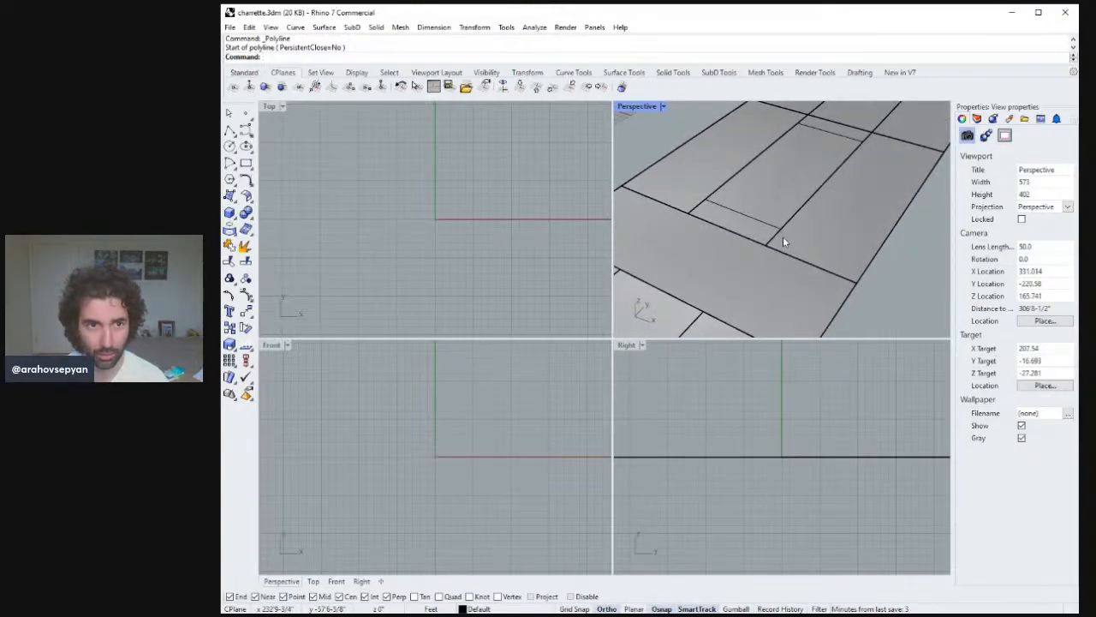
pyautogui.hotkey('ctrl', 's')
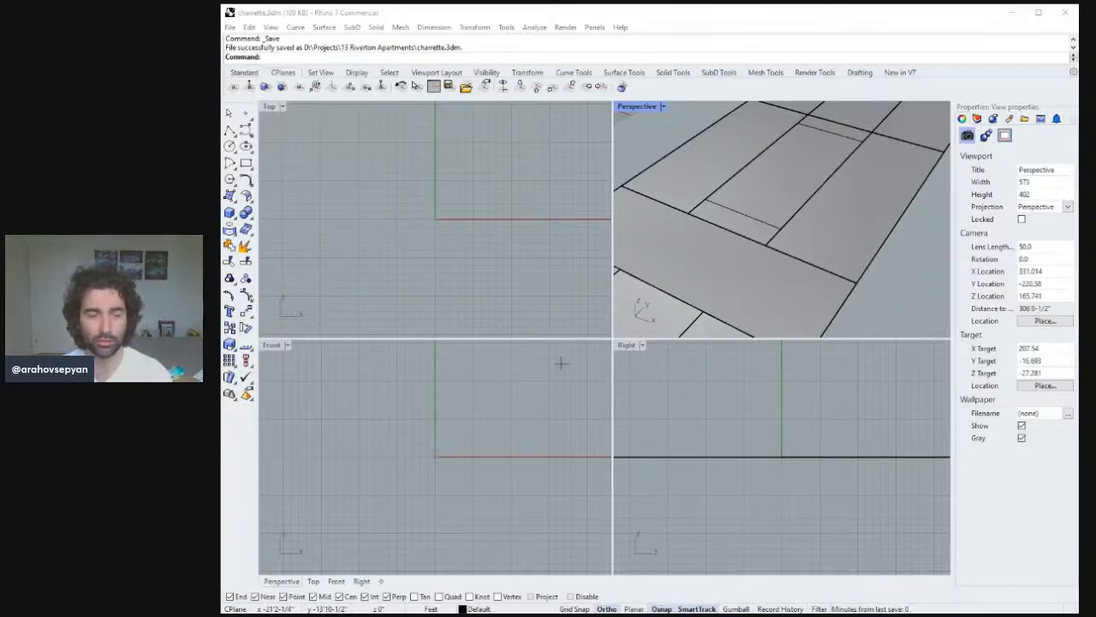
# Try to copy the lot's long side edge 6 ft inward.
pyautogui.click(984, 27)
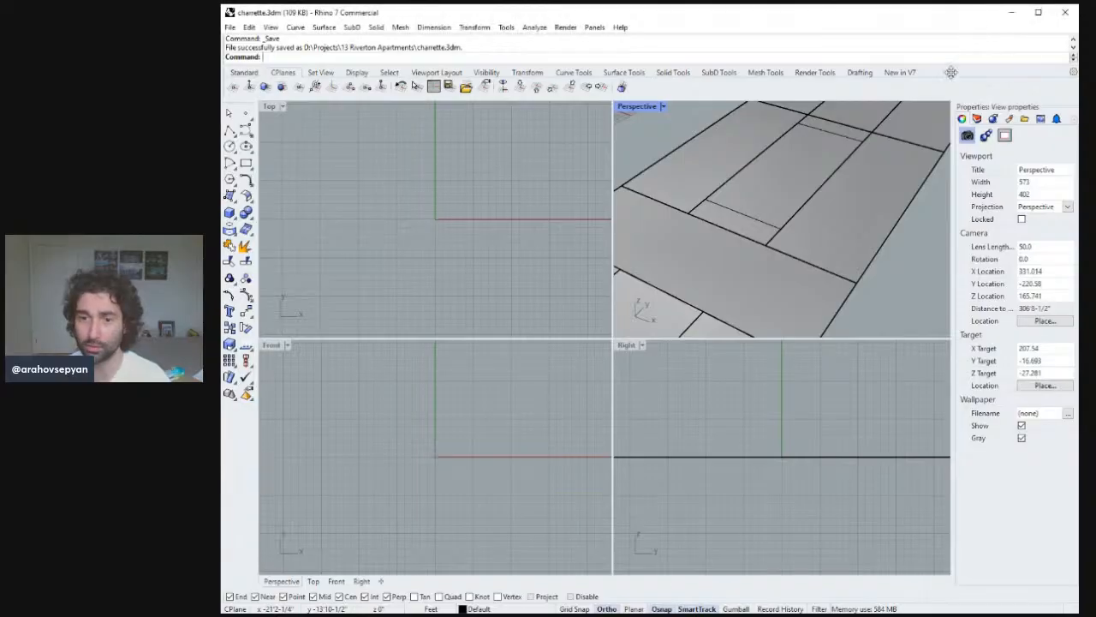
pyautogui.moveTo(765, 205); pyautogui.dragTo(806, 224, button='right')
pyautogui.click(806, 222)
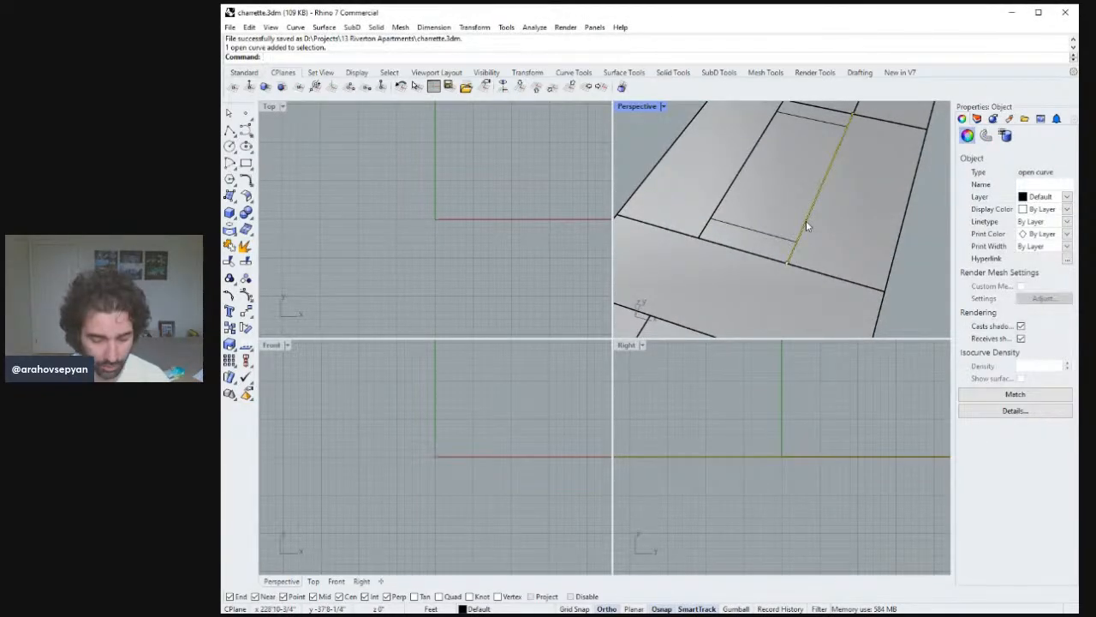
pyautogui.write('copy')
pyautogui.press('Return')
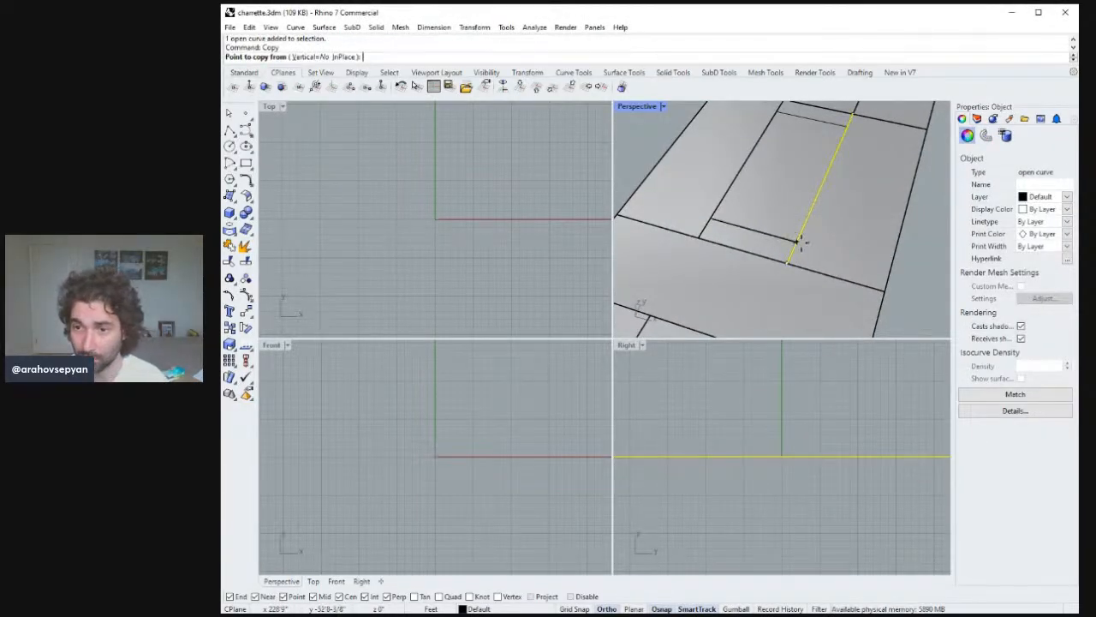
pyautogui.click(797, 243)
pyautogui.write("6'")
pyautogui.press('Return')
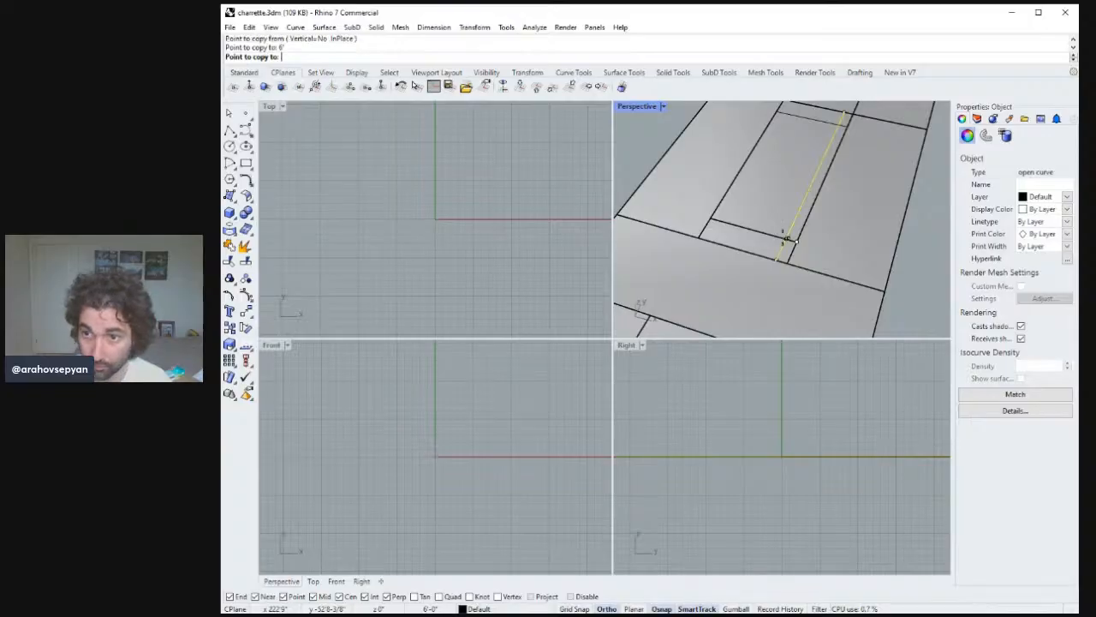
pyautogui.press('Return')
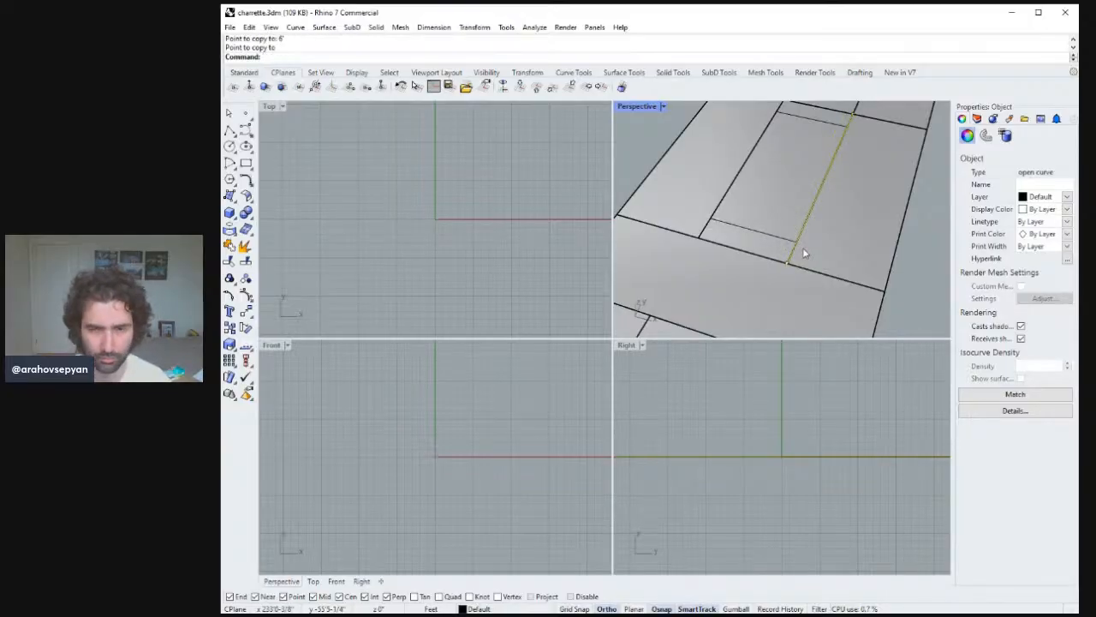
pyautogui.hotkey('ctrl', 'z')
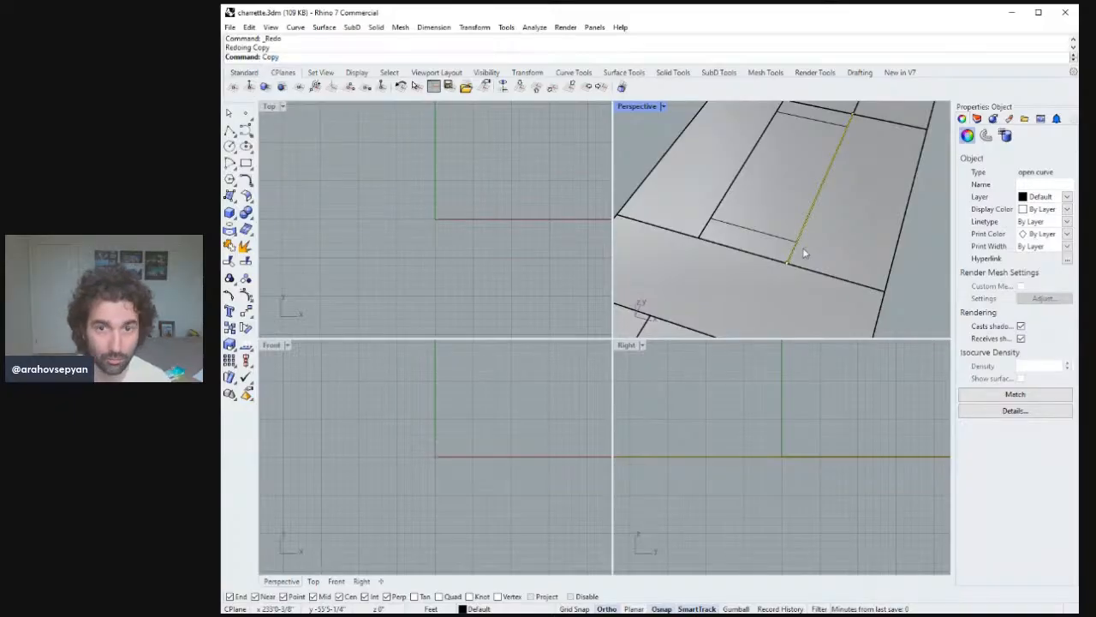
# Copy the lot's long side edge 6 ft inward as a side setback line.
pyautogui.press('Return')
pyautogui.click(789, 254)
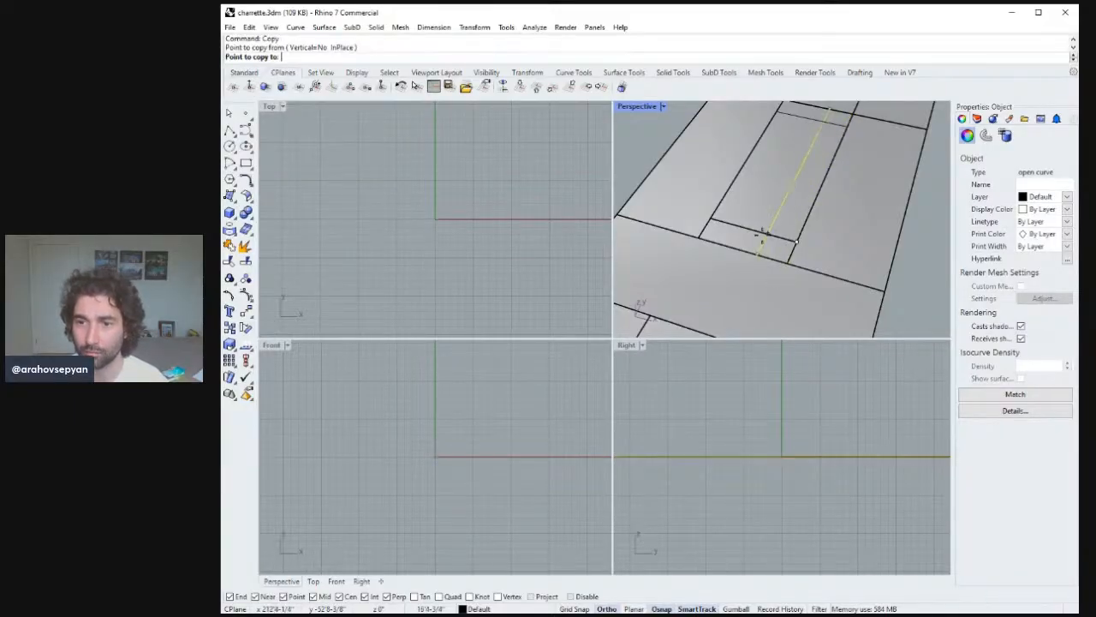
pyautogui.write('6')
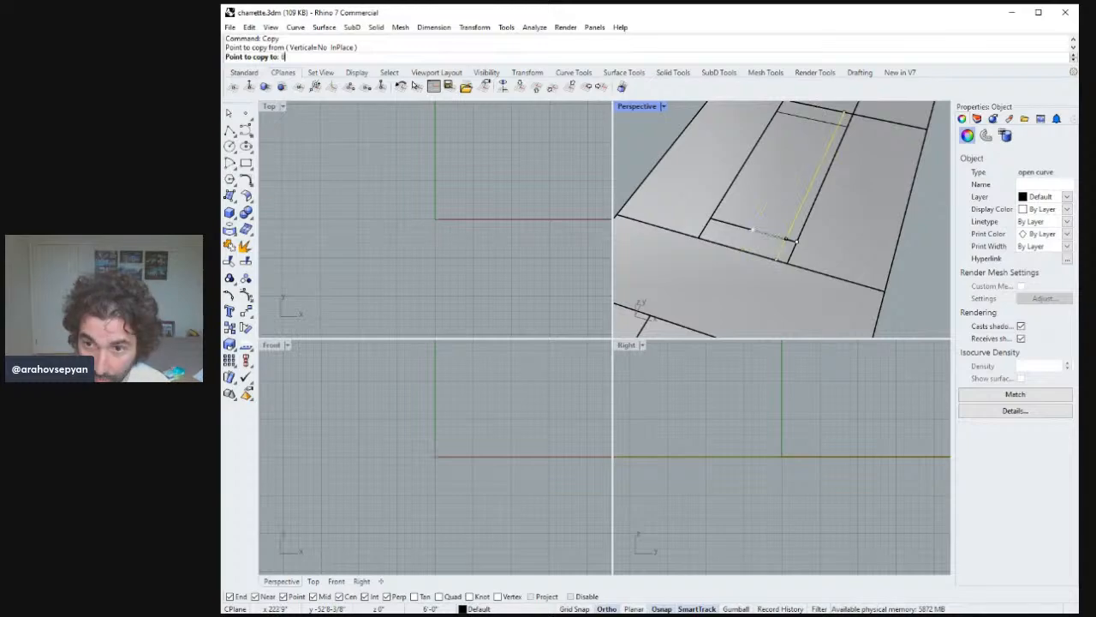
pyautogui.write("'")
pyautogui.press('Return')
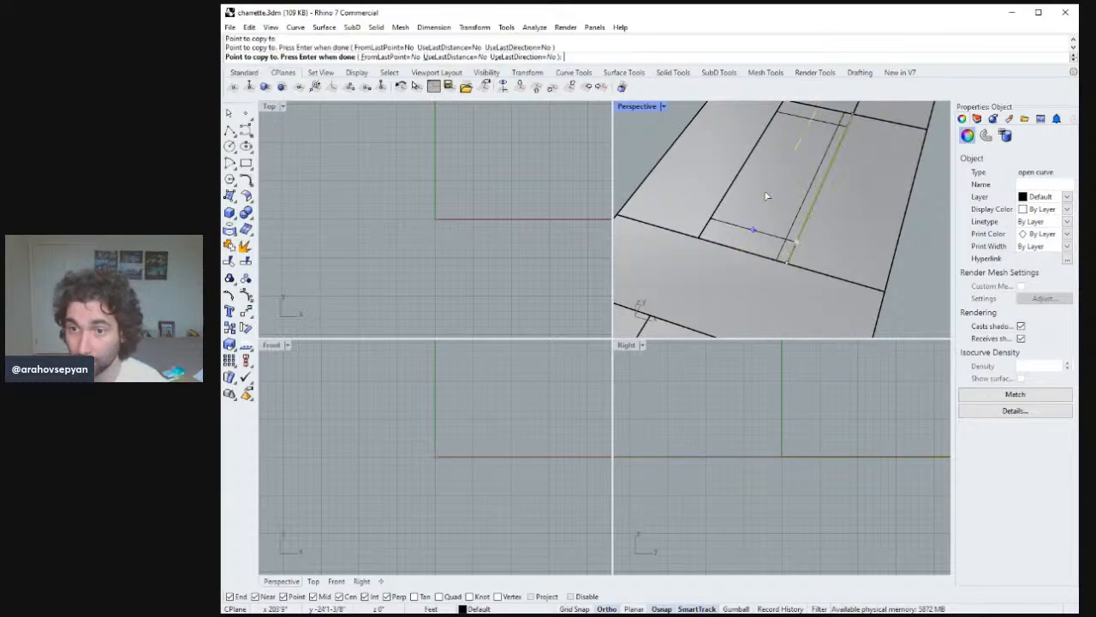
pyautogui.press('Return')
# Copy the lot's opposite long side edge 6 ft inward as the second side setback line.
pyautogui.click(713, 215)
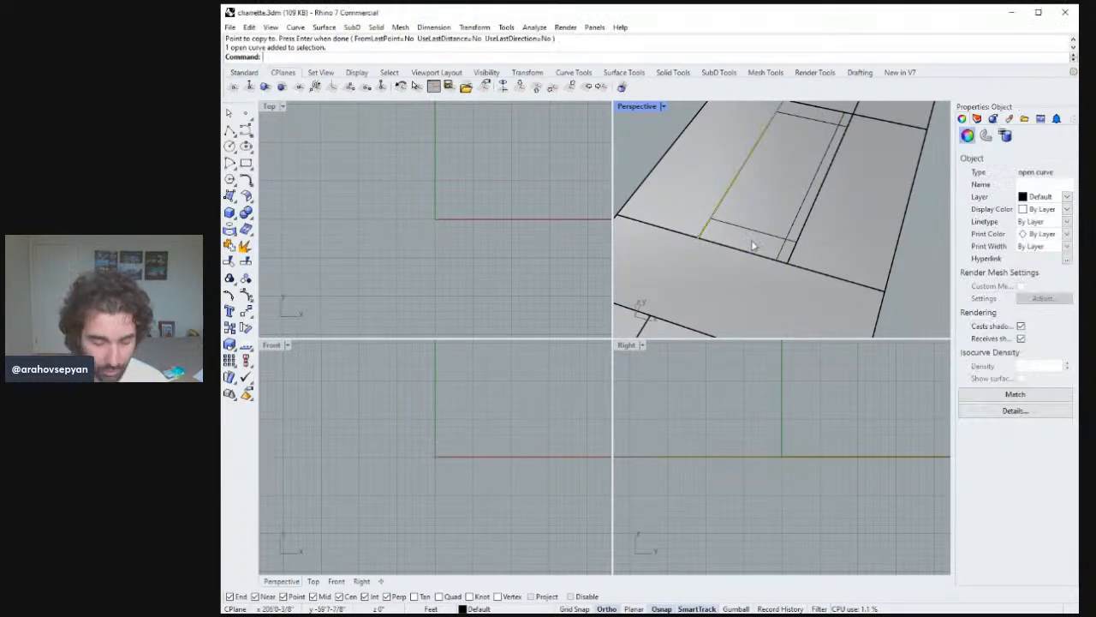
pyautogui.write('Copy')
pyautogui.press('Return')
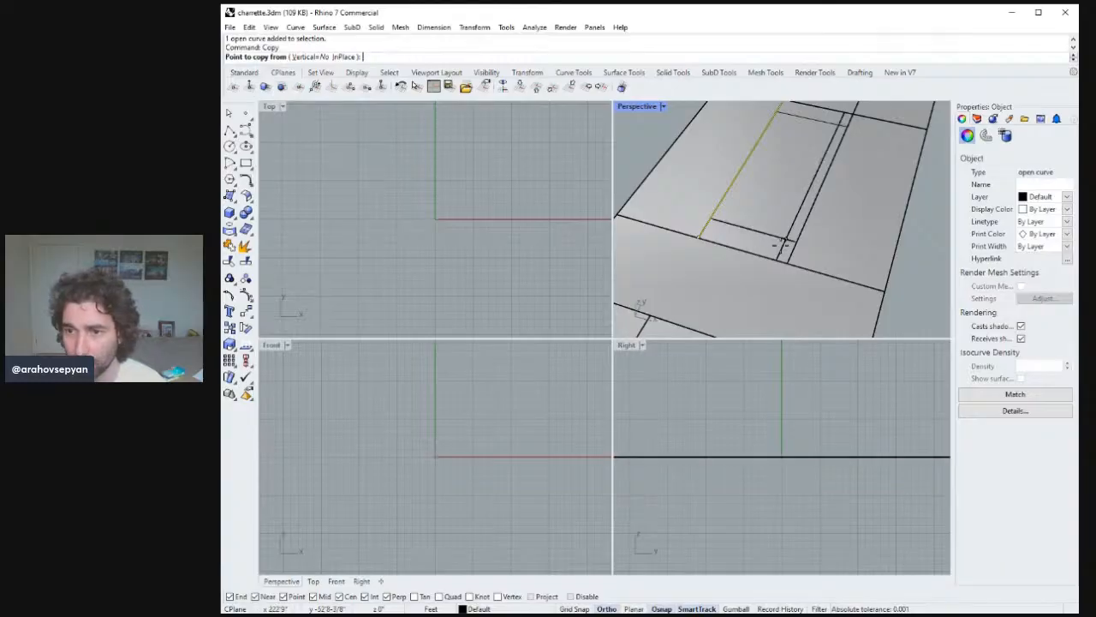
pyautogui.click(778, 246)
pyautogui.click(799, 246)
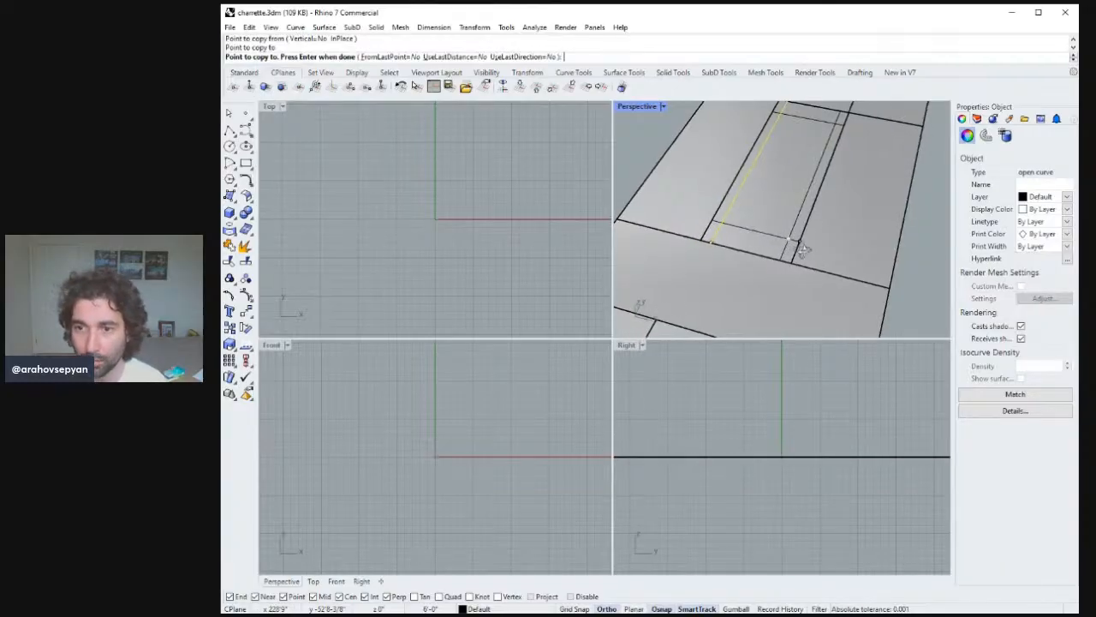
pyautogui.press('Return')
# Create a planar surface from four corner points on the setback lines, covering the buildable footprint.
pyautogui.scroll(-3, 795, 242)
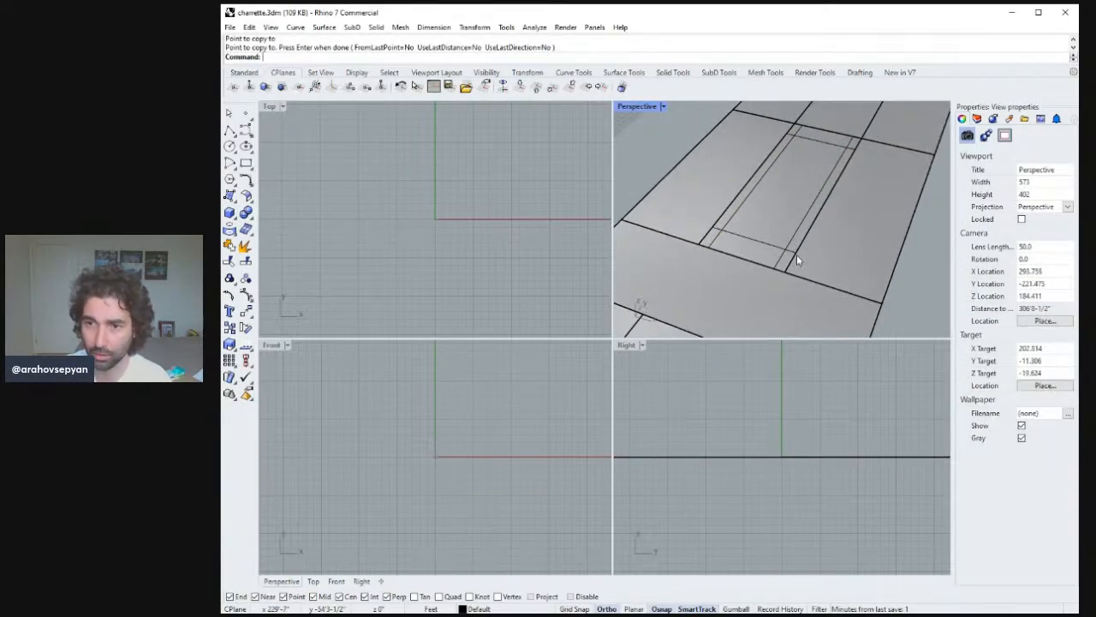
pyautogui.scroll(2, 793, 263)
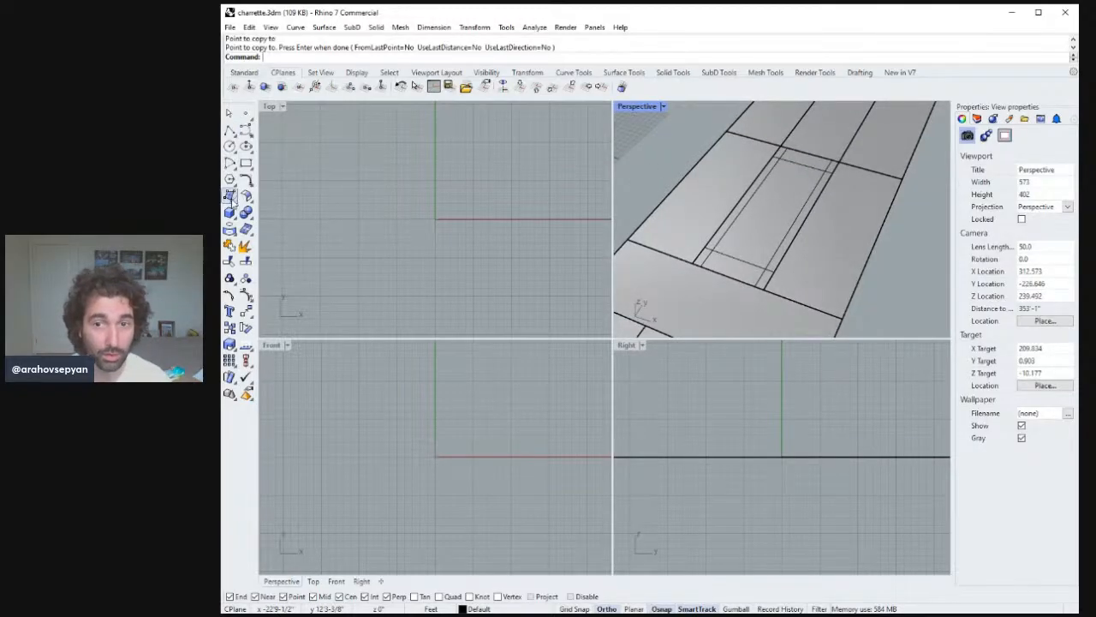
pyautogui.click(230, 196)
pyautogui.click(707, 254)
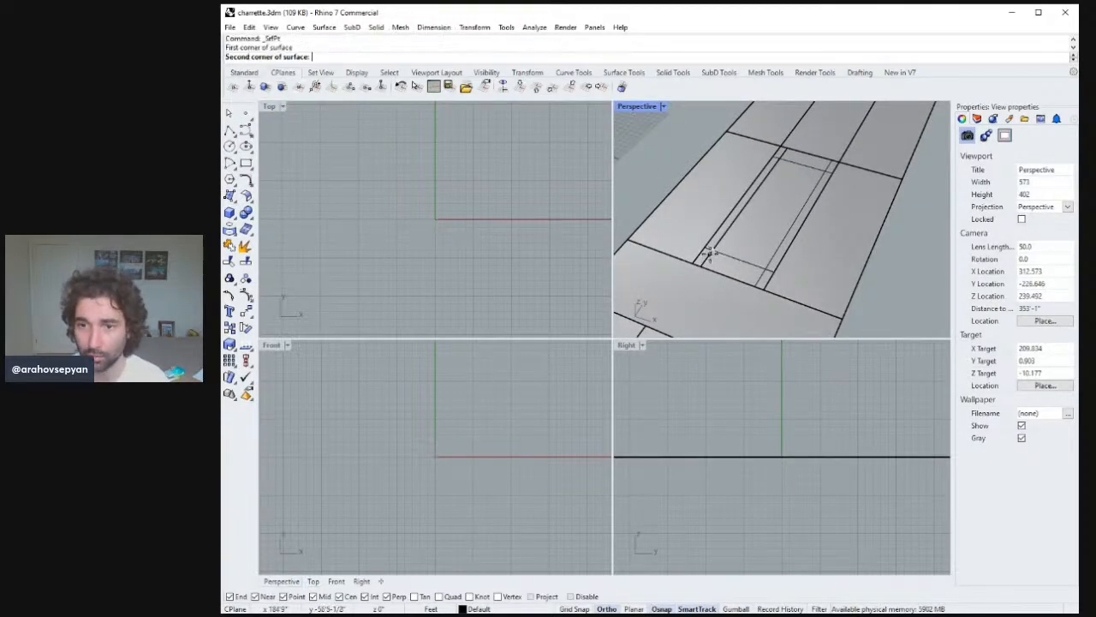
pyautogui.click(767, 270)
pyautogui.click(824, 171)
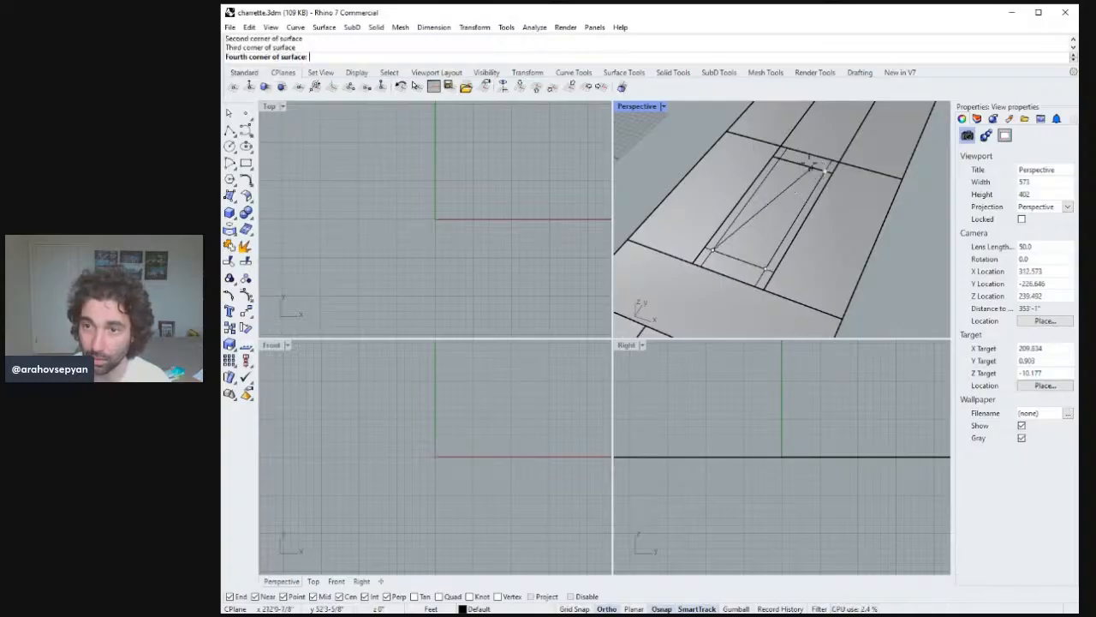
pyautogui.click(783, 157)
pyautogui.click(769, 210)
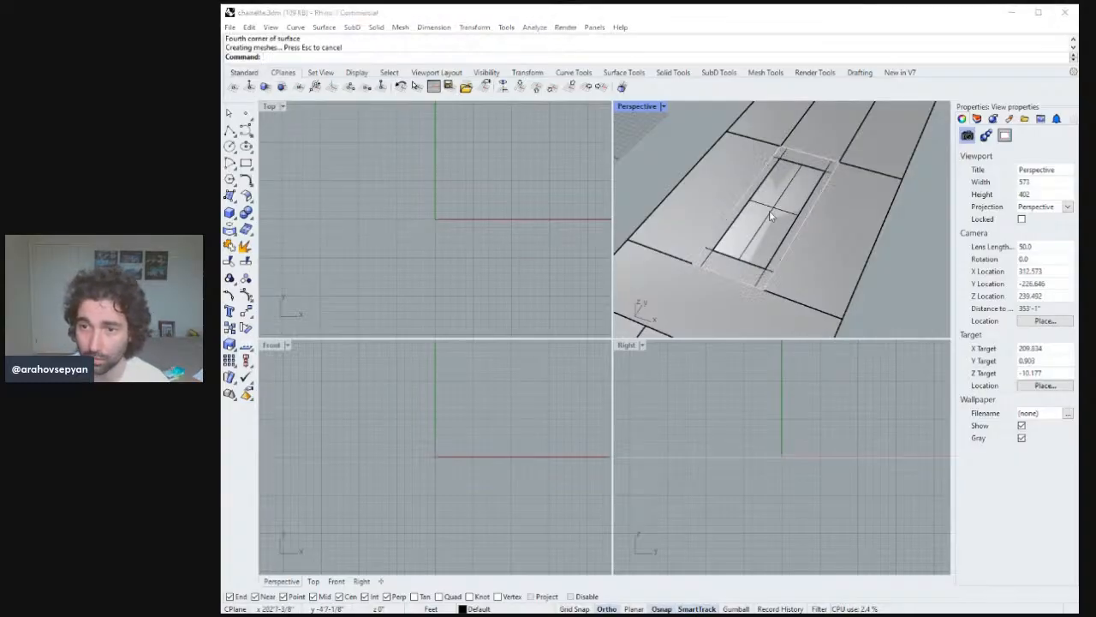
pyautogui.click(808, 252)
# Copy the footprint surface 16 ft straight up as the first upper floor plate.
pyautogui.moveTo(667, 406); pyautogui.dragTo(699, 398, button='right')
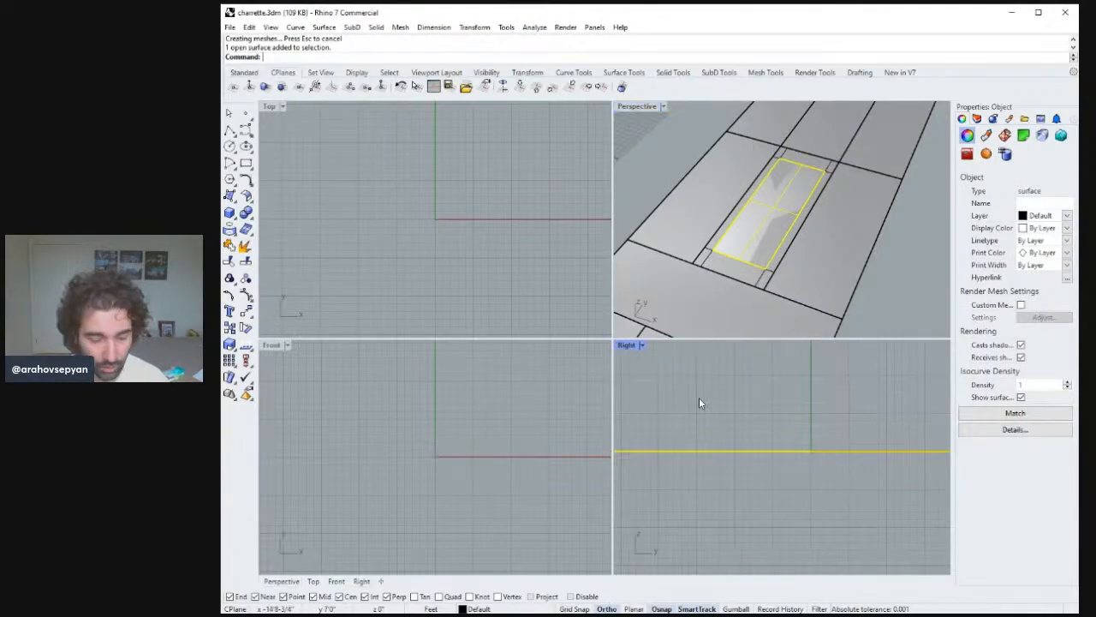
pyautogui.write('zs')
pyautogui.press('Return')
pyautogui.scroll(5, 715, 386)
pyautogui.scroll(-10, 723, 382)
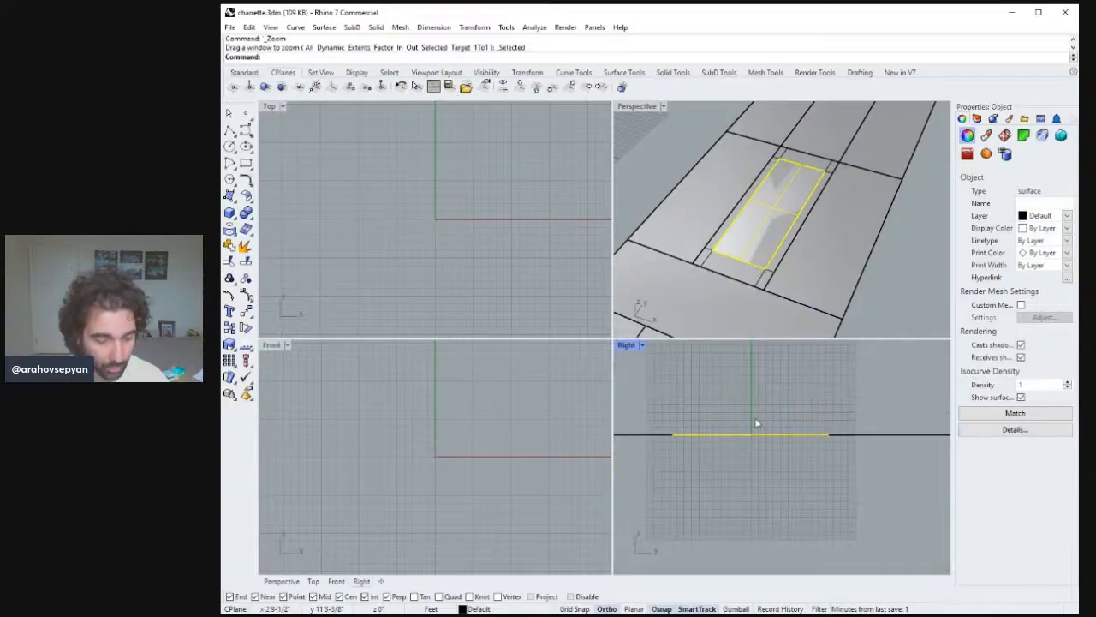
pyautogui.moveTo(757, 418); pyautogui.dragTo(729, 435, button='right')
pyautogui.write('Copy')
pyautogui.press('Return')
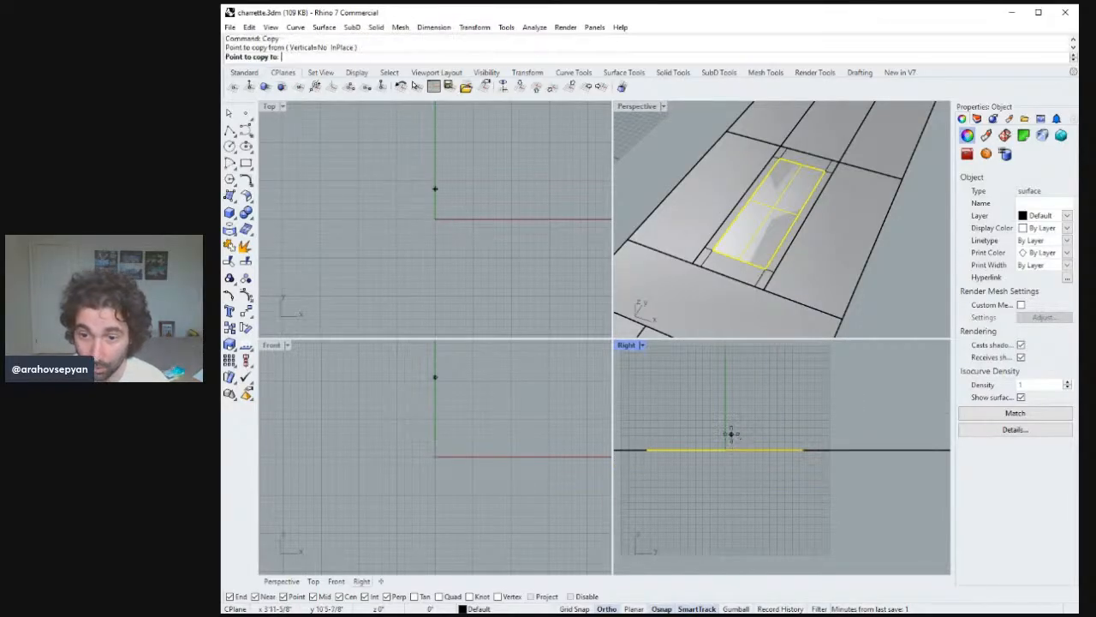
pyautogui.click(731, 434)
pyautogui.write("16'")
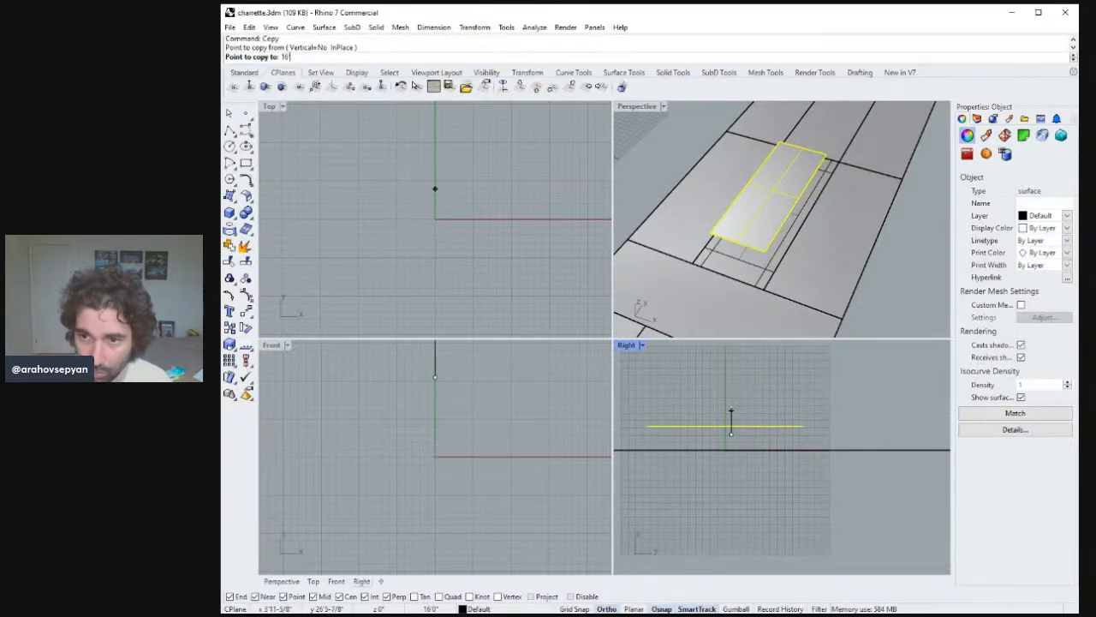
pyautogui.press('Return')
pyautogui.press('Return')
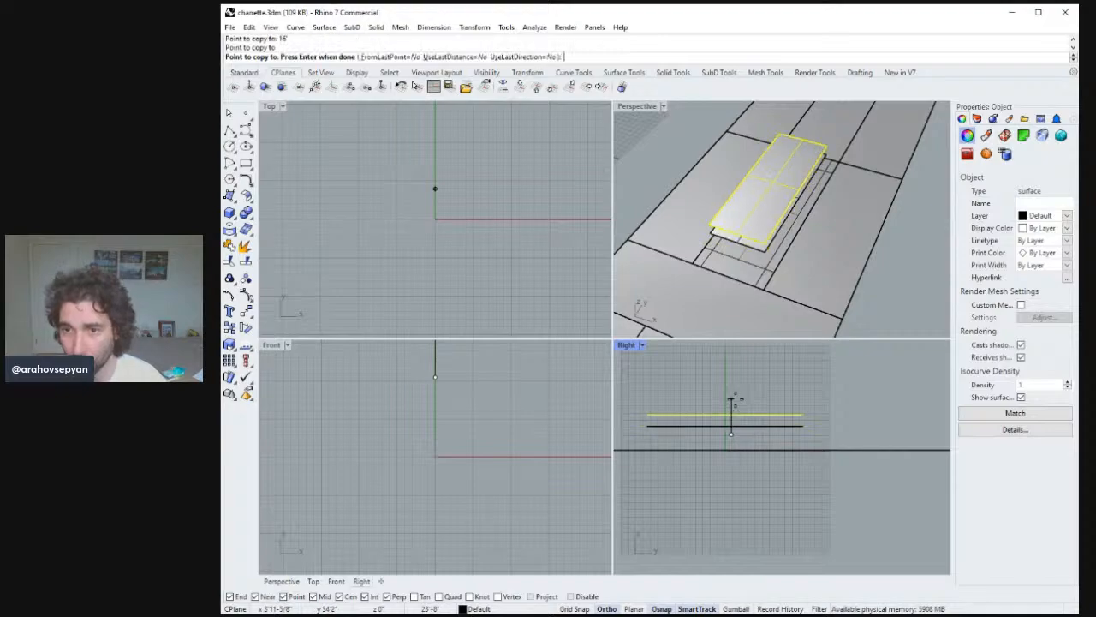
# Copy the raised floor surface 11 ft upward as the next floor plate.
pyautogui.moveTo(760, 415); pyautogui.dragTo(782, 420, button='right')
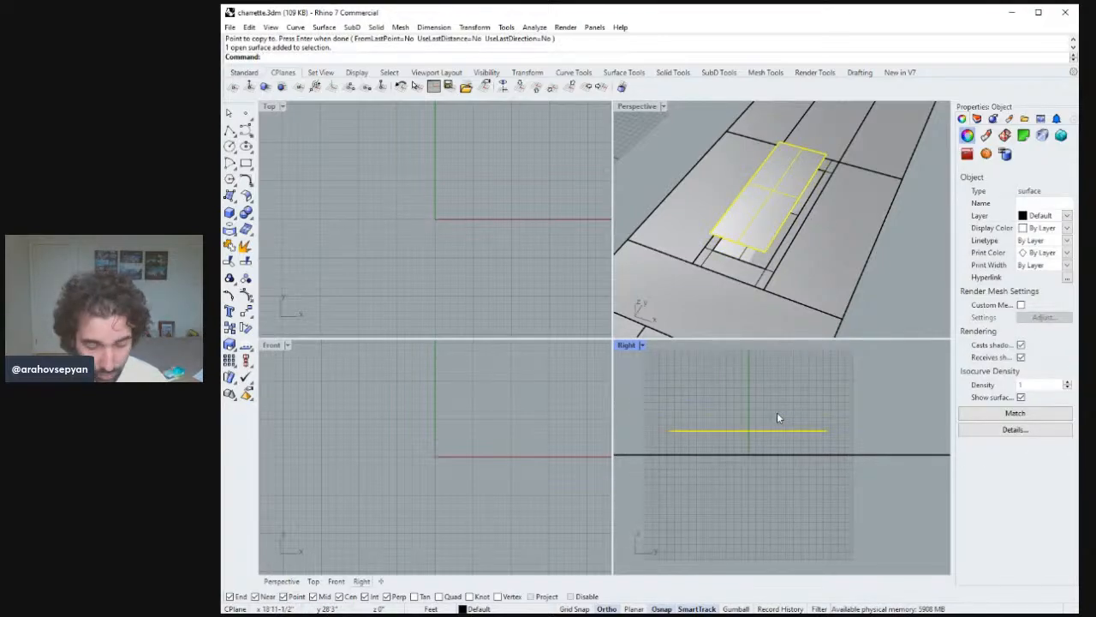
pyautogui.write('Copy')
pyautogui.press('Return')
pyautogui.click(845, 421)
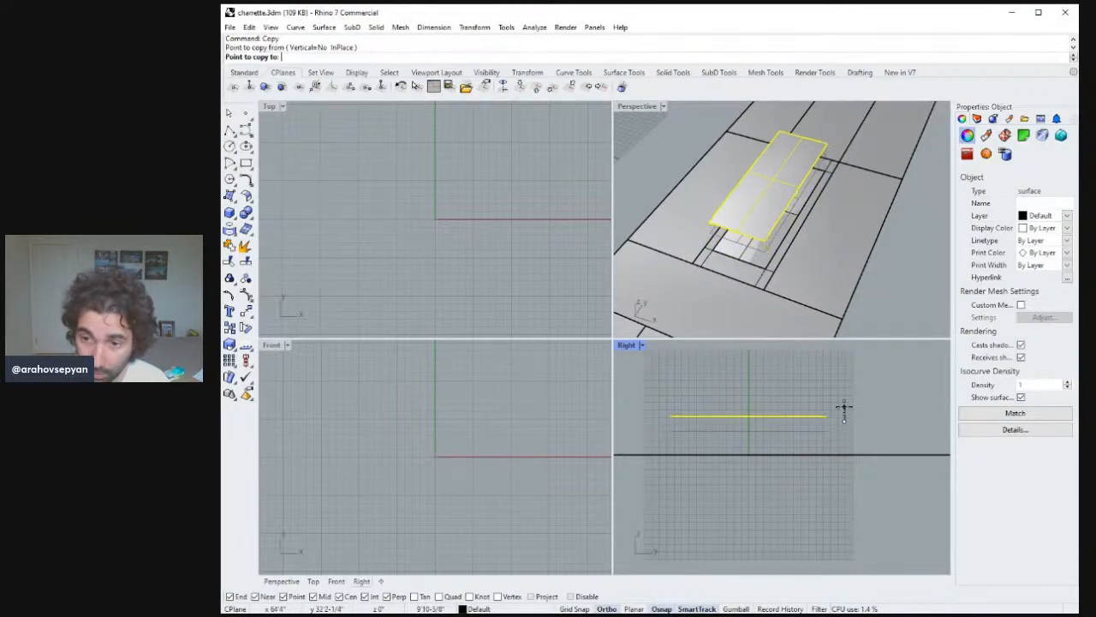
pyautogui.write("11'")
pyautogui.press('Return')
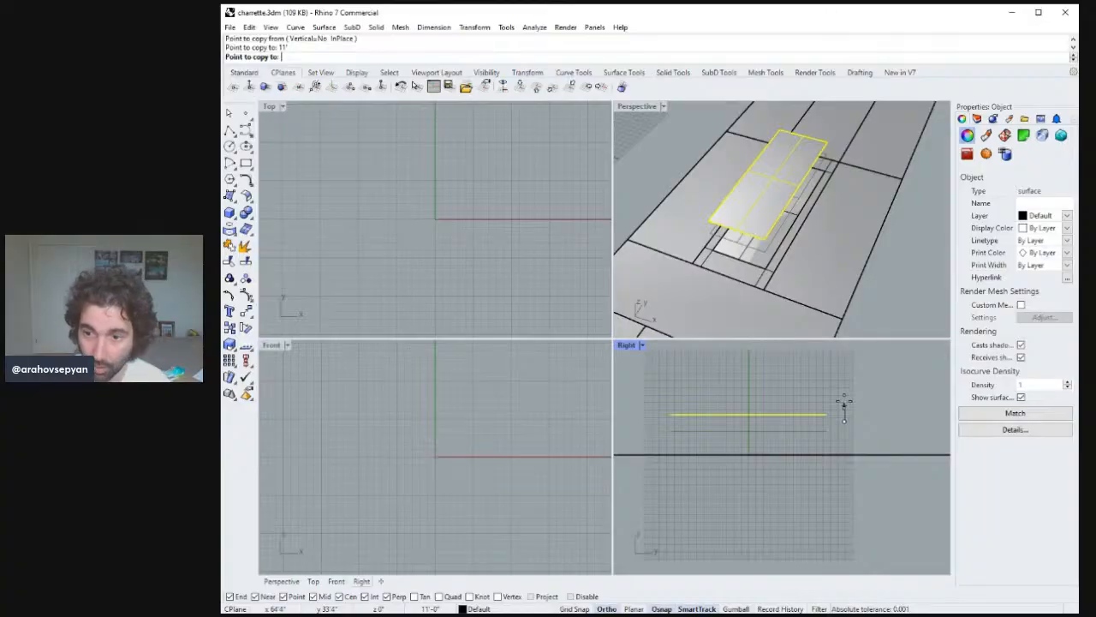
pyautogui.click(869, 381)
pyautogui.moveTo(847, 386); pyautogui.dragTo(824, 393, button='right')
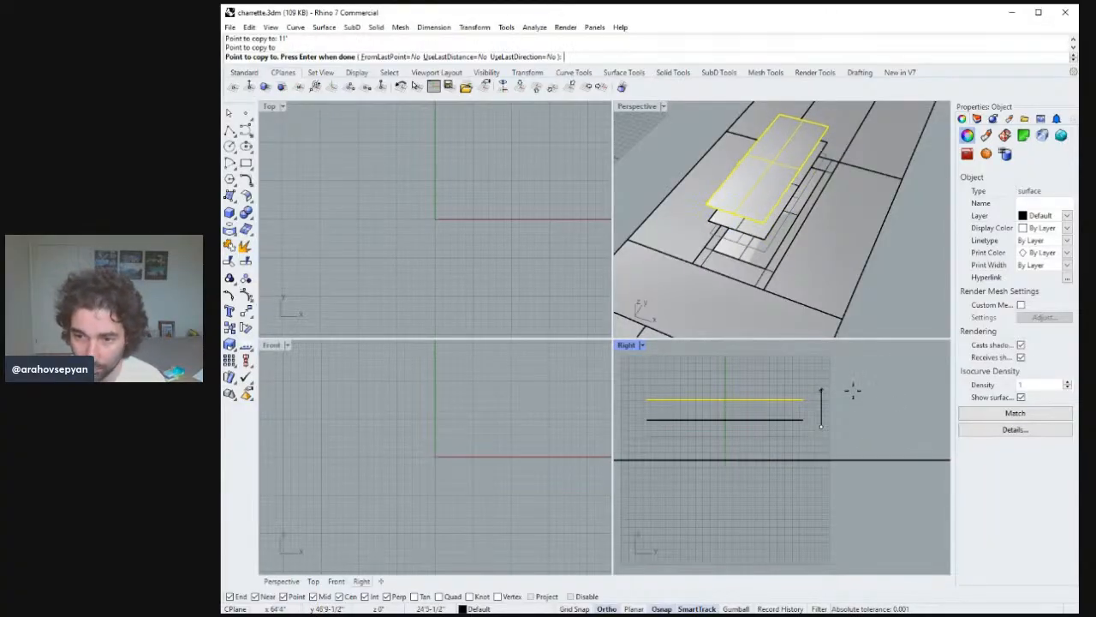
pyautogui.press('Escape')
pyautogui.press('Escape')
# Copy the top floor surface another 11 ft upward as the roof plate.
pyautogui.click(802, 419)
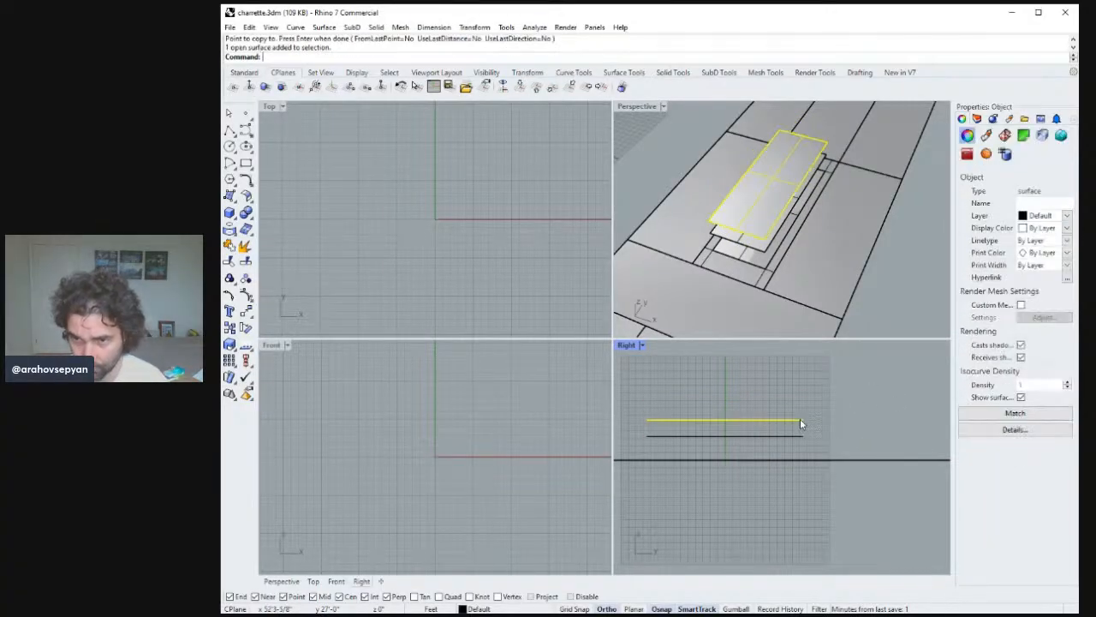
pyautogui.moveTo(818, 422); pyautogui.dragTo(829, 416, button='right')
pyautogui.write('Copy')
pyautogui.press('Return')
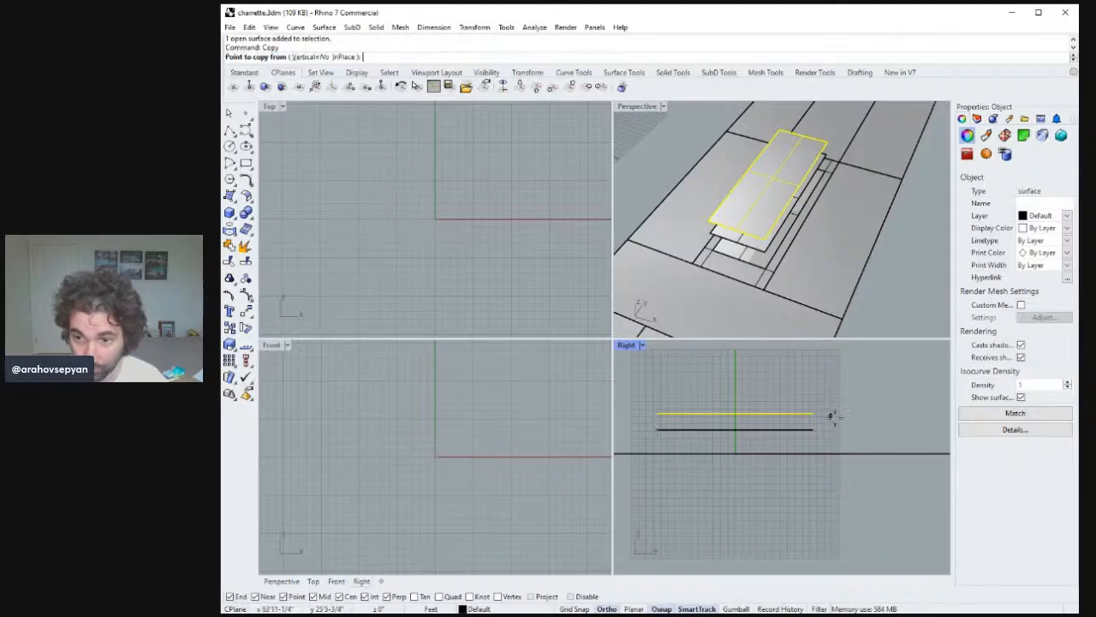
pyautogui.click(827, 415)
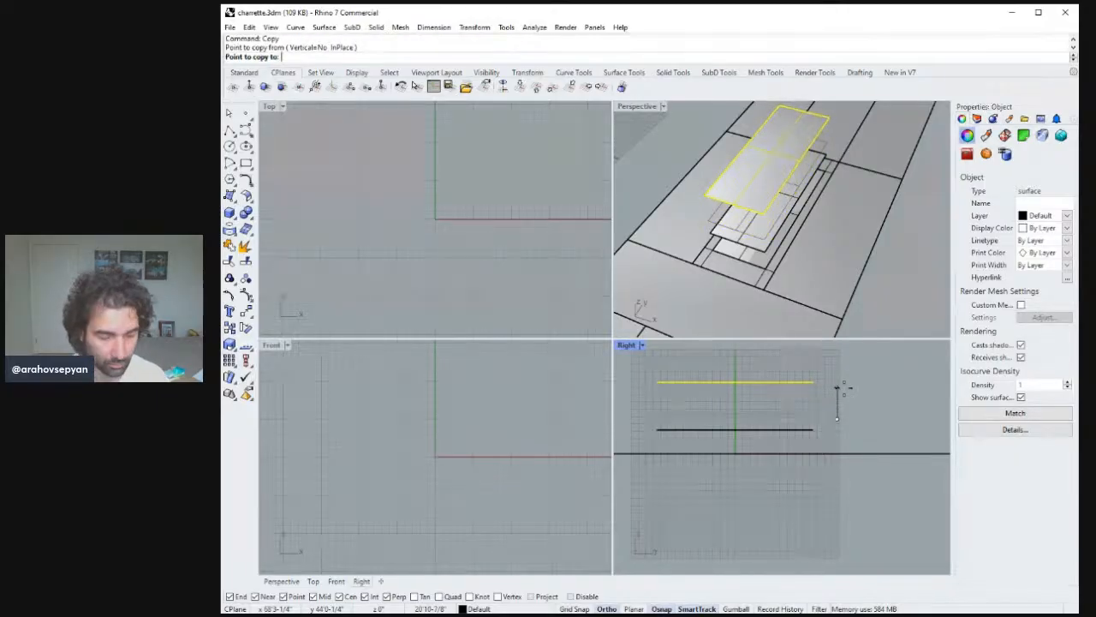
pyautogui.write("11'")
pyautogui.press('Return')
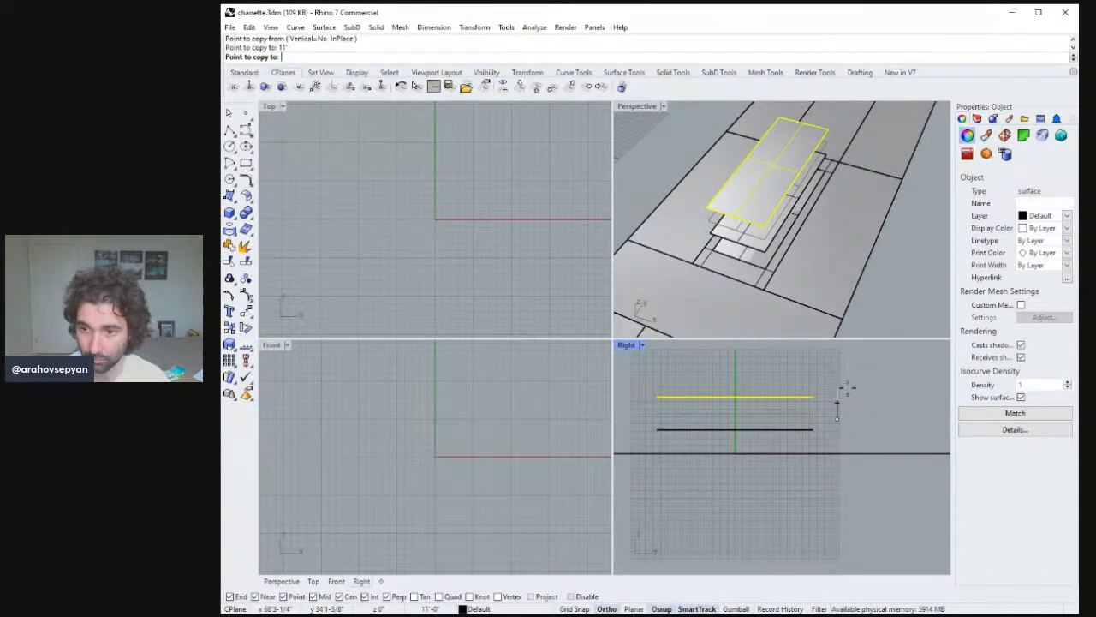
pyautogui.click(846, 387)
pyautogui.press('Return')
# Delete an extra surface from the floor stack.
pyautogui.click(847, 388)
pyautogui.moveTo(793, 220); pyautogui.dragTo(717, 188, button='right')
pyautogui.press('Delete')
# Copy the lowest floor surface down to a point below the ground plane.
pyautogui.click(770, 185)
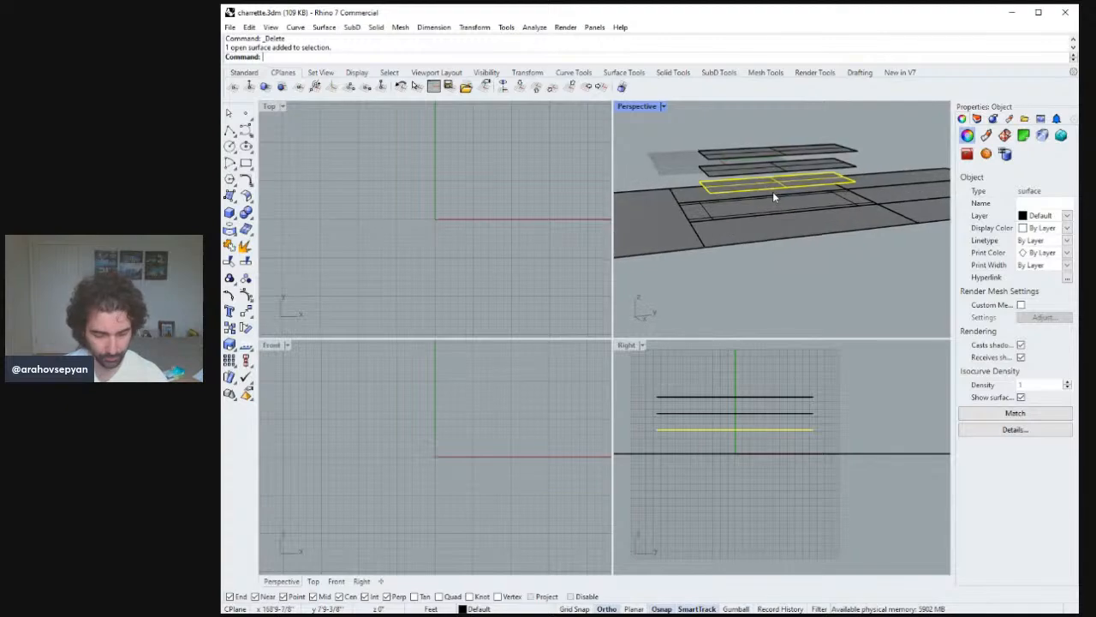
pyautogui.write('Copy')
pyautogui.press('Return')
pyautogui.moveTo(877, 203); pyautogui.dragTo(744, 179, button='right')
pyautogui.click(854, 166)
pyautogui.click(835, 469)
pyautogui.press('Return')
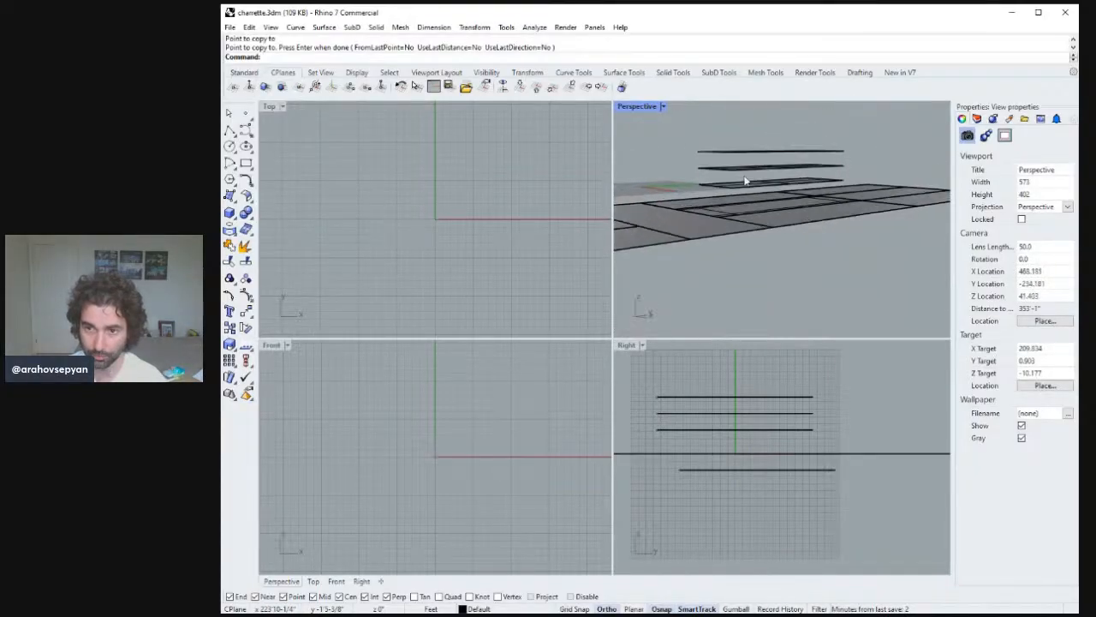
# Save the model file.
pyautogui.hotkey('ctrl', 's')
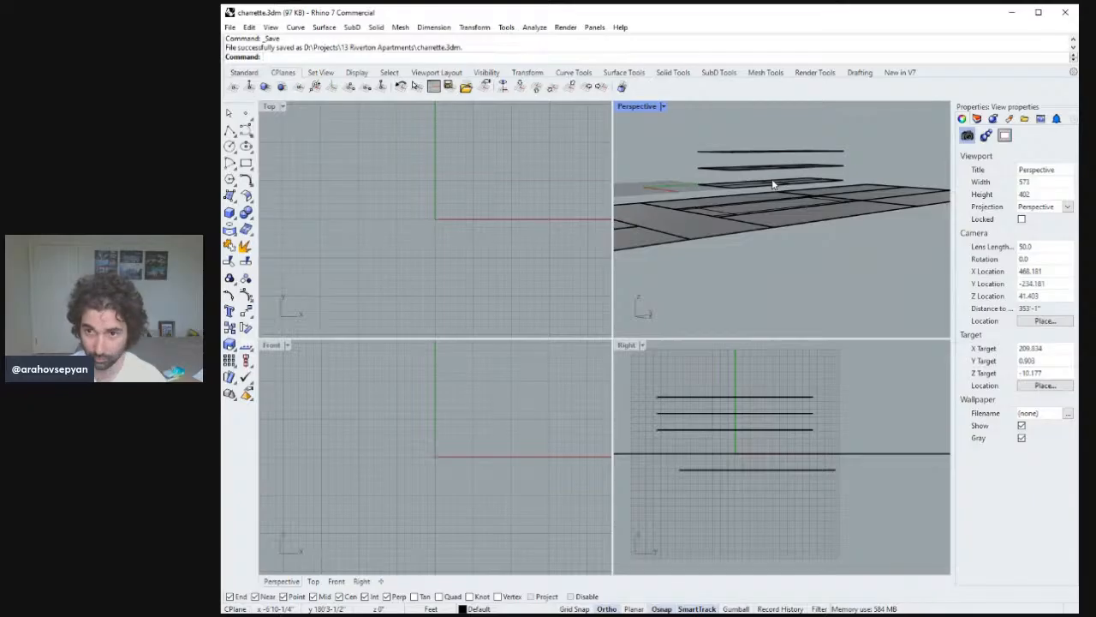
pyautogui.moveTo(805, 161)
pyautogui.mouseDown(button='right')
pyautogui.moveTo(827, 182)
pyautogui.moveTo(861, 140)
pyautogui.moveTo(828, 180)
pyautogui.moveTo(819, 172)
pyautogui.mouseUp(button='right')
# Create the front wall surface from four corners spanning from ground to the roof plate.
pyautogui.click(230, 195)
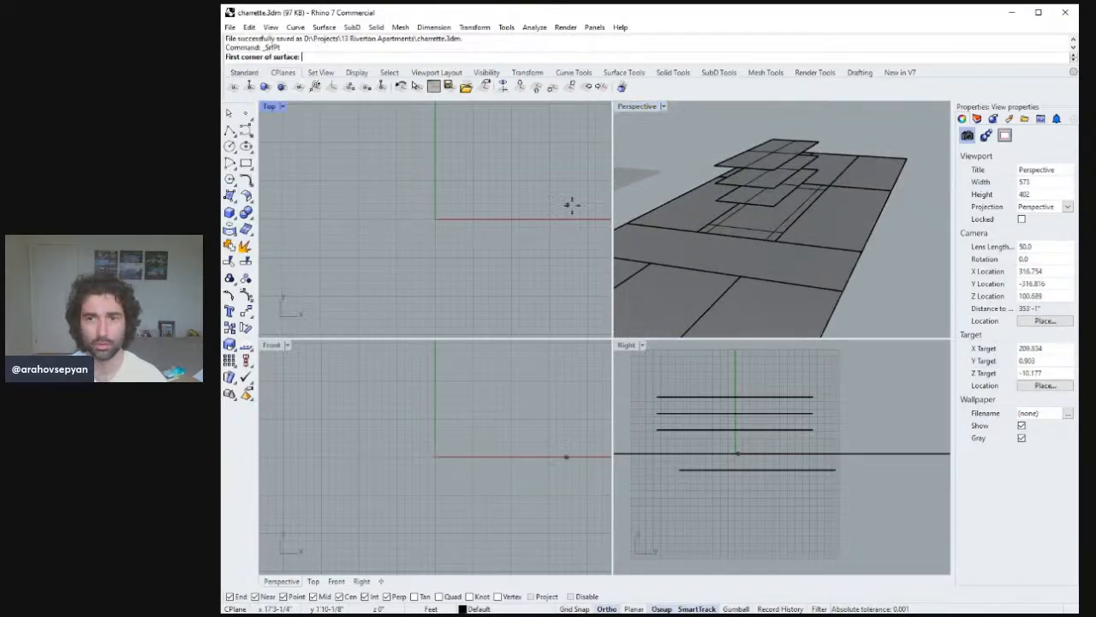
pyautogui.moveTo(685, 192); pyautogui.dragTo(714, 181, button='right')
pyautogui.click(719, 175)
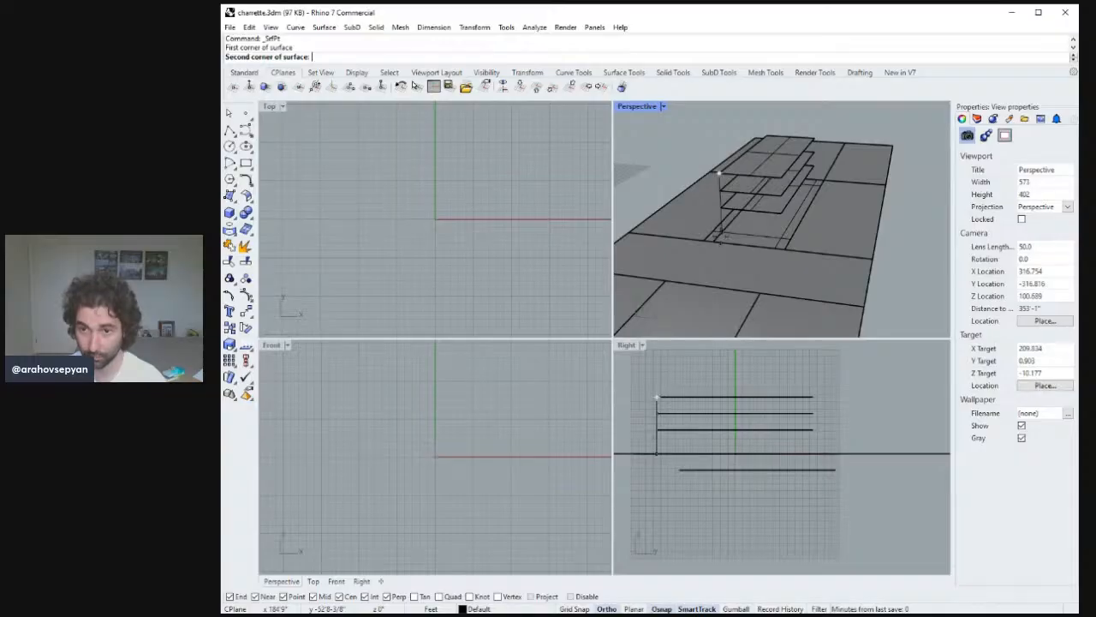
pyautogui.click(722, 231)
pyautogui.click(781, 237)
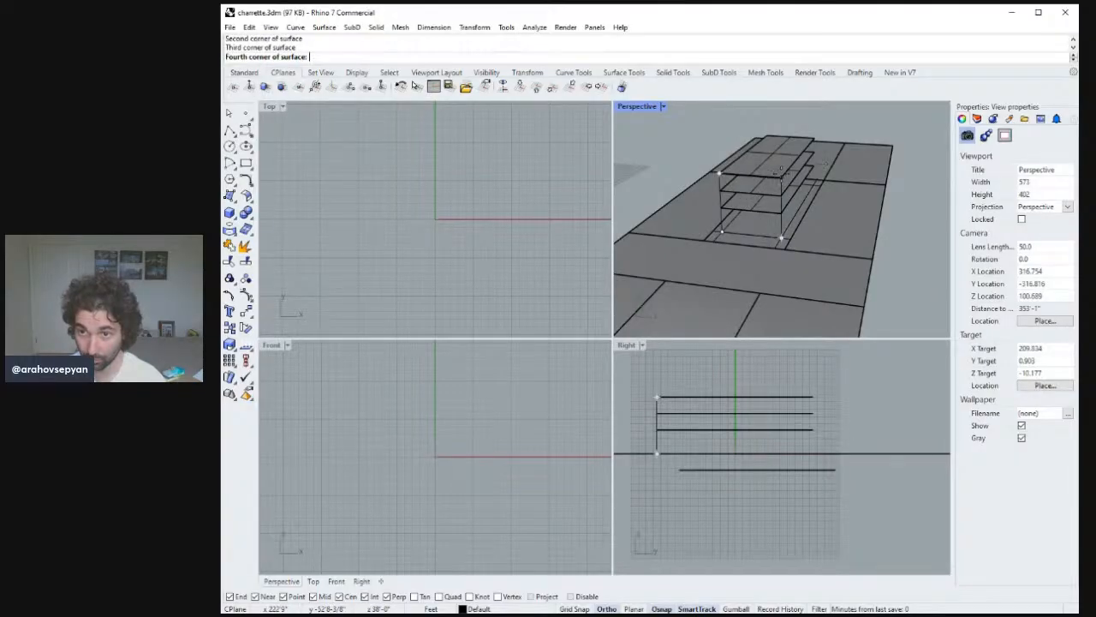
pyautogui.click(778, 161)
pyautogui.press('Return')
# Create a long side wall surface from four corners between ground and roof levels.
pyautogui.moveTo(778, 162); pyautogui.dragTo(747, 224, button='right')
pyautogui.click(750, 226)
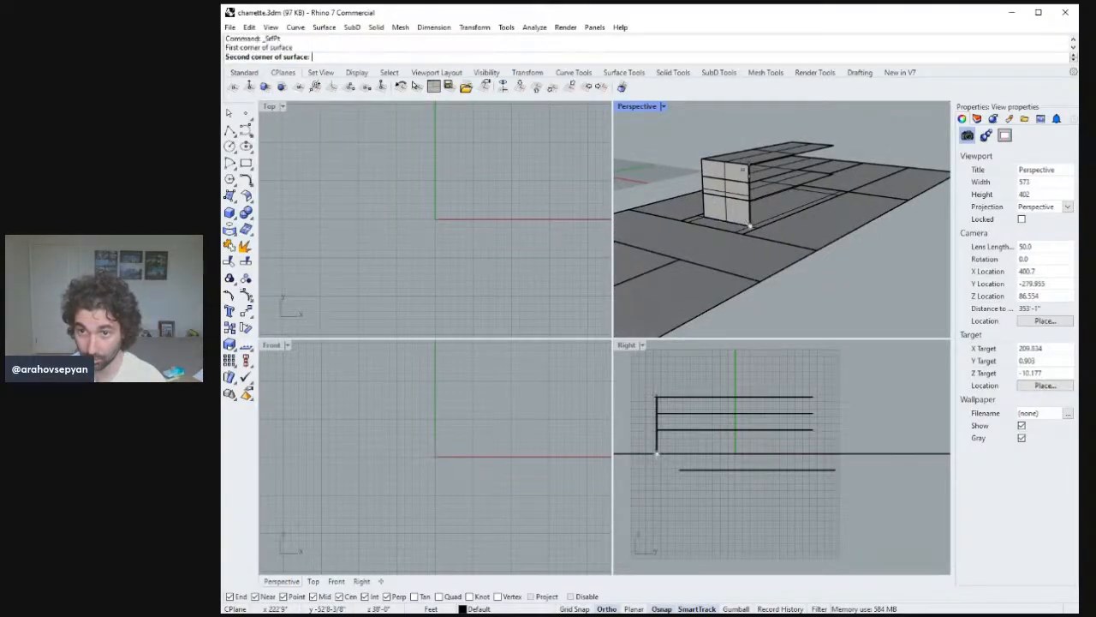
pyautogui.click(749, 164)
pyautogui.moveTo(807, 159); pyautogui.dragTo(777, 167, button='right')
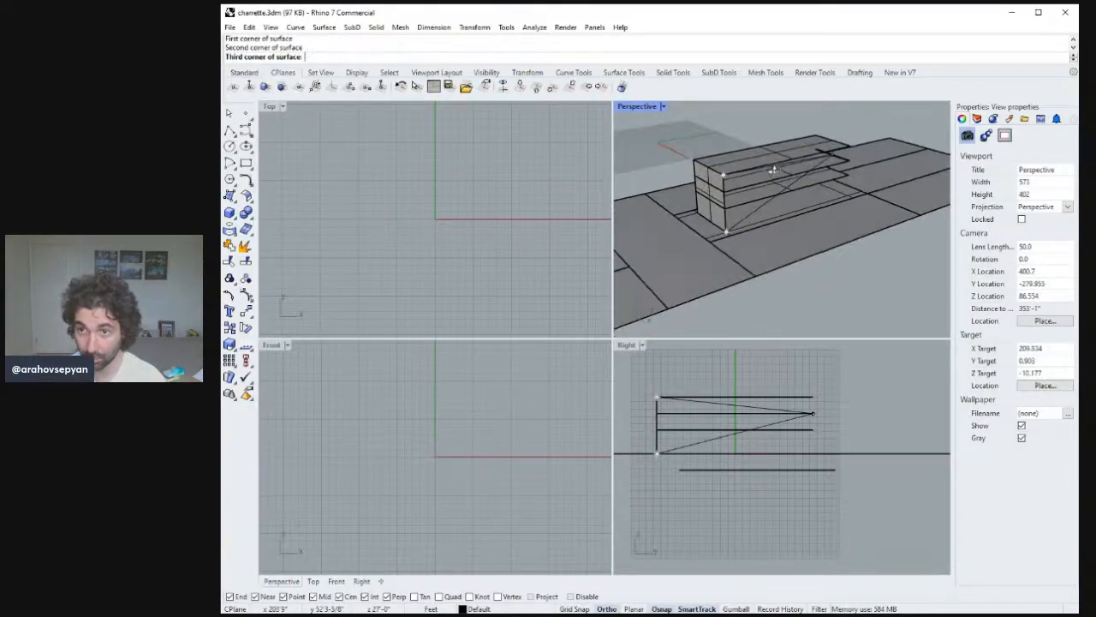
pyautogui.click(848, 146)
pyautogui.moveTo(848, 148); pyautogui.dragTo(822, 161, button='right')
pyautogui.scroll(-4, 829, 190)
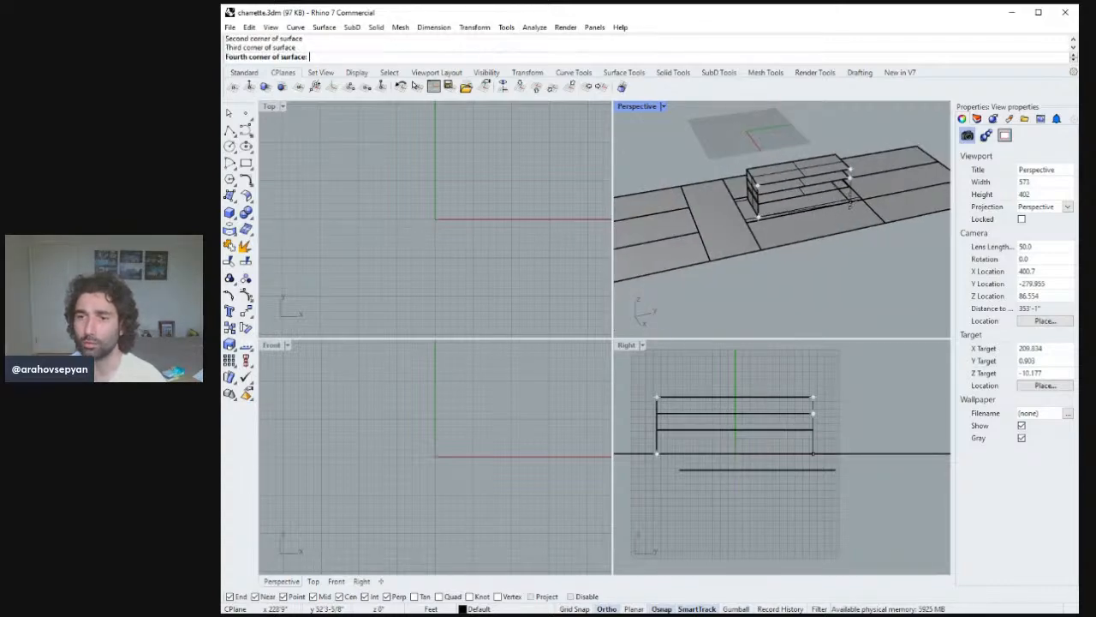
pyautogui.click(848, 197)
pyautogui.press('Return')
# Create the rear end wall surface from four corners between ground and roof levels.
pyautogui.moveTo(897, 177); pyautogui.dragTo(806, 206, button='right')
pyautogui.scroll(-5, 801, 208)
pyautogui.scroll(-5, 806, 206)
pyautogui.scroll(9, 809, 204)
pyautogui.moveTo(842, 167); pyautogui.dragTo(802, 171, button='right')
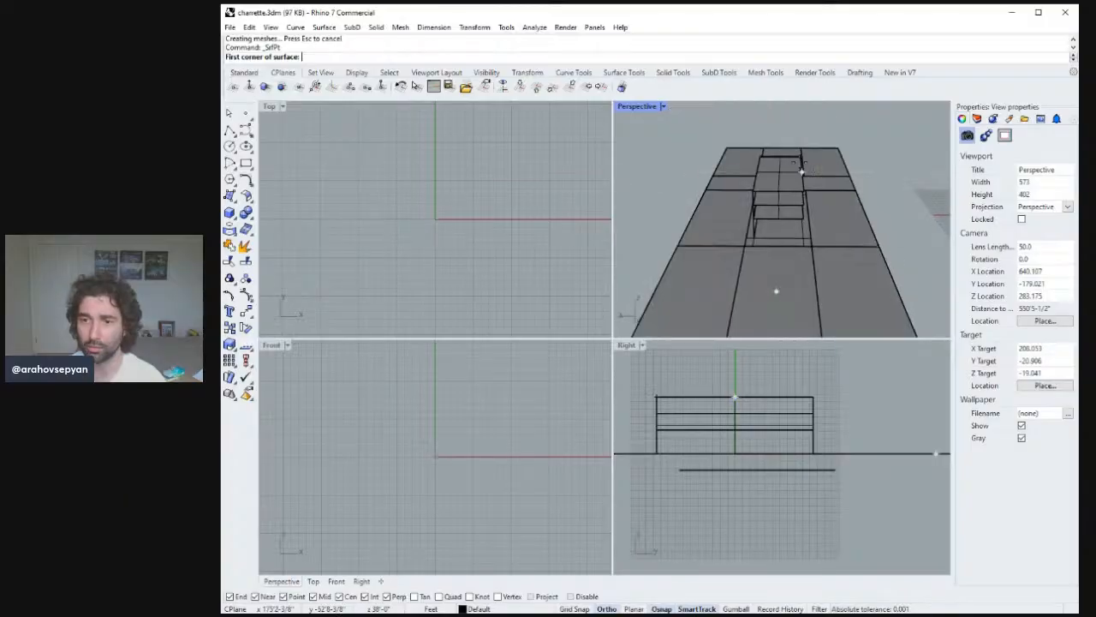
pyautogui.press('Escape')
pyautogui.press('Return')
pyautogui.moveTo(795, 240); pyautogui.dragTo(771, 257, button='right')
pyautogui.click(814, 452)
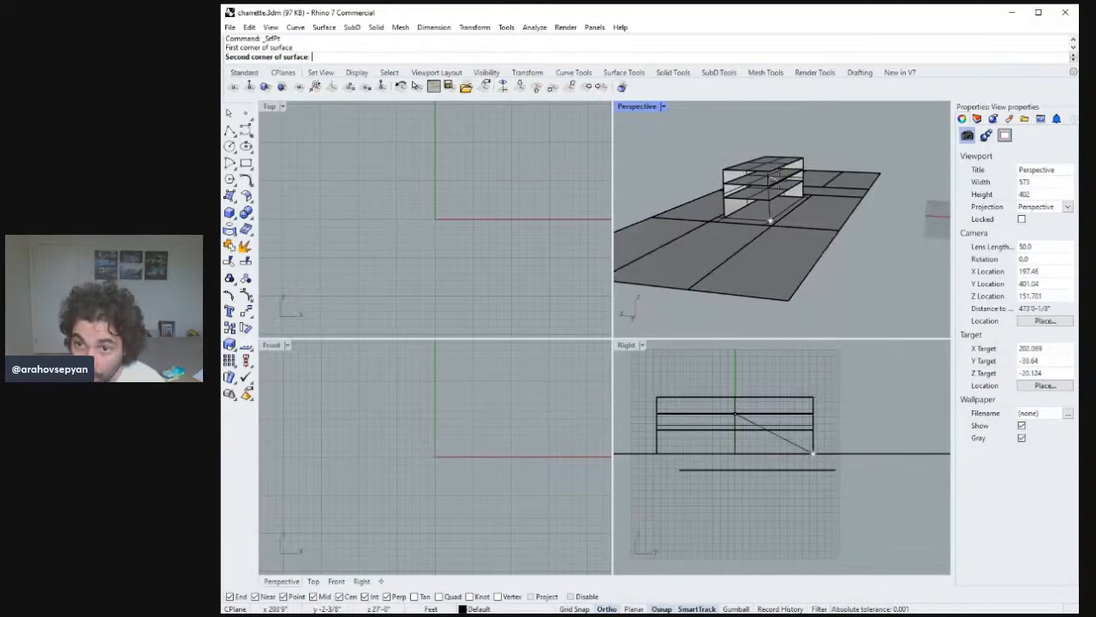
pyautogui.click(814, 399)
pyautogui.click(723, 169)
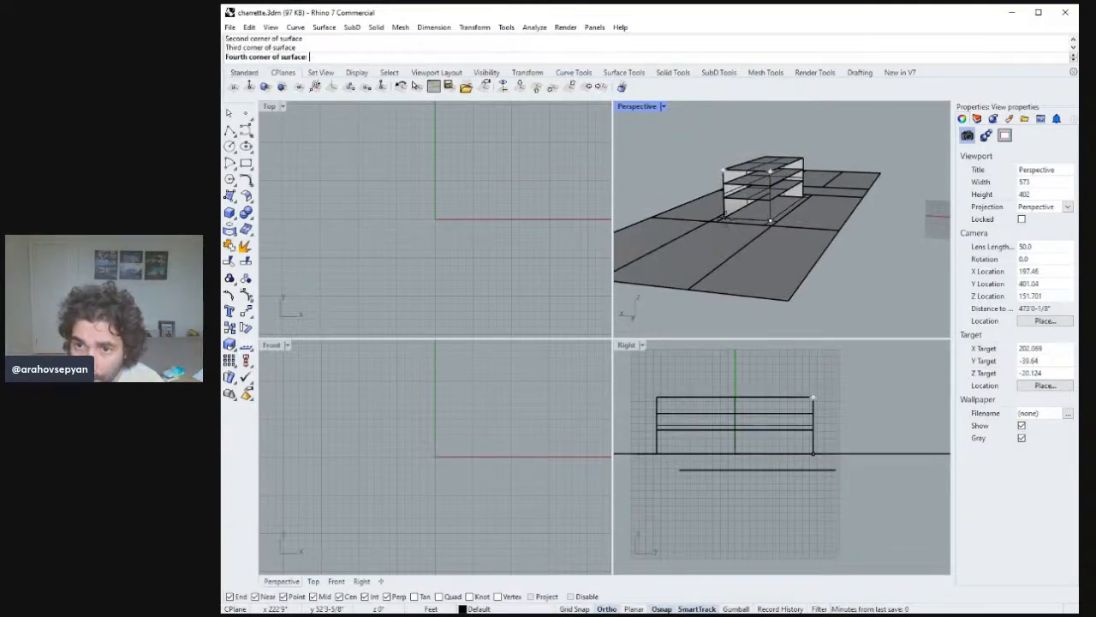
pyautogui.click(724, 217)
# Create the remaining long side wall surface from four corners, closing the building massing.
pyautogui.moveTo(728, 218); pyautogui.dragTo(934, 154, button='right')
pyautogui.press('Return')
pyautogui.click(814, 452)
pyautogui.click(814, 398)
pyautogui.click(805, 162)
pyautogui.click(805, 206)
pyautogui.press('Return')
pyautogui.press('Escape')
# Maximize the perspective view to examine the building massing.
pyautogui.scroll(-2, 838, 177)
pyautogui.scroll(8, 839, 176)
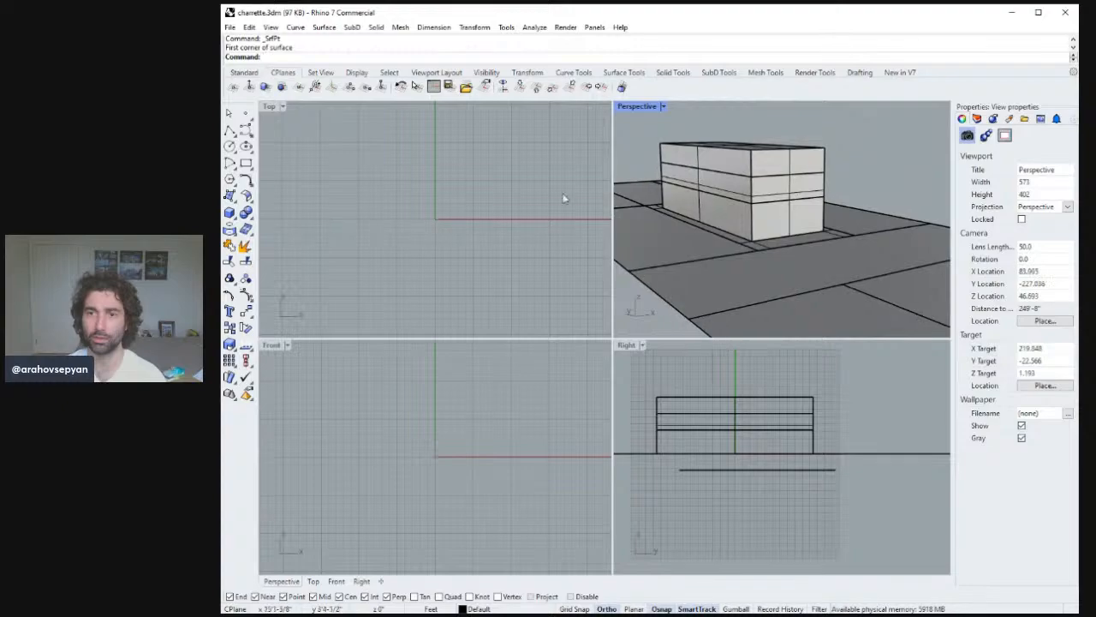
pyautogui.doubleClick(626, 107)
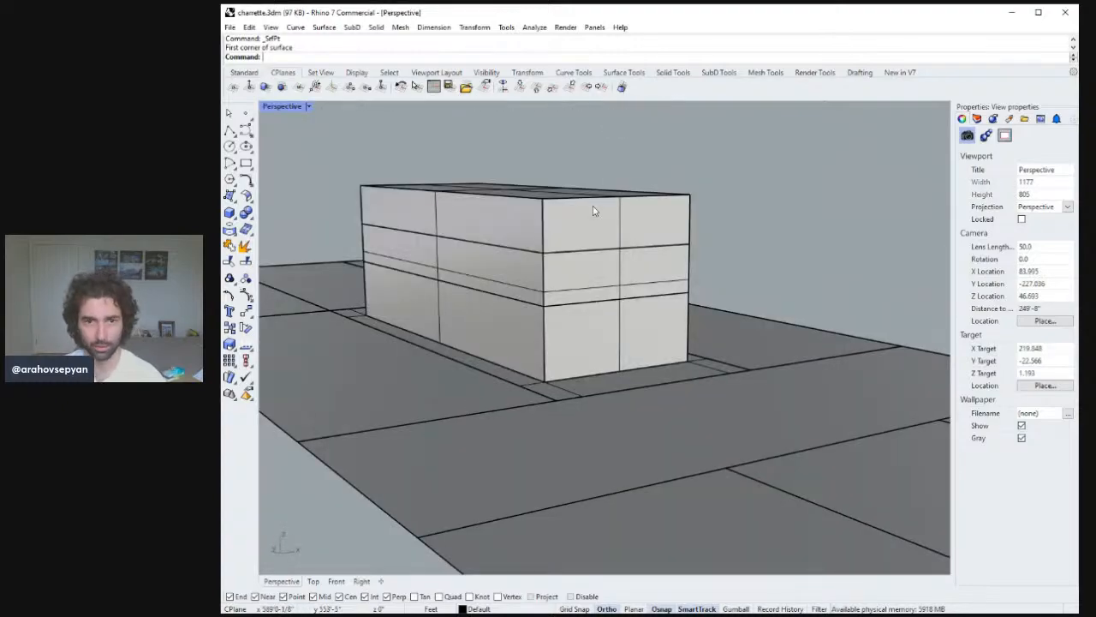
# Select the five building wall surfaces and turn off their surface isocurves.
pyautogui.moveTo(594, 211); pyautogui.dragTo(579, 315, button='right')
pyautogui.click(510, 295)
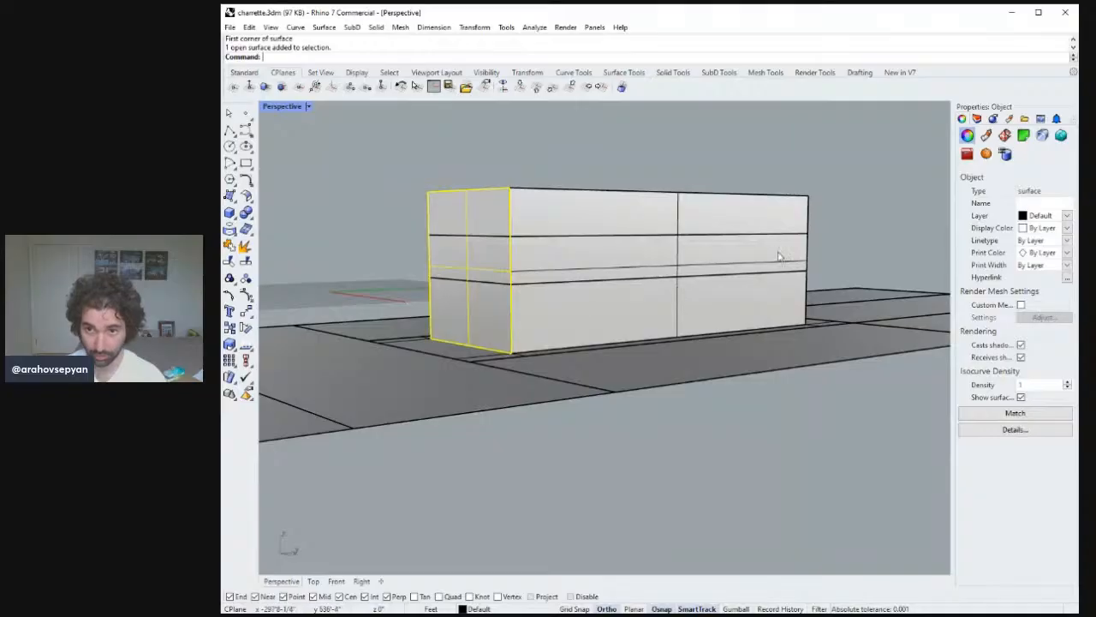
pyautogui.keyDown('shift'); pyautogui.click(693, 247); pyautogui.keyUp('shift')
pyautogui.moveTo(779, 255); pyautogui.dragTo(590, 208, button='right')
pyautogui.keyDown('shift'); pyautogui.click(627, 229); pyautogui.keyUp('shift')
pyautogui.moveTo(942, 280); pyautogui.dragTo(644, 272, button='right')
pyautogui.keyDown('shift'); pyautogui.click(687, 160); pyautogui.keyUp('shift')
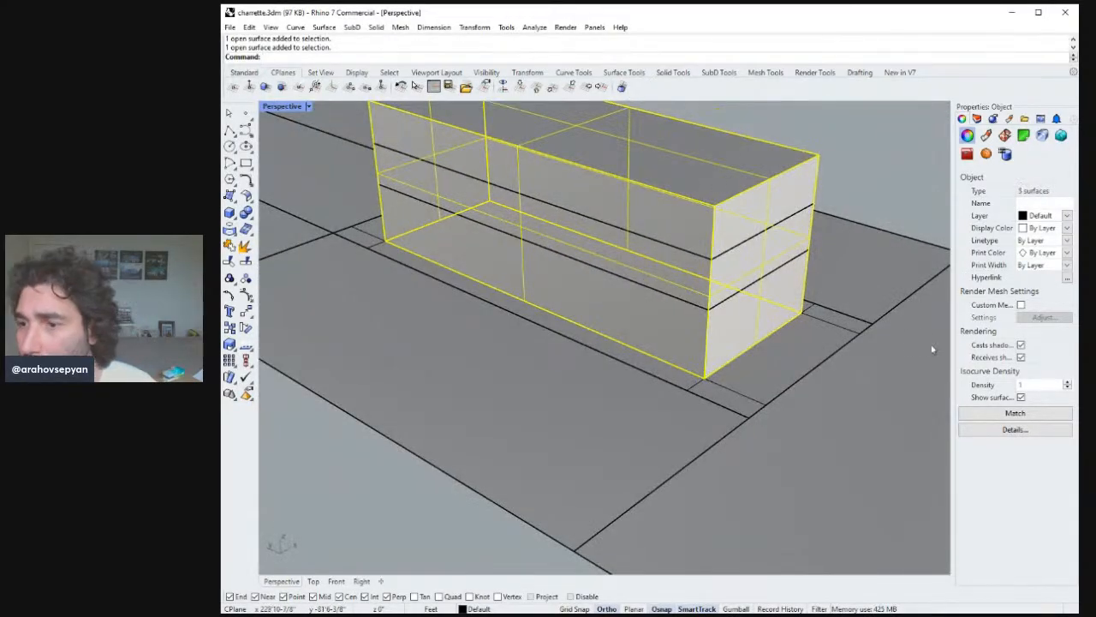
pyautogui.click(1021, 396)
# Save the file.
pyautogui.keyDown('ctrl'); pyautogui.moveTo(757, 313); pyautogui.dragTo(786, 368, button='right'); pyautogui.keyUp('ctrl')
pyautogui.click(847, 262)
pyautogui.keyDown('ctrl'); pyautogui.moveTo(780, 256); pyautogui.dragTo(813, 304, button='right'); pyautogui.keyUp('ctrl')
pyautogui.moveTo(813, 278); pyautogui.dragTo(794, 188, button='right')
pyautogui.moveTo(730, 150); pyautogui.dragTo(716, 328, button='right')
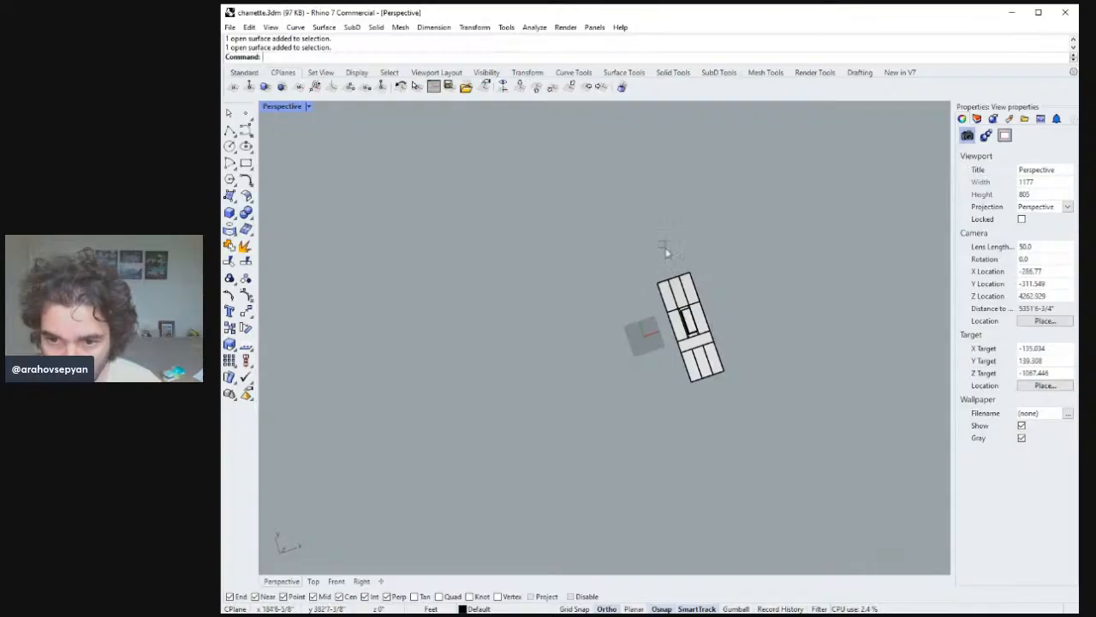
pyautogui.moveTo(738, 349); pyautogui.dragTo(741, 350)
pyautogui.write('zs')
pyautogui.press('Return')
pyautogui.click(741, 351)
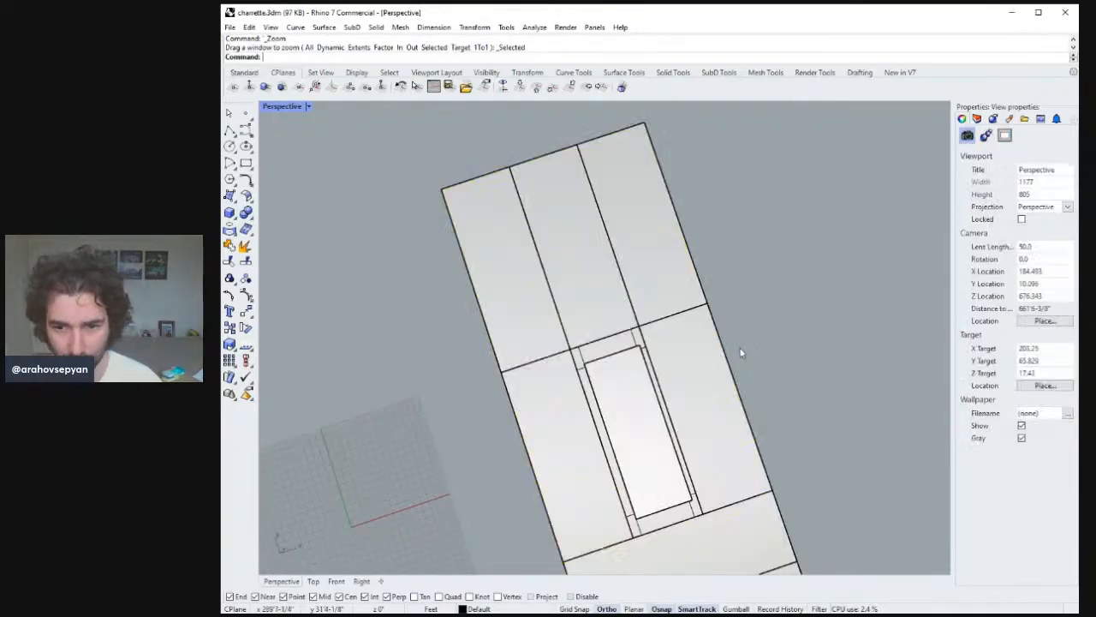
pyautogui.moveTo(741, 350); pyautogui.dragTo(662, 250, button='right')
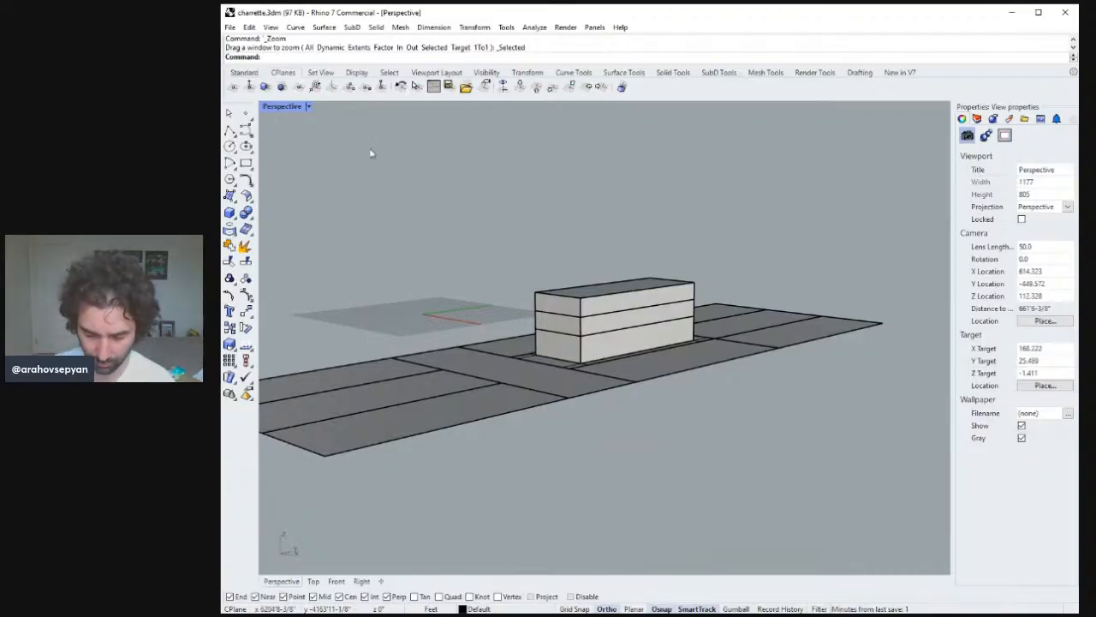
pyautogui.hotkey('ctrl', 's')
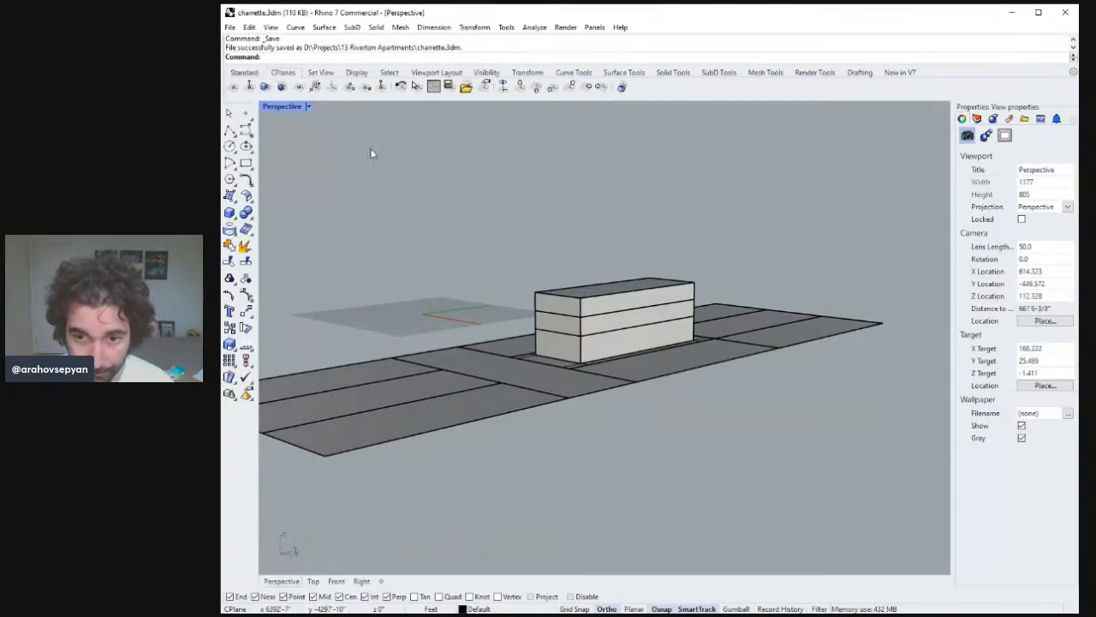
# Switch to the four-viewport layout and measure a distance down to the ground line in the Right view.
pyautogui.moveTo(448, 194); pyautogui.dragTo(537, 241, button='right')
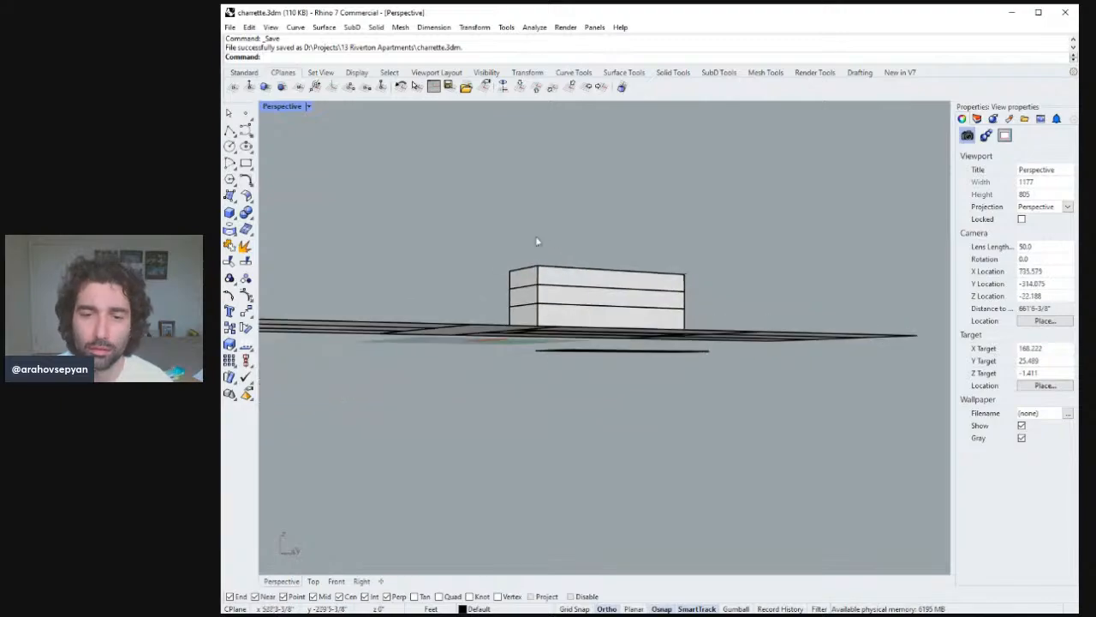
pyautogui.scroll(-4, 596, 305)
pyautogui.doubleClick(289, 109)
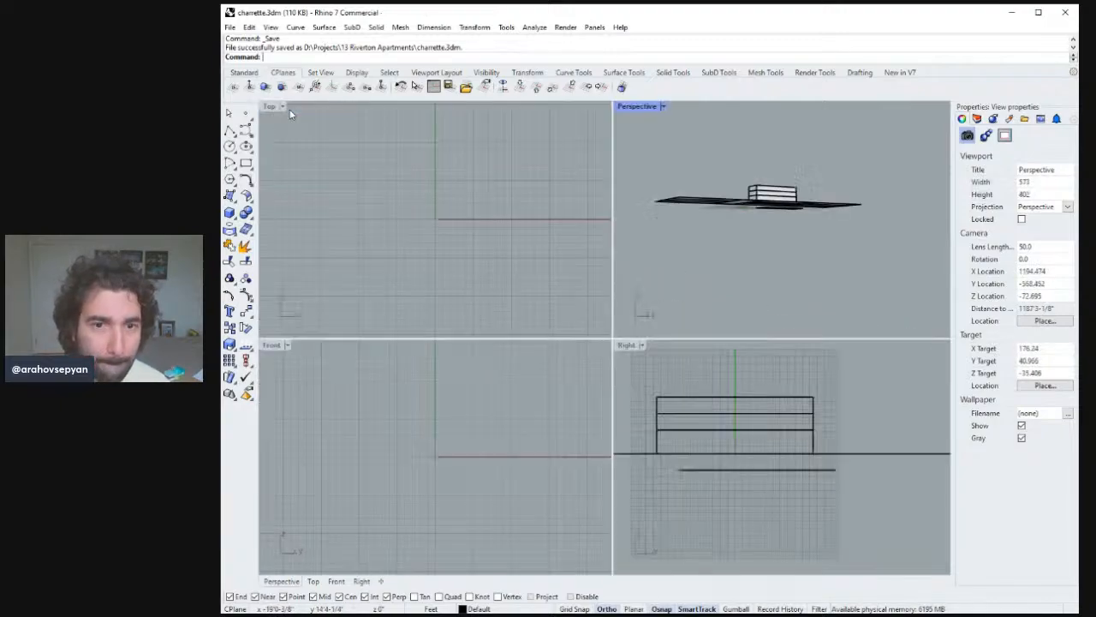
pyautogui.moveTo(810, 433); pyautogui.dragTo(742, 383, button='right')
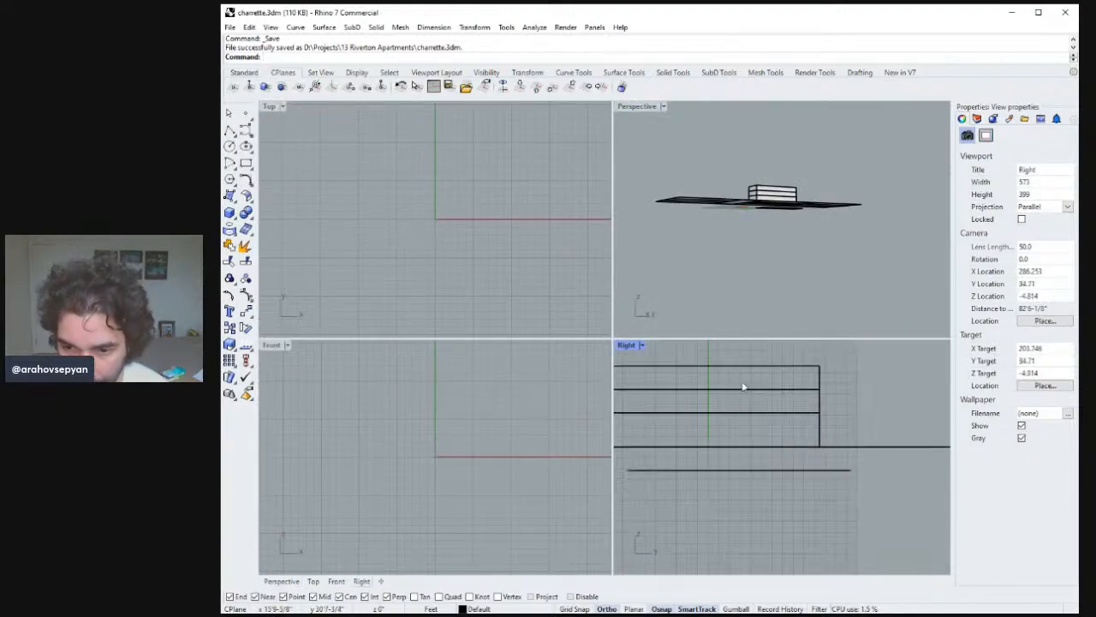
pyautogui.write('Distance')
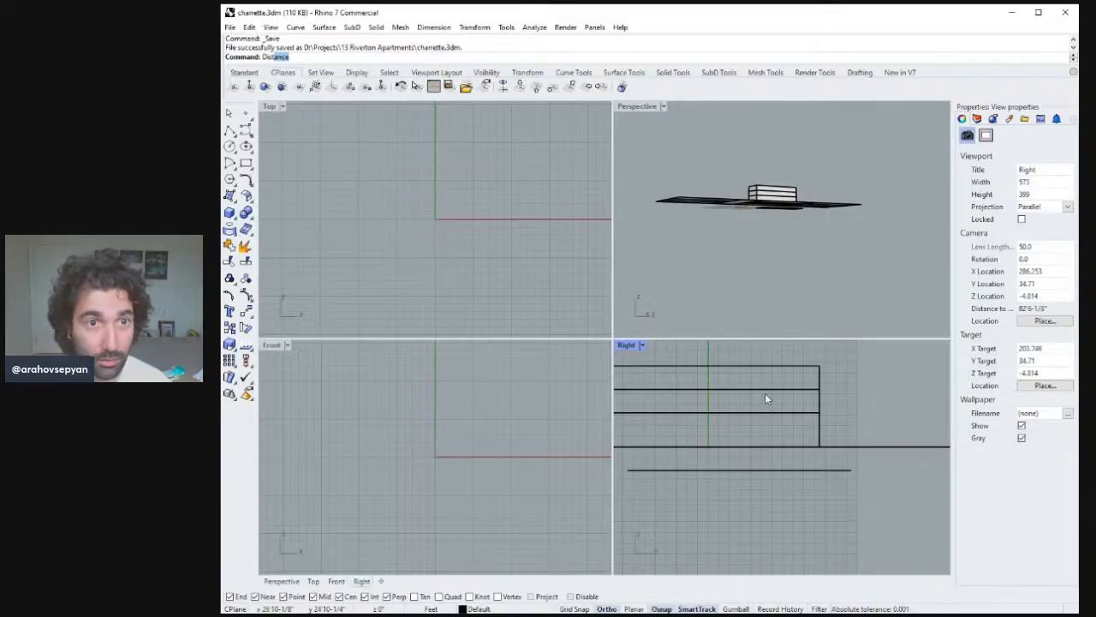
pyautogui.press('Return')
pyautogui.click(708, 406)
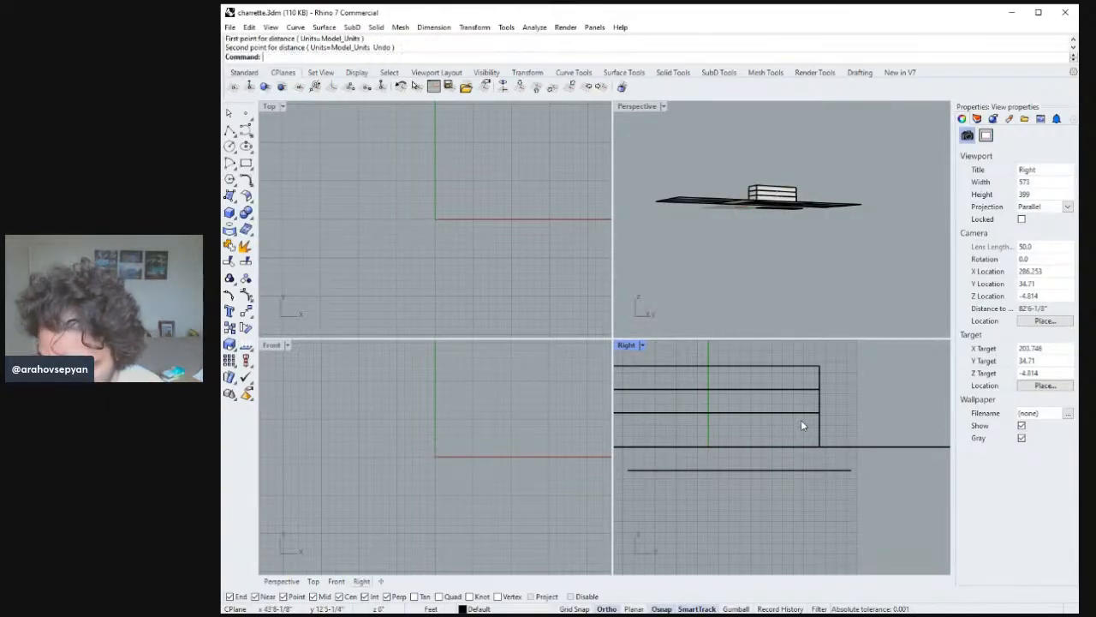
pyautogui.click(810, 446)
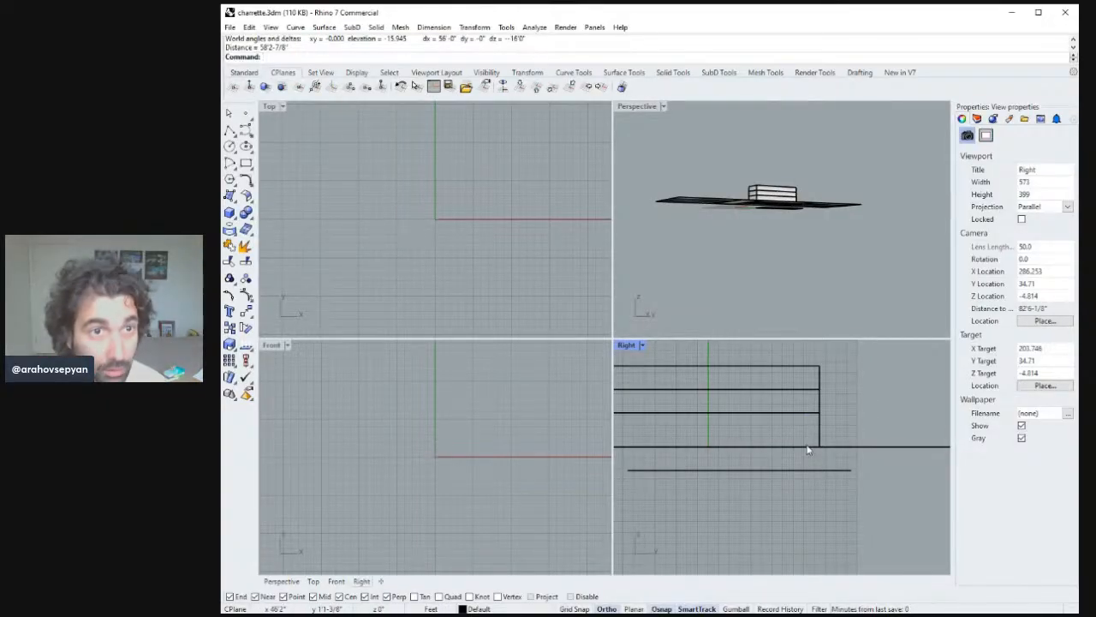
pyautogui.press('Return')
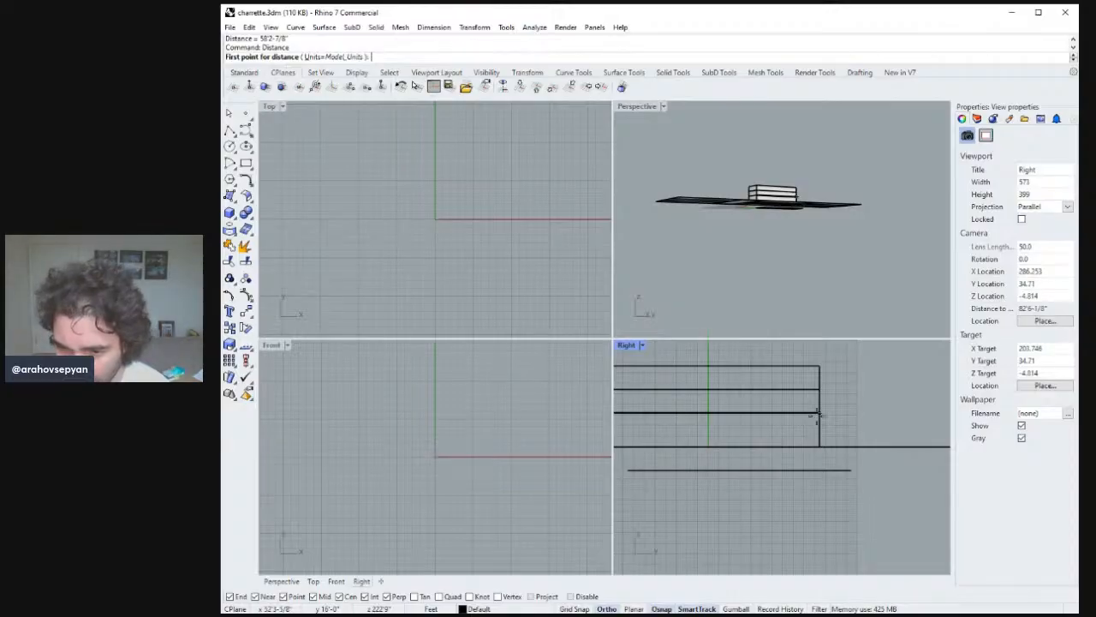
# Measure the heights between the floor levels and the ground at the building's corner.
pyautogui.click(816, 414)
pyautogui.click(821, 389)
pyautogui.press('Return')
pyautogui.click(819, 414)
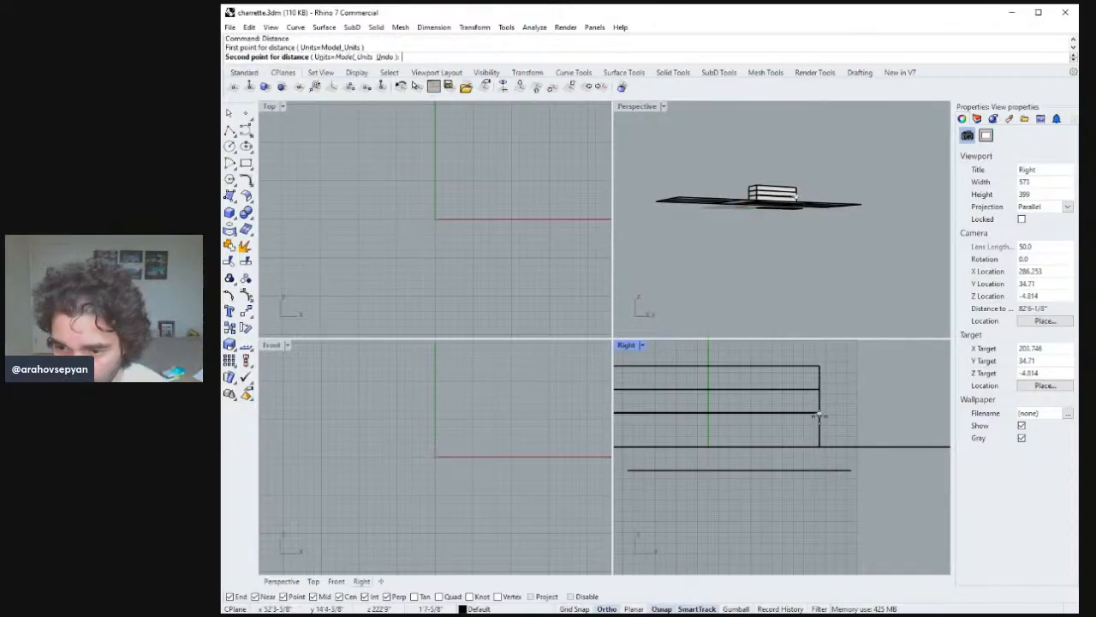
pyautogui.click(822, 448)
pyautogui.moveTo(819, 192); pyautogui.dragTo(801, 147, button='right')
pyautogui.press('Return')
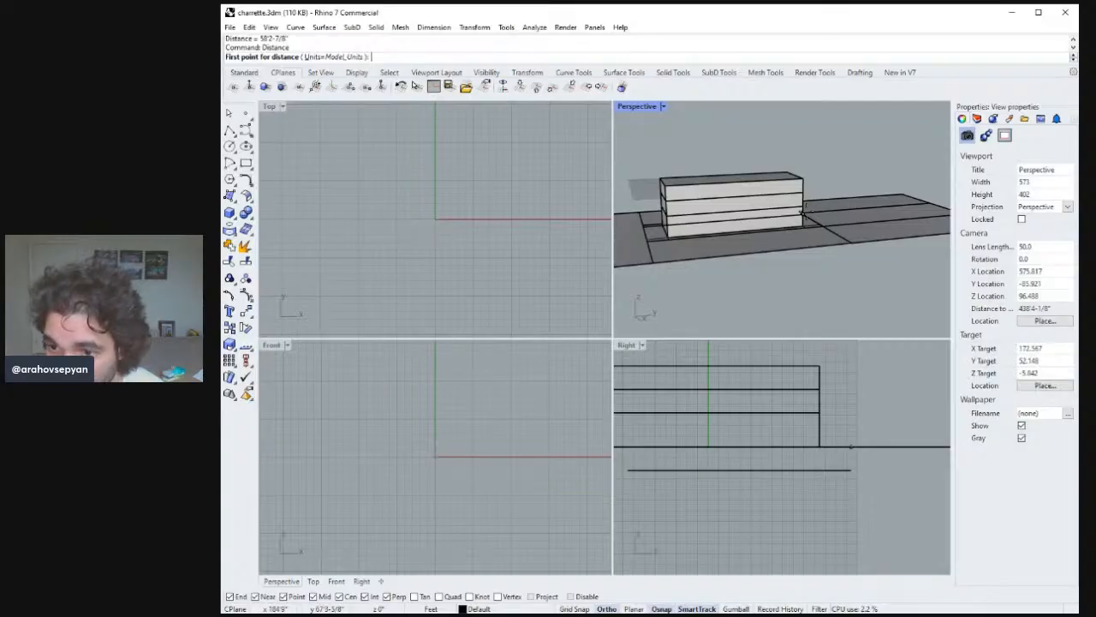
pyautogui.click(803, 210)
pyautogui.keyDown('ctrl'); pyautogui.moveTo(803, 211); pyautogui.dragTo(814, 154, button='right'); pyautogui.keyUp('ctrl')
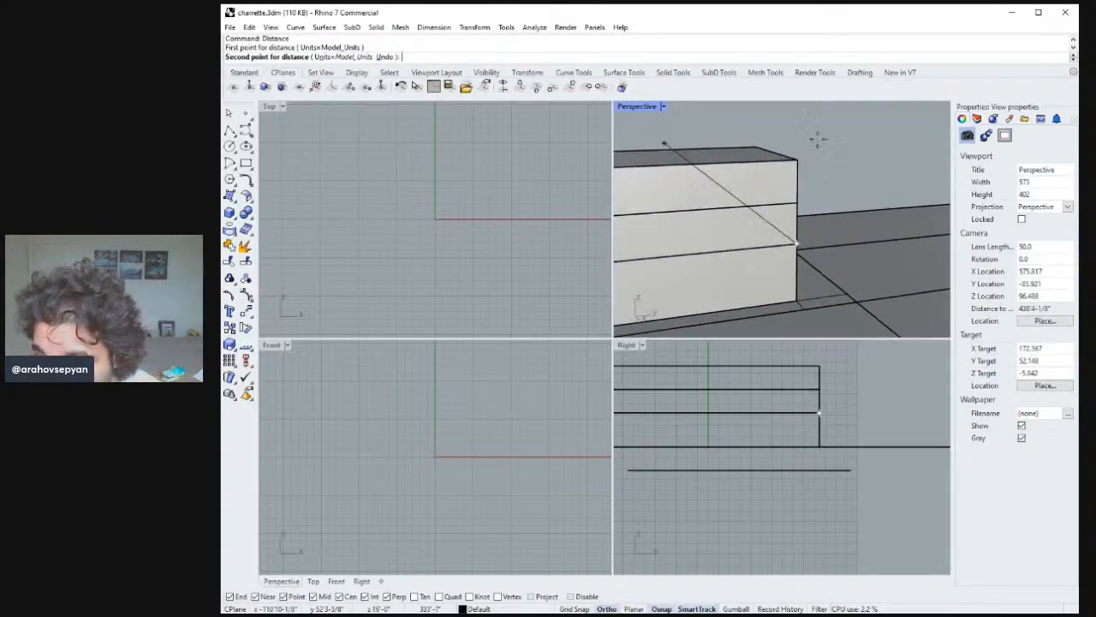
pyautogui.click(794, 302)
pyautogui.moveTo(793, 301); pyautogui.dragTo(942, 230, button='right')
pyautogui.scroll(-7, 812, 283)
# Delete the building's wall surfaces.
pyautogui.click(766, 239)
pyautogui.keyDown('shift'); pyautogui.click(728, 241); pyautogui.keyUp('shift')
pyautogui.keyDown('shift'); pyautogui.click(834, 244); pyautogui.keyUp('shift')
pyautogui.moveTo(433, 216); pyautogui.dragTo(524, 225, button='right')
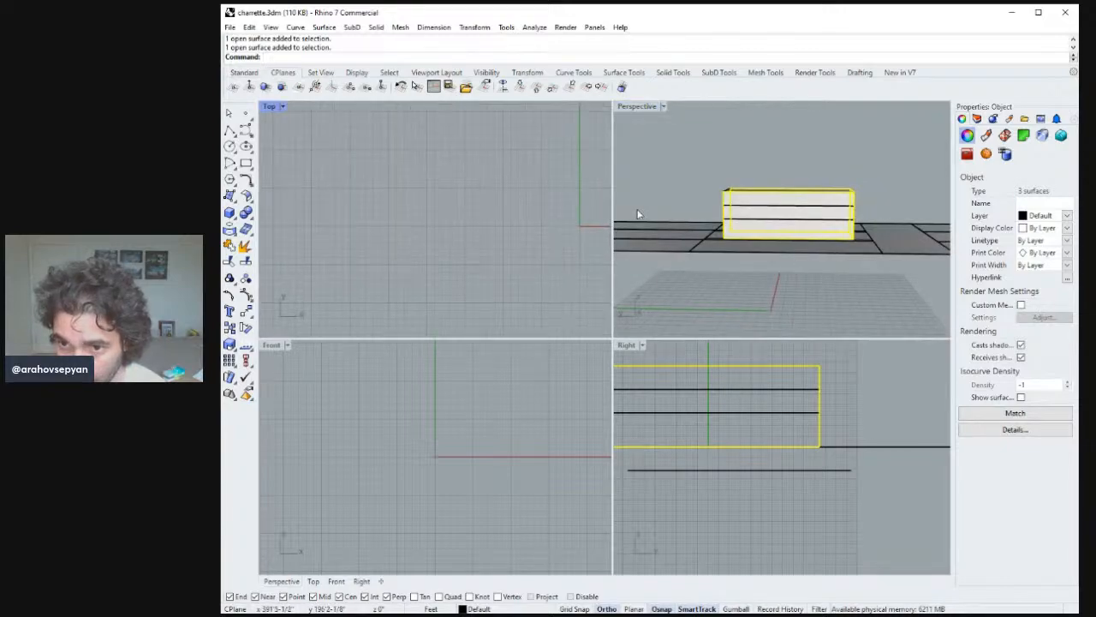
pyautogui.moveTo(637, 214); pyautogui.dragTo(821, 232, button='right')
pyautogui.press('Delete')
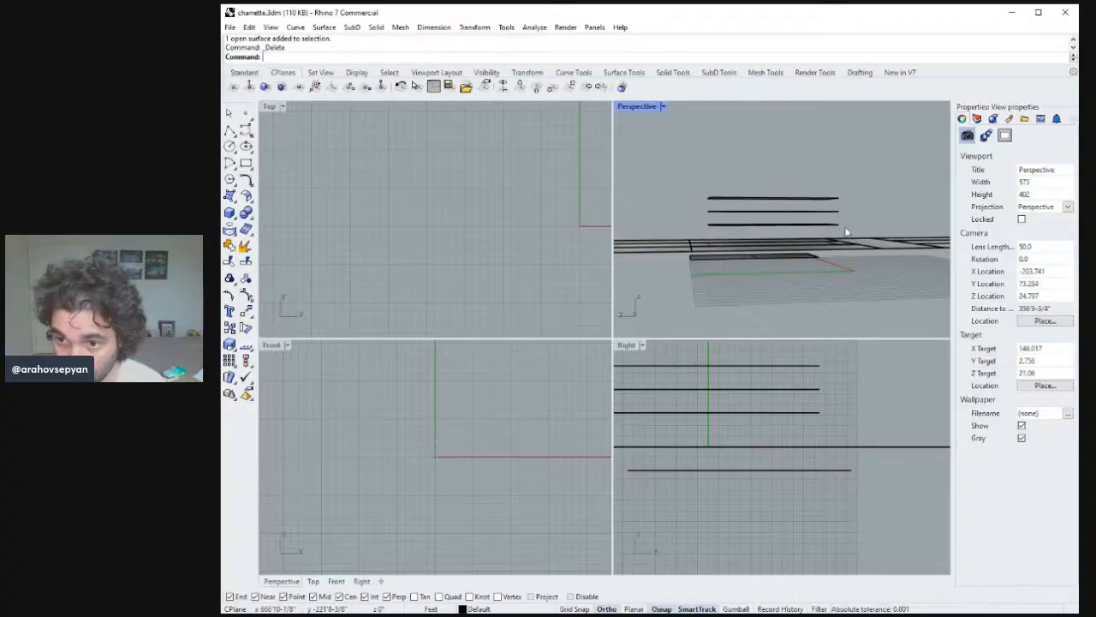
# Move the three floor plates down 4 feet.
pyautogui.moveTo(846, 232); pyautogui.dragTo(805, 193)
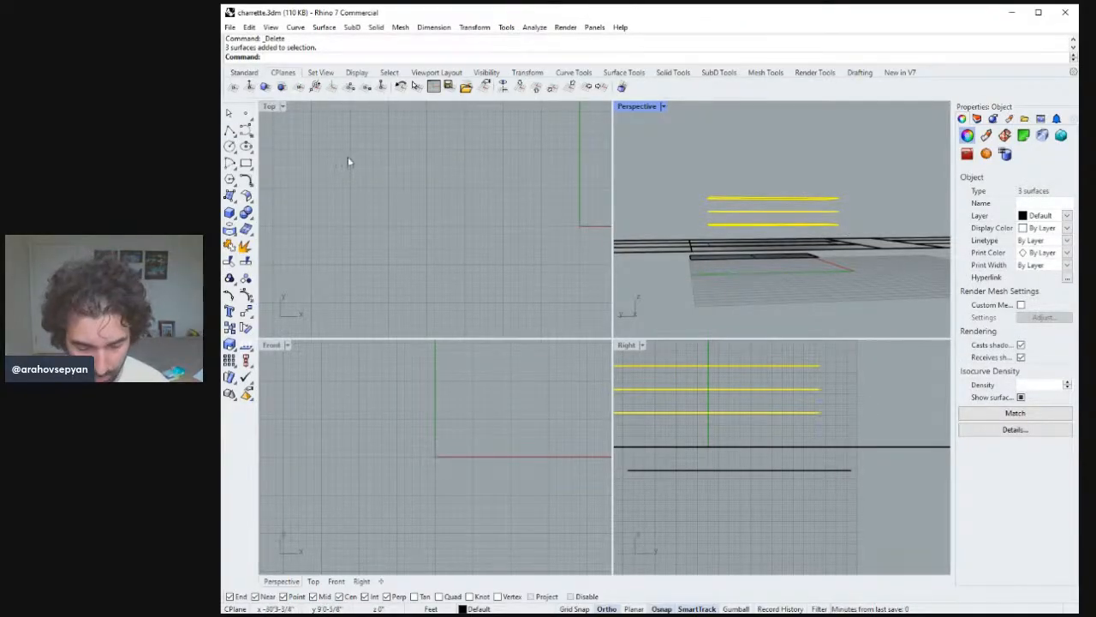
pyautogui.write('m')
pyautogui.press('Return')
pyautogui.click(881, 377)
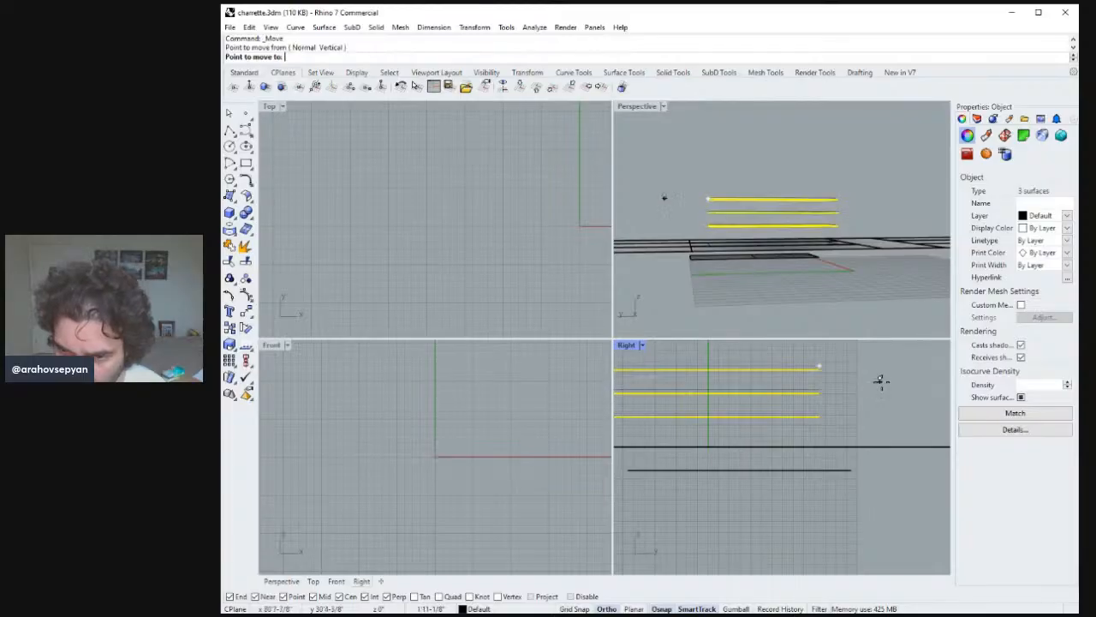
pyautogui.write('4')
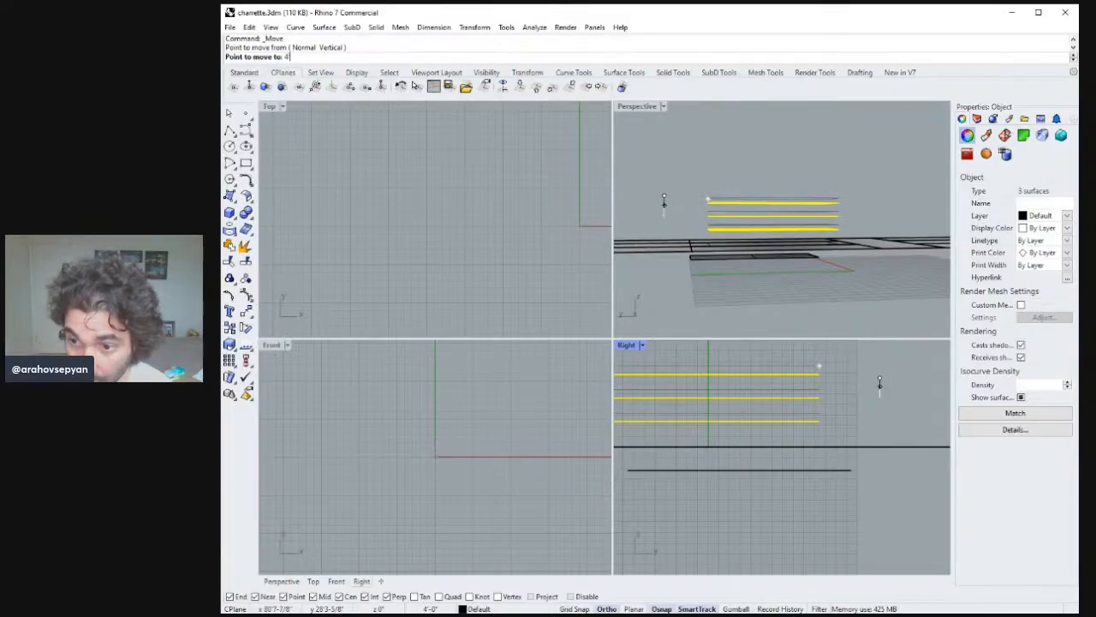
pyautogui.click(882, 399)
pyautogui.click(883, 399)
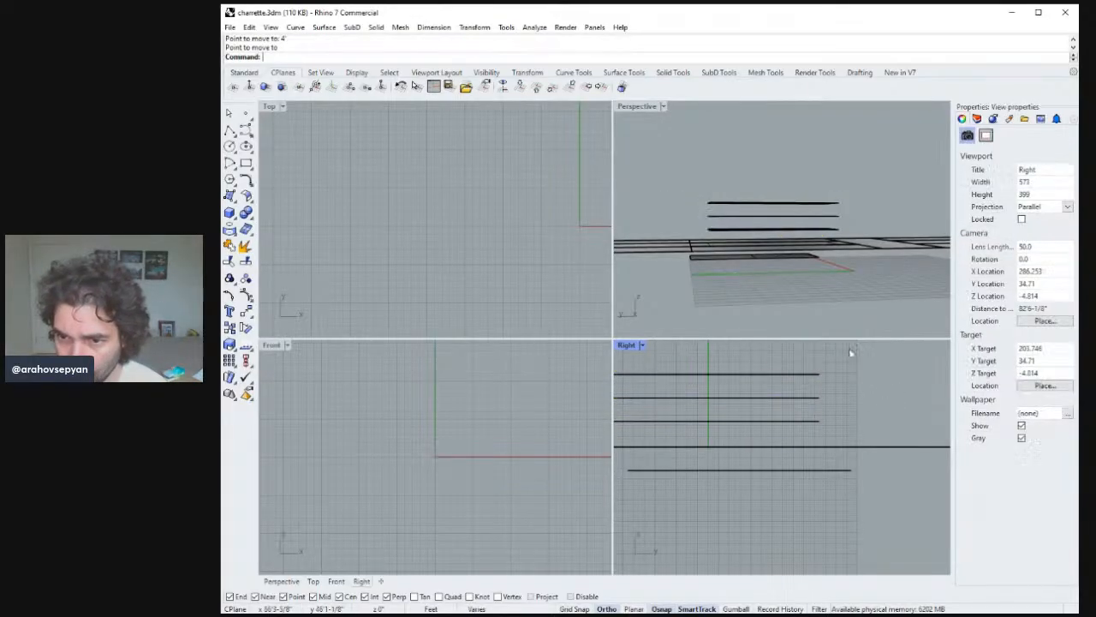
# Delete the floor surface lying below the ground level.
pyautogui.moveTo(828, 264); pyautogui.dragTo(773, 225, button='right')
pyautogui.click(816, 256)
pyautogui.press('Delete')
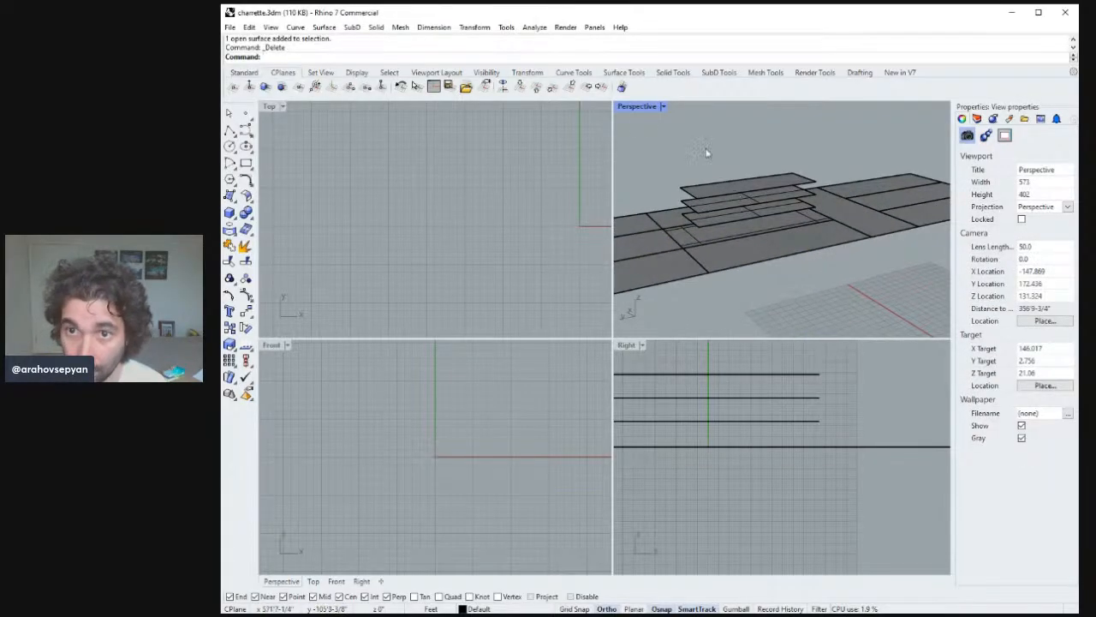
# Copy the lowest floor plate down onto the building footprint level.
pyautogui.moveTo(365, 207); pyautogui.dragTo(366, 225, button='right')
pyautogui.write('ze')
pyautogui.press('Return')
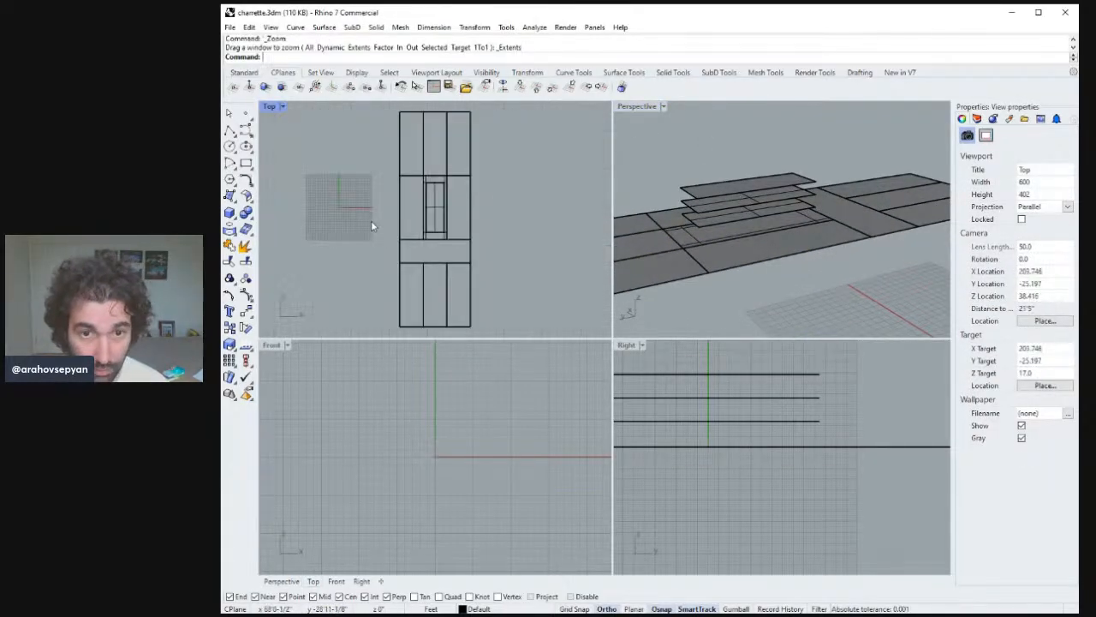
pyautogui.keyDown('ctrl'); pyautogui.moveTo(424, 174); pyautogui.dragTo(436, 139, button='right'); pyautogui.keyUp('ctrl')
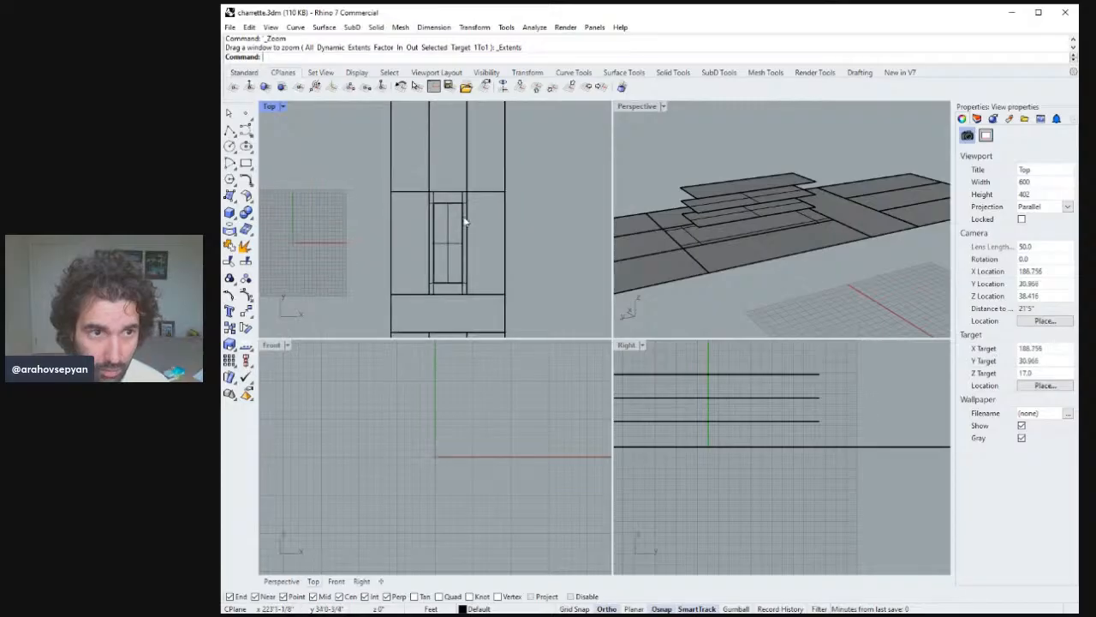
pyautogui.moveTo(466, 223); pyautogui.dragTo(457, 183, button='right')
pyautogui.scroll(3, 456, 191)
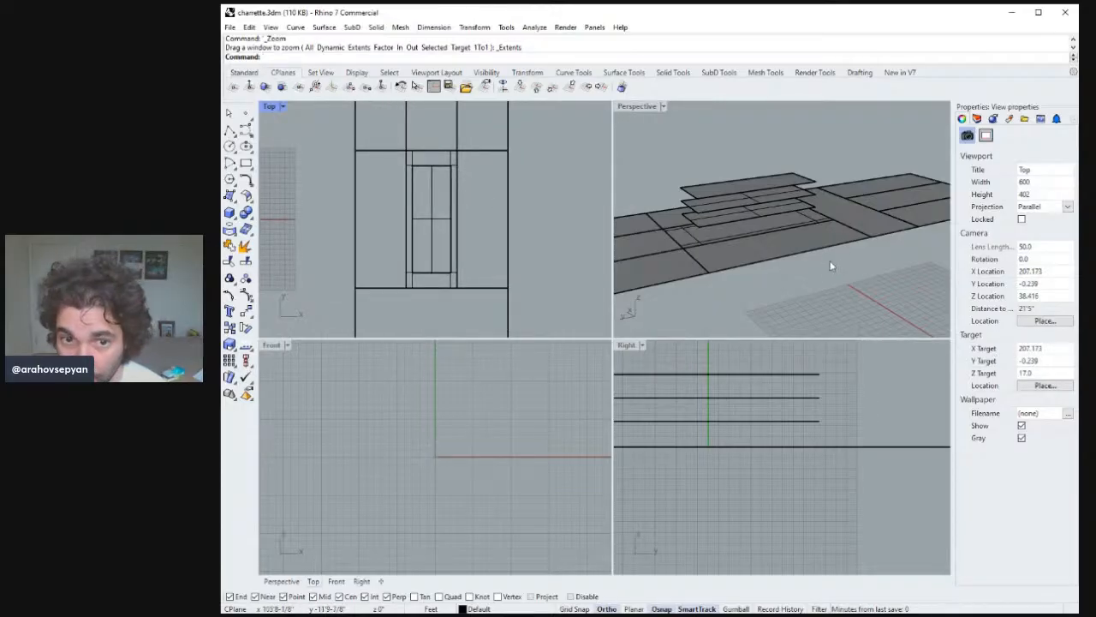
pyautogui.moveTo(829, 266); pyautogui.dragTo(694, 231, button='right')
pyautogui.click(711, 237)
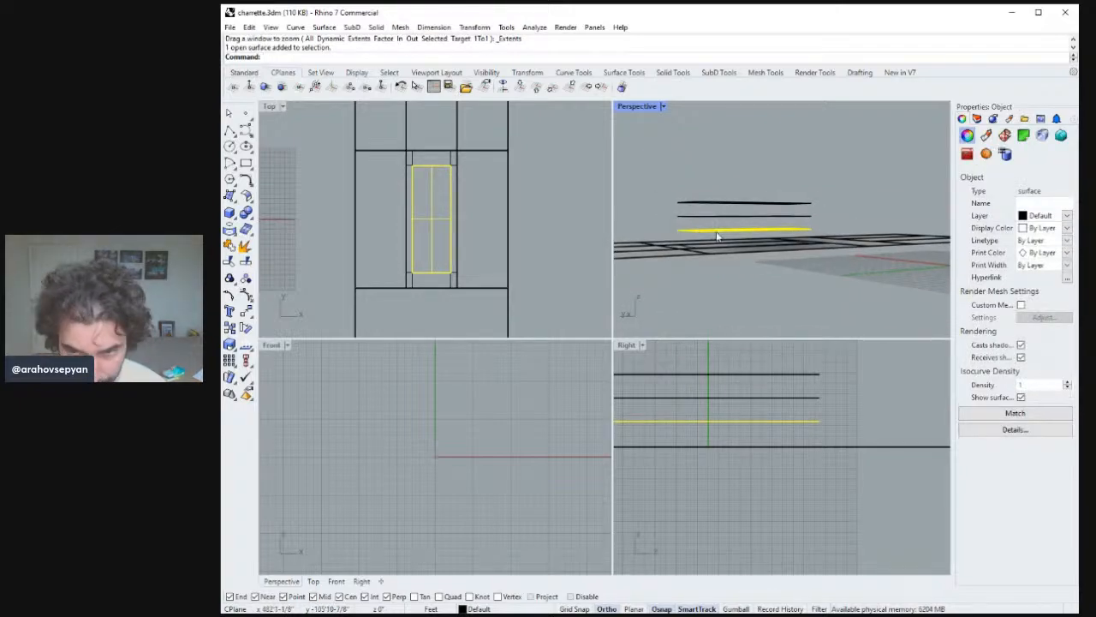
pyautogui.press('Return')
pyautogui.moveTo(836, 241); pyautogui.dragTo(798, 187, button='right')
pyautogui.click(797, 205)
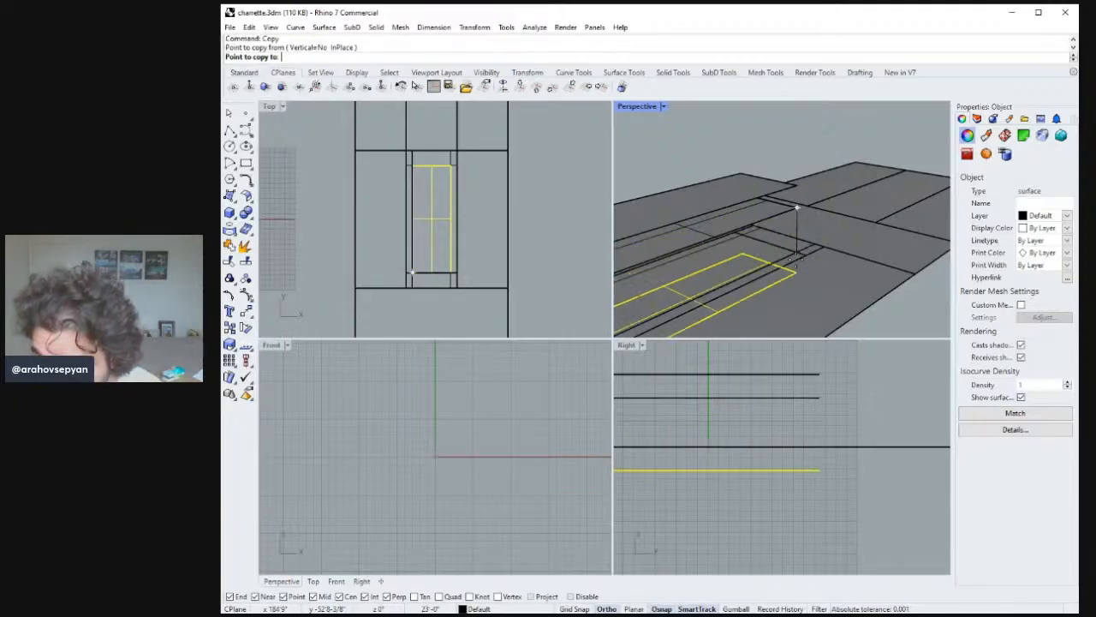
pyautogui.click(797, 256)
pyautogui.press('Return')
# Select all four floor plates and turn off their surface isocurves.
pyautogui.scroll(-5, 797, 258)
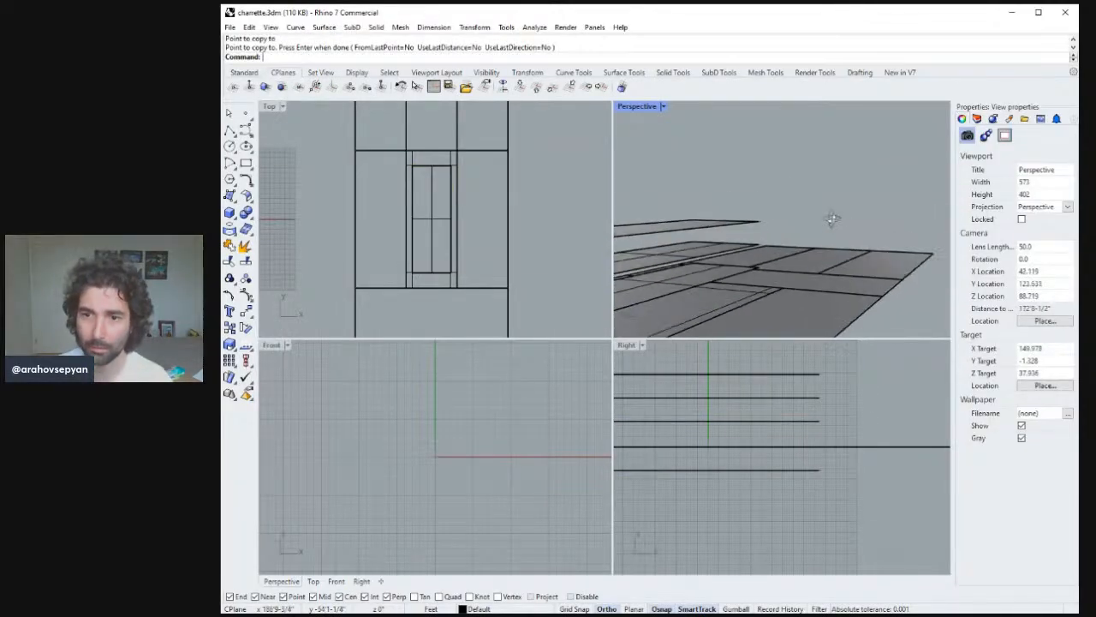
pyautogui.moveTo(789, 278); pyautogui.dragTo(730, 252, button='right')
pyautogui.click(733, 256)
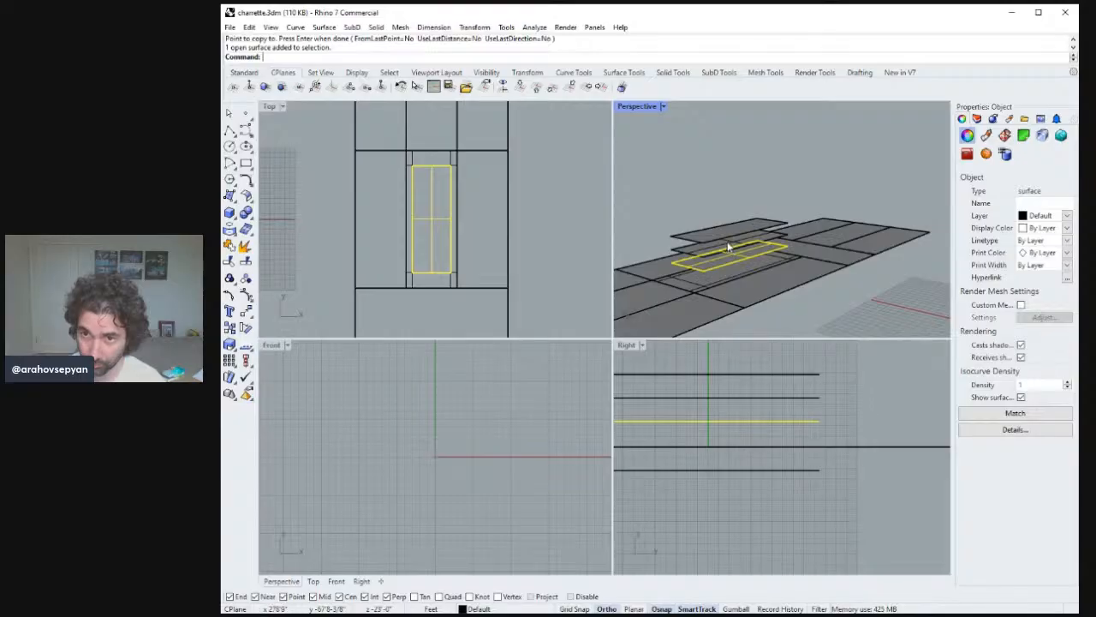
pyautogui.click(747, 243)
pyautogui.click(738, 244)
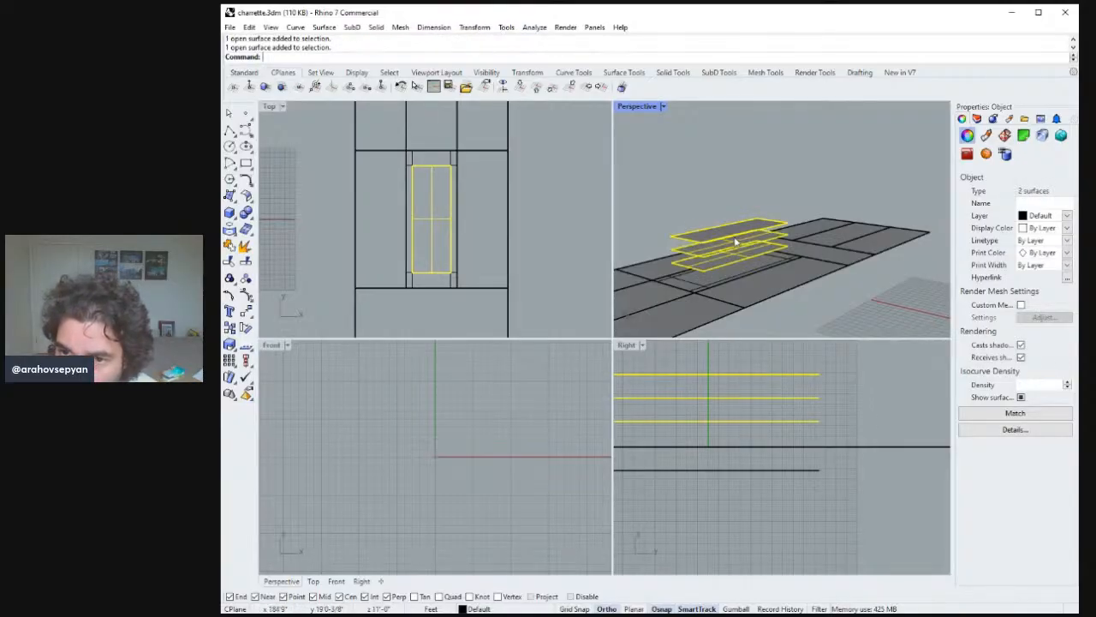
pyautogui.moveTo(738, 244); pyautogui.dragTo(741, 311, button='right')
pyautogui.keyDown('shift'); pyautogui.click(738, 310); pyautogui.keyUp('shift')
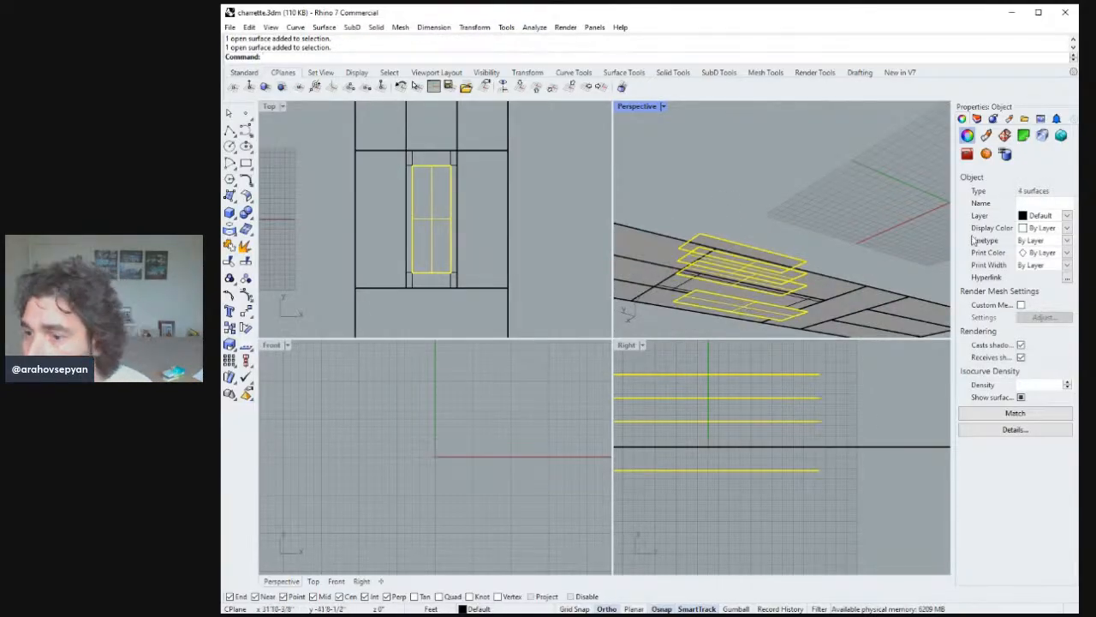
pyautogui.click(1022, 398)
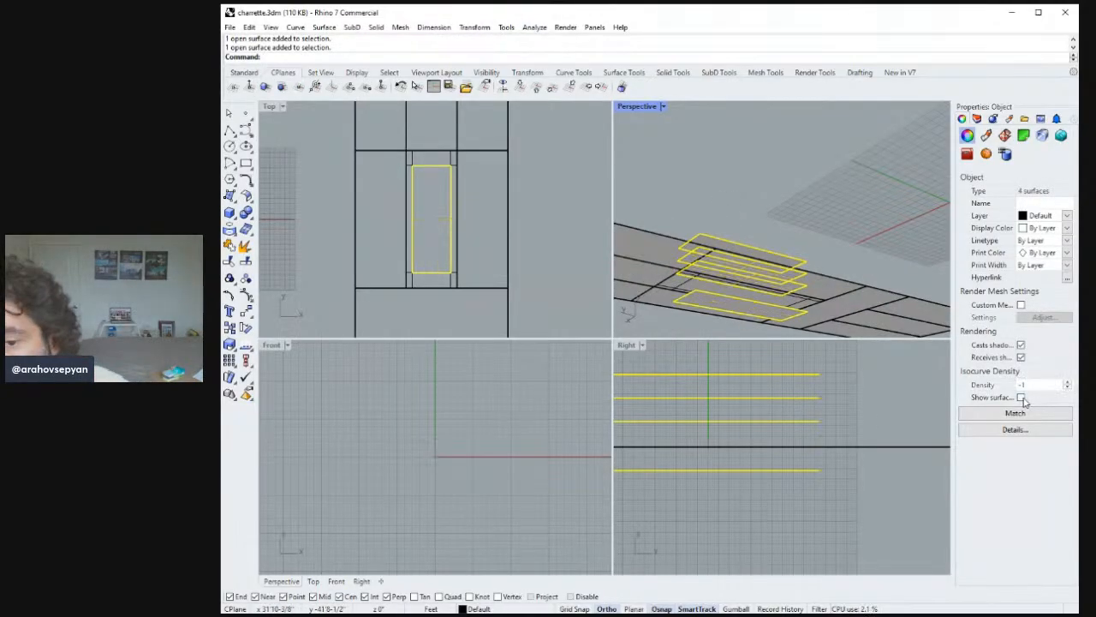
pyautogui.moveTo(766, 191); pyautogui.dragTo(784, 191, button='right')
pyautogui.click(786, 188)
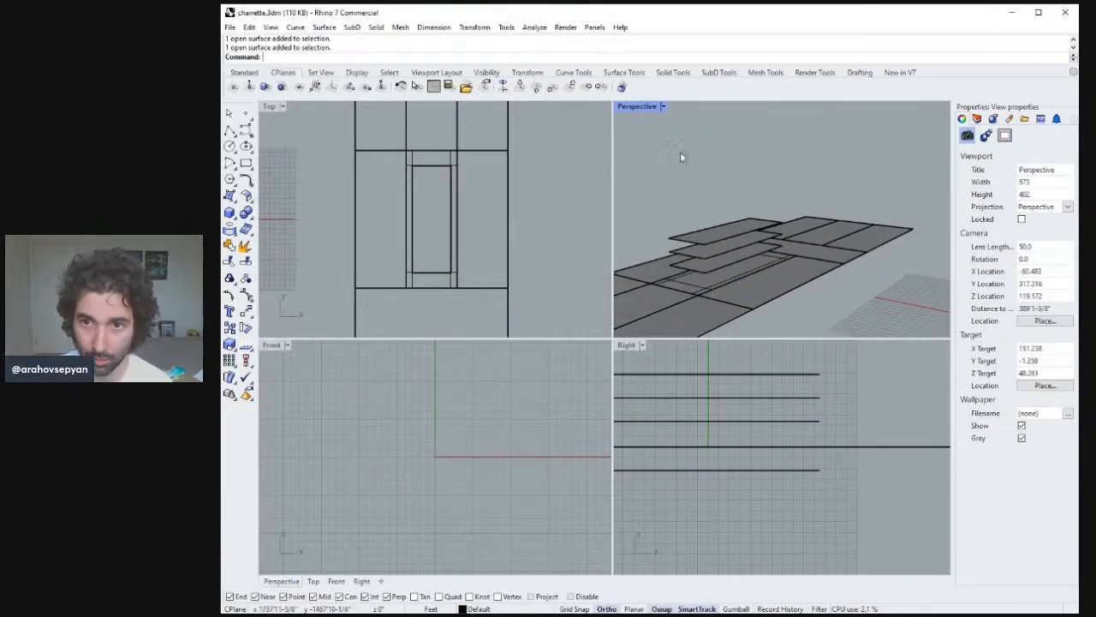
pyautogui.doubleClick(653, 110)
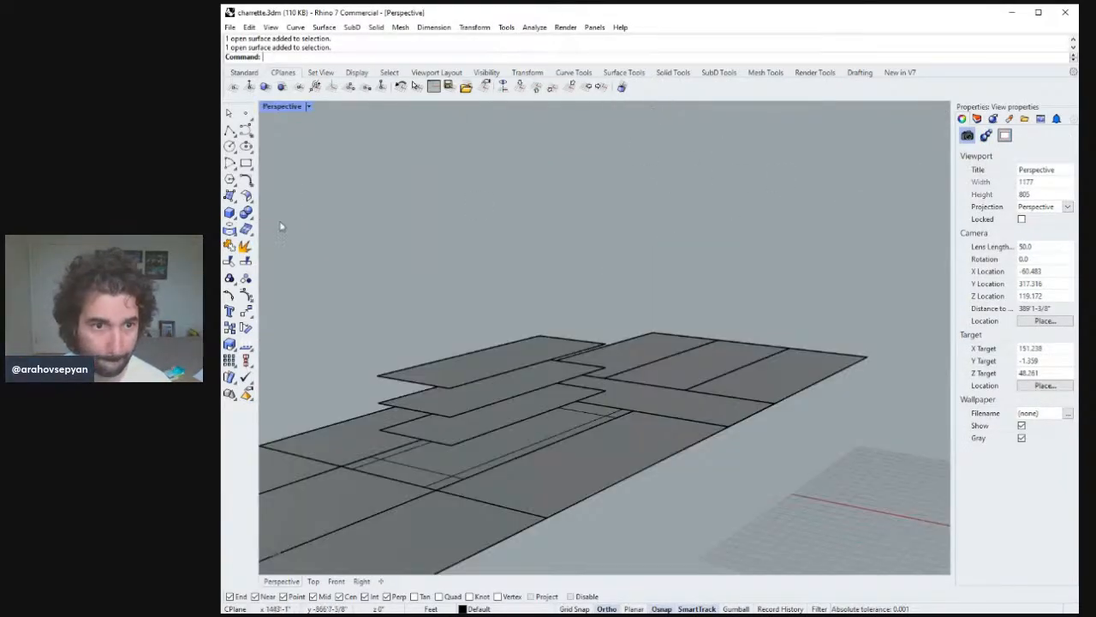
# Create a corner-point surface for the building's long front wall, spanning from the base to the top floor plate.
pyautogui.keyDown('shift'); pyautogui.moveTo(392, 293); pyautogui.dragTo(471, 231, button='right'); pyautogui.keyUp('shift')
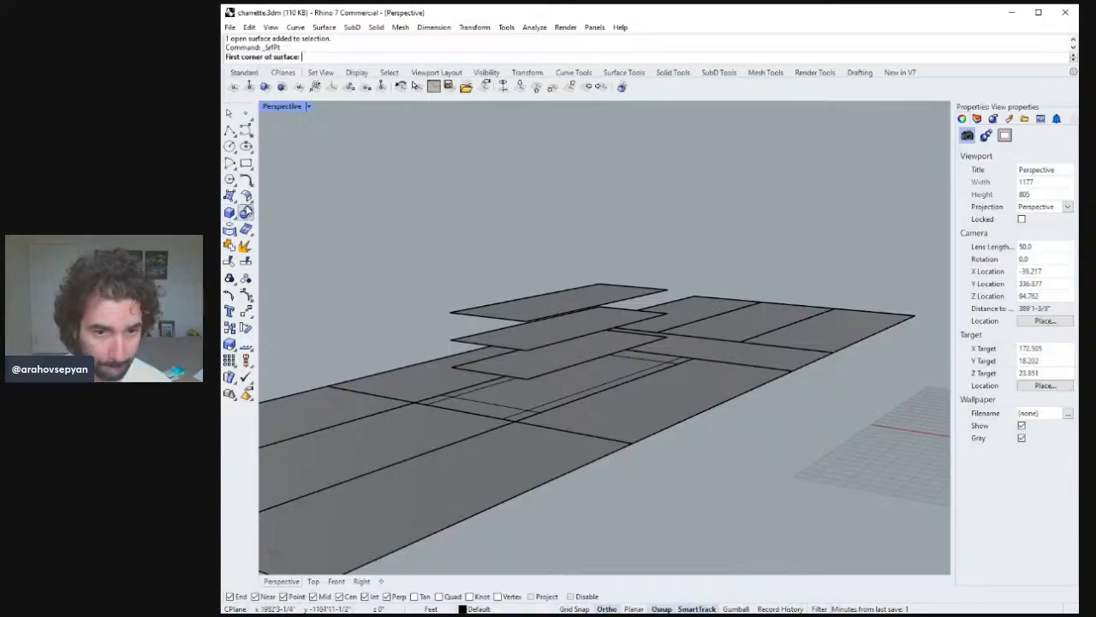
pyautogui.moveTo(525, 287); pyautogui.dragTo(519, 323, button='right')
pyautogui.click(521, 411)
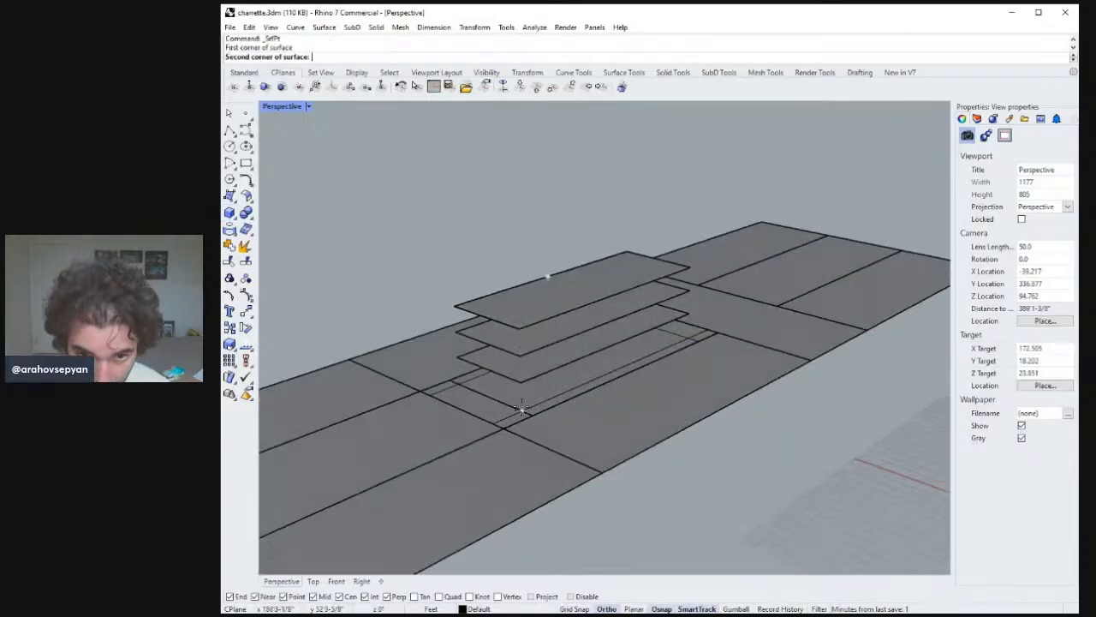
pyautogui.click(519, 328)
pyautogui.click(690, 267)
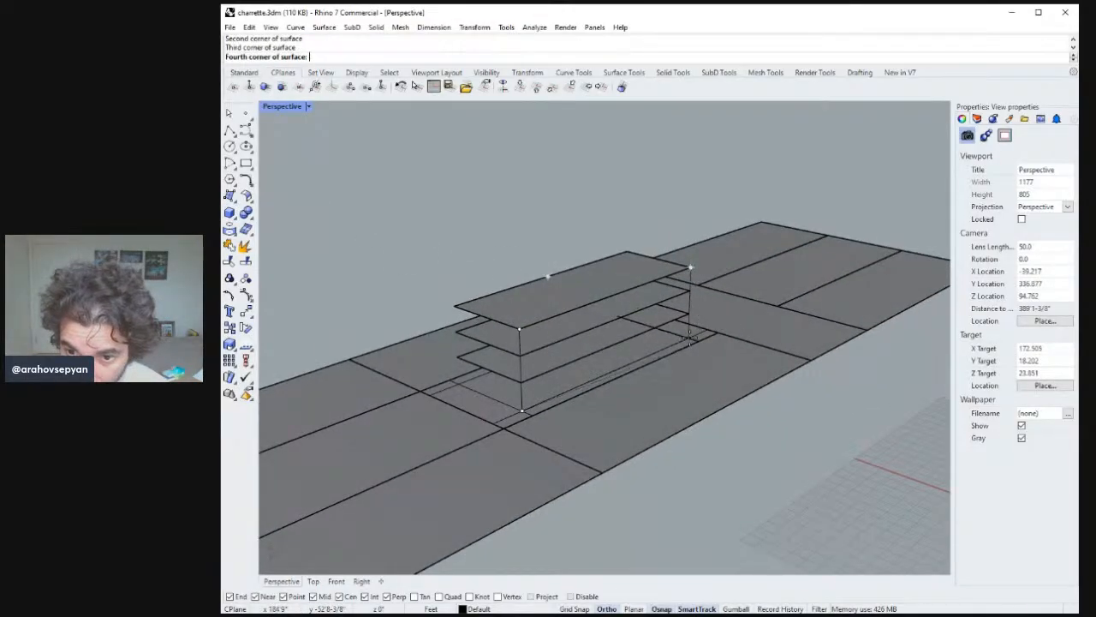
pyautogui.click(692, 337)
pyautogui.press('Return')
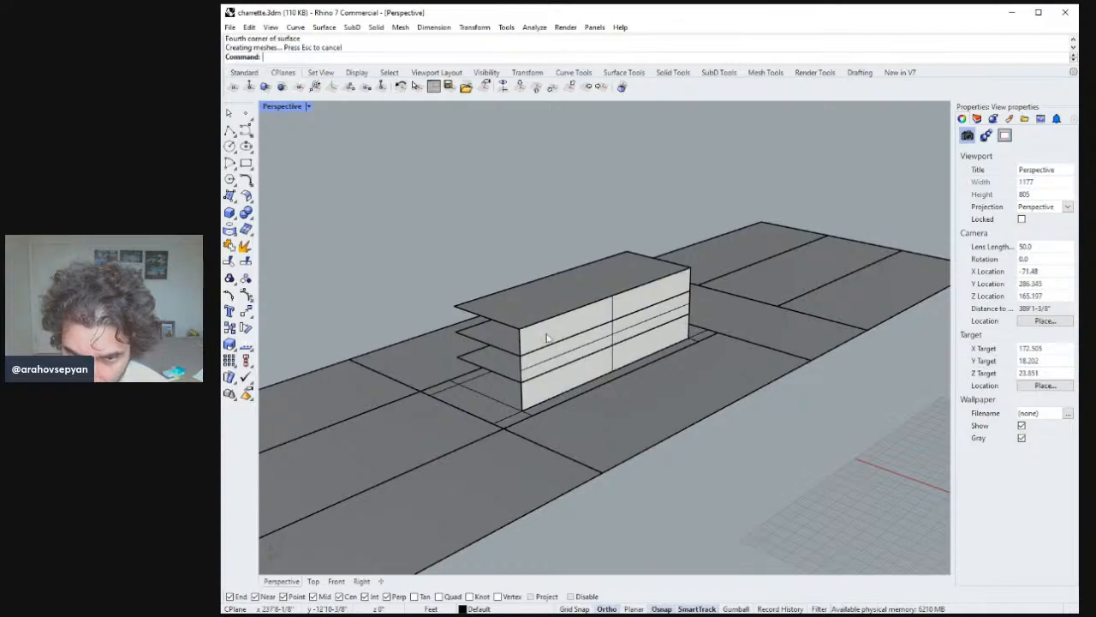
# Create a corner-point surface closing the near end wall of the building.
pyautogui.moveTo(692, 337); pyautogui.dragTo(676, 330, button='right')
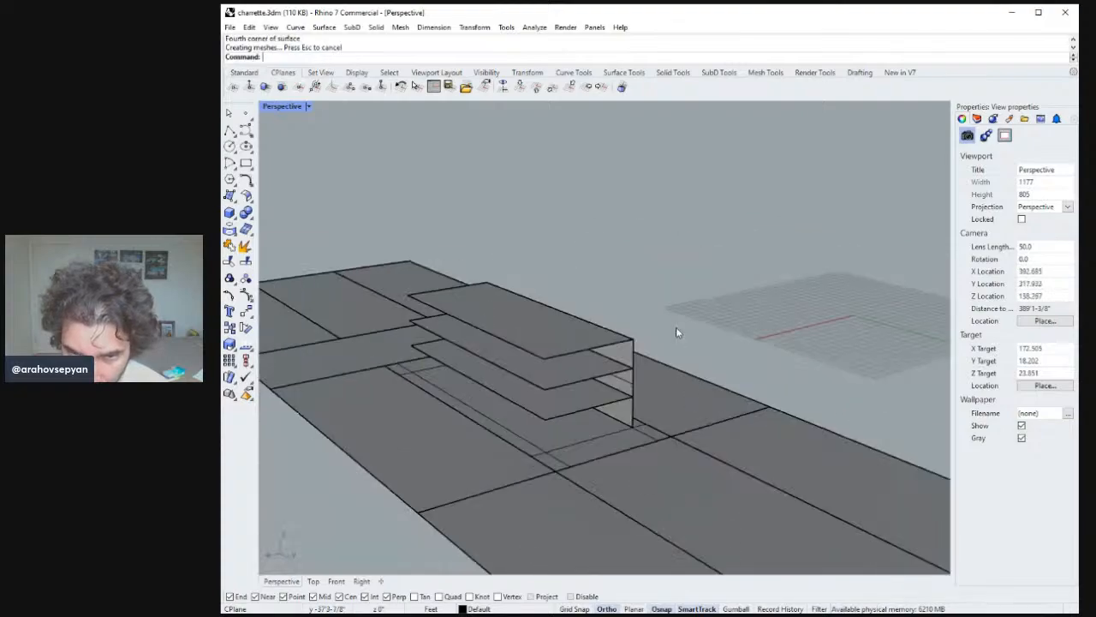
pyautogui.click(545, 359)
pyautogui.moveTo(544, 359); pyautogui.dragTo(565, 367, button='right')
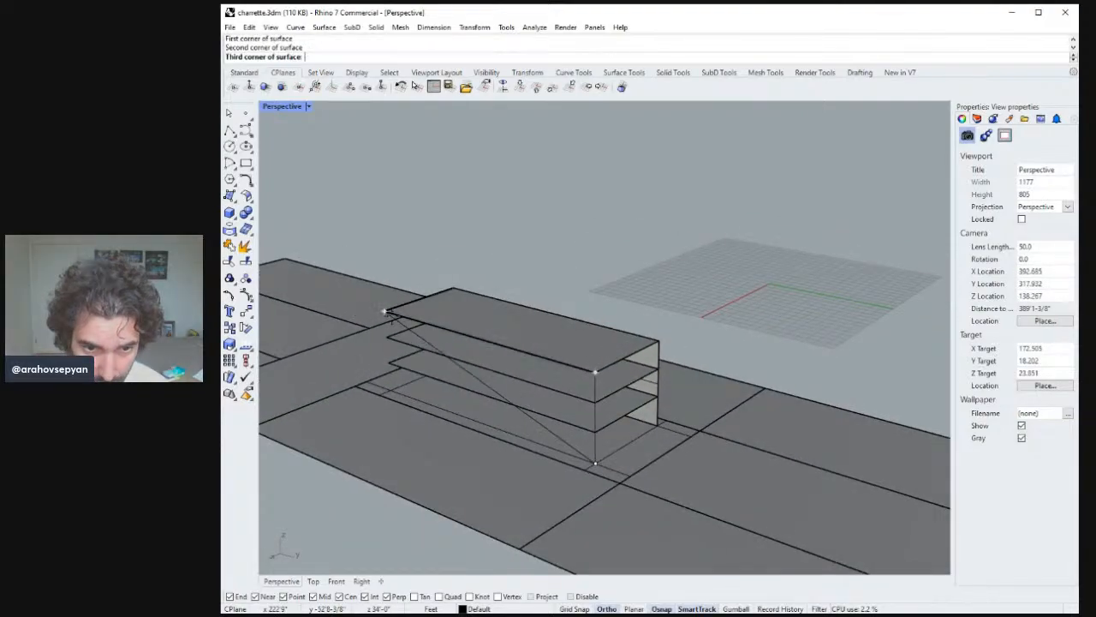
pyautogui.click(385, 310)
pyautogui.click(396, 392)
pyautogui.press('Return')
# Create a corner-point surface for the opposite end wall of the building.
pyautogui.moveTo(396, 392); pyautogui.dragTo(690, 377, button='right')
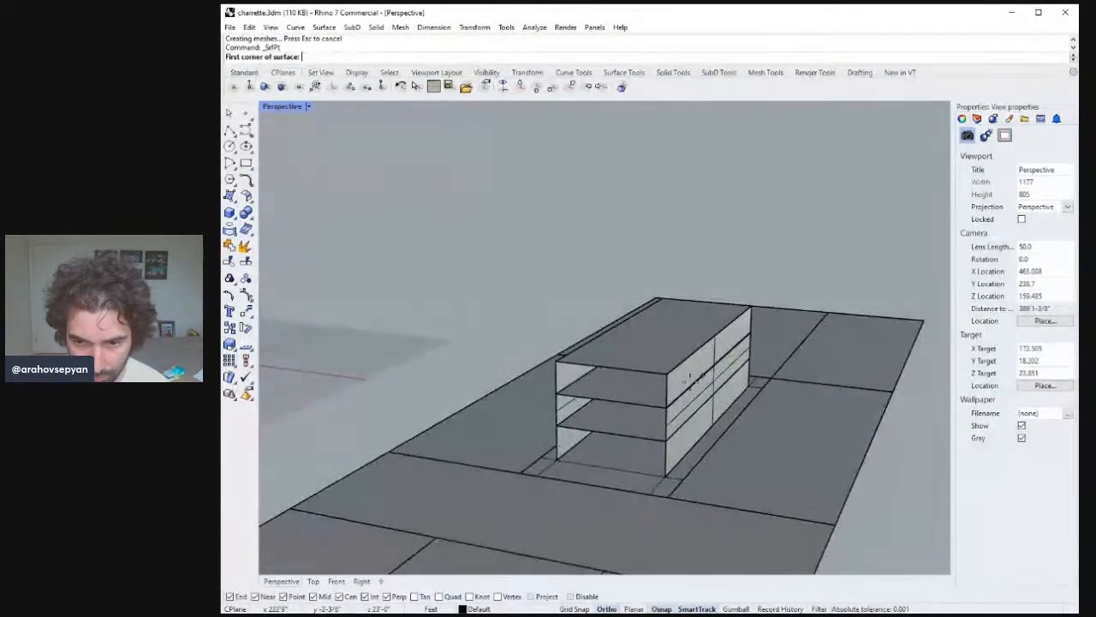
pyautogui.click(667, 374)
pyautogui.click(556, 360)
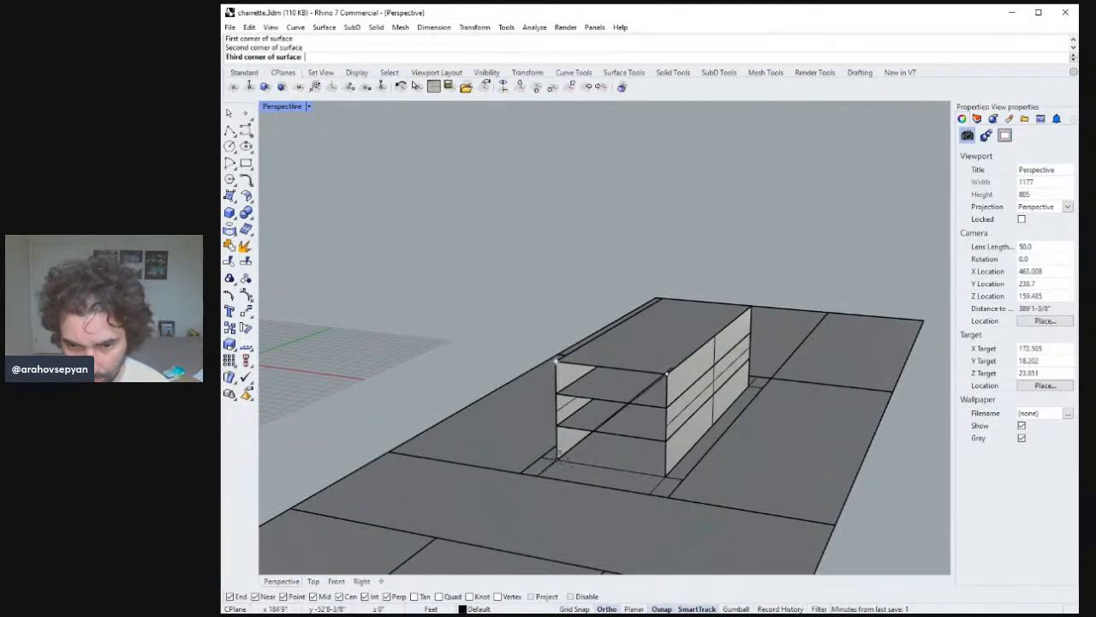
pyautogui.click(557, 460)
pyautogui.moveTo(670, 472); pyautogui.dragTo(625, 422, button='right')
# Copy the vertical corner line 11 feet along the building's base edge.
pyautogui.scroll(-5, 582, 437)
pyautogui.scroll(10, 578, 350)
pyautogui.click(641, 462)
pyautogui.write('copy')
pyautogui.press('Return')
pyautogui.click(628, 537)
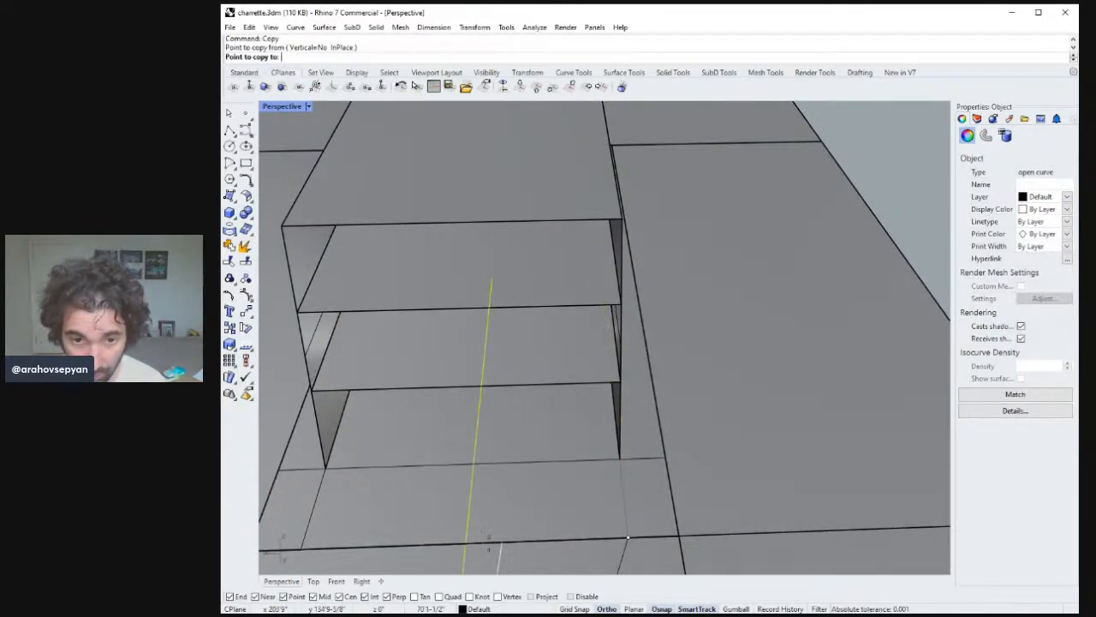
pyautogui.moveTo(514, 465); pyautogui.dragTo(416, 465, button='right')
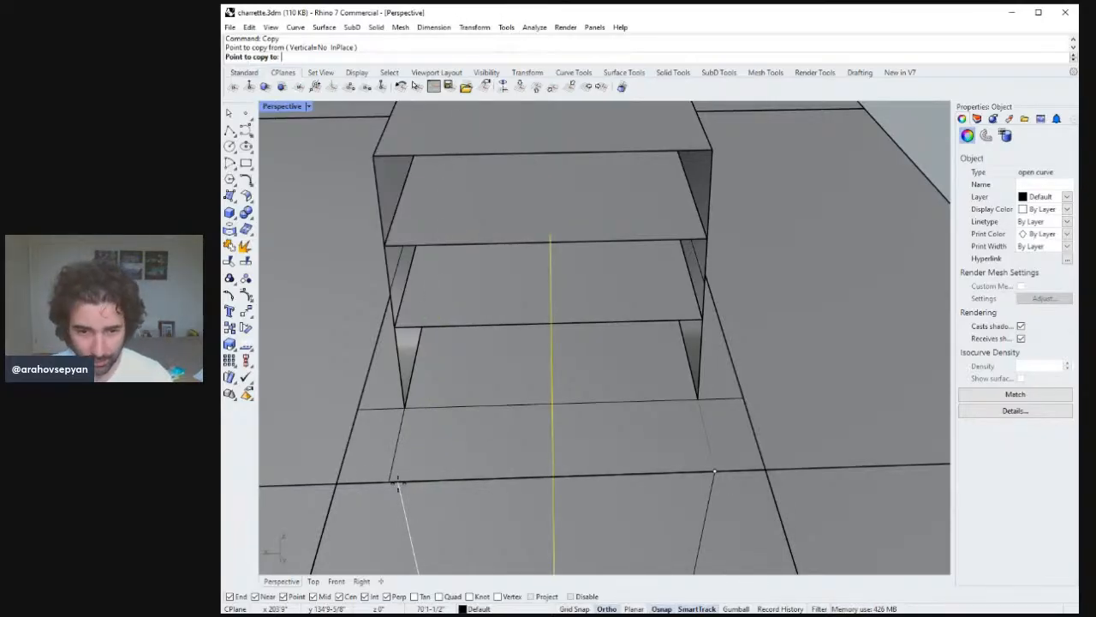
pyautogui.click(391, 481)
pyautogui.write('11')
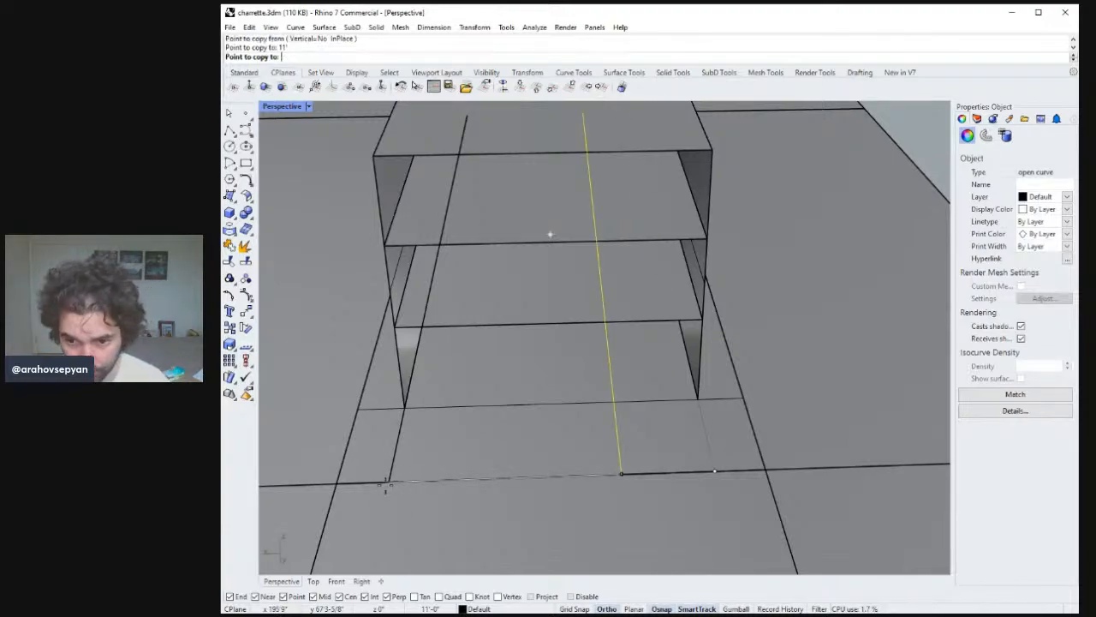
pyautogui.press('Return')
# Create a corner-point surface for the recessed ground-floor wall, using the copied line as its edge.
pyautogui.moveTo(569, 453); pyautogui.dragTo(641, 397, button='right')
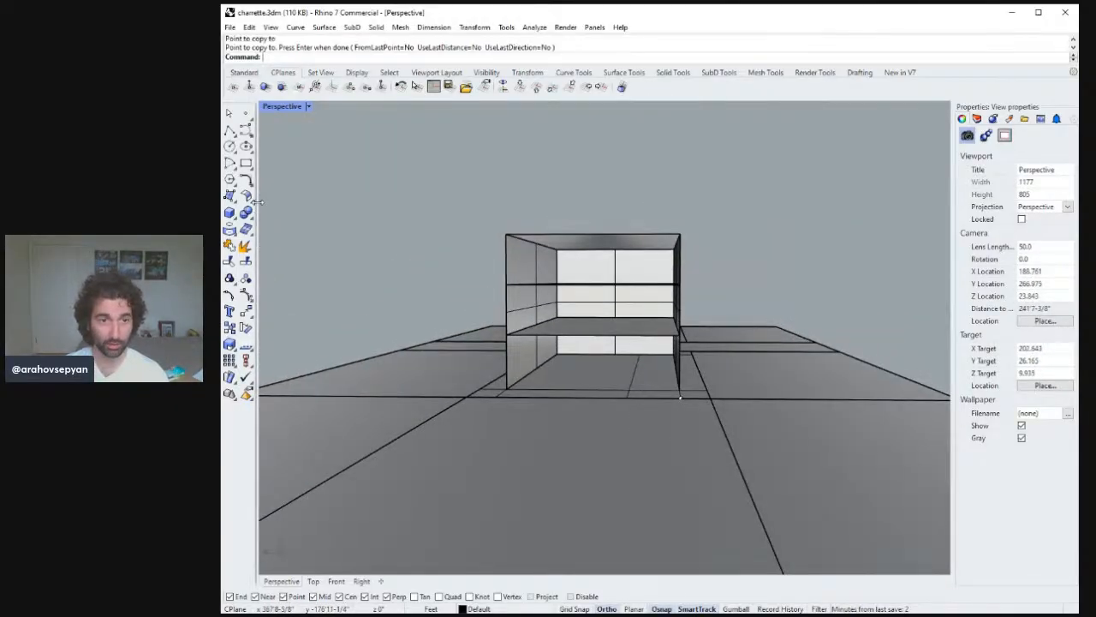
pyautogui.click(230, 196)
pyautogui.moveTo(609, 312); pyautogui.dragTo(630, 367, button='right')
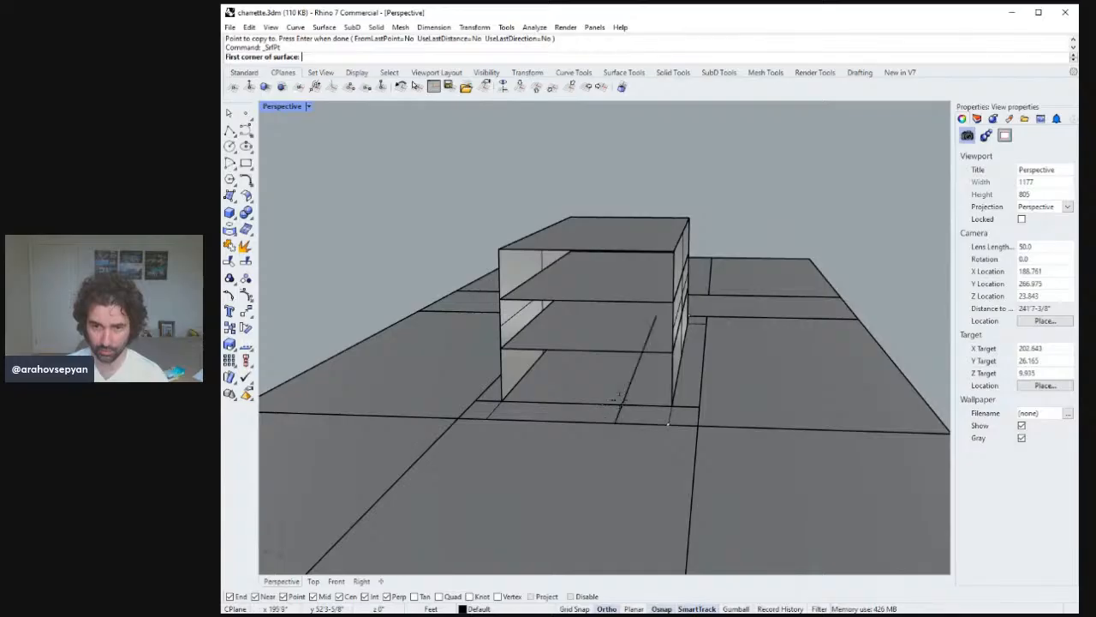
pyautogui.click(621, 403)
pyautogui.click(502, 348)
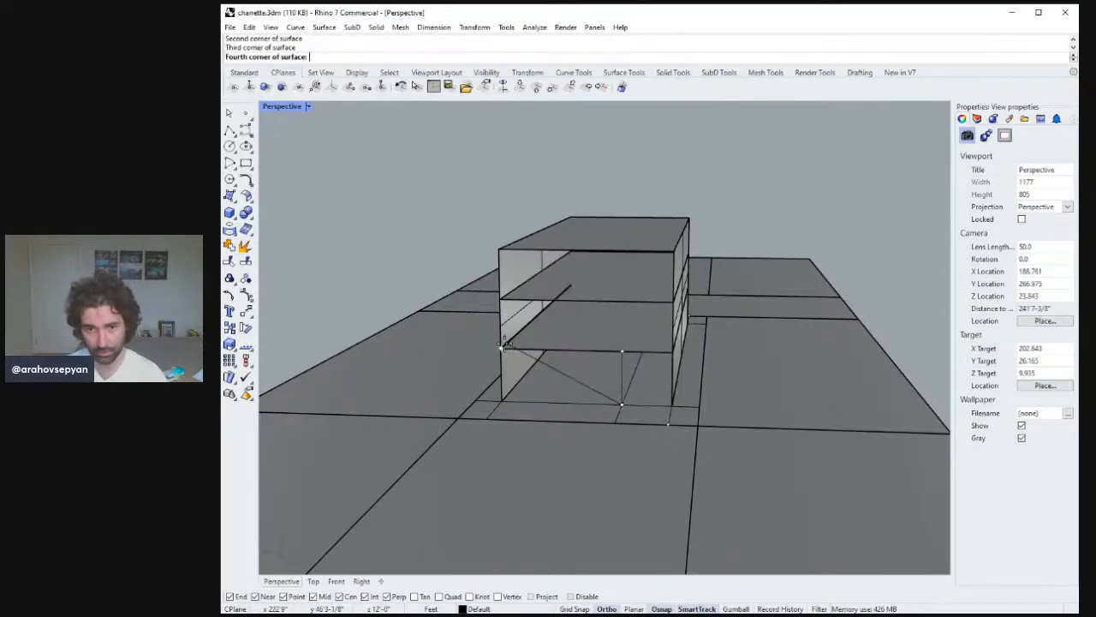
pyautogui.click(505, 404)
pyautogui.press('Return')
# Create a corner-point surface for the upper front wall spanning the two upper floors.
pyautogui.click(503, 349)
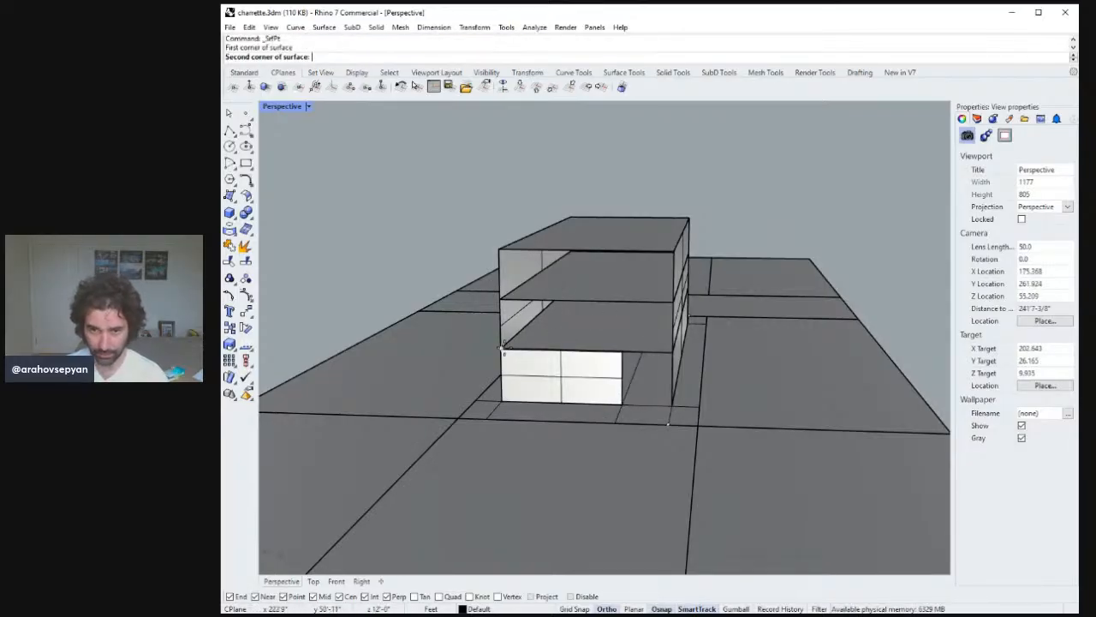
pyautogui.click(672, 351)
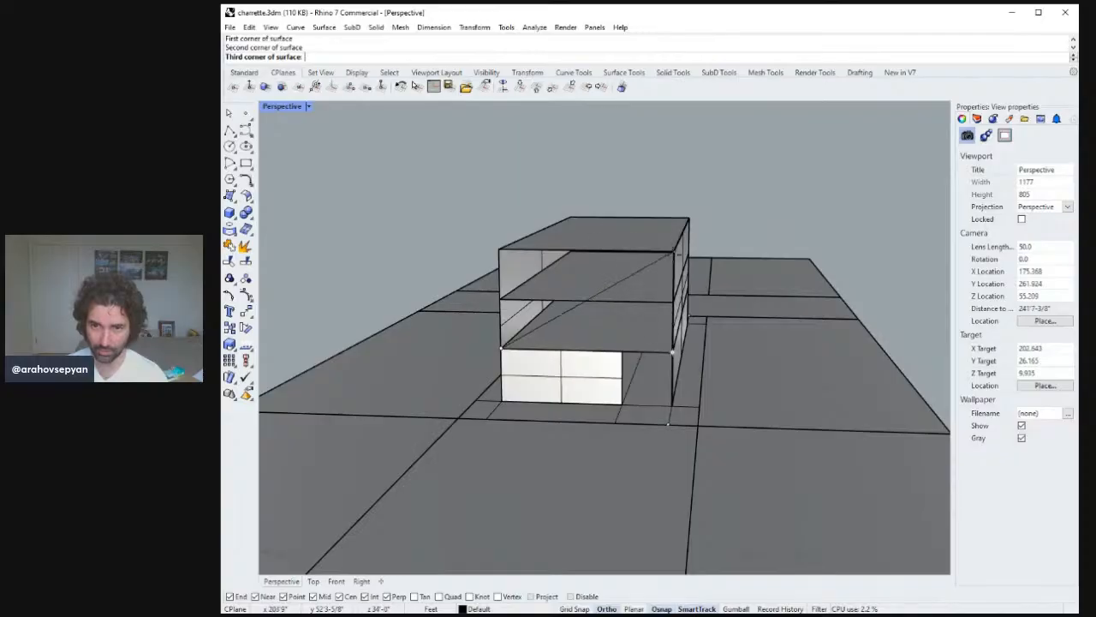
pyautogui.click(673, 251)
pyautogui.click(500, 249)
pyautogui.moveTo(500, 249); pyautogui.dragTo(579, 296, button='right')
pyautogui.click(580, 297)
# Turn off surface isocurves on the two front wall surfaces and save the file.
pyautogui.moveTo(581, 370); pyautogui.dragTo(781, 323, button='right')
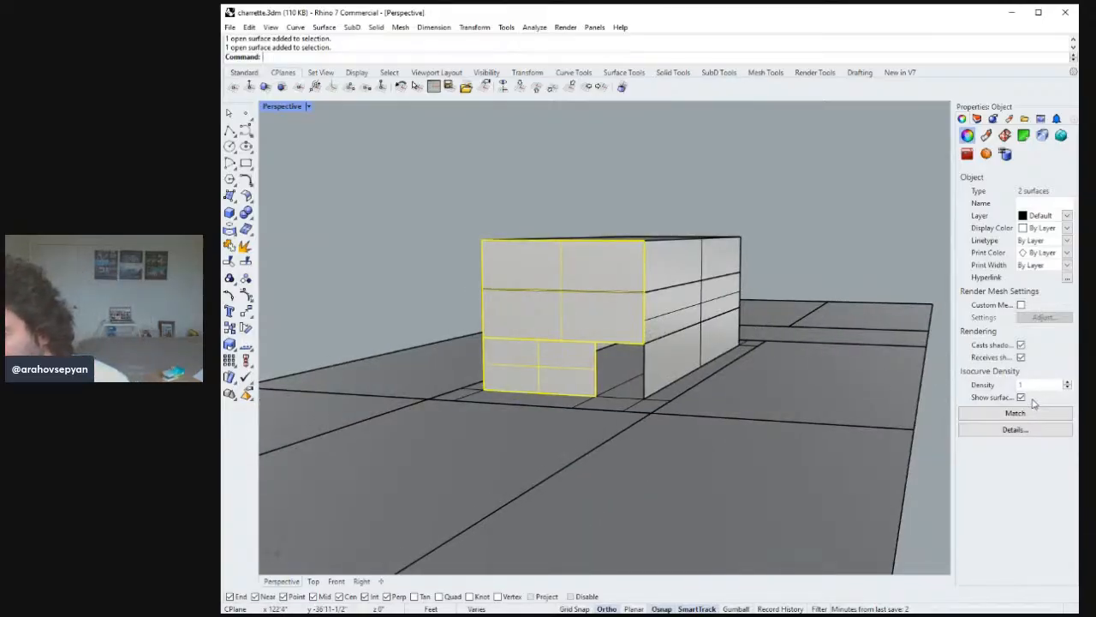
pyautogui.click(744, 196)
pyautogui.moveTo(744, 196); pyautogui.dragTo(766, 235, button='right')
pyautogui.hotkey('ctrl', 's')
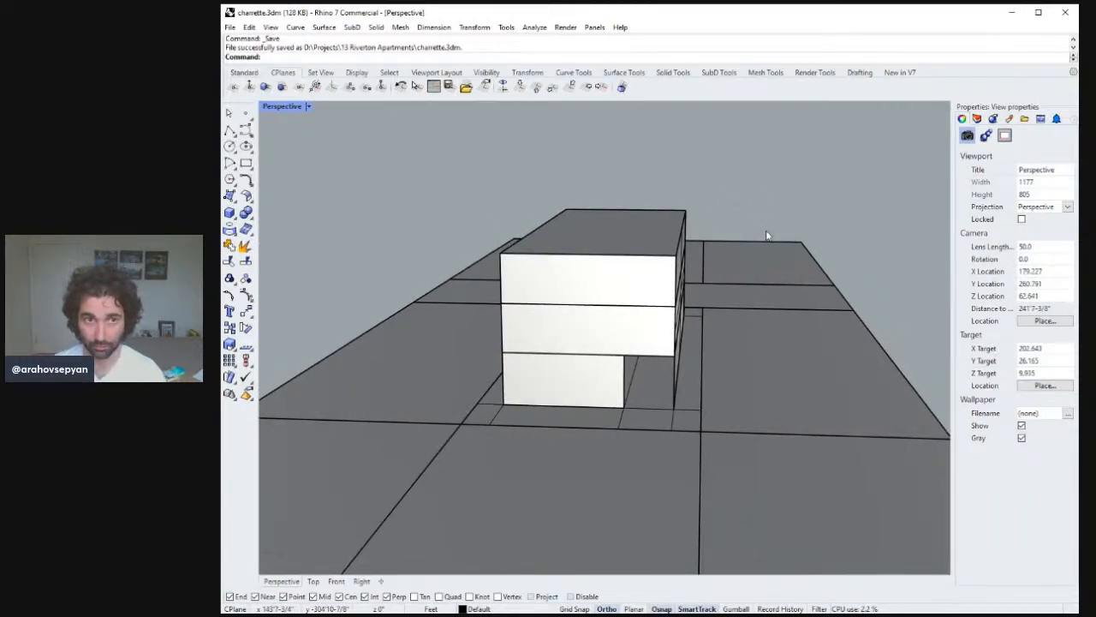
# Turn off surface isocurves on the long side wall and the end wall surfaces.
pyautogui.moveTo(761, 259); pyautogui.dragTo(704, 300, button='right')
pyautogui.click(704, 300)
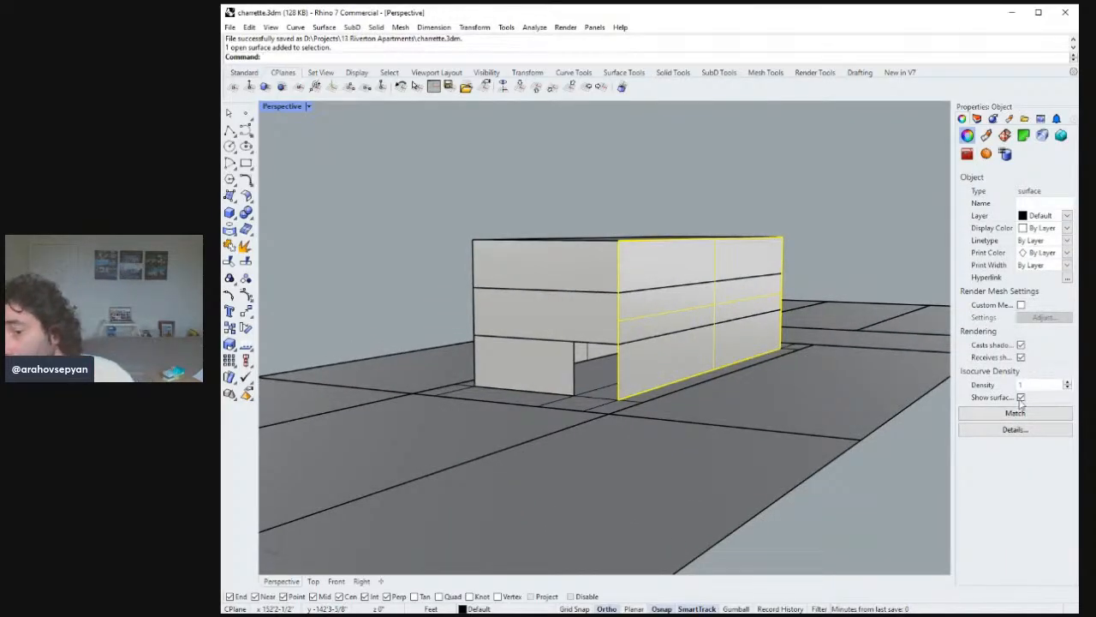
pyautogui.moveTo(665, 302); pyautogui.dragTo(619, 237, button='right')
pyautogui.press('Escape')
pyautogui.moveTo(506, 235); pyautogui.dragTo(617, 243, button='right')
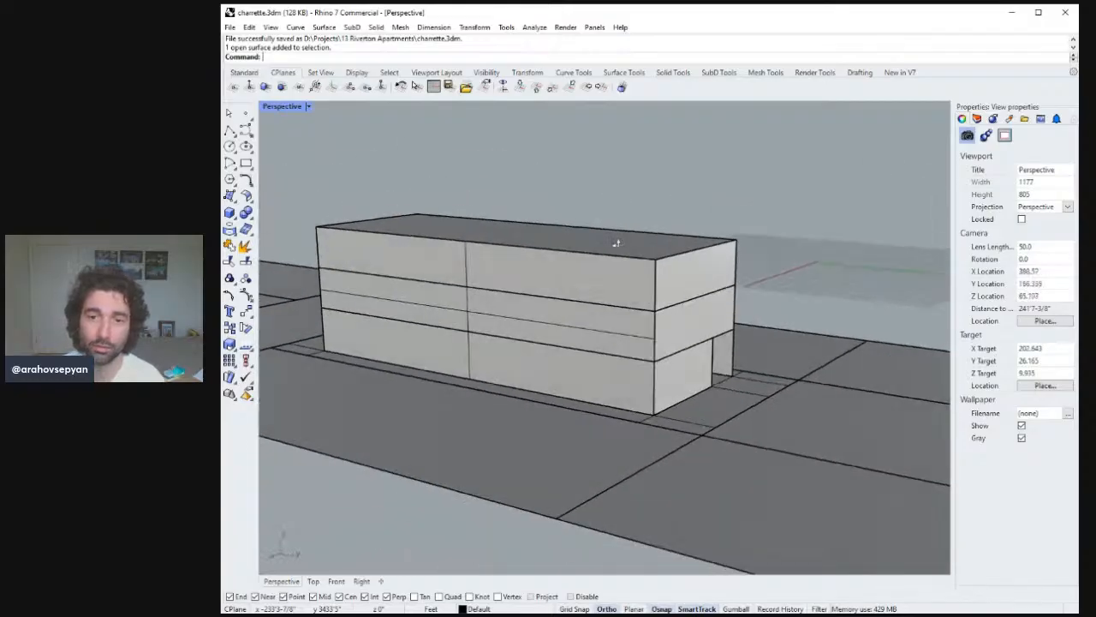
pyautogui.click(564, 313)
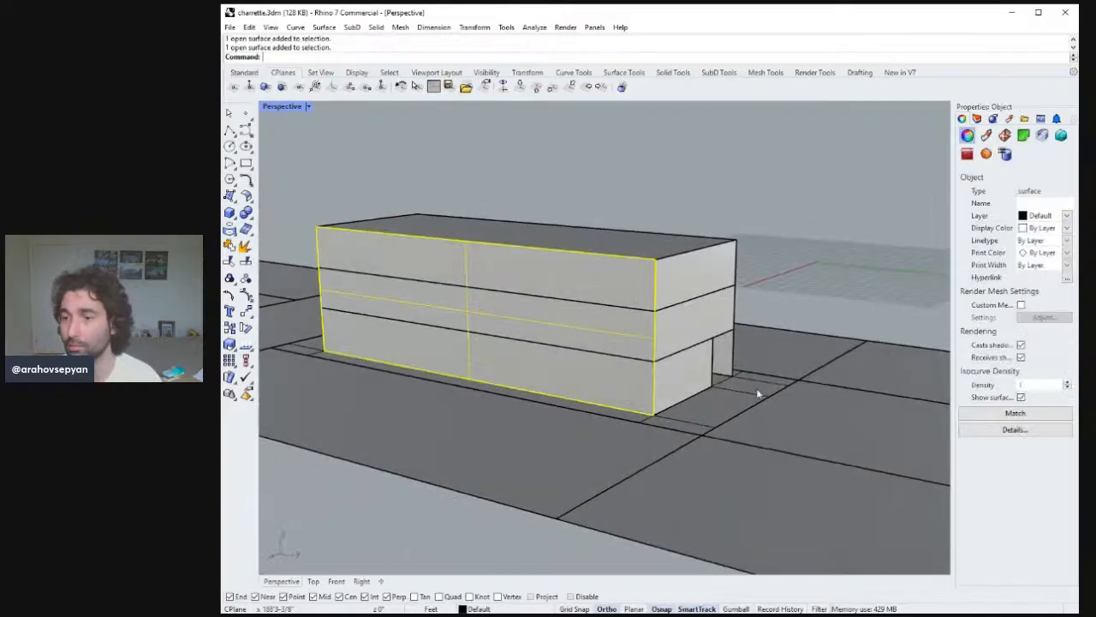
pyautogui.click(1021, 397)
pyautogui.moveTo(734, 340); pyautogui.dragTo(585, 316, button='right')
pyautogui.click(586, 316)
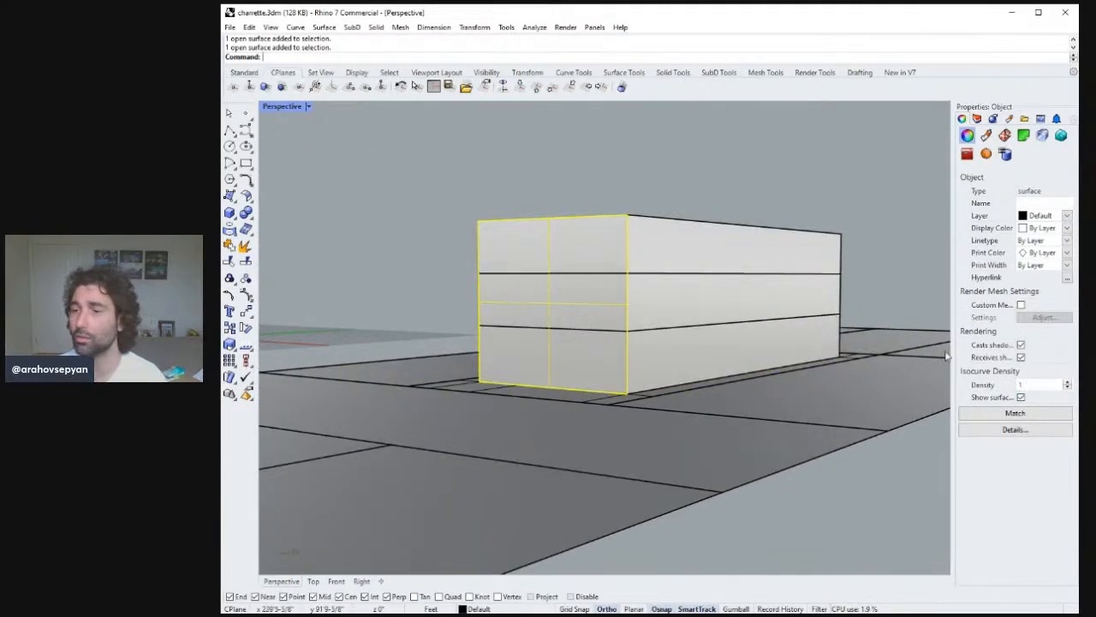
pyautogui.click(1021, 397)
# Try to split the building footprint surface using the copied vertical line.
pyautogui.moveTo(840, 294); pyautogui.dragTo(659, 355, button='right')
pyautogui.click(645, 383)
pyautogui.write('split')
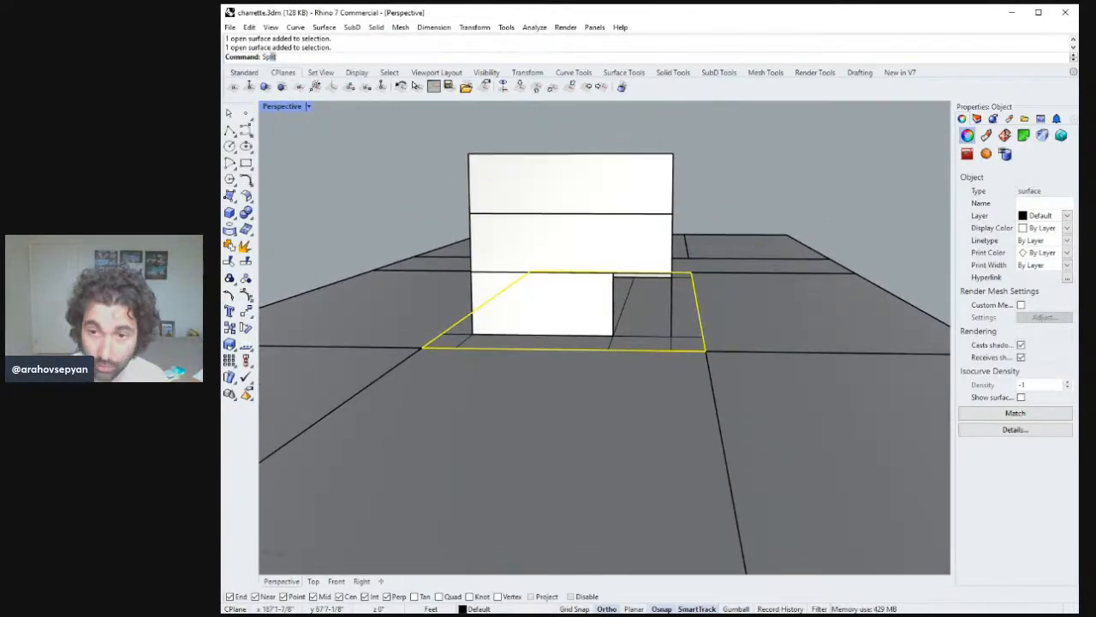
pyautogui.press('Return')
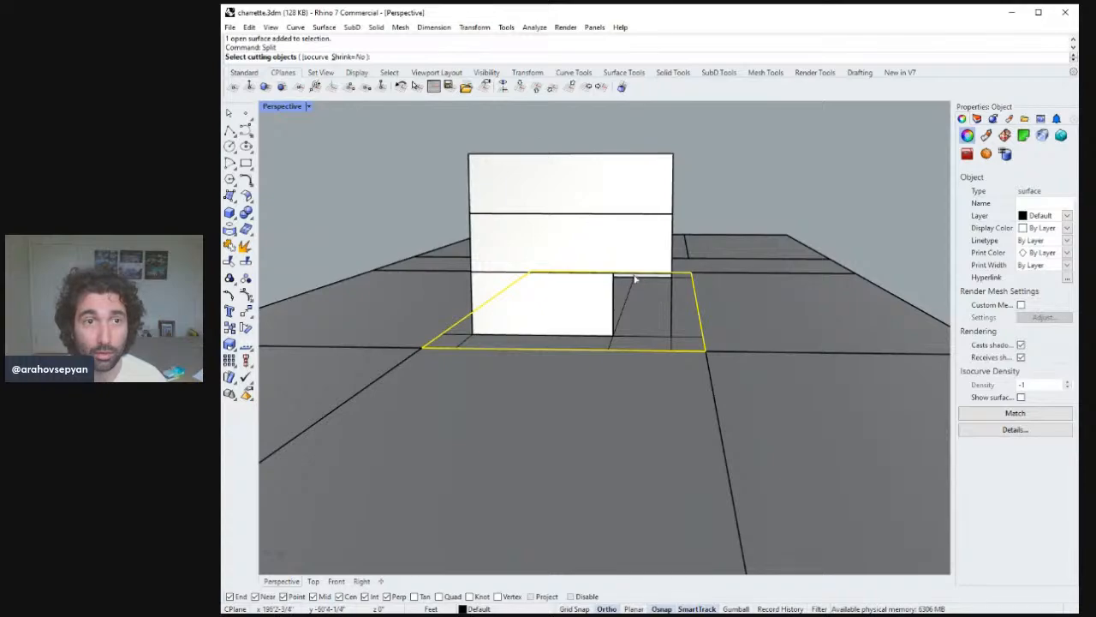
pyautogui.moveTo(636, 279); pyautogui.dragTo(604, 368, button='right')
pyautogui.click(612, 405)
pyautogui.press('Return')
pyautogui.click(652, 380)
pyautogui.press('Escape')
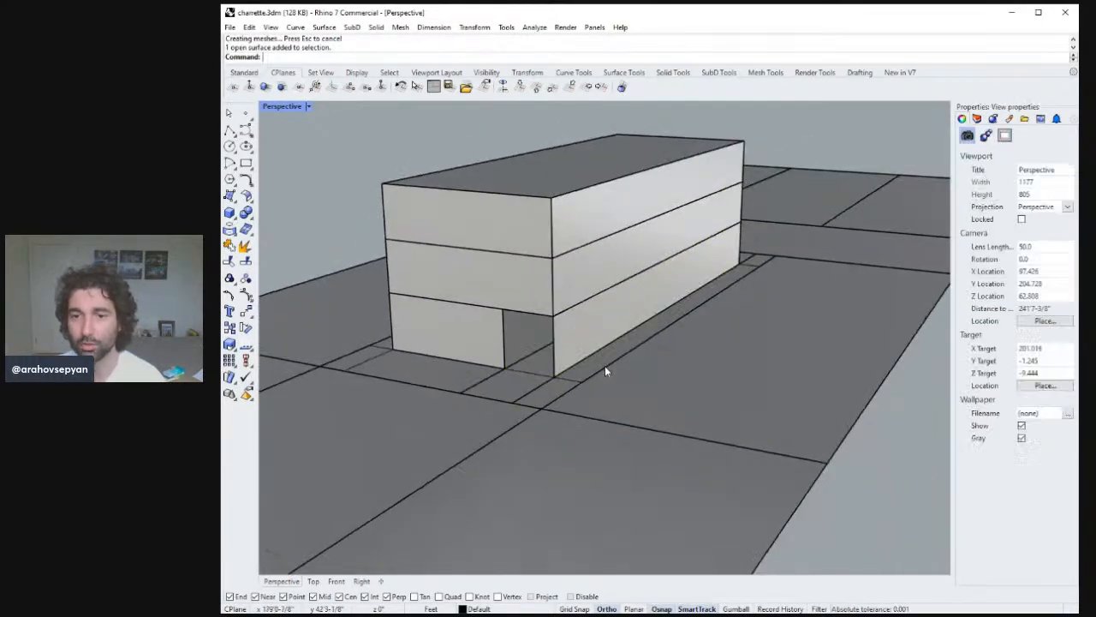
# Draw a short polyline across the narrow strip surface beneath the recessed ground floor.
pyautogui.click(522, 393)
pyautogui.moveTo(673, 338); pyautogui.dragTo(629, 242, button='right')
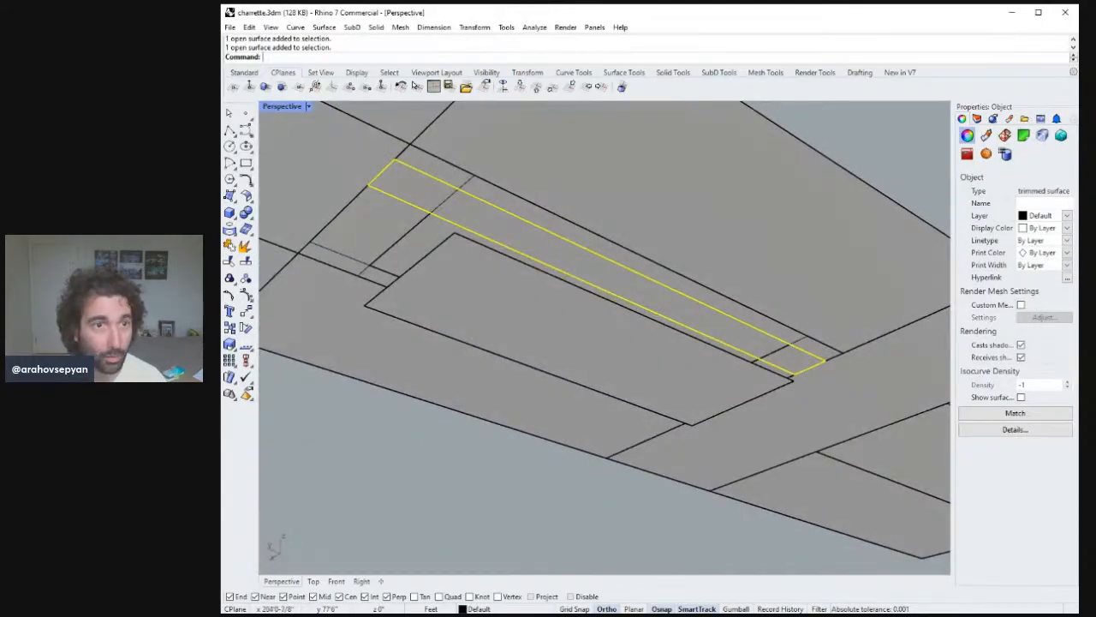
pyautogui.click(228, 129)
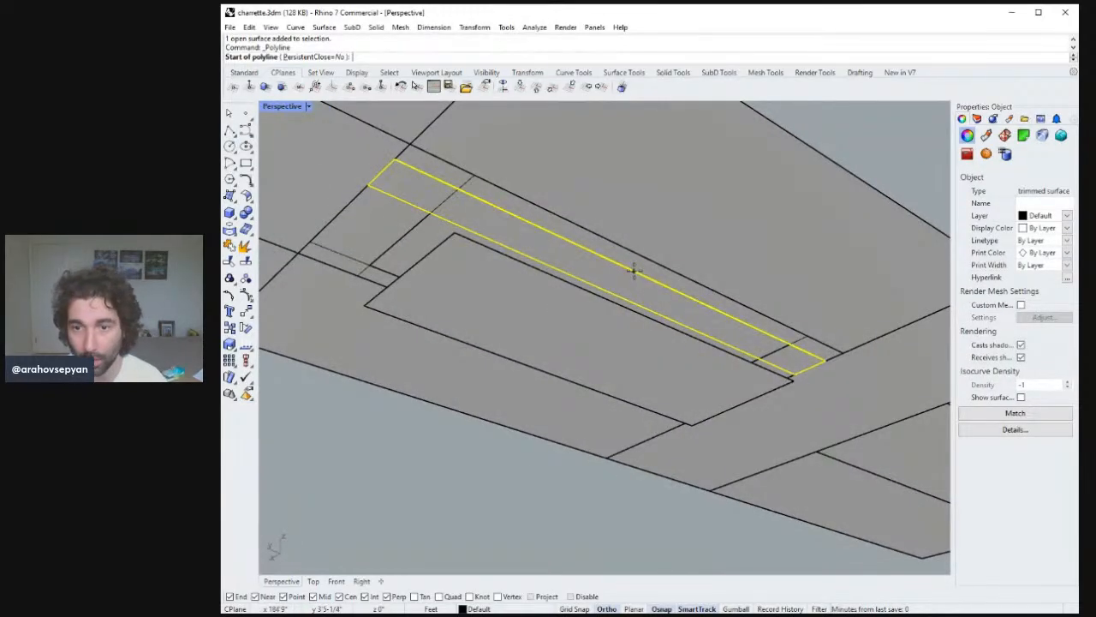
pyautogui.moveTo(612, 262); pyautogui.dragTo(589, 285, button='right')
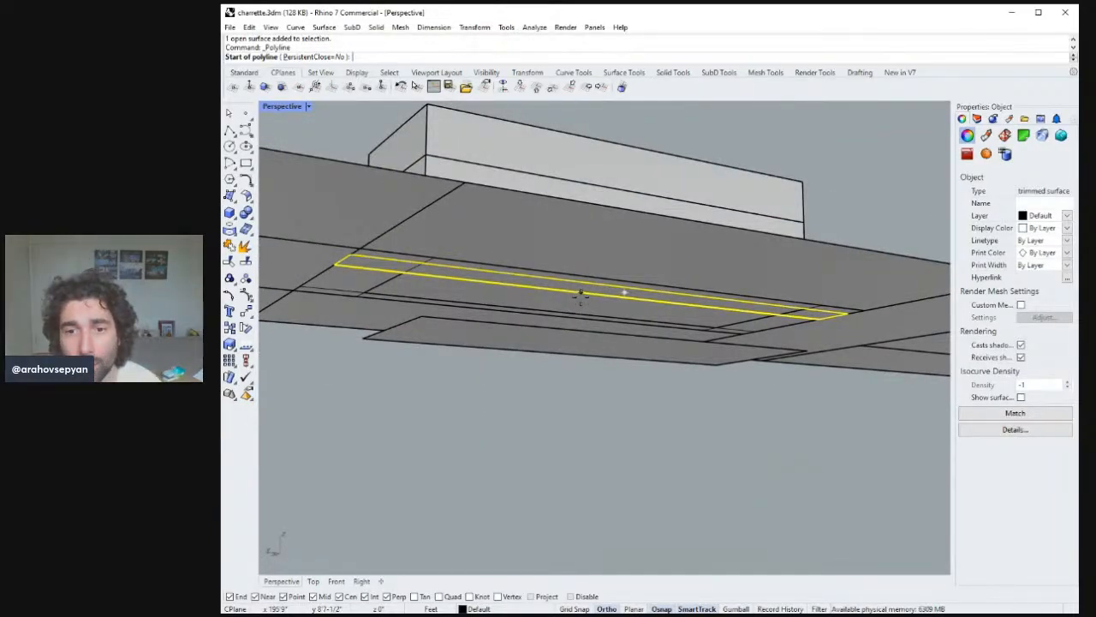
pyautogui.moveTo(591, 300); pyautogui.dragTo(462, 249, button='right')
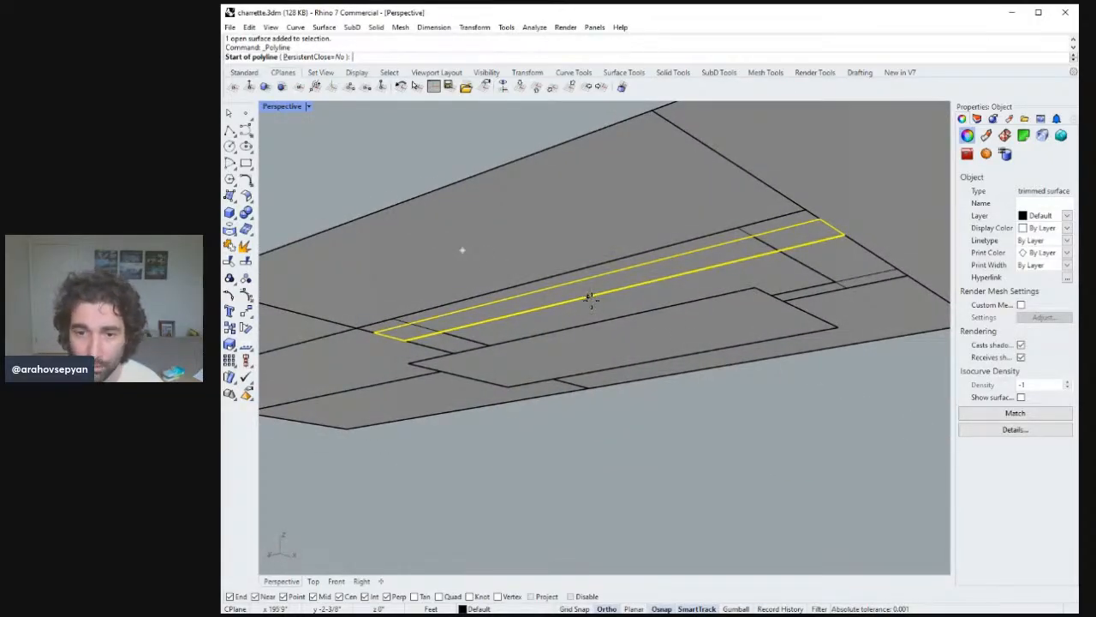
pyautogui.click(587, 296)
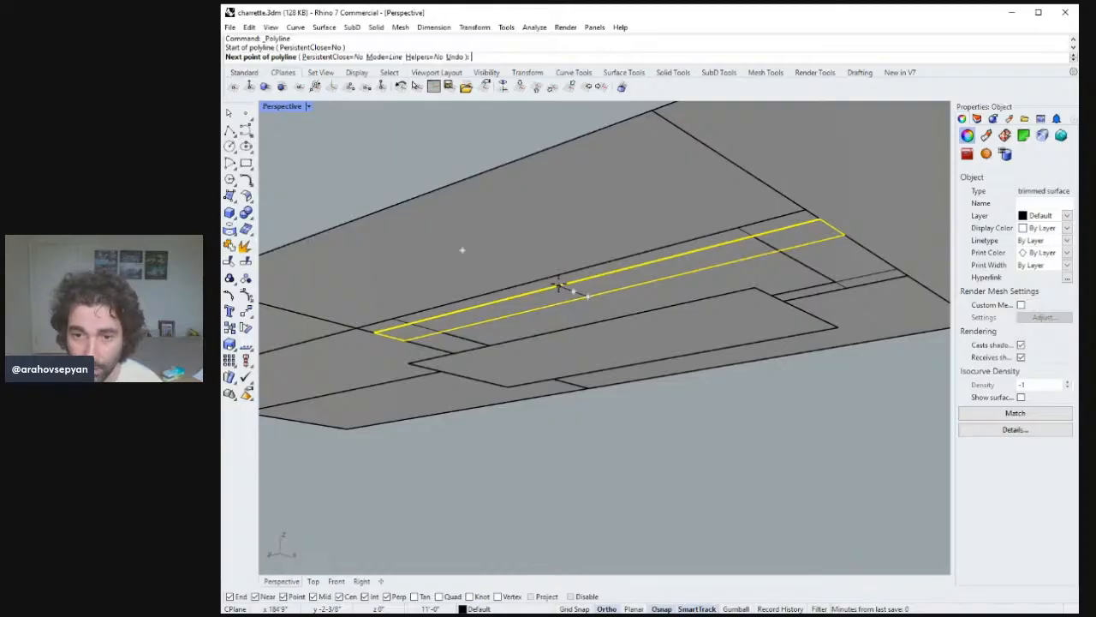
pyautogui.click(558, 287)
pyautogui.press('Return')
# Split the narrow strip surface with the new polyline.
pyautogui.moveTo(612, 323); pyautogui.dragTo(602, 293, button='right')
pyautogui.write('zs')
pyautogui.press('Return')
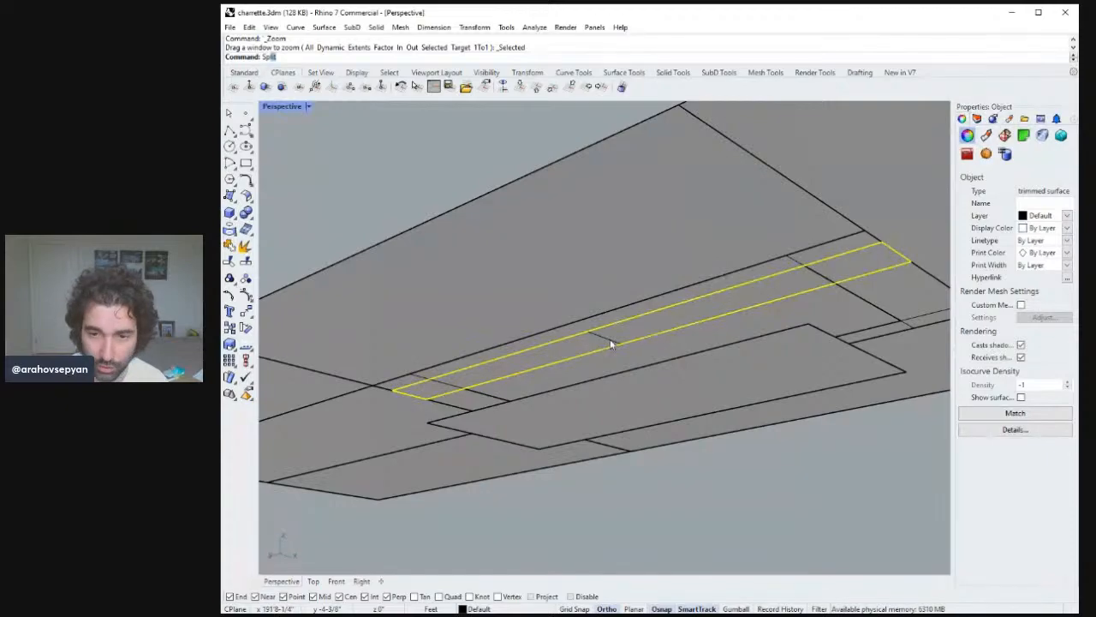
pyautogui.press('Return')
pyautogui.click(612, 344)
pyautogui.press('Return')
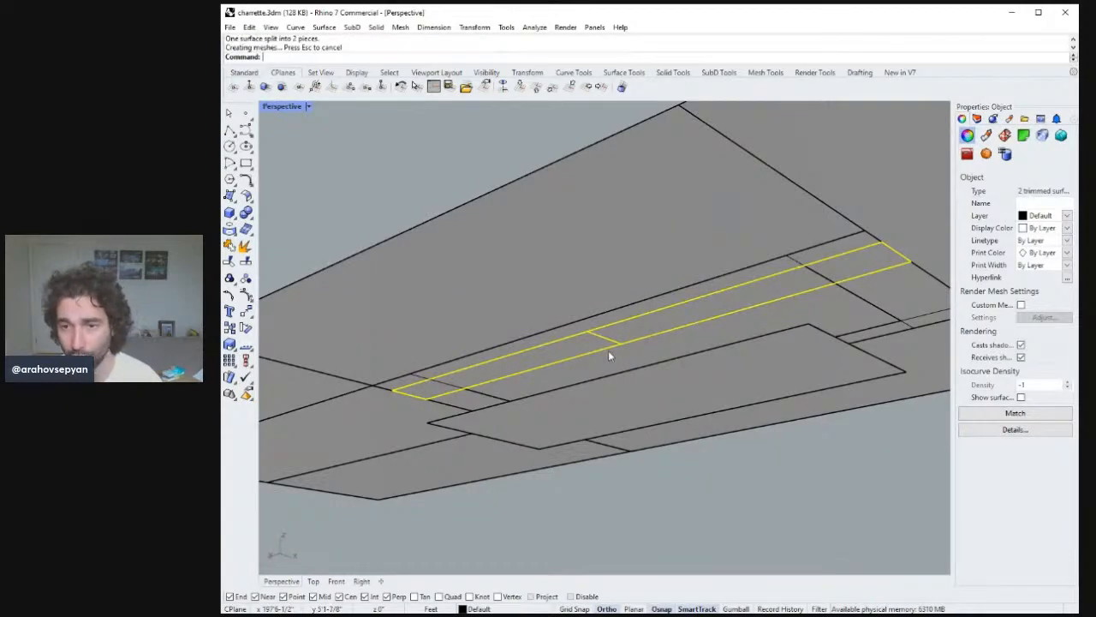
pyautogui.press('Escape')
pyautogui.press('Return')
pyautogui.click(647, 328)
pyautogui.moveTo(656, 326); pyautogui.dragTo(563, 295, button='right')
pyautogui.click(552, 400)
pyautogui.click(642, 366)
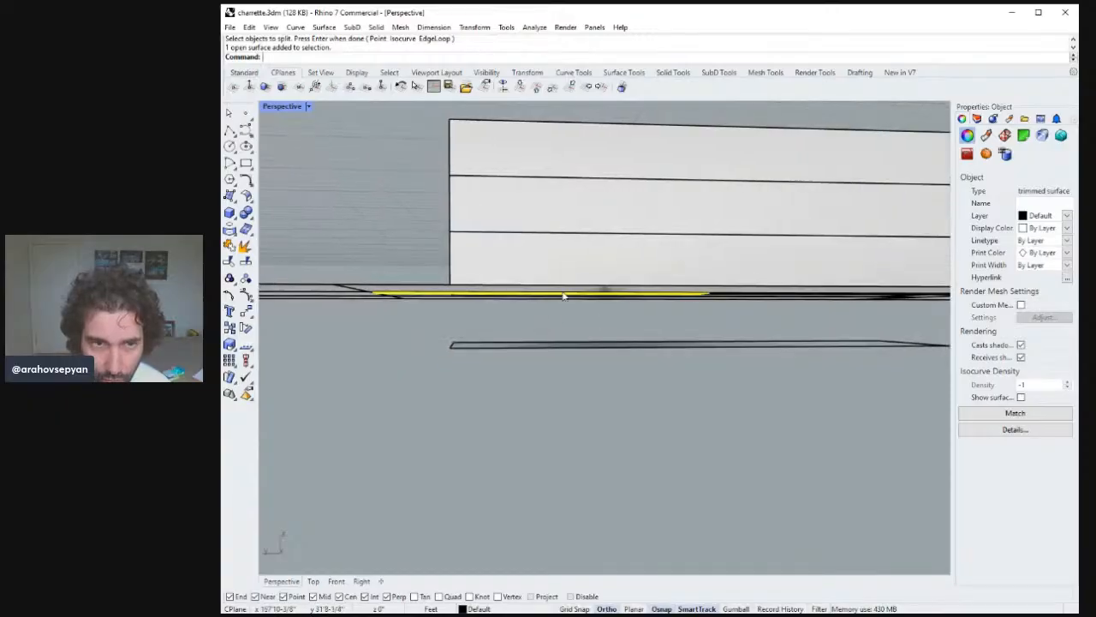
# Draw a stepped polyline below the ground-floor edge in the Right view: 5' across, 1' down, 5' across, then down.
pyautogui.doubleClick(283, 106)
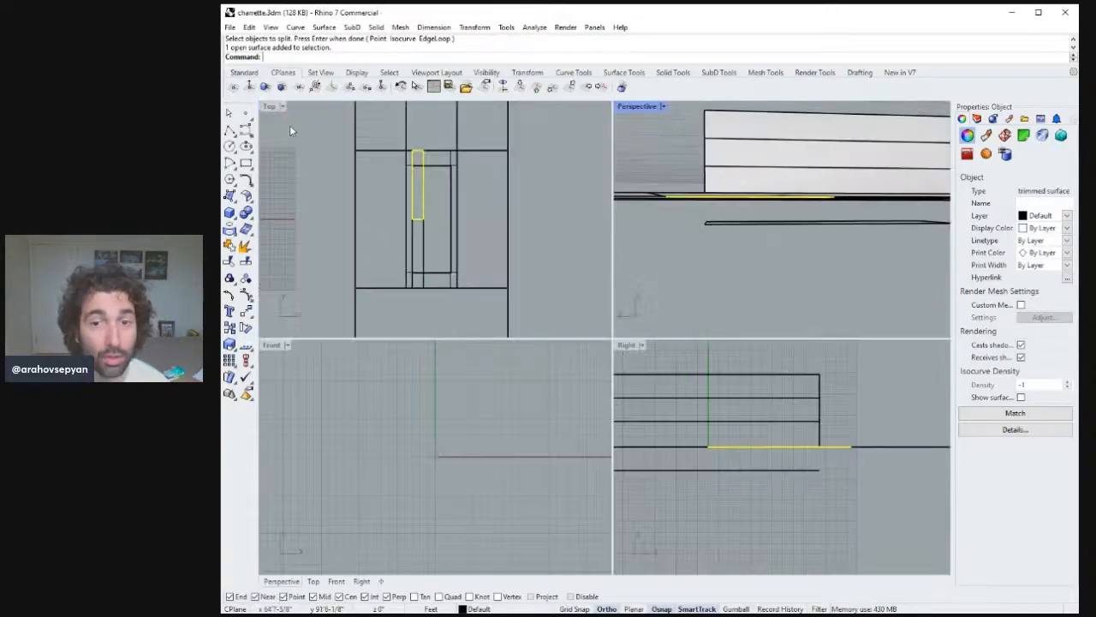
pyautogui.scroll(-2, 773, 423)
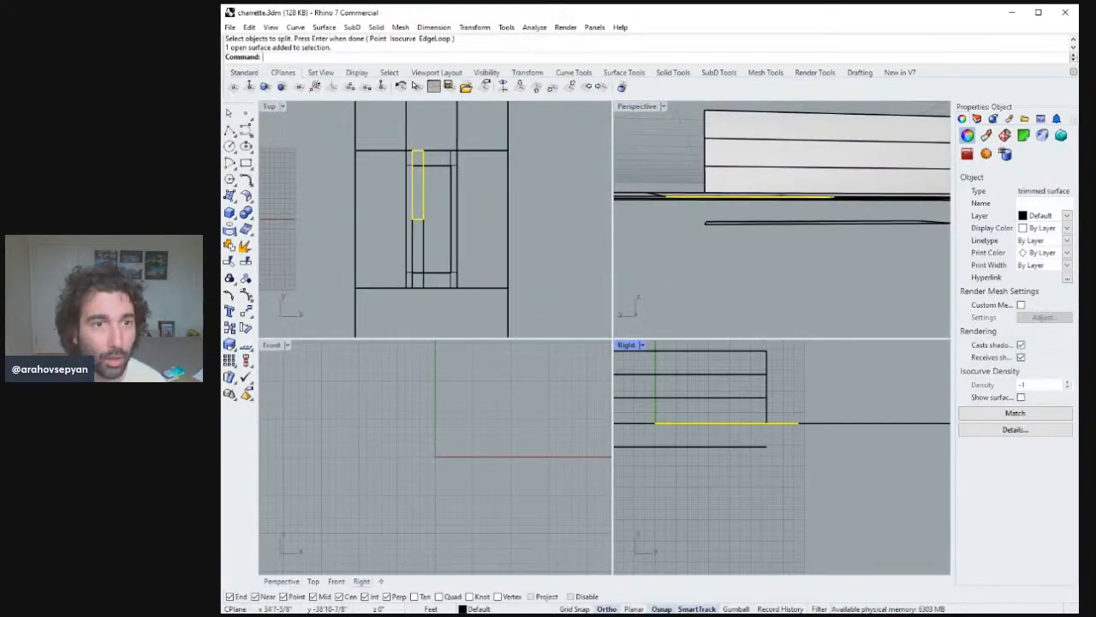
pyautogui.click(230, 130)
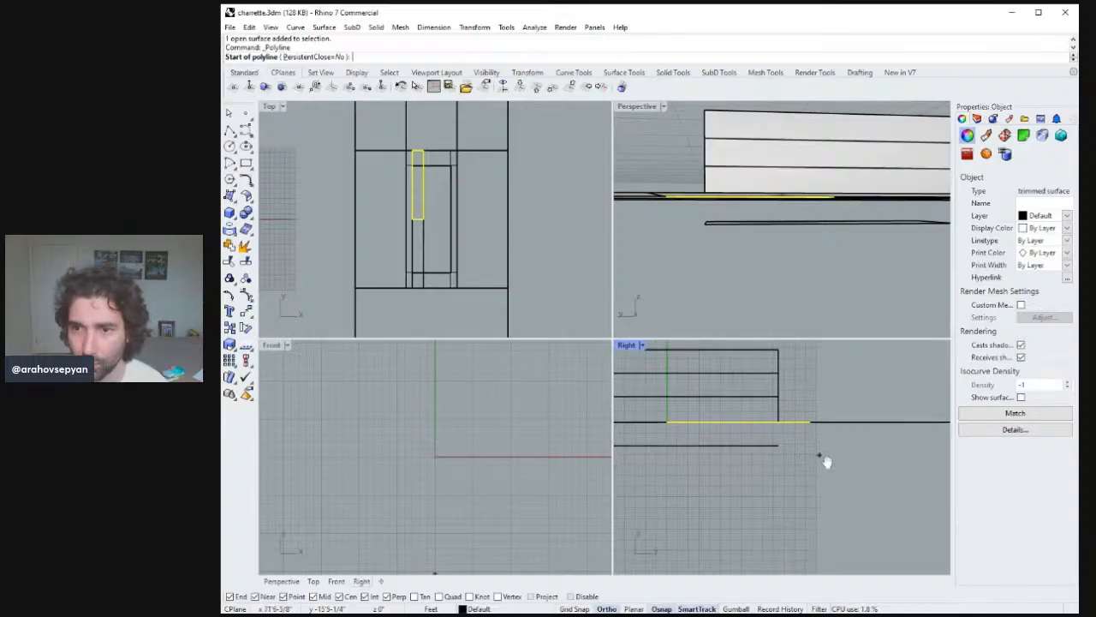
pyautogui.moveTo(800, 435); pyautogui.dragTo(814, 446, button='right')
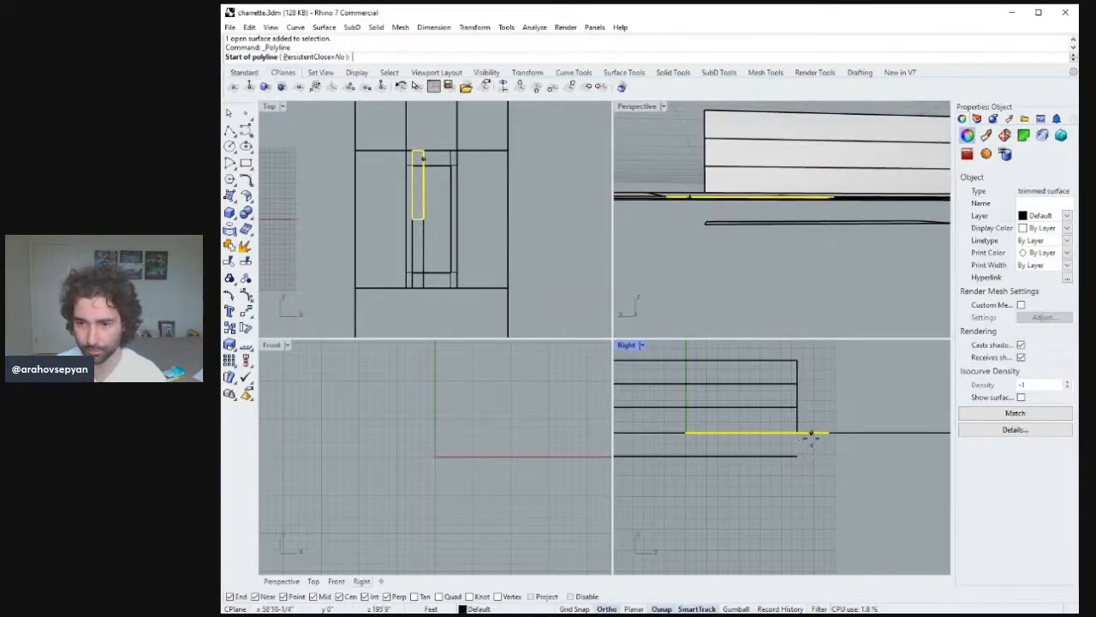
pyautogui.click(822, 433)
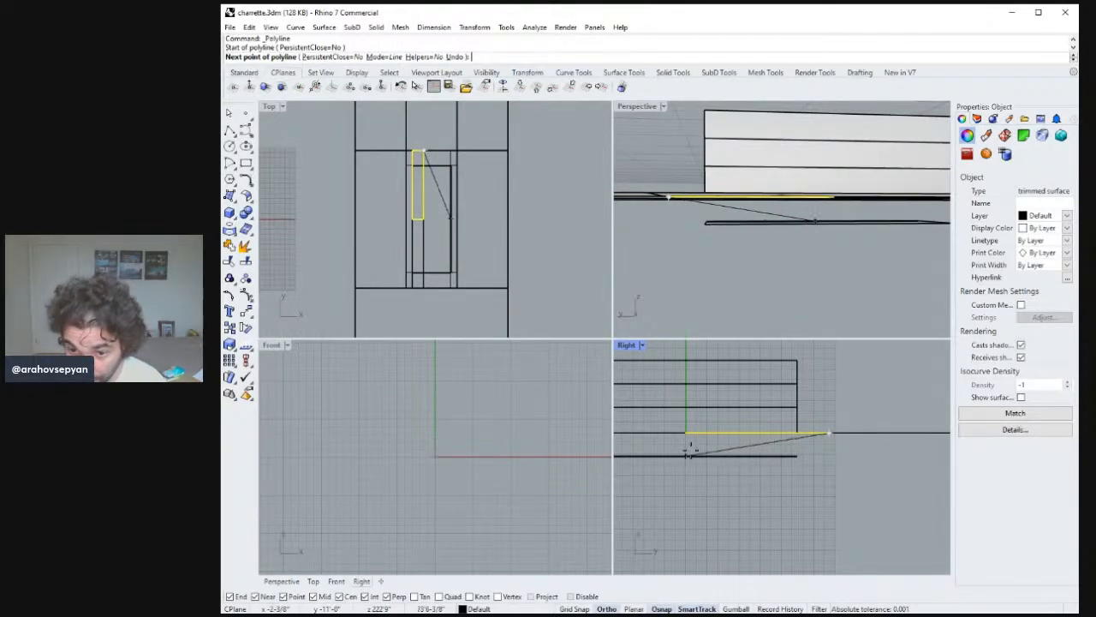
pyautogui.moveTo(807, 443); pyautogui.dragTo(780, 442, button='right')
pyautogui.scroll(-10, 818, 432)
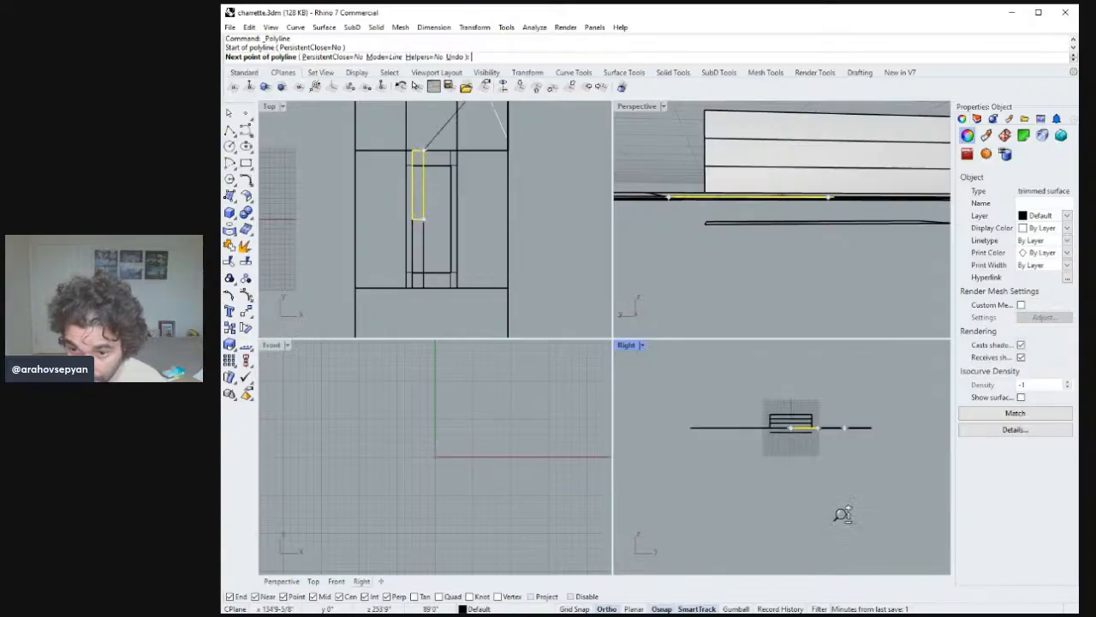
pyautogui.scroll(12, 815, 458)
pyautogui.moveTo(844, 360); pyautogui.dragTo(770, 516, button='right')
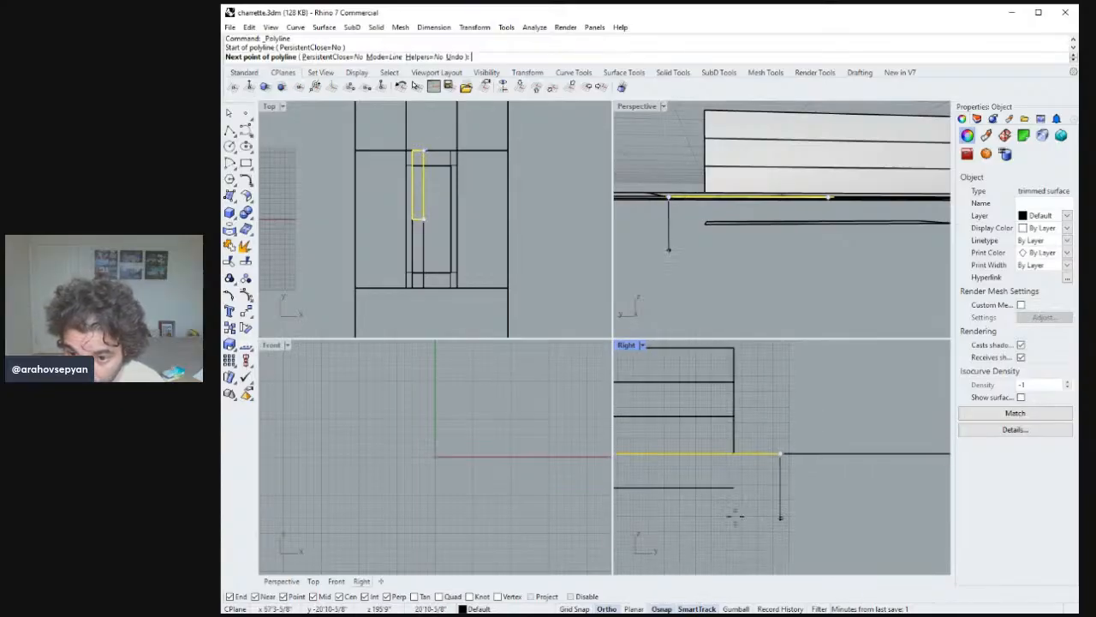
pyautogui.write("5'")
pyautogui.press('Return')
pyautogui.click(702, 466)
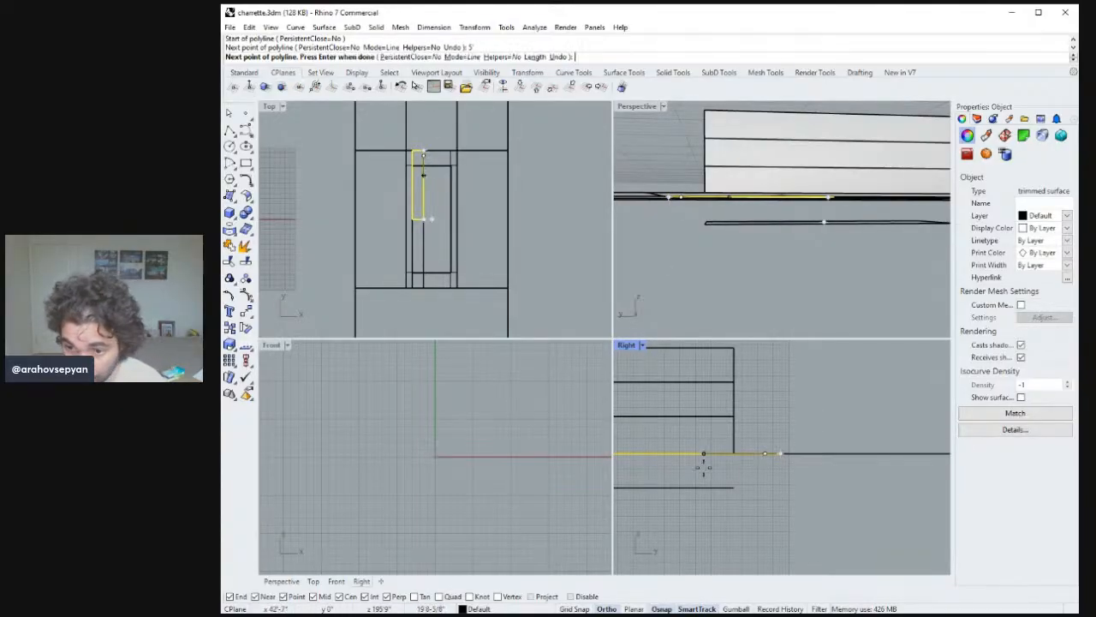
pyautogui.write('1')
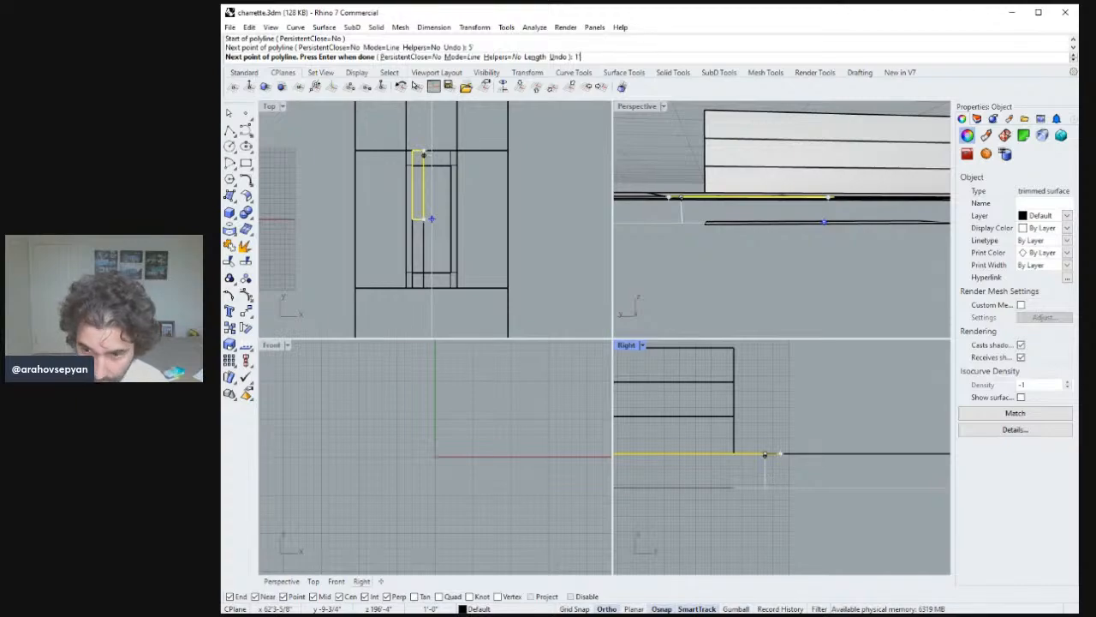
pyautogui.write("'")
pyautogui.press('Return')
pyautogui.scroll(12, 761, 460)
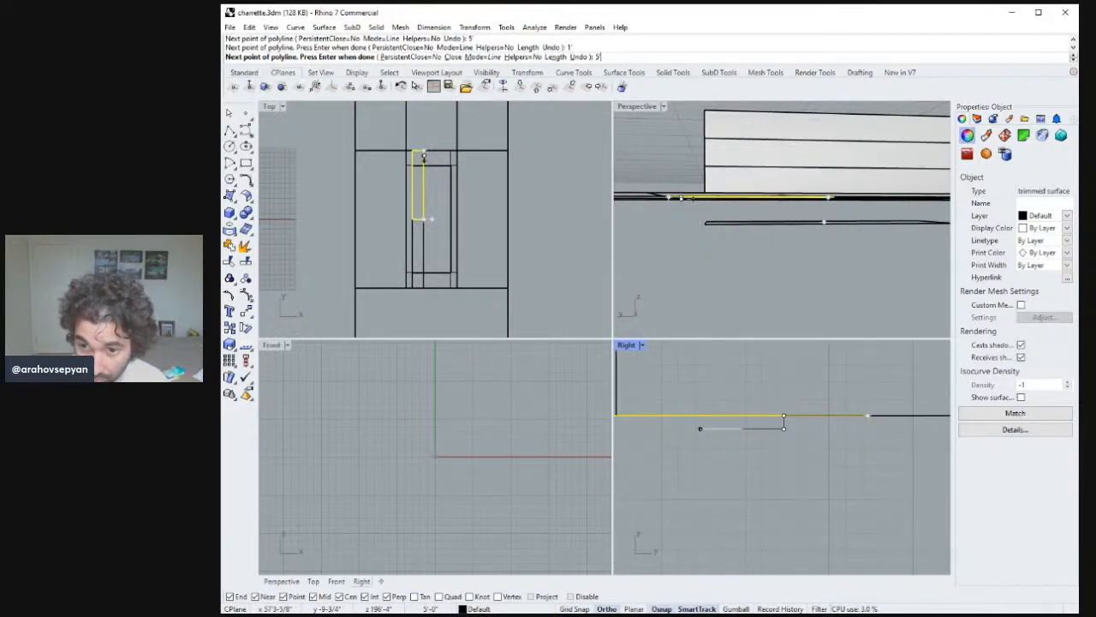
pyautogui.press('Return')
pyautogui.click(743, 485)
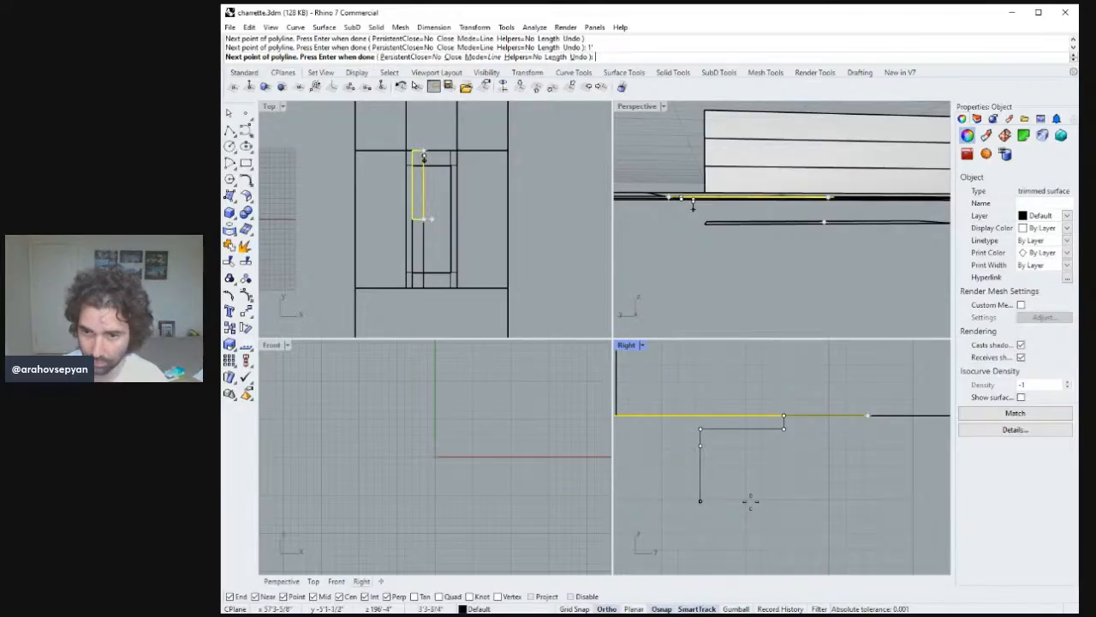
pyautogui.press('Return')
pyautogui.press('Return')
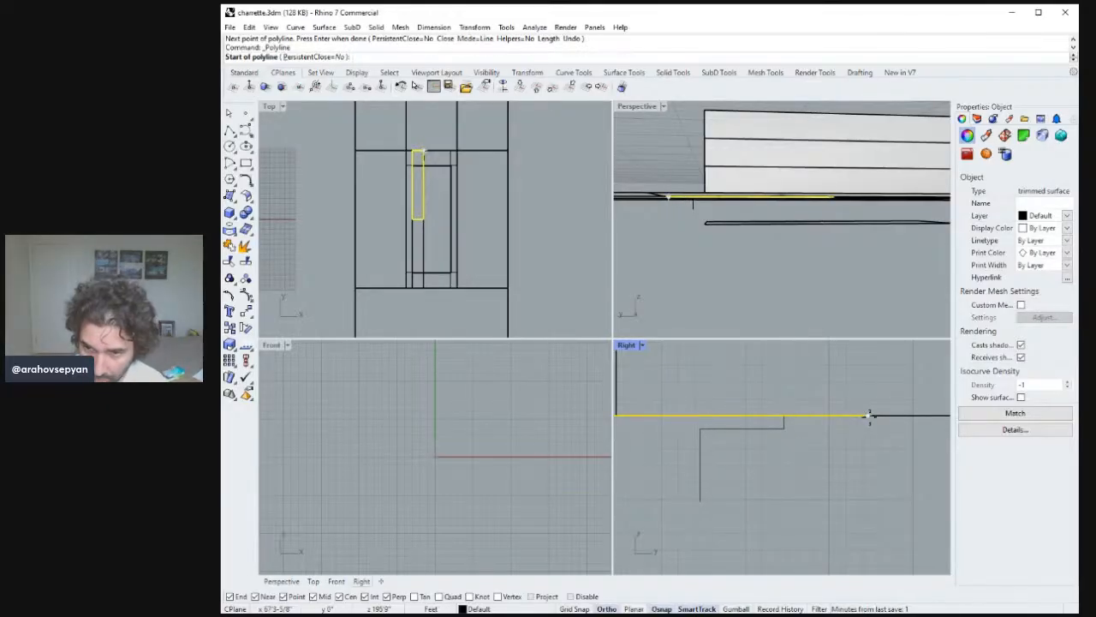
# Cancel the next polyline, adjust the stepped profile's end point, then delete the profile curves.
pyautogui.click(793, 416)
pyautogui.click(785, 428)
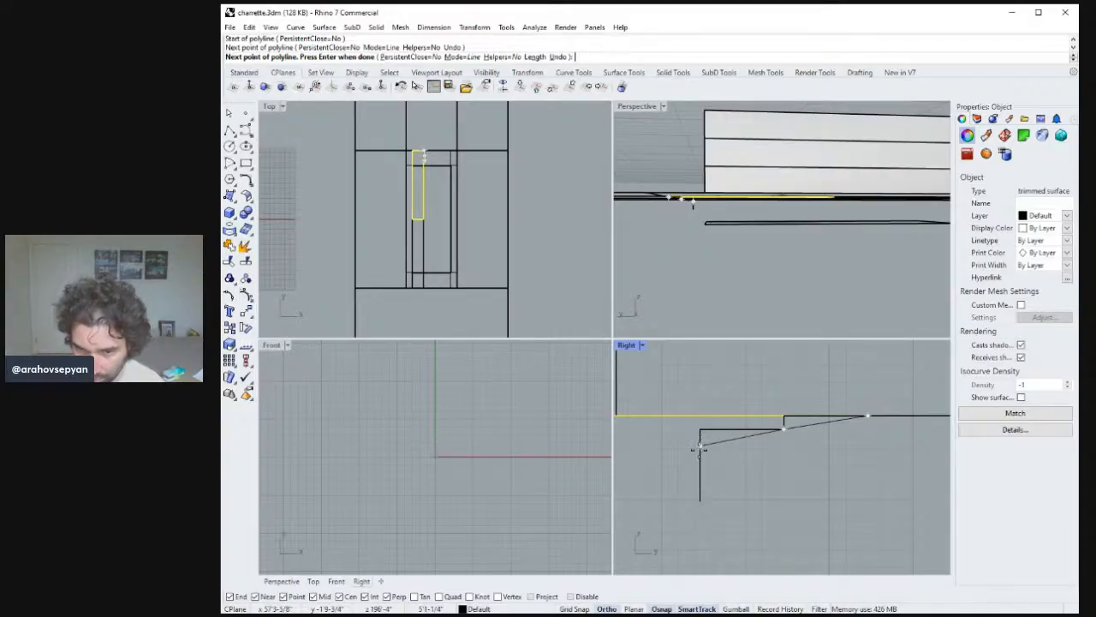
pyautogui.press('Escape')
pyautogui.click(700, 465)
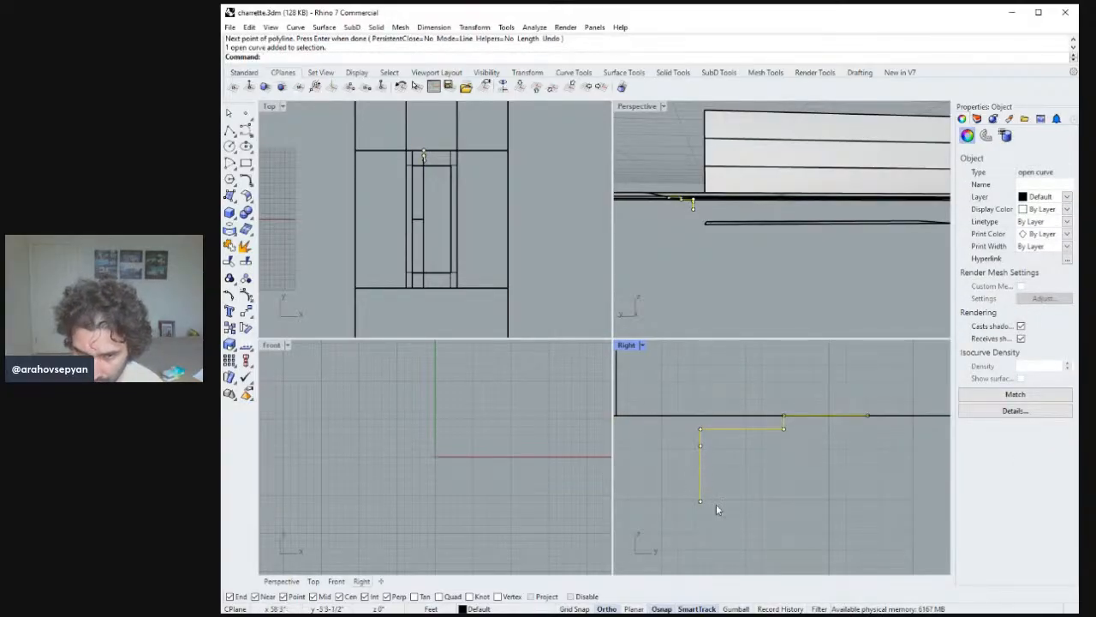
pyautogui.click(701, 501)
pyautogui.moveTo(700, 501); pyautogui.dragTo(701, 446)
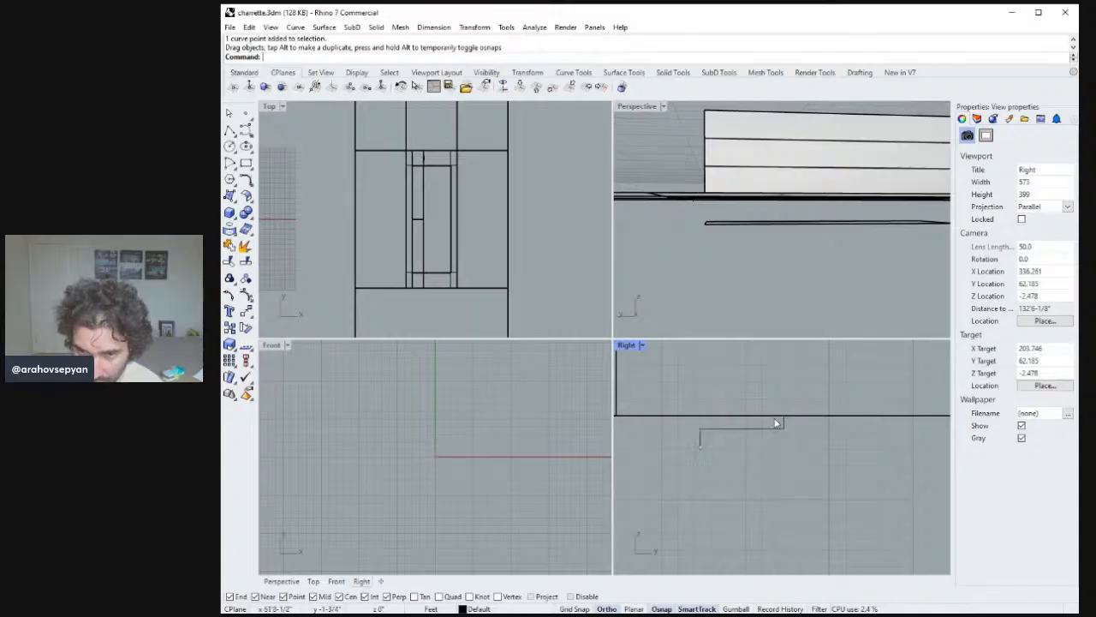
pyautogui.click(751, 430)
pyautogui.moveTo(751, 434); pyautogui.dragTo(716, 435, button='right')
pyautogui.scroll(2, 738, 418)
pyautogui.click(717, 471)
pyautogui.click(702, 432)
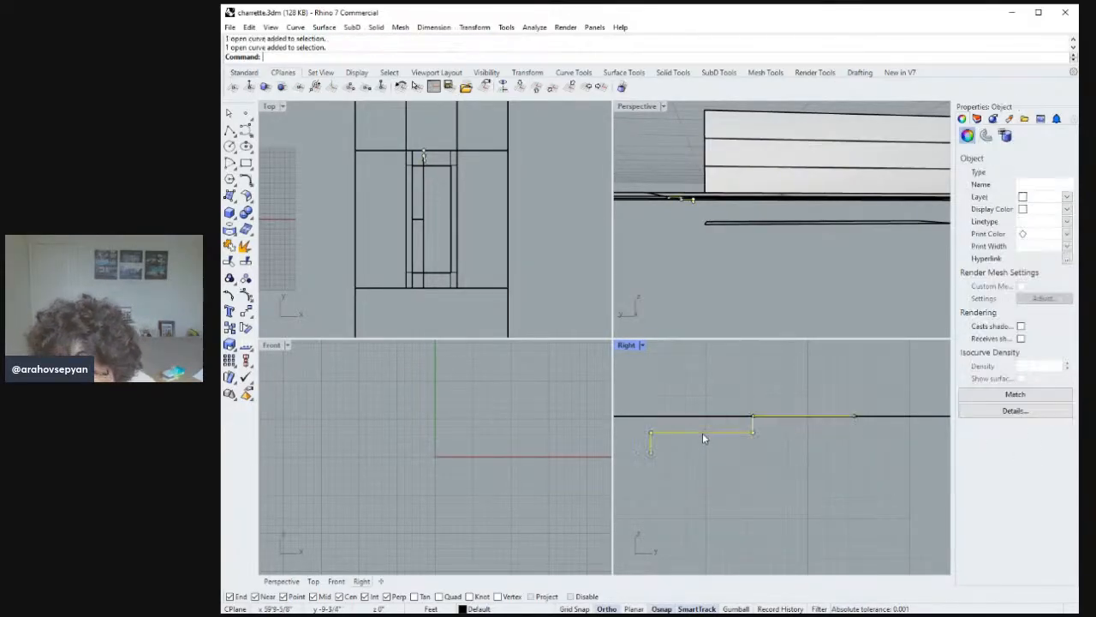
pyautogui.press('Delete')
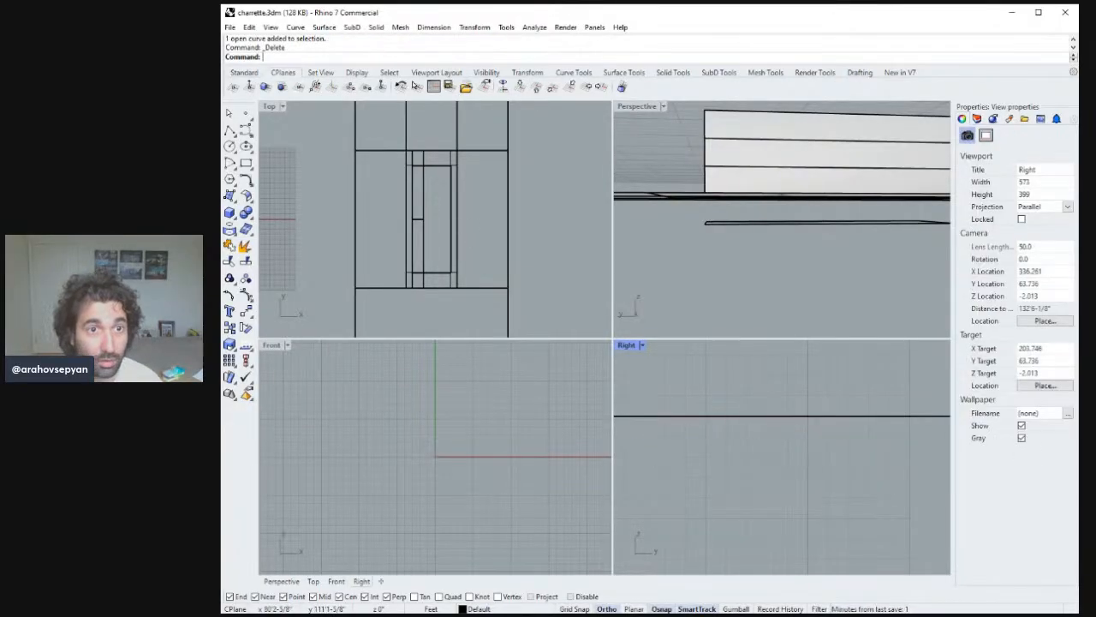
# Draw a polyline across the end of the narrow strip surface along the building's edge.
pyautogui.click(229, 131)
pyautogui.moveTo(766, 179); pyautogui.dragTo(747, 276, button='right')
pyautogui.click(726, 292)
pyautogui.click(708, 279)
pyautogui.press('Return')
pyautogui.rightClick(746, 277)
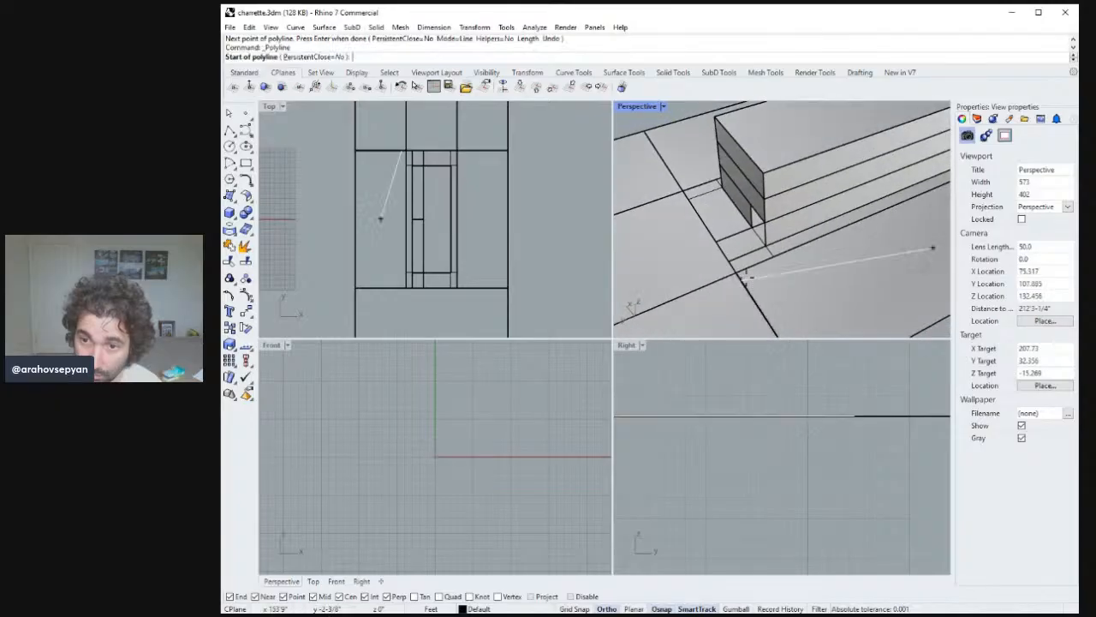
pyautogui.click(737, 274)
pyautogui.click(708, 229)
pyautogui.rightClick(707, 229)
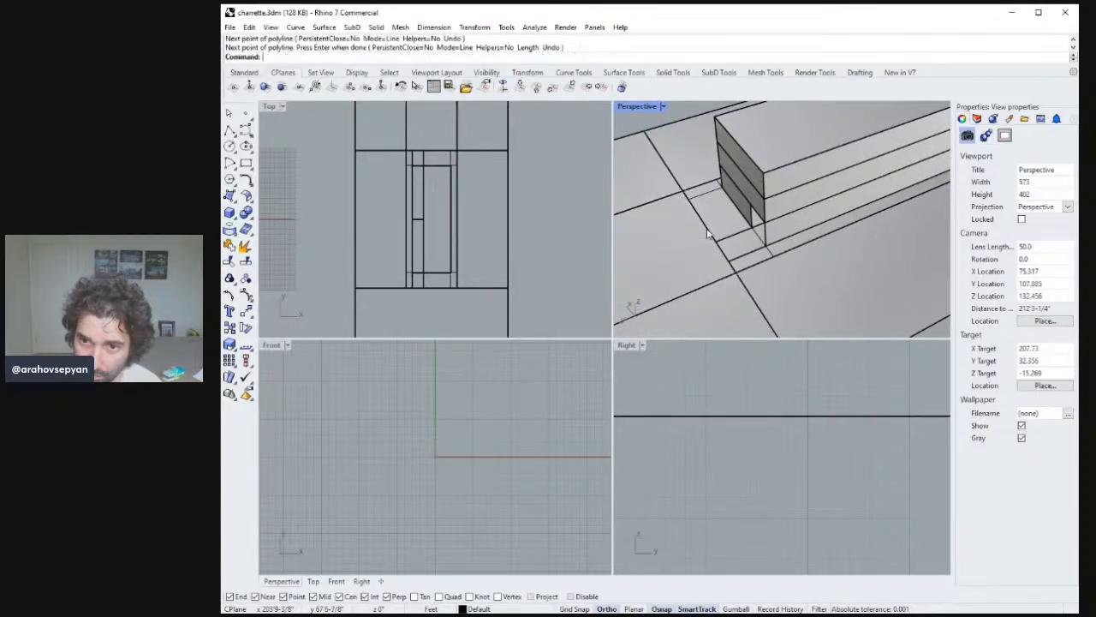
pyautogui.scroll(3, 708, 231)
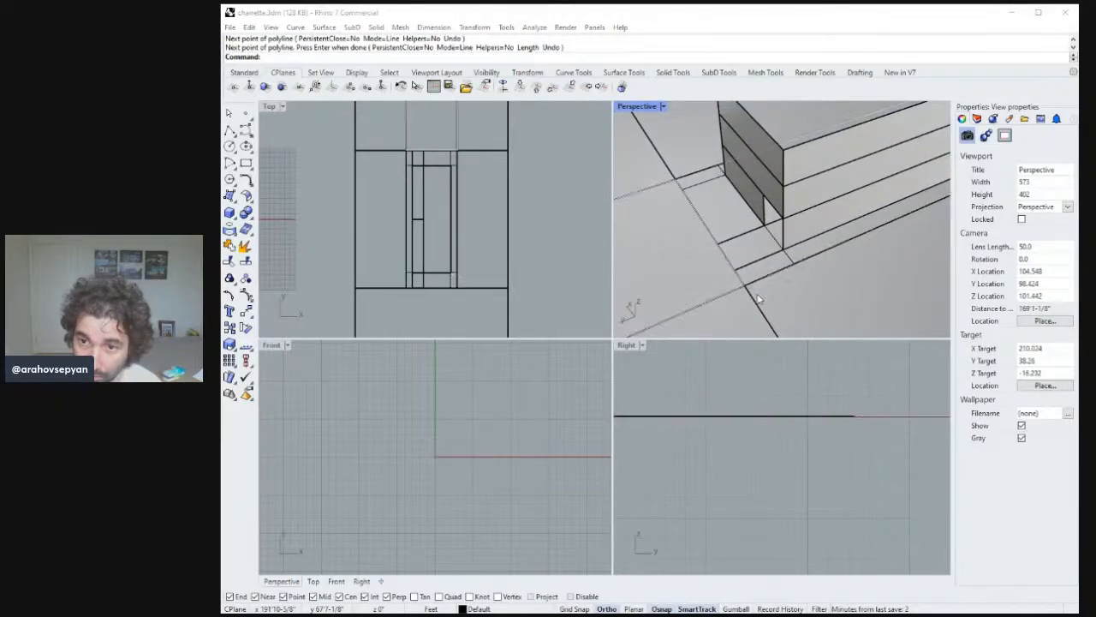
# Copy the new line 5' along the narrow strip surface.
pyautogui.click(734, 268)
pyautogui.moveTo(771, 264); pyautogui.dragTo(768, 263, button='right')
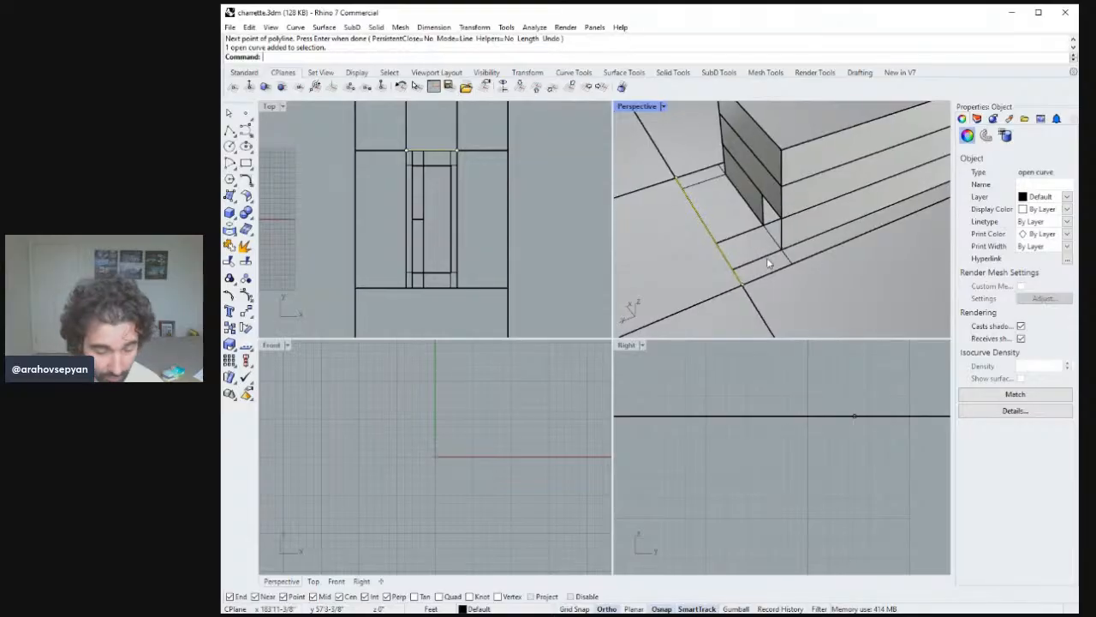
pyautogui.write('copy')
pyautogui.press('Return')
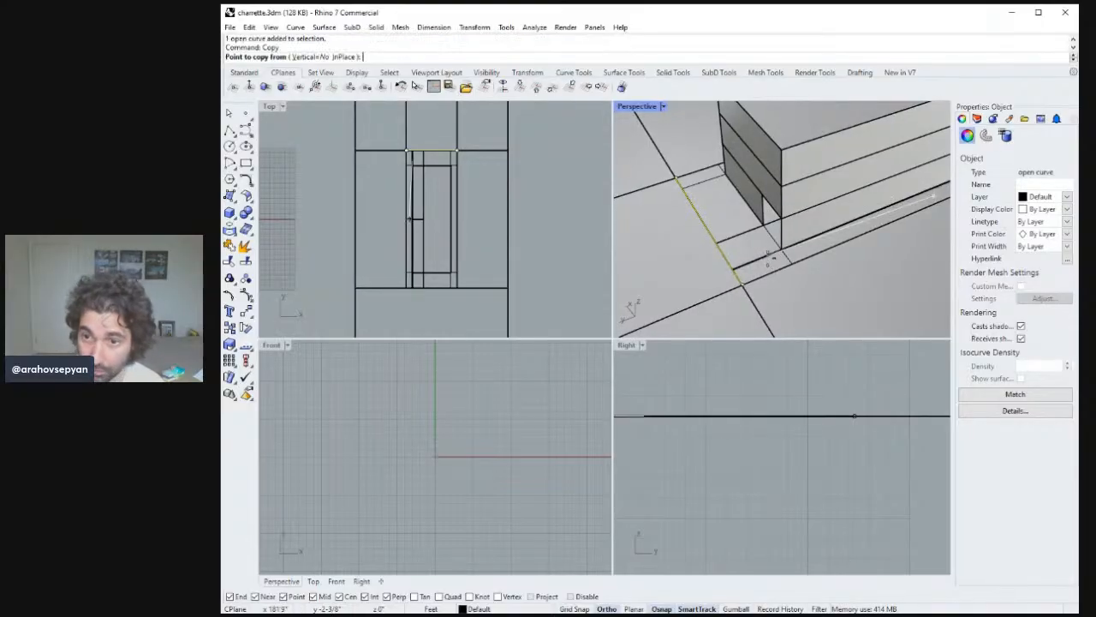
pyautogui.click(743, 284)
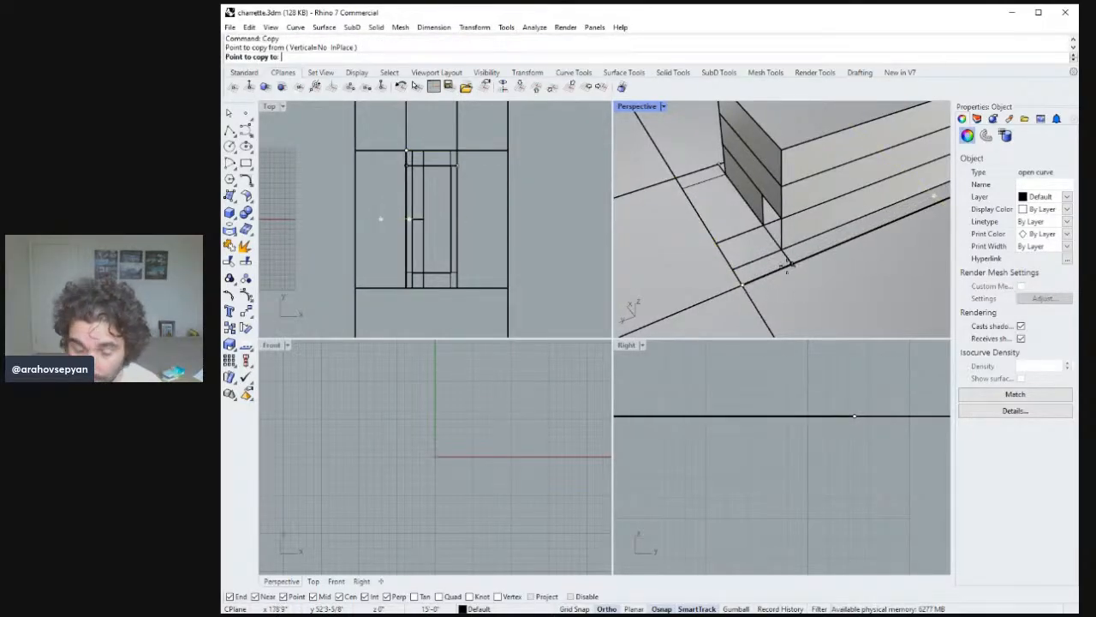
pyautogui.write("5'")
pyautogui.press('Return')
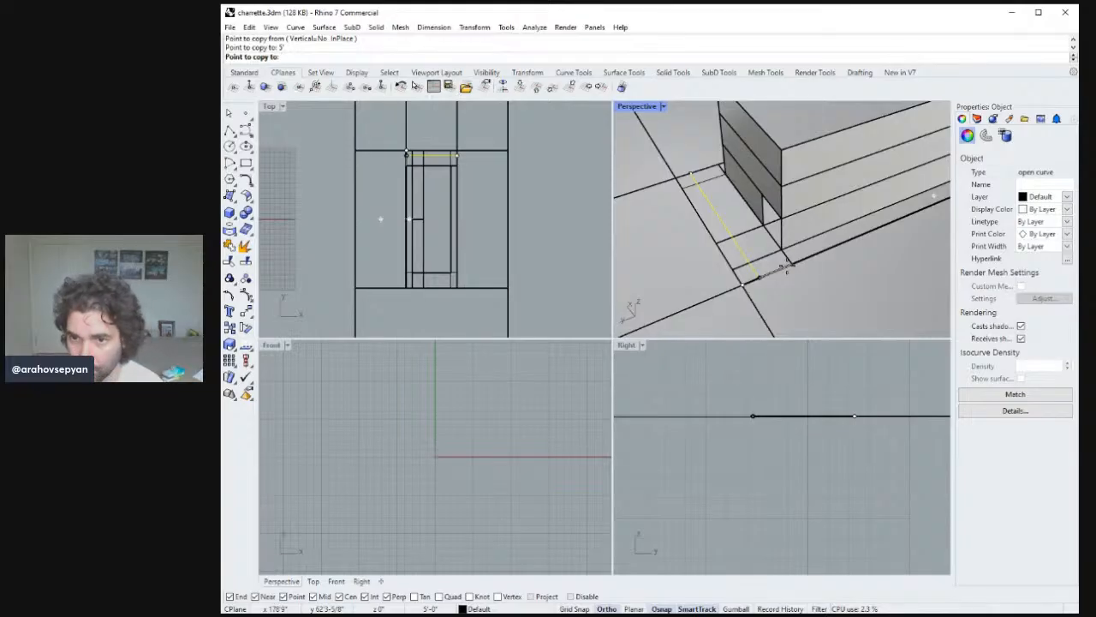
pyautogui.click(787, 266)
pyautogui.press('Return')
pyautogui.press('Escape')
pyautogui.moveTo(783, 260); pyautogui.dragTo(757, 276, button='right')
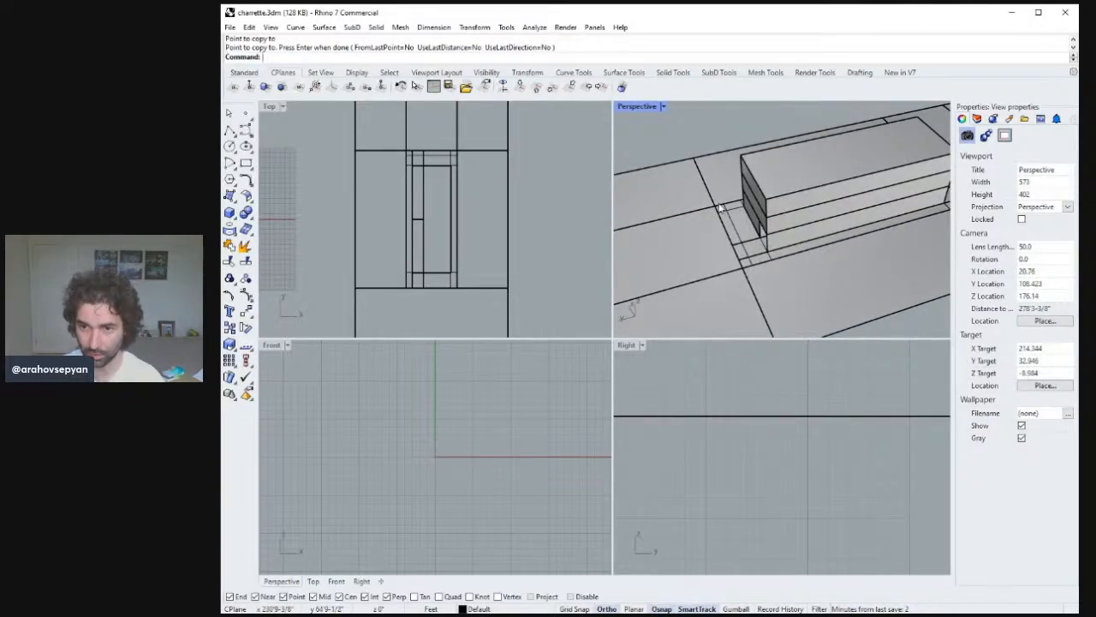
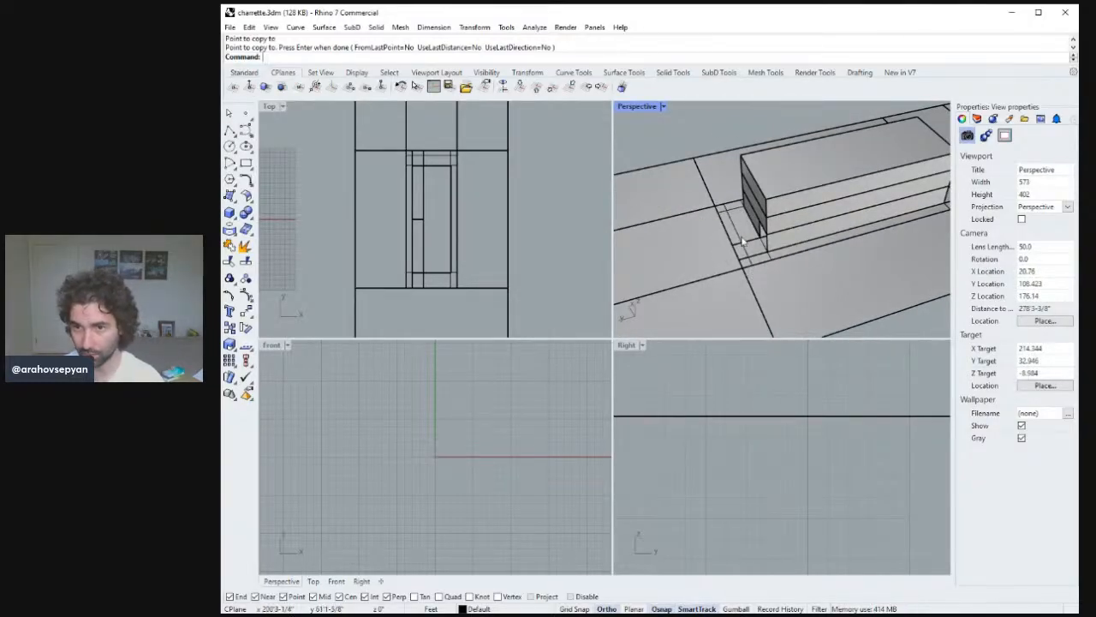
# Split the narrow strip surface with the copied line.
pyautogui.scroll(5, 748, 249)
pyautogui.click(777, 283)
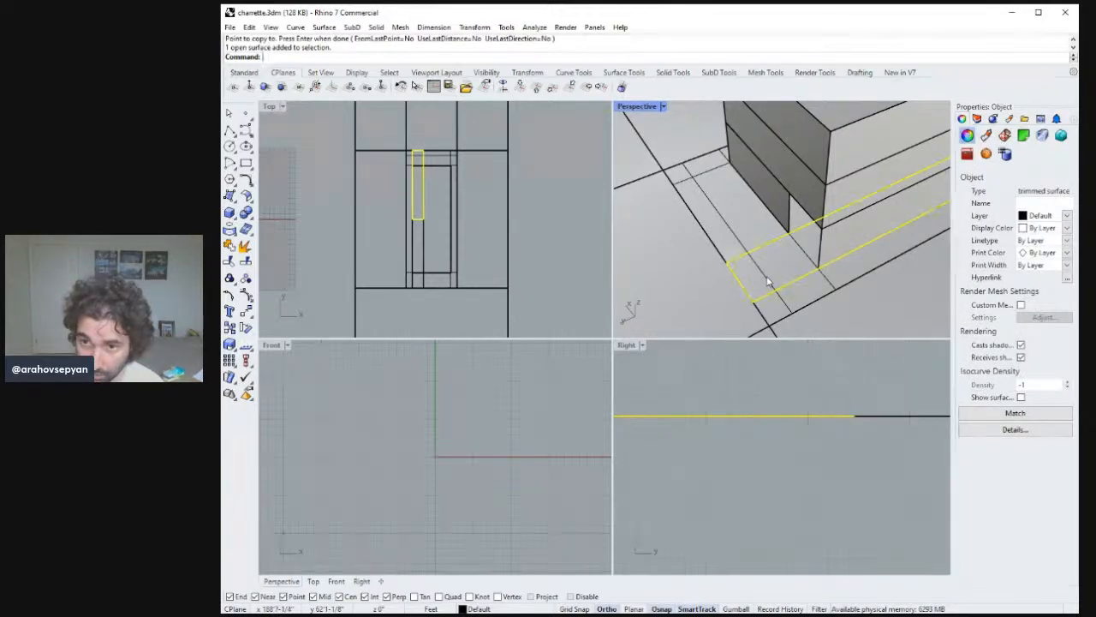
pyautogui.press('Return')
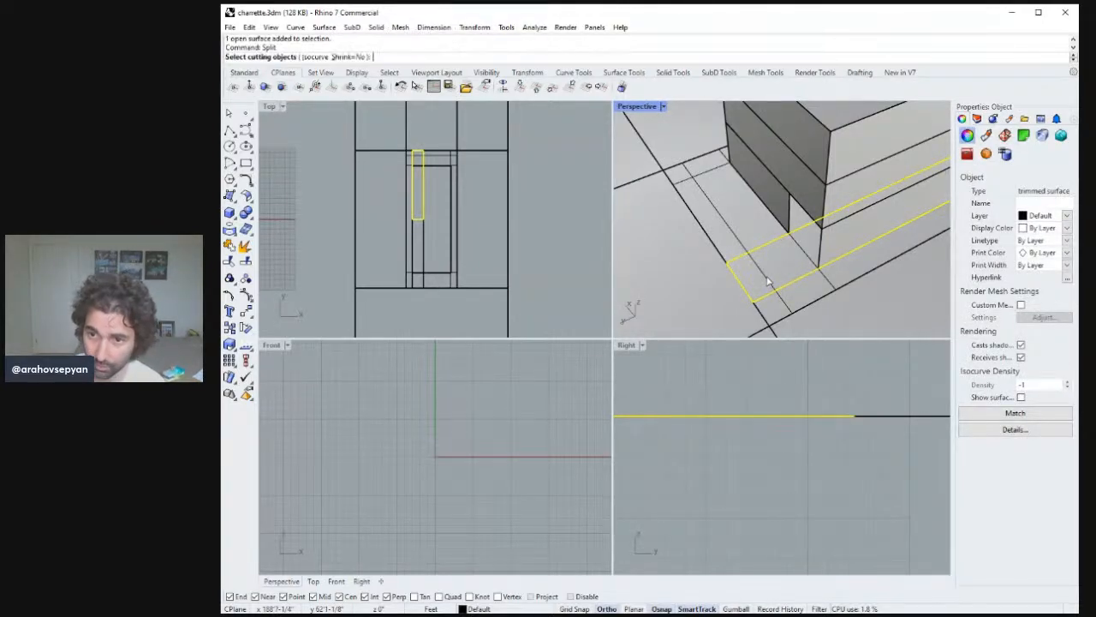
pyautogui.click(764, 280)
pyautogui.press('Return')
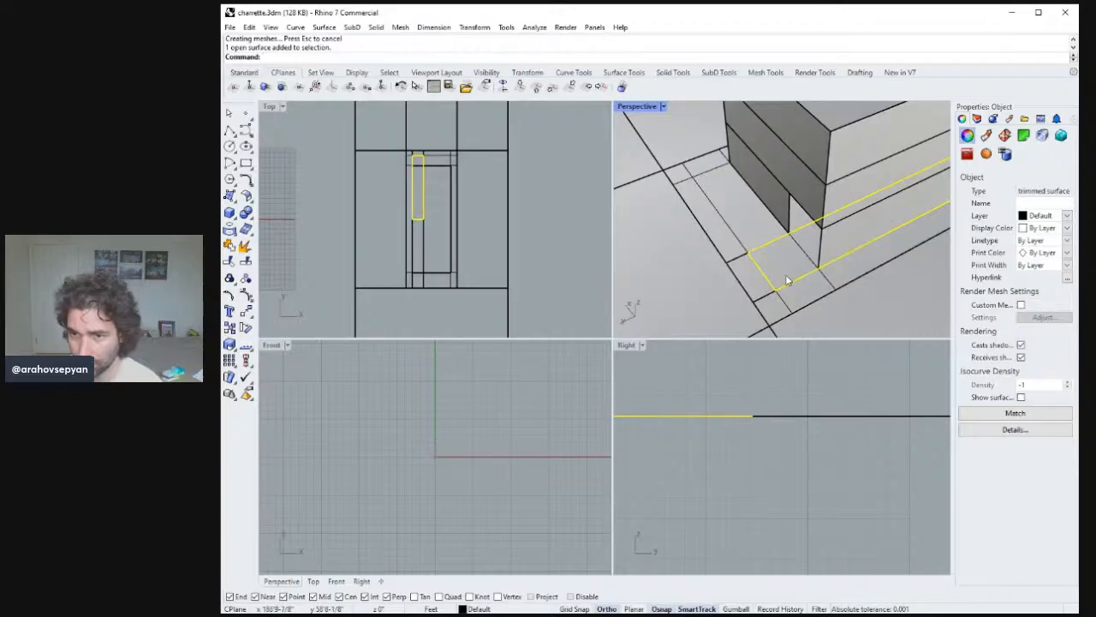
# Start a polyline at the strip's end in the Right view and draw its first segment 5' across.
pyautogui.moveTo(788, 280); pyautogui.dragTo(856, 246, button='right')
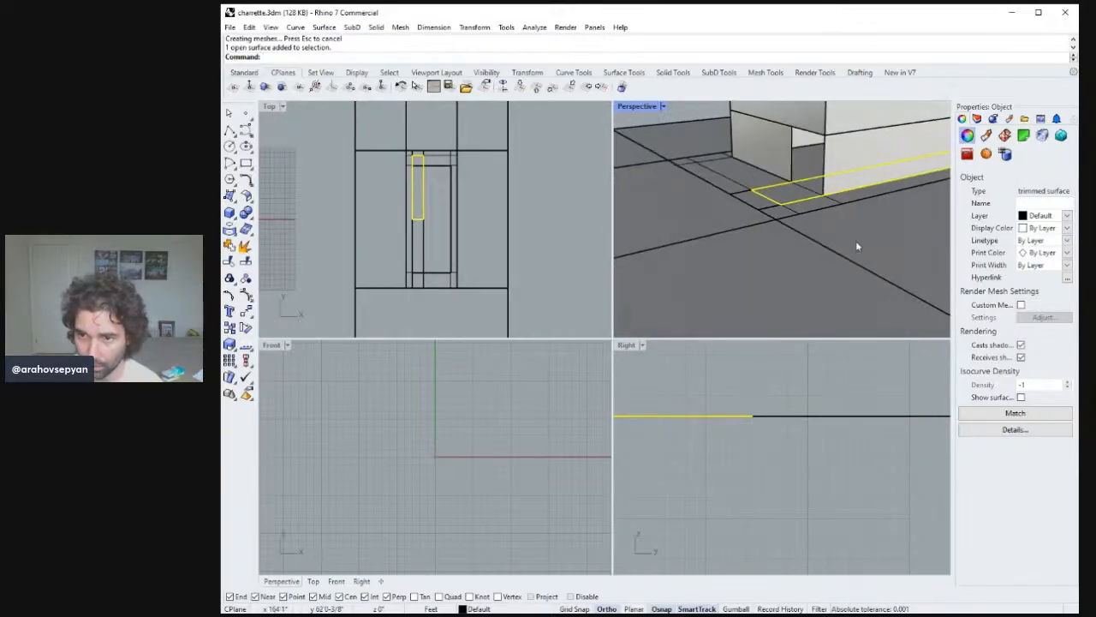
pyautogui.moveTo(765, 441); pyautogui.dragTo(800, 524, button='right')
pyautogui.write('zs')
pyautogui.press('Return')
pyautogui.click(245, 129)
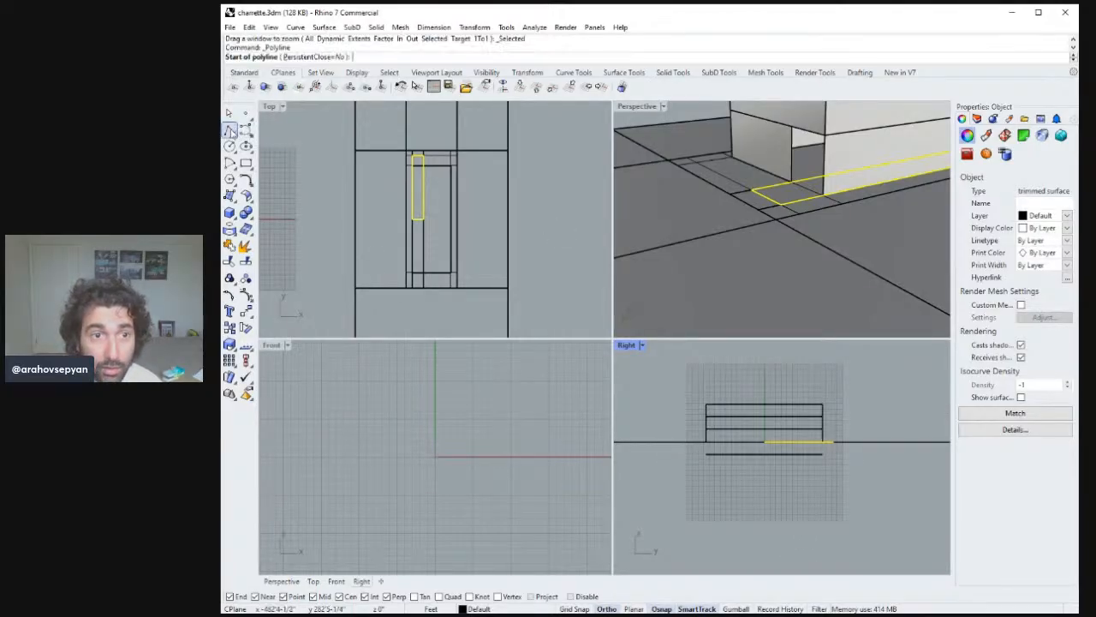
pyautogui.scroll(-2, 792, 429)
pyautogui.keyDown('ctrl'); pyautogui.moveTo(799, 411); pyautogui.dragTo(801, 363, button='right'); pyautogui.keyUp('ctrl')
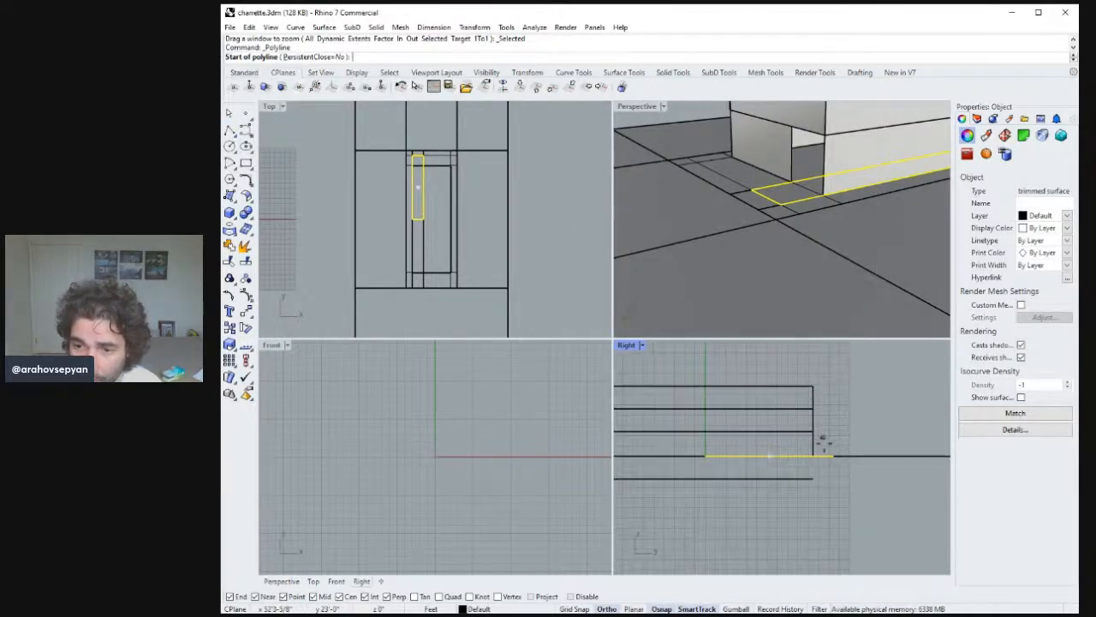
pyautogui.moveTo(832, 463); pyautogui.dragTo(795, 482, button='right')
pyautogui.keyDown('ctrl'); pyautogui.moveTo(789, 429); pyautogui.dragTo(799, 391, button='right'); pyautogui.keyUp('ctrl')
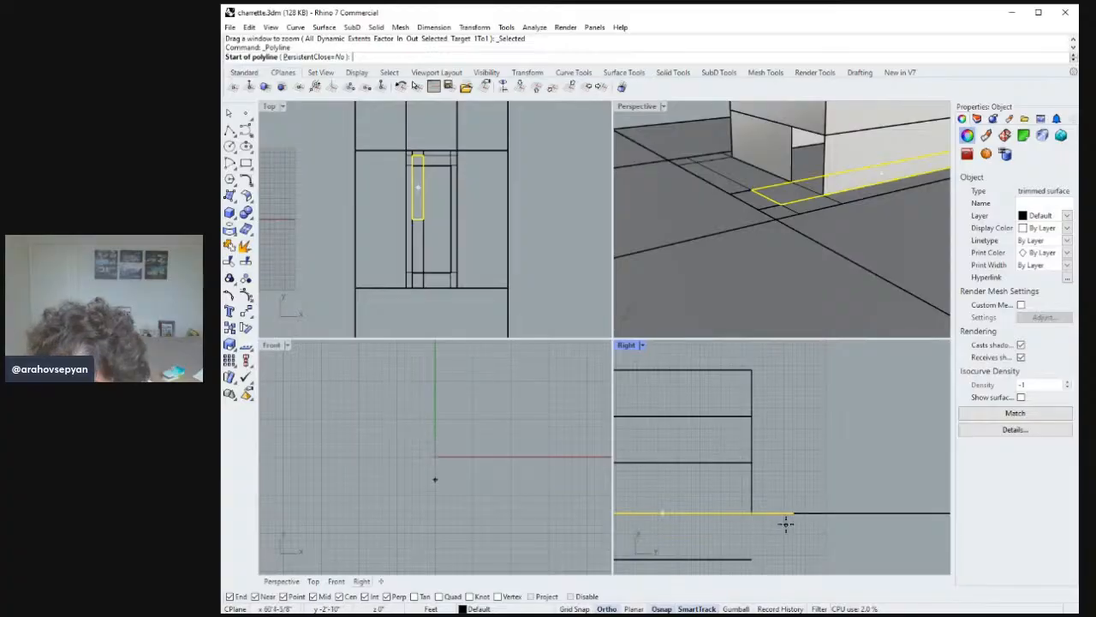
pyautogui.click(788, 513)
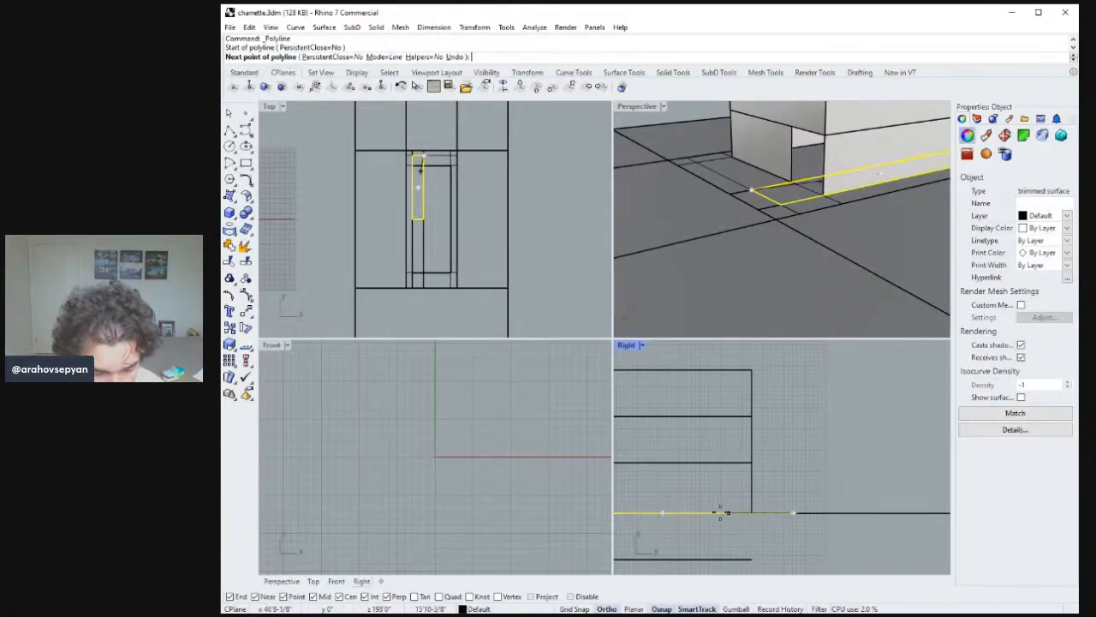
pyautogui.write("5'")
pyautogui.press('Return')
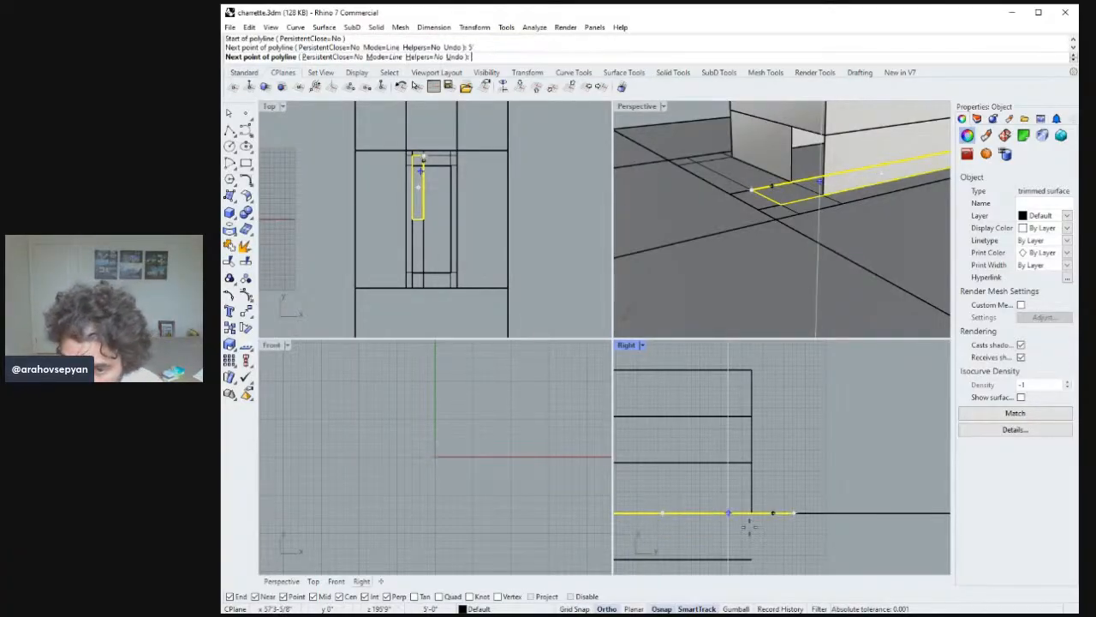
# Continue the polyline 1' down, 5' across and then down to finish the stepped profile.
pyautogui.click(726, 517)
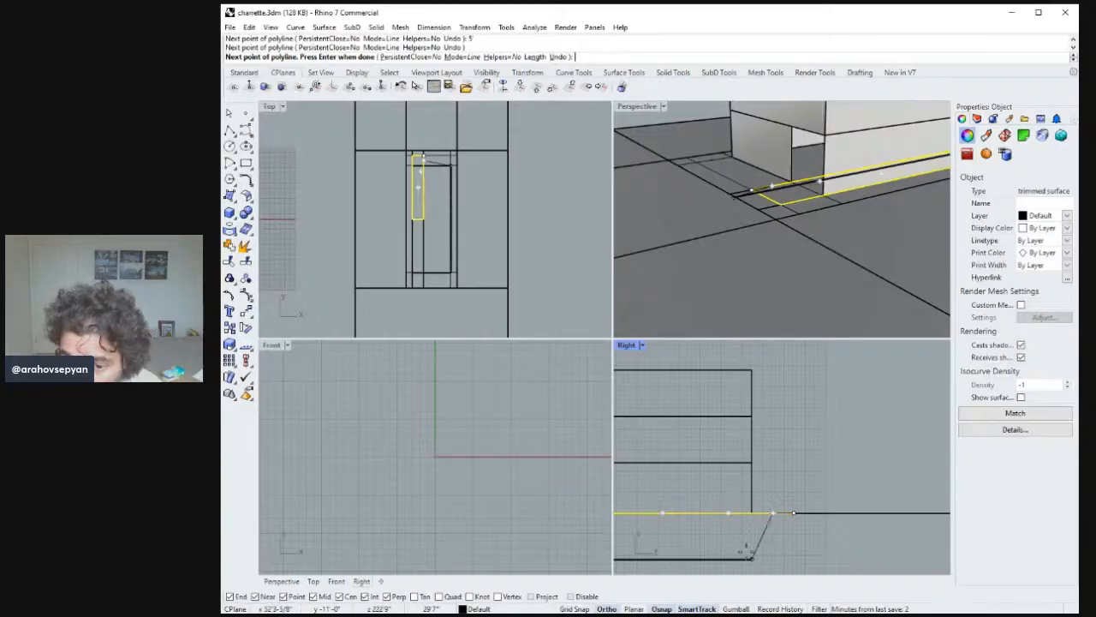
pyautogui.write("1'")
pyautogui.press('Return')
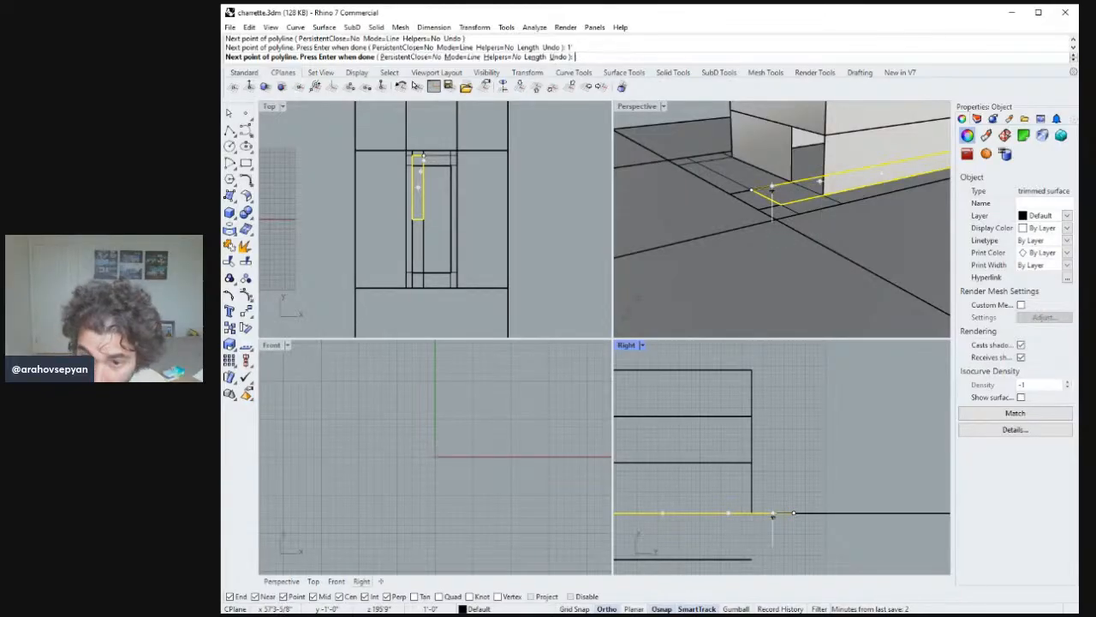
pyautogui.click(761, 548)
pyautogui.keyDown('ctrl'); pyautogui.moveTo(784, 490); pyautogui.dragTo(698, 493, button='right'); pyautogui.keyUp('ctrl')
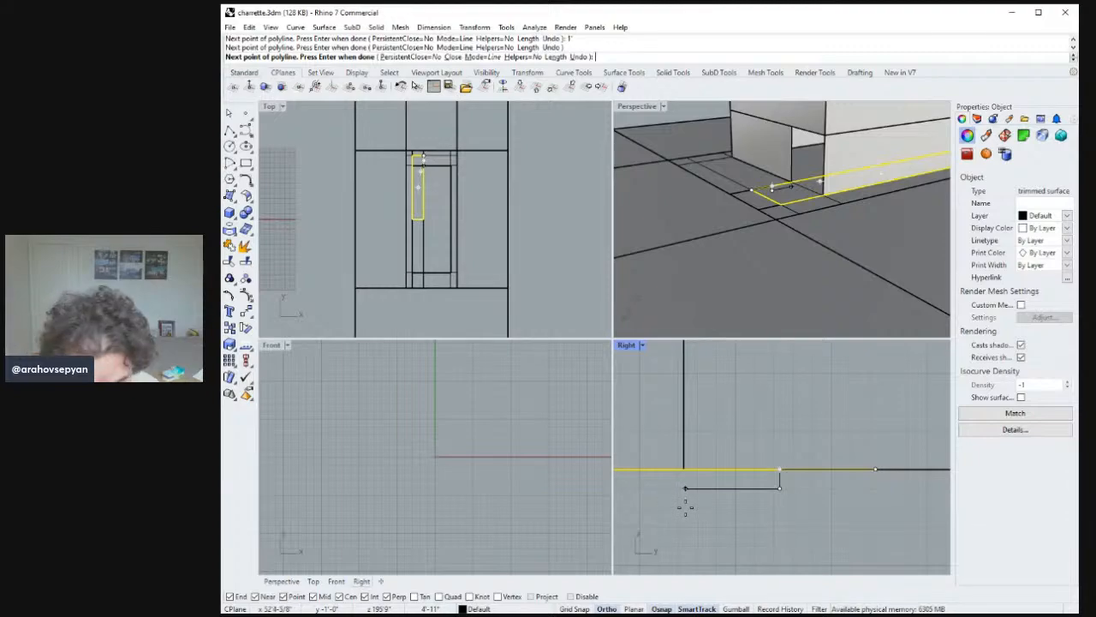
pyautogui.write("5'")
pyautogui.press('Return')
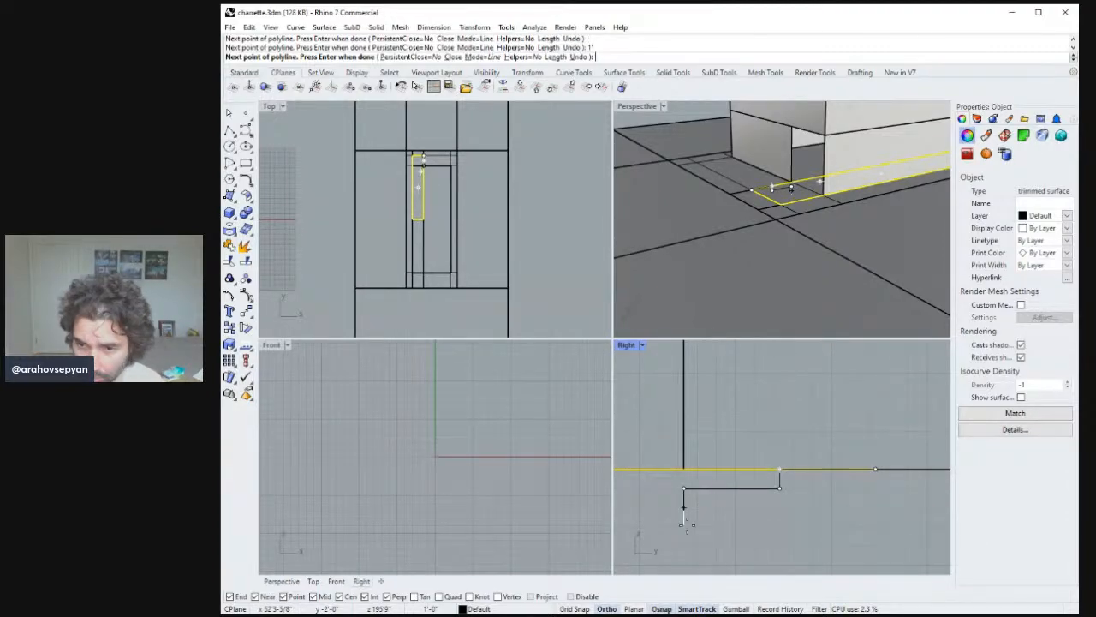
pyautogui.press('Return')
pyautogui.press('Return')
# Draw a sloped line from the strip's end down to the stepped profile's lower end.
pyautogui.click(876, 470)
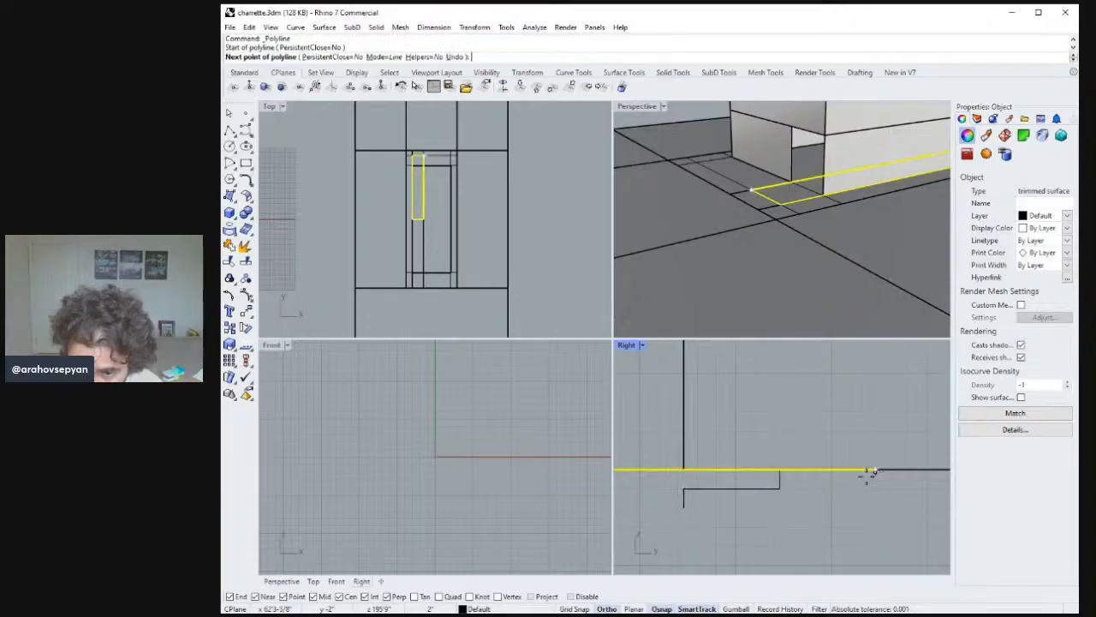
pyautogui.click(683, 507)
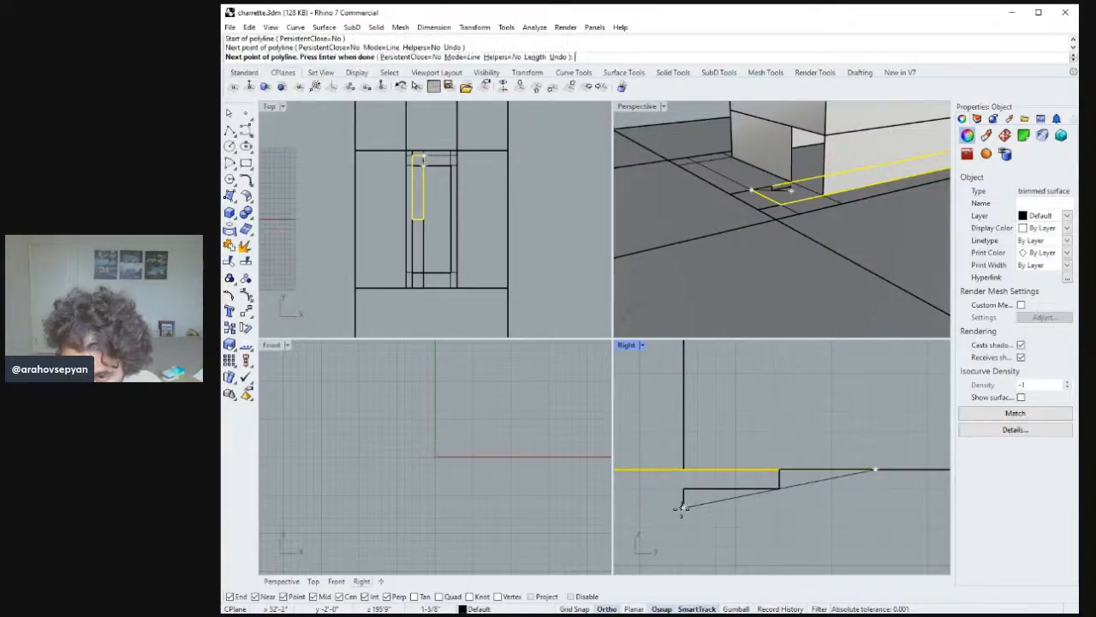
pyautogui.press('Return')
# Delete the split-off piece of the narrow strip surface.
pyautogui.moveTo(760, 500); pyautogui.dragTo(735, 482, button='right')
pyautogui.press('Escape')
pyautogui.click(753, 484)
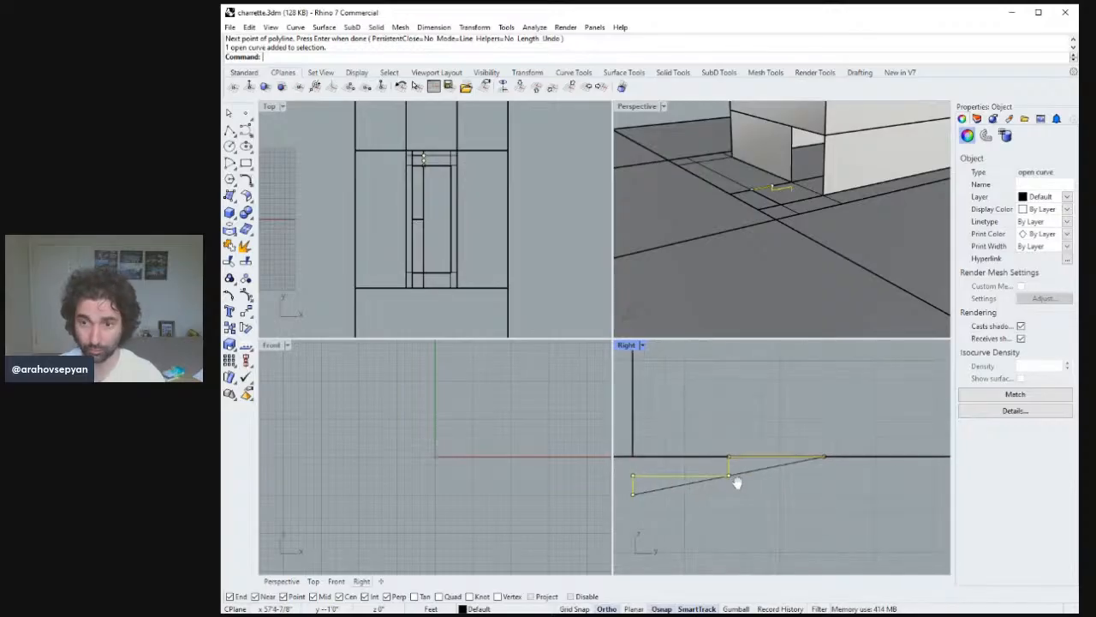
pyautogui.scroll(3, 766, 228)
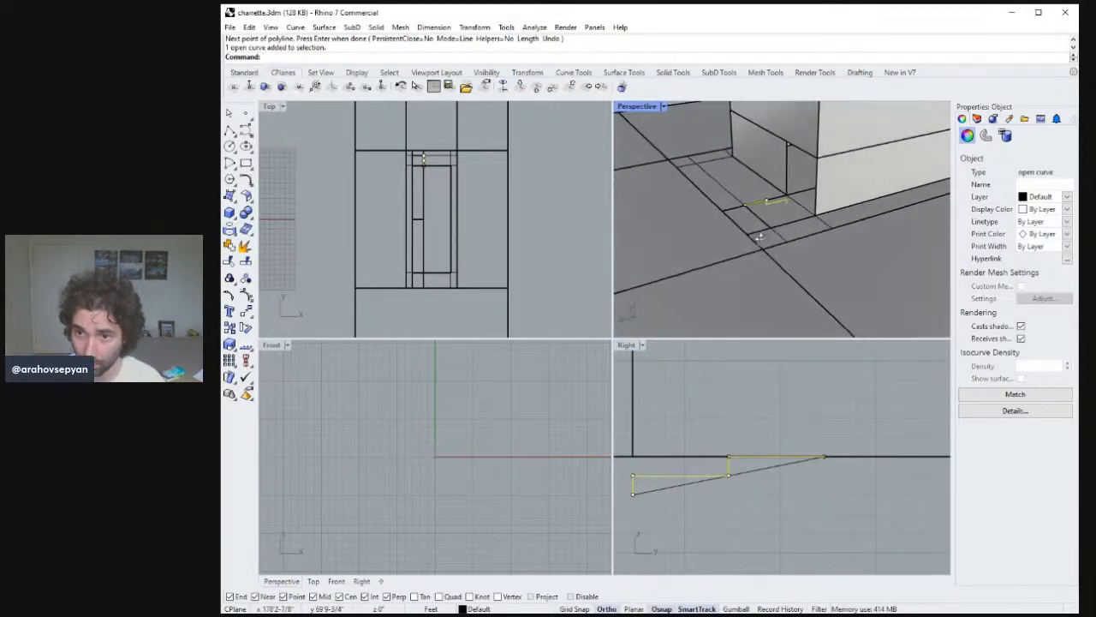
pyautogui.click(796, 226)
pyautogui.click(796, 220)
pyautogui.moveTo(797, 219); pyautogui.dragTo(822, 248, button='right')
pyautogui.press('Delete')
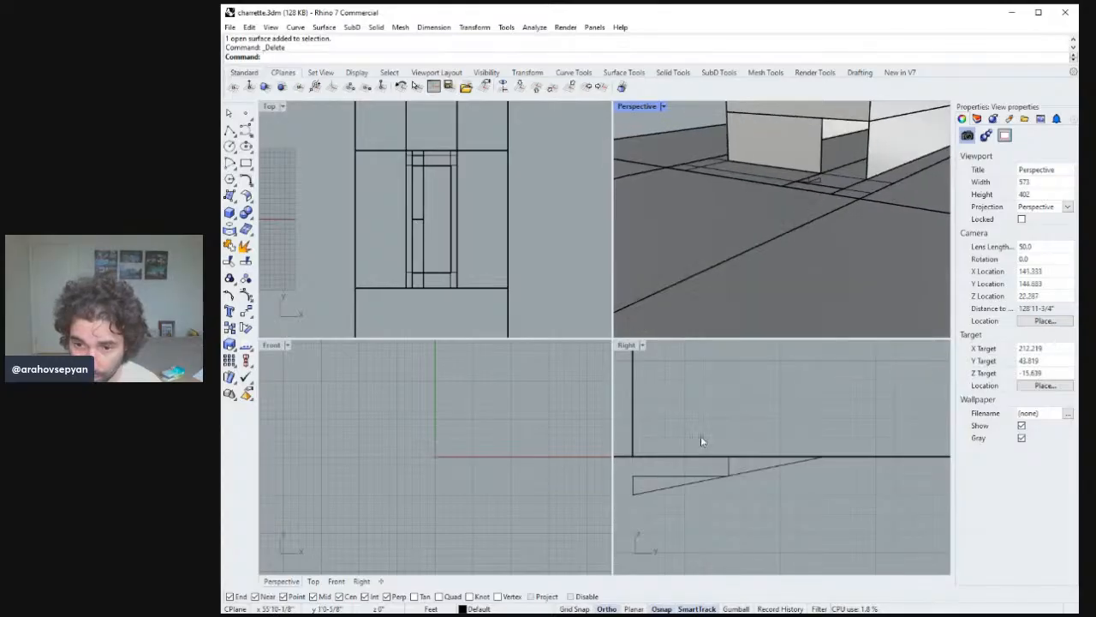
# Extrude the sloped line in a picked direction across the strip's width to form a ramp surface.
pyautogui.moveTo(701, 435); pyautogui.dragTo(725, 491, button='right')
pyautogui.click(710, 472)
pyautogui.moveTo(856, 214); pyautogui.dragTo(886, 227, button='right')
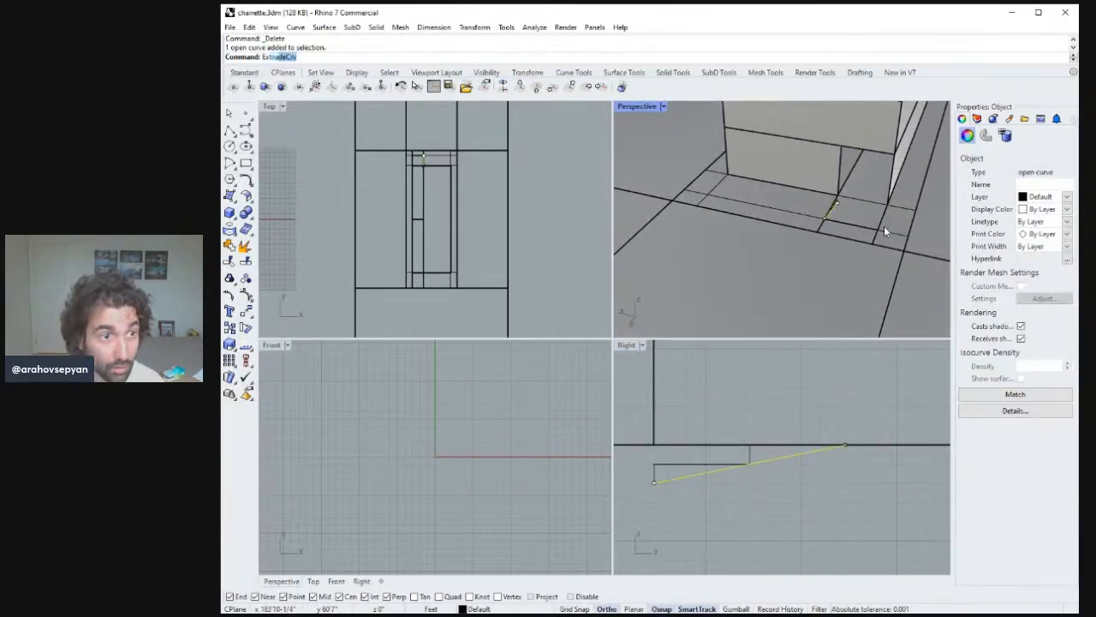
pyautogui.press('Return')
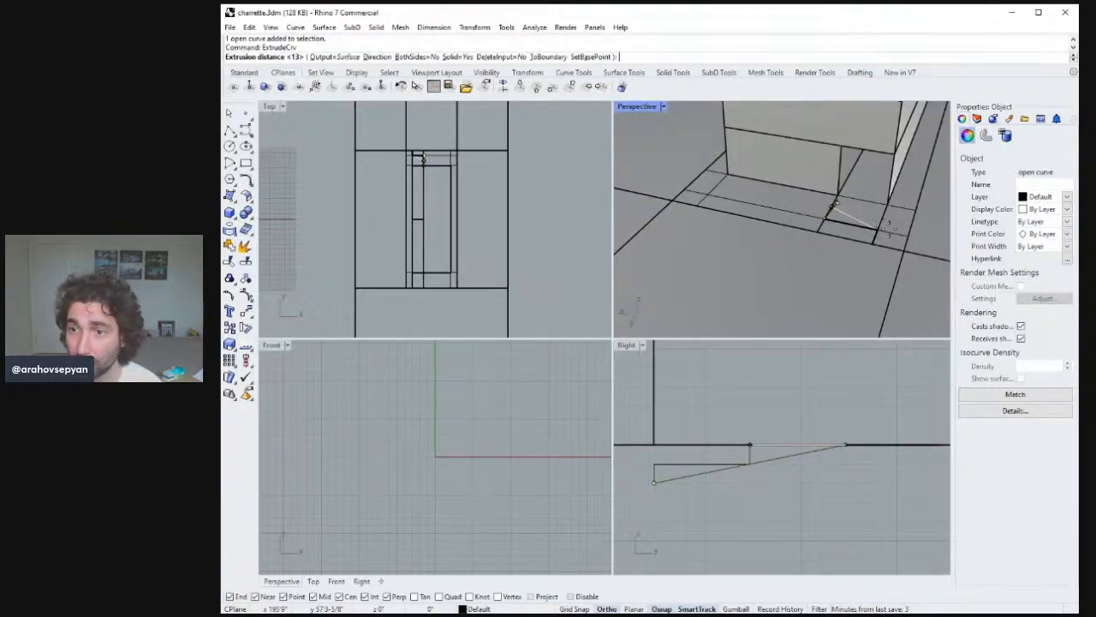
pyautogui.moveTo(884, 225); pyautogui.dragTo(891, 204, button='right')
pyautogui.write('d')
pyautogui.press('Return')
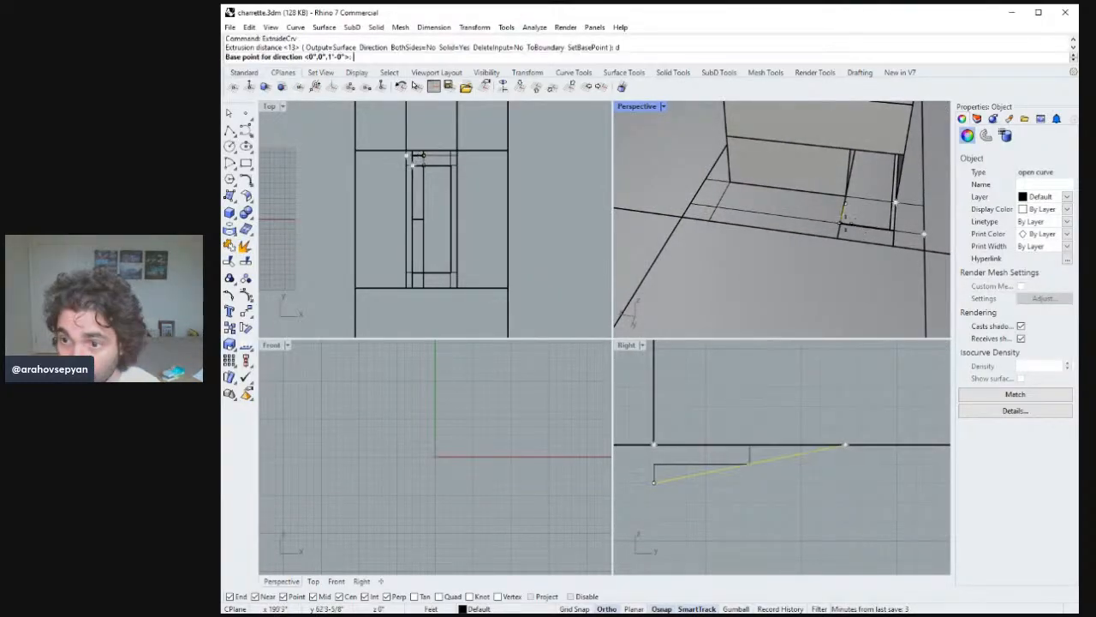
pyautogui.click(840, 225)
pyautogui.click(844, 208)
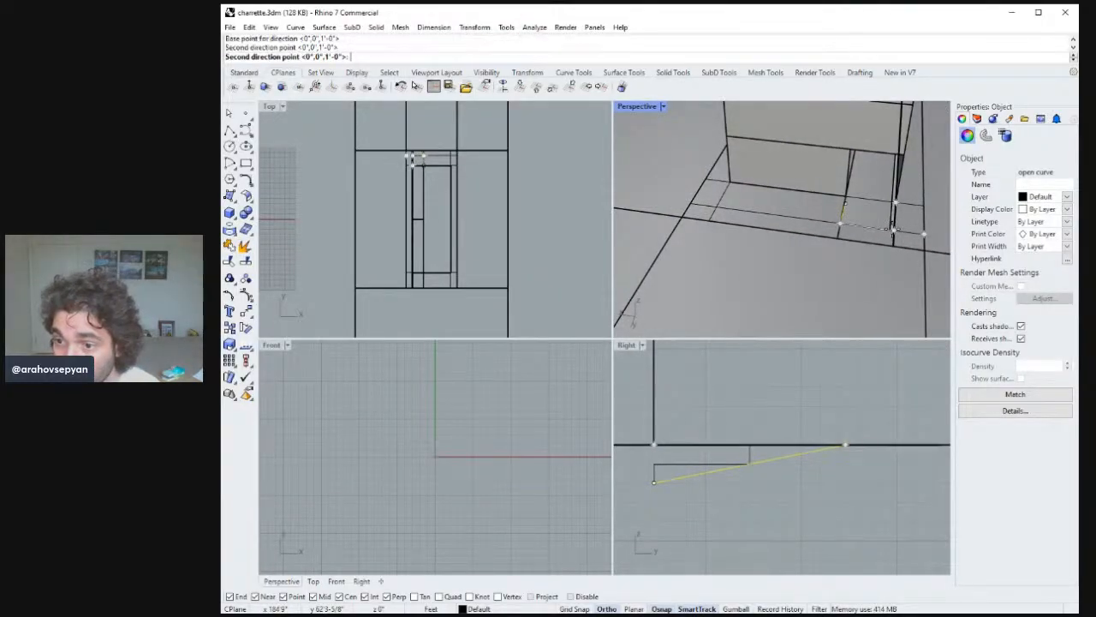
pyautogui.click(897, 227)
pyautogui.moveTo(897, 227); pyautogui.dragTo(665, 141, button='right')
pyautogui.click(798, 225)
pyautogui.press('Escape')
pyautogui.doubleClick(638, 106)
pyautogui.moveTo(648, 257); pyautogui.dragTo(623, 325, button='right')
pyautogui.click(644, 342)
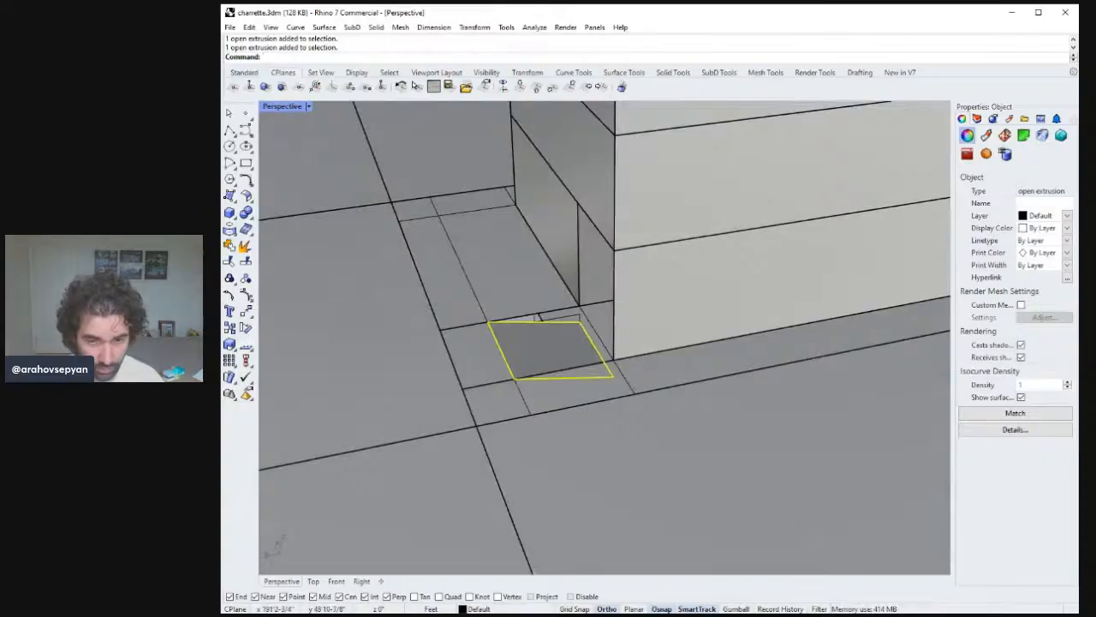
pyautogui.write('stretch')
pyautogui.press('Return')
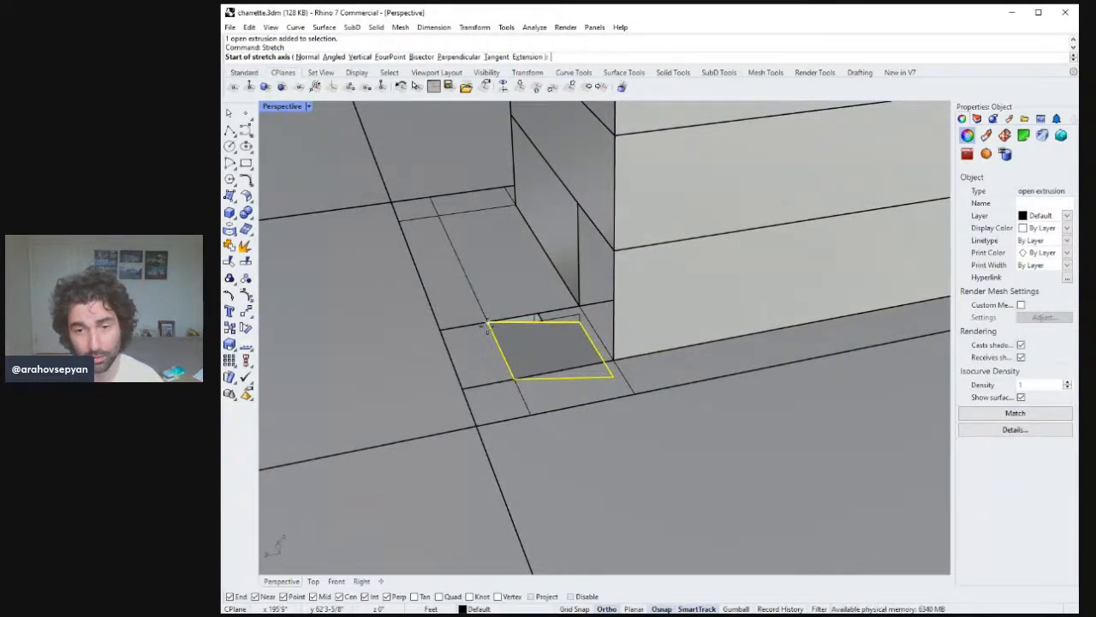
pyautogui.moveTo(486, 326); pyautogui.dragTo(519, 296, button='right')
pyautogui.press('Escape')
pyautogui.press('Escape')
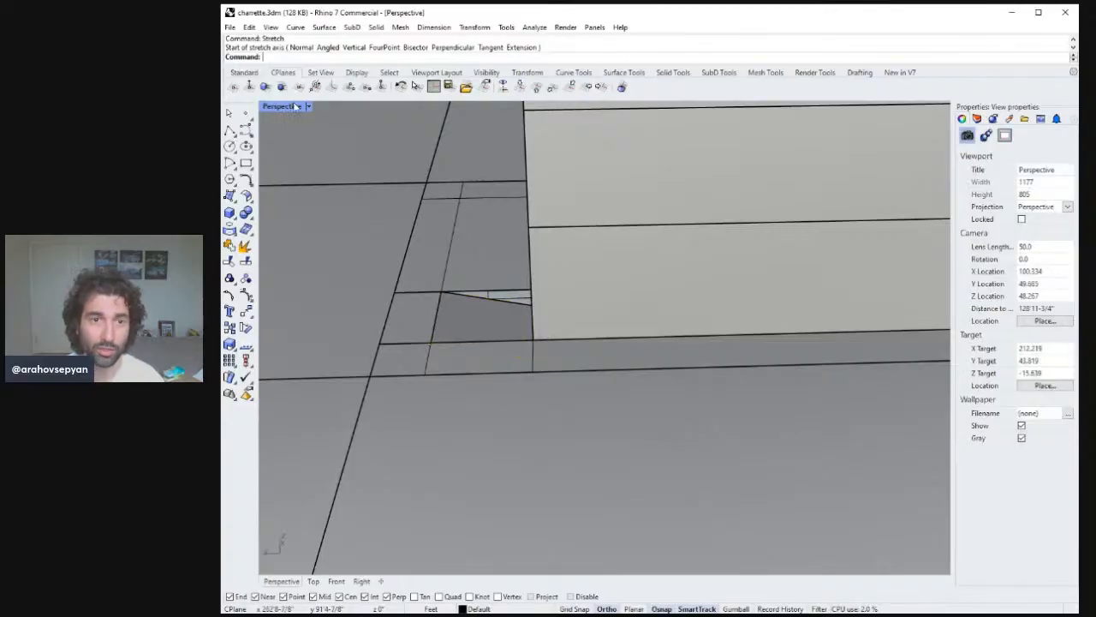
# Select the ramp's edge points and the profile curve and move them 4'.
pyautogui.doubleClick(297, 106)
pyautogui.click(714, 222)
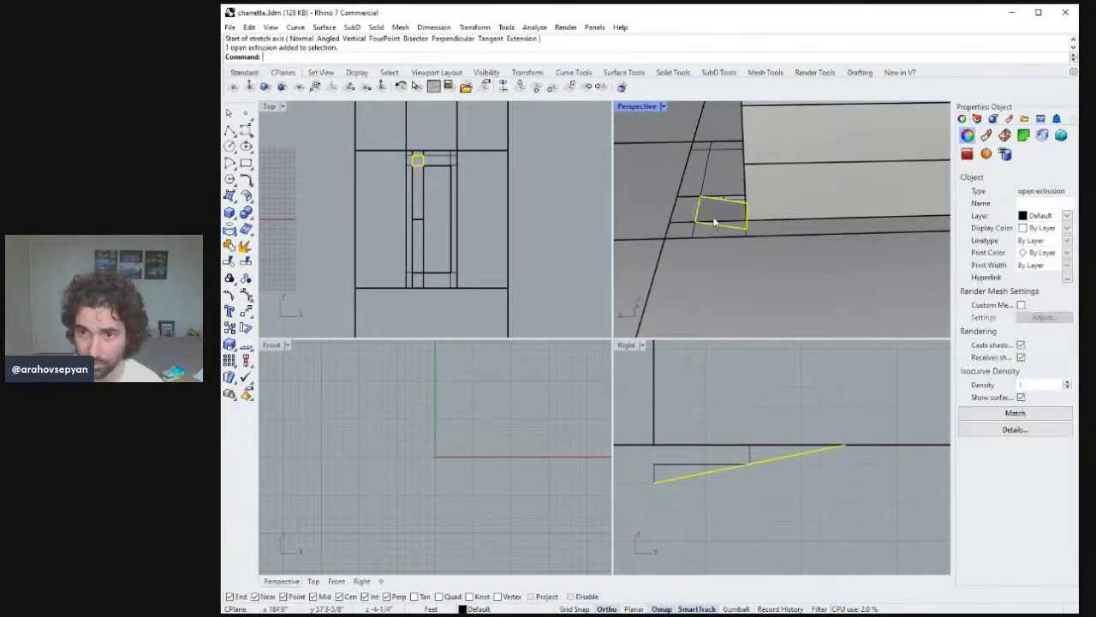
pyautogui.moveTo(754, 443)
pyautogui.mouseDown(button='right')
pyautogui.moveTo(820, 497)
pyautogui.moveTo(768, 484)
pyautogui.moveTo(769, 457)
pyautogui.mouseUp(button='right')
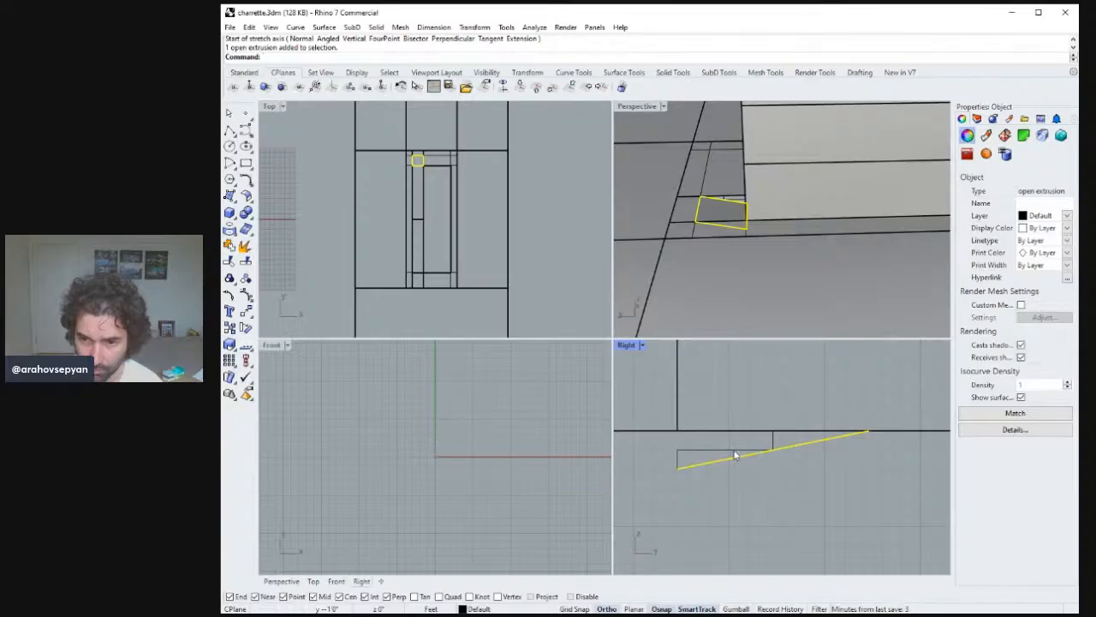
pyautogui.keyDown('shift'); pyautogui.click(706, 453); pyautogui.keyUp('shift')
pyautogui.keyDown('shift'); pyautogui.click(770, 432); pyautogui.keyUp('shift')
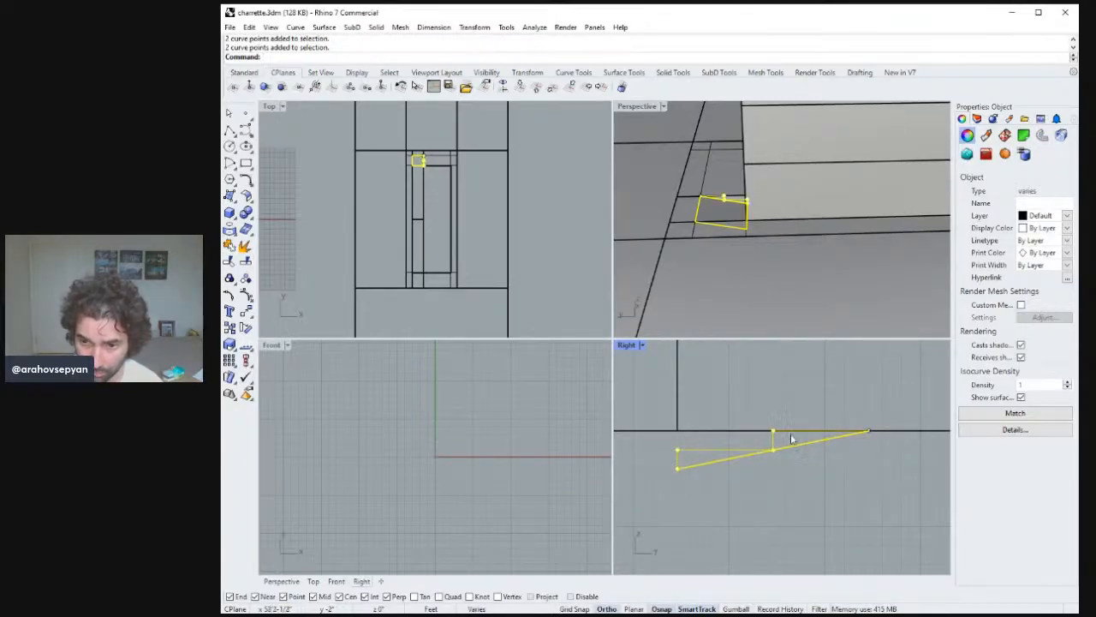
pyautogui.keyDown('shift'); pyautogui.moveTo(836, 467); pyautogui.dragTo(879, 464); pyautogui.keyUp('shift')
pyautogui.moveTo(879, 464); pyautogui.dragTo(842, 448, button='right')
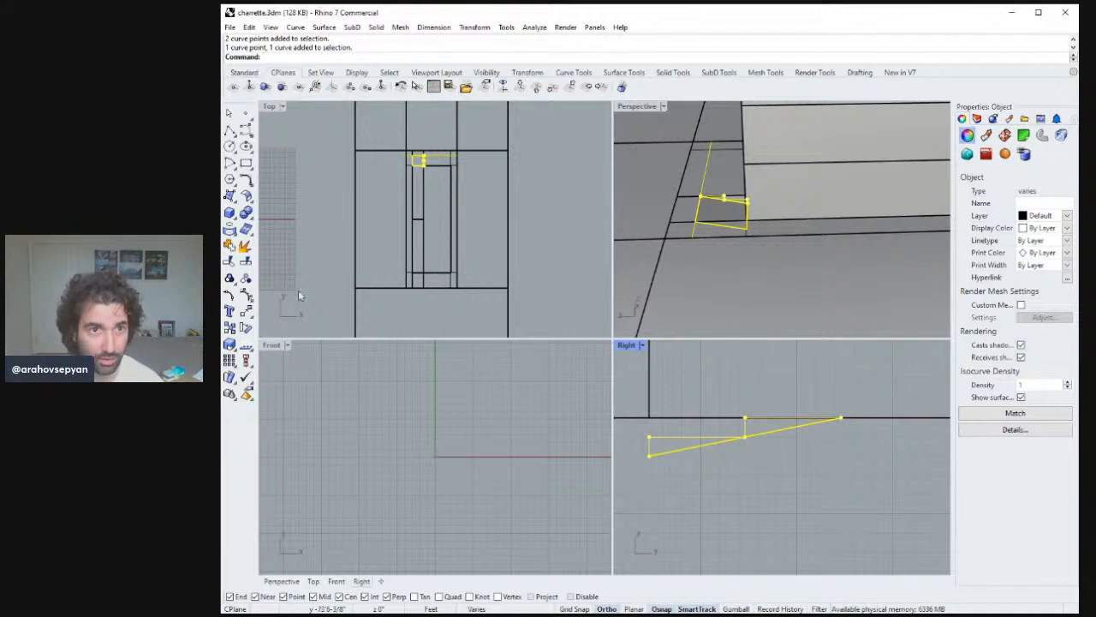
pyautogui.write('m')
pyautogui.press('Return')
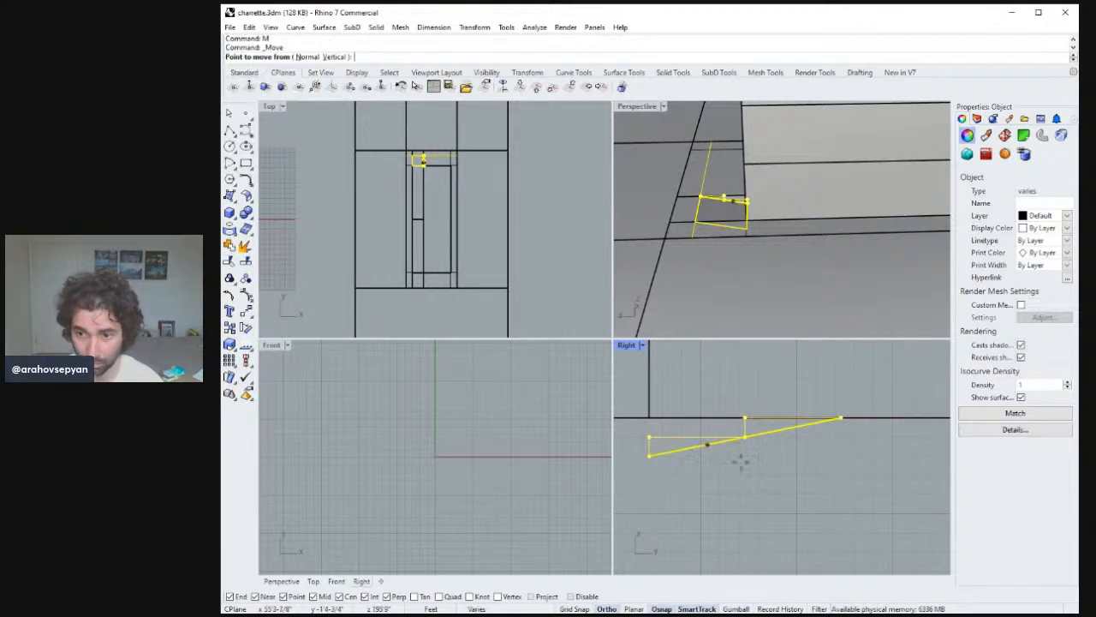
pyautogui.click(882, 480)
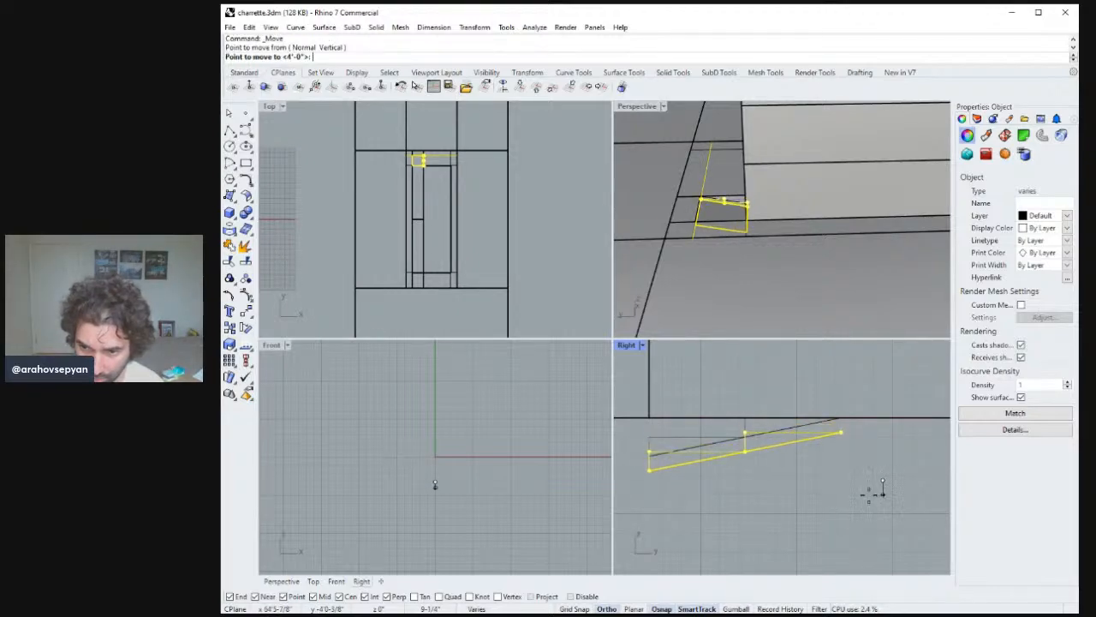
pyautogui.click(786, 347)
pyautogui.click(721, 239)
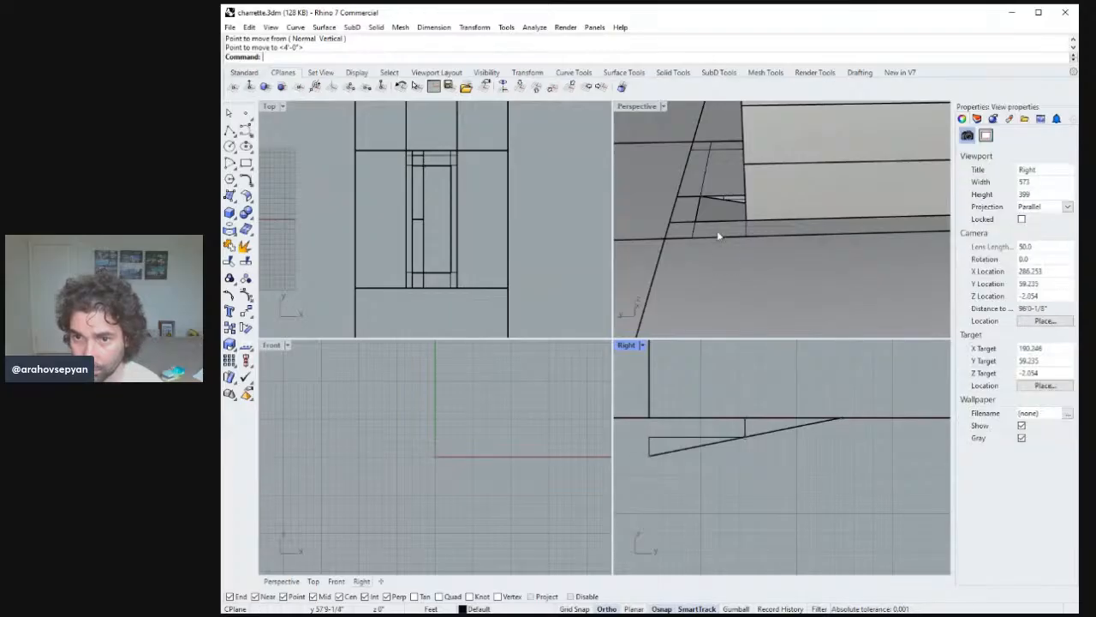
# Draw a polyline from the ramp's top end 5' back and 6" down, plus a line back to the ramp end.
pyautogui.click(230, 131)
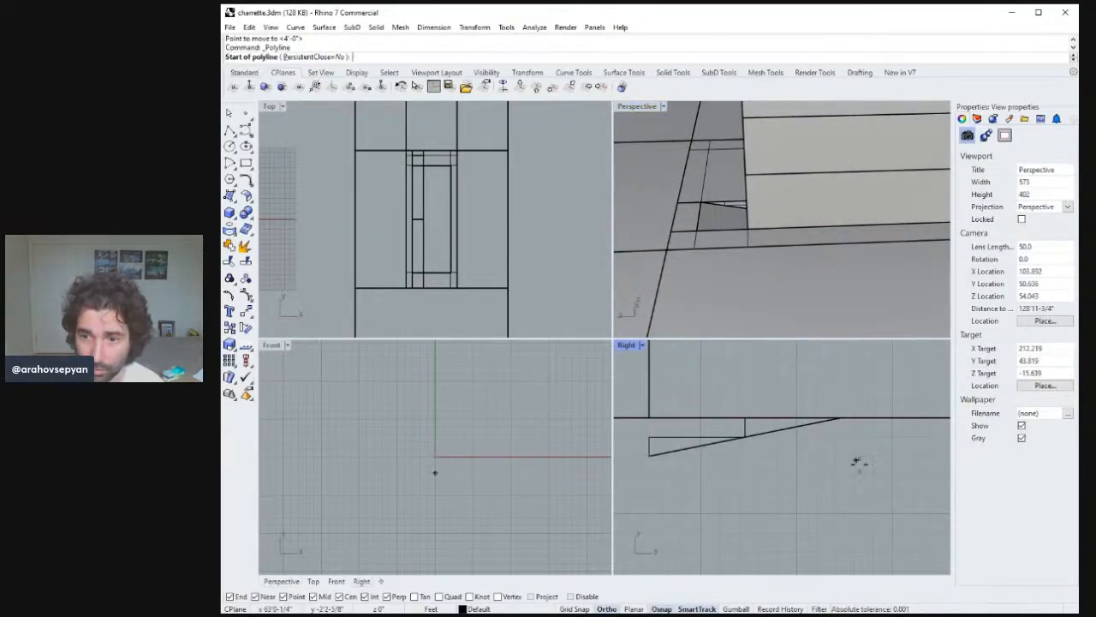
pyautogui.click(840, 417)
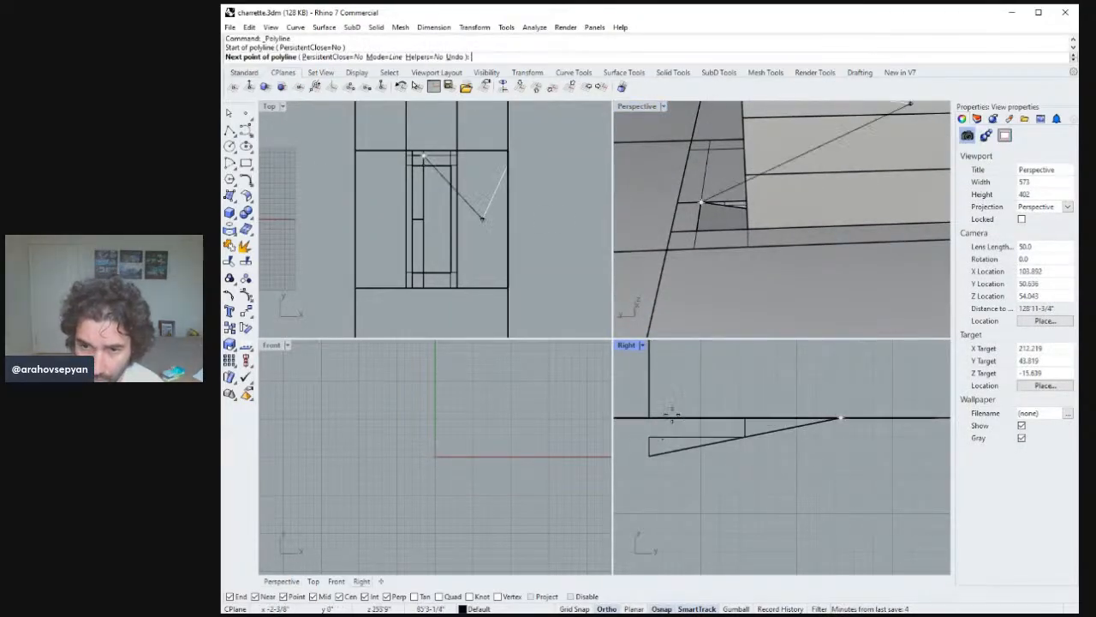
pyautogui.moveTo(672, 416); pyautogui.dragTo(696, 413, button='right')
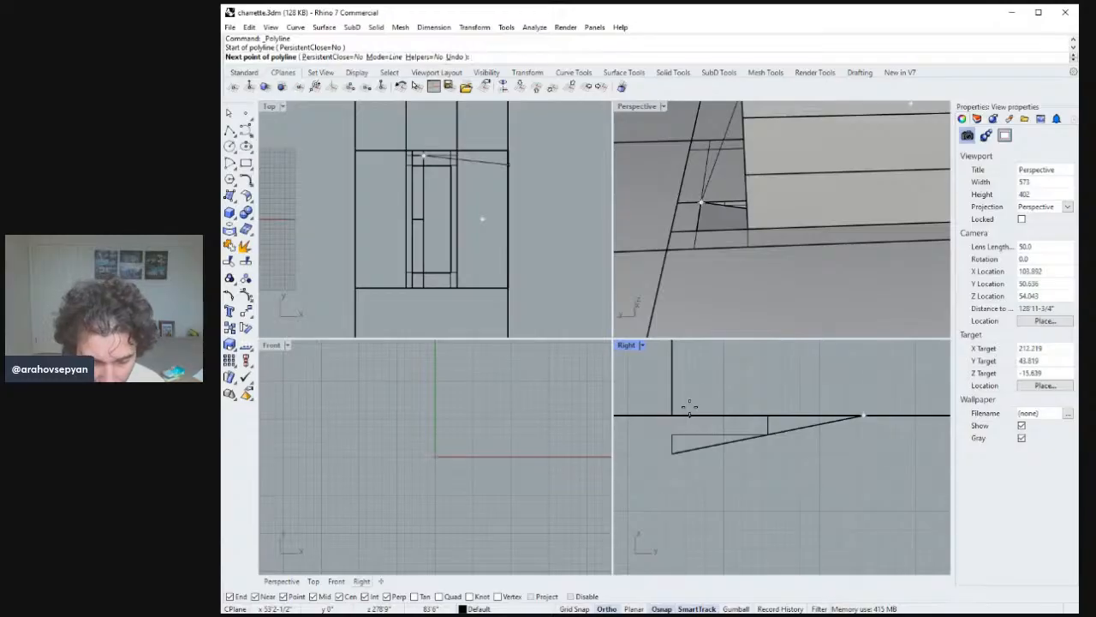
pyautogui.write('5')
pyautogui.press('Return')
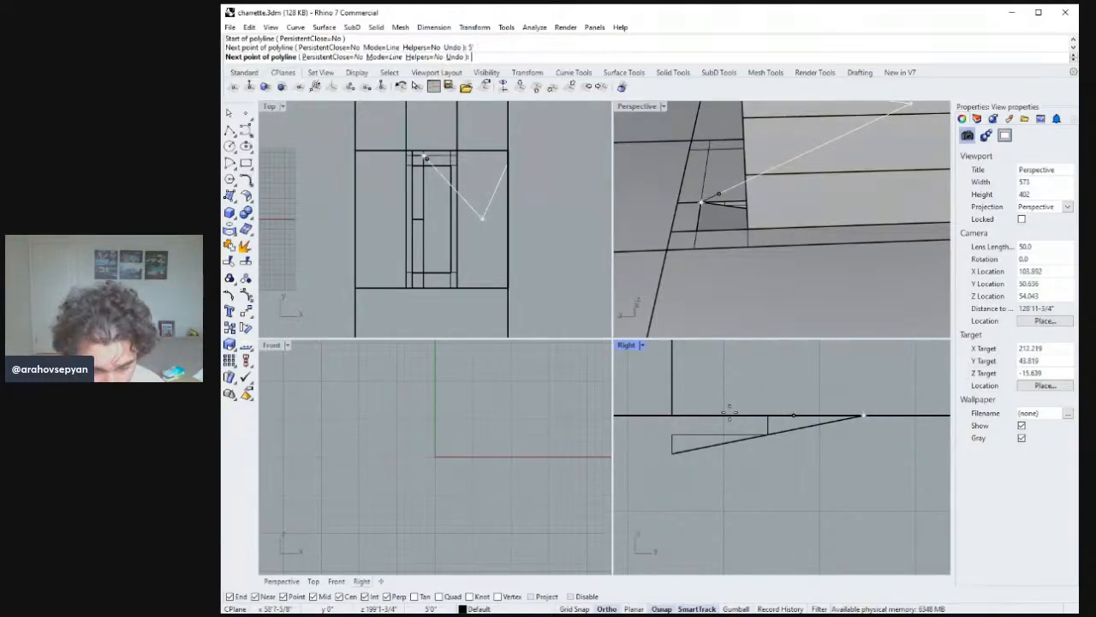
pyautogui.click(791, 415)
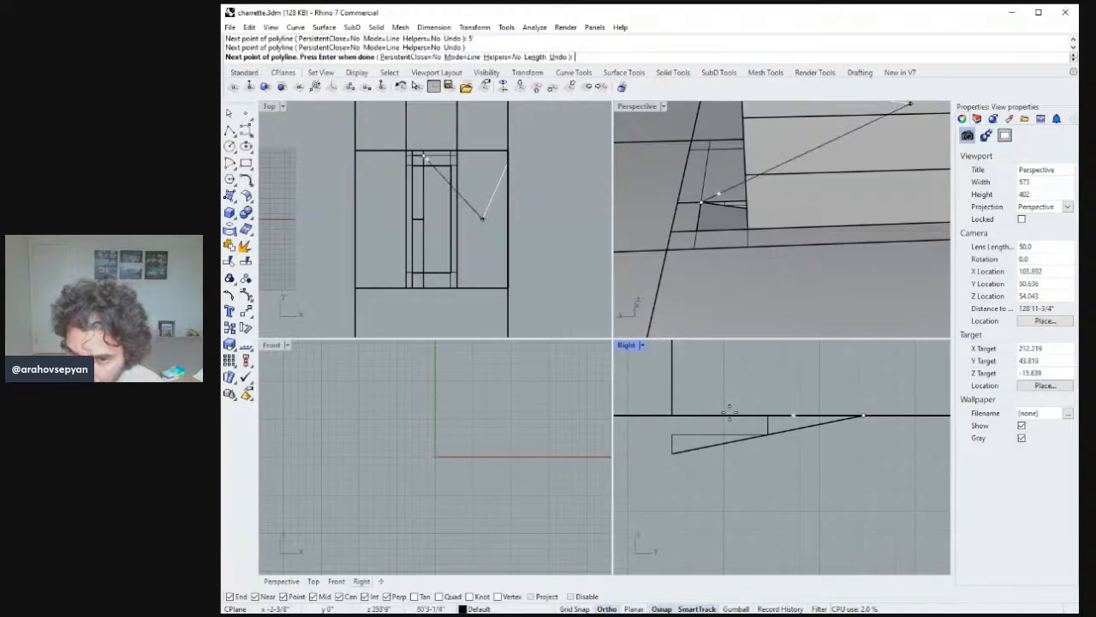
pyautogui.write('6"')
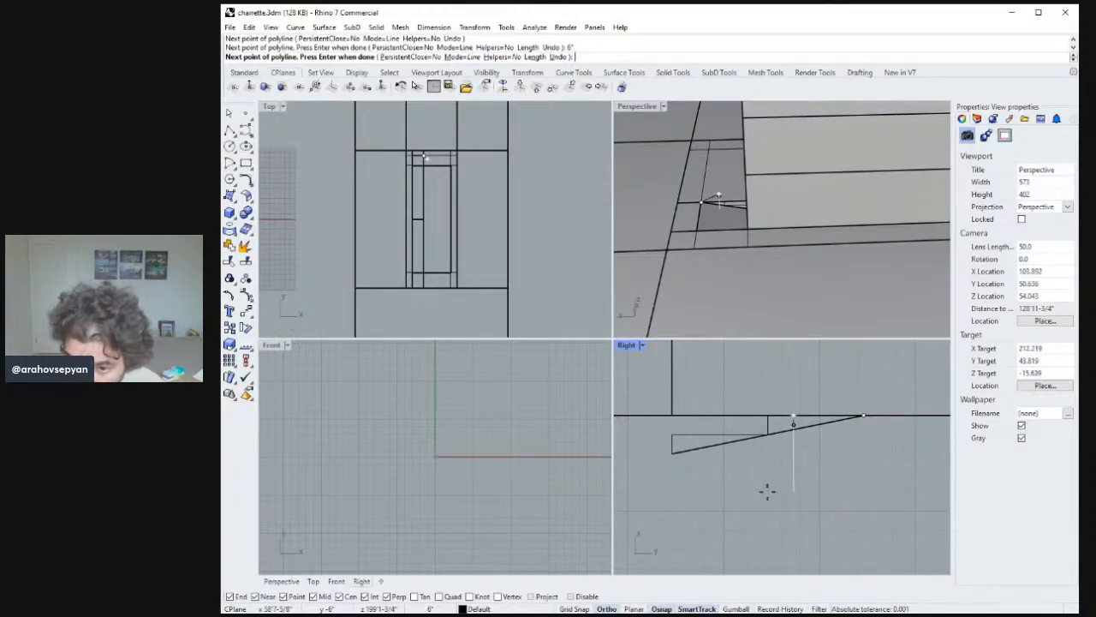
pyautogui.click(768, 492)
pyautogui.press('Return')
pyautogui.press('Return')
pyautogui.click(793, 423)
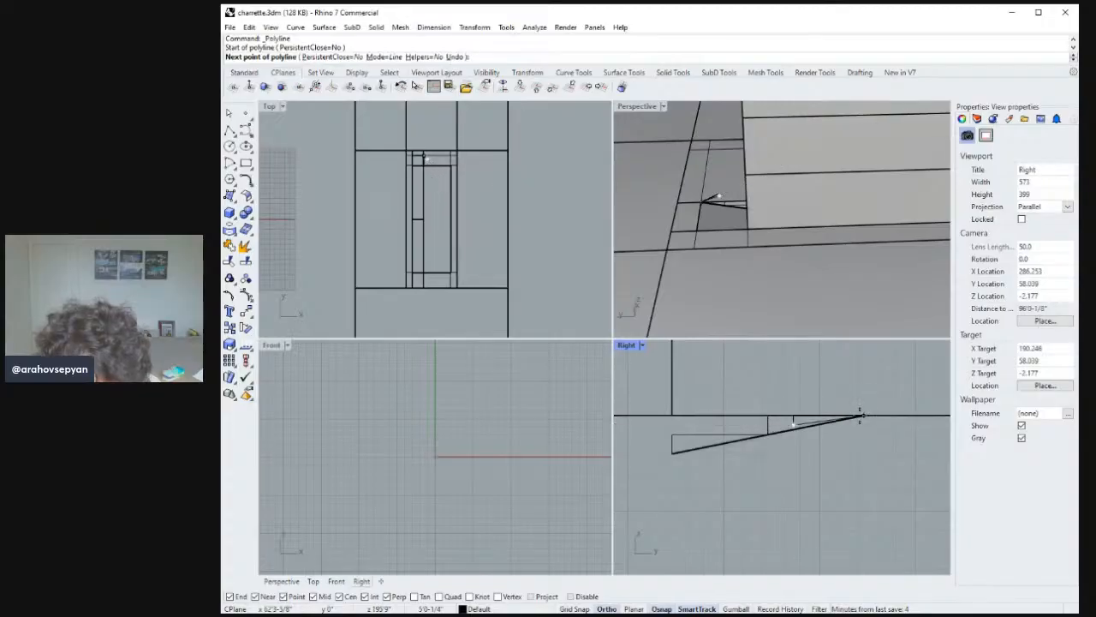
pyautogui.click(860, 416)
pyautogui.press('Return')
# Measure the distance between two points of the new ramp profile.
pyautogui.keyDown('ctrl'); pyautogui.moveTo(819, 426); pyautogui.dragTo(838, 352, button='right'); pyautogui.keyUp('ctrl')
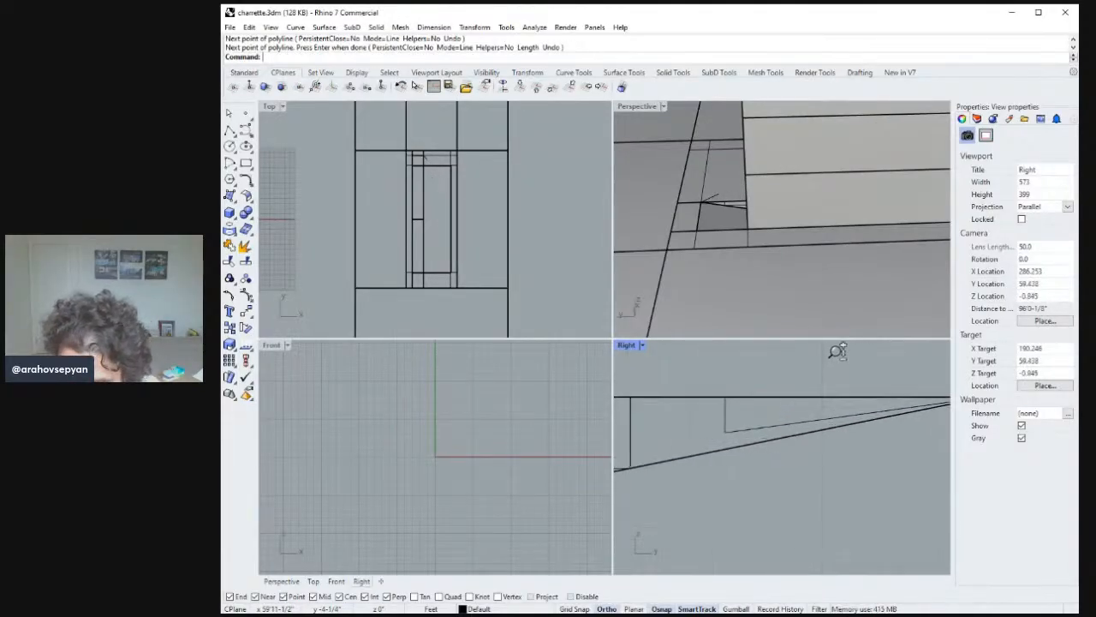
pyautogui.click(724, 414)
pyautogui.press('Escape')
pyautogui.write('D')
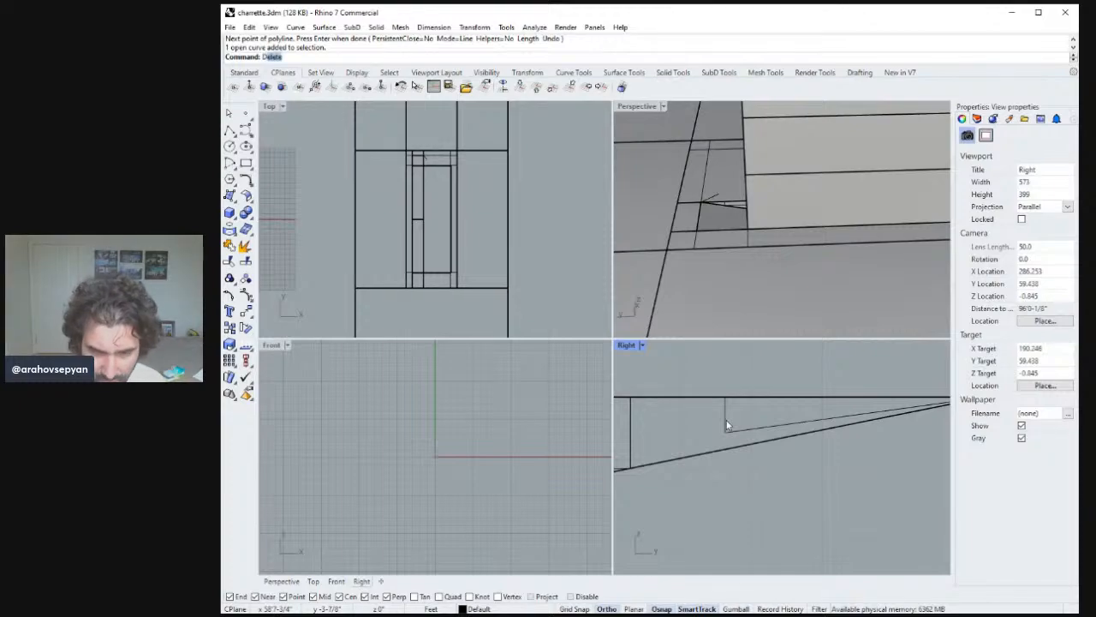
pyautogui.write('istance')
pyautogui.press('Return')
pyautogui.click(724, 427)
pyautogui.click(722, 400)
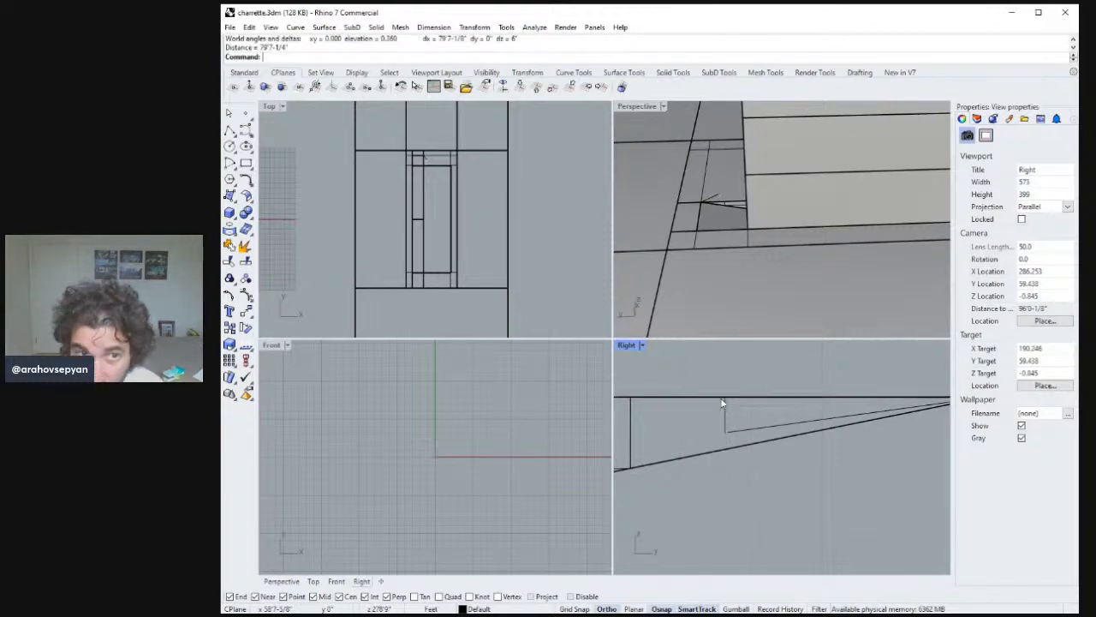
# Select and delete the newly drawn profile lines.
pyautogui.click(744, 430)
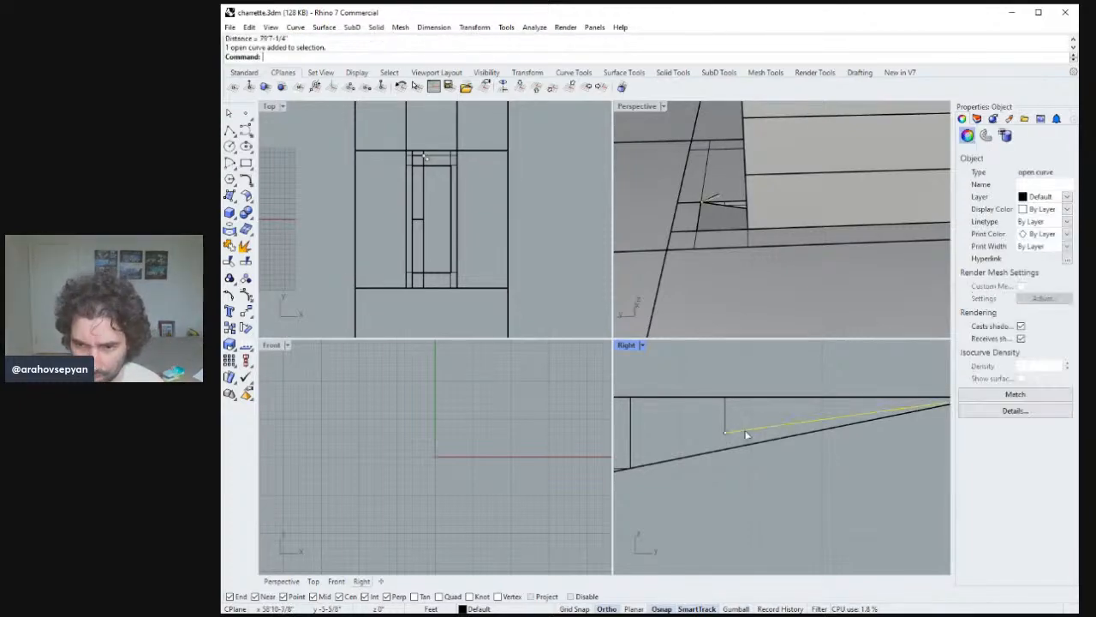
pyautogui.moveTo(745, 433); pyautogui.dragTo(687, 420, button='right')
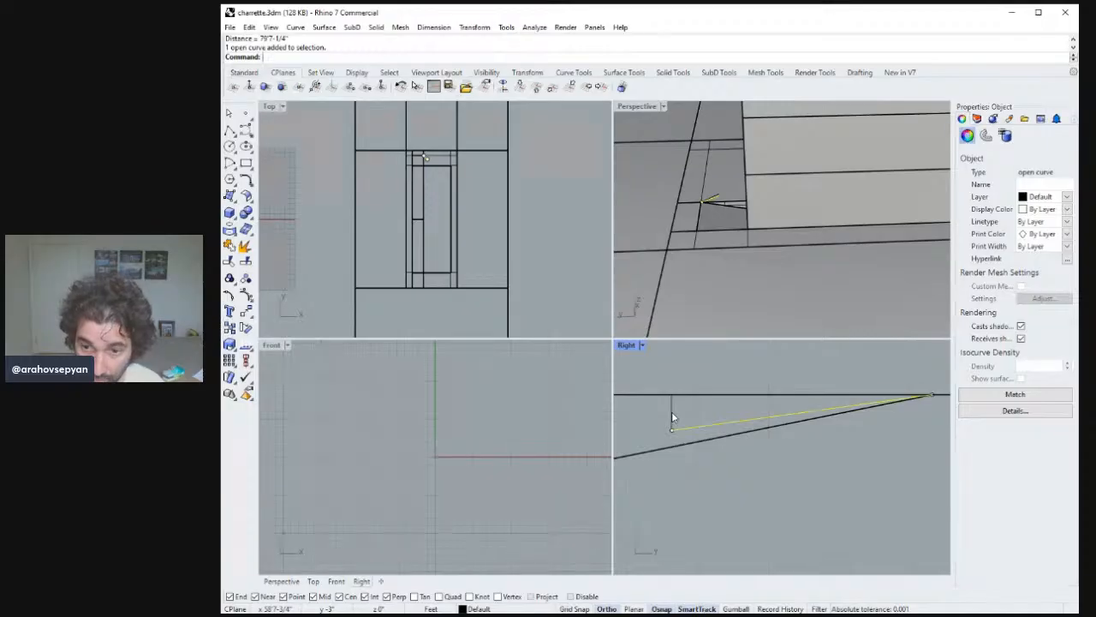
pyautogui.press('Delete')
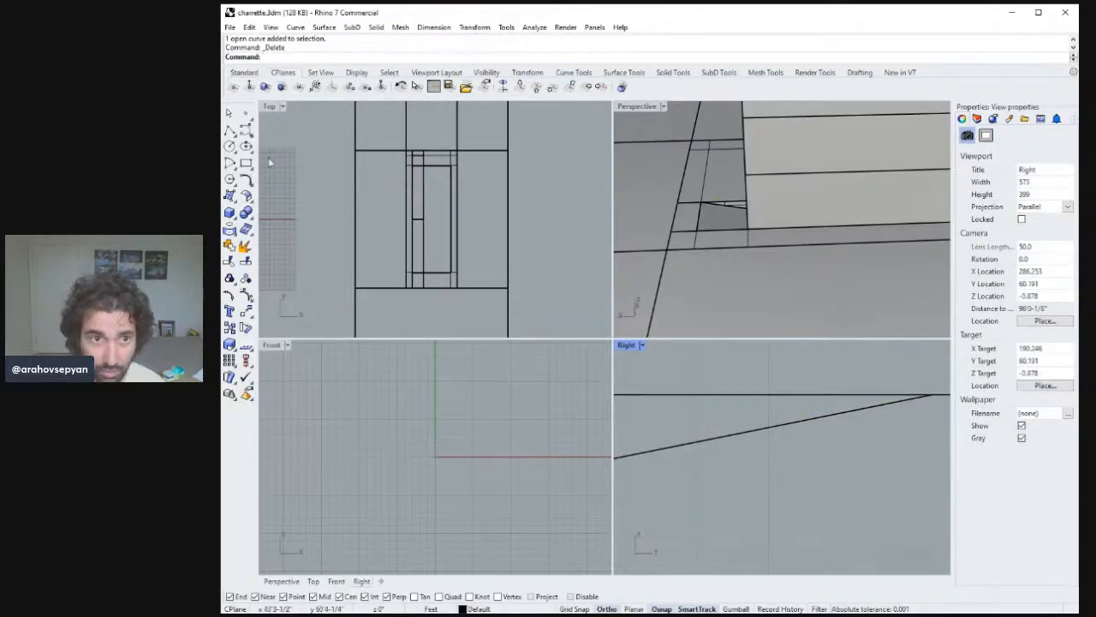
# Redraw the profile polyline from the ramp's top end, 5' back and 6" down, closing back to the ramp end.
pyautogui.click(230, 130)
pyautogui.click(932, 395)
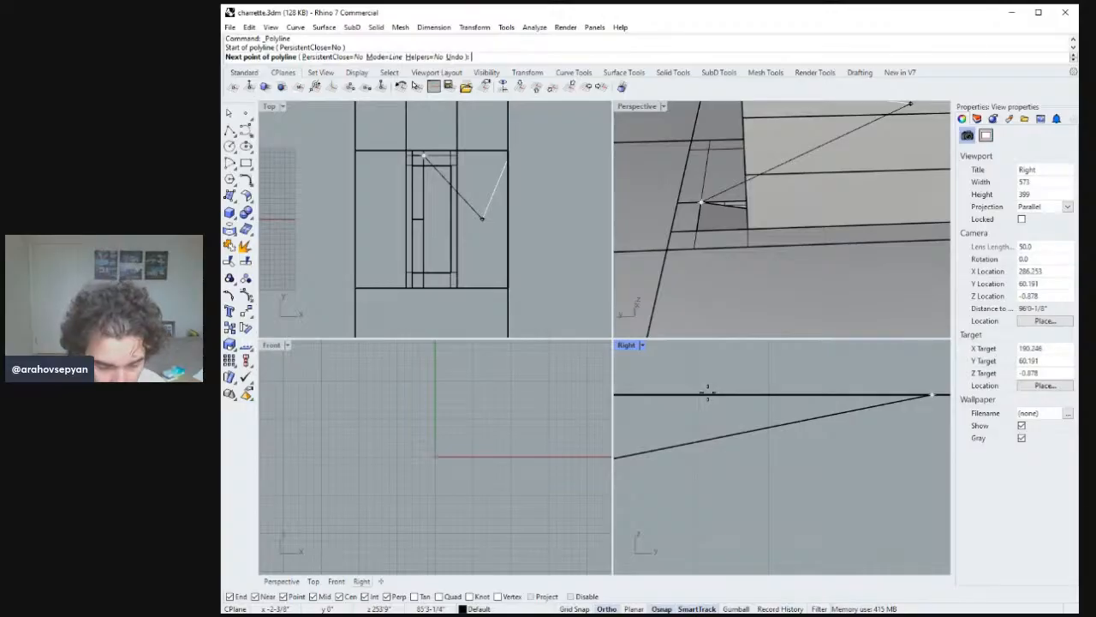
pyautogui.press('Return')
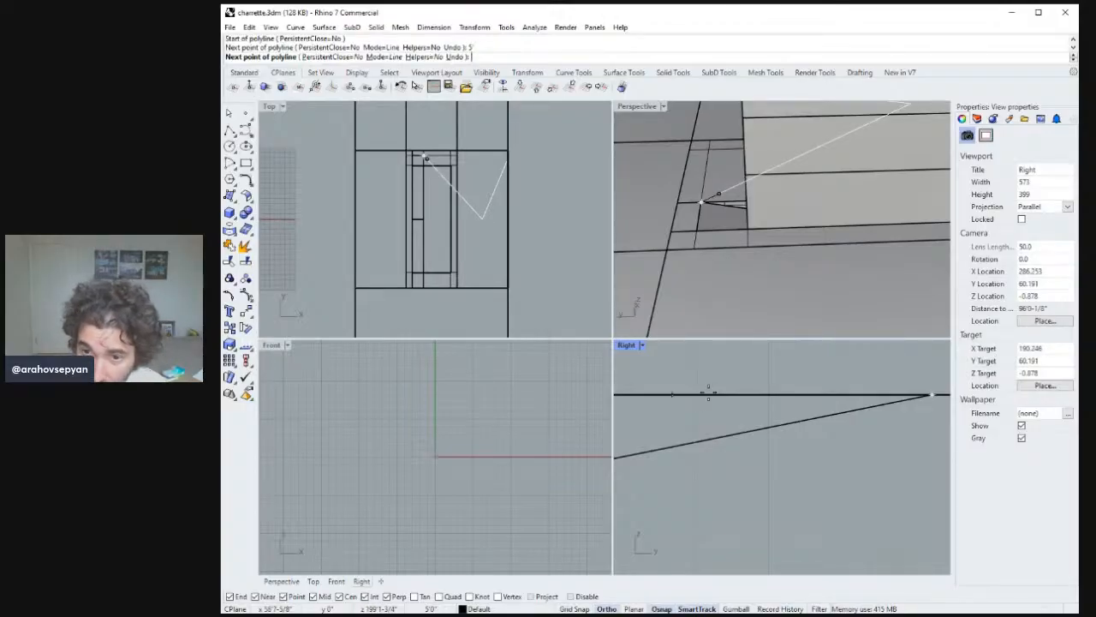
pyautogui.click(708, 394)
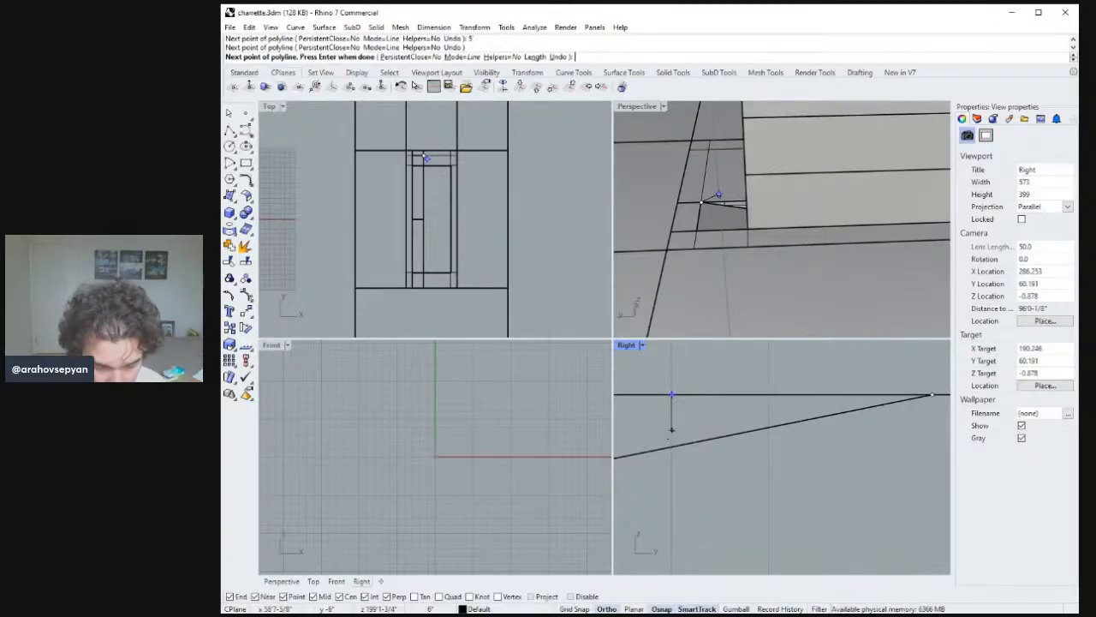
pyautogui.write('6"')
pyautogui.press('Return')
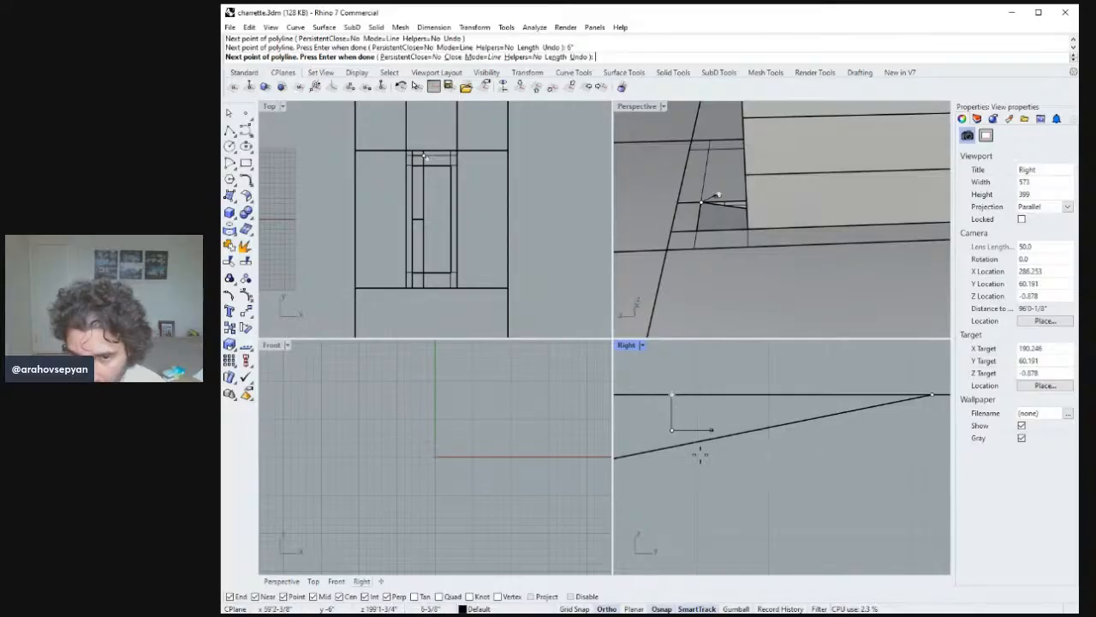
pyautogui.rightClick(685, 438)
pyautogui.rightClick(684, 437)
pyautogui.click(672, 430)
pyautogui.moveTo(789, 415); pyautogui.dragTo(739, 420, button='right')
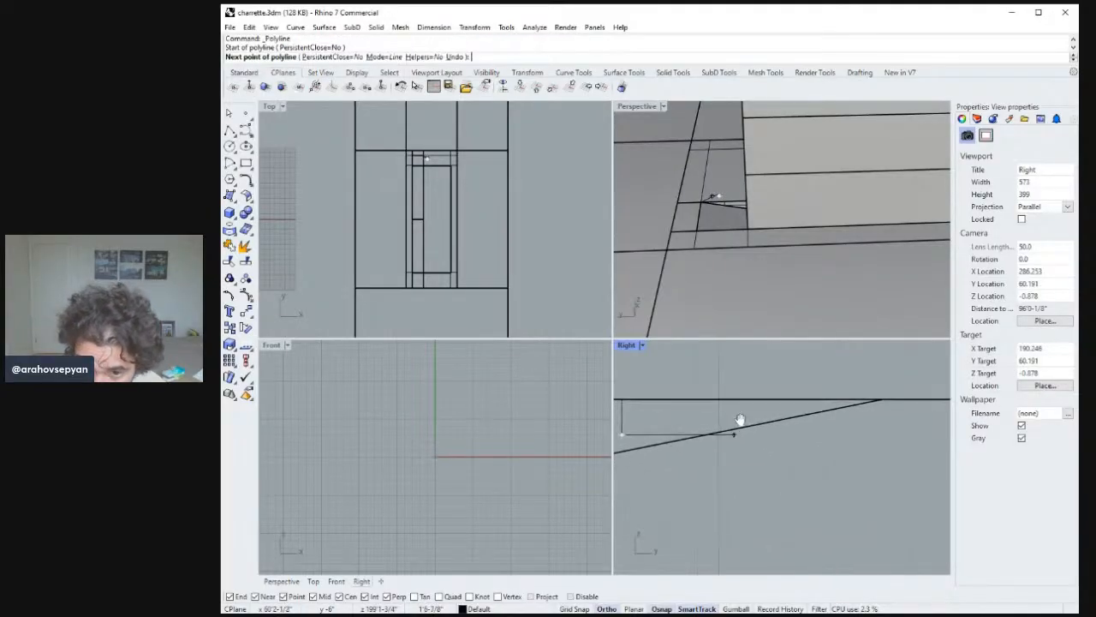
pyautogui.scroll(-6, 762, 420)
pyautogui.click(828, 407)
pyautogui.rightClick(823, 413)
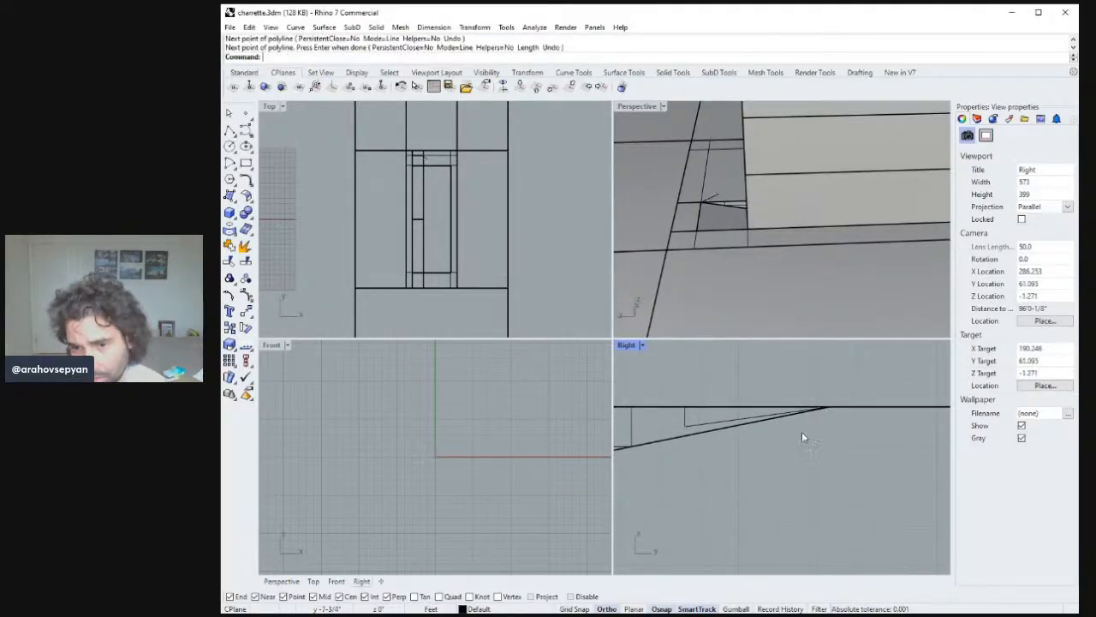
# Select the new sloped line and use SetPt to align its end points with the ramp edge.
pyautogui.scroll(-2, 797, 438)
pyautogui.click(738, 424)
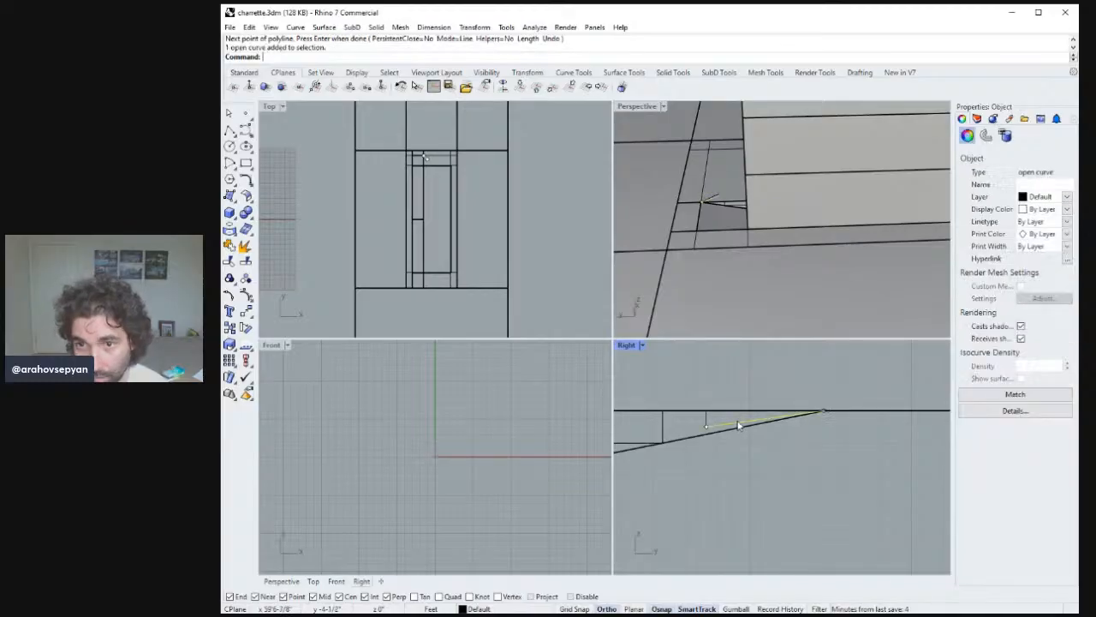
pyautogui.moveTo(753, 274); pyautogui.dragTo(869, 271, button='right')
pyautogui.moveTo(828, 234); pyautogui.dragTo(764, 221, button='right')
pyautogui.doubleClick(652, 107)
pyautogui.moveTo(651, 369); pyautogui.dragTo(631, 345, button='right')
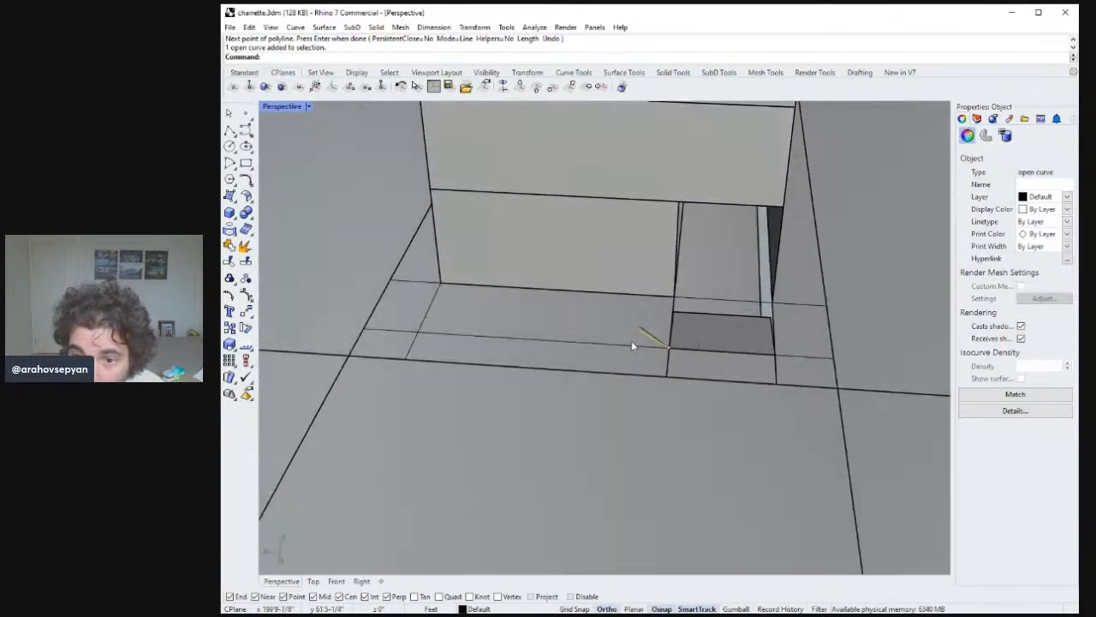
pyautogui.click(641, 332)
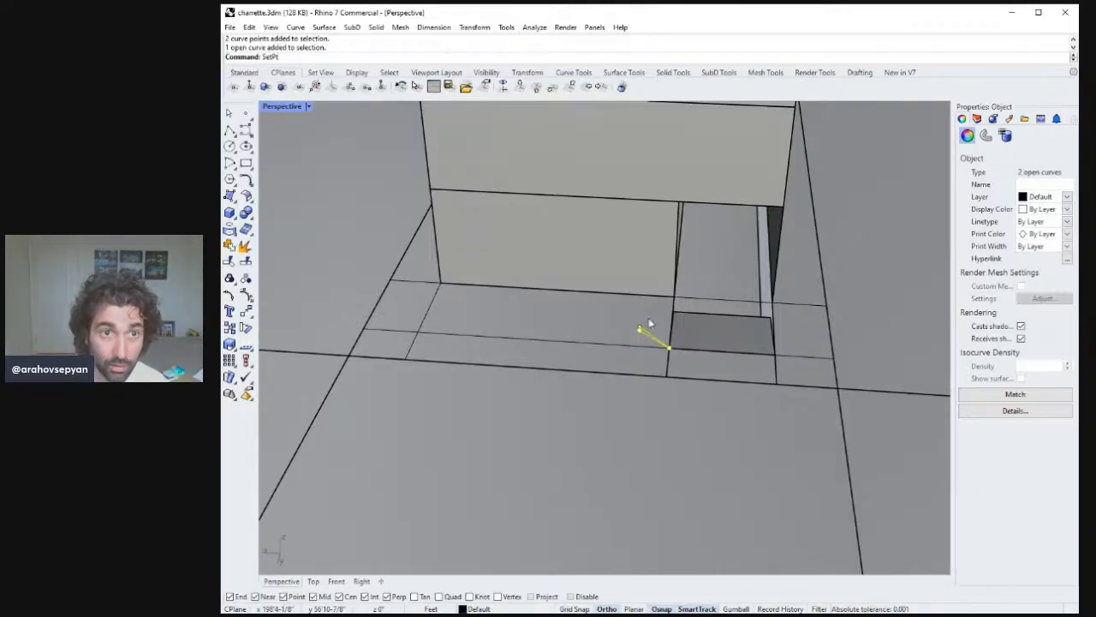
pyautogui.press('Return')
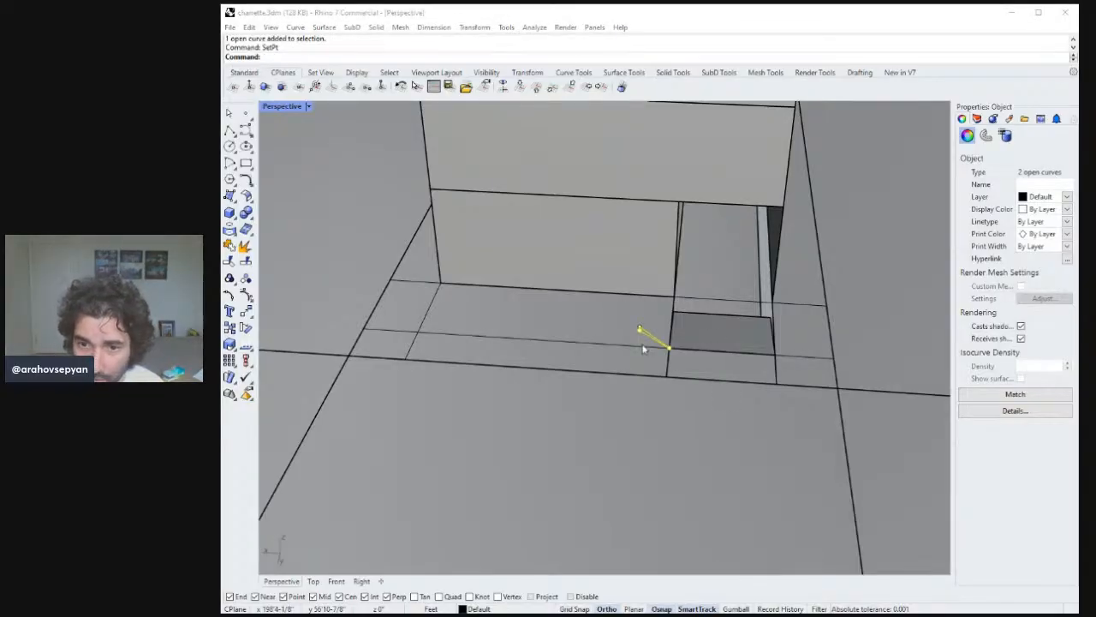
pyautogui.press('Return')
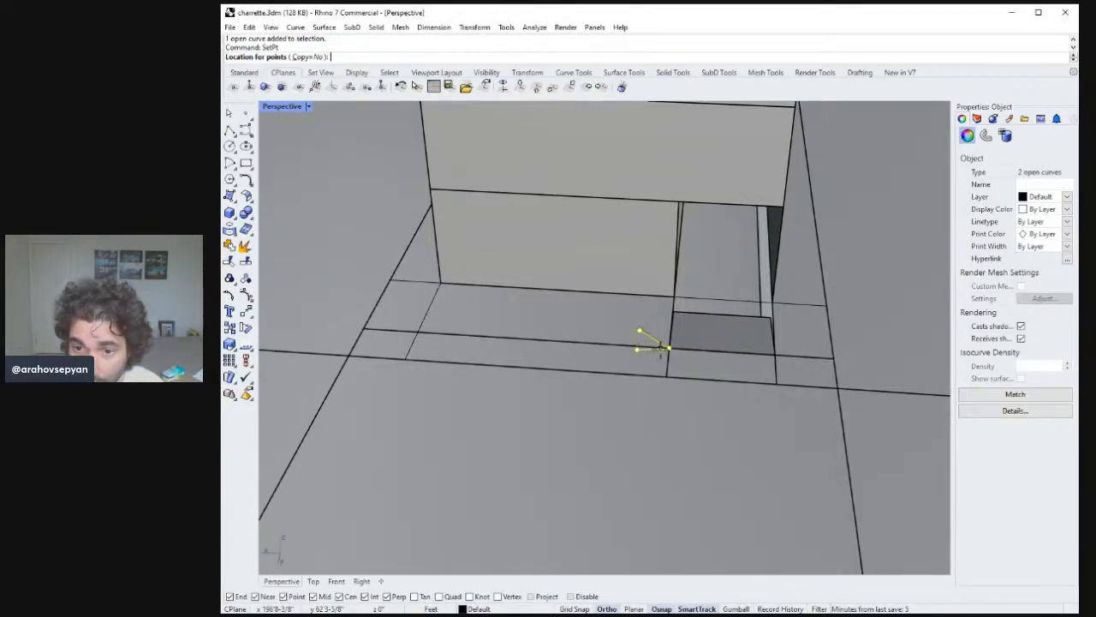
pyautogui.click(669, 352)
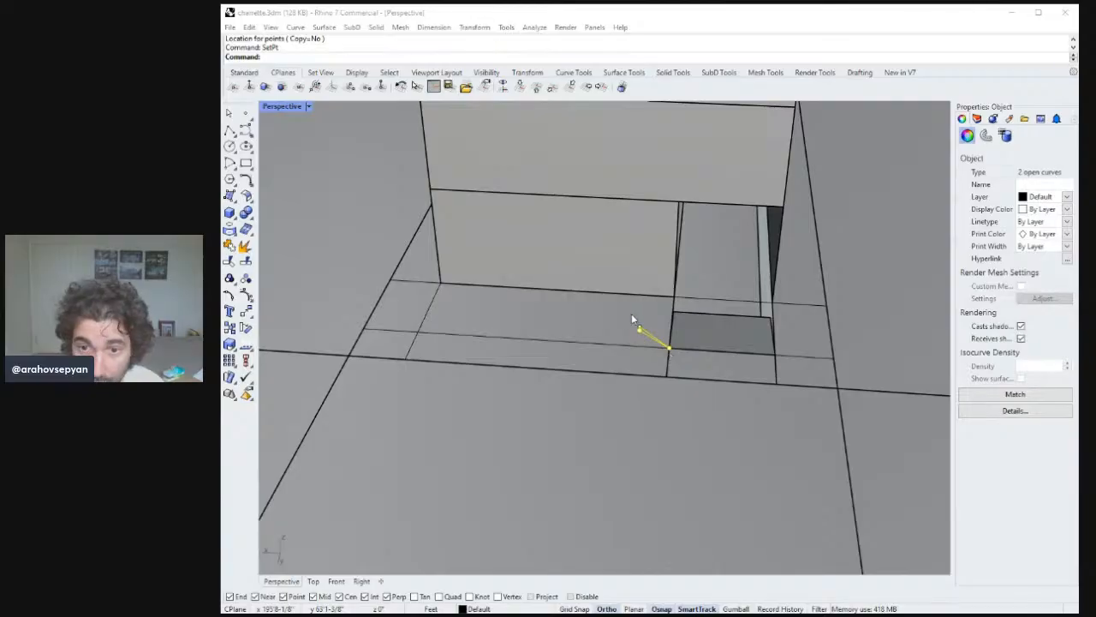
pyautogui.press('Return')
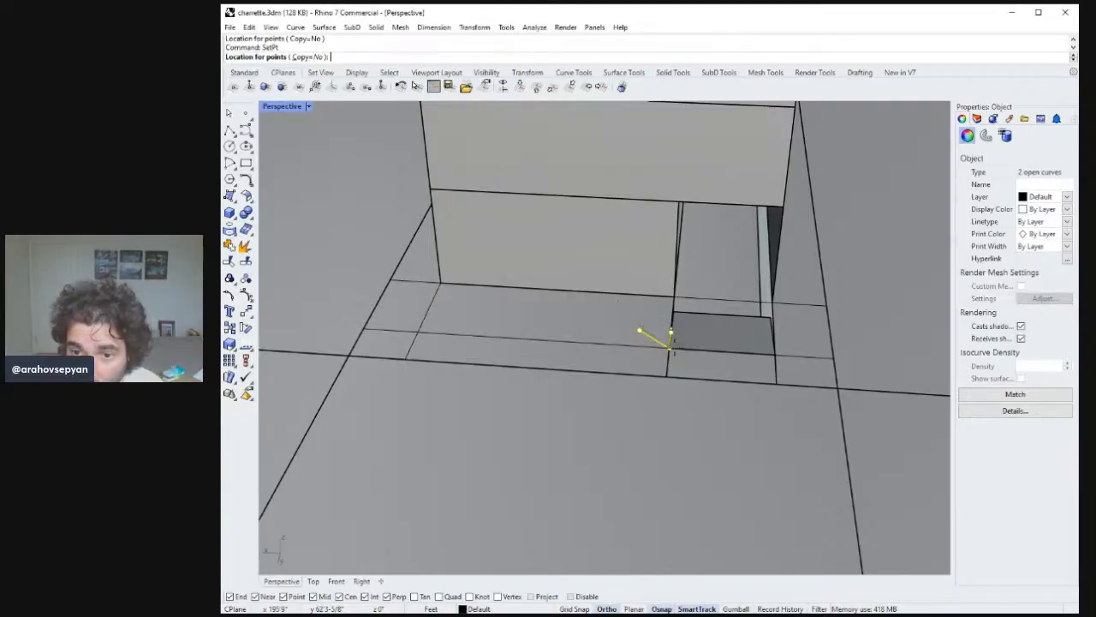
pyautogui.click(670, 344)
pyautogui.moveTo(671, 344); pyautogui.dragTo(599, 314, button='right')
# Extrude the sloped line along a picked direction across the ramp's width to form a surface.
pyautogui.write('zs')
pyautogui.press('Return')
pyautogui.press('Escape')
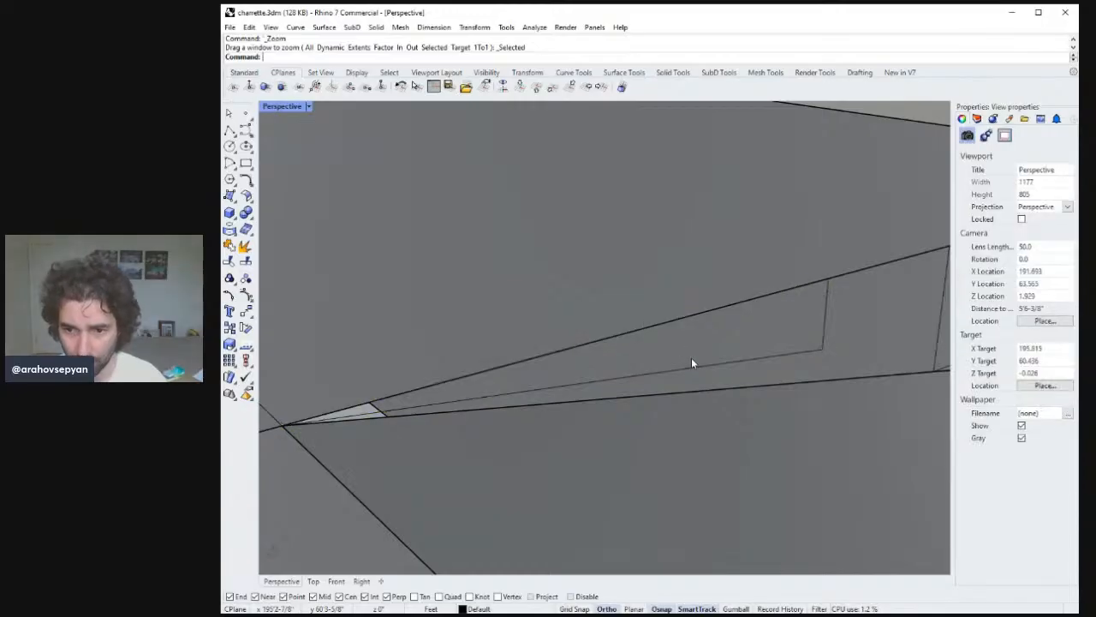
pyautogui.click(696, 367)
pyautogui.moveTo(696, 371); pyautogui.dragTo(825, 460, button='right')
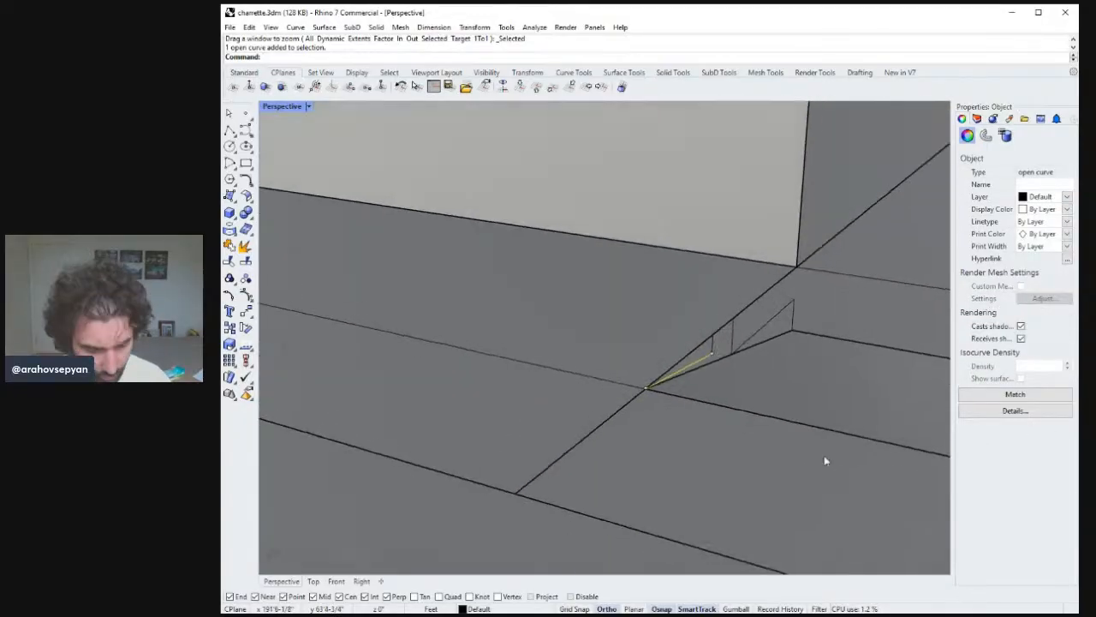
pyautogui.write('ExtrudeCrv')
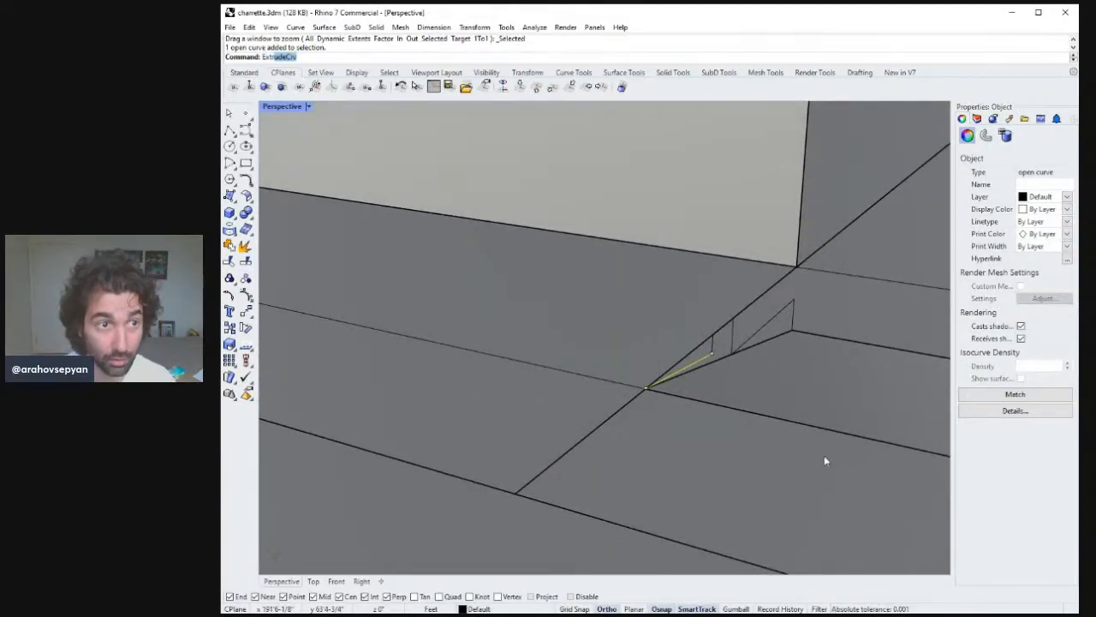
pyautogui.press('Return')
pyautogui.write('d')
pyautogui.press('Return')
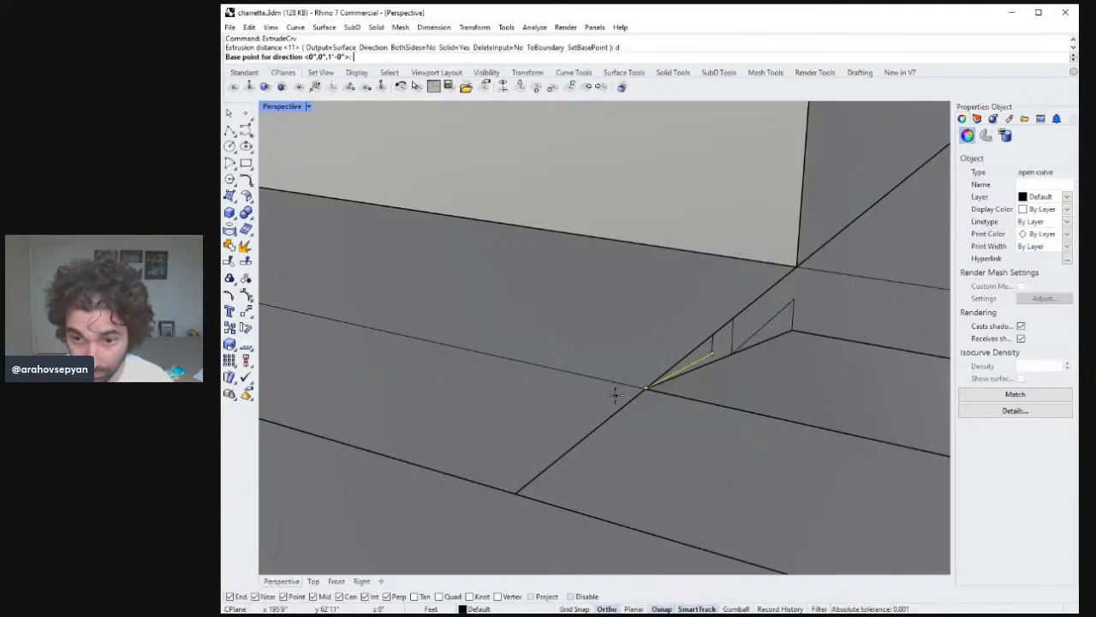
pyautogui.click(647, 387)
pyautogui.moveTo(702, 441); pyautogui.dragTo(677, 399, button='right')
pyautogui.click(827, 435)
pyautogui.click(824, 432)
pyautogui.press('Escape')
pyautogui.click(746, 405)
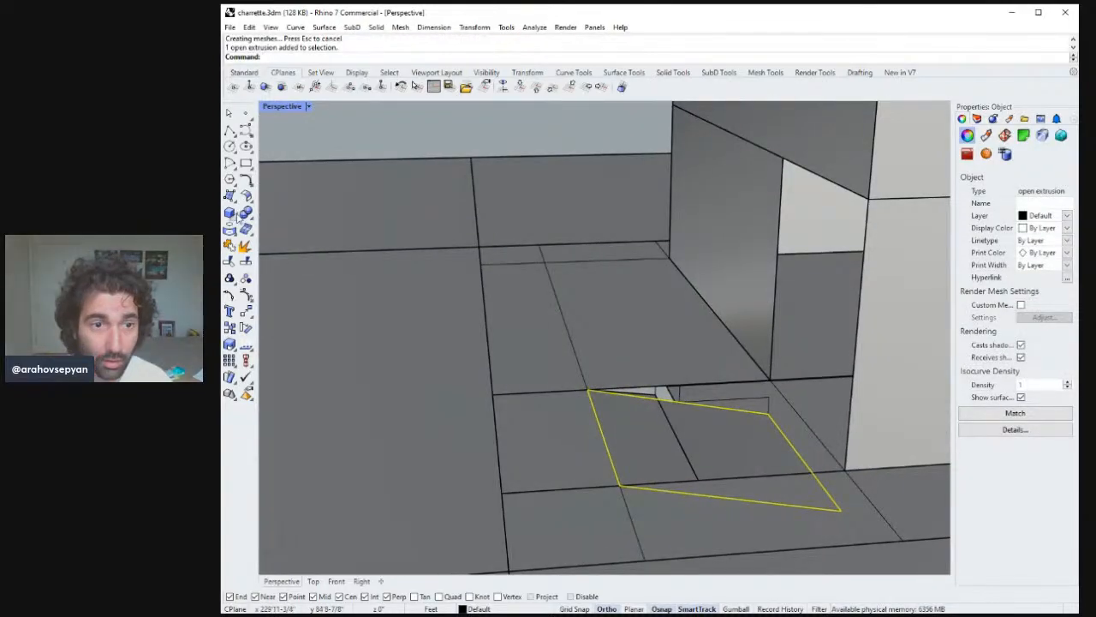
# Move the extruded surface from its corner onto the ramp edge point.
pyautogui.moveTo(501, 330); pyautogui.dragTo(523, 296, button='right')
pyautogui.write('m')
pyautogui.press('Return')
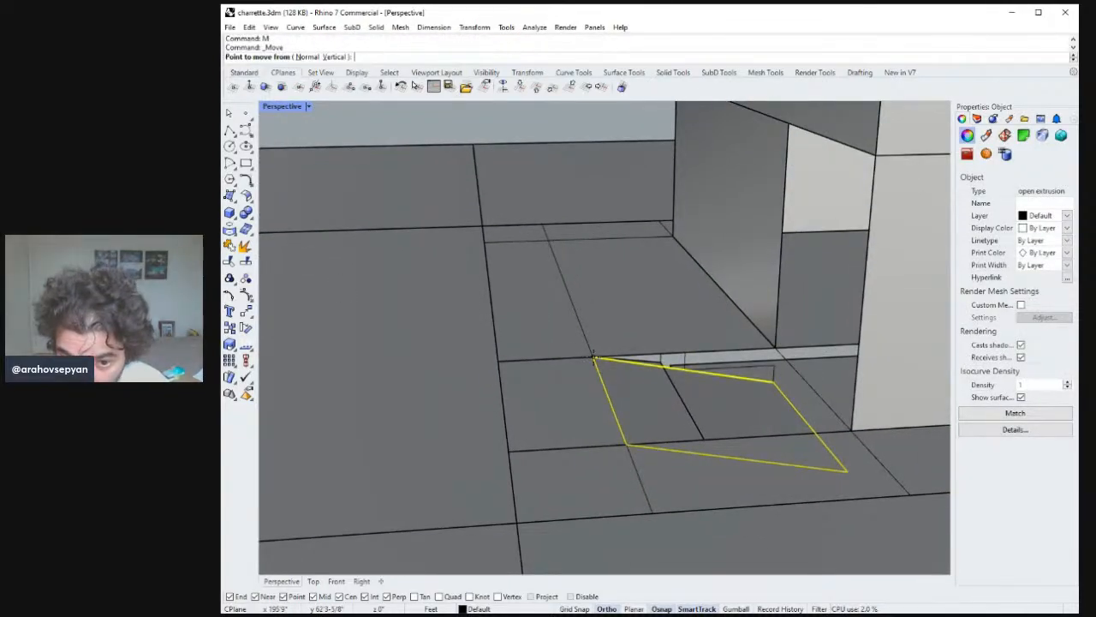
pyautogui.click(593, 356)
pyautogui.click(665, 361)
pyautogui.press('Escape')
pyautogui.moveTo(666, 362); pyautogui.dragTo(561, 338, button='right')
pyautogui.scroll(3, 725, 381)
pyautogui.scroll(4, 795, 399)
pyautogui.doubleClick(283, 106)
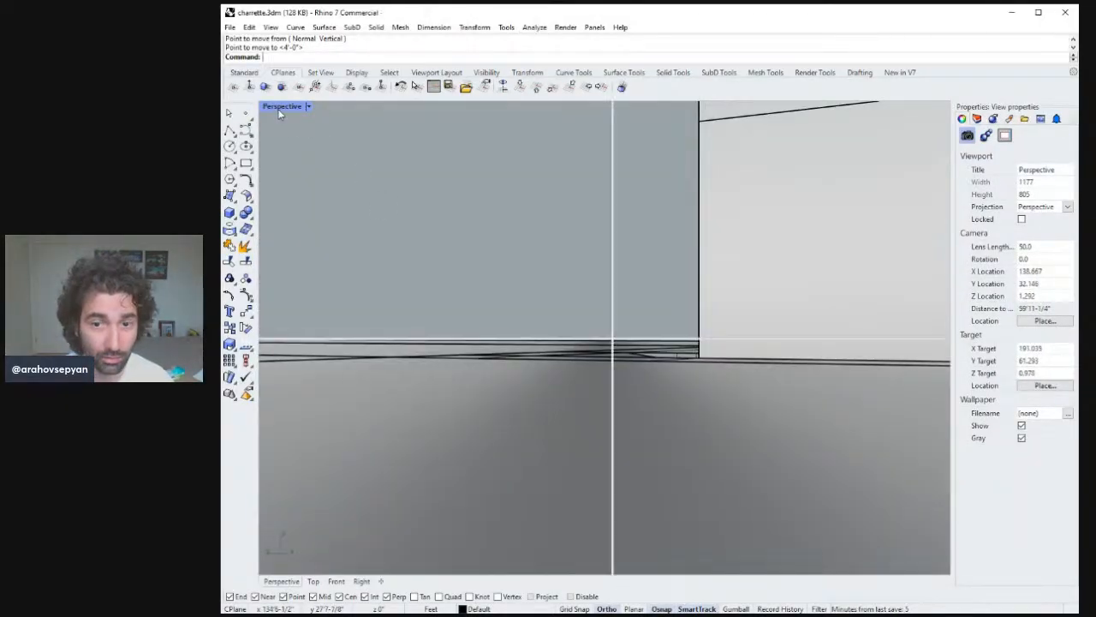
pyautogui.doubleClick(624, 344)
pyautogui.scroll(5, 643, 424)
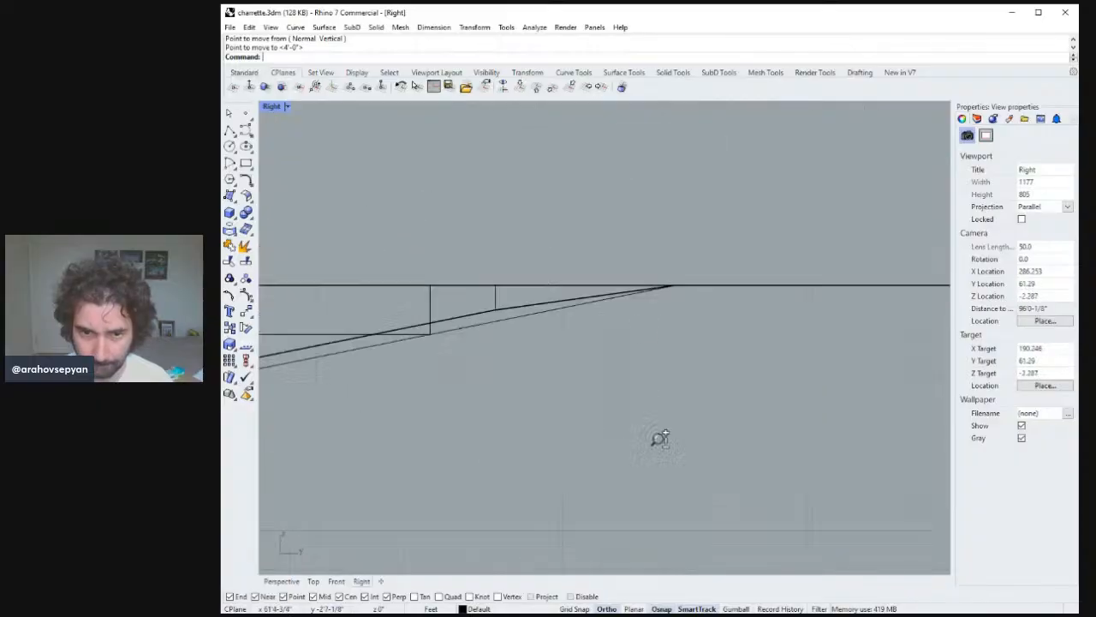
pyautogui.scroll(-7, 644, 426)
pyautogui.scroll(1, 647, 459)
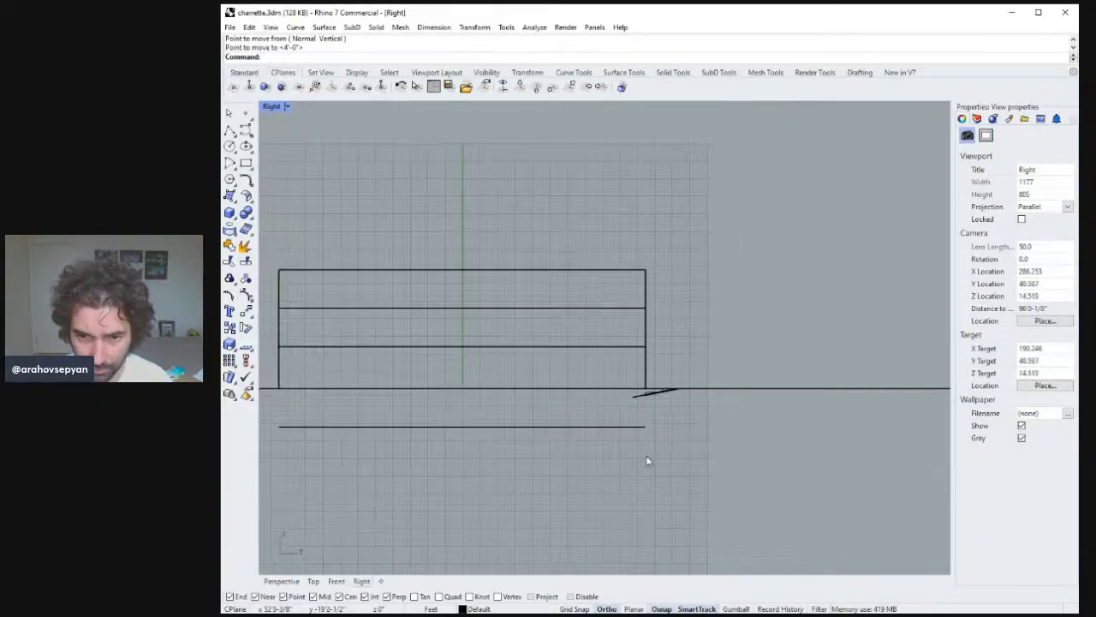
# Stretch the sloped ramp surface in the side view so its low end reaches the lower ground line.
pyautogui.scroll(-1, 665, 408)
pyautogui.moveTo(636, 428); pyautogui.dragTo(757, 418, button='right')
pyautogui.scroll(3, 668, 406)
pyautogui.click(686, 391)
pyautogui.write('Str')
pyautogui.press('Return')
pyautogui.scroll(-3, 791, 408)
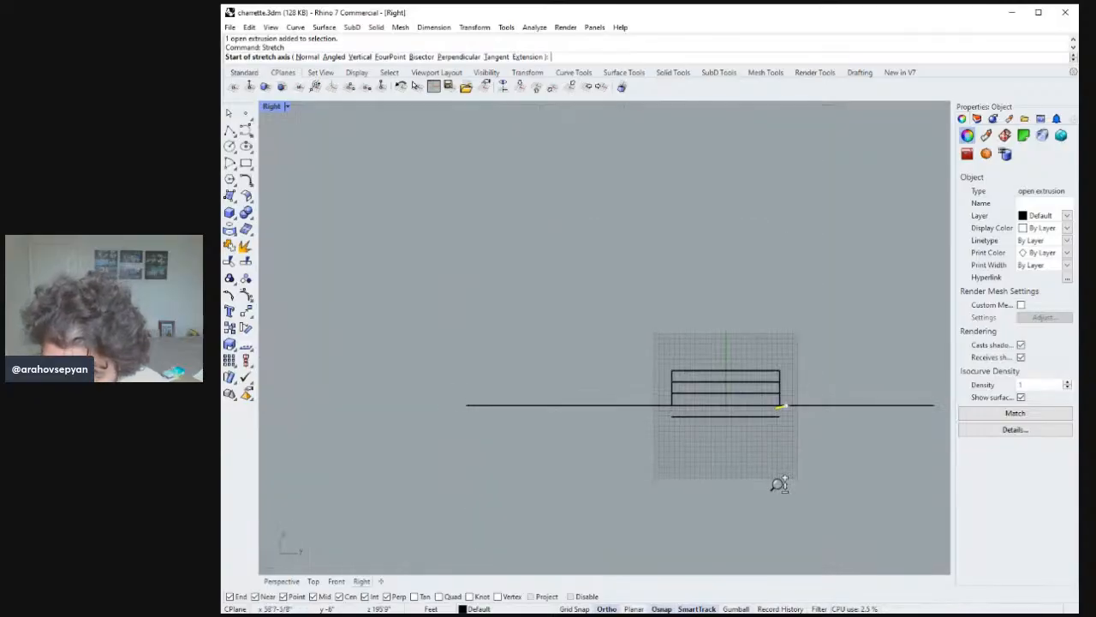
pyautogui.scroll(5, 777, 482)
pyautogui.click(783, 394)
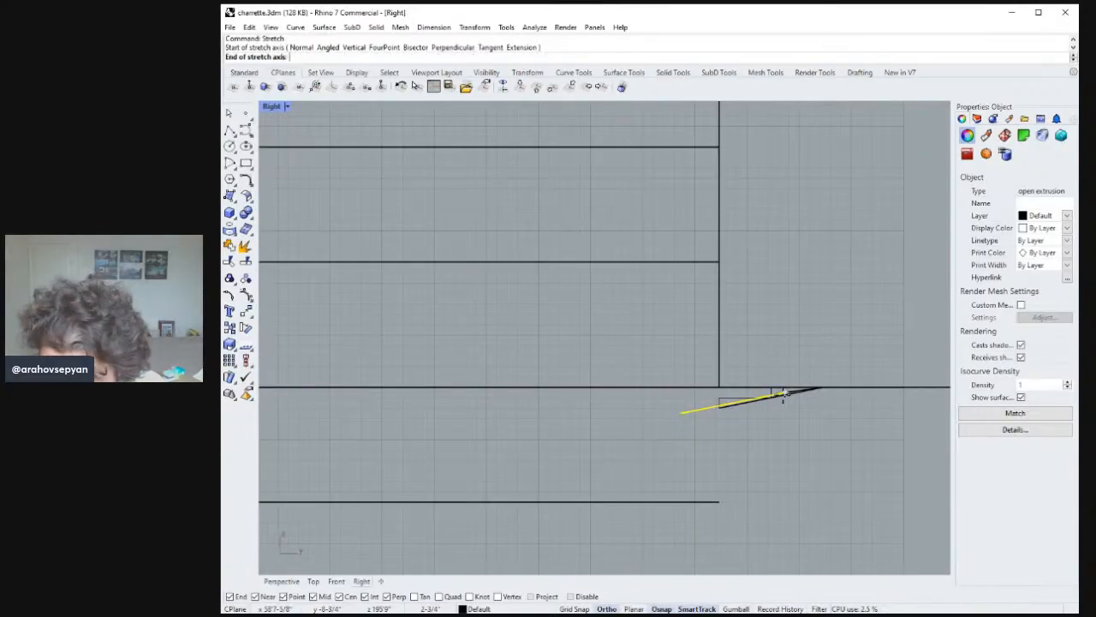
pyautogui.click(685, 414)
pyautogui.moveTo(507, 448); pyautogui.dragTo(690, 474, button='right')
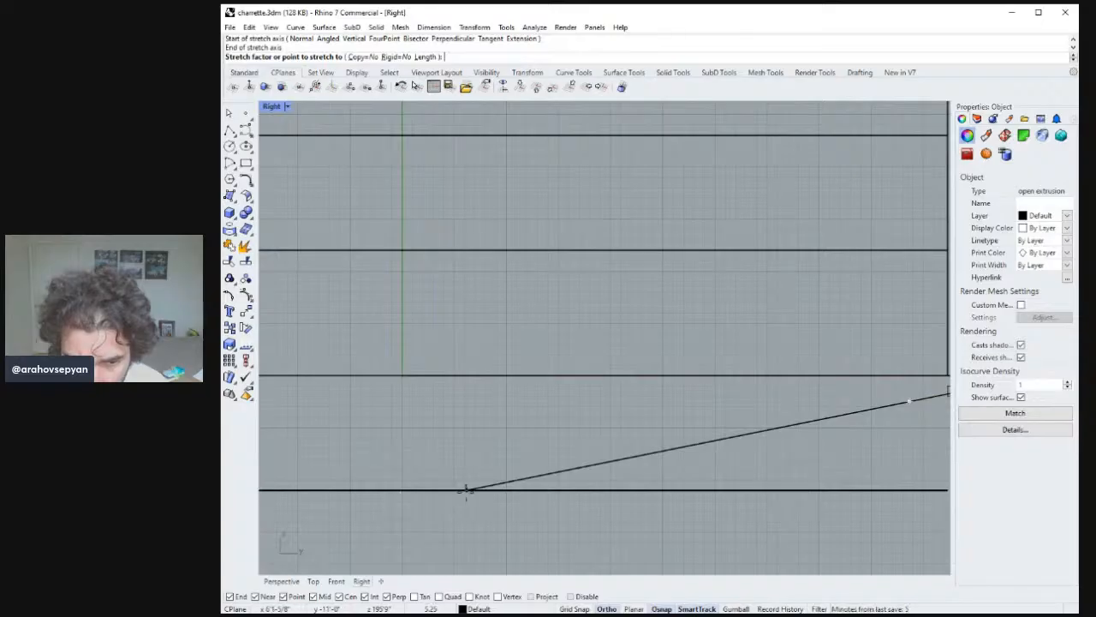
pyautogui.click(466, 490)
pyautogui.click(577, 499)
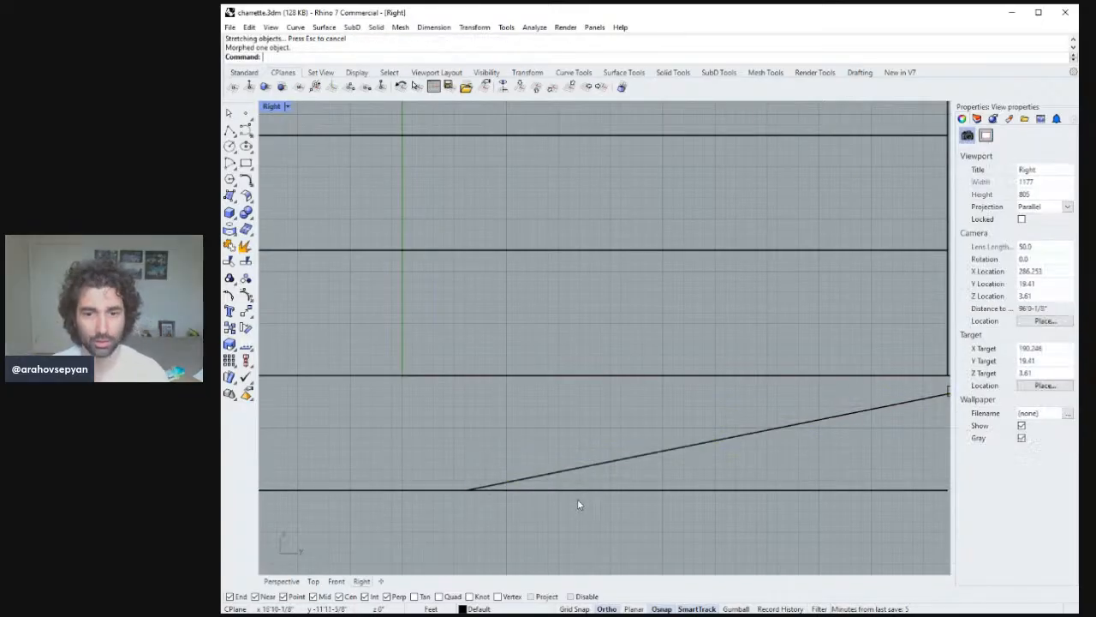
# Try to close the triangular gap under the ramp with a corner-point surface, then delete the selected surface.
pyautogui.doubleClick(266, 110)
pyautogui.doubleClick(640, 112)
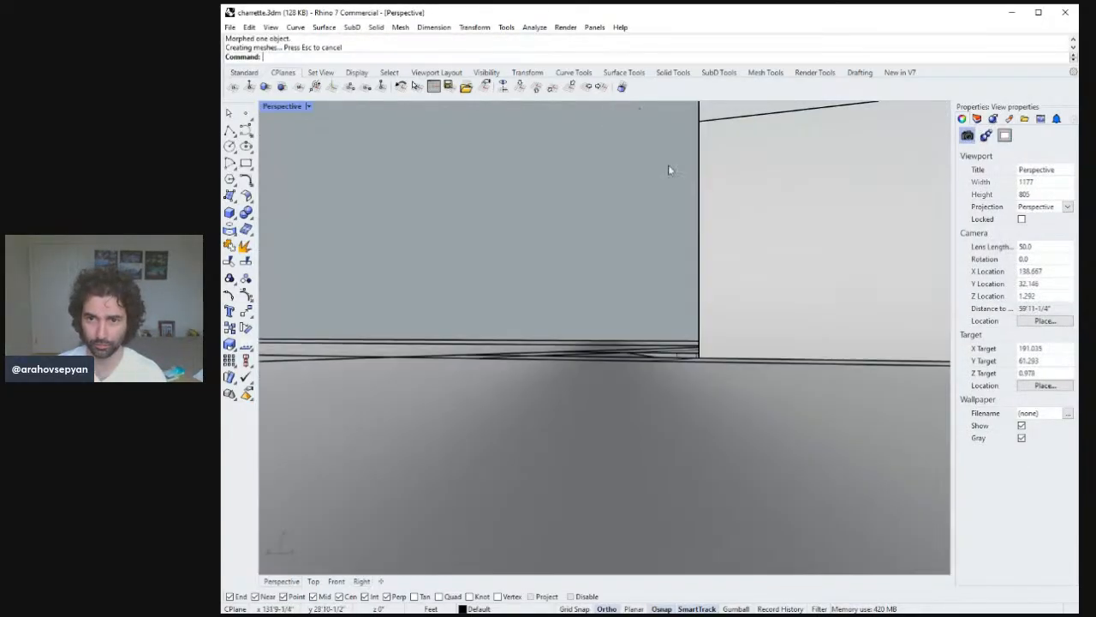
pyautogui.moveTo(720, 285); pyautogui.dragTo(947, 411, button='right')
pyautogui.moveTo(480, 328); pyautogui.dragTo(566, 374, button='right')
pyautogui.scroll(-4, 533, 303)
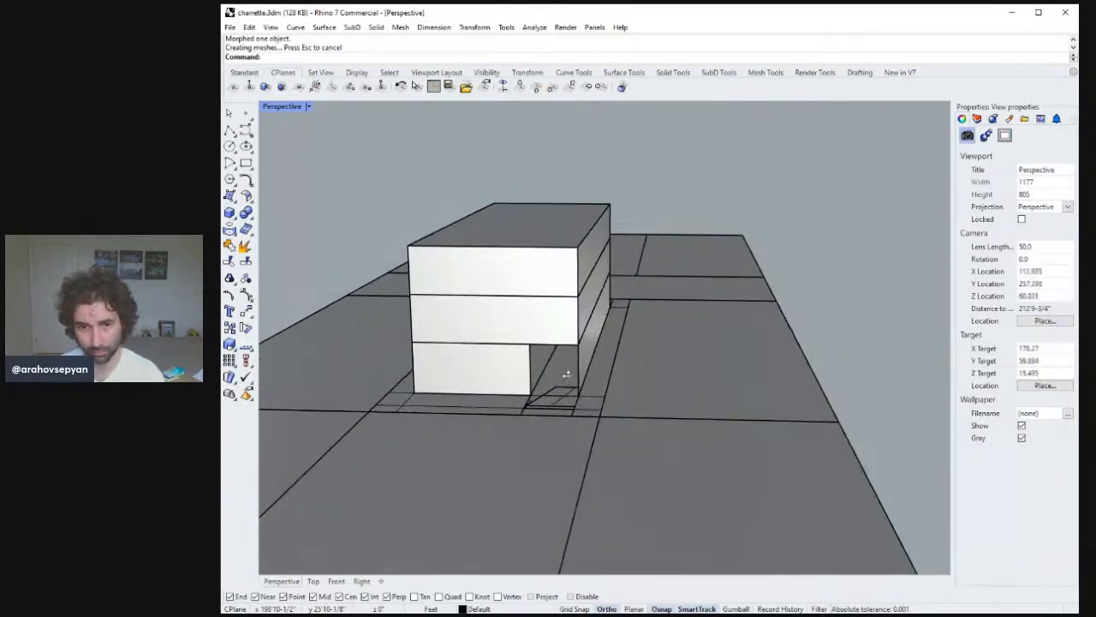
pyautogui.click(230, 196)
pyautogui.moveTo(351, 276); pyautogui.dragTo(407, 302, button='right')
pyautogui.moveTo(763, 399); pyautogui.dragTo(533, 385, button='right')
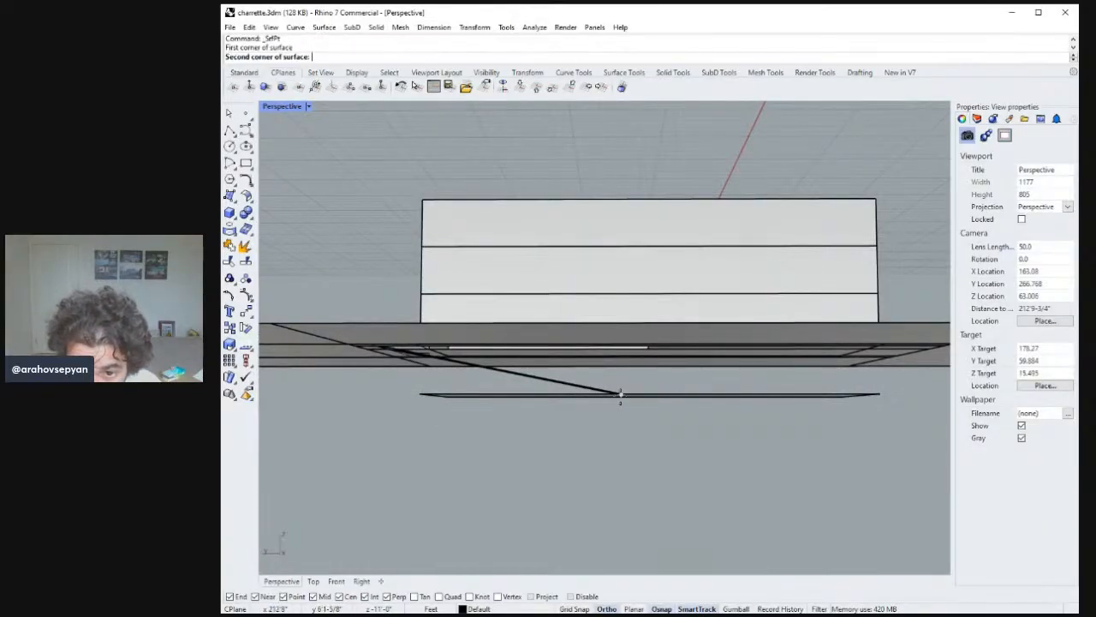
pyautogui.click(620, 394)
pyautogui.moveTo(620, 394); pyautogui.dragTo(724, 374, button='right')
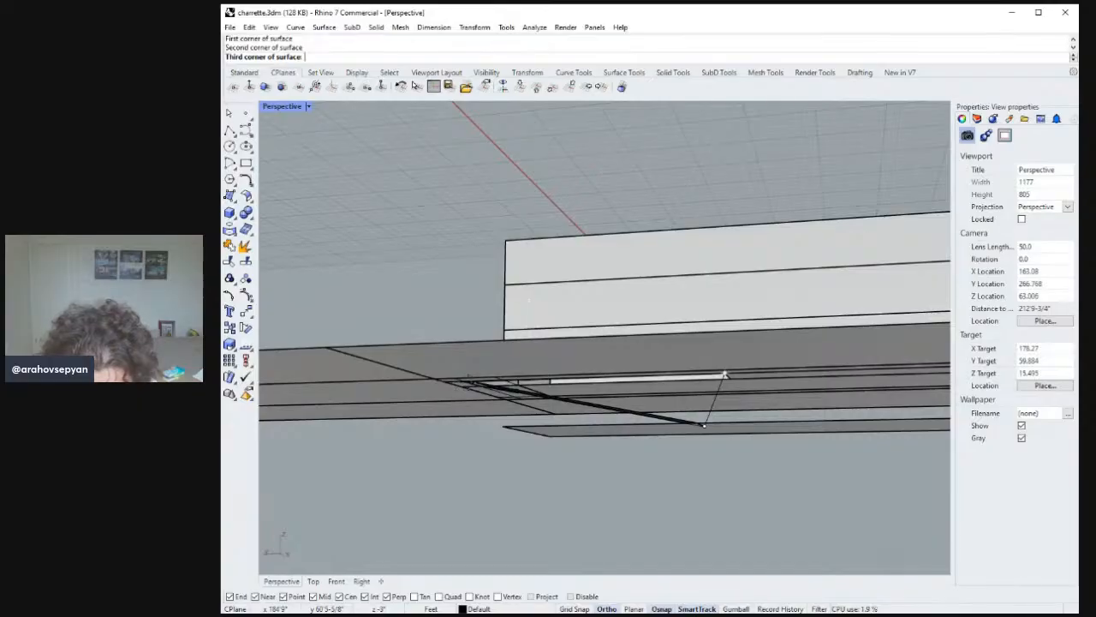
pyautogui.moveTo(464, 365); pyautogui.dragTo(648, 237, button='right')
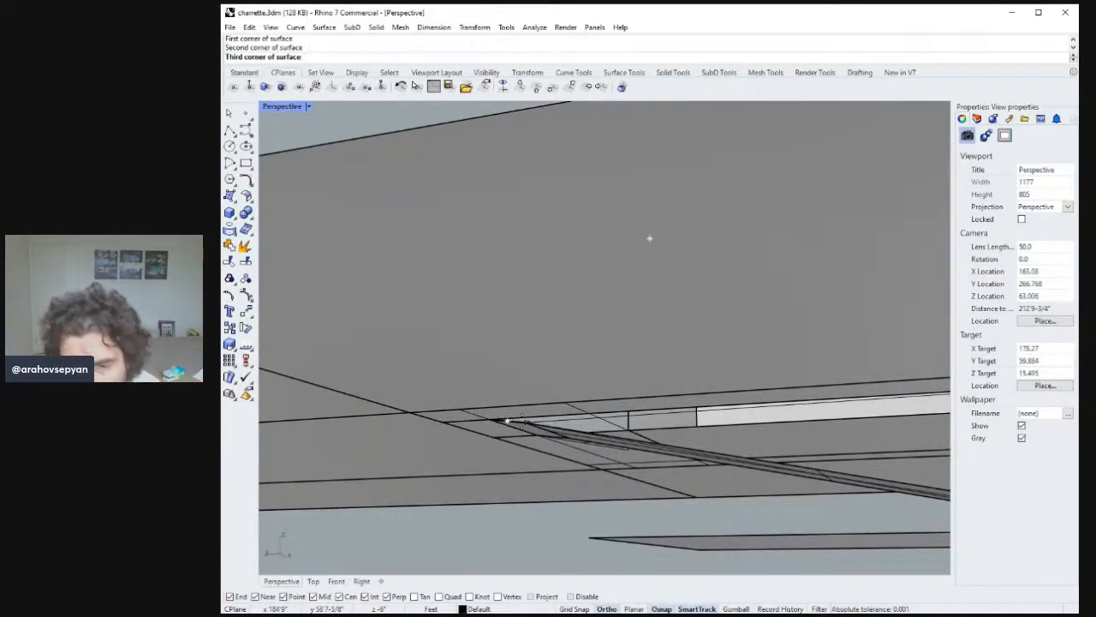
pyautogui.click(523, 423)
pyautogui.rightClick(519, 423)
pyautogui.rightClick(521, 423)
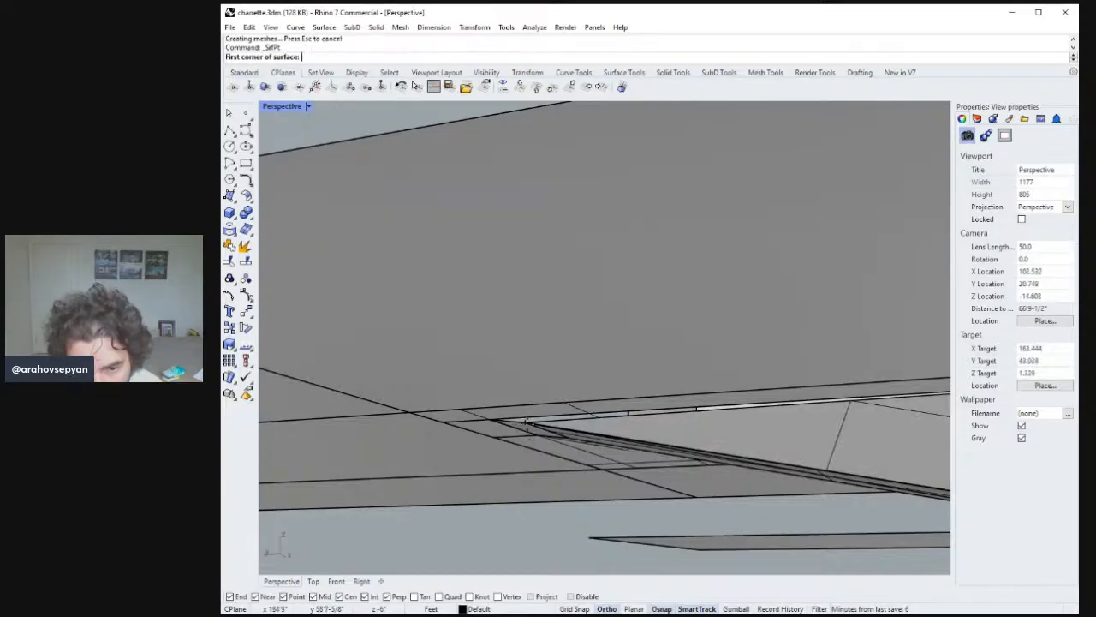
pyautogui.click(525, 422)
pyautogui.click(525, 422)
pyautogui.moveTo(525, 422); pyautogui.dragTo(719, 370, button='right')
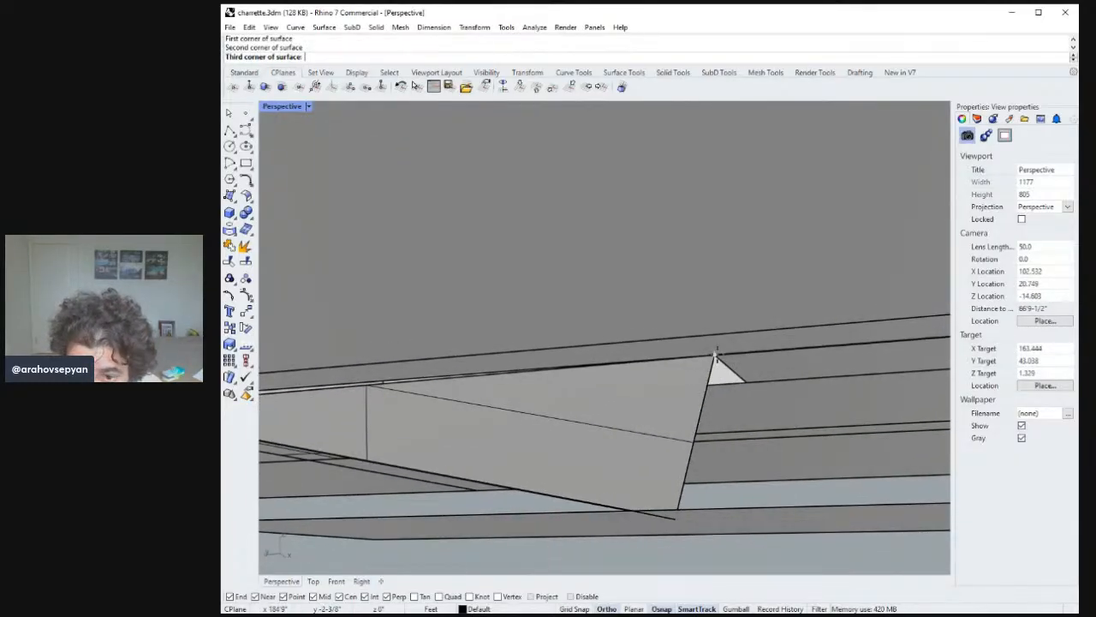
pyautogui.click(717, 370)
pyautogui.rightClick(566, 384)
pyautogui.moveTo(566, 384)
pyautogui.mouseDown(button='right')
pyautogui.moveTo(775, 375)
pyautogui.moveTo(572, 364)
pyautogui.mouseUp(button='right')
pyautogui.click(574, 370)
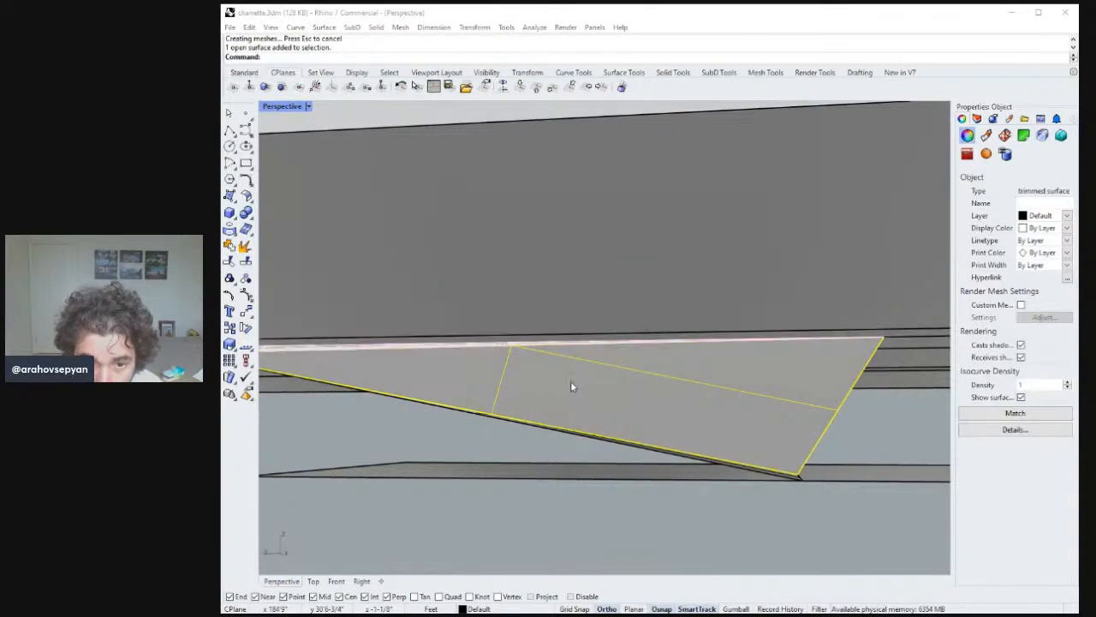
pyautogui.keyDown('shift'); pyautogui.click(630, 344); pyautogui.keyUp('shift')
pyautogui.moveTo(629, 344); pyautogui.dragTo(538, 358, button='right')
pyautogui.press('Delete')
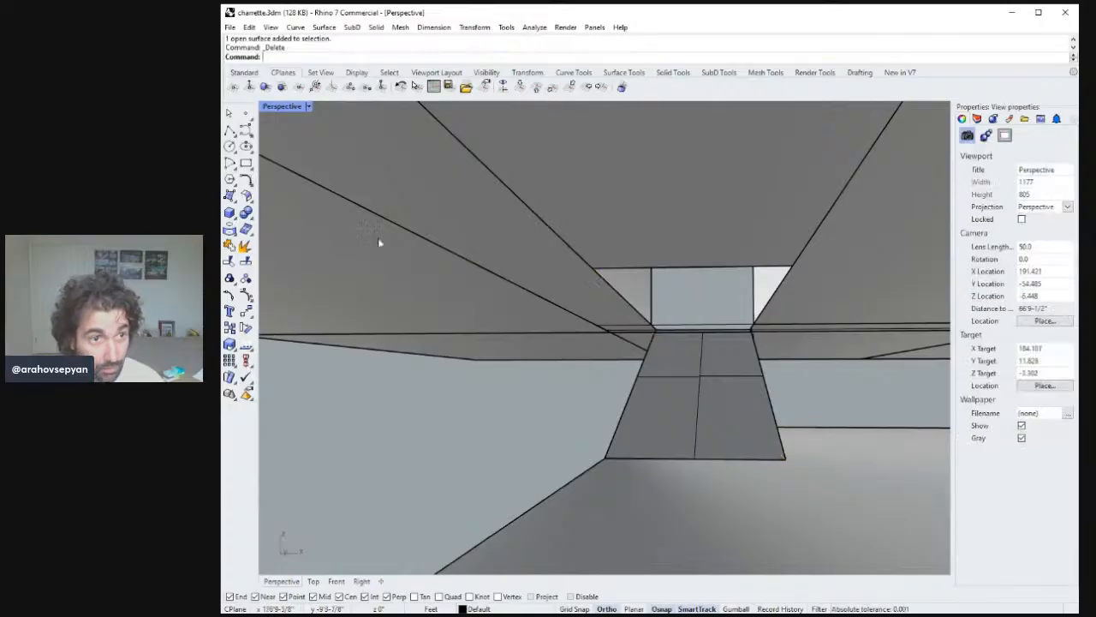
# Try a four-corner surface under the ramp's side, then undo it.
pyautogui.moveTo(600, 343); pyautogui.dragTo(828, 284, button='right')
pyautogui.click(808, 347)
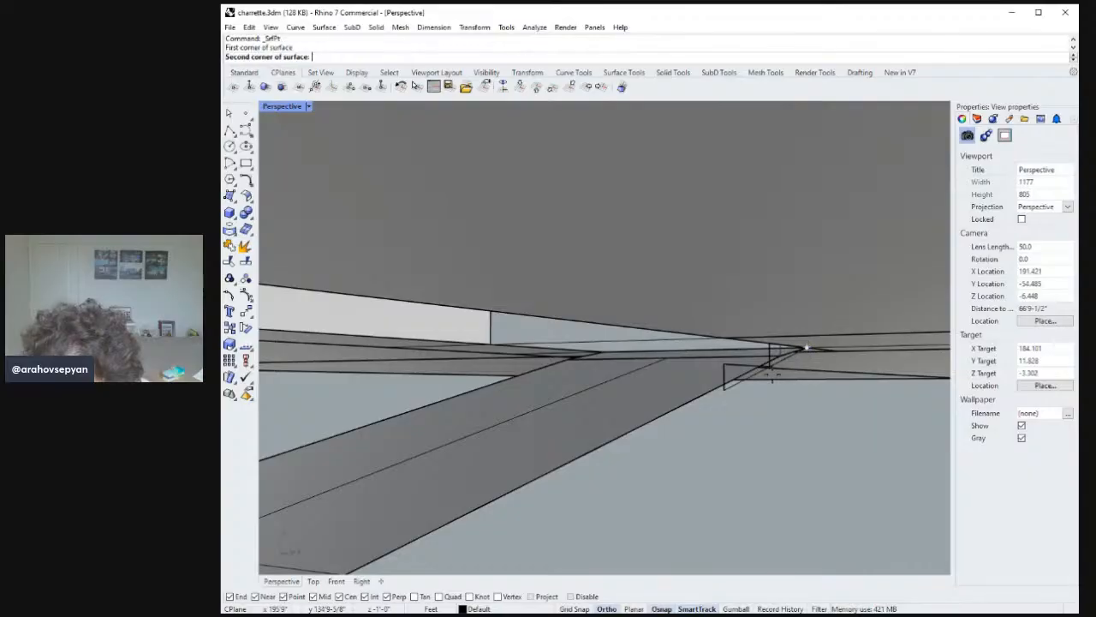
pyautogui.moveTo(800, 350)
pyautogui.mouseDown(button='right')
pyautogui.moveTo(753, 364)
pyautogui.moveTo(792, 340)
pyautogui.mouseUp(button='right')
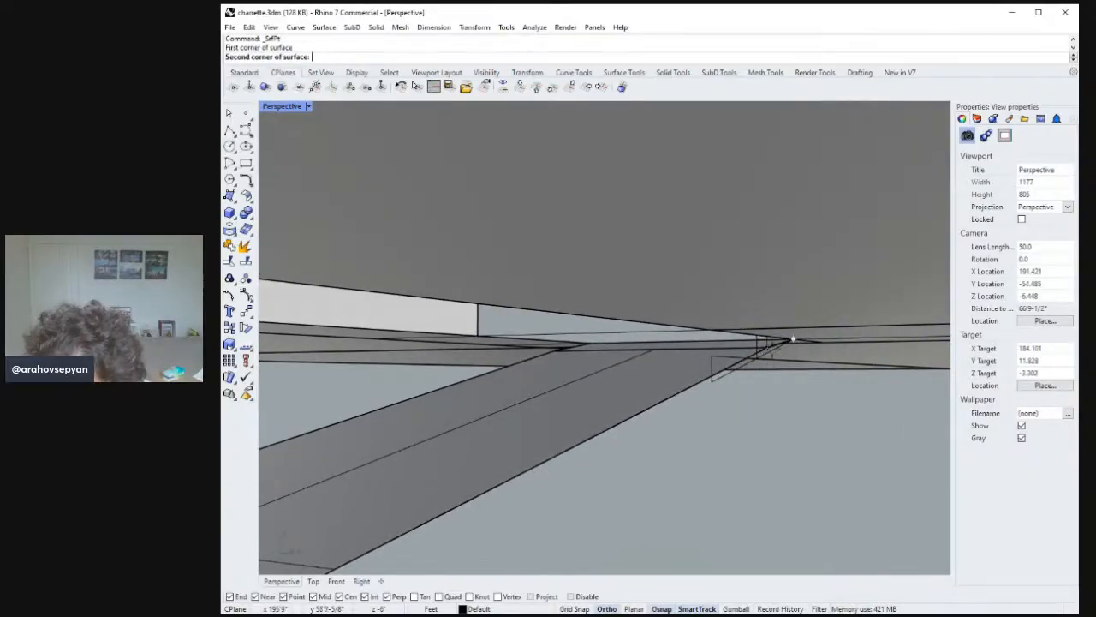
pyautogui.moveTo(658, 422); pyautogui.dragTo(906, 342, button='right')
pyautogui.click(492, 421)
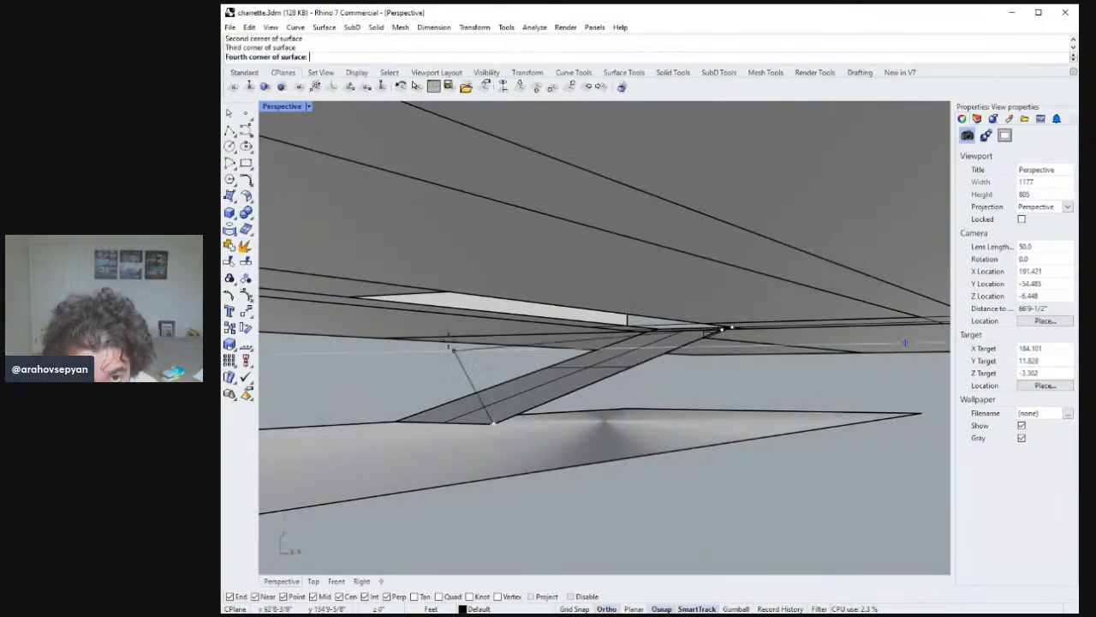
pyautogui.click(448, 291)
pyautogui.moveTo(522, 328); pyautogui.dragTo(266, 182, button='right')
pyautogui.hotkey('ctrl', 'z')
pyautogui.hotkey('ctrl', 'z')
pyautogui.hotkey('ctrl', 'y')
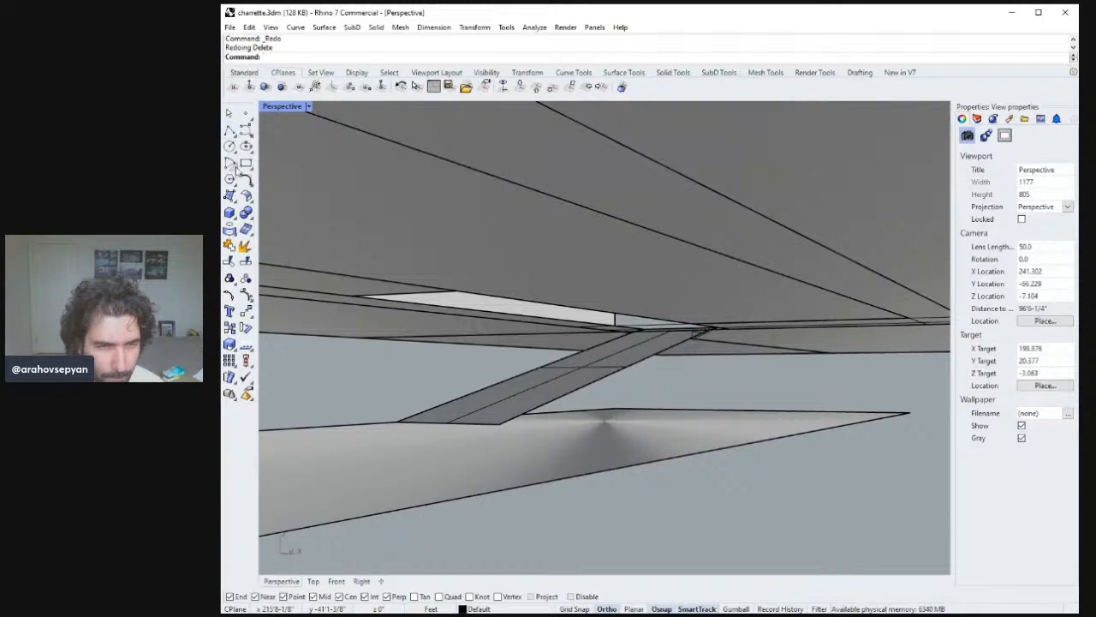
# Create a triangular corner-point surface at the ramp's low end, then delete it.
pyautogui.click(229, 196)
pyautogui.moveTo(599, 360); pyautogui.dragTo(391, 304, button='right')
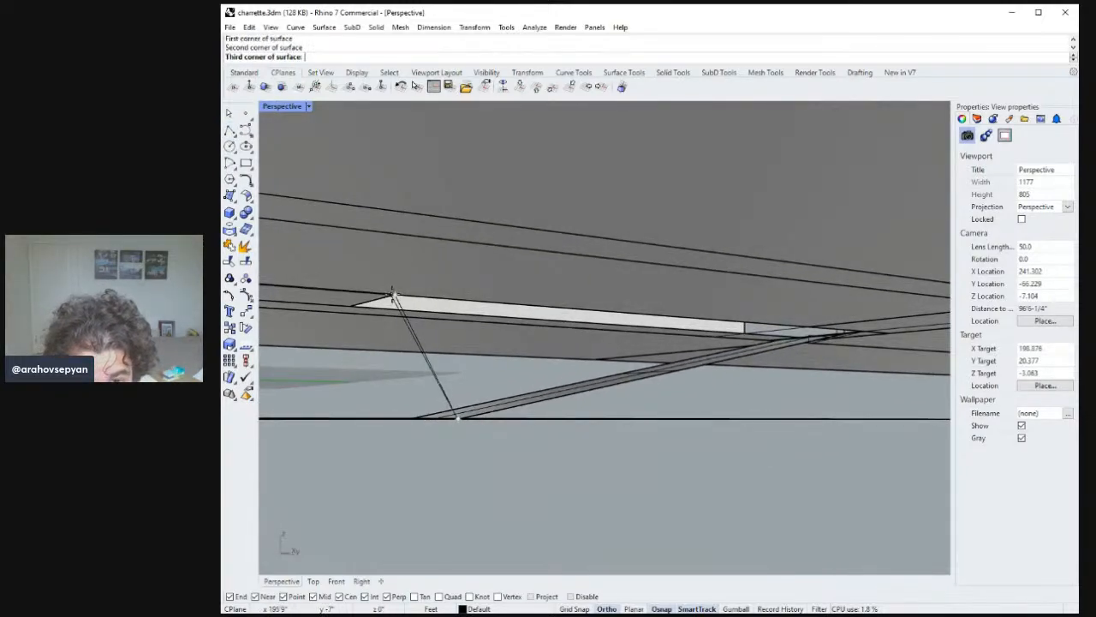
pyautogui.keyDown('shift'); pyautogui.moveTo(876, 323); pyautogui.dragTo(835, 402, button='right'); pyautogui.keyUp('shift')
pyautogui.scroll(-8, 875, 418)
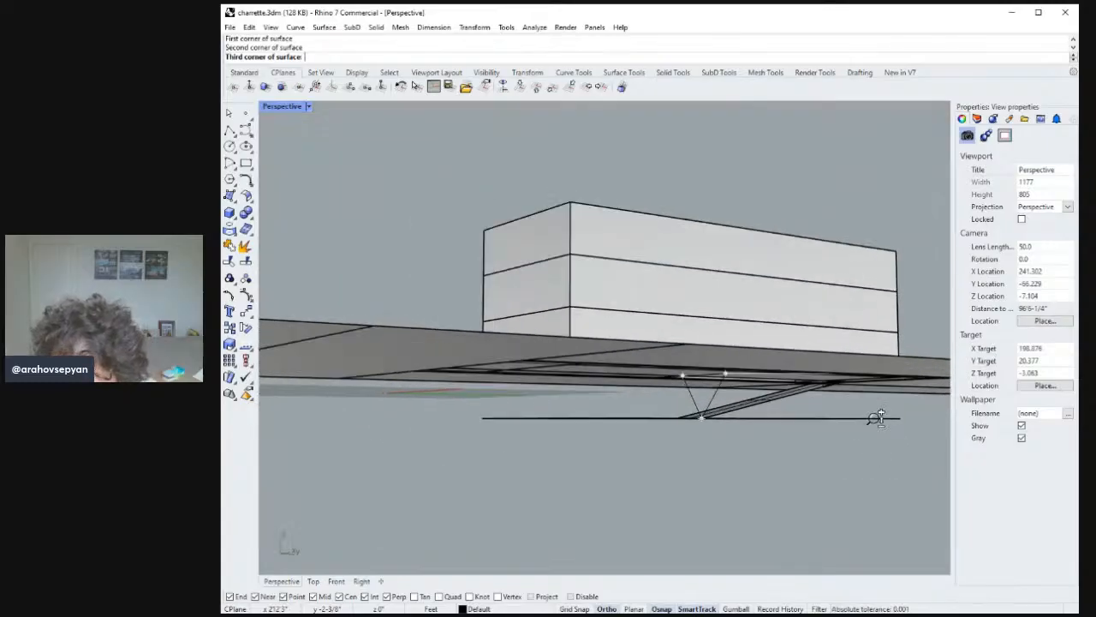
pyautogui.scroll(10, 875, 418)
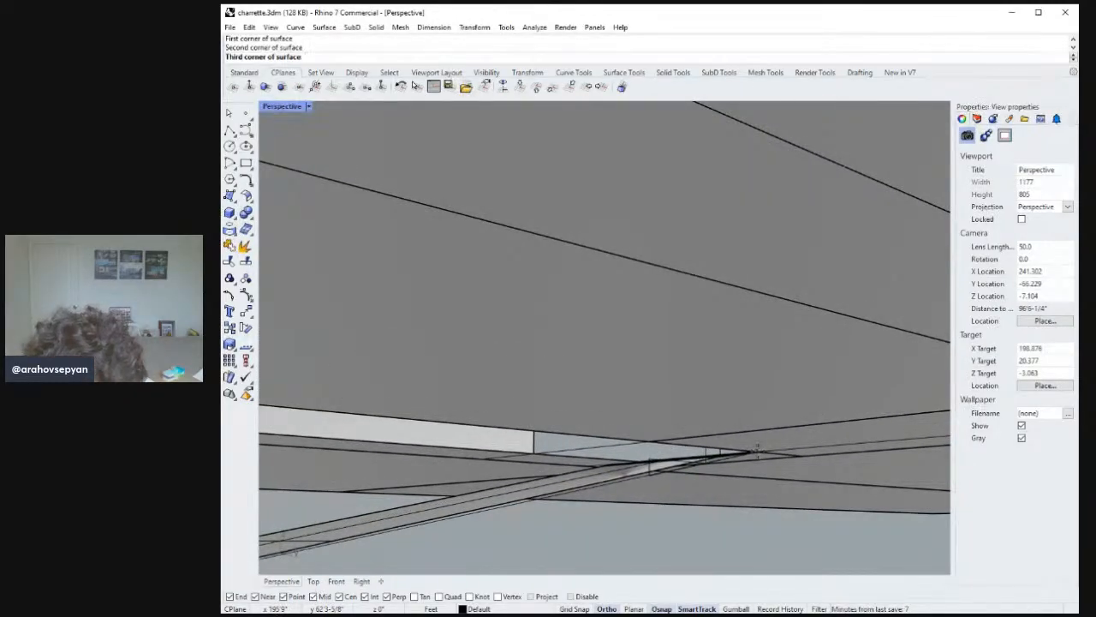
pyautogui.click(757, 451)
pyautogui.moveTo(729, 455); pyautogui.dragTo(686, 422, button='right')
pyautogui.click(652, 413)
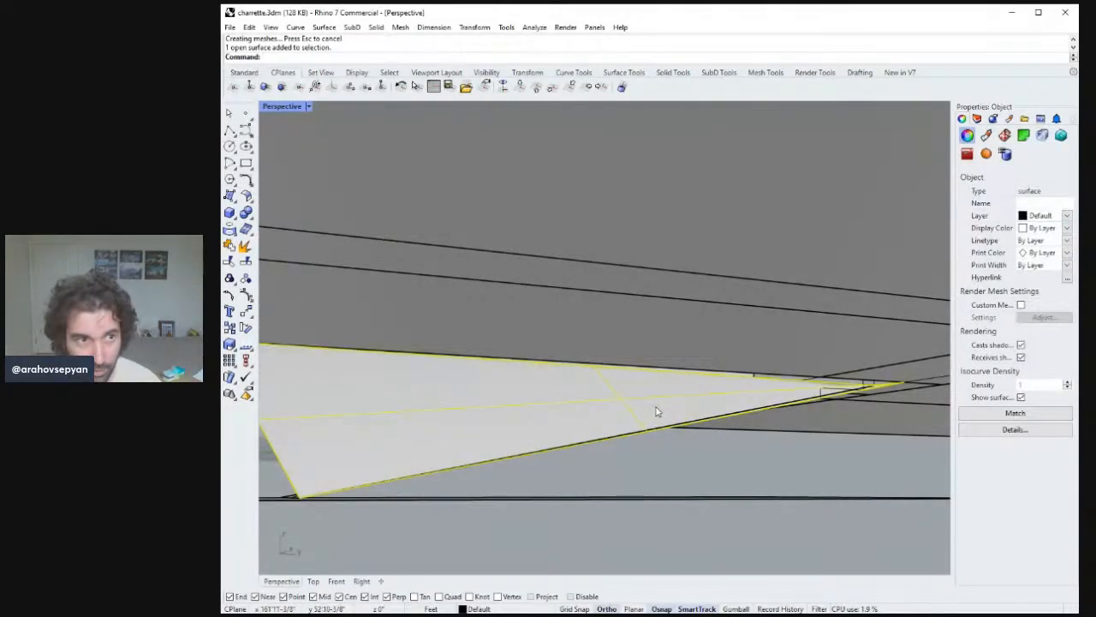
pyautogui.press('Delete')
# Create a corner-point surface filling the side between the ramp slope and the ground.
pyautogui.click(230, 195)
pyautogui.keyDown('shift'); pyautogui.moveTo(429, 427); pyautogui.dragTo(657, 436, button='right'); pyautogui.keyUp('shift')
pyautogui.moveTo(624, 467); pyautogui.dragTo(582, 399, button='right')
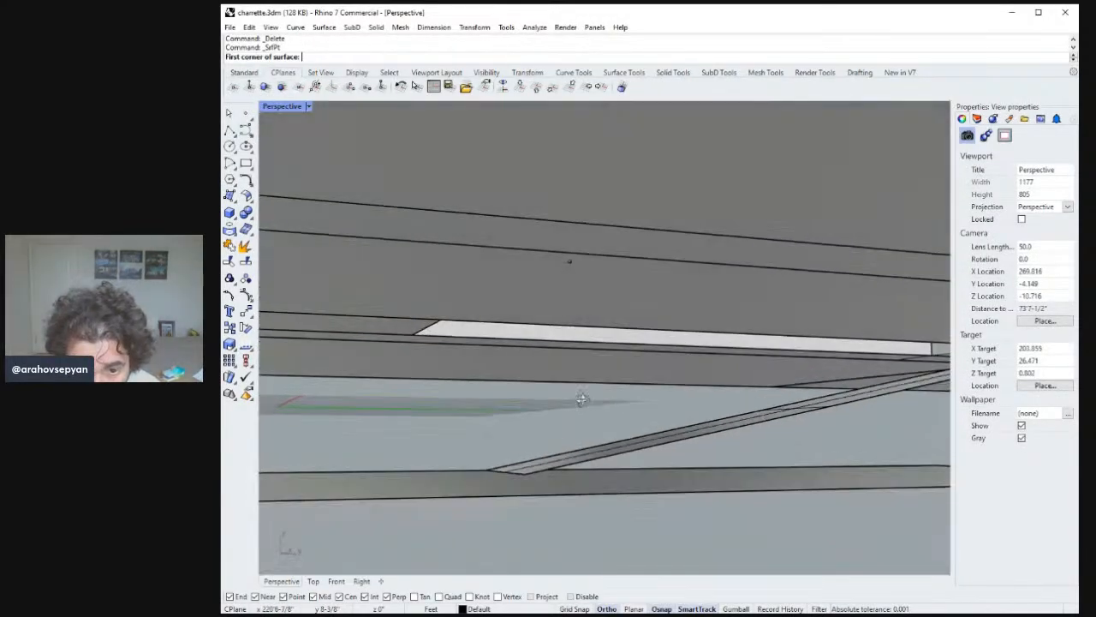
pyautogui.click(524, 473)
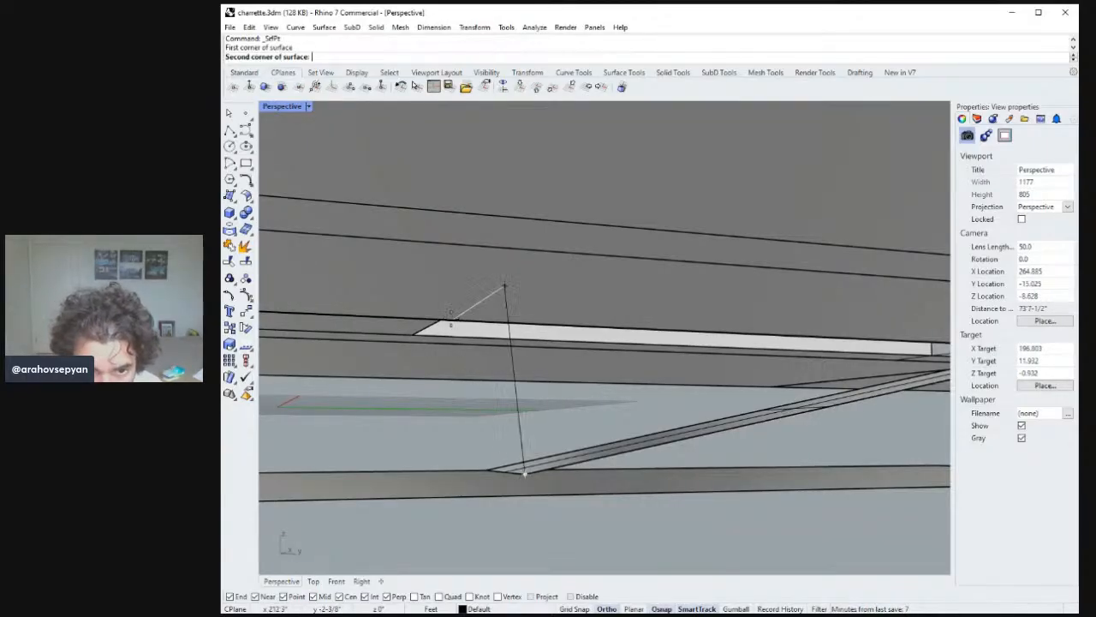
pyautogui.click(439, 317)
pyautogui.keyDown('shift'); pyautogui.moveTo(711, 339); pyautogui.dragTo(384, 350, button='right'); pyautogui.keyUp('shift')
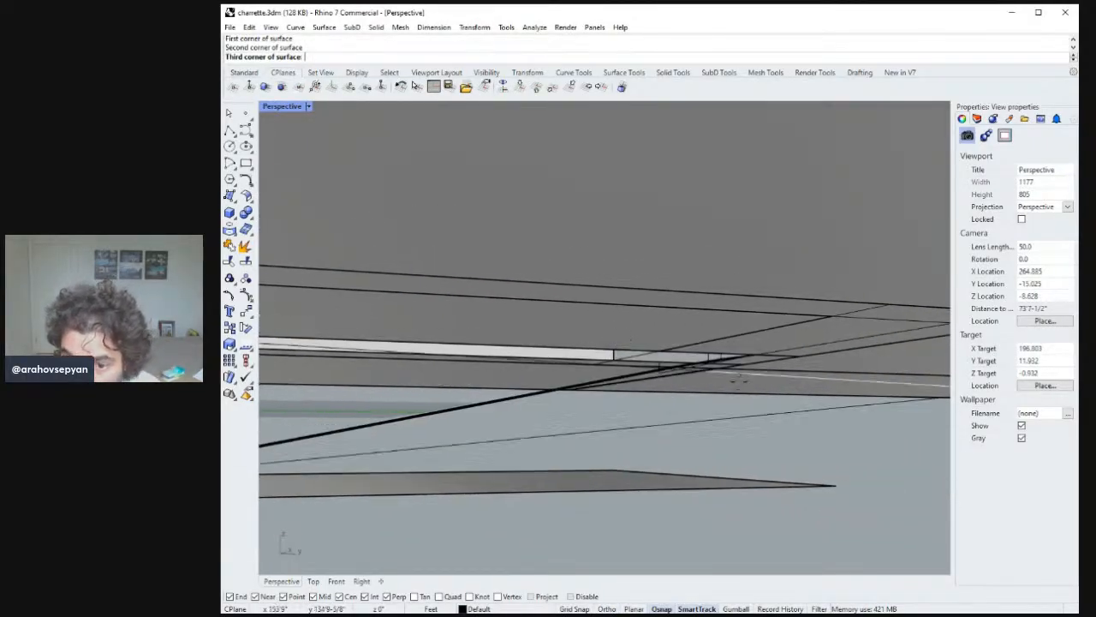
pyautogui.moveTo(735, 377); pyautogui.dragTo(743, 281, button='right')
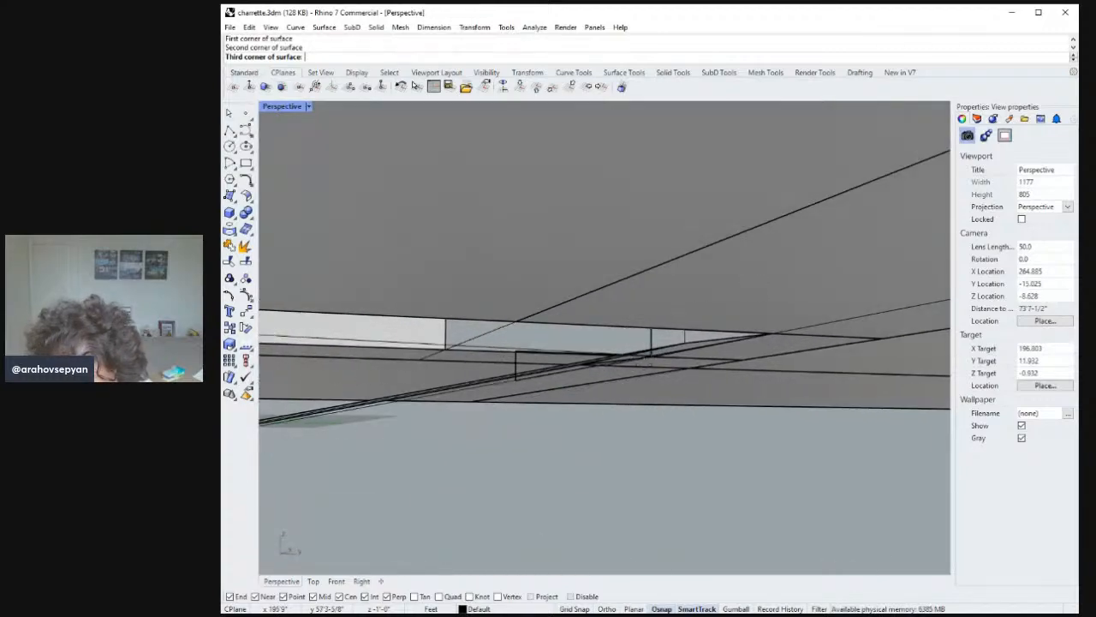
pyautogui.rightClick(685, 342)
pyautogui.rightClick(687, 343)
pyautogui.click(685, 343)
pyautogui.click(771, 334)
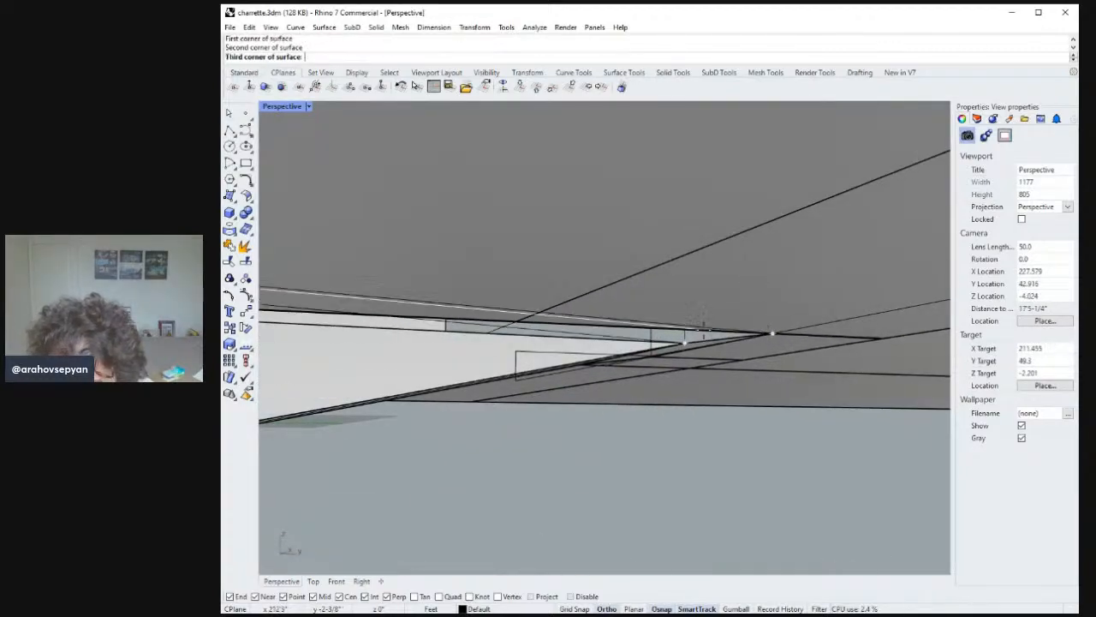
pyautogui.press('Return')
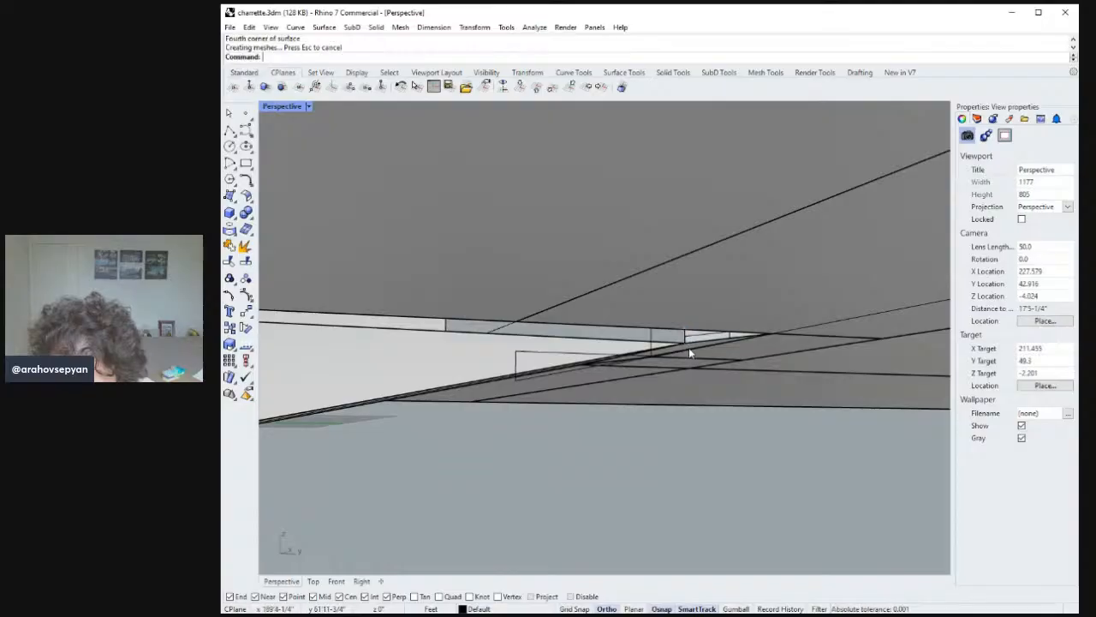
# Create another corner-point surface closing the triangular side at the ramp's upper edge.
pyautogui.click(684, 332)
pyautogui.click(684, 330)
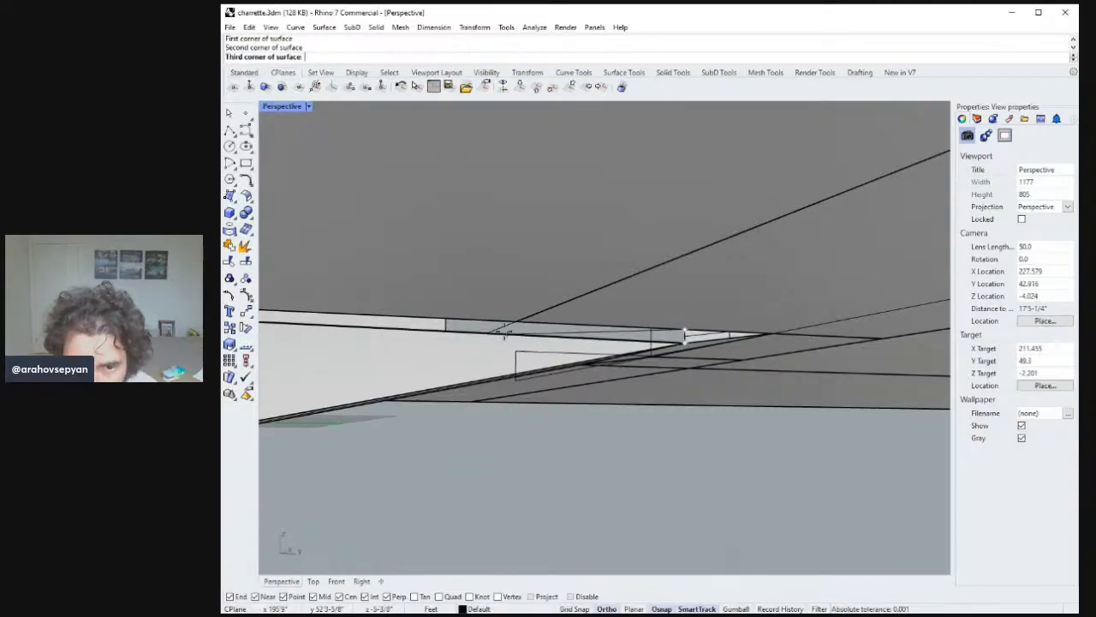
pyautogui.keyDown('shift'); pyautogui.moveTo(490, 316); pyautogui.dragTo(688, 327, button='right'); pyautogui.keyUp('shift')
pyautogui.keyDown('shift'); pyautogui.moveTo(536, 306); pyautogui.dragTo(762, 313, button='right'); pyautogui.keyUp('shift')
pyautogui.moveTo(427, 297)
pyautogui.keyDown('shift'); pyautogui.mouseDown(button='right')
pyautogui.moveTo(685, 300)
pyautogui.moveTo(903, 334)
pyautogui.mouseUp(button='right'); pyautogui.keyUp('shift')
pyautogui.keyDown('shift'); pyautogui.moveTo(411, 332); pyautogui.dragTo(723, 332, button='right'); pyautogui.keyUp('shift')
pyautogui.keyDown('shift'); pyautogui.moveTo(544, 321); pyautogui.dragTo(854, 350, button='right'); pyautogui.keyUp('shift')
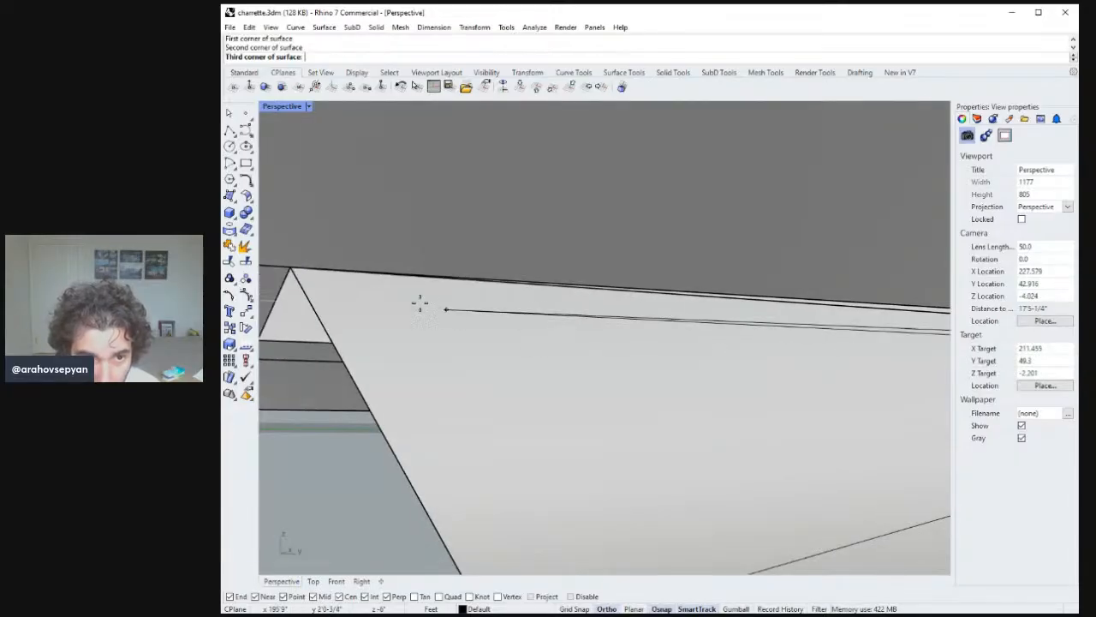
pyautogui.click(292, 268)
pyautogui.press('Return')
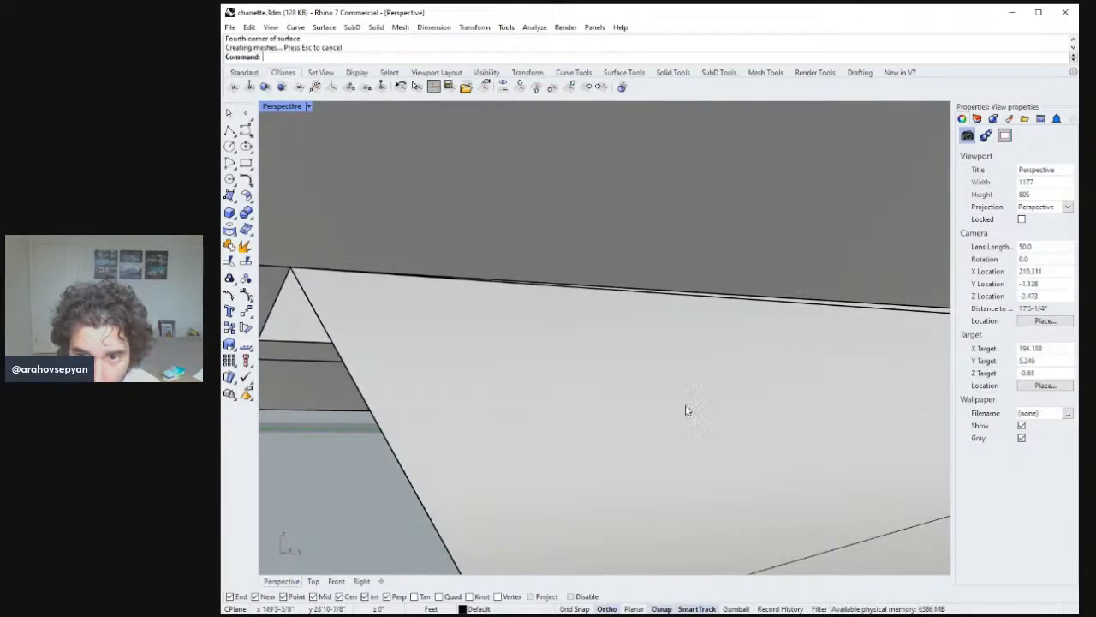
# Join the ramp surface and its two side surfaces into one polysurface.
pyautogui.scroll(-11, 685, 406)
pyautogui.keyDown('shift'); pyautogui.moveTo(775, 424); pyautogui.dragTo(461, 358, button='right'); pyautogui.keyUp('shift')
pyautogui.keyDown('shift'); pyautogui.moveTo(797, 375); pyautogui.dragTo(471, 379, button='right'); pyautogui.keyUp('shift')
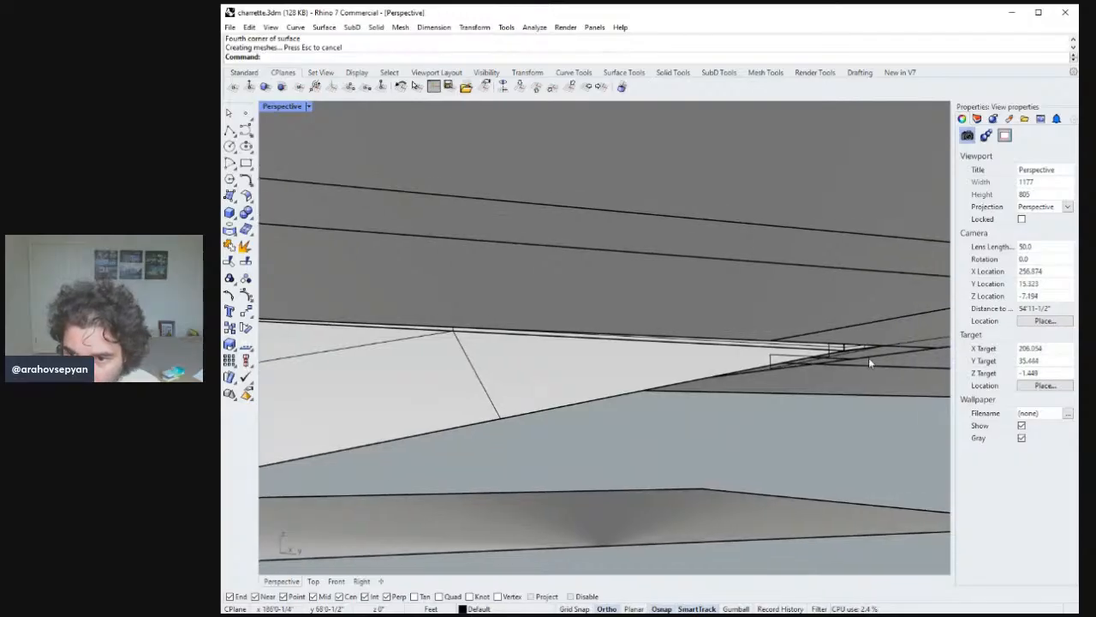
pyautogui.click(844, 349)
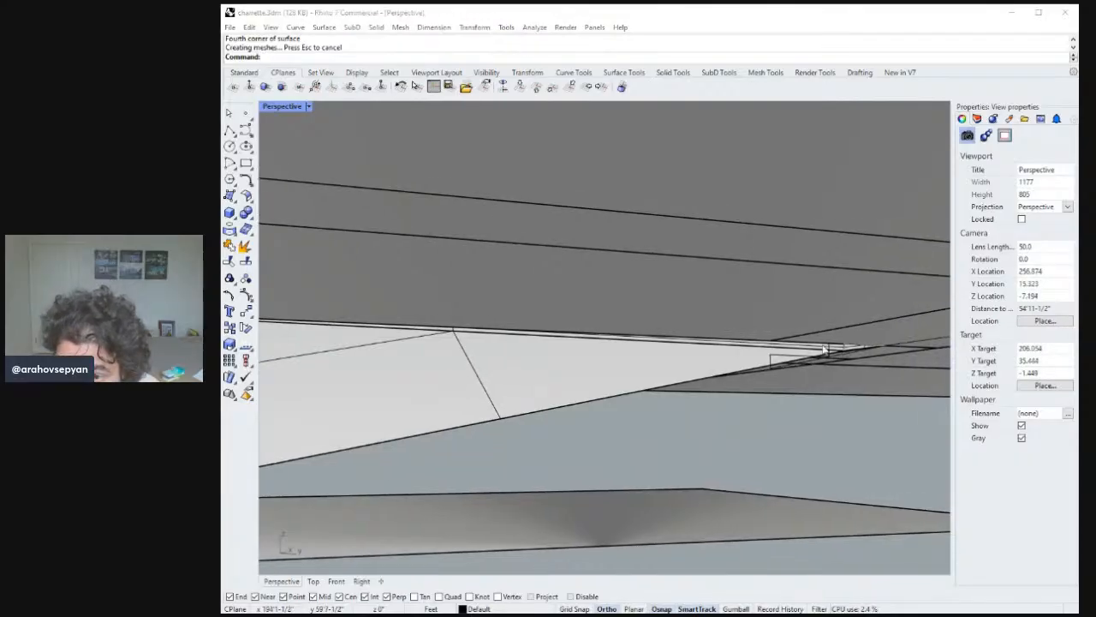
pyautogui.click(751, 363)
pyautogui.scroll(8, 844, 351)
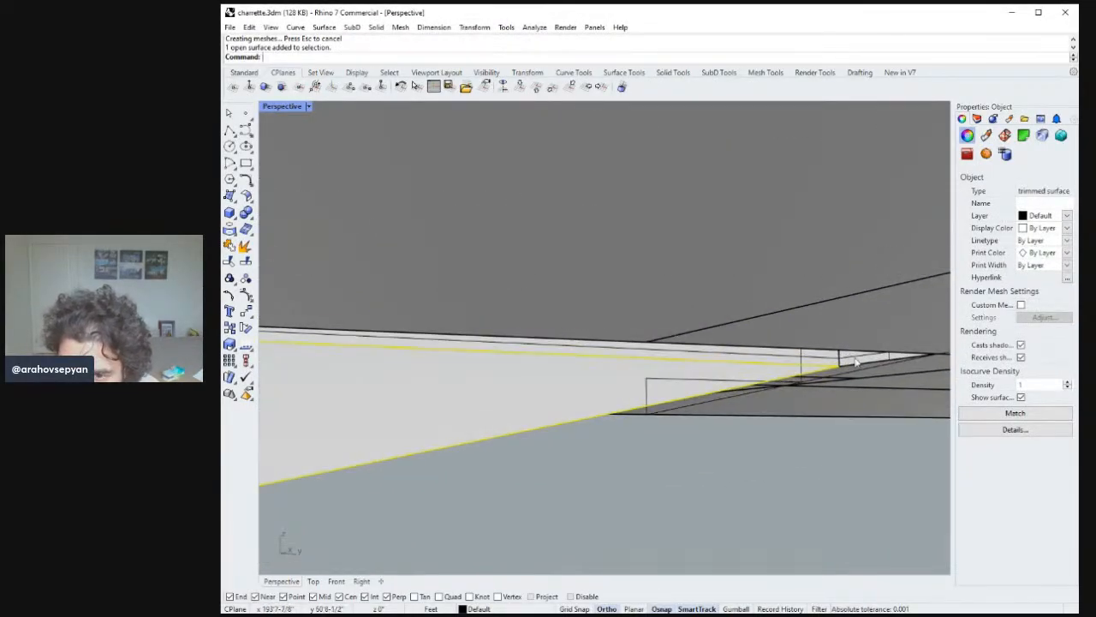
pyautogui.keyDown('shift'); pyautogui.click(848, 360); pyautogui.keyUp('shift')
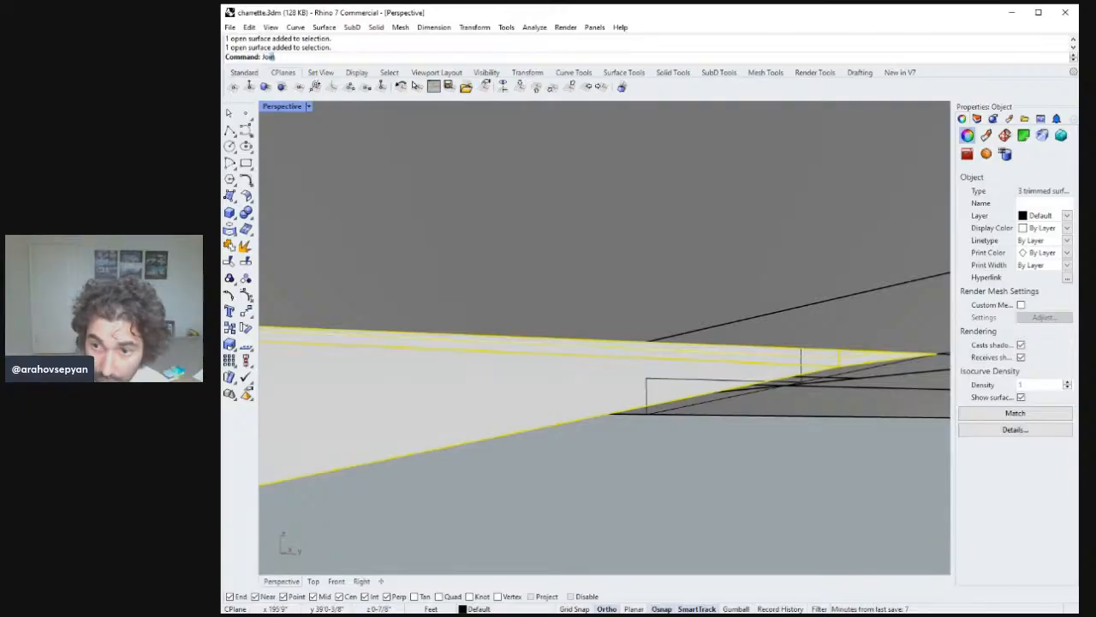
pyautogui.press('Return')
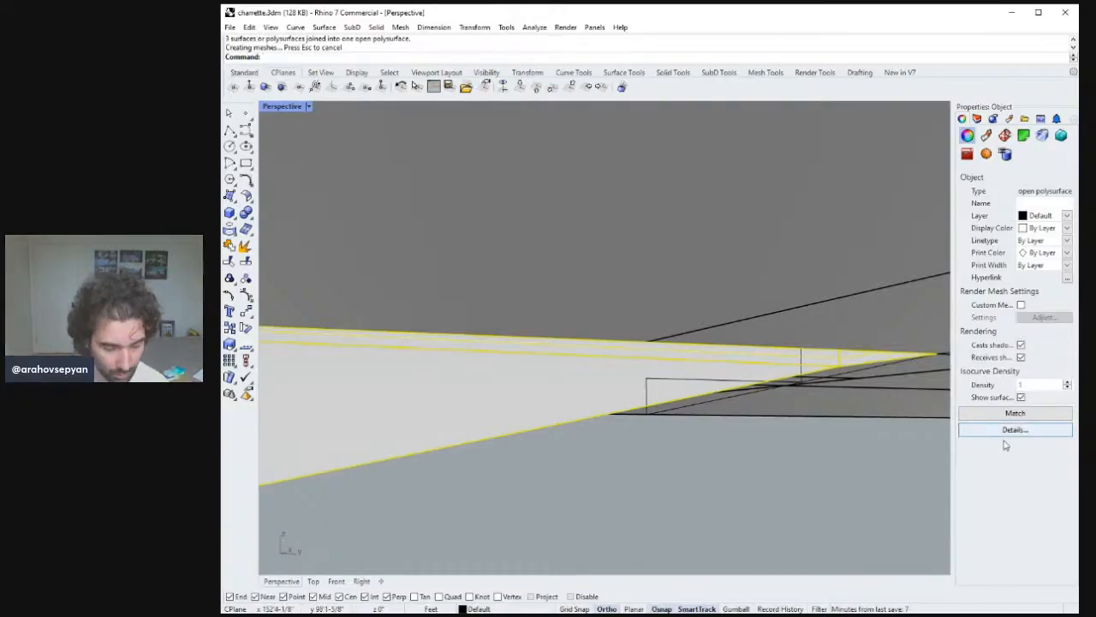
# Copy the joined ramp polysurface to the opposite side of the ramp opening.
pyautogui.write('zs')
pyautogui.press('Return')
pyautogui.moveTo(519, 240); pyautogui.dragTo(627, 303, button='right')
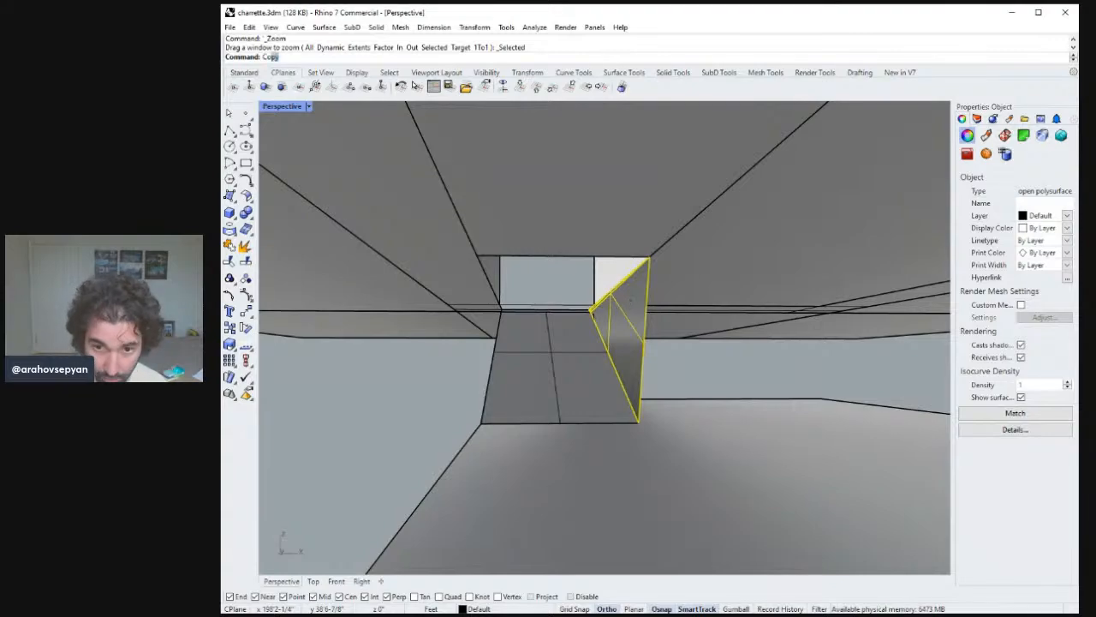
pyautogui.write('Cop')
pyautogui.press('Return')
pyautogui.click(638, 425)
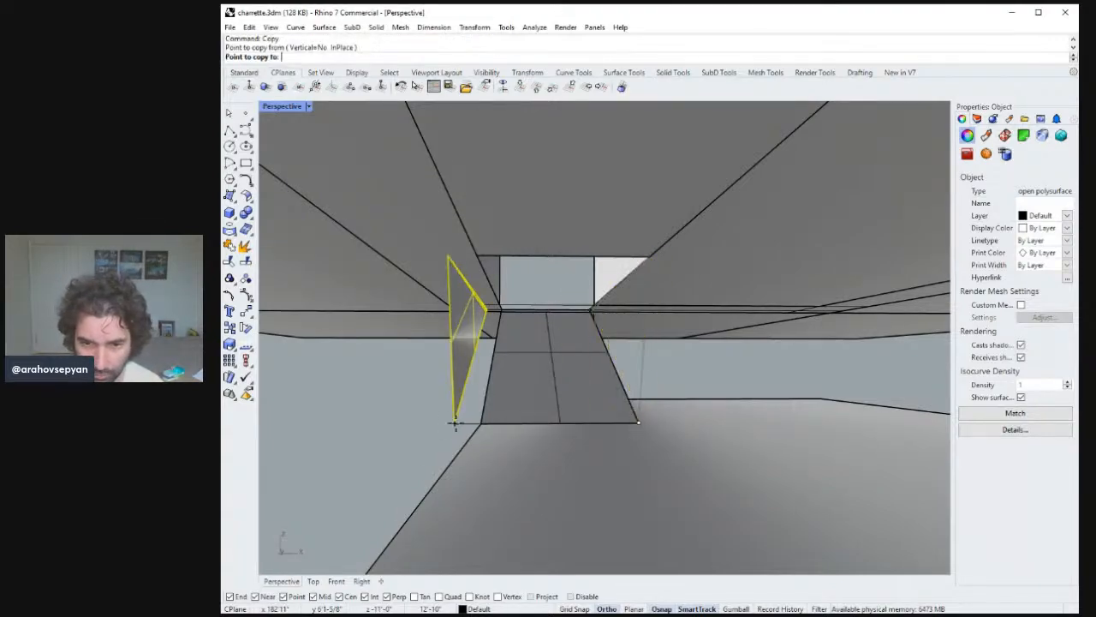
pyautogui.click(480, 423)
pyautogui.press('Return')
pyautogui.press('Escape')
# Orbit around the building massing and preview it in rendered and shaded display modes.
pyautogui.scroll(10, 562, 380)
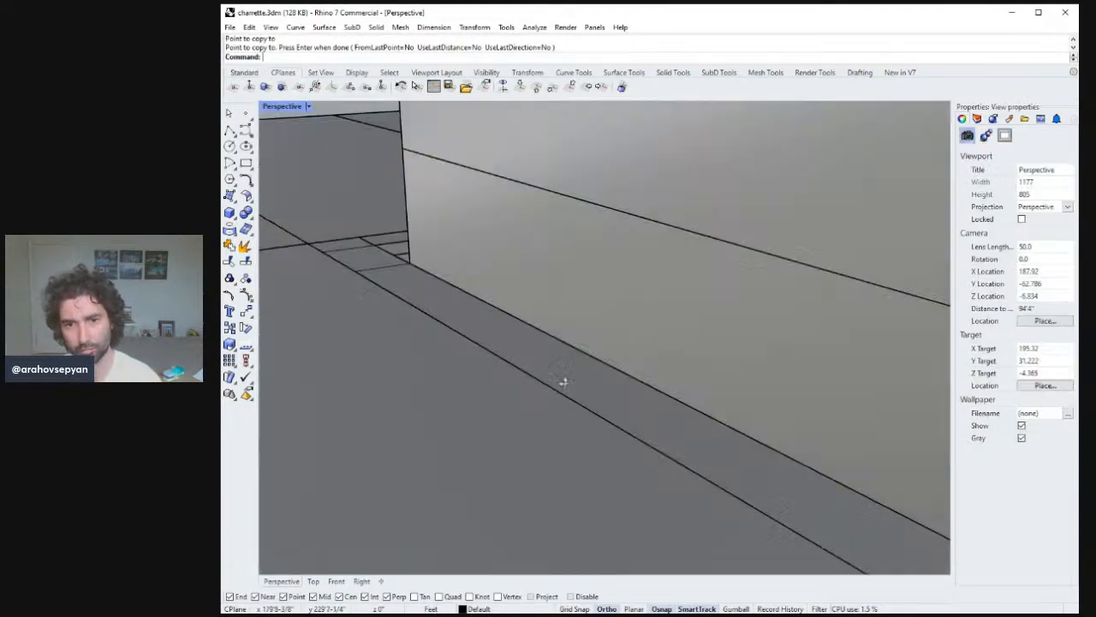
pyautogui.scroll(-8, 722, 378)
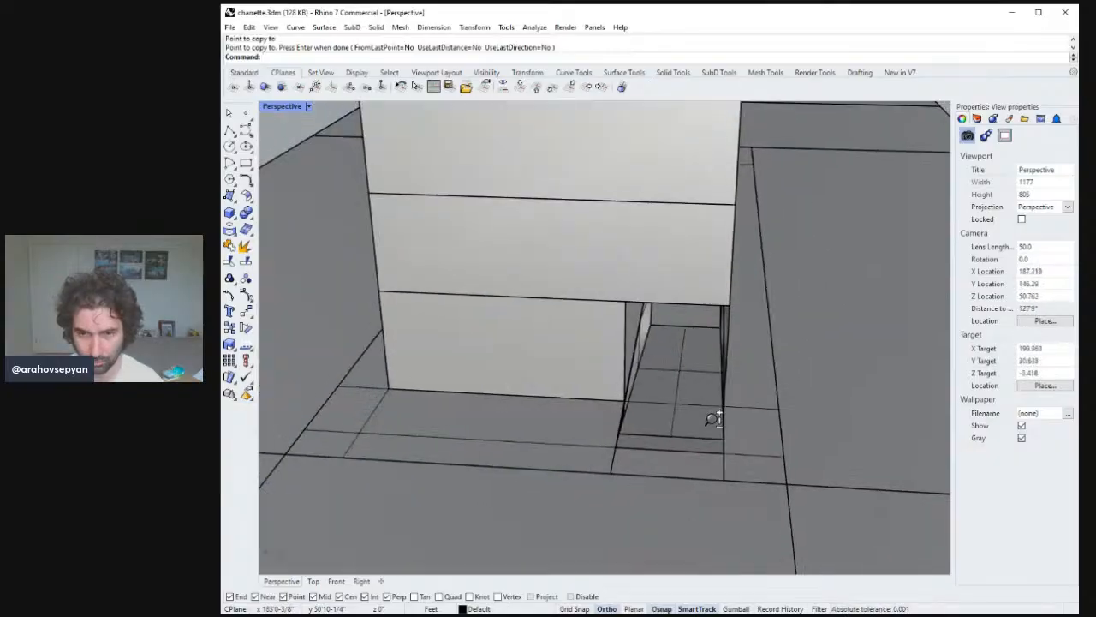
pyautogui.moveTo(712, 418); pyautogui.dragTo(678, 381, button='right')
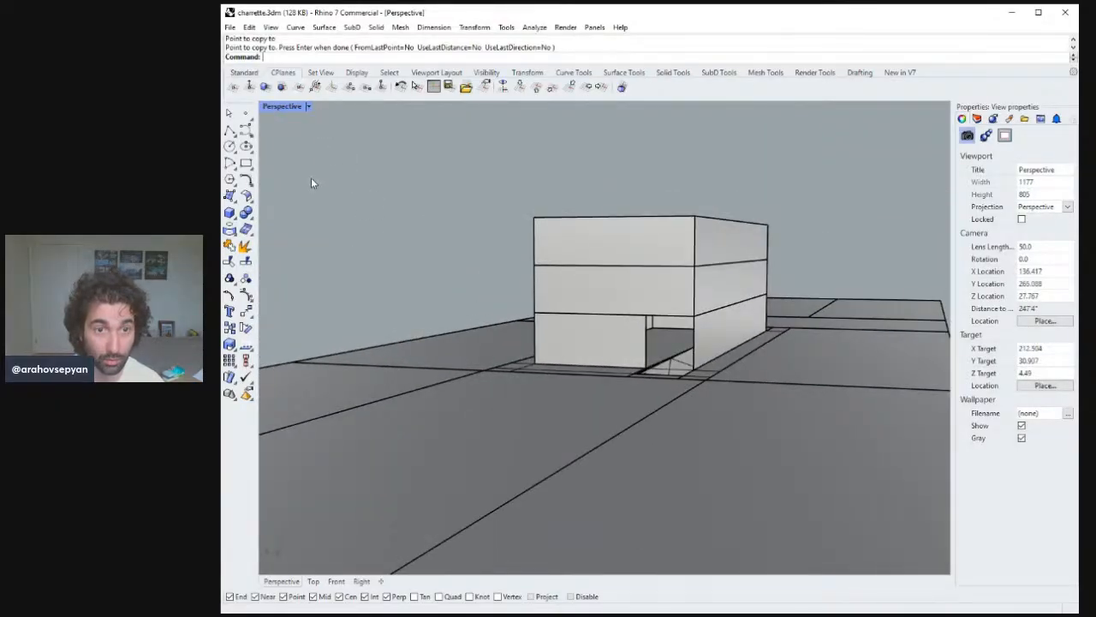
pyautogui.click(312, 178)
pyautogui.keyDown('shift'); pyautogui.moveTo(612, 247); pyautogui.dragTo(565, 297, button='right'); pyautogui.keyUp('shift')
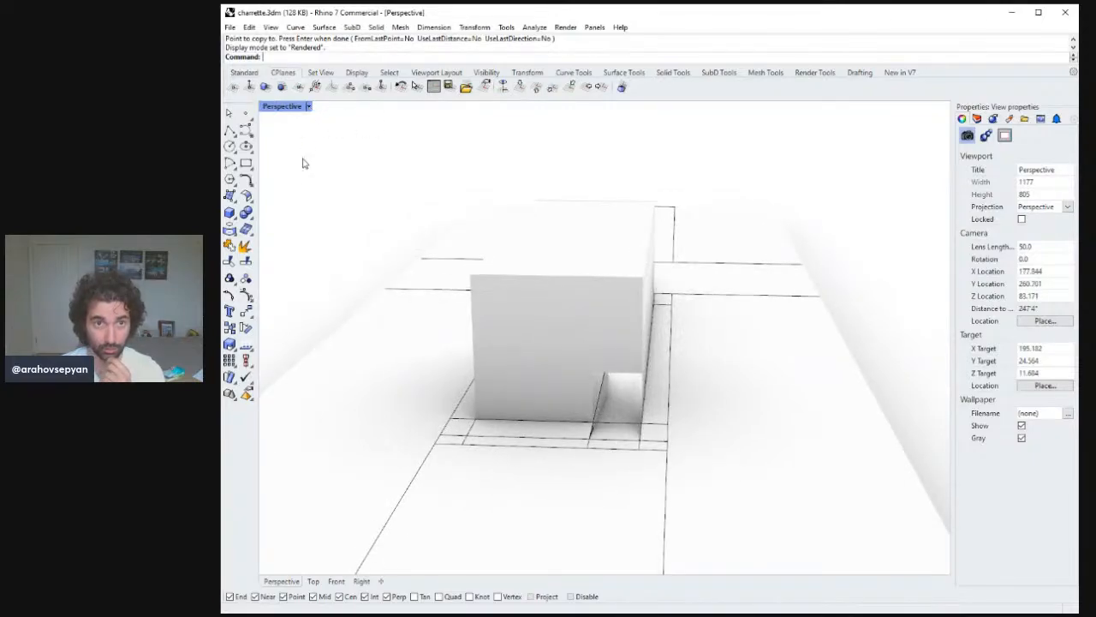
pyautogui.hotkey('ctrl', 'alt', 's')
pyautogui.moveTo(683, 361); pyautogui.dragTo(643, 299, button='right')
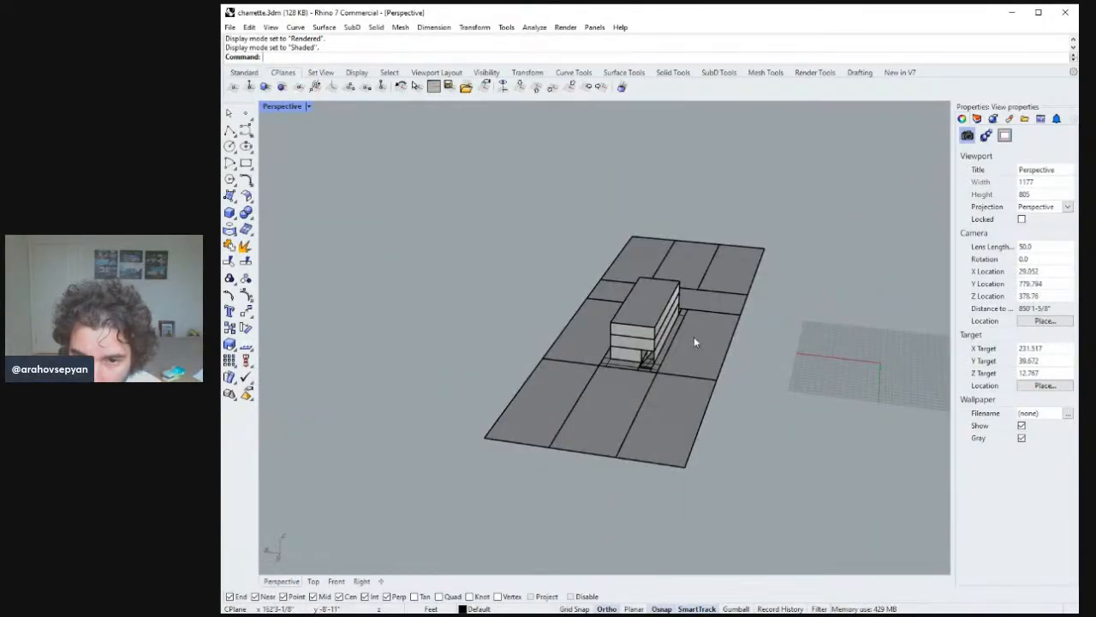
pyautogui.moveTo(694, 340); pyautogui.dragTo(635, 351, button='right')
# Rotate the entire site model 180 degrees in plan about the building.
pyautogui.doubleClick(280, 107)
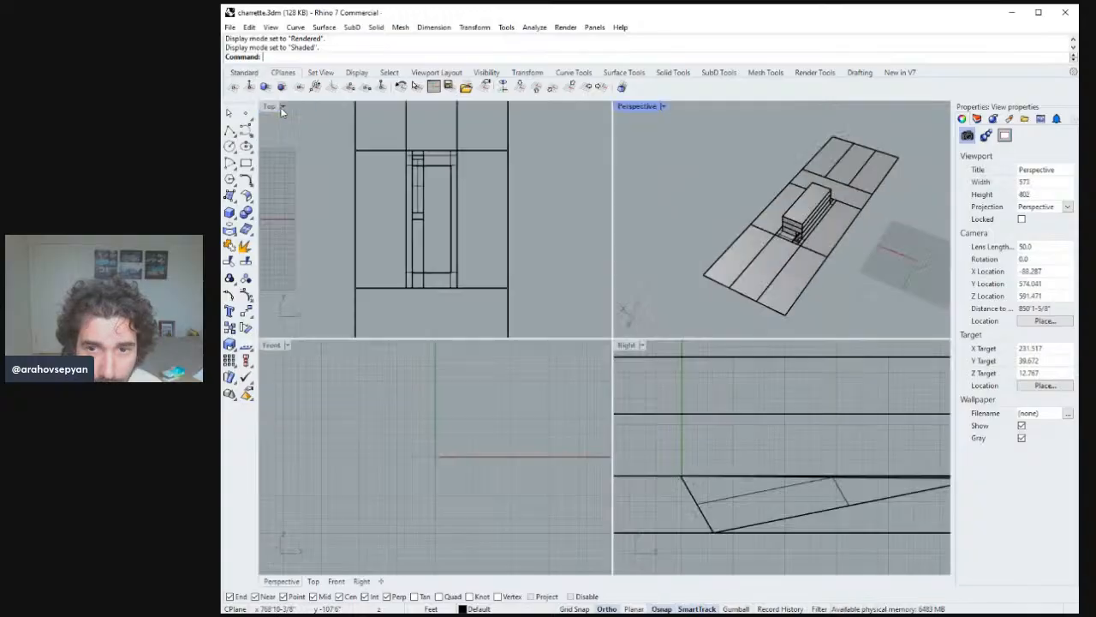
pyautogui.moveTo(522, 288); pyautogui.dragTo(533, 263, button='right')
pyautogui.write('ze')
pyautogui.press('Return')
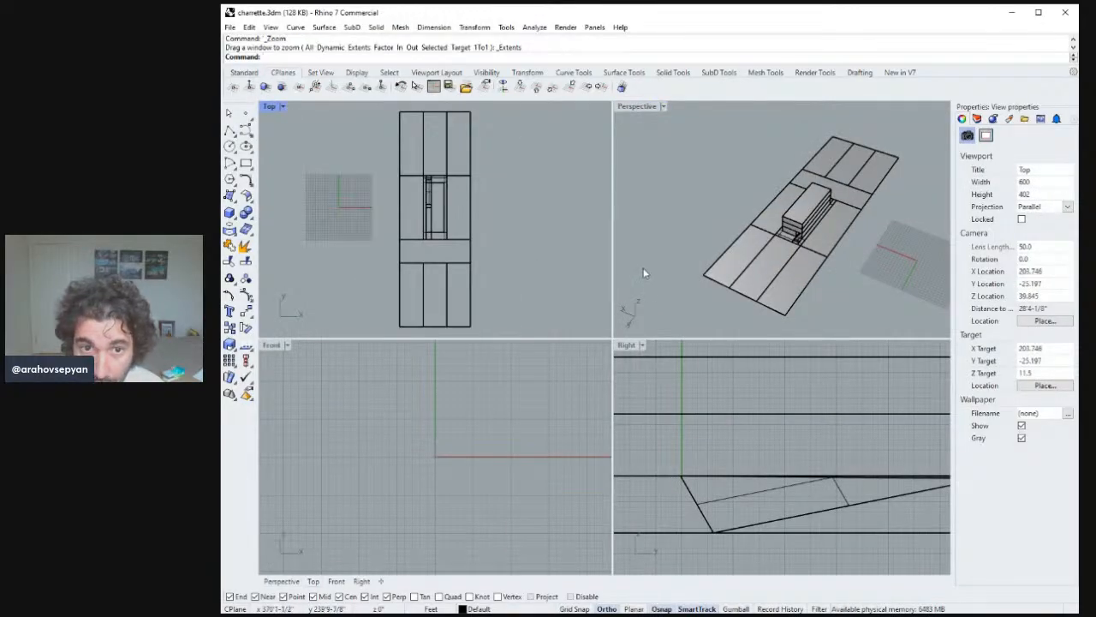
pyautogui.moveTo(644, 272); pyautogui.dragTo(789, 292, button='right')
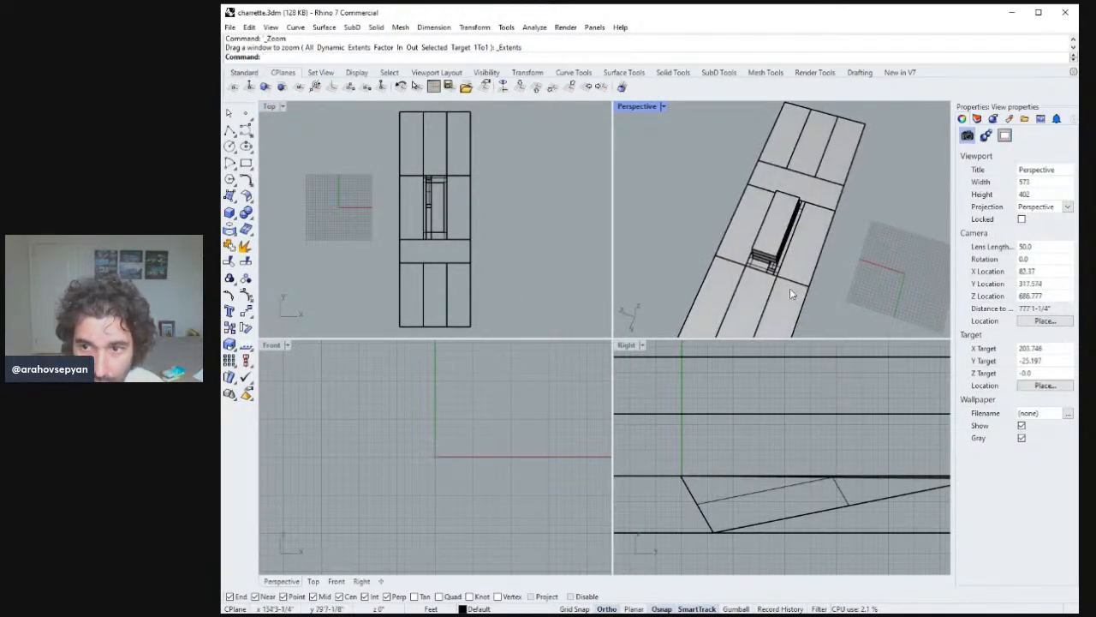
pyautogui.moveTo(436, 212); pyautogui.dragTo(442, 211, button='right')
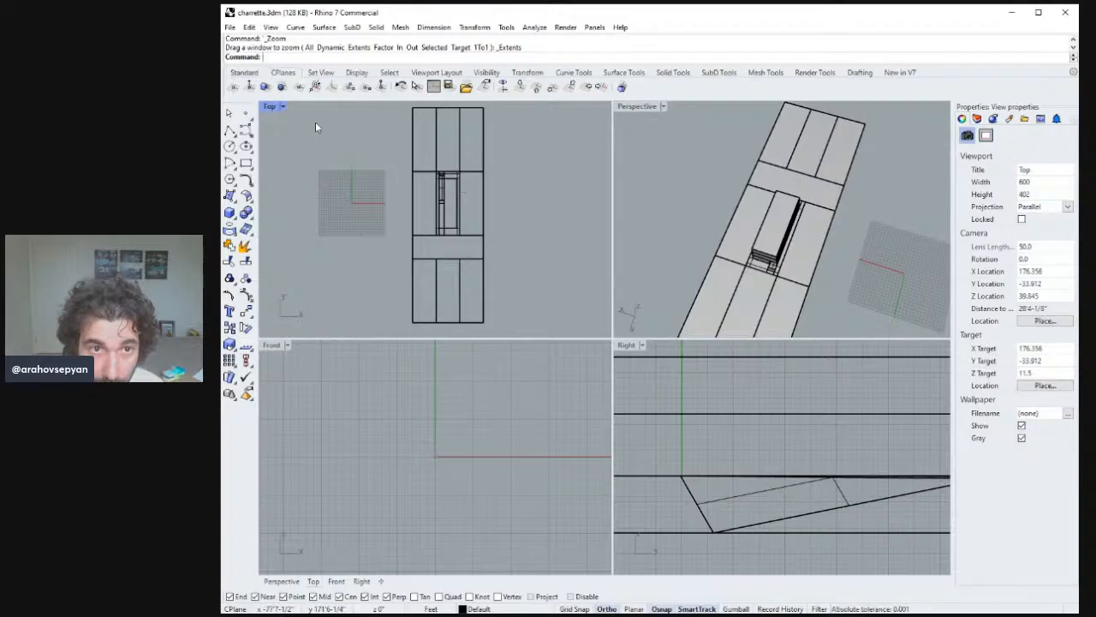
pyautogui.hotkey('ctrl', 'alt', 's')
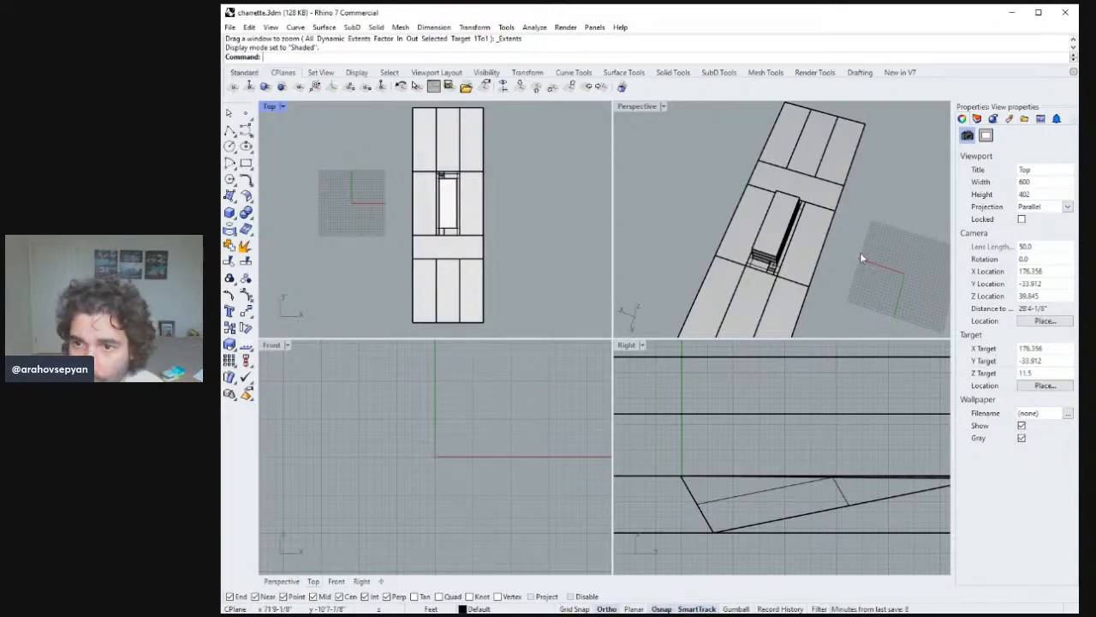
pyautogui.moveTo(486, 192); pyautogui.dragTo(504, 225, button='right')
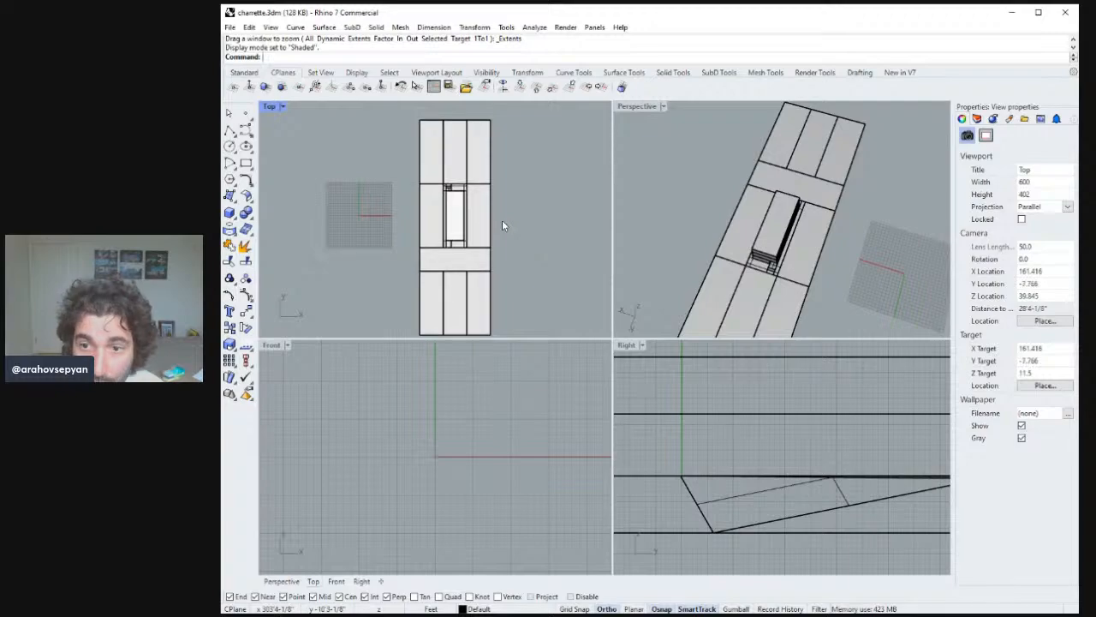
pyautogui.scroll(-2, 514, 229)
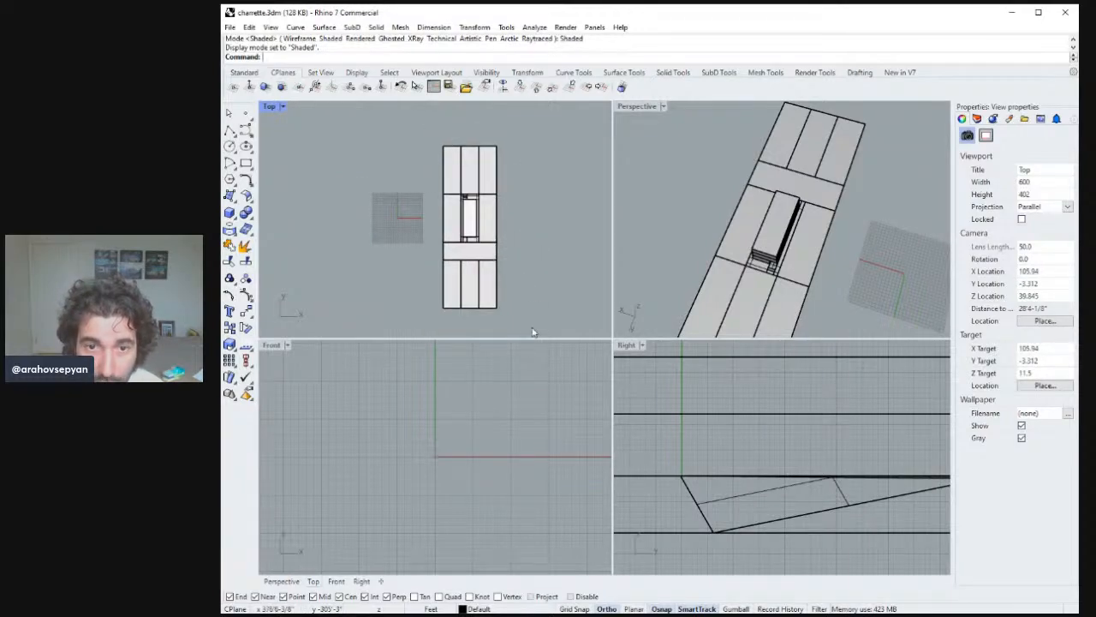
pyautogui.moveTo(531, 309); pyautogui.dragTo(414, 135)
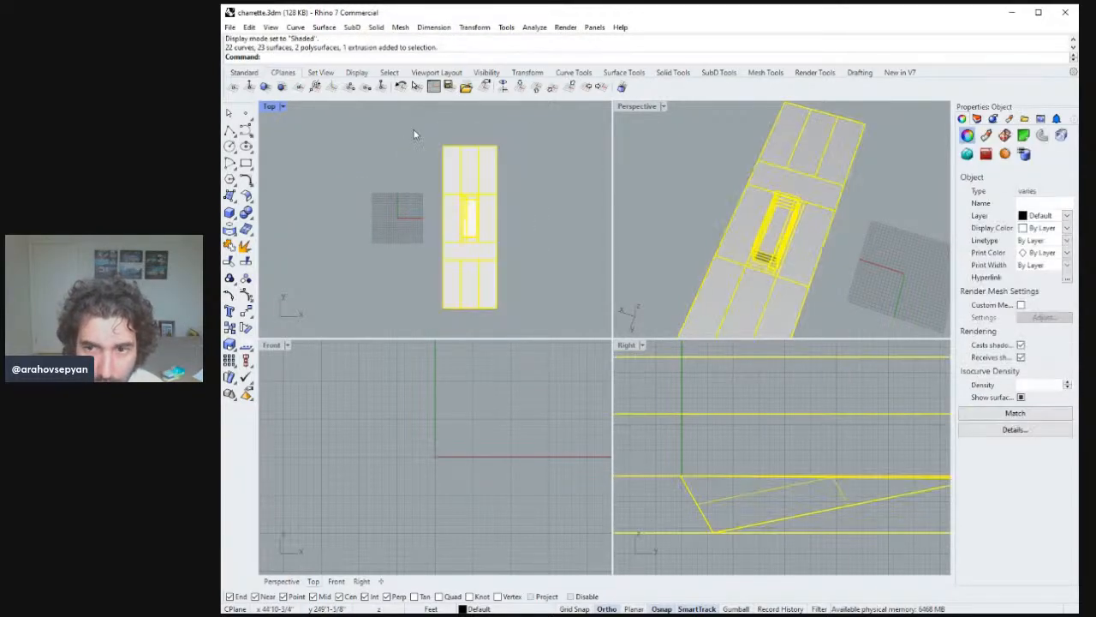
pyautogui.hotkey('ctrl', 'a')
pyautogui.write('rot')
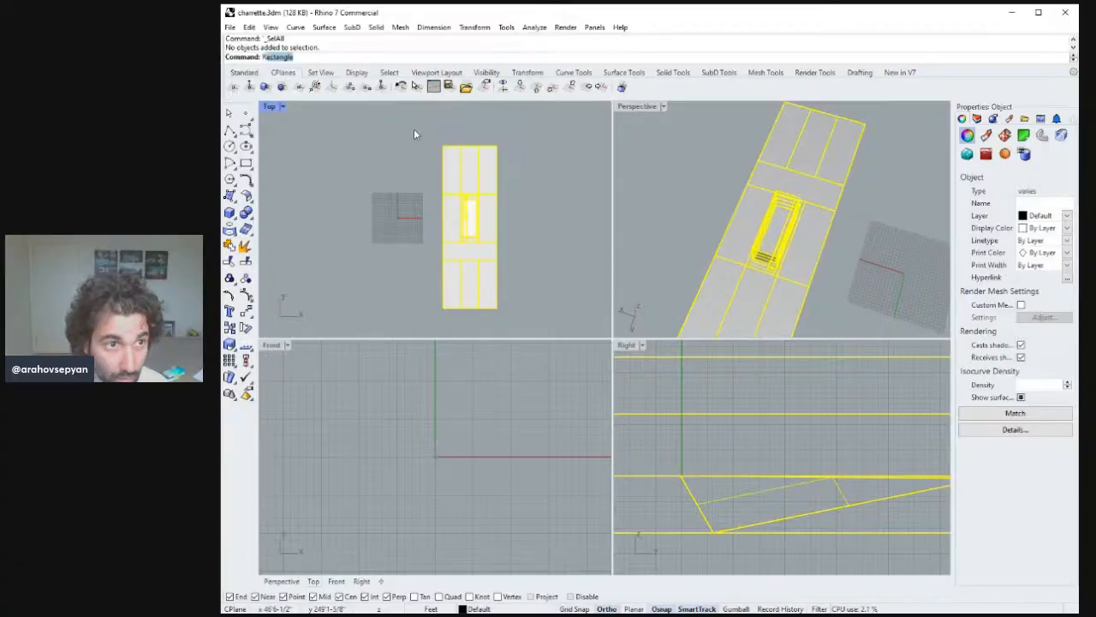
pyautogui.press('Return')
pyautogui.click(495, 260)
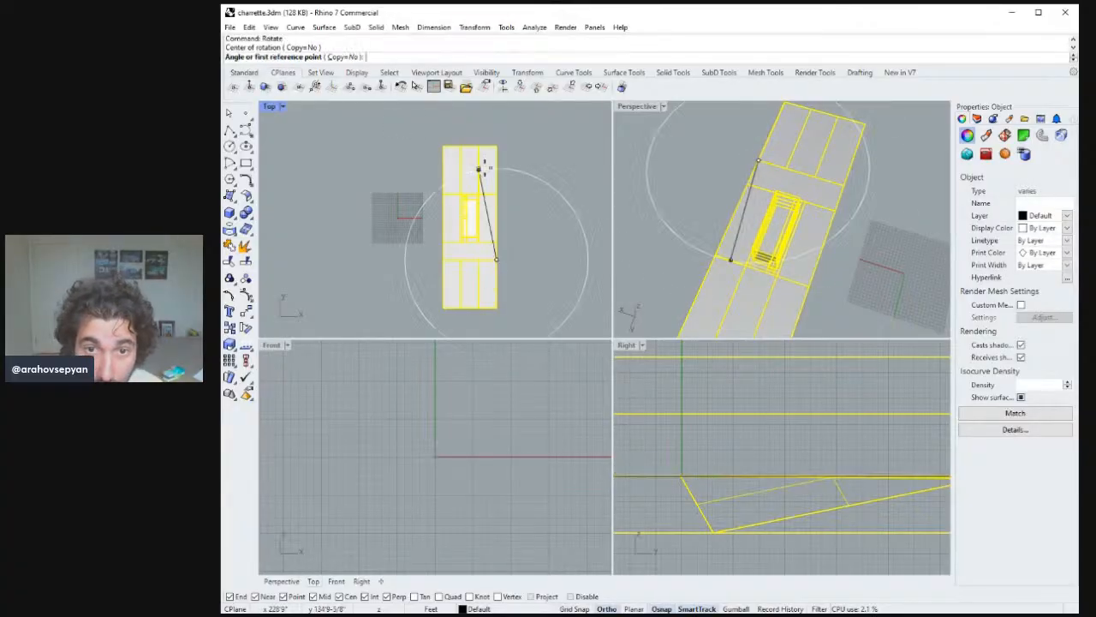
pyautogui.click(497, 146)
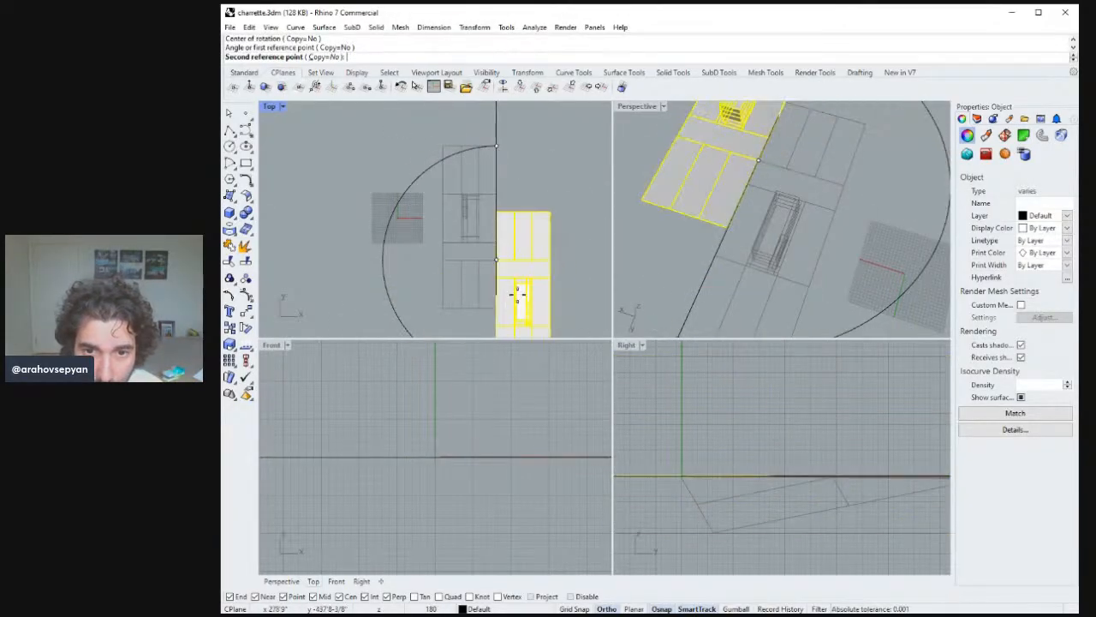
pyautogui.click(525, 293)
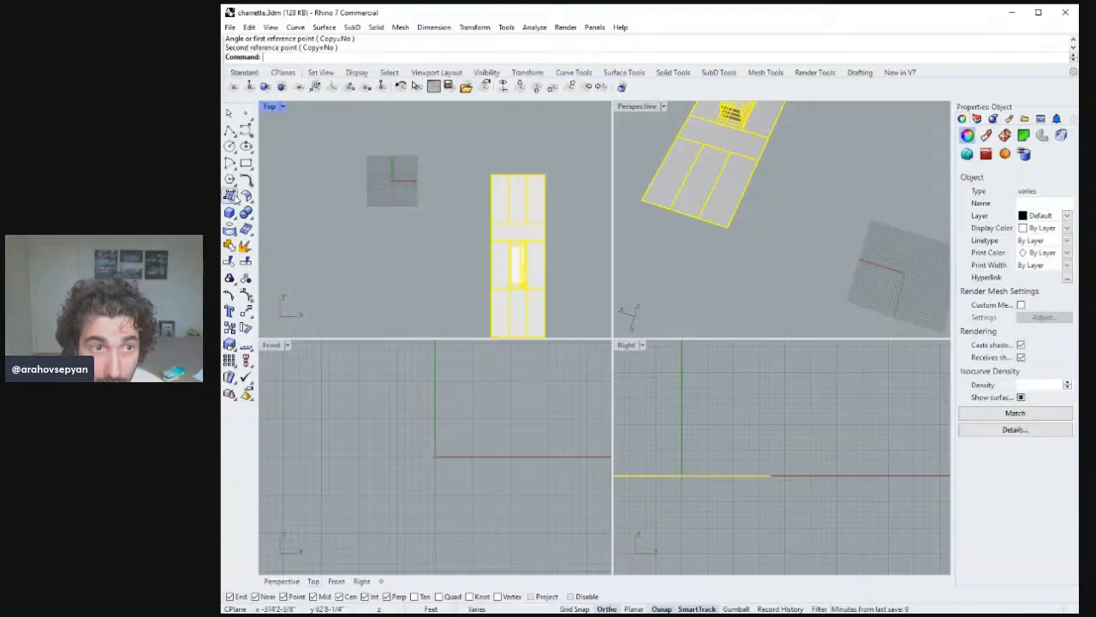
# Move the whole rotated site model to reposition it in the plan view.
pyautogui.moveTo(337, 148); pyautogui.dragTo(357, 189, button='right')
pyautogui.write('M')
pyautogui.press('Return')
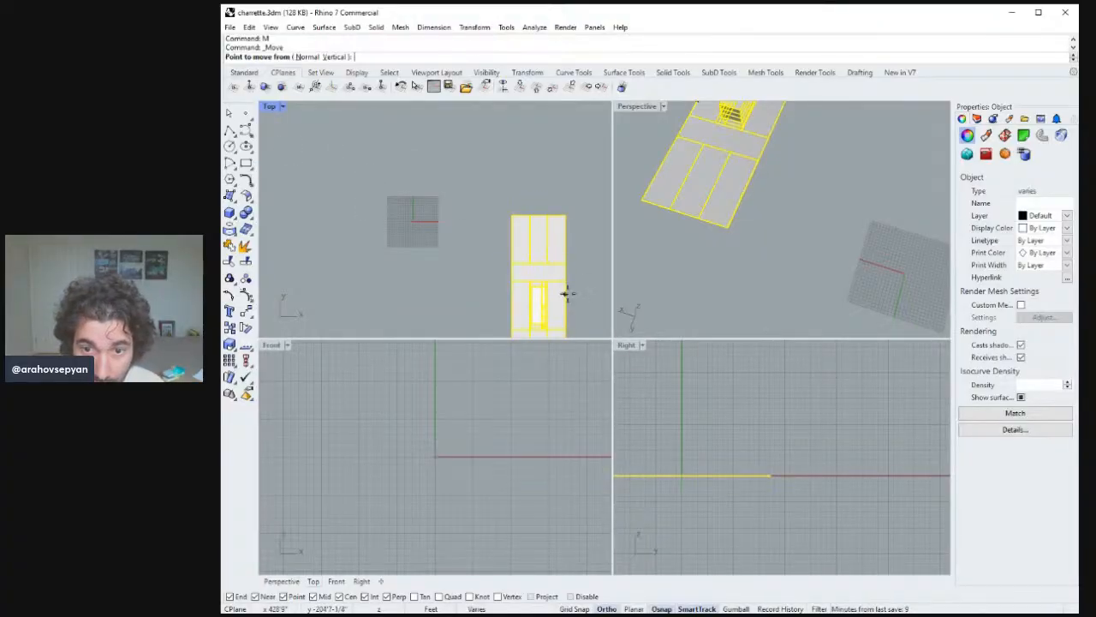
pyautogui.click(564, 281)
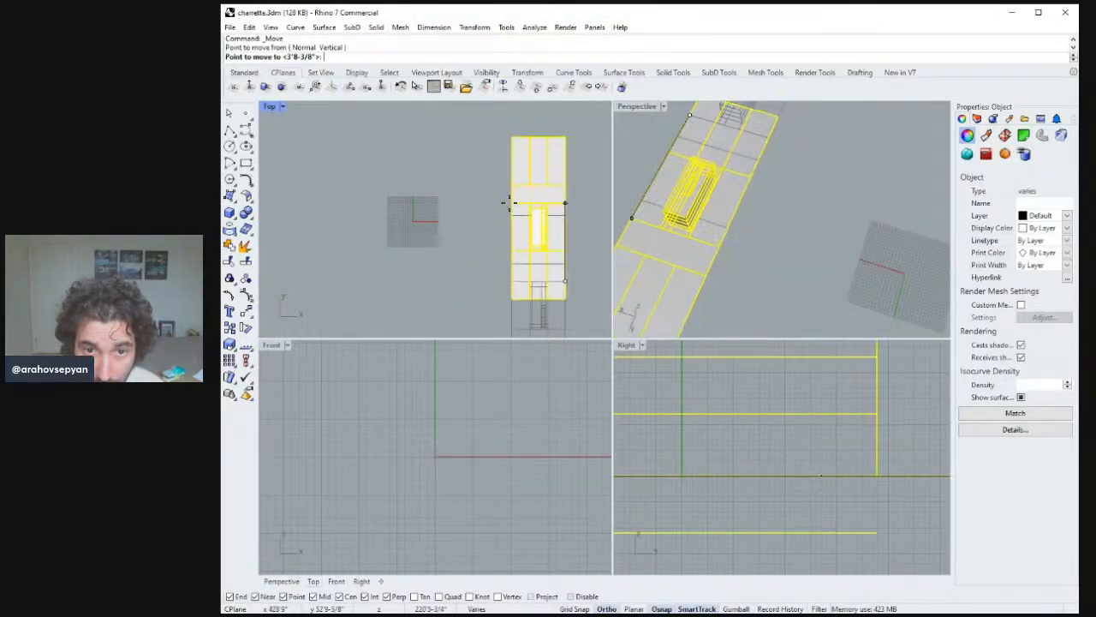
pyautogui.click(492, 199)
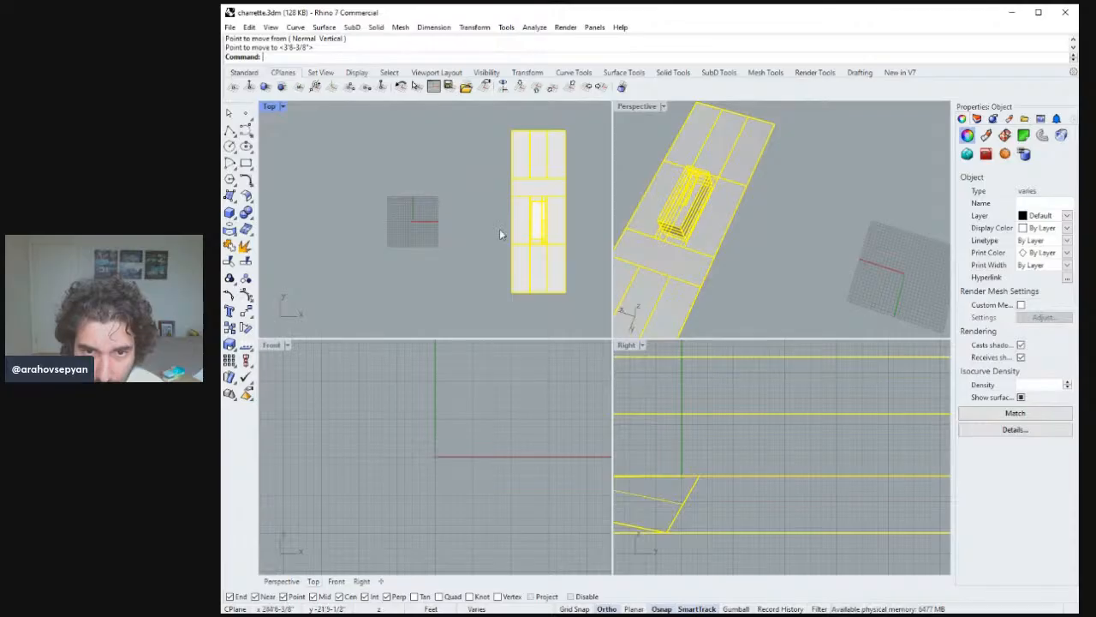
pyautogui.write('M')
pyautogui.press('Return')
pyautogui.click(497, 131)
pyautogui.click(438, 134)
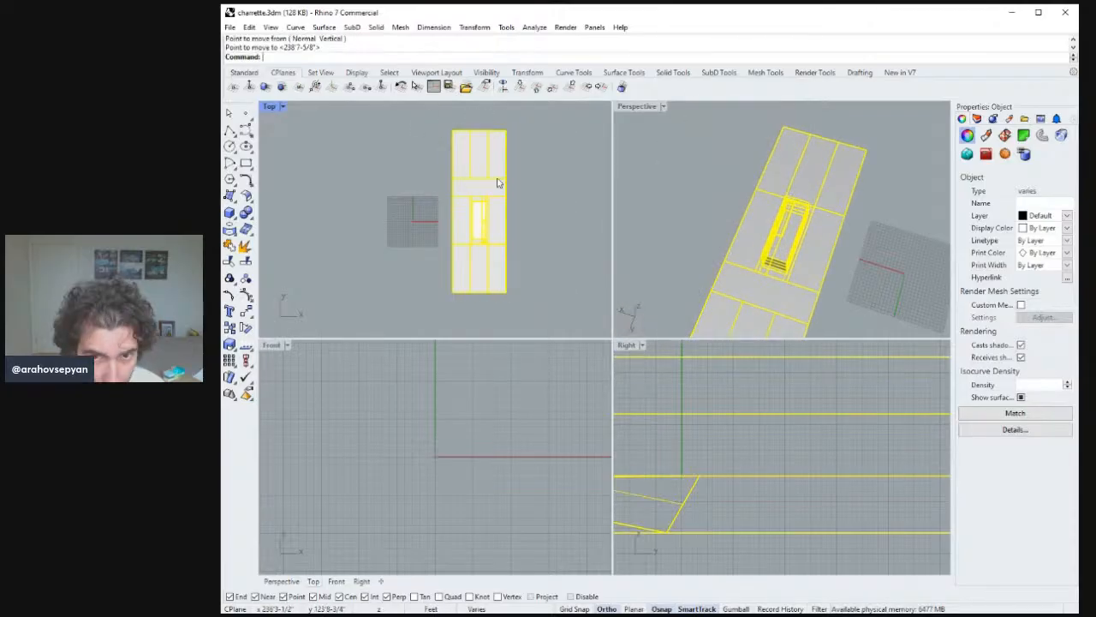
pyautogui.press('Escape')
# Move the street strip to the opposite side of the building's lot.
pyautogui.scroll(-2, 497, 252)
pyautogui.scroll(3, 499, 177)
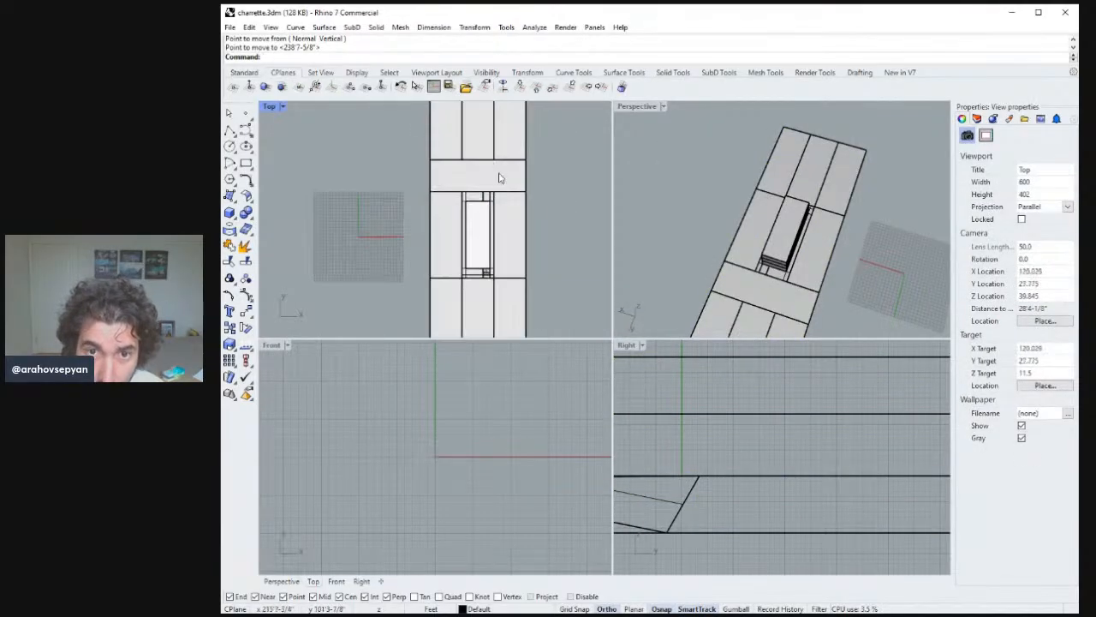
pyautogui.scroll(-2, 528, 192)
pyautogui.click(526, 188)
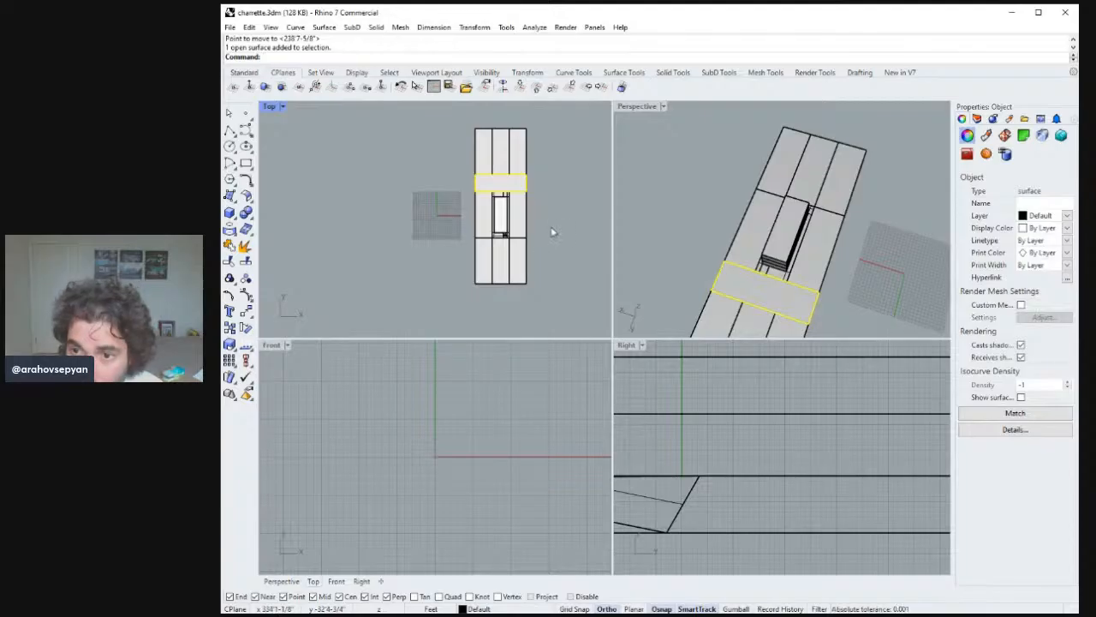
pyautogui.moveTo(752, 273); pyautogui.dragTo(807, 276, button='right')
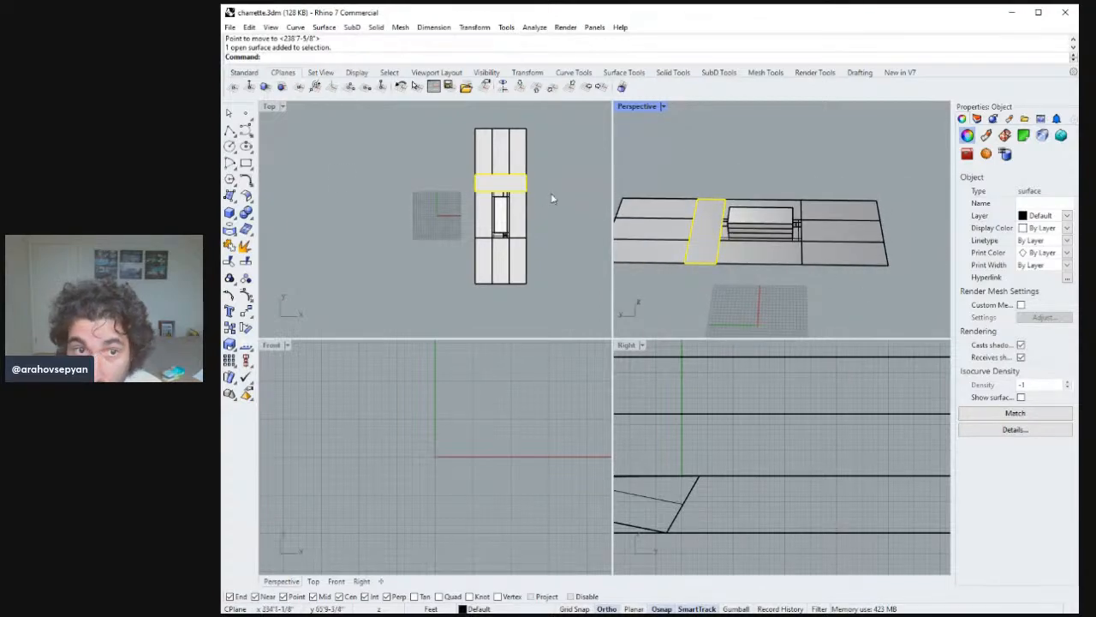
pyautogui.write('M')
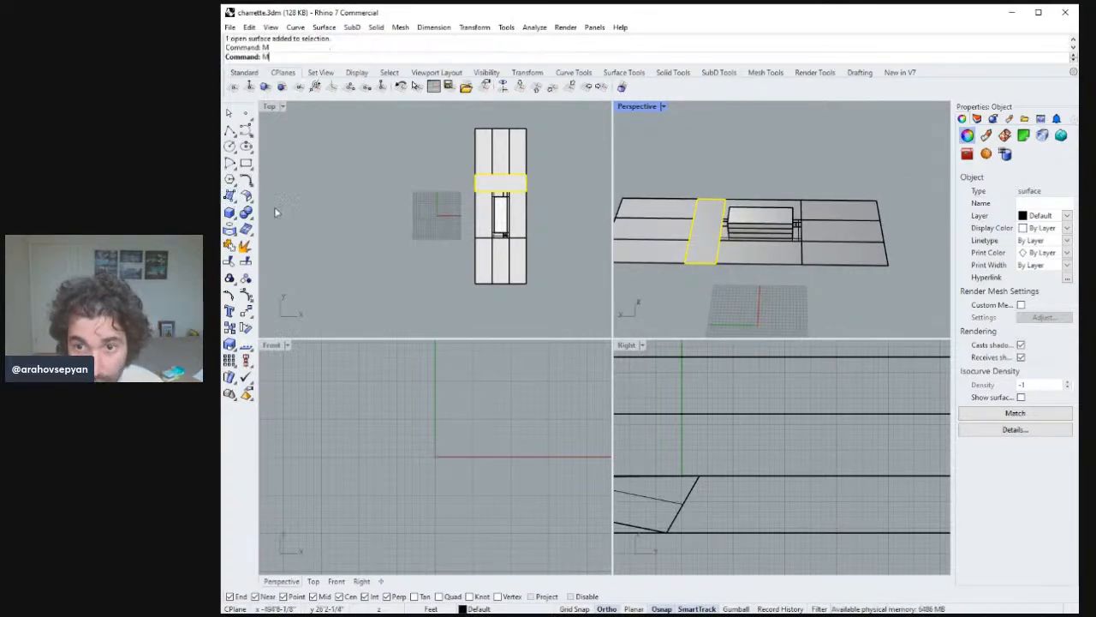
pyautogui.press('Return')
pyautogui.moveTo(638, 370); pyautogui.dragTo(633, 364, button='right')
pyautogui.click(683, 276)
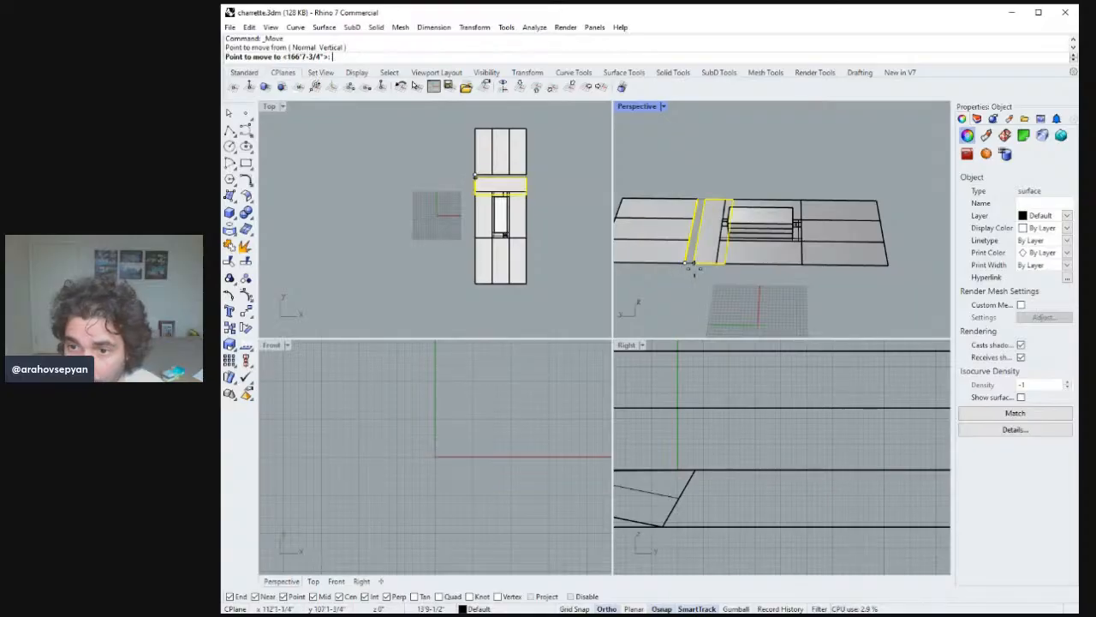
pyautogui.click(809, 271)
# Move the three lots beyond the new street position outward to make room for it.
pyautogui.click(891, 280)
pyautogui.click(865, 198)
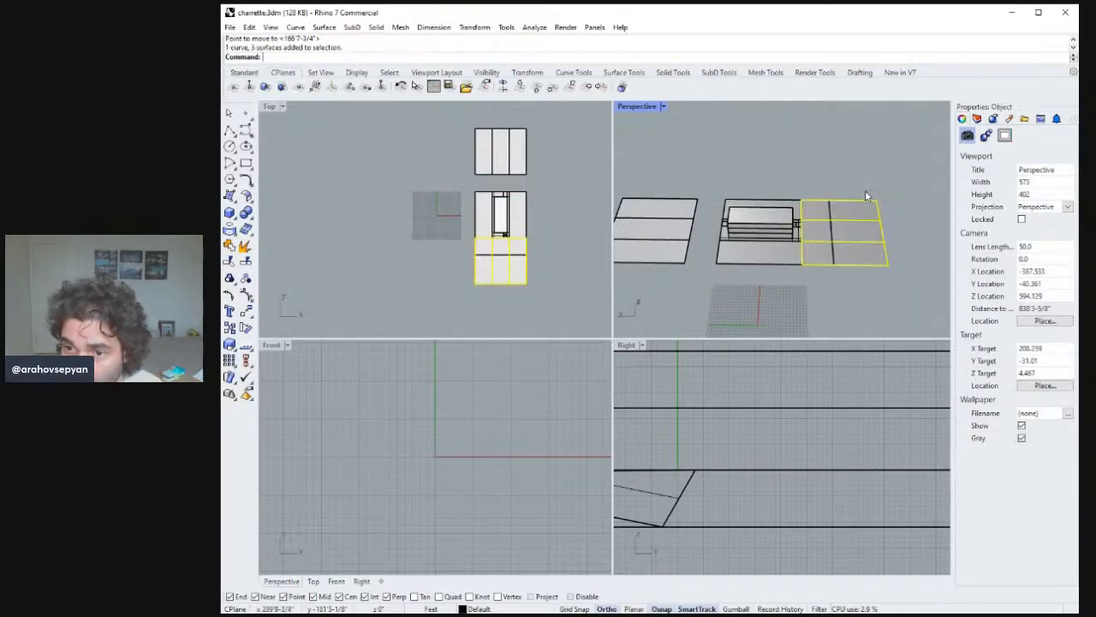
pyautogui.press('Return')
pyautogui.click(801, 266)
pyautogui.click(837, 263)
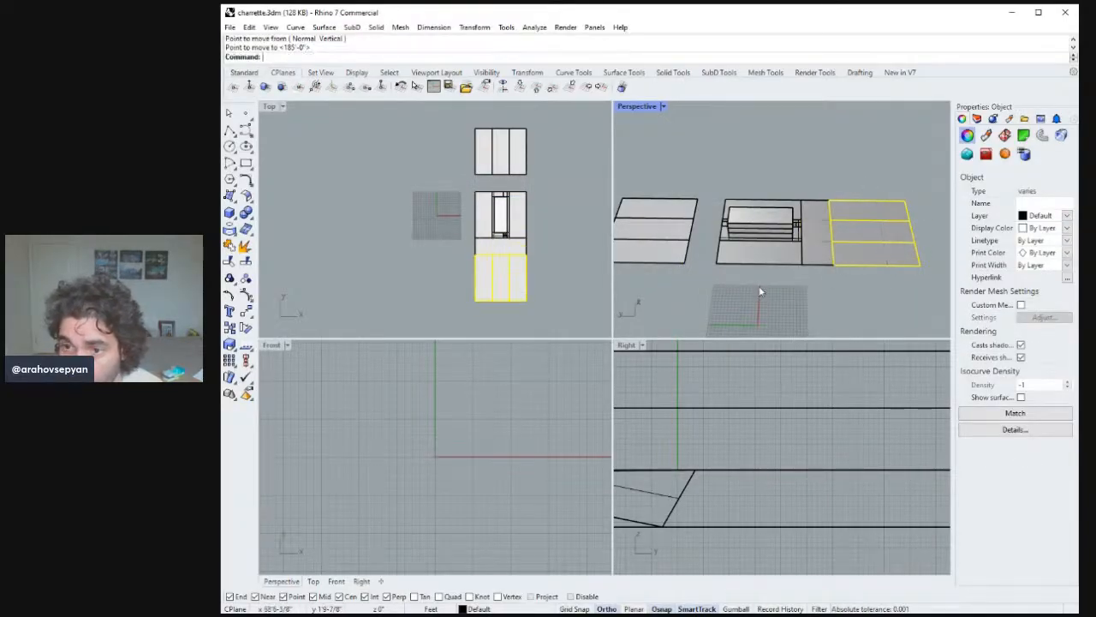
# Move the three far lots 50'-0" to close the gap beside the building's lot.
pyautogui.click(697, 278)
pyautogui.click(676, 229)
pyautogui.write('M')
pyautogui.press('Return')
pyautogui.click(684, 265)
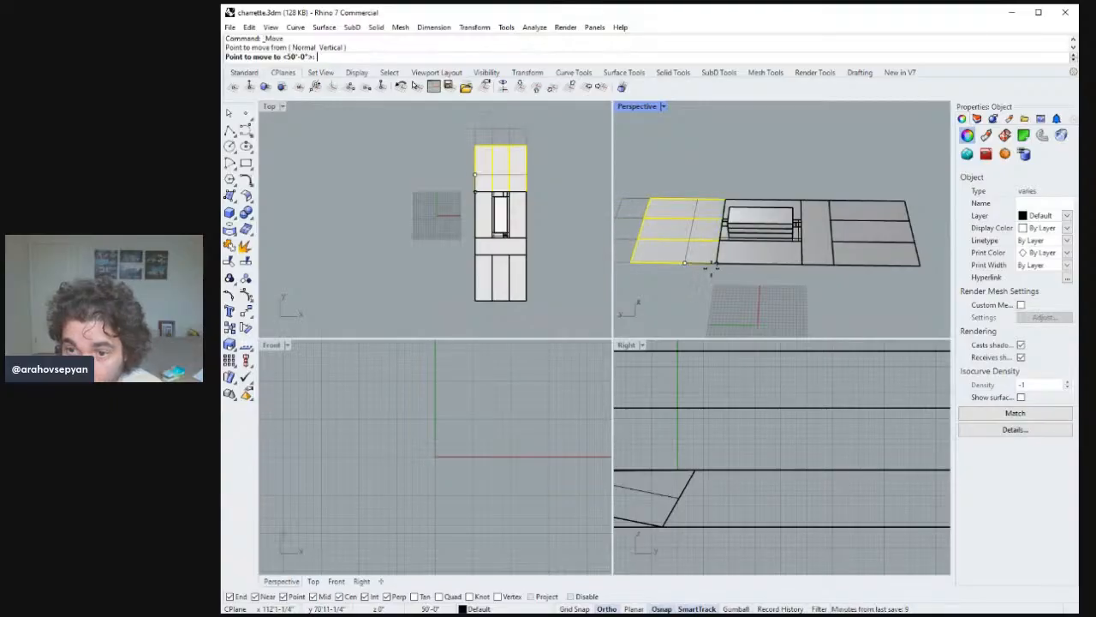
pyautogui.click(717, 265)
# Save the charrette file.
pyautogui.click(728, 274)
pyautogui.moveTo(755, 230); pyautogui.dragTo(724, 221, button='right')
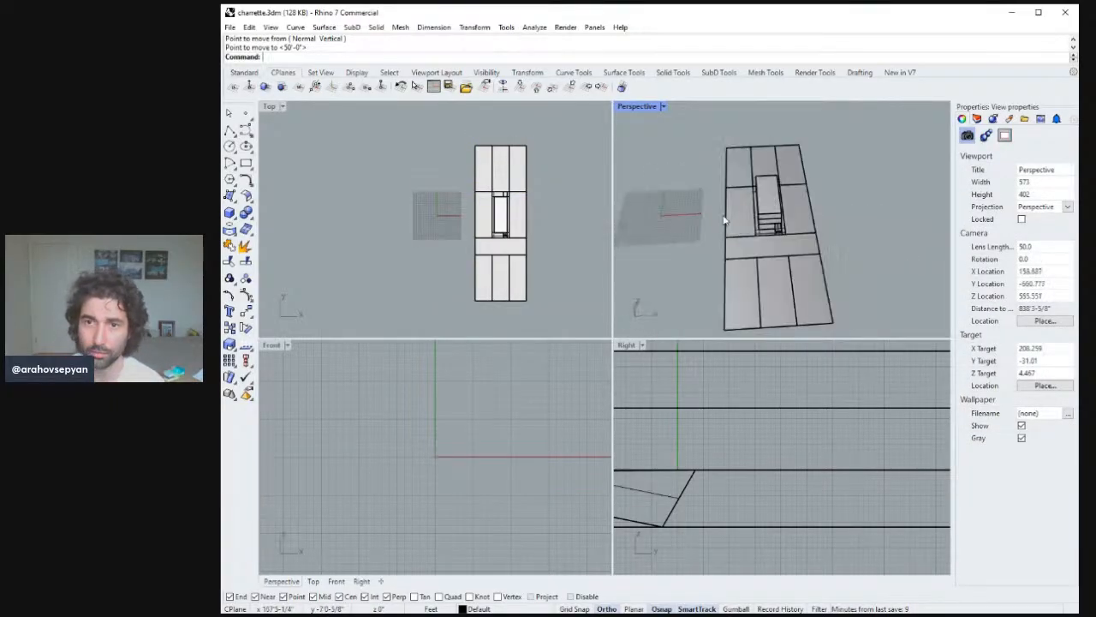
pyautogui.hotkey('ctrl', 's')
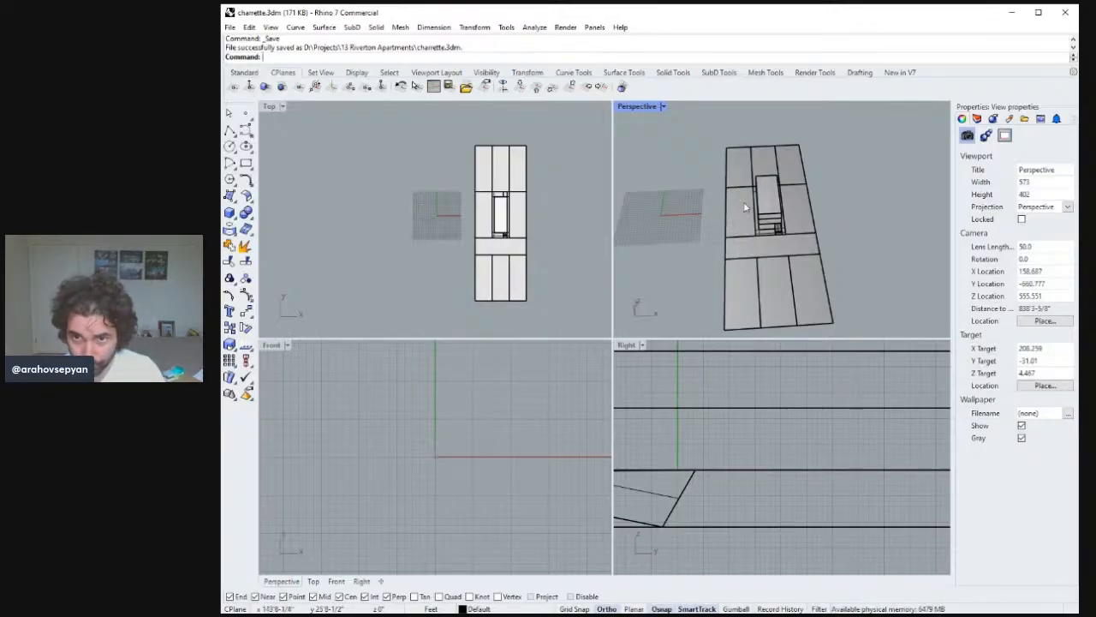
# Maximize the perspective view and inspect the rearranged site and building massing.
pyautogui.doubleClick(639, 109)
pyautogui.moveTo(649, 282); pyautogui.dragTo(646, 350, button='right')
pyautogui.press('Return')
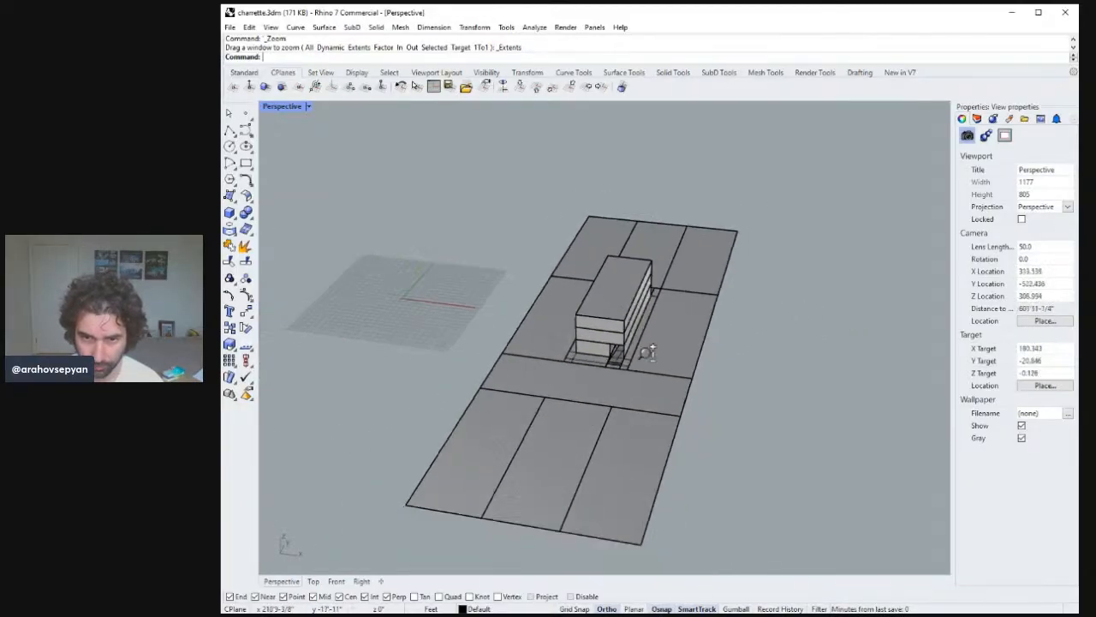
pyautogui.scroll(5, 634, 279)
pyautogui.moveTo(634, 279); pyautogui.dragTo(622, 323, button='right')
pyautogui.scroll(-5, 624, 323)
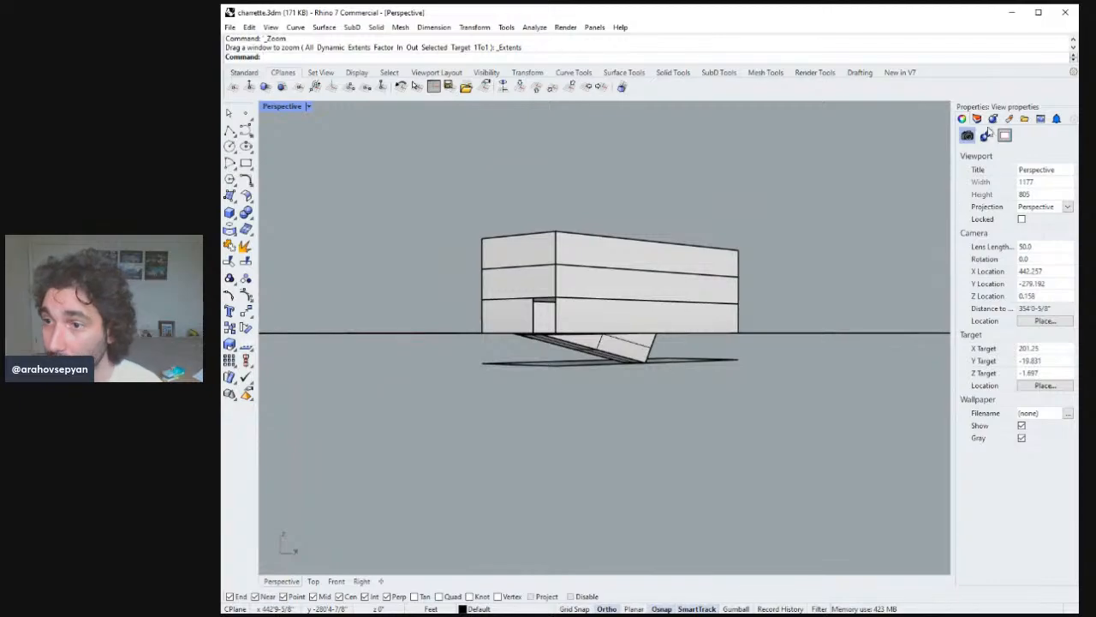
# Select the street surface and create a new layer named street with a Plaster material.
pyautogui.click(989, 128)
pyautogui.moveTo(815, 257); pyautogui.dragTo(611, 457, button='right')
pyautogui.click(611, 457)
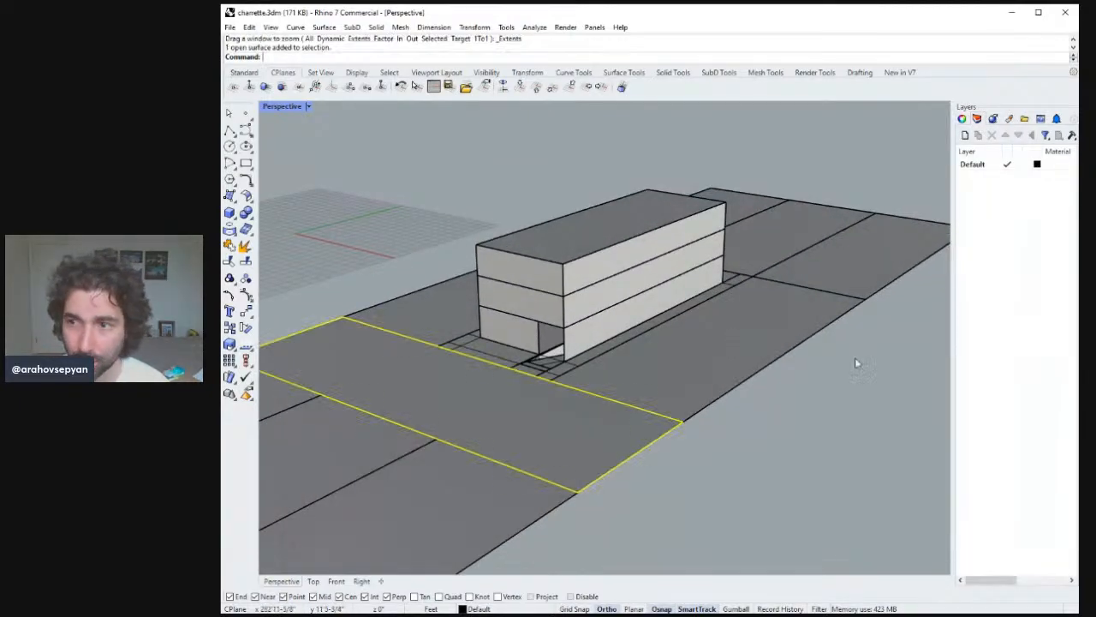
pyautogui.hotkey('ctrl', 'n')
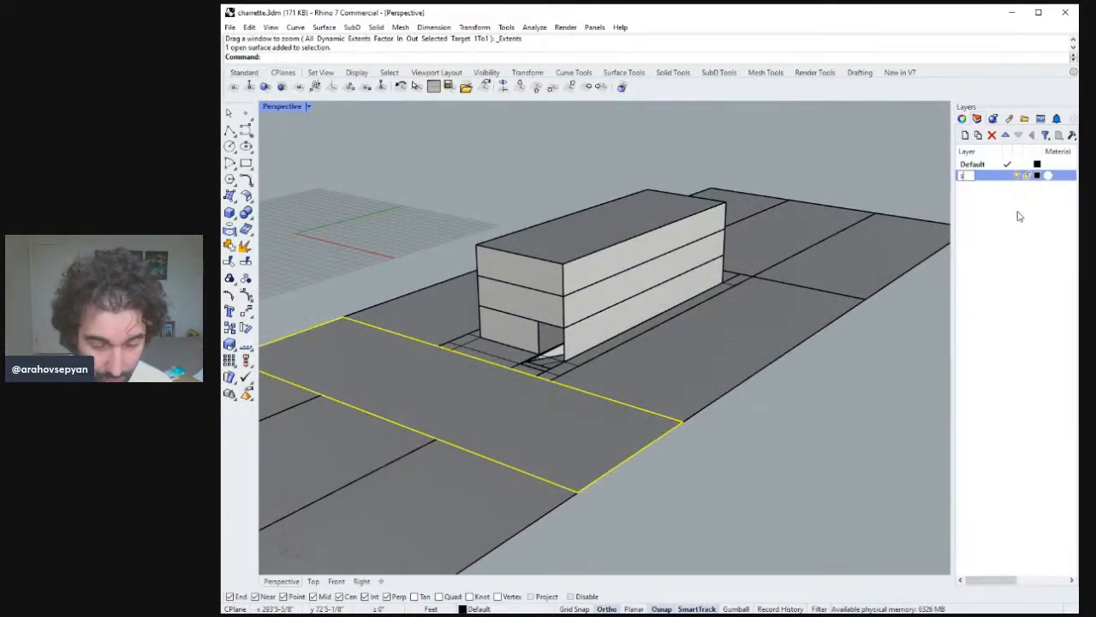
pyautogui.press('Return')
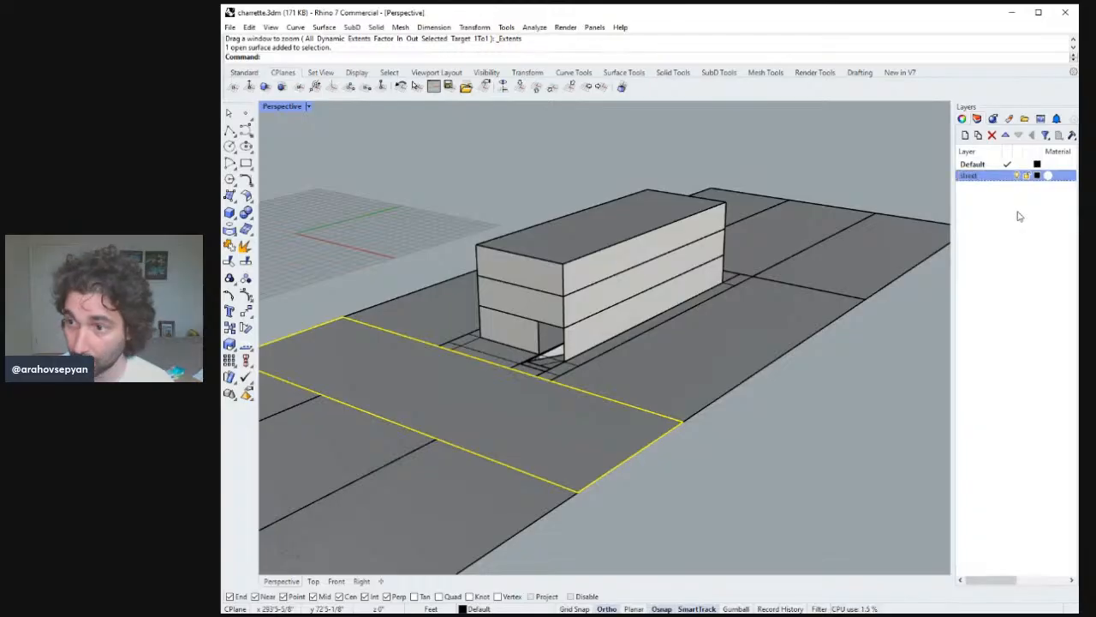
pyautogui.click(1047, 175)
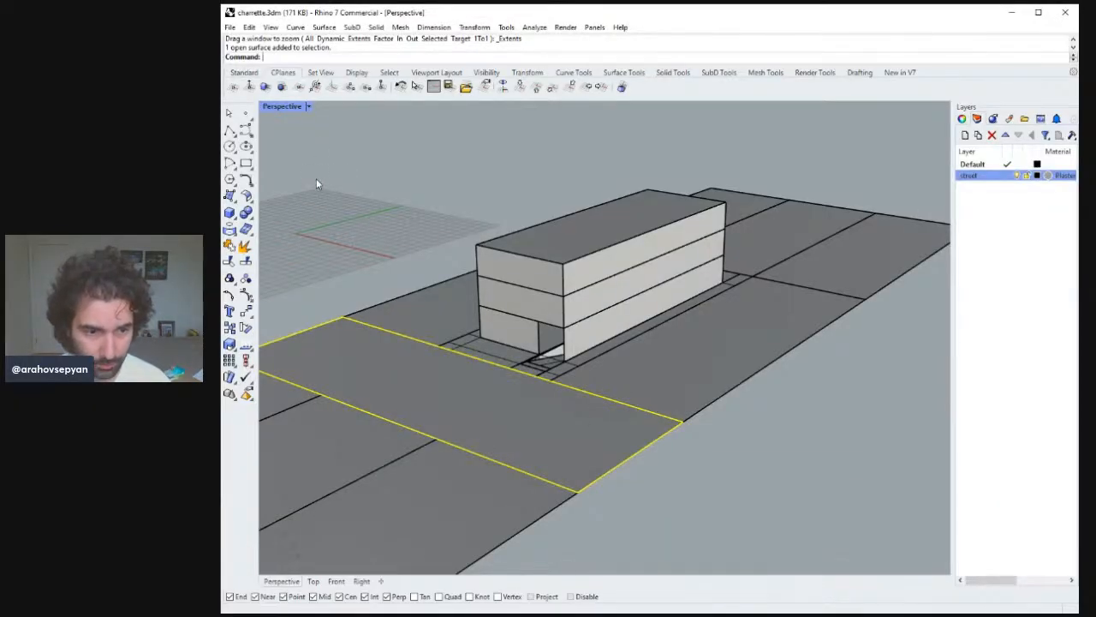
# Switch the viewport to Rendered display and move the selected street surface onto the street layer.
pyautogui.hotkey('ctrl', 'alt', 'r')
pyautogui.moveTo(316, 178); pyautogui.dragTo(795, 348, button='right')
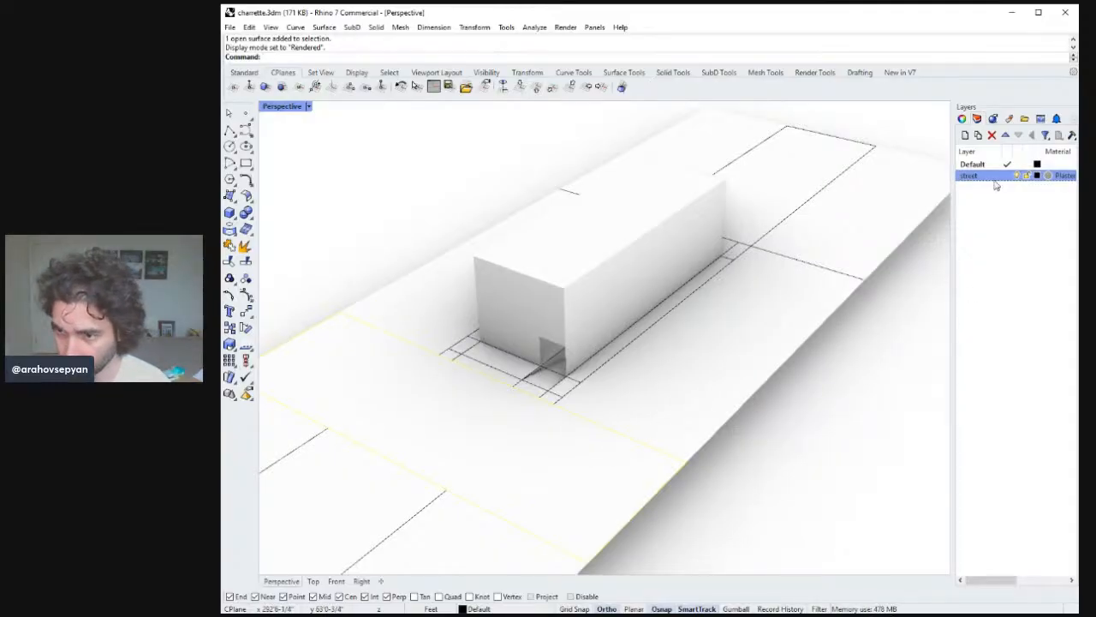
pyautogui.click(1001, 384)
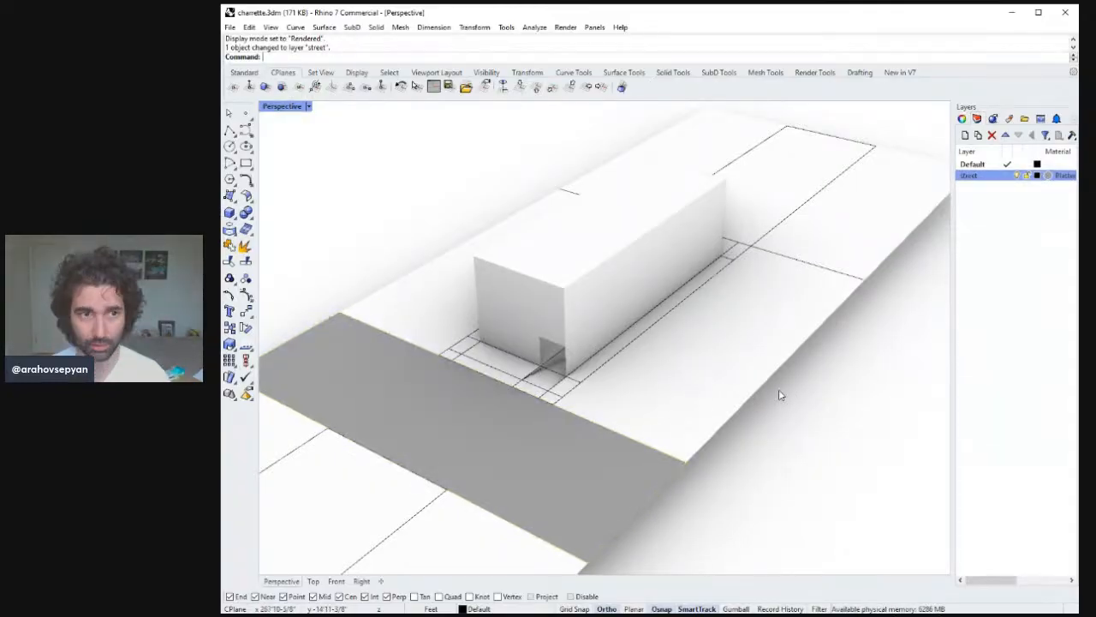
# Orbit around the rendered site to review it, then return the perspective view to Shaded display.
pyautogui.scroll(-5, 781, 411)
pyautogui.moveTo(783, 443); pyautogui.dragTo(701, 374, button='right')
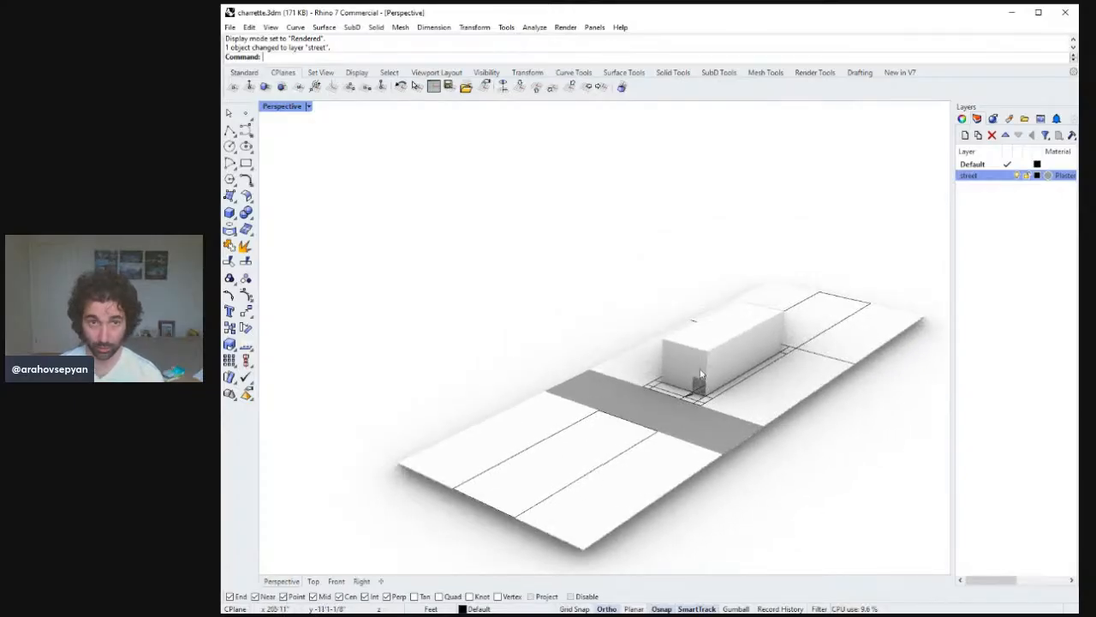
pyautogui.doubleClick(285, 107)
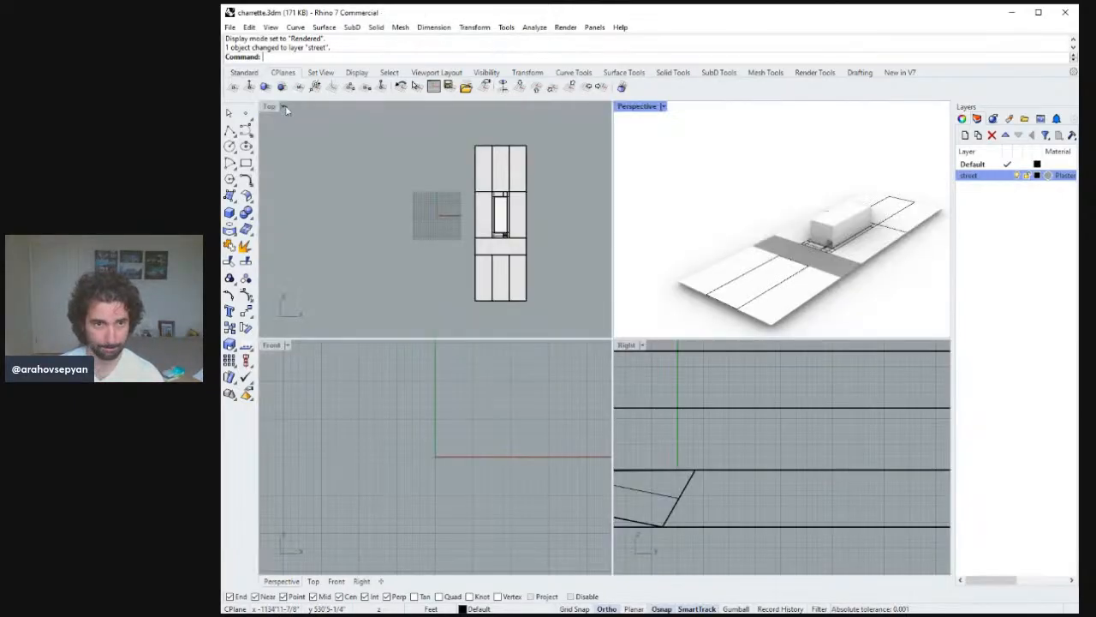
pyautogui.doubleClick(633, 108)
pyautogui.moveTo(683, 189); pyautogui.dragTo(630, 211, button='right')
pyautogui.click(768, 382)
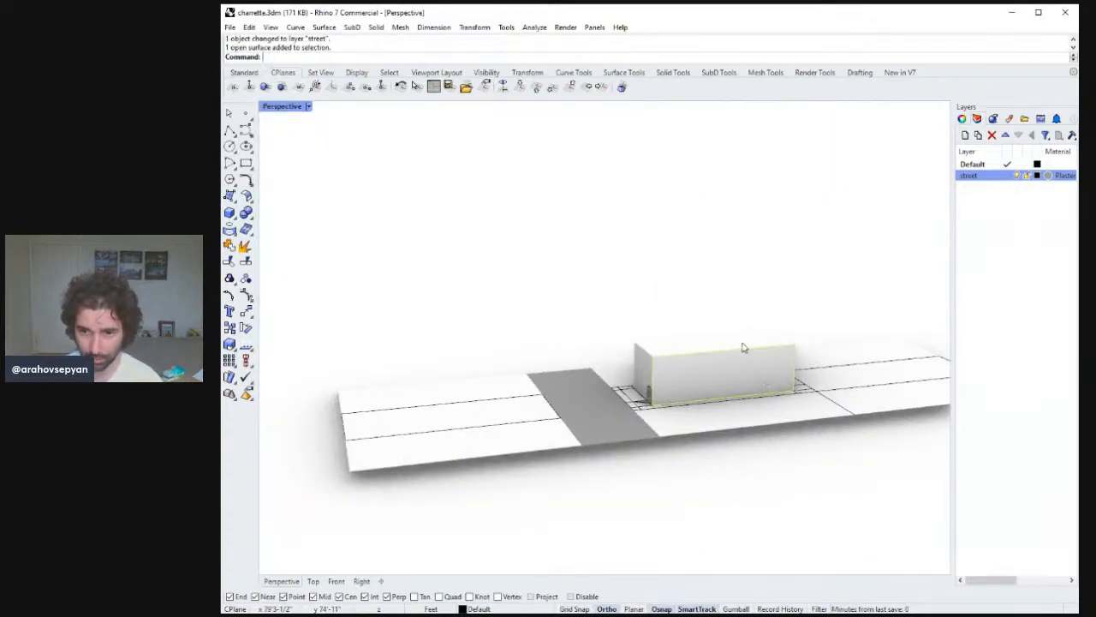
pyautogui.moveTo(671, 290); pyautogui.dragTo(647, 244, button='right')
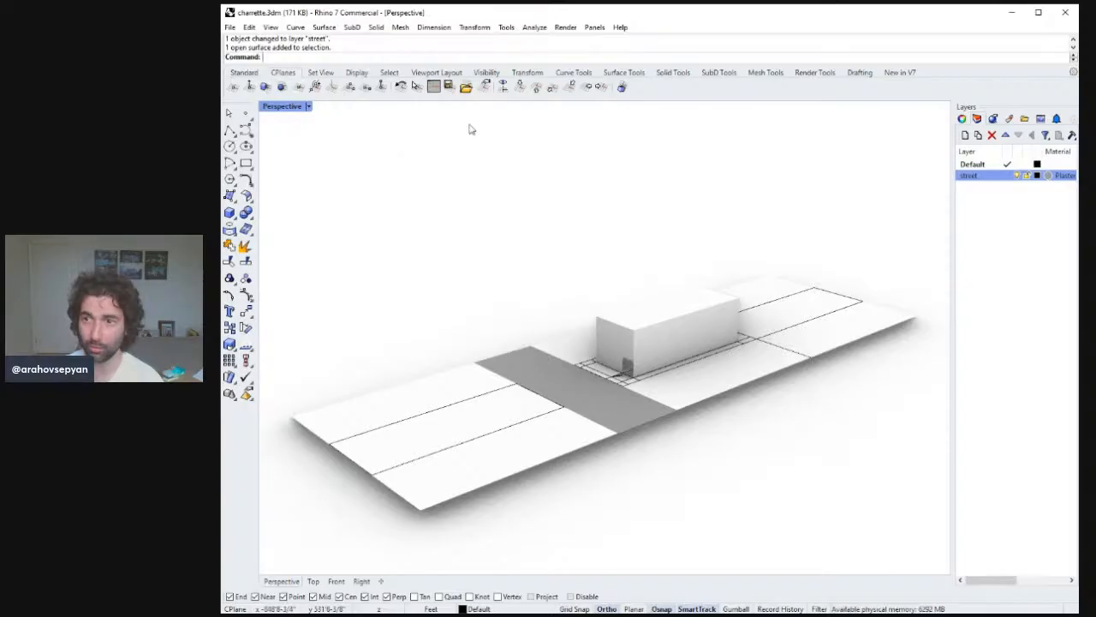
pyautogui.click(309, 106)
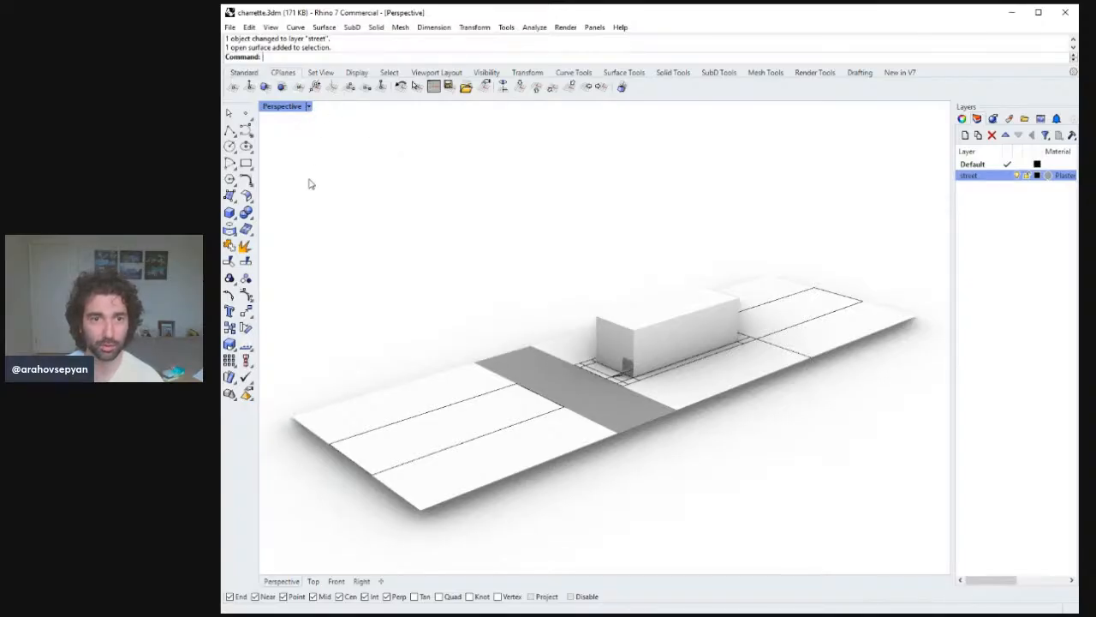
pyautogui.scroll(5, 678, 316)
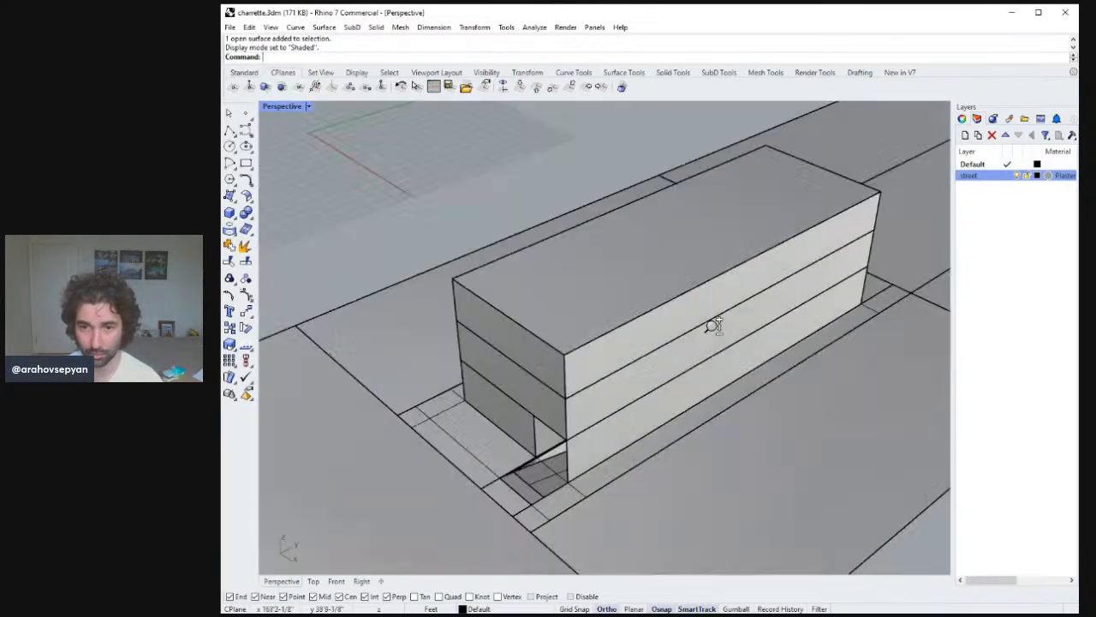
# Save the charrette file.
pyautogui.scroll(-5, 714, 325)
pyautogui.moveTo(714, 326); pyautogui.dragTo(707, 277, button='right')
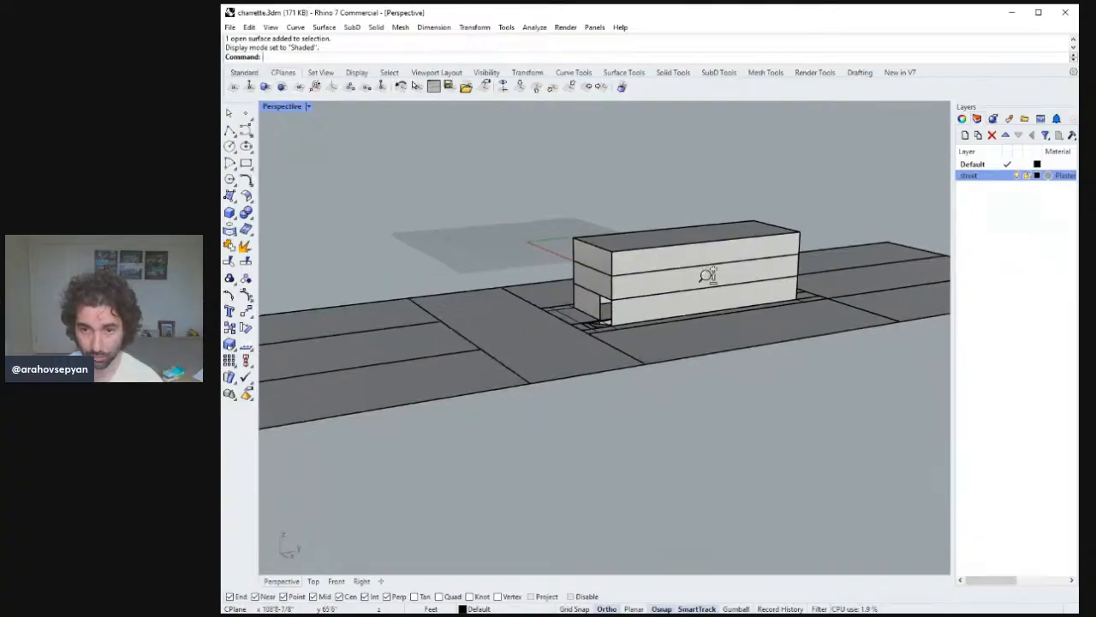
pyautogui.scroll(5, 709, 240)
pyautogui.moveTo(707, 238)
pyautogui.mouseDown(button='right')
pyautogui.moveTo(680, 262)
pyautogui.moveTo(690, 247)
pyautogui.mouseUp(button='right')
pyautogui.hotkey('ctrl', 's')
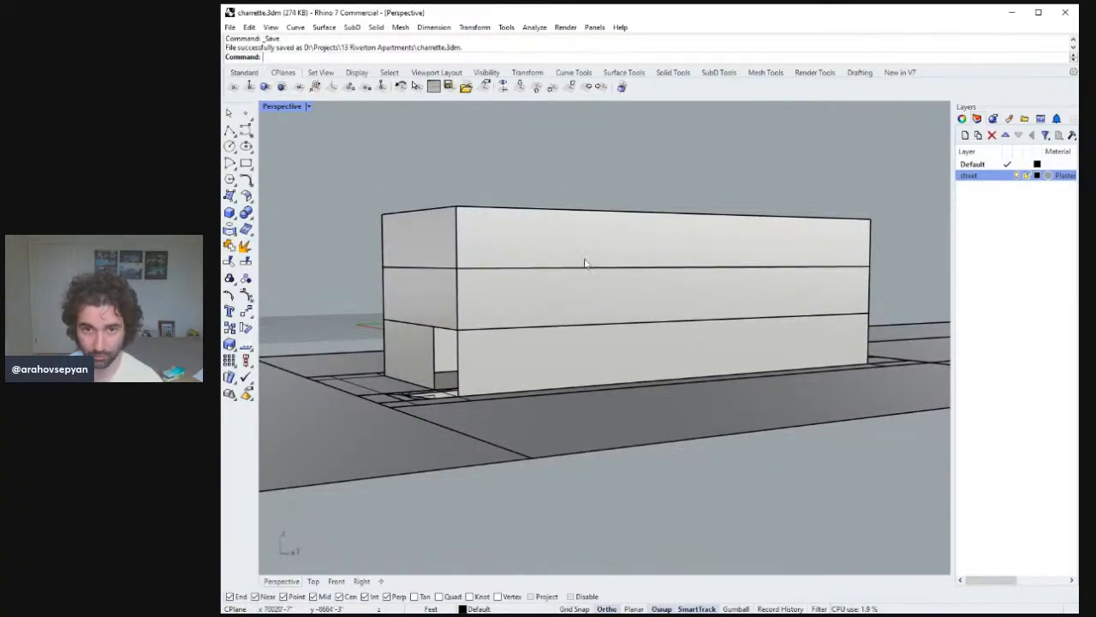
# Draw a vertical polyline down the middle of the long facade from the roof edge to the base.
pyautogui.click(245, 130)
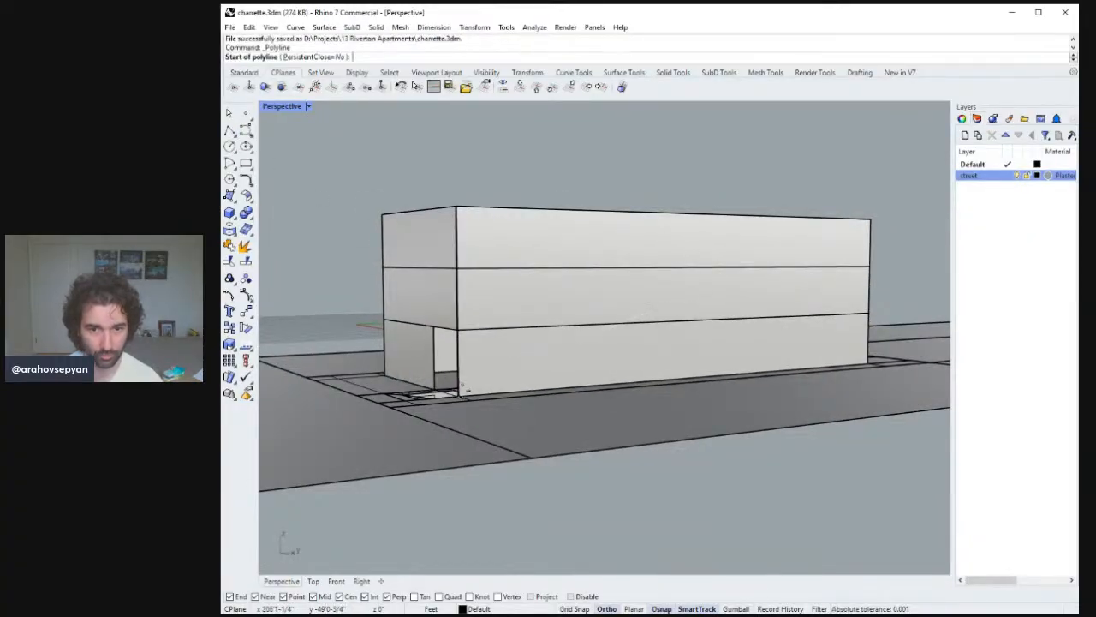
pyautogui.click(458, 394)
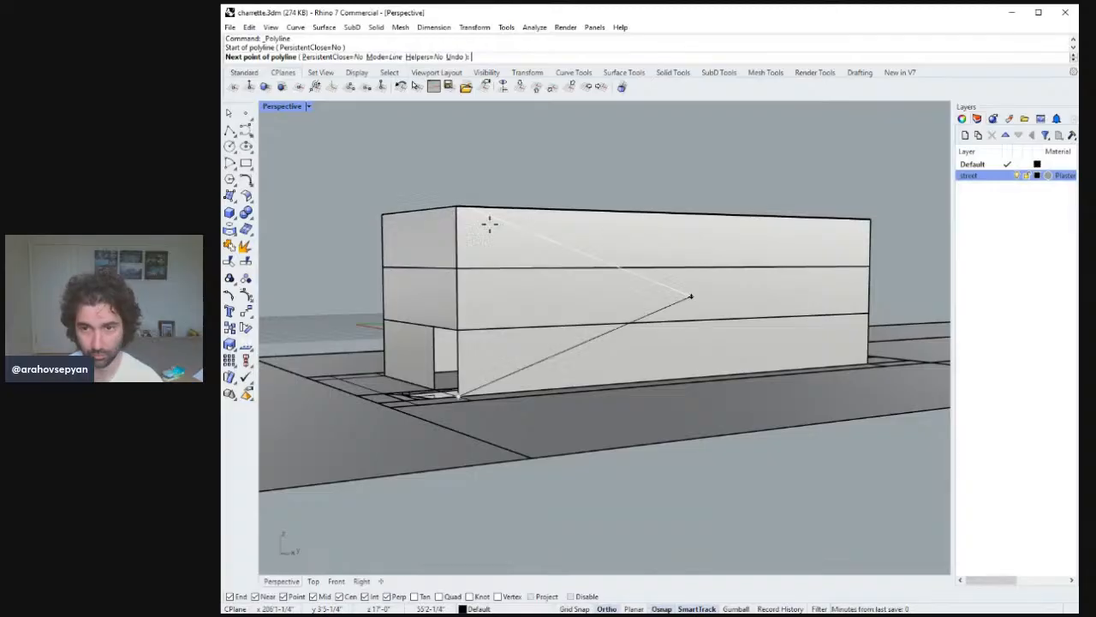
pyautogui.press('Escape')
pyautogui.rightClick(728, 234)
pyautogui.click(862, 218)
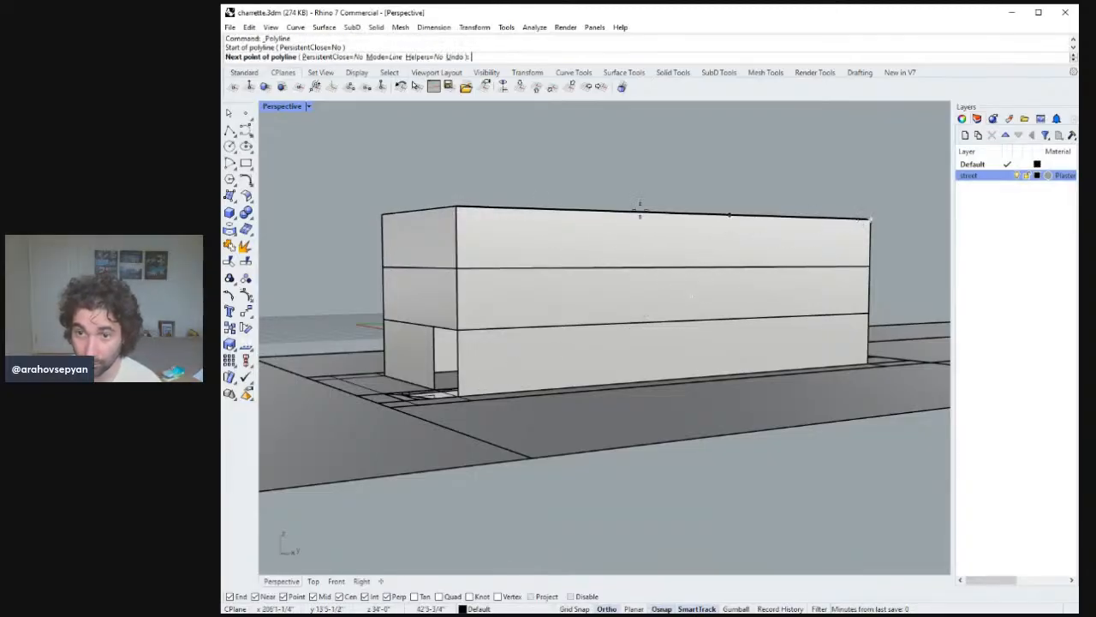
pyautogui.click(460, 206)
pyautogui.press('Return')
pyautogui.press('Return')
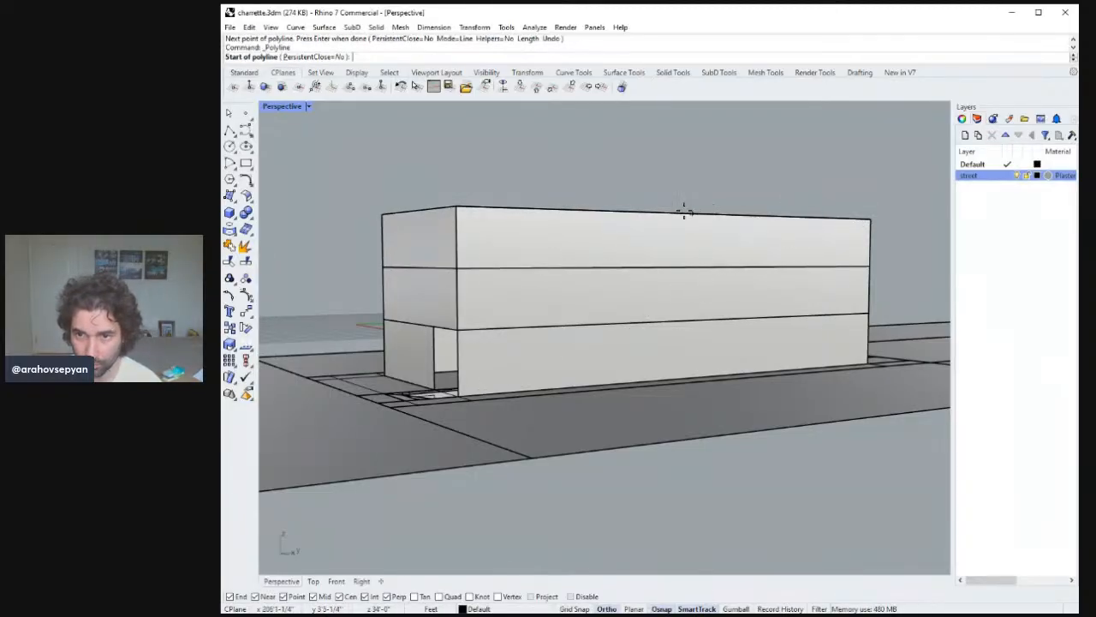
pyautogui.click(691, 213)
pyautogui.click(691, 377)
pyautogui.press('Return')
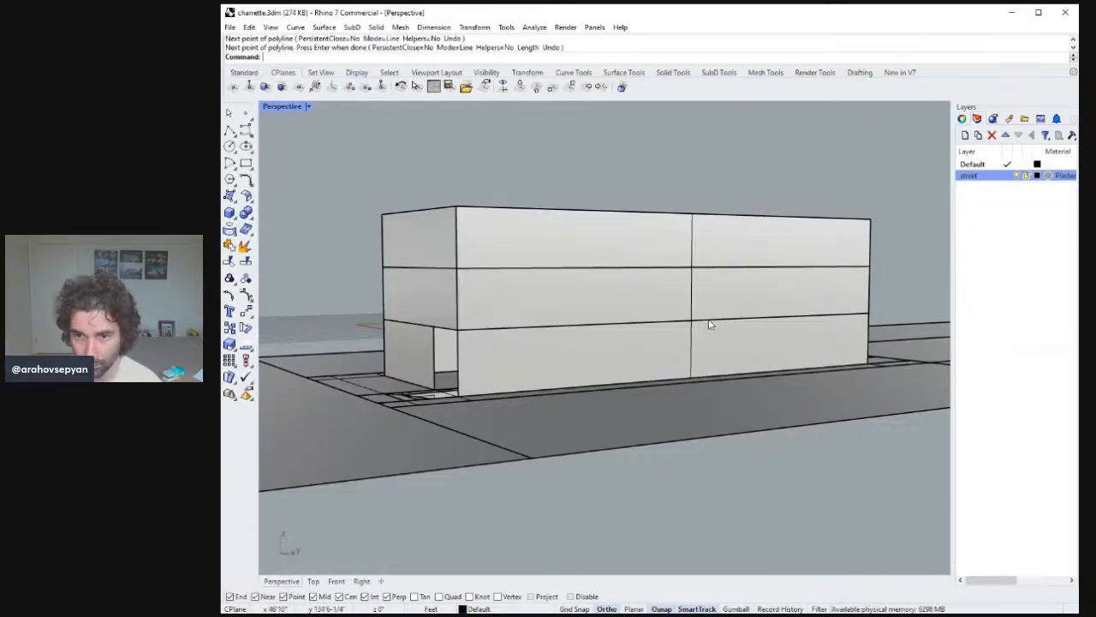
# Draw helper polylines along the top floor from the central division to the facade's right end.
pyautogui.moveTo(709, 325)
pyautogui.mouseDown(button='right')
pyautogui.moveTo(639, 325)
pyautogui.moveTo(703, 340)
pyautogui.mouseUp(button='right')
pyautogui.moveTo(682, 352); pyautogui.dragTo(663, 346, button='right')
pyautogui.rightClick(656, 338)
pyautogui.click(611, 267)
pyautogui.click(864, 256)
pyautogui.rightClick(837, 261)
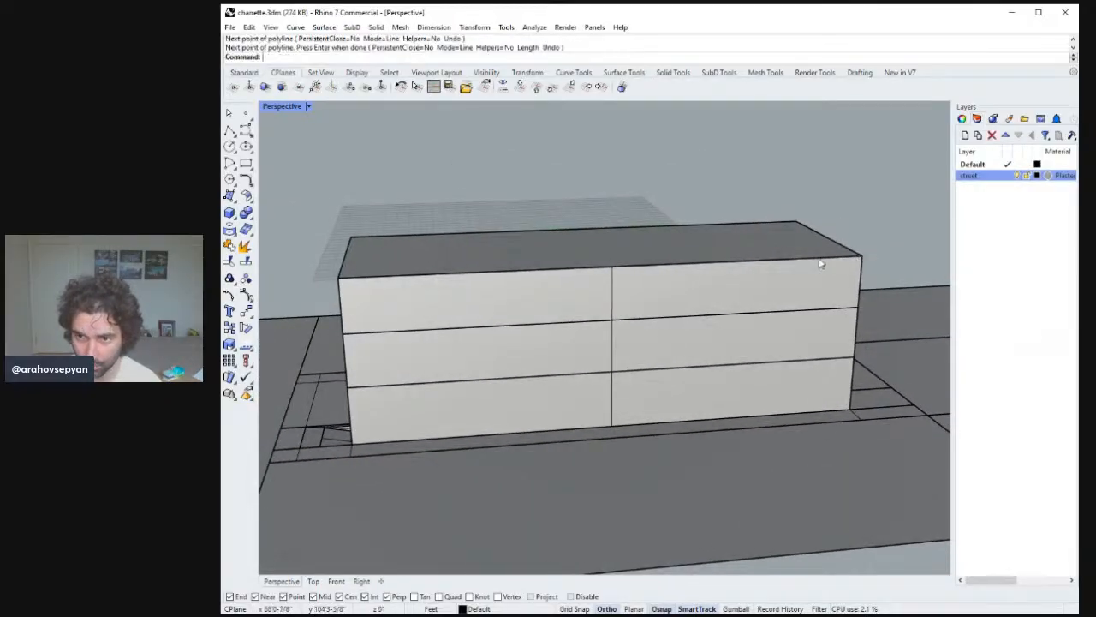
pyautogui.rightClick(813, 264)
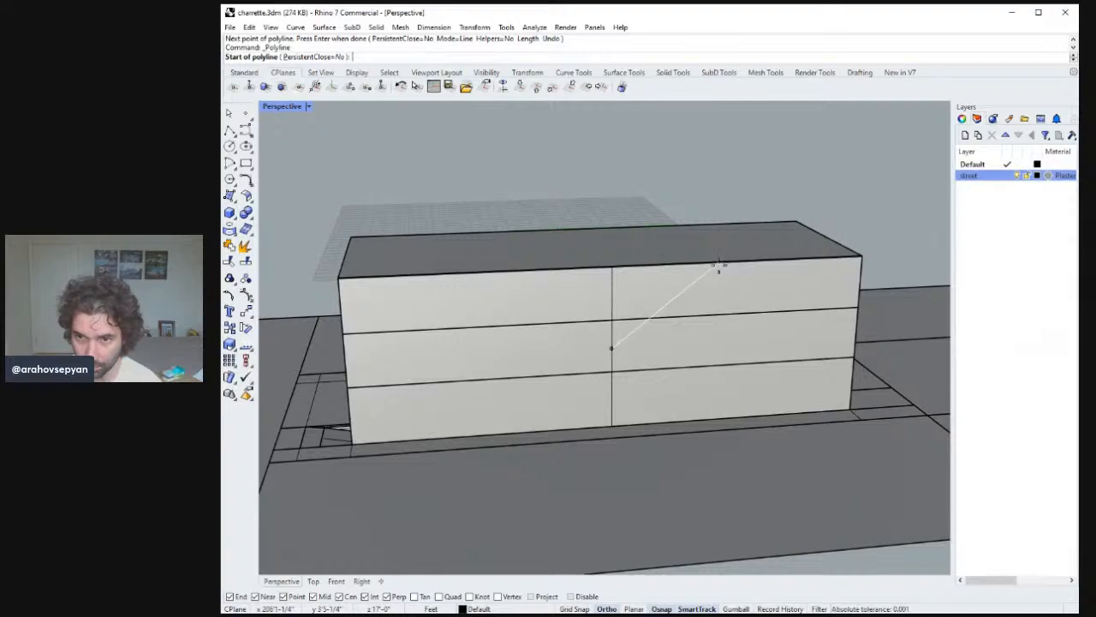
pyautogui.moveTo(758, 262); pyautogui.dragTo(677, 210, button='right')
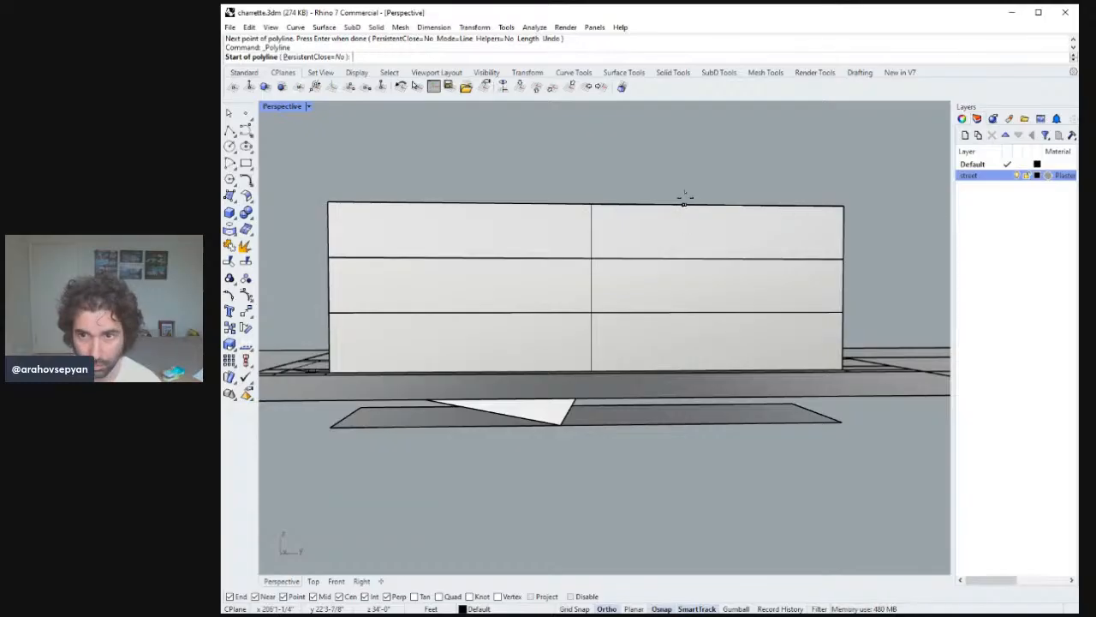
pyautogui.moveTo(732, 203); pyautogui.dragTo(746, 245, button='right')
pyautogui.click(597, 252)
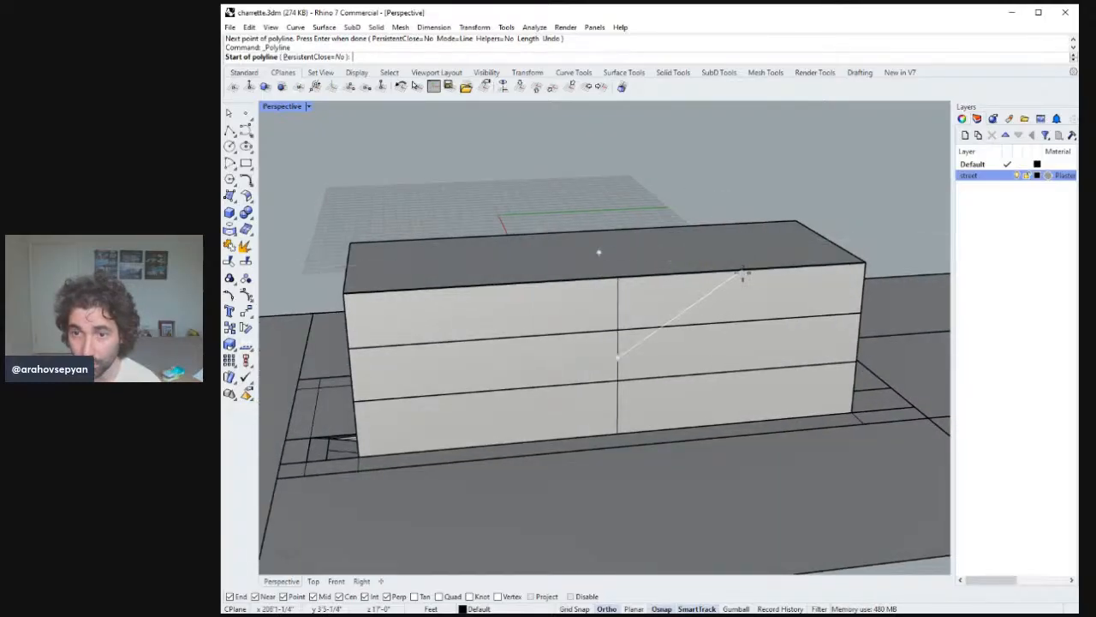
pyautogui.click(618, 330)
pyautogui.click(862, 315)
pyautogui.press('Return')
# Draw a short vertical polyline at the midpoint of the right half, across the top floor.
pyautogui.press('Return')
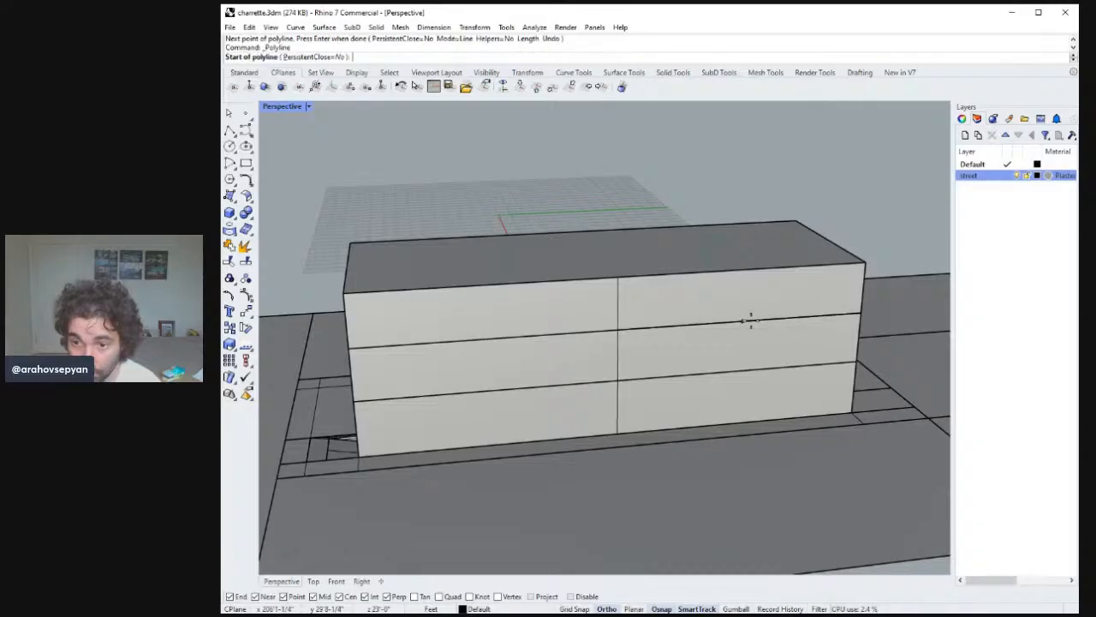
pyautogui.click(744, 321)
pyautogui.click(745, 269)
pyautogui.press('Return')
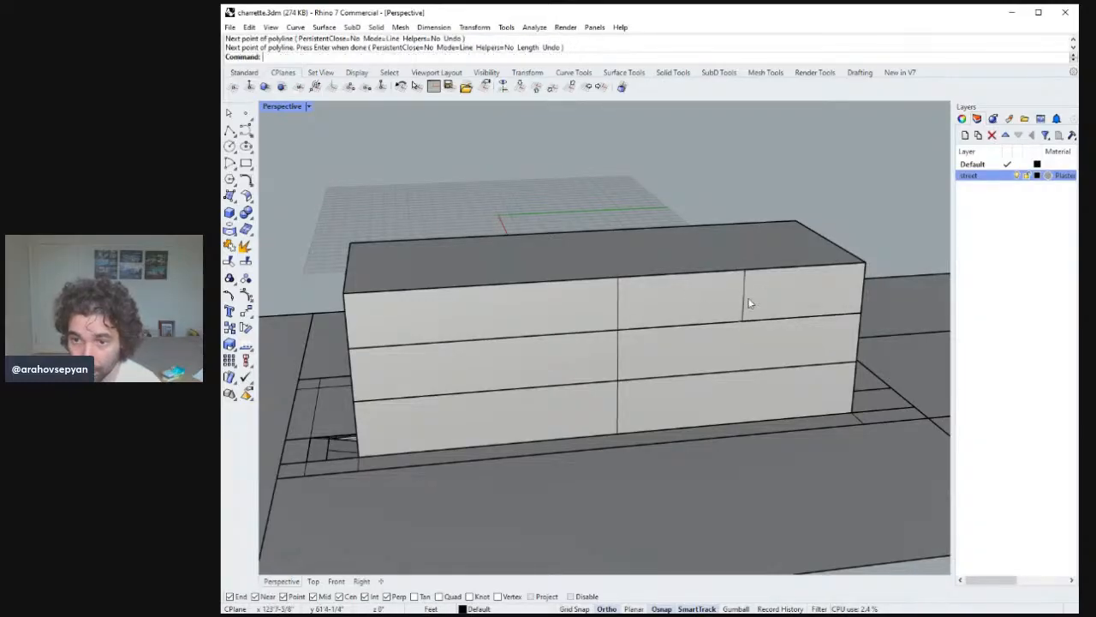
# Move the short line's lower endpoint down to the base so it spans the full facade height.
pyautogui.click(745, 301)
pyautogui.moveTo(743, 322); pyautogui.dragTo(744, 350)
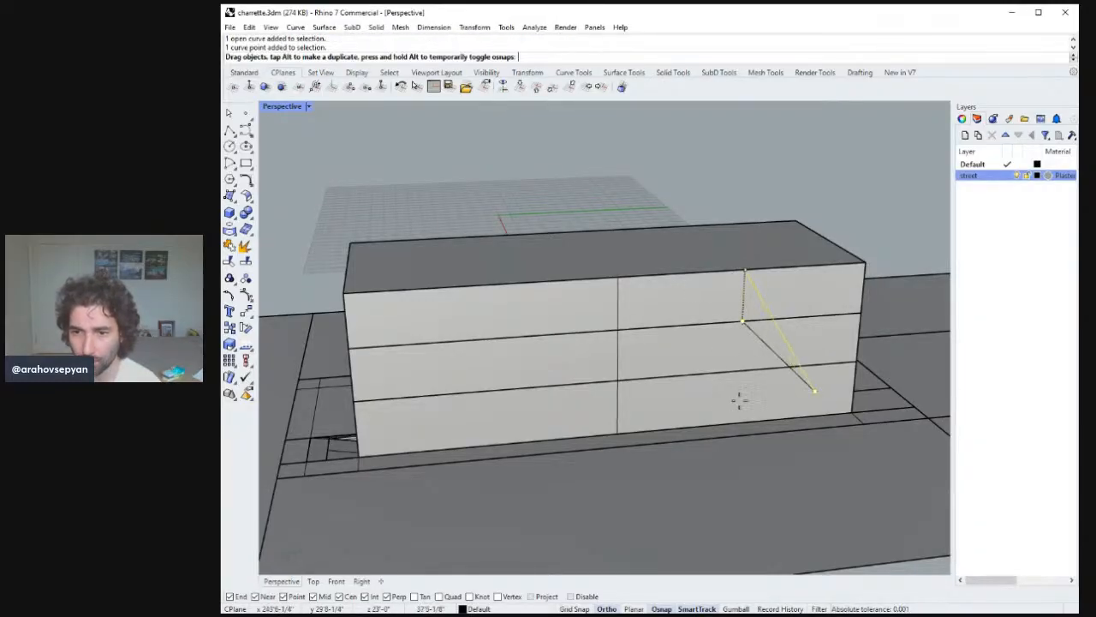
pyautogui.moveTo(739, 400); pyautogui.dragTo(737, 421)
pyautogui.press('Escape')
pyautogui.moveTo(715, 393); pyautogui.dragTo(693, 360, button='right')
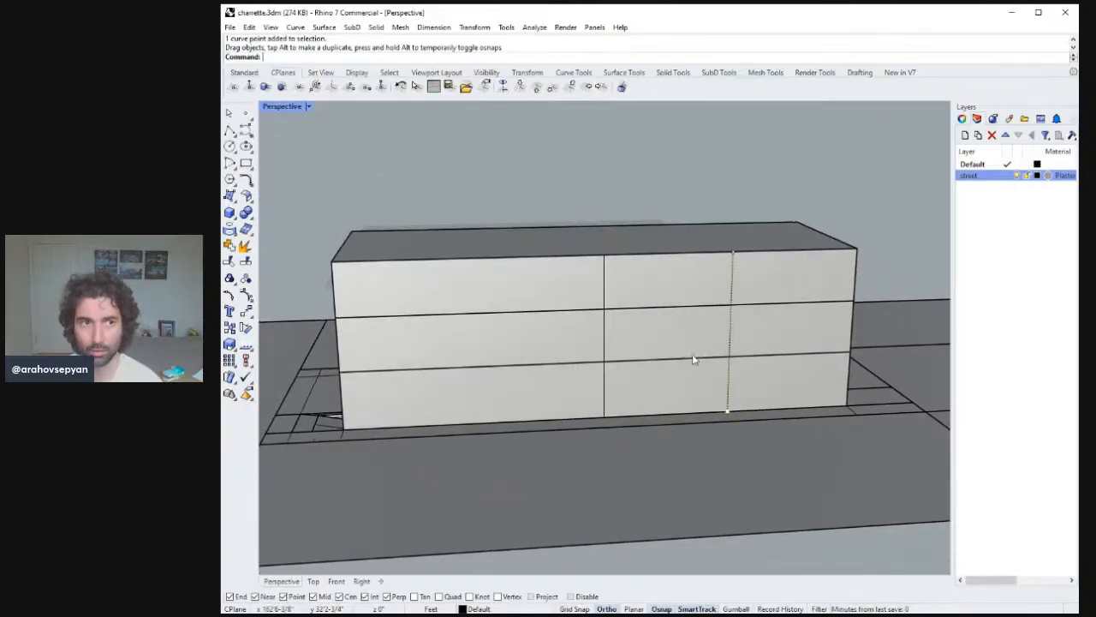
# Copy the quarter division line into the left half of the facade to split it into four bays.
pyautogui.click(731, 328)
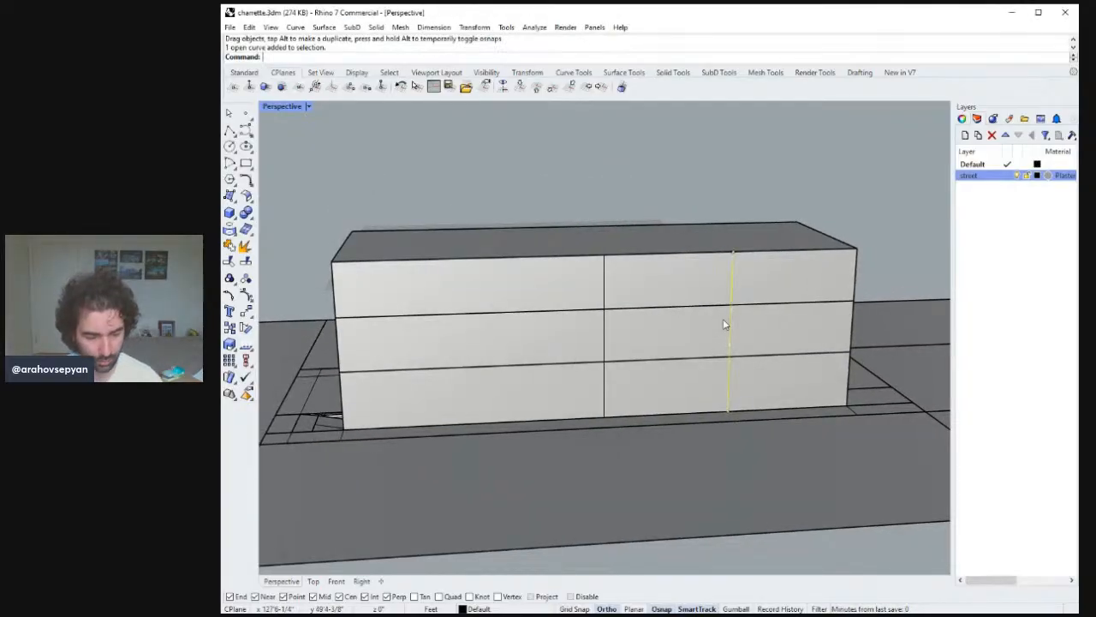
pyautogui.write('copy')
pyautogui.press('Return')
pyautogui.click(861, 243)
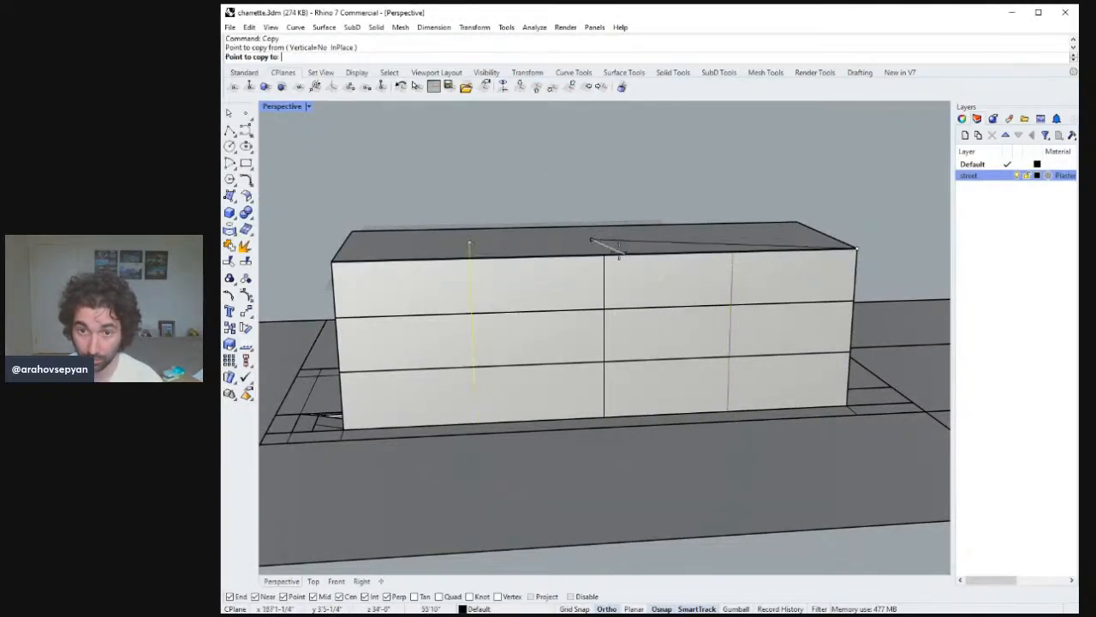
pyautogui.click(603, 258)
pyautogui.press('Return')
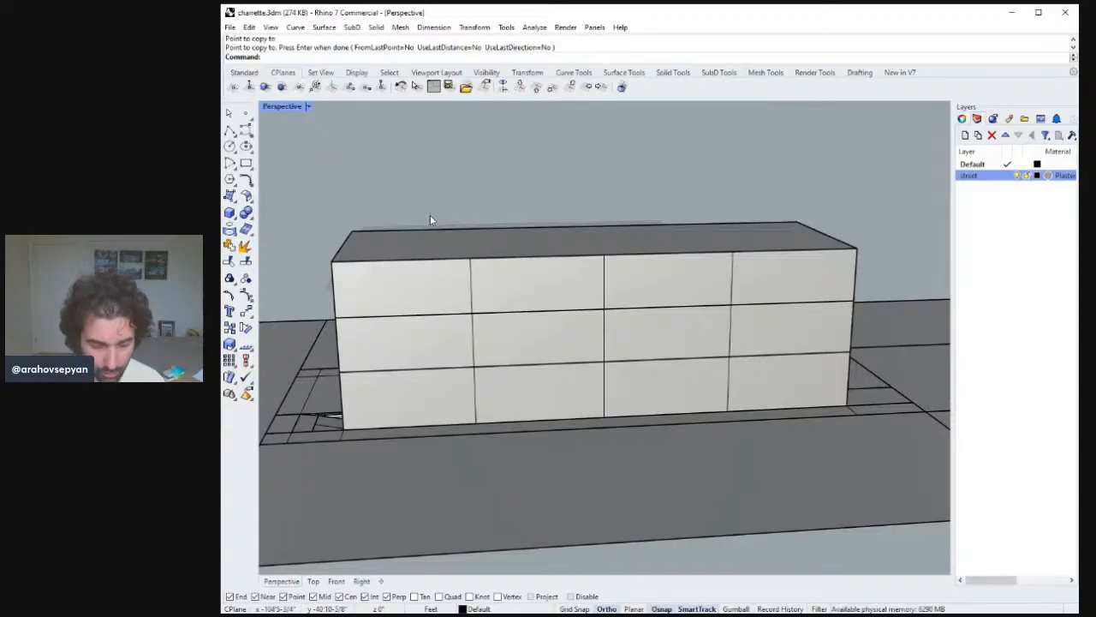
# Measure the width of the end bay on the facade and orbit to review the divided facade.
pyautogui.write('distance')
pyautogui.press('Return')
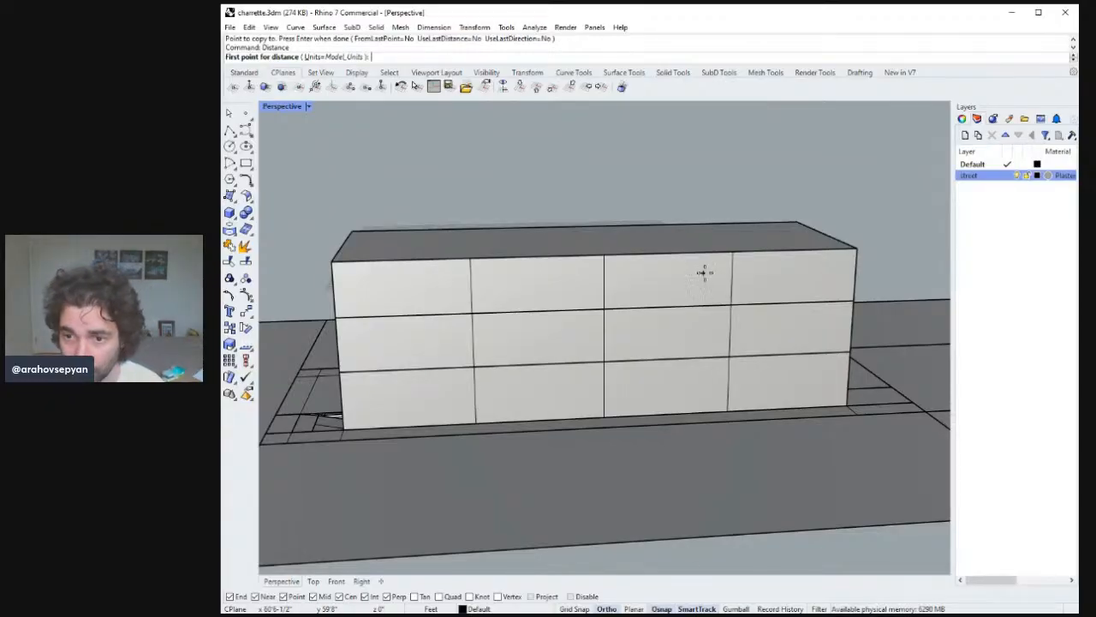
pyautogui.click(733, 253)
pyautogui.click(857, 246)
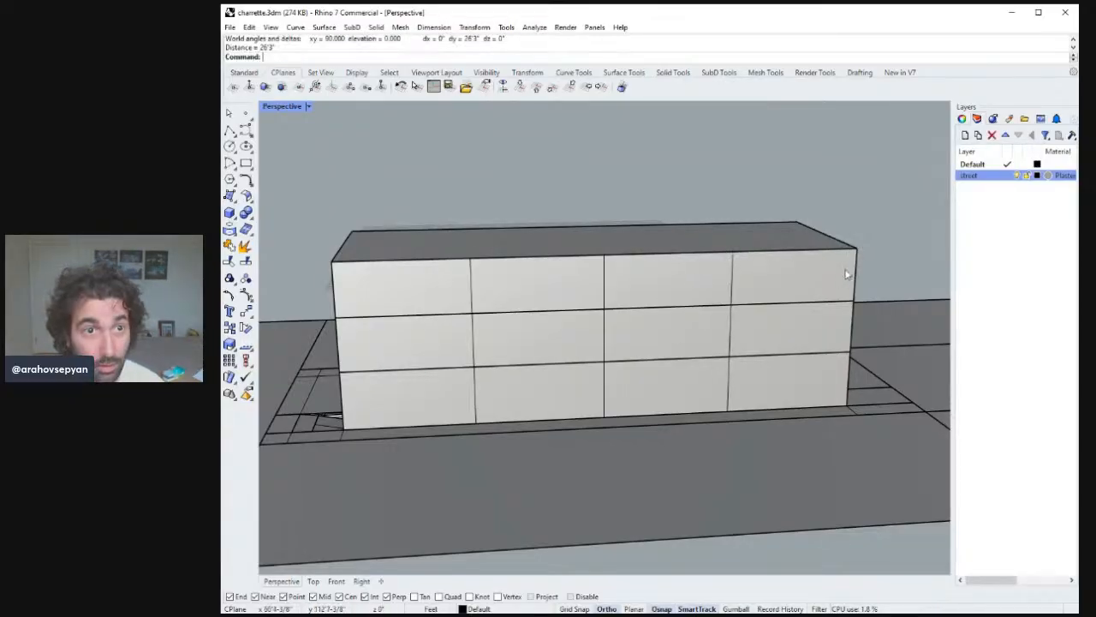
pyautogui.moveTo(848, 274); pyautogui.dragTo(837, 265, button='right')
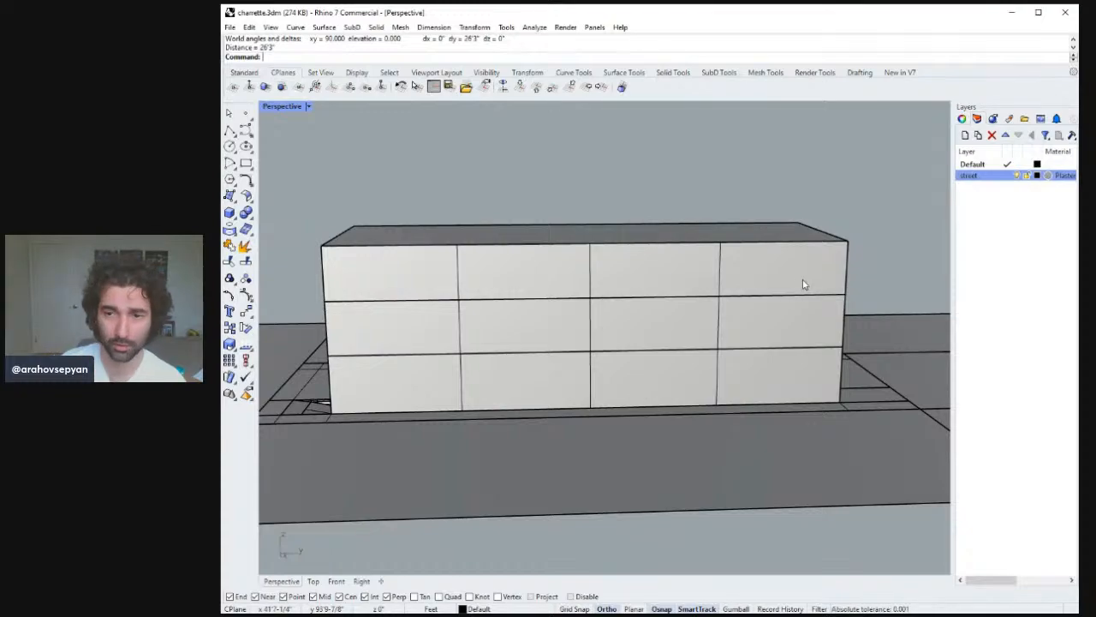
pyautogui.moveTo(727, 286); pyautogui.dragTo(813, 274, button='right')
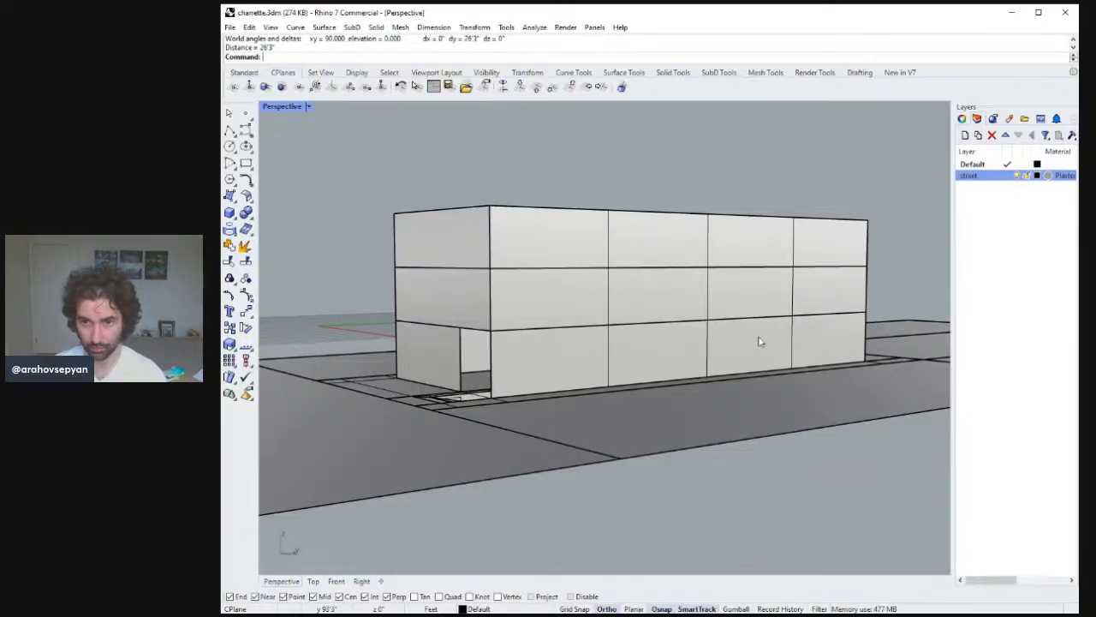
pyautogui.moveTo(759, 341); pyautogui.dragTo(768, 335, button='right')
pyautogui.moveTo(576, 348); pyautogui.dragTo(566, 351, button='right')
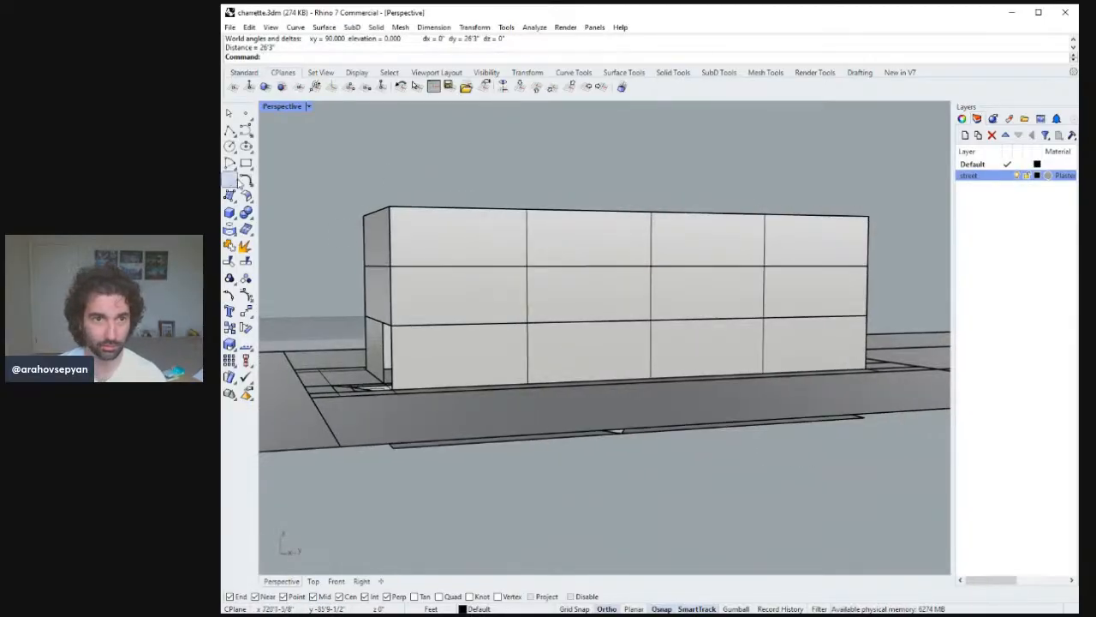
# Draw a full-height vertical polyline from the top-edge midpoint of the end bay down to the base.
pyautogui.click(230, 131)
pyautogui.moveTo(632, 233); pyautogui.dragTo(591, 246, button='right')
pyautogui.click(716, 230)
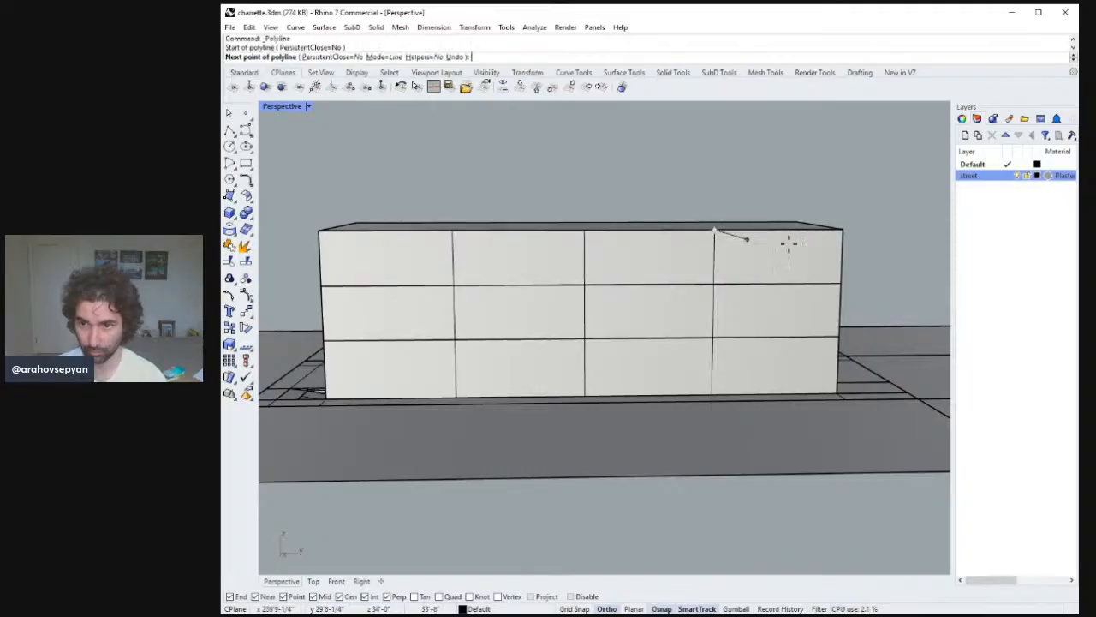
pyautogui.click(842, 230)
pyautogui.rightClick(840, 231)
pyautogui.rightClick(805, 239)
pyautogui.click(781, 230)
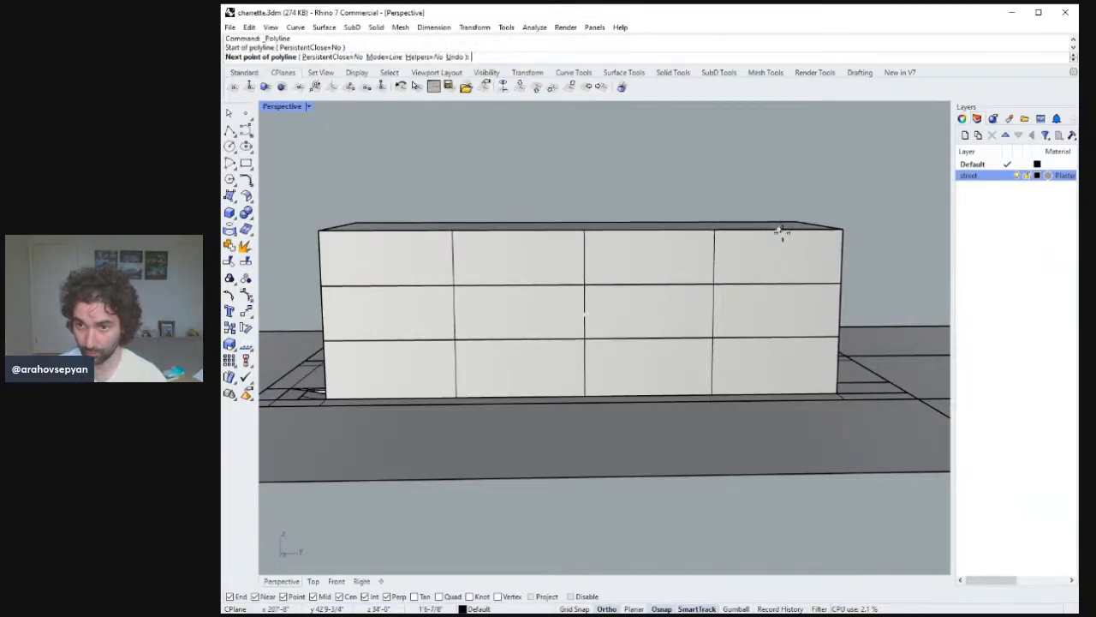
pyautogui.click(776, 392)
pyautogui.rightClick(772, 296)
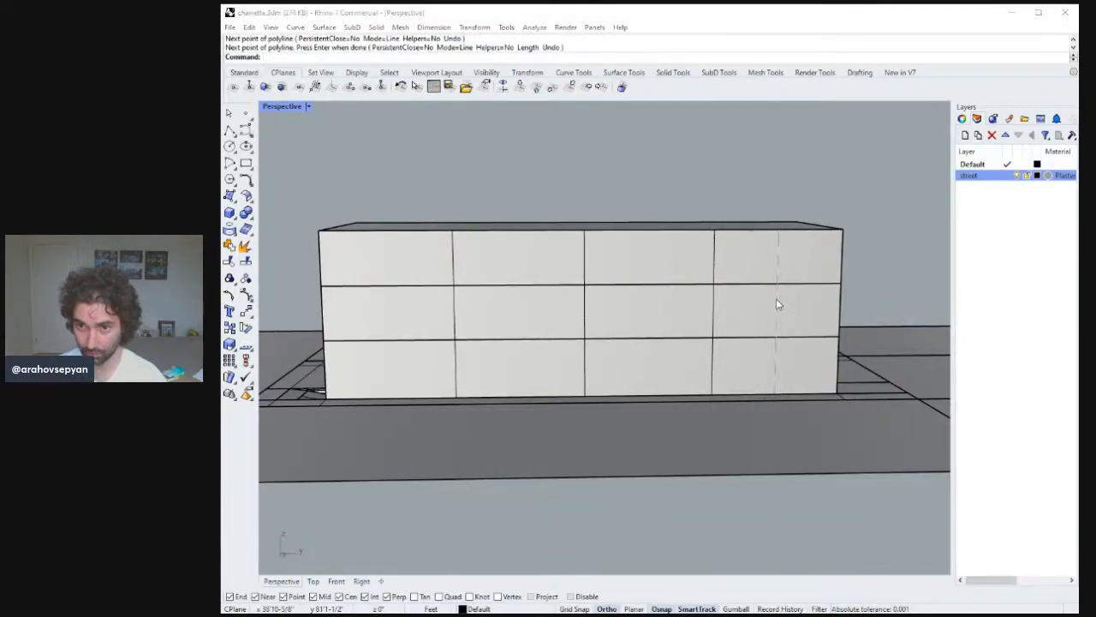
# Copy the new line into the other bays to split the long facade into eight bays.
pyautogui.click(777, 304)
pyautogui.moveTo(777, 304); pyautogui.dragTo(772, 328, button='right')
pyautogui.write('Copy')
pyautogui.press('Return')
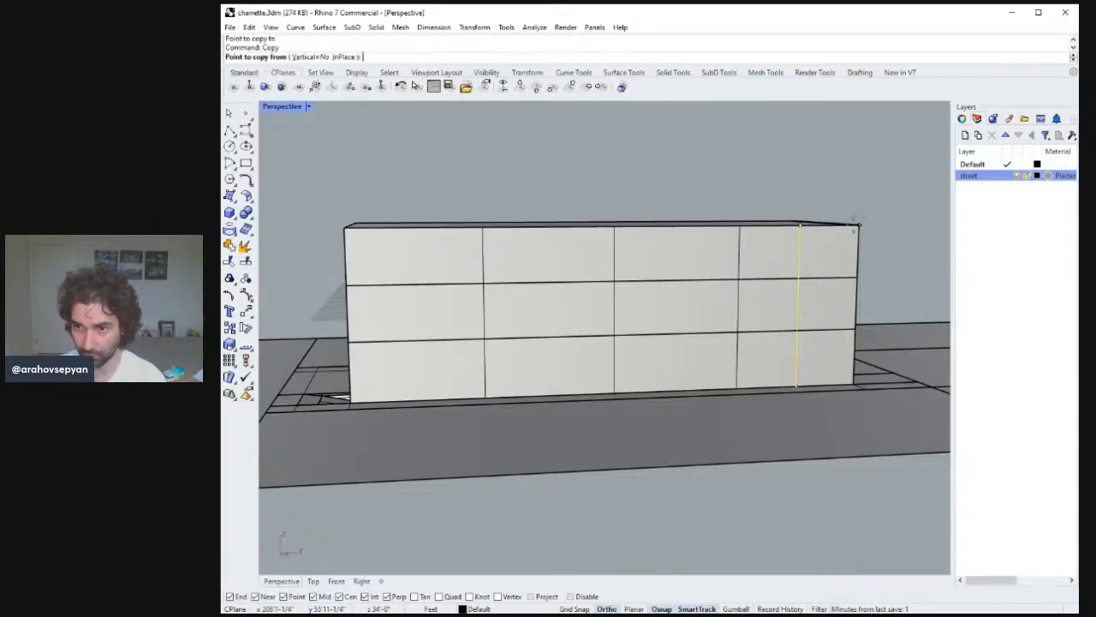
pyautogui.click(858, 226)
pyautogui.click(677, 226)
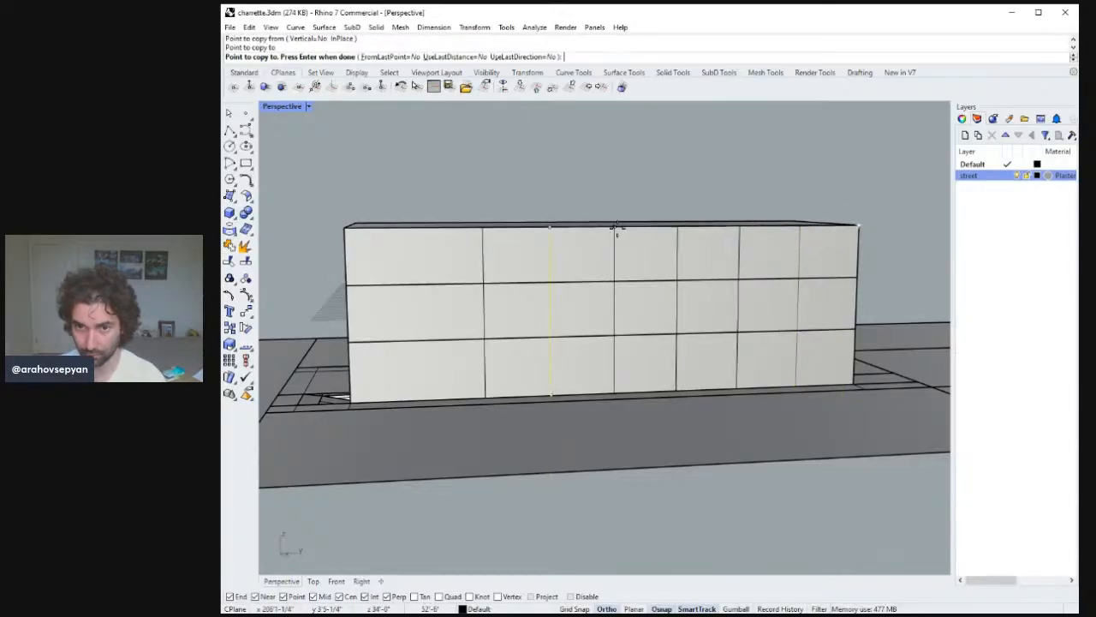
pyautogui.click(550, 226)
pyautogui.press('Return')
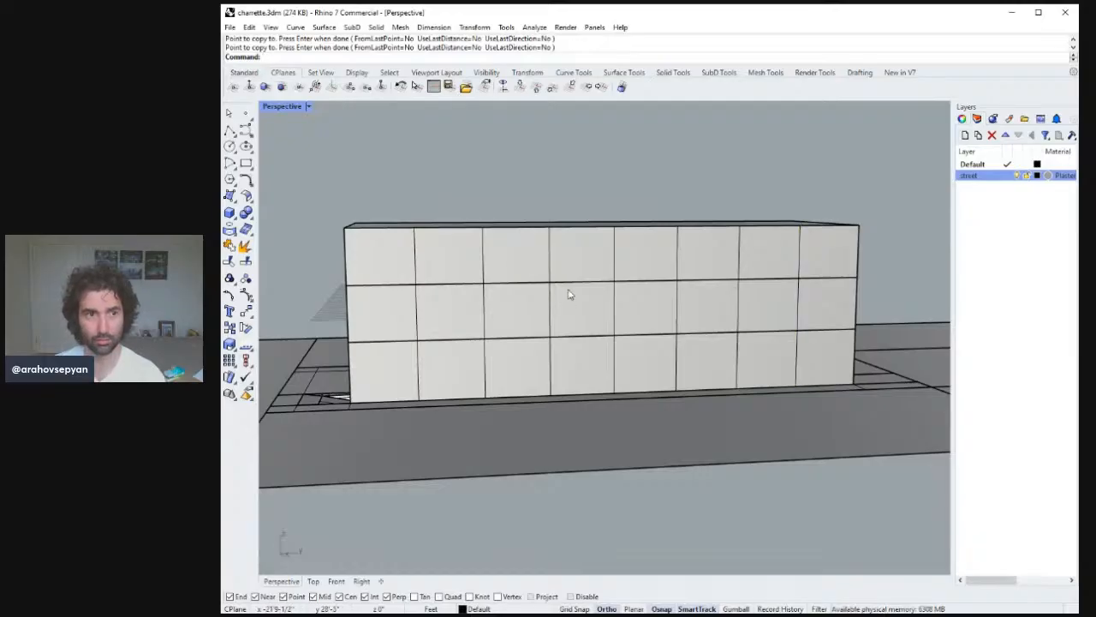
# Draw a vertical line on the end facade from the top of the open ground floor to the roof, and save the file.
pyautogui.moveTo(570, 289); pyautogui.dragTo(626, 310, button='right')
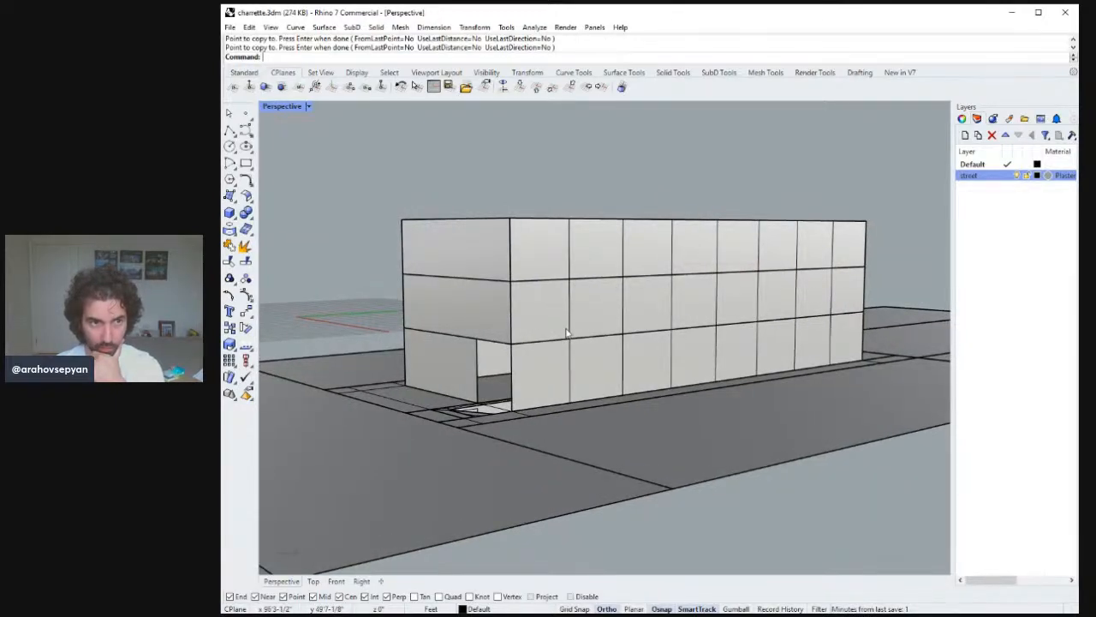
pyautogui.moveTo(566, 333); pyautogui.dragTo(634, 329, button='right')
pyautogui.click(230, 133)
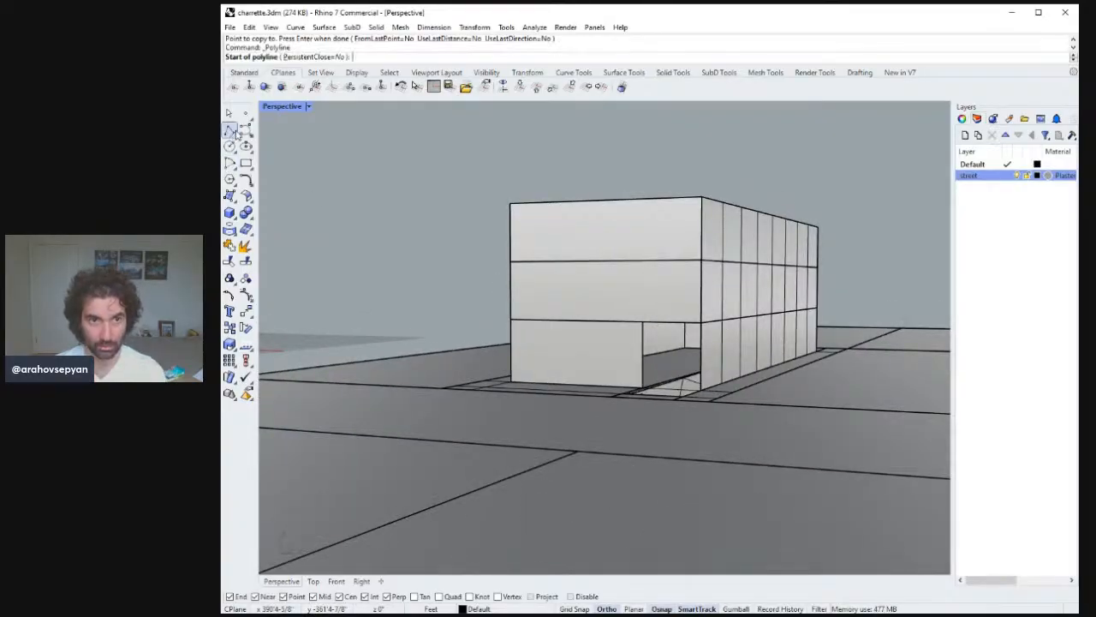
pyautogui.click(642, 322)
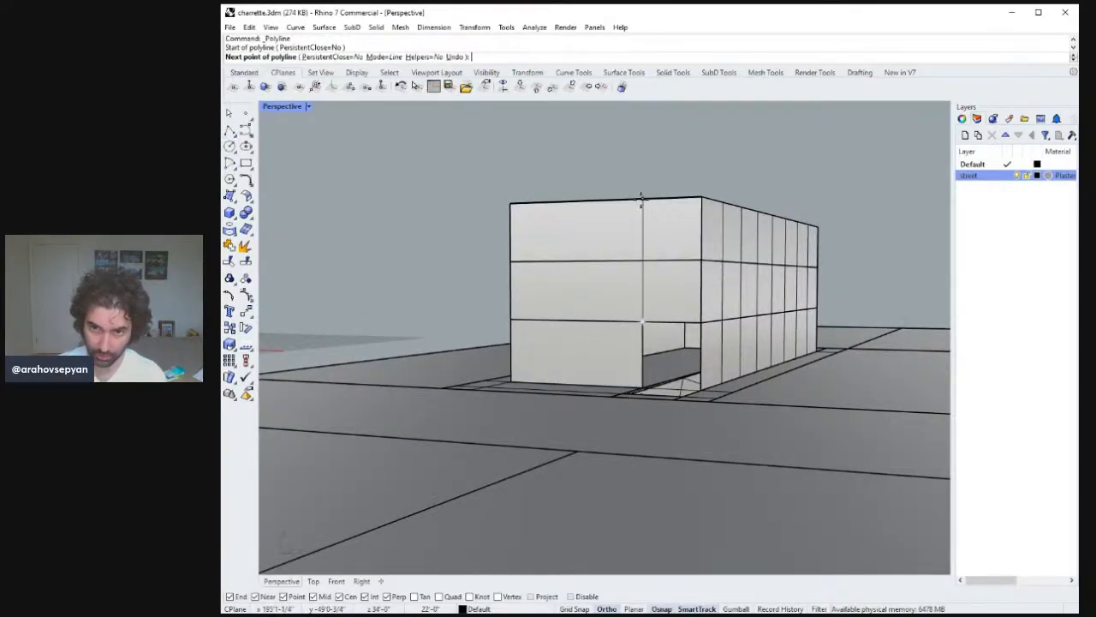
pyautogui.click(641, 199)
pyautogui.press('Return')
pyautogui.moveTo(644, 209); pyautogui.dragTo(656, 324, button='right')
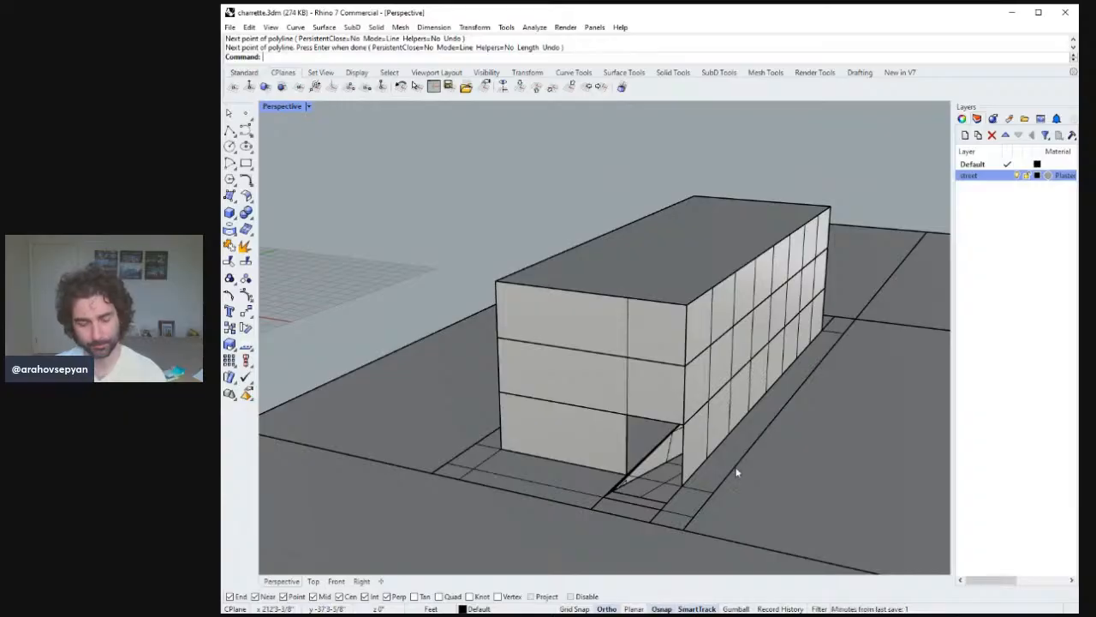
pyautogui.moveTo(732, 471); pyautogui.dragTo(764, 448, button='right')
pyautogui.hotkey('ctrl', 's')
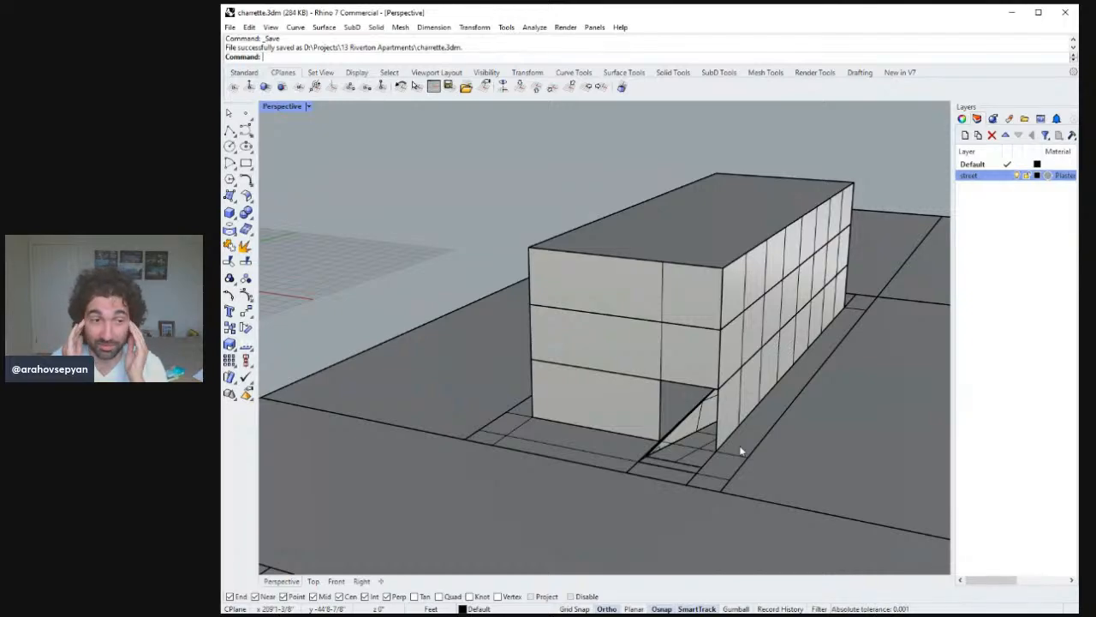
# Draw a helper line along the top edge of the first bay on the long facade.
pyautogui.moveTo(741, 452); pyautogui.dragTo(581, 388, button='right')
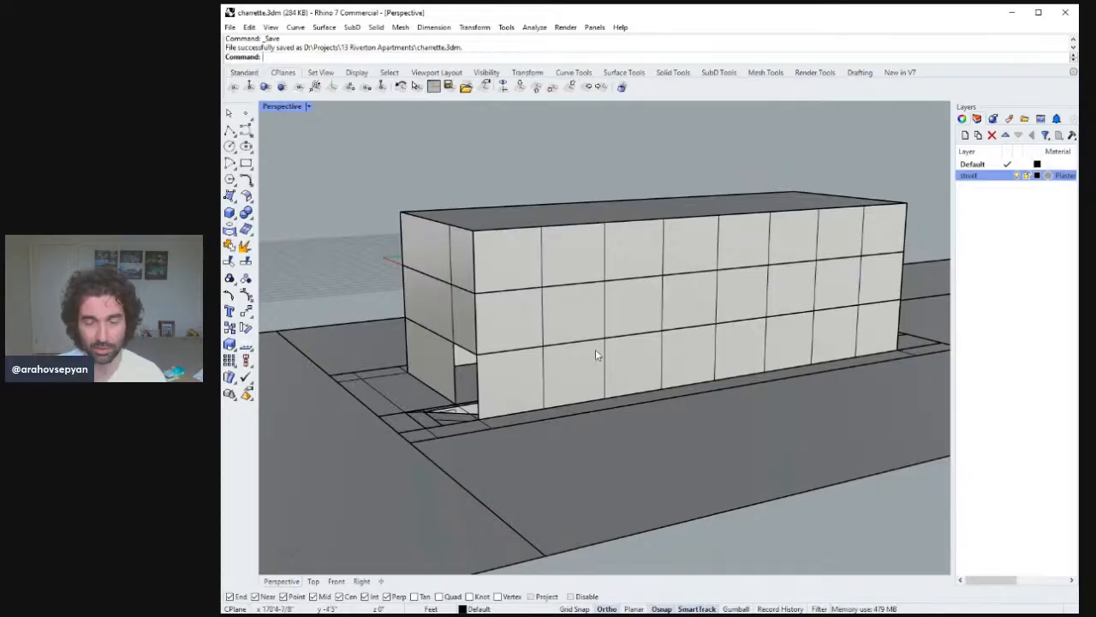
pyautogui.moveTo(604, 348); pyautogui.dragTo(454, 292, button='right')
pyautogui.click(483, 242)
pyautogui.click(484, 242)
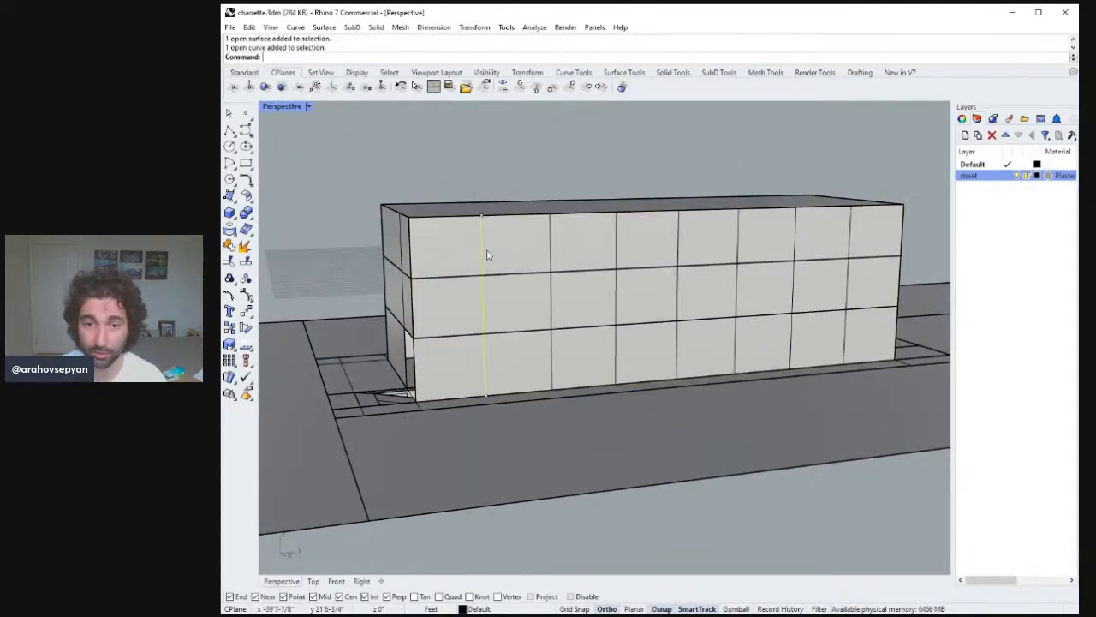
pyautogui.click(230, 130)
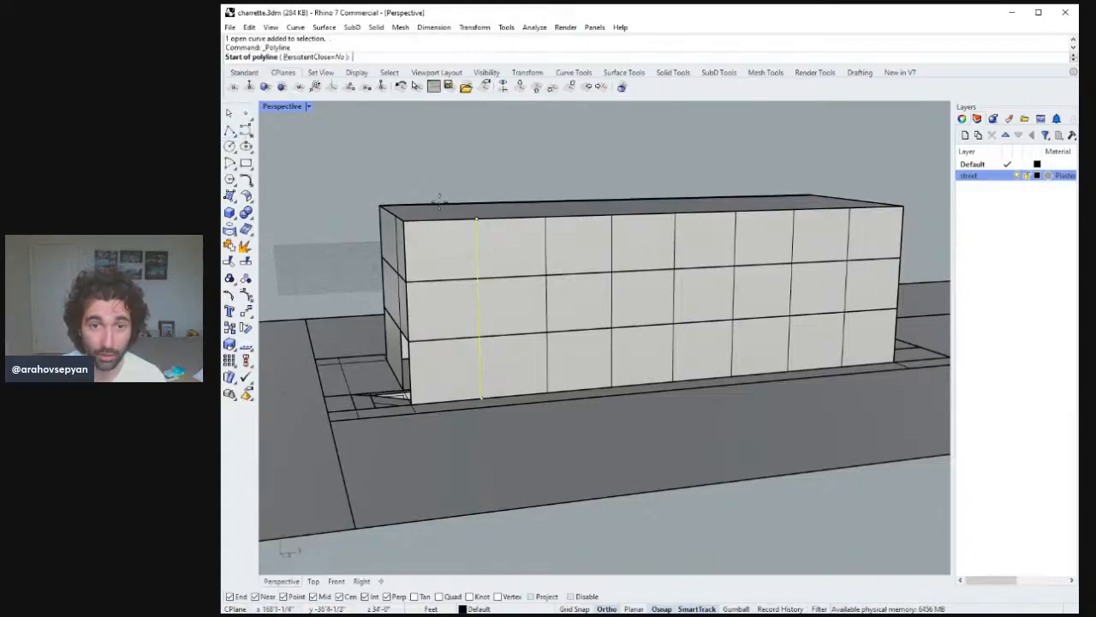
pyautogui.click(410, 225)
pyautogui.click(477, 222)
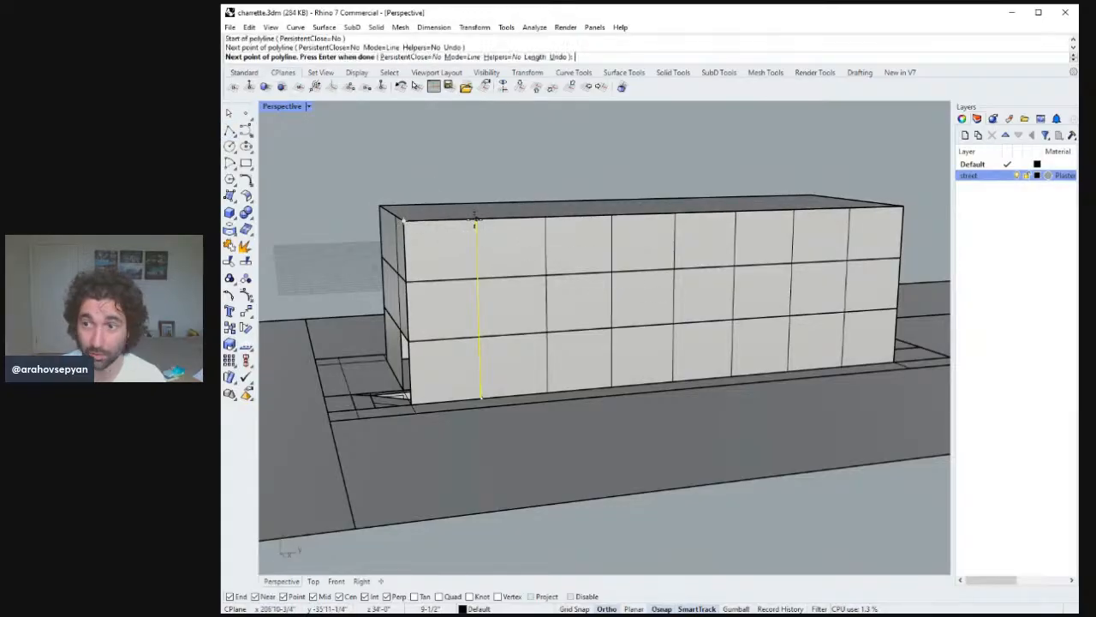
pyautogui.press('Return')
pyautogui.press('Return')
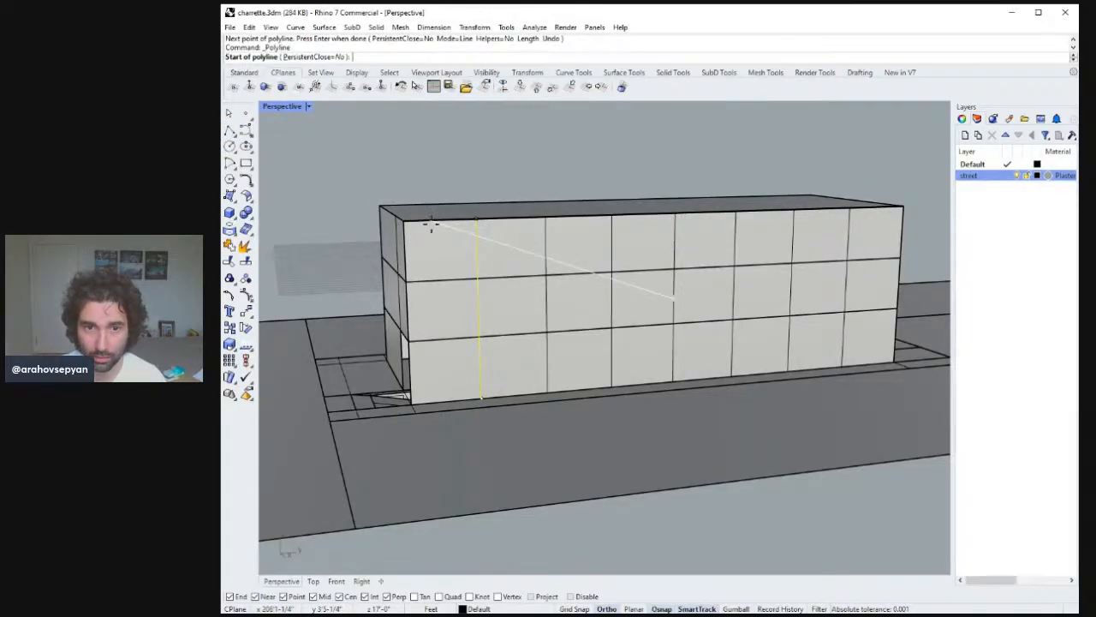
pyautogui.moveTo(431, 223); pyautogui.dragTo(465, 244, button='right')
pyautogui.press('Escape')
# Draw a horizontal helper line across the first bay and a short vertical line from its midpoint up to the roof edge.
pyautogui.click(481, 273)
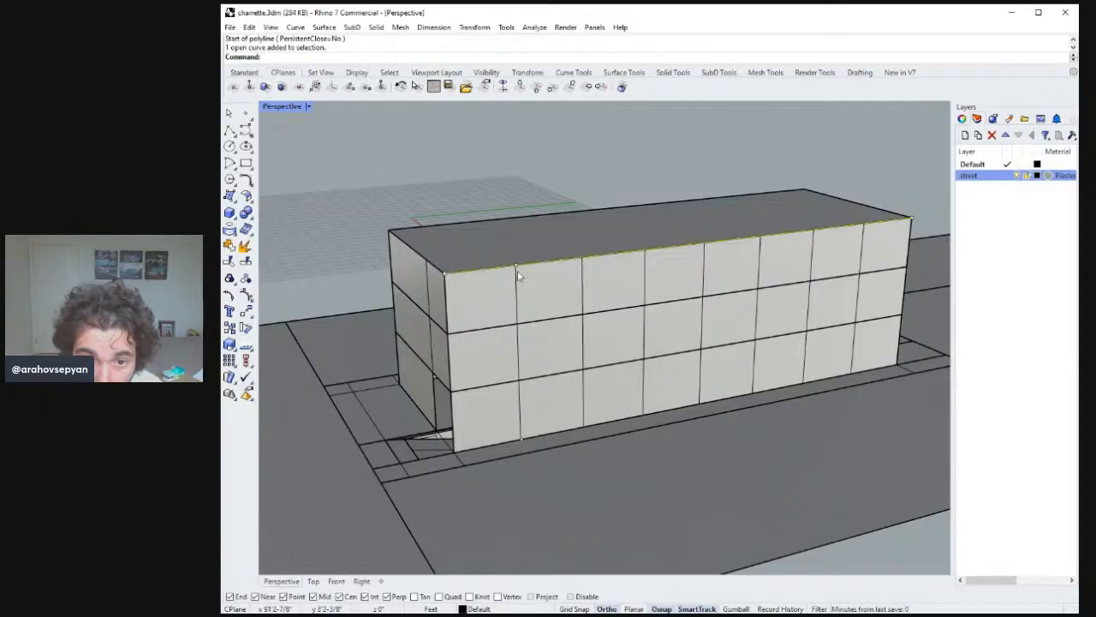
pyautogui.press('Return')
pyautogui.click(517, 327)
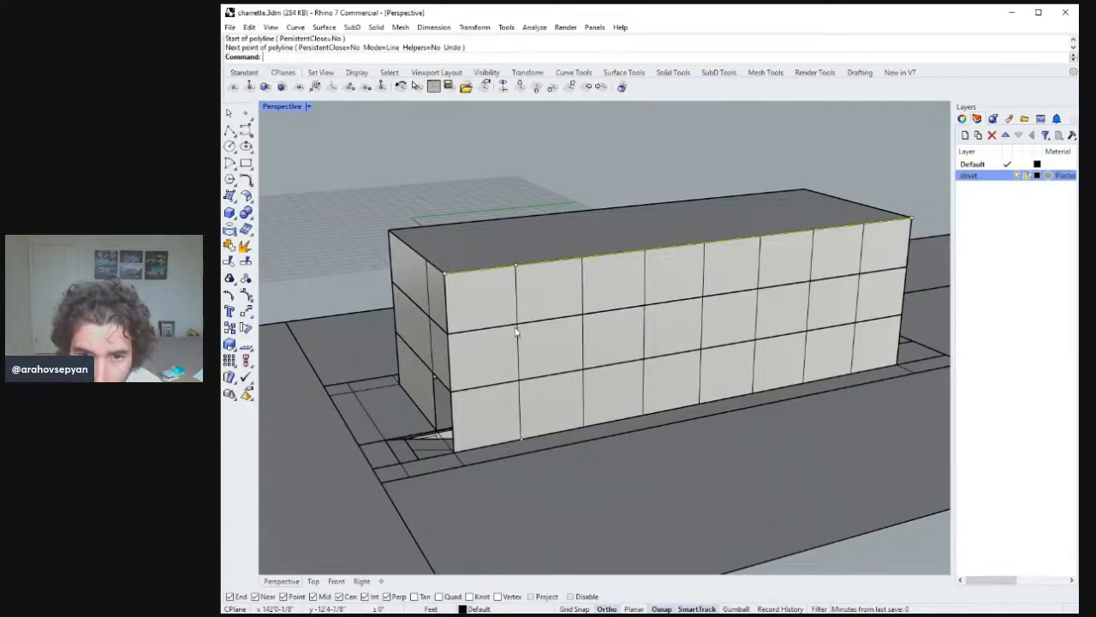
pyautogui.click(448, 332)
pyautogui.press('Return')
pyautogui.press('Return')
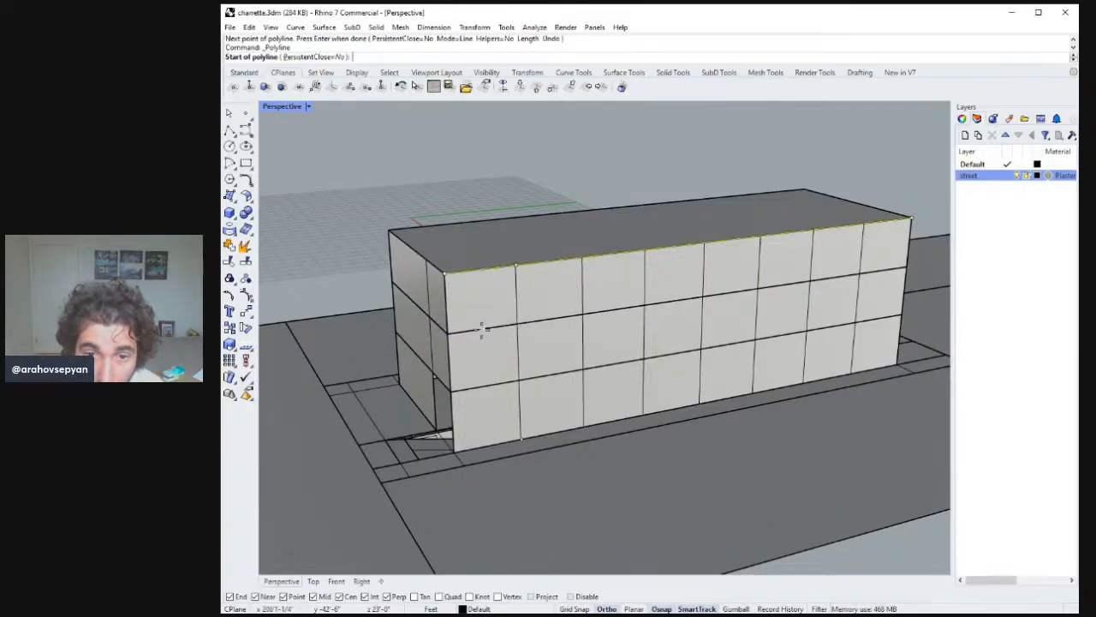
pyautogui.click(483, 328)
pyautogui.click(481, 269)
pyautogui.press('Return')
# Redraw the first bay's middle line and delete the extra helper lines, keeping one full-height division at the bay's middle.
pyautogui.click(483, 298)
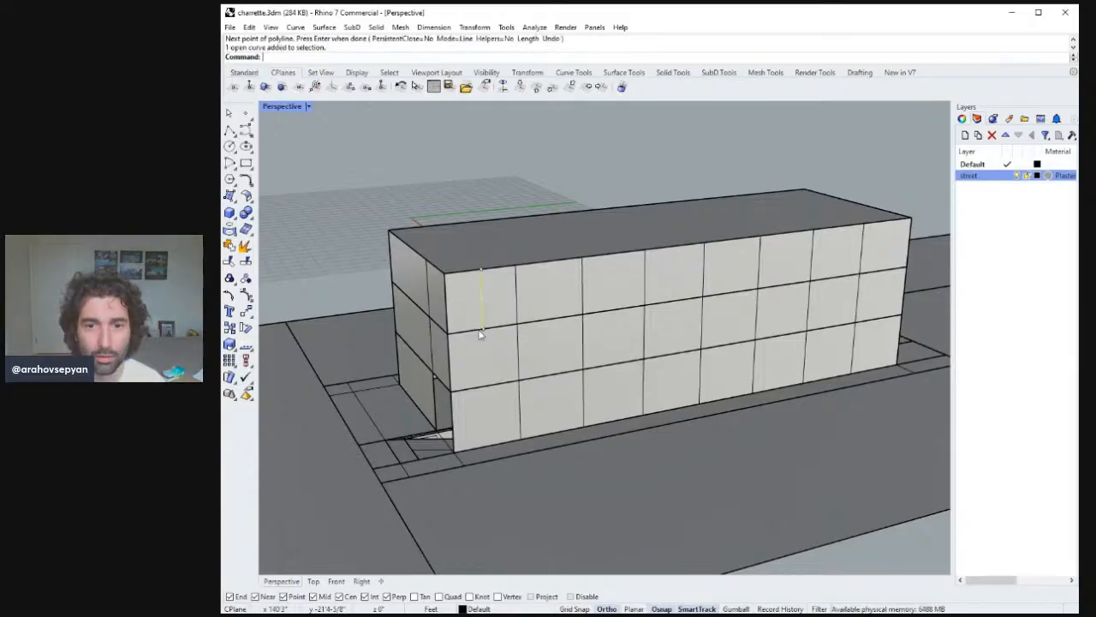
pyautogui.moveTo(483, 330); pyautogui.dragTo(483, 347)
pyautogui.press('Escape')
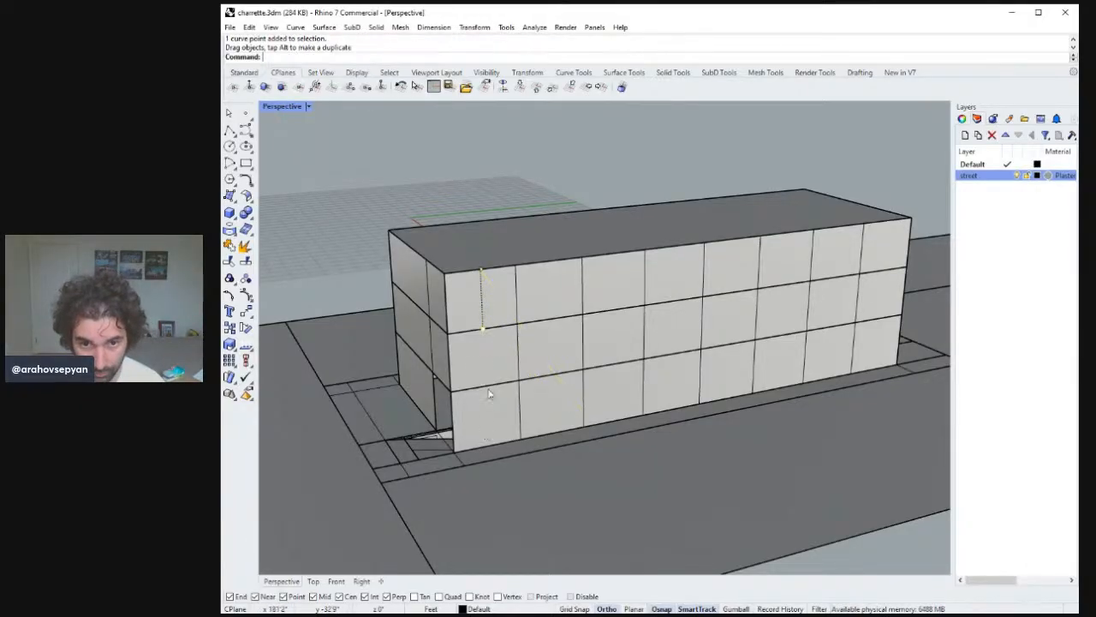
pyautogui.click(481, 313)
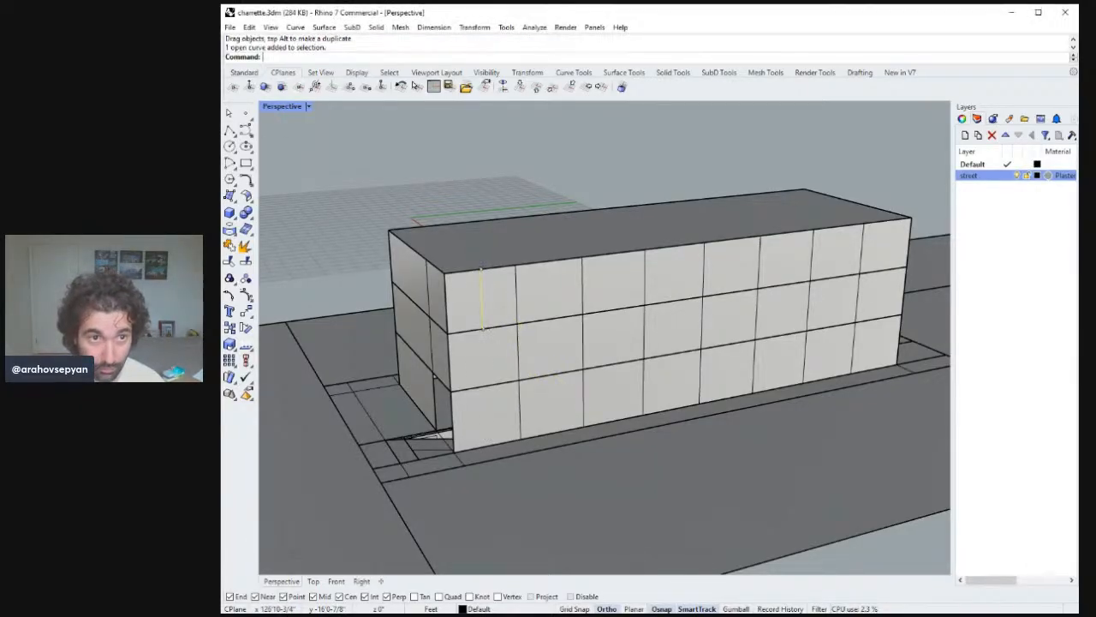
pyautogui.click(229, 129)
pyautogui.click(481, 270)
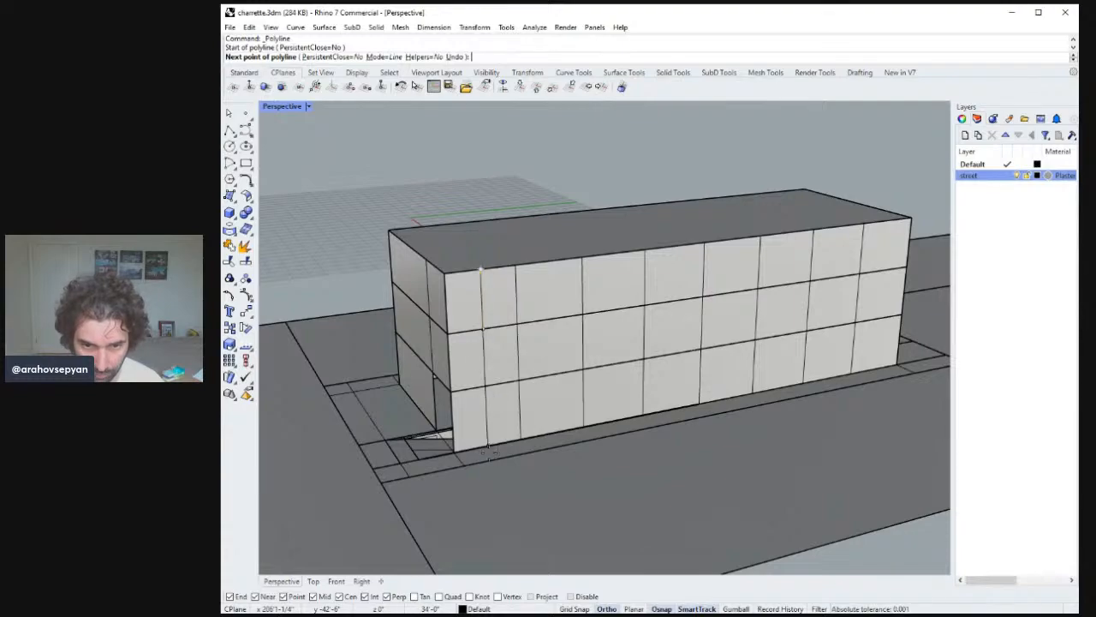
pyautogui.click(482, 330)
pyautogui.press('Return')
pyautogui.hotkey('ctrl', 'z')
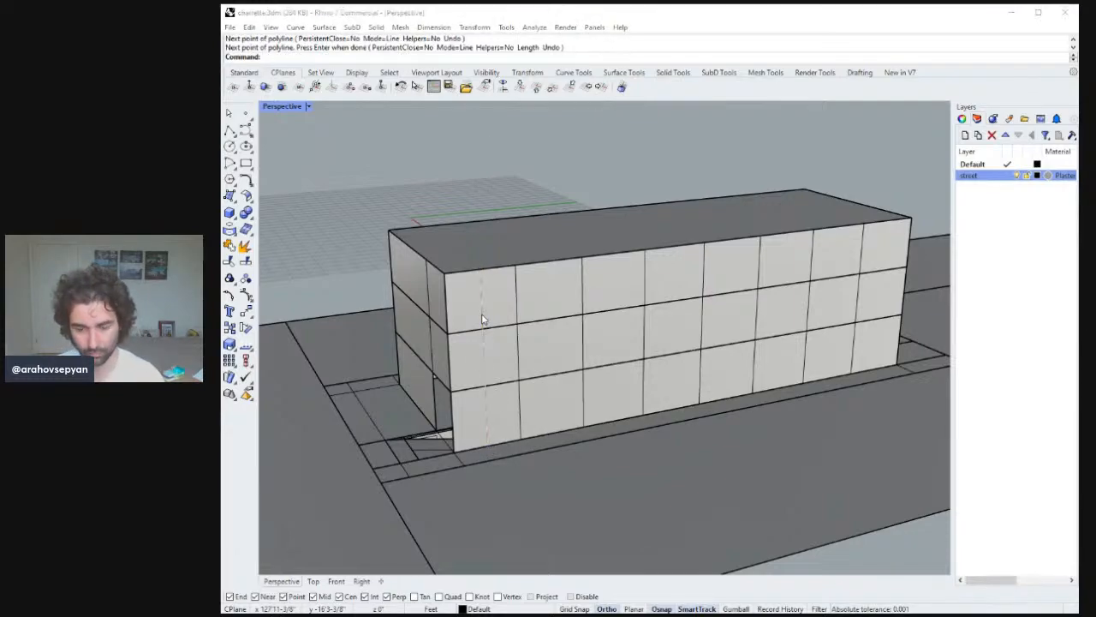
pyautogui.click(482, 320)
pyautogui.press('Delete')
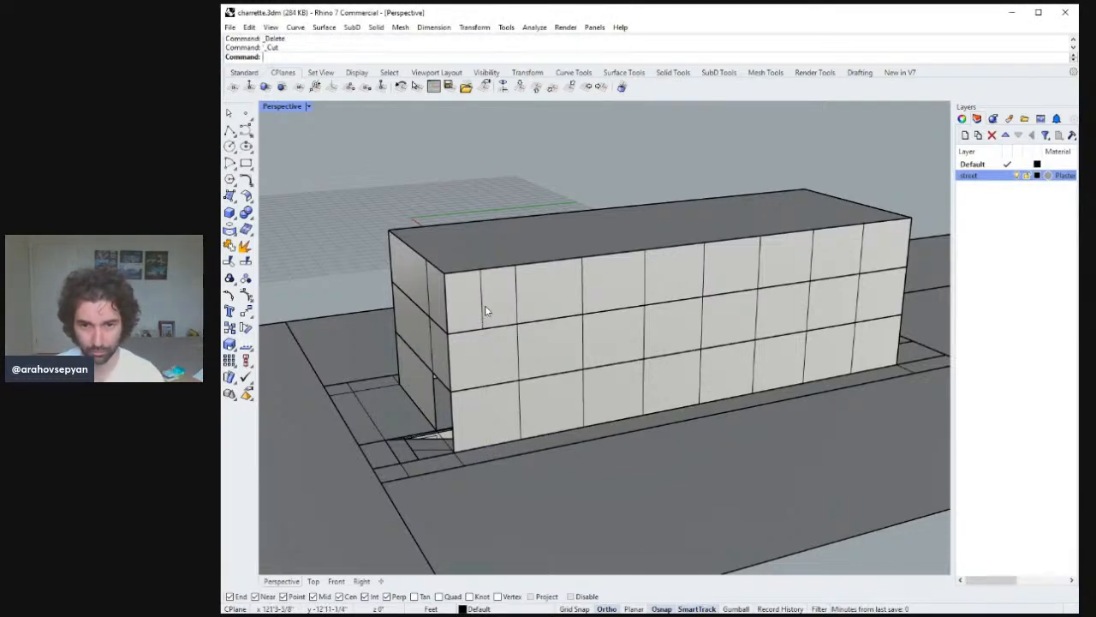
pyautogui.hotkey('ctrl', 'z')
pyautogui.click(490, 348)
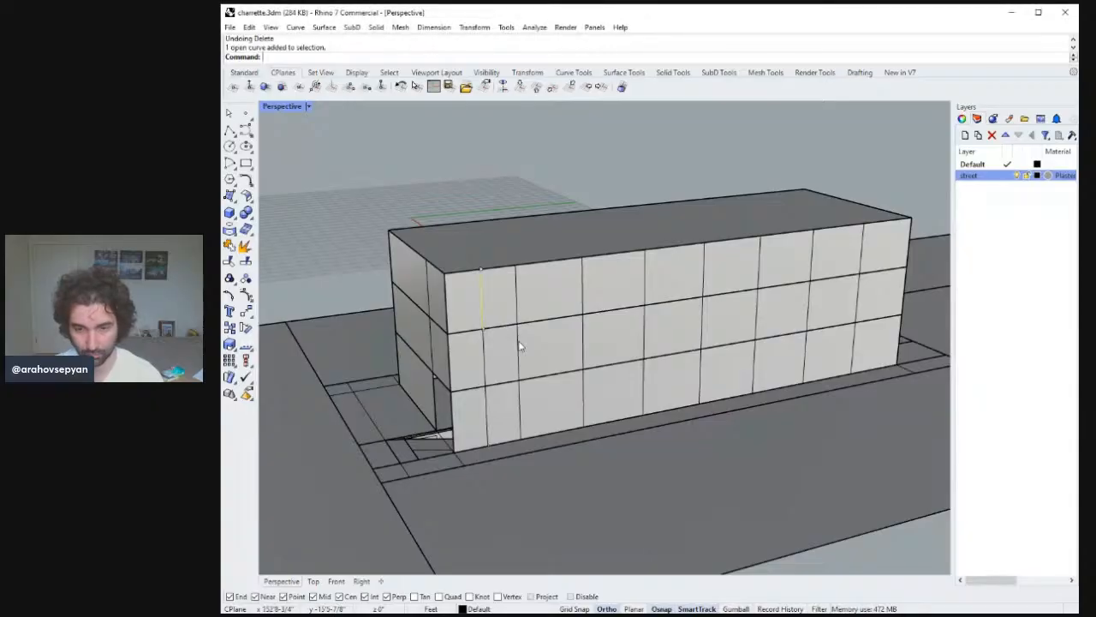
pyautogui.press('Delete')
pyautogui.click(485, 349)
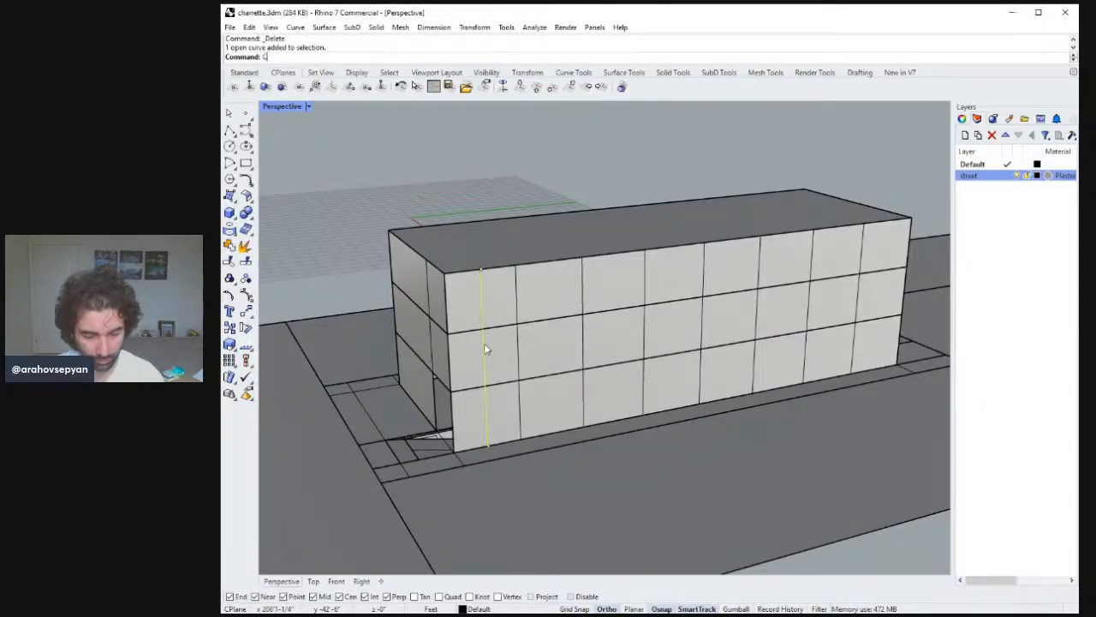
# Copy the mid-bay line into every other bay along the long facade, doubling the number of divisions.
pyautogui.press('Return')
pyautogui.click(515, 272)
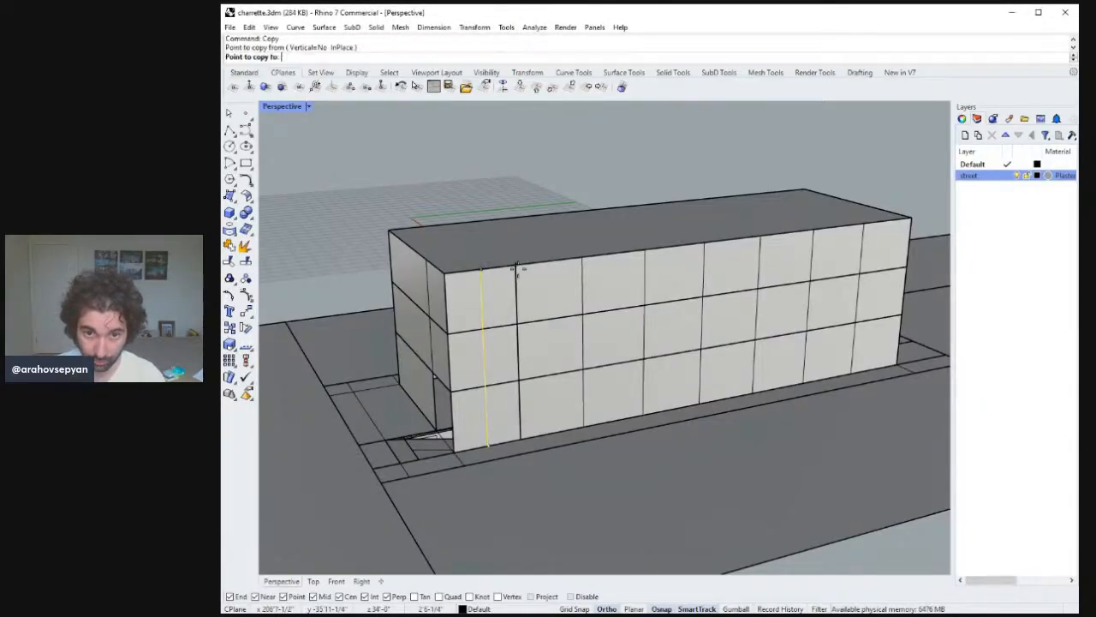
pyautogui.click(583, 255)
pyautogui.click(645, 252)
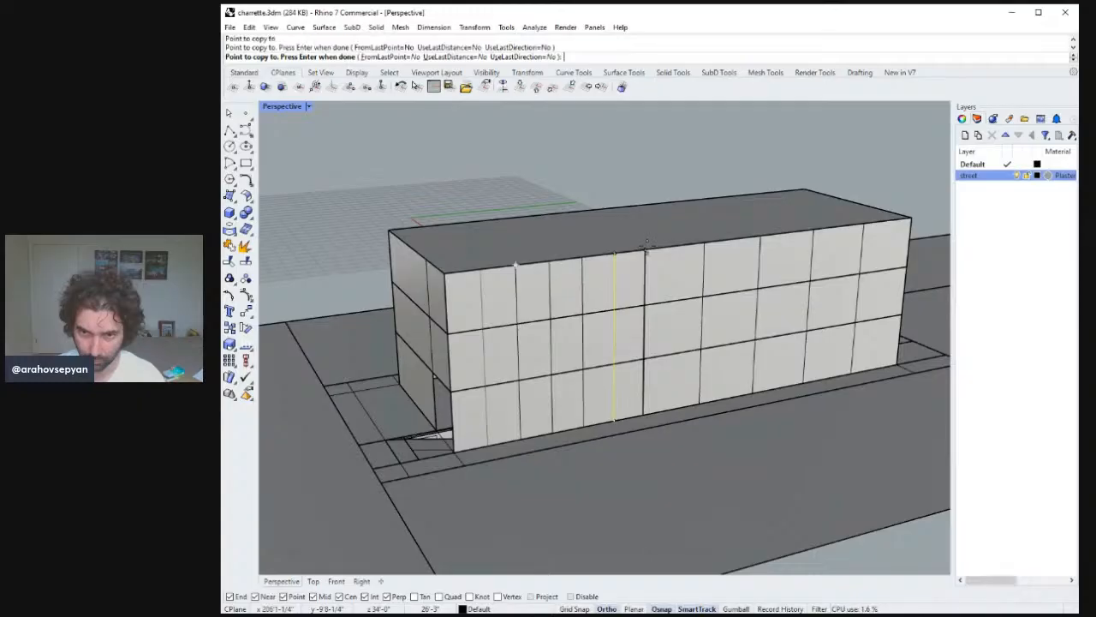
pyautogui.click(698, 242)
pyautogui.click(757, 238)
pyautogui.click(812, 232)
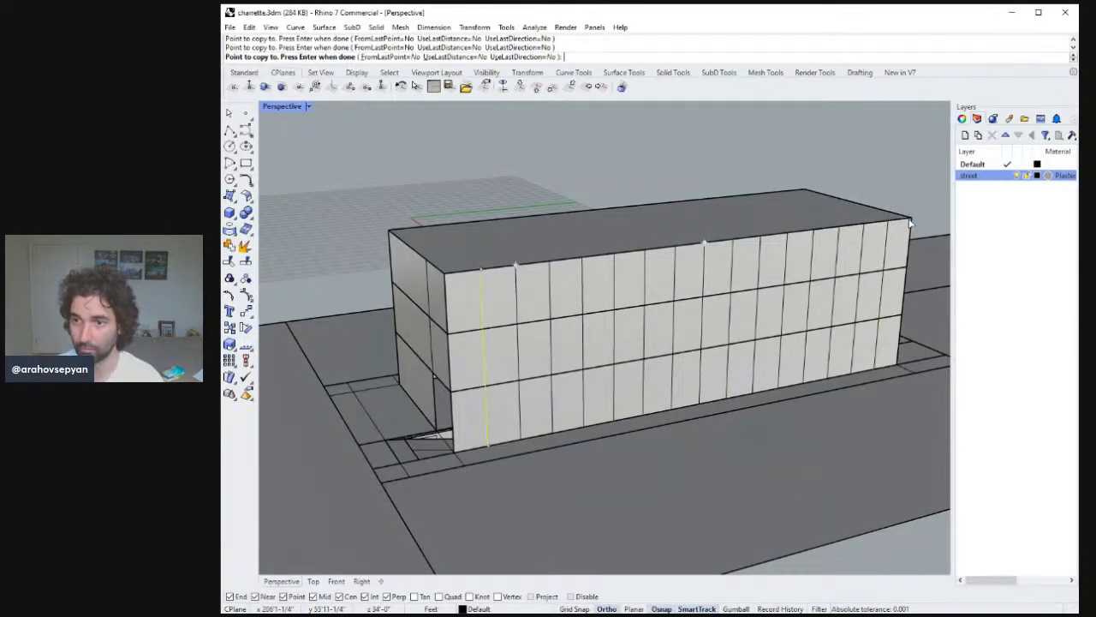
pyautogui.press('Return')
# Select all vertical division lines on the long facade and copy them across to the opposite long facade.
pyautogui.moveTo(847, 244); pyautogui.dragTo(725, 264, button='right')
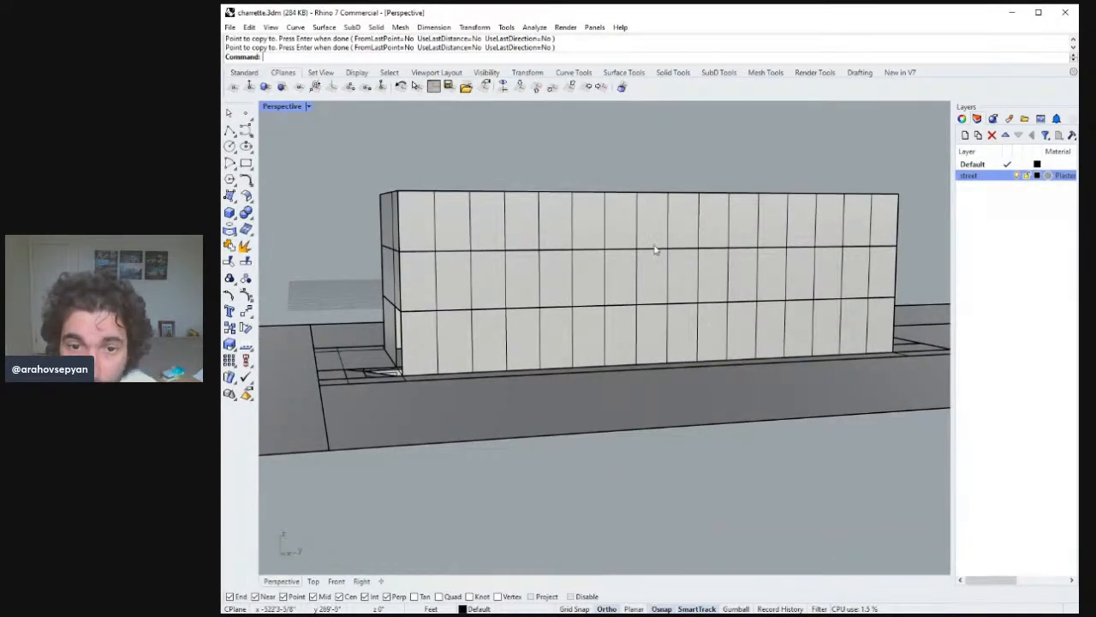
pyautogui.moveTo(654, 250); pyautogui.dragTo(647, 257, button='right')
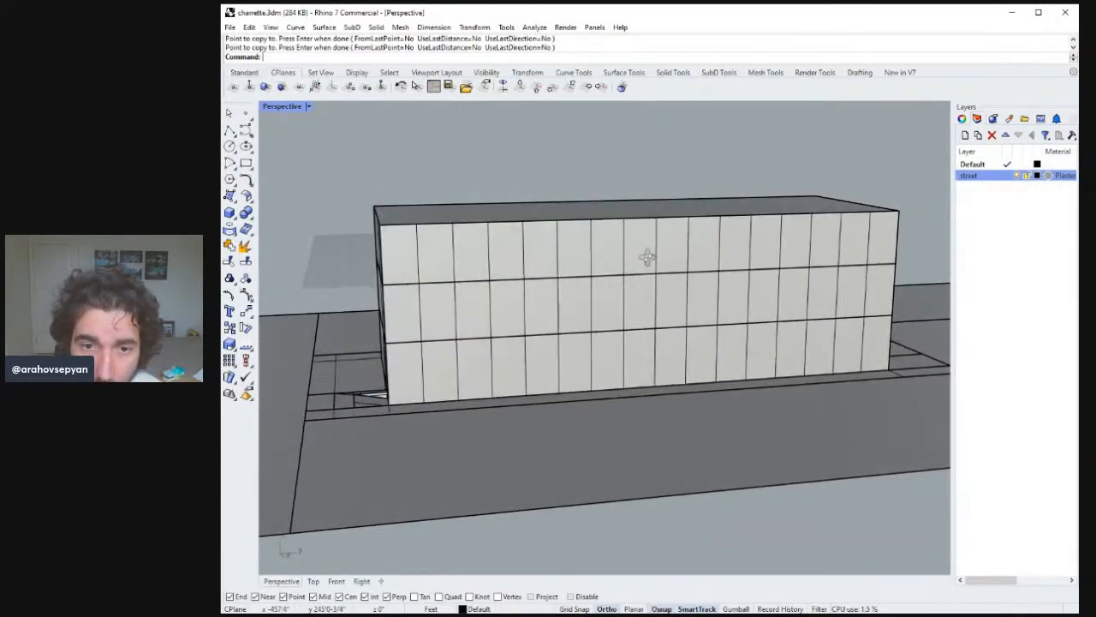
pyautogui.click(418, 257)
pyautogui.click(455, 258)
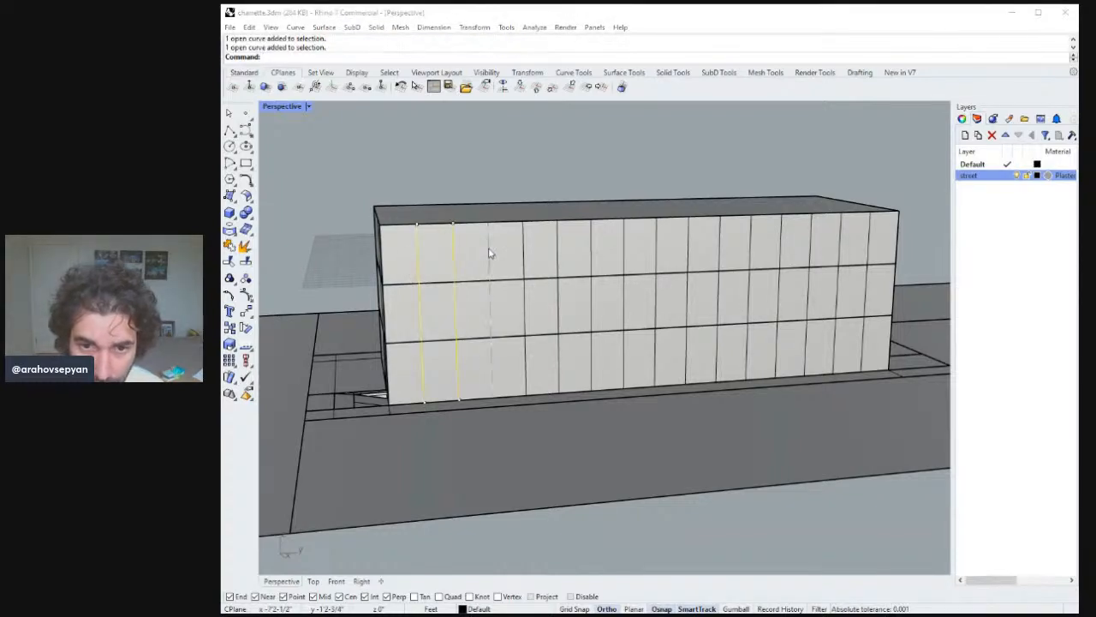
pyautogui.keyDown('shift'); pyautogui.click(490, 254); pyautogui.keyUp('shift')
pyautogui.keyDown('shift'); pyautogui.click(524, 247); pyautogui.keyUp('shift')
pyautogui.keyDown('shift'); pyautogui.click(557, 243); pyautogui.keyUp('shift')
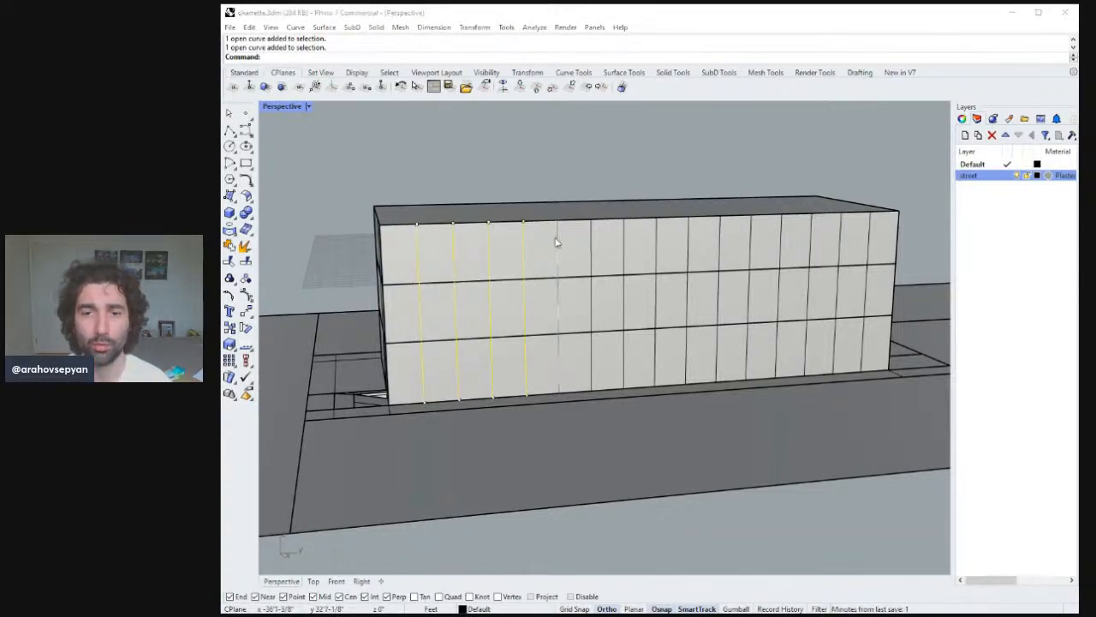
pyautogui.keyDown('shift'); pyautogui.click(590, 239); pyautogui.keyUp('shift')
pyautogui.keyDown('shift'); pyautogui.click(631, 241); pyautogui.keyUp('shift')
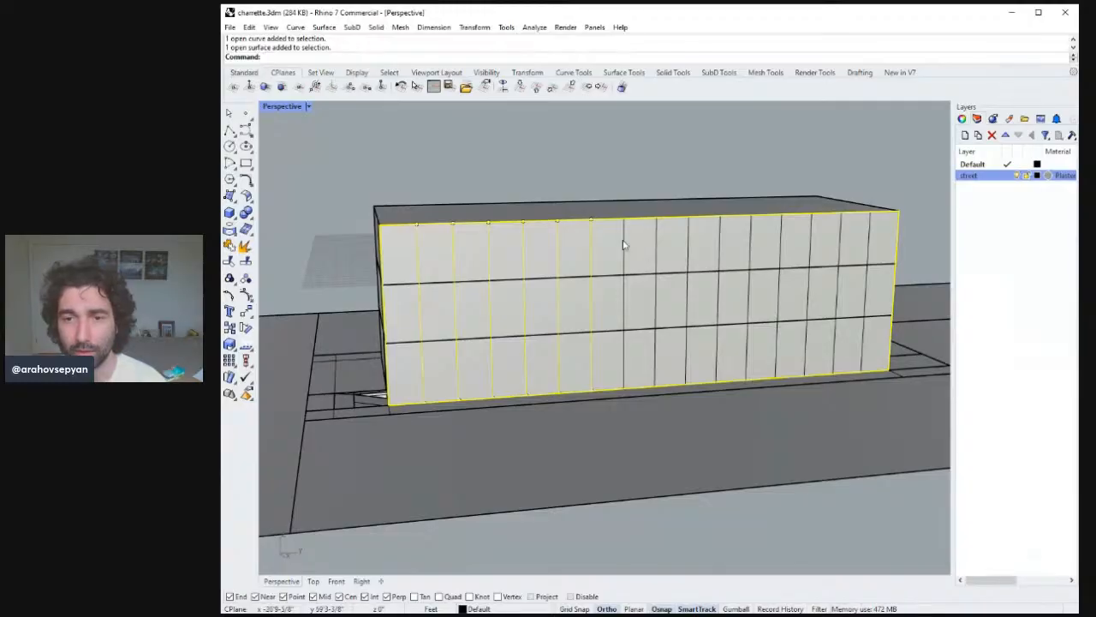
pyautogui.keyDown('shift'); pyautogui.click(623, 246); pyautogui.keyUp('shift')
pyautogui.keyDown('ctrl'); pyautogui.click(660, 229); pyautogui.keyUp('ctrl')
pyautogui.keyDown('shift'); pyautogui.click(662, 238); pyautogui.keyUp('shift')
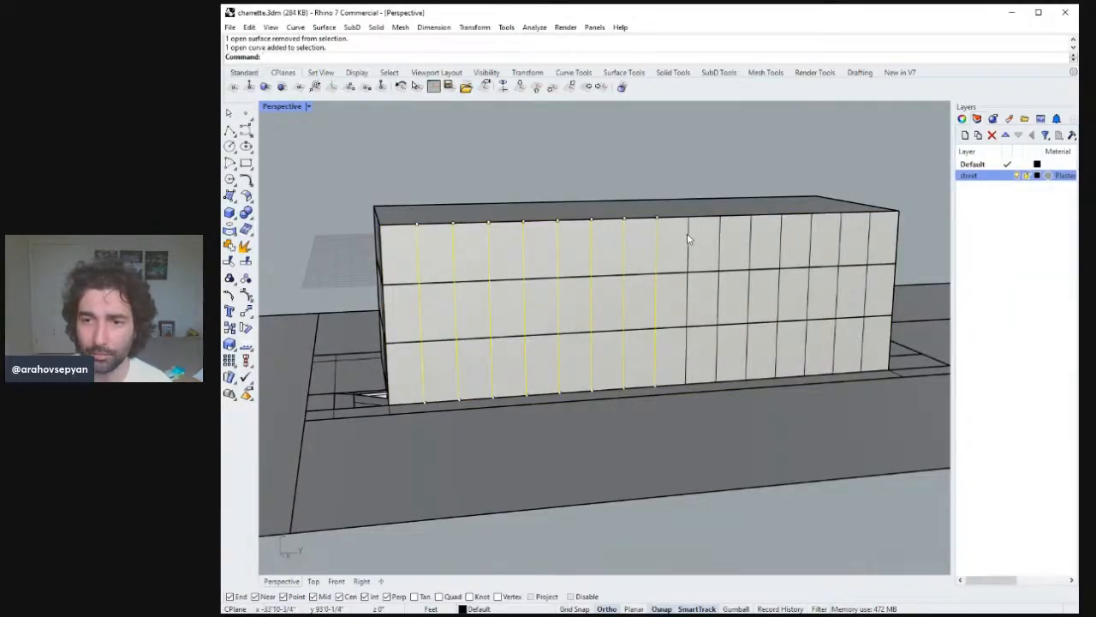
pyautogui.keyDown('shift'); pyautogui.click(688, 241); pyautogui.keyUp('shift')
pyautogui.keyDown('shift'); pyautogui.click(721, 237); pyautogui.keyUp('shift')
pyautogui.keyDown('shift'); pyautogui.click(751, 238); pyautogui.keyUp('shift')
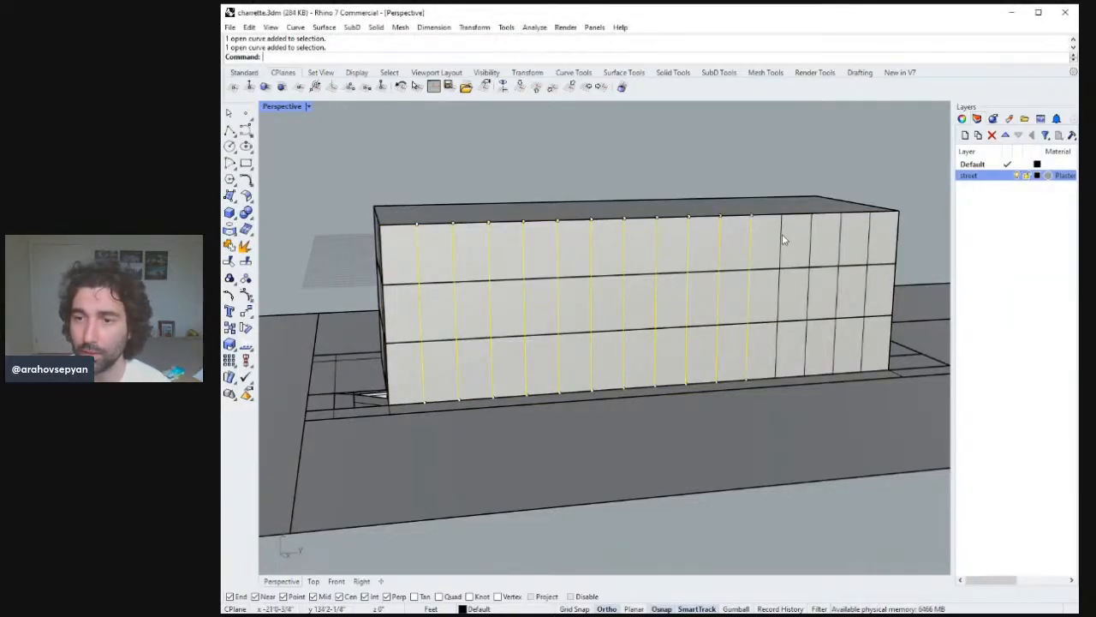
pyautogui.keyDown('shift'); pyautogui.click(781, 241); pyautogui.keyUp('shift')
pyautogui.keyDown('shift'); pyautogui.click(811, 242); pyautogui.keyUp('shift')
pyautogui.keyDown('shift'); pyautogui.click(841, 243); pyautogui.keyUp('shift')
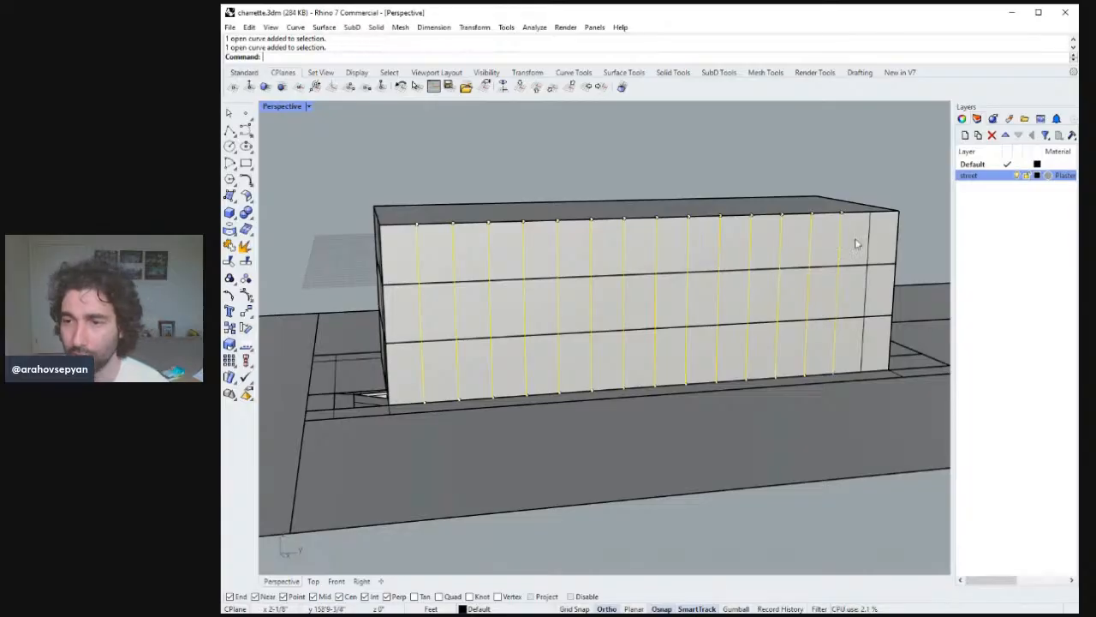
pyautogui.keyDown('shift'); pyautogui.click(875, 245); pyautogui.keyUp('shift')
pyautogui.keyDown('shift'); pyautogui.click(870, 241); pyautogui.keyUp('shift')
pyautogui.keyDown('shift'); pyautogui.click(898, 240); pyautogui.keyUp('shift')
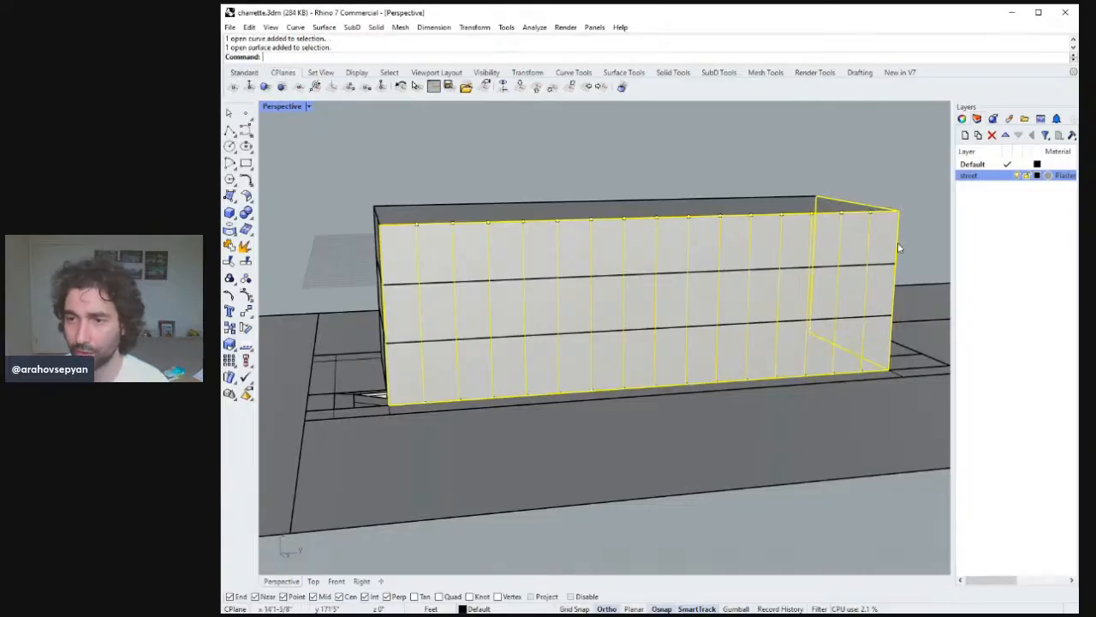
pyautogui.keyDown('ctrl'); pyautogui.click(896, 241); pyautogui.keyUp('ctrl')
pyautogui.keyDown('ctrl'); pyautogui.click(897, 241); pyautogui.keyUp('ctrl')
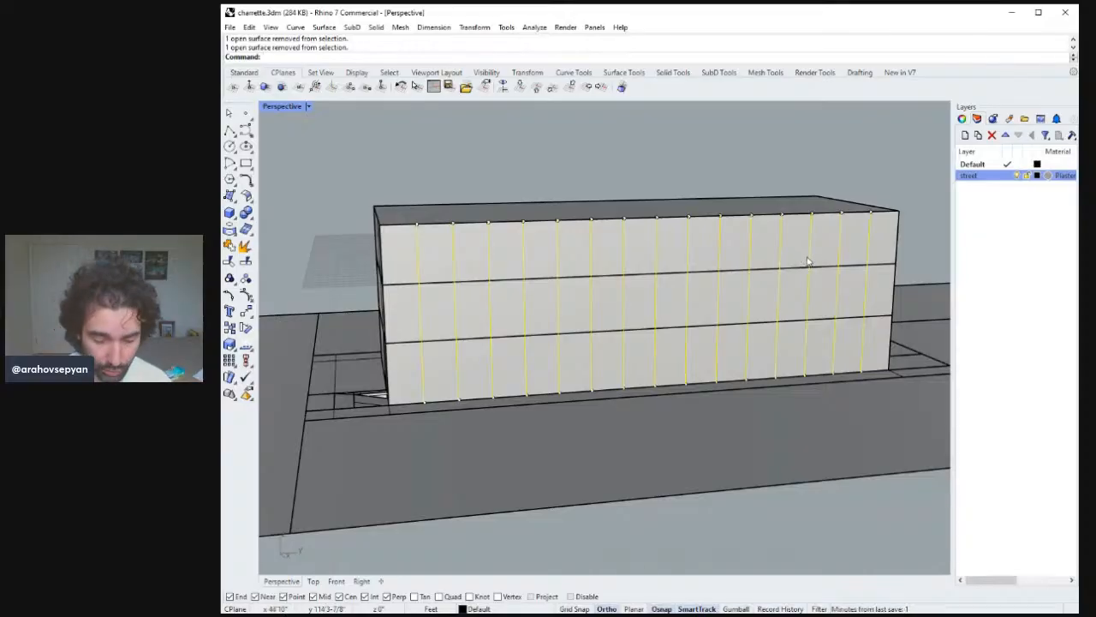
pyautogui.press('Return')
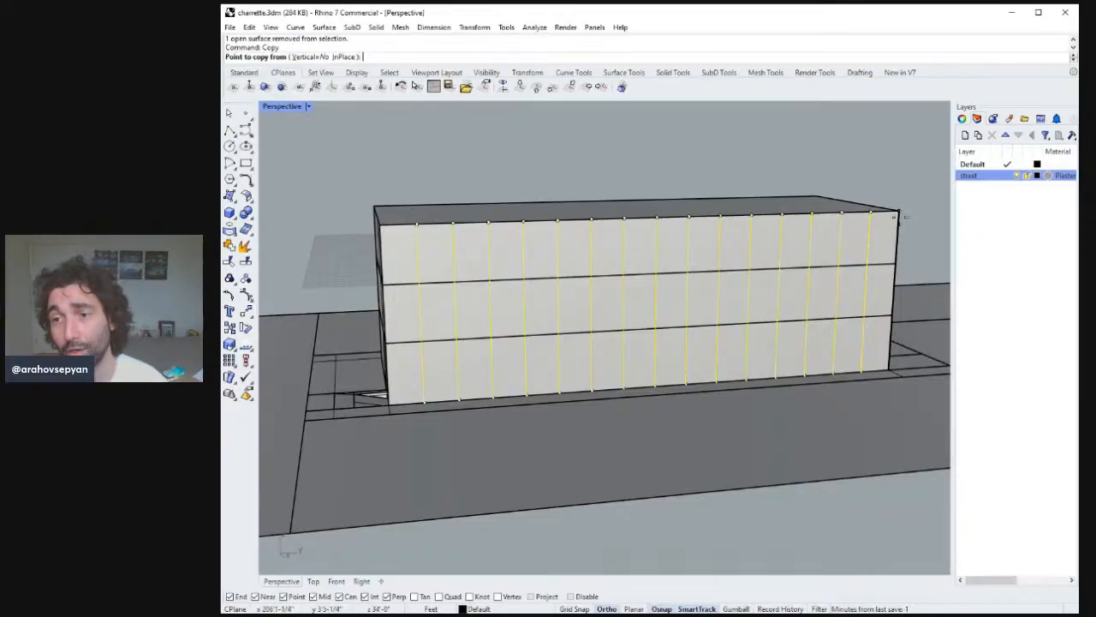
pyautogui.click(898, 210)
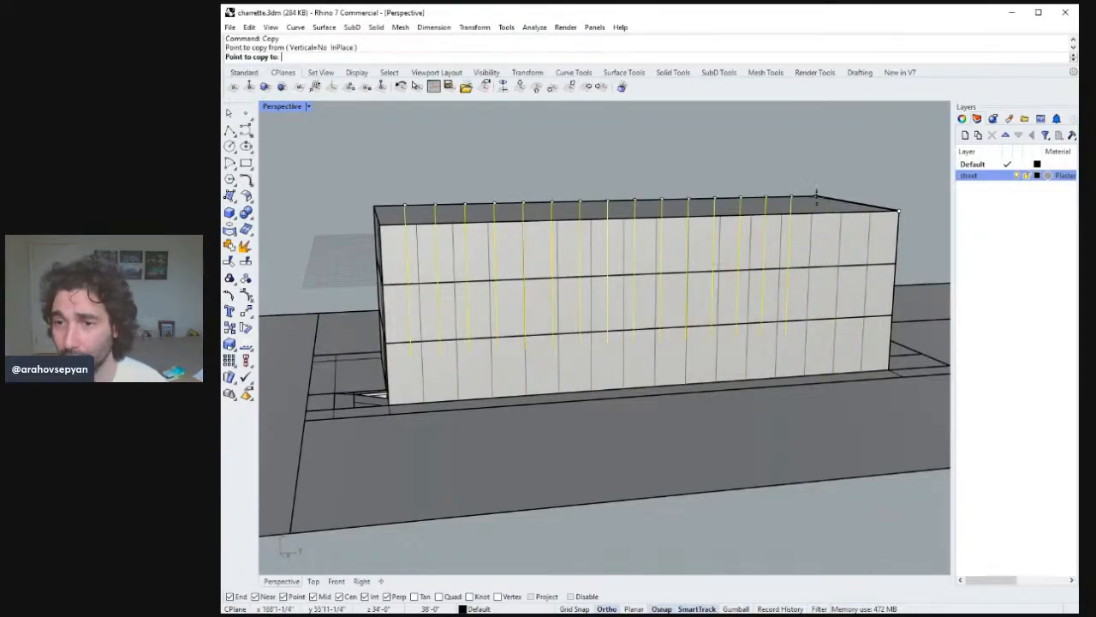
pyautogui.click(816, 196)
pyautogui.moveTo(816, 196); pyautogui.dragTo(616, 248, button='right')
pyautogui.press('Return')
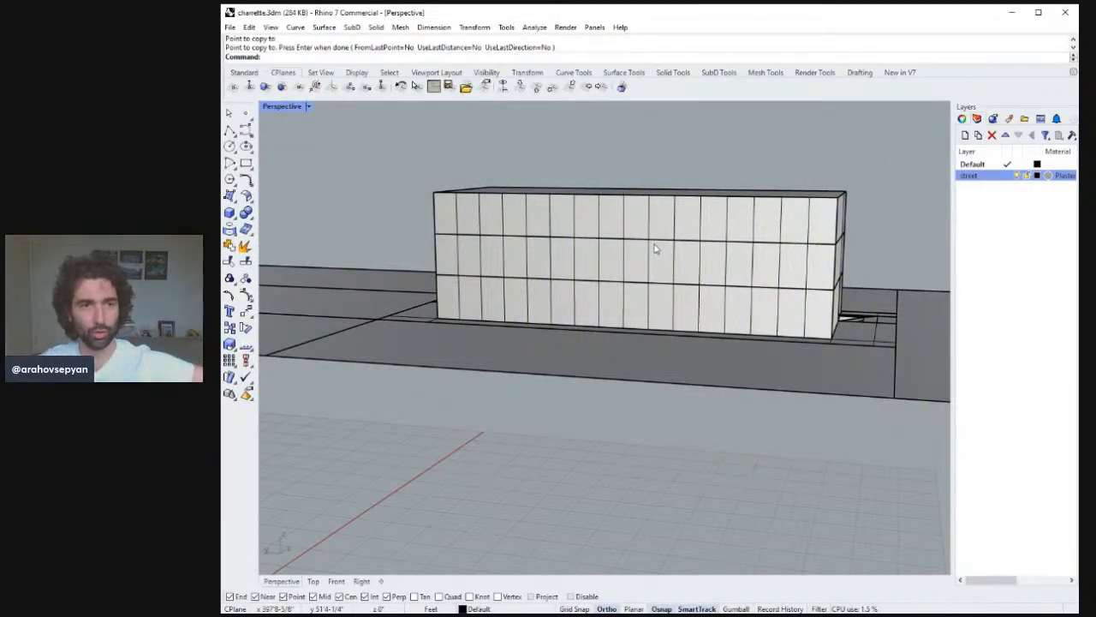
# On the short end facade, draw a helper line along the narrow bay's top and a vertical line down two floors from its midpoint.
pyautogui.moveTo(741, 349); pyautogui.dragTo(410, 236, button='right')
pyautogui.click(229, 134)
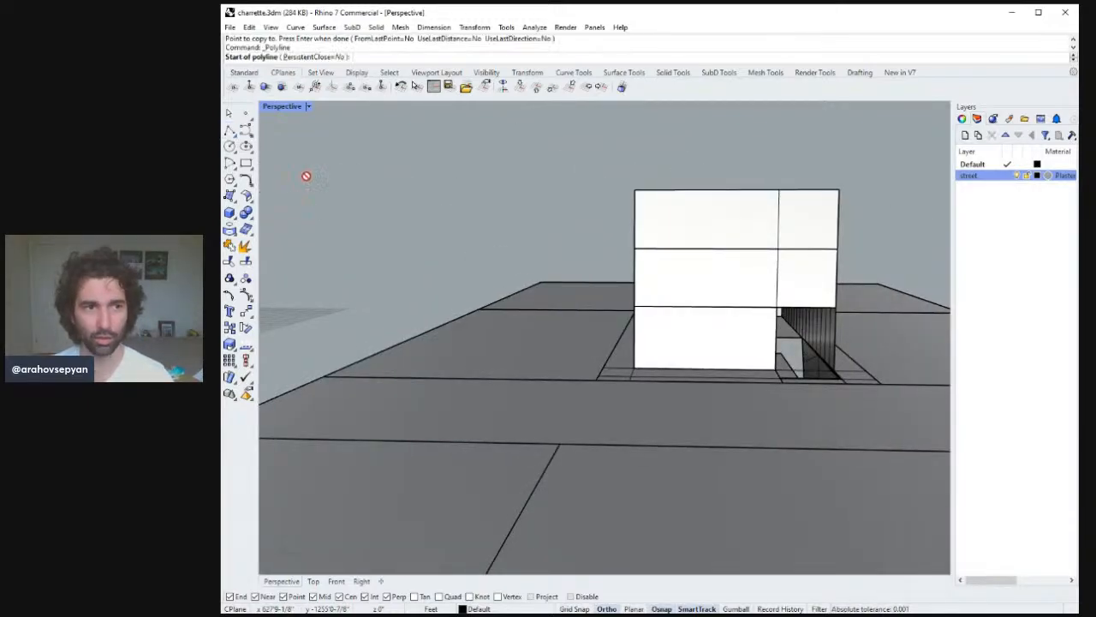
pyautogui.moveTo(803, 298); pyautogui.dragTo(788, 396, button='right')
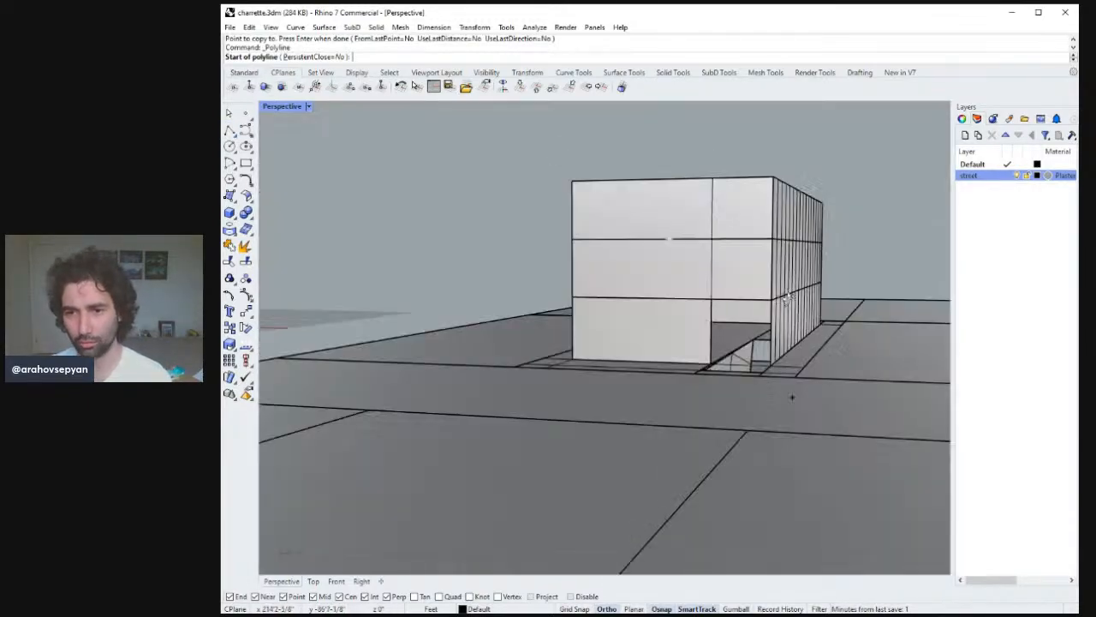
pyautogui.click(713, 178)
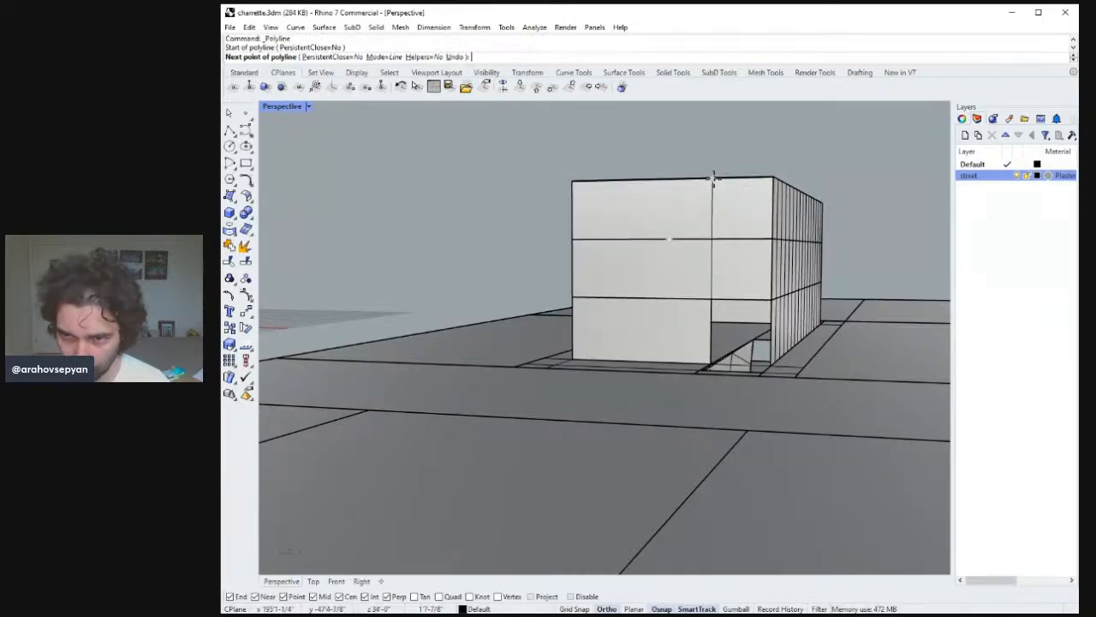
pyautogui.click(773, 176)
pyautogui.rightClick(765, 183)
pyautogui.rightClick(761, 184)
pyautogui.click(743, 177)
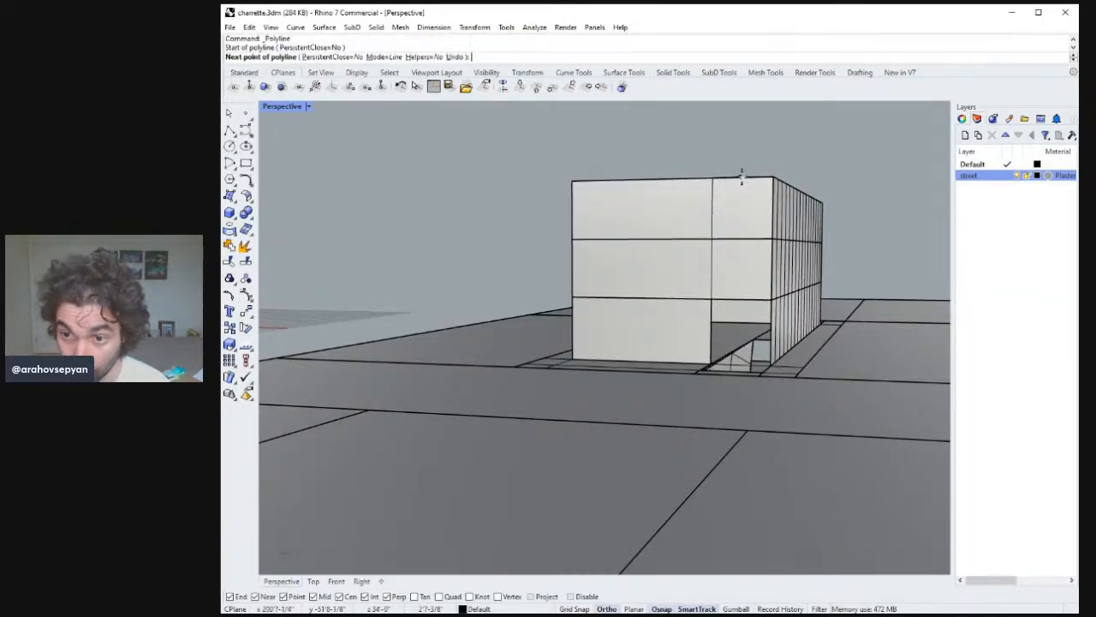
pyautogui.click(741, 299)
pyautogui.rightClick(742, 308)
pyautogui.moveTo(742, 308); pyautogui.dragTo(709, 286, button='right')
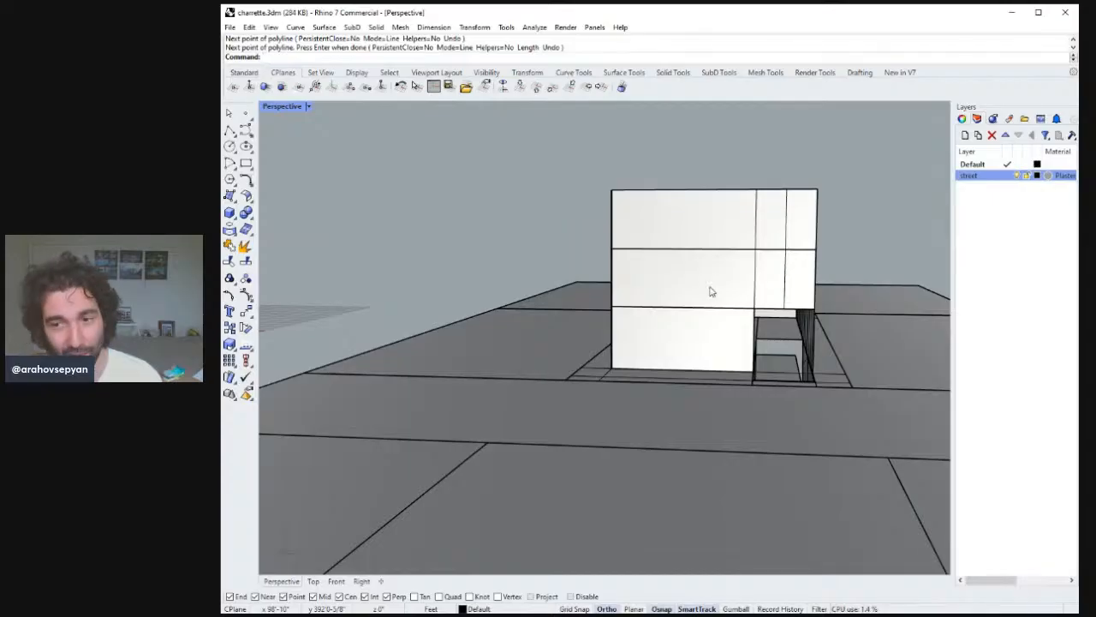
# Draw a helper line across the top of the wide end-facade bay and a full-height vertical line from its midpoint.
pyautogui.moveTo(734, 255); pyautogui.dragTo(760, 217, button='right')
pyautogui.rightClick(763, 234)
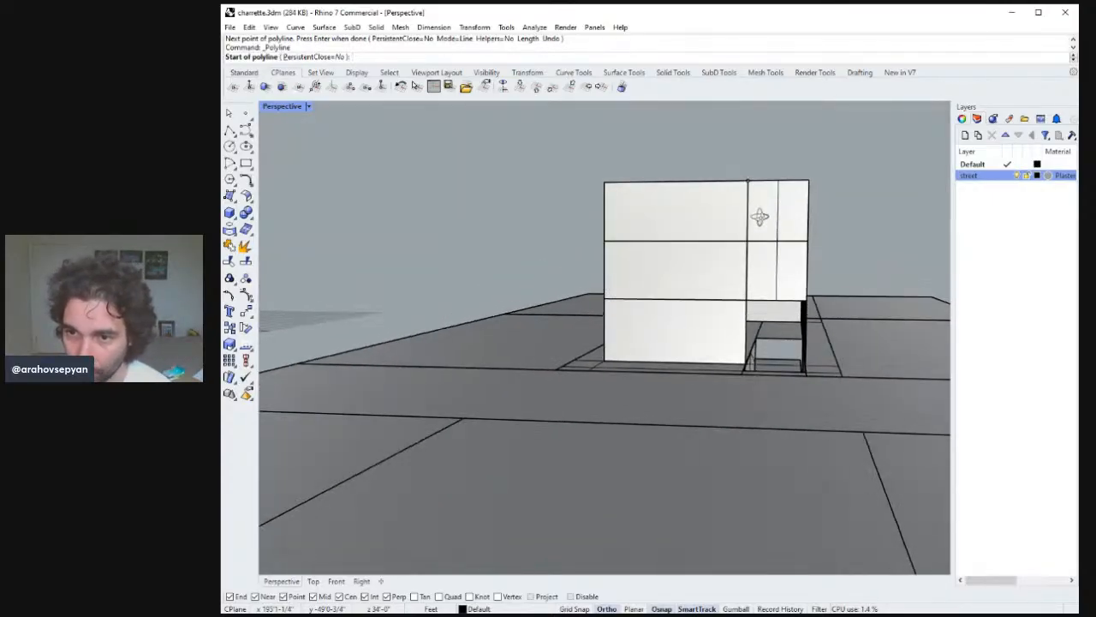
pyautogui.click(746, 181)
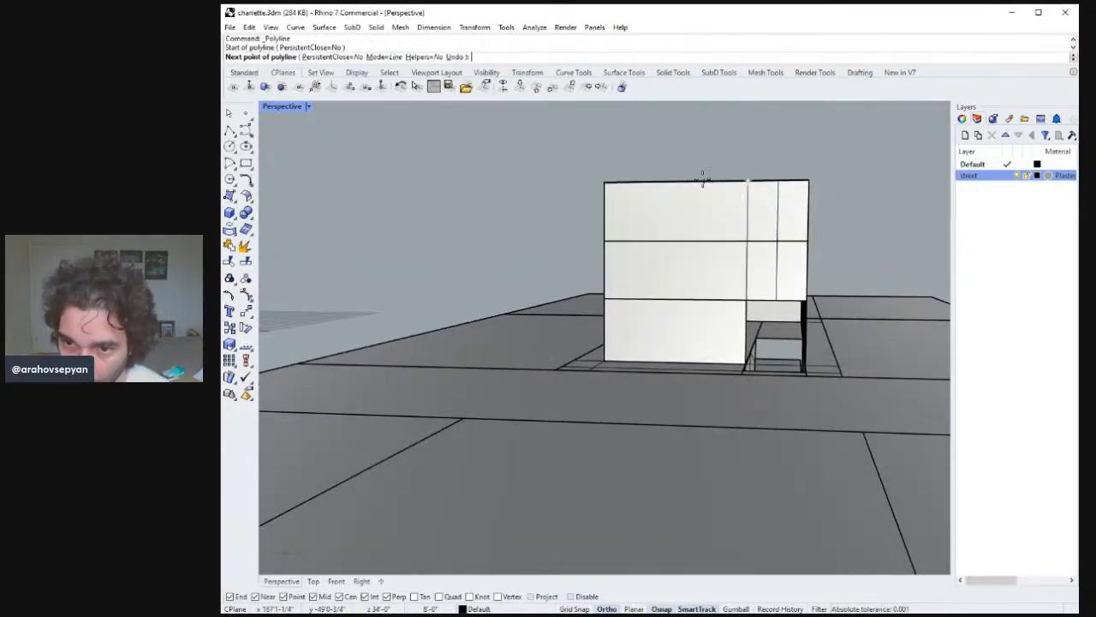
pyautogui.click(605, 180)
pyautogui.press('Return')
pyautogui.press('Return')
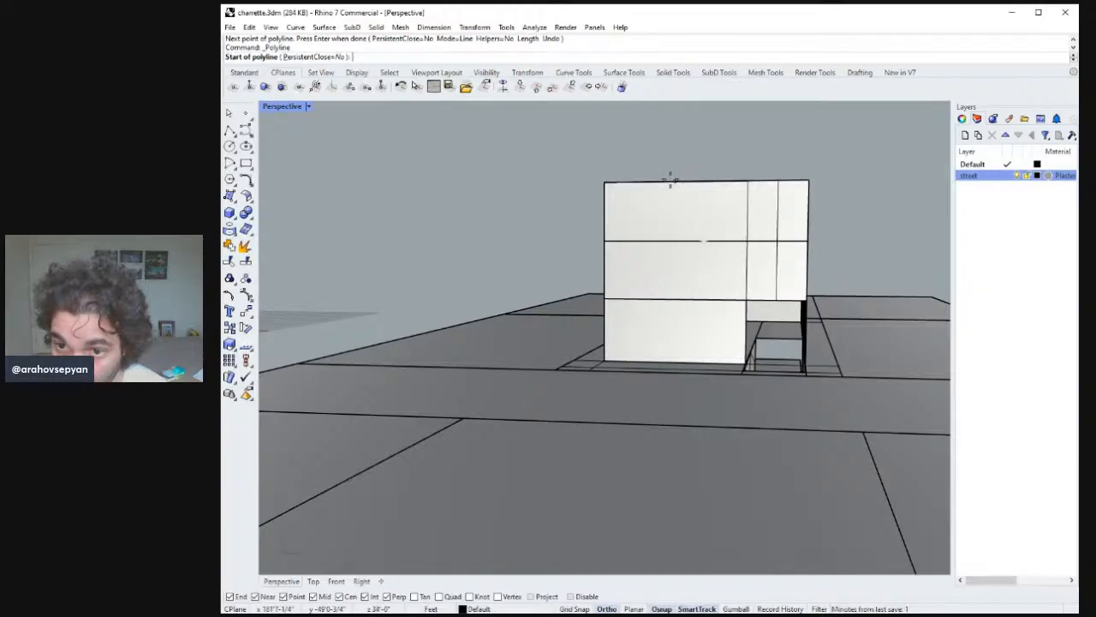
pyautogui.click(674, 181)
pyautogui.click(676, 359)
pyautogui.press('Return')
# Divide the next end-facade bay the same way with a top helper line and a full-height line from its midpoint.
pyautogui.moveTo(689, 313)
pyautogui.mouseDown(button='right')
pyautogui.moveTo(707, 315)
pyautogui.moveTo(683, 303)
pyautogui.moveTo(690, 330)
pyautogui.mouseUp(button='right')
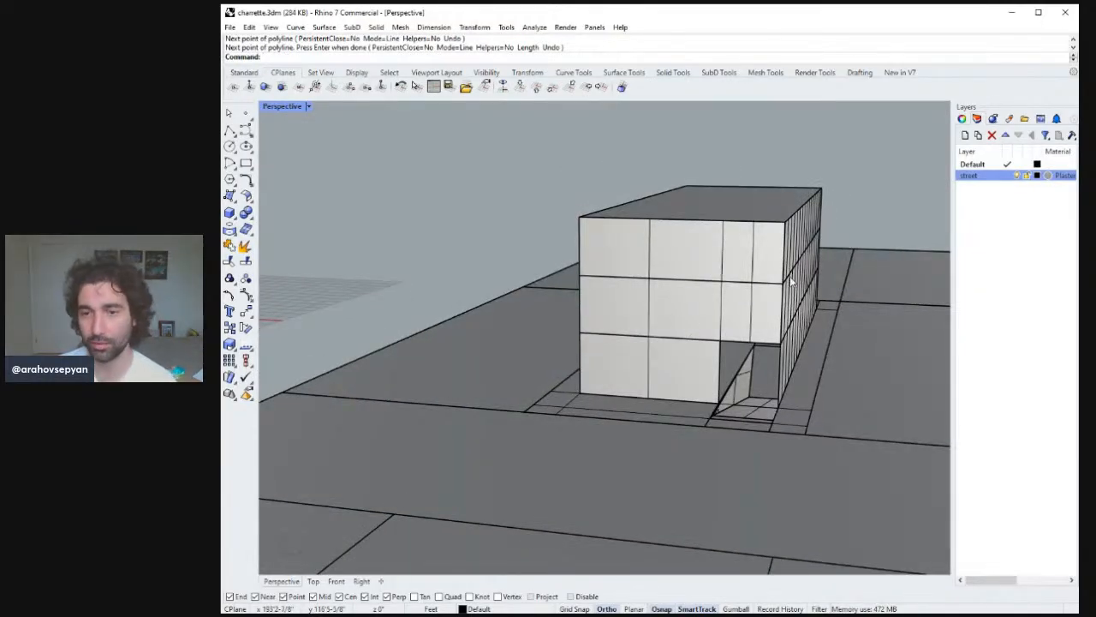
pyautogui.moveTo(791, 283); pyautogui.dragTo(736, 254, button='right')
pyautogui.press('Return')
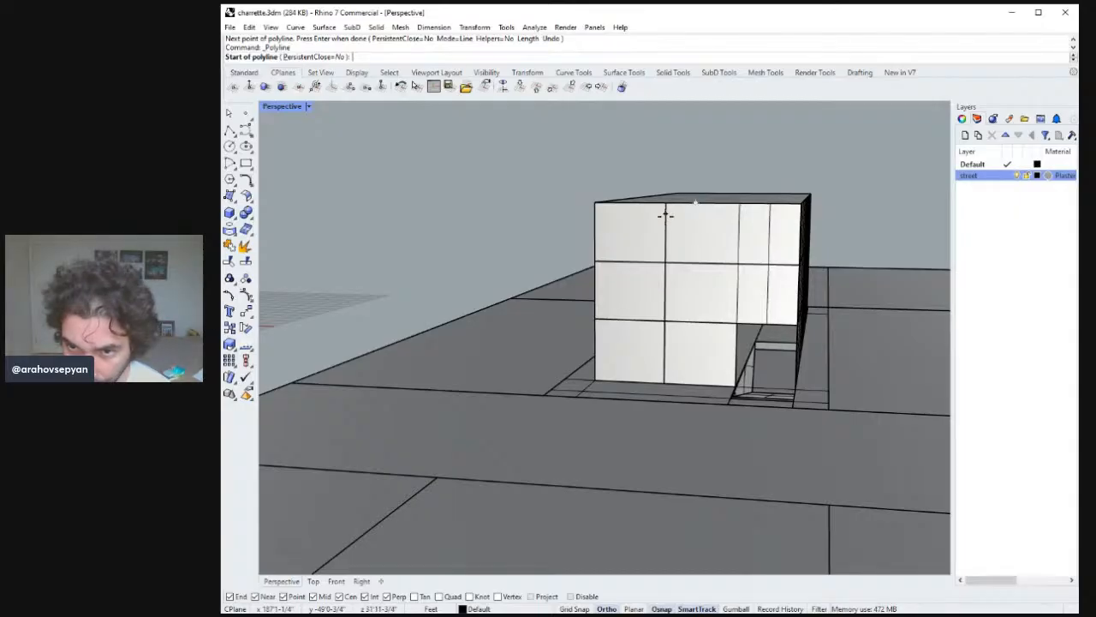
pyautogui.click(665, 205)
pyautogui.click(741, 206)
pyautogui.press('Return')
pyautogui.press('Return')
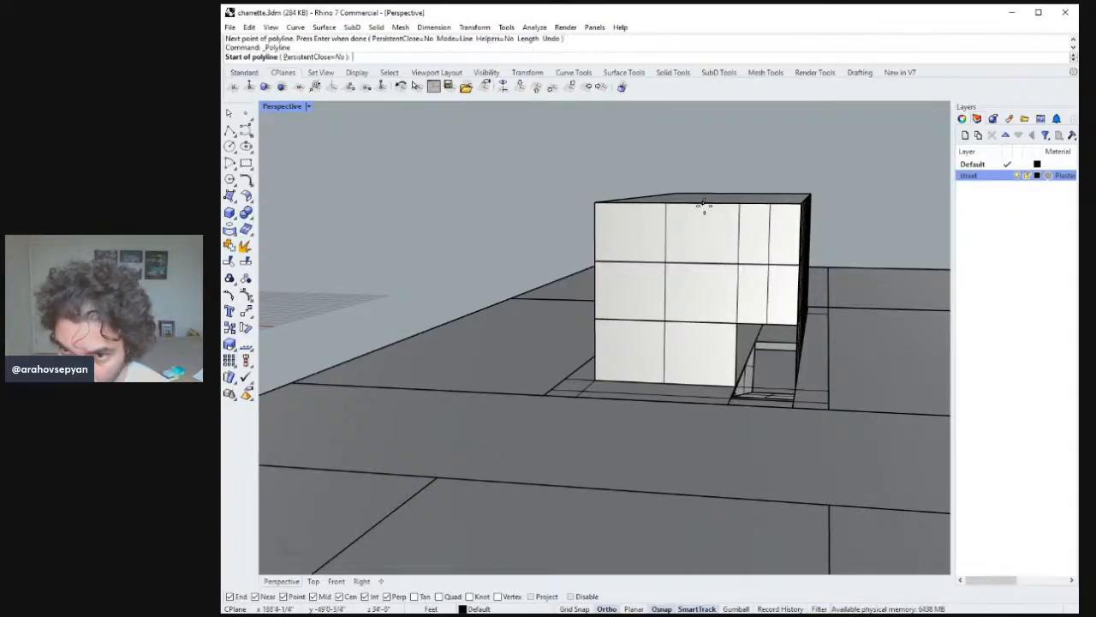
pyautogui.click(704, 205)
pyautogui.click(702, 379)
# Draw helper lines across the leftmost end-facade bay and add a full-height vertical division at its middle.
pyautogui.press('Return')
pyautogui.moveTo(703, 379); pyautogui.dragTo(668, 264, button='right')
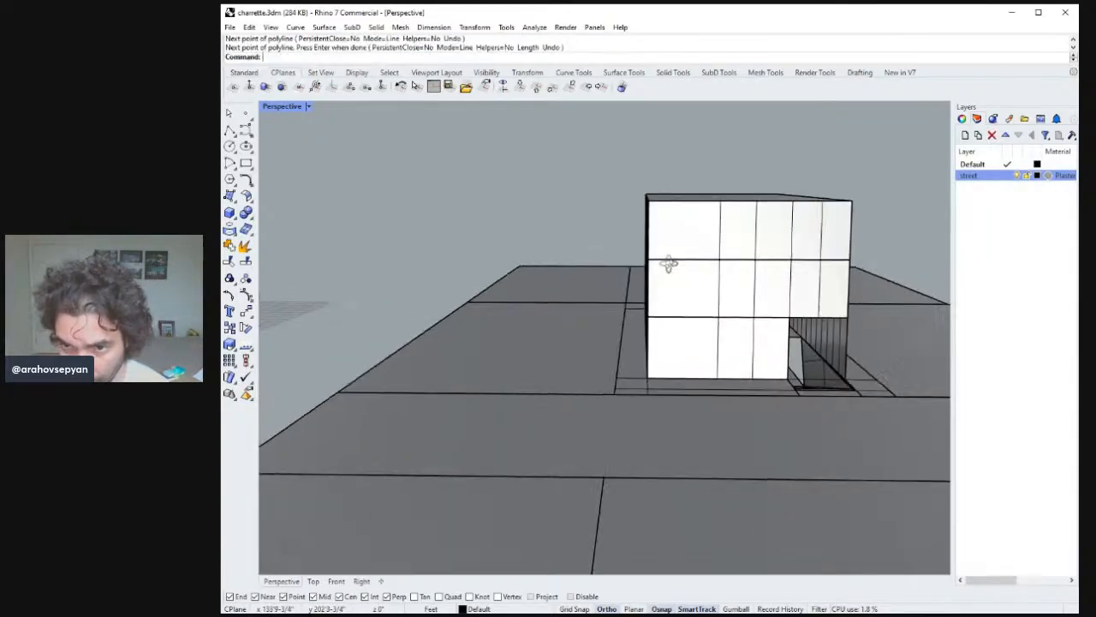
pyautogui.press('Return')
pyautogui.click(720, 204)
pyautogui.click(651, 204)
pyautogui.press('Return')
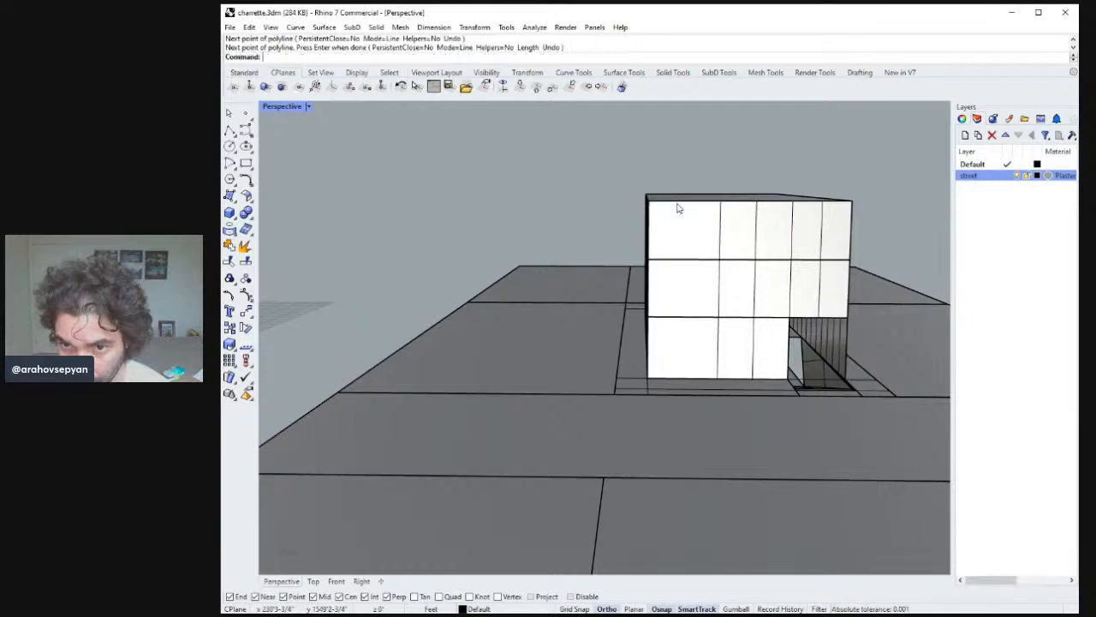
pyautogui.press('Return')
pyautogui.moveTo(678, 206); pyautogui.dragTo(692, 256, button='right')
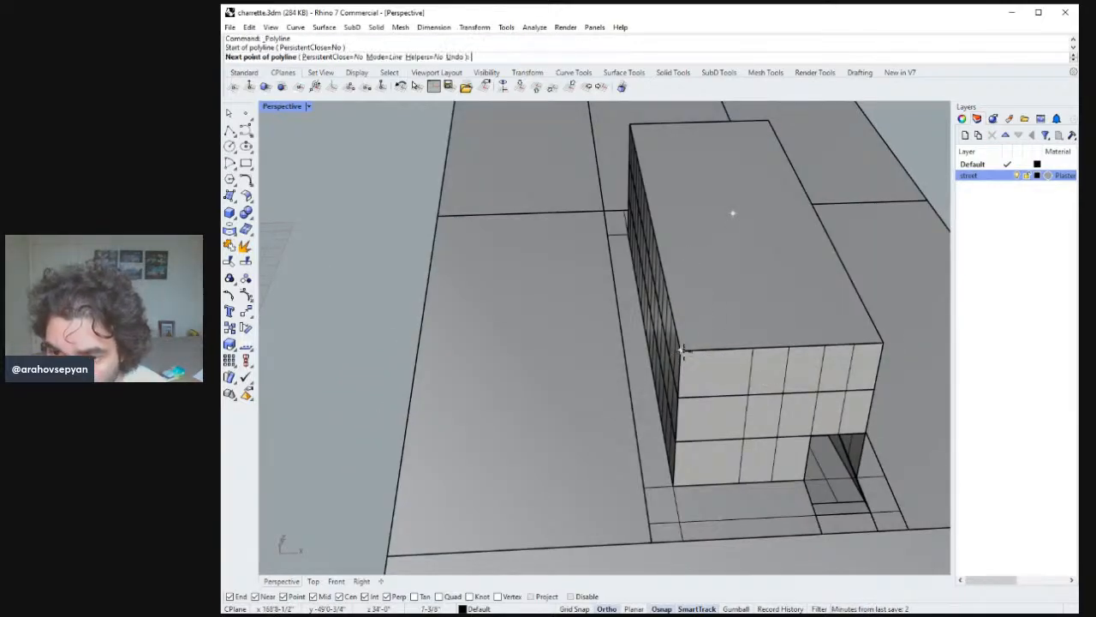
pyautogui.click(732, 213)
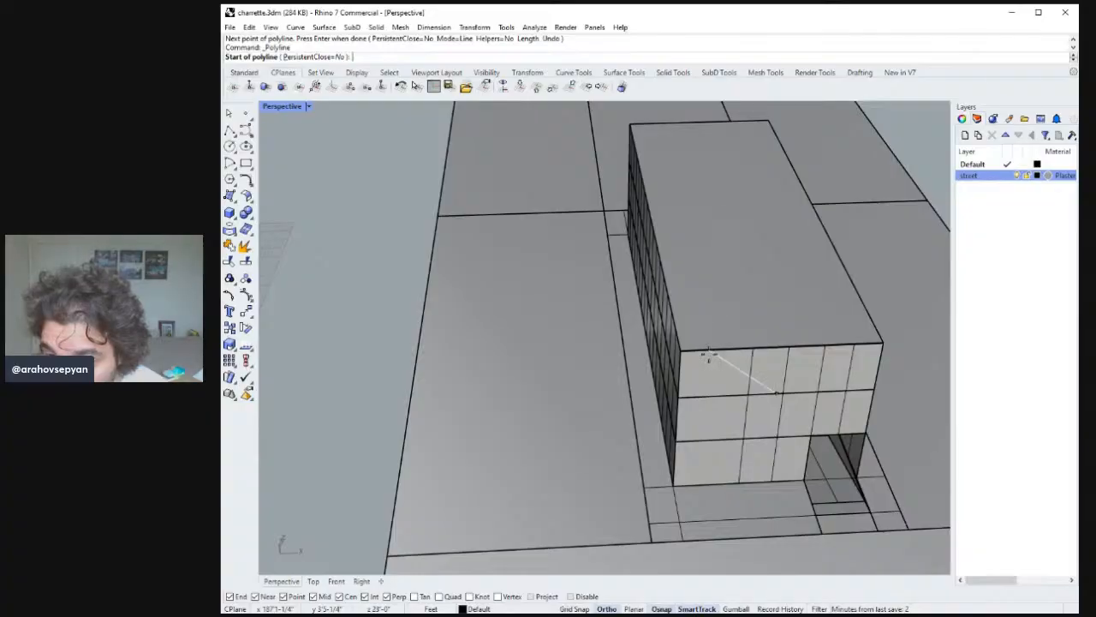
pyautogui.moveTo(710, 354); pyautogui.dragTo(651, 257, button='right')
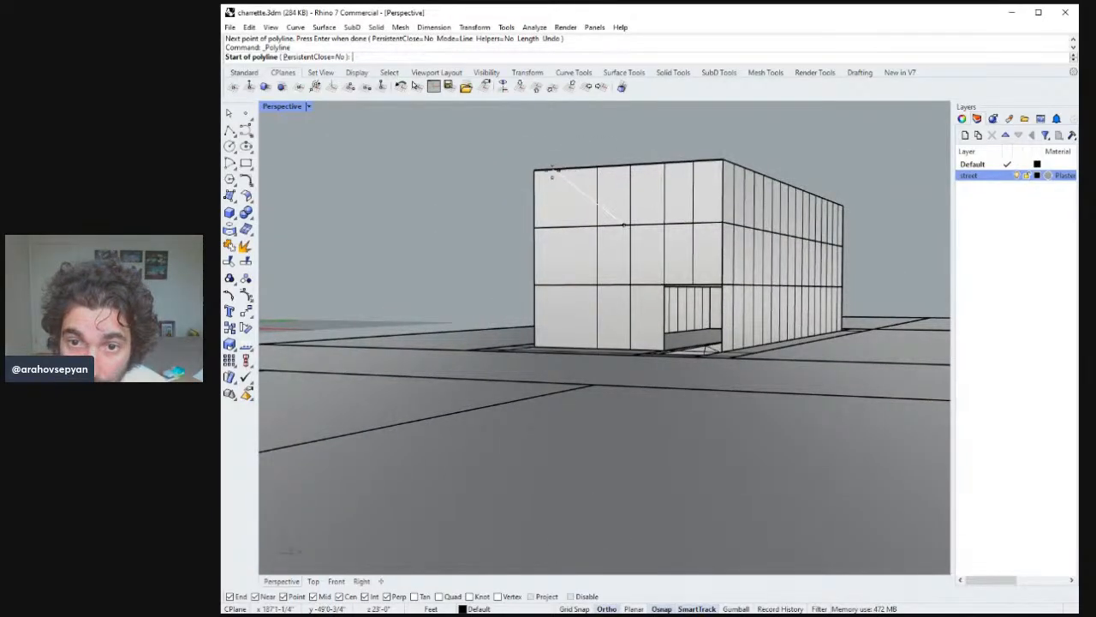
pyautogui.moveTo(610, 213); pyautogui.dragTo(664, 227, button='right')
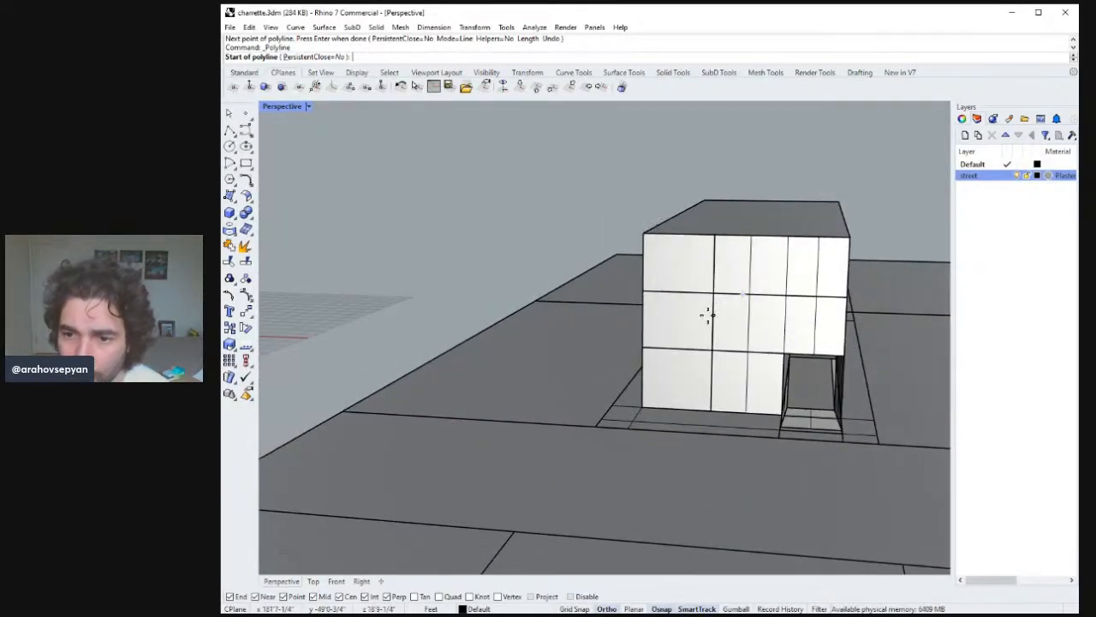
pyautogui.click(710, 294)
pyautogui.click(644, 293)
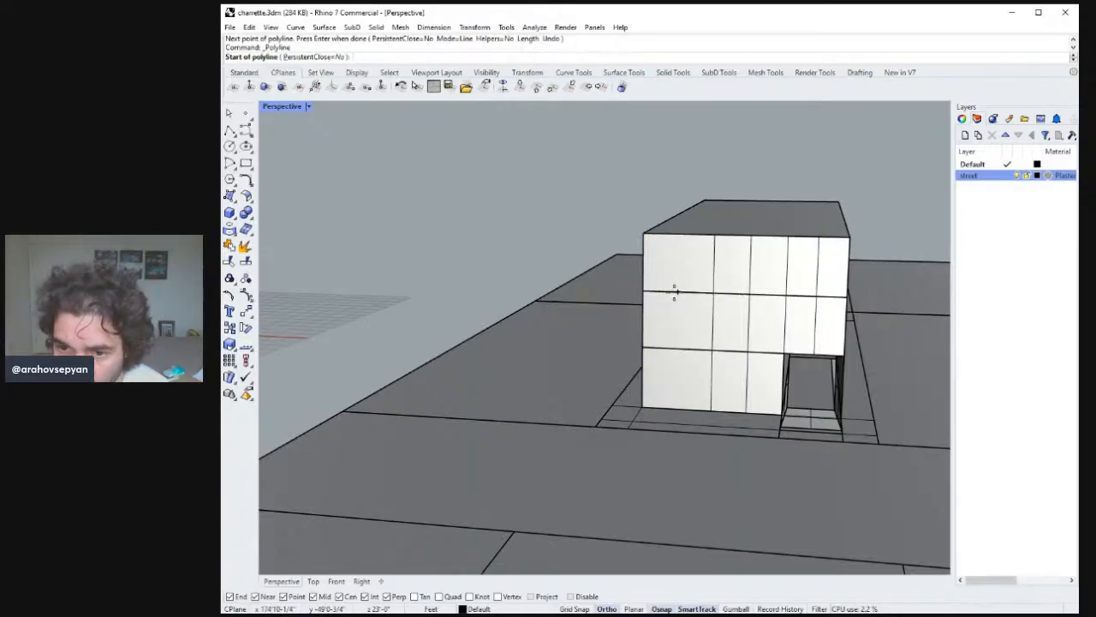
pyautogui.press('Return')
pyautogui.click(679, 267)
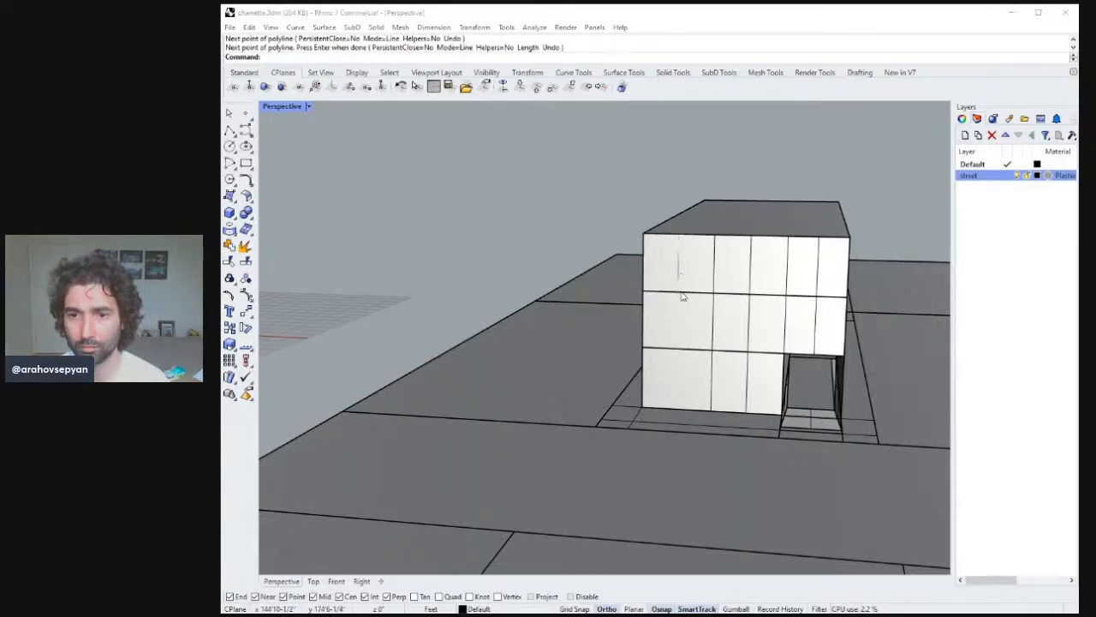
pyautogui.moveTo(679, 292); pyautogui.dragTo(682, 364)
pyautogui.press('Escape')
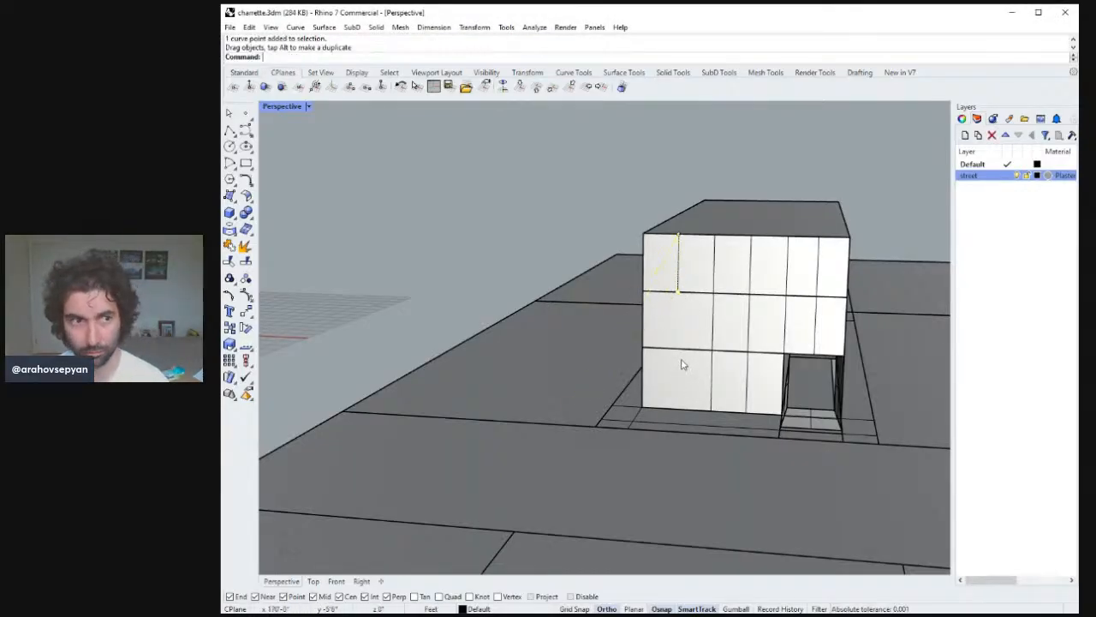
pyautogui.click(230, 129)
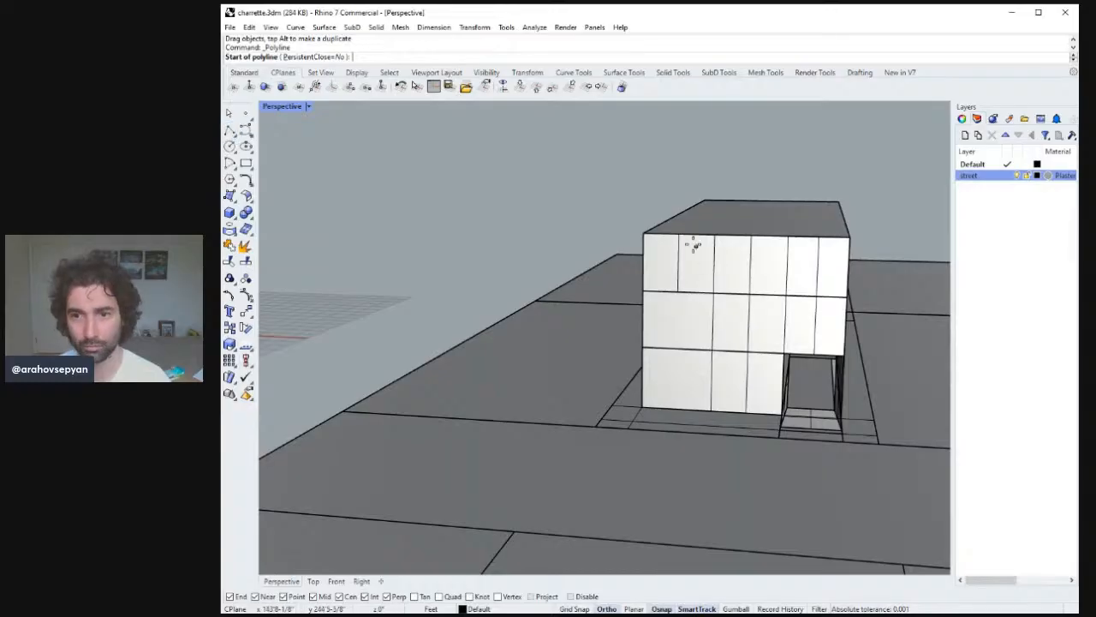
pyautogui.click(679, 233)
pyautogui.click(677, 409)
pyautogui.press('Return')
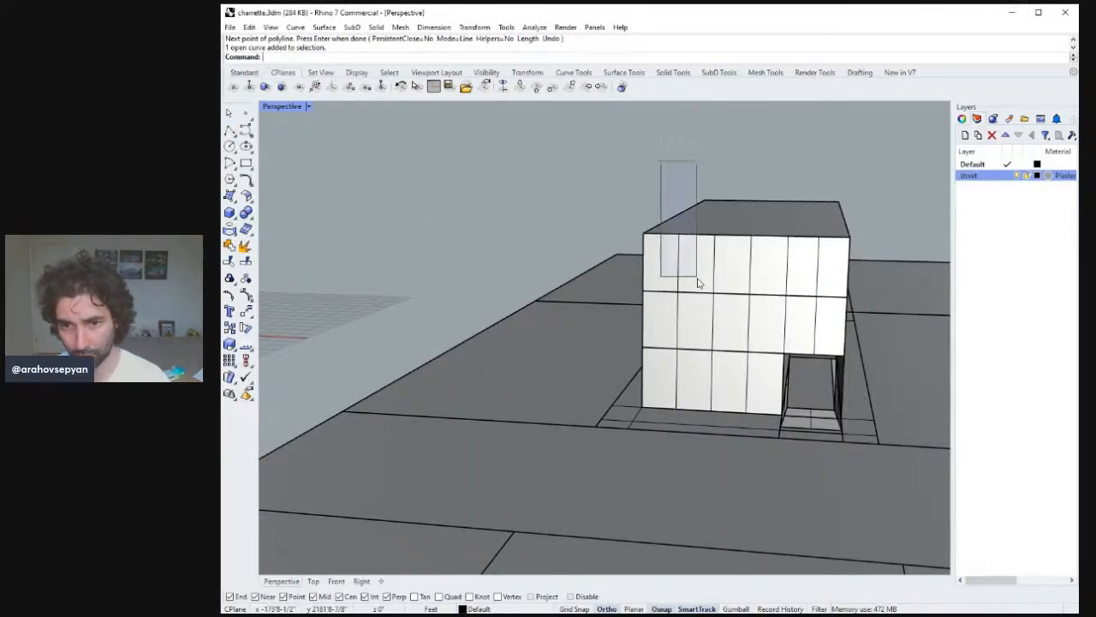
# Delete the helper lines left on the end facade.
pyautogui.moveTo(698, 282); pyautogui.dragTo(698, 308)
pyautogui.moveTo(696, 292); pyautogui.dragTo(841, 325, button='right')
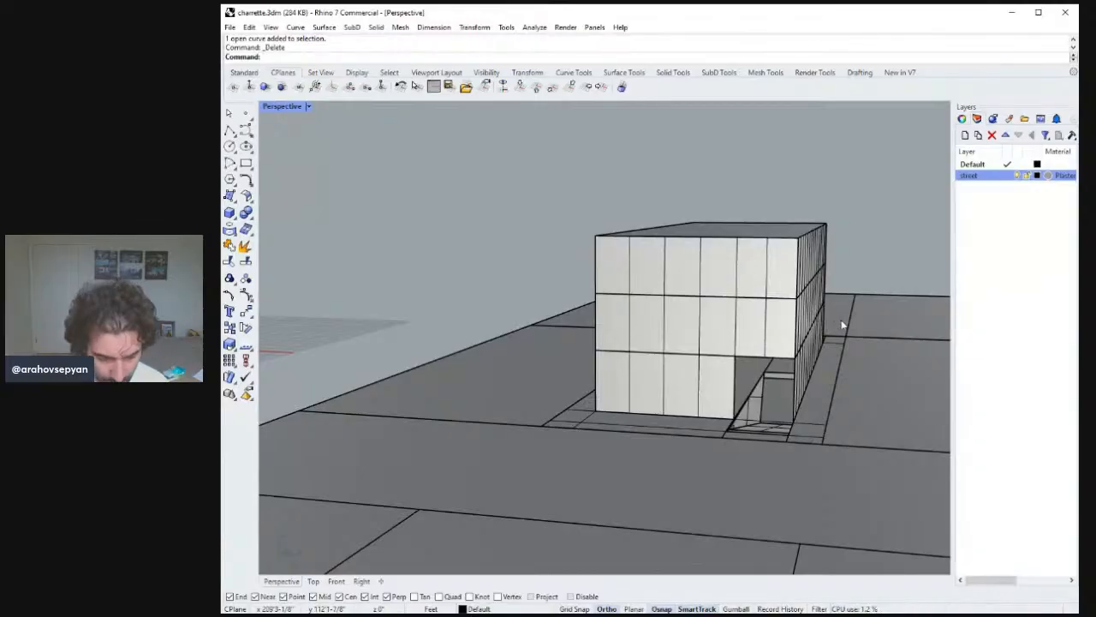
pyautogui.press('Return')
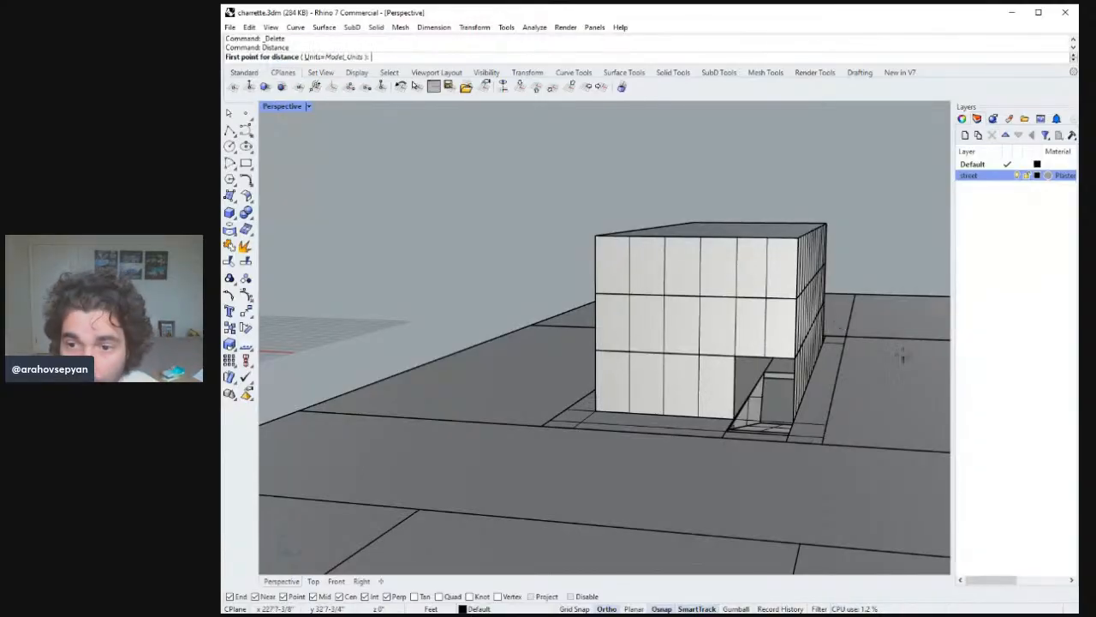
# Measure the spacing between two neighbouring facade divisions along a floor line.
pyautogui.click(735, 297)
pyautogui.click(700, 297)
pyautogui.moveTo(708, 303); pyautogui.dragTo(666, 289, button='right')
pyautogui.click(498, 299)
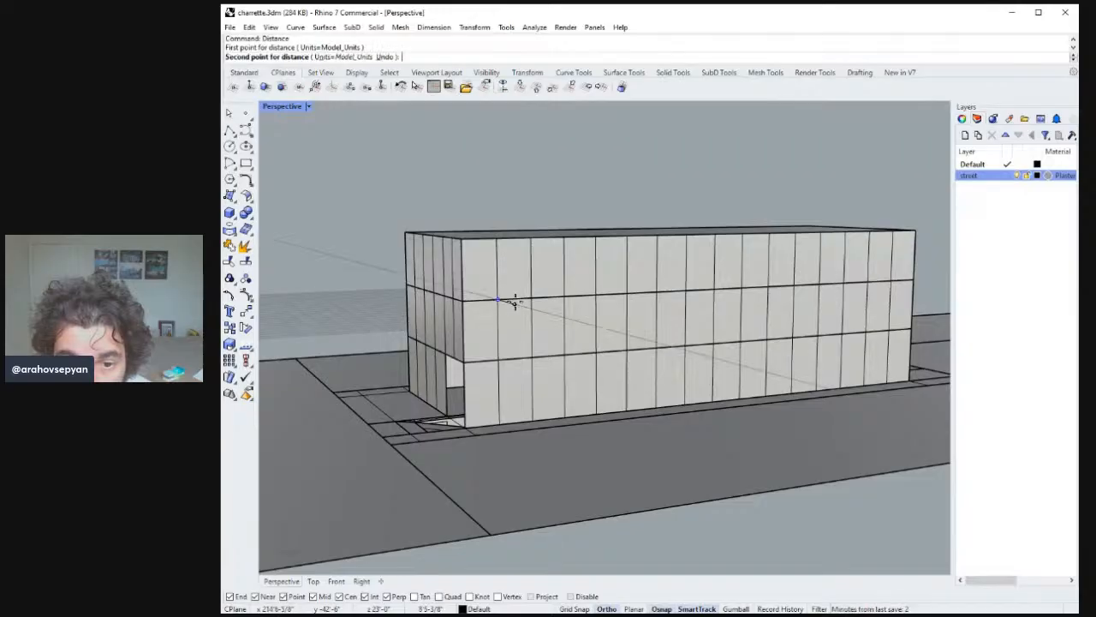
pyautogui.click(530, 299)
pyautogui.moveTo(531, 303); pyautogui.dragTo(672, 306, button='right')
pyautogui.rightClick(639, 322)
pyautogui.click(639, 321)
pyautogui.click(665, 323)
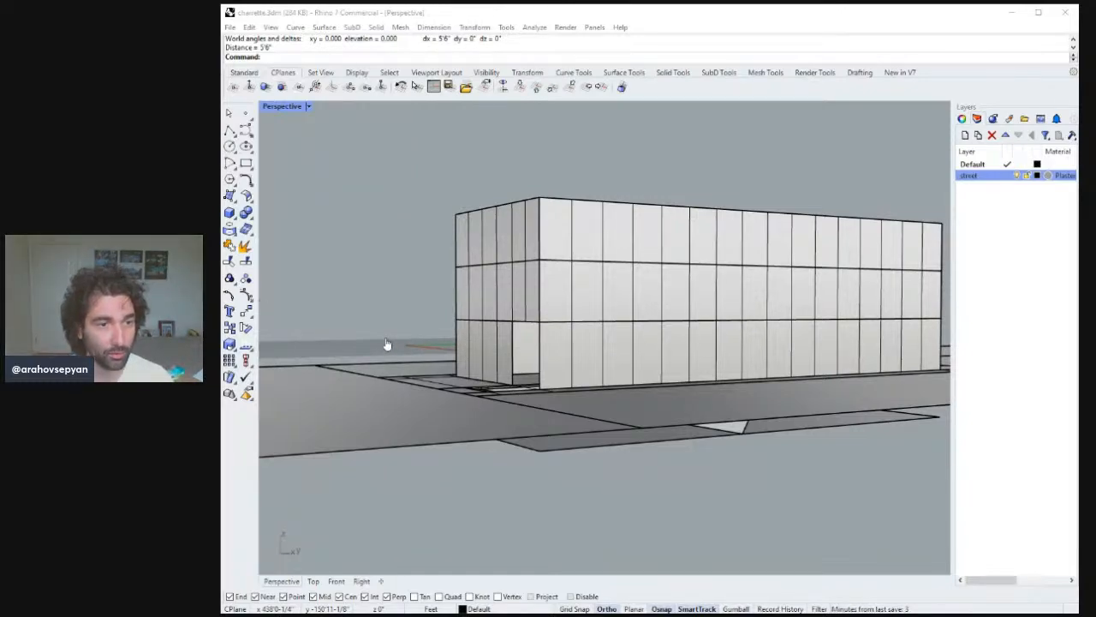
# Select the two intermediate floor plates and copy them 1' upward to give the slabs thickness.
pyautogui.moveTo(692, 330); pyautogui.dragTo(734, 362, button='right')
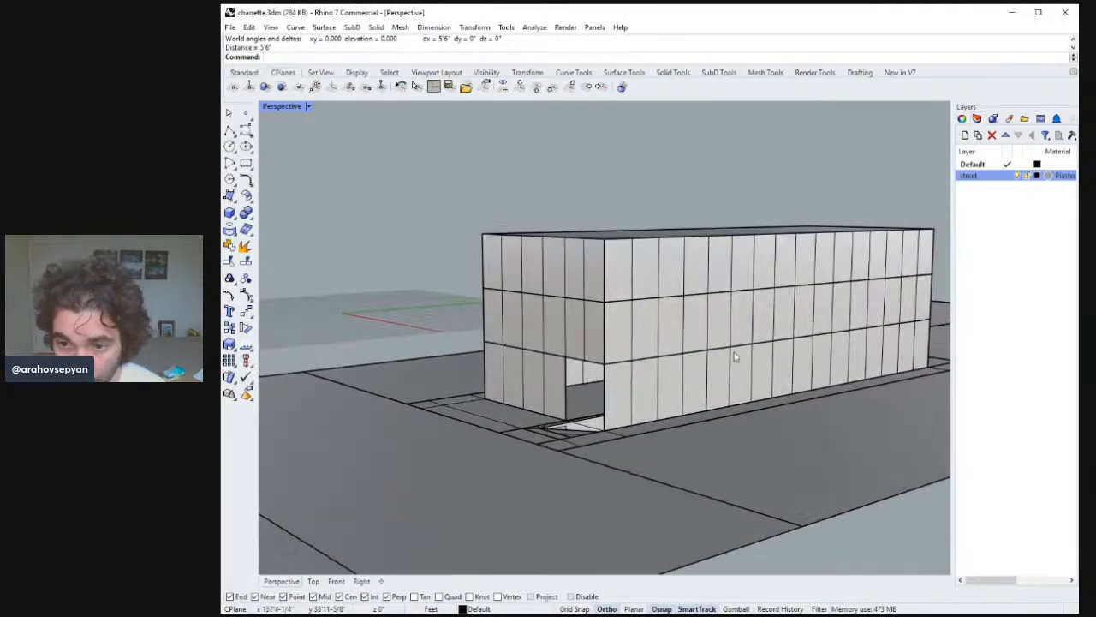
pyautogui.click(744, 349)
pyautogui.keyDown('shift'); pyautogui.click(744, 296); pyautogui.keyUp('shift')
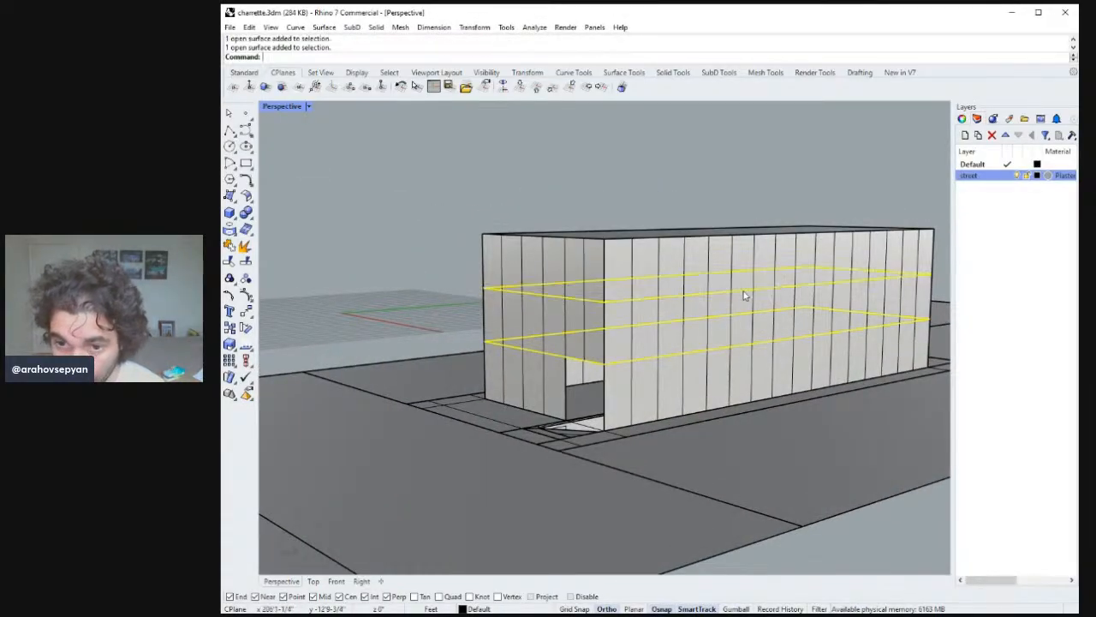
pyautogui.moveTo(731, 201); pyautogui.dragTo(713, 230, button='right')
pyautogui.doubleClick(288, 109)
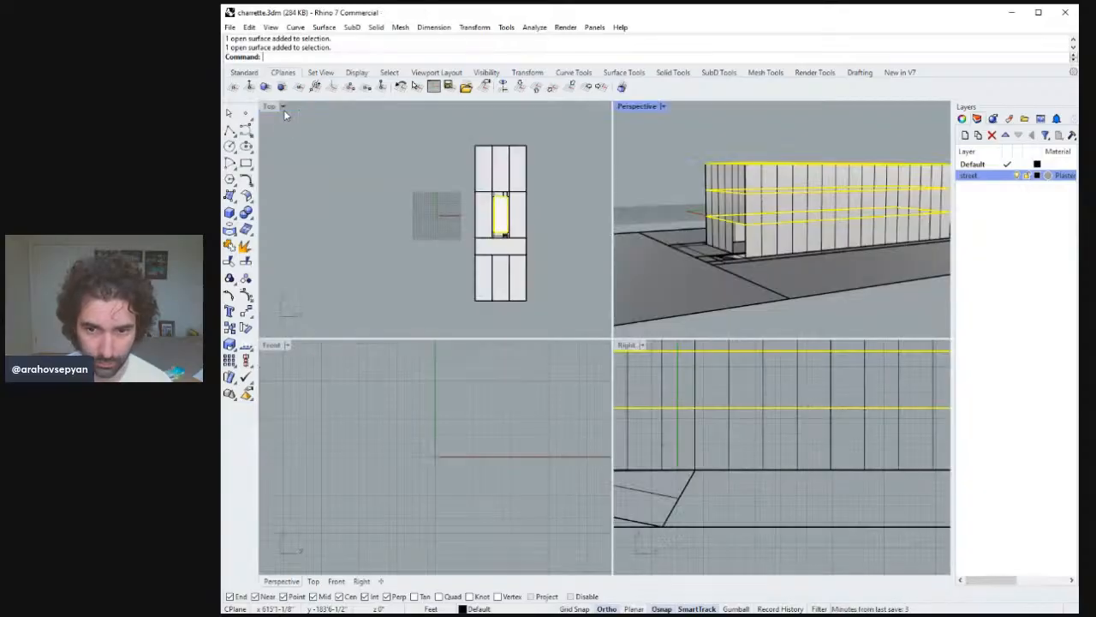
pyautogui.scroll(2, 745, 454)
pyautogui.write('copy')
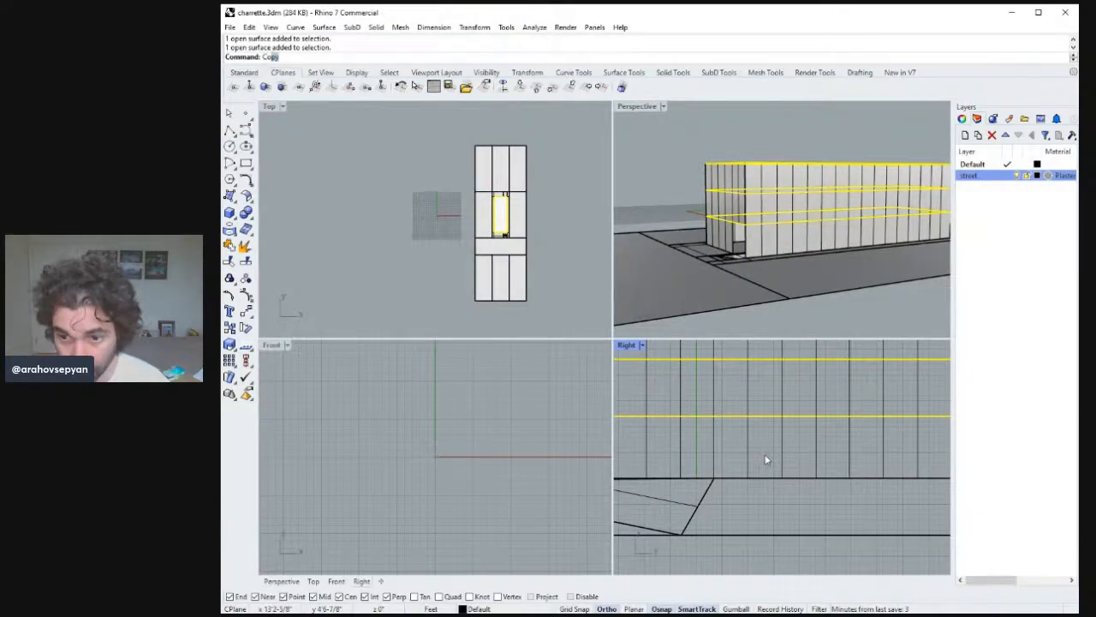
pyautogui.press('Return')
pyautogui.scroll(-5, 797, 492)
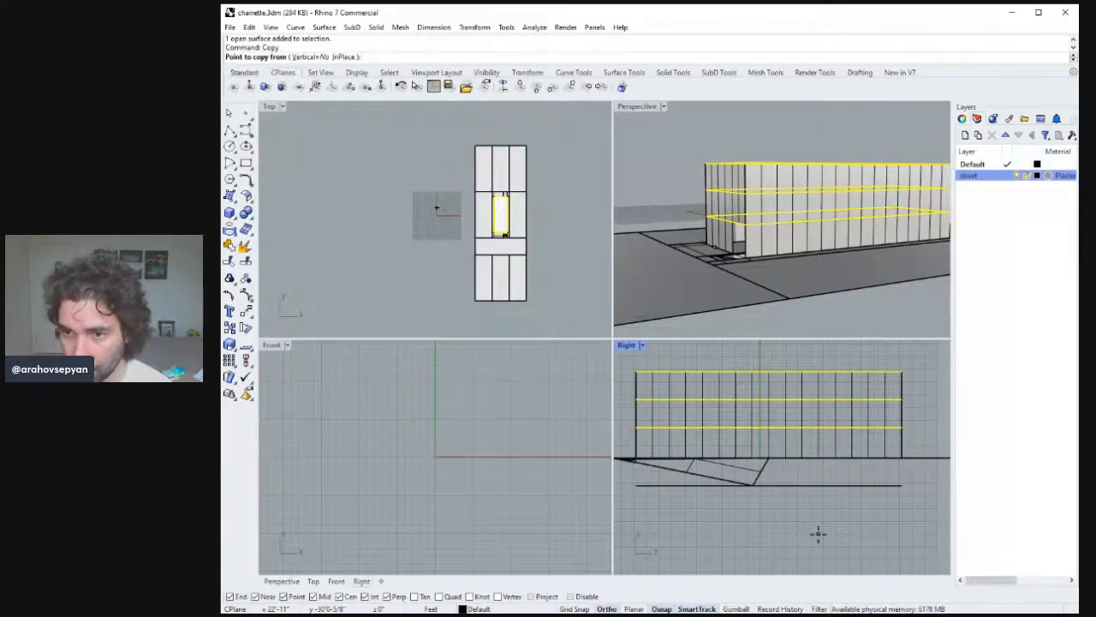
pyautogui.click(811, 522)
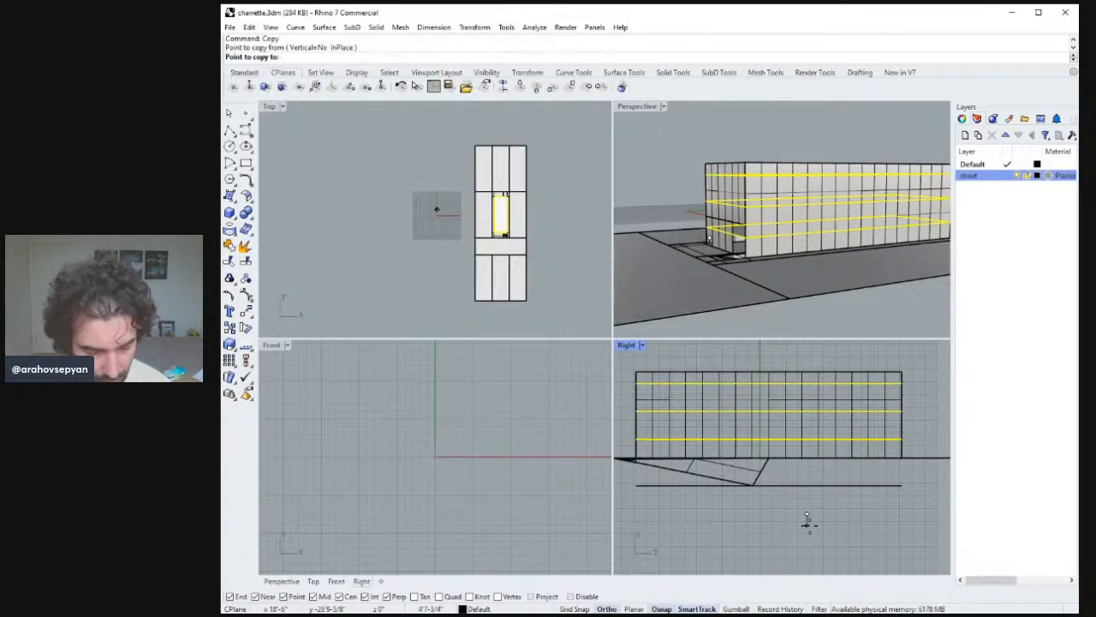
pyautogui.write("1'")
pyautogui.press('Return')
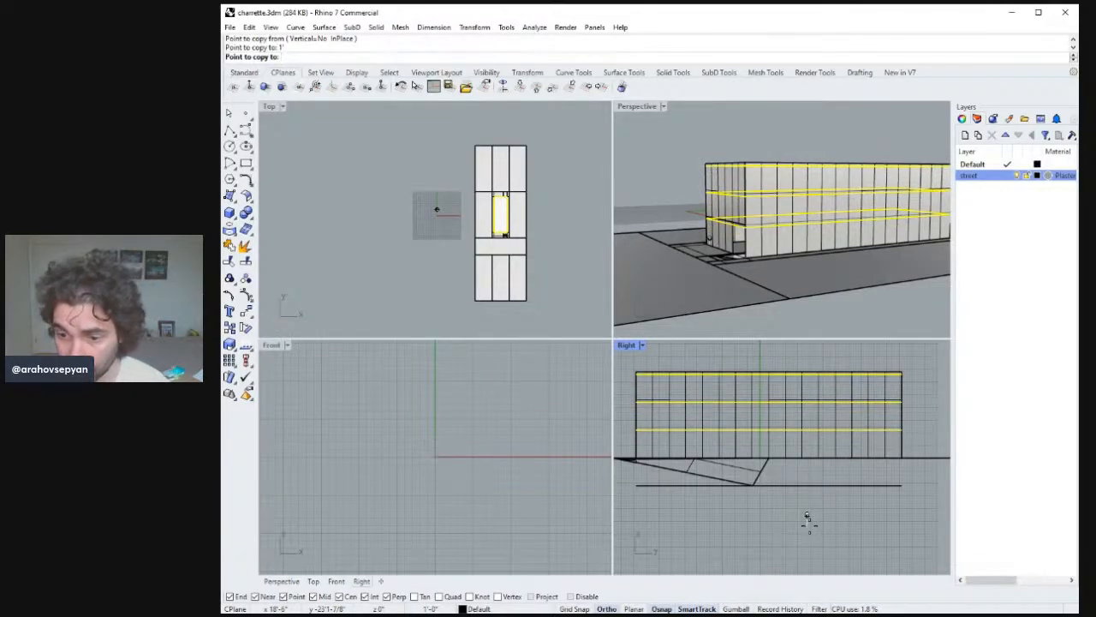
pyautogui.press('Escape')
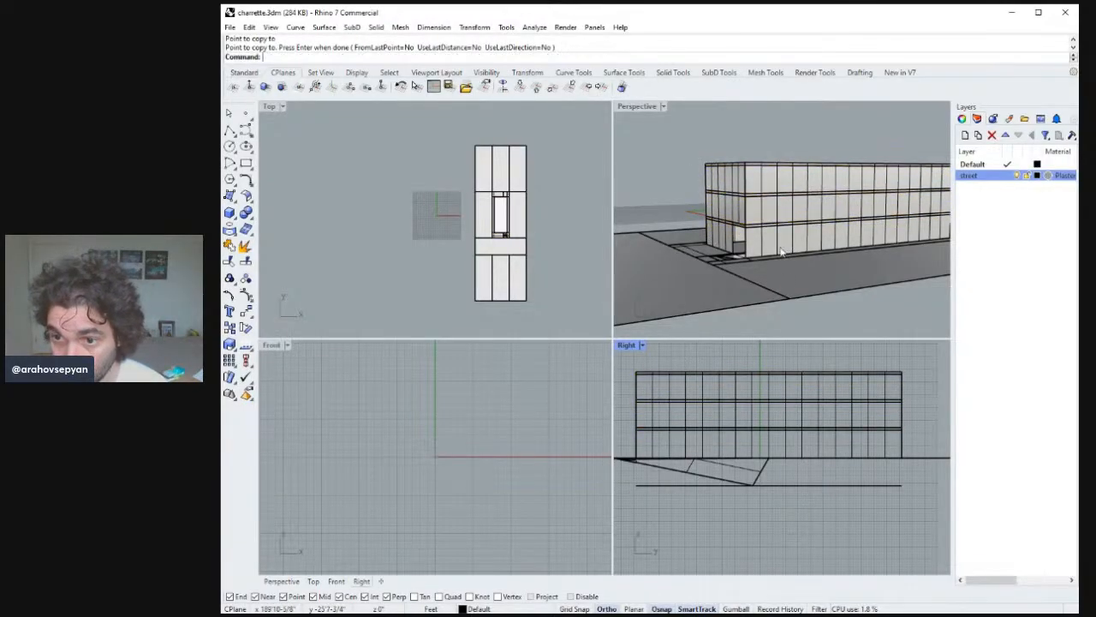
# Return to the single perspective view and save the model file.
pyautogui.doubleClick(626, 108)
pyautogui.moveTo(626, 109); pyautogui.dragTo(496, 346, button='right')
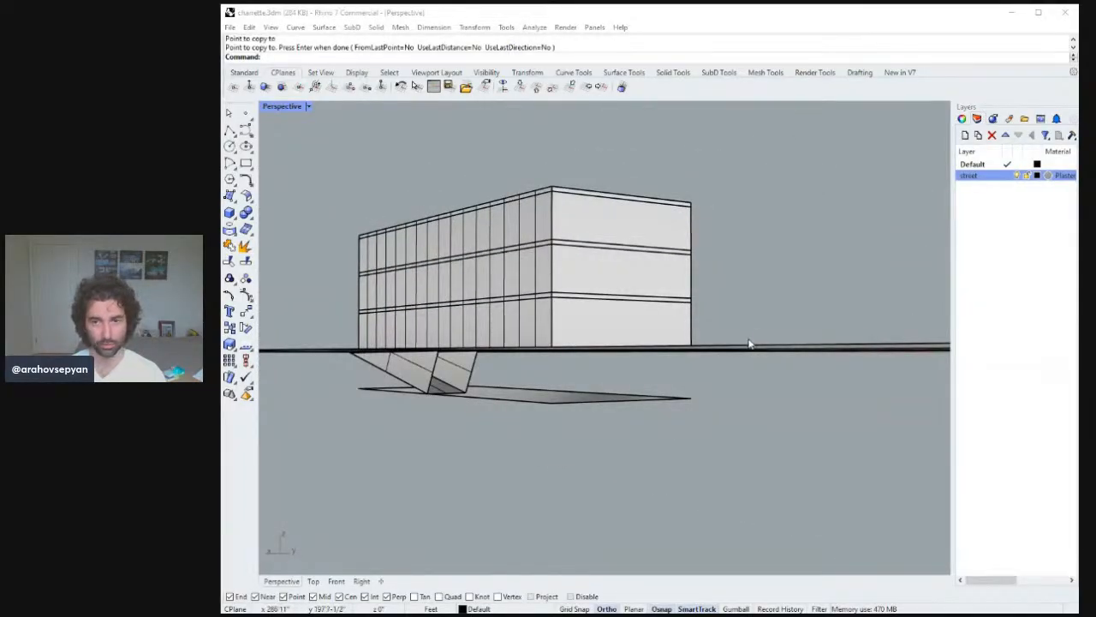
pyautogui.moveTo(749, 344); pyautogui.dragTo(719, 316, button='right')
pyautogui.hotkey('ctrl', 's')
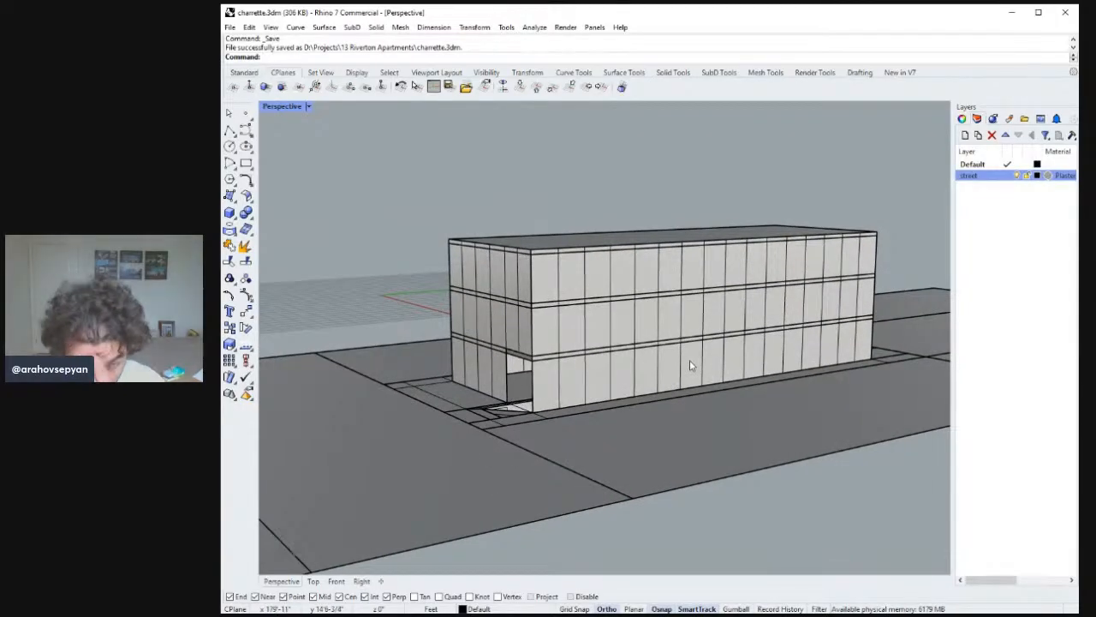
pyautogui.moveTo(660, 340); pyautogui.dragTo(604, 335, button='right')
pyautogui.scroll(-4, 583, 371)
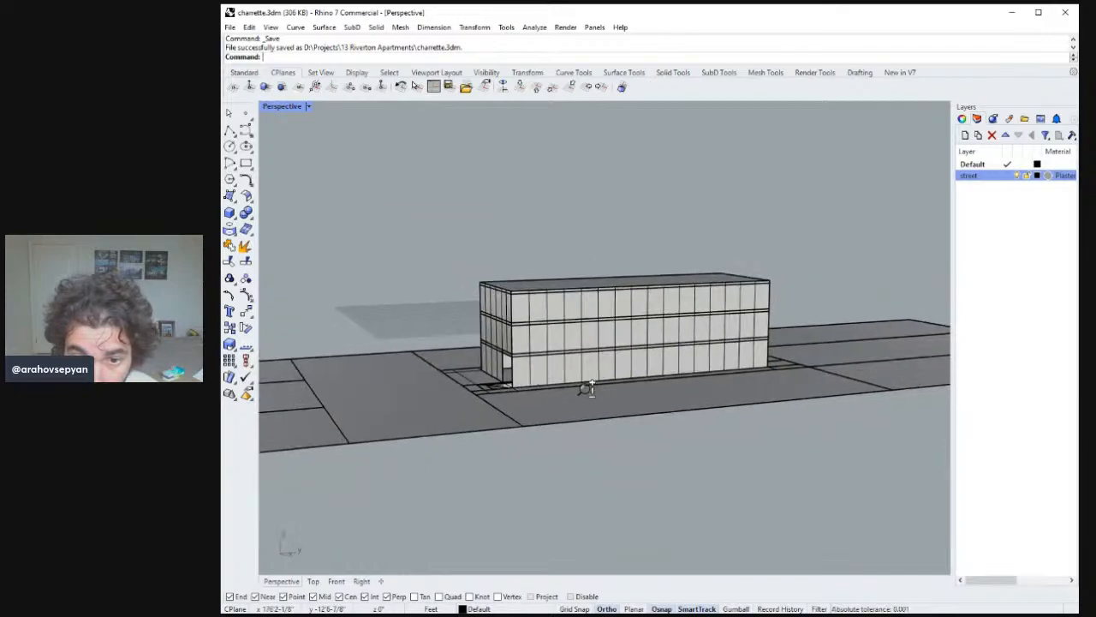
pyautogui.scroll(10, 593, 350)
pyautogui.scroll(-10, 603, 345)
pyautogui.scroll(-1, 669, 323)
pyautogui.scroll(5, 666, 326)
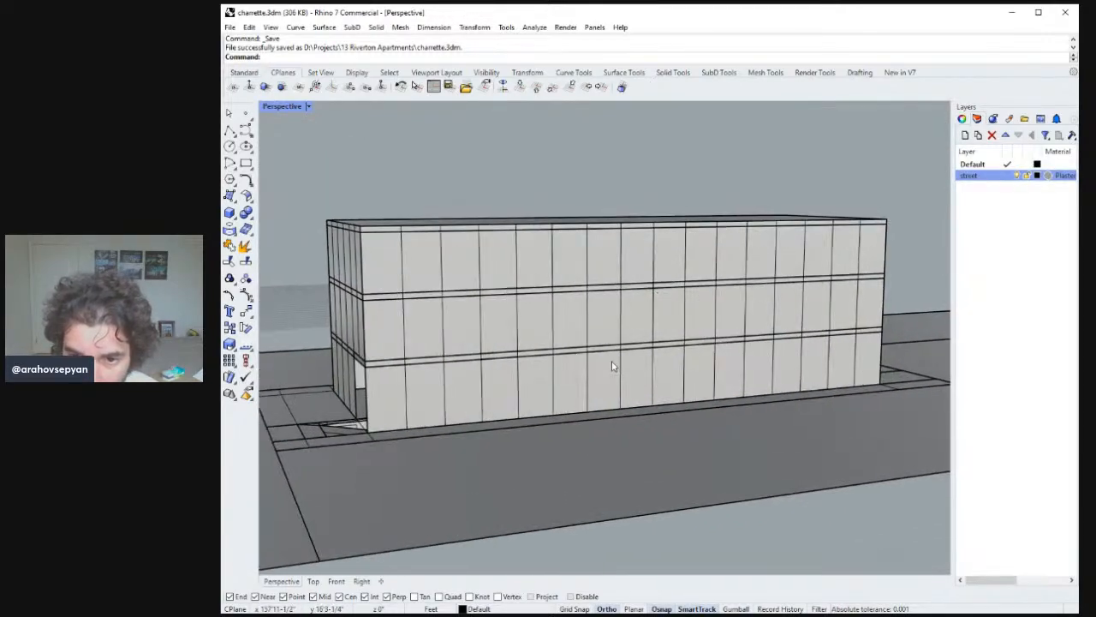
pyautogui.click(623, 358)
pyautogui.keyDown('shift'); pyautogui.click(698, 290); pyautogui.keyUp('shift')
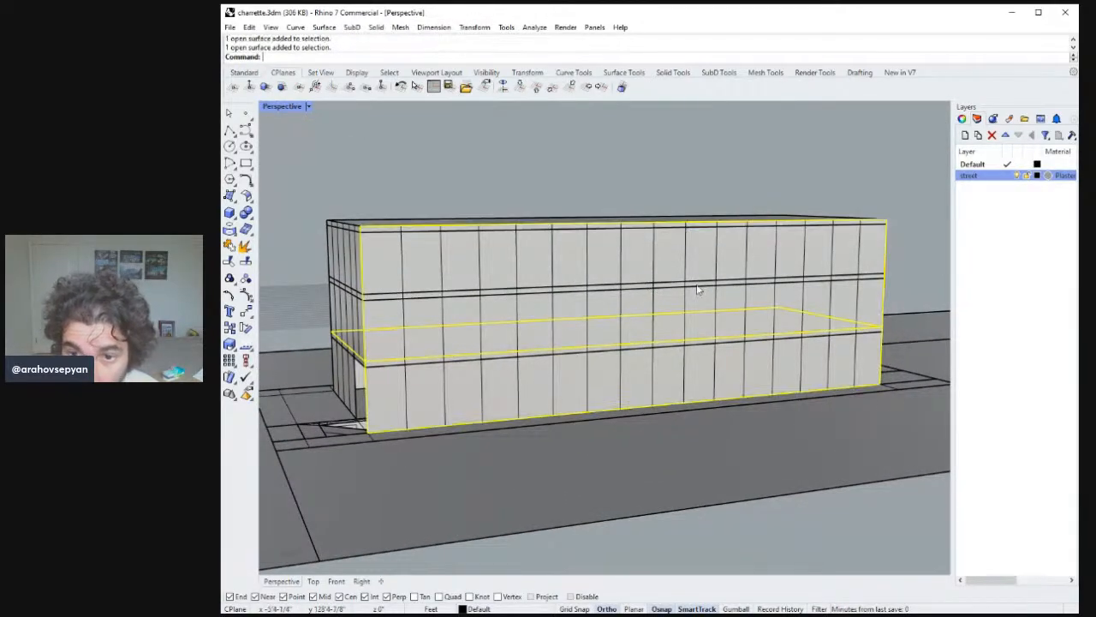
pyautogui.click(723, 286)
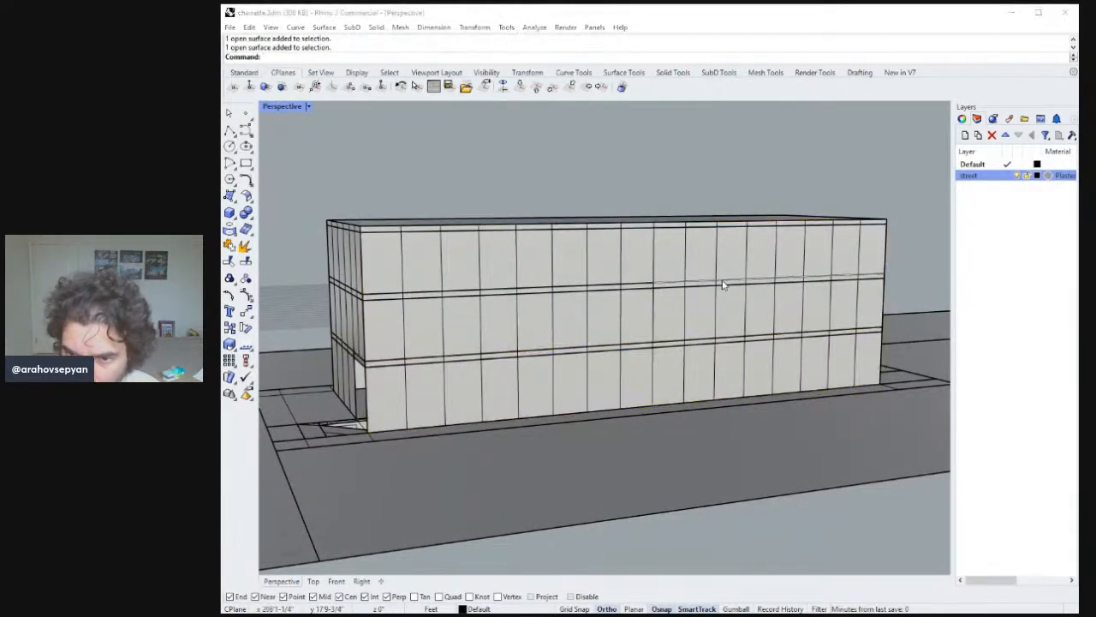
pyautogui.click(596, 286)
pyautogui.click(598, 286)
pyautogui.press('Escape')
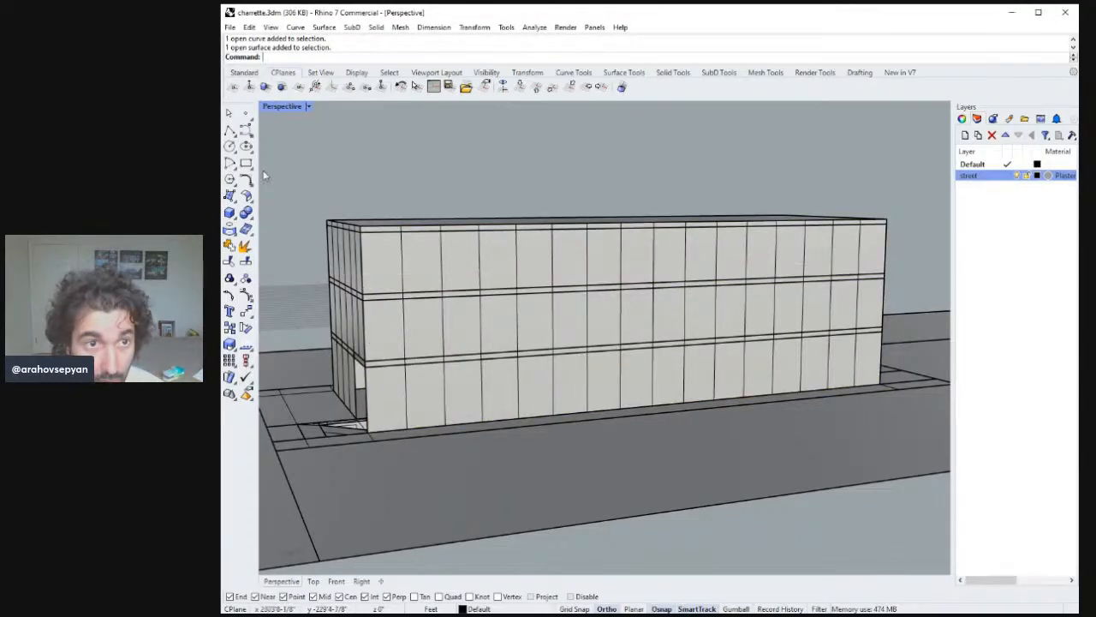
# Draw two lines along the lower and upper floor-slab edges across the full length of the long facade.
pyautogui.click(231, 129)
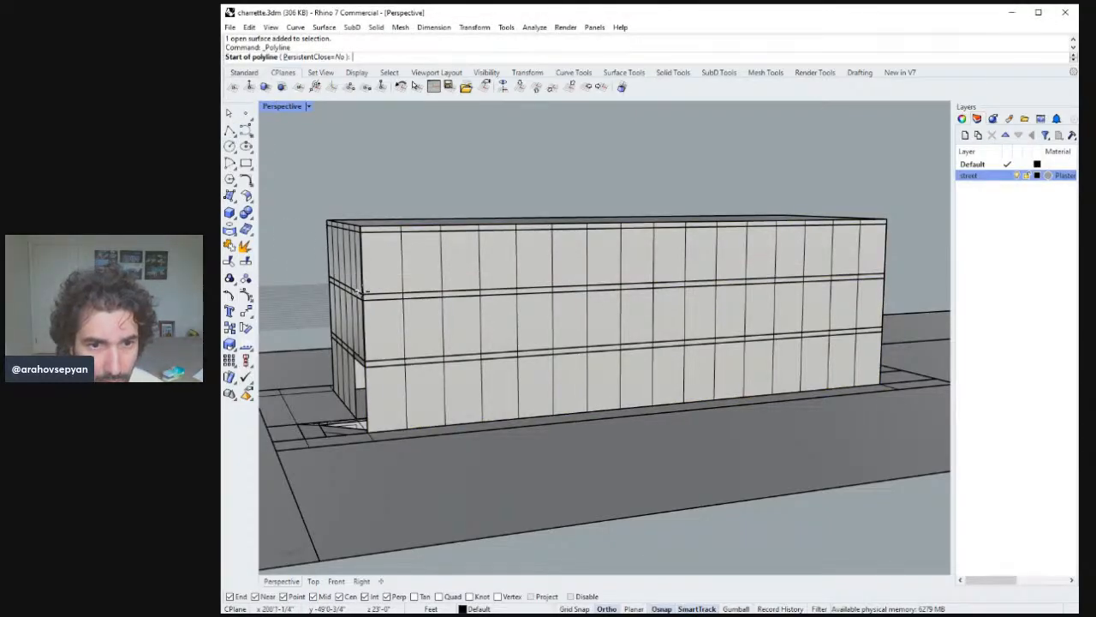
pyautogui.click(361, 291)
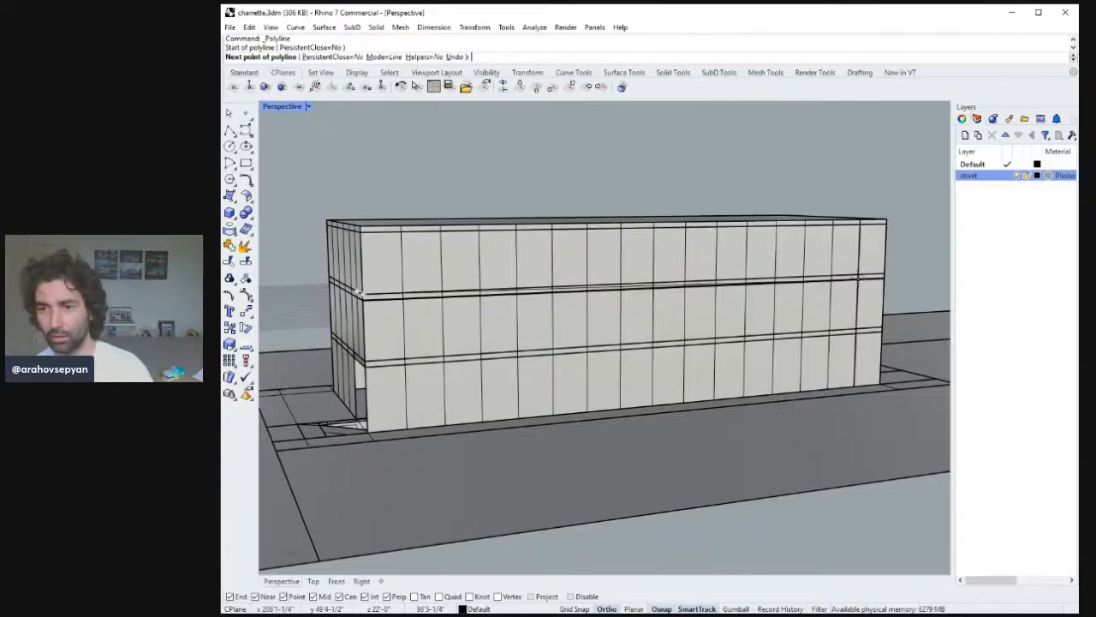
pyautogui.click(884, 274)
pyautogui.rightClick(870, 300)
pyautogui.rightClick(868, 304)
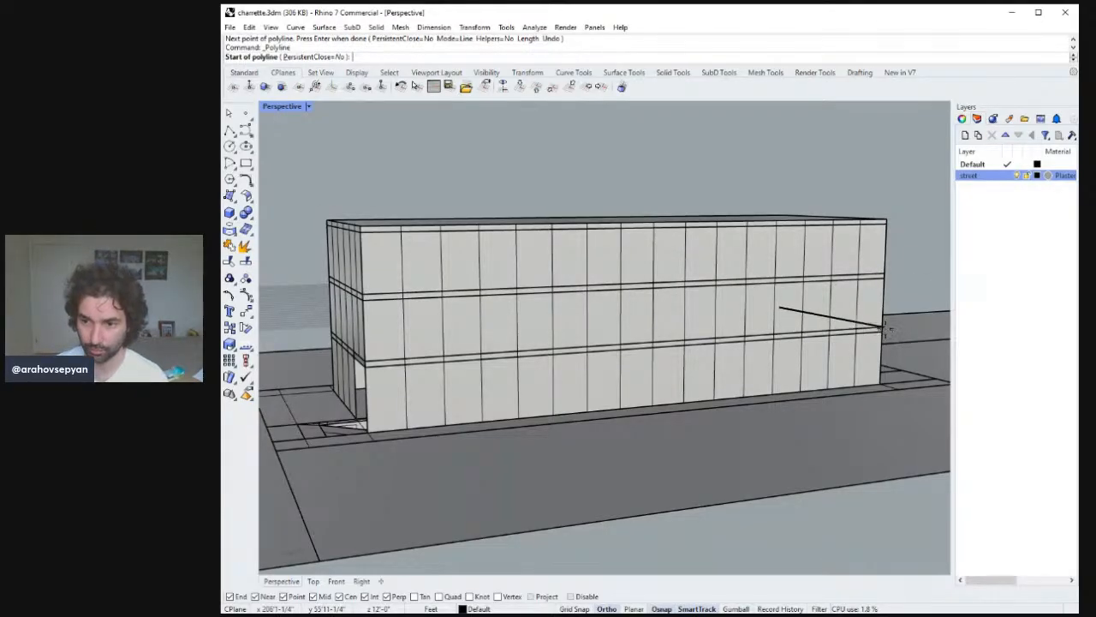
pyautogui.click(882, 328)
pyautogui.click(368, 362)
pyautogui.rightClick(366, 363)
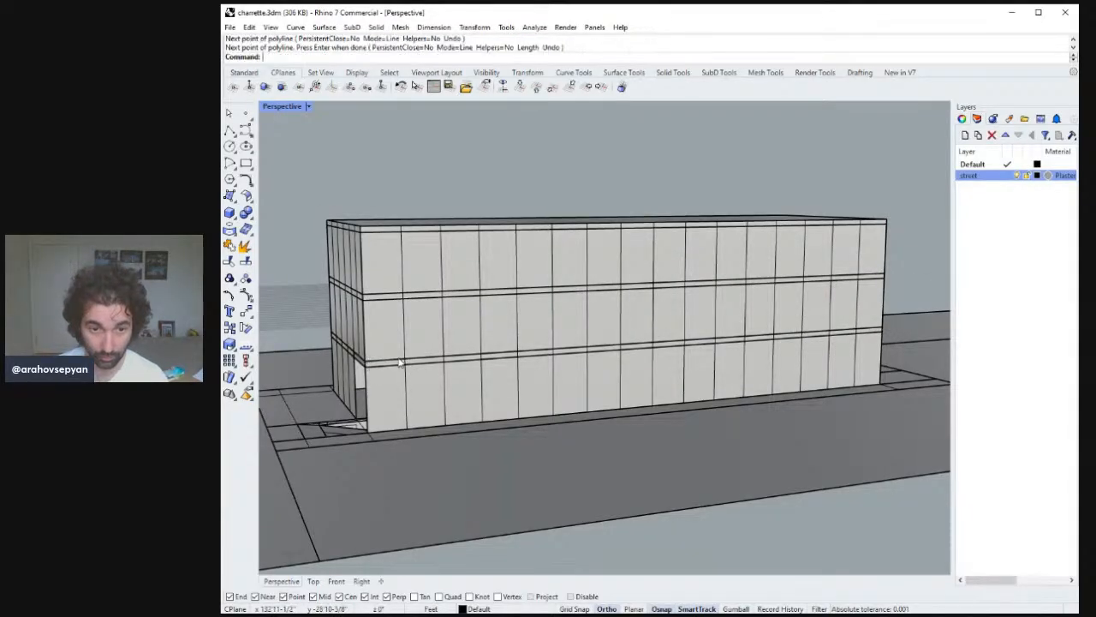
# Select the two new floor-edge lines and start copying them.
pyautogui.click(412, 358)
pyautogui.click(432, 294)
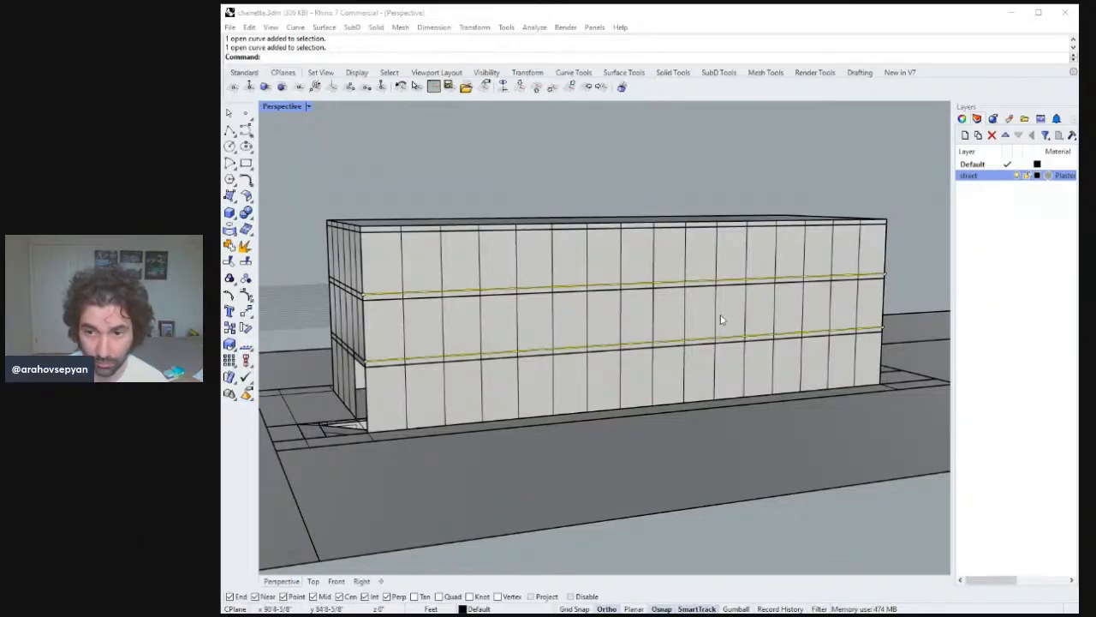
pyautogui.moveTo(719, 315)
pyautogui.mouseDown(button='right')
pyautogui.moveTo(737, 306)
pyautogui.moveTo(724, 302)
pyautogui.mouseUp(button='right')
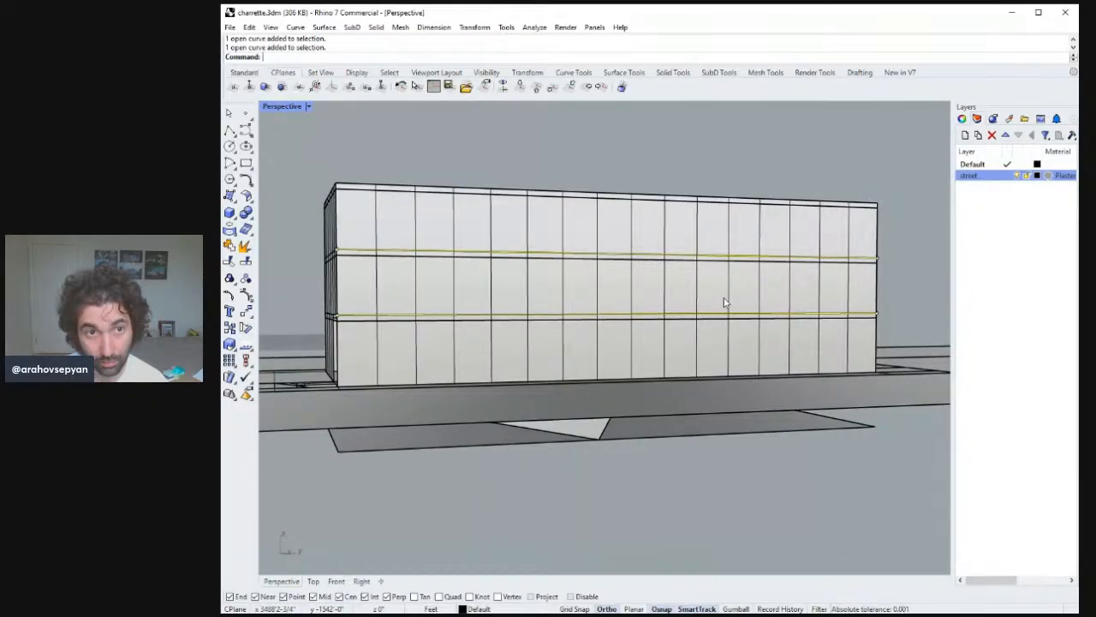
pyautogui.keyDown('shift'); pyautogui.moveTo(550, 238); pyautogui.dragTo(499, 239, button='right'); pyautogui.keyUp('shift')
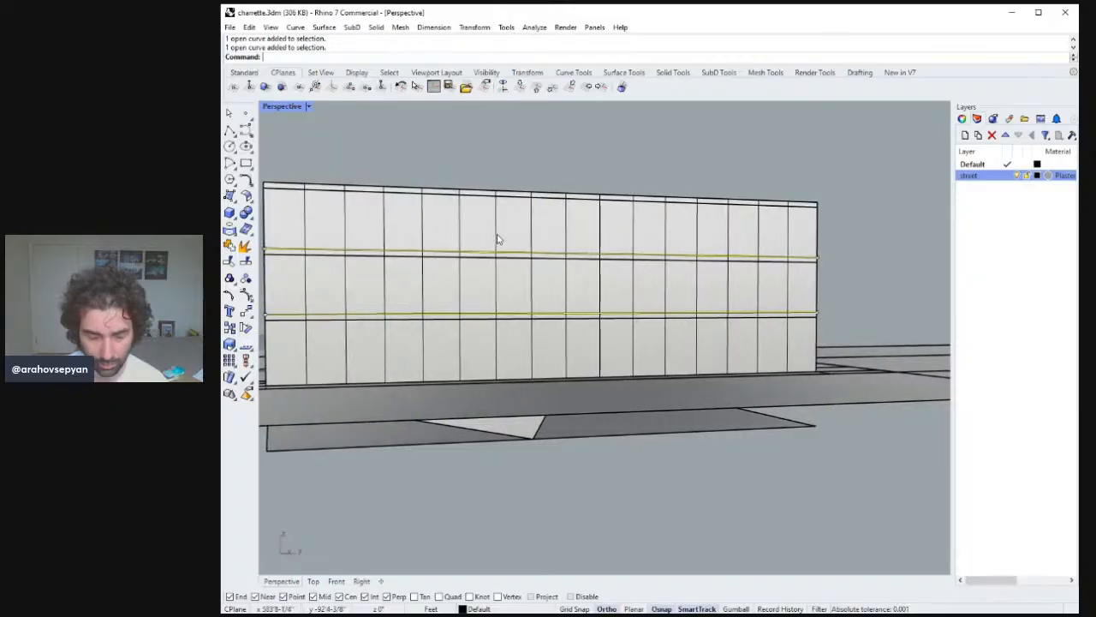
pyautogui.write('copy')
pyautogui.press('Return')
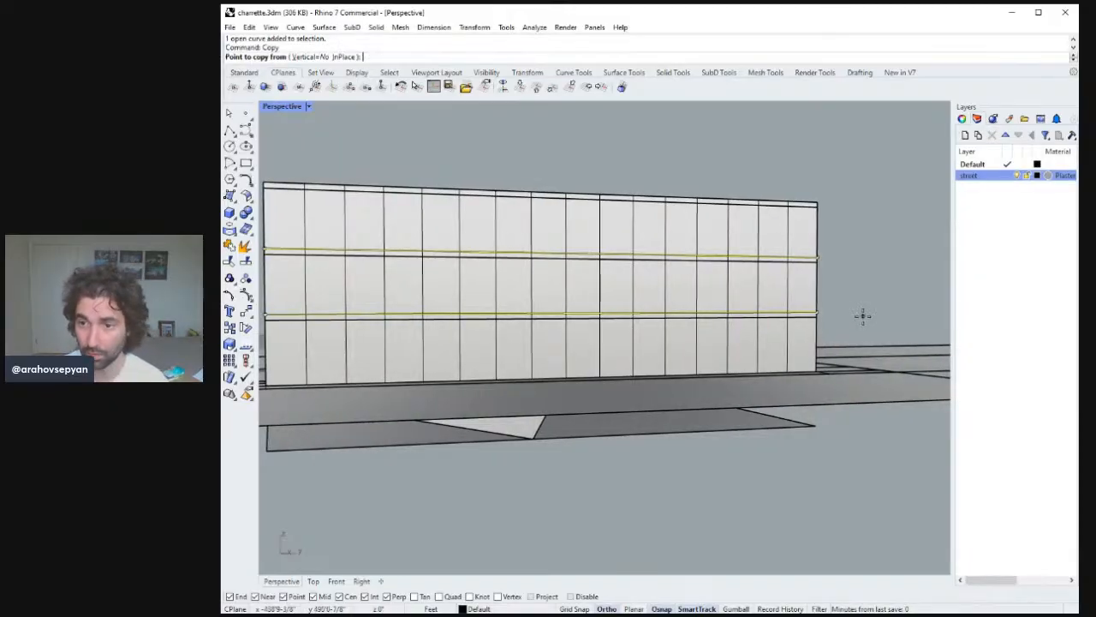
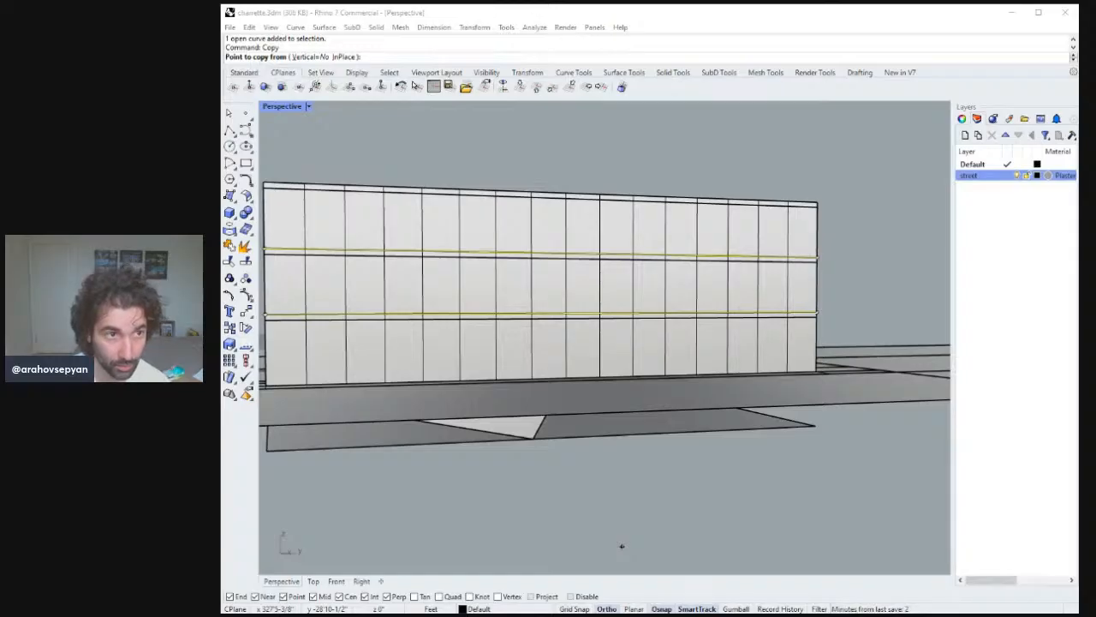
# Copy the two floor-edge lines 52 inches upward on the long facade.
pyautogui.click(1009, 10)
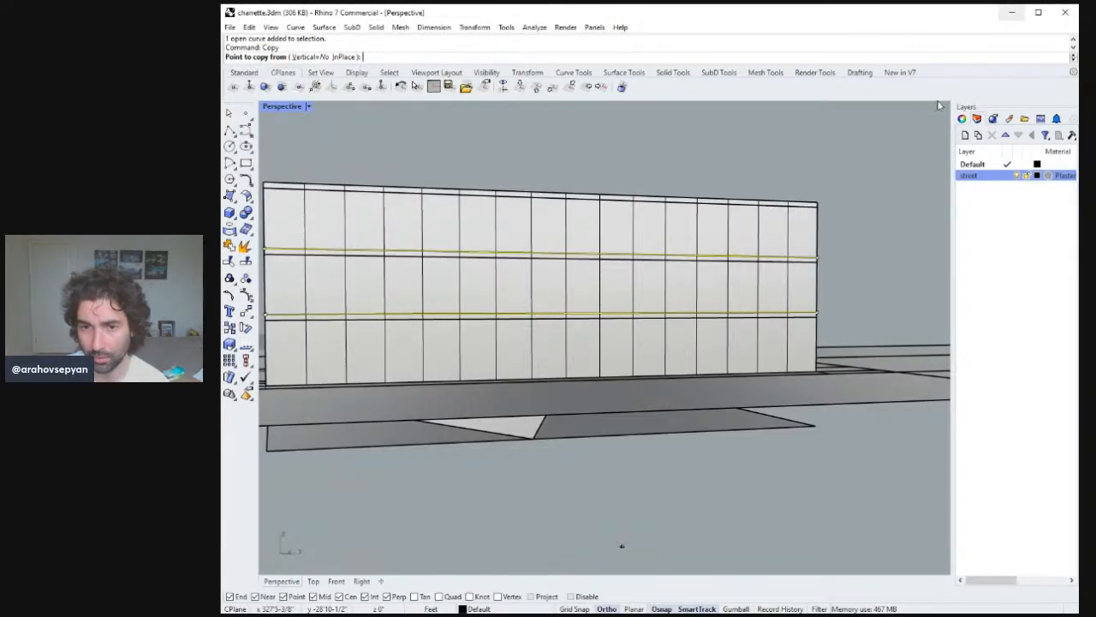
pyautogui.moveTo(634, 256); pyautogui.dragTo(628, 246, button='right')
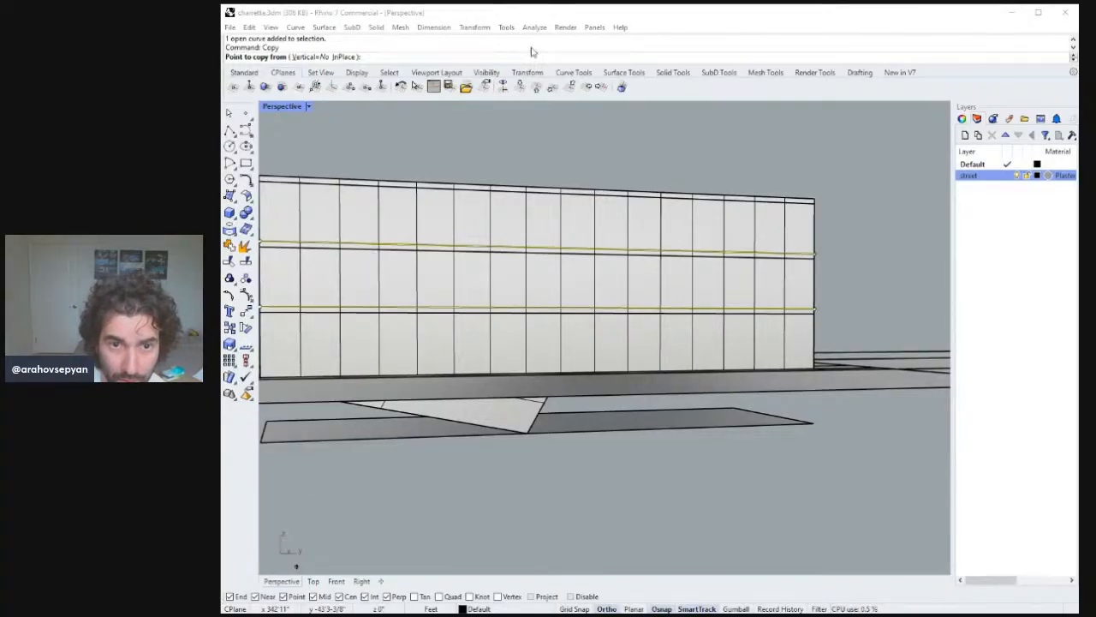
pyautogui.click(1016, 12)
pyautogui.scroll(5, 861, 253)
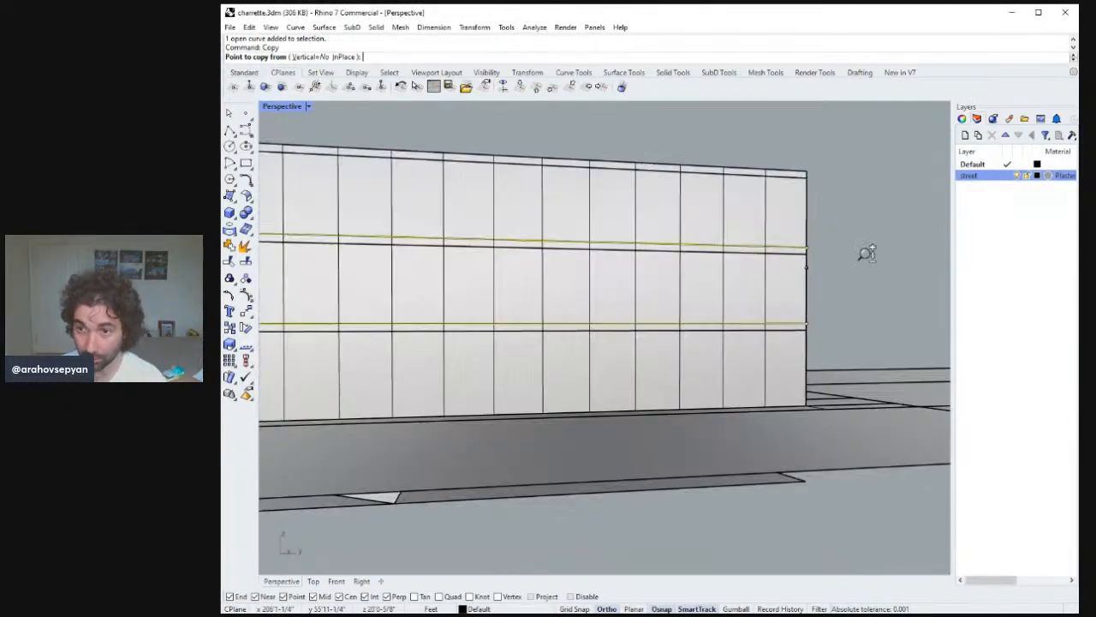
pyautogui.click(790, 353)
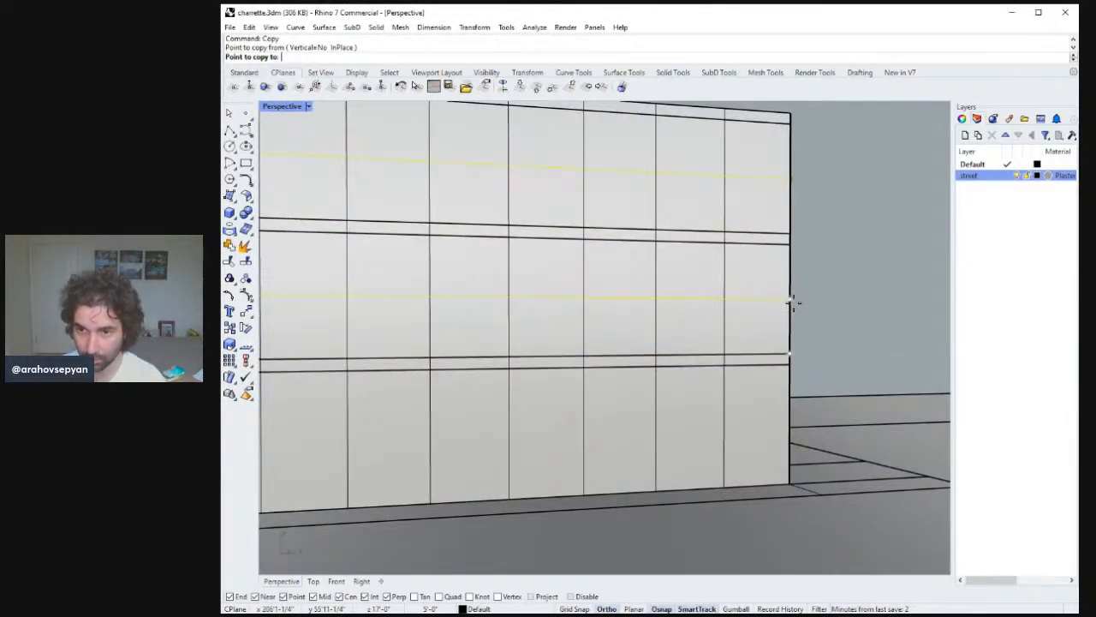
pyautogui.write('52"')
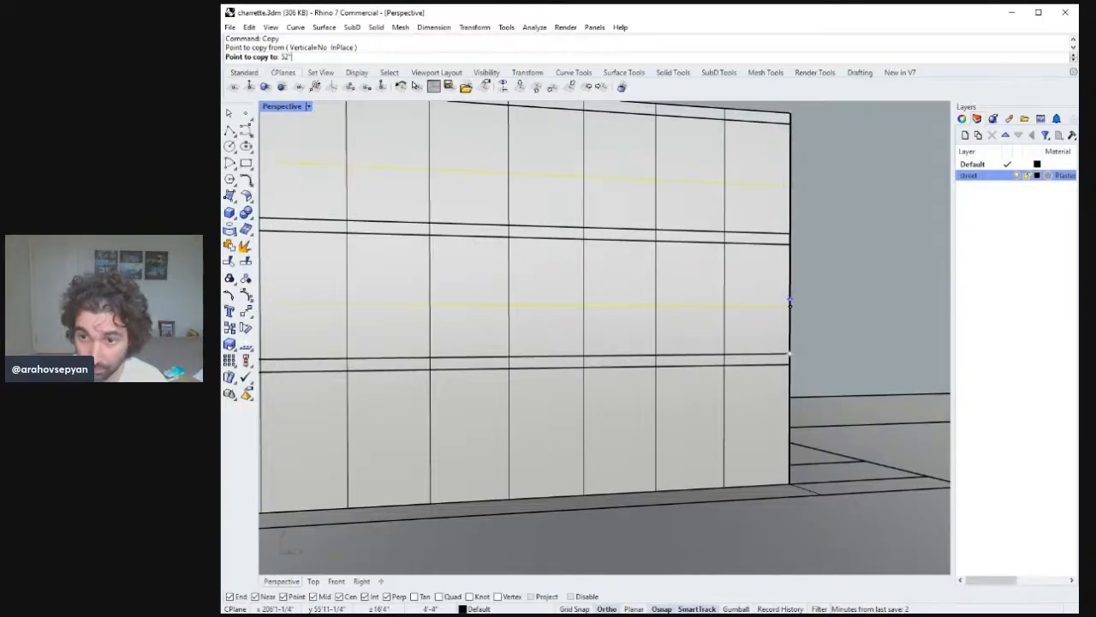
pyautogui.press('Return')
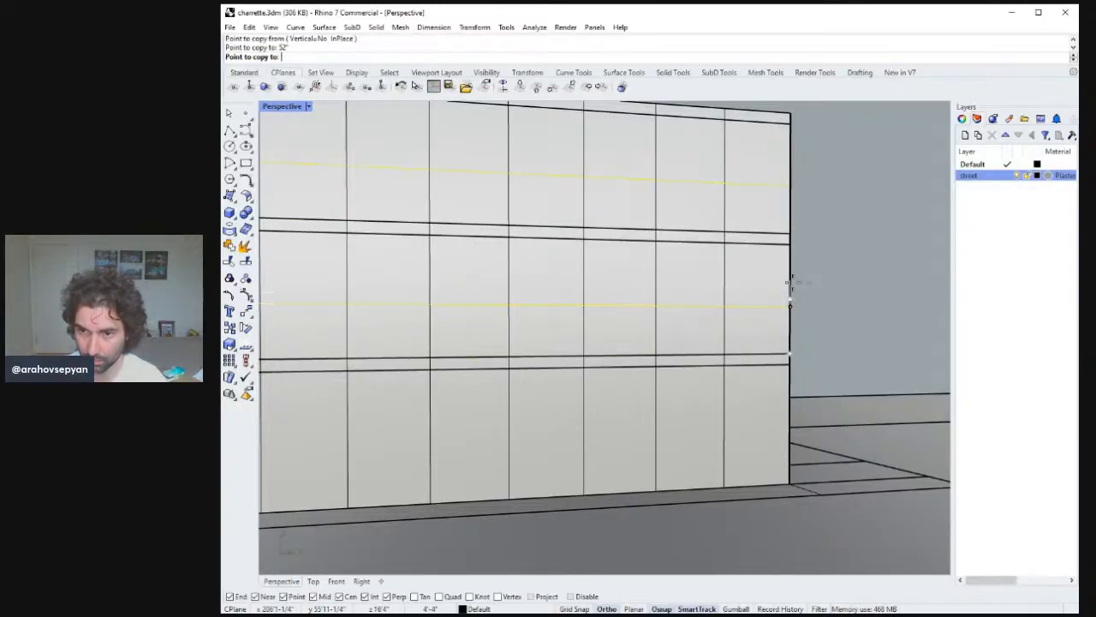
pyautogui.click(791, 291)
pyautogui.press('Return')
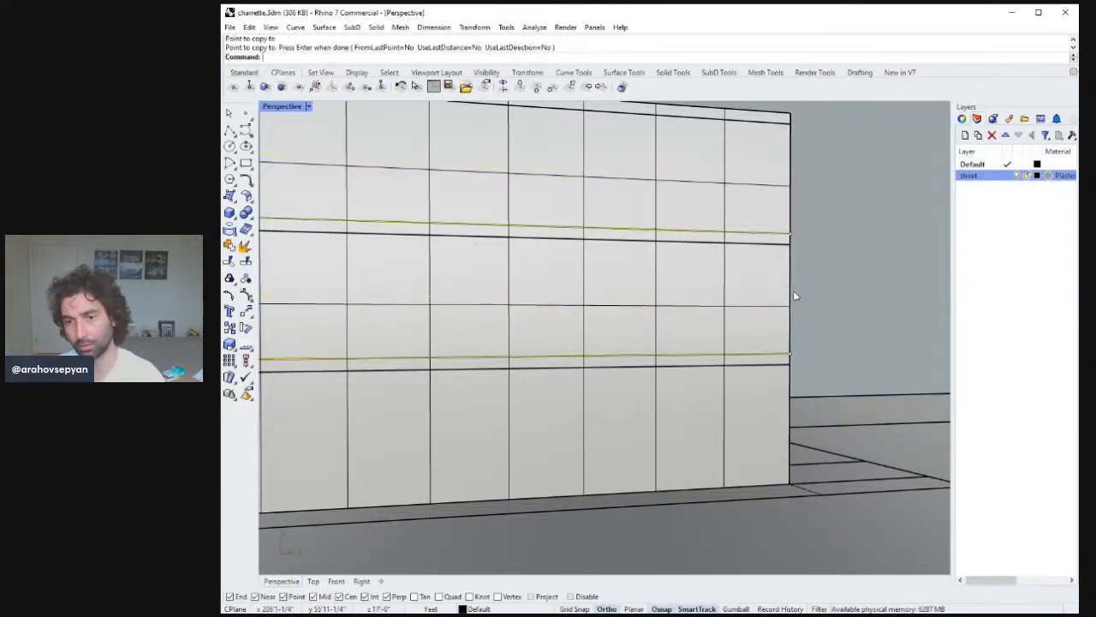
# Select two horizontal division lines on the facade and copy them 57 inches upward.
pyautogui.scroll(-3, 808, 356)
pyautogui.scroll(-3, 809, 356)
pyautogui.moveTo(808, 356); pyautogui.dragTo(822, 315, button='right')
pyautogui.click(759, 332)
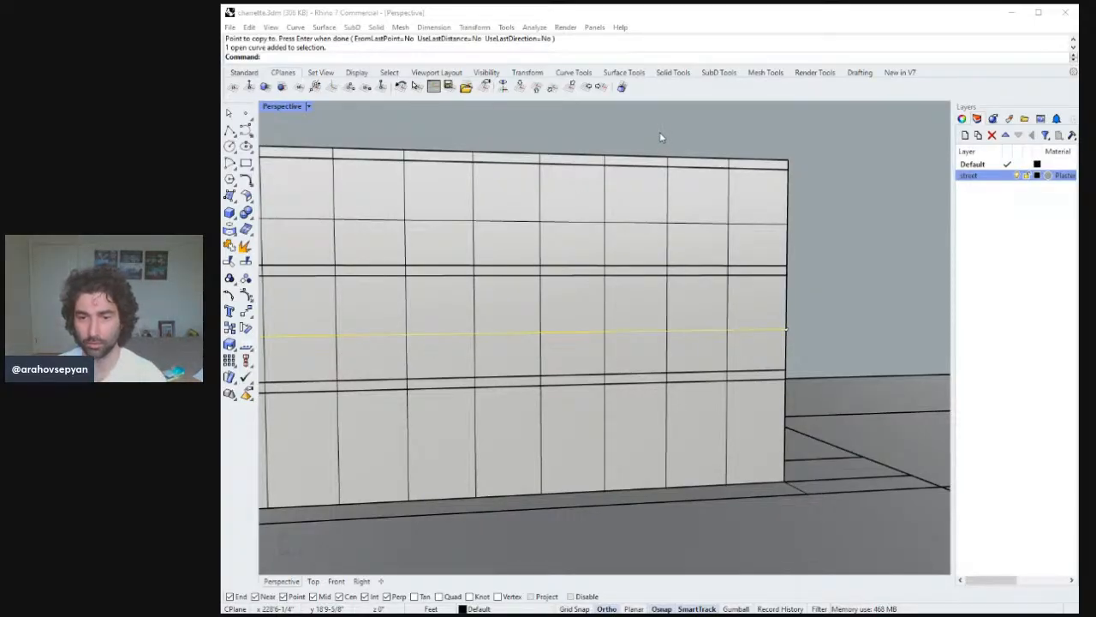
pyautogui.click(1018, 6)
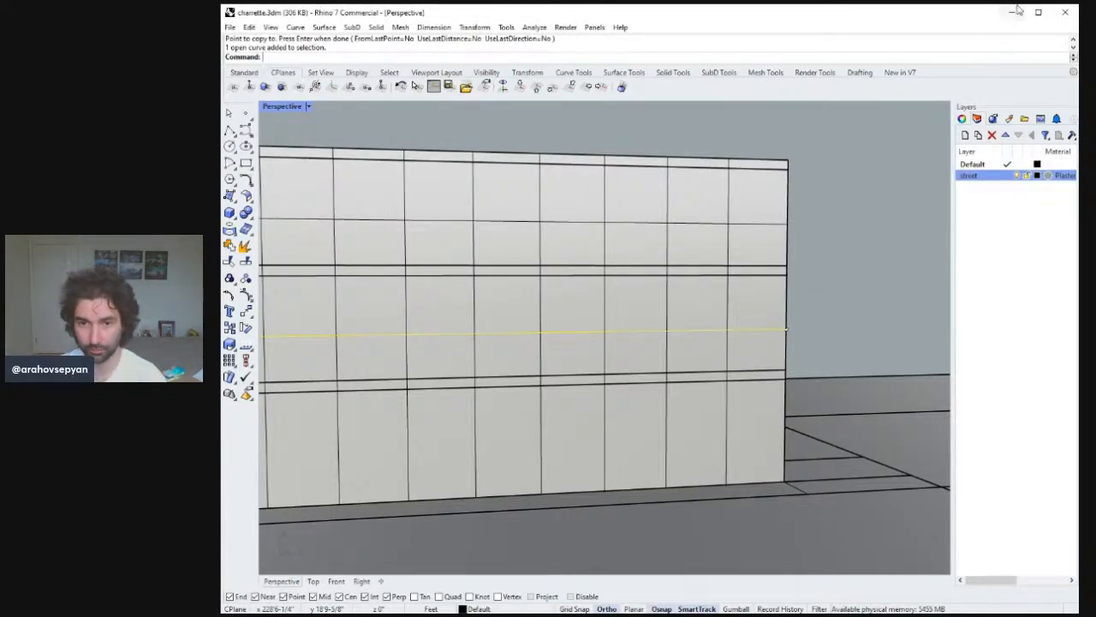
pyautogui.moveTo(698, 326); pyautogui.dragTo(692, 329, button='right')
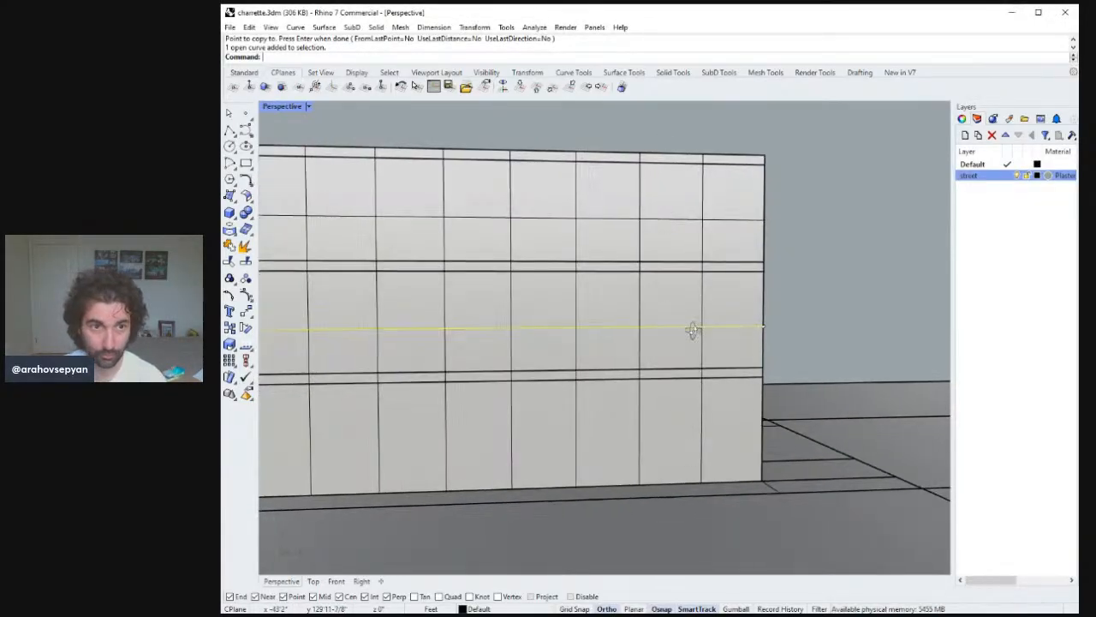
pyautogui.keyDown('shift'); pyautogui.click(755, 230); pyautogui.keyUp('shift')
pyautogui.write('copy')
pyautogui.press('Return')
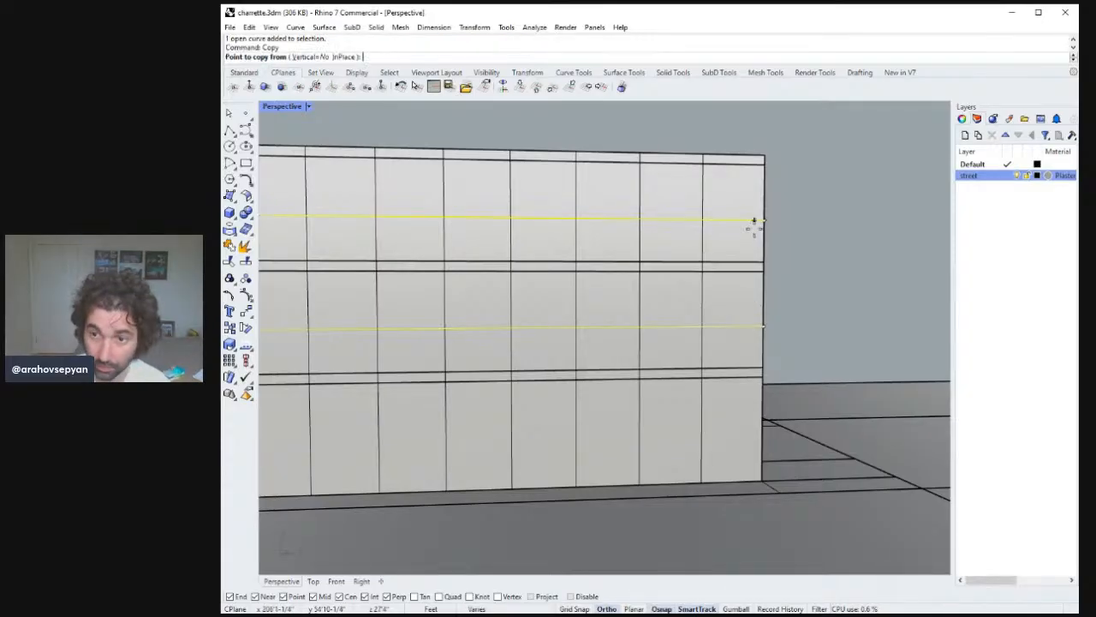
pyautogui.click(763, 325)
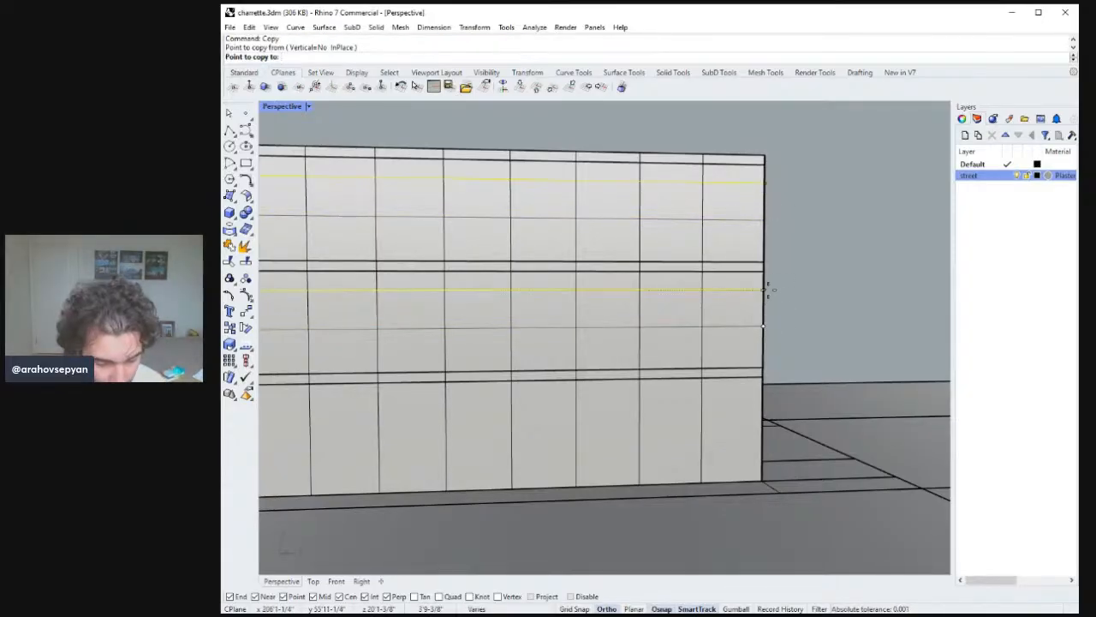
pyautogui.write('57')
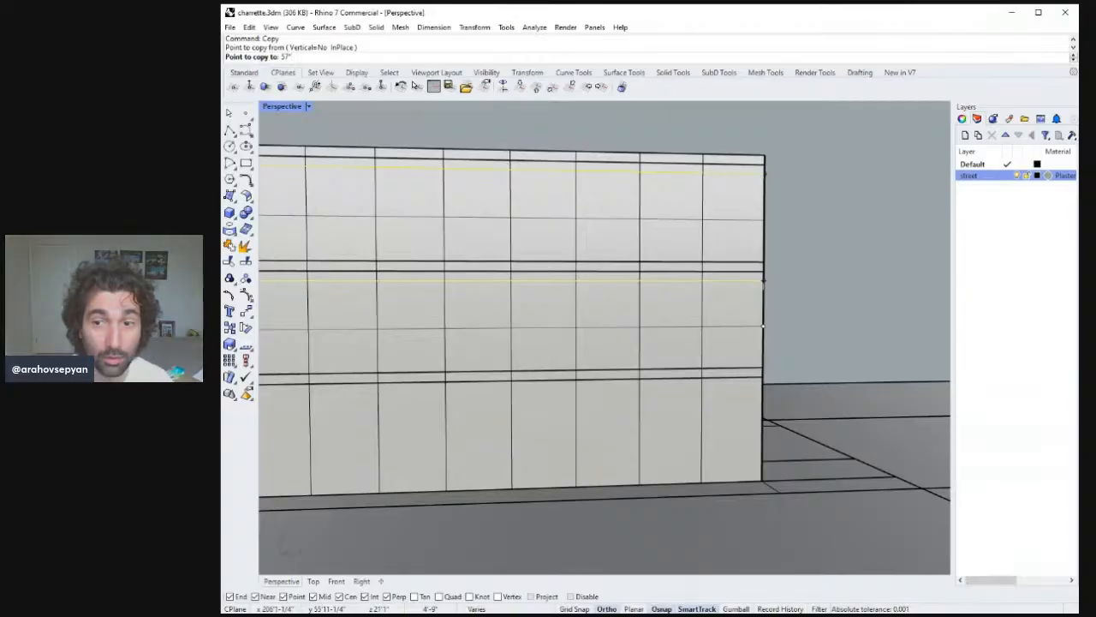
pyautogui.press('Return')
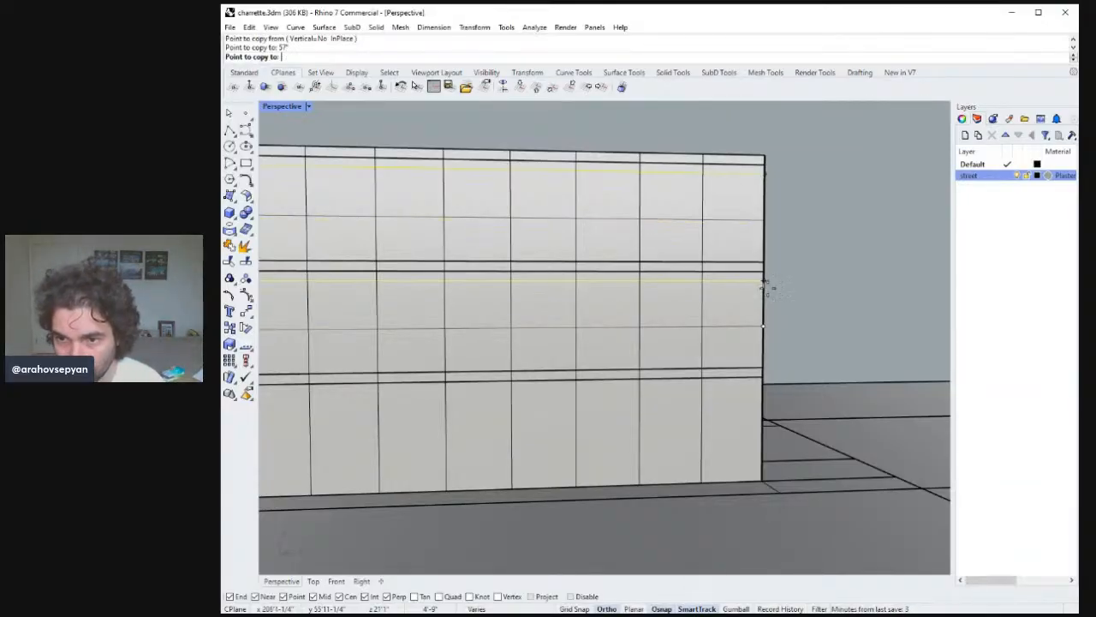
pyautogui.press('Return')
pyautogui.scroll(-1, 755, 302)
pyautogui.press('Escape')
pyautogui.moveTo(759, 303); pyautogui.dragTo(719, 345, button='right')
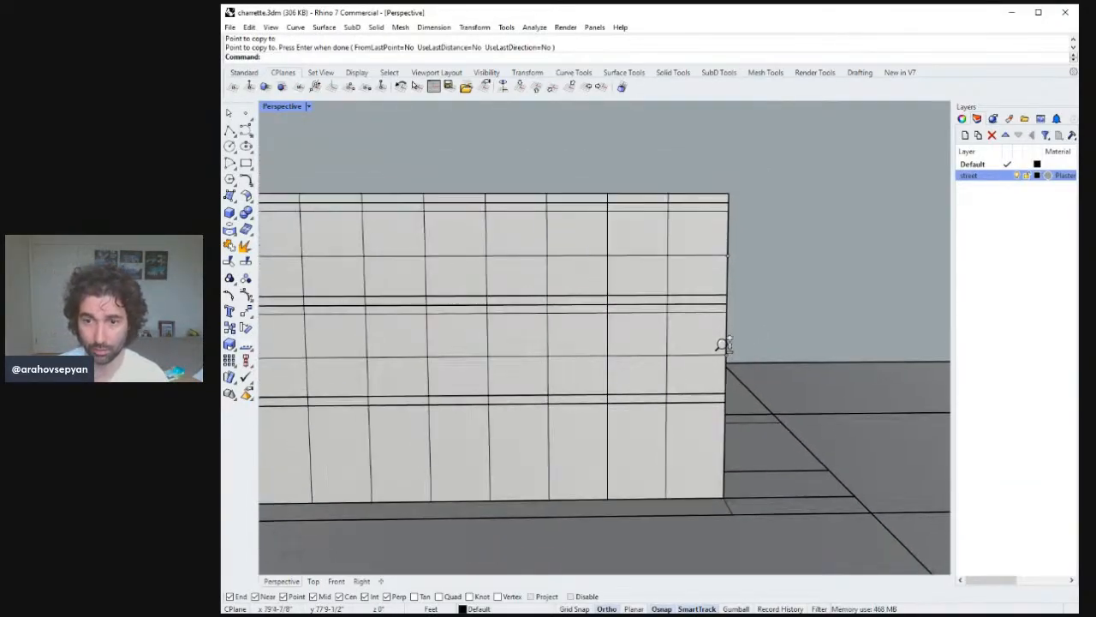
# Draw two short horizontal polylines across one facade panel bay near the building's end.
pyautogui.click(228, 130)
pyautogui.scroll(-3, 685, 356)
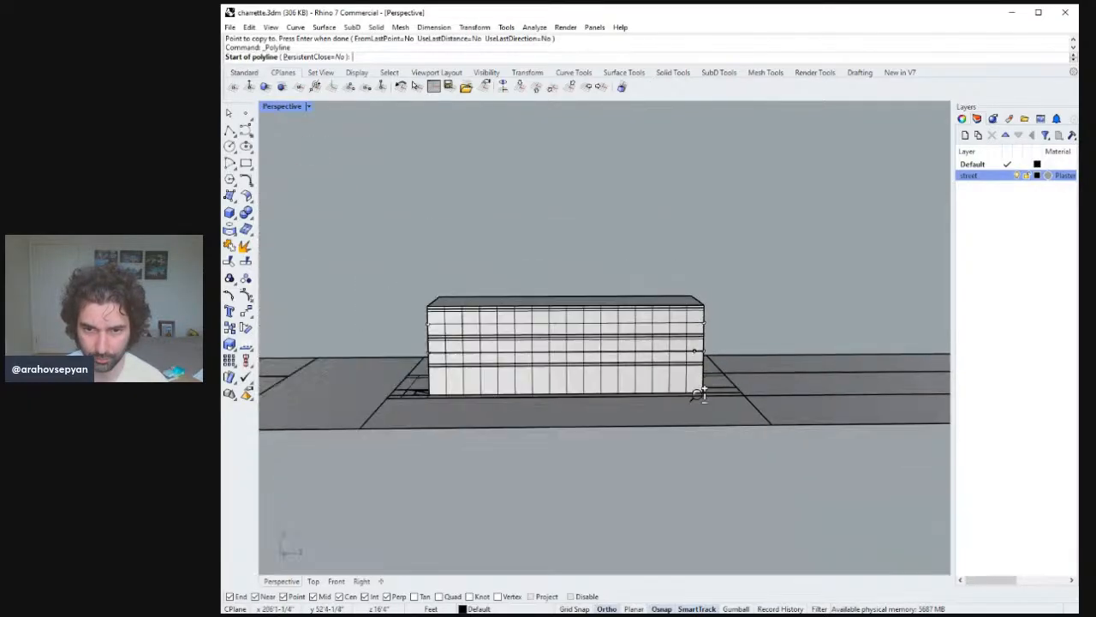
pyautogui.scroll(6, 706, 326)
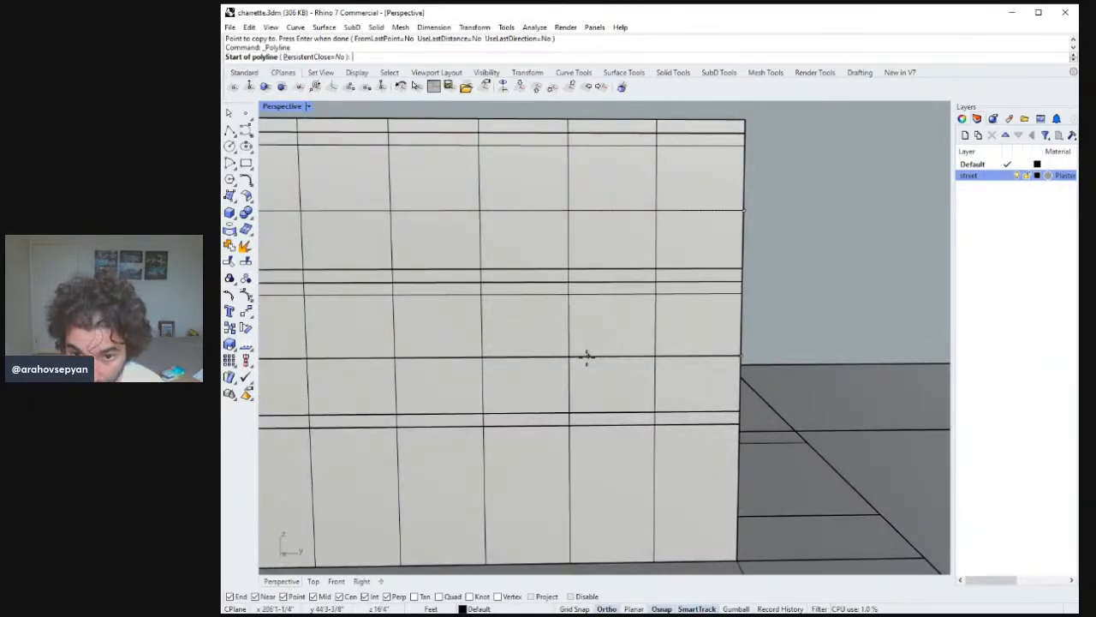
pyautogui.click(569, 357)
pyautogui.click(655, 355)
pyautogui.press('Return')
pyautogui.press('Return')
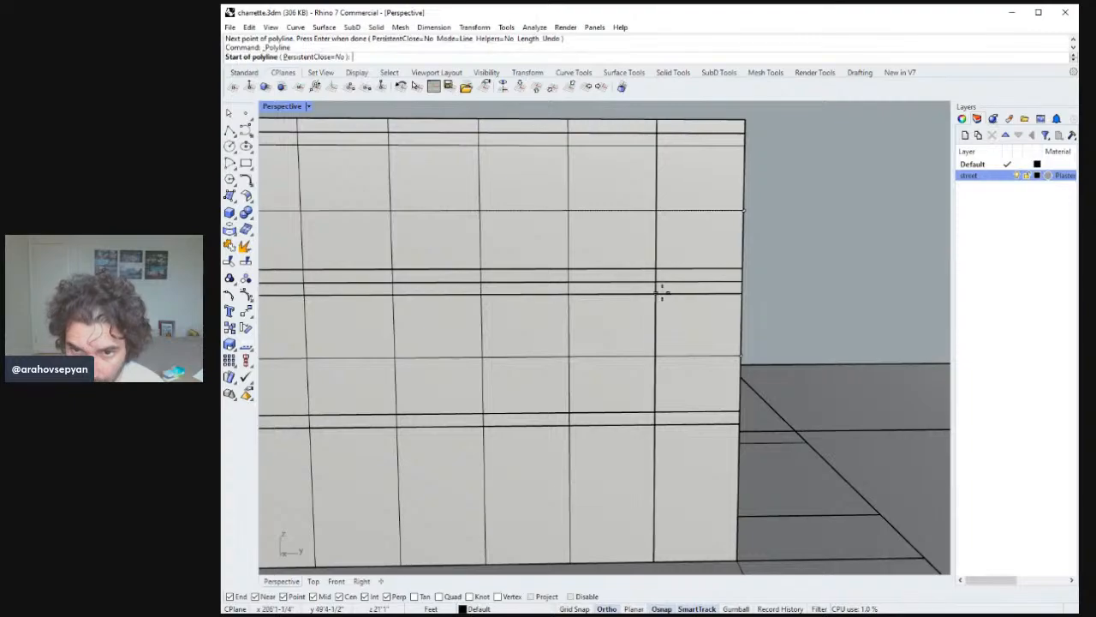
pyautogui.click(662, 293)
pyautogui.click(571, 295)
# Draw a vertical line spanning the height of that panel bay.
pyautogui.press('Return')
pyautogui.scroll(-3, 619, 342)
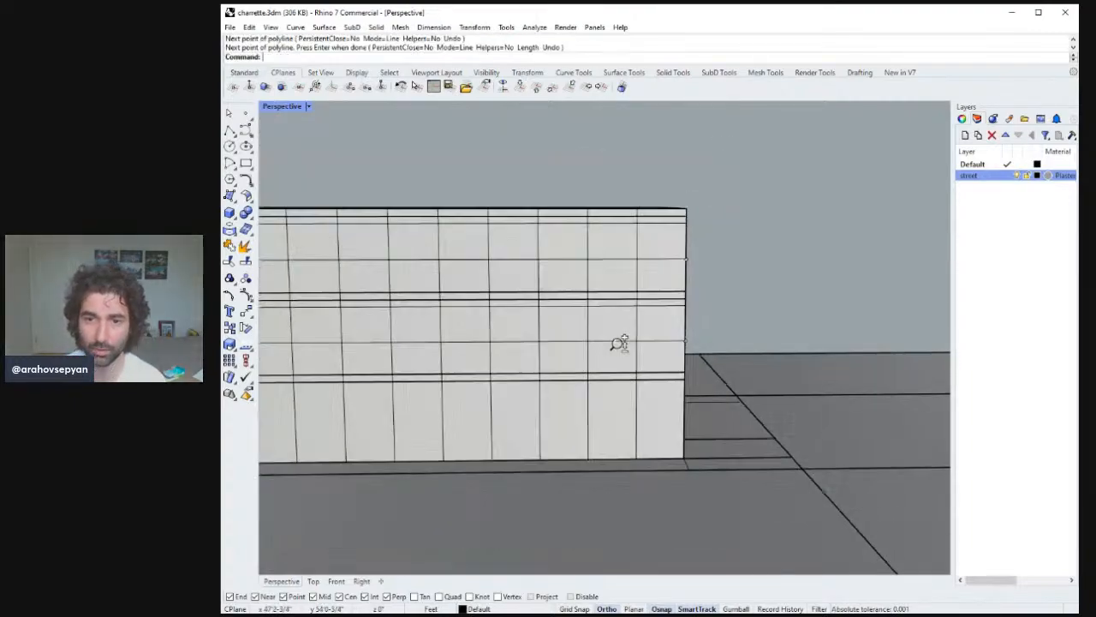
pyautogui.scroll(5, 619, 343)
pyautogui.press('Return')
pyautogui.click(620, 274)
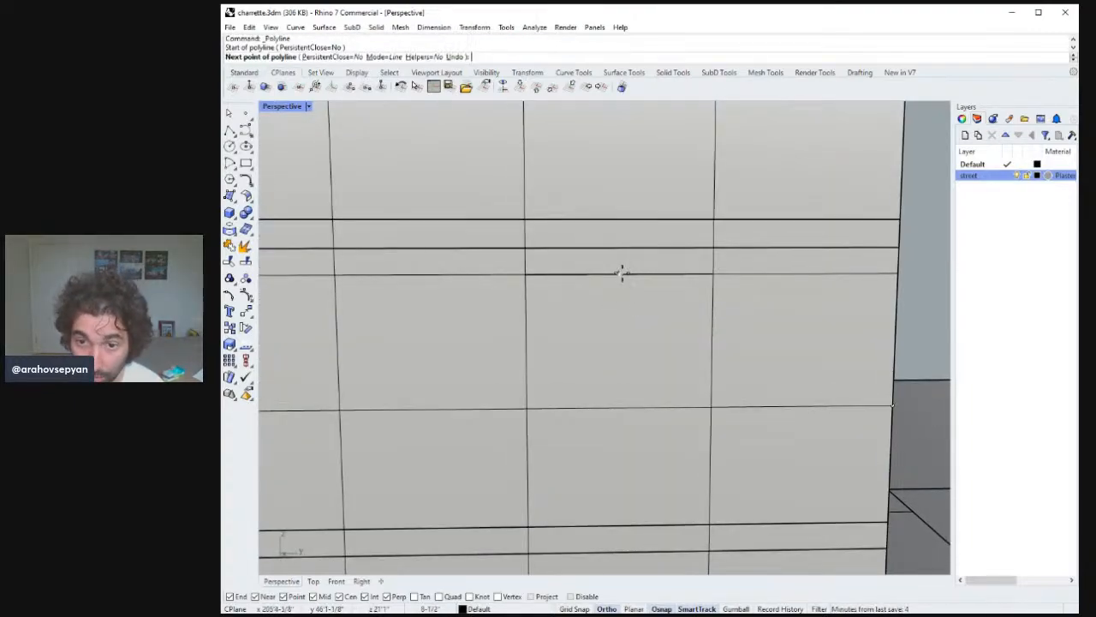
pyautogui.click(619, 407)
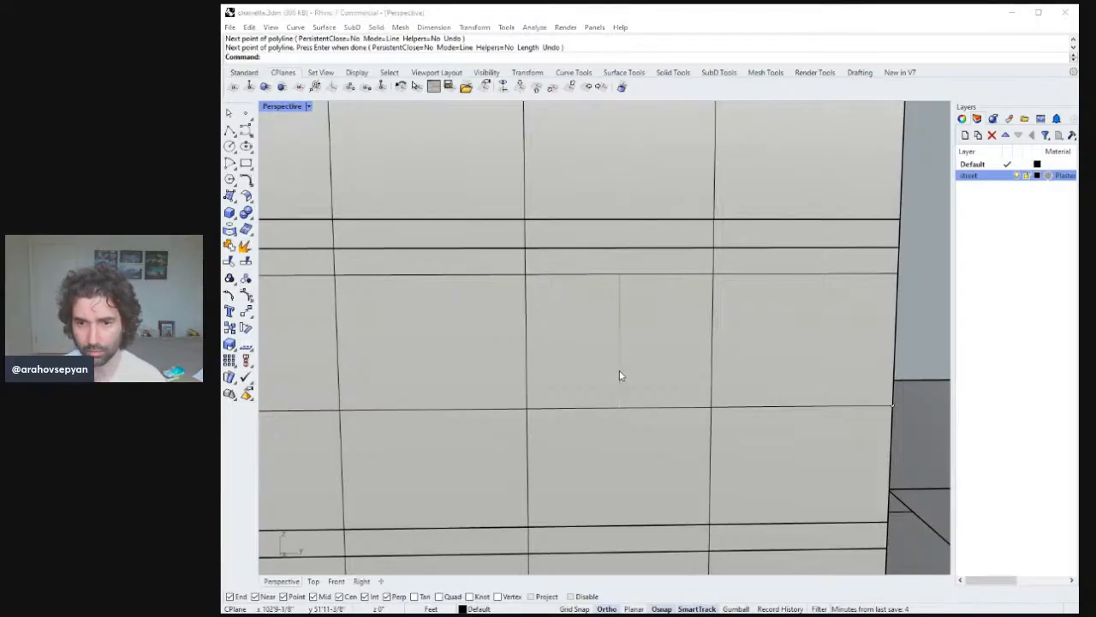
pyautogui.press('Return')
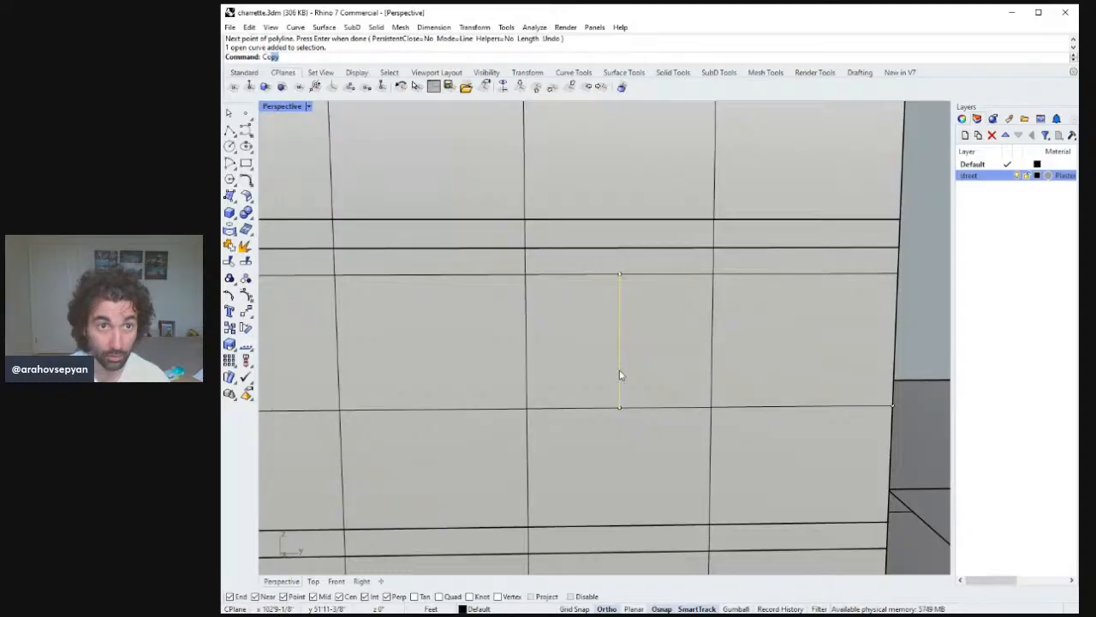
# Copy the vertical line 17 inches to the right within the bay.
pyautogui.press('Return')
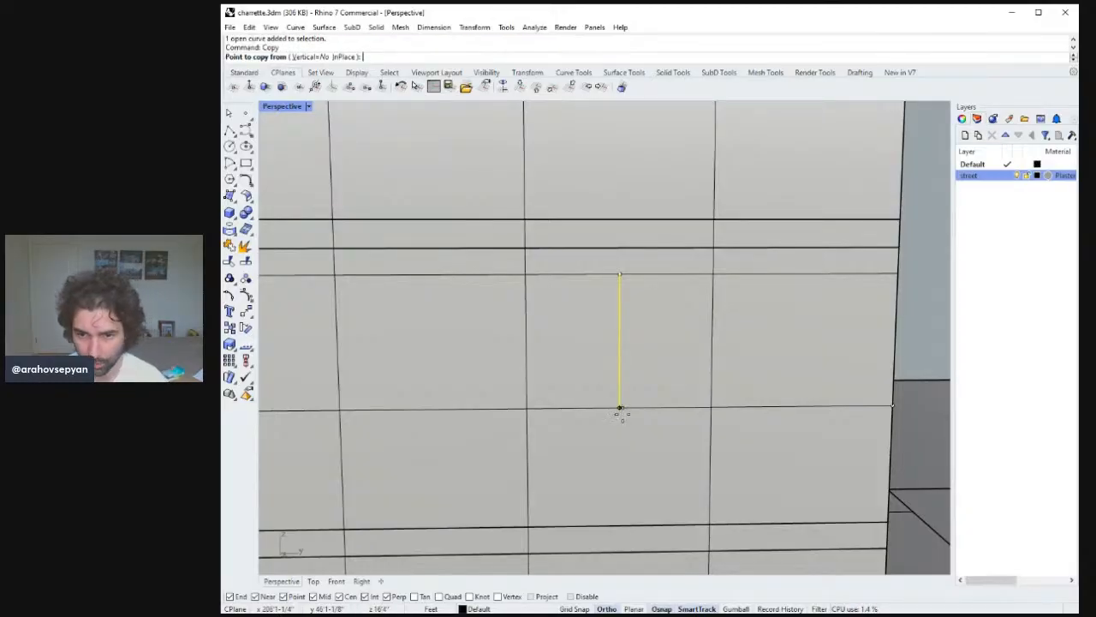
pyautogui.click(619, 407)
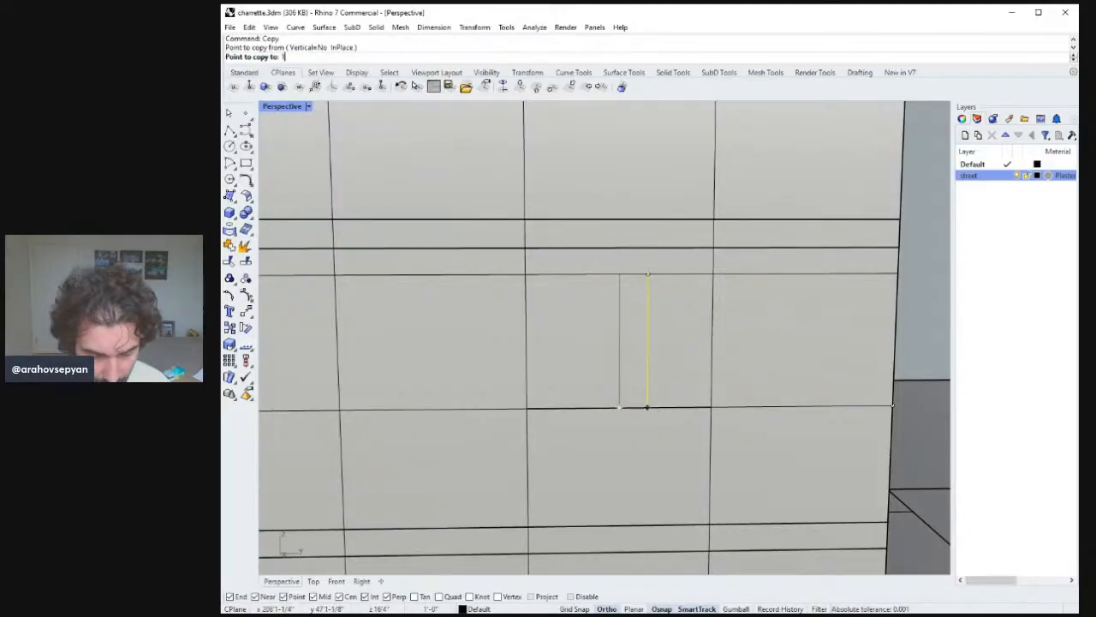
pyautogui.write('17"')
pyautogui.press('Return')
pyautogui.click(654, 409)
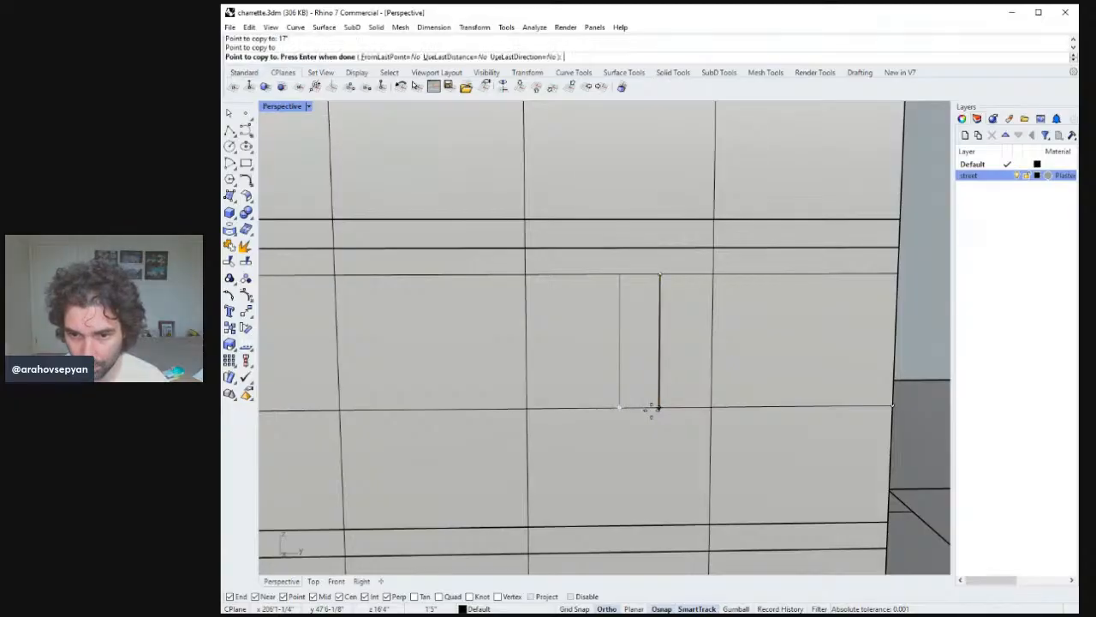
pyautogui.press('Return')
# Copy the original vertical line the same 17-inch distance to the left.
pyautogui.click(619, 371)
pyautogui.press('Return')
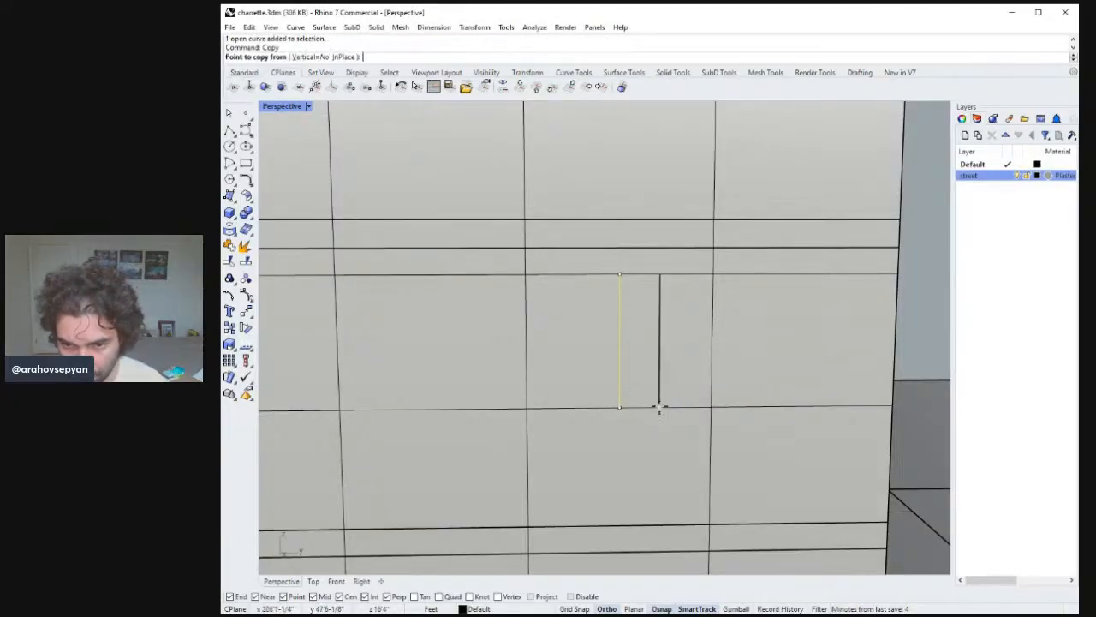
pyautogui.click(659, 406)
pyautogui.click(620, 407)
pyautogui.press('Return')
pyautogui.scroll(-8, 633, 395)
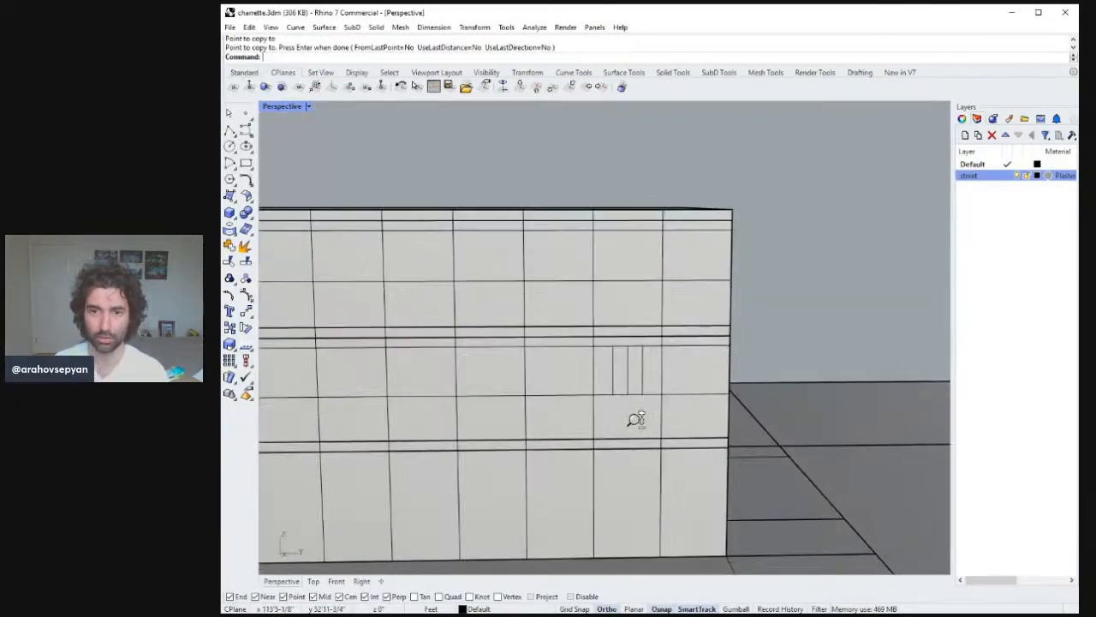
pyautogui.scroll(8, 639, 394)
pyautogui.scroll(-8, 650, 383)
pyautogui.moveTo(668, 416); pyautogui.dragTo(733, 409, button='right')
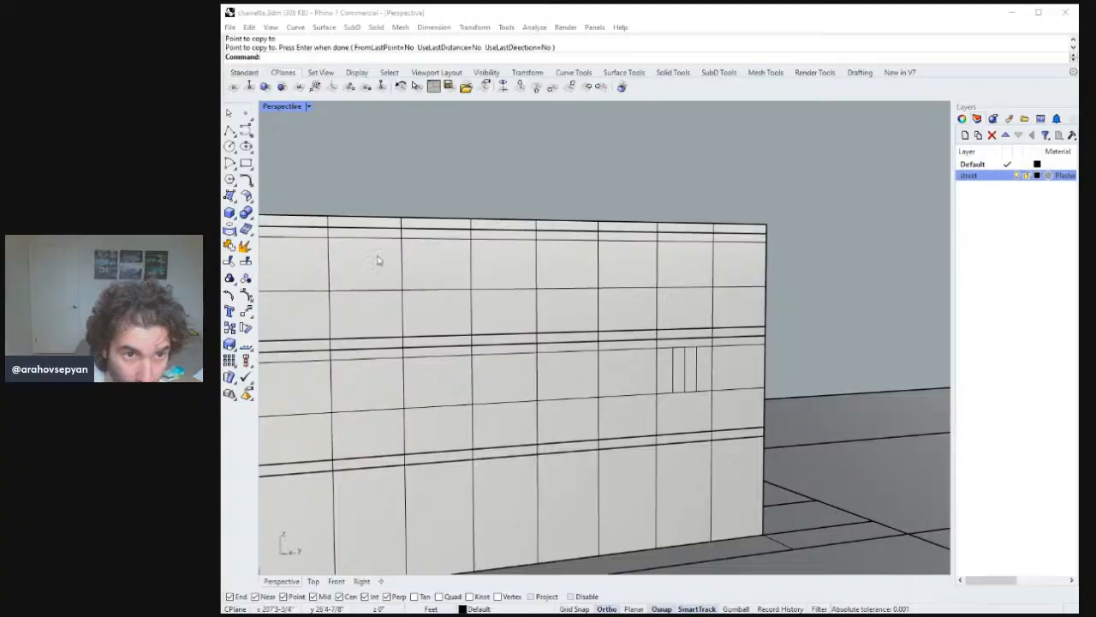
pyautogui.click(1004, 8)
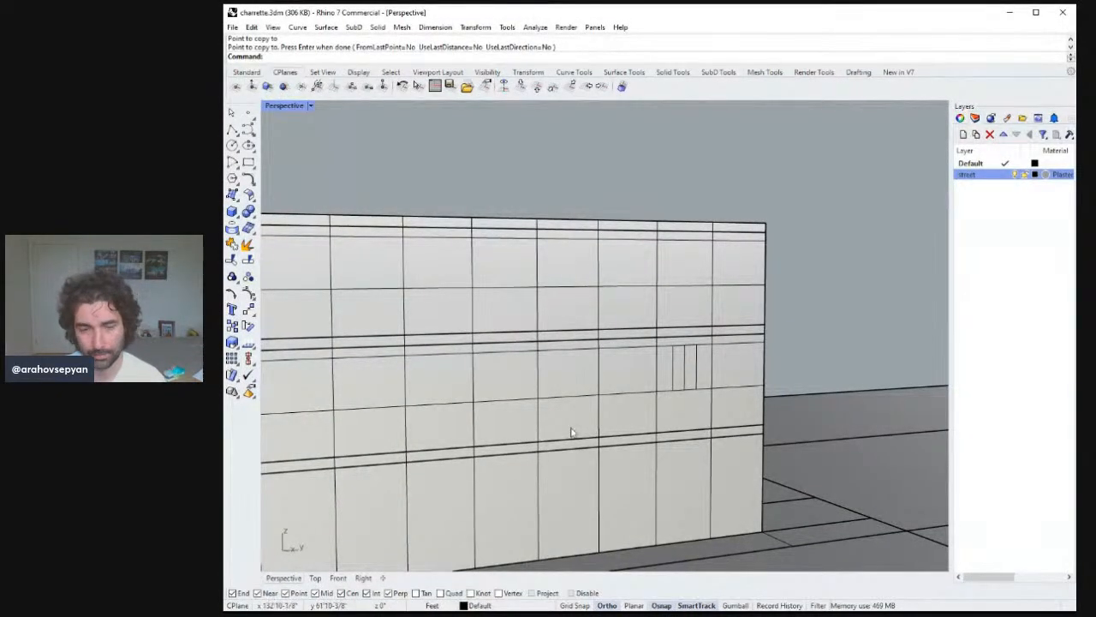
pyautogui.hotkey('alt', 'Tab')
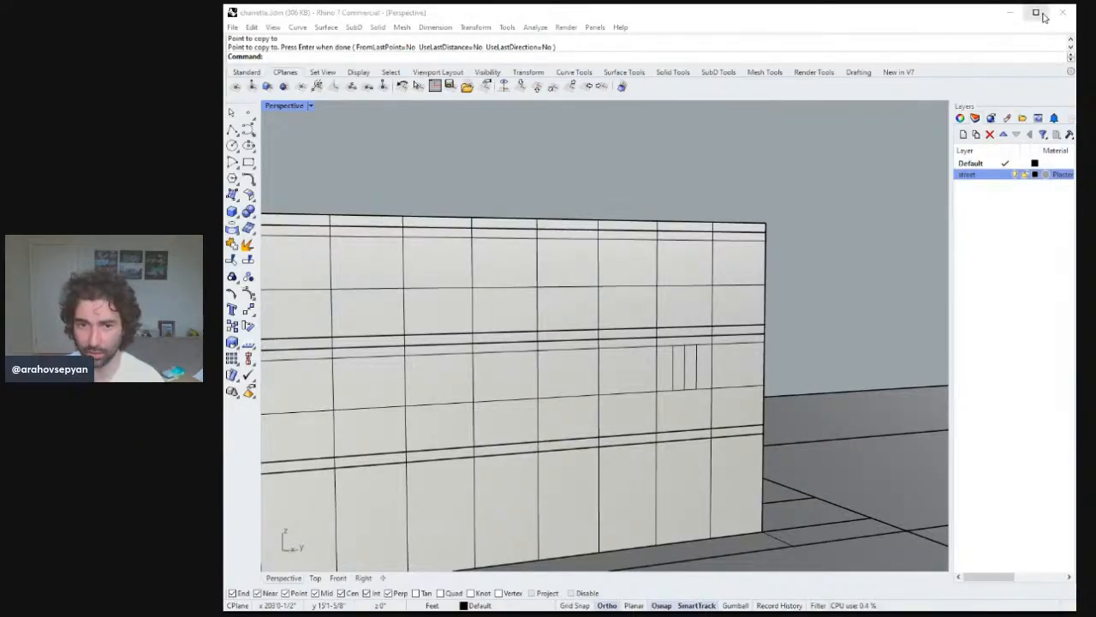
pyautogui.moveTo(800, 225); pyautogui.dragTo(786, 220, button='right')
# Move the selected horizontal band lines and panel divisions of the facade's middle floor down 6 inches.
pyautogui.keyDown('shift'); pyautogui.moveTo(732, 342); pyautogui.dragTo(359, 383, button='right'); pyautogui.keyUp('shift')
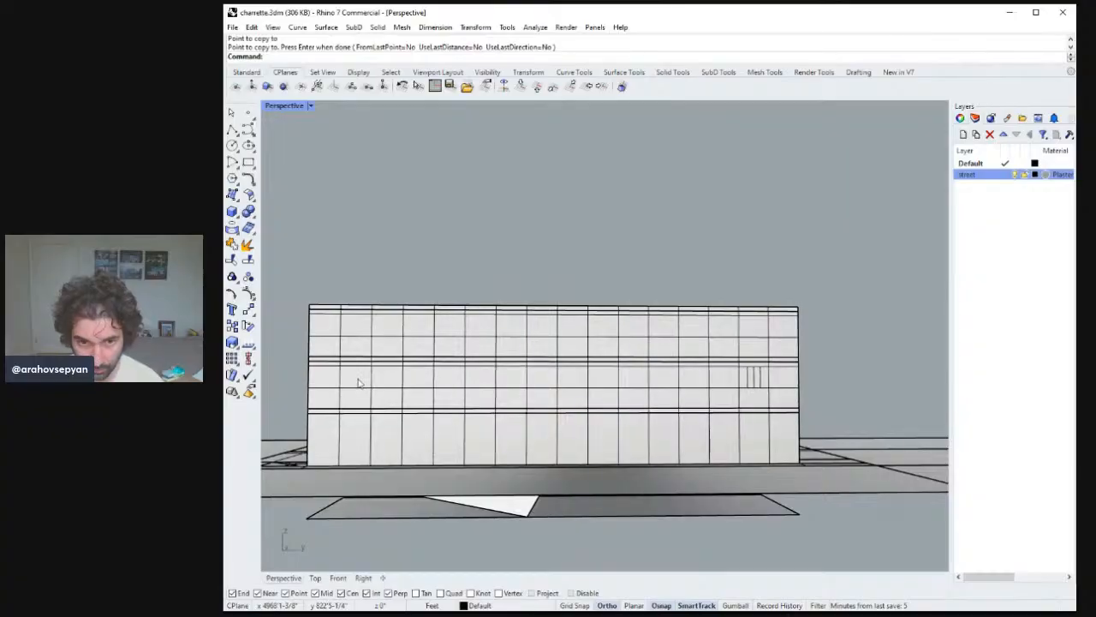
pyautogui.moveTo(296, 360)
pyautogui.mouseDown()
pyautogui.moveTo(466, 390)
pyautogui.moveTo(852, 394)
pyautogui.mouseUp()
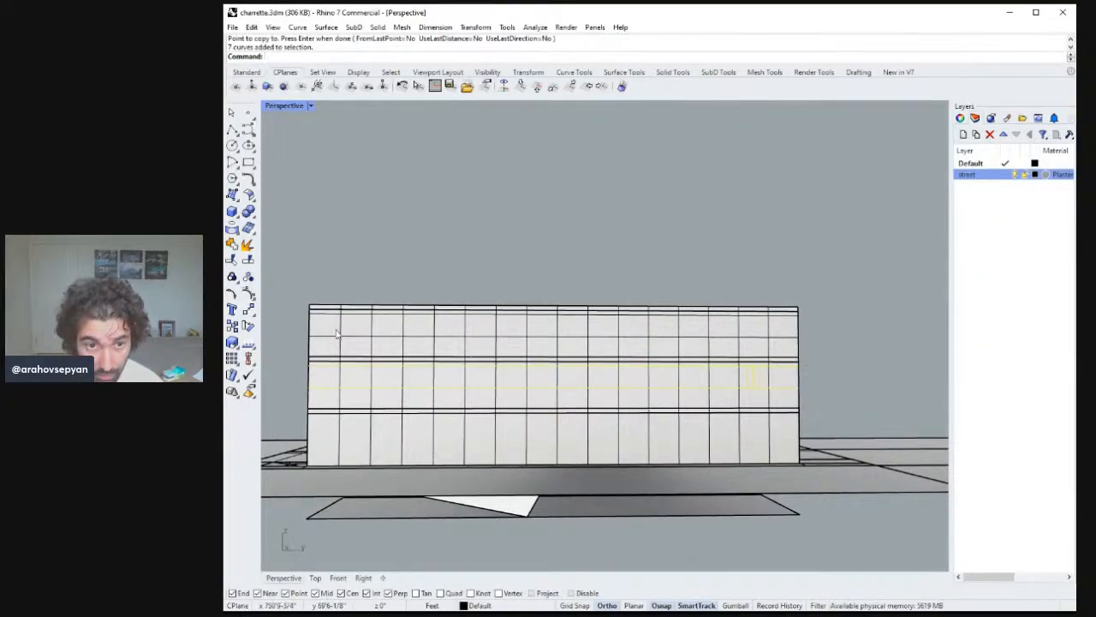
pyautogui.keyDown('shift'); pyautogui.moveTo(298, 316); pyautogui.dragTo(854, 362); pyautogui.keyUp('shift')
pyautogui.scroll(4, 784, 339)
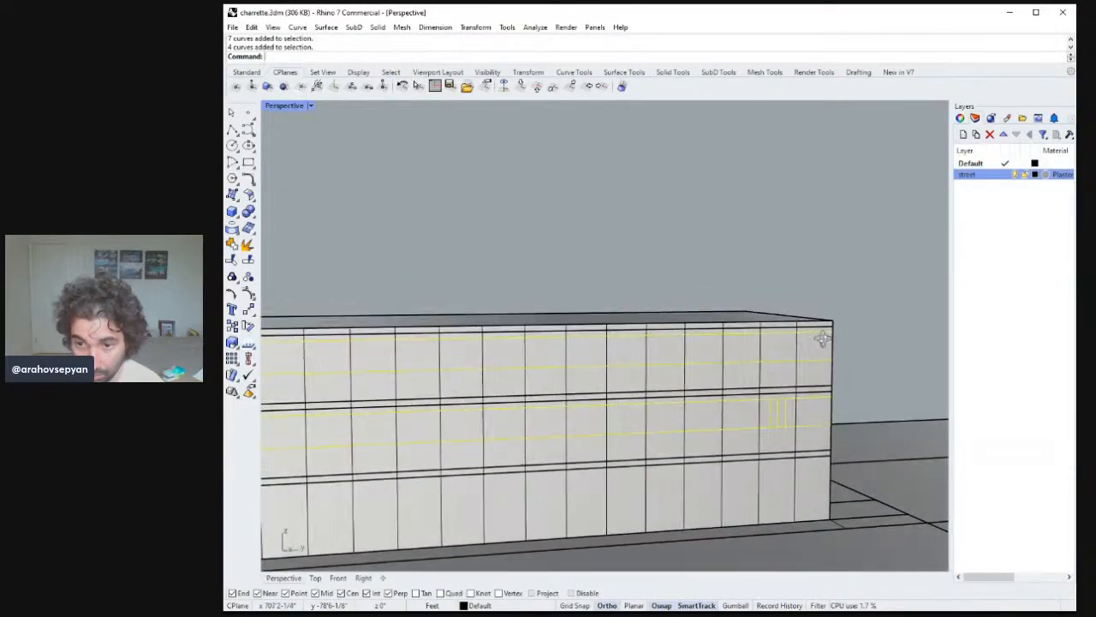
pyautogui.keyDown('shift'); pyautogui.moveTo(615, 315); pyautogui.dragTo(604, 289, button='right'); pyautogui.keyUp('shift')
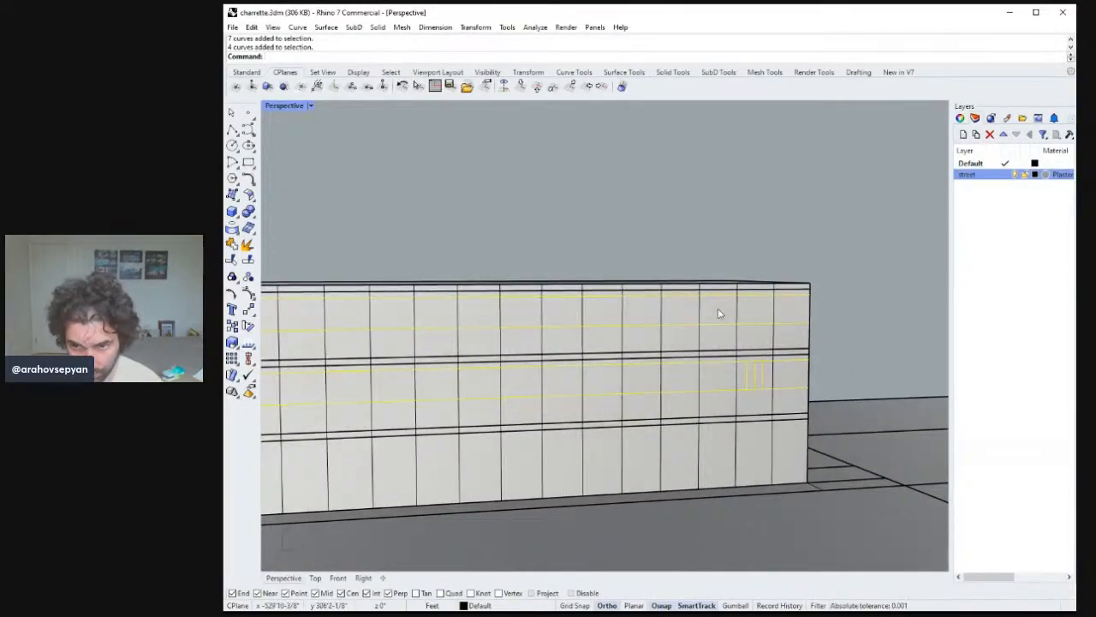
pyautogui.write('M')
pyautogui.press('Return')
pyautogui.scroll(-3, 822, 367)
pyautogui.scroll(5, 793, 385)
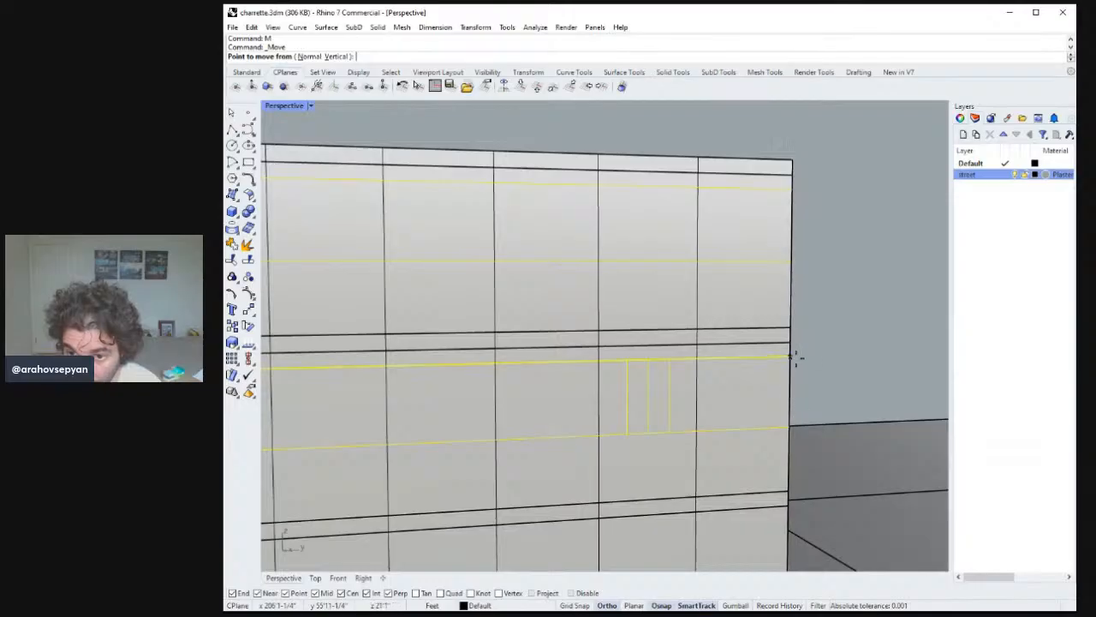
pyautogui.click(793, 357)
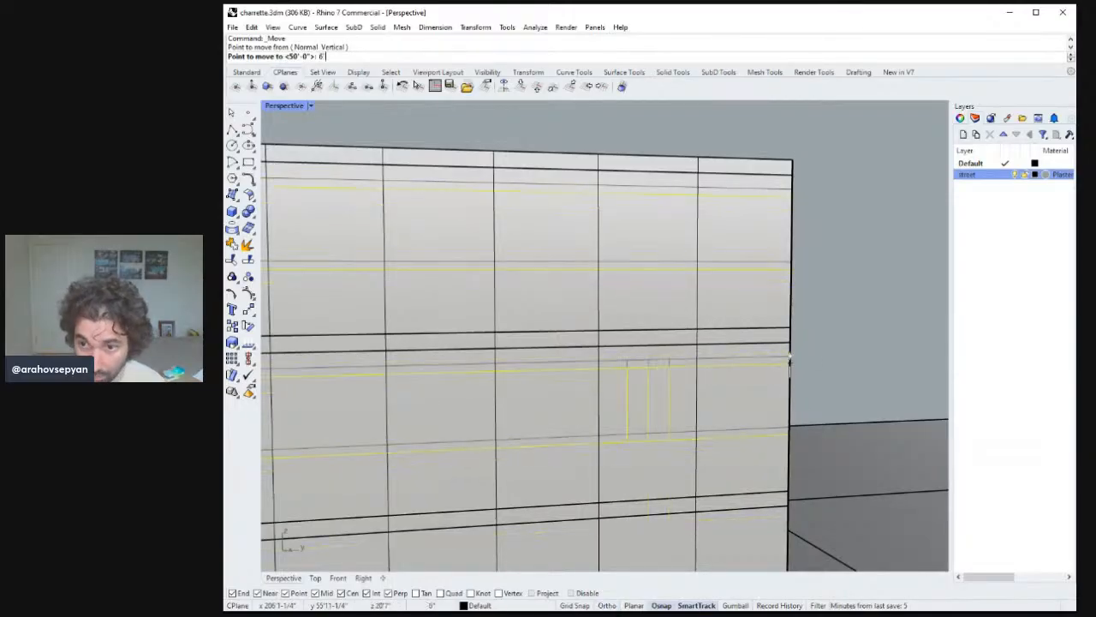
pyautogui.write('6')
pyautogui.press('Return')
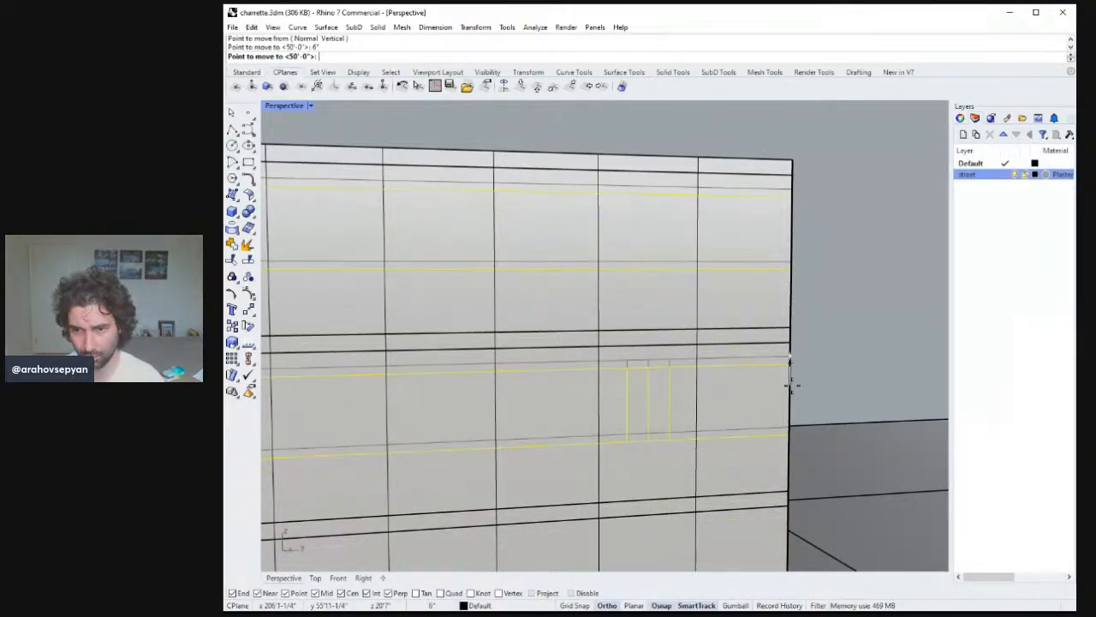
pyautogui.click(793, 388)
pyautogui.scroll(-4, 743, 368)
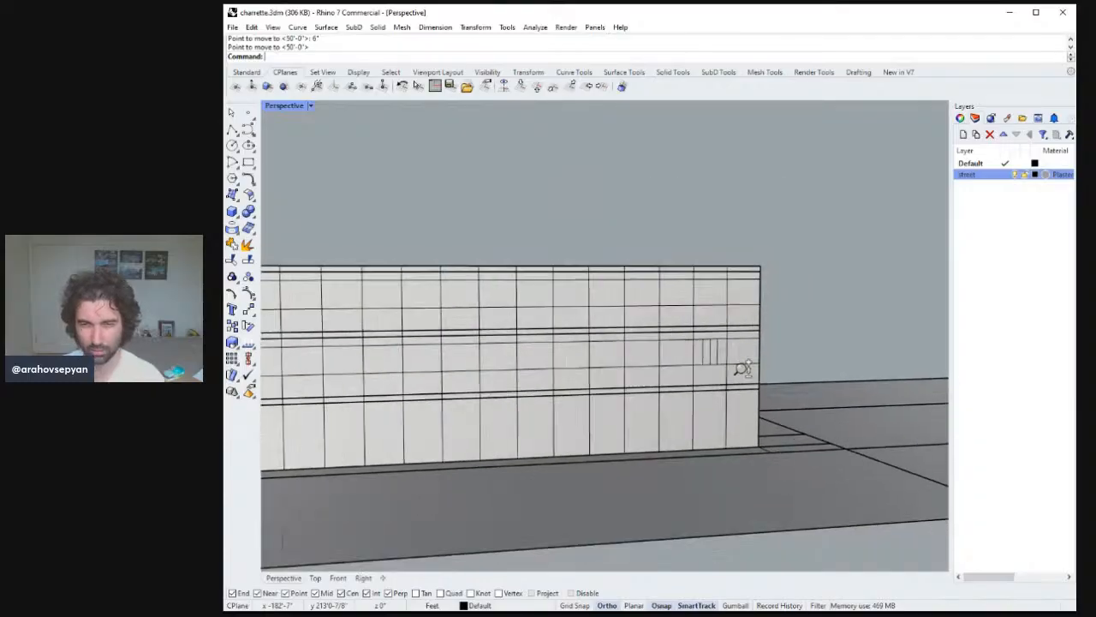
pyautogui.scroll(4, 743, 369)
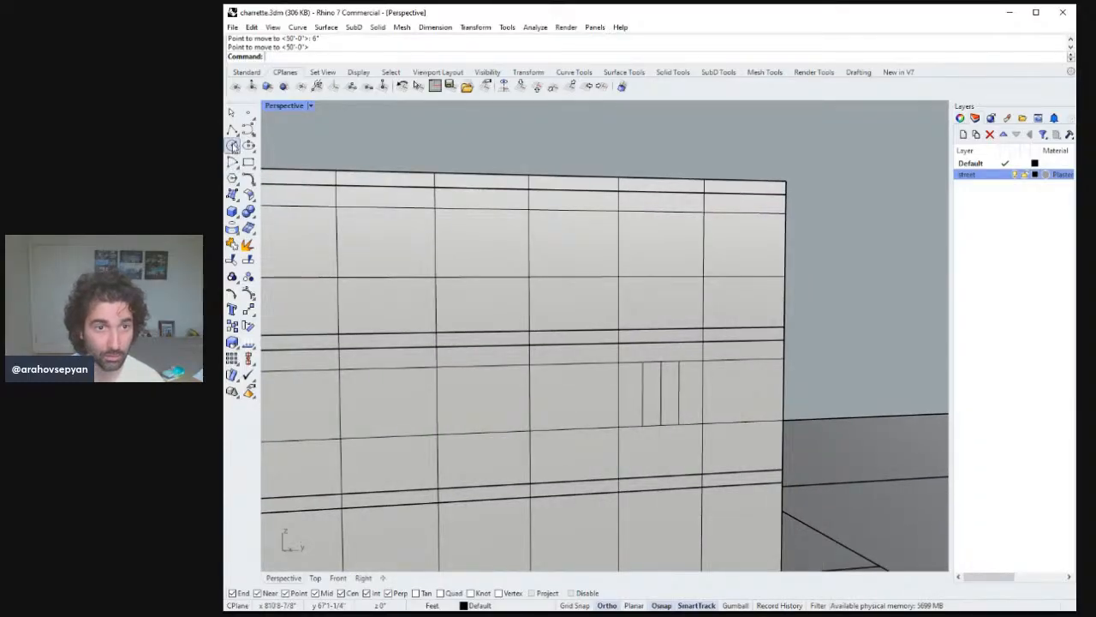
pyautogui.click(247, 128)
pyautogui.scroll(-2, 660, 381)
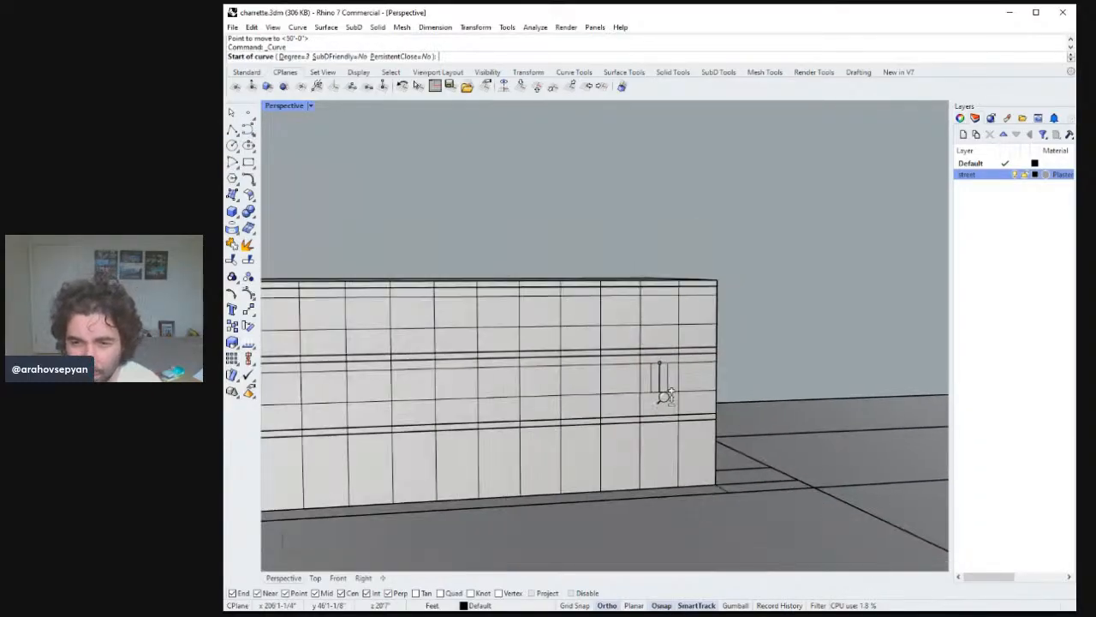
pyautogui.scroll(3, 676, 367)
pyautogui.click(682, 364)
pyautogui.click(639, 360)
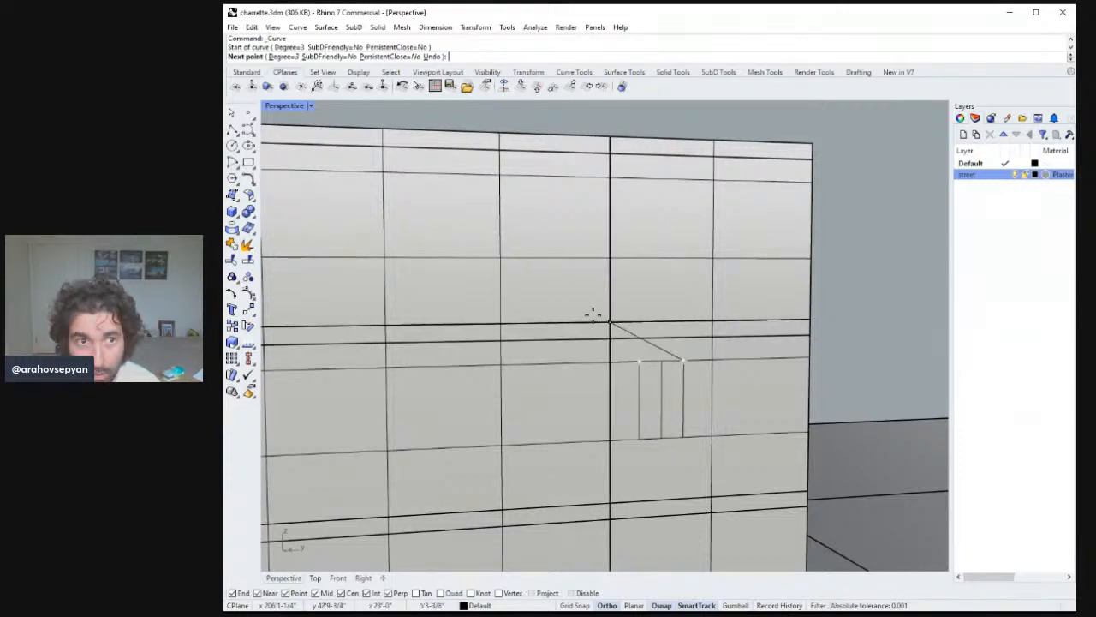
pyautogui.press('Return')
# Draw a short vertical polyline from the top of the bay's middle line up to the band line just above.
pyautogui.click(232, 128)
pyautogui.click(661, 360)
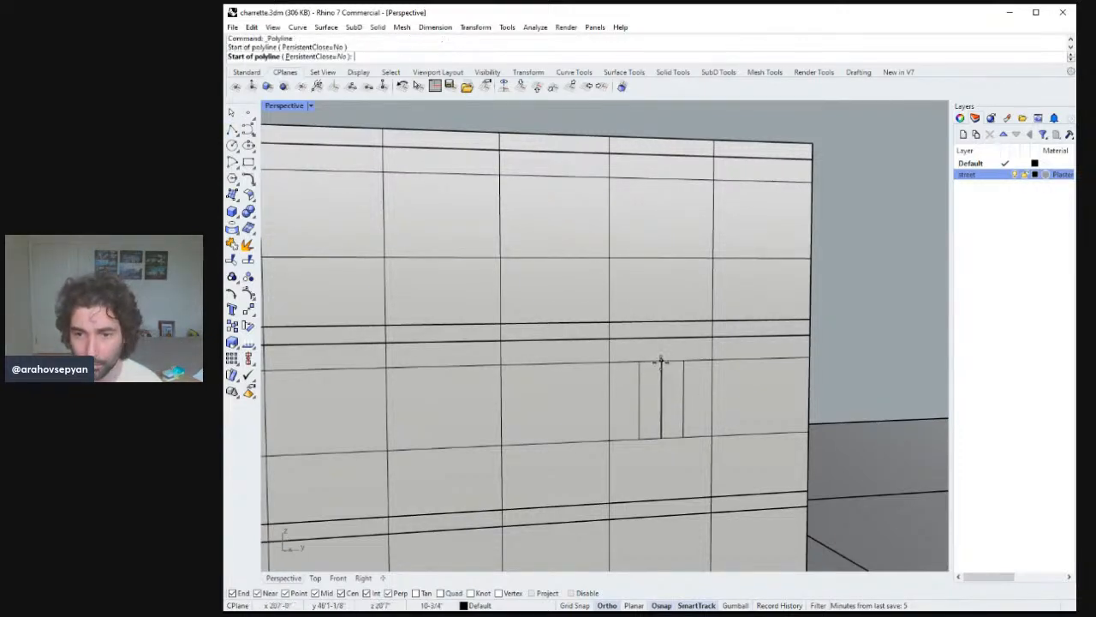
pyautogui.click(662, 340)
pyautogui.press('Return')
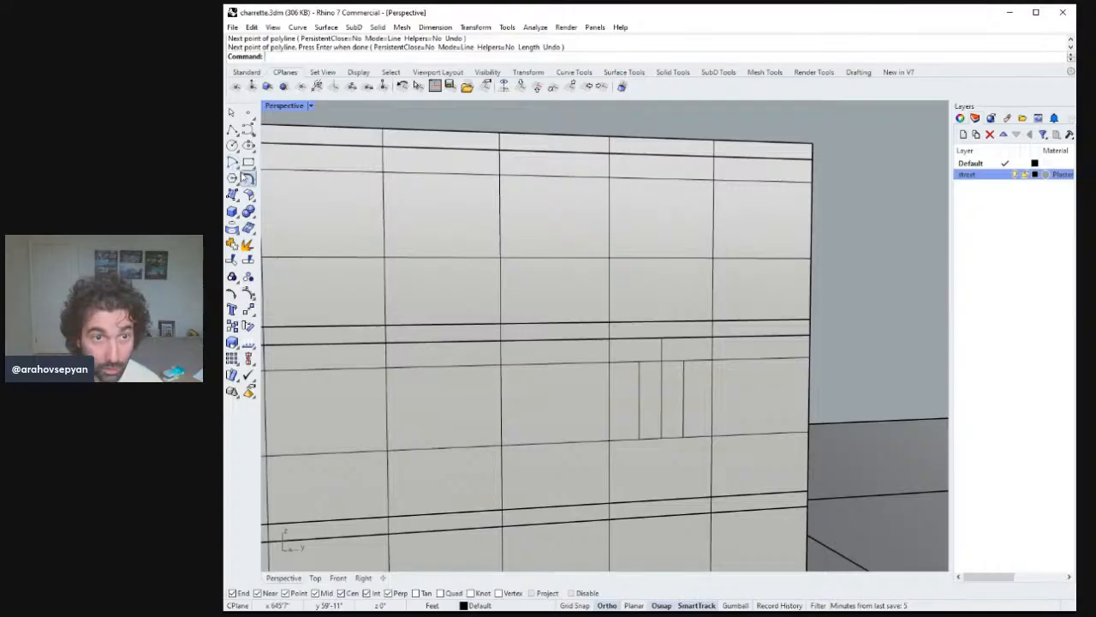
# Draw a three-point curve arching over the top of the panel bay.
pyautogui.click(248, 127)
pyautogui.click(682, 358)
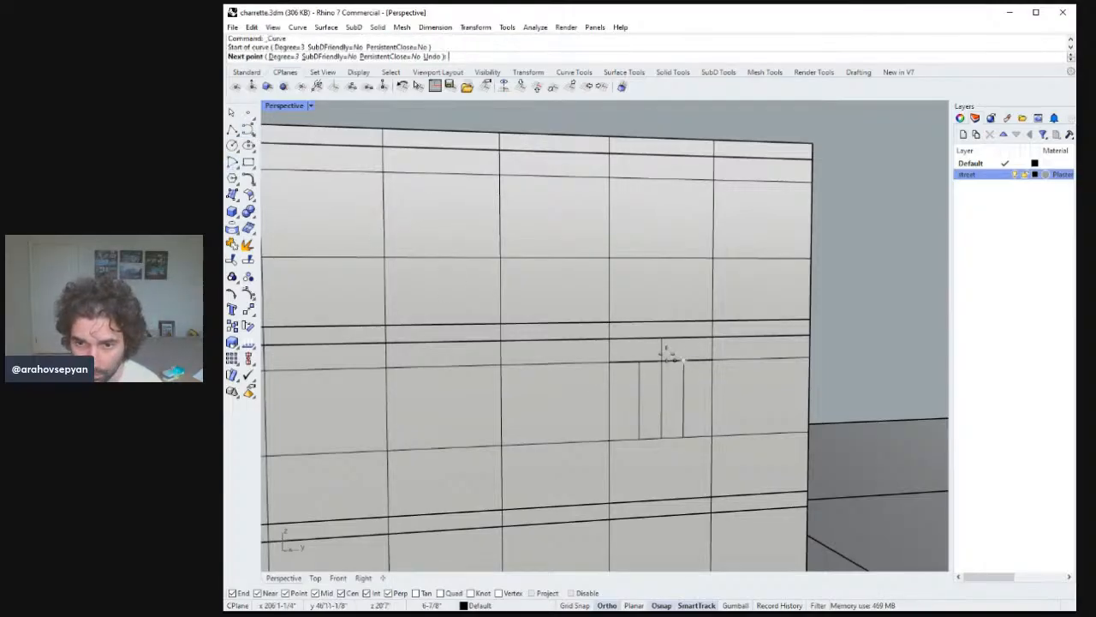
pyautogui.click(661, 341)
pyautogui.click(641, 364)
pyautogui.press('Return')
# Draw a pointed polyline arch over the panel bay and delete the round arch.
pyautogui.moveTo(641, 364); pyautogui.dragTo(747, 428, button='right')
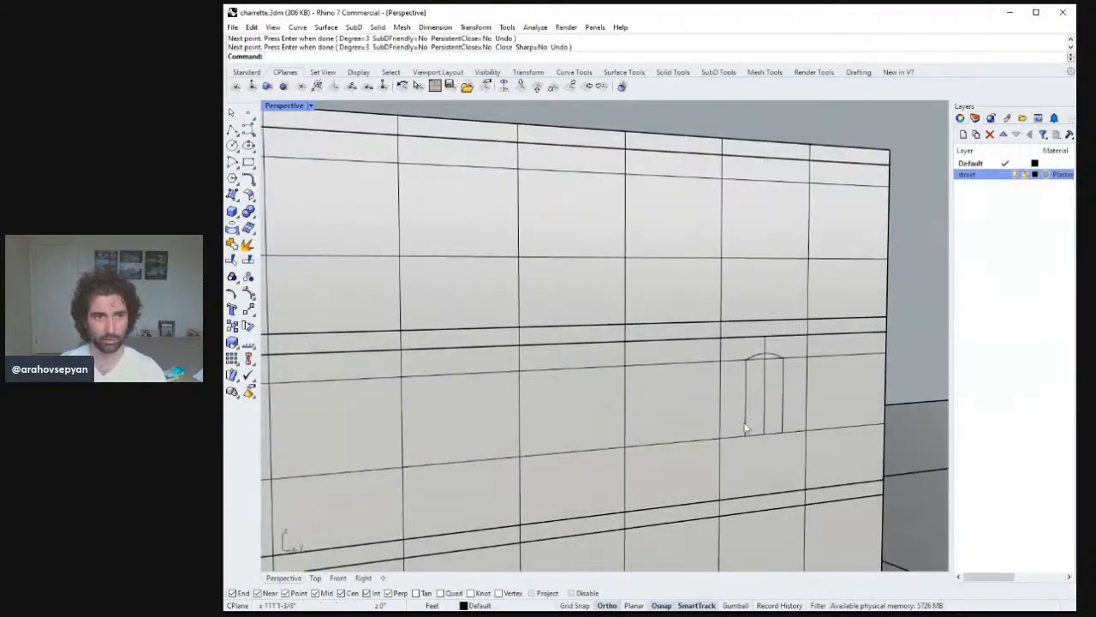
pyautogui.scroll(3, 835, 426)
pyautogui.scroll(-3, 835, 426)
pyautogui.scroll(6, 842, 457)
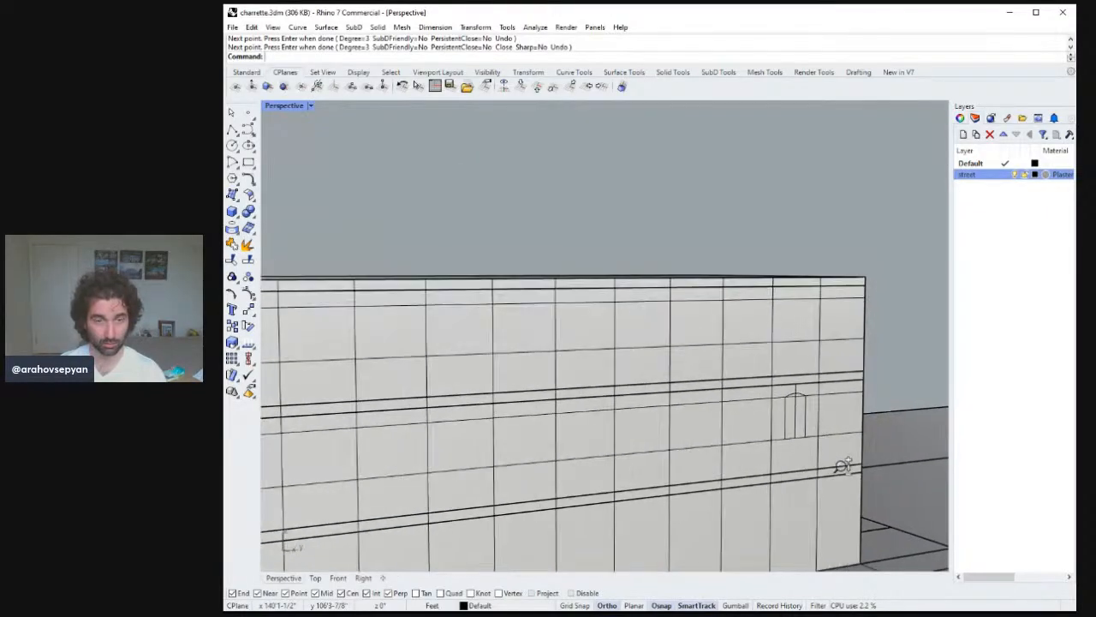
pyautogui.scroll(-4, 717, 294)
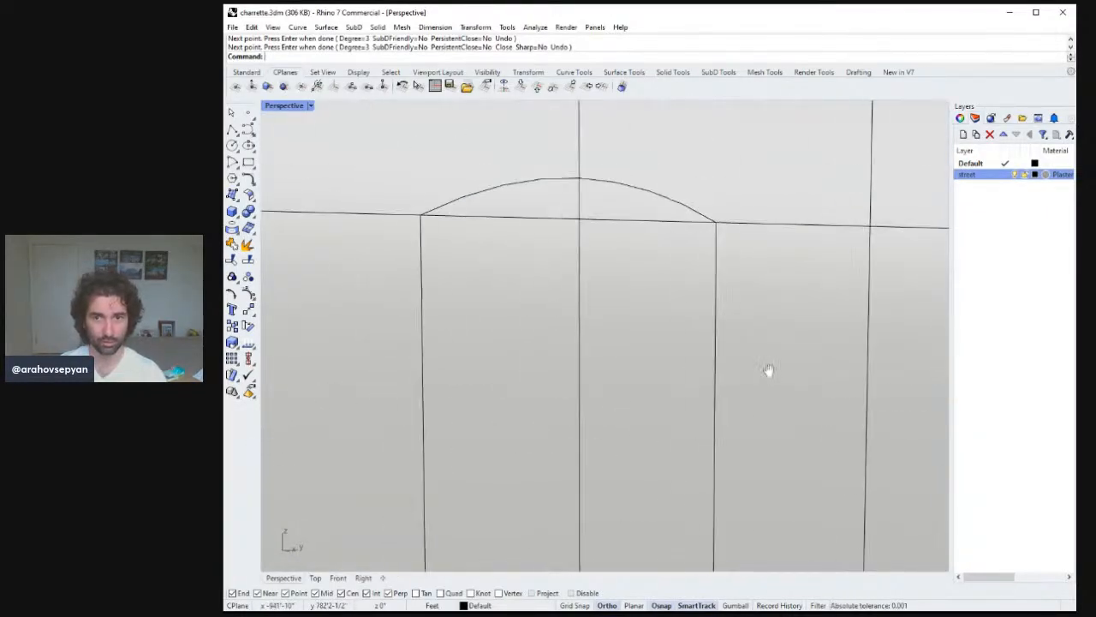
pyautogui.scroll(6, 770, 369)
pyautogui.scroll(-5, 680, 334)
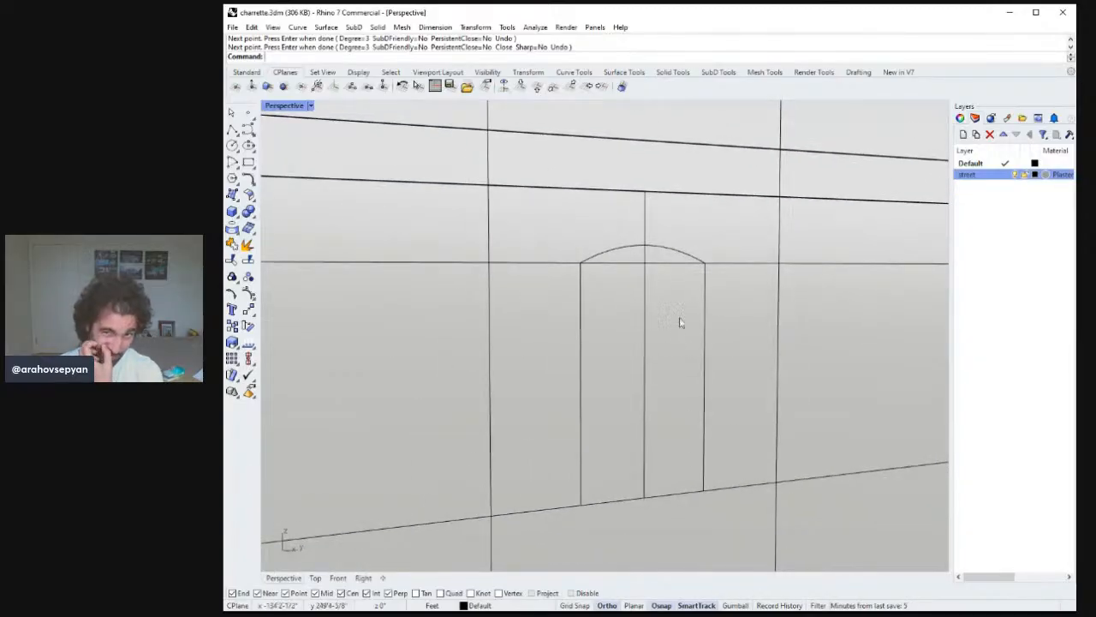
pyautogui.click(671, 251)
pyautogui.click(671, 253)
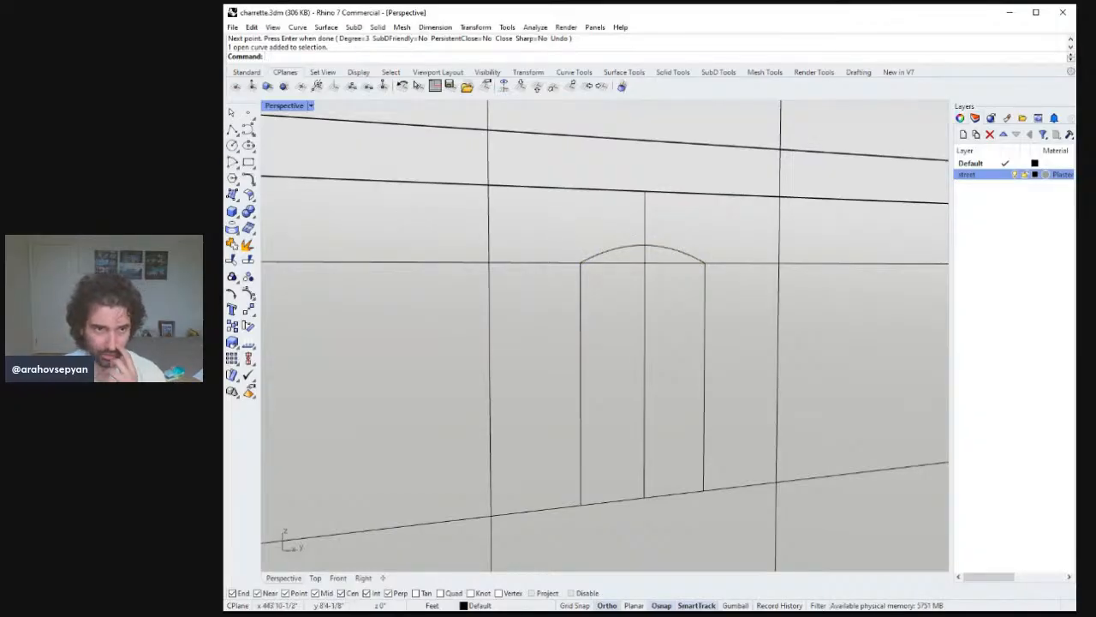
pyautogui.click(232, 128)
pyautogui.click(705, 264)
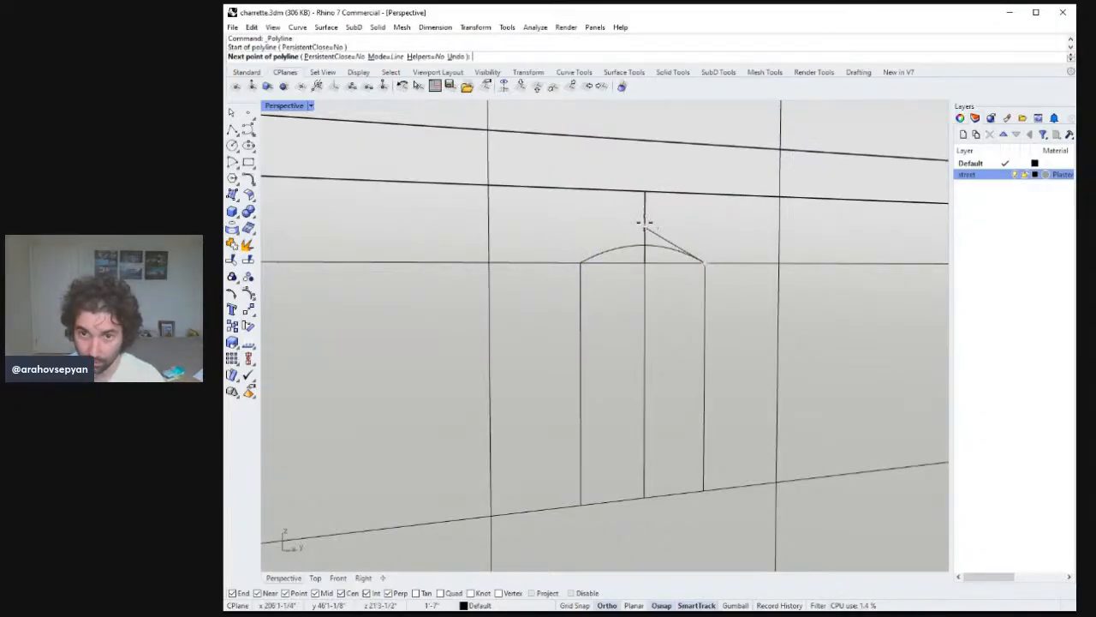
pyautogui.click(645, 228)
pyautogui.click(580, 263)
pyautogui.press('Return')
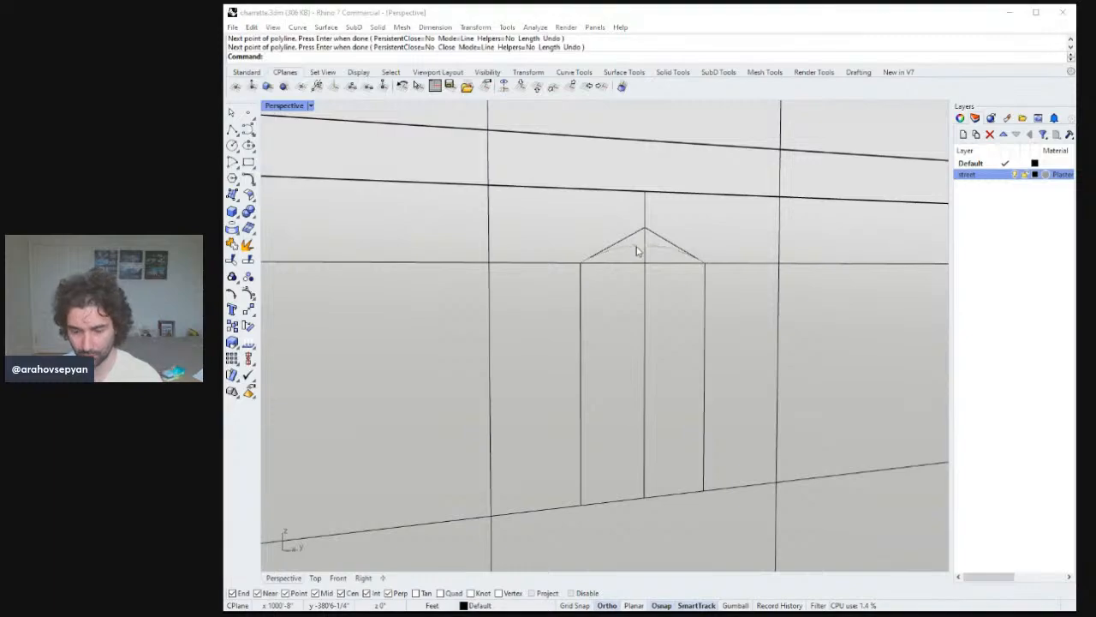
pyautogui.click(638, 248)
pyautogui.press('Delete')
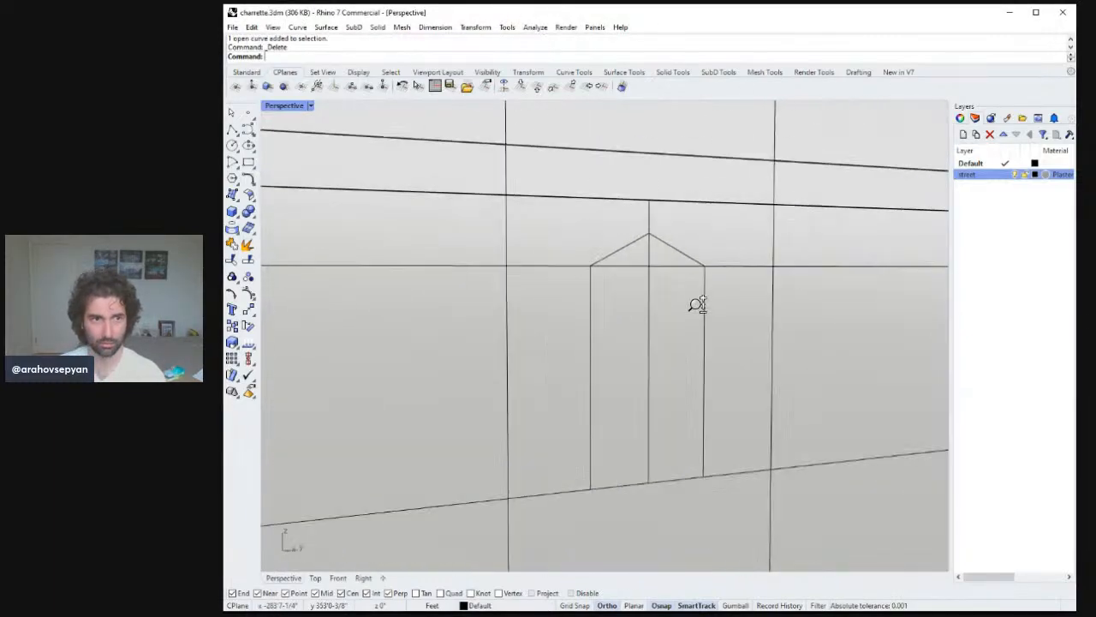
# Draw a three-point arch over the panel bay, peaking at the short vertical line's top.
pyautogui.scroll(-5, 698, 303)
pyautogui.moveTo(724, 358); pyautogui.dragTo(774, 303, button='right')
pyautogui.scroll(3, 763, 286)
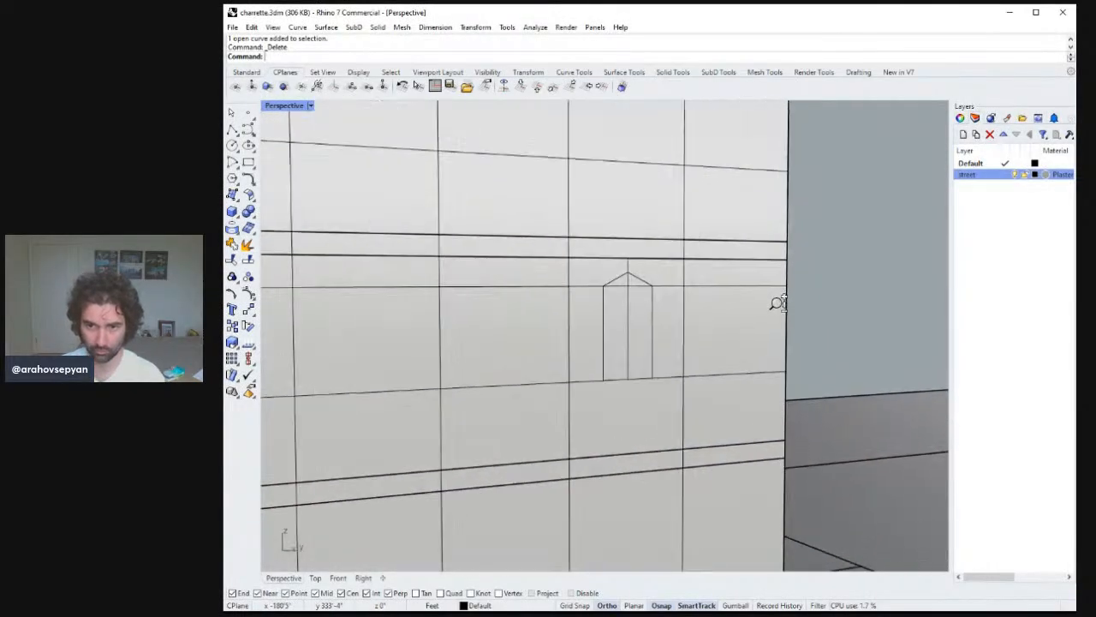
pyautogui.scroll(-5, 773, 342)
pyautogui.moveTo(773, 368); pyautogui.dragTo(784, 388, button='right')
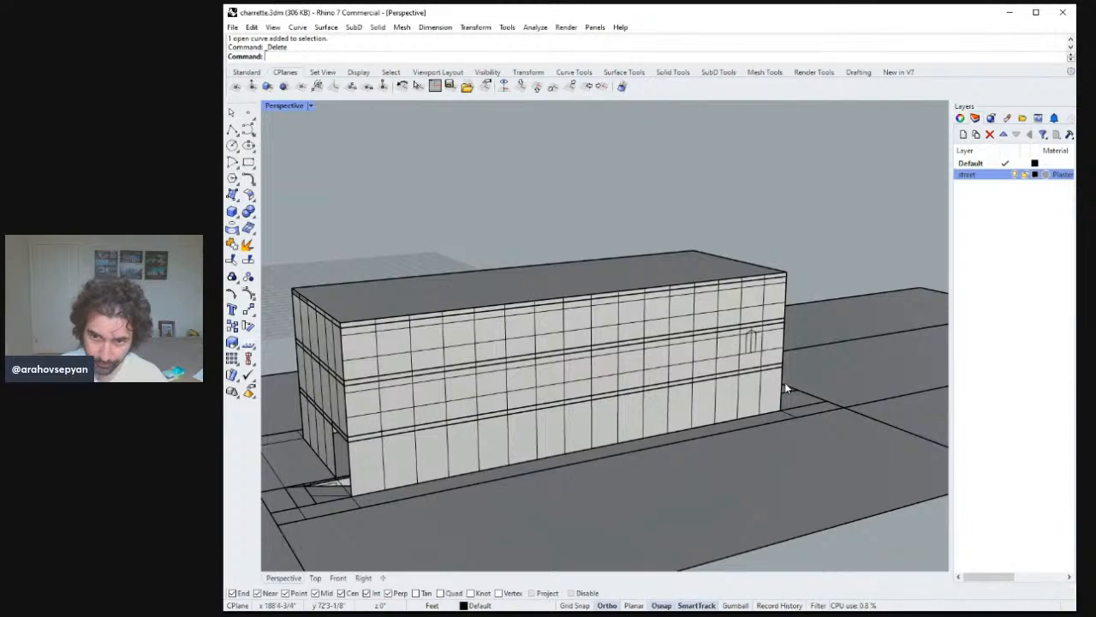
pyautogui.keyDown('ctrl'); pyautogui.moveTo(762, 342); pyautogui.dragTo(613, 238, button='right'); pyautogui.keyUp('ctrl')
pyautogui.click(612, 239)
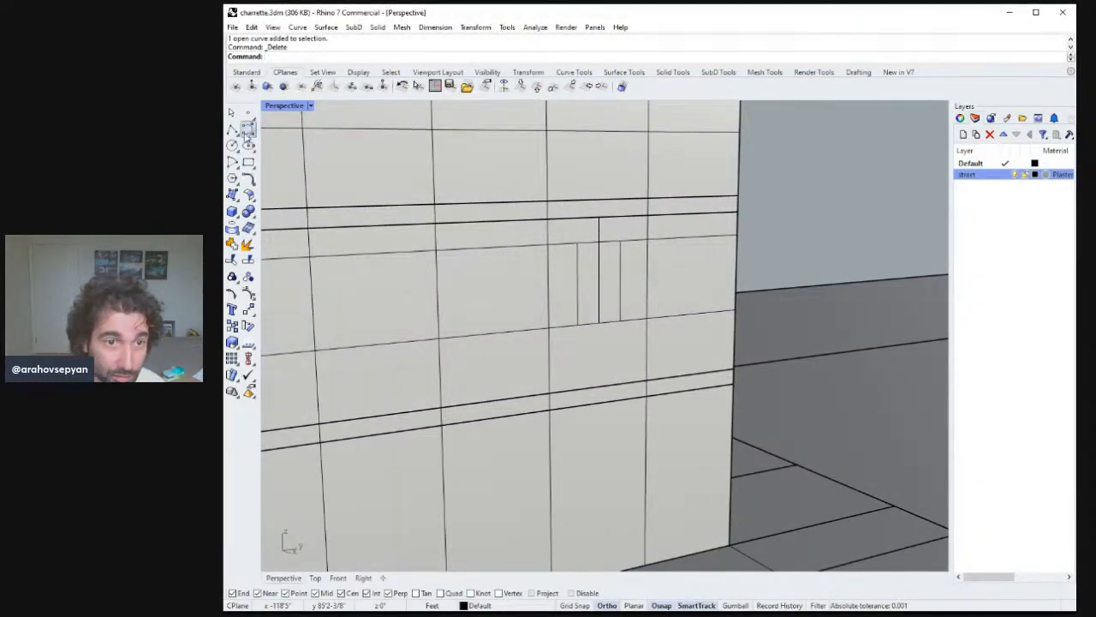
pyautogui.click(246, 130)
pyautogui.click(620, 240)
pyautogui.click(600, 219)
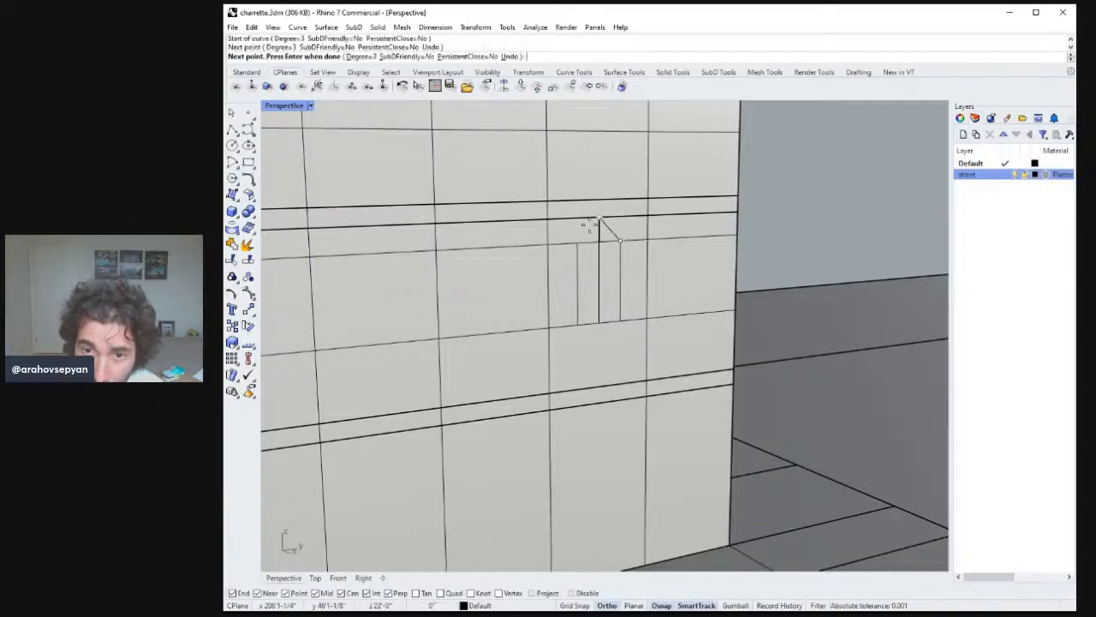
pyautogui.click(578, 243)
pyautogui.press('Return')
pyautogui.moveTo(611, 245); pyautogui.dragTo(637, 241, button='right')
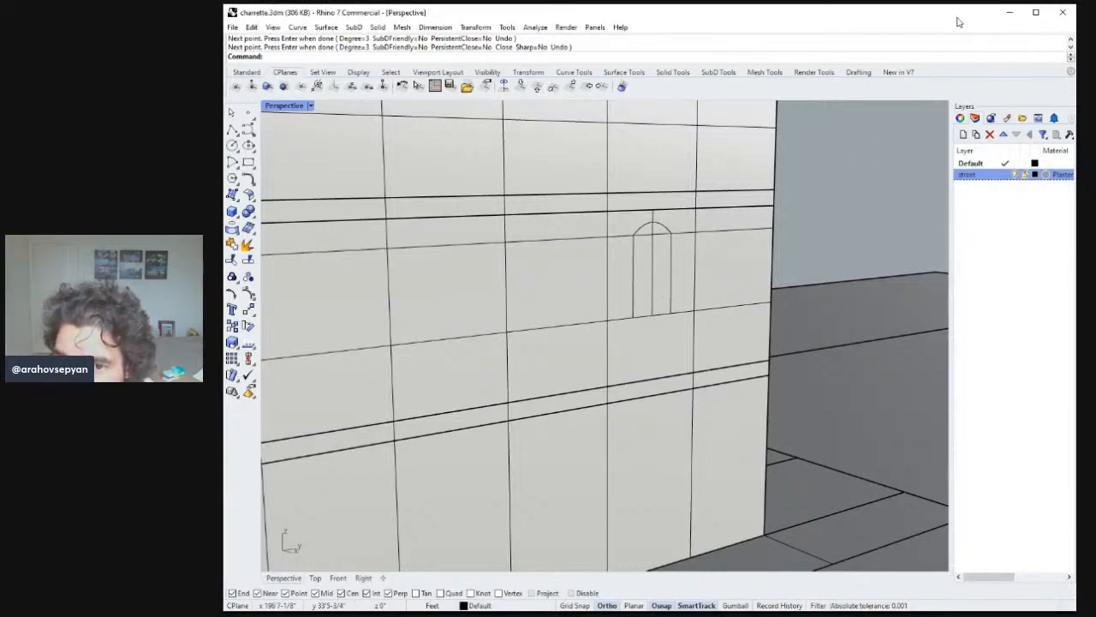
pyautogui.scroll(-3, 675, 329)
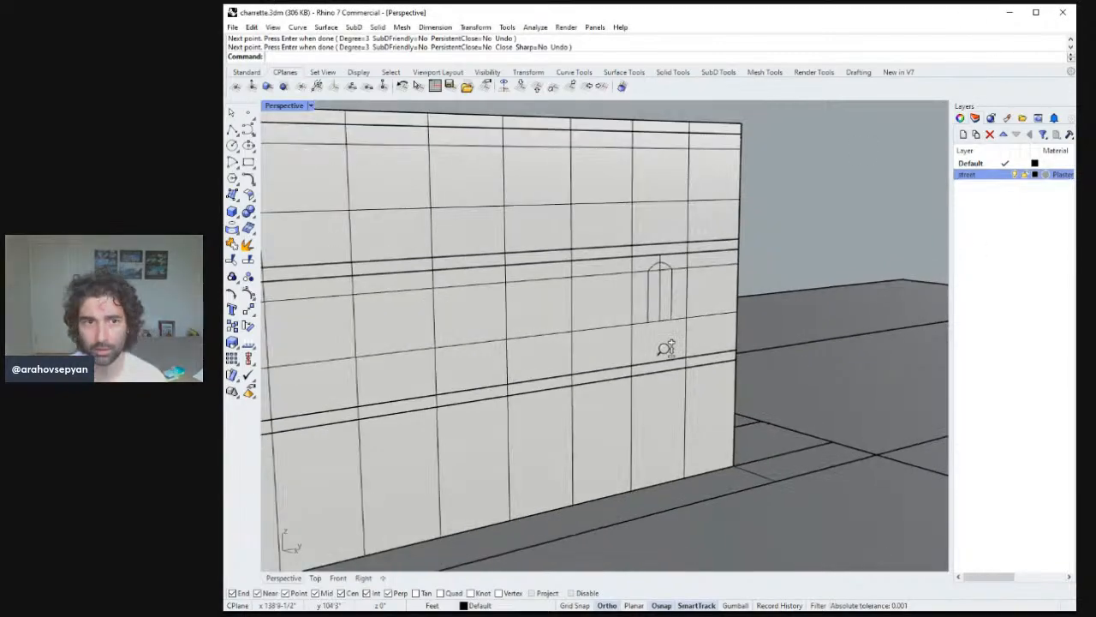
# Delete the short vertical extension line and the arch over the panel bay.
pyautogui.click(660, 262)
pyautogui.press('Delete')
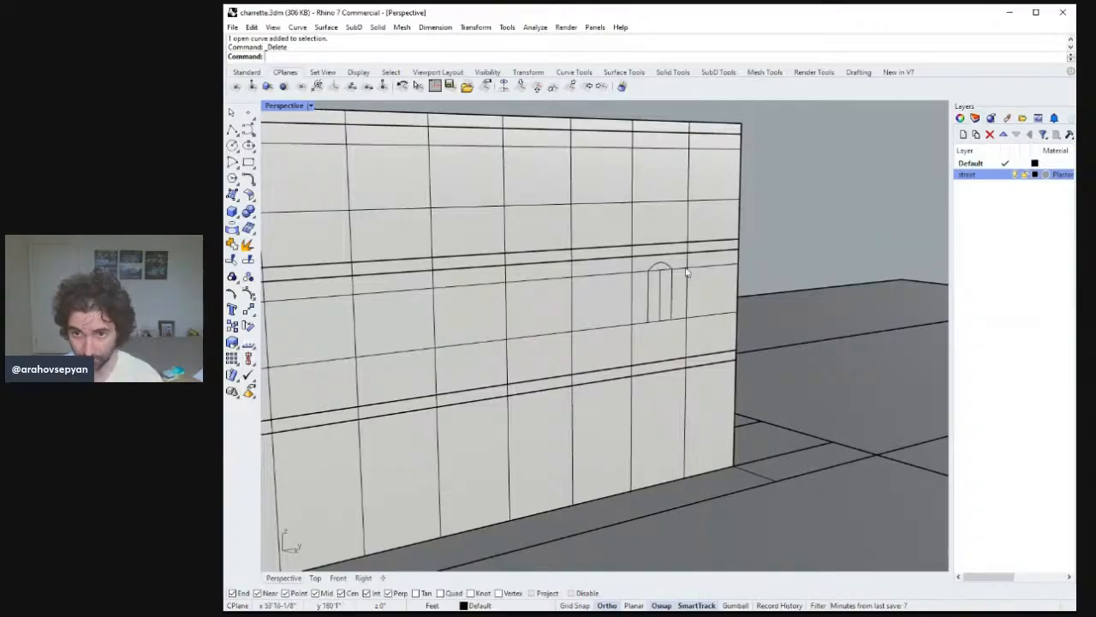
pyautogui.click(655, 263)
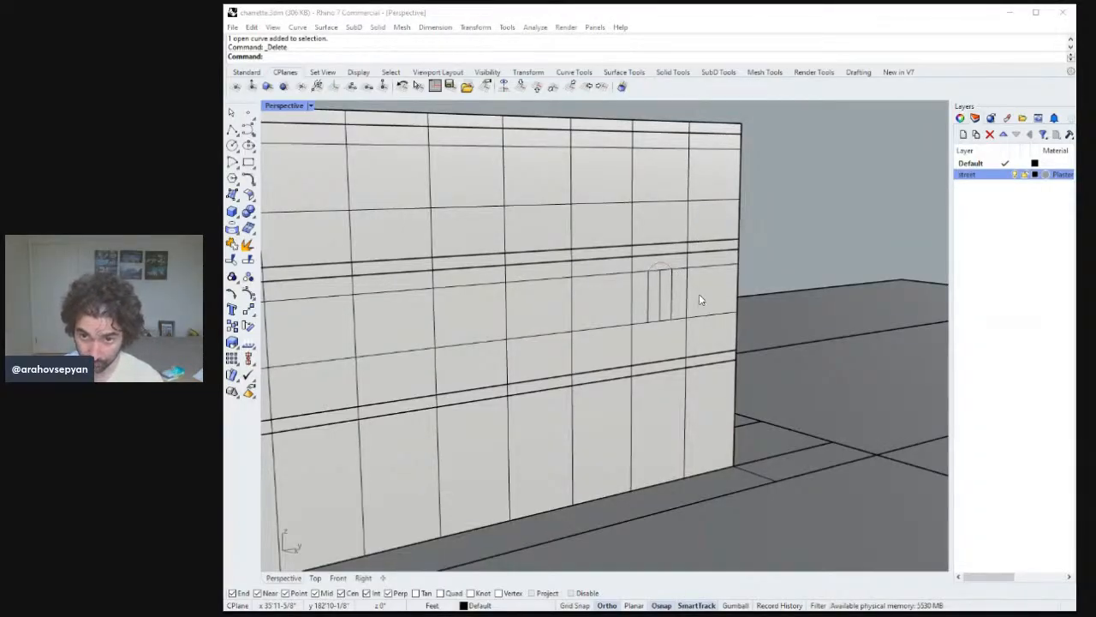
pyautogui.click(698, 295)
pyautogui.moveTo(684, 288); pyautogui.dragTo(600, 205, button='right')
pyautogui.click(623, 244)
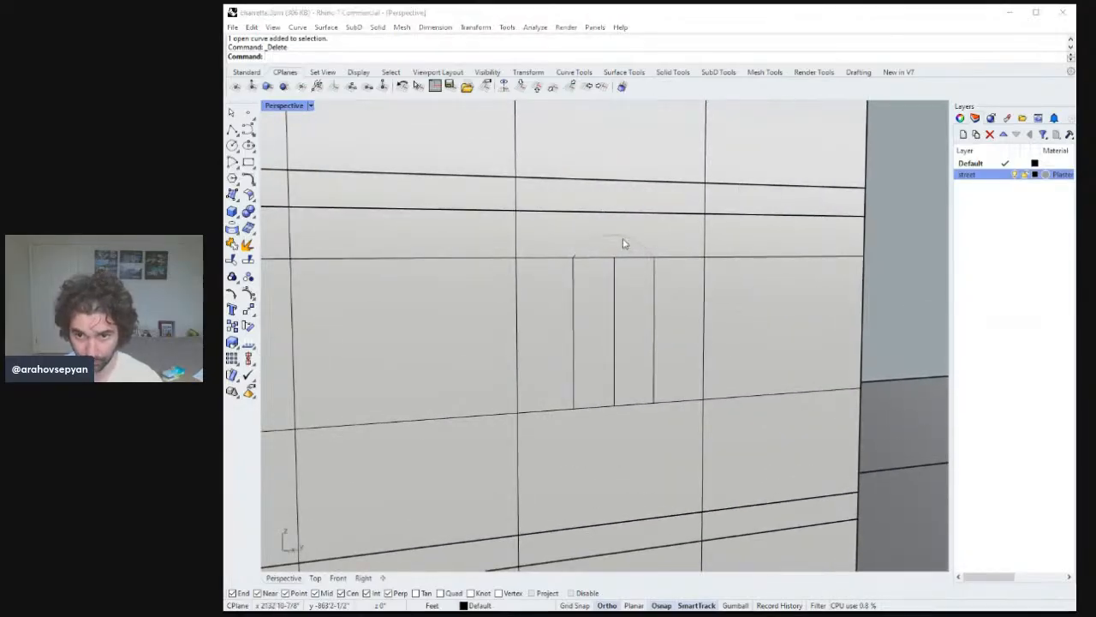
pyautogui.click(639, 254)
pyautogui.press('Delete')
# Draw a taller vertical polyline from the bay's middle line up to the next horizontal band line.
pyautogui.click(232, 129)
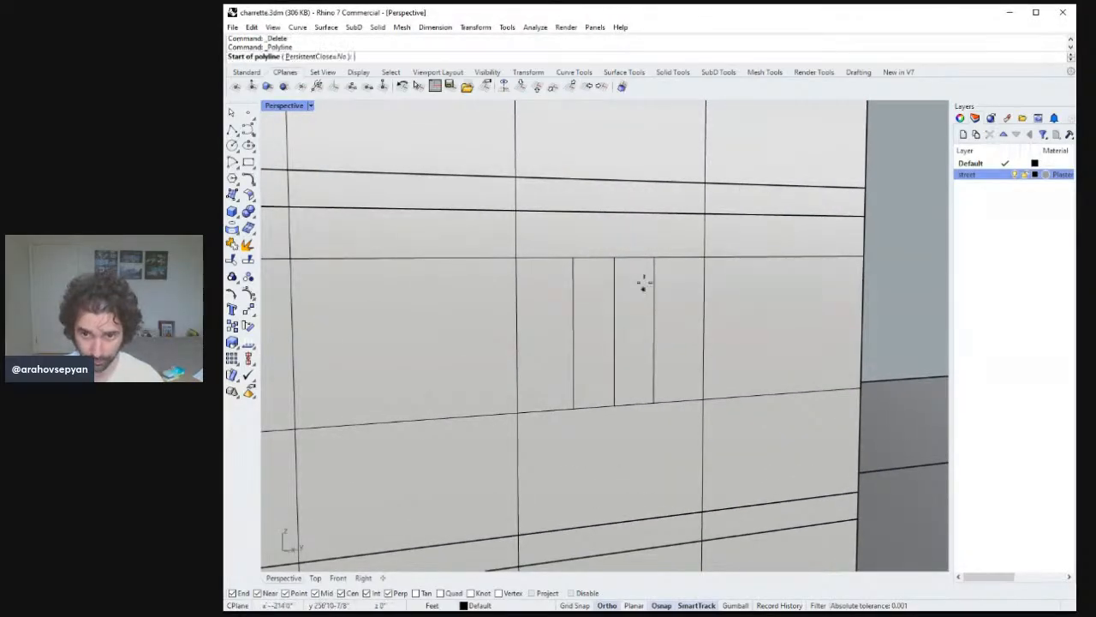
pyautogui.click(616, 258)
pyautogui.click(614, 181)
pyautogui.press('Return')
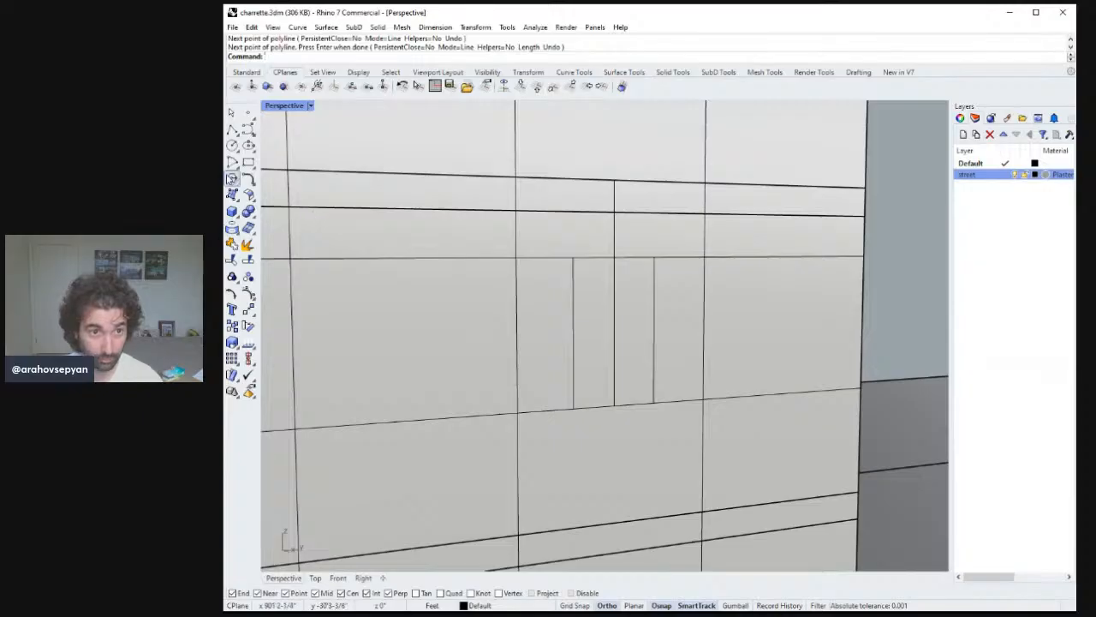
# Draw a three-point arch from the bay's right edge through the vertical line's top to its left edge.
pyautogui.click(247, 130)
pyautogui.click(653, 256)
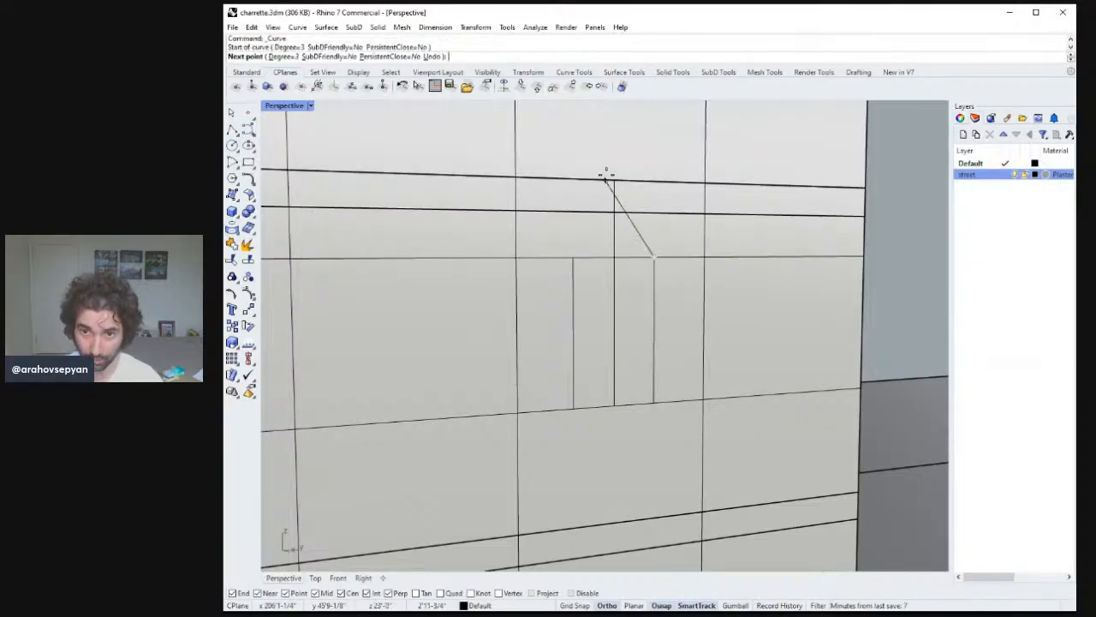
pyautogui.click(614, 182)
pyautogui.click(574, 258)
pyautogui.press('Return')
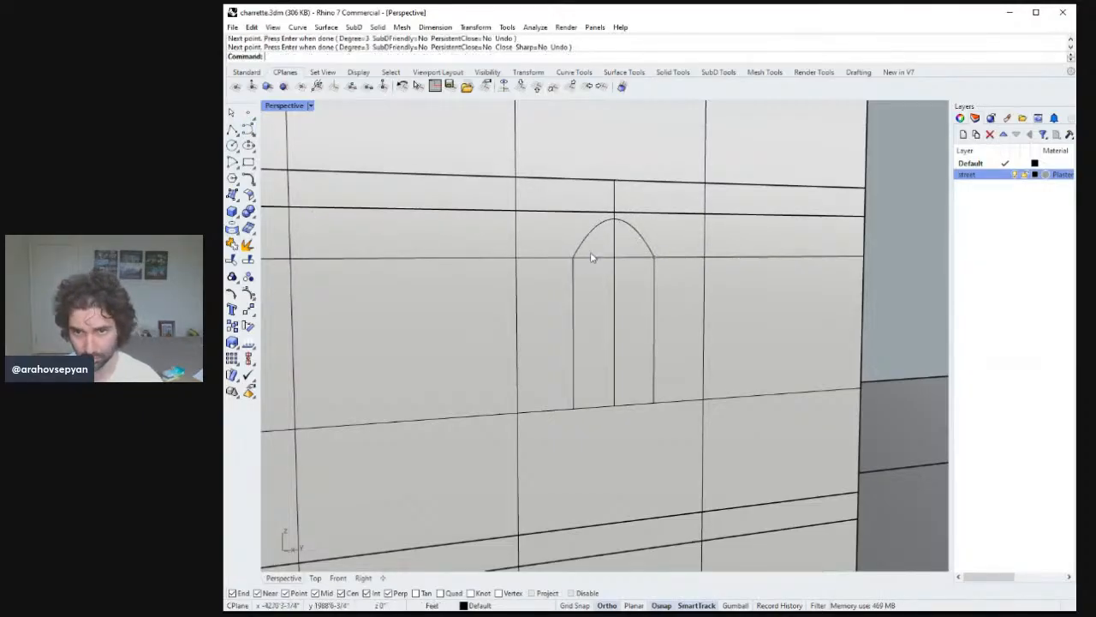
pyautogui.moveTo(672, 297); pyautogui.dragTo(644, 281, button='right')
pyautogui.moveTo(565, 276); pyautogui.dragTo(597, 300, button='right')
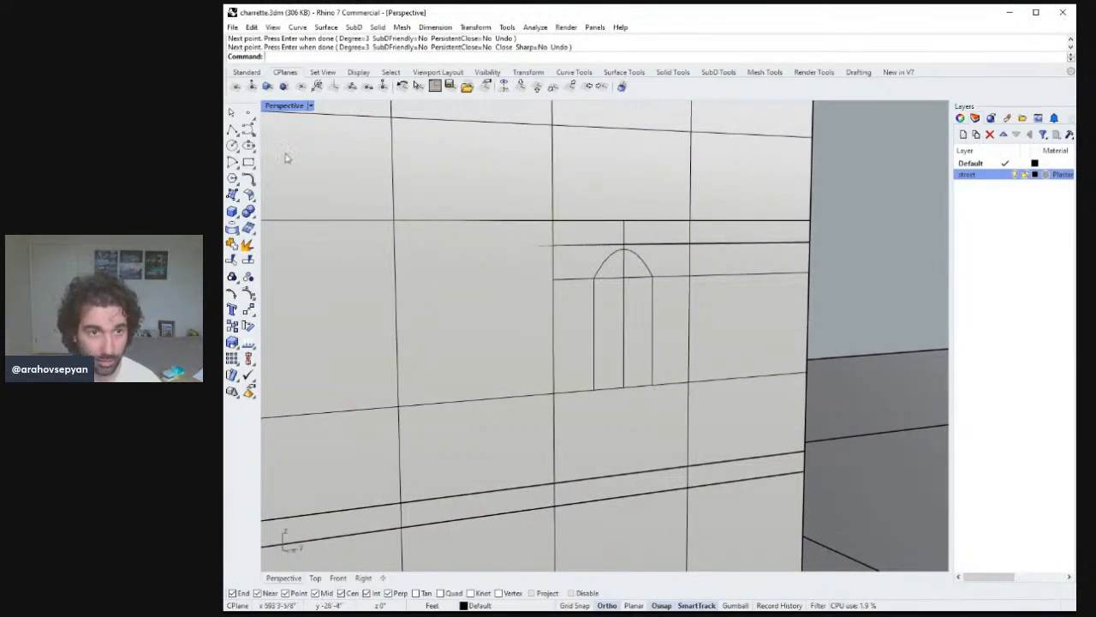
pyautogui.click(232, 146)
pyautogui.click(631, 280)
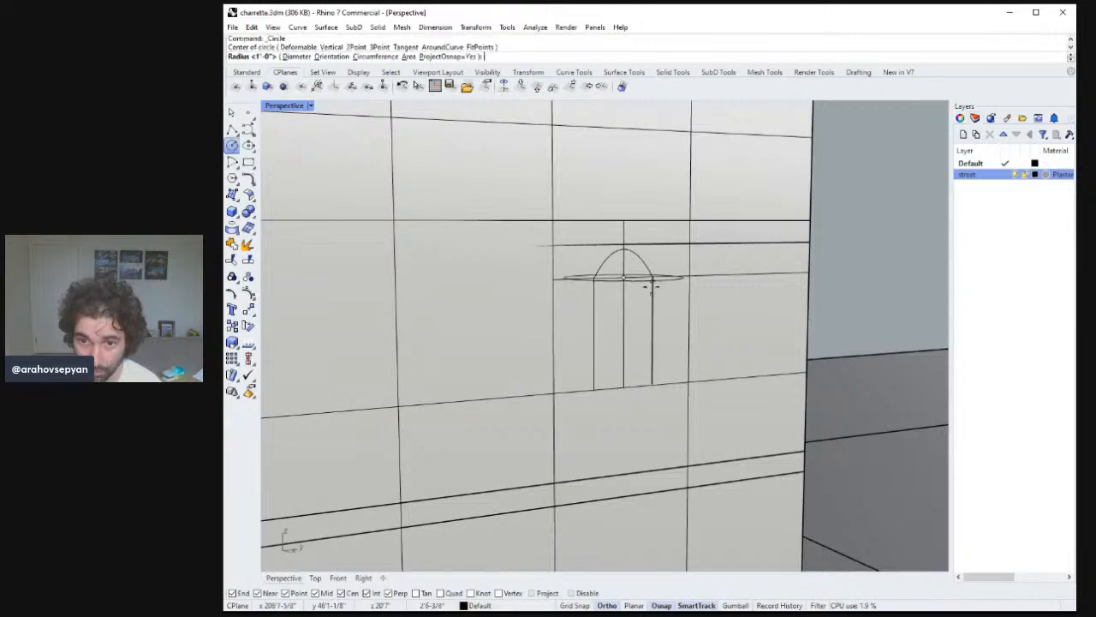
pyautogui.moveTo(647, 257); pyautogui.dragTo(646, 312, button='right')
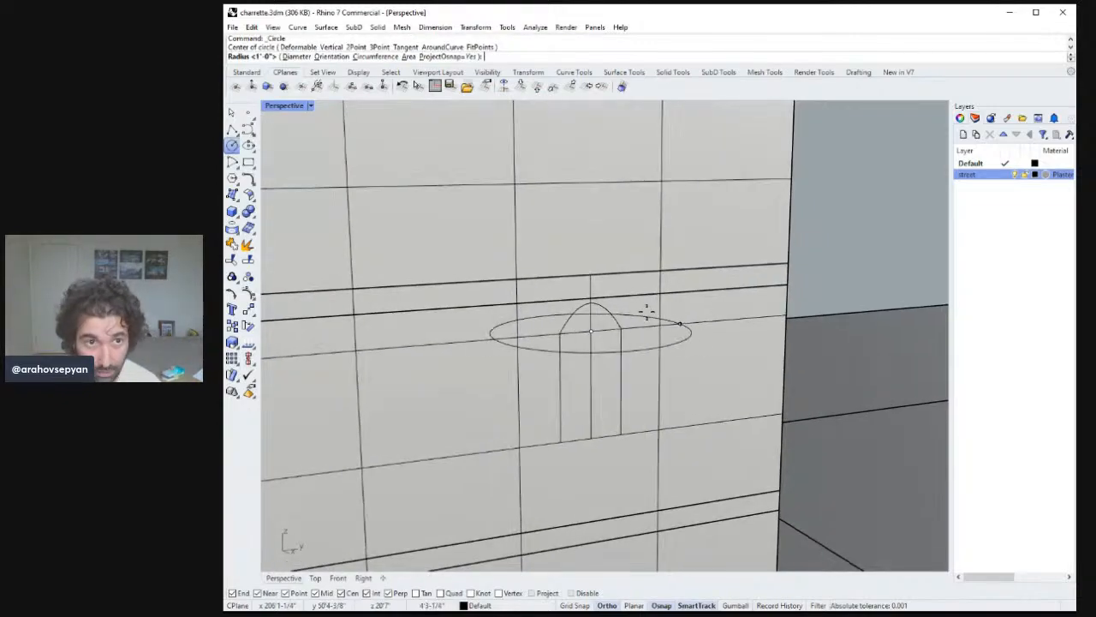
pyautogui.press('Escape')
# Switch to a shaded, maximized Right view and draw a circle centred on the bay's middle line at the band, reaching the bay edges.
pyautogui.doubleClick(297, 106)
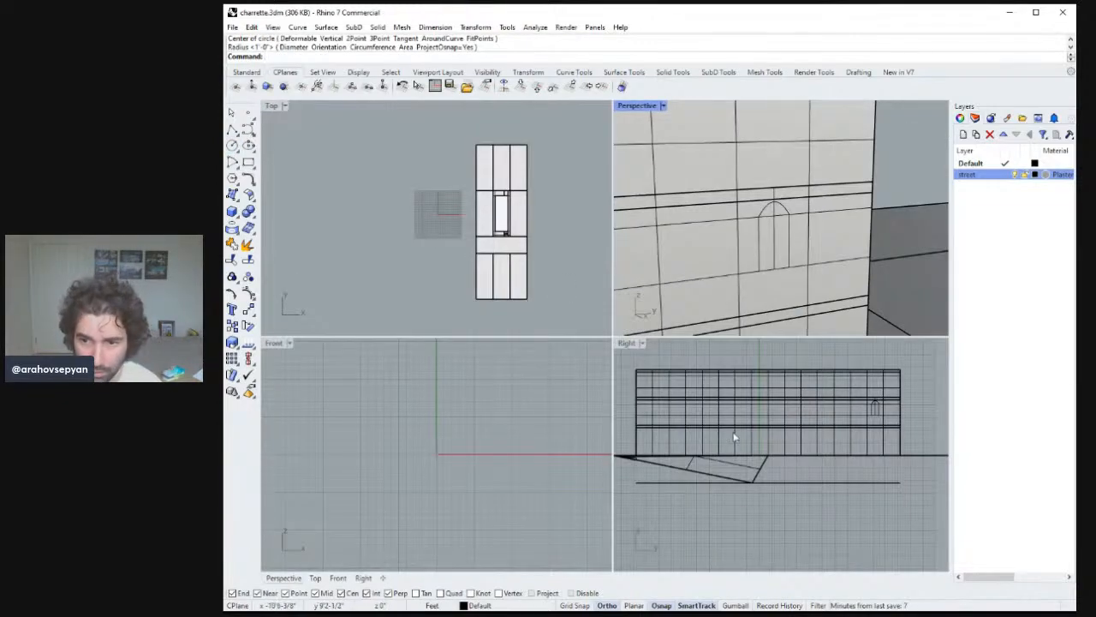
pyautogui.click(644, 344)
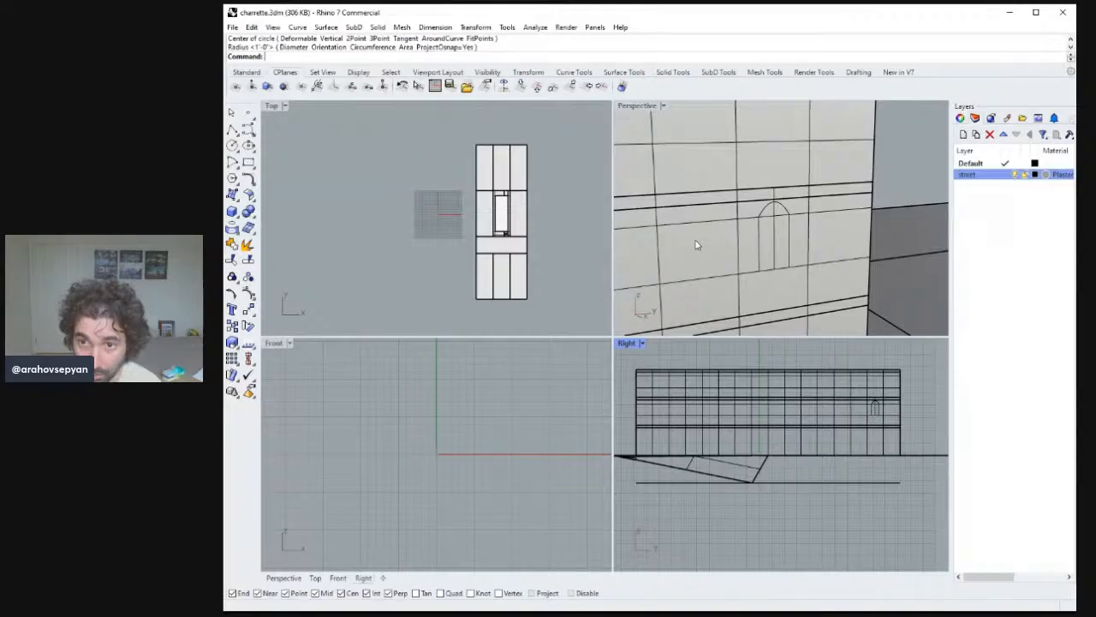
pyautogui.hotkey('ctrl', 'alt', 's')
pyautogui.doubleClick(626, 343)
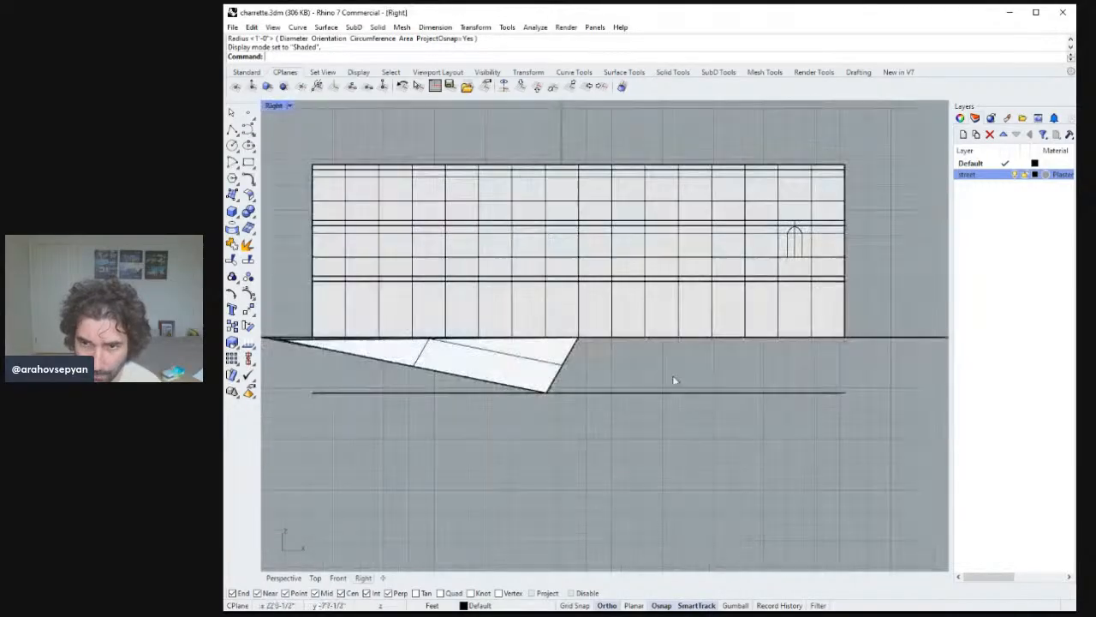
pyautogui.scroll(-2, 756, 175)
pyautogui.scroll(5, 717, 252)
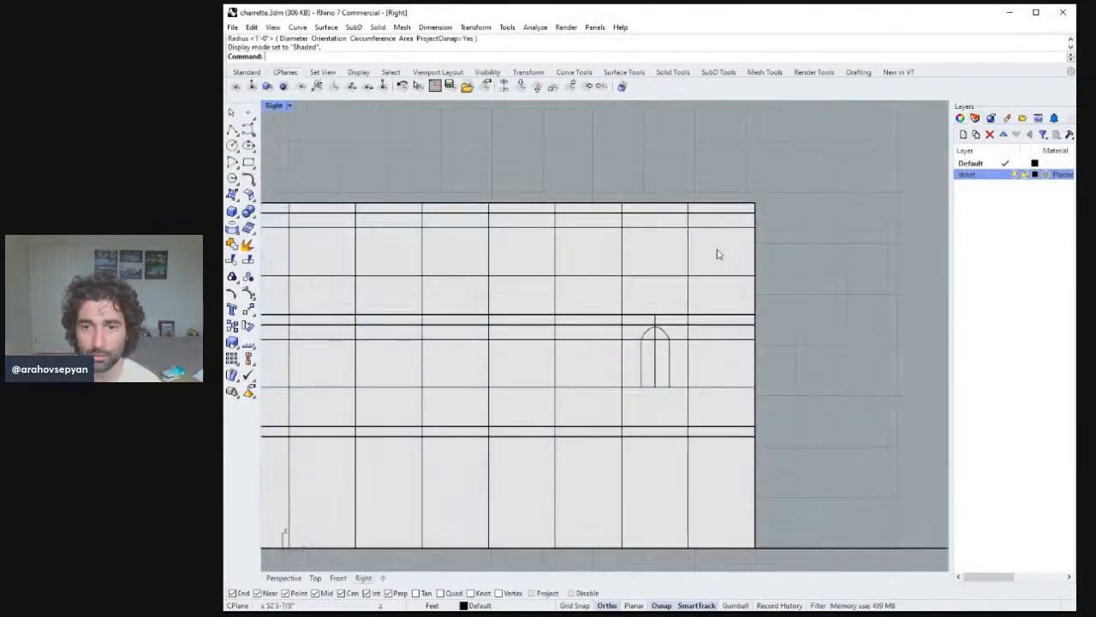
pyautogui.scroll(-5, 696, 315)
pyautogui.scroll(5, 699, 248)
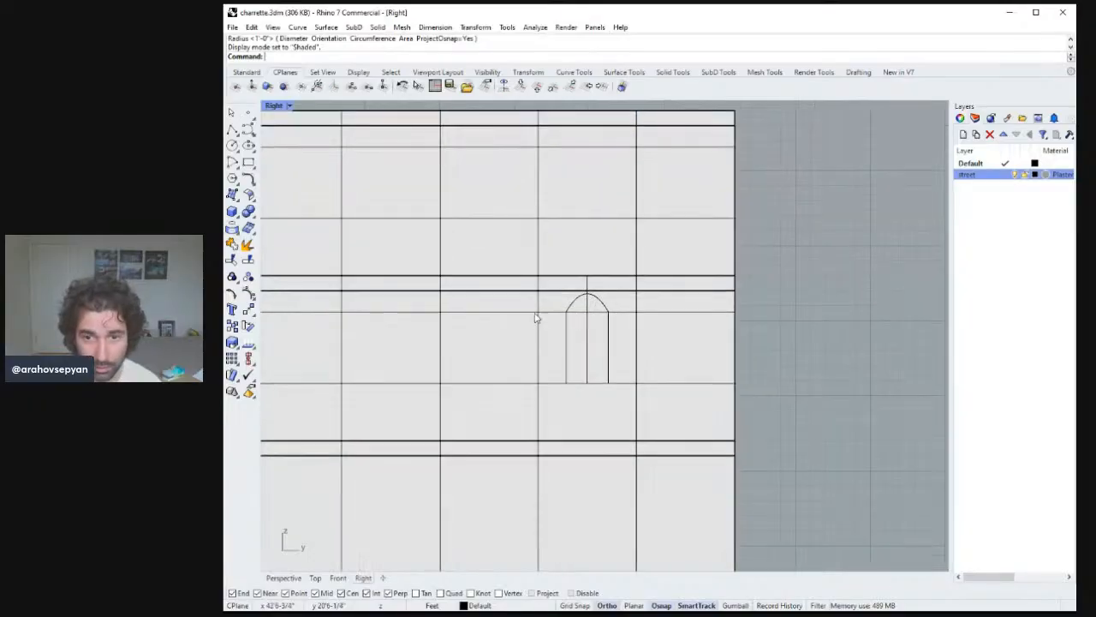
pyautogui.scroll(6, 565, 313)
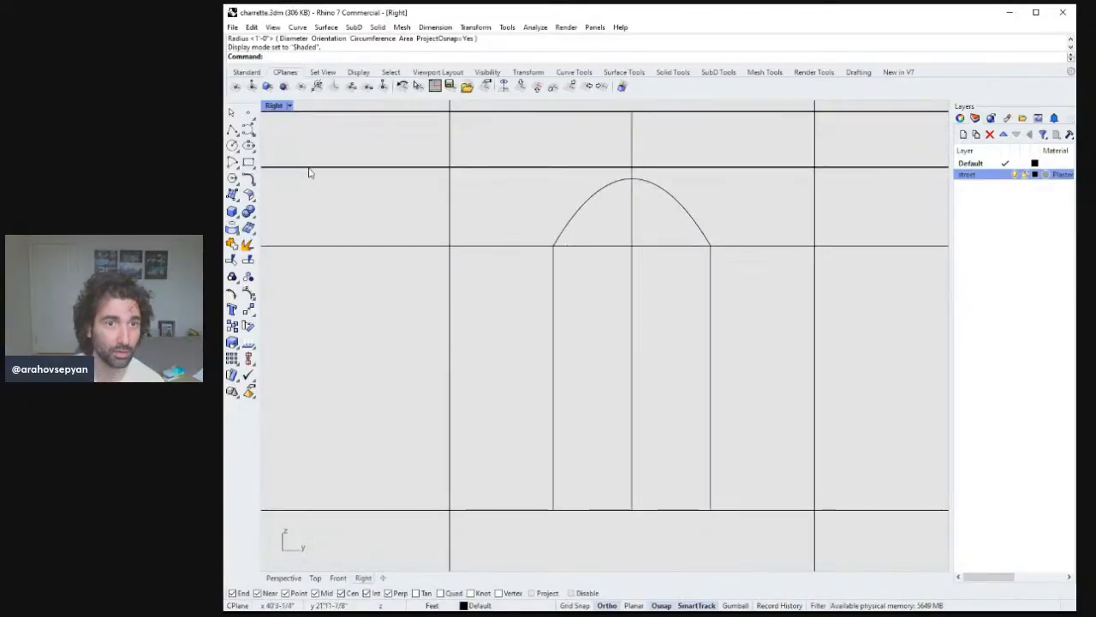
pyautogui.click(232, 144)
pyautogui.click(632, 246)
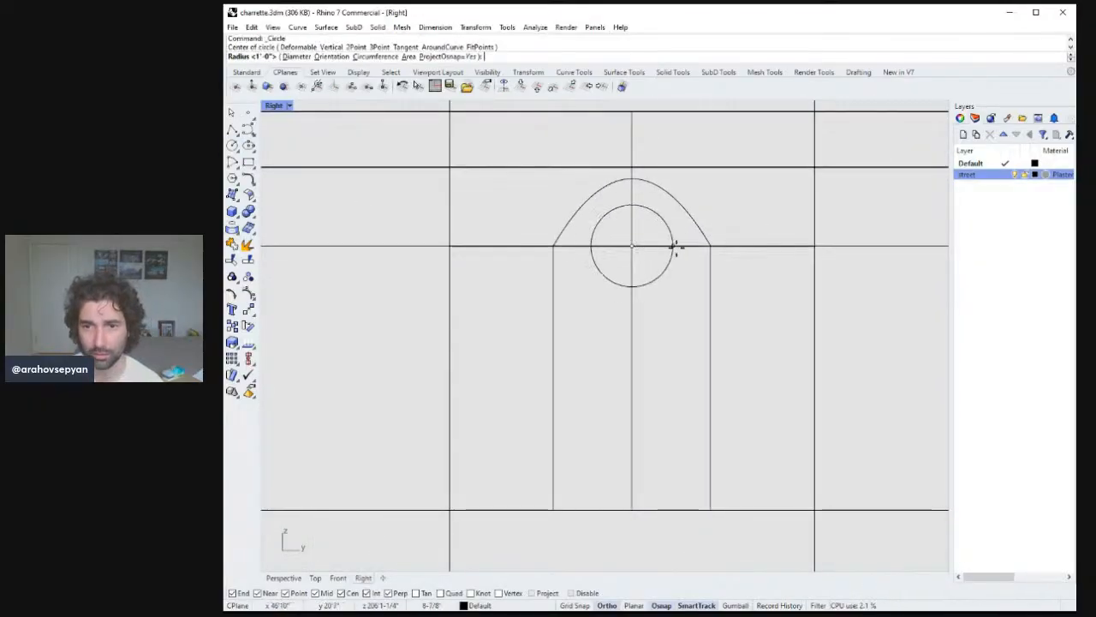
pyautogui.click(709, 246)
# Delete the pointed arch and trim away the circle's lower half below the horizontal band line.
pyautogui.click(695, 227)
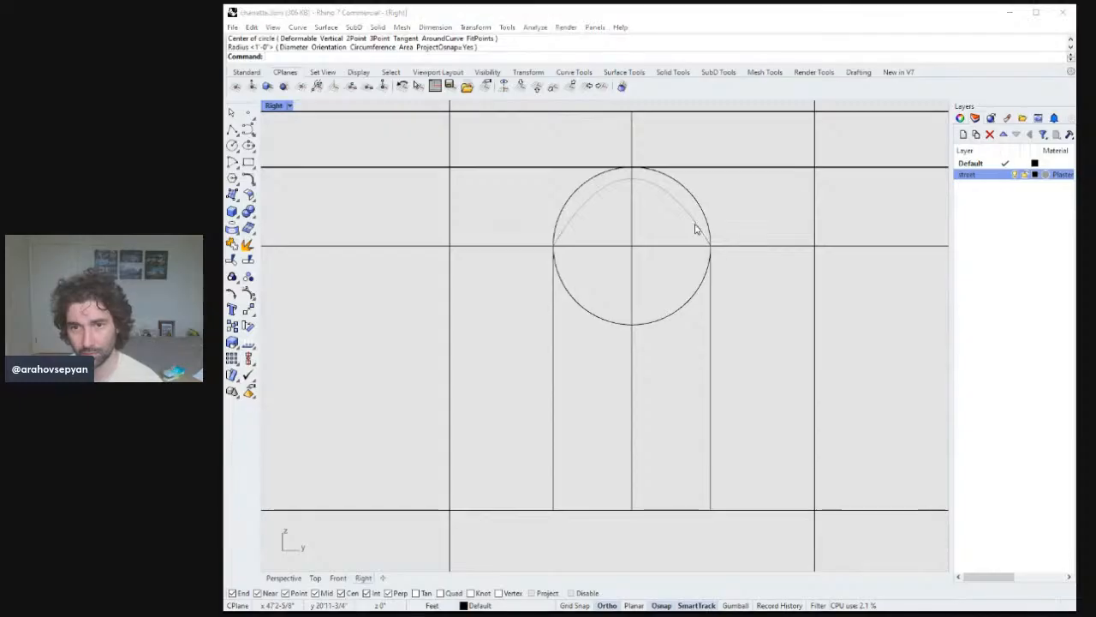
pyautogui.press('Delete')
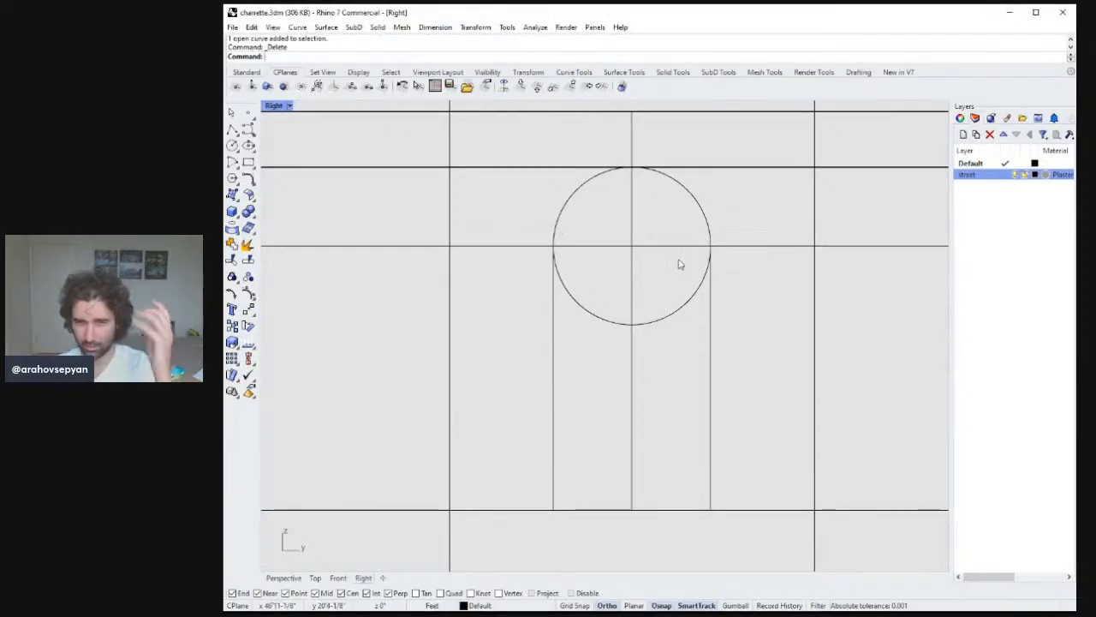
pyautogui.scroll(1, 660, 281)
pyautogui.scroll(-3, 684, 324)
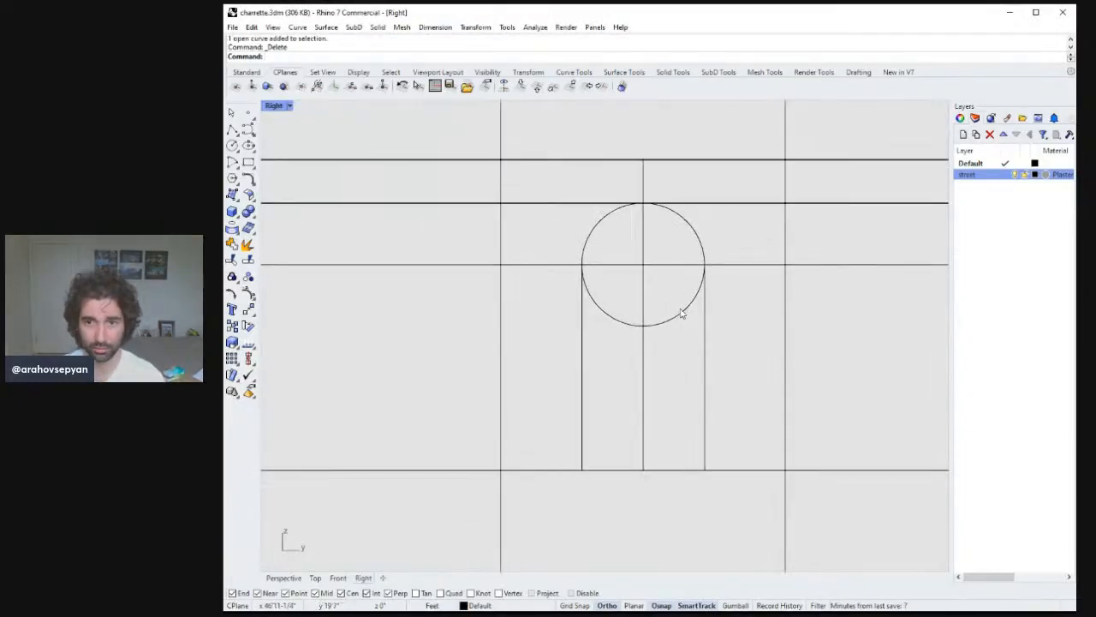
pyautogui.click(686, 266)
pyautogui.write('m')
pyautogui.press('Return')
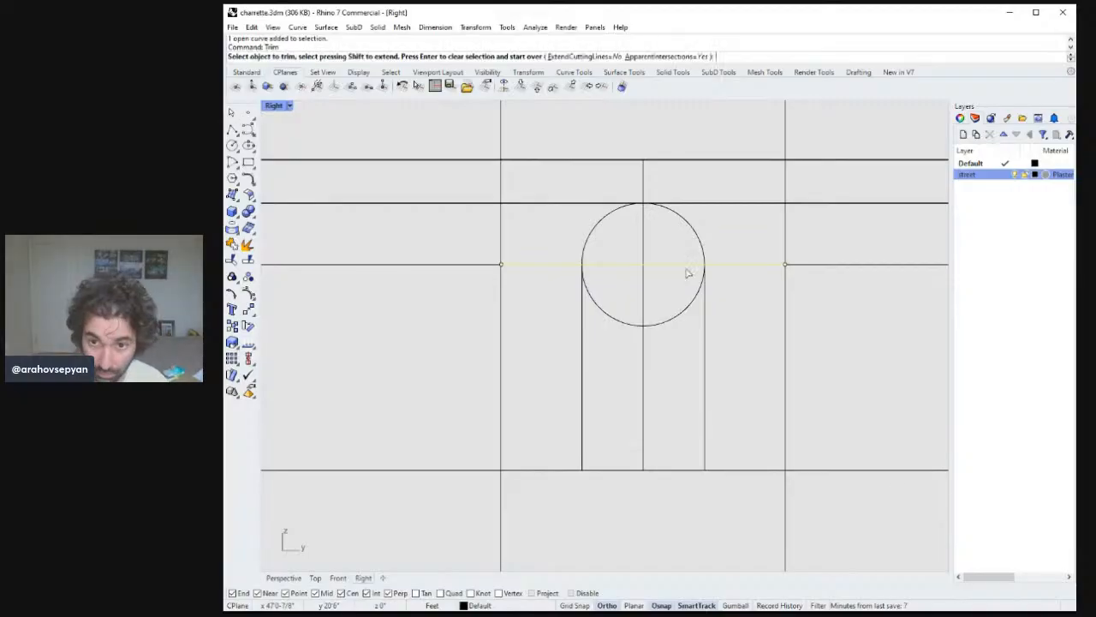
pyautogui.click(690, 317)
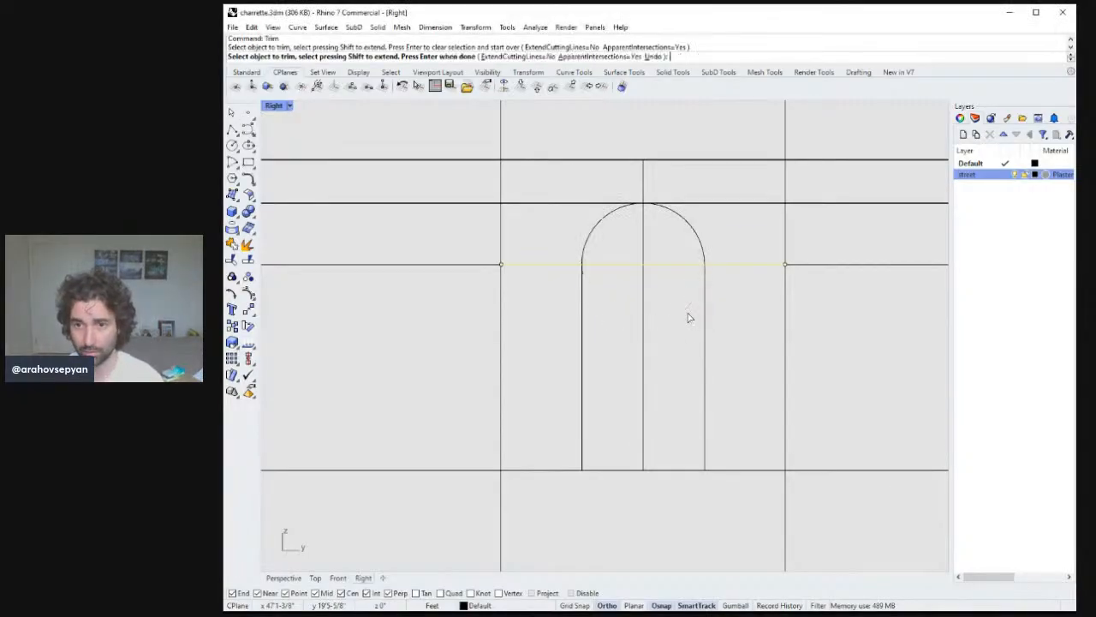
pyautogui.press('Return')
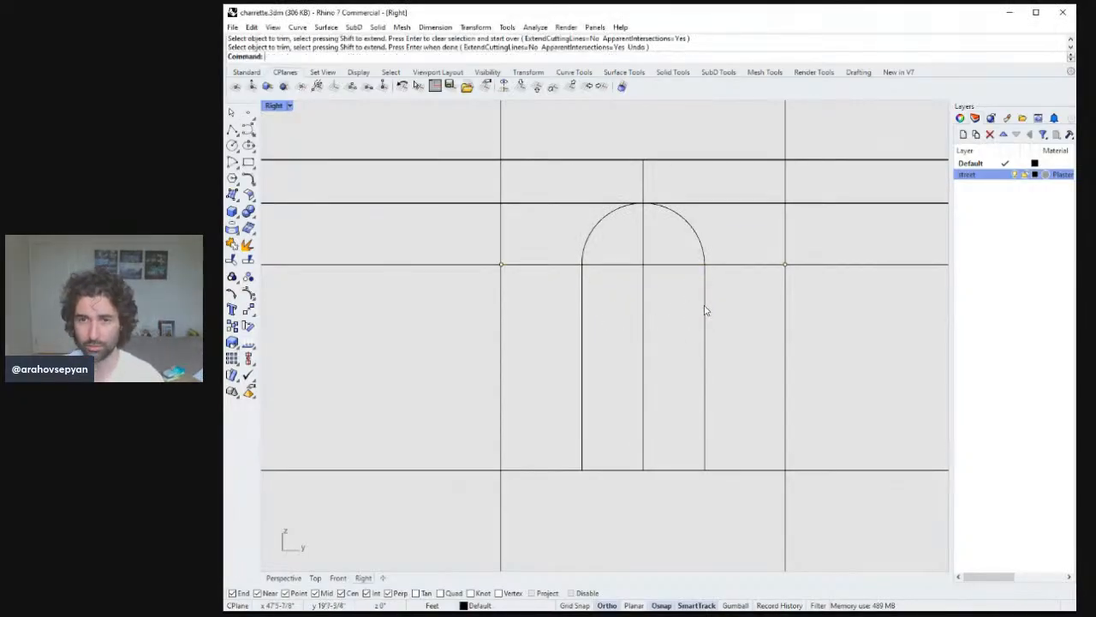
# Delete the arch's vertical middle line in the Perspective view, then undo the deletion.
pyautogui.doubleClick(275, 106)
pyautogui.doubleClick(641, 108)
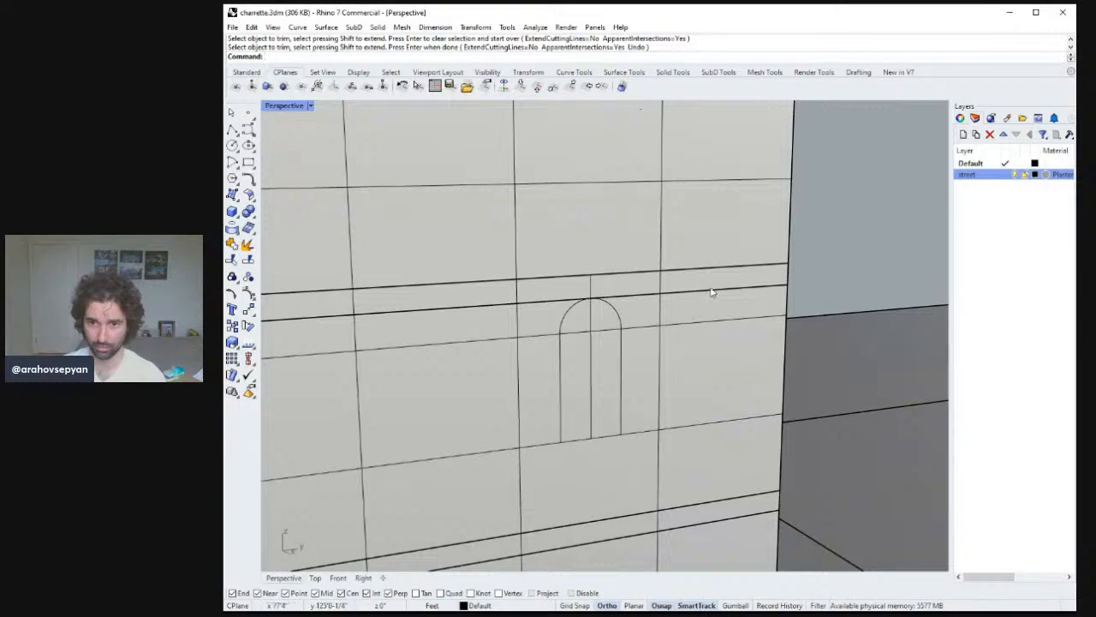
pyautogui.keyDown('ctrl'); pyautogui.moveTo(711, 292); pyautogui.dragTo(650, 257, button='right'); pyautogui.keyUp('ctrl')
pyautogui.click(616, 211)
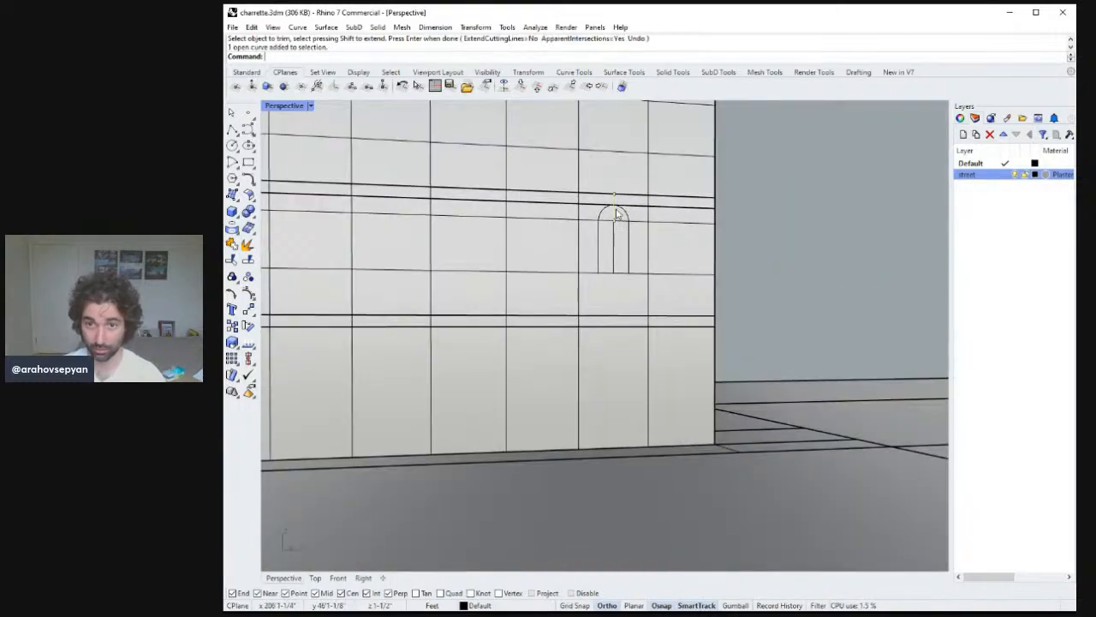
pyautogui.press('Delete')
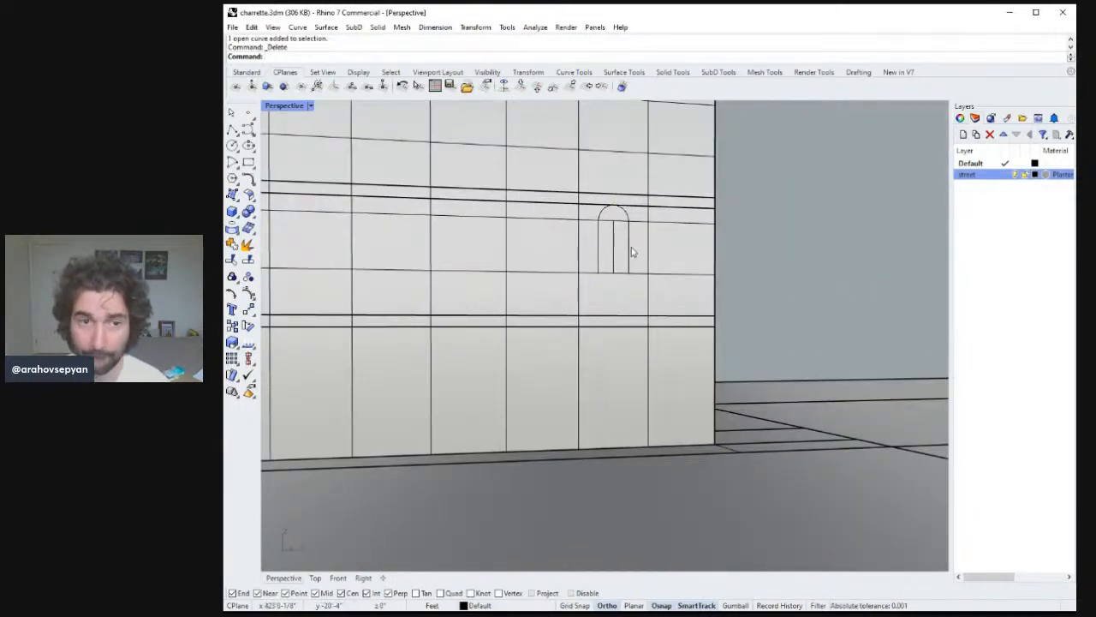
pyautogui.scroll(-5, 632, 252)
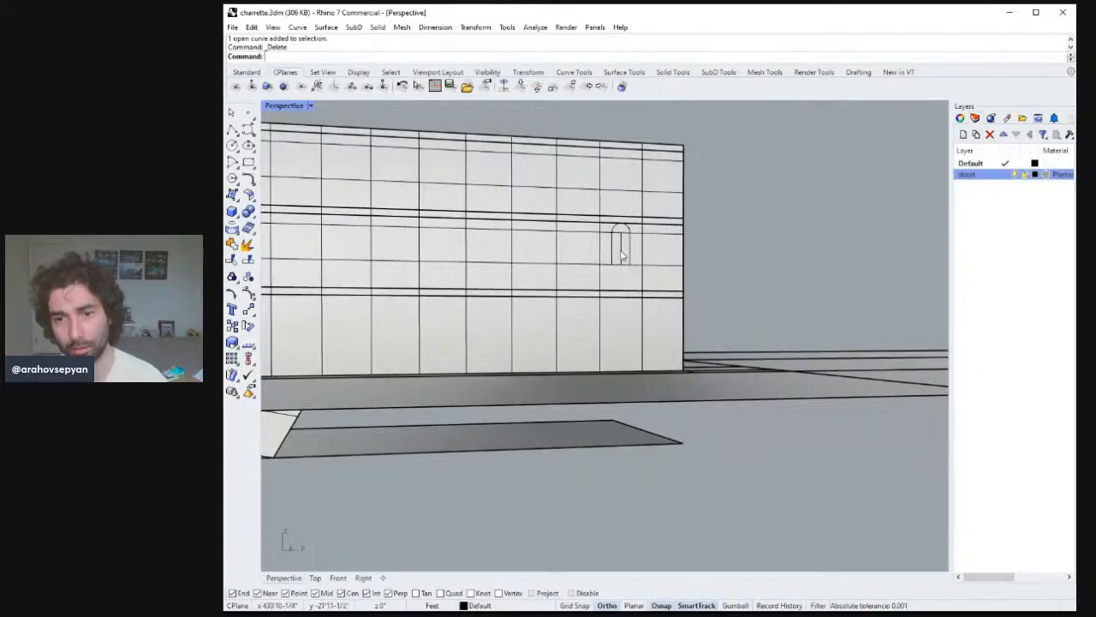
pyautogui.click(637, 248)
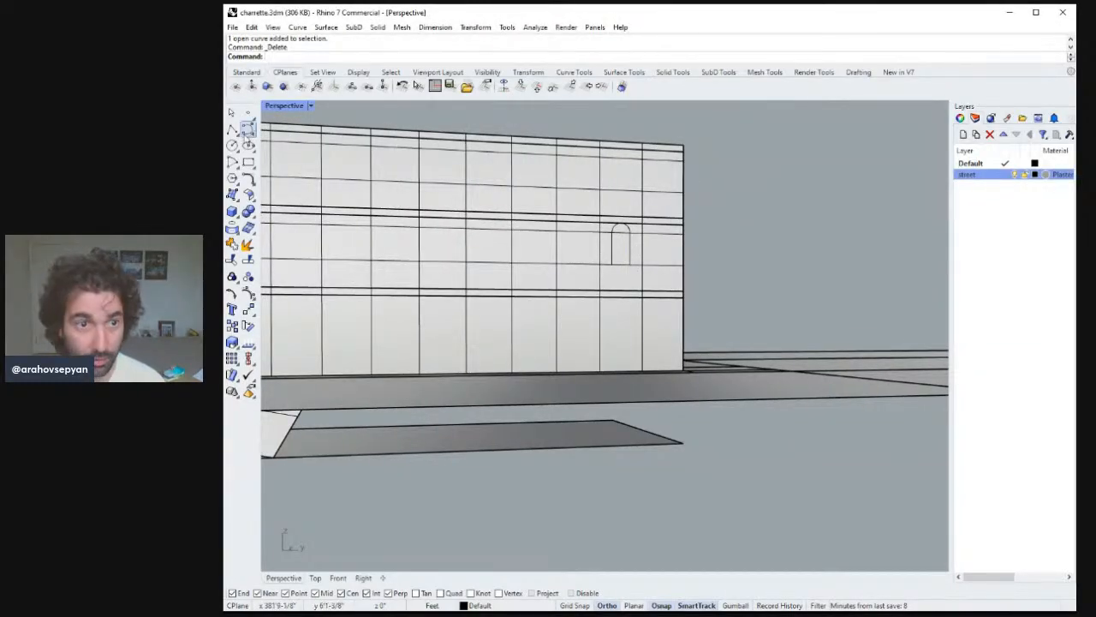
pyautogui.click(232, 129)
pyautogui.press('Escape')
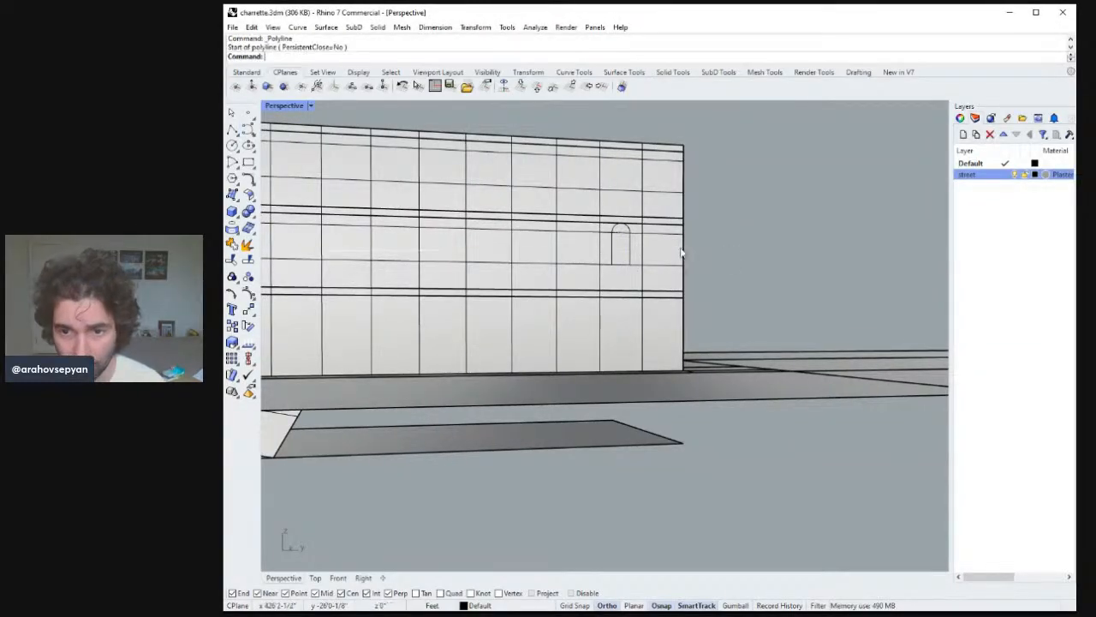
pyautogui.scroll(3, 623, 220)
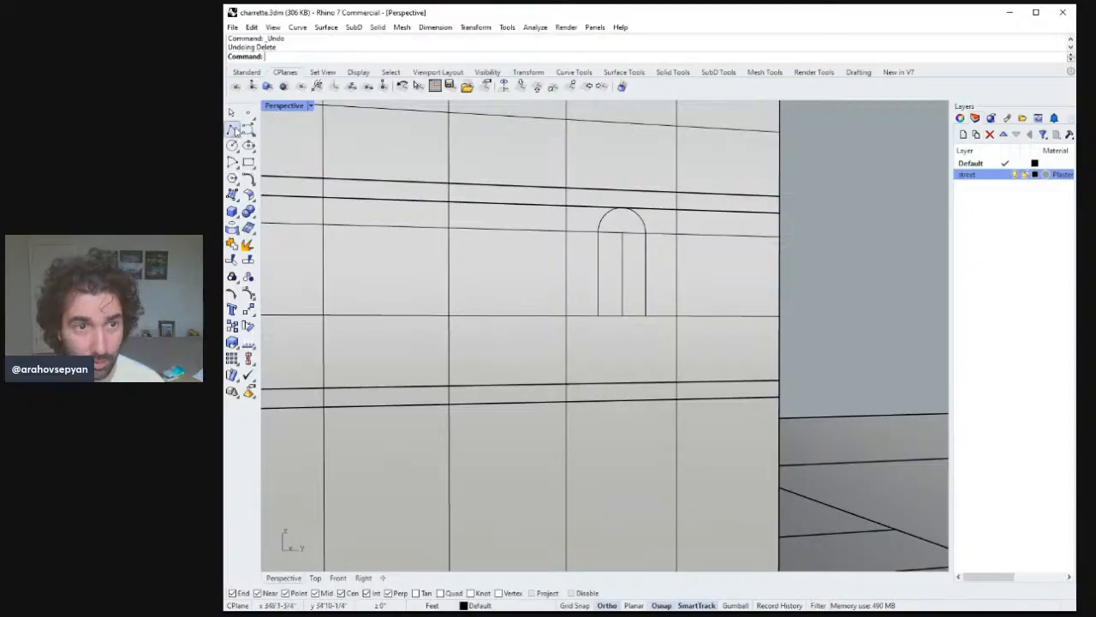
# Draw a horizontal polyline across the arched window between its sides and delete its lower middle vertical line.
pyautogui.click(232, 129)
pyautogui.click(604, 270)
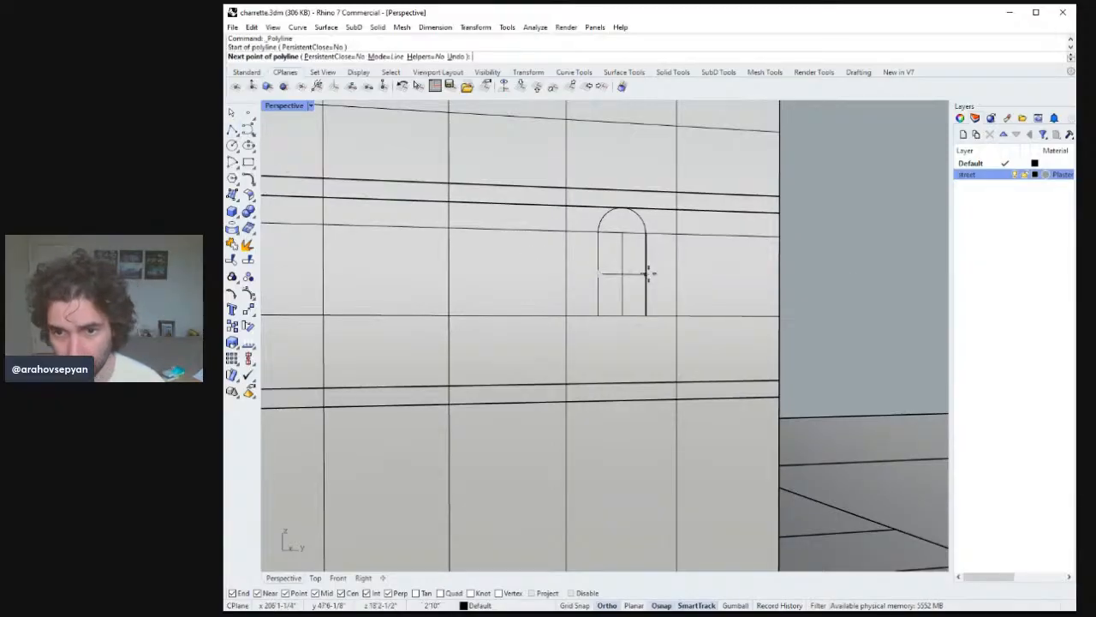
pyautogui.click(647, 275)
pyautogui.press('Return')
pyautogui.click(622, 297)
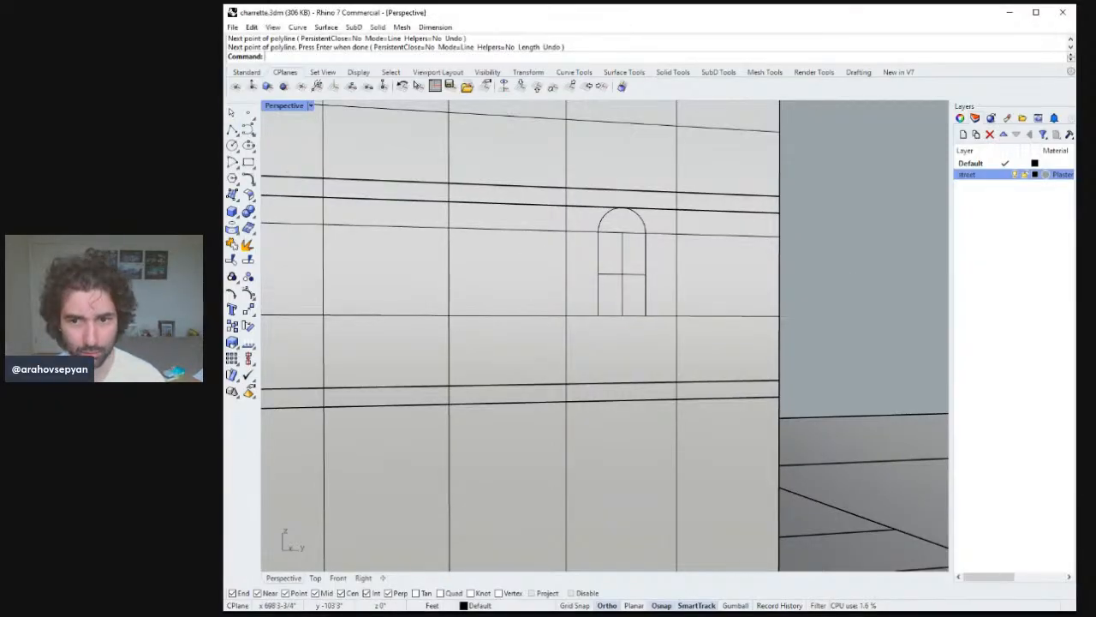
pyautogui.press('Delete')
pyautogui.scroll(1, 650, 308)
pyautogui.scroll(-6, 653, 312)
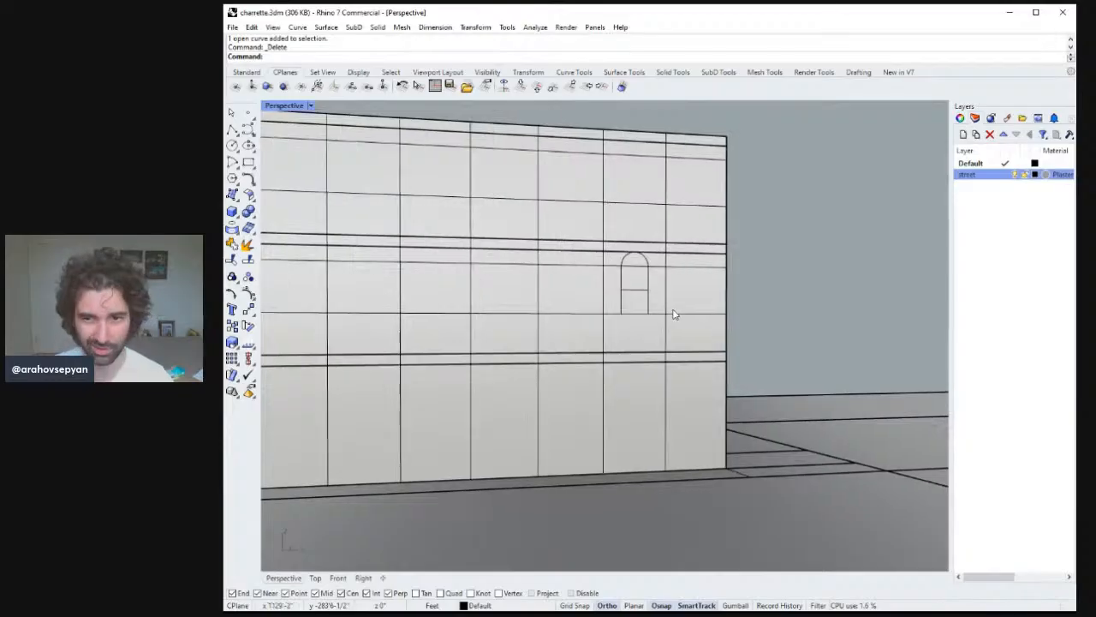
# Select the horizontal band lines together with the arched window and move them down from one band line to the next.
pyautogui.keyDown('shift'); pyautogui.moveTo(672, 310); pyautogui.dragTo(720, 327, button='right'); pyautogui.keyUp('shift')
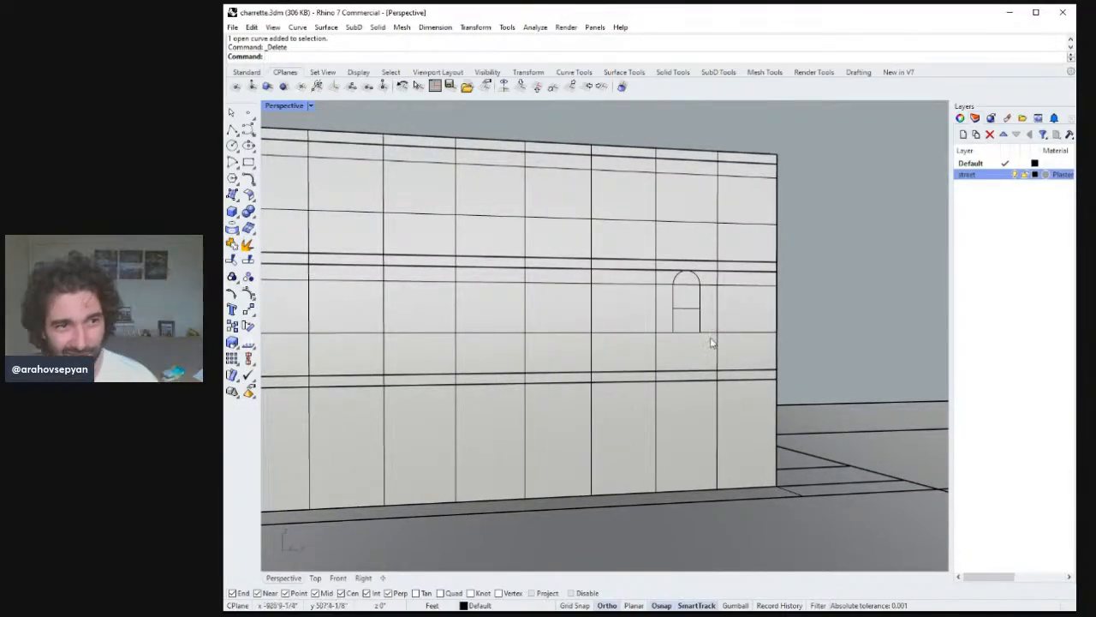
pyautogui.scroll(-5, 715, 343)
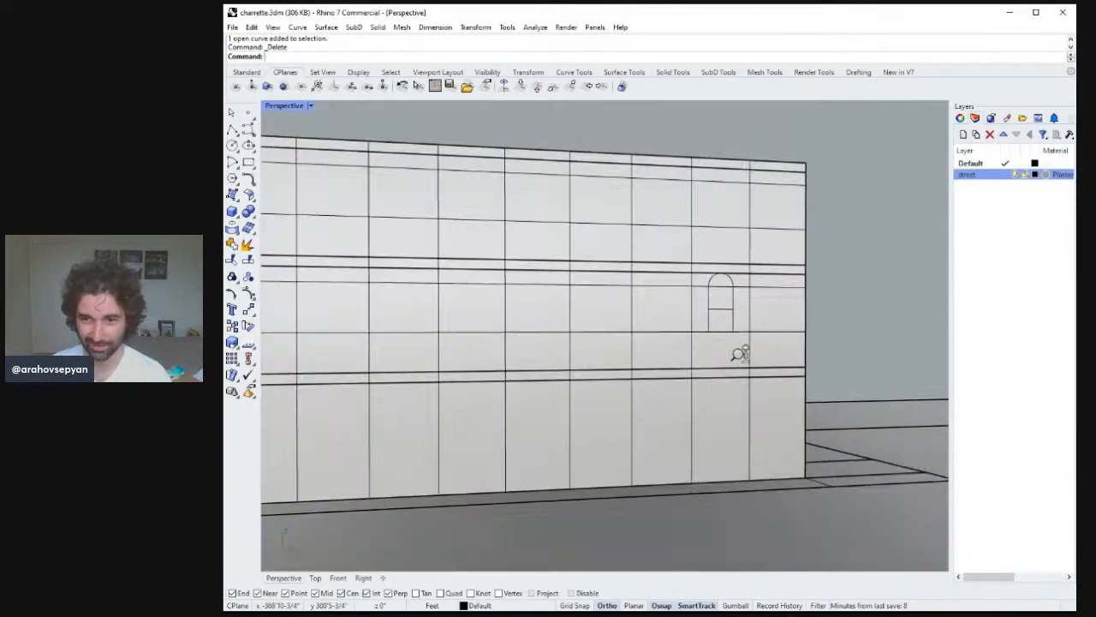
pyautogui.scroll(-2, 736, 389)
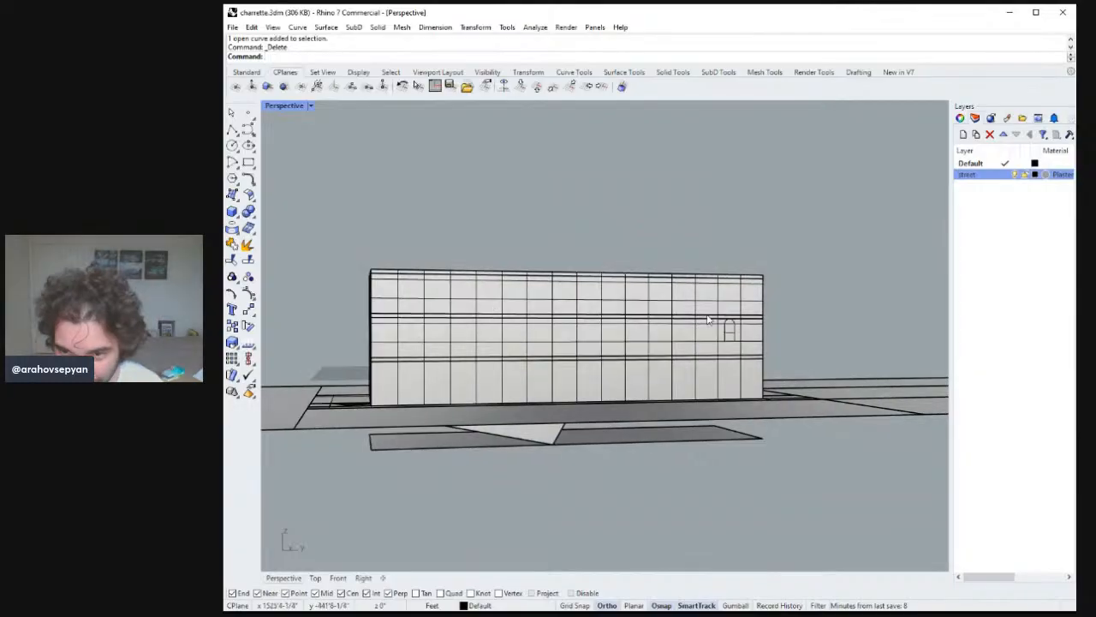
pyautogui.scroll(5, 754, 306)
pyautogui.click(744, 260)
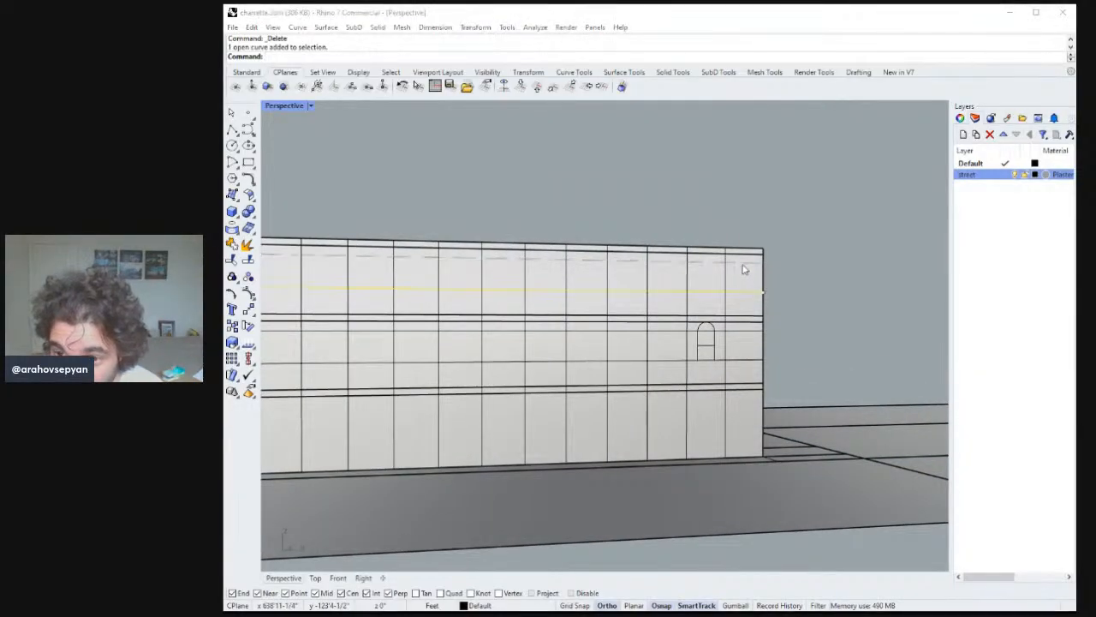
pyautogui.keyDown('shift'); pyautogui.click(750, 292); pyautogui.keyUp('shift')
pyautogui.keyDown('shift'); pyautogui.click(742, 331); pyautogui.keyUp('shift')
pyautogui.keyDown('shift'); pyautogui.click(738, 365); pyautogui.keyUp('shift')
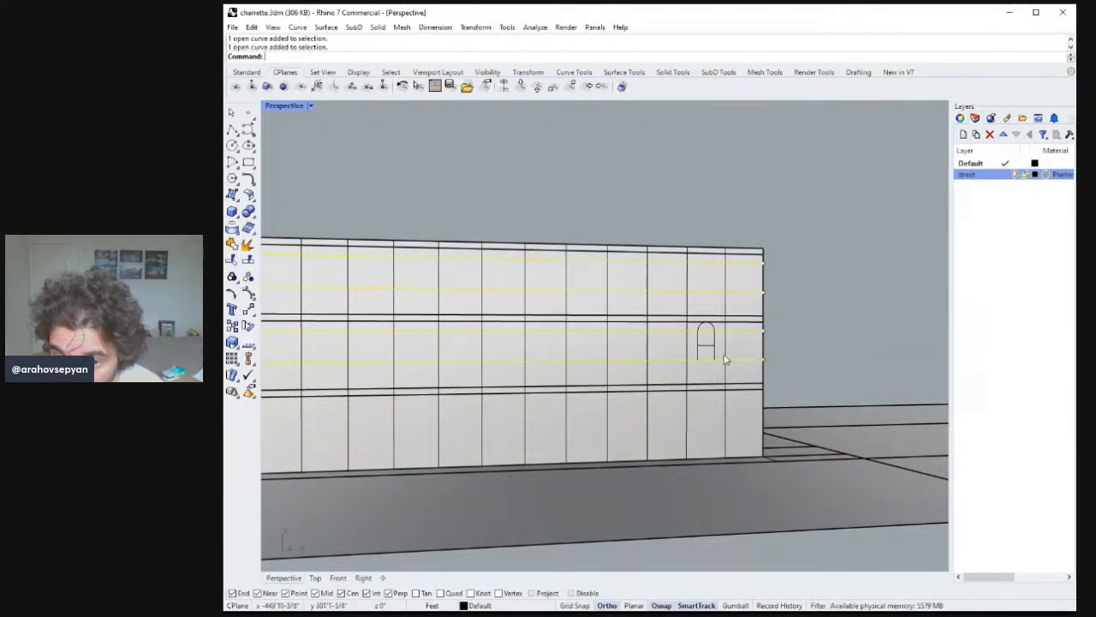
pyautogui.scroll(-4, 729, 328)
pyautogui.scroll(7, 728, 328)
pyautogui.press('space')
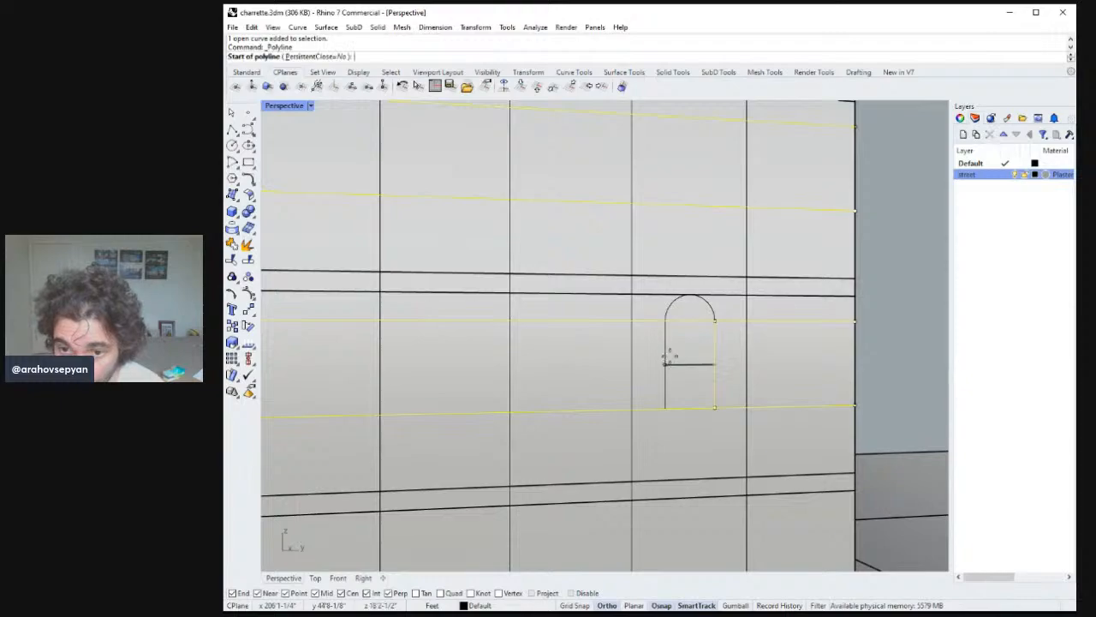
pyautogui.press('Escape')
pyautogui.keyDown('shift'); pyautogui.click(667, 354); pyautogui.keyUp('shift')
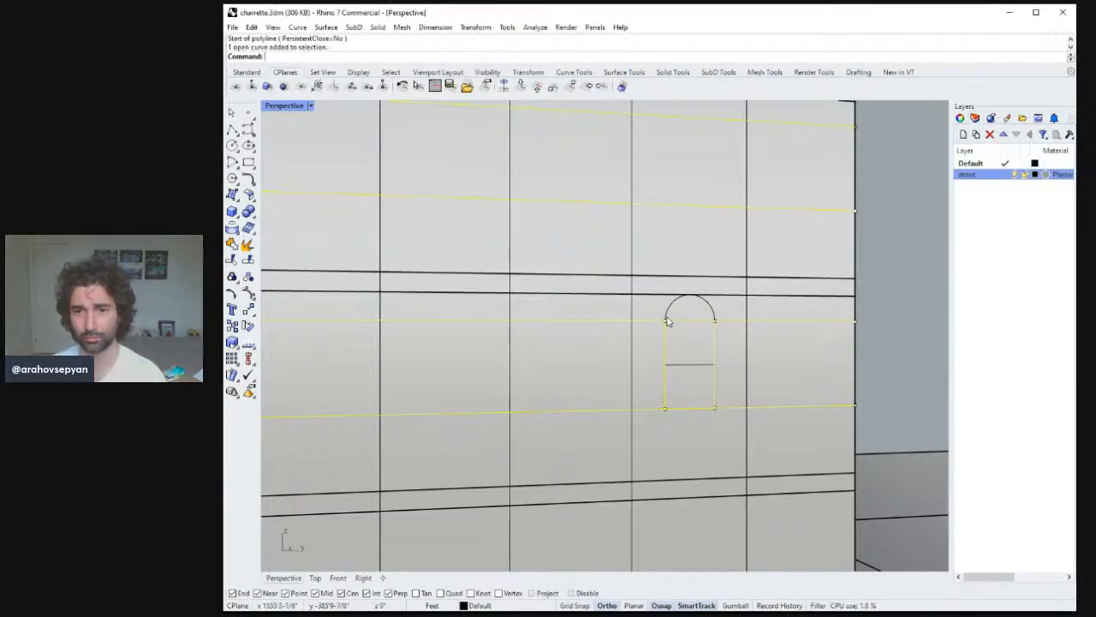
pyautogui.keyDown('shift'); pyautogui.click(693, 366); pyautogui.keyUp('shift')
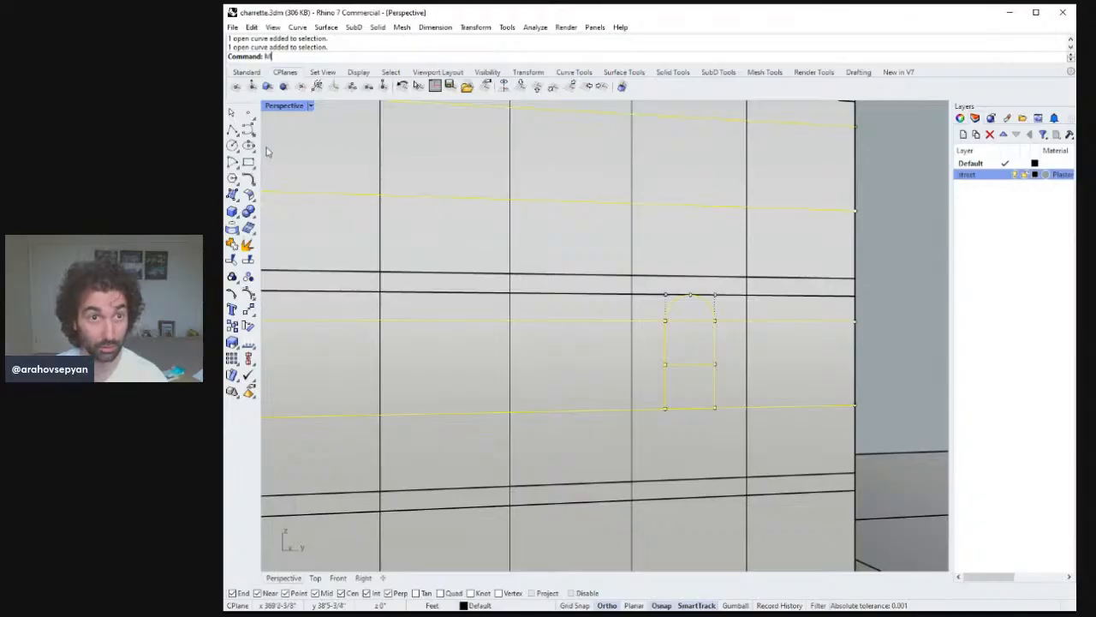
pyautogui.press('Return')
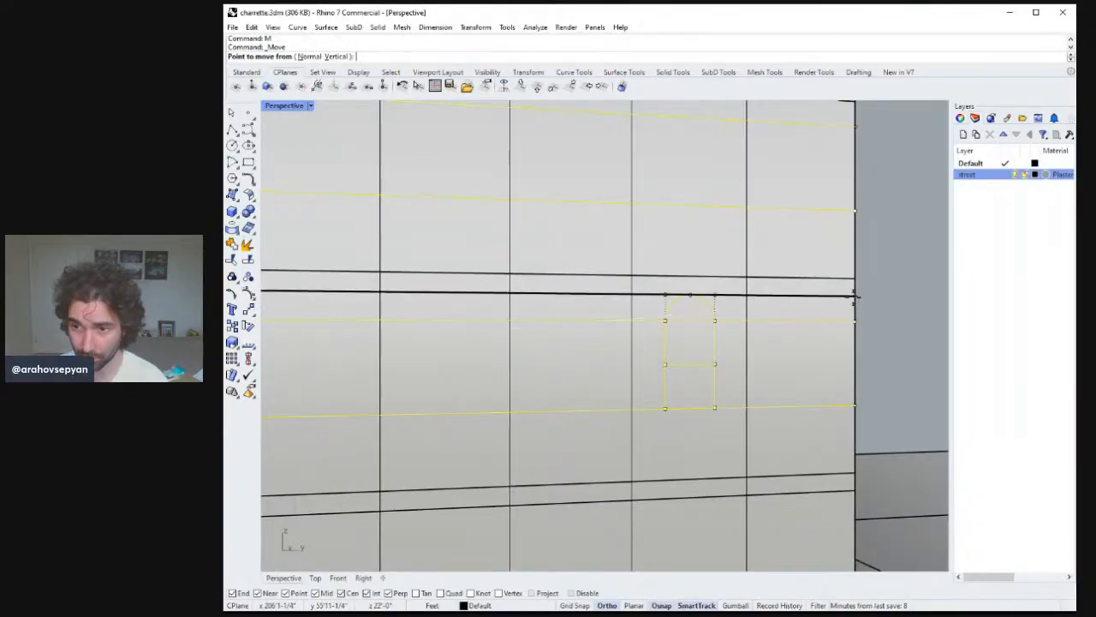
pyautogui.click(854, 295)
pyautogui.click(855, 321)
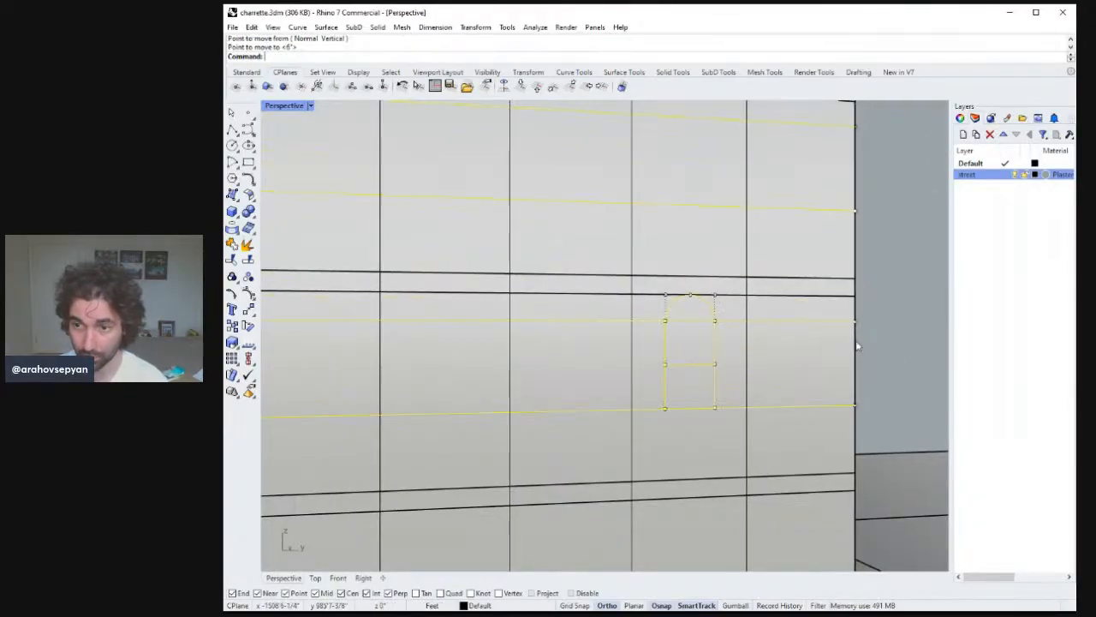
# Move the selected lines and window down a further 6 feet.
pyautogui.write('M')
pyautogui.press('Return')
pyautogui.click(854, 321)
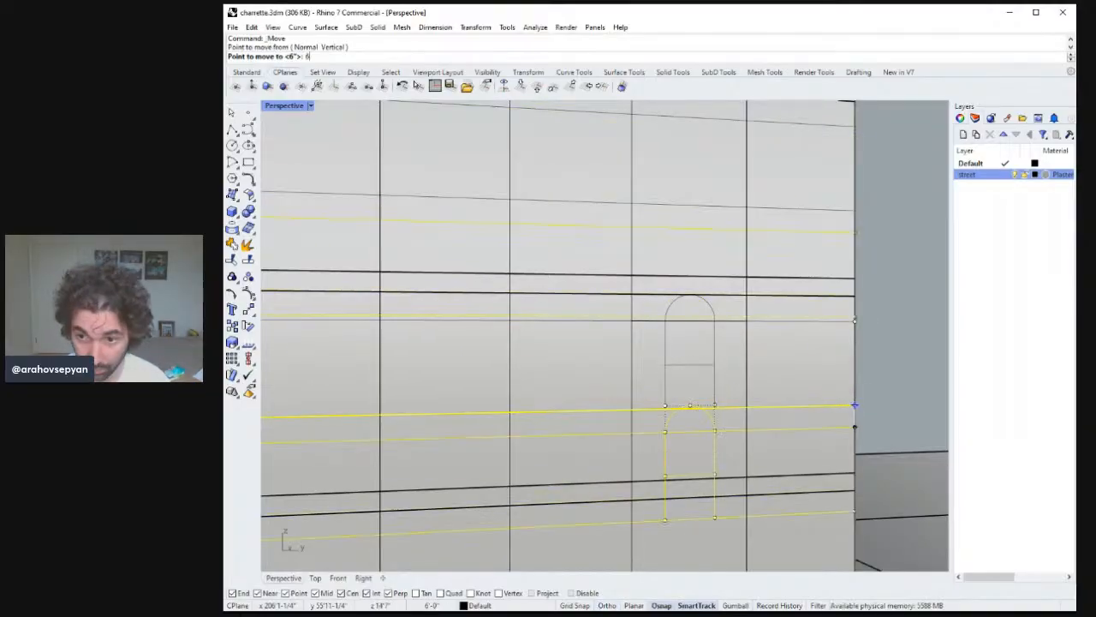
pyautogui.write('6')
pyautogui.press('Return')
pyautogui.click(855, 399)
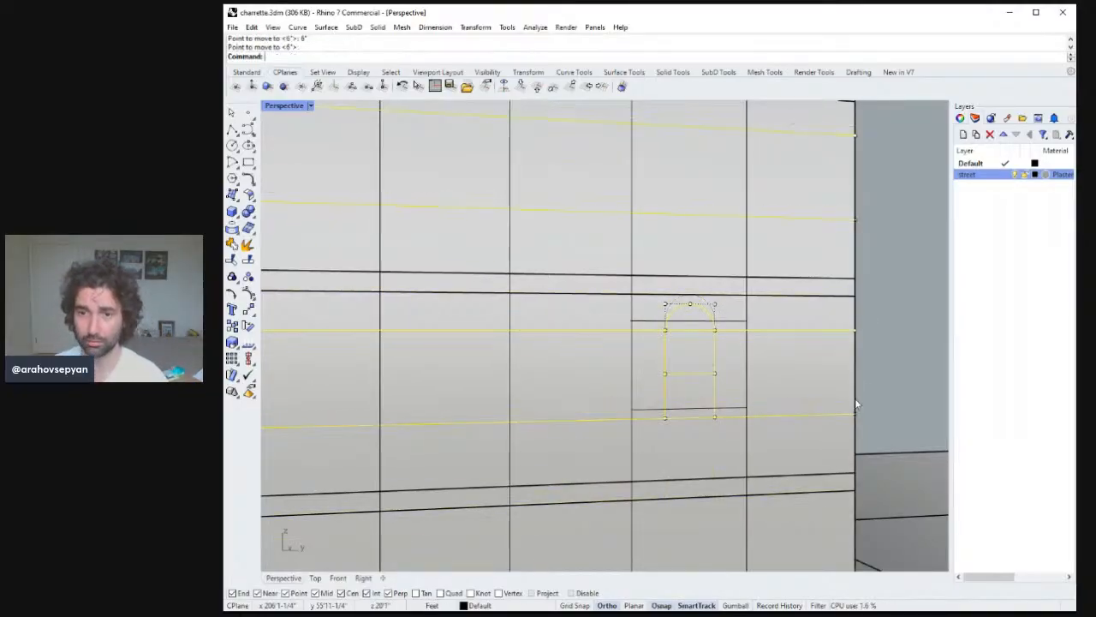
# Undo and redo the last move to compare the window's positions.
pyautogui.scroll(-5, 766, 342)
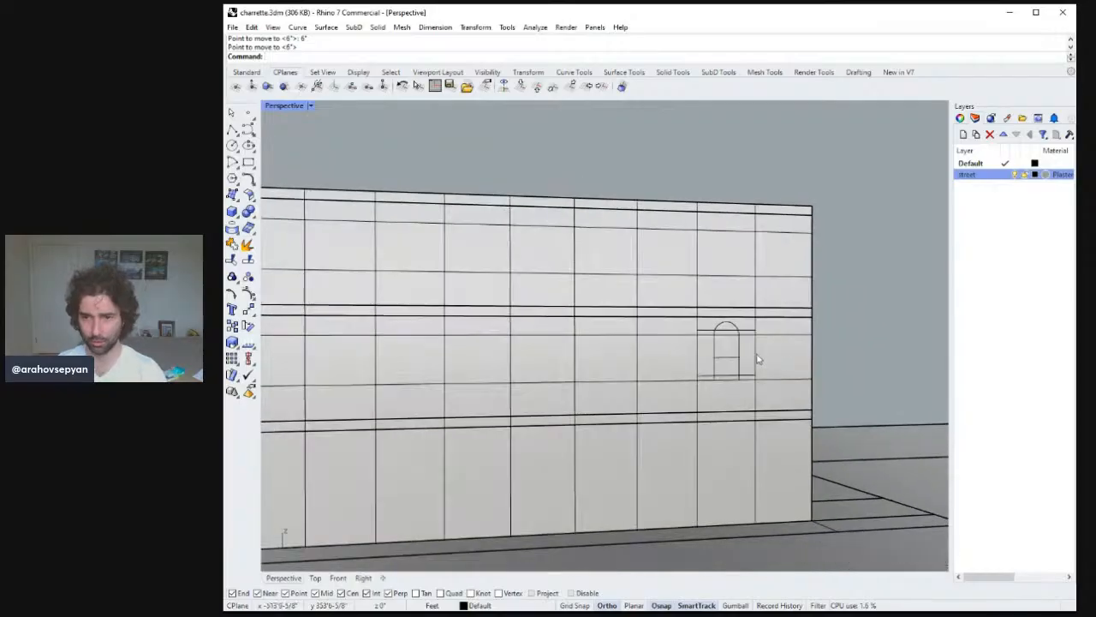
pyautogui.click(805, 335)
pyautogui.press('Escape')
pyautogui.hotkey('ctrl', 'z')
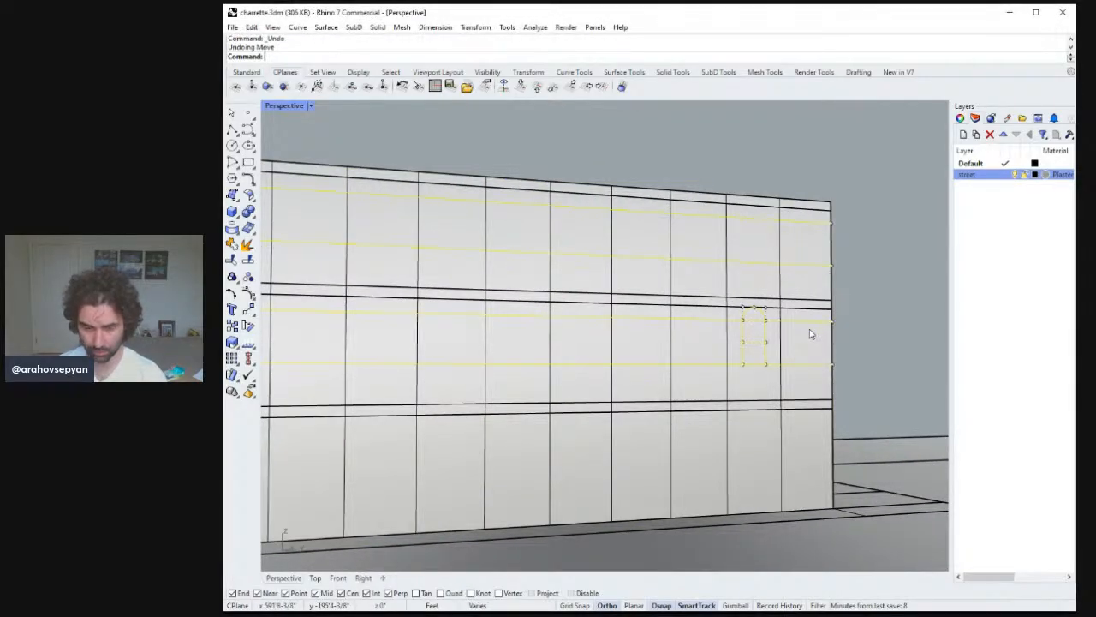
pyautogui.hotkey('ctrl', 'y')
pyautogui.hotkey('ctrl', 'z')
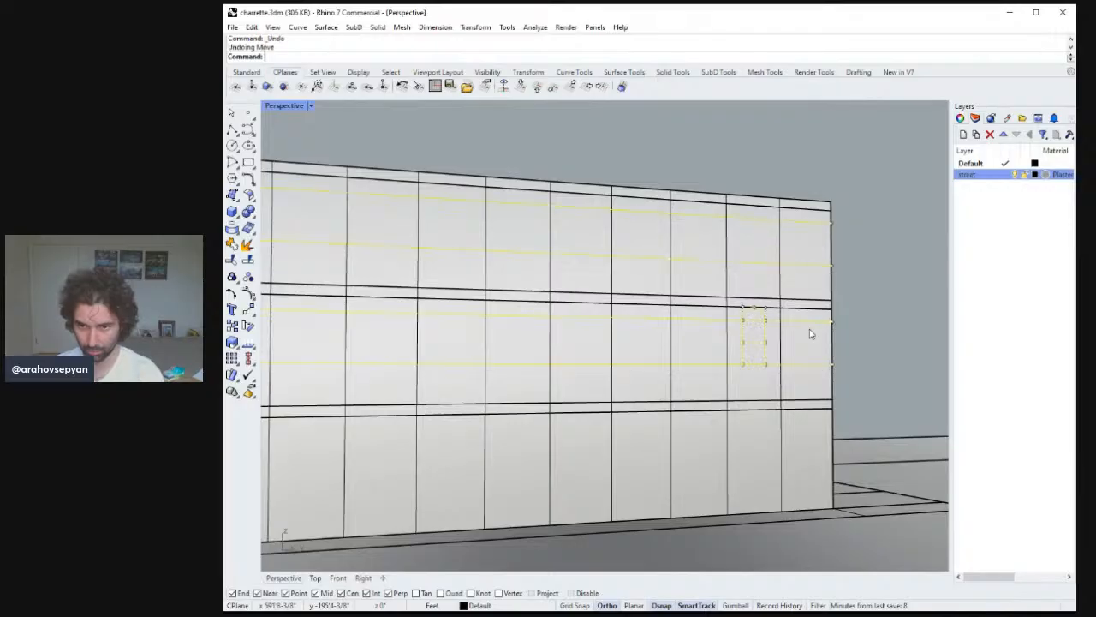
pyautogui.hotkey('ctrl', 'y')
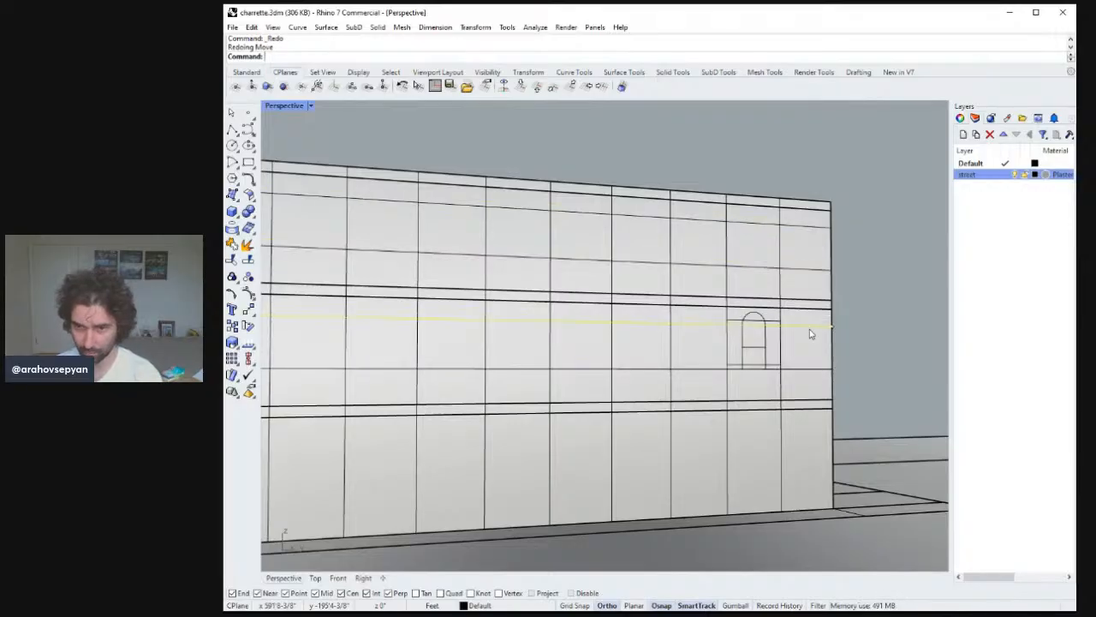
# Move the arched window down slightly so it sits on the horizontal band line.
pyautogui.click(778, 366)
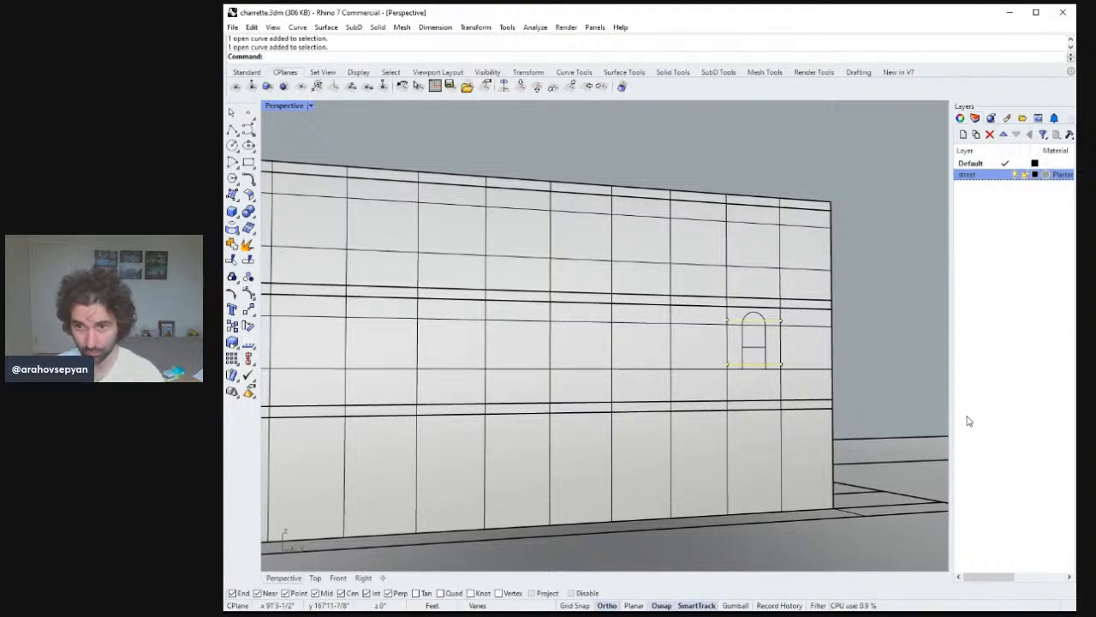
pyautogui.write('M')
pyautogui.press('Return')
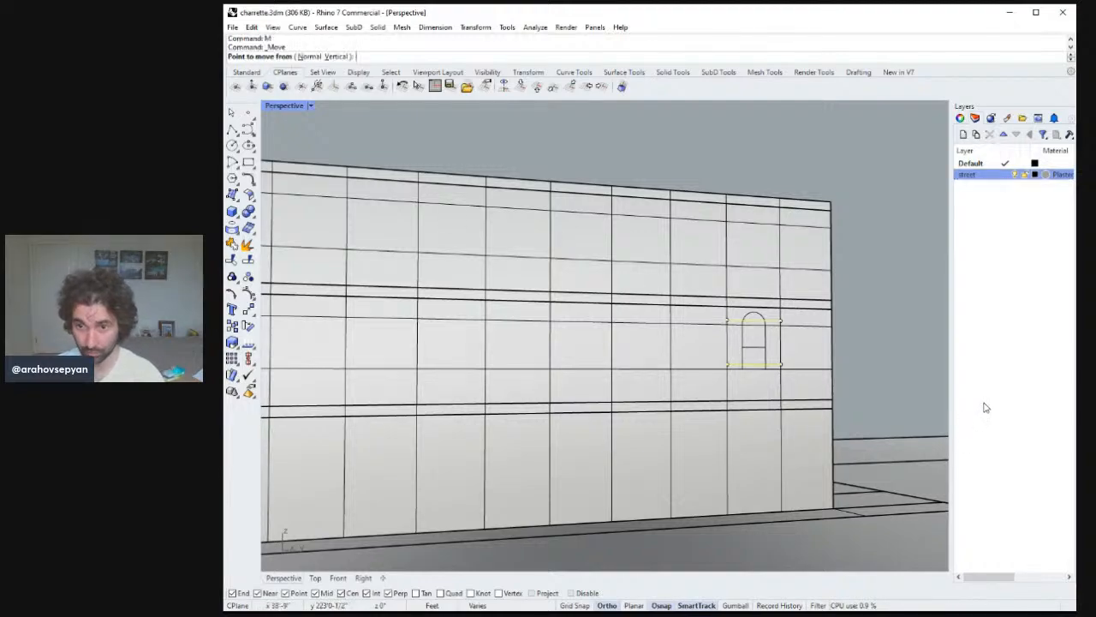
pyautogui.click(782, 364)
pyautogui.click(782, 369)
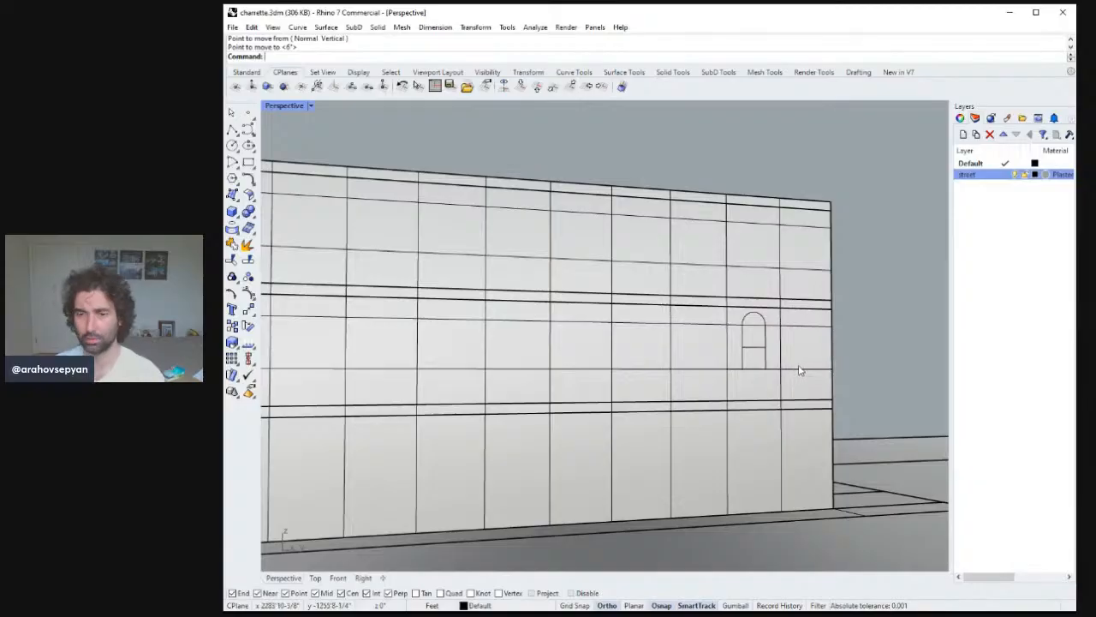
# Copy the arched window with its sill line into the neighbouring bays along the band line.
pyautogui.scroll(-4, 801, 370)
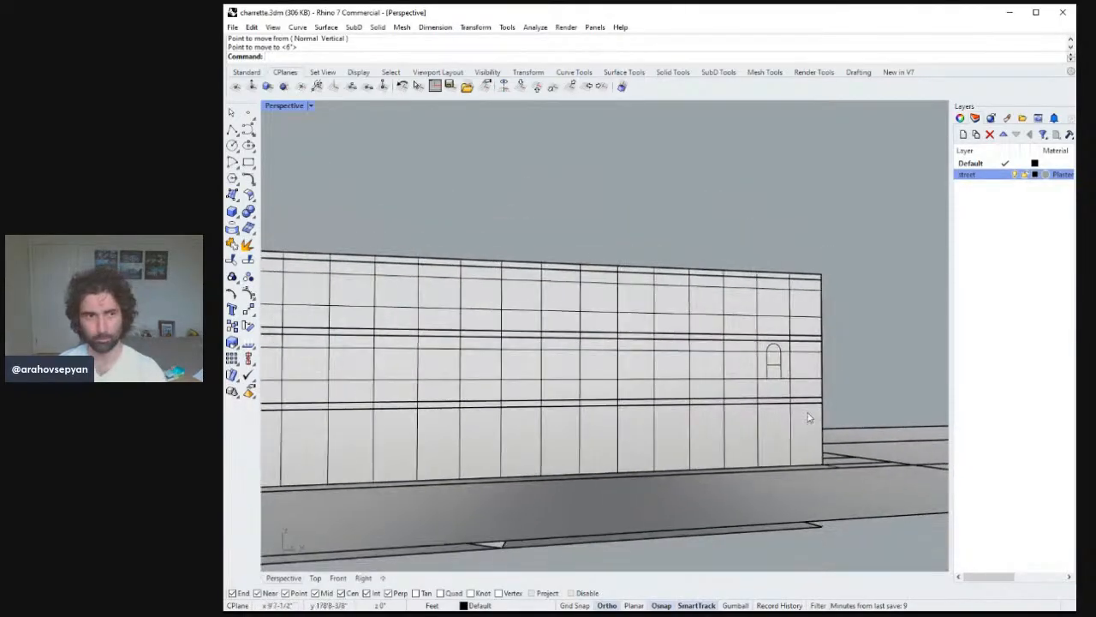
pyautogui.scroll(4, 809, 403)
pyautogui.scroll(-4, 802, 358)
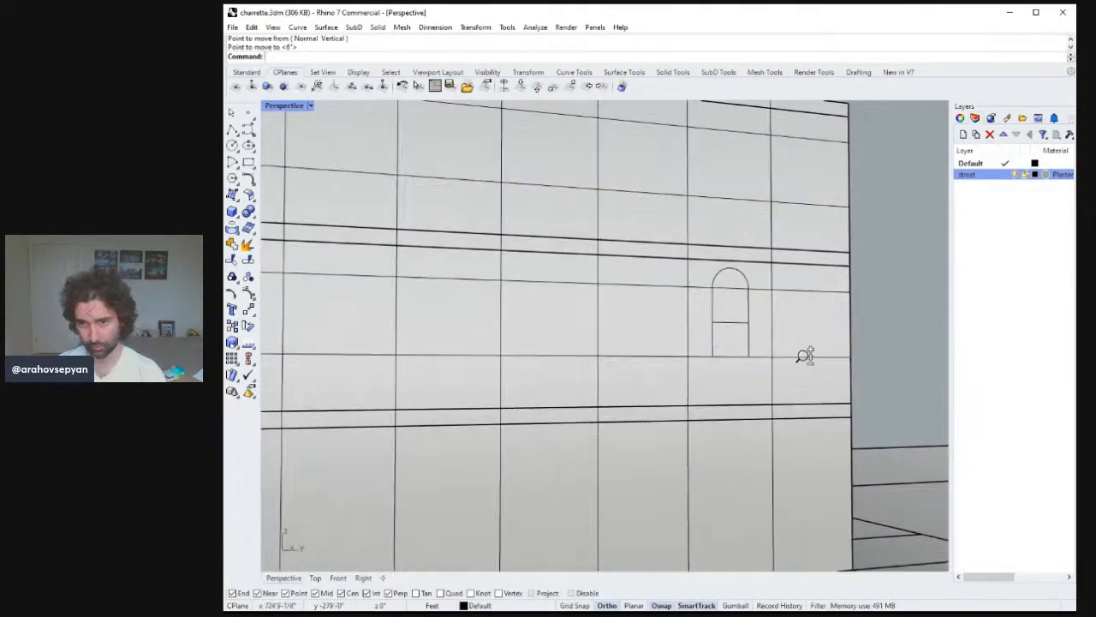
pyautogui.scroll(3, 803, 391)
pyautogui.click(752, 341)
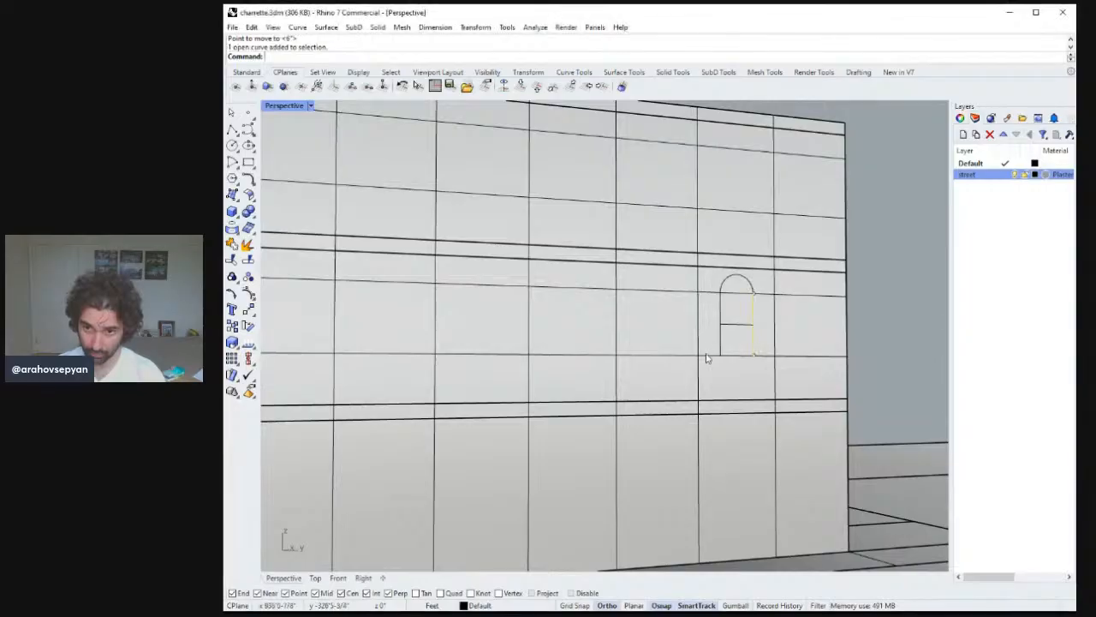
pyautogui.keyDown('shift'); pyautogui.click(720, 340); pyautogui.keyUp('shift')
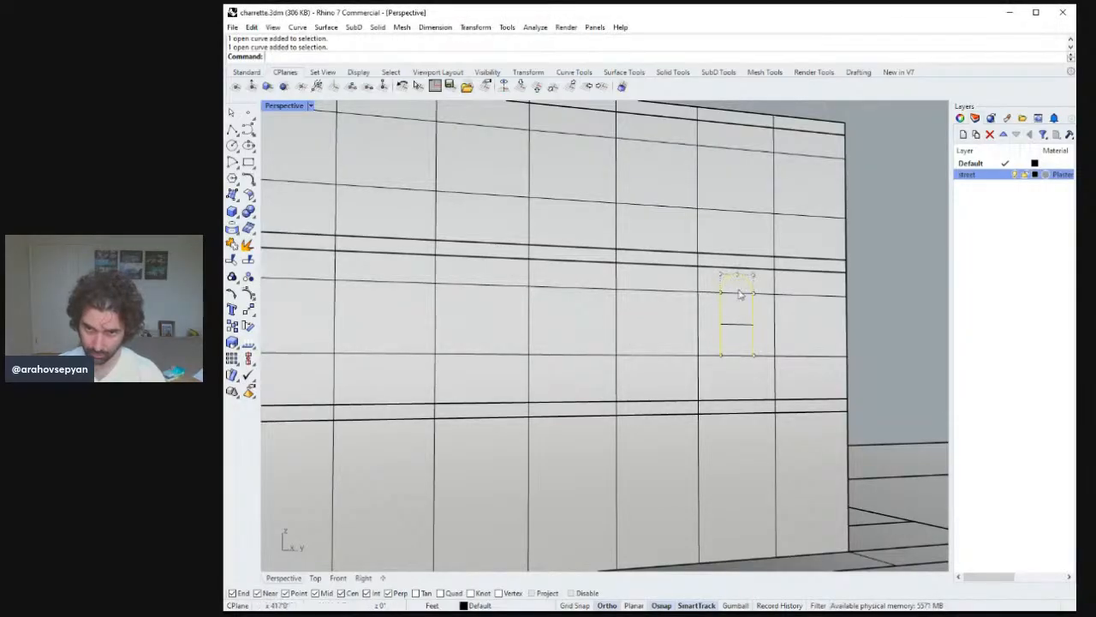
pyautogui.keyDown('shift'); pyautogui.click(740, 355); pyautogui.keyUp('shift')
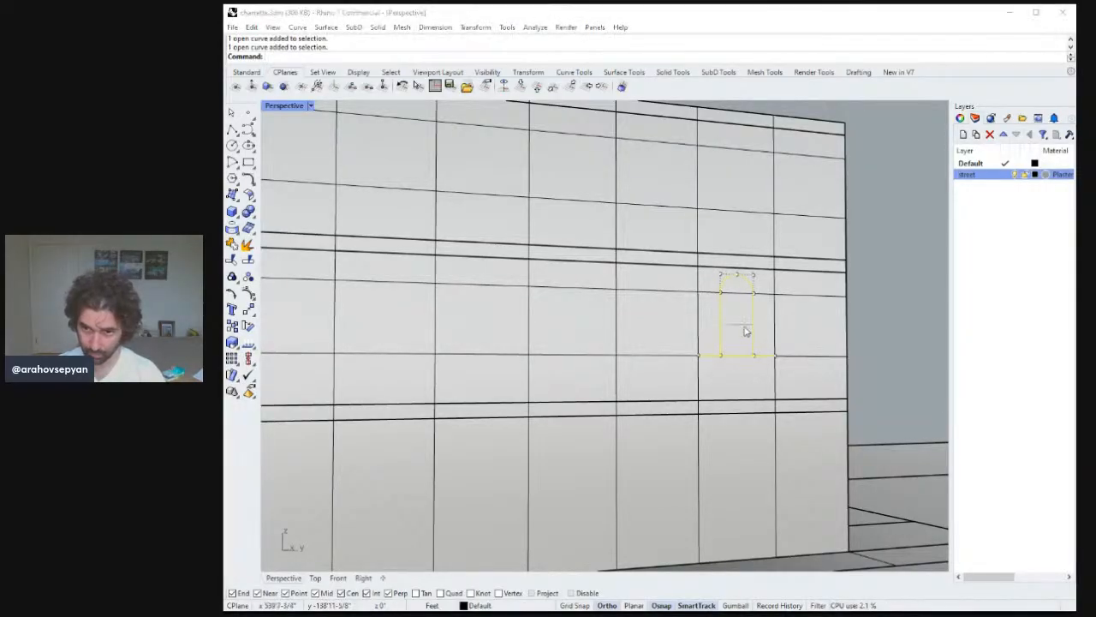
pyautogui.scroll(-4, 747, 332)
pyautogui.scroll(3, 756, 380)
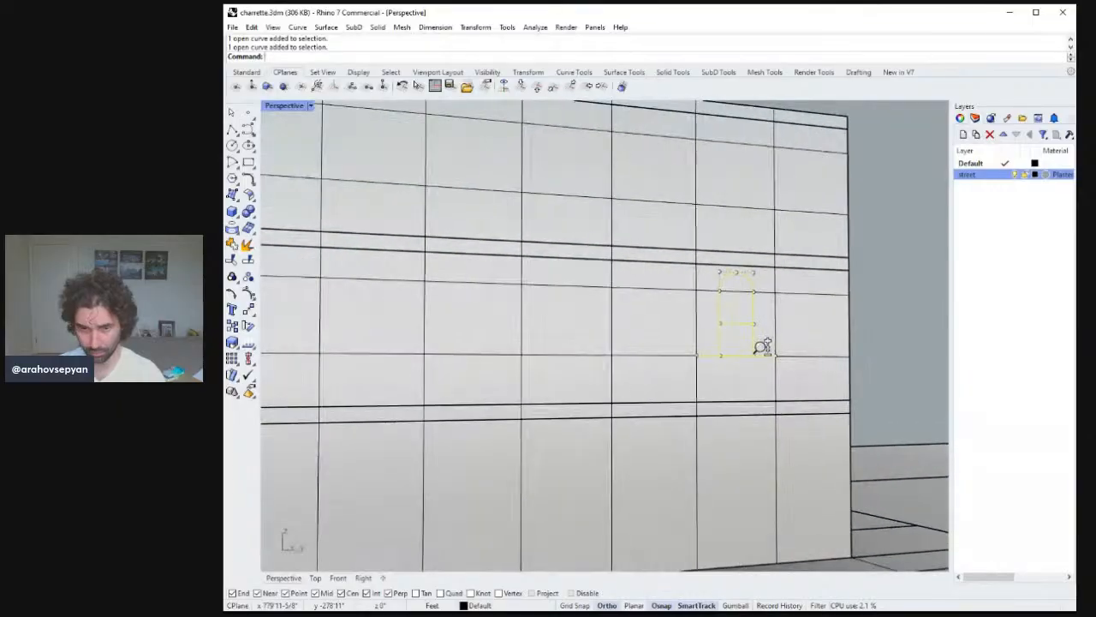
pyautogui.scroll(-2, 763, 348)
pyautogui.scroll(3, 765, 378)
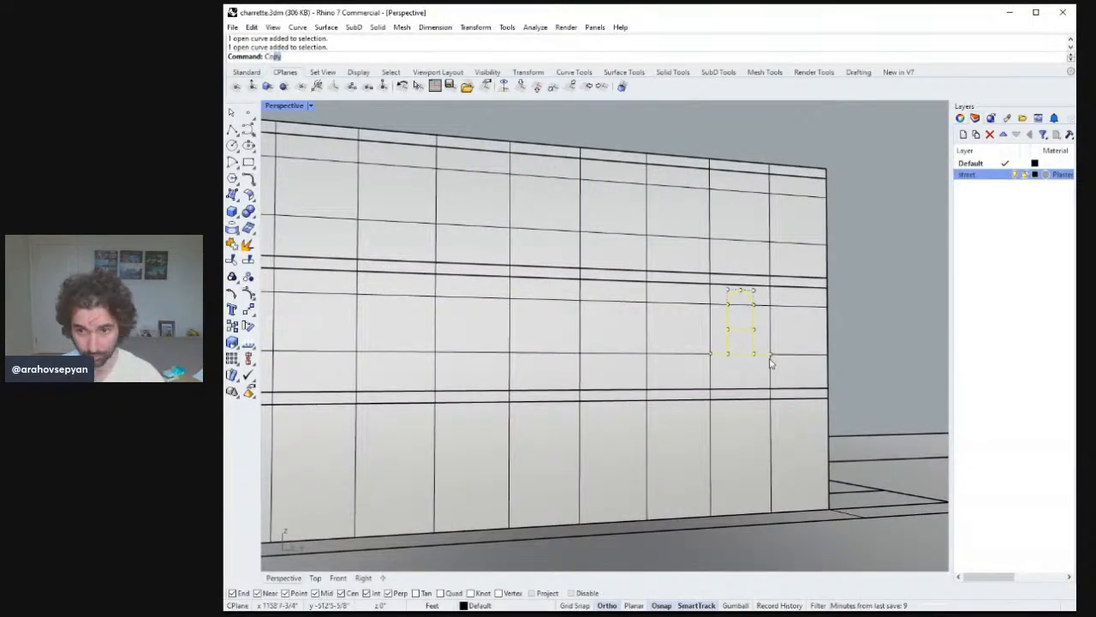
pyautogui.press('Return')
pyautogui.click(771, 353)
pyautogui.click(827, 354)
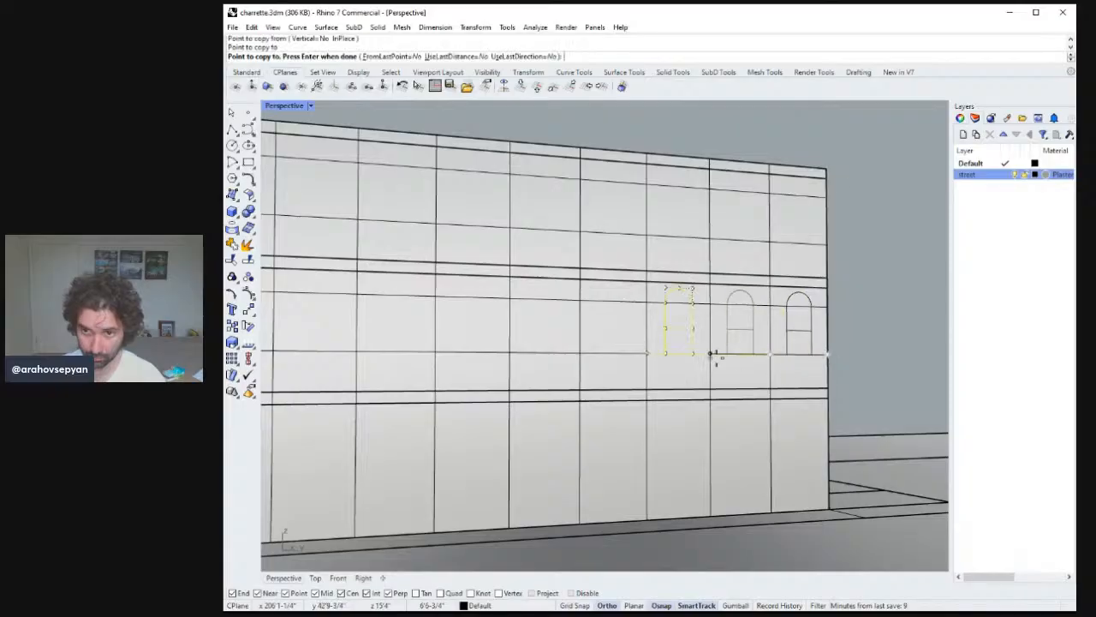
pyautogui.click(710, 355)
pyautogui.click(647, 354)
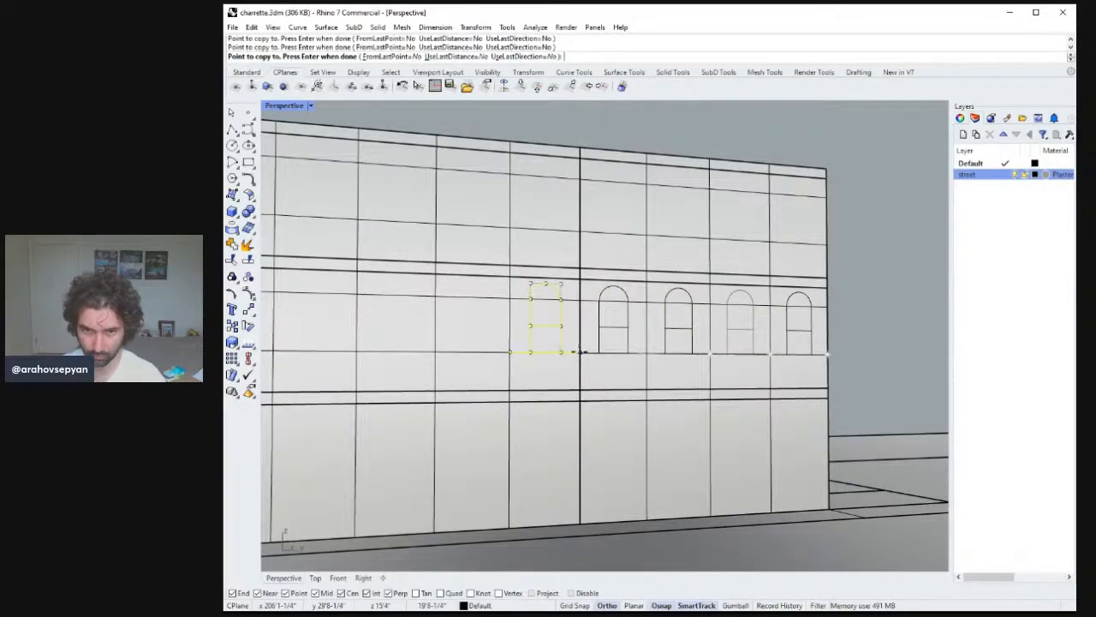
# Continue copying the arched window into the remaining bays further along the facade.
pyautogui.keyDown('shift'); pyautogui.moveTo(591, 351); pyautogui.dragTo(672, 361, button='right'); pyautogui.keyUp('shift')
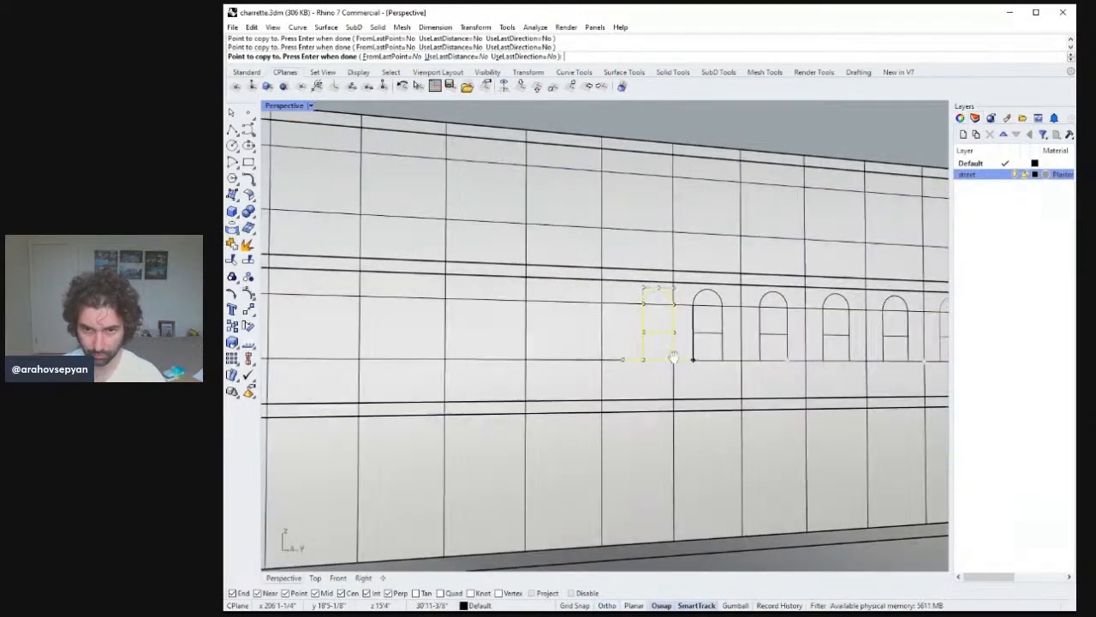
pyautogui.click(673, 361)
pyautogui.click(602, 361)
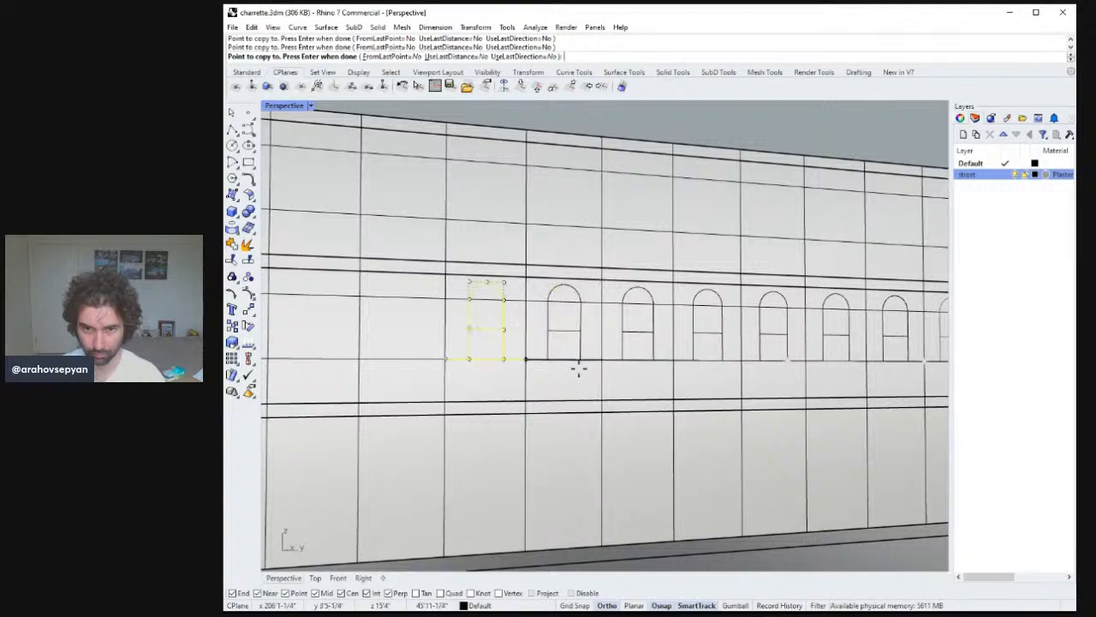
pyautogui.keyDown('shift'); pyautogui.moveTo(577, 367); pyautogui.dragTo(617, 368, button='right'); pyautogui.keyUp('shift')
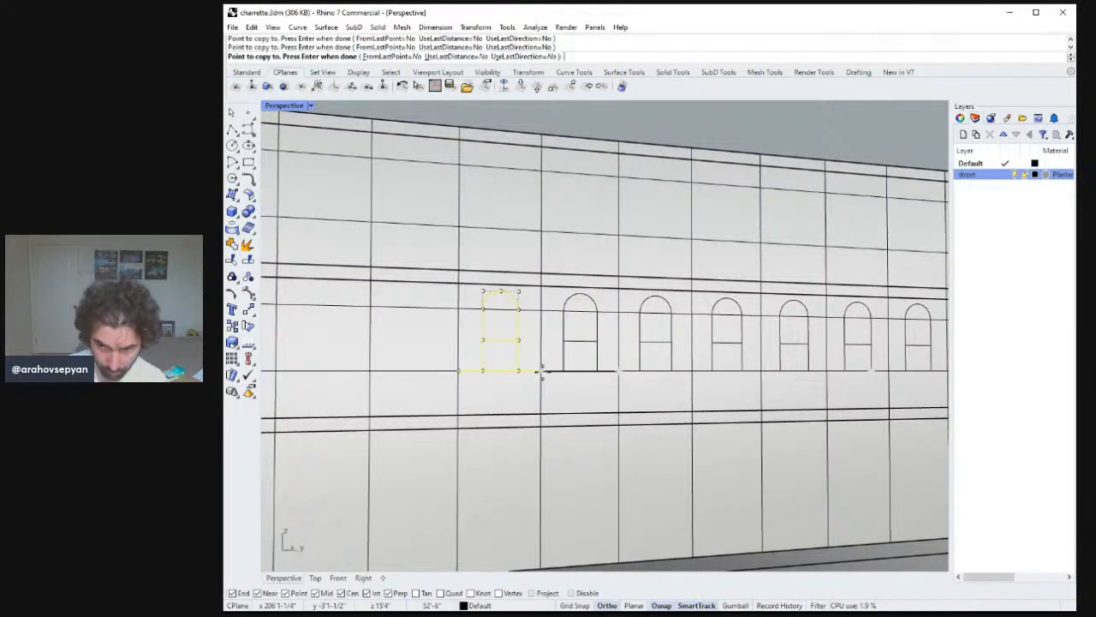
pyautogui.click(539, 370)
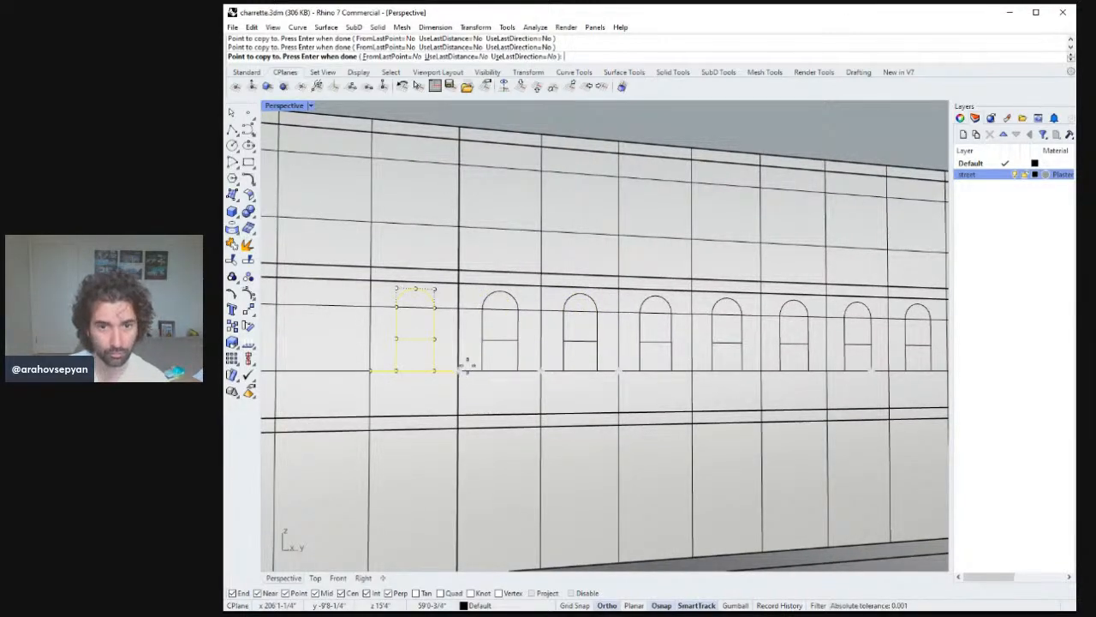
pyautogui.keyDown('shift'); pyautogui.moveTo(467, 364); pyautogui.dragTo(547, 386, button='right'); pyautogui.keyUp('shift')
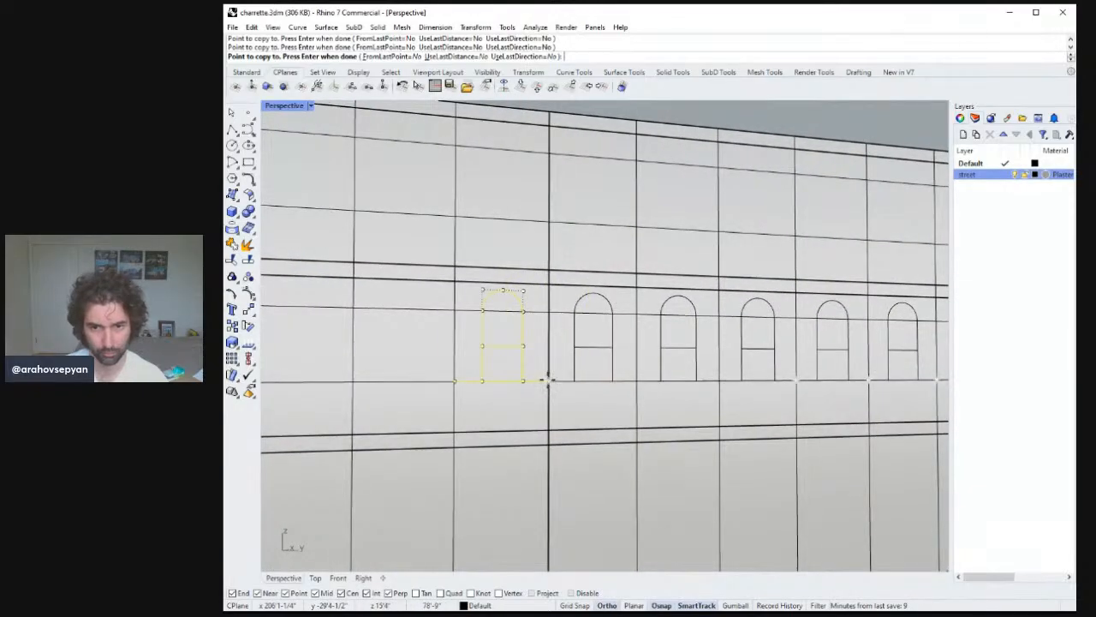
pyautogui.click(548, 379)
pyautogui.moveTo(457, 383); pyautogui.dragTo(514, 362, button='right')
# Copy the arched window along the upper floor's band line into each bay across the facade.
pyautogui.scroll(2, 533, 384)
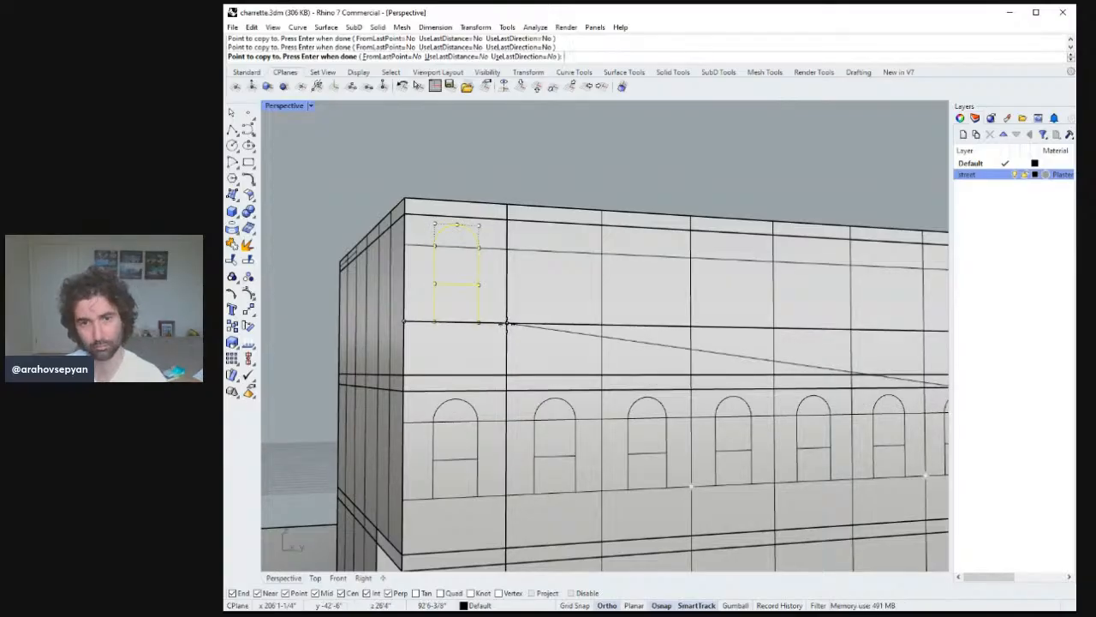
pyautogui.click(505, 323)
pyautogui.click(605, 328)
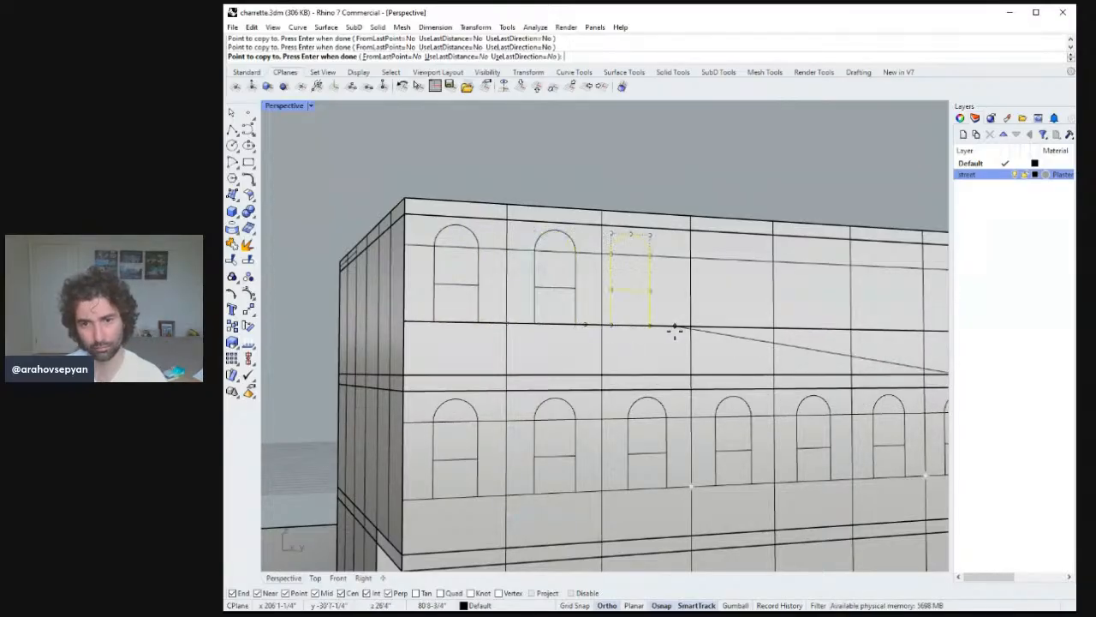
pyautogui.click(692, 328)
pyautogui.click(775, 328)
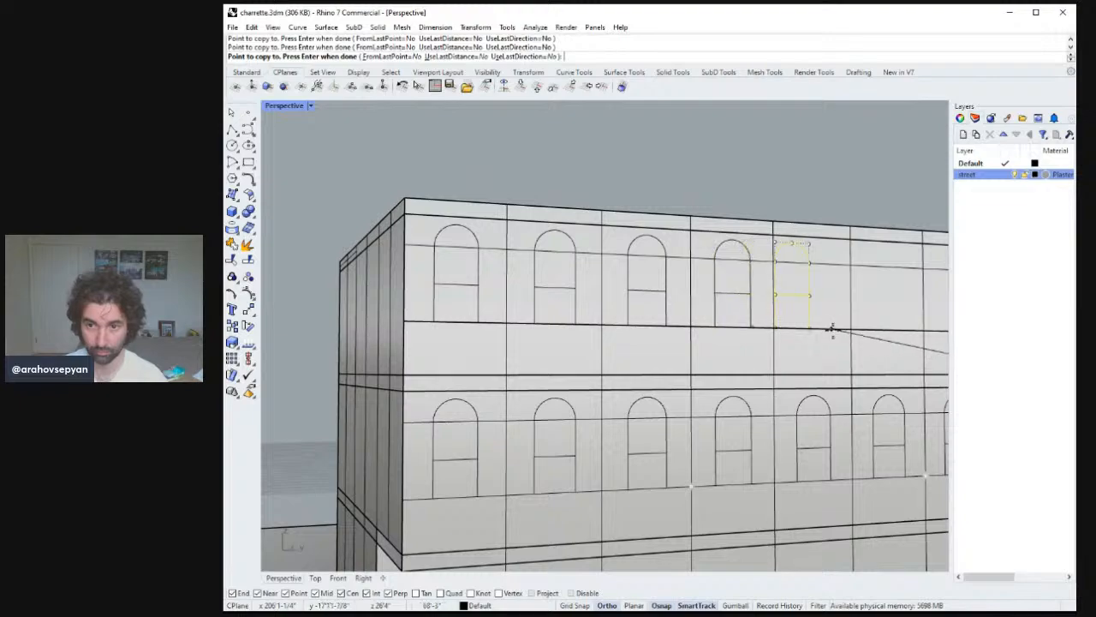
pyautogui.keyDown('shift'); pyautogui.moveTo(854, 332); pyautogui.dragTo(616, 318, button='right'); pyautogui.keyUp('shift')
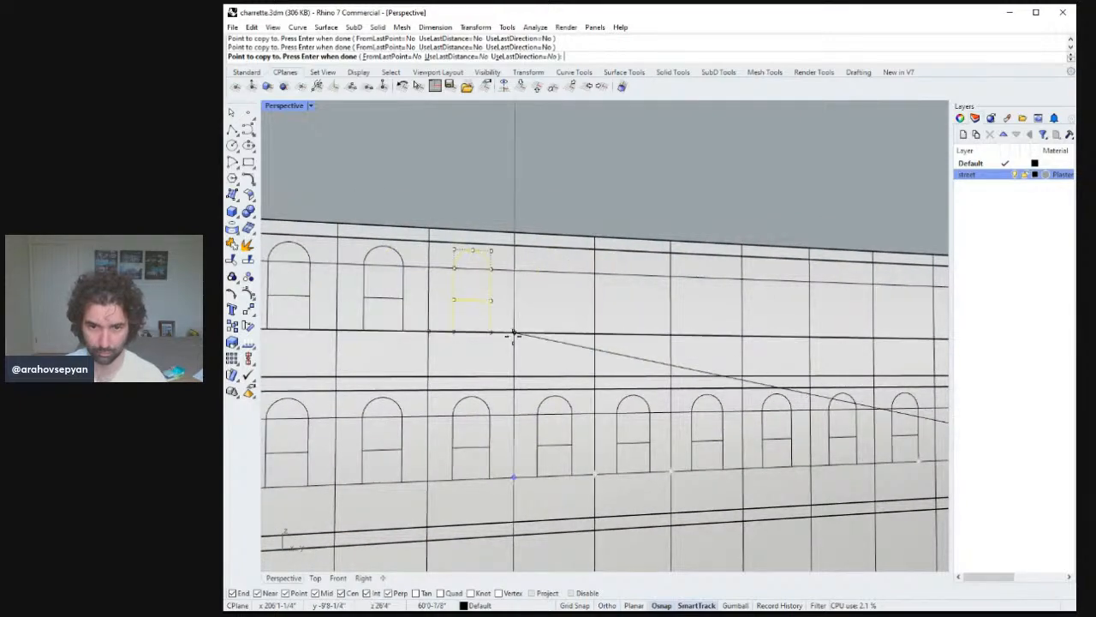
pyautogui.click(595, 334)
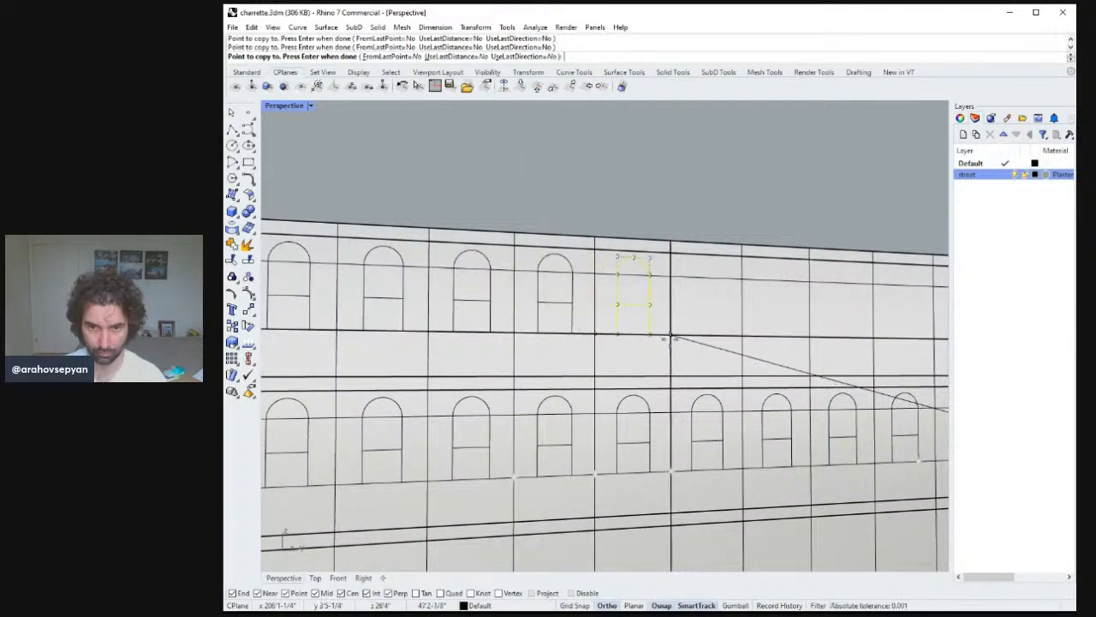
pyautogui.click(673, 335)
pyautogui.click(744, 337)
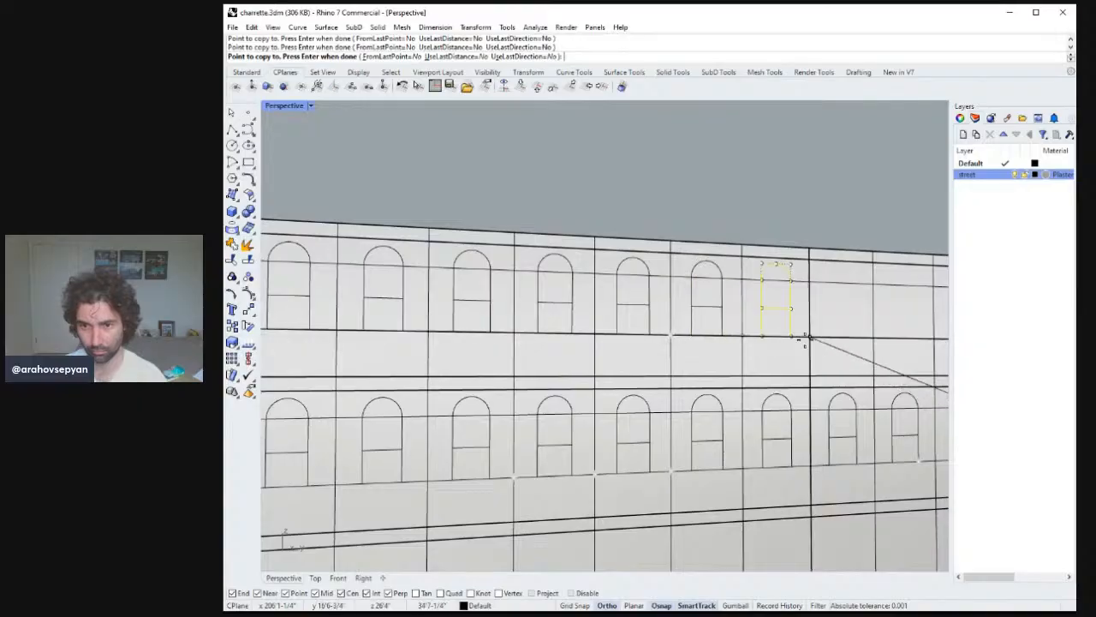
pyautogui.keyDown('shift'); pyautogui.moveTo(822, 336); pyautogui.dragTo(627, 333, button='right'); pyautogui.keyUp('shift')
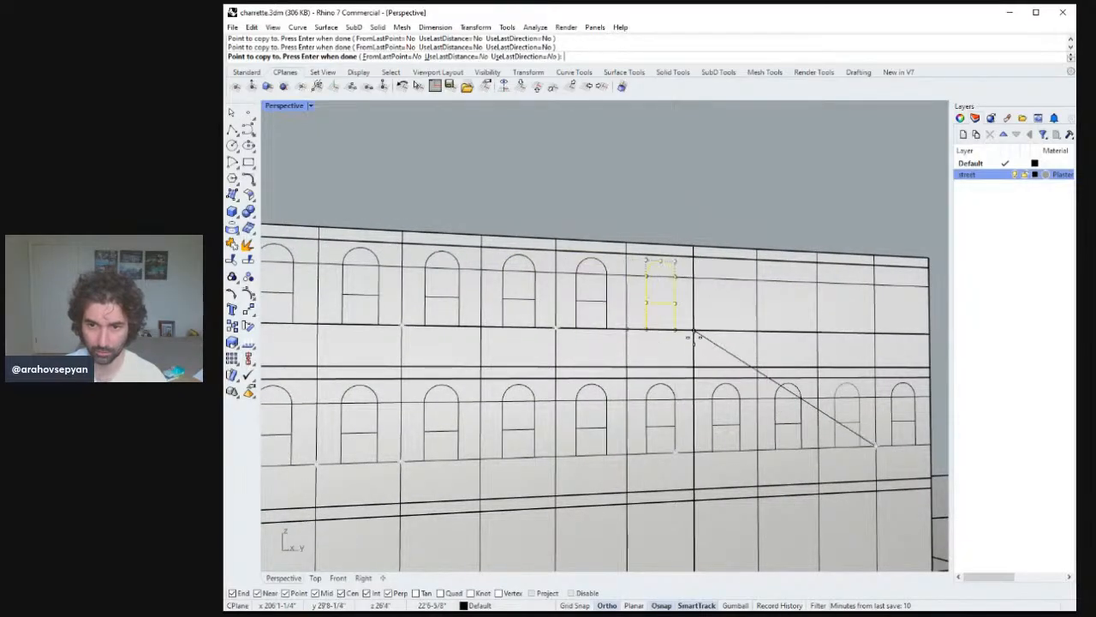
pyautogui.click(696, 333)
pyautogui.click(758, 333)
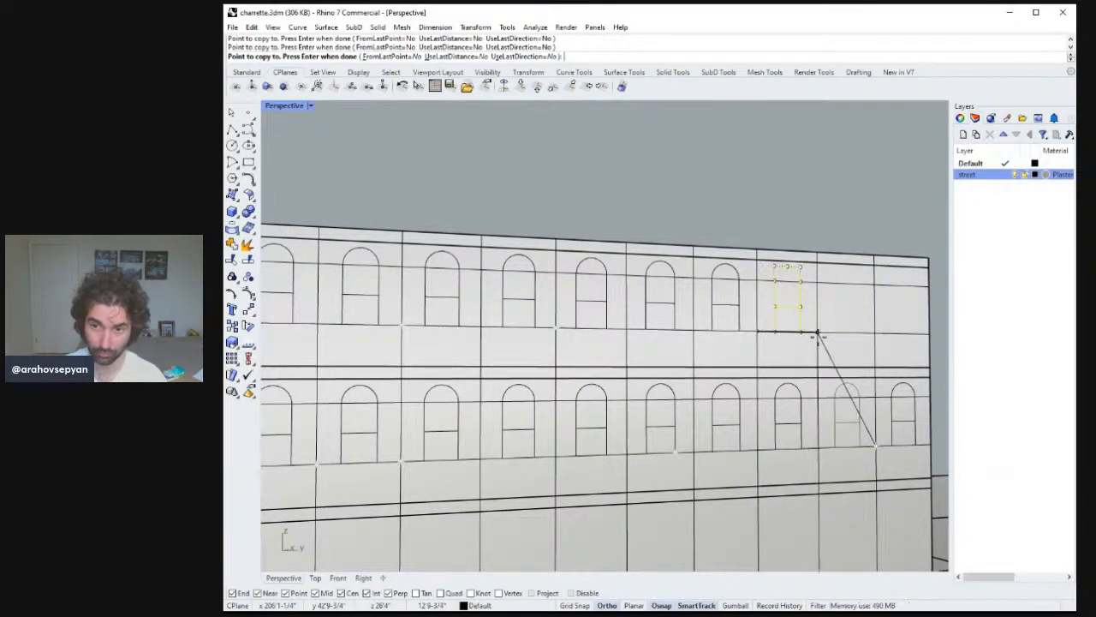
pyautogui.click(821, 334)
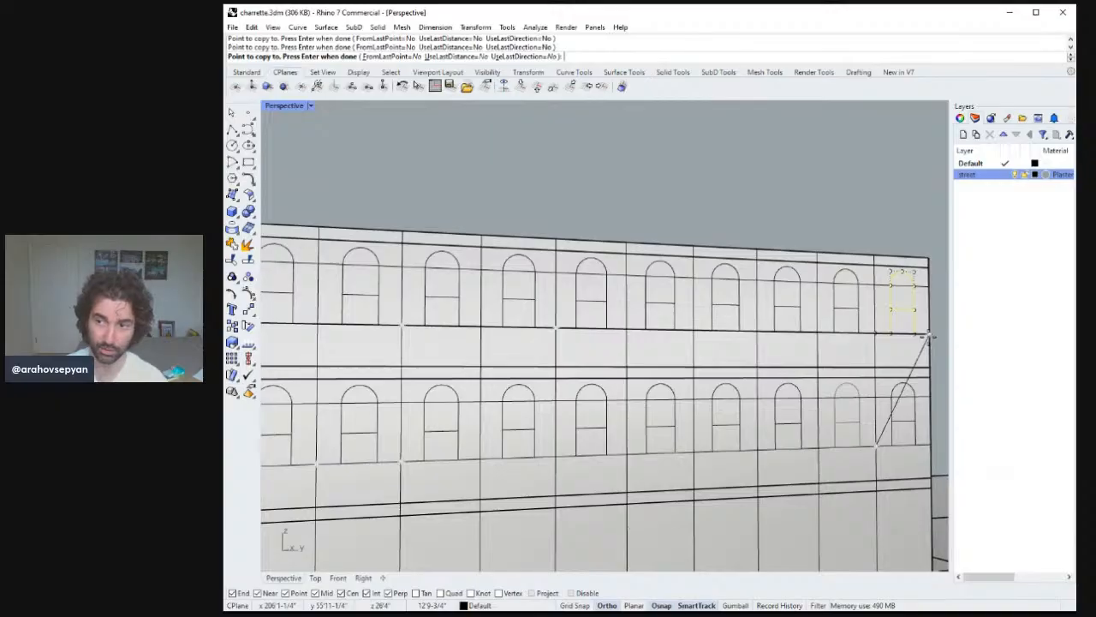
pyautogui.click(927, 336)
pyautogui.press('Return')
# Select the vertical facade division lines along the long facade and turn them into pipes with a 6 inch radius.
pyautogui.scroll(-8, 791, 368)
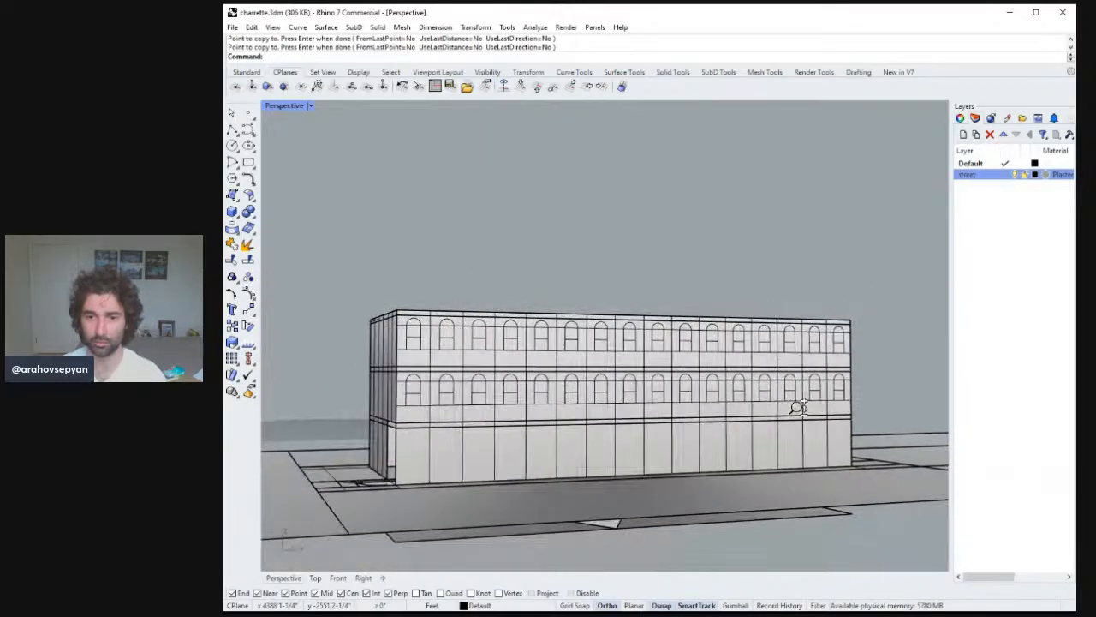
pyautogui.moveTo(797, 408); pyautogui.dragTo(768, 409, button='right')
pyautogui.keyDown('ctrl'); pyautogui.moveTo(805, 367); pyautogui.dragTo(810, 390, button='right'); pyautogui.keyUp('ctrl')
pyautogui.scroll(-3, 800, 361)
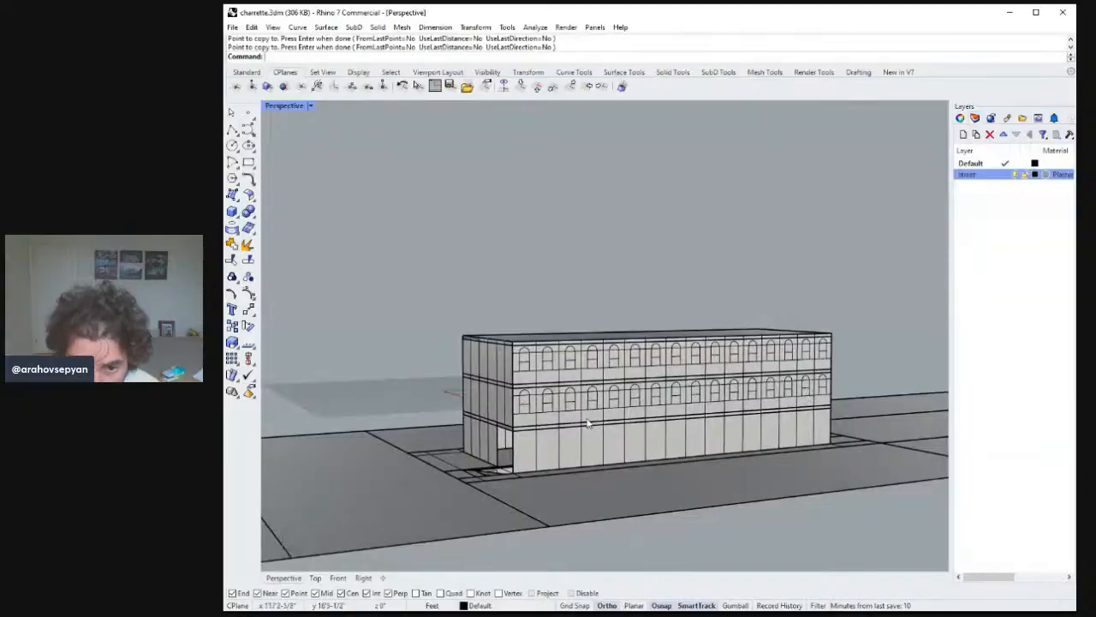
pyautogui.moveTo(587, 423); pyautogui.dragTo(555, 481, button='right')
pyautogui.click(555, 485)
pyautogui.press('Escape')
pyautogui.click(560, 474)
pyautogui.keyDown('shift'); pyautogui.click(585, 469); pyautogui.keyUp('shift')
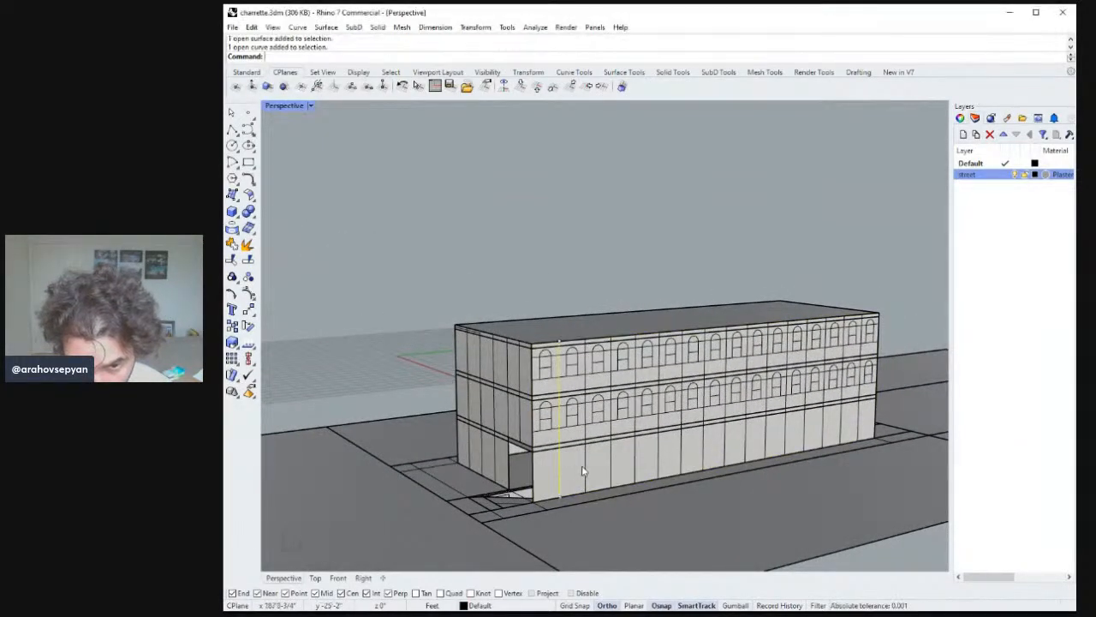
pyautogui.keyDown('shift'); pyautogui.click(611, 461); pyautogui.keyUp('shift')
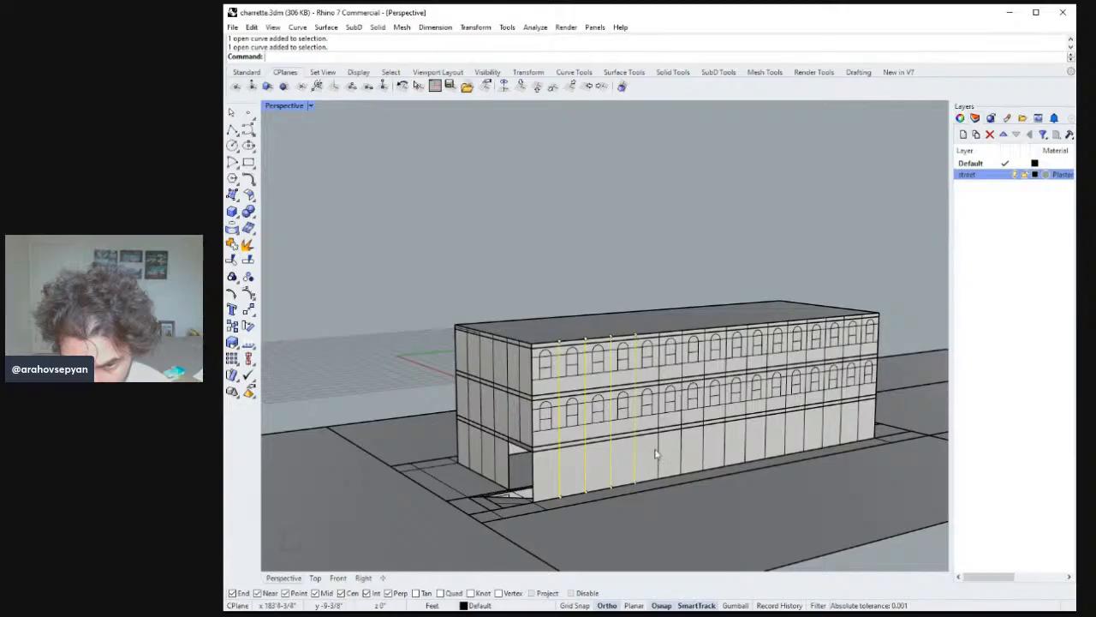
pyautogui.click(700, 447)
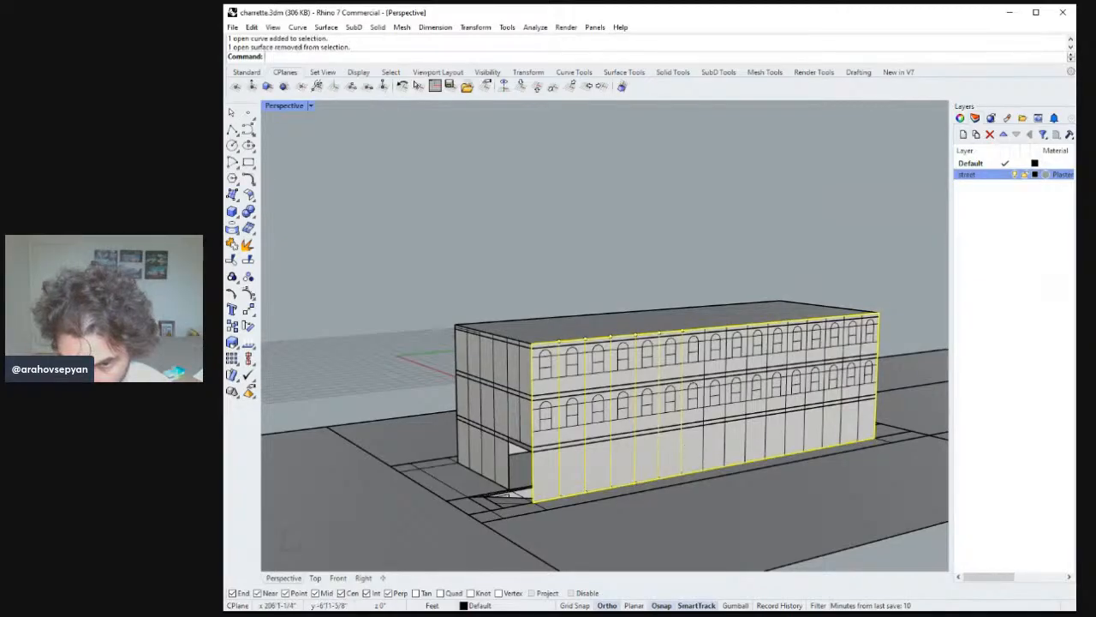
pyautogui.keyDown('shift'); pyautogui.click(708, 449); pyautogui.keyUp('shift')
pyautogui.keyDown('shift'); pyautogui.click(746, 441); pyautogui.keyUp('shift')
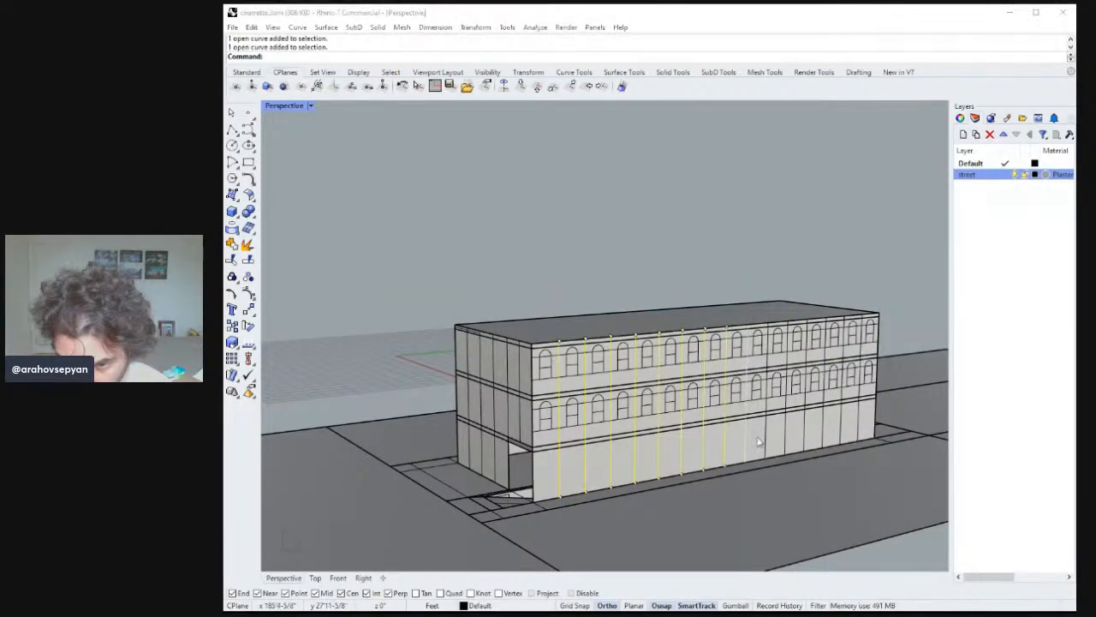
pyautogui.keyDown('shift'); pyautogui.click(765, 439); pyautogui.keyUp('shift')
pyautogui.keyDown('shift'); pyautogui.click(787, 434); pyautogui.keyUp('shift')
pyautogui.rightClick(805, 425)
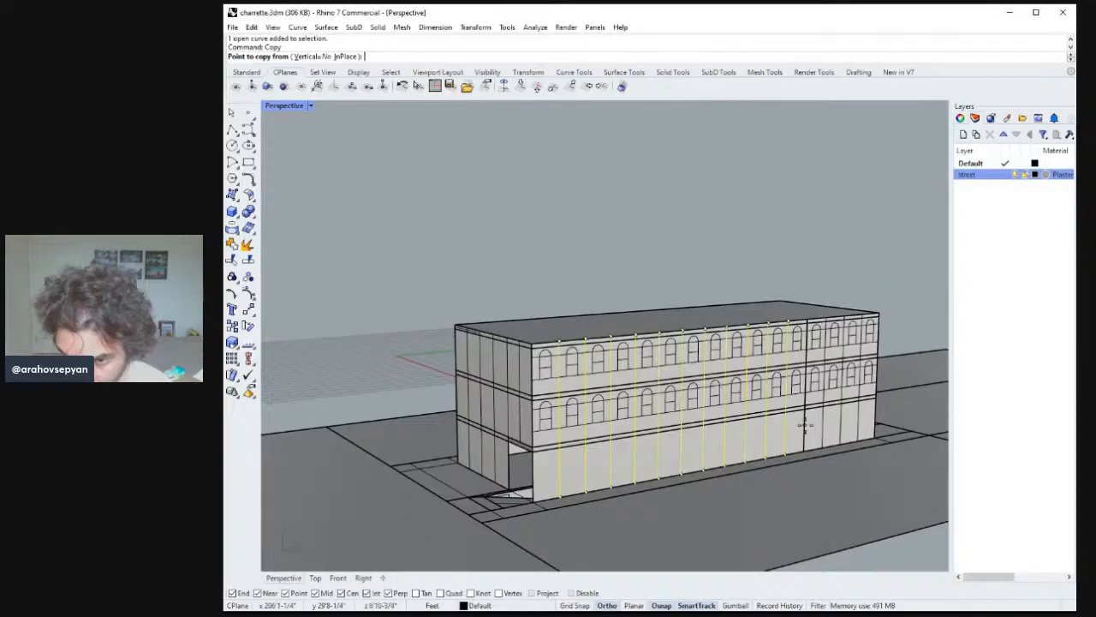
pyautogui.press('Escape')
pyautogui.keyDown('shift'); pyautogui.click(805, 425); pyautogui.keyUp('shift')
pyautogui.keyDown('shift'); pyautogui.click(824, 422); pyautogui.keyUp('shift')
pyautogui.keyDown('shift'); pyautogui.click(842, 419); pyautogui.keyUp('shift')
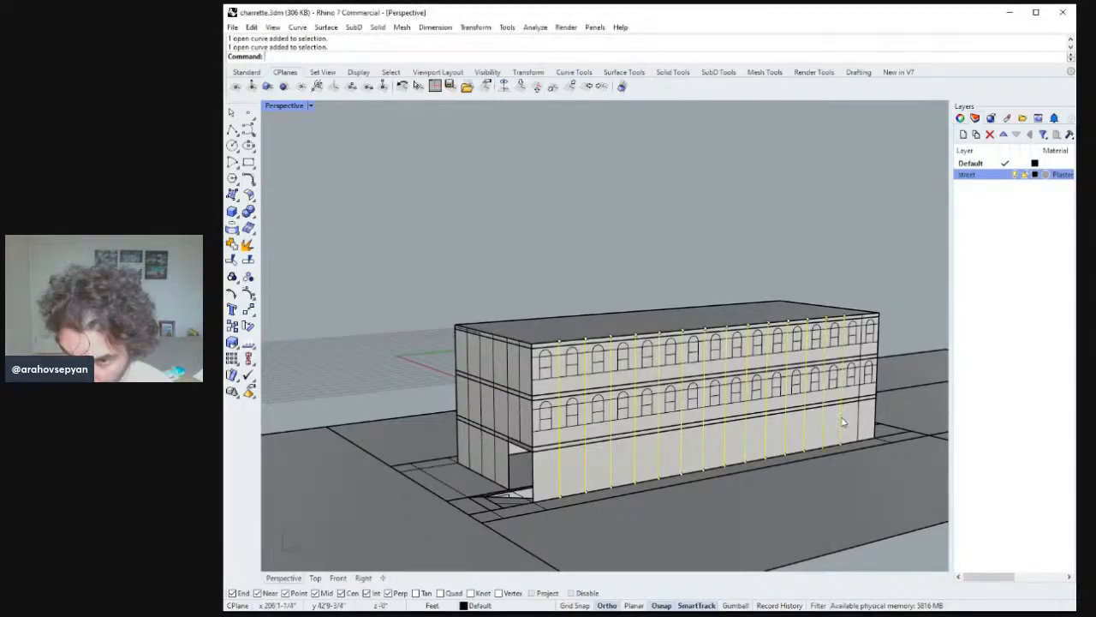
pyautogui.keyDown('shift'); pyautogui.click(860, 420); pyautogui.keyUp('shift')
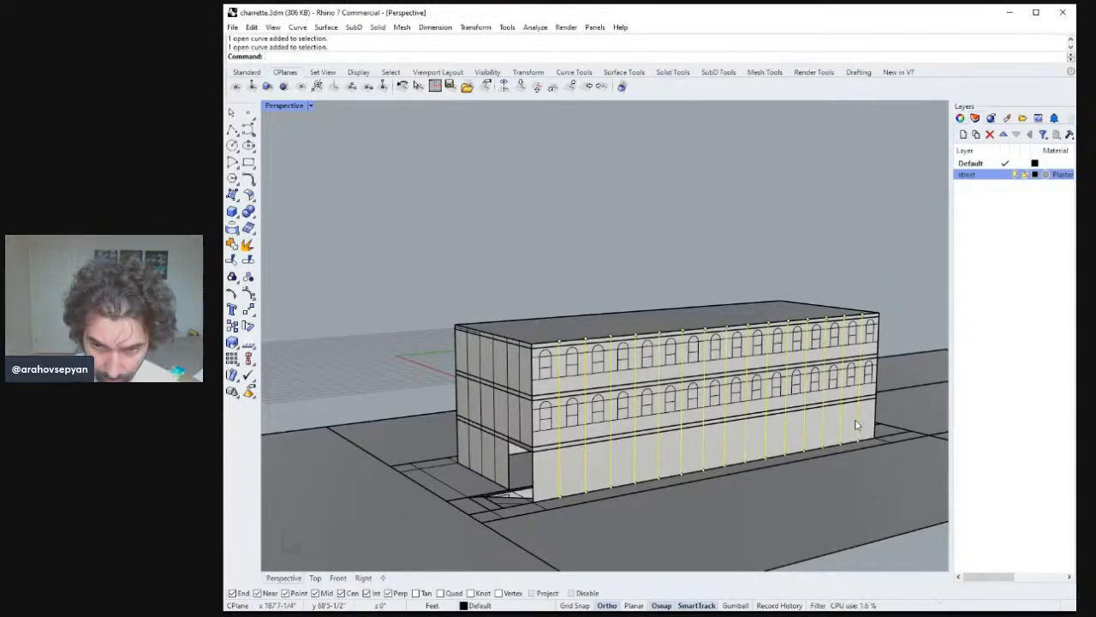
pyautogui.write('Pipe')
pyautogui.press('Return')
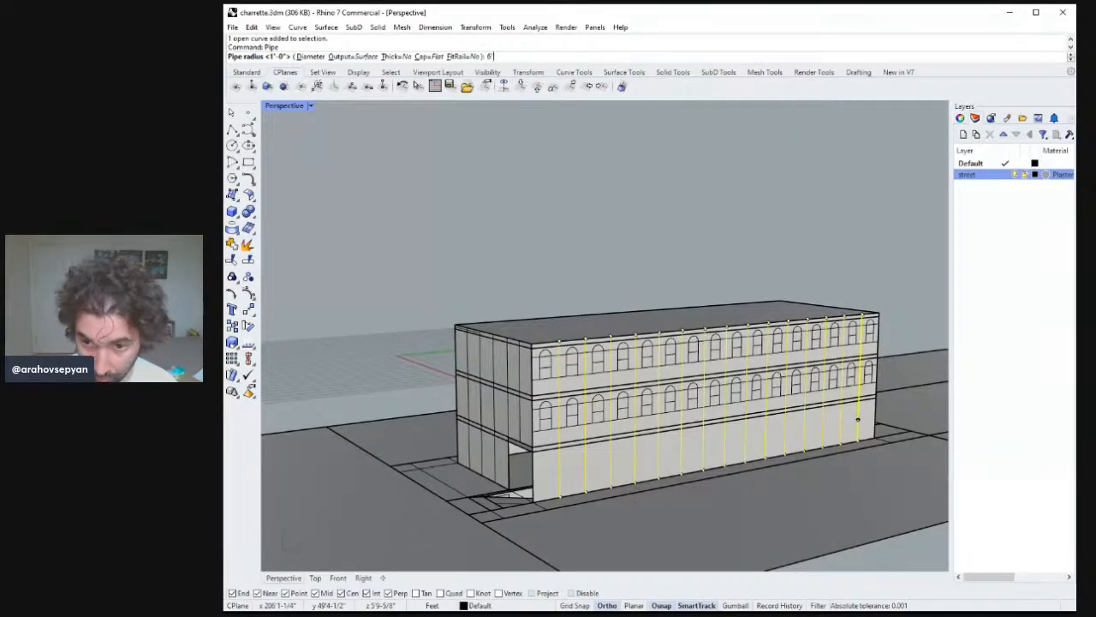
pyautogui.press('Return')
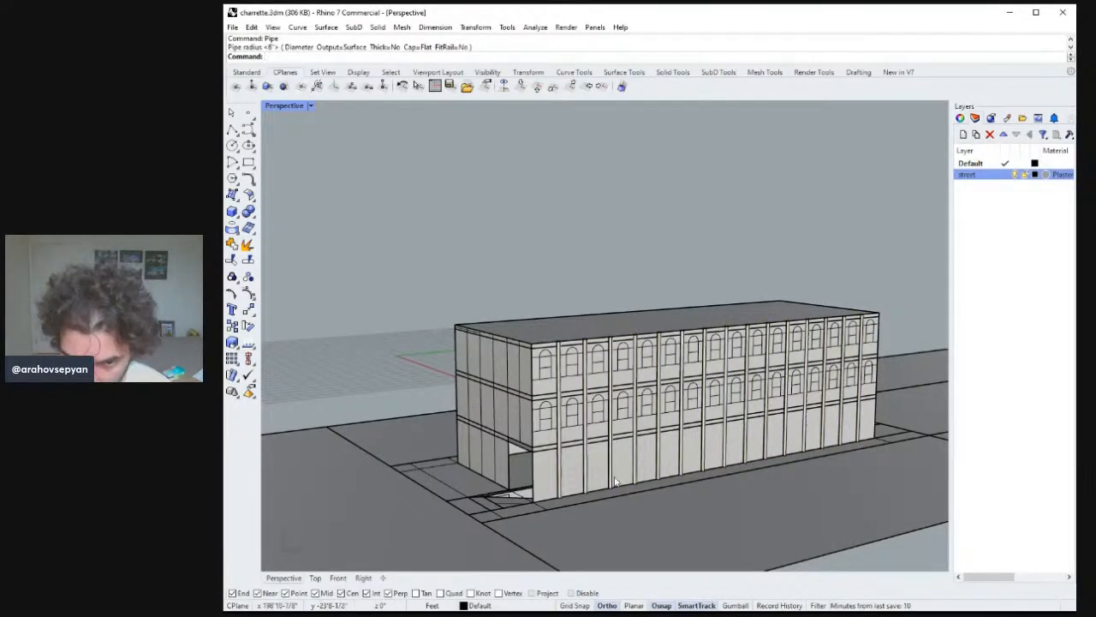
# Orbit around the building to inspect the piped facade in rendered and shaded display modes.
pyautogui.click(563, 482)
pyautogui.press('Escape')
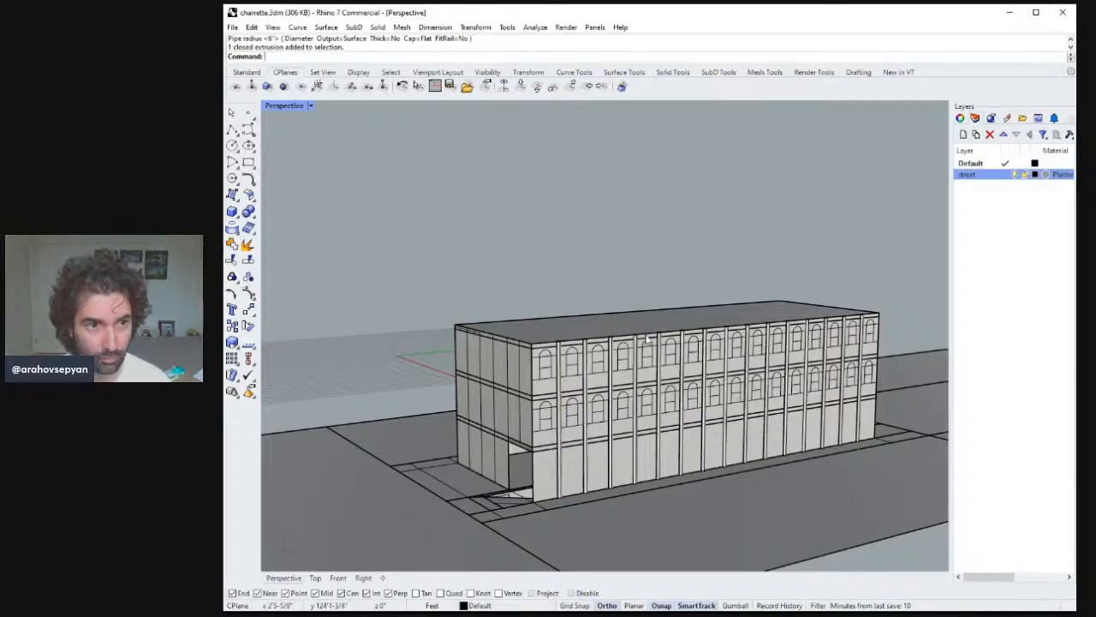
pyautogui.moveTo(642, 336); pyautogui.dragTo(729, 325, button='right')
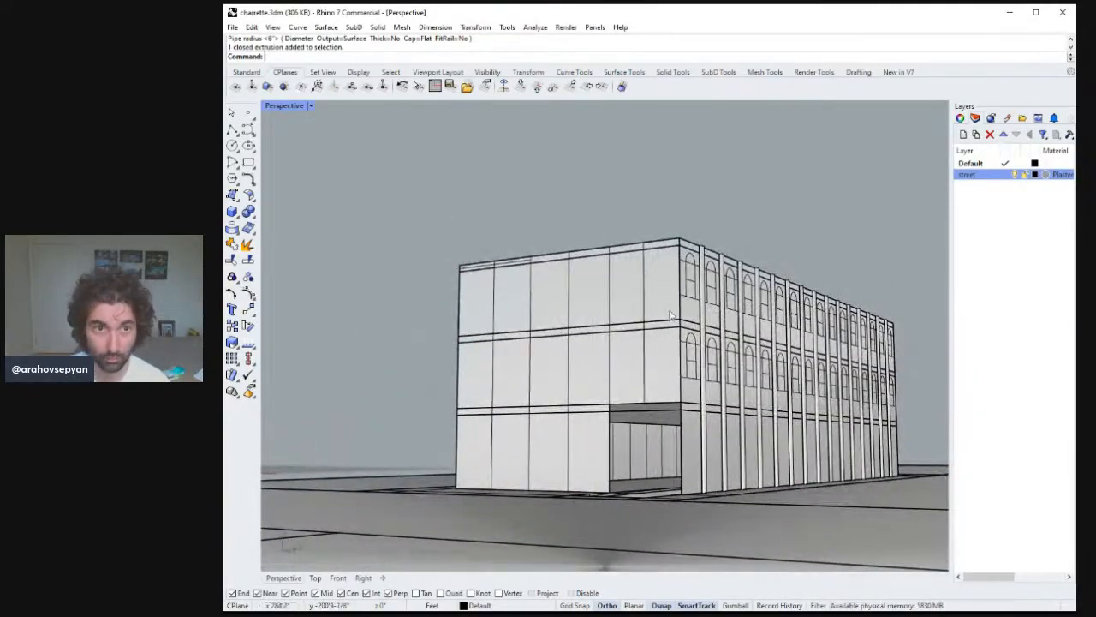
pyautogui.moveTo(542, 233); pyautogui.dragTo(583, 248, button='right')
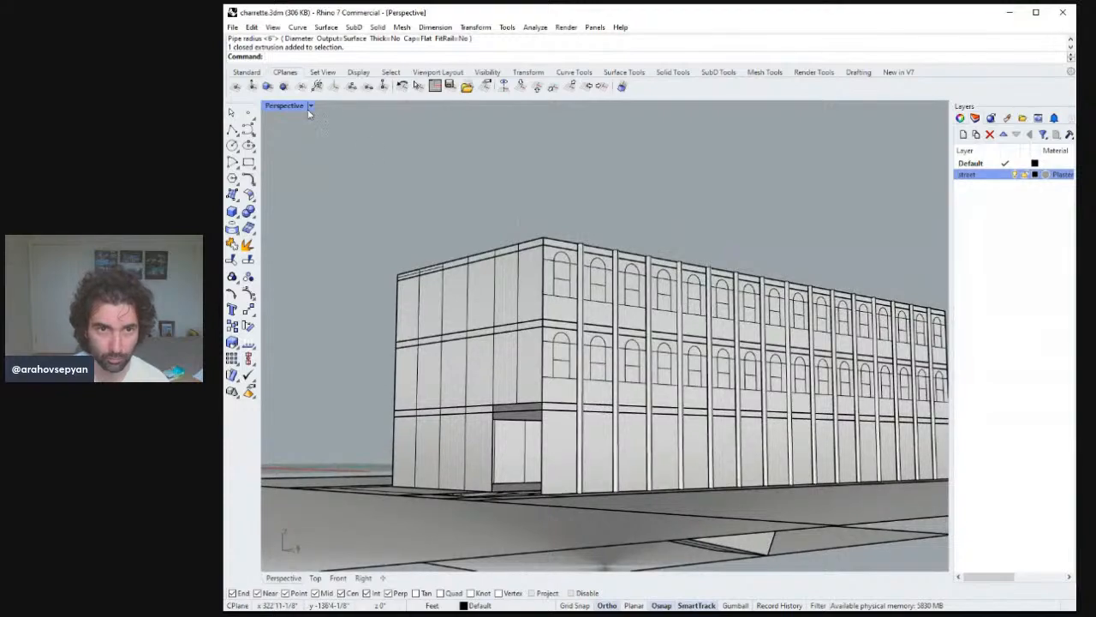
pyautogui.hotkey('ctrl', 'alt', 'r')
pyautogui.moveTo(377, 200)
pyautogui.mouseDown(button='right')
pyautogui.moveTo(435, 213)
pyautogui.moveTo(406, 205)
pyautogui.moveTo(311, 115)
pyautogui.mouseUp(button='right')
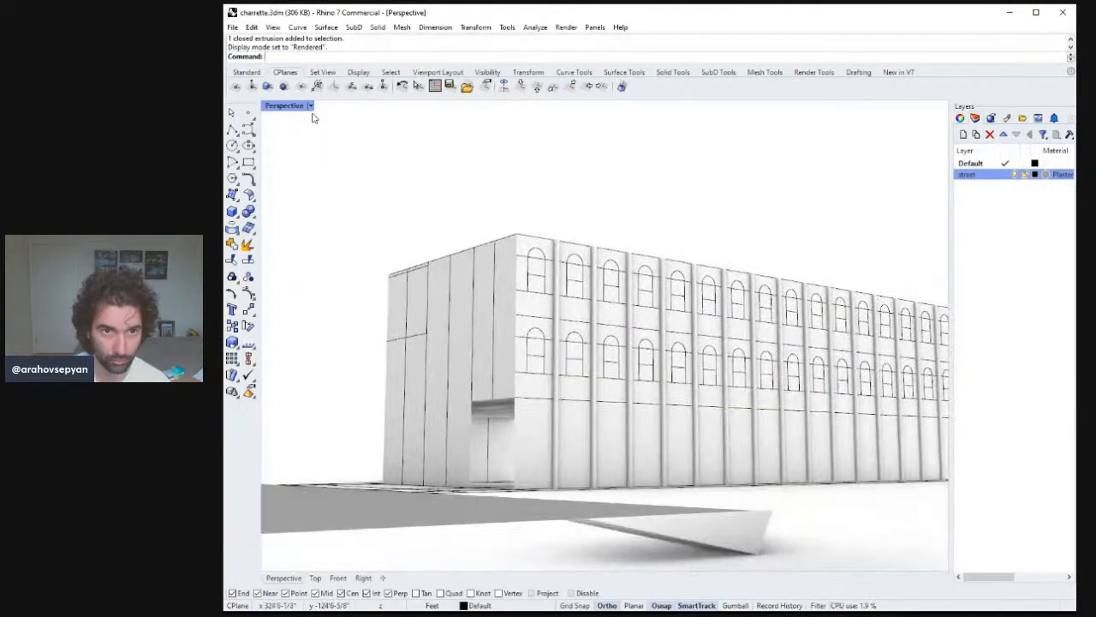
pyautogui.hotkey('ctrl', 'alt', 's')
pyautogui.moveTo(426, 208); pyautogui.dragTo(638, 289, button='right')
pyautogui.scroll(-6, 492, 257)
pyautogui.scroll(4, 600, 262)
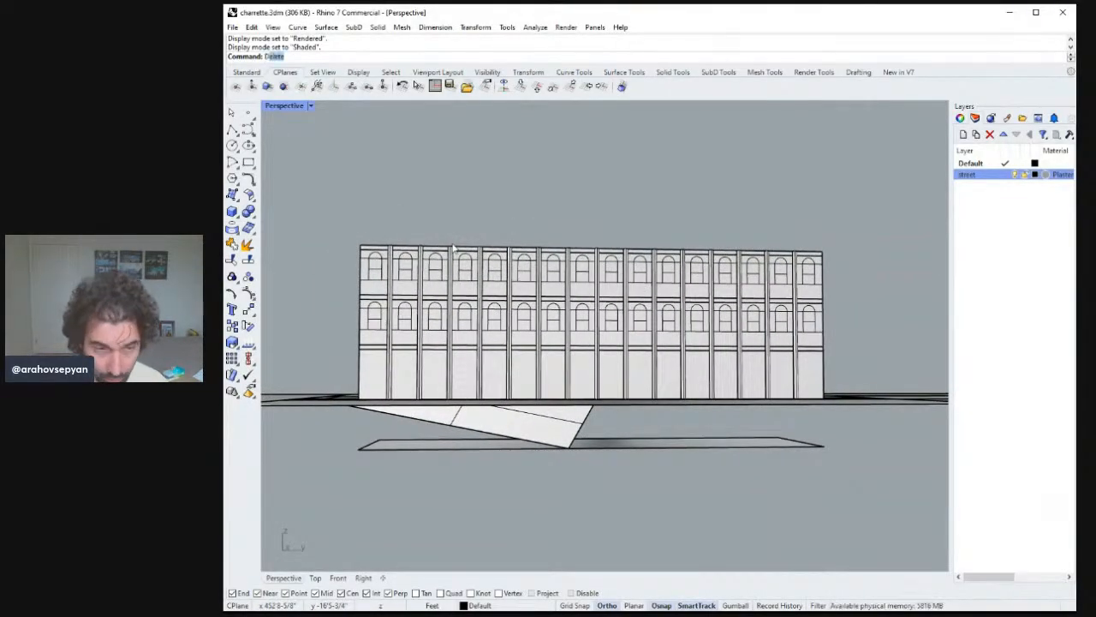
# Measure the distance from a window's sill down to the band line below it.
pyautogui.press('Return')
pyautogui.scroll(-3, 574, 374)
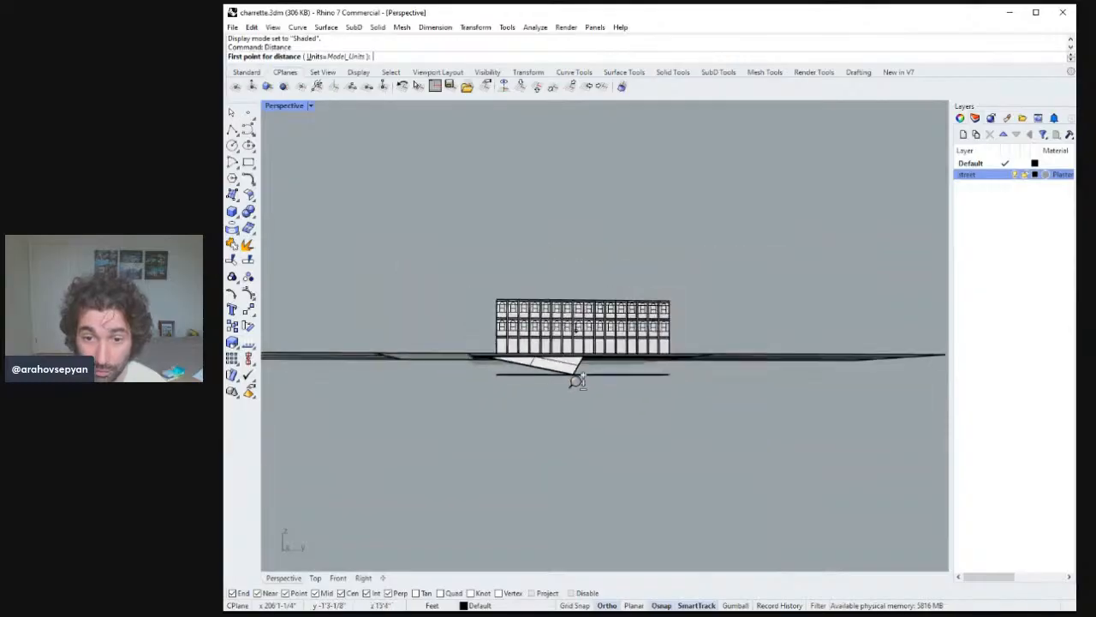
pyautogui.scroll(8, 617, 254)
pyautogui.scroll(-2, 610, 345)
pyautogui.click(605, 330)
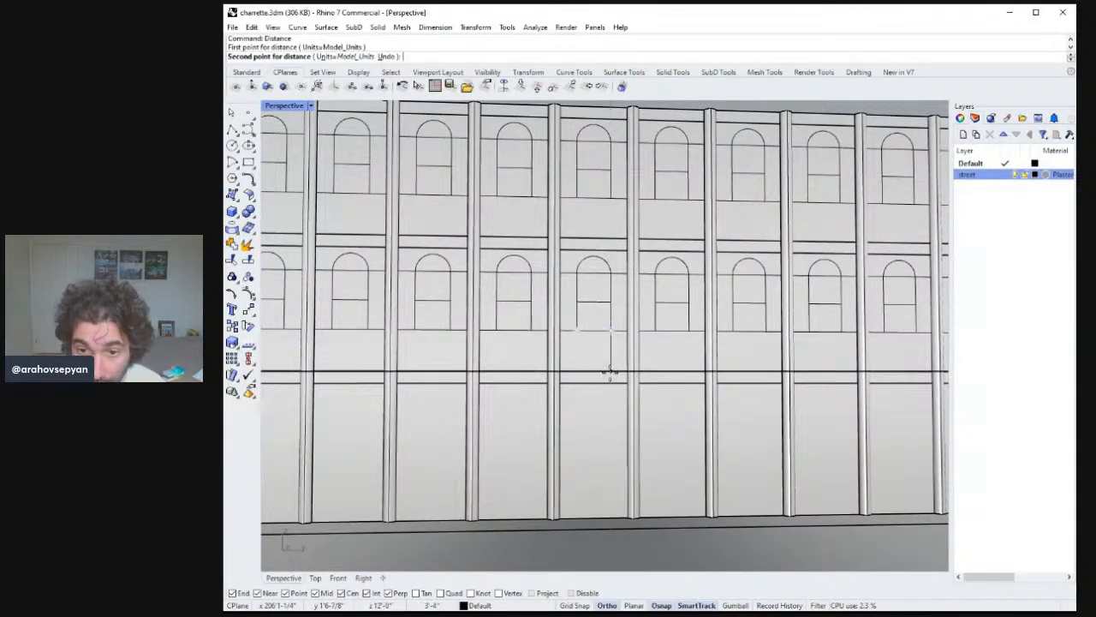
pyautogui.click(611, 374)
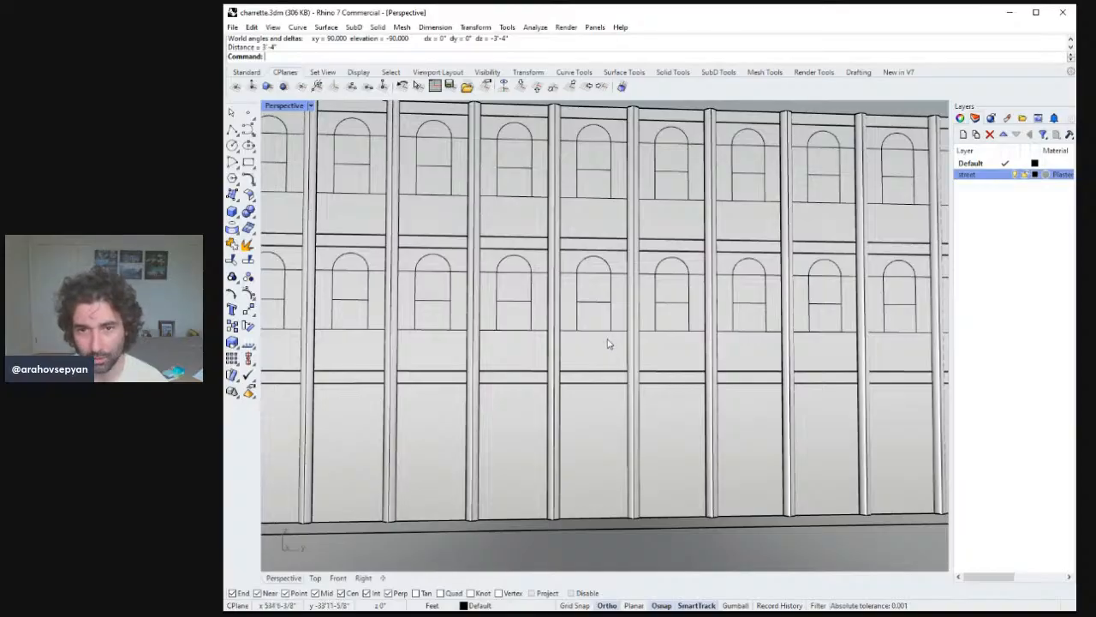
# Select all arched windows on both upper floors, leaving out the band line, and move them 4 feet straight up.
pyautogui.scroll(-10, 608, 343)
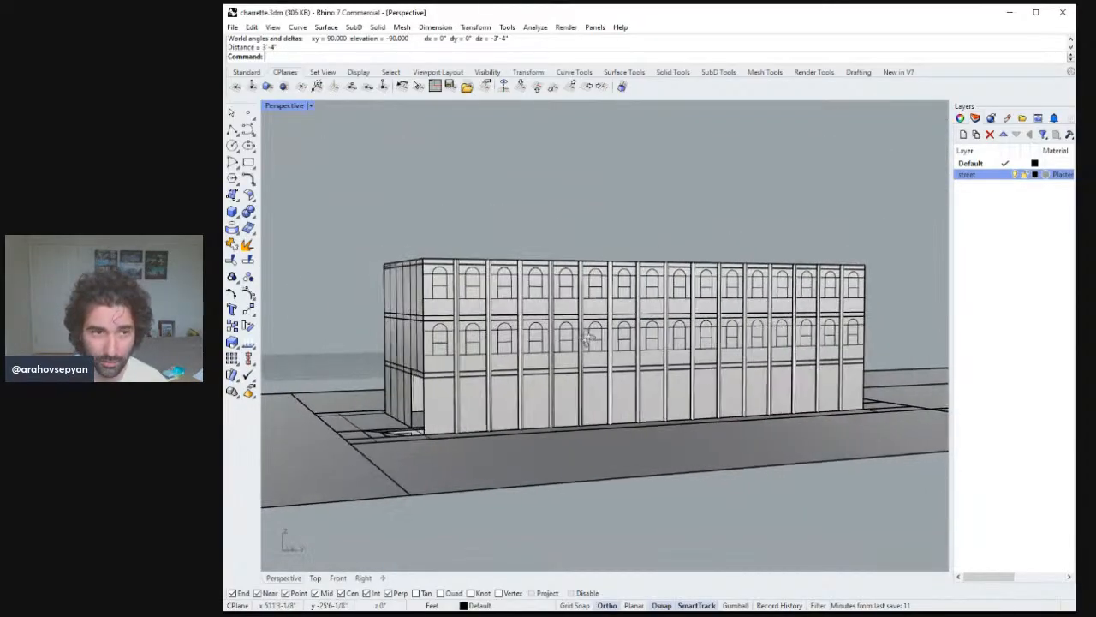
pyautogui.moveTo(587, 340); pyautogui.dragTo(374, 291, button='right')
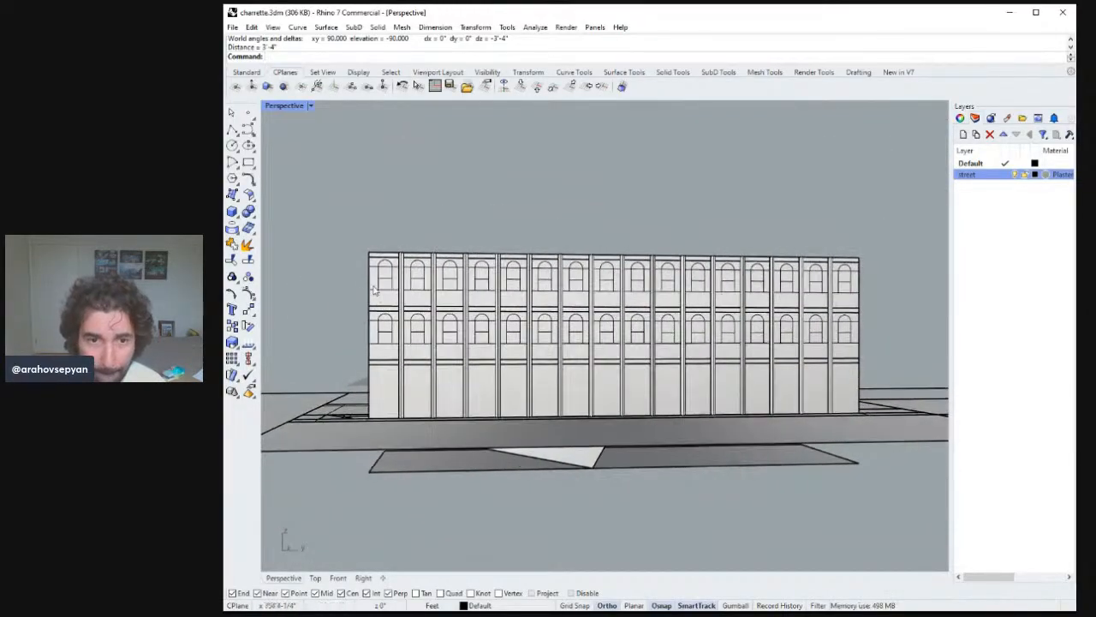
pyautogui.moveTo(358, 261); pyautogui.dragTo(867, 306)
pyautogui.moveTo(866, 274); pyautogui.dragTo(839, 276, button='right')
pyautogui.keyDown('shift'); pyautogui.moveTo(331, 318); pyautogui.dragTo(884, 363); pyautogui.keyUp('shift')
pyautogui.keyDown('ctrl'); pyautogui.click(848, 272); pyautogui.keyUp('ctrl')
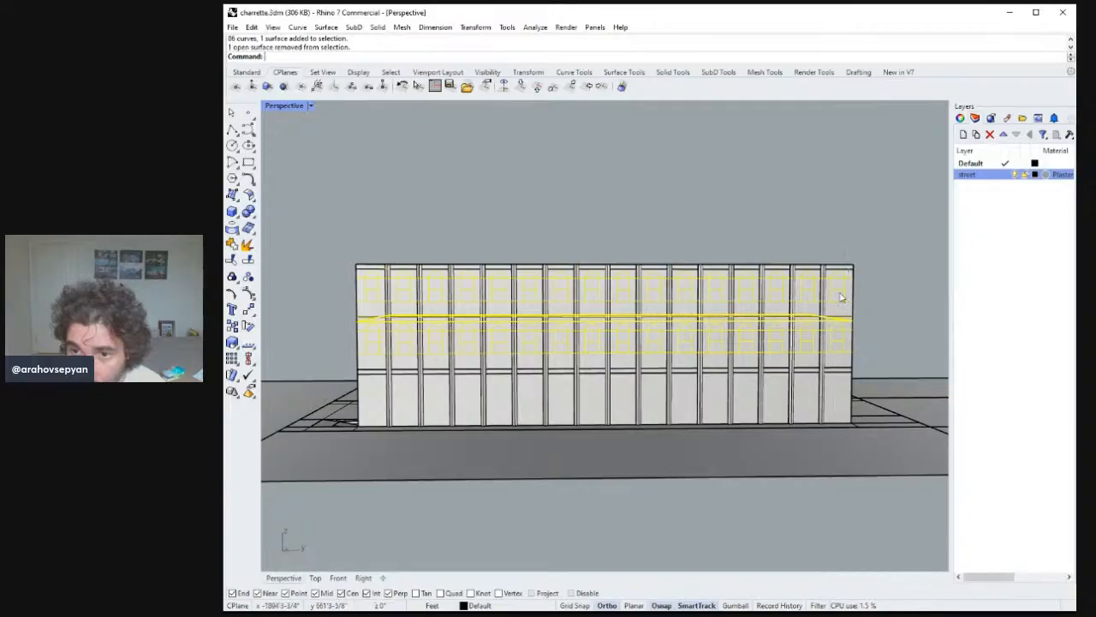
pyautogui.keyDown('ctrl'); pyautogui.click(821, 320); pyautogui.keyUp('ctrl')
pyautogui.keyDown('ctrl'); pyautogui.click(821, 321); pyautogui.keyUp('ctrl')
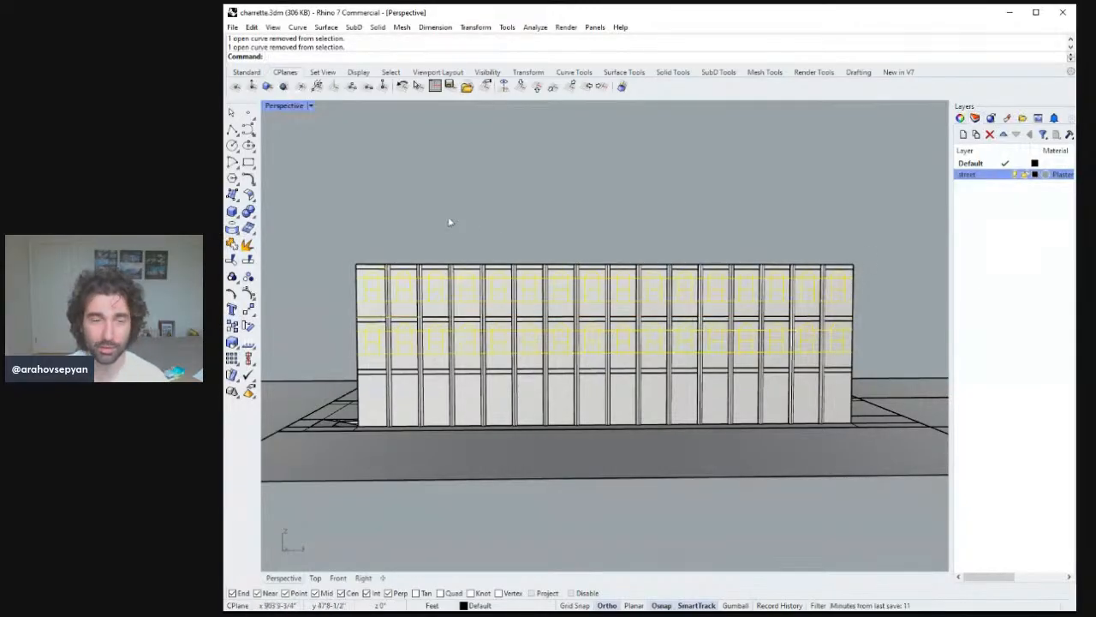
pyautogui.moveTo(449, 221); pyautogui.dragTo(530, 200, button='right')
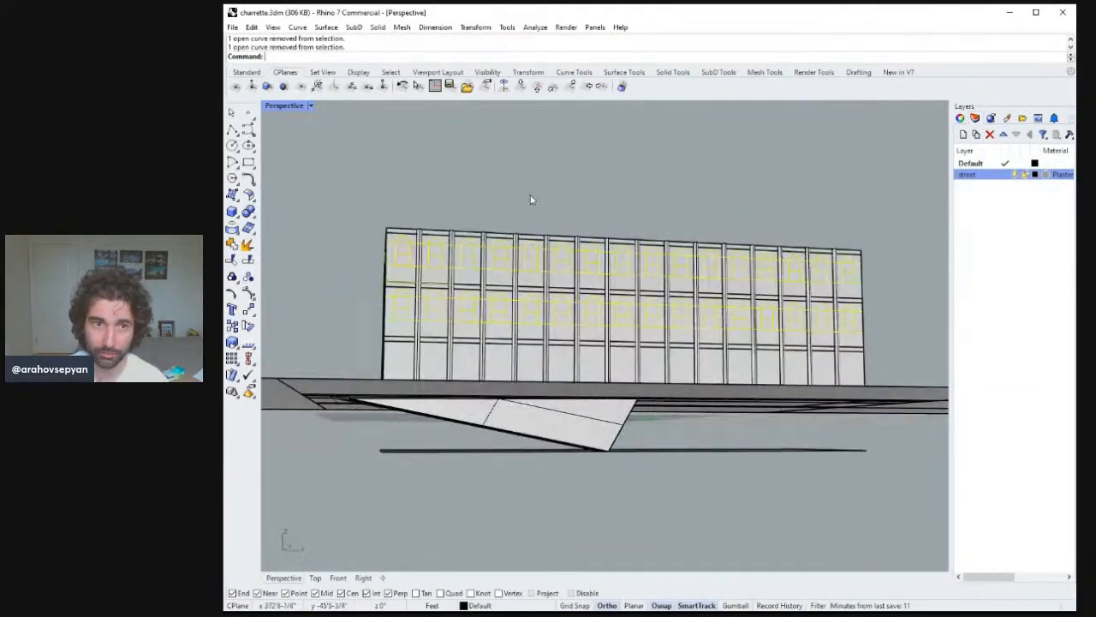
pyautogui.doubleClick(278, 104)
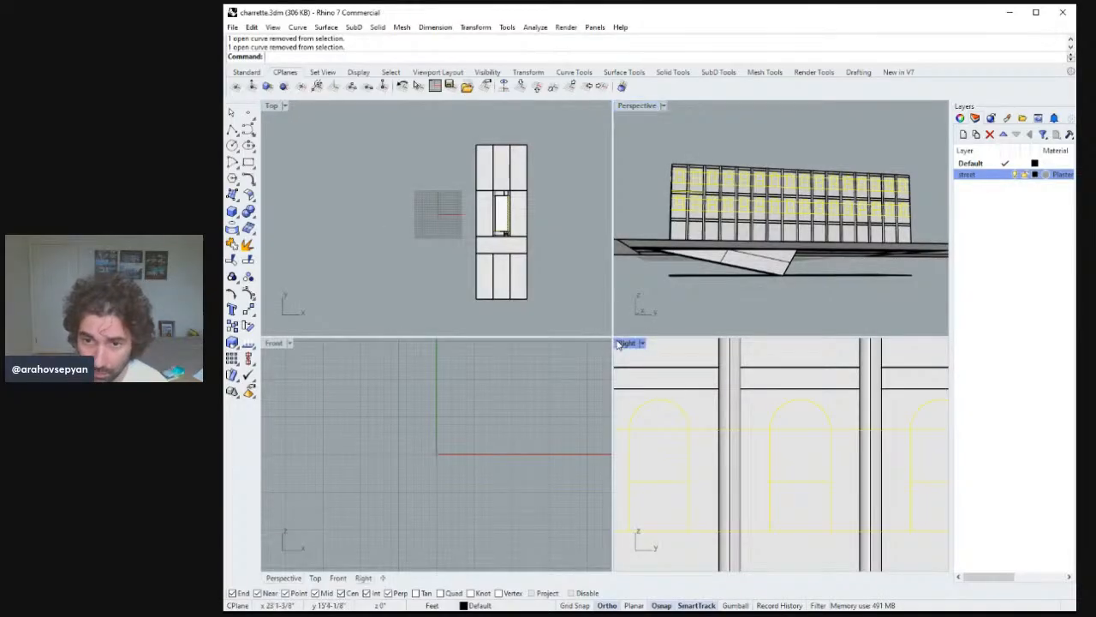
pyautogui.doubleClick(618, 343)
pyautogui.scroll(-5, 614, 360)
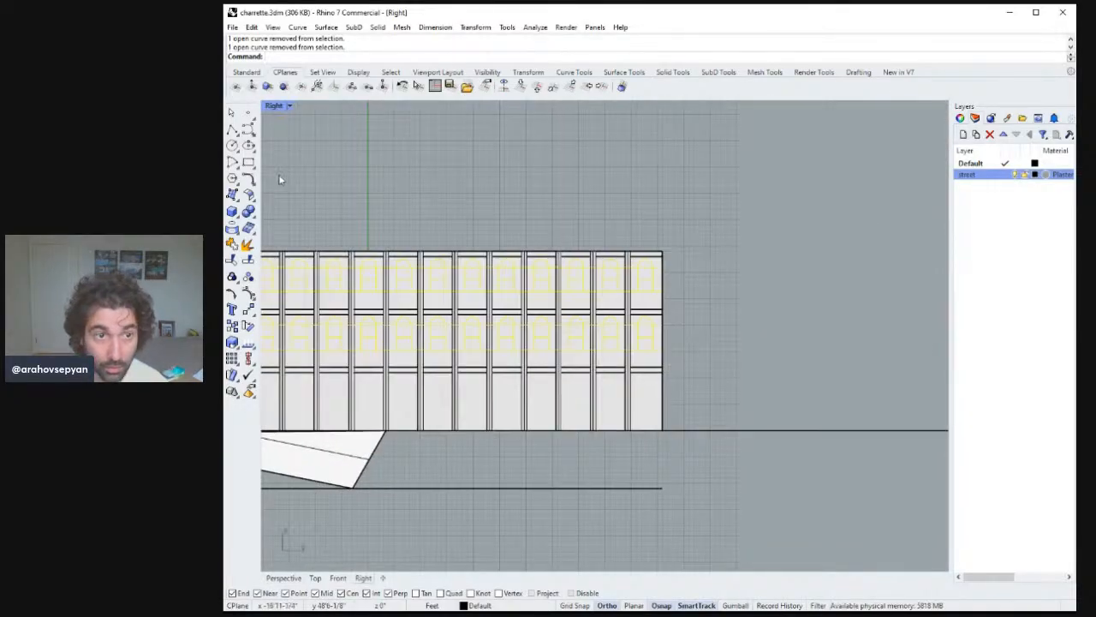
pyautogui.write('m')
pyautogui.press('Return')
pyautogui.click(690, 288)
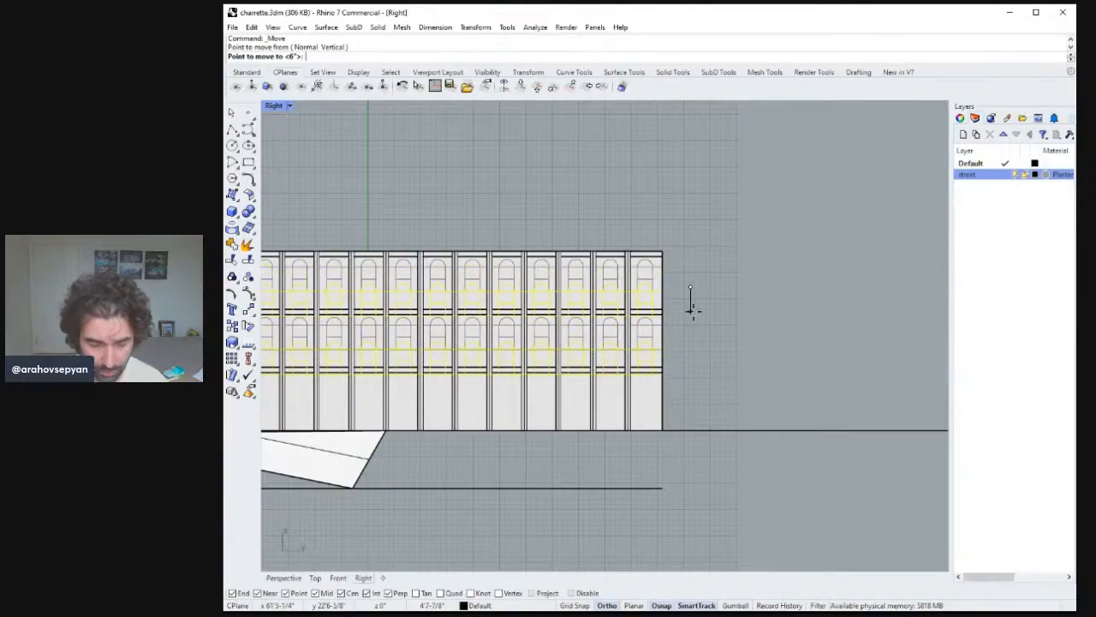
pyautogui.write('4')
pyautogui.press('Return')
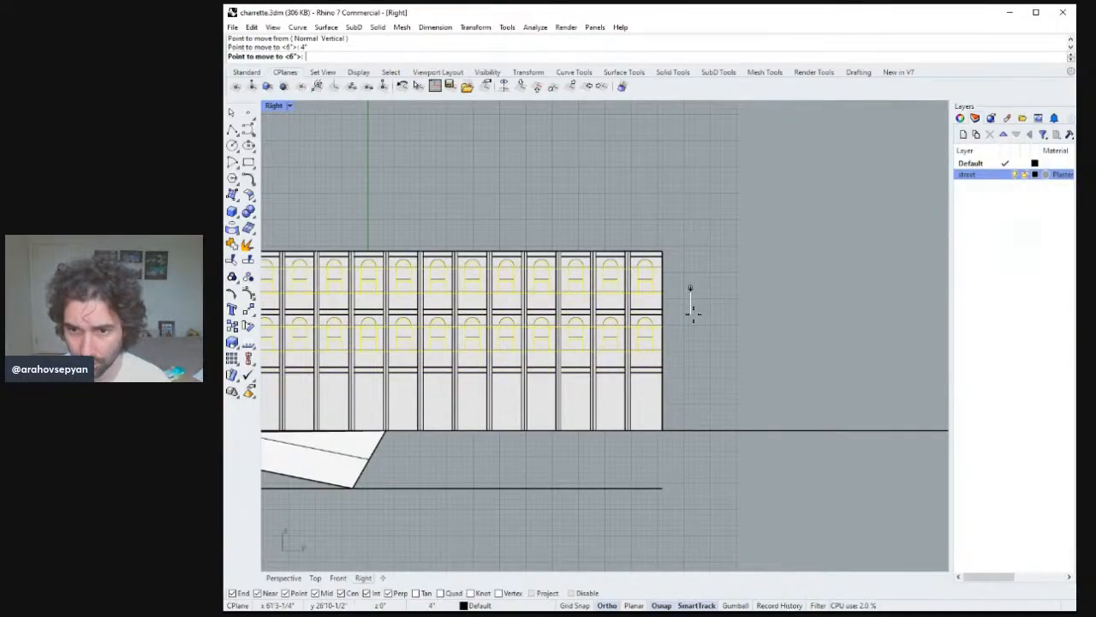
pyautogui.click(693, 331)
pyautogui.press('Escape')
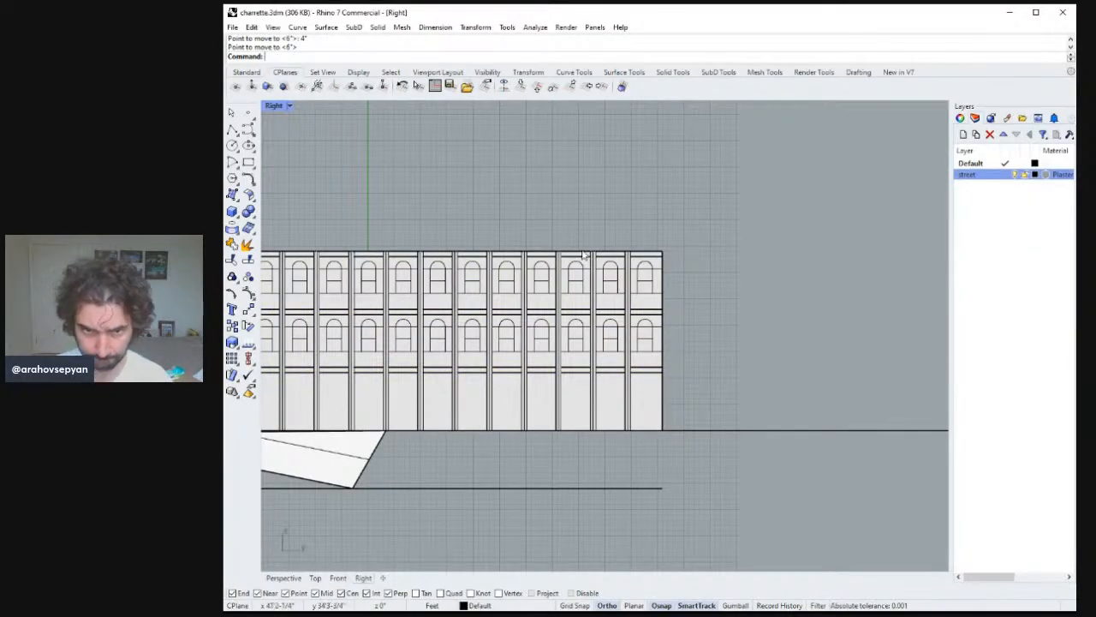
# Delete the horizontal band lines running through the upper-floor windows, then undo that deletion.
pyautogui.doubleClick(275, 108)
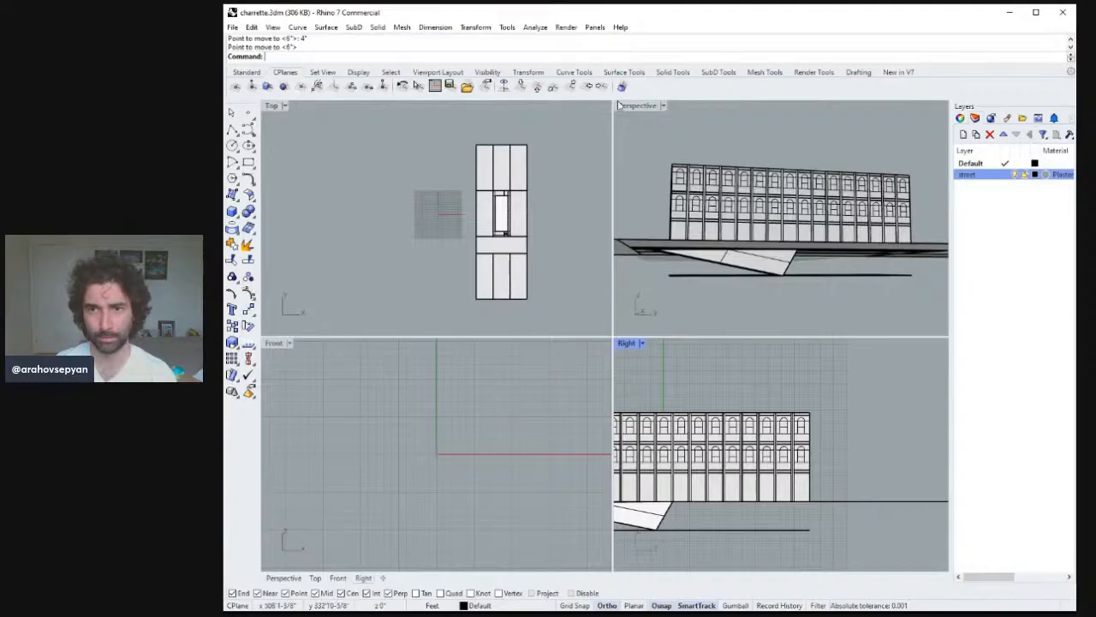
pyautogui.doubleClick(656, 114)
pyautogui.moveTo(626, 183); pyautogui.dragTo(638, 208, button='right')
pyautogui.click(549, 296)
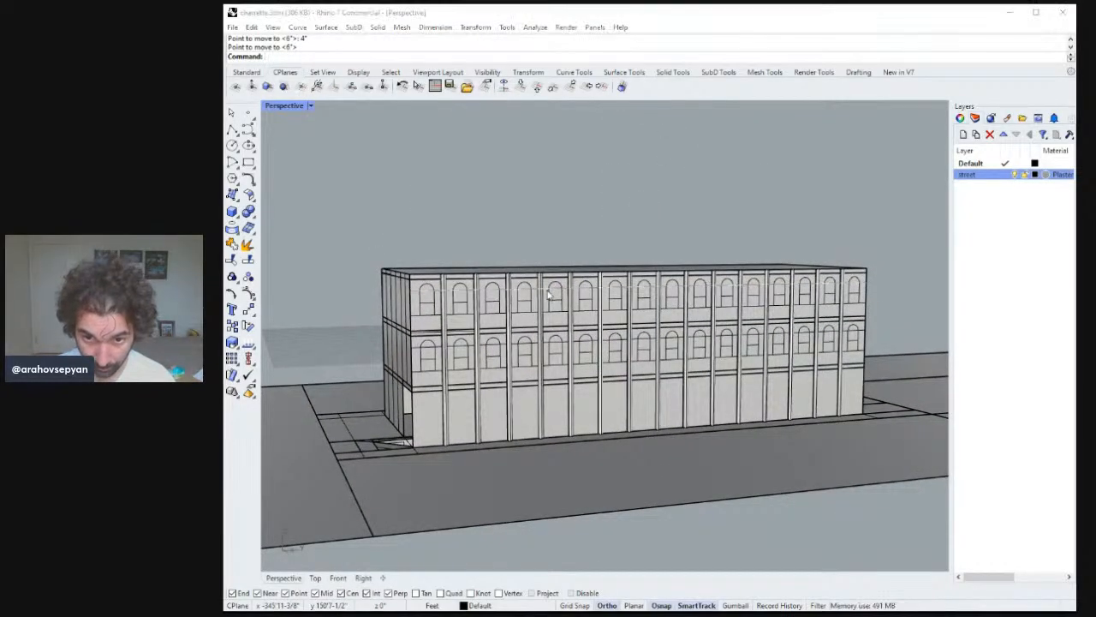
pyautogui.keyDown('shift'); pyautogui.click(546, 346); pyautogui.keyUp('shift')
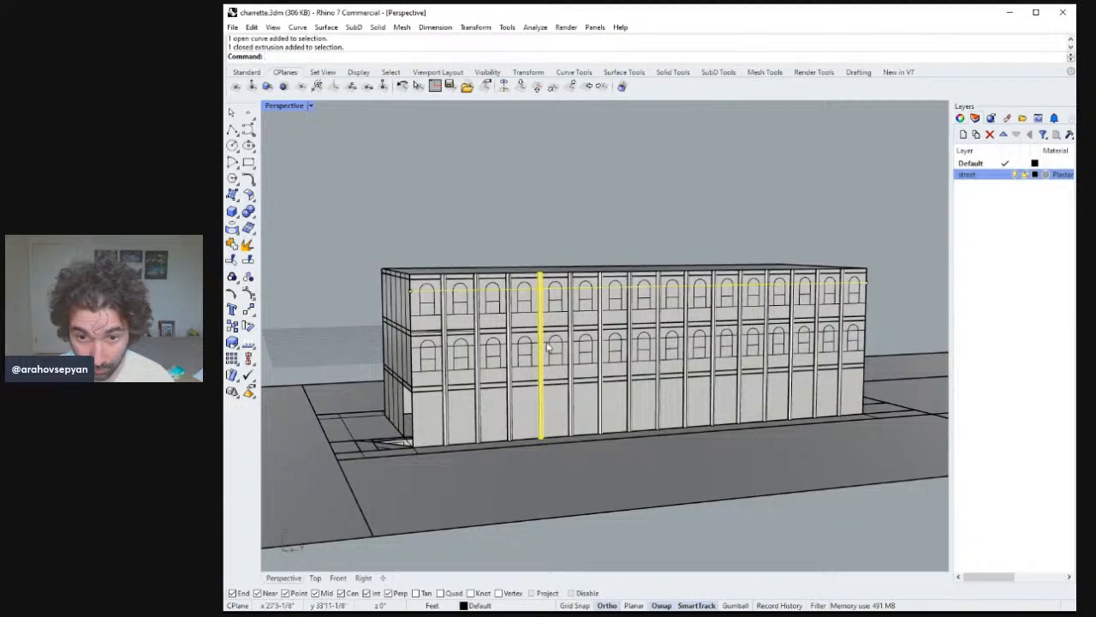
pyautogui.click(552, 338)
pyautogui.keyDown('shift'); pyautogui.click(549, 292); pyautogui.keyUp('shift')
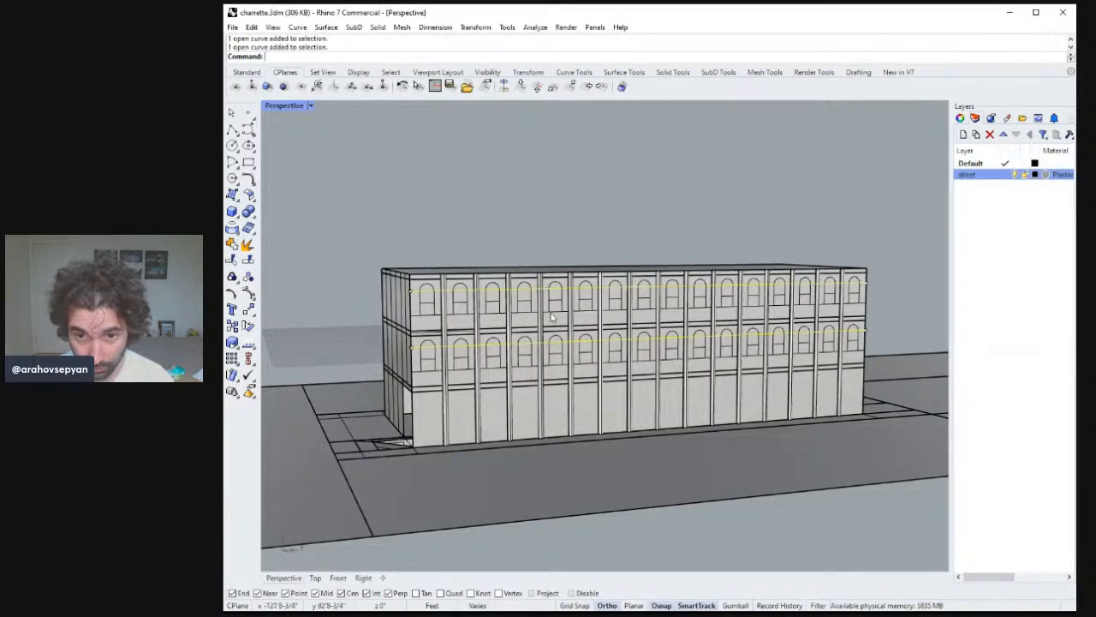
pyautogui.keyDown('shift'); pyautogui.click(566, 315); pyautogui.keyUp('shift')
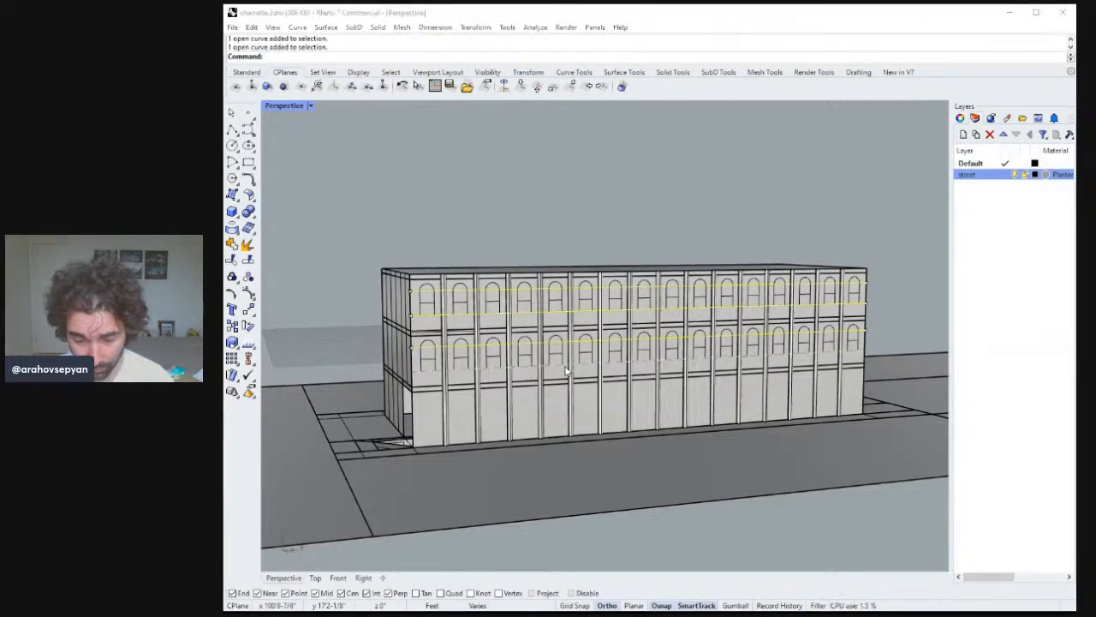
pyautogui.press('Delete')
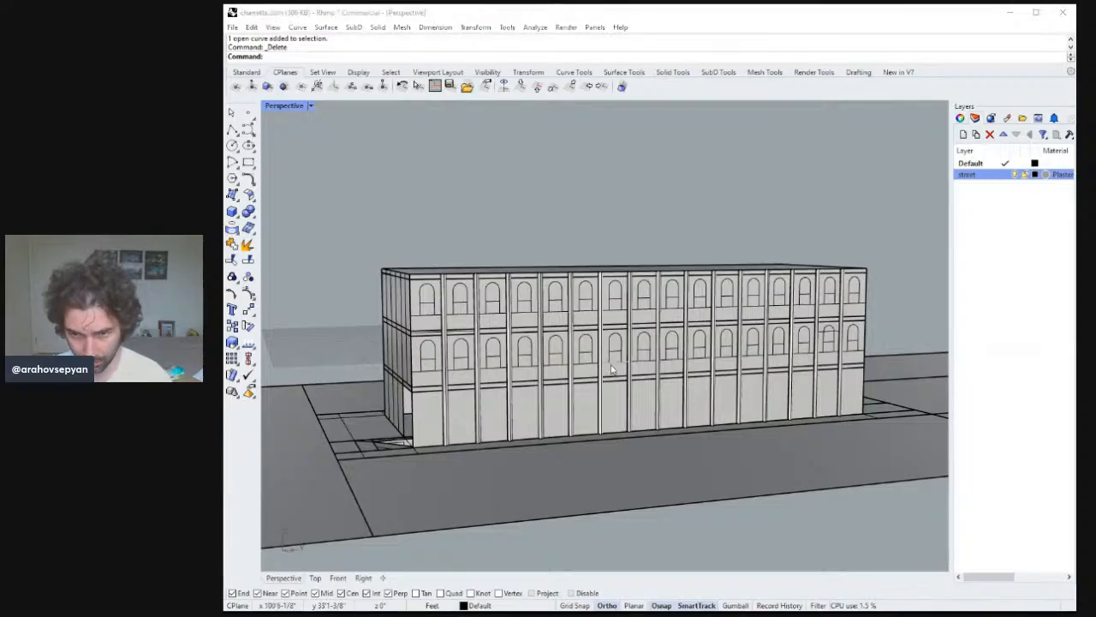
pyautogui.moveTo(606, 370); pyautogui.dragTo(732, 352, button='right')
pyautogui.click(747, 355)
pyautogui.moveTo(613, 342); pyautogui.dragTo(854, 317, button='right')
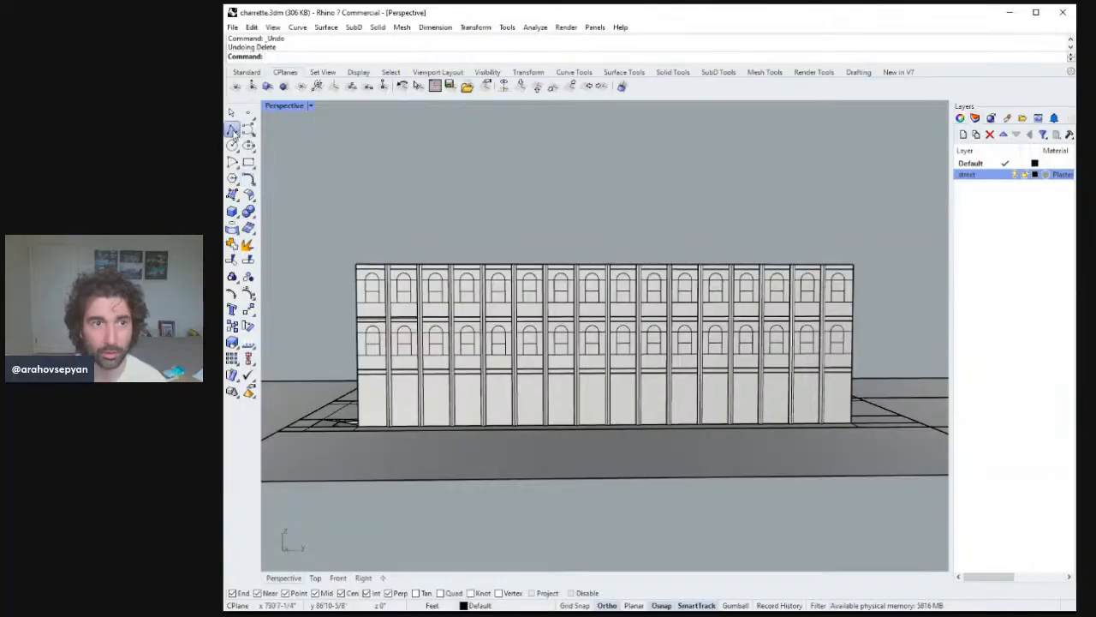
# Draw polylines across one window's width at its sill and at its arch spring line.
pyautogui.click(234, 132)
pyautogui.moveTo(765, 378); pyautogui.dragTo(841, 272, button='right')
pyautogui.keyDown('ctrl'); pyautogui.moveTo(808, 332); pyautogui.dragTo(806, 283, button='right'); pyautogui.keyUp('ctrl')
pyautogui.click(614, 441)
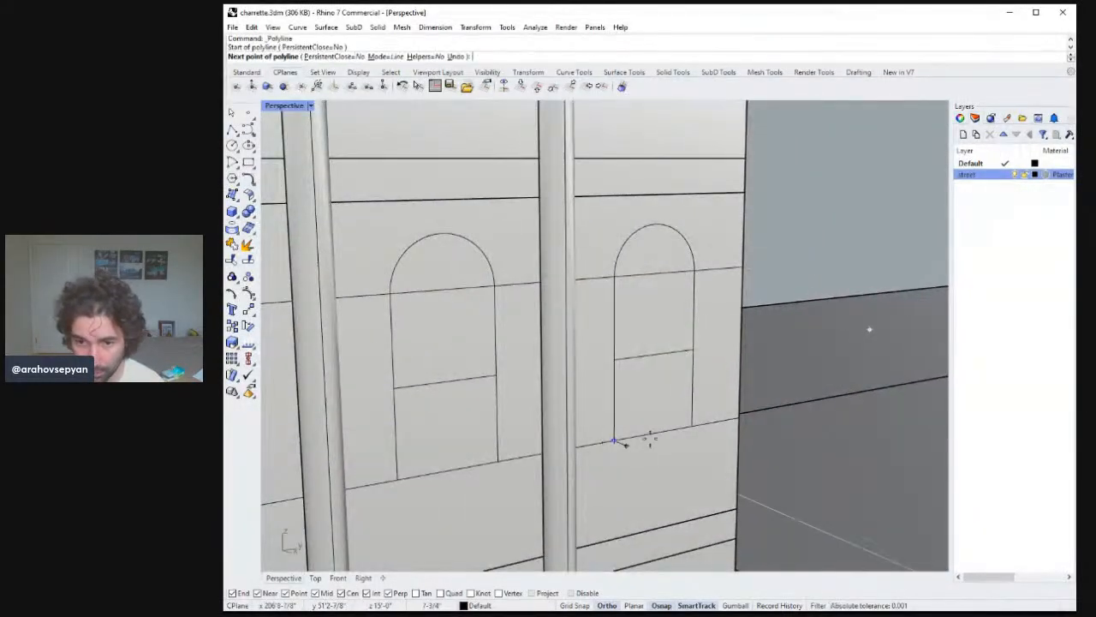
pyautogui.click(692, 426)
pyautogui.press('Return')
pyautogui.press('Return')
pyautogui.click(614, 275)
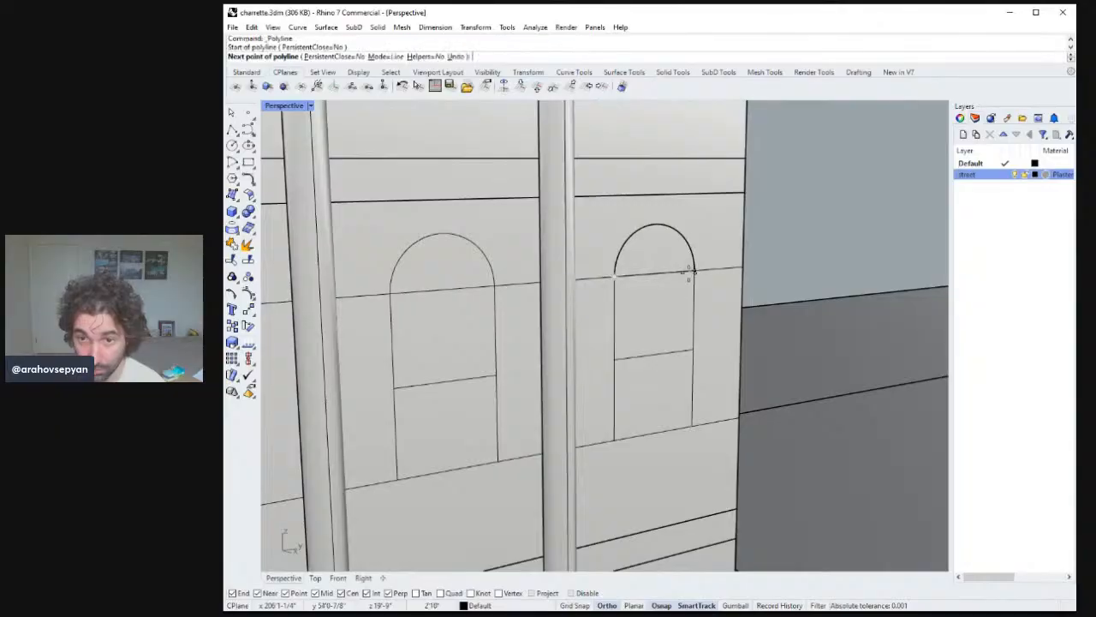
pyautogui.click(692, 271)
pyautogui.press('Return')
# Delete the long band lines at the window's spring and sill heights.
pyautogui.click(724, 273)
pyautogui.press('Delete')
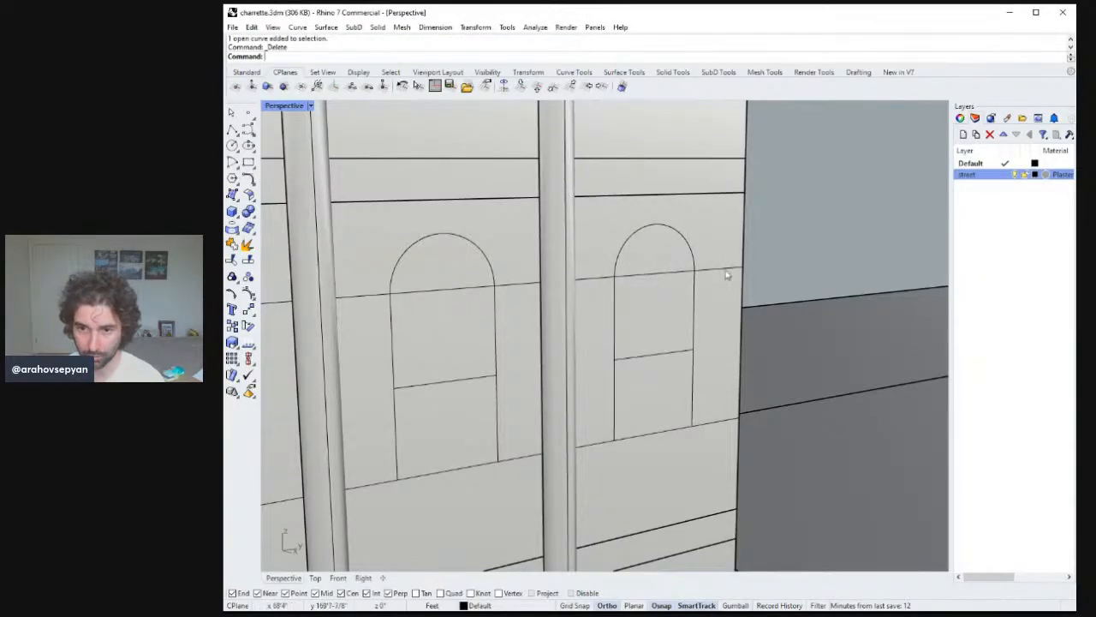
pyautogui.click(720, 422)
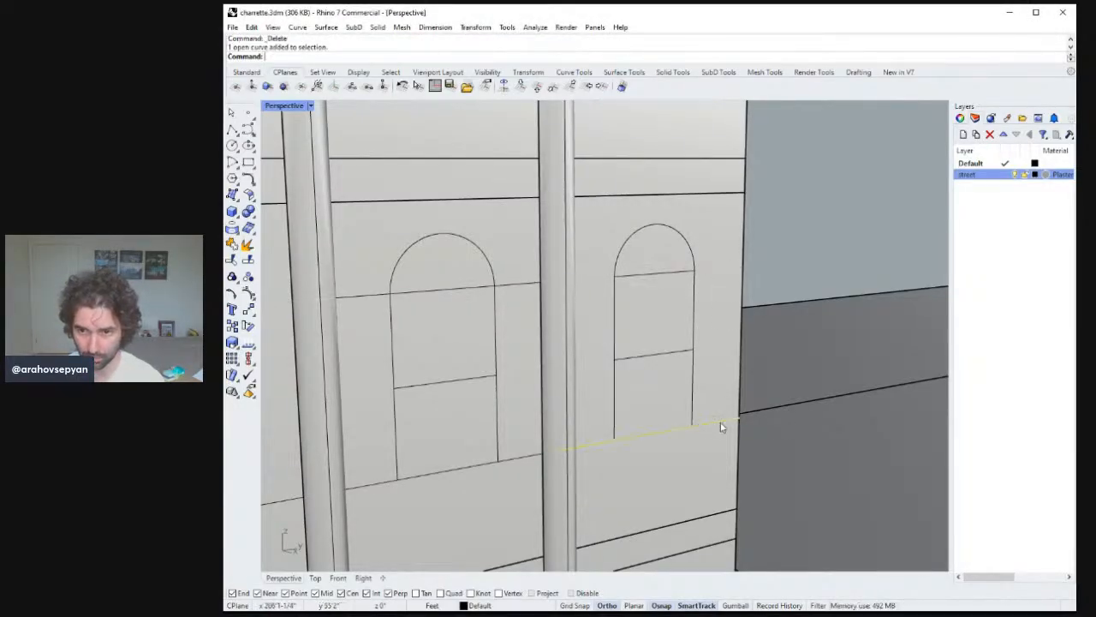
pyautogui.press('Delete')
# Delete the extra window curves in the rightmost bay of the upper floors.
pyautogui.scroll(-6, 669, 441)
pyautogui.moveTo(669, 441); pyautogui.dragTo(781, 311, button='right')
pyautogui.scroll(-5, 660, 490)
pyautogui.scroll(10, 734, 325)
pyautogui.scroll(-6, 776, 318)
pyautogui.moveTo(765, 358)
pyautogui.mouseDown(button='right')
pyautogui.moveTo(742, 379)
pyautogui.moveTo(697, 384)
pyautogui.moveTo(729, 386)
pyautogui.moveTo(762, 360)
pyautogui.mouseUp(button='right')
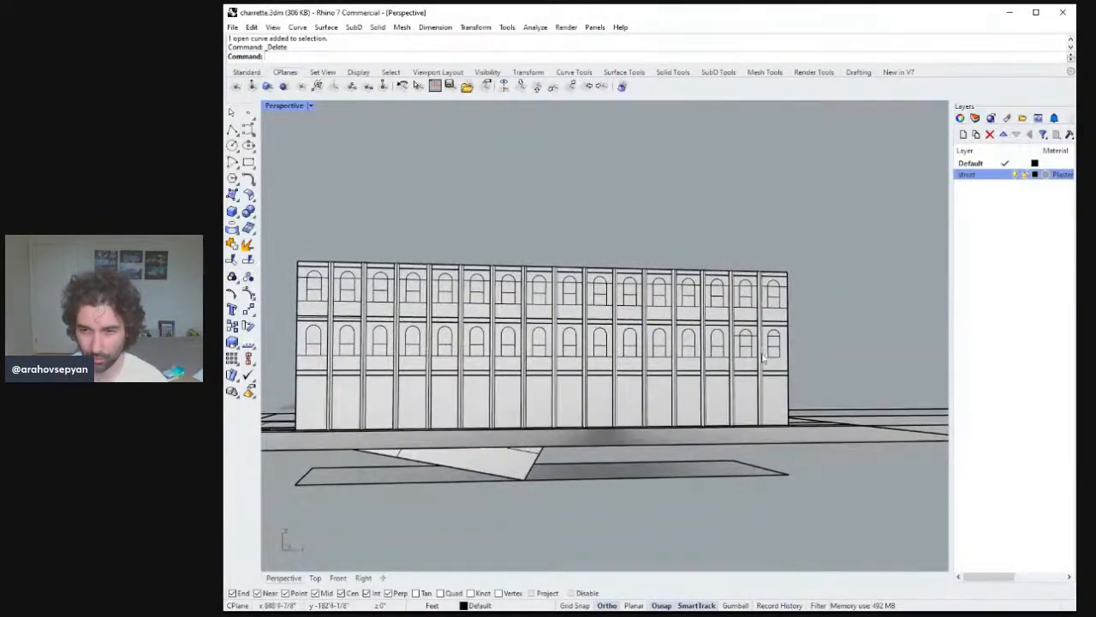
pyautogui.click(771, 302)
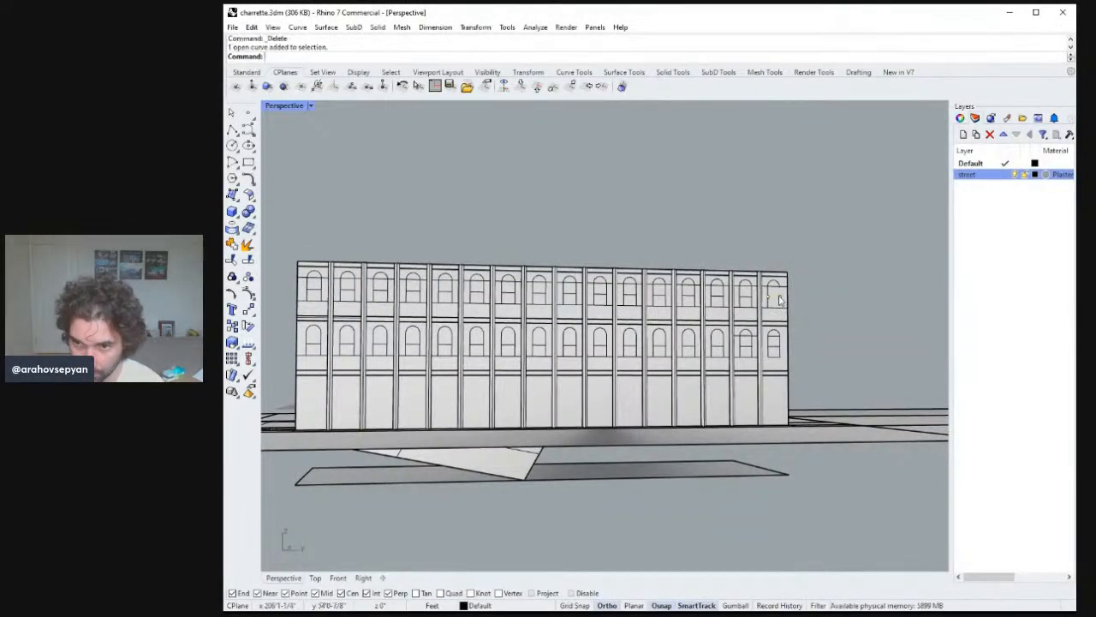
pyautogui.click(776, 289)
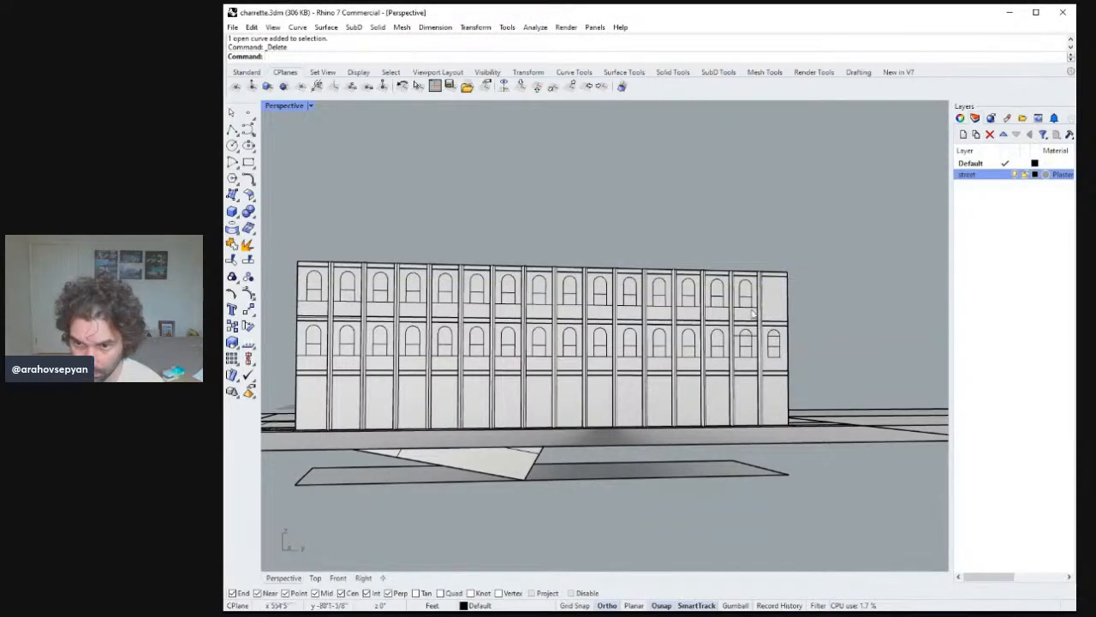
pyautogui.press('Delete')
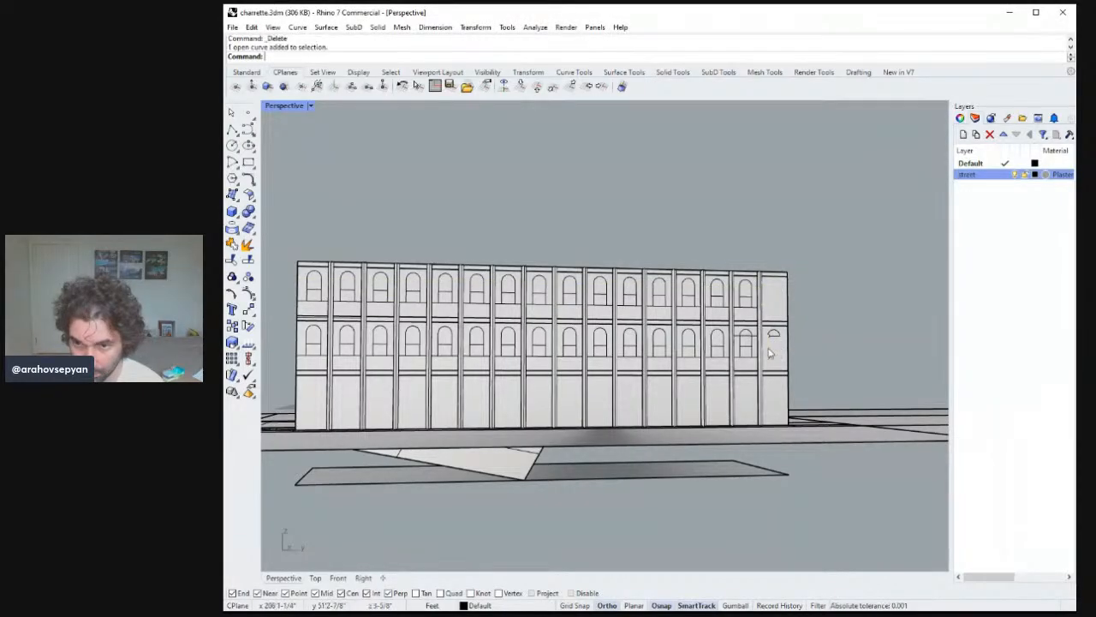
# Delete the extra window in the leftmost bay of the upper floors.
pyautogui.moveTo(775, 337); pyautogui.dragTo(394, 387, button='right')
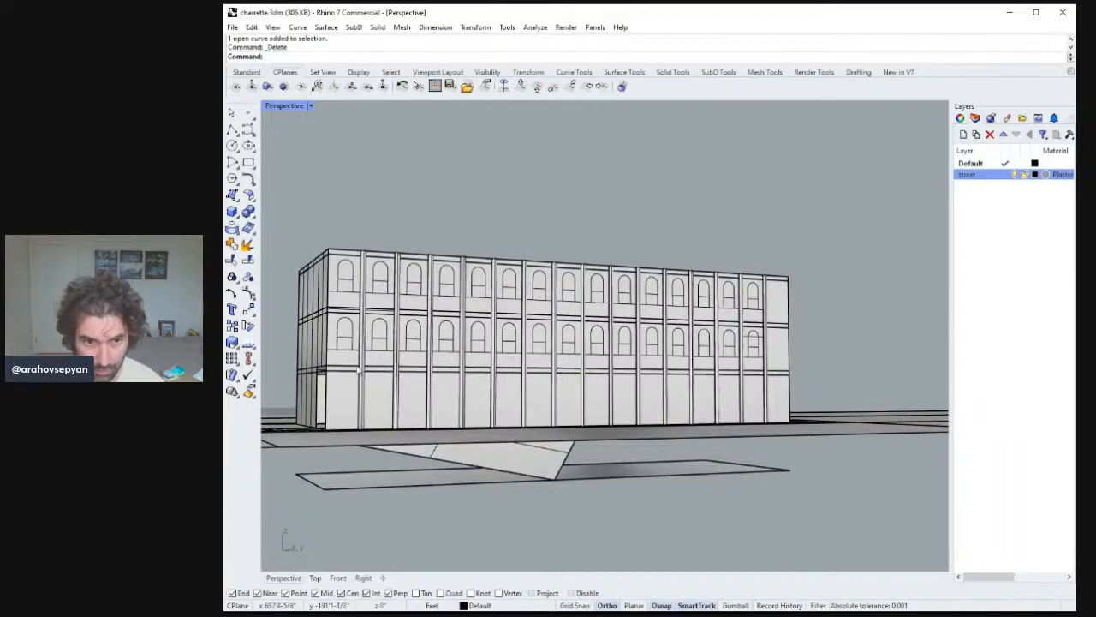
pyautogui.click(352, 347)
pyautogui.press('Delete')
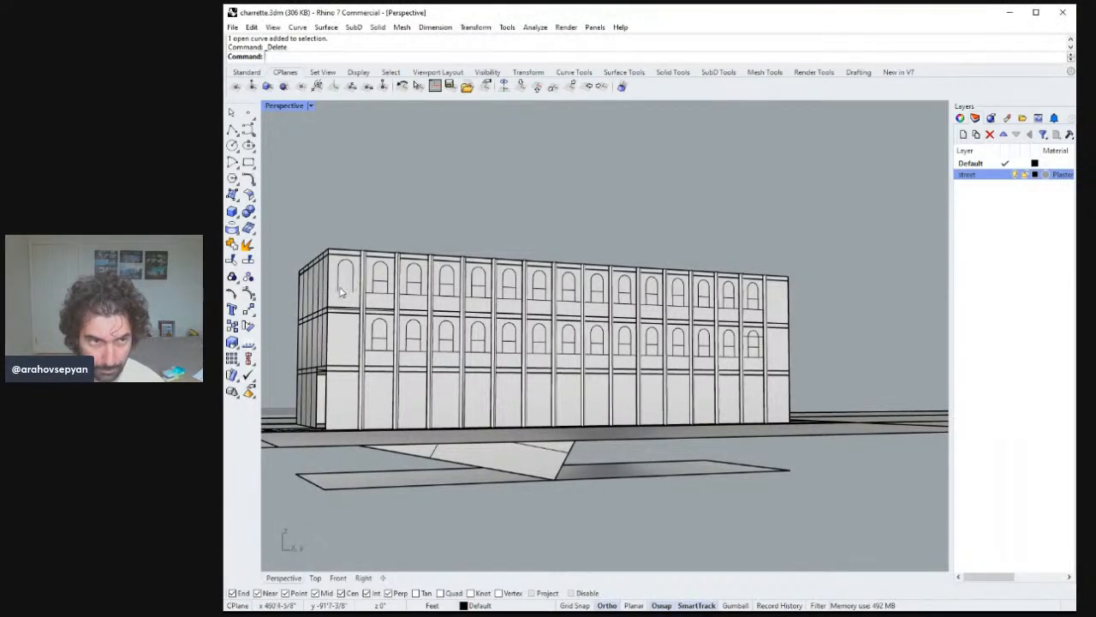
# Draw lines closing a window near the end bay at its arch spring and at its sill.
pyautogui.moveTo(347, 264); pyautogui.dragTo(694, 391, button='right')
pyautogui.moveTo(751, 346)
pyautogui.keyDown('ctrl'); pyautogui.mouseDown(button='right')
pyautogui.moveTo(754, 368)
pyautogui.moveTo(754, 340)
pyautogui.mouseUp(button='right'); pyautogui.keyUp('ctrl')
pyautogui.scroll(5, 754, 340)
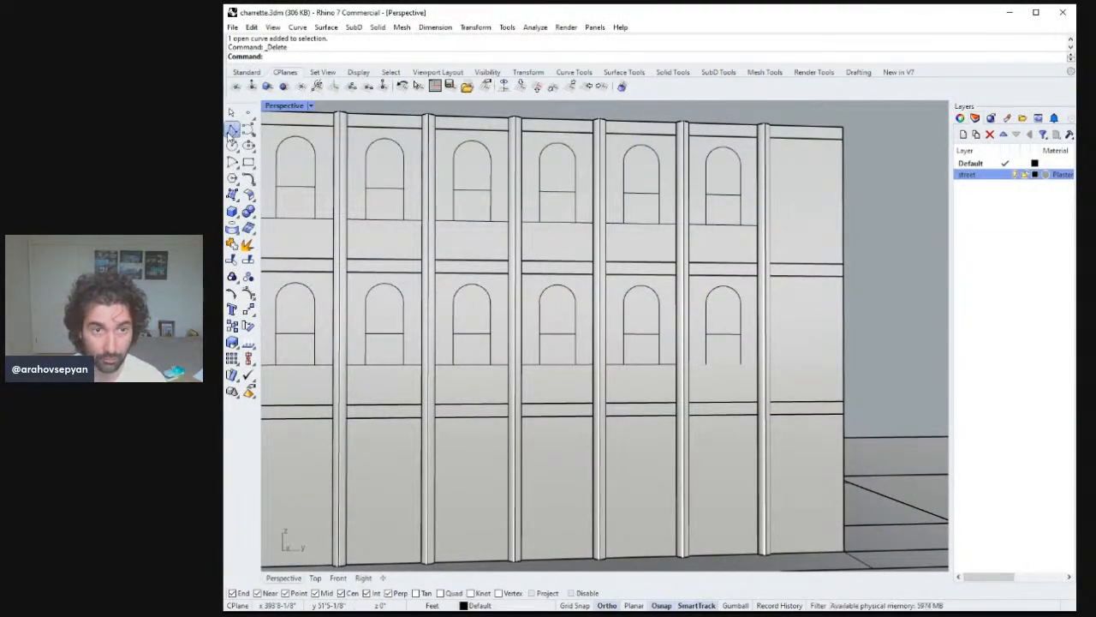
pyautogui.click(232, 129)
pyautogui.click(707, 303)
pyautogui.click(742, 304)
pyautogui.press('Return')
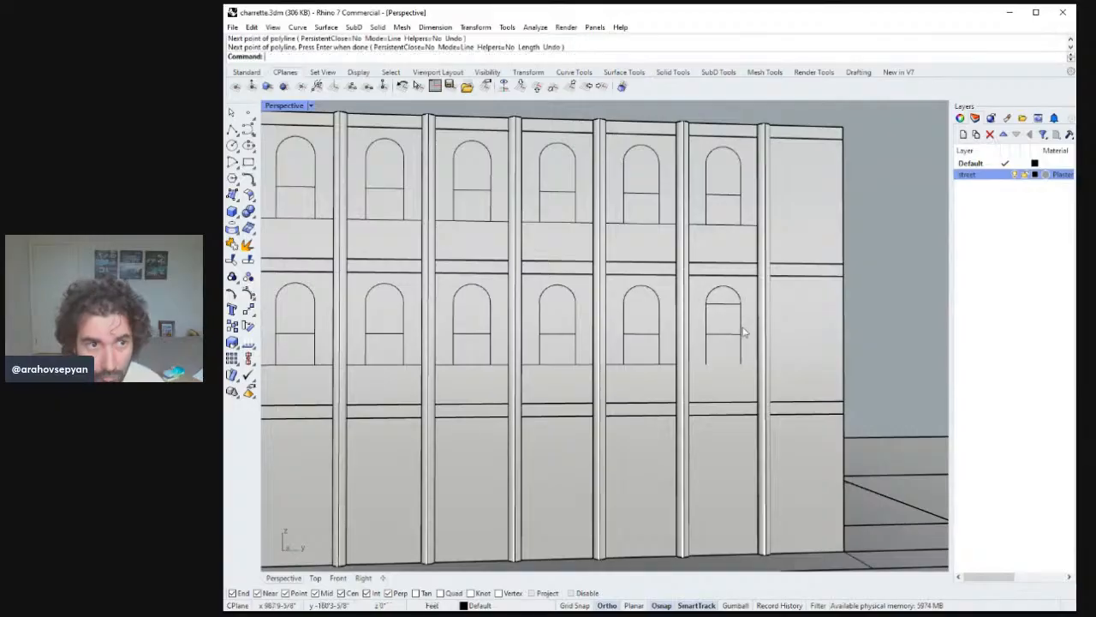
pyautogui.press('Return')
pyautogui.click(741, 365)
pyautogui.click(709, 366)
pyautogui.press('Return')
# Draw a vertical mullion line and a horizontal transom line inside the end-bay window.
pyautogui.scroll(-3, 745, 377)
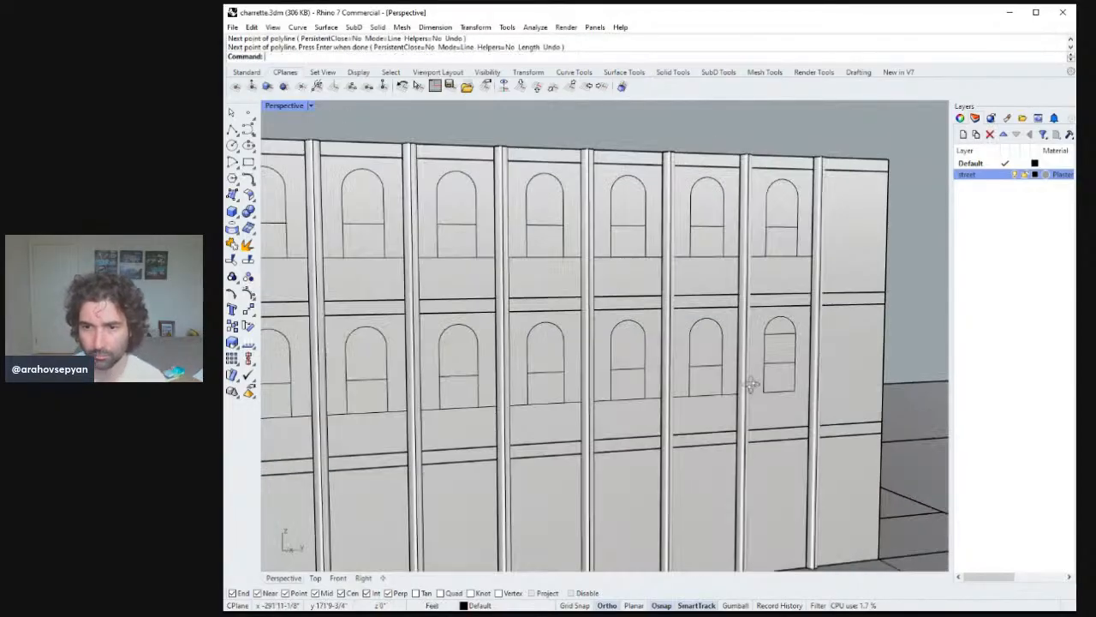
pyautogui.scroll(-2, 789, 445)
pyautogui.moveTo(789, 444); pyautogui.dragTo(778, 380, button='right')
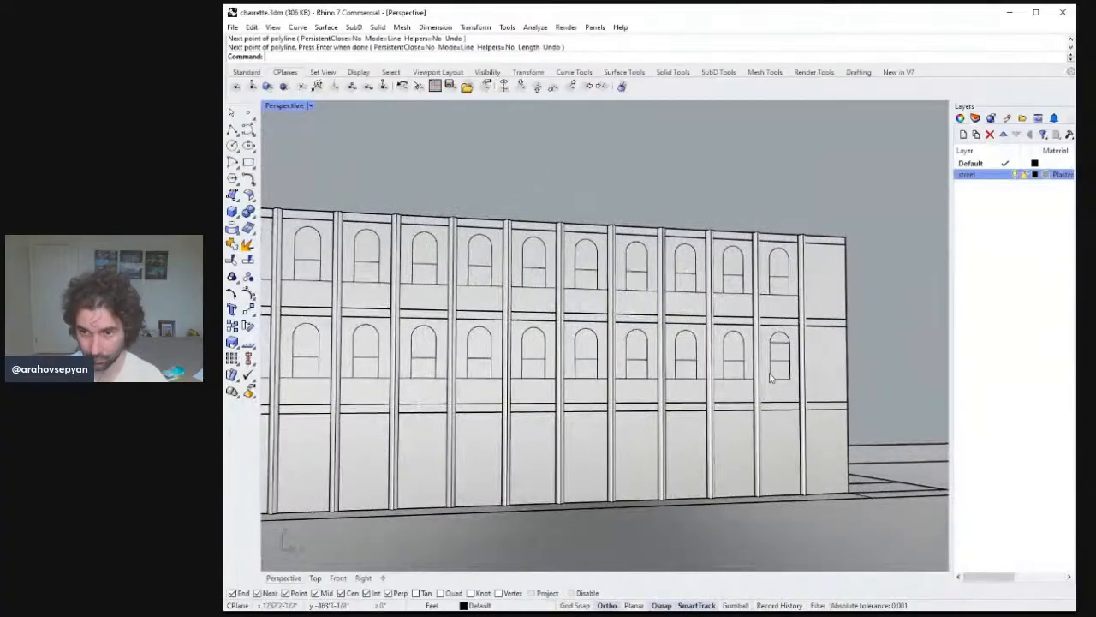
pyautogui.scroll(4, 776, 377)
pyautogui.press('Return')
pyautogui.click(785, 380)
pyautogui.click(785, 326)
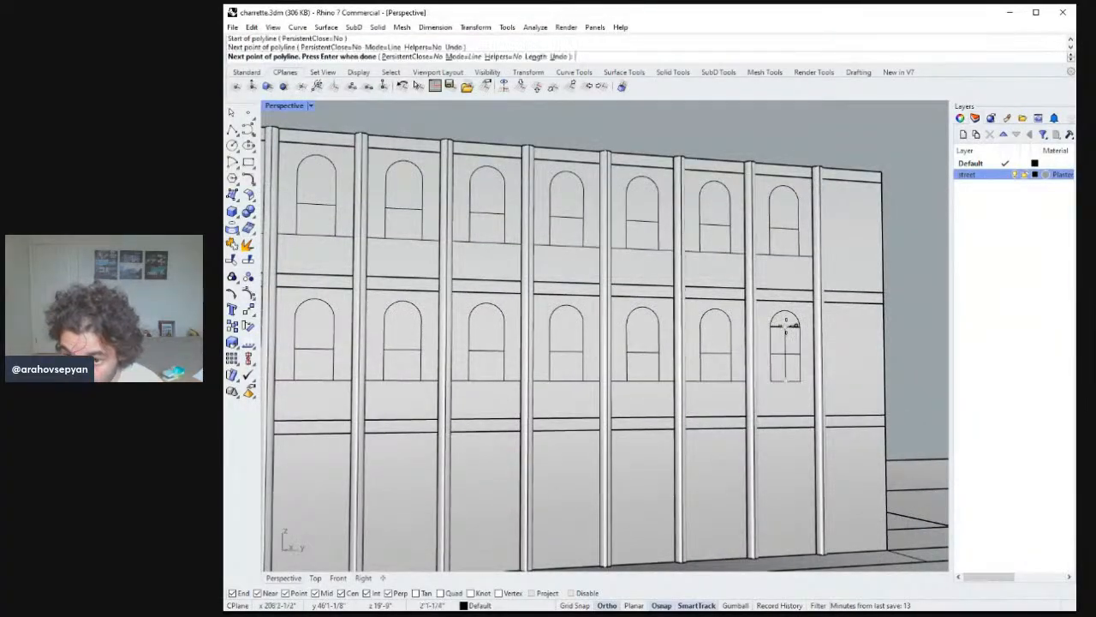
pyautogui.press('Return')
pyautogui.press('Return')
pyautogui.click(771, 354)
pyautogui.click(799, 354)
pyautogui.press('Return')
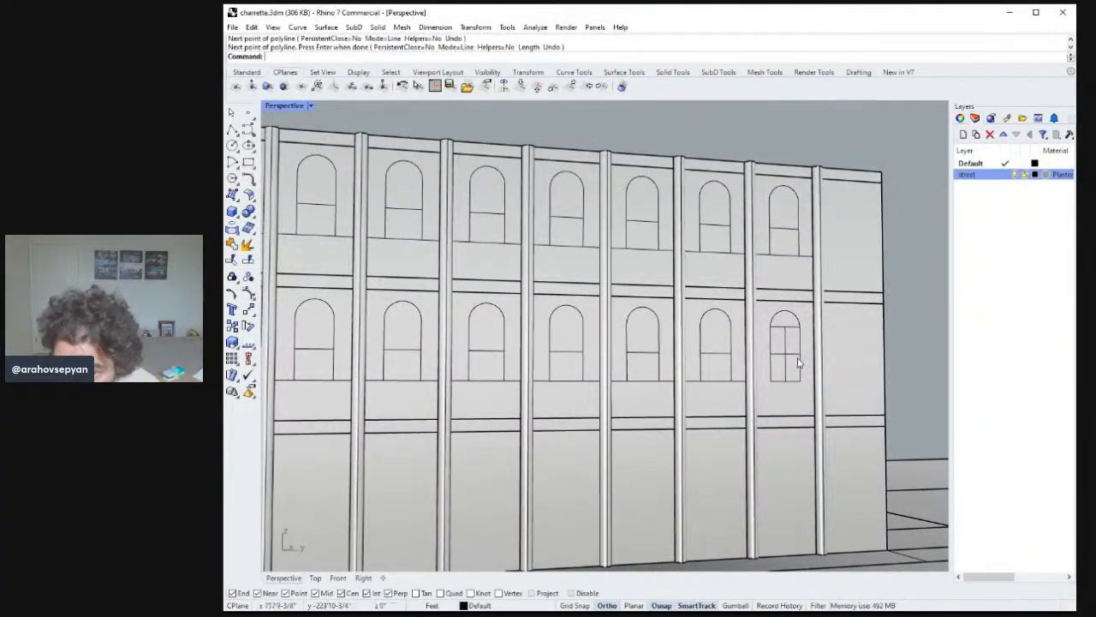
# Divide the window's horizontal transom line into 3 segments.
pyautogui.click(792, 355)
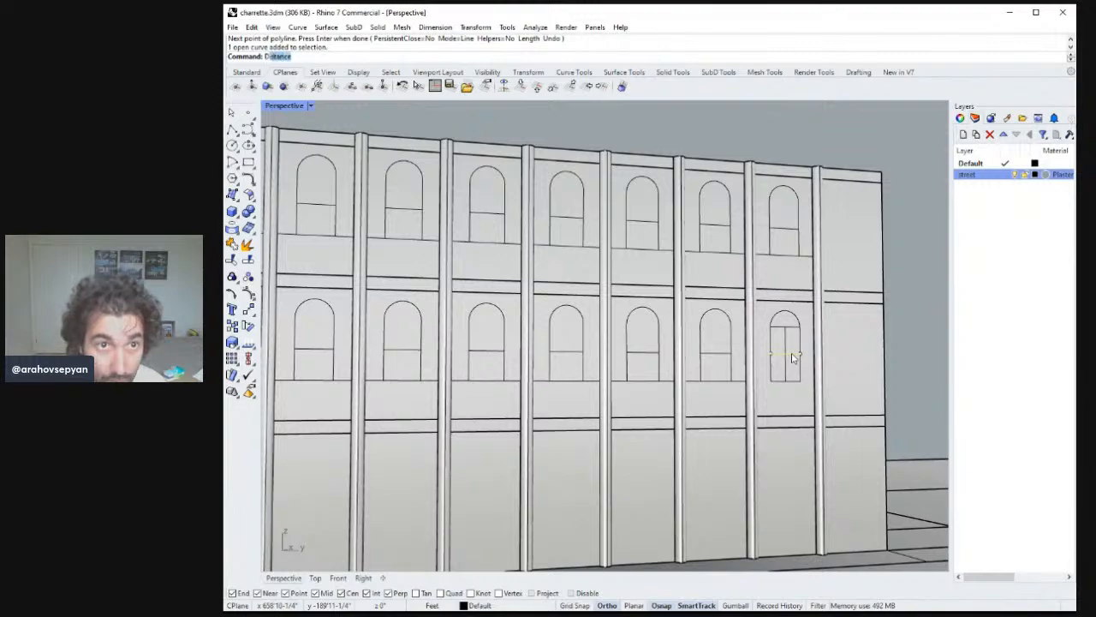
pyautogui.press('Return')
pyautogui.write('3')
pyautogui.press('Return')
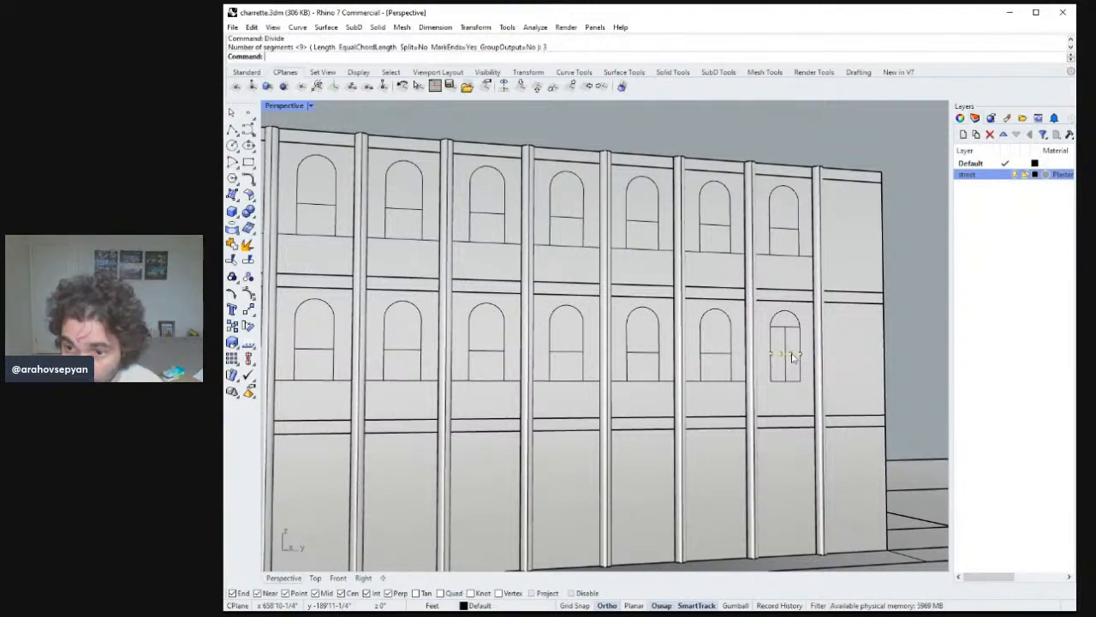
# Extend the end-bay window's vertical mullion line up to the crown of its arch.
pyautogui.press('Return')
pyautogui.scroll(5, 792, 358)
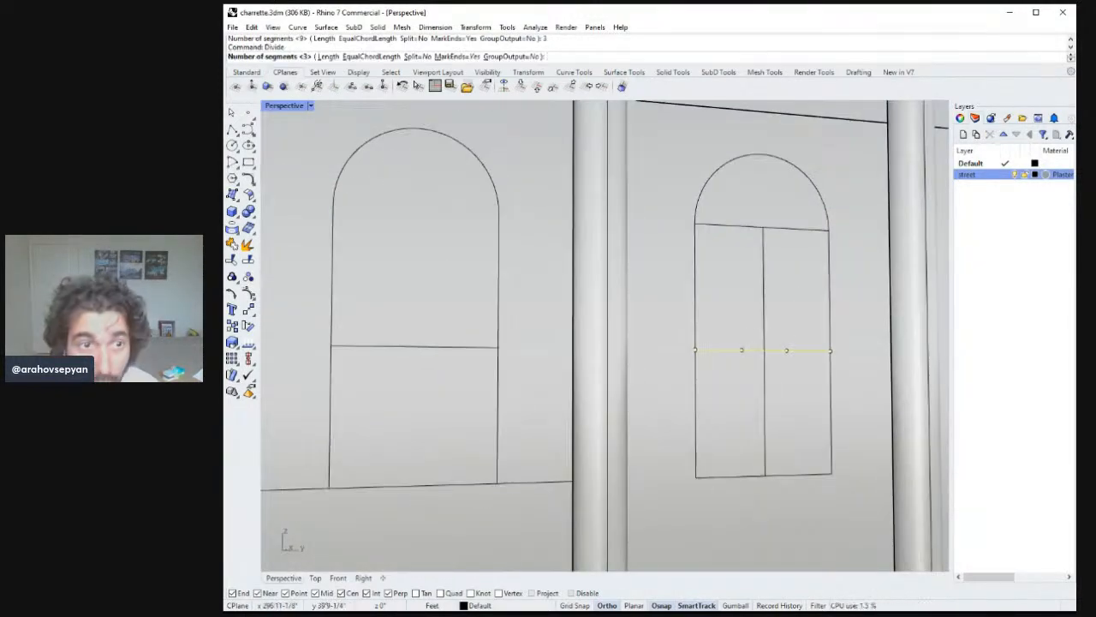
pyautogui.press('Escape')
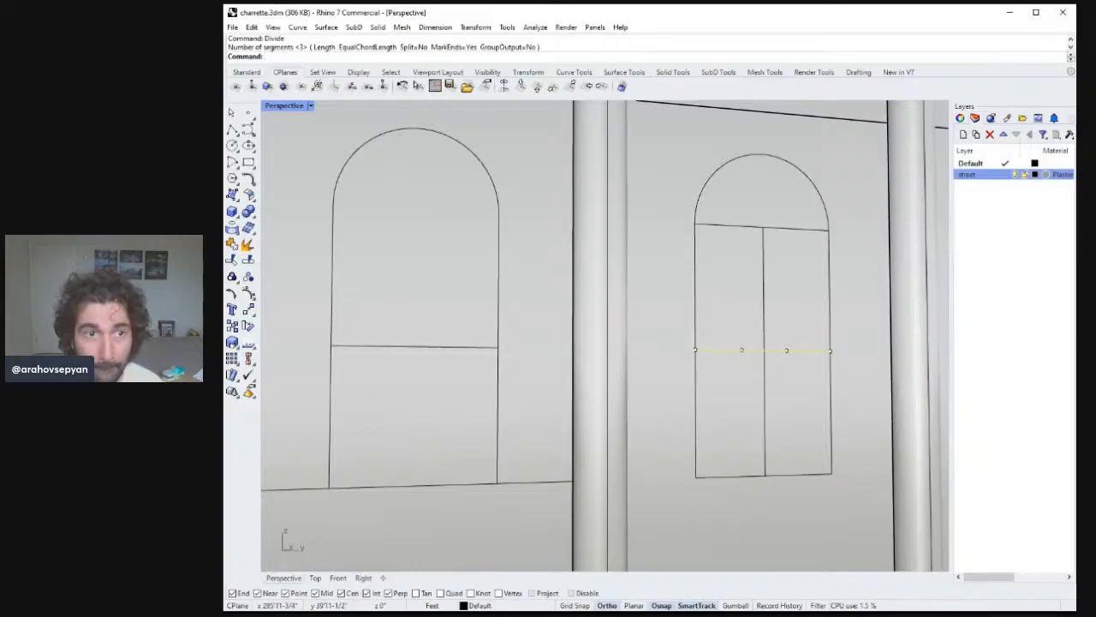
pyautogui.click(232, 128)
pyautogui.click(763, 227)
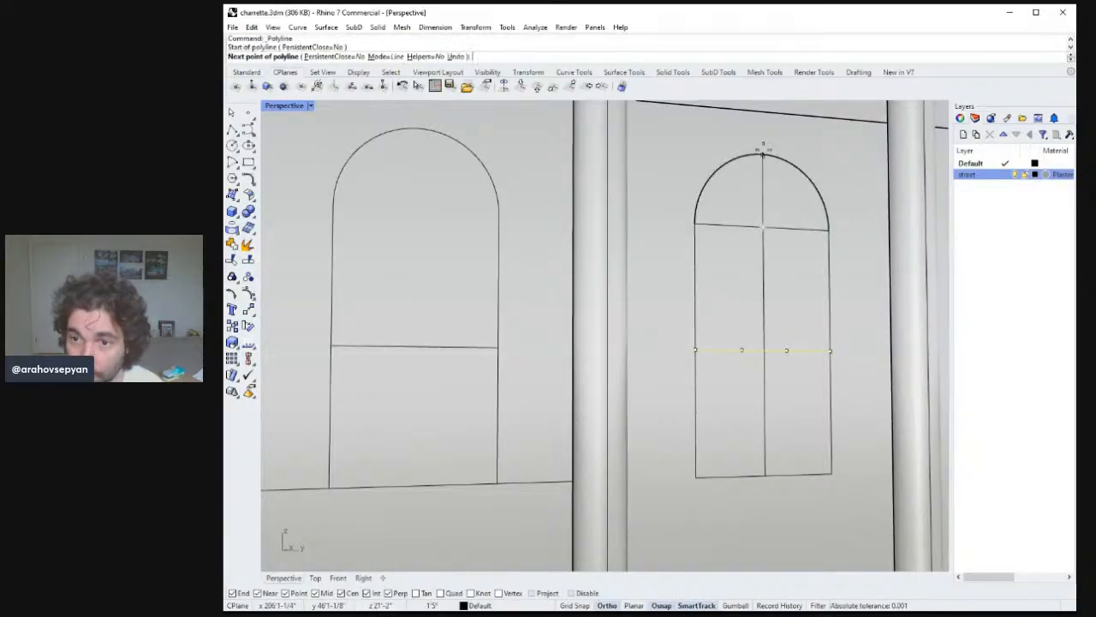
pyautogui.click(764, 152)
pyautogui.press('Return')
pyautogui.press('Return')
# Draw vertical lines from the transom's two division points up to the arch spring line.
pyautogui.click(787, 350)
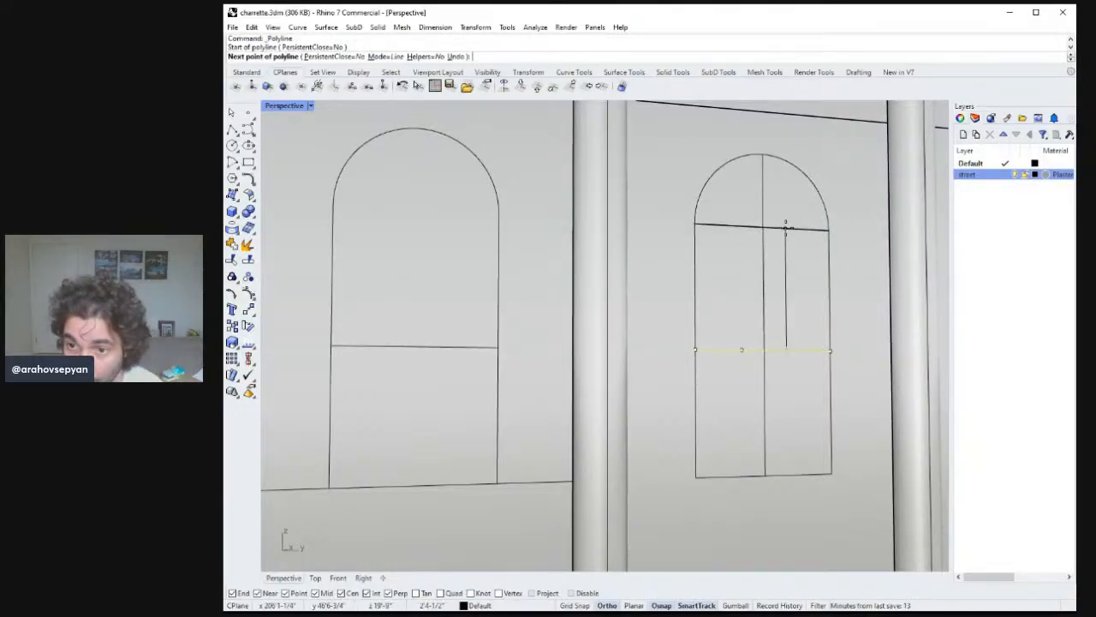
pyautogui.click(785, 229)
pyautogui.press('Return')
pyautogui.press('Return')
pyautogui.click(741, 350)
pyautogui.click(741, 229)
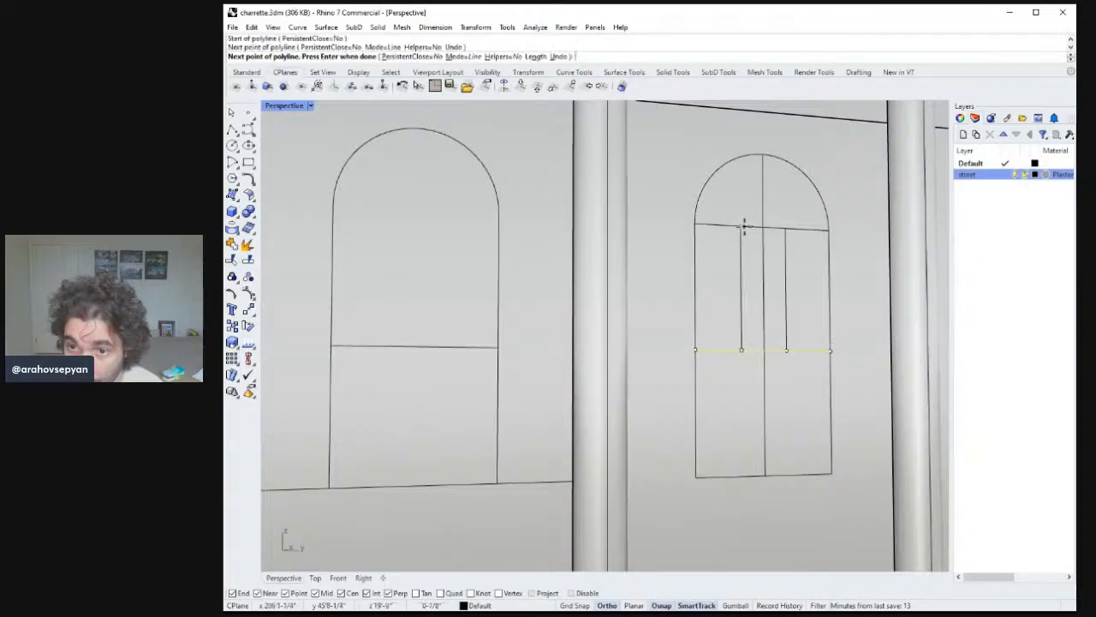
pyautogui.press('Return')
# Draw vertical lines from the transom's two division points down to the window sill.
pyautogui.press('Return')
pyautogui.click(742, 351)
pyautogui.click(742, 477)
pyautogui.press('Return')
pyautogui.press('Return')
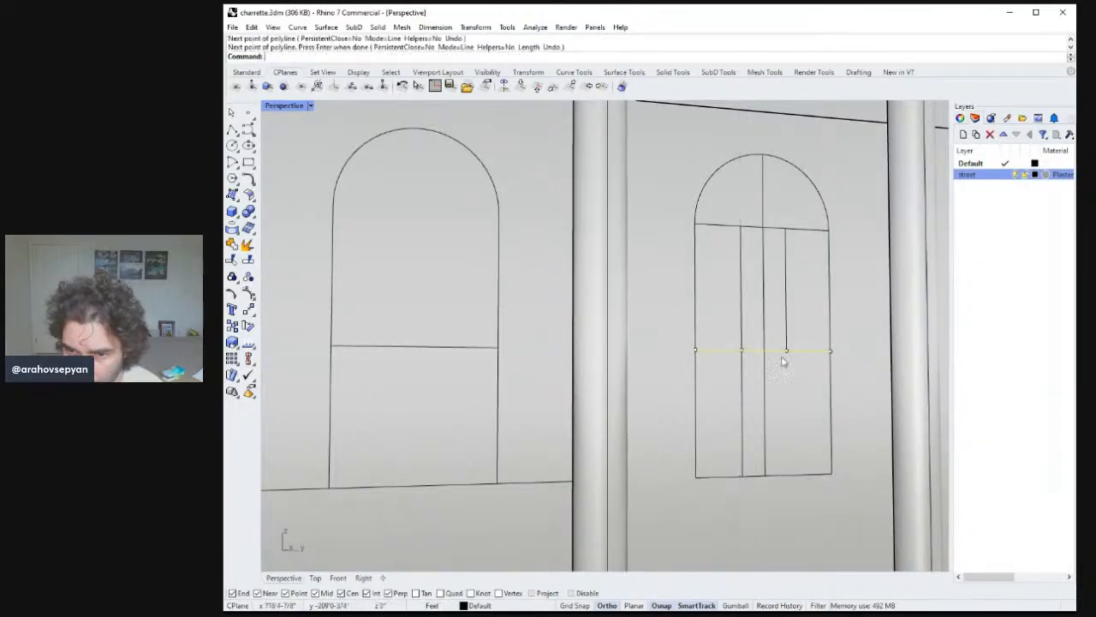
pyautogui.click(786, 350)
pyautogui.click(786, 474)
pyautogui.press('Return')
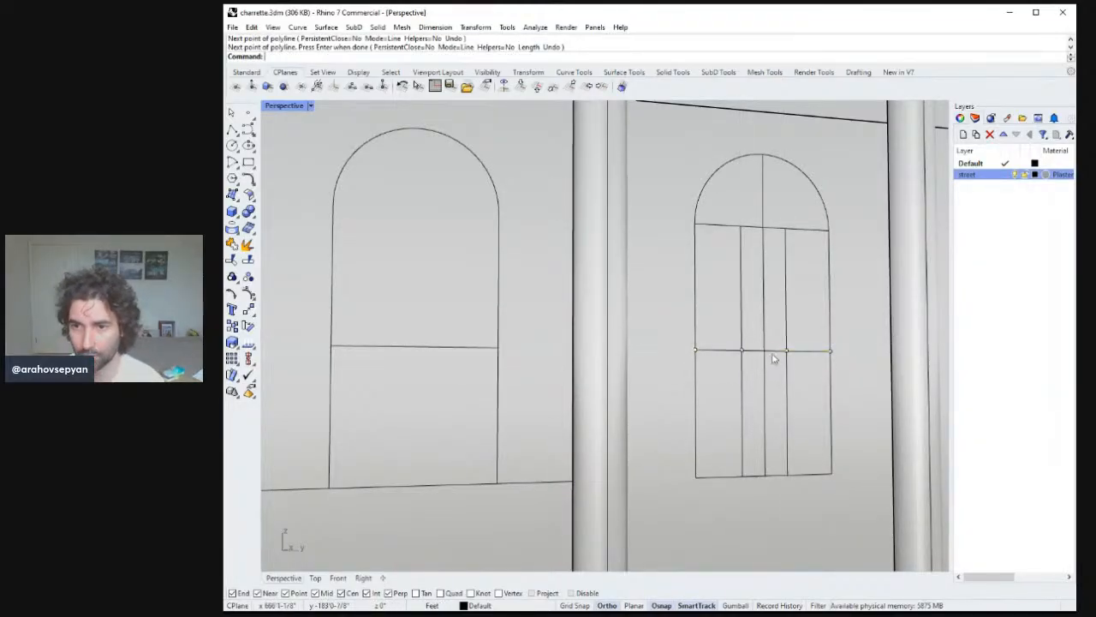
# Delete the original central mullion line and the transom's division points.
pyautogui.click(771, 332)
pyautogui.press('Delete')
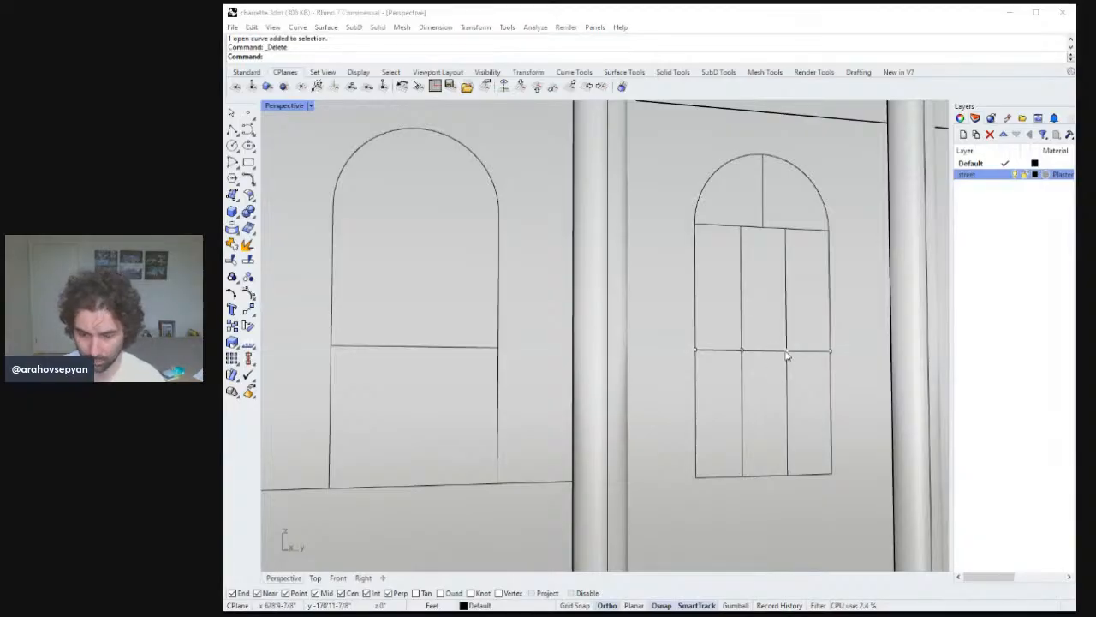
pyautogui.click(786, 352)
pyautogui.press('Delete')
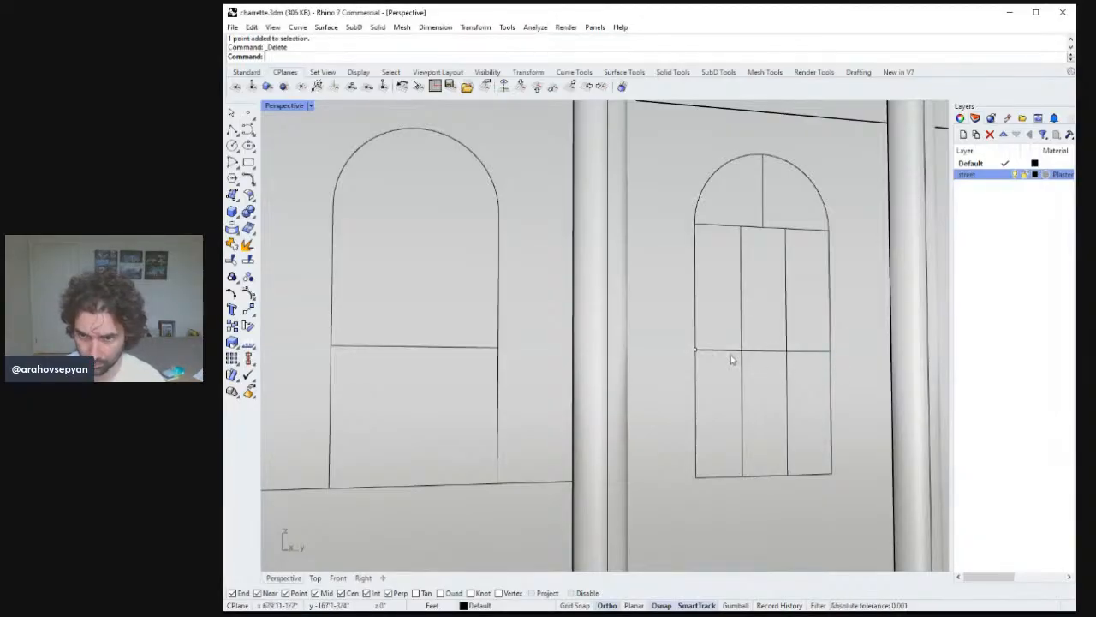
# Draw a radial line from the arch's centre to its right side and a vertical line up to the crown.
pyautogui.scroll(-6, 728, 402)
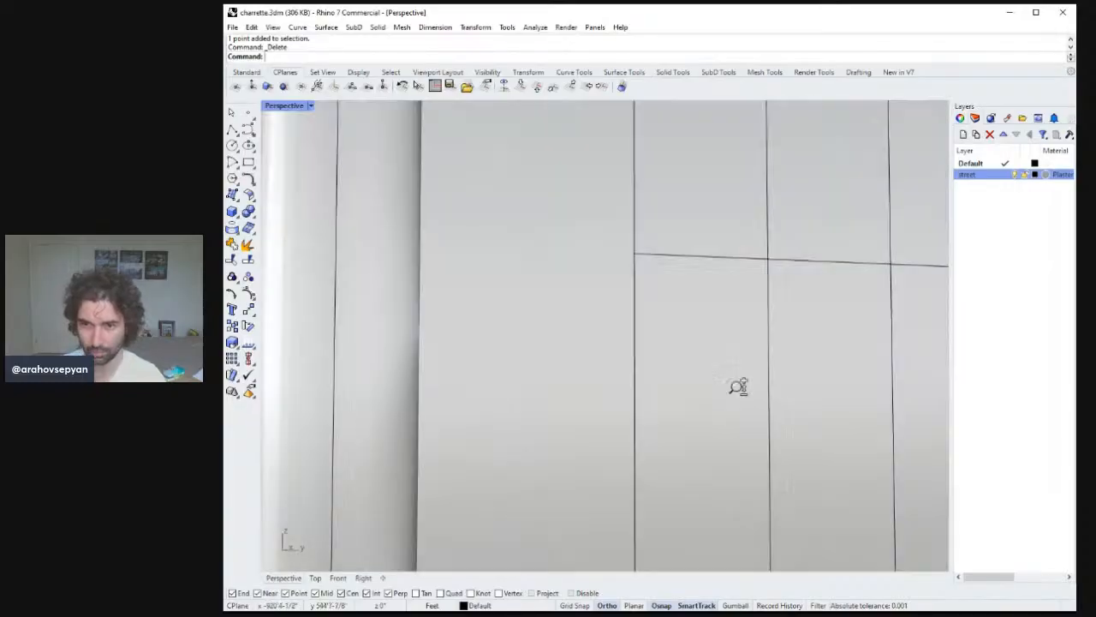
pyautogui.moveTo(745, 424)
pyautogui.mouseDown(button='right')
pyautogui.moveTo(712, 441)
pyautogui.moveTo(737, 439)
pyautogui.mouseUp(button='right')
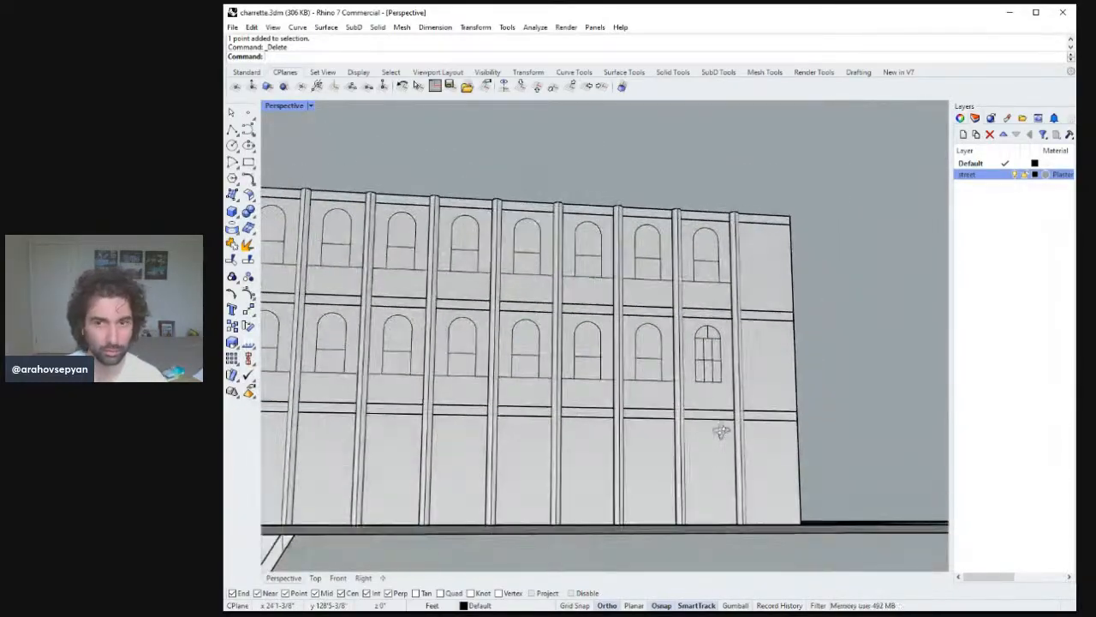
pyautogui.scroll(5, 728, 403)
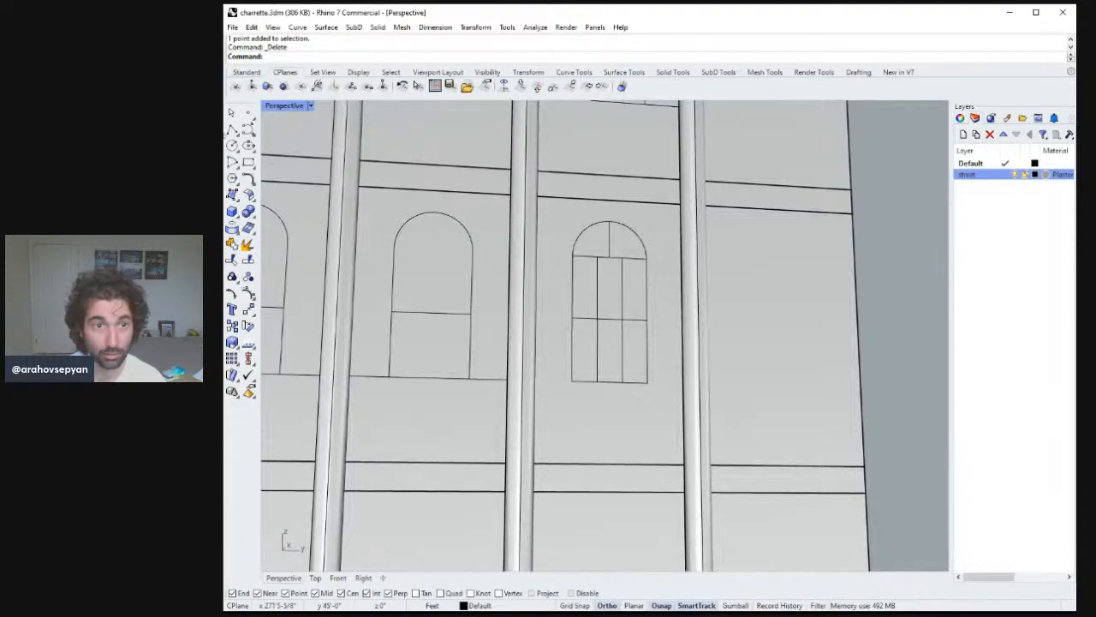
pyautogui.click(232, 128)
pyautogui.click(609, 256)
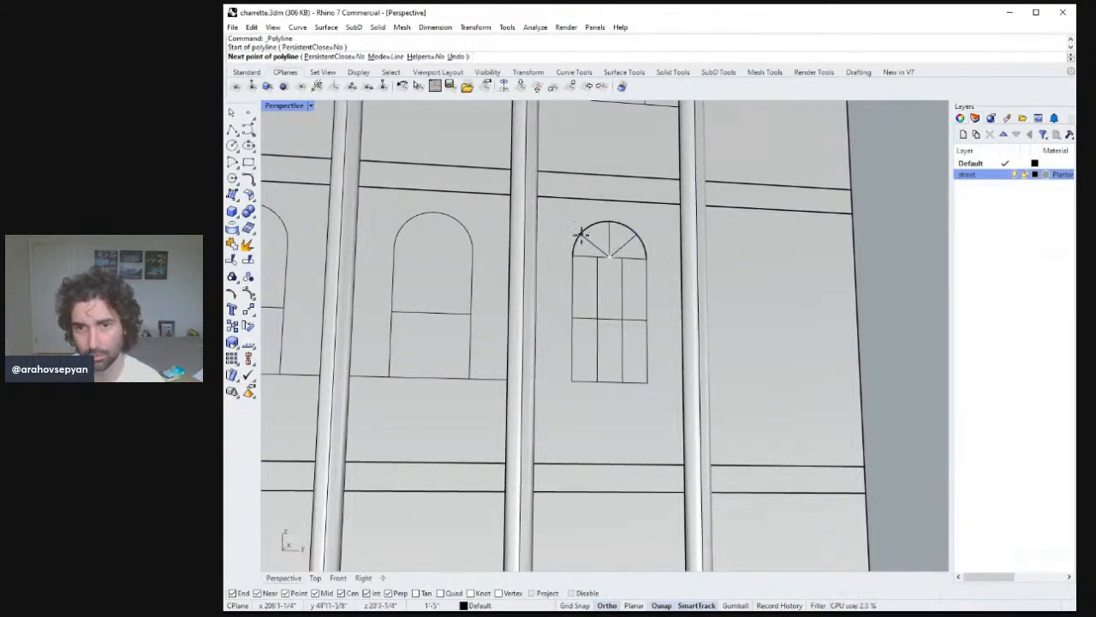
pyautogui.moveTo(584, 230); pyautogui.dragTo(597, 289, button='right')
pyautogui.press('Escape')
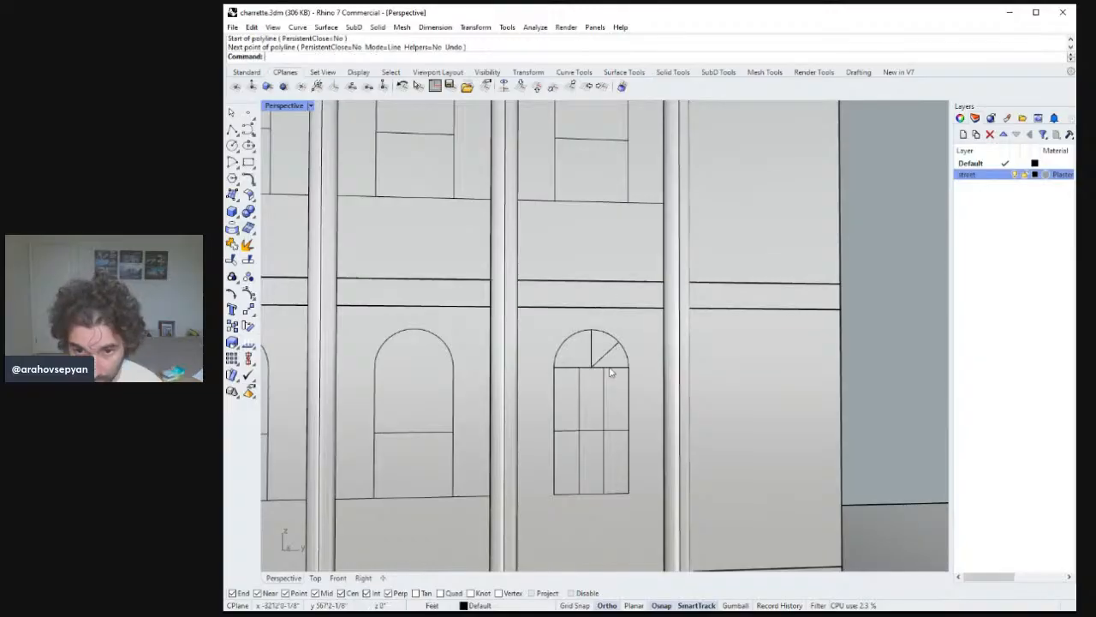
pyautogui.press('Return')
pyautogui.click(591, 366)
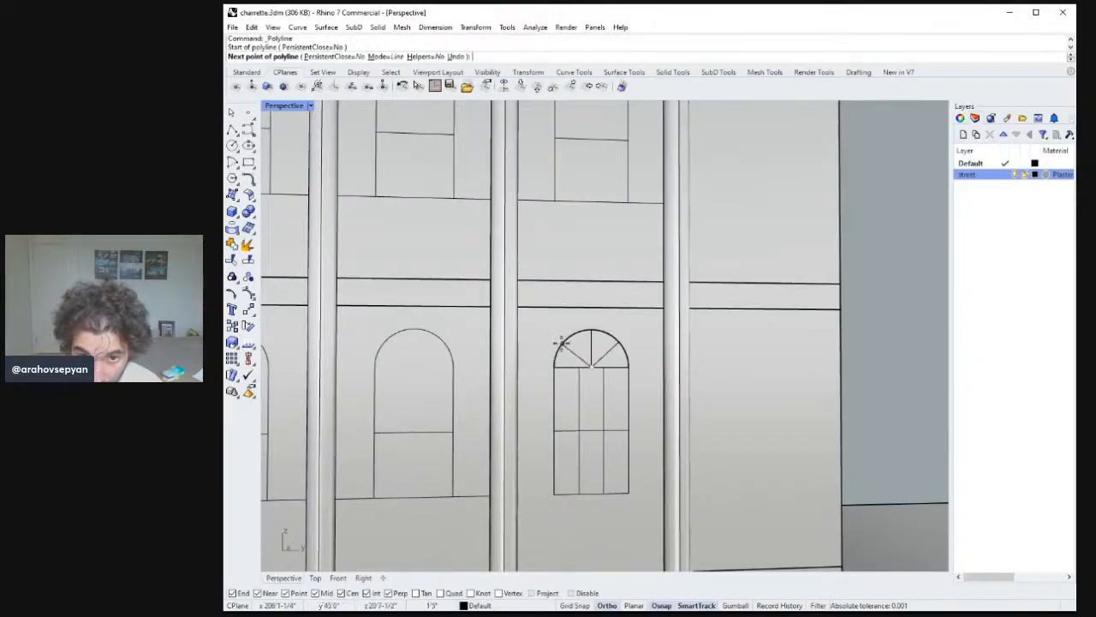
pyautogui.click(591, 331)
pyautogui.press('Return')
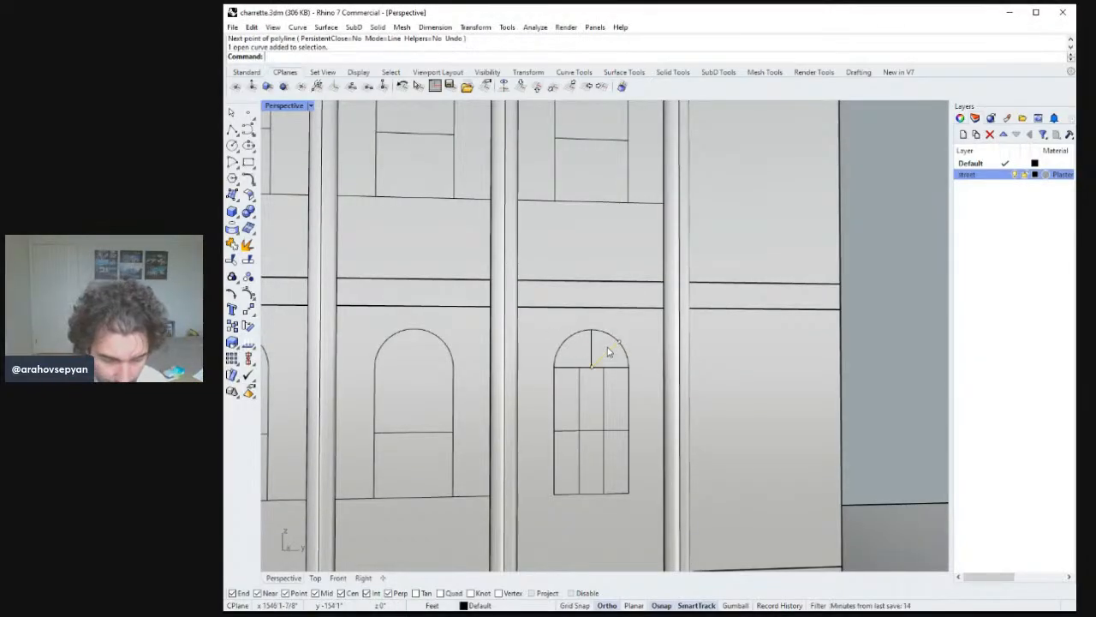
# Try to mirror the diagonal arch line about the vertical mullion.
pyautogui.write('Mi')
pyautogui.press('Return')
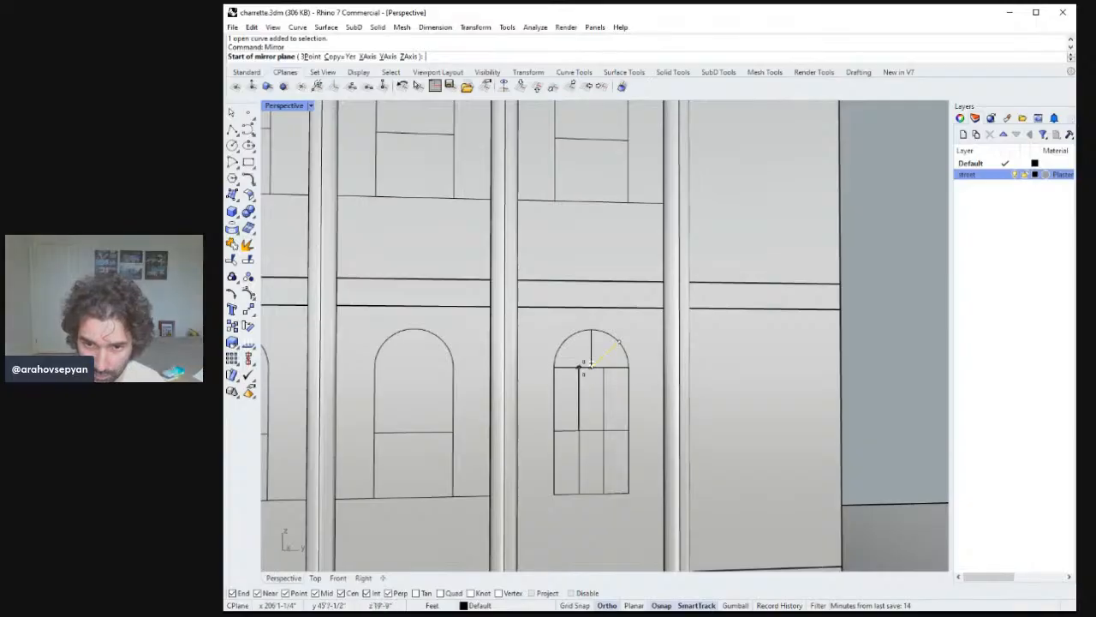
pyautogui.click(591, 367)
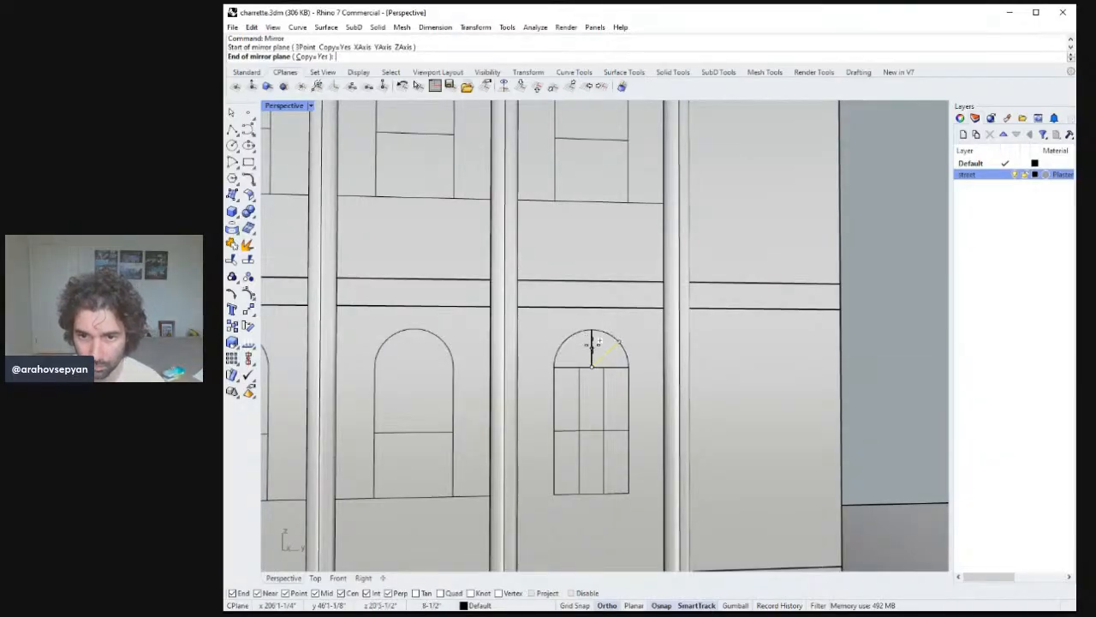
pyautogui.click(593, 347)
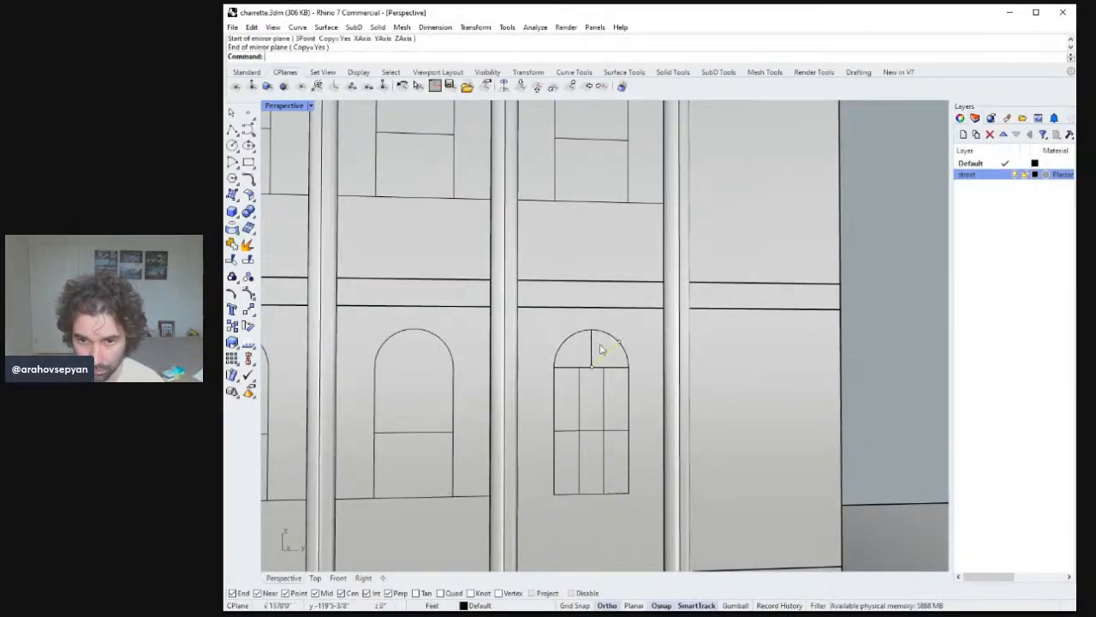
# Mirror the diagonal arch line into the arch's left half about the vertical centre line.
pyautogui.click(610, 358)
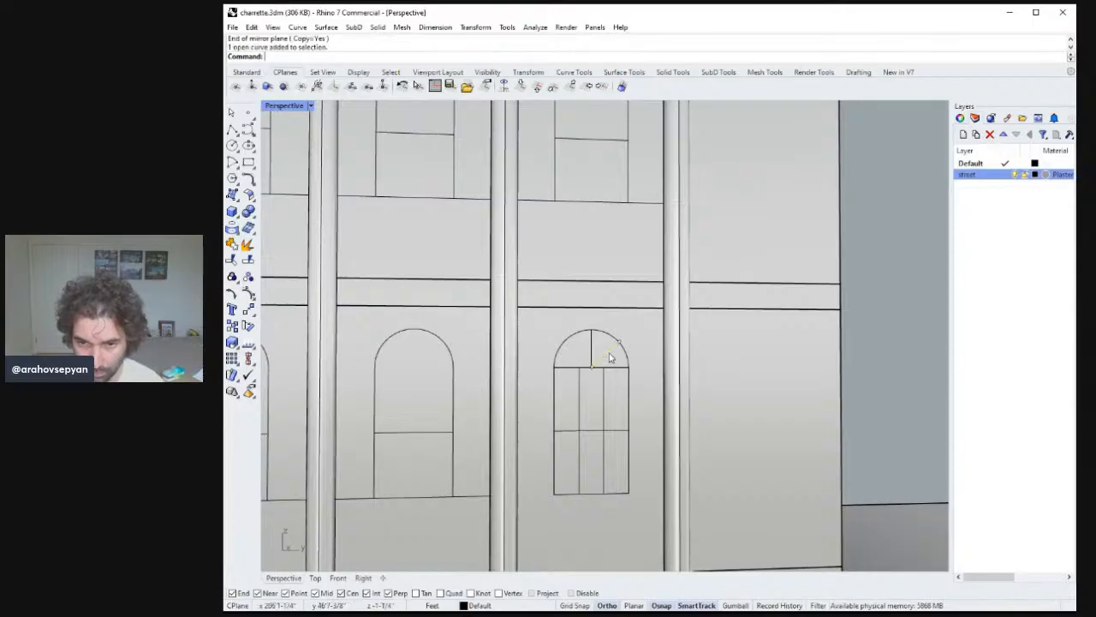
pyautogui.write('Mirror')
pyautogui.press('Return')
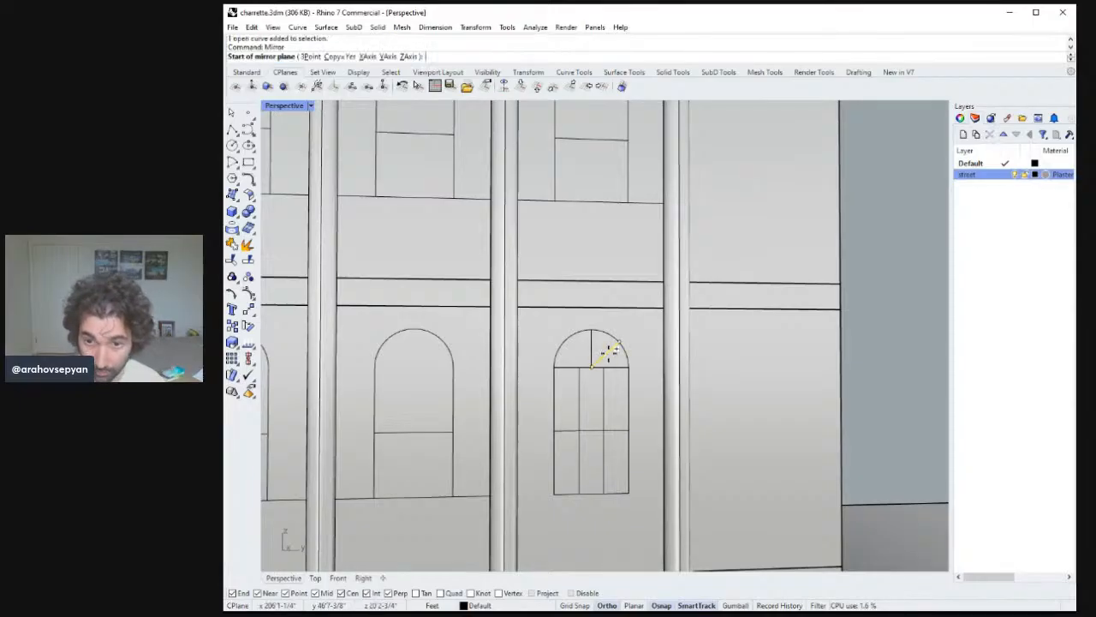
pyautogui.click(592, 366)
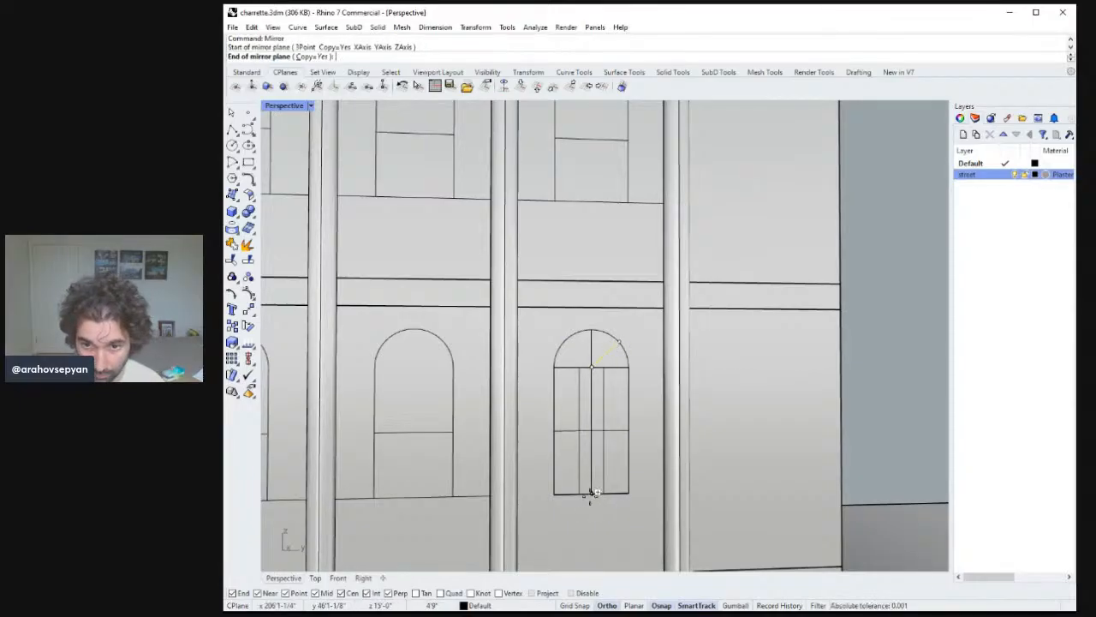
pyautogui.click(591, 501)
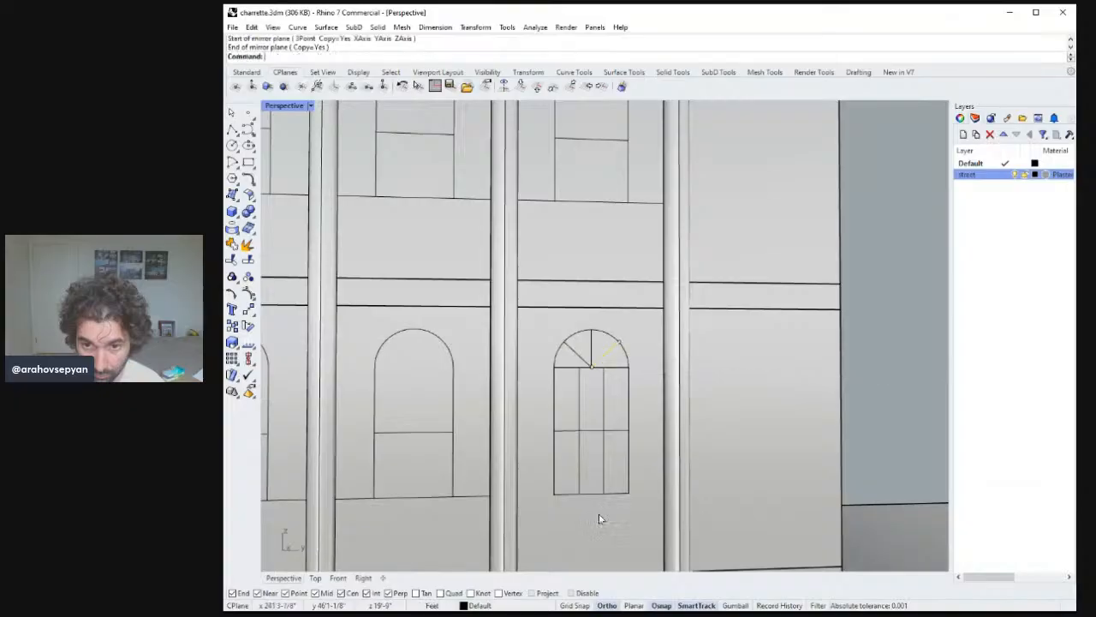
# Zoom in on the new arch divisions and review the whole facade.
pyautogui.click(574, 356)
pyautogui.moveTo(574, 356); pyautogui.dragTo(726, 363, button='right')
pyautogui.write('zs')
pyautogui.press('Return')
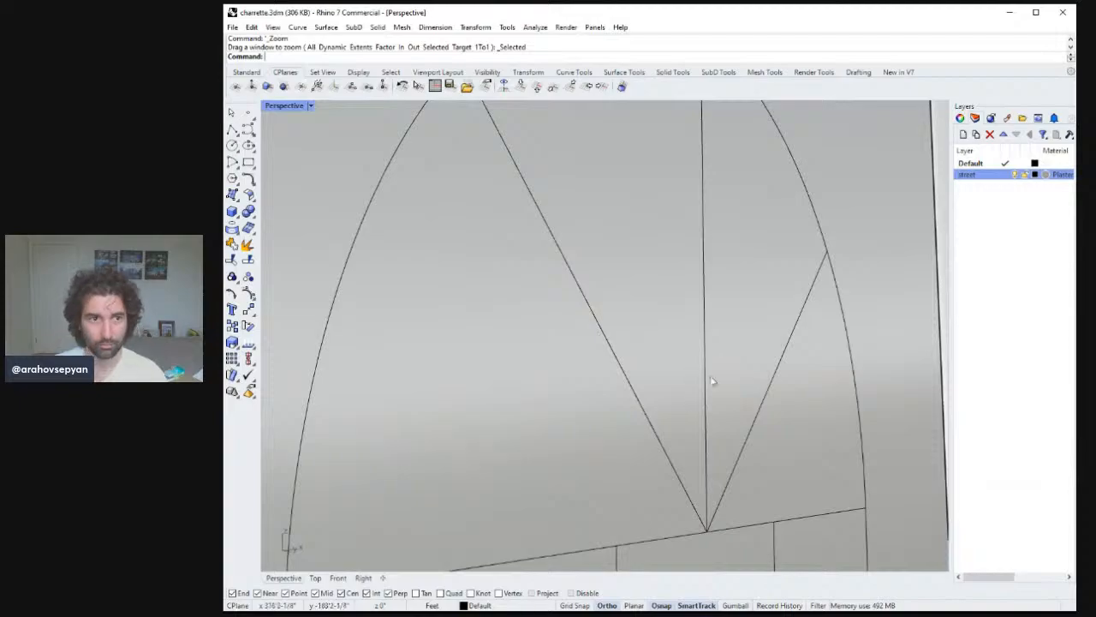
pyautogui.scroll(-10, 687, 318)
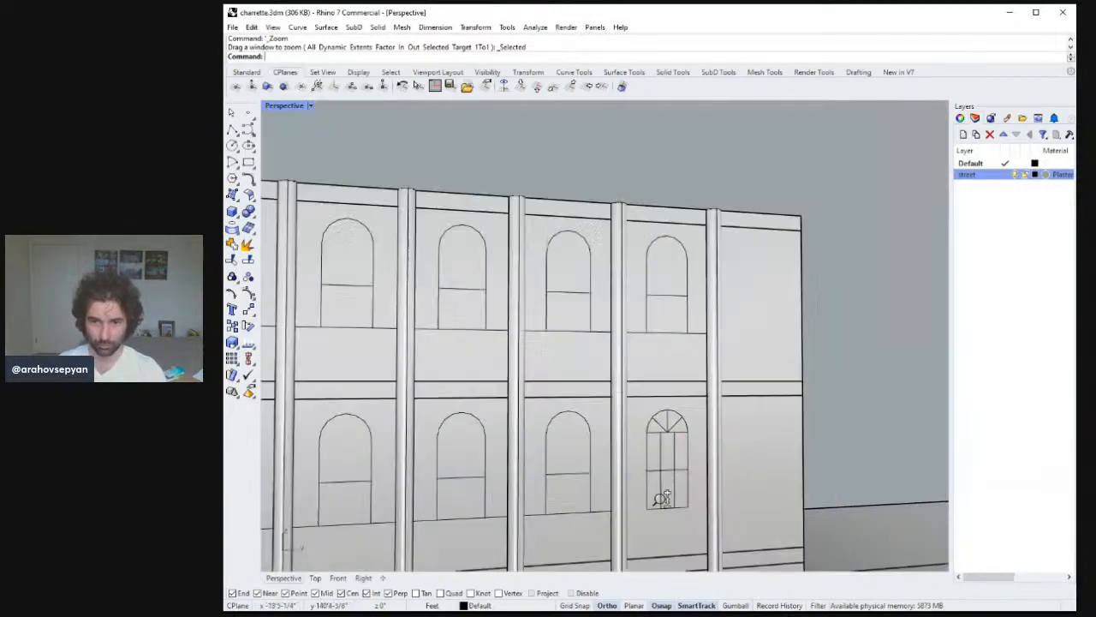
pyautogui.scroll(-10, 664, 498)
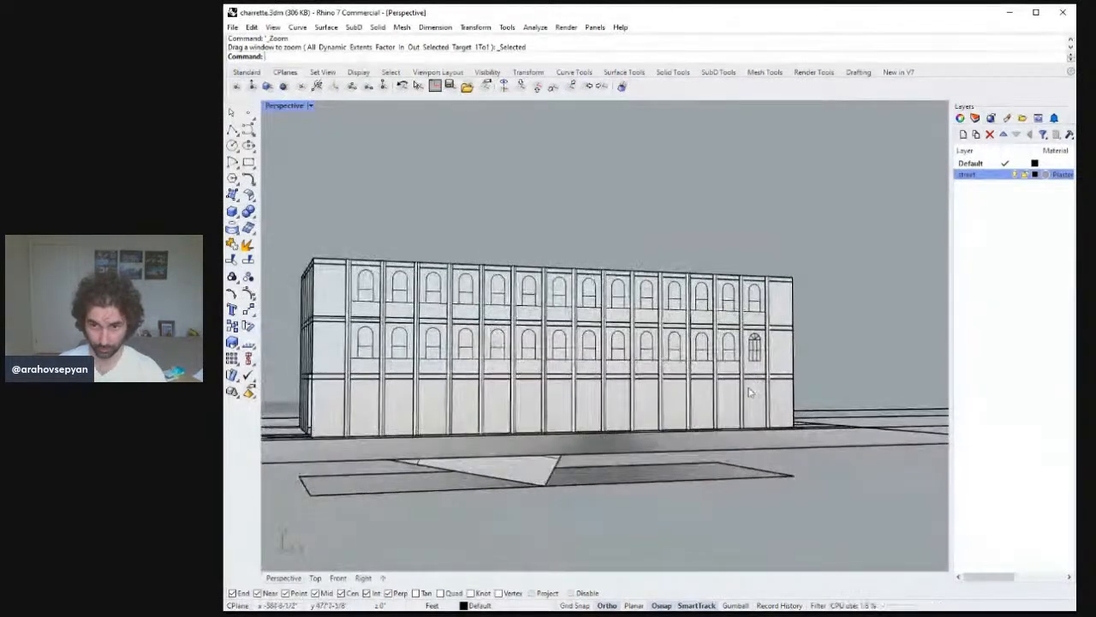
pyautogui.moveTo(750, 393); pyautogui.dragTo(796, 373, button='right')
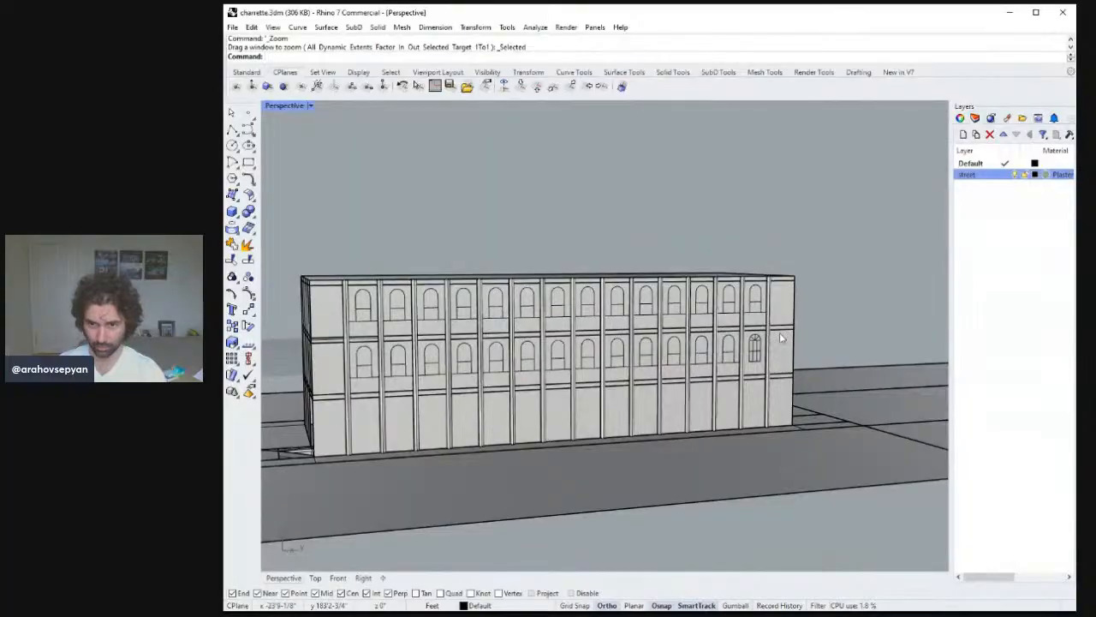
pyautogui.scroll(-3, 780, 337)
pyautogui.scroll(6, 766, 343)
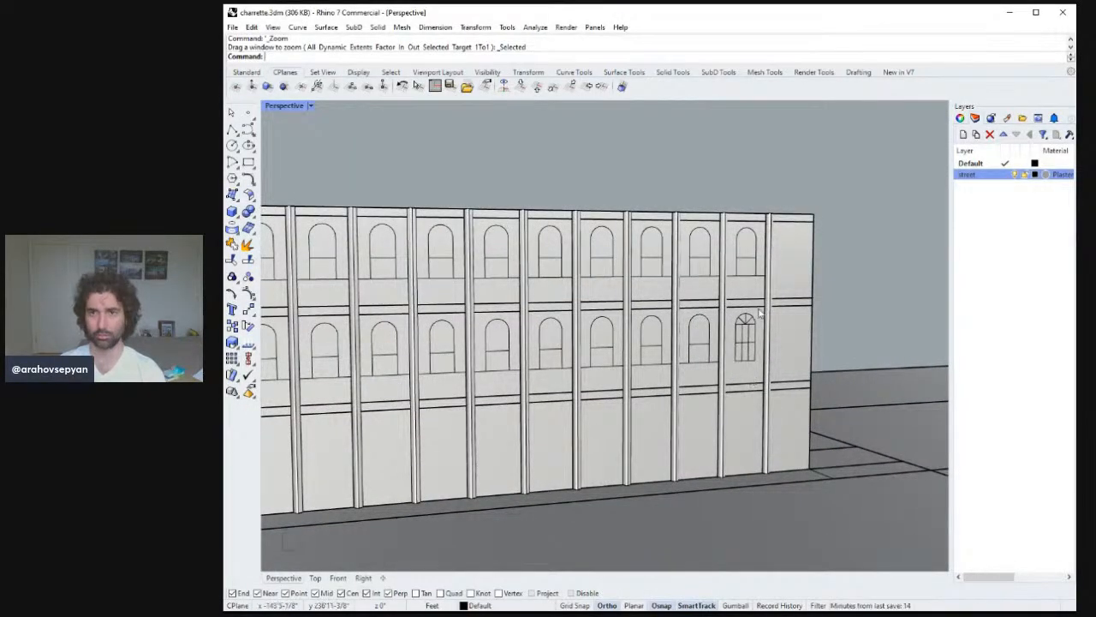
pyautogui.moveTo(767, 321); pyautogui.dragTo(763, 320, button='right')
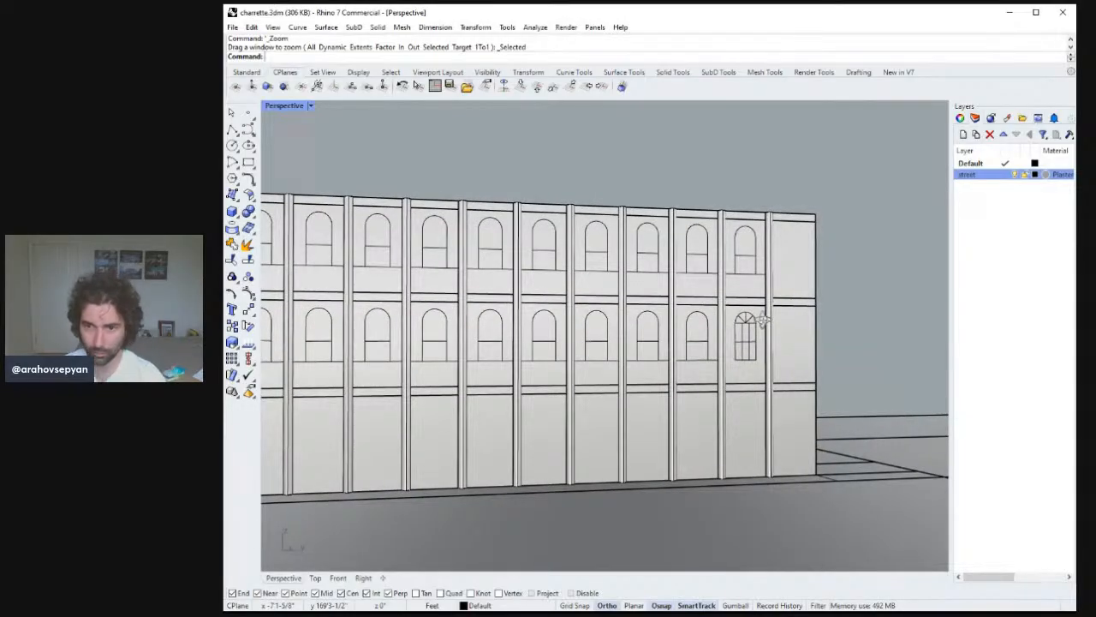
pyautogui.scroll(-5, 764, 317)
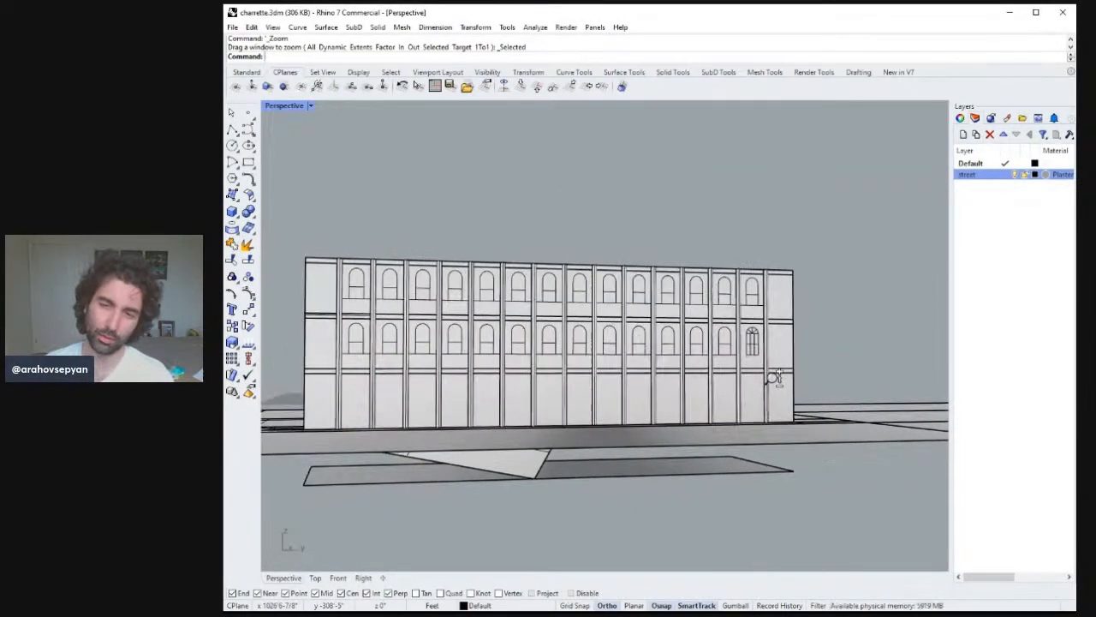
pyautogui.keyDown('ctrl'); pyautogui.moveTo(775, 378); pyautogui.dragTo(776, 382, button='right'); pyautogui.keyUp('ctrl')
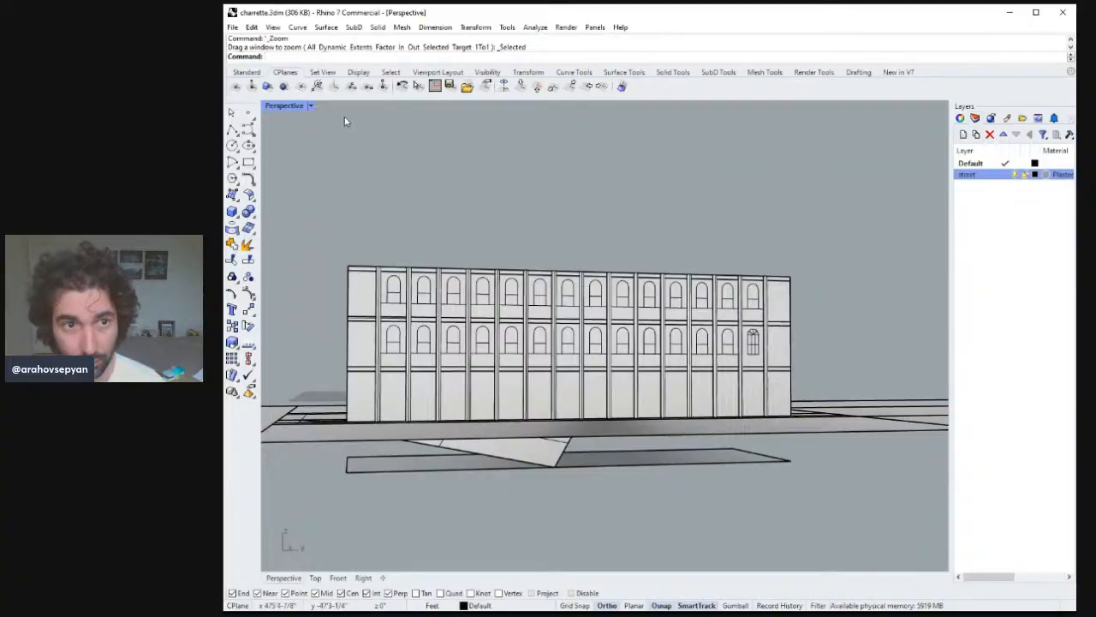
# Switch the perspective viewport to Rendered display mode.
pyautogui.click(310, 109)
pyautogui.click(319, 163)
pyautogui.moveTo(608, 292)
pyautogui.mouseDown(button='right')
pyautogui.moveTo(642, 311)
pyautogui.moveTo(615, 296)
pyautogui.mouseUp(button='right')
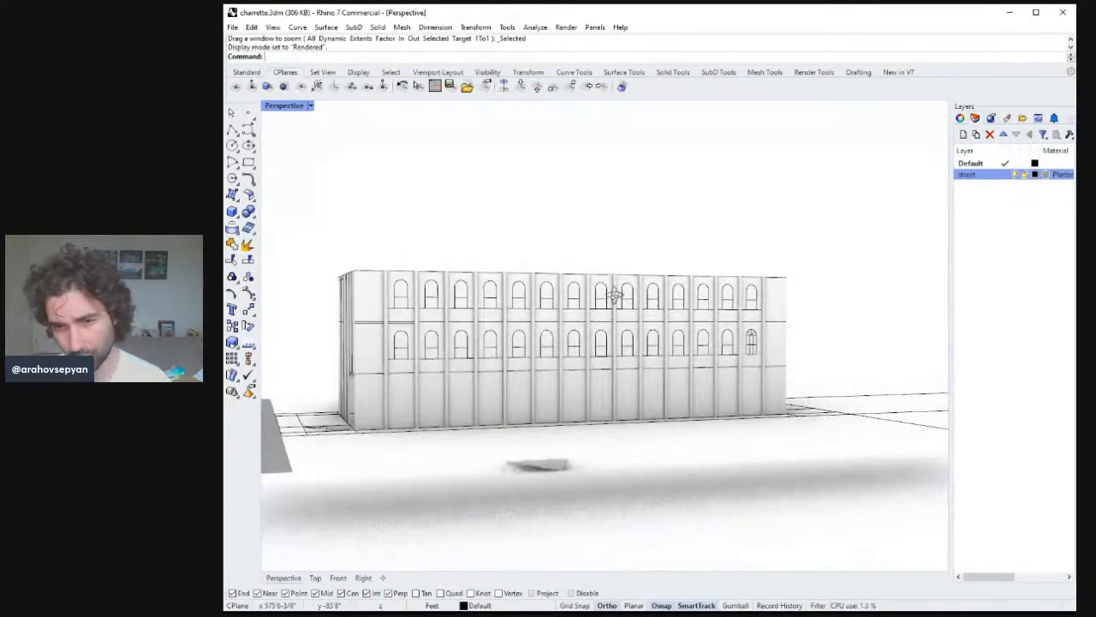
pyautogui.moveTo(661, 332)
pyautogui.mouseDown(button='right')
pyautogui.moveTo(675, 367)
pyautogui.moveTo(664, 358)
pyautogui.moveTo(720, 363)
pyautogui.moveTo(670, 360)
pyautogui.moveTo(702, 367)
pyautogui.moveTo(707, 345)
pyautogui.moveTo(673, 368)
pyautogui.moveTo(658, 359)
pyautogui.moveTo(701, 355)
pyautogui.mouseUp(button='right')
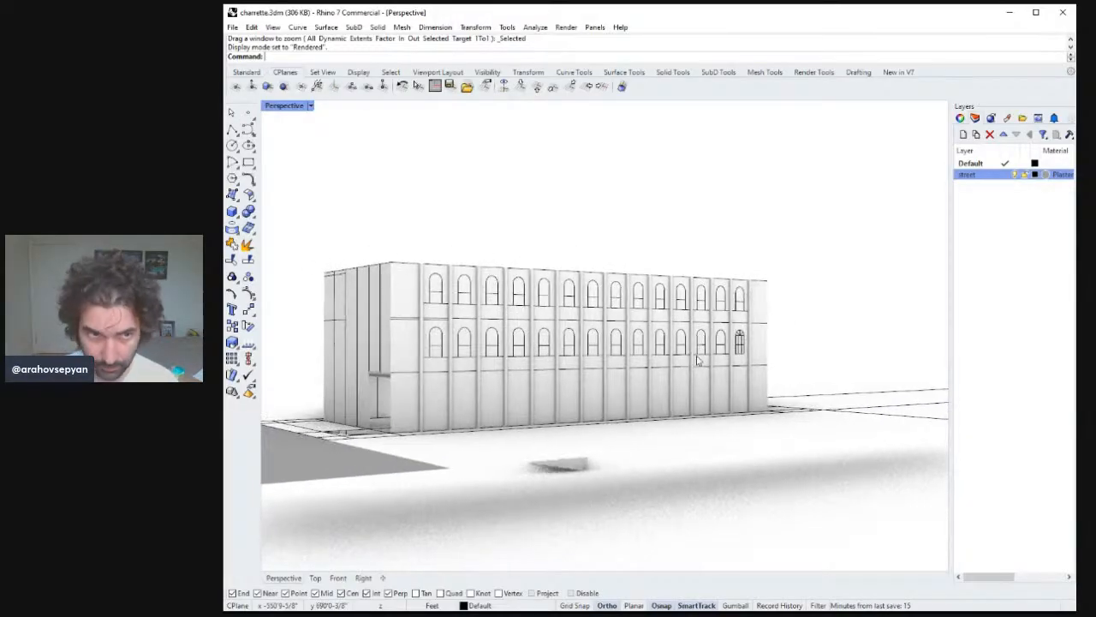
# Select all the simple arched windows on both floors, excluding the detailed window, and delete them.
pyautogui.scroll(-3, 762, 326)
pyautogui.moveTo(761, 326); pyautogui.dragTo(502, 294, button='right')
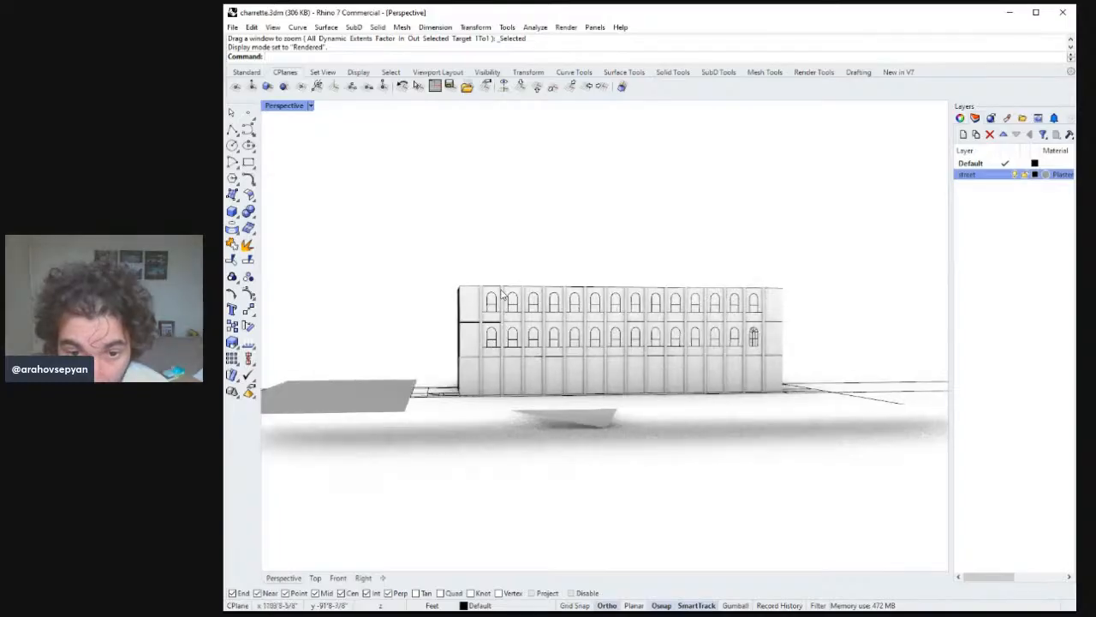
pyautogui.moveTo(749, 320); pyautogui.dragTo(781, 320)
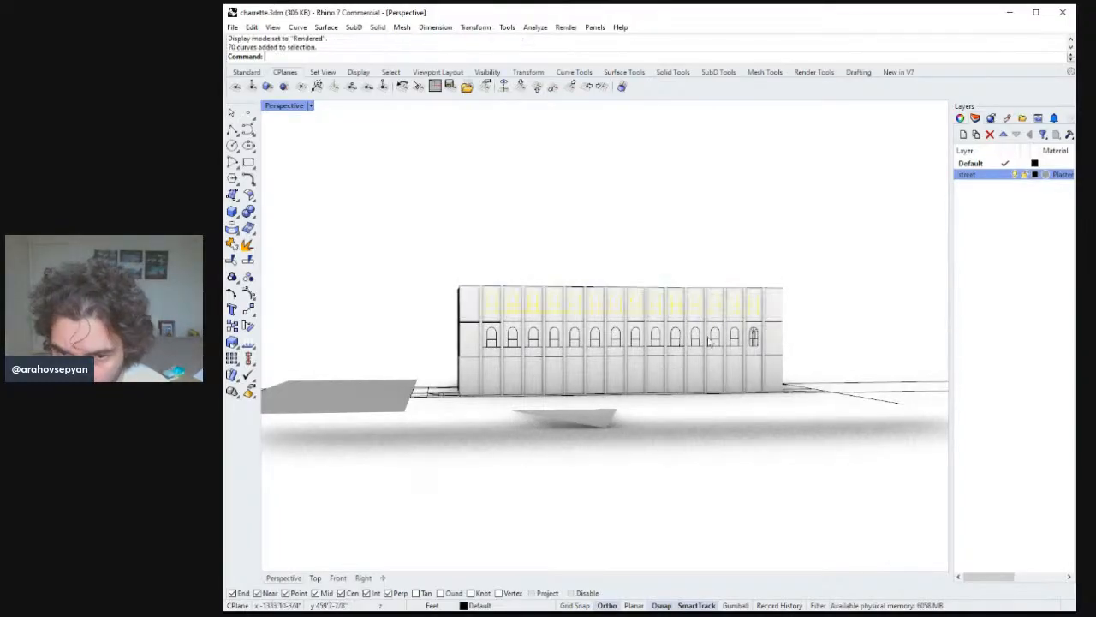
pyautogui.moveTo(467, 326); pyautogui.dragTo(465, 334, button='right')
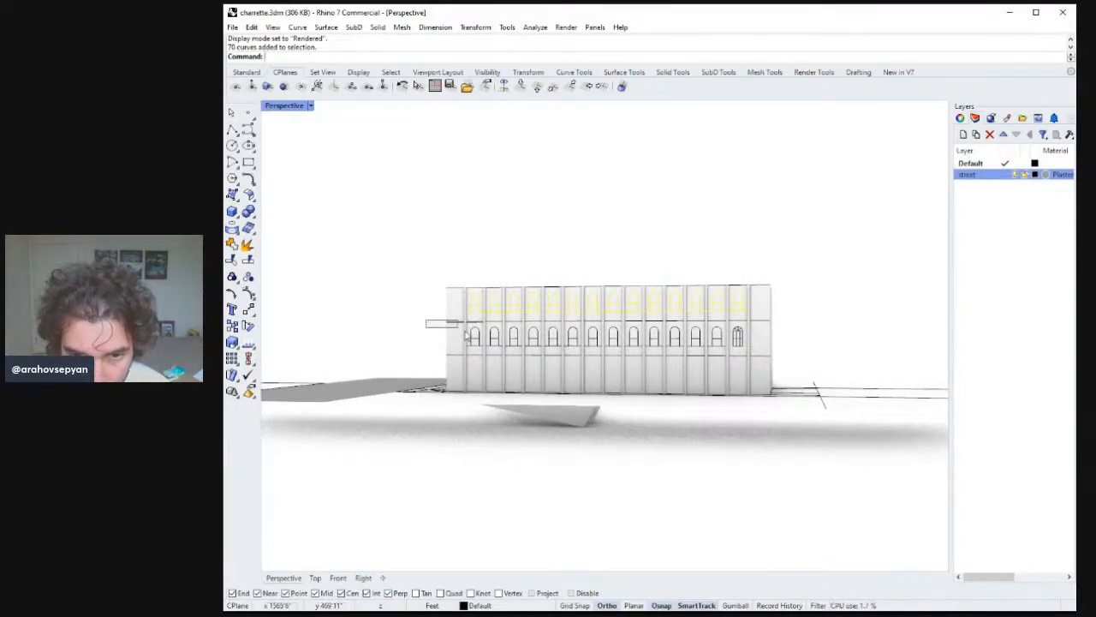
pyautogui.keyDown('shift'); pyautogui.moveTo(732, 352); pyautogui.dragTo(730, 354); pyautogui.keyUp('shift')
pyautogui.write('zs')
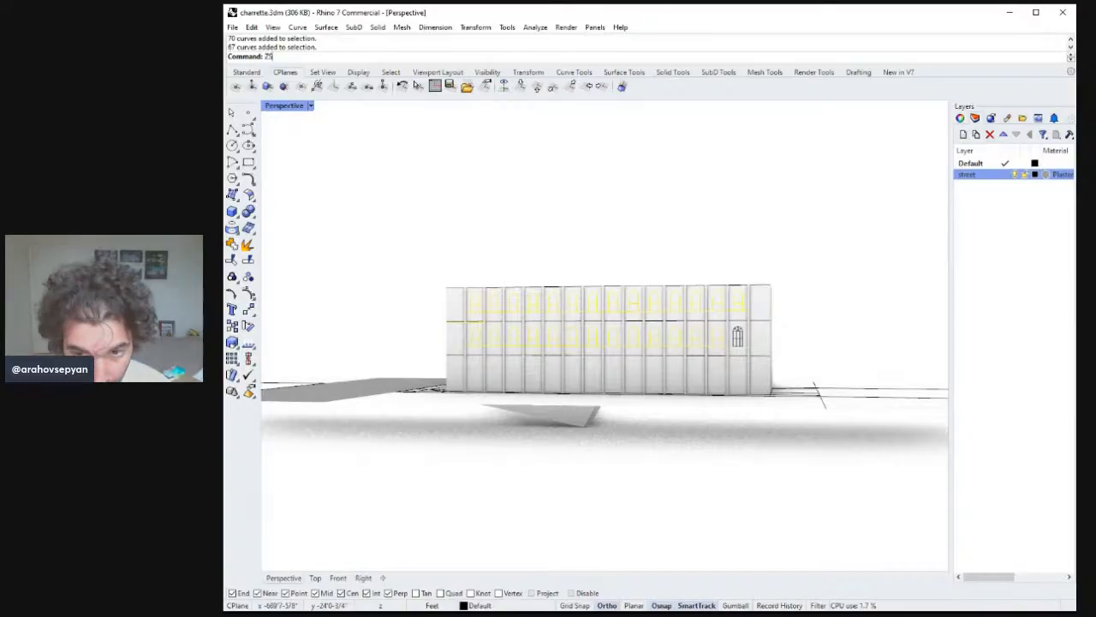
pyautogui.press('Return')
pyautogui.moveTo(694, 341); pyautogui.dragTo(453, 379, button='right')
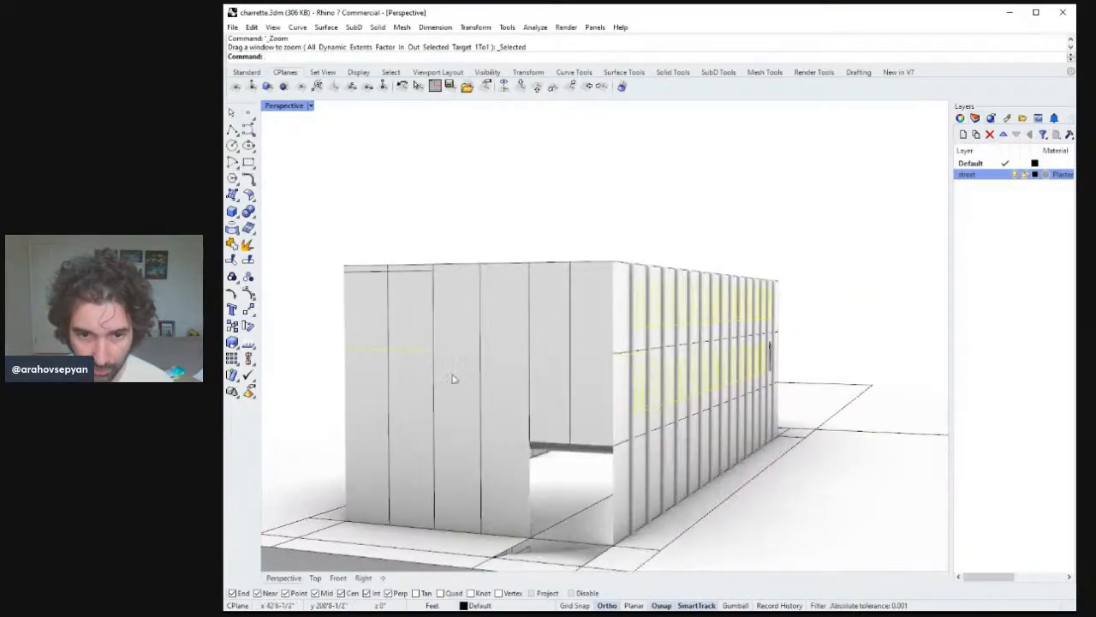
pyautogui.keyDown('ctrl'); pyautogui.click(404, 353); pyautogui.keyUp('ctrl')
pyautogui.moveTo(404, 353); pyautogui.dragTo(703, 367, button='right')
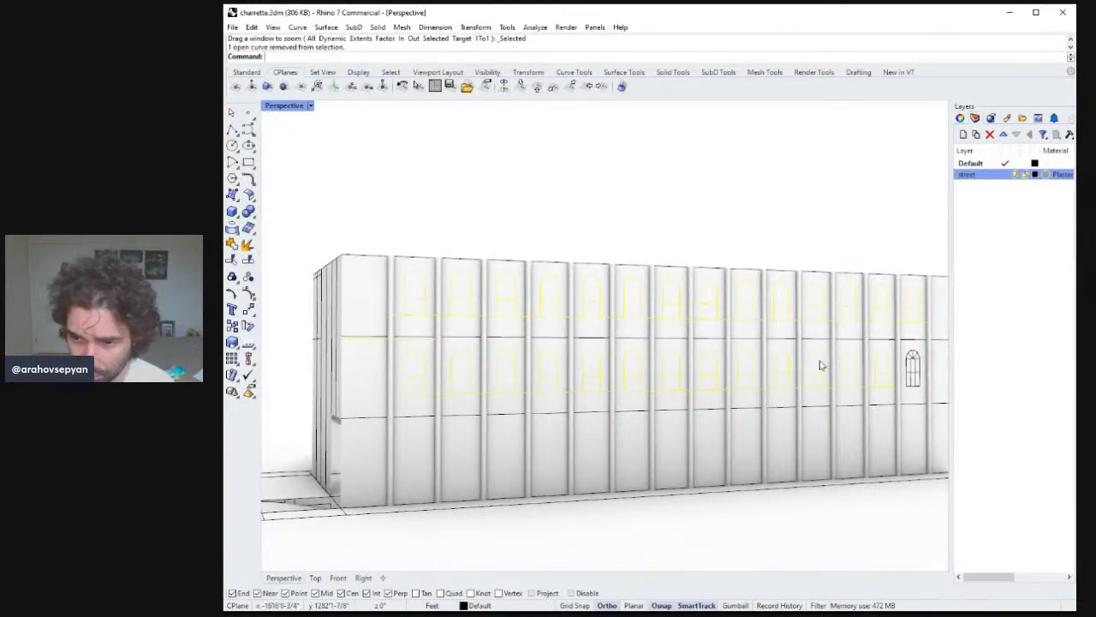
pyautogui.press('Delete')
# Try to copy the detailed arched window's curves.
pyautogui.moveTo(847, 357); pyautogui.dragTo(733, 375, button='right')
pyautogui.click(718, 368)
pyautogui.write('zs')
pyautogui.press('space')
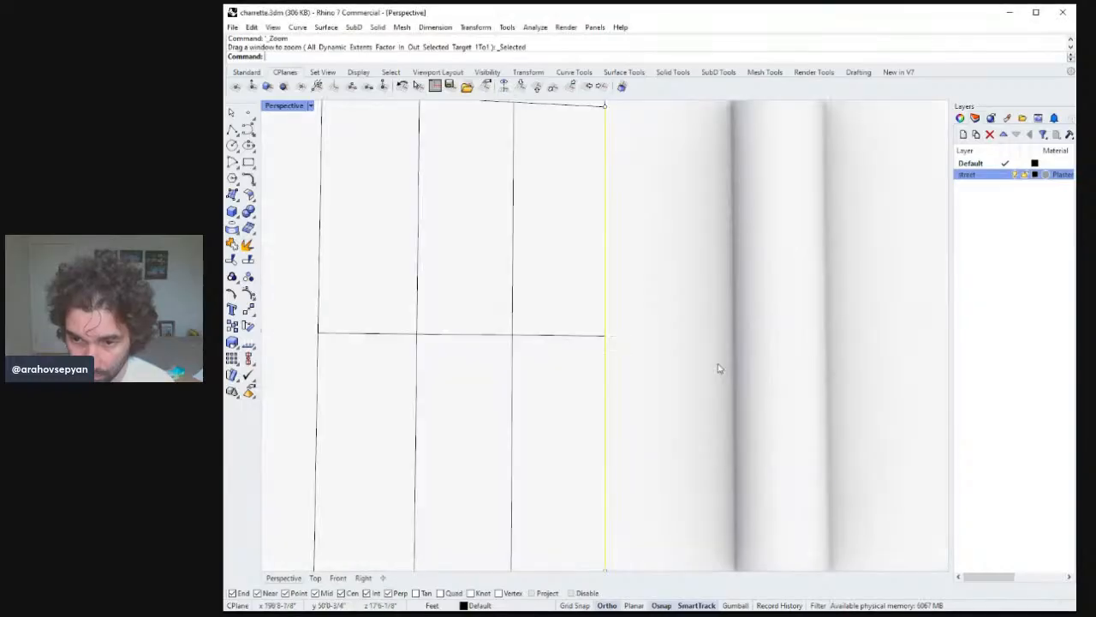
pyautogui.press('Escape')
pyautogui.scroll(1, 656, 387)
pyautogui.scroll(-4, 656, 387)
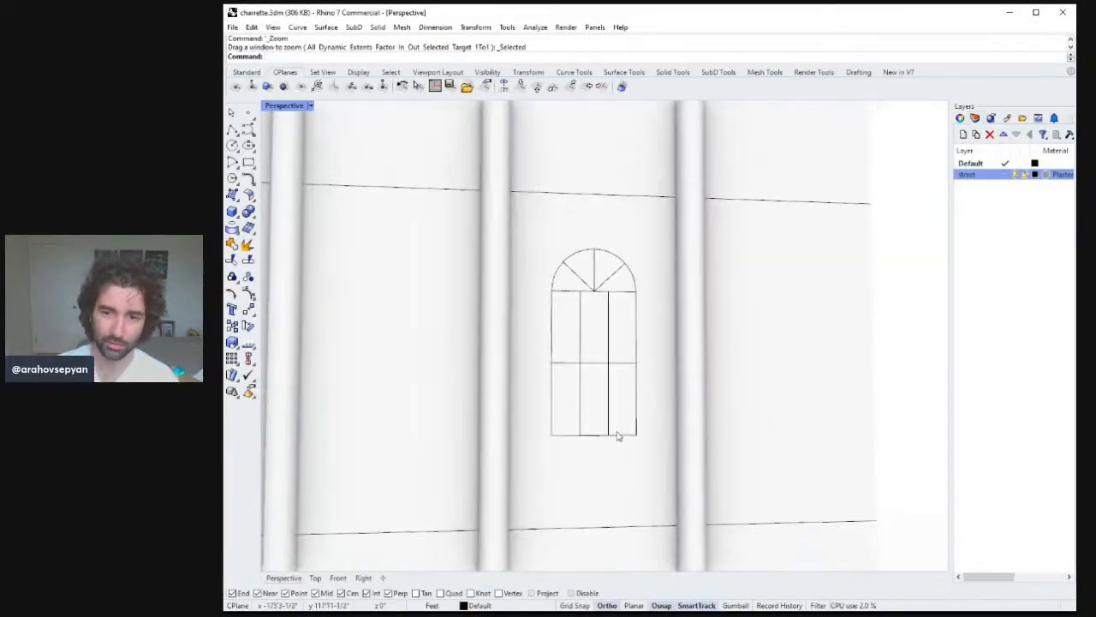
pyautogui.click(607, 434)
pyautogui.keyDown('shift'); pyautogui.click(579, 404); pyautogui.keyUp('shift')
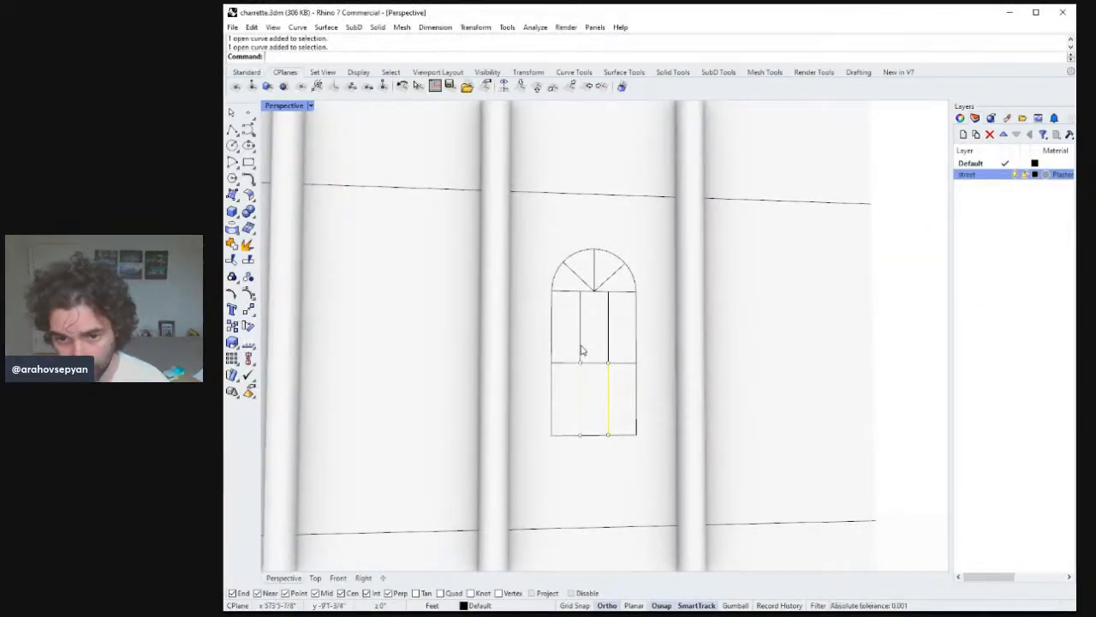
pyautogui.keyDown('shift'); pyautogui.click(581, 346); pyautogui.keyUp('shift')
pyautogui.keyDown('shift'); pyautogui.click(609, 335); pyautogui.keyUp('shift')
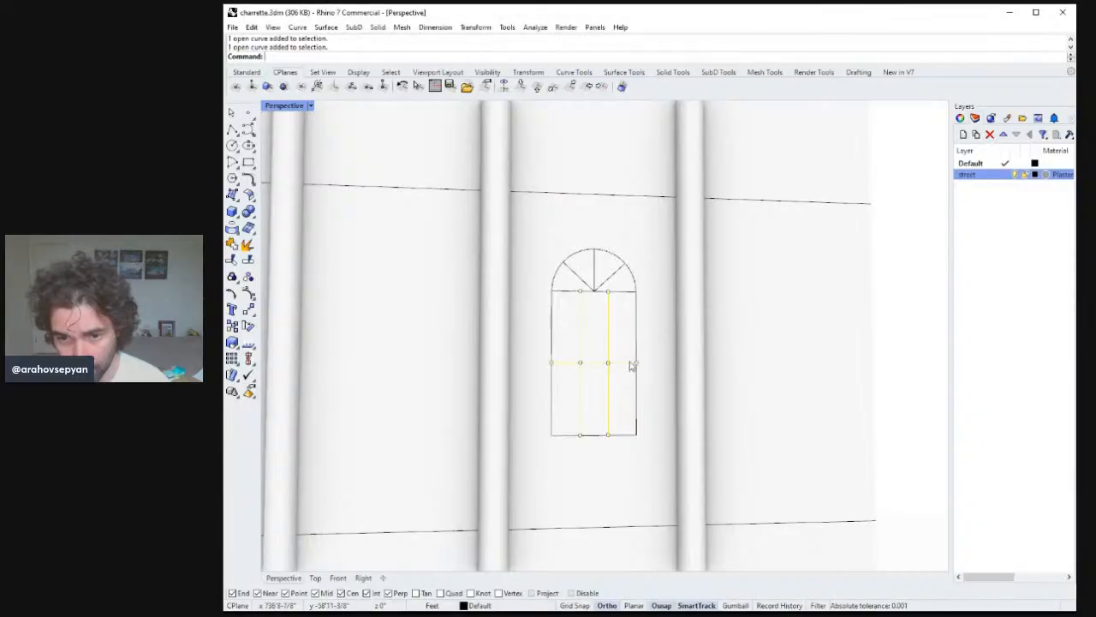
pyautogui.keyDown('shift'); pyautogui.click(623, 442); pyautogui.keyUp('shift')
pyautogui.keyDown('shift'); pyautogui.click(621, 441); pyautogui.keyUp('shift')
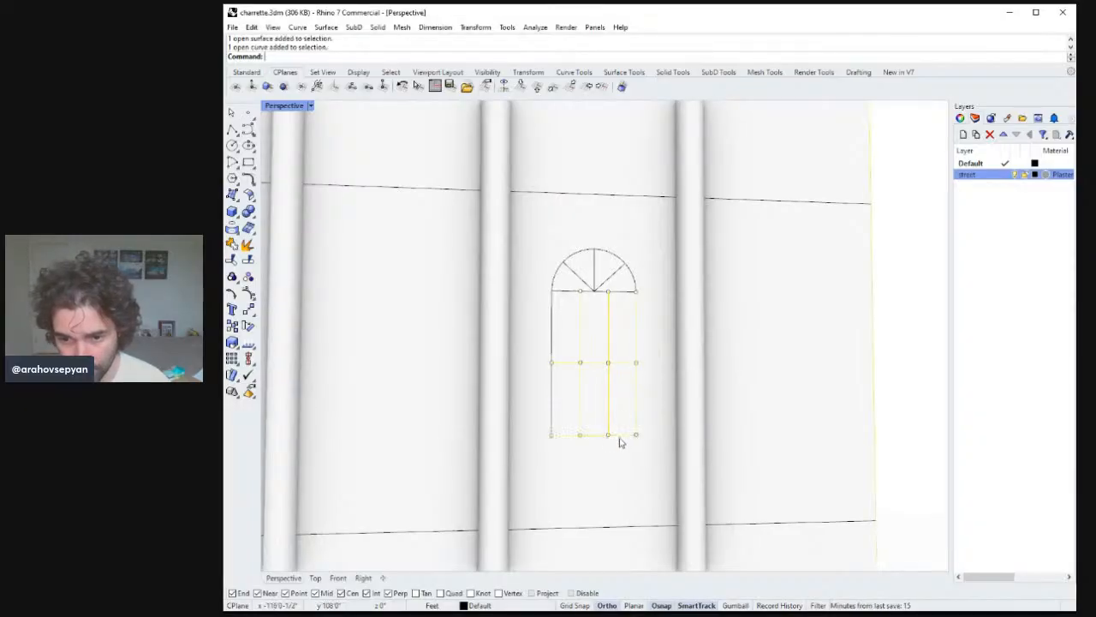
pyautogui.keyDown('shift'); pyautogui.click(551, 416); pyautogui.keyUp('shift')
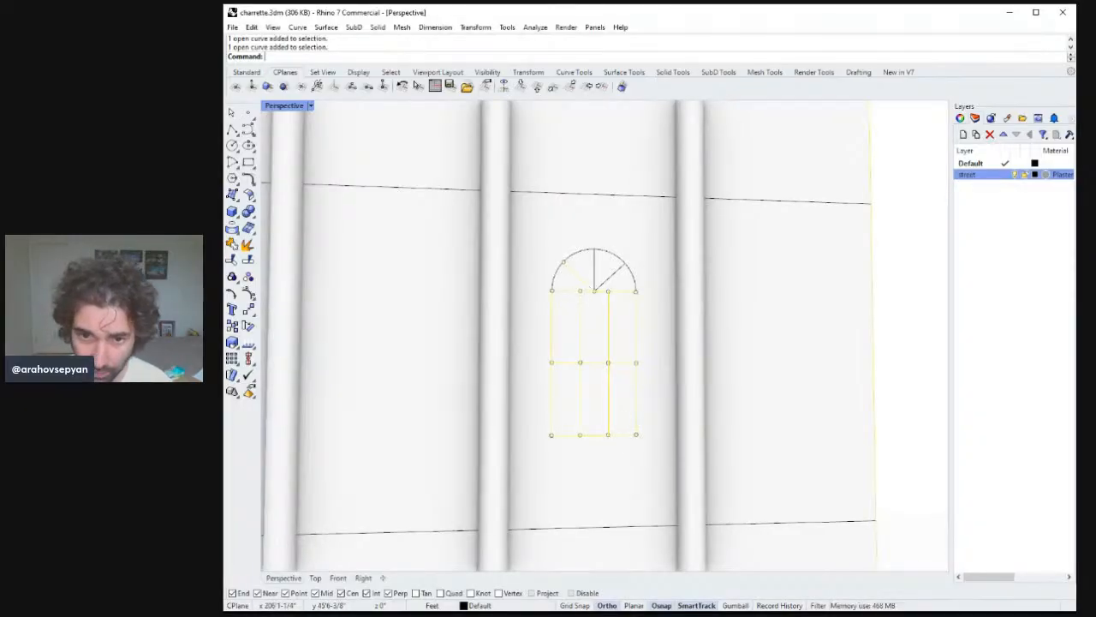
pyautogui.keyDown('shift'); pyautogui.click(551, 269); pyautogui.keyUp('shift')
pyautogui.keyDown('shift'); pyautogui.click(557, 270); pyautogui.keyUp('shift')
pyautogui.keyDown('shift'); pyautogui.click(599, 268); pyautogui.keyUp('shift')
pyautogui.keyDown('shift'); pyautogui.click(596, 267); pyautogui.keyUp('shift')
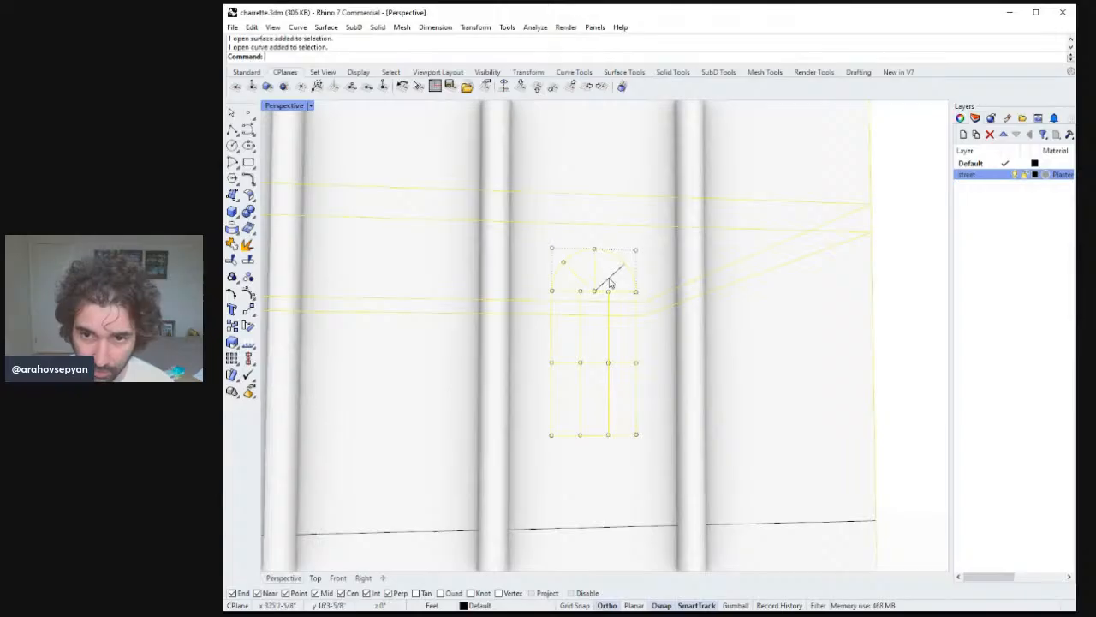
pyautogui.keyDown('ctrl'); pyautogui.click(688, 231); pyautogui.keyUp('ctrl')
pyautogui.keyDown('ctrl'); pyautogui.click(703, 197); pyautogui.keyUp('ctrl')
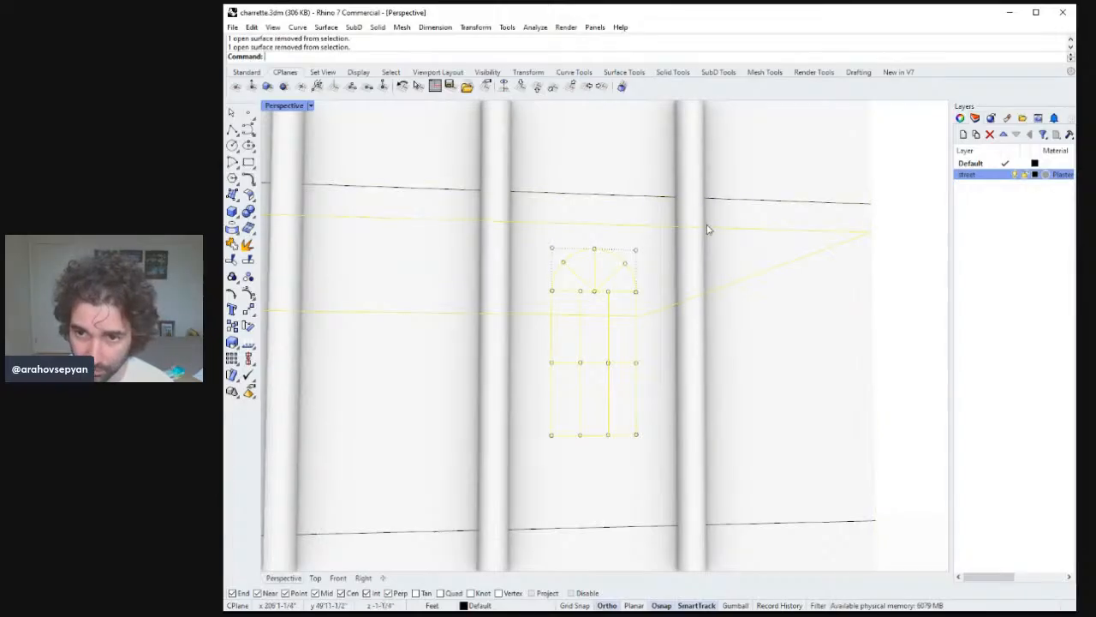
pyautogui.press('Return')
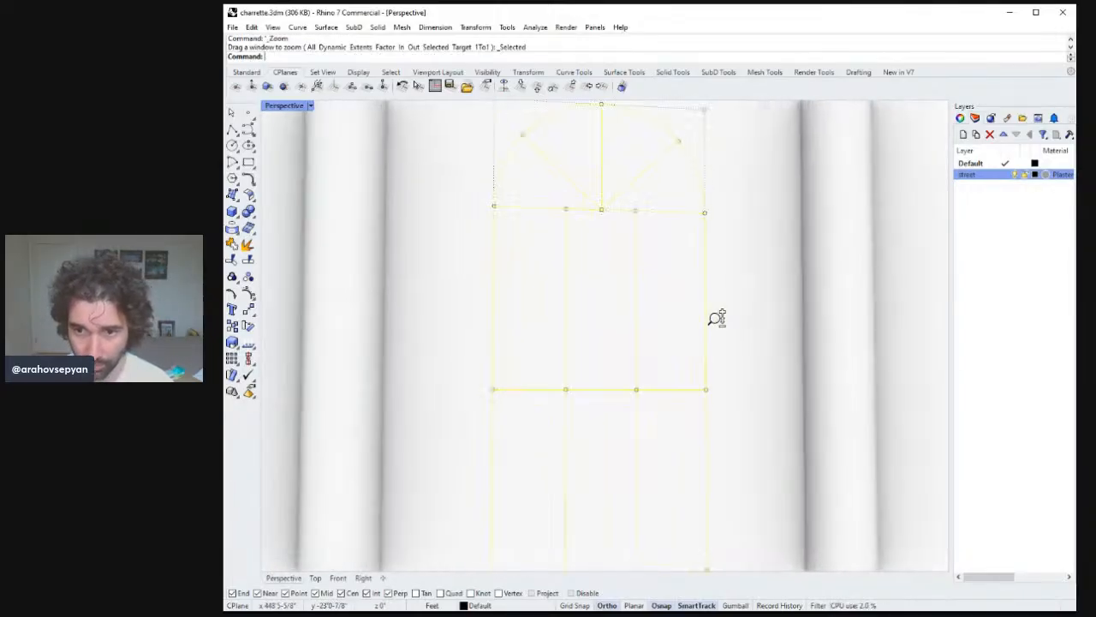
pyautogui.write('Copy')
pyautogui.press('Return')
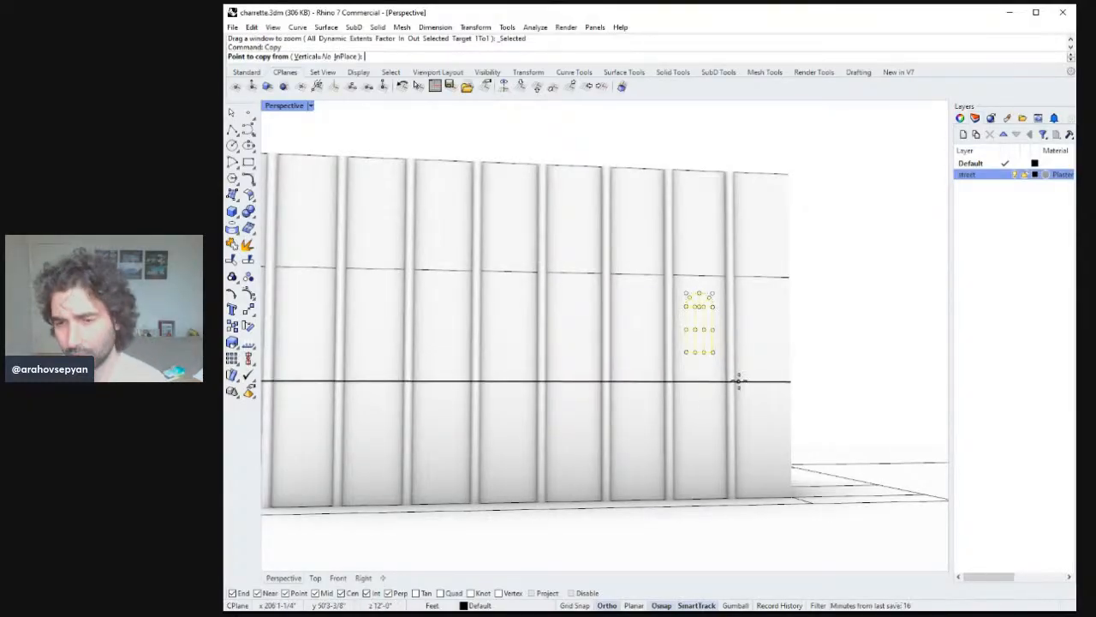
pyautogui.moveTo(738, 382); pyautogui.dragTo(730, 391, button='right')
pyautogui.press('Escape')
pyautogui.press('Escape')
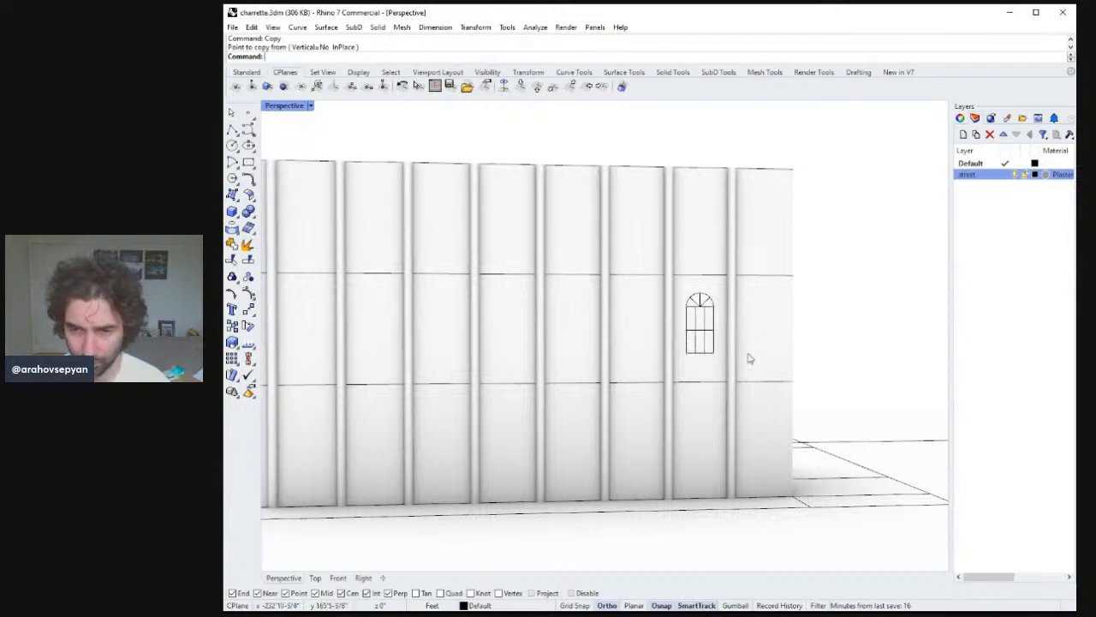
# Delete the three pipe columns nearest the detailed arched window.
pyautogui.scroll(-3, 737, 398)
pyautogui.scroll(2, 728, 432)
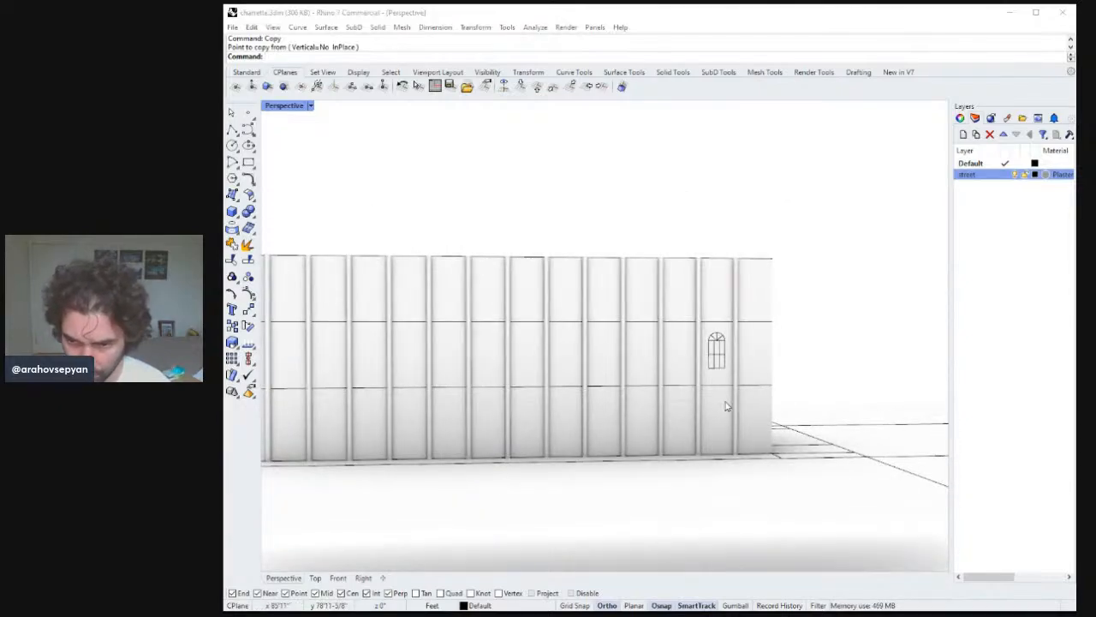
pyautogui.click(735, 424)
pyautogui.keyDown('shift'); pyautogui.click(698, 435); pyautogui.keyUp('shift')
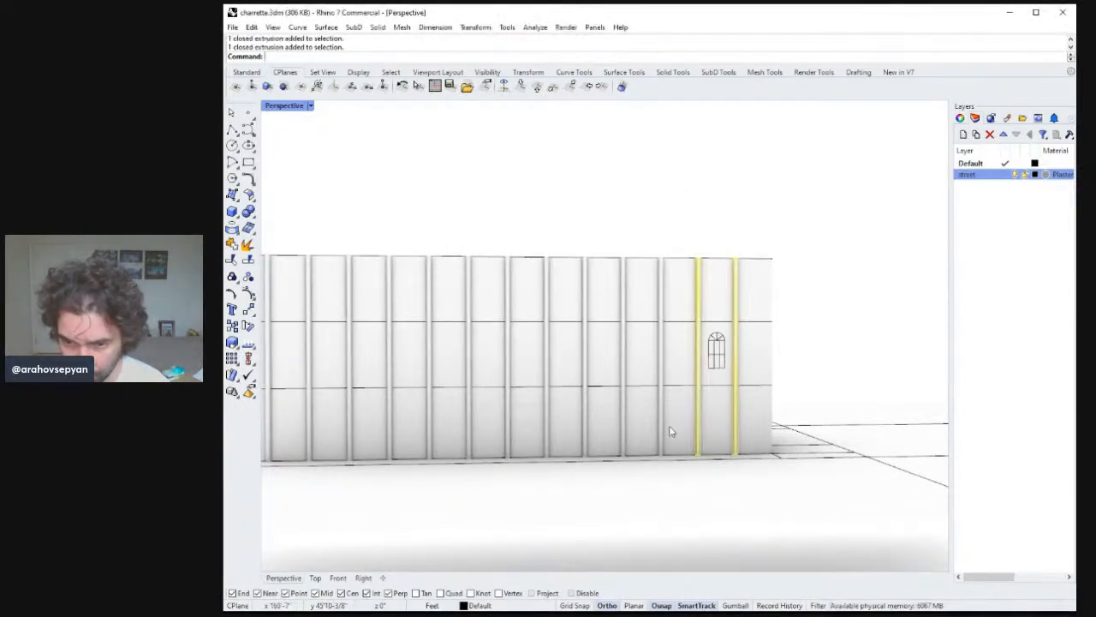
pyautogui.keyDown('shift'); pyautogui.click(628, 428); pyautogui.keyUp('shift')
pyautogui.press('Delete')
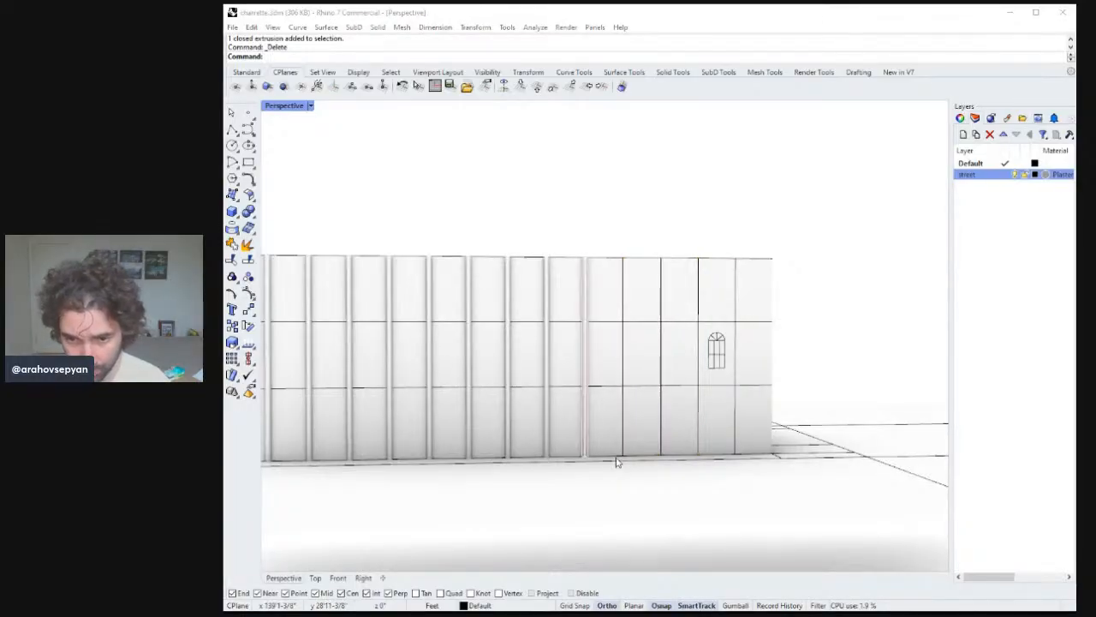
# Select the remaining pipe columns along the facade and delete them.
pyautogui.click(589, 451)
pyautogui.keyDown('shift'); pyautogui.click(549, 452); pyautogui.keyUp('shift')
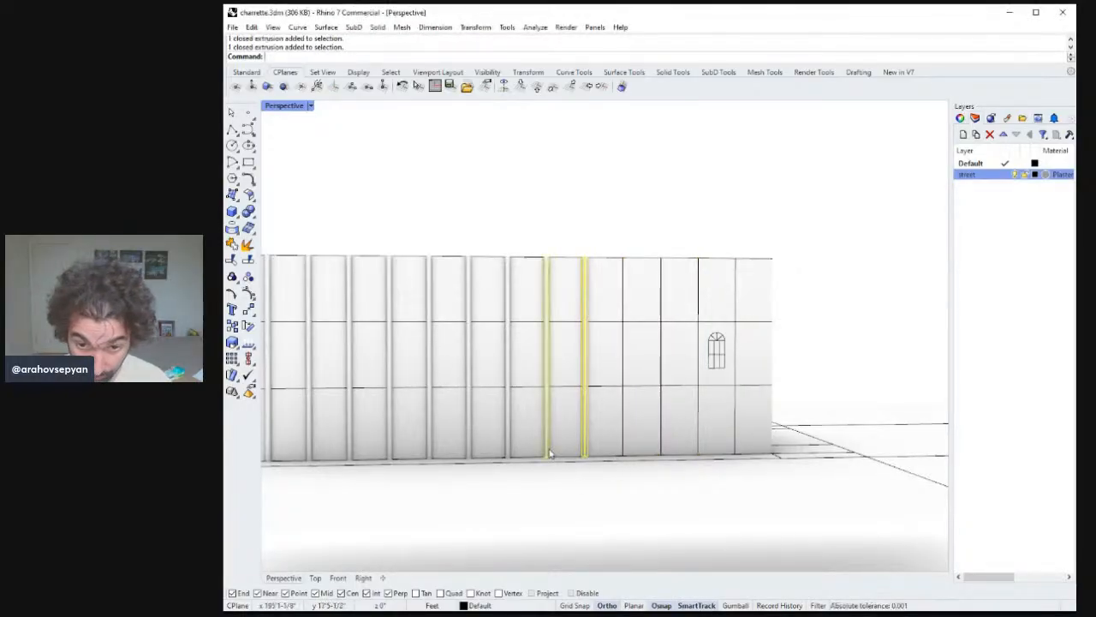
pyautogui.keyDown('shift'); pyautogui.click(513, 435); pyautogui.keyUp('shift')
pyautogui.moveTo(521, 458); pyautogui.dragTo(651, 416, button='right')
pyautogui.keyDown('shift'); pyautogui.click(533, 435); pyautogui.keyUp('shift')
pyautogui.keyDown('shift'); pyautogui.click(631, 411); pyautogui.keyUp('shift')
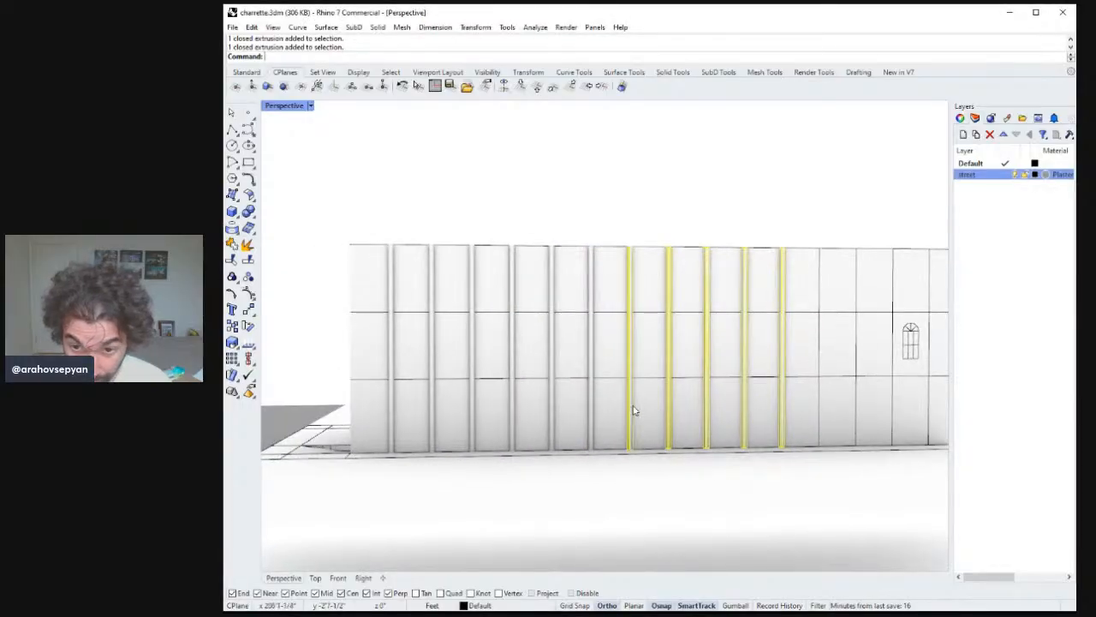
pyautogui.keyDown('shift'); pyautogui.click(589, 429); pyautogui.keyUp('shift')
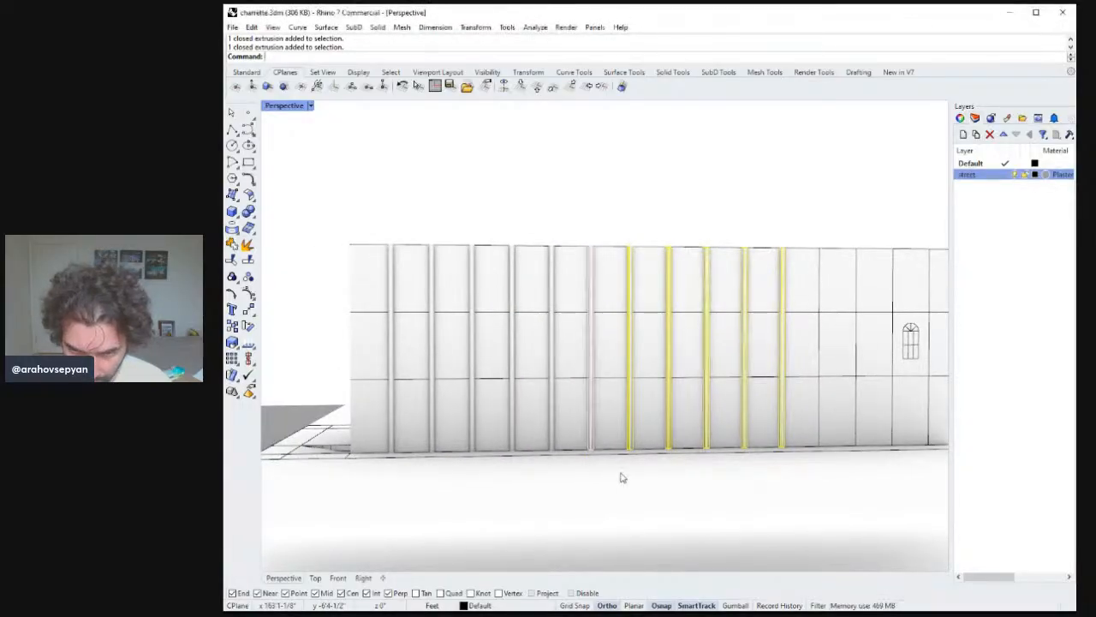
pyautogui.keyDown('shift'); pyautogui.click(551, 441); pyautogui.keyUp('shift')
pyautogui.keyDown('shift'); pyautogui.click(510, 436); pyautogui.keyUp('shift')
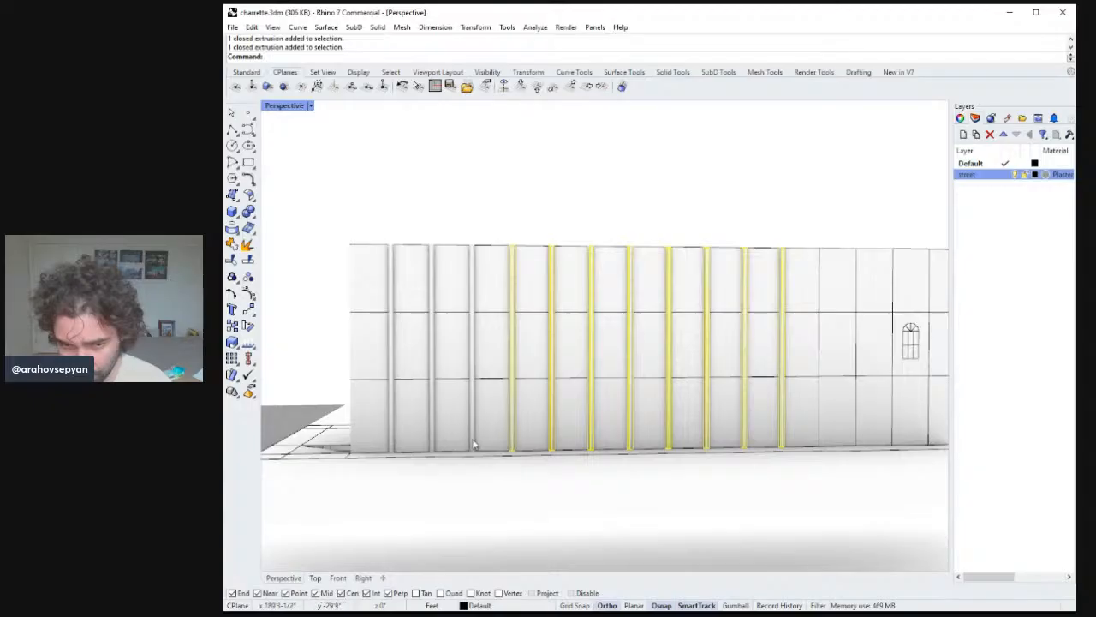
pyautogui.keyDown('shift'); pyautogui.click(471, 437); pyautogui.keyUp('shift')
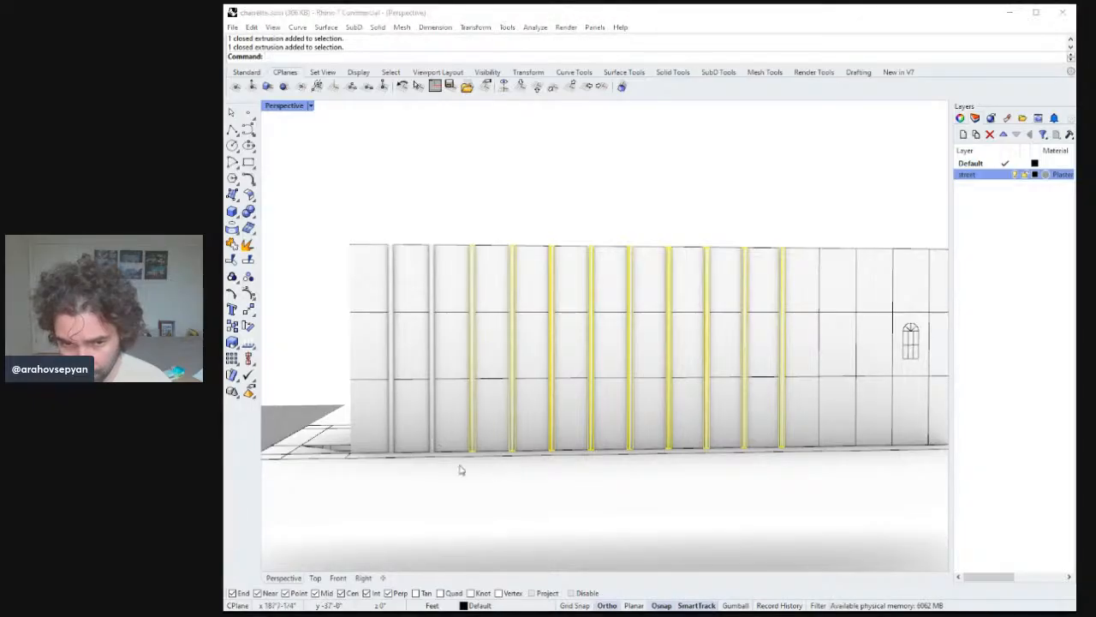
pyautogui.keyDown('shift'); pyautogui.click(432, 441); pyautogui.keyUp('shift')
pyautogui.keyDown('shift'); pyautogui.click(397, 437); pyautogui.keyUp('shift')
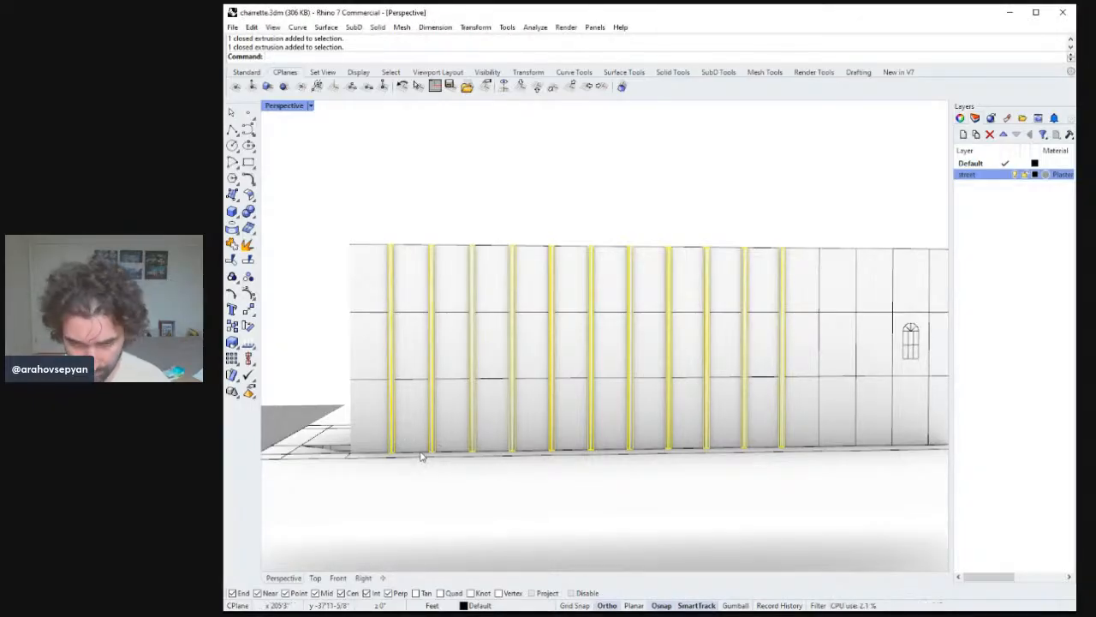
pyautogui.press('Delete')
# Select the detailed arched window's curves and start a Copy.
pyautogui.scroll(-5, 620, 467)
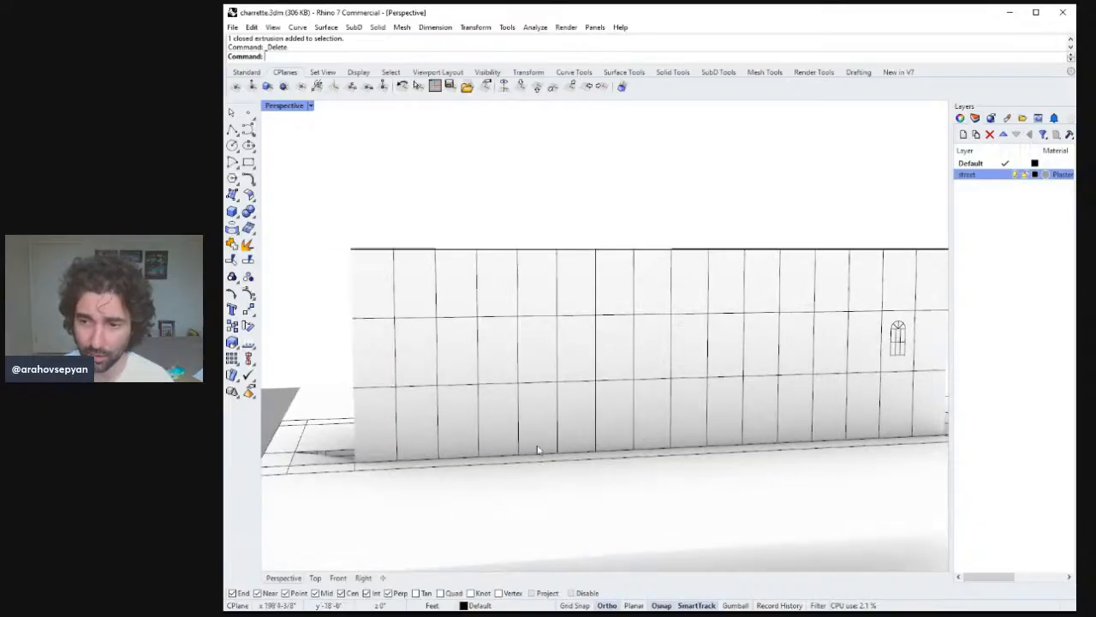
pyautogui.moveTo(620, 467); pyautogui.dragTo(828, 448, button='right')
pyautogui.scroll(2, 771, 412)
pyautogui.scroll(-5, 714, 421)
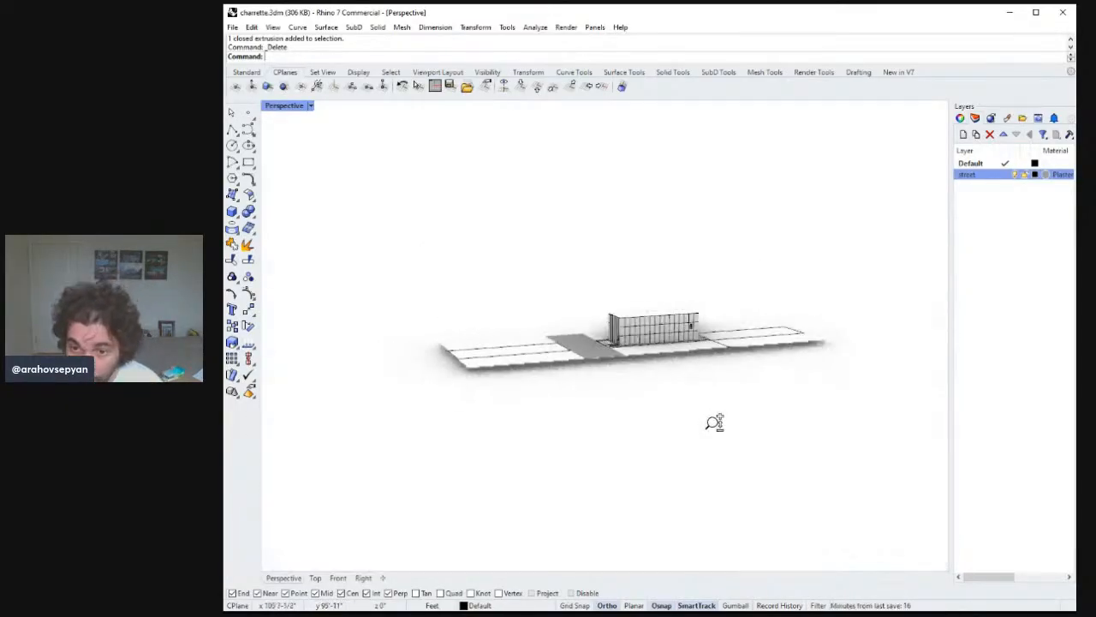
pyautogui.scroll(8, 727, 299)
pyautogui.click(692, 379)
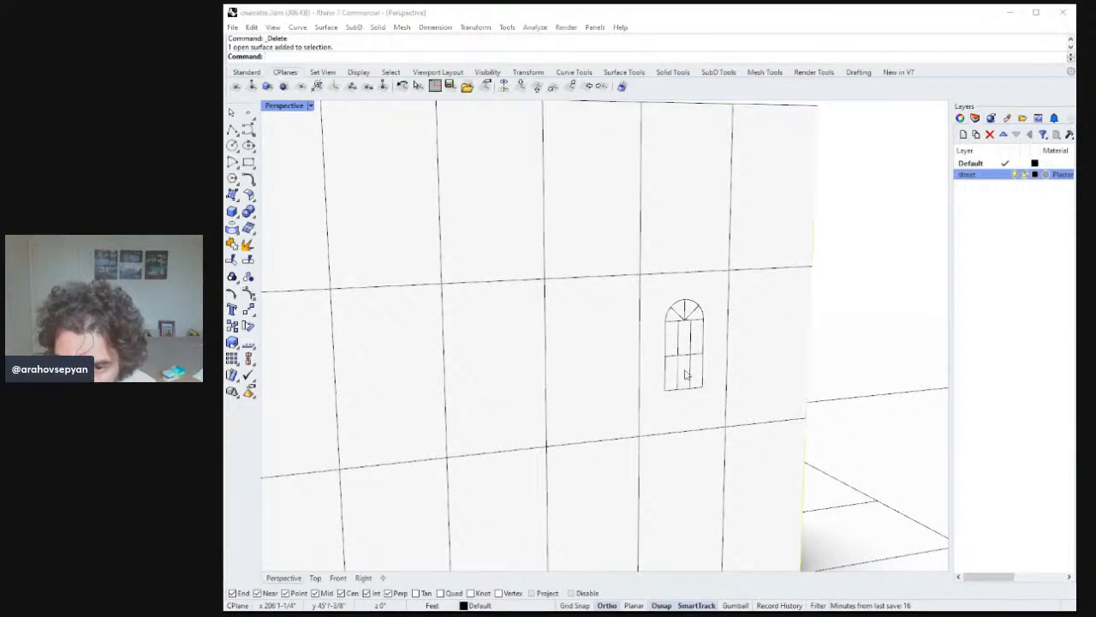
pyautogui.click(693, 368)
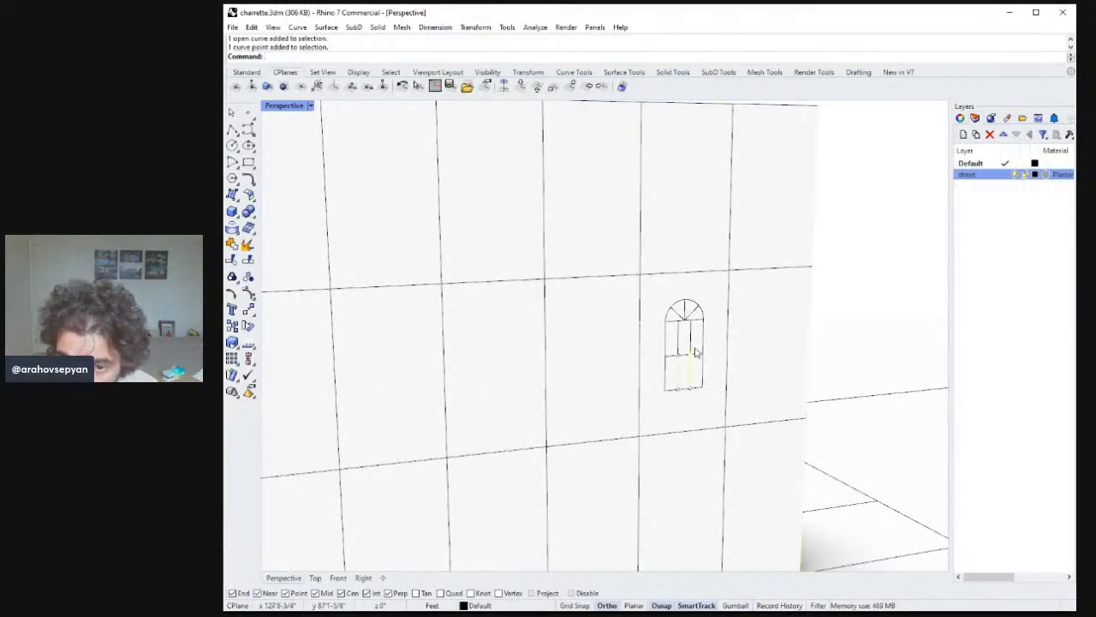
pyautogui.click(699, 360)
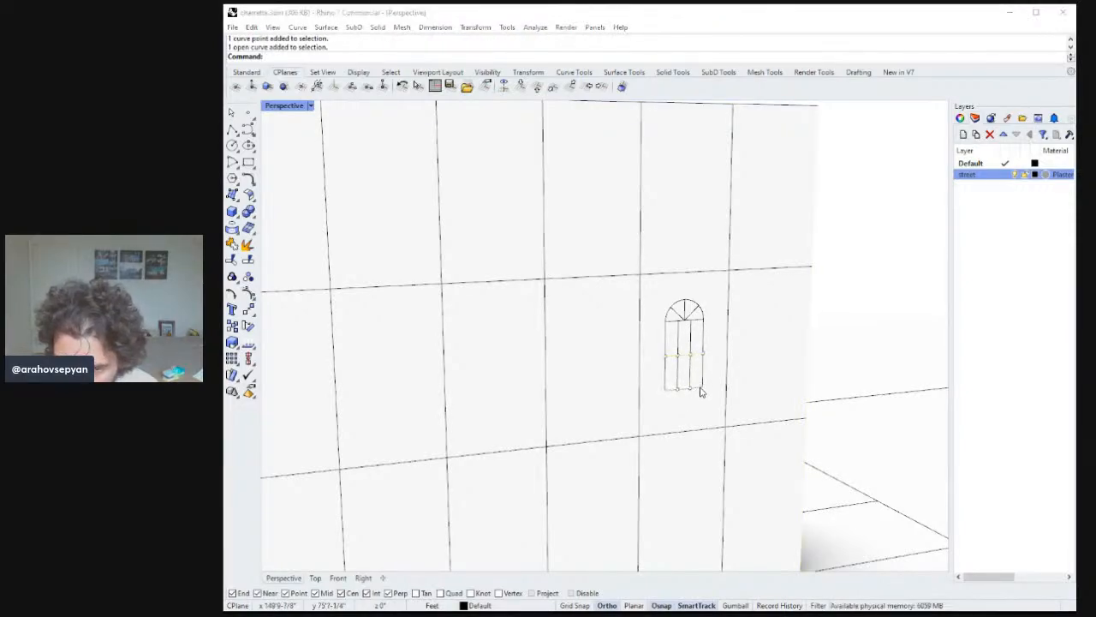
pyautogui.click(699, 317)
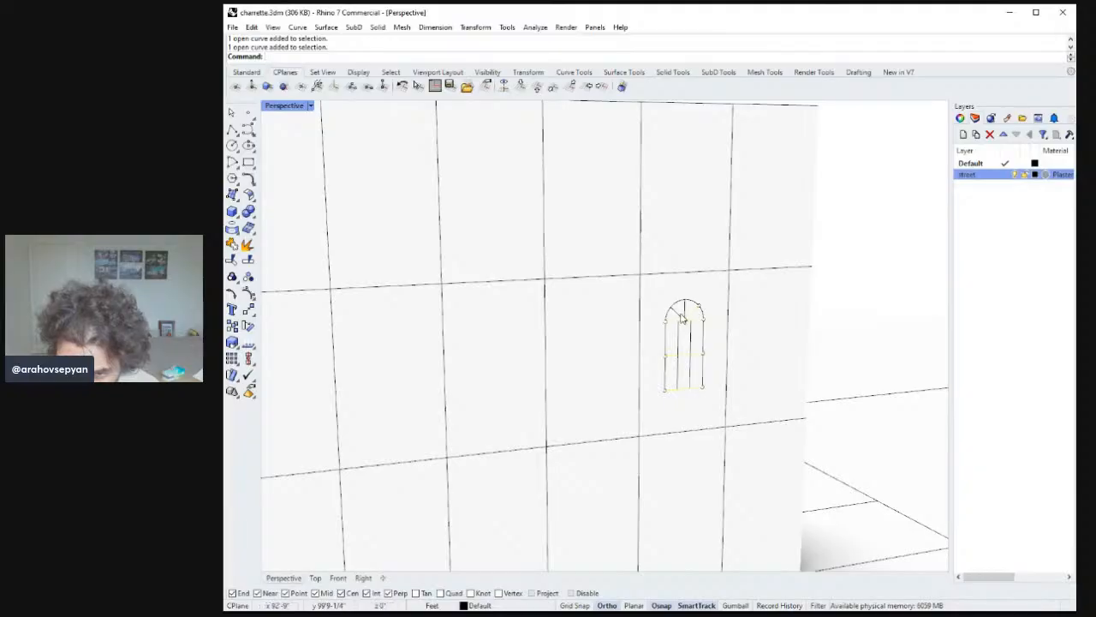
pyautogui.click(686, 312)
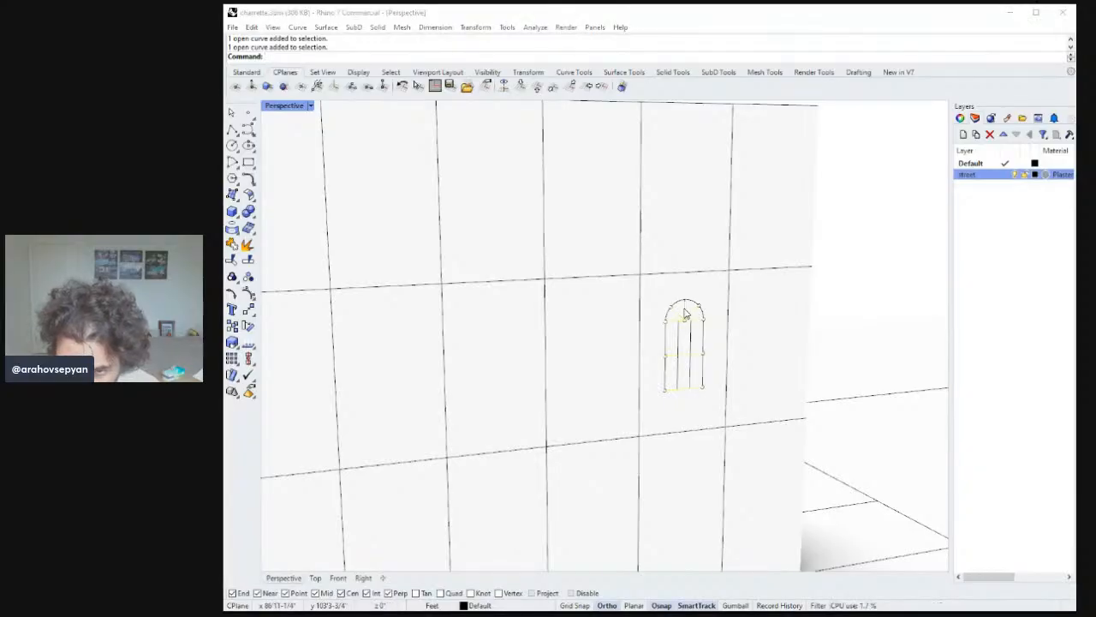
pyautogui.keyDown('shift'); pyautogui.click(704, 350); pyautogui.keyUp('shift')
pyautogui.keyDown('shift'); pyautogui.click(692, 342); pyautogui.keyUp('shift')
pyautogui.write('copy')
pyautogui.press('Return')
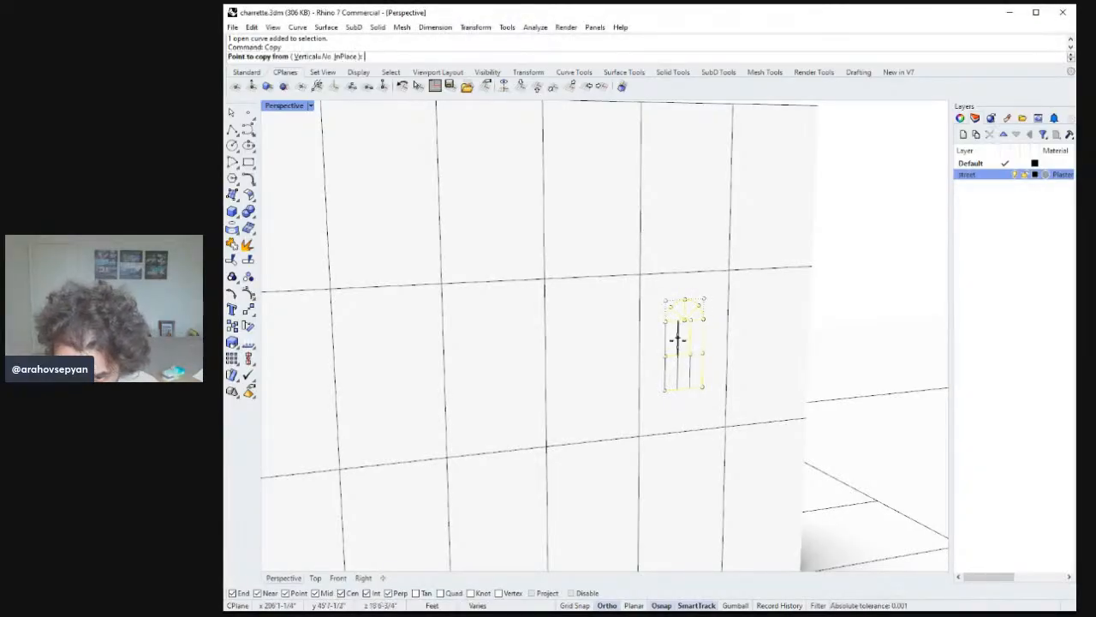
pyautogui.press('Escape')
# Copy the detailed window's curves one bay to the left, then undo the copy.
pyautogui.keyDown('shift'); pyautogui.click(678, 340); pyautogui.keyUp('shift')
pyautogui.keyDown('shift'); pyautogui.click(665, 363); pyautogui.keyUp('shift')
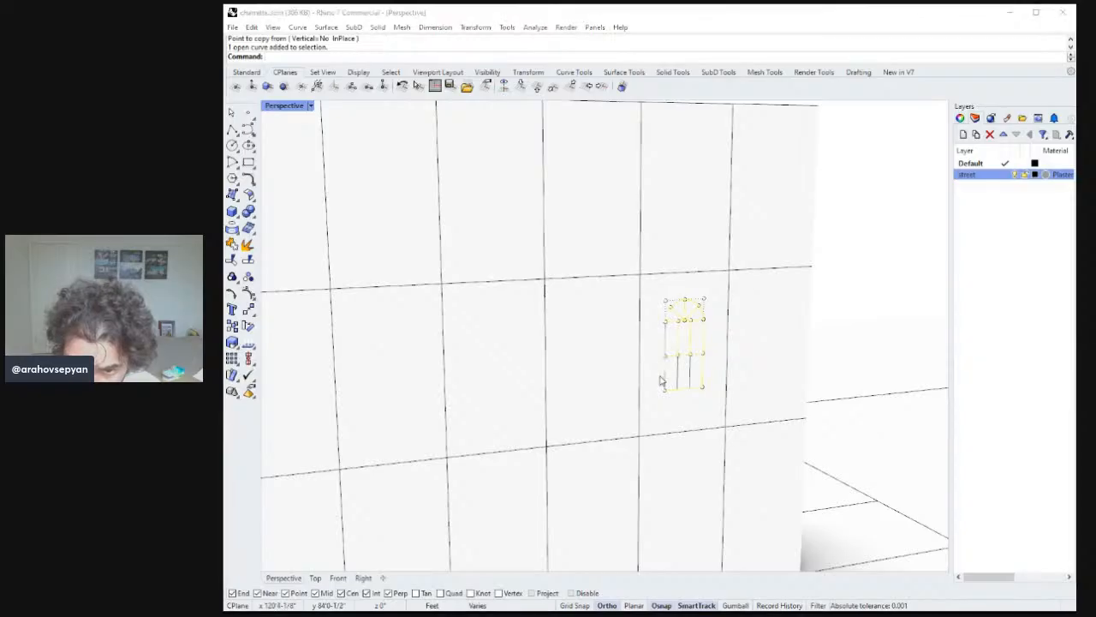
pyautogui.click(671, 372)
pyautogui.keyDown('shift'); pyautogui.click(673, 377); pyautogui.keyUp('shift')
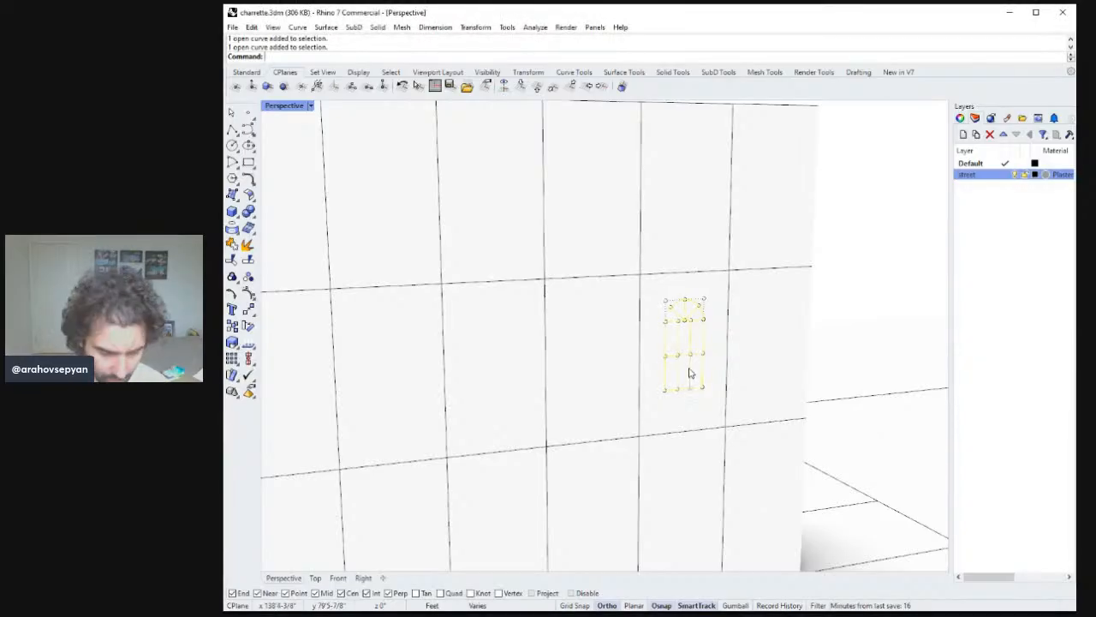
pyautogui.write('Copy')
pyautogui.press('Return')
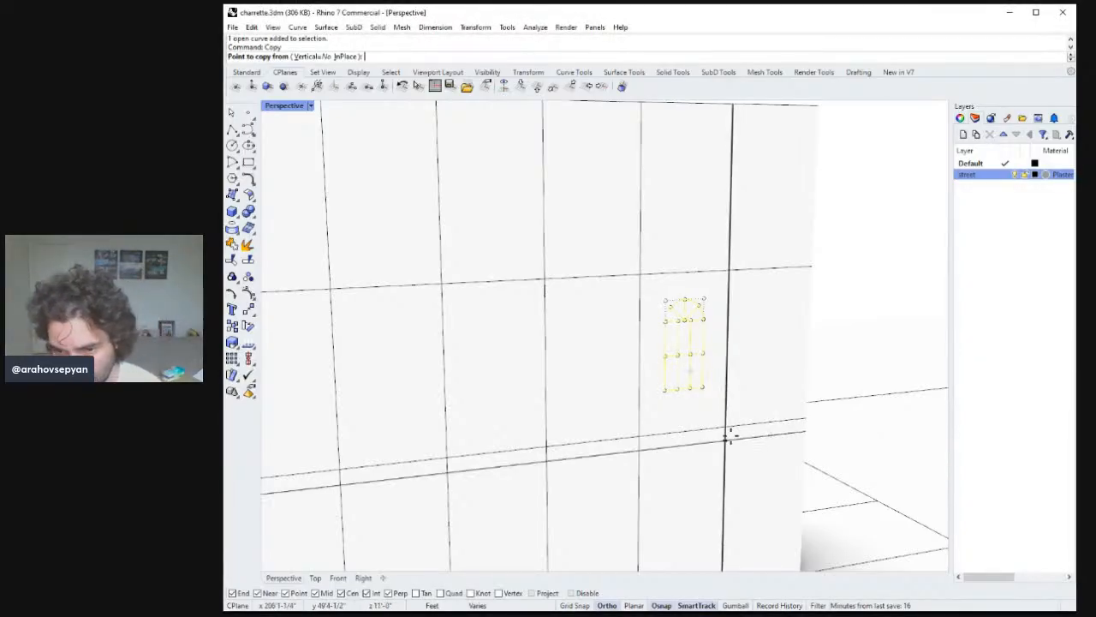
pyautogui.click(726, 428)
pyautogui.press('Escape')
pyautogui.press('Return')
pyautogui.click(727, 428)
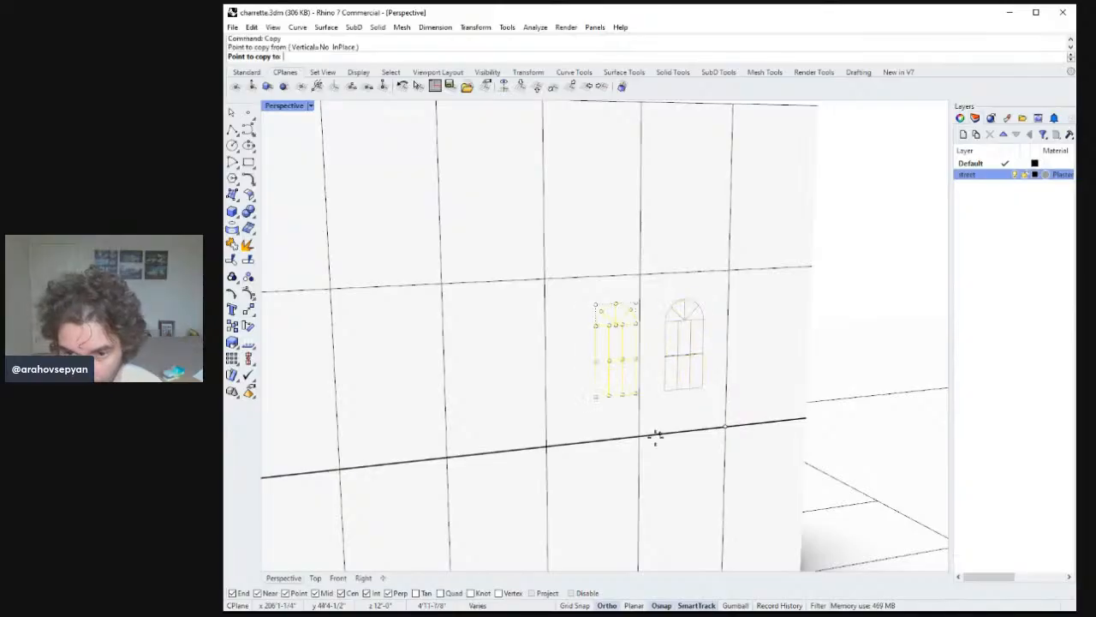
pyautogui.click(638, 437)
pyautogui.press('Return')
pyautogui.scroll(-4, 682, 410)
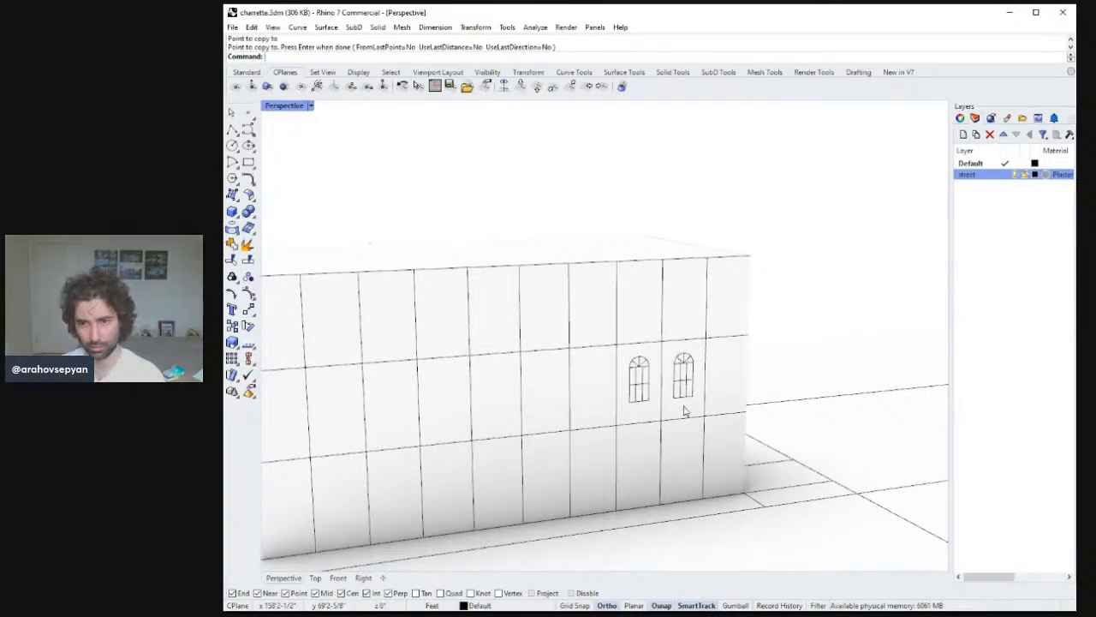
pyautogui.moveTo(686, 412); pyautogui.dragTo(687, 378, button='right')
pyautogui.hotkey('ctrl', 'z')
# Split the facade surface using two of its division lines near the window as cutters.
pyautogui.click(716, 424)
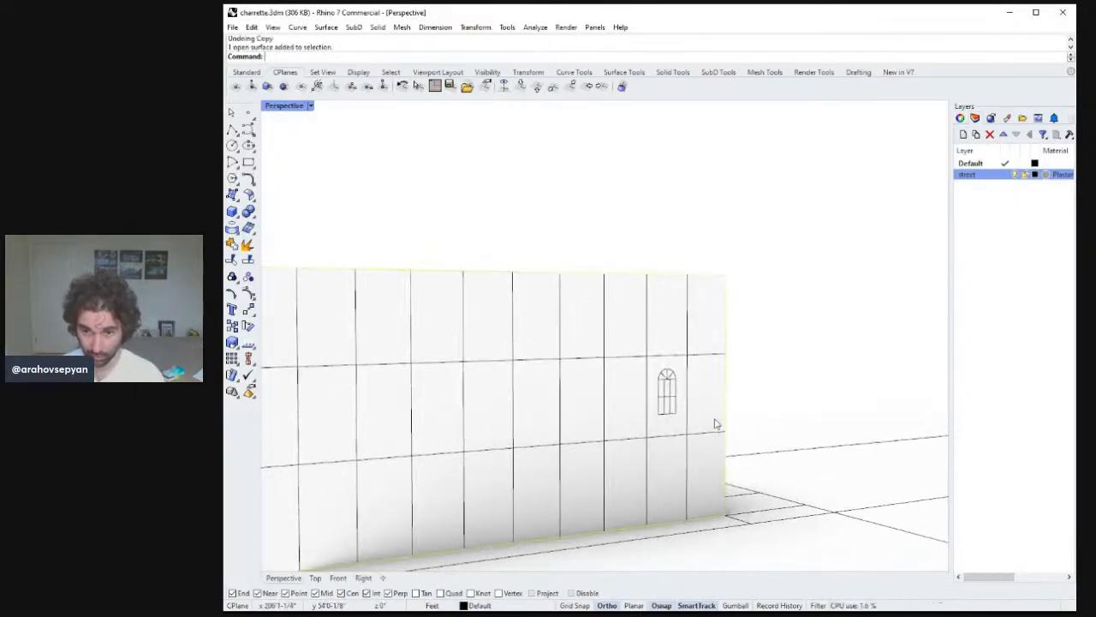
pyautogui.moveTo(714, 420); pyautogui.dragTo(729, 409, button='right')
pyautogui.write('split')
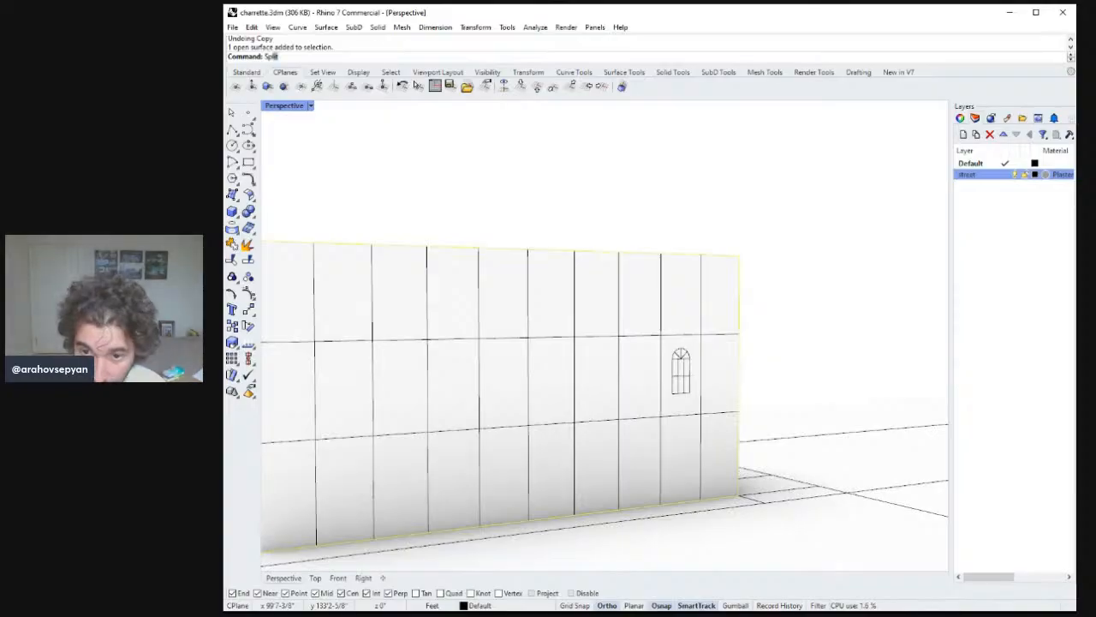
pyautogui.press('Return')
pyautogui.click(702, 388)
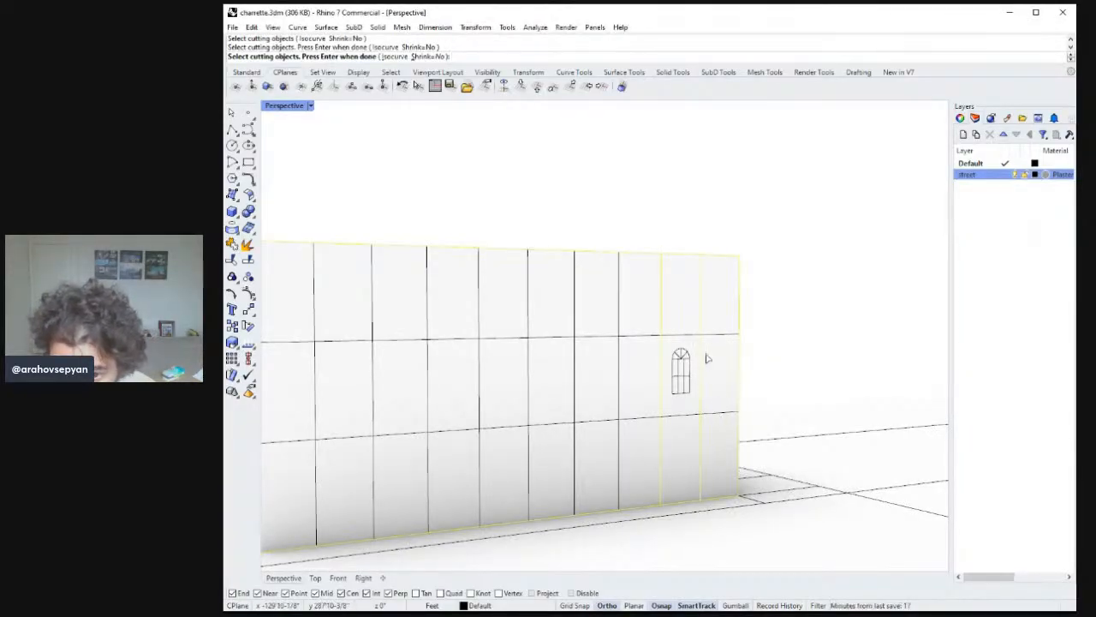
pyautogui.click(716, 415)
pyautogui.press('Return')
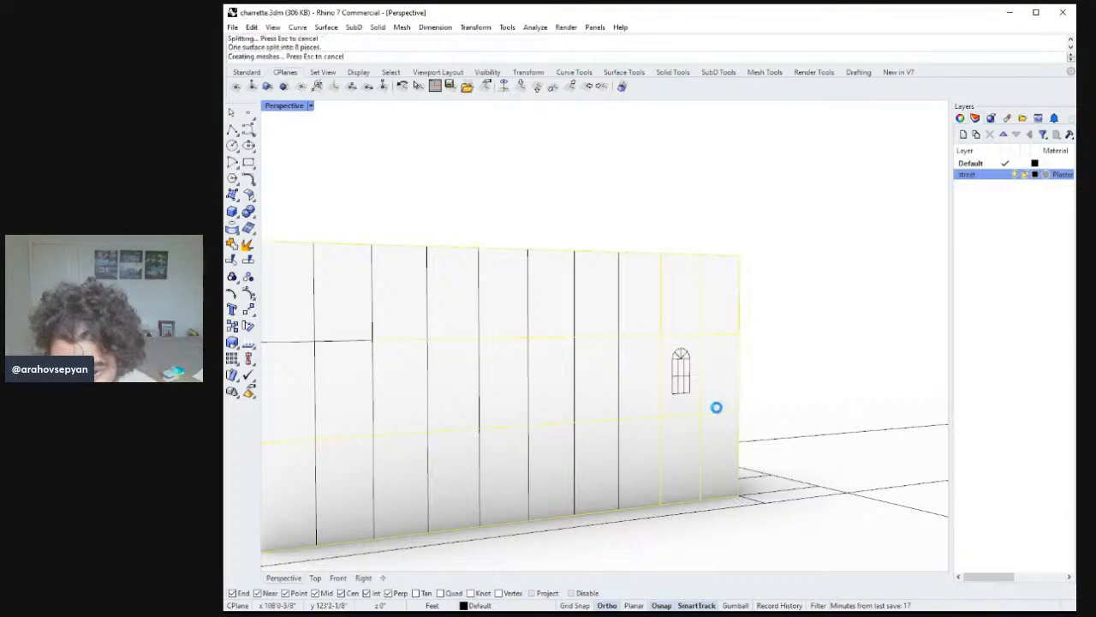
# Delete the split facade panels in the upper floors beside the detailed window.
pyautogui.click(715, 386)
pyautogui.press('Delete')
pyautogui.click(716, 315)
pyautogui.press('Delete')
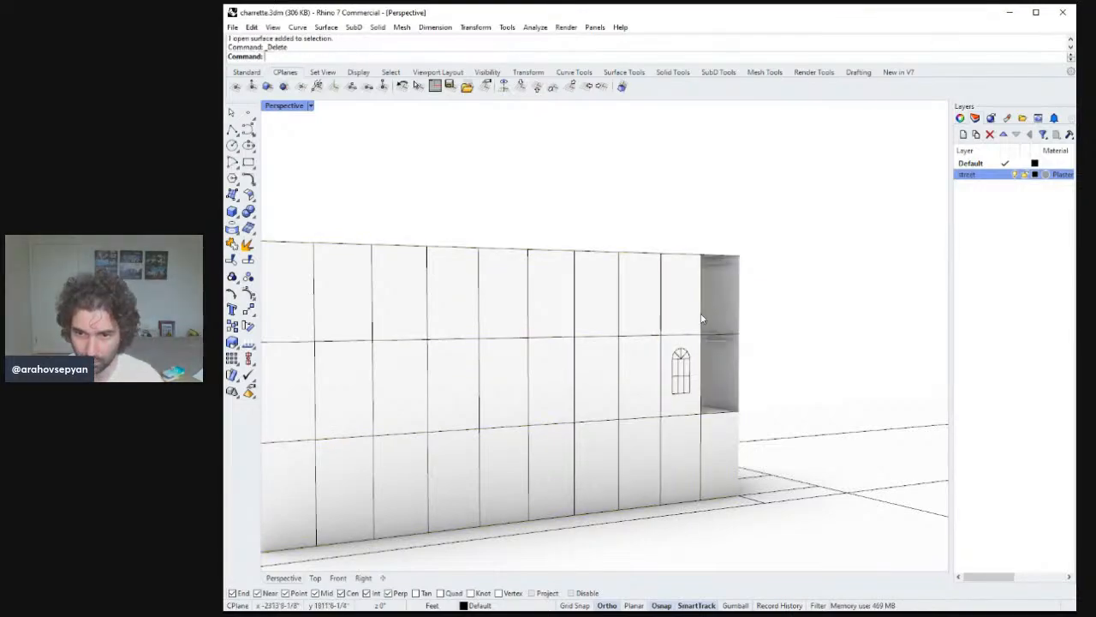
pyautogui.click(639, 314)
pyautogui.press('Delete')
# Create a new layer named glass and make it the current layer.
pyautogui.moveTo(726, 347); pyautogui.dragTo(704, 352, button='right')
pyautogui.rightClick(980, 212)
pyautogui.click(994, 220)
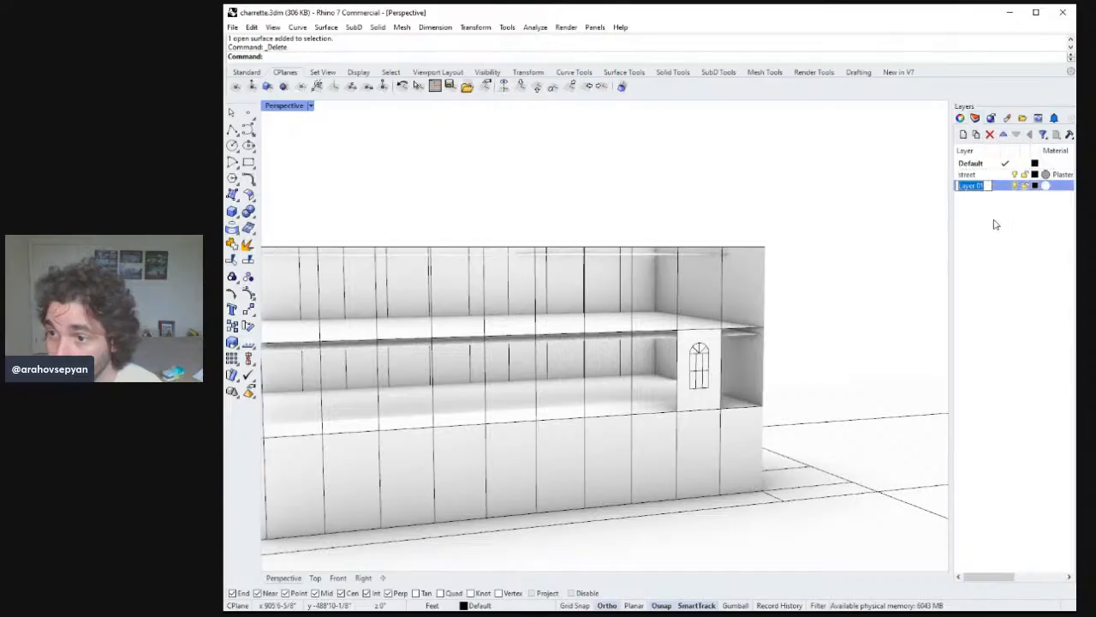
pyautogui.write('glass')
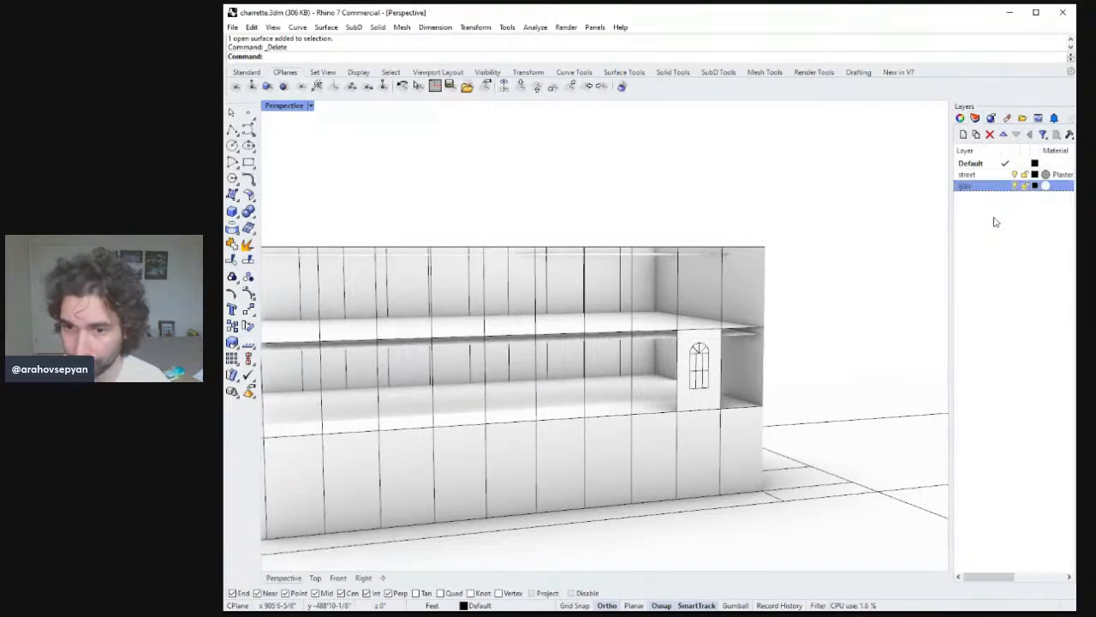
pyautogui.doubleClick(982, 188)
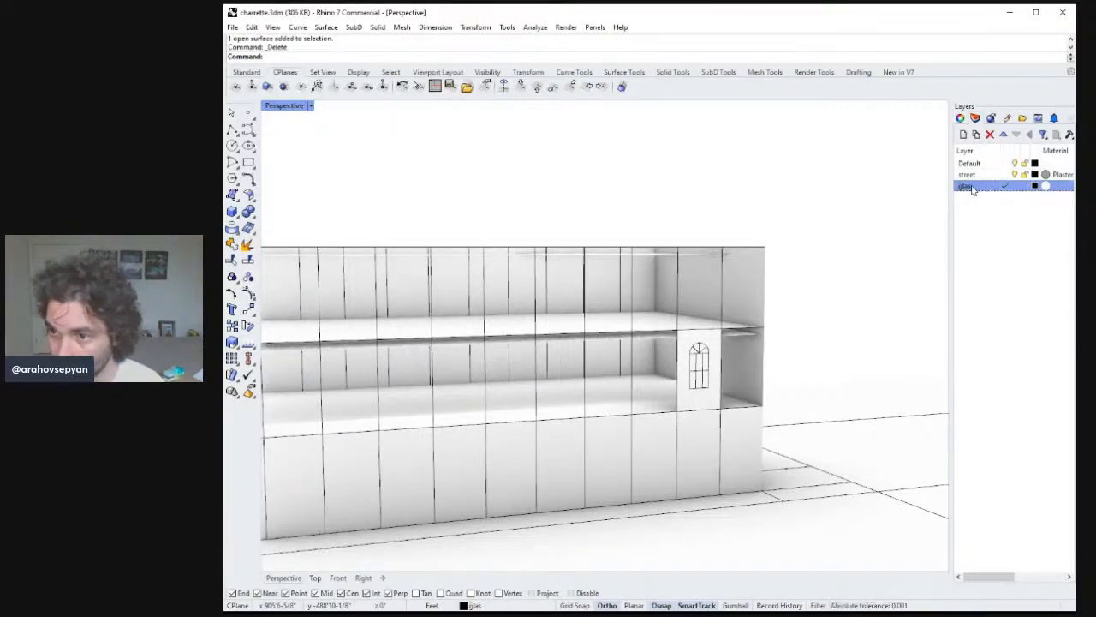
pyautogui.write('s')
pyautogui.click(994, 220)
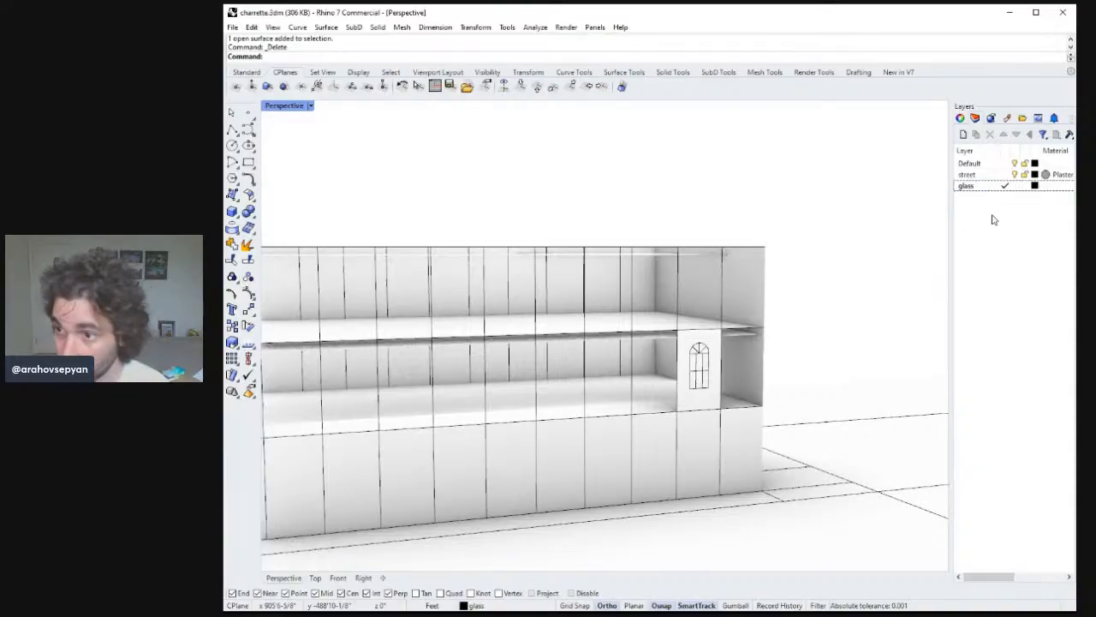
pyautogui.click(1043, 190)
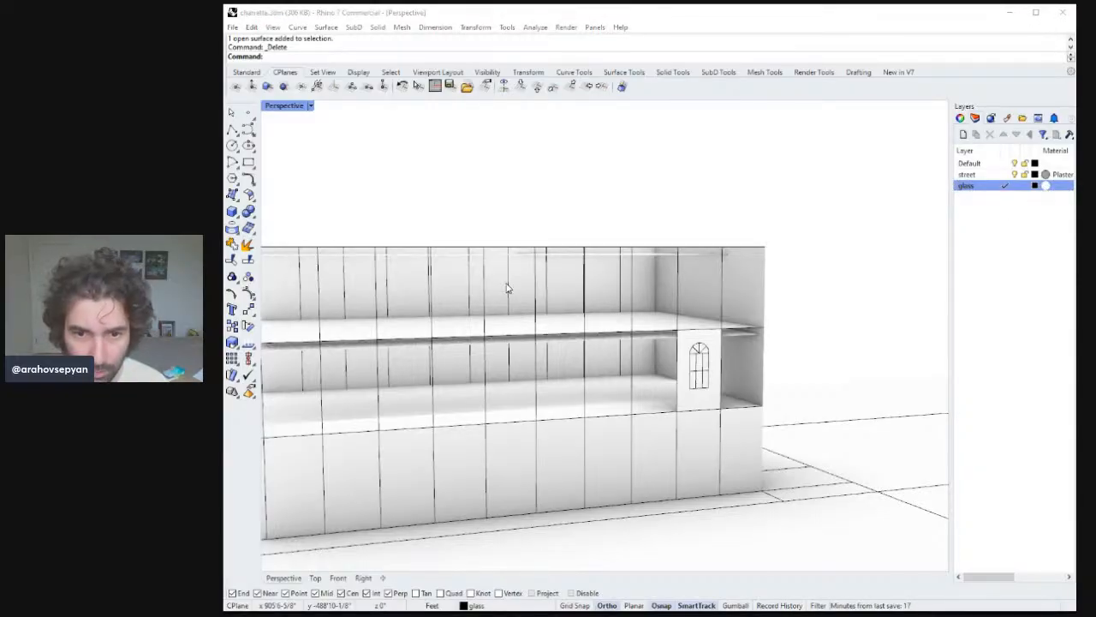
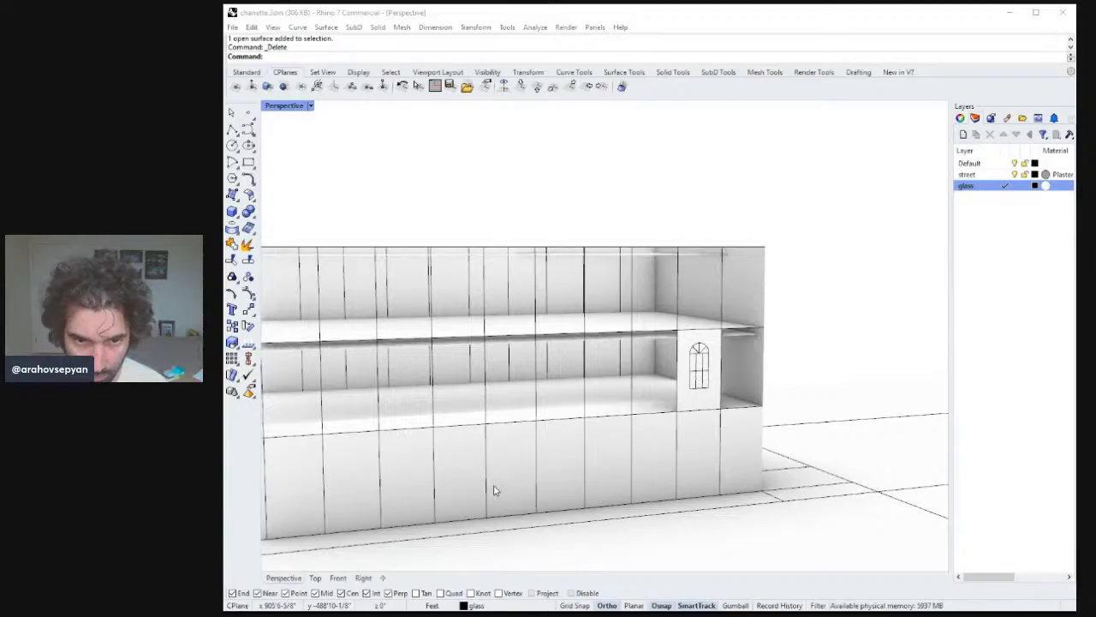
# Split the facade panel around the detailed window, using the window's outline curves as cutting objects.
pyautogui.click(699, 368)
pyautogui.click(699, 369)
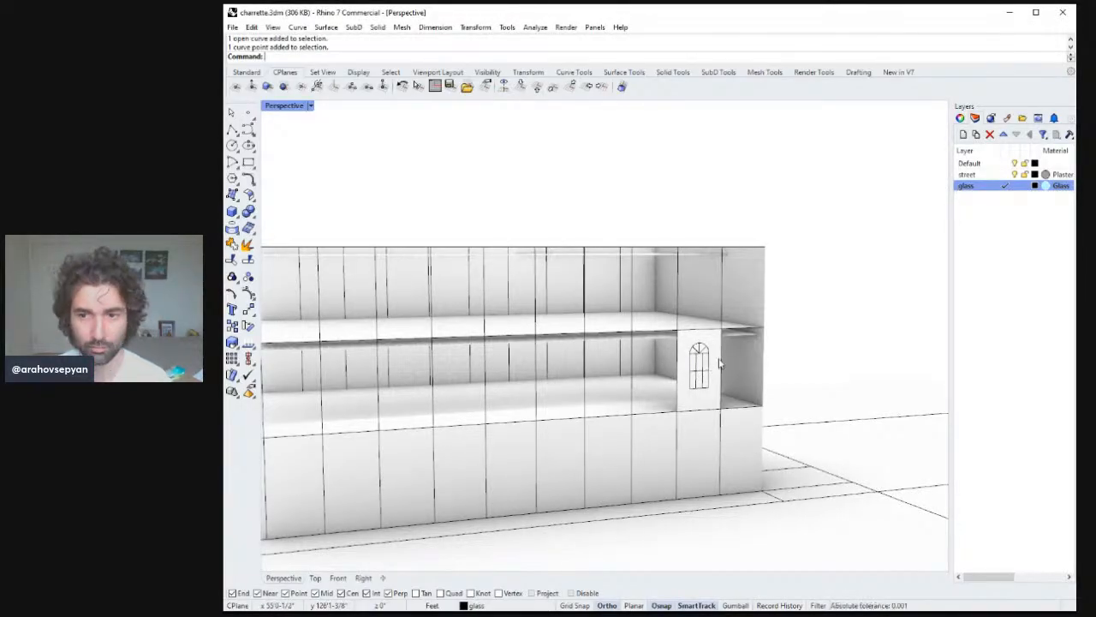
pyautogui.scroll(-2, 720, 366)
pyautogui.scroll(3, 722, 366)
pyautogui.click(709, 377)
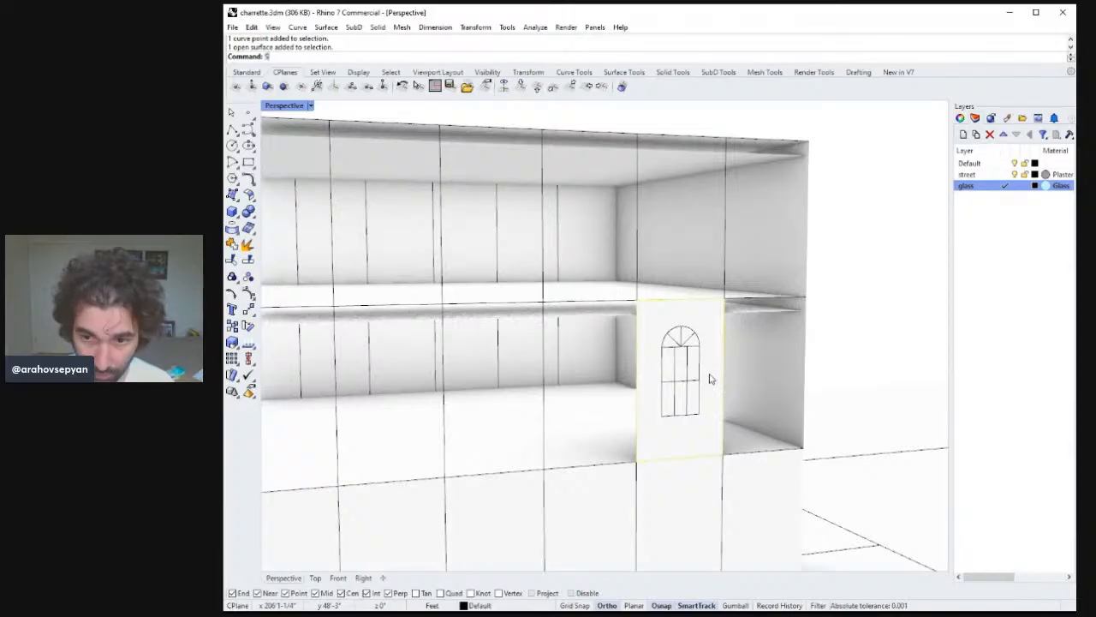
pyautogui.write('plit')
pyautogui.press('Return')
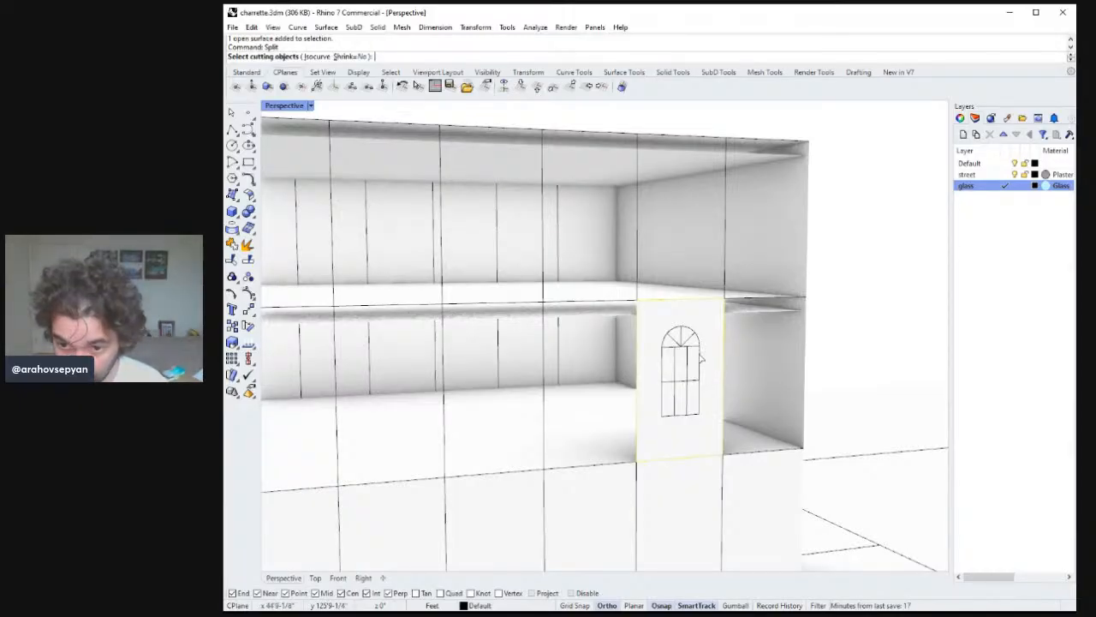
pyautogui.click(701, 360)
pyautogui.click(689, 367)
pyautogui.click(672, 409)
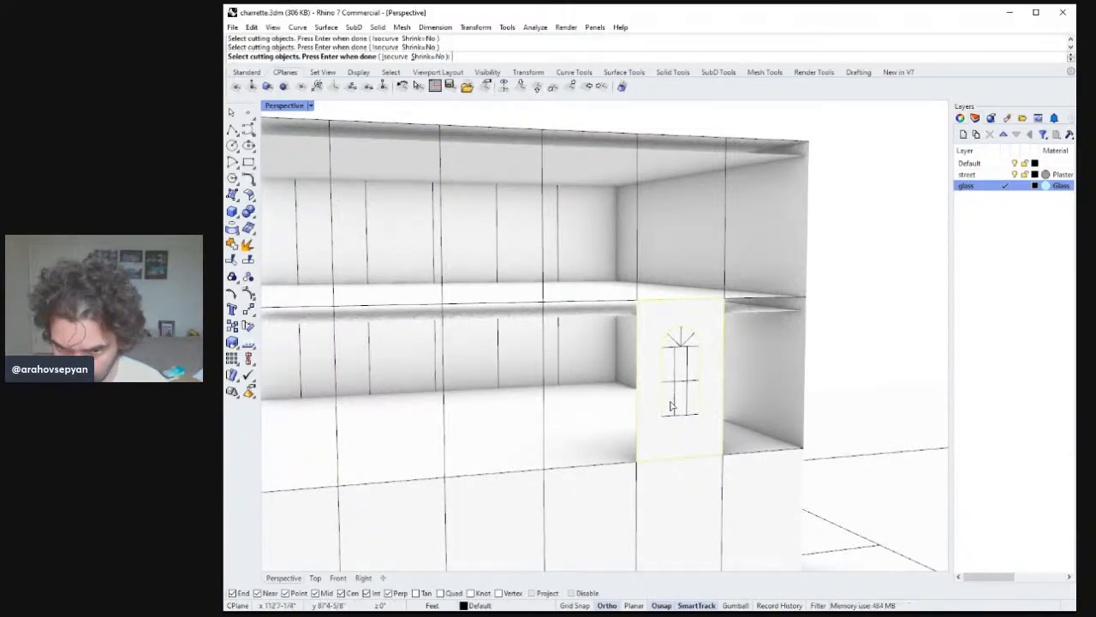
pyautogui.press('Return')
# Move the window-opening surface cut from the panel onto the glass layer.
pyautogui.click(674, 403)
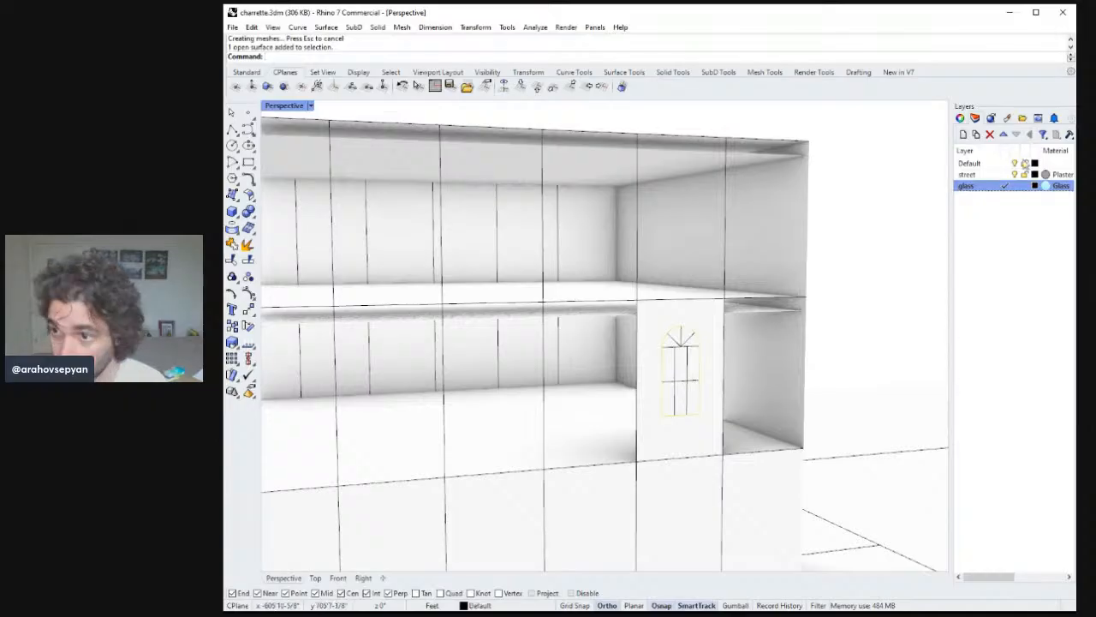
pyautogui.rightClick(985, 187)
pyautogui.click(987, 388)
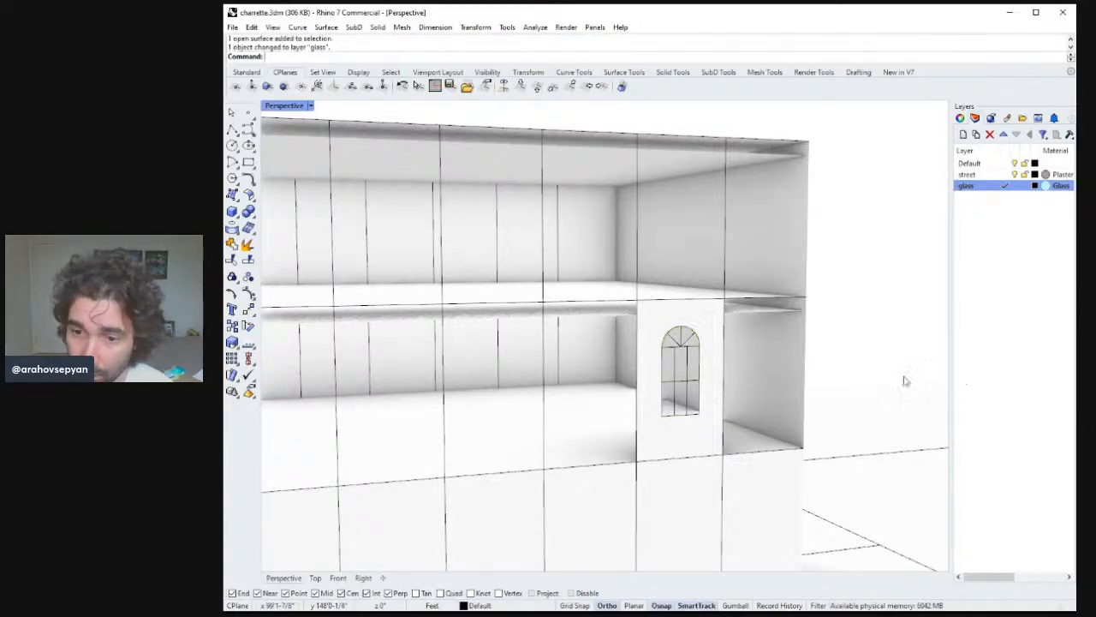
# Make Default the current layer.
pyautogui.moveTo(875, 370); pyautogui.dragTo(835, 374, button='right')
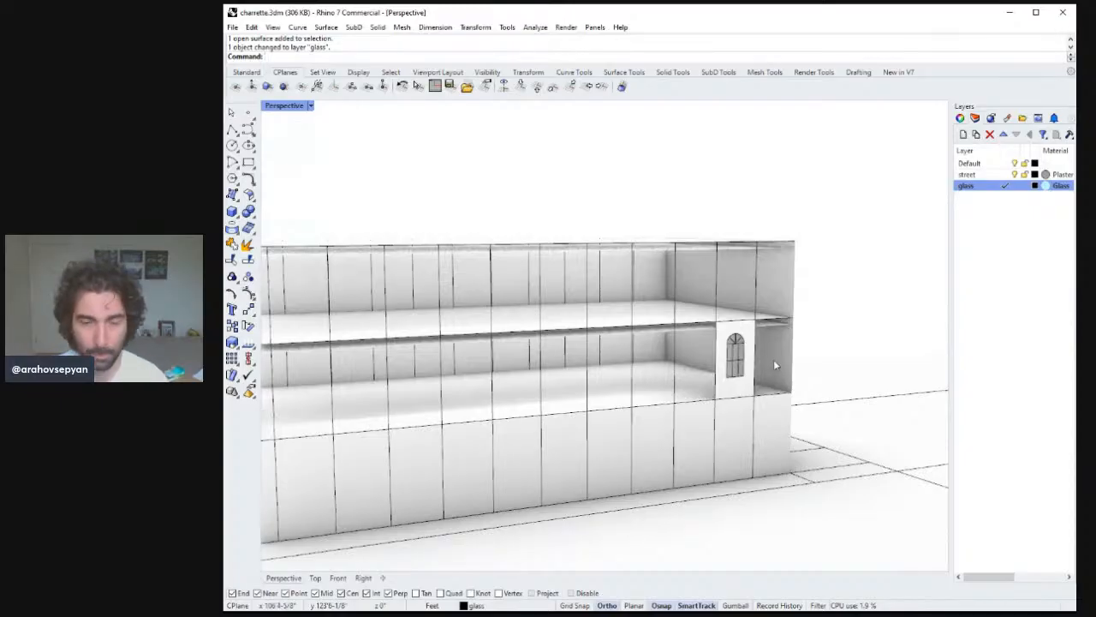
pyautogui.scroll(5, 773, 359)
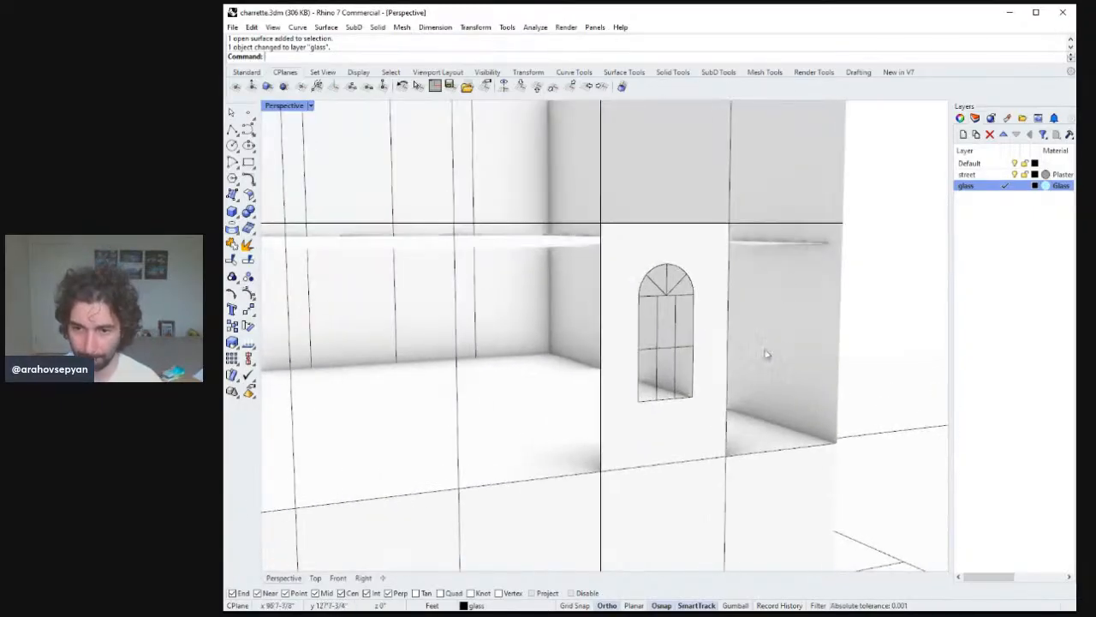
pyautogui.scroll(2, 767, 354)
pyautogui.moveTo(766, 353)
pyautogui.mouseDown(button='right')
pyautogui.moveTo(751, 348)
pyautogui.moveTo(764, 349)
pyautogui.mouseUp(button='right')
pyautogui.keyDown('shift'); pyautogui.moveTo(678, 346); pyautogui.dragTo(652, 342, button='right'); pyautogui.keyUp('shift')
pyautogui.click(626, 316)
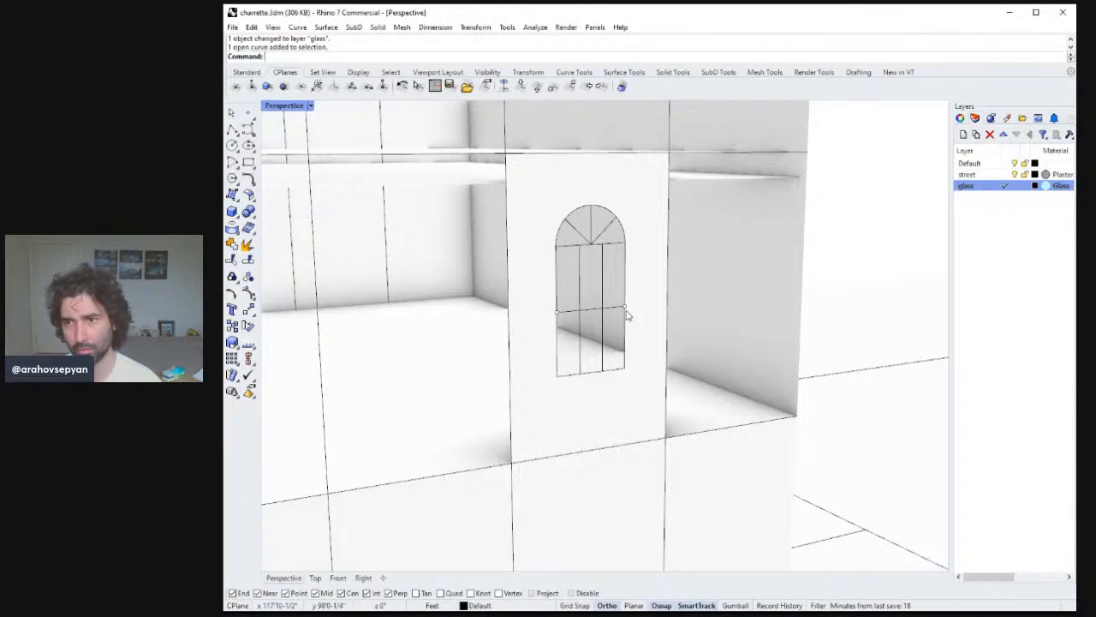
pyautogui.moveTo(628, 306)
pyautogui.mouseDown(button='right')
pyautogui.moveTo(649, 290)
pyautogui.moveTo(643, 304)
pyautogui.mouseUp(button='right')
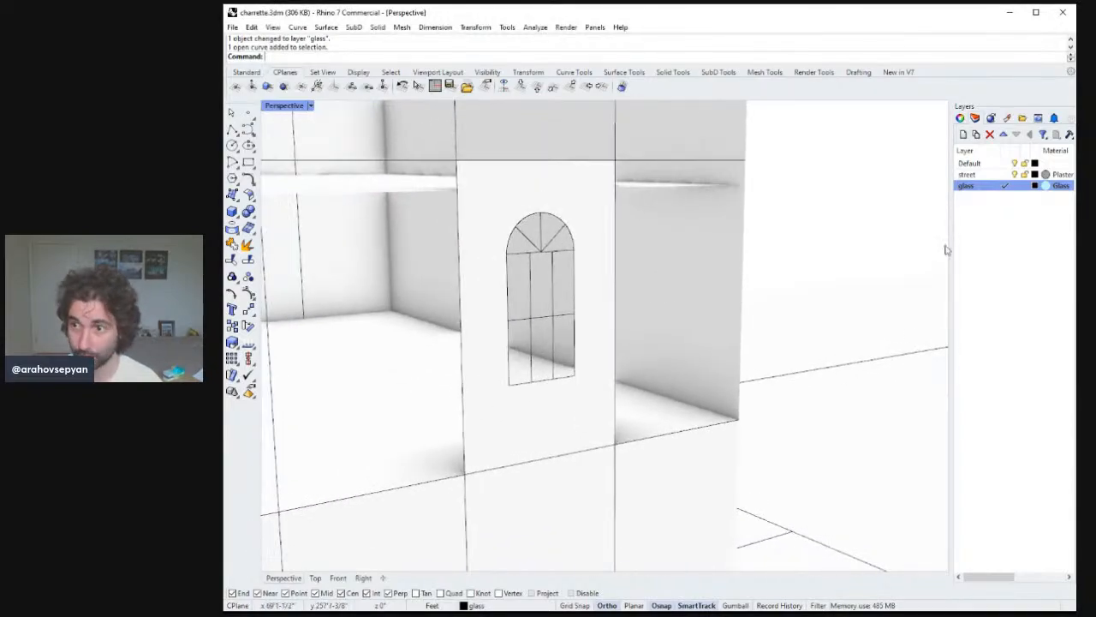
pyautogui.click(980, 188)
pyautogui.click(983, 164)
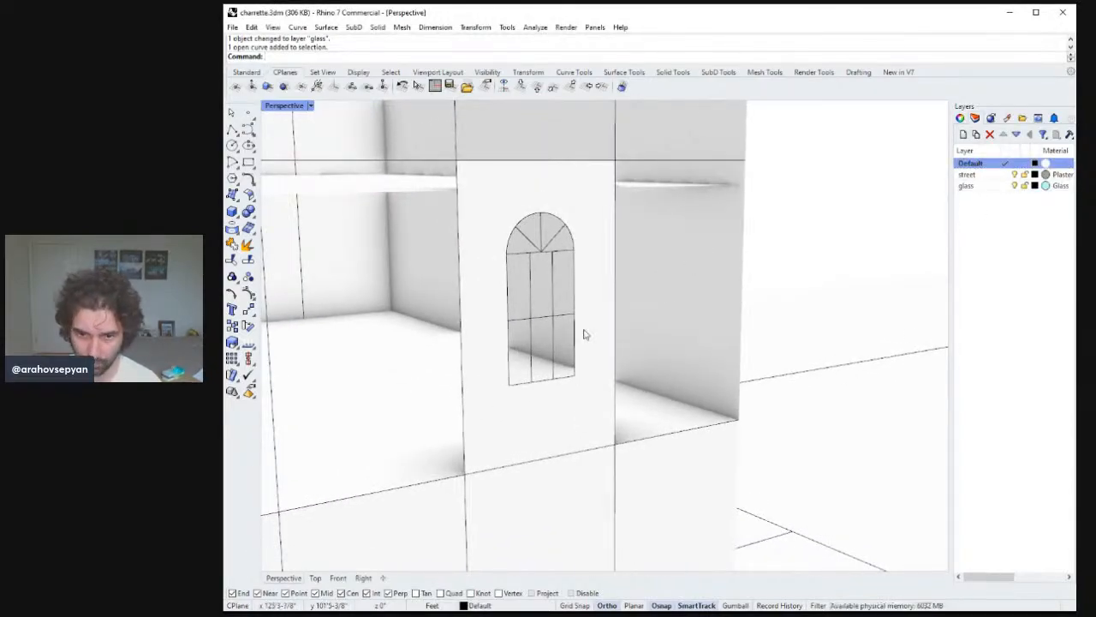
# Pipe the window's outline curves with a 2" radius.
pyautogui.click(574, 281)
pyautogui.keyDown('shift'); pyautogui.click(568, 231); pyautogui.keyUp('shift')
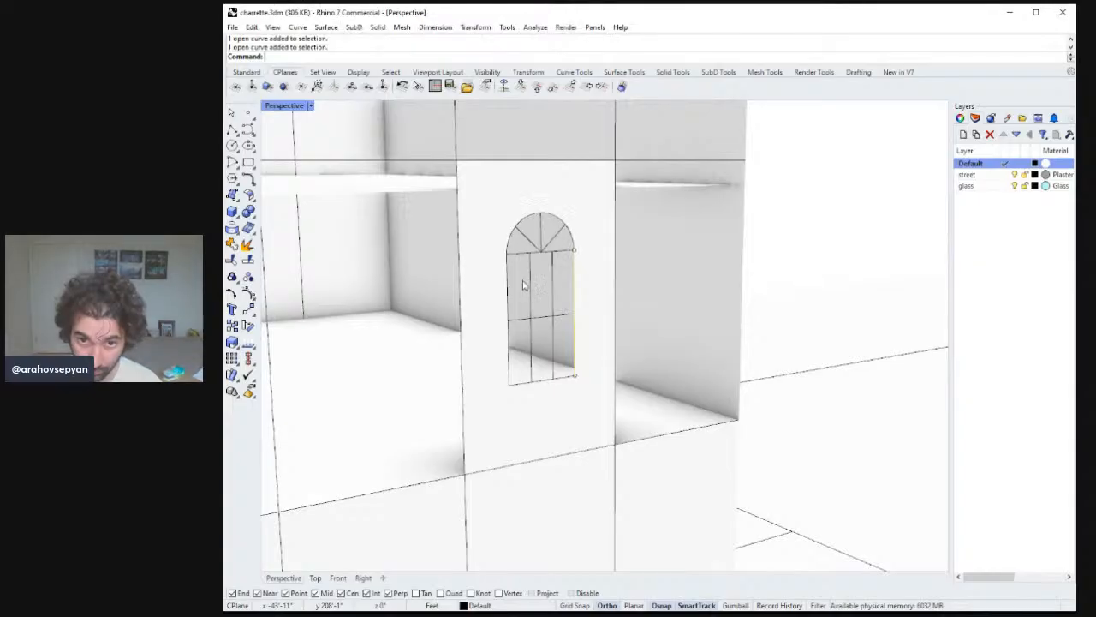
pyautogui.keyDown('shift'); pyautogui.click(508, 281); pyautogui.keyUp('shift')
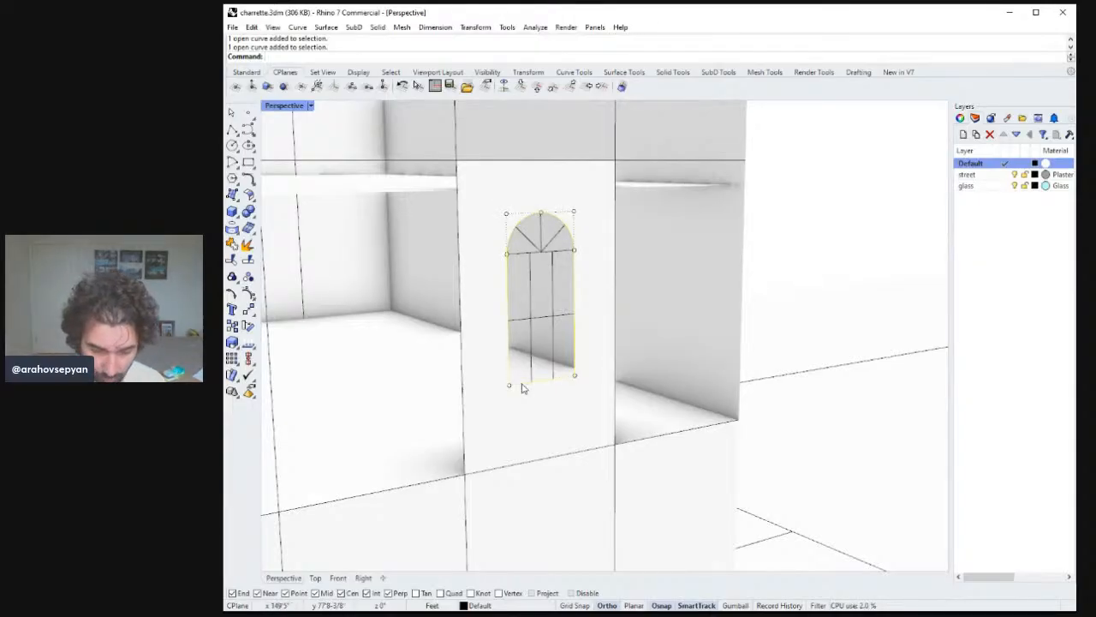
pyautogui.write('Pipe')
pyautogui.press('Return')
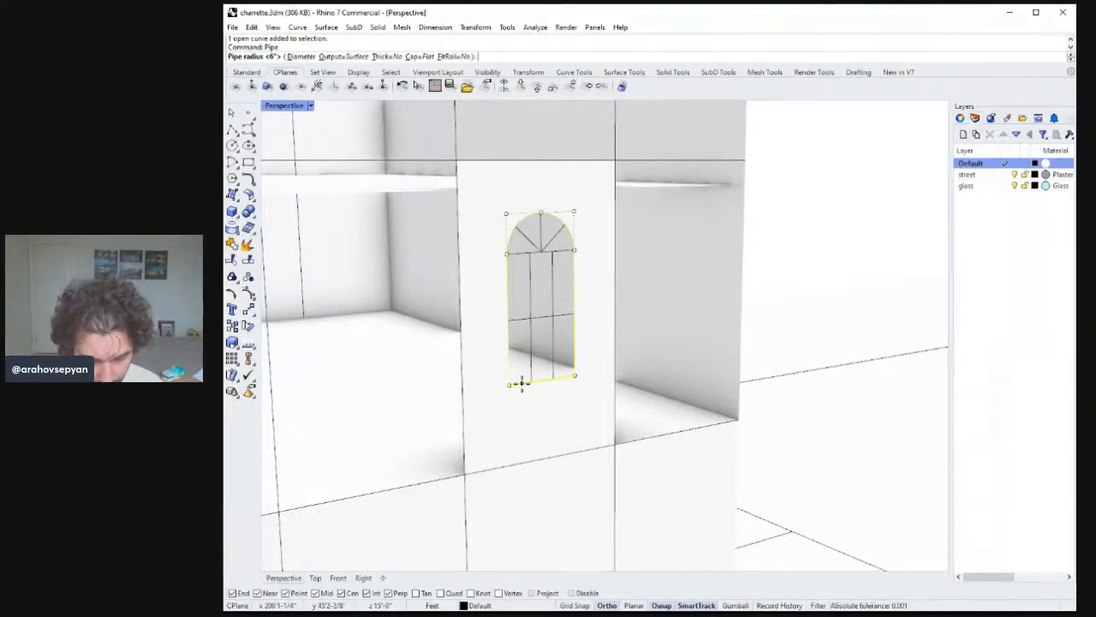
pyautogui.write('2"')
pyautogui.press('Return')
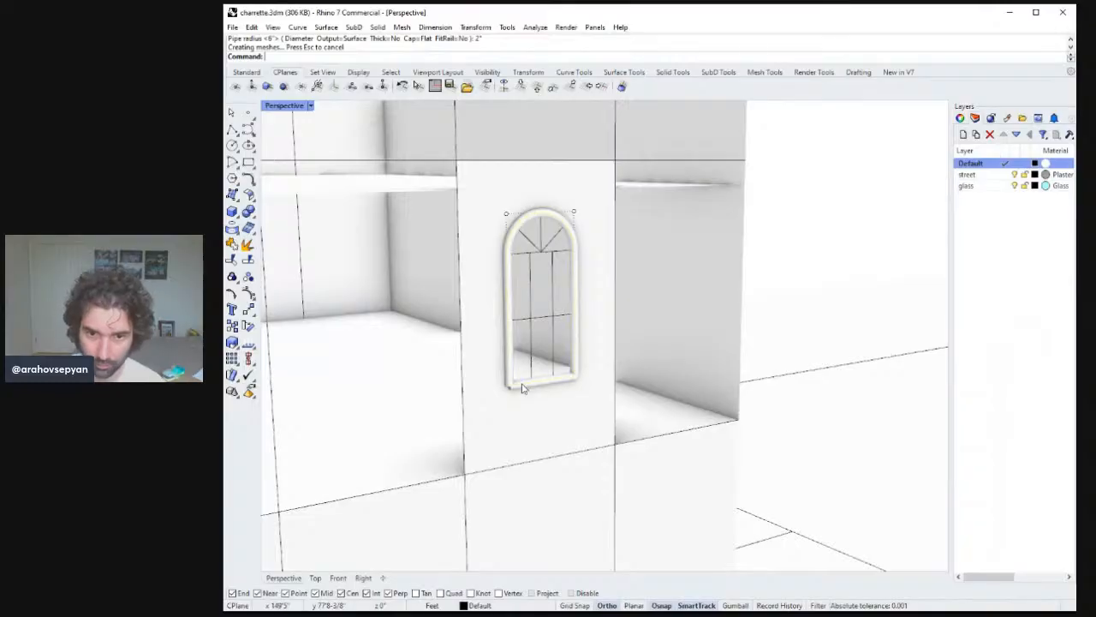
# Undo the pipe around the window outline.
pyautogui.moveTo(525, 388); pyautogui.dragTo(734, 398, button='right')
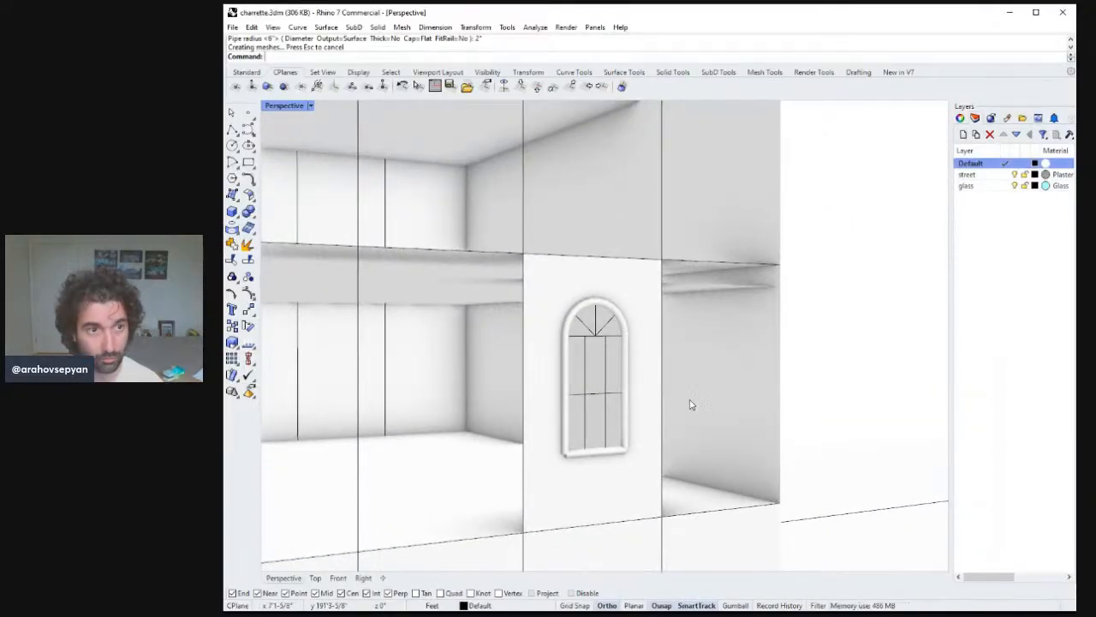
pyautogui.moveTo(653, 412); pyautogui.dragTo(612, 436, button='right')
pyautogui.hotkey('ctrl', 'z')
pyautogui.click(612, 437)
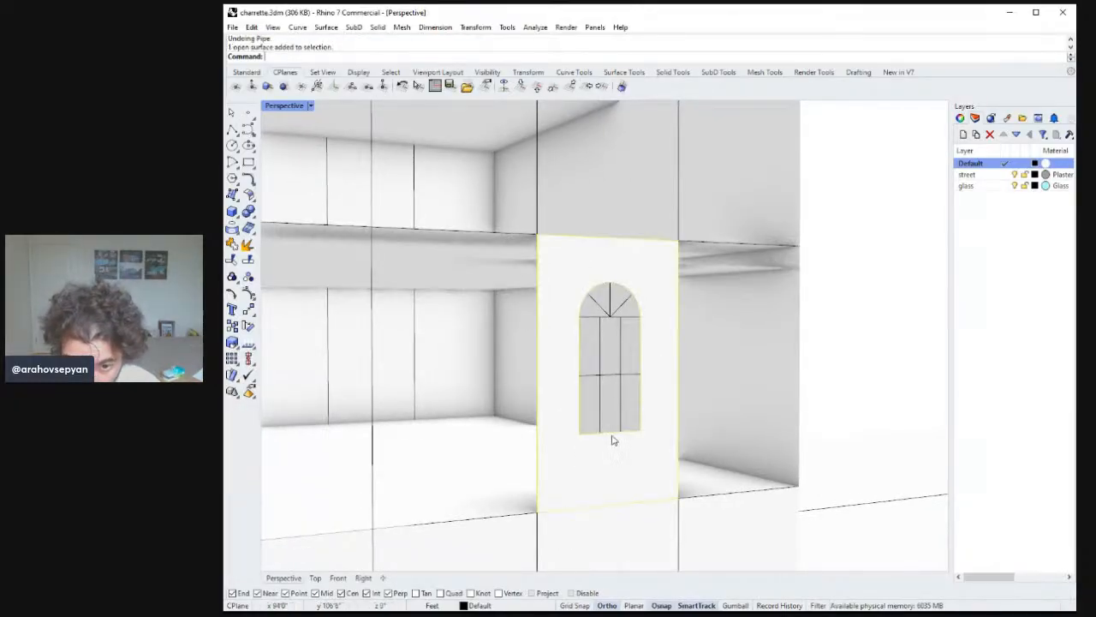
pyautogui.press('Escape')
# Join the window's arched outline curves into a single curve.
pyautogui.click(613, 433)
pyautogui.click(626, 427)
pyautogui.keyDown('shift'); pyautogui.click(640, 417); pyautogui.keyUp('shift')
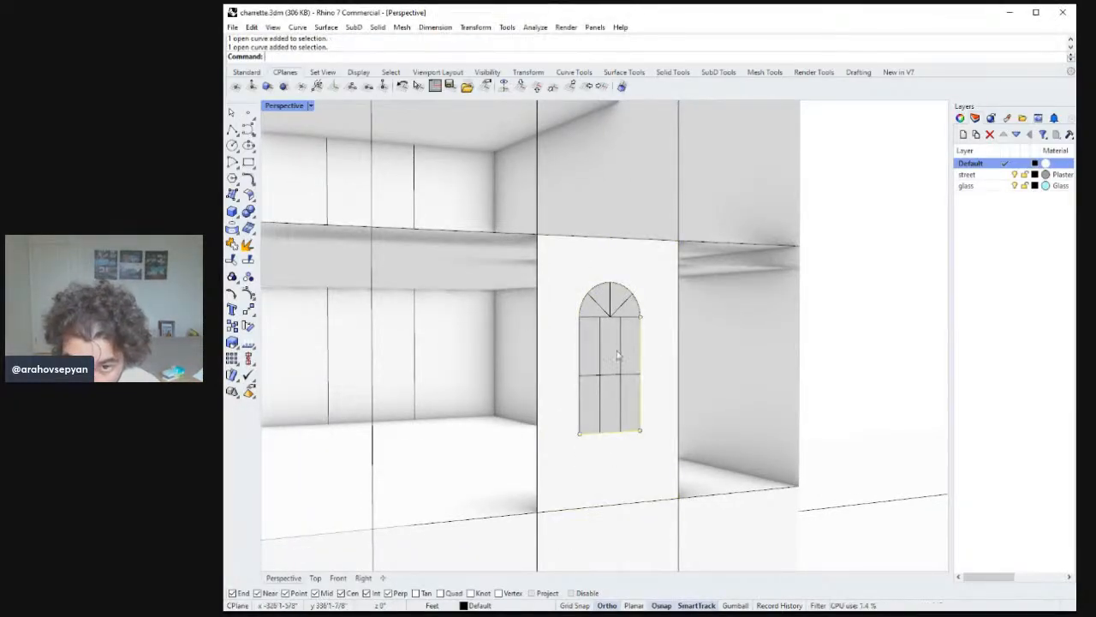
pyautogui.keyDown('shift'); pyautogui.click(641, 318); pyautogui.keyUp('shift')
pyautogui.keyDown('ctrl'); pyautogui.click(649, 317); pyautogui.keyUp('ctrl')
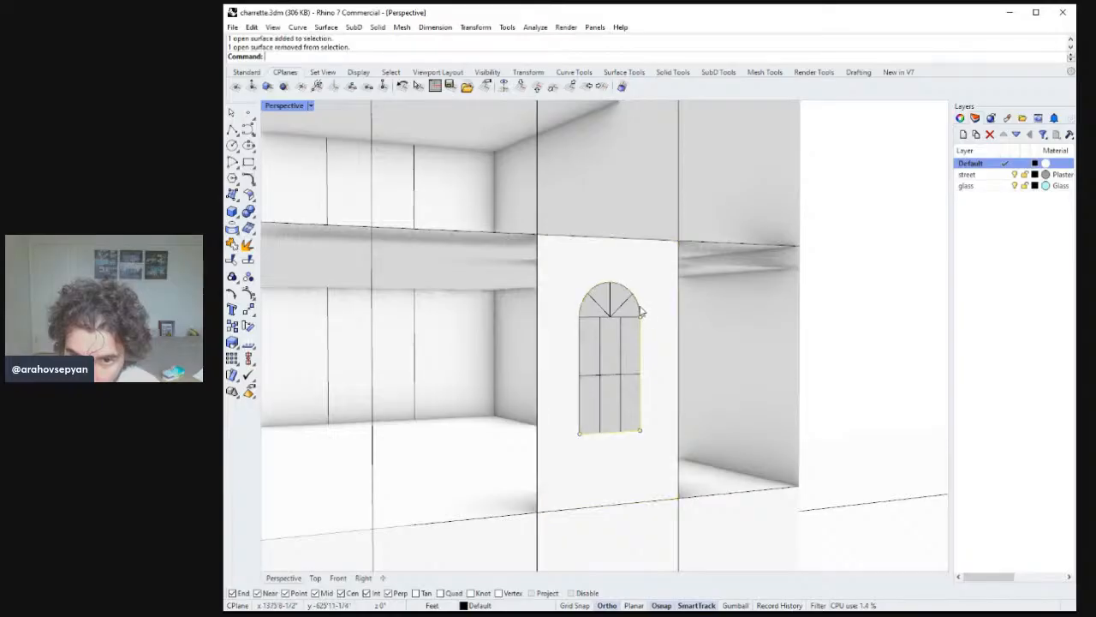
pyautogui.keyDown('shift'); pyautogui.click(640, 306); pyautogui.keyUp('shift')
pyautogui.keyDown('shift'); pyautogui.click(580, 365); pyautogui.keyUp('shift')
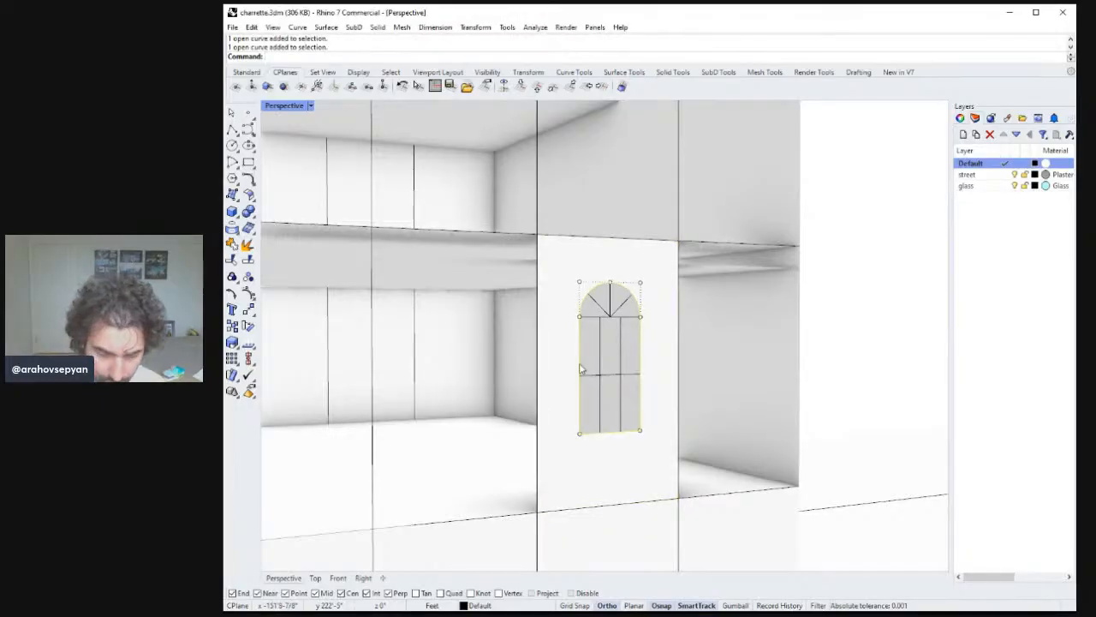
pyautogui.write('Join')
pyautogui.press('Return')
# Pipe the joined window outline as a frame with a 2" radius.
pyautogui.write('Pipe')
pyautogui.press('Return')
pyautogui.press('Return')
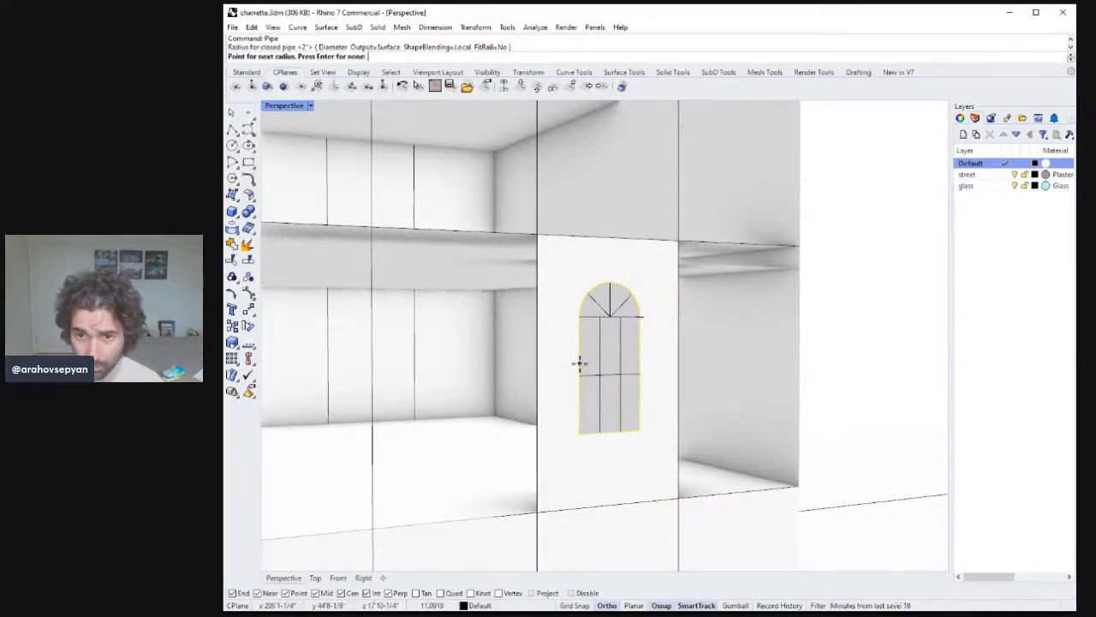
pyautogui.press('Return')
# Pipe the window's horizontal transom bar with a 2" radius.
pyautogui.moveTo(660, 374)
pyautogui.mouseDown(button='right')
pyautogui.moveTo(685, 379)
pyautogui.moveTo(659, 394)
pyautogui.mouseUp(button='right')
pyautogui.click(557, 454)
pyautogui.write('Z')
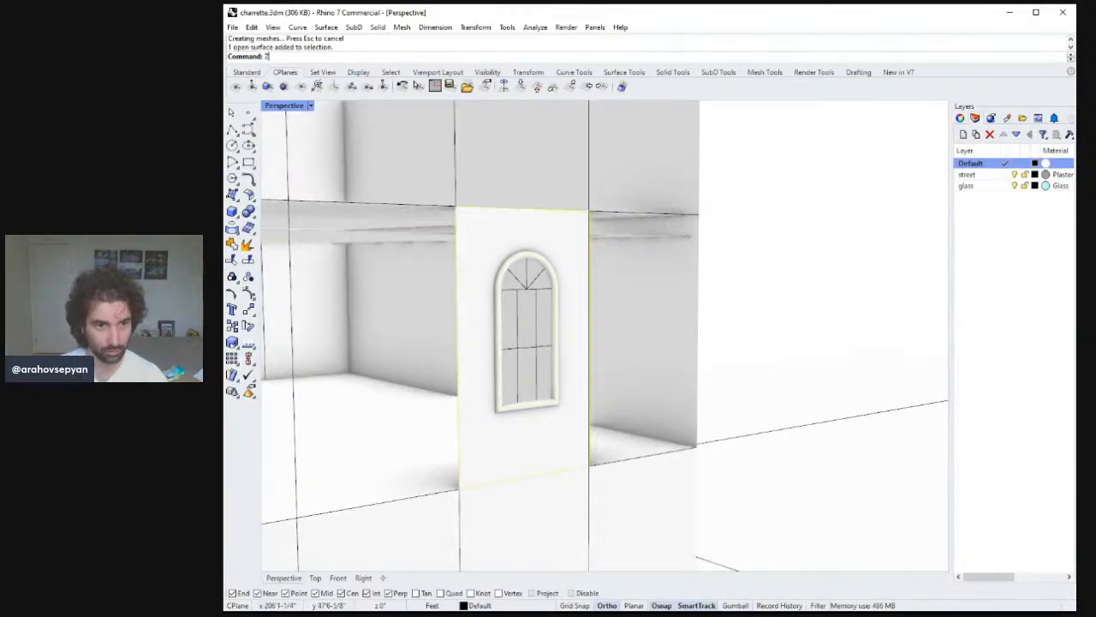
pyautogui.write('S')
pyautogui.press('Return')
pyautogui.press('Escape')
pyautogui.moveTo(592, 428); pyautogui.dragTo(594, 377, button='right')
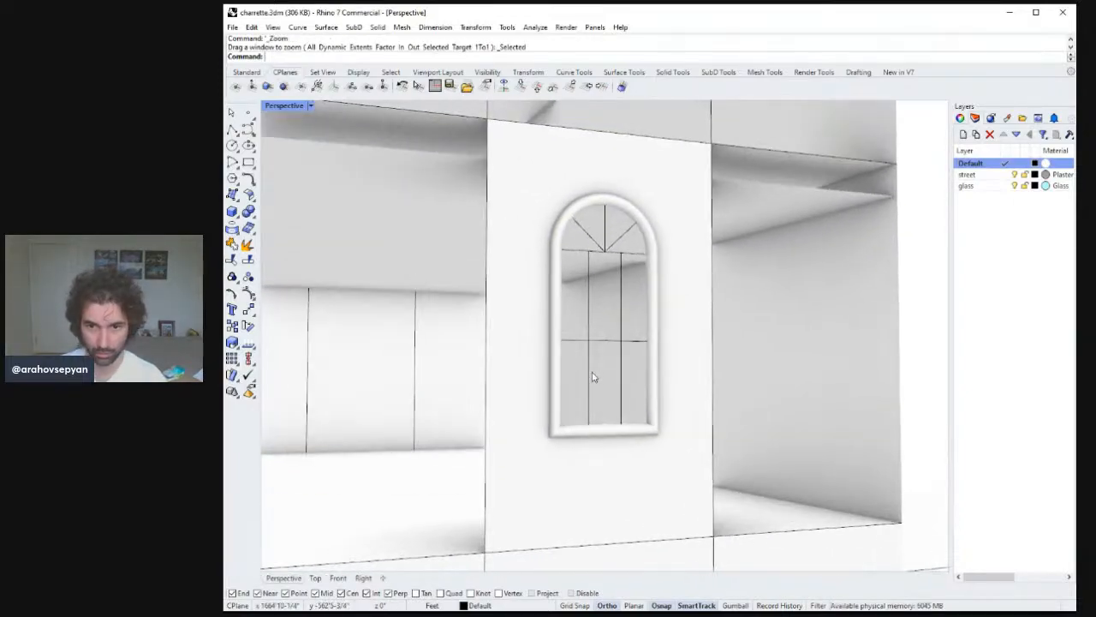
pyautogui.click(622, 345)
pyautogui.write('ZS')
pyautogui.press('Return')
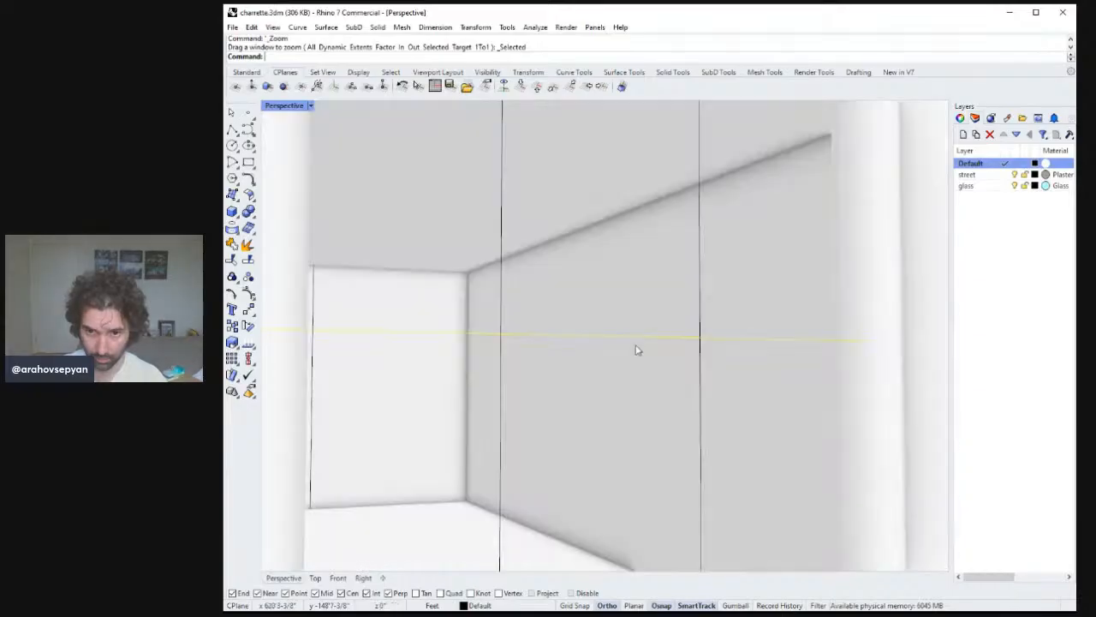
pyautogui.write('Pipe')
pyautogui.press('Return')
pyautogui.press('Return')
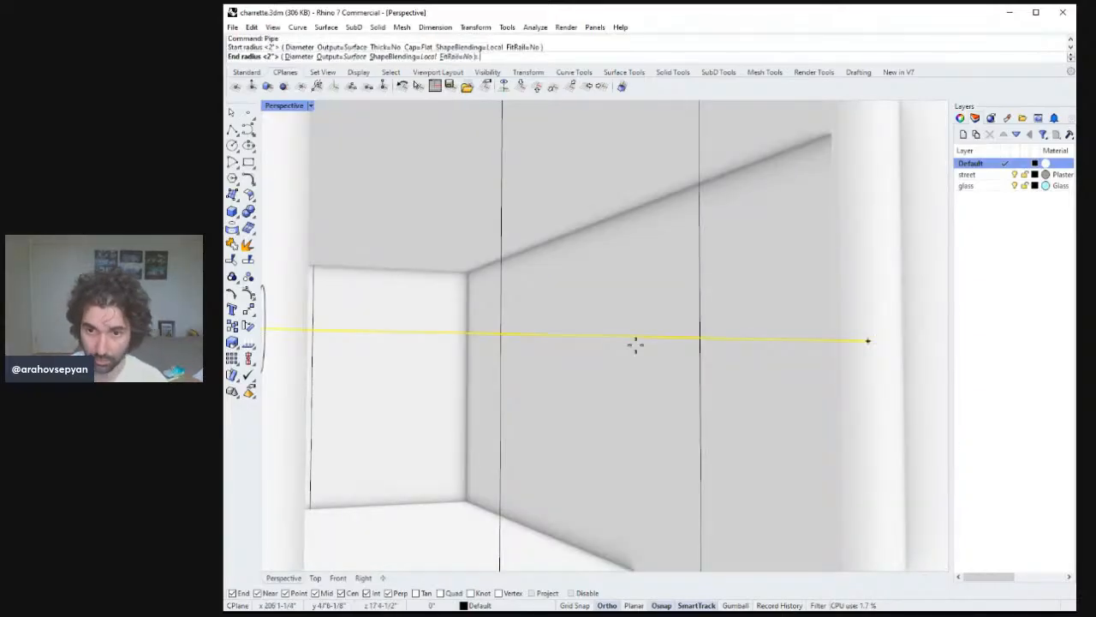
pyautogui.press('Return')
pyautogui.scroll(-6, 663, 354)
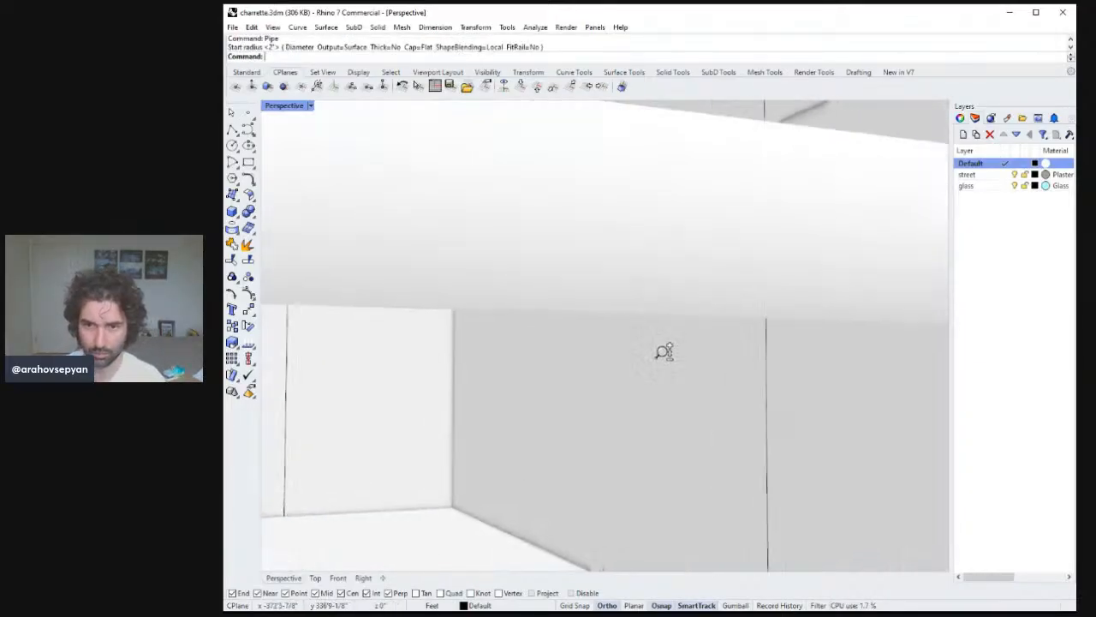
pyautogui.moveTo(686, 369)
pyautogui.mouseDown(button='right')
pyautogui.moveTo(680, 321)
pyautogui.moveTo(673, 365)
pyautogui.mouseUp(button='right')
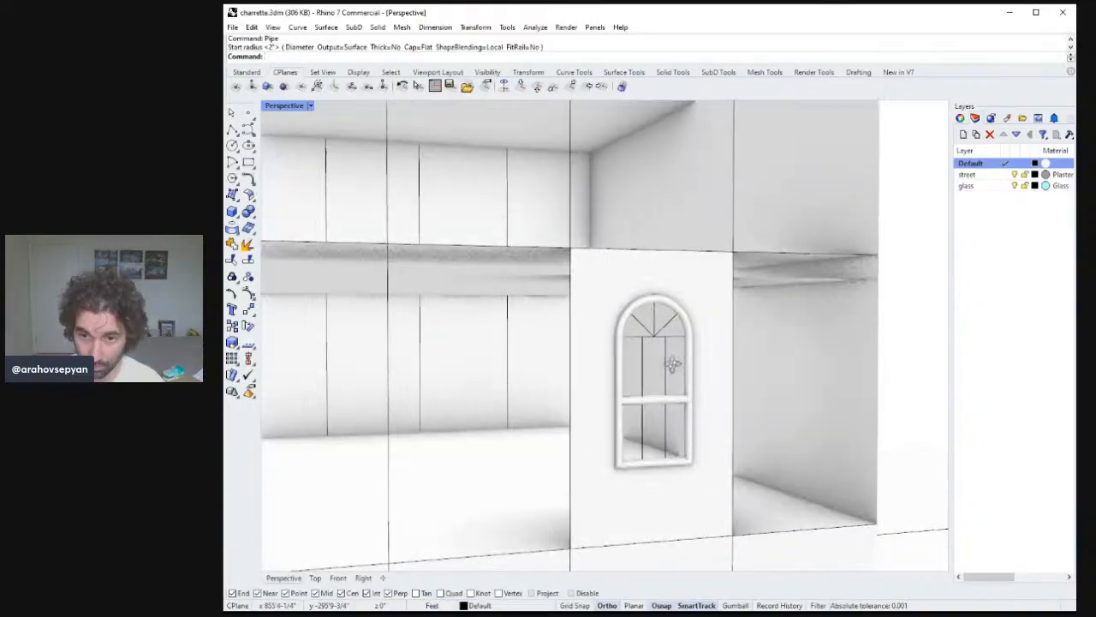
# Pipe the horizontal line at the base of the arch with a 1" start and end radius.
pyautogui.click(674, 336)
pyautogui.press('Return')
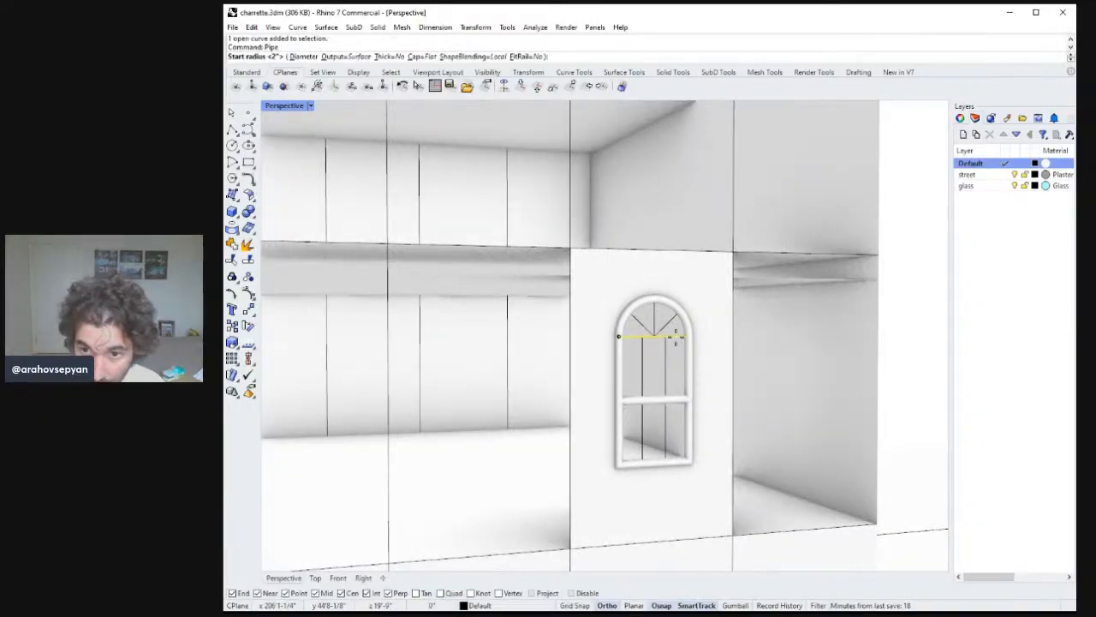
pyautogui.write('1')
pyautogui.press('Return')
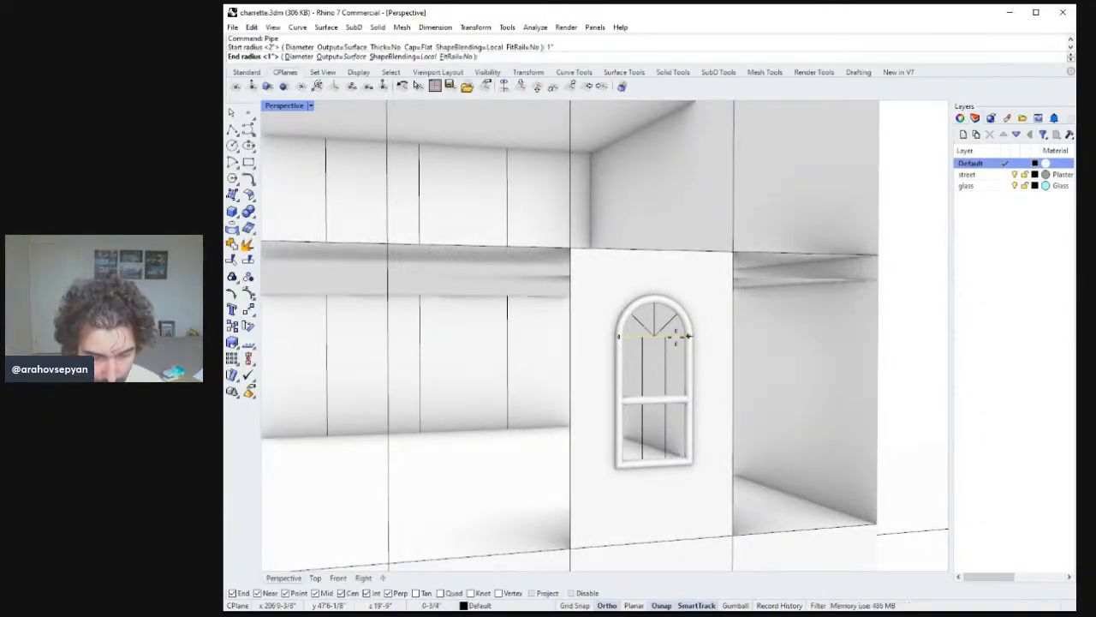
pyautogui.press('Return')
pyautogui.press('Return')
pyautogui.press('Return')
pyautogui.press('Escape')
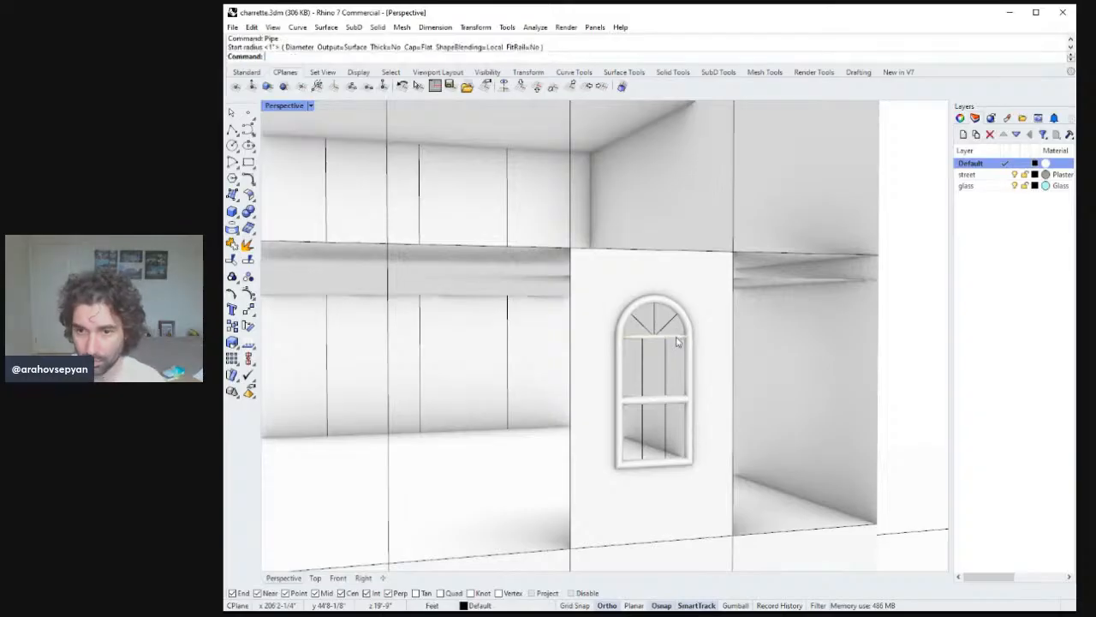
# Pipe the radiating spokes inside the arch with a 1" radius.
pyautogui.moveTo(677, 341); pyautogui.dragTo(641, 330, button='right')
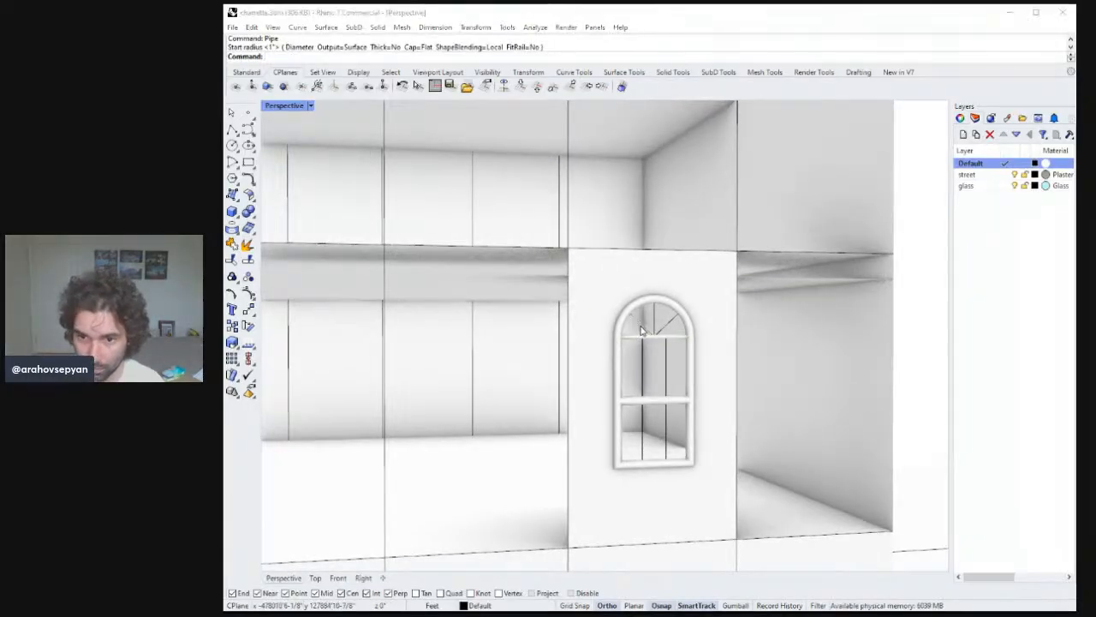
pyautogui.click(642, 326)
pyautogui.press('Return')
pyautogui.press('Return')
pyautogui.press('Return')
pyautogui.press('Return')
pyautogui.press('Return')
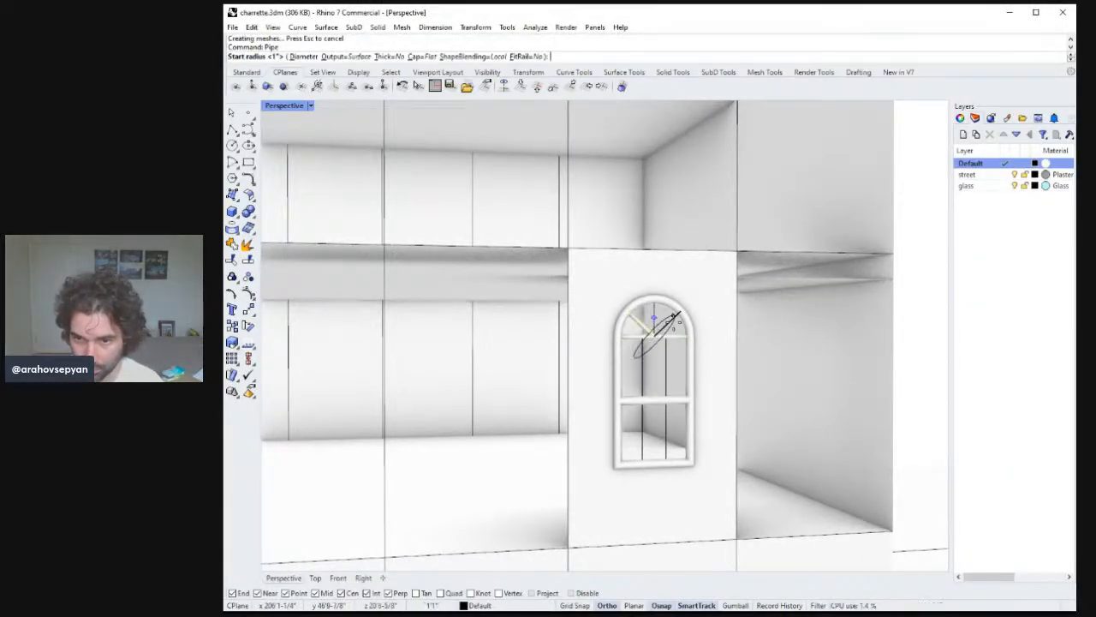
pyautogui.press('Escape')
pyautogui.click(671, 320)
pyautogui.press('Return')
pyautogui.press('Return')
pyautogui.press('Return')
pyautogui.press('Return')
pyautogui.click(655, 315)
pyautogui.press('Return')
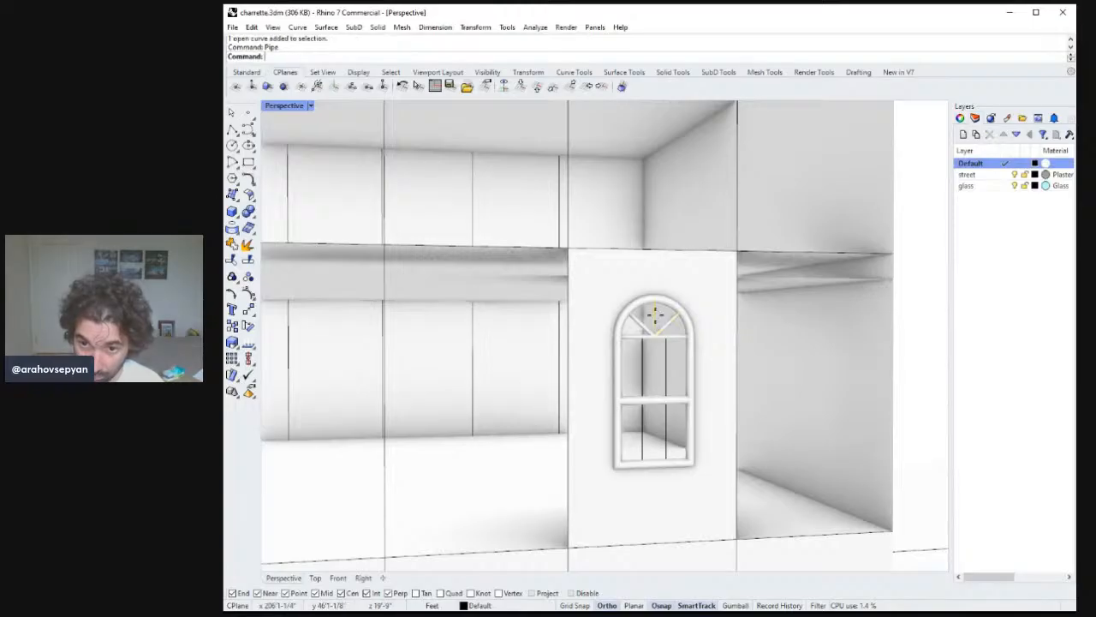
pyautogui.press('Return')
pyautogui.press('Return')
# Pipe the window's vertical mullions with a 1" radius.
pyautogui.click(653, 373)
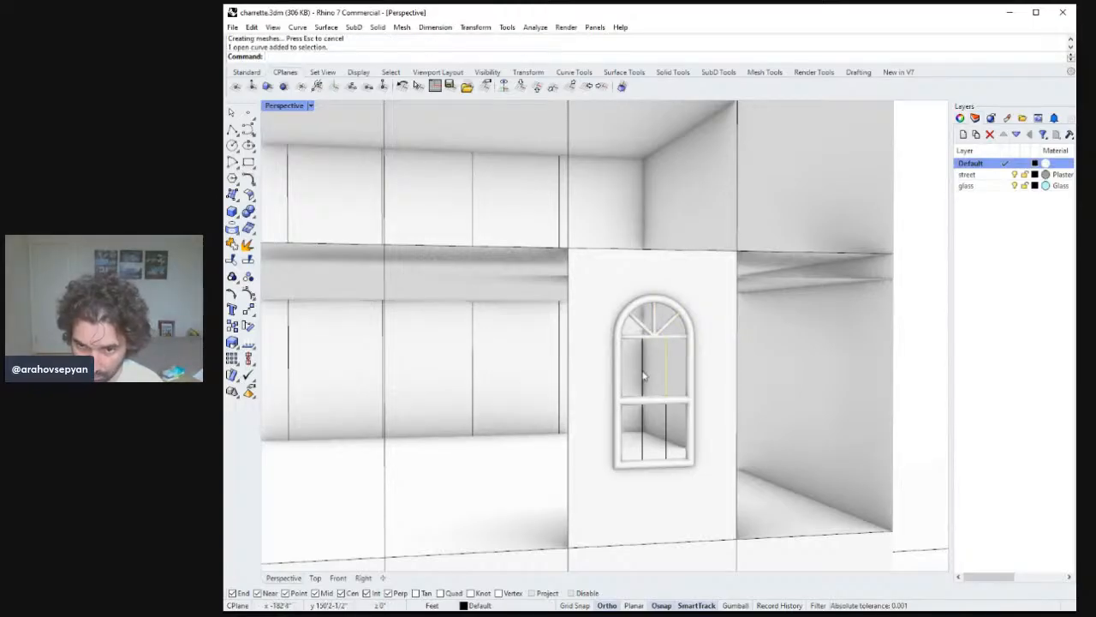
pyautogui.click(640, 420)
pyautogui.click(665, 421)
pyautogui.press('Return')
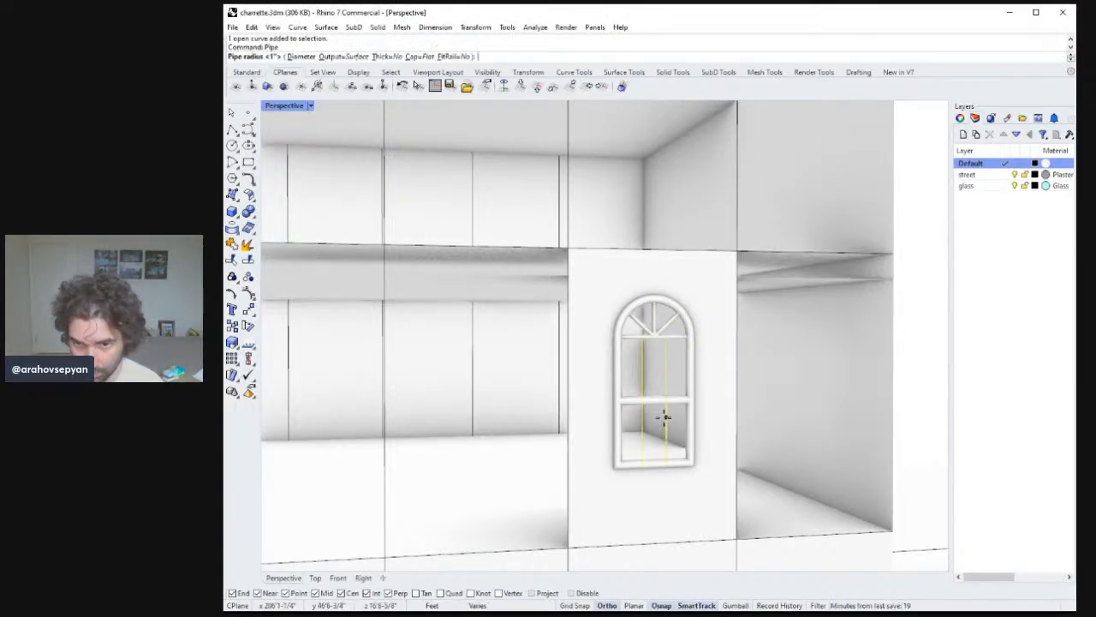
pyautogui.press('Return')
pyautogui.press('Return')
pyautogui.moveTo(665, 417); pyautogui.dragTo(709, 417, button='right')
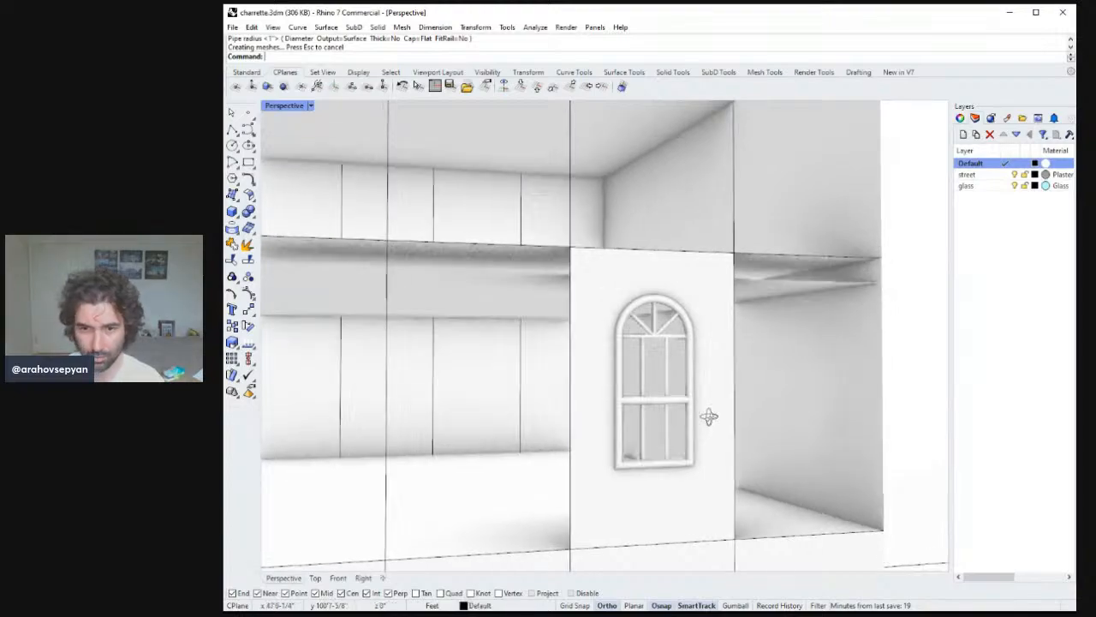
# Save the model file.
pyautogui.scroll(-6, 709, 417)
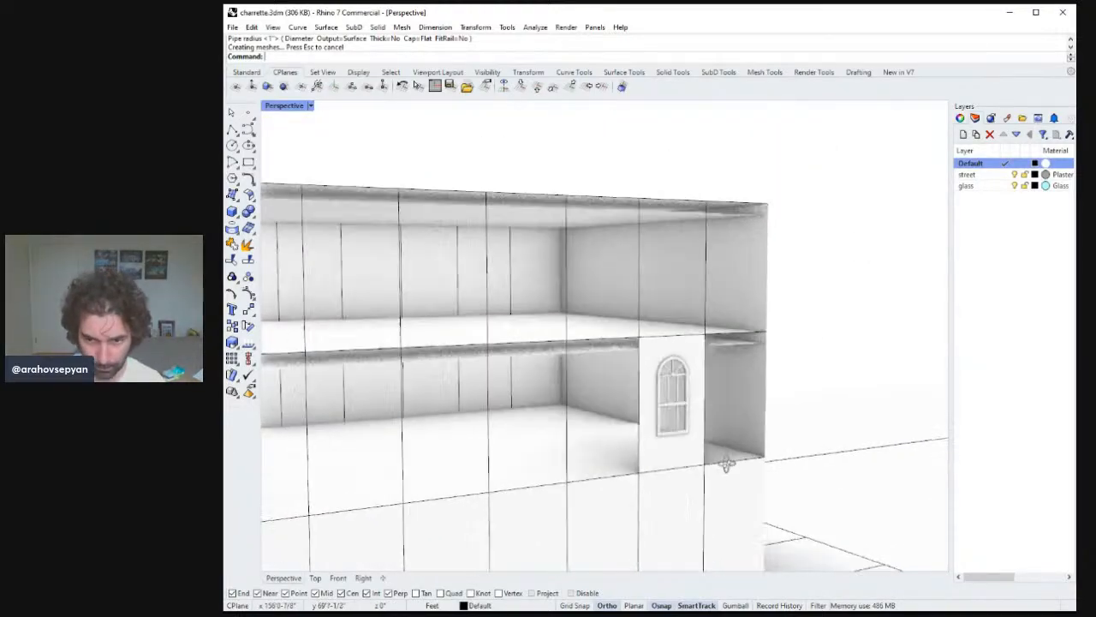
pyautogui.moveTo(726, 463); pyautogui.dragTo(711, 433, button='right')
pyautogui.scroll(-4, 710, 438)
pyautogui.scroll(8, 714, 431)
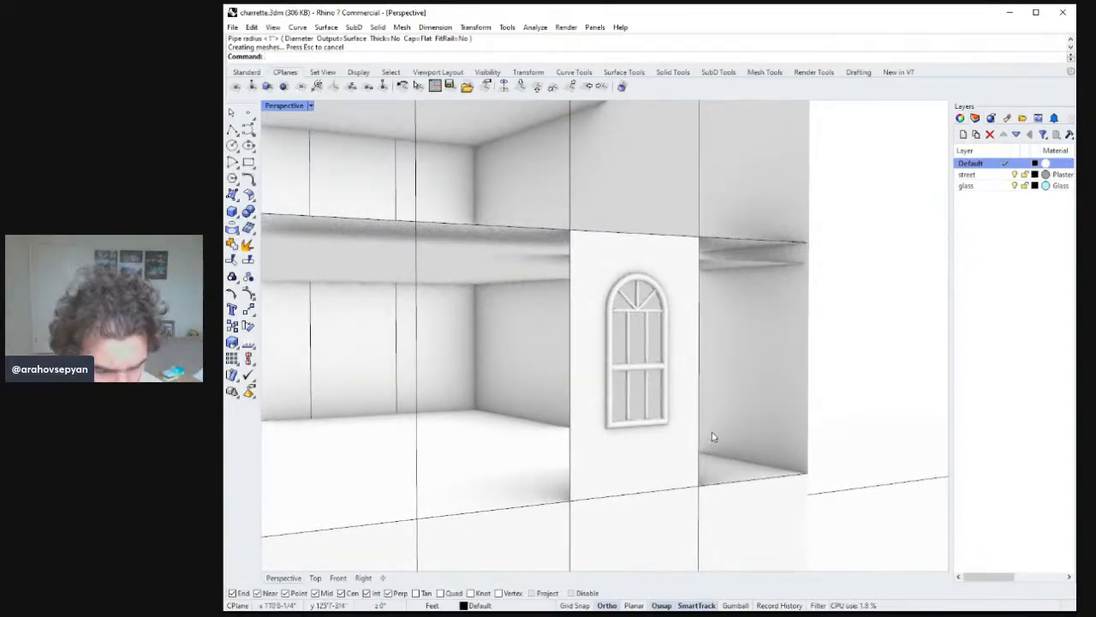
pyautogui.hotkey('ctrl', 's')
pyautogui.moveTo(656, 396)
pyautogui.mouseDown(button='right')
pyautogui.moveTo(670, 307)
pyautogui.moveTo(626, 397)
pyautogui.moveTo(675, 383)
pyautogui.moveTo(725, 349)
pyautogui.moveTo(717, 391)
pyautogui.moveTo(696, 415)
pyautogui.moveTo(656, 394)
pyautogui.mouseUp(button='right')
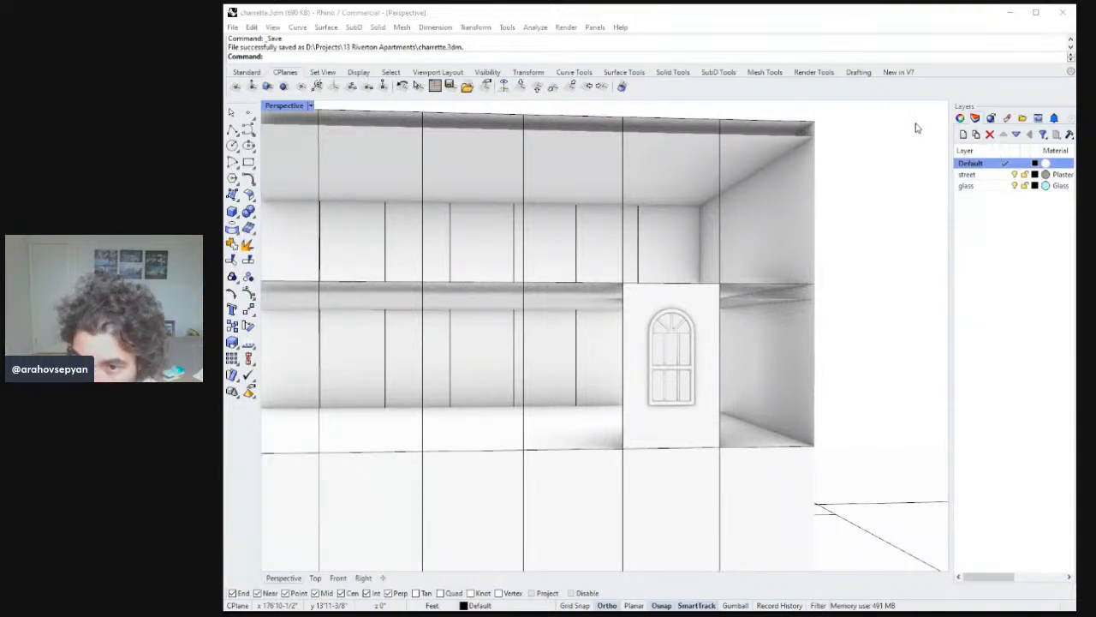
# Inspect the piped window by zooming to the selected wall panel from several views.
pyautogui.click(902, 63)
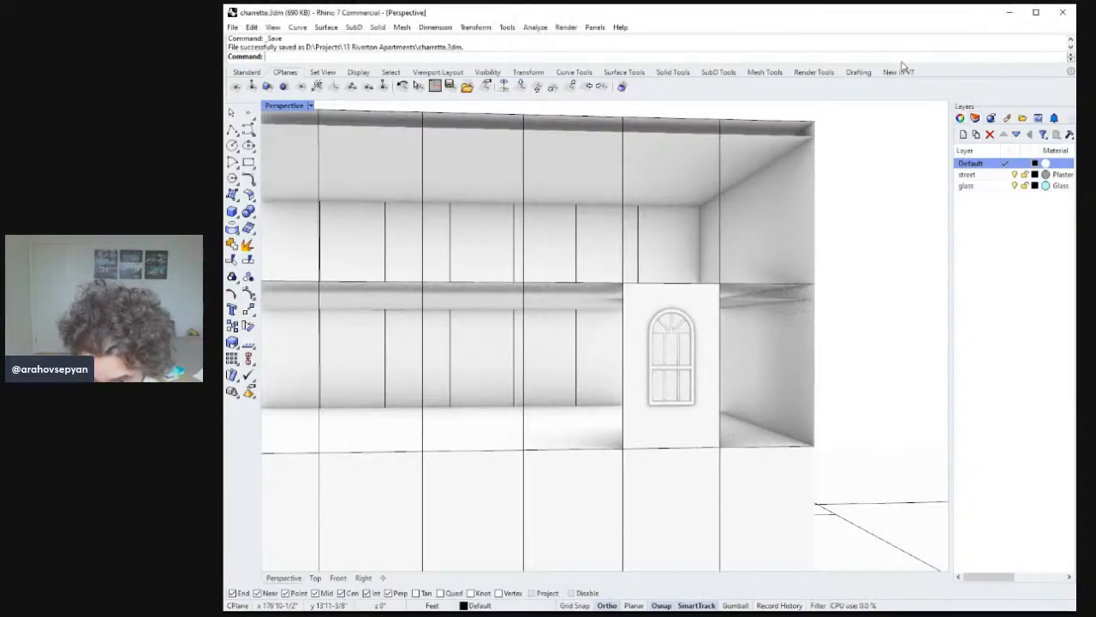
pyautogui.moveTo(771, 349); pyautogui.dragTo(831, 357, button='right')
pyautogui.scroll(-5, 831, 358)
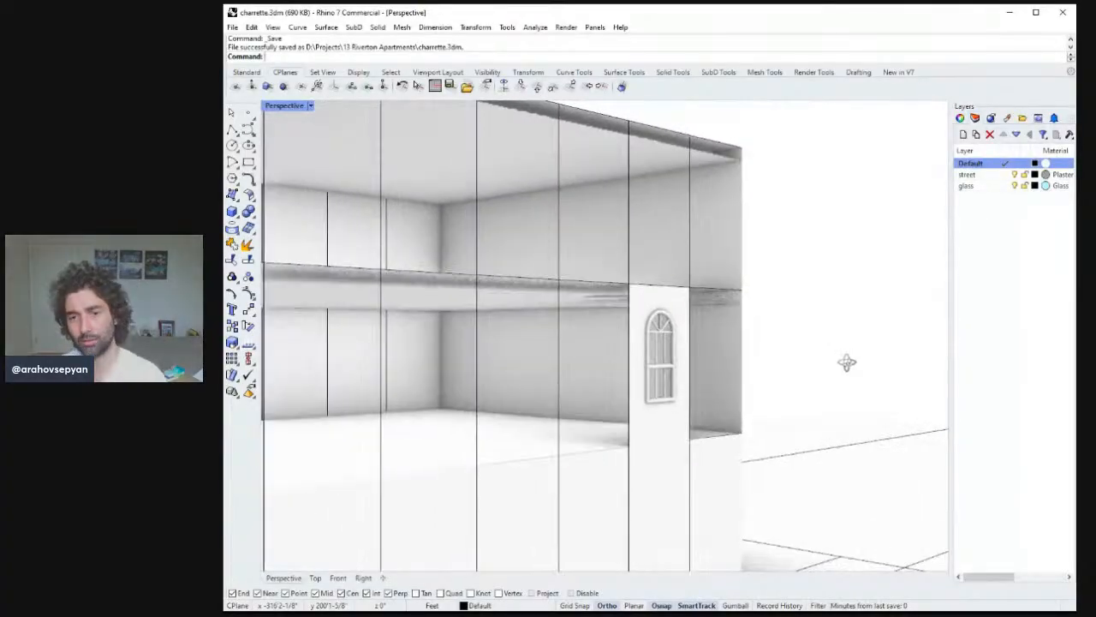
pyautogui.scroll(5, 791, 436)
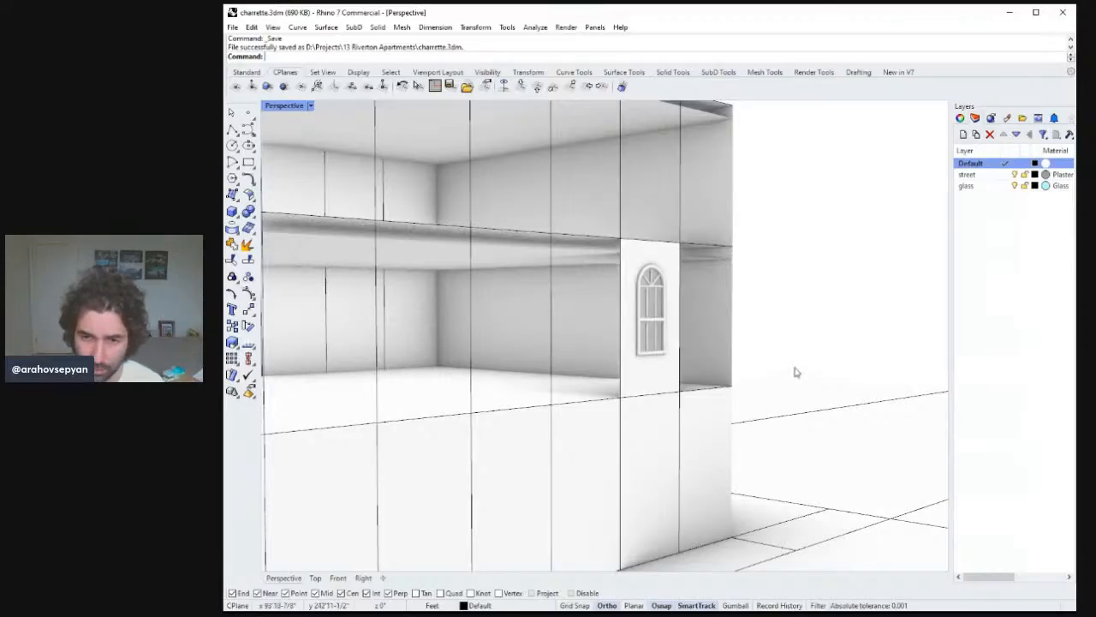
pyautogui.moveTo(793, 371); pyautogui.dragTo(673, 376, button='right')
pyautogui.click(682, 374)
pyautogui.click(673, 377)
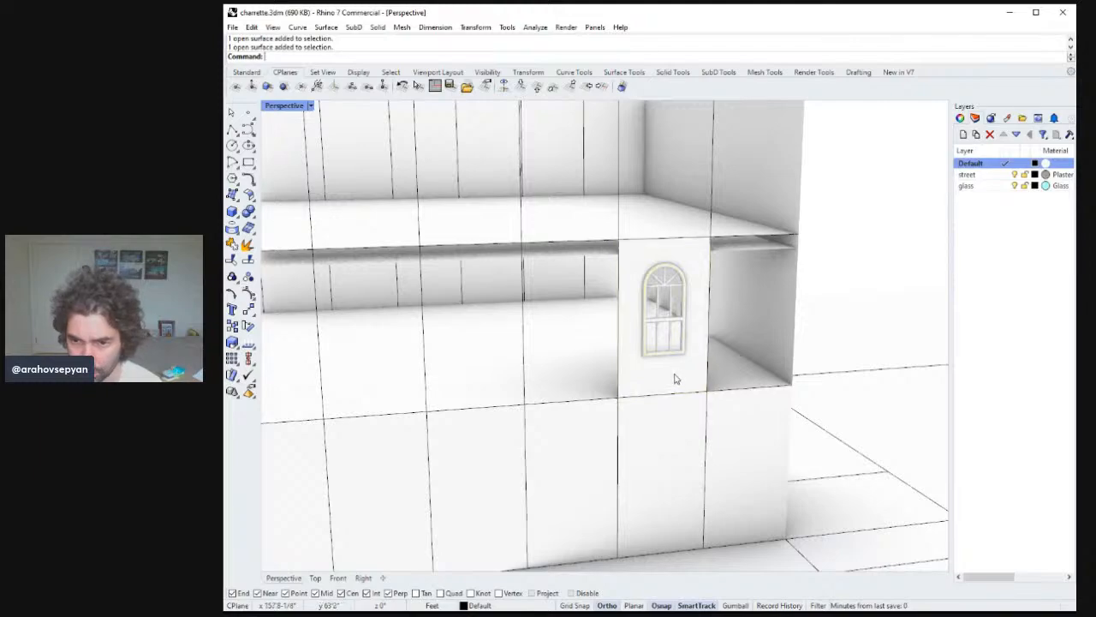
pyautogui.write('zs')
pyautogui.press('Return')
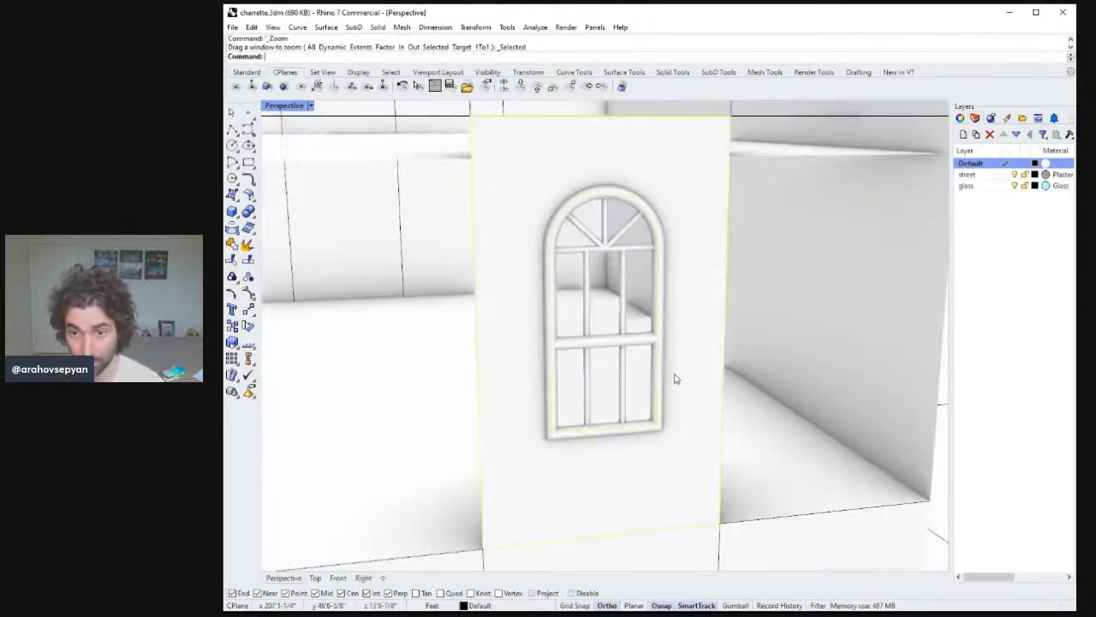
pyautogui.press('Escape')
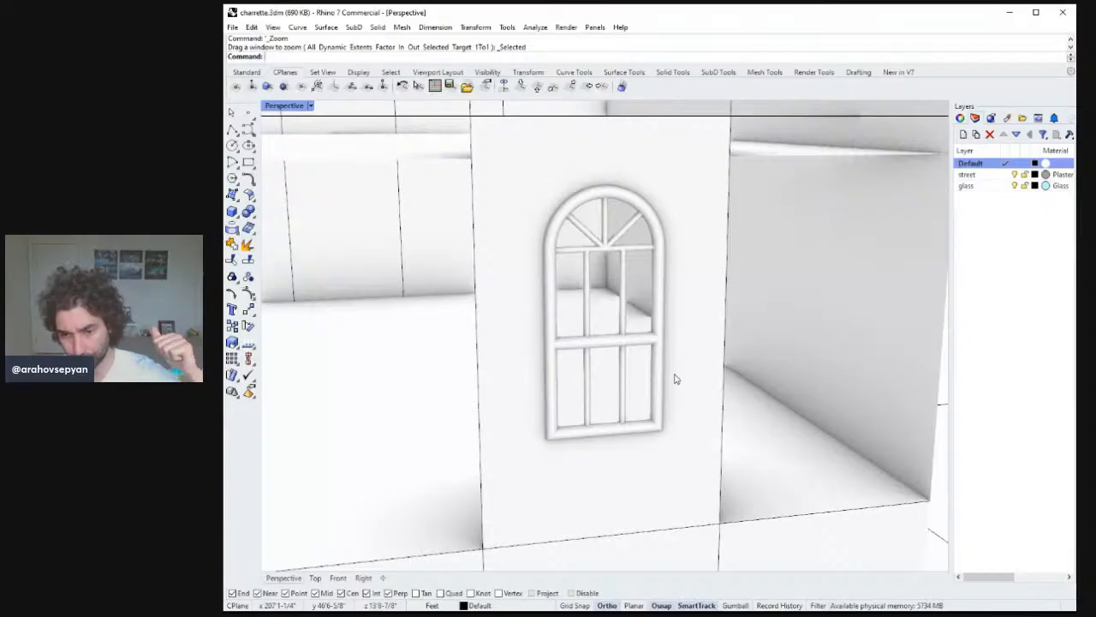
pyautogui.moveTo(717, 421); pyautogui.dragTo(692, 416, button='right')
pyautogui.click(694, 418)
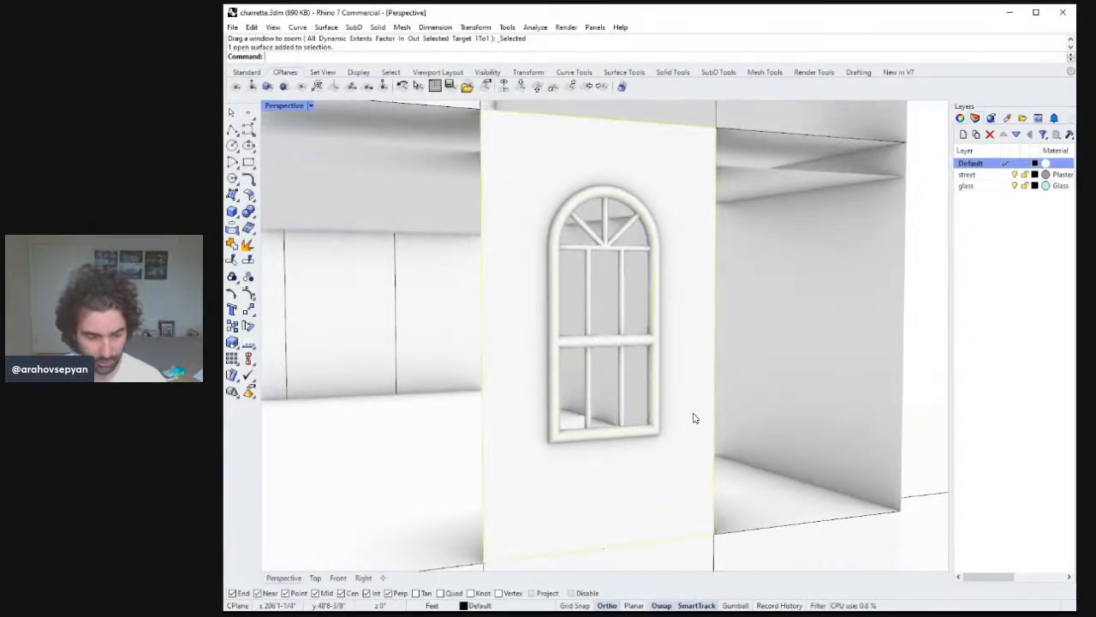
pyautogui.write('ZS')
pyautogui.press('Return')
pyautogui.press('Escape')
pyautogui.keyDown('ctrl'); pyautogui.moveTo(694, 471); pyautogui.dragTo(692, 495, button='right'); pyautogui.keyUp('ctrl')
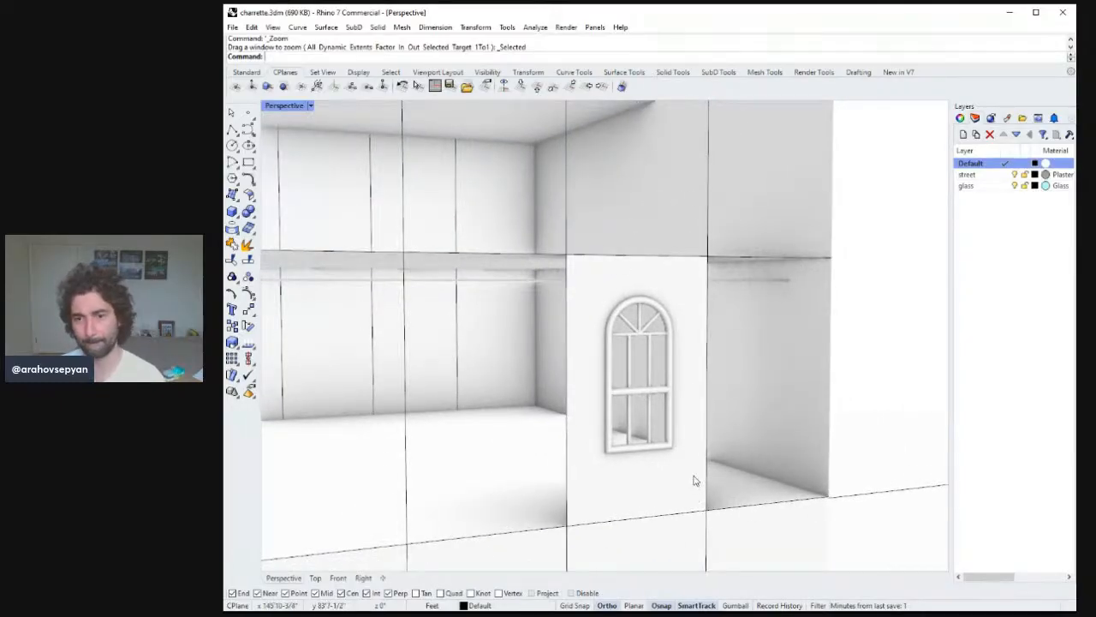
# Delete the 1" pipe along the horizontal line at the base of the arch.
pyautogui.click(690, 476)
pyautogui.moveTo(665, 453); pyautogui.dragTo(660, 448, button='right')
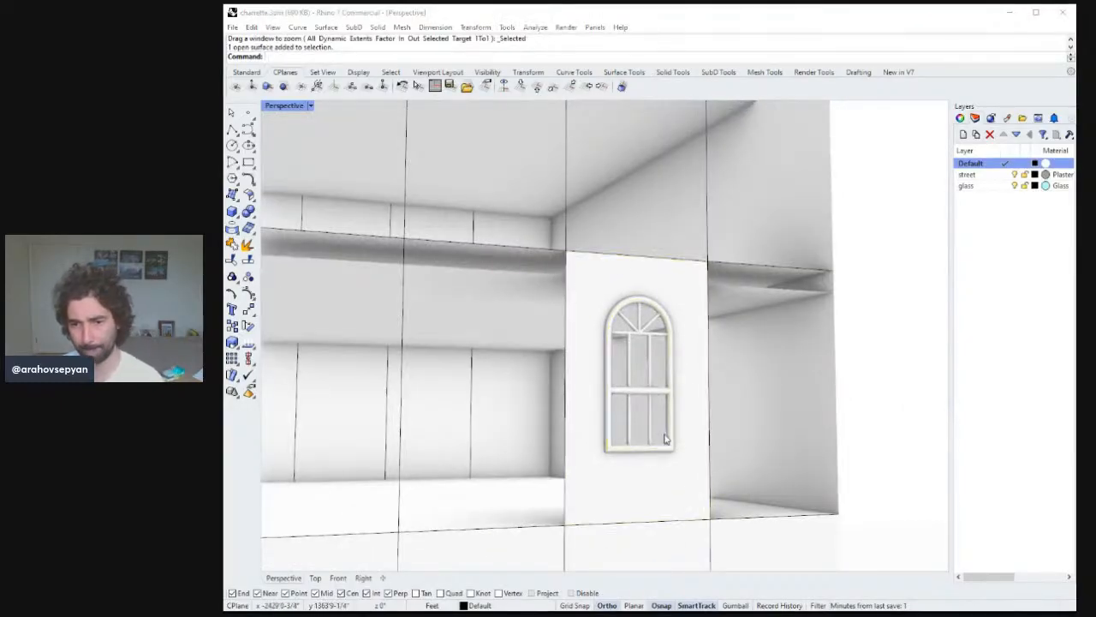
pyautogui.click(669, 437)
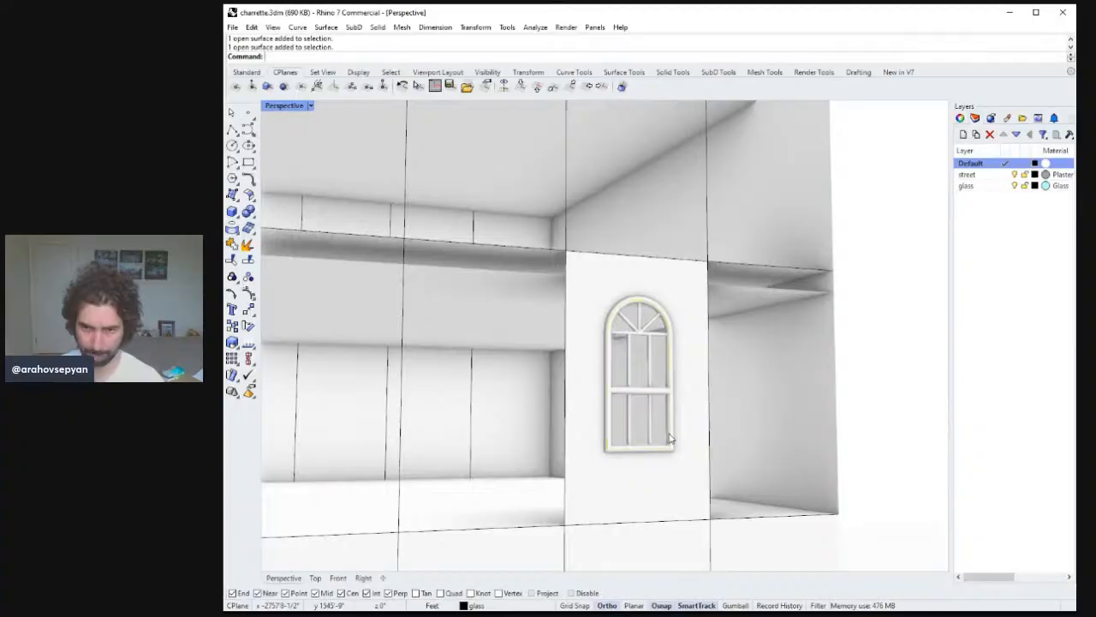
pyautogui.scroll(-10, 672, 454)
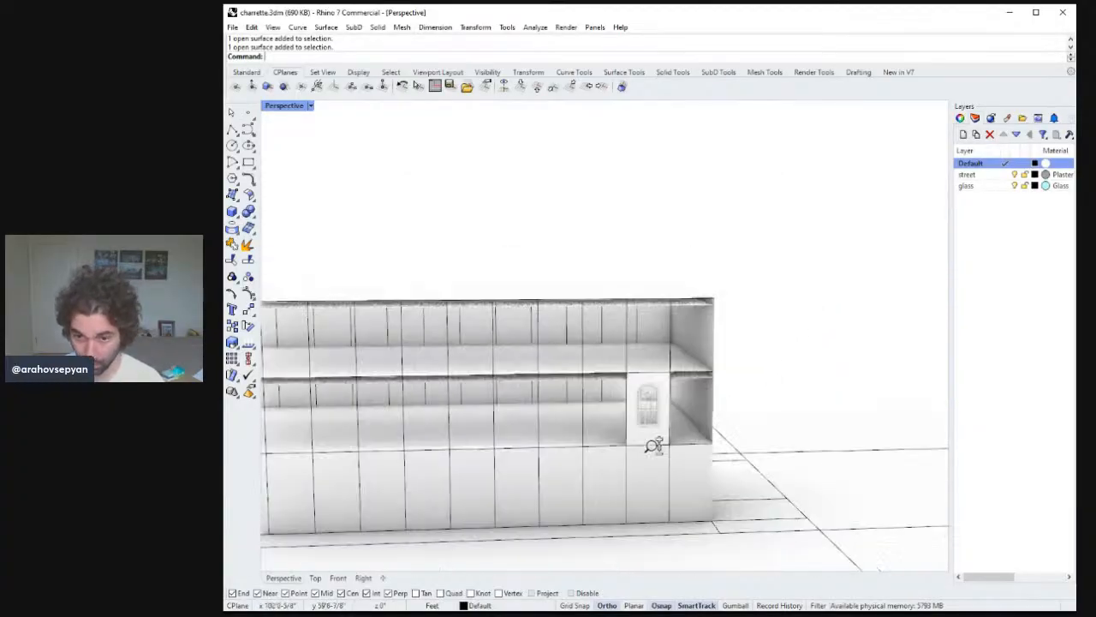
pyautogui.scroll(15, 653, 442)
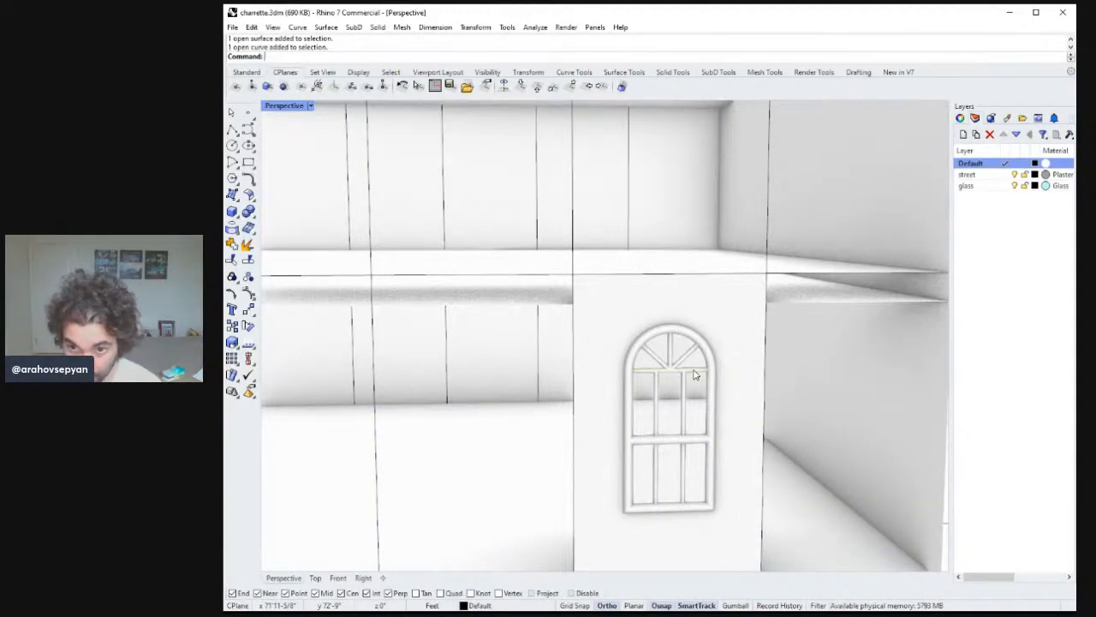
pyautogui.press('Delete')
pyautogui.hotkey('ctrl', 'z')
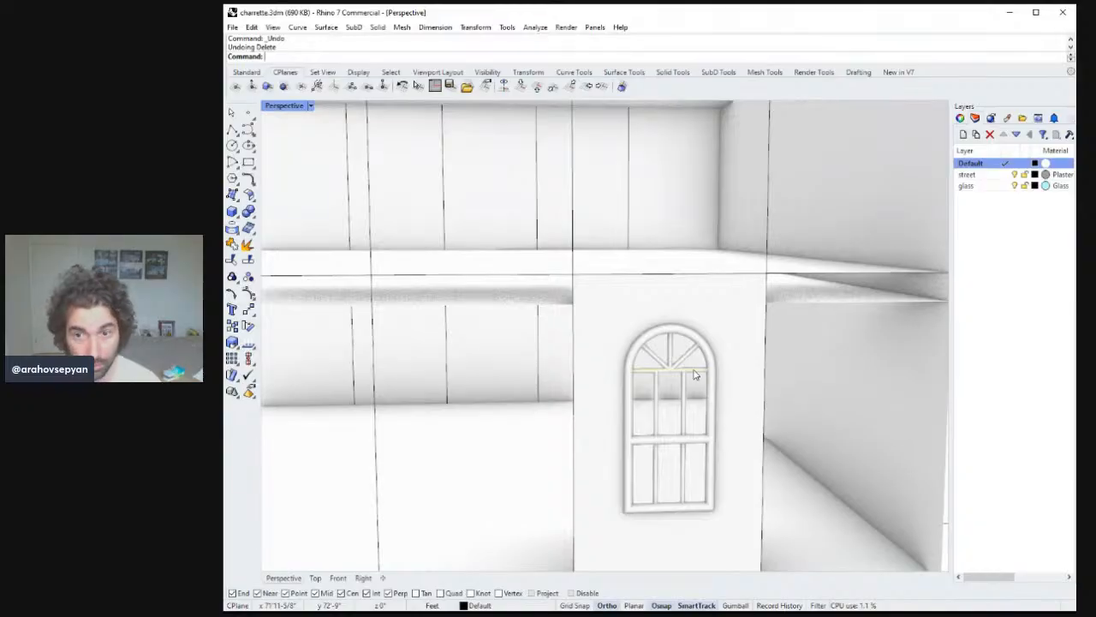
pyautogui.press('Delete')
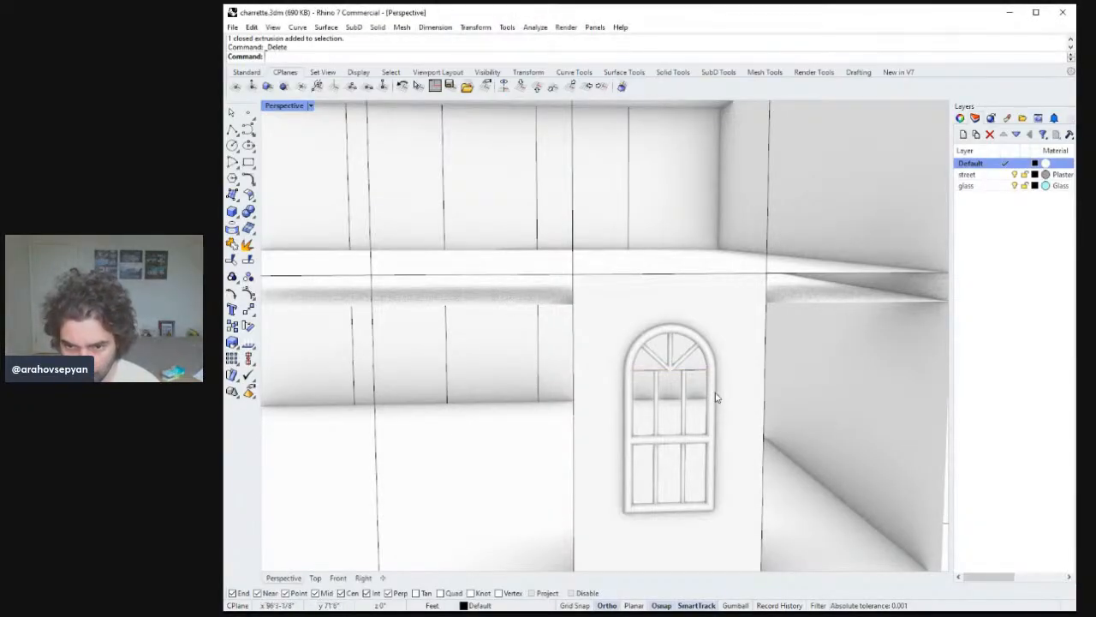
# Try to pipe the arch's base line with a 2" radius.
pyautogui.click(703, 373)
pyautogui.write('Pipe')
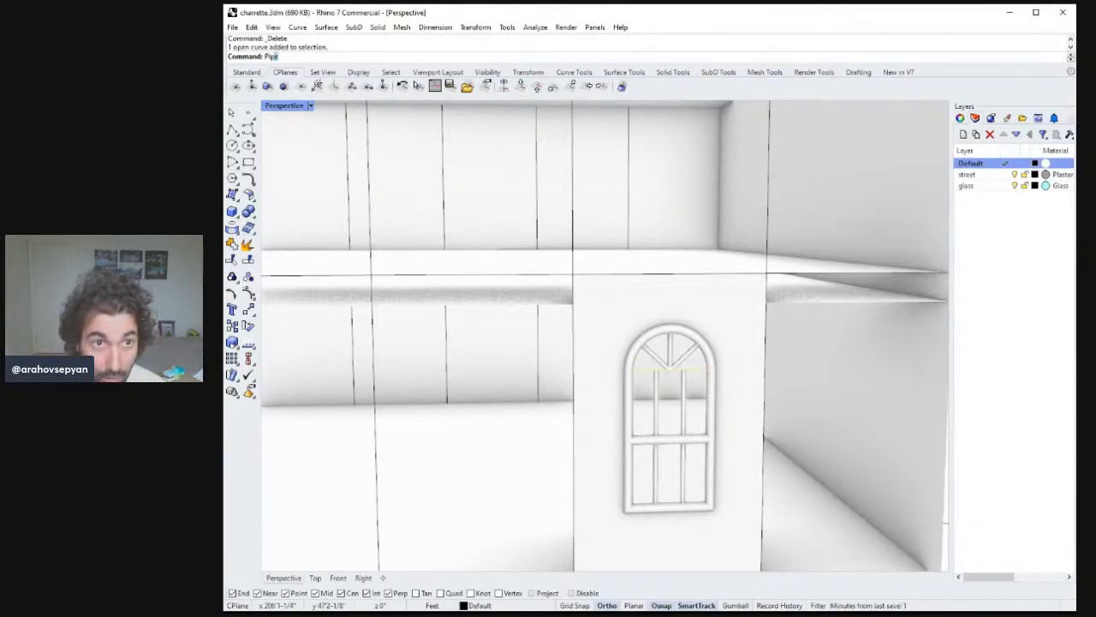
pyautogui.press('Return')
pyautogui.write('2?')
pyautogui.press('Return')
pyautogui.press('Return')
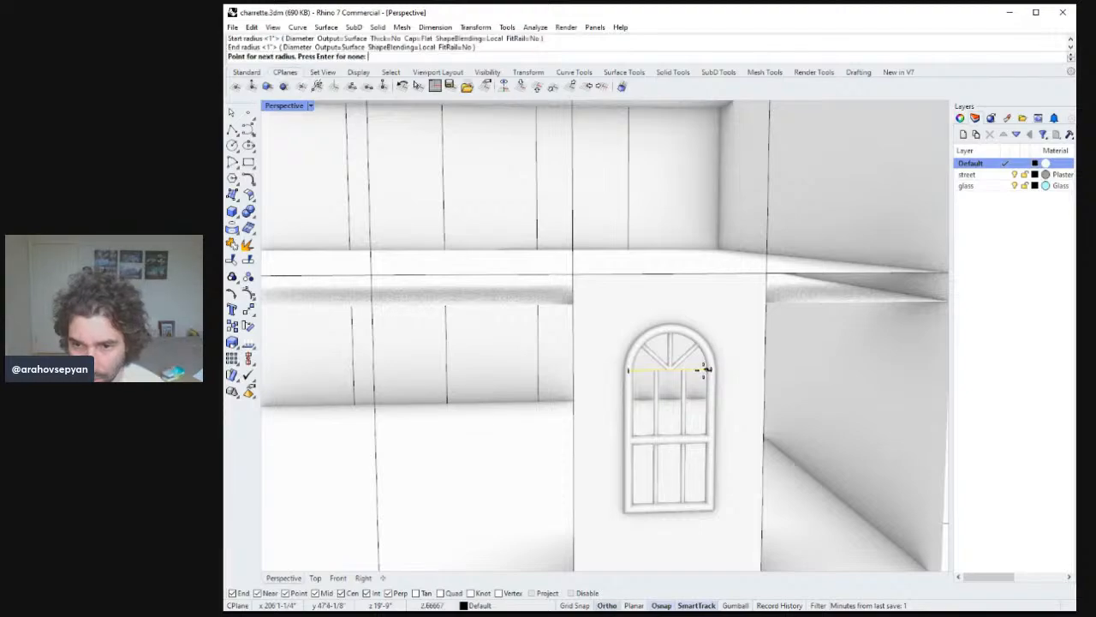
pyautogui.press('Return')
pyautogui.hotkey('ctrl', 'z')
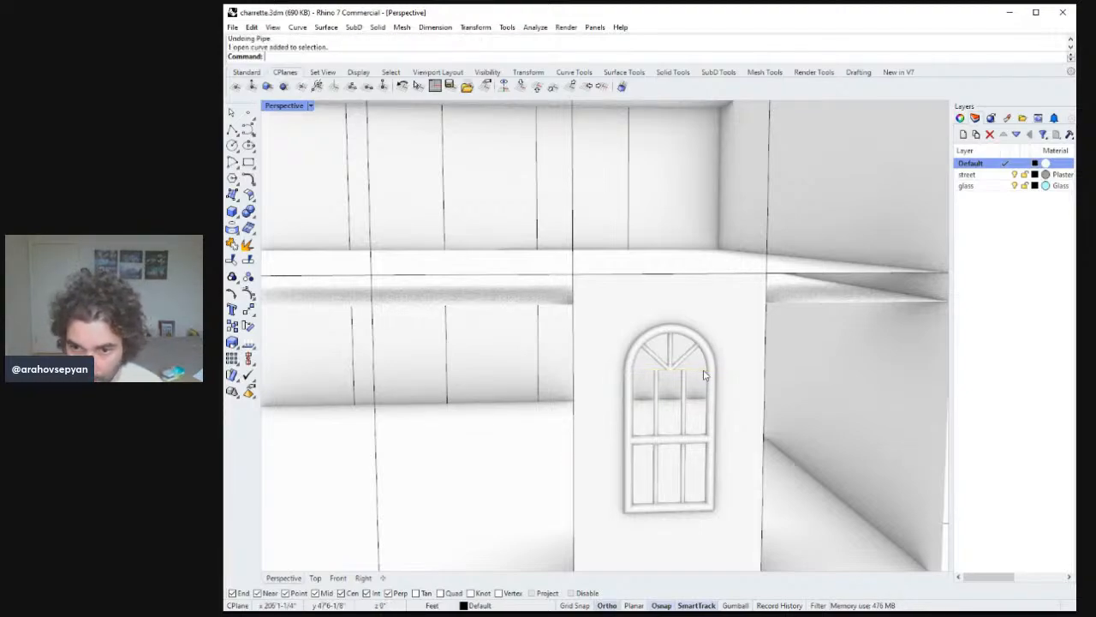
# Pipe the arch's base line with a 2" start and end radius.
pyautogui.press('Return')
pyautogui.write('2"')
pyautogui.press('Return')
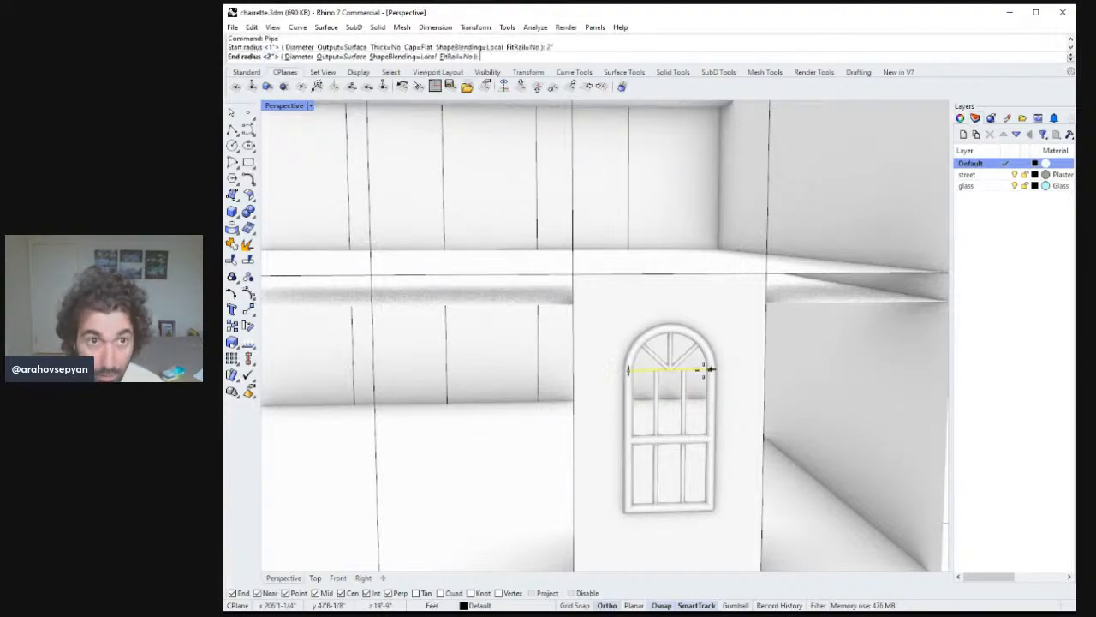
pyautogui.write('2"')
pyautogui.press('Return')
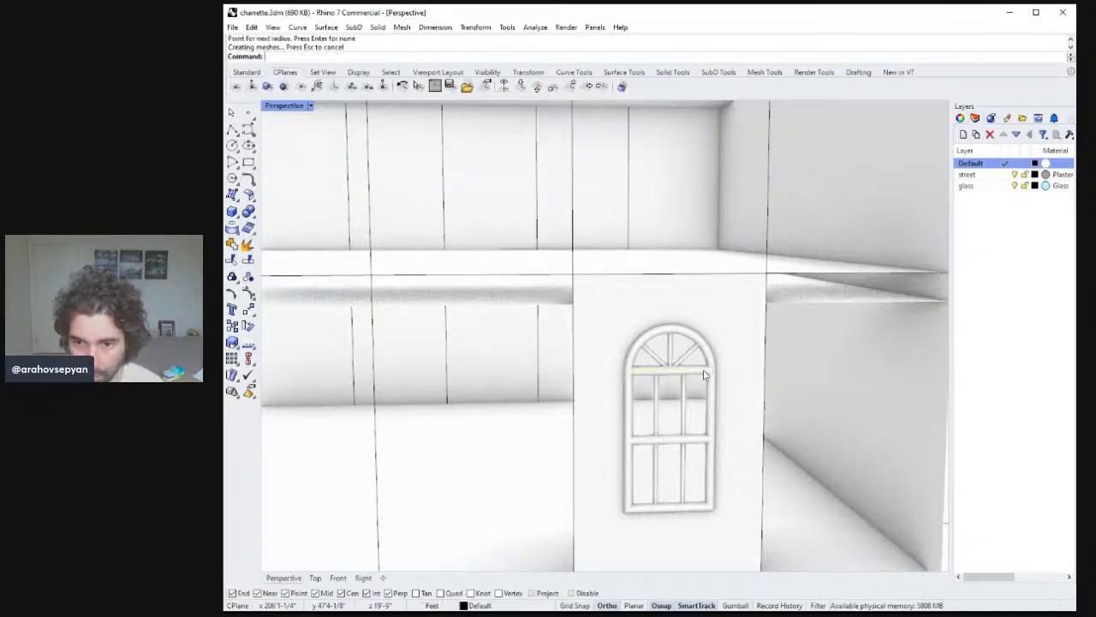
# Draw a polyline along the floor slab edge above the window's wall panel.
pyautogui.scroll(-6, 790, 444)
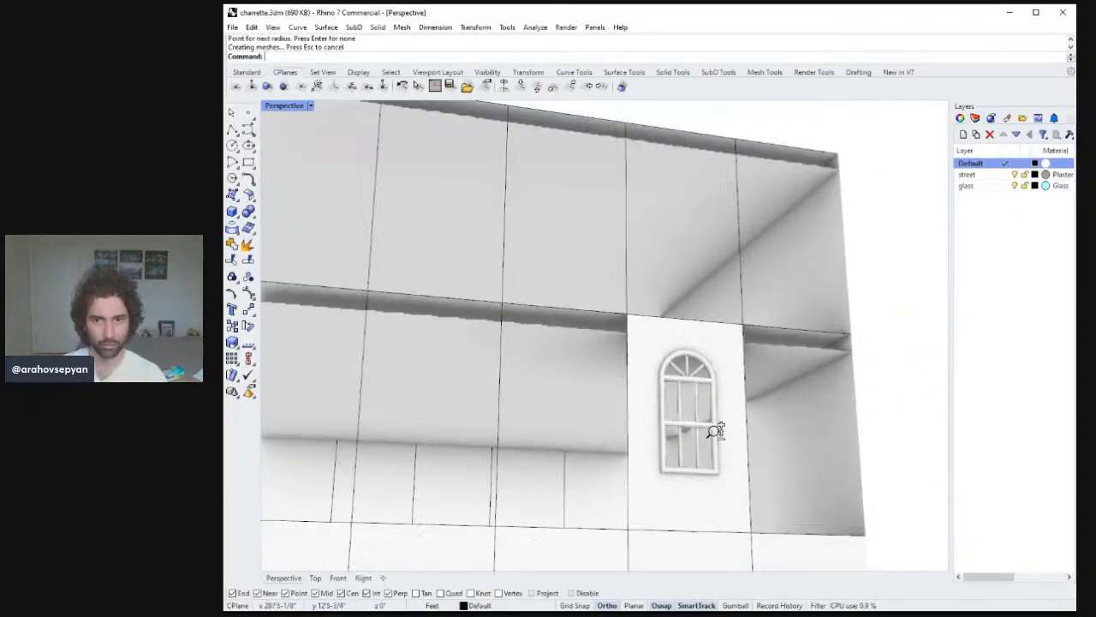
pyautogui.moveTo(729, 487); pyautogui.dragTo(634, 378, button='right')
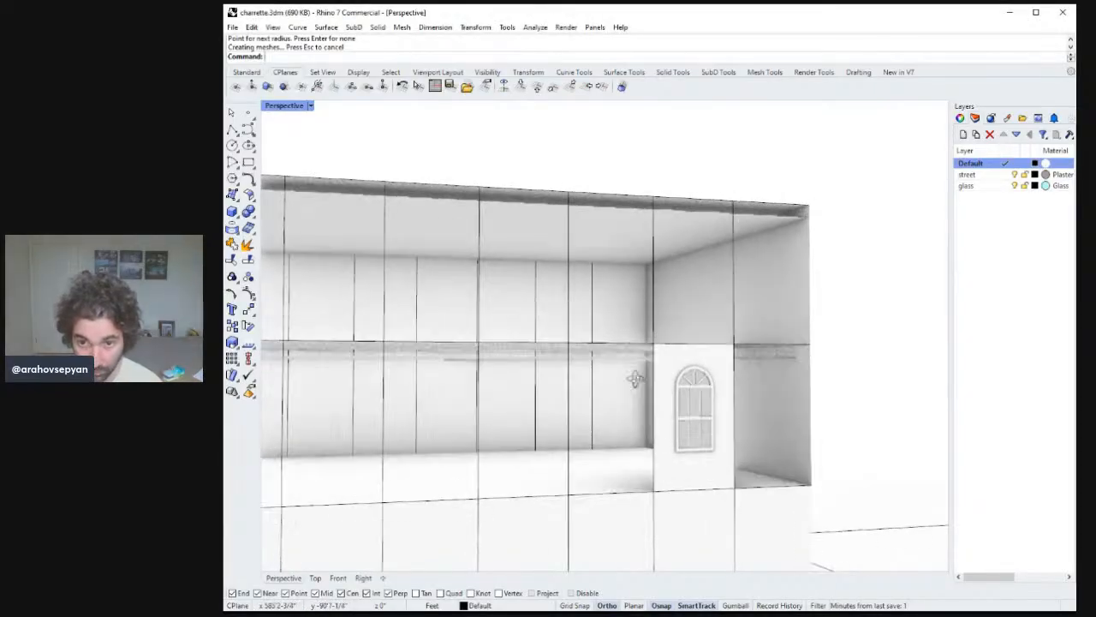
pyautogui.click(232, 129)
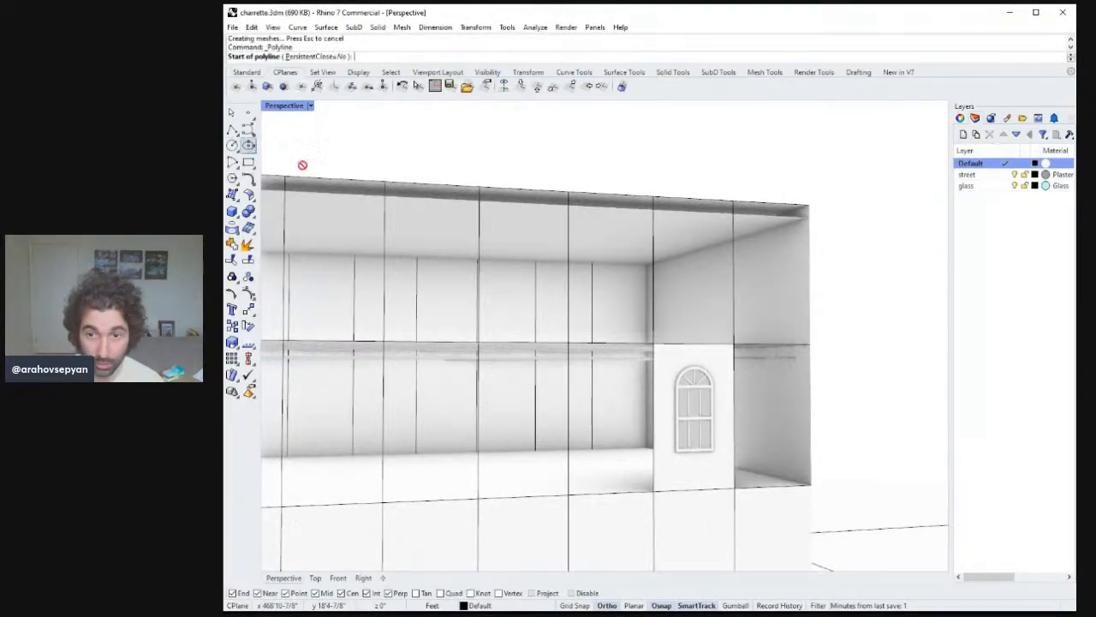
pyautogui.moveTo(648, 372)
pyautogui.mouseDown(button='right')
pyautogui.moveTo(633, 364)
pyautogui.moveTo(651, 368)
pyautogui.mouseUp(button='right')
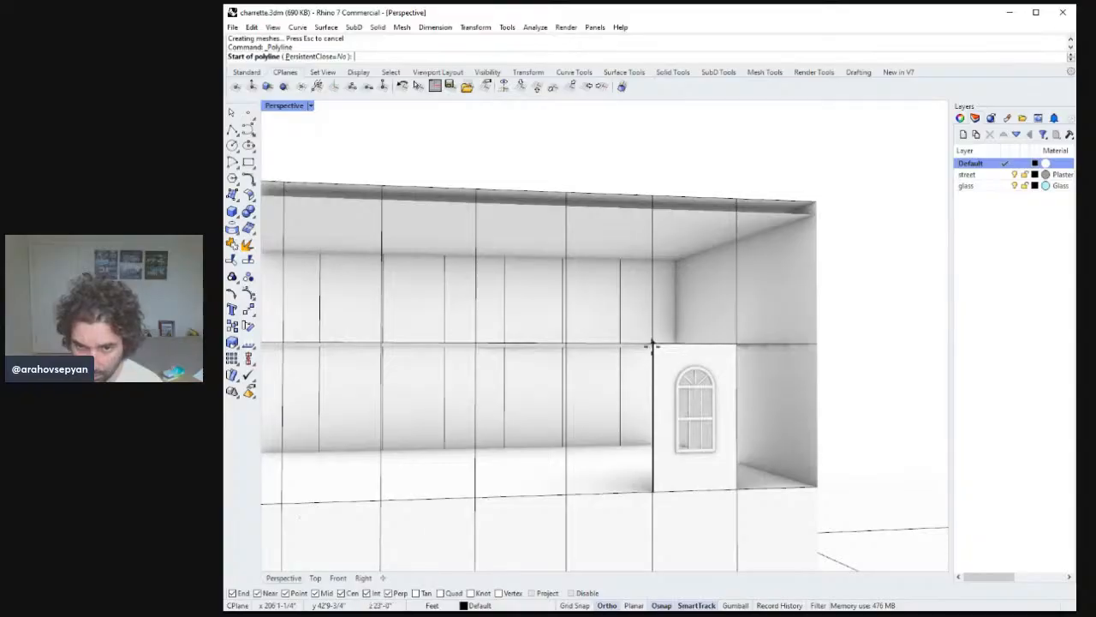
pyautogui.click(652, 345)
pyautogui.click(737, 346)
pyautogui.press('Return')
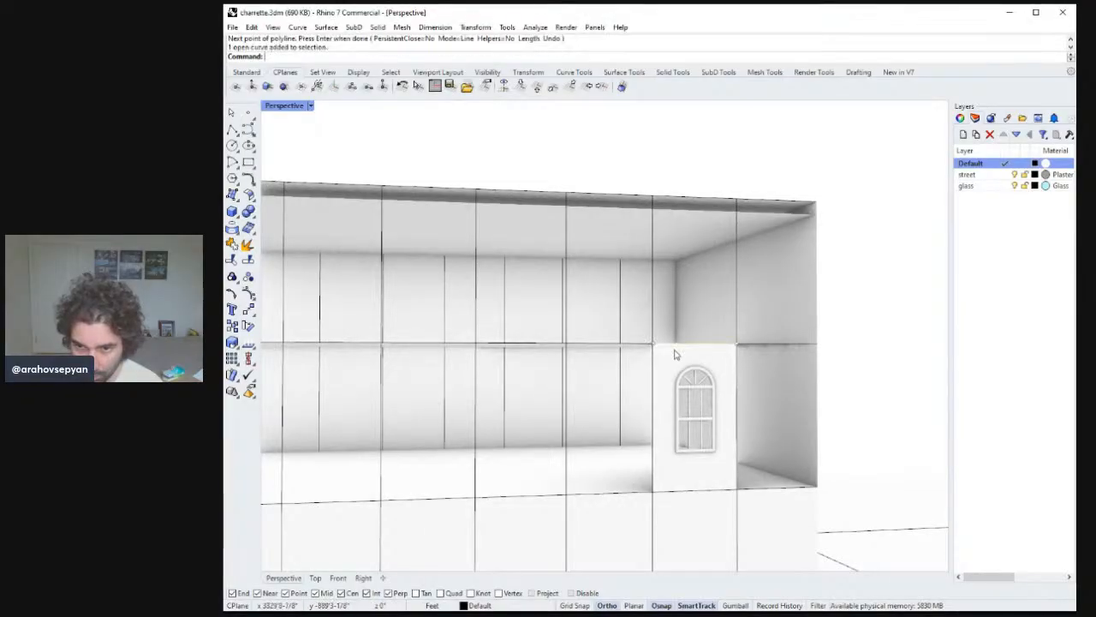
# Extrude the slab-edge line 6" outward from the facade to form a ledge above the window.
pyautogui.moveTo(675, 354); pyautogui.dragTo(750, 386, button='right')
pyautogui.press('Return')
pyautogui.write('d')
pyautogui.press('Return')
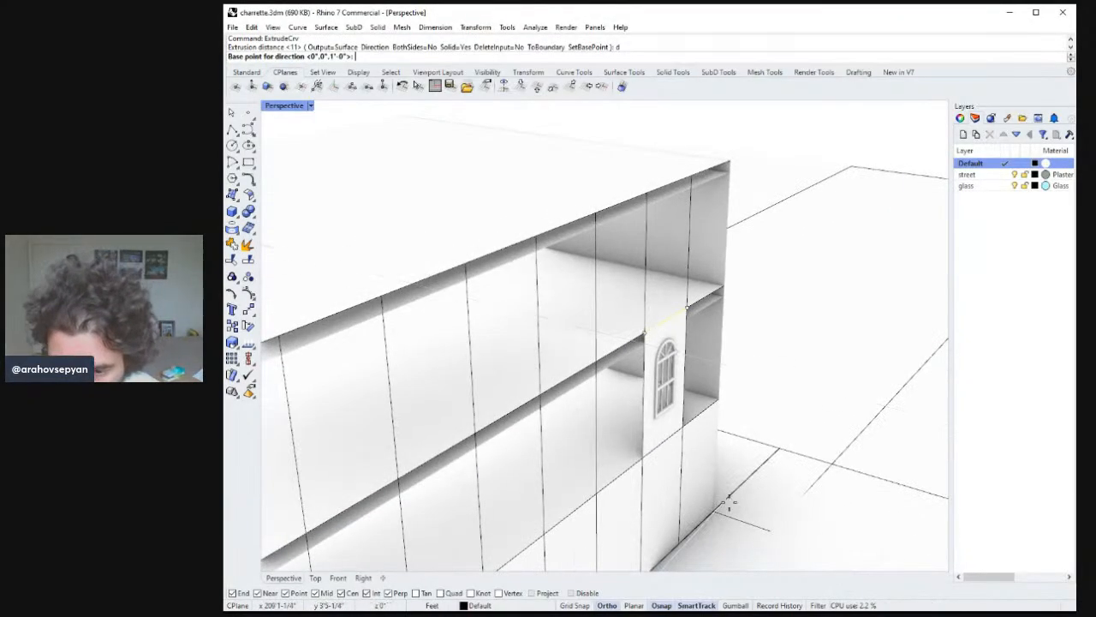
pyautogui.click(793, 454)
pyautogui.click(830, 462)
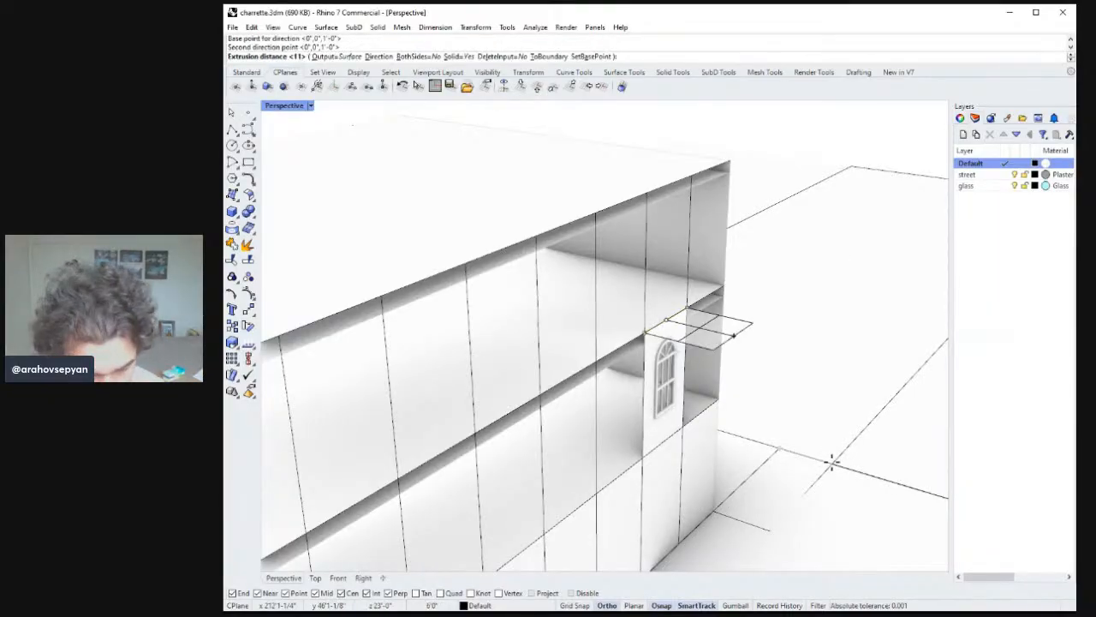
pyautogui.press('Return')
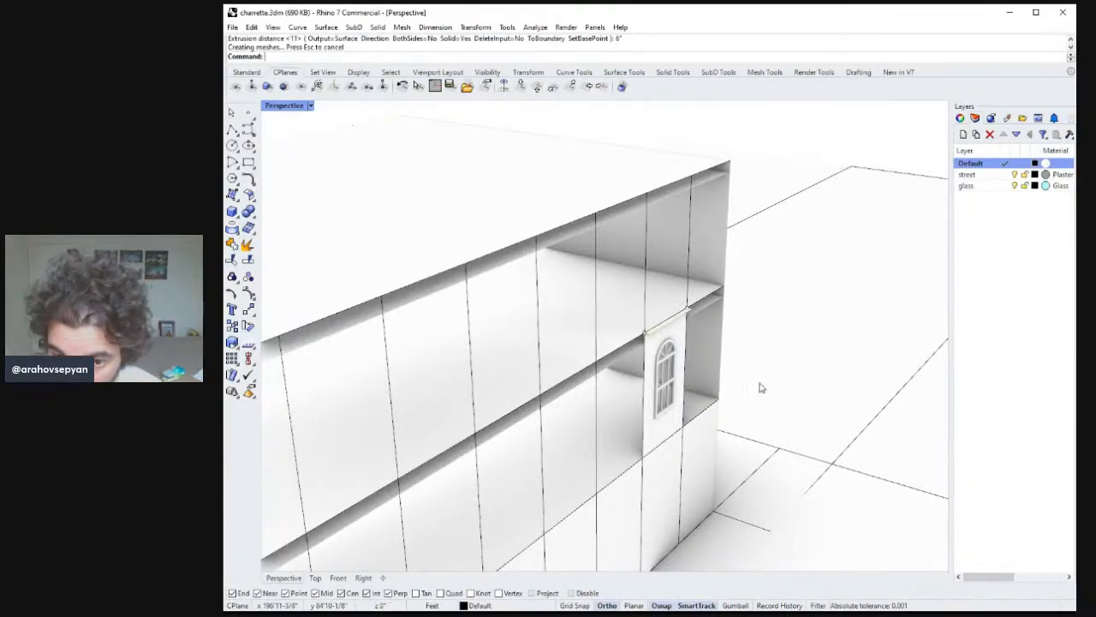
# Try to cap one end of the ledge with a corner-point surface, then undo it.
pyautogui.moveTo(761, 388); pyautogui.dragTo(663, 351, button='right')
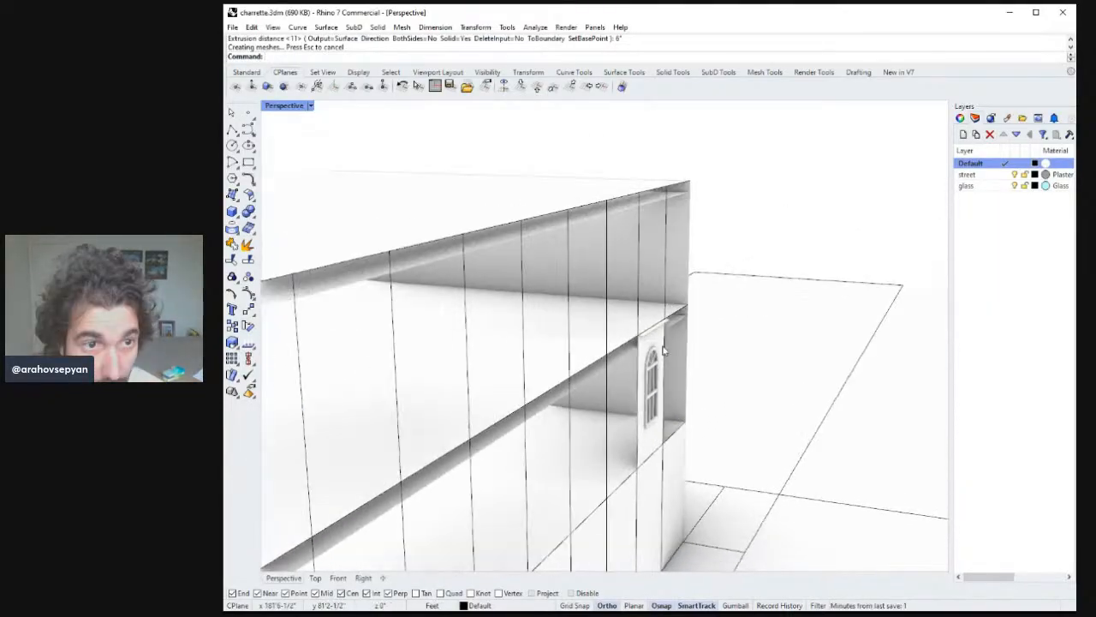
pyautogui.click(232, 196)
pyautogui.scroll(5, 665, 285)
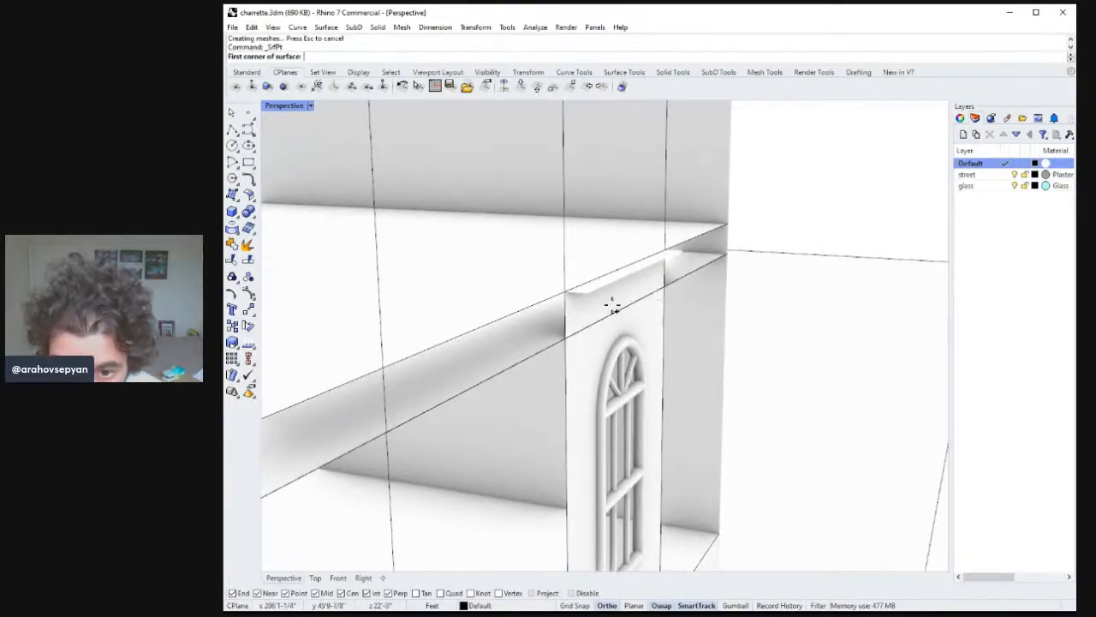
pyautogui.click(585, 293)
pyautogui.click(566, 336)
pyautogui.click(565, 296)
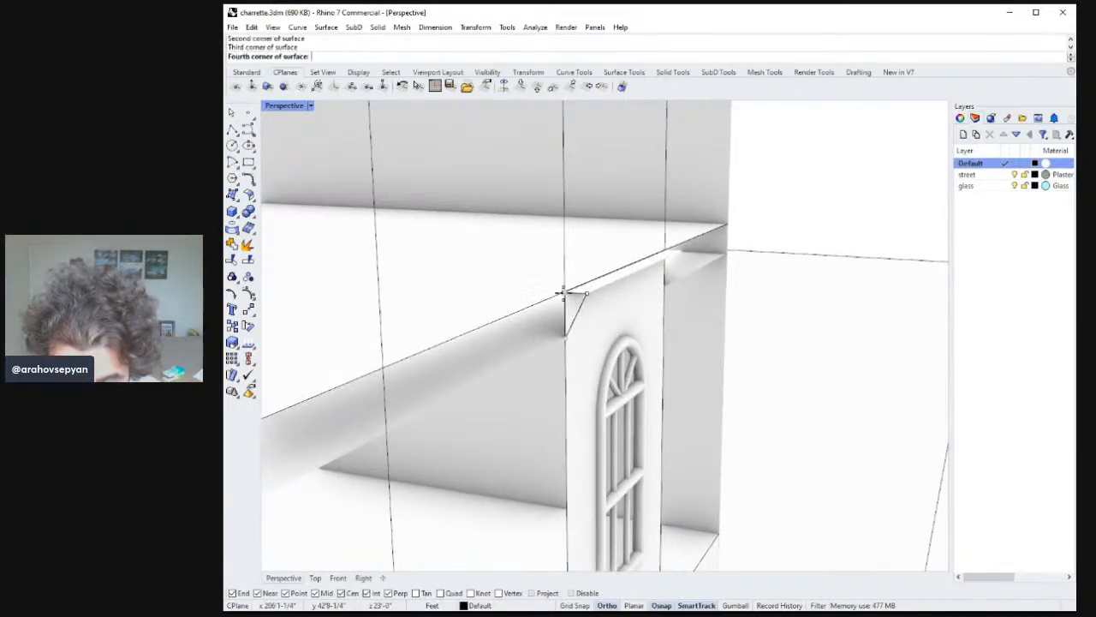
pyautogui.rightClick(563, 293)
pyautogui.rightClick(588, 338)
pyautogui.click(567, 338)
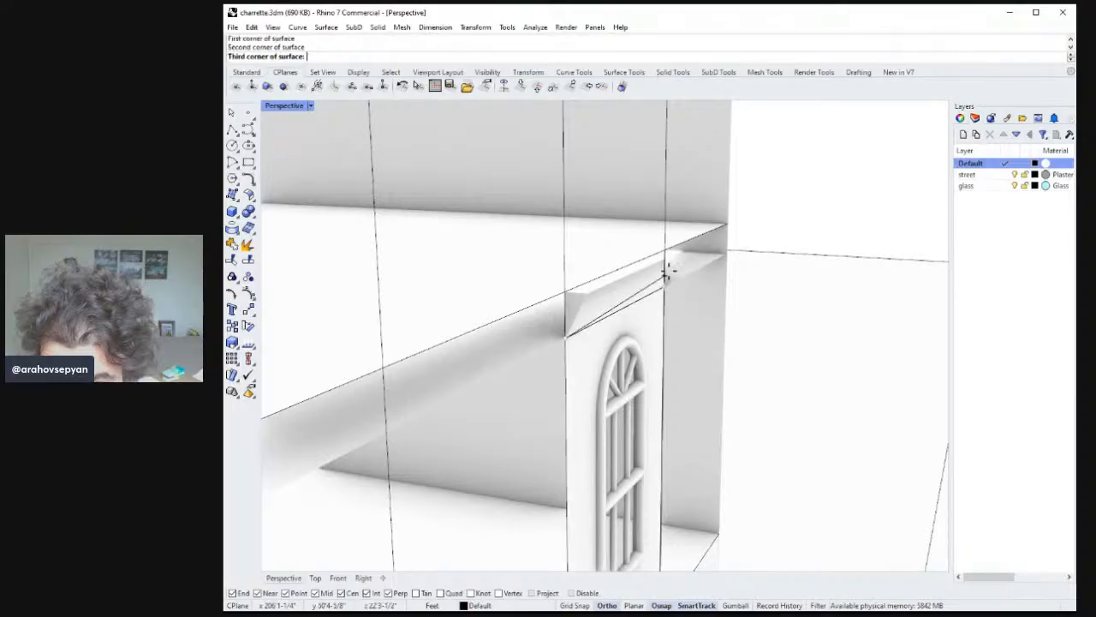
pyautogui.rightClick(678, 251)
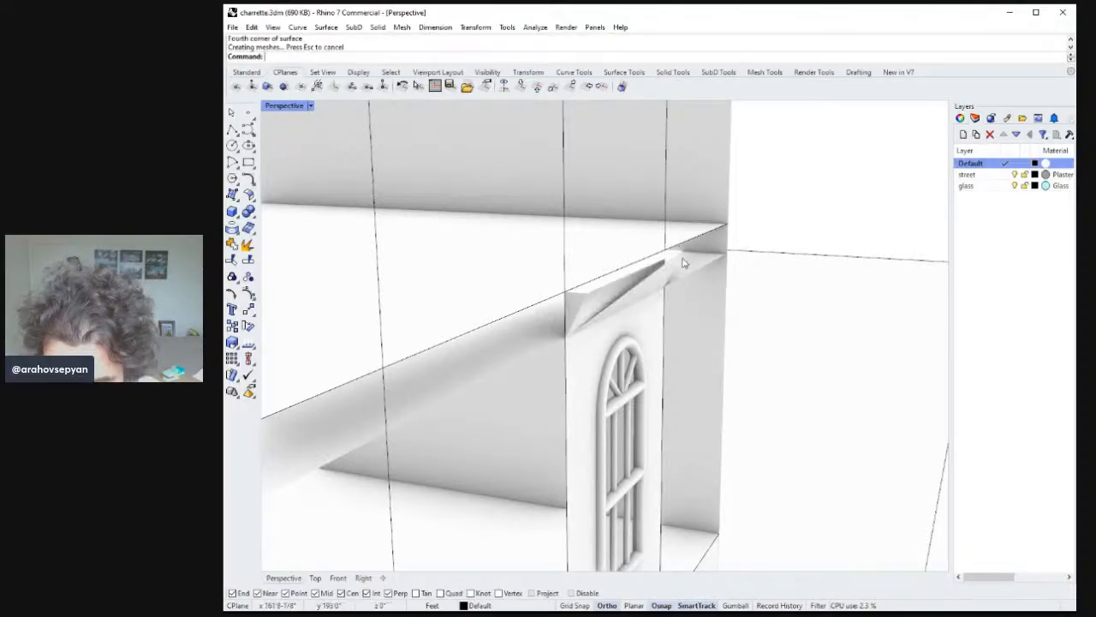
pyautogui.rightClick(679, 251)
pyautogui.click(680, 251)
pyautogui.moveTo(603, 325); pyautogui.dragTo(563, 303, button='right')
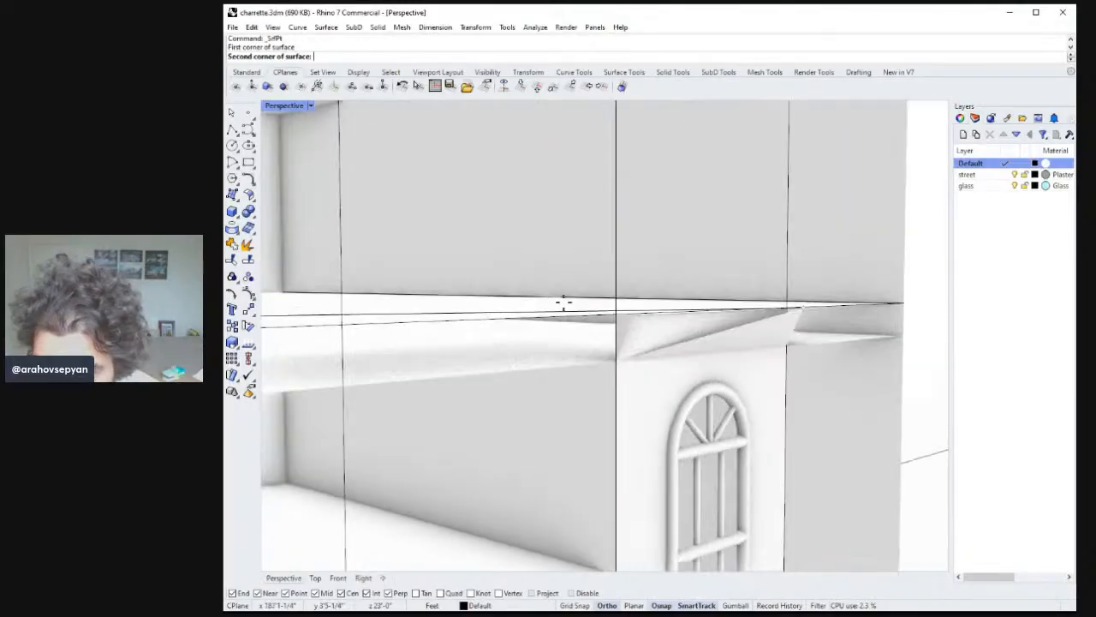
pyautogui.press('Escape')
pyautogui.hotkey('ctrl', 'z')
# Cap the ledge's right end with a corner-point surface.
pyautogui.rightClick(619, 360)
pyautogui.moveTo(664, 313); pyautogui.dragTo(605, 331, button='right')
pyautogui.press('Escape')
pyautogui.moveTo(788, 342); pyautogui.dragTo(711, 411, button='right')
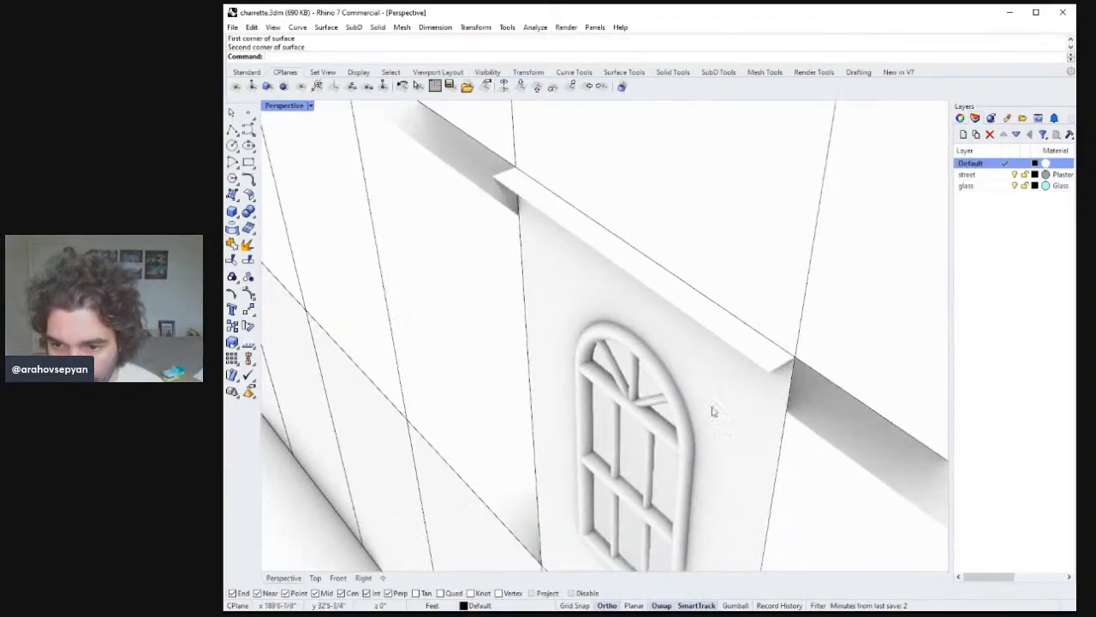
pyautogui.rightClick(786, 429)
pyautogui.click(788, 411)
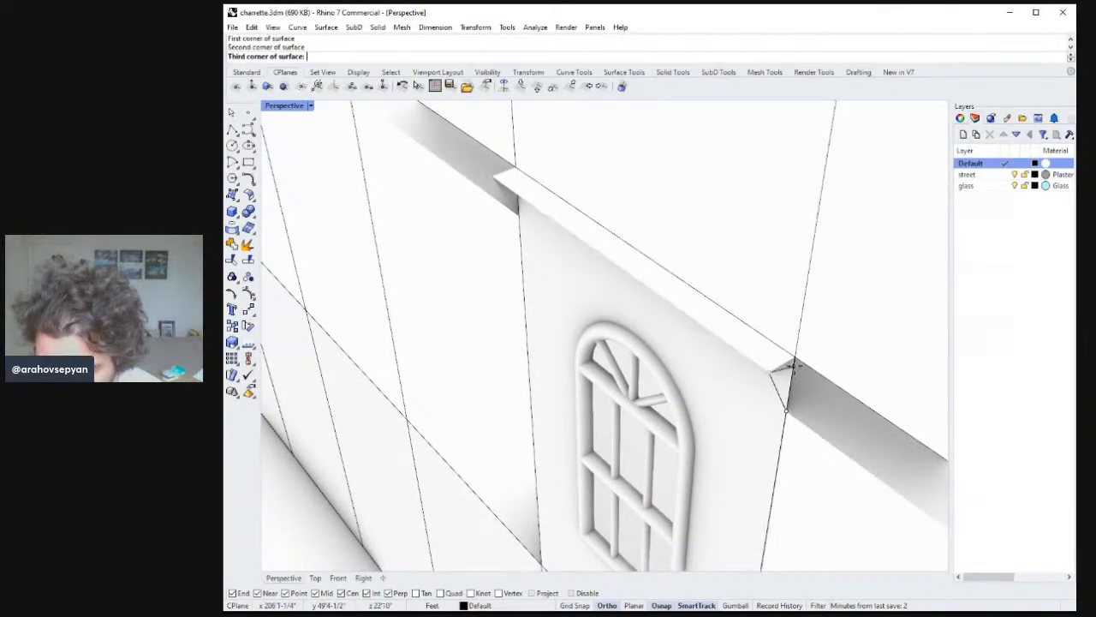
pyautogui.click(795, 366)
pyautogui.rightClick(790, 381)
pyautogui.rightClick(784, 398)
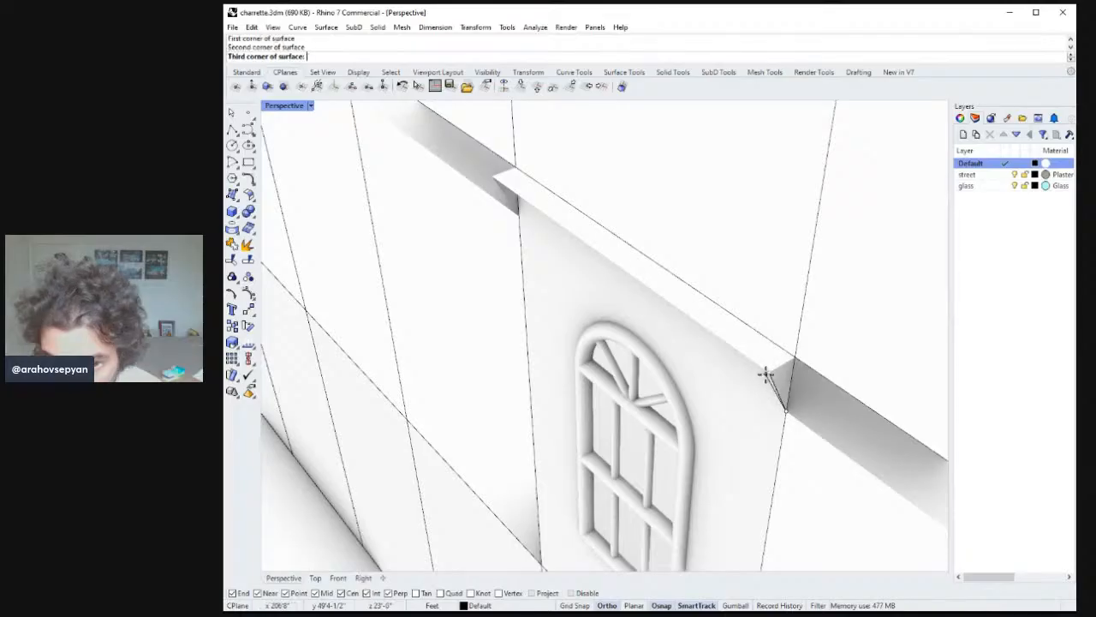
# Cap the ledge's left end with a corner-point surface.
pyautogui.click(495, 178)
pyautogui.rightClick(516, 223)
pyautogui.rightClick(501, 257)
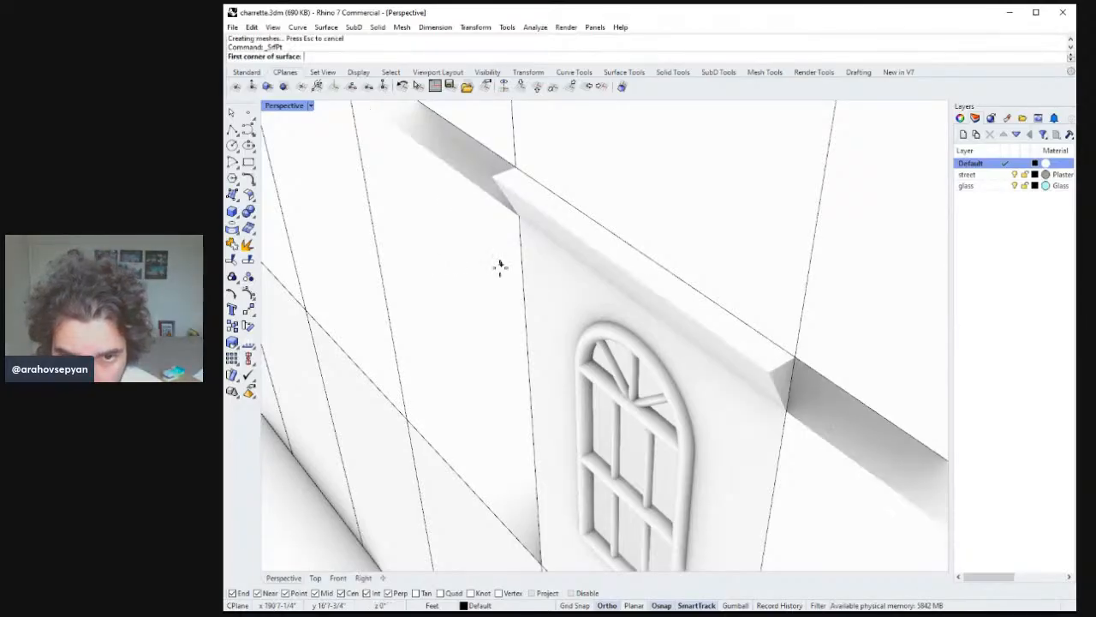
pyautogui.moveTo(499, 266); pyautogui.dragTo(596, 220, button='right')
pyautogui.scroll(-5, 606, 257)
pyautogui.moveTo(617, 286); pyautogui.dragTo(560, 299, button='right')
pyautogui.press('Escape')
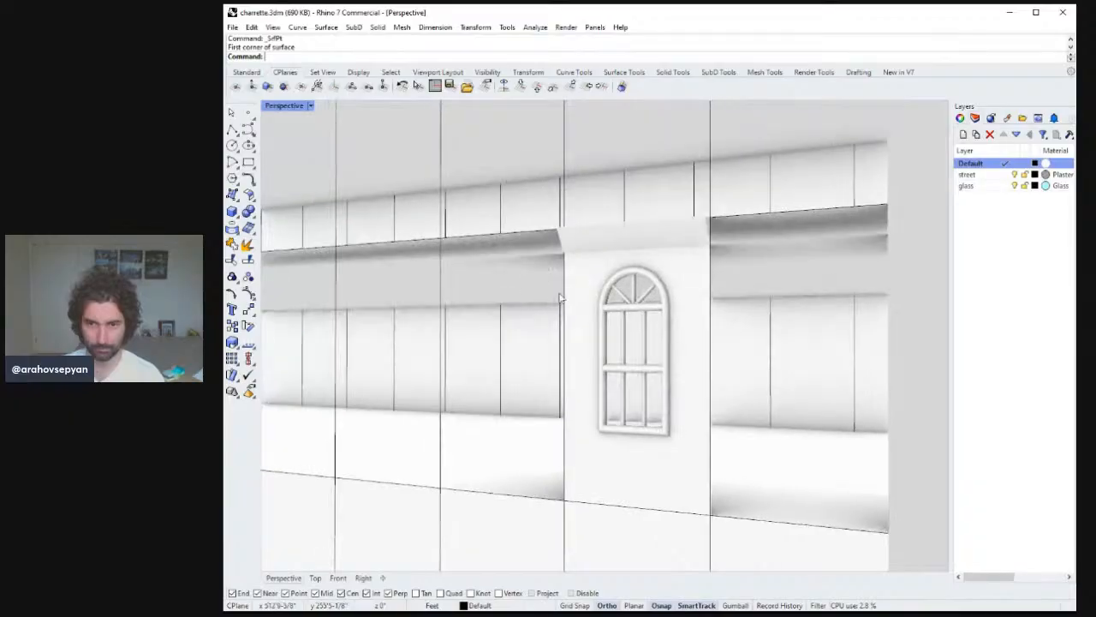
# Select the ledge and its two end caps and join them into one polysurface.
pyautogui.scroll(-8, 567, 306)
pyautogui.scroll(10, 577, 346)
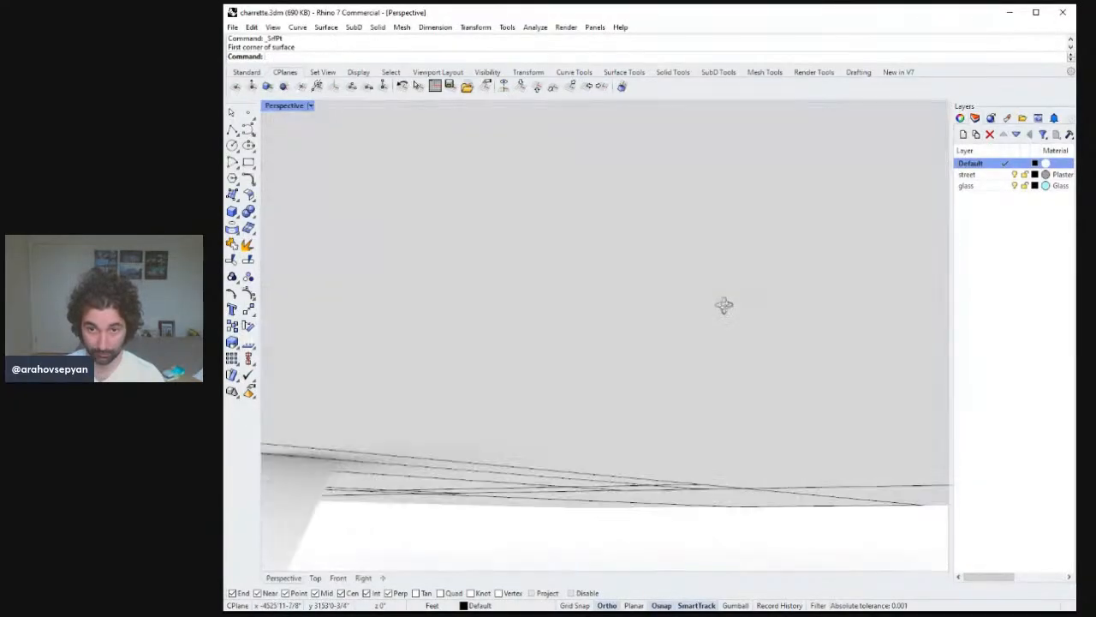
pyautogui.moveTo(723, 305); pyautogui.dragTo(677, 321, button='right')
pyautogui.scroll(4, 600, 280)
pyautogui.click(613, 298)
pyautogui.moveTo(612, 297); pyautogui.dragTo(621, 343, button='right')
pyautogui.click(623, 343)
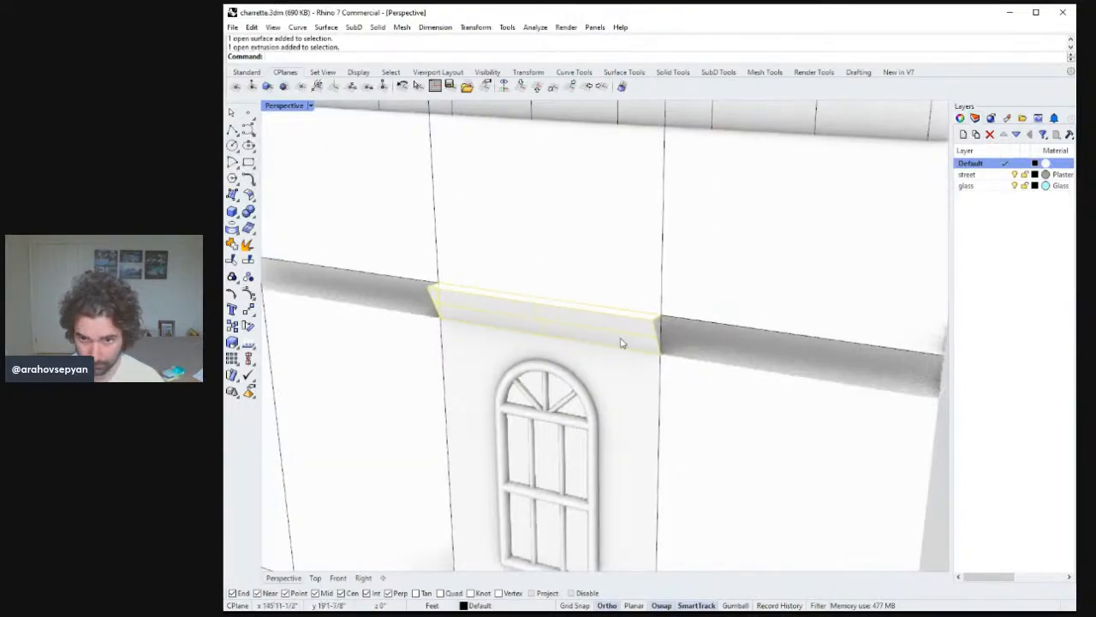
pyautogui.click(660, 333)
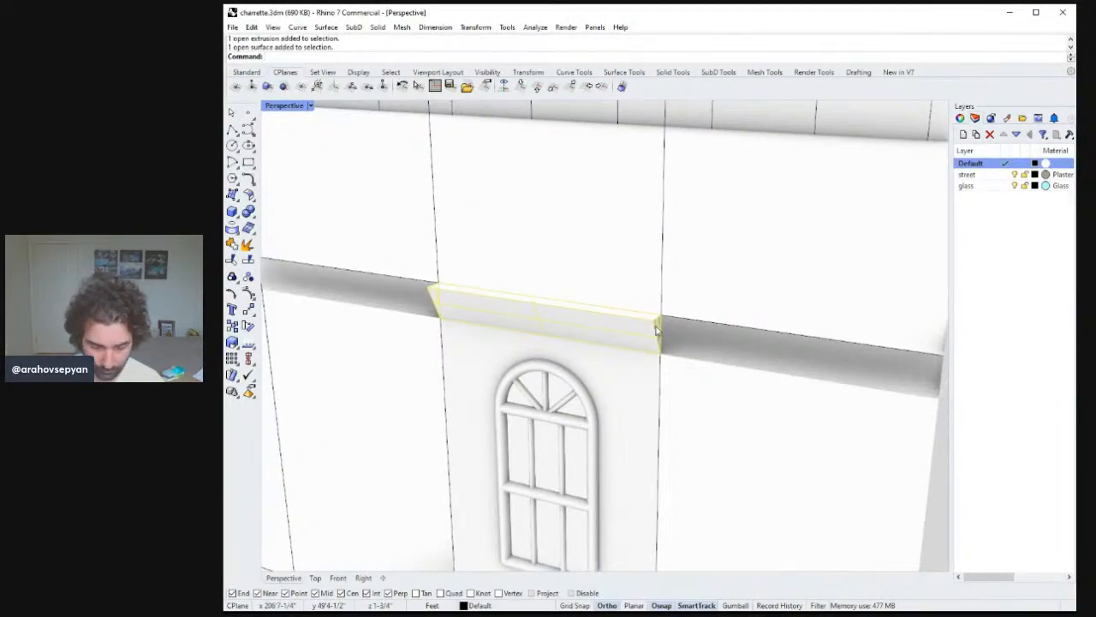
pyautogui.hotkey('ctrl', 'j')
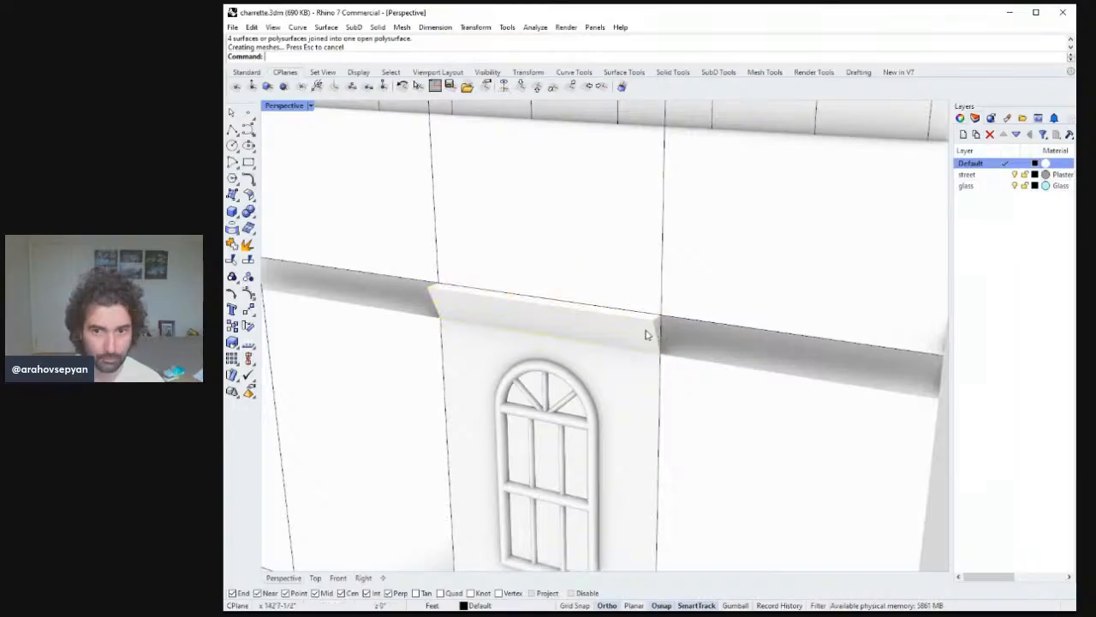
# Mirror the ledge and its base line about the window's mid-height to copy them below the window.
pyautogui.click(646, 334)
pyautogui.moveTo(648, 336); pyautogui.dragTo(679, 331, button='right')
pyautogui.write('mirror')
pyautogui.press('Return')
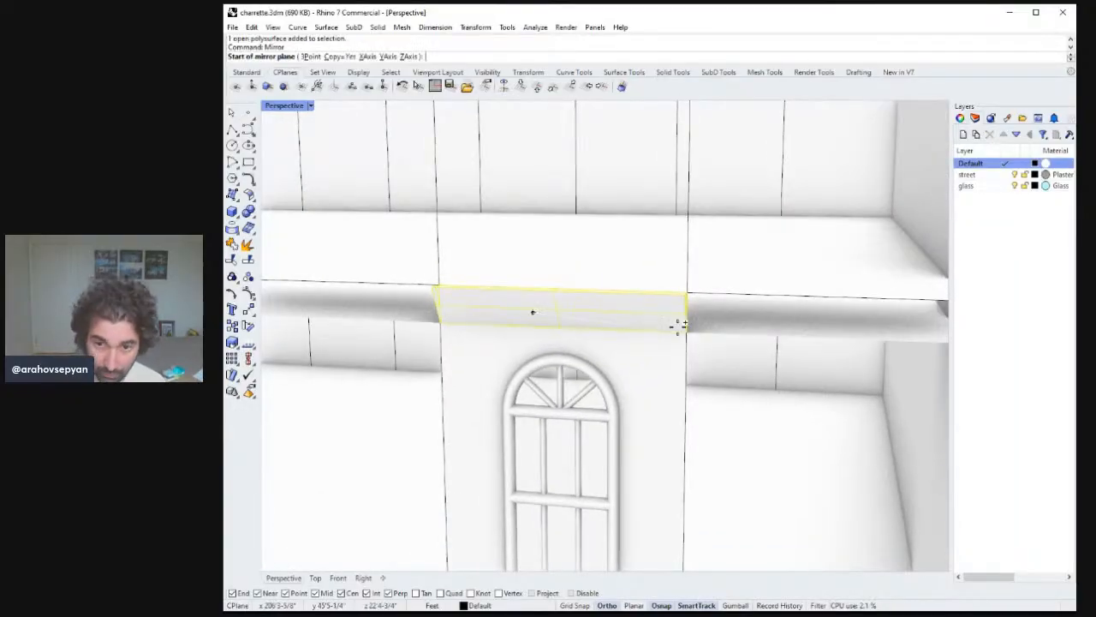
pyautogui.scroll(-8, 687, 349)
pyautogui.keyDown('shift'); pyautogui.moveTo(686, 416); pyautogui.dragTo(684, 406, button='right'); pyautogui.keyUp('shift')
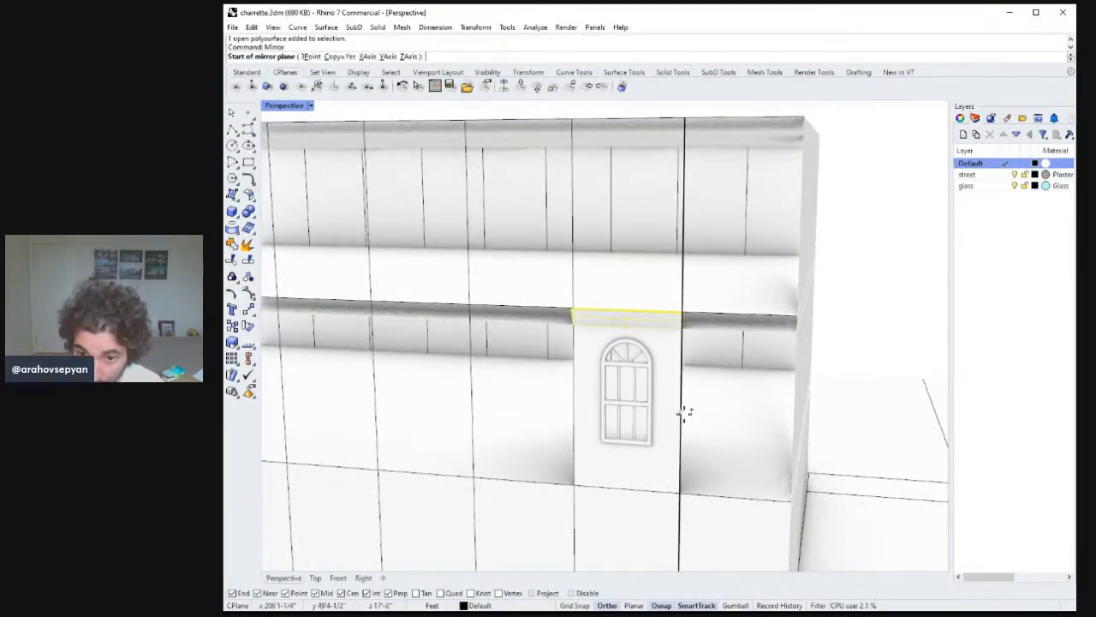
pyautogui.click(684, 413)
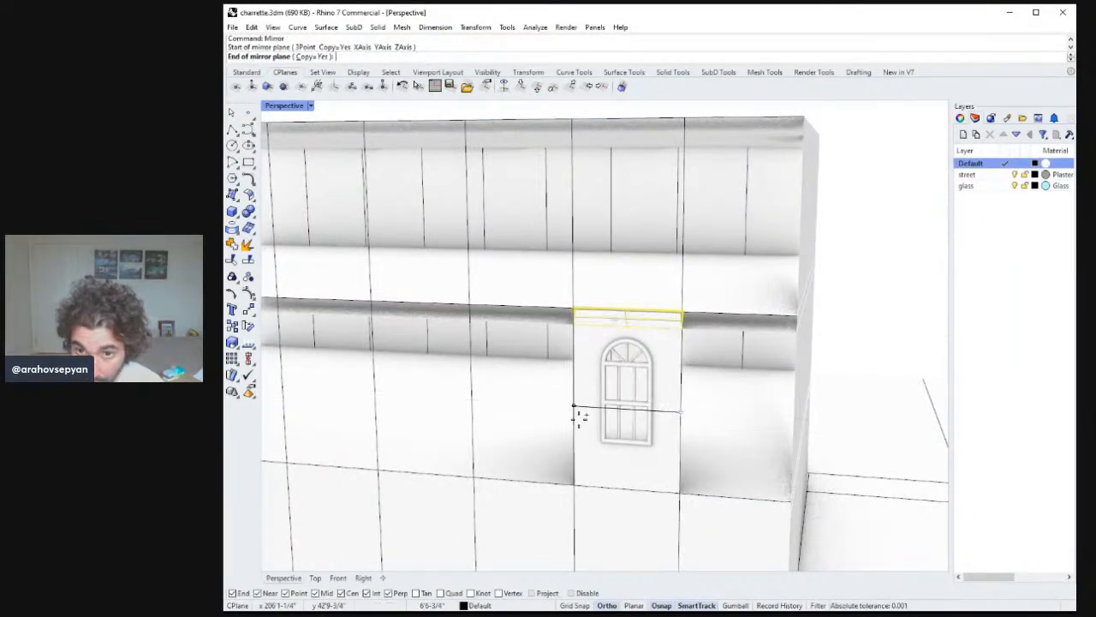
pyautogui.click(635, 415)
pyautogui.moveTo(664, 392); pyautogui.dragTo(805, 411, button='right')
pyautogui.moveTo(708, 401); pyautogui.dragTo(672, 384, button='right')
# Extrude the mirrored base line 6" outward from the facade to form a sill below the window.
pyautogui.write('eCrv')
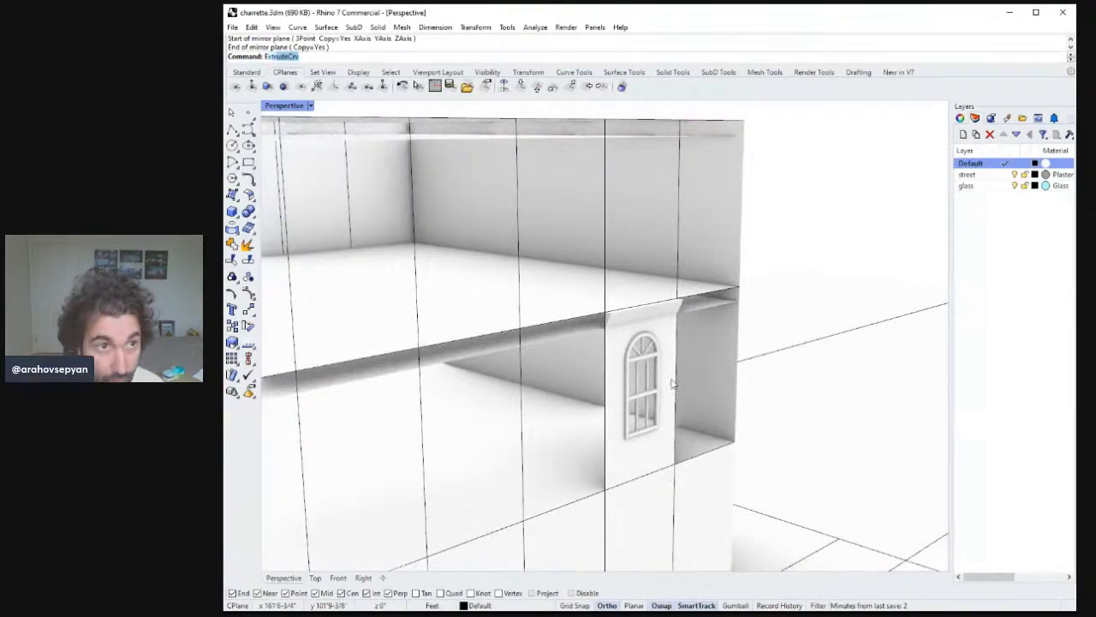
pyautogui.press('Return')
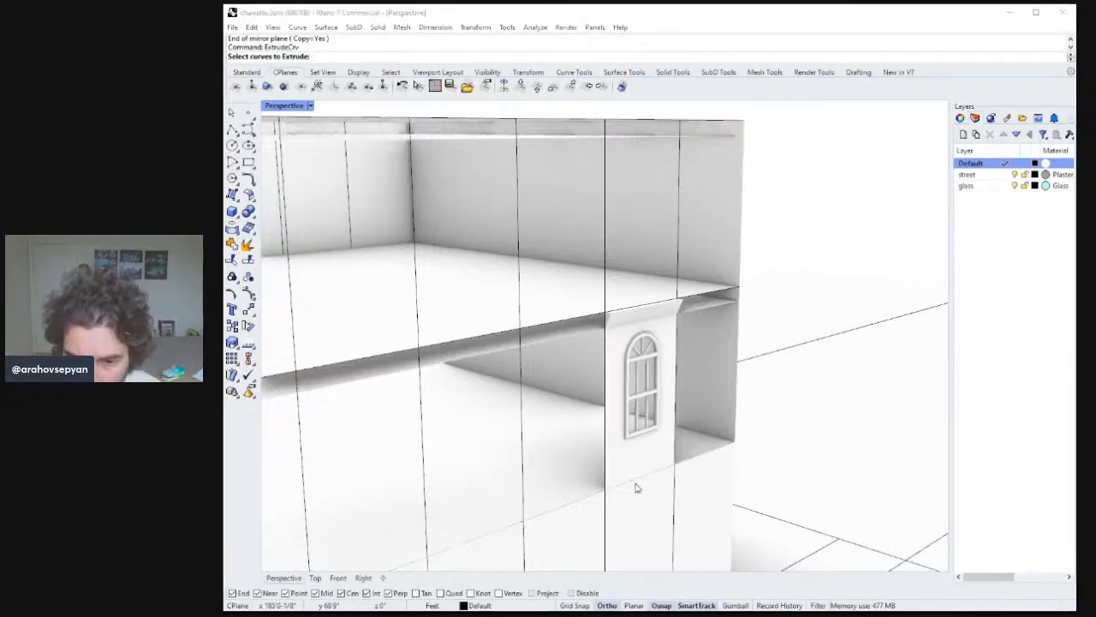
pyautogui.click(676, 518)
pyautogui.press('Return')
pyautogui.moveTo(676, 517); pyautogui.dragTo(739, 457, button='right')
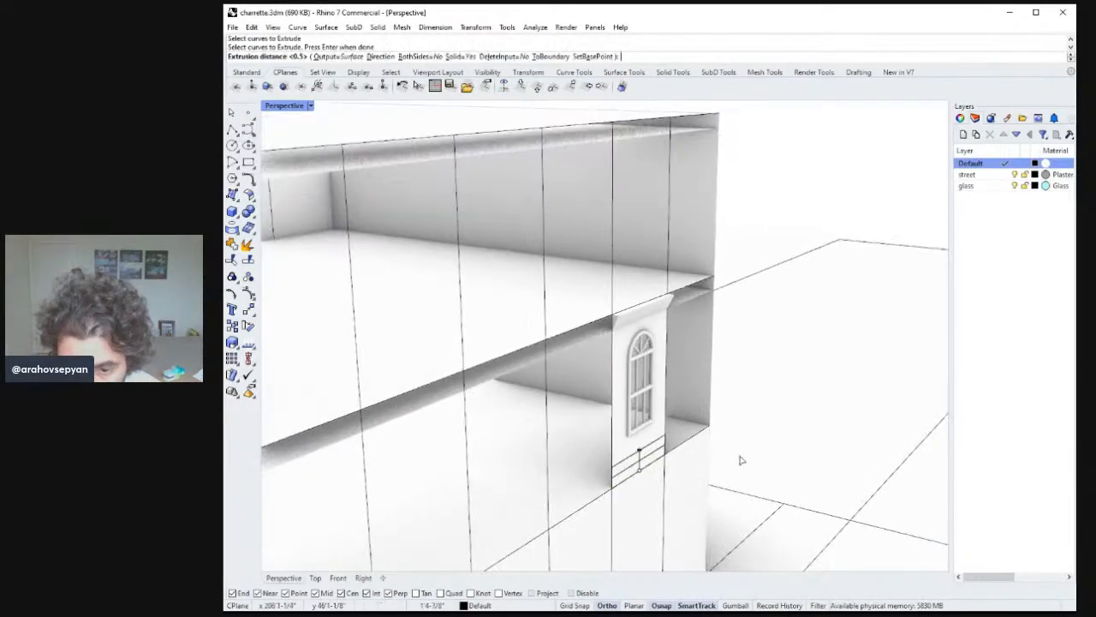
pyautogui.write('d')
pyautogui.press('Return')
pyautogui.click(707, 426)
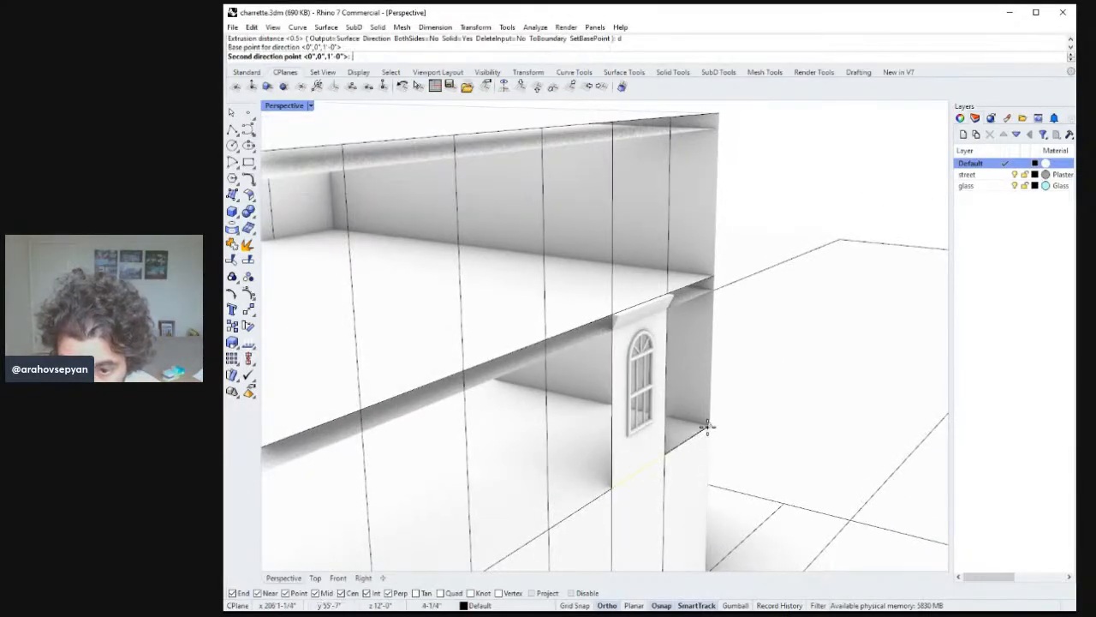
pyautogui.click(785, 441)
pyautogui.write("6'")
pyautogui.press('Return')
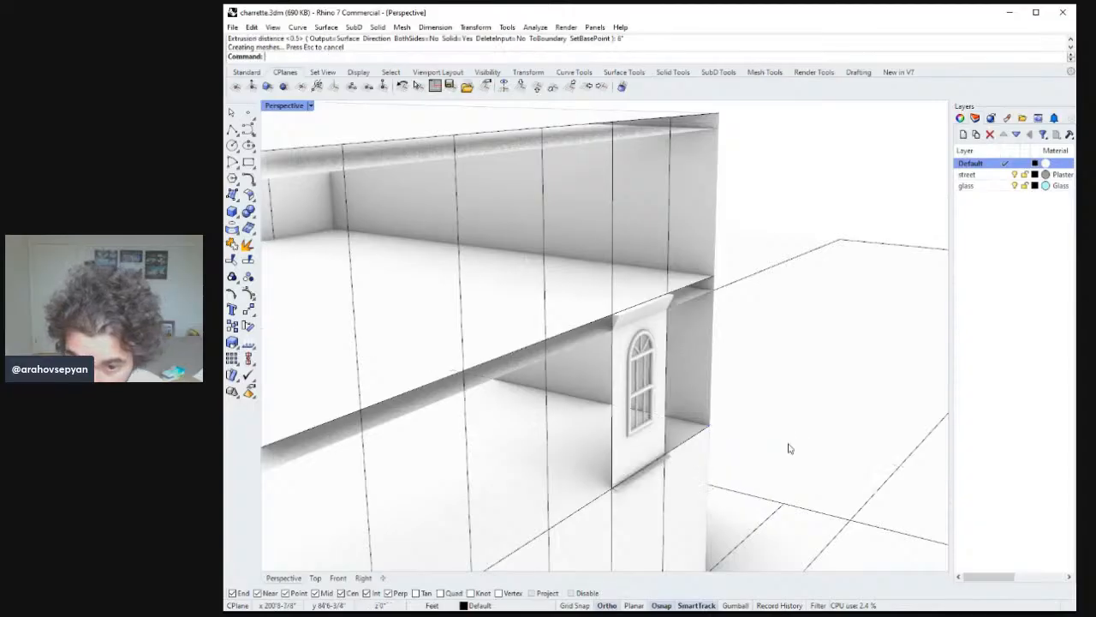
# Draw polylines along the sill's side and top edges at the base of the window panel.
pyautogui.moveTo(743, 420); pyautogui.dragTo(692, 396, button='right')
pyautogui.click(232, 130)
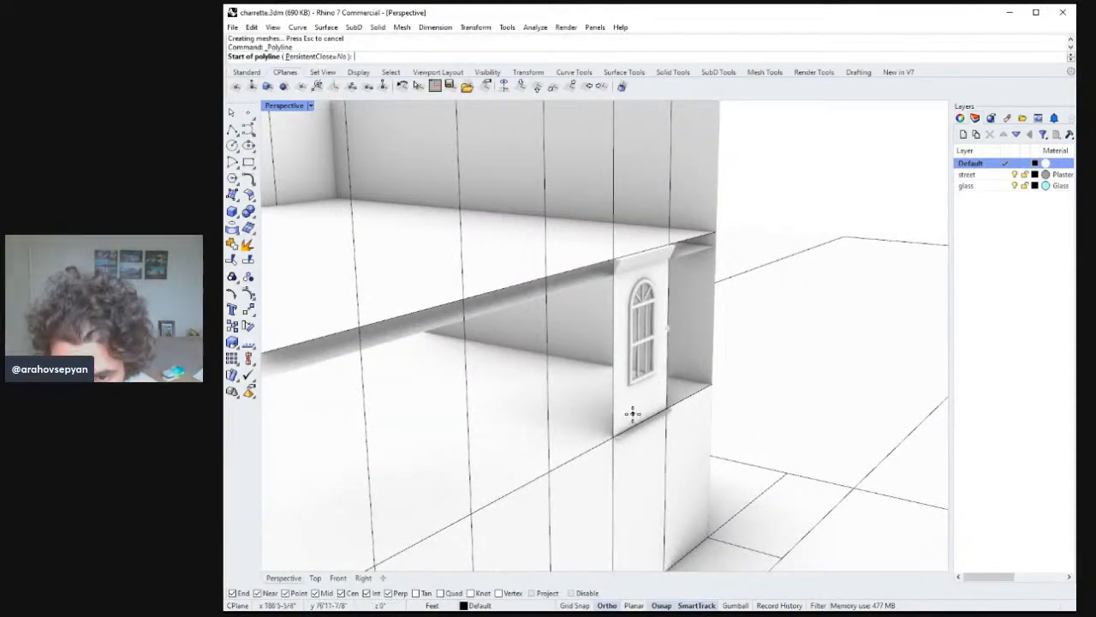
pyautogui.scroll(3, 652, 389)
pyautogui.click(598, 454)
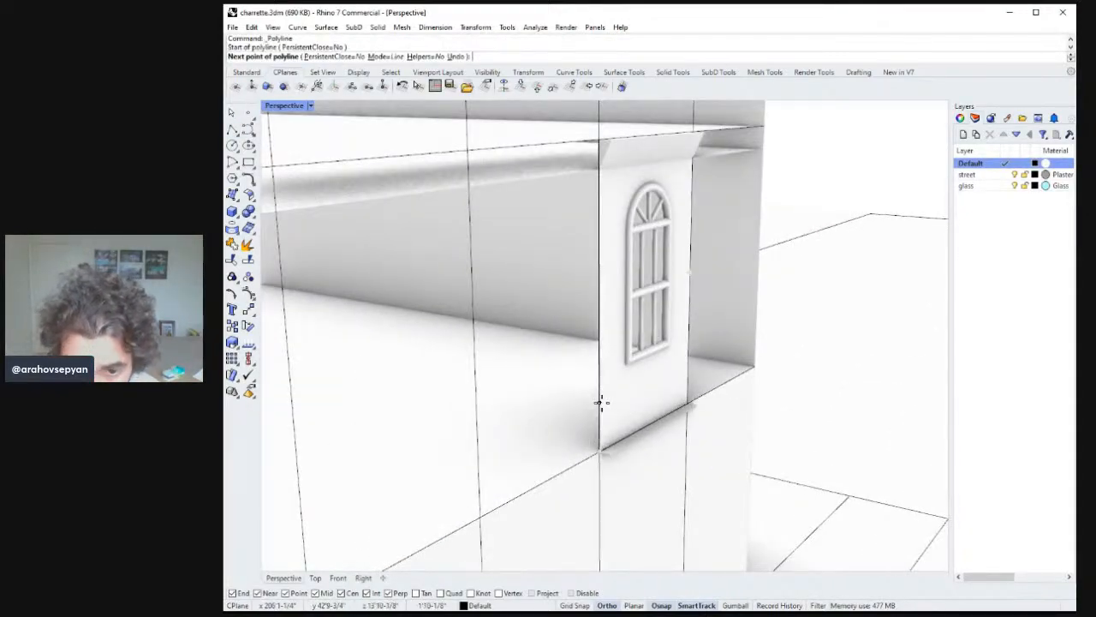
pyautogui.click(598, 424)
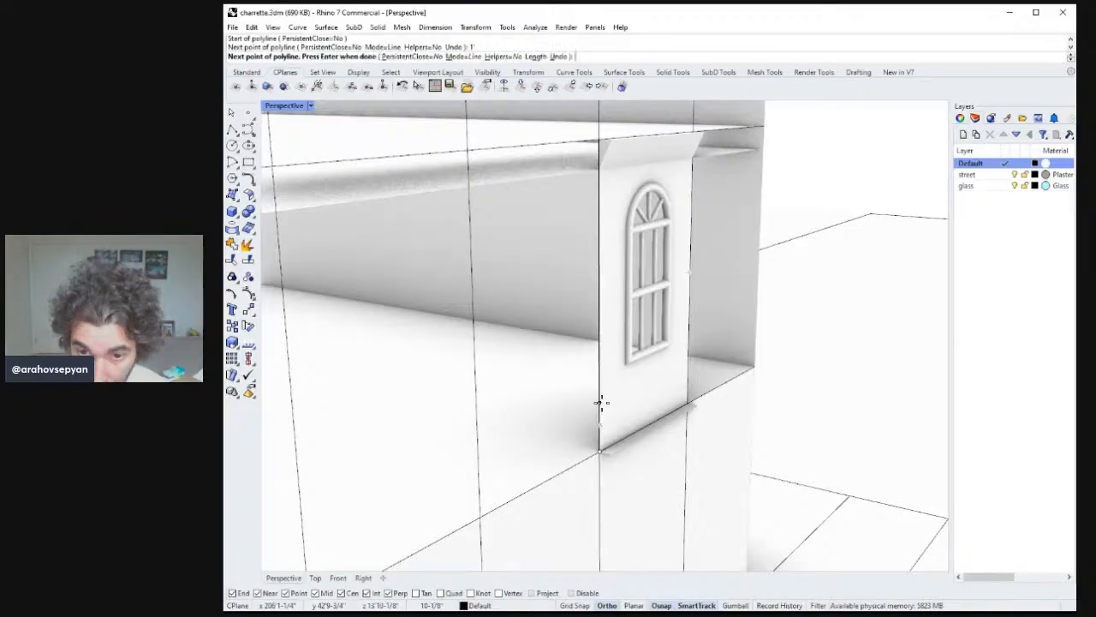
pyautogui.press('Return')
pyautogui.press('Return')
pyautogui.click(605, 426)
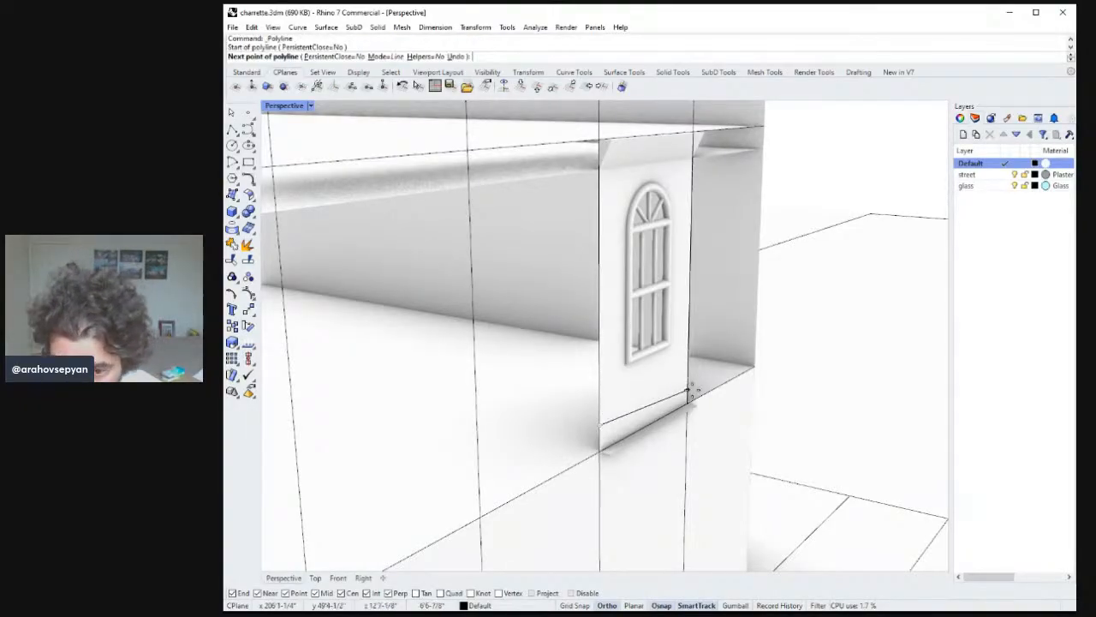
pyautogui.click(678, 392)
pyautogui.press('Return')
# Close the sill's two ends and top with corner-point surfaces.
pyautogui.click(246, 196)
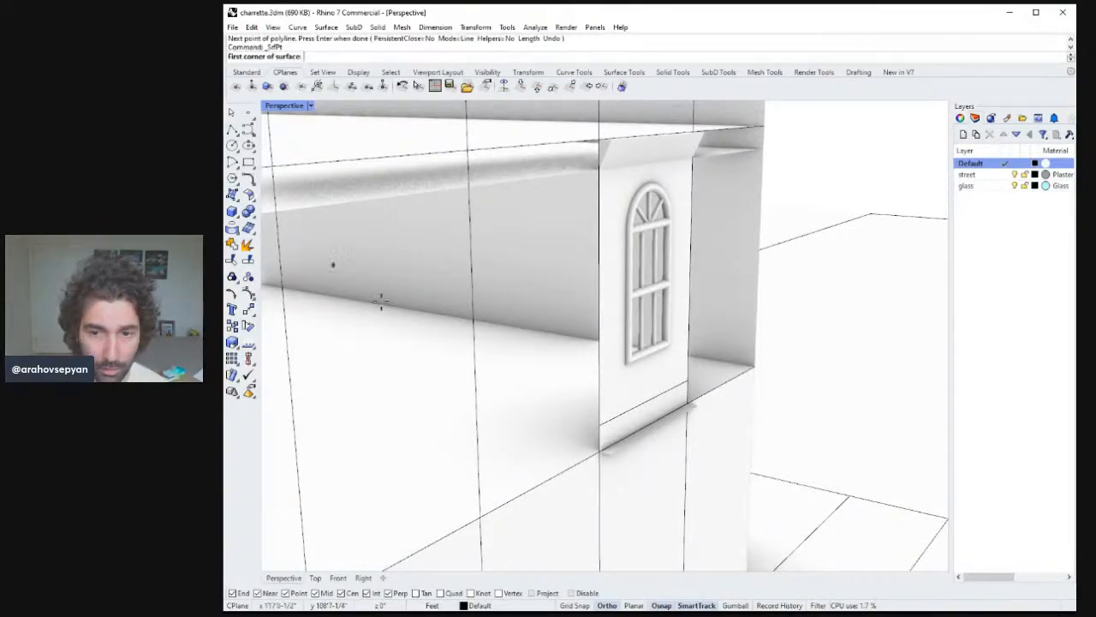
pyautogui.click(607, 457)
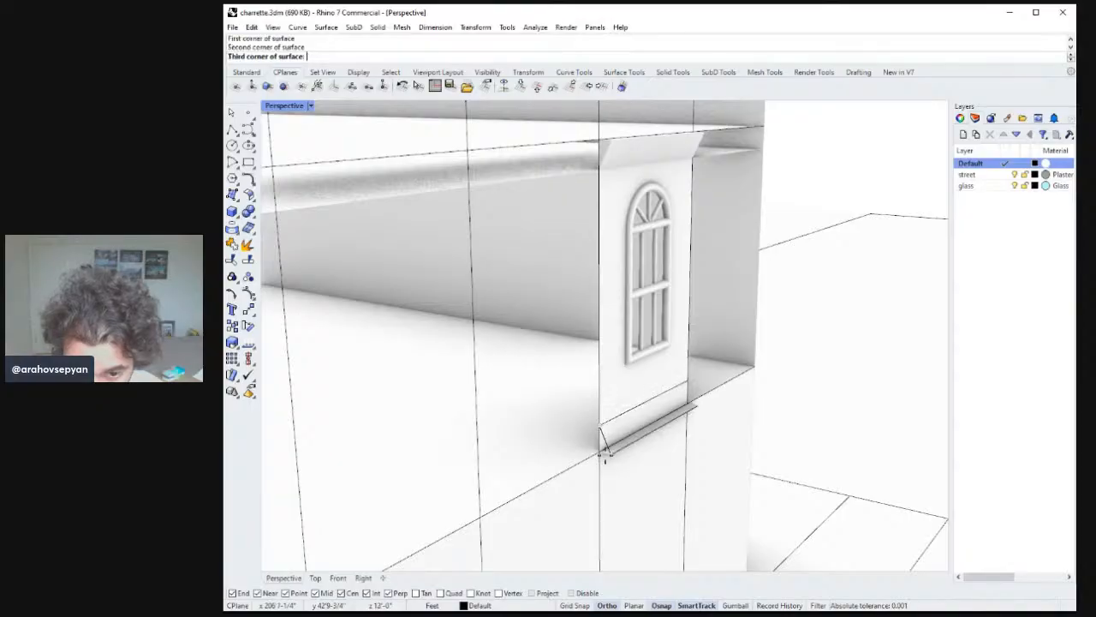
pyautogui.click(602, 451)
pyautogui.press('Return')
pyautogui.press('Return')
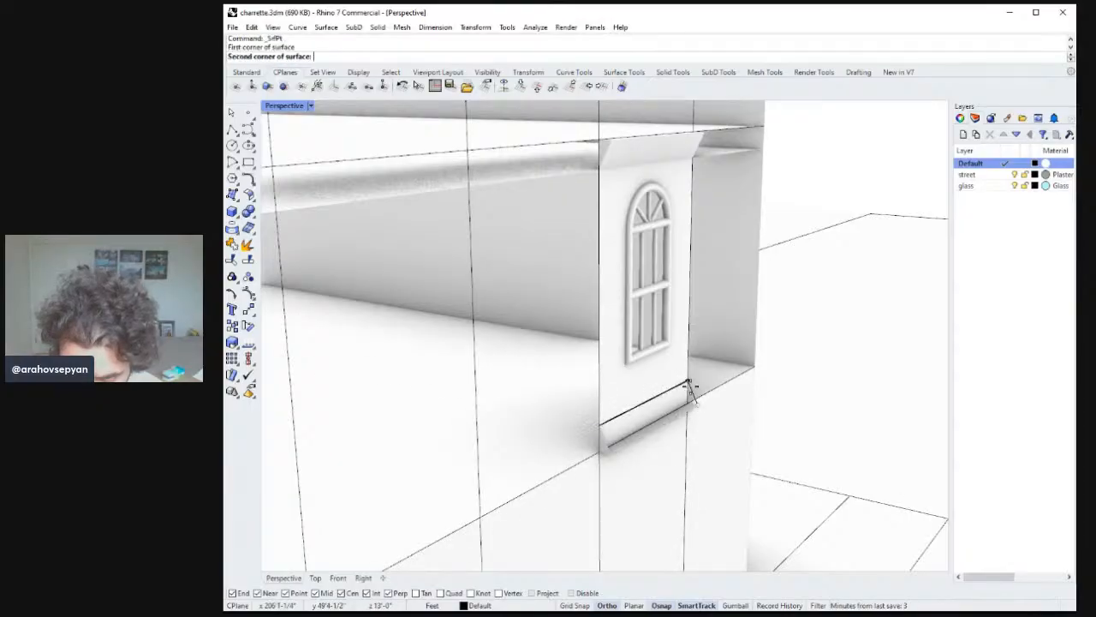
pyautogui.click(689, 386)
pyautogui.click(692, 399)
pyautogui.press('Return')
pyautogui.press('Return')
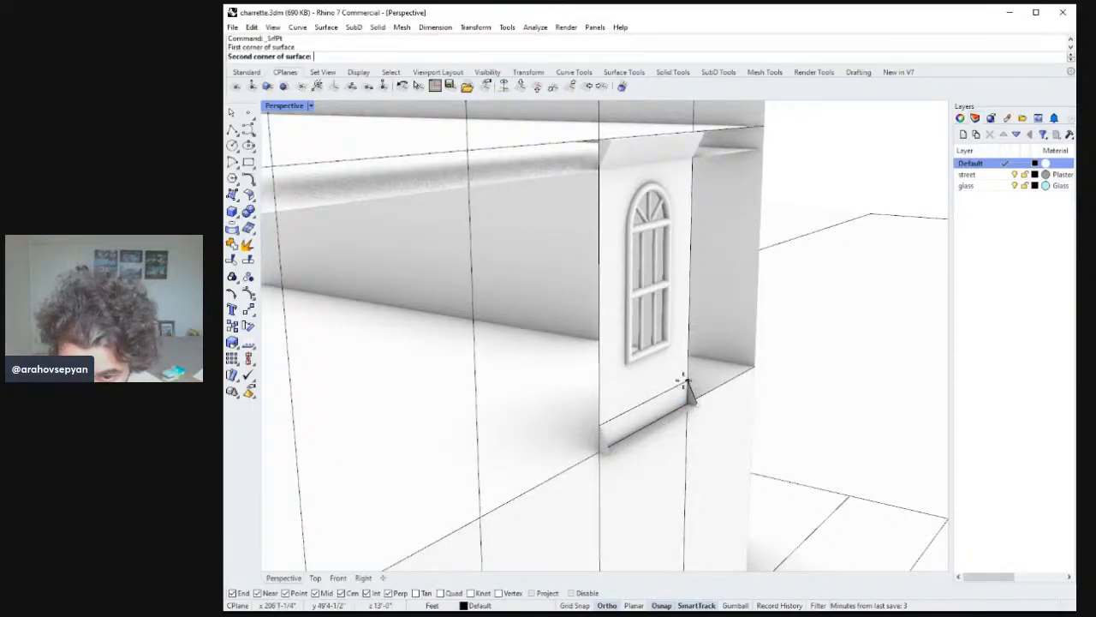
pyautogui.click(602, 429)
pyautogui.press('Return')
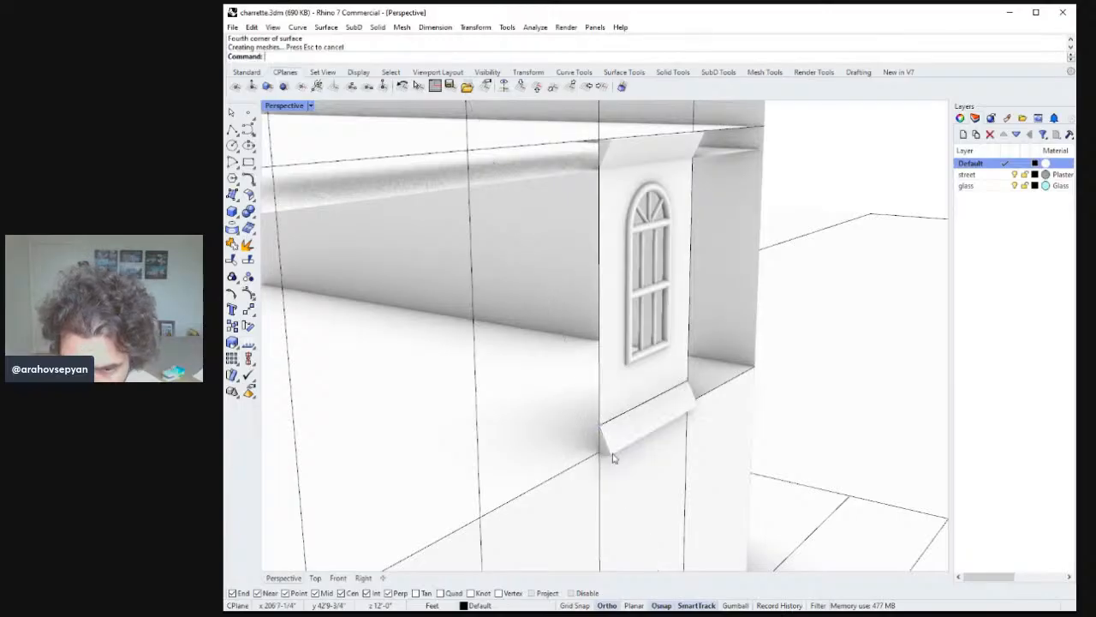
pyautogui.press('Return')
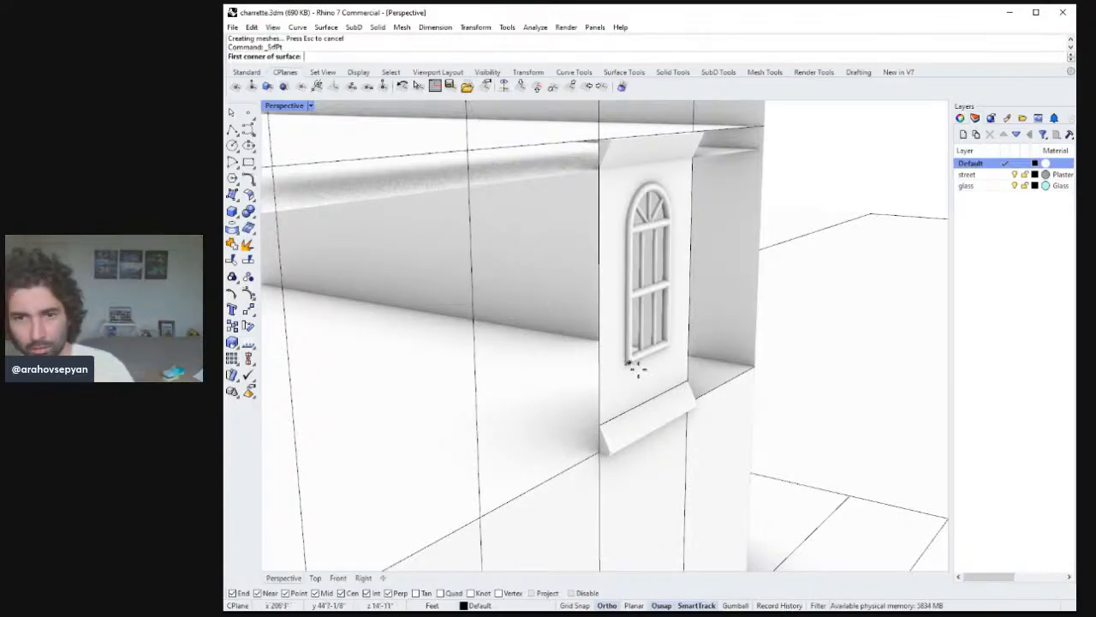
# Delete the leftover construction curve beneath the window.
pyautogui.moveTo(634, 366); pyautogui.dragTo(698, 394, button='right')
pyautogui.press('Escape')
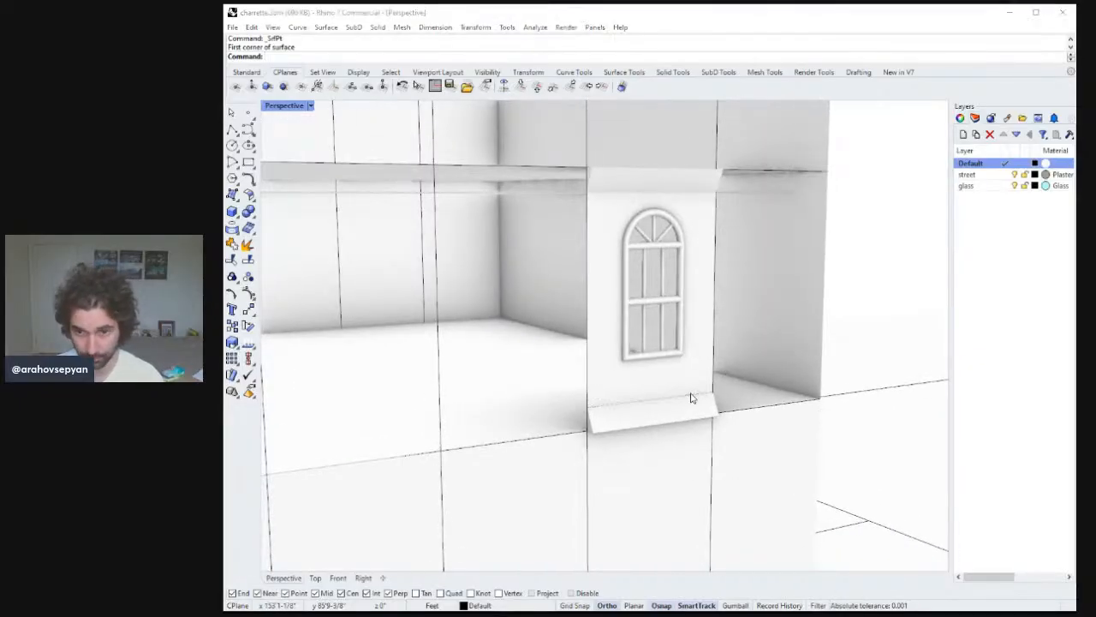
pyautogui.click(692, 398)
pyautogui.press('Delete')
pyautogui.scroll(-6, 707, 390)
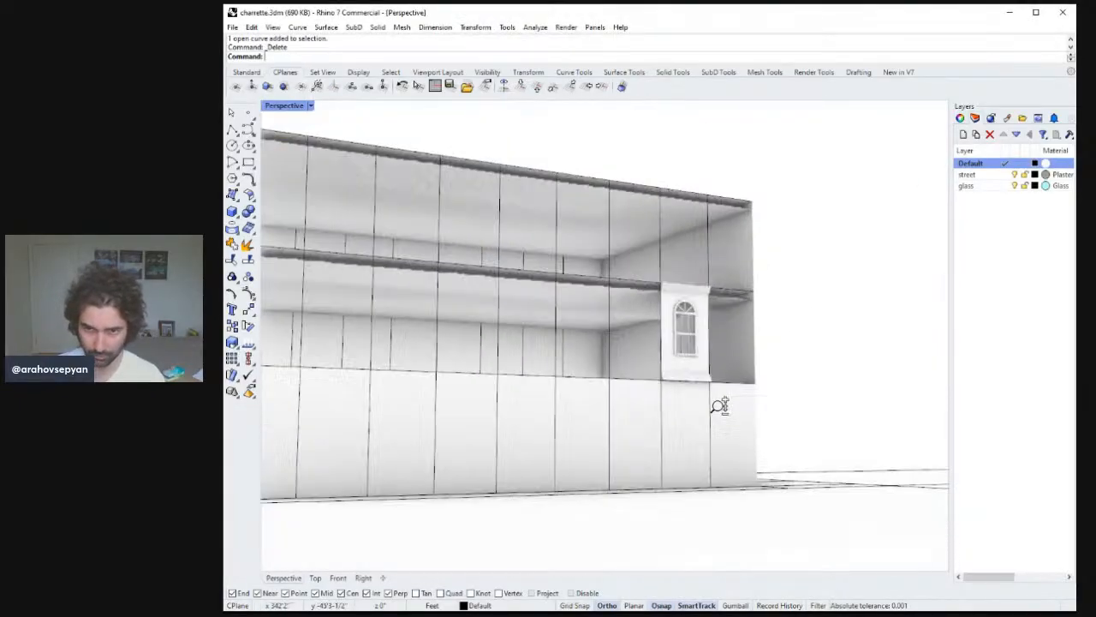
# Draw a polyline along the vertical side edge of the window panel, from the ledge down to the sill.
pyautogui.scroll(8, 711, 394)
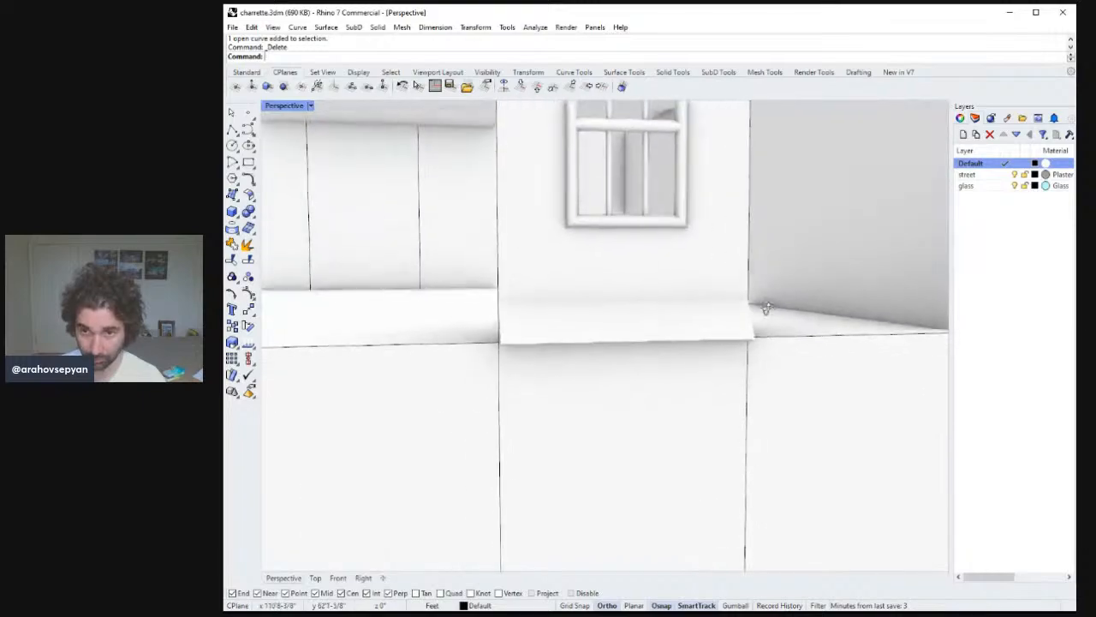
pyautogui.scroll(-5, 757, 342)
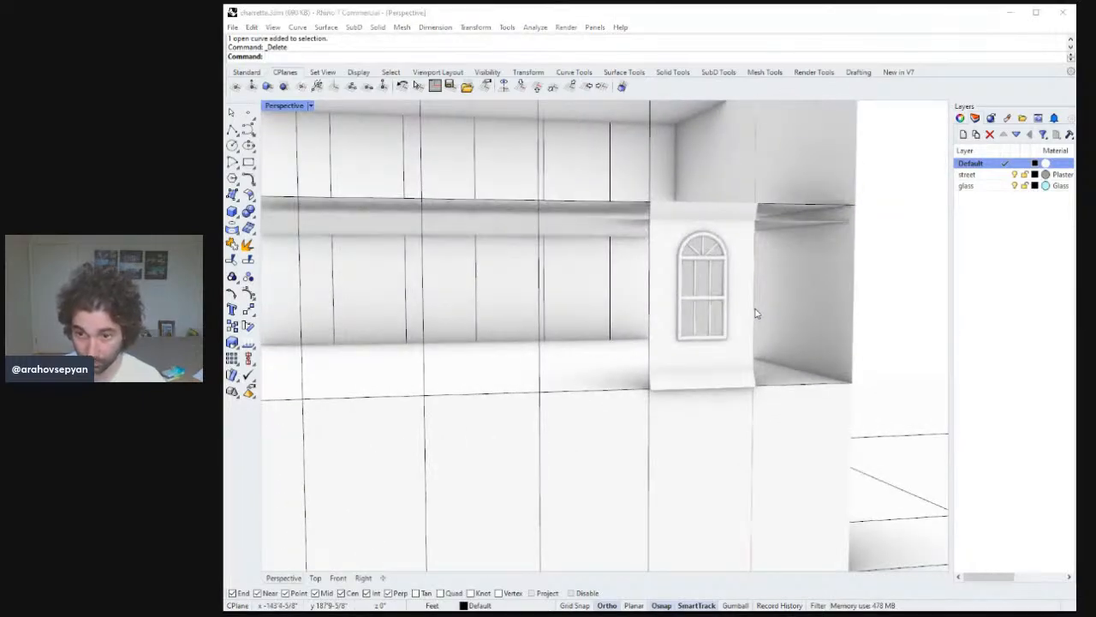
pyautogui.click(755, 314)
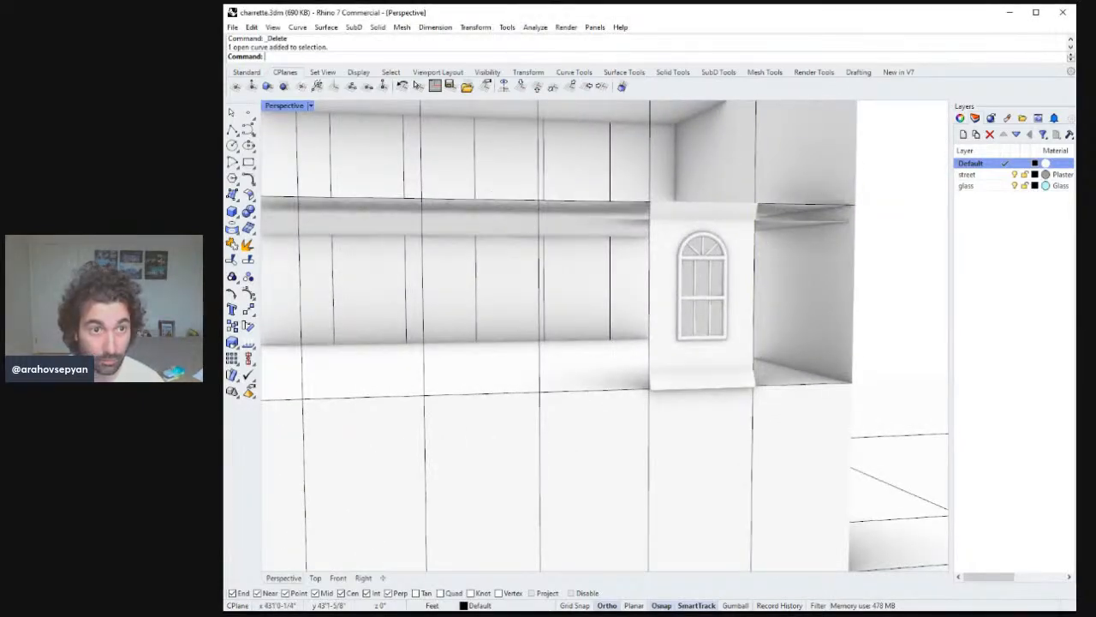
pyautogui.click(232, 130)
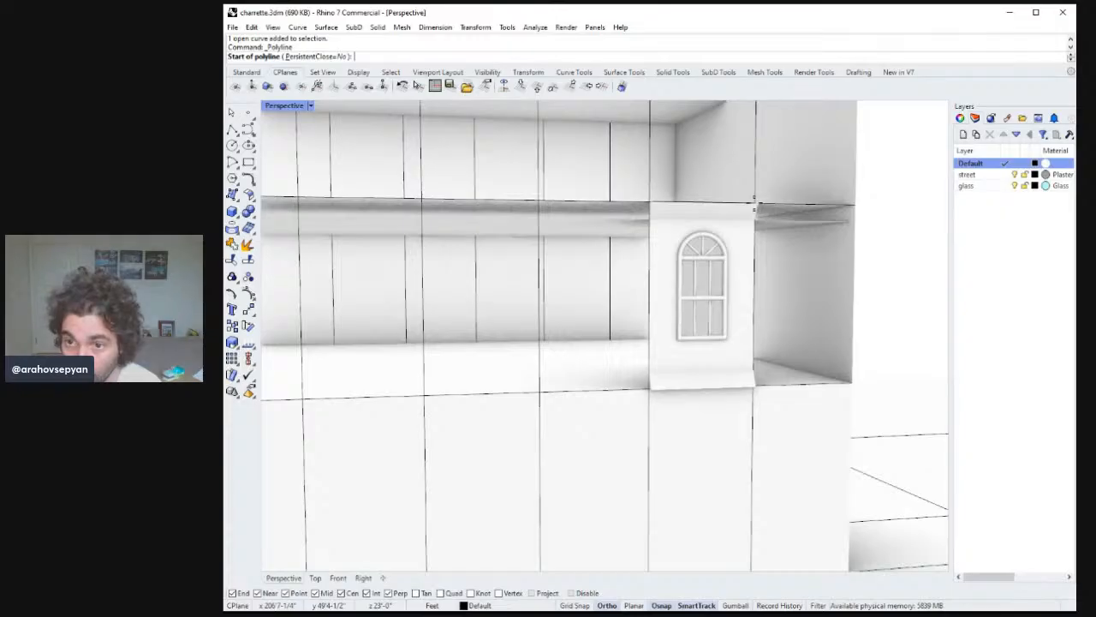
pyautogui.moveTo(748, 218); pyautogui.dragTo(769, 229, button='right')
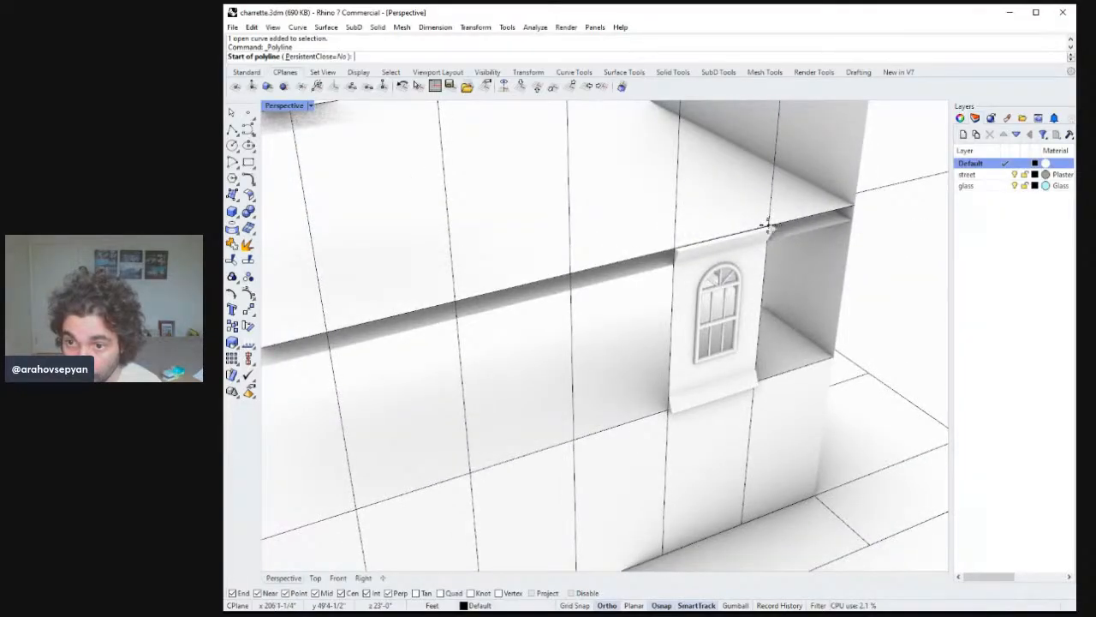
pyautogui.click(769, 225)
pyautogui.moveTo(751, 385); pyautogui.dragTo(602, 384, button='right')
pyautogui.click(611, 435)
pyautogui.press('Return')
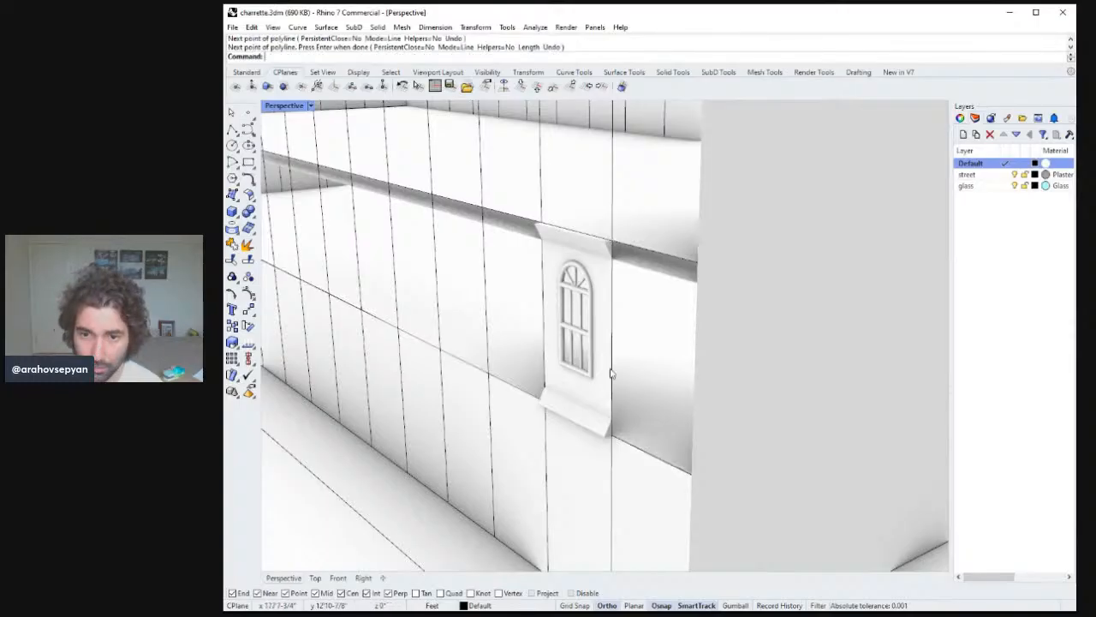
pyautogui.press('Escape')
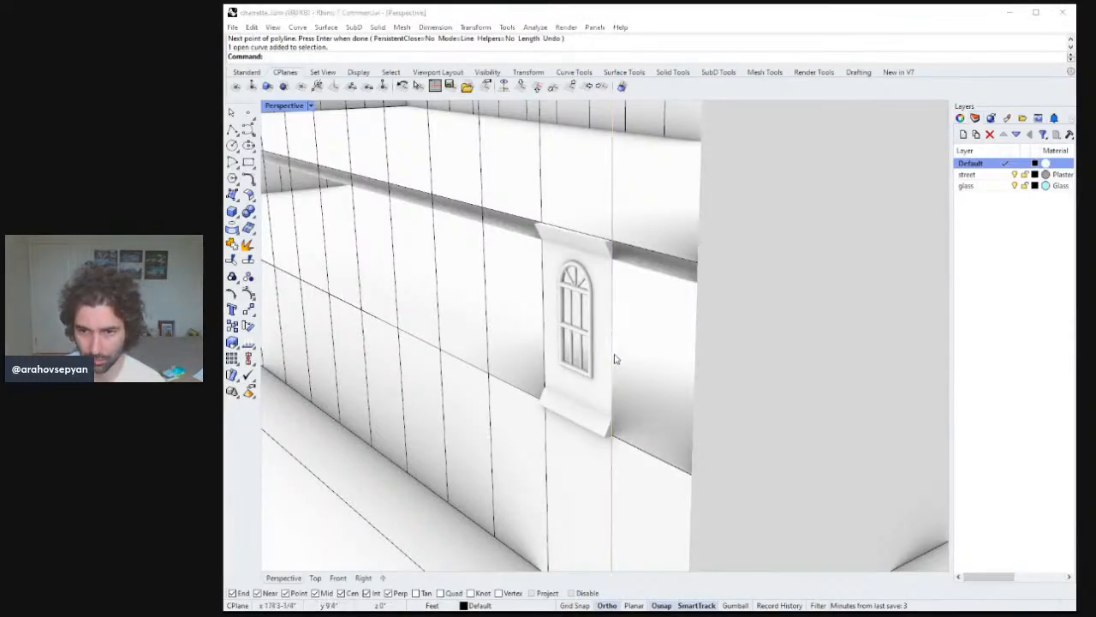
# Pipe the new edge line with a 6" radius to form a vertical trim along the panel's side.
pyautogui.click(647, 399)
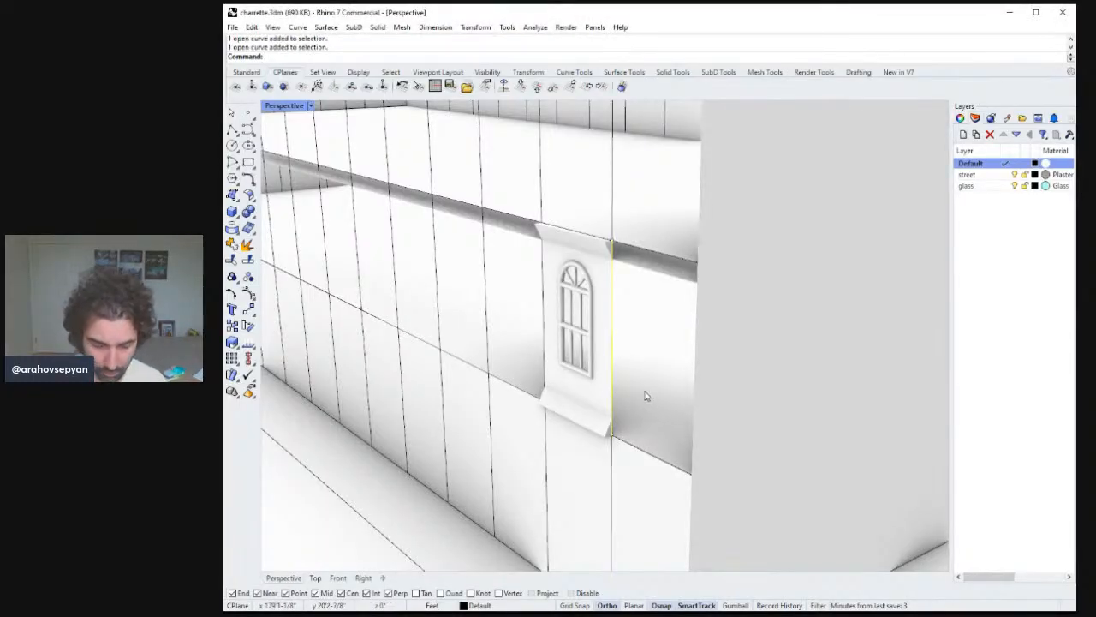
pyautogui.press('Return')
pyautogui.write('6')
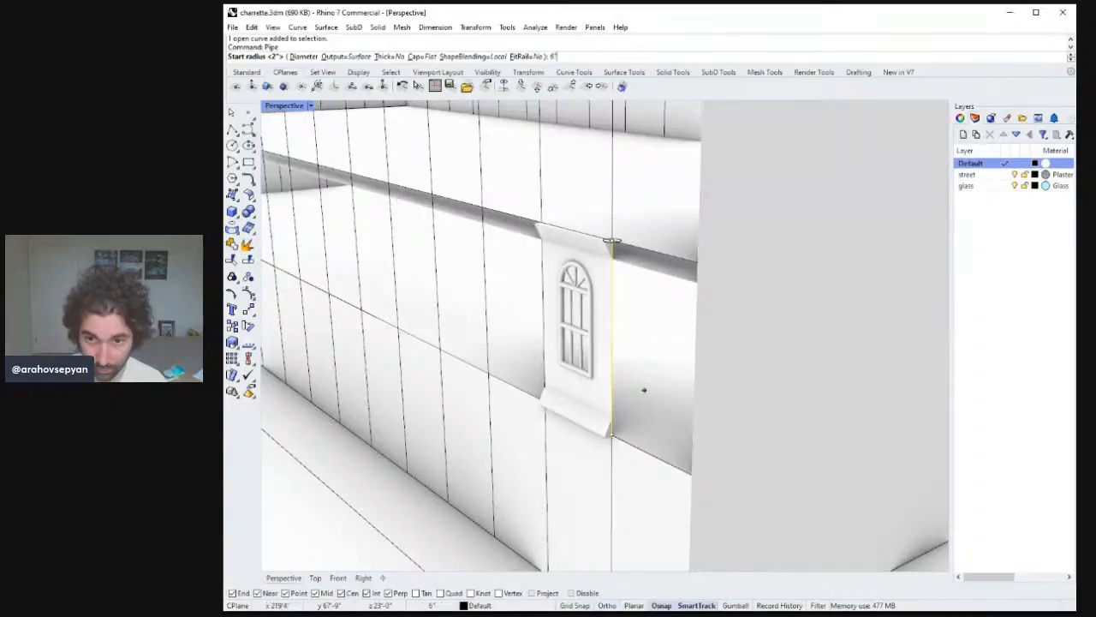
pyautogui.press('Return')
# Copy the vertical pipe trim to the opposite side edge of the window panel.
pyautogui.press('Return')
pyautogui.press('Return')
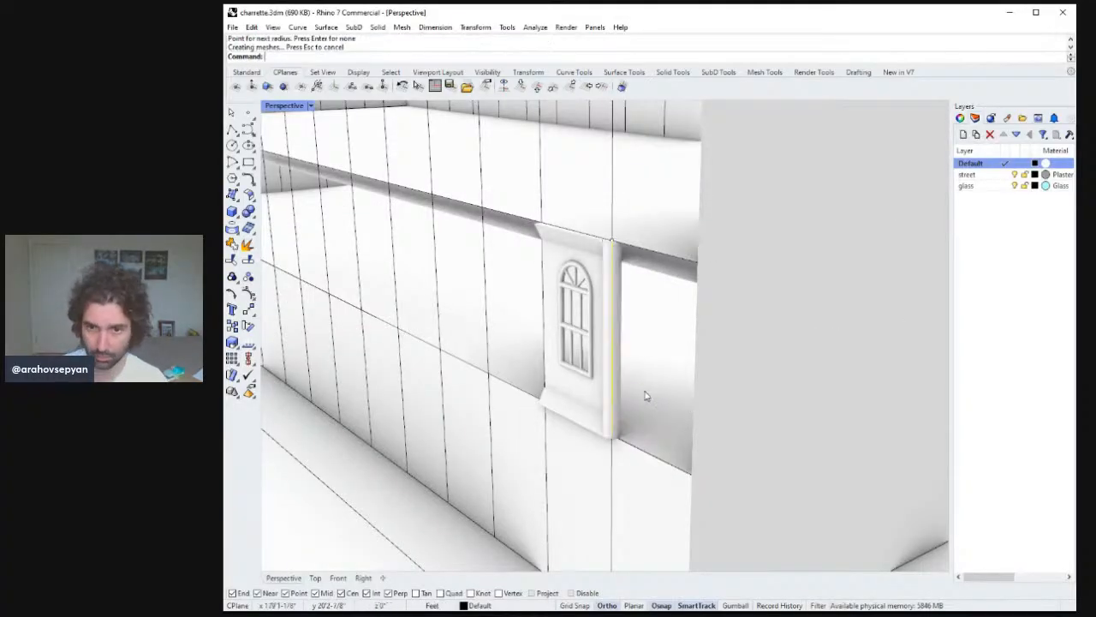
pyautogui.moveTo(646, 391); pyautogui.dragTo(769, 345, button='right')
pyautogui.write('copy')
pyautogui.press('Return')
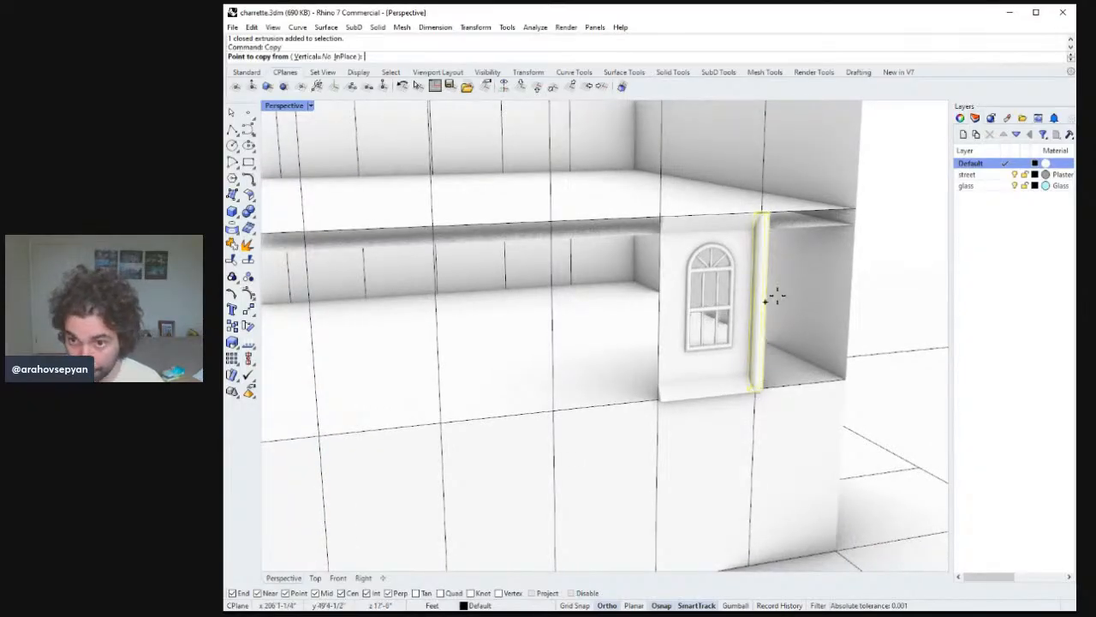
pyautogui.click(760, 208)
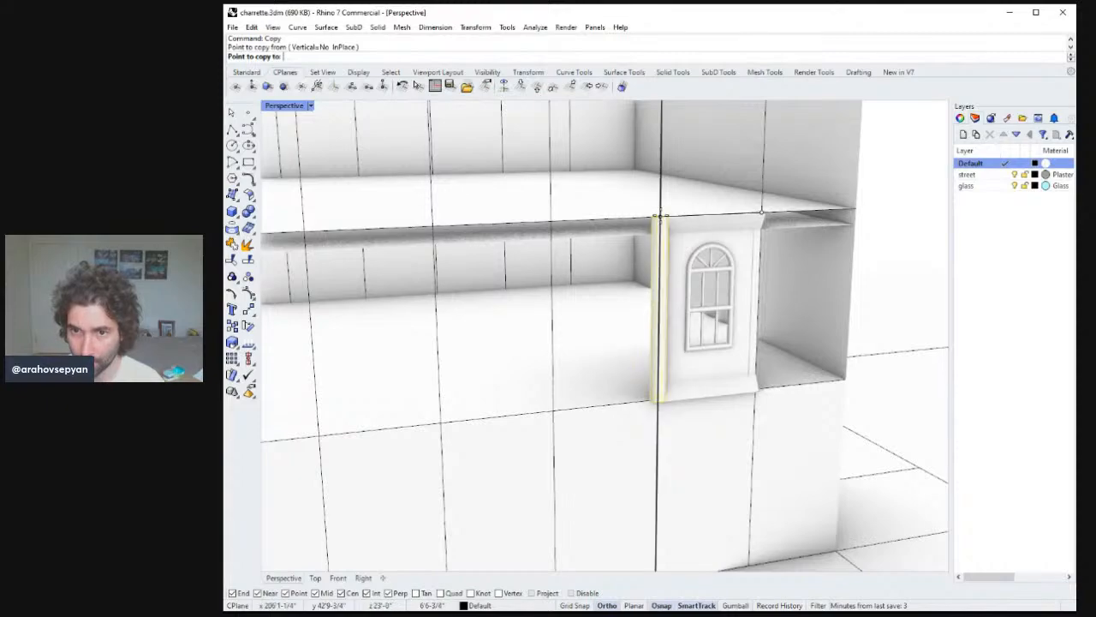
pyautogui.click(666, 218)
pyautogui.press('Return')
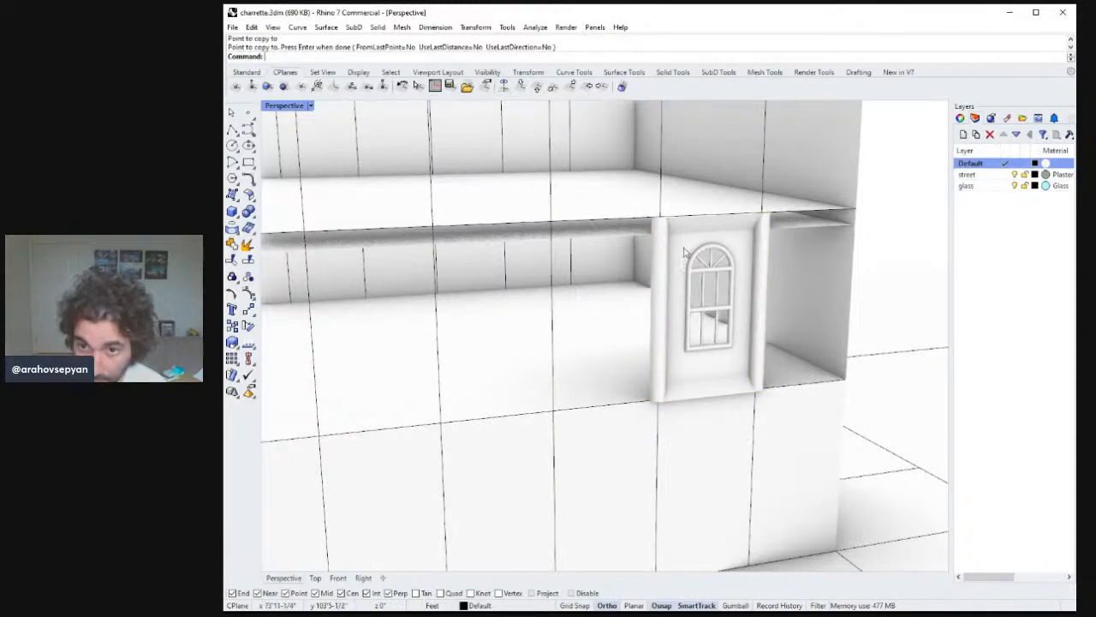
# Select all the window panel's parts — surfaces, frames, sill and trims — and group them together.
pyautogui.moveTo(684, 251); pyautogui.dragTo(751, 365, button='right')
pyautogui.scroll(-9, 691, 382)
pyautogui.moveTo(699, 389); pyautogui.dragTo(587, 486, button='right')
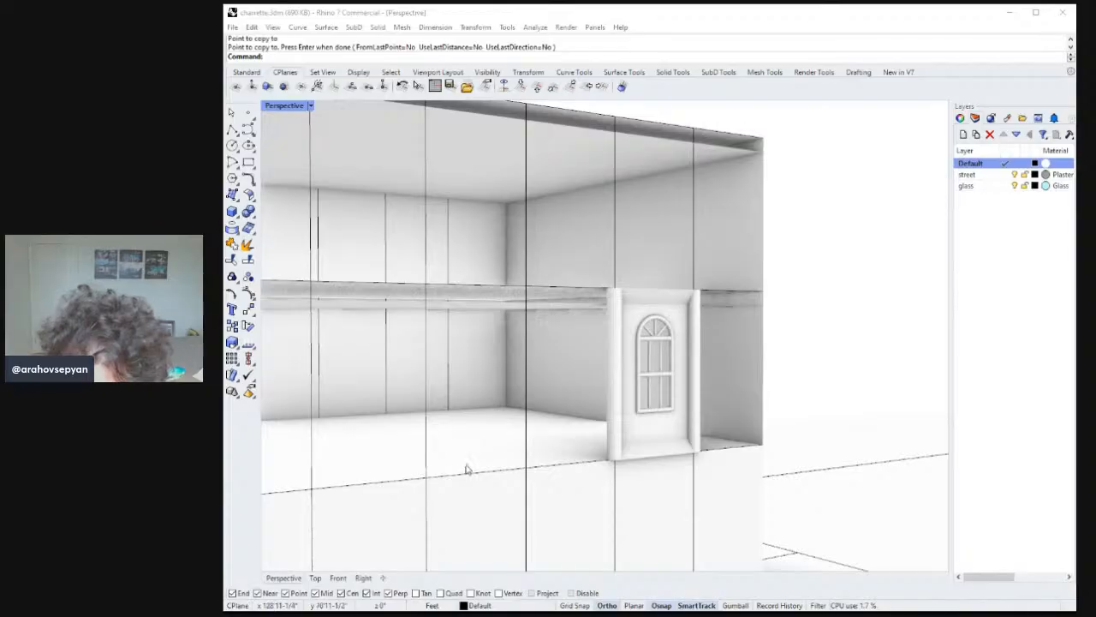
pyautogui.moveTo(643, 375); pyautogui.dragTo(597, 411, button='right')
pyautogui.click(621, 391)
pyautogui.keyDown('shift'); pyautogui.click(653, 436); pyautogui.keyUp('shift')
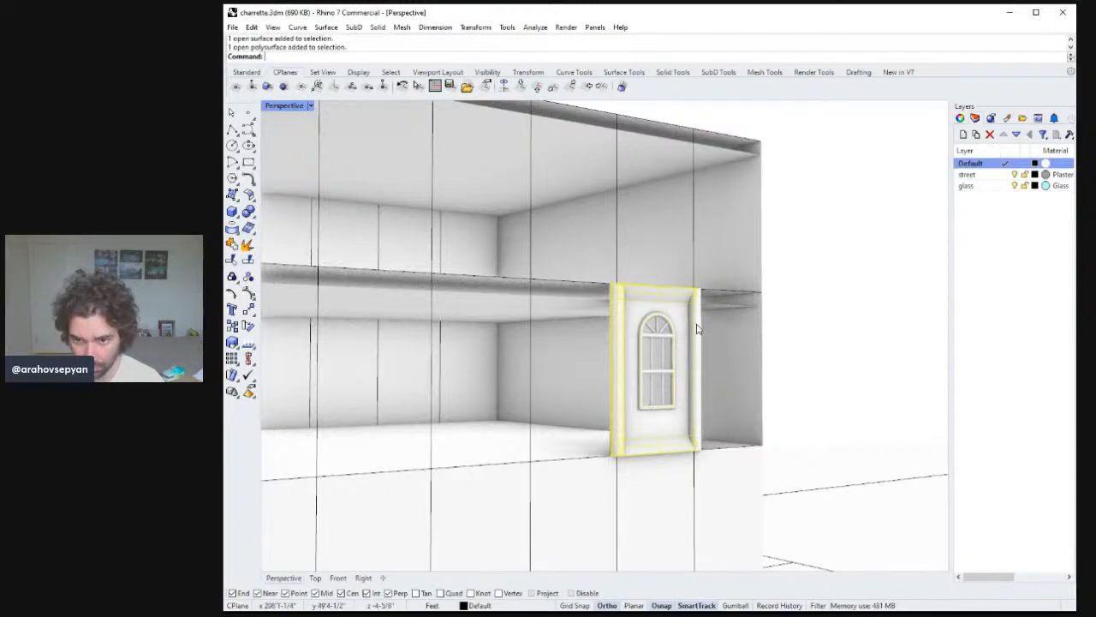
pyautogui.moveTo(653, 328); pyautogui.dragTo(676, 292, button='right')
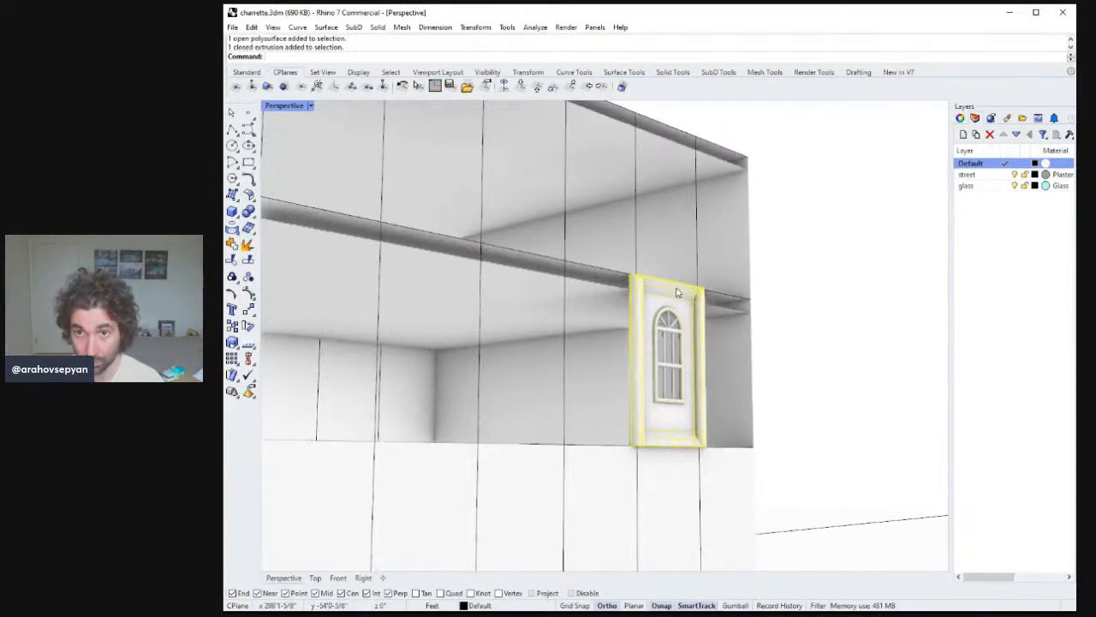
pyautogui.keyDown('shift'); pyautogui.click(696, 333); pyautogui.keyUp('shift')
pyautogui.moveTo(697, 334); pyautogui.dragTo(588, 330, button='right')
pyautogui.moveTo(591, 130); pyautogui.dragTo(718, 457)
pyautogui.write('zs')
pyautogui.press('Return')
pyautogui.moveTo(711, 433); pyautogui.dragTo(562, 362, button='right')
pyautogui.press('Return')
pyautogui.scroll(-5, 571, 431)
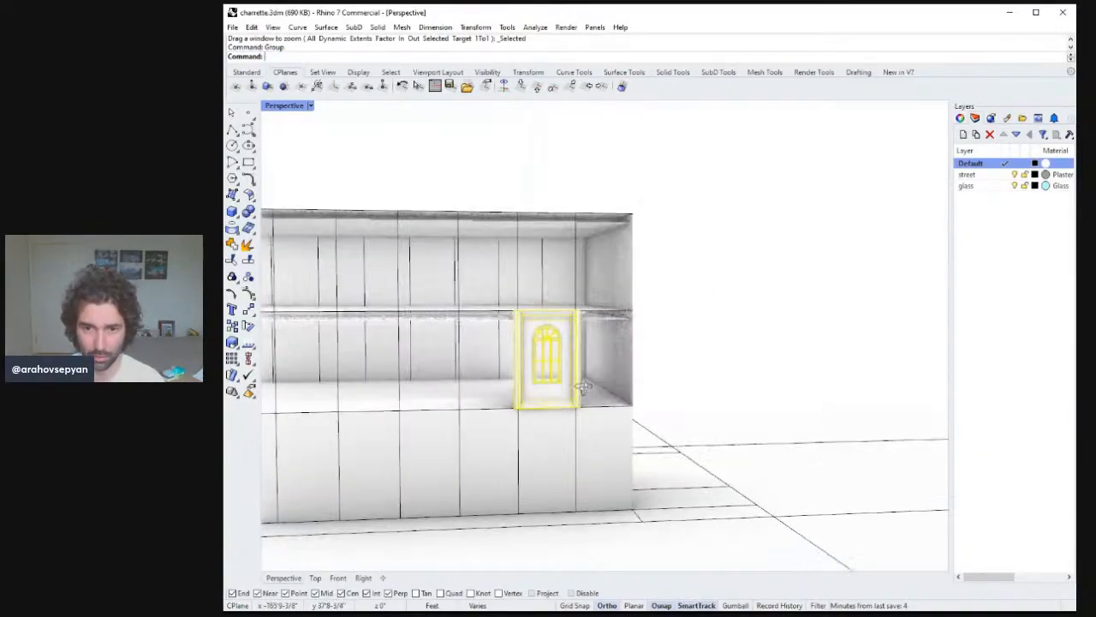
pyautogui.click(572, 360)
pyautogui.scroll(3, 568, 360)
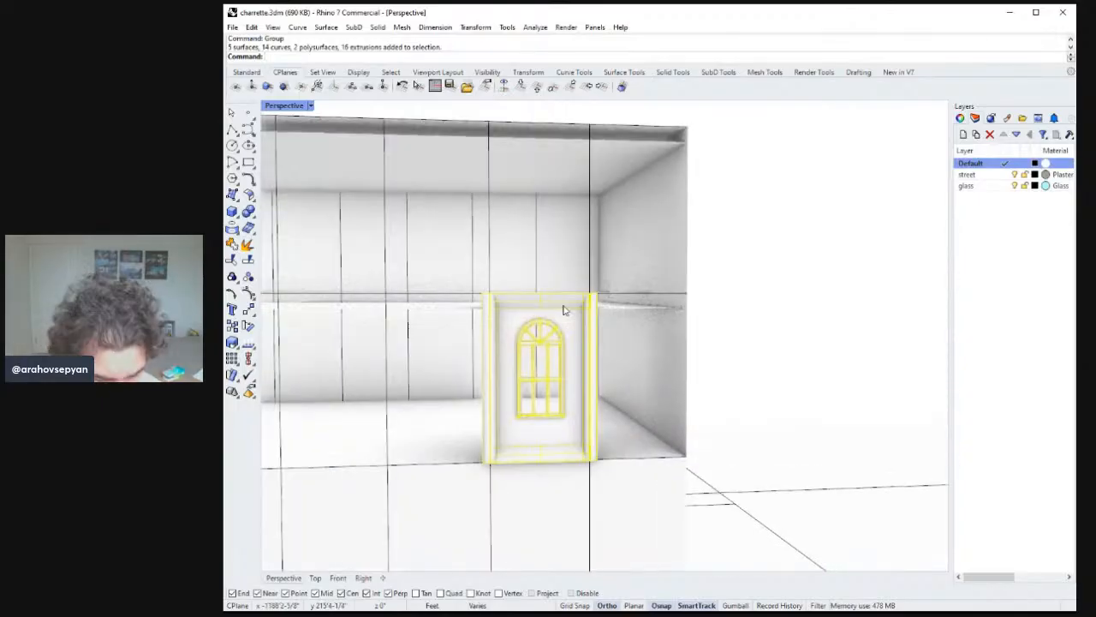
# Copy the grouped window panel into the adjacent bays along the facade to form a row of five windows.
pyautogui.write('Copy')
pyautogui.press('Return')
pyautogui.moveTo(543, 299); pyautogui.dragTo(591, 328, button='right')
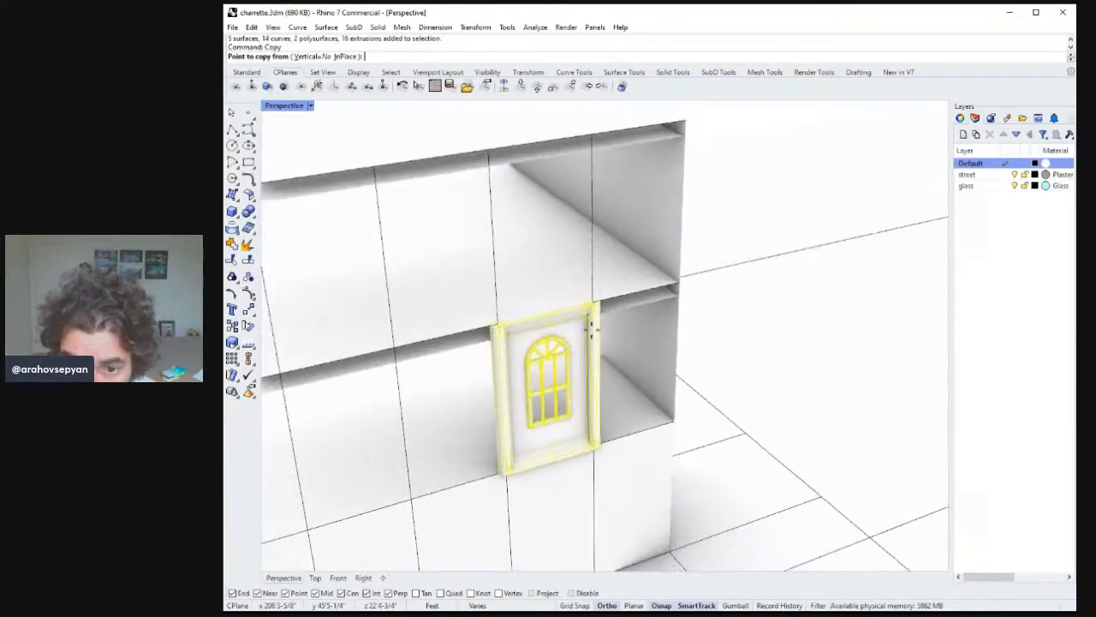
pyautogui.click(593, 443)
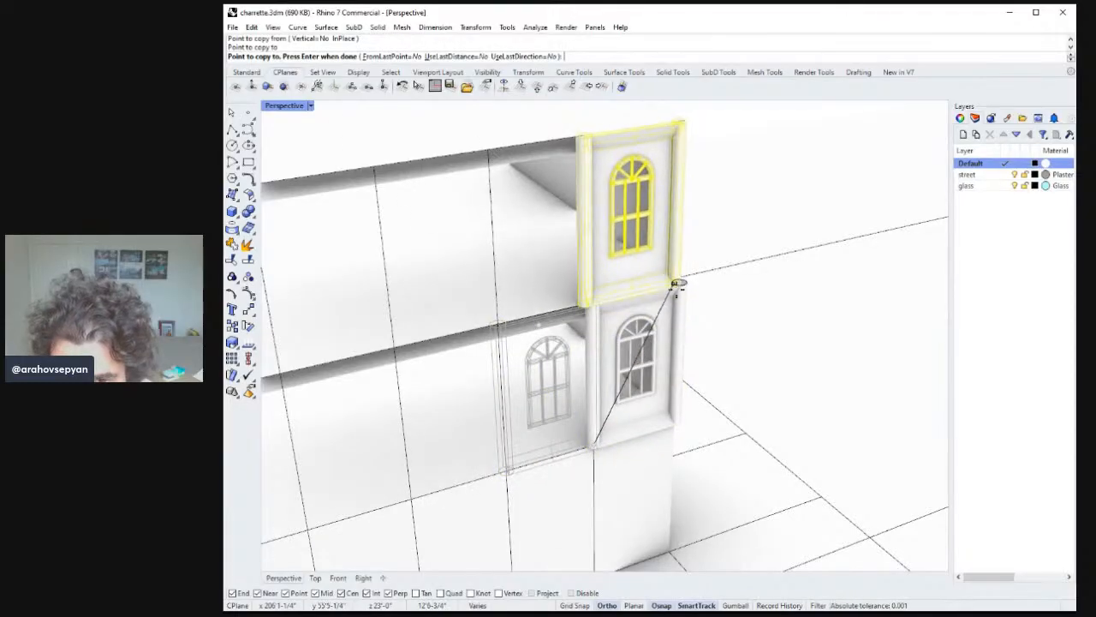
pyautogui.keyDown('shift'); pyautogui.moveTo(579, 460); pyautogui.dragTo(648, 398, button='right'); pyautogui.keyUp('shift')
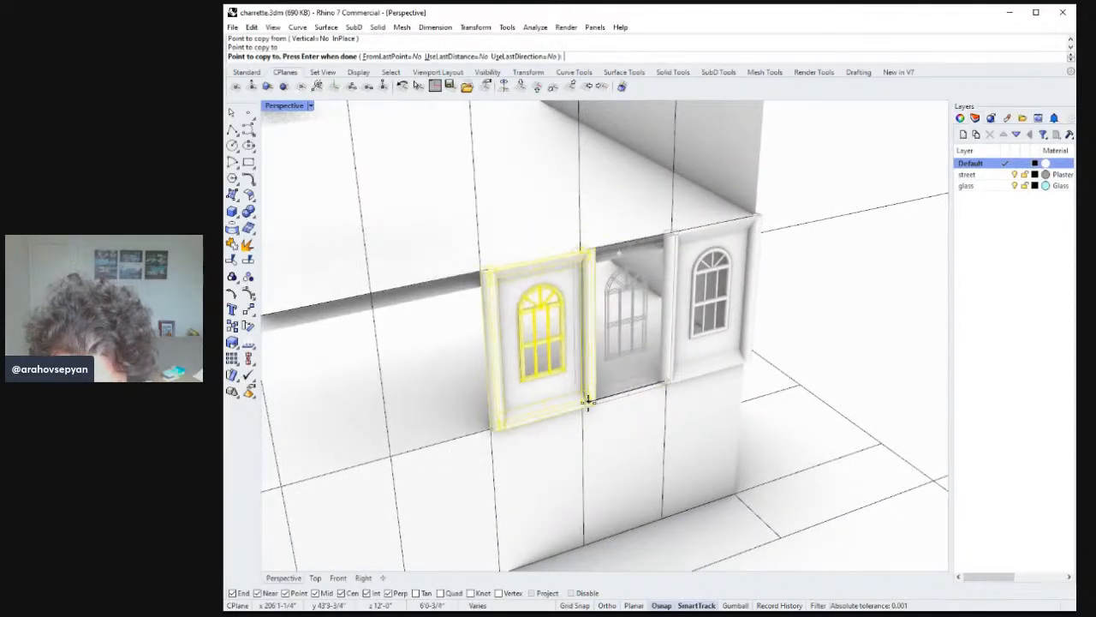
pyautogui.keyDown('shift'); pyautogui.click(582, 400); pyautogui.keyUp('shift')
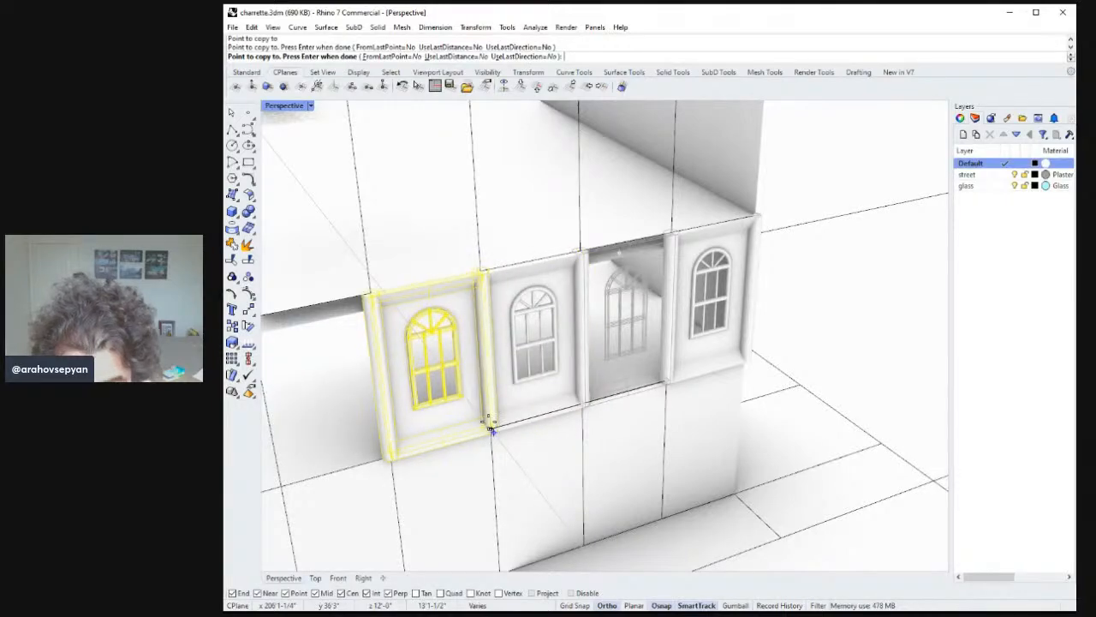
pyautogui.keyDown('shift'); pyautogui.click(490, 426); pyautogui.keyUp('shift')
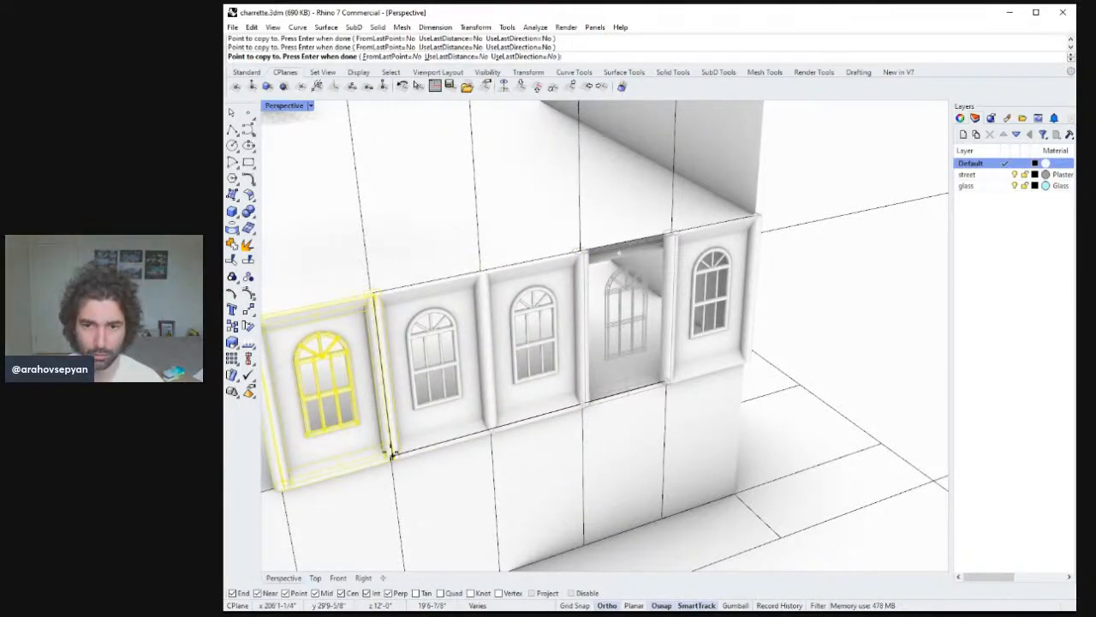
pyautogui.click(393, 457)
pyautogui.press('Return')
pyautogui.press('Escape')
# Select the row of five windows and copy it up one floor onto the storey above.
pyautogui.scroll(-5, 549, 421)
pyautogui.moveTo(554, 445); pyautogui.dragTo(400, 353, button='right')
pyautogui.scroll(-8, 403, 355)
pyautogui.moveTo(450, 418); pyautogui.dragTo(628, 389, button='right')
pyautogui.click(628, 388)
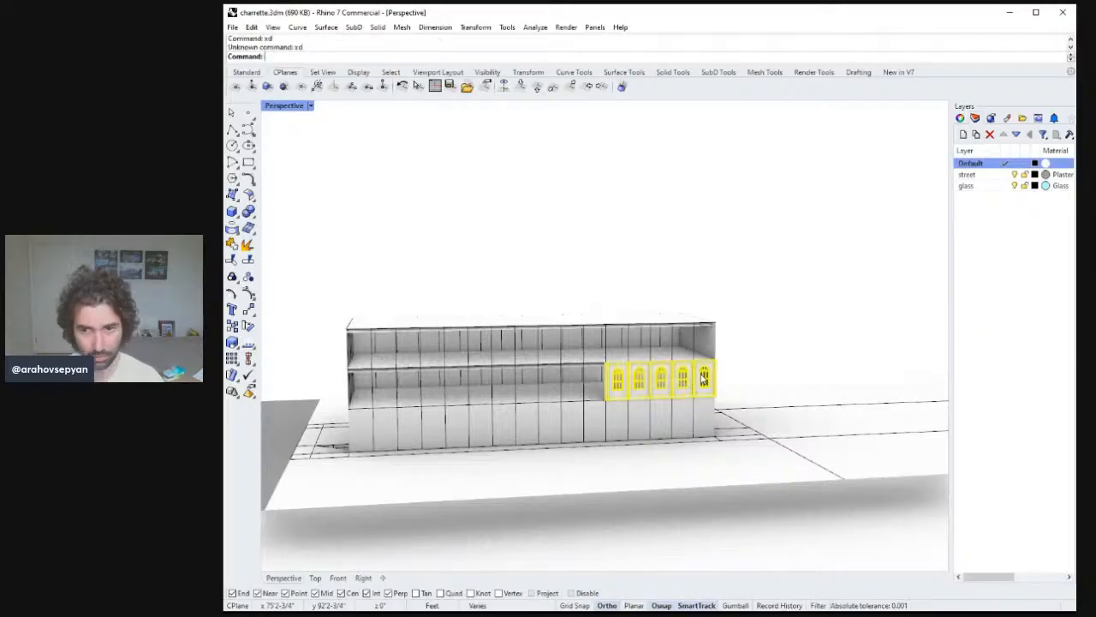
pyautogui.press('Return')
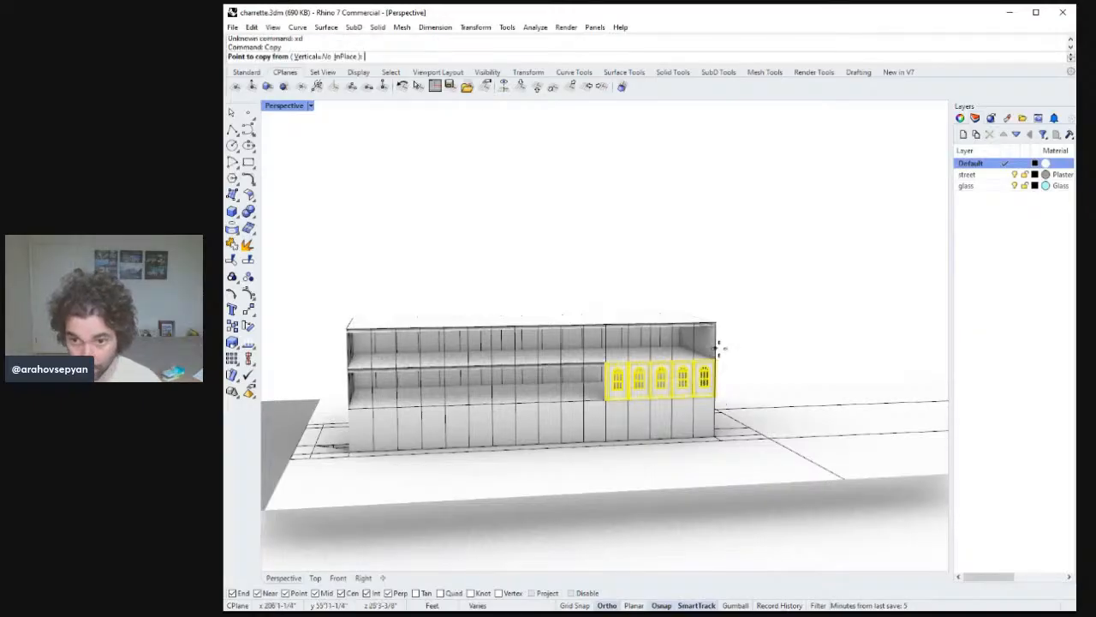
pyautogui.scroll(8, 742, 337)
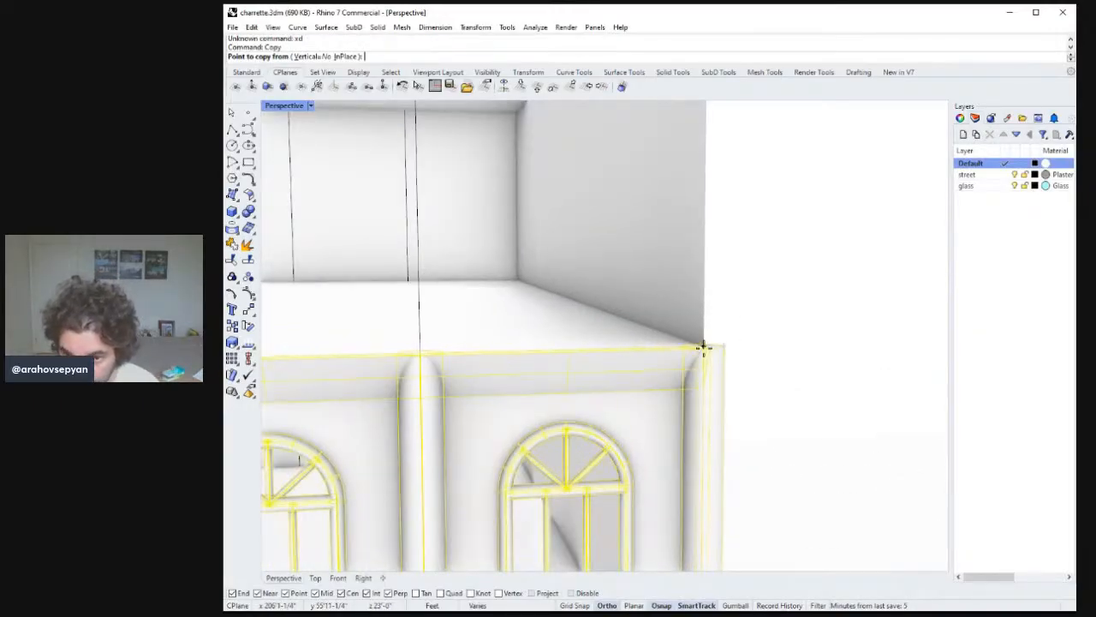
pyautogui.click(704, 348)
pyautogui.keyDown('shift'); pyautogui.moveTo(705, 205); pyautogui.dragTo(698, 342, button='right'); pyautogui.keyUp('shift')
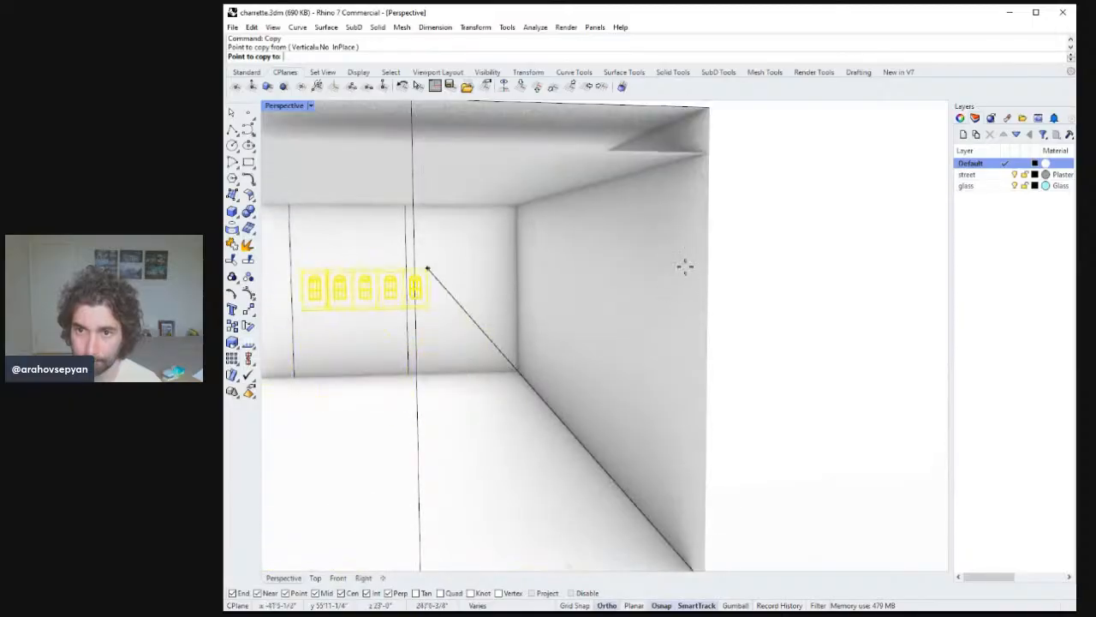
pyautogui.click(711, 105)
pyautogui.scroll(-6, 714, 177)
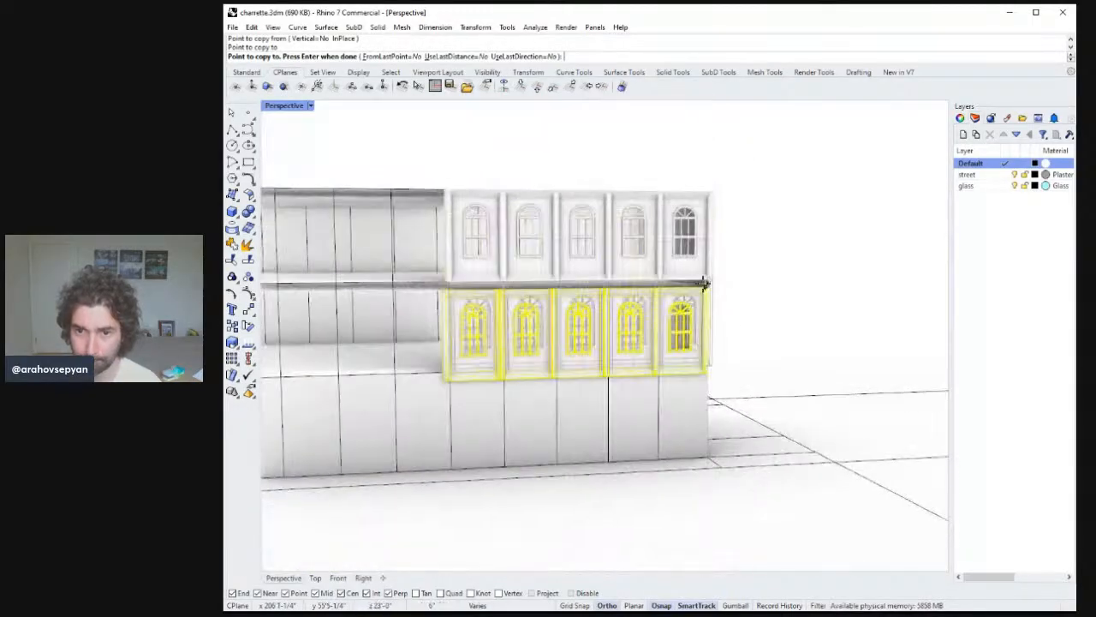
pyautogui.press('Escape')
pyautogui.click(655, 314)
pyautogui.keyDown('shift'); pyautogui.click(641, 259); pyautogui.keyUp('shift')
pyautogui.press('Return')
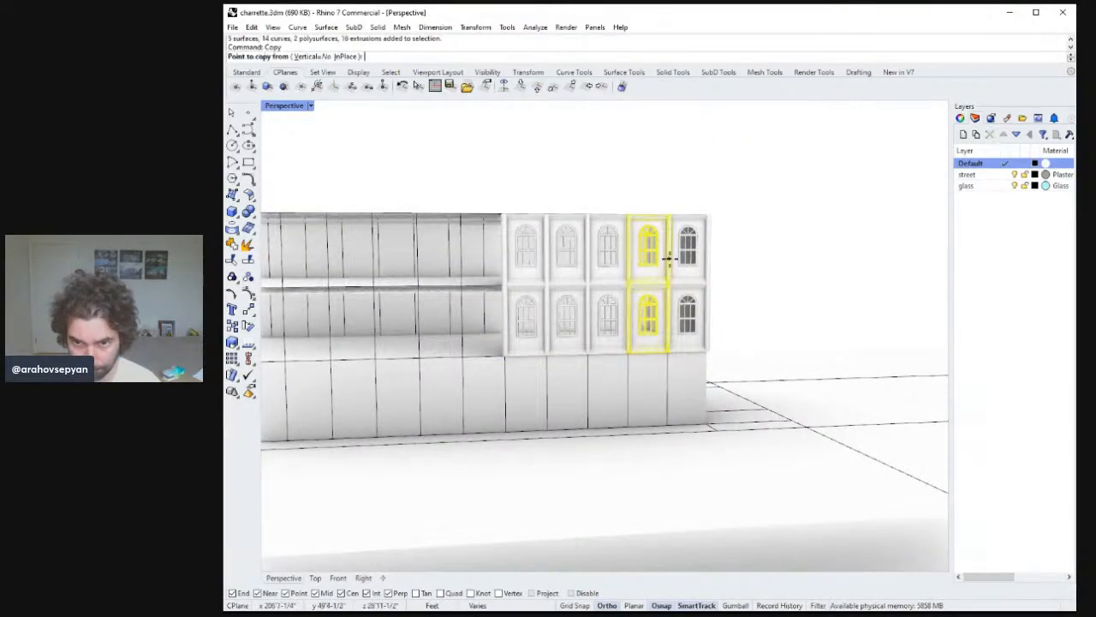
pyautogui.press('Escape')
pyautogui.press('Escape')
# Select both rows of windows and copy them along the facade into the next set of bays.
pyautogui.click(528, 268)
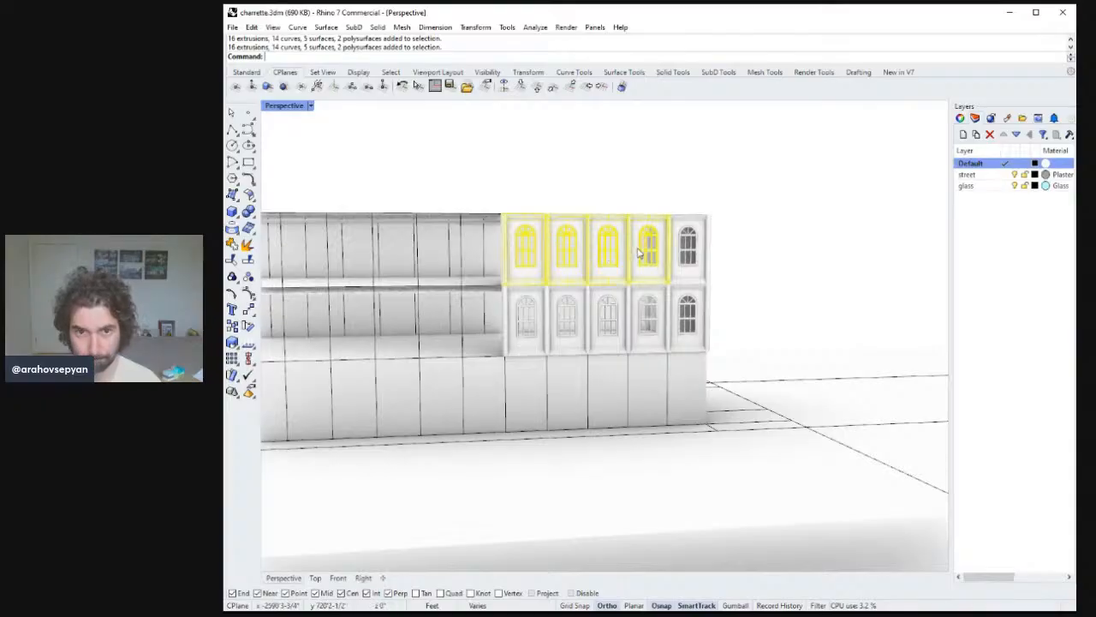
pyautogui.keyDown('shift'); pyautogui.click(683, 245); pyautogui.keyUp('shift')
pyautogui.keyDown('shift'); pyautogui.click(691, 318); pyautogui.keyUp('shift')
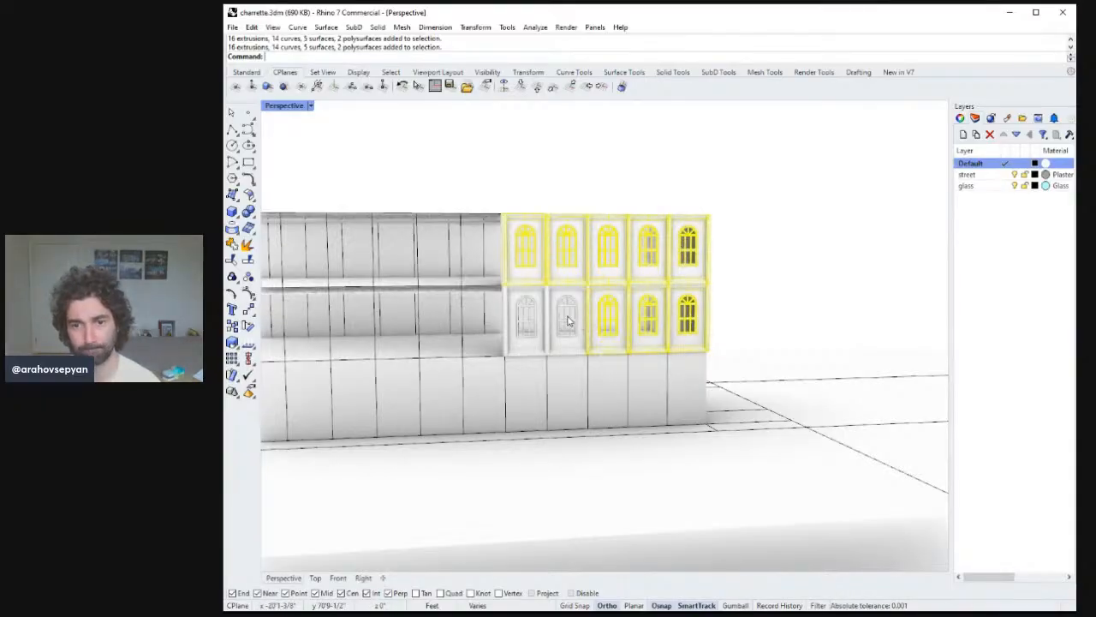
pyautogui.scroll(-2, 711, 186)
pyautogui.scroll(10, 718, 194)
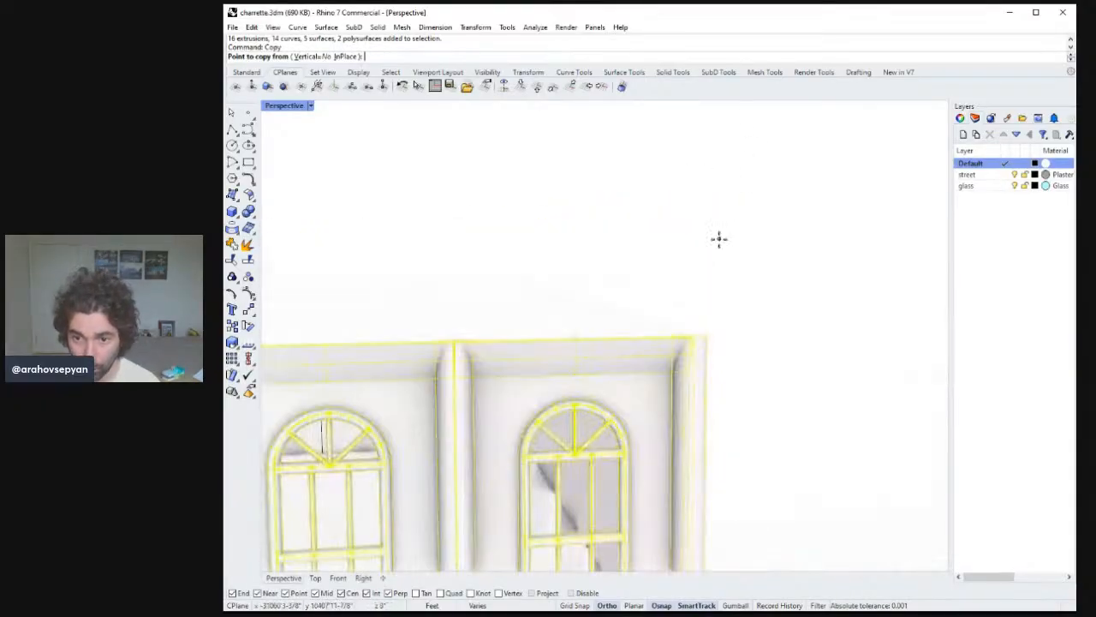
pyautogui.moveTo(718, 239); pyautogui.dragTo(908, 201, button='right')
pyautogui.click(705, 297)
pyautogui.scroll(-9, 705, 299)
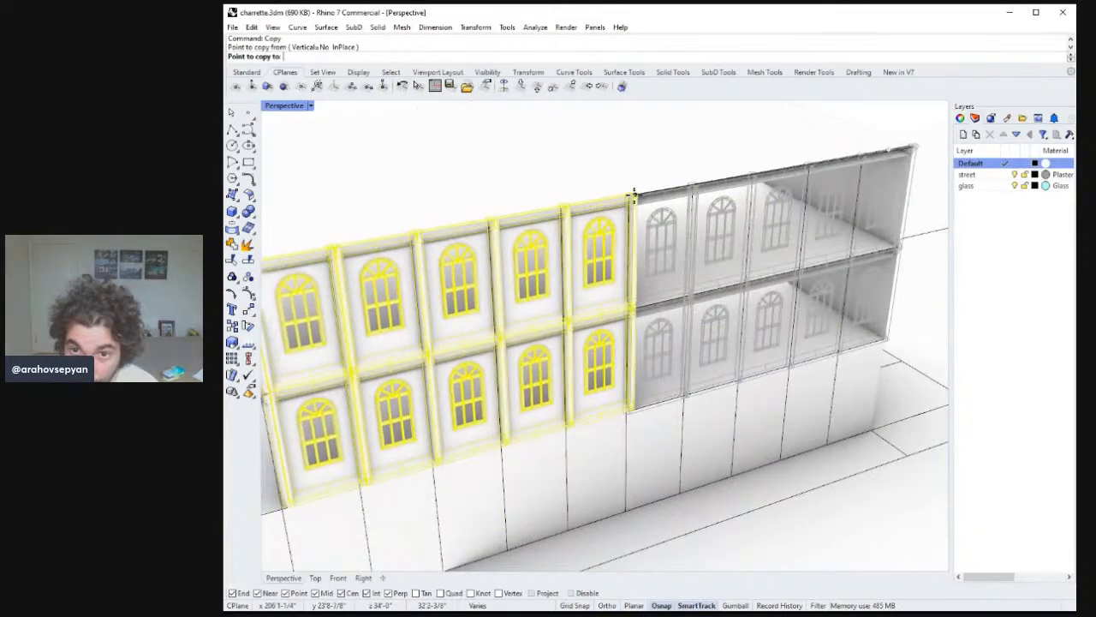
pyautogui.press('Escape')
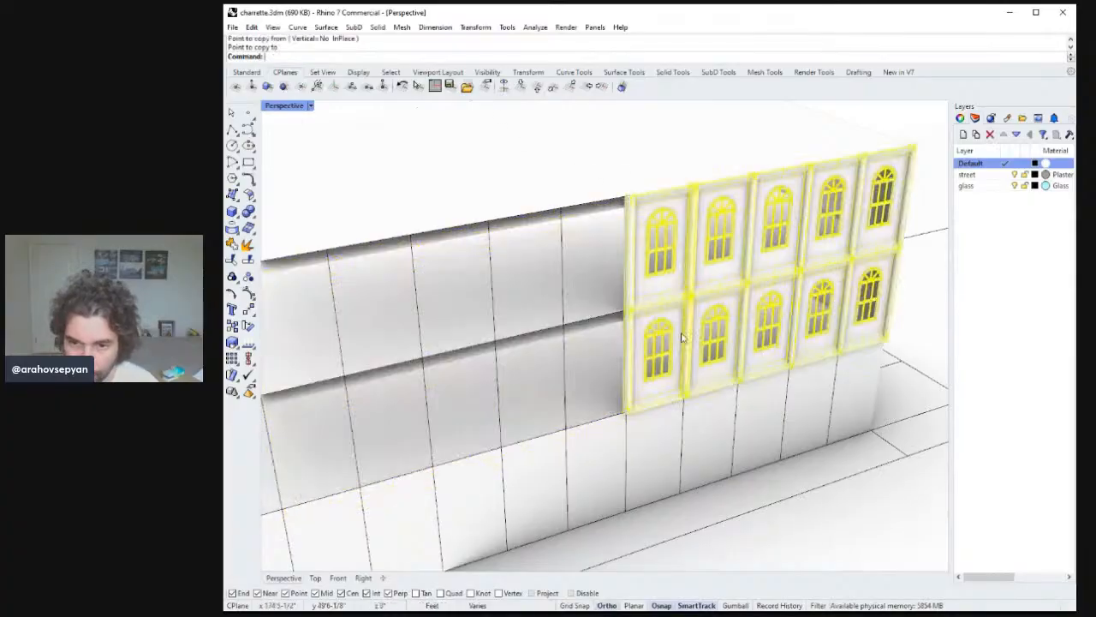
pyautogui.scroll(10, 626, 409)
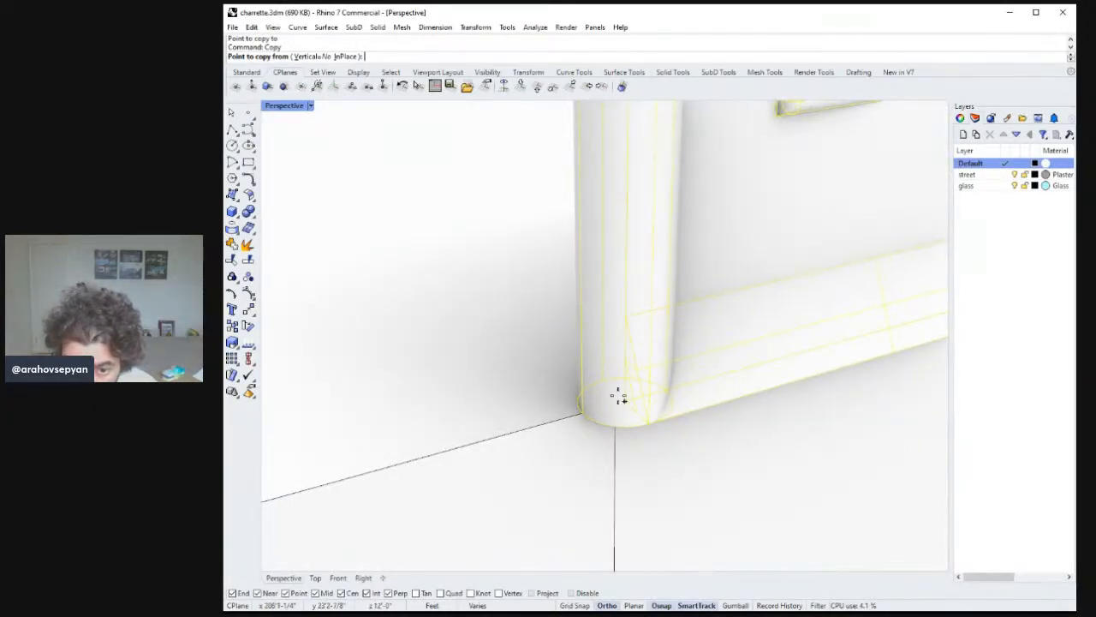
# Copy both rows of windows into two further sets of bays along the street facade.
pyautogui.click(624, 399)
pyautogui.scroll(-10, 621, 396)
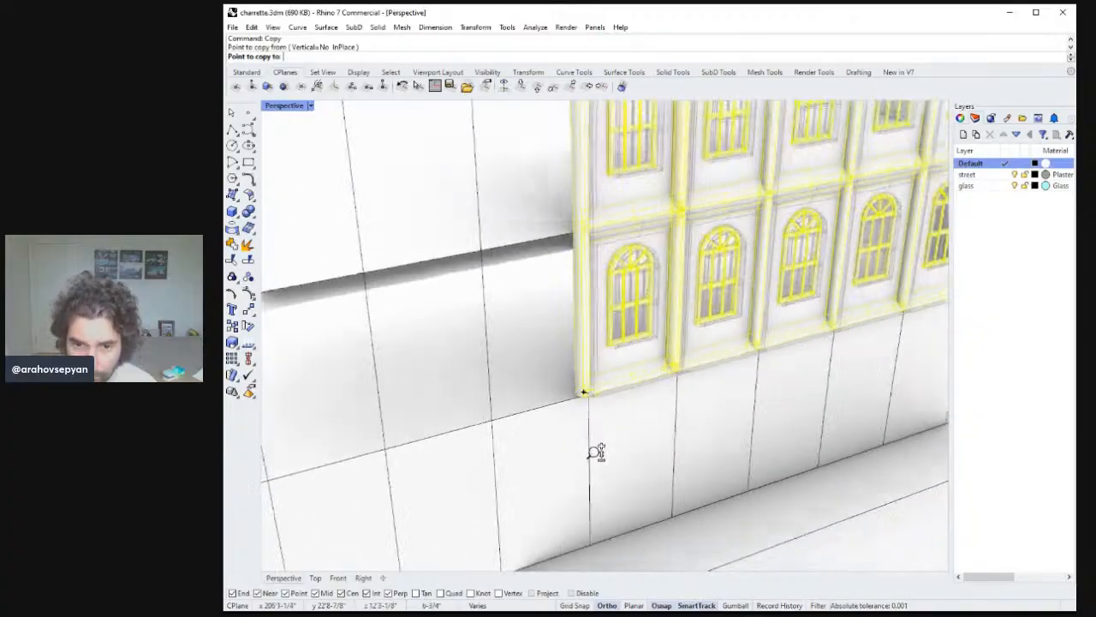
pyautogui.scroll(-4, 518, 413)
pyautogui.keyDown('shift'); pyautogui.moveTo(412, 477); pyautogui.dragTo(574, 375, button='right'); pyautogui.keyUp('shift')
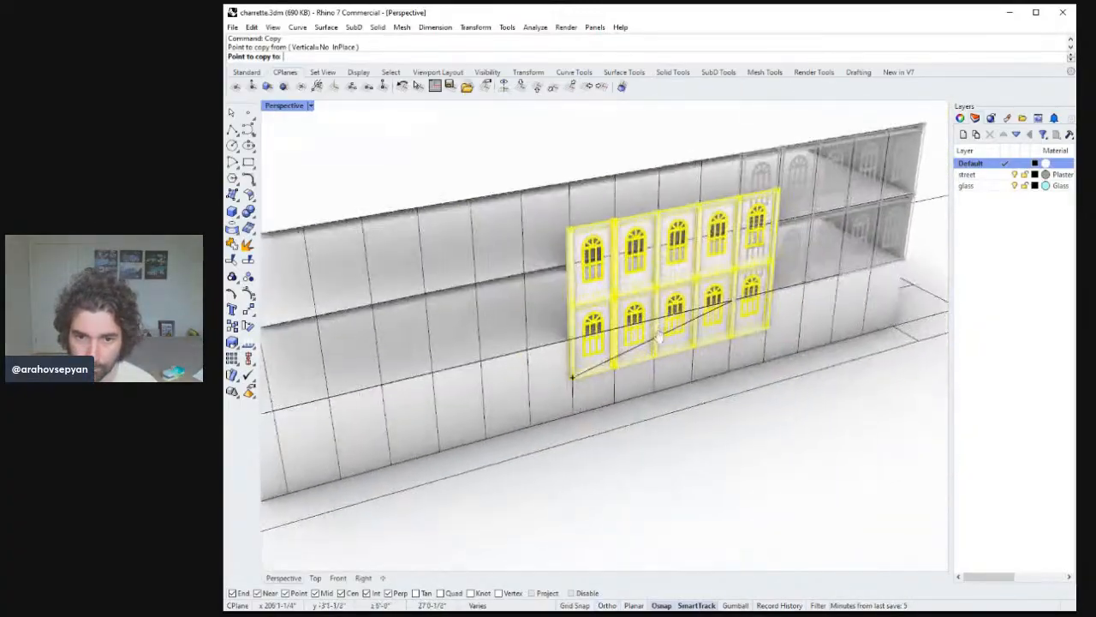
pyautogui.keyDown('shift'); pyautogui.moveTo(364, 367); pyautogui.dragTo(626, 333, button='right'); pyautogui.keyUp('shift')
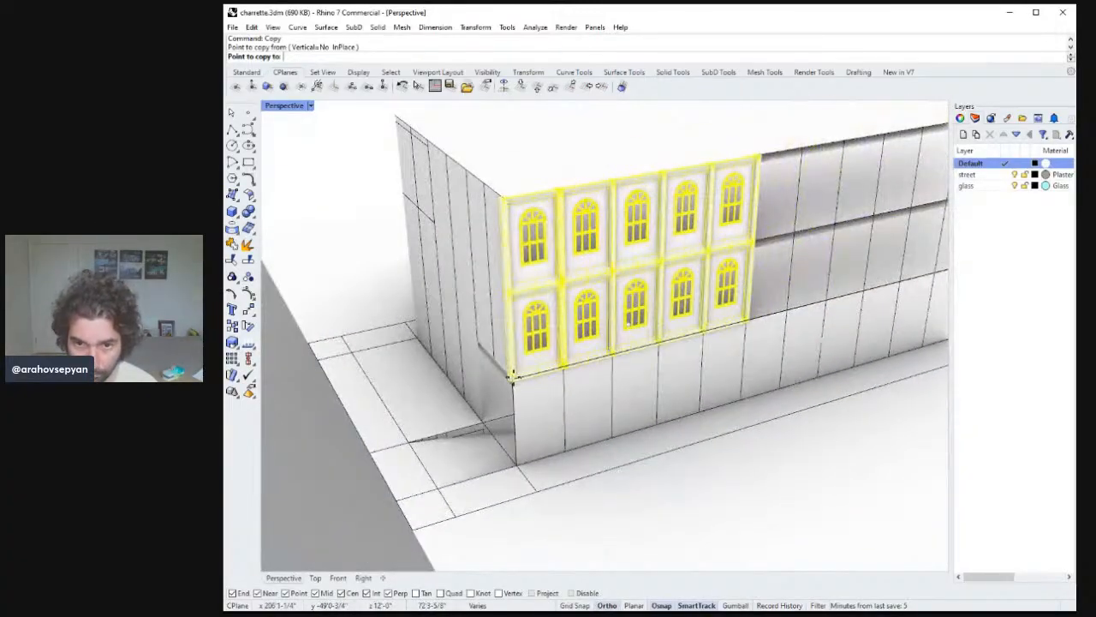
pyautogui.click(512, 374)
pyautogui.keyDown('shift'); pyautogui.moveTo(792, 351); pyautogui.dragTo(557, 321, button='right'); pyautogui.keyUp('shift')
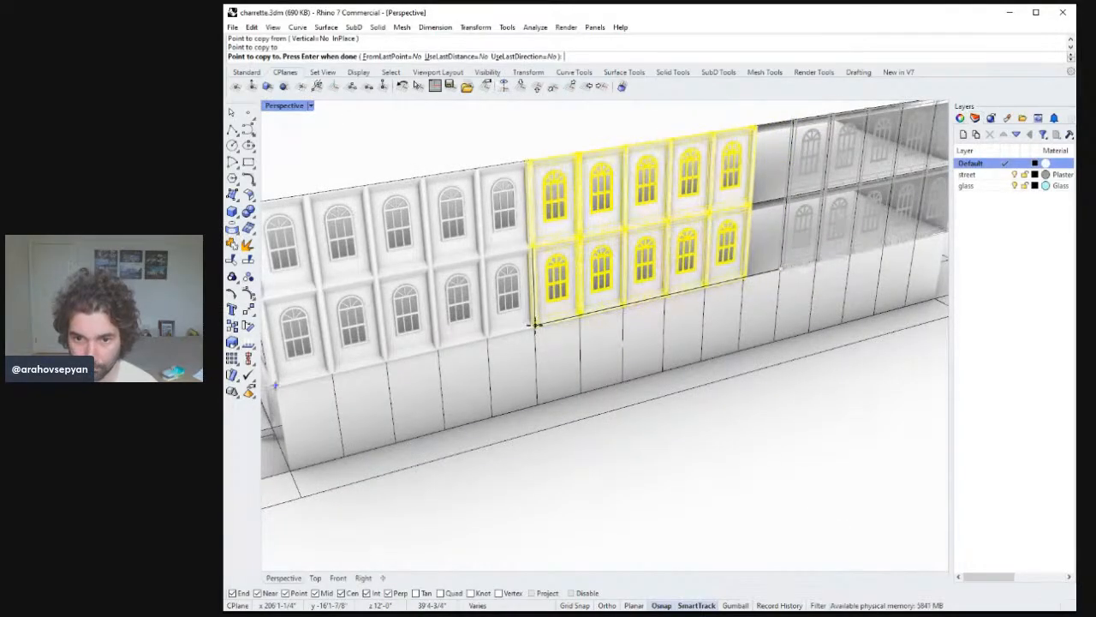
pyautogui.scroll(-5, 536, 325)
pyautogui.scroll(10, 543, 368)
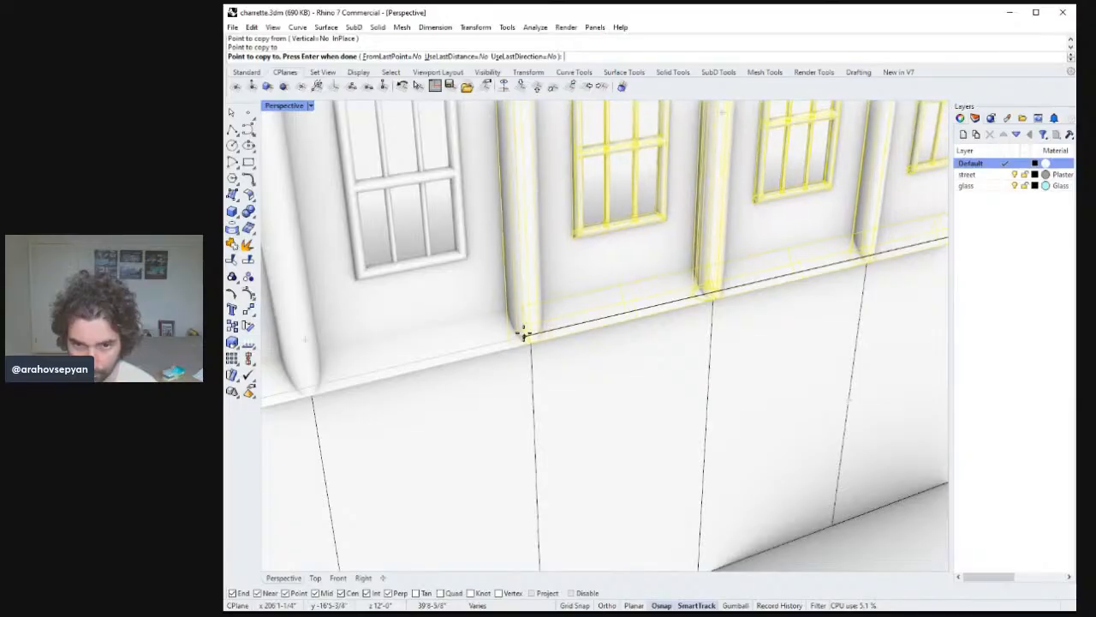
pyautogui.click(528, 334)
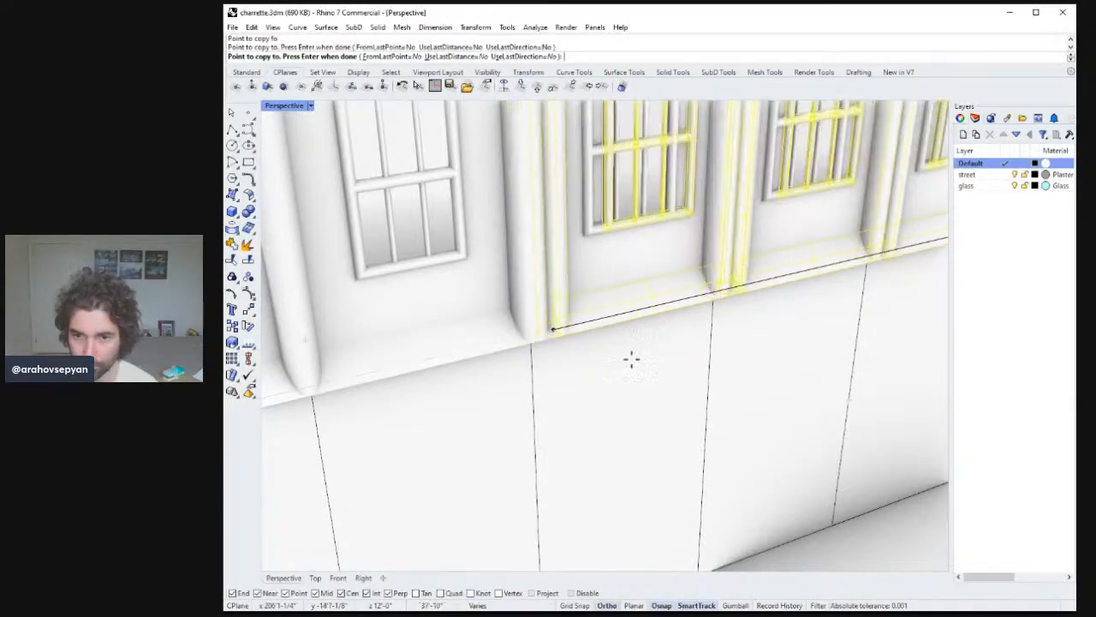
pyautogui.scroll(-8, 660, 377)
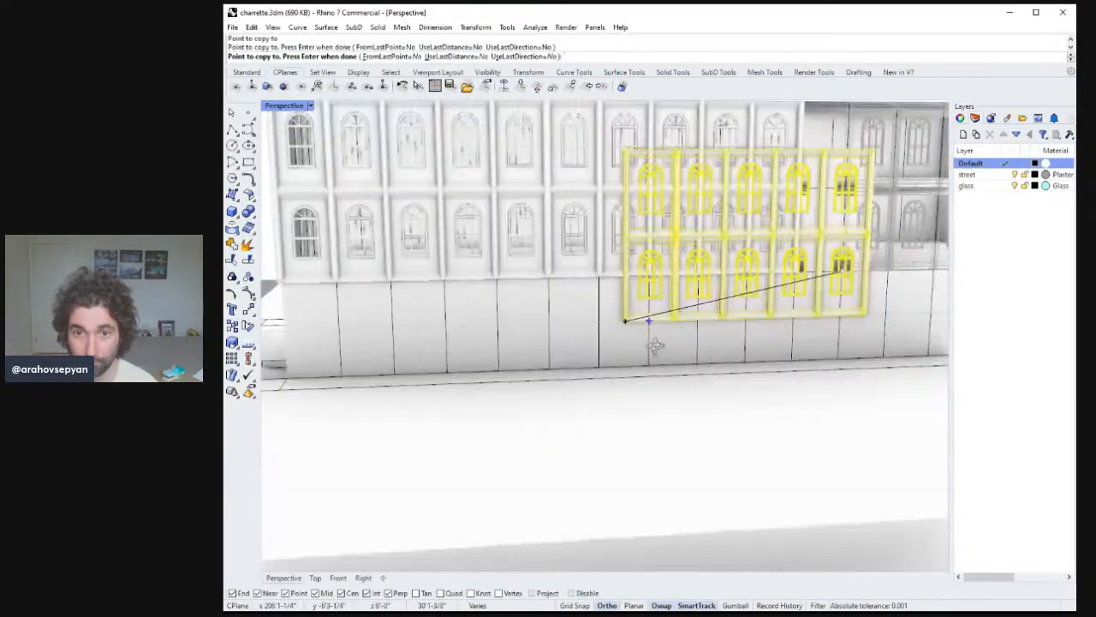
pyautogui.moveTo(655, 345); pyautogui.dragTo(598, 277, button='right')
pyautogui.press('Return')
pyautogui.press('Escape')
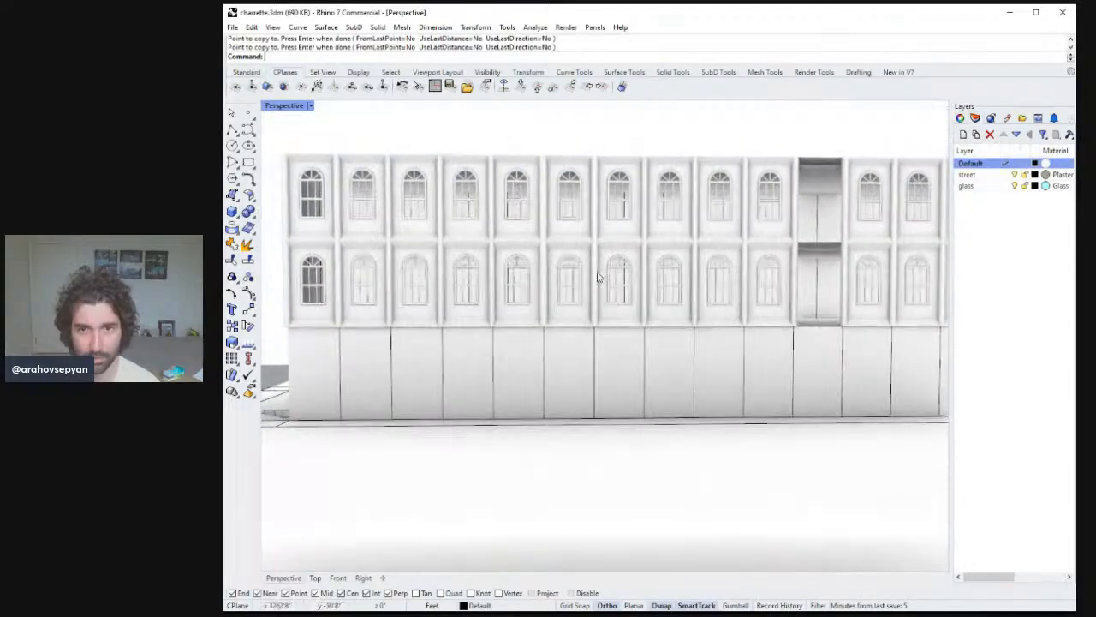
# Select the two rows of windows in the five bays beside the glass bay and delete them.
pyautogui.scroll(-3, 548, 252)
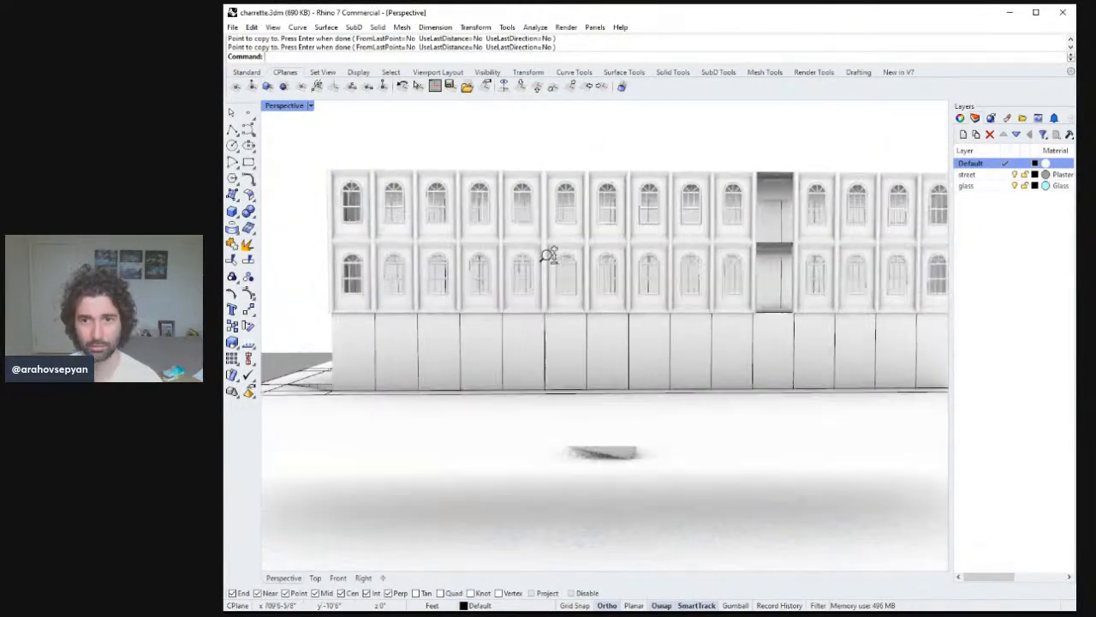
pyautogui.scroll(5, 554, 250)
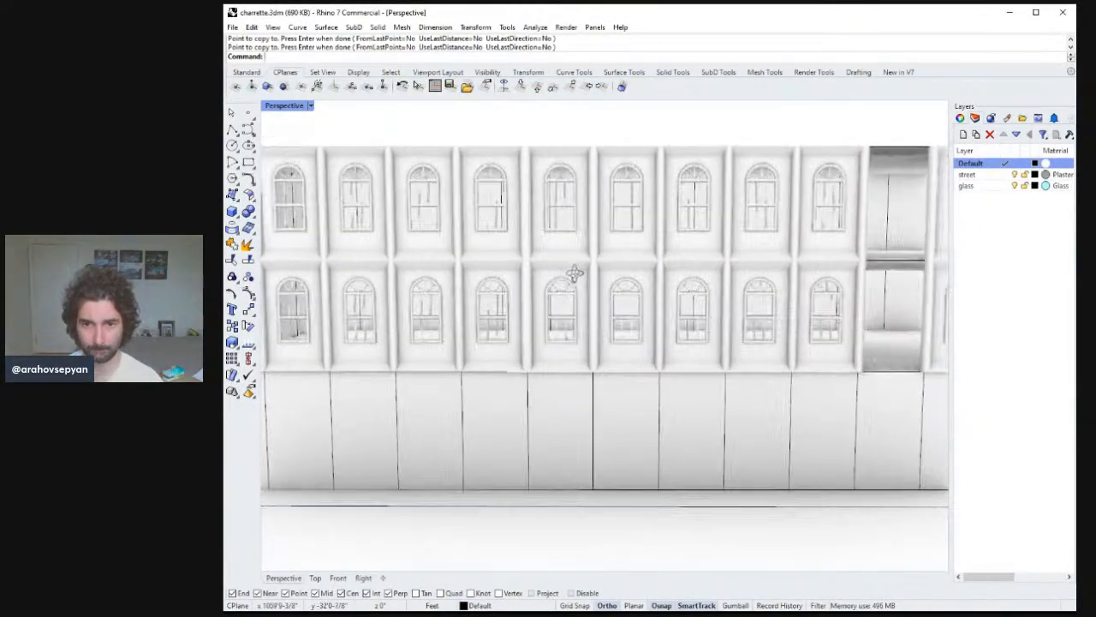
pyautogui.scroll(-3, 538, 294)
pyautogui.scroll(6, 533, 222)
pyautogui.scroll(-3, 544, 264)
pyautogui.scroll(4, 543, 249)
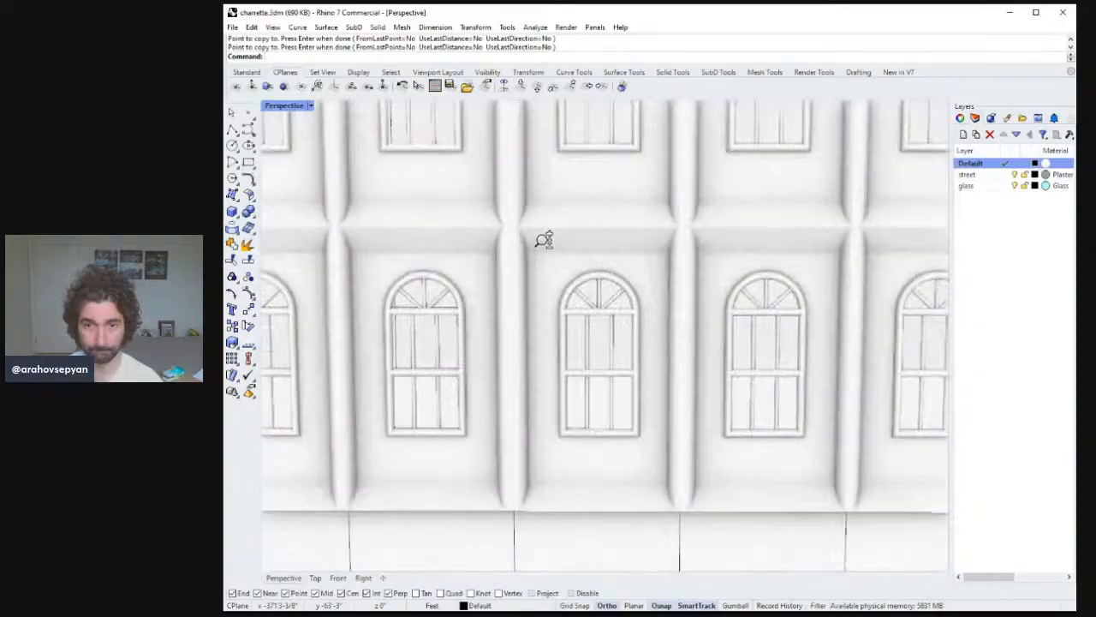
pyautogui.scroll(-6, 543, 236)
pyautogui.click(545, 293)
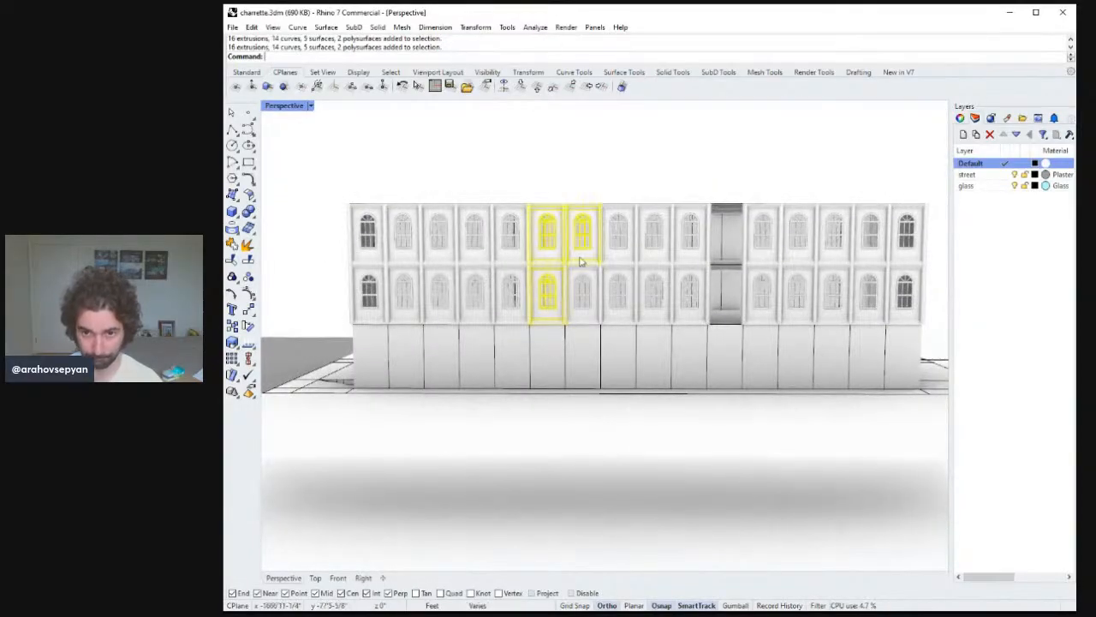
pyautogui.keyDown('shift'); pyautogui.click(660, 252); pyautogui.keyUp('shift')
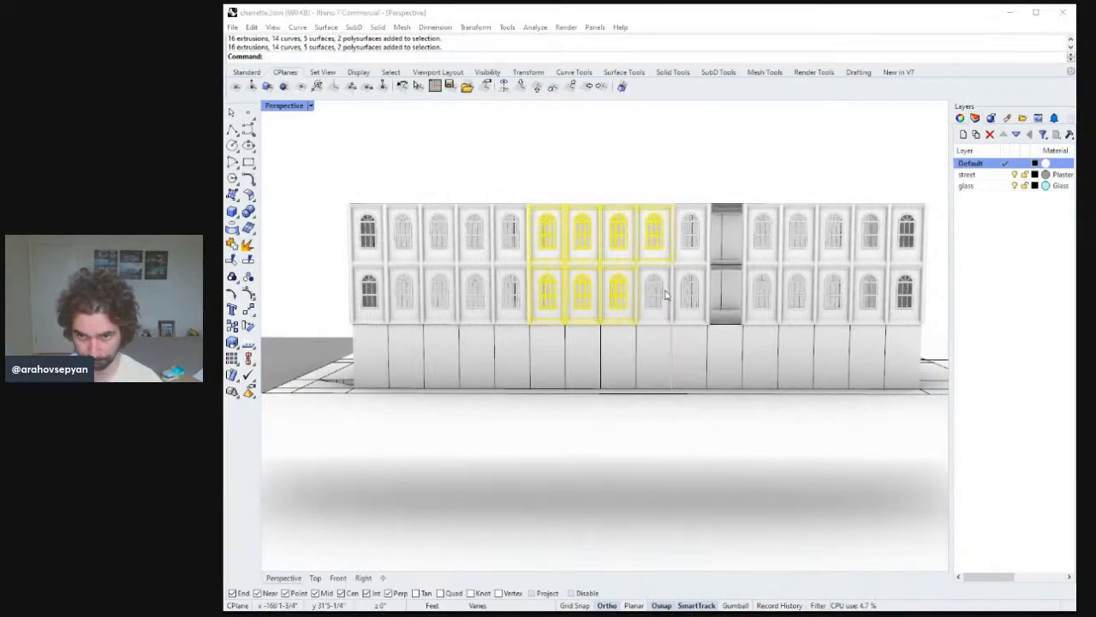
pyautogui.click(691, 291)
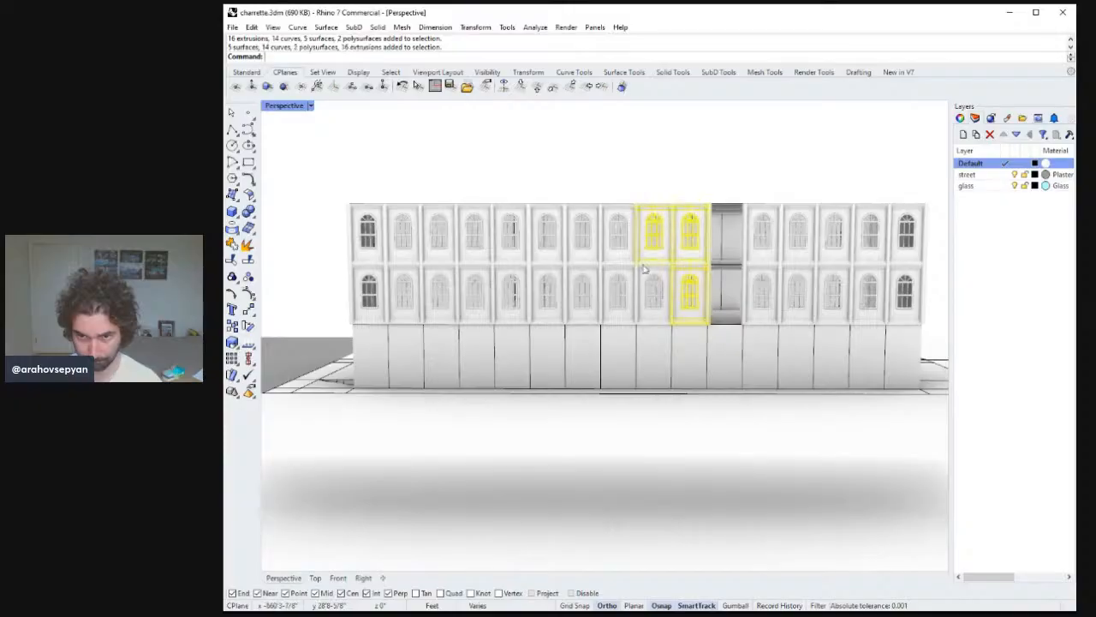
pyautogui.keyDown('shift'); pyautogui.click(644, 294); pyautogui.keyUp('shift')
pyautogui.click(546, 291)
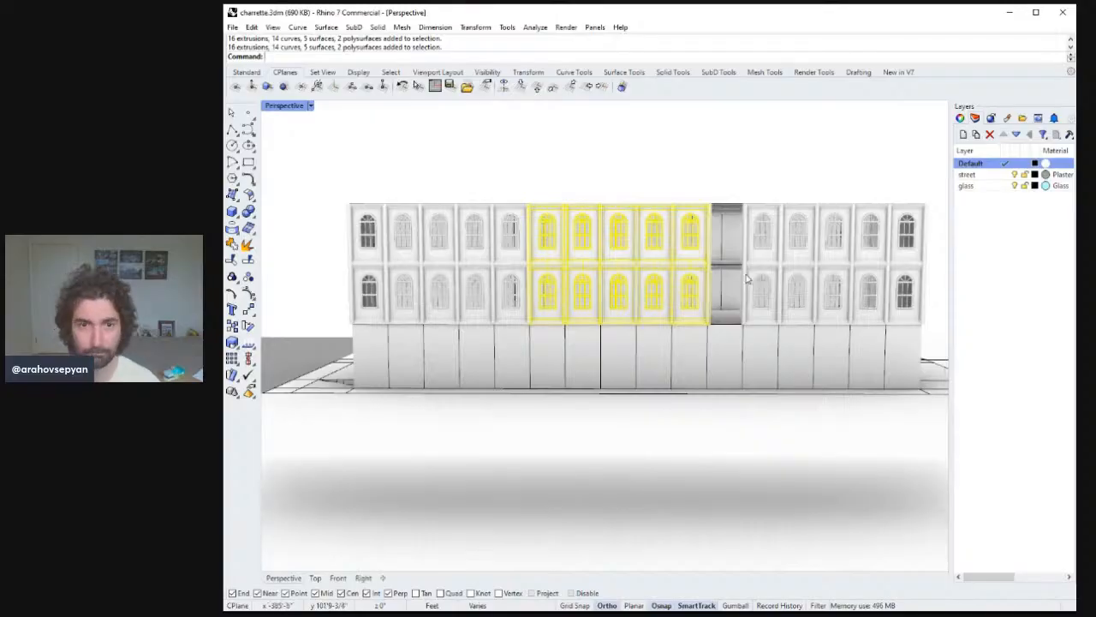
pyautogui.press('Delete')
# Copy the five-bay block of windows at the facade's far end into the emptied bays.
pyautogui.moveTo(717, 288); pyautogui.dragTo(681, 310, button='right')
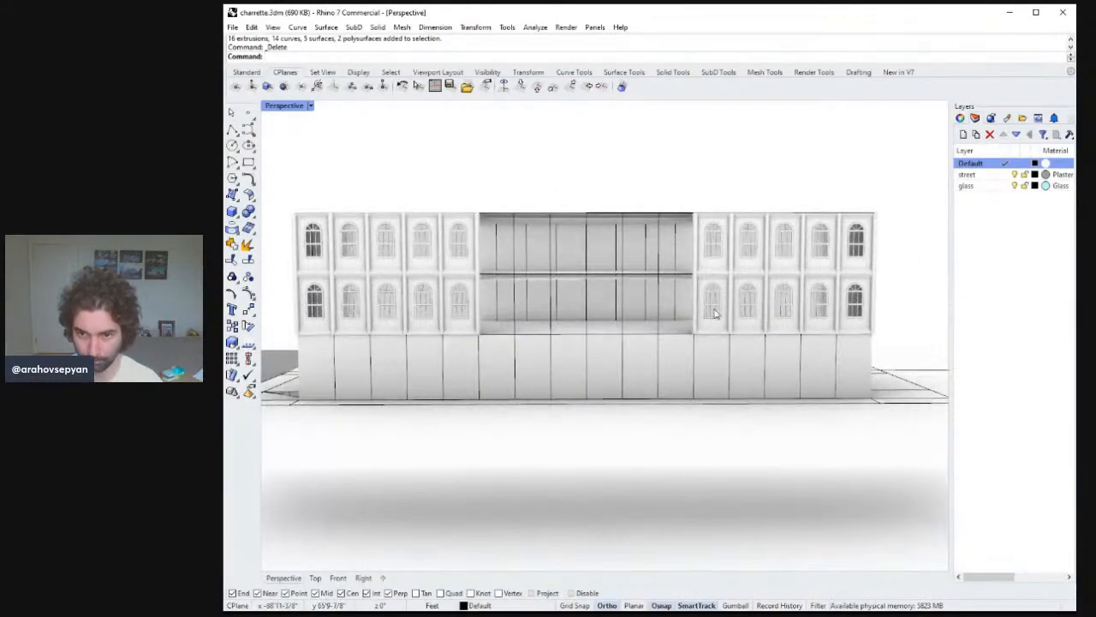
pyautogui.click(715, 314)
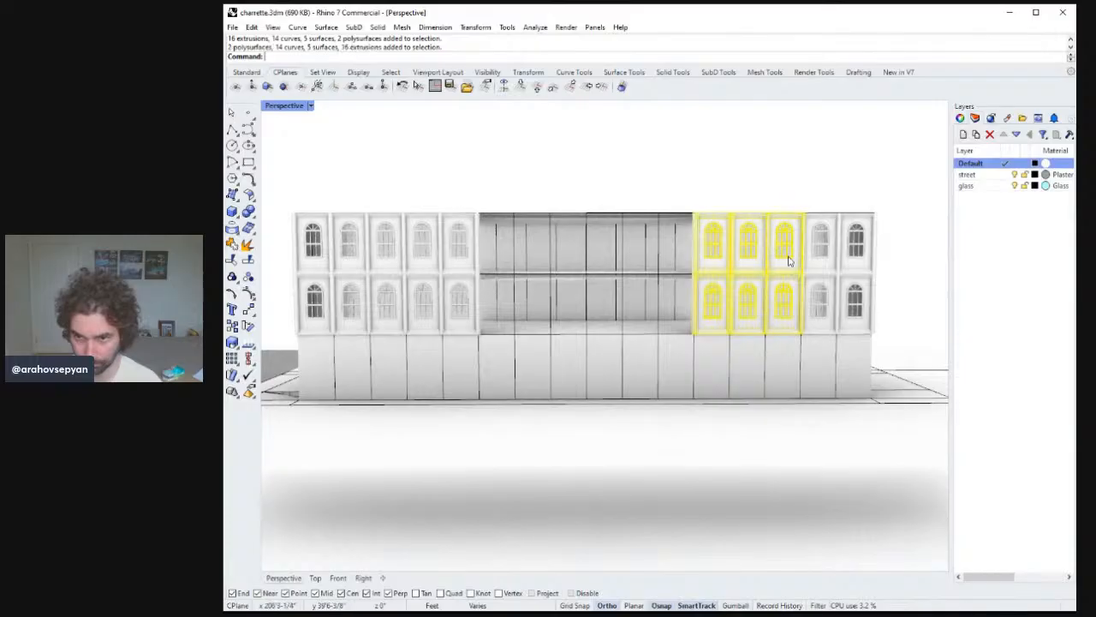
pyautogui.keyDown('shift'); pyautogui.click(818, 247); pyautogui.keyUp('shift')
pyautogui.keyDown('shift'); pyautogui.click(820, 296); pyautogui.keyUp('shift')
pyautogui.scroll(2, 818, 255)
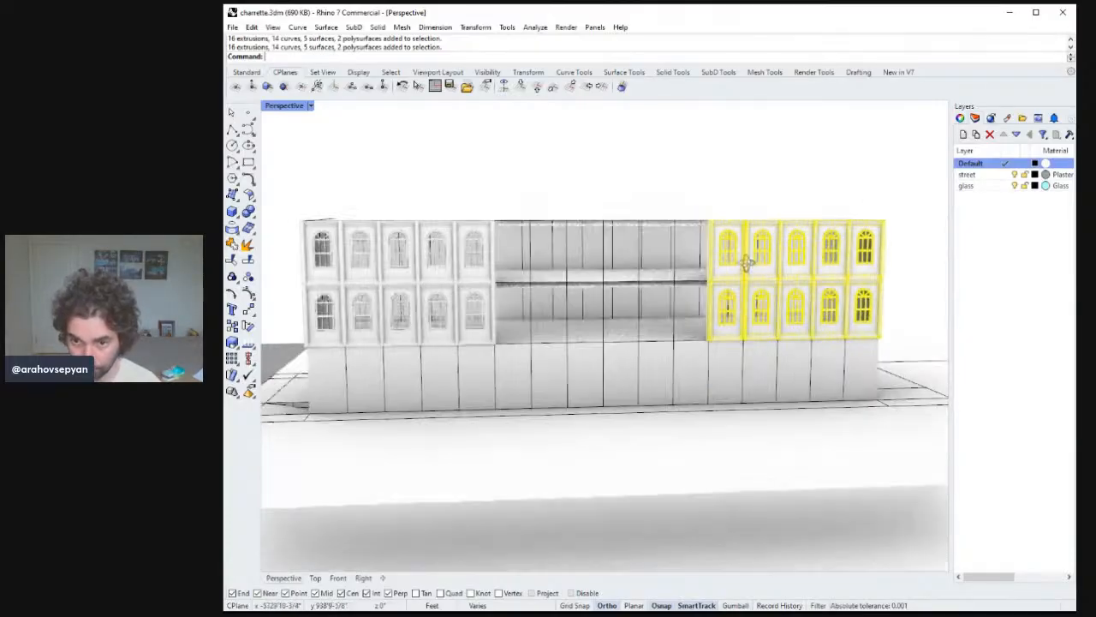
pyautogui.write('Copy')
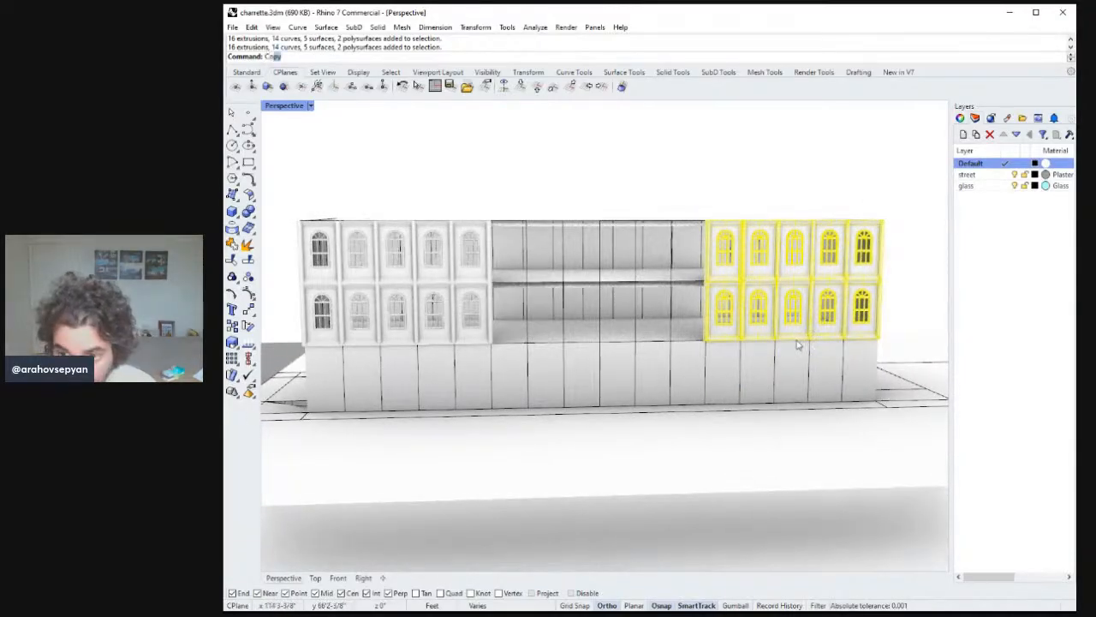
pyautogui.press('Return')
pyautogui.click(875, 404)
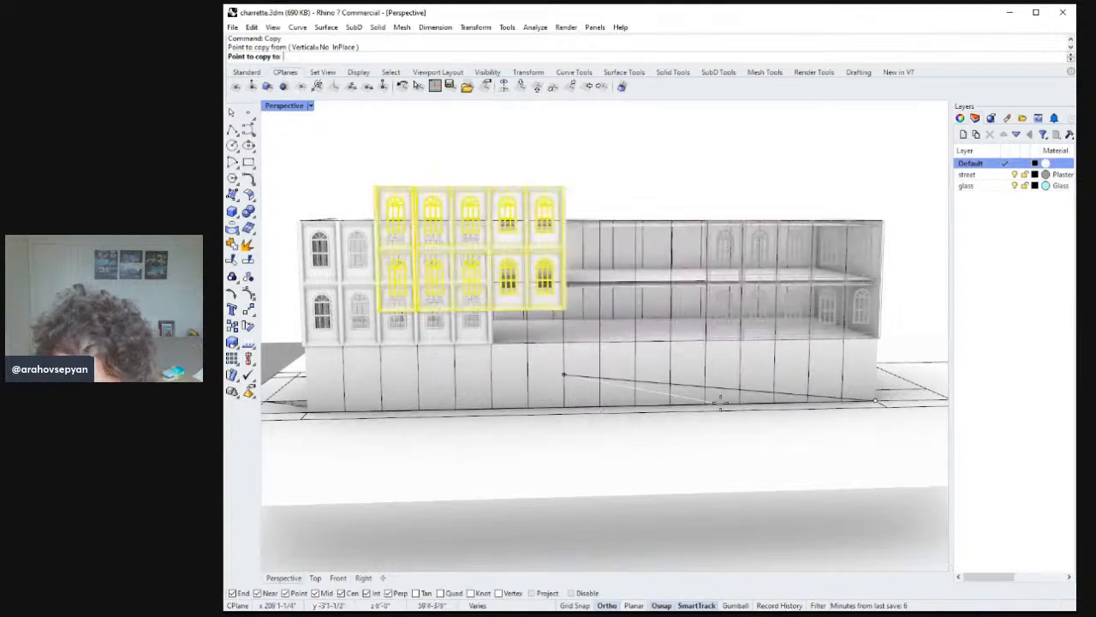
pyautogui.click(704, 405)
pyautogui.press('Return')
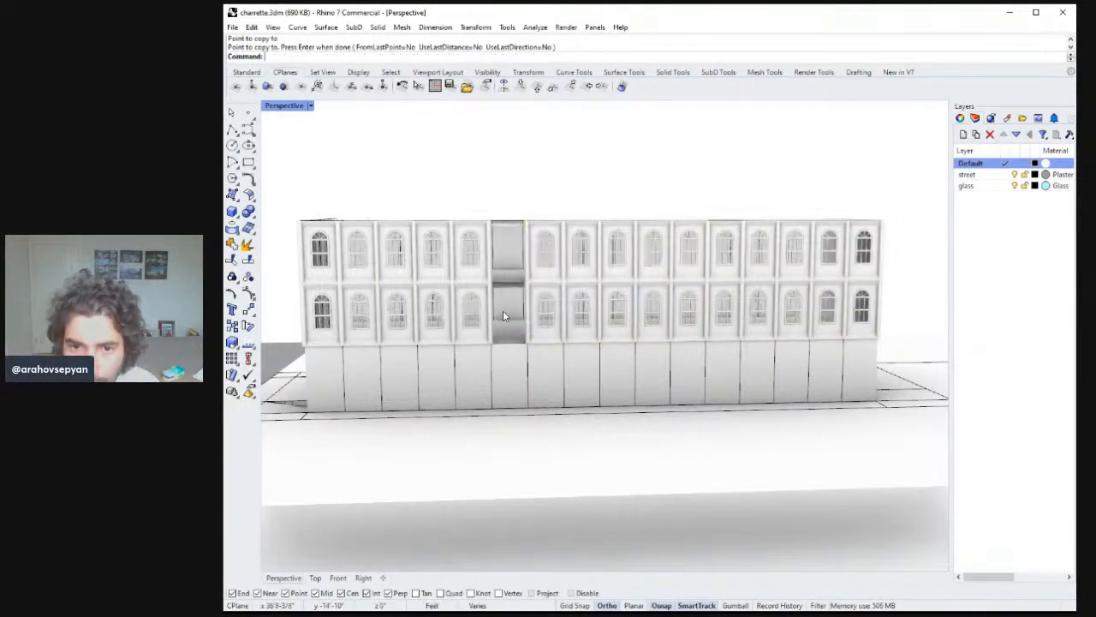
# Copy a column of two windows into the remaining glass bay to complete the window rows.
pyautogui.click(541, 305)
pyautogui.keyDown('shift'); pyautogui.click(550, 249); pyautogui.keyUp('shift')
pyautogui.moveTo(550, 332); pyautogui.dragTo(583, 360, button='right')
pyautogui.press('Return')
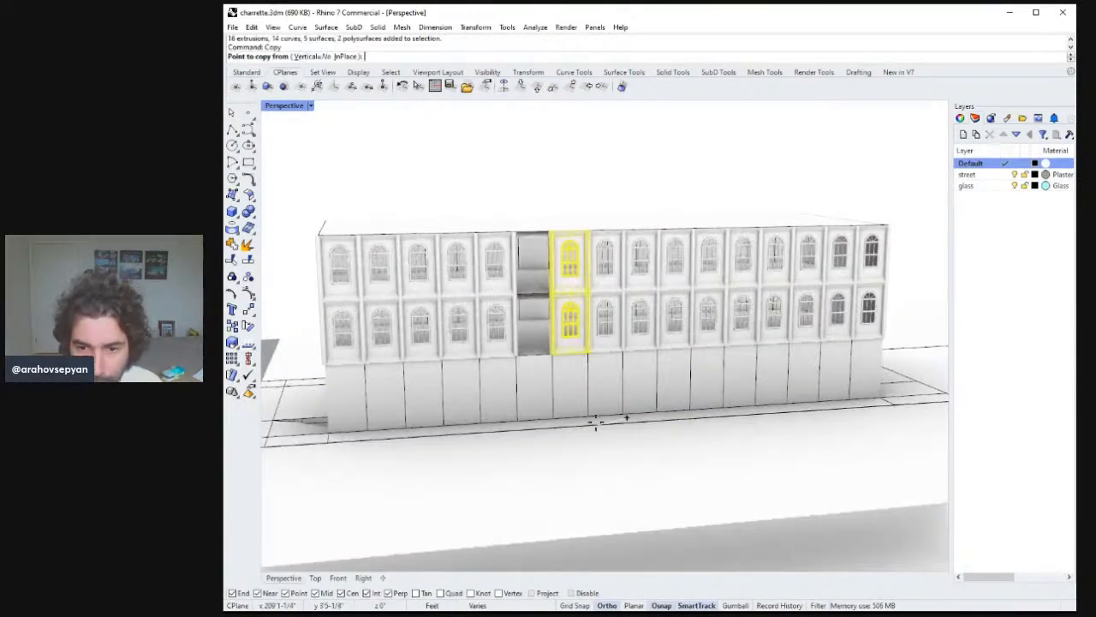
pyautogui.click(589, 417)
pyautogui.click(554, 418)
pyautogui.press('Return')
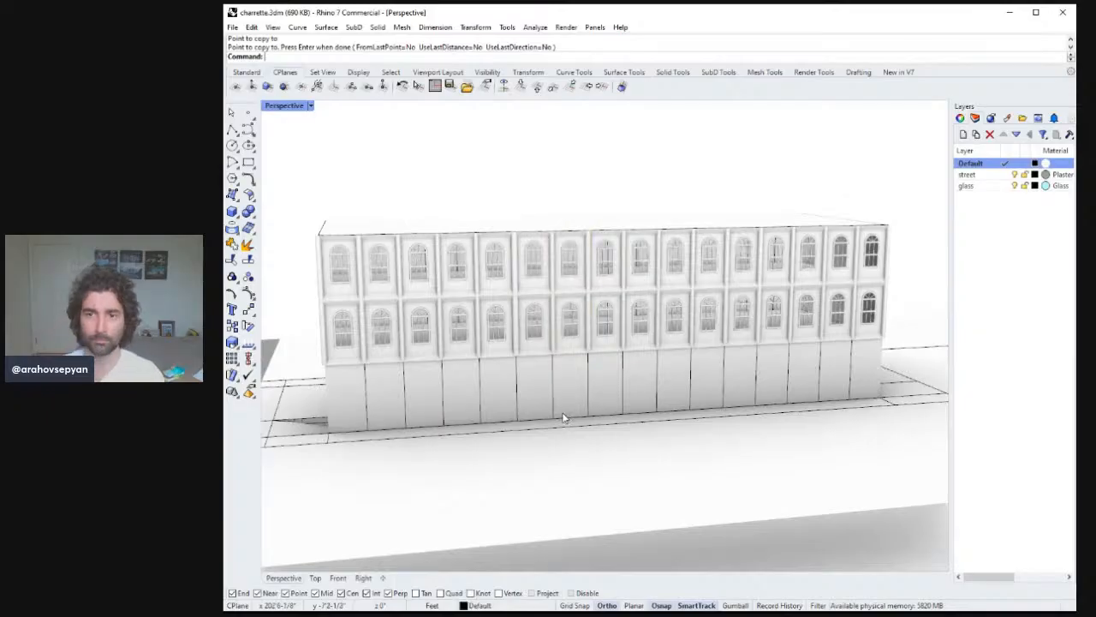
# Select the vertical facade division lines along the street front and pipe them with a 6-inch radius.
pyautogui.moveTo(564, 417); pyautogui.dragTo(622, 395, button='right')
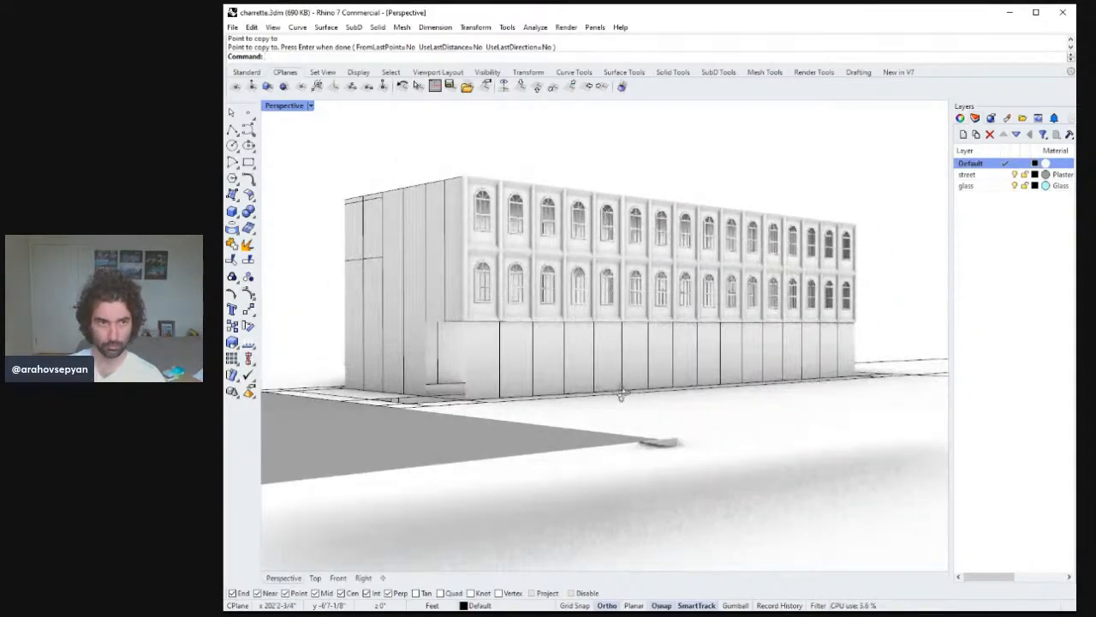
pyautogui.moveTo(545, 382); pyautogui.dragTo(471, 384, button='right')
pyautogui.click(445, 379)
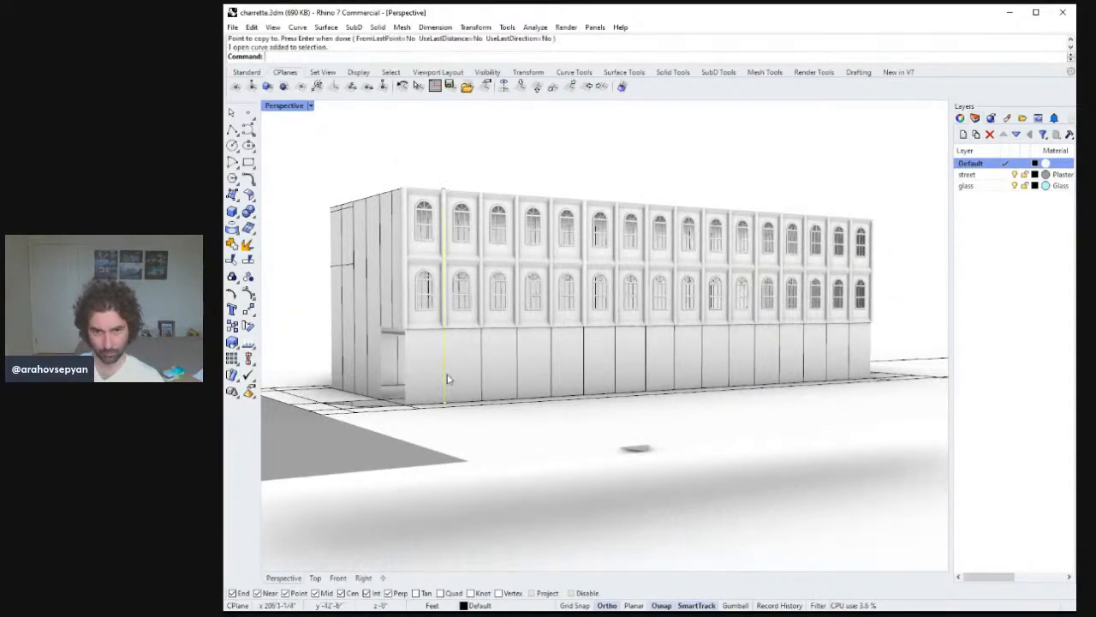
pyautogui.click(485, 366)
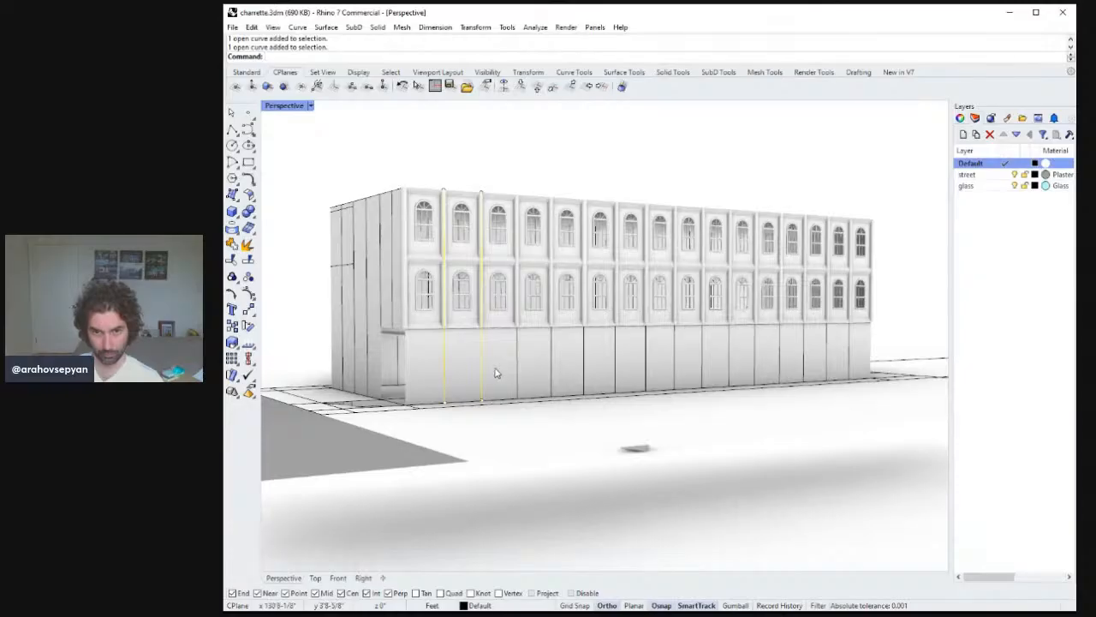
pyautogui.click(551, 356)
pyautogui.click(583, 349)
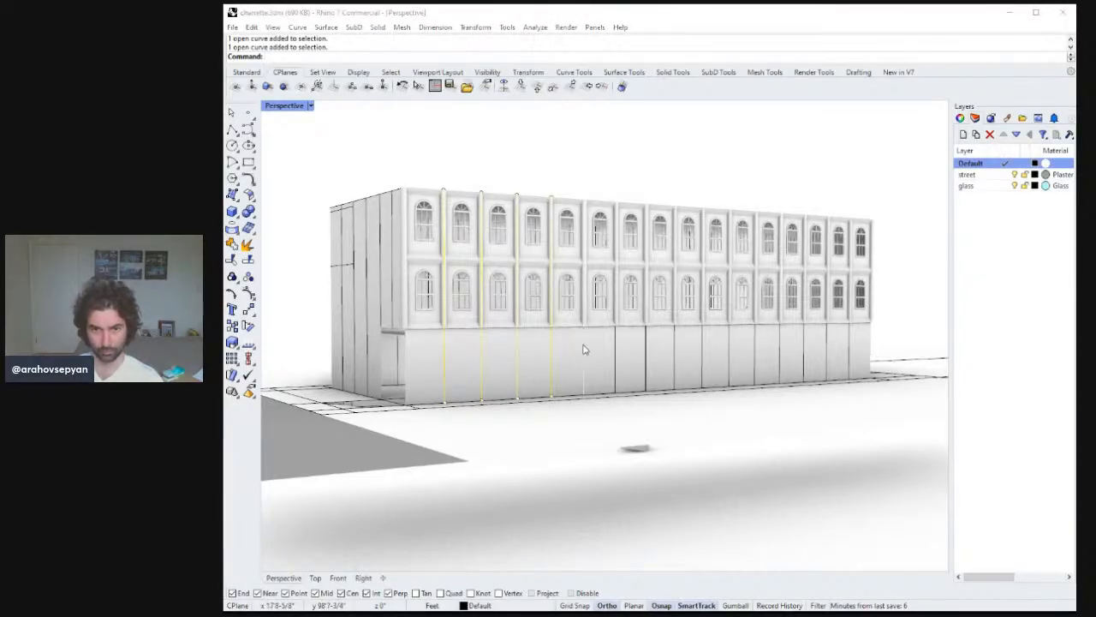
pyautogui.click(645, 351)
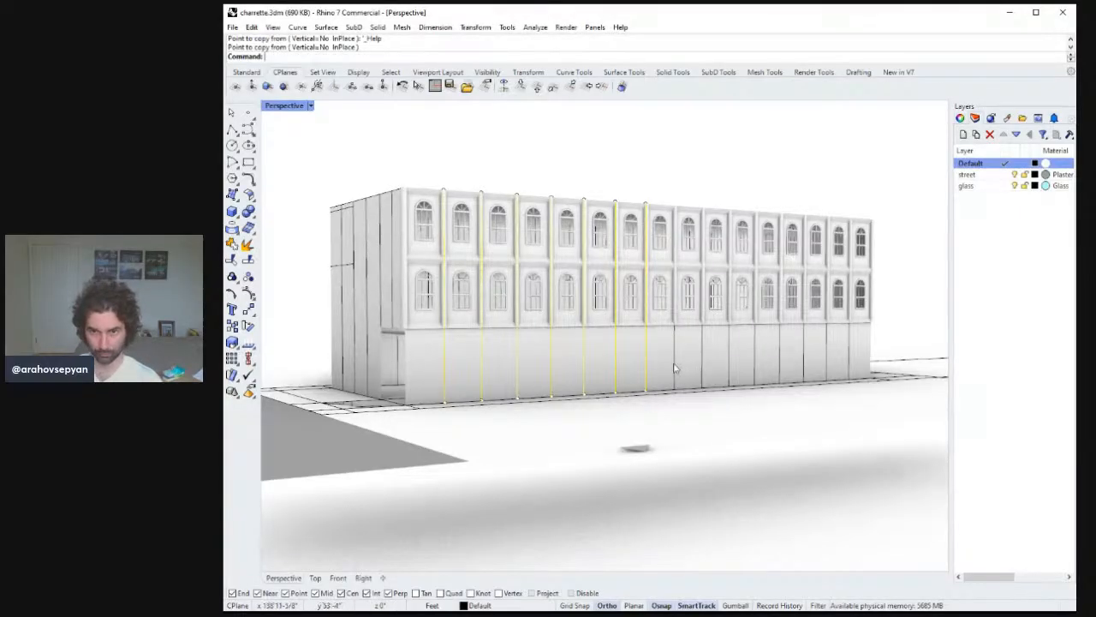
pyautogui.click(675, 360)
pyautogui.click(703, 348)
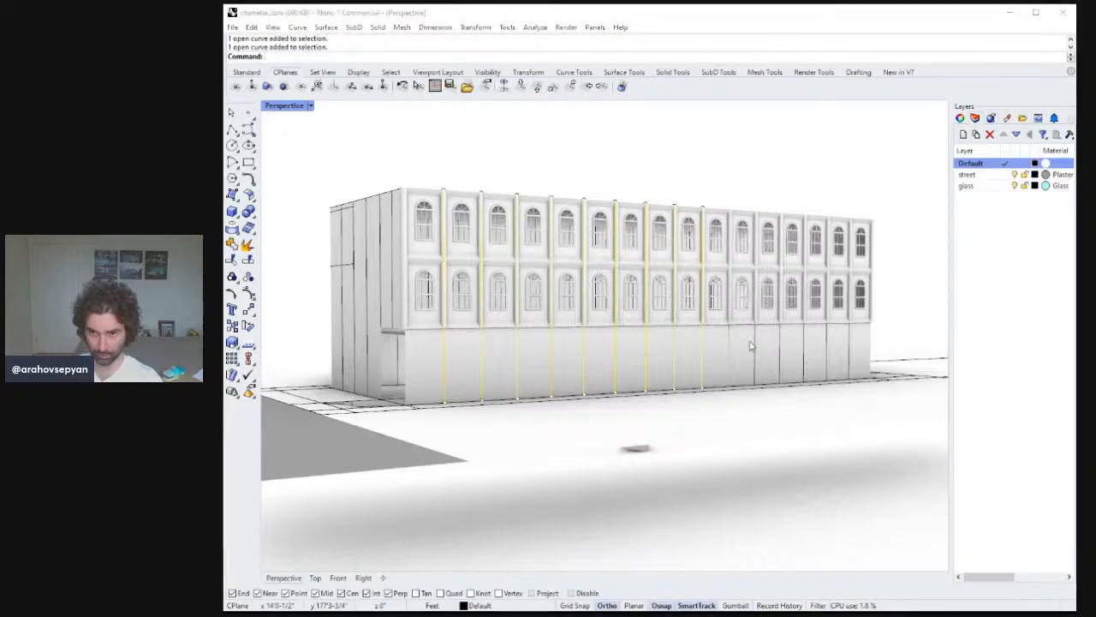
pyautogui.click(757, 344)
pyautogui.press('Escape')
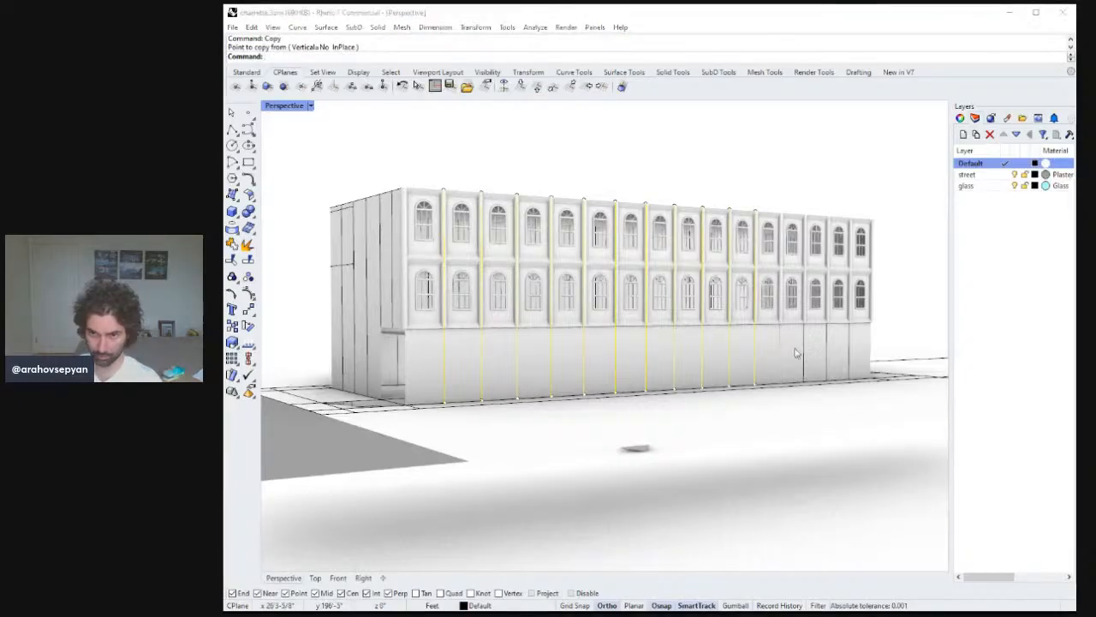
pyautogui.click(780, 343)
pyautogui.click(805, 348)
pyautogui.keyDown('shift'); pyautogui.click(827, 343); pyautogui.keyUp('shift')
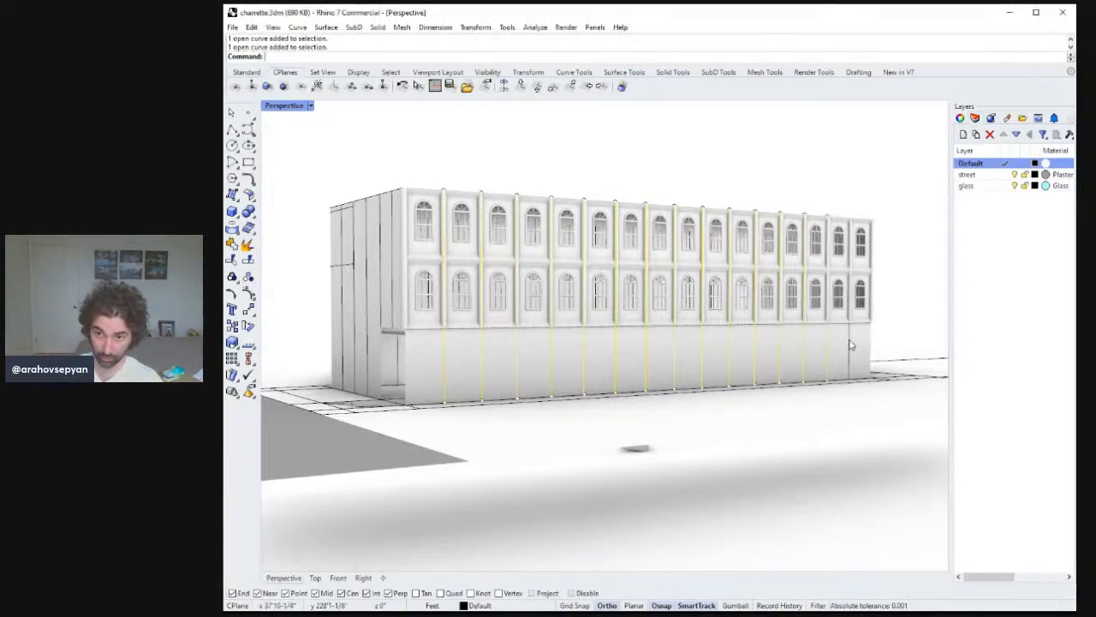
pyautogui.keyDown('shift'); pyautogui.click(850, 344); pyautogui.keyUp('shift')
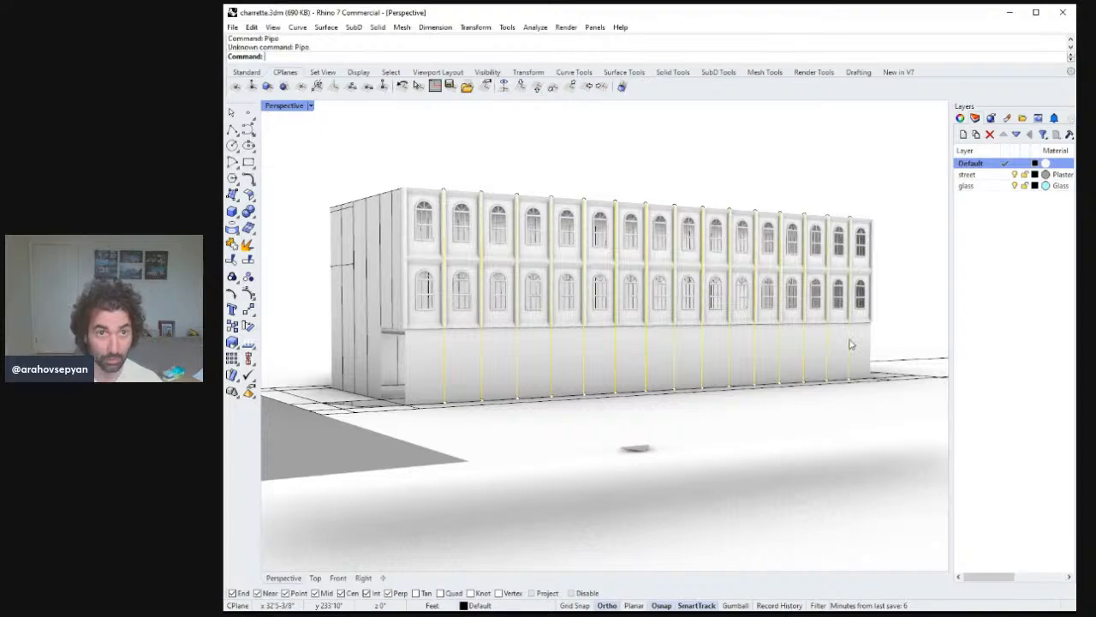
pyautogui.write('Pipe')
pyautogui.press('Return')
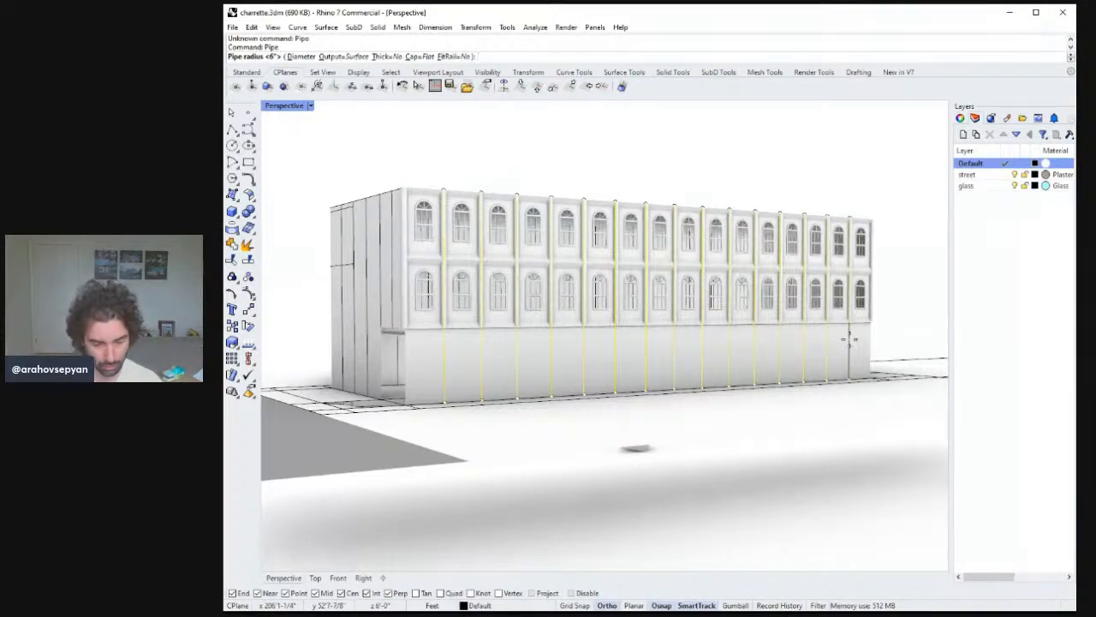
pyautogui.press('Return')
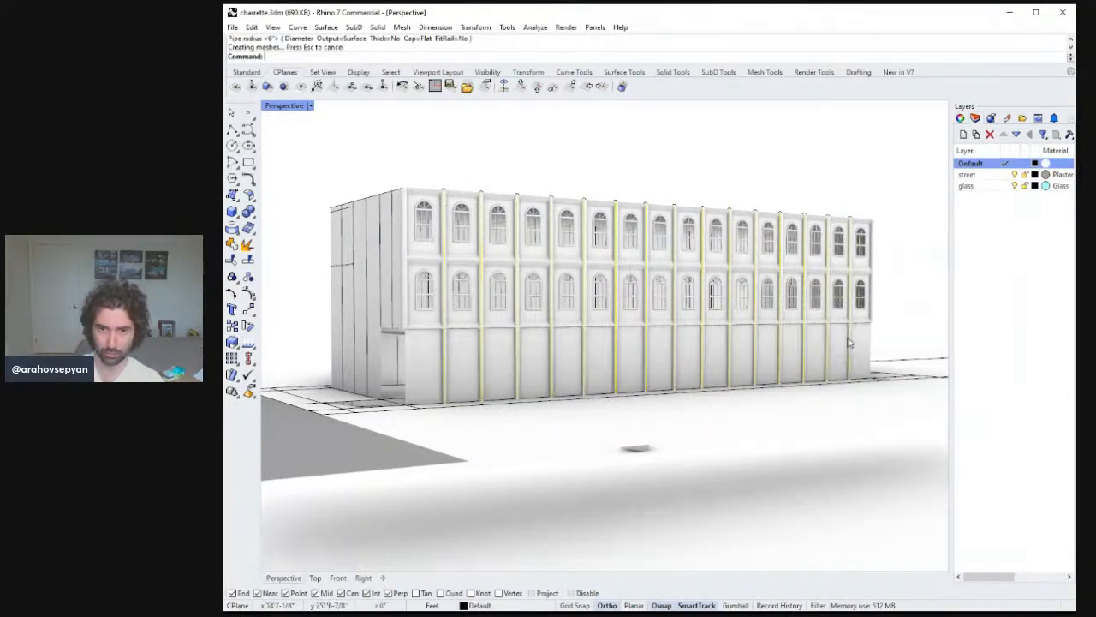
pyautogui.moveTo(774, 331); pyautogui.dragTo(375, 293, button='right')
pyautogui.click(539, 376)
pyautogui.press('Delete')
pyautogui.hotkey('ctrl', 'z')
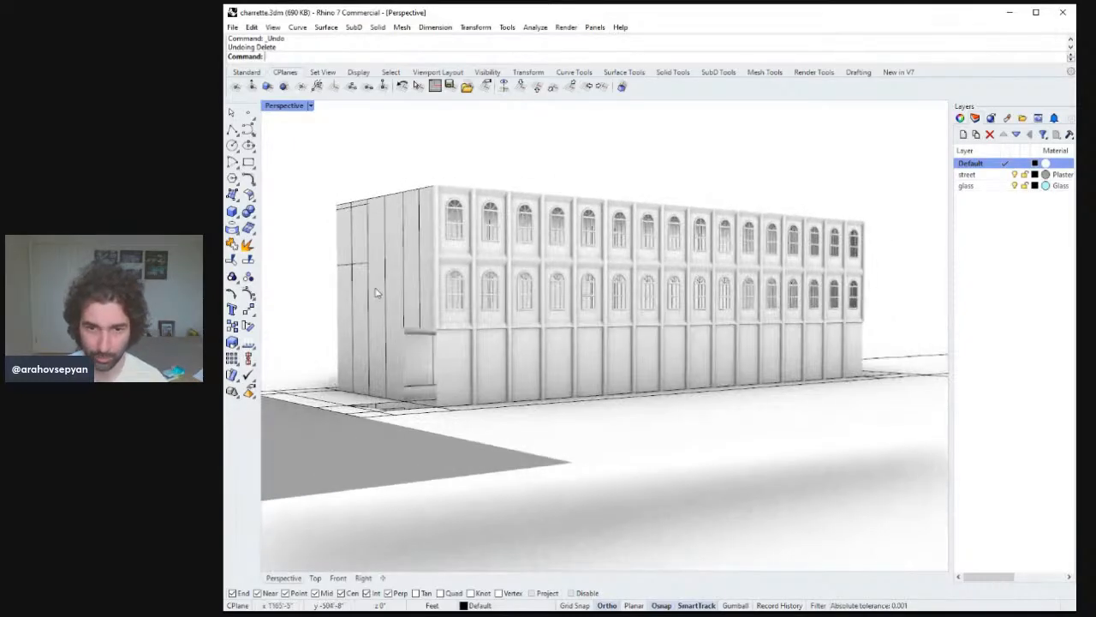
# Select the window columns at both ends of the facade and delete them.
pyautogui.click(447, 293)
pyautogui.keyDown('shift'); pyautogui.click(453, 229); pyautogui.keyUp('shift')
pyautogui.moveTo(453, 230); pyautogui.dragTo(653, 274, button='right')
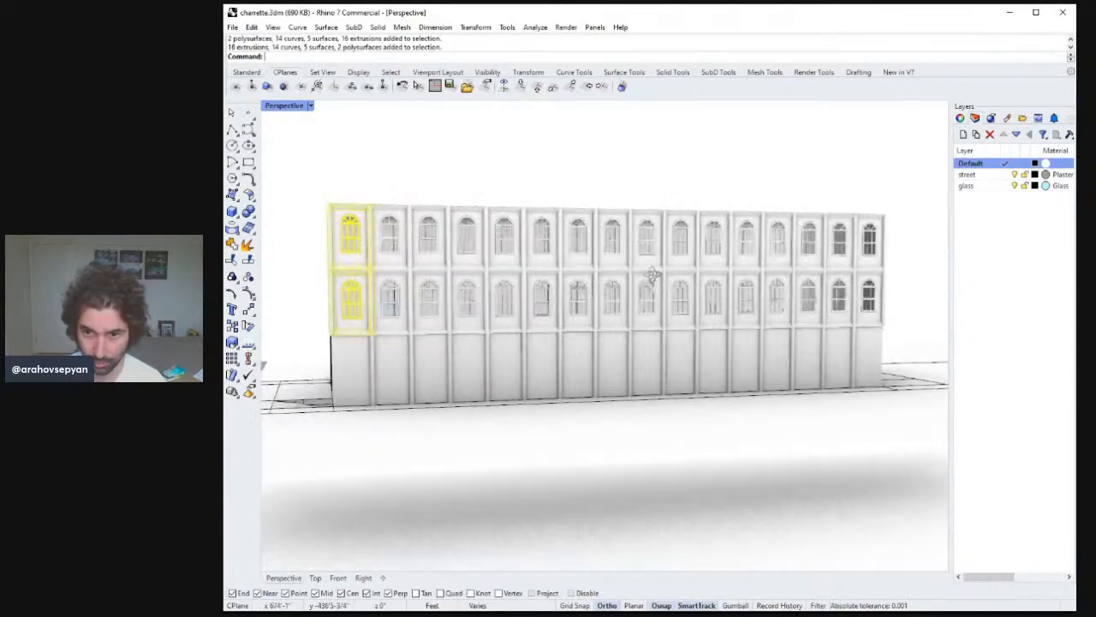
pyautogui.keyDown('shift'); pyautogui.click(863, 315); pyautogui.keyUp('shift')
pyautogui.keyDown('shift'); pyautogui.click(870, 248); pyautogui.keyUp('shift')
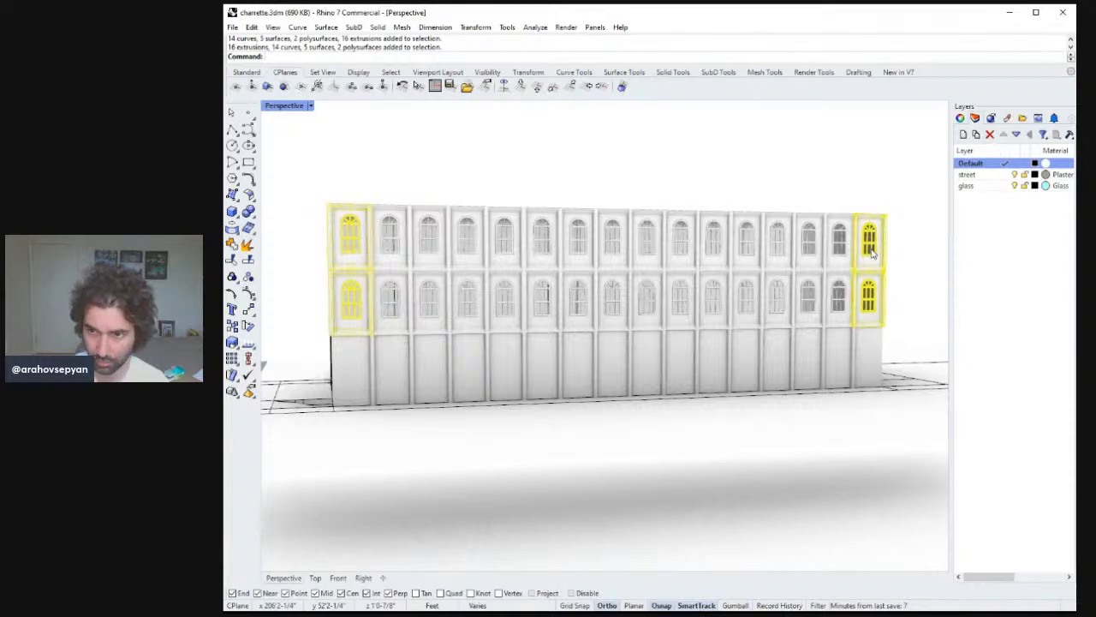
pyautogui.press('Delete')
# Extrude the end-bay curves down to the ground to close the emptied right end bay with a surface.
pyautogui.moveTo(734, 269); pyautogui.dragTo(795, 251, button='right')
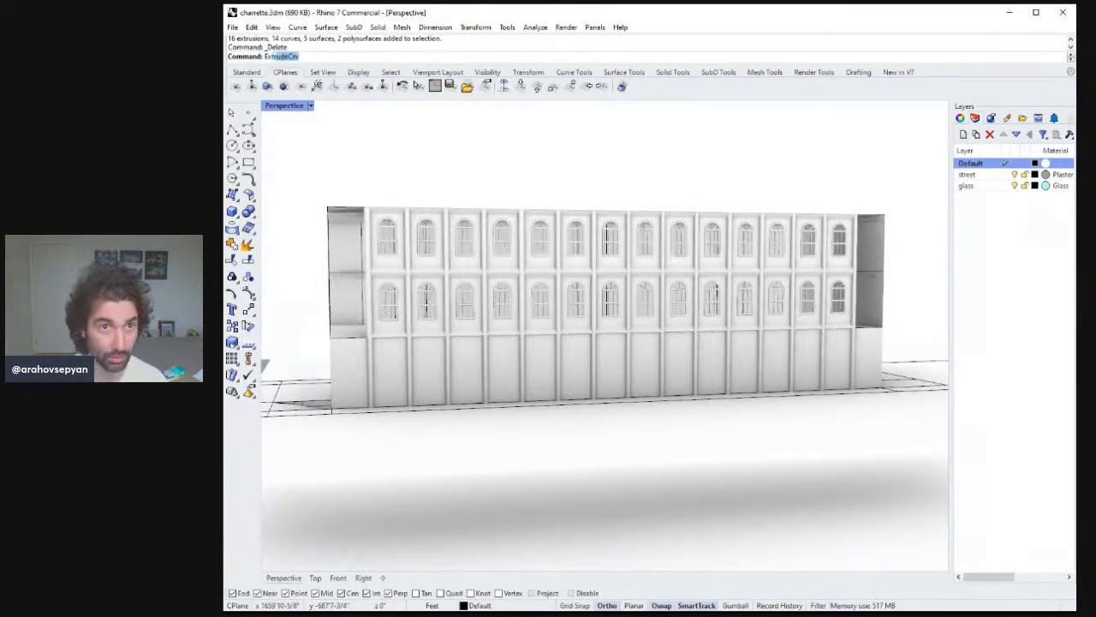
pyautogui.click(875, 220)
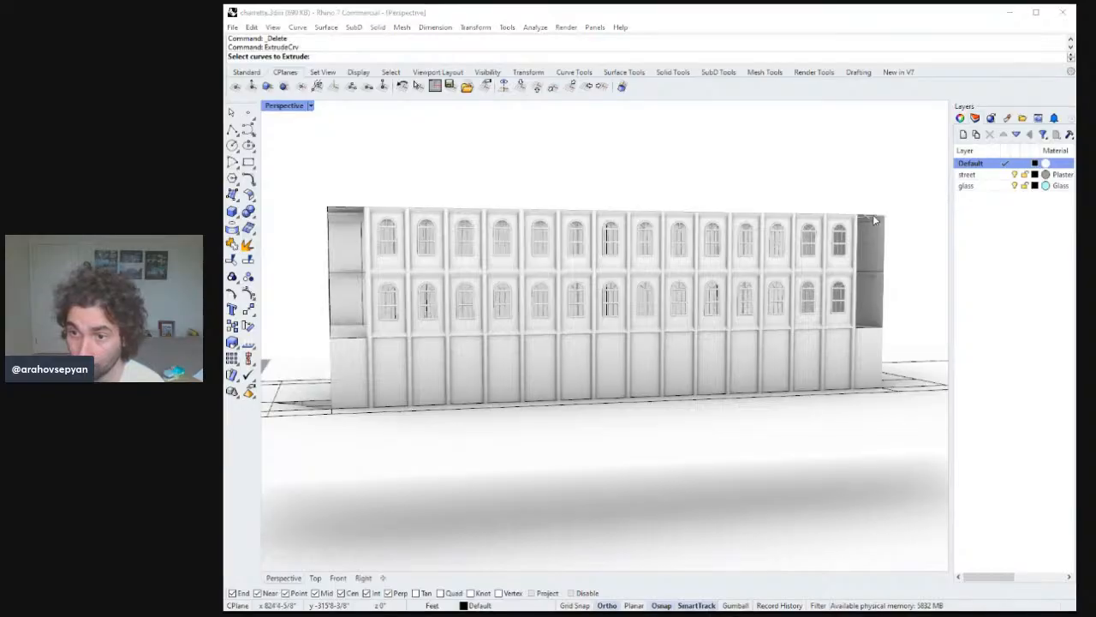
pyautogui.click(885, 250)
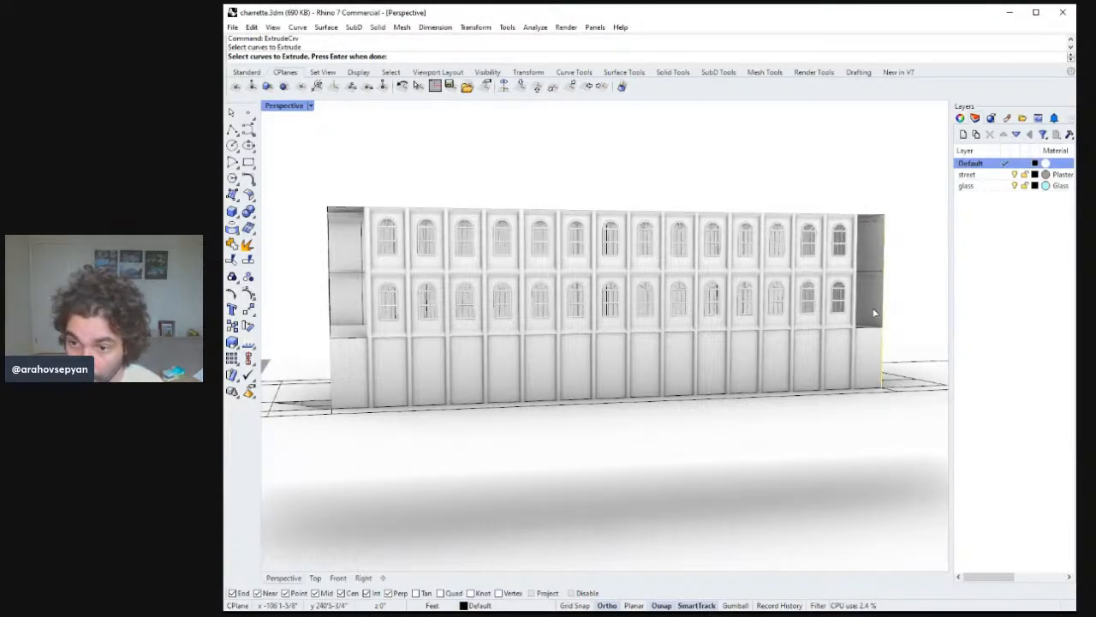
pyautogui.press('Return')
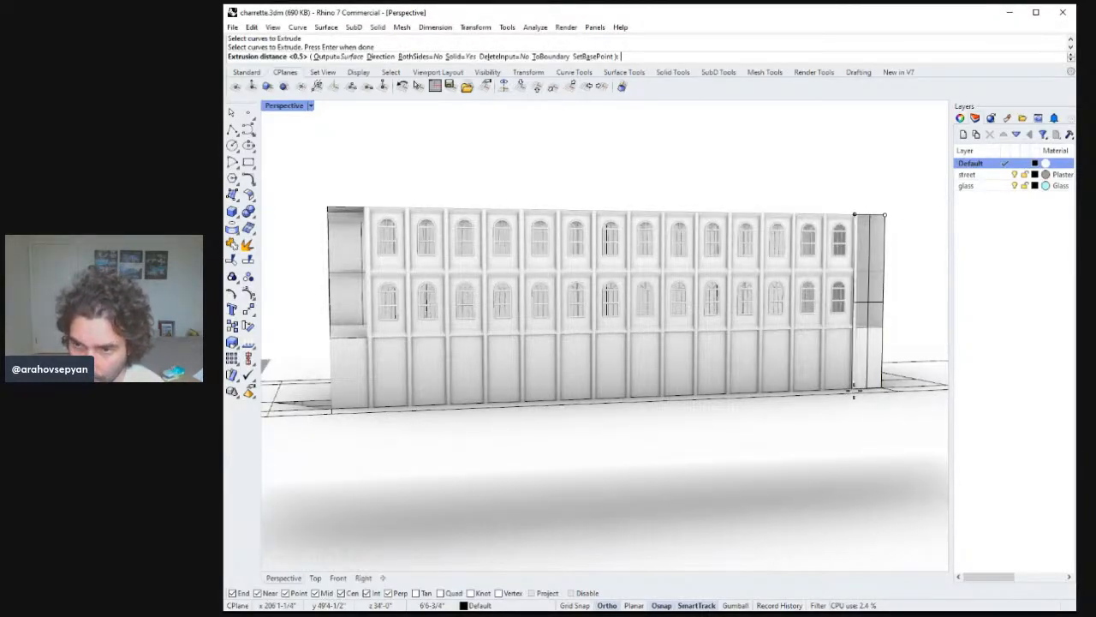
pyautogui.click(854, 394)
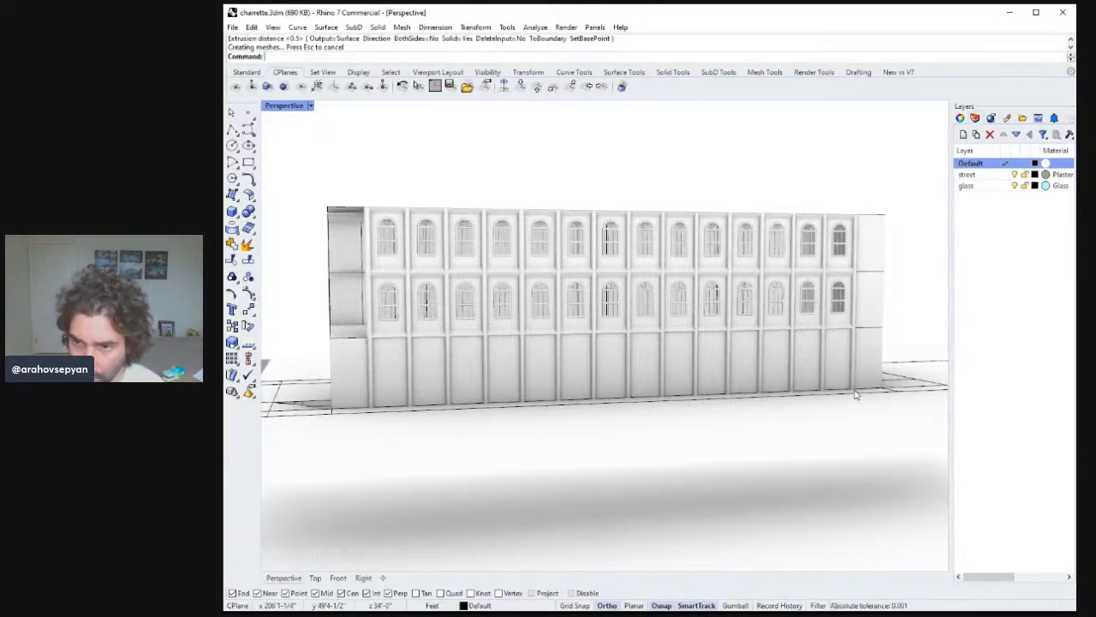
# Copy the new end-bay surface to the opposite end of the facade.
pyautogui.click(874, 307)
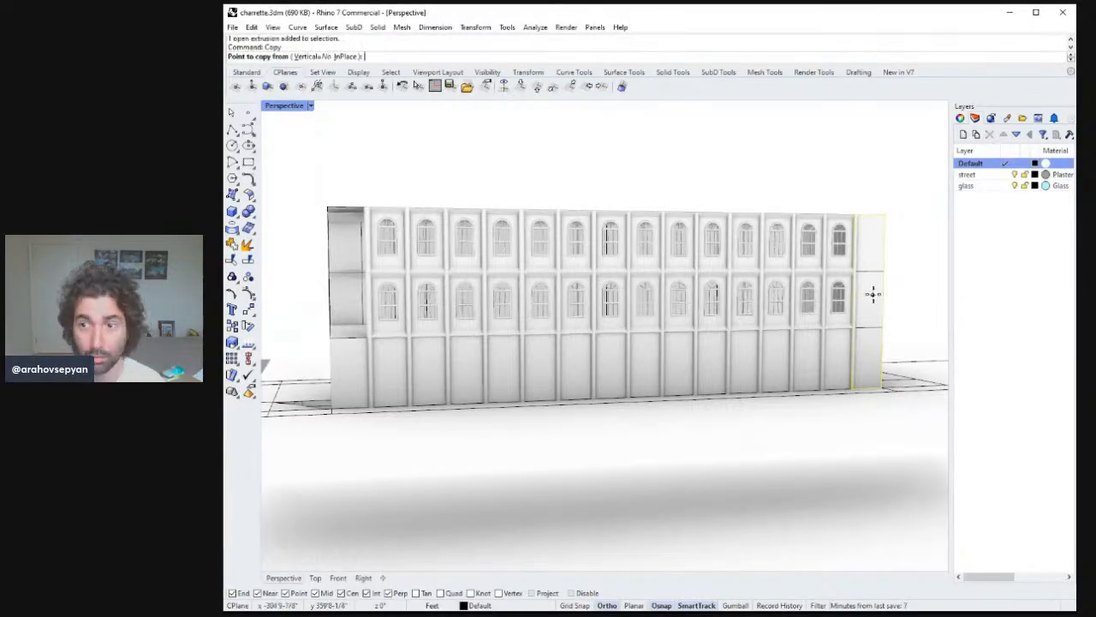
pyautogui.click(856, 210)
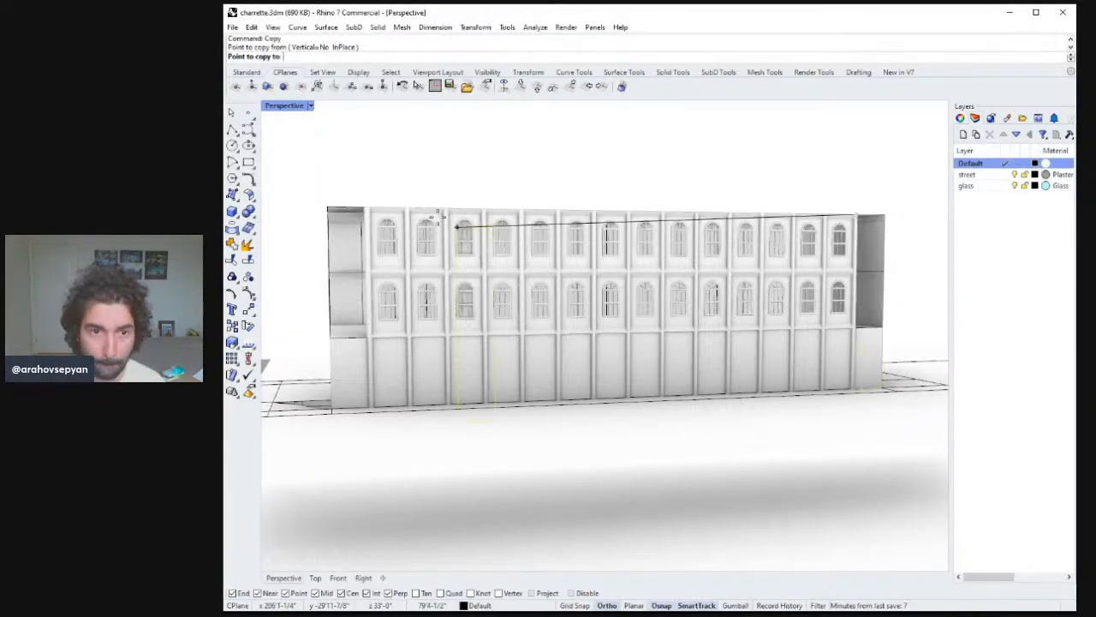
pyautogui.click(328, 206)
pyautogui.press('Return')
# Move the copied end surface into alignment with the building's corner edge.
pyautogui.moveTo(454, 266); pyautogui.dragTo(539, 298, button='right')
pyautogui.scroll(-5, 538, 298)
pyautogui.scroll(10, 499, 357)
pyautogui.moveTo(499, 356); pyautogui.dragTo(547, 368, button='right')
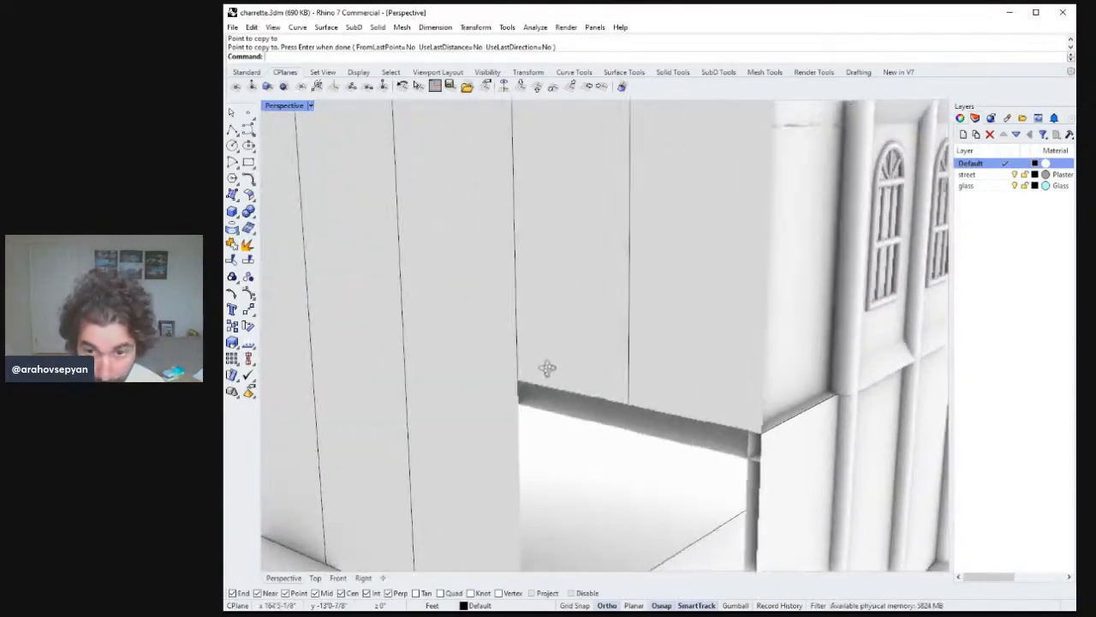
pyautogui.moveTo(682, 377); pyautogui.dragTo(702, 366, button='right')
pyautogui.press('Return')
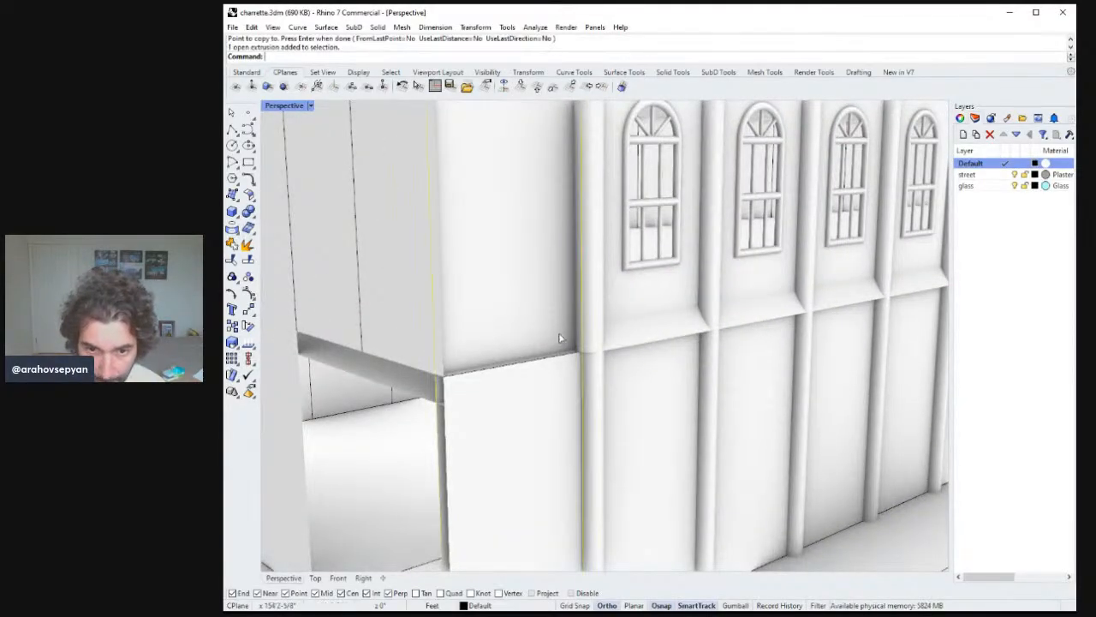
pyautogui.moveTo(560, 340); pyautogui.dragTo(578, 326, button='right')
pyautogui.write('M')
pyautogui.press('Return')
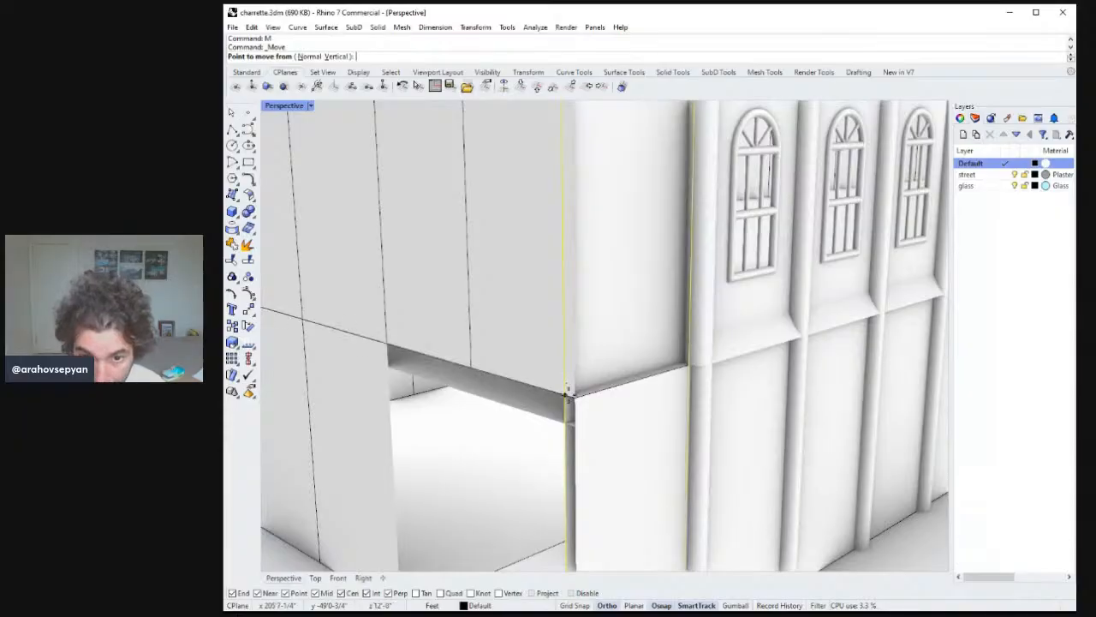
pyautogui.click(566, 393)
pyautogui.click(576, 403)
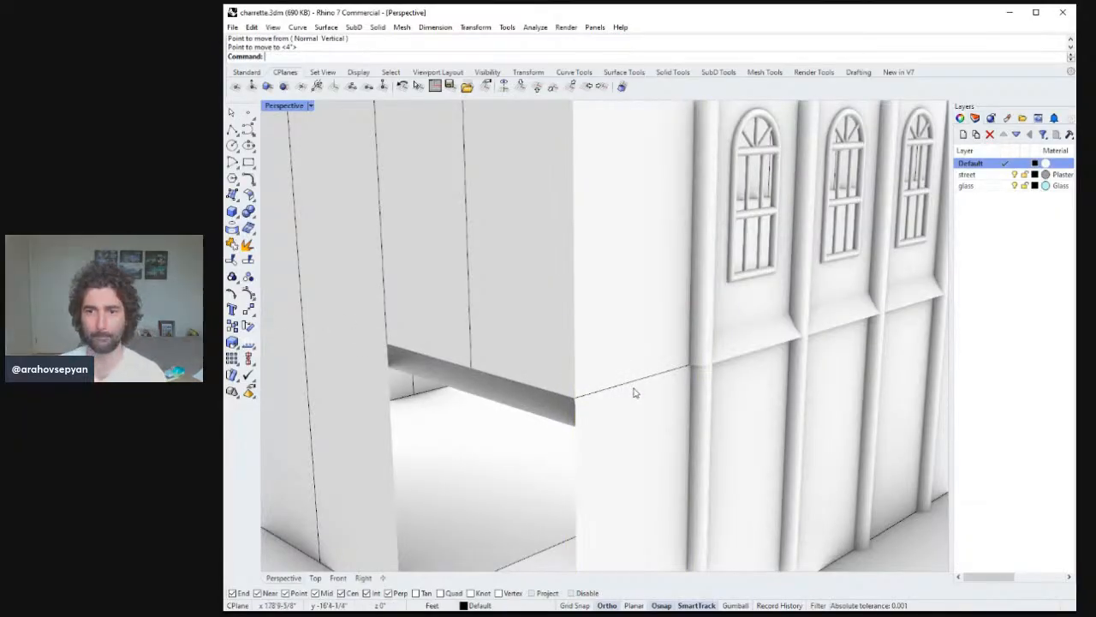
# Orbit and zoom around the building to review the updated facade ends.
pyautogui.scroll(-8, 634, 392)
pyautogui.moveTo(635, 393)
pyautogui.mouseDown(button='right')
pyautogui.moveTo(636, 417)
pyautogui.moveTo(577, 382)
pyautogui.moveTo(640, 393)
pyautogui.mouseUp(button='right')
pyautogui.scroll(-2, 607, 380)
pyautogui.scroll(-4, 612, 380)
pyautogui.scroll(-3, 681, 370)
pyautogui.scroll(4, 681, 370)
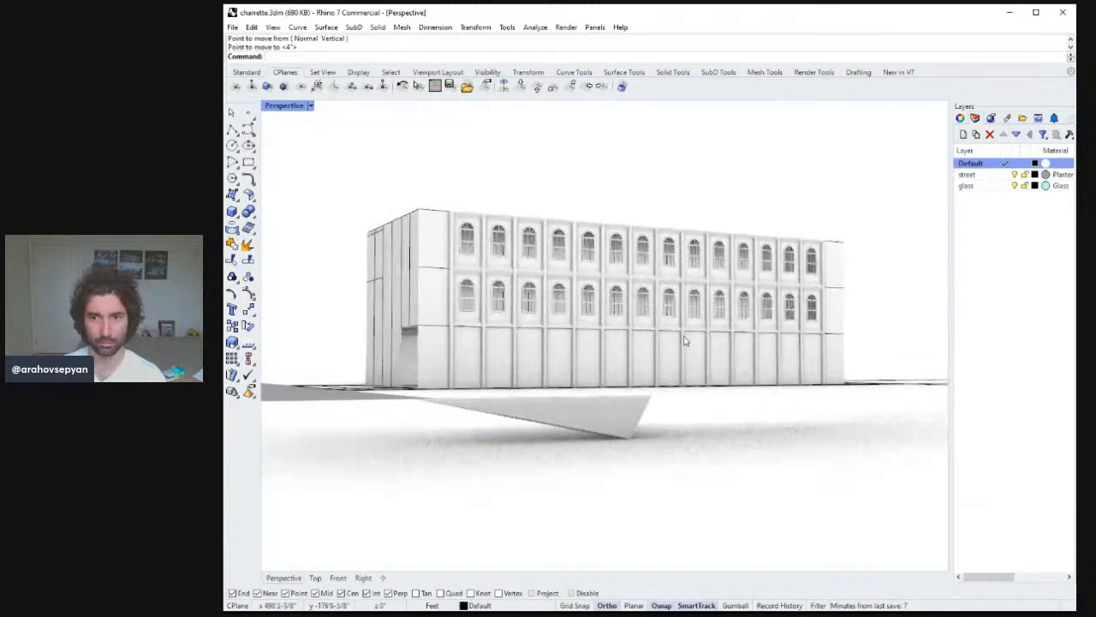
pyautogui.moveTo(683, 342)
pyautogui.mouseDown(button='right')
pyautogui.moveTo(697, 348)
pyautogui.moveTo(689, 342)
pyautogui.mouseUp(button='right')
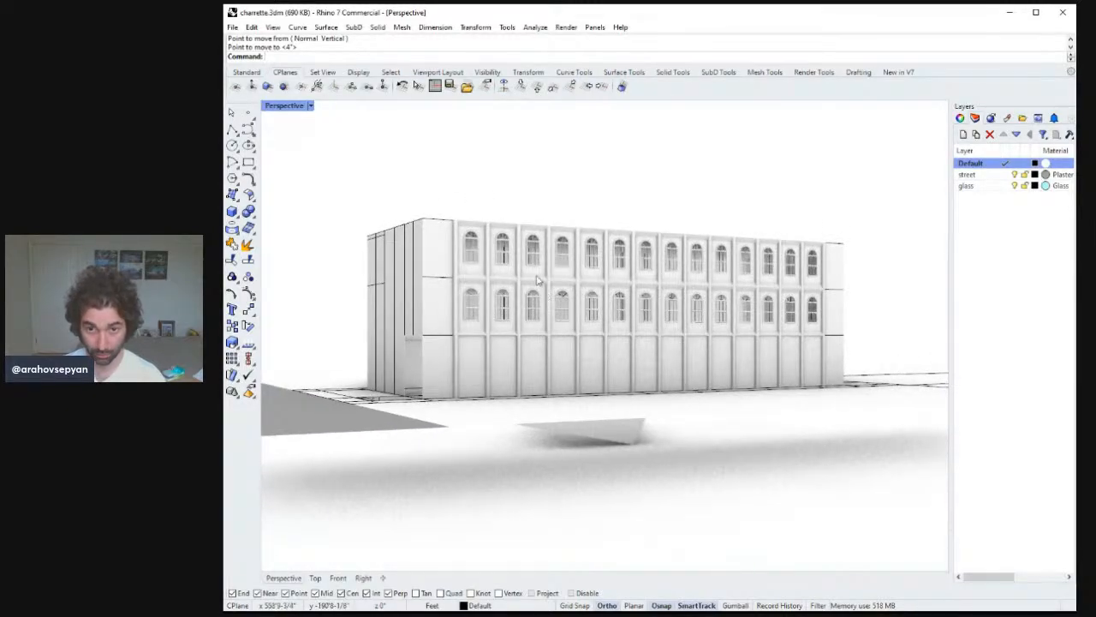
pyautogui.scroll(6, 557, 259)
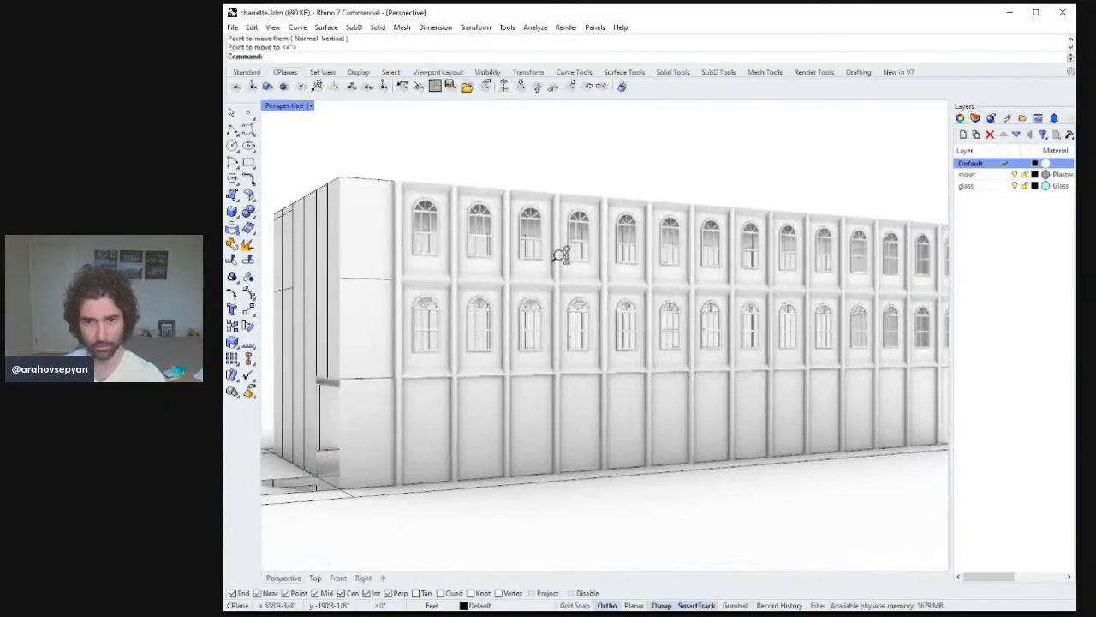
pyautogui.scroll(-8, 557, 266)
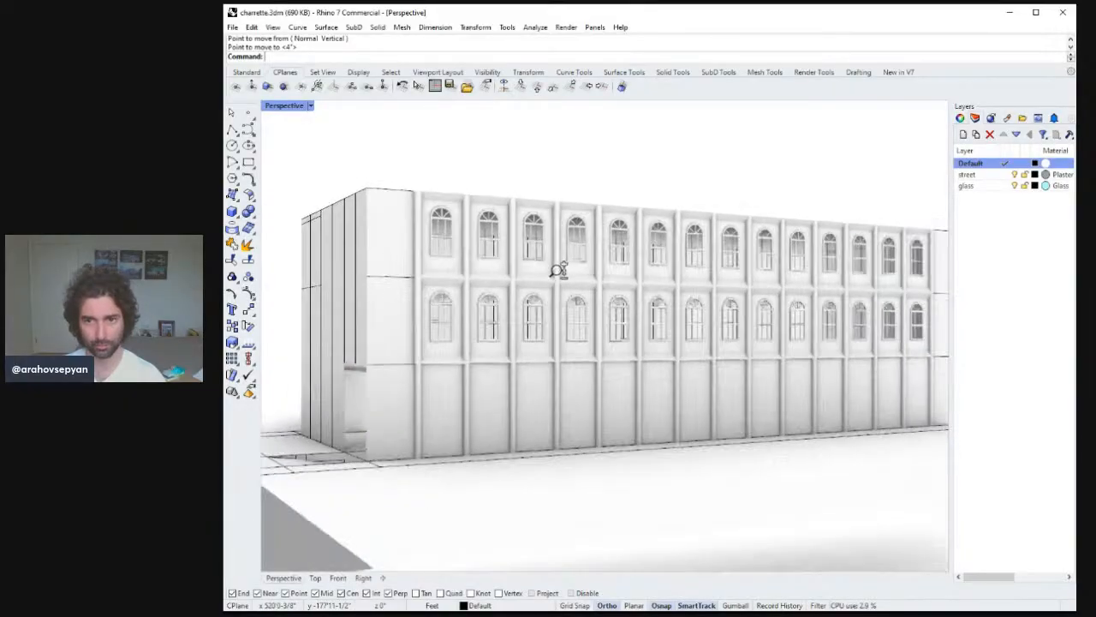
pyautogui.moveTo(587, 294); pyautogui.dragTo(570, 314, button='right')
pyautogui.moveTo(569, 305); pyautogui.dragTo(594, 330, button='right')
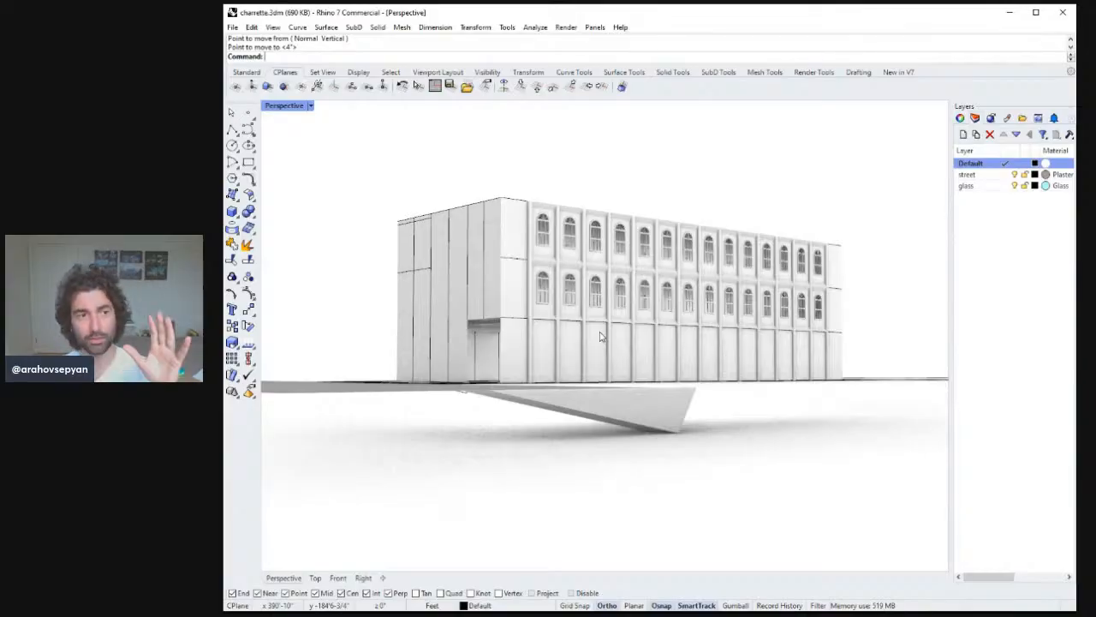
# Copy a single window from the end bay out toward the building's side corner.
pyautogui.click(621, 300)
pyautogui.click(616, 252)
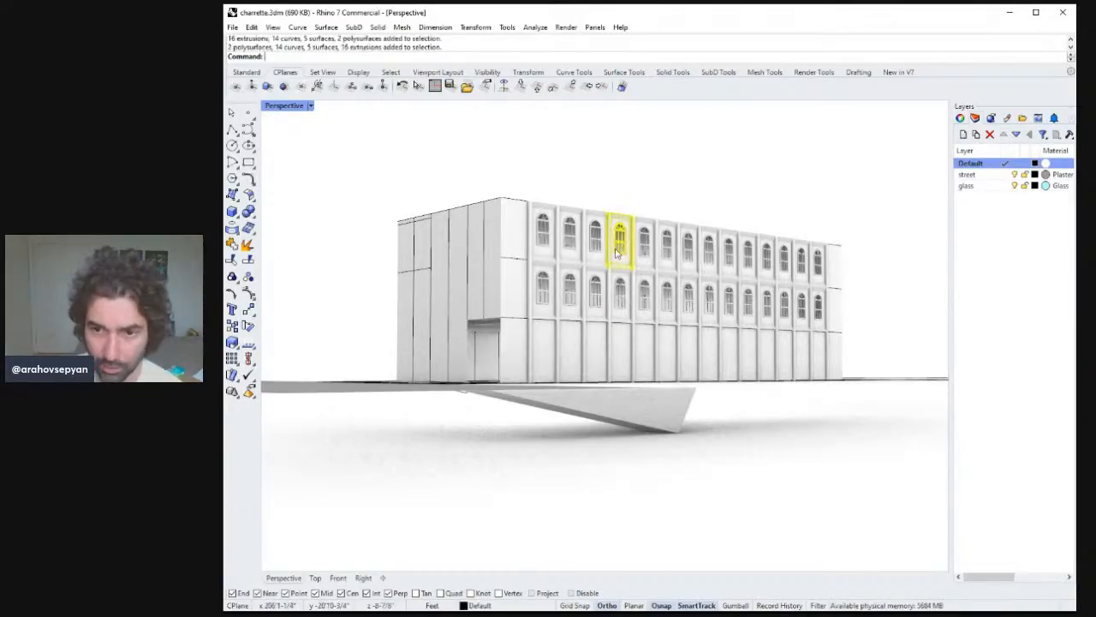
pyautogui.moveTo(616, 253)
pyautogui.mouseDown(button='right')
pyautogui.moveTo(635, 253)
pyautogui.moveTo(626, 263)
pyautogui.mouseUp(button='right')
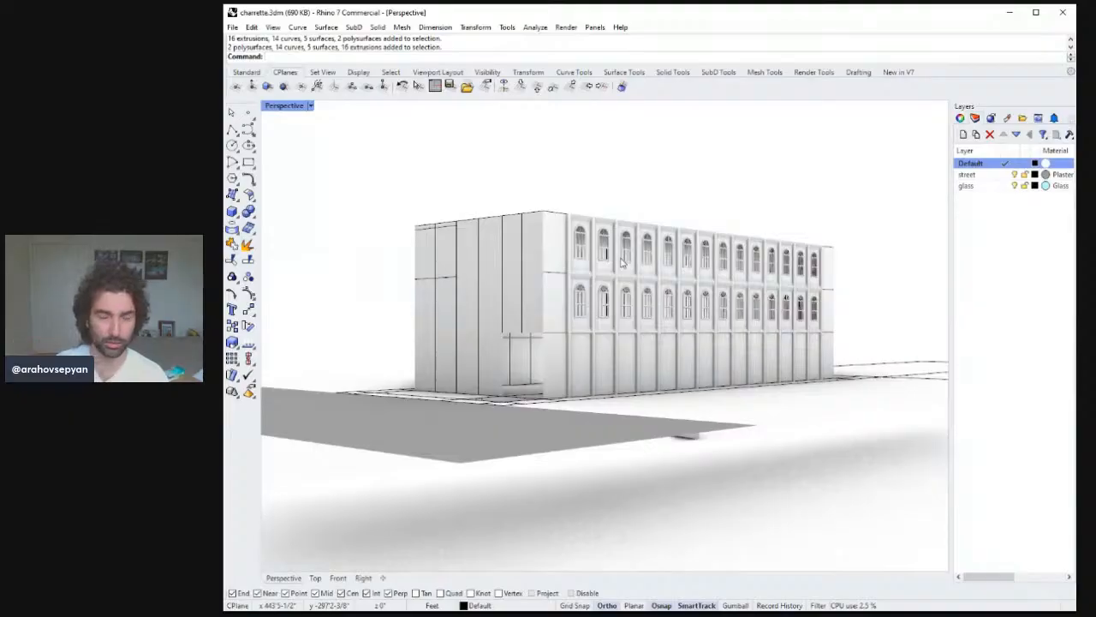
pyautogui.moveTo(623, 261); pyautogui.dragTo(636, 288, button='right')
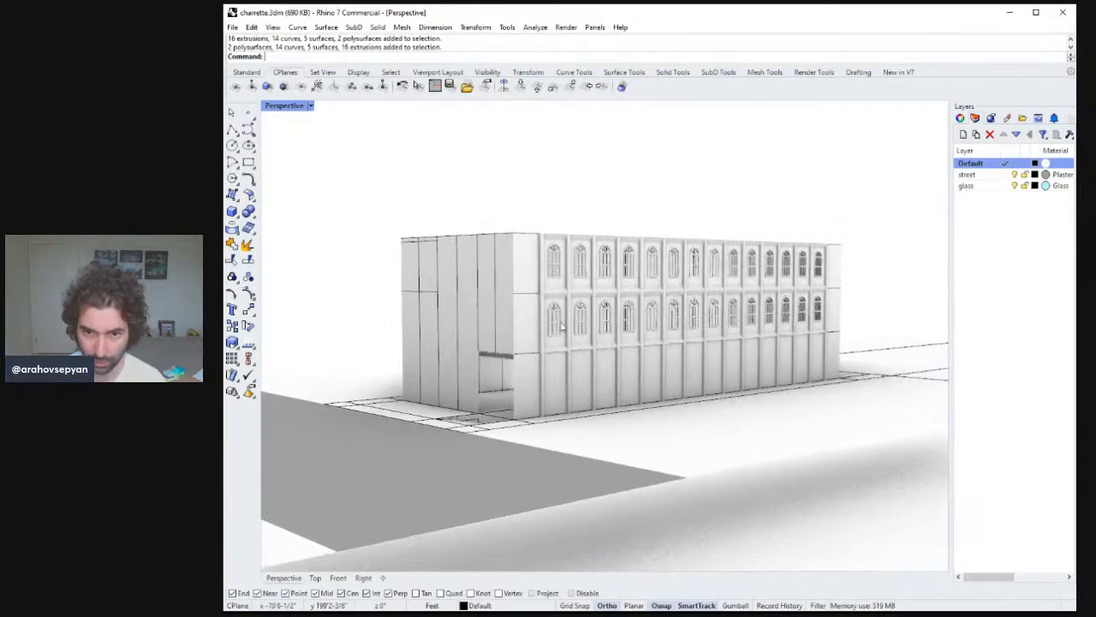
pyautogui.click(555, 321)
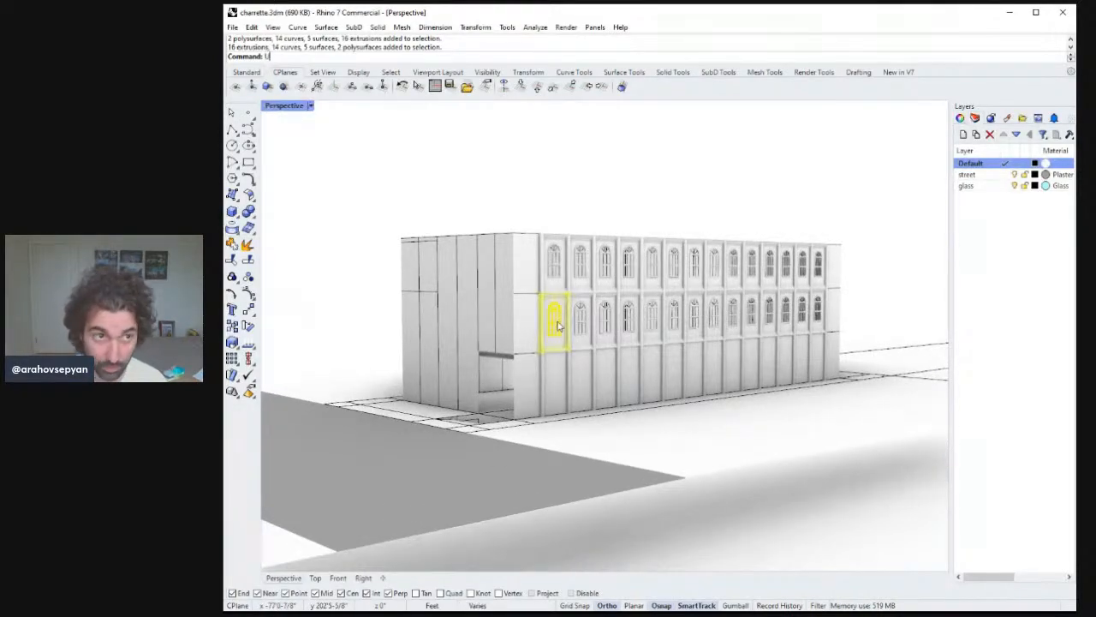
pyautogui.click(557, 325)
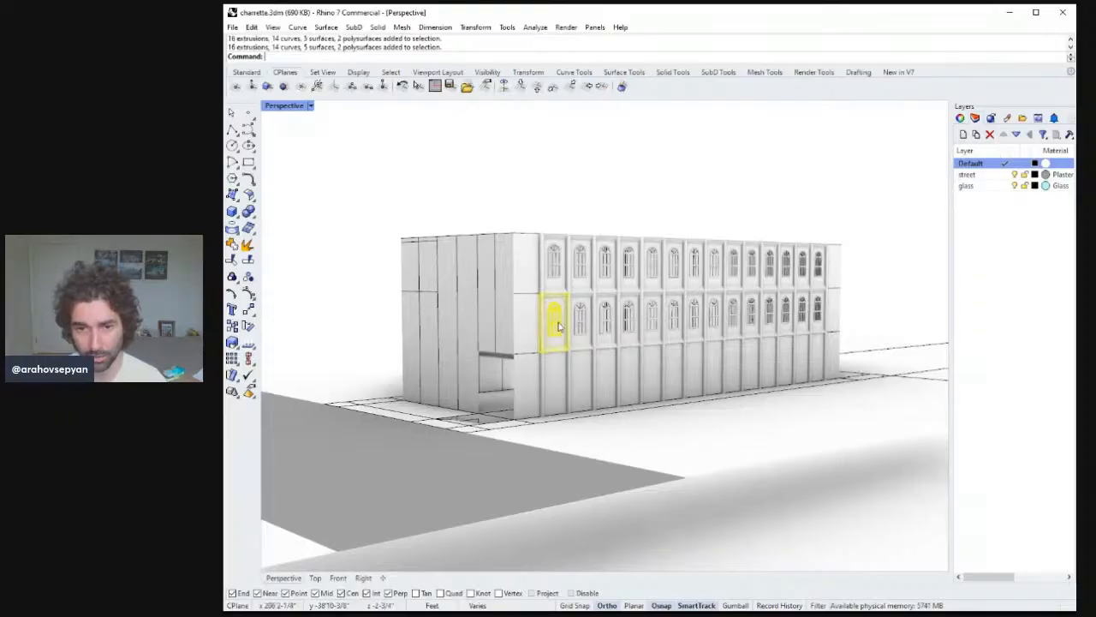
pyautogui.moveTo(556, 326); pyautogui.dragTo(591, 478, button='right')
pyautogui.press('Return')
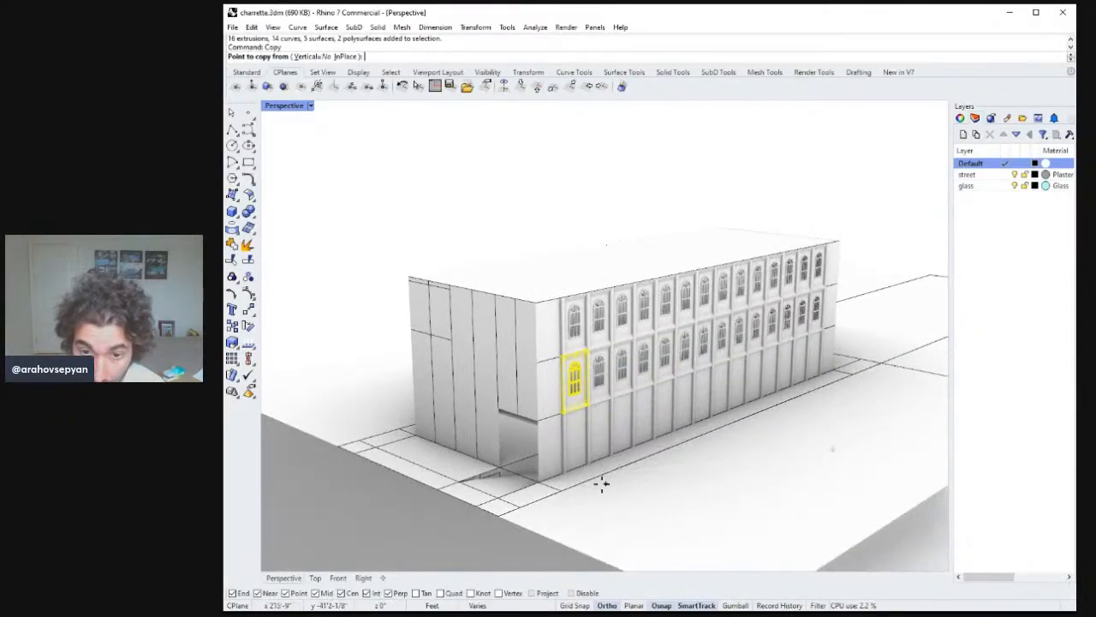
pyautogui.click(560, 492)
pyautogui.click(503, 518)
pyautogui.press('Return')
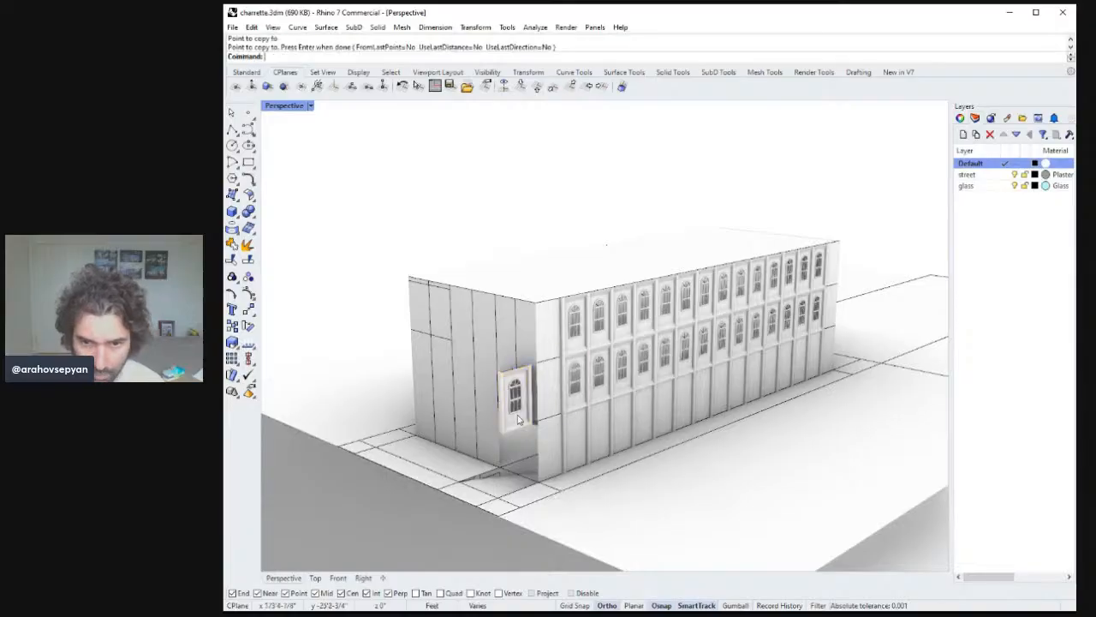
# Try to rotate the copied window in the Top view about the building corner.
pyautogui.click(516, 399)
pyautogui.doubleClick(282, 105)
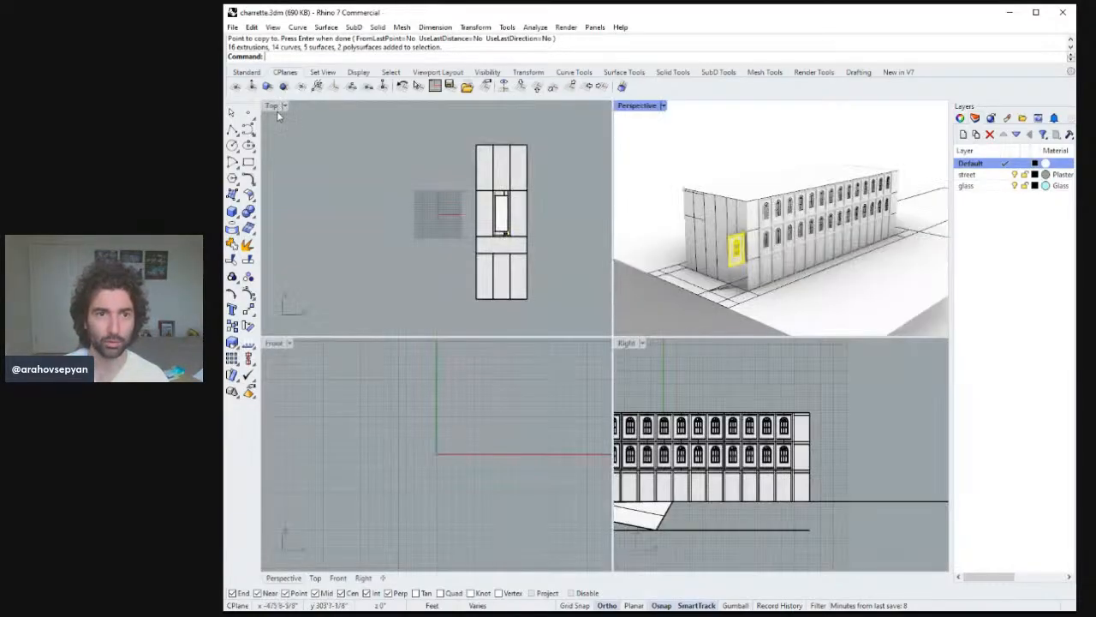
pyautogui.write('rotate')
pyautogui.press('Return')
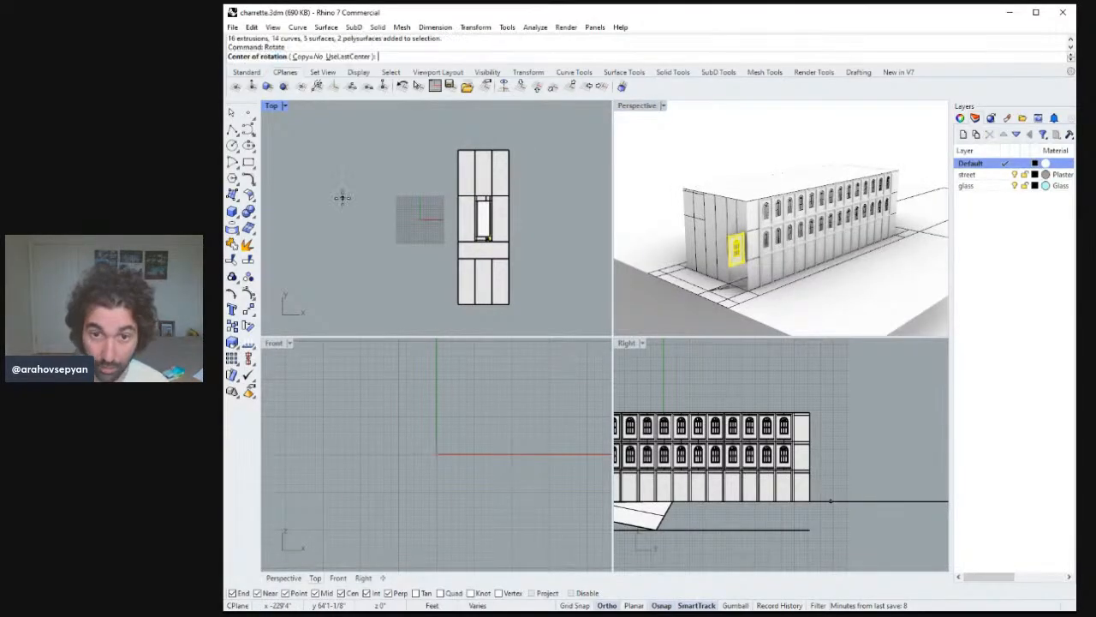
pyautogui.click(489, 241)
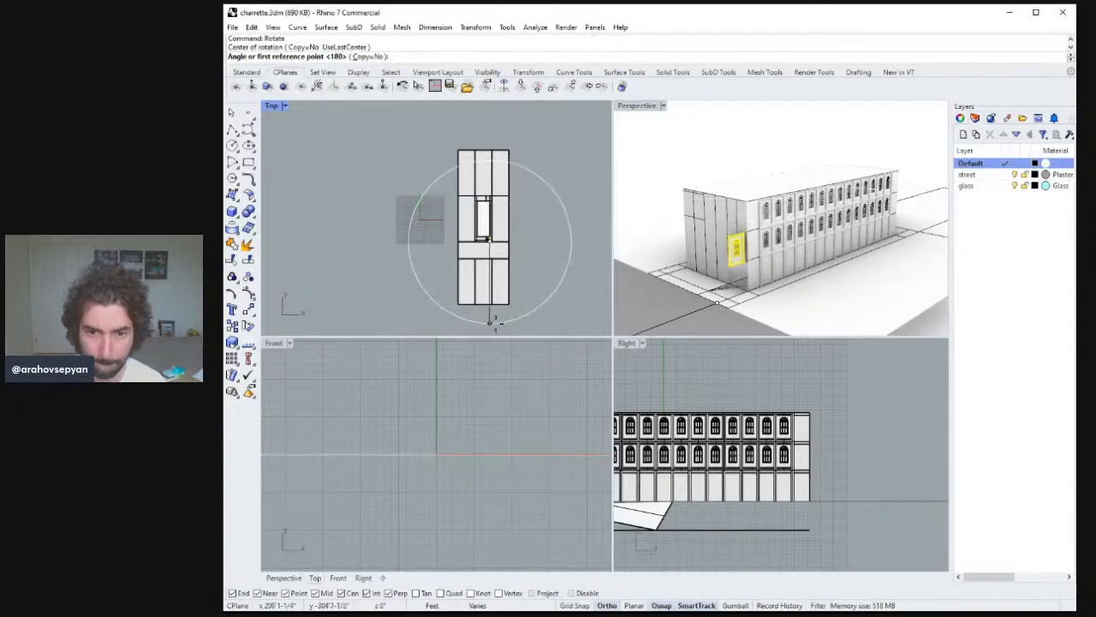
pyautogui.click(489, 323)
pyautogui.press('Escape')
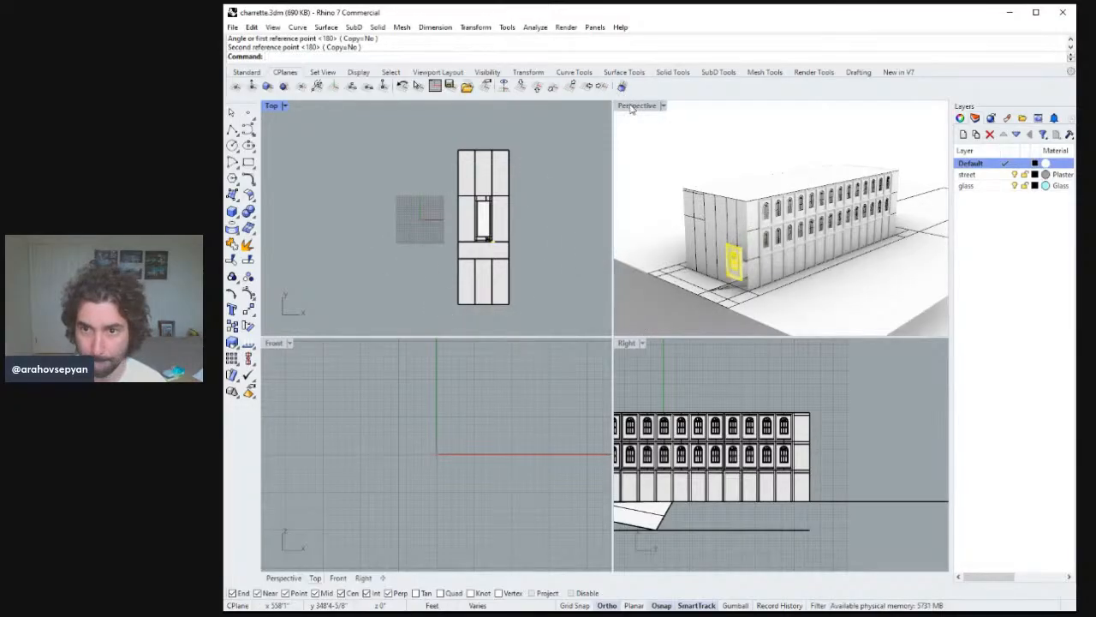
# Move the copied window onto the building's side wall beside the corner.
pyautogui.doubleClick(632, 106)
pyautogui.moveTo(680, 213); pyautogui.dragTo(788, 285, button='right')
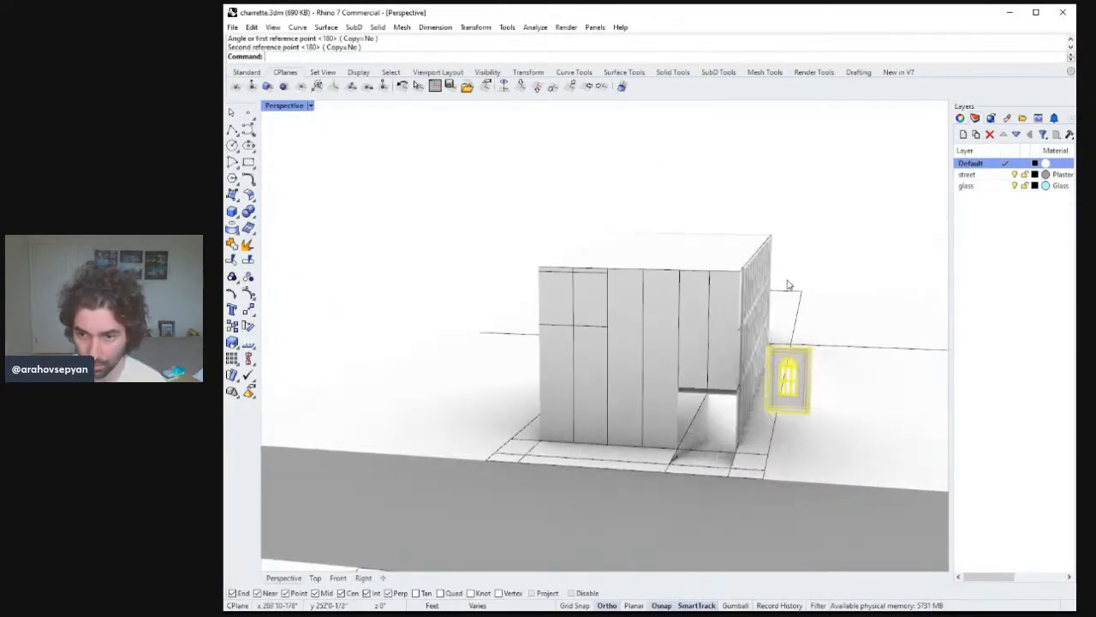
pyautogui.click(809, 327)
pyautogui.moveTo(810, 328); pyautogui.dragTo(721, 360, button='right')
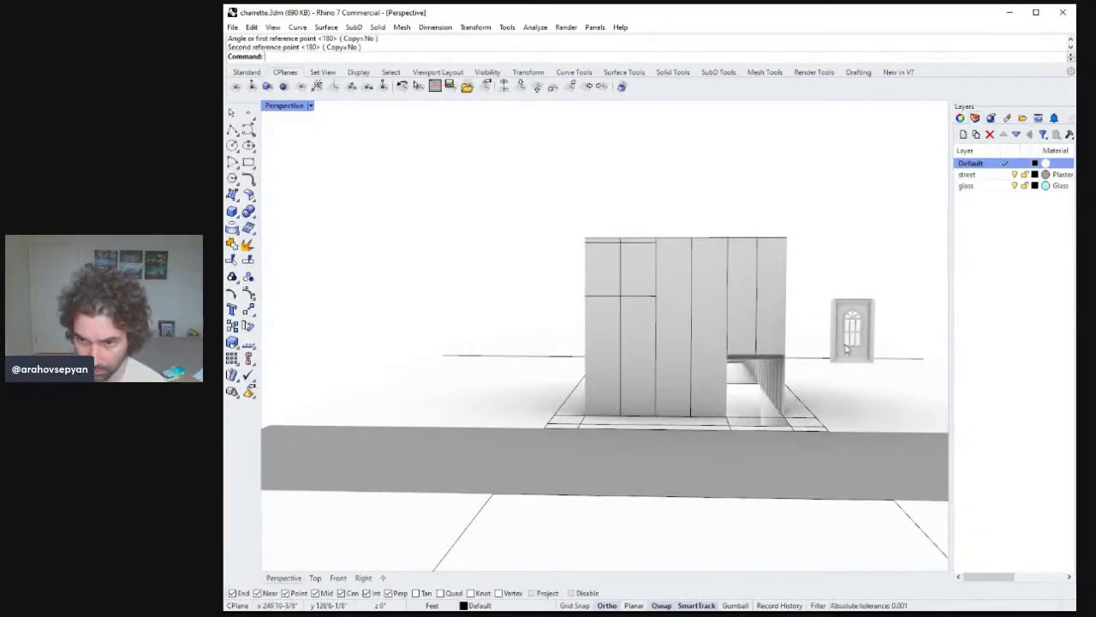
pyautogui.moveTo(707, 328); pyautogui.dragTo(642, 333, button='right')
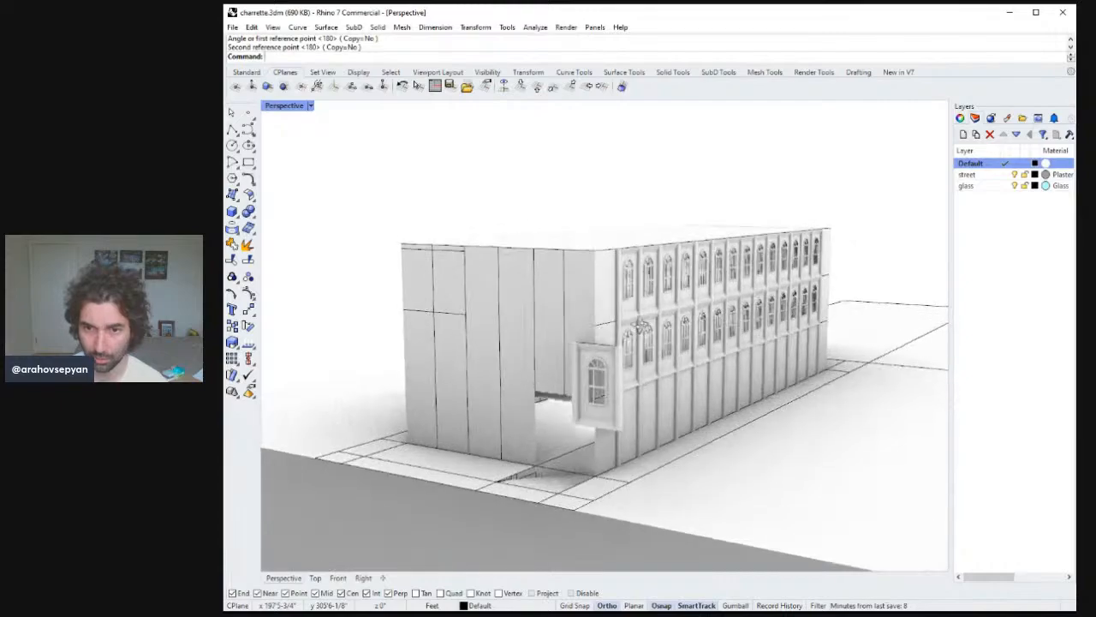
# Draw polylines along the floor line across the building's side and end walls near the copied window.
pyautogui.click(232, 128)
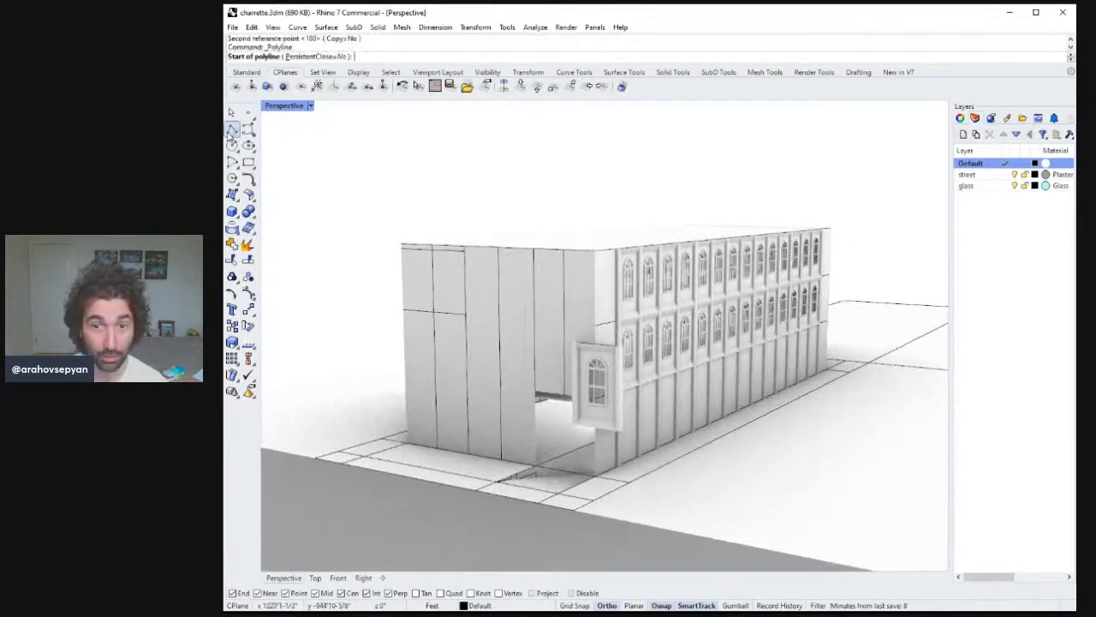
pyautogui.click(598, 325)
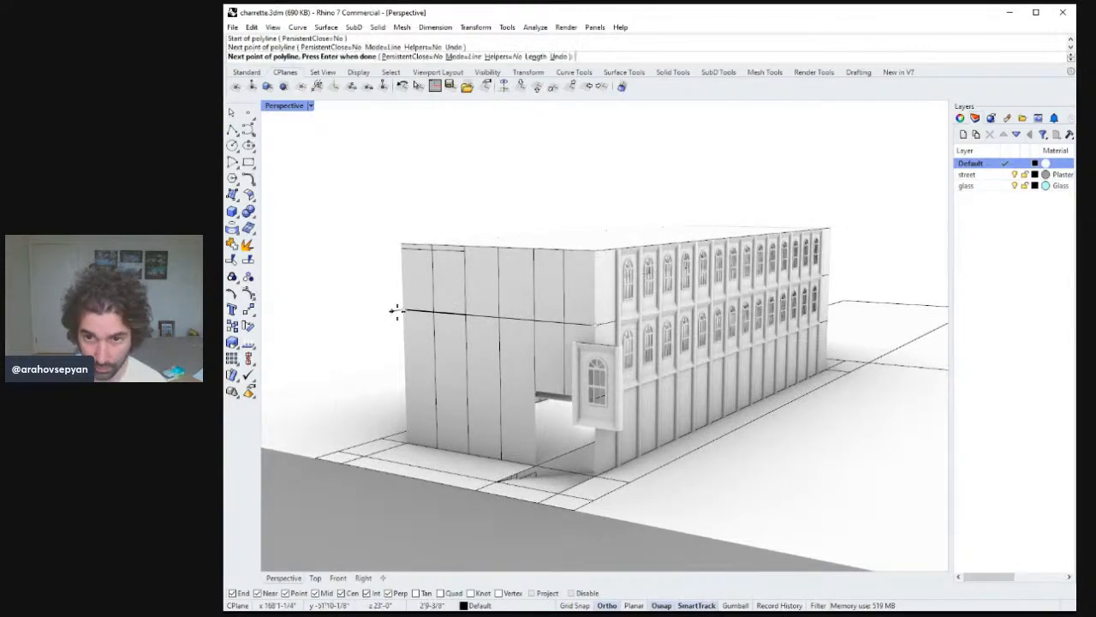
pyautogui.rightClick(396, 311)
pyautogui.click(573, 312)
pyautogui.click(601, 336)
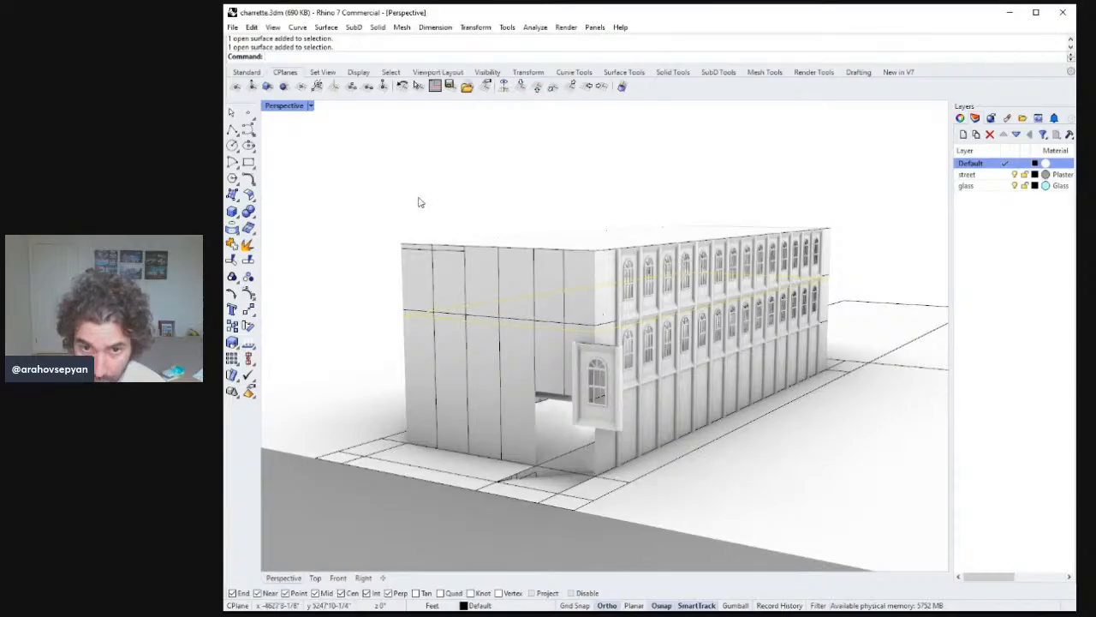
pyautogui.press('Return')
pyautogui.click(599, 334)
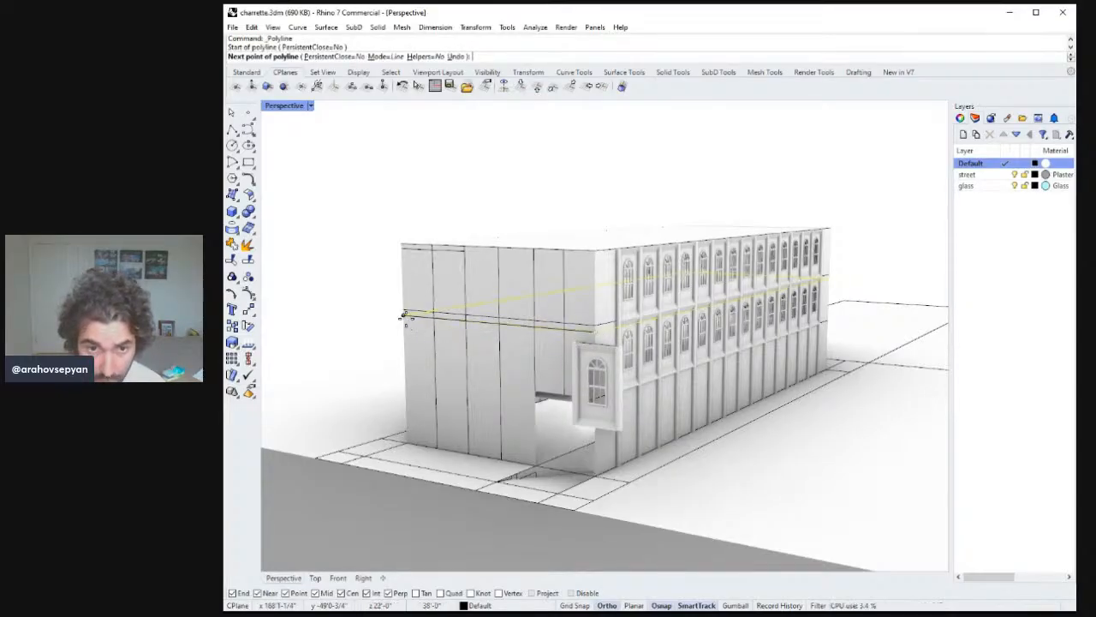
pyautogui.click(401, 313)
pyautogui.click(503, 381)
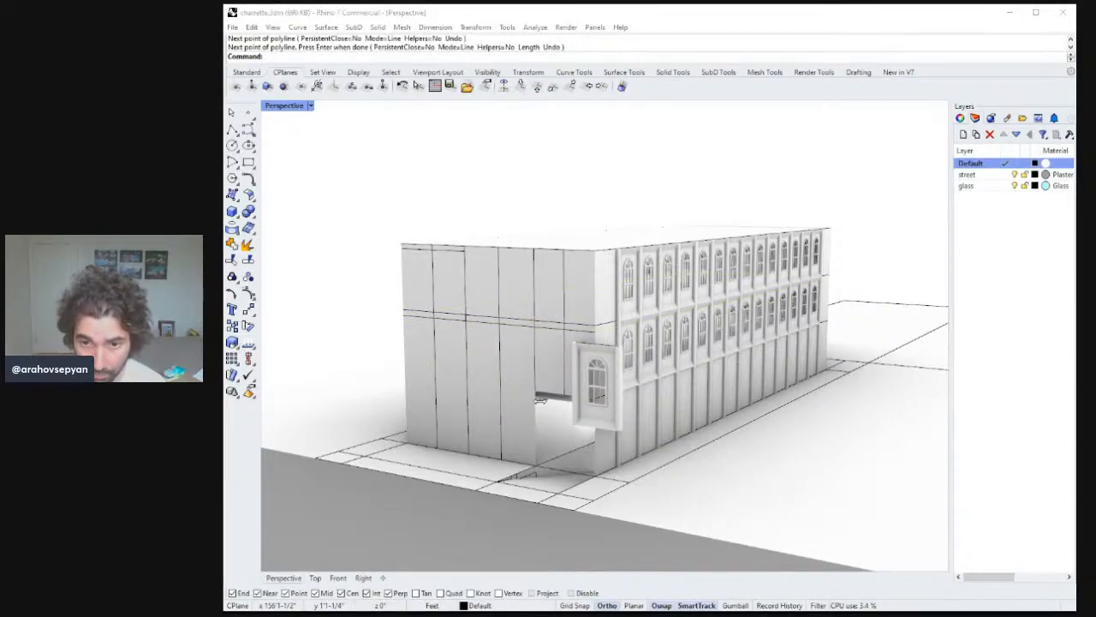
pyautogui.press('Return')
# Draw two polylines across the top of the ground-floor opening on the building's end.
pyautogui.moveTo(558, 399); pyautogui.dragTo(619, 400, button='right')
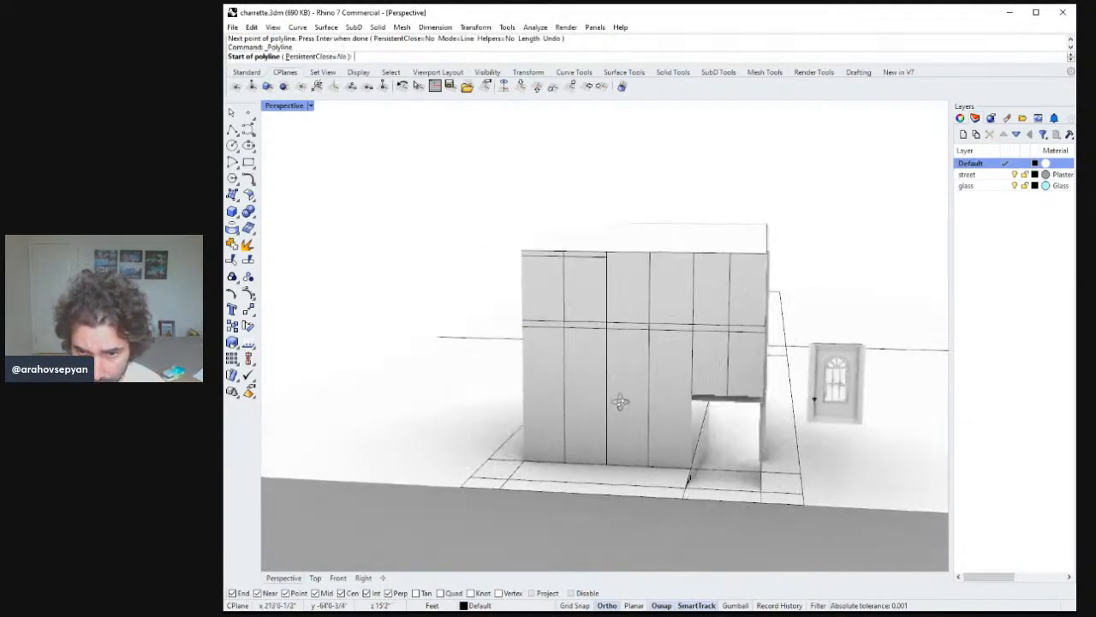
pyautogui.click(763, 402)
pyautogui.click(520, 396)
pyautogui.press('Return')
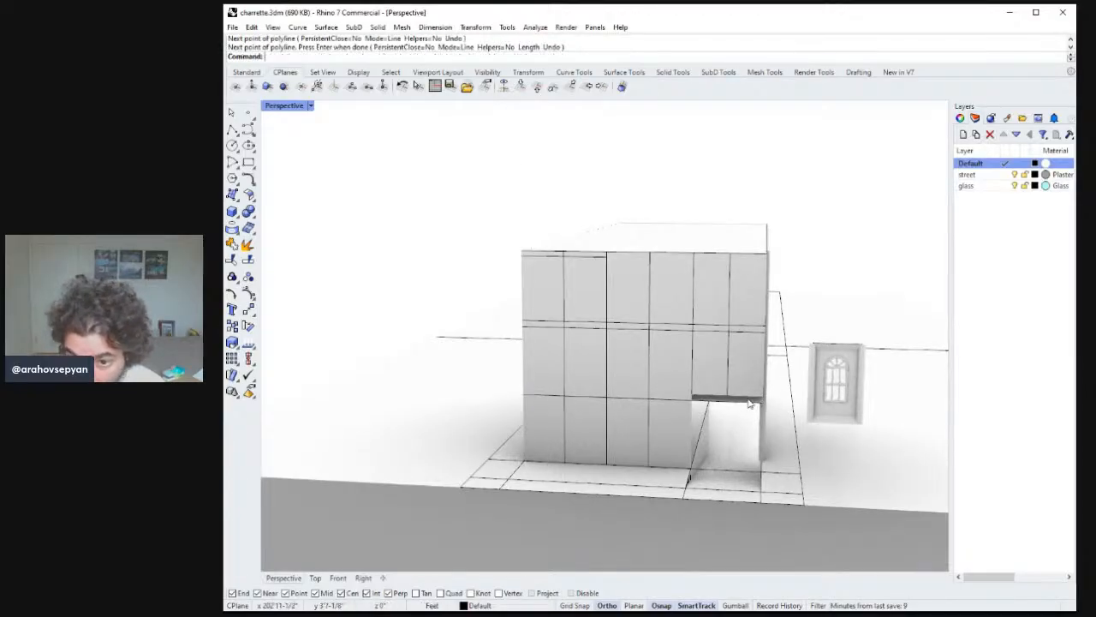
pyautogui.press('Return')
pyautogui.click(761, 395)
pyautogui.click(524, 387)
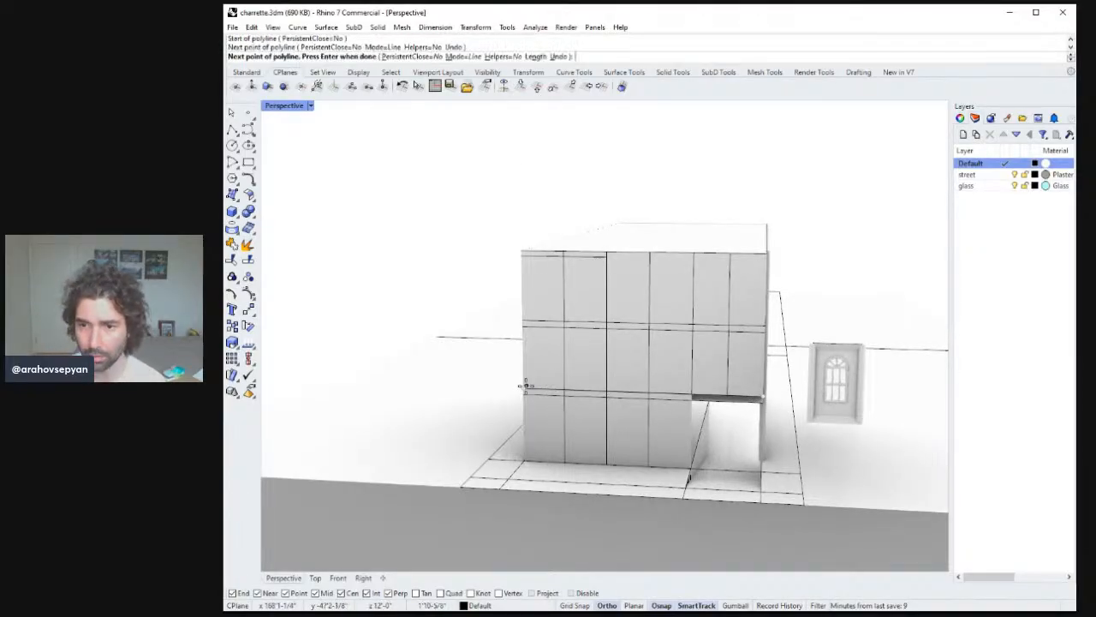
pyautogui.press('Return')
# Ungroup the copied window panel.
pyautogui.moveTo(524, 387); pyautogui.dragTo(758, 345, button='right')
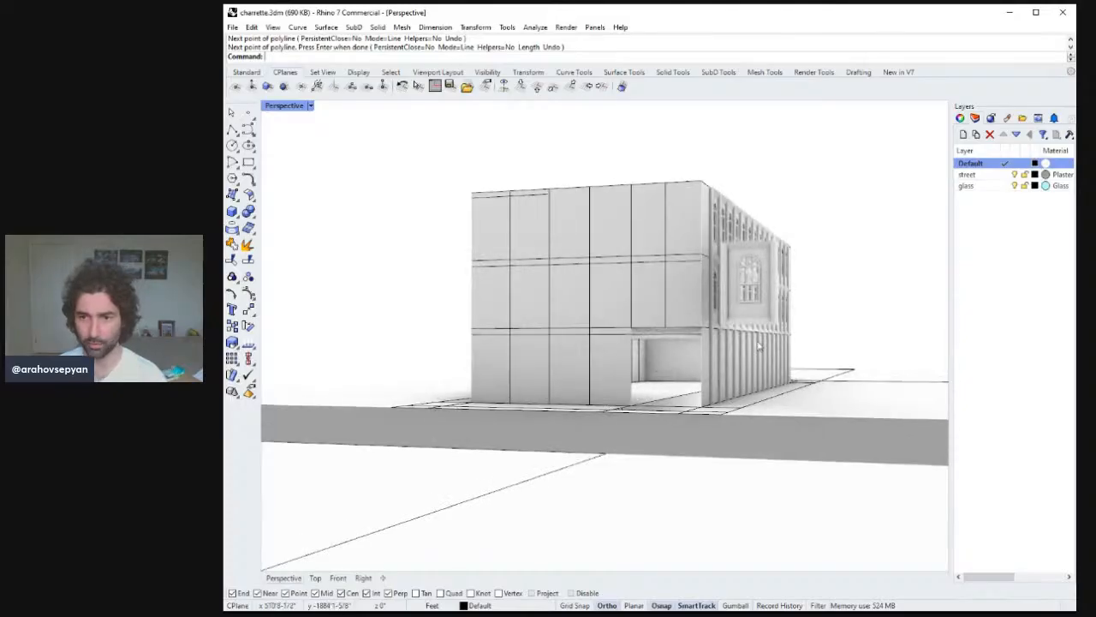
pyautogui.click(768, 305)
pyautogui.moveTo(768, 305); pyautogui.dragTo(833, 332, button='right')
pyautogui.press('Escape')
pyautogui.click(814, 328)
pyautogui.hotkey('ctrl', 'shift', 'g')
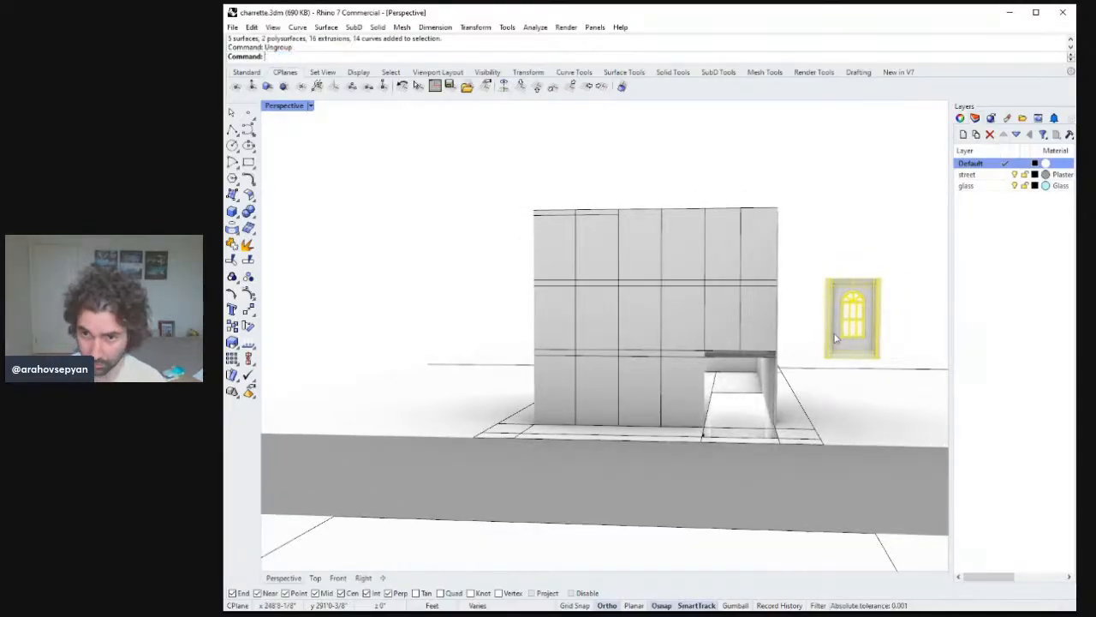
pyautogui.press('Escape')
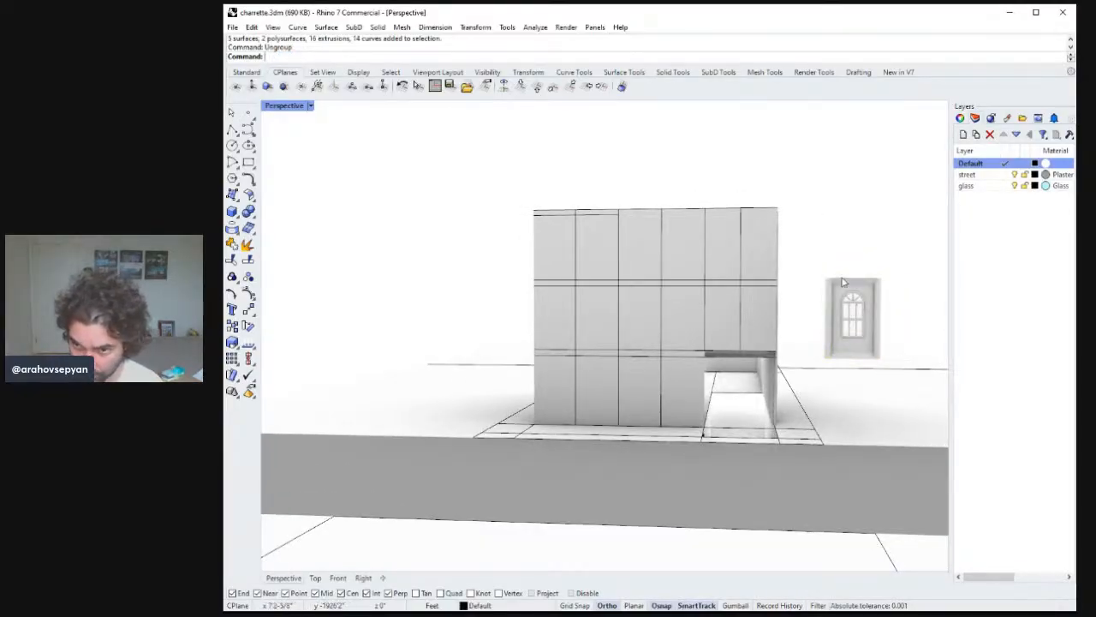
# Delete the building's end wall surface to open up the end.
pyautogui.moveTo(873, 351); pyautogui.dragTo(873, 351)
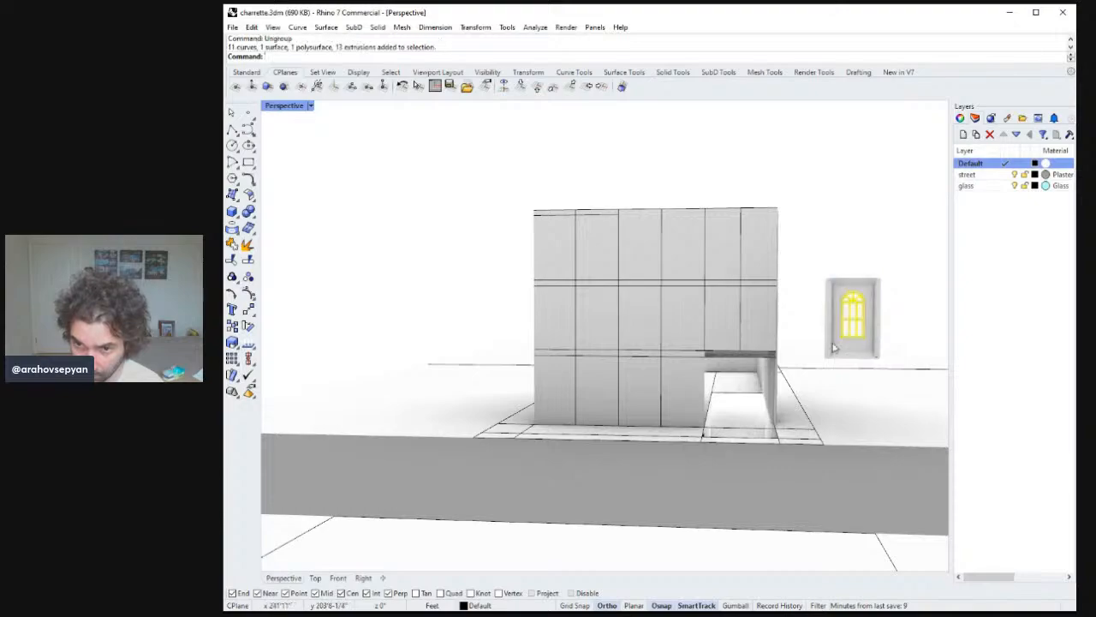
pyautogui.click(569, 311)
pyautogui.press('Delete')
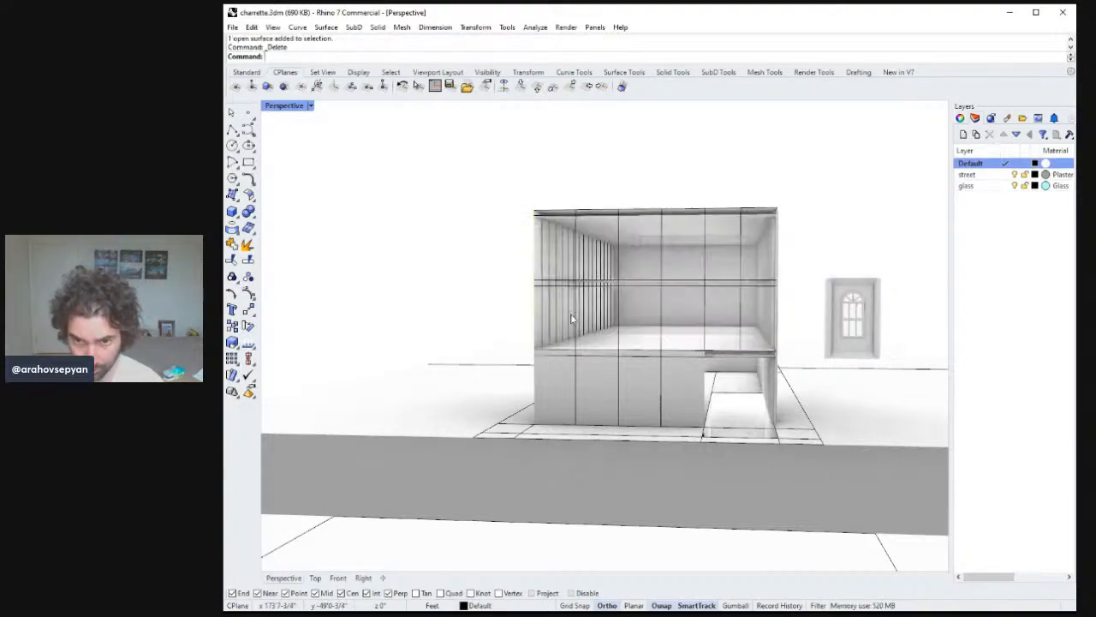
# Delete the side frame piece of the copied window panel.
pyautogui.moveTo(651, 351); pyautogui.dragTo(649, 344, button='right')
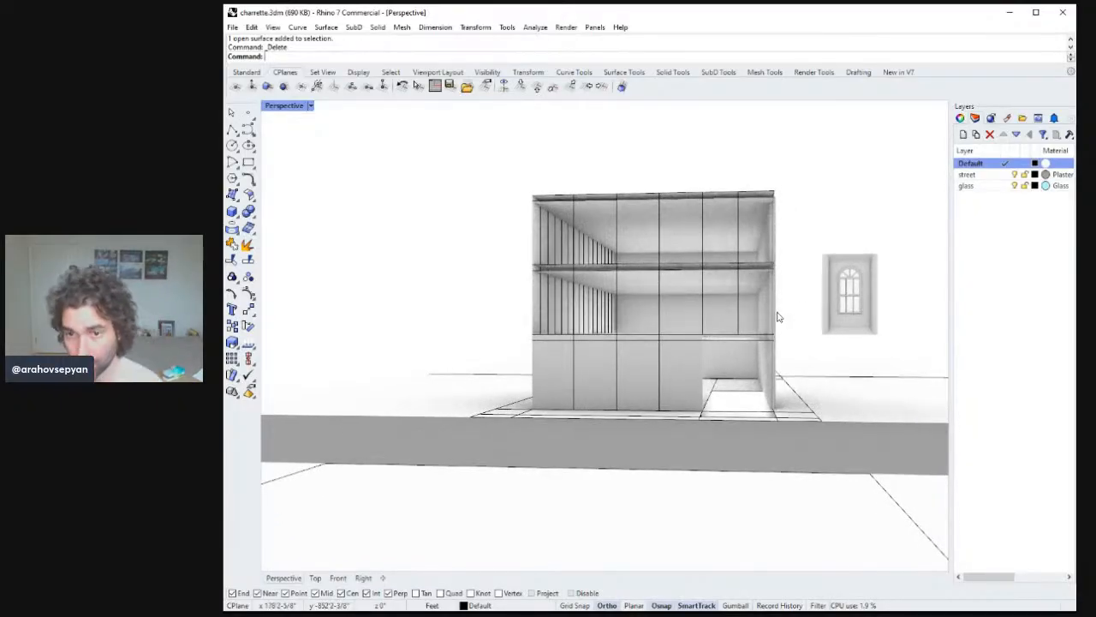
pyautogui.moveTo(767, 317); pyautogui.dragTo(761, 322, button='right')
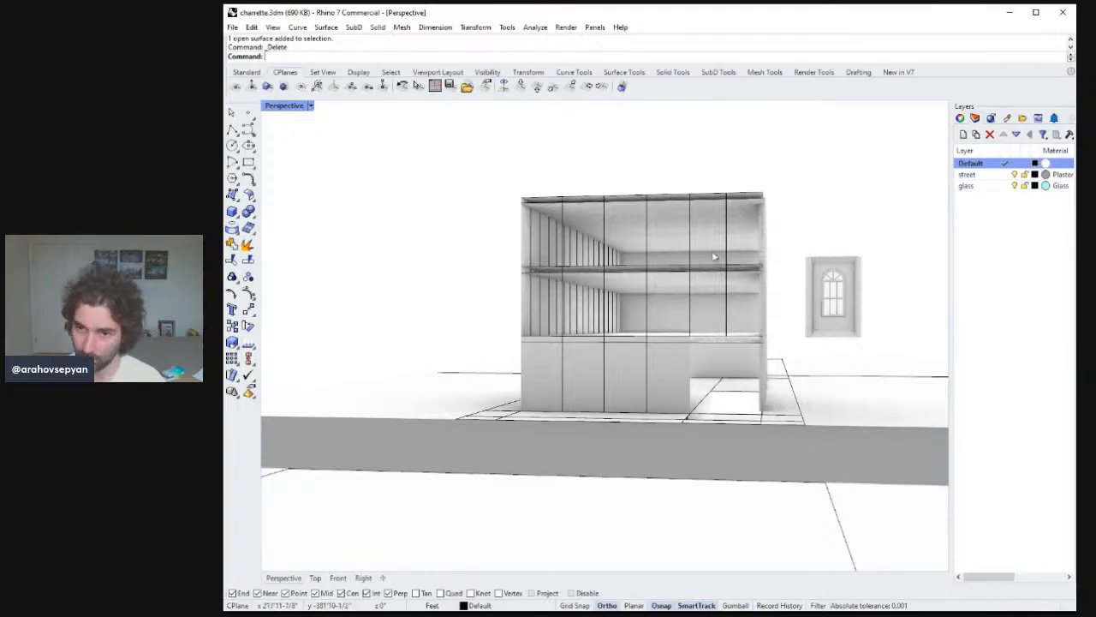
pyautogui.moveTo(686, 303); pyautogui.dragTo(720, 323, button='right')
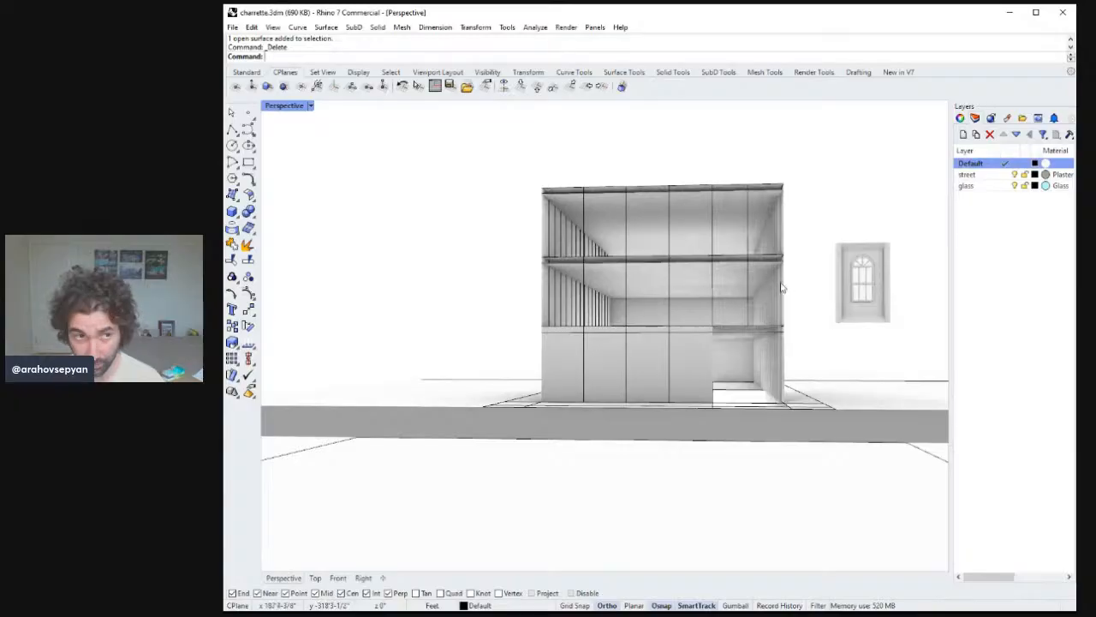
pyautogui.moveTo(782, 287)
pyautogui.mouseDown(button='right')
pyautogui.moveTo(792, 287)
pyautogui.moveTo(768, 274)
pyautogui.moveTo(795, 289)
pyautogui.mouseUp(button='right')
pyautogui.scroll(-3, 850, 291)
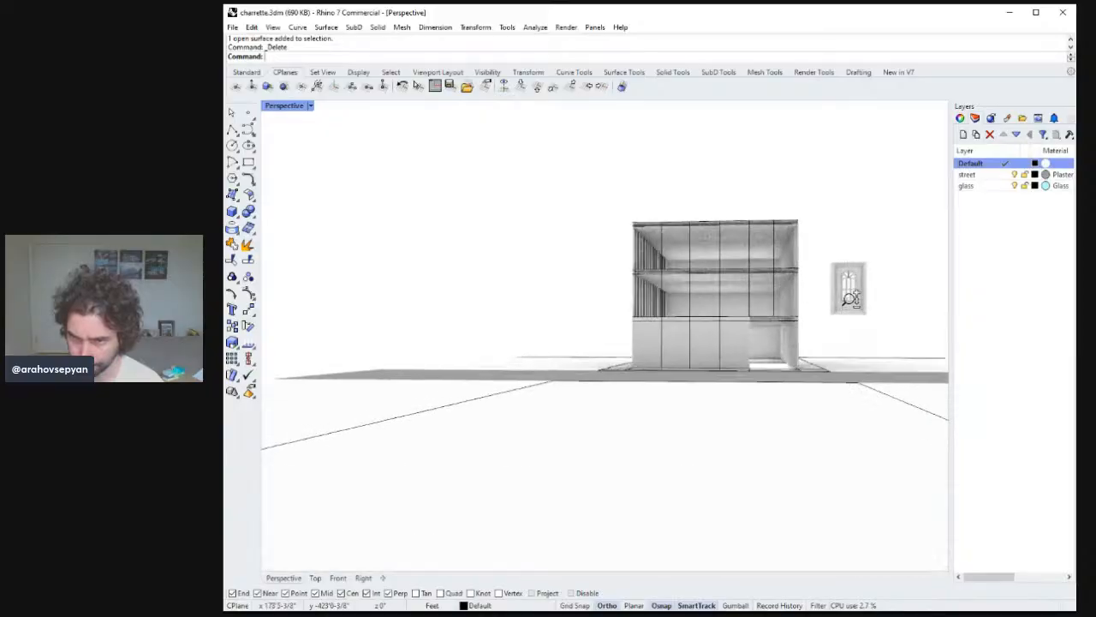
pyautogui.scroll(6, 847, 283)
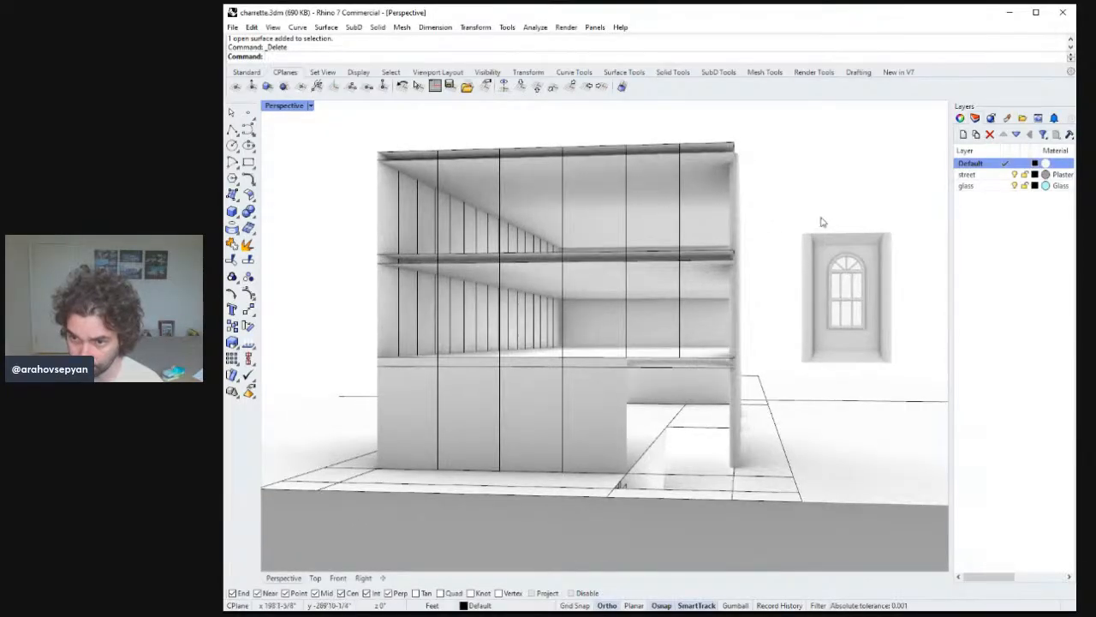
pyautogui.moveTo(820, 218); pyautogui.dragTo(871, 341)
pyautogui.keyDown('shift'); pyautogui.moveTo(867, 338); pyautogui.dragTo(860, 334, button='right'); pyautogui.keyUp('shift')
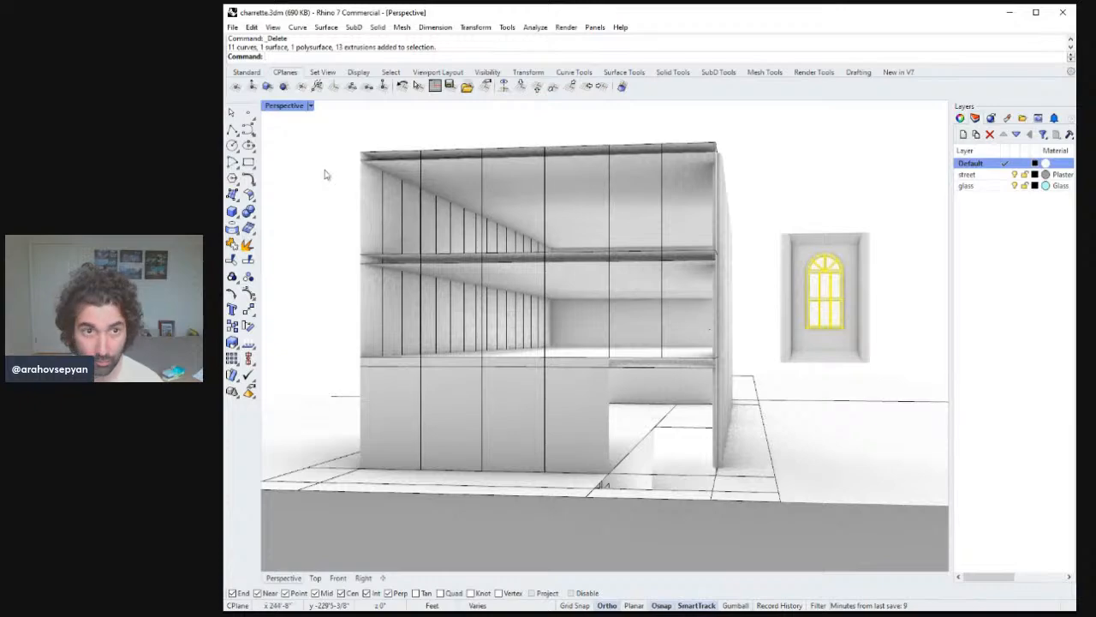
pyautogui.click(870, 304)
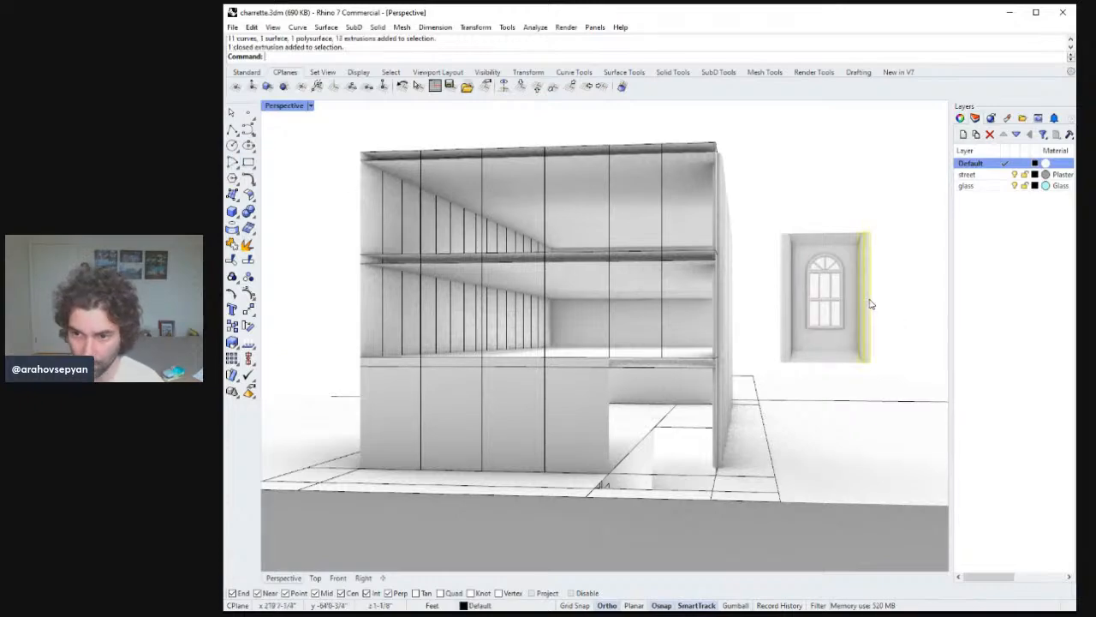
pyautogui.press('Delete')
# Delete the remaining outer frame pieces around the copied window, leaving its flat backing panel.
pyautogui.click(846, 238)
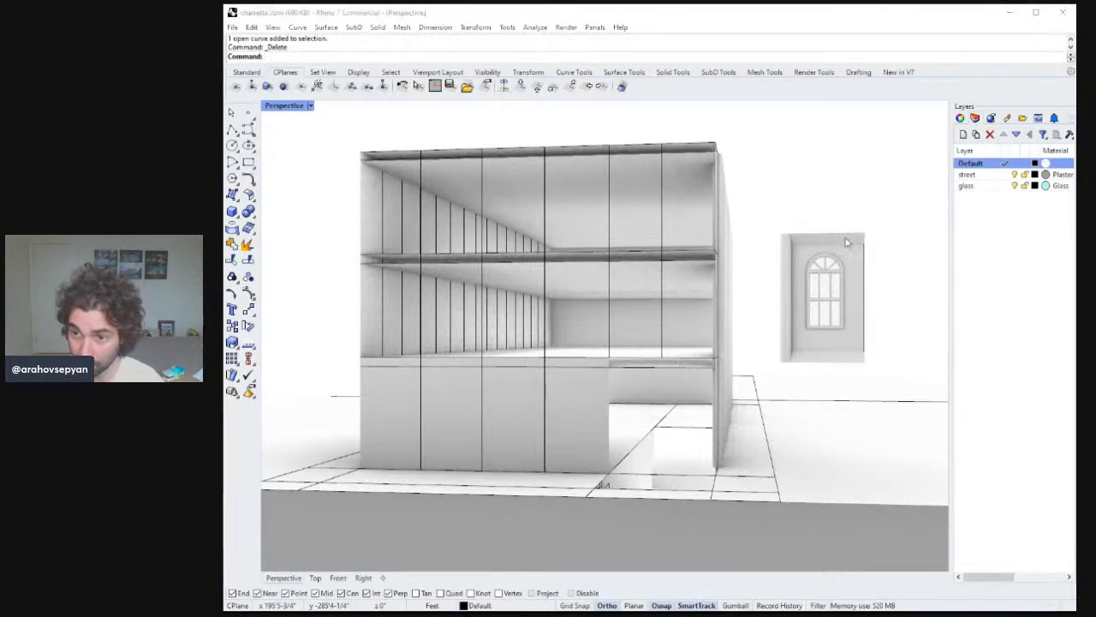
pyautogui.press('Delete')
pyautogui.hotkey('ctrl', 'z')
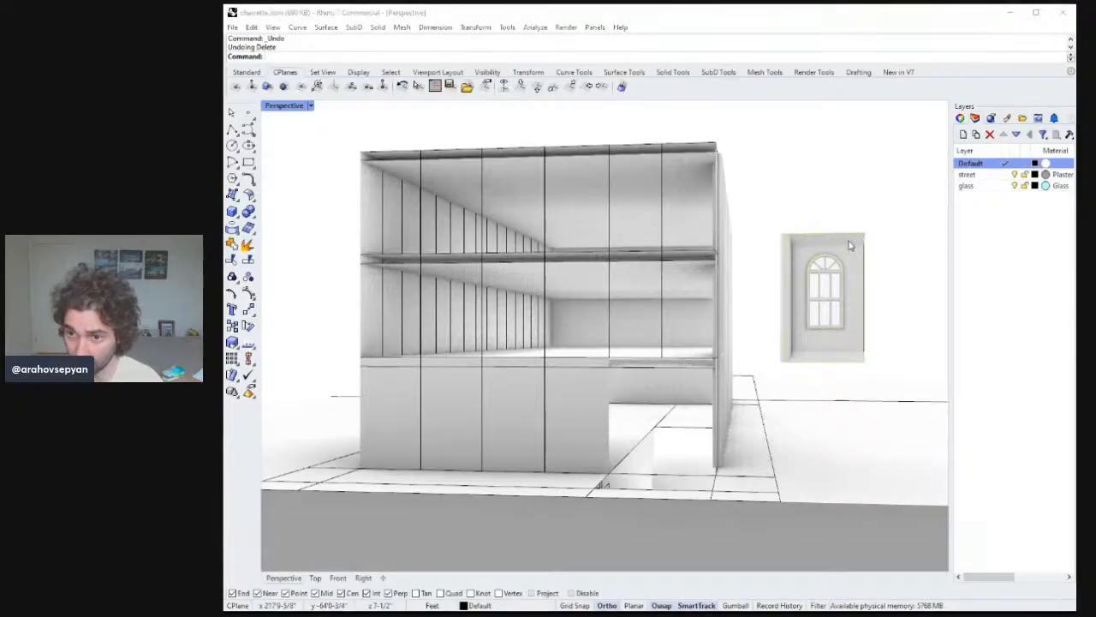
pyautogui.moveTo(759, 208); pyautogui.dragTo(804, 397)
pyautogui.press('Delete')
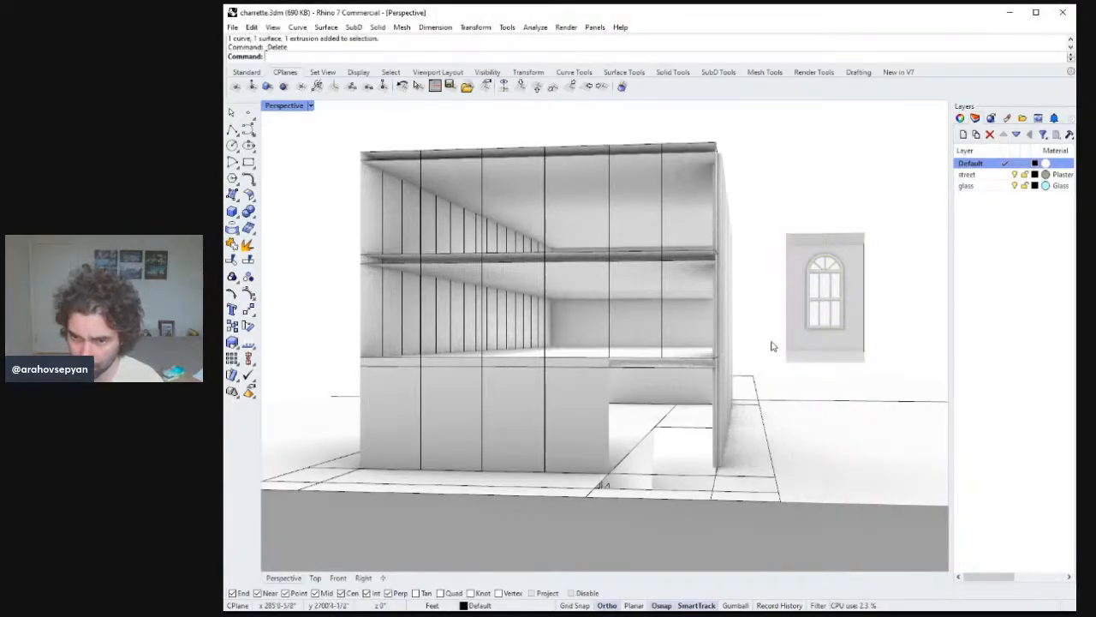
pyautogui.moveTo(780, 219); pyautogui.dragTo(879, 264)
pyautogui.press('Delete')
pyautogui.click(844, 294)
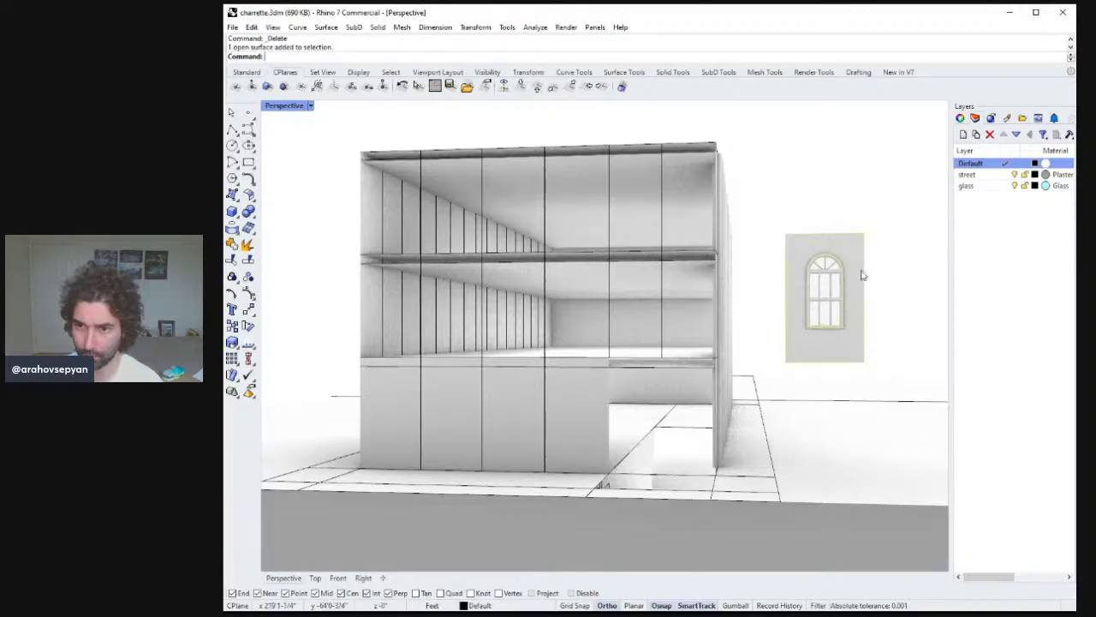
pyautogui.moveTo(862, 274); pyautogui.dragTo(788, 254, button='right')
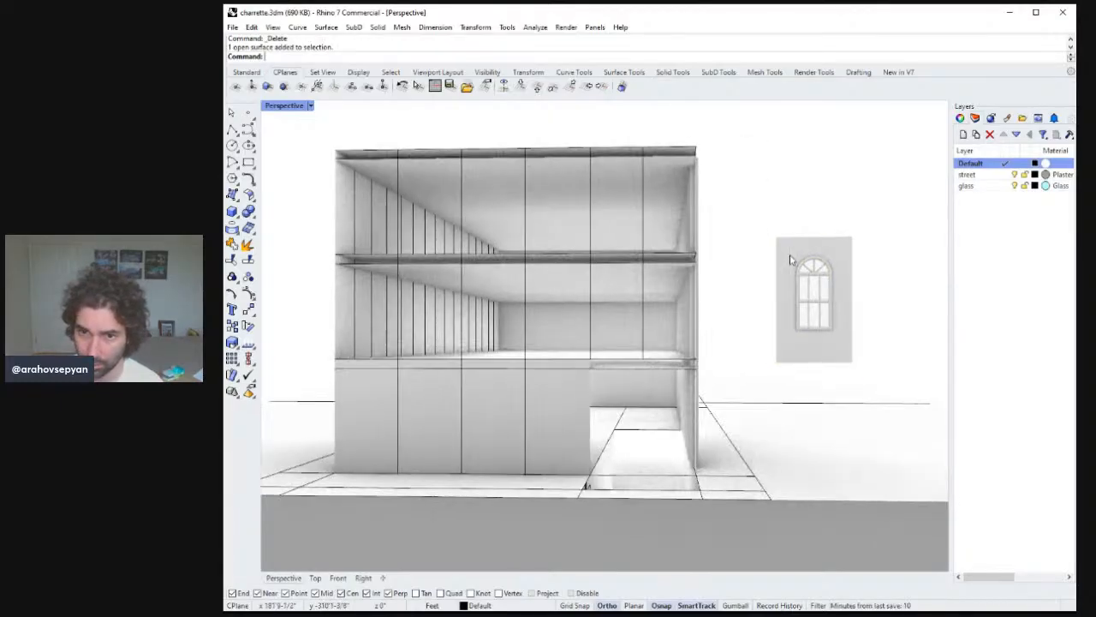
pyautogui.moveTo(758, 190); pyautogui.dragTo(891, 394)
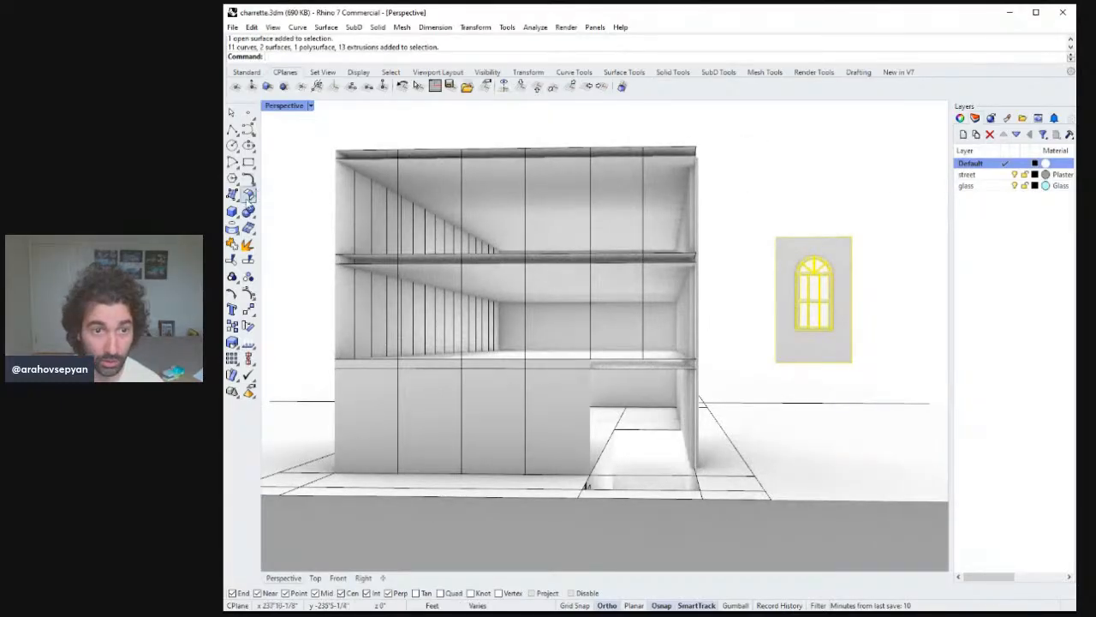
pyautogui.click(233, 194)
pyautogui.click(817, 237)
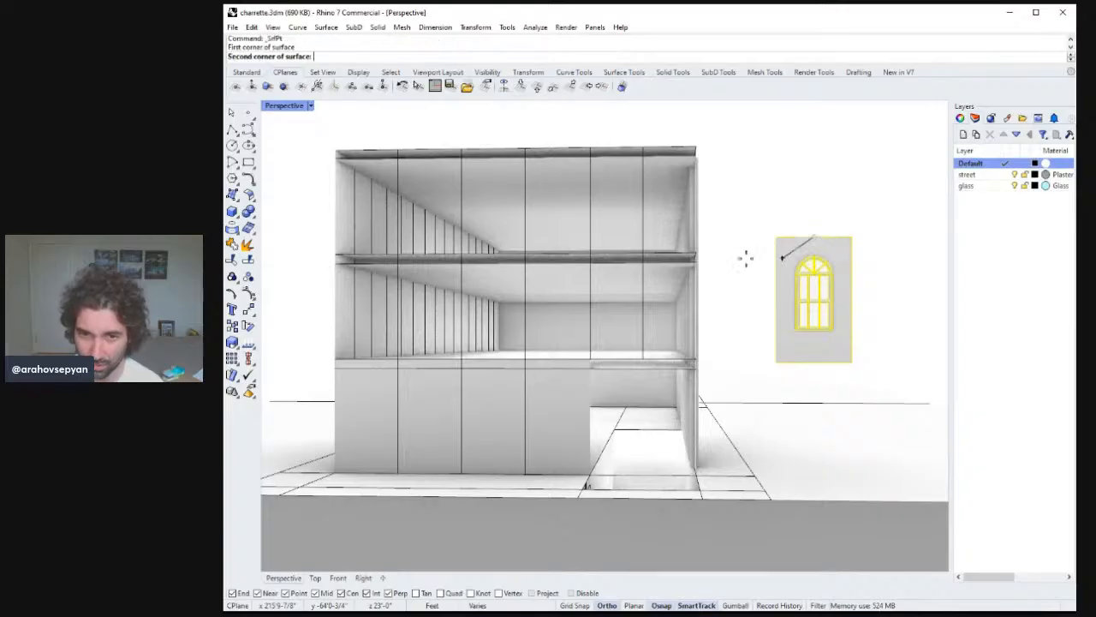
pyautogui.moveTo(485, 250); pyautogui.dragTo(570, 311, button='right')
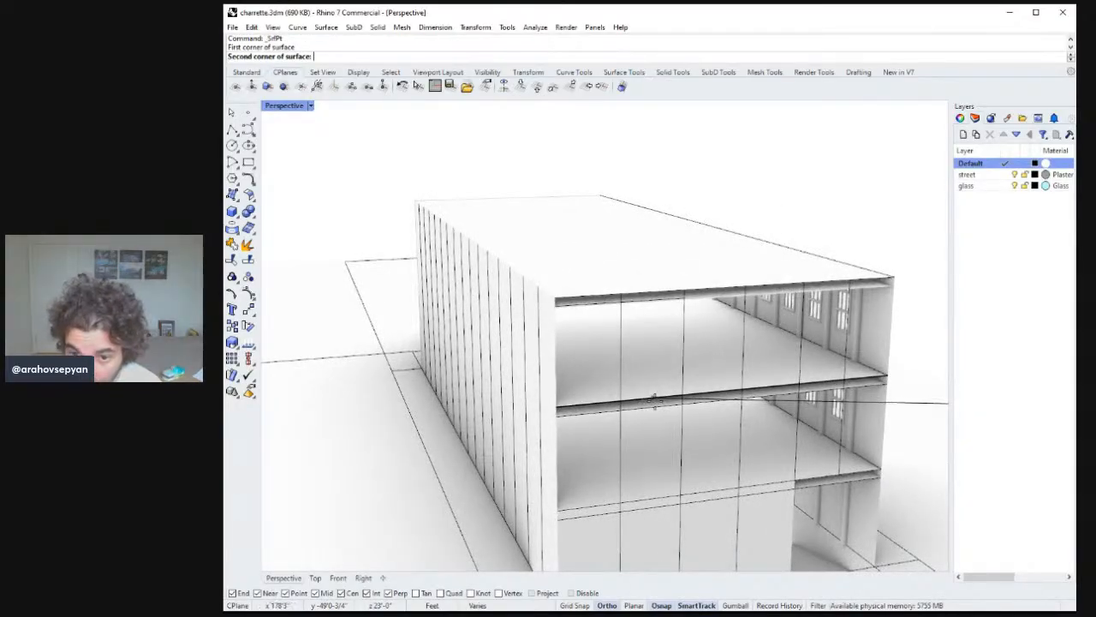
pyautogui.press('Escape')
# Draw a vertical polyline on the building's open end between the floor slabs.
pyautogui.click(233, 129)
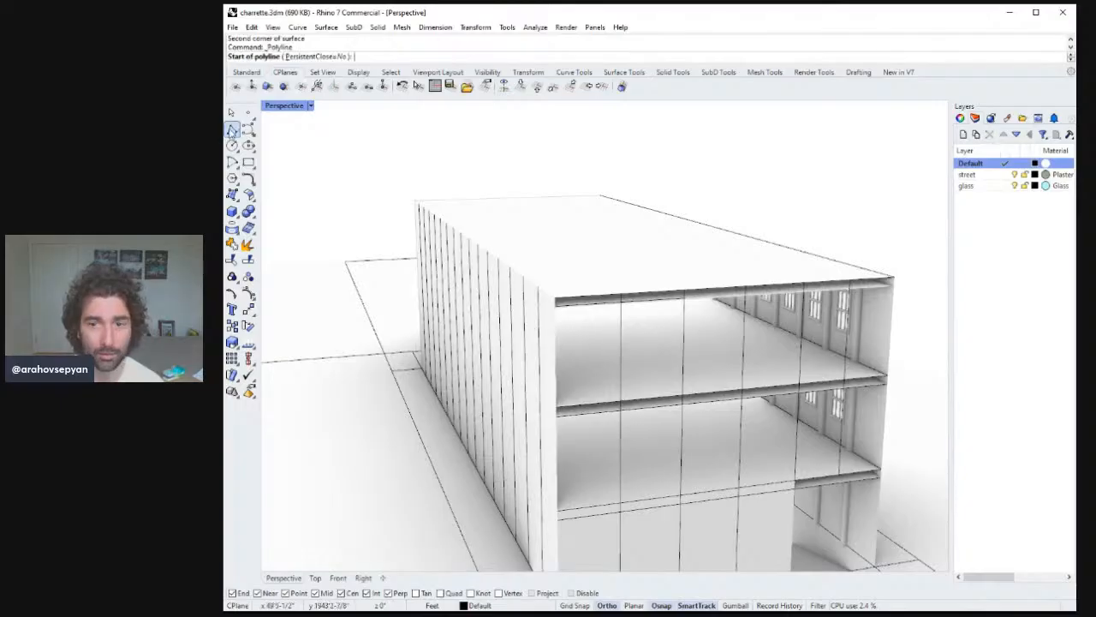
pyautogui.click(681, 393)
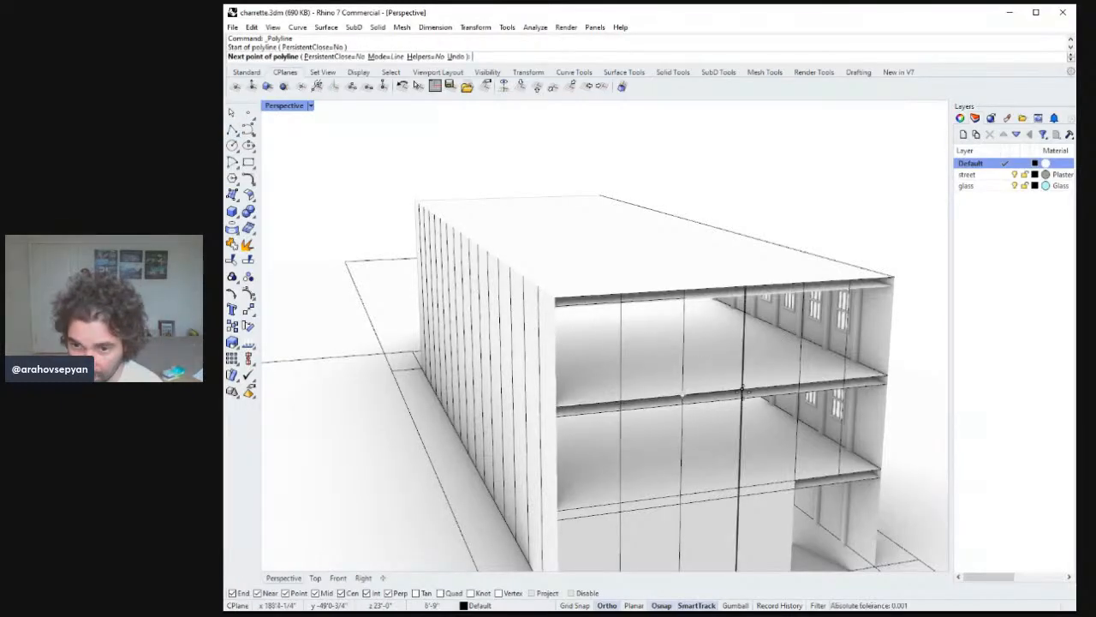
pyautogui.click(715, 286)
pyautogui.press('Return')
# Drag the window panel lower beside the building.
pyautogui.moveTo(758, 350); pyautogui.dragTo(701, 343, button='right')
pyautogui.moveTo(835, 370); pyautogui.dragTo(839, 411)
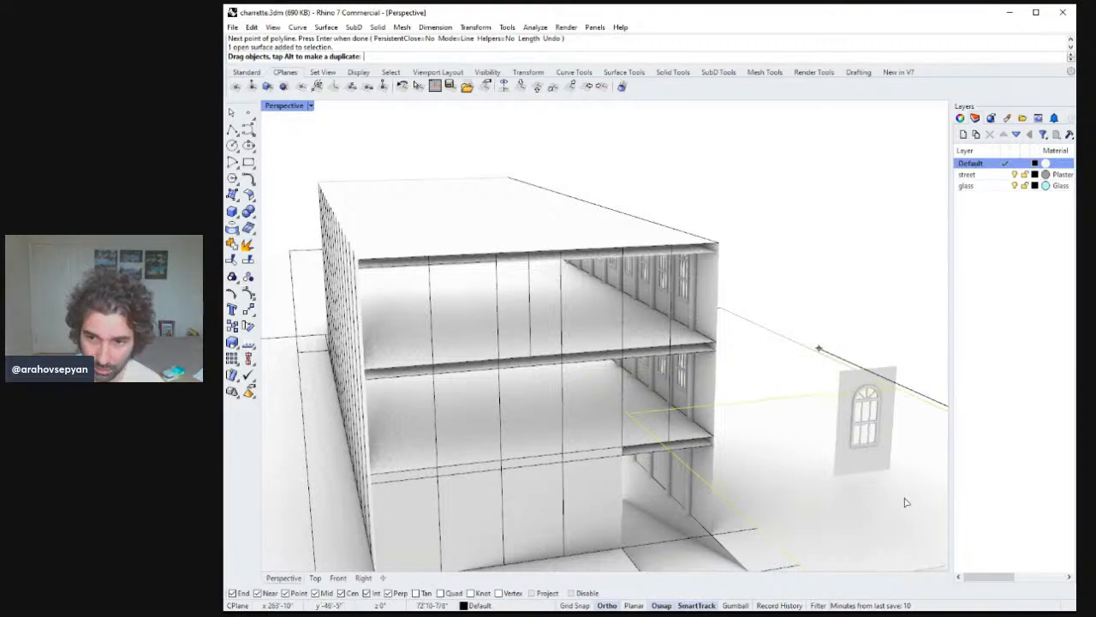
pyautogui.moveTo(906, 503); pyautogui.dragTo(906, 503)
pyautogui.click(854, 392)
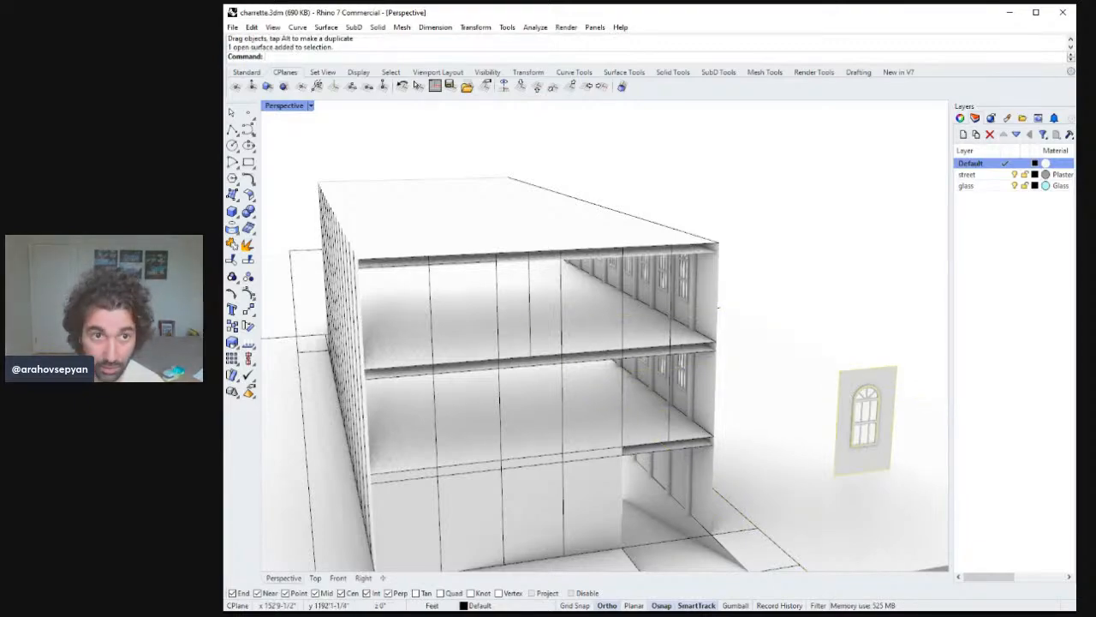
# Move the window panel from beside the building onto its open end, between the floor slabs.
pyautogui.click(313, 154)
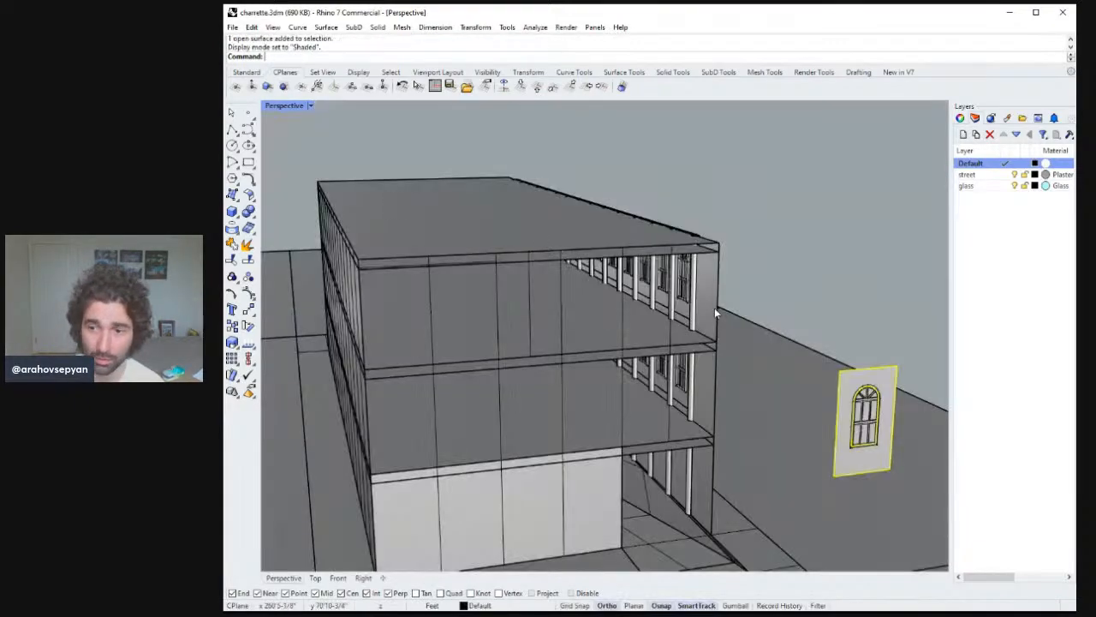
pyautogui.moveTo(714, 307)
pyautogui.mouseDown(button='right')
pyautogui.moveTo(697, 266)
pyautogui.moveTo(732, 266)
pyautogui.mouseUp(button='right')
pyautogui.moveTo(763, 181); pyautogui.dragTo(814, 294)
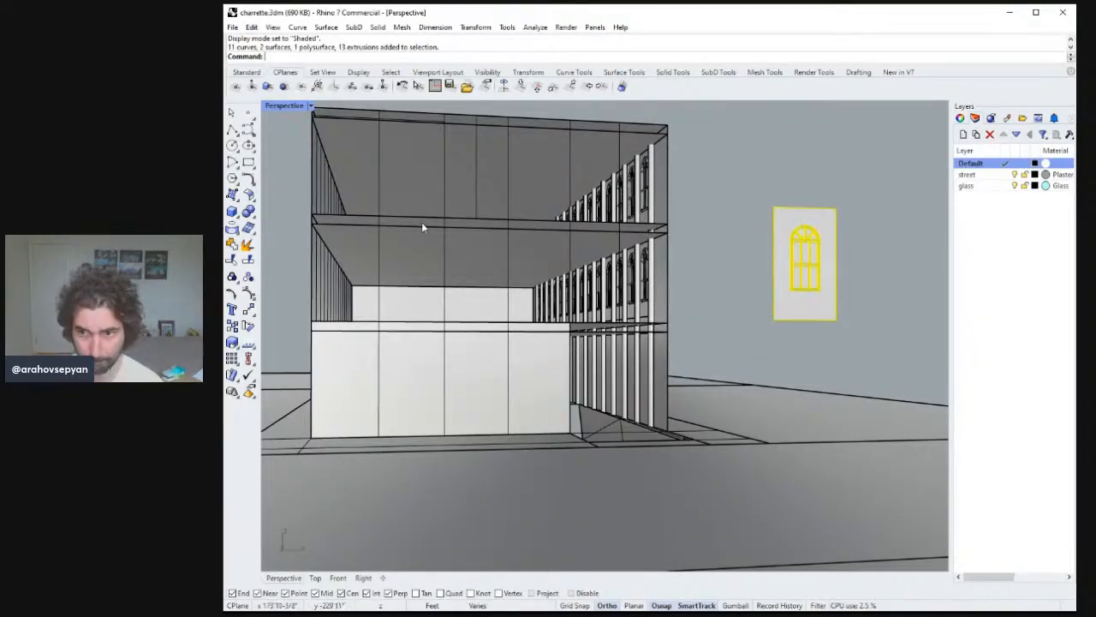
pyautogui.write('M')
pyautogui.press('Return')
pyautogui.click(804, 207)
pyautogui.keyDown('shift'); pyautogui.moveTo(550, 216); pyautogui.dragTo(607, 250, button='right'); pyautogui.keyUp('shift')
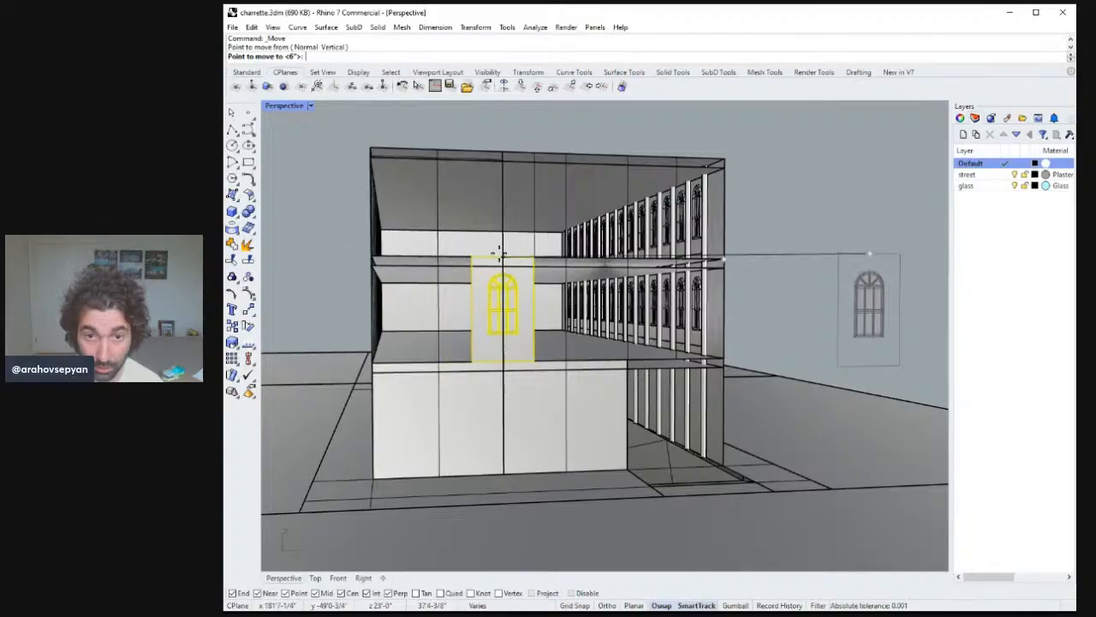
pyautogui.keyDown('shift'); pyautogui.click(537, 256); pyautogui.keyUp('shift')
pyautogui.press('Escape')
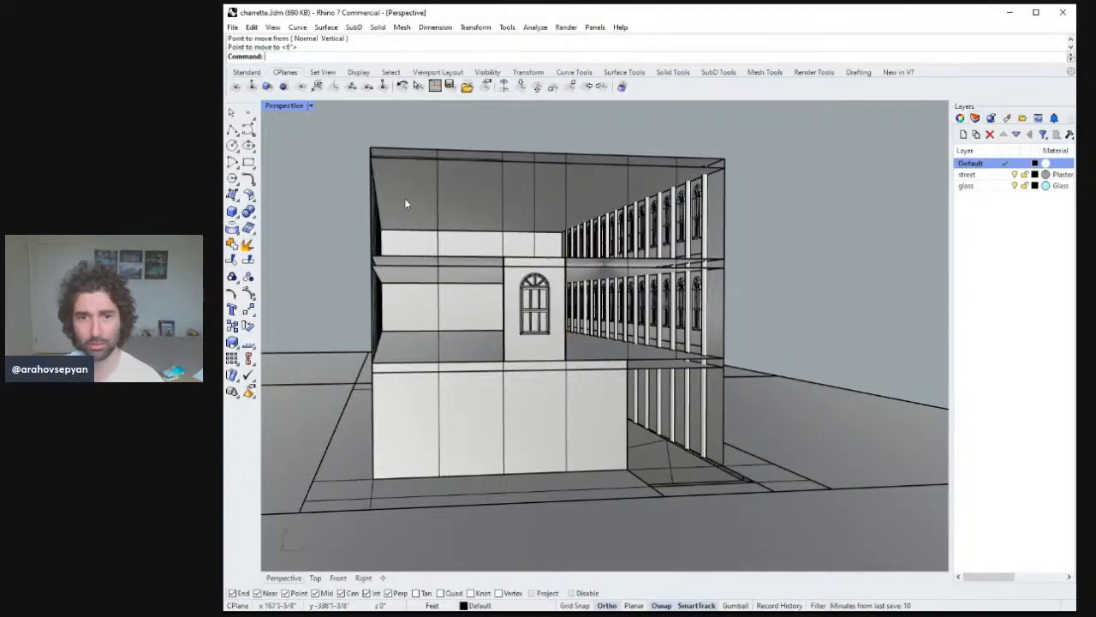
# Switch to rendered display and delete the flat backing surface behind the moved window.
pyautogui.doubleClick(285, 106)
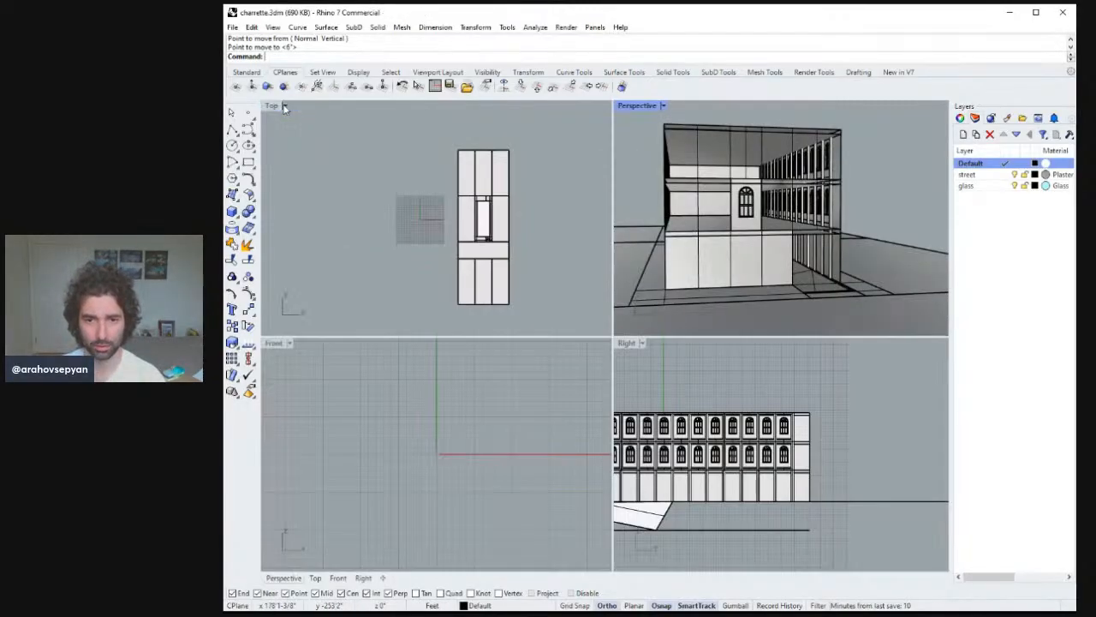
pyautogui.doubleClick(636, 107)
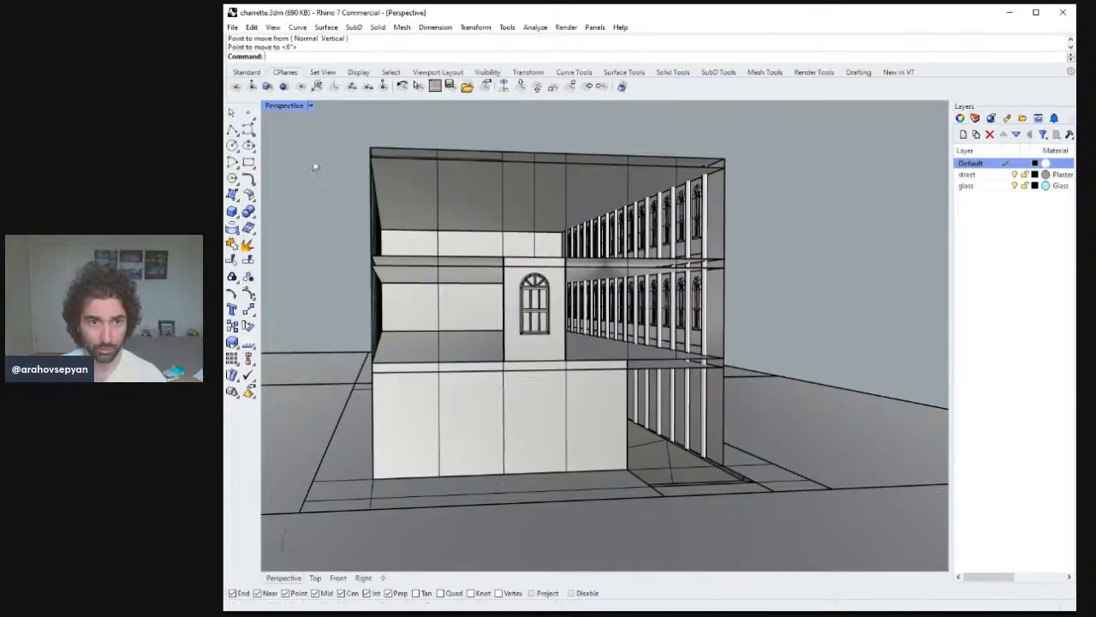
pyautogui.hotkey('ctrl', 'alt', 'r')
pyautogui.moveTo(307, 178); pyautogui.dragTo(464, 262, button='right')
pyautogui.scroll(8, 466, 270)
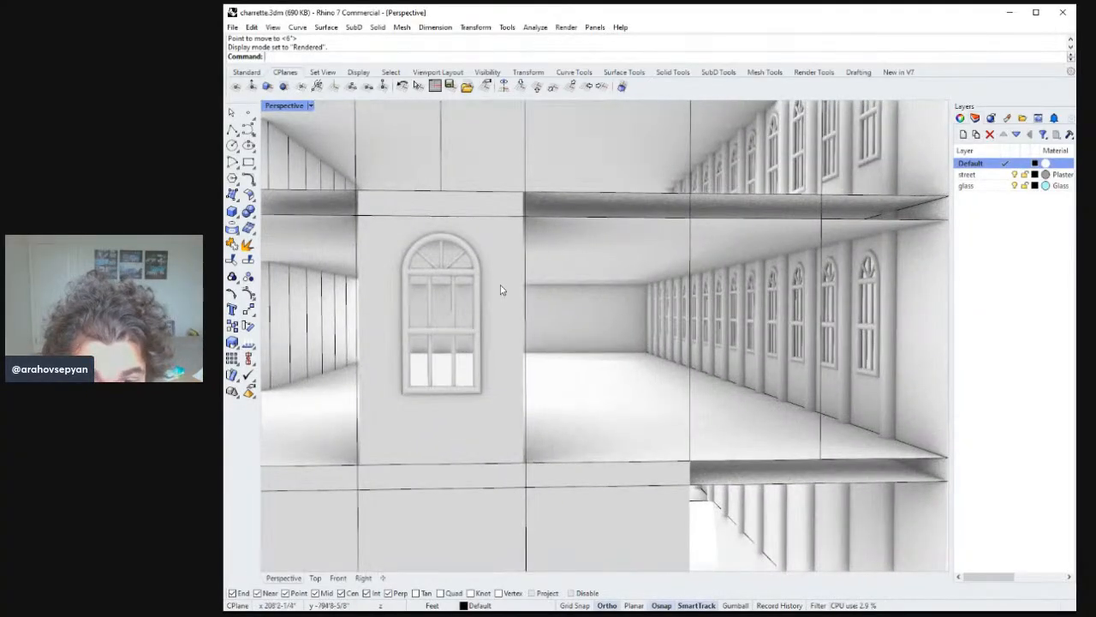
pyautogui.click(501, 289)
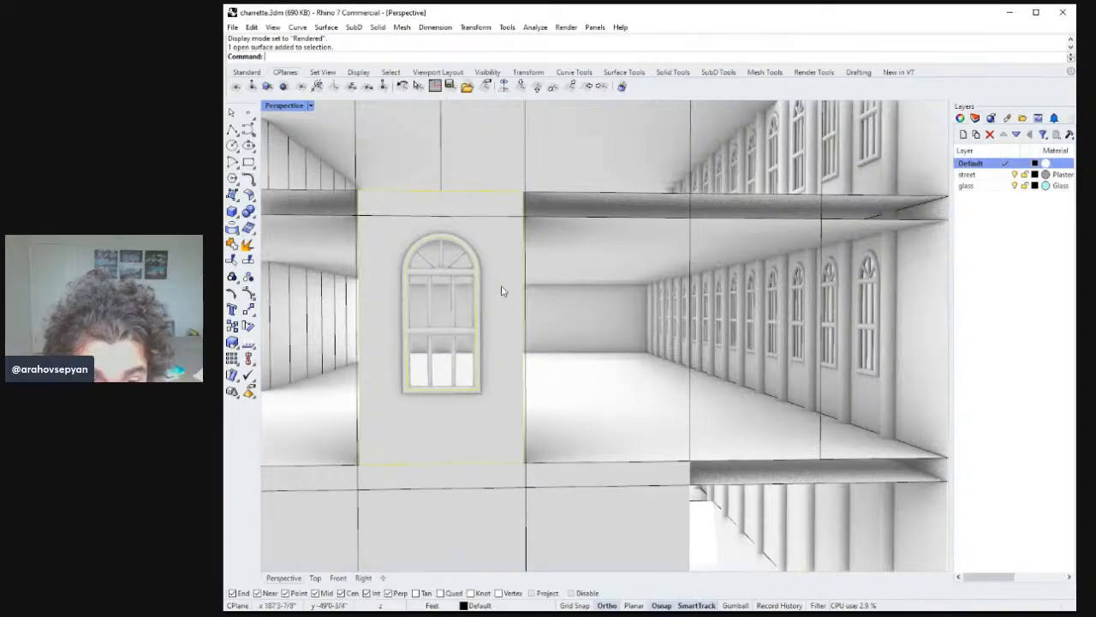
pyautogui.press('Delete')
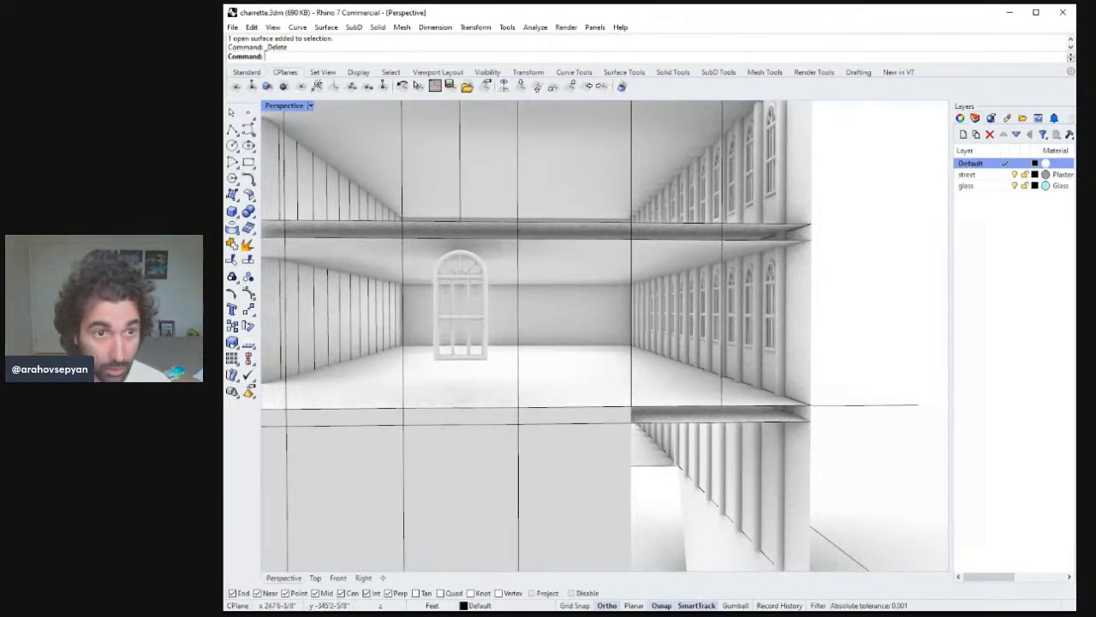
# Create a corner-point surface filling the bay between the two floor slabs around the window.
pyautogui.moveTo(513, 321); pyautogui.dragTo(522, 314, button='right')
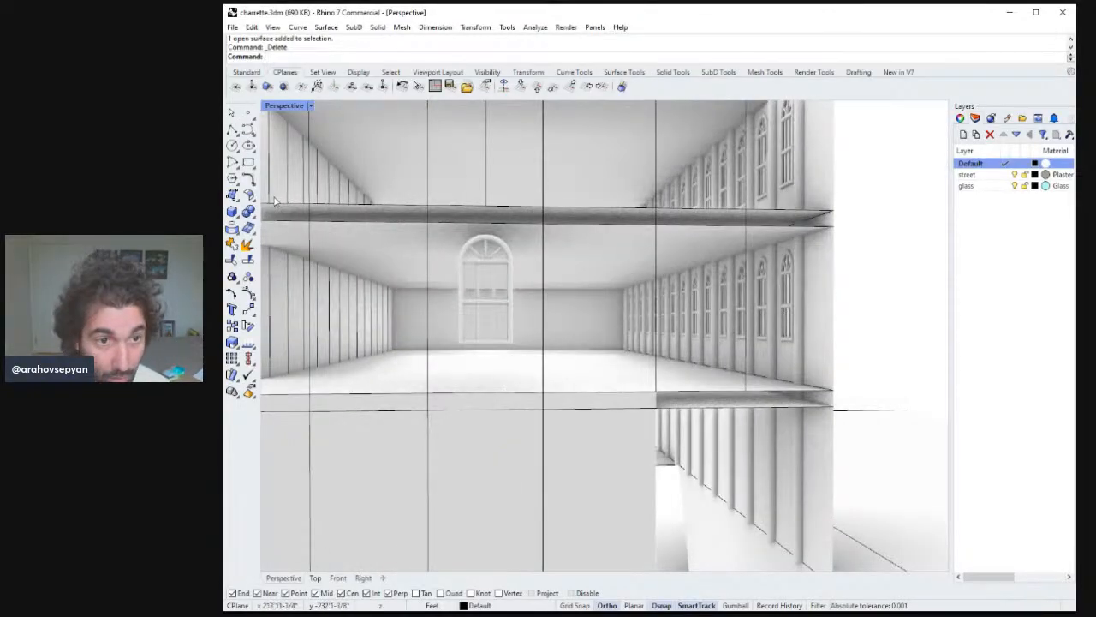
pyautogui.click(232, 193)
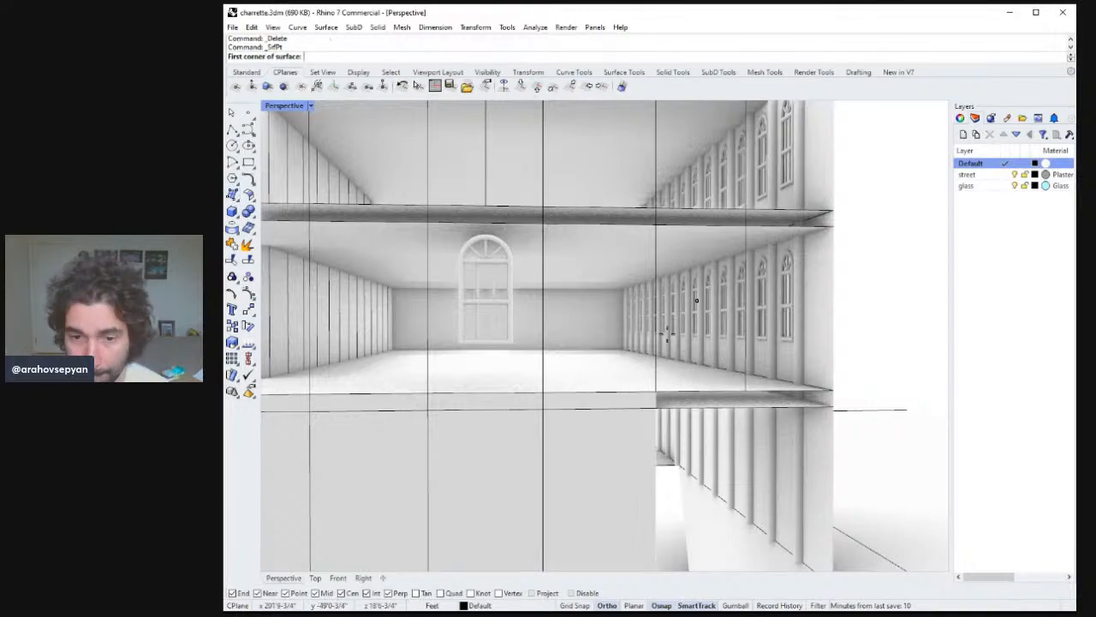
pyautogui.click(543, 396)
pyautogui.click(428, 394)
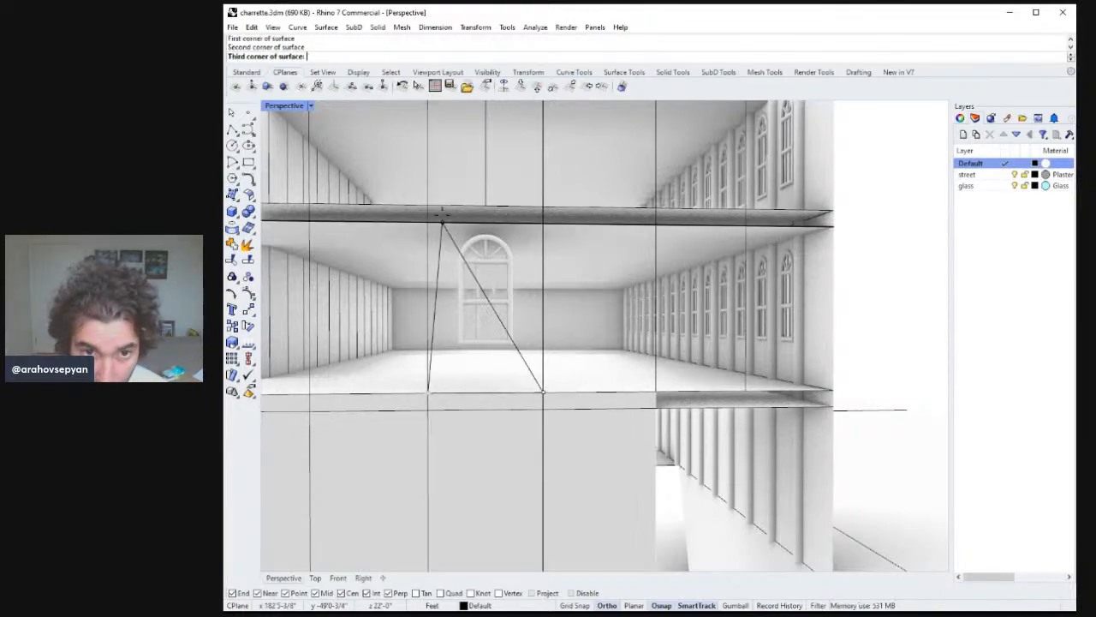
pyautogui.click(428, 206)
pyautogui.click(543, 205)
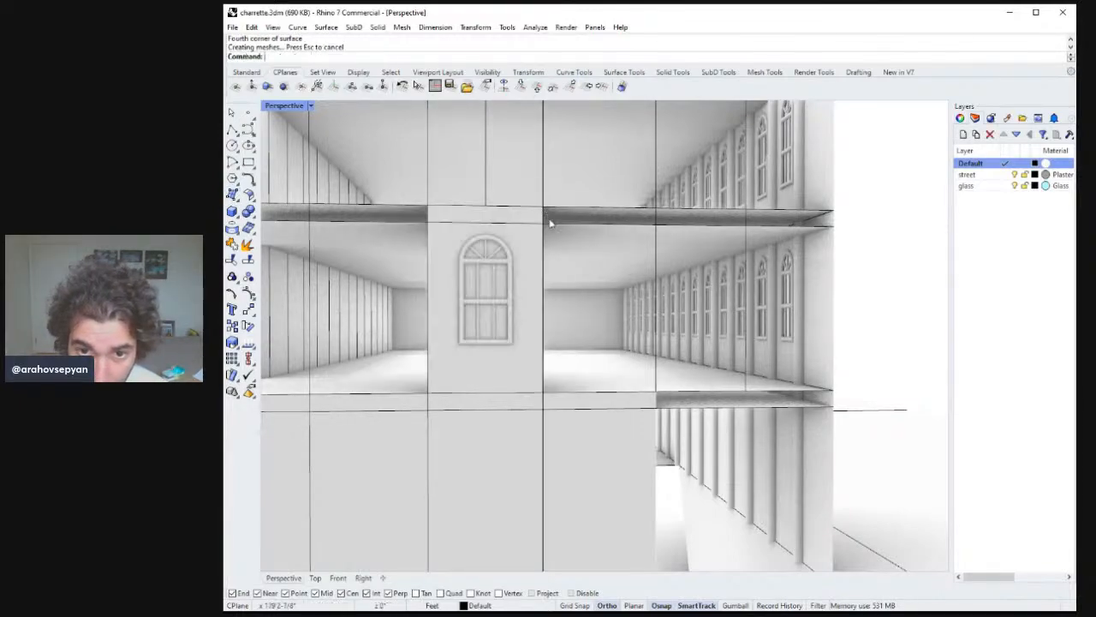
# Split the new bay surface with the window outline and delete the piece inside the opening.
pyautogui.moveTo(548, 223); pyautogui.dragTo(568, 256, button='right')
pyautogui.click(564, 289)
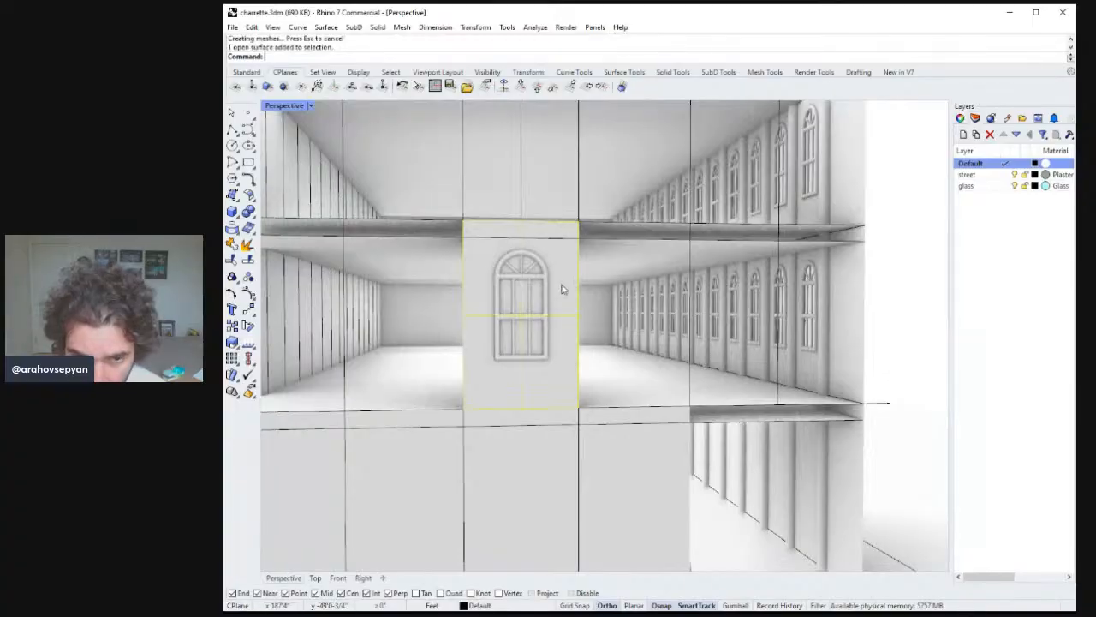
pyautogui.write('t')
pyautogui.press('Return')
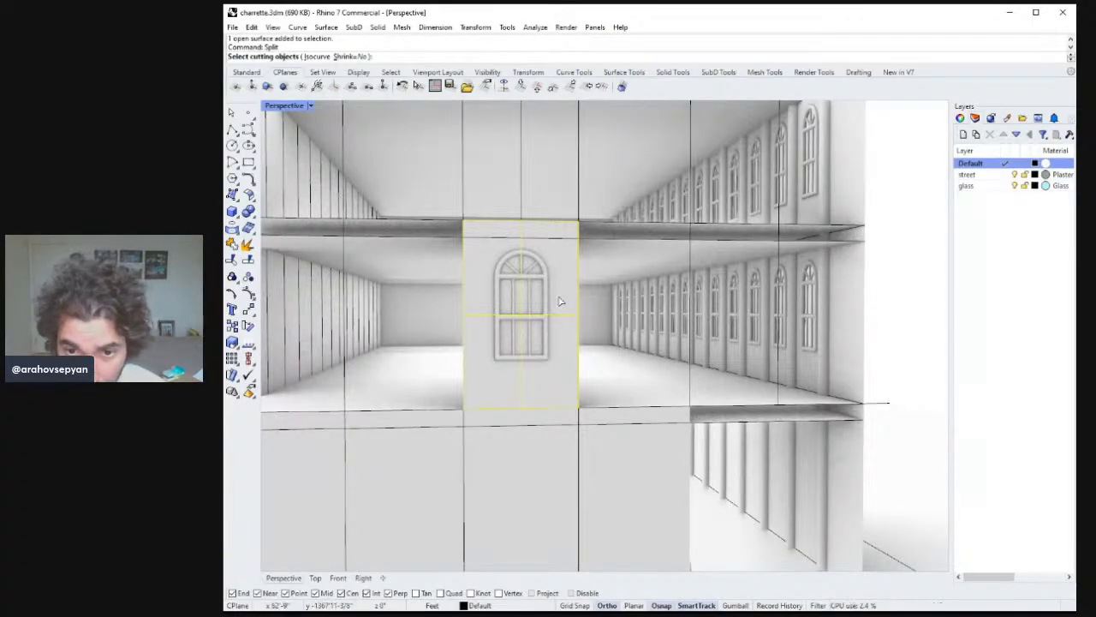
pyautogui.click(541, 340)
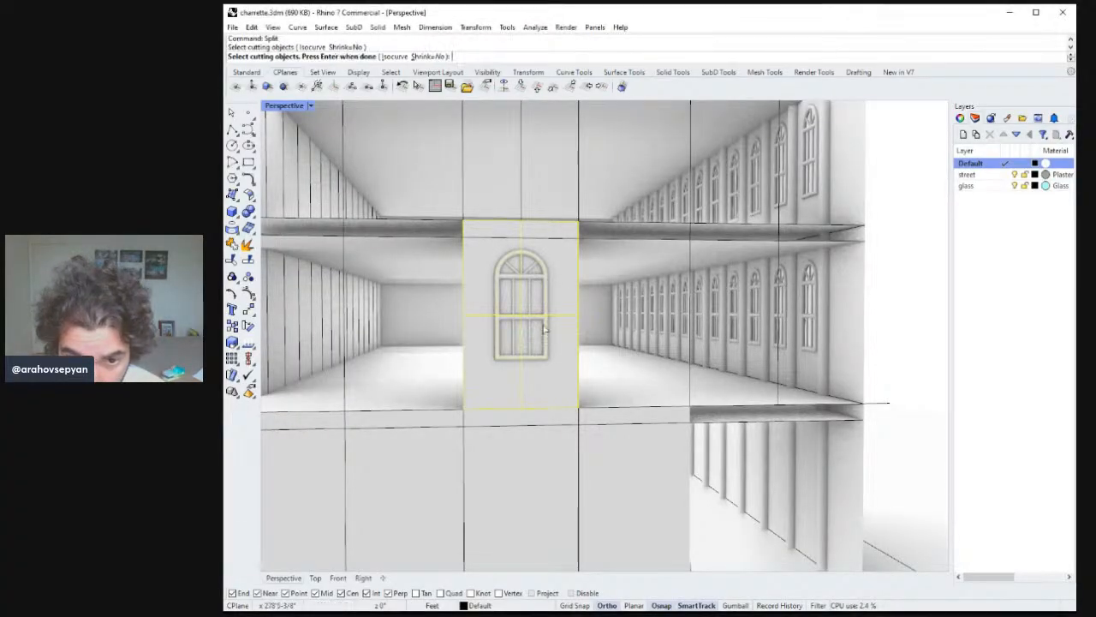
pyautogui.press('Return')
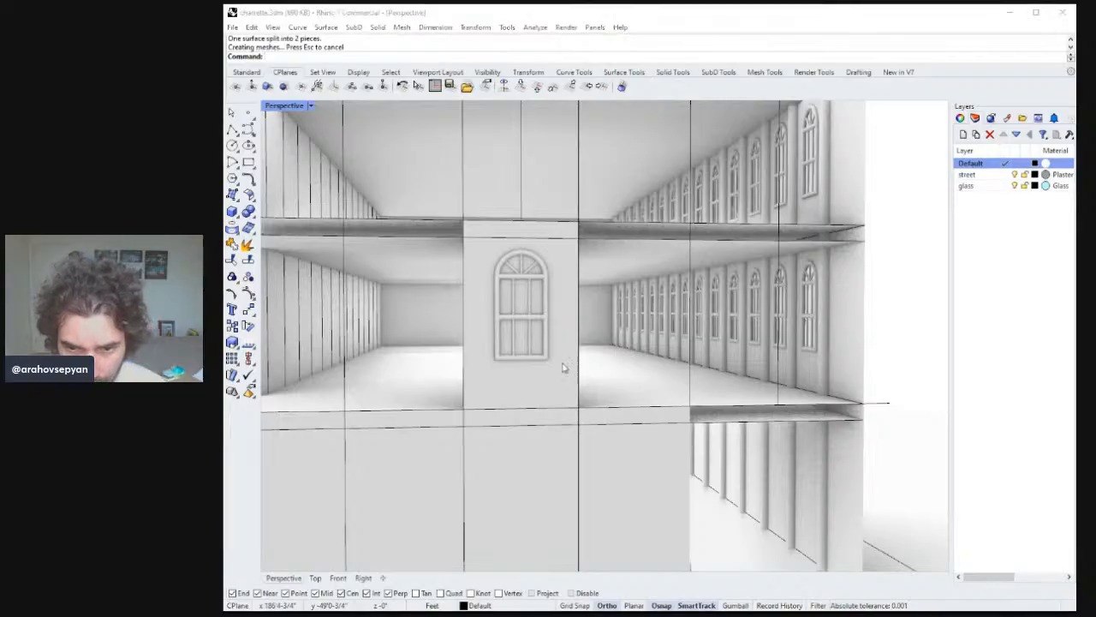
pyautogui.click(573, 378)
pyautogui.press('Delete')
# Examine the facade windows and the building's open end from different angles in shaded display.
pyautogui.moveTo(577, 371); pyautogui.dragTo(590, 319, button='right')
pyautogui.scroll(-10, 569, 344)
pyautogui.moveTo(647, 405); pyautogui.dragTo(607, 435, button='right')
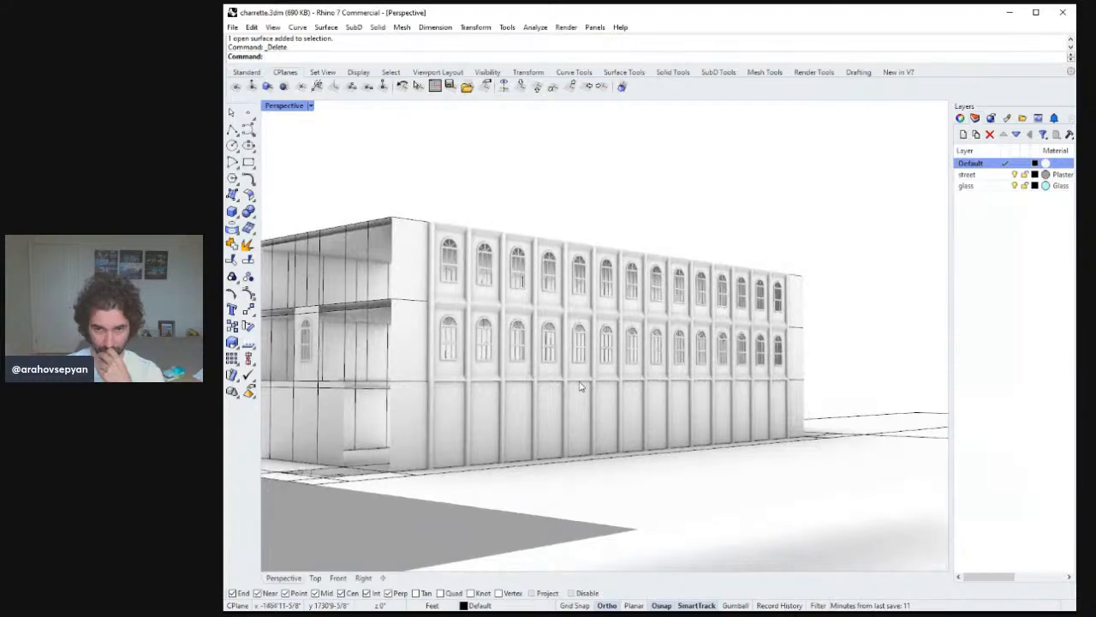
pyautogui.click(556, 349)
pyautogui.click(551, 270)
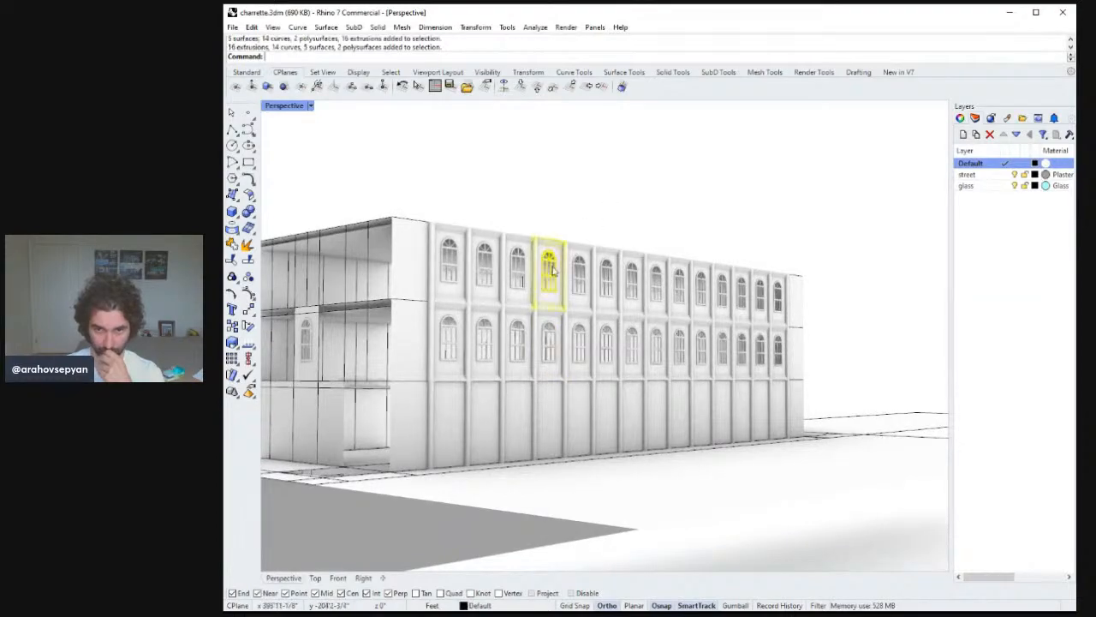
pyautogui.moveTo(604, 242); pyautogui.dragTo(644, 276, button='right')
pyautogui.moveTo(638, 277); pyautogui.dragTo(510, 292, button='right')
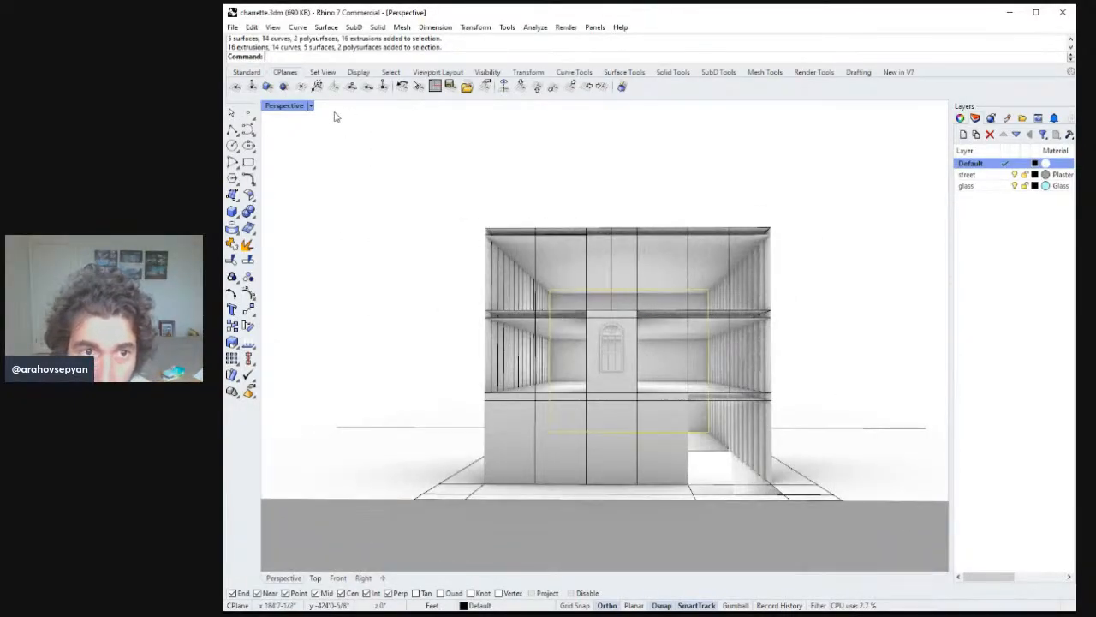
pyautogui.hotkey('ctrl', 'alt', 's')
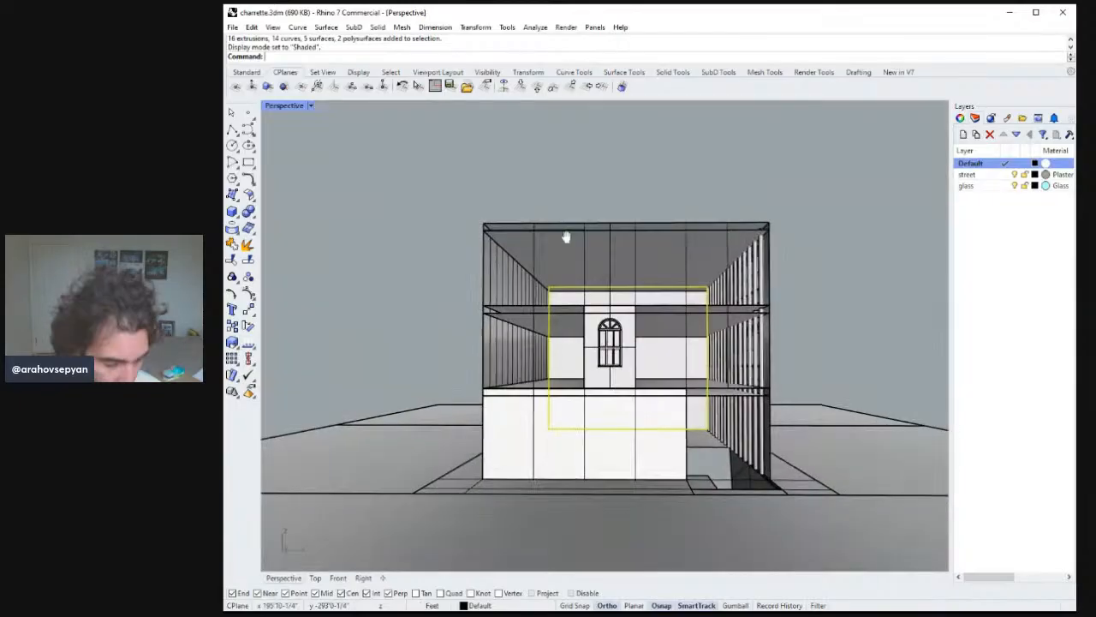
pyautogui.keyDown('shift'); pyautogui.moveTo(565, 237); pyautogui.dragTo(557, 229, button='right'); pyautogui.keyUp('shift')
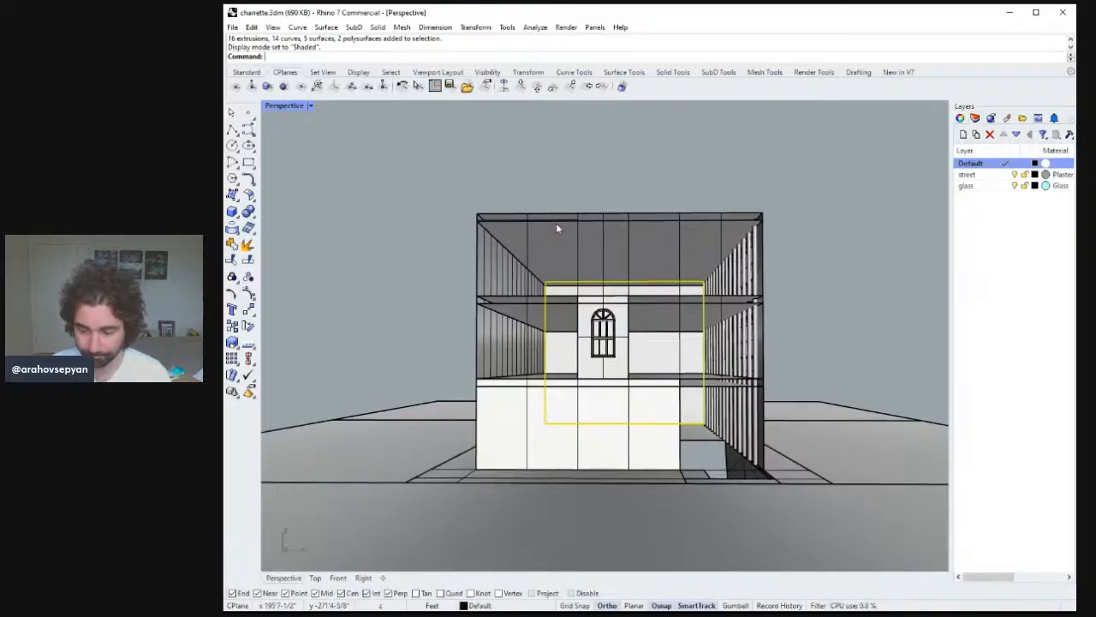
pyautogui.moveTo(557, 228); pyautogui.dragTo(674, 334, button='right')
pyautogui.press('Escape')
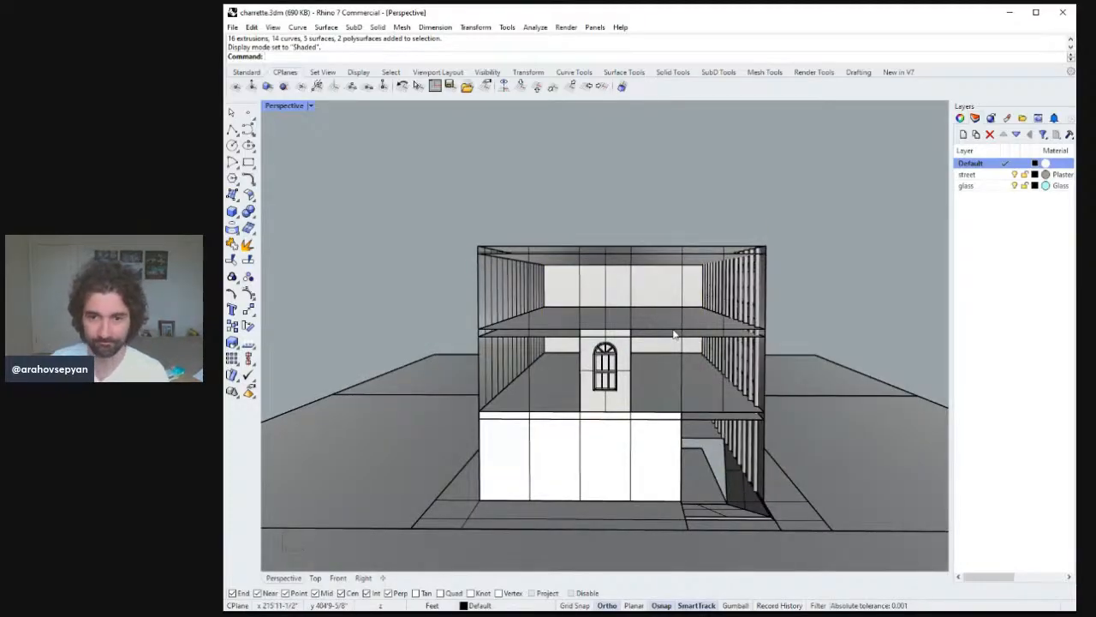
# Zoom in on the new end-wall window and inspect how it sits in the wall.
pyautogui.click(625, 376)
pyautogui.write('zs')
pyautogui.press('Return')
pyautogui.moveTo(629, 375); pyautogui.dragTo(740, 394, button='right')
pyautogui.press('Escape')
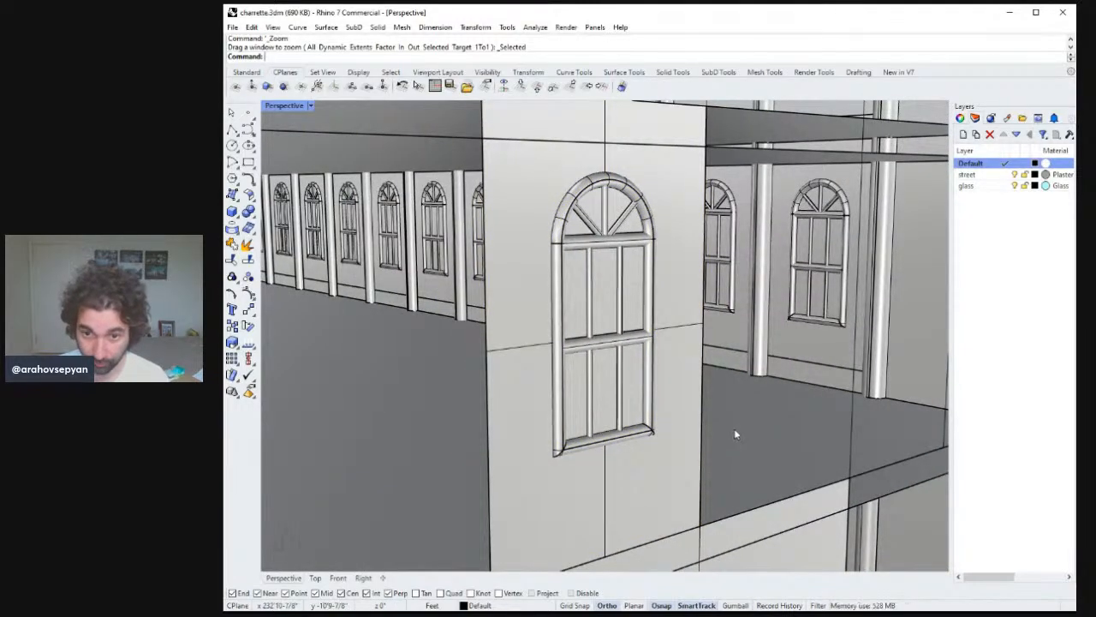
pyautogui.scroll(-6, 736, 432)
pyautogui.moveTo(748, 438); pyautogui.dragTo(758, 445, button='right')
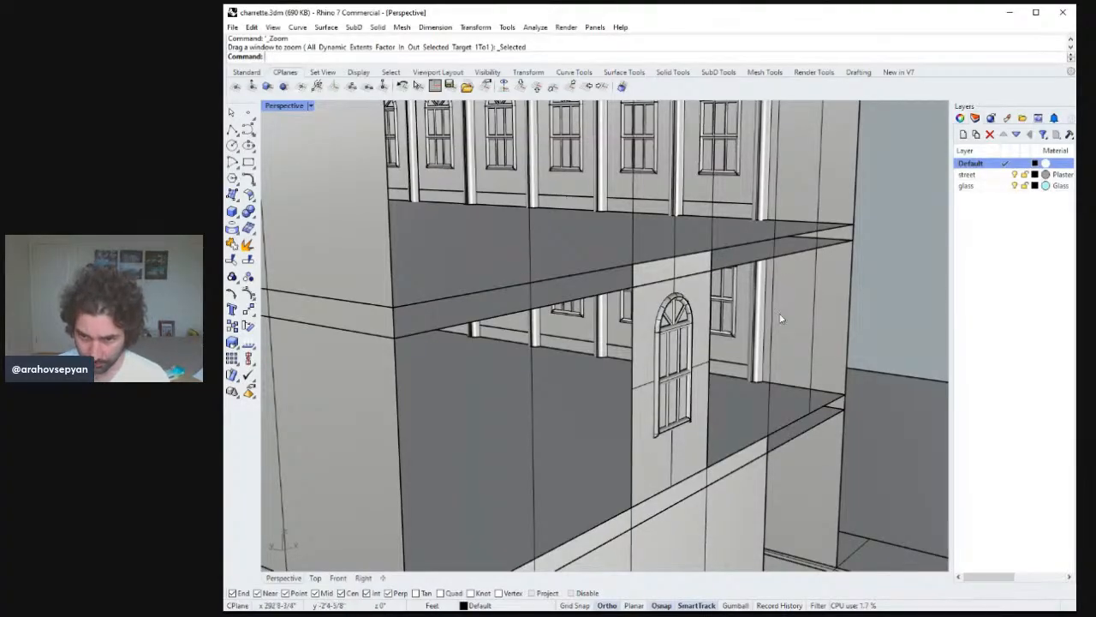
pyautogui.moveTo(782, 319); pyautogui.dragTo(682, 364, button='right')
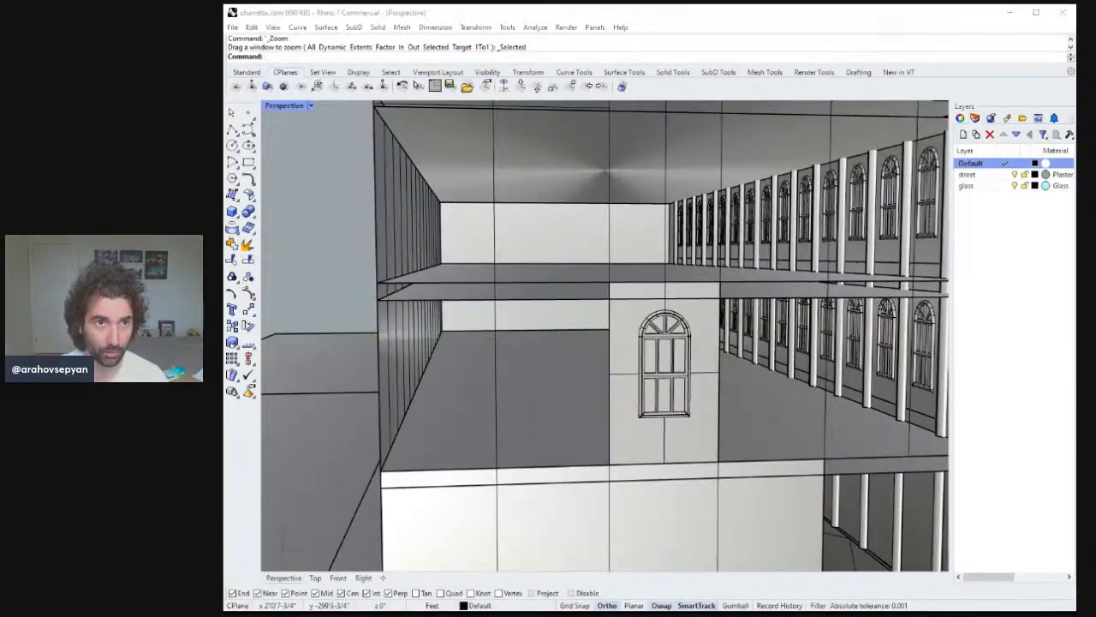
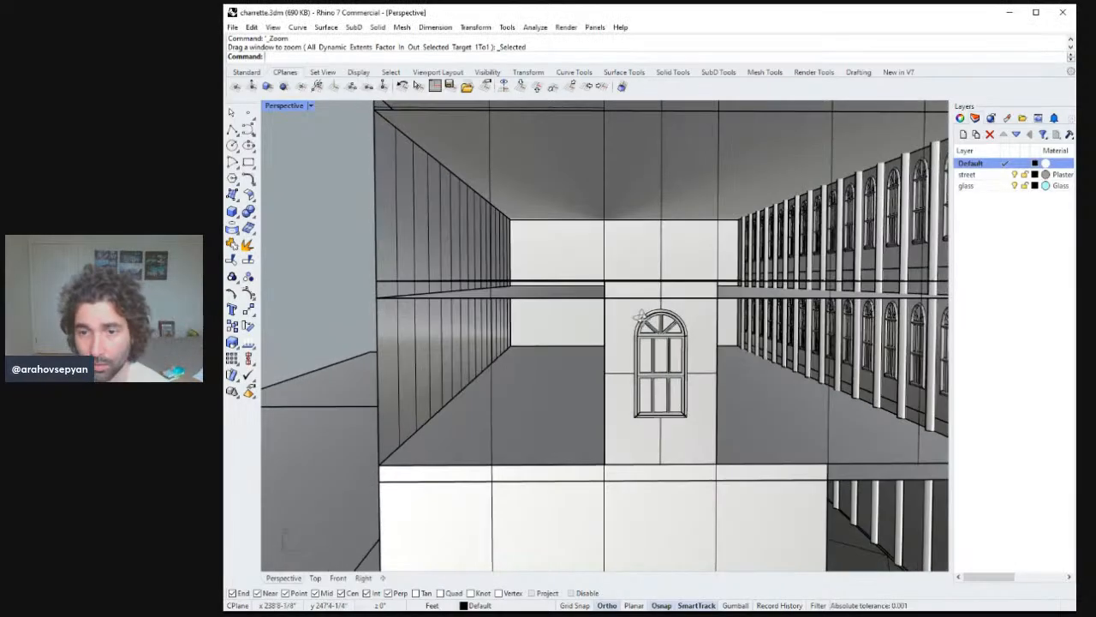
# Create a thin four-corner surface strip spanning the front edge of the upper floor slab.
pyautogui.doubleClick(272, 107)
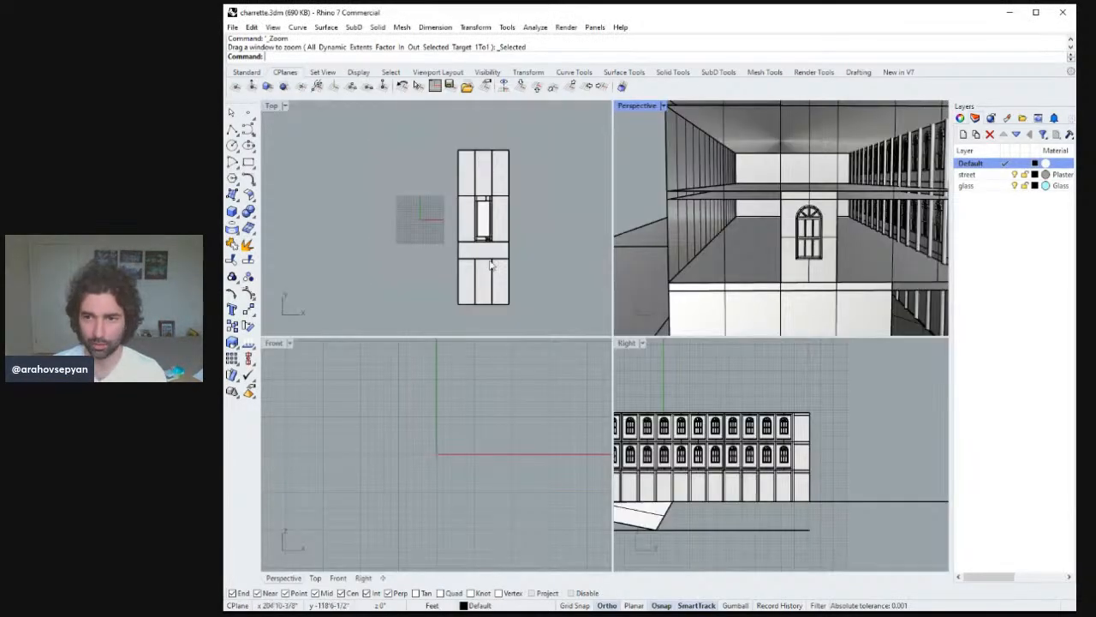
pyautogui.doubleClick(644, 109)
pyautogui.moveTo(682, 203); pyautogui.dragTo(758, 269, button='right')
pyautogui.scroll(-5, 710, 208)
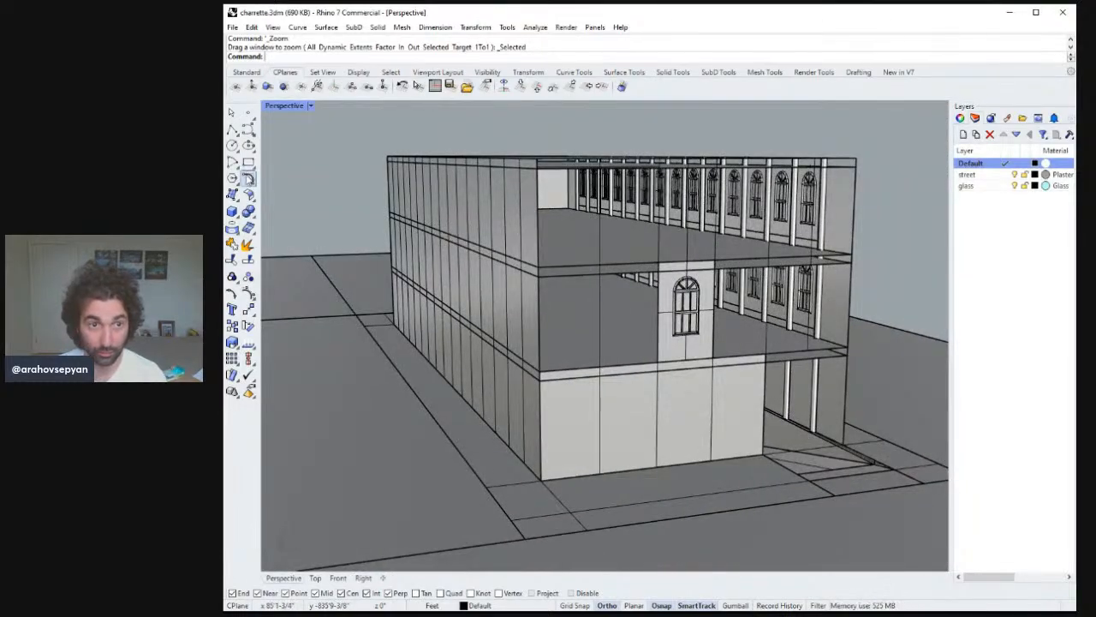
pyautogui.click(232, 196)
pyautogui.moveTo(689, 257); pyautogui.dragTo(620, 268, button='right')
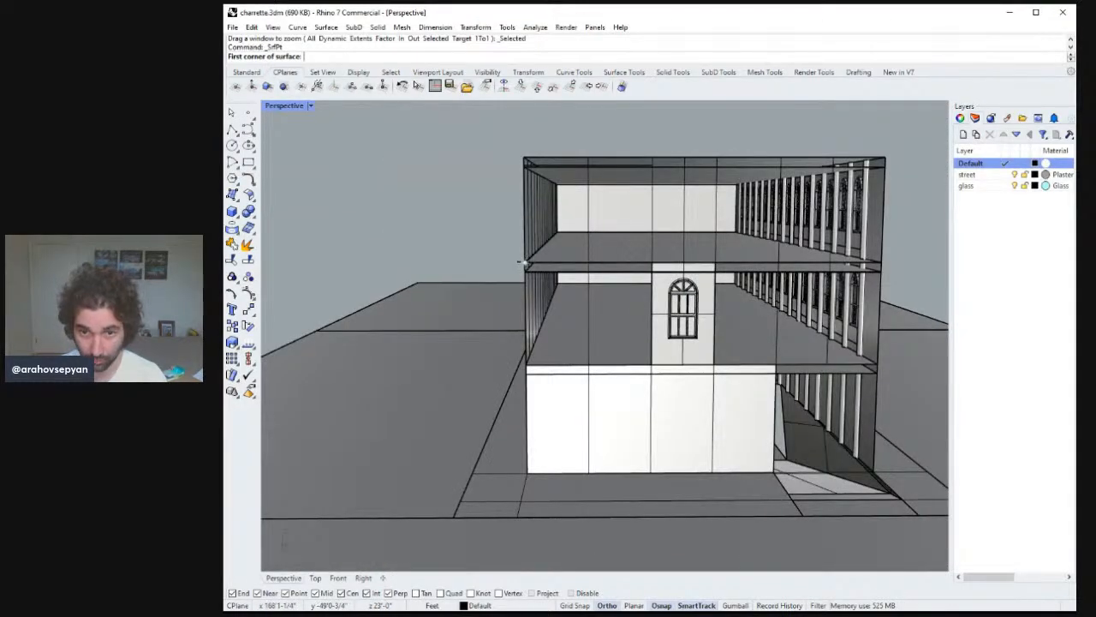
pyautogui.click(524, 264)
pyautogui.click(882, 265)
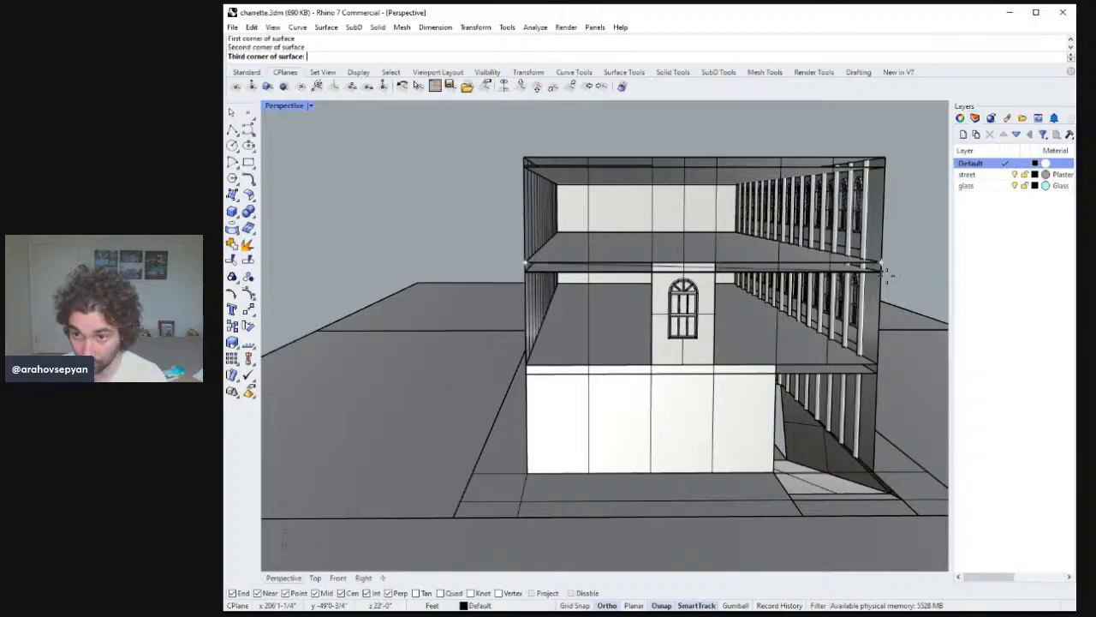
pyautogui.click(882, 272)
pyautogui.click(524, 273)
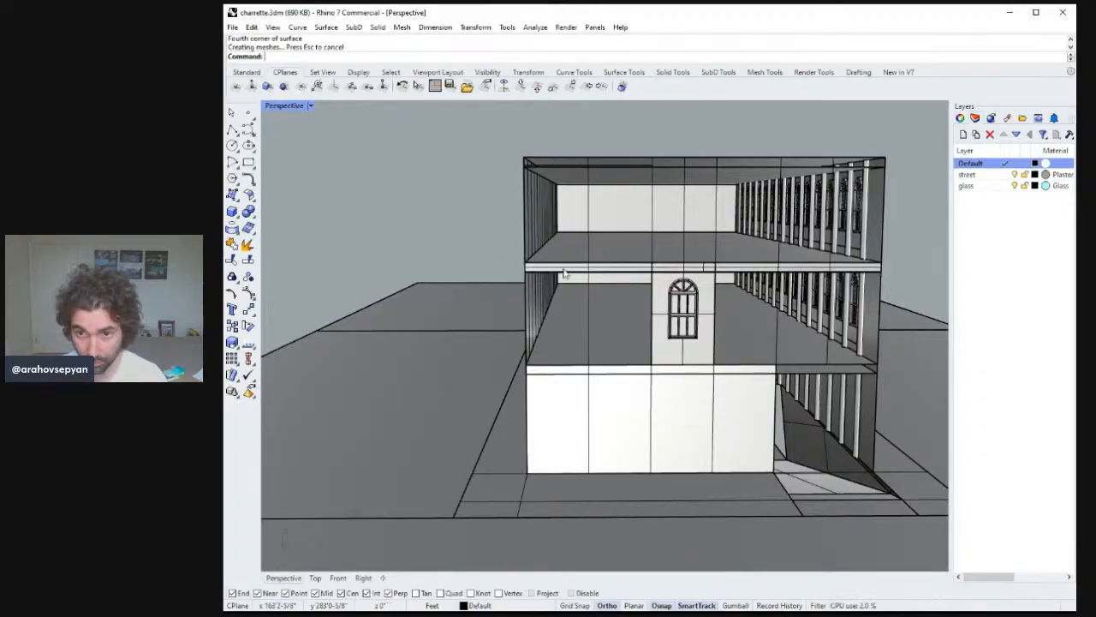
# Extrude the strip surface 8 feet outward as a solid ledge.
pyautogui.click(641, 273)
pyautogui.moveTo(640, 273); pyautogui.dragTo(695, 295, button='right')
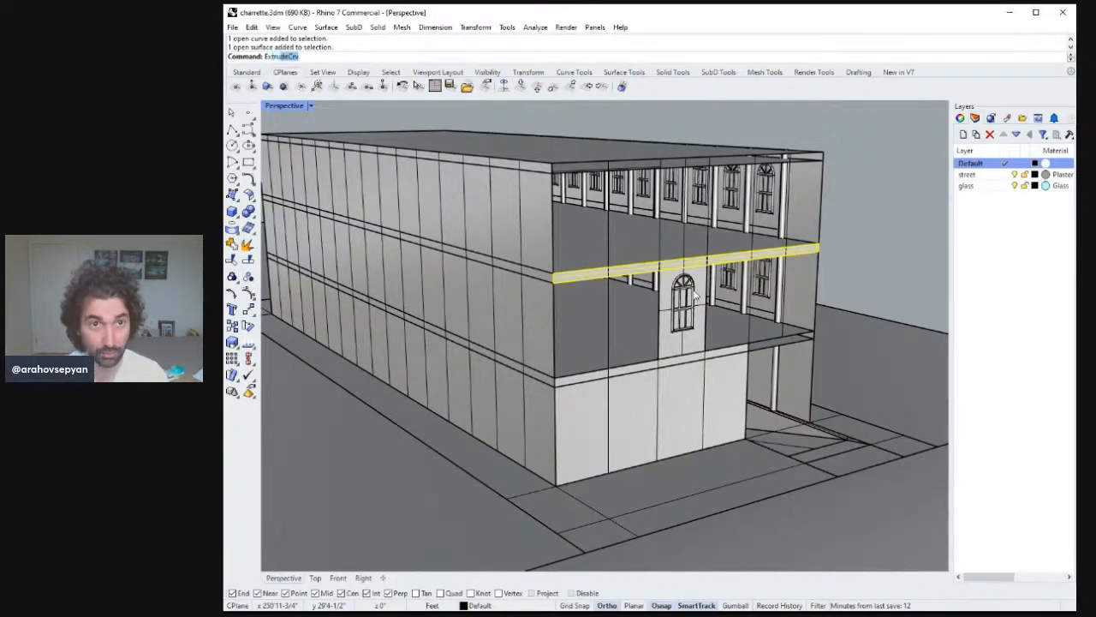
pyautogui.write('ExtrudeSrf')
pyautogui.press('Return')
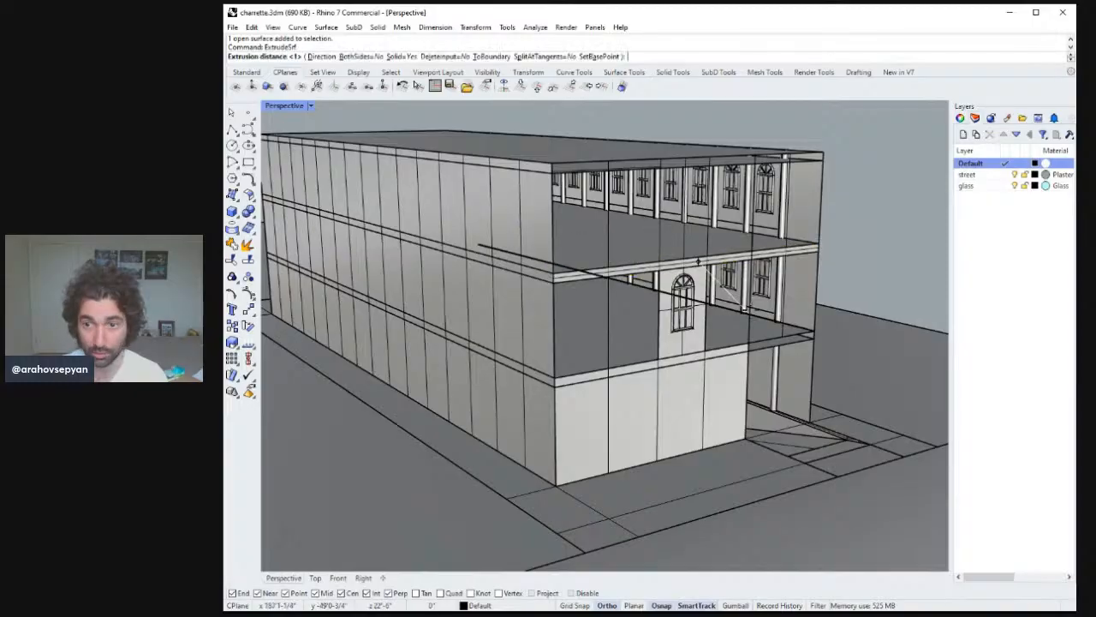
pyautogui.moveTo(664, 255); pyautogui.dragTo(771, 267, button='right')
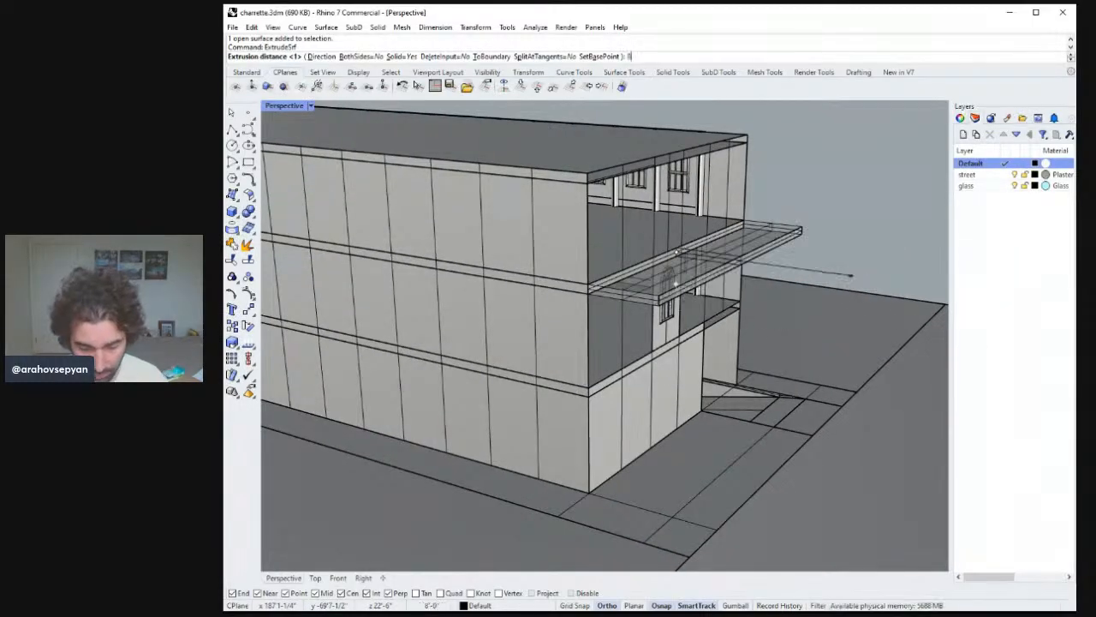
pyautogui.write('8')
pyautogui.press('Return')
# Copy the extruded ledge down to the front edge of the lower floor slab.
pyautogui.moveTo(860, 279); pyautogui.dragTo(590, 320, button='right')
pyautogui.scroll(4, 646, 308)
pyautogui.scroll(-4, 668, 343)
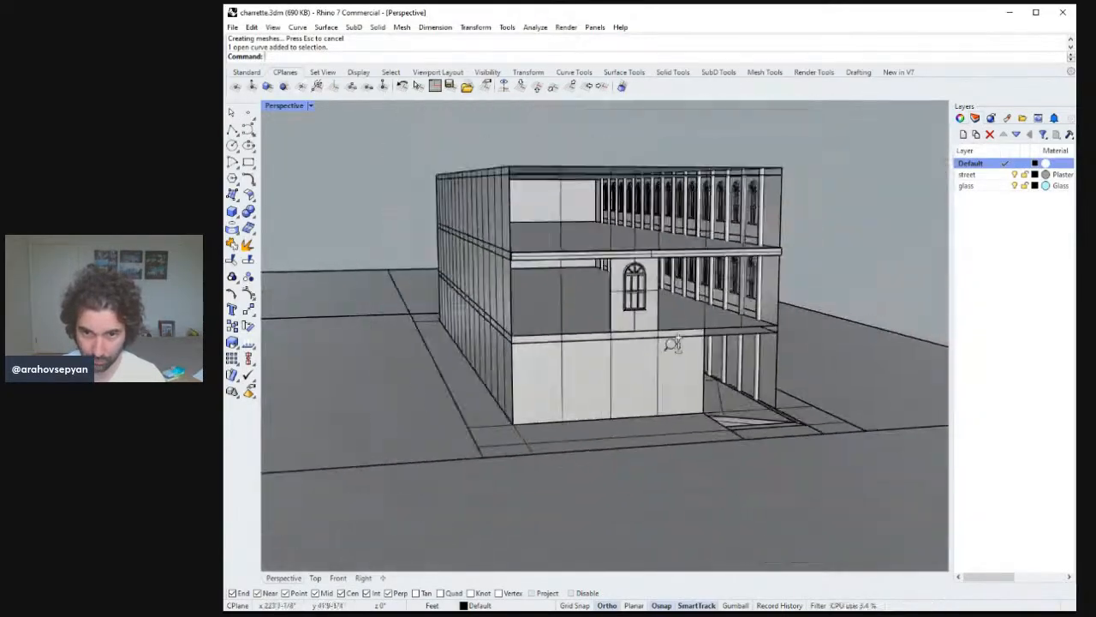
pyautogui.scroll(8, 661, 295)
pyautogui.moveTo(668, 275); pyautogui.dragTo(688, 289, button='right')
pyautogui.scroll(-7, 692, 349)
pyautogui.scroll(1, 692, 350)
pyautogui.click(586, 211)
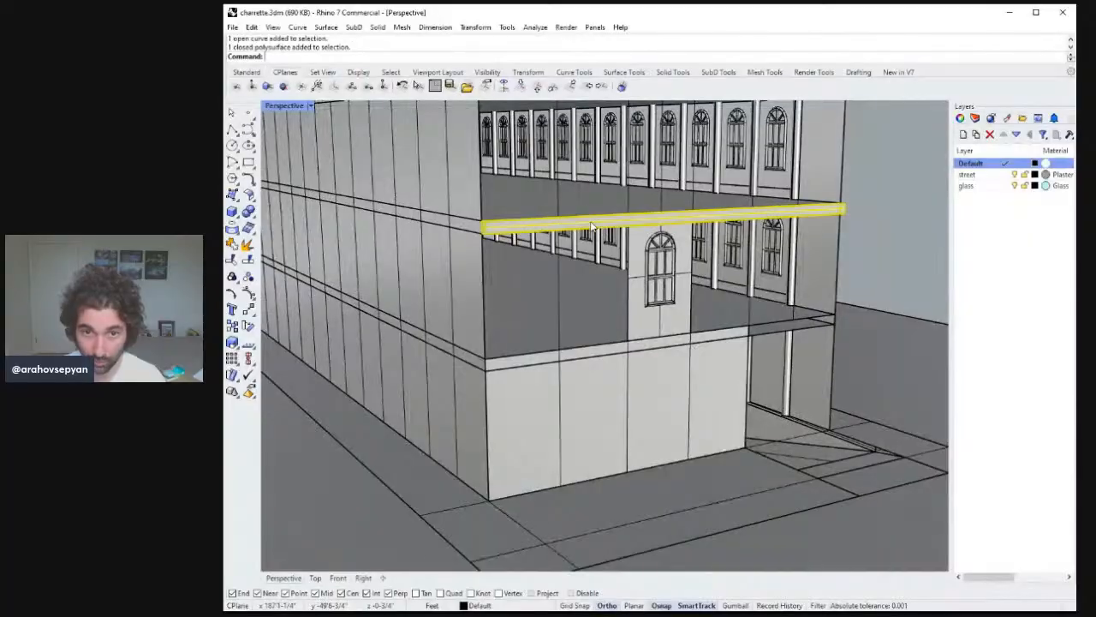
pyautogui.moveTo(586, 212); pyautogui.dragTo(571, 243, button='right')
pyautogui.press('Return')
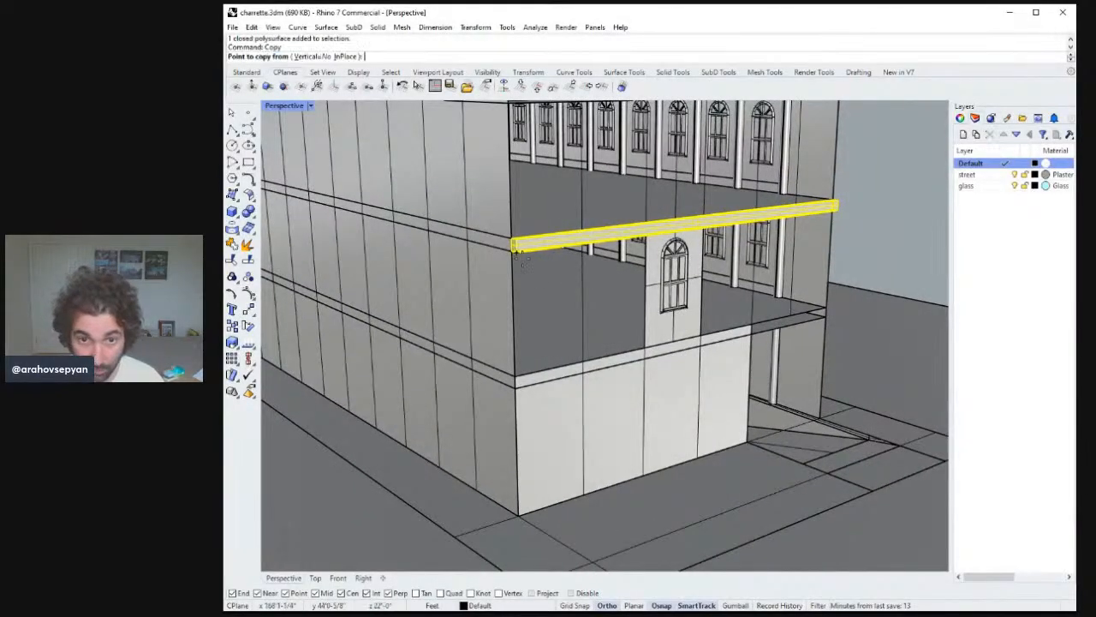
pyautogui.click(514, 247)
pyautogui.click(519, 377)
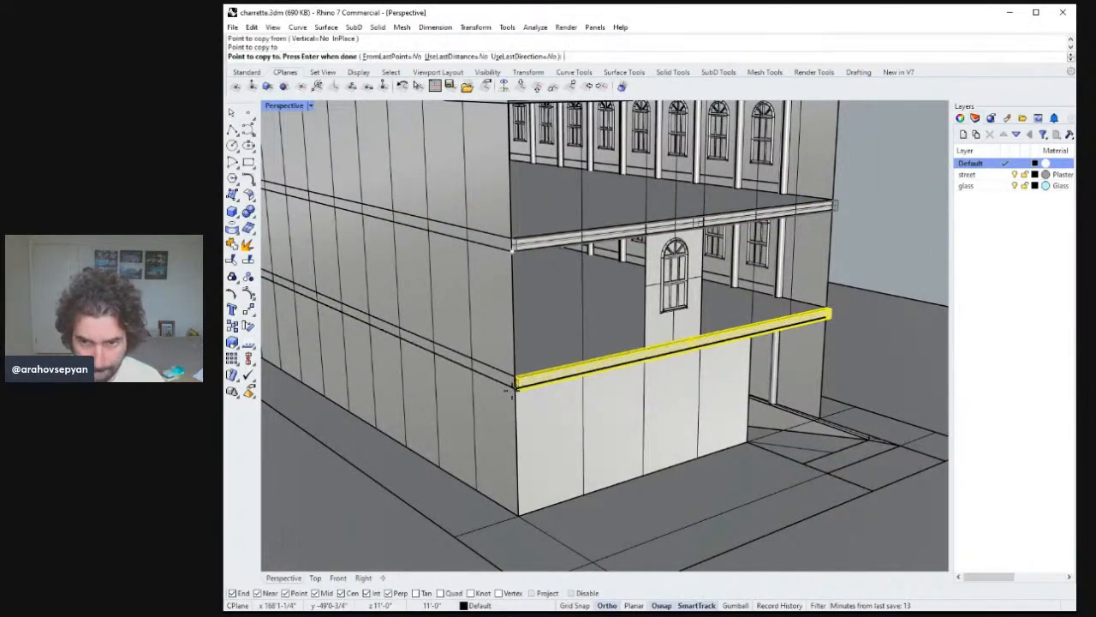
pyautogui.press('Return')
# Save the model file.
pyautogui.moveTo(597, 379); pyautogui.dragTo(572, 343, button='right')
pyautogui.hotkey('ctrl', 's')
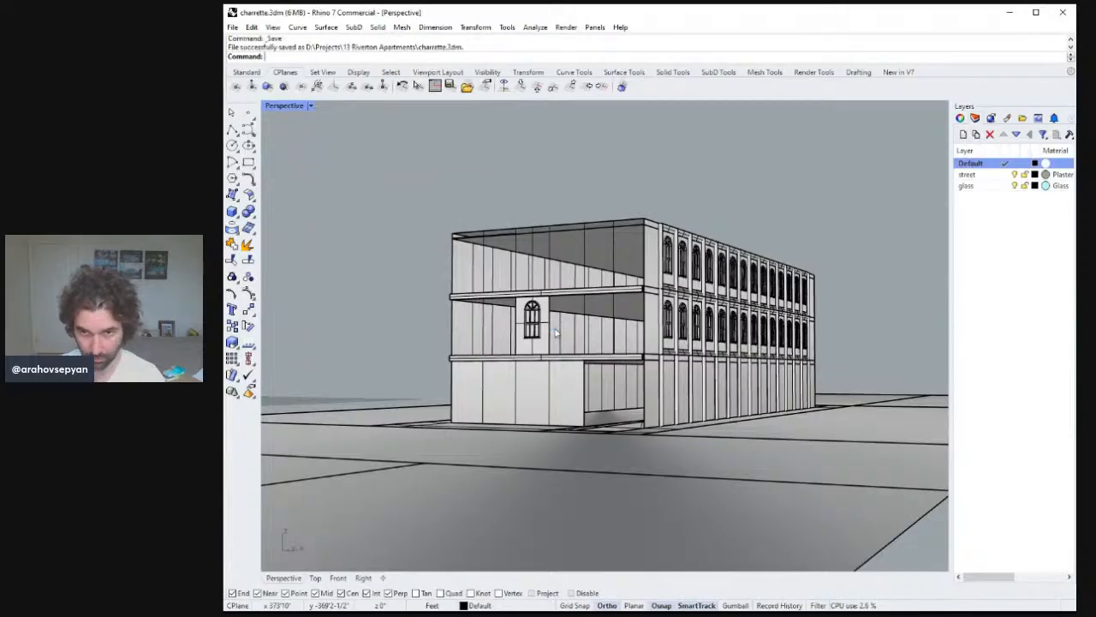
pyautogui.hotkey('alt', 'Tab')
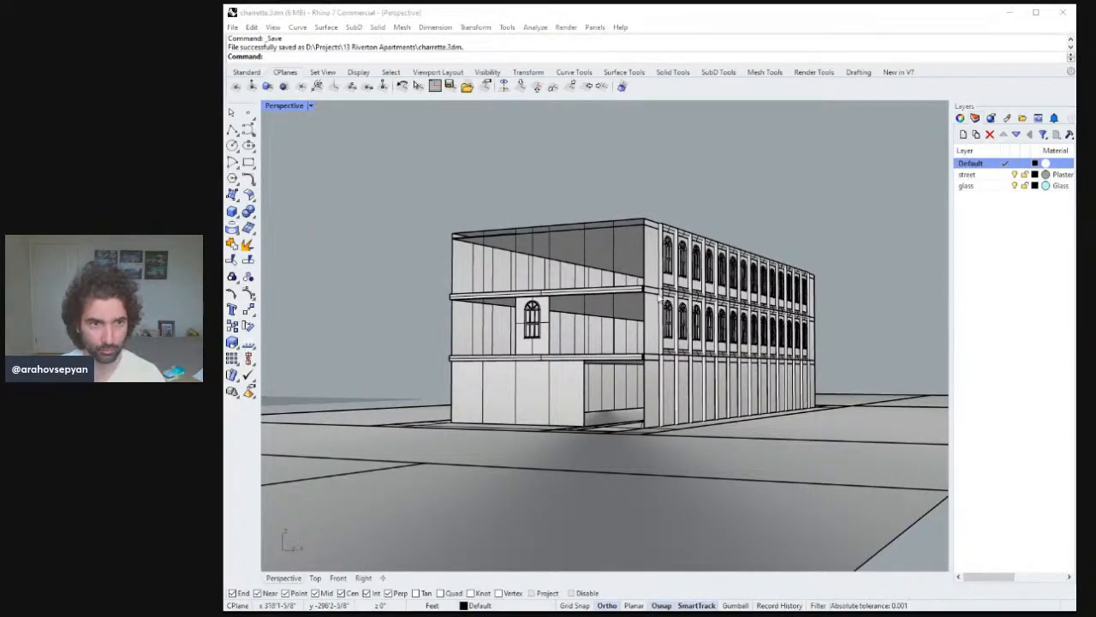
# Switch the Perspective viewport to the Rendered display mode.
pyautogui.moveTo(542, 255); pyautogui.dragTo(541, 181, button='right')
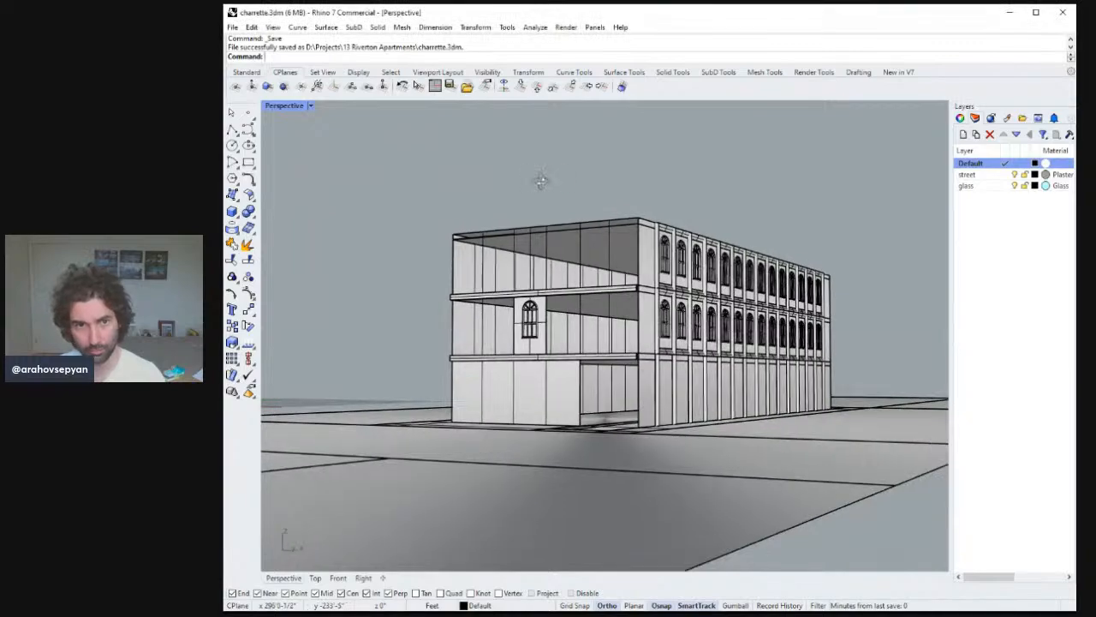
pyautogui.click(311, 105)
pyautogui.click(321, 175)
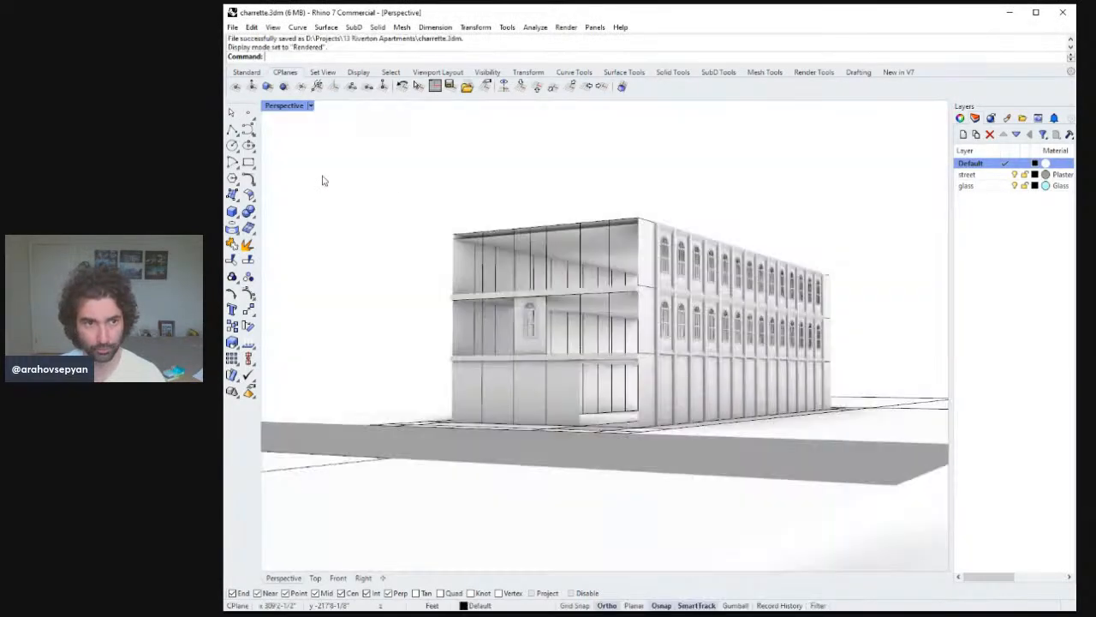
# Create a Pipe with 6-inch start and end radius along the vertical edge right of the window panel.
pyautogui.moveTo(568, 226); pyautogui.dragTo(550, 225, button='right')
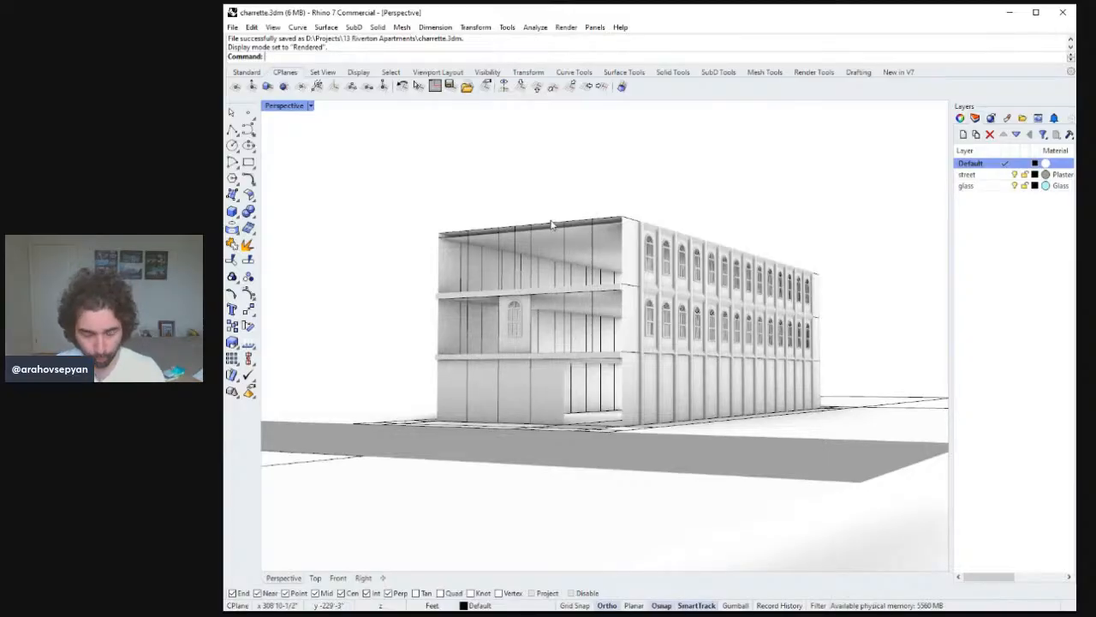
pyautogui.moveTo(552, 224); pyautogui.dragTo(602, 362, button='right')
pyautogui.scroll(4, 609, 324)
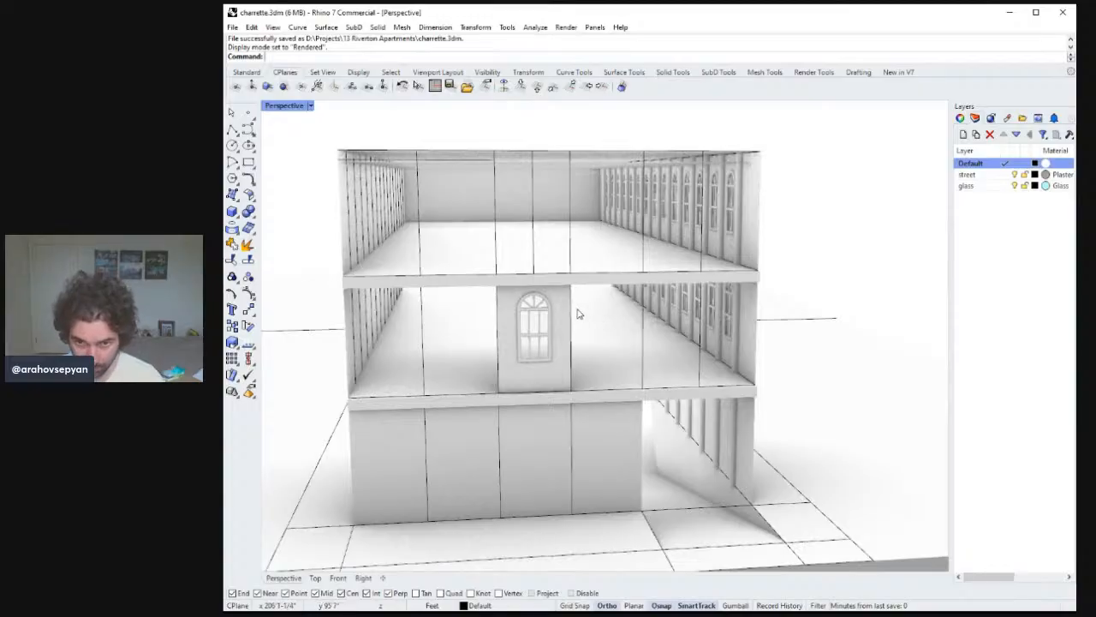
pyautogui.click(620, 359)
pyautogui.moveTo(621, 360); pyautogui.dragTo(639, 340, button='right')
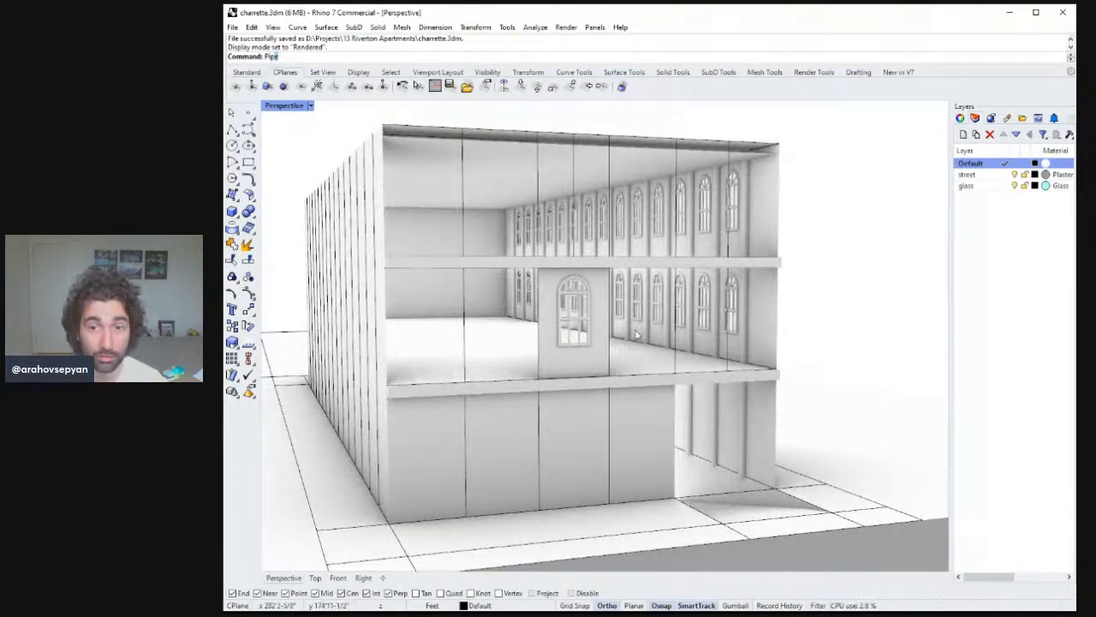
pyautogui.write('Pipe')
pyautogui.press('Return')
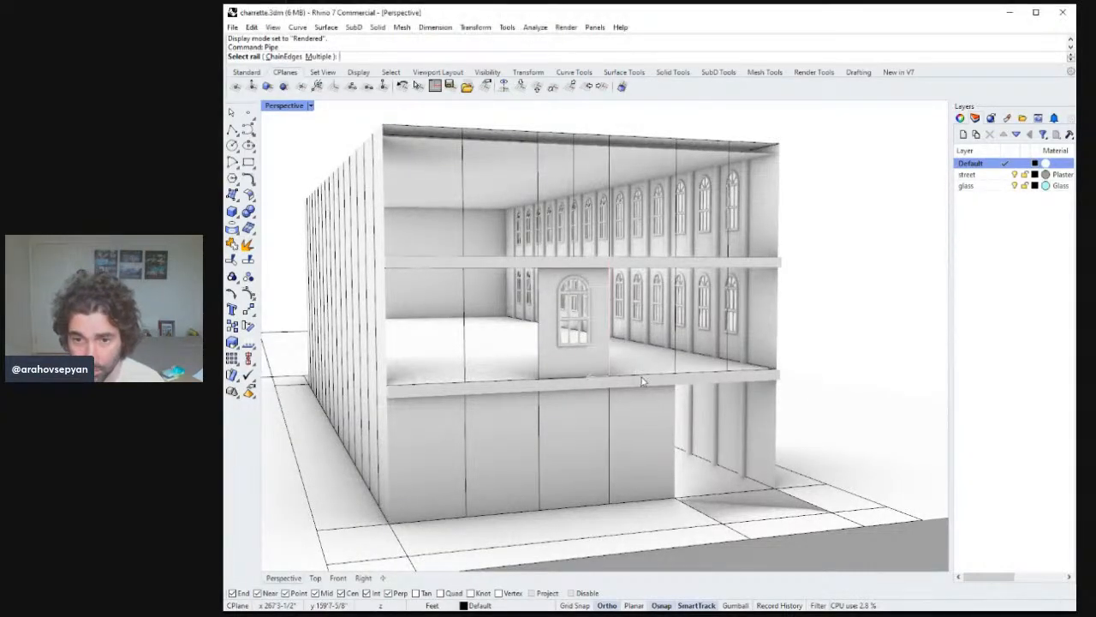
pyautogui.click(609, 360)
pyautogui.moveTo(610, 360); pyautogui.dragTo(680, 344, button='right')
pyautogui.write('6')
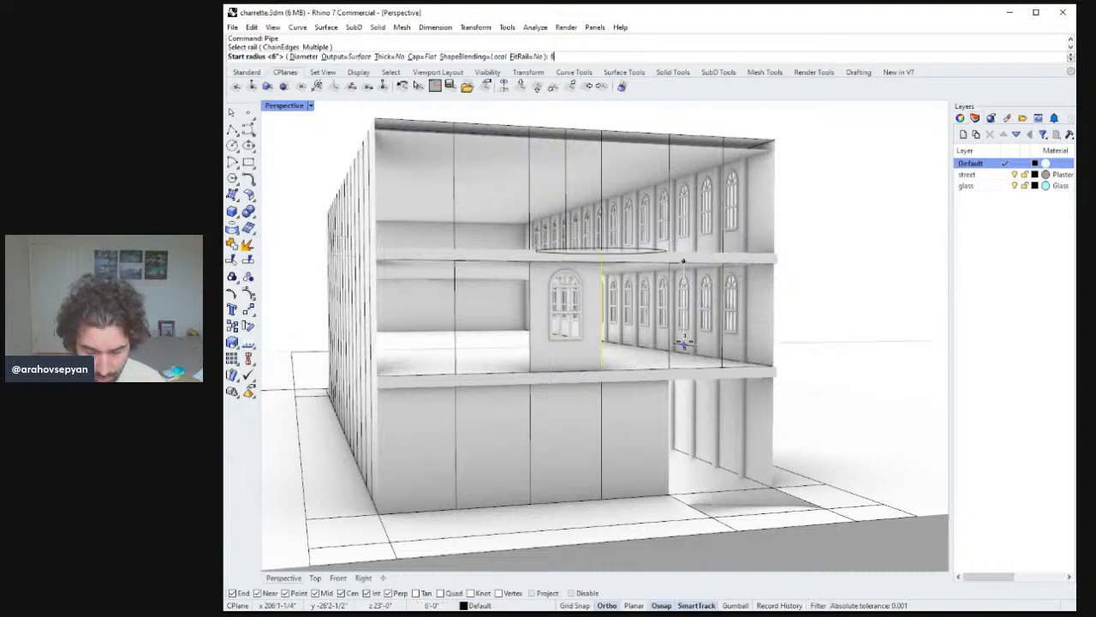
pyautogui.press('Return')
pyautogui.write('6')
pyautogui.press('Return')
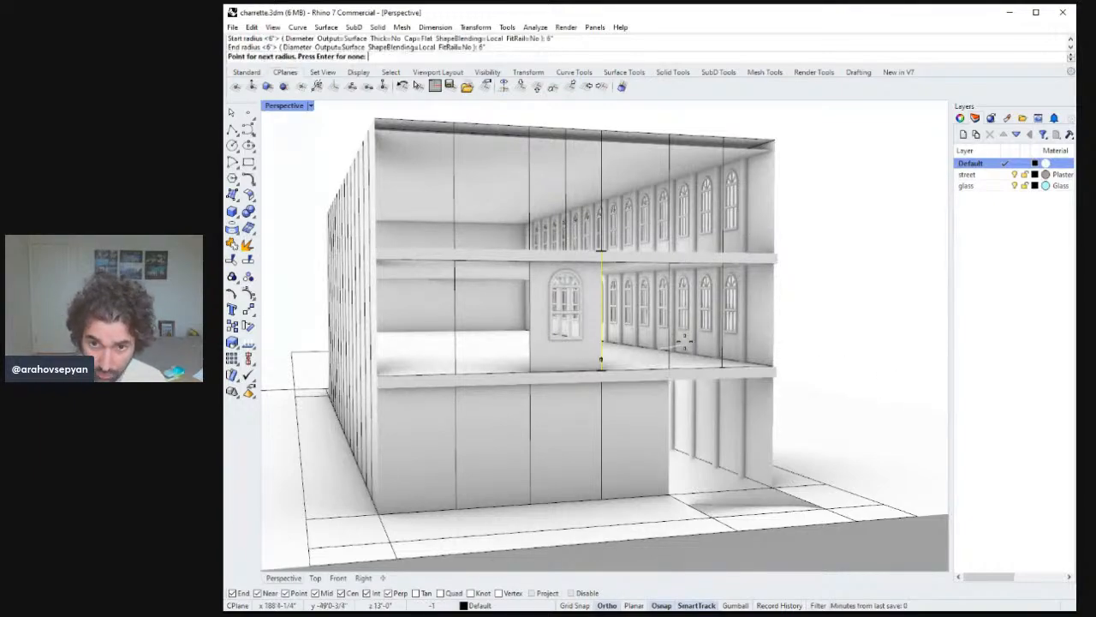
pyautogui.press('Return')
pyautogui.press('Return')
pyautogui.press('Escape')
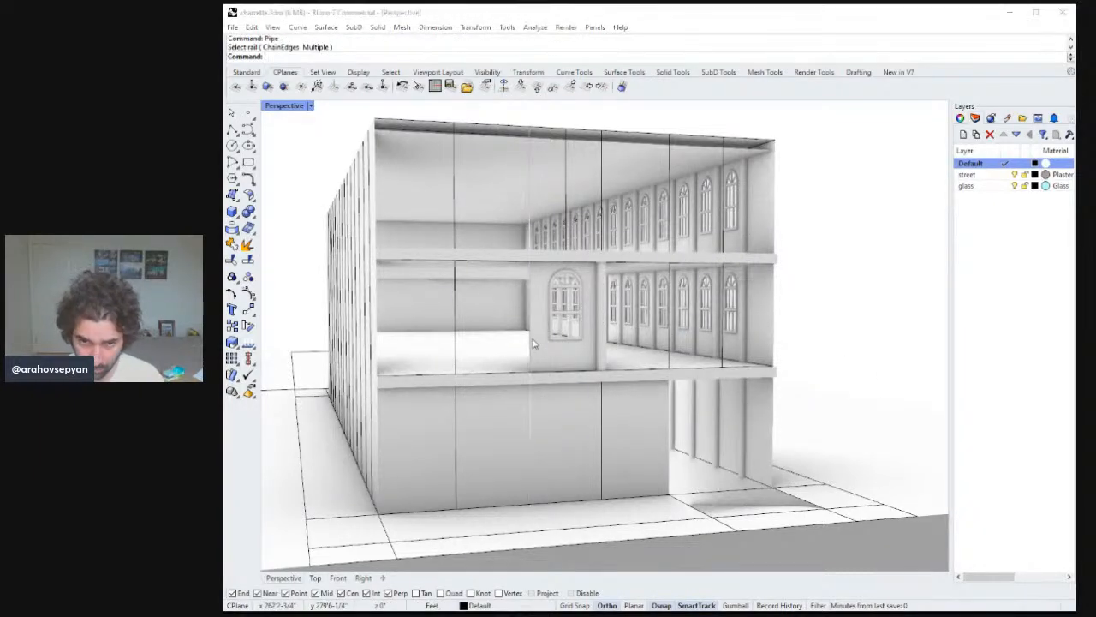
# Add a second 6-inch Pipe along the vertical edge left of the window panel.
pyautogui.press('Return')
pyautogui.click(568, 381)
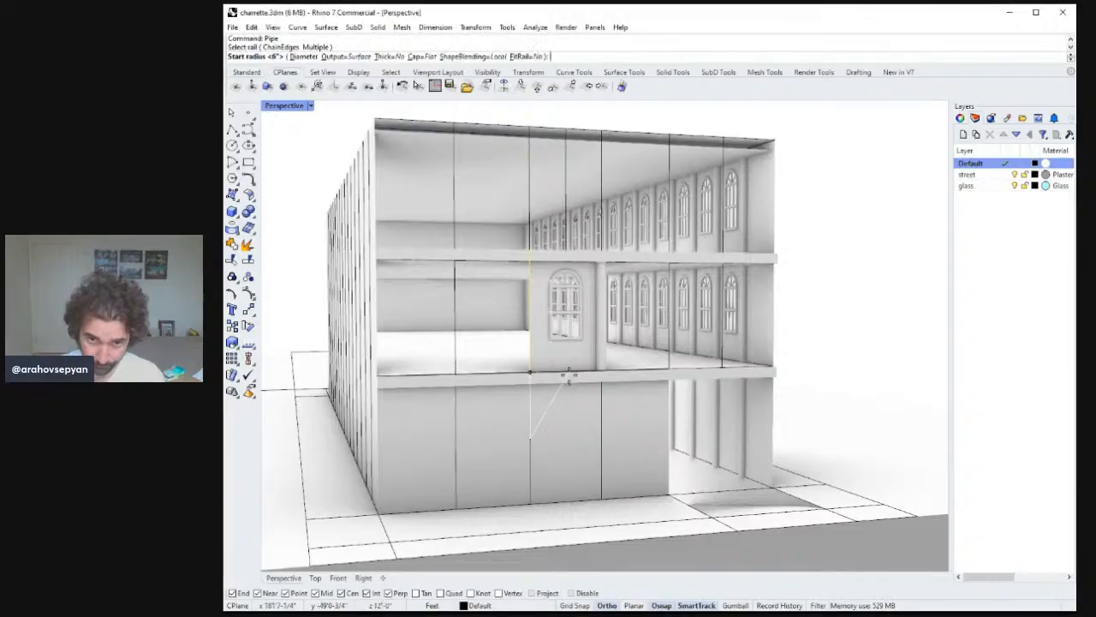
pyautogui.press('Return')
pyautogui.press('Return')
pyautogui.press('Return')
pyautogui.press('Return')
pyautogui.moveTo(569, 377)
pyautogui.mouseDown(button='right')
pyautogui.moveTo(506, 377)
pyautogui.moveTo(535, 390)
pyautogui.moveTo(590, 385)
pyautogui.moveTo(562, 374)
pyautogui.moveTo(554, 386)
pyautogui.moveTo(592, 396)
pyautogui.moveTo(553, 384)
pyautogui.mouseUp(button='right')
pyautogui.click(237, 9)
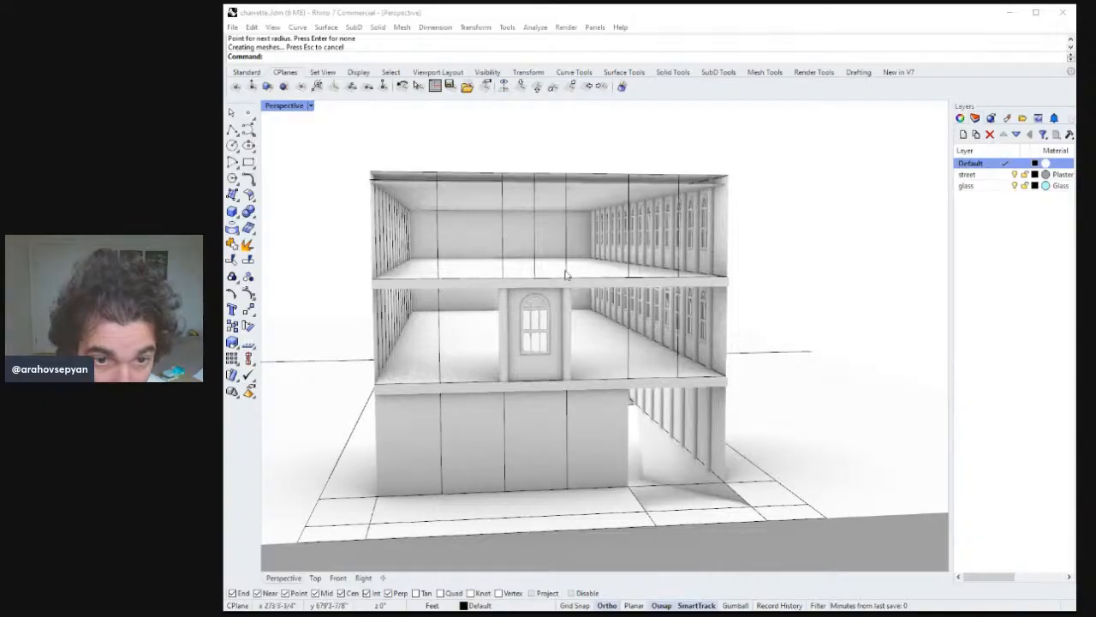
# Select the window panel, its window and both pipe columns, and group them.
pyautogui.moveTo(635, 383); pyautogui.dragTo(490, 361, button='right')
pyautogui.scroll(5, 499, 318)
pyautogui.click(541, 408)
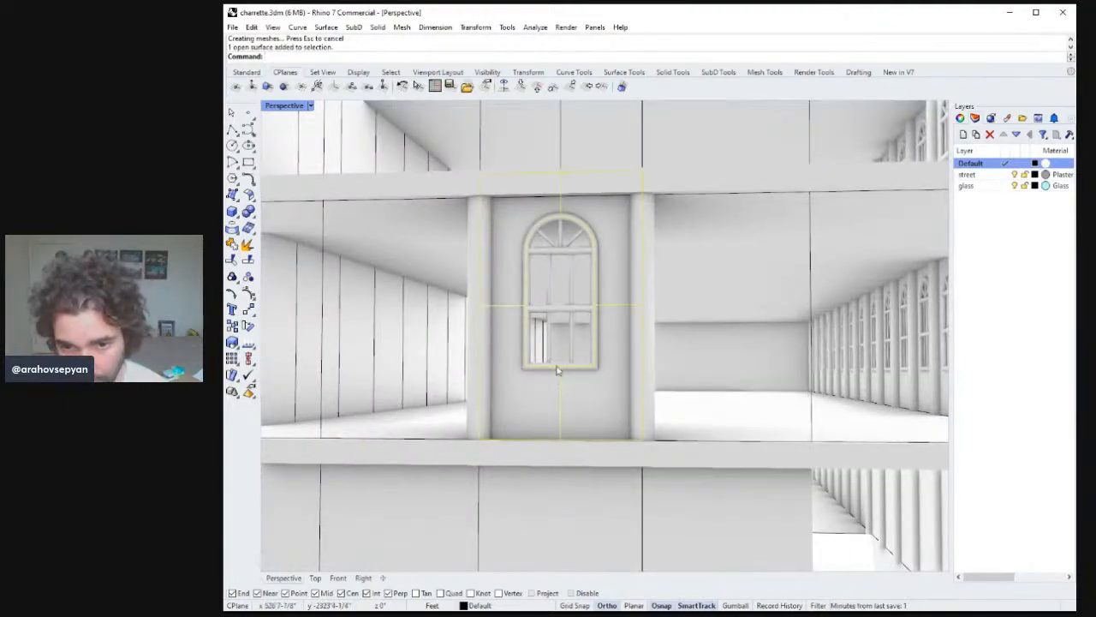
pyautogui.scroll(2, 593, 361)
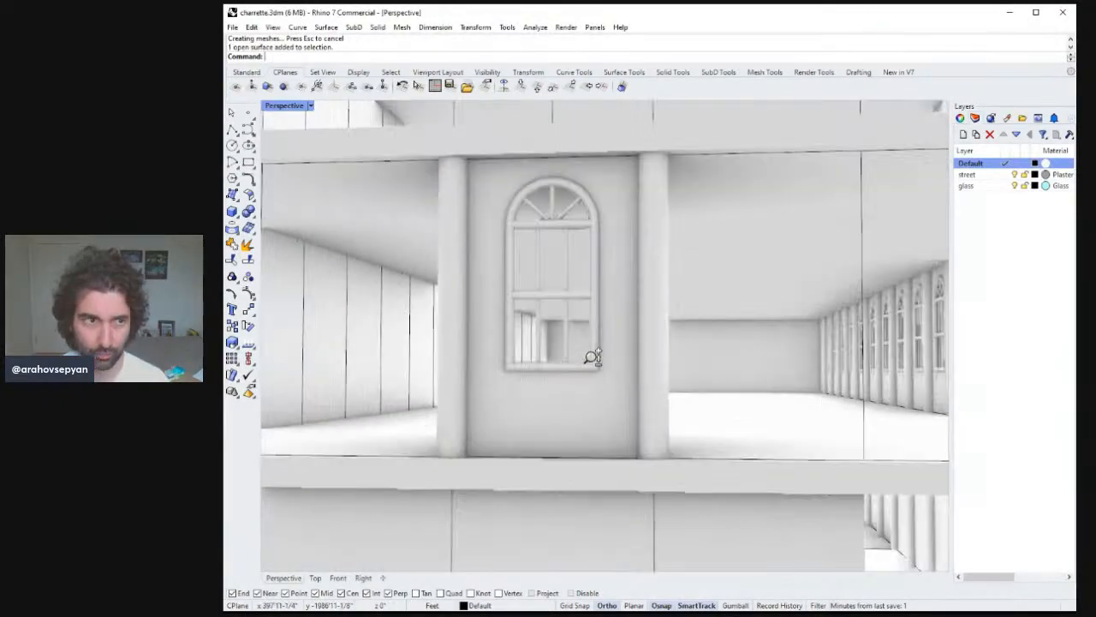
pyautogui.scroll(-8, 609, 323)
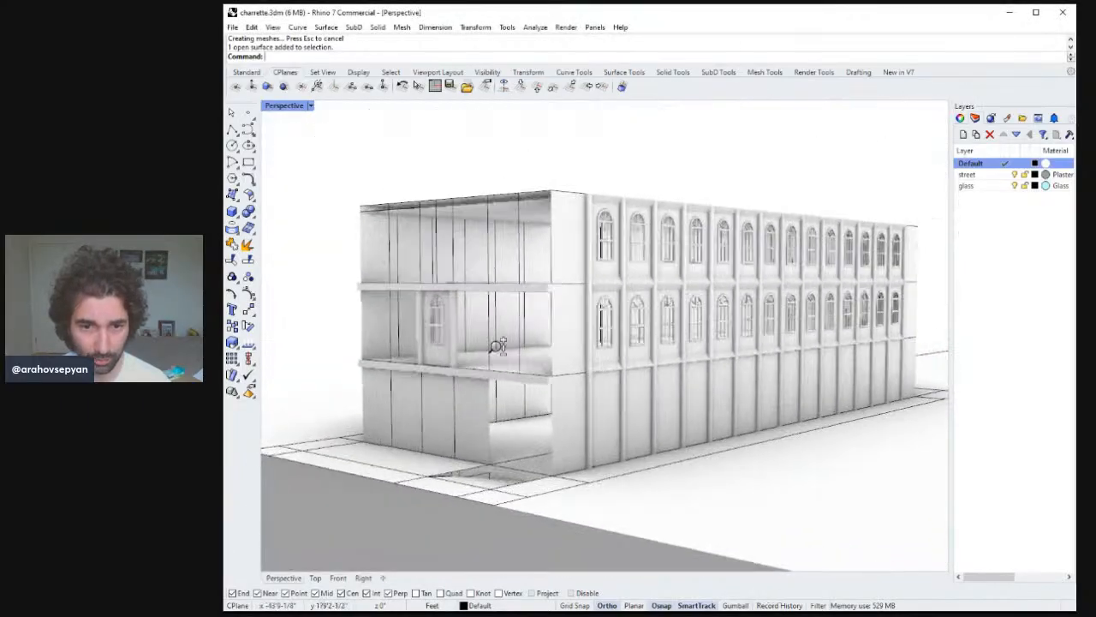
pyautogui.scroll(3, 497, 346)
pyautogui.moveTo(496, 346); pyautogui.dragTo(463, 321, button='right')
pyautogui.moveTo(368, 117); pyautogui.dragTo(422, 321)
pyautogui.keyDown('ctrl'); pyautogui.moveTo(486, 139); pyautogui.dragTo(353, 228); pyautogui.keyUp('ctrl')
pyautogui.write('zs')
pyautogui.press('Return')
pyautogui.moveTo(377, 237); pyautogui.dragTo(497, 268, button='right')
pyautogui.scroll(-5, 498, 267)
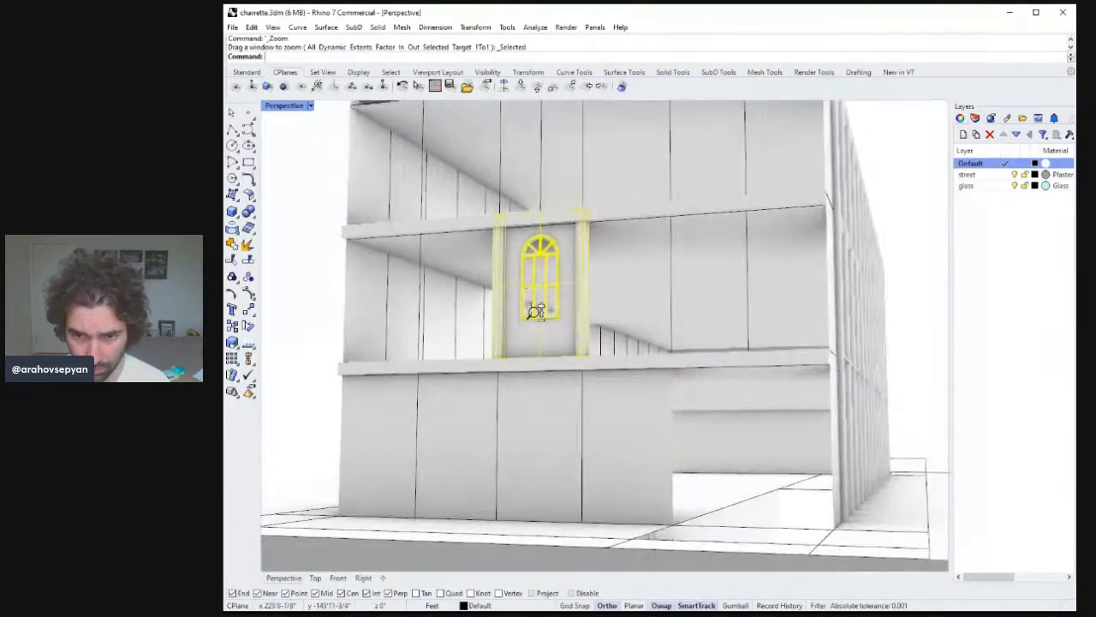
pyautogui.press('Return')
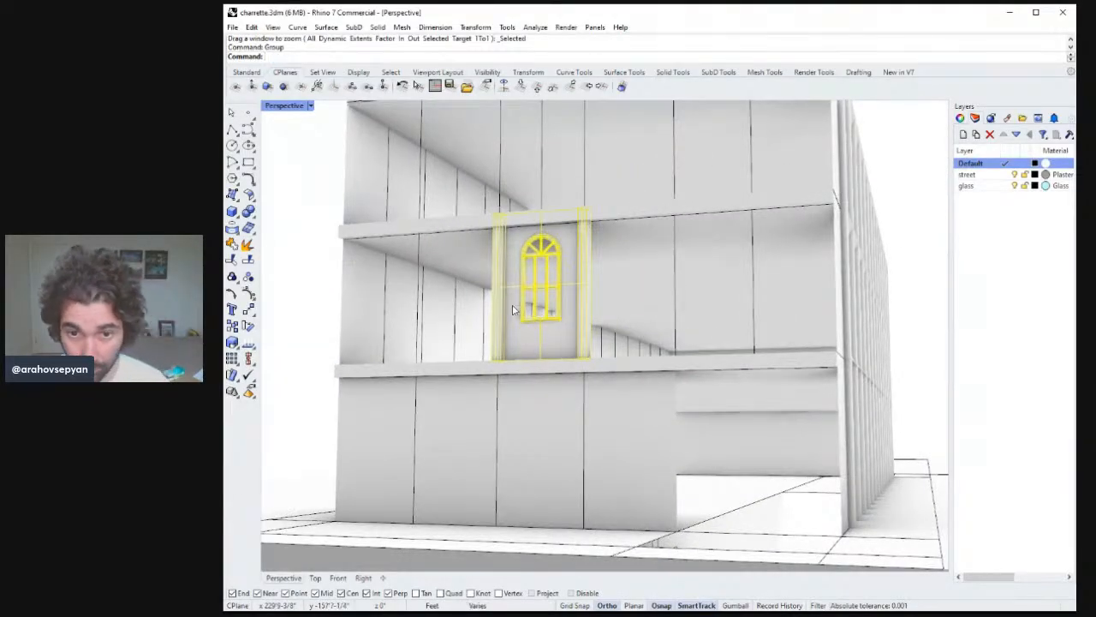
# Copy the grouped window bay twice to the left along the same floor.
pyautogui.moveTo(512, 306); pyautogui.dragTo(595, 338, button='right')
pyautogui.press('Escape')
pyautogui.click(576, 325)
pyautogui.moveTo(512, 253); pyautogui.dragTo(523, 293, button='right')
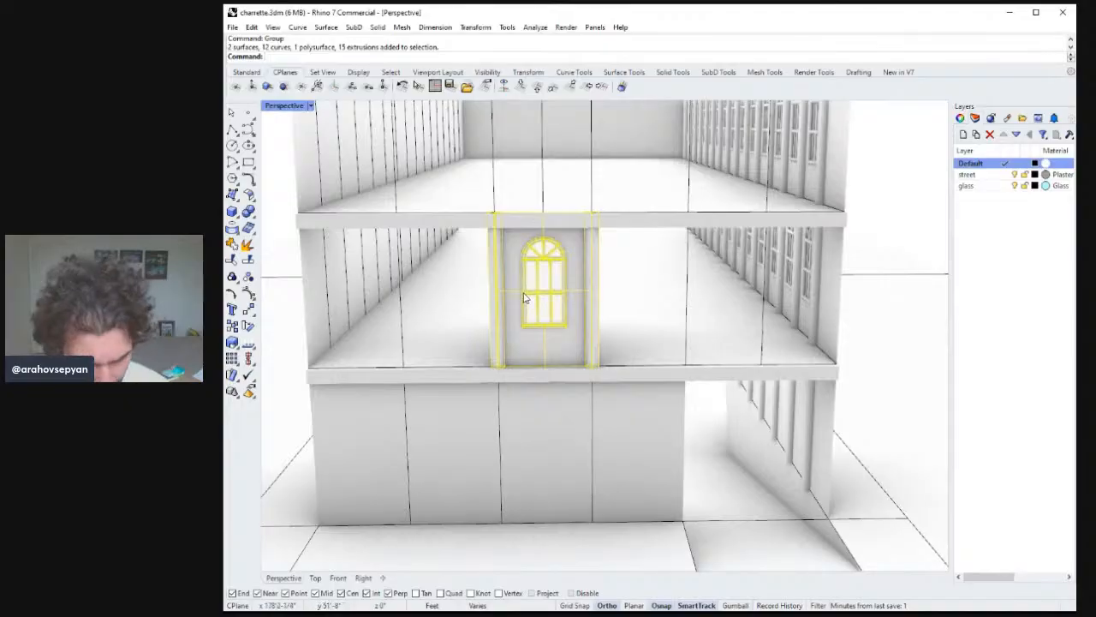
pyautogui.write('Copy')
pyautogui.press('Return')
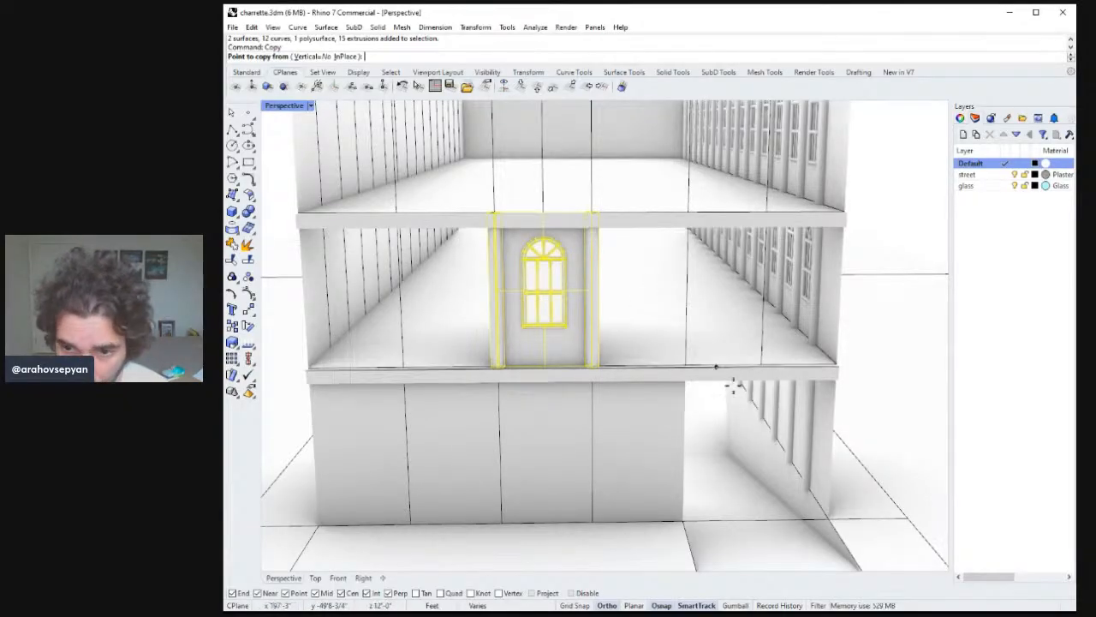
pyautogui.click(592, 522)
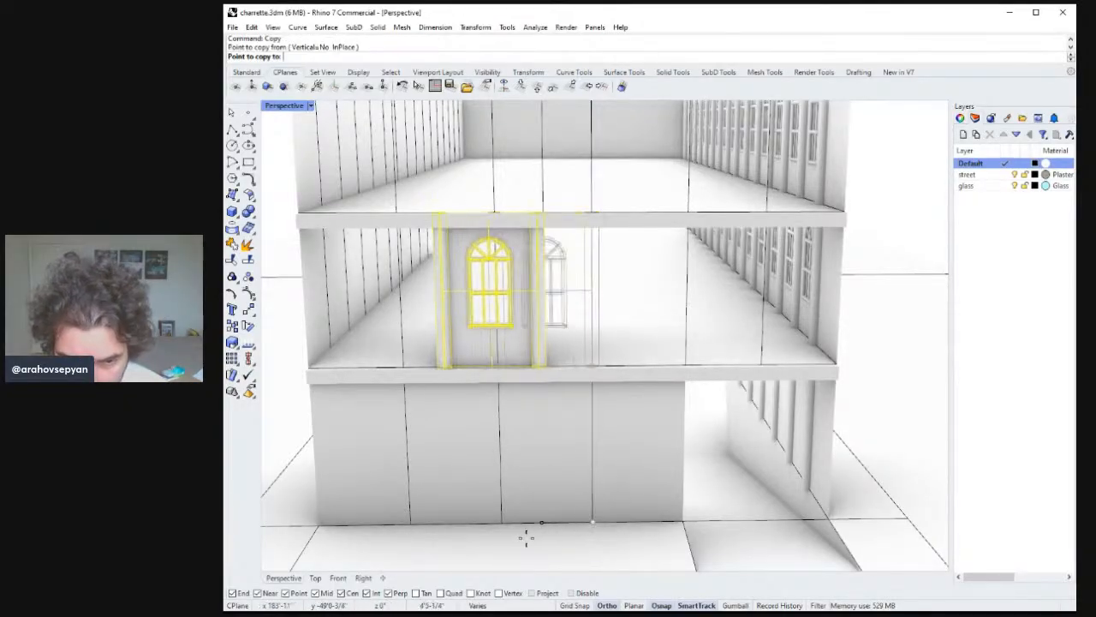
pyautogui.click(501, 524)
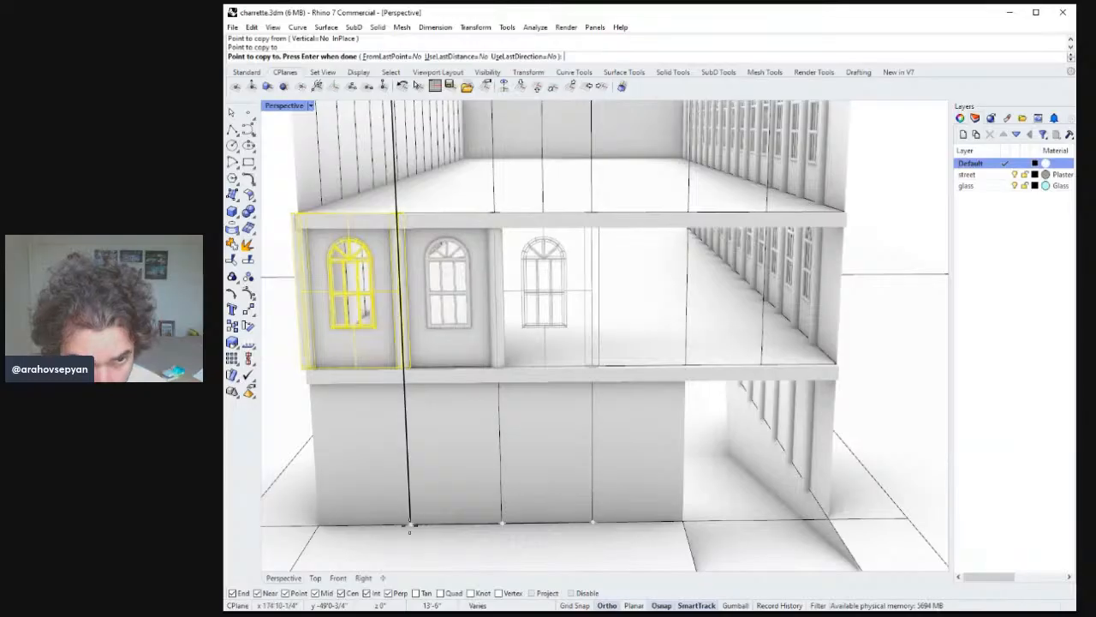
pyautogui.click(410, 524)
pyautogui.keyDown('shift'); pyautogui.moveTo(461, 361); pyautogui.dragTo(478, 392, button='right'); pyautogui.keyUp('shift')
pyautogui.press('Return')
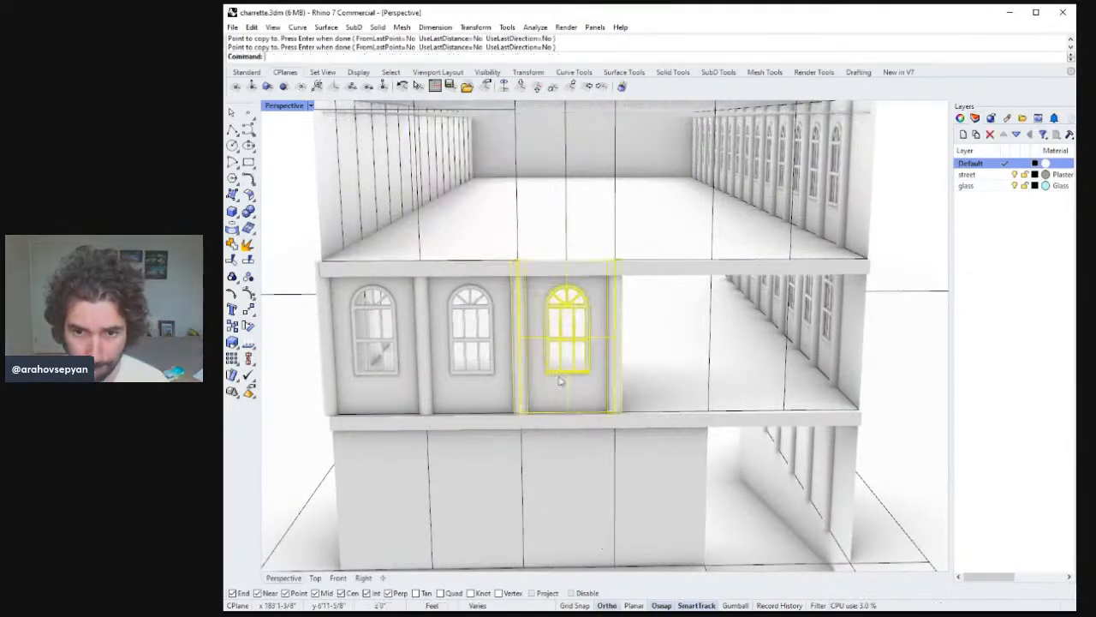
# Select the three window bays on the floor and copy them straight up to the floor above.
pyautogui.click(565, 375)
pyautogui.click(483, 368)
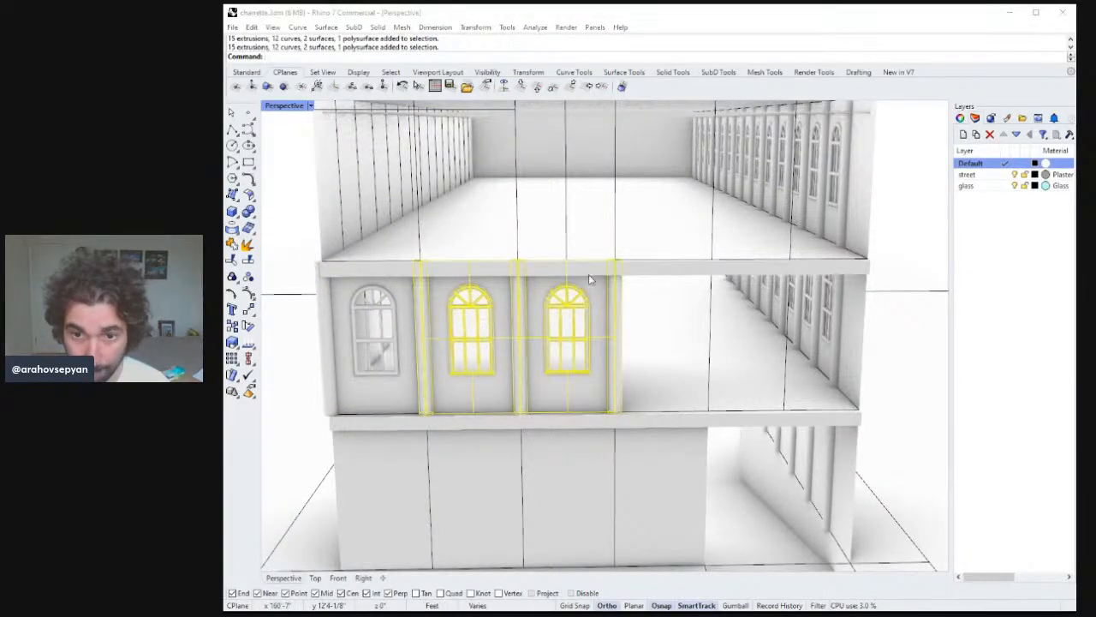
pyautogui.click(350, 319)
pyautogui.click(398, 299)
pyautogui.keyDown('shift'); pyautogui.click(459, 311); pyautogui.keyUp('shift')
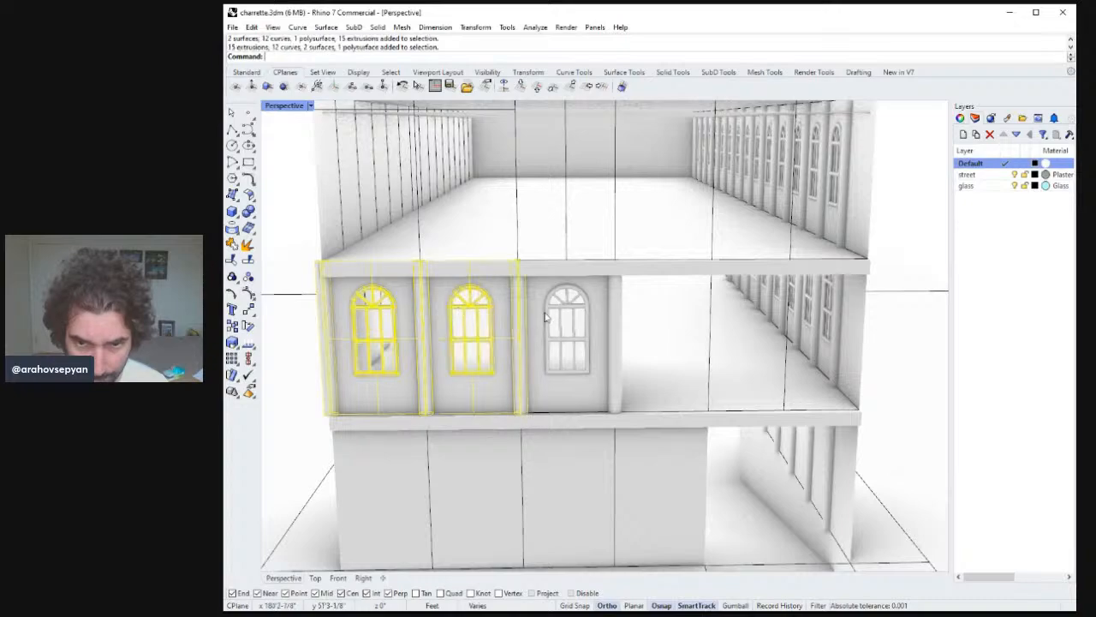
pyautogui.keyDown('shift'); pyautogui.click(546, 316); pyautogui.keyUp('shift')
pyautogui.press('Return')
pyautogui.keyDown('shift'); pyautogui.moveTo(630, 264); pyautogui.dragTo(614, 332, button='right'); pyautogui.keyUp('shift')
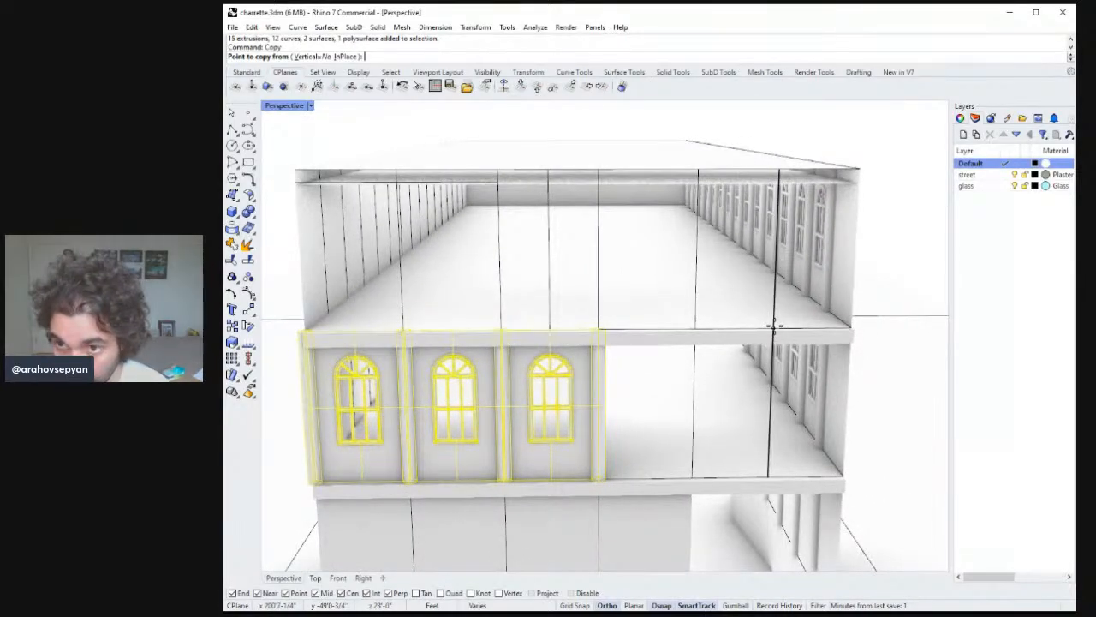
pyautogui.click(774, 328)
pyautogui.click(779, 167)
pyautogui.press('Return')
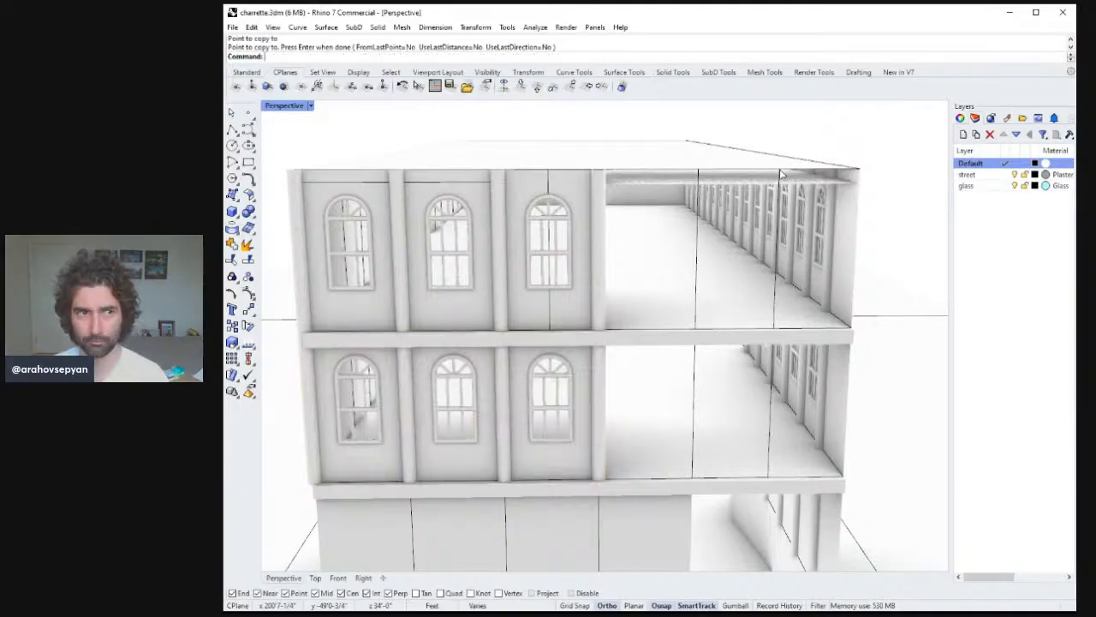
# Delete the stray vertical curve on the copied upper-floor bay facade.
pyautogui.moveTo(750, 200); pyautogui.dragTo(655, 190, button='right')
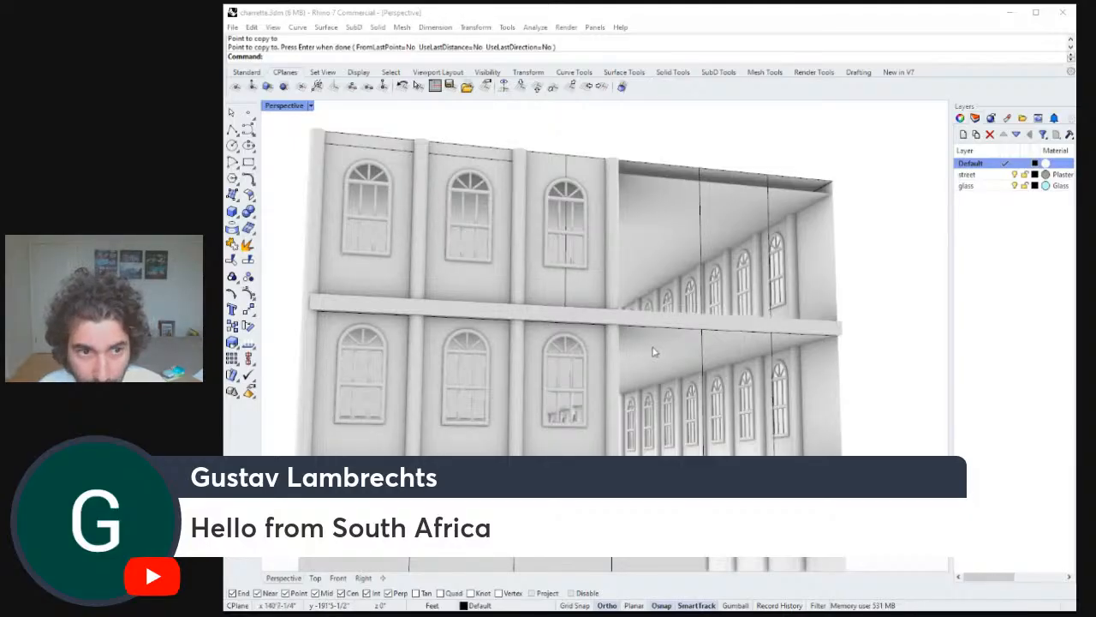
pyautogui.moveTo(655, 367); pyautogui.dragTo(613, 383, button='right')
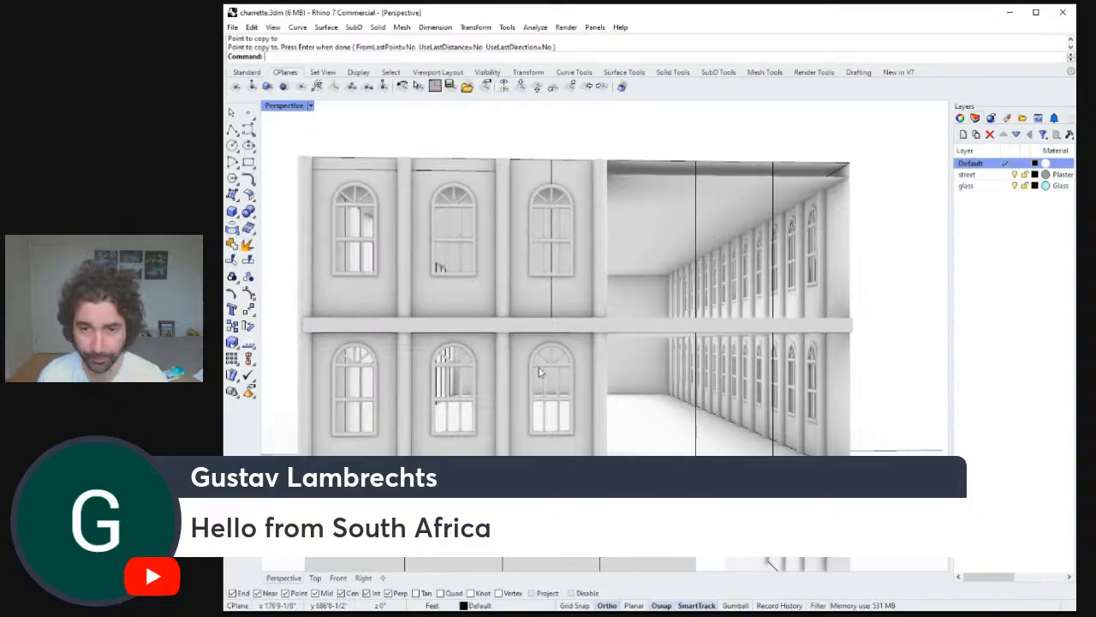
pyautogui.moveTo(581, 362)
pyautogui.mouseDown(button='right')
pyautogui.moveTo(584, 350)
pyautogui.moveTo(566, 358)
pyautogui.mouseUp(button='right')
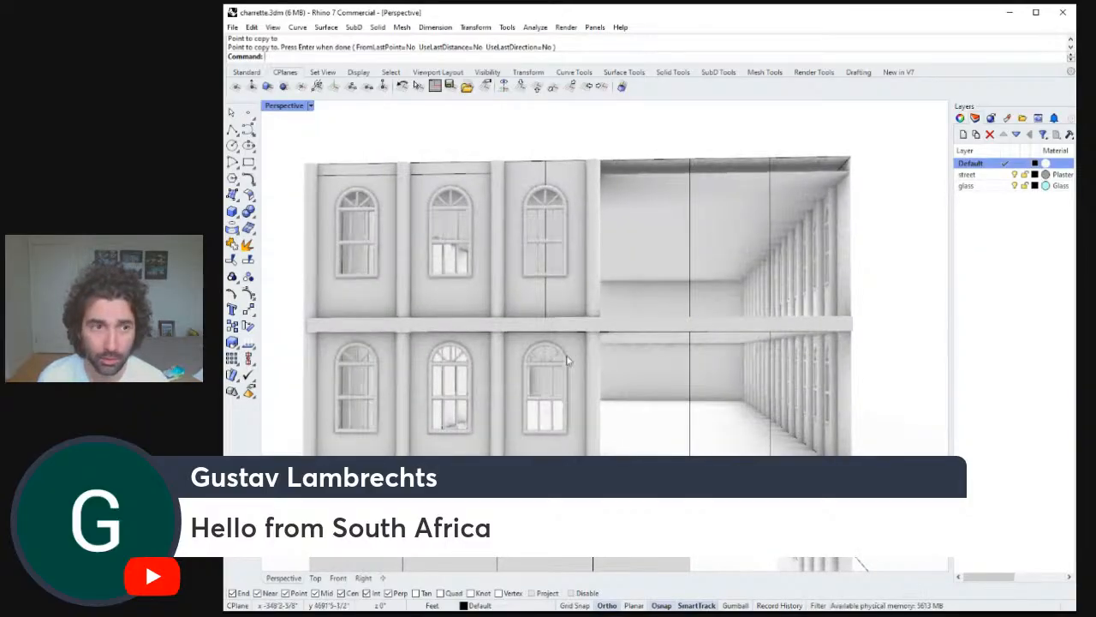
pyautogui.press('Escape')
pyautogui.click(544, 295)
pyautogui.press('Delete')
# Copy the floor-edge ledge up to the top edge of the upper floor.
pyautogui.moveTo(565, 301); pyautogui.dragTo(625, 363, button='right')
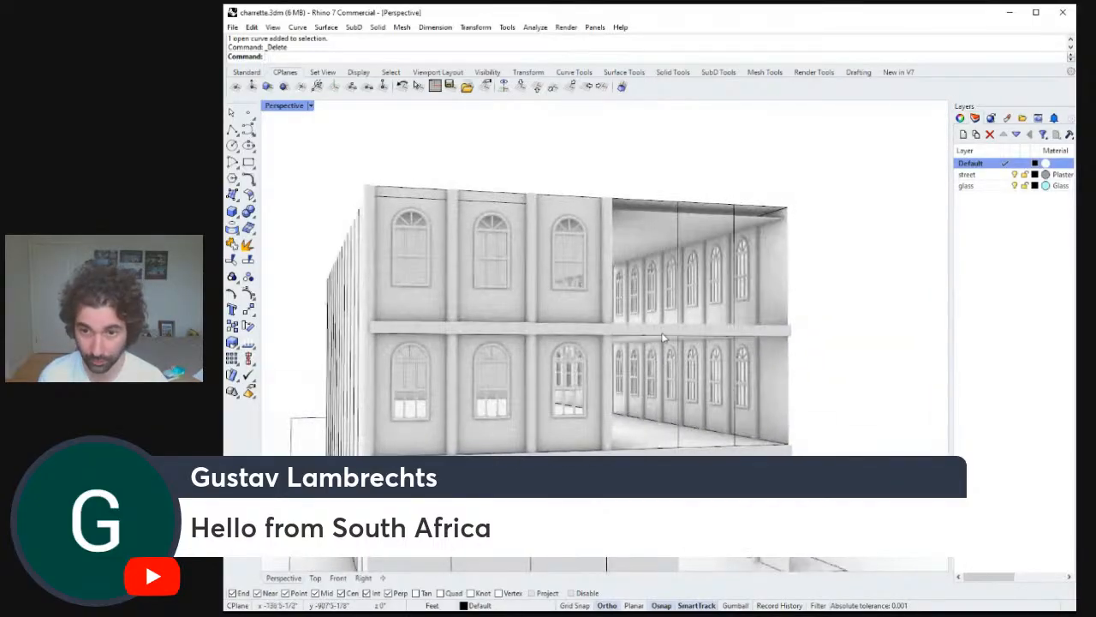
pyautogui.click(673, 332)
pyautogui.moveTo(675, 334); pyautogui.dragTo(685, 349, button='right')
pyautogui.write('C')
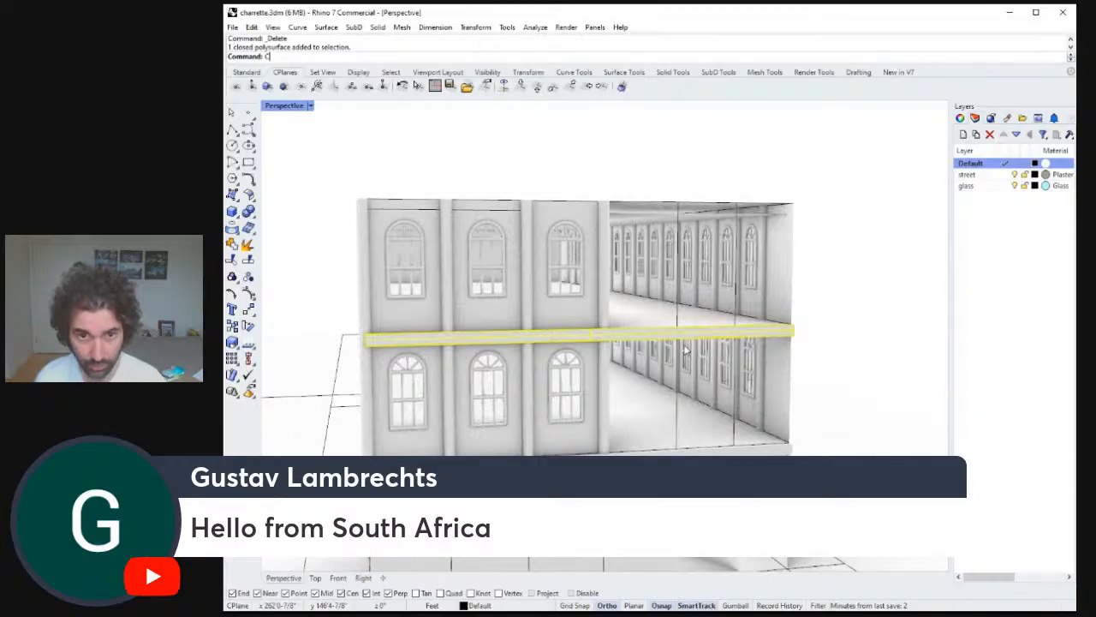
pyautogui.write('opy')
pyautogui.press('Return')
pyautogui.moveTo(450, 291); pyautogui.dragTo(545, 312, button='right')
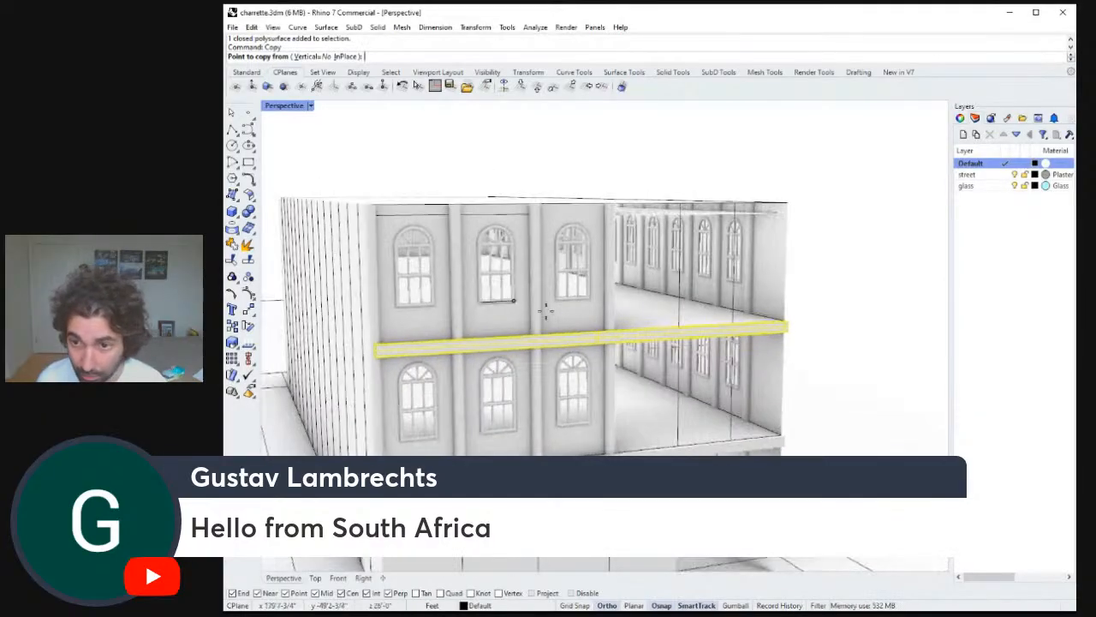
pyautogui.click(781, 321)
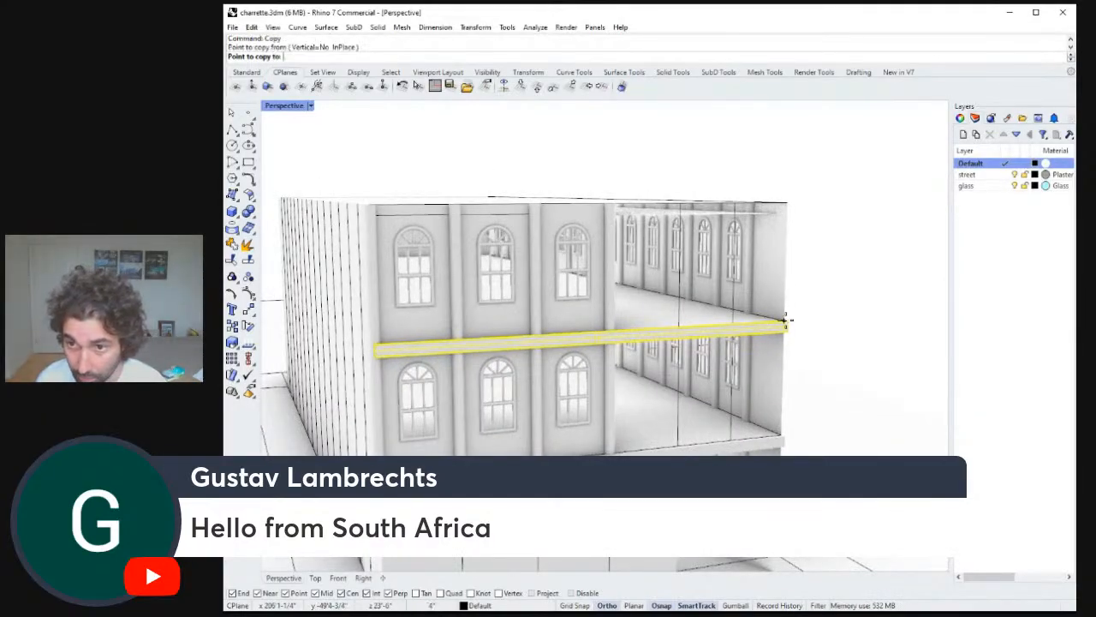
pyautogui.click(789, 205)
pyautogui.press('Escape')
# Draw a Polyline tracing the outer edges of the building's roof.
pyautogui.moveTo(783, 234); pyautogui.dragTo(679, 325, button='right')
pyautogui.click(233, 137)
pyautogui.moveTo(556, 215); pyautogui.dragTo(476, 249, button='right')
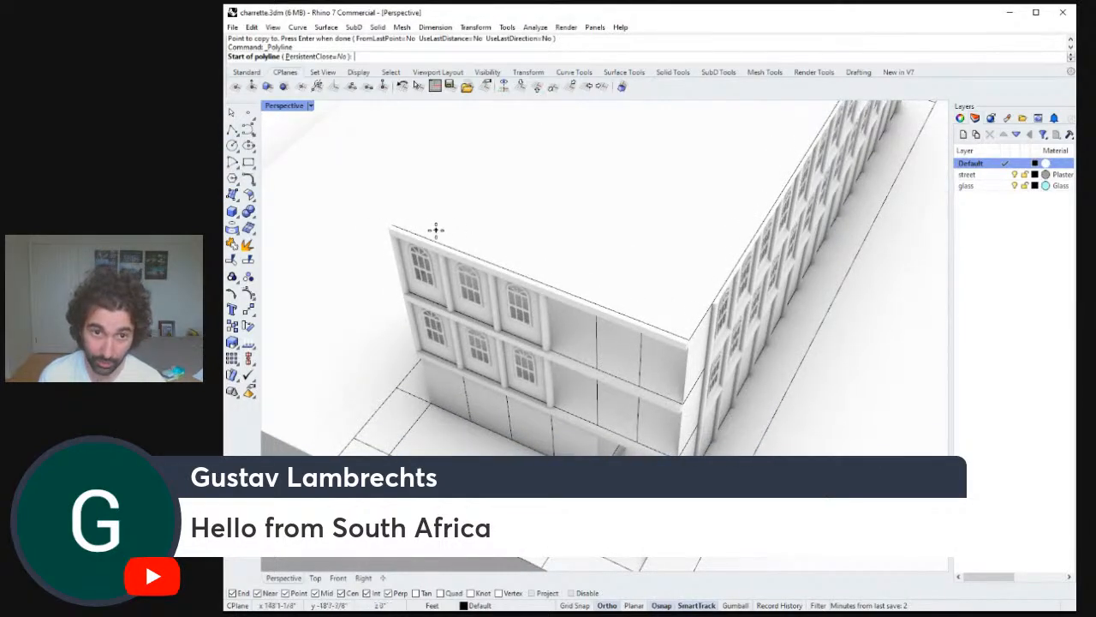
pyautogui.press('Escape')
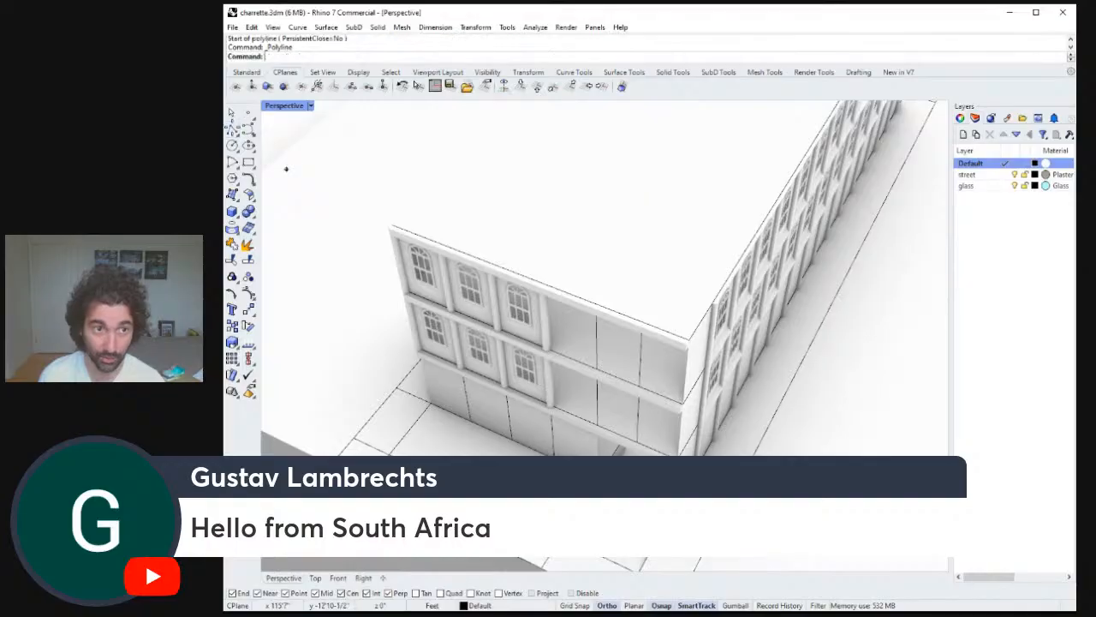
pyautogui.click(392, 224)
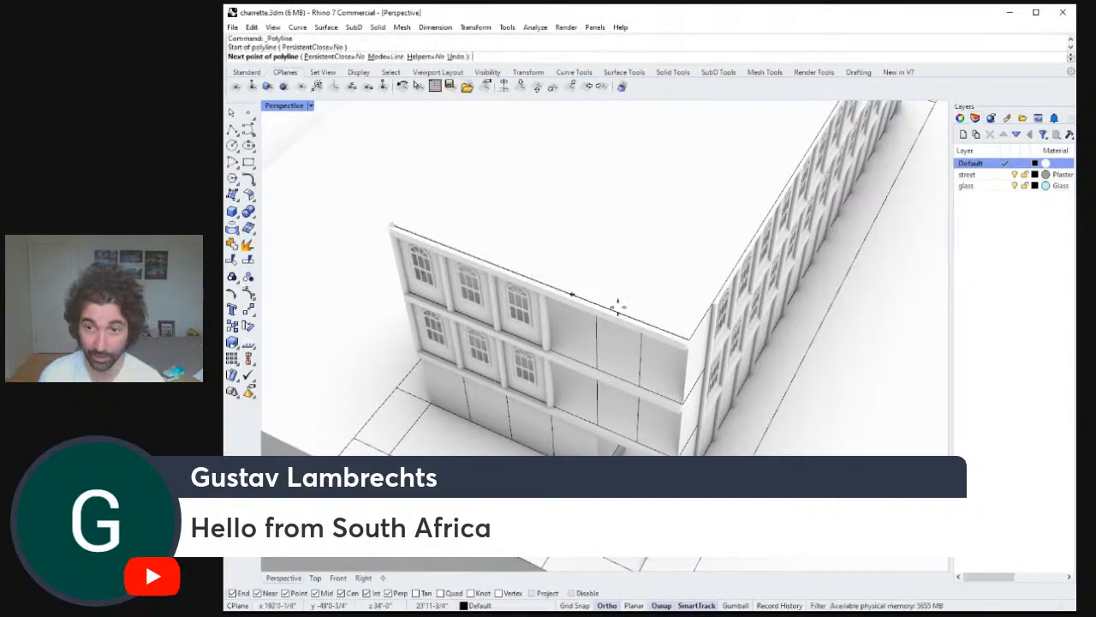
pyautogui.click(691, 340)
pyautogui.keyDown('shift'); pyautogui.moveTo(764, 248); pyautogui.dragTo(632, 491, button='right'); pyautogui.keyUp('shift')
pyautogui.click(759, 247)
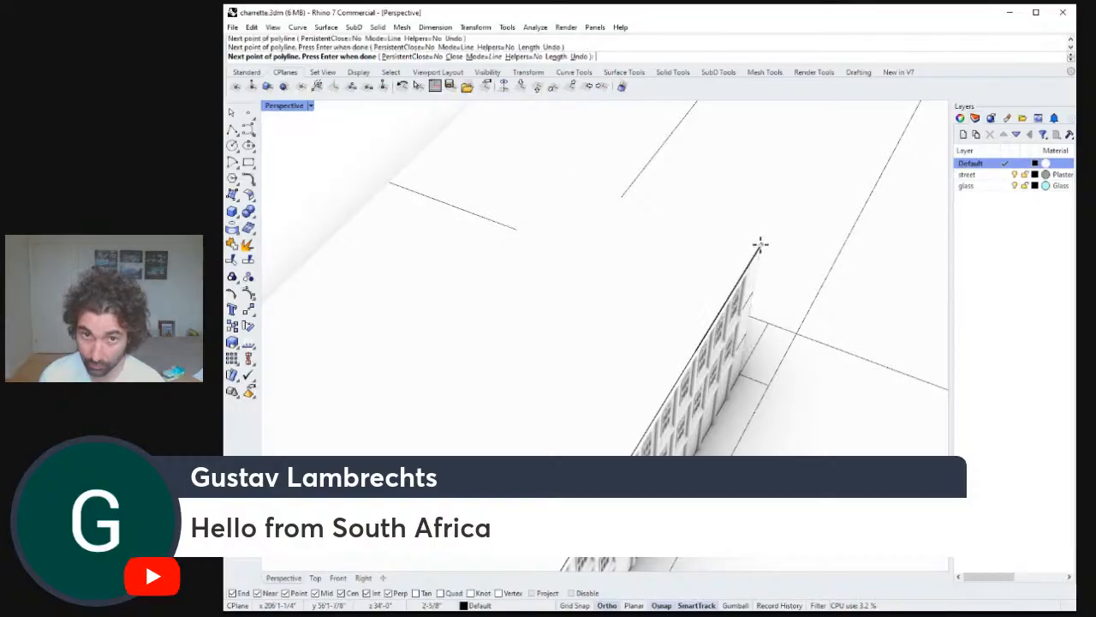
pyautogui.moveTo(468, 147); pyautogui.dragTo(485, 123, button='right')
pyautogui.moveTo(578, 203); pyautogui.dragTo(712, 352, button='right')
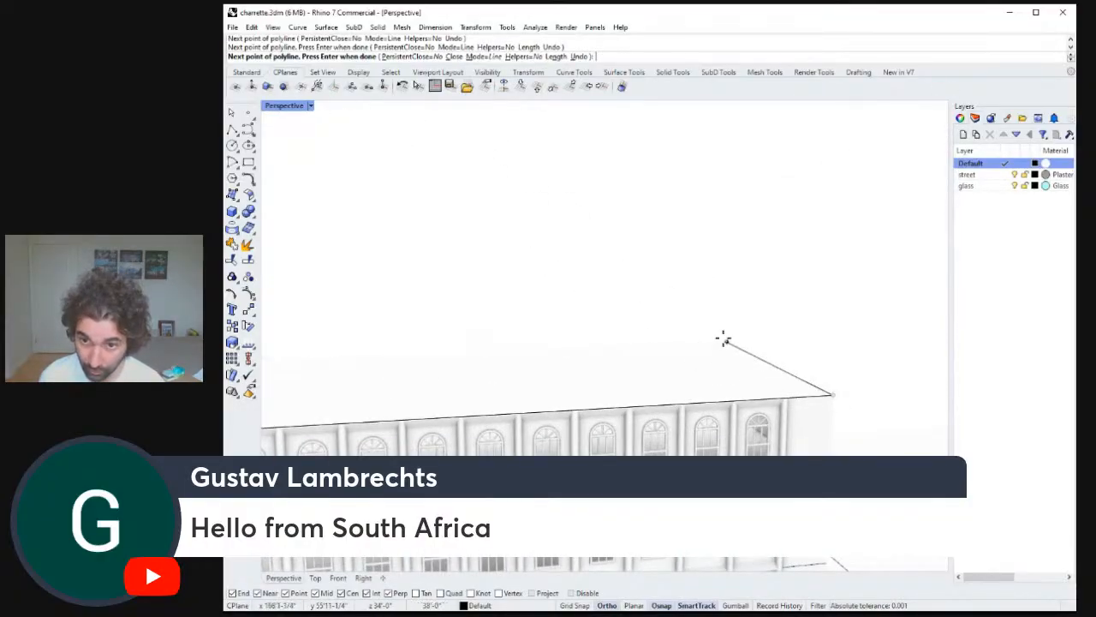
pyautogui.click(685, 320)
pyautogui.moveTo(605, 321); pyautogui.dragTo(842, 208, button='right')
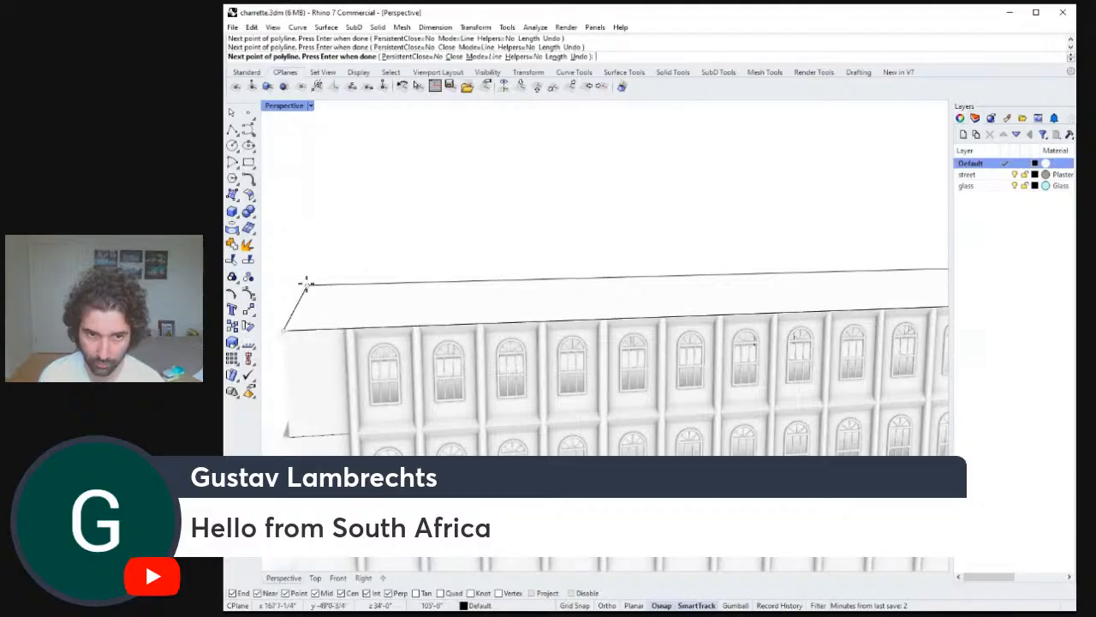
pyautogui.press('Return')
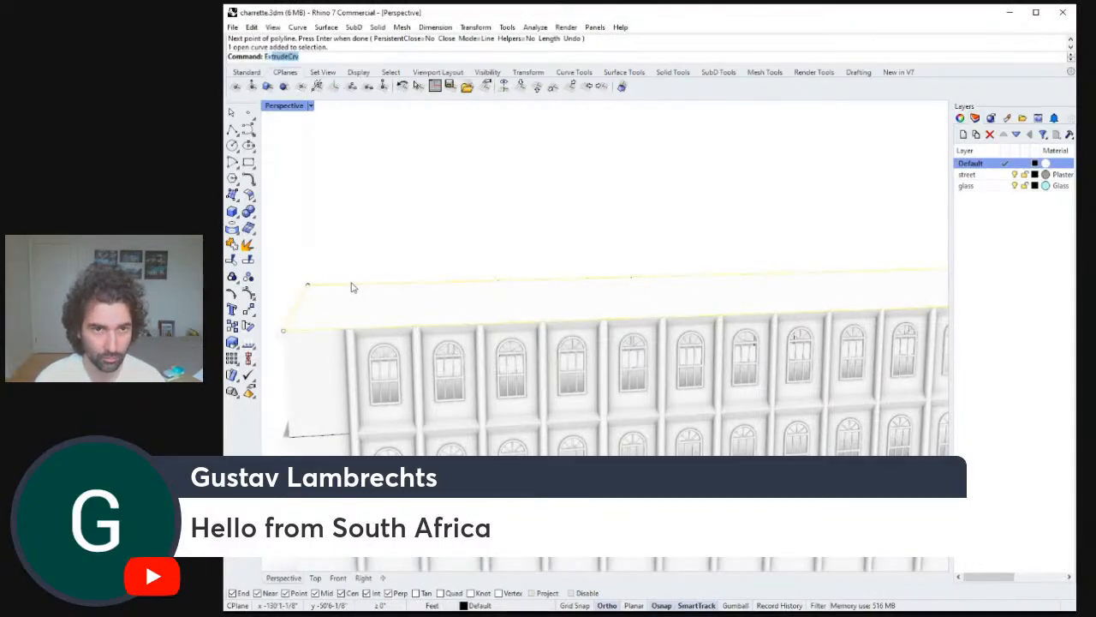
# Extrude the roof-edge polyline by 44 to form a parapet.
pyautogui.press('Return')
pyautogui.write('44')
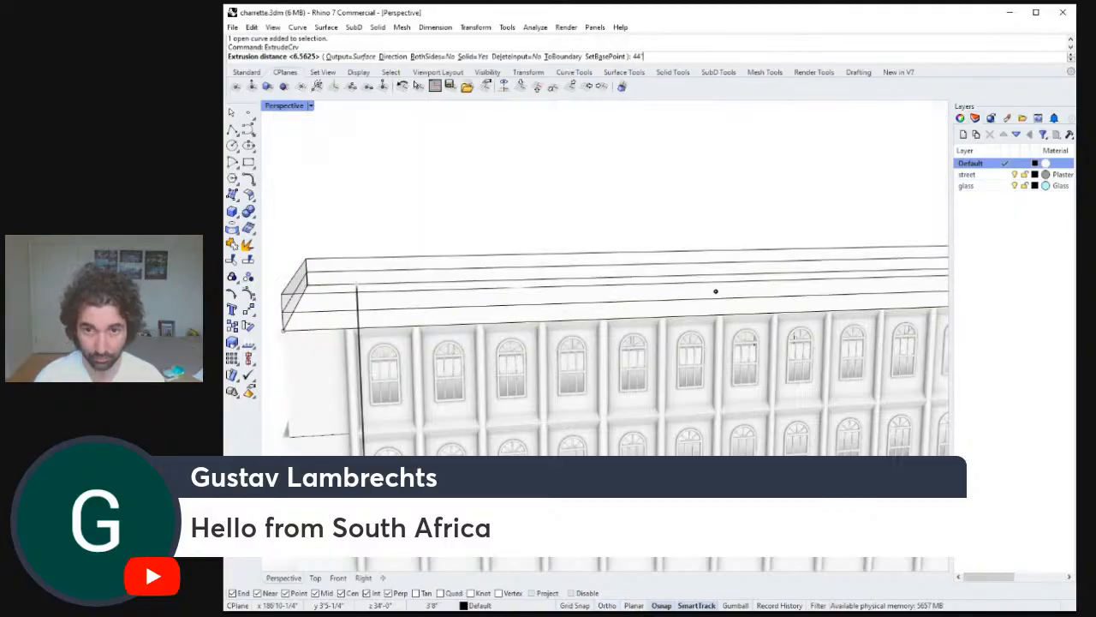
pyautogui.press('Return')
# Copy the stacked window bays on both floors one bay to the right.
pyautogui.moveTo(449, 319); pyautogui.dragTo(672, 430, button='right')
pyautogui.scroll(-5, 516, 302)
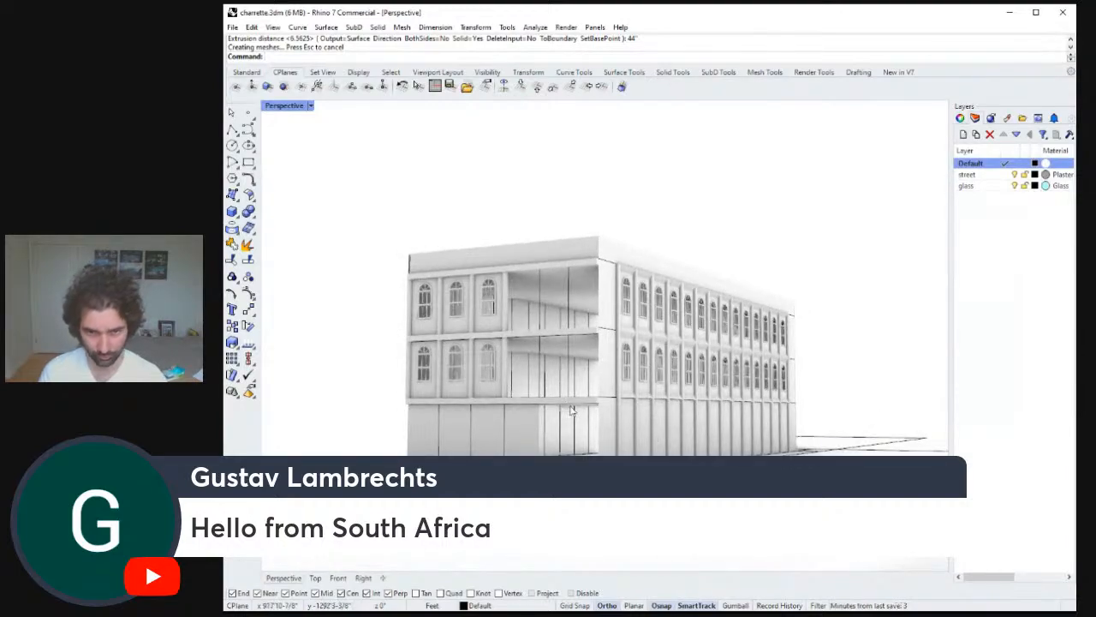
pyautogui.moveTo(572, 411); pyautogui.dragTo(619, 391, button='right')
pyautogui.click(560, 377)
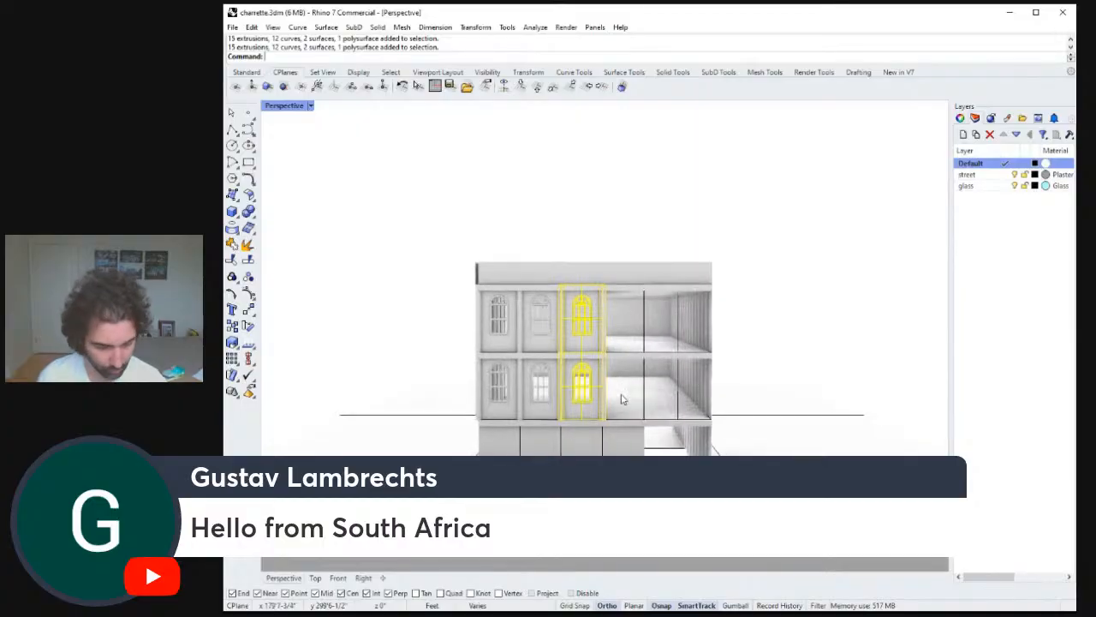
pyautogui.write('copy')
pyautogui.press('Return')
pyautogui.click(561, 485)
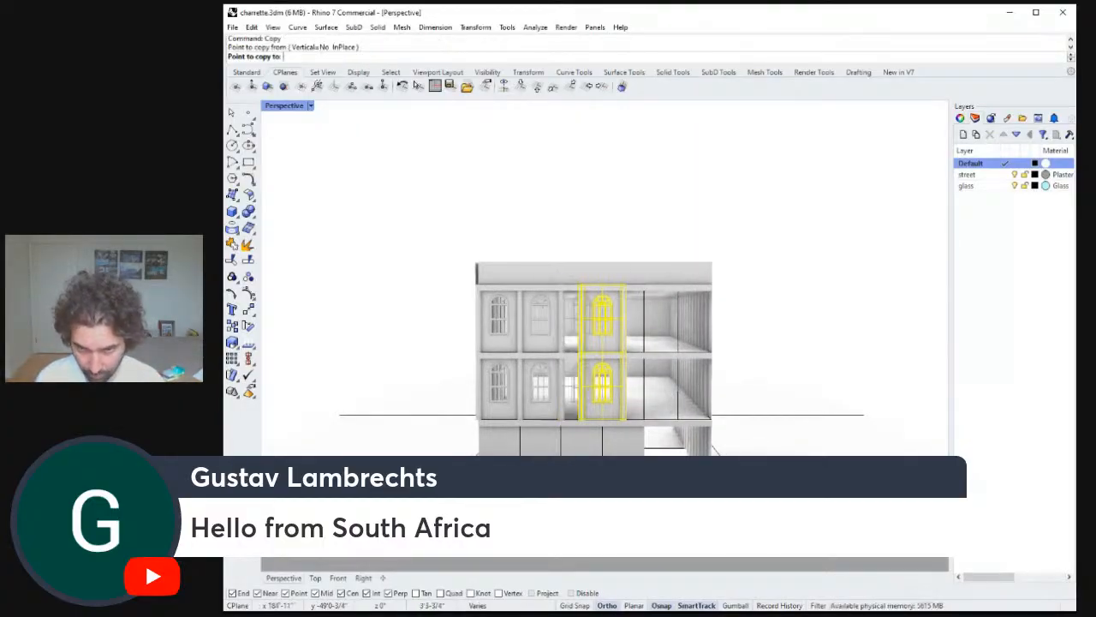
pyautogui.click(602, 485)
pyautogui.press('Return')
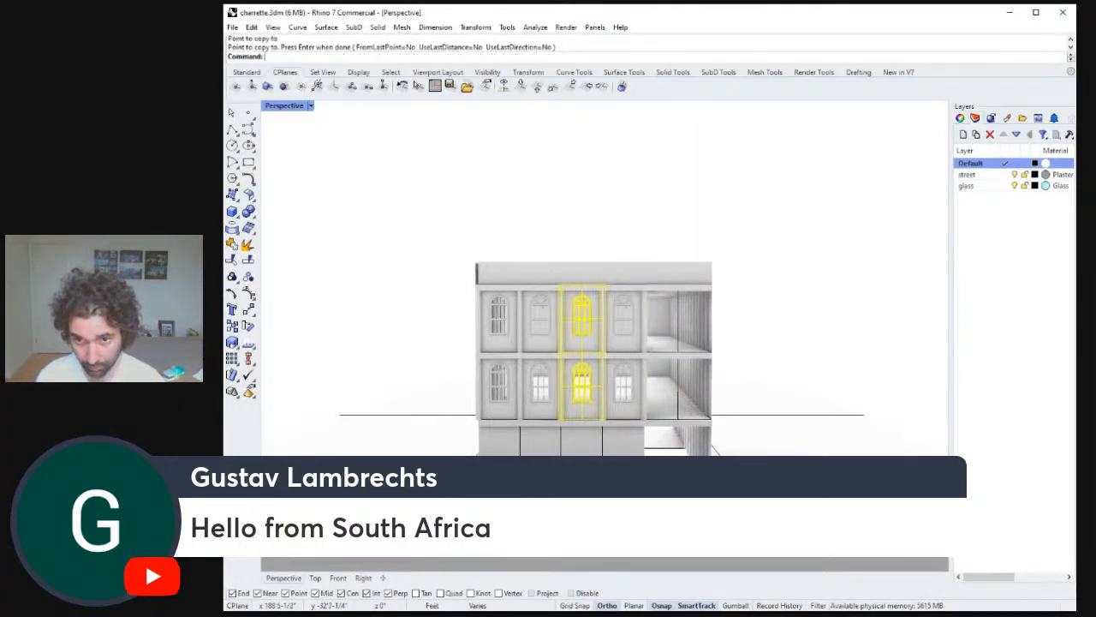
pyautogui.press('Escape')
# Extrude a vertical edge curve sideways to fill the wall panel beside the window bays.
pyautogui.moveTo(632, 472); pyautogui.dragTo(561, 420, button='right')
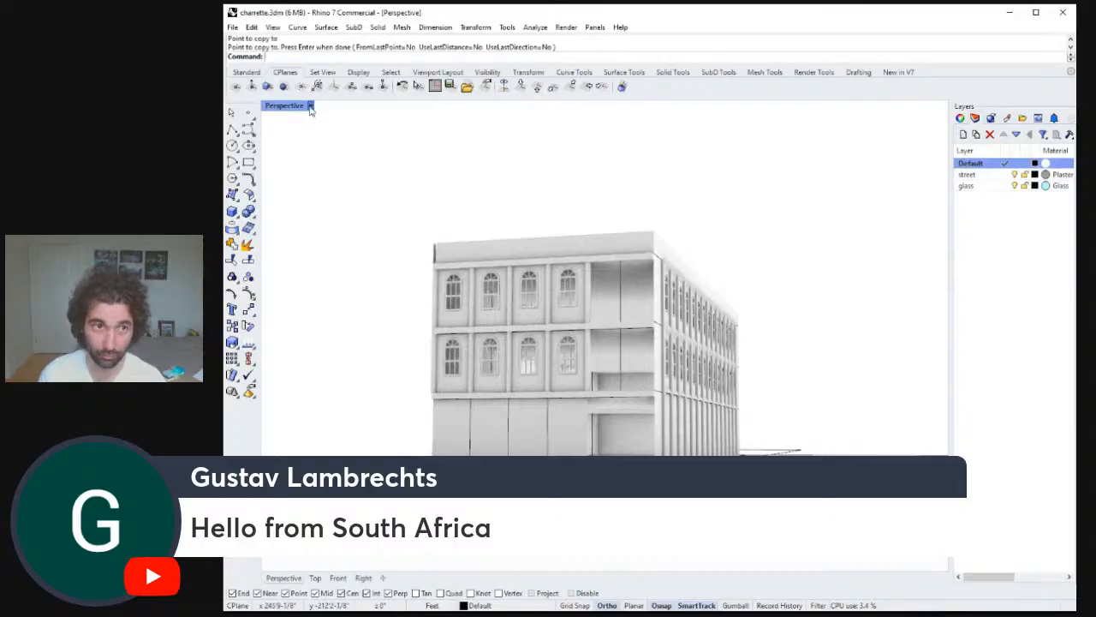
pyautogui.moveTo(480, 202); pyautogui.dragTo(654, 291, button='right')
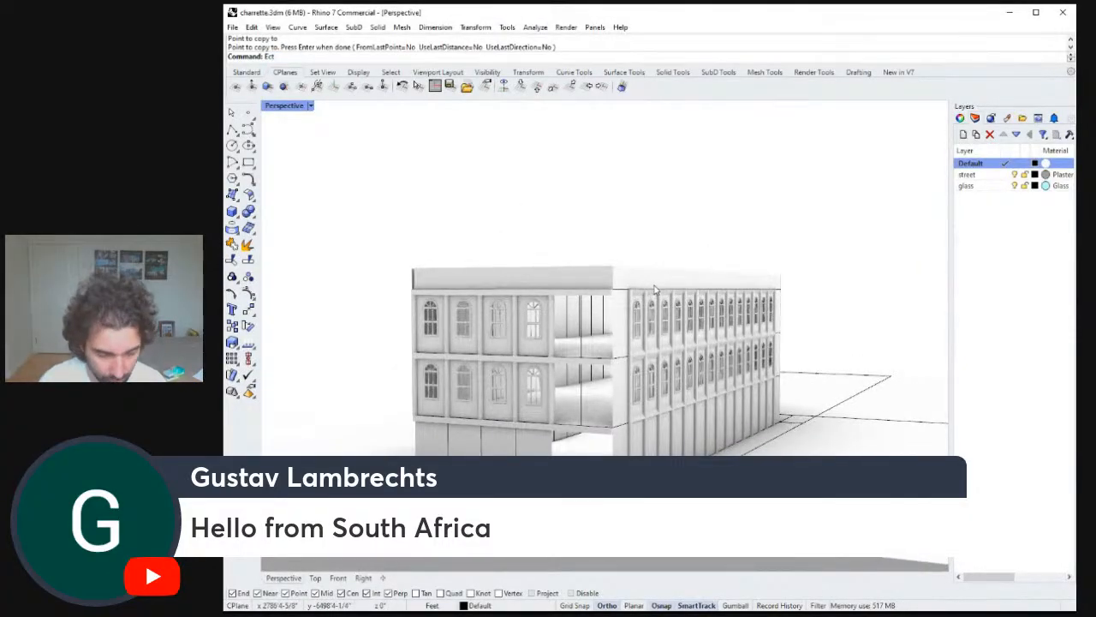
pyautogui.press('Return')
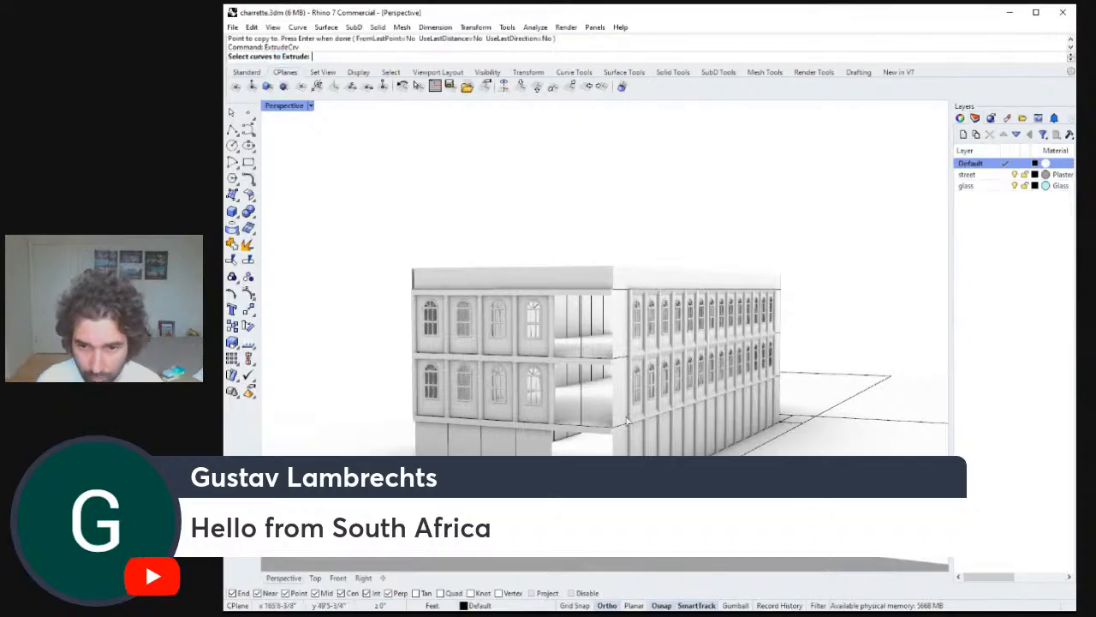
pyautogui.click(597, 432)
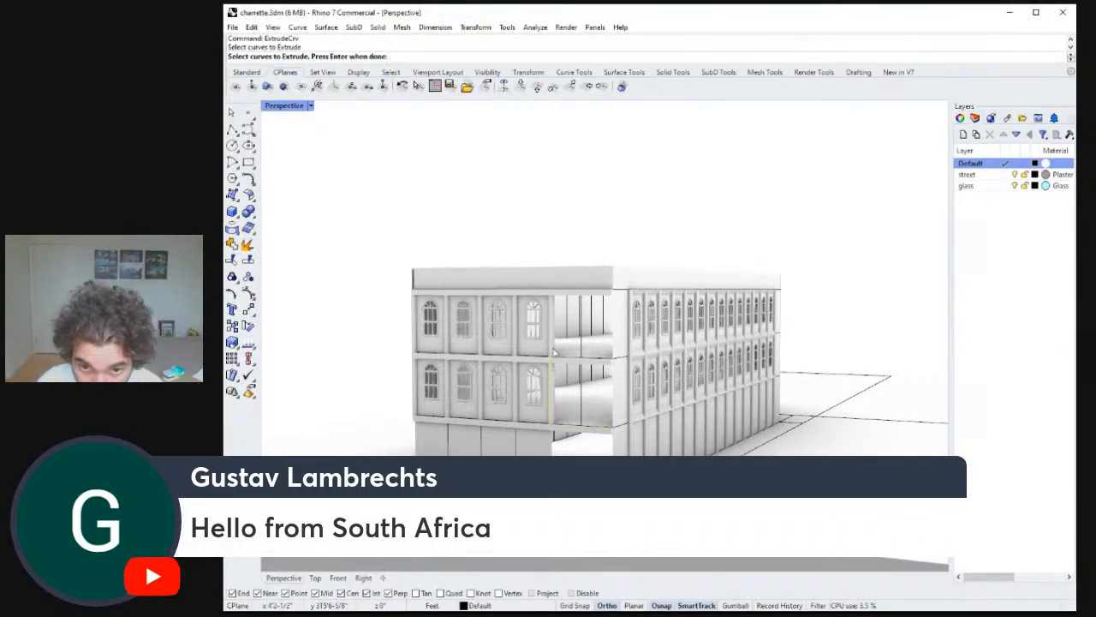
pyautogui.press('Return')
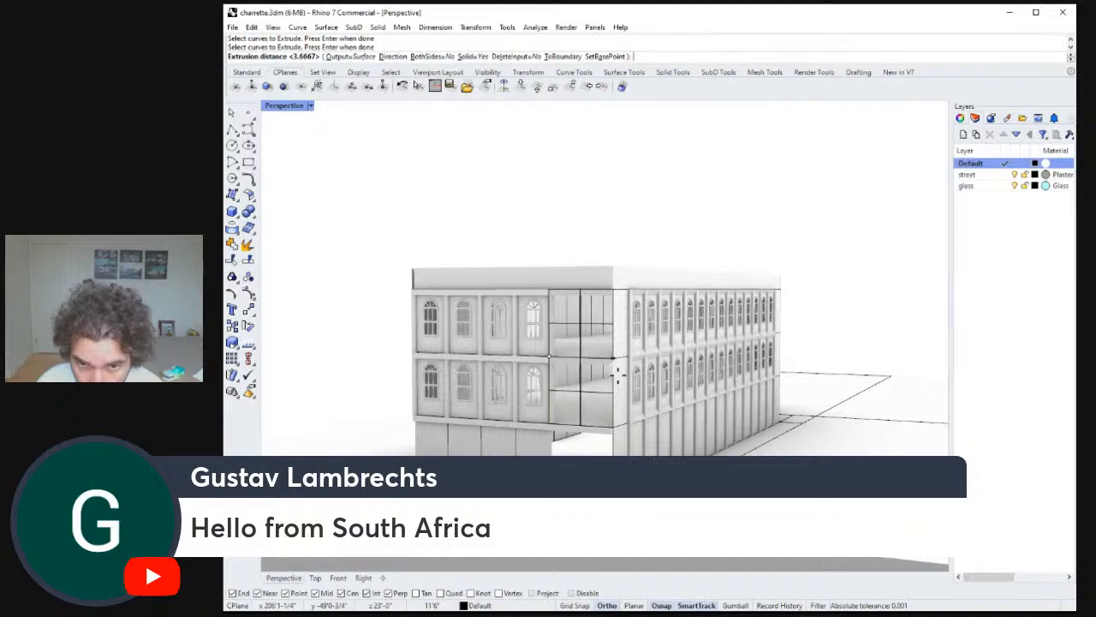
pyautogui.click(616, 377)
pyautogui.moveTo(632, 377); pyautogui.dragTo(643, 360, button='right')
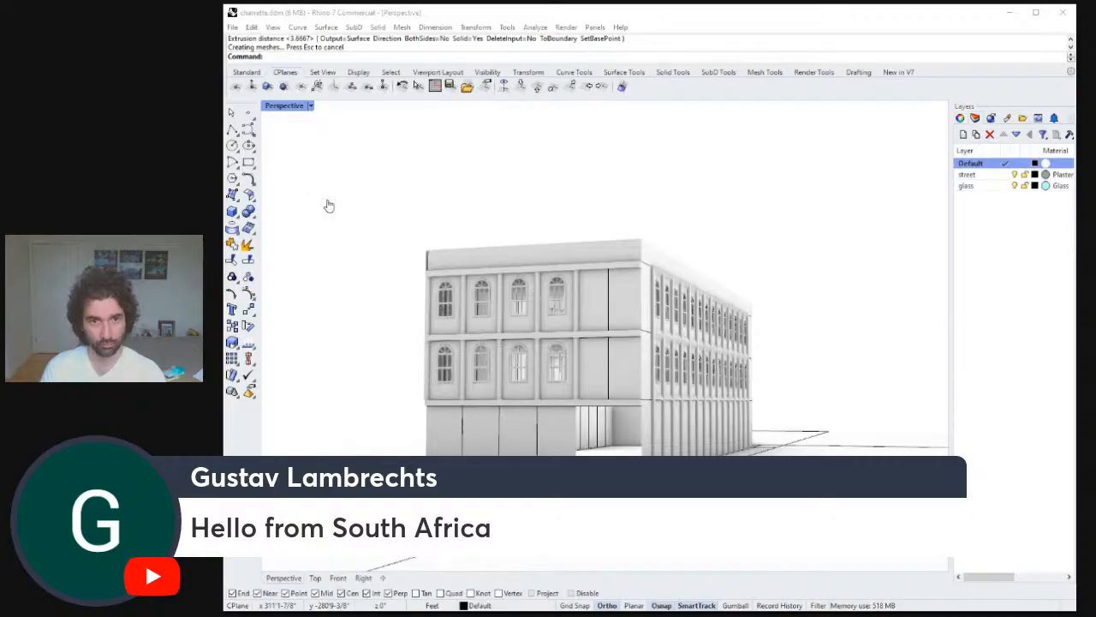
# Try to extrude the edge curves at the open ground-floor corner to close it off.
pyautogui.moveTo(663, 331); pyautogui.dragTo(677, 354, button='right')
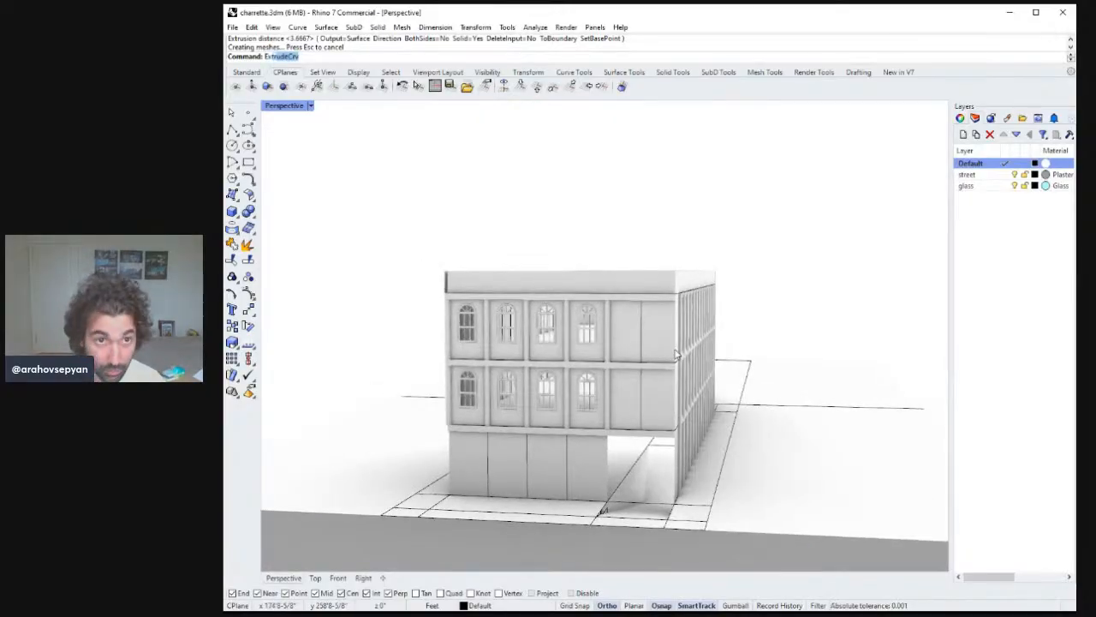
pyautogui.press('Return')
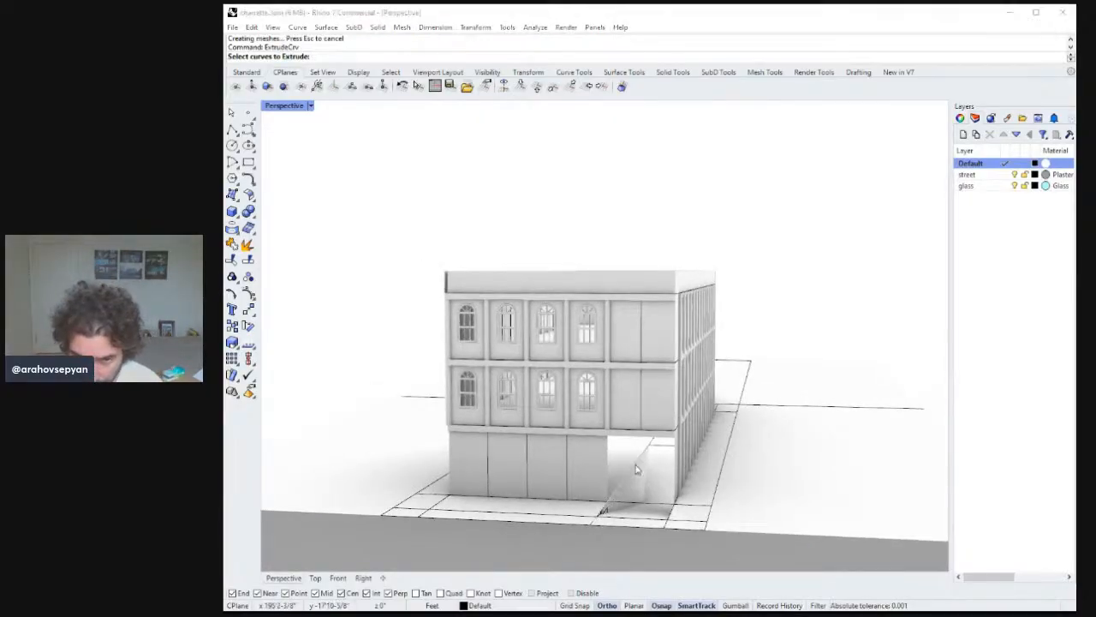
pyautogui.click(642, 467)
pyautogui.moveTo(642, 467); pyautogui.dragTo(613, 399, button='right')
pyautogui.press('Return')
pyautogui.press('Escape')
pyautogui.press('Return')
pyautogui.click(605, 471)
pyautogui.press('Return')
pyautogui.moveTo(667, 426); pyautogui.dragTo(644, 387, button='right')
pyautogui.press('Return')
pyautogui.press('Return')
pyautogui.click(655, 440)
pyautogui.press('Return')
pyautogui.write('d')
pyautogui.press('Return')
# Delete the stray extrusion and curve on the front facade between the bays.
pyautogui.click(751, 460)
pyautogui.click(781, 460)
pyautogui.click(676, 448)
pyautogui.click(548, 349)
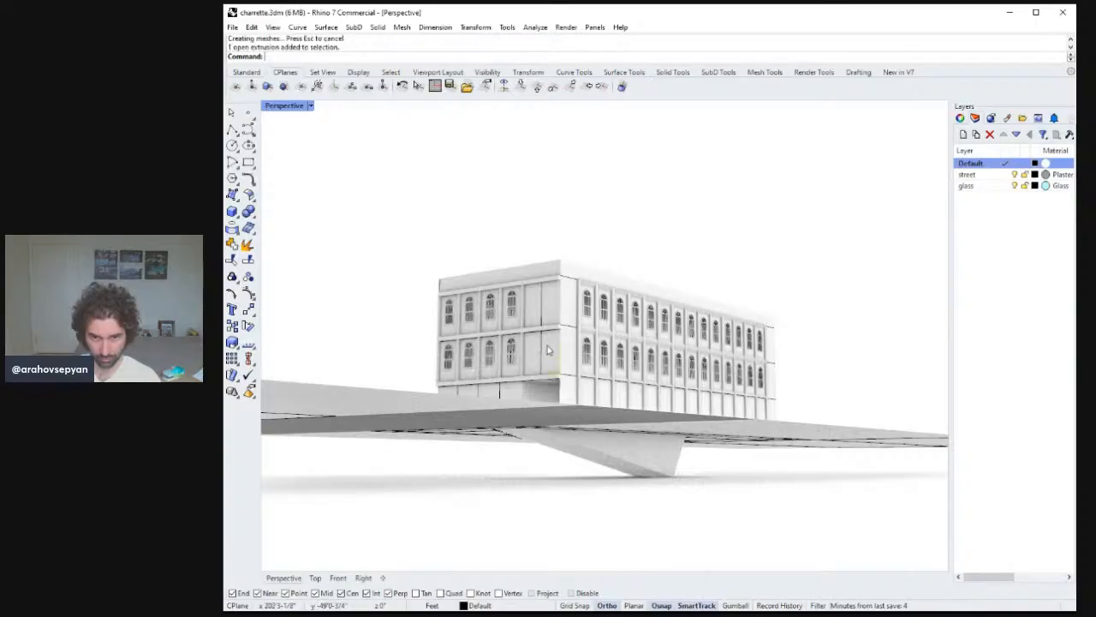
pyautogui.click(550, 350)
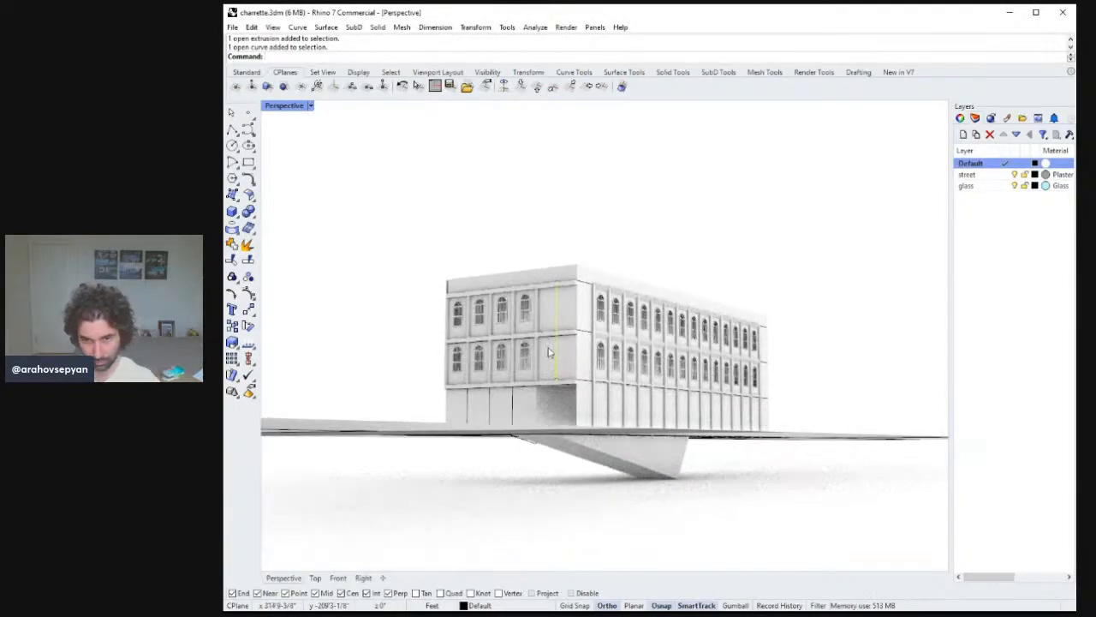
pyautogui.press('Delete')
# Delete the leftmost window bay on both upper floors of the front facade.
pyautogui.moveTo(563, 351); pyautogui.dragTo(528, 380, button='right')
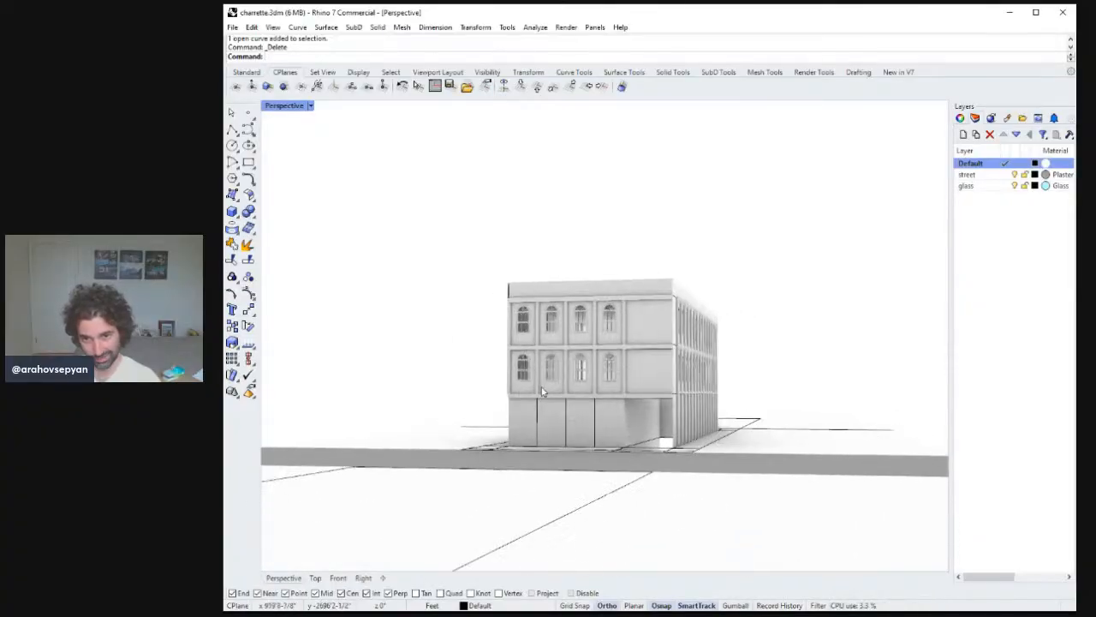
pyautogui.click(526, 374)
pyautogui.keyDown('shift'); pyautogui.click(522, 322); pyautogui.keyUp('shift')
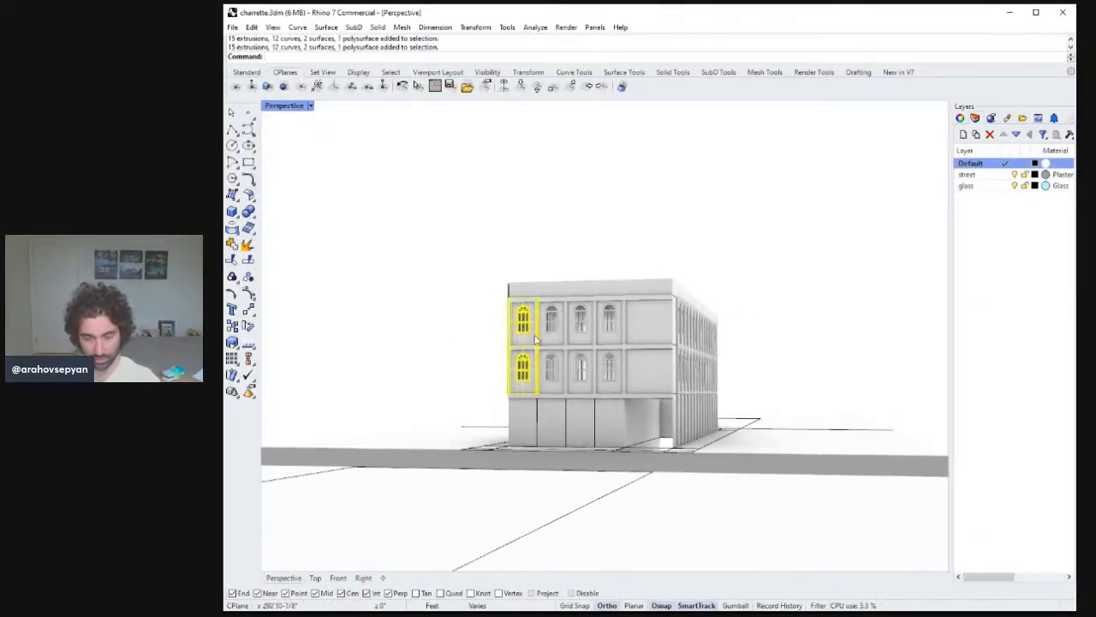
pyautogui.moveTo(535, 340)
pyautogui.mouseDown(button='right')
pyautogui.moveTo(608, 373)
pyautogui.moveTo(624, 368)
pyautogui.moveTo(623, 408)
pyautogui.moveTo(617, 390)
pyautogui.moveTo(629, 394)
pyautogui.moveTo(607, 398)
pyautogui.moveTo(558, 344)
pyautogui.mouseUp(button='right')
pyautogui.press('Delete')
pyautogui.scroll(5, 527, 300)
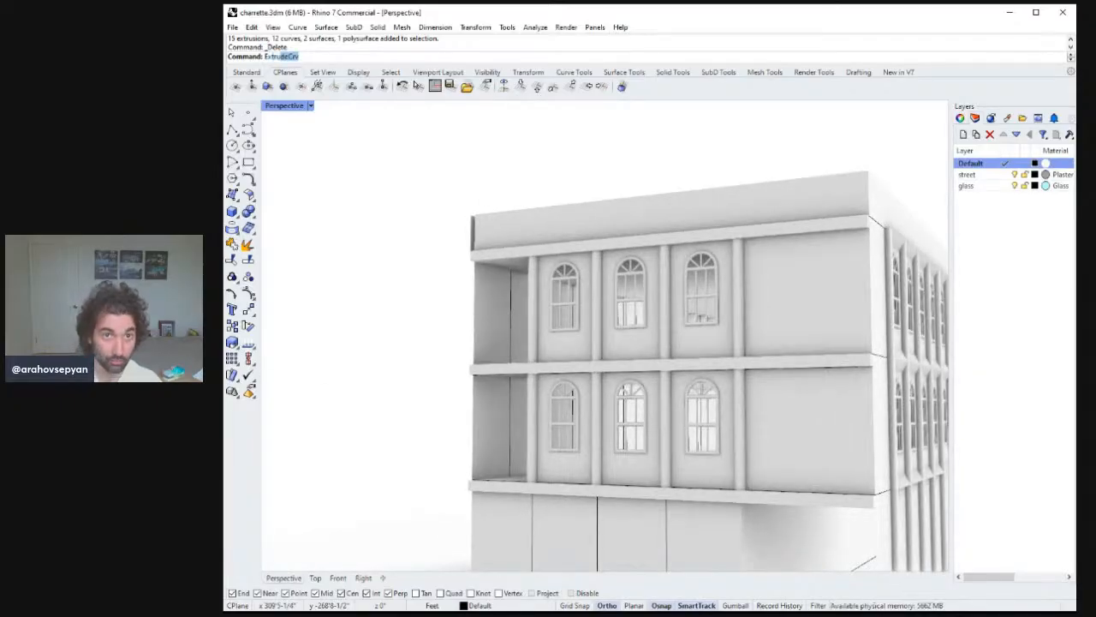
pyautogui.press('Return')
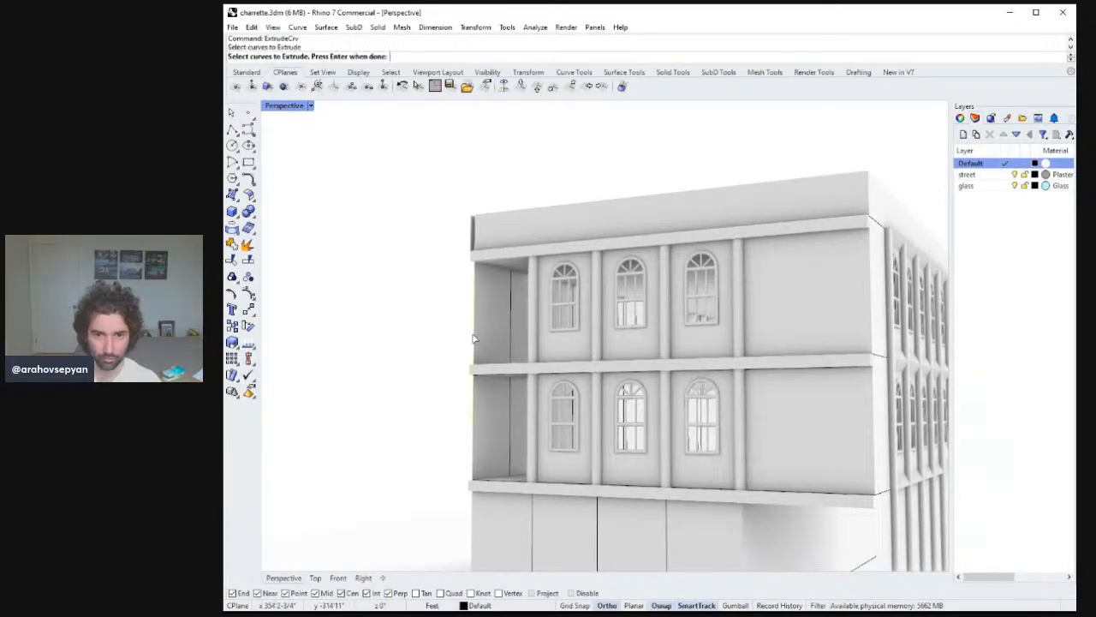
pyautogui.press('Return')
pyautogui.press('Escape')
pyautogui.press('Return')
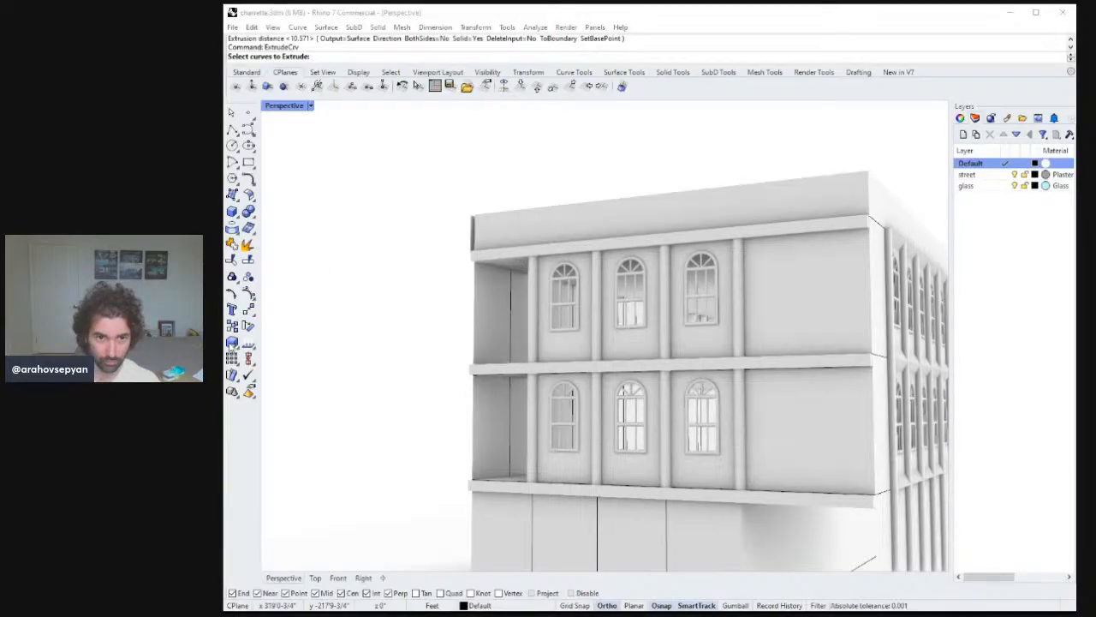
pyautogui.moveTo(556, 342); pyautogui.dragTo(566, 338, button='right')
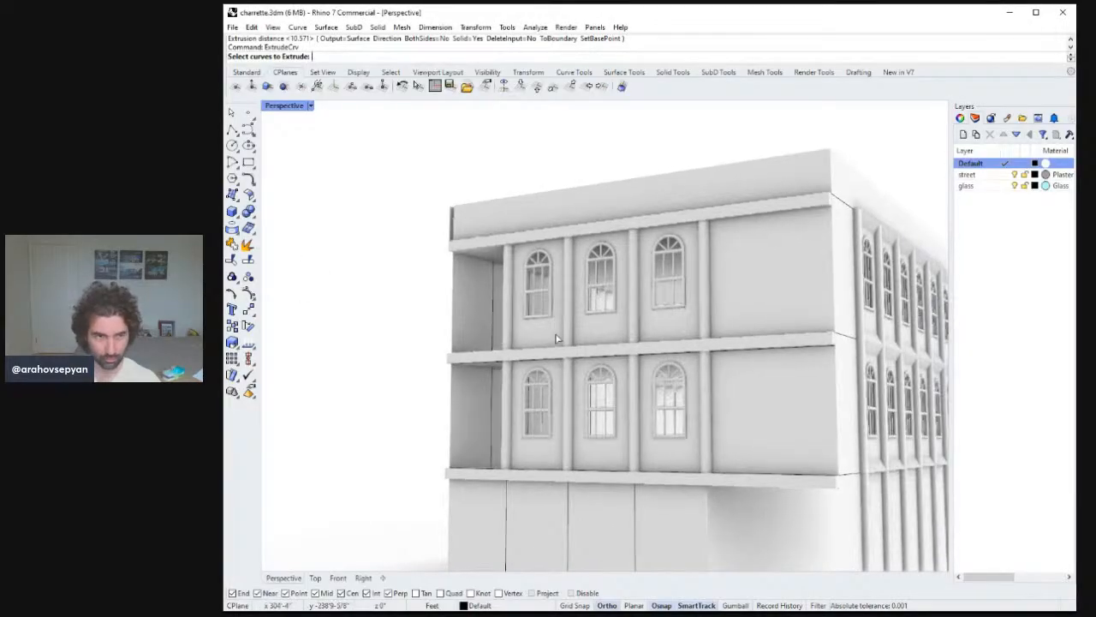
pyautogui.press('Escape')
# Save the file.
pyautogui.hotkey('ctrl', 's')
pyautogui.moveTo(553, 313); pyautogui.dragTo(555, 340, button='right')
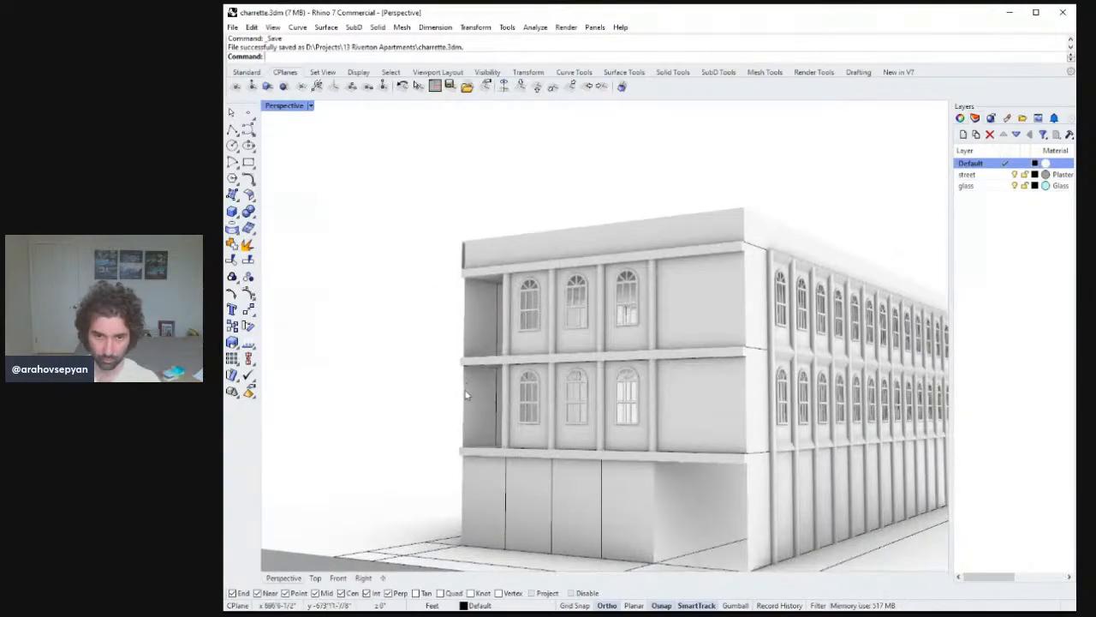
pyautogui.press('Escape')
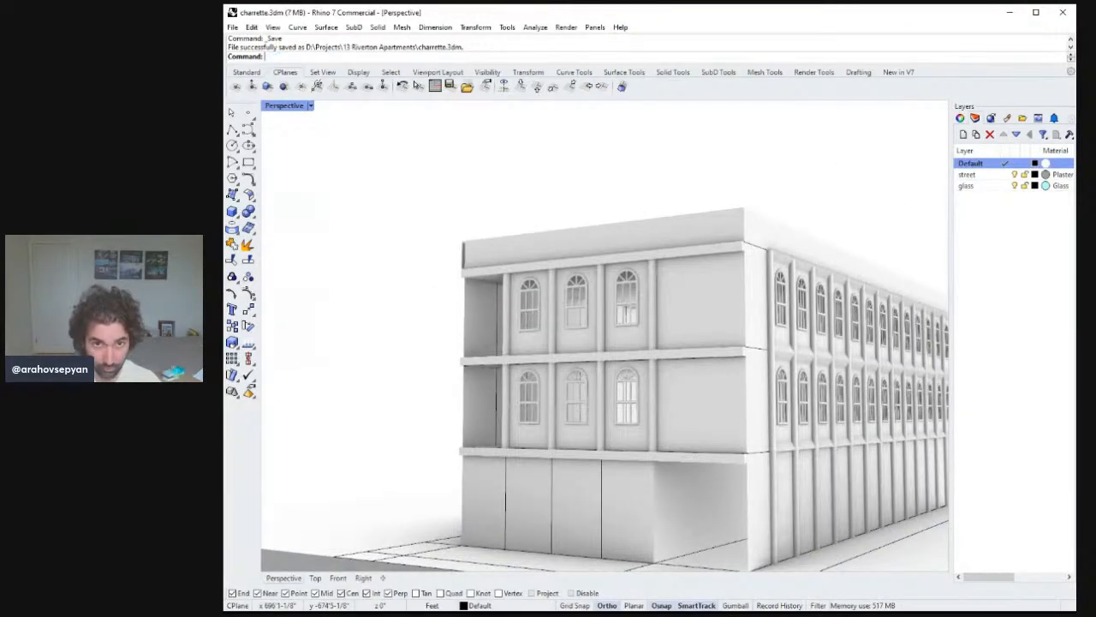
pyautogui.write('ExtrudeCrv')
pyautogui.press('Return')
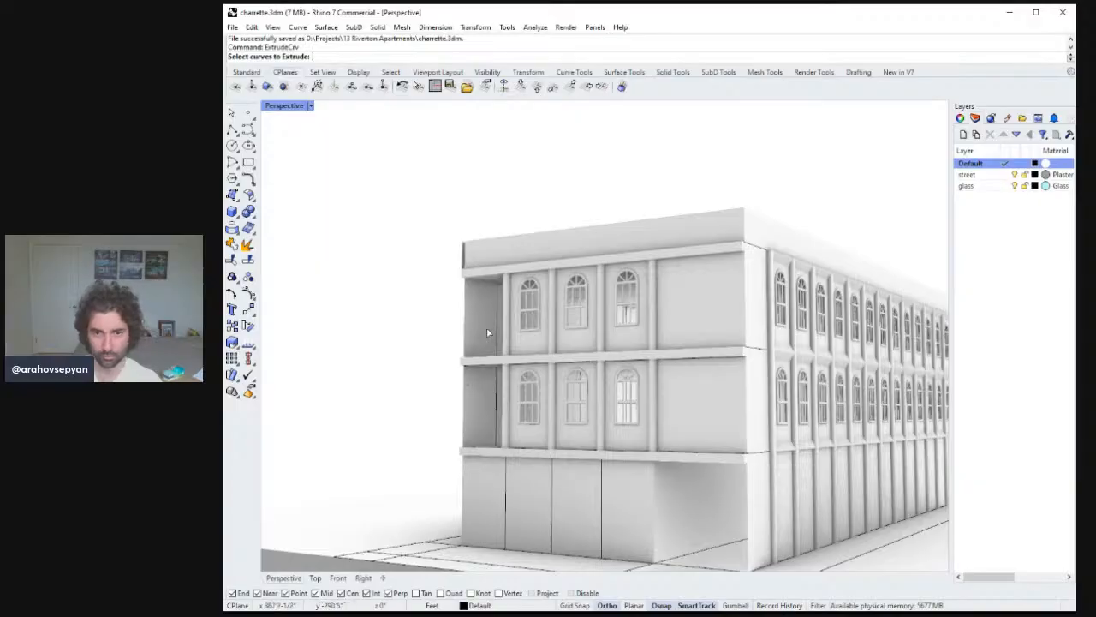
pyautogui.click(464, 318)
pyautogui.press('Return')
pyautogui.moveTo(473, 324); pyautogui.dragTo(537, 392, button='right')
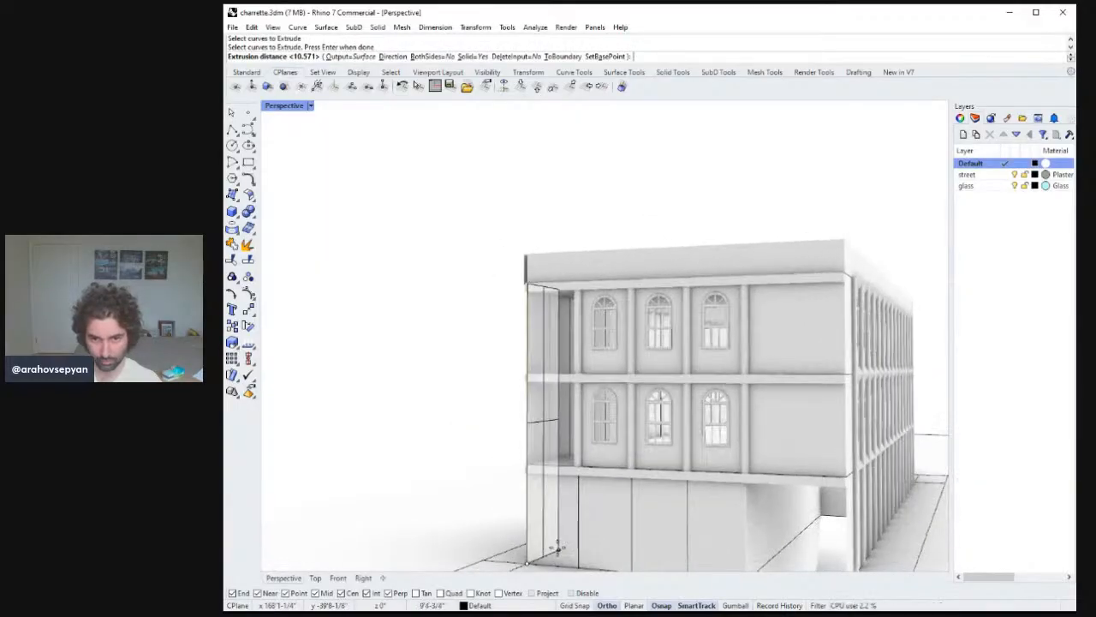
pyautogui.write('d')
pyautogui.press('Return')
pyautogui.moveTo(568, 545); pyautogui.dragTo(582, 528, button='right')
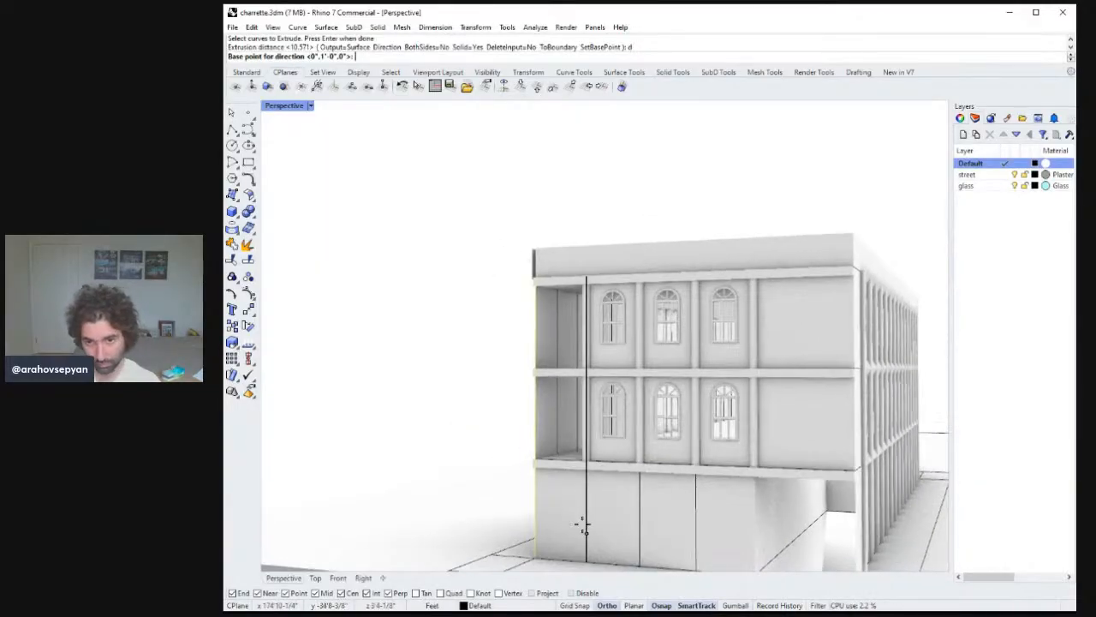
pyautogui.press('Escape')
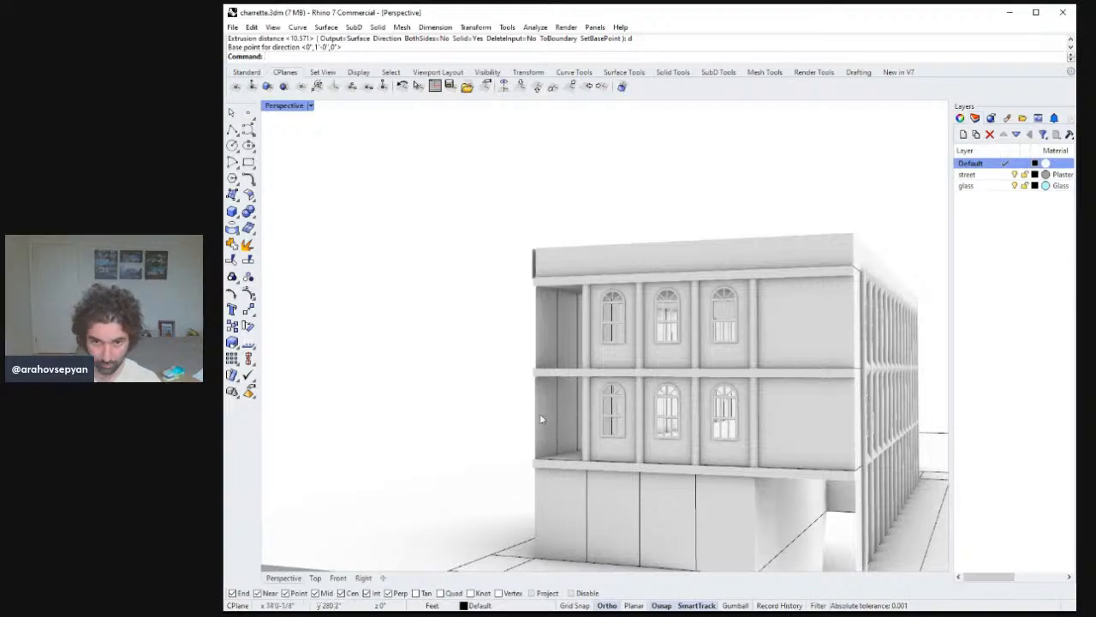
# Extrude the vertical edge curve sideways to fill the emptied left bay of the upper floors with wall.
pyautogui.press('Return')
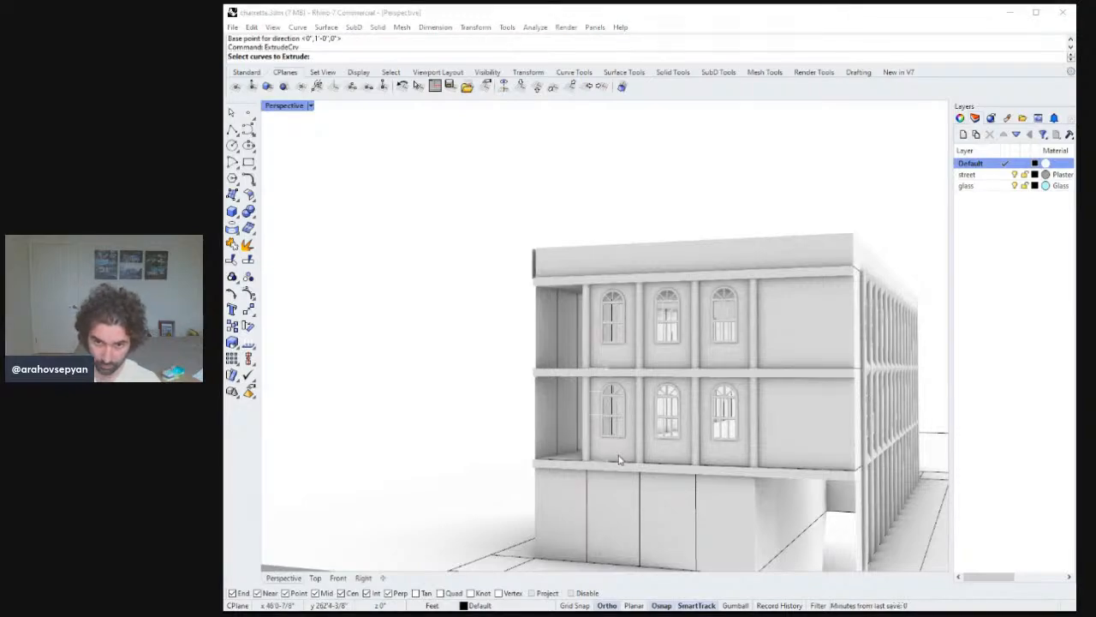
pyautogui.click(587, 476)
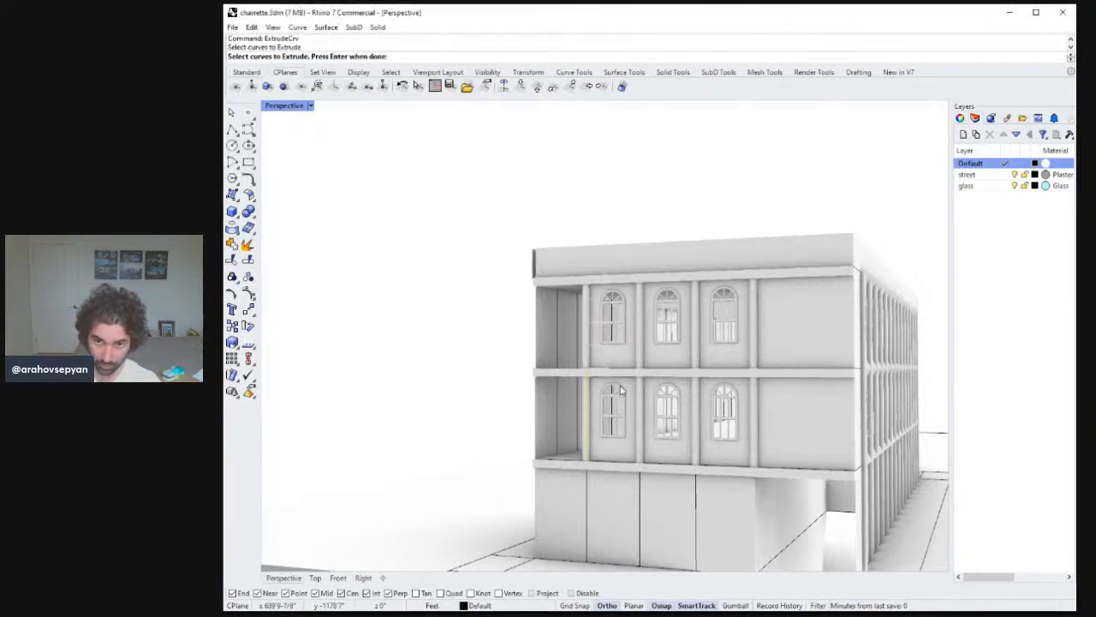
pyautogui.press('Return')
pyautogui.click(530, 376)
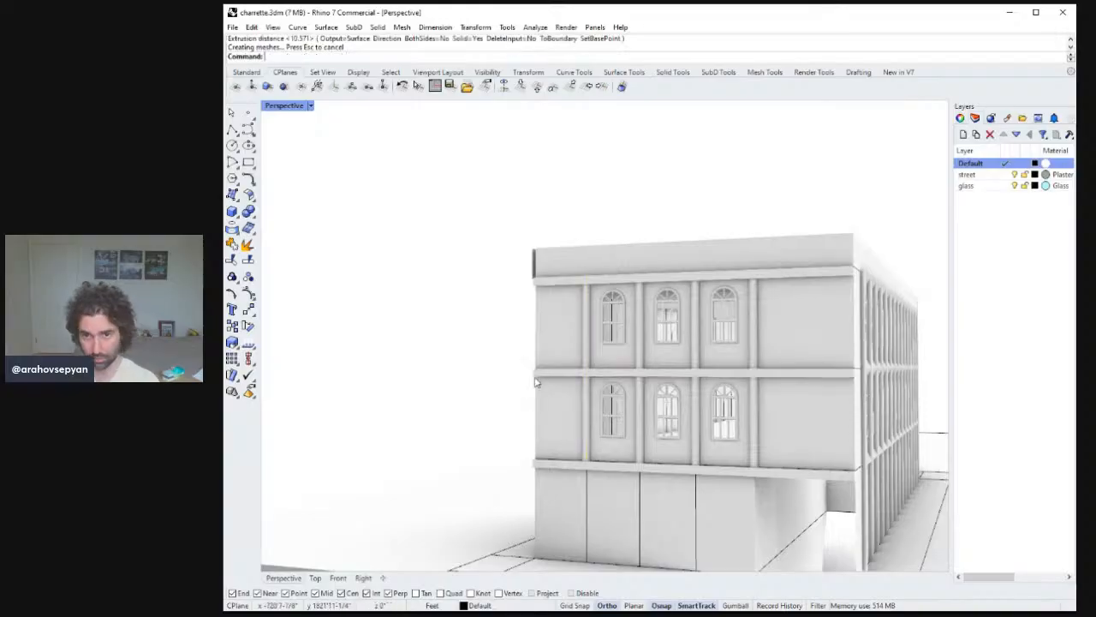
# Try creating 6-inch radius pipes along two selected ground-floor edge curves.
pyautogui.moveTo(612, 391); pyautogui.dragTo(528, 477, button='right')
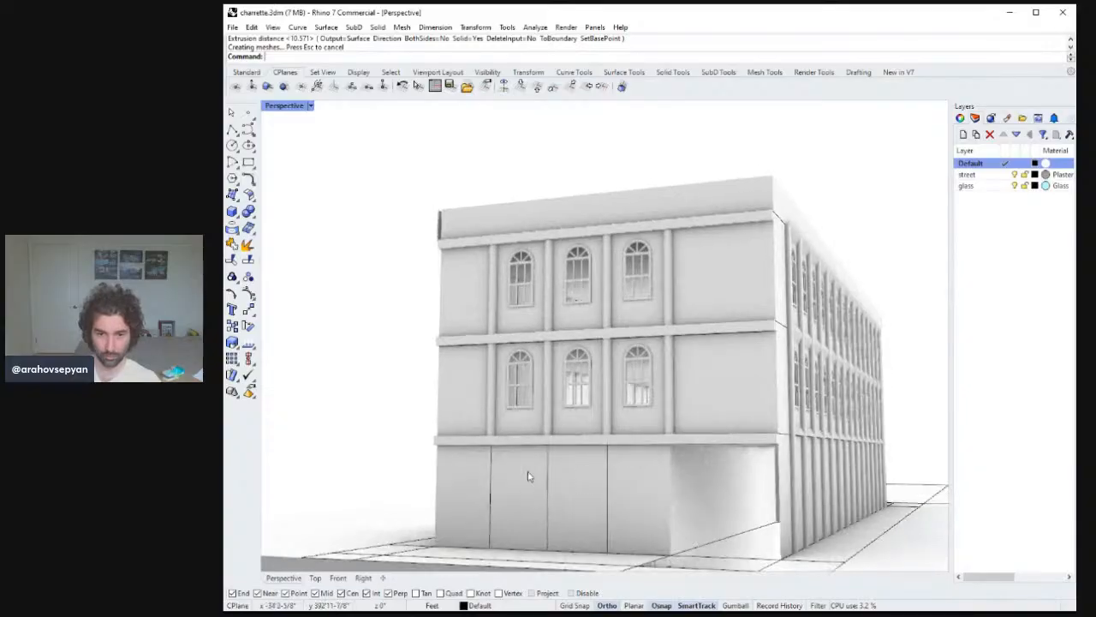
pyautogui.click(490, 472)
pyautogui.keyDown('shift'); pyautogui.click(669, 480); pyautogui.keyUp('shift')
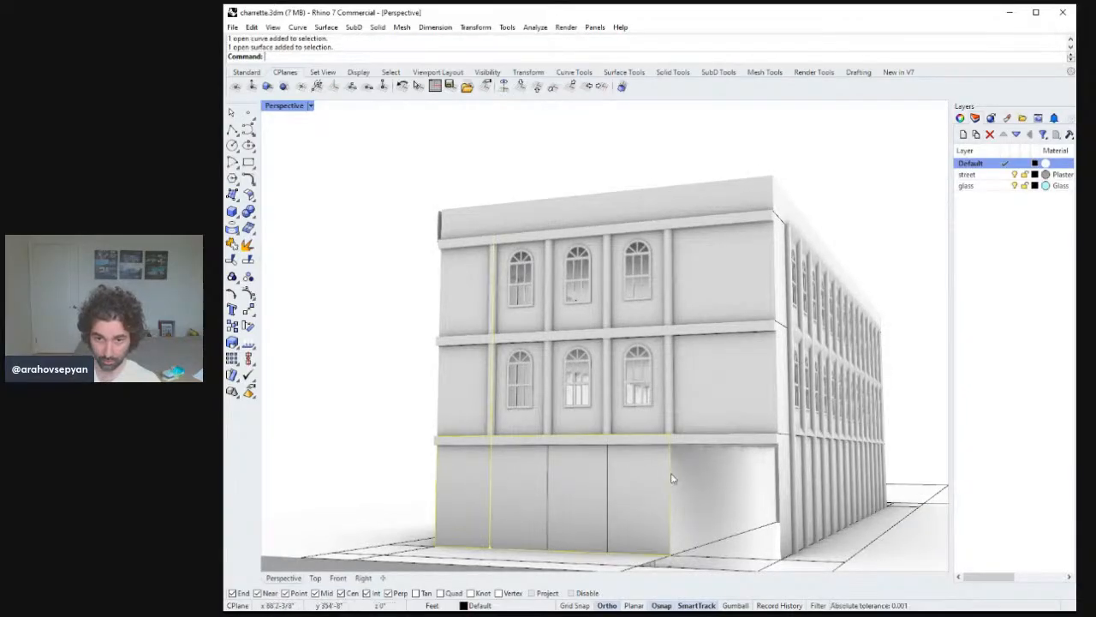
pyautogui.write('Pipe')
pyautogui.press('Return')
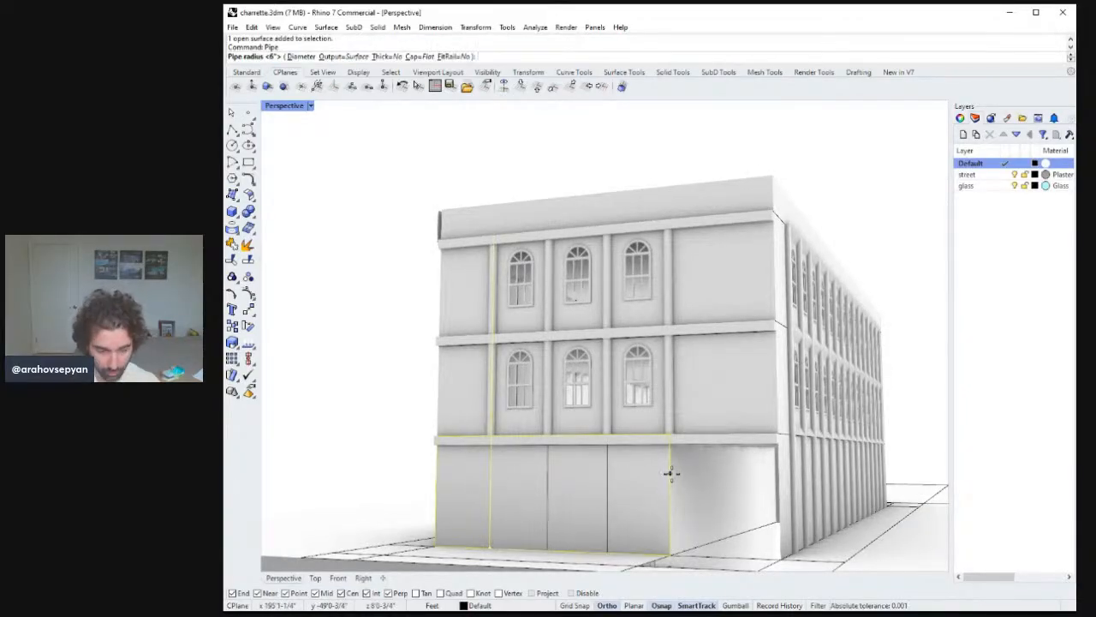
pyautogui.write('6')
pyautogui.press('Return')
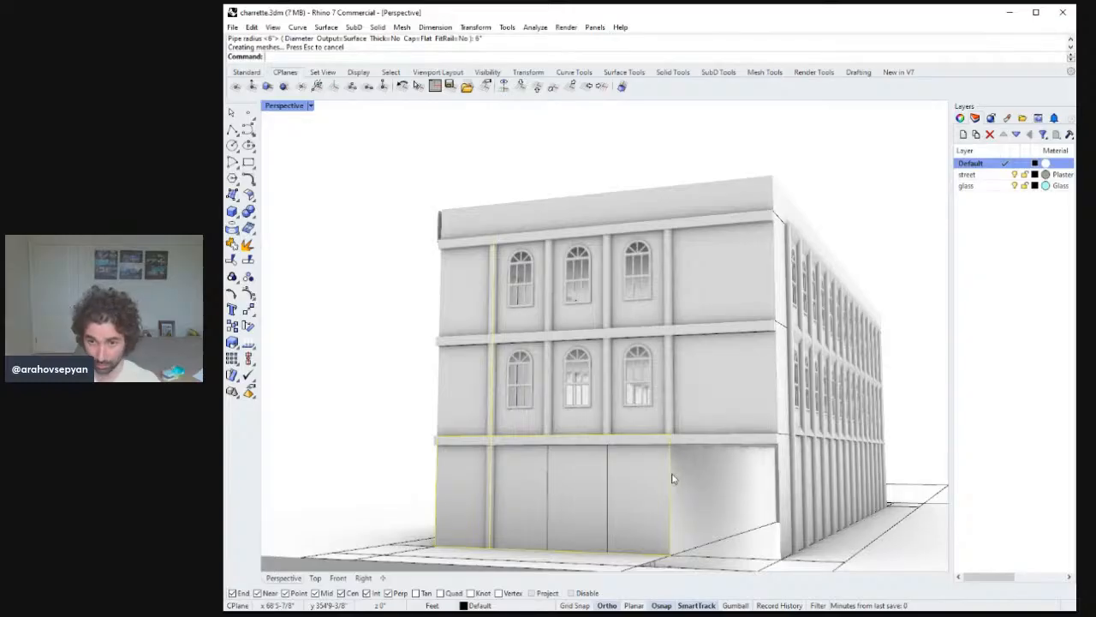
pyautogui.press('Return')
pyautogui.press('Escape')
# Undo the pipe.
pyautogui.click(706, 530)
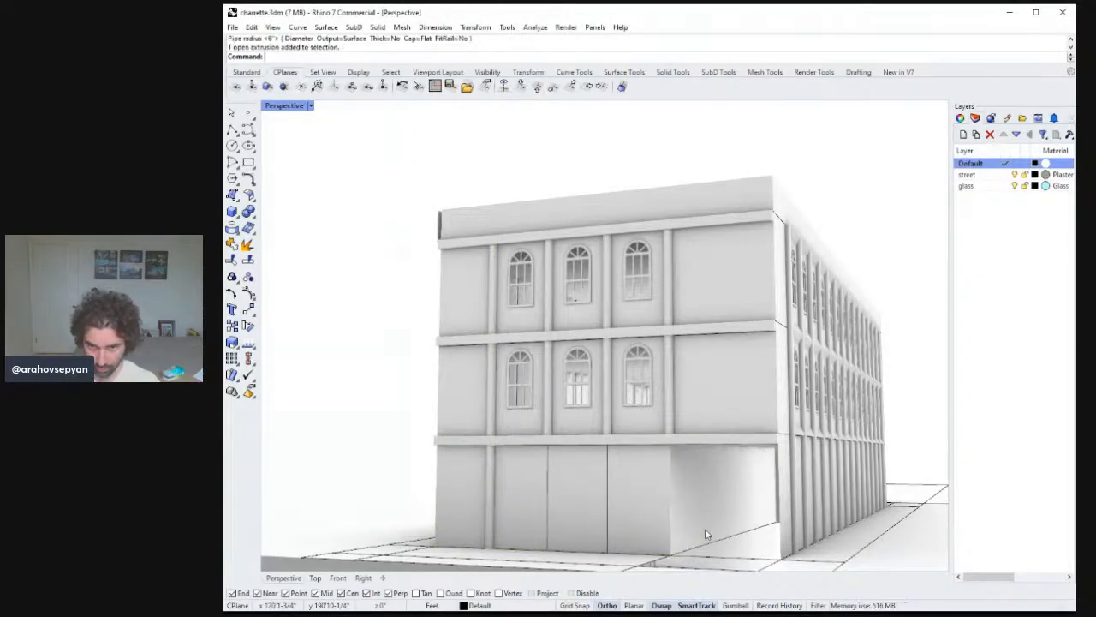
pyautogui.hotkey('ctrl', 'z')
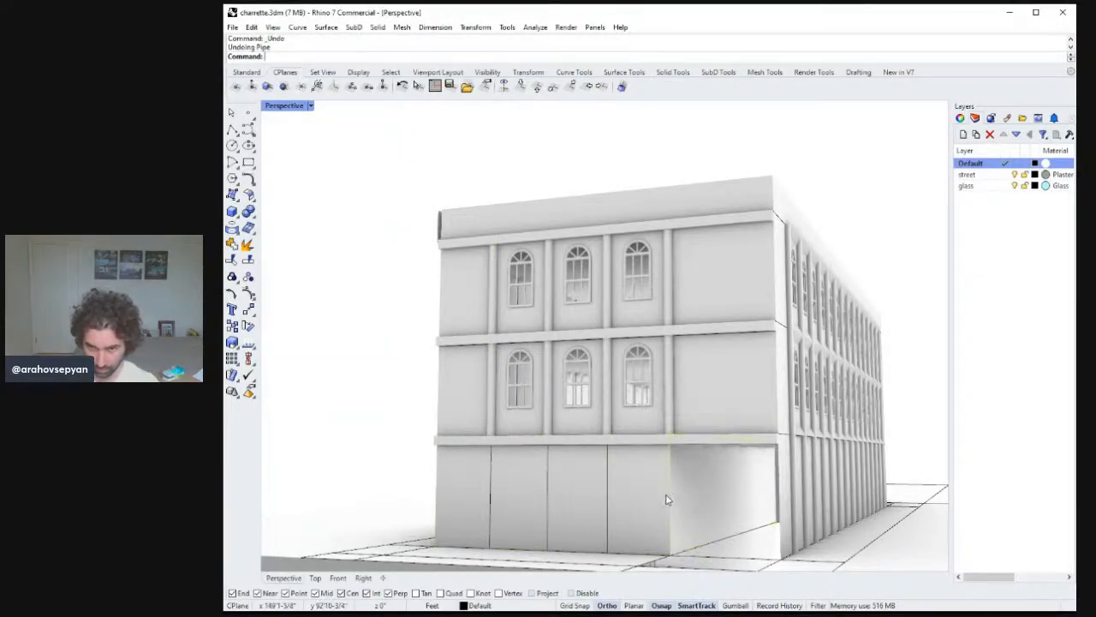
# Run Pipe with a 6-inch radius along the right corner and leftmost ground-floor column edges.
pyautogui.click(667, 499)
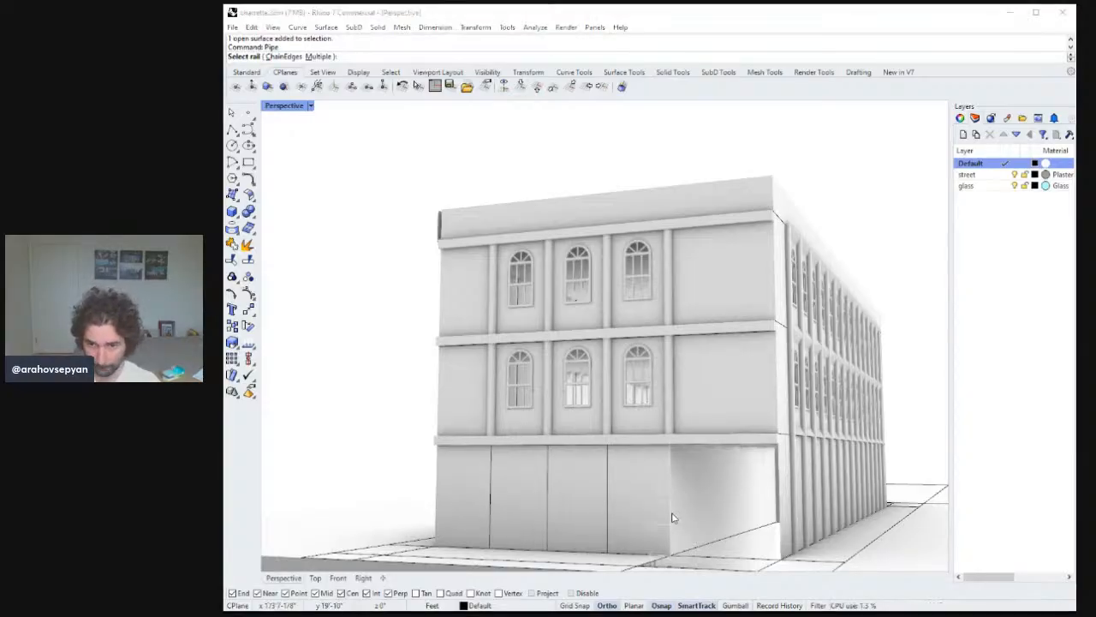
pyautogui.click(671, 518)
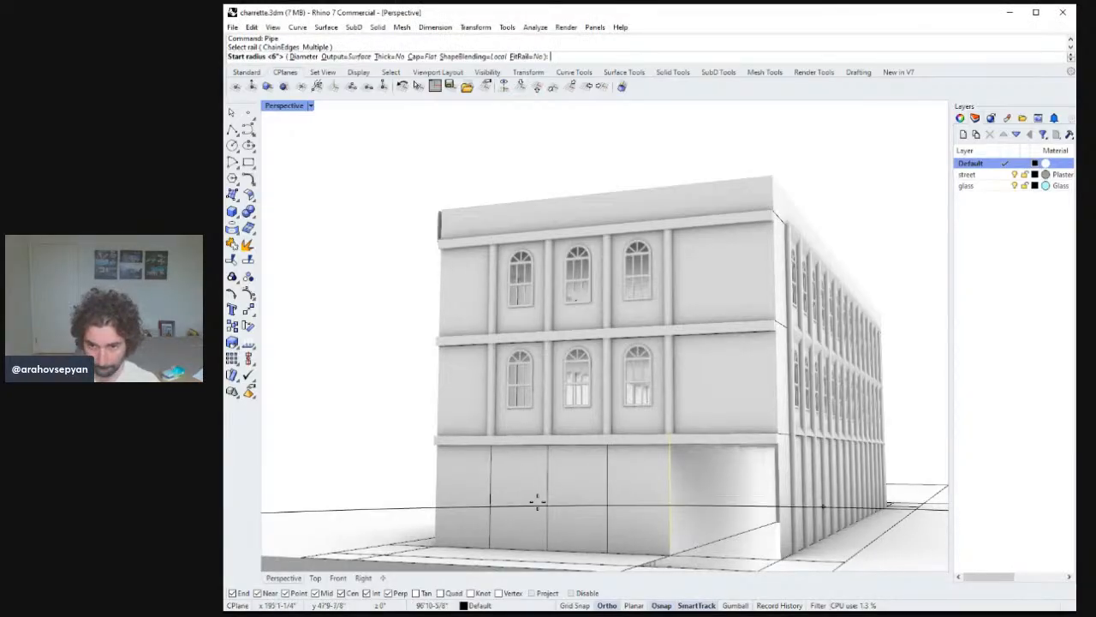
pyautogui.press('Return')
pyautogui.press('Return')
pyautogui.press('Return')
pyautogui.press('Return')
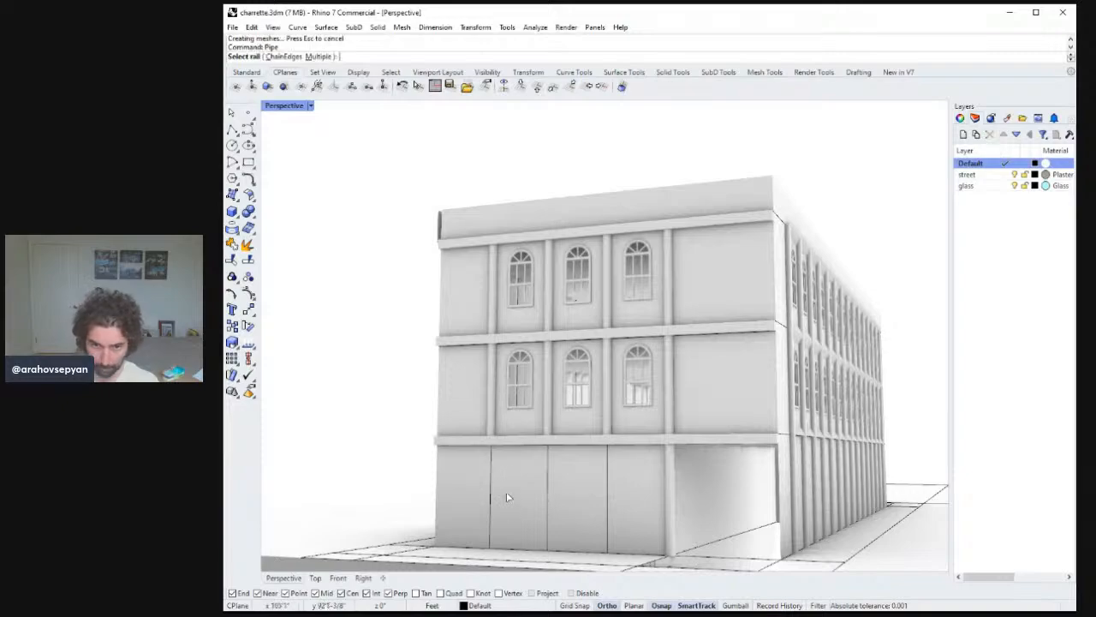
pyautogui.click(491, 480)
pyautogui.click(491, 484)
# Add 6-inch pipes along the two middle ground-floor column edges of the front facade.
pyautogui.press('Return')
pyautogui.press('Return')
pyautogui.press('Return')
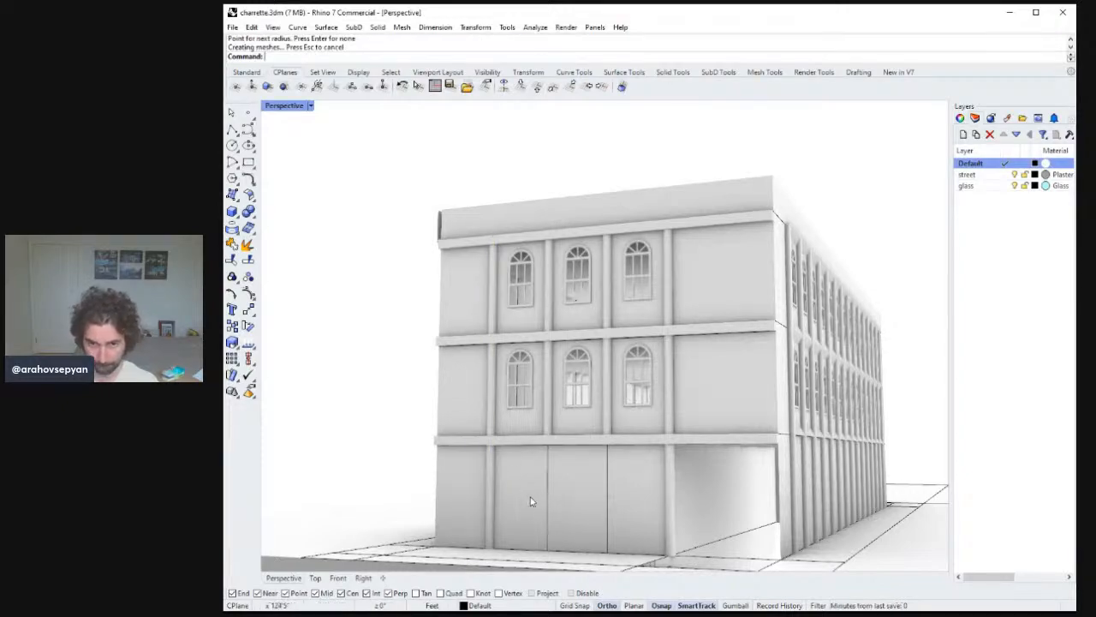
pyautogui.press('Return')
pyautogui.press('Return')
pyautogui.press('Return')
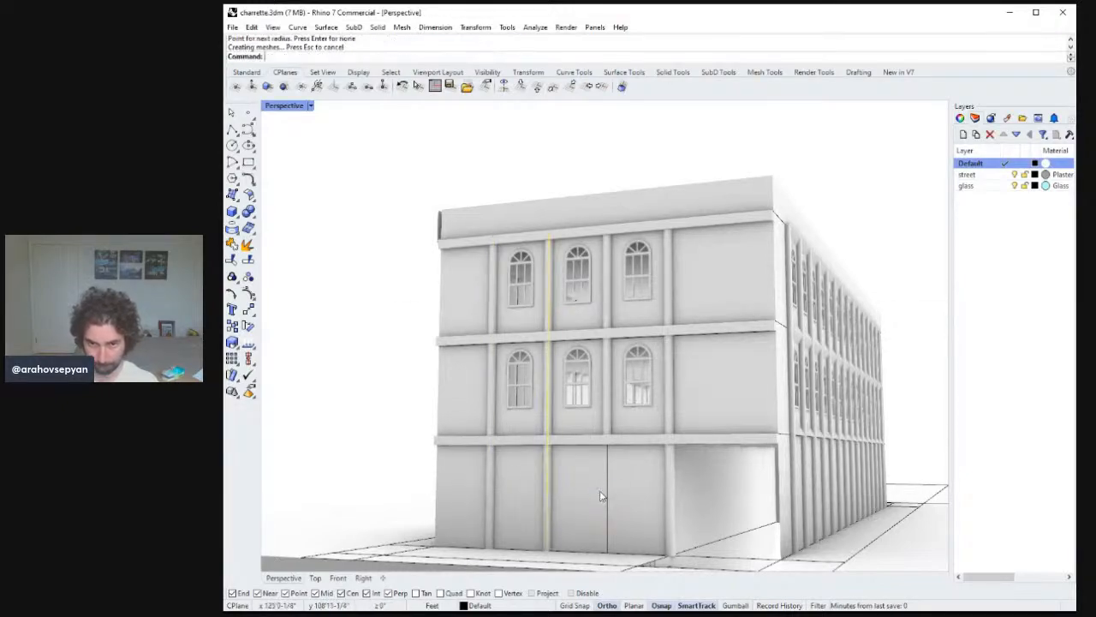
pyautogui.press('Return')
pyautogui.click(607, 485)
pyautogui.press('Return')
pyautogui.press('Return')
pyautogui.press('Return')
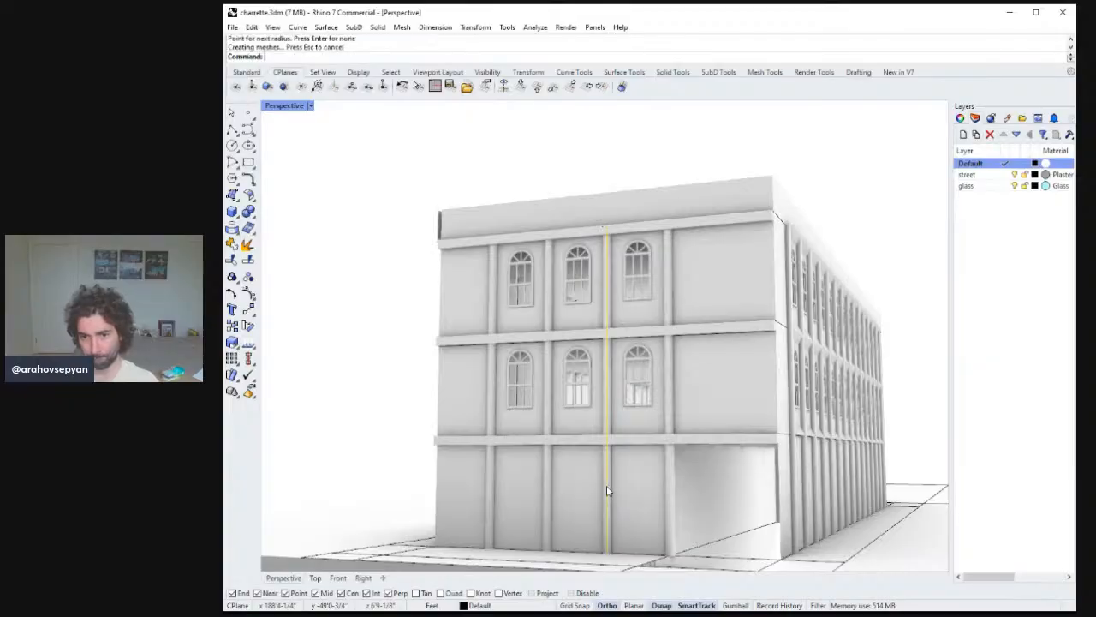
# Inspect the facade windows, columns and ledges up close from several angles.
pyautogui.scroll(-5, 682, 487)
pyautogui.moveTo(681, 488)
pyautogui.mouseDown(button='right')
pyautogui.moveTo(683, 467)
pyautogui.moveTo(682, 490)
pyautogui.mouseUp(button='right')
pyautogui.moveTo(800, 435); pyautogui.dragTo(737, 472, button='right')
pyautogui.scroll(7, 737, 472)
pyautogui.moveTo(736, 432); pyautogui.dragTo(649, 447, button='right')
pyautogui.scroll(-2, 643, 272)
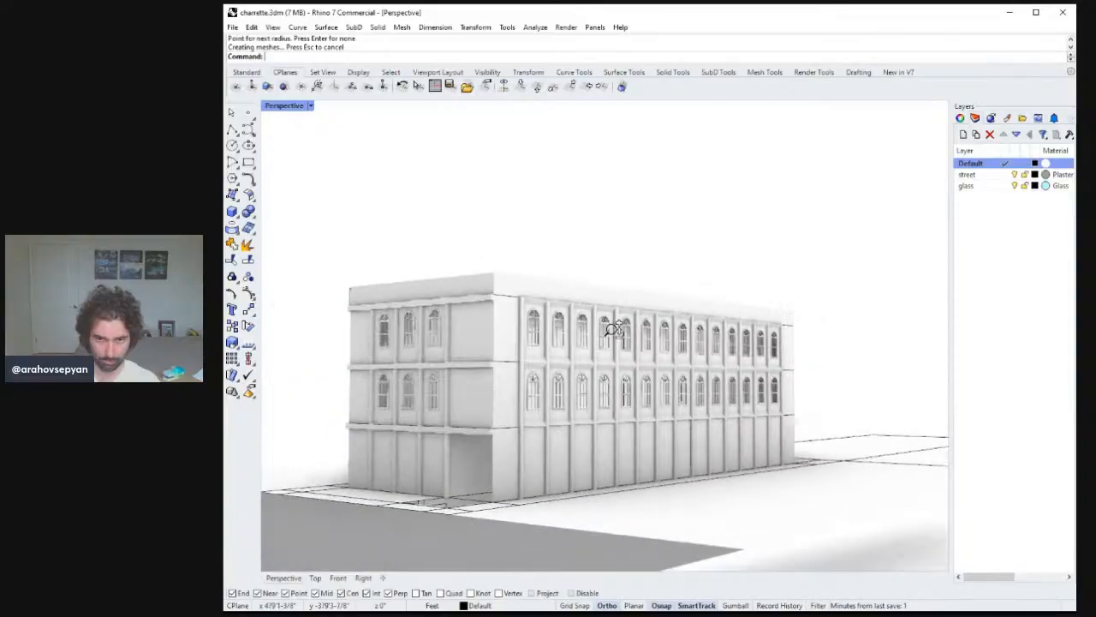
pyautogui.moveTo(614, 326); pyautogui.dragTo(630, 358, button='right')
pyautogui.scroll(6, 634, 351)
pyautogui.moveTo(668, 284); pyautogui.dragTo(611, 291, button='right')
pyautogui.scroll(-10, 649, 317)
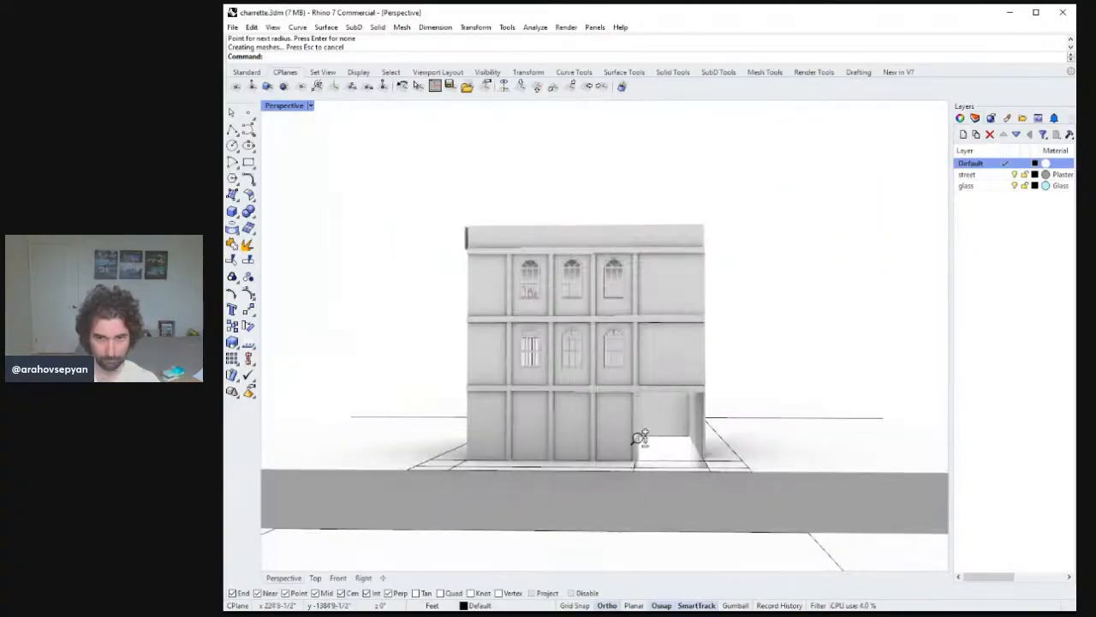
pyautogui.moveTo(639, 436); pyautogui.dragTo(524, 332, button='right')
pyautogui.keyDown('ctrl'); pyautogui.moveTo(523, 332); pyautogui.dragTo(523, 278, button='right'); pyautogui.keyUp('ctrl')
pyautogui.scroll(5, 523, 278)
pyautogui.moveTo(637, 299); pyautogui.dragTo(523, 280, button='right')
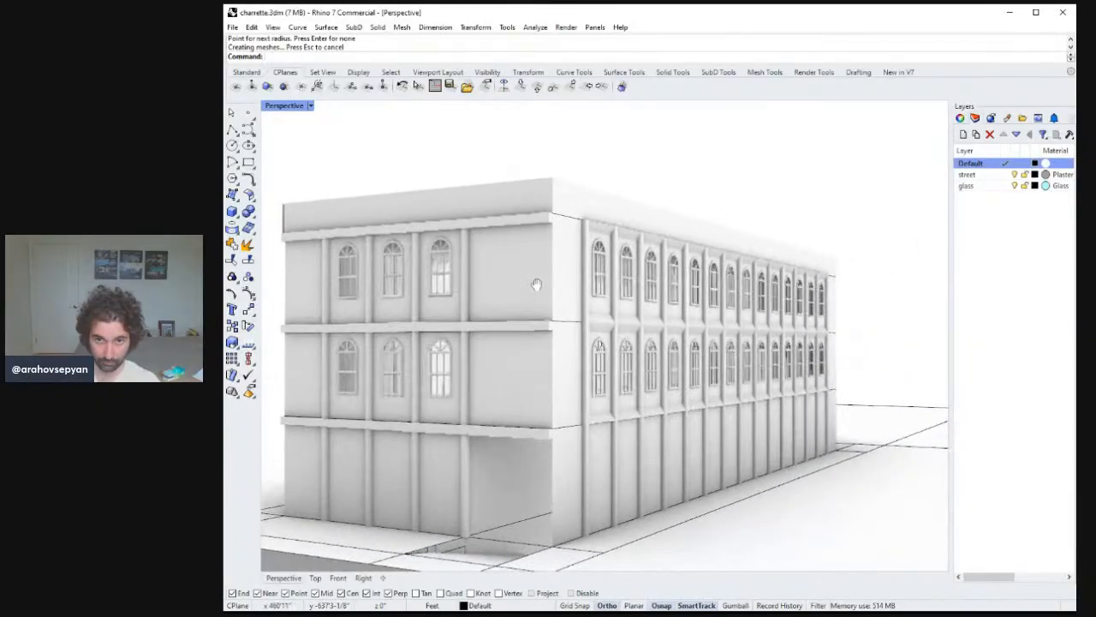
# Extrude the three floor-ledge end profiles at the front corner 8" outward to extend the ledges.
pyautogui.click(558, 336)
pyautogui.click(572, 334)
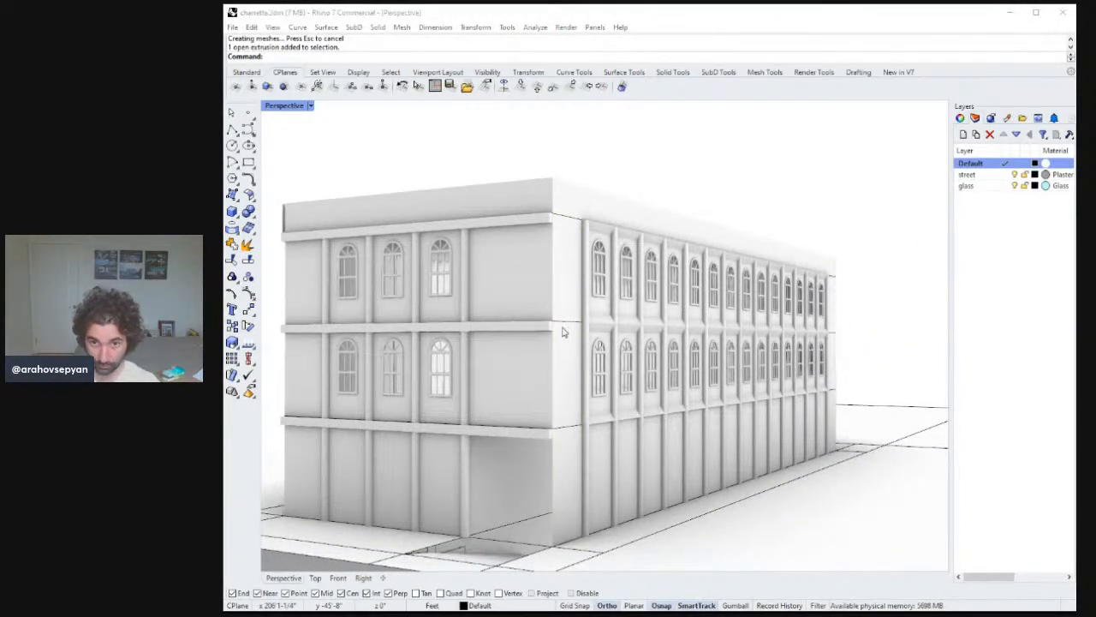
pyautogui.click(548, 332)
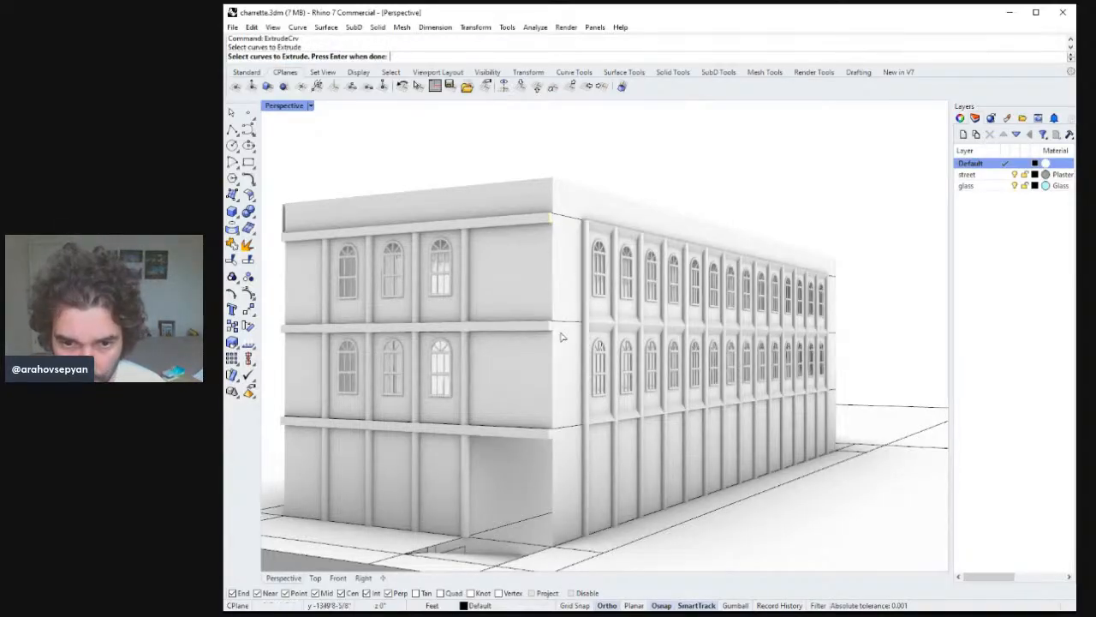
pyautogui.keyDown('shift'); pyautogui.click(548, 434); pyautogui.keyUp('shift')
pyautogui.moveTo(552, 398); pyautogui.dragTo(594, 417, button='right')
pyautogui.press('Return')
pyautogui.moveTo(754, 472); pyautogui.dragTo(756, 445, button='right')
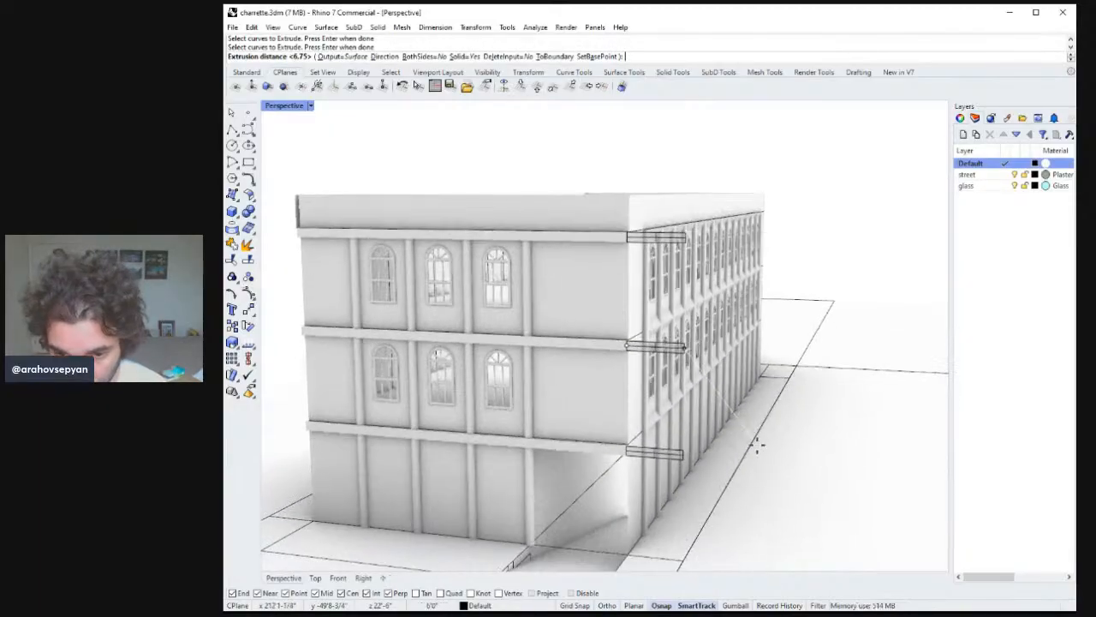
pyautogui.write('8"')
pyautogui.press('Return')
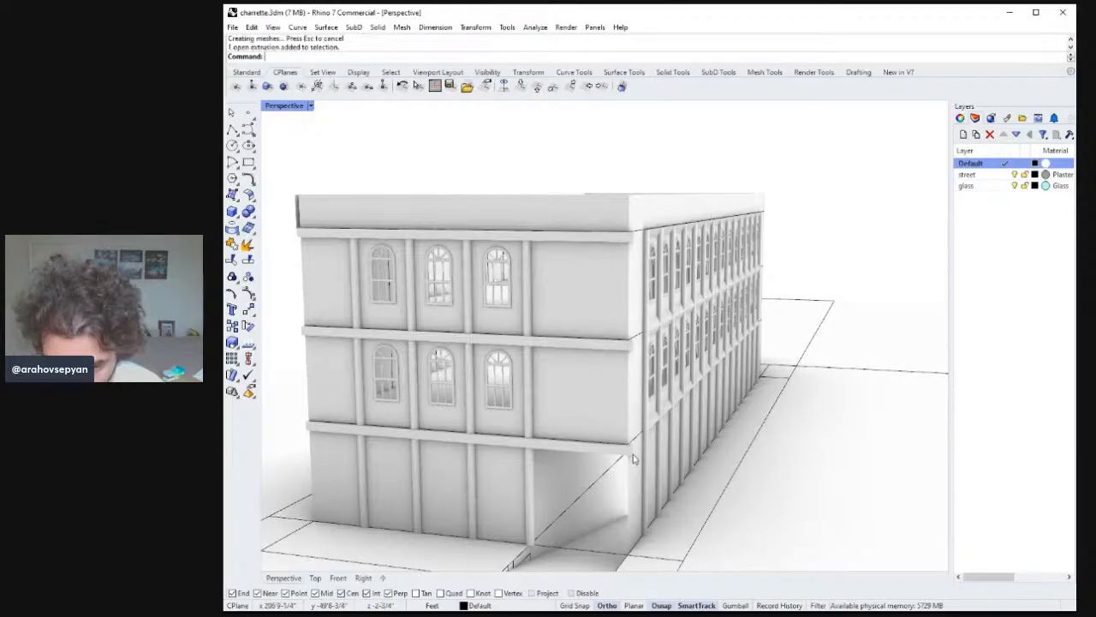
pyautogui.hotkey('alt', 'Tab')
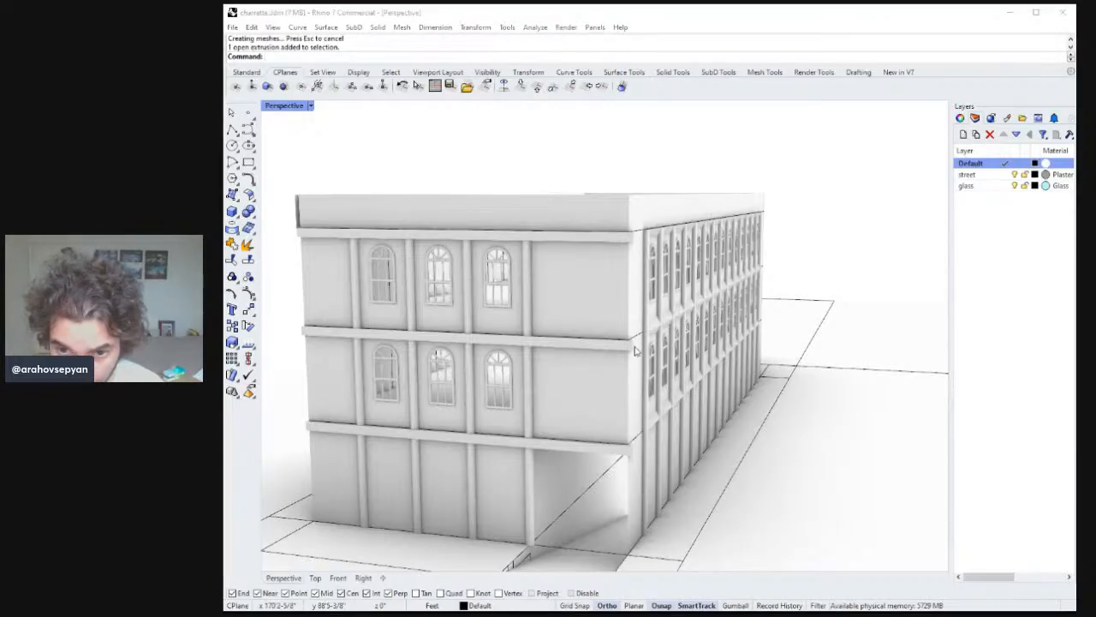
# Extrude the three floor-ledge end surfaces at the side facade's corner outward to extend those ledges.
pyautogui.click(678, 386)
pyautogui.click(632, 238)
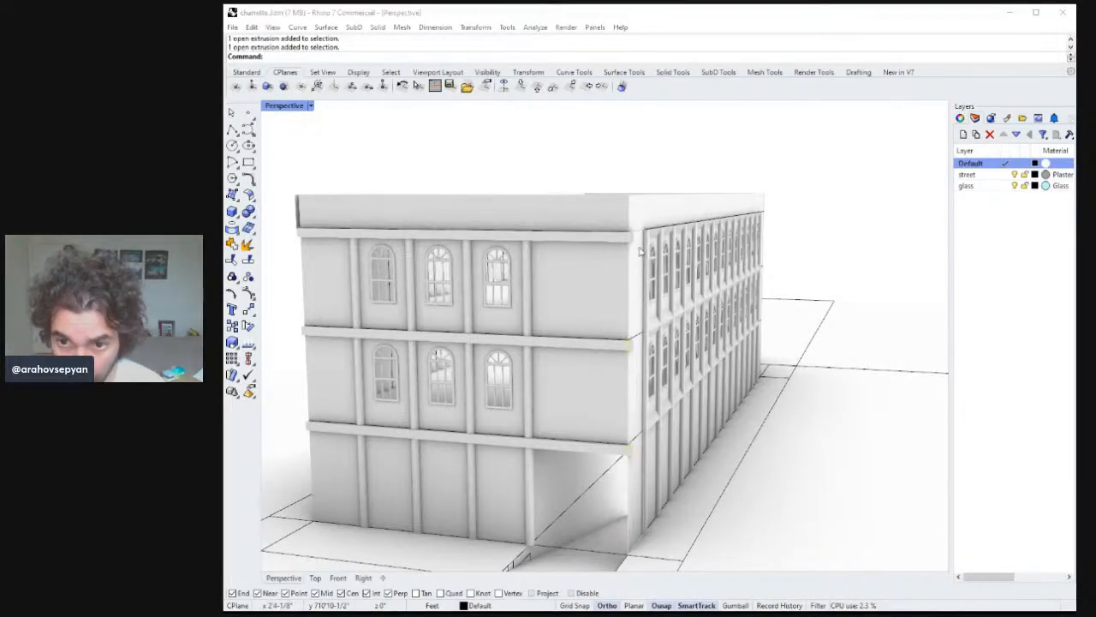
pyautogui.click(627, 248)
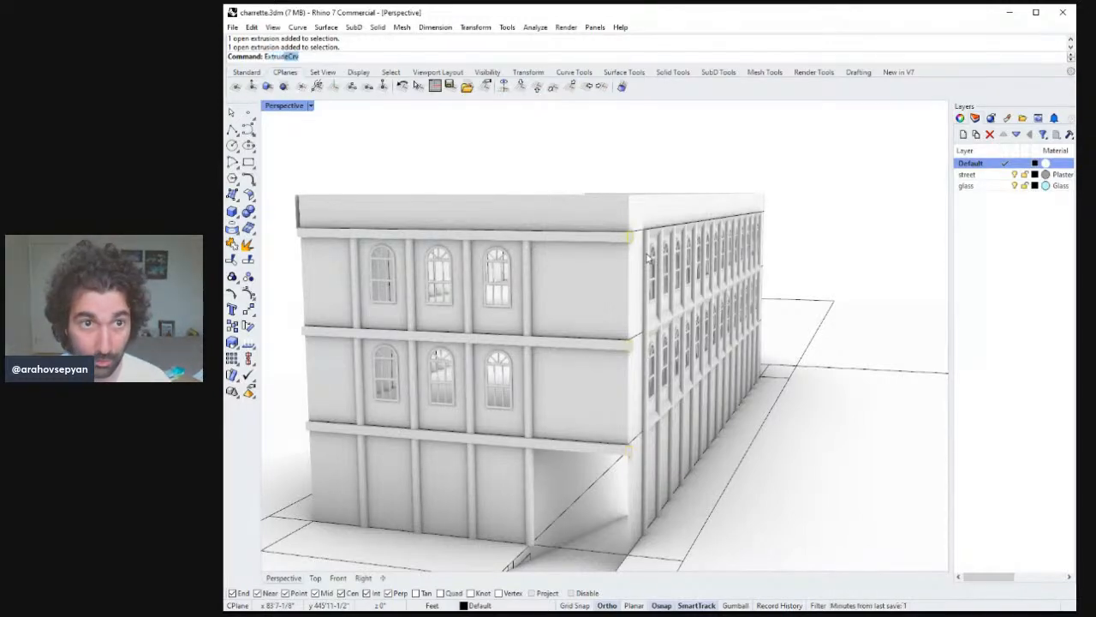
pyautogui.press('Return')
pyautogui.keyDown('shift'); pyautogui.moveTo(775, 227); pyautogui.dragTo(450, 250, button='right'); pyautogui.keyUp('shift')
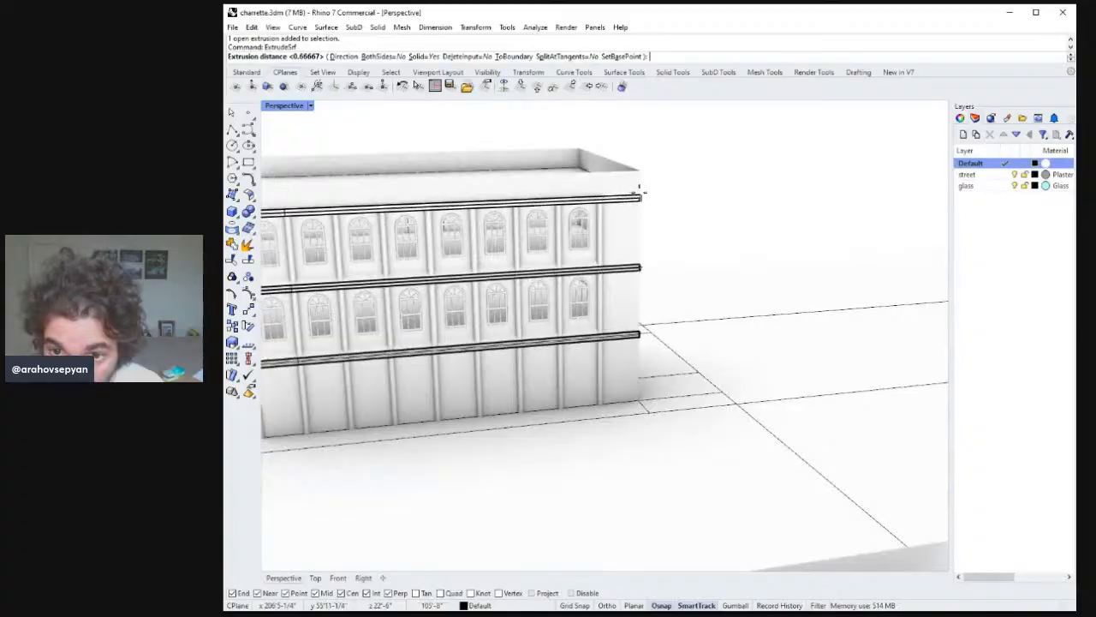
pyautogui.click(642, 196)
# Save the file.
pyautogui.moveTo(638, 233); pyautogui.dragTo(701, 264, button='right')
pyautogui.scroll(-8, 641, 190)
pyautogui.moveTo(700, 264); pyautogui.dragTo(679, 271, button='right')
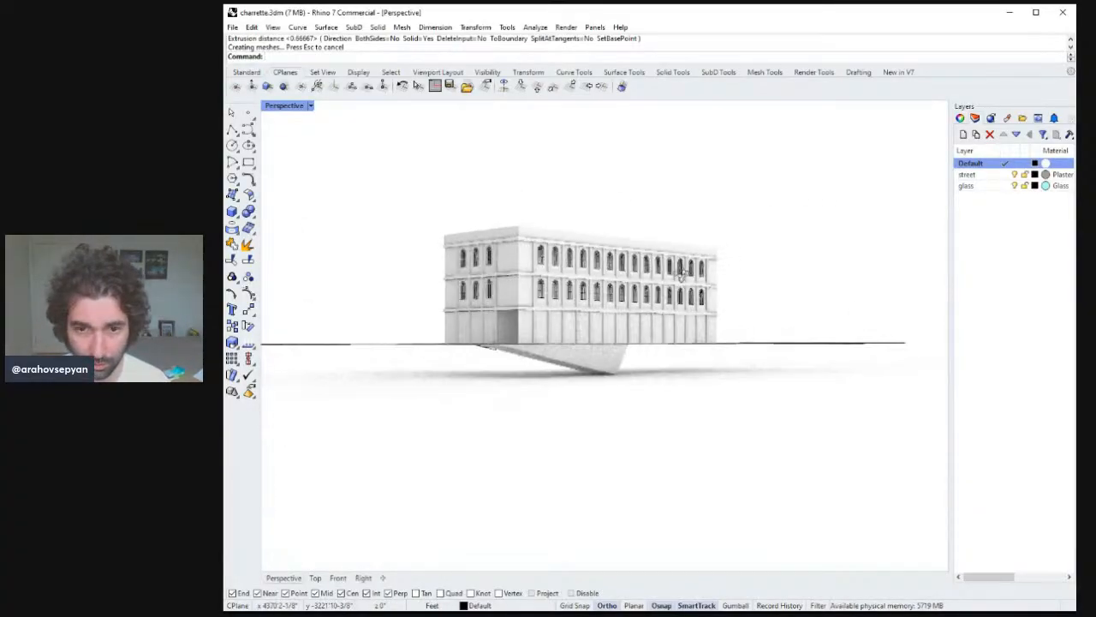
pyautogui.keyDown('ctrl'); pyautogui.moveTo(543, 285); pyautogui.dragTo(579, 223, button='right'); pyautogui.keyUp('ctrl')
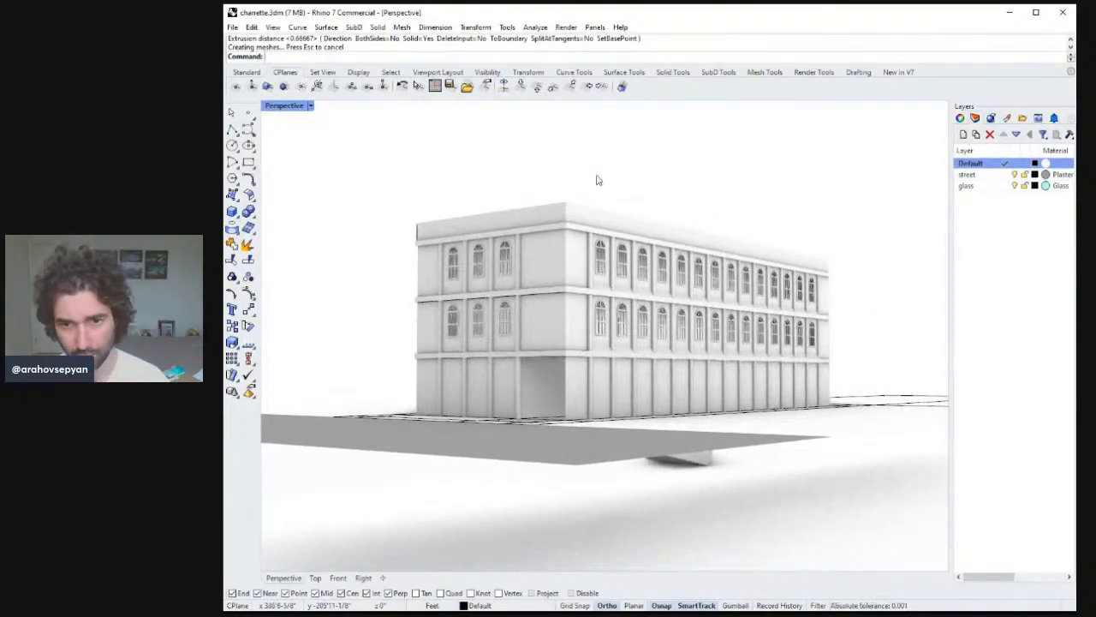
pyautogui.hotkey('ctrl', 's')
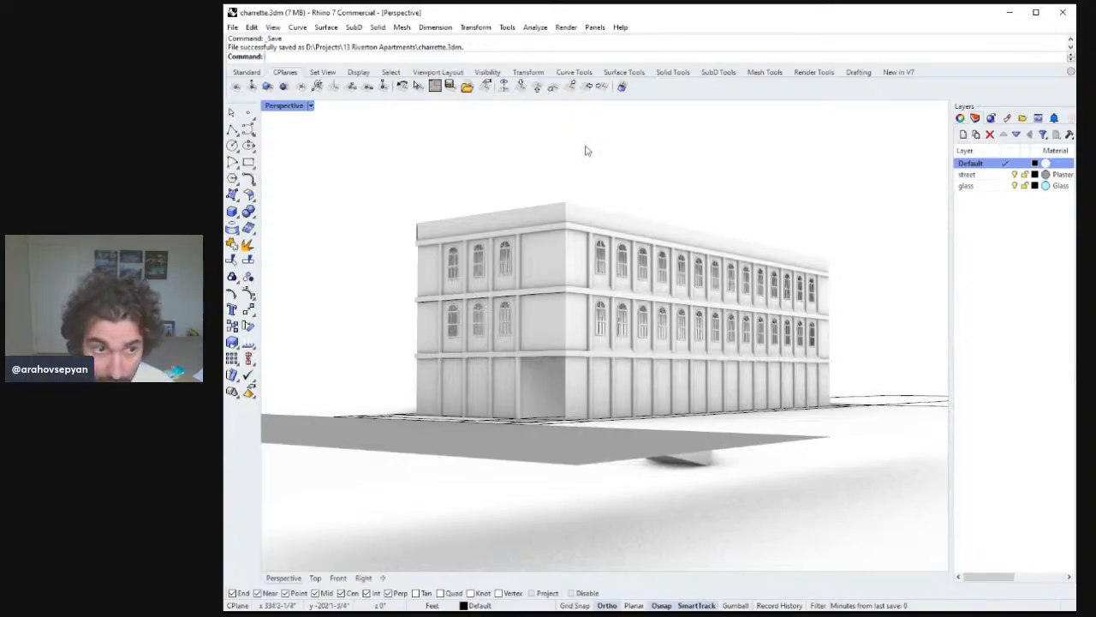
# Extrude the side ground-floor wall surface 7 feet, then undo that extrusion.
pyautogui.moveTo(531, 390); pyautogui.dragTo(661, 416, button='right')
pyautogui.click(663, 419)
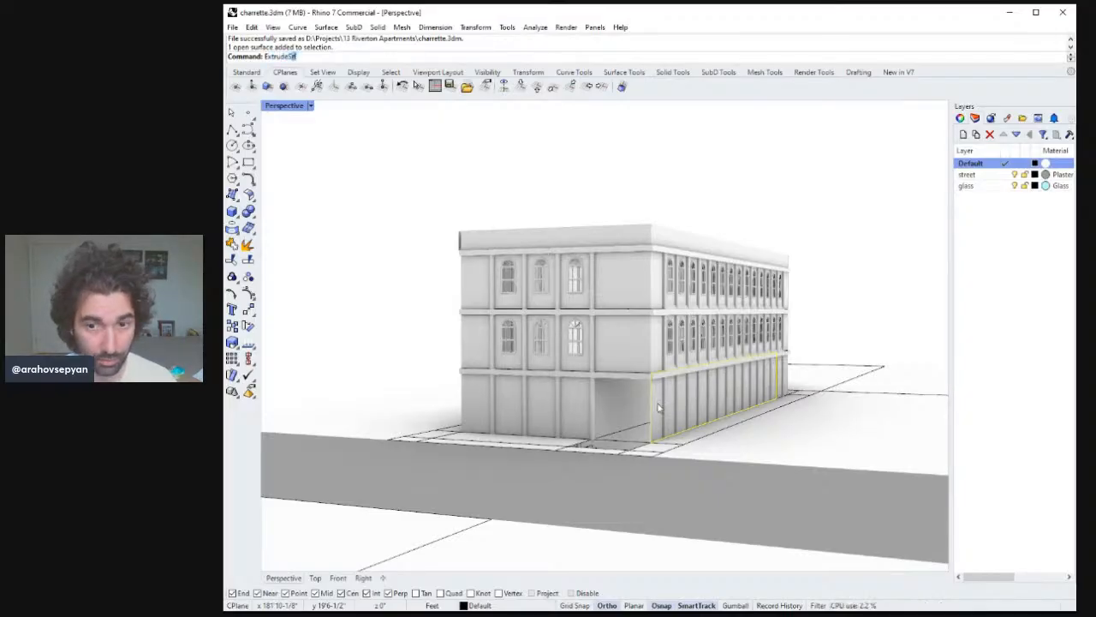
pyautogui.press('Return')
pyautogui.write('1')
pyautogui.press('Return')
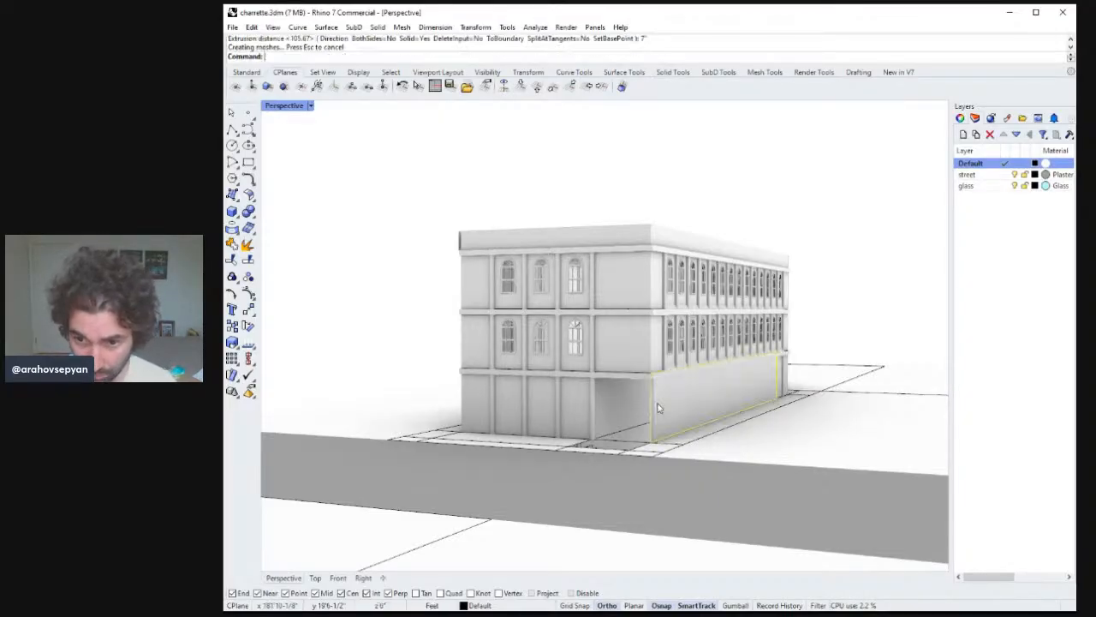
pyautogui.moveTo(662, 410)
pyautogui.mouseDown(button='right')
pyautogui.moveTo(704, 421)
pyautogui.moveTo(663, 406)
pyautogui.moveTo(669, 414)
pyautogui.mouseUp(button='right')
pyautogui.hotkey('ctrl', 'z')
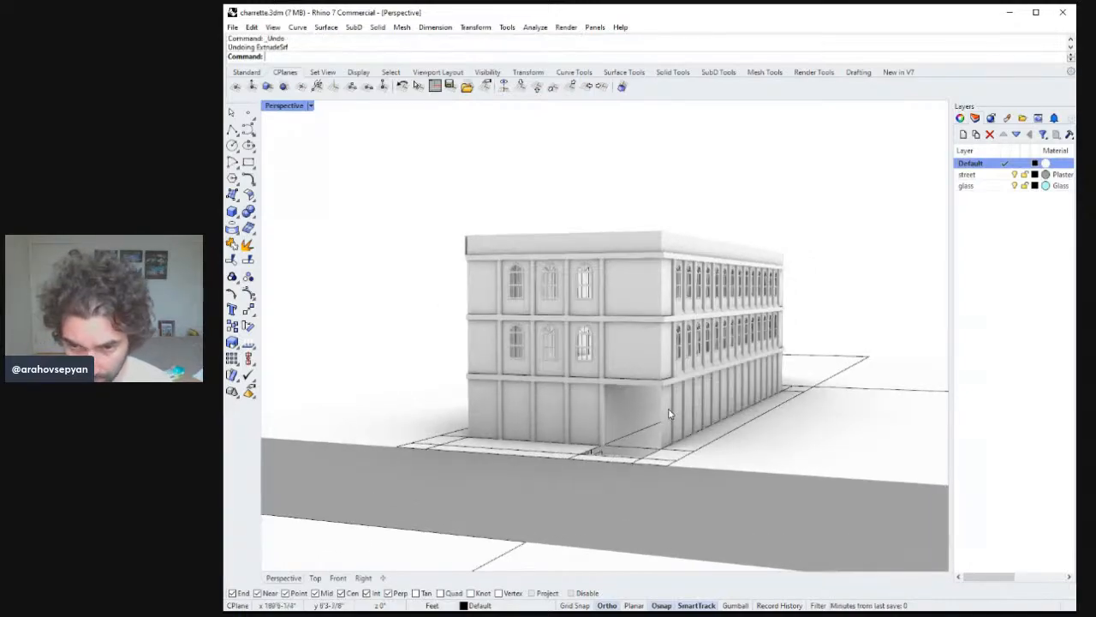
# Extrude the side ground-floor wall surface -7 feet.
pyautogui.rightClick(667, 411)
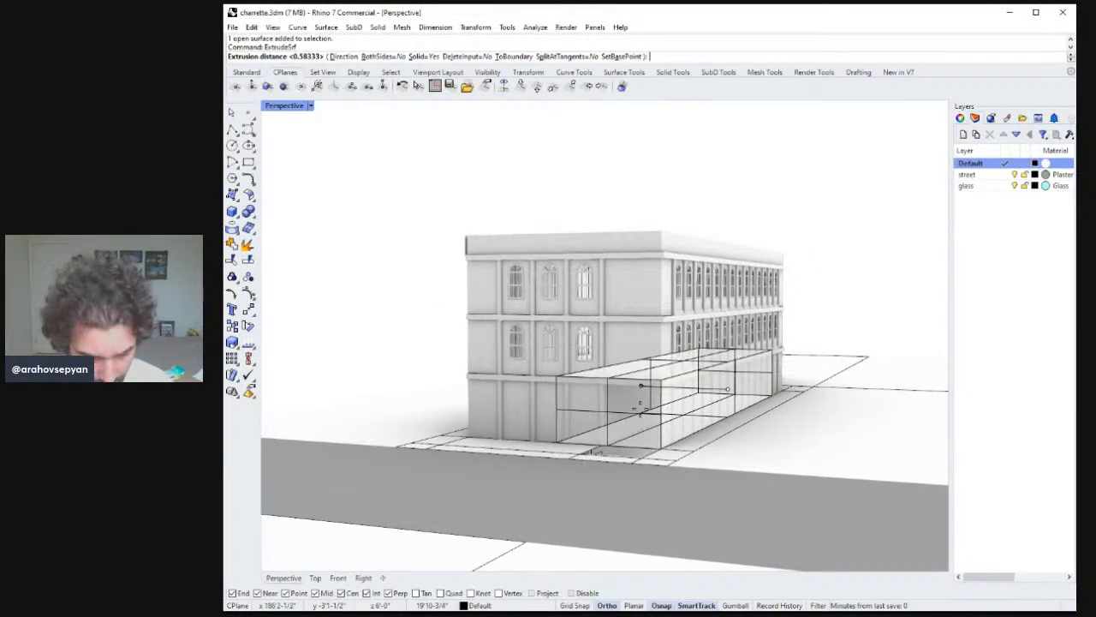
pyautogui.write('-7')
pyautogui.press('Return')
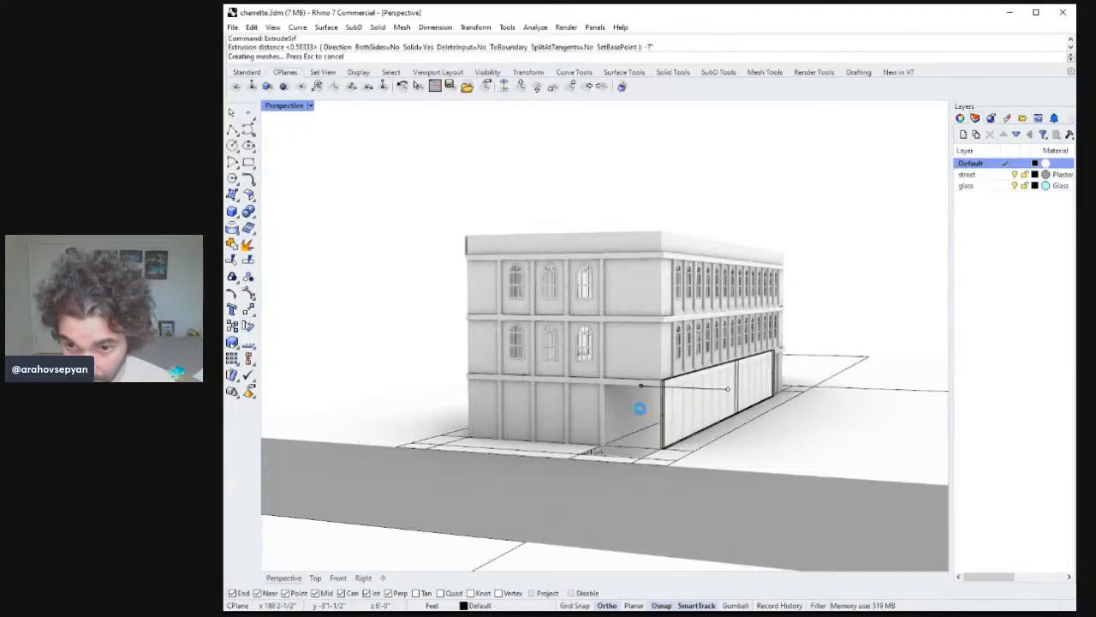
# Move the vertical column at the recessed ground-floor corner to a new point at the wall base.
pyautogui.moveTo(644, 417); pyautogui.dragTo(734, 487, button='right')
pyautogui.scroll(-3, 695, 434)
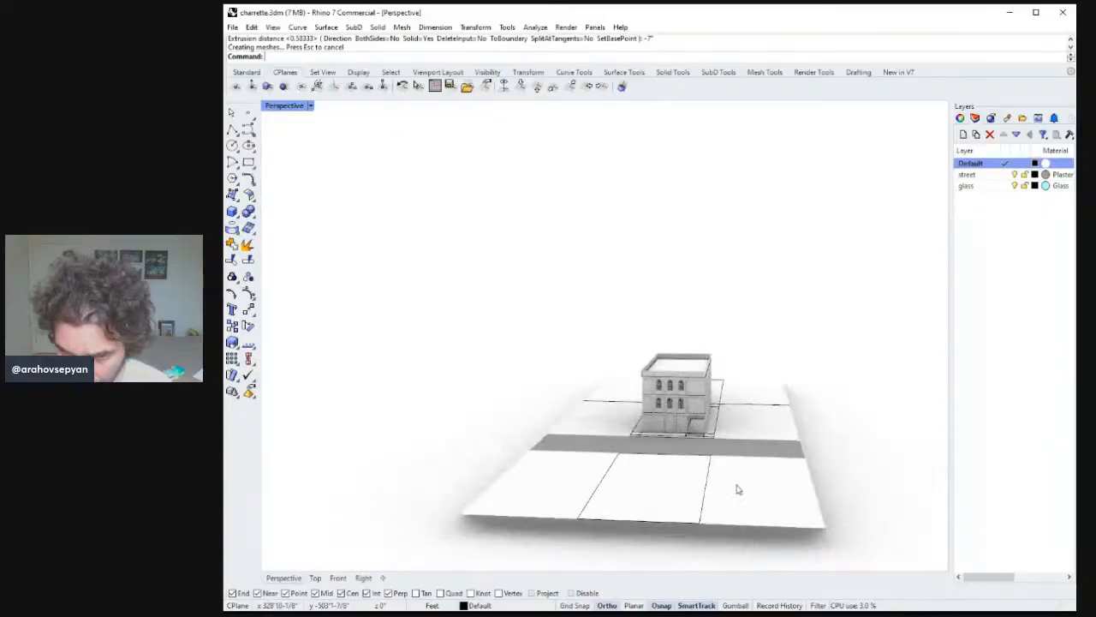
pyautogui.scroll(-3, 725, 460)
pyautogui.scroll(3, 723, 426)
pyautogui.scroll(10, 723, 426)
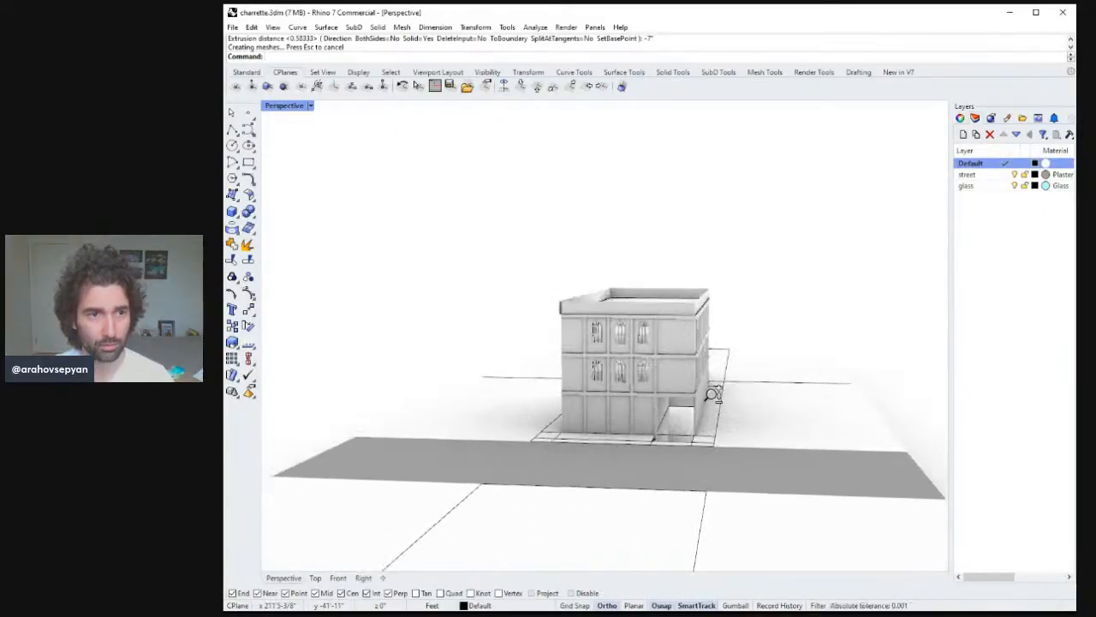
pyautogui.moveTo(728, 363); pyautogui.dragTo(742, 416, button='right')
pyautogui.click(608, 426)
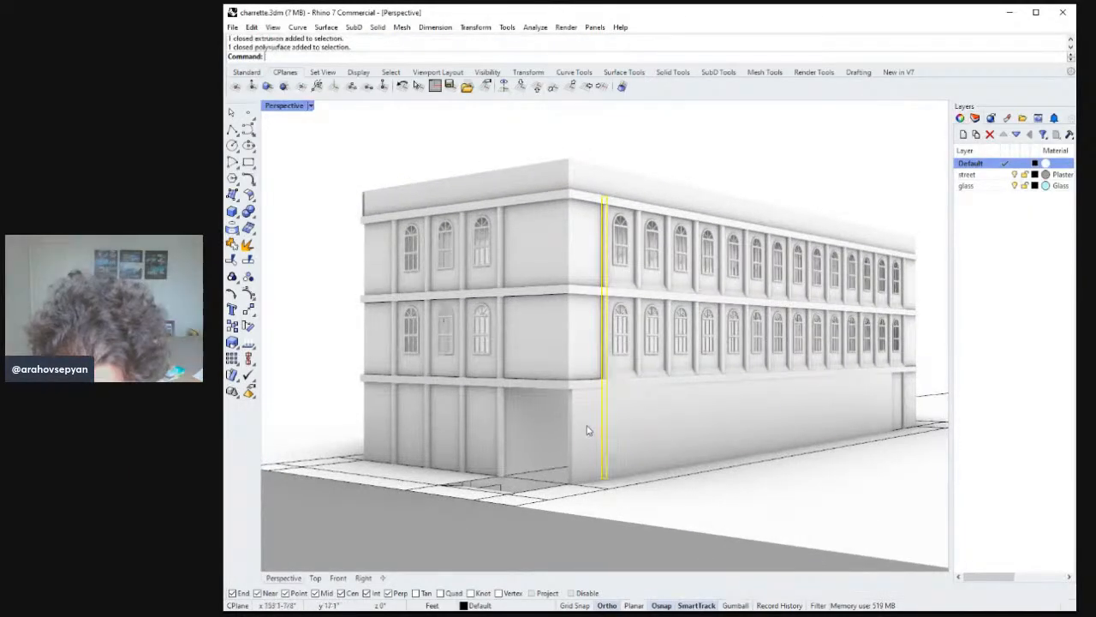
pyautogui.moveTo(588, 430); pyautogui.dragTo(641, 436, button='right')
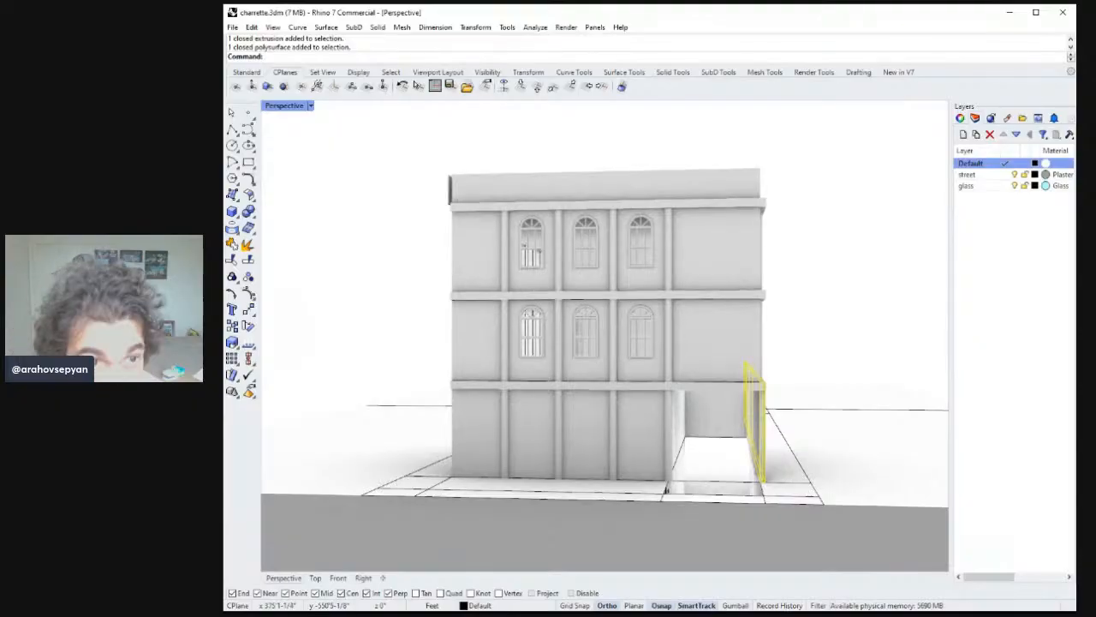
pyautogui.write('m')
pyautogui.press('Return')
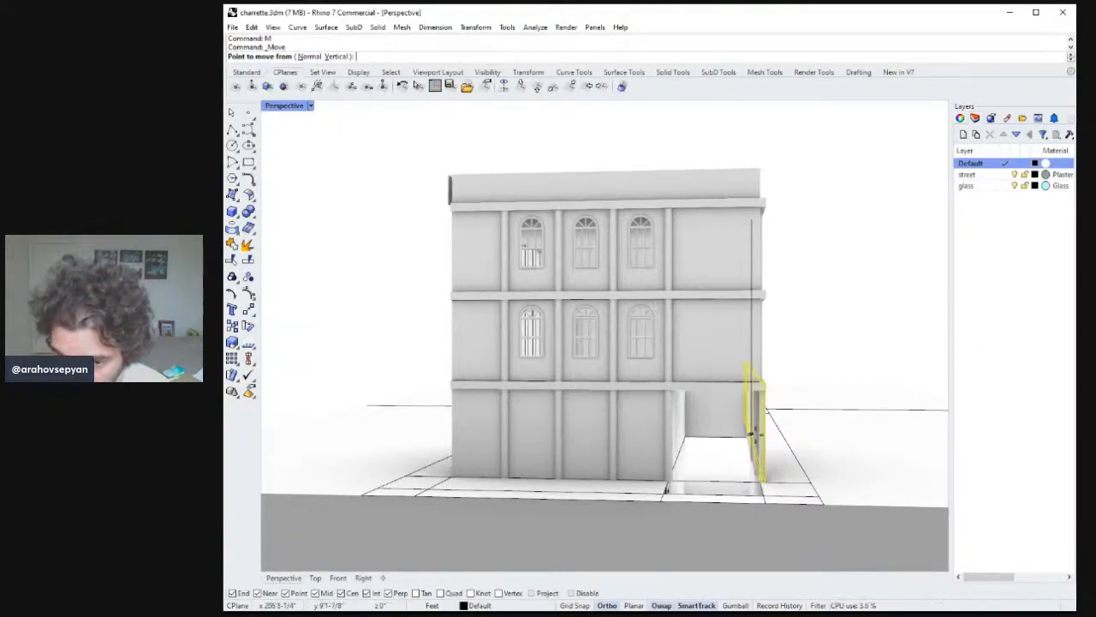
pyautogui.scroll(5, 771, 463)
pyautogui.click(740, 352)
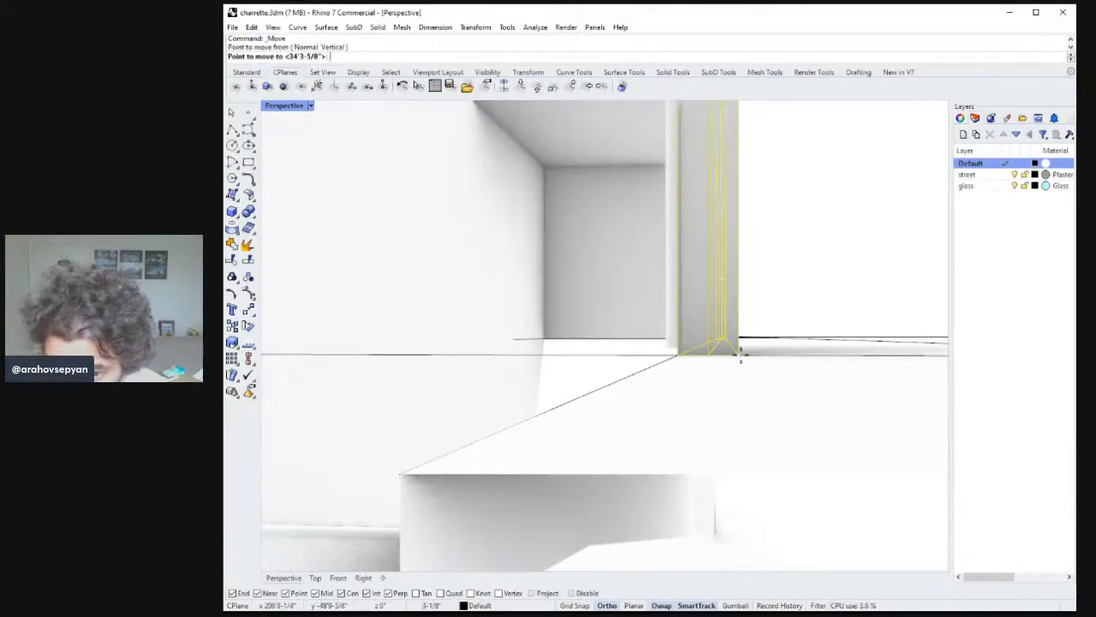
pyautogui.scroll(-10, 710, 337)
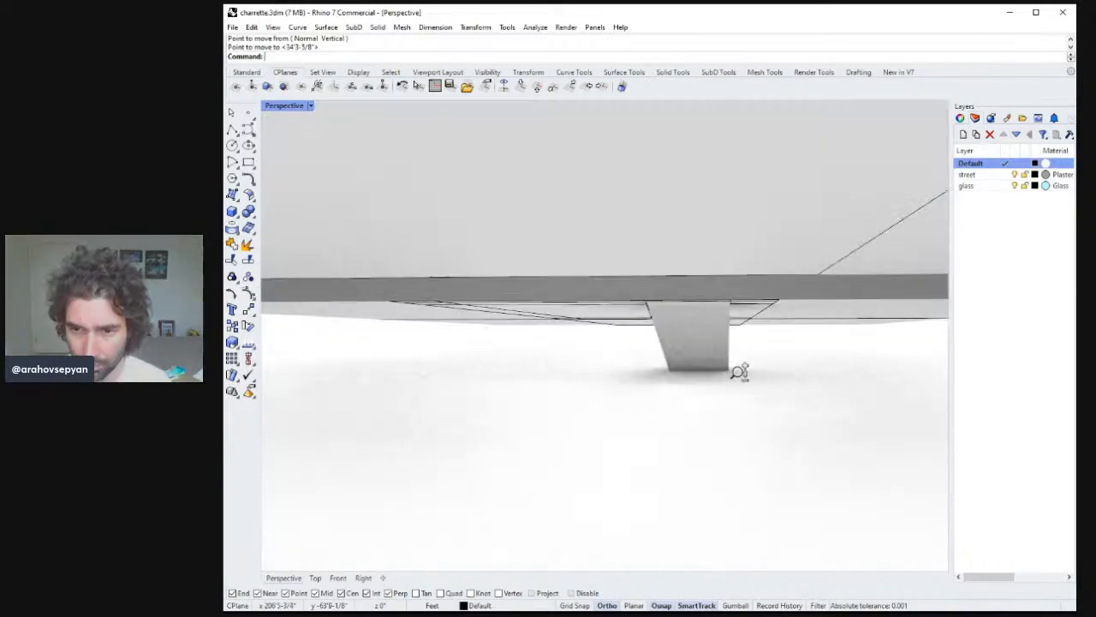
pyautogui.moveTo(720, 375); pyautogui.dragTo(673, 381, button='right')
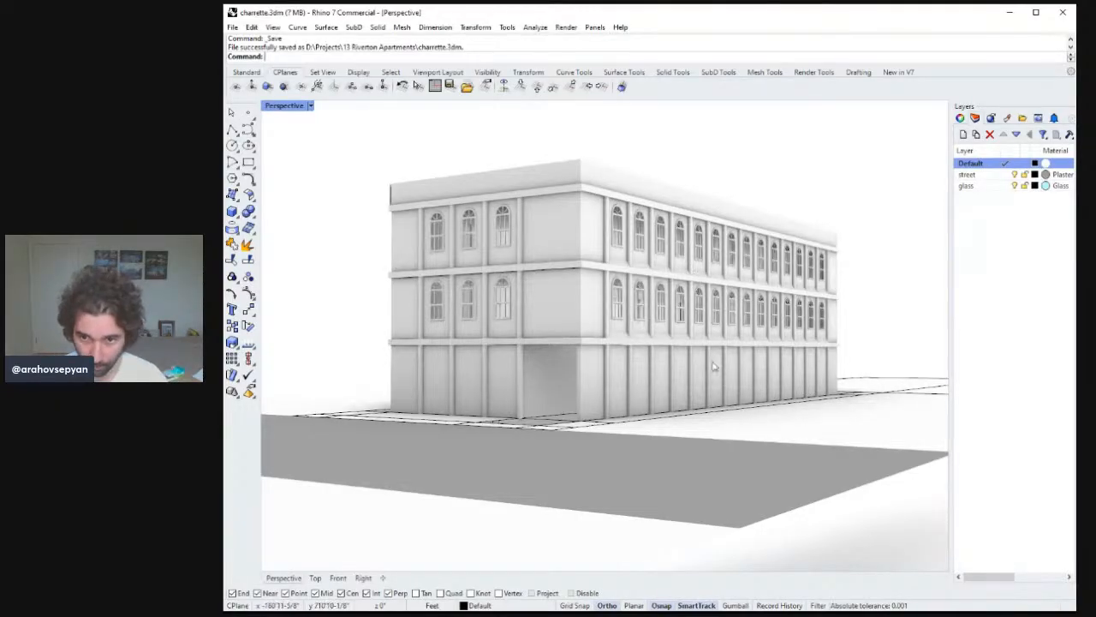
# Delete the plain wall extrusion and surface on the building's back long side.
pyautogui.moveTo(714, 367); pyautogui.dragTo(624, 332, button='right')
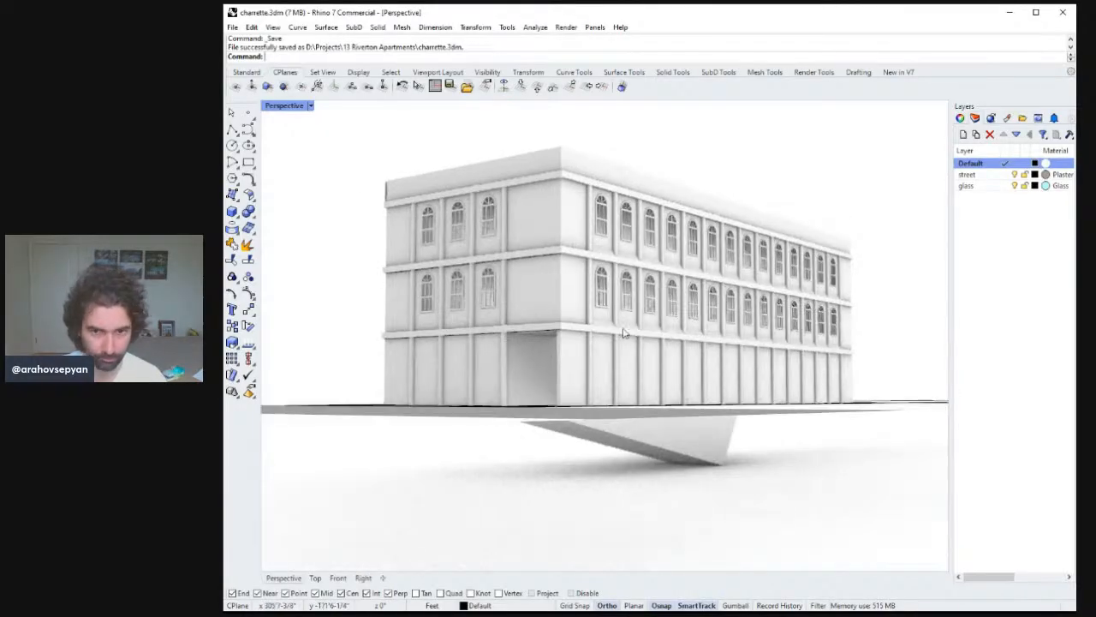
pyautogui.keyDown('ctrl'); pyautogui.moveTo(636, 272); pyautogui.dragTo(574, 355, button='right'); pyautogui.keyUp('ctrl')
pyautogui.click(573, 342)
pyautogui.moveTo(637, 318); pyautogui.dragTo(693, 342, button='right')
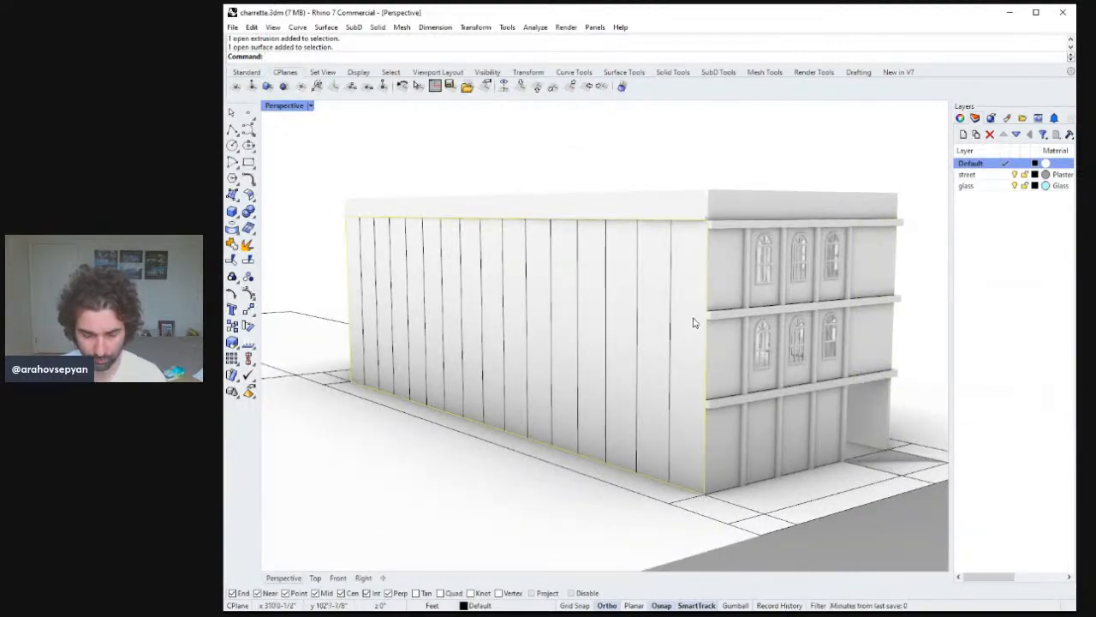
pyautogui.press('Delete')
# Window-select all windows, columns, ledges and curves of the long side facade.
pyautogui.moveTo(700, 299); pyautogui.dragTo(668, 266, button='right')
pyautogui.moveTo(734, 135); pyautogui.dragTo(776, 488)
pyautogui.moveTo(776, 488); pyautogui.dragTo(733, 406, button='right')
pyautogui.moveTo(747, 342); pyautogui.dragTo(738, 207, button='right')
pyautogui.moveTo(721, 138); pyautogui.dragTo(784, 500)
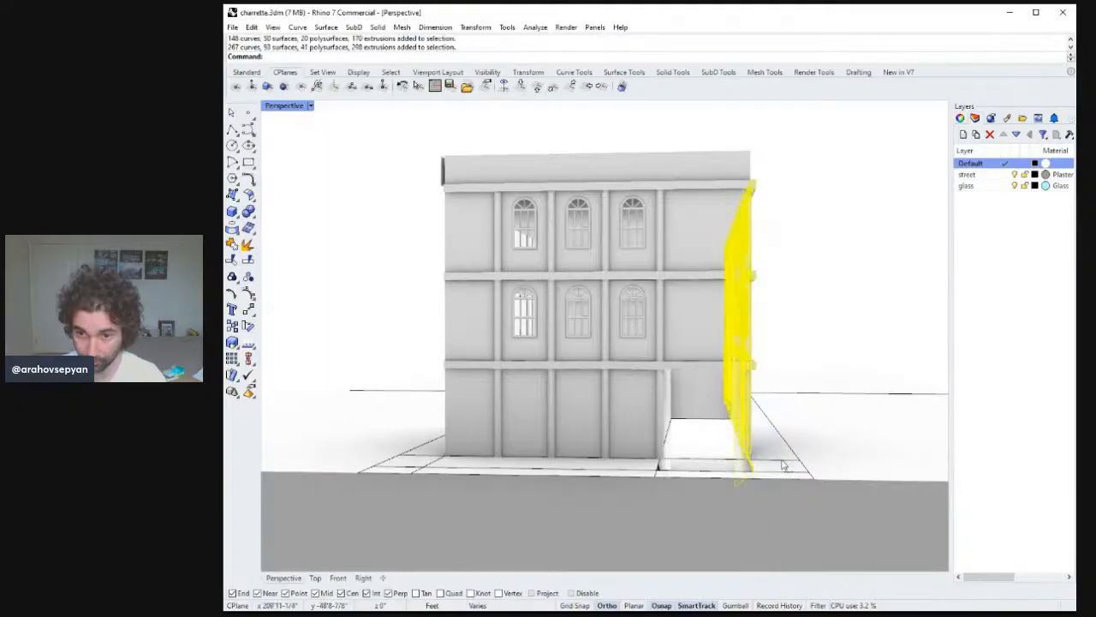
pyautogui.moveTo(785, 462); pyautogui.dragTo(629, 472, button='right')
pyautogui.keyDown('ctrl'); pyautogui.click(645, 460); pyautogui.keyUp('ctrl')
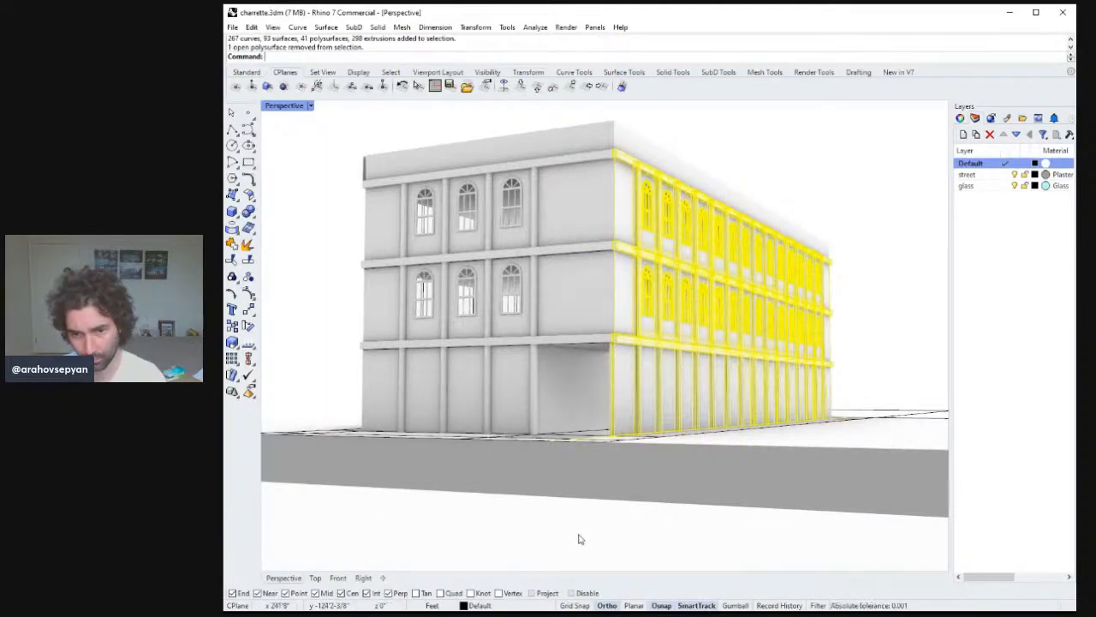
pyautogui.moveTo(579, 538); pyautogui.dragTo(538, 384)
pyautogui.hotkey('ctrl', 'z')
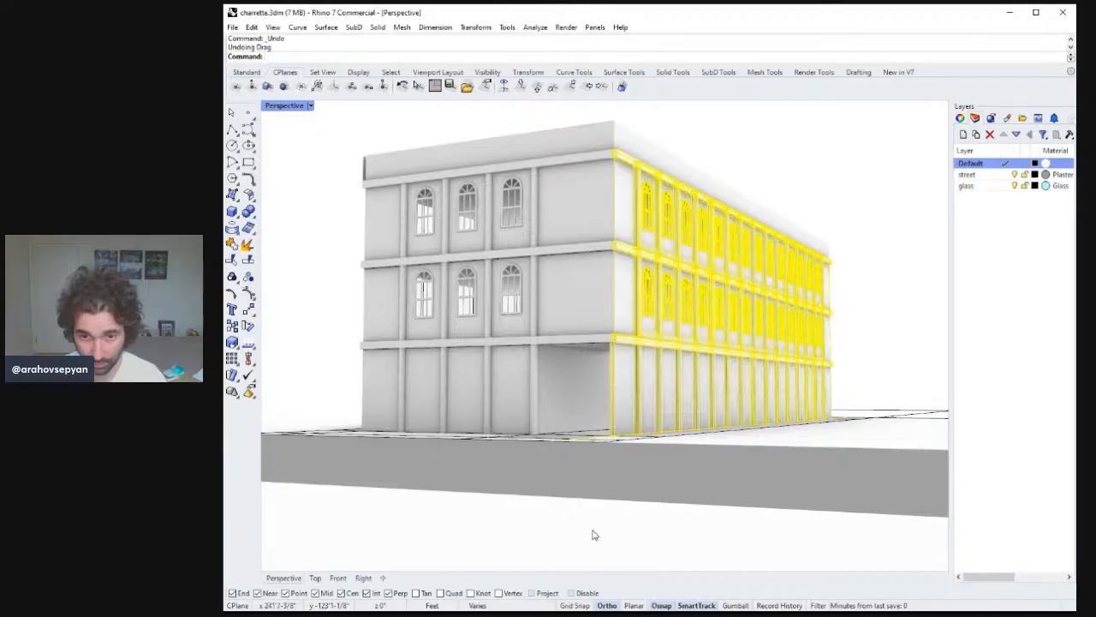
pyautogui.moveTo(592, 531); pyautogui.dragTo(586, 509)
pyautogui.hotkey('ctrl', 'z')
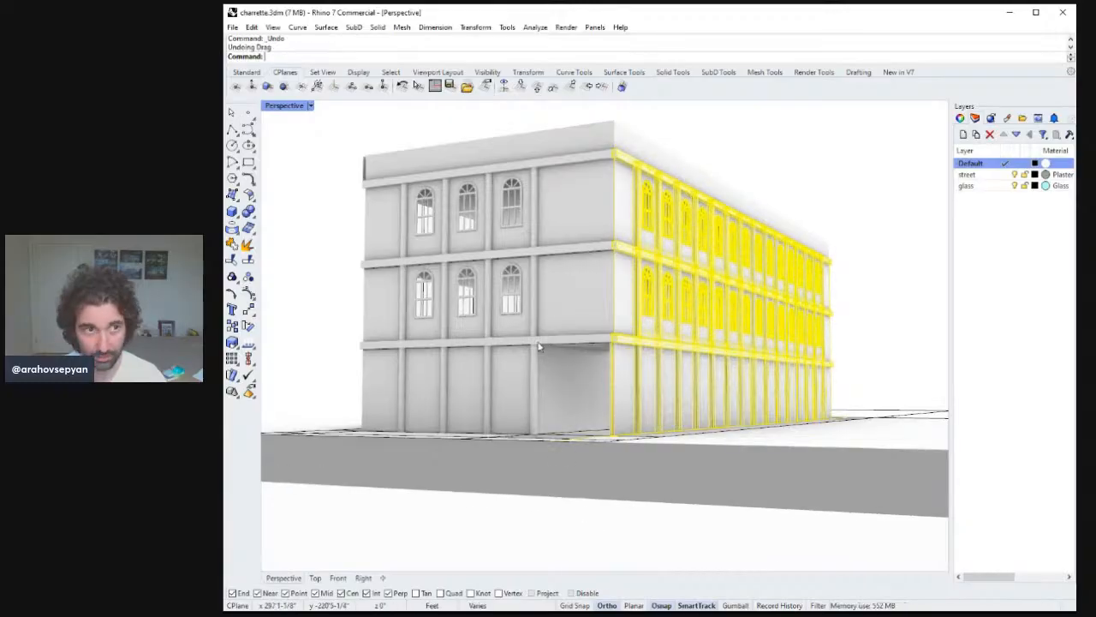
pyautogui.moveTo(618, 545); pyautogui.dragTo(584, 506)
pyautogui.moveTo(599, 503); pyautogui.dragTo(742, 202, button='right')
pyautogui.moveTo(721, 128); pyautogui.dragTo(771, 403)
pyautogui.moveTo(771, 403); pyautogui.dragTo(778, 306, button='right')
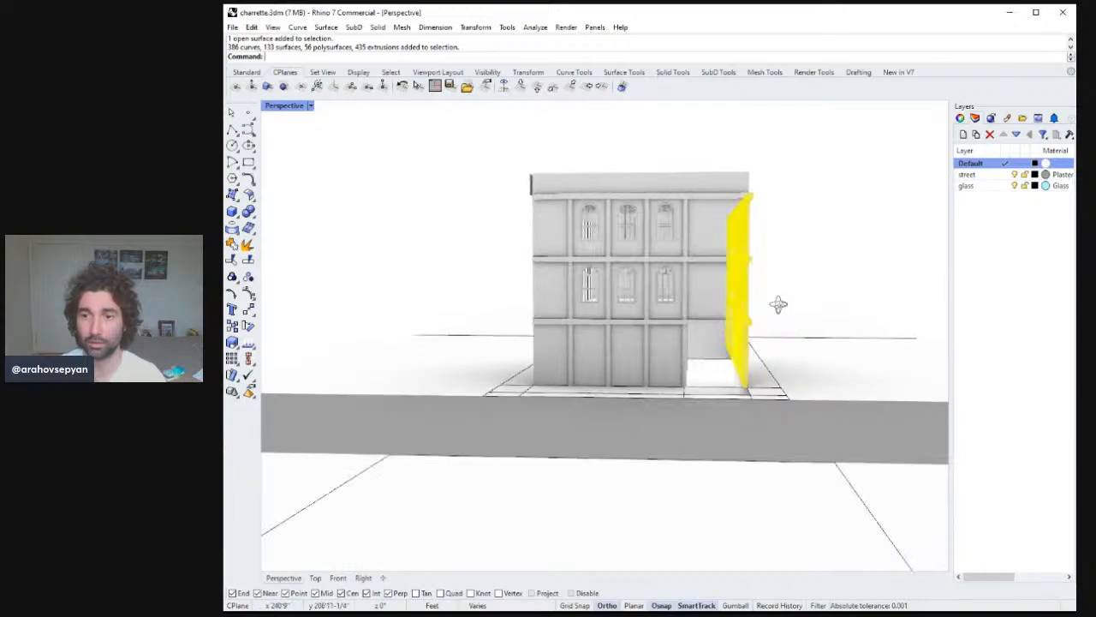
pyautogui.moveTo(706, 159); pyautogui.dragTo(769, 444)
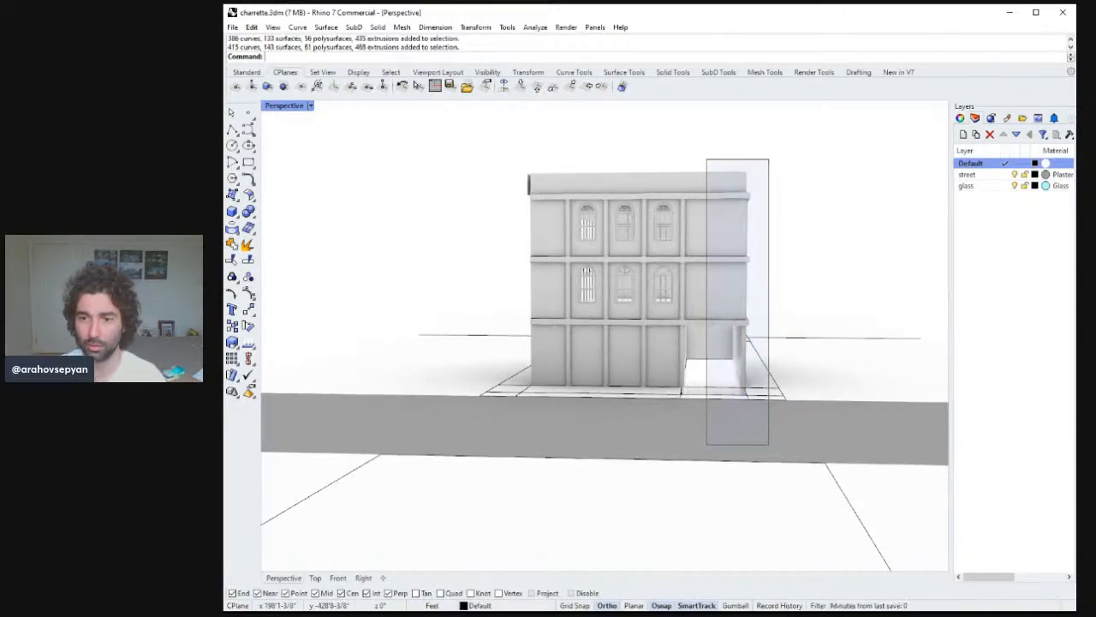
# Zoom to the selection and remove the corner polysurface and a curve from it.
pyautogui.write('zs')
pyautogui.press('Return')
pyautogui.moveTo(768, 442); pyautogui.dragTo(593, 463, button='right')
pyautogui.keyDown('ctrl'); pyautogui.click(593, 463); pyautogui.keyUp('ctrl')
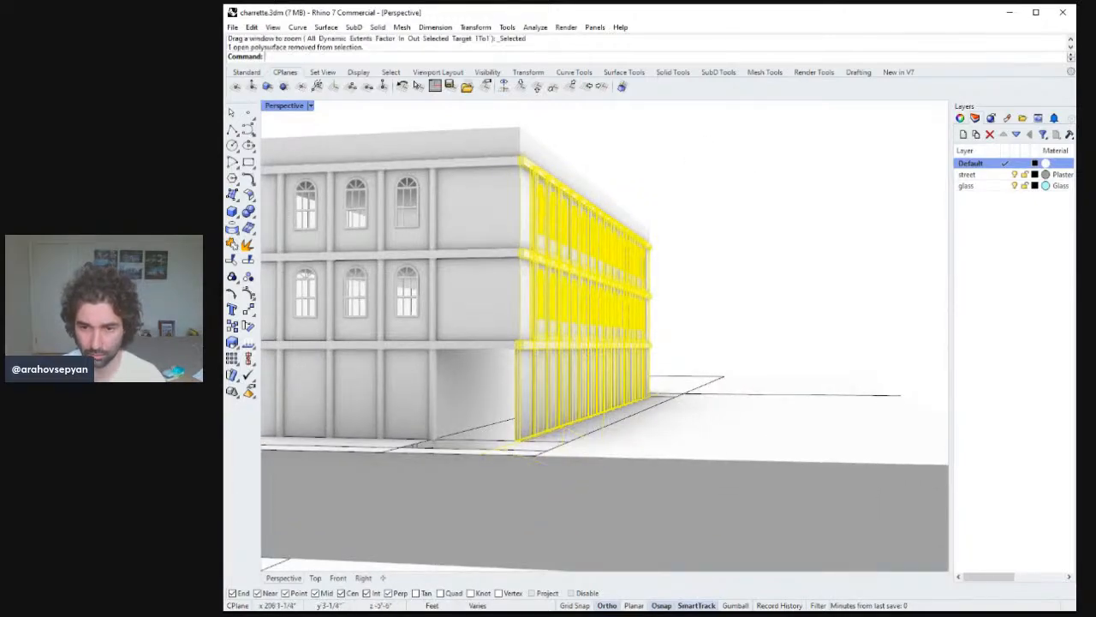
pyautogui.keyDown('ctrl'); pyautogui.click(488, 455); pyautogui.keyUp('ctrl')
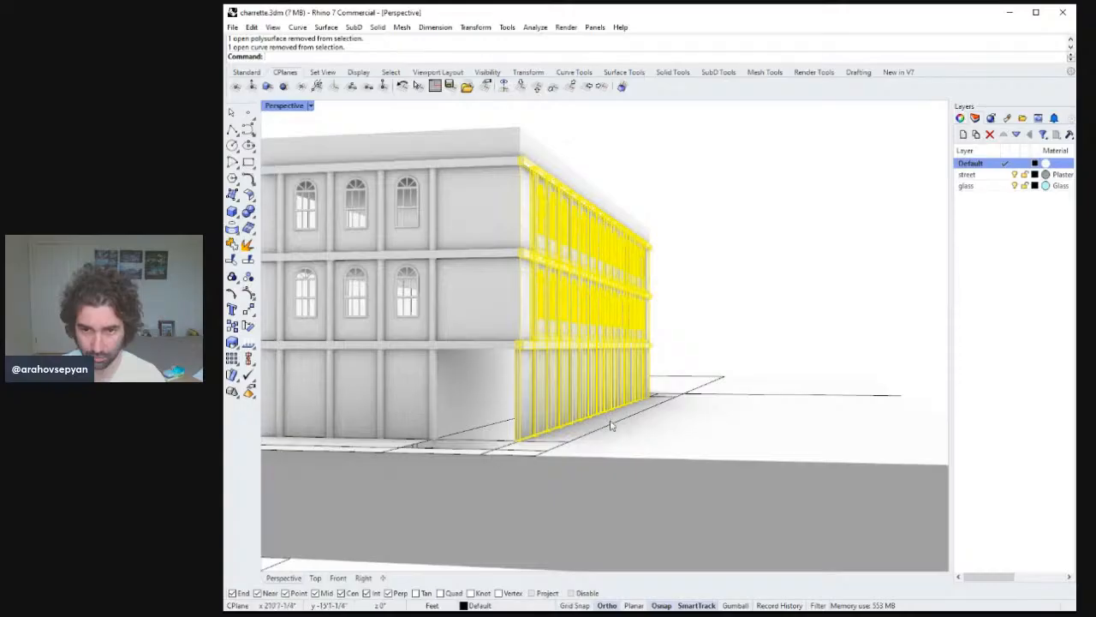
pyautogui.moveTo(666, 406); pyautogui.dragTo(685, 465, button='right')
pyautogui.write('zs')
pyautogui.press('Return')
pyautogui.scroll(-10, 644, 417)
# Copy the selected side facade to an empty spot beside the building.
pyautogui.write('Copy')
pyautogui.press('Return')
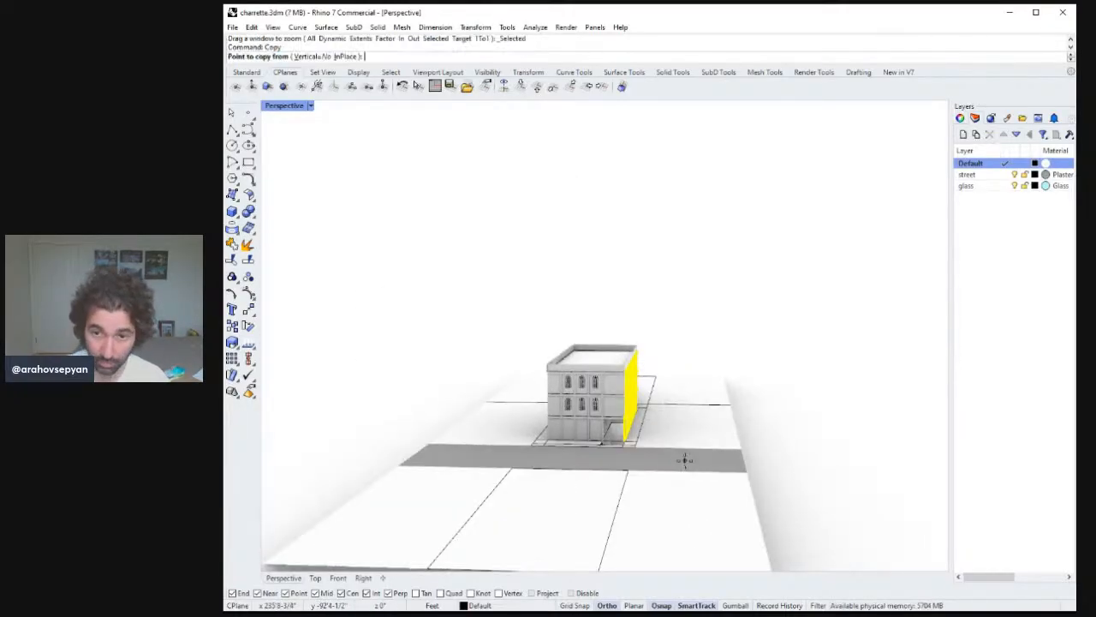
pyautogui.click(641, 310)
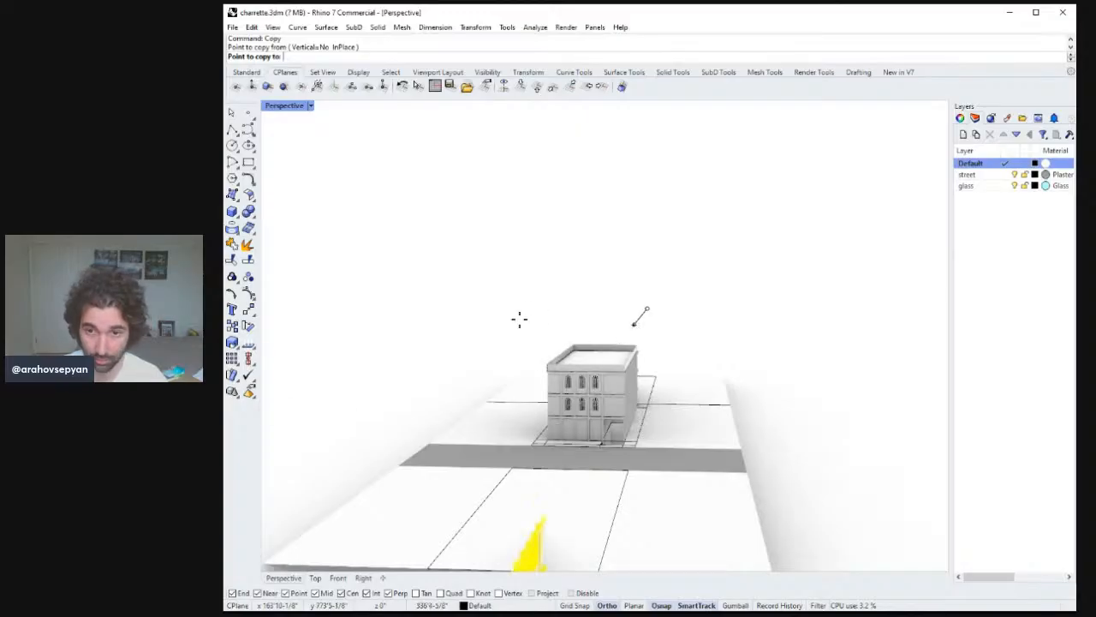
pyautogui.press('Escape')
pyautogui.press('Return')
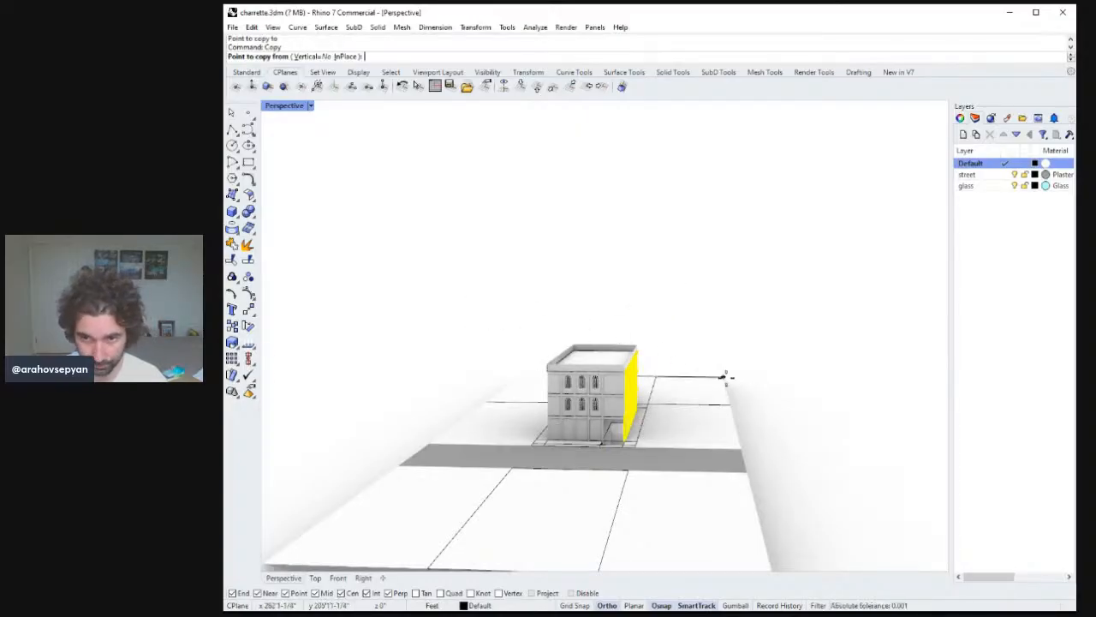
pyautogui.click(724, 377)
pyautogui.click(523, 370)
pyautogui.press('Return')
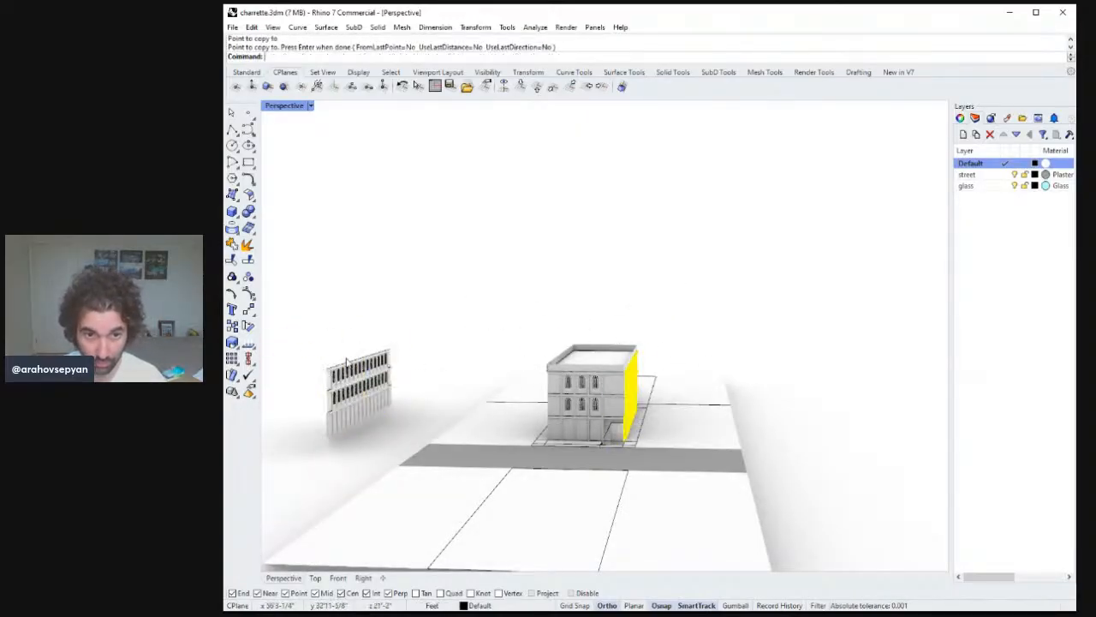
# Mirror the copied side facade across a plane beside it and delete the original copy.
pyautogui.moveTo(308, 327); pyautogui.dragTo(424, 452)
pyautogui.moveTo(427, 445); pyautogui.dragTo(458, 464, button='right')
pyautogui.write('Mirror')
pyautogui.press('Return')
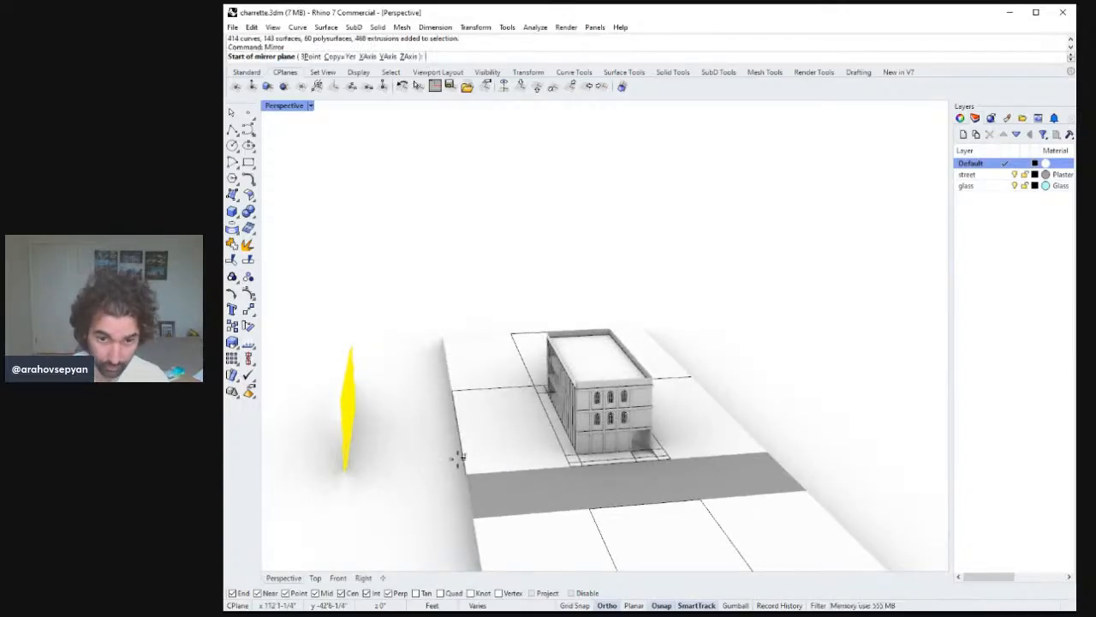
pyautogui.click(375, 509)
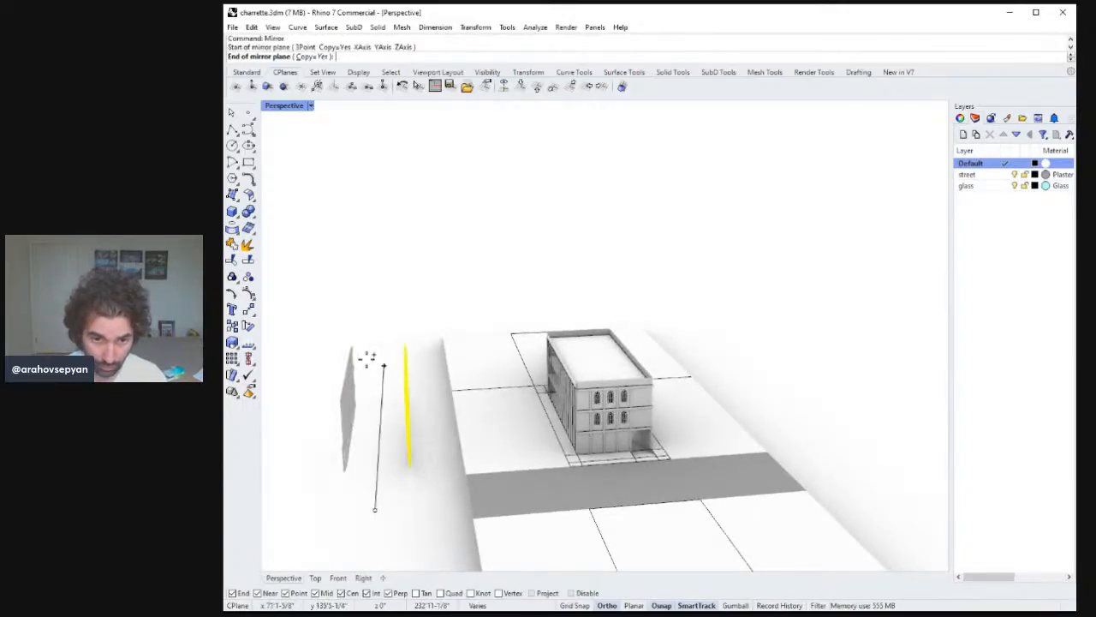
pyautogui.click(367, 334)
pyautogui.press('Delete')
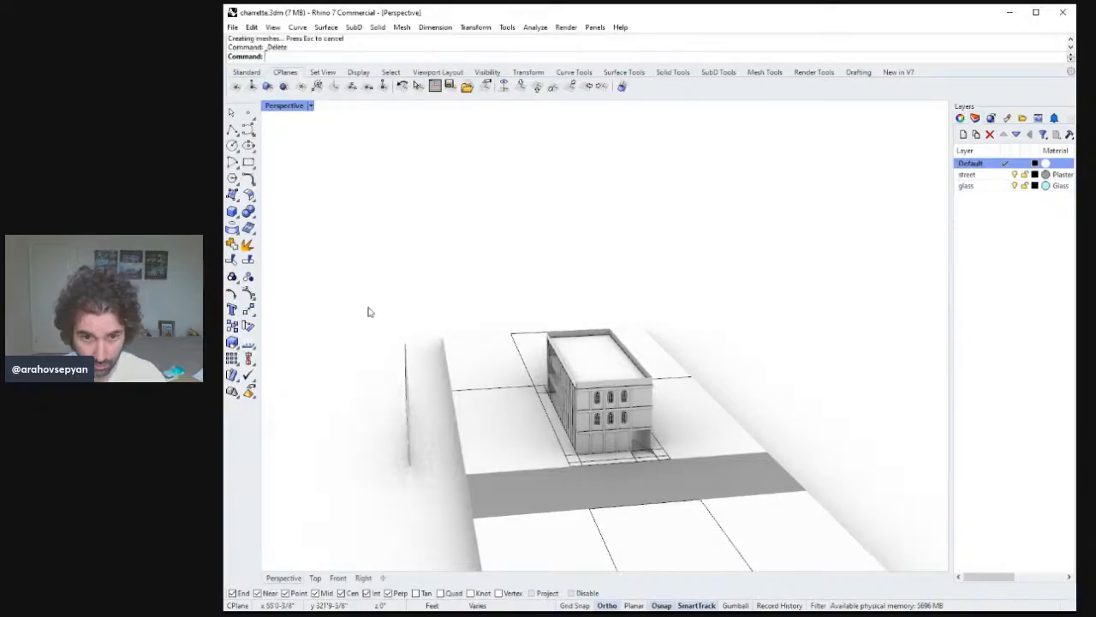
pyautogui.moveTo(368, 306); pyautogui.dragTo(439, 499)
pyautogui.moveTo(439, 499); pyautogui.dragTo(533, 454, button='right')
pyautogui.write('M')
pyautogui.press('Return')
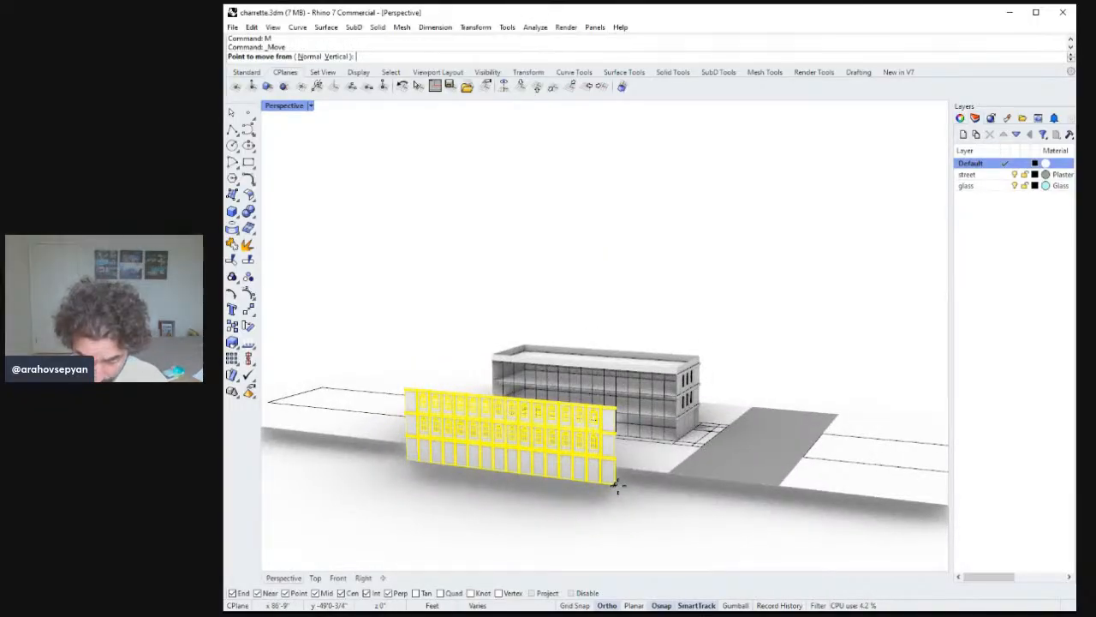
pyautogui.moveTo(617, 486); pyautogui.dragTo(465, 433, button='right')
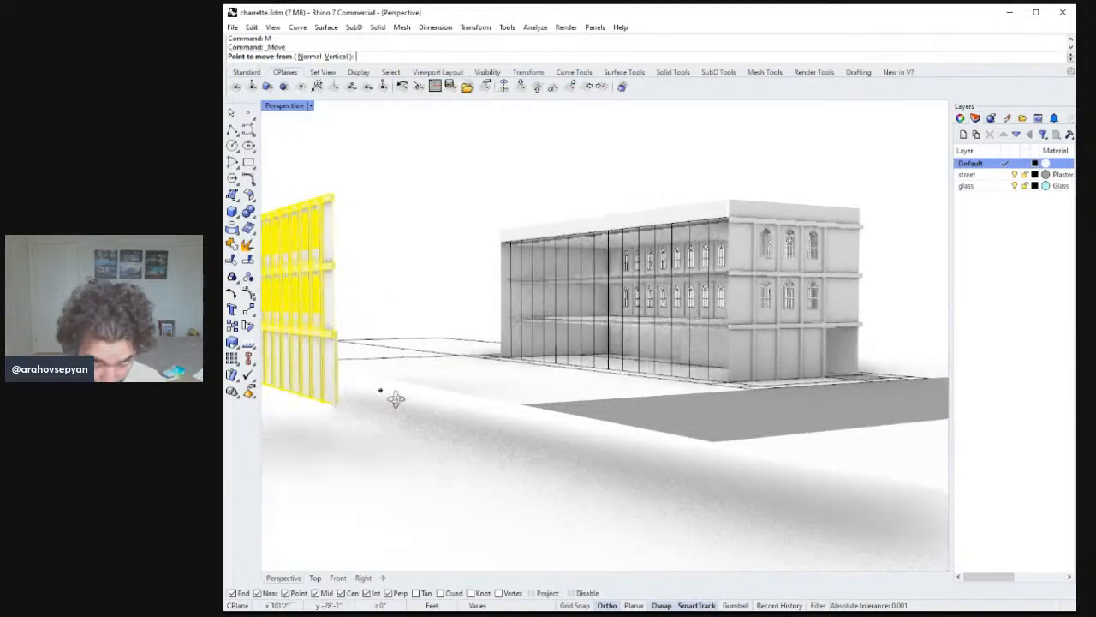
pyautogui.moveTo(396, 399); pyautogui.dragTo(382, 391, button='right')
pyautogui.press('Escape')
# Delete the stray closed polysurface at the mirrored facade's lower corner.
pyautogui.click(335, 361)
pyautogui.press('Delete')
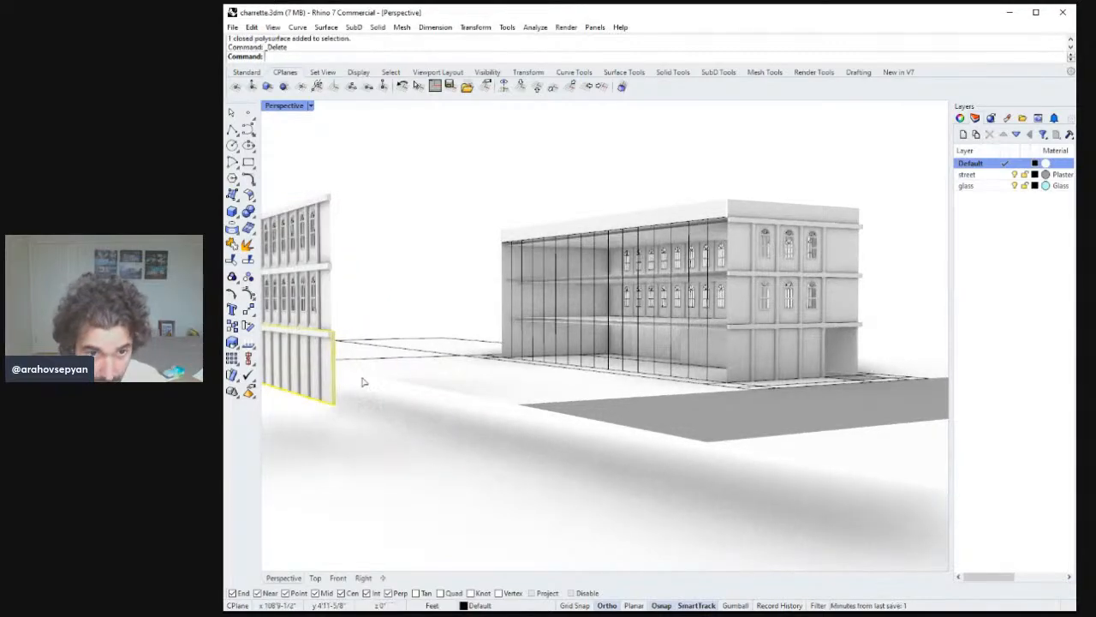
# Move the mirrored facade onto the building's back long side, snapping its corner to the building corner.
pyautogui.scroll(-8, 363, 386)
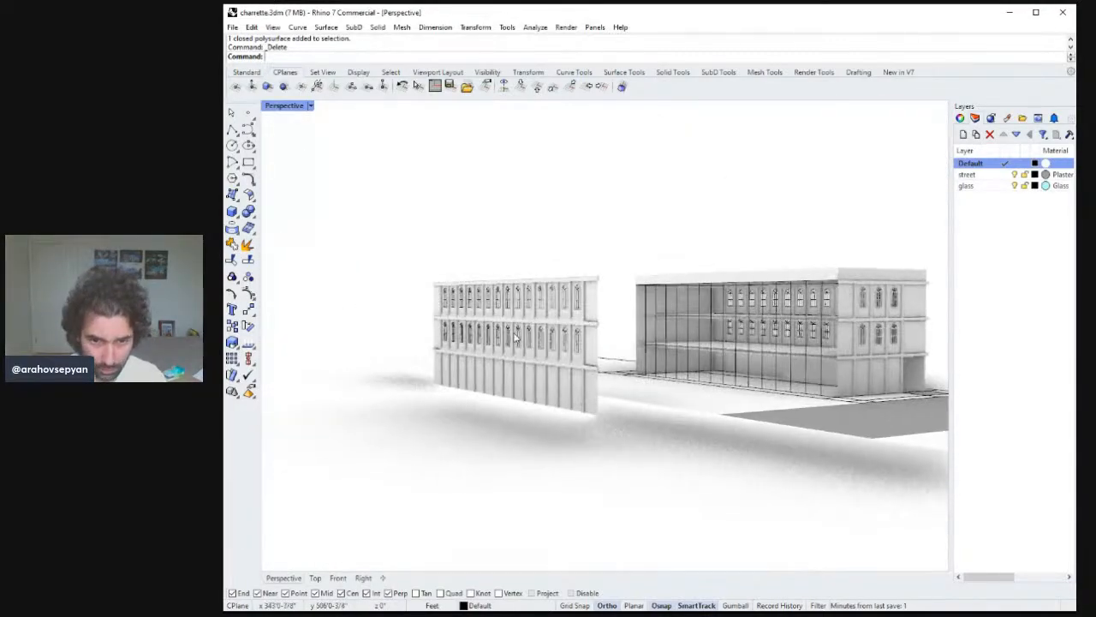
pyautogui.moveTo(395, 216); pyautogui.dragTo(585, 447)
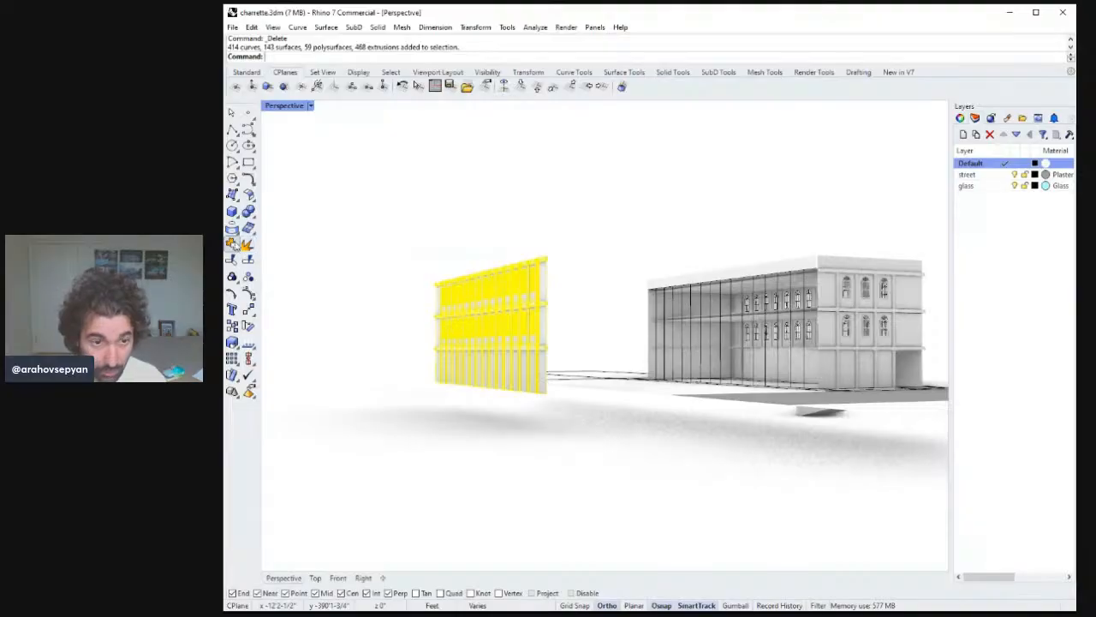
pyautogui.write('m')
pyautogui.press('Return')
pyautogui.moveTo(502, 362); pyautogui.dragTo(479, 437, button='right')
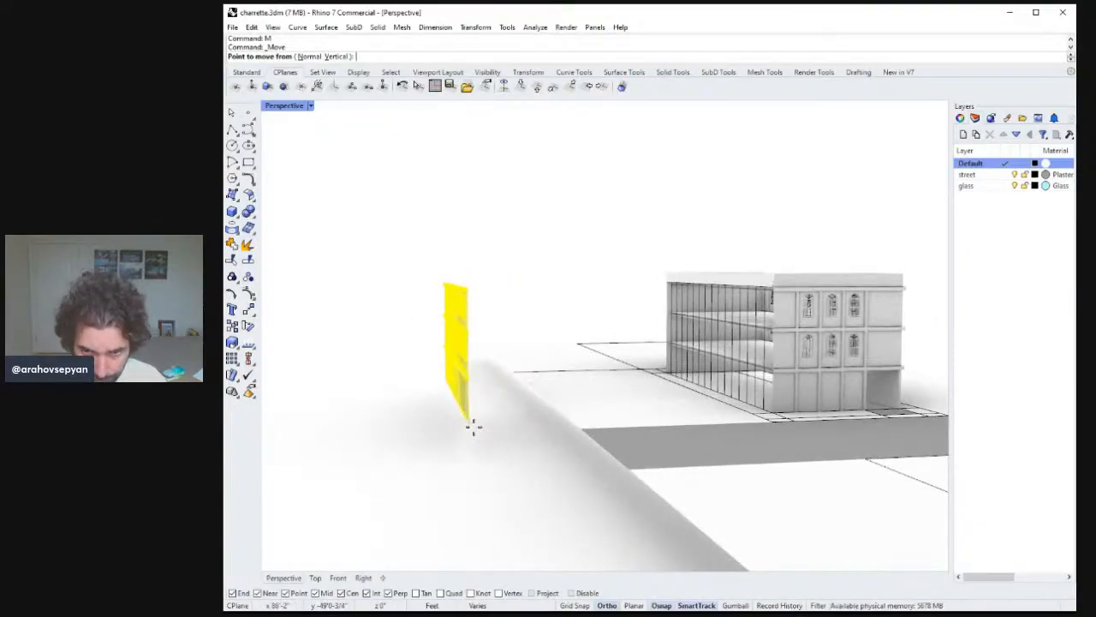
pyautogui.click(473, 426)
pyautogui.press('Home')
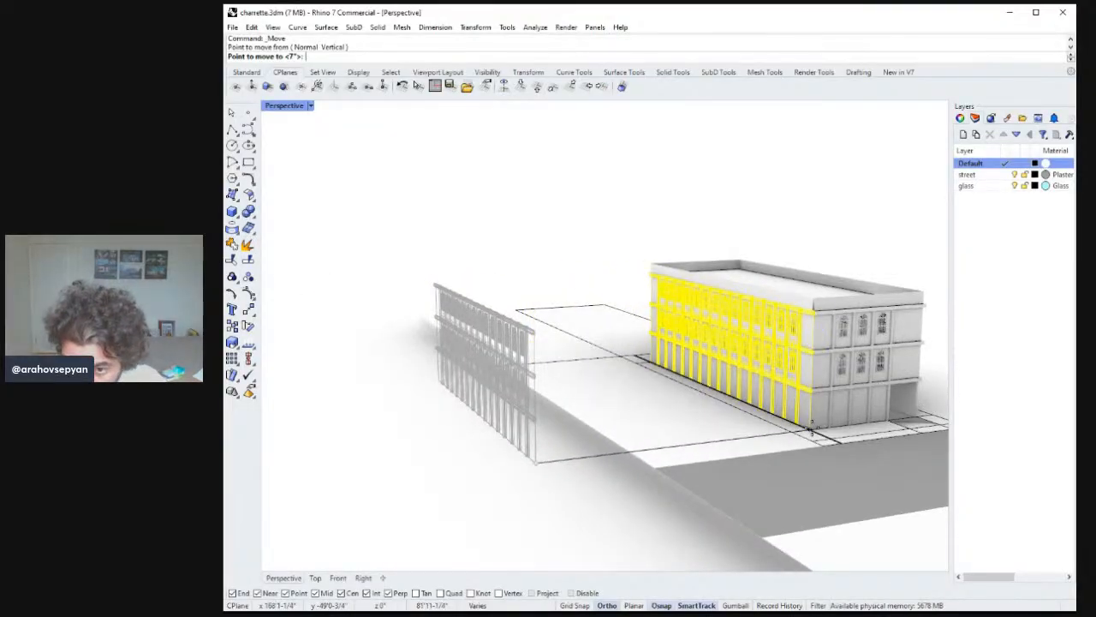
pyautogui.click(811, 428)
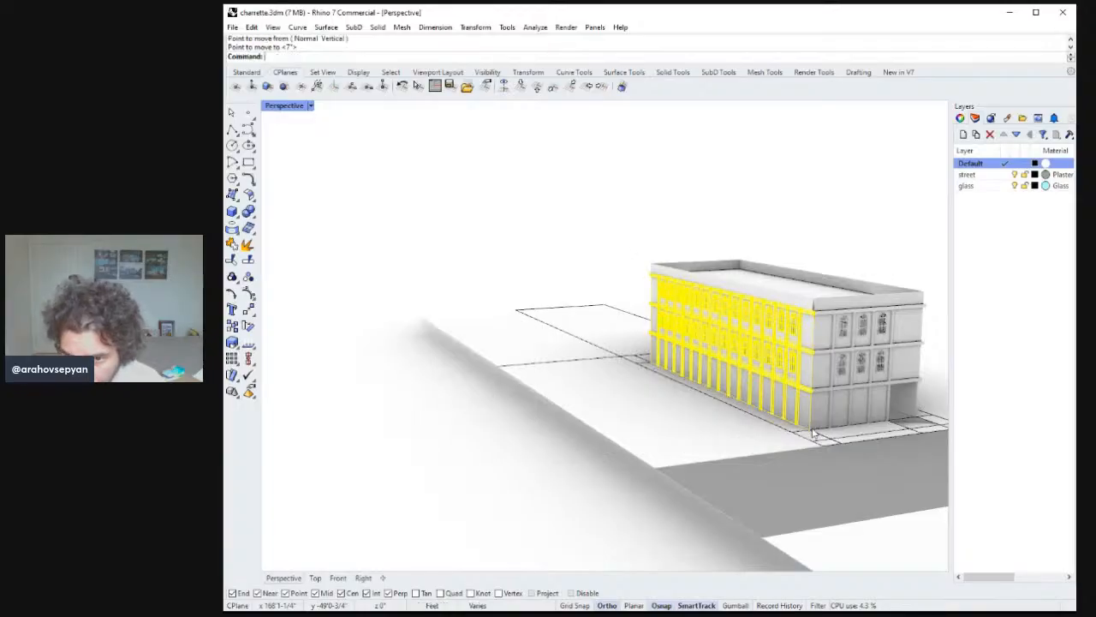
pyautogui.press('Escape')
pyautogui.moveTo(811, 428); pyautogui.dragTo(669, 409, button='right')
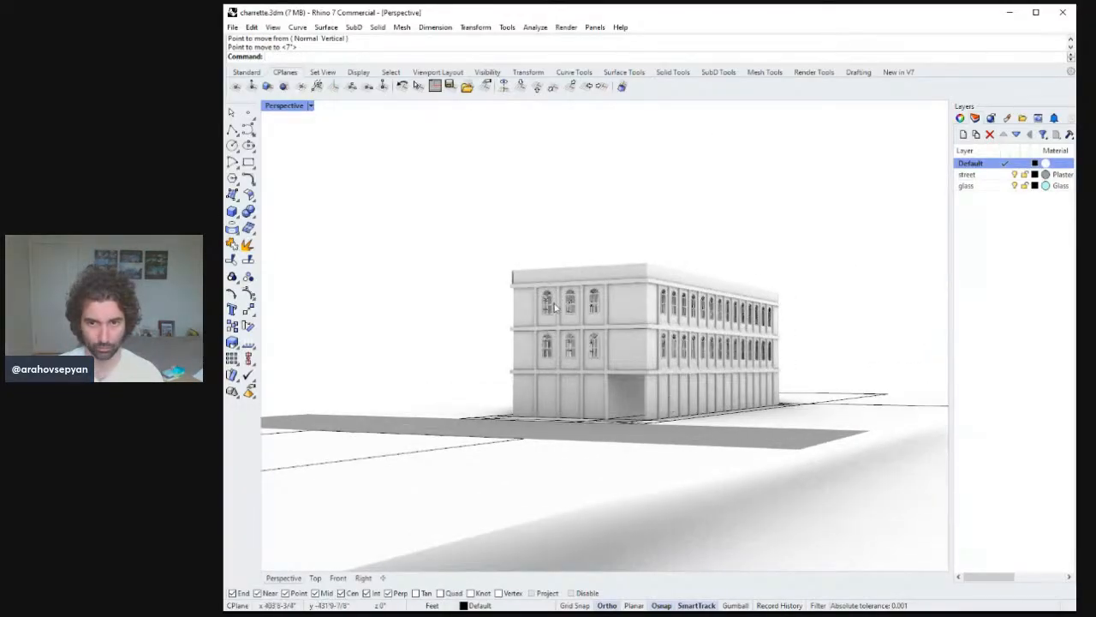
# Inspect the building's front corner and recessed ground floor up close.
pyautogui.click(631, 347)
pyautogui.write('zs')
pyautogui.press('Return')
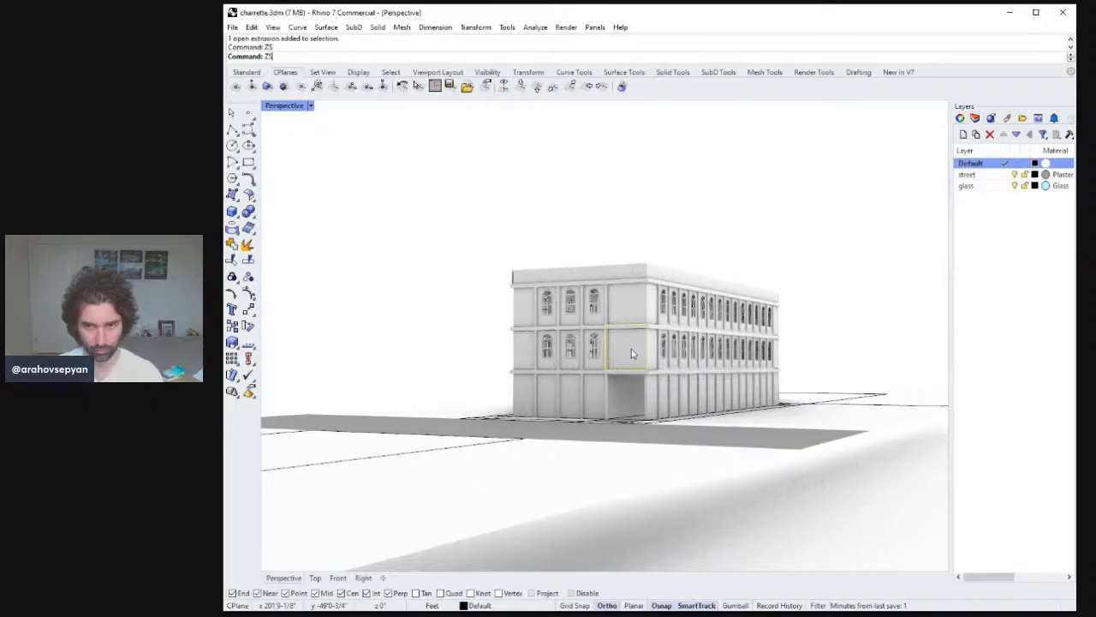
pyautogui.scroll(-10, 631, 403)
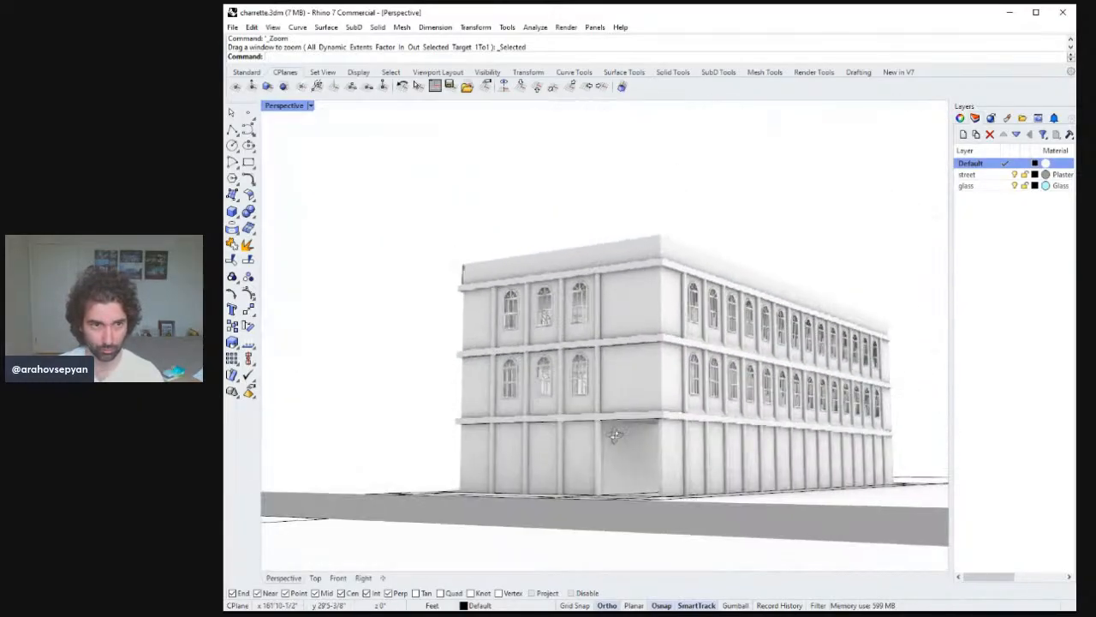
pyautogui.moveTo(614, 435); pyautogui.dragTo(778, 459, button='right')
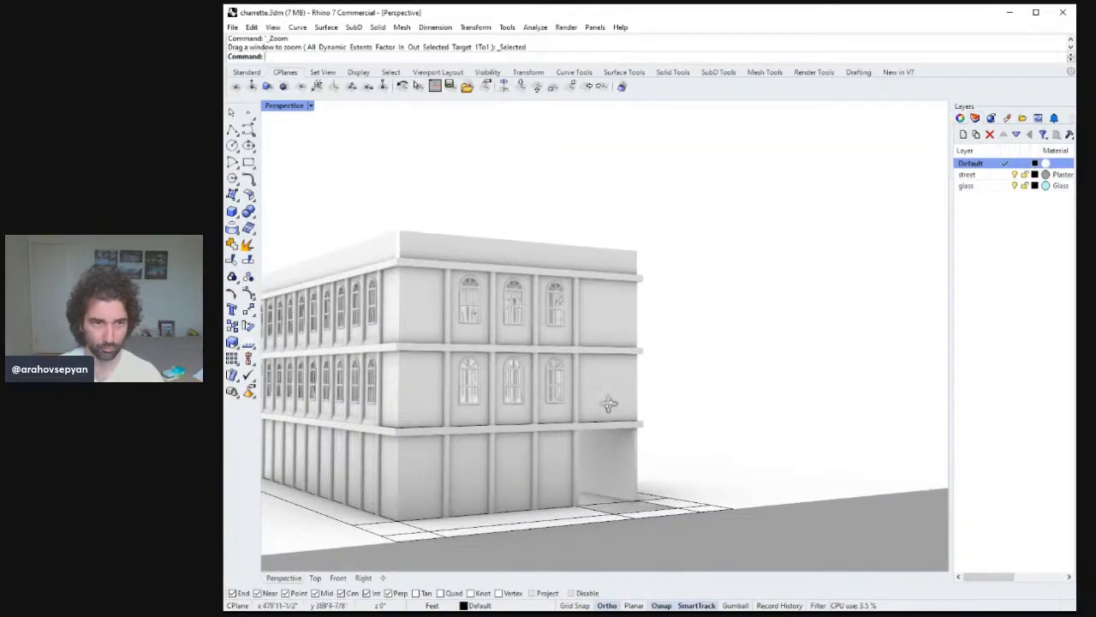
pyautogui.moveTo(609, 404); pyautogui.dragTo(744, 482, button='right')
pyautogui.scroll(-8, 744, 483)
pyautogui.moveTo(759, 550); pyautogui.dragTo(683, 336, button='right')
# Create a new layer named ground.
pyautogui.click(1007, 226)
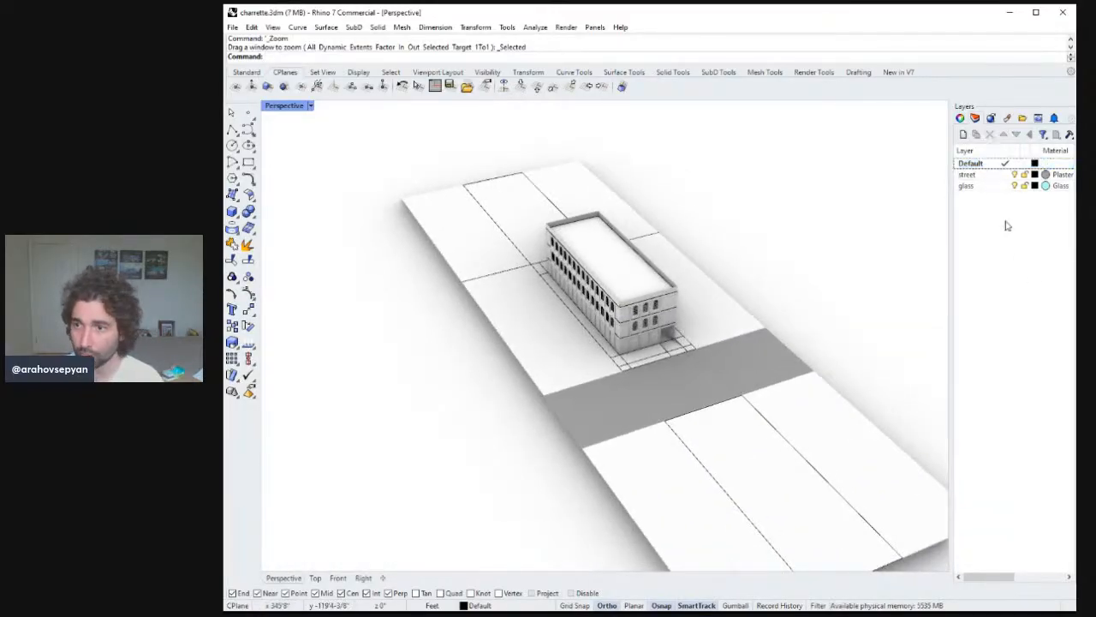
pyautogui.hotkey('ctrl', 'n')
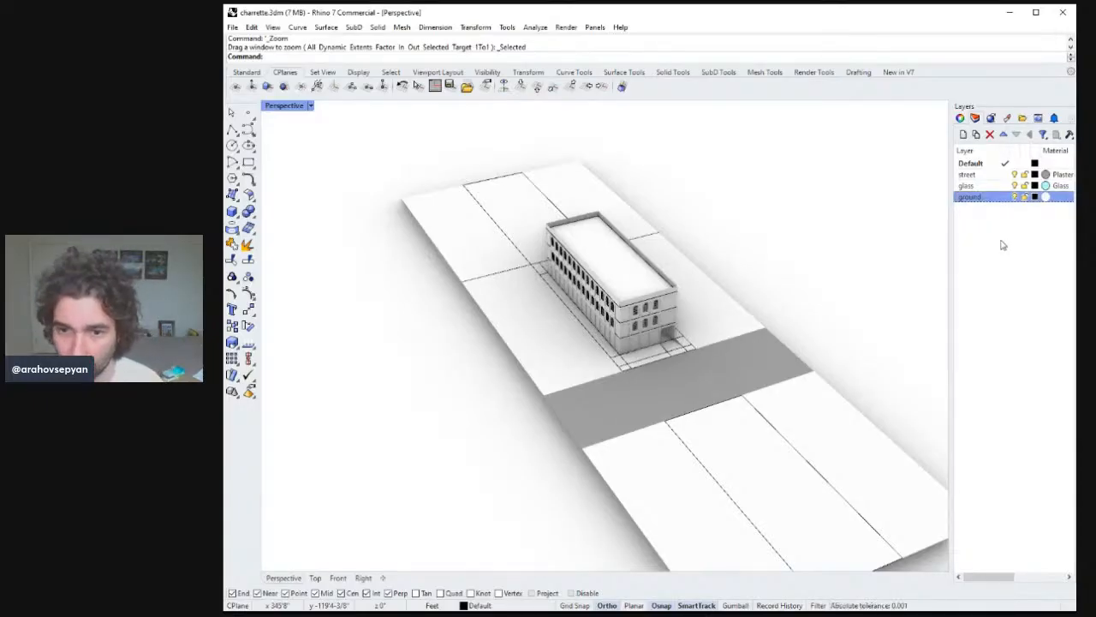
# Select the lot surfaces and curves around the building and move them to the ground layer.
pyautogui.click(519, 264)
pyautogui.keyDown('shift'); pyautogui.click(504, 198); pyautogui.keyUp('shift')
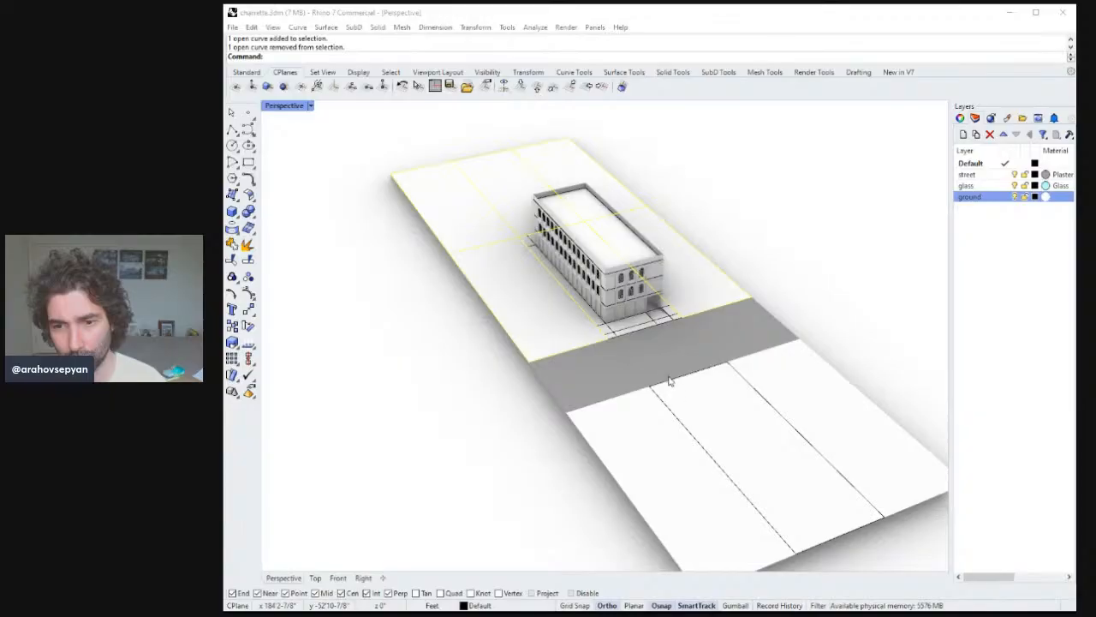
pyautogui.scroll(5, 658, 366)
pyautogui.keyDown('shift'); pyautogui.click(643, 316); pyautogui.keyUp('shift')
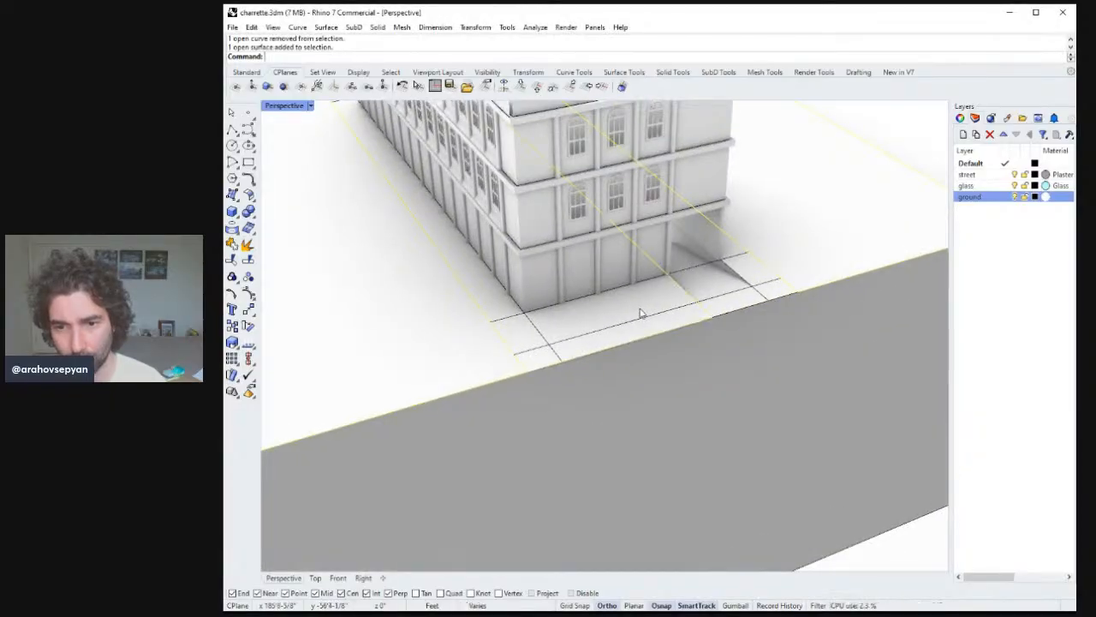
pyautogui.scroll(-5, 717, 346)
pyautogui.scroll(5, 717, 344)
pyautogui.keyDown('shift'); pyautogui.click(710, 279); pyautogui.keyUp('shift')
pyautogui.moveTo(710, 280); pyautogui.dragTo(735, 391, button='right')
pyautogui.keyDown('shift'); pyautogui.click(738, 286); pyautogui.keyUp('shift')
pyautogui.scroll(-5, 762, 337)
pyautogui.scroll(-5, 734, 391)
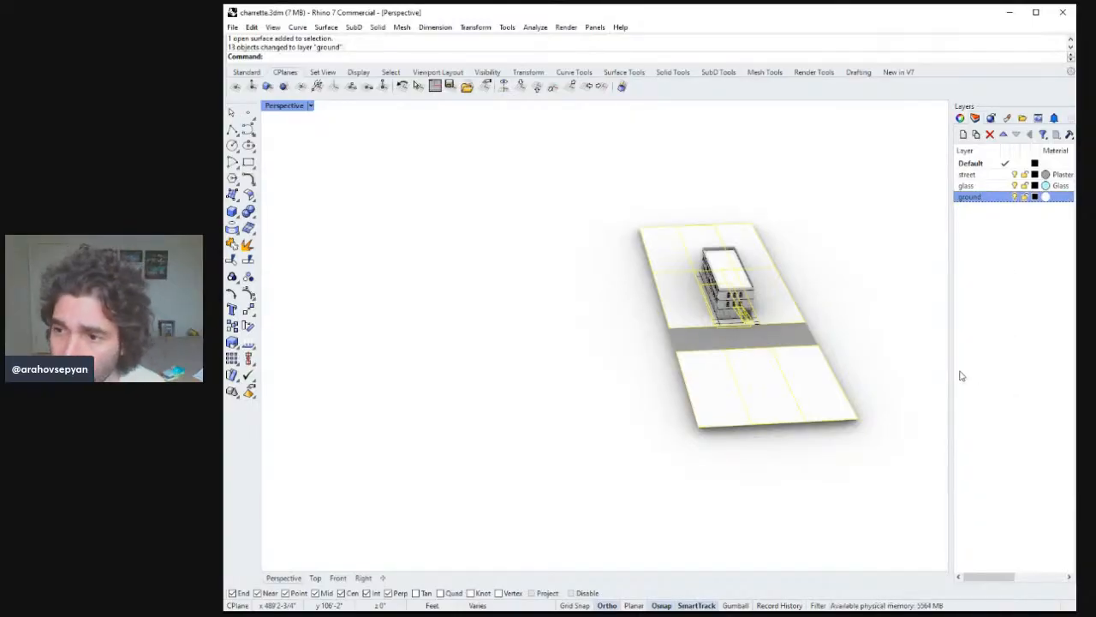
# Assign the Plaster material to the ground layer.
pyautogui.click(1045, 199)
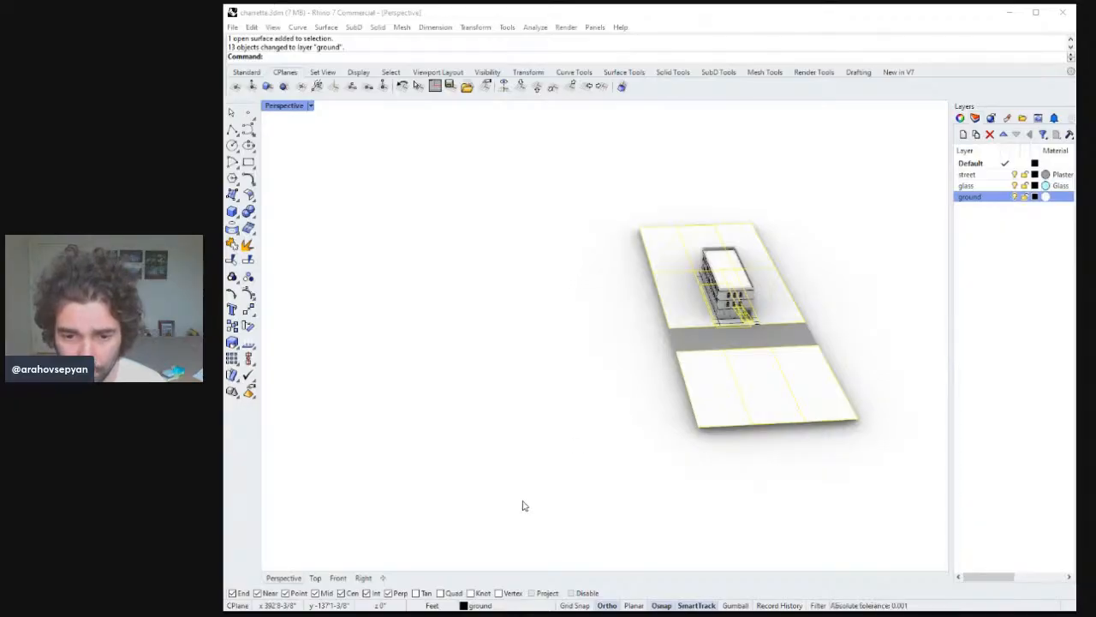
pyautogui.press('Return')
pyautogui.press('Escape')
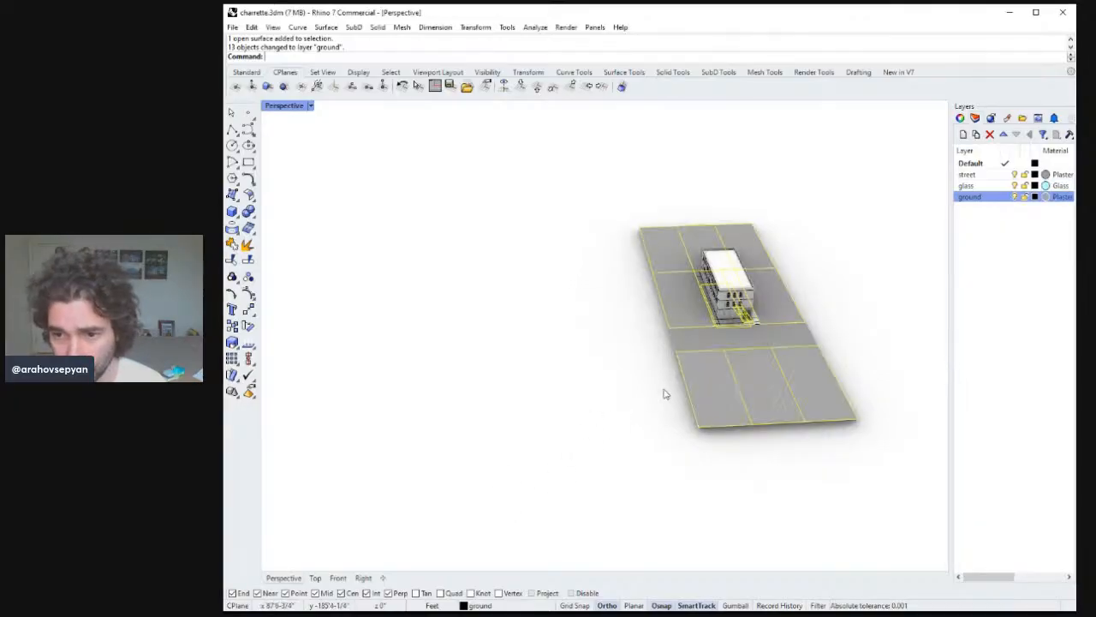
# Select the street surface in front of the building and set the street layer's material.
pyautogui.moveTo(662, 391); pyautogui.dragTo(614, 295, button='right')
pyautogui.scroll(8, 737, 302)
pyautogui.scroll(6, 599, 304)
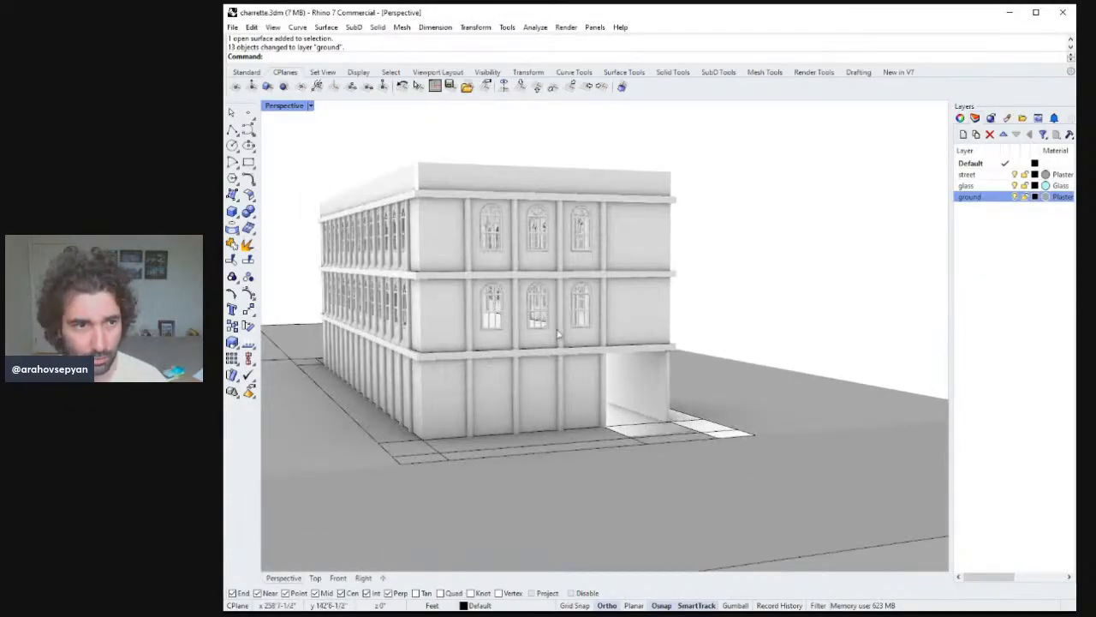
pyautogui.keyDown('shift'); pyautogui.moveTo(558, 334); pyautogui.dragTo(656, 318, button='right'); pyautogui.keyUp('shift')
pyautogui.click(656, 420)
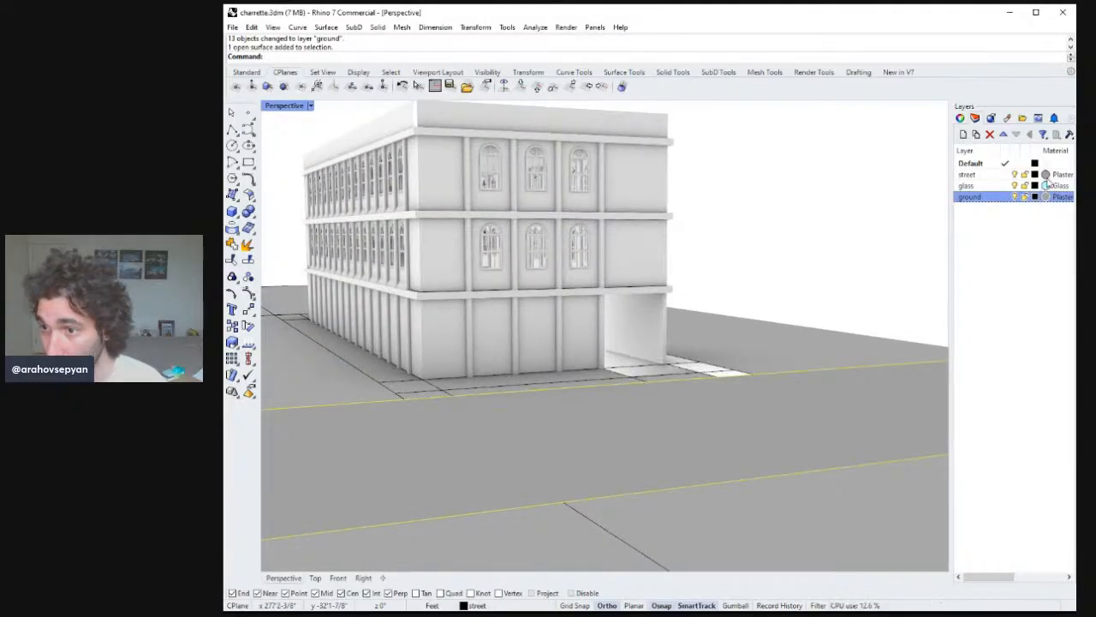
pyautogui.click(1046, 180)
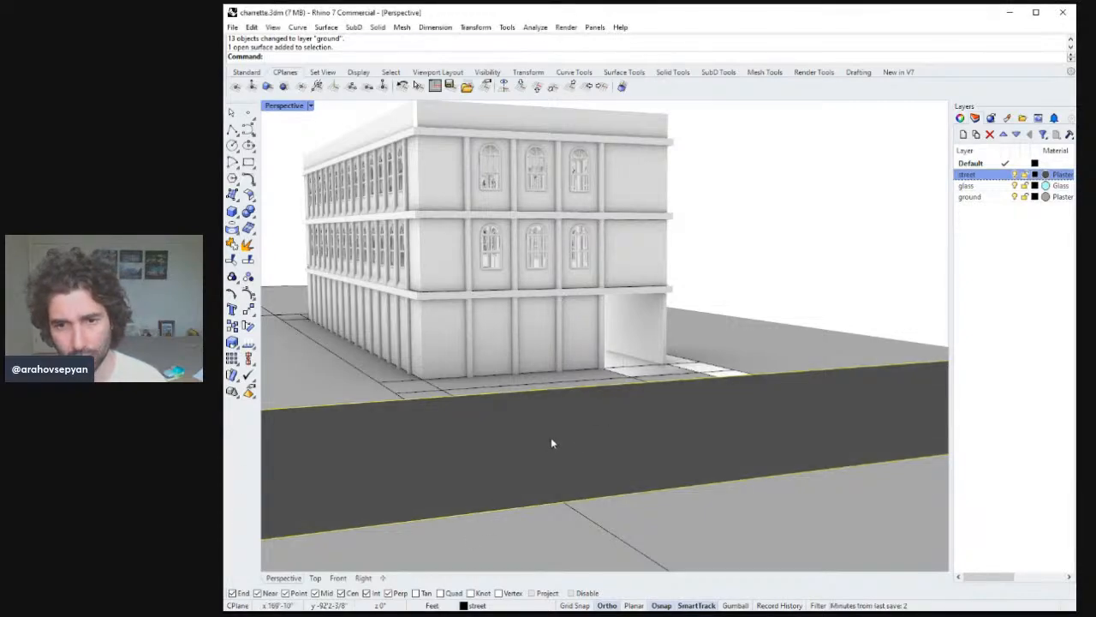
# Select the sidewalk strip beside the building and move it to the ground layer.
pyautogui.moveTo(749, 214); pyautogui.dragTo(710, 282, button='right')
pyautogui.click(856, 319)
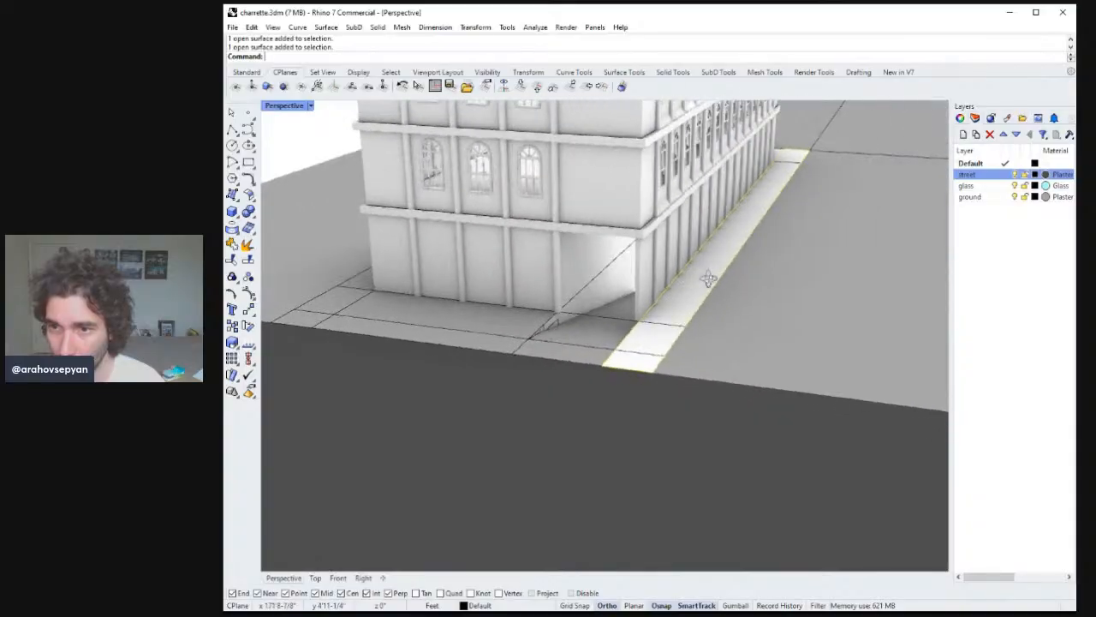
pyautogui.moveTo(812, 206); pyautogui.dragTo(574, 292, button='right')
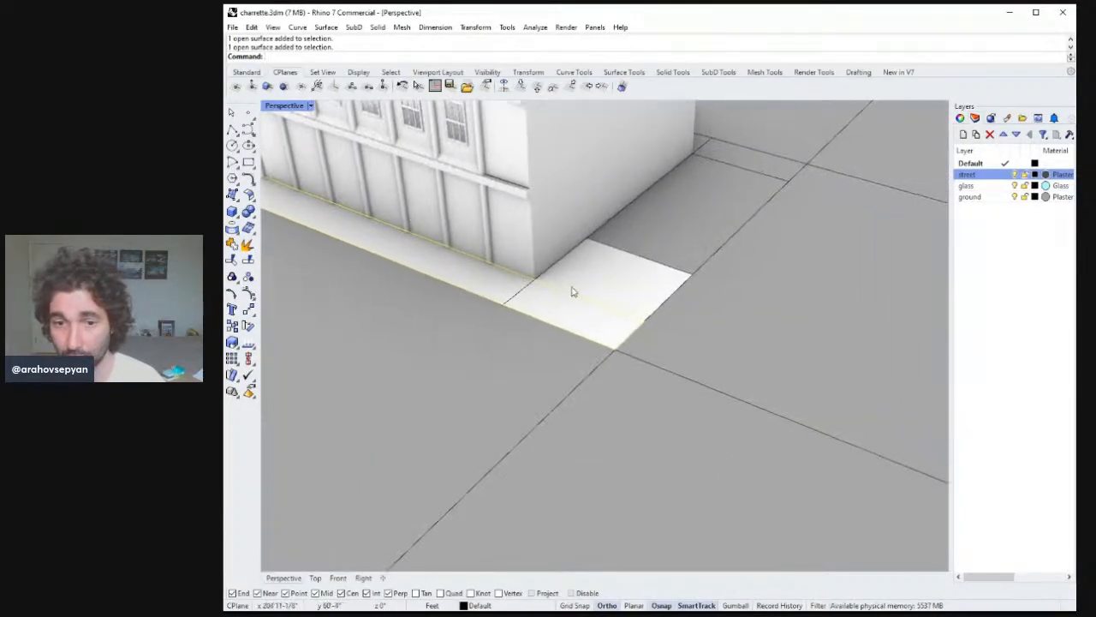
pyautogui.click(976, 197)
pyautogui.click(995, 405)
# Select the remaining sidewalk surfaces along the building's base and move them to the ground layer.
pyautogui.write('zs')
pyautogui.press('Return')
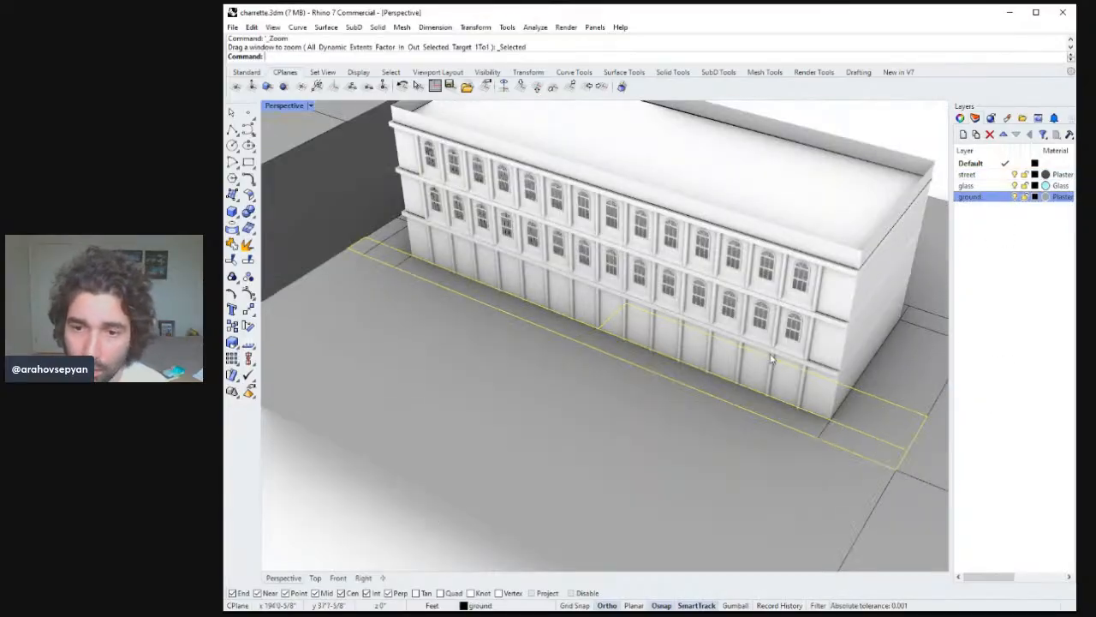
pyautogui.scroll(4, 769, 362)
pyautogui.moveTo(769, 362); pyautogui.dragTo(773, 421, button='right')
pyautogui.press('Escape')
pyautogui.scroll(-10, 754, 328)
pyautogui.scroll(6, 734, 335)
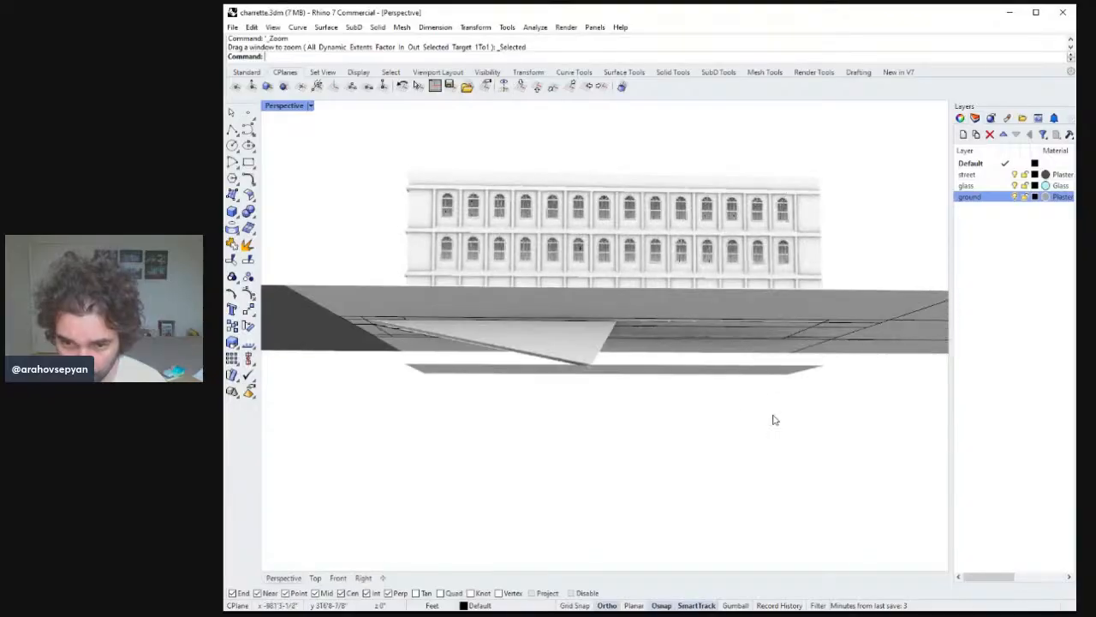
pyautogui.moveTo(773, 420); pyautogui.dragTo(531, 360)
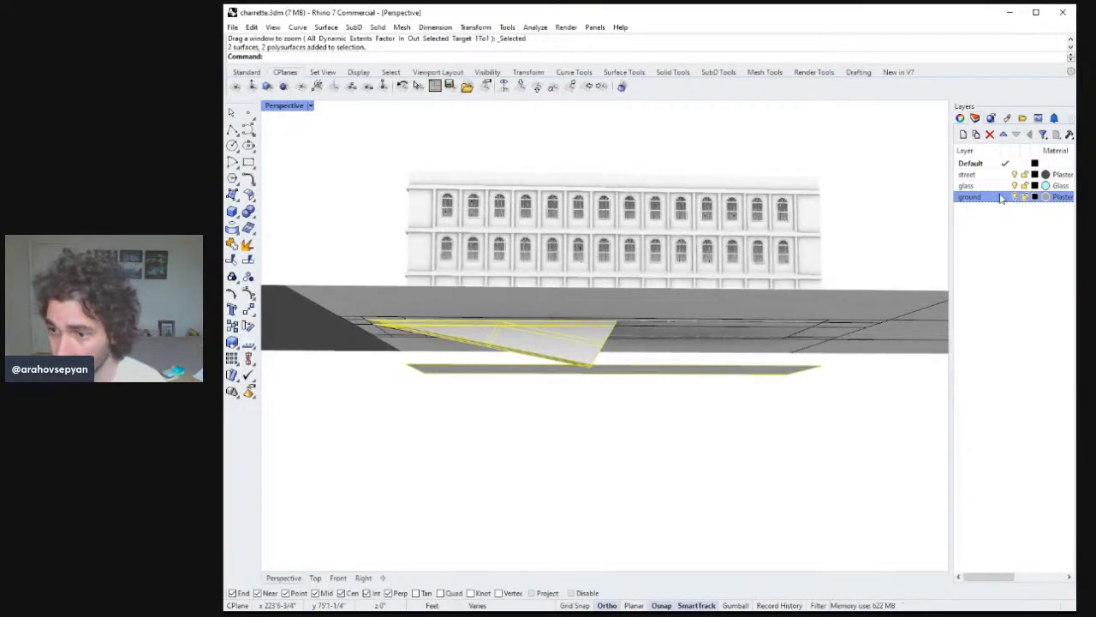
pyautogui.click(1007, 402)
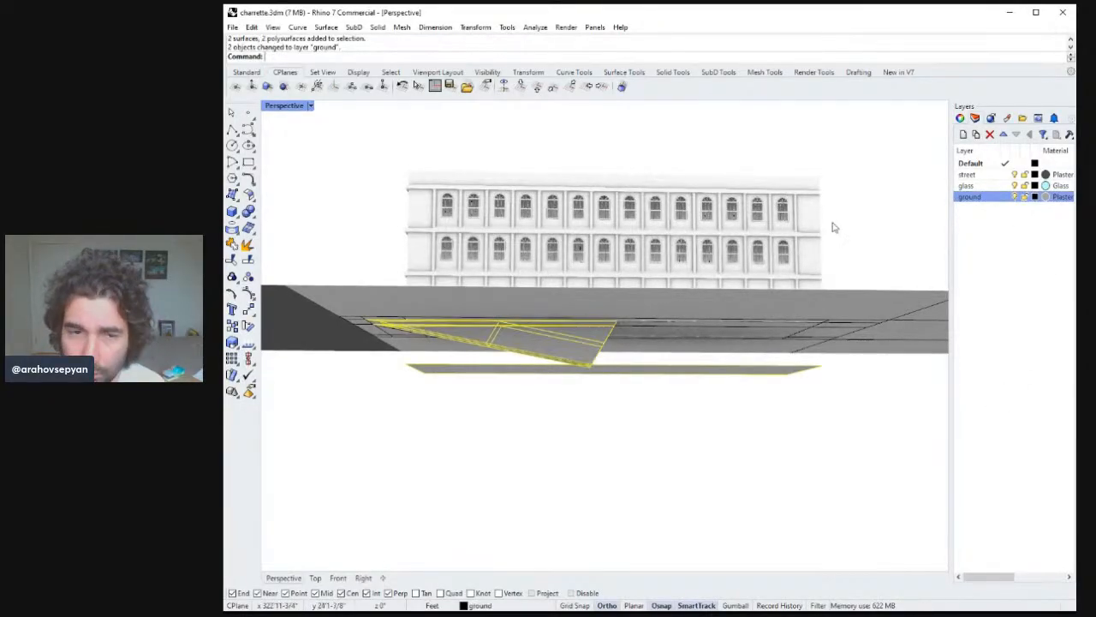
# Save the file.
pyautogui.click(844, 215)
pyautogui.moveTo(844, 215); pyautogui.dragTo(644, 311, button='right')
pyautogui.scroll(-2, 531, 339)
pyautogui.scroll(-2, 644, 311)
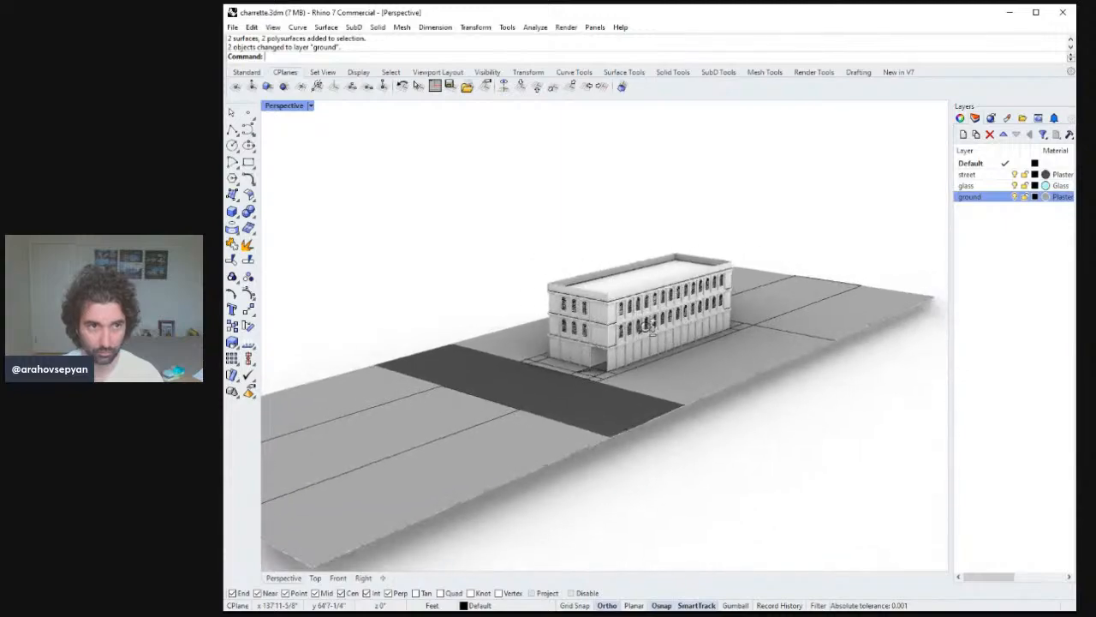
pyautogui.scroll(5, 685, 291)
pyautogui.moveTo(694, 283); pyautogui.dragTo(697, 286, button='right')
pyautogui.hotkey('ctrl', 's')
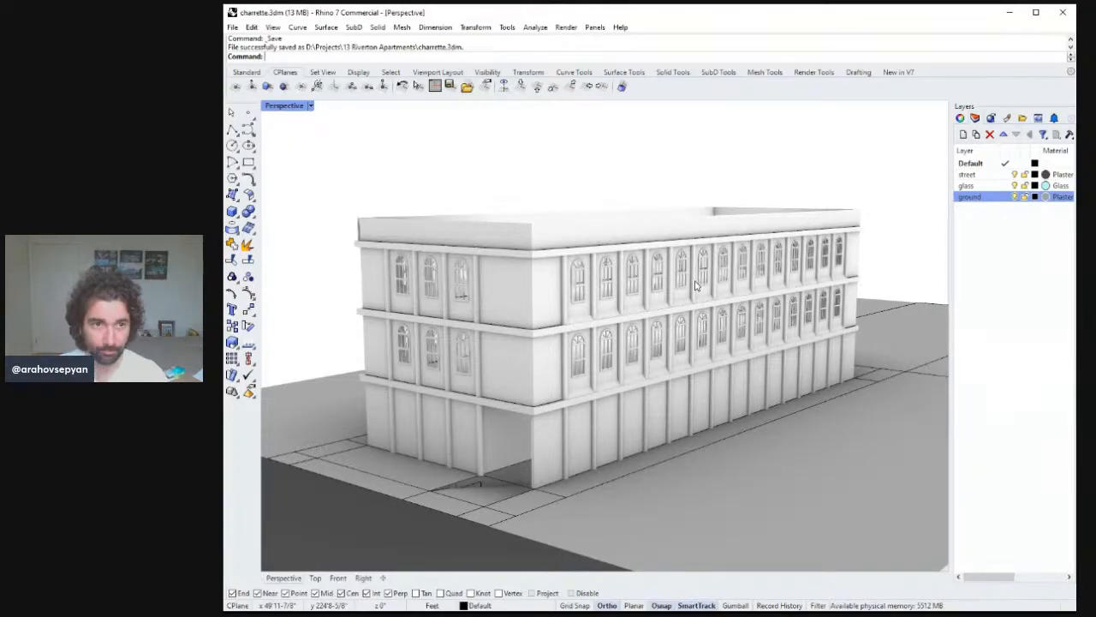
pyautogui.moveTo(641, 328)
pyautogui.mouseDown(button='right')
pyautogui.moveTo(727, 322)
pyautogui.moveTo(534, 311)
pyautogui.moveTo(632, 322)
pyautogui.moveTo(560, 242)
pyautogui.moveTo(729, 251)
pyautogui.moveTo(489, 286)
pyautogui.moveTo(641, 286)
pyautogui.moveTo(629, 285)
pyautogui.moveTo(627, 320)
pyautogui.mouseUp(button='right')
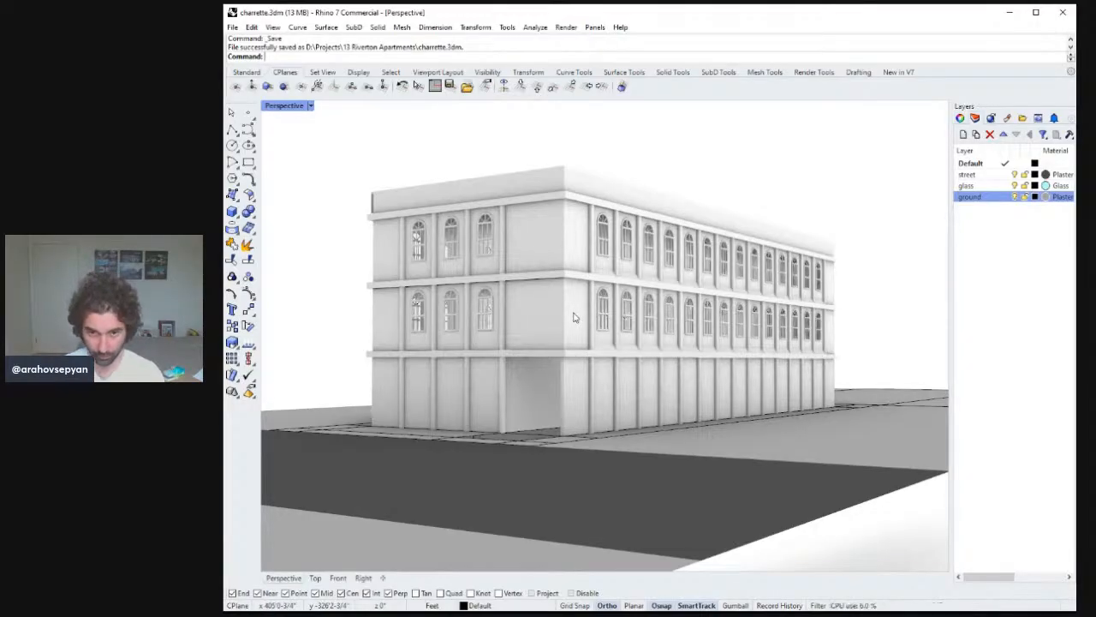
pyautogui.moveTo(628, 387); pyautogui.dragTo(567, 404, button='right')
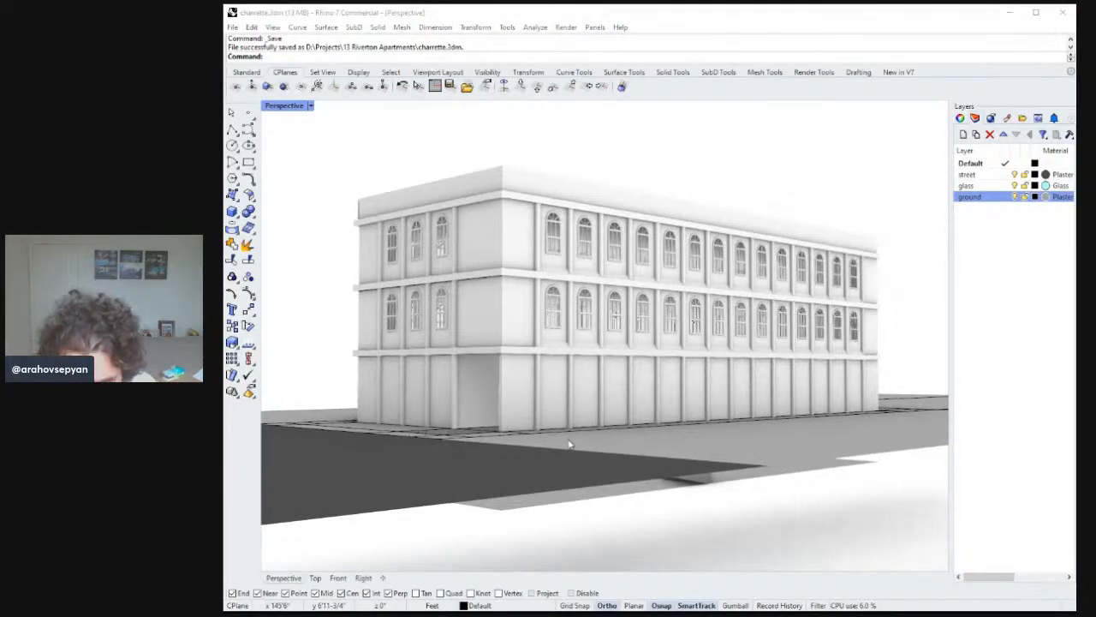
pyautogui.click(580, 451)
pyautogui.moveTo(580, 451); pyautogui.dragTo(607, 417, button='right')
pyautogui.hotkey('alt', 'Tab')
pyautogui.click(607, 453)
pyautogui.press('Delete')
pyautogui.click(574, 414)
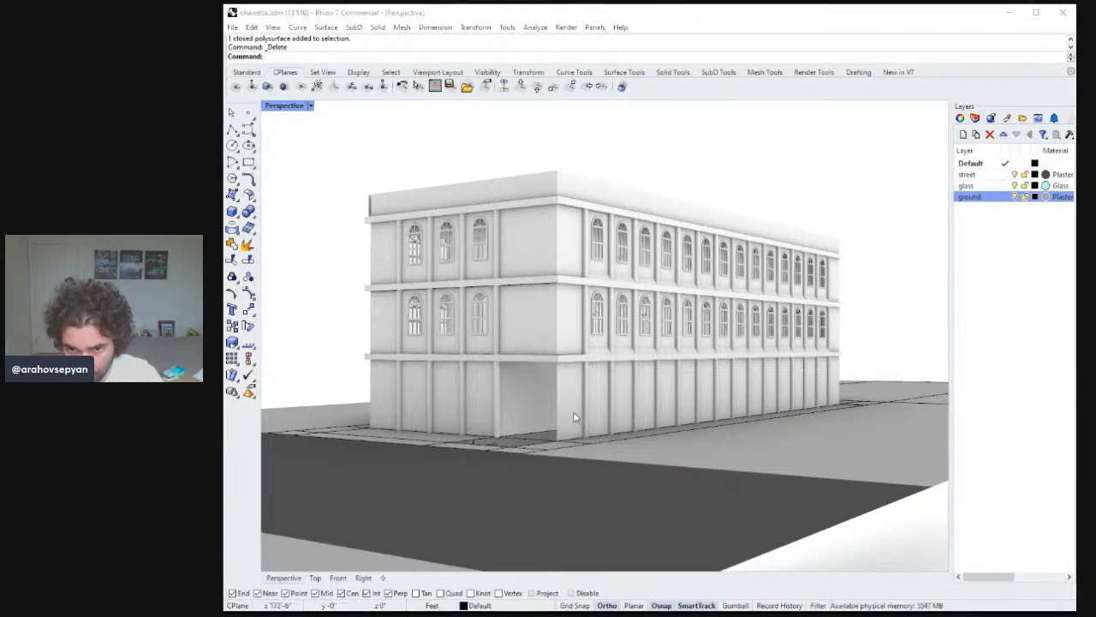
pyautogui.click(574, 417)
pyautogui.press('Delete')
pyautogui.press('Delete')
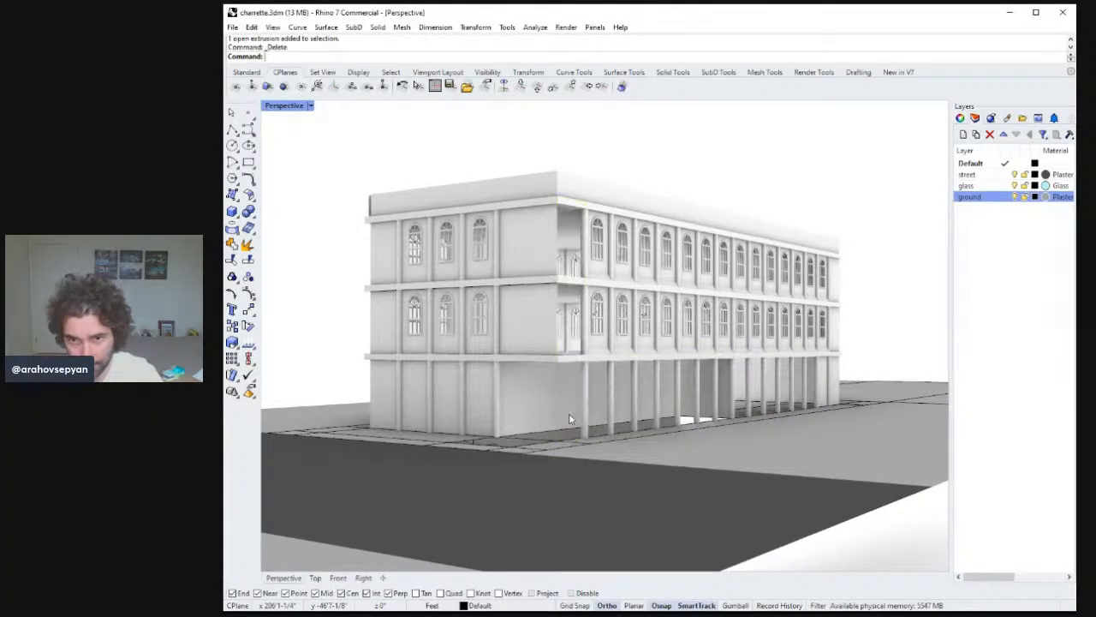
pyautogui.moveTo(584, 410); pyautogui.dragTo(623, 412, button='right')
pyautogui.hotkey('ctrl', 'z')
pyautogui.hotkey('ctrl', 'z')
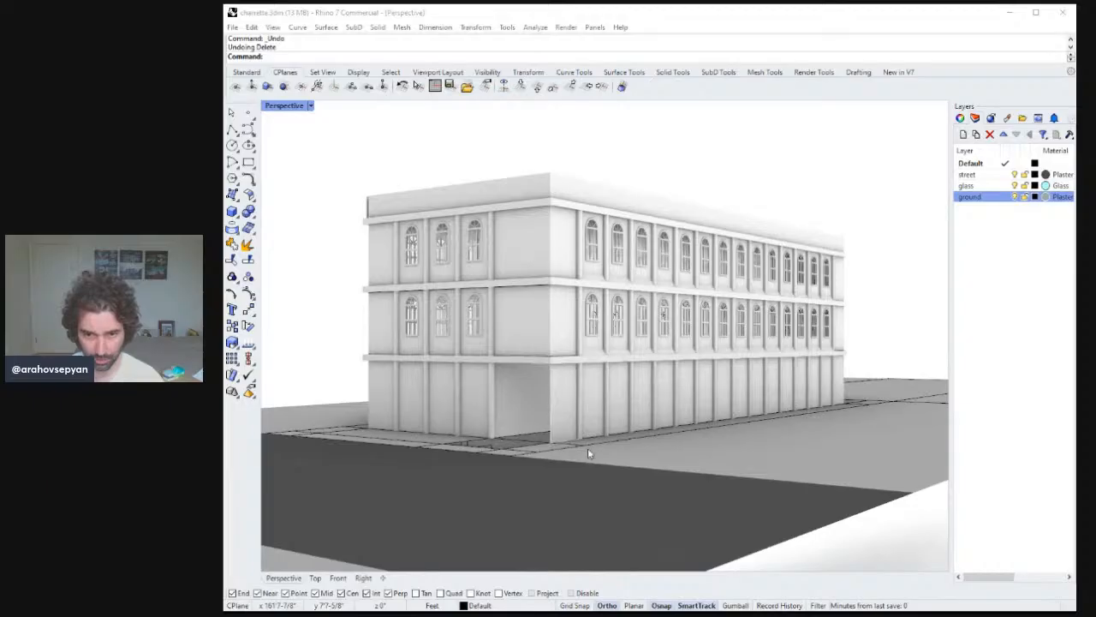
# Stretch the corner wall strip down from full height so it ends at the first-floor ledge.
pyautogui.click(572, 377)
pyautogui.moveTo(572, 378); pyautogui.dragTo(586, 384, button='right')
pyautogui.write('Stretch')
pyautogui.press('Return')
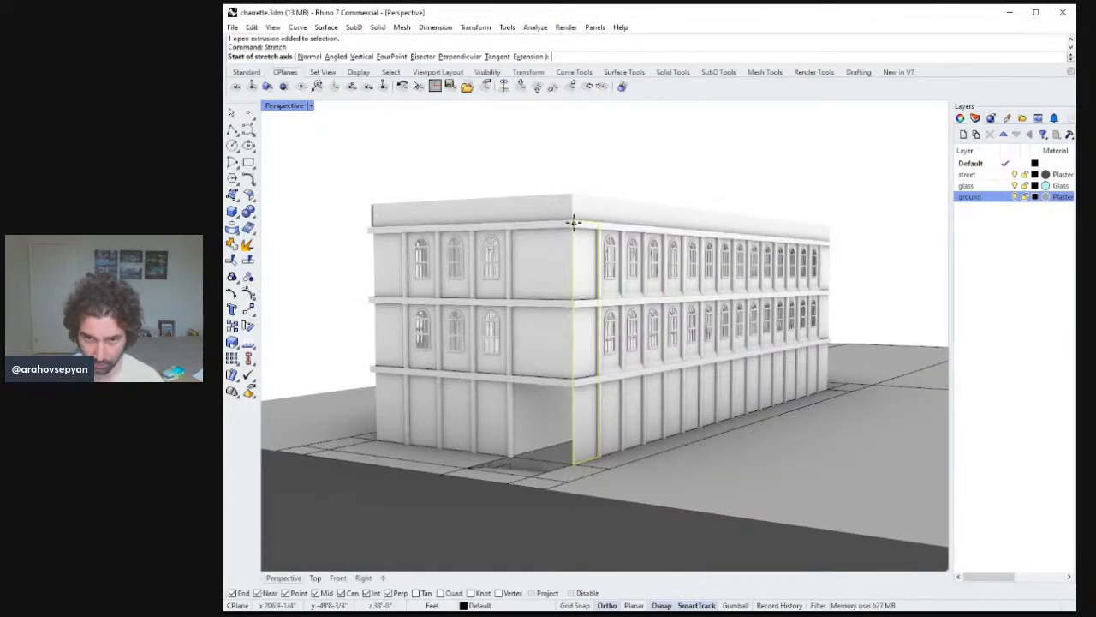
pyautogui.scroll(2, 574, 220)
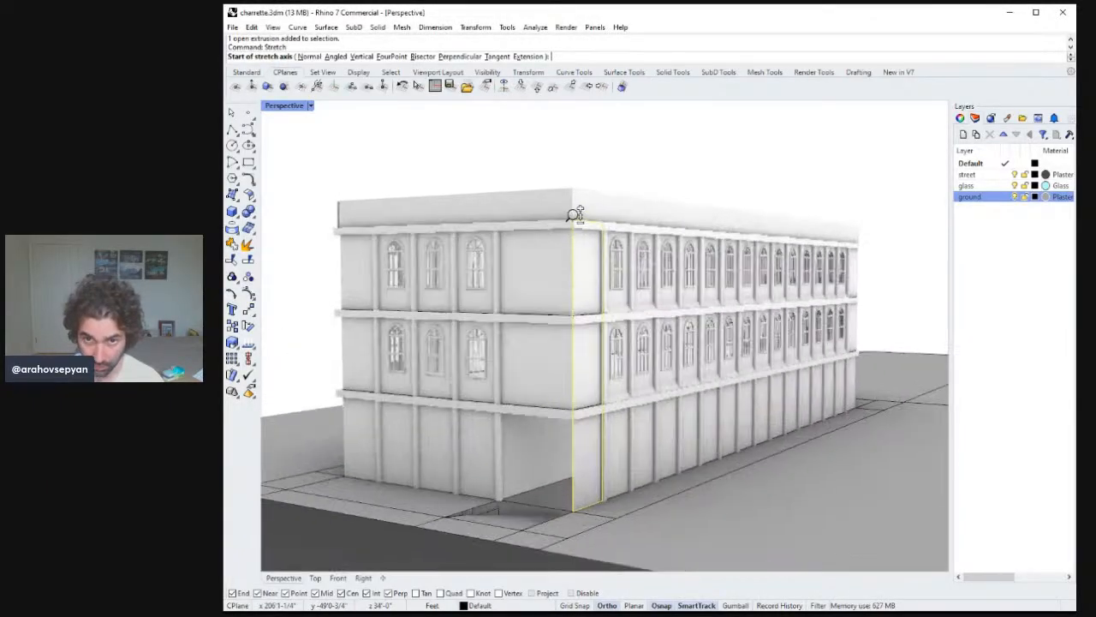
pyautogui.click(571, 220)
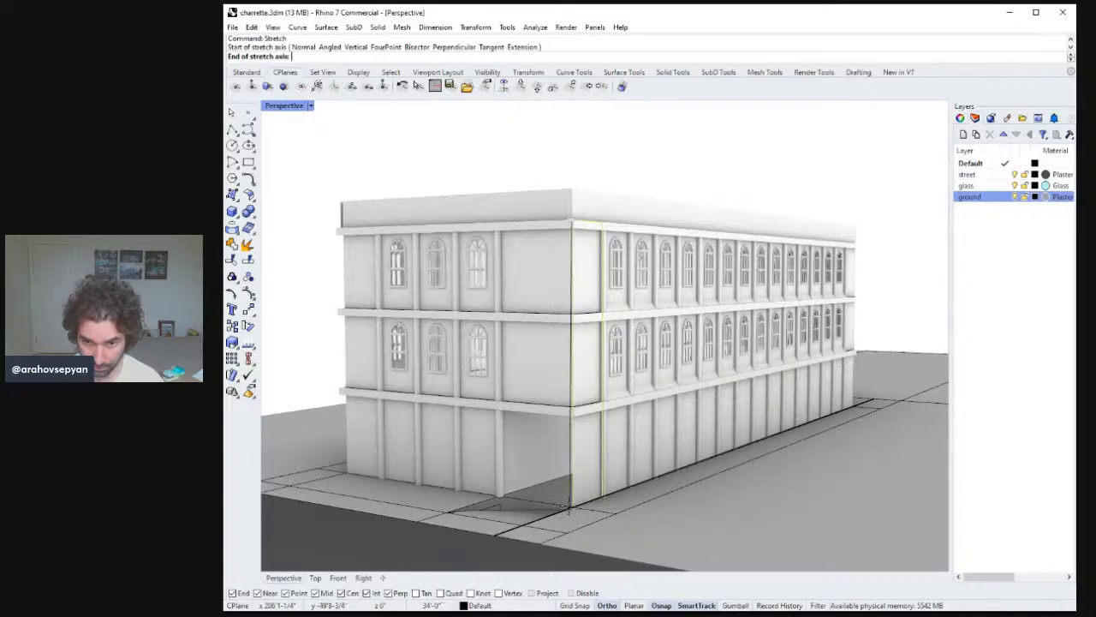
pyautogui.click(572, 507)
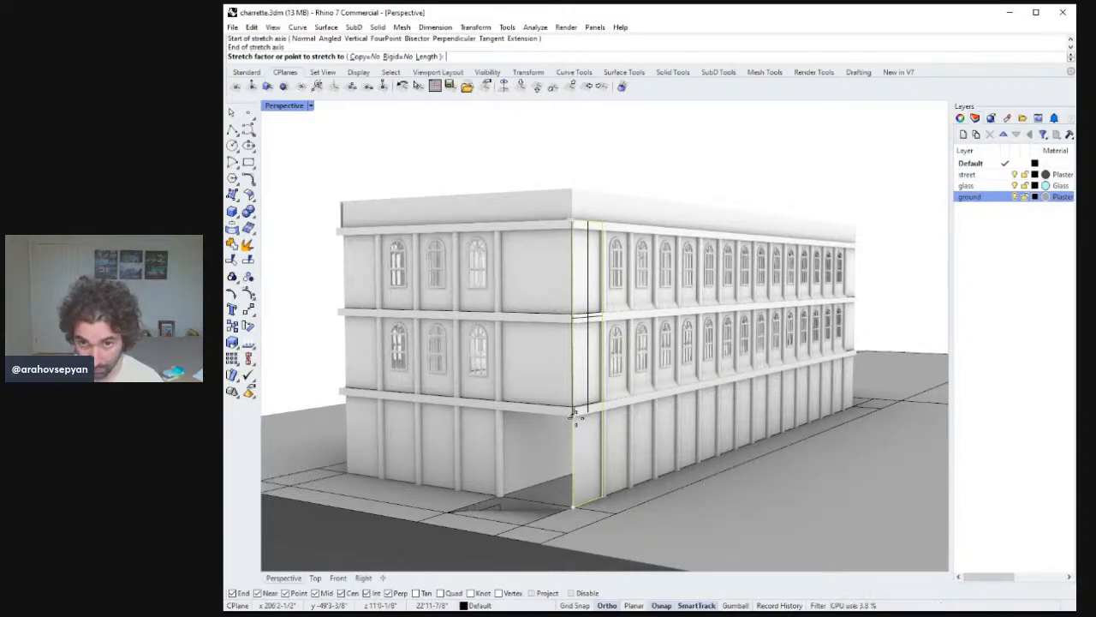
pyautogui.click(574, 415)
# Delete the ground-floor wall surface along the building's long facade.
pyautogui.click(588, 465)
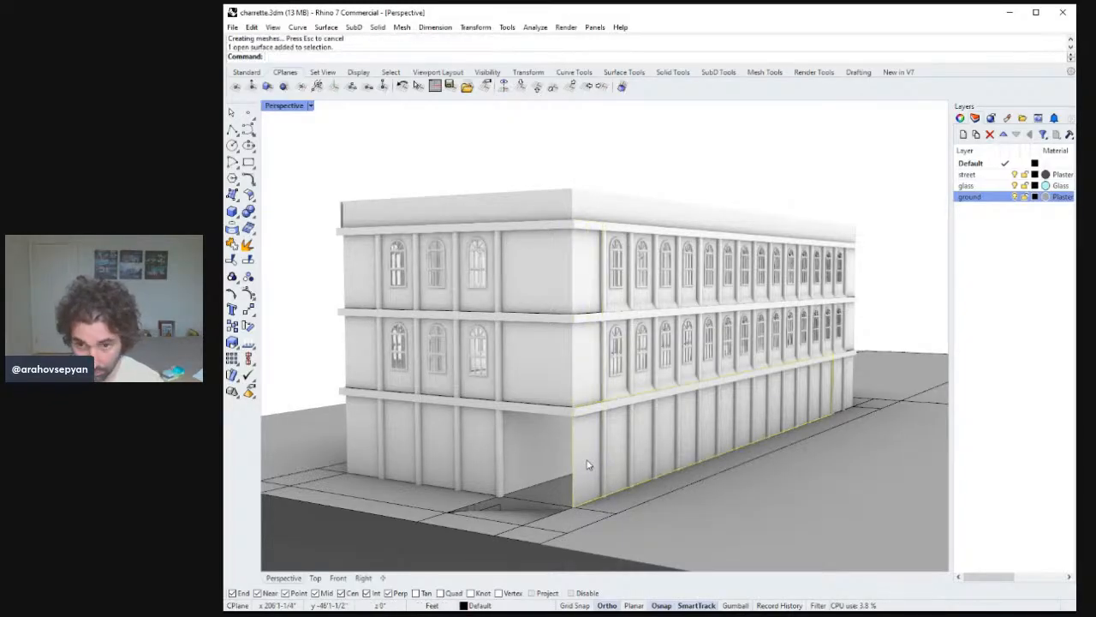
pyautogui.press('Delete')
pyautogui.moveTo(586, 457)
pyautogui.mouseDown(button='right')
pyautogui.moveTo(572, 459)
pyautogui.moveTo(590, 462)
pyautogui.moveTo(600, 444)
pyautogui.mouseUp(button='right')
# Rebuild the selected corner wall strip surface.
pyautogui.moveTo(589, 367); pyautogui.dragTo(587, 374, button='right')
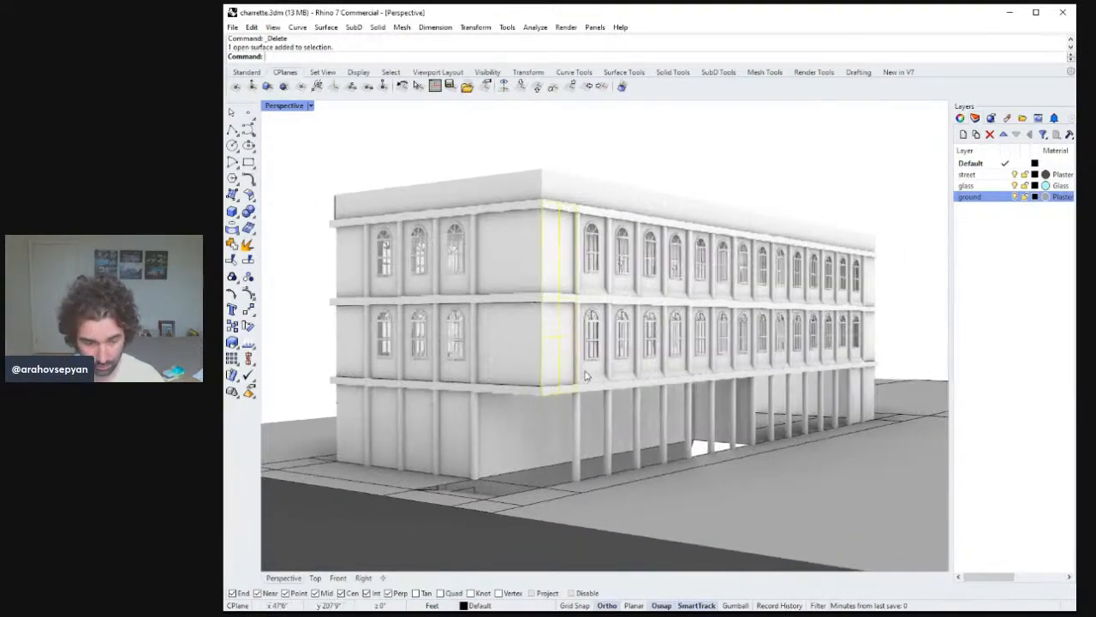
pyautogui.write('Rebuild')
pyautogui.press('Return')
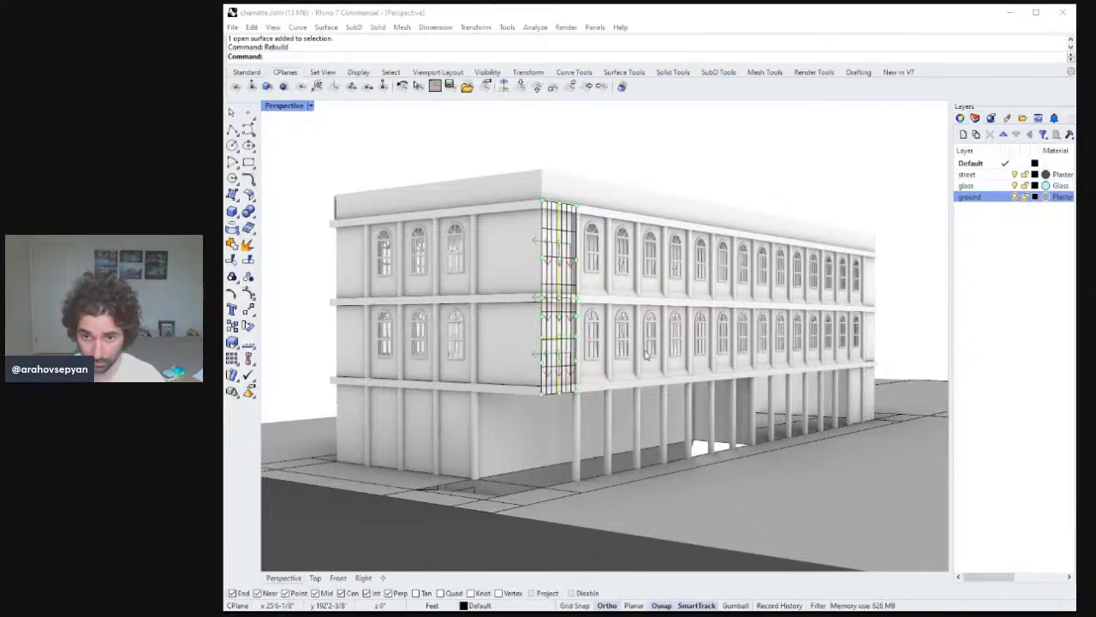
pyautogui.click(553, 363)
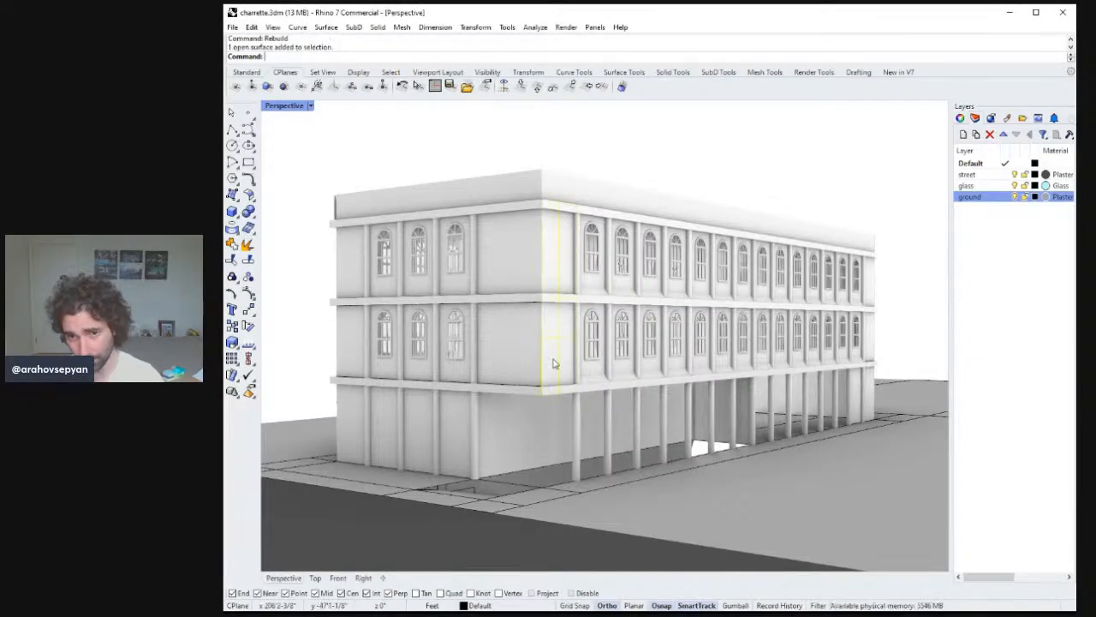
# Delete the surface at the base of the ground-floor columns.
pyautogui.moveTo(554, 362); pyautogui.dragTo(565, 339, button='right')
pyautogui.moveTo(580, 396); pyautogui.dragTo(654, 467, button='right')
pyautogui.hotkey('ctrl', 'z')
pyautogui.click(615, 471)
pyautogui.press('Delete')
# Extrude the long facade's ground-floor base edge up to the first-floor ledge as a new wall surface.
pyautogui.moveTo(718, 458); pyautogui.dragTo(631, 431, button='right')
pyautogui.scroll(-5, 645, 454)
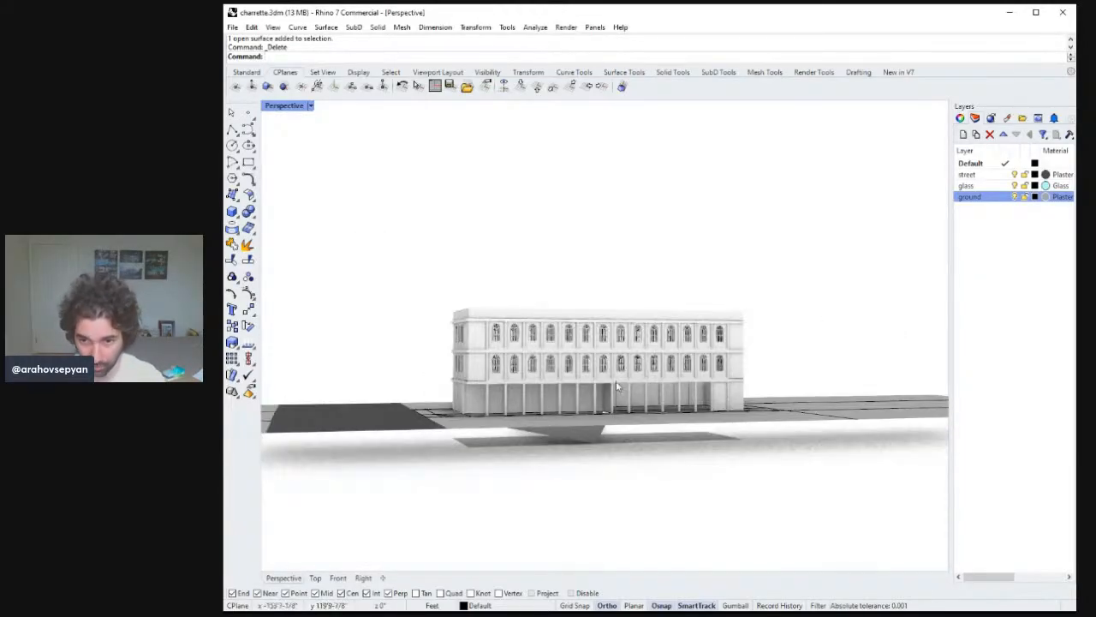
pyautogui.moveTo(752, 407); pyautogui.dragTo(692, 396, button='right')
pyautogui.scroll(-2, 692, 423)
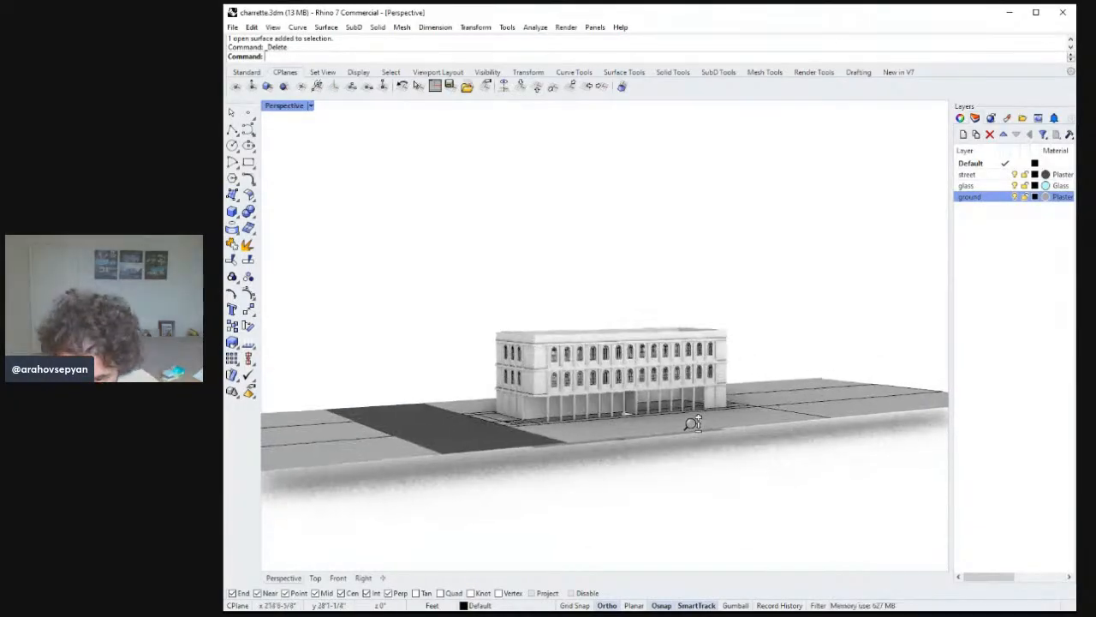
pyautogui.scroll(7, 698, 375)
pyautogui.scroll(2, 698, 375)
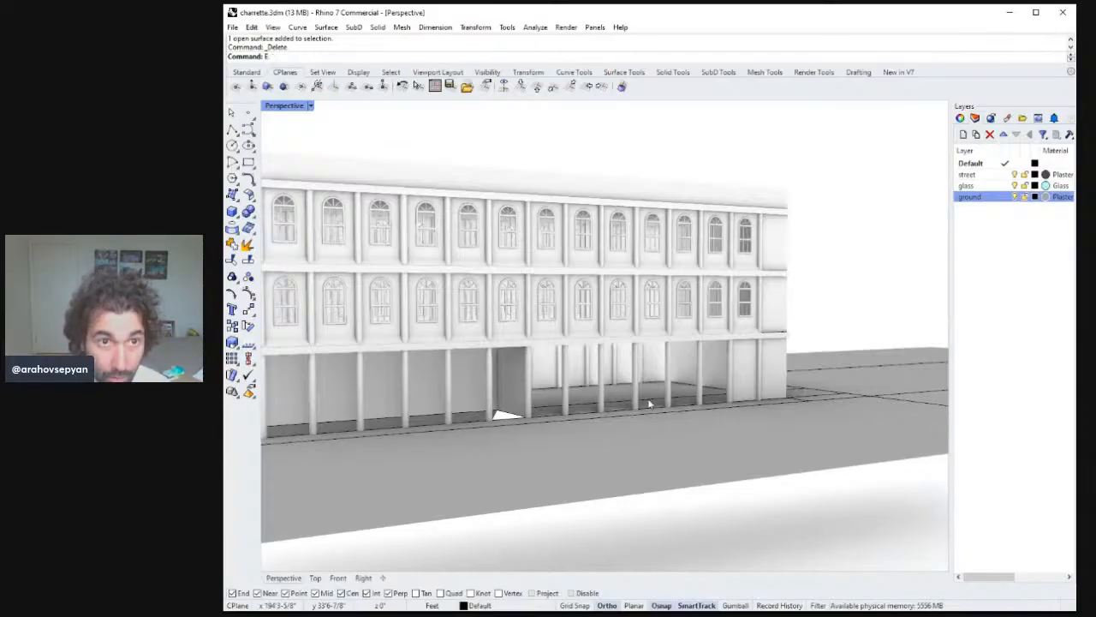
pyautogui.moveTo(649, 404); pyautogui.dragTo(646, 419, button='right')
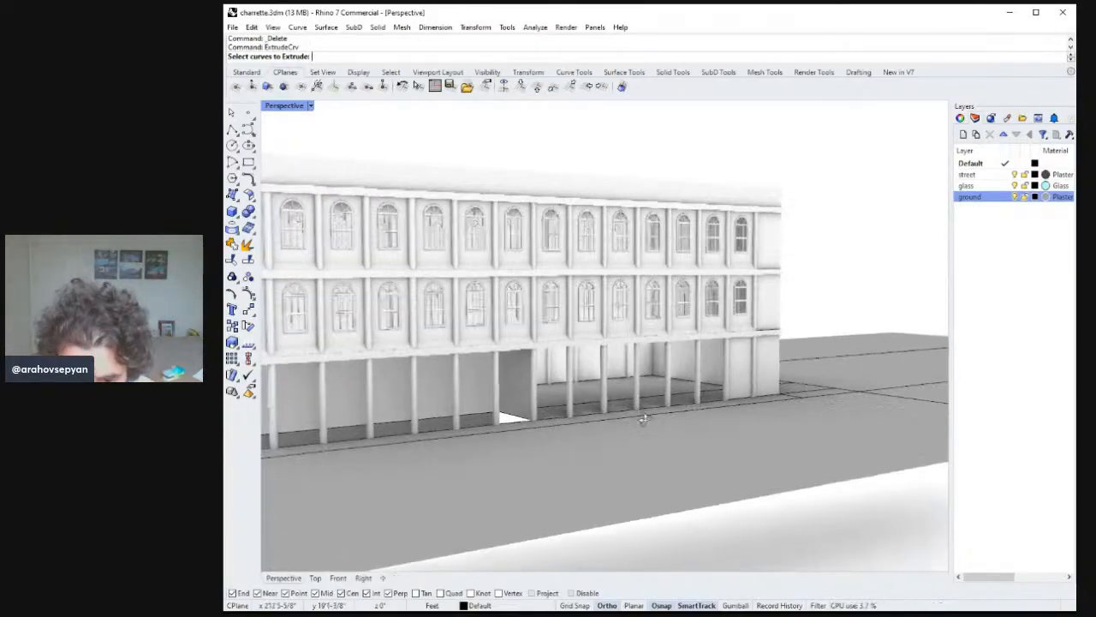
pyautogui.click(542, 422)
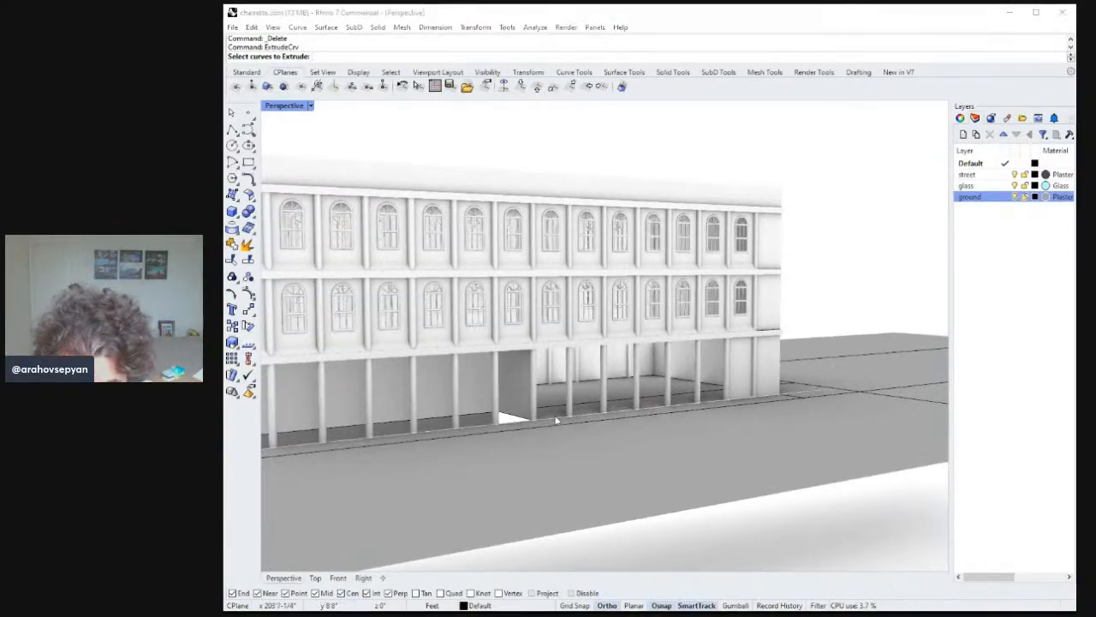
pyautogui.click(602, 463)
pyautogui.moveTo(602, 463)
pyautogui.mouseDown(button='right')
pyautogui.moveTo(598, 444)
pyautogui.moveTo(586, 467)
pyautogui.mouseUp(button='right')
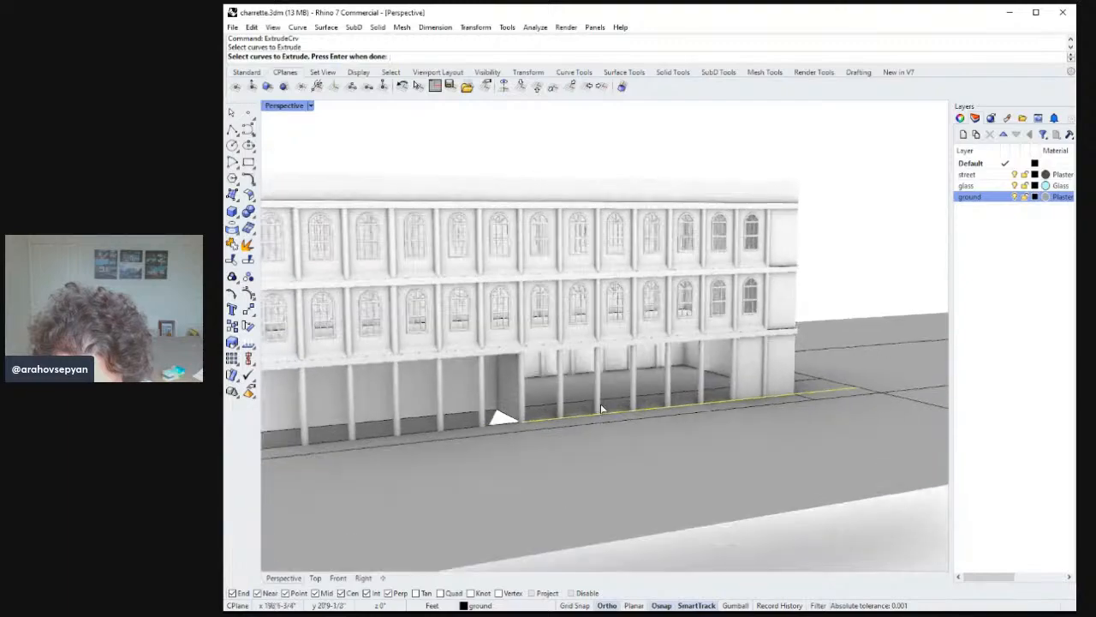
pyautogui.press('Return')
pyautogui.click(795, 336)
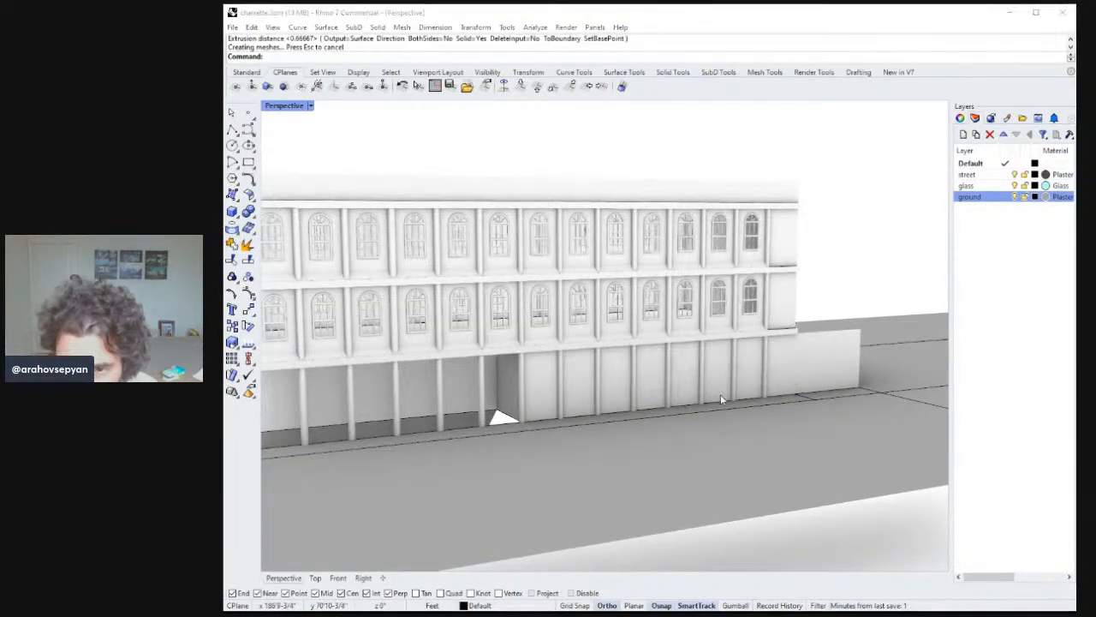
# Stretch the new ground-floor wall to end at the building's corner and delete the surface beyond it.
pyautogui.click(852, 351)
pyautogui.moveTo(856, 318); pyautogui.dragTo(861, 324, button='right')
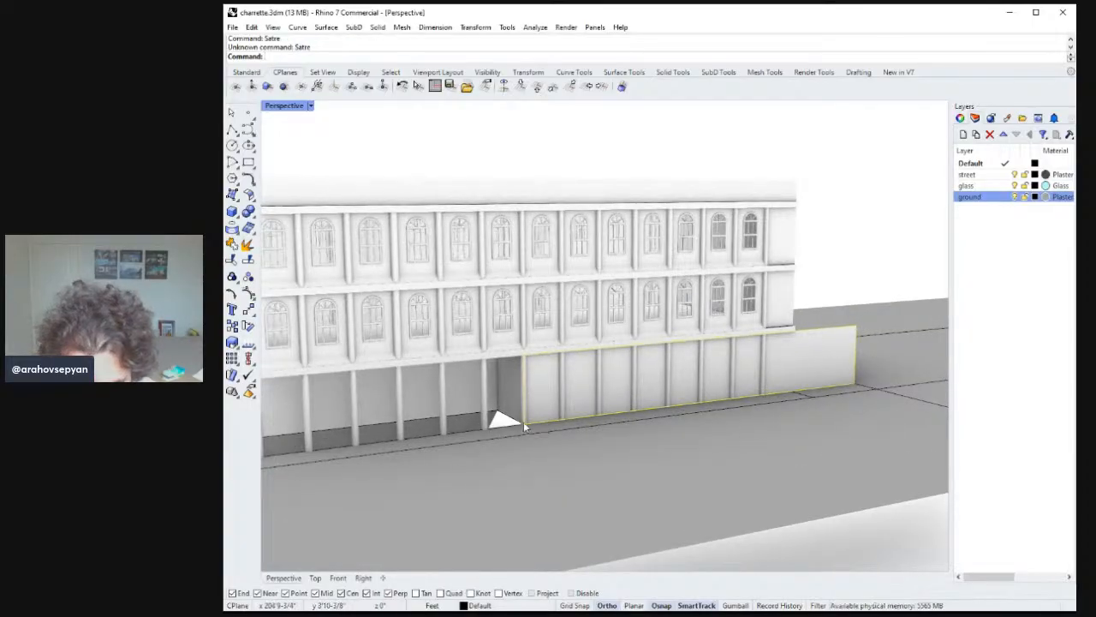
pyautogui.moveTo(524, 427); pyautogui.dragTo(530, 437, button='right')
pyautogui.write('Stretch')
pyautogui.press('Return')
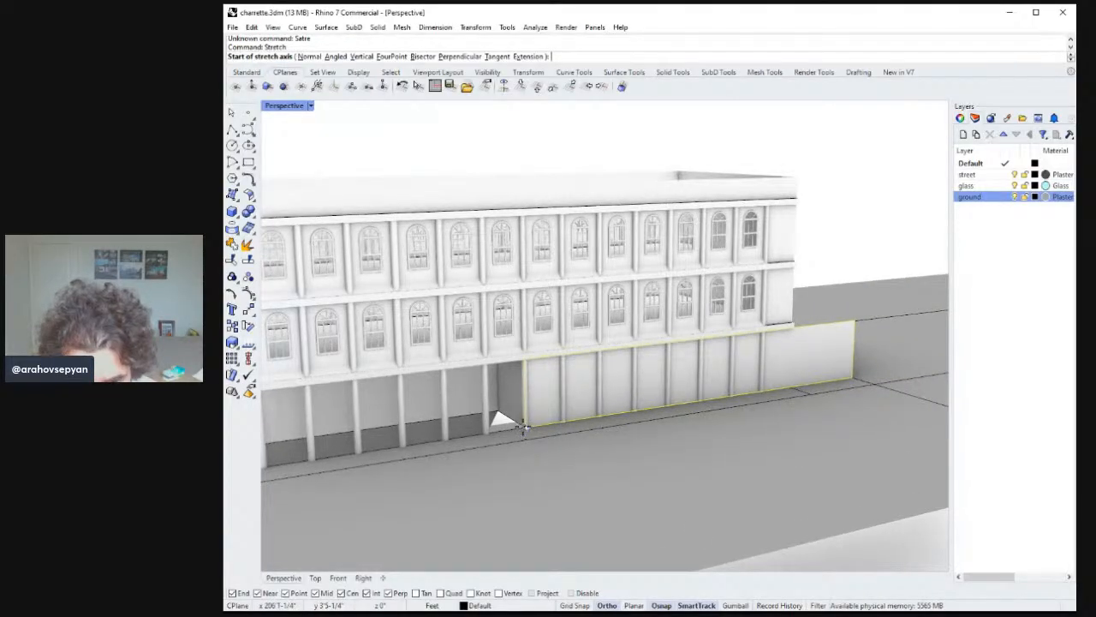
pyautogui.click(525, 426)
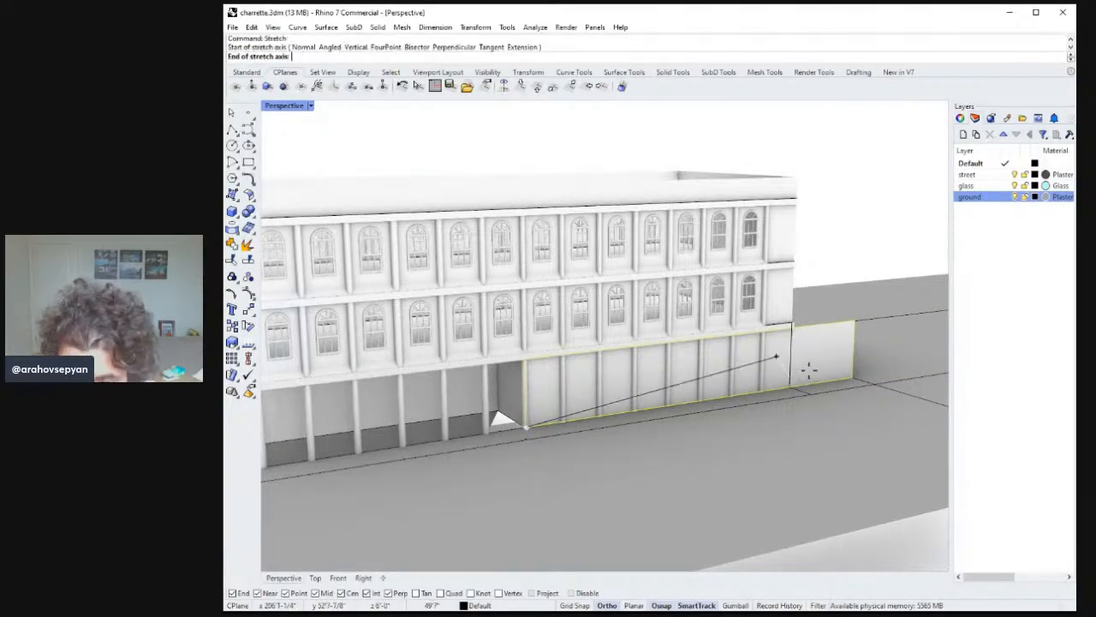
pyautogui.click(853, 376)
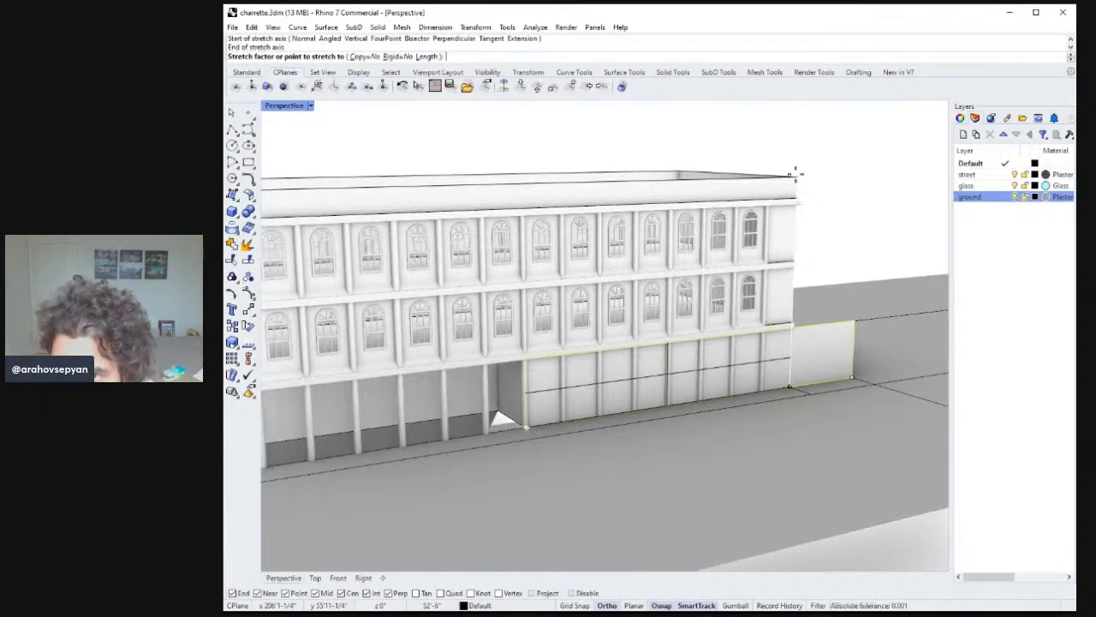
pyautogui.click(797, 175)
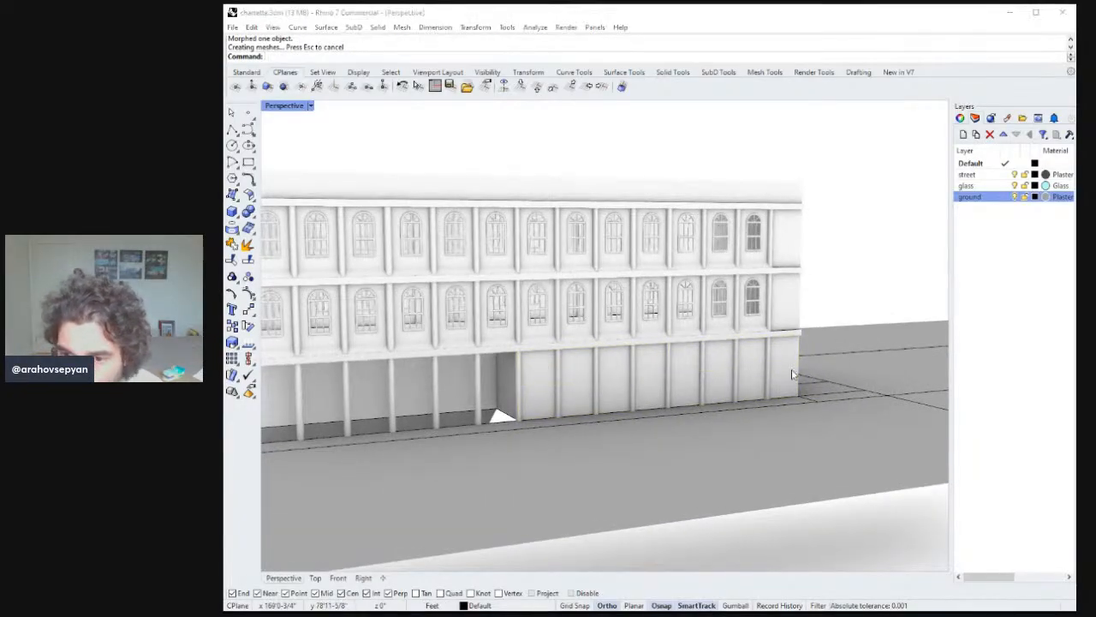
pyautogui.click(825, 399)
pyautogui.press('Delete')
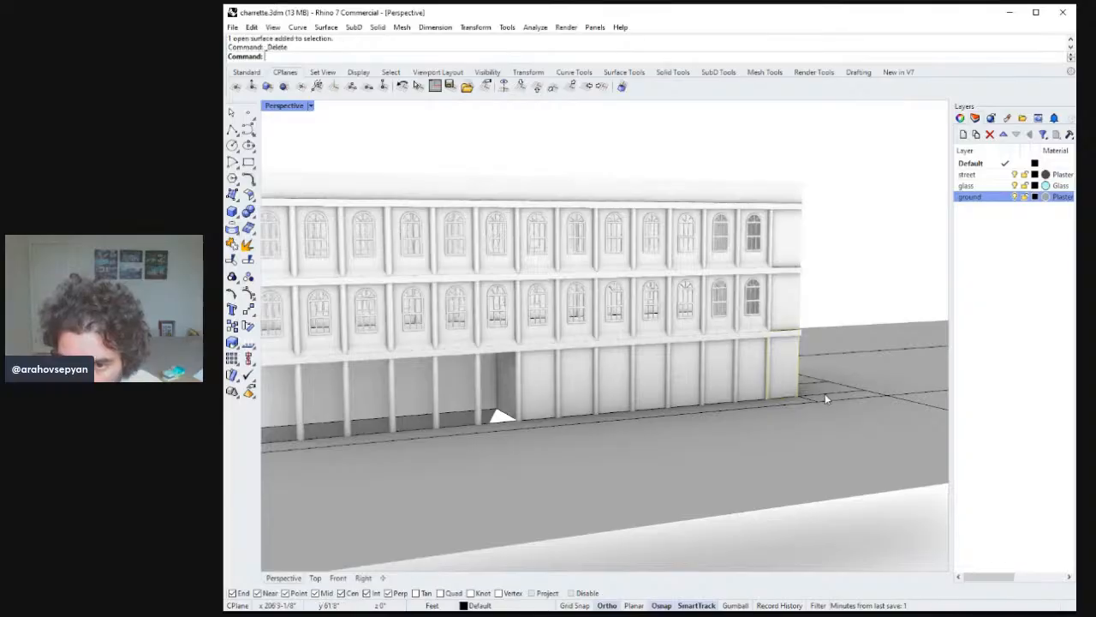
# Draw a vertical polyline at the gap beside the sidewalk's slanted end.
pyautogui.moveTo(825, 393); pyautogui.dragTo(291, 365, button='right')
pyautogui.scroll(-6, 710, 411)
pyautogui.scroll(-2, 685, 424)
pyautogui.scroll(7, 683, 425)
pyautogui.scroll(-4, 686, 425)
pyautogui.scroll(-5, 659, 424)
pyautogui.scroll(7, 644, 428)
pyautogui.scroll(-4, 646, 446)
pyautogui.scroll(7, 646, 436)
pyautogui.scroll(-3, 639, 420)
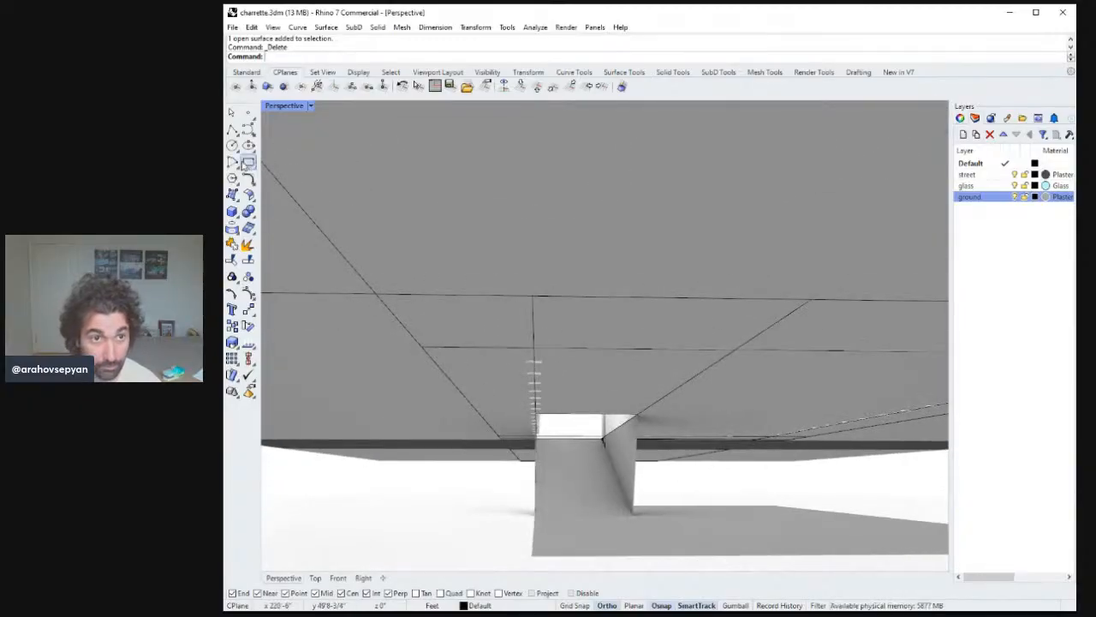
pyautogui.click(233, 128)
pyautogui.moveTo(557, 420); pyautogui.dragTo(529, 380, button='right')
pyautogui.click(543, 334)
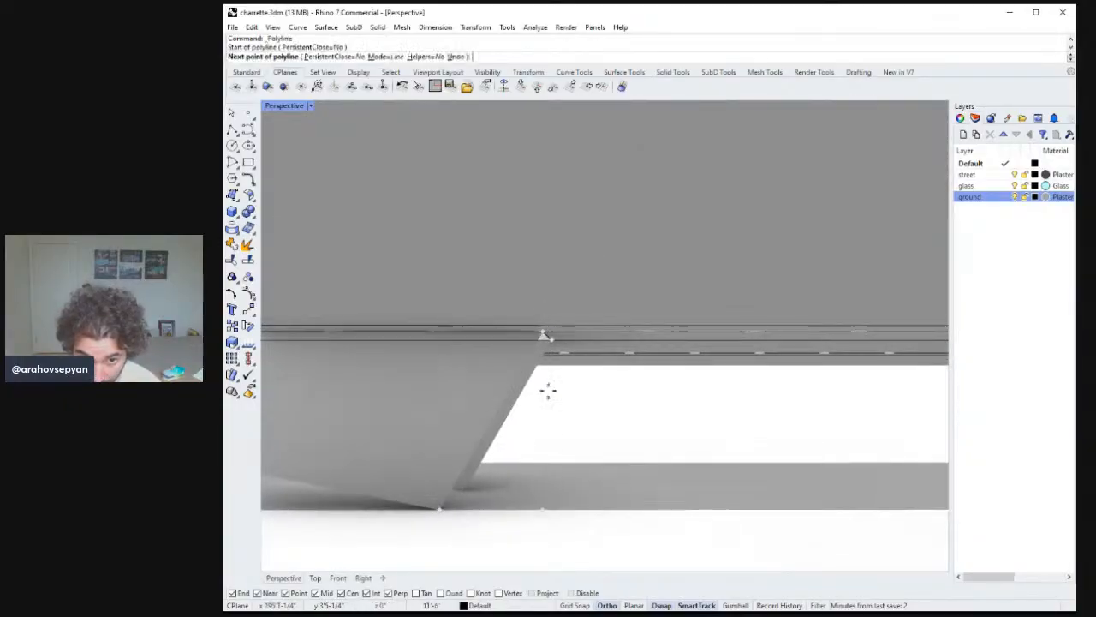
pyautogui.click(542, 511)
pyautogui.press('Return')
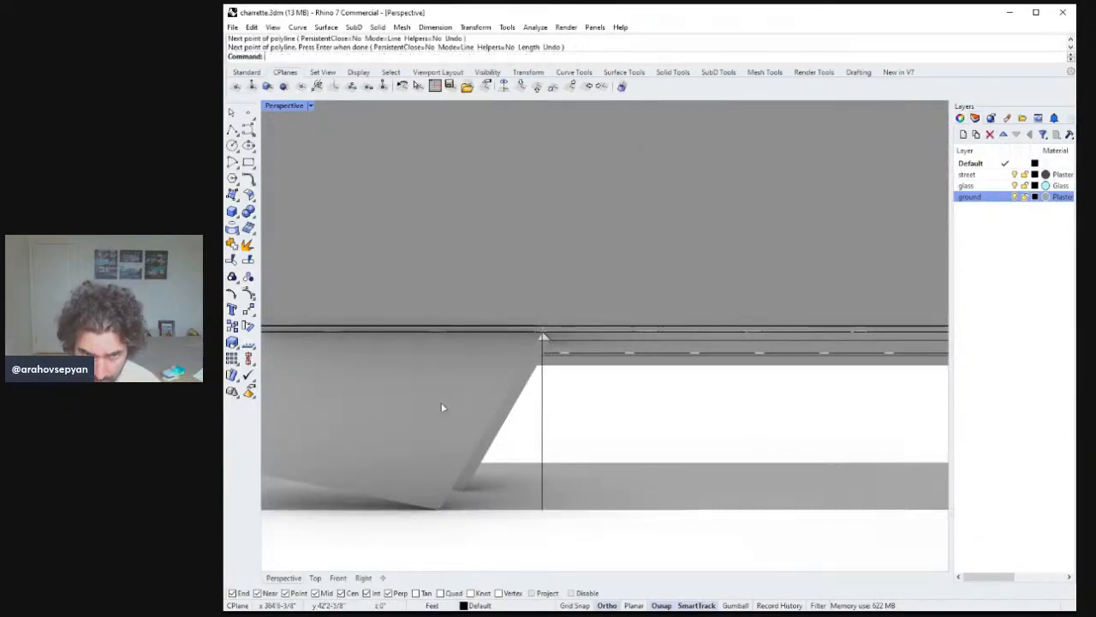
# Create a three-corner surface in the gap from point snaps and delete it.
pyautogui.click(232, 195)
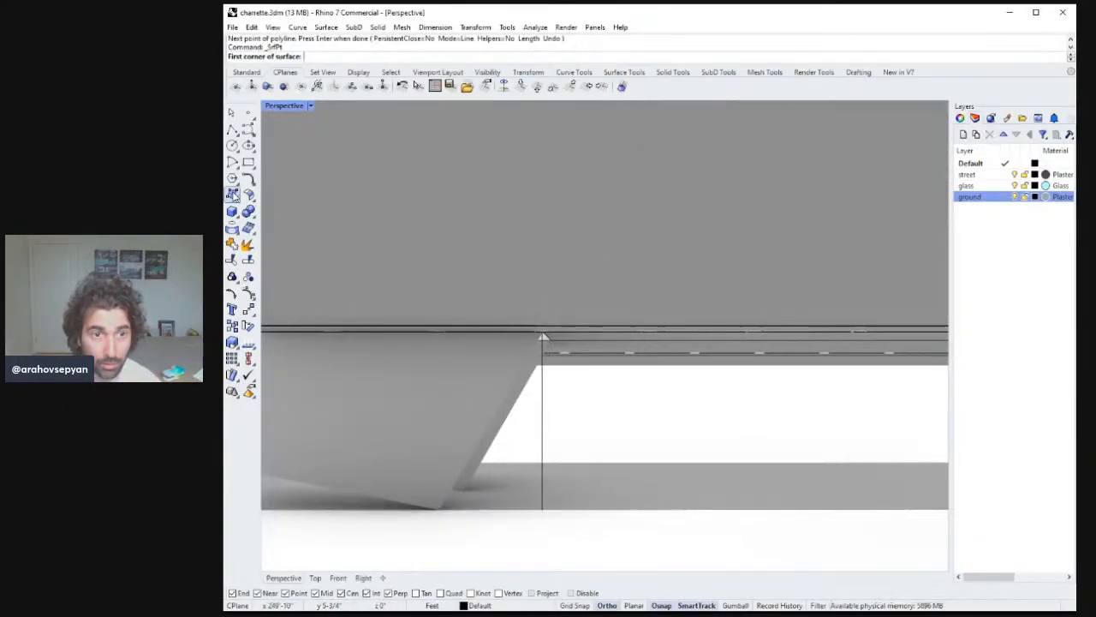
pyautogui.click(542, 512)
pyautogui.click(441, 510)
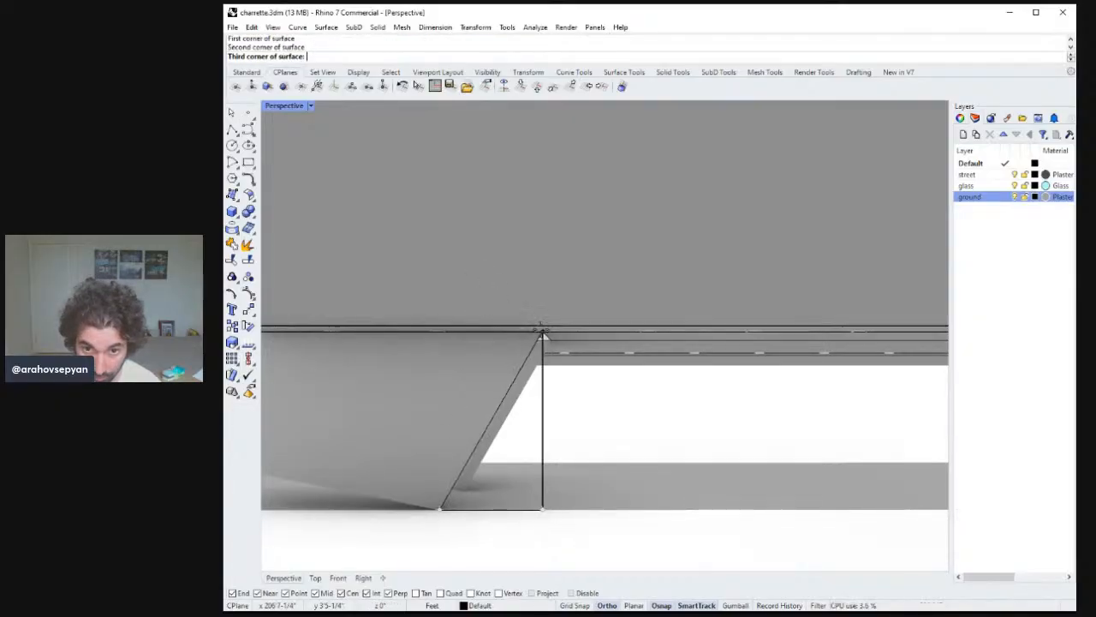
pyautogui.click(543, 334)
pyautogui.press('Return')
pyautogui.moveTo(589, 410); pyautogui.dragTo(490, 456, button='right')
pyautogui.scroll(5, 562, 454)
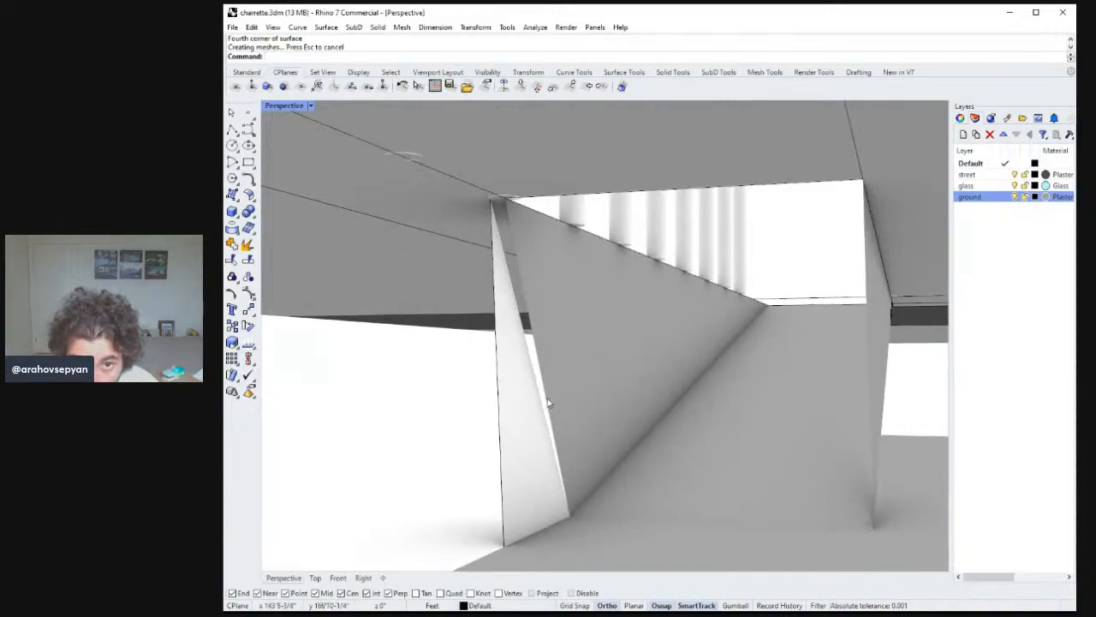
pyautogui.click(524, 417)
pyautogui.press('Delete')
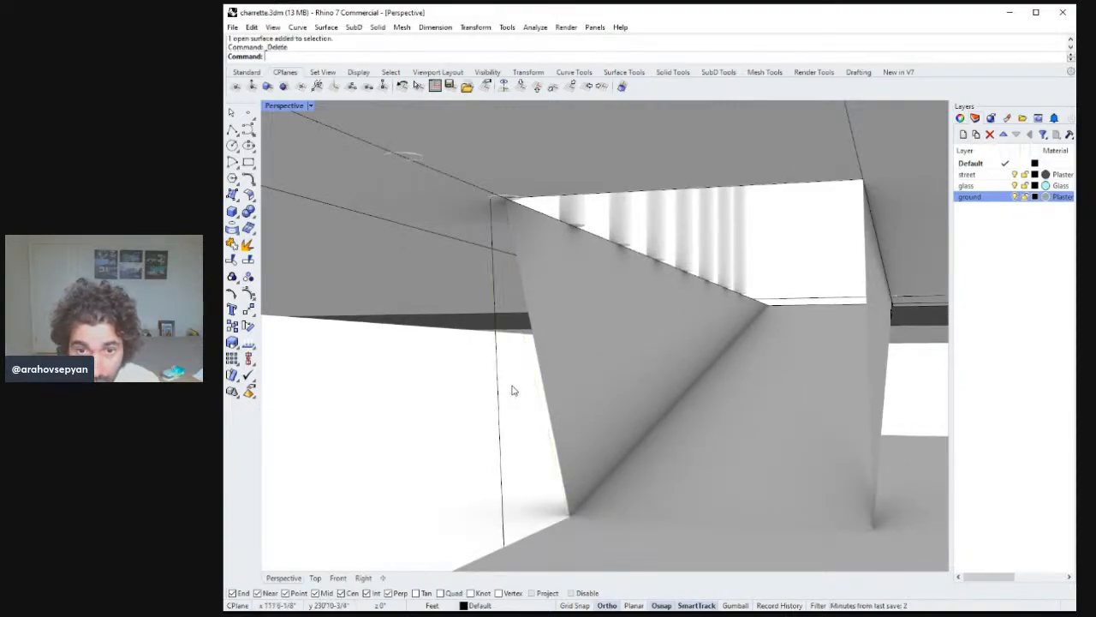
# Create a triangular surface from three corner points to close the gap beside the sidewalk's slanted end.
pyautogui.write('SrfPt')
pyautogui.press('Return')
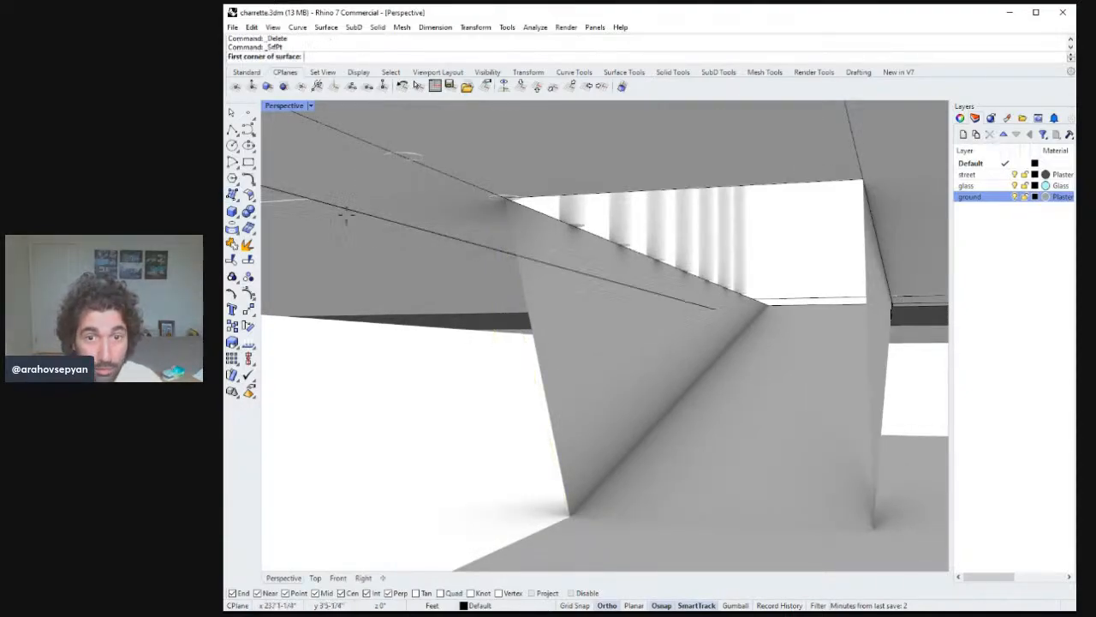
pyautogui.click(569, 517)
pyautogui.scroll(5, 594, 497)
pyautogui.keyDown('shift'); pyautogui.moveTo(548, 496); pyautogui.dragTo(679, 229, button='right'); pyautogui.keyUp('shift')
pyautogui.scroll(-2, 511, 383)
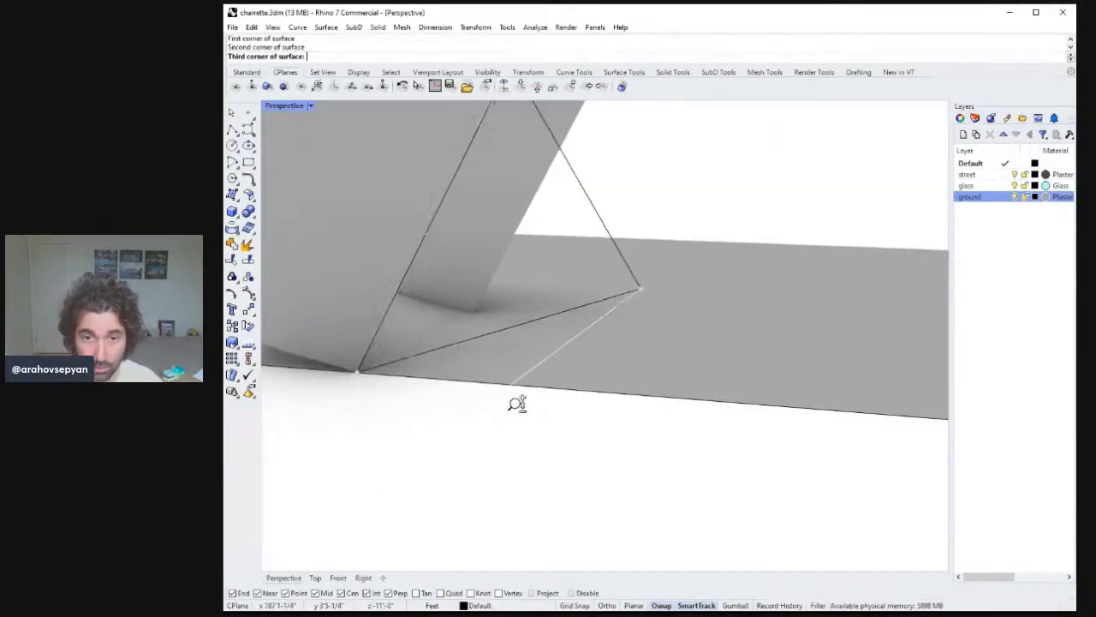
pyautogui.click(519, 386)
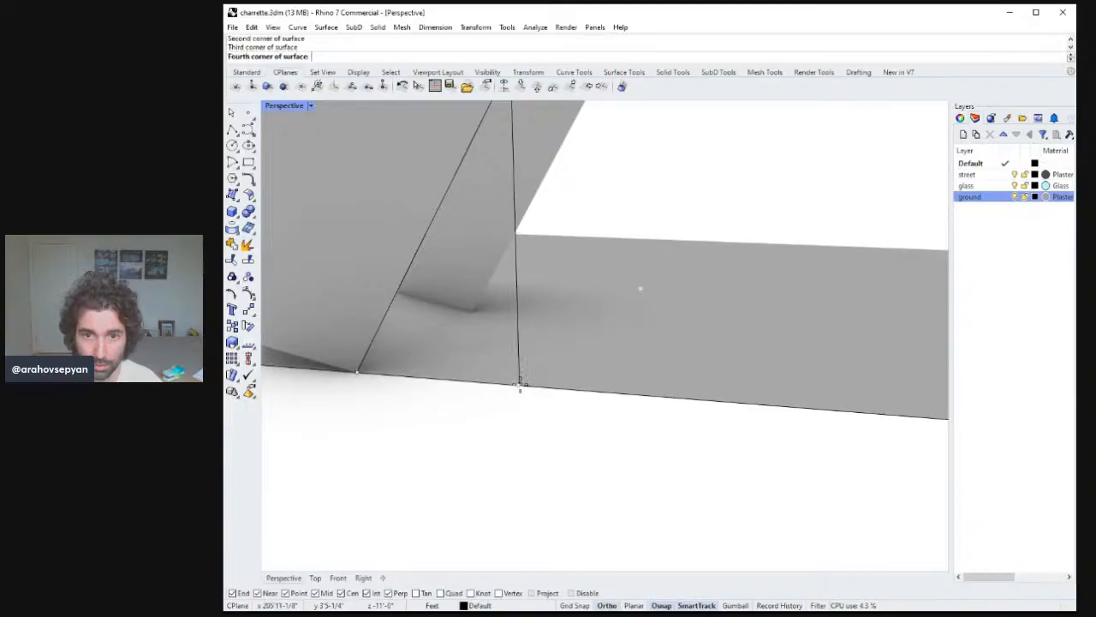
pyautogui.press('Return')
pyautogui.keyDown('shift'); pyautogui.moveTo(543, 367); pyautogui.dragTo(541, 306, button='right'); pyautogui.keyUp('shift')
pyautogui.click(542, 306)
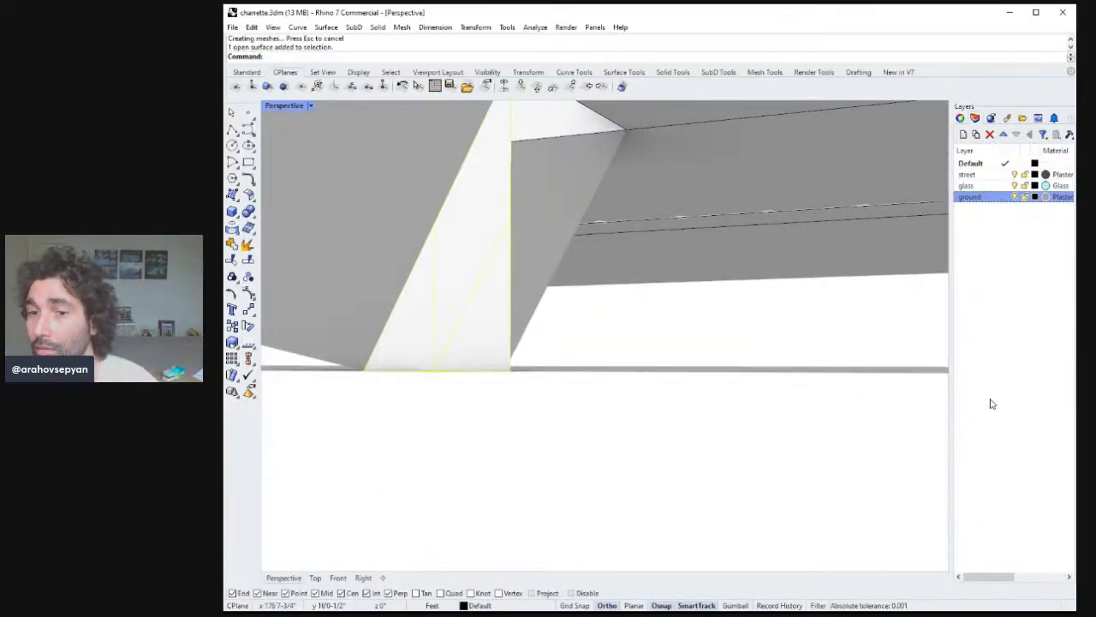
# Copy the triangular gap surface to the matching corner on the opposite side of the passage.
pyautogui.click(498, 302)
pyautogui.moveTo(498, 302); pyautogui.dragTo(548, 217, button='right')
pyautogui.write('opy')
pyautogui.press('Return')
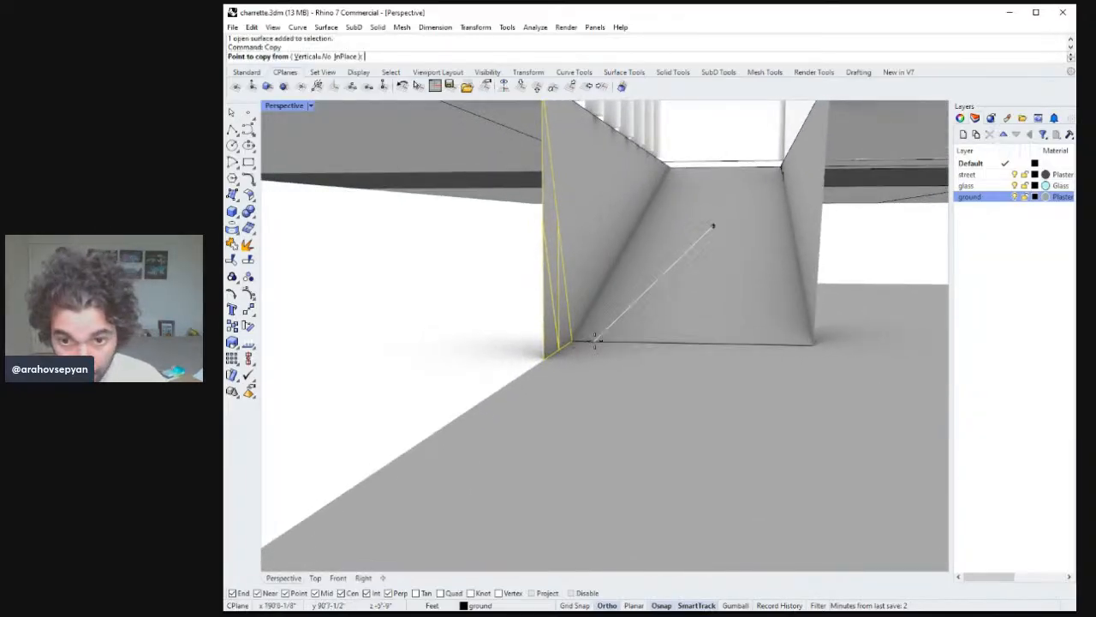
pyautogui.click(570, 342)
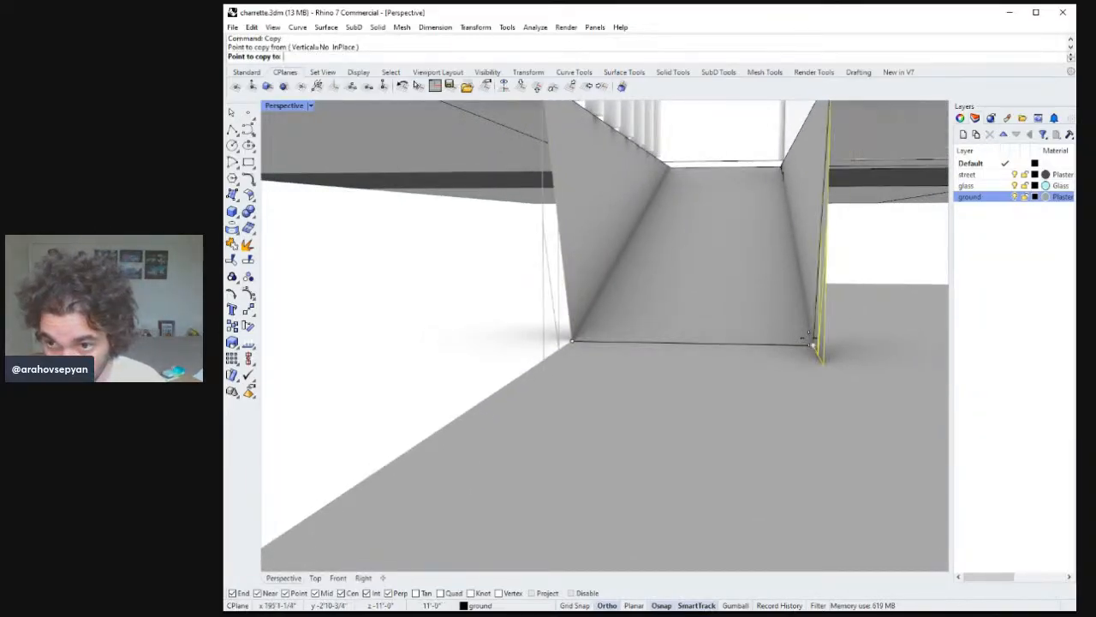
pyautogui.click(803, 329)
pyautogui.press('Return')
# Create a four-corner surface spanning the passage opening from its corner points.
pyautogui.moveTo(802, 330); pyautogui.dragTo(825, 306, button='right')
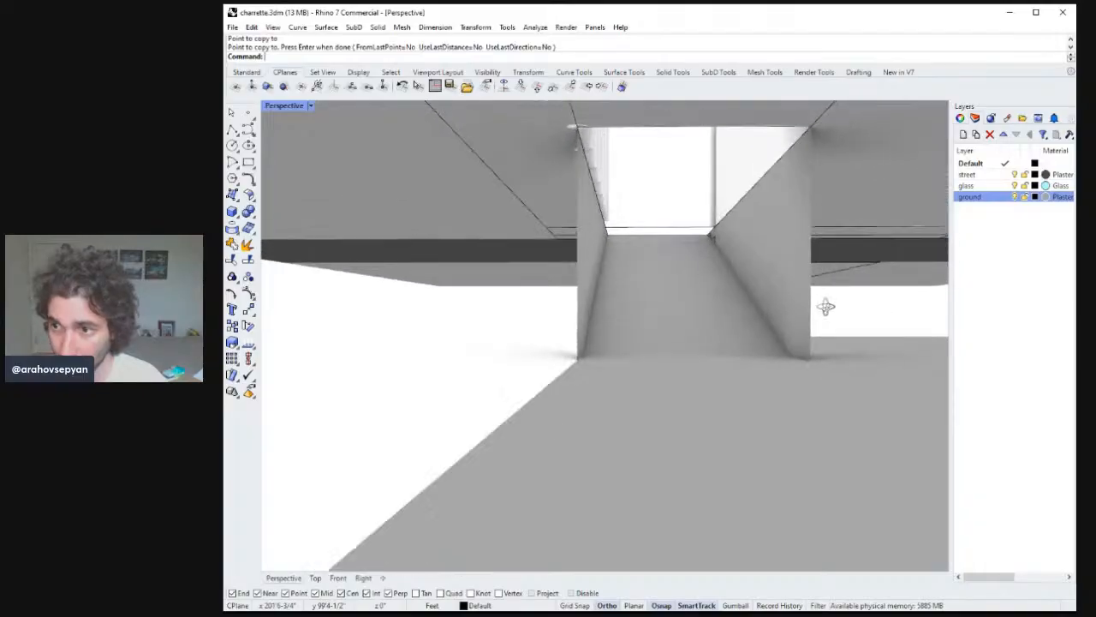
pyautogui.moveTo(945, 220); pyautogui.dragTo(876, 286, button='right')
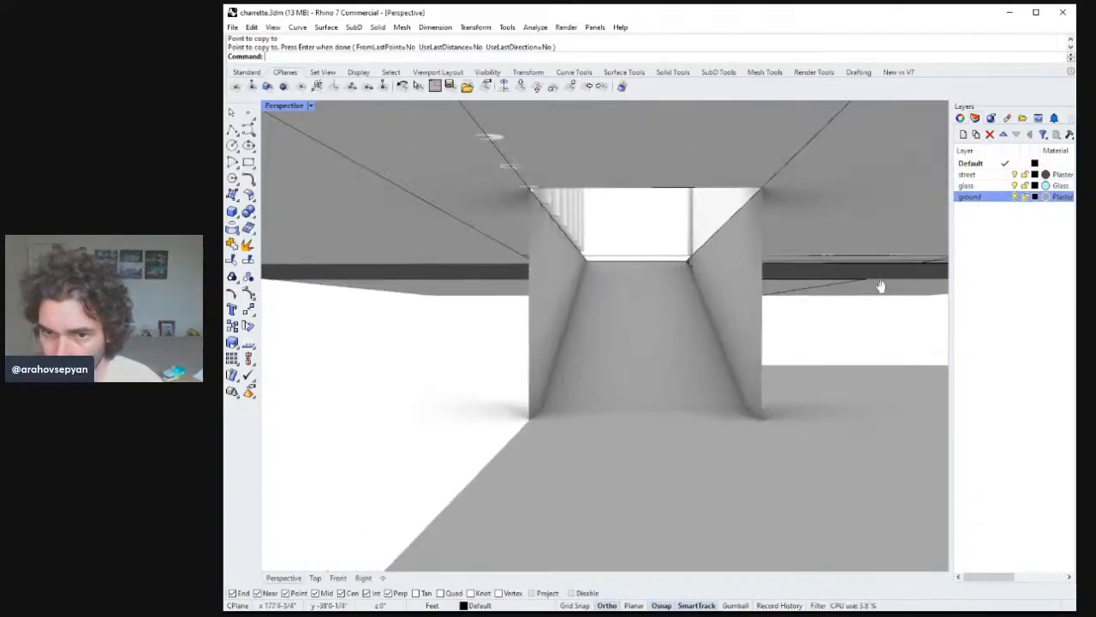
pyautogui.click(240, 128)
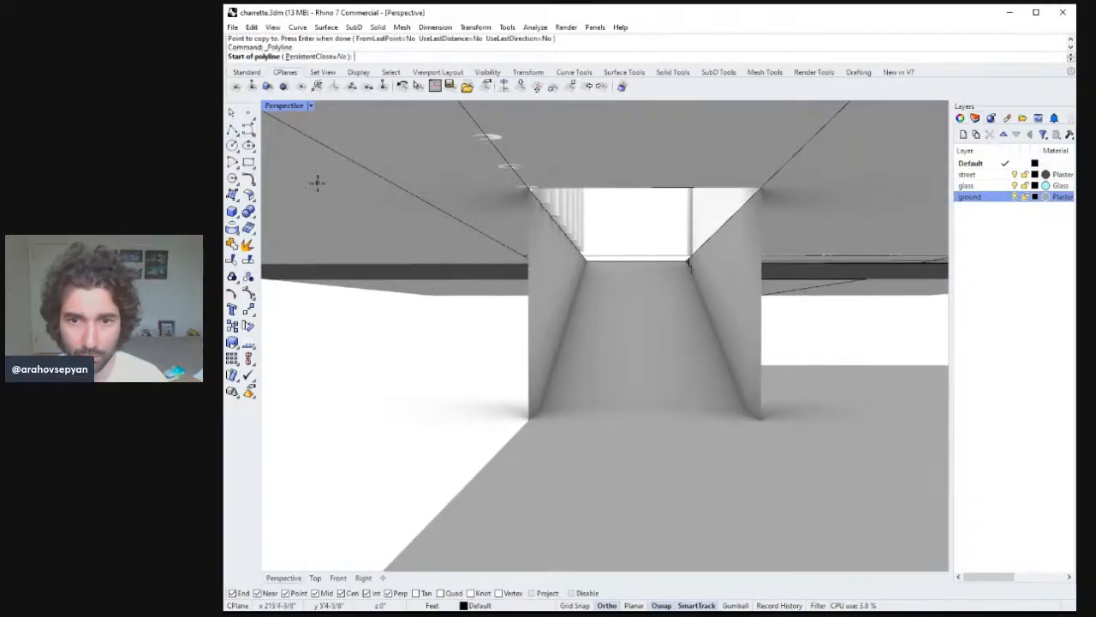
pyautogui.click(232, 194)
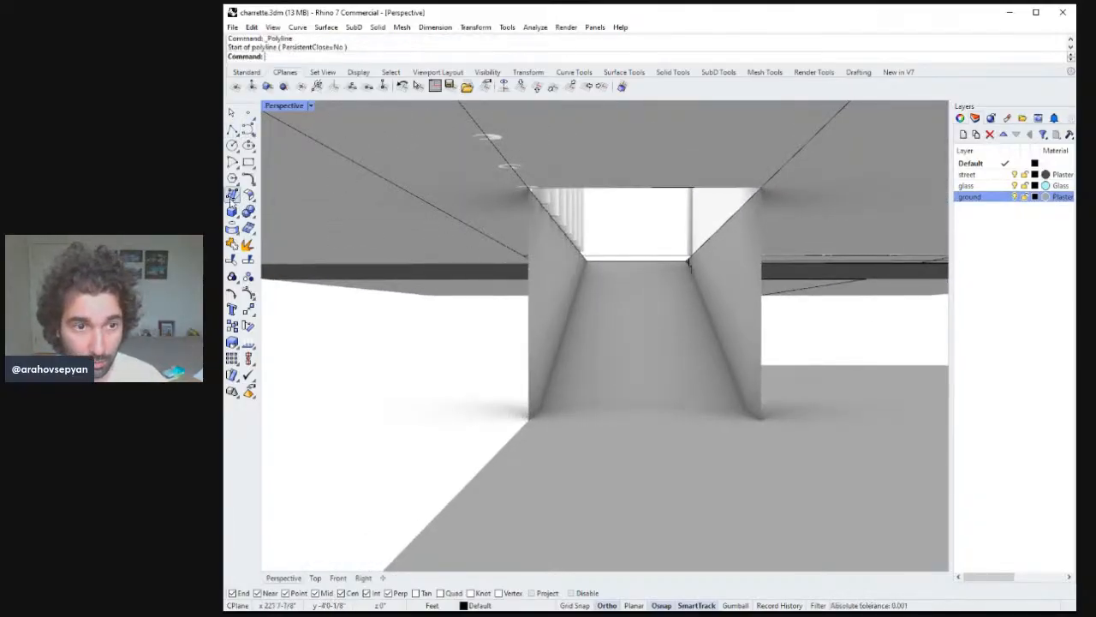
pyautogui.click(760, 421)
pyautogui.click(759, 187)
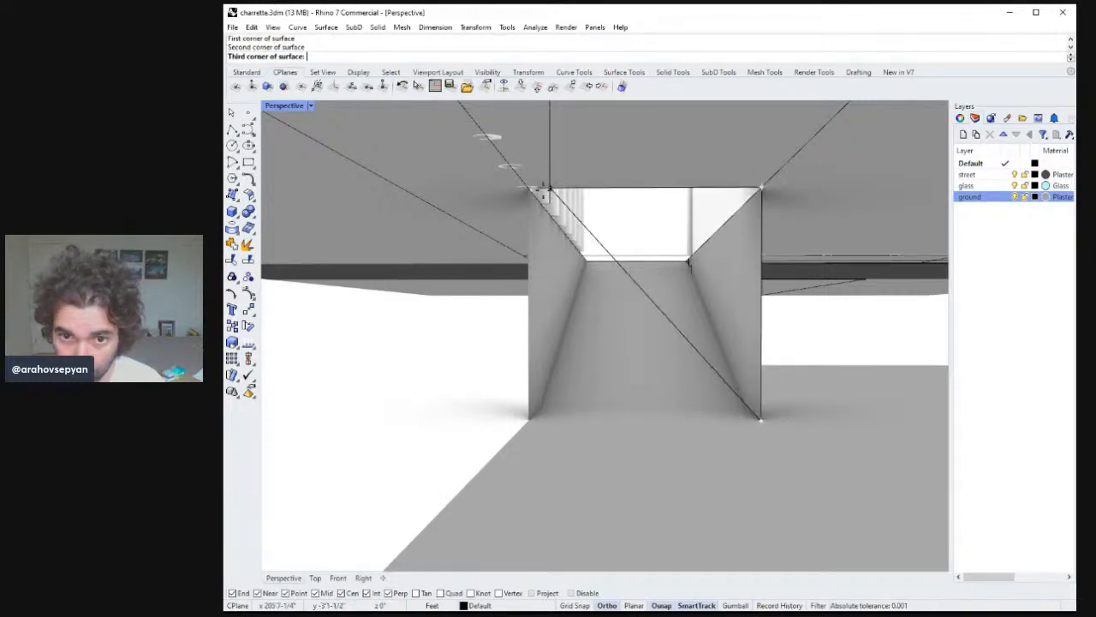
pyautogui.click(528, 187)
pyautogui.click(548, 423)
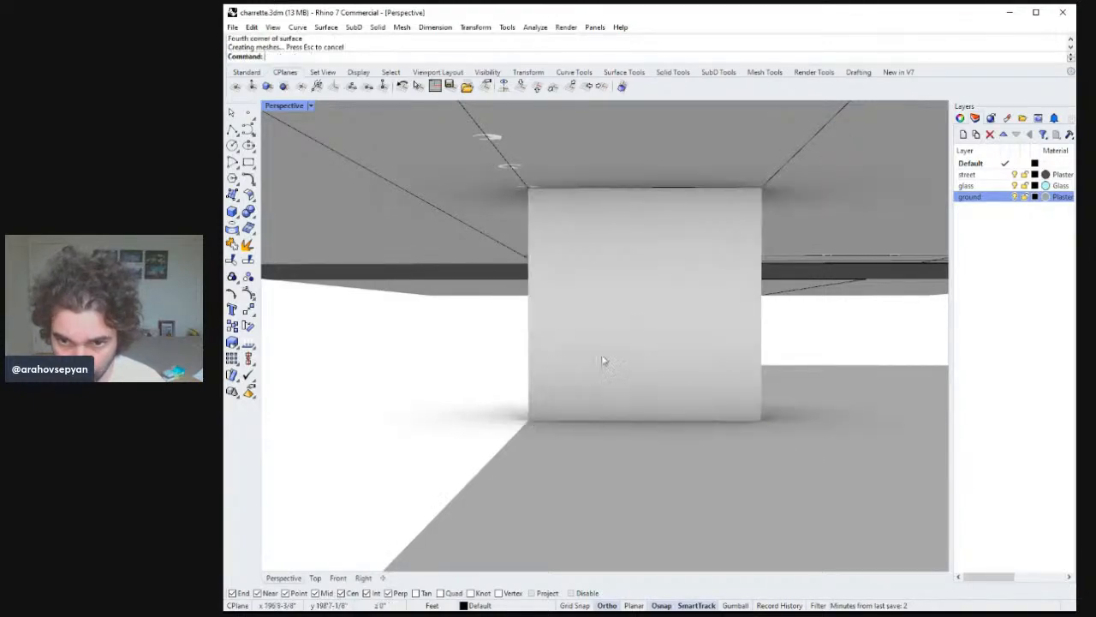
# Rebuild the opening surface with a denser grid and extract its wireframe curves.
pyautogui.click(635, 324)
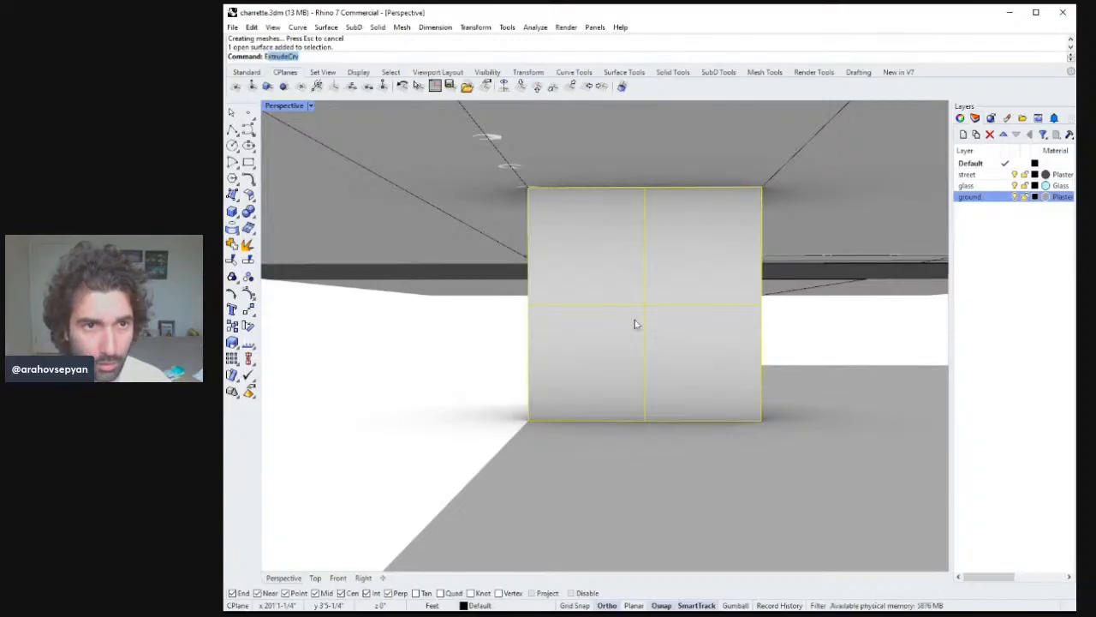
pyautogui.press('Return')
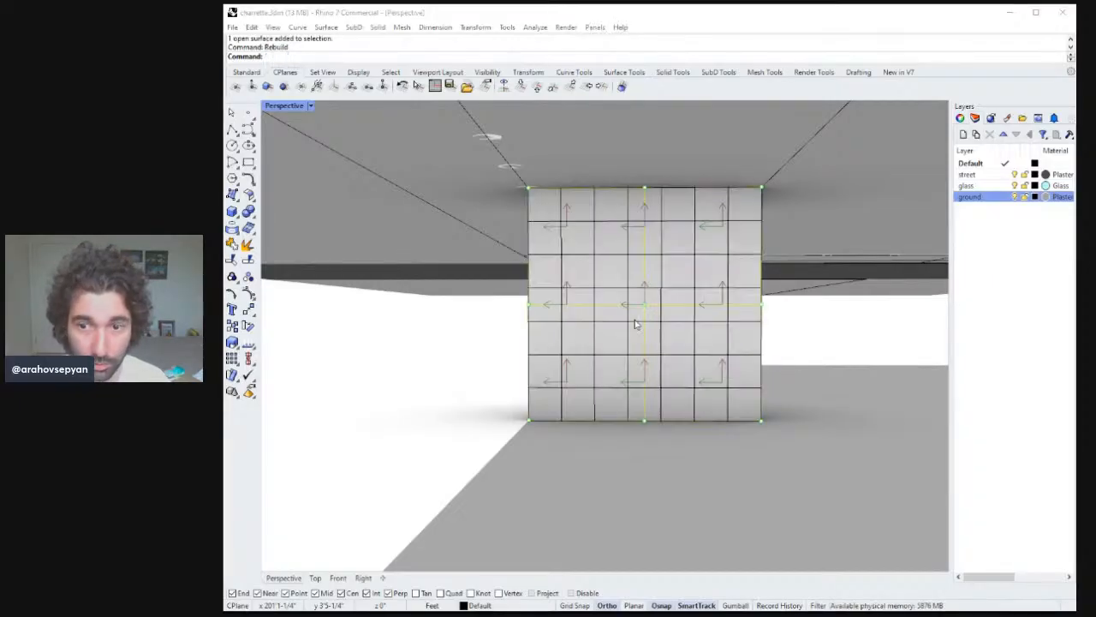
pyautogui.press('Return')
pyautogui.click(637, 324)
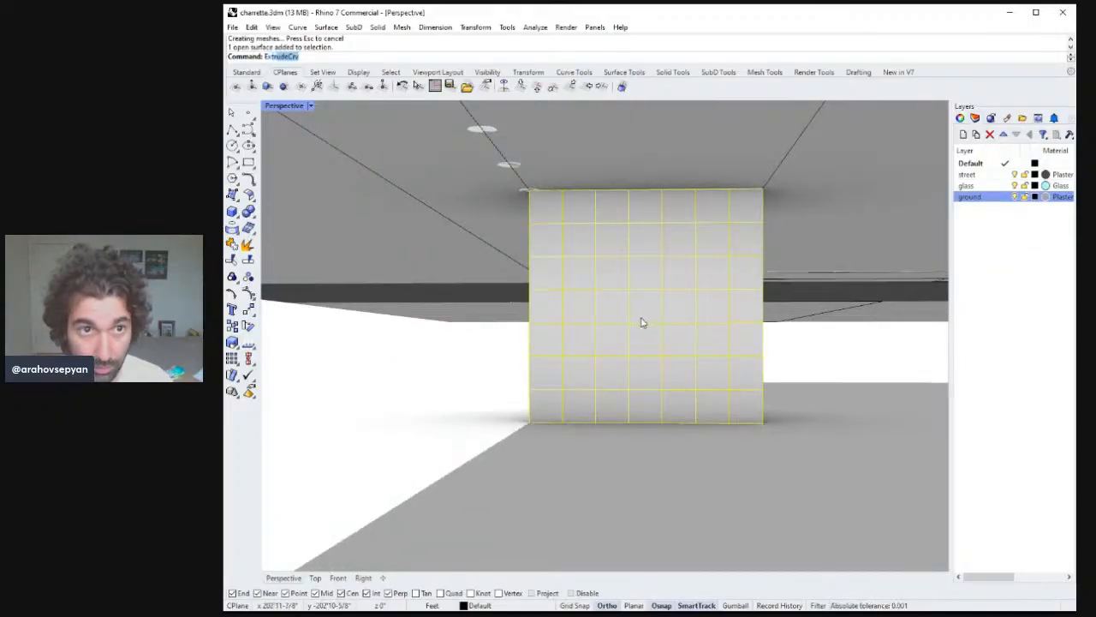
pyautogui.press('Return')
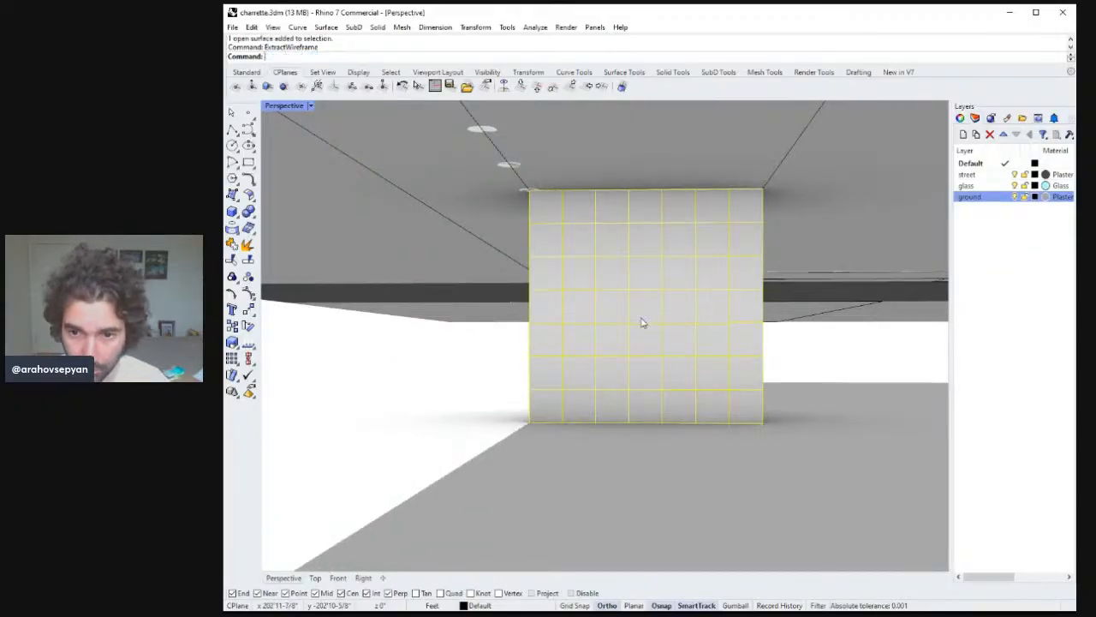
# Delete the rebuilt opening surface, keeping the extracted grid curves.
pyautogui.moveTo(718, 373); pyautogui.dragTo(730, 338, button='right')
pyautogui.press('Escape')
pyautogui.click(692, 376)
pyautogui.press('Delete')
pyautogui.click(732, 339)
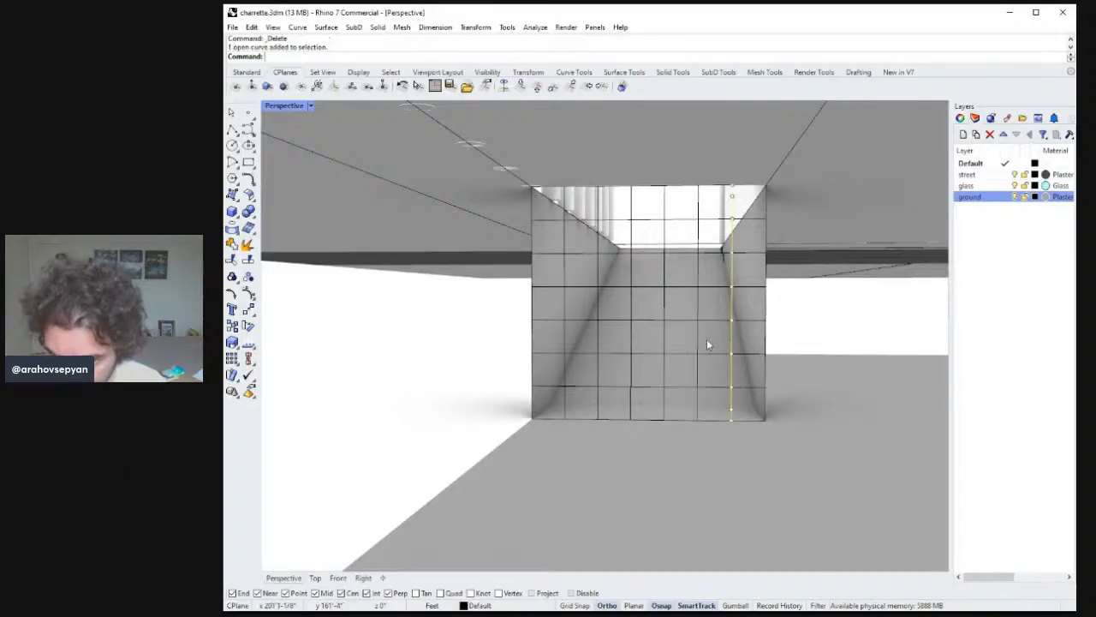
pyautogui.keyDown('shift'); pyautogui.click(698, 334); pyautogui.keyUp('shift')
pyautogui.keyDown('shift'); pyautogui.click(565, 336); pyautogui.keyUp('shift')
pyautogui.keyDown('shift'); pyautogui.click(598, 332); pyautogui.keyUp('shift')
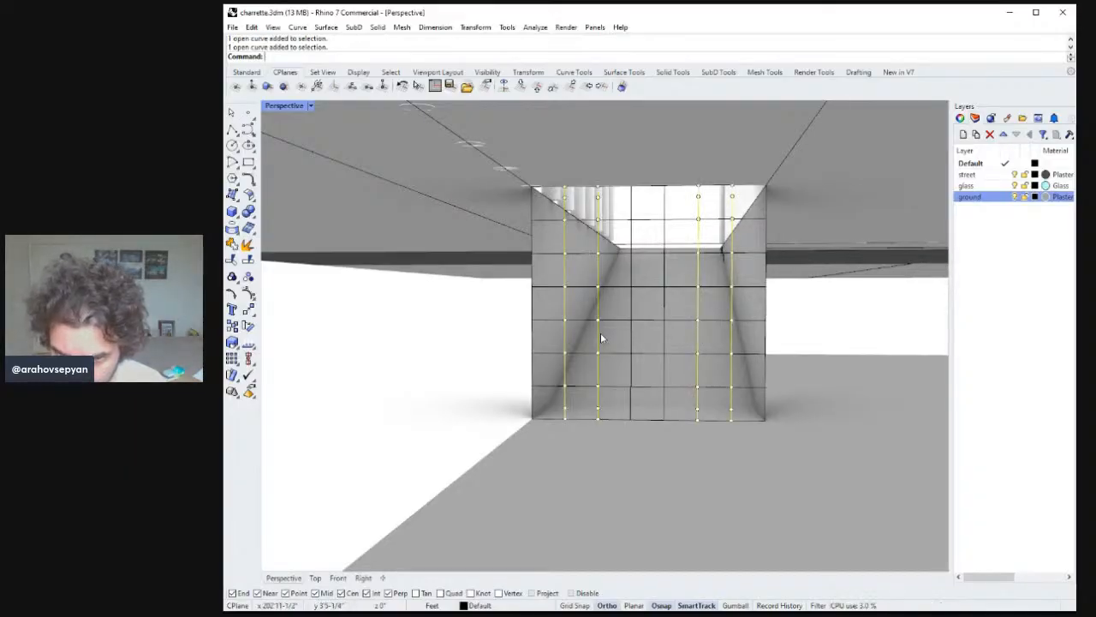
pyautogui.moveTo(600, 332); pyautogui.dragTo(654, 340, button='right')
pyautogui.press('Escape')
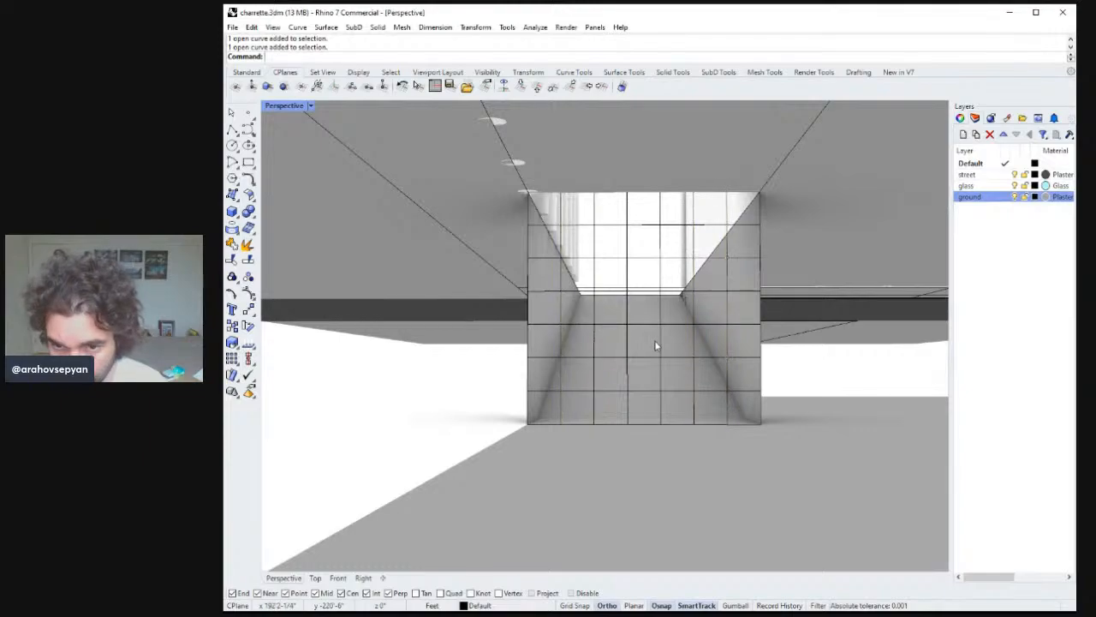
# Draw a polyline from the opening's lower-left corner to an inner grid point and up to its upper-left corner.
pyautogui.click(232, 130)
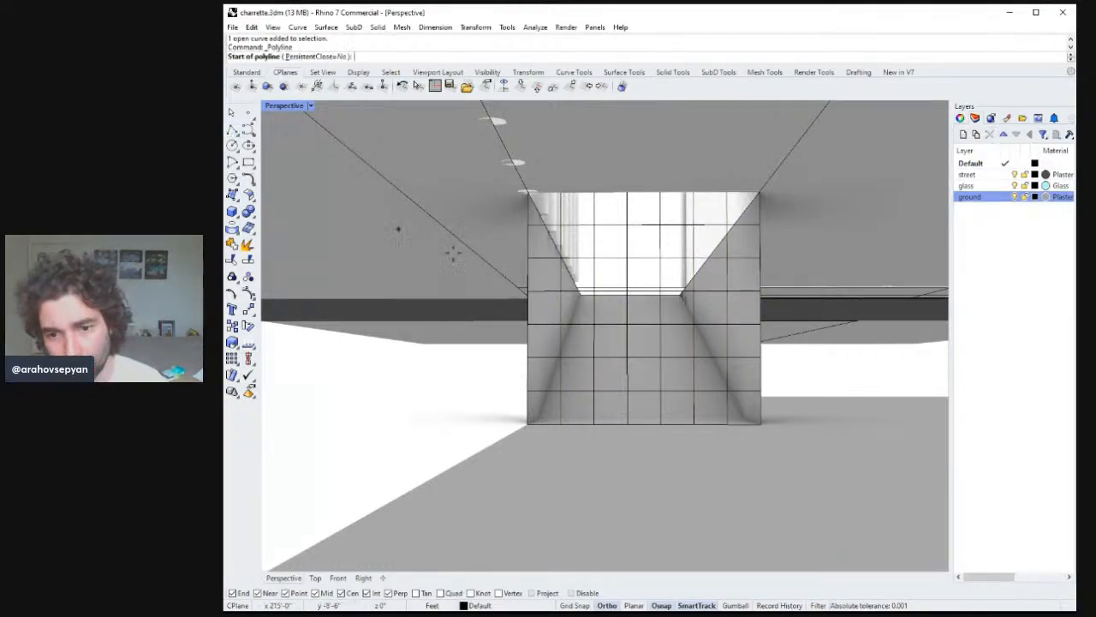
pyautogui.click(528, 425)
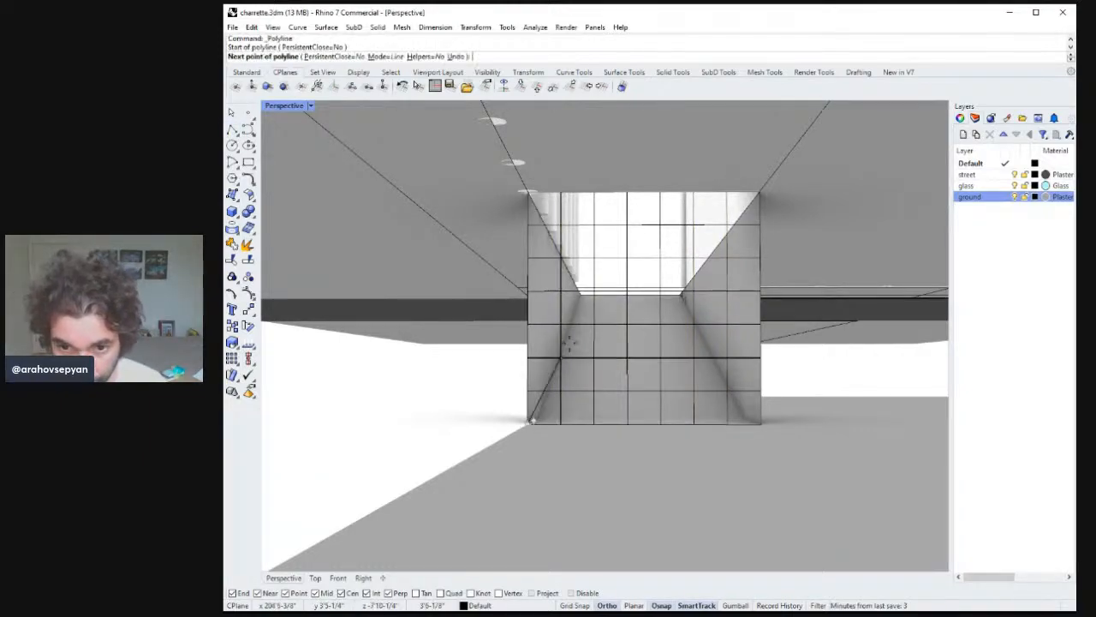
pyautogui.moveTo(528, 424); pyautogui.dragTo(591, 299, button='right')
pyautogui.click(589, 296)
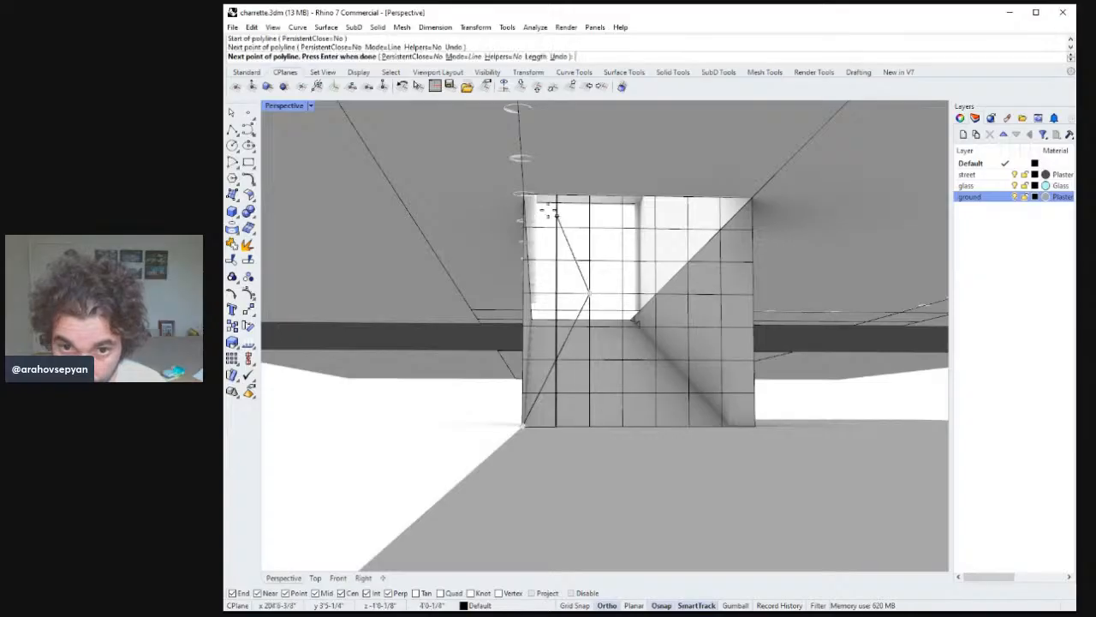
pyautogui.click(523, 195)
pyautogui.press('Return')
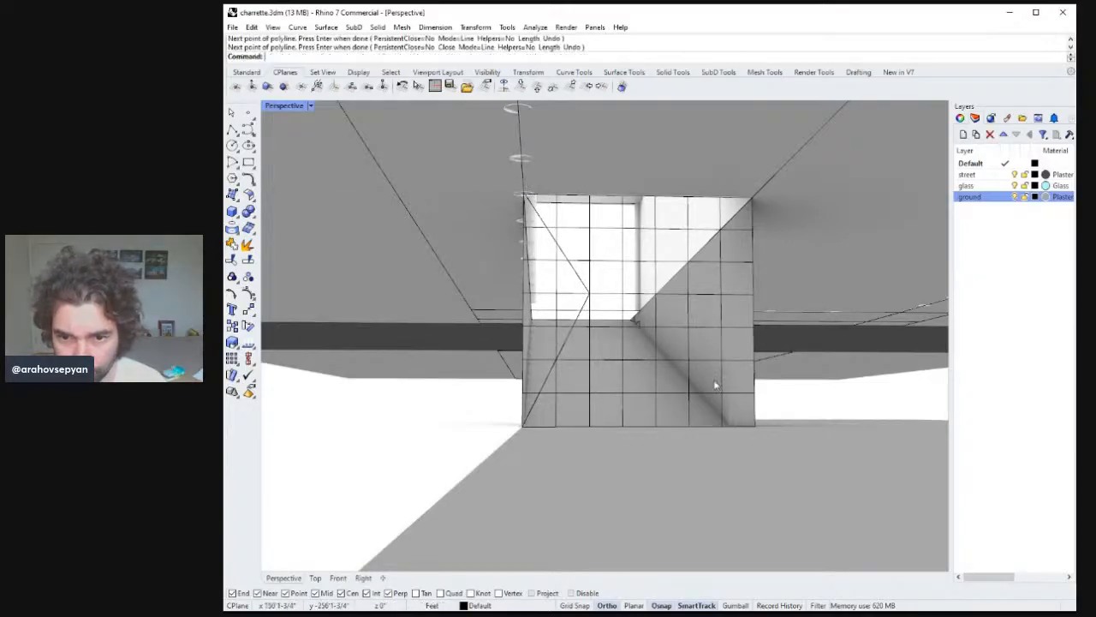
# Draw the matching bent polyline from the opening's lower-right corner via an inner point to its upper-right corner.
pyautogui.press('Return')
pyautogui.moveTo(714, 385); pyautogui.dragTo(721, 416, button='right')
pyautogui.click(768, 422)
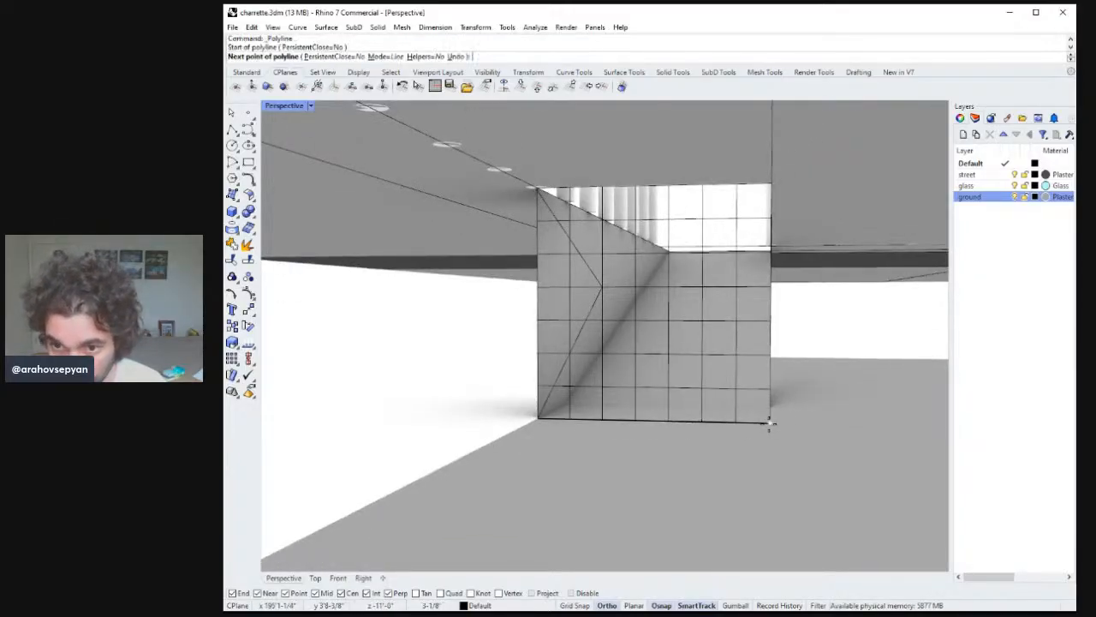
pyautogui.click(702, 288)
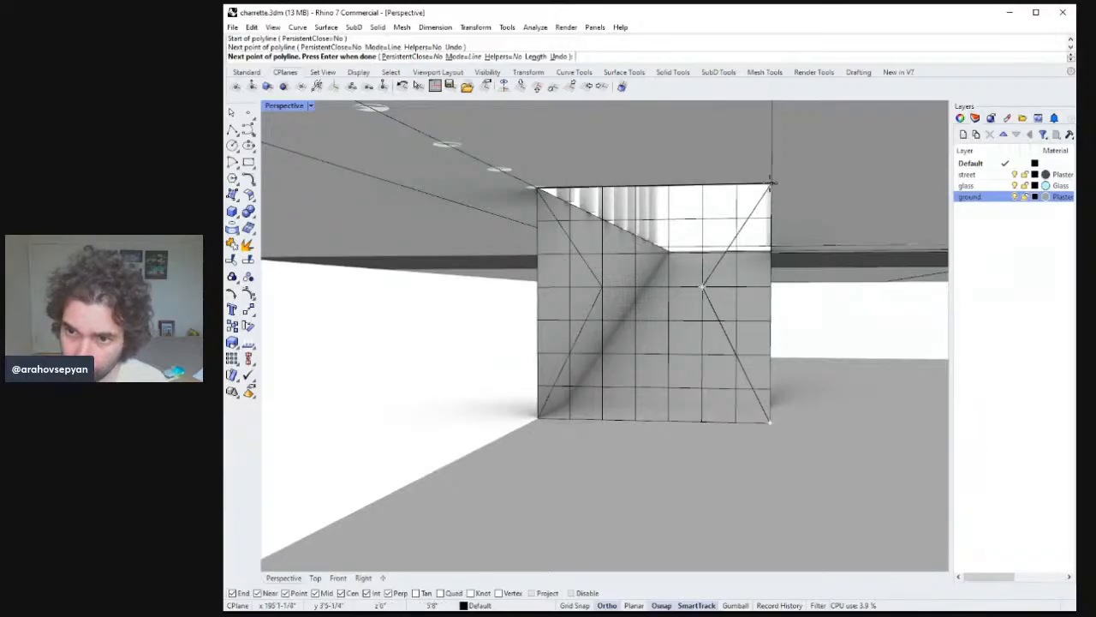
pyautogui.click(768, 185)
pyautogui.press('Return')
# Draw two polylines through the opening's centre point, one joining the bottom corners and one joining the top corners.
pyautogui.moveTo(766, 202); pyautogui.dragTo(729, 303, button='right')
pyautogui.press('Return')
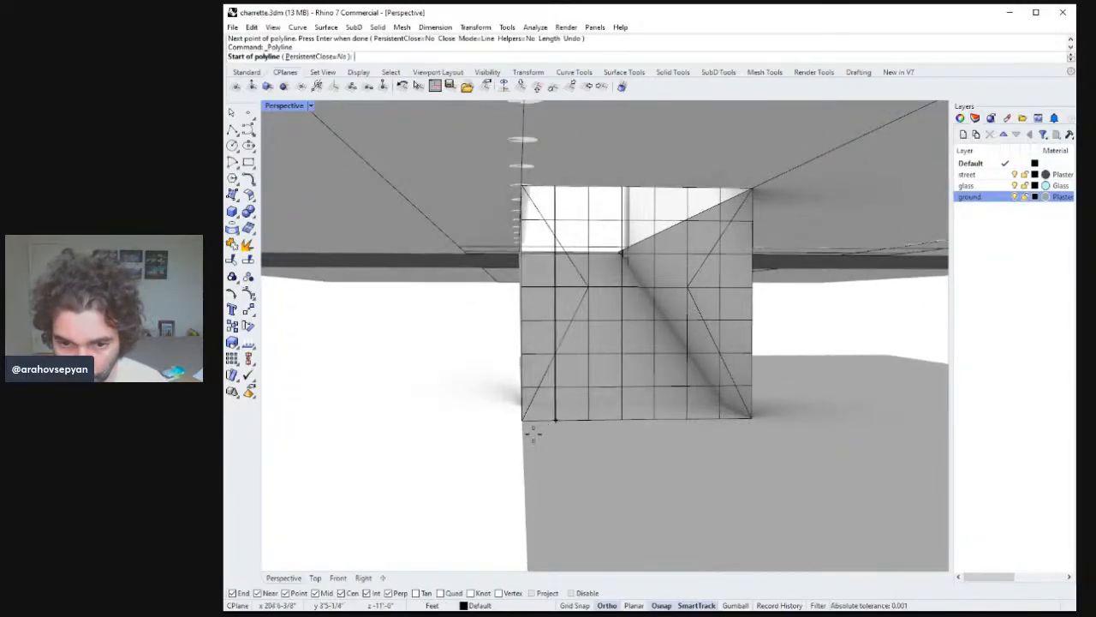
pyautogui.click(522, 419)
pyautogui.click(636, 287)
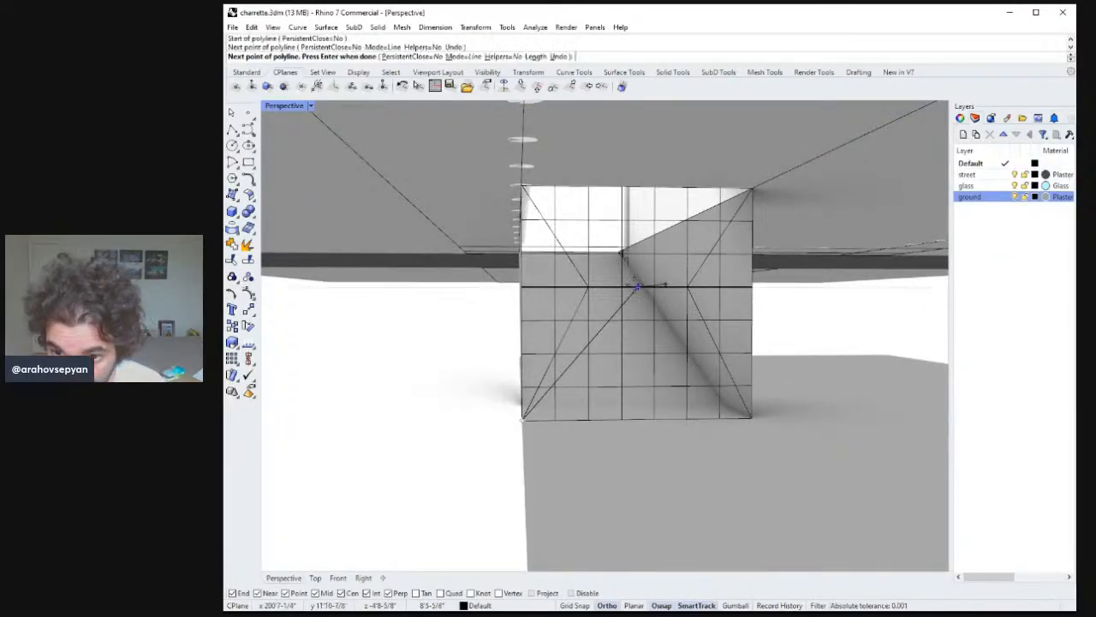
pyautogui.click(751, 418)
pyautogui.press('Return')
pyautogui.press('Return')
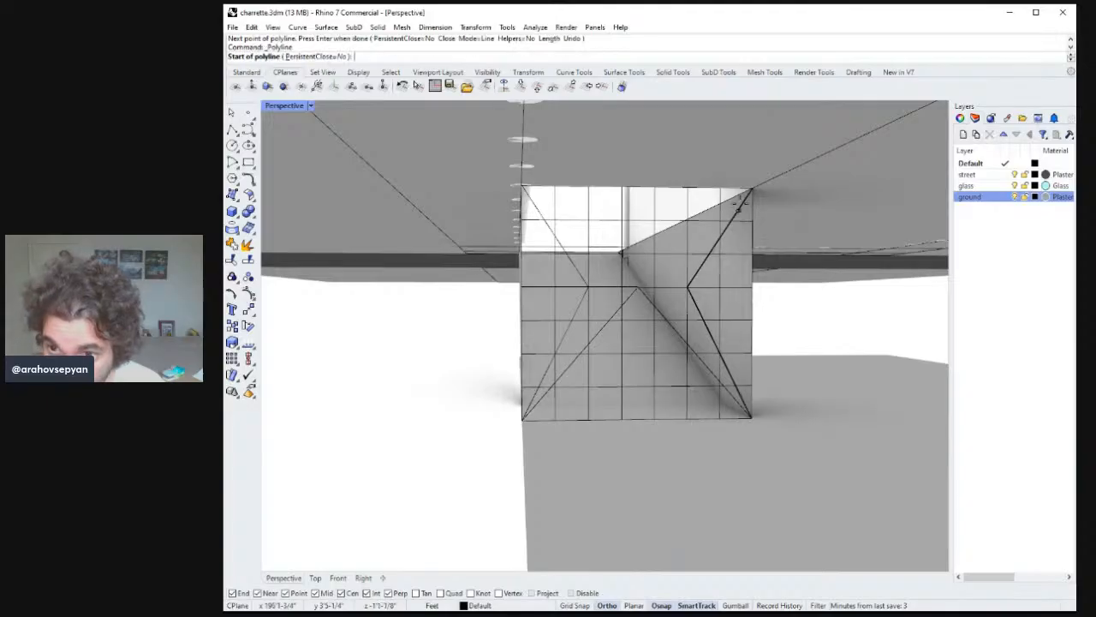
pyautogui.click(752, 188)
pyautogui.click(636, 287)
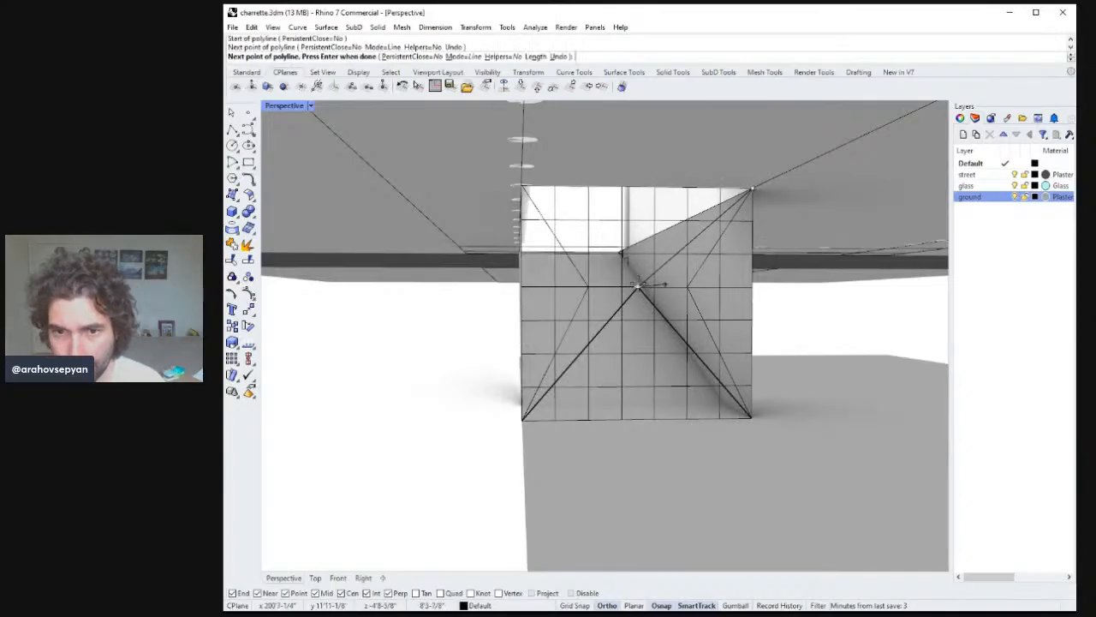
pyautogui.click(521, 185)
pyautogui.press('Return')
pyautogui.press('Return')
# Draw vertical polylines from the opening's centre point to the midpoints of its top and bottom edges.
pyautogui.moveTo(632, 289)
pyautogui.mouseDown(button='right')
pyautogui.moveTo(619, 280)
pyautogui.moveTo(647, 292)
pyautogui.mouseUp(button='right')
pyautogui.click(647, 292)
pyautogui.click(644, 193)
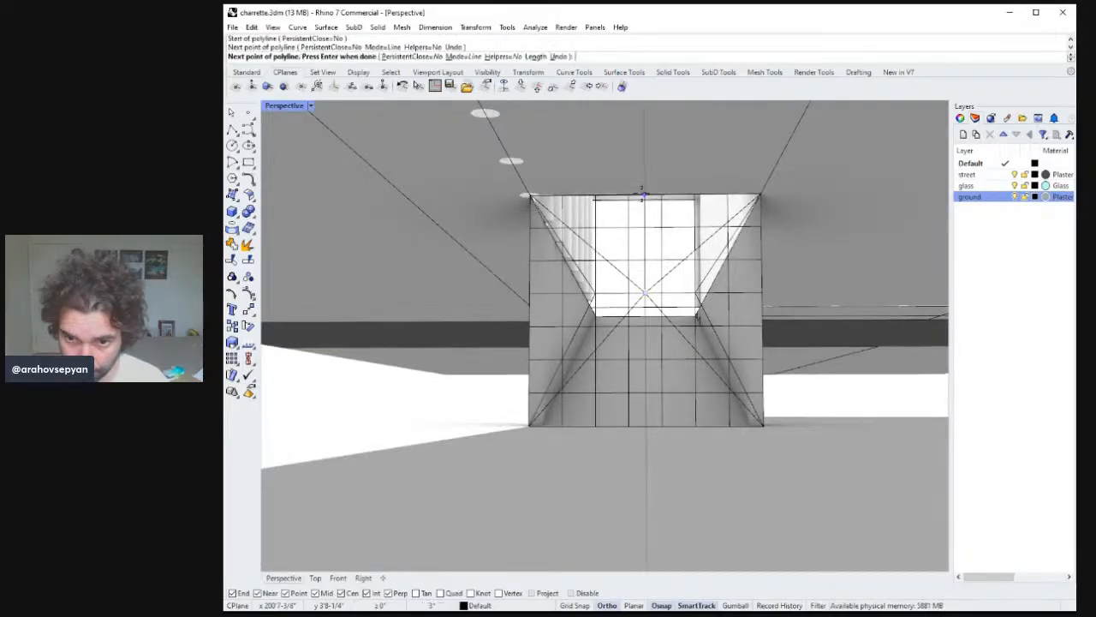
pyautogui.press('Return')
pyautogui.press('Return')
pyautogui.click(646, 292)
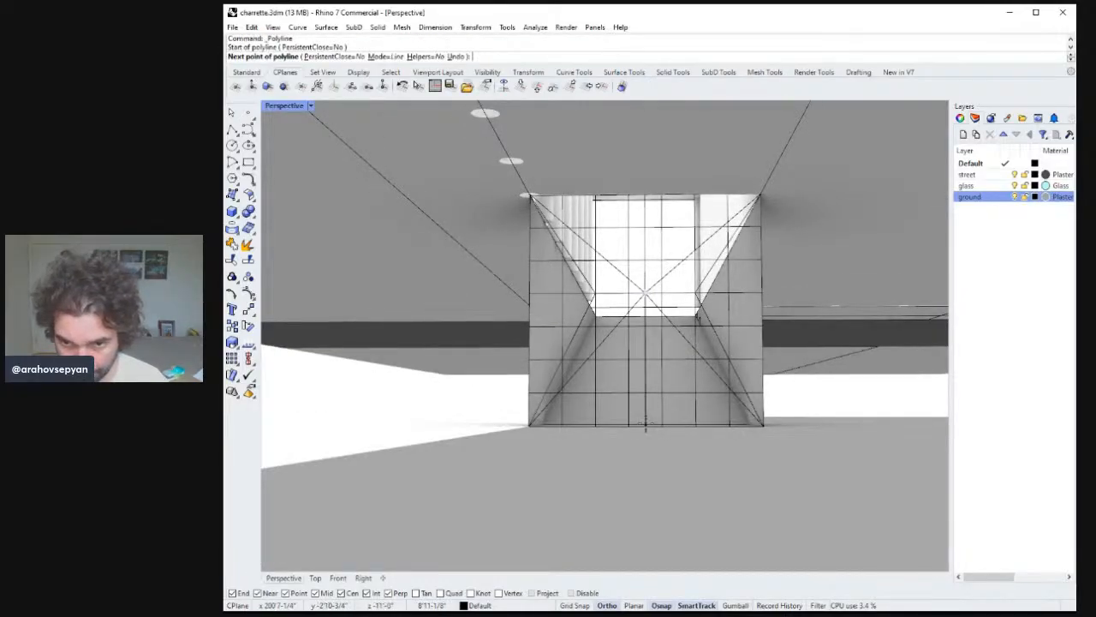
pyautogui.hotkey('ctrl', 'z')
pyautogui.moveTo(646, 425); pyautogui.dragTo(591, 255, button='right')
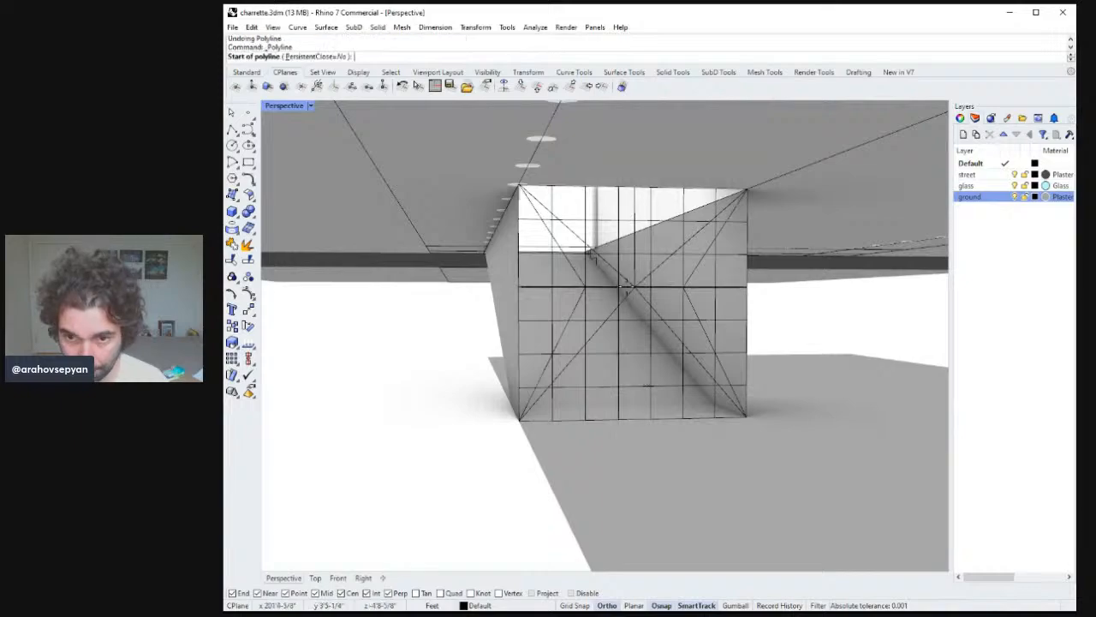
pyautogui.click(635, 287)
pyautogui.click(635, 419)
pyautogui.press('Return')
# Draw a diamond polyline through the midpoints of the opening's four edges.
pyautogui.moveTo(656, 414); pyautogui.dragTo(638, 381, button='right')
pyautogui.press('Return')
pyautogui.click(646, 424)
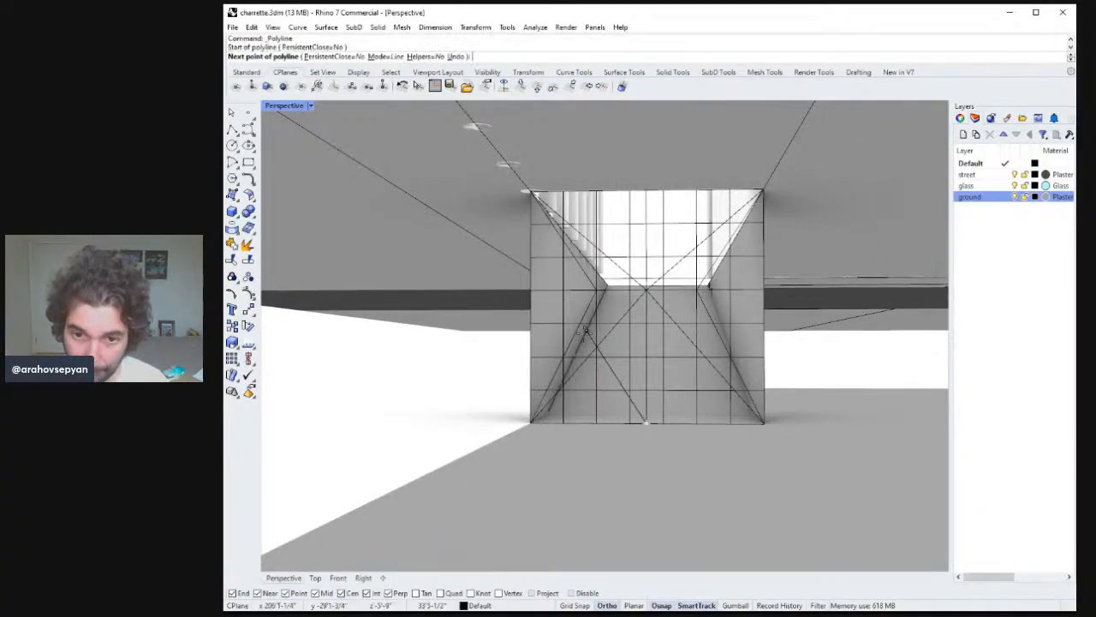
pyautogui.click(531, 293)
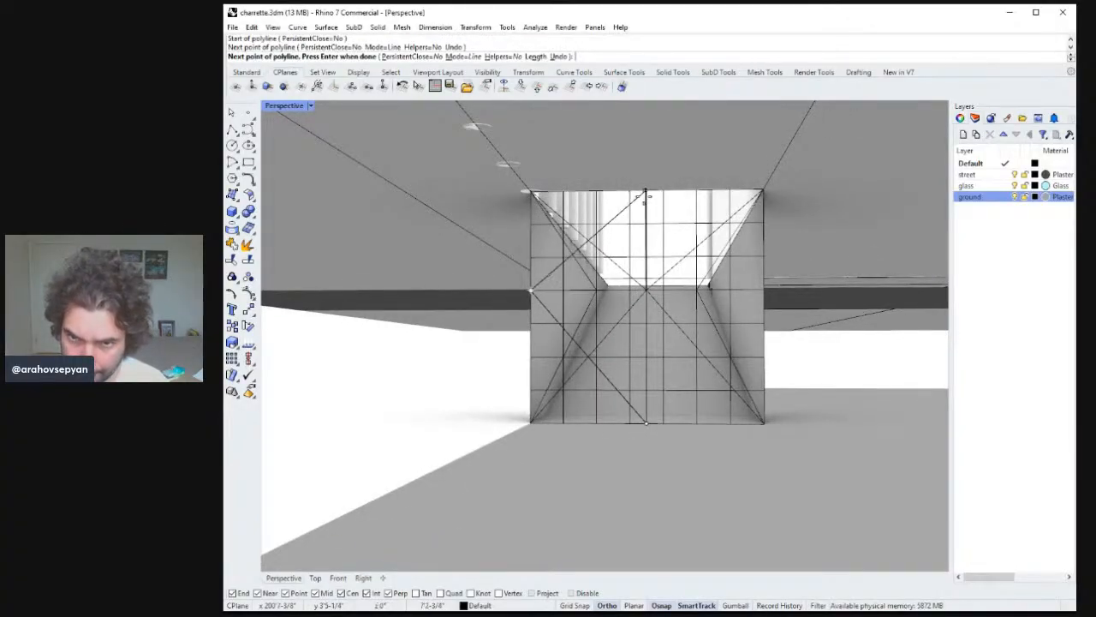
pyautogui.click(647, 191)
pyautogui.click(763, 292)
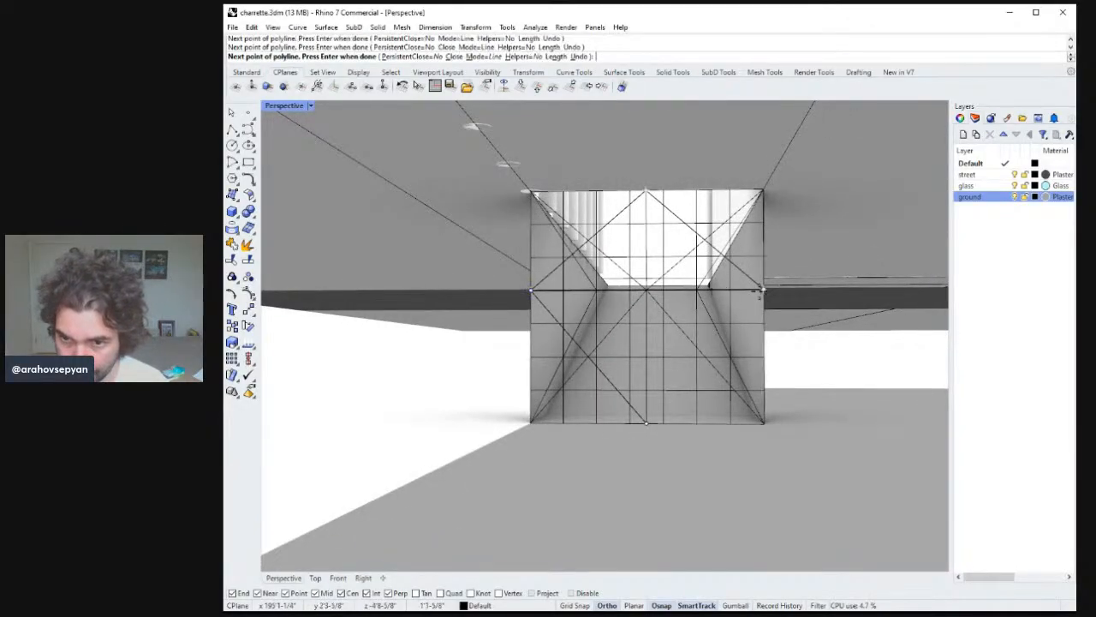
pyautogui.click(647, 423)
# Draw a smaller diamond polyline inside the first, from the bottom midpoint through inner grid points.
pyautogui.moveTo(662, 391)
pyautogui.mouseDown(button='right')
pyautogui.moveTo(677, 376)
pyautogui.moveTo(690, 399)
pyautogui.moveTo(663, 382)
pyautogui.moveTo(658, 395)
pyautogui.mouseUp(button='right')
pyautogui.rightClick(656, 397)
pyautogui.click(646, 420)
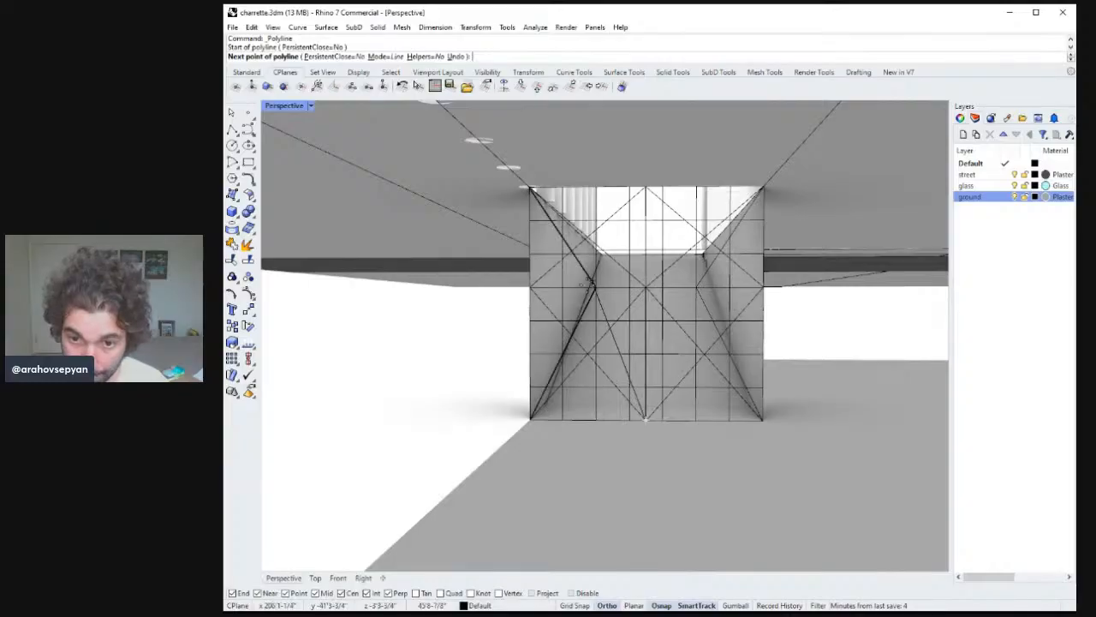
pyautogui.click(594, 287)
pyautogui.click(646, 220)
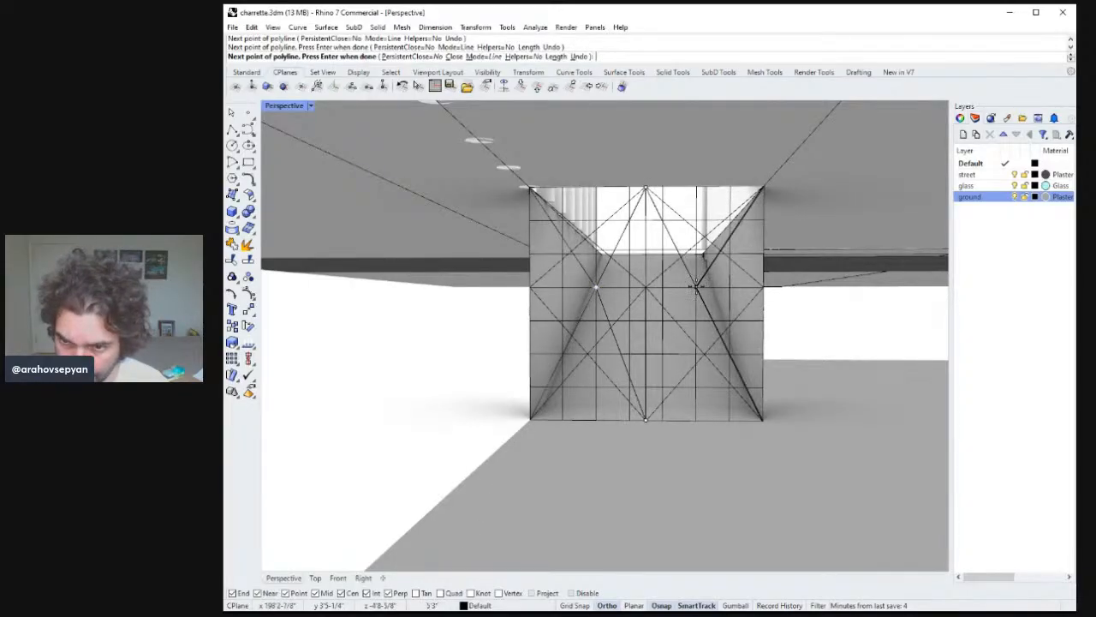
pyautogui.click(696, 287)
pyautogui.click(645, 419)
pyautogui.moveTo(648, 419); pyautogui.dragTo(690, 342, button='right')
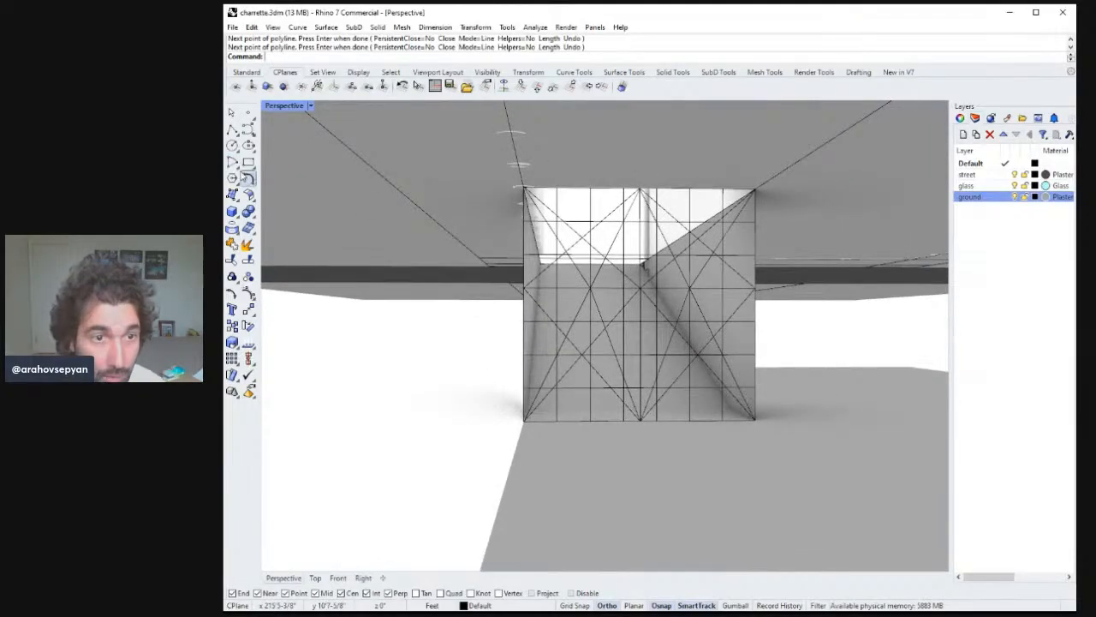
pyautogui.click(233, 146)
pyautogui.click(641, 288)
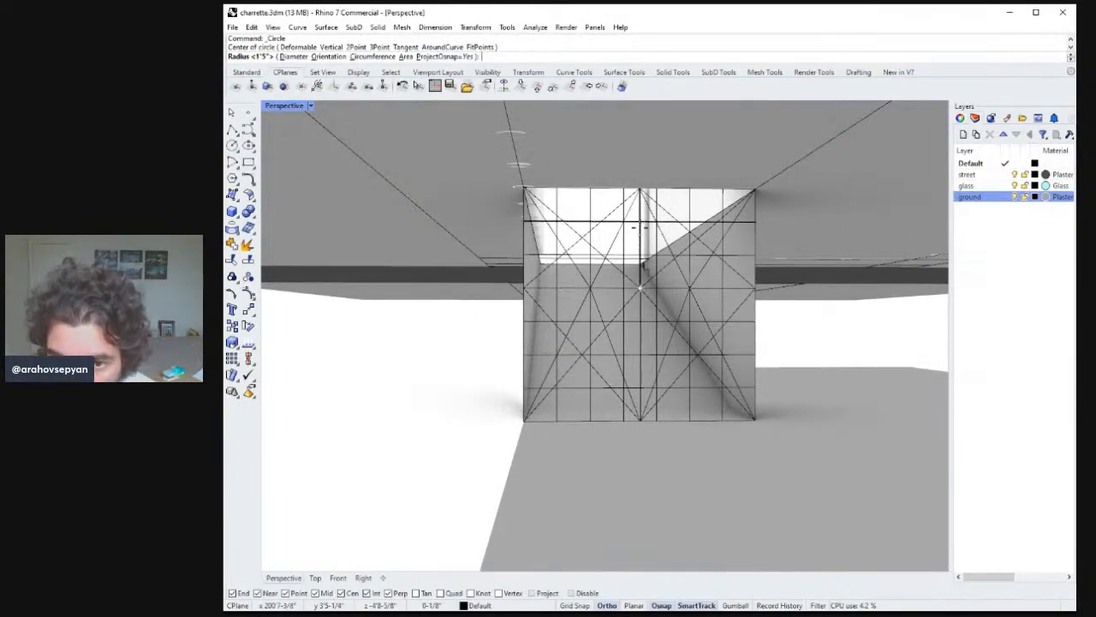
pyautogui.press('Escape')
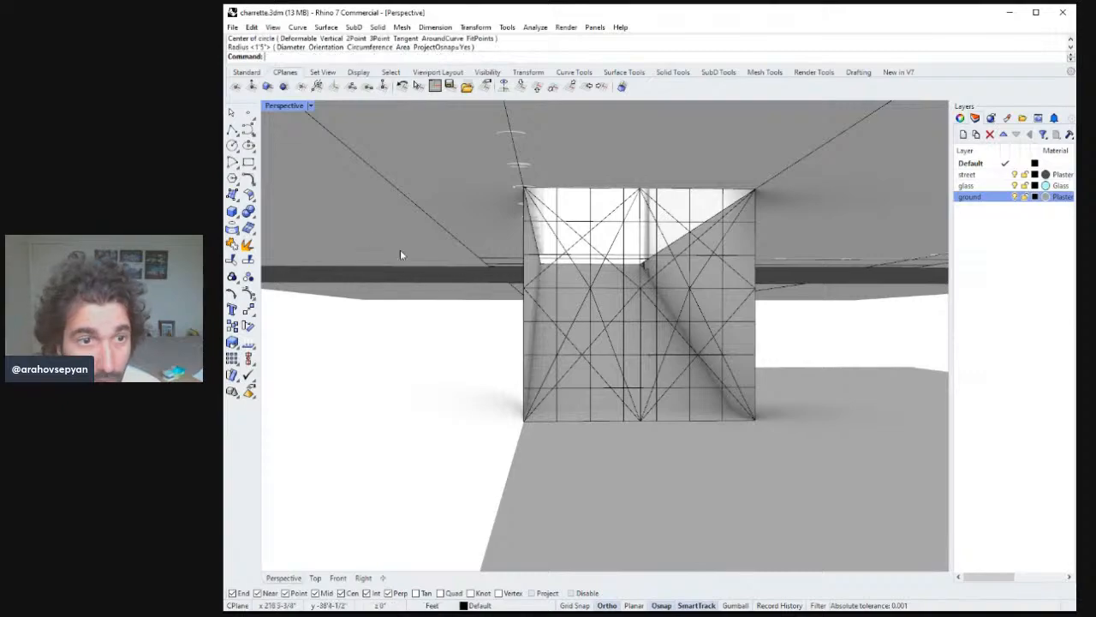
# Draw a circle centred on the opening's centre point, using the Orientation option to align it with the opening's plane.
pyautogui.click(232, 146)
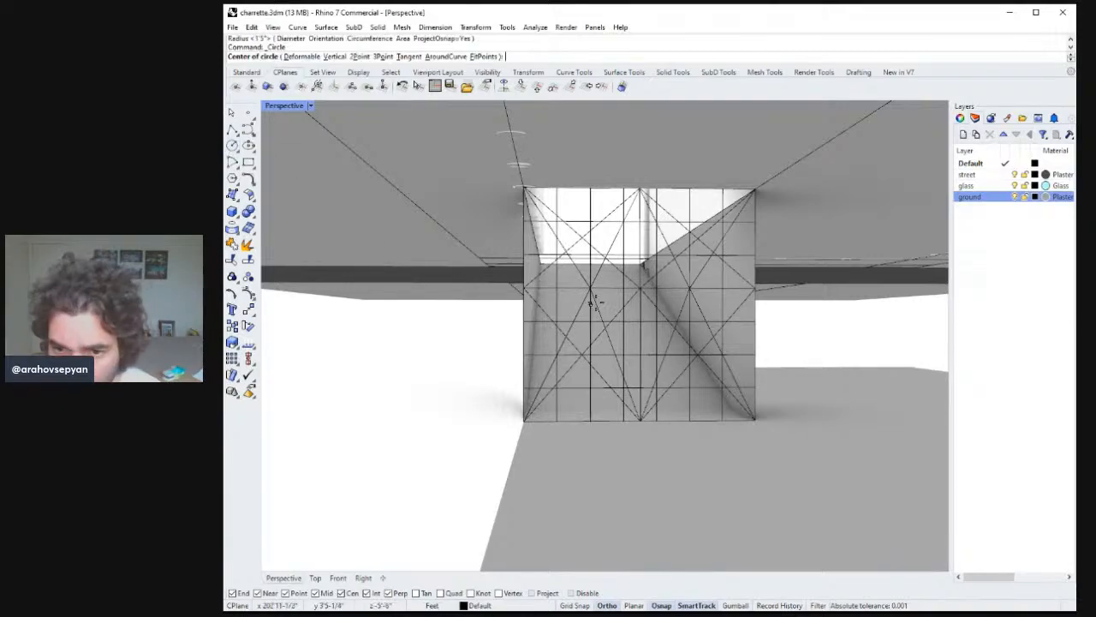
pyautogui.click(640, 289)
pyautogui.moveTo(639, 370)
pyautogui.mouseDown(button='right')
pyautogui.moveTo(658, 339)
pyautogui.moveTo(649, 353)
pyautogui.mouseUp(button='right')
pyautogui.moveTo(629, 411); pyautogui.dragTo(613, 343, button='right')
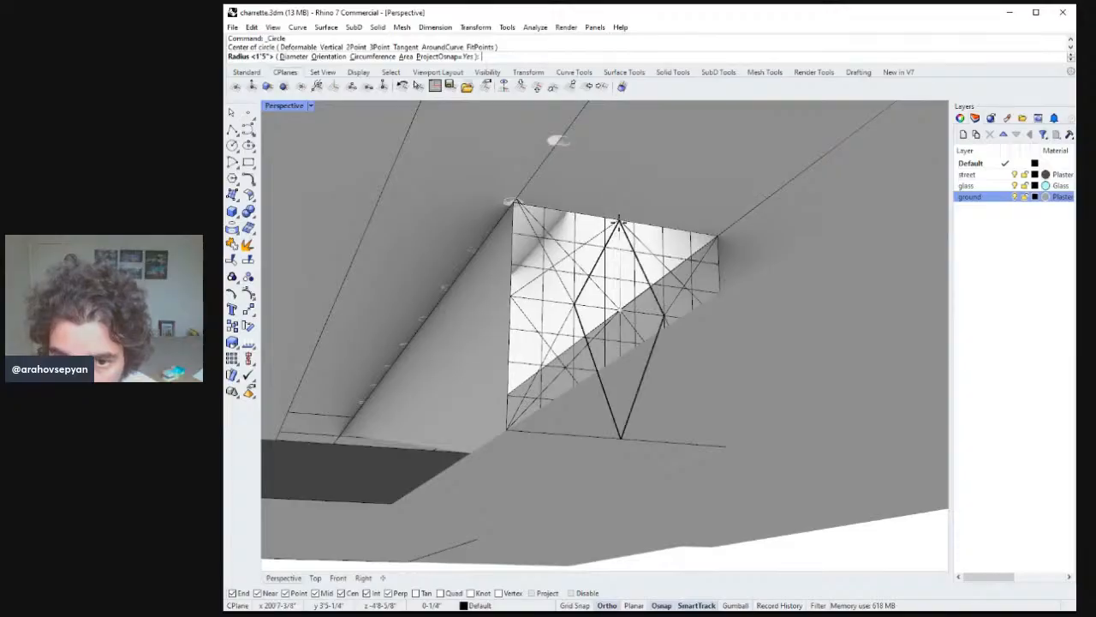
pyautogui.moveTo(618, 221); pyautogui.dragTo(626, 323, button='right')
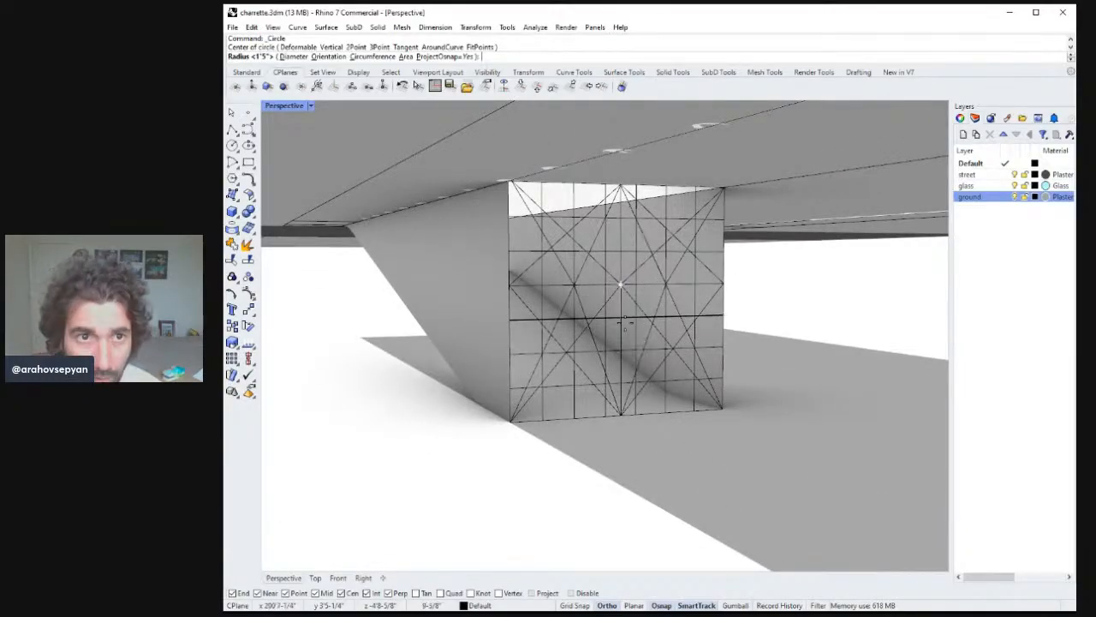
pyautogui.click(330, 57)
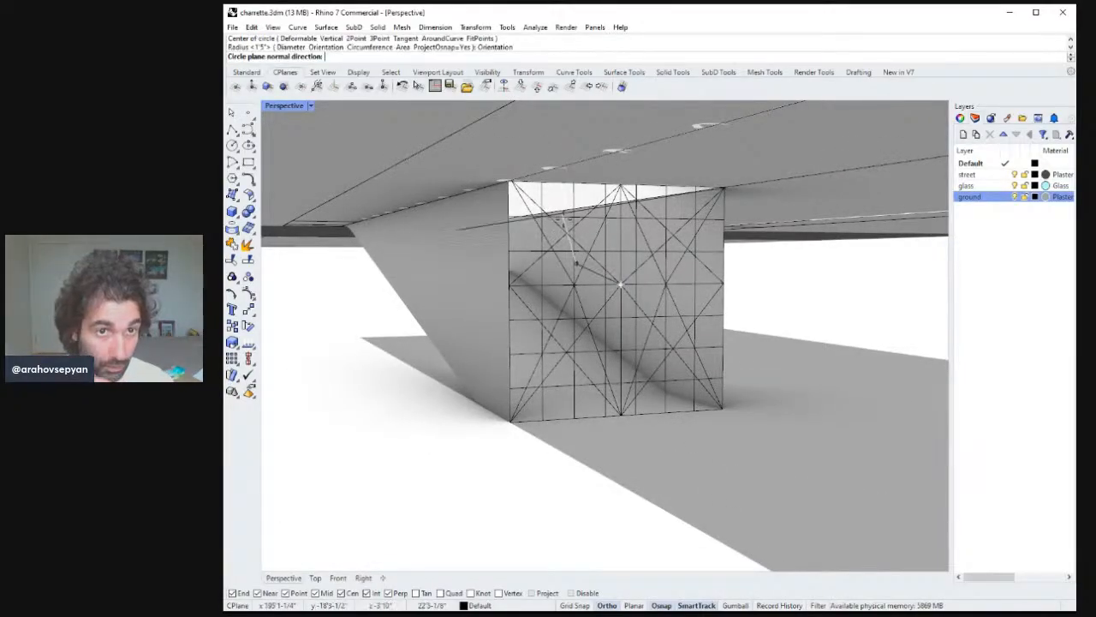
pyautogui.click(618, 283)
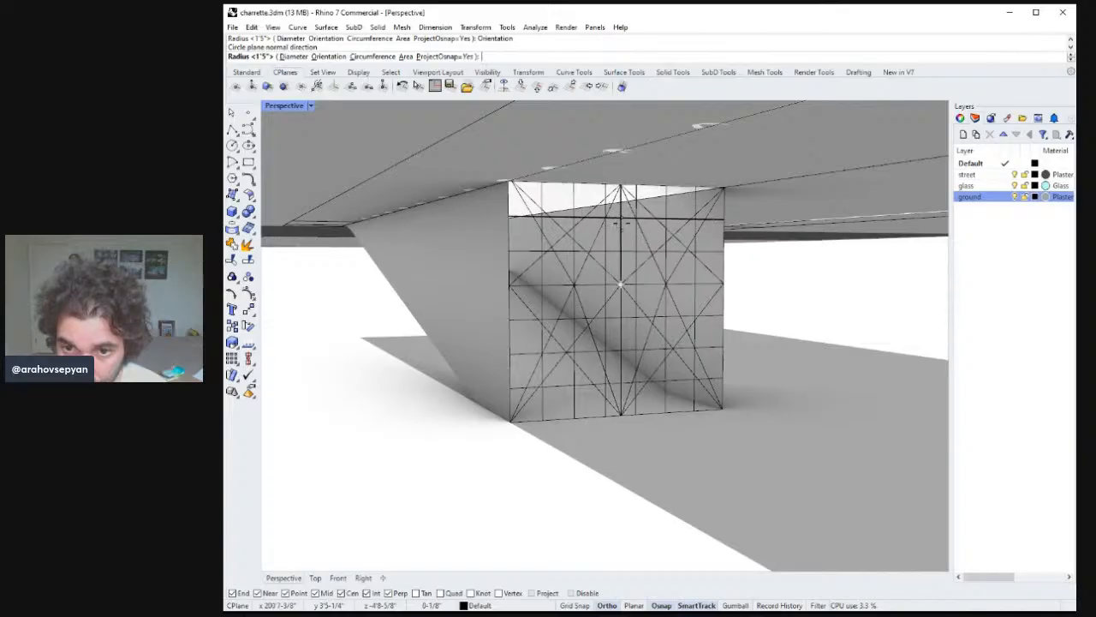
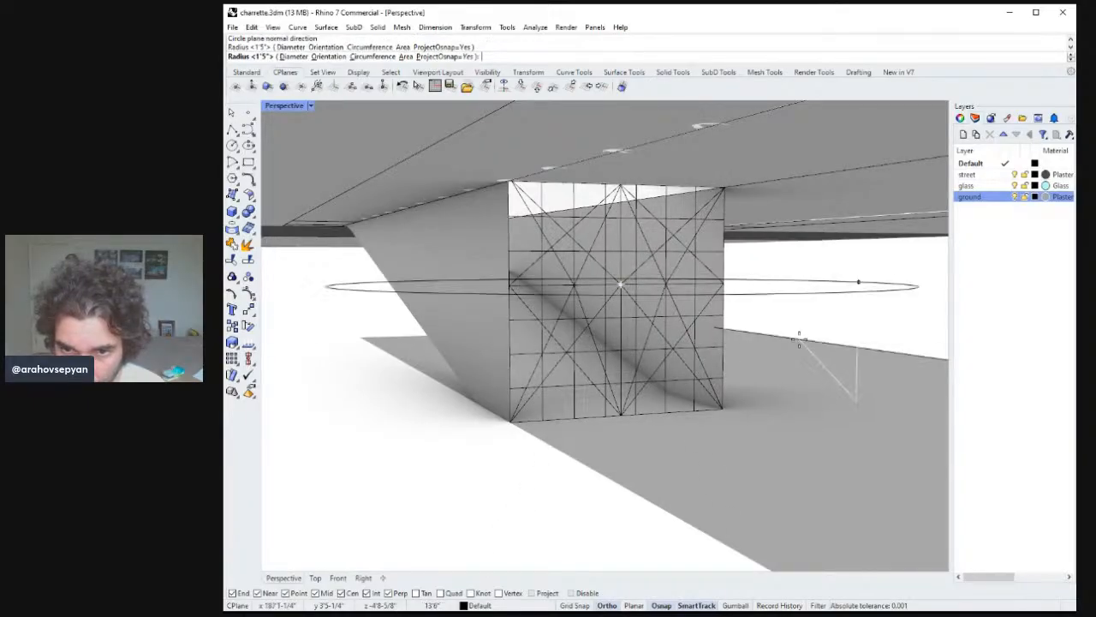
# Draw a circle centred on the opening's centre point in the Front view.
pyautogui.press('Escape')
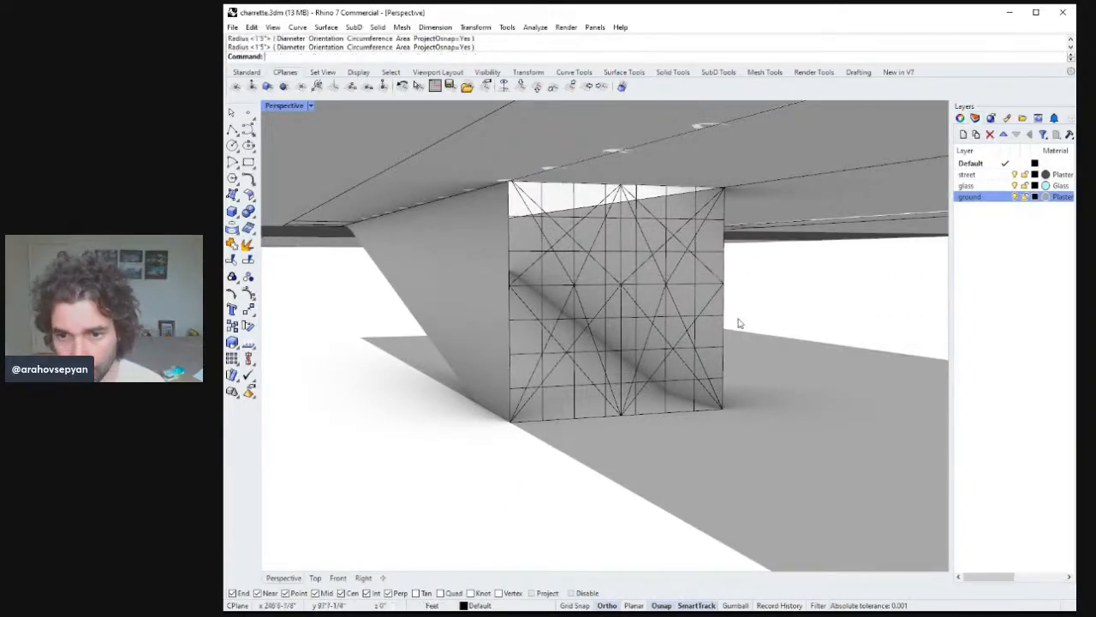
pyautogui.doubleClick(286, 104)
pyautogui.write('ze')
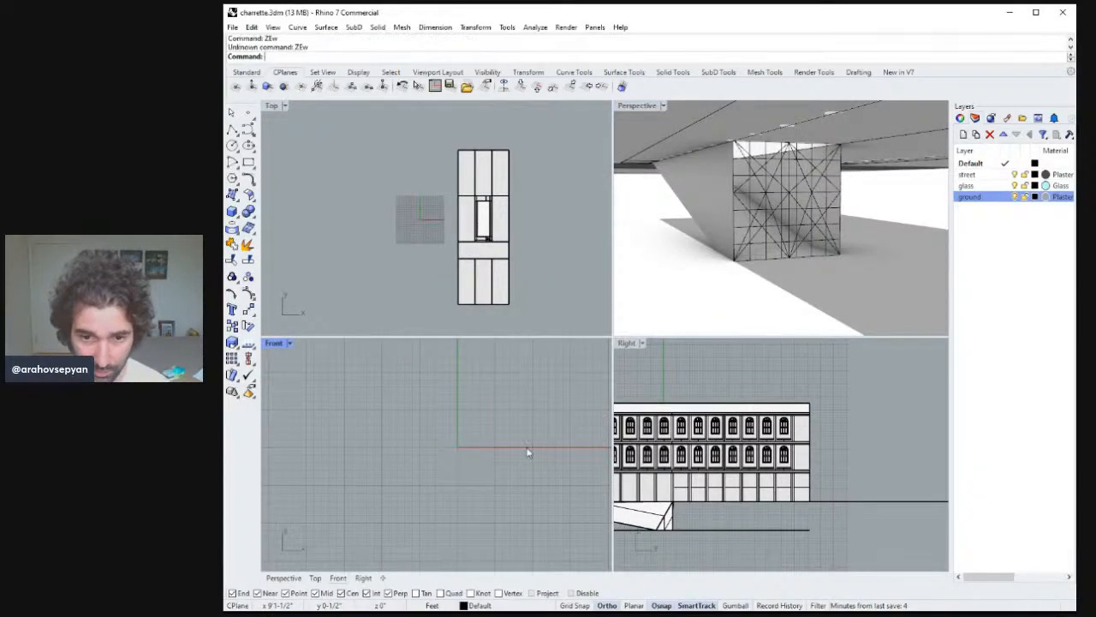
pyautogui.press('Return')
pyautogui.scroll(8, 467, 501)
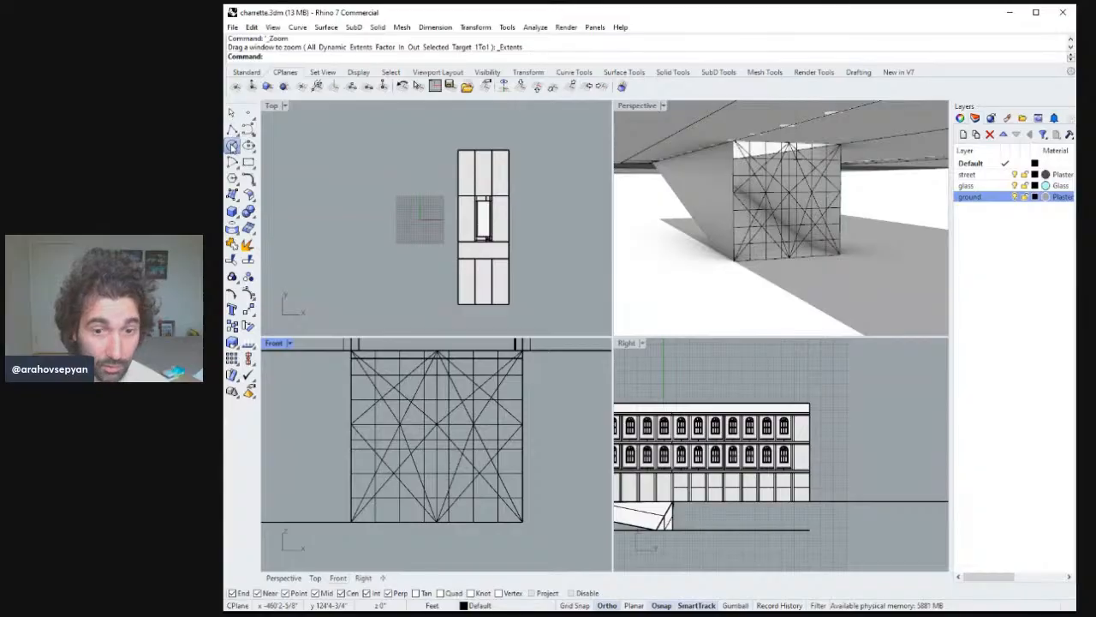
pyautogui.click(233, 145)
pyautogui.click(436, 423)
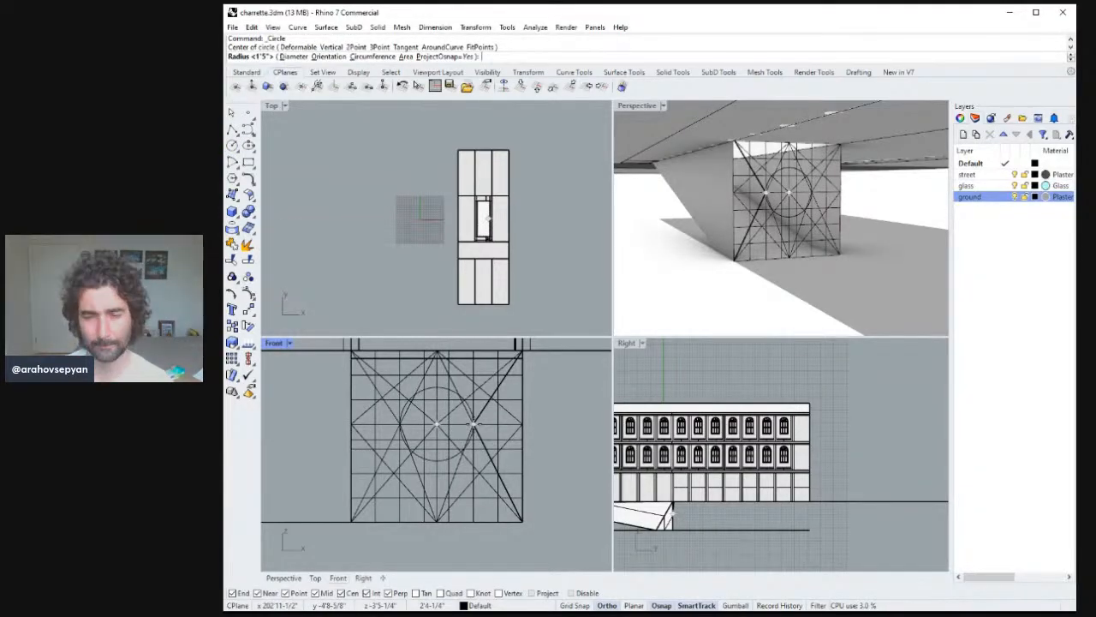
pyautogui.click(474, 423)
# Draw a larger concentric circle reaching the opening's side edges.
pyautogui.rightClick(440, 426)
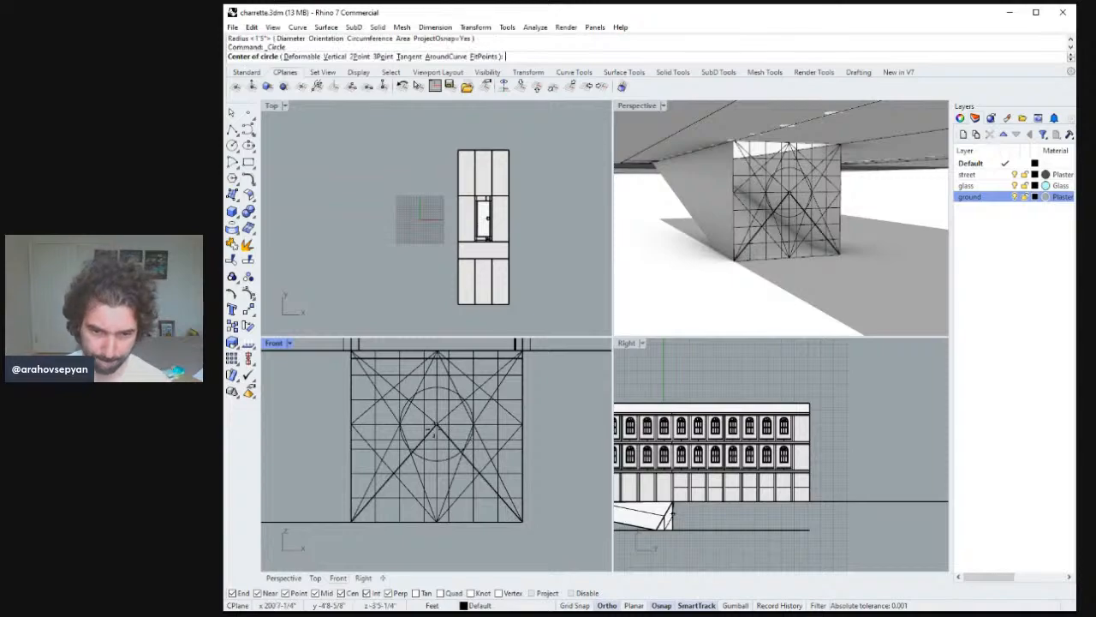
pyautogui.click(436, 424)
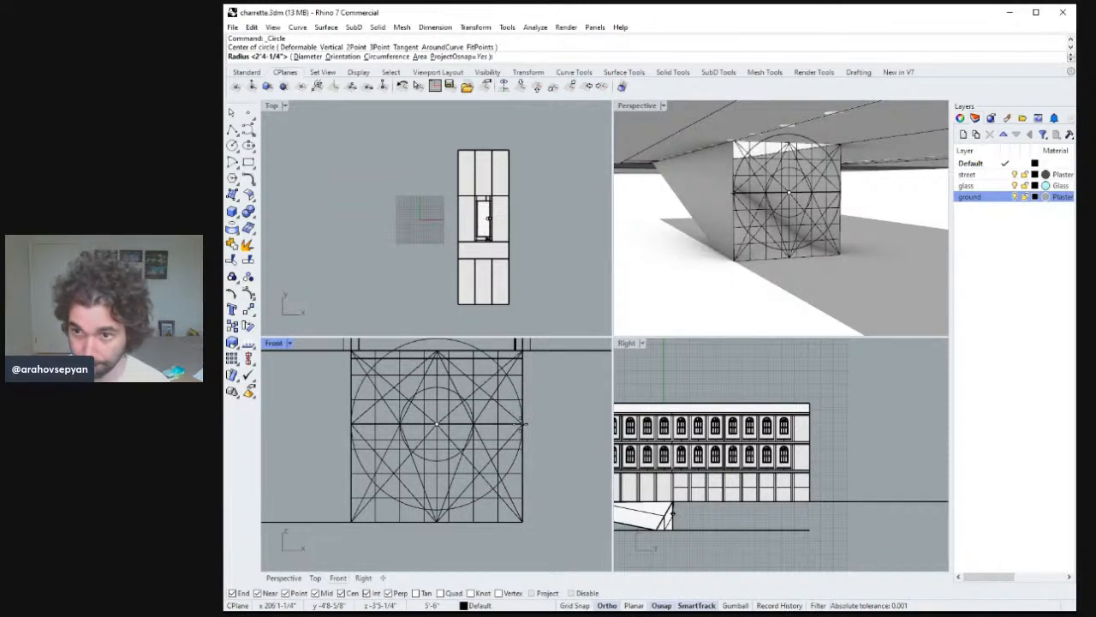
pyautogui.click(501, 428)
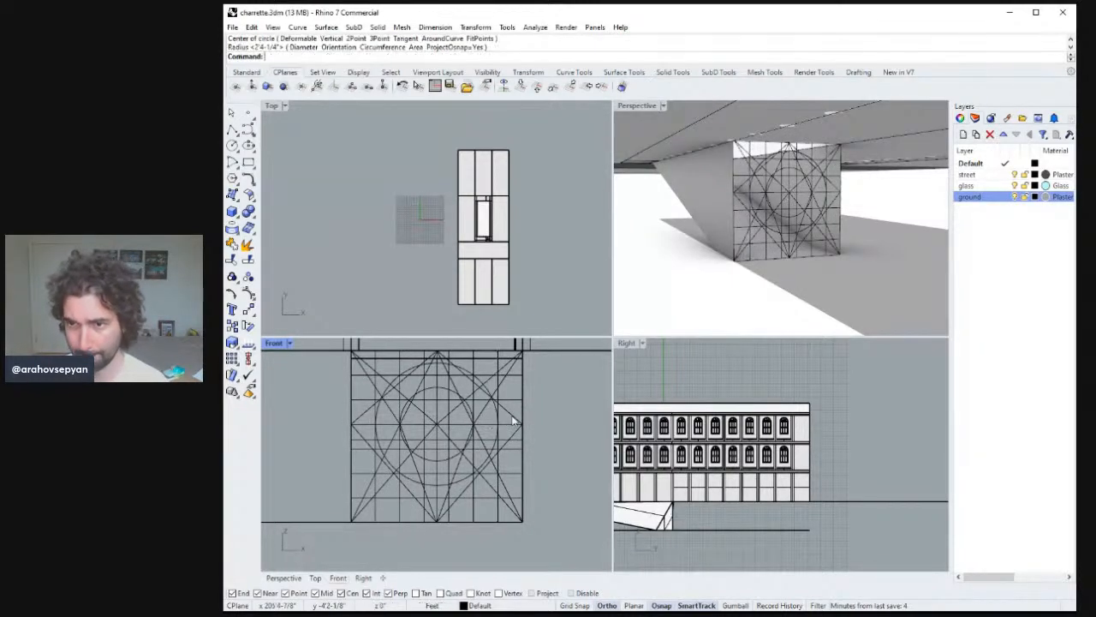
# Create a new layer named steel and make it the current layer.
pyautogui.moveTo(682, 195); pyautogui.dragTo(644, 114, button='right')
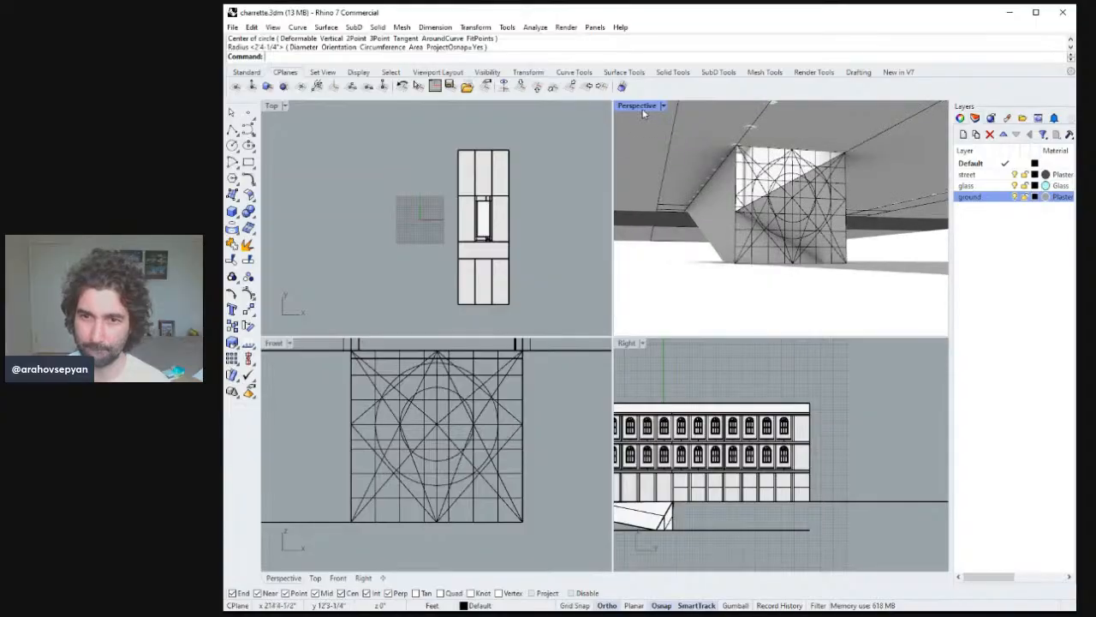
pyautogui.doubleClick(641, 106)
pyautogui.moveTo(636, 287); pyautogui.dragTo(642, 320, button='right')
pyautogui.click(644, 318)
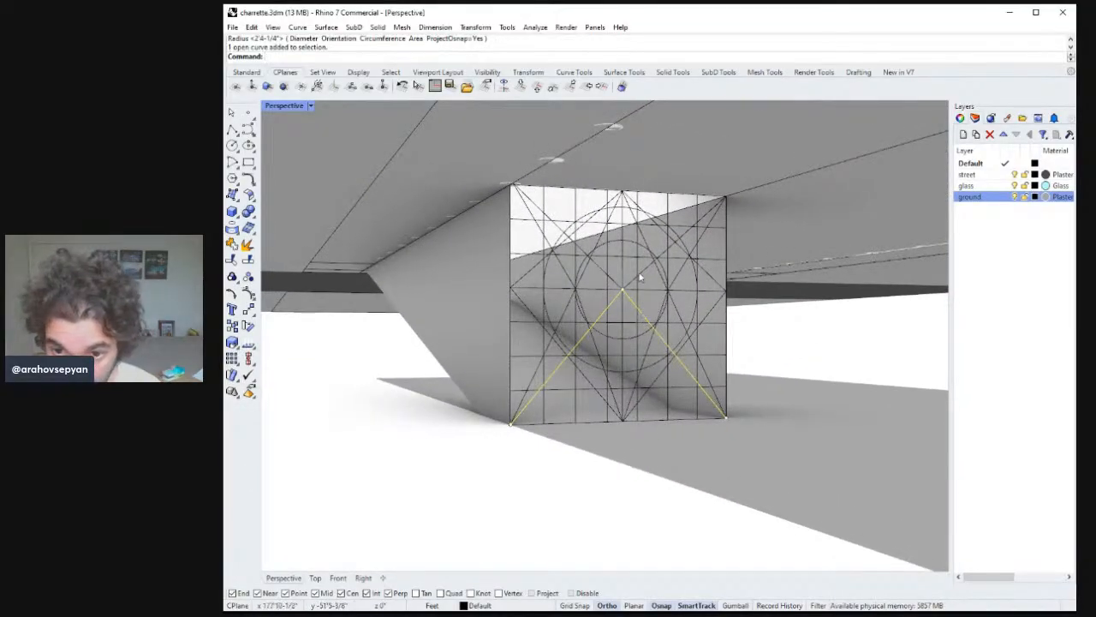
pyautogui.keyDown('shift'); pyautogui.click(644, 280); pyautogui.keyUp('shift')
pyautogui.press('Escape')
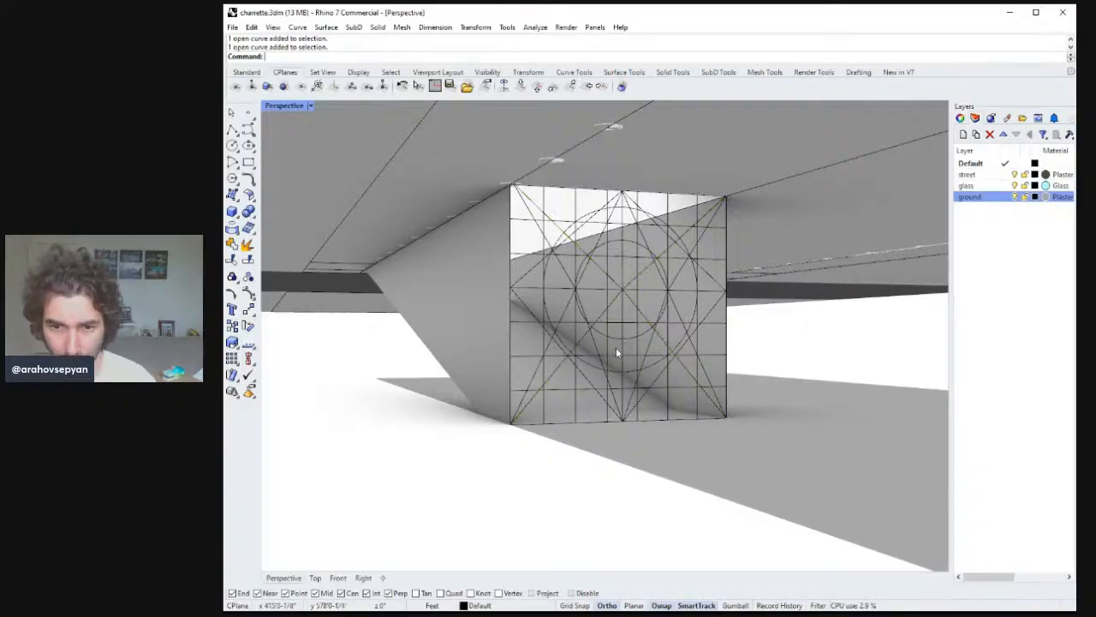
pyautogui.moveTo(591, 380); pyautogui.dragTo(632, 316, button='right')
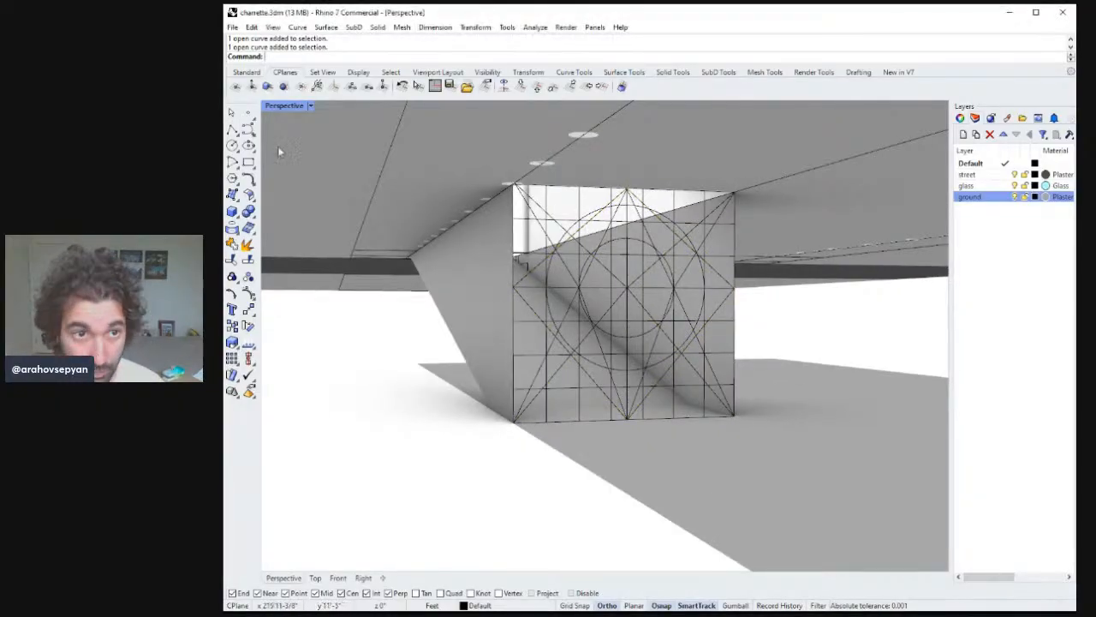
pyautogui.click(232, 129)
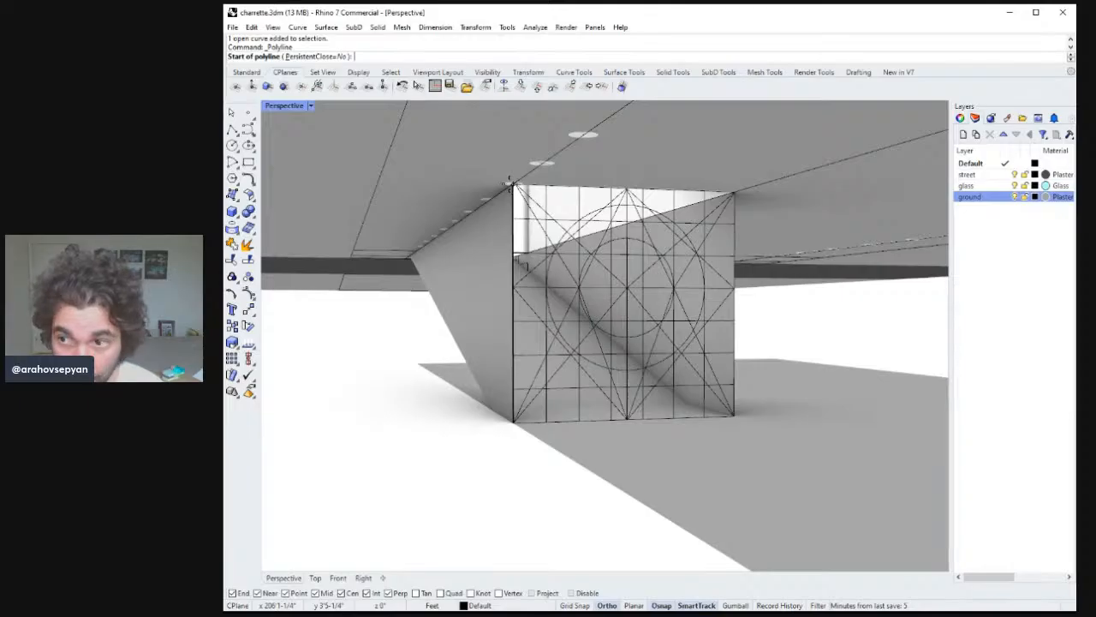
pyautogui.press('Escape')
pyautogui.hotkey('ctrl', 'n')
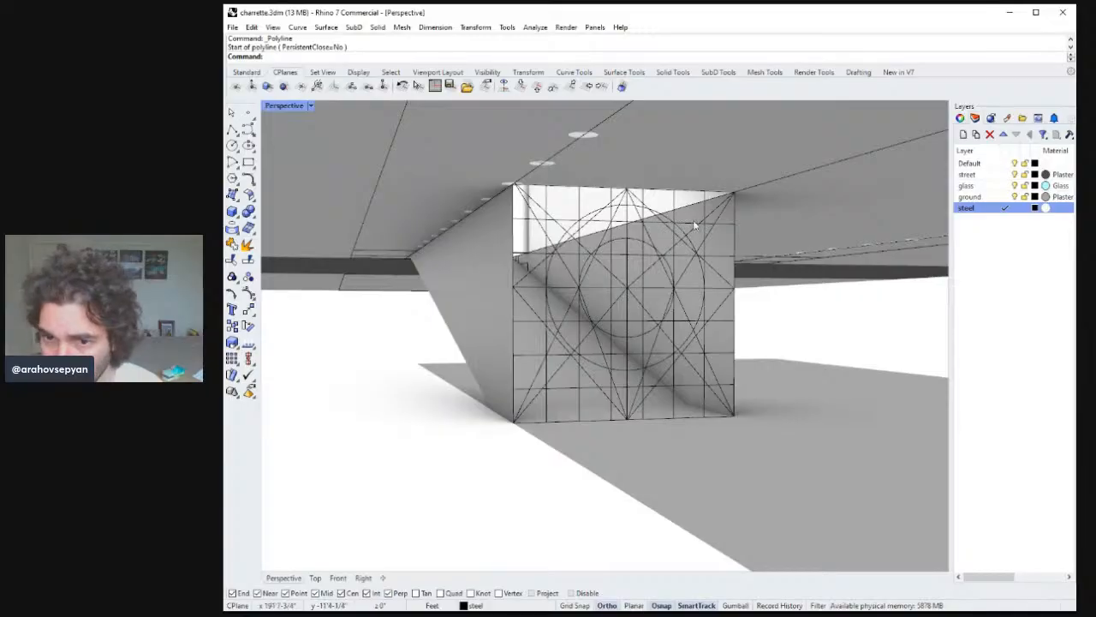
# Pipe the opening's boundary edges with a radius of 3 inches.
pyautogui.click(683, 191)
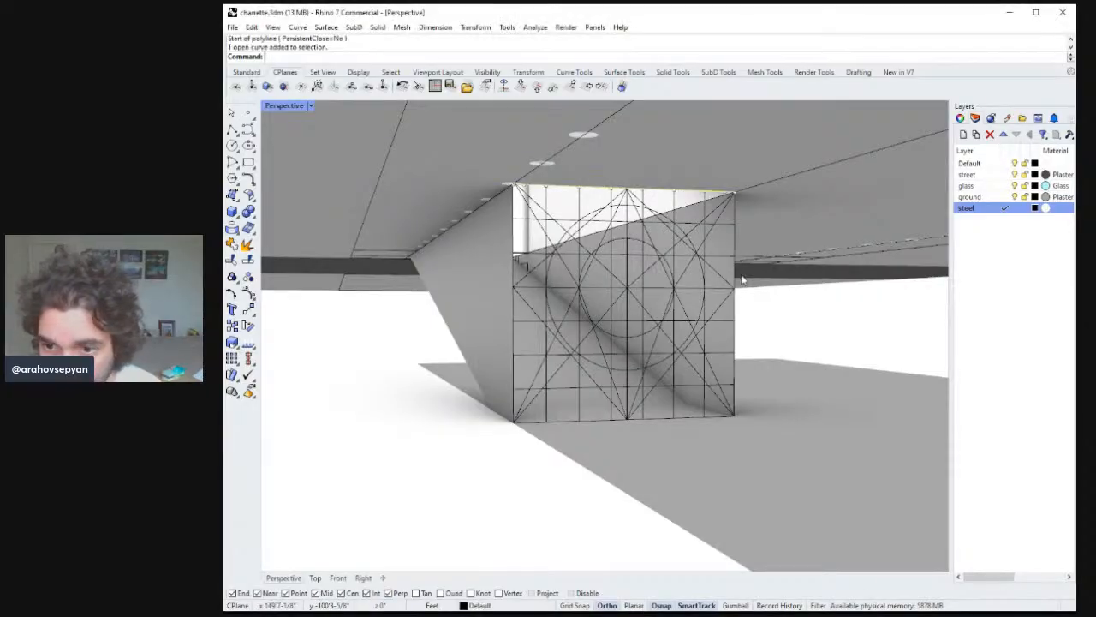
pyautogui.keyDown('shift'); pyautogui.click(735, 273); pyautogui.keyUp('shift')
pyautogui.keyDown('shift'); pyautogui.click(514, 352); pyautogui.keyUp('shift')
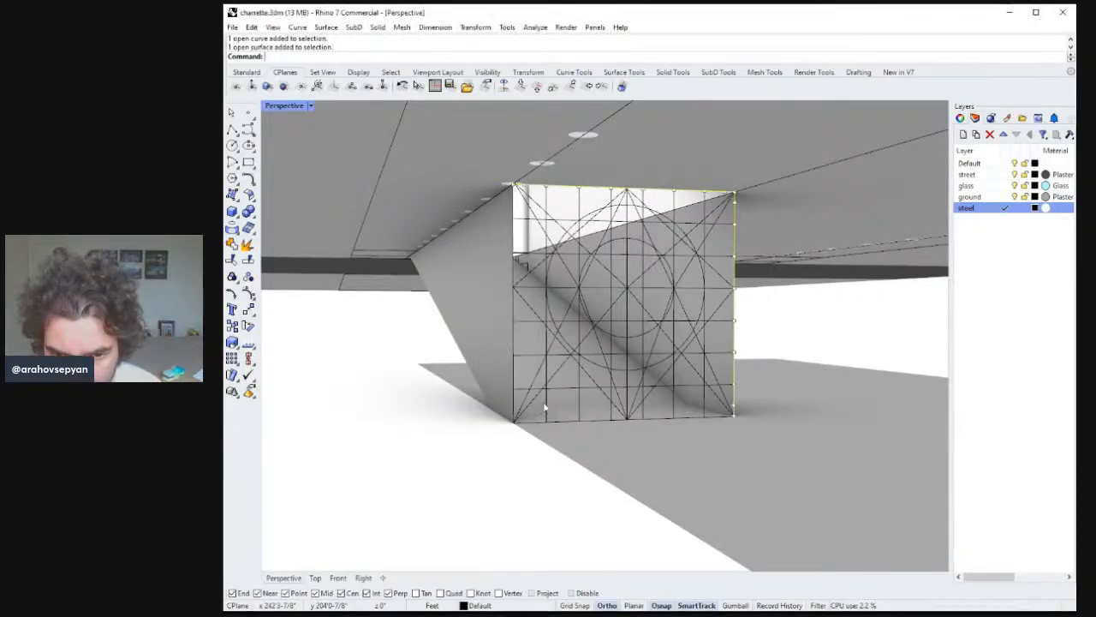
pyautogui.keyDown('shift'); pyautogui.click(563, 426); pyautogui.keyUp('shift')
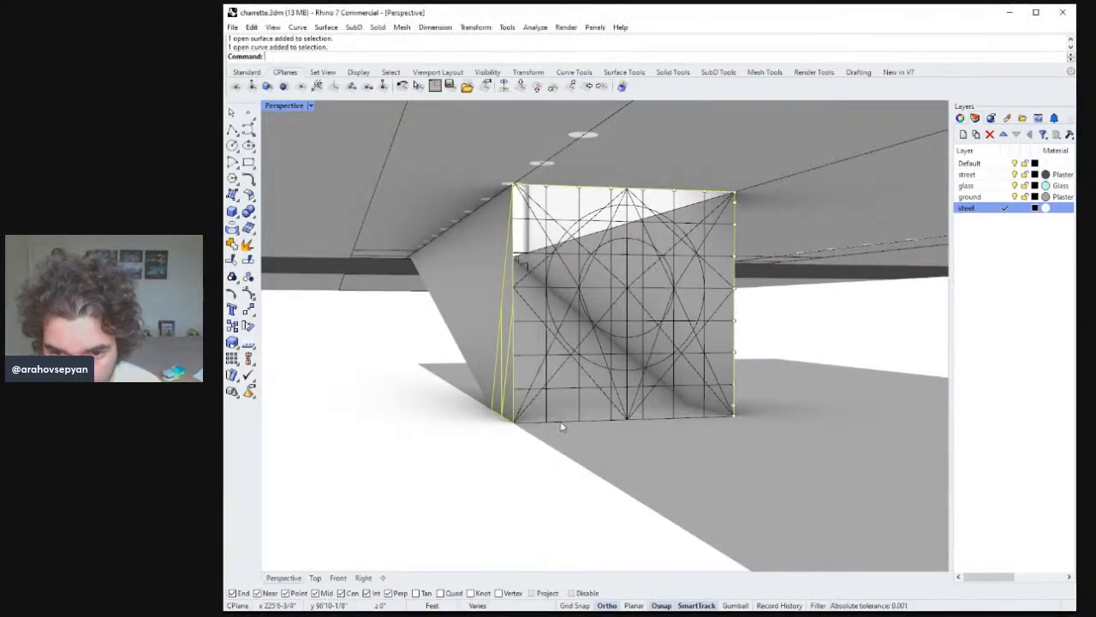
pyautogui.keyDown('ctrl'); pyautogui.click(511, 369); pyautogui.keyUp('ctrl')
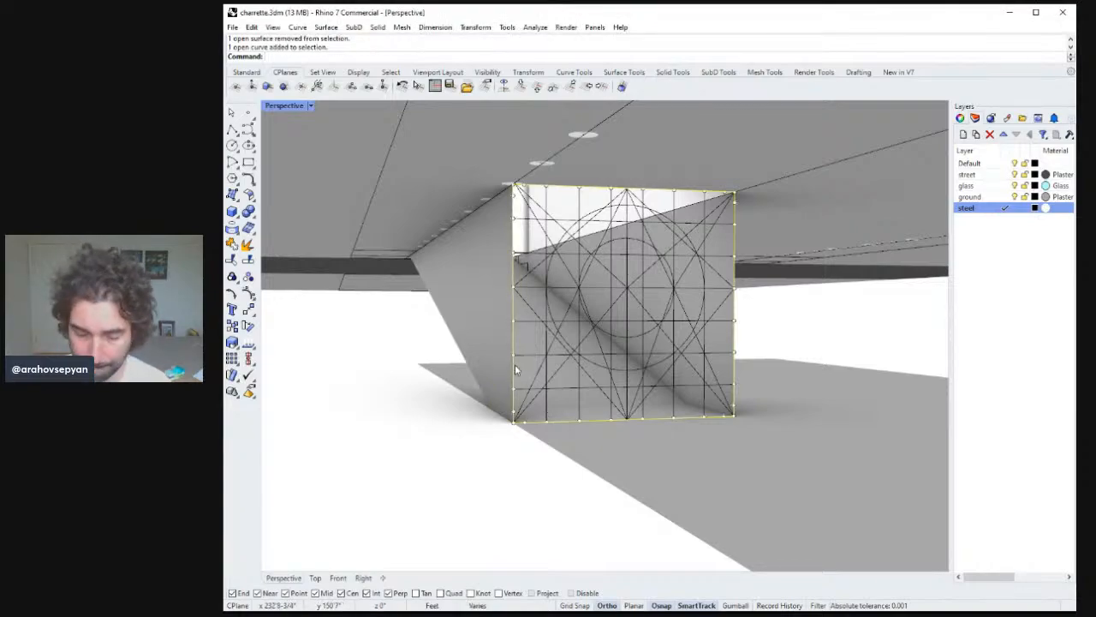
pyautogui.press('Return')
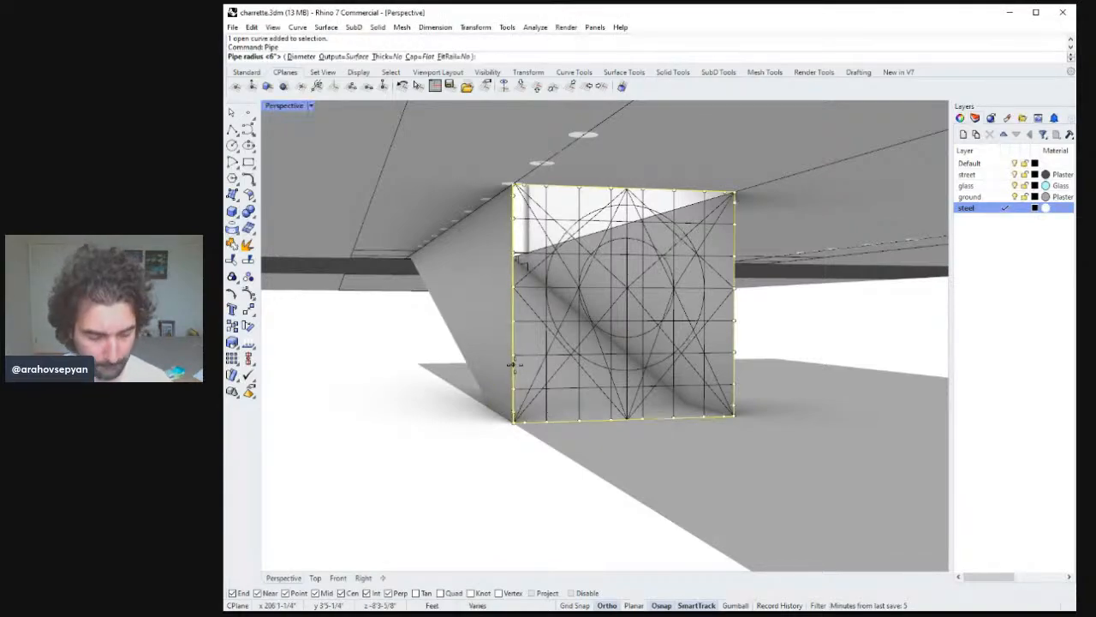
pyautogui.write('3')
pyautogui.press('Return')
pyautogui.moveTo(515, 364); pyautogui.dragTo(570, 354, button='right')
pyautogui.press('Return')
# Pipe the large diagonal curves and the lower V curve with a radius of 1 inch.
pyautogui.click(625, 300)
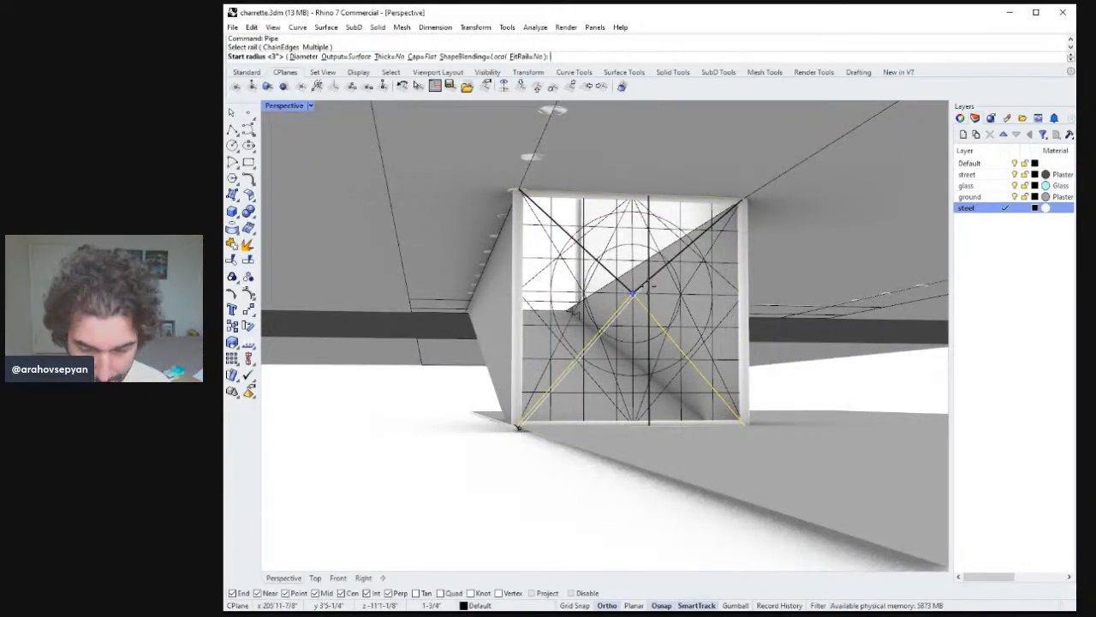
pyautogui.write('1')
pyautogui.press('Return')
pyautogui.press('Return')
pyautogui.press('Return')
pyautogui.press('Return')
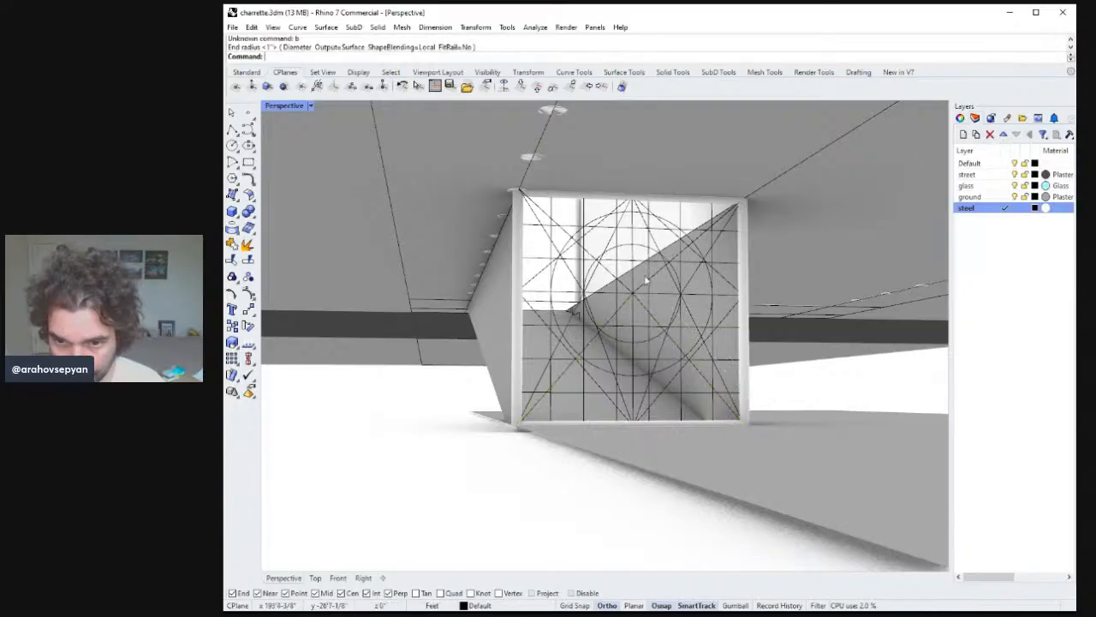
pyautogui.click(644, 307)
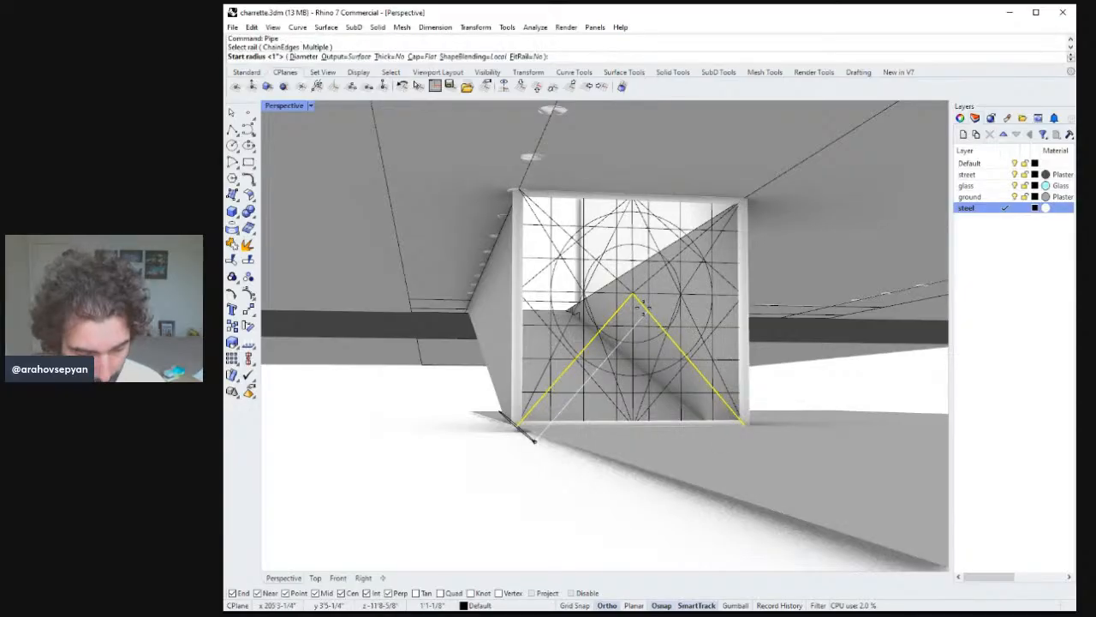
pyautogui.press('Return')
pyautogui.press('Return')
pyautogui.press('Return')
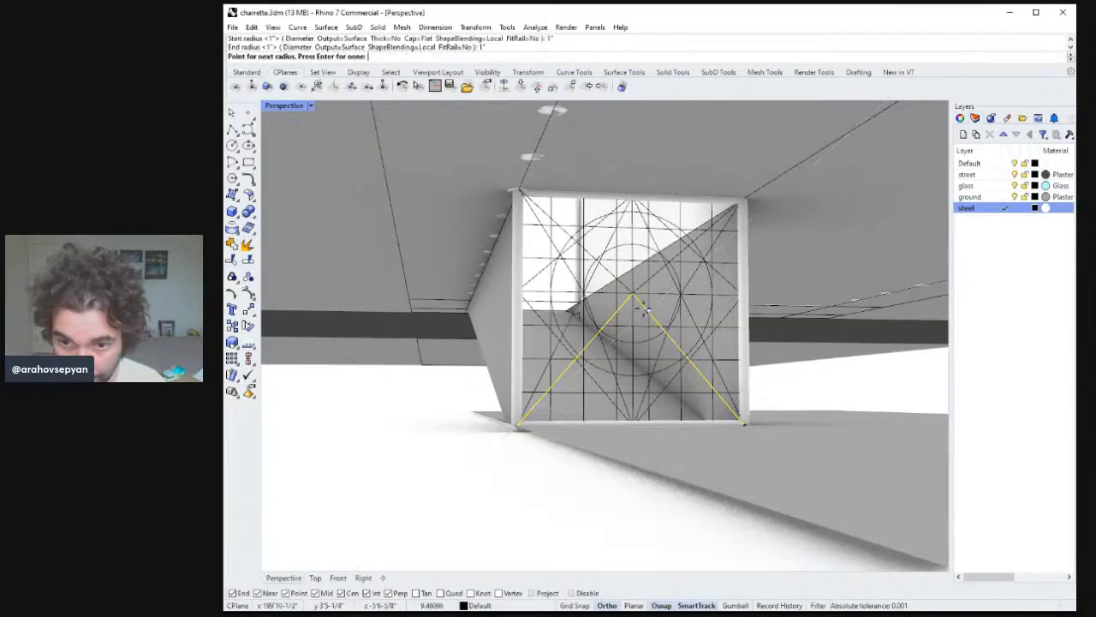
# Pipe the vertical centre line and another diamond curve with a radius of 1 inch.
pyautogui.click(655, 275)
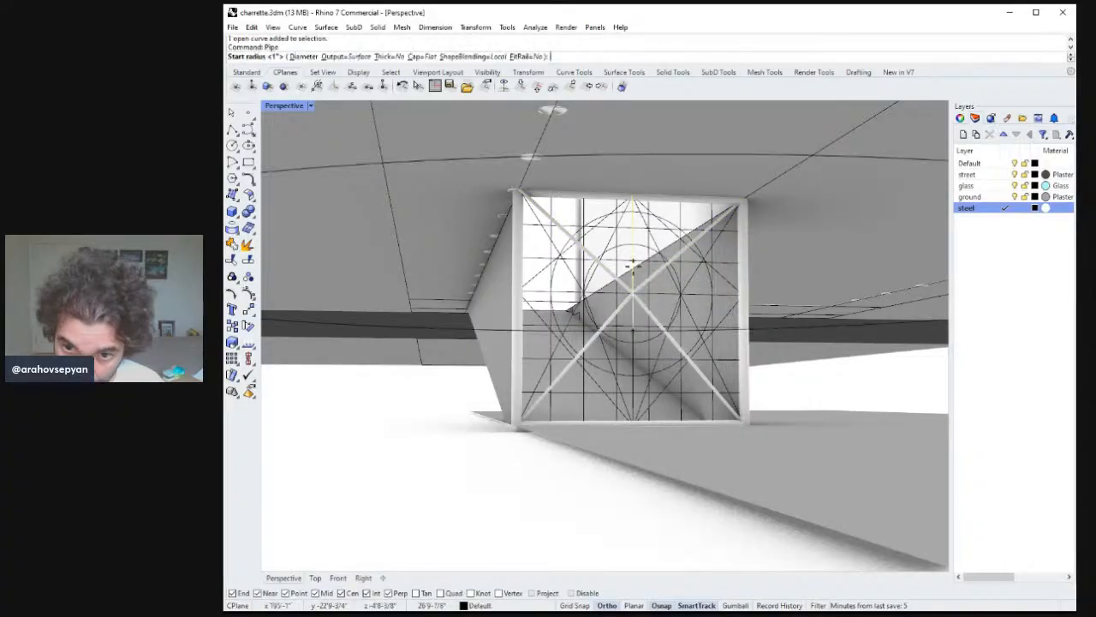
pyautogui.press('Return')
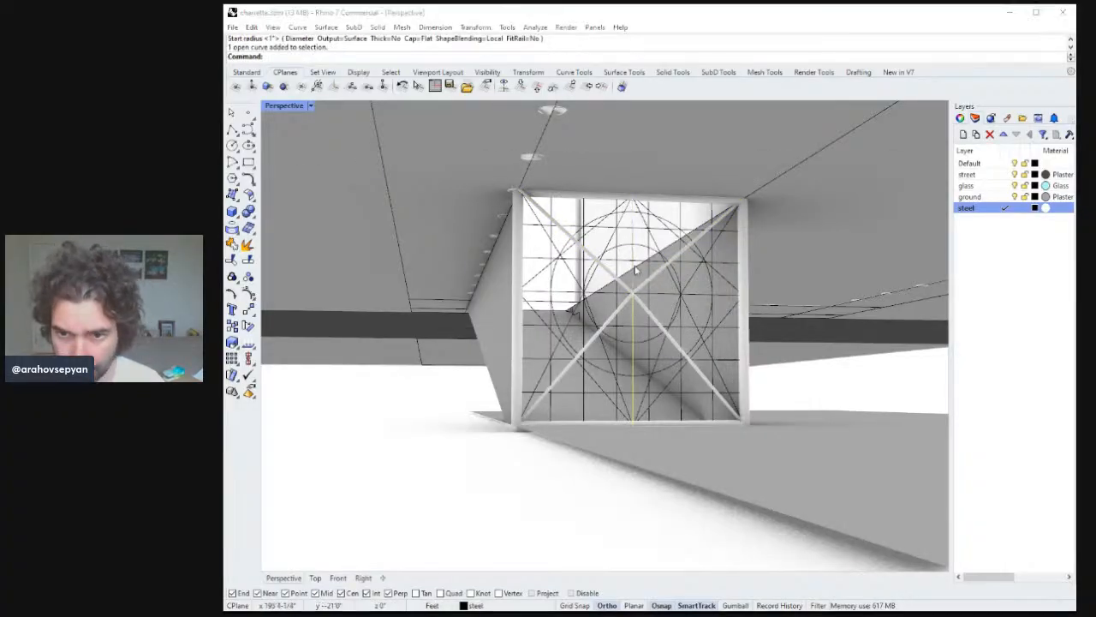
pyautogui.press('Return')
pyautogui.press('Return')
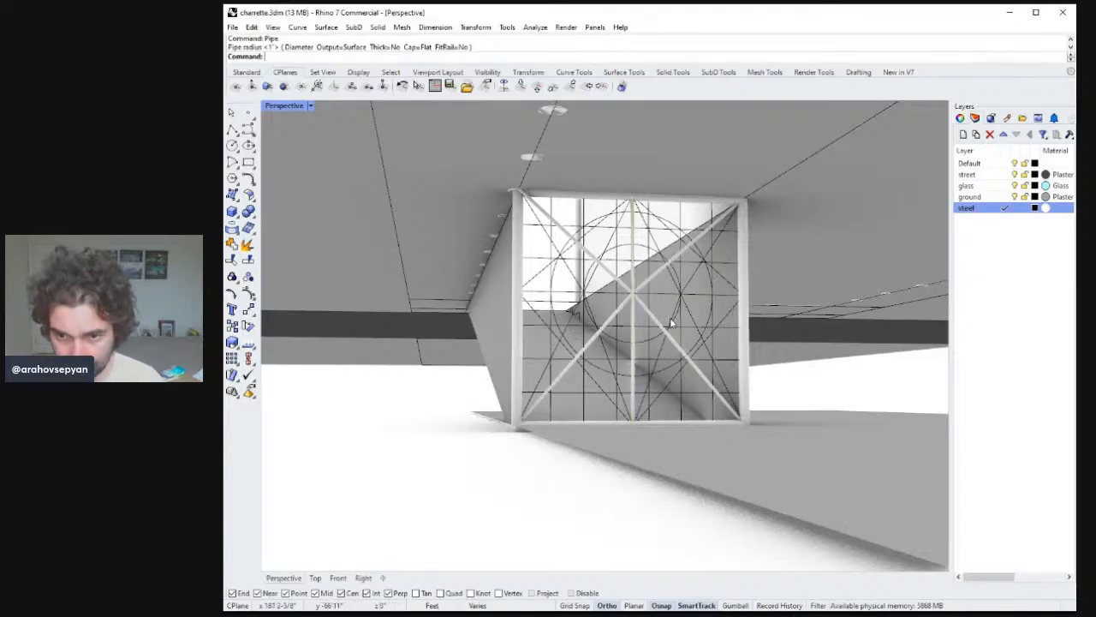
pyautogui.press('Return')
pyautogui.click(676, 317)
# Pipe the inner circle and the central vertical grid line with a radius of 1 inch.
pyautogui.press('Return')
pyautogui.press('Return')
pyautogui.press('Return')
pyautogui.moveTo(609, 316)
pyautogui.mouseDown(button='right')
pyautogui.moveTo(693, 325)
pyautogui.moveTo(641, 362)
pyautogui.moveTo(609, 314)
pyautogui.mouseUp(button='right')
pyautogui.rightClick(693, 325)
pyautogui.press('Return')
pyautogui.click(644, 373)
pyautogui.press('Return')
pyautogui.press('Return')
pyautogui.press('Return')
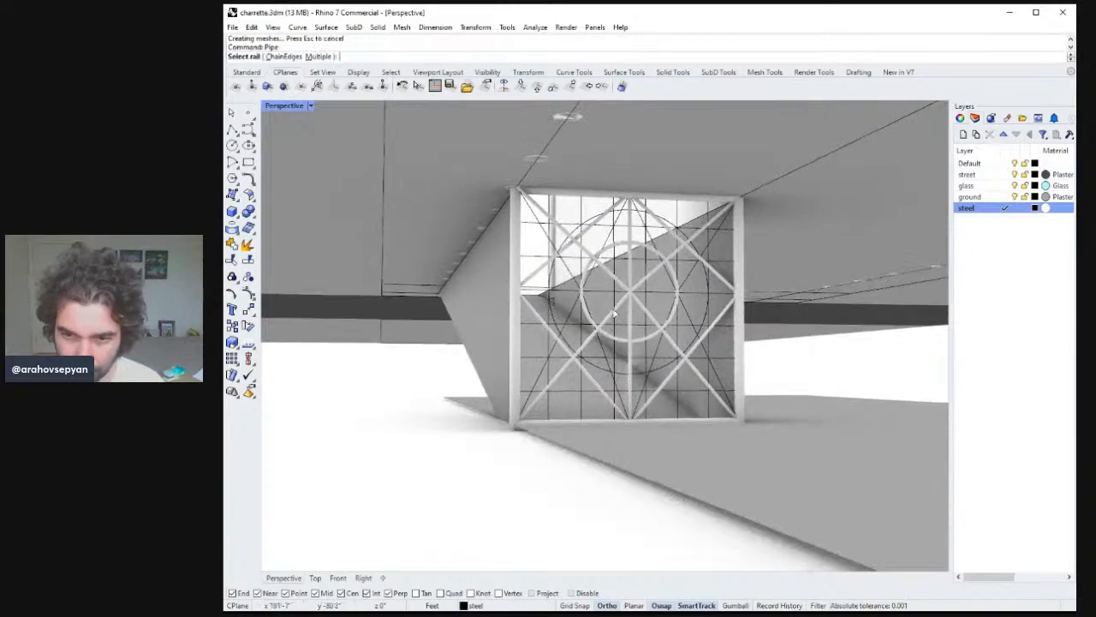
pyautogui.click(614, 312)
pyautogui.press('Return')
# Pipe the remaining vertical grid lines with a radius of 1 inch.
pyautogui.press('Return')
pyautogui.press('Return')
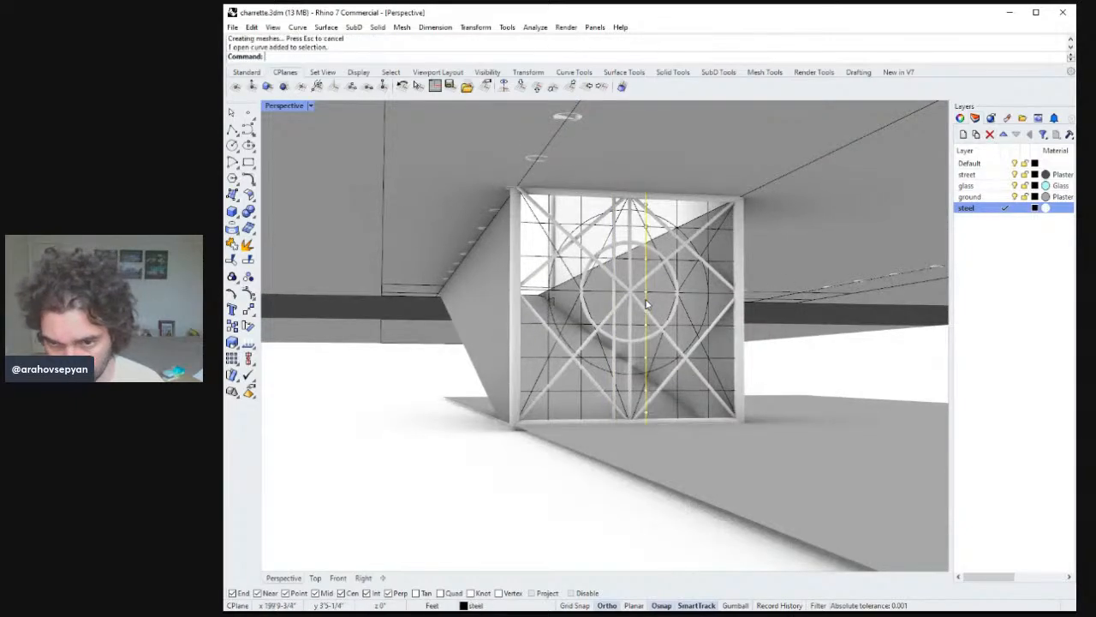
pyautogui.press('Return')
pyautogui.press('Return')
pyautogui.press('Return')
pyautogui.press('Return')
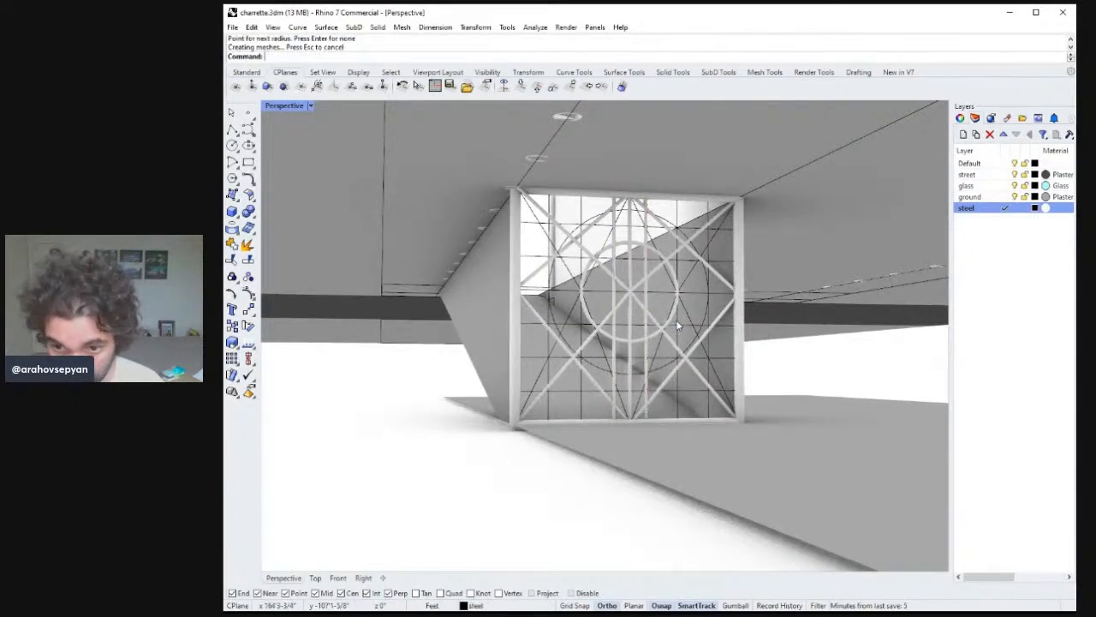
pyautogui.click(677, 329)
pyautogui.keyDown('shift'); pyautogui.click(709, 363); pyautogui.keyUp('shift')
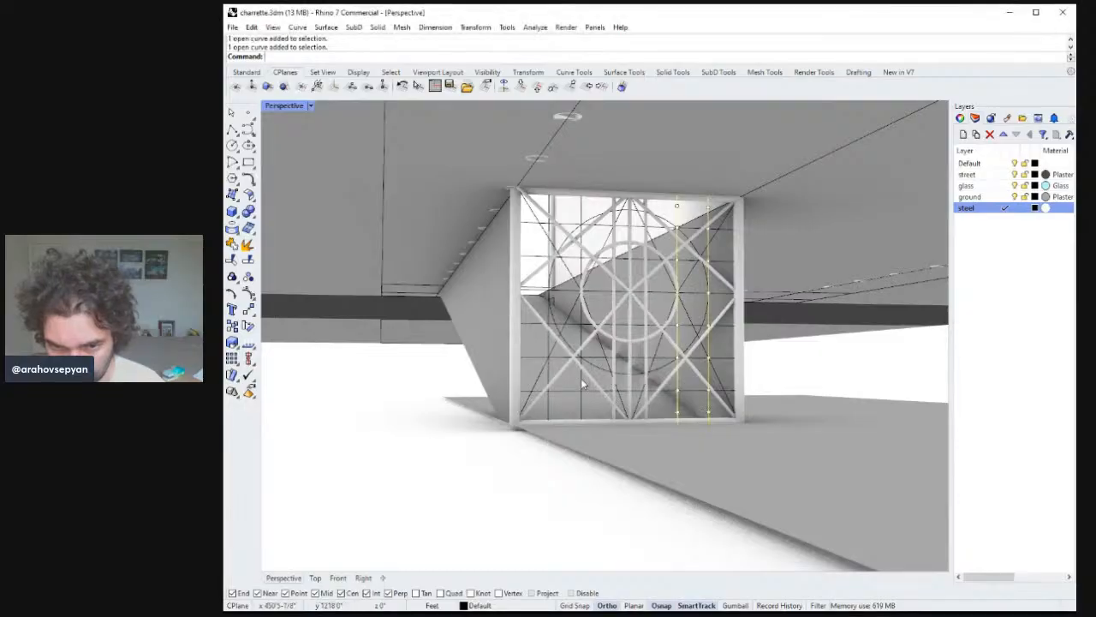
pyautogui.press('Return')
pyautogui.press('Return')
pyautogui.press('Return')
pyautogui.press('Return')
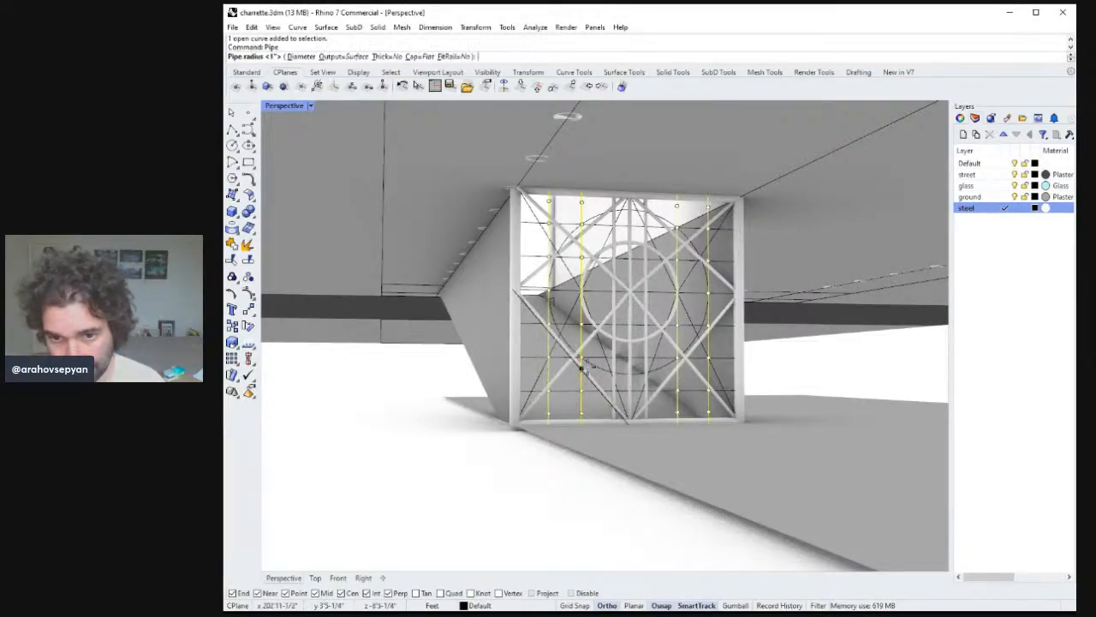
pyautogui.moveTo(549, 372); pyautogui.dragTo(581, 332, button='right')
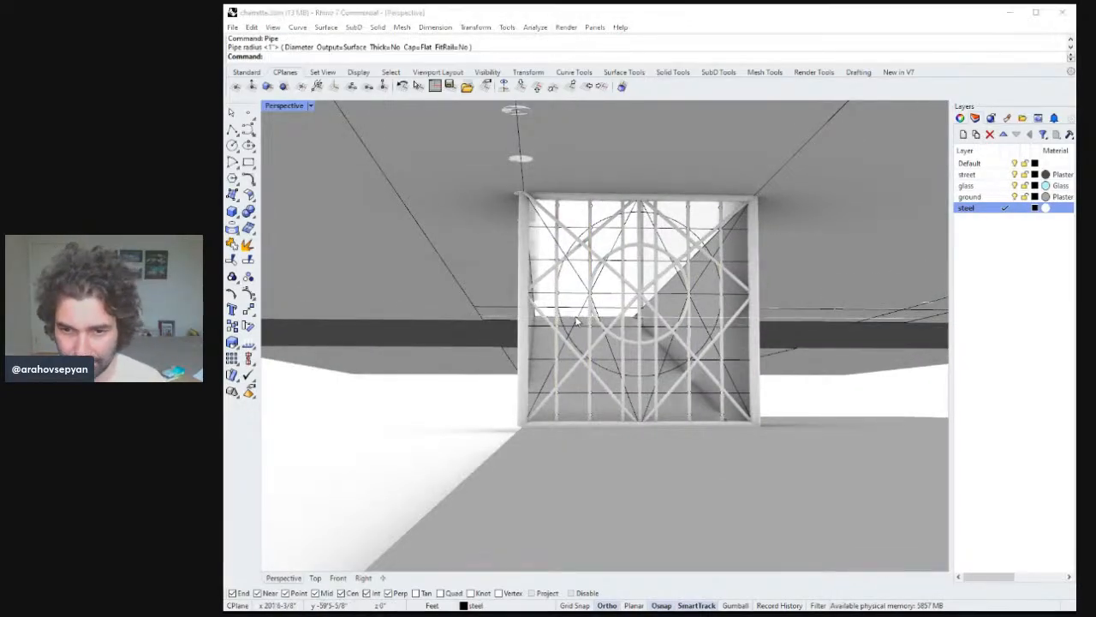
# Pipe the larger circle with a radius of 1 inch.
pyautogui.click(565, 272)
pyautogui.press('Return')
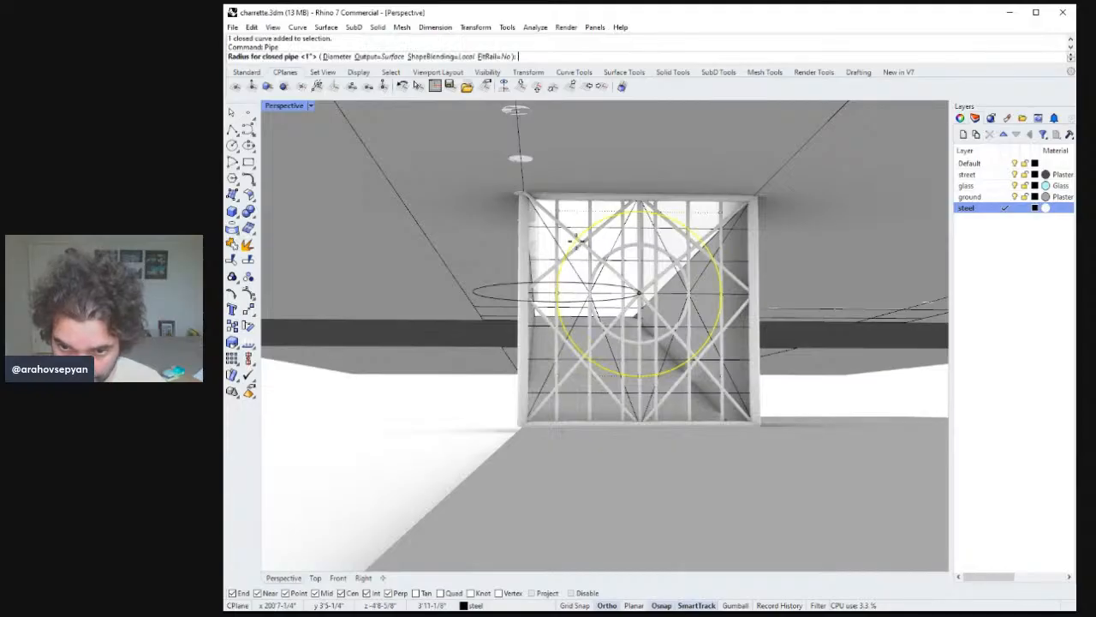
pyautogui.press('Return')
pyautogui.press('Return')
# Pipe the two corner diagonals rising to the top centre with a radius of 1 inch.
pyautogui.click(700, 321)
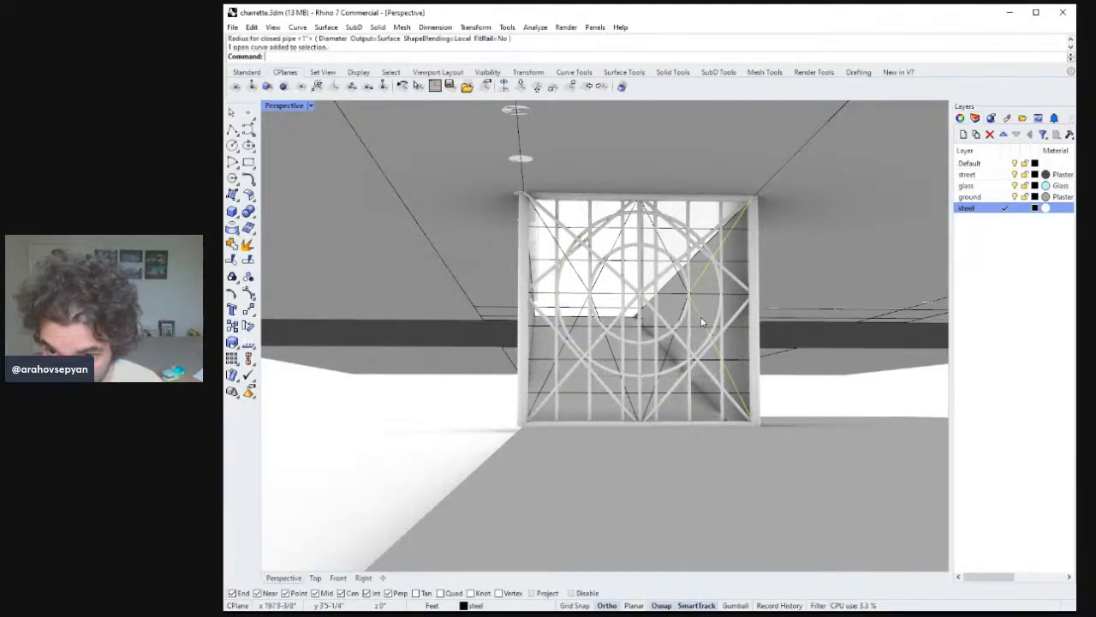
pyautogui.click(581, 274)
pyautogui.press('Return')
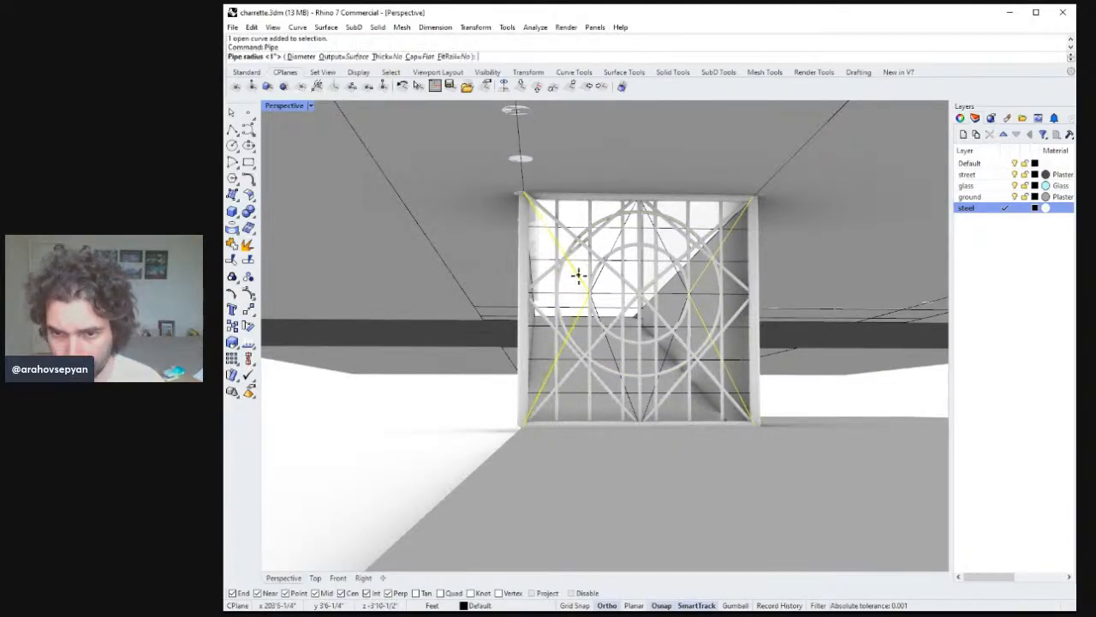
pyautogui.press('Return')
# Pipe the pointed lens-shaped curve through the screen's centre with a radius of 1 inch.
pyautogui.press('Return')
pyautogui.click(614, 242)
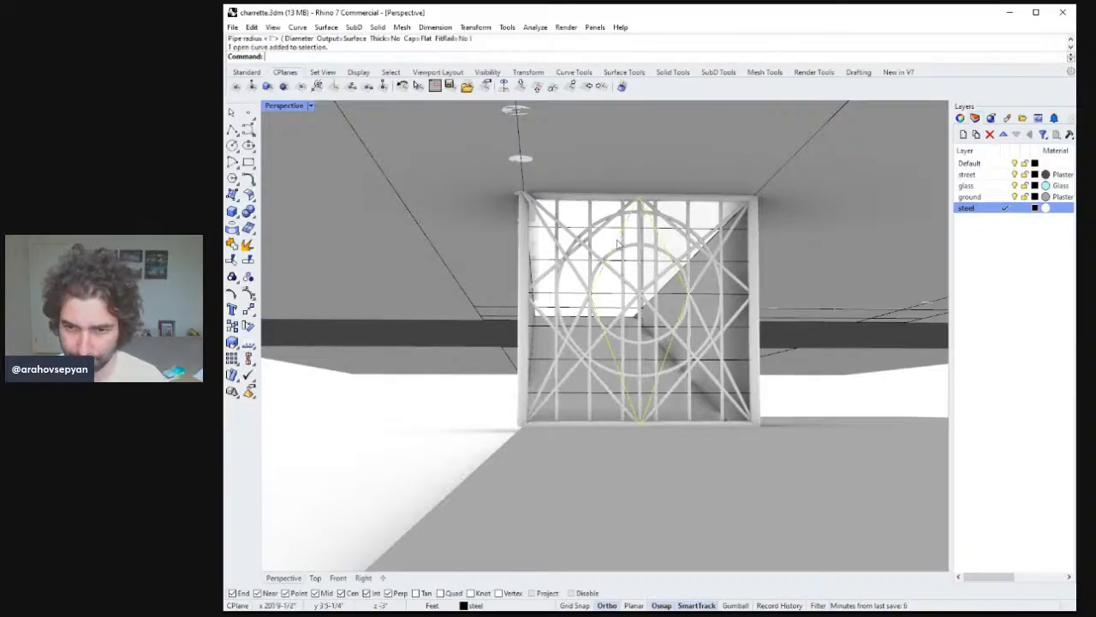
pyautogui.press('Return')
pyautogui.press('Return')
pyautogui.press('Return')
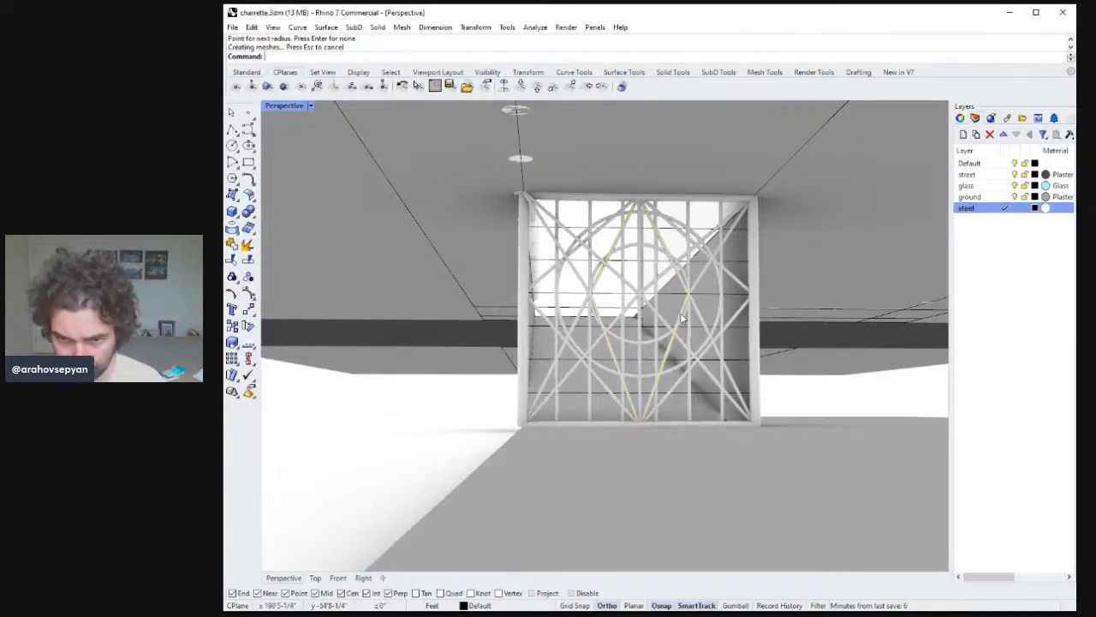
# Delete the leftover guide curves from the steel screen in the passage.
pyautogui.moveTo(682, 317); pyautogui.dragTo(716, 316, button='right')
pyautogui.moveTo(475, 304); pyautogui.dragTo(632, 336, button='right')
pyautogui.scroll(-3, 631, 336)
pyautogui.scroll(8, 623, 331)
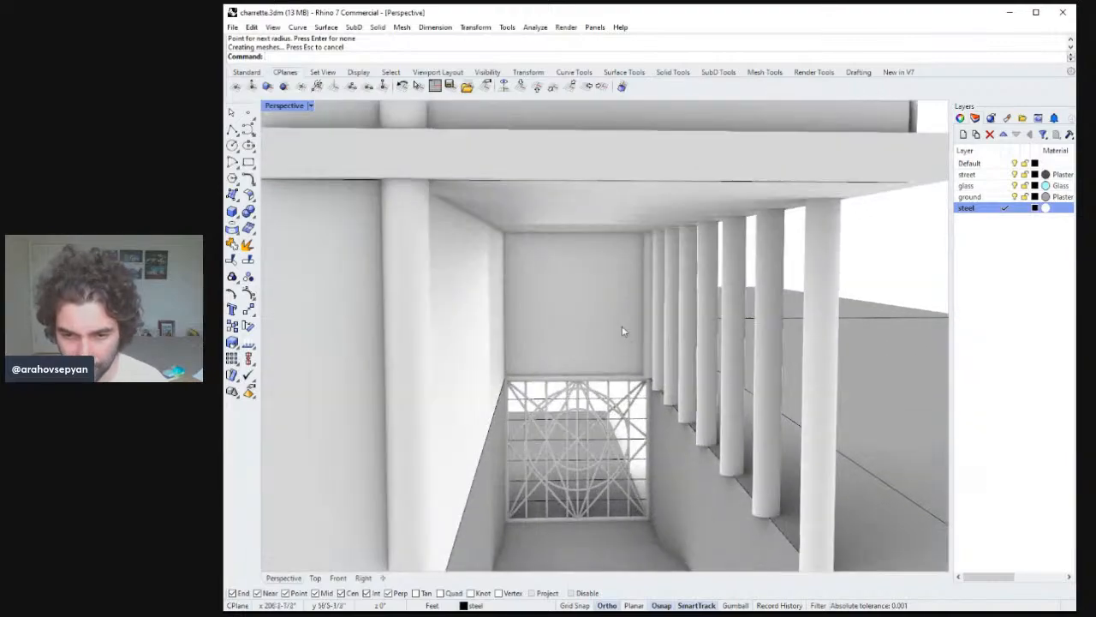
pyautogui.scroll(4, 620, 341)
pyautogui.scroll(-4, 618, 358)
pyautogui.scroll(4, 589, 399)
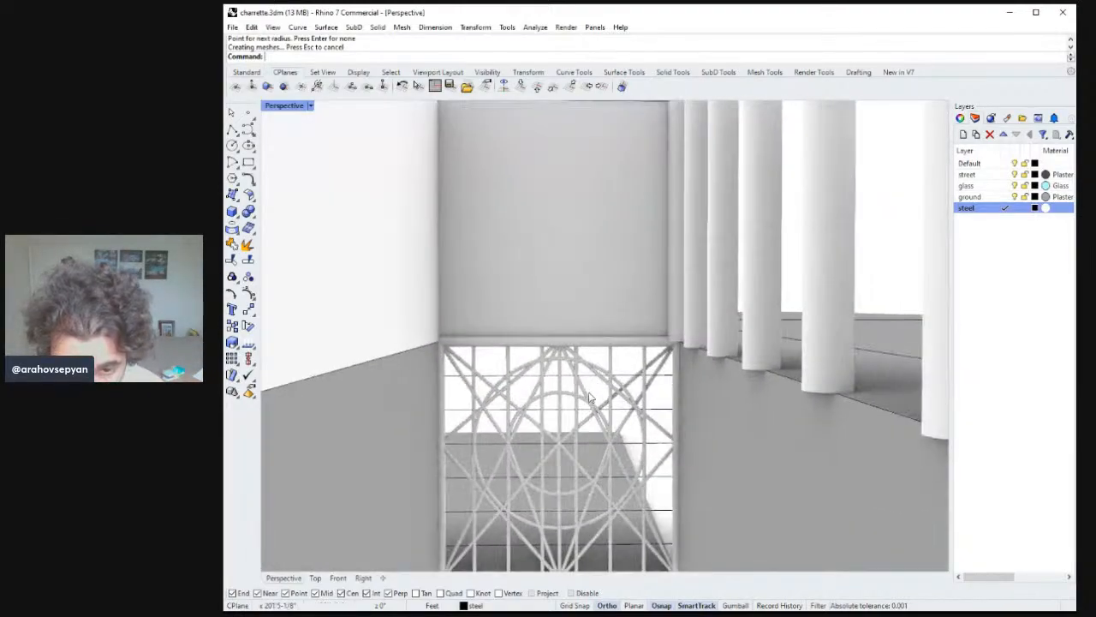
pyautogui.moveTo(589, 399); pyautogui.dragTo(600, 426, button='right')
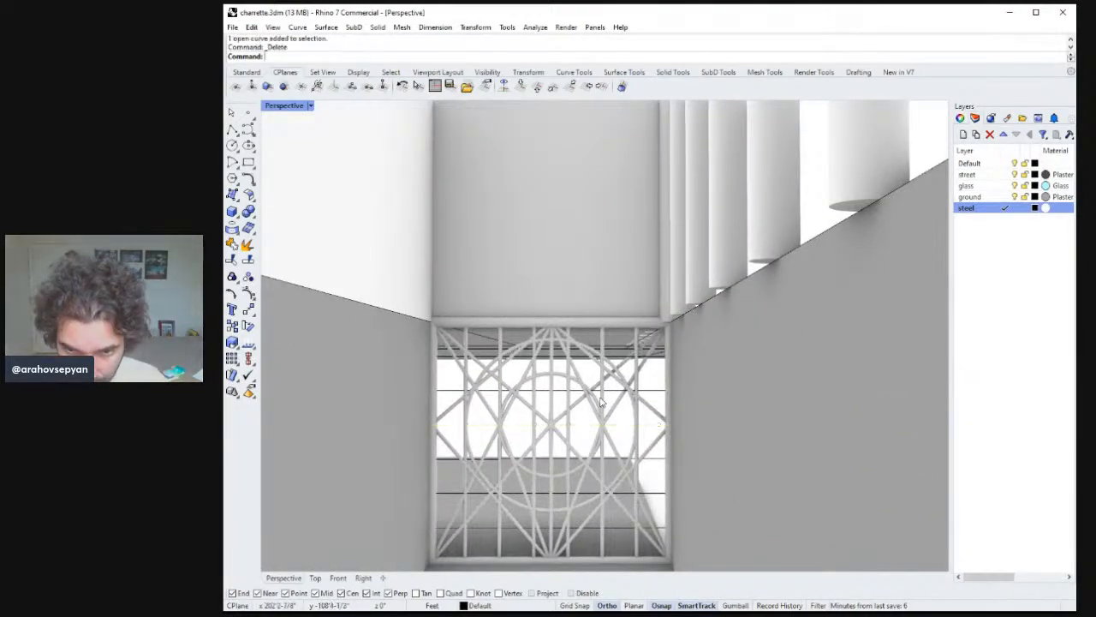
pyautogui.press('Delete')
pyautogui.click(611, 392)
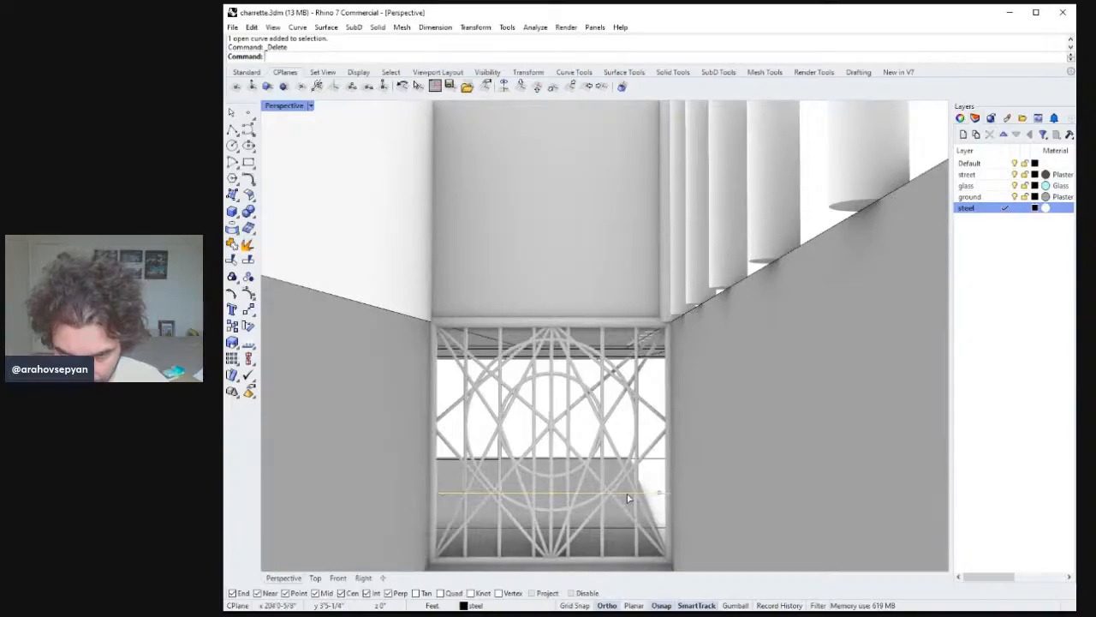
pyautogui.press('Delete')
pyautogui.click(651, 461)
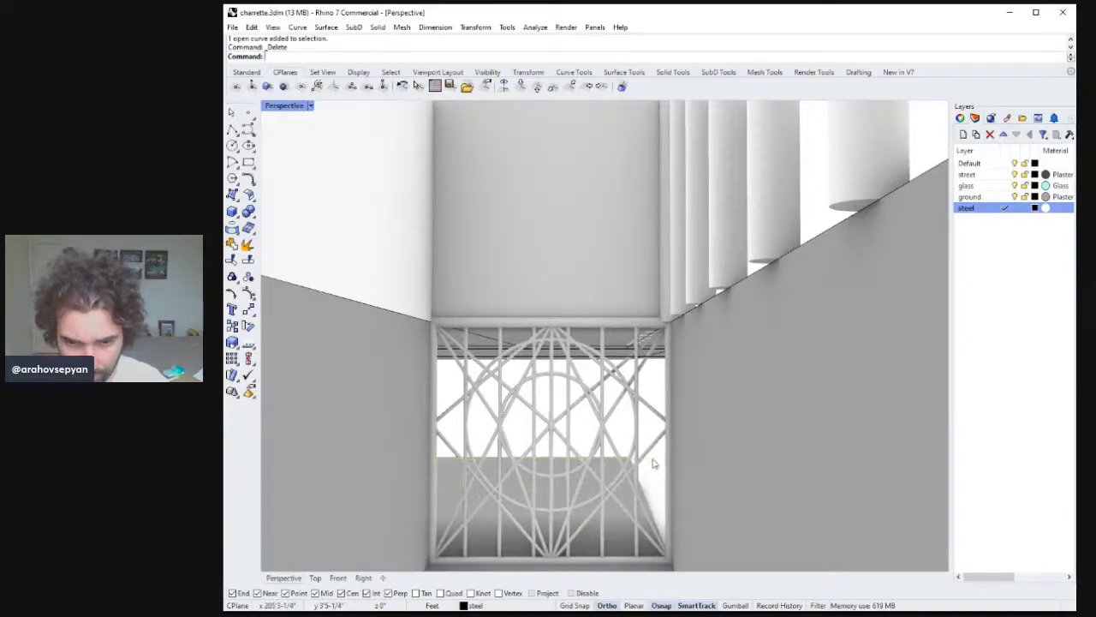
pyautogui.scroll(-5, 642, 421)
pyautogui.moveTo(643, 435)
pyautogui.mouseDown(button='right')
pyautogui.moveTo(635, 447)
pyautogui.moveTo(640, 435)
pyautogui.mouseUp(button='right')
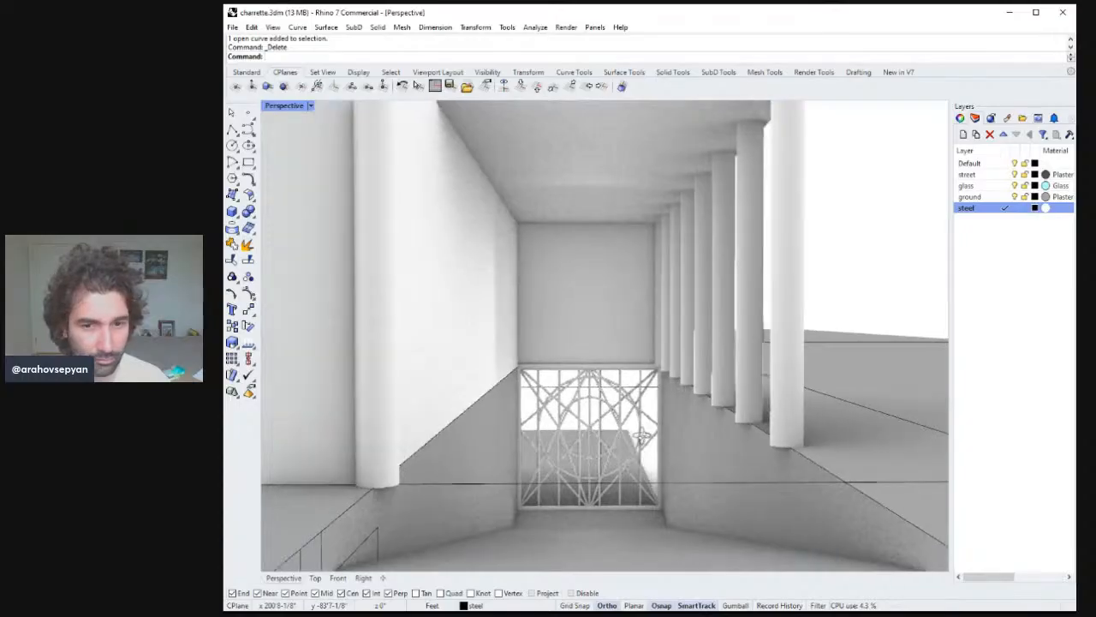
pyautogui.scroll(6, 658, 419)
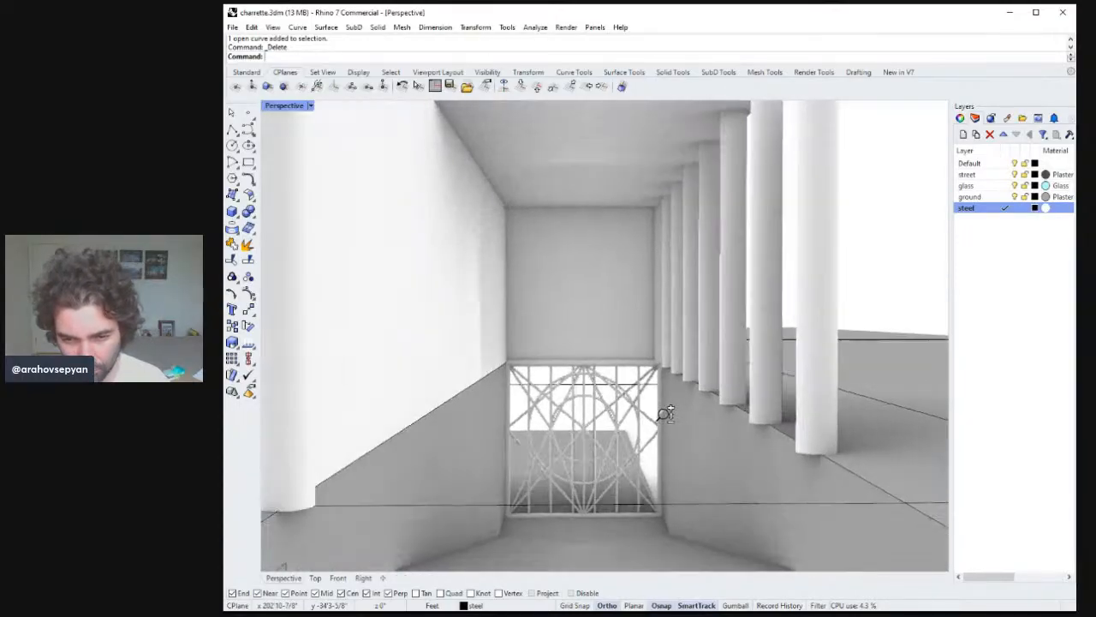
pyautogui.moveTo(667, 406); pyautogui.dragTo(638, 444, button='right')
pyautogui.press('Delete')
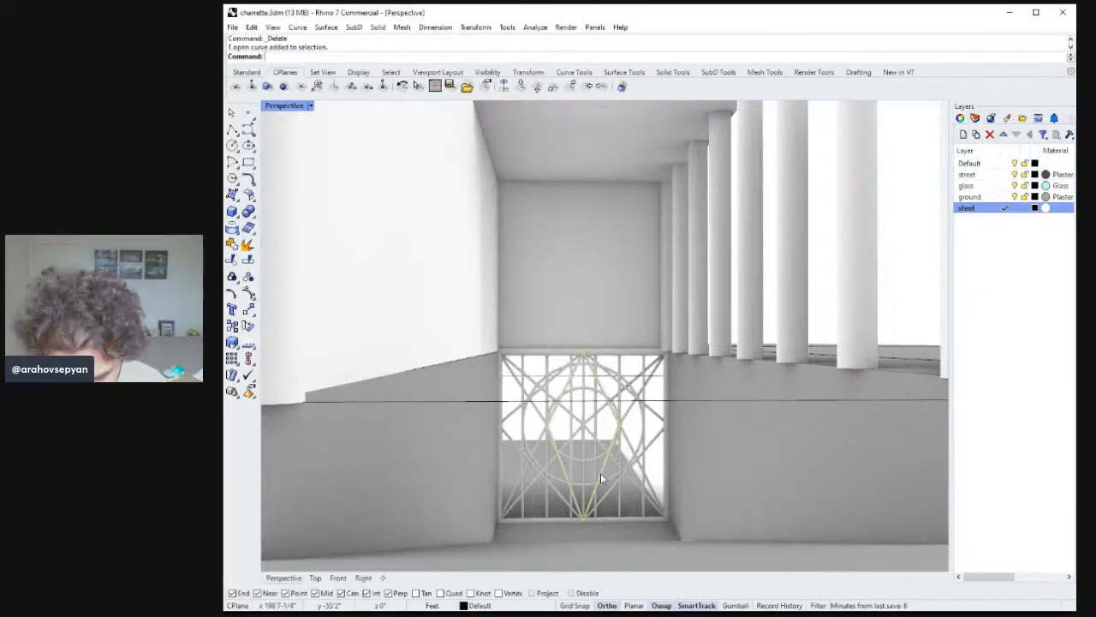
# Undo the last deletion and delete the central lens-shaped guide curve instead.
pyautogui.click(601, 473)
pyautogui.moveTo(600, 473); pyautogui.dragTo(618, 440, button='right')
pyautogui.hotkey('ctrl', 'z')
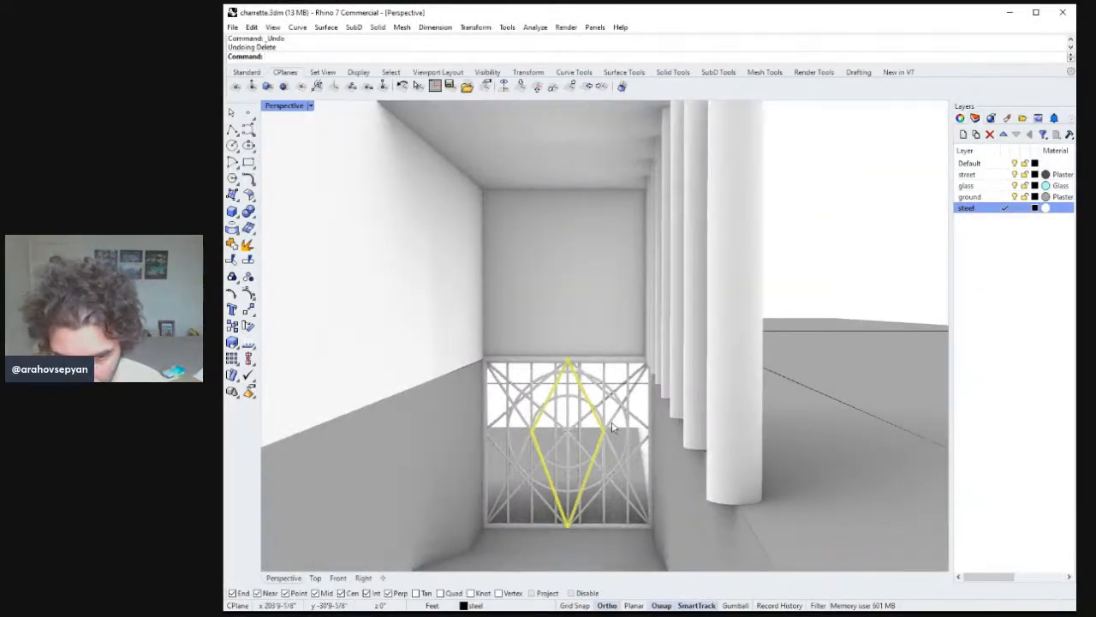
pyautogui.hotkey('alt', 'Tab')
pyautogui.click(612, 427)
pyautogui.press('Delete')
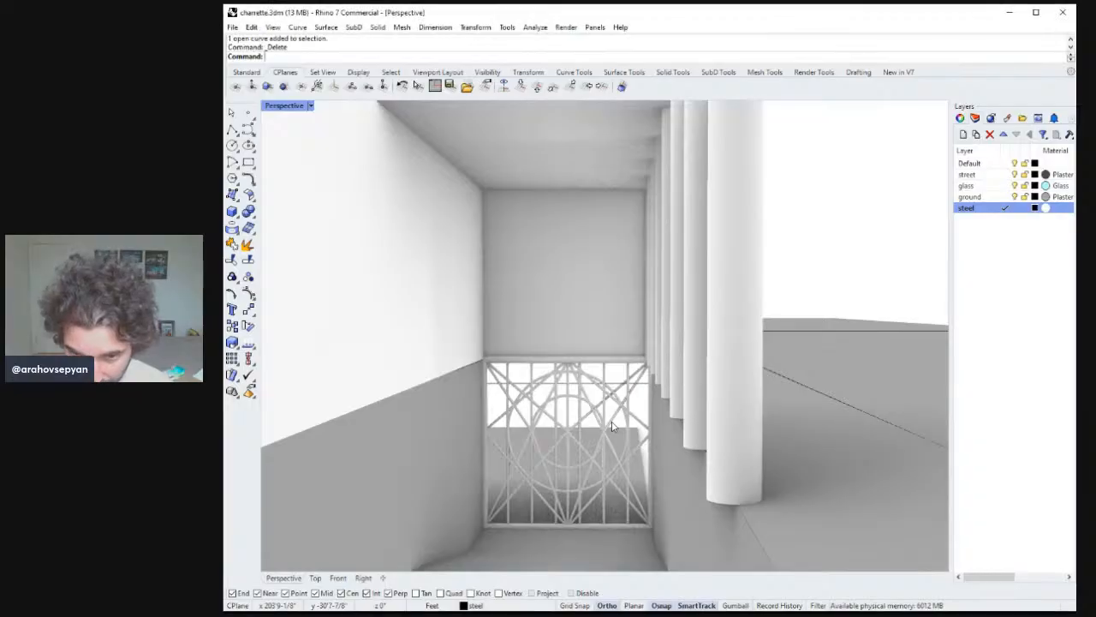
# Delete the remaining guide curves and stray objects around the steel screen.
pyautogui.click(507, 397)
pyautogui.press('Delete')
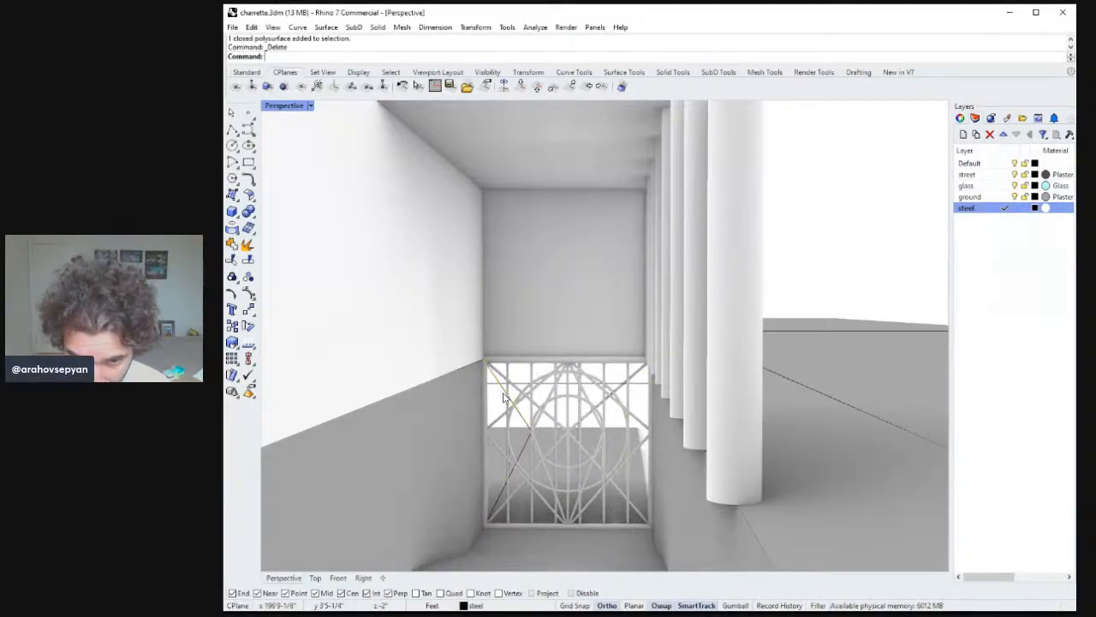
pyautogui.click(507, 397)
pyautogui.press('Delete')
pyautogui.moveTo(514, 424); pyautogui.dragTo(558, 423, button='right')
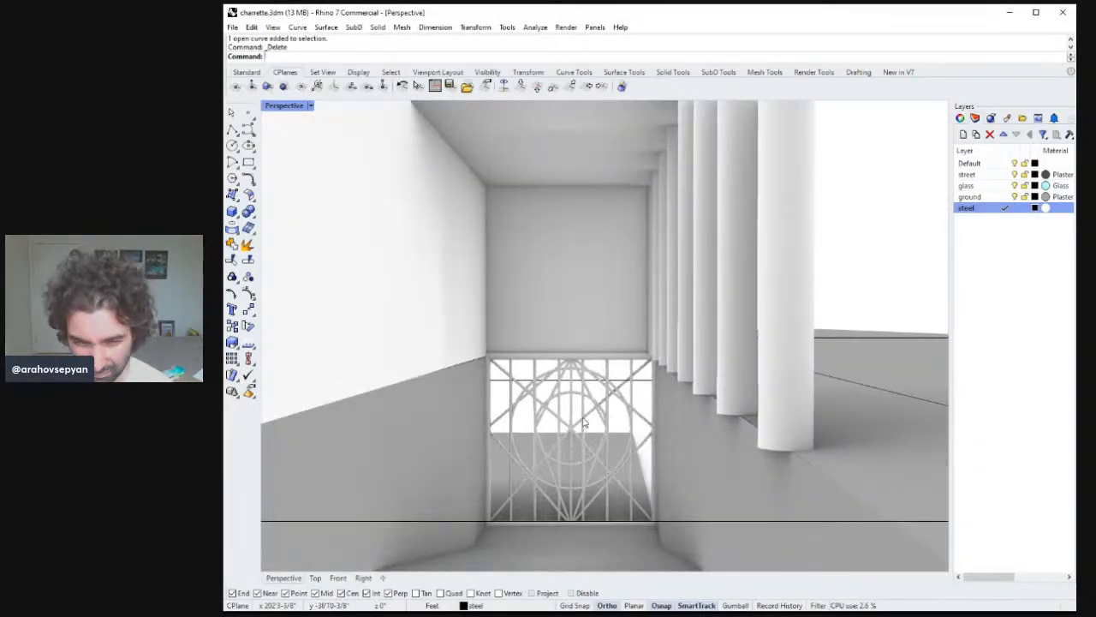
pyautogui.click(590, 415)
pyautogui.press('Delete')
pyautogui.click(590, 415)
pyautogui.press('Delete')
pyautogui.click(589, 446)
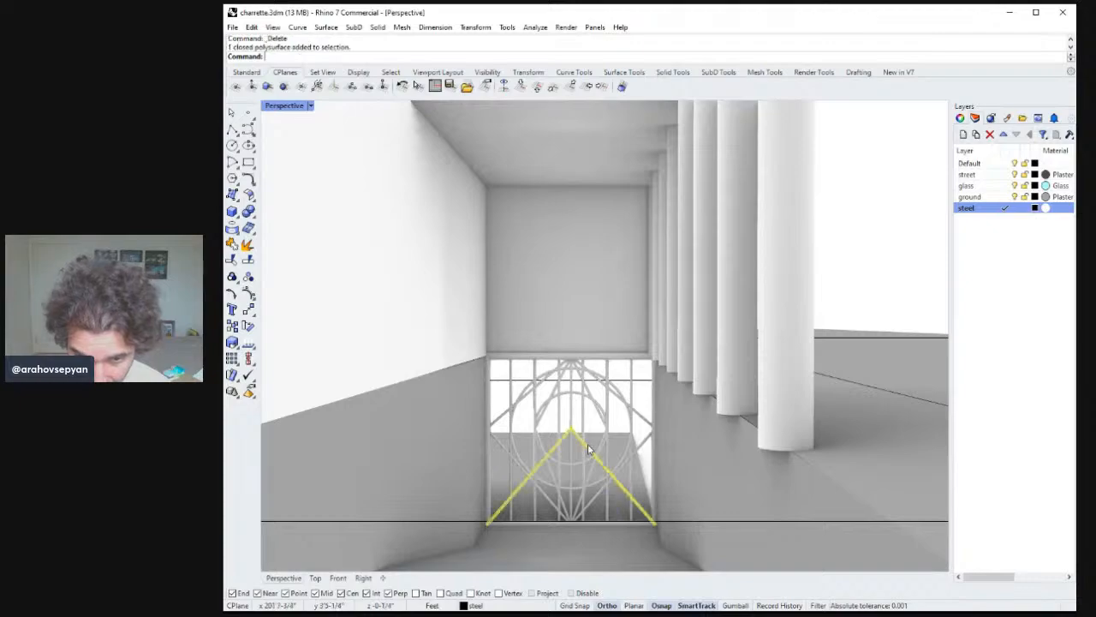
pyautogui.press('Delete')
pyautogui.click(588, 446)
pyautogui.press('Delete')
pyautogui.moveTo(589, 448)
pyautogui.mouseDown(button='right')
pyautogui.moveTo(602, 433)
pyautogui.moveTo(609, 445)
pyautogui.mouseUp(button='right')
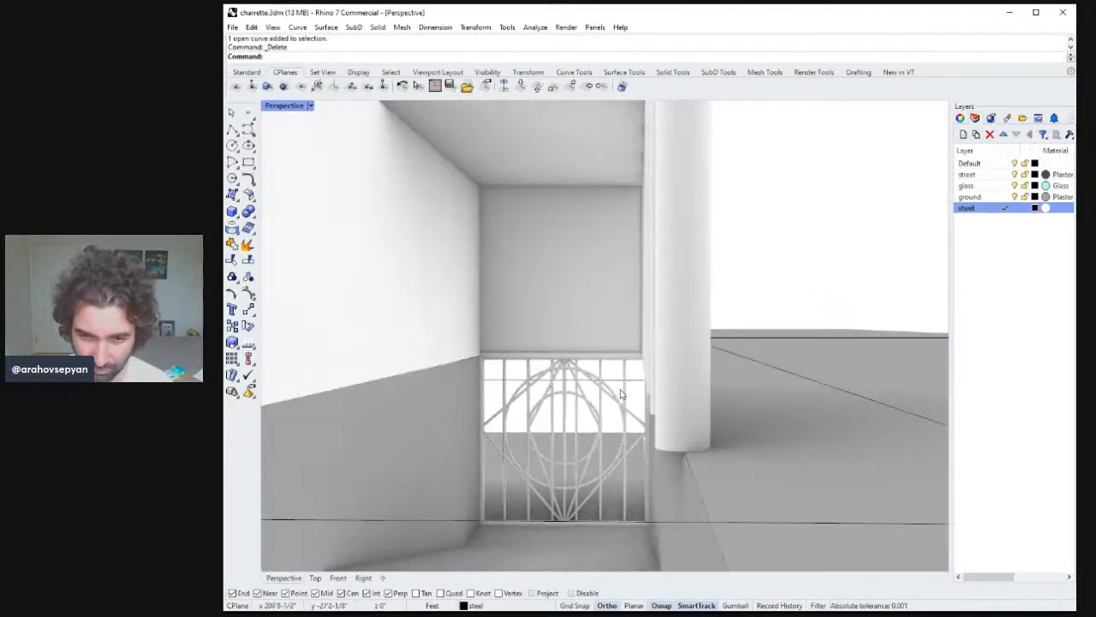
pyautogui.click(618, 381)
pyautogui.press('Delete')
pyautogui.moveTo(619, 387); pyautogui.dragTo(624, 380, button='right')
pyautogui.moveTo(628, 396); pyautogui.dragTo(634, 405, button='right')
# Split the ground line along the building front at the passage's edge.
pyautogui.click(659, 461)
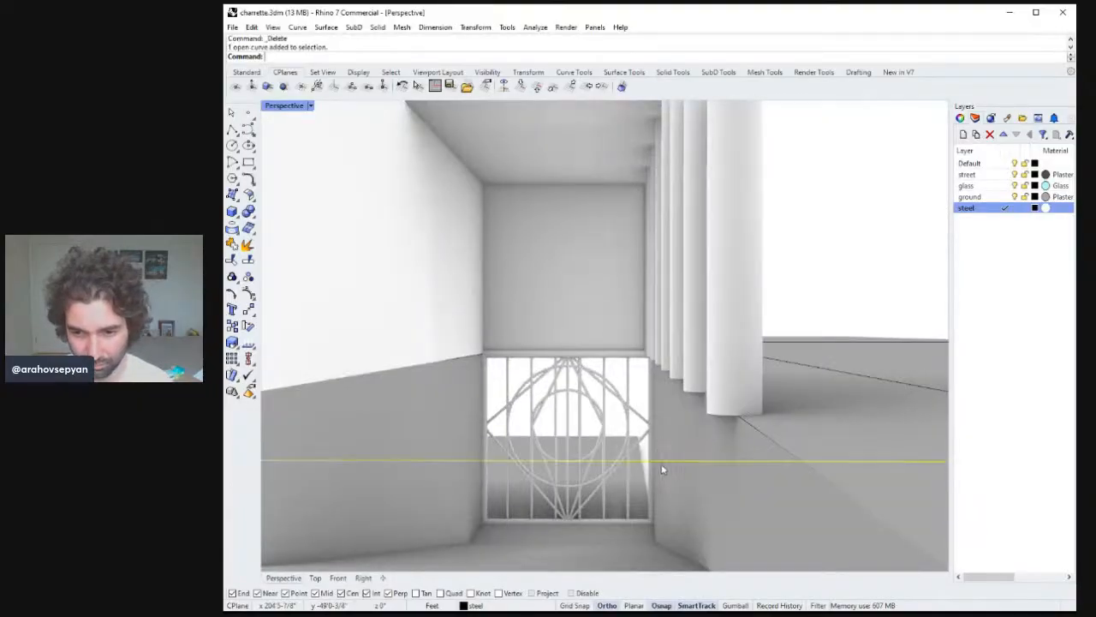
pyautogui.scroll(-10, 658, 467)
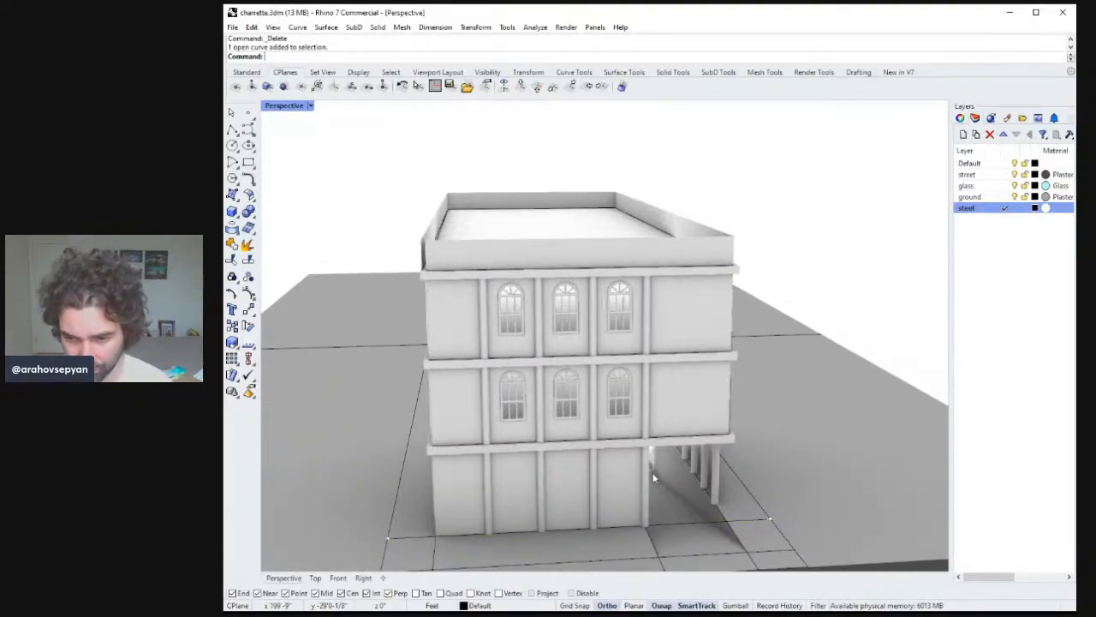
pyautogui.keyDown('shift'); pyautogui.moveTo(681, 473); pyautogui.dragTo(679, 373, button='right'); pyautogui.keyUp('shift')
pyautogui.click(680, 438)
pyautogui.moveTo(680, 439); pyautogui.dragTo(614, 438, button='right')
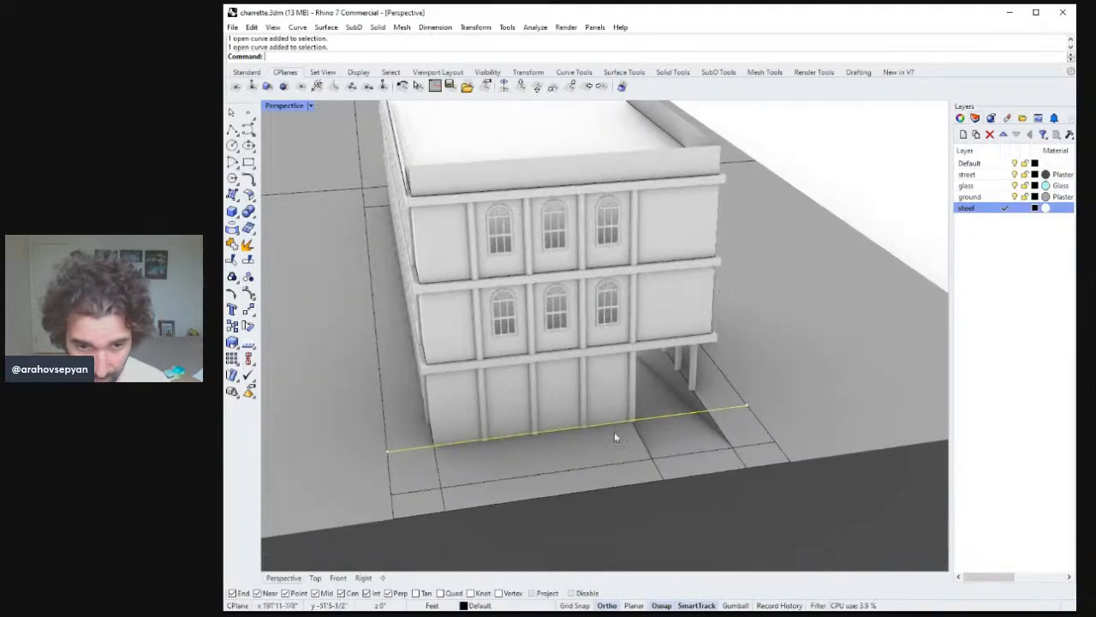
pyautogui.moveTo(747, 410); pyautogui.dragTo(674, 413)
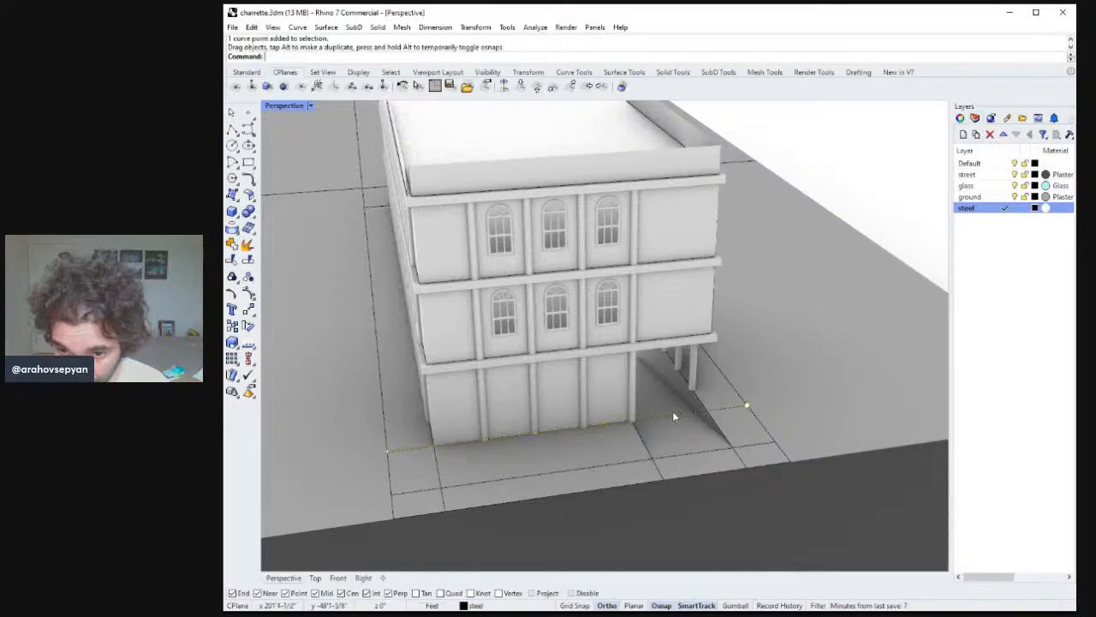
pyautogui.click(684, 415)
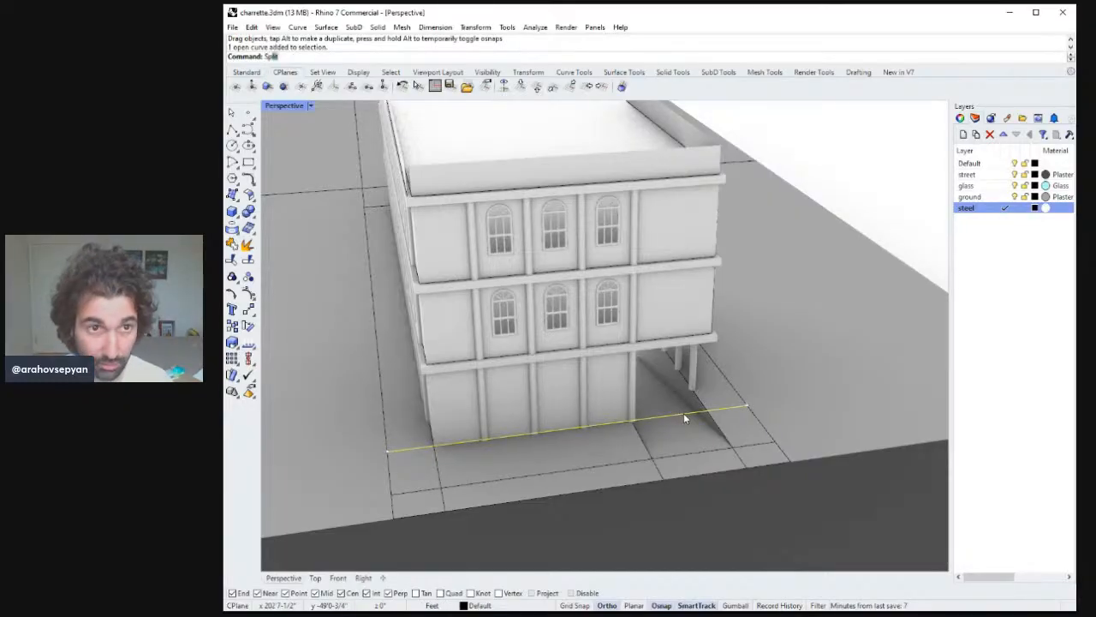
pyautogui.press('Return')
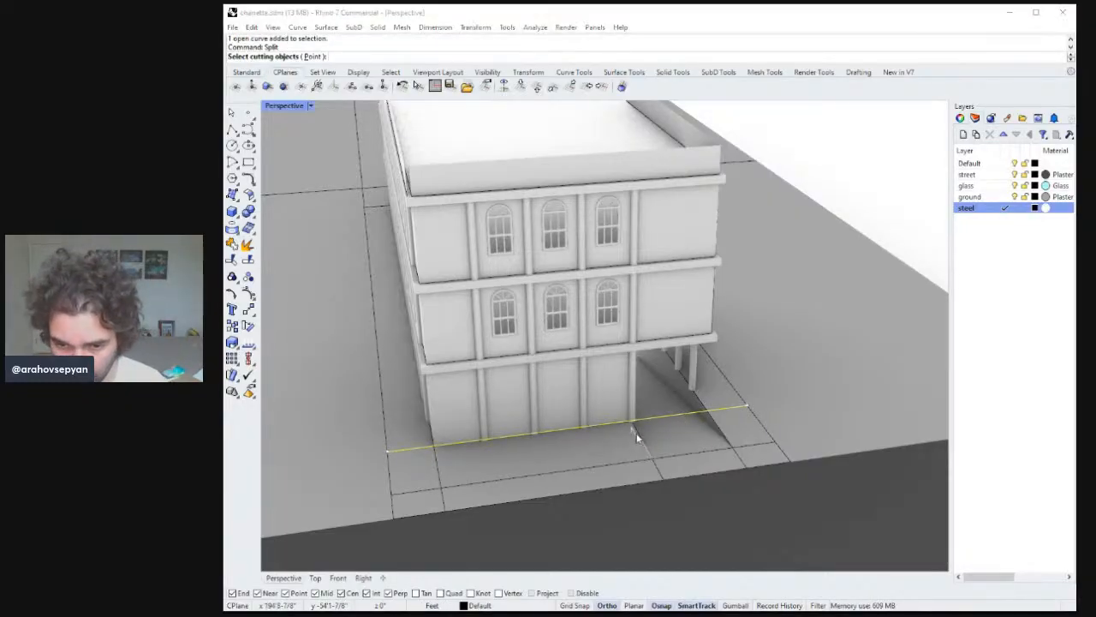
pyautogui.click(637, 437)
pyautogui.press('Return')
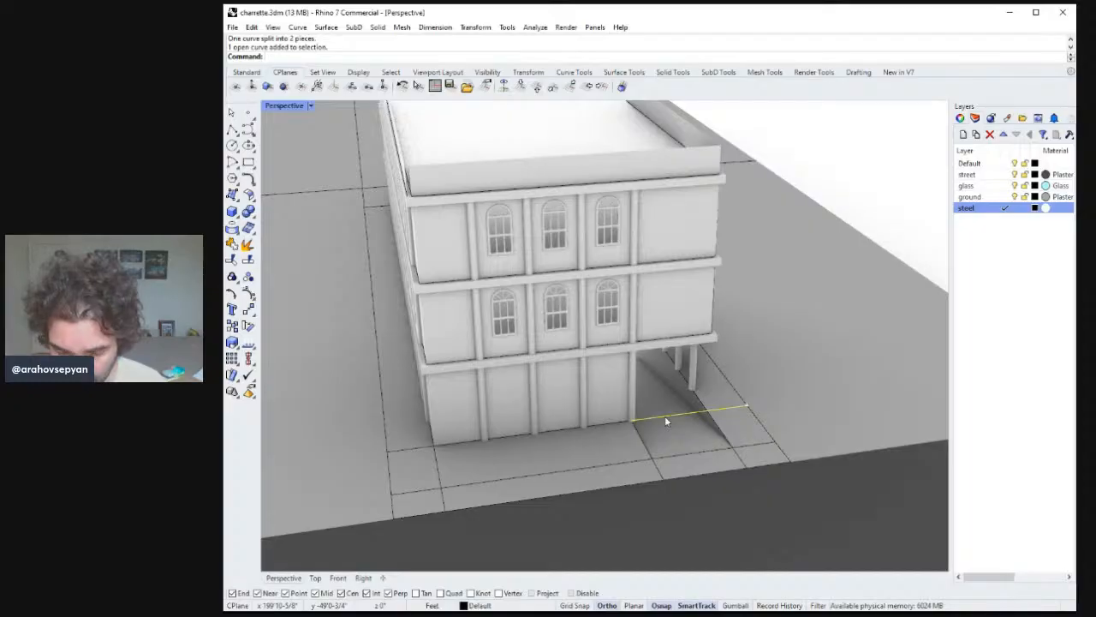
# Split the remaining segment at the passage's other edge and delete the piece crossing the passage.
pyautogui.moveTo(664, 415); pyautogui.dragTo(686, 422, button='right')
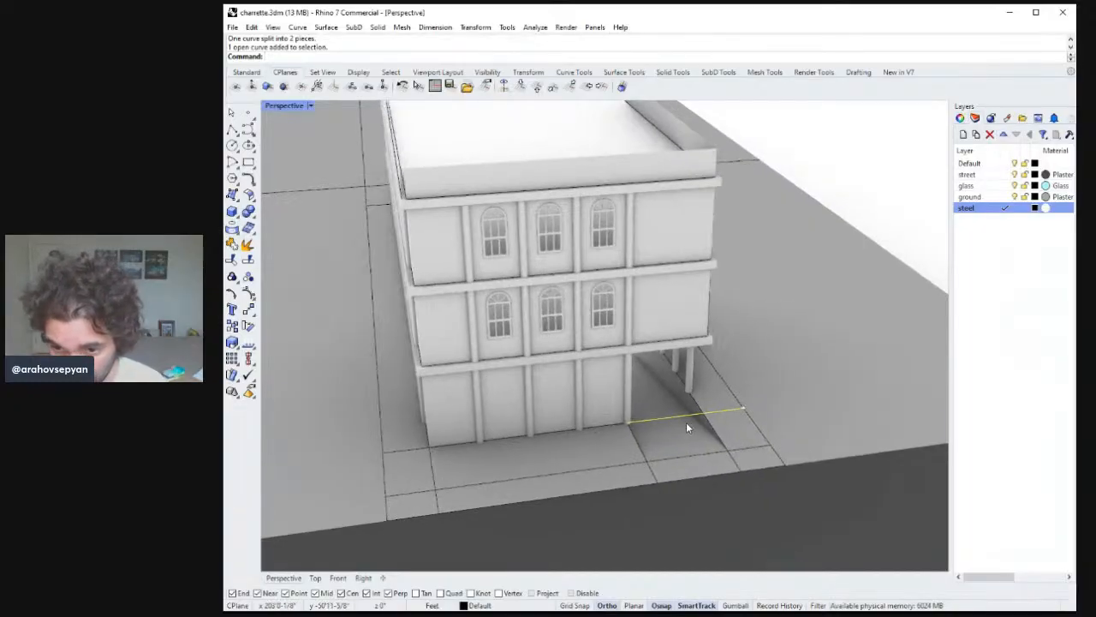
pyautogui.click(710, 418)
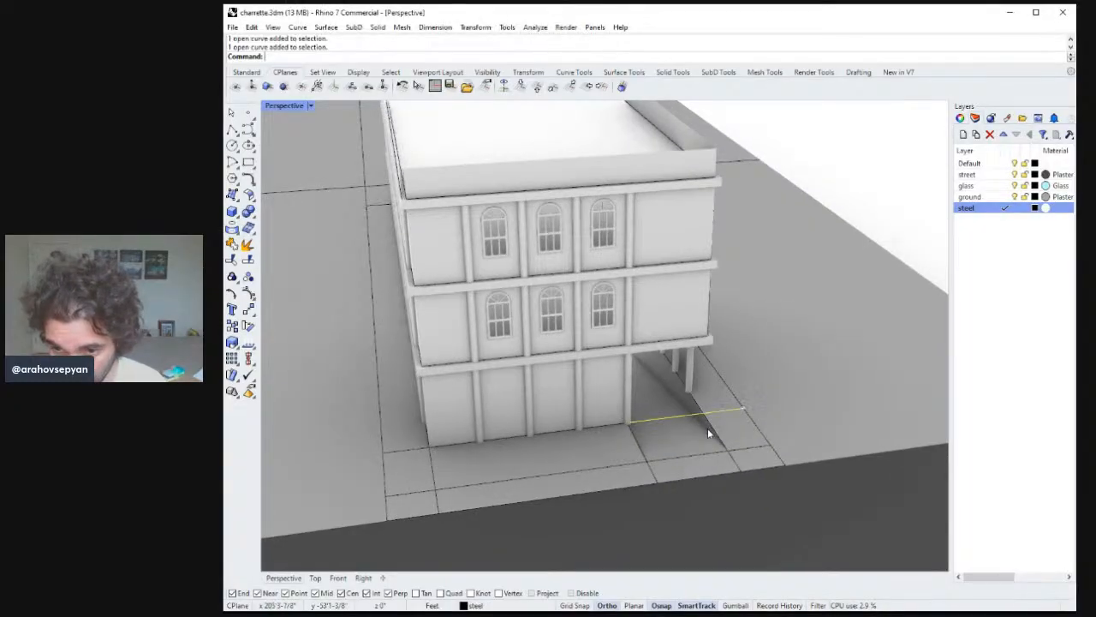
pyautogui.press('Return')
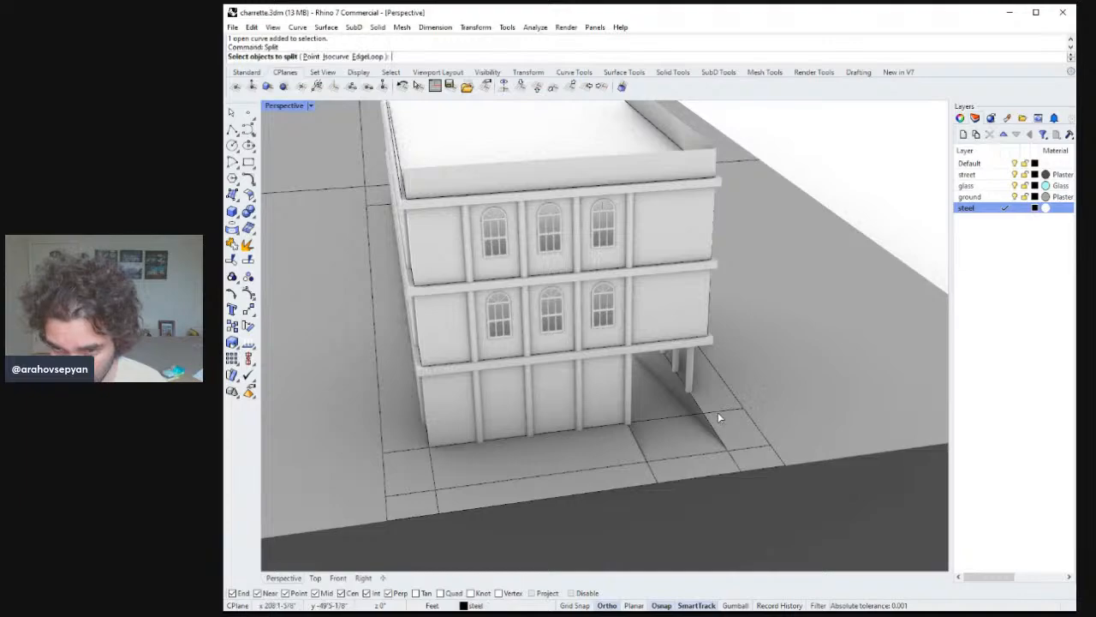
pyautogui.click(712, 425)
pyautogui.press('Return')
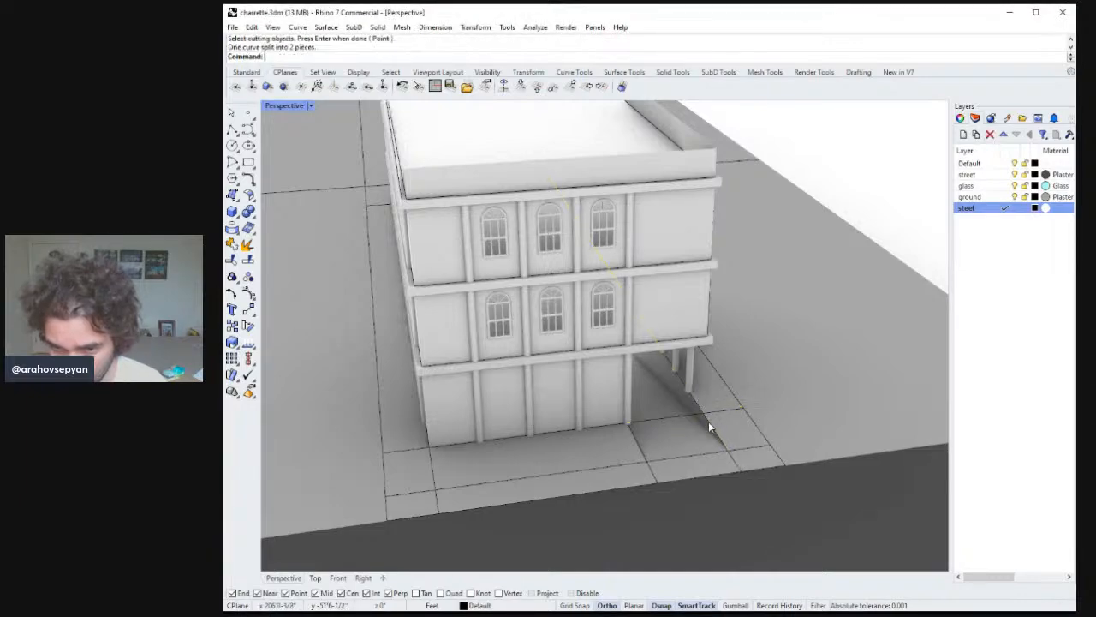
pyautogui.click(690, 415)
pyautogui.press('Delete')
pyautogui.moveTo(690, 414); pyautogui.dragTo(725, 333, button='right')
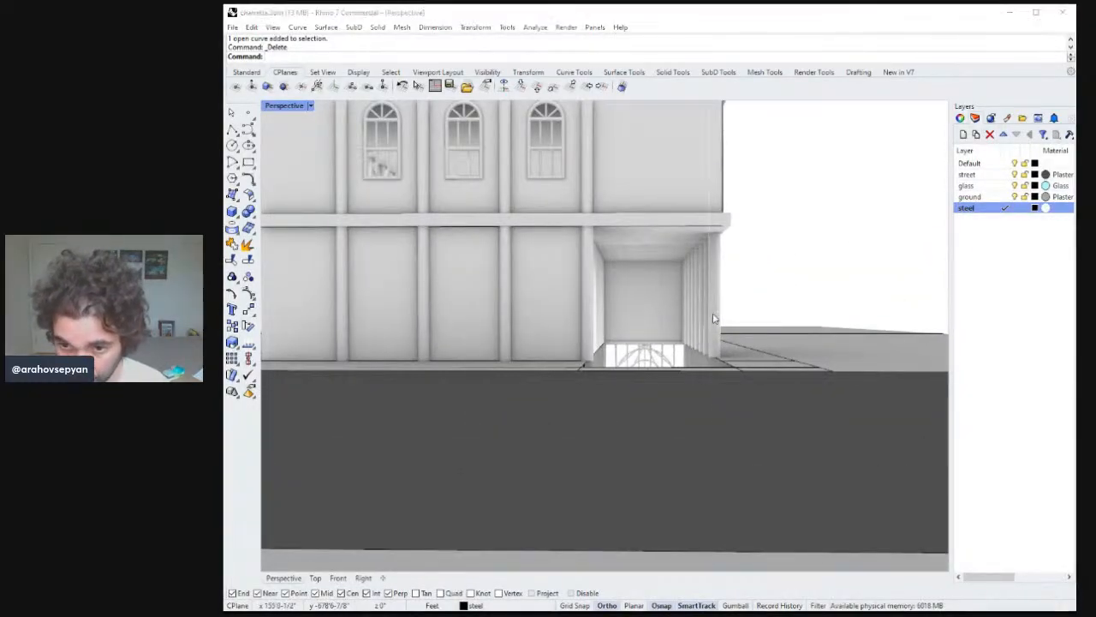
pyautogui.click(728, 306)
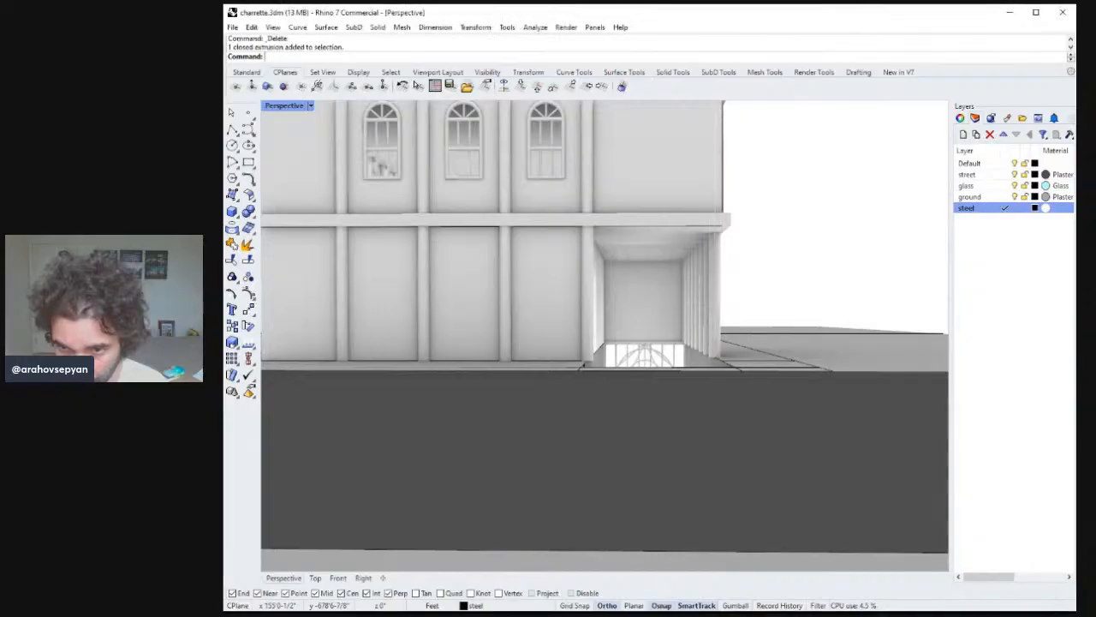
pyautogui.moveTo(728, 307); pyautogui.dragTo(376, 332, button='right')
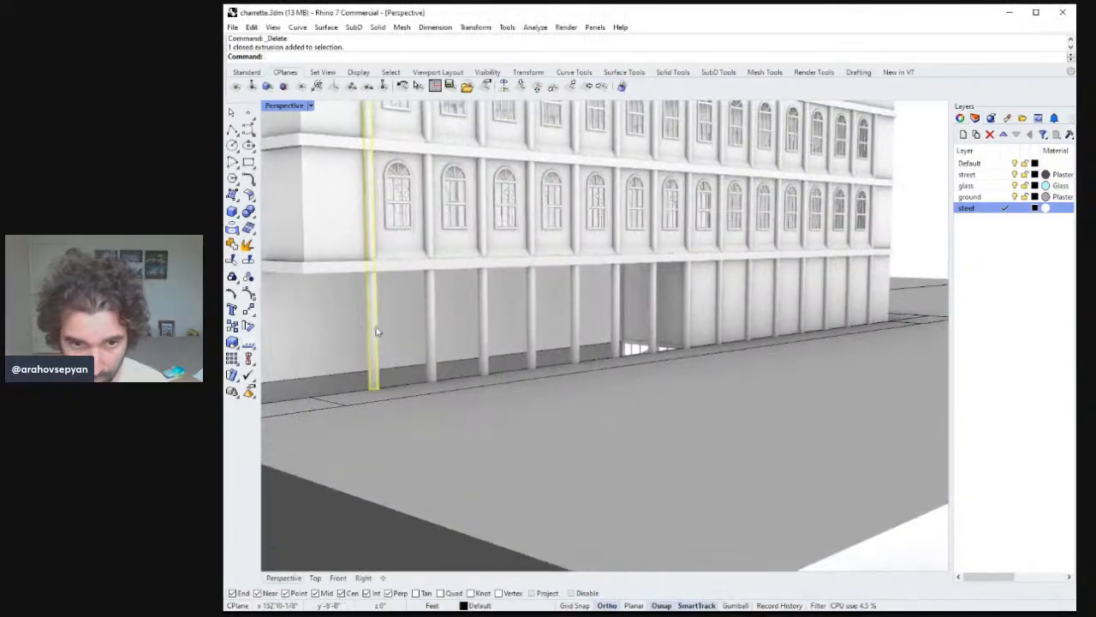
pyautogui.keyDown('shift'); pyautogui.click(485, 299); pyautogui.keyUp('shift')
pyautogui.click(530, 295)
pyautogui.scroll(-6, 495, 298)
pyautogui.moveTo(507, 342); pyautogui.dragTo(531, 341, button='right')
pyautogui.press('Escape')
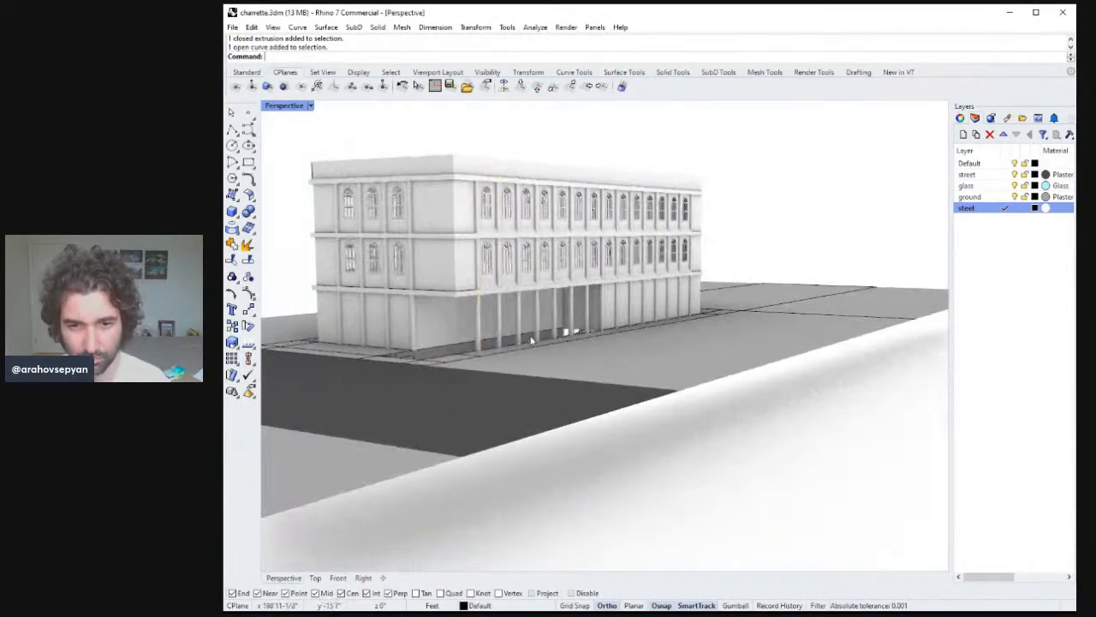
# Select seven vertical pipes along the building front and copy them to a new position in the Right view.
pyautogui.click(515, 322)
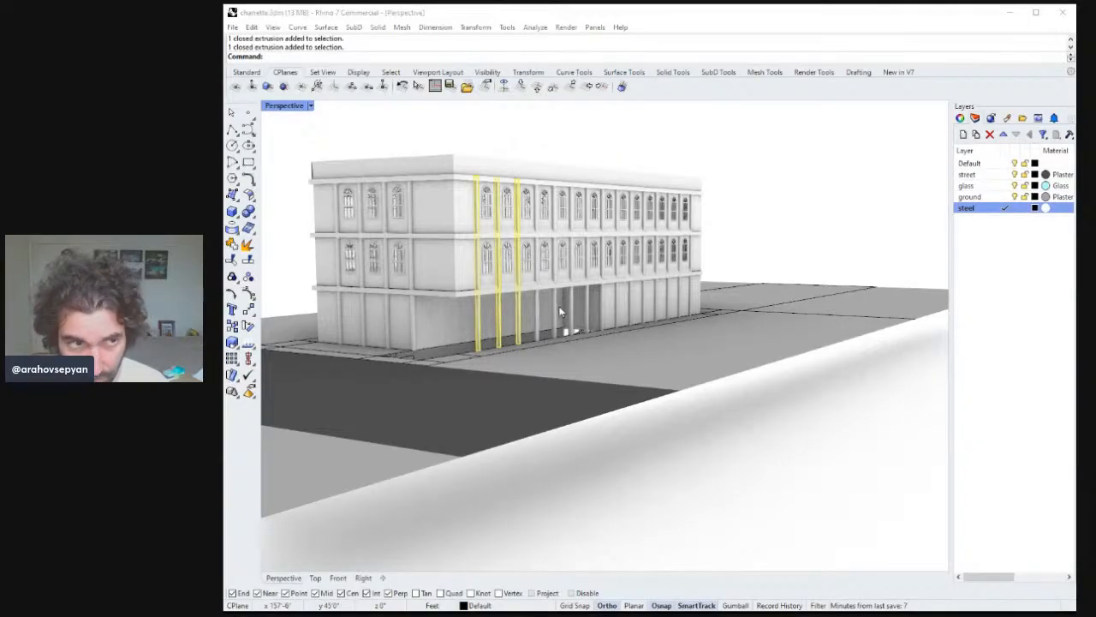
pyautogui.keyDown('shift'); pyautogui.click(535, 318); pyautogui.keyUp('shift')
pyautogui.keyDown('shift'); pyautogui.click(552, 315); pyautogui.keyUp('shift')
pyautogui.keyDown('shift'); pyautogui.click(570, 315); pyautogui.keyUp('shift')
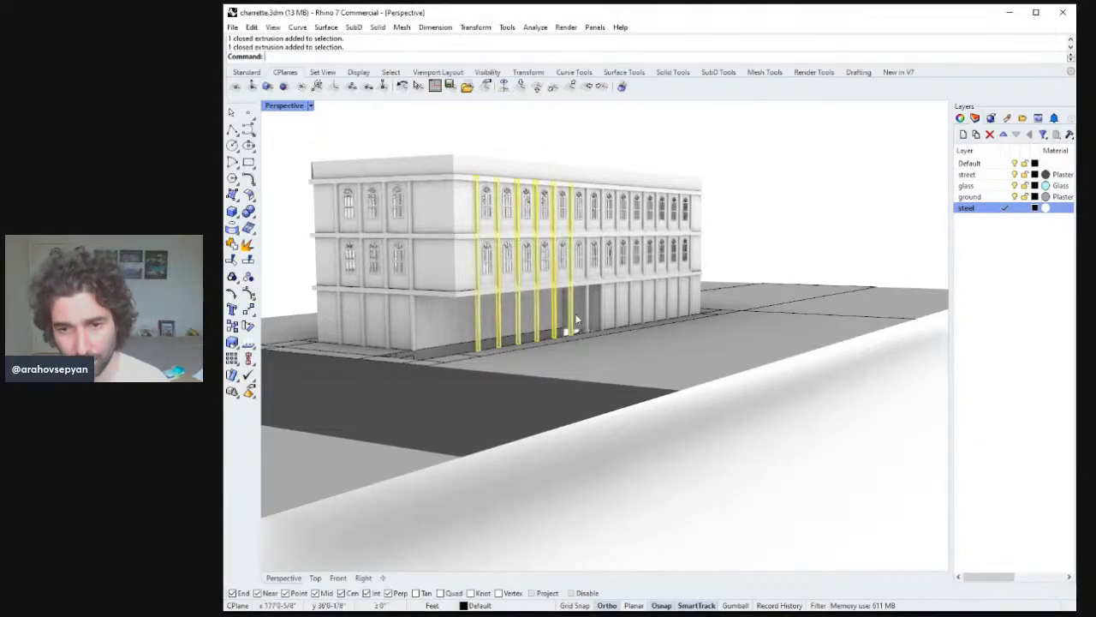
pyautogui.keyDown('shift'); pyautogui.click(587, 315); pyautogui.keyUp('shift')
pyautogui.moveTo(587, 315); pyautogui.dragTo(593, 323, button='right')
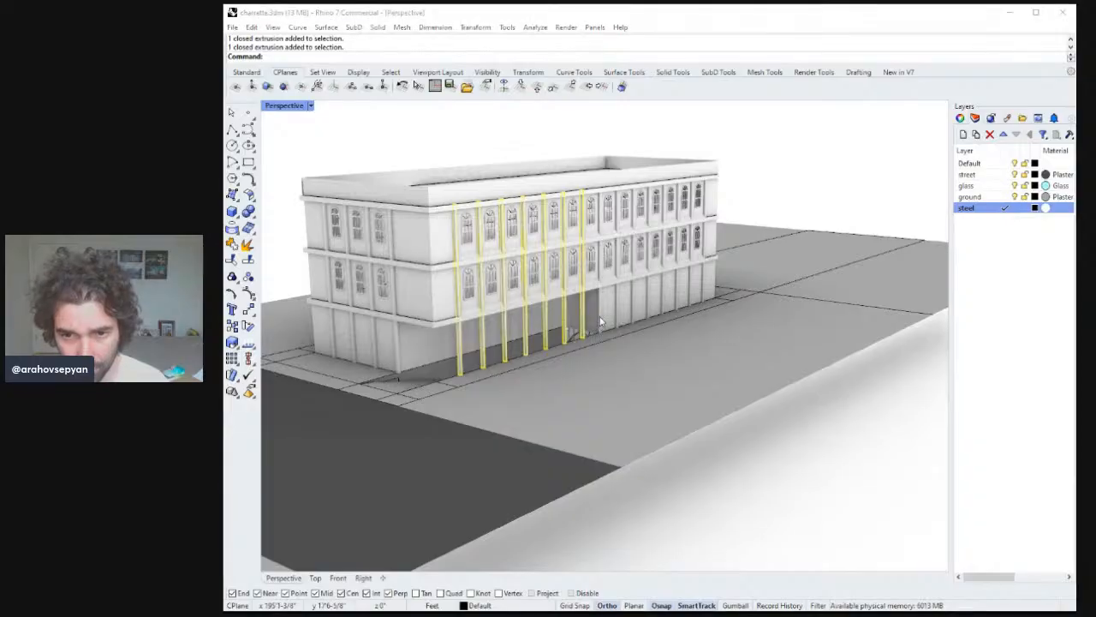
pyautogui.keyDown('shift'); pyautogui.click(599, 321); pyautogui.keyUp('shift')
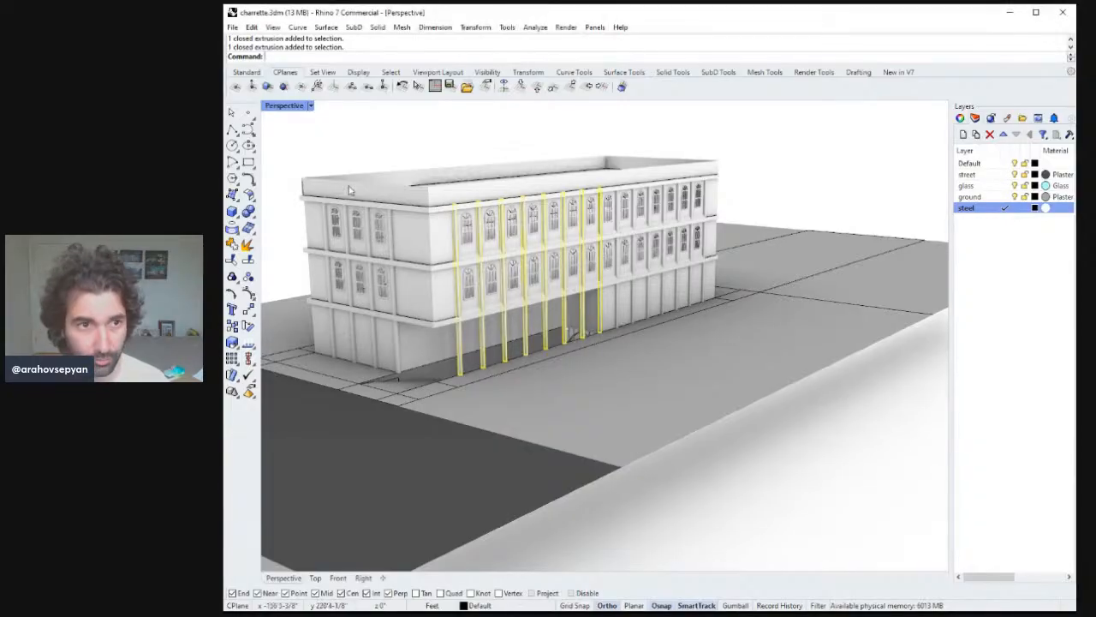
pyautogui.doubleClick(291, 107)
pyautogui.moveTo(749, 425); pyautogui.dragTo(761, 395, button='right')
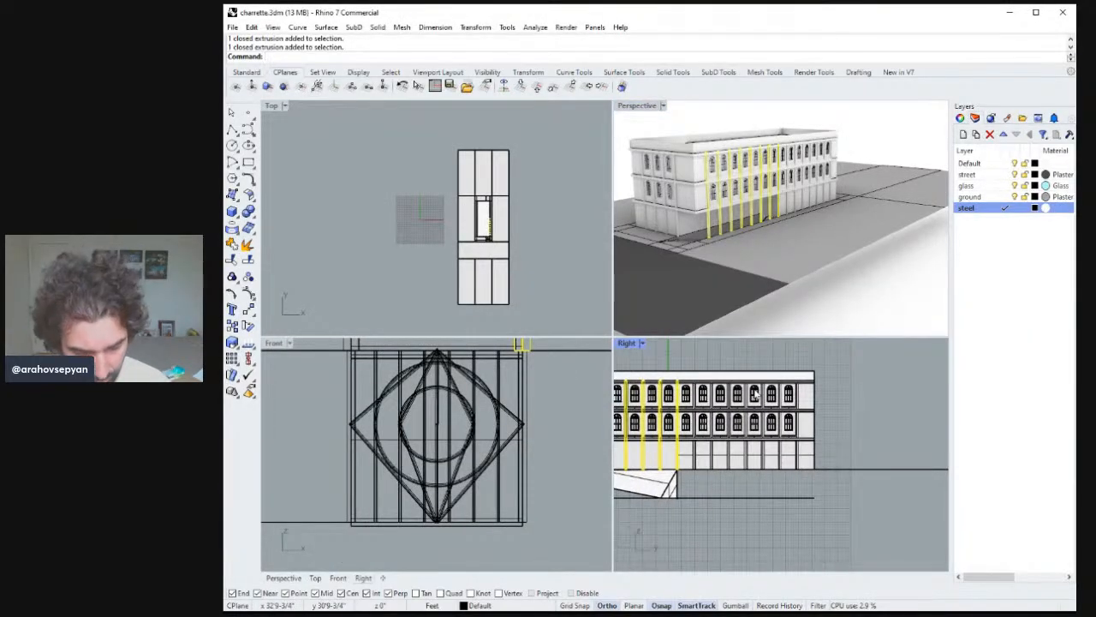
pyautogui.click(849, 358)
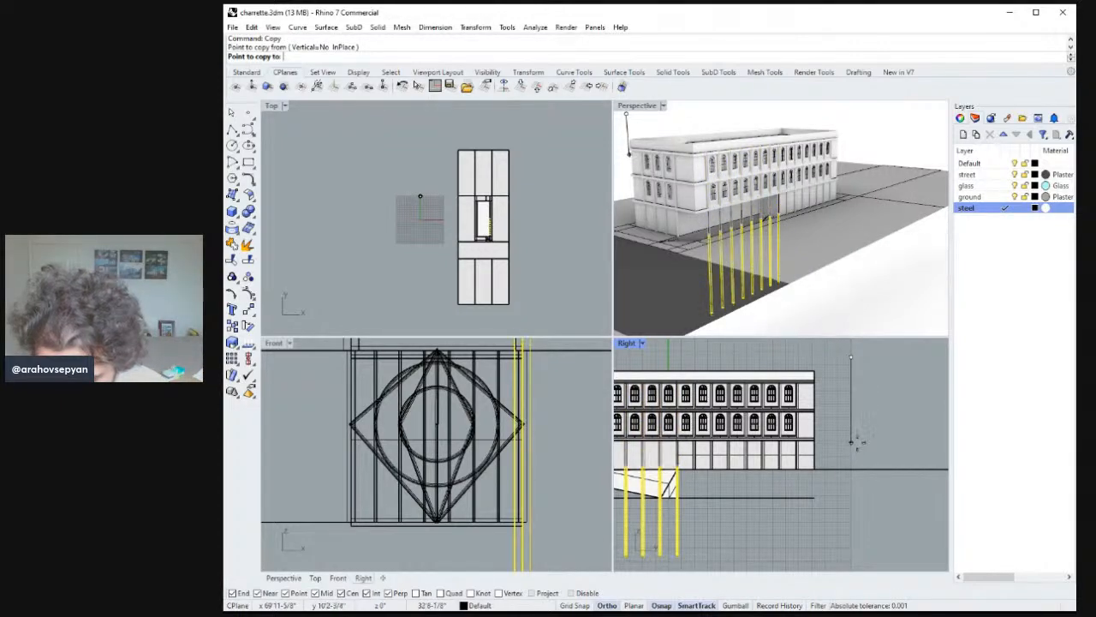
pyautogui.moveTo(859, 439); pyautogui.dragTo(908, 444, button='right')
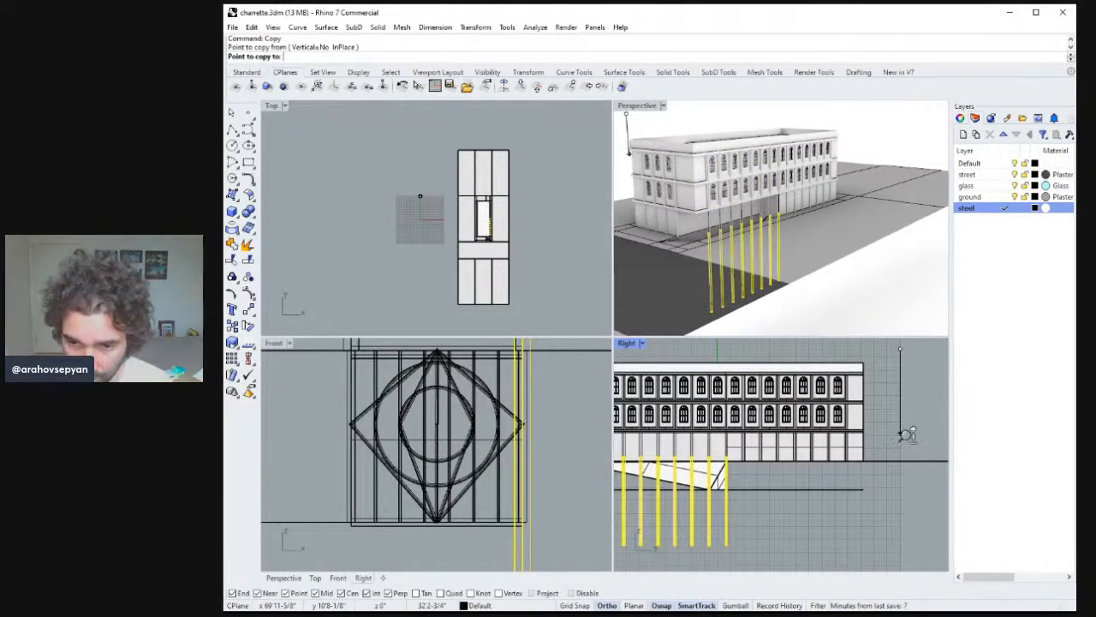
pyautogui.scroll(-1, 906, 442)
pyautogui.scroll(1, 907, 442)
pyautogui.click(901, 431)
pyautogui.press('Return')
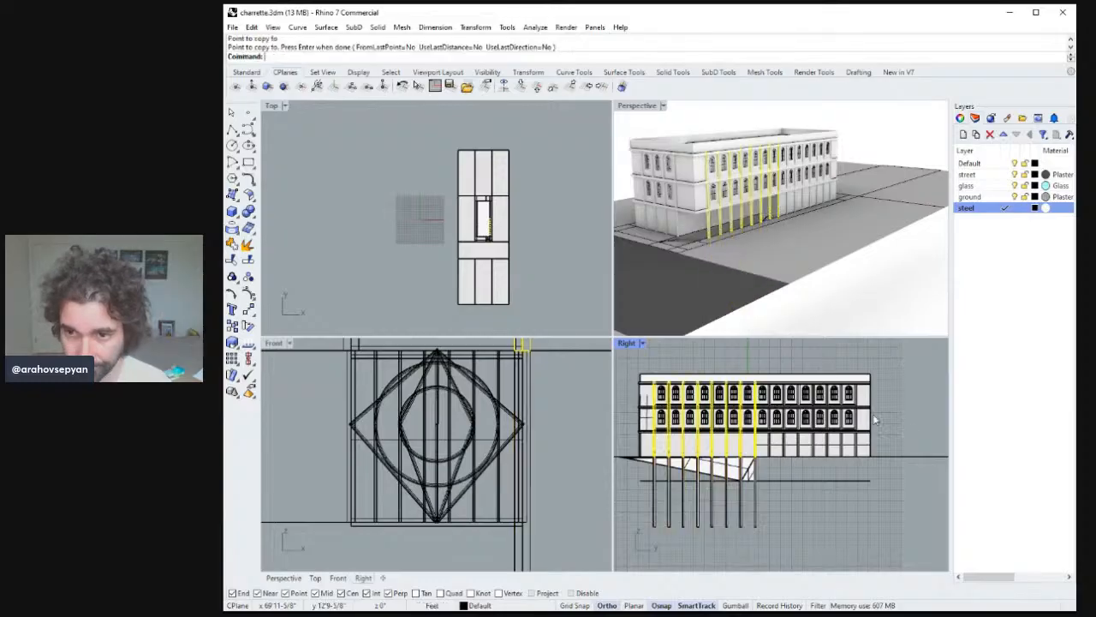
pyautogui.doubleClick(651, 108)
pyautogui.moveTo(655, 128); pyautogui.dragTo(538, 302, button='right')
pyautogui.click(538, 390)
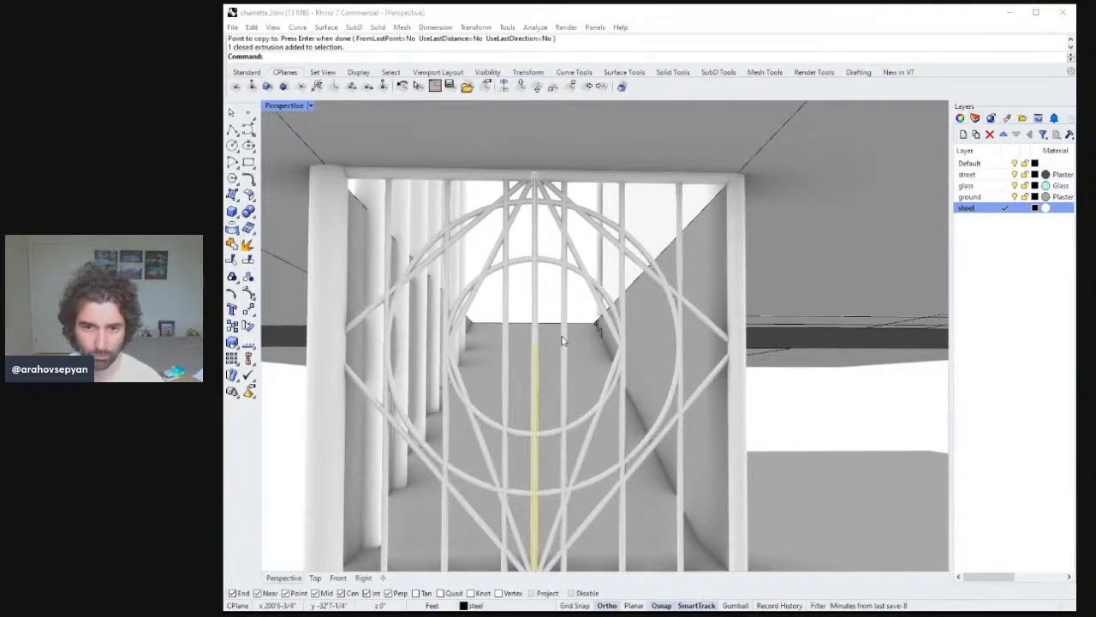
pyautogui.moveTo(563, 340)
pyautogui.mouseDown(button='right')
pyautogui.moveTo(571, 322)
pyautogui.moveTo(573, 334)
pyautogui.mouseUp(button='right')
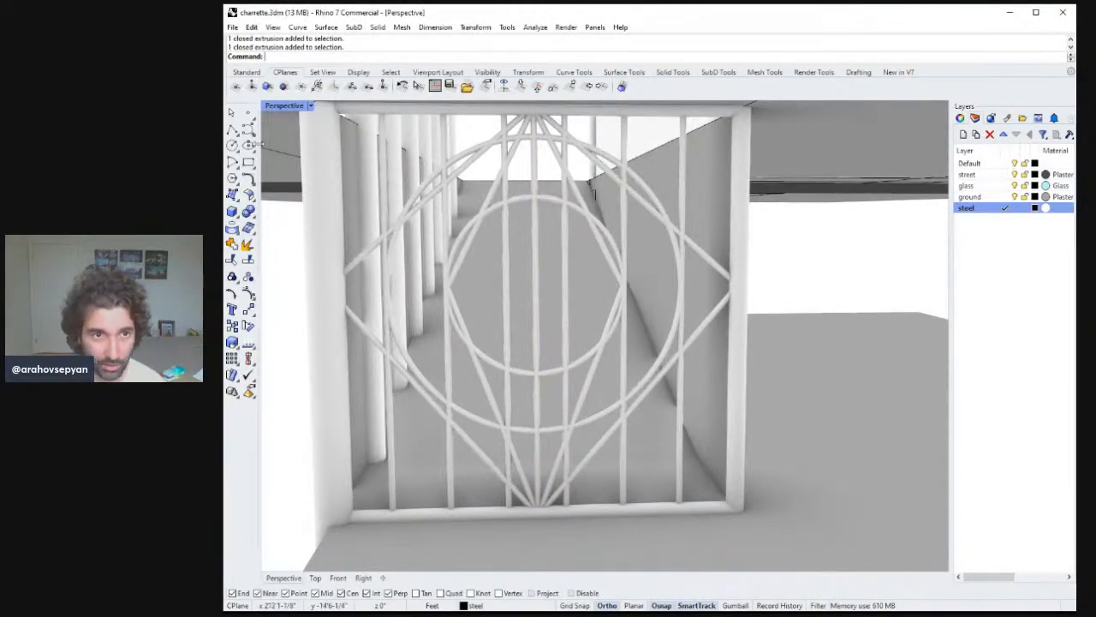
pyautogui.click(233, 129)
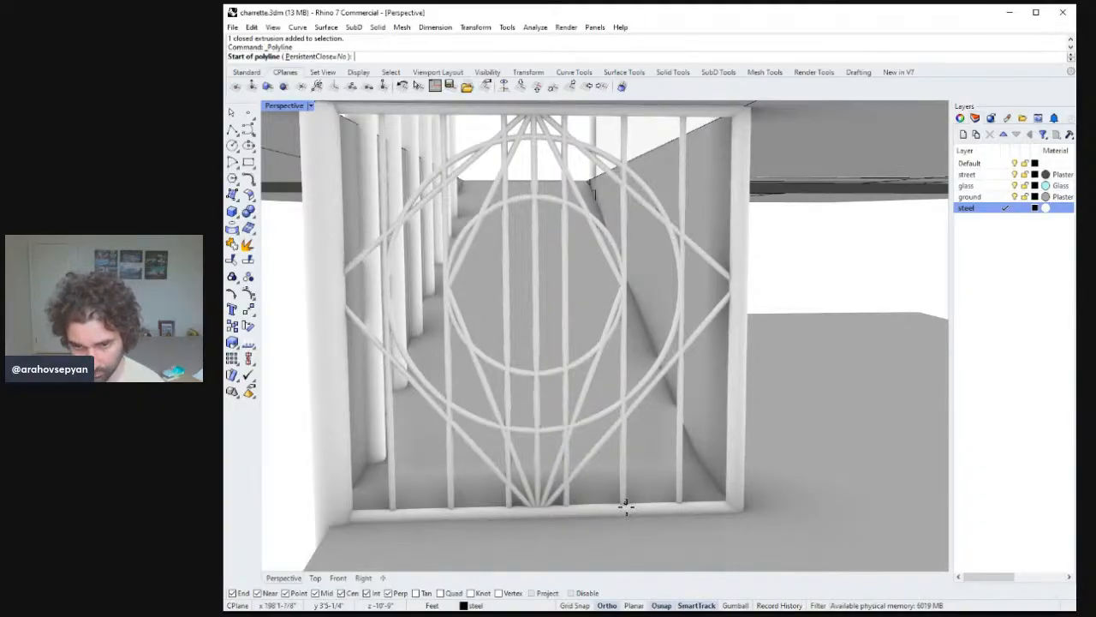
pyautogui.press('Escape')
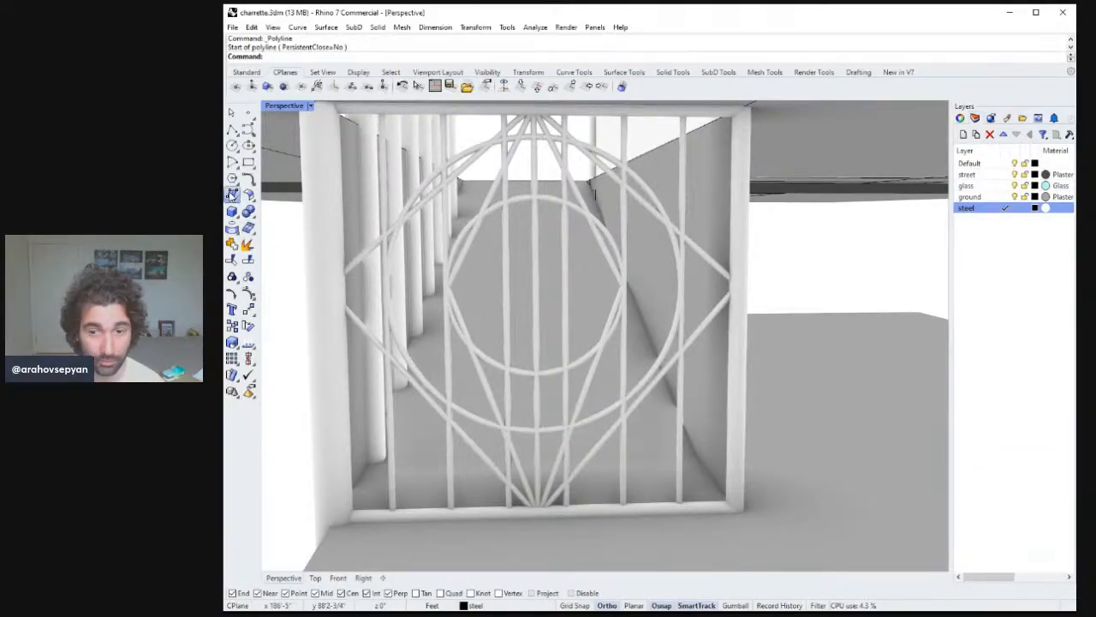
# Create a four-corner surface across the steel screen opening and divide its bottom edge into 8 segments.
pyautogui.click(232, 194)
pyautogui.keyDown('shift'); pyautogui.moveTo(780, 284); pyautogui.dragTo(785, 322, button='right'); pyautogui.keyUp('shift')
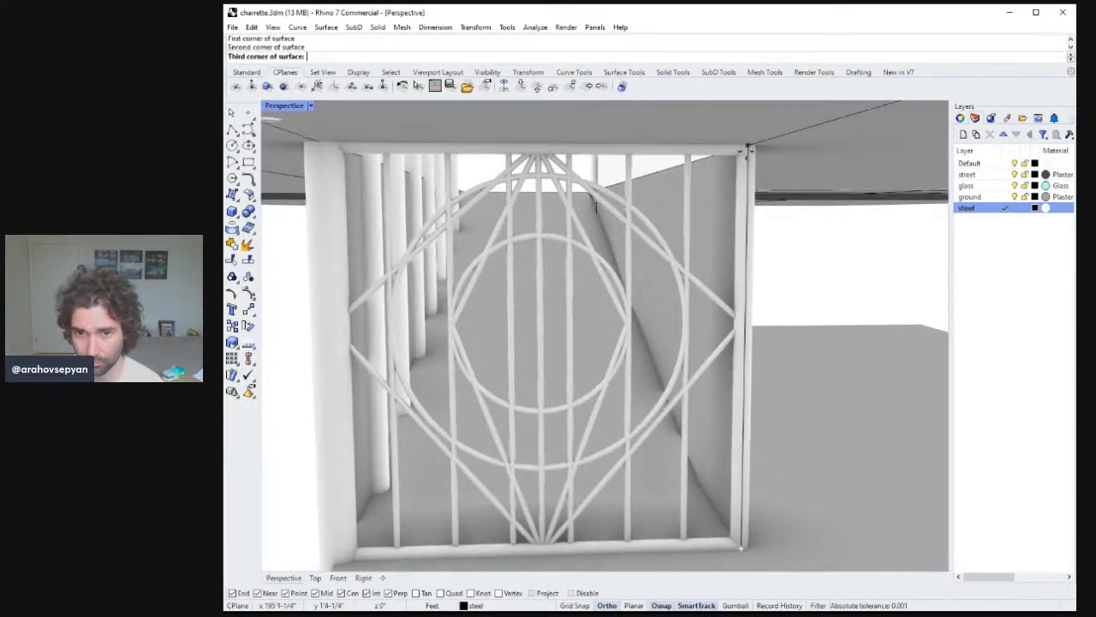
pyautogui.click(318, 145)
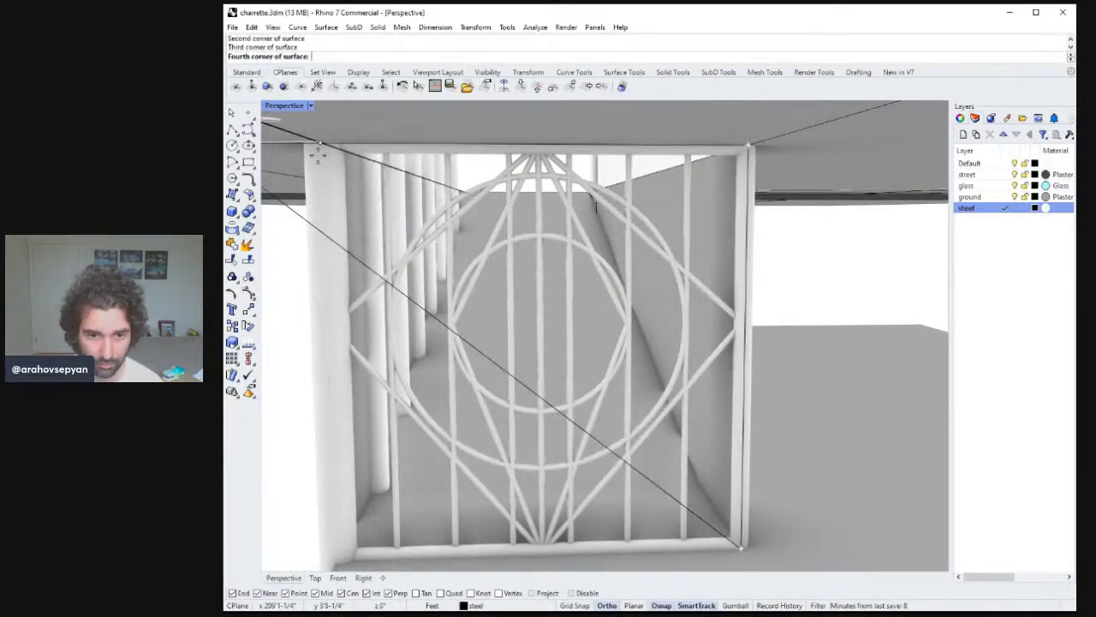
pyautogui.click(335, 563)
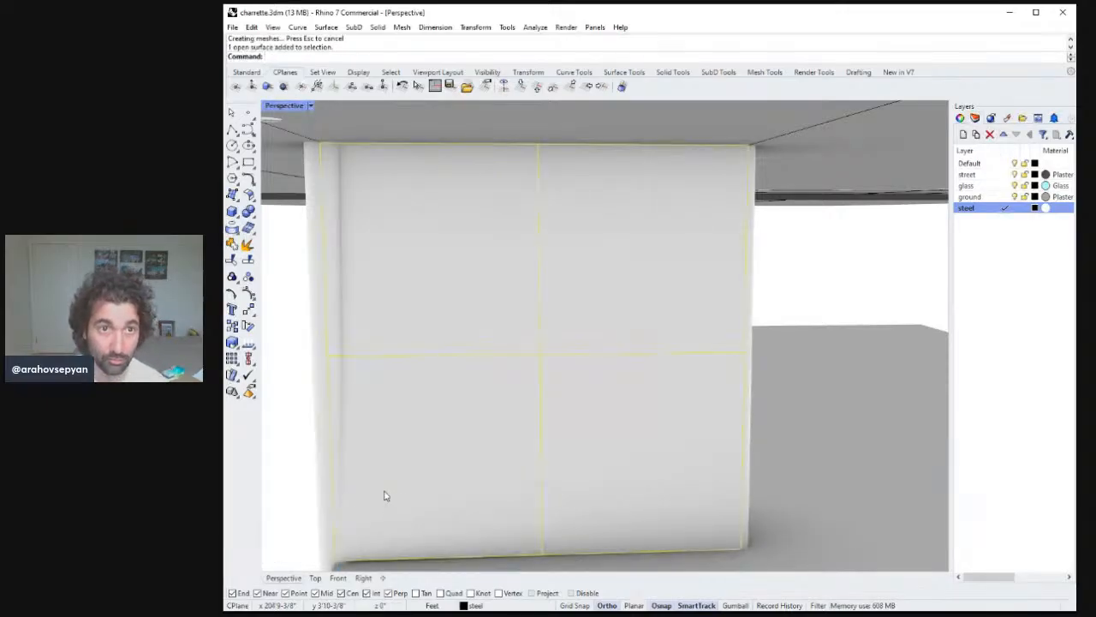
pyautogui.press('Return')
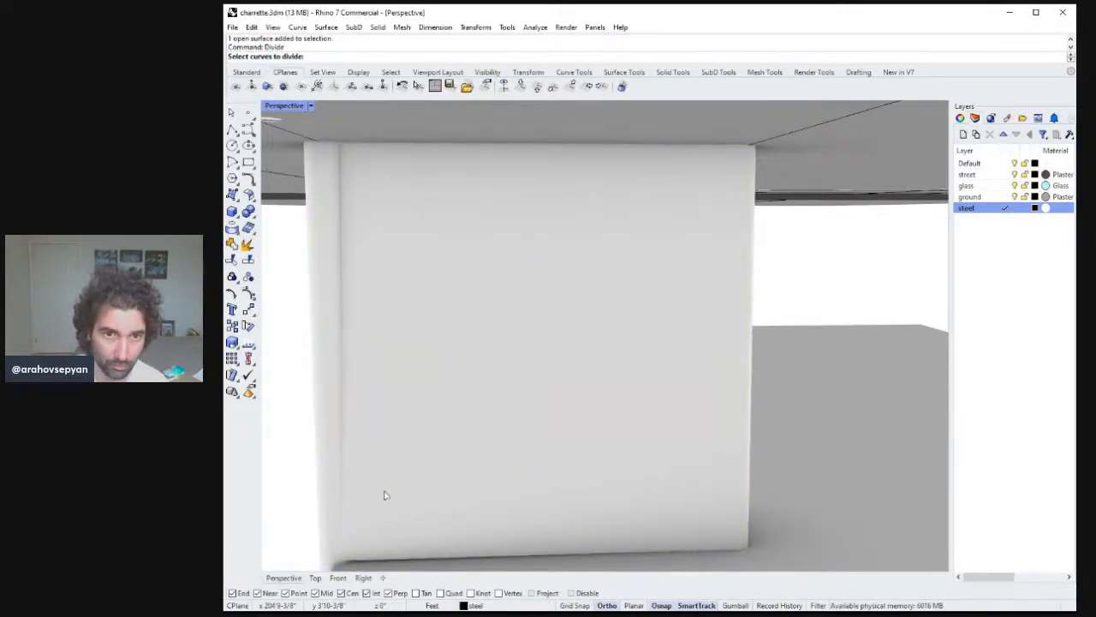
pyautogui.click(470, 559)
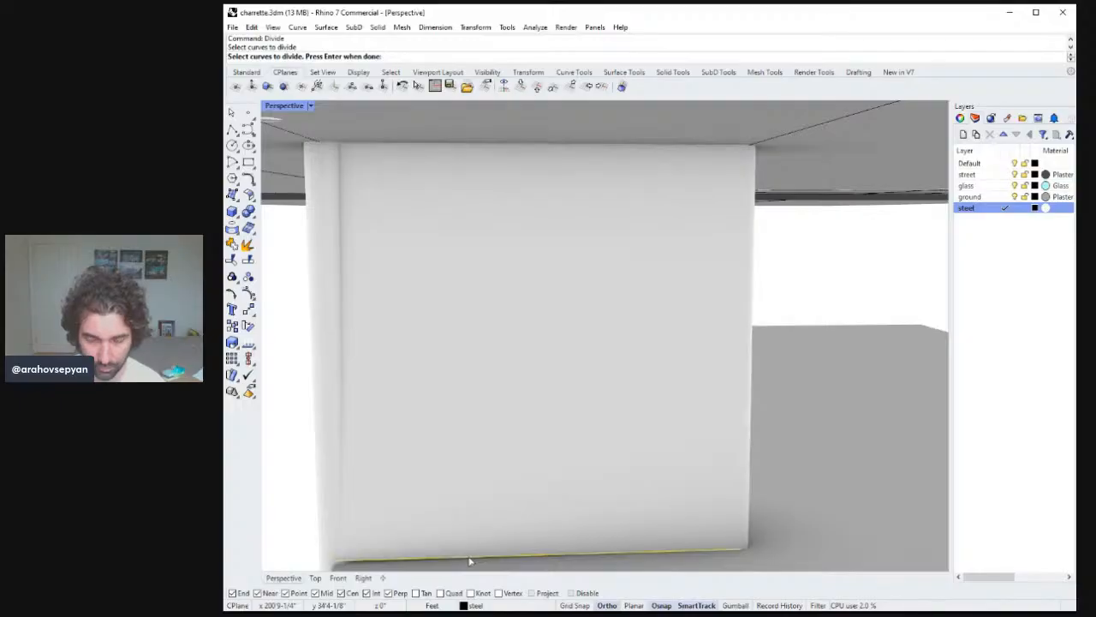
pyautogui.press('Return')
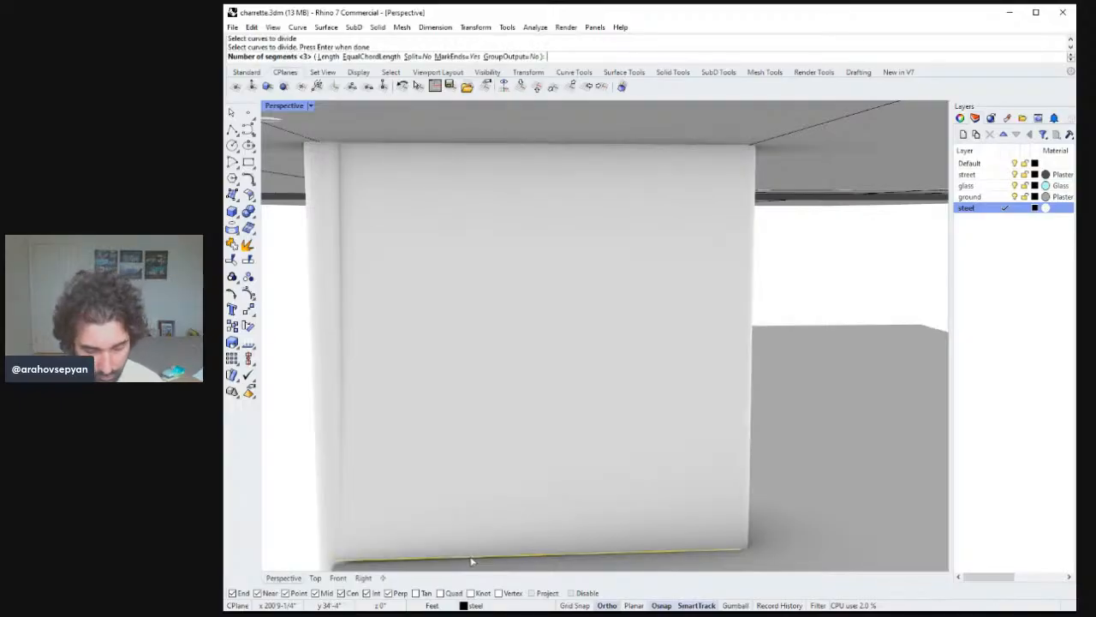
pyautogui.press('Return')
# Delete the surface, then undo the deletion and the surface creation.
pyautogui.click(515, 499)
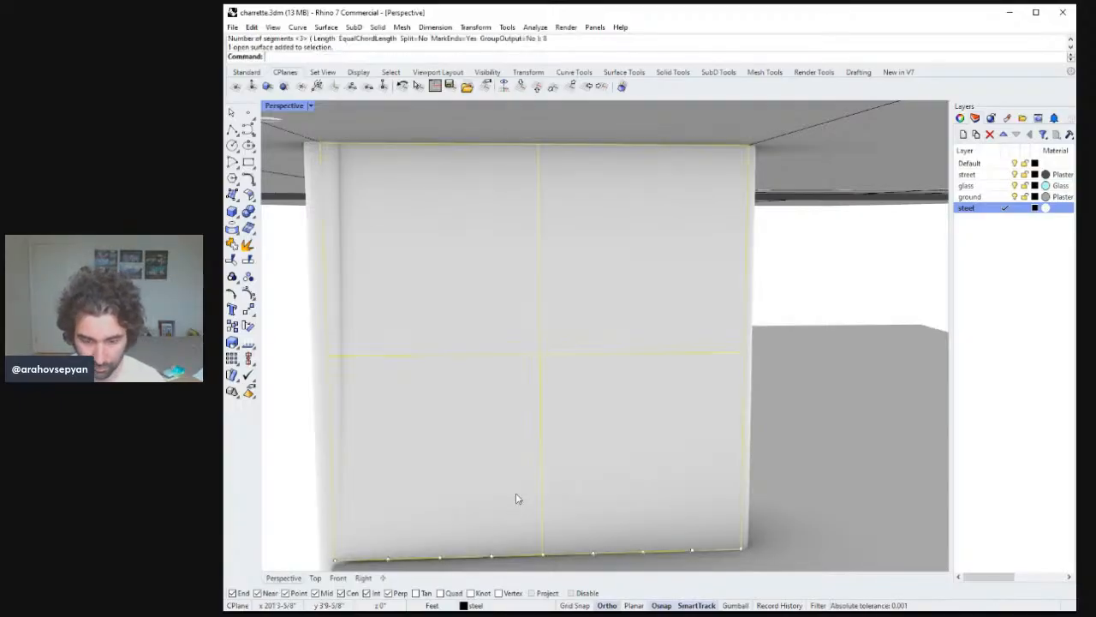
pyautogui.press('Delete')
pyautogui.moveTo(615, 515); pyautogui.dragTo(613, 522, button='right')
pyautogui.hotkey('ctrl', 'z')
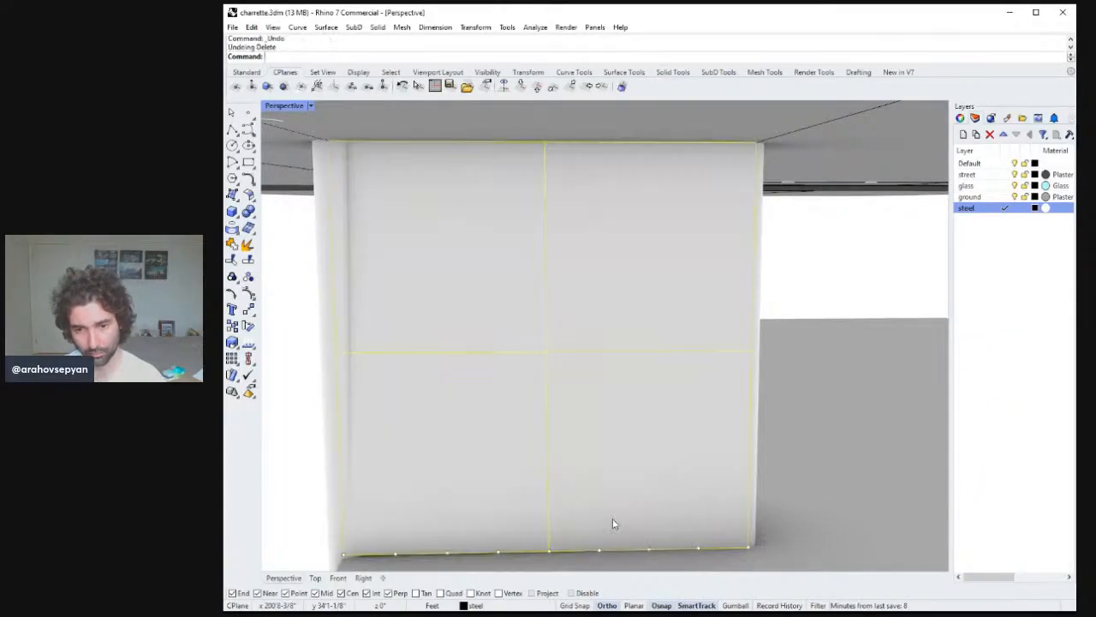
pyautogui.hotkey('ctrl', 'z')
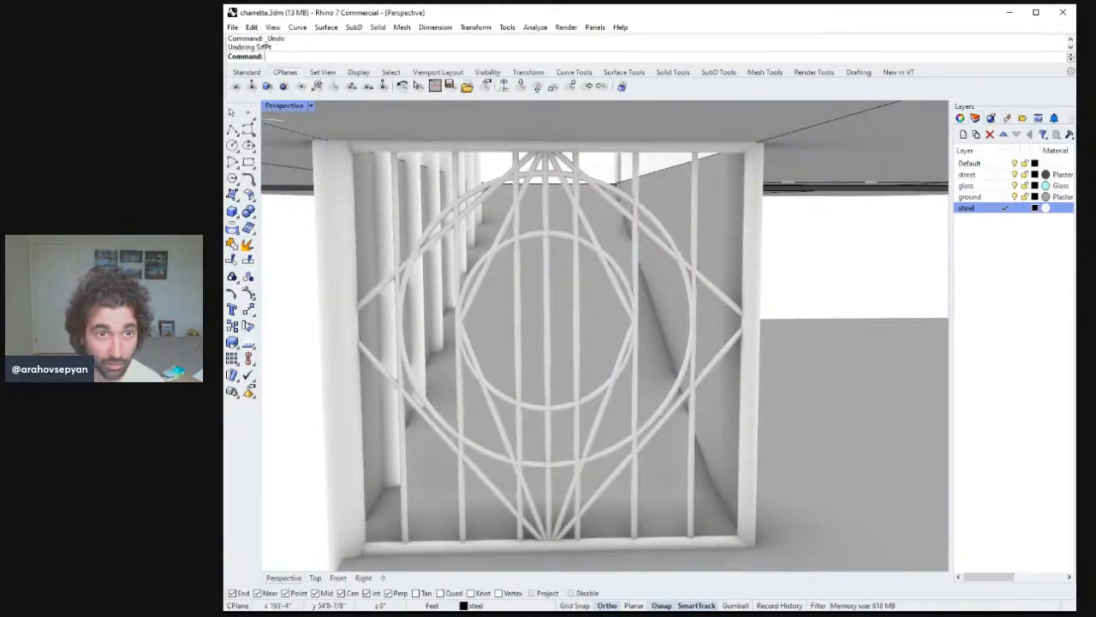
pyautogui.click(232, 131)
pyautogui.keyDown('shift'); pyautogui.moveTo(683, 447); pyautogui.dragTo(685, 443, button='right'); pyautogui.keyUp('shift')
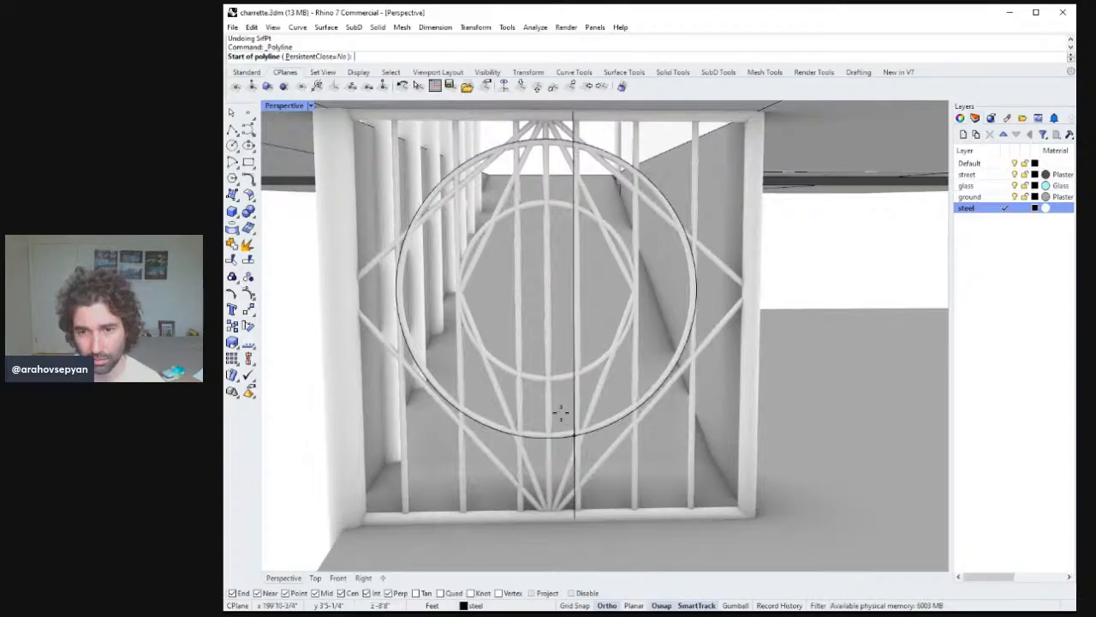
pyautogui.press('Escape')
# Copy the central vertical pipe of the steel screen to two evenly spaced positions to its right.
pyautogui.click(550, 436)
pyautogui.keyDown('shift'); pyautogui.moveTo(580, 431); pyautogui.dragTo(603, 427, button='right'); pyautogui.keyUp('shift')
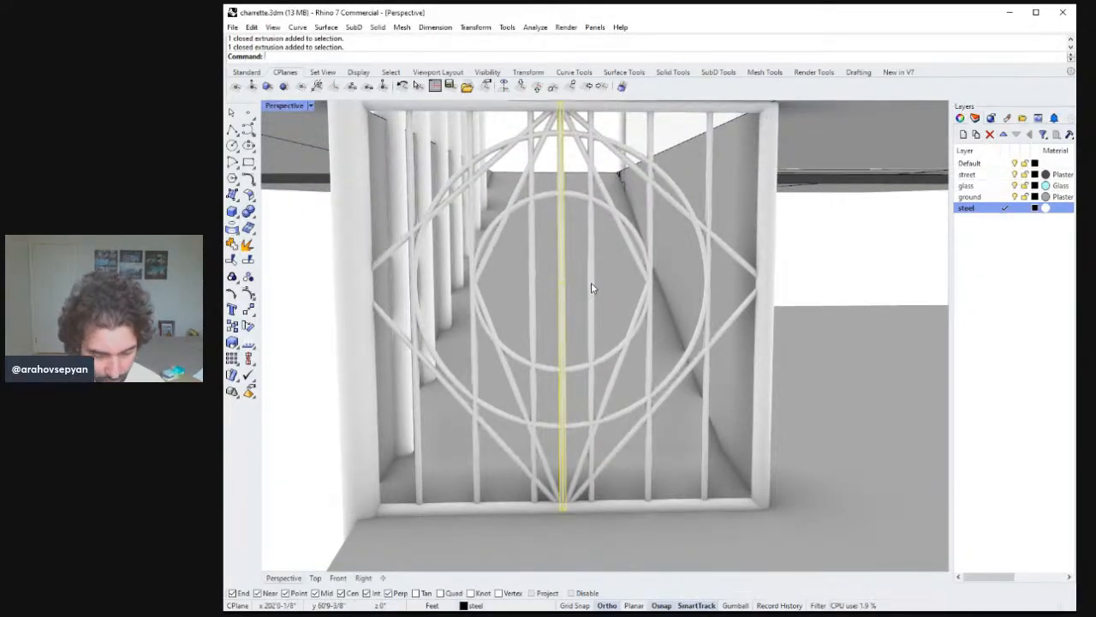
pyautogui.press('Return')
pyautogui.moveTo(592, 206); pyautogui.dragTo(583, 238, button='right')
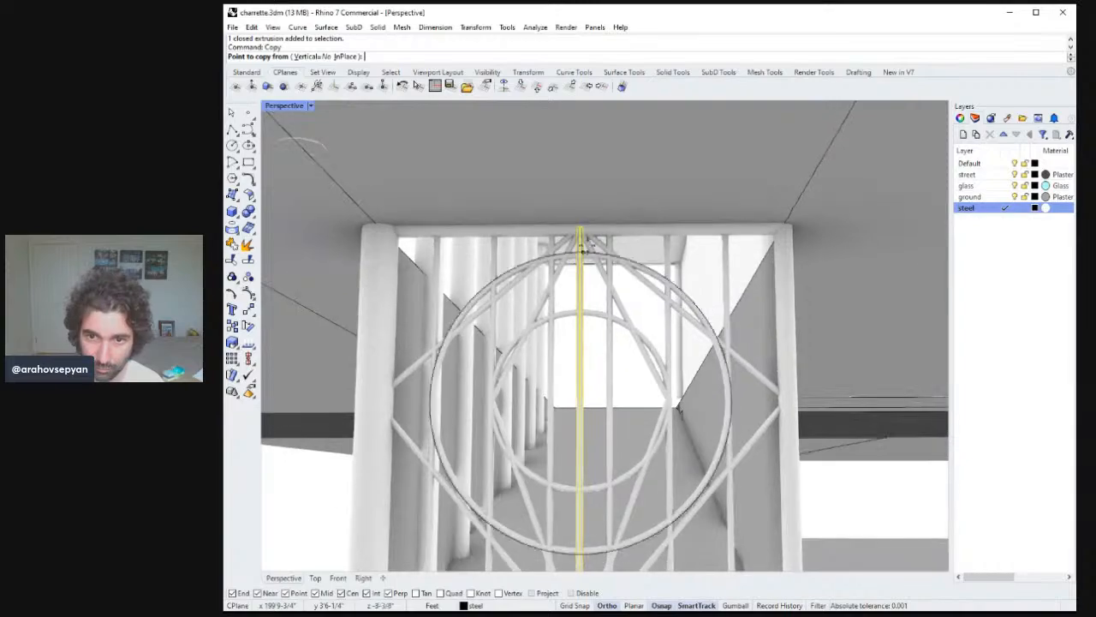
pyautogui.keyDown('shift'); pyautogui.moveTo(621, 297); pyautogui.dragTo(634, 204, button='right'); pyautogui.keyUp('shift')
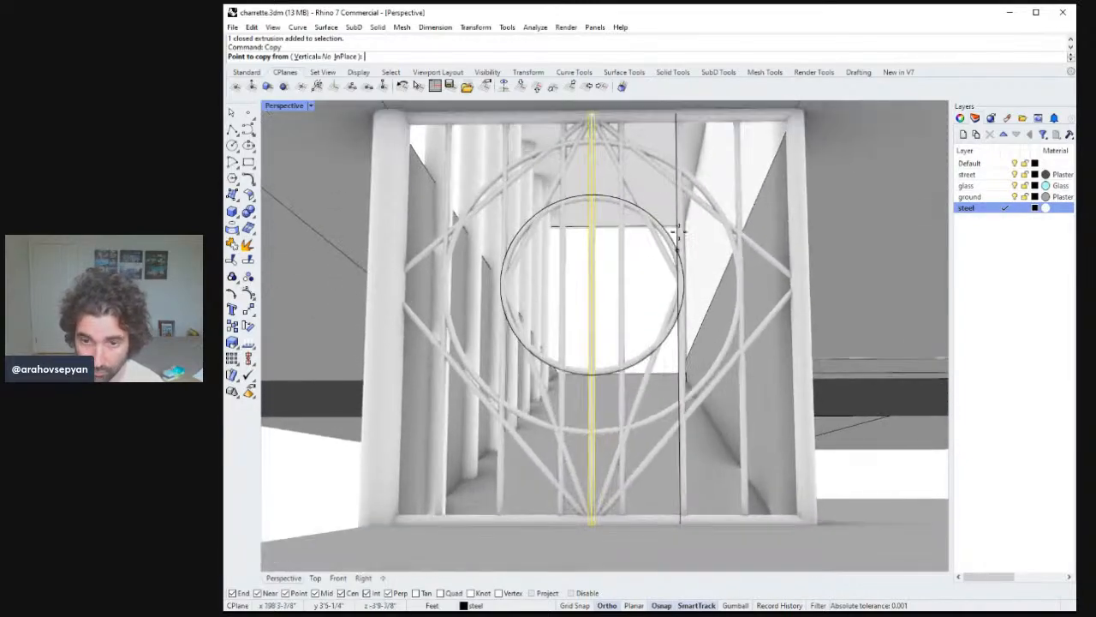
pyautogui.moveTo(682, 240); pyautogui.dragTo(699, 411, button='right')
pyautogui.moveTo(652, 318); pyautogui.dragTo(580, 191, button='right')
pyautogui.scroll(1, 621, 340)
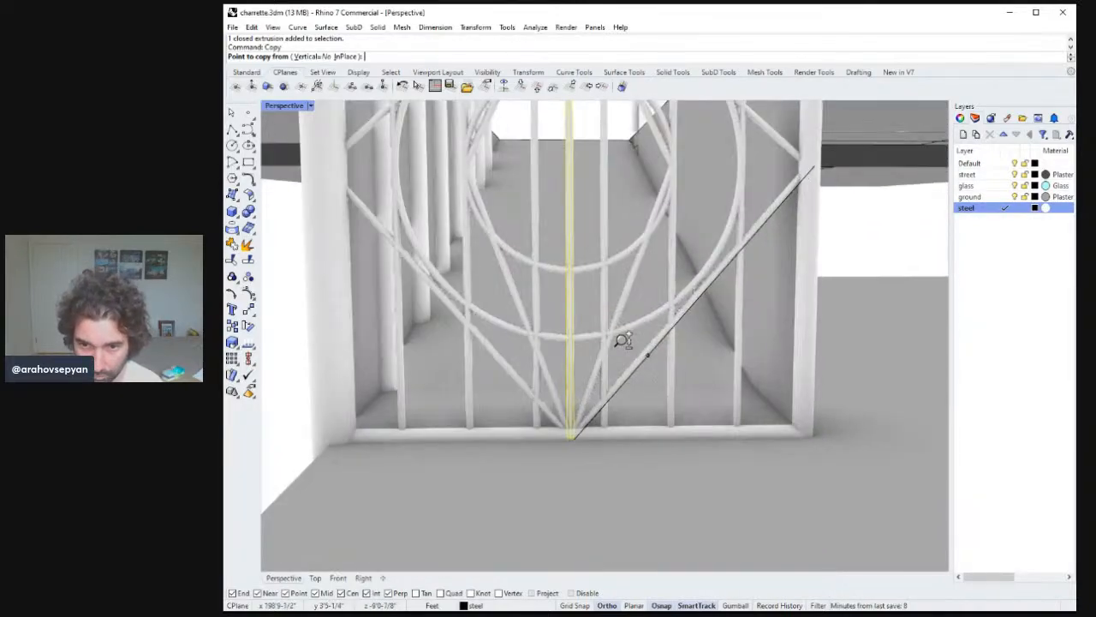
pyautogui.click(571, 435)
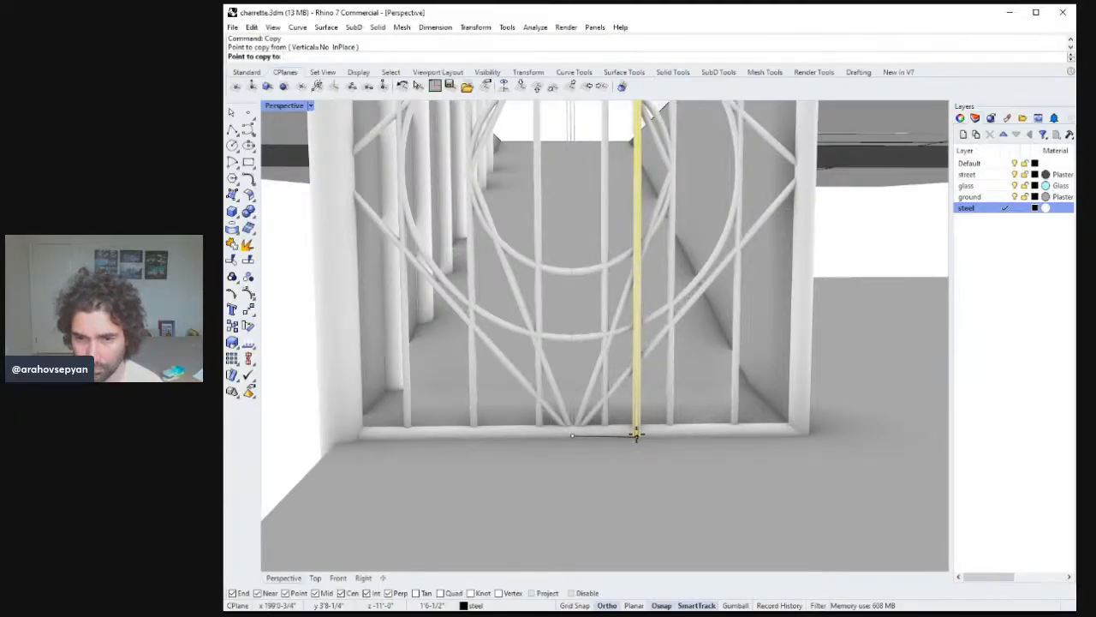
pyautogui.press('Escape')
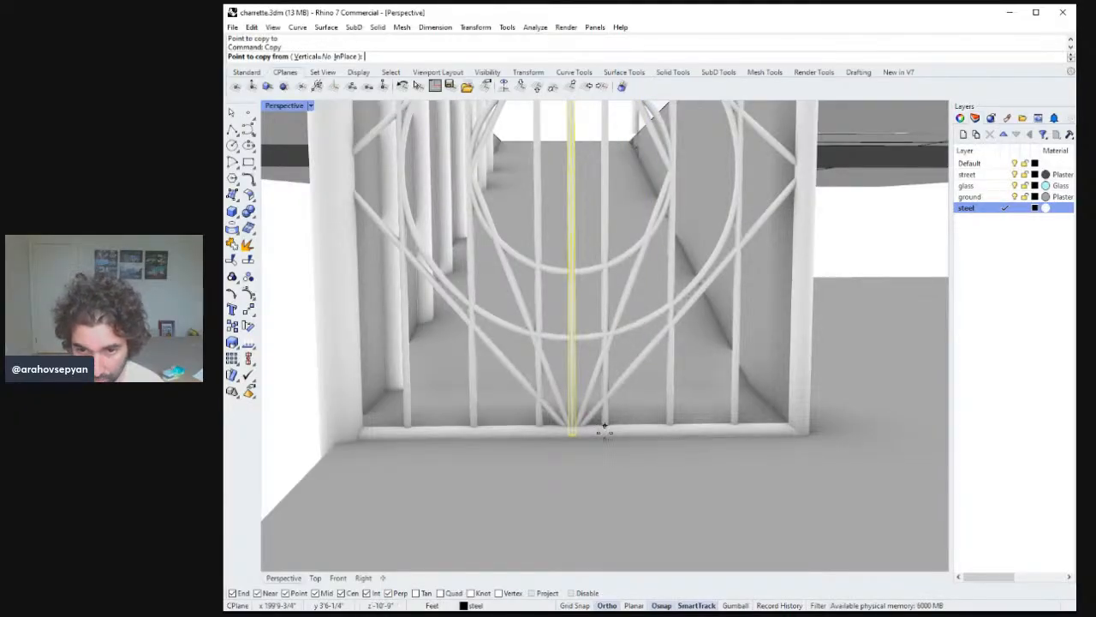
pyautogui.click(605, 417)
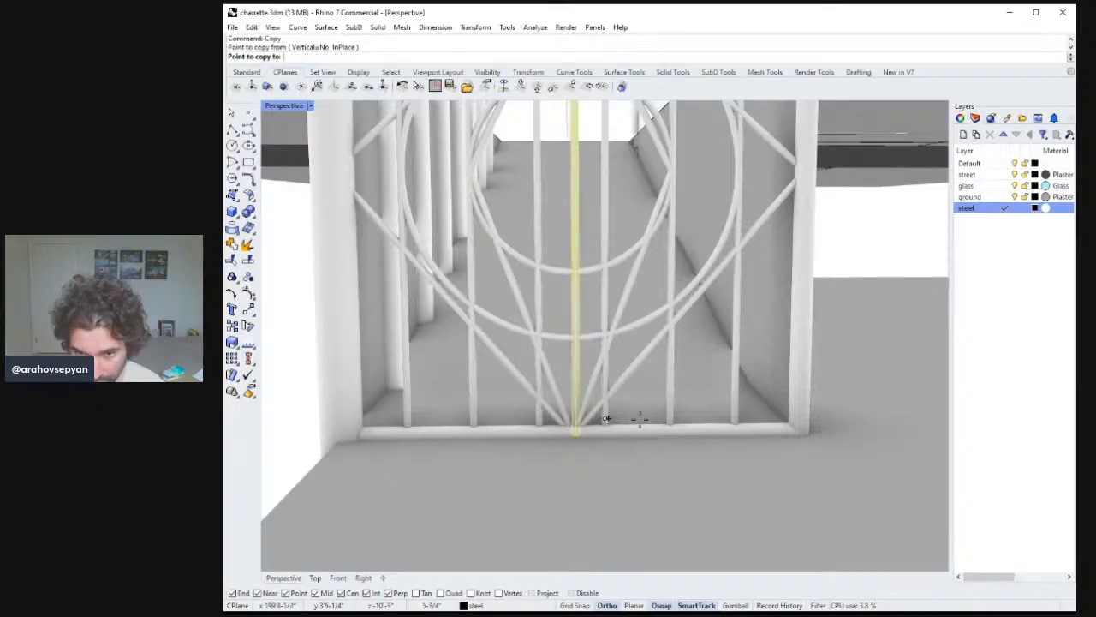
pyautogui.click(671, 417)
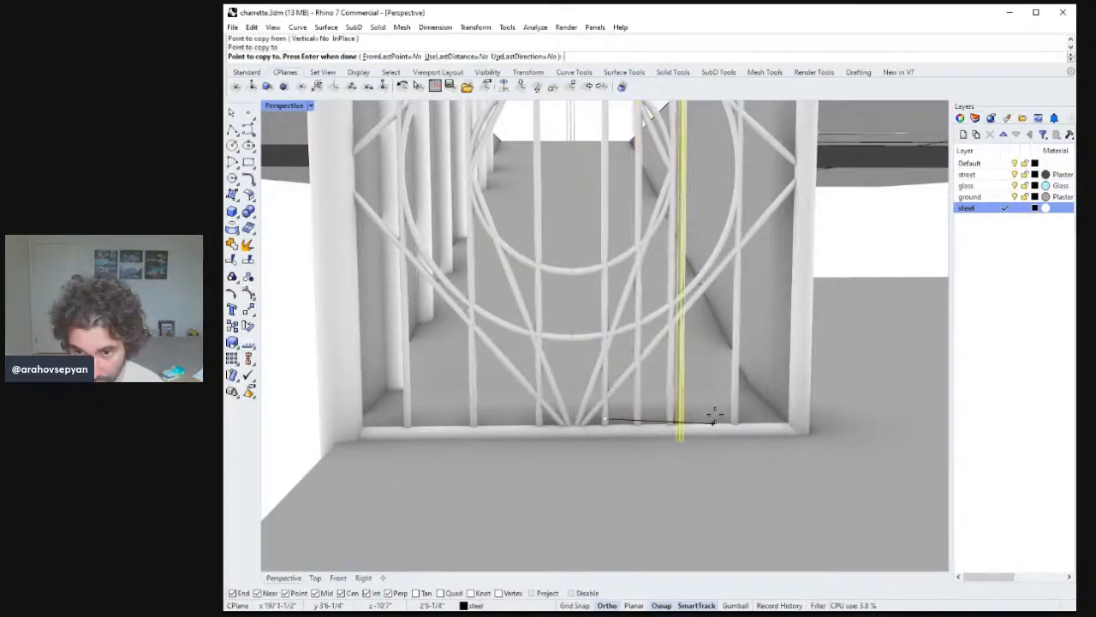
pyautogui.click(734, 417)
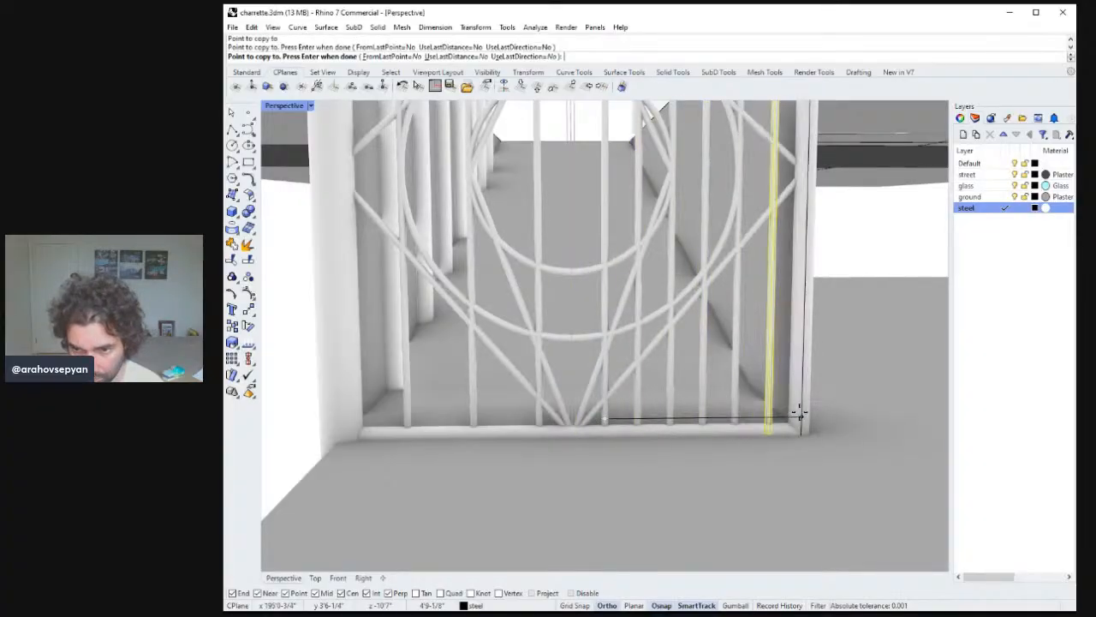
pyautogui.press('Return')
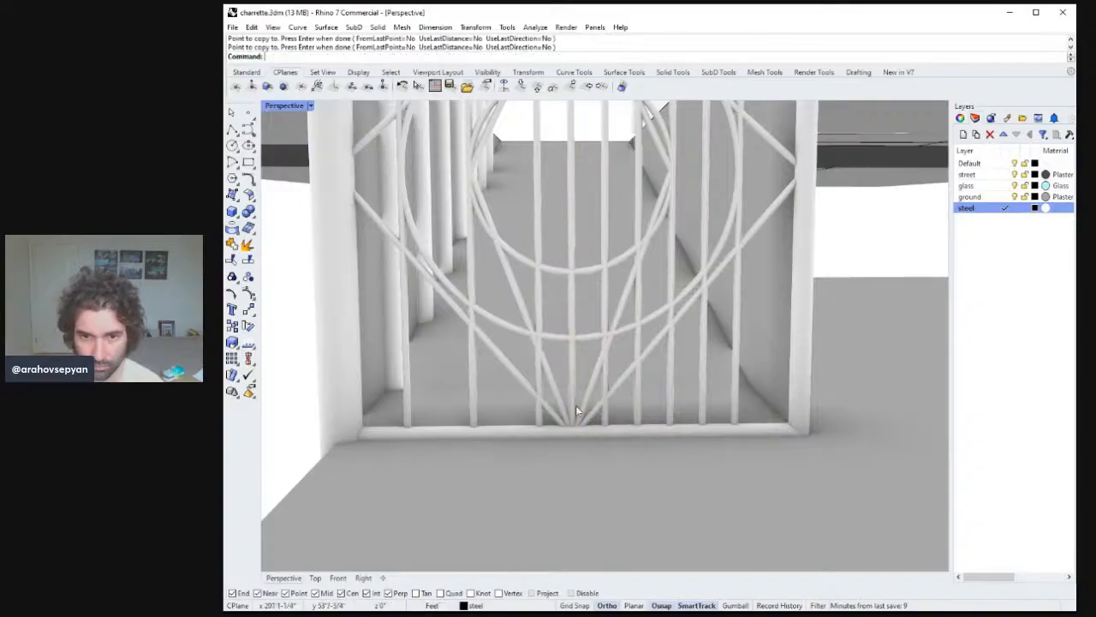
# Copy a vertical steel screen pipe to a new position near the left side of the opening.
pyautogui.click(542, 401)
pyautogui.press('Return')
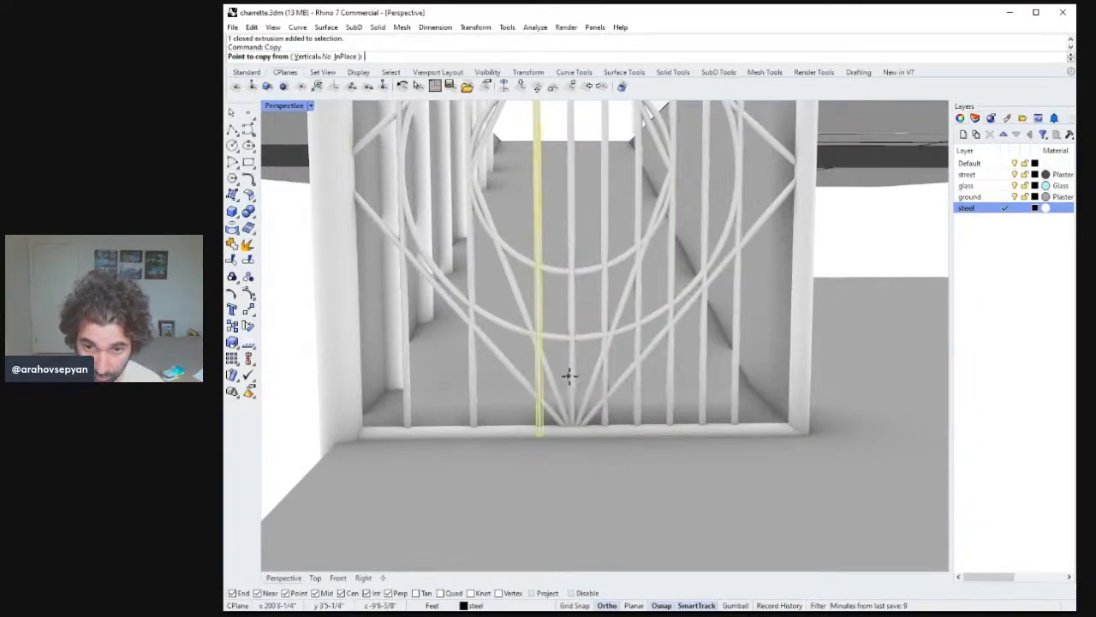
pyautogui.click(572, 372)
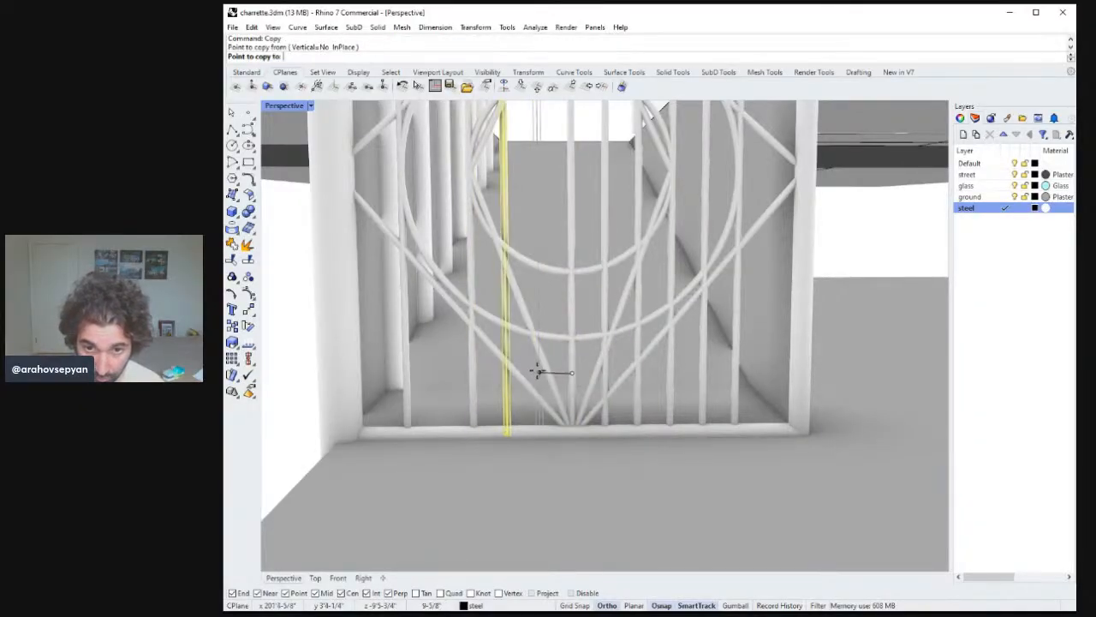
pyautogui.click(471, 371)
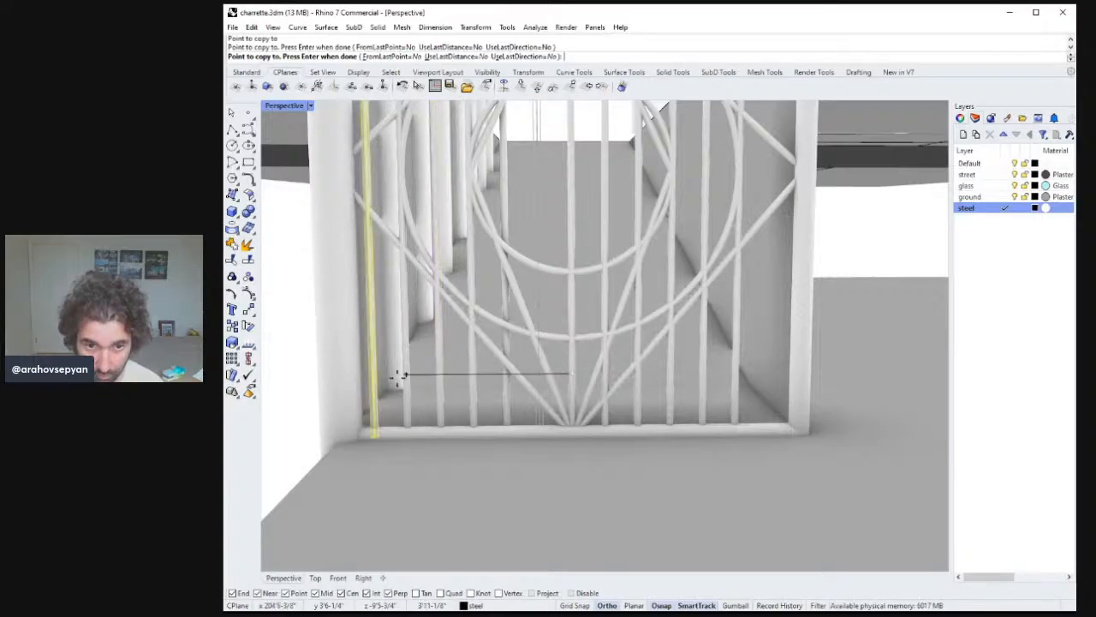
pyautogui.press('Return')
pyautogui.scroll(-6, 502, 387)
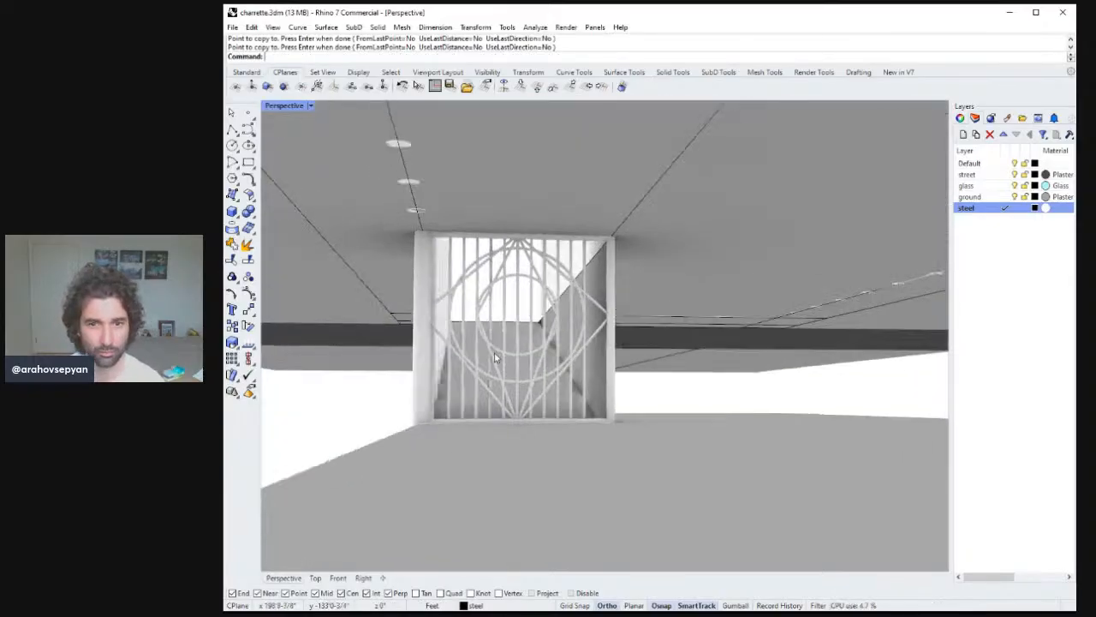
pyautogui.moveTo(495, 358); pyautogui.dragTo(634, 399, button='right')
pyautogui.scroll(-5, 633, 399)
pyautogui.scroll(6, 642, 392)
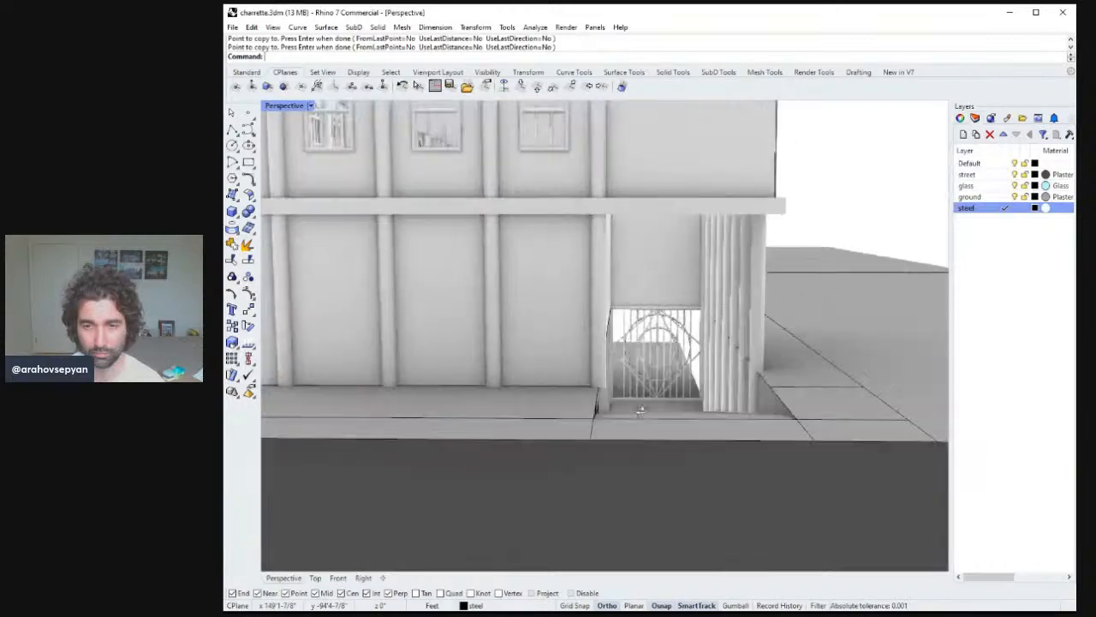
pyautogui.scroll(-3, 685, 366)
pyautogui.scroll(8, 676, 379)
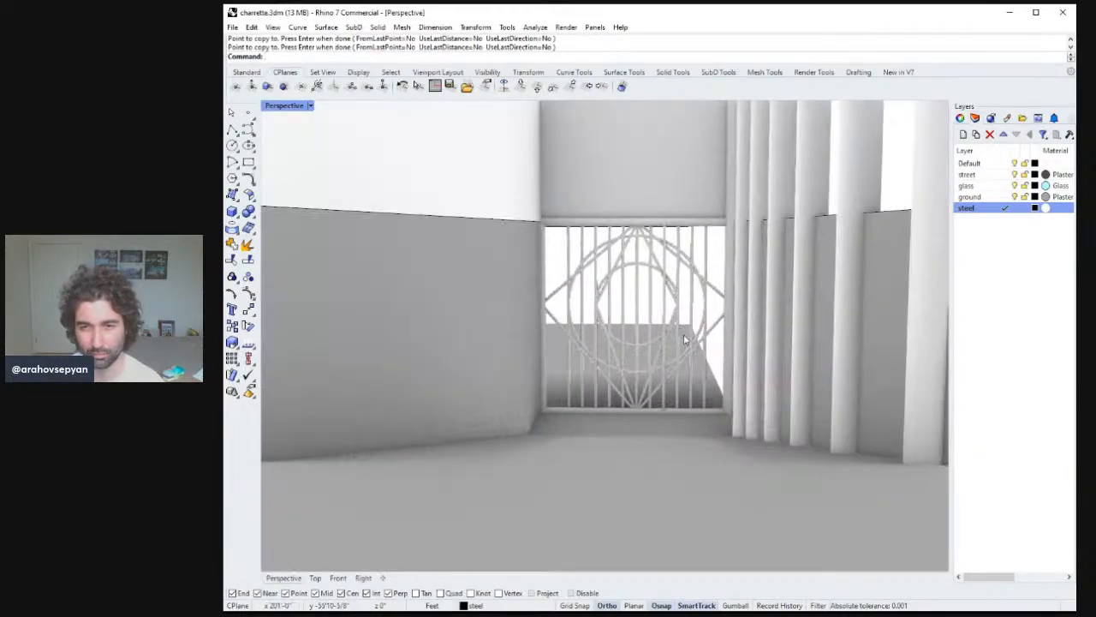
pyautogui.scroll(-4, 686, 326)
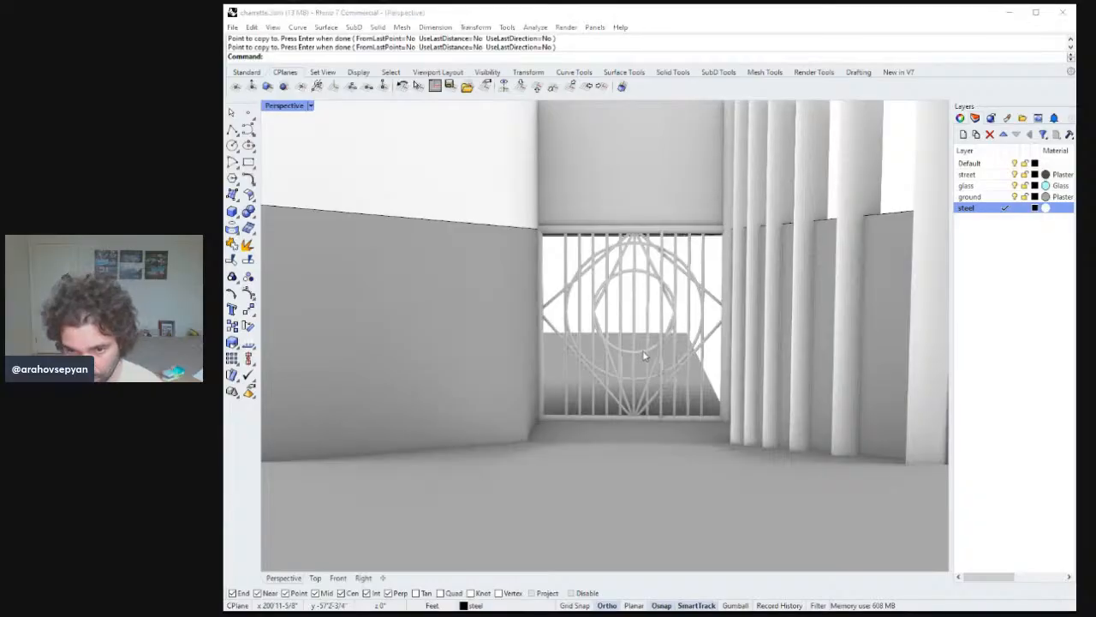
pyautogui.press('Delete')
pyautogui.click(641, 354)
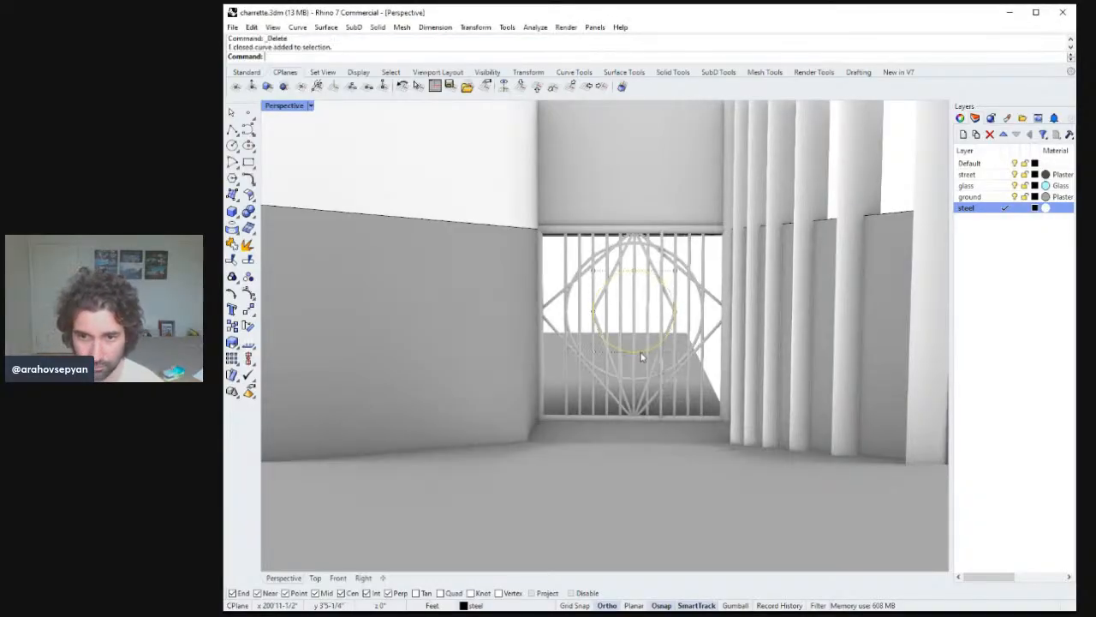
pyautogui.moveTo(730, 368); pyautogui.dragTo(700, 315, button='right')
pyautogui.scroll(-4, 726, 387)
pyautogui.hotkey('ctrl', 'z')
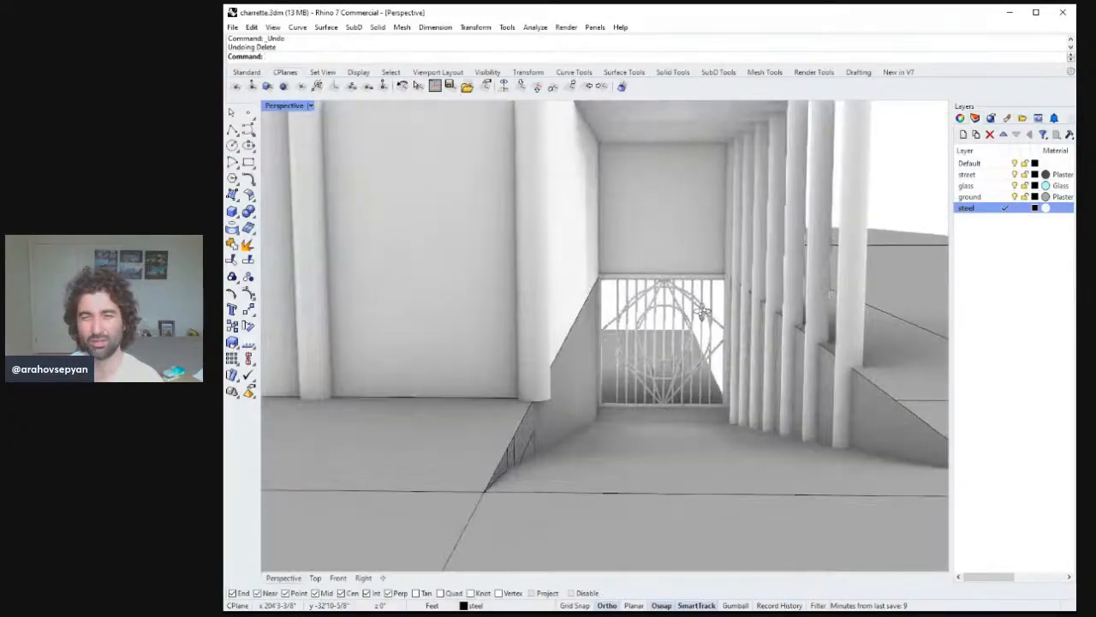
# Draw a horizontal polyline across the steel screen opening between its two side edges.
pyautogui.scroll(-10, 700, 317)
pyautogui.keyDown('shift'); pyautogui.moveTo(704, 358); pyautogui.dragTo(801, 319, button='right'); pyautogui.keyUp('shift')
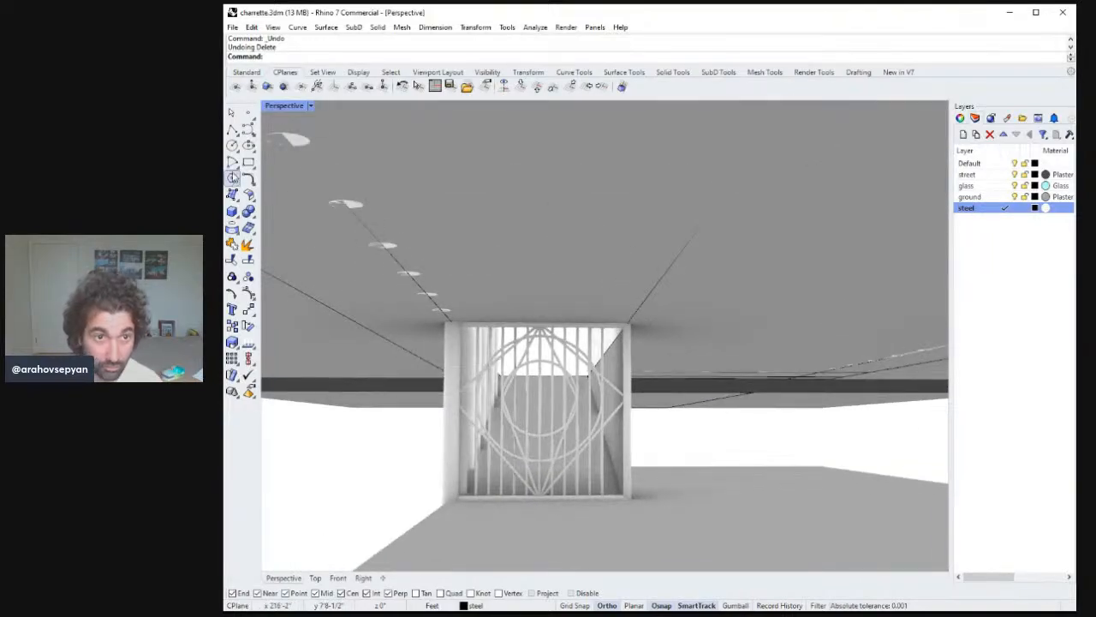
pyautogui.click(232, 130)
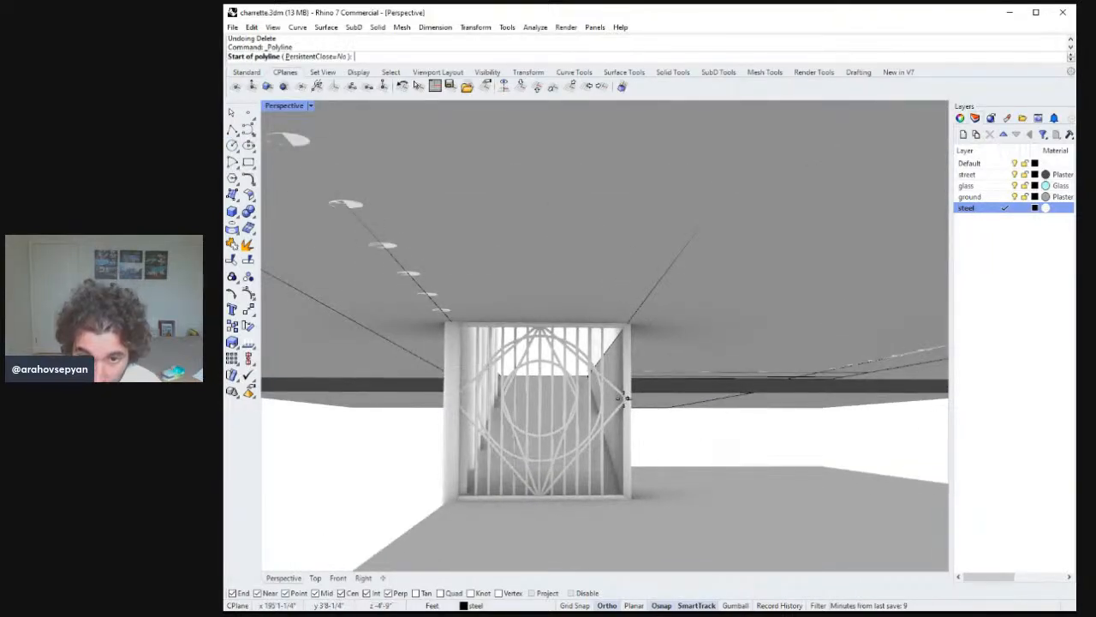
pyautogui.click(624, 399)
pyautogui.click(447, 398)
pyautogui.press('Return')
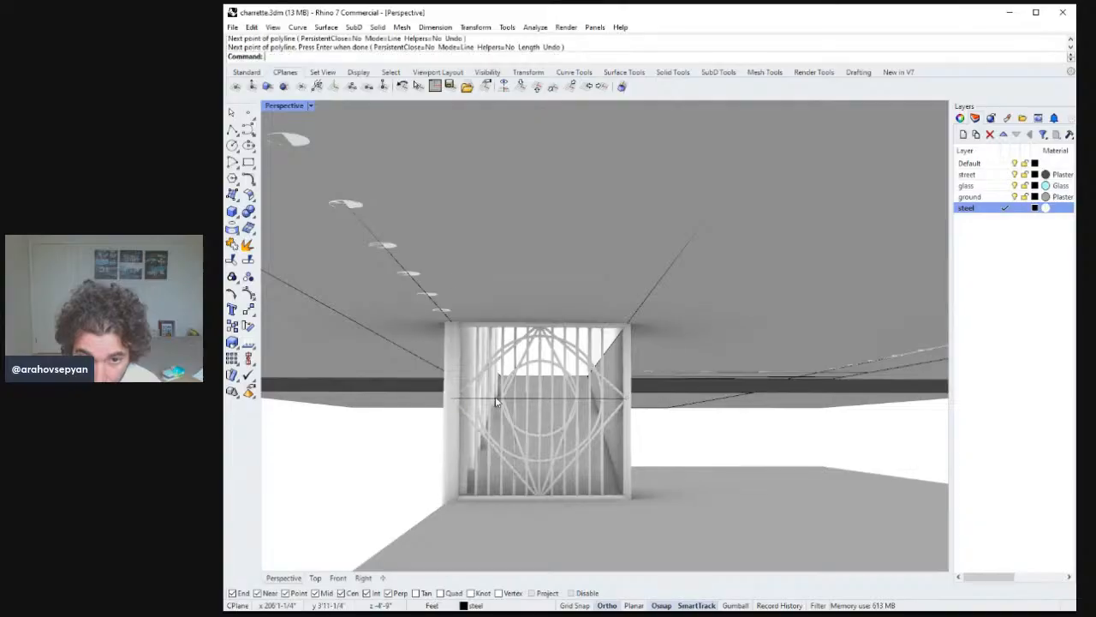
# Pipe the horizontal polyline with the default radius to form a crossbar in the screen.
pyautogui.click(532, 401)
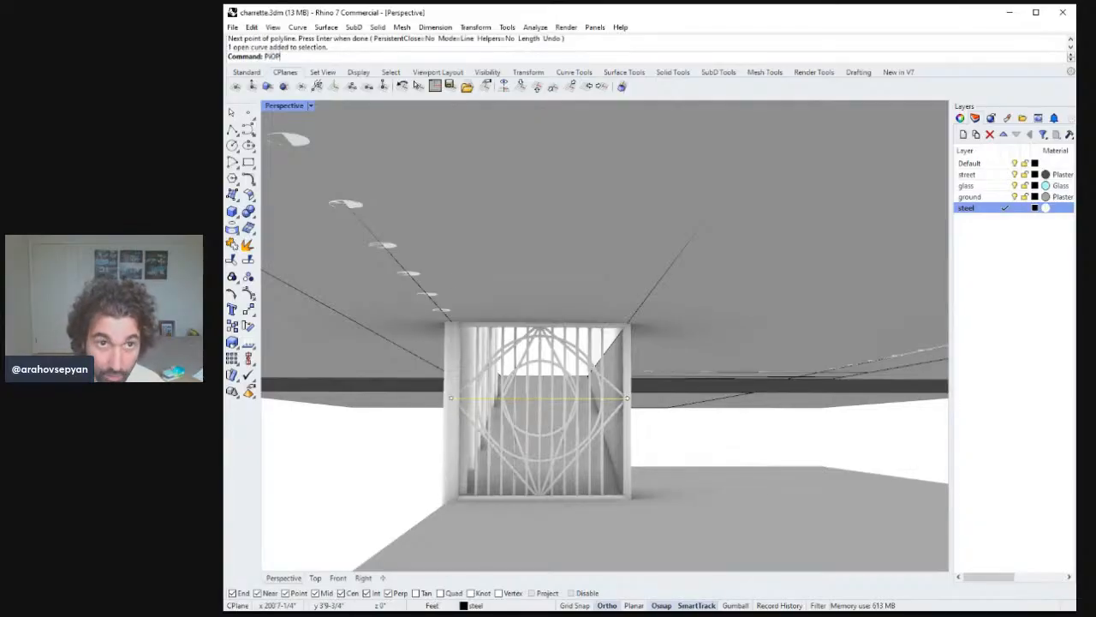
pyautogui.write('Pipe')
pyautogui.press('Return')
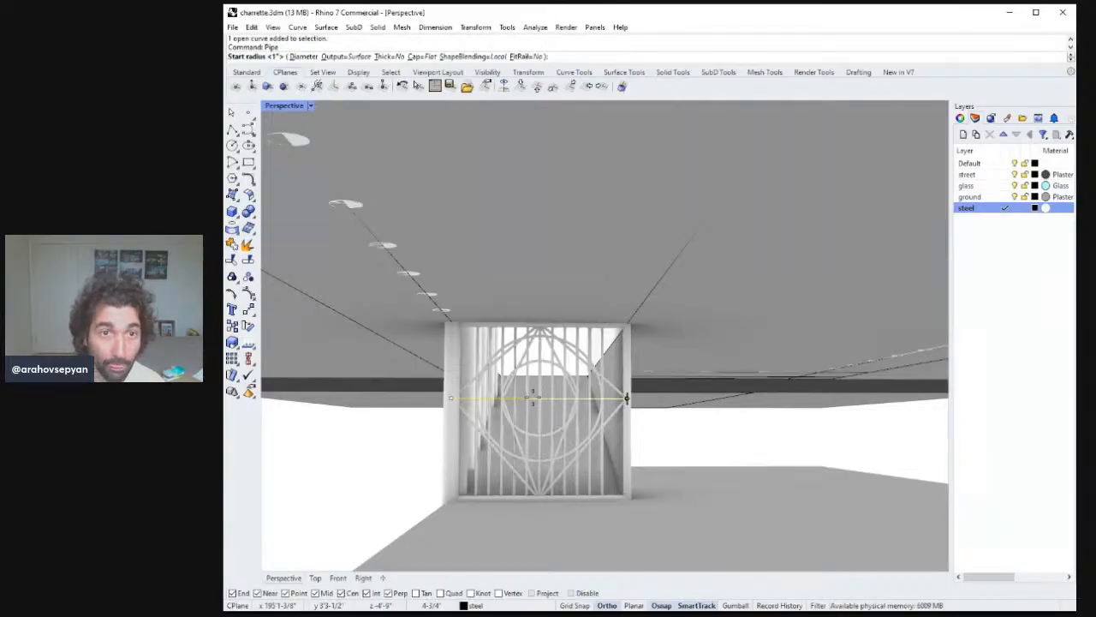
pyautogui.press('Return')
pyautogui.press('Return')
pyautogui.press('Return')
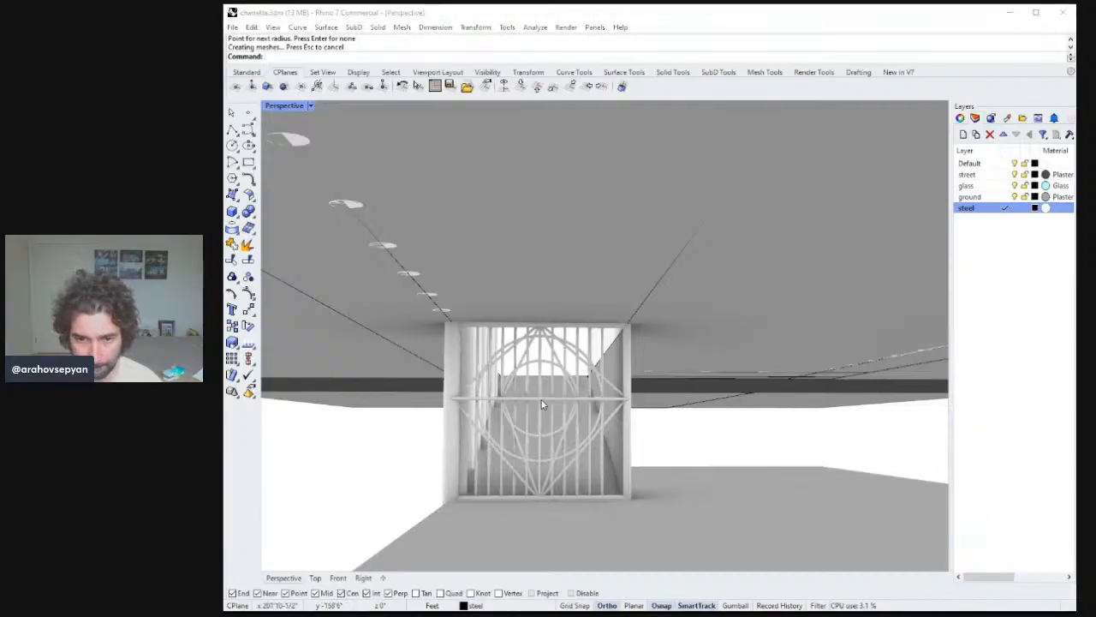
# Delete the horizontal polyline used as the crossbar's path.
pyautogui.click(541, 404)
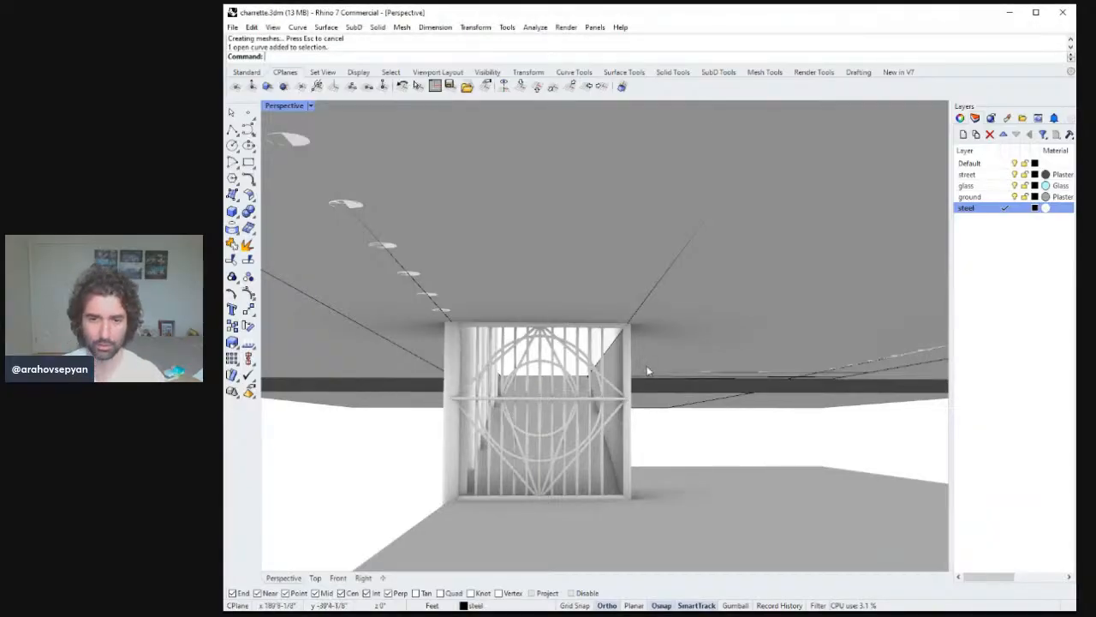
pyautogui.moveTo(648, 371); pyautogui.dragTo(553, 415, button='right')
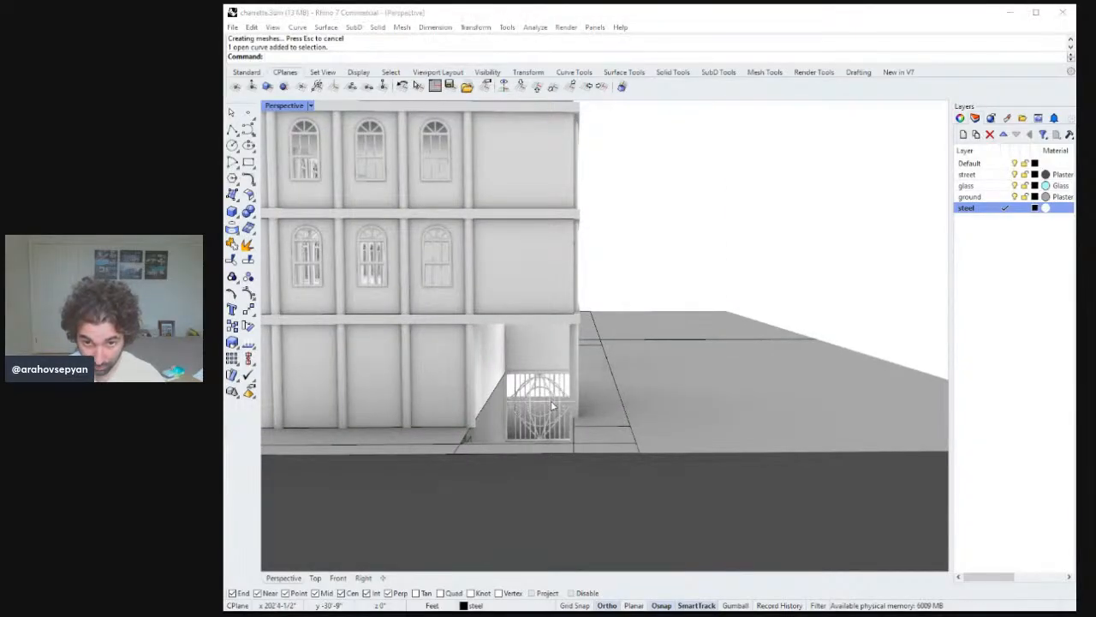
pyautogui.press('Delete')
# Copy the selected ground surfaces one site width to the right.
pyautogui.moveTo(602, 405)
pyautogui.mouseDown(button='right')
pyautogui.moveTo(597, 416)
pyautogui.moveTo(611, 411)
pyautogui.mouseUp(button='right')
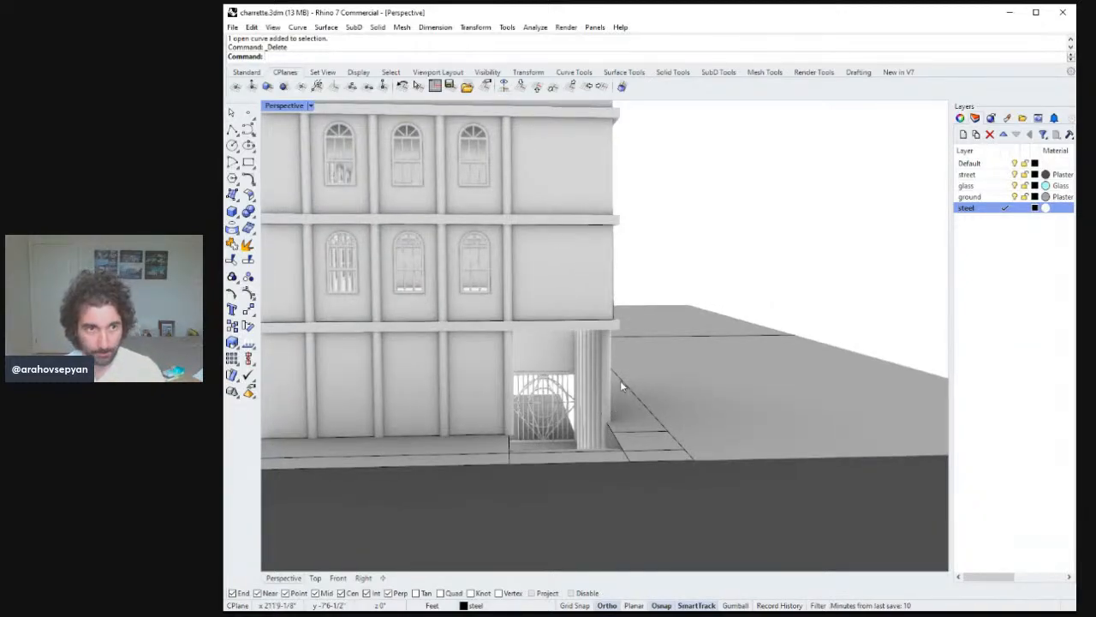
pyautogui.scroll(-5, 620, 380)
pyautogui.moveTo(612, 394); pyautogui.dragTo(673, 448, button='right')
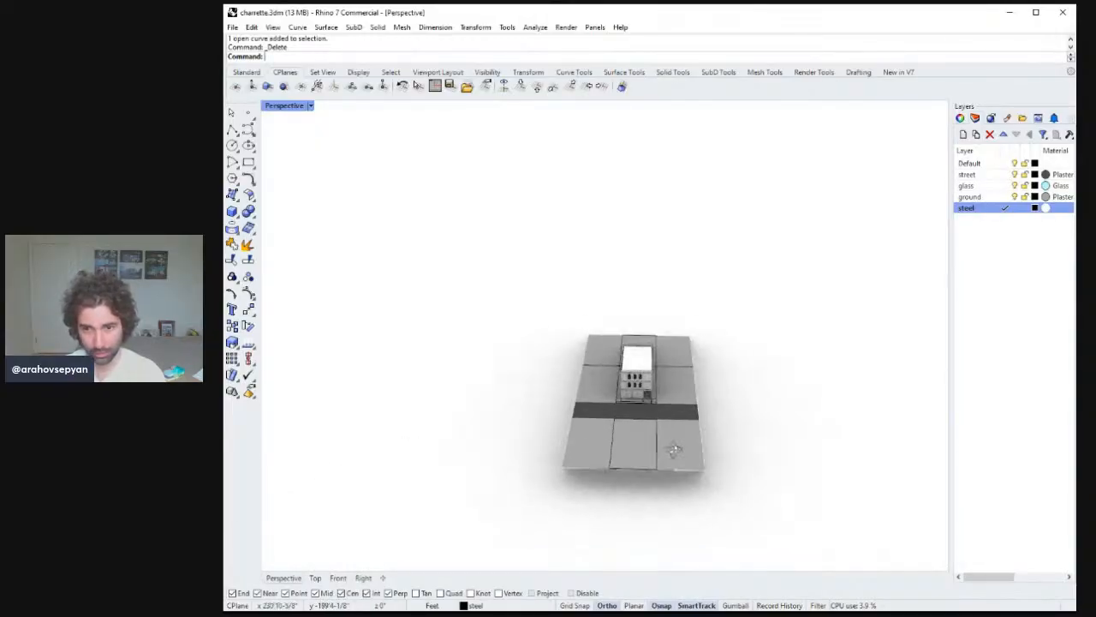
pyautogui.click(677, 452)
pyautogui.keyDown('shift'); pyautogui.click(644, 449); pyautogui.keyUp('shift')
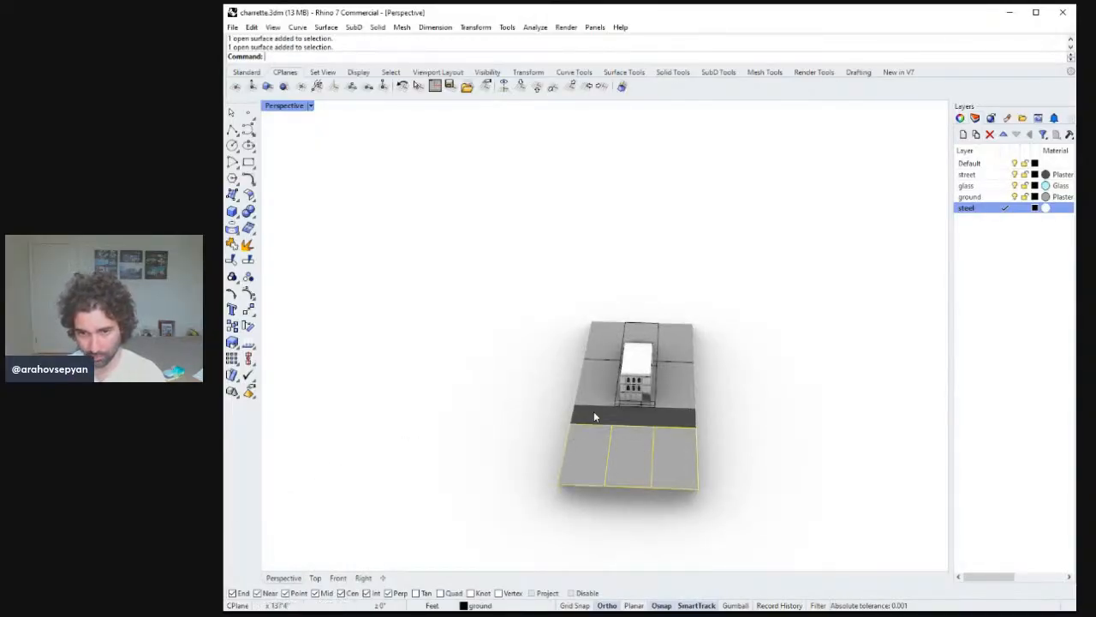
pyautogui.scroll(2, 625, 386)
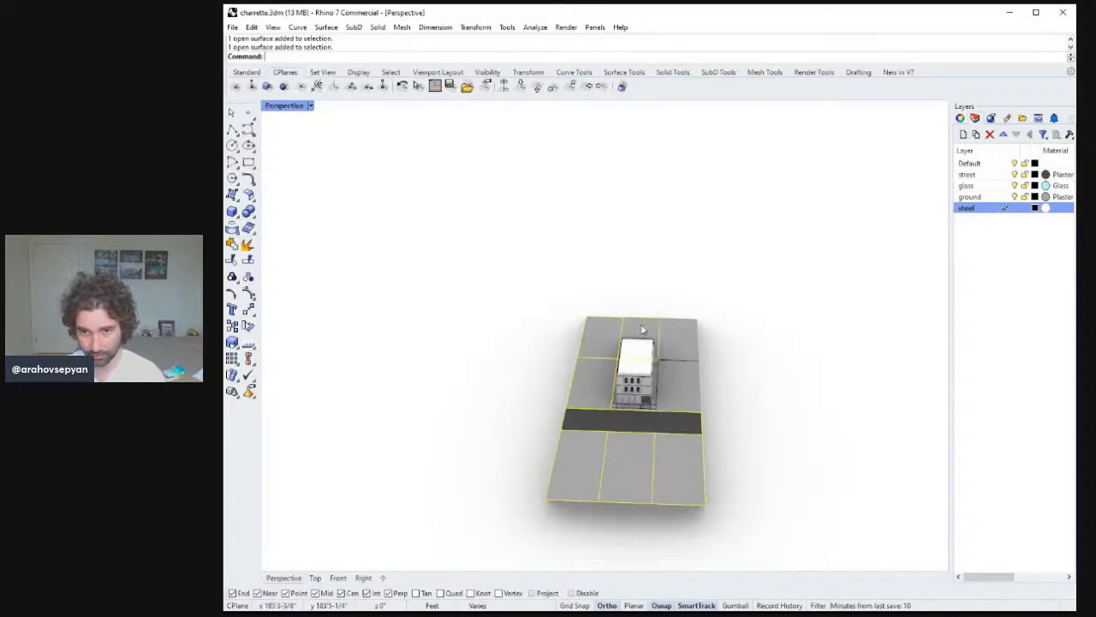
pyautogui.write('copy')
pyautogui.press('Return')
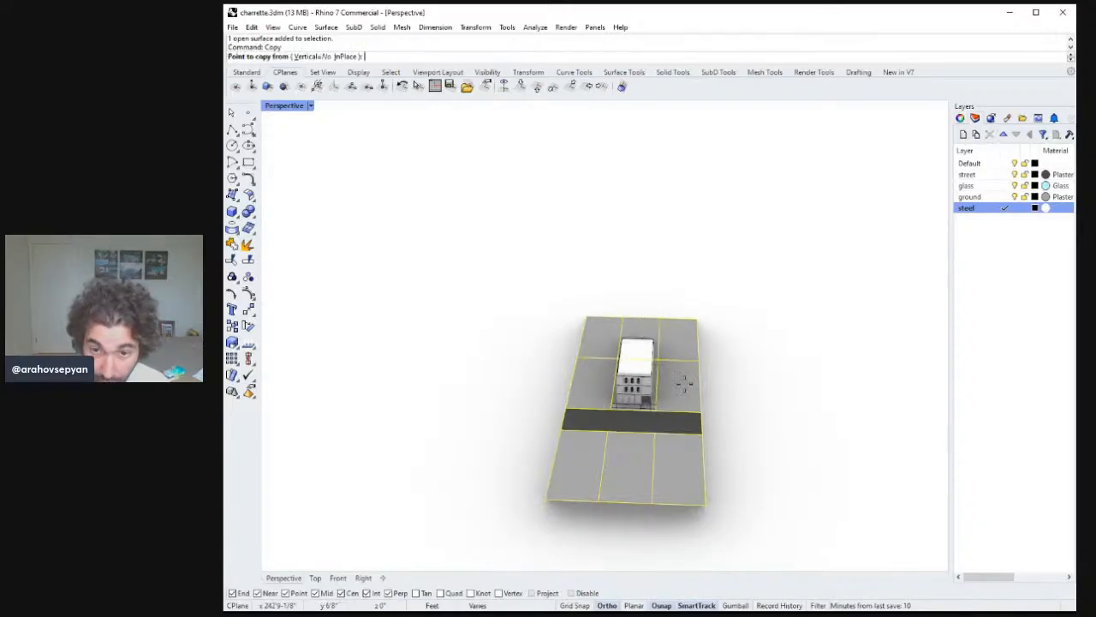
pyautogui.click(555, 512)
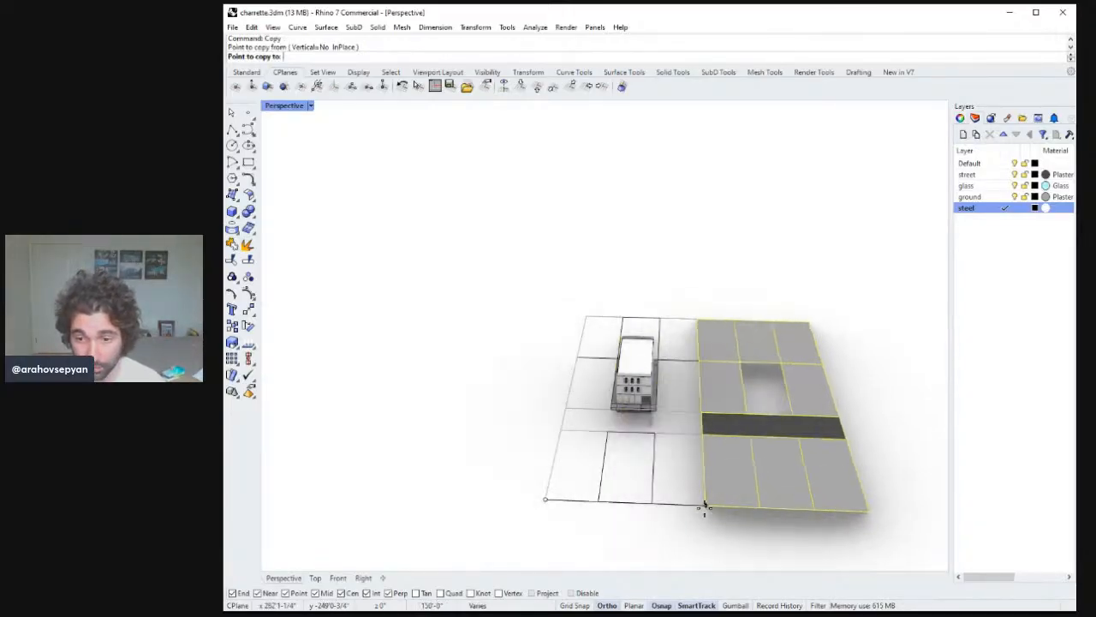
pyautogui.click(704, 504)
pyautogui.press('Return')
# Copy a single ground tile into the empty gap beside it.
pyautogui.click(748, 408)
pyautogui.moveTo(746, 391); pyautogui.dragTo(724, 394, button='right')
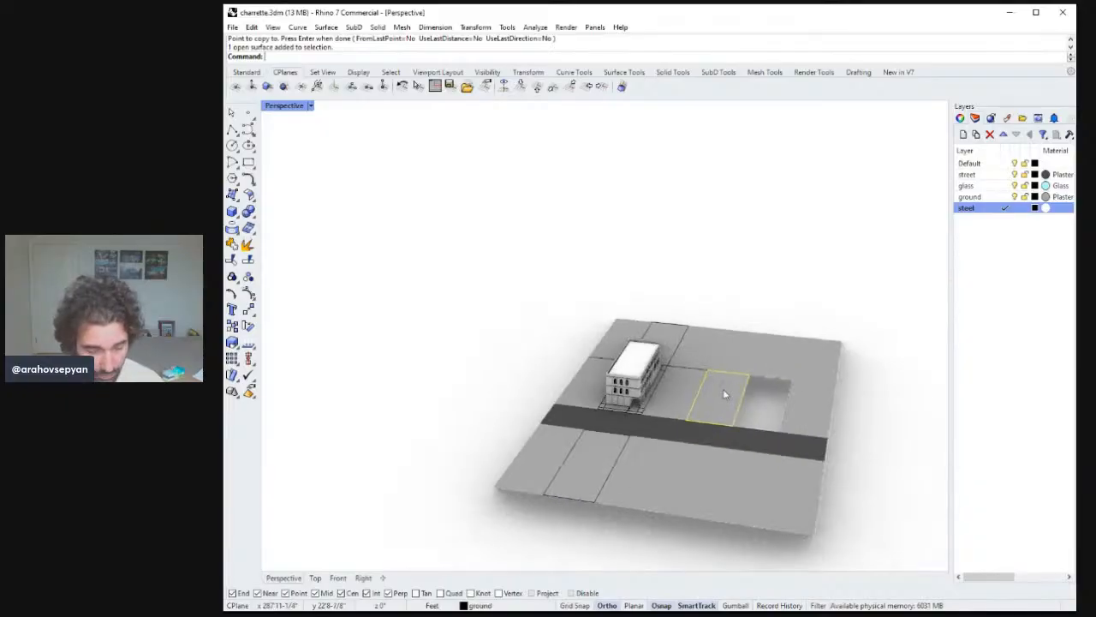
pyautogui.write('Copy')
pyautogui.press('Return')
pyautogui.click(735, 425)
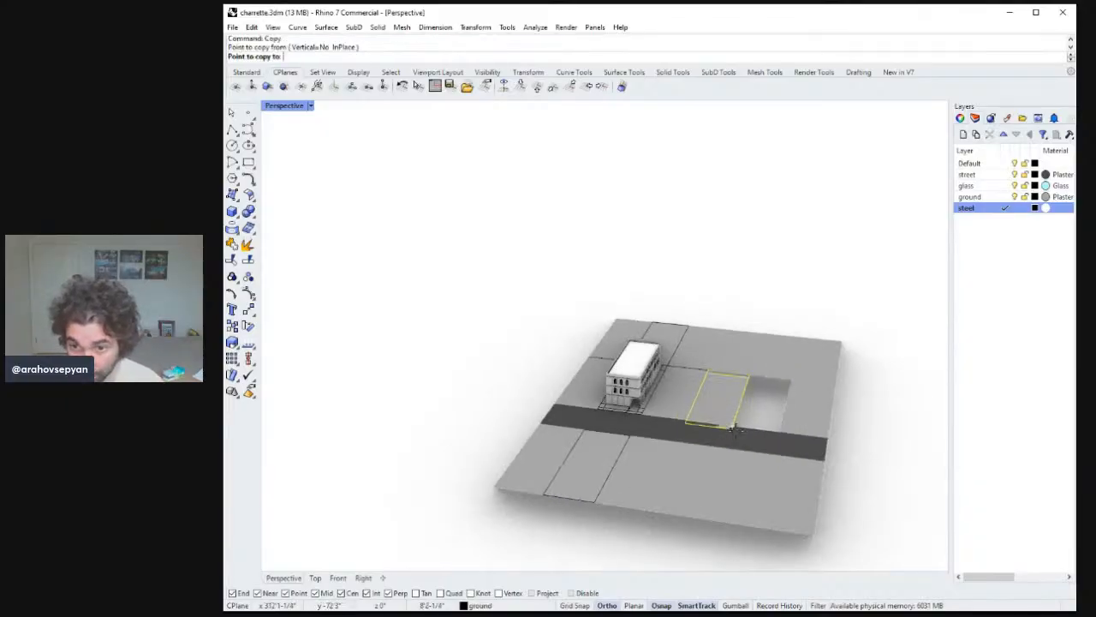
pyautogui.click(781, 431)
pyautogui.press('Return')
# Copy the right-hand group of ground surfaces to the left side of the original site.
pyautogui.moveTo(780, 444); pyautogui.dragTo(848, 514, button='right')
pyautogui.moveTo(877, 541); pyautogui.dragTo(725, 303)
pyautogui.press('Return')
pyautogui.click(860, 506)
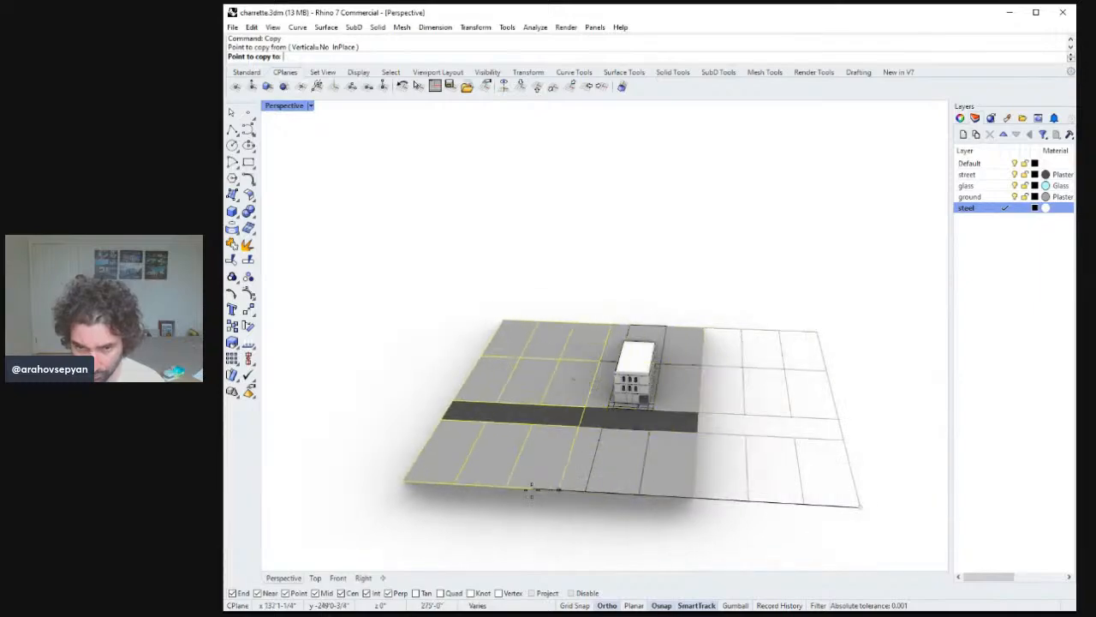
pyautogui.click(524, 488)
pyautogui.press('Return')
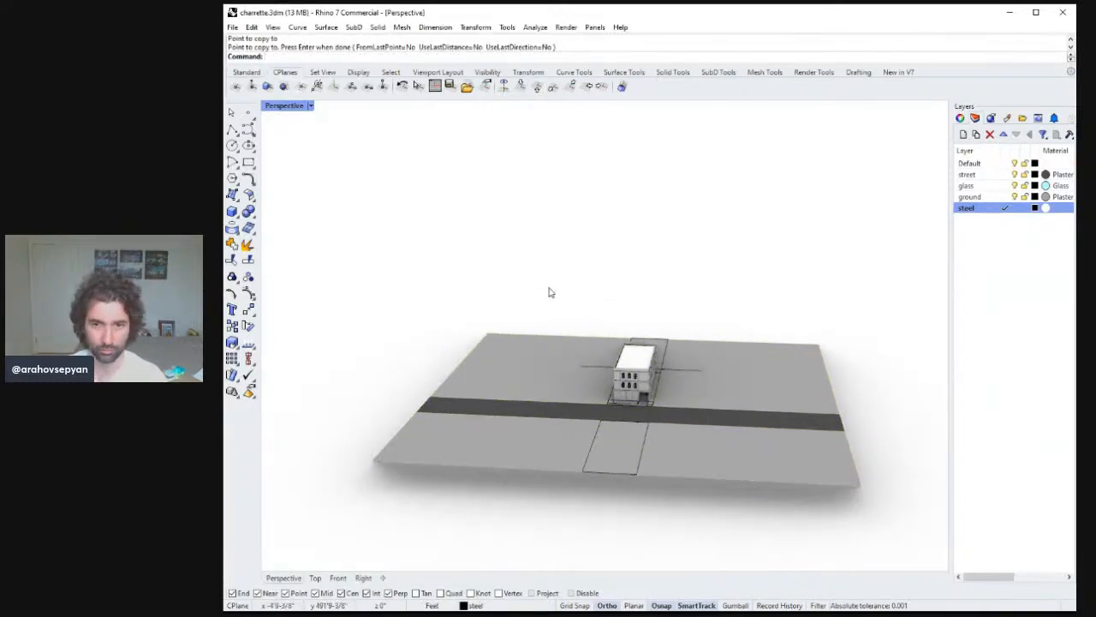
pyautogui.moveTo(549, 288); pyautogui.dragTo(688, 409)
pyautogui.write('zs')
pyautogui.press('Return')
pyautogui.press('F1')
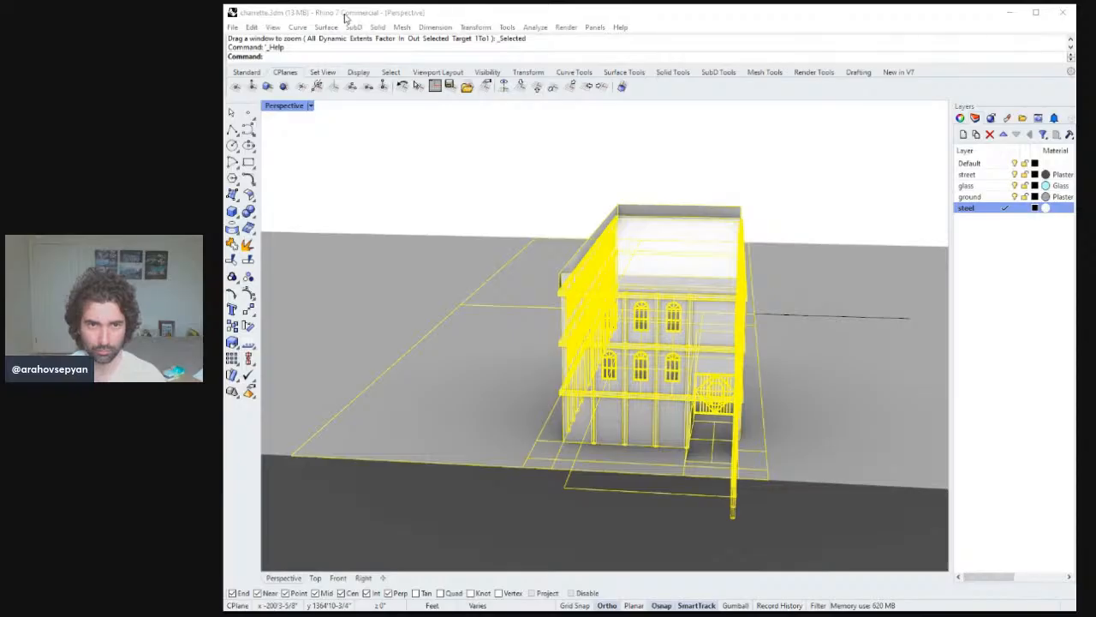
pyautogui.click(540, 6)
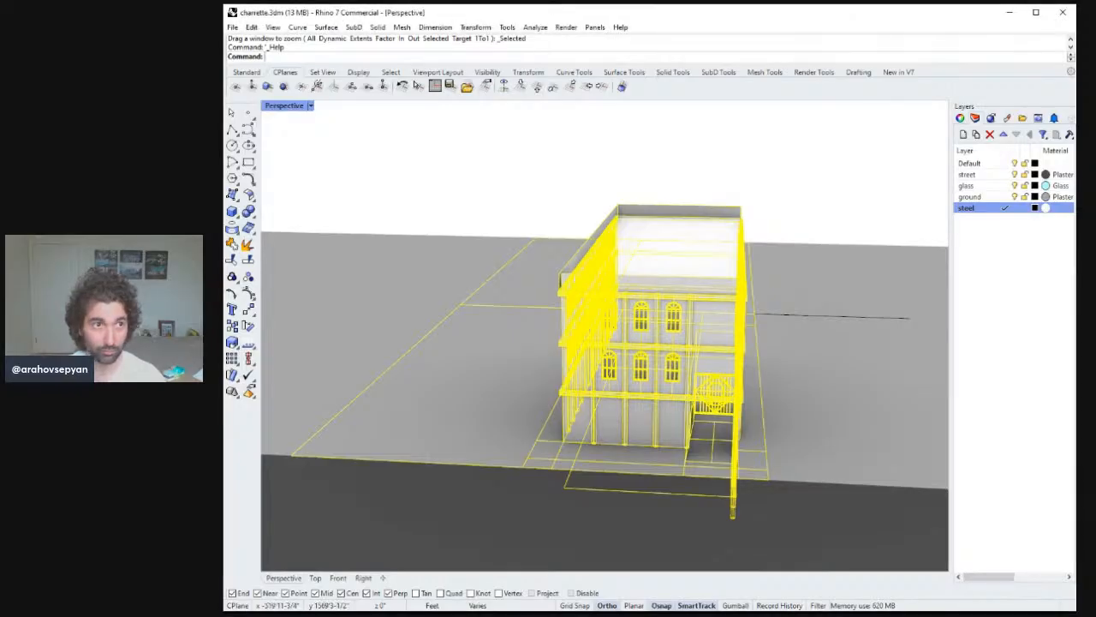
pyautogui.moveTo(758, 332); pyautogui.dragTo(716, 329, button='right')
pyautogui.press('Escape')
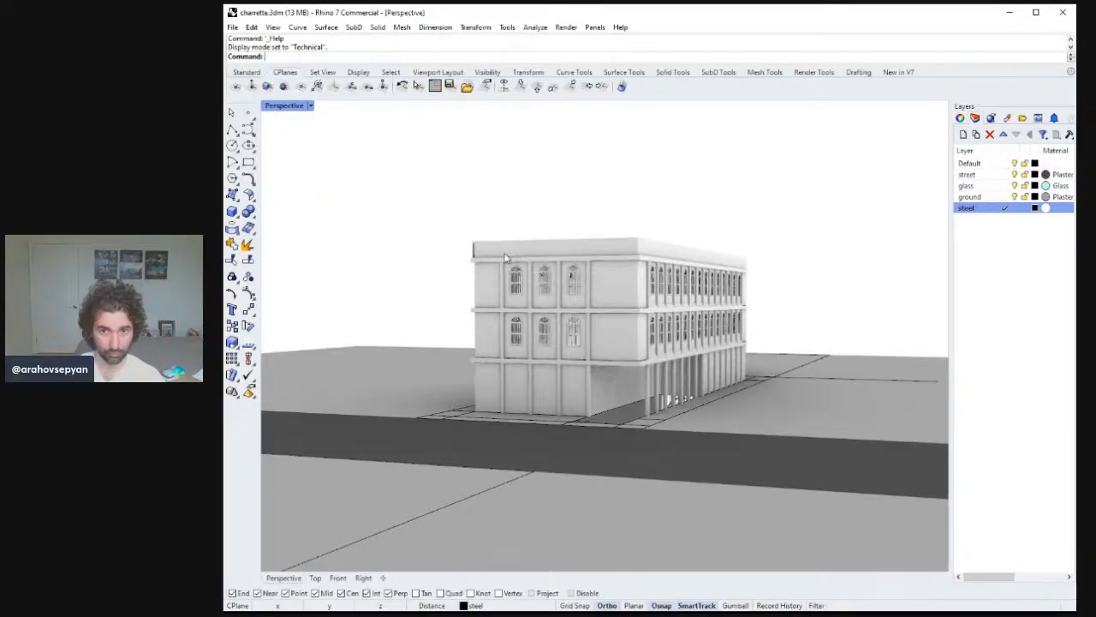
# Switch the perspective view to Technical and then Artistic display mode and orbit to inspect the building.
pyautogui.moveTo(506, 257); pyautogui.dragTo(399, 160, button='right')
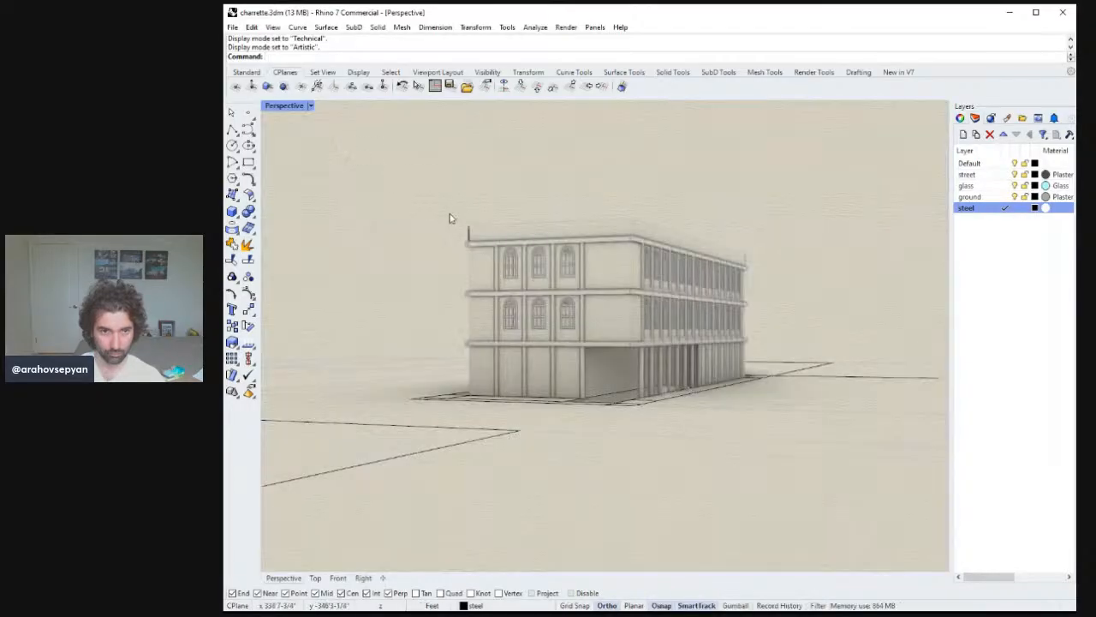
pyautogui.moveTo(448, 215); pyautogui.dragTo(698, 450, button='right')
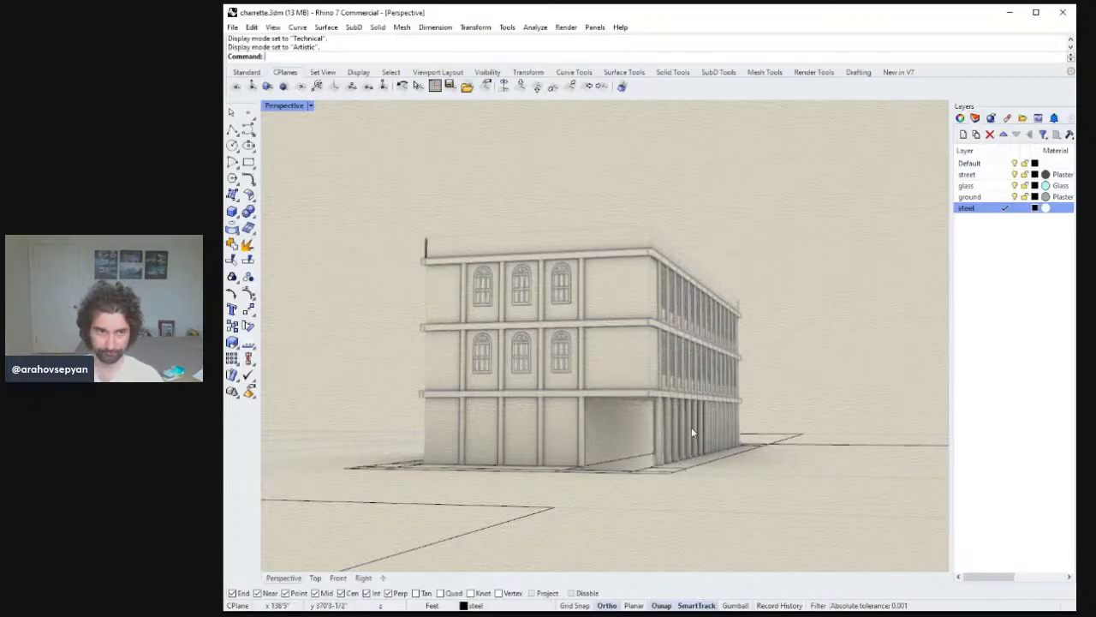
pyautogui.moveTo(692, 433); pyautogui.dragTo(662, 398, button='right')
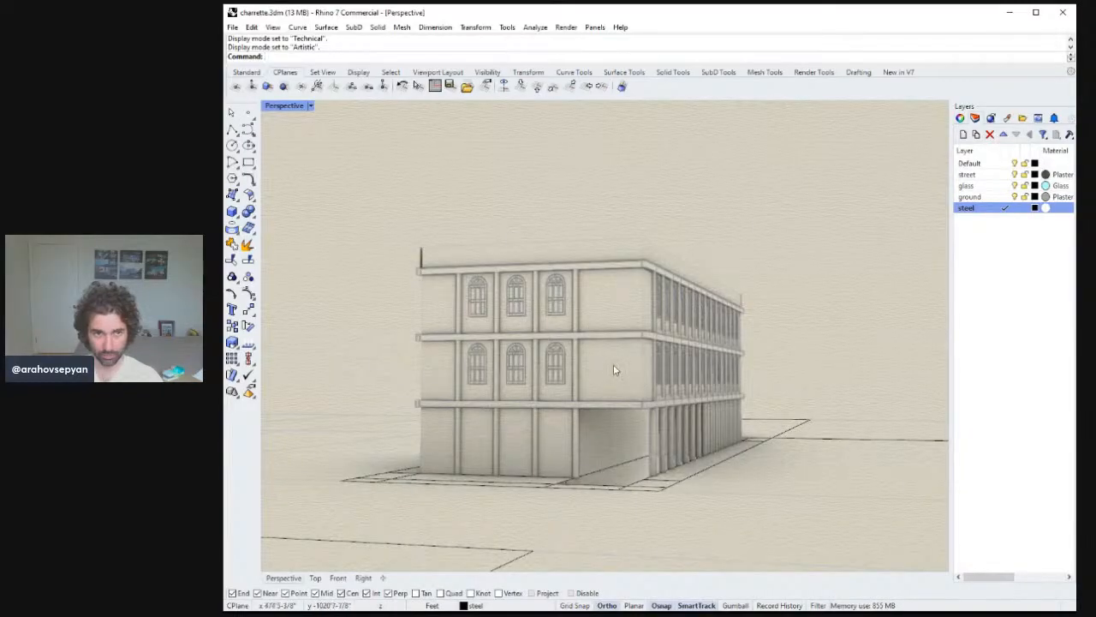
pyautogui.moveTo(601, 295); pyautogui.dragTo(535, 347, button='right')
pyautogui.moveTo(504, 440); pyautogui.dragTo(584, 491, button='right')
pyautogui.click(513, 443)
pyautogui.press('Escape')
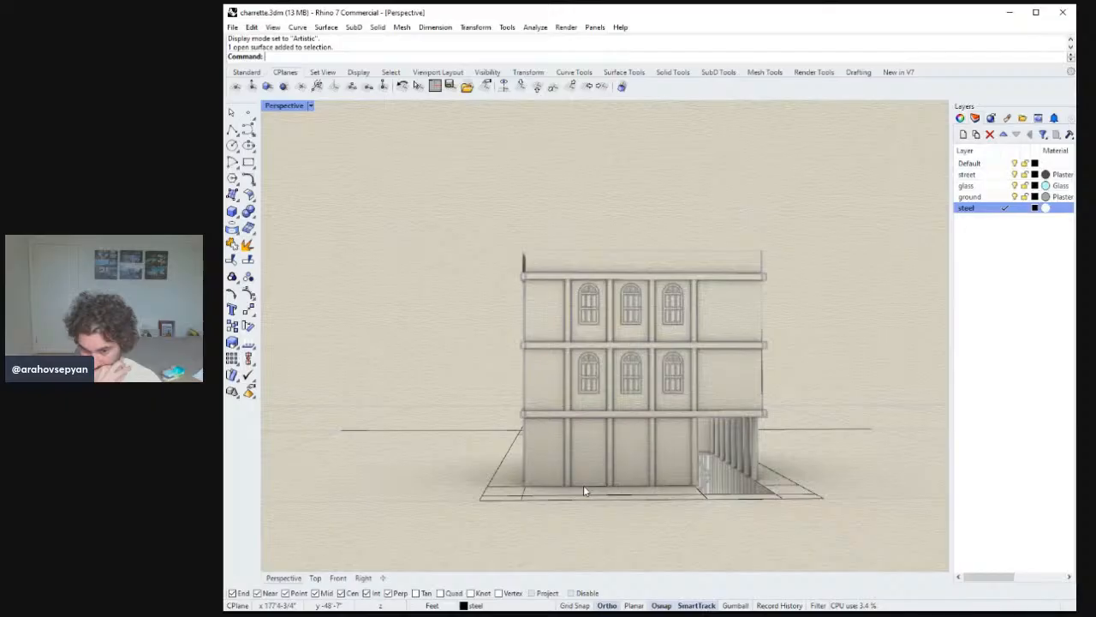
pyautogui.moveTo(588, 486); pyautogui.dragTo(410, 260, button='right')
pyautogui.scroll(-3, 539, 484)
pyautogui.scroll(10, 563, 445)
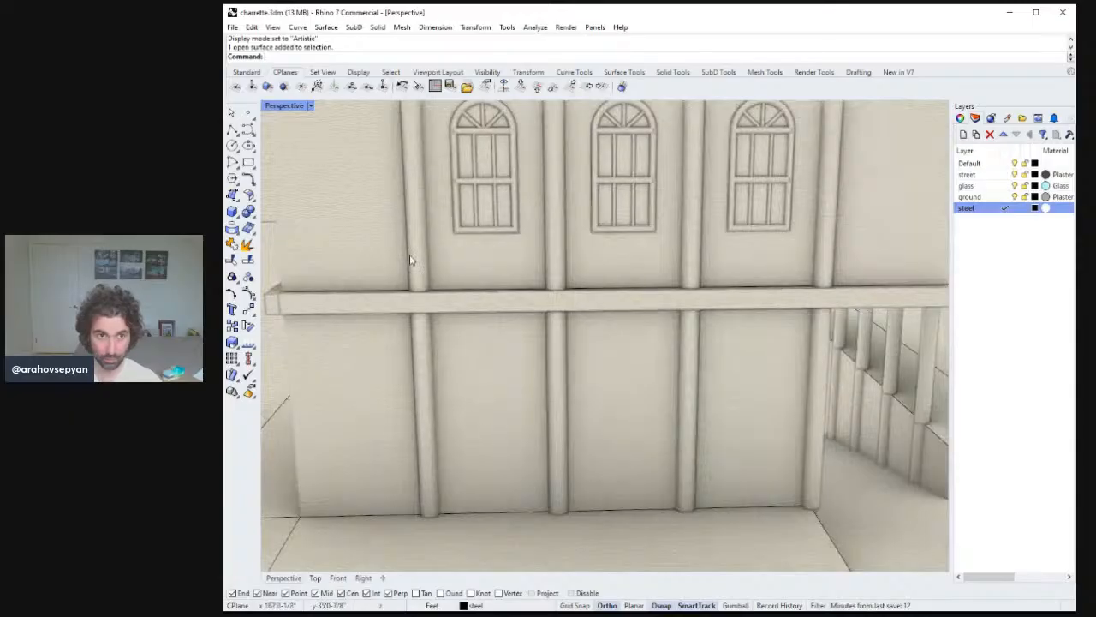
# Measure the distance between two points along the base of the building's front facade.
pyautogui.write('d')
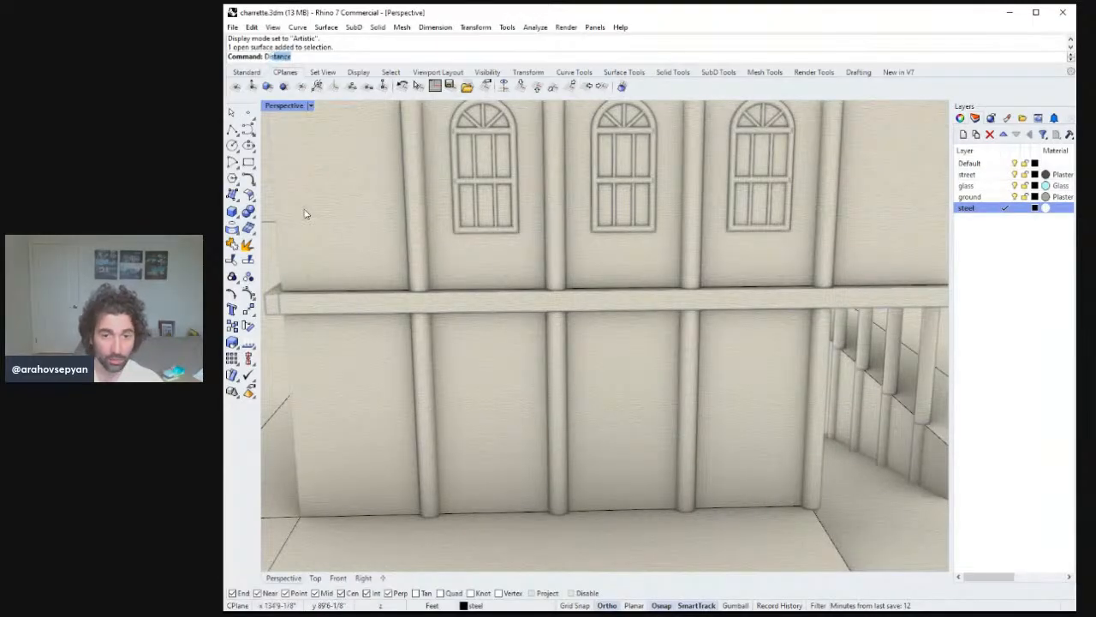
pyautogui.press('Return')
pyautogui.moveTo(388, 372); pyautogui.dragTo(382, 403, button='right')
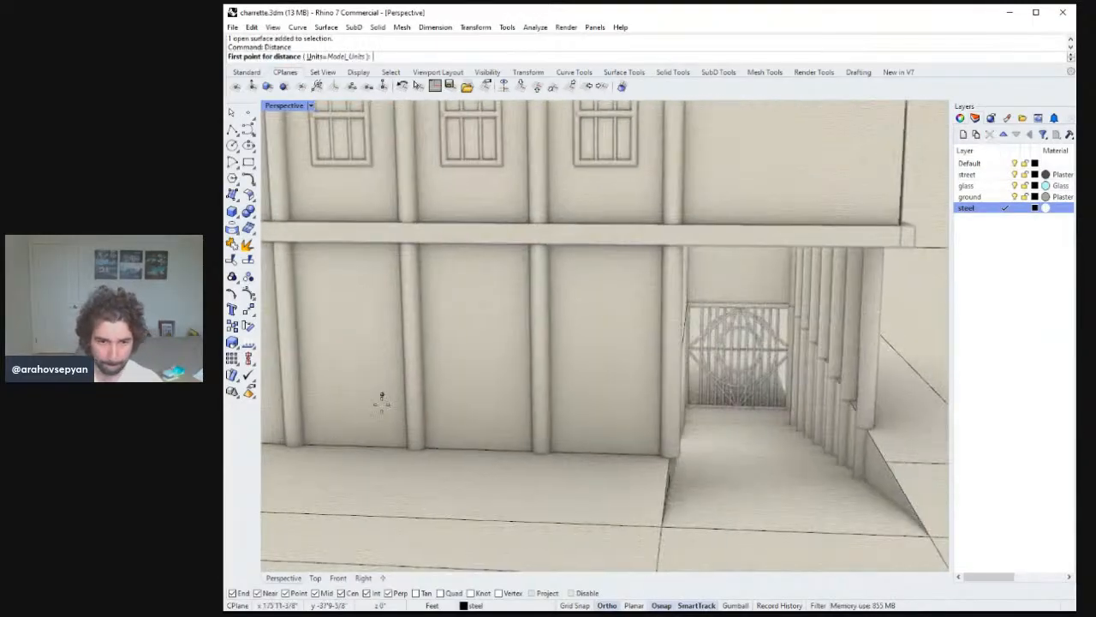
pyautogui.click(305, 443)
pyautogui.moveTo(305, 443); pyautogui.dragTo(658, 430, button='right')
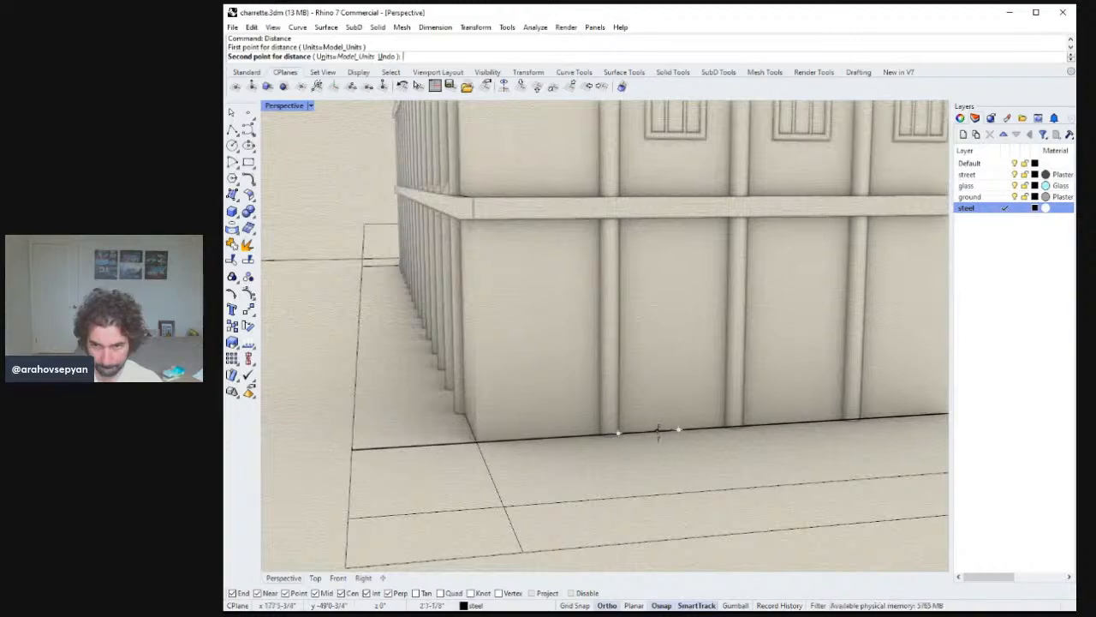
pyautogui.click(722, 422)
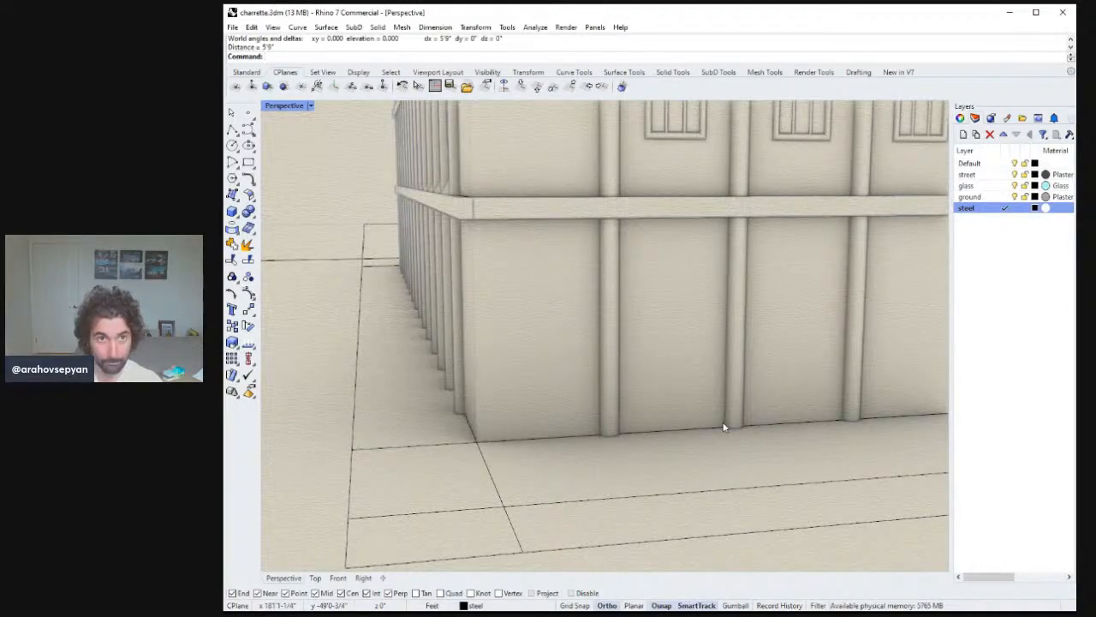
pyautogui.scroll(-5, 724, 426)
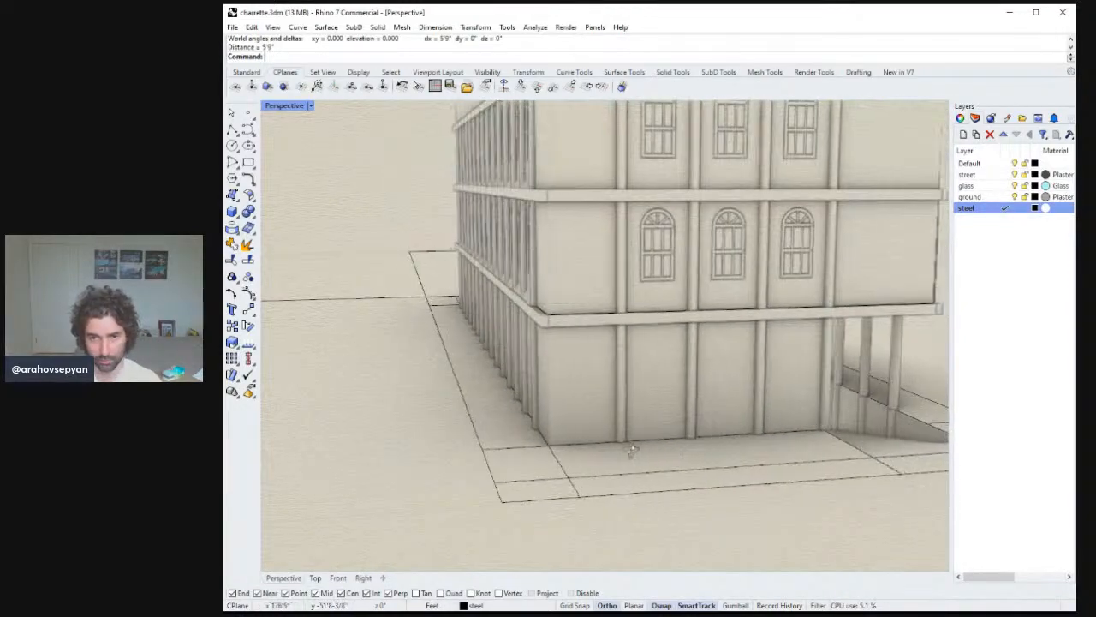
pyautogui.moveTo(632, 451)
pyautogui.mouseDown(button='right')
pyautogui.moveTo(629, 434)
pyautogui.moveTo(623, 456)
pyautogui.mouseUp(button='right')
pyautogui.scroll(-3, 617, 430)
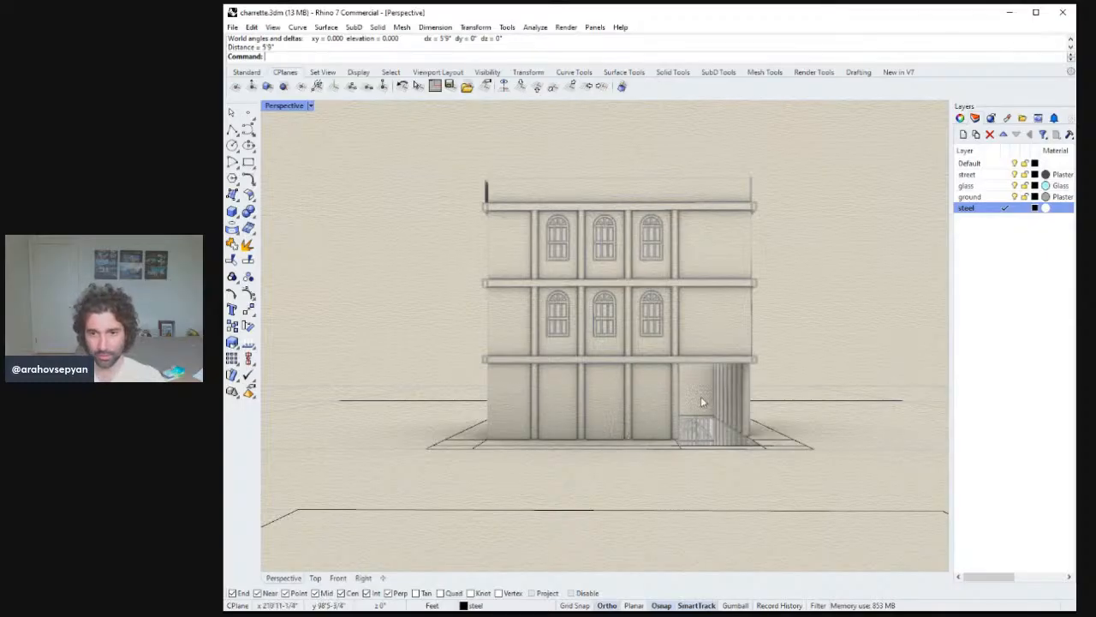
# Measure two more distances between points along the building's front base and ground edge.
pyautogui.press('Return')
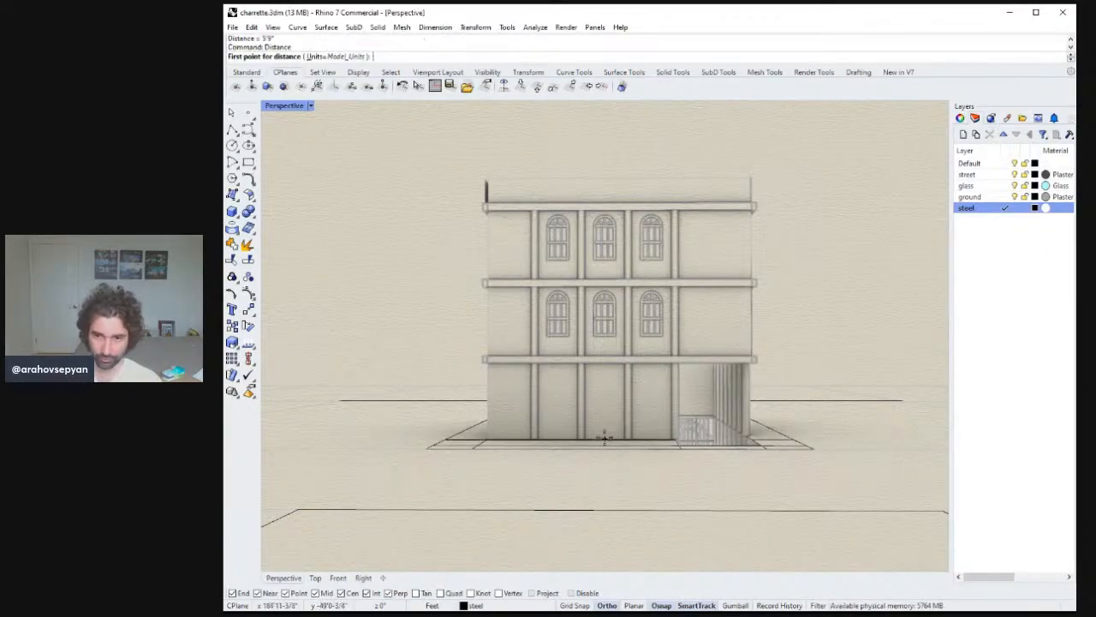
pyautogui.moveTo(647, 388); pyautogui.dragTo(524, 436, button='right')
pyautogui.click(520, 429)
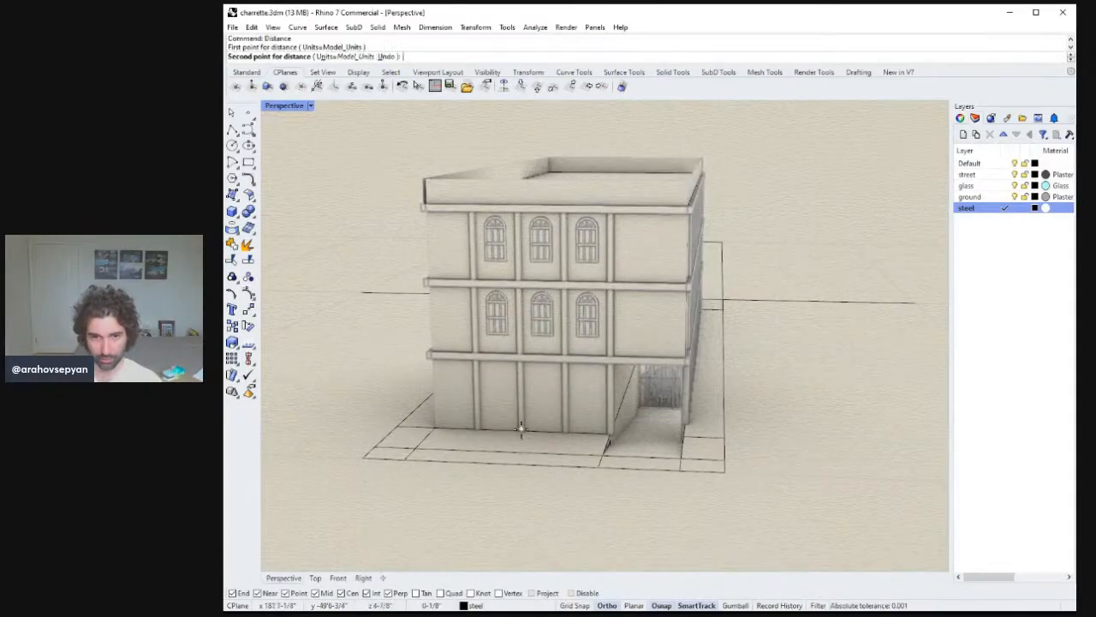
pyautogui.click(611, 433)
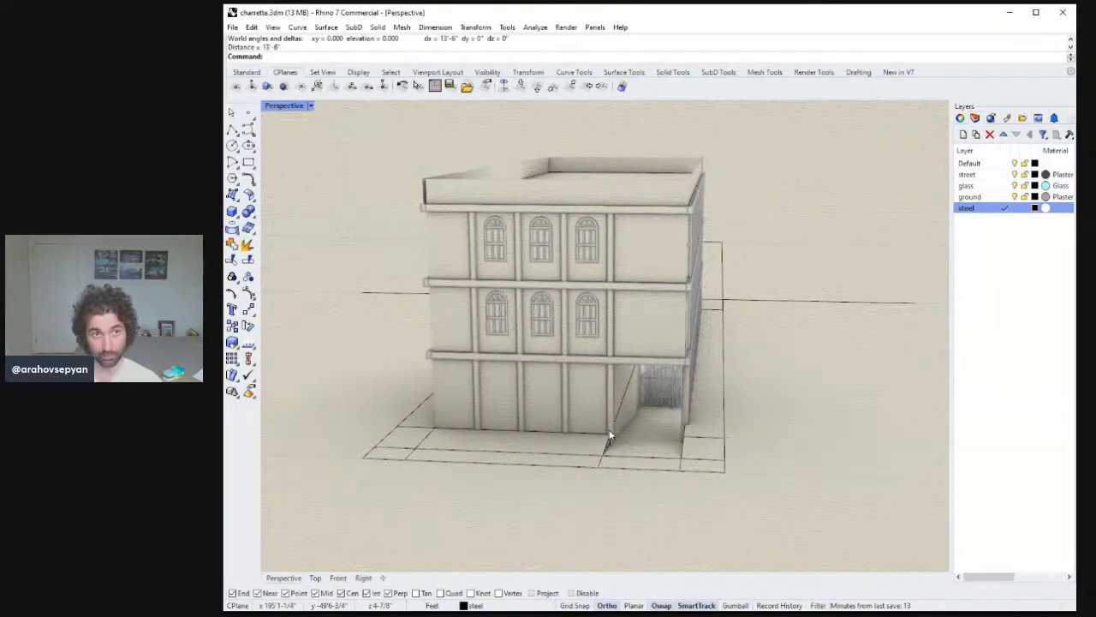
pyautogui.moveTo(602, 437)
pyautogui.mouseDown(button='right')
pyautogui.moveTo(616, 408)
pyautogui.moveTo(602, 412)
pyautogui.moveTo(593, 434)
pyautogui.mouseUp(button='right')
pyautogui.press('Return')
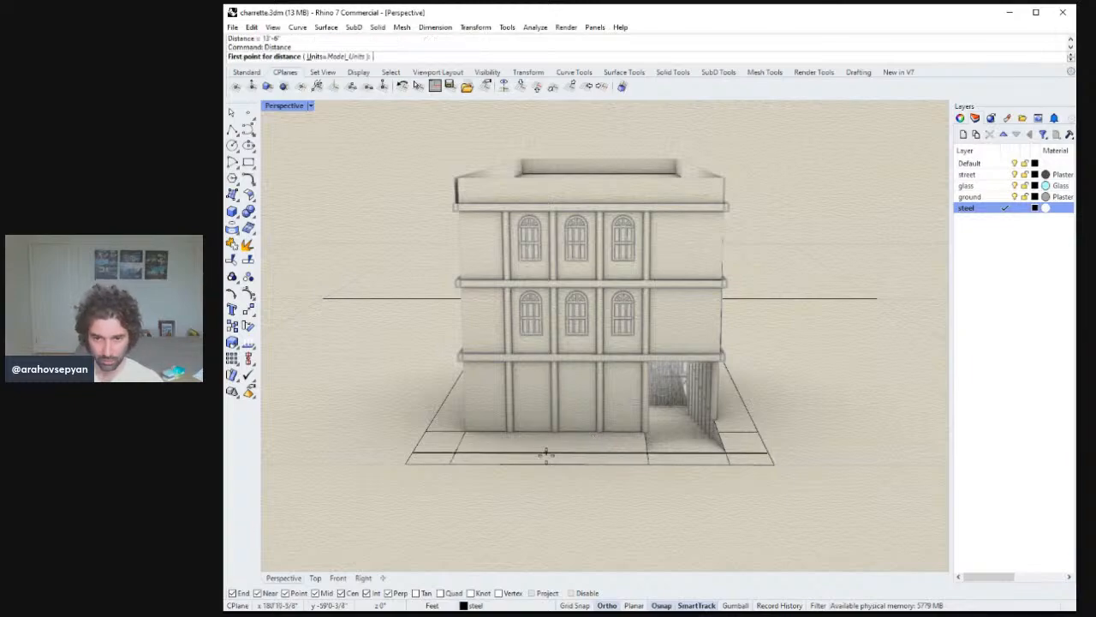
pyautogui.click(556, 451)
pyautogui.click(644, 455)
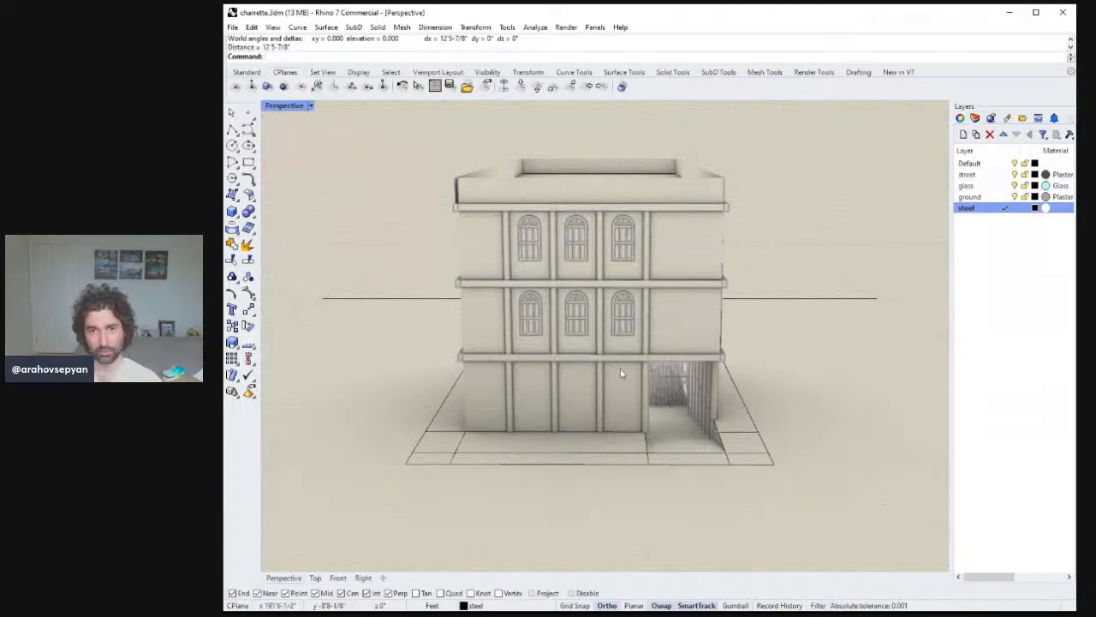
# Select and delete a surface at the building's right end.
pyautogui.moveTo(621, 374); pyautogui.dragTo(540, 377, button='right')
pyautogui.moveTo(595, 377); pyautogui.dragTo(820, 382, button='right')
pyautogui.moveTo(742, 386); pyautogui.dragTo(650, 371, button='right')
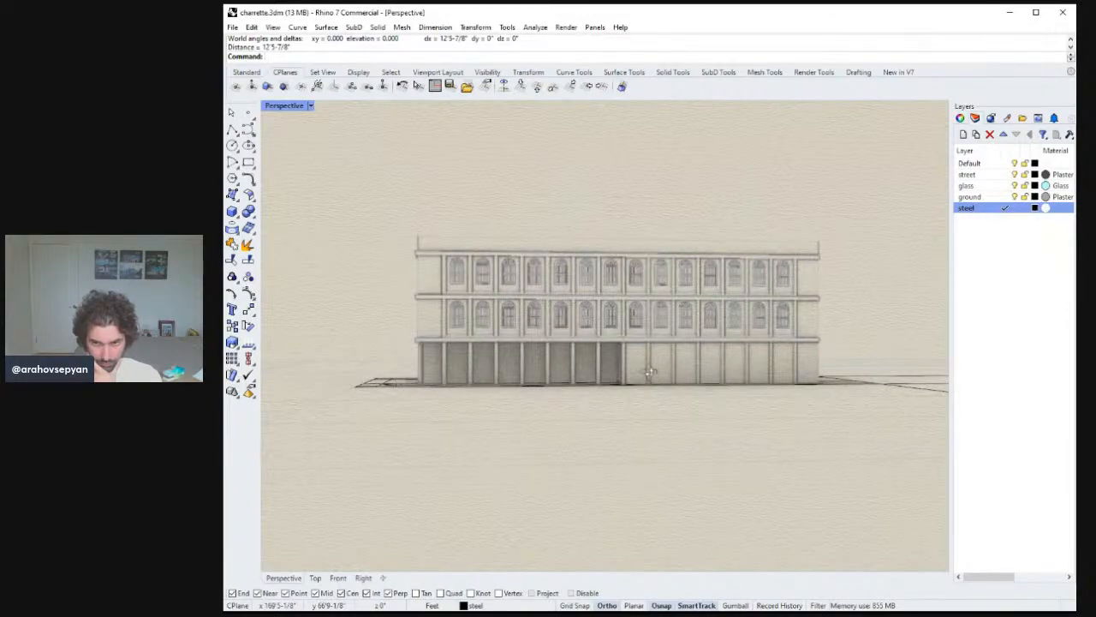
pyautogui.moveTo(730, 366); pyautogui.dragTo(772, 376, button='right')
pyautogui.press('Delete')
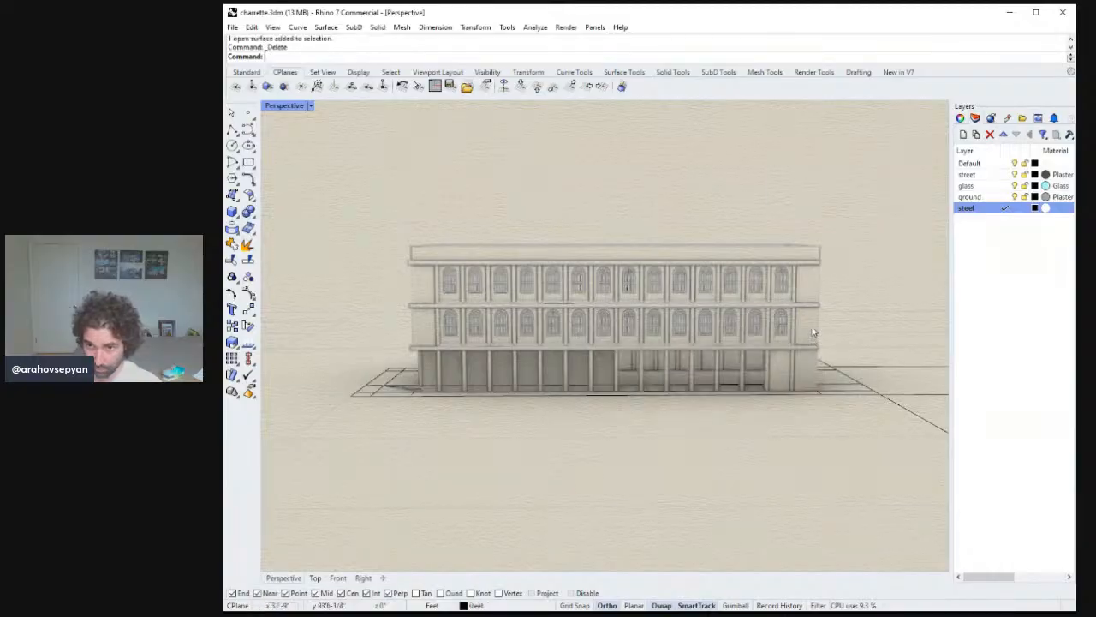
# Copy the second-floor arched window bays down one storey onto the ground-floor facade.
pyautogui.click(811, 373)
pyautogui.scroll(3, 789, 374)
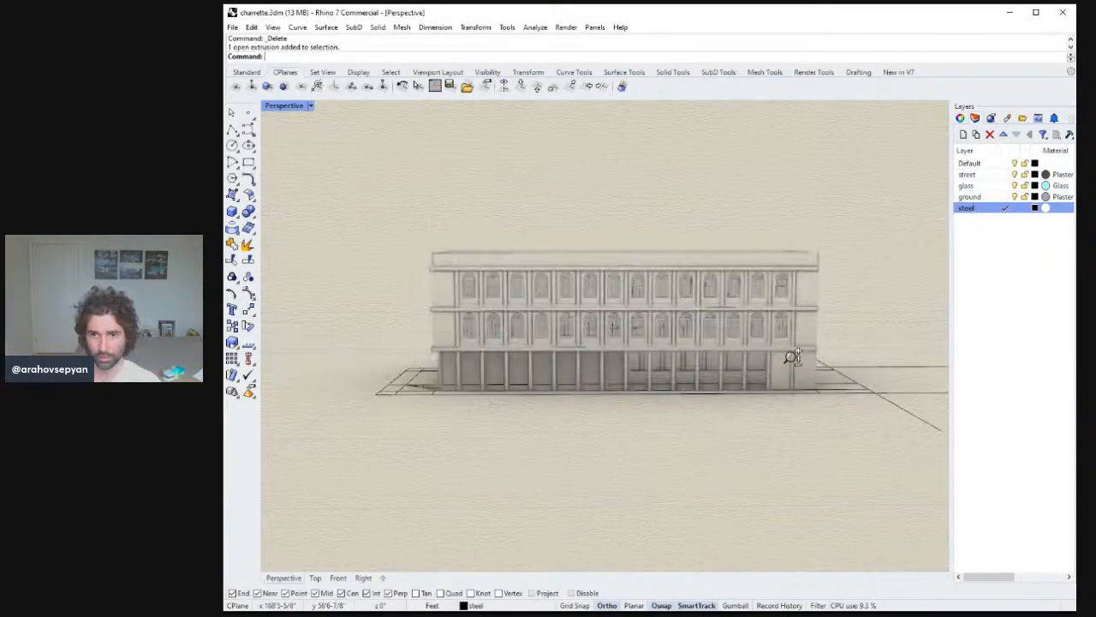
pyautogui.click(782, 372)
pyautogui.moveTo(795, 381); pyautogui.dragTo(798, 385, button='right')
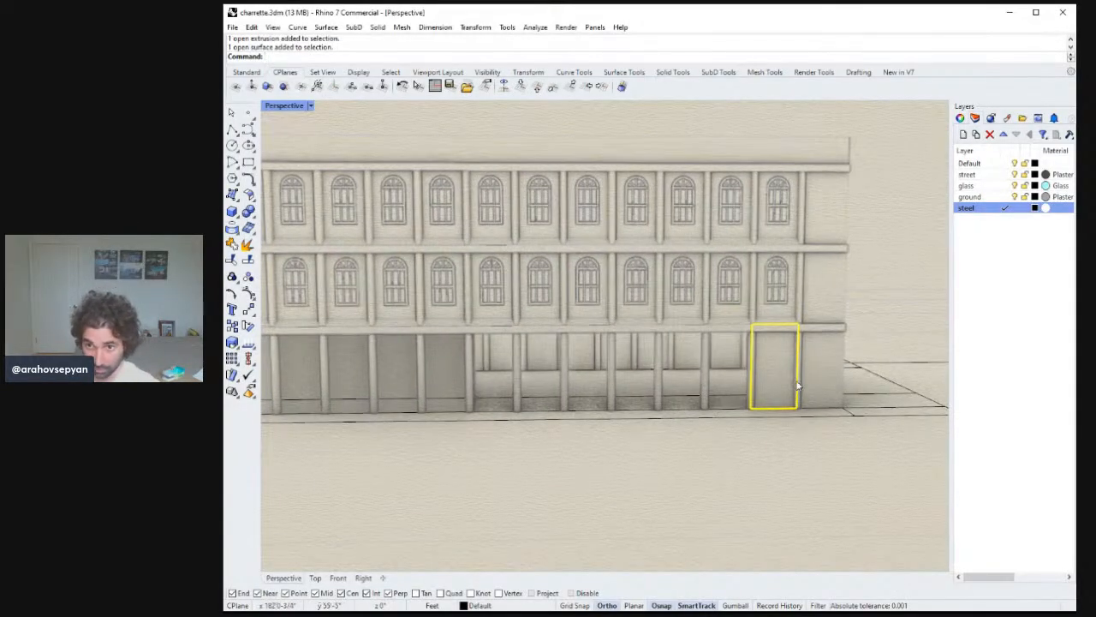
pyautogui.keyDown('shift'); pyautogui.click(719, 295); pyautogui.keyUp('shift')
pyautogui.keyDown('shift'); pyautogui.click(653, 289); pyautogui.keyUp('shift')
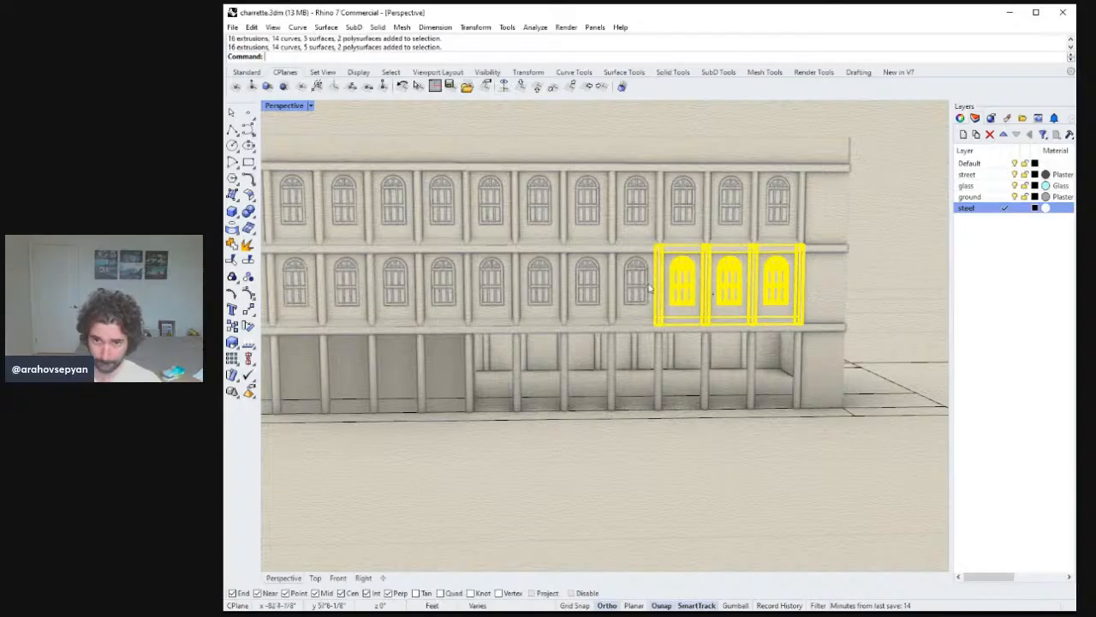
pyautogui.keyDown('shift'); pyautogui.click(495, 288); pyautogui.keyUp('shift')
pyautogui.moveTo(495, 288); pyautogui.dragTo(549, 306, button='right')
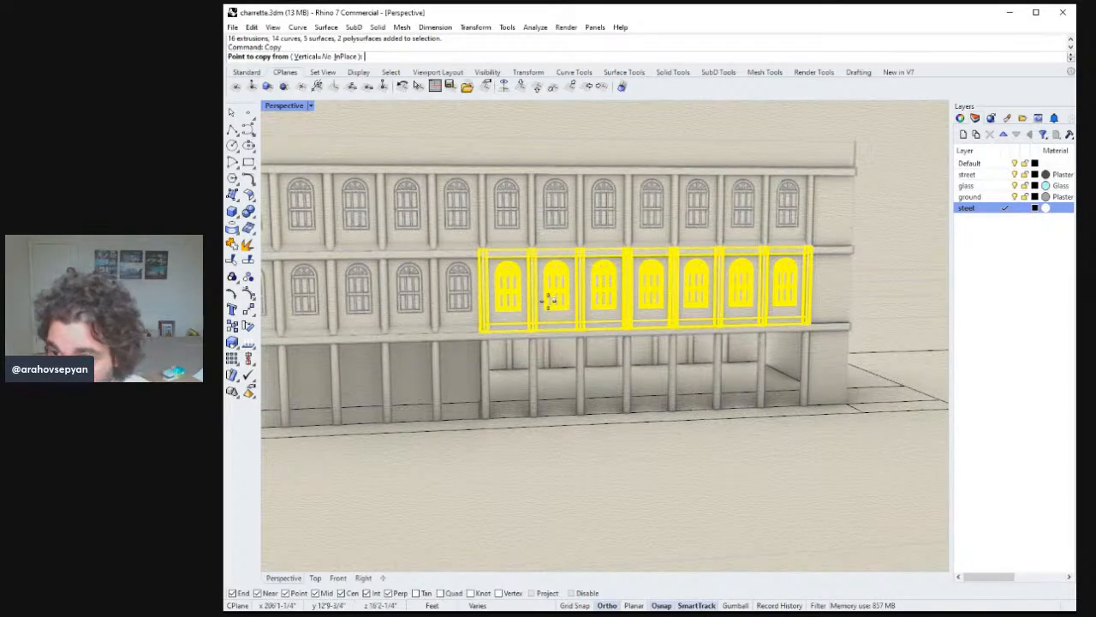
pyautogui.scroll(6, 865, 286)
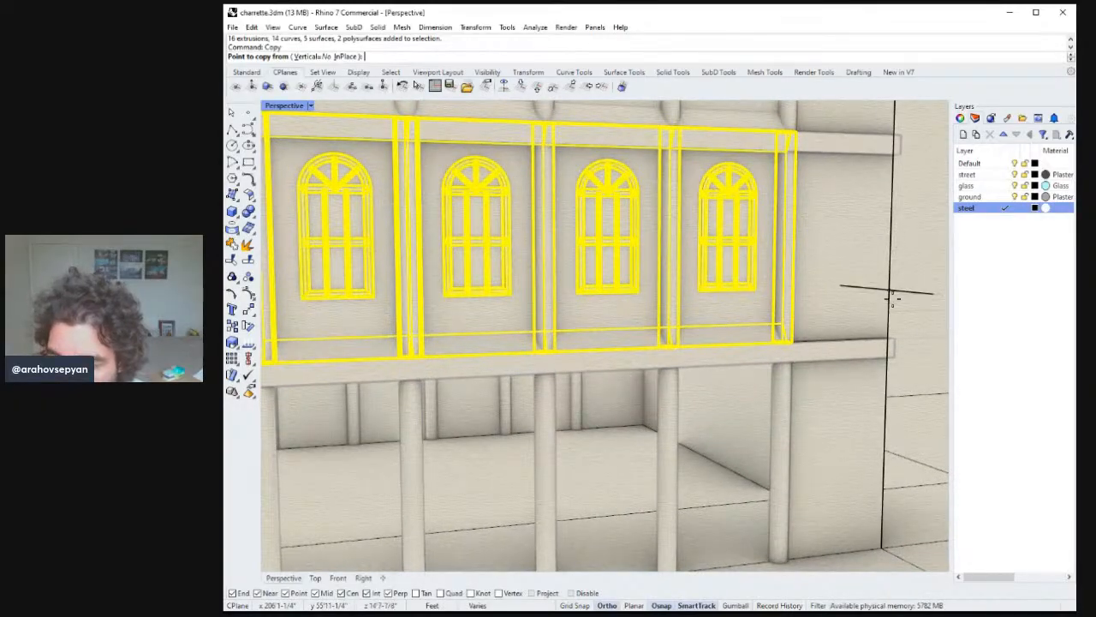
pyautogui.keyDown('shift'); pyautogui.moveTo(893, 298); pyautogui.dragTo(872, 259, button='right'); pyautogui.keyUp('shift')
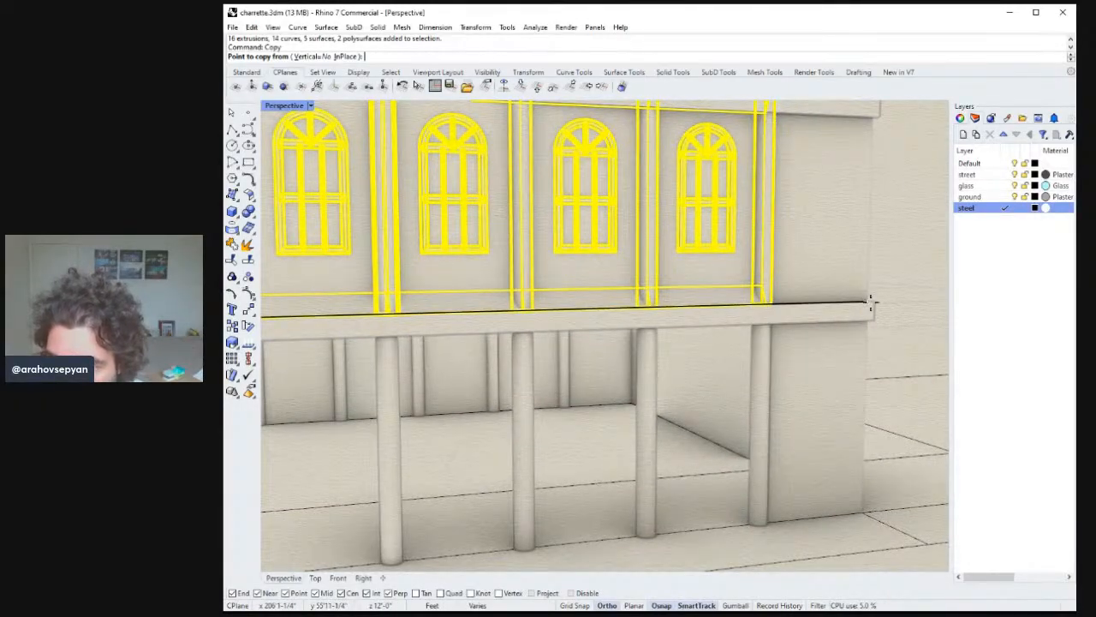
pyautogui.click(869, 301)
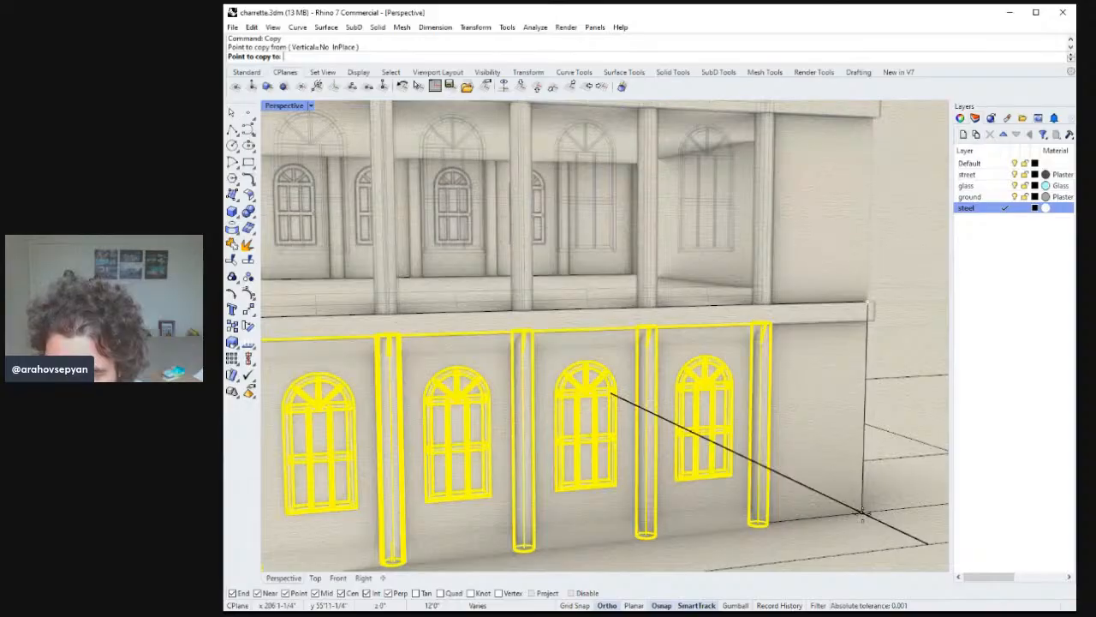
pyautogui.press('Return')
pyautogui.press('Escape')
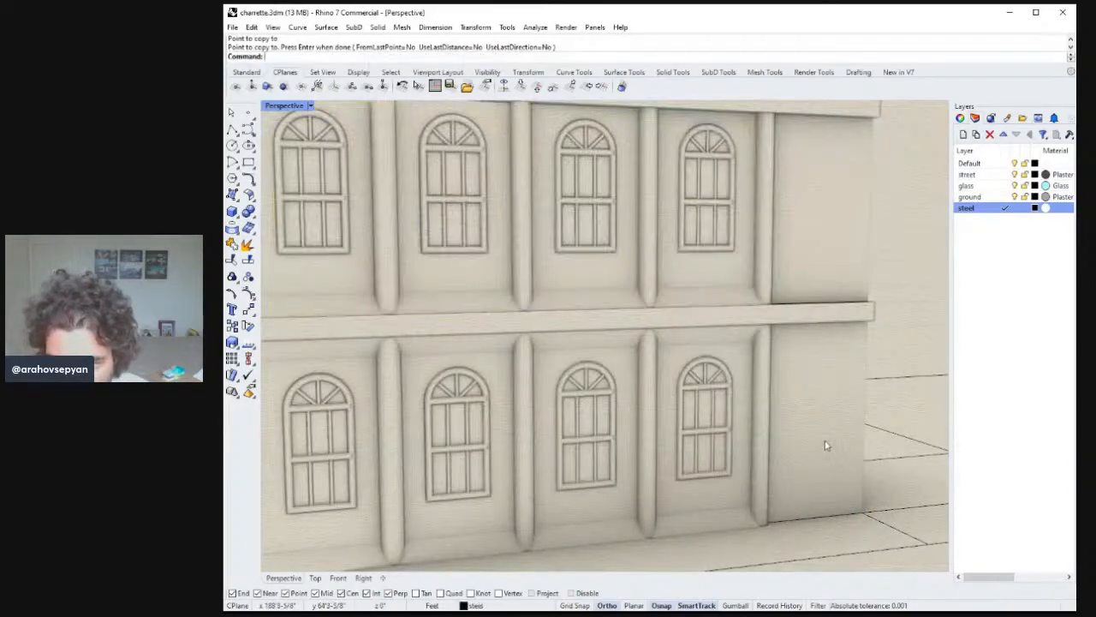
# Delete one of the copied ground-floor window bays.
pyautogui.scroll(-3, 827, 450)
pyautogui.moveTo(824, 463); pyautogui.dragTo(754, 423, button='right')
pyautogui.scroll(-5, 690, 407)
pyautogui.moveTo(690, 409); pyautogui.dragTo(740, 432, button='right')
pyautogui.keyDown('shift'); pyautogui.moveTo(649, 422); pyautogui.dragTo(633, 400, button='right'); pyautogui.keyUp('shift')
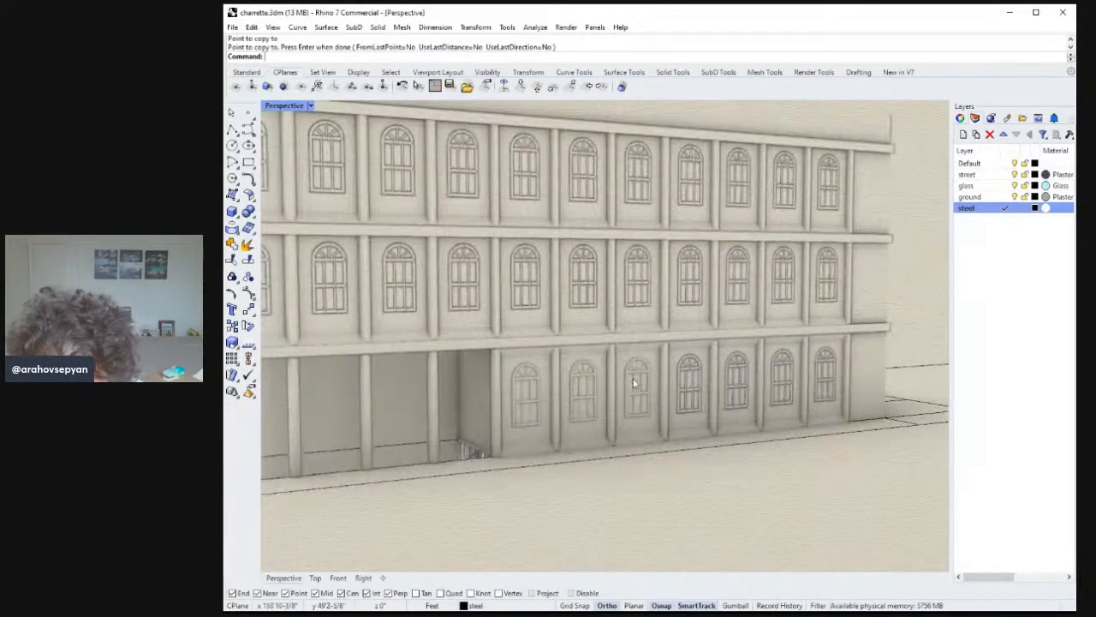
pyautogui.click(639, 388)
pyautogui.press('Delete')
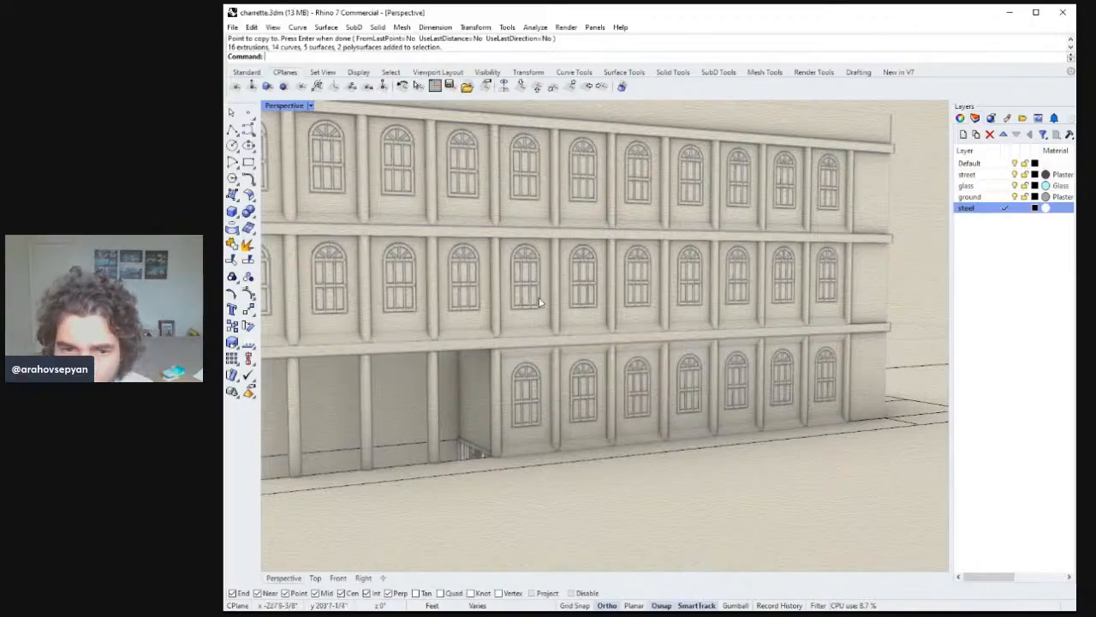
# Switch the perspective view to Rendered display mode and orbit around the building.
pyautogui.keyDown('ctrl'); pyautogui.moveTo(585, 336); pyautogui.dragTo(651, 401, button='right'); pyautogui.keyUp('ctrl')
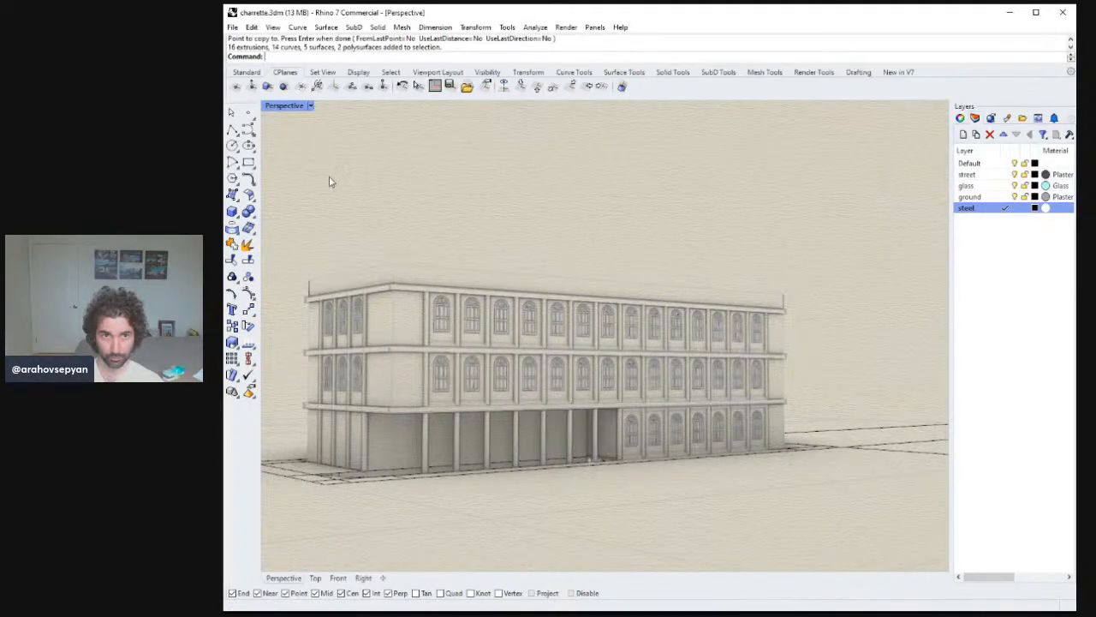
pyautogui.hotkey('ctrl', 'alt', 'r')
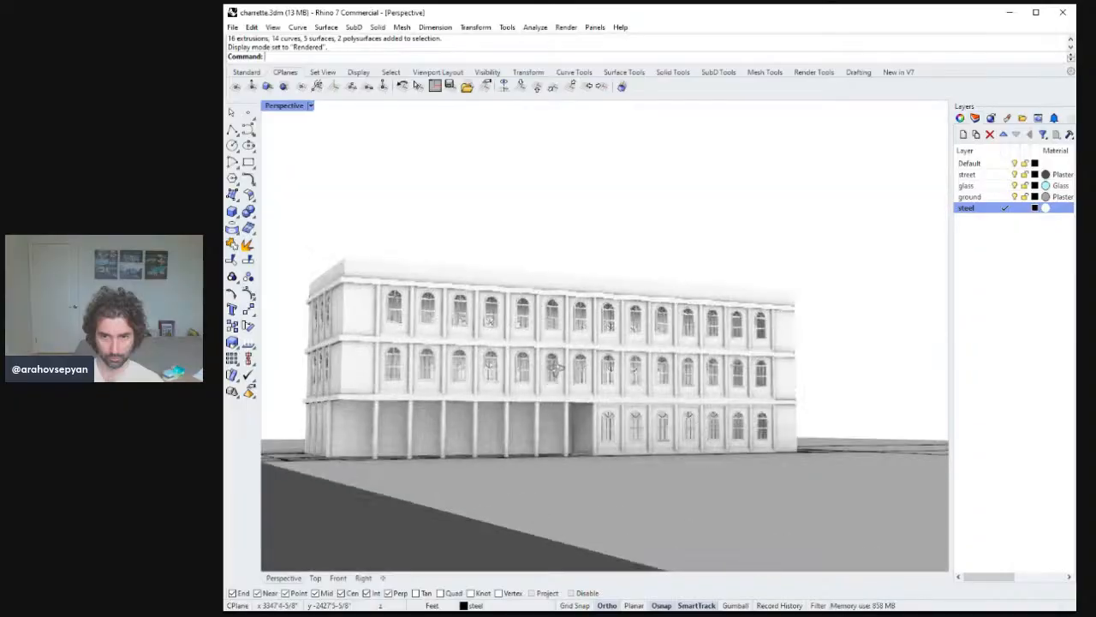
pyautogui.moveTo(568, 369); pyautogui.dragTo(538, 485, button='right')
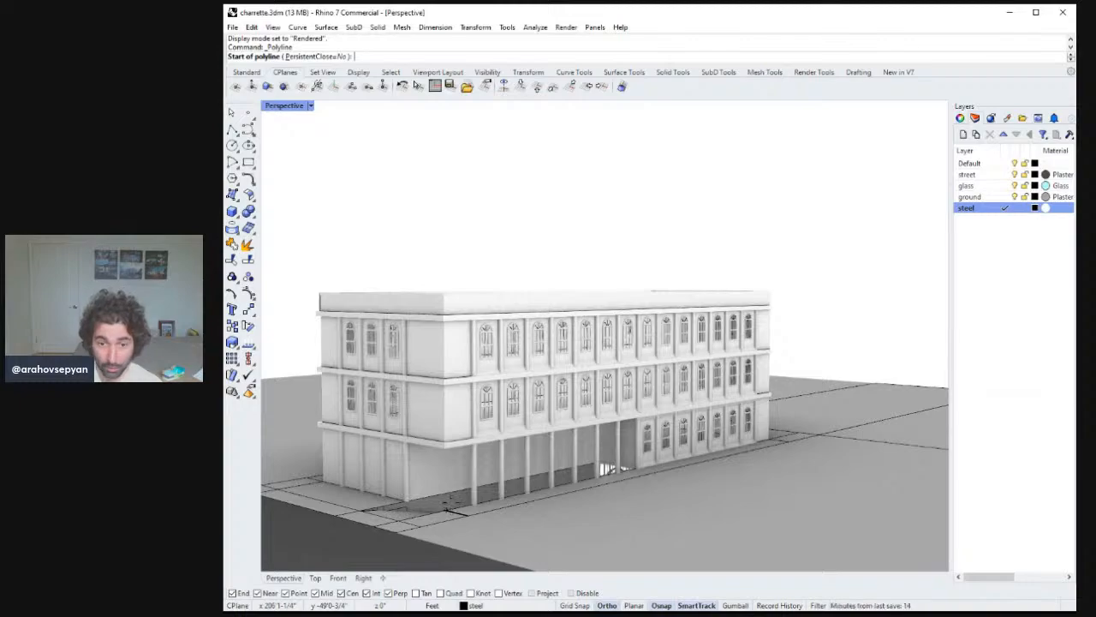
# Draw a polyline along the sidewalk edge in front of the building's ground floor.
pyautogui.moveTo(608, 470); pyautogui.dragTo(604, 477, button='right')
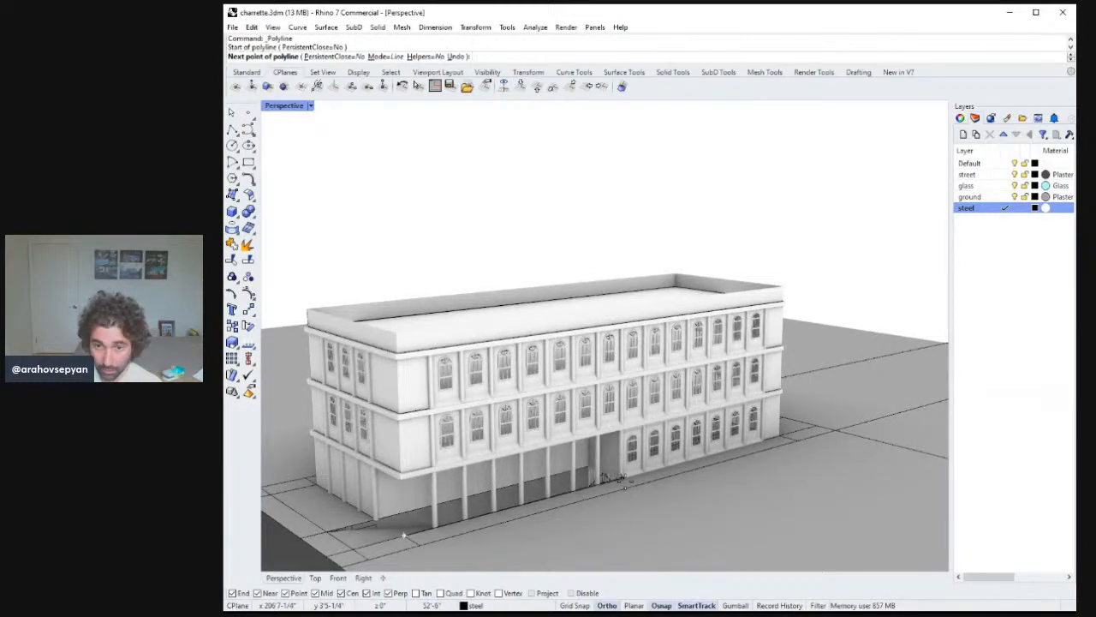
pyautogui.click(603, 481)
pyautogui.press('Return')
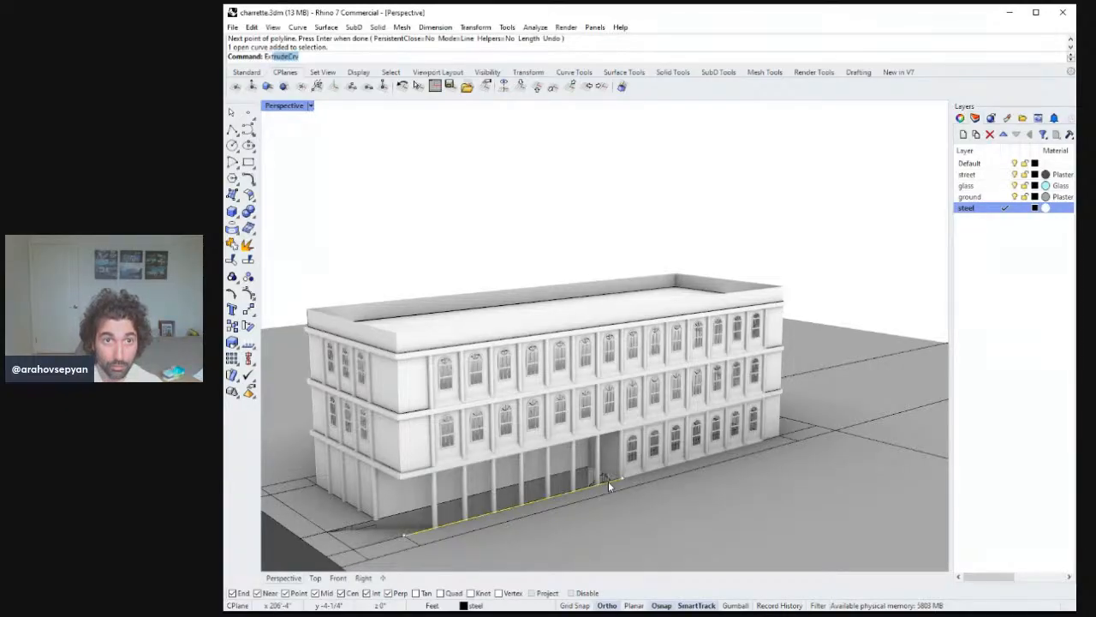
# Try extruding the sidewalk polyline 44 inches, then delete that extrusion.
pyautogui.press('Return')
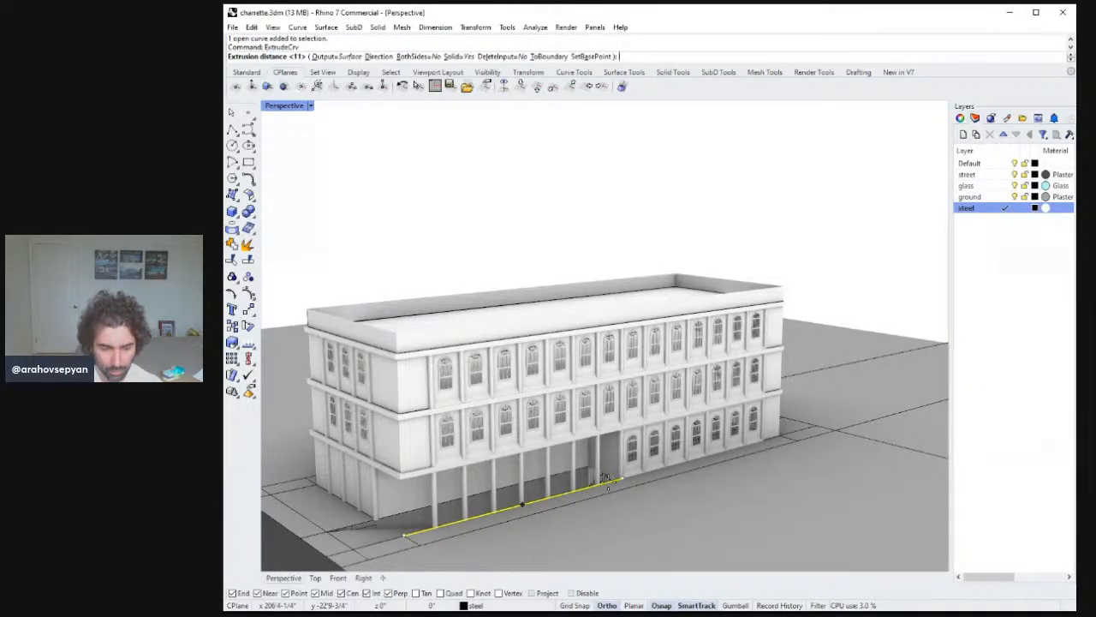
pyautogui.write("44'")
pyautogui.press('Return')
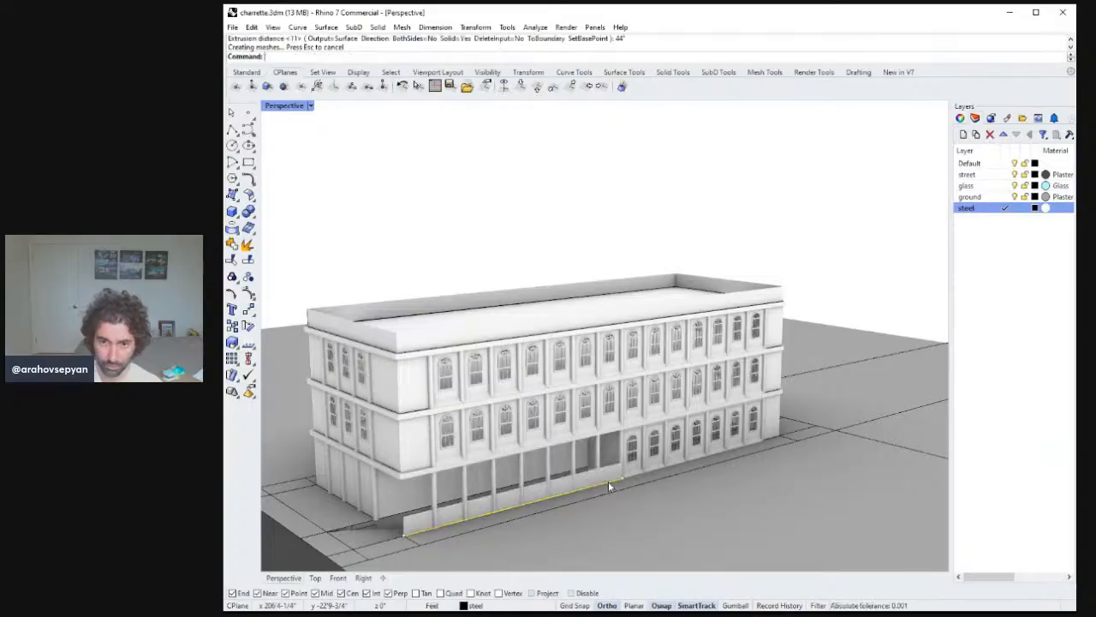
pyautogui.moveTo(608, 480); pyautogui.dragTo(703, 496, button='right')
pyautogui.scroll(10, 704, 495)
pyautogui.moveTo(706, 445); pyautogui.dragTo(661, 417, button='right')
pyautogui.click(685, 356)
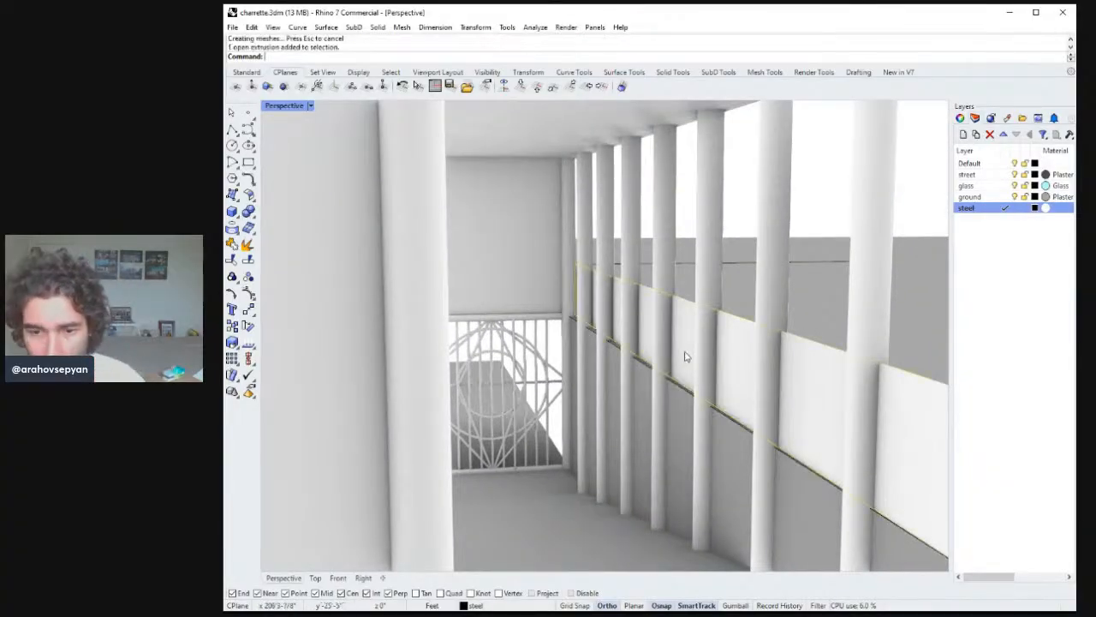
pyautogui.press('Delete')
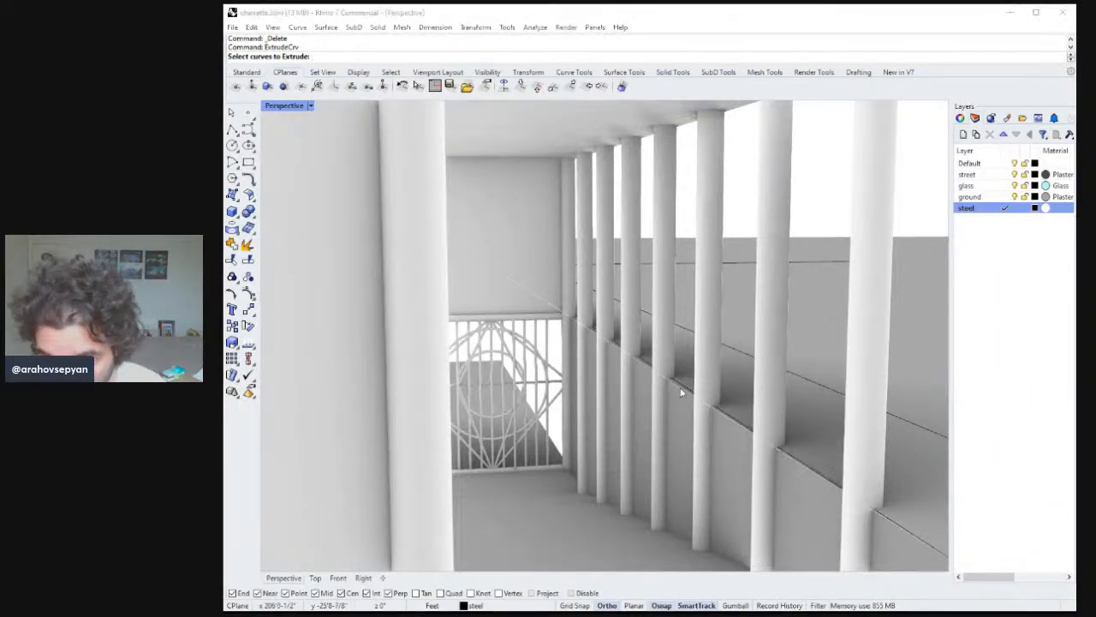
# Extrude the sidewalk polyline again into a low wall 44 inches high.
pyautogui.press('Escape')
pyautogui.press('Return')
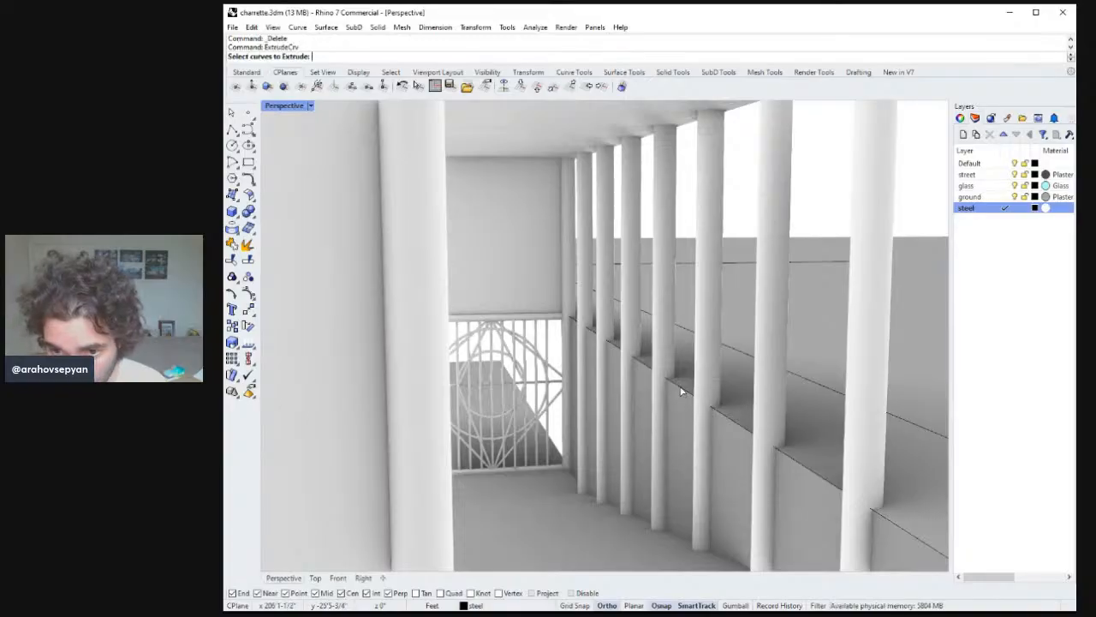
pyautogui.click(681, 389)
pyautogui.press('Return')
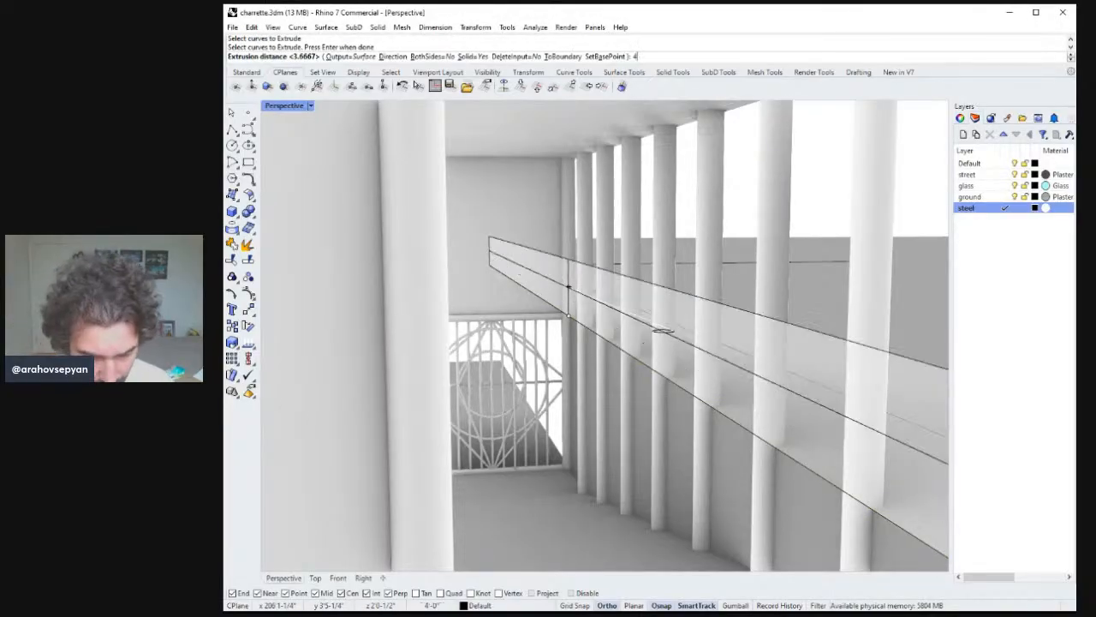
pyautogui.write('44')
pyautogui.press('Return')
pyautogui.moveTo(690, 352); pyautogui.dragTo(532, 370, button='right')
pyautogui.moveTo(505, 330); pyautogui.dragTo(614, 337, button='right')
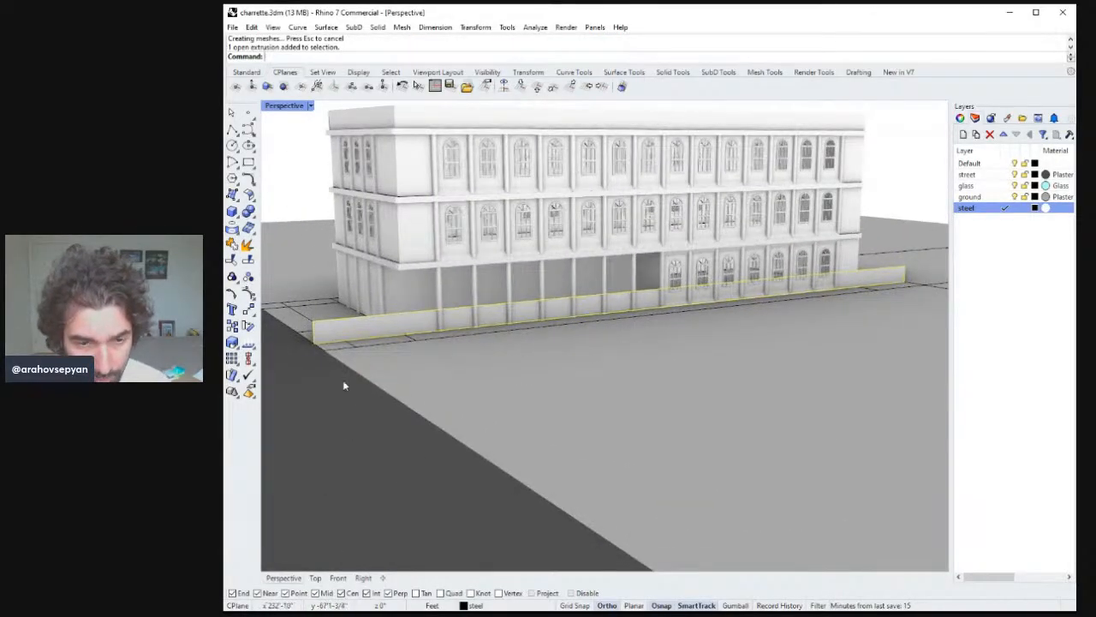
# Shorten the sidewalk wall with Stretch so it ends near the ground-floor entrance opening.
pyautogui.write('m')
pyautogui.press('Return')
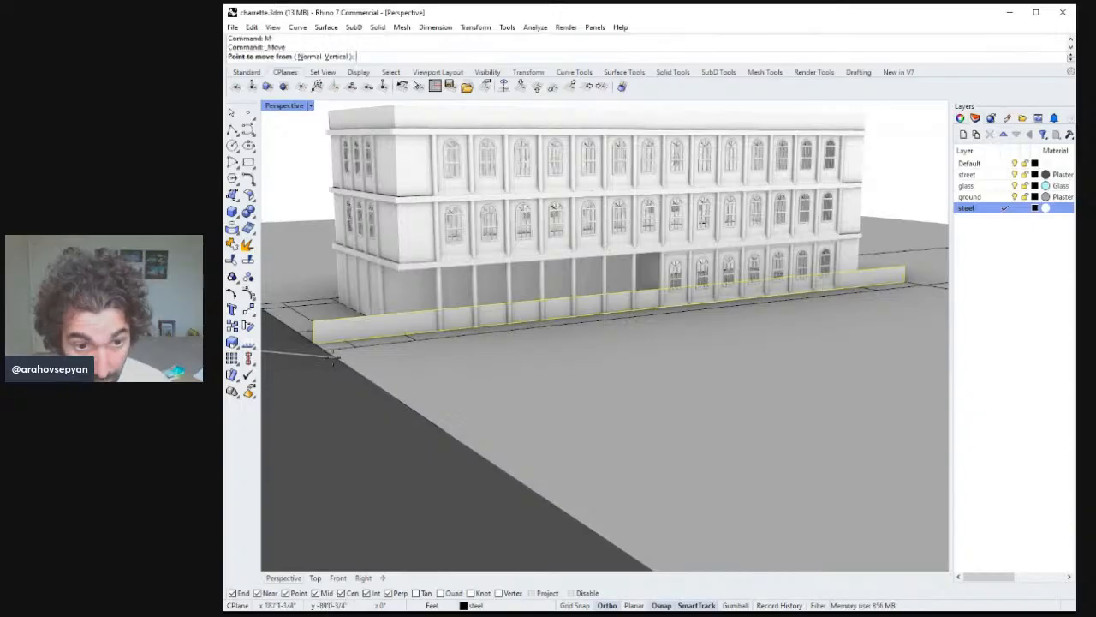
pyautogui.click(315, 344)
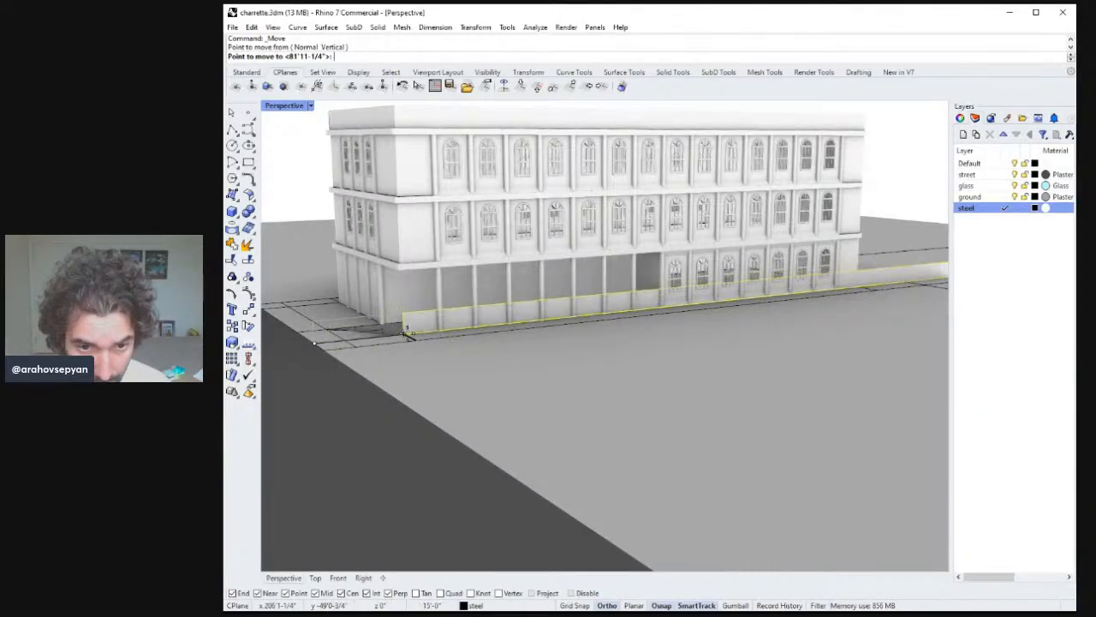
pyautogui.write('stretch')
pyautogui.press('Return')
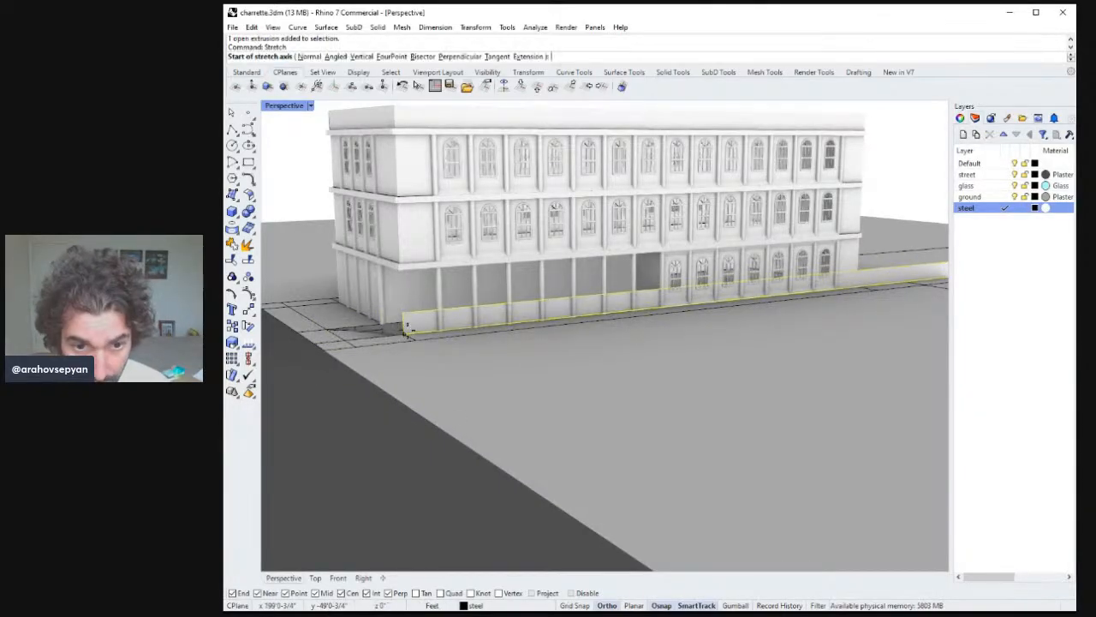
pyautogui.click(409, 328)
pyautogui.scroll(3, 613, 321)
pyautogui.click(812, 294)
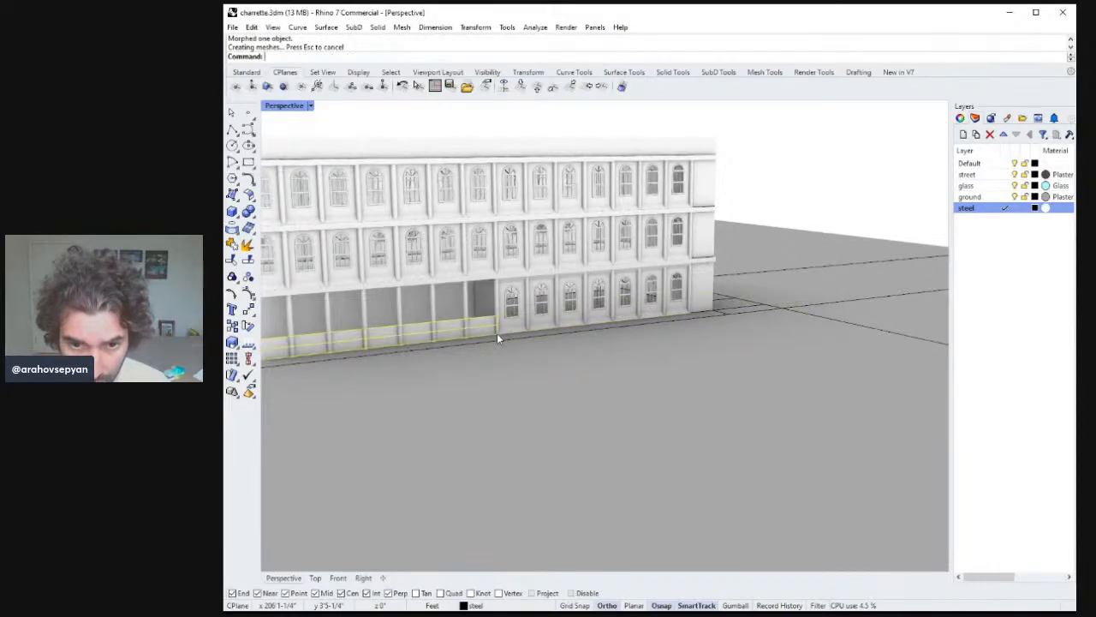
# Extrude the sloped rail surface beside the stair 6 inches into a solid.
pyautogui.moveTo(494, 326); pyautogui.dragTo(593, 352, button='right')
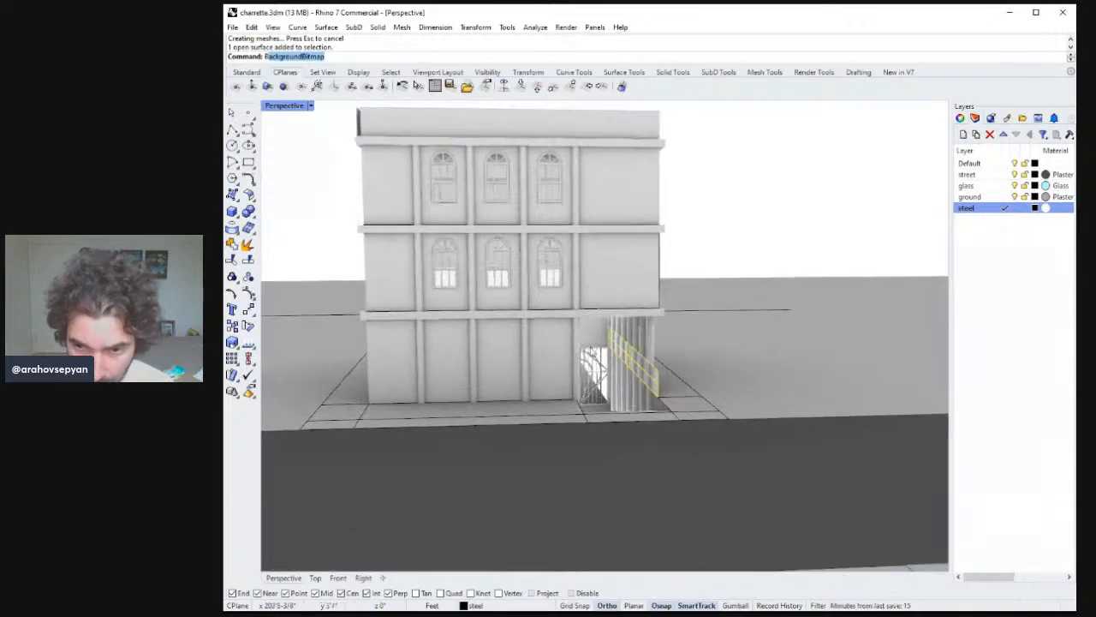
pyautogui.scroll(5, 608, 347)
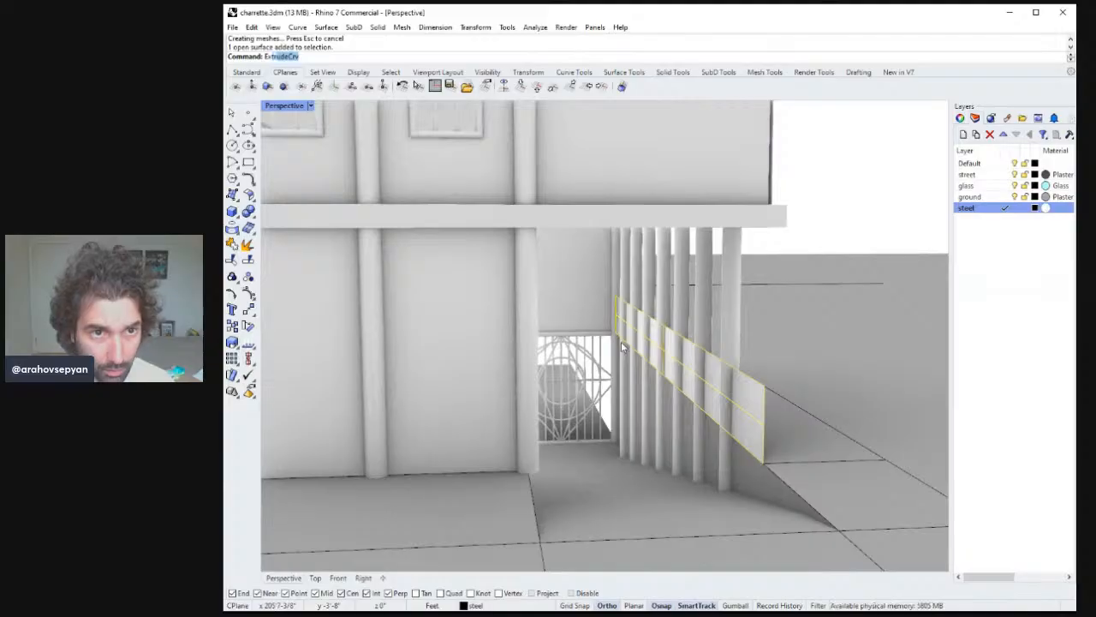
pyautogui.press('Return')
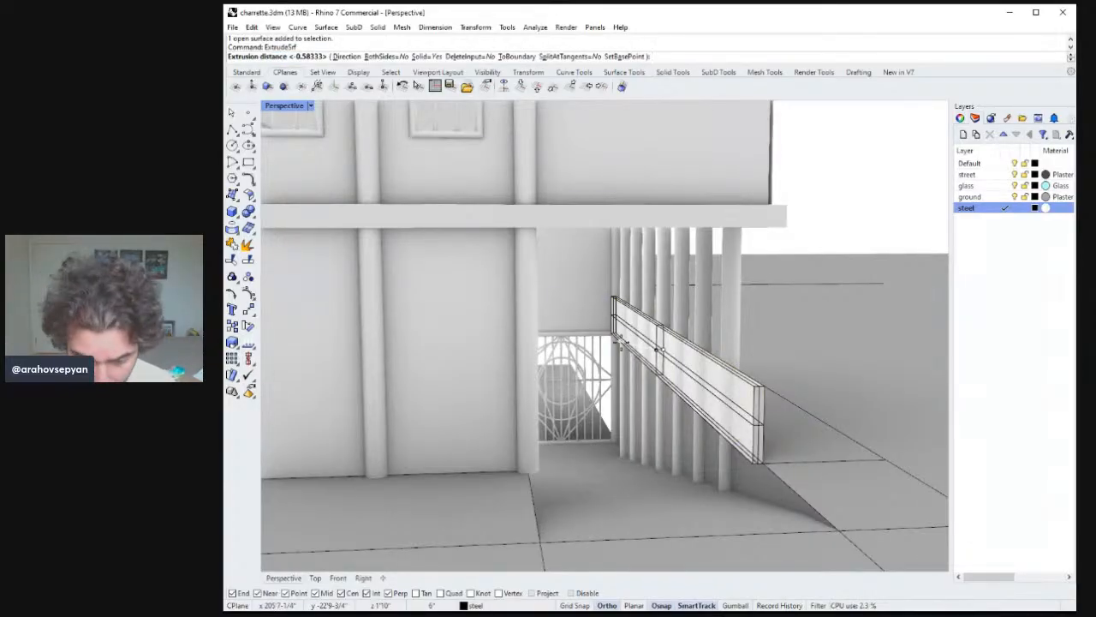
pyautogui.write('6"')
pyautogui.press('Return')
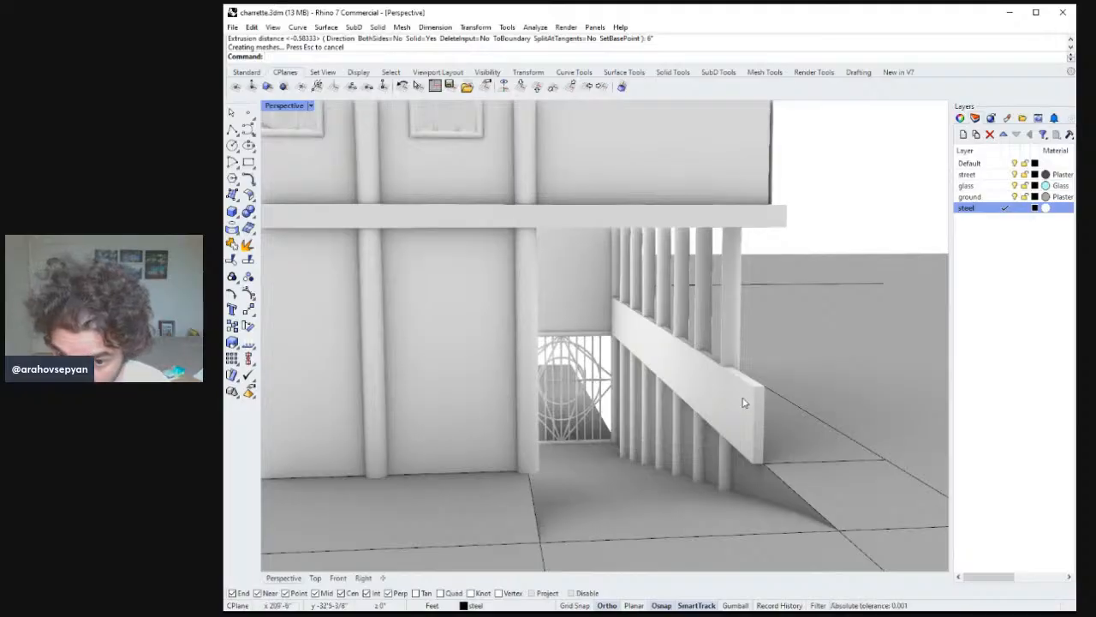
# Stretch the sloped rail downward so it reaches the ground.
pyautogui.moveTo(757, 422); pyautogui.dragTo(750, 414, button='right')
pyautogui.write('Stretch')
pyautogui.press('Return')
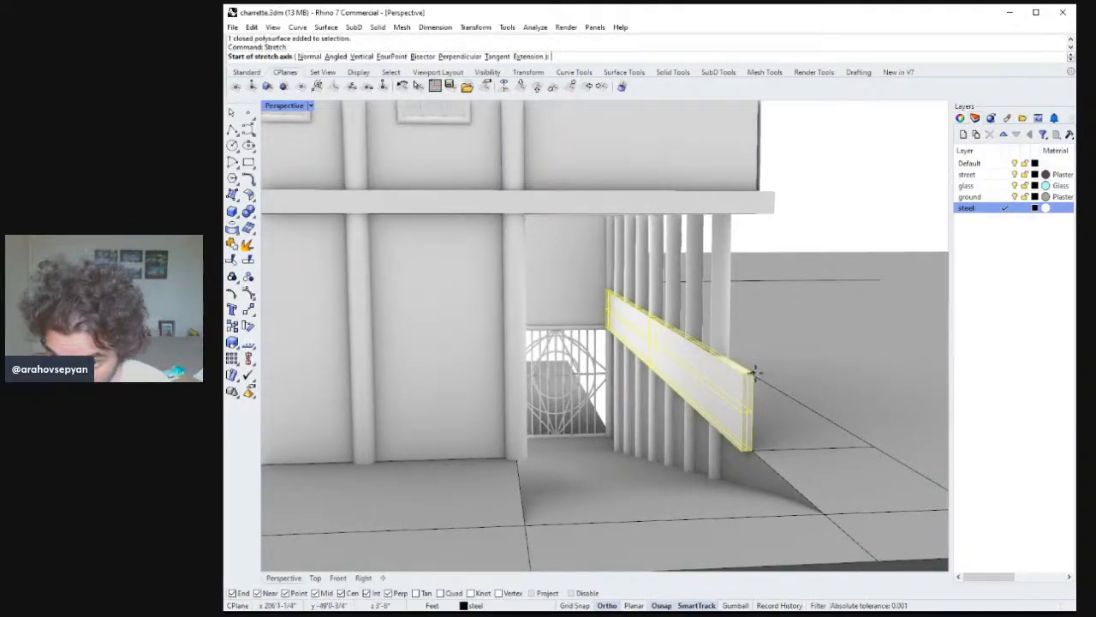
pyautogui.click(750, 441)
pyautogui.click(751, 531)
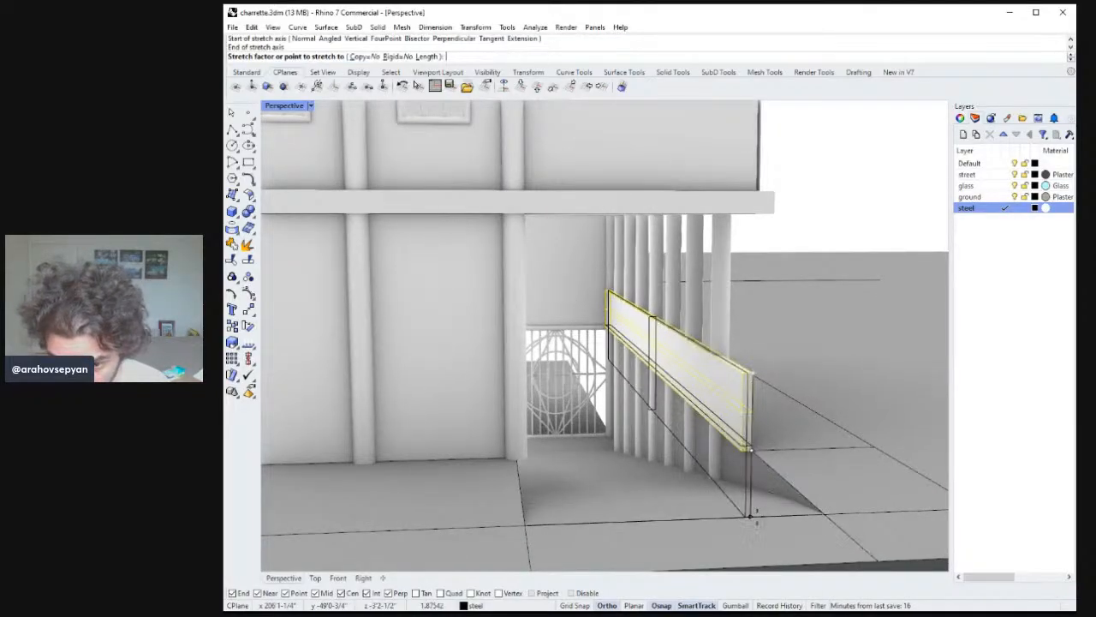
pyautogui.moveTo(751, 526); pyautogui.dragTo(731, 406, button='right')
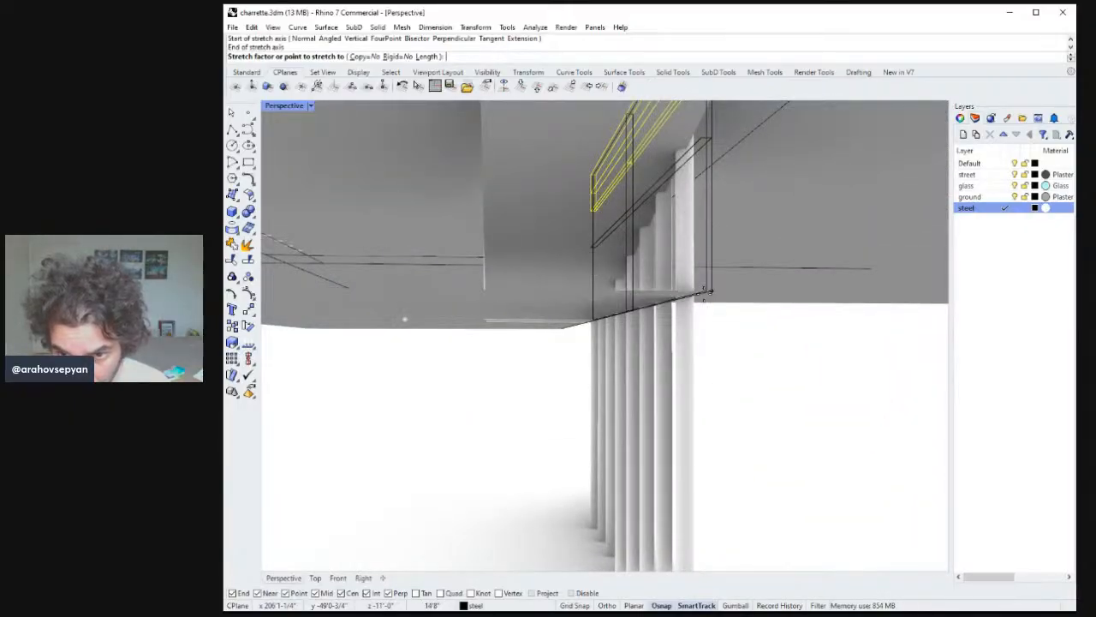
pyautogui.click(670, 267)
pyautogui.moveTo(670, 267)
pyautogui.mouseDown(button='right')
pyautogui.moveTo(691, 291)
pyautogui.moveTo(657, 284)
pyautogui.mouseUp(button='right')
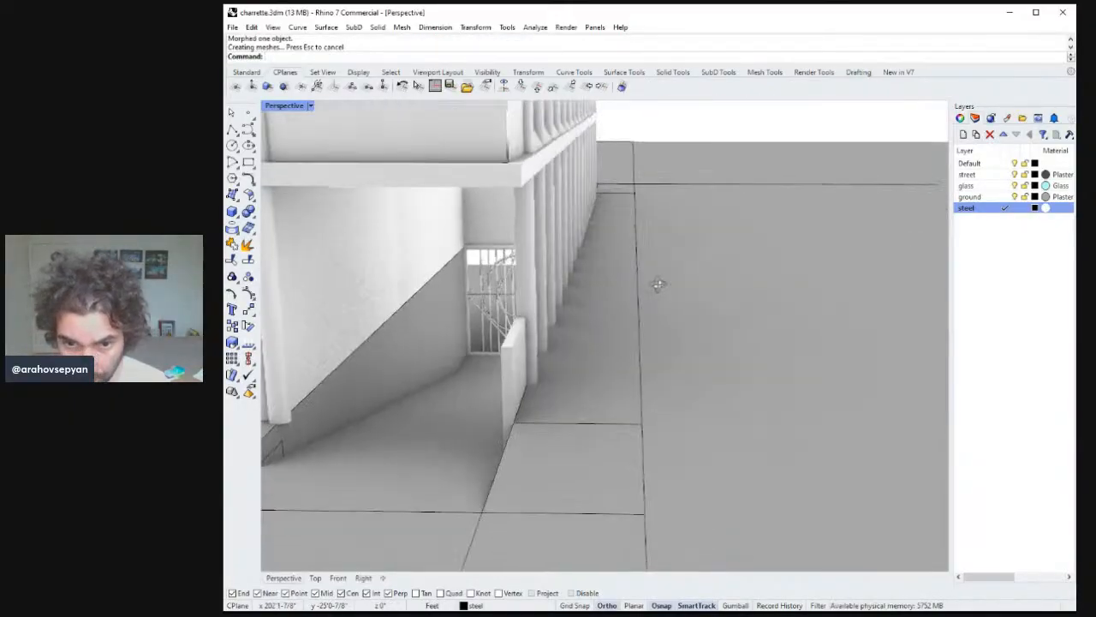
# Select the narrow rail piece by the entrance and move it 2 inches.
pyautogui.scroll(-2, 657, 285)
pyautogui.scroll(-4, 586, 317)
pyautogui.moveTo(586, 317); pyautogui.dragTo(603, 362, button='right')
pyautogui.scroll(3, 588, 317)
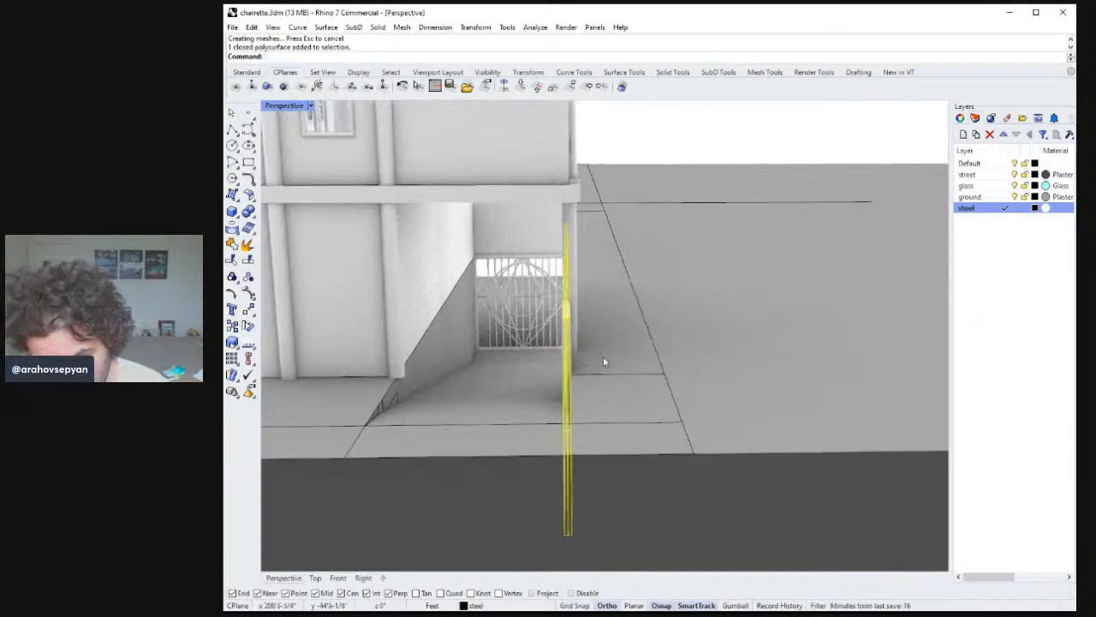
pyautogui.write('m')
pyautogui.press('Return')
pyautogui.click(656, 421)
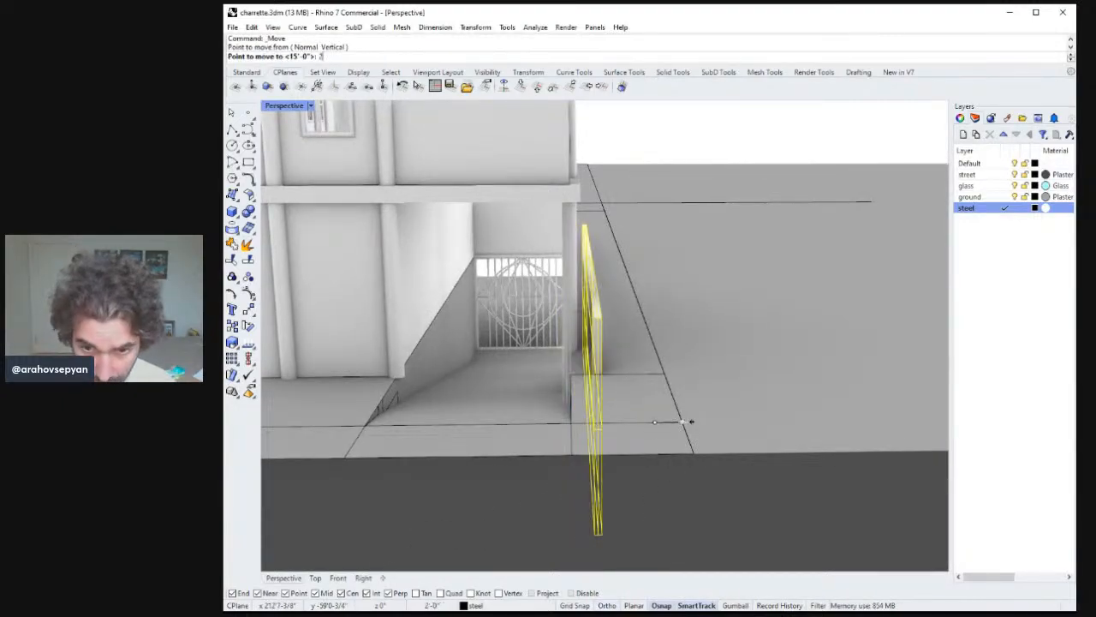
pyautogui.write('2')
pyautogui.press('Return')
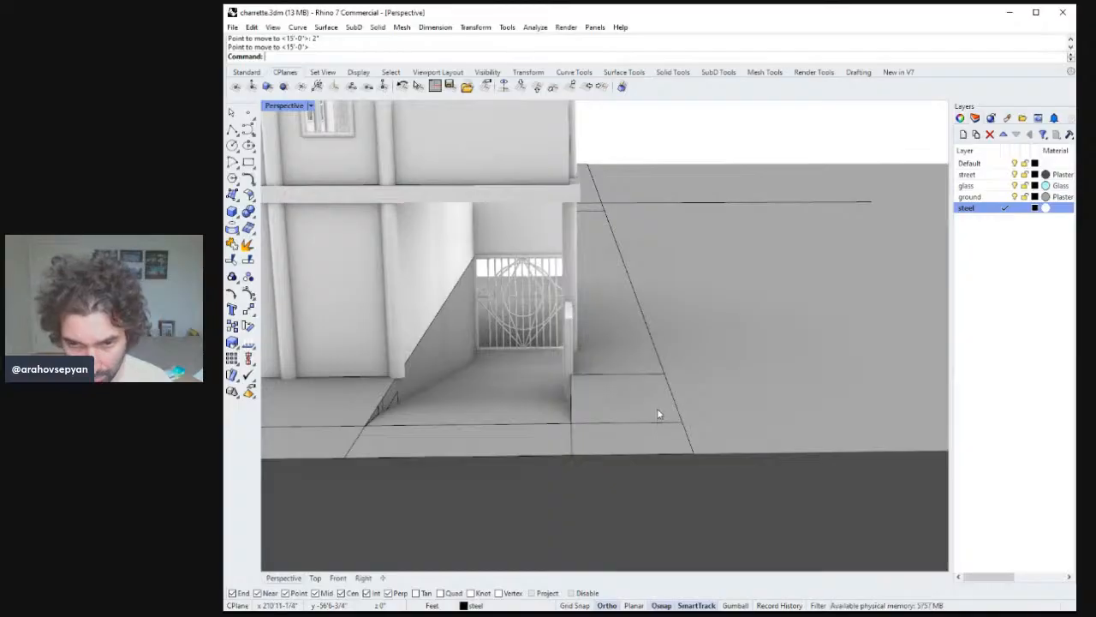
# Copy the sloped stair line up to the underside of the first-floor slab.
pyautogui.moveTo(658, 411); pyautogui.dragTo(636, 427, button='right')
pyautogui.scroll(-7, 685, 415)
pyautogui.click(563, 502)
pyautogui.moveTo(563, 503); pyautogui.dragTo(390, 370, button='right')
pyautogui.write('opy')
pyautogui.press('Return')
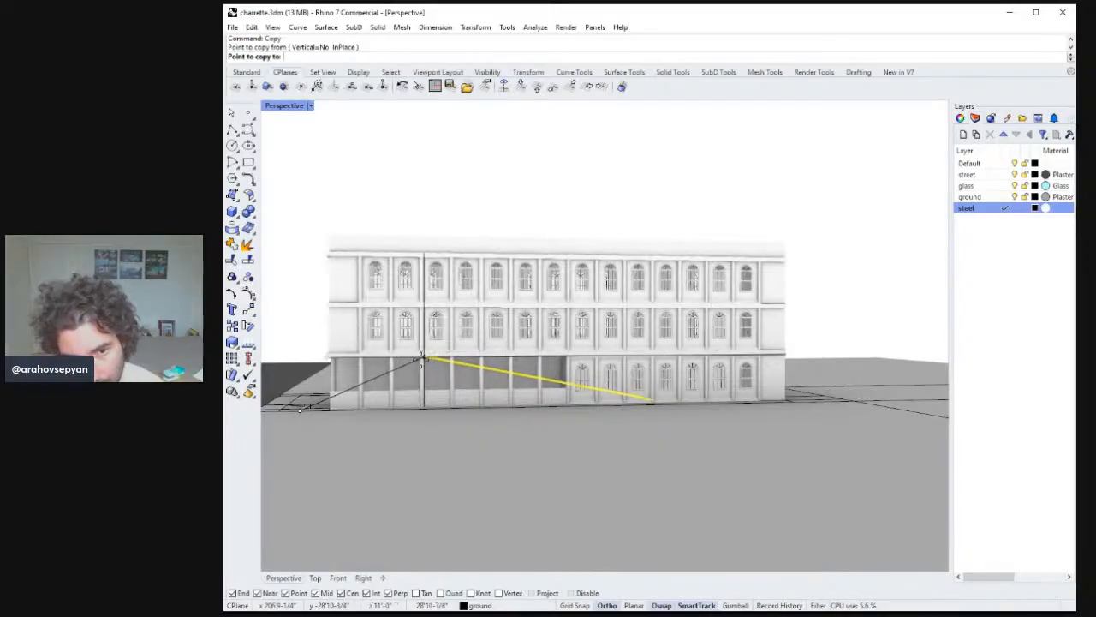
pyautogui.moveTo(419, 360); pyautogui.dragTo(459, 367, button='right')
pyautogui.click(459, 364)
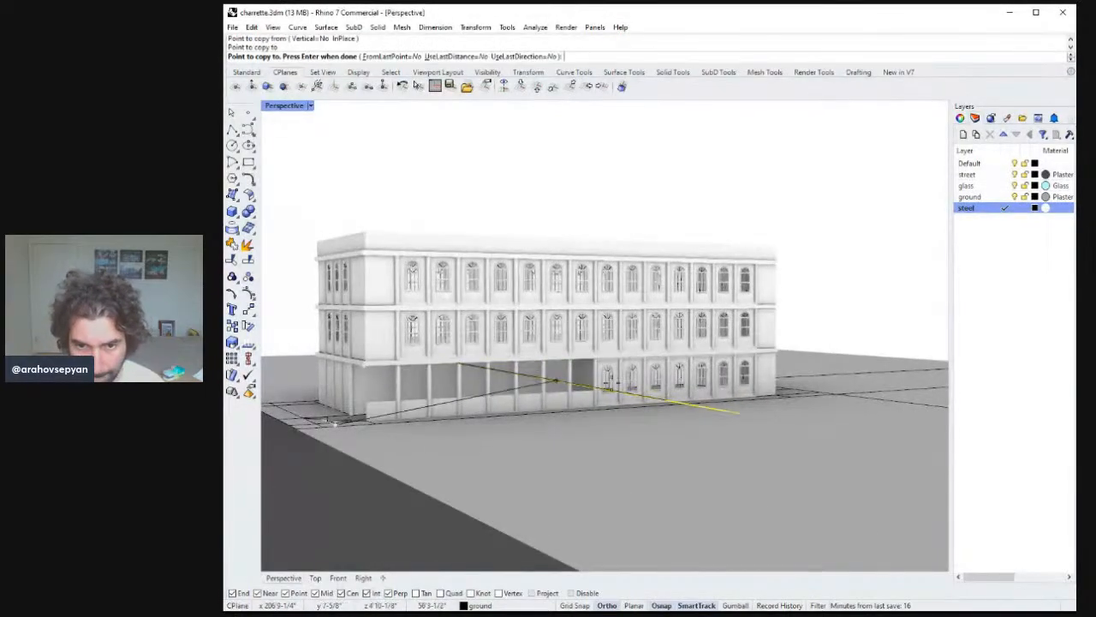
pyautogui.press('Return')
# Try creating a corner-point surface between the sloped line and the slab, then undo it.
pyautogui.moveTo(529, 441); pyautogui.dragTo(567, 364, button='right')
pyautogui.moveTo(604, 367); pyautogui.dragTo(579, 370, button='right')
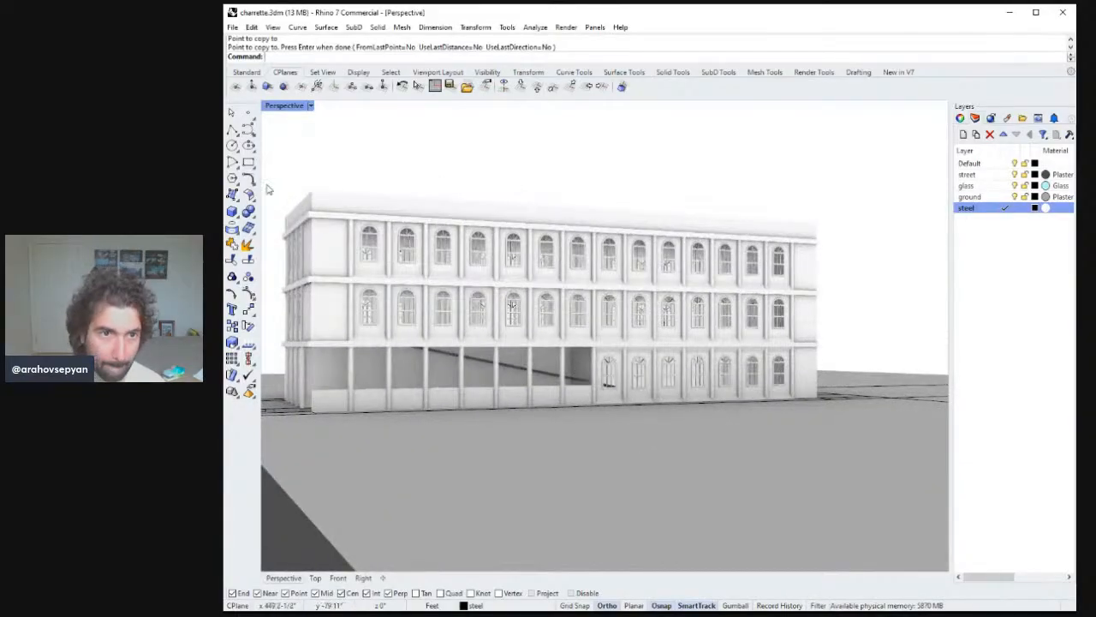
pyautogui.click(232, 193)
pyautogui.scroll(5, 604, 366)
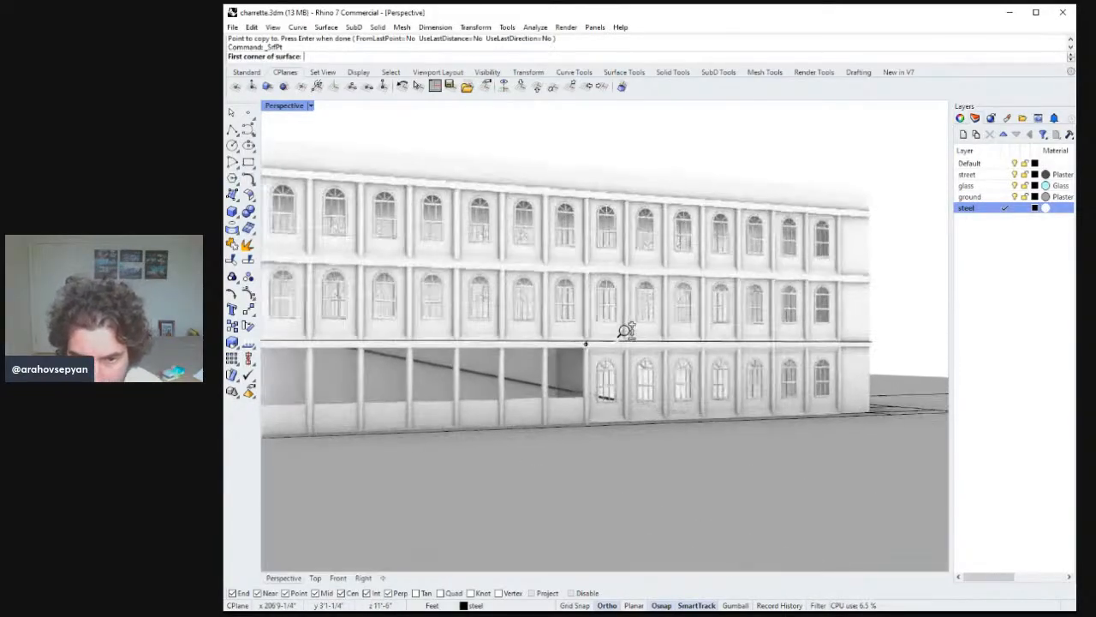
pyautogui.scroll(3, 591, 387)
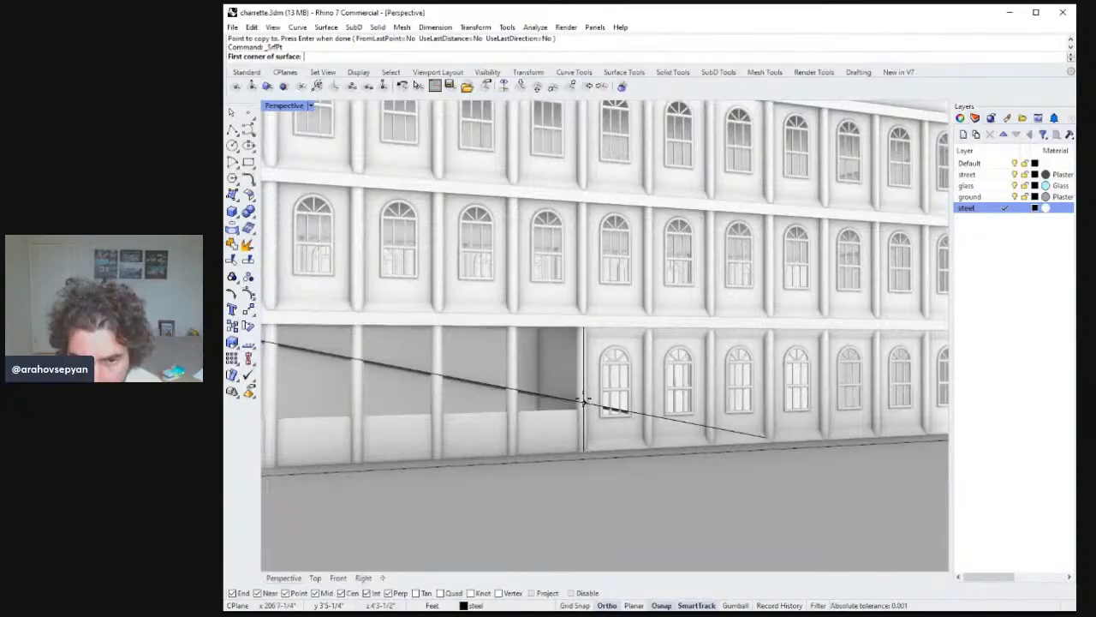
pyautogui.click(582, 400)
pyautogui.click(587, 322)
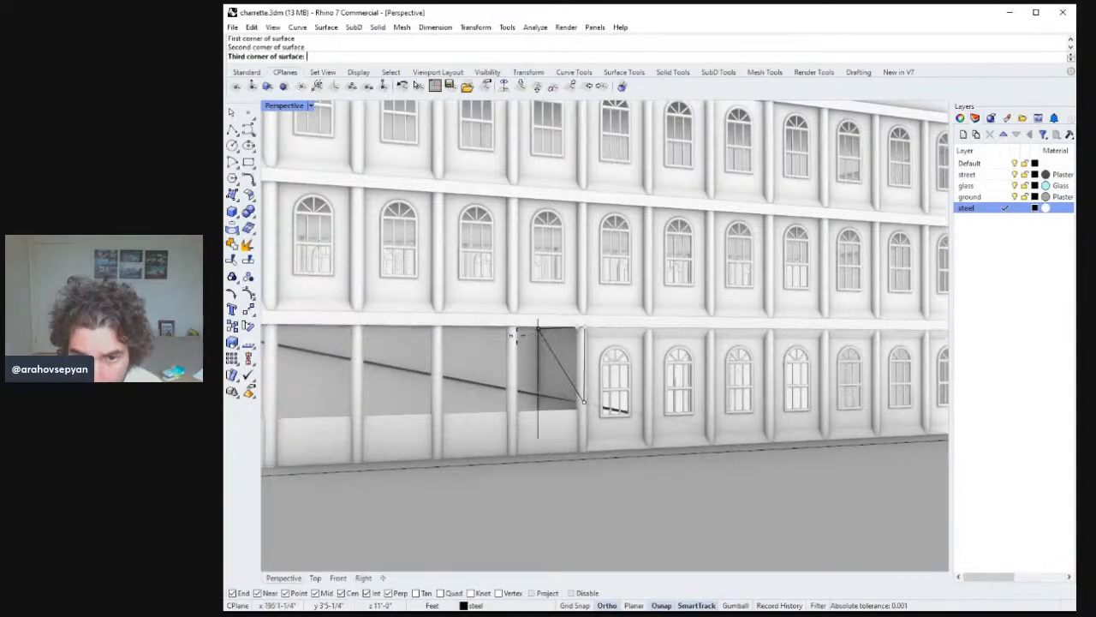
pyautogui.keyDown('shift'); pyautogui.moveTo(424, 326); pyautogui.dragTo(656, 352, button='right'); pyautogui.keyUp('shift')
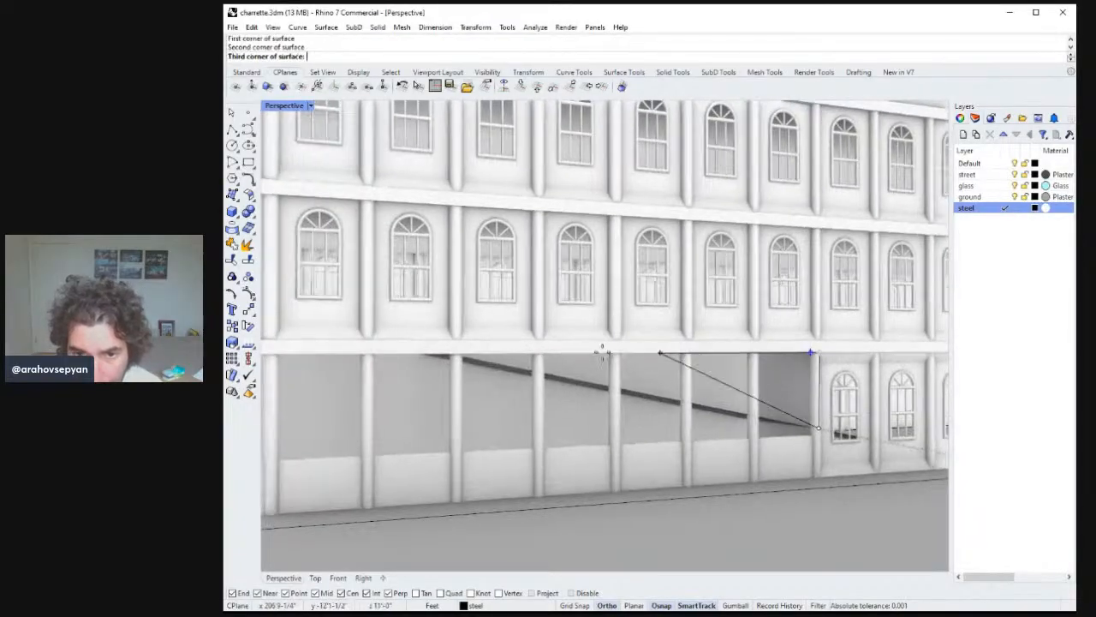
pyautogui.click(417, 349)
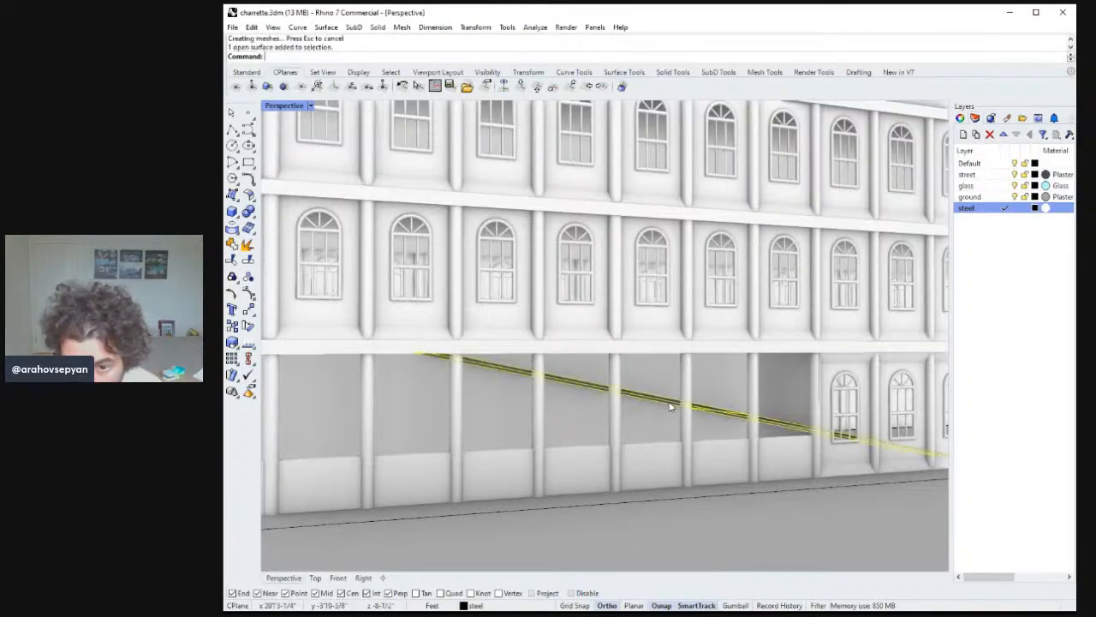
pyautogui.moveTo(417, 349); pyautogui.dragTo(707, 392, button='right')
pyautogui.hotkey('ctrl', 'z')
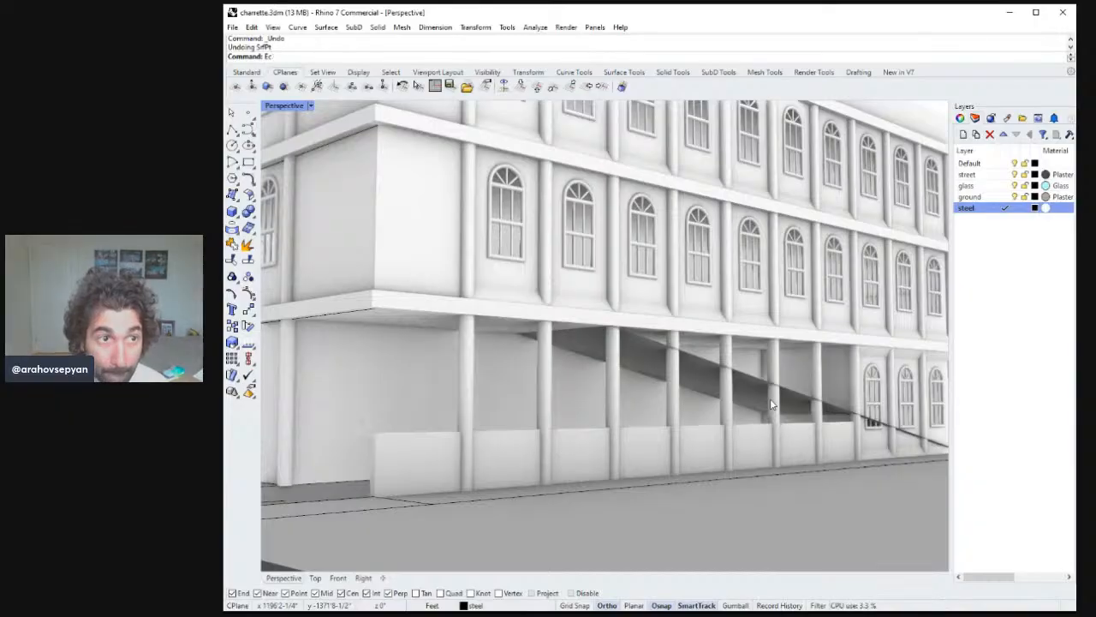
# Try extruding the sloped line upward into a surface, then delete that extrusion.
pyautogui.press('Return')
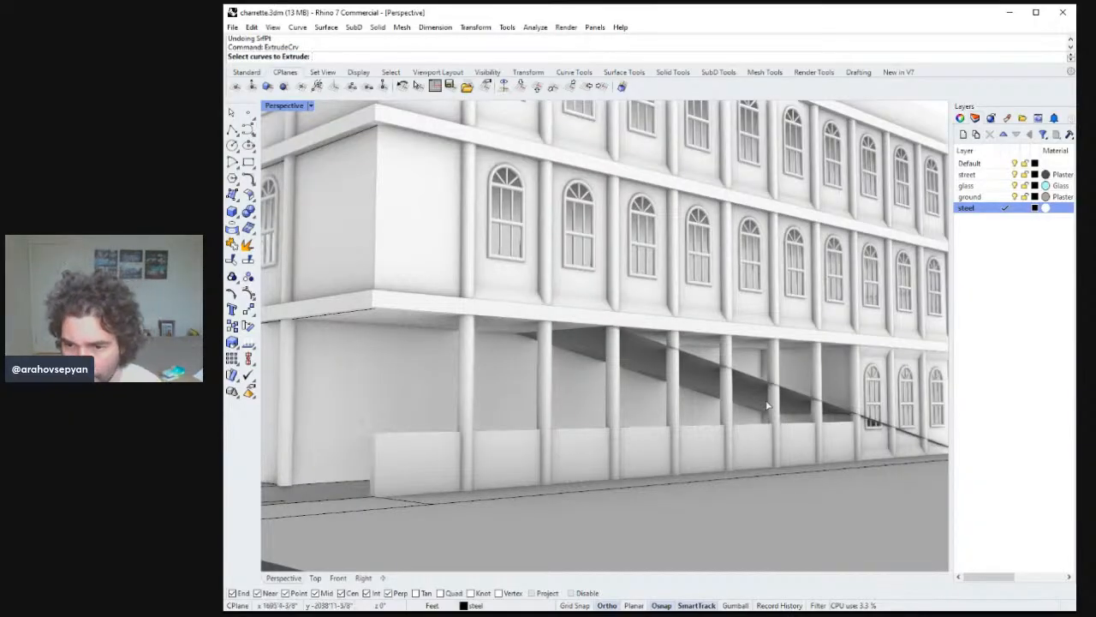
pyautogui.click(765, 383)
pyautogui.press('Return')
pyautogui.moveTo(765, 383); pyautogui.dragTo(792, 263, button='right')
pyautogui.press('Return')
pyautogui.scroll(-6, 670, 401)
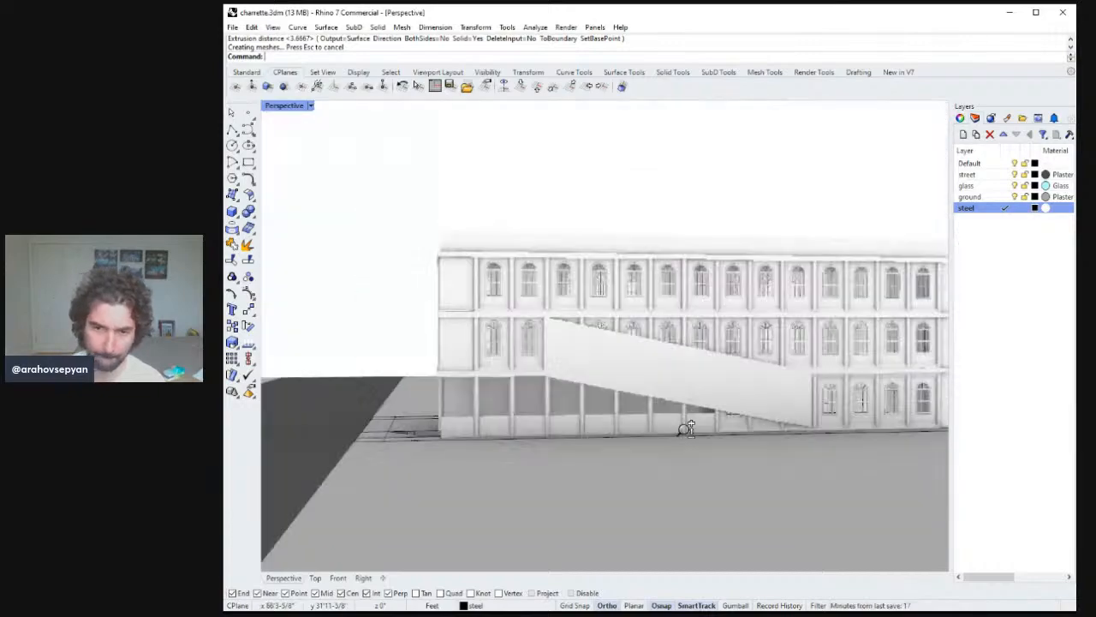
pyautogui.moveTo(670, 400); pyautogui.dragTo(694, 375, button='right')
pyautogui.click(666, 377)
pyautogui.press('Delete')
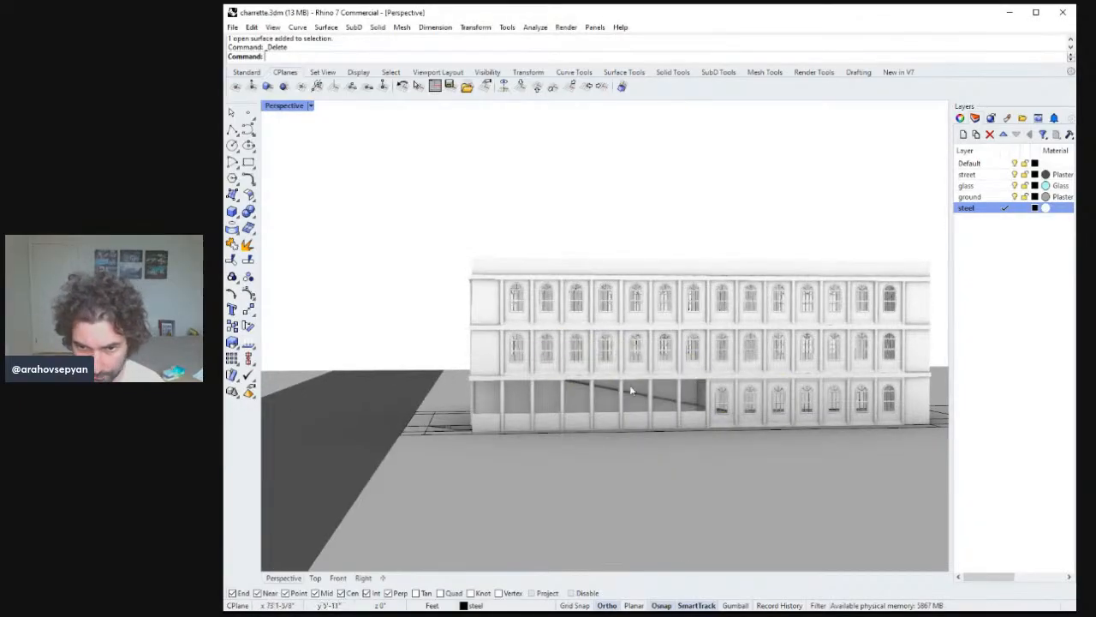
# Create a triangular corner-point surface between the sloped stair line and the ground-floor ceiling.
pyautogui.scroll(5, 643, 368)
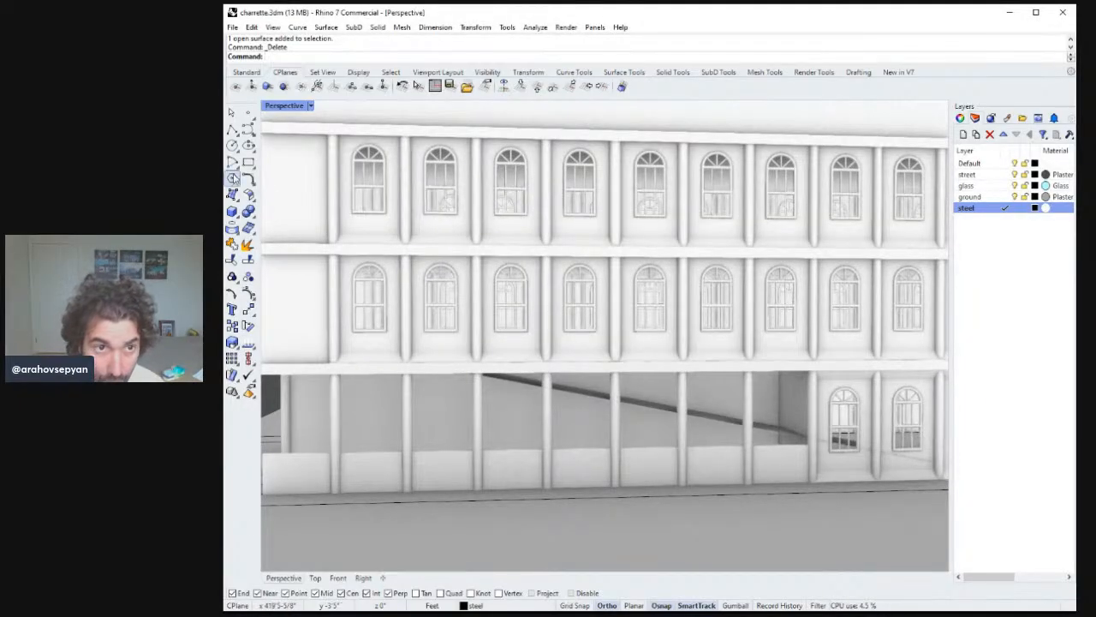
pyautogui.click(233, 177)
pyautogui.click(470, 370)
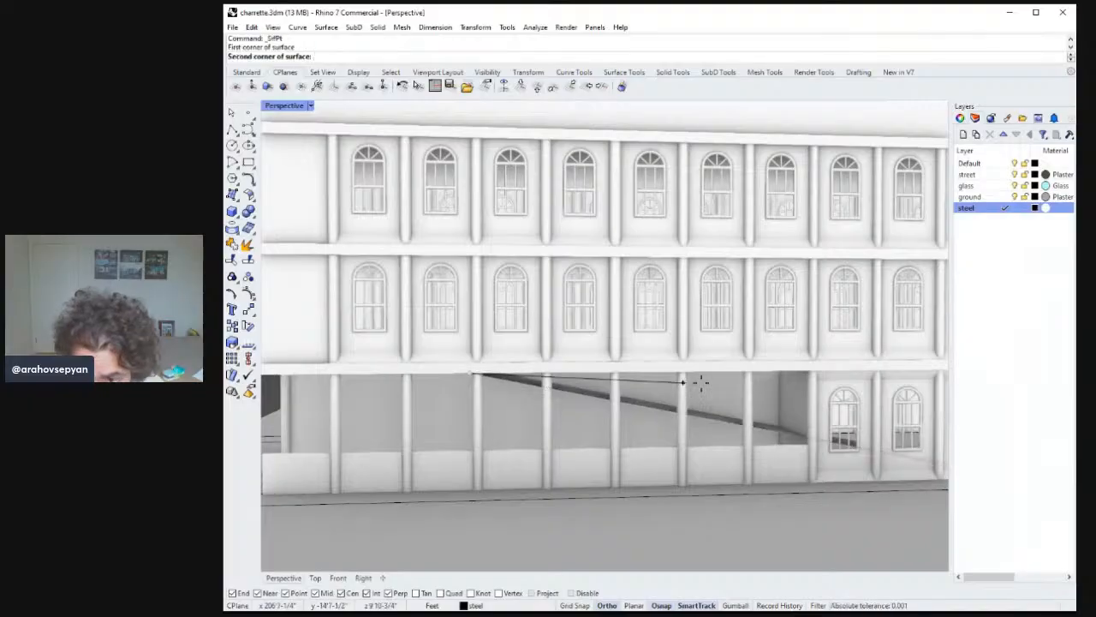
pyautogui.click(808, 370)
pyautogui.click(809, 437)
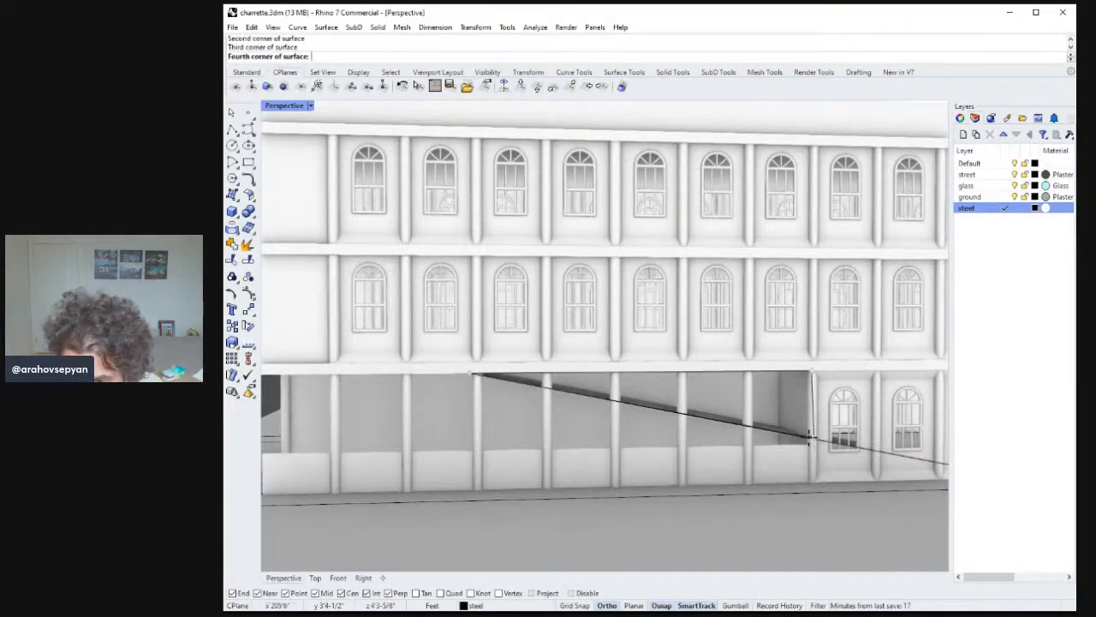
pyautogui.press('Return')
# Select and delete the leftover sloped line below the new triangular surface.
pyautogui.scroll(-3, 805, 434)
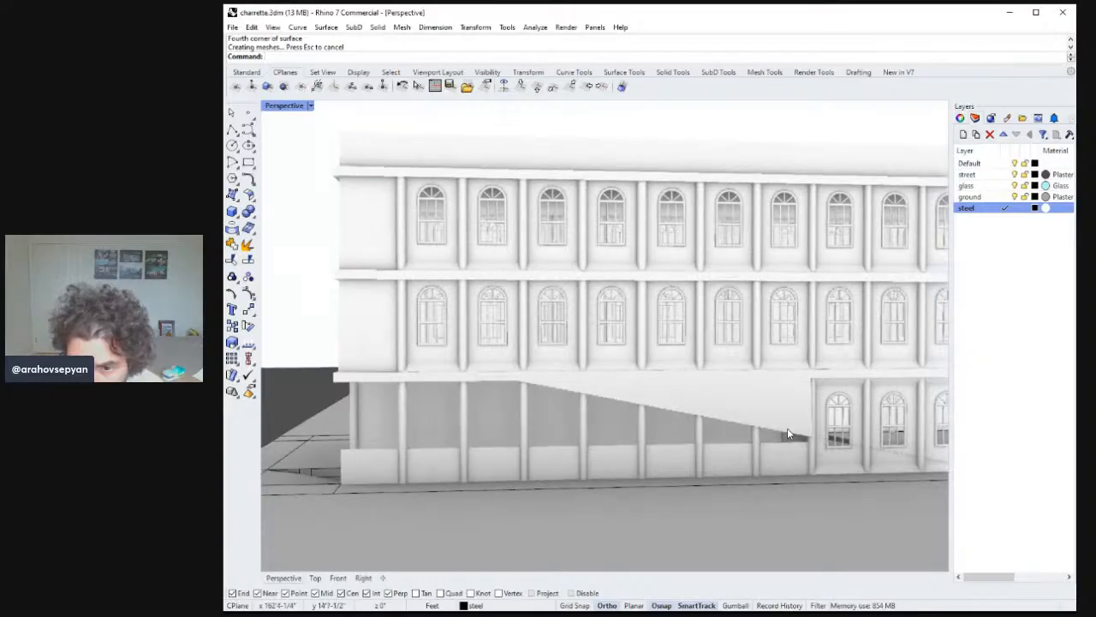
pyautogui.click(786, 438)
pyautogui.moveTo(862, 457); pyautogui.dragTo(850, 423, button='right')
pyautogui.press('Delete')
# Select the side wall piece along the building and move it 4 inches.
pyautogui.click(789, 412)
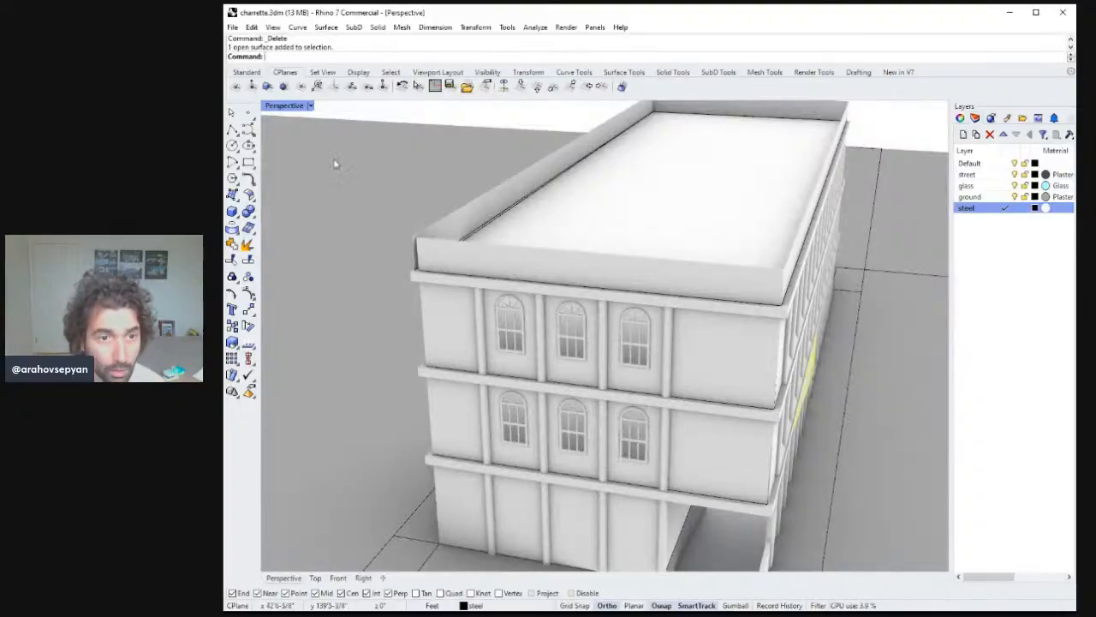
pyautogui.keyDown('shift'); pyautogui.moveTo(635, 391); pyautogui.dragTo(426, 245, button='right'); pyautogui.keyUp('shift')
pyautogui.write('m')
pyautogui.press('Return')
pyautogui.click(783, 382)
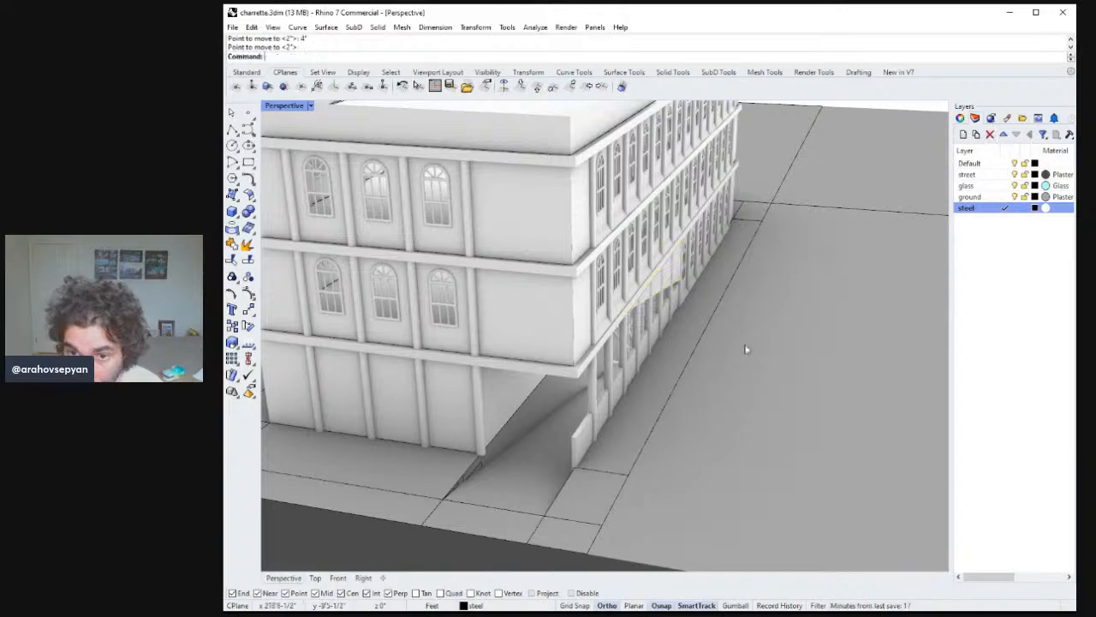
pyautogui.moveTo(746, 349); pyautogui.dragTo(768, 286, button='right')
pyautogui.scroll(8, 646, 289)
pyautogui.moveTo(646, 289); pyautogui.dragTo(626, 282, button='right')
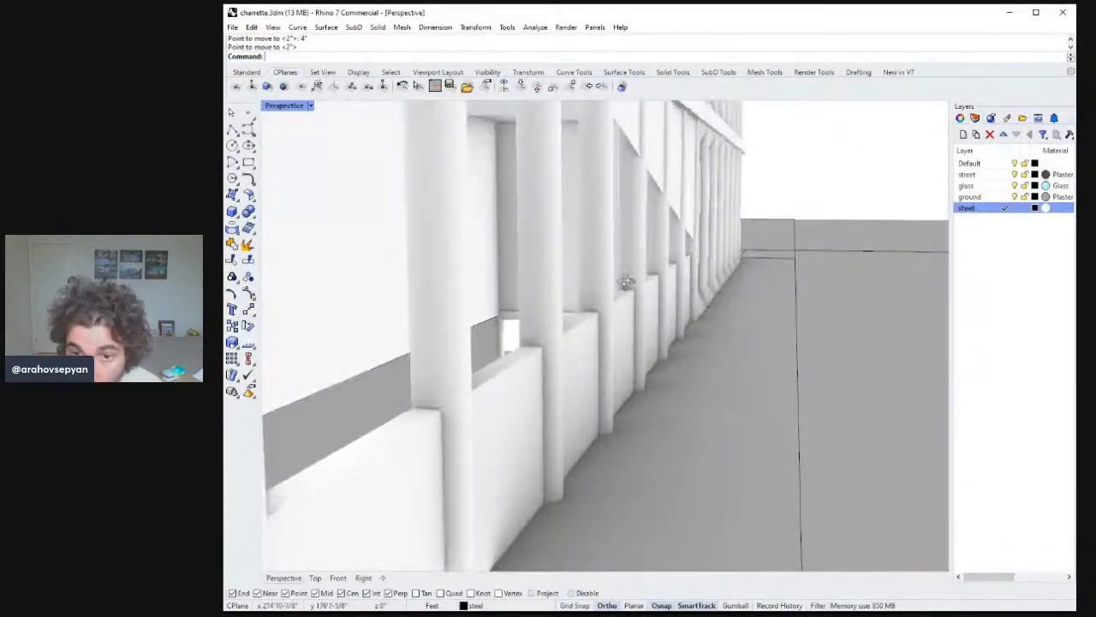
pyautogui.scroll(-5, 626, 283)
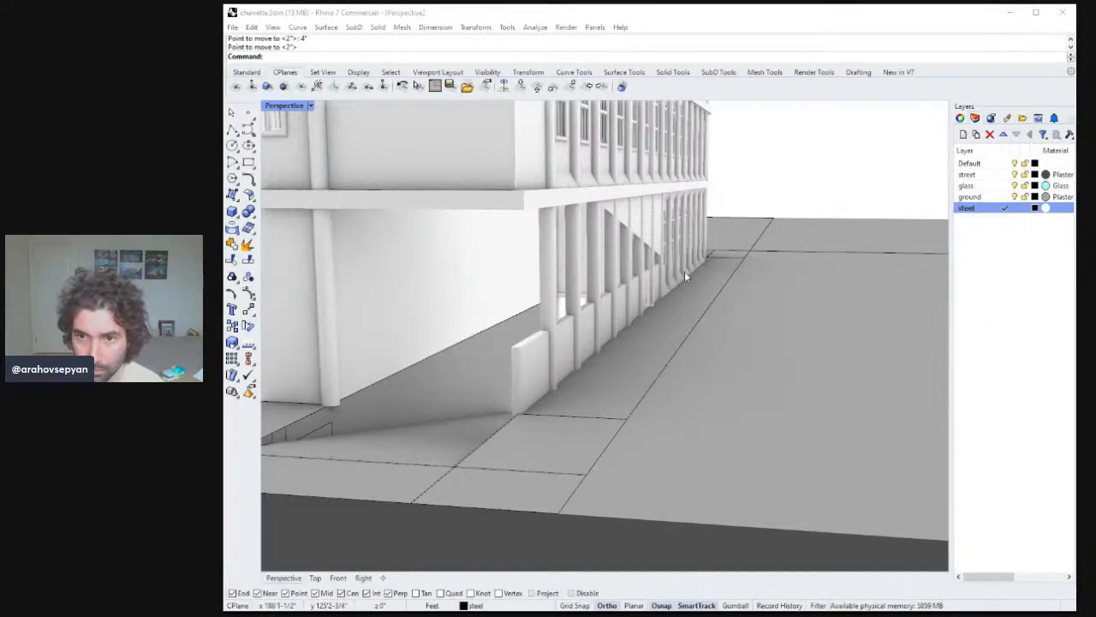
# Extrude the triangular stair surface 4 inches into a solid.
pyautogui.click(679, 264)
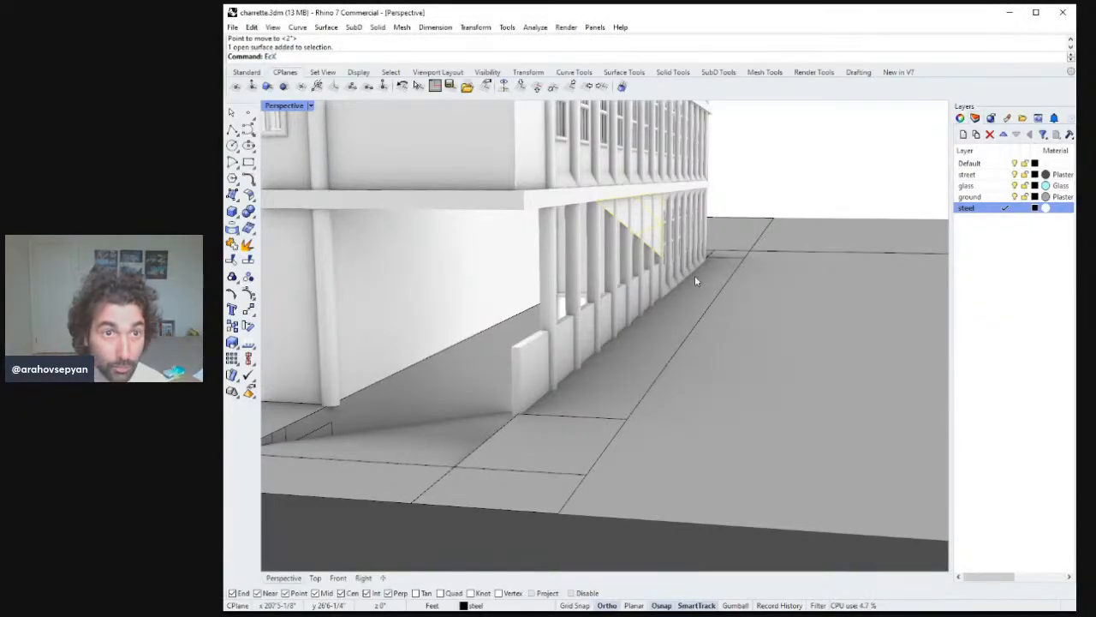
pyautogui.write('ExtrudeSrf')
pyautogui.press('Return')
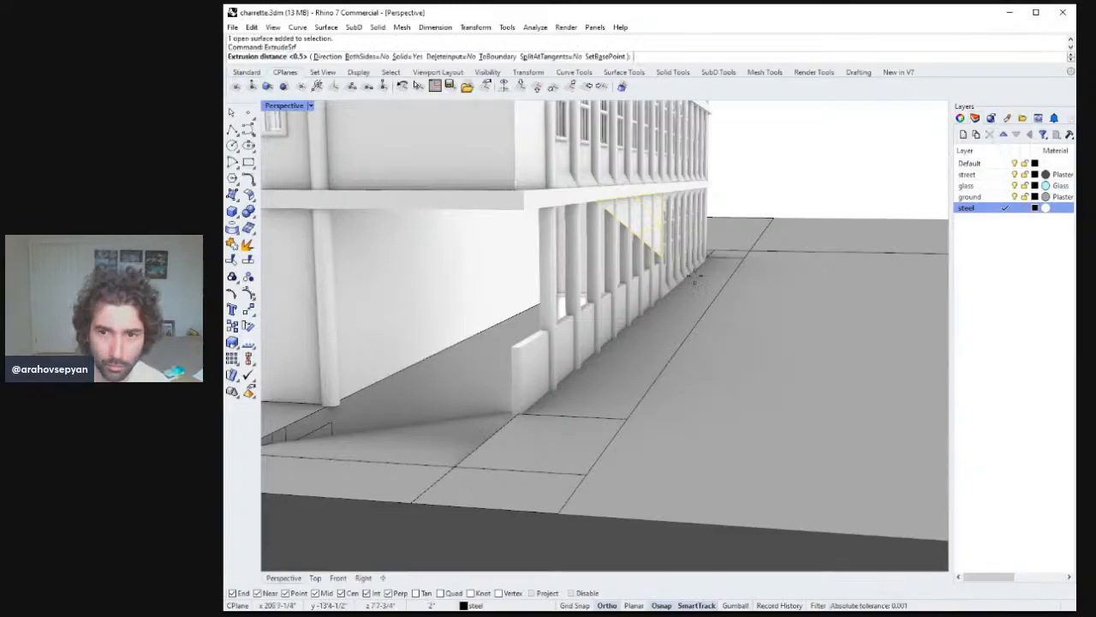
pyautogui.moveTo(685, 267); pyautogui.dragTo(690, 269, button='right')
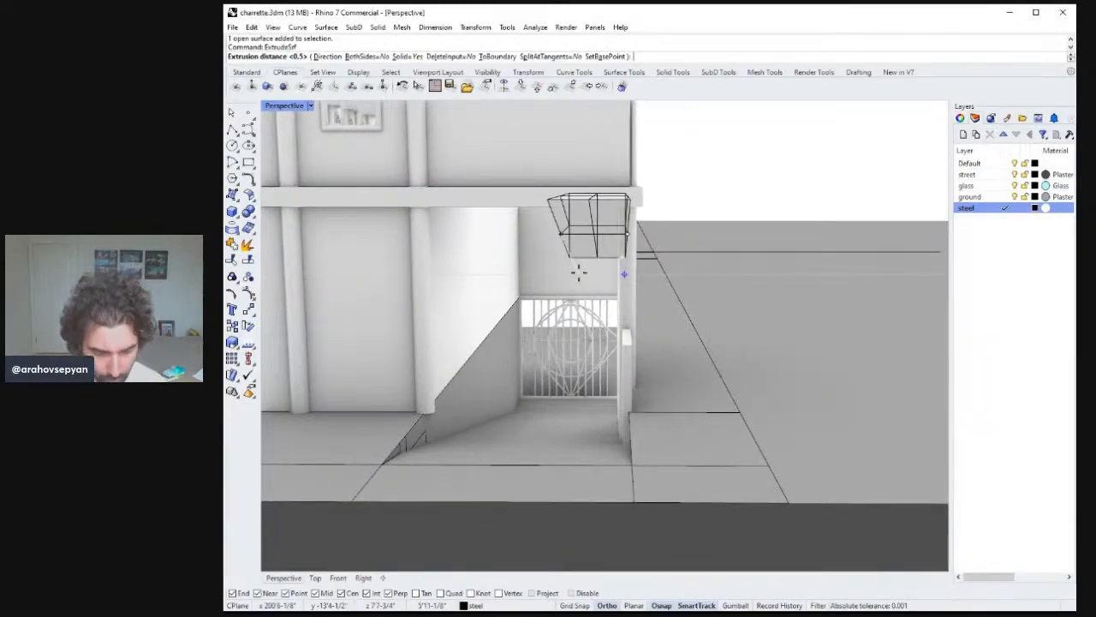
pyautogui.write('4')
pyautogui.press('Return')
pyautogui.moveTo(589, 280); pyautogui.dragTo(640, 465, button='right')
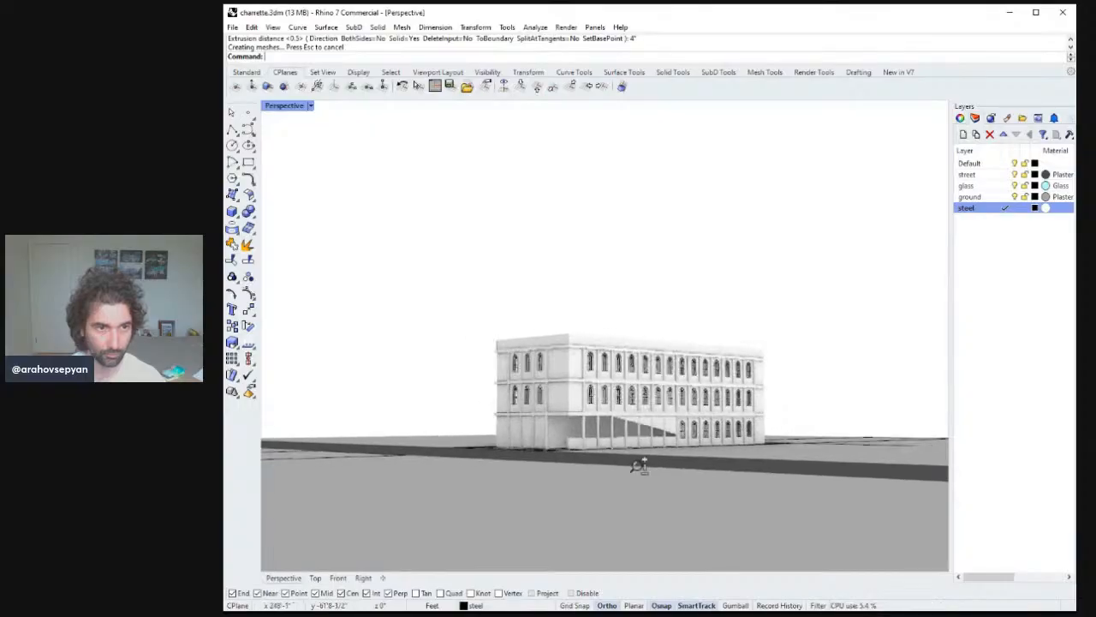
pyautogui.scroll(-1, 645, 459)
pyautogui.scroll(7, 653, 449)
pyautogui.scroll(-2, 666, 419)
pyautogui.keyDown('shift'); pyautogui.moveTo(666, 421); pyautogui.dragTo(685, 464, button='right'); pyautogui.keyUp('shift')
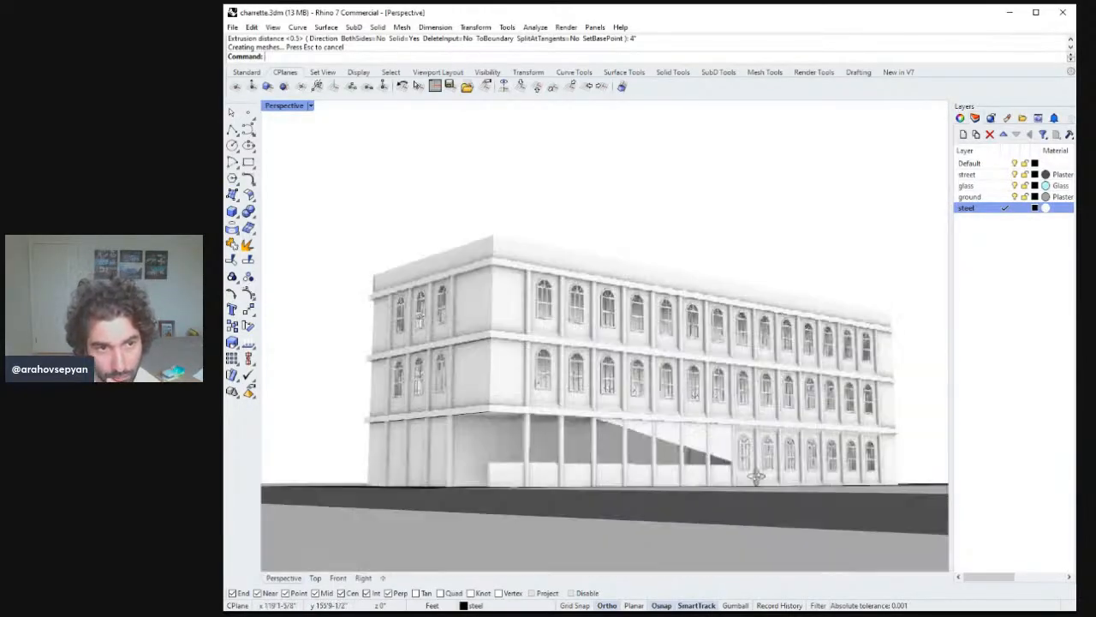
pyautogui.moveTo(771, 482); pyautogui.dragTo(741, 483, button='right')
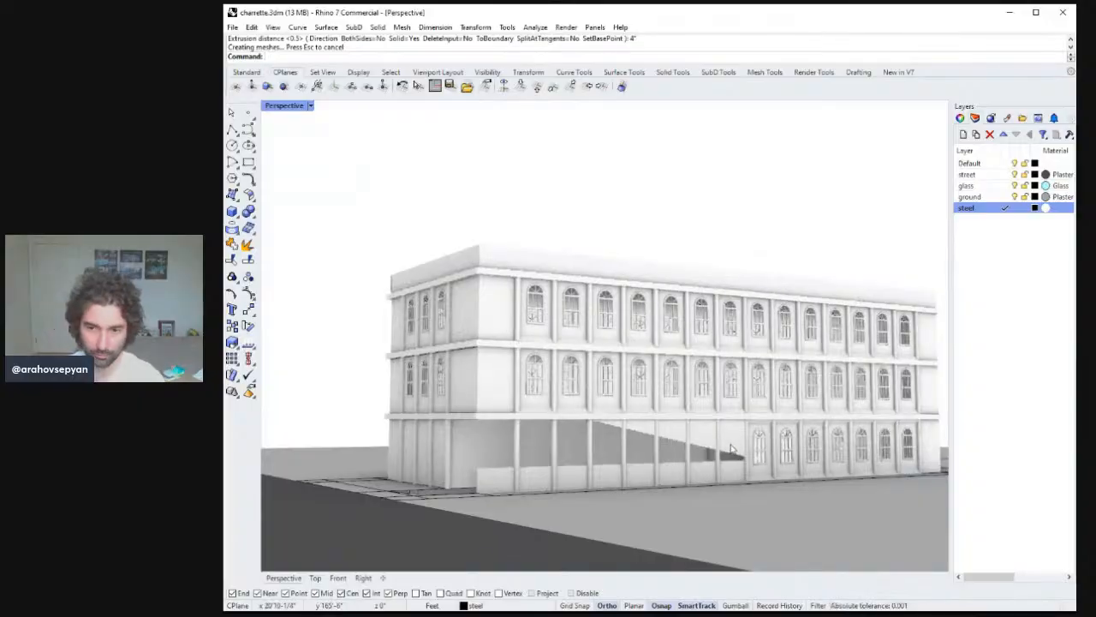
# Delete the extruded triangular solid and the triangular surface behind it.
pyautogui.click(733, 450)
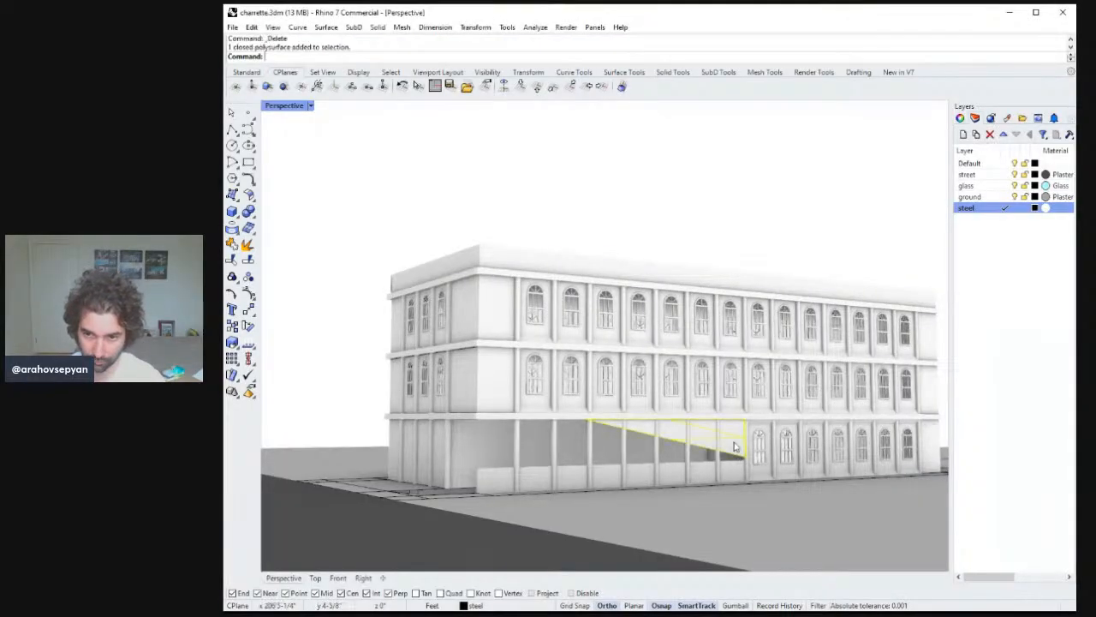
pyautogui.press('Delete')
pyautogui.hotkey('ctrl', 'z')
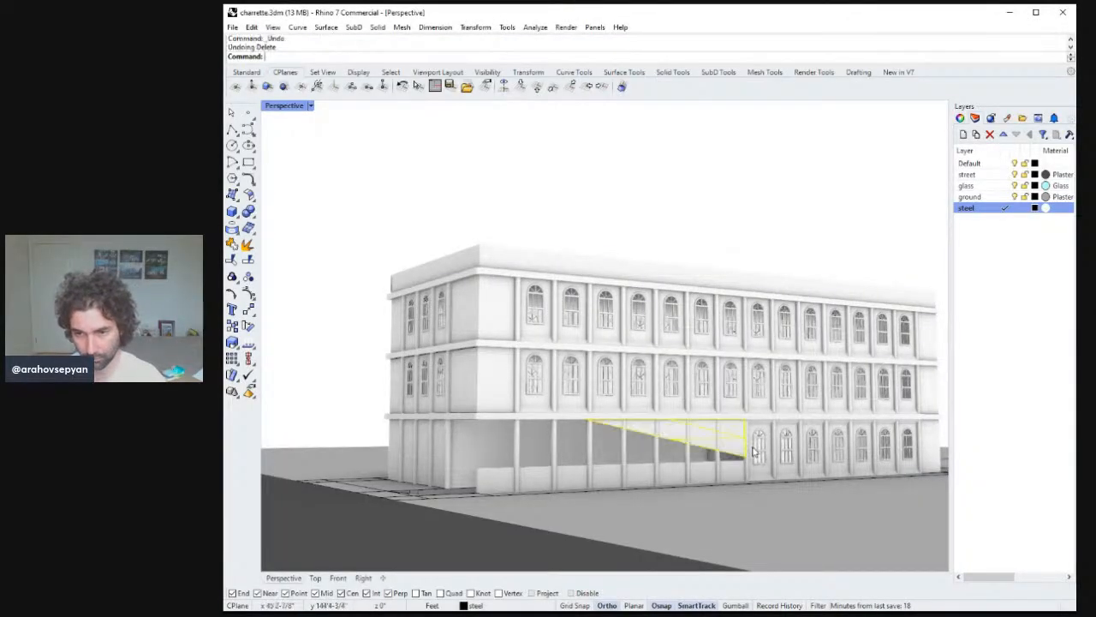
pyautogui.press('Escape')
pyautogui.hotkey('alt', 'Tab')
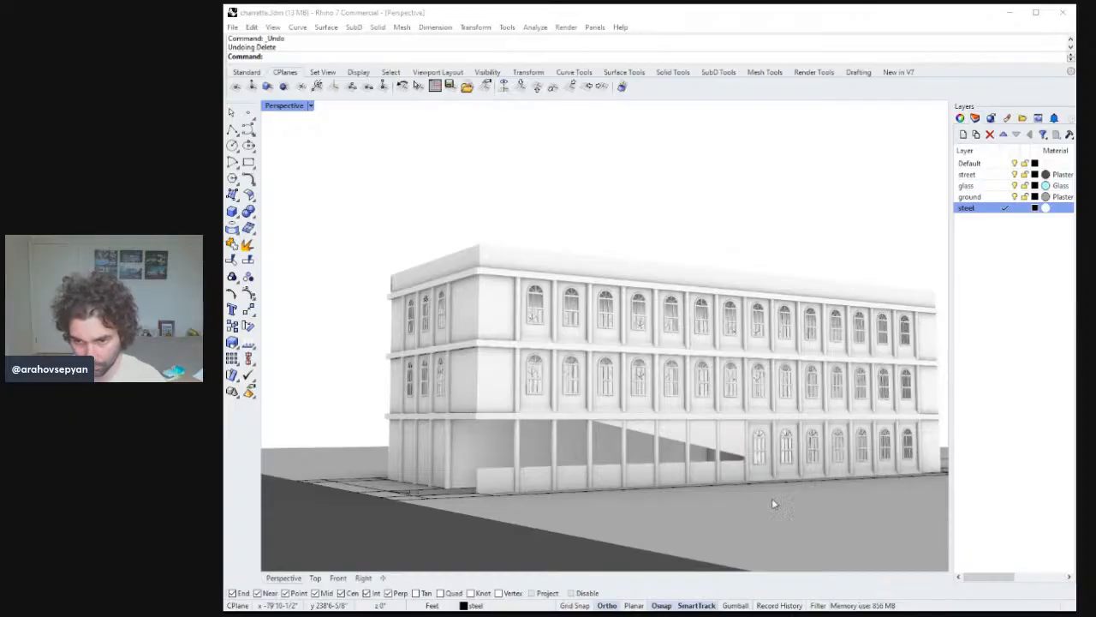
pyautogui.click(740, 447)
pyautogui.press('Delete')
pyautogui.click(734, 442)
pyautogui.press('Delete')
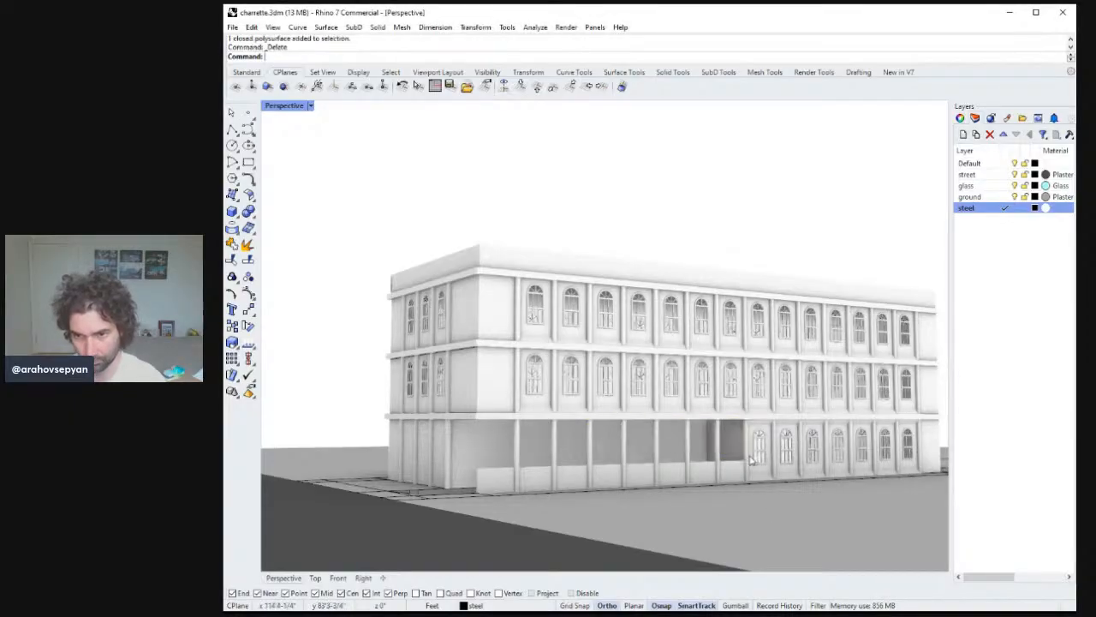
pyautogui.moveTo(752, 455); pyautogui.dragTo(473, 452, button='right')
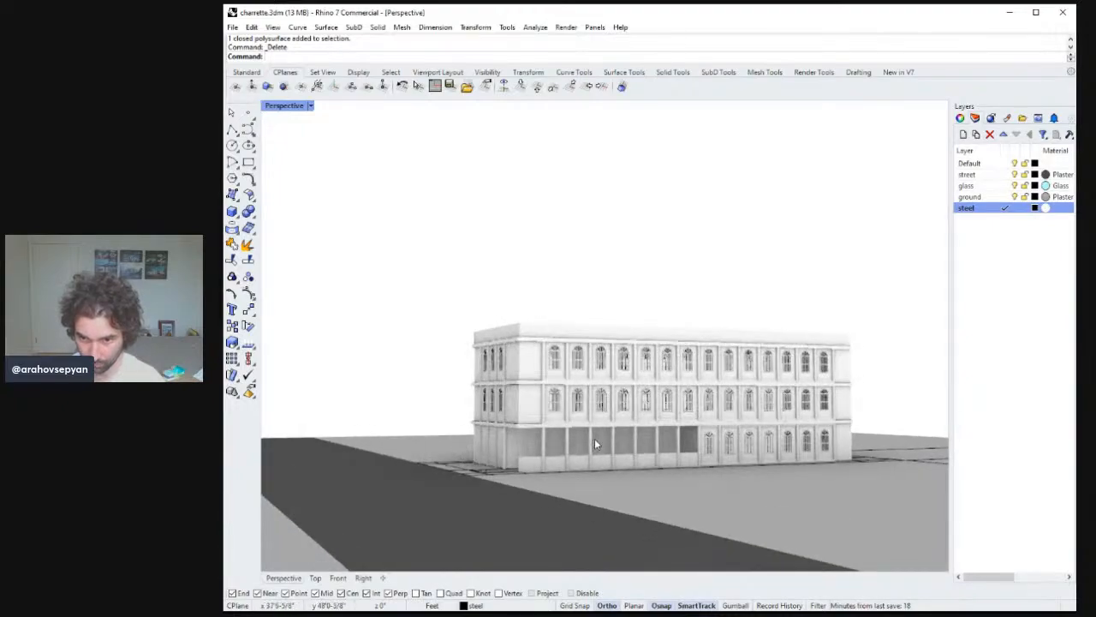
pyautogui.moveTo(586, 439); pyautogui.dragTo(642, 420, button='right')
pyautogui.scroll(2, 653, 454)
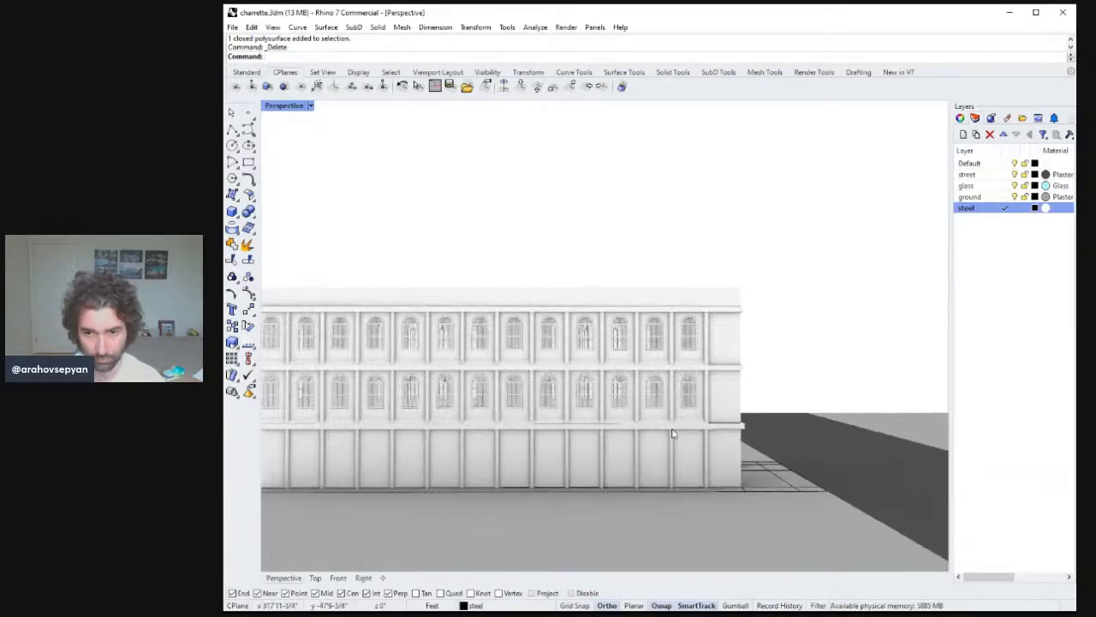
pyautogui.click(688, 402)
pyautogui.keyDown('shift'); pyautogui.click(654, 403); pyautogui.keyUp('shift')
pyautogui.keyDown('shift'); pyautogui.click(625, 409); pyautogui.keyUp('shift')
pyautogui.moveTo(626, 411); pyautogui.dragTo(651, 408, button='right')
pyautogui.keyDown('shift'); pyautogui.click(782, 401); pyautogui.keyUp('shift')
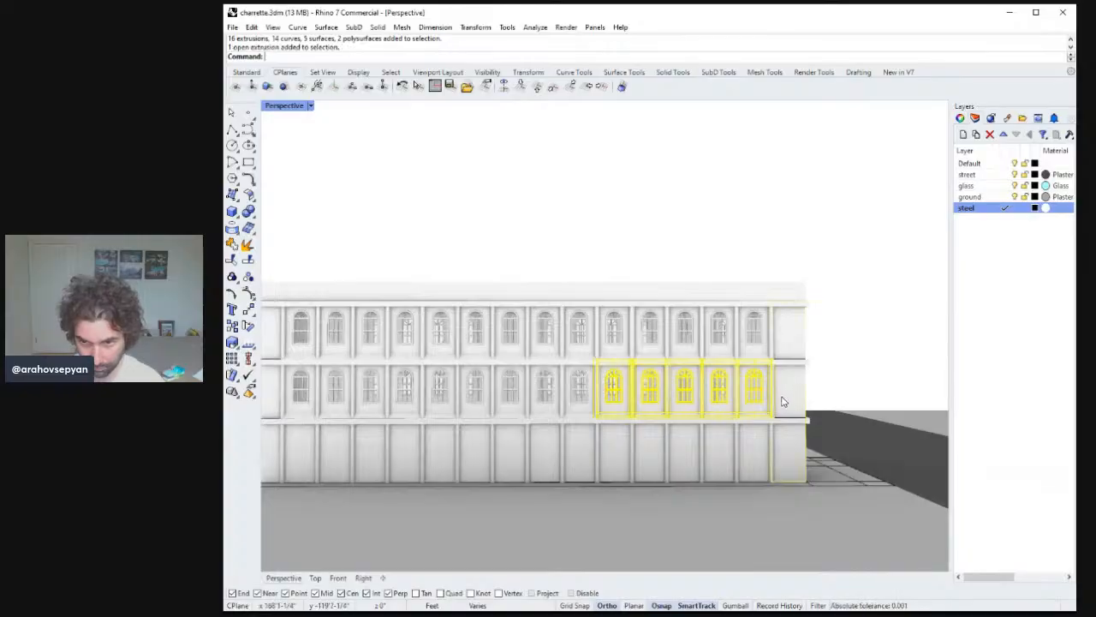
pyautogui.keyDown('ctrl'); pyautogui.click(792, 437); pyautogui.keyUp('ctrl')
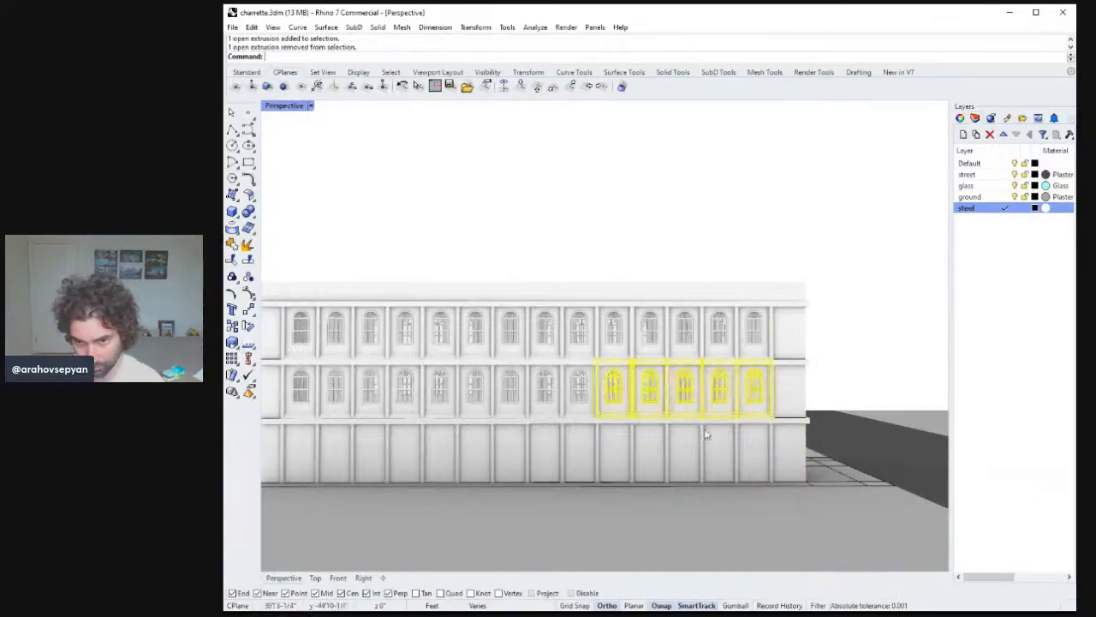
pyautogui.keyDown('shift'); pyautogui.click(588, 404); pyautogui.keyUp('shift')
pyautogui.moveTo(589, 404); pyautogui.dragTo(635, 399, button='right')
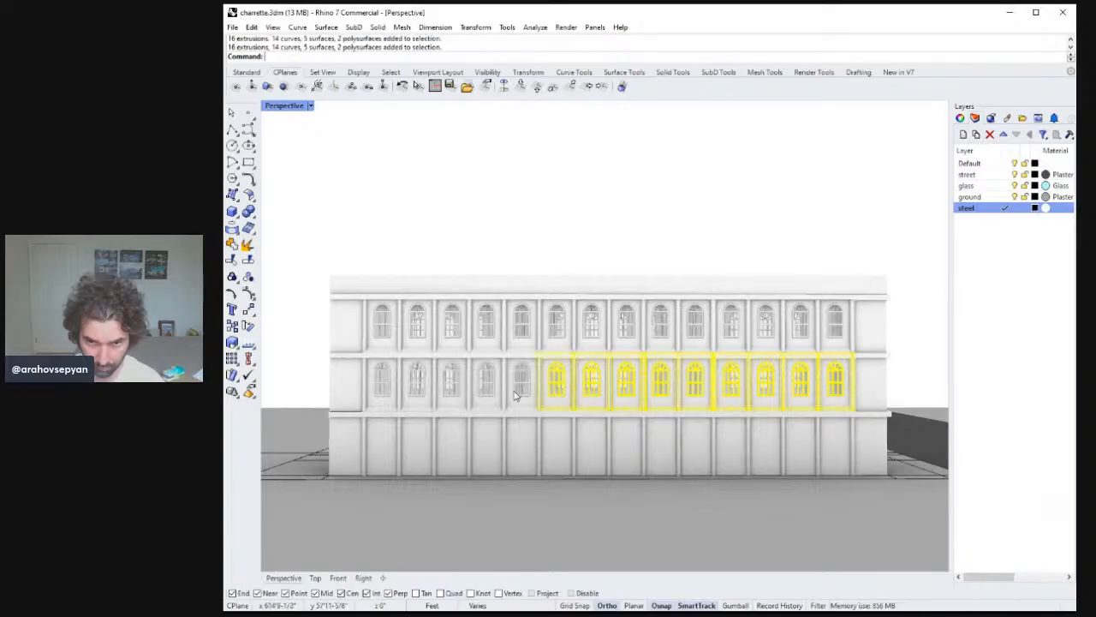
pyautogui.keyDown('shift'); pyautogui.click(515, 396); pyautogui.keyUp('shift')
pyautogui.keyDown('shift'); pyautogui.click(468, 384); pyautogui.keyUp('shift')
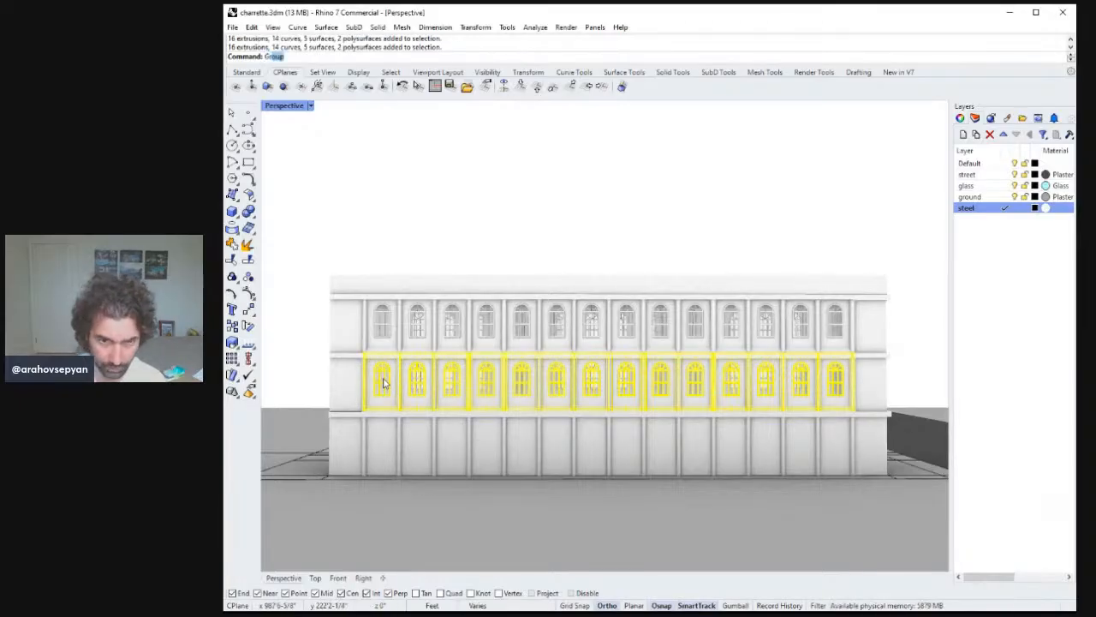
pyautogui.press('Escape')
# Select and delete the ground-floor front wall surfaces between the columns.
pyautogui.click(421, 453)
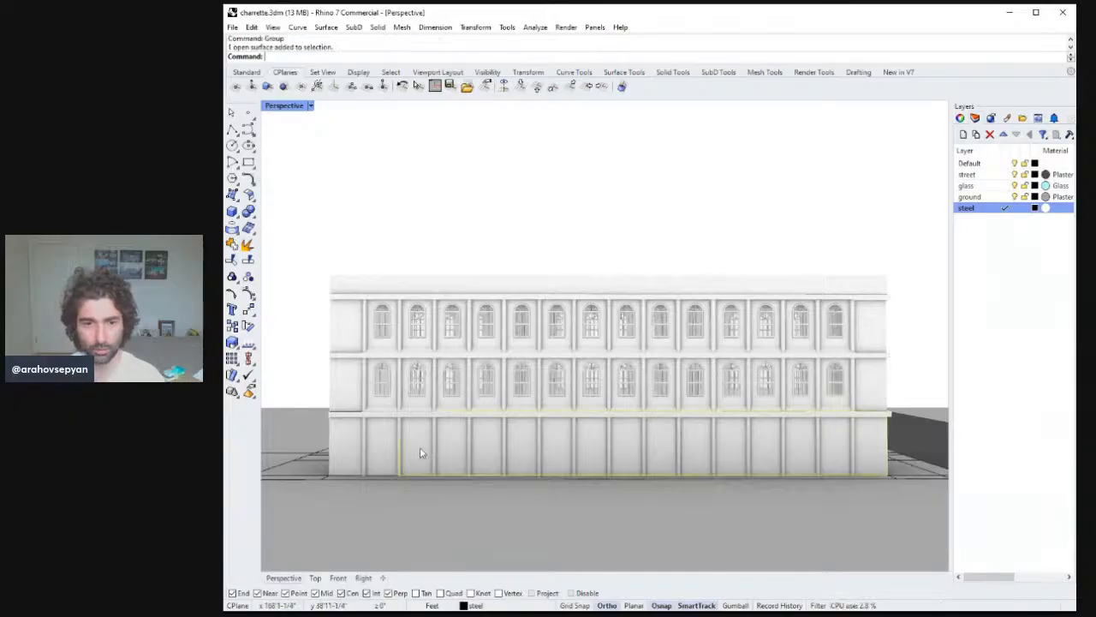
pyautogui.click(387, 447)
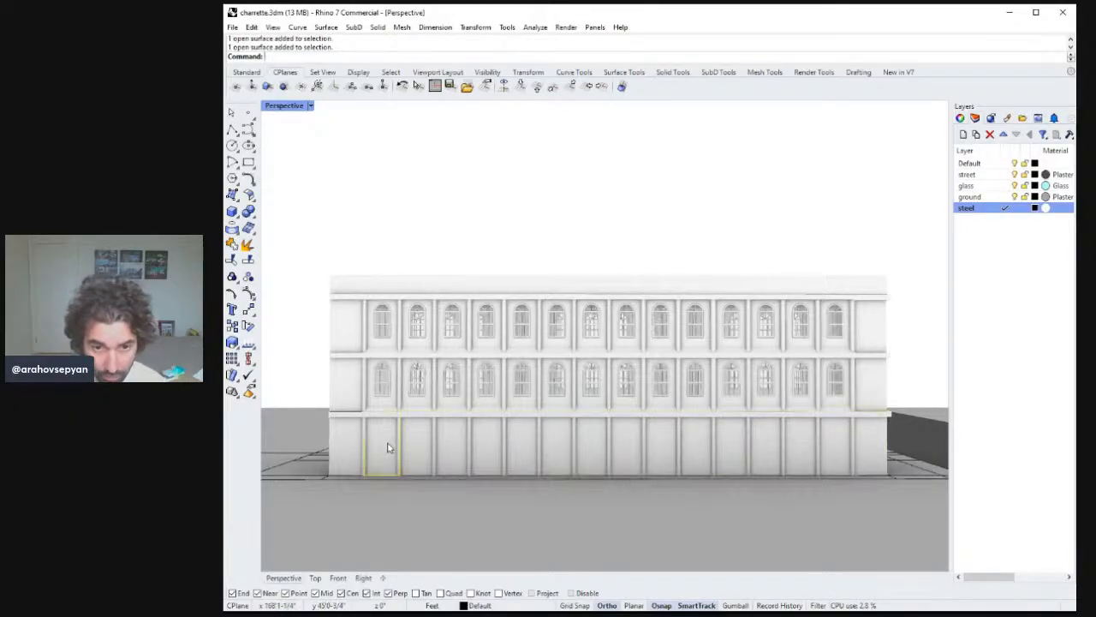
pyautogui.press('Delete')
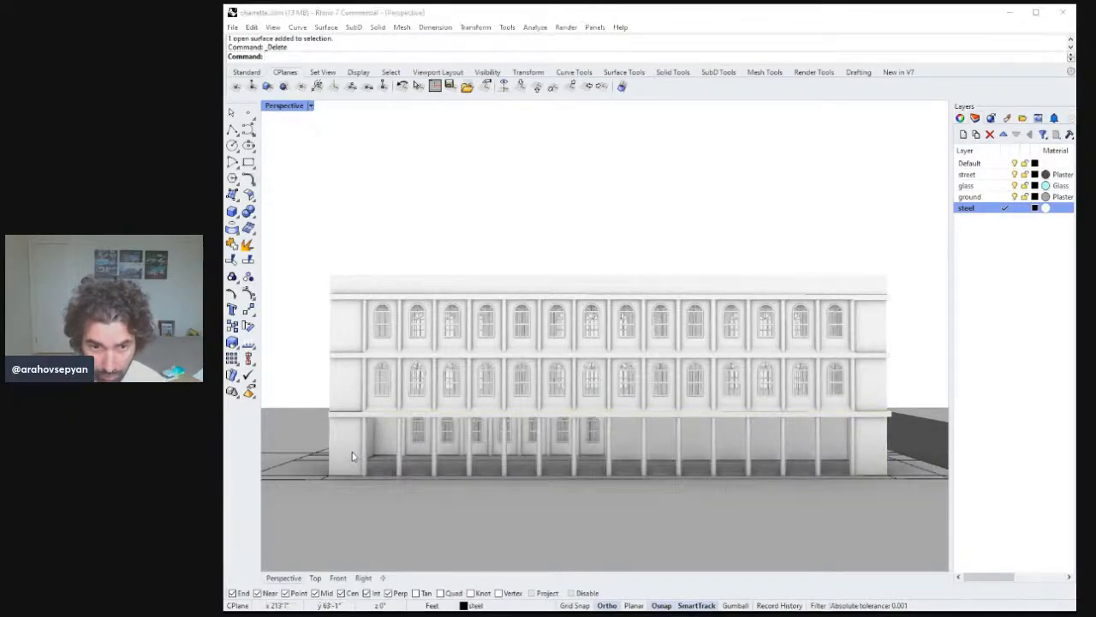
pyautogui.click(395, 491)
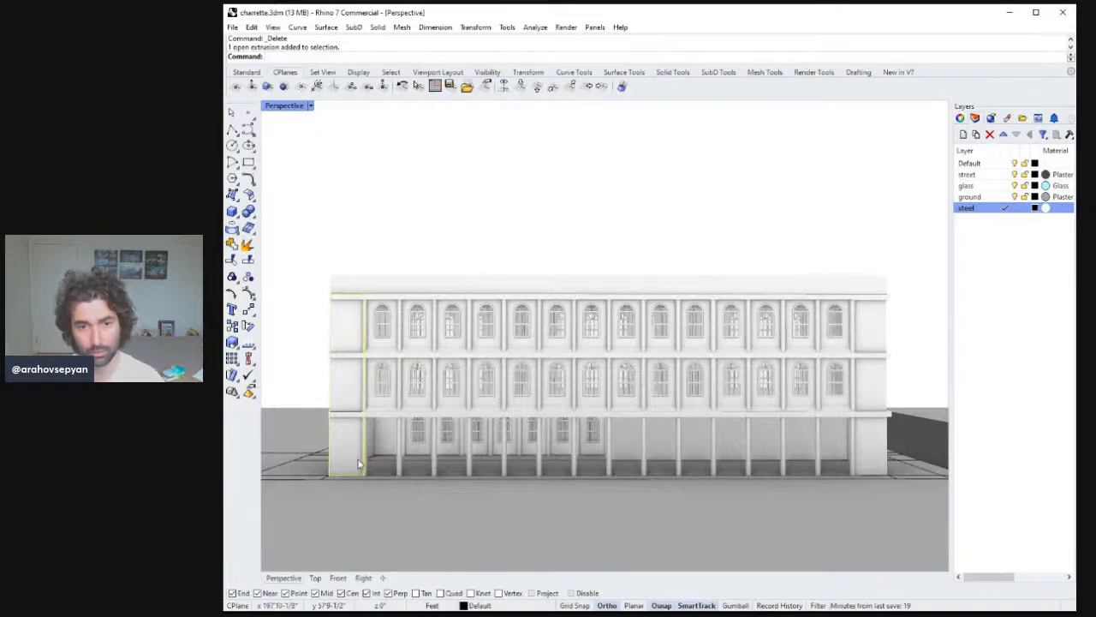
pyautogui.click(384, 496)
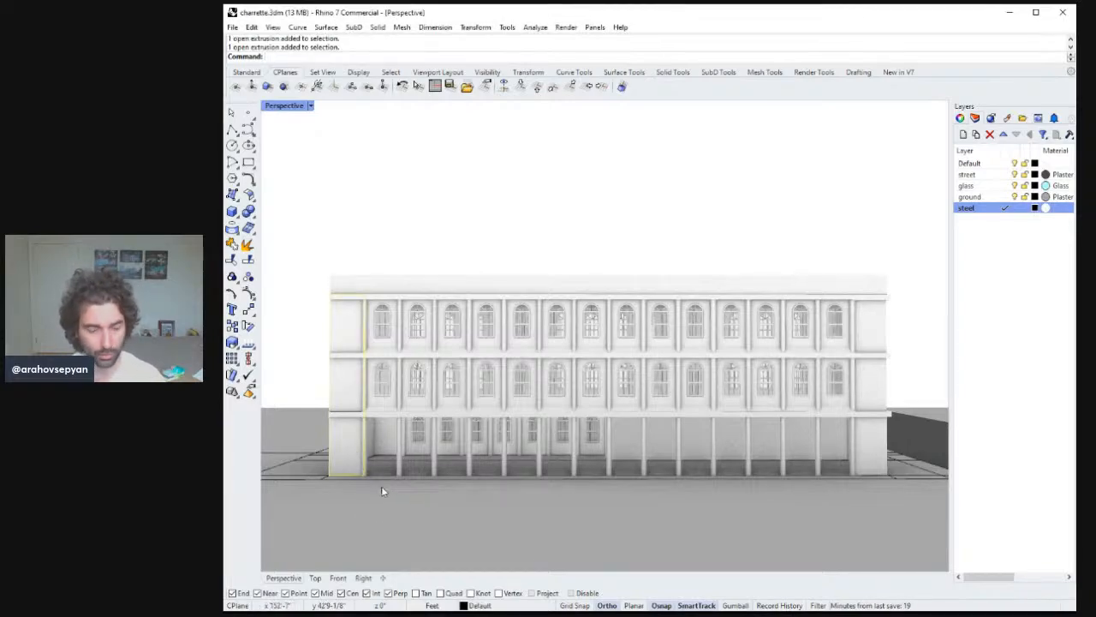
pyautogui.write('copy')
pyautogui.press('Return')
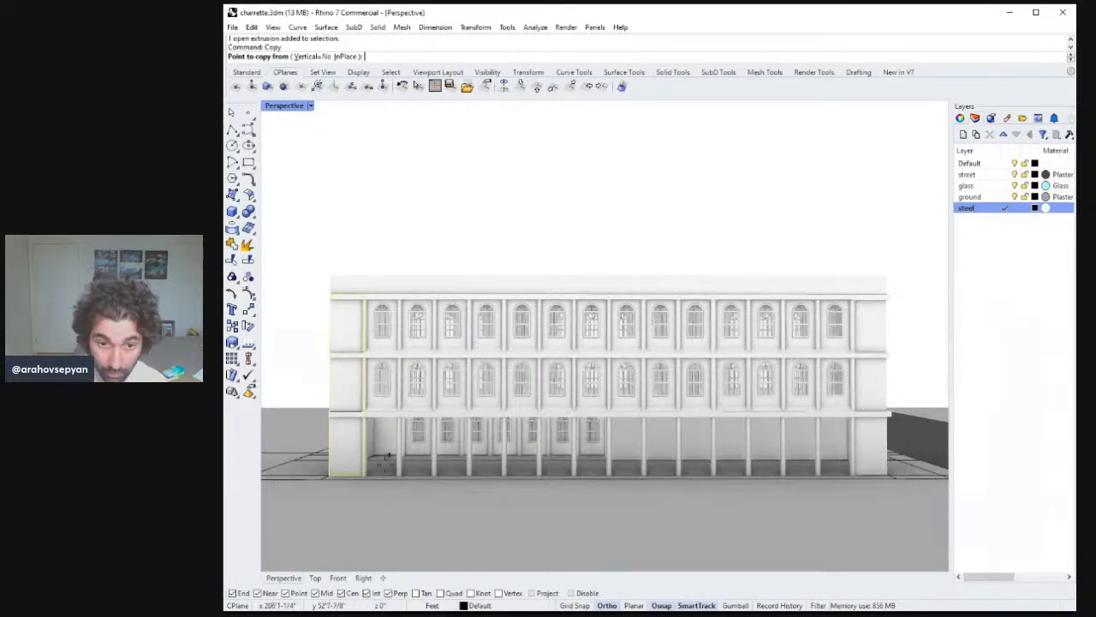
pyautogui.moveTo(387, 458); pyautogui.dragTo(443, 402, button='right')
pyautogui.press('Escape')
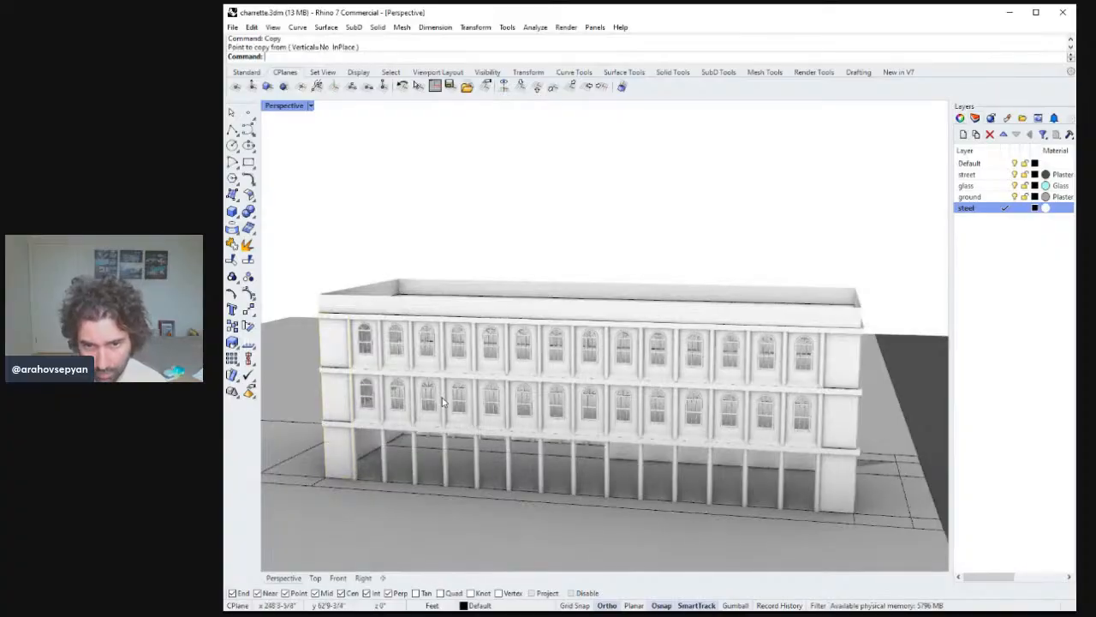
# Copy the second-floor facade bays, picking the building's corner on the floor line as the base point.
pyautogui.click(456, 402)
pyautogui.write('Copy')
pyautogui.press('Return')
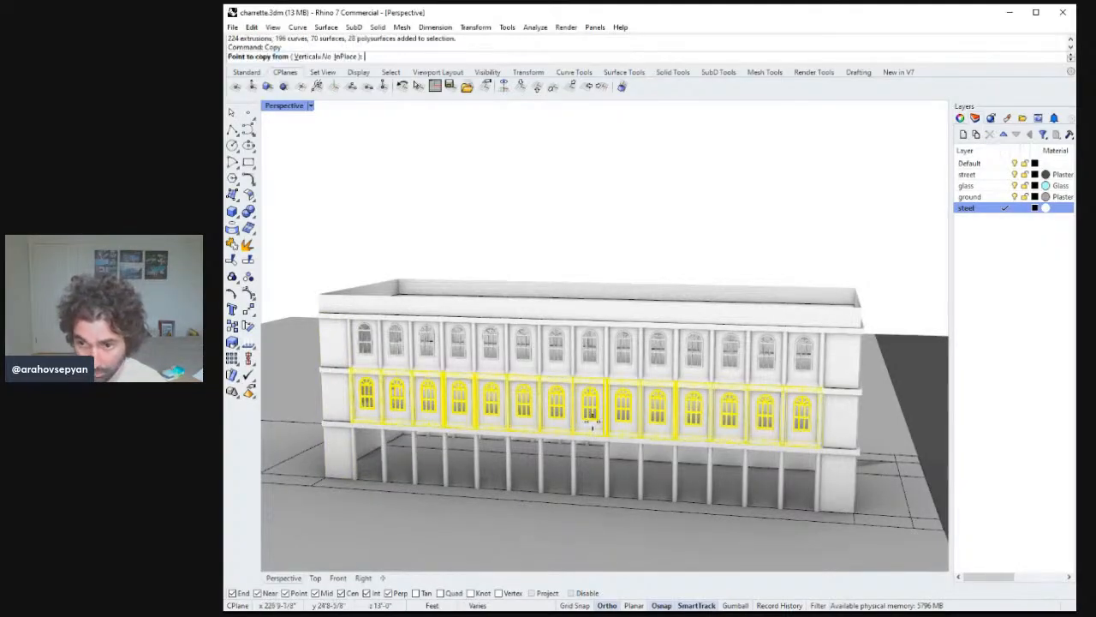
pyautogui.moveTo(589, 420); pyautogui.dragTo(710, 396, button='right')
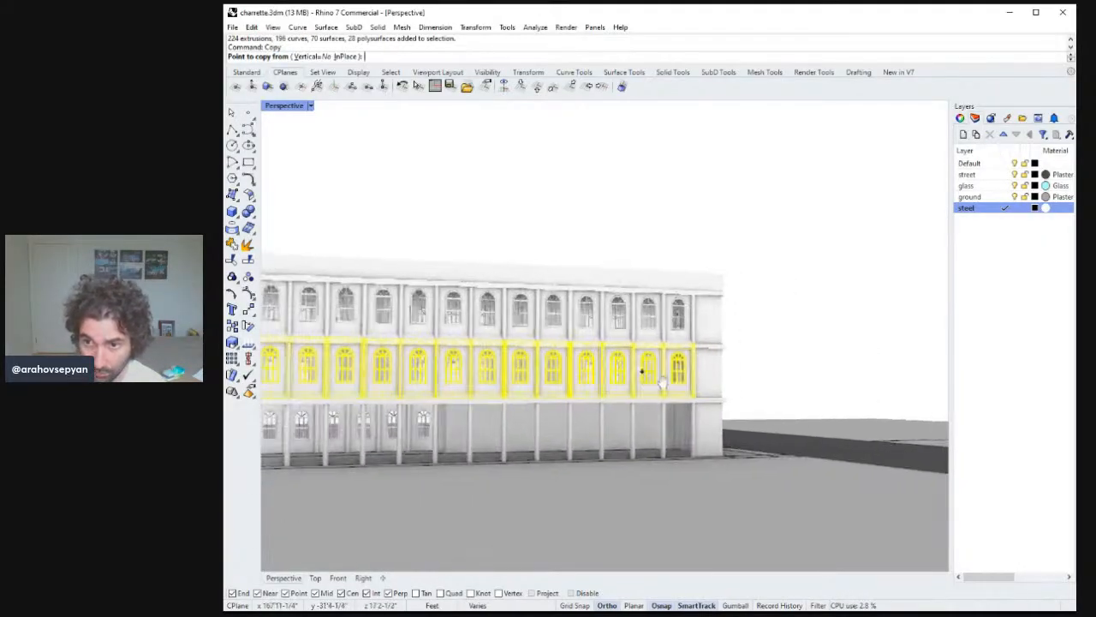
pyautogui.scroll(5, 729, 374)
pyautogui.scroll(-3, 738, 377)
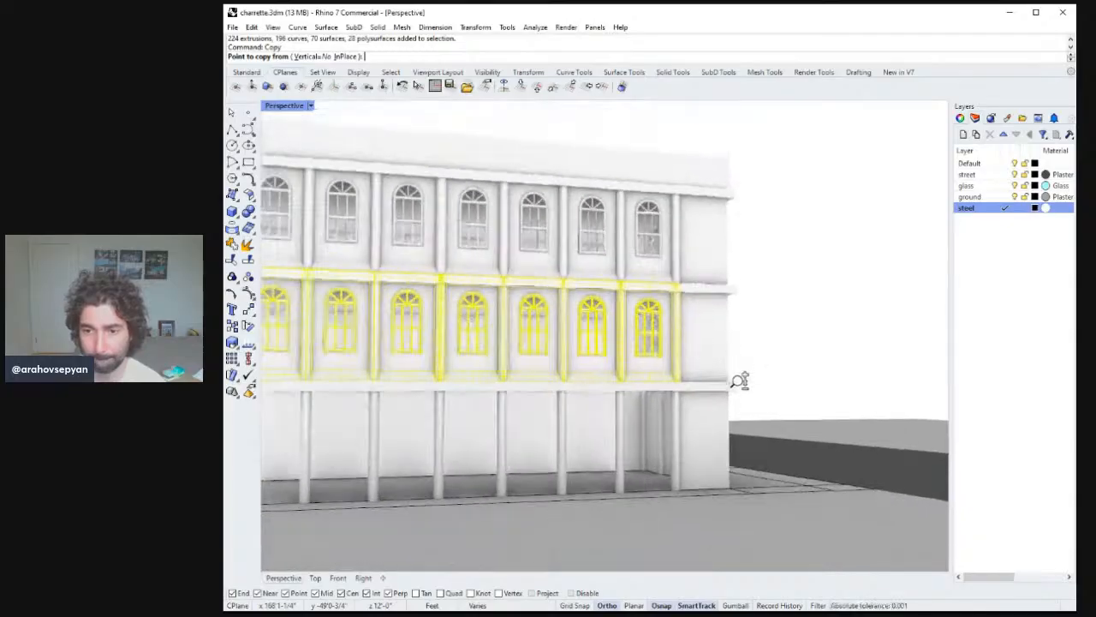
pyautogui.scroll(4, 737, 363)
pyautogui.keyDown('shift'); pyautogui.moveTo(770, 344); pyautogui.dragTo(749, 400, button='right'); pyautogui.keyUp('shift')
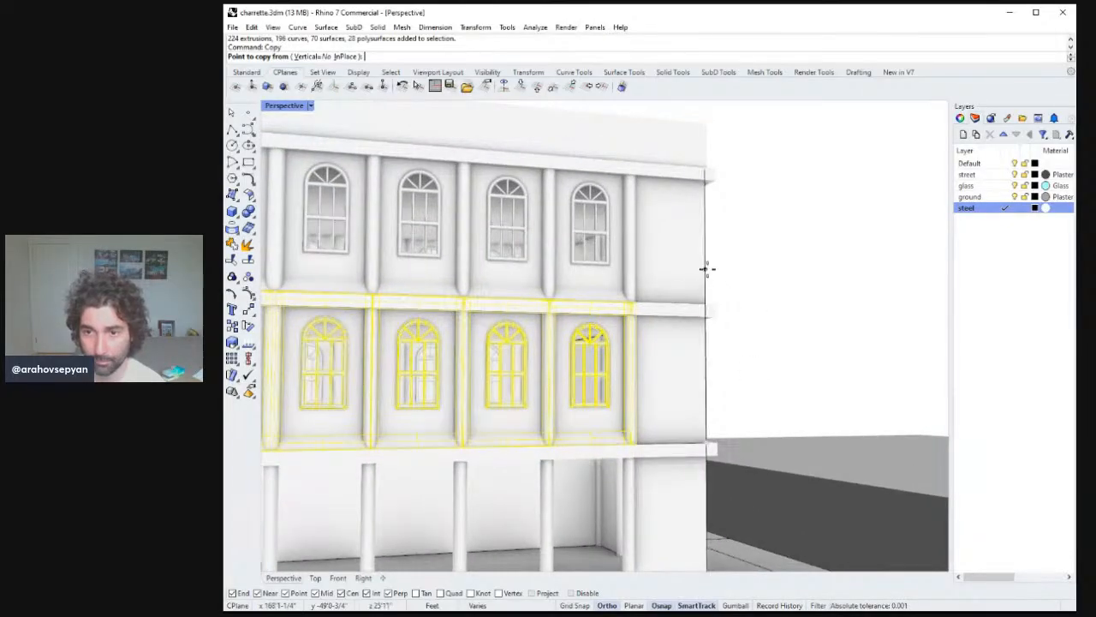
pyautogui.click(706, 269)
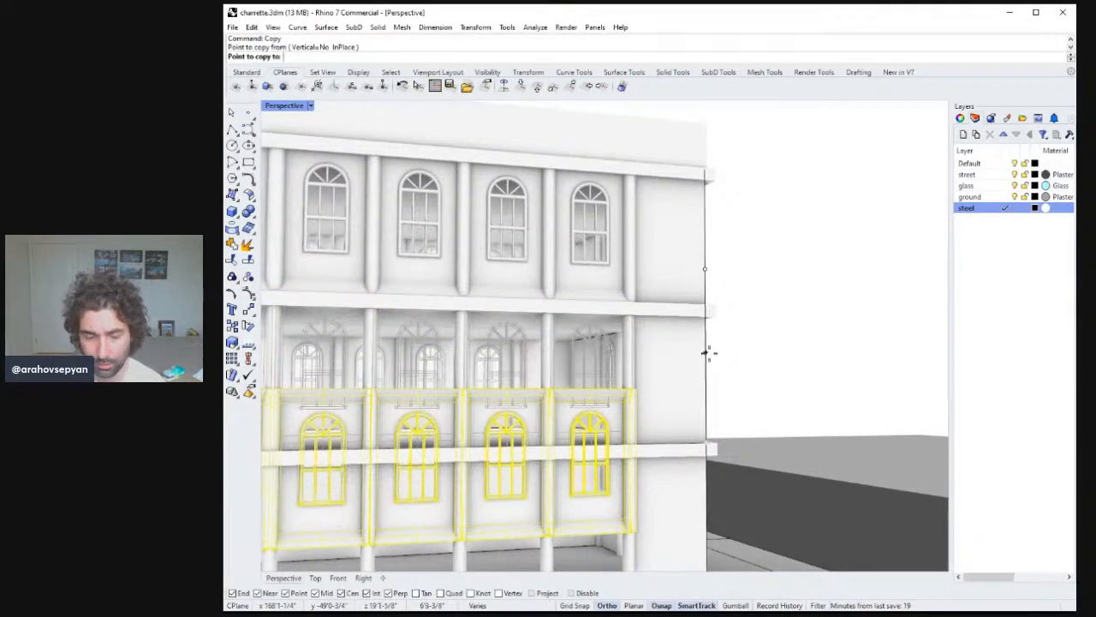
pyautogui.keyDown('shift'); pyautogui.moveTo(708, 352); pyautogui.dragTo(722, 320, button='right'); pyautogui.keyUp('shift')
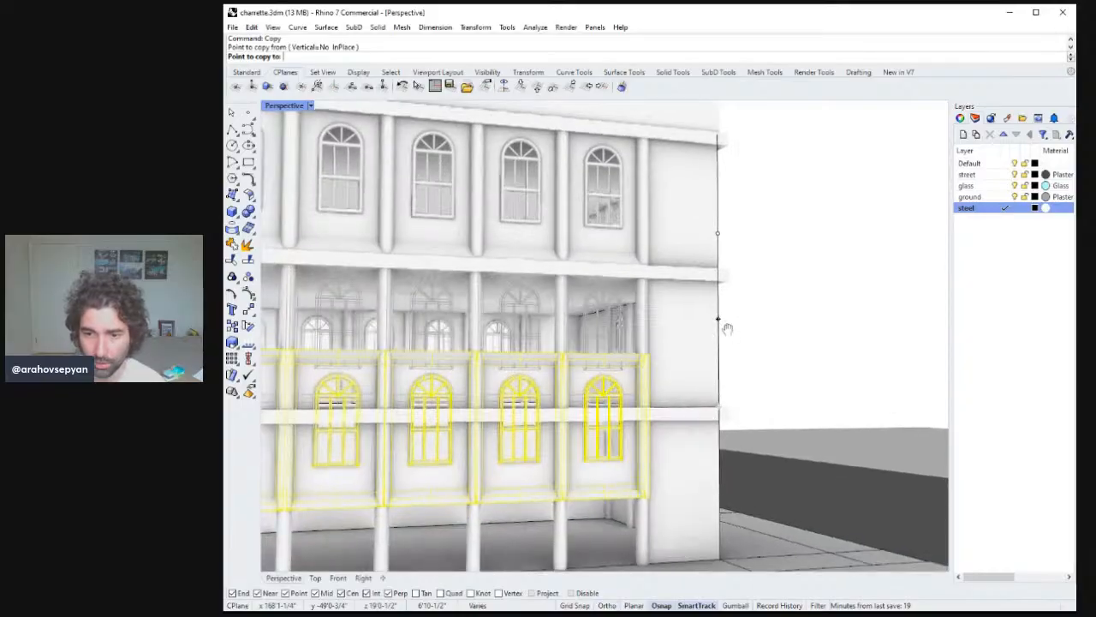
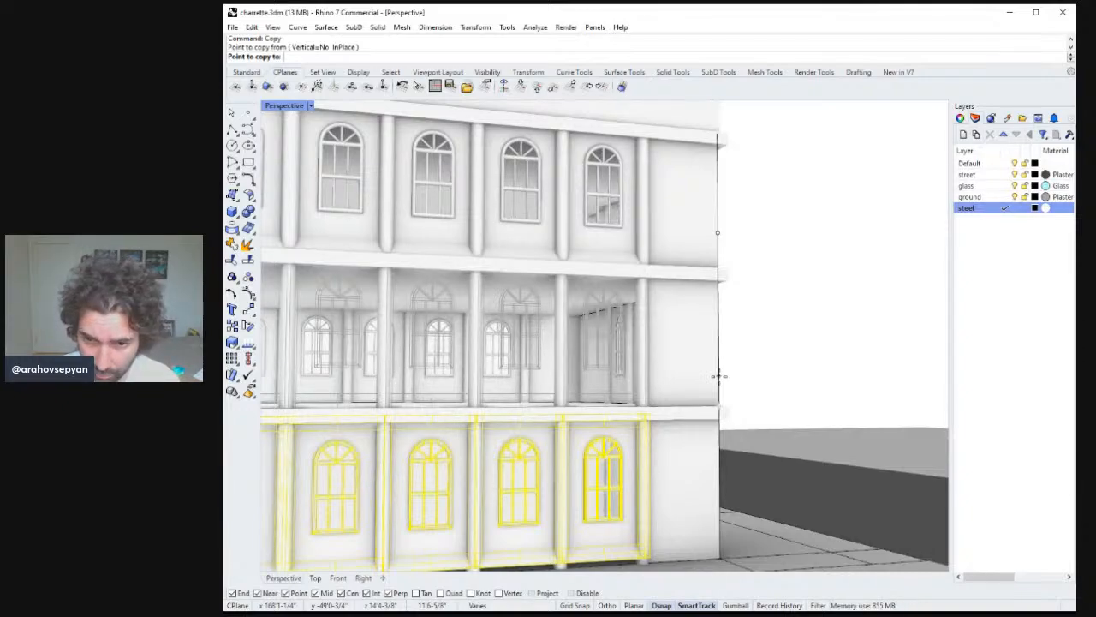
# Place the copied second-floor bays 12 feet down onto the ground-floor front facade.
pyautogui.write('16')
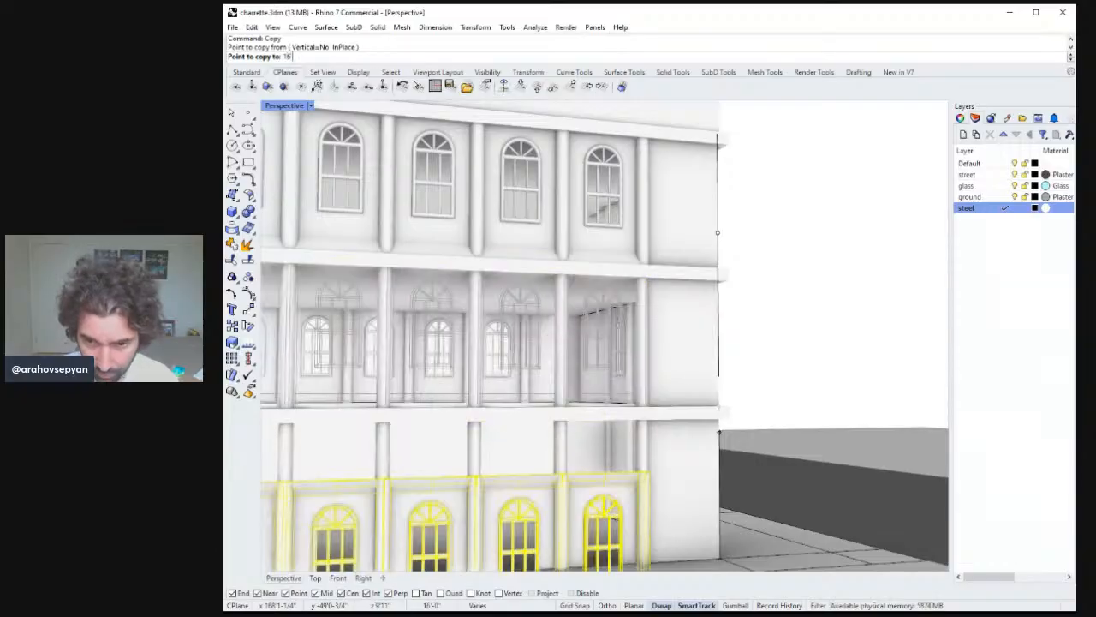
pyautogui.write('12')
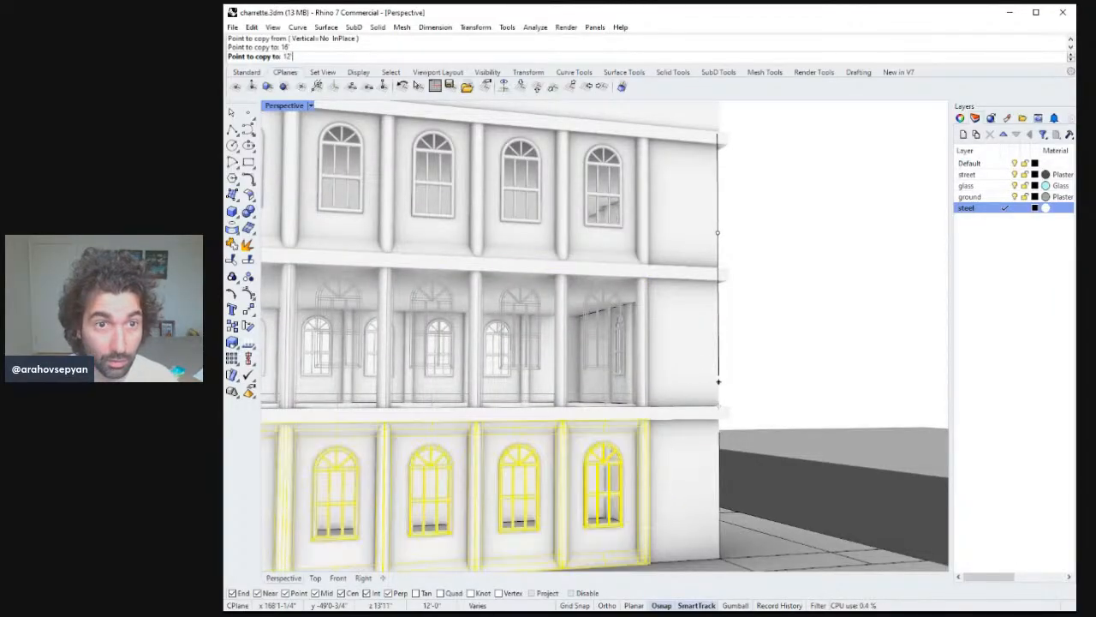
pyautogui.click(719, 375)
pyautogui.press('Return')
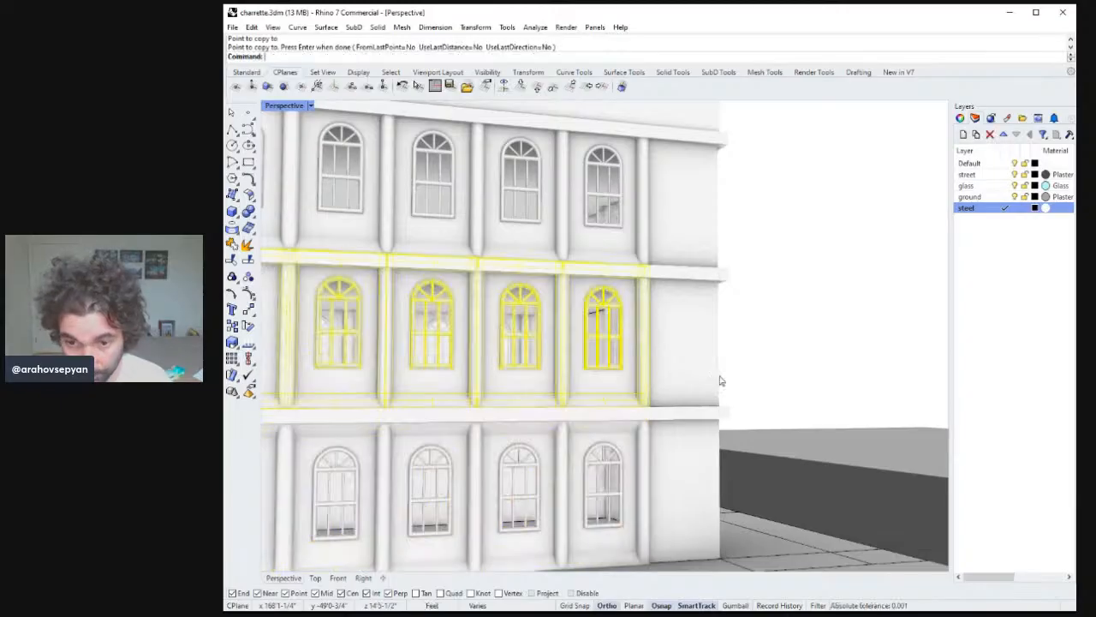
pyautogui.press('Escape')
# Select and delete the ground-floor wall surface on the building's end facade.
pyautogui.keyDown('ctrl'); pyautogui.moveTo(722, 381); pyautogui.dragTo(613, 397, button='right'); pyautogui.keyUp('ctrl')
pyautogui.scroll(-2, 668, 402)
pyautogui.moveTo(672, 392); pyautogui.dragTo(668, 364, button='right')
pyautogui.click(580, 424)
pyautogui.click(581, 486)
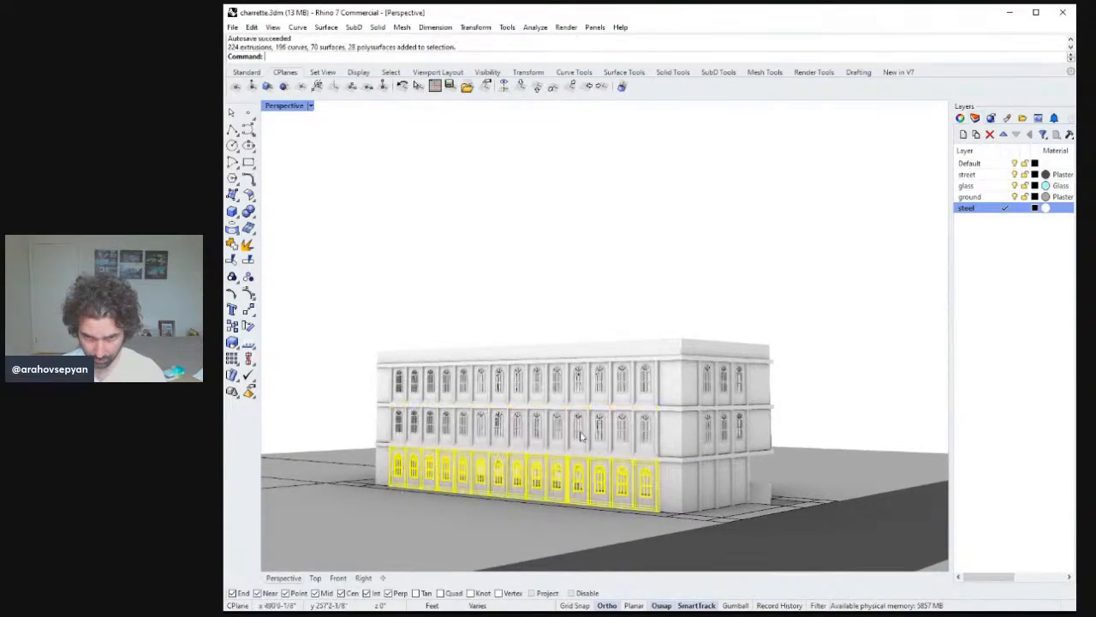
pyautogui.click(582, 387)
pyautogui.moveTo(717, 352); pyautogui.dragTo(566, 342, button='right')
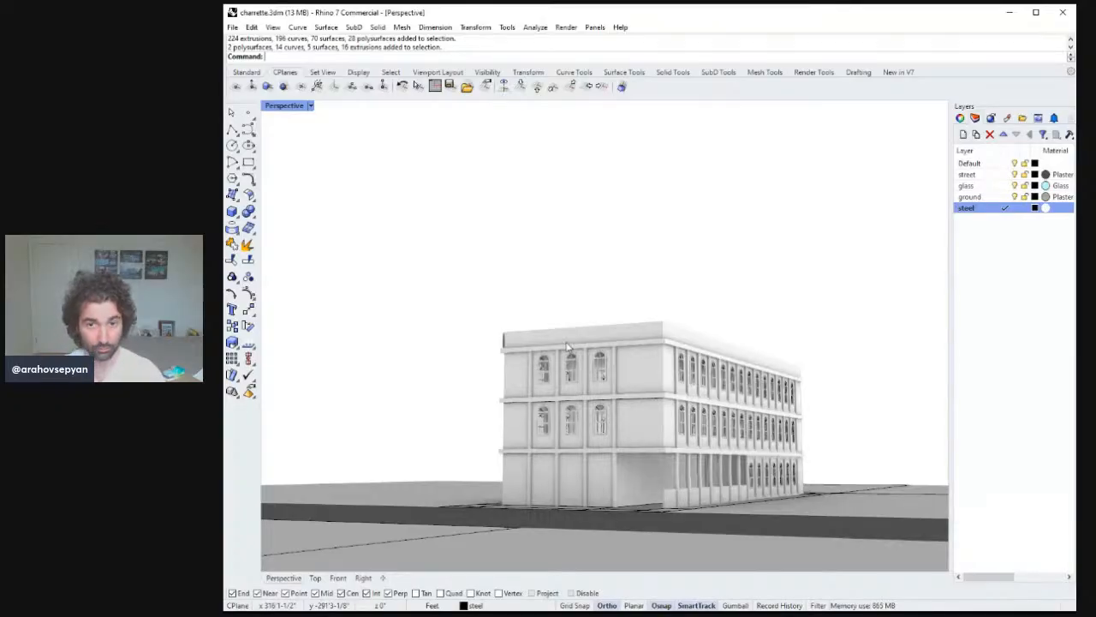
pyautogui.moveTo(566, 346); pyautogui.dragTo(649, 346, button='right')
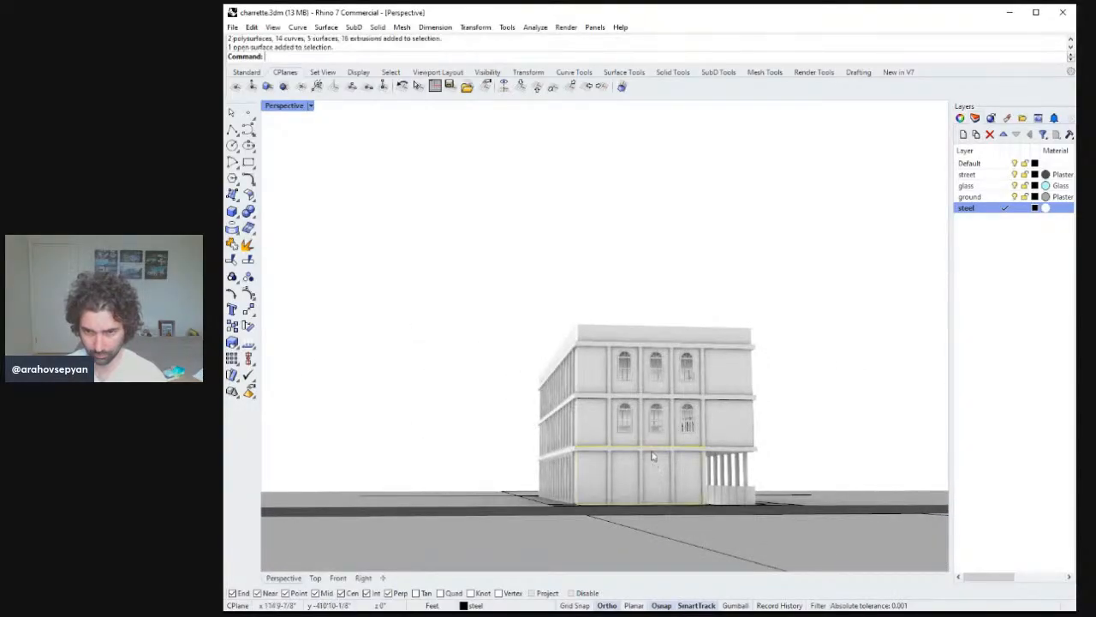
pyautogui.click(656, 420)
pyautogui.moveTo(656, 420); pyautogui.dragTo(656, 437, button='right')
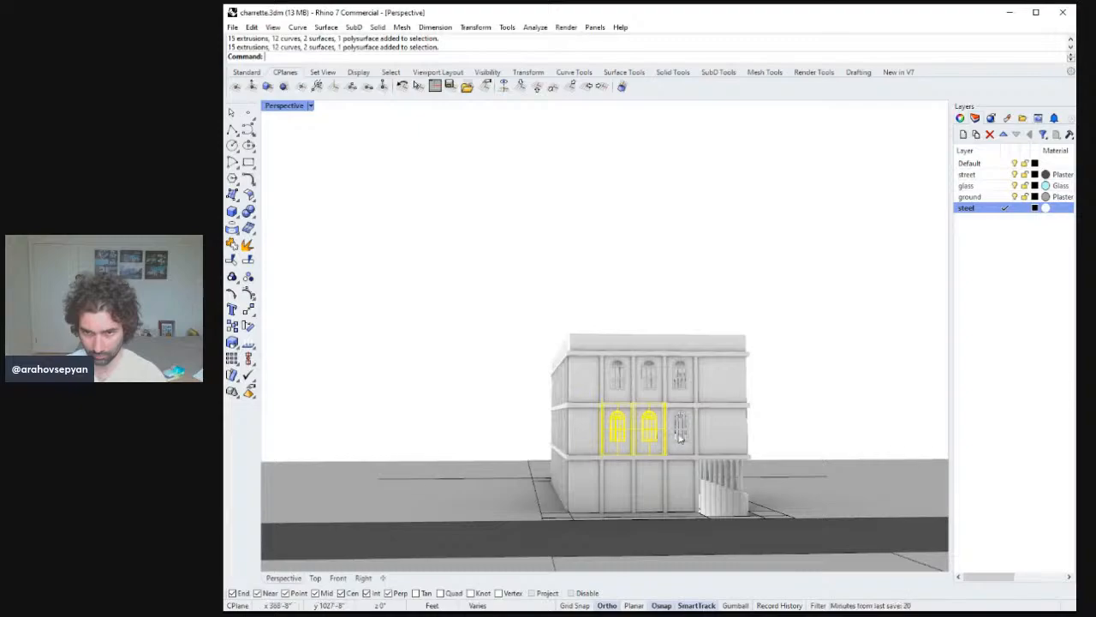
pyautogui.scroll(6, 679, 419)
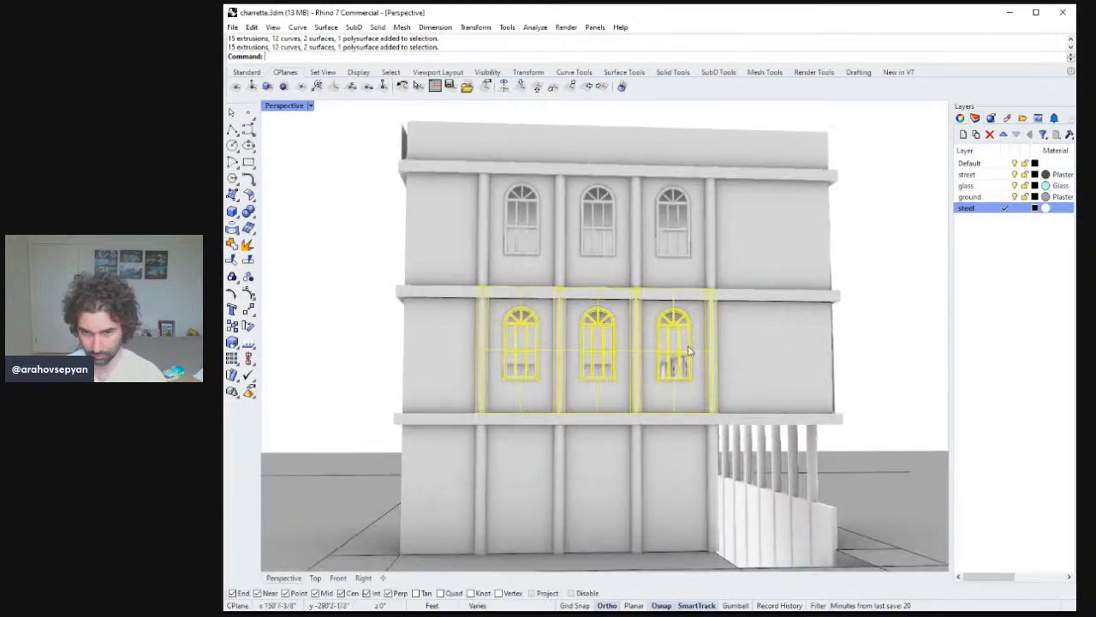
pyautogui.click(676, 452)
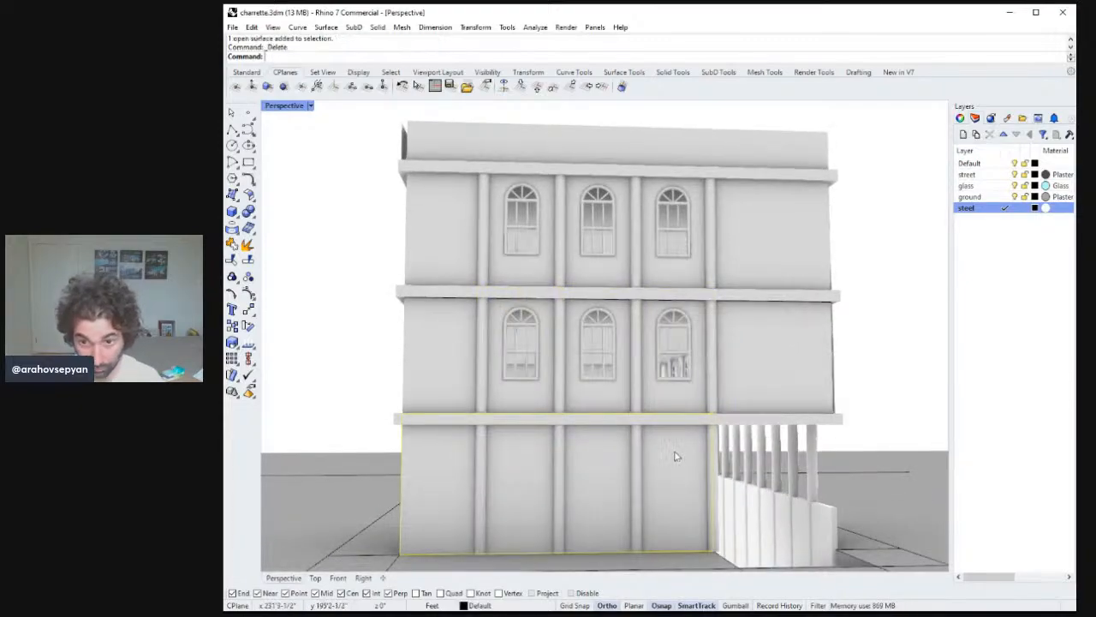
# Copy the three second-floor end-facade bays 12 feet down onto the ground floor, using the roof corner as base point.
pyautogui.moveTo(677, 456); pyautogui.dragTo(651, 385, button='right')
pyautogui.click(648, 377)
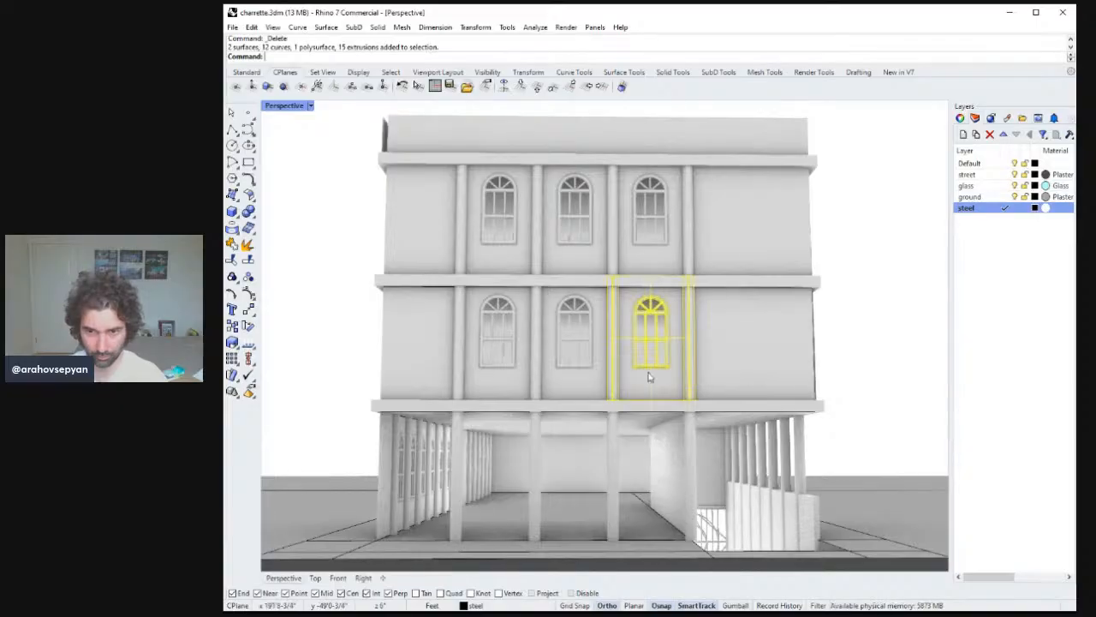
pyautogui.keyDown('shift'); pyautogui.click(518, 358); pyautogui.keyUp('shift')
pyautogui.scroll(-7, 533, 382)
pyautogui.moveTo(534, 382); pyautogui.dragTo(562, 401, button='right')
pyautogui.scroll(3, 563, 401)
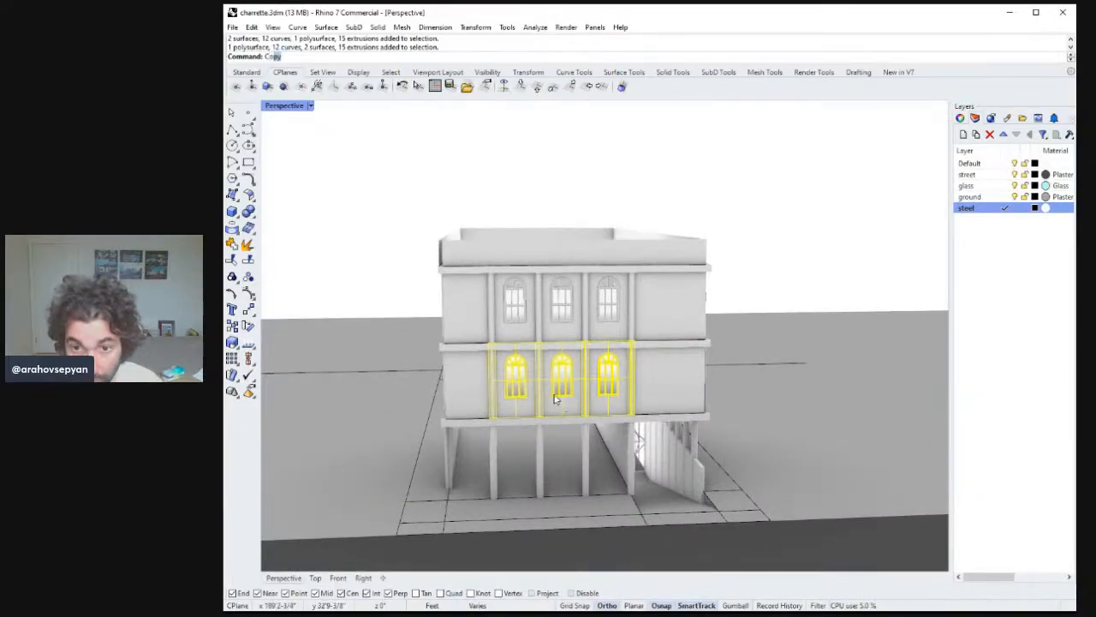
pyautogui.moveTo(664, 286); pyautogui.dragTo(696, 255, button='right')
pyautogui.click(723, 227)
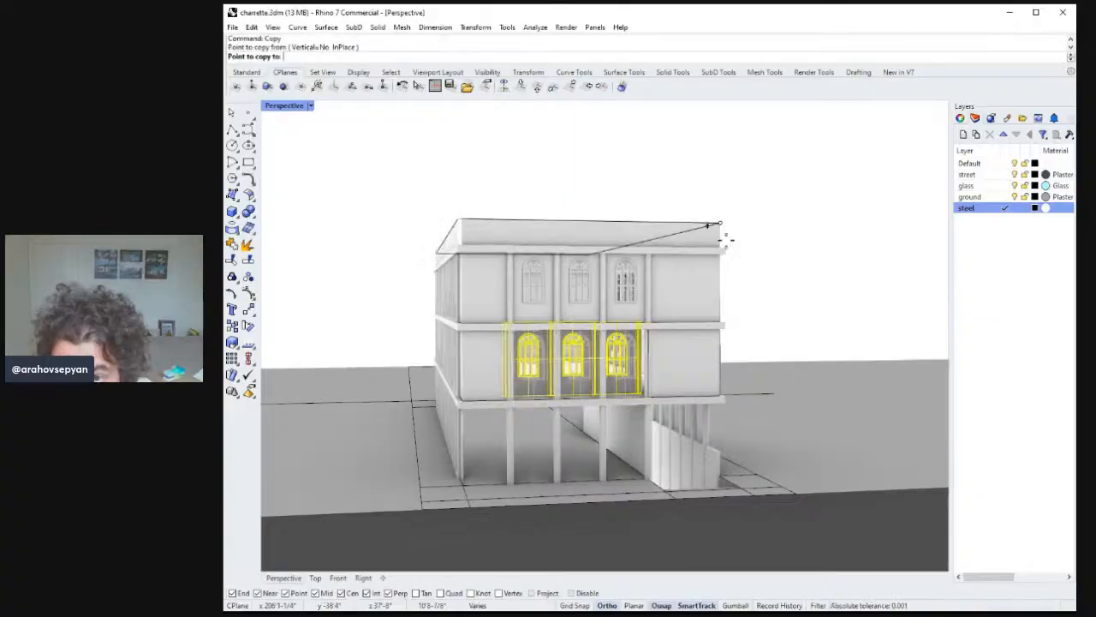
pyautogui.click(722, 283)
pyautogui.press('Return')
# Copy the second-floor corner wall panel 12 feet down to fill the ground-floor corner.
pyautogui.moveTo(721, 284); pyautogui.dragTo(525, 387, button='right')
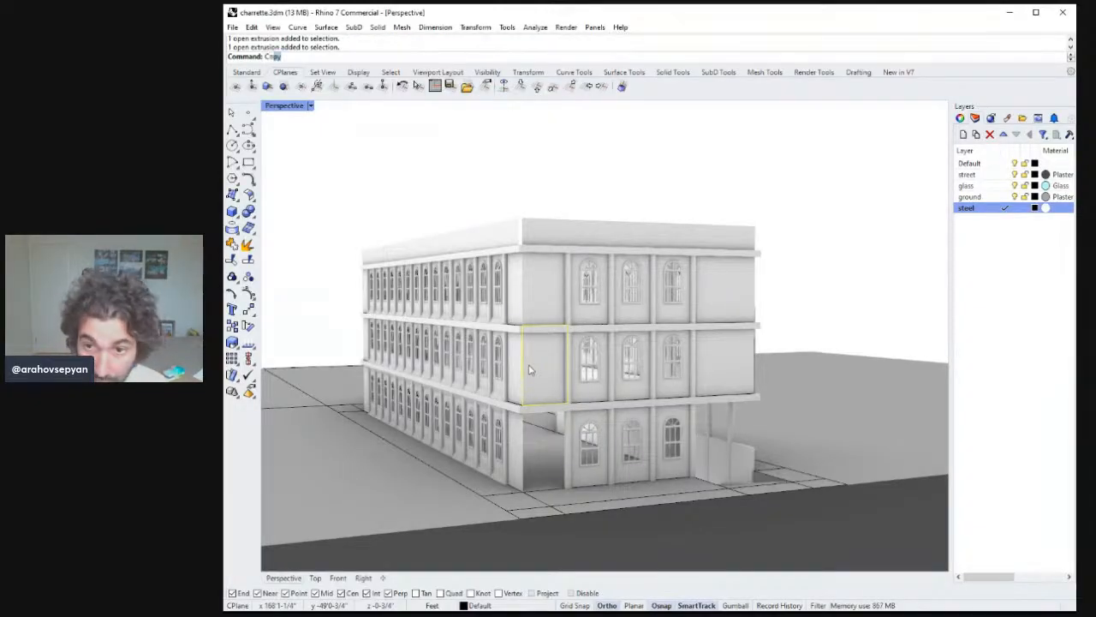
pyautogui.click(754, 224)
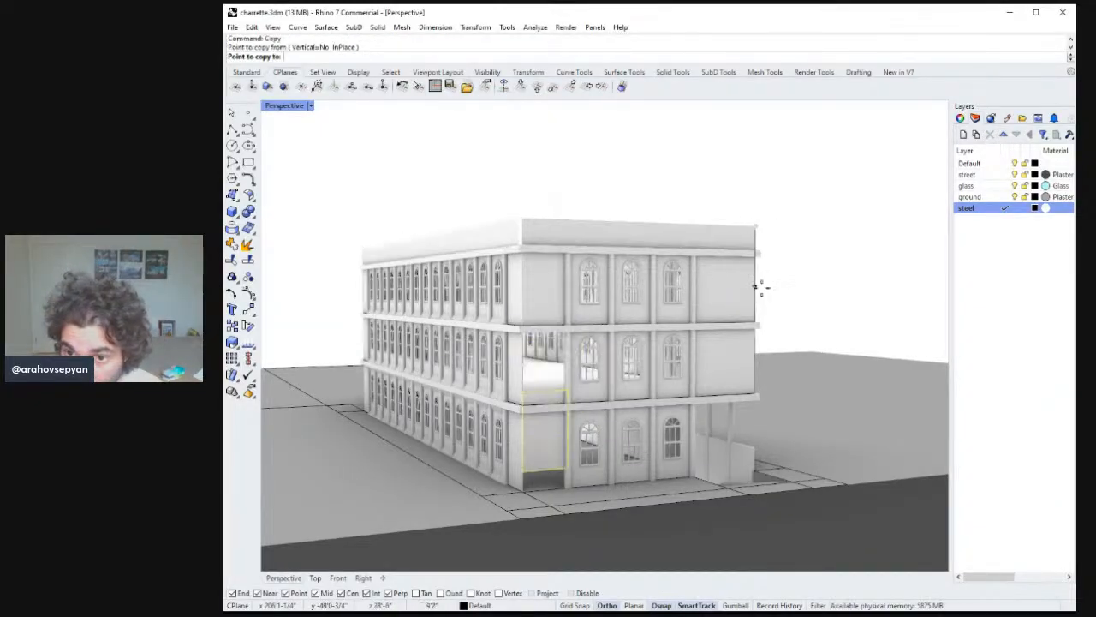
pyautogui.press('Escape')
pyautogui.press('Return')
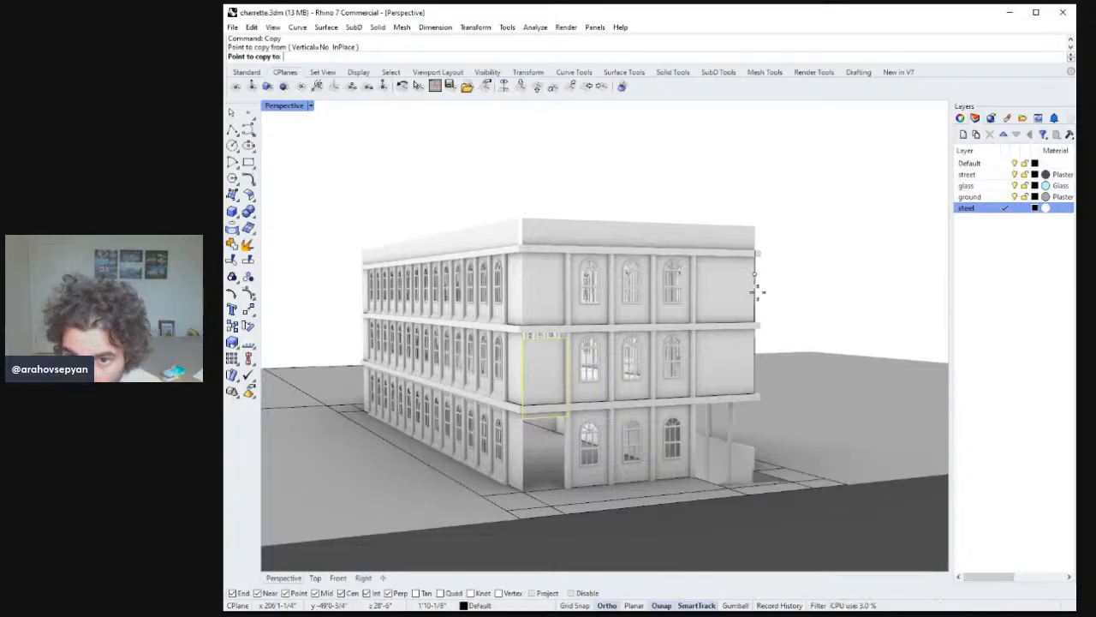
pyautogui.write('12')
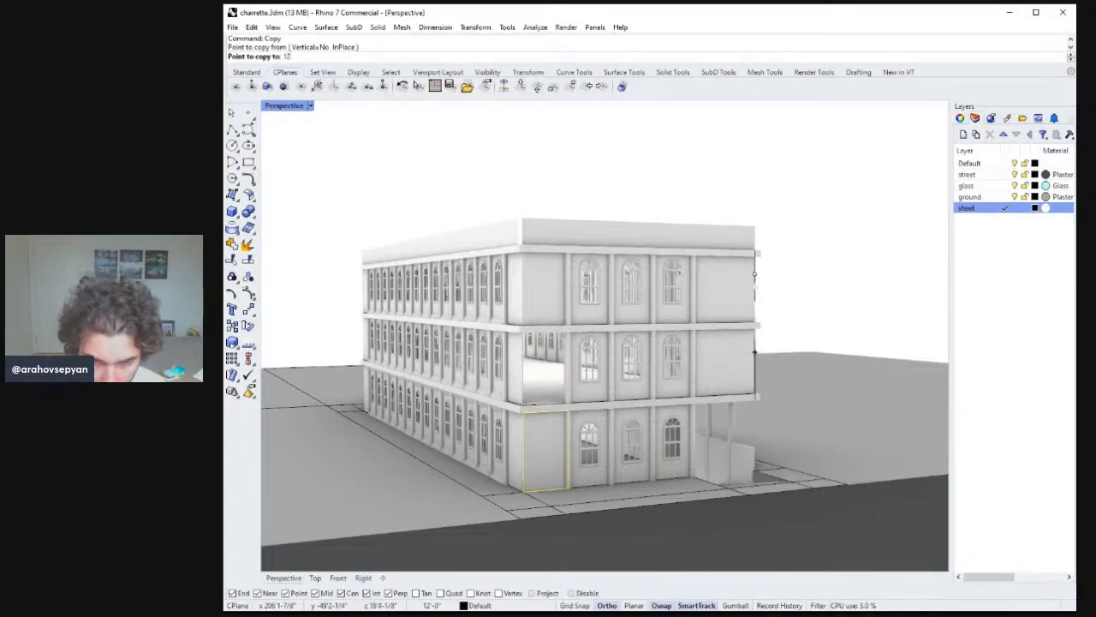
pyautogui.click(759, 301)
pyautogui.press('Return')
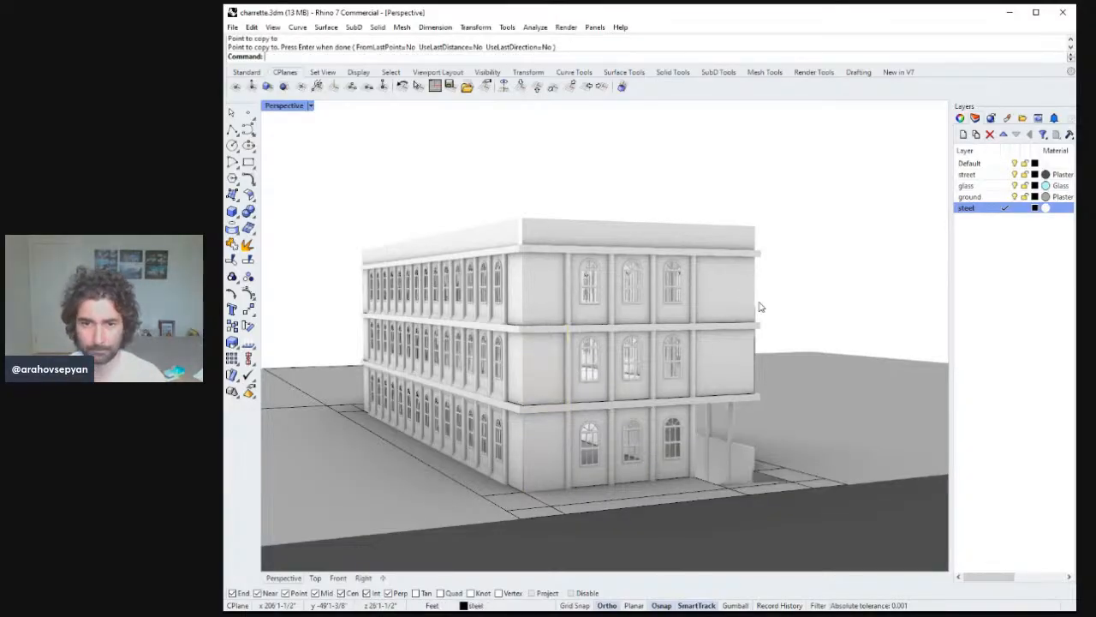
# Move the copied ground-floor corner wall panel, picking its bottom corner as base point.
pyautogui.moveTo(759, 307); pyautogui.dragTo(788, 381, button='right')
pyautogui.scroll(5, 775, 375)
pyautogui.scroll(-5, 724, 437)
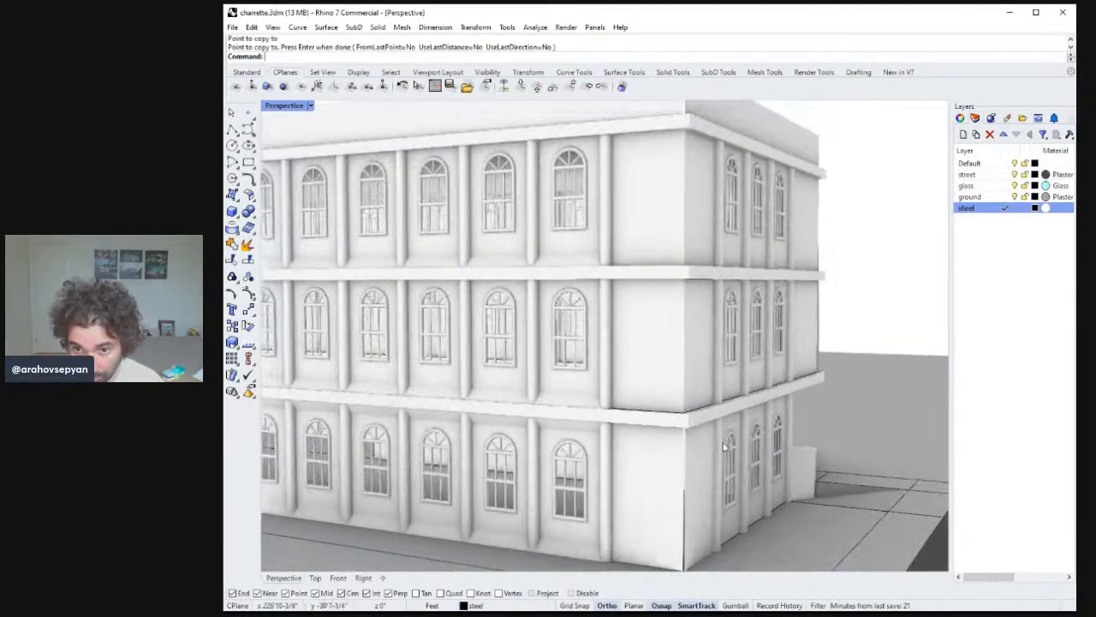
pyautogui.scroll(8, 723, 413)
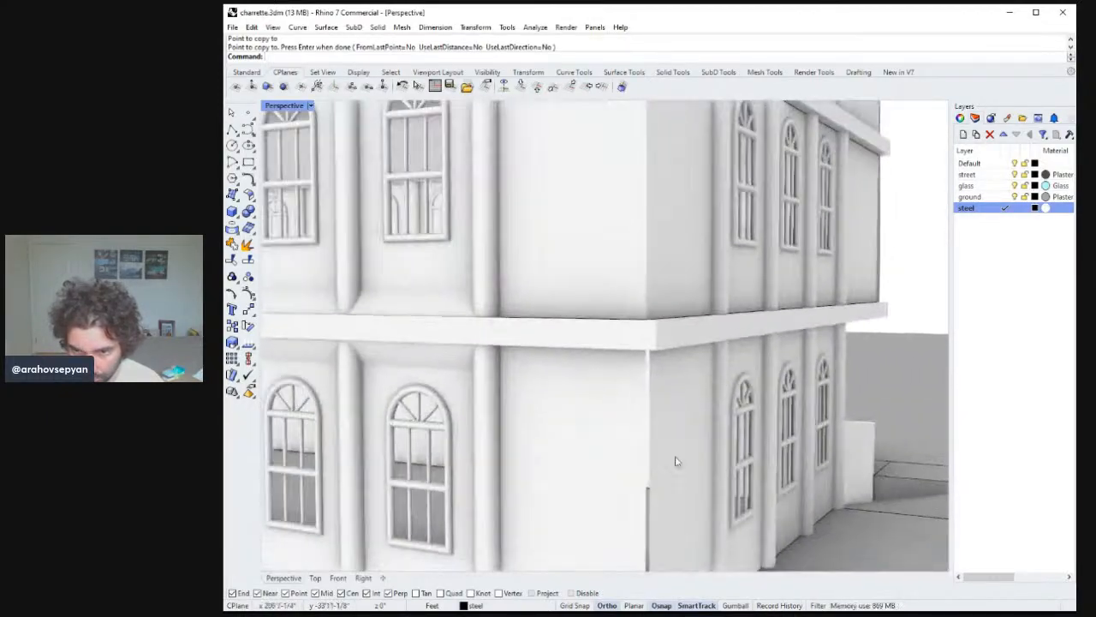
pyautogui.click(675, 461)
pyautogui.keyDown('shift'); pyautogui.moveTo(675, 461); pyautogui.dragTo(711, 352, button='right'); pyautogui.keyUp('shift')
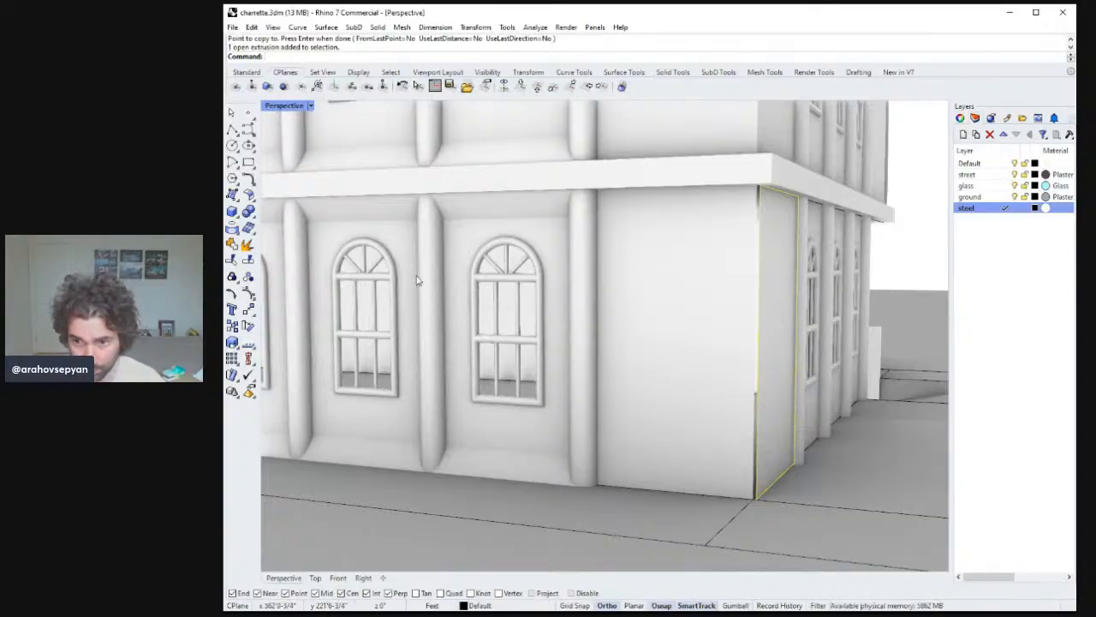
pyautogui.click(754, 500)
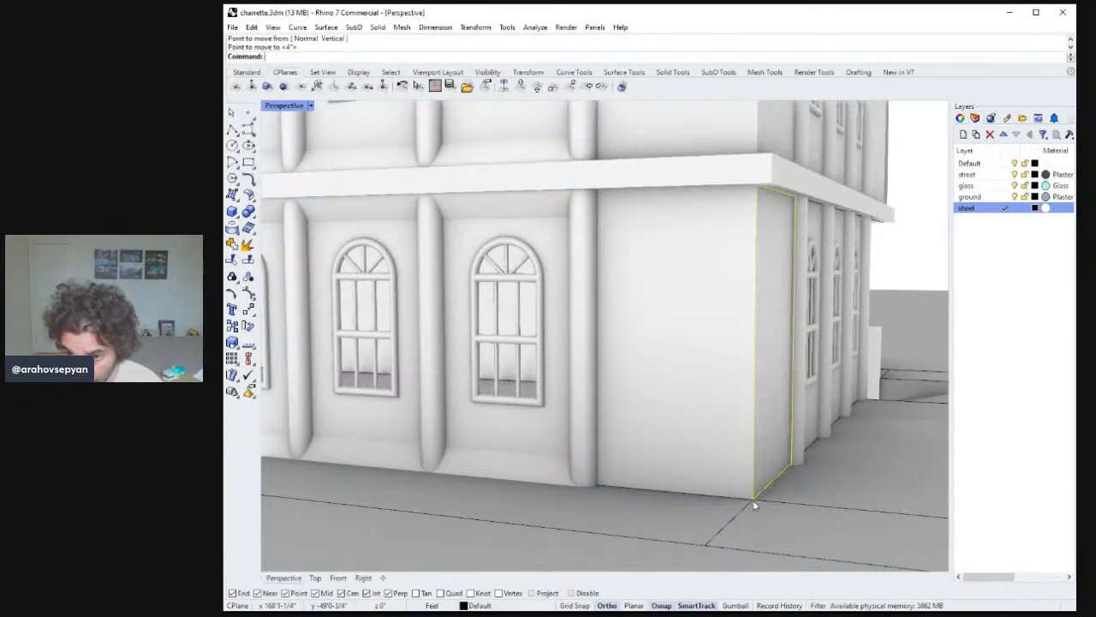
pyautogui.moveTo(803, 489); pyautogui.dragTo(734, 495, button='right')
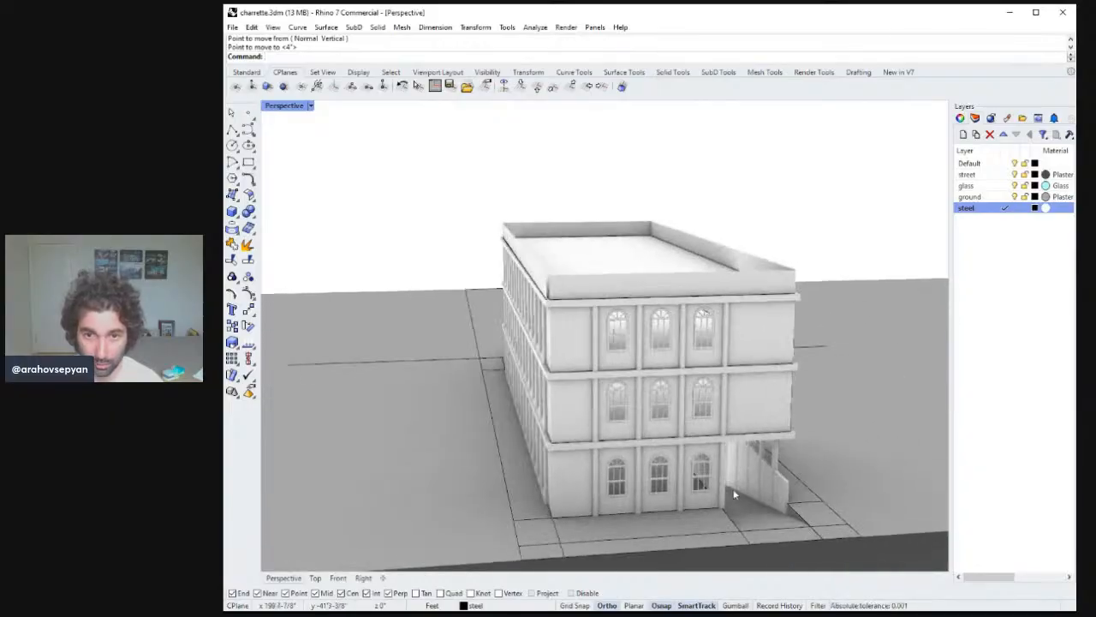
# Trace polylines along the outer edges of the roof parapet.
pyautogui.keyDown('ctrl'); pyautogui.moveTo(591, 380); pyautogui.dragTo(496, 312, button='right'); pyautogui.keyUp('ctrl')
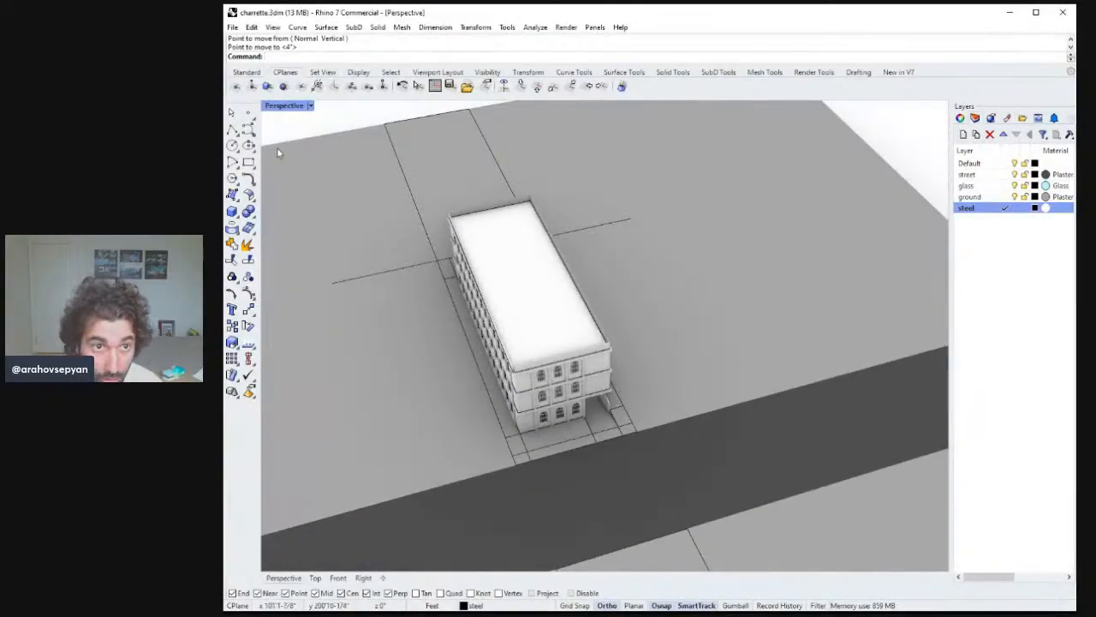
pyautogui.scroll(8, 506, 331)
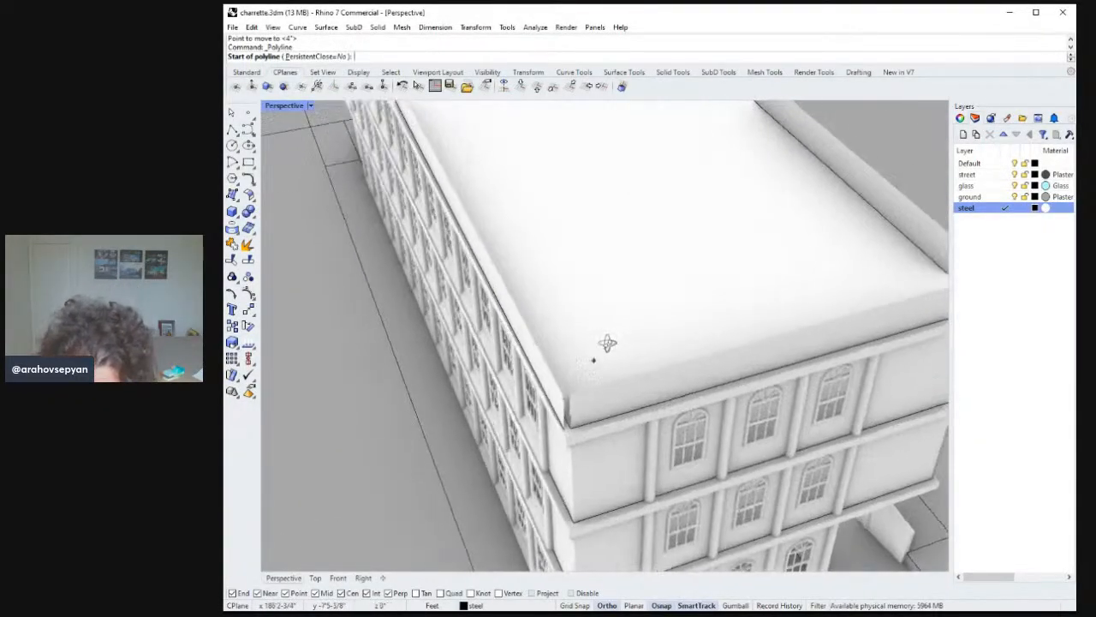
pyautogui.press('Escape')
pyautogui.rightClick(567, 394)
pyautogui.click(567, 393)
pyautogui.keyDown('shift'); pyautogui.moveTo(710, 309); pyautogui.dragTo(506, 377, button='right'); pyautogui.keyUp('shift')
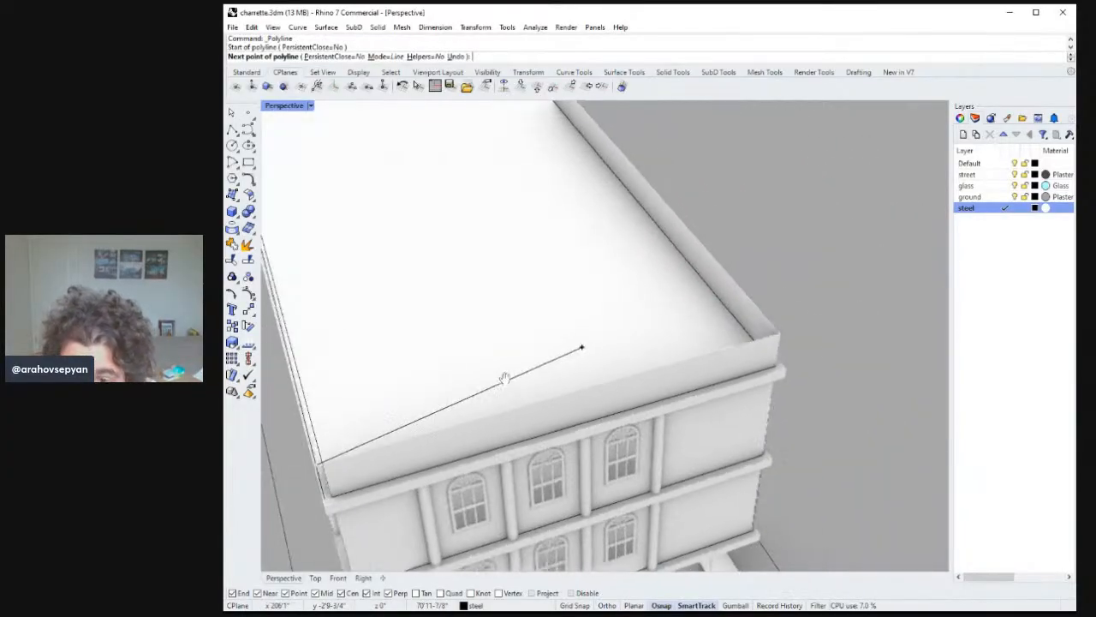
pyautogui.click(781, 336)
pyautogui.moveTo(783, 337); pyautogui.dragTo(832, 477, button='right')
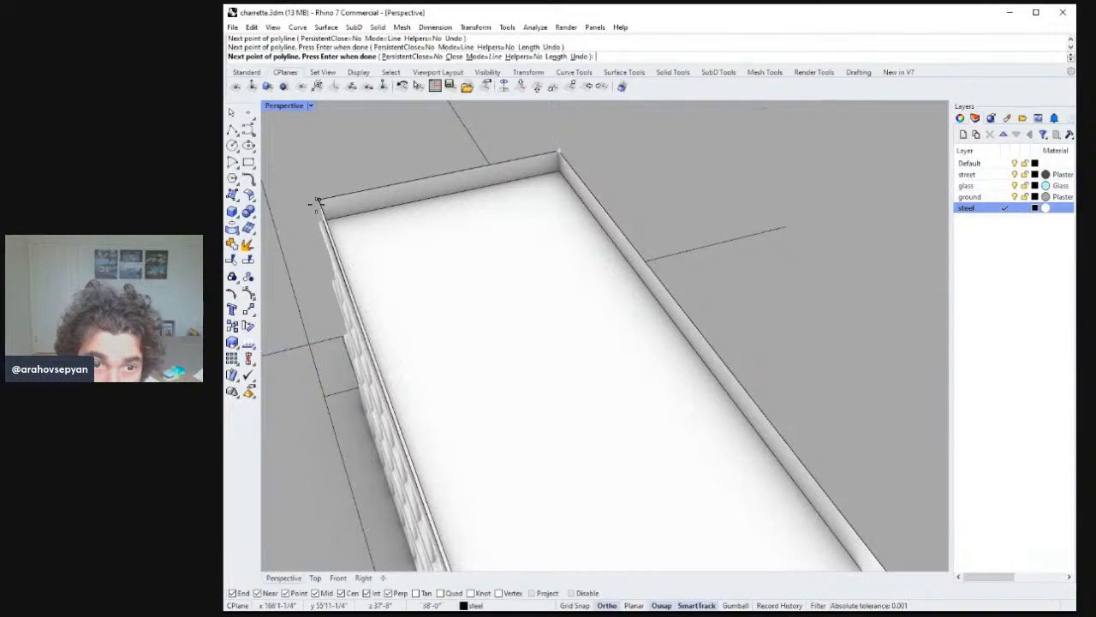
pyautogui.moveTo(483, 399); pyautogui.dragTo(505, 469, button='right')
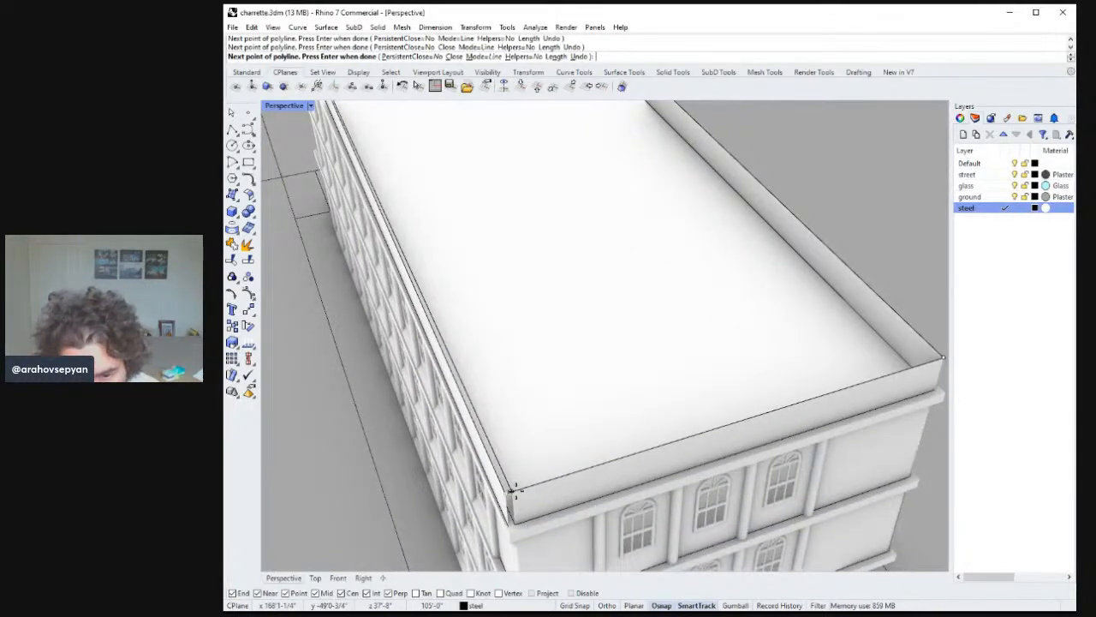
pyautogui.moveTo(516, 491); pyautogui.dragTo(526, 489, button='right')
pyautogui.click(526, 490)
pyautogui.rightClick(532, 494)
pyautogui.click(526, 494)
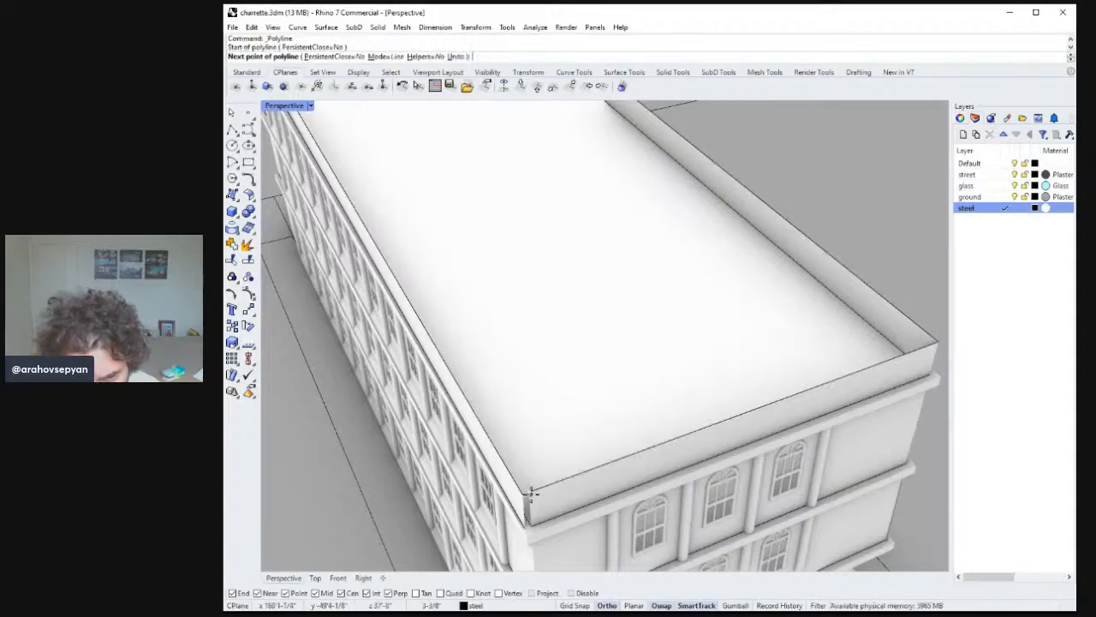
pyautogui.keyDown('shift'); pyautogui.moveTo(517, 401); pyautogui.dragTo(552, 453, button='right'); pyautogui.keyUp('shift')
pyautogui.scroll(-4, 548, 445)
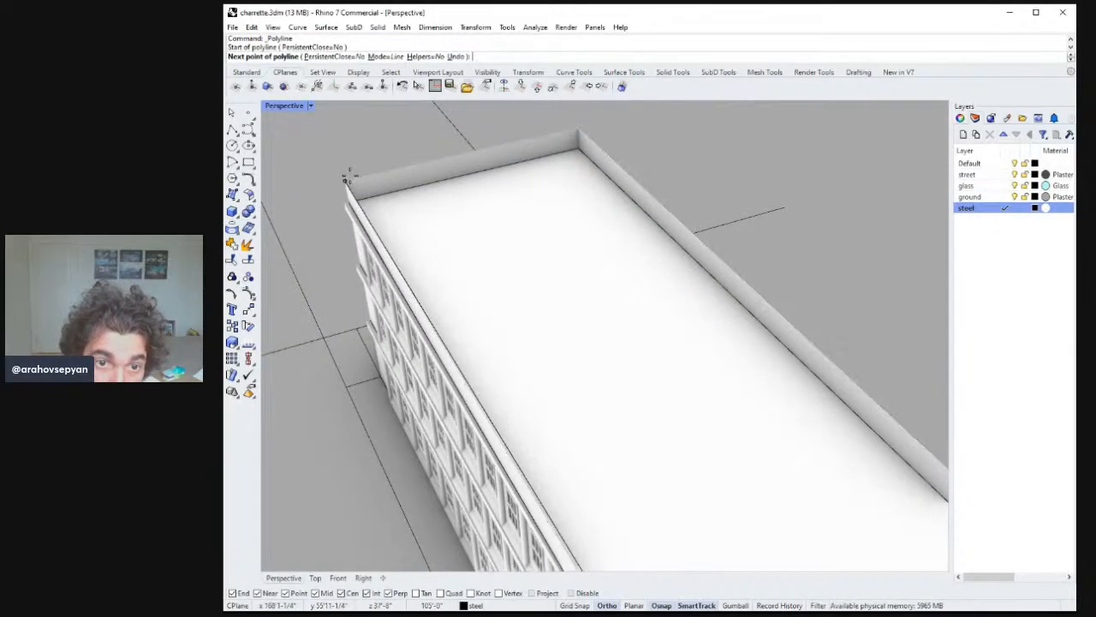
pyautogui.click(352, 175)
pyautogui.rightClick(355, 184)
pyautogui.rightClick(353, 184)
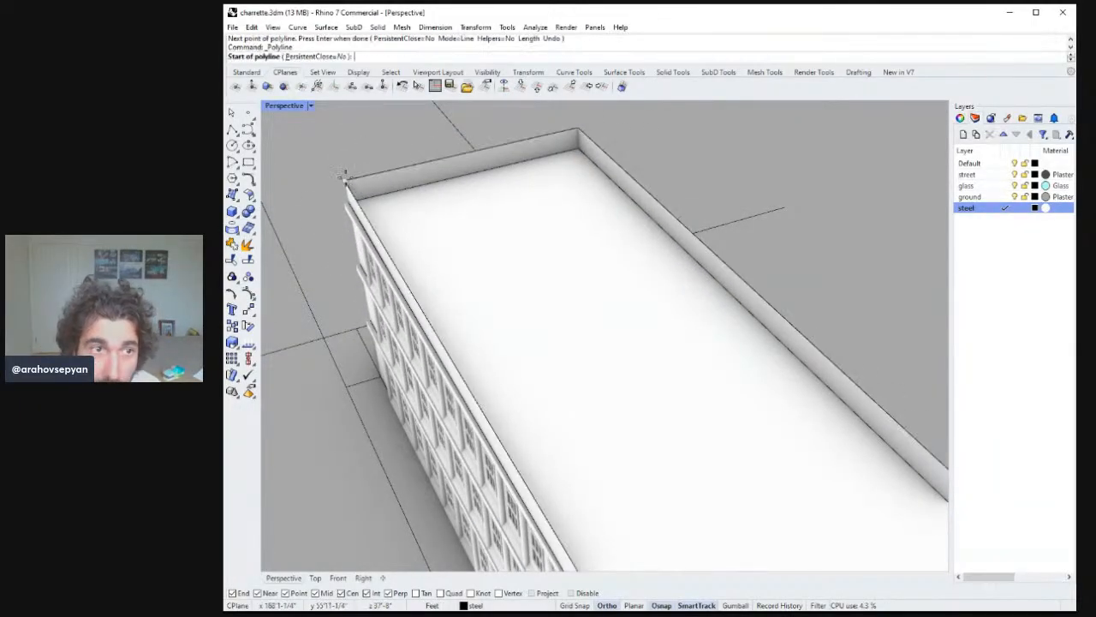
# Trace a polyline around the remaining outer corners of the roof parapet to close the outline.
pyautogui.click(346, 178)
pyautogui.keyDown('shift'); pyautogui.moveTo(613, 387); pyautogui.dragTo(554, 267, button='right'); pyautogui.keyUp('shift')
pyautogui.click(610, 537)
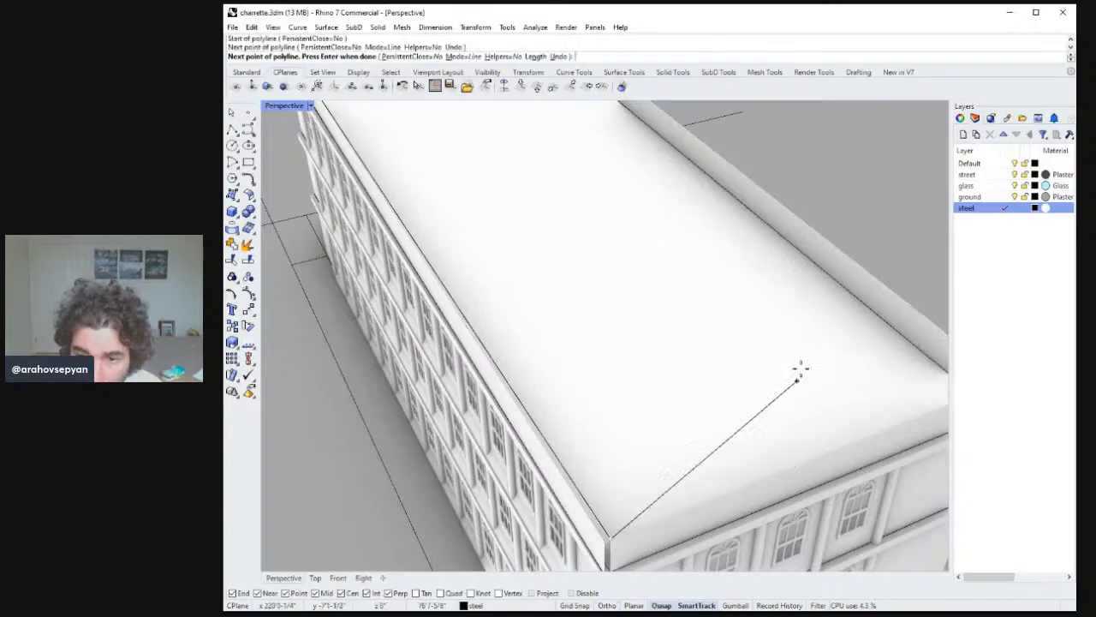
pyautogui.keyDown('shift'); pyautogui.moveTo(822, 363); pyautogui.dragTo(585, 399, button='right'); pyautogui.keyUp('shift')
pyautogui.click(785, 412)
pyautogui.keyDown('shift'); pyautogui.moveTo(485, 105); pyautogui.dragTo(542, 188, button='right'); pyautogui.keyUp('shift')
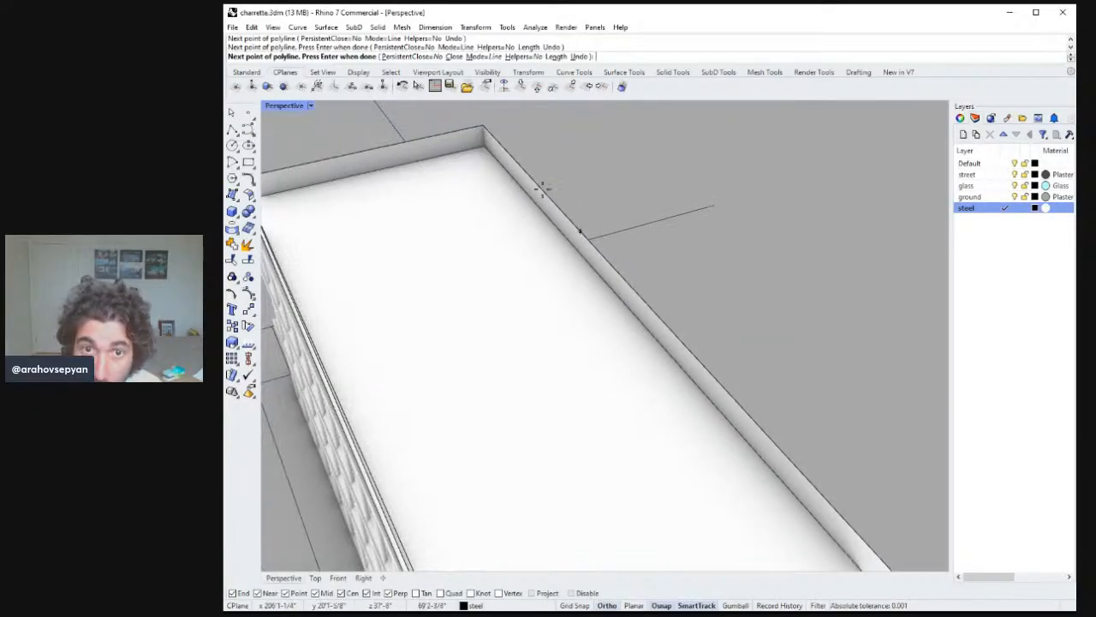
pyautogui.keyDown('shift'); pyautogui.moveTo(480, 120); pyautogui.dragTo(531, 150, button='right'); pyautogui.keyUp('shift')
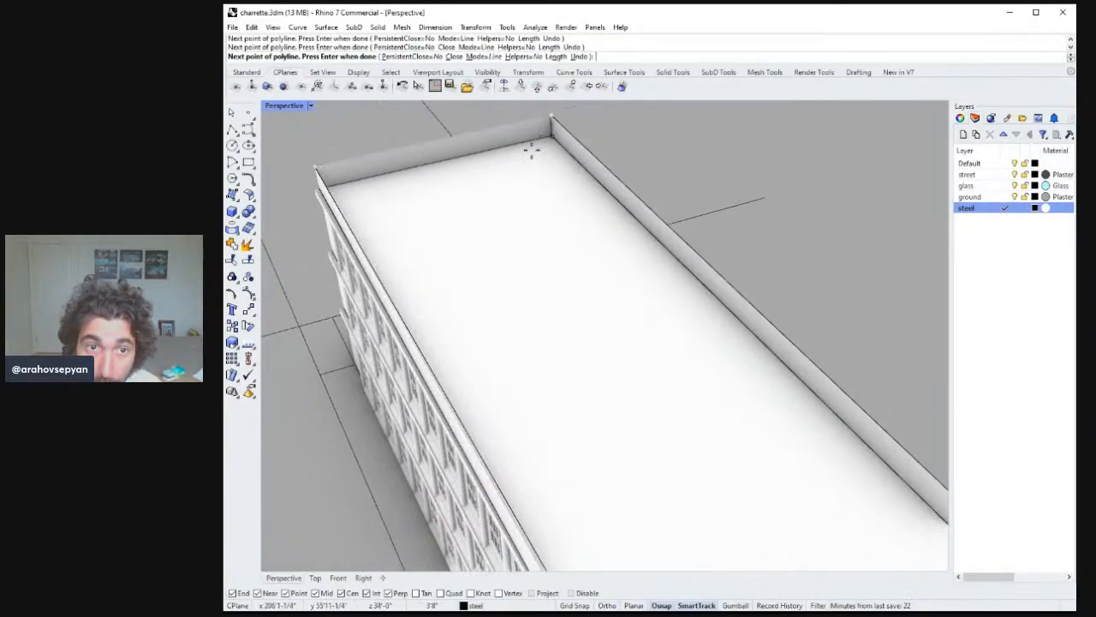
# Select and delete the existing roof parapet.
pyautogui.click(332, 178)
pyautogui.press('Delete')
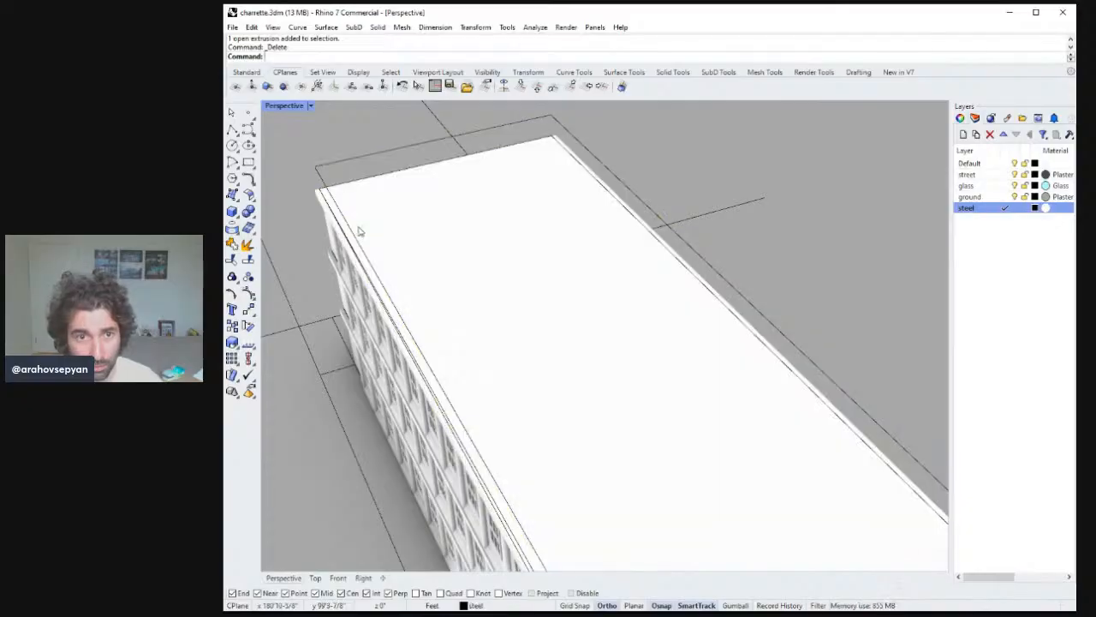
# Extrude the traced roof outline upward to form a new parapet around the roof.
pyautogui.scroll(-5, 377, 248)
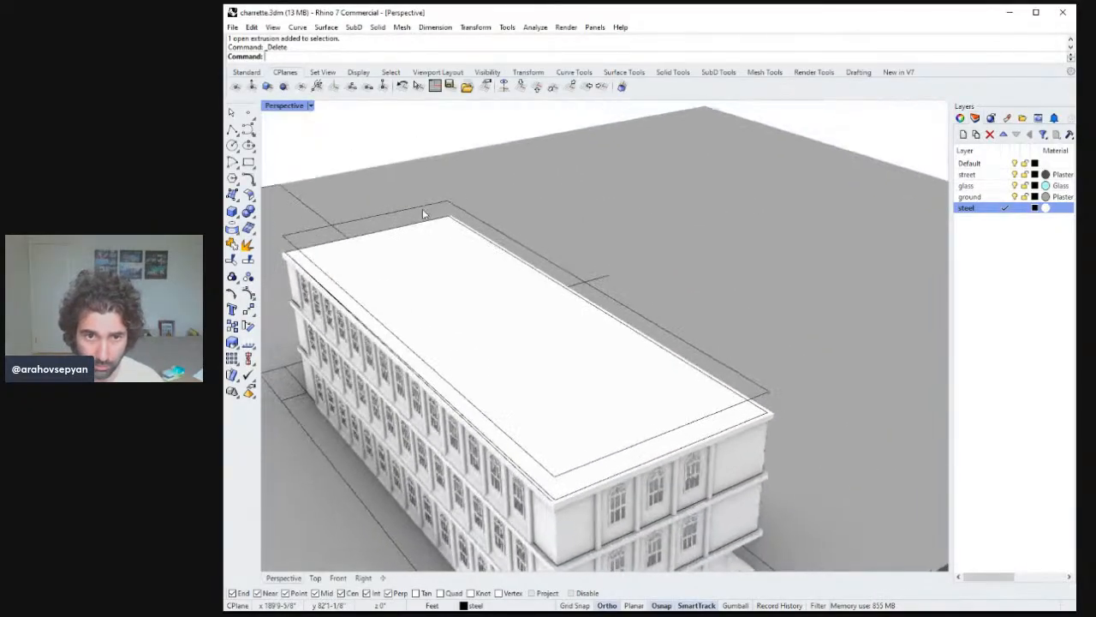
pyautogui.click(402, 210)
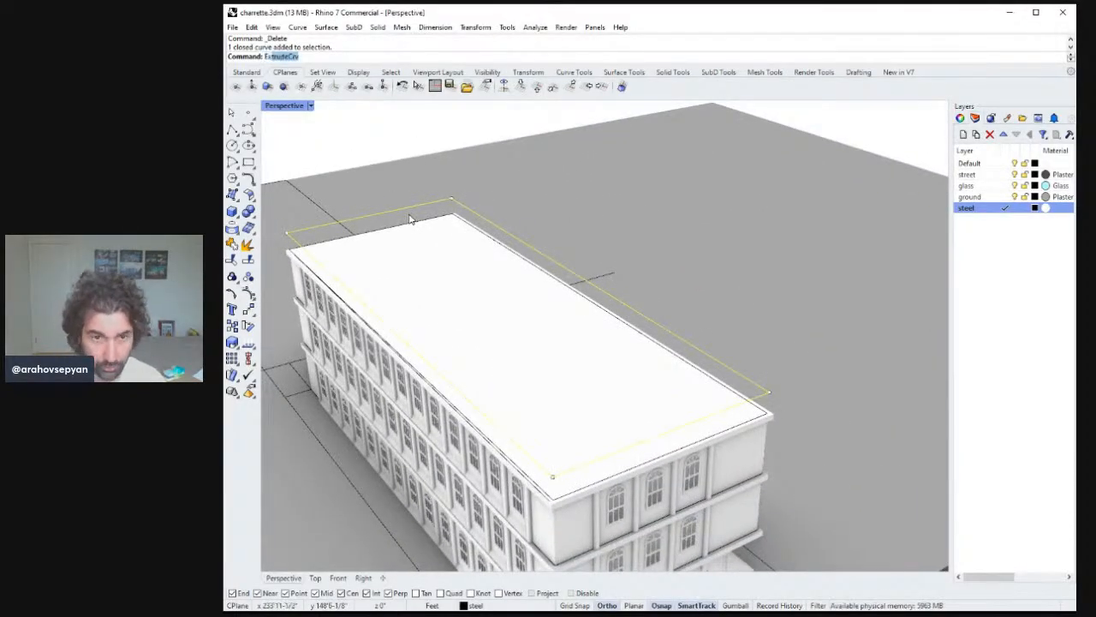
pyautogui.press('Return')
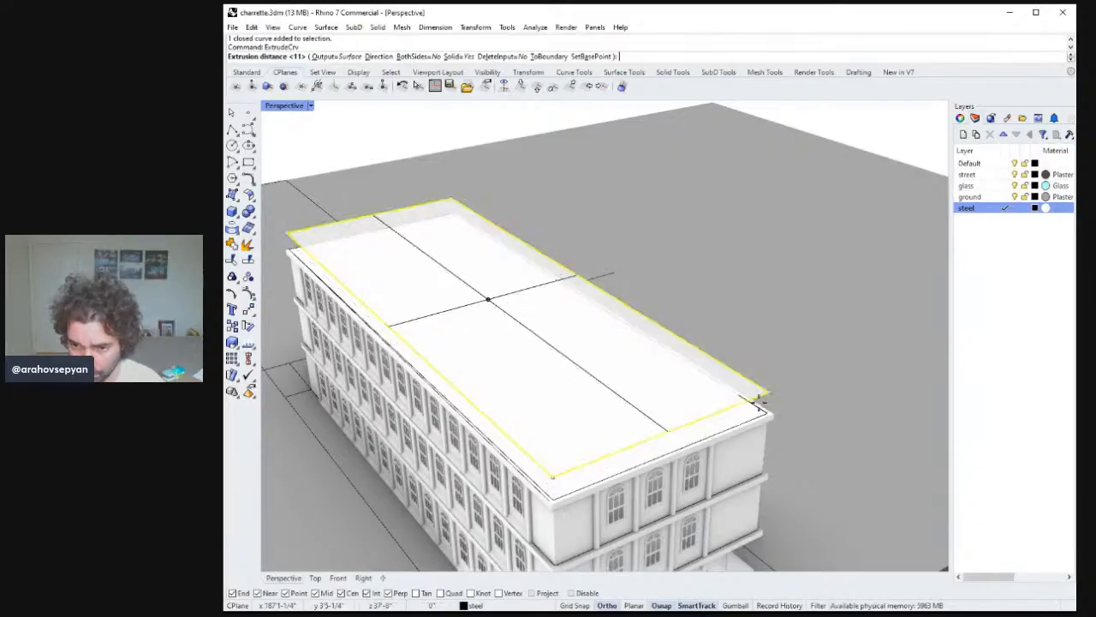
pyautogui.click(778, 418)
pyautogui.moveTo(717, 393); pyautogui.dragTo(555, 375, button='right')
pyautogui.click(555, 375)
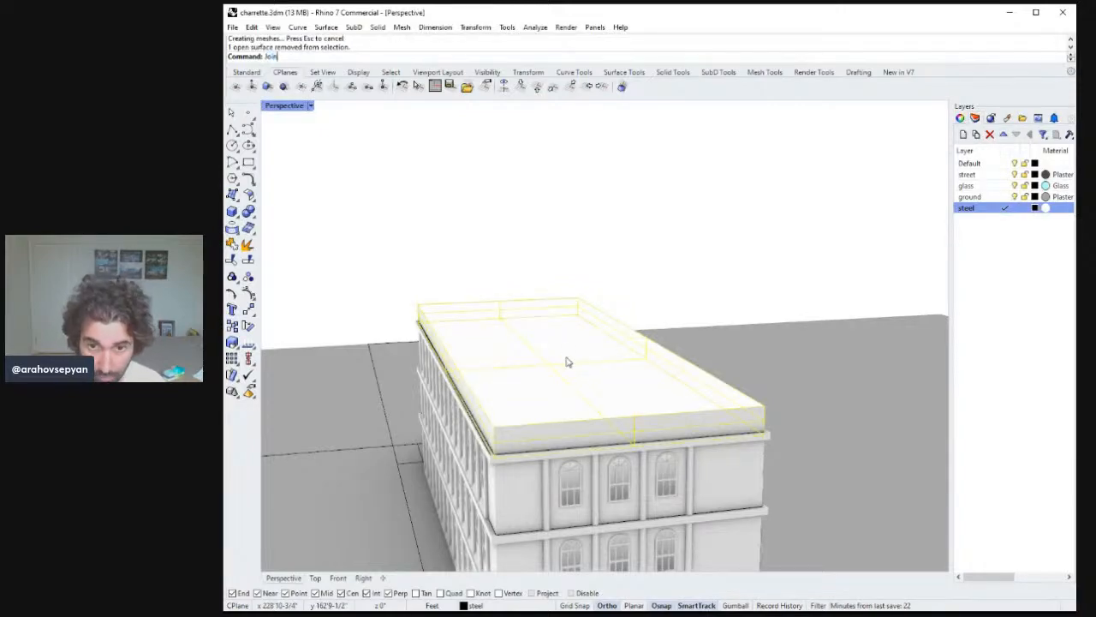
pyautogui.press('Delete')
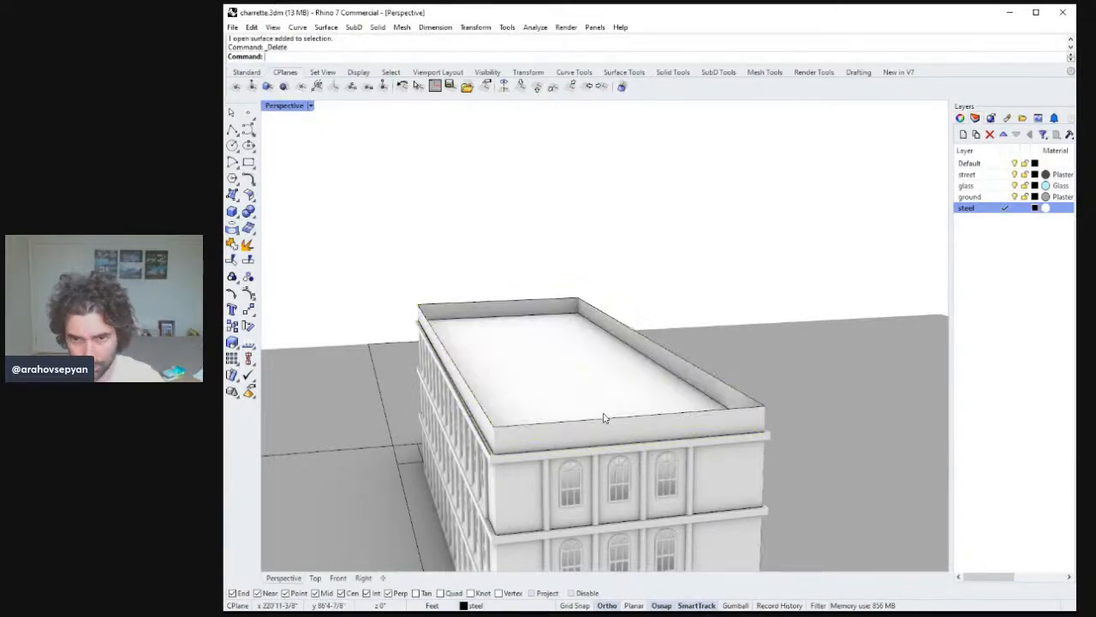
# Copy the building's windowed end facade out beside the building.
pyautogui.moveTo(605, 416); pyautogui.dragTo(793, 420, button='right')
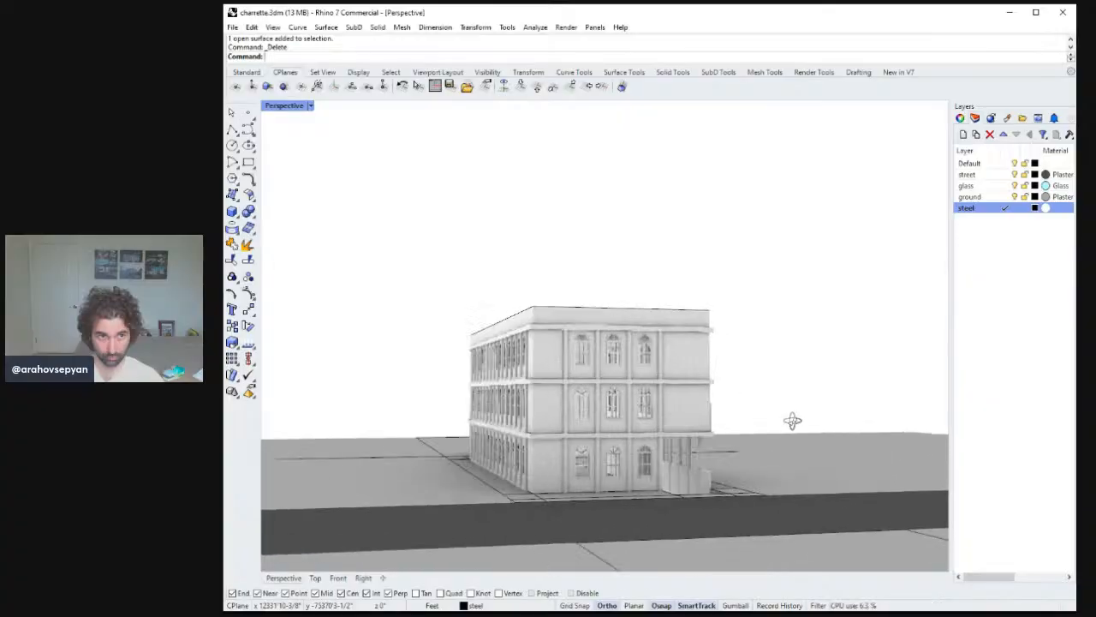
pyautogui.moveTo(719, 428); pyautogui.dragTo(597, 482, button='right')
pyautogui.click(610, 470)
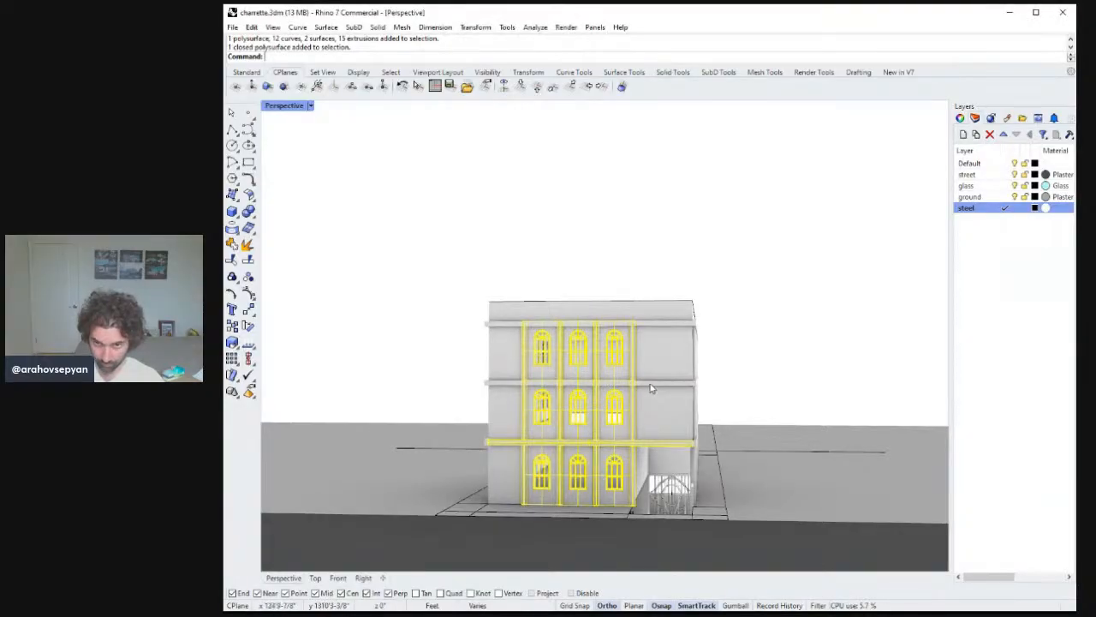
pyautogui.keyDown('shift'); pyautogui.click(676, 384); pyautogui.keyUp('shift')
pyautogui.moveTo(674, 388); pyautogui.dragTo(591, 440, button='right')
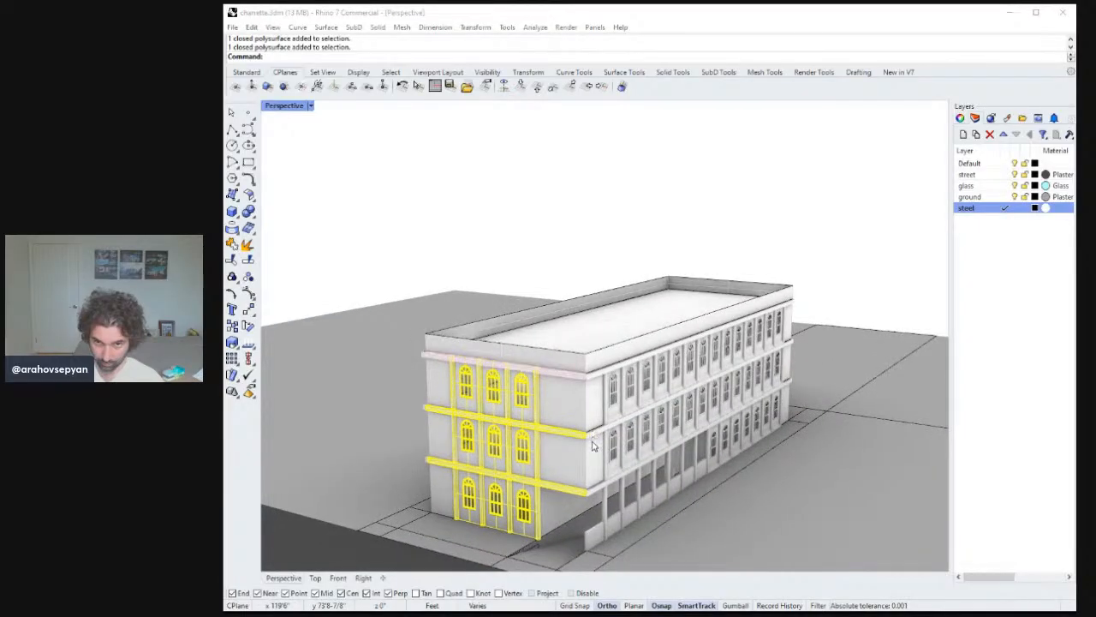
pyautogui.moveTo(597, 408); pyautogui.dragTo(503, 417, button='right')
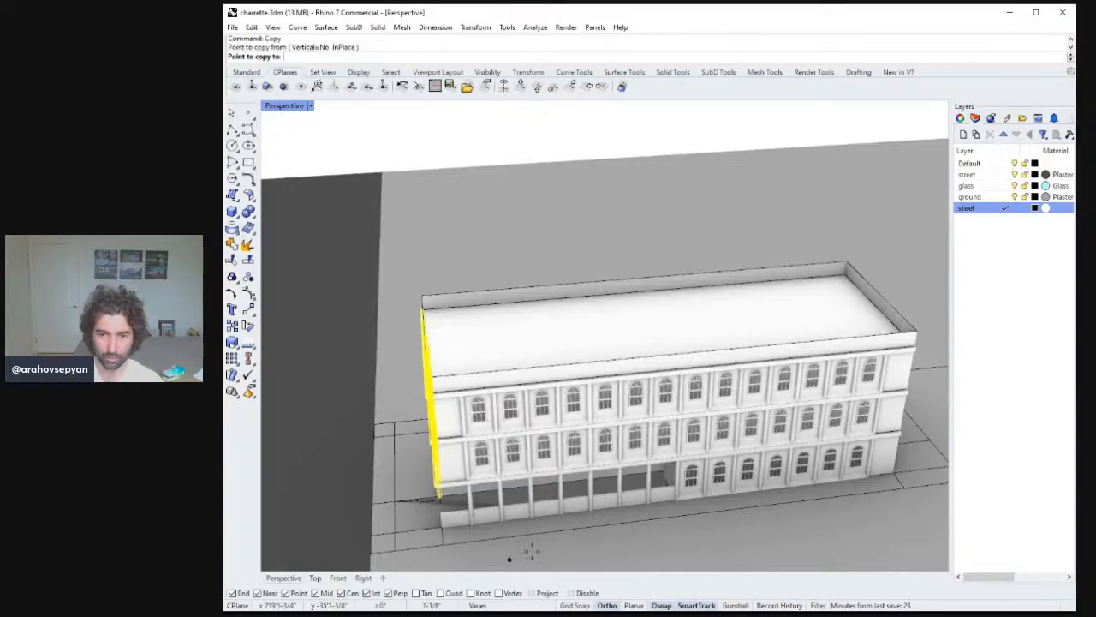
pyautogui.scroll(-5, 531, 553)
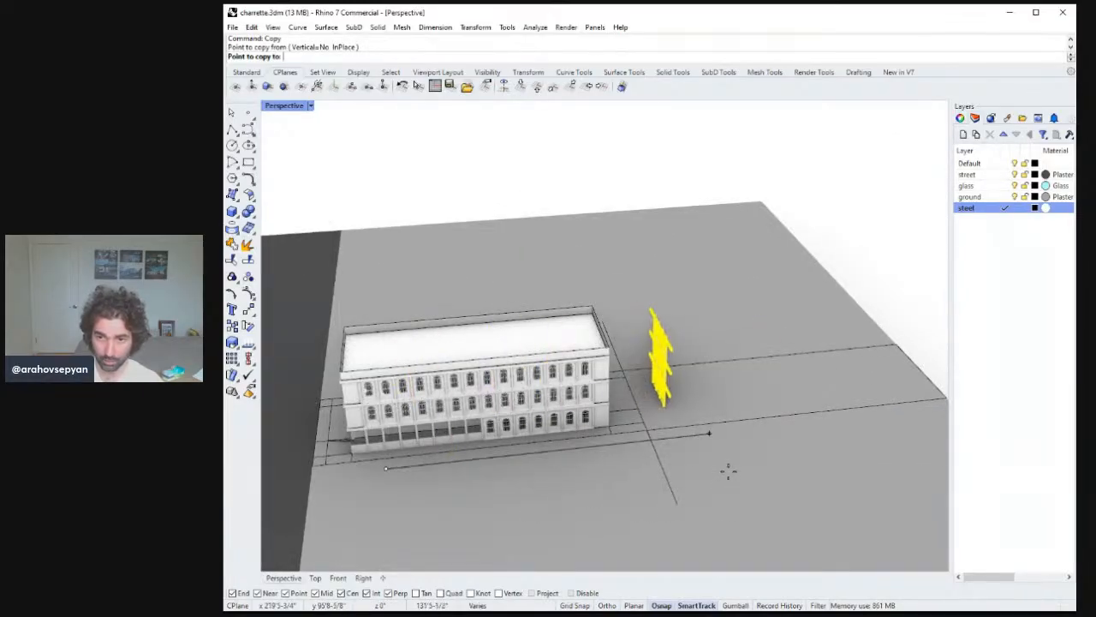
pyautogui.click(728, 465)
pyautogui.press('Return')
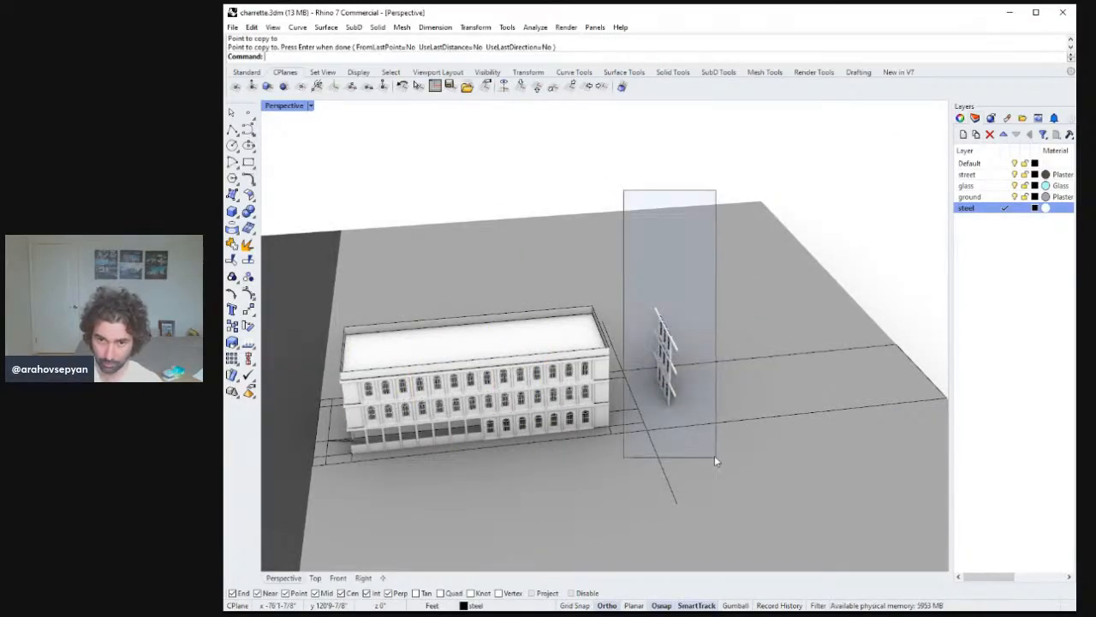
pyautogui.moveTo(716, 461); pyautogui.dragTo(714, 459)
pyautogui.press('Escape')
pyautogui.press('Escape')
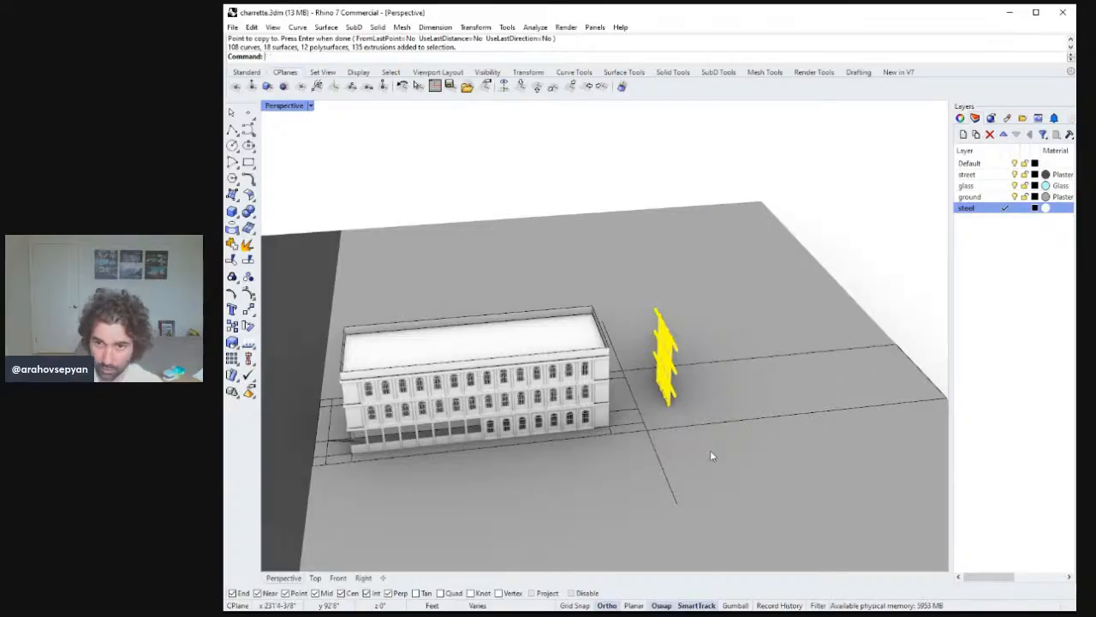
# Mirror the copied end facade and delete the unmirrored copy.
pyautogui.moveTo(712, 455); pyautogui.dragTo(690, 389, button='right')
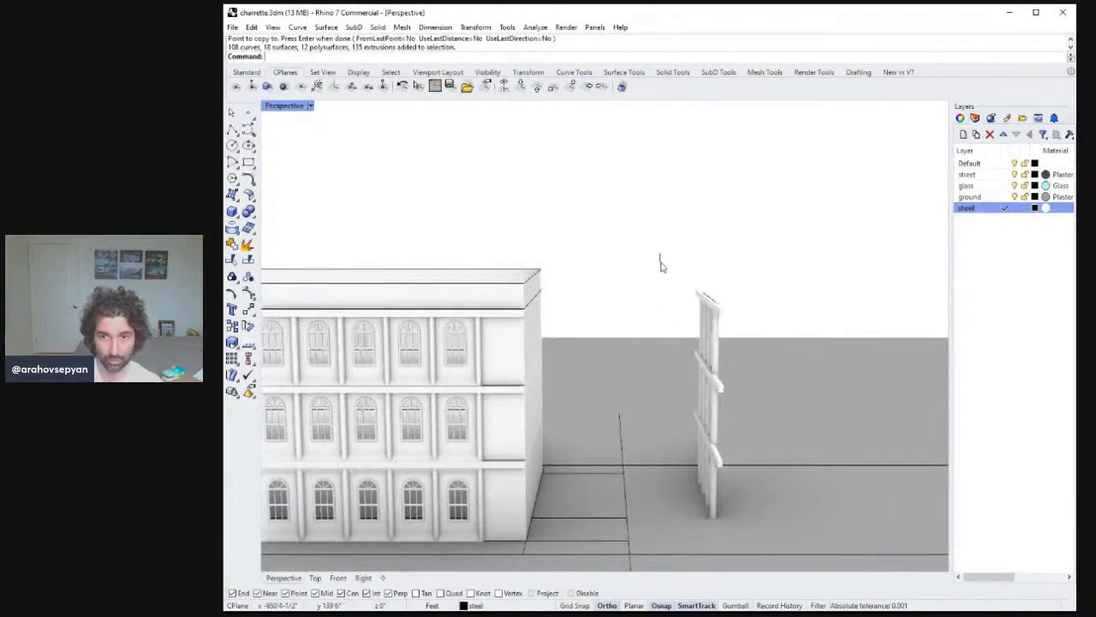
pyautogui.moveTo(659, 257); pyautogui.dragTo(754, 558)
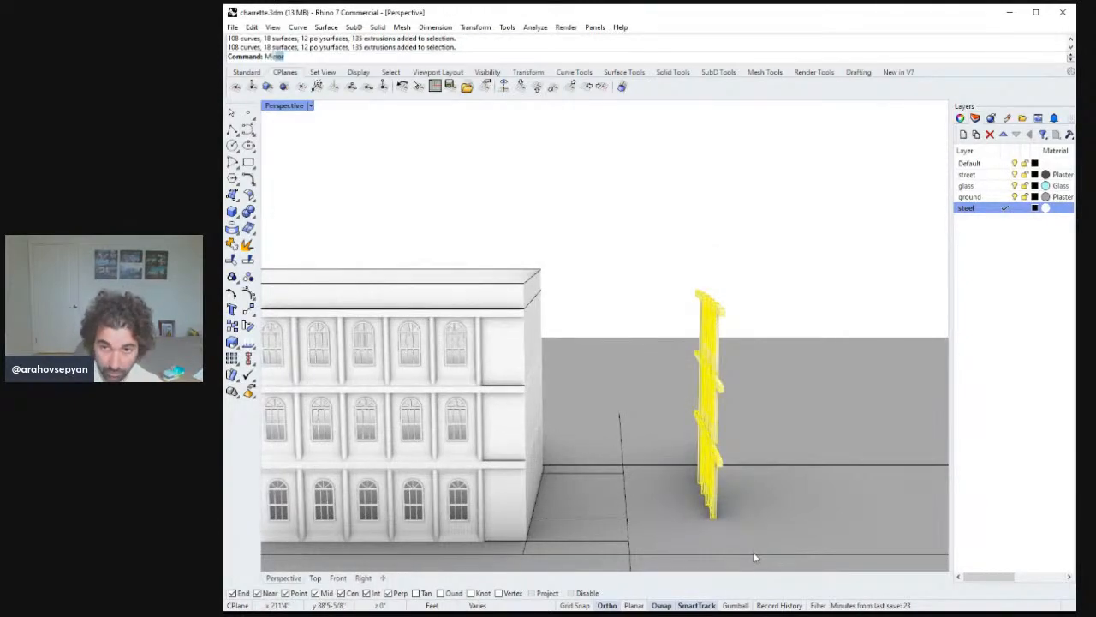
pyautogui.click(729, 442)
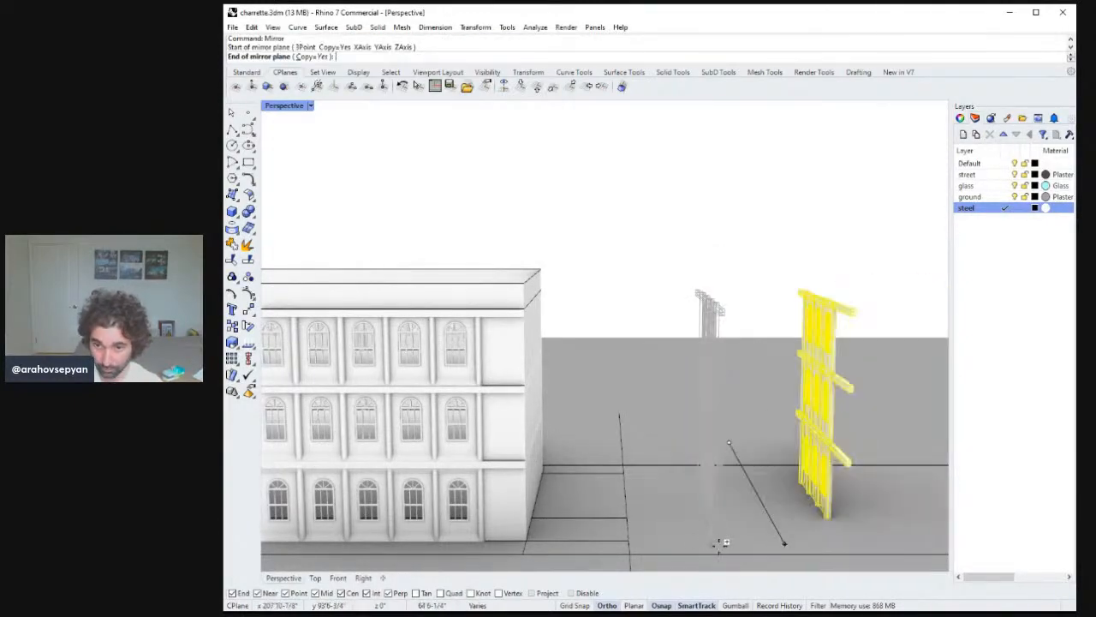
pyautogui.moveTo(724, 542); pyautogui.dragTo(742, 603, button='right')
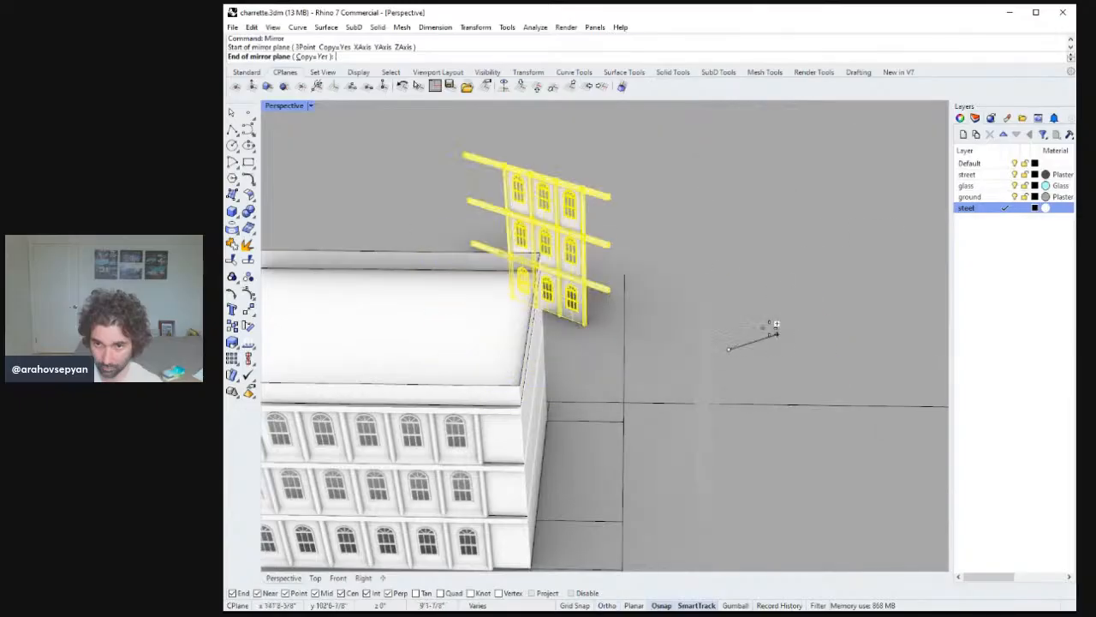
pyautogui.keyDown('shift'); pyautogui.moveTo(740, 503); pyautogui.dragTo(734, 326, button='right'); pyautogui.keyUp('shift')
pyautogui.moveTo(740, 379); pyautogui.dragTo(793, 233, button='right')
pyautogui.click(738, 423)
pyautogui.press('Delete')
pyautogui.click(784, 225)
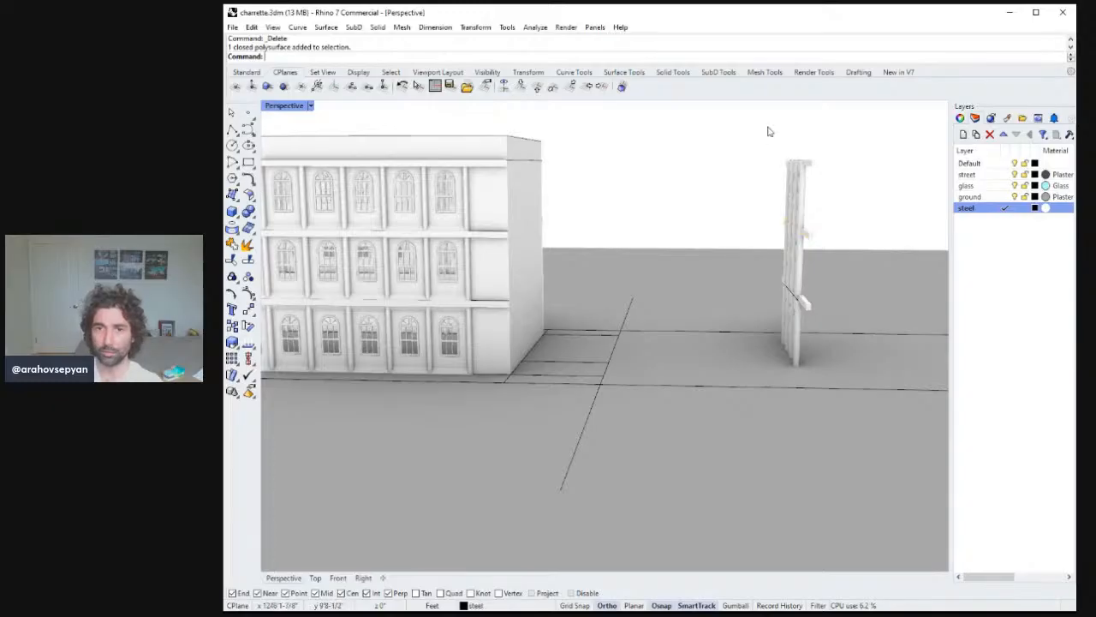
# Move the mirrored facade onto the opposite end corner of the building, snapping its top corner.
pyautogui.moveTo(590, 269); pyautogui.dragTo(738, 203, button='right')
pyautogui.moveTo(820, 358); pyautogui.dragTo(835, 404)
pyautogui.moveTo(788, 310); pyautogui.dragTo(758, 340, button='right')
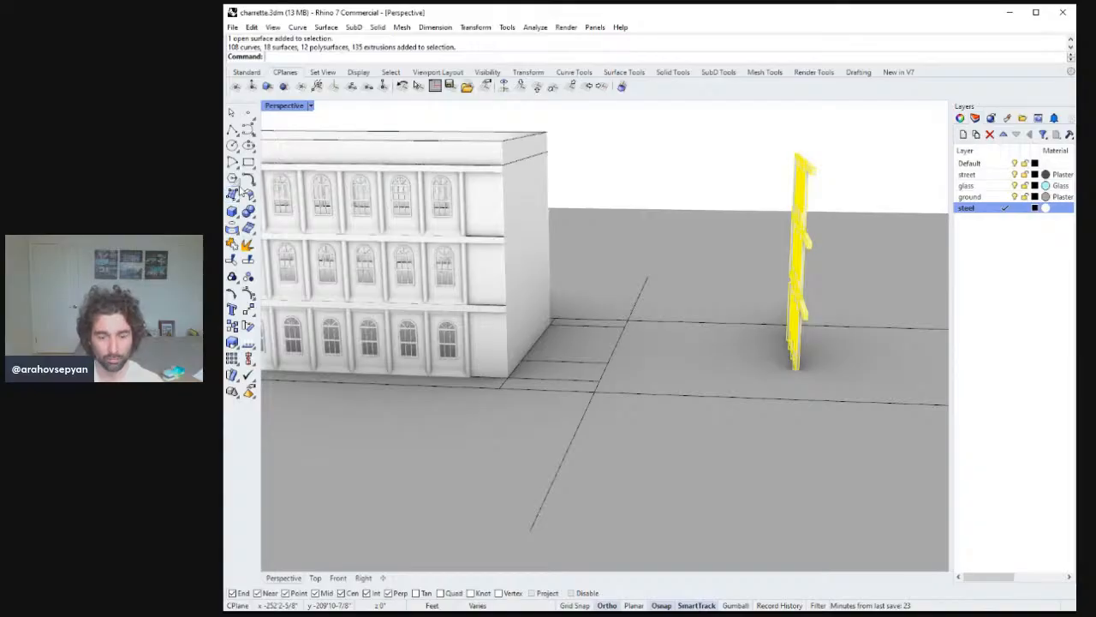
pyautogui.write('m')
pyautogui.press('Return')
pyautogui.moveTo(548, 146); pyautogui.dragTo(809, 199, button='right')
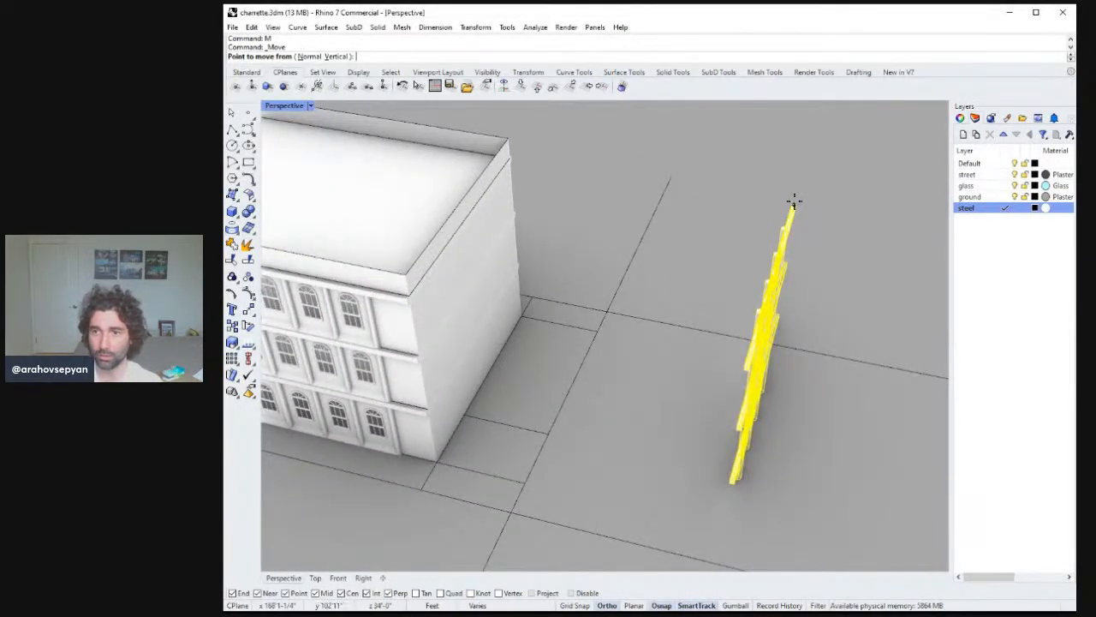
pyautogui.click(792, 204)
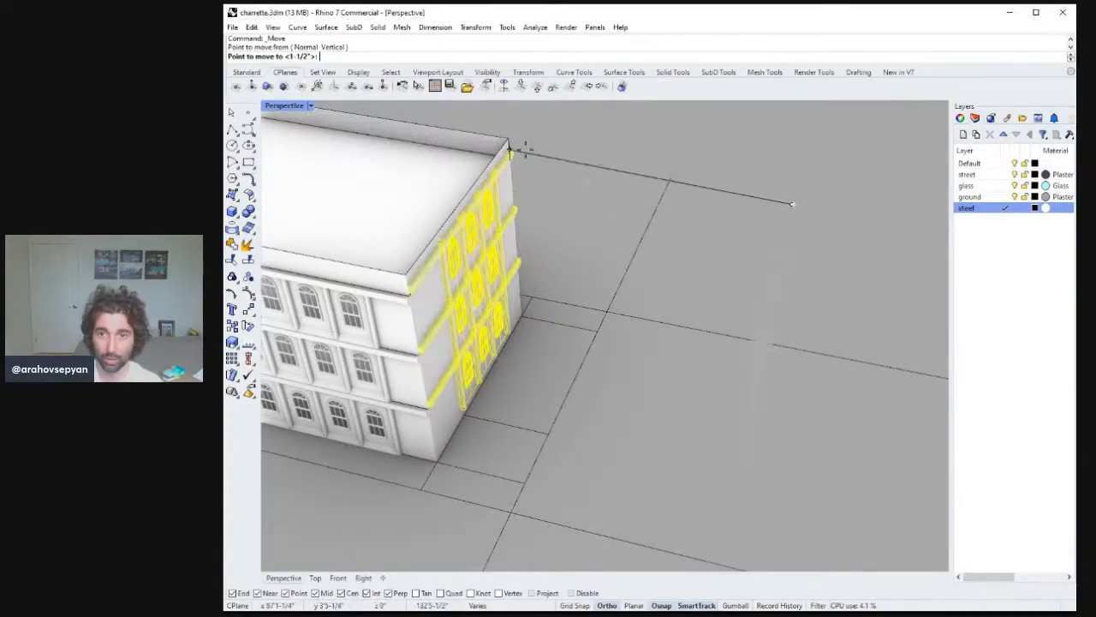
pyautogui.moveTo(521, 149); pyautogui.dragTo(543, 151, button='right')
pyautogui.press('Escape')
pyautogui.write('m')
pyautogui.press('Return')
pyautogui.click(820, 165)
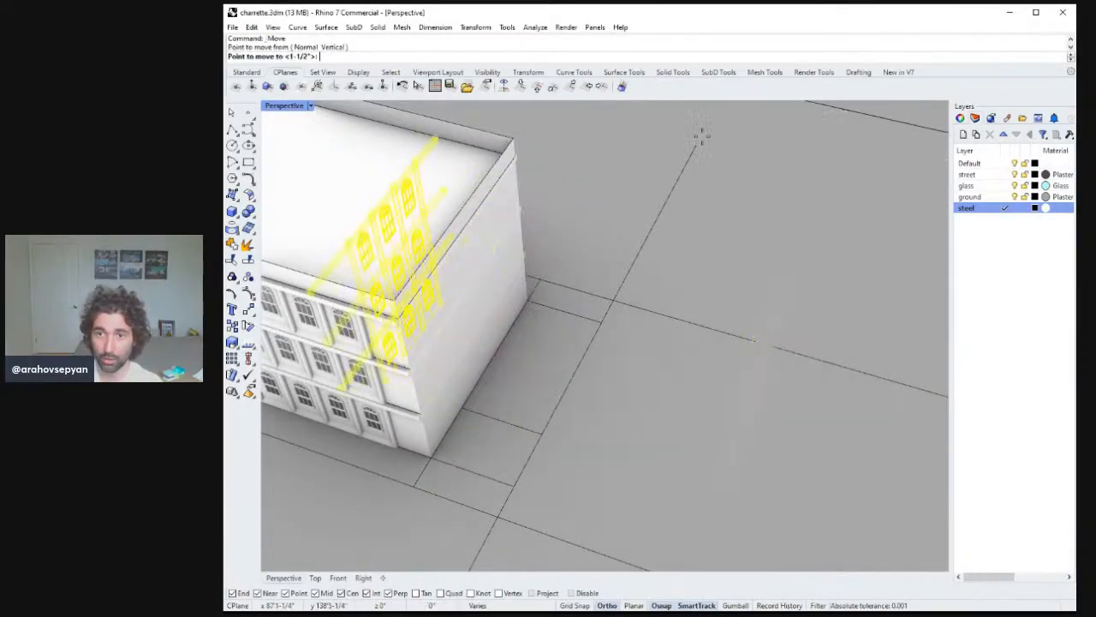
pyautogui.moveTo(729, 166); pyautogui.dragTo(751, 159, button='right')
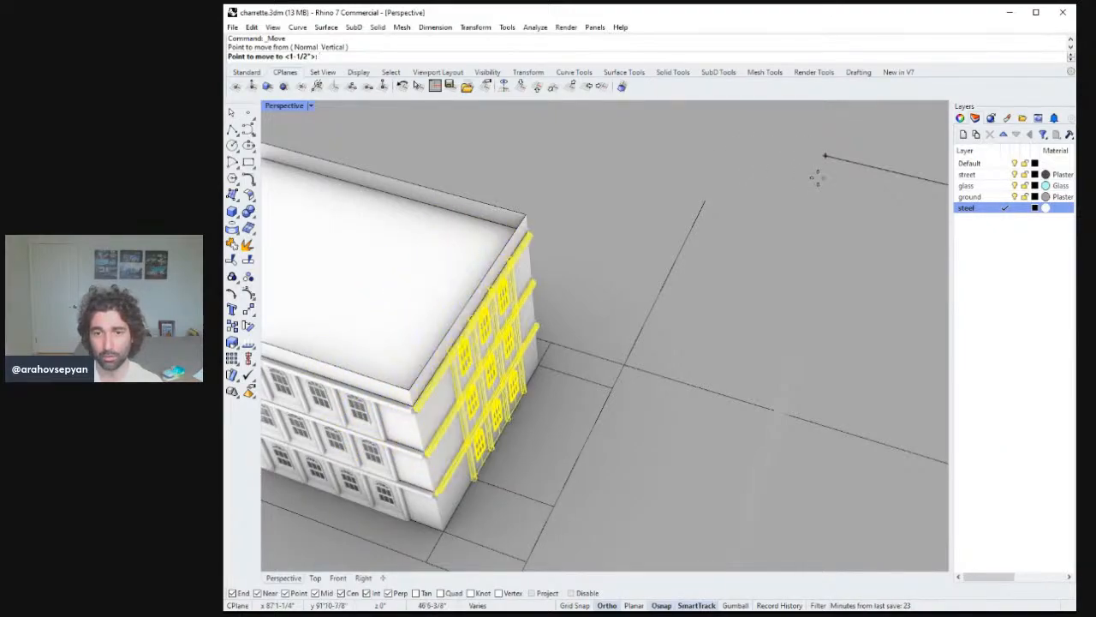
pyautogui.moveTo(725, 177); pyautogui.dragTo(700, 171, button='right')
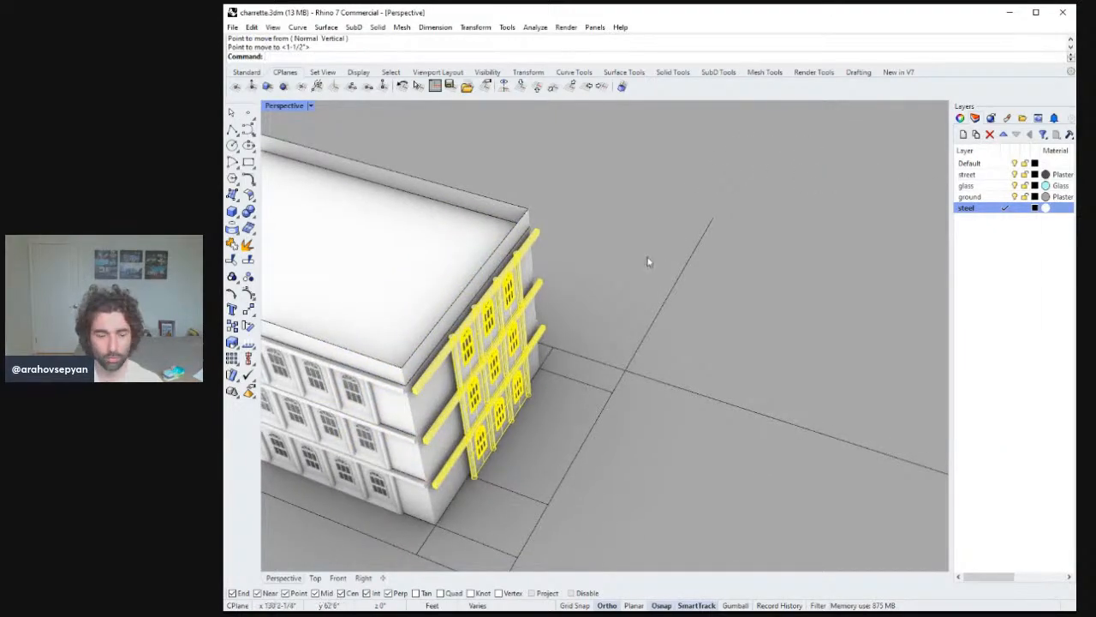
# Try to move the placed end facade down to the building's ground corner, then undo the move.
pyautogui.write('zs')
pyautogui.press('space')
pyautogui.moveTo(655, 261); pyautogui.dragTo(613, 247, button='right')
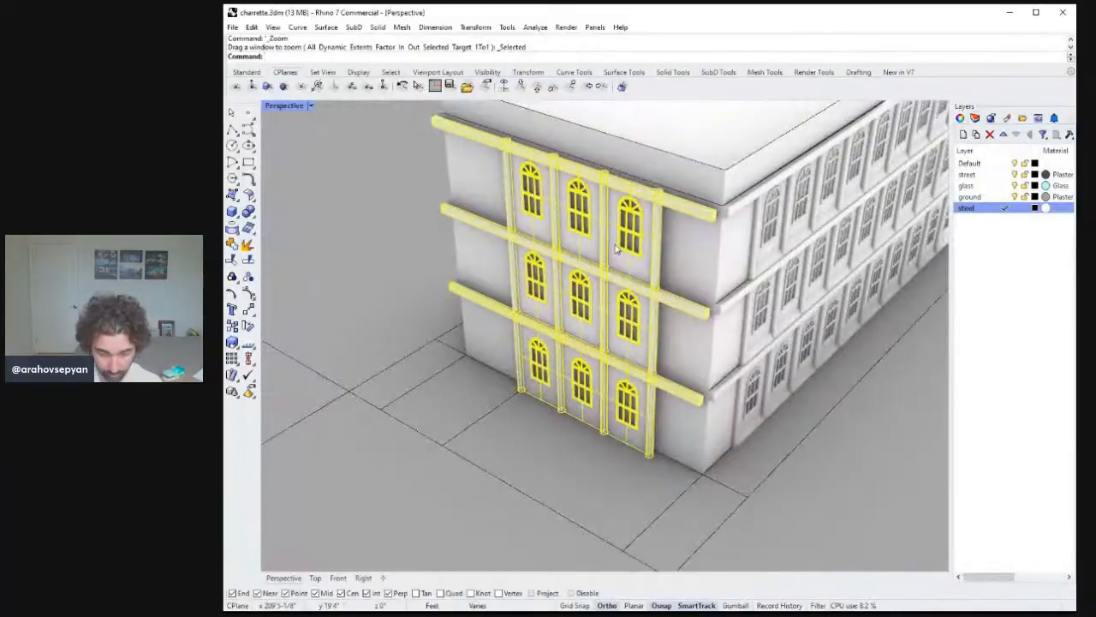
pyautogui.write('m')
pyautogui.press('Return')
pyautogui.moveTo(722, 343); pyautogui.dragTo(692, 362, button='right')
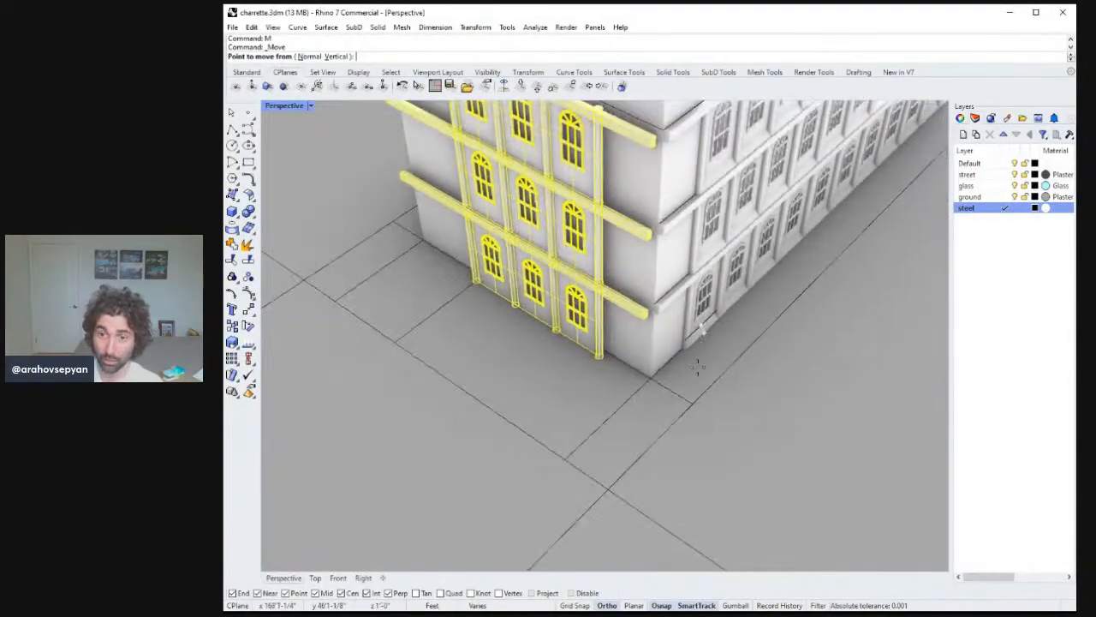
pyautogui.click(768, 455)
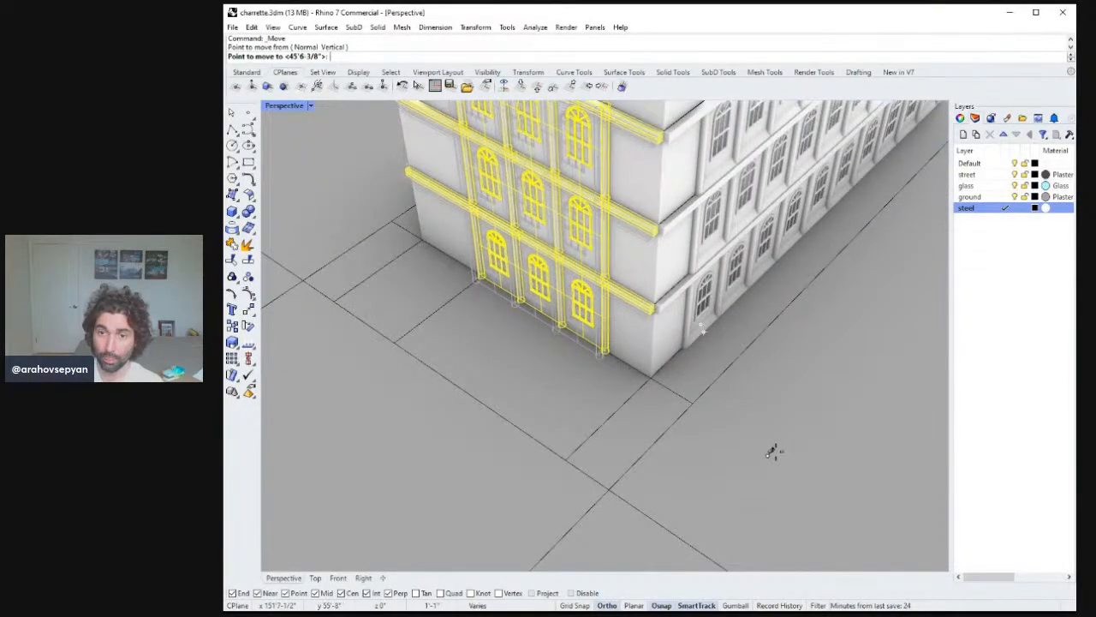
pyautogui.click(776, 449)
pyautogui.moveTo(777, 448); pyautogui.dragTo(742, 410, button='right')
pyautogui.press('Escape')
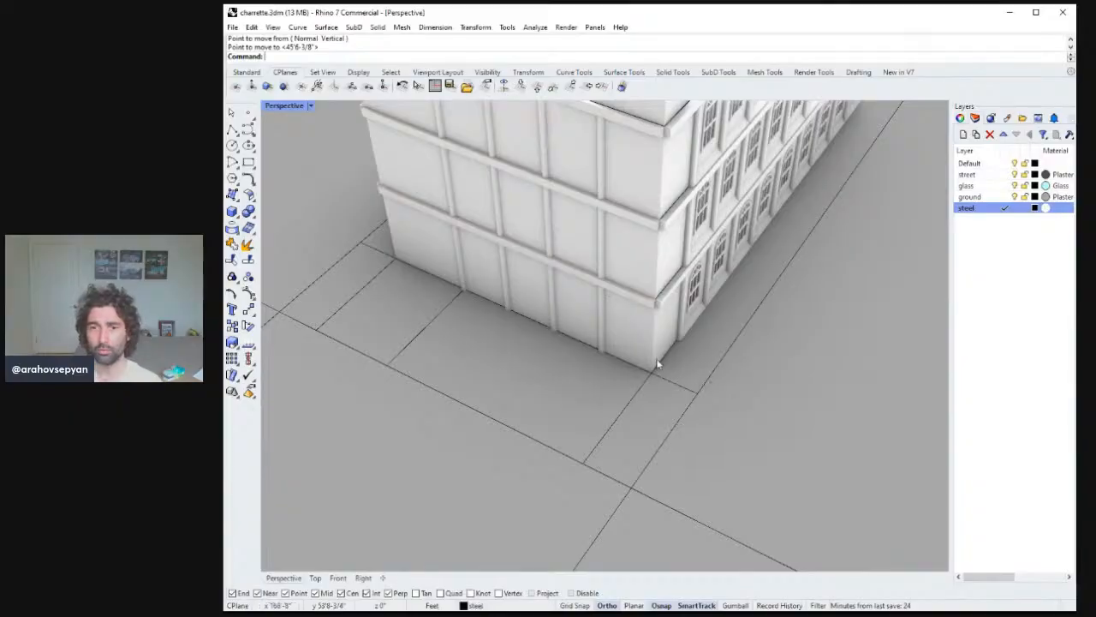
pyautogui.moveTo(657, 364); pyautogui.dragTo(610, 457, button='right')
pyautogui.hotkey('ctrl', 'z')
# Select and delete the plain open wall surface at the building's end corner.
pyautogui.click(701, 374)
pyautogui.press('Delete')
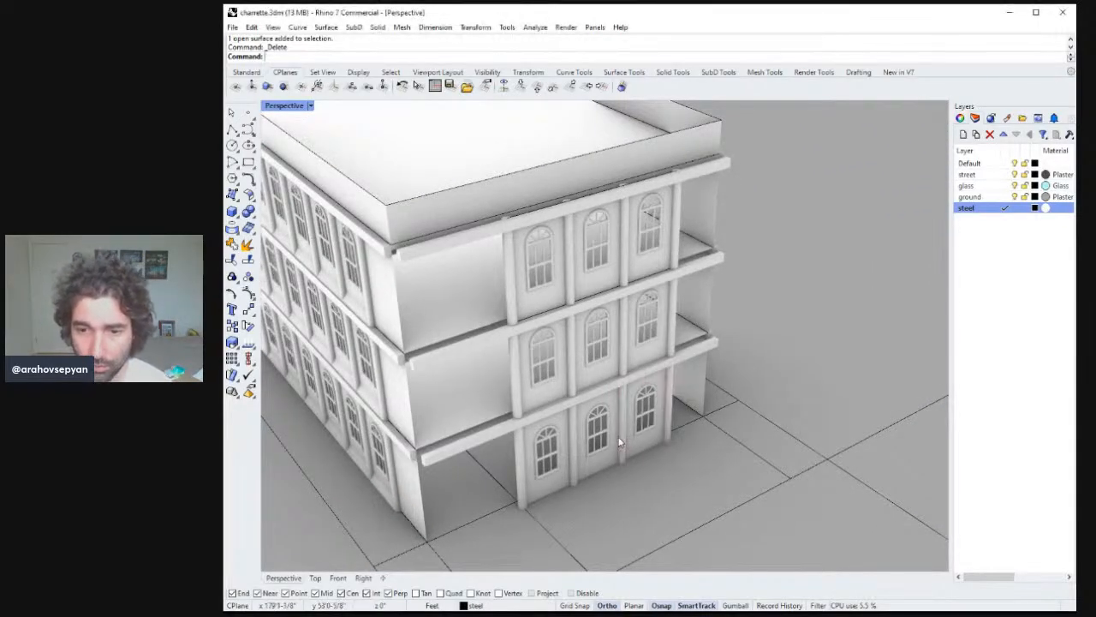
# Select the end facade's window panels and floor bands on all three floors and move them into alignment with the building end.
pyautogui.click(591, 441)
pyautogui.keyDown('shift'); pyautogui.click(551, 452); pyautogui.keyUp('shift')
pyautogui.keyDown('shift'); pyautogui.click(643, 423); pyautogui.keyUp('shift')
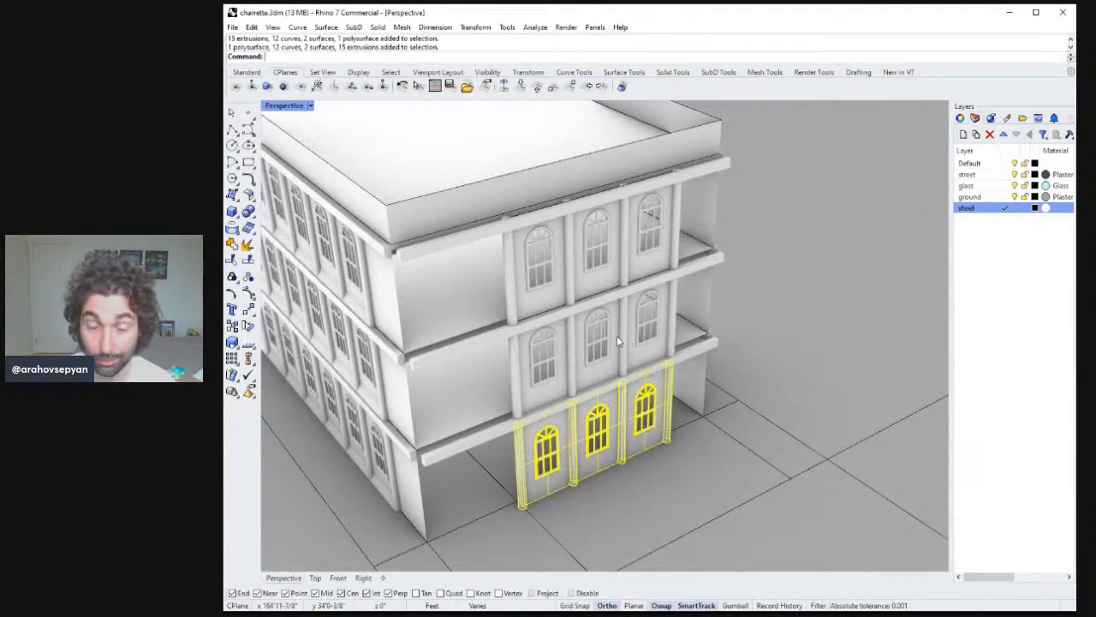
pyautogui.keyDown('shift'); pyautogui.click(655, 328); pyautogui.keyUp('shift')
pyautogui.keyDown('shift'); pyautogui.click(539, 350); pyautogui.keyUp('shift')
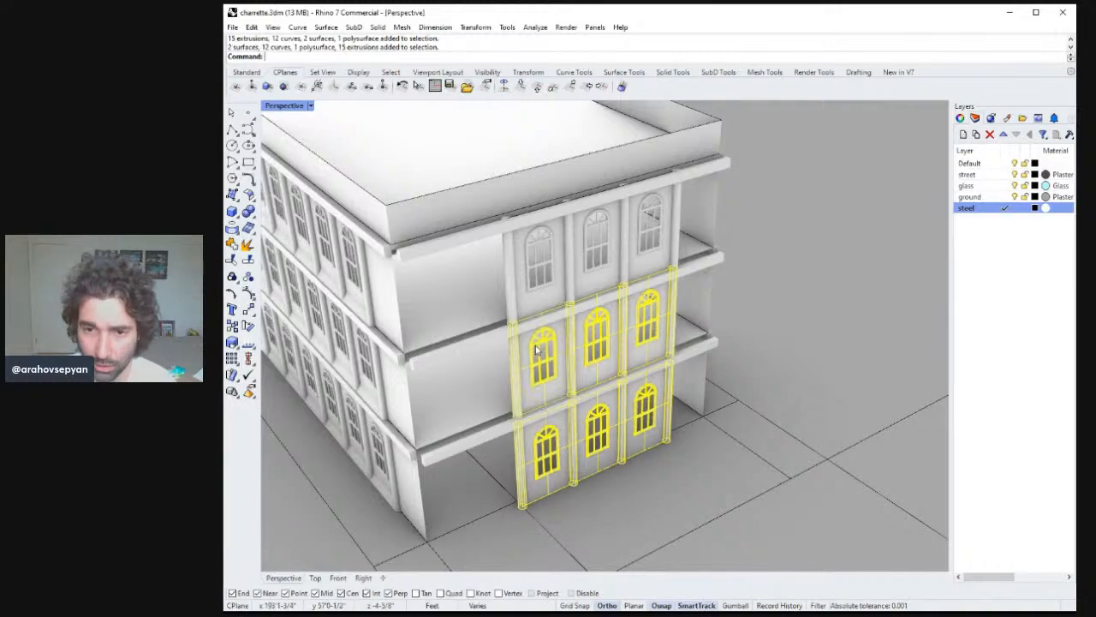
pyautogui.keyDown('shift'); pyautogui.click(552, 285); pyautogui.keyUp('shift')
pyautogui.keyDown('shift'); pyautogui.click(652, 261); pyautogui.keyUp('shift')
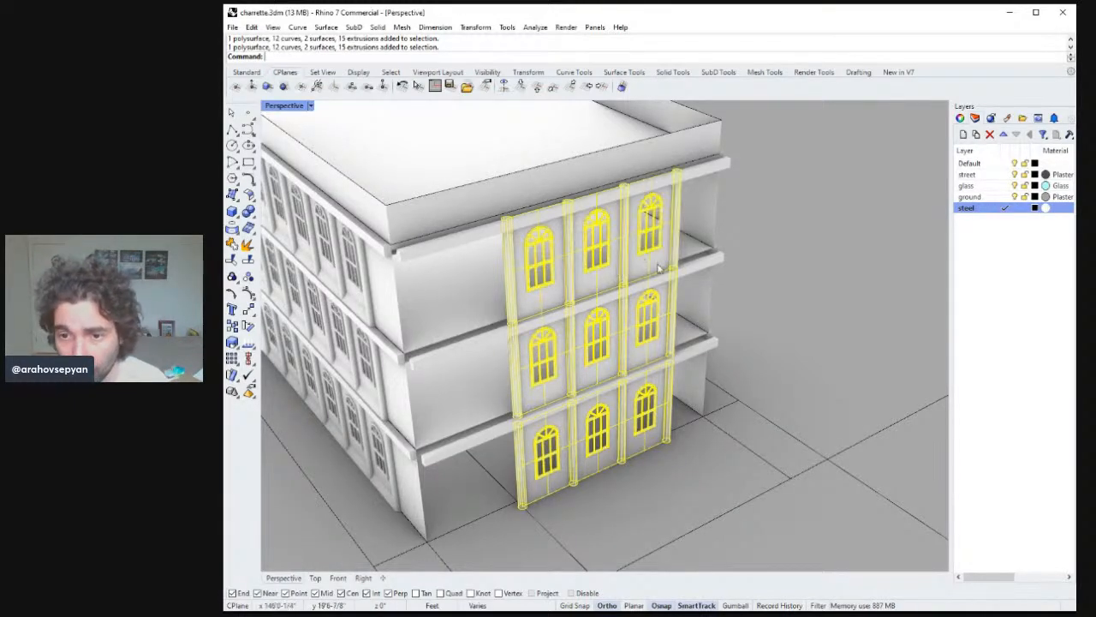
pyautogui.keyDown('shift'); pyautogui.click(690, 271); pyautogui.keyUp('shift')
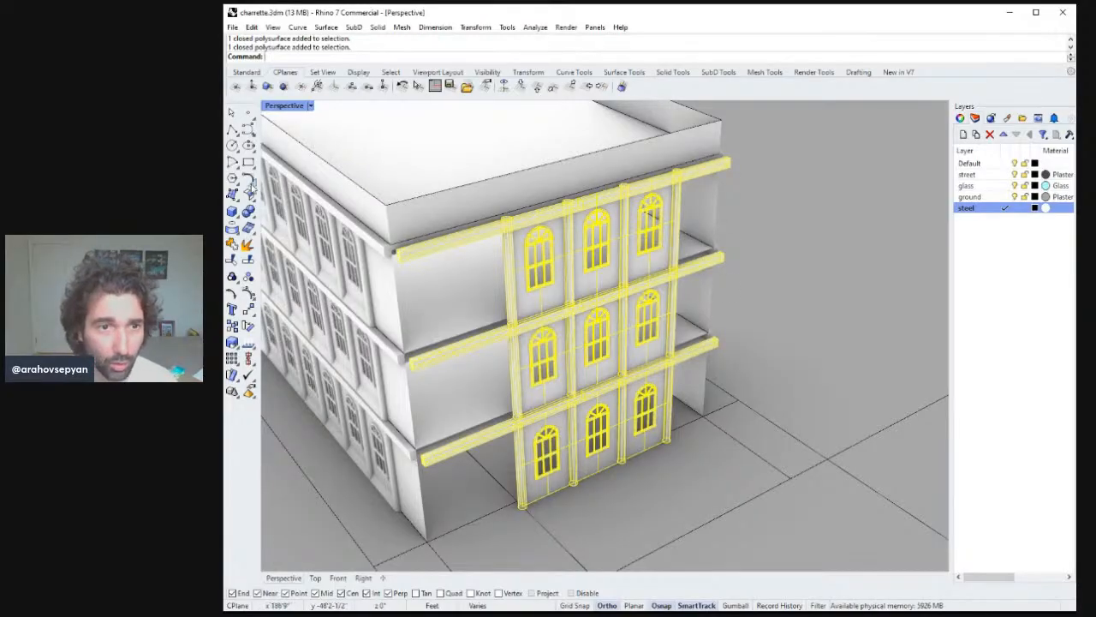
pyautogui.moveTo(561, 262); pyautogui.dragTo(749, 323, button='right')
pyautogui.write('m')
pyautogui.press('Return')
pyautogui.click(724, 338)
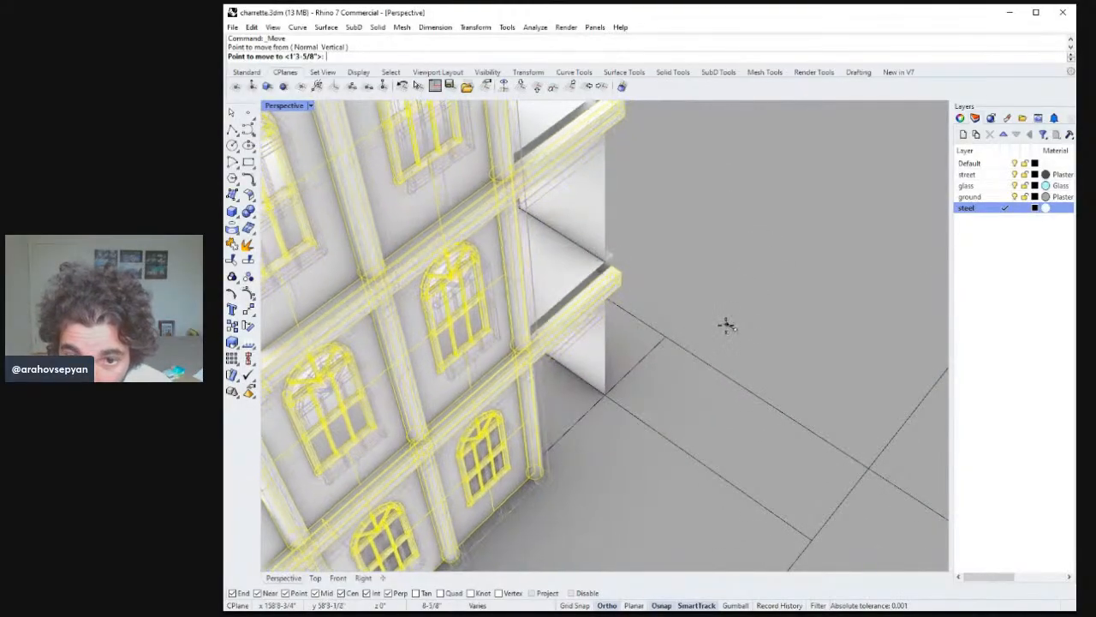
pyautogui.click(720, 323)
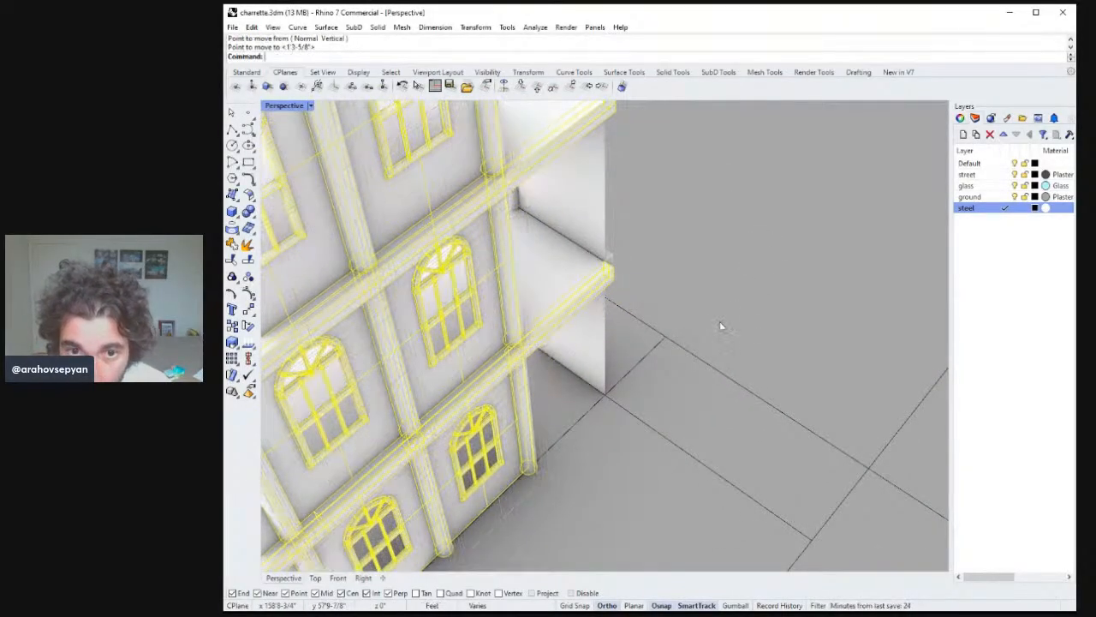
pyautogui.moveTo(720, 325); pyautogui.dragTo(798, 317, button='right')
pyautogui.press('Escape')
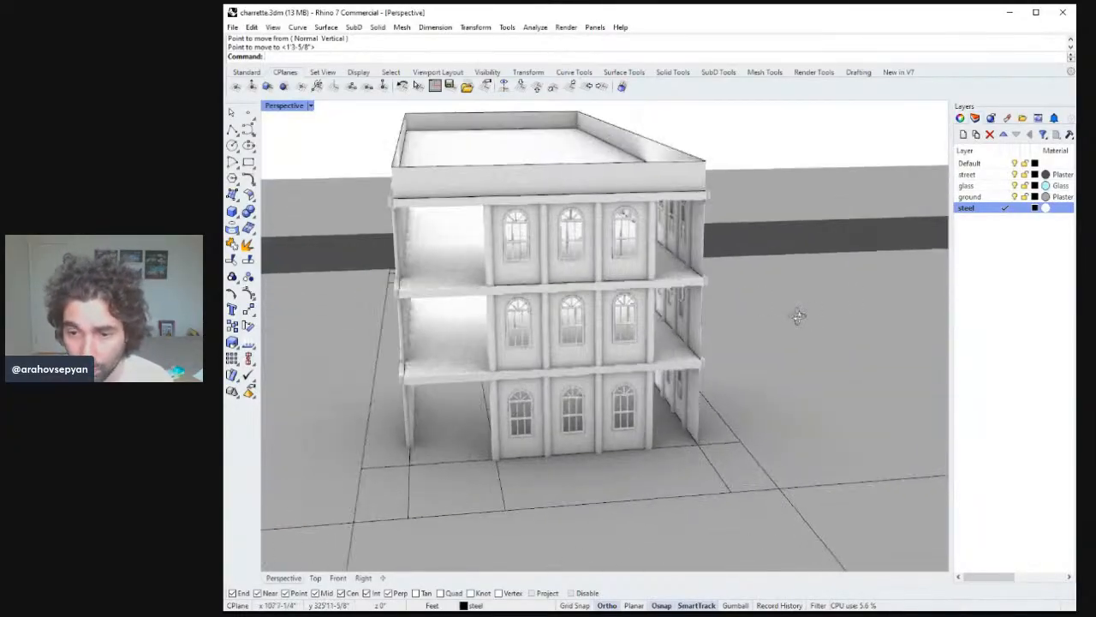
# Extrude the corner edge curve horizontally along the building end to close the open end wall.
pyautogui.moveTo(717, 308); pyautogui.dragTo(410, 262, button='right')
pyautogui.click(401, 243)
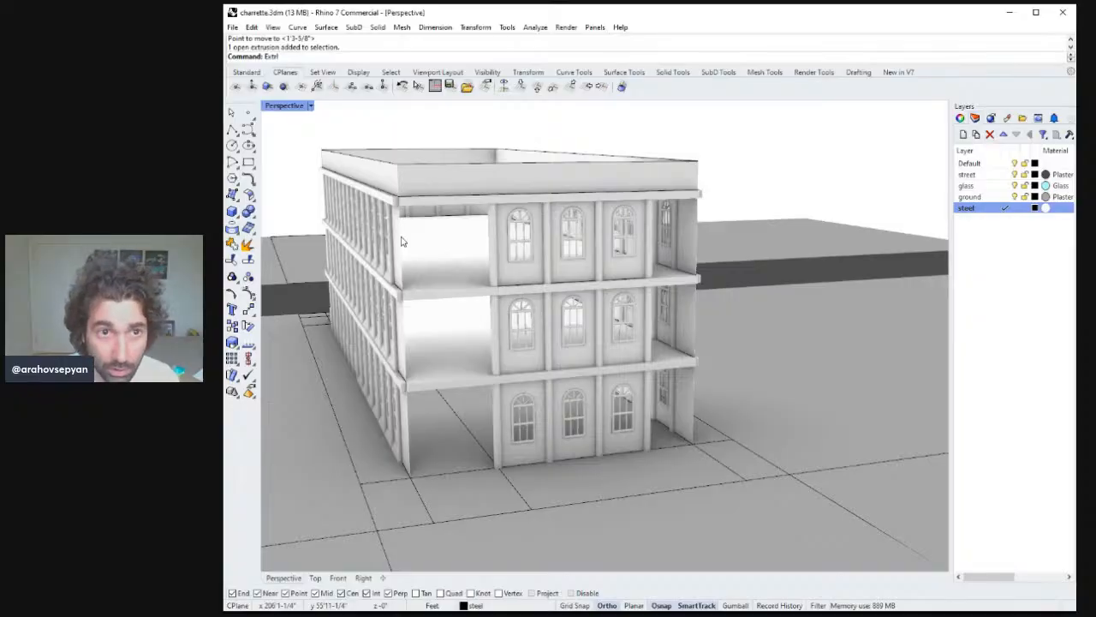
pyautogui.press('Return')
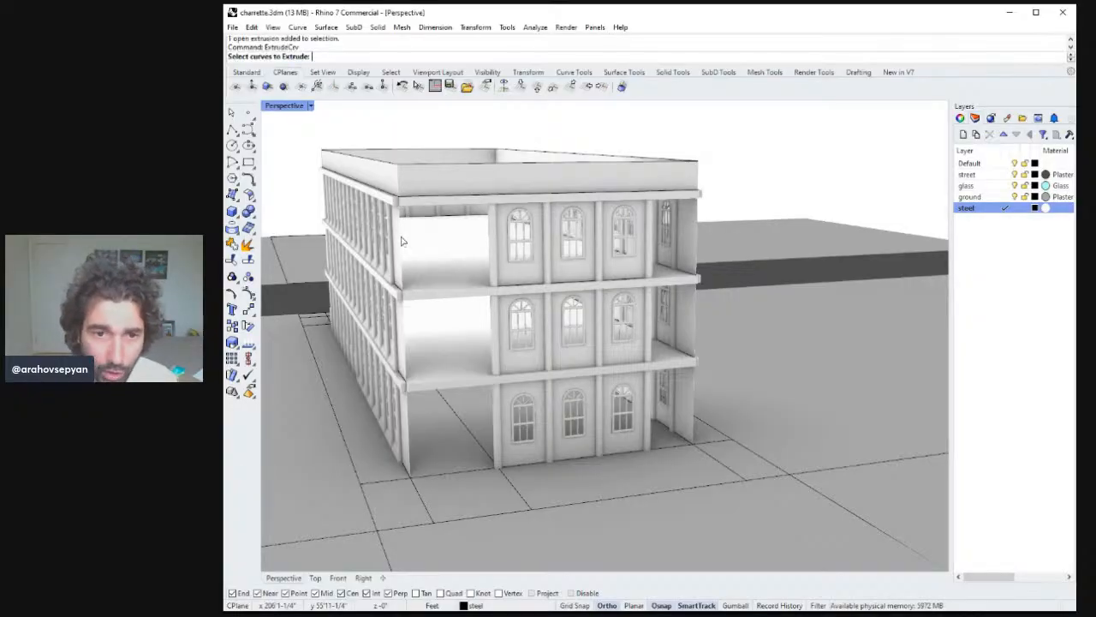
pyautogui.moveTo(402, 242); pyautogui.dragTo(429, 247, button='right')
pyautogui.press('Return')
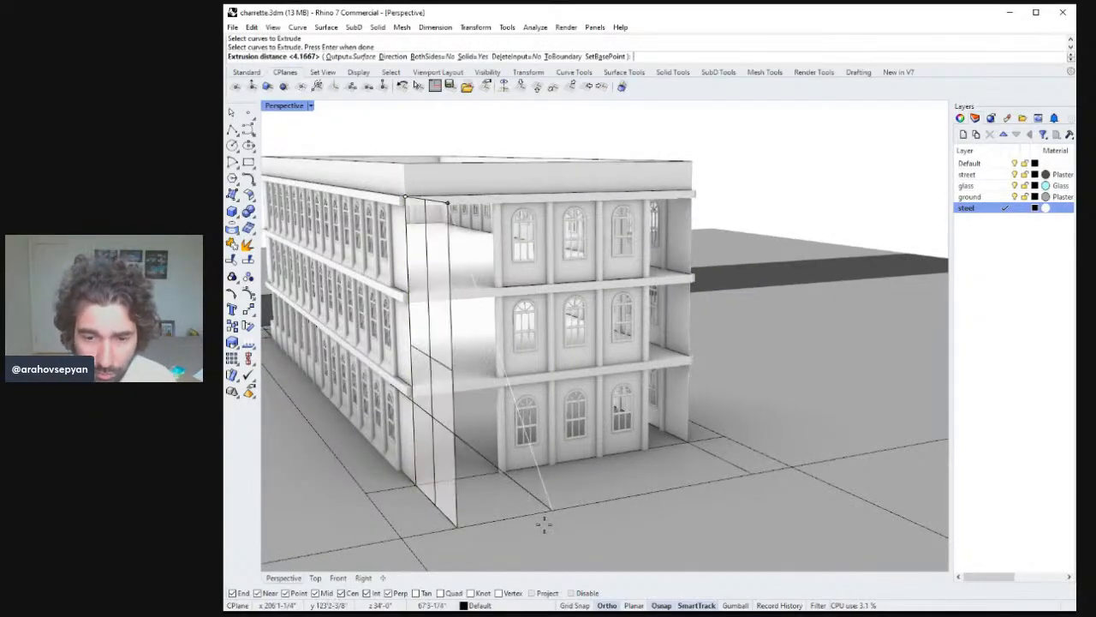
pyautogui.write('D')
pyautogui.press('Return')
pyautogui.click(504, 538)
pyautogui.click(560, 532)
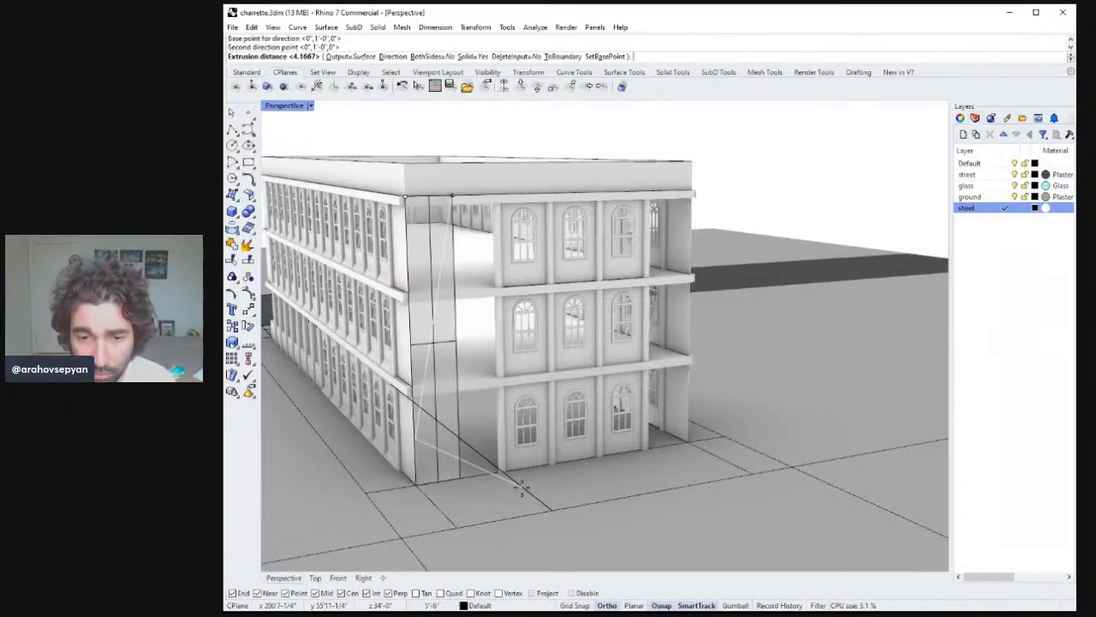
pyautogui.click(528, 485)
pyautogui.moveTo(529, 485); pyautogui.dragTo(690, 414, button='right')
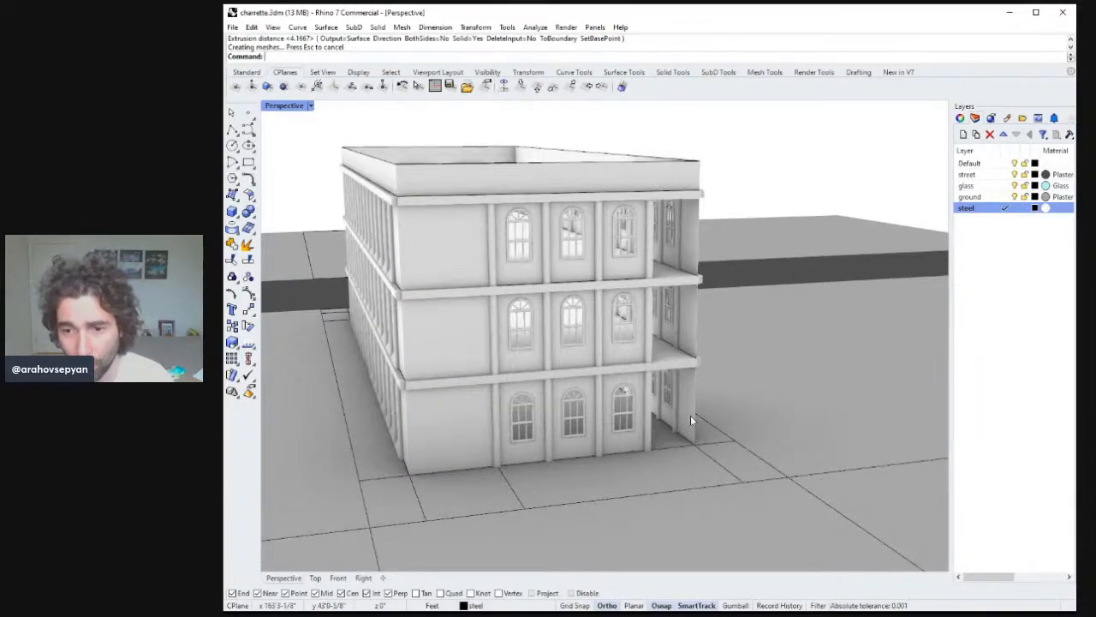
# Extrude the opposite corner edge curve across the building end to close the remaining opening.
pyautogui.press('Return')
pyautogui.click(694, 414)
pyautogui.press('Return')
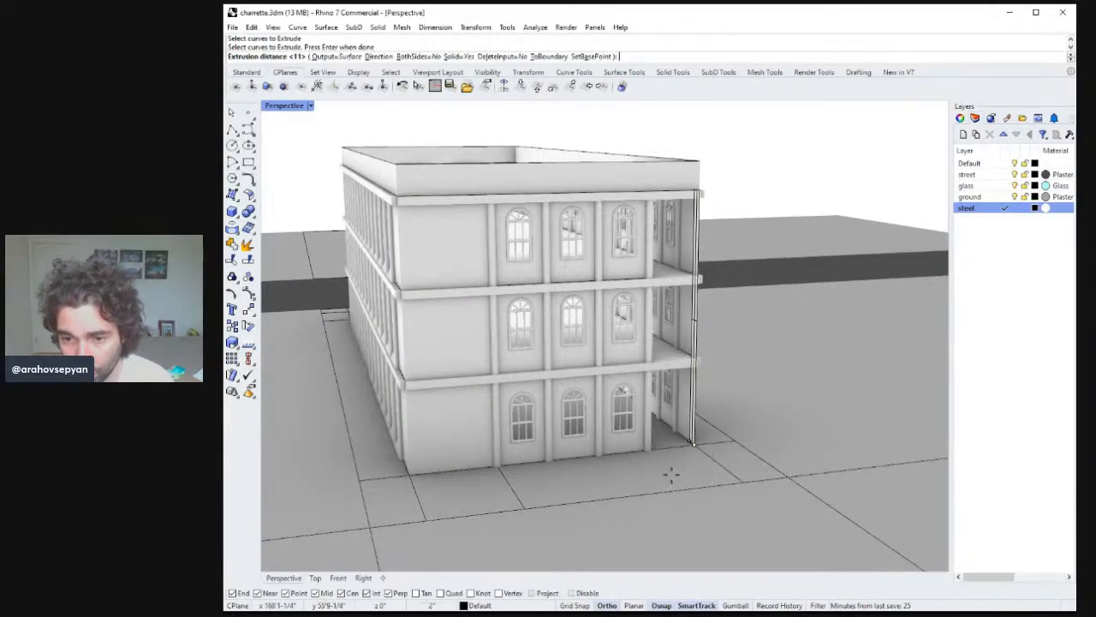
pyautogui.write('D')
pyautogui.press('Return')
pyautogui.click(738, 482)
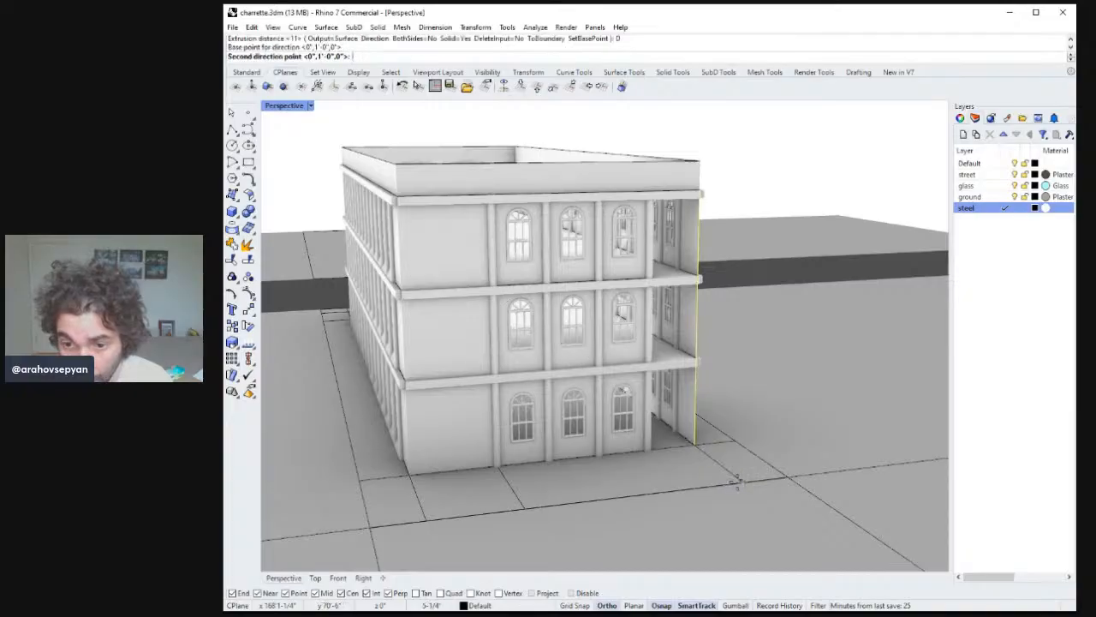
pyautogui.click(522, 514)
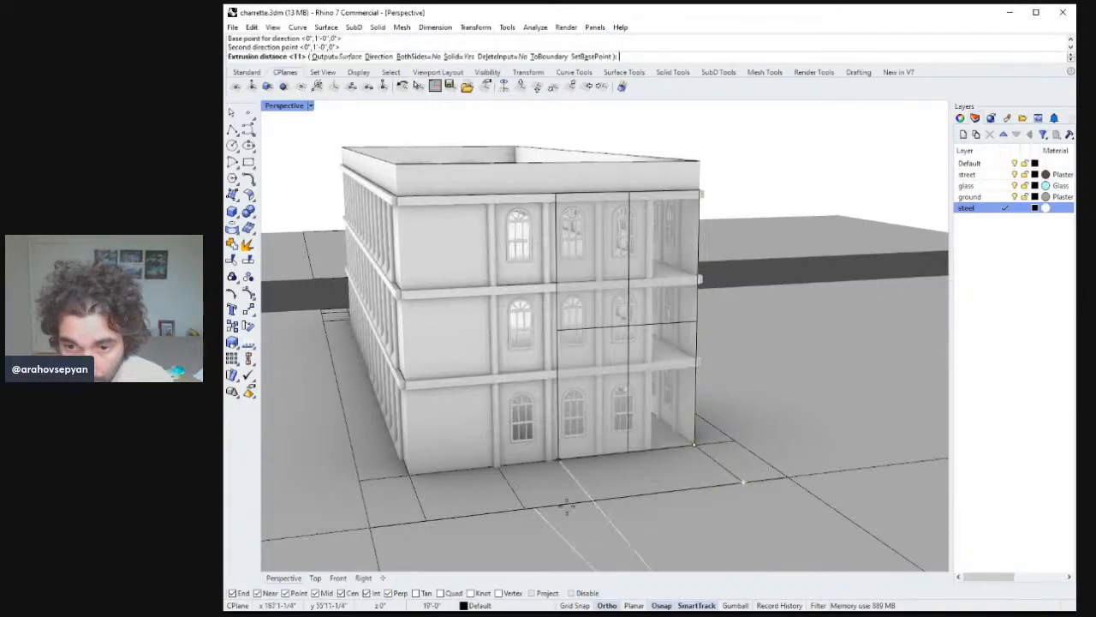
pyautogui.click(653, 467)
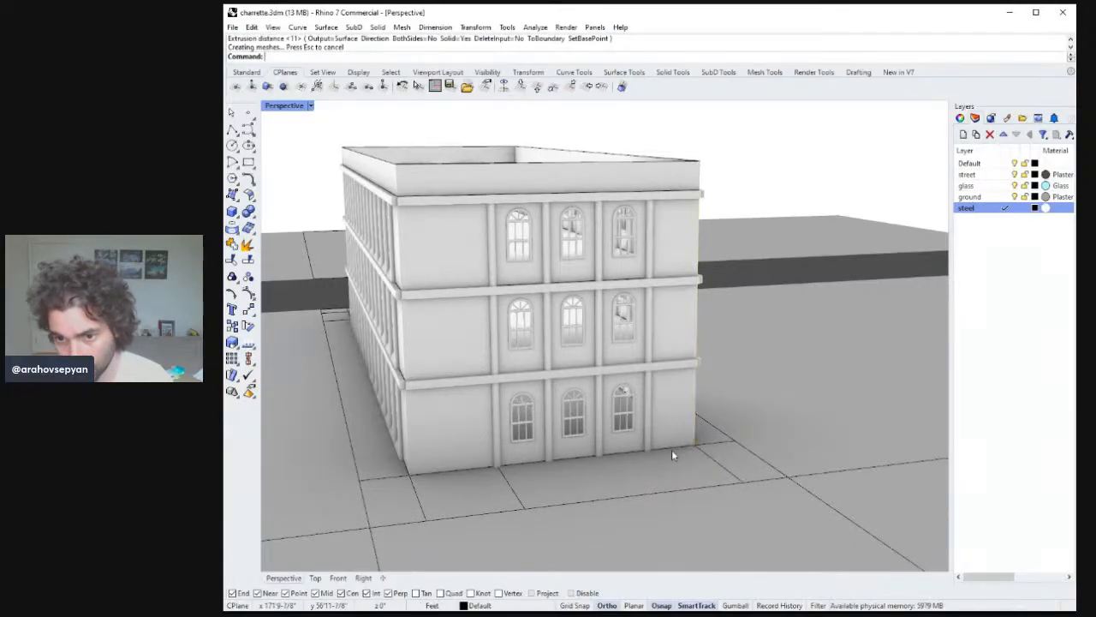
# Try to move the end facade's windows and floor bands on all three floors into place, then cancel.
pyautogui.moveTo(664, 436); pyautogui.dragTo(584, 413, button='right')
pyautogui.keyDown('ctrl'); pyautogui.moveTo(685, 396); pyautogui.dragTo(596, 397, button='right'); pyautogui.keyUp('ctrl')
pyautogui.click(582, 383)
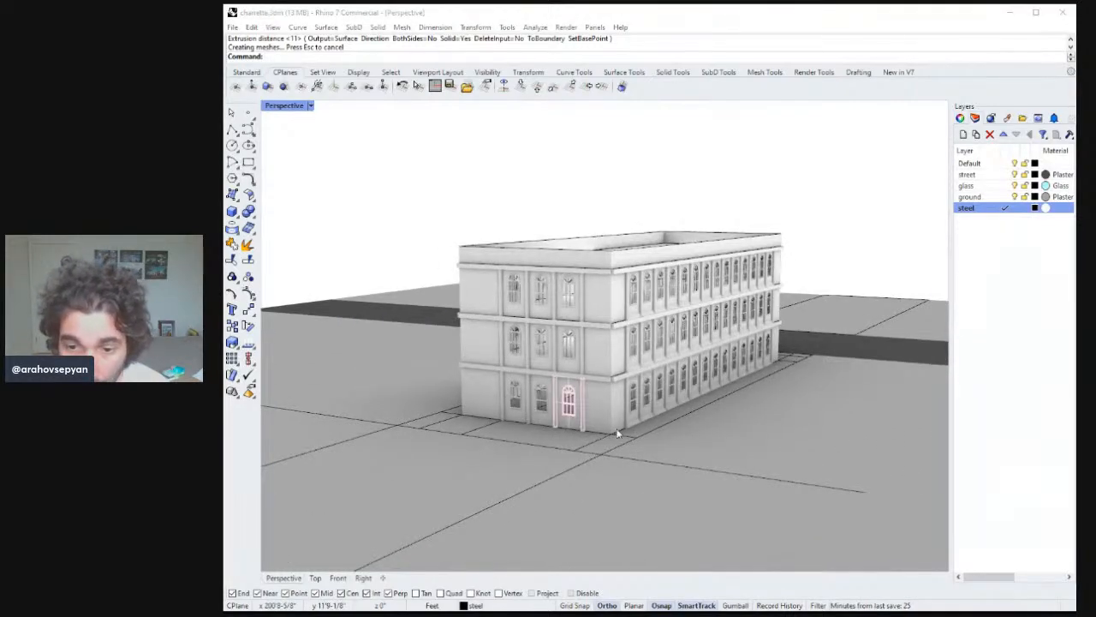
pyautogui.keyDown('shift'); pyautogui.click(536, 405); pyautogui.keyUp('shift')
pyautogui.keyDown('shift'); pyautogui.click(516, 393); pyautogui.keyUp('shift')
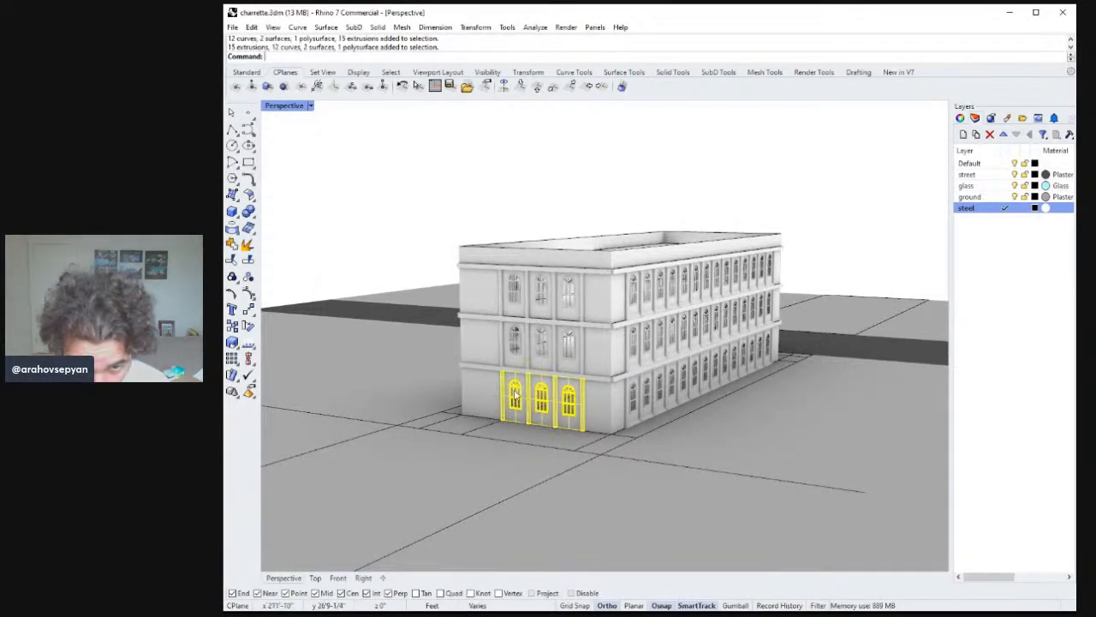
pyautogui.keyDown('shift'); pyautogui.click(513, 349); pyautogui.keyUp('shift')
pyautogui.keyDown('shift'); pyautogui.click(567, 344); pyautogui.keyUp('shift')
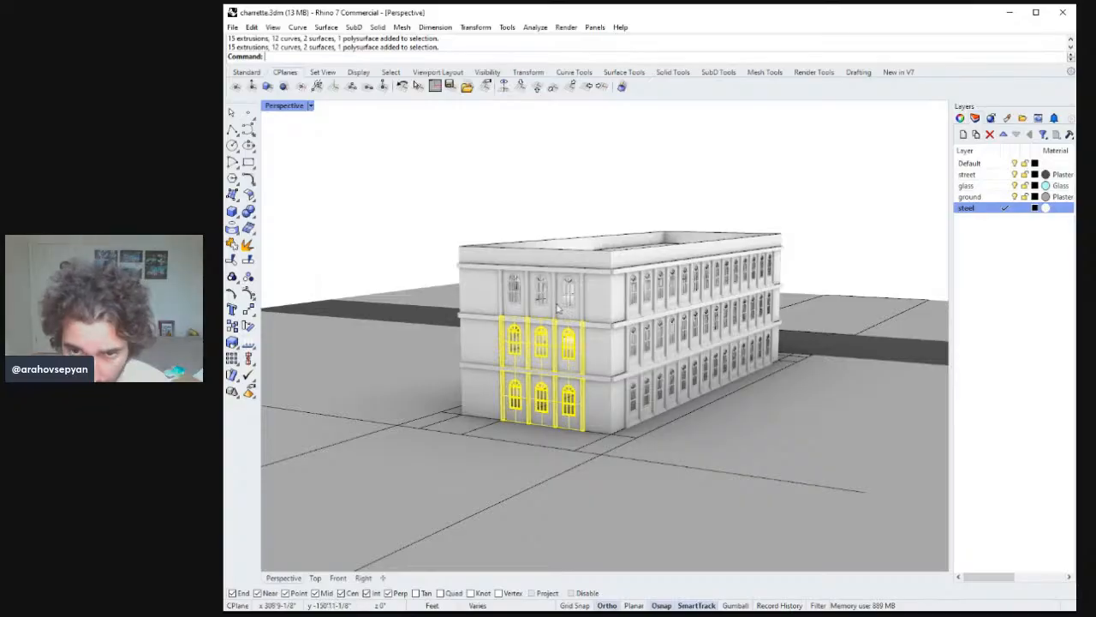
pyautogui.keyDown('shift'); pyautogui.click(569, 298); pyautogui.keyUp('shift')
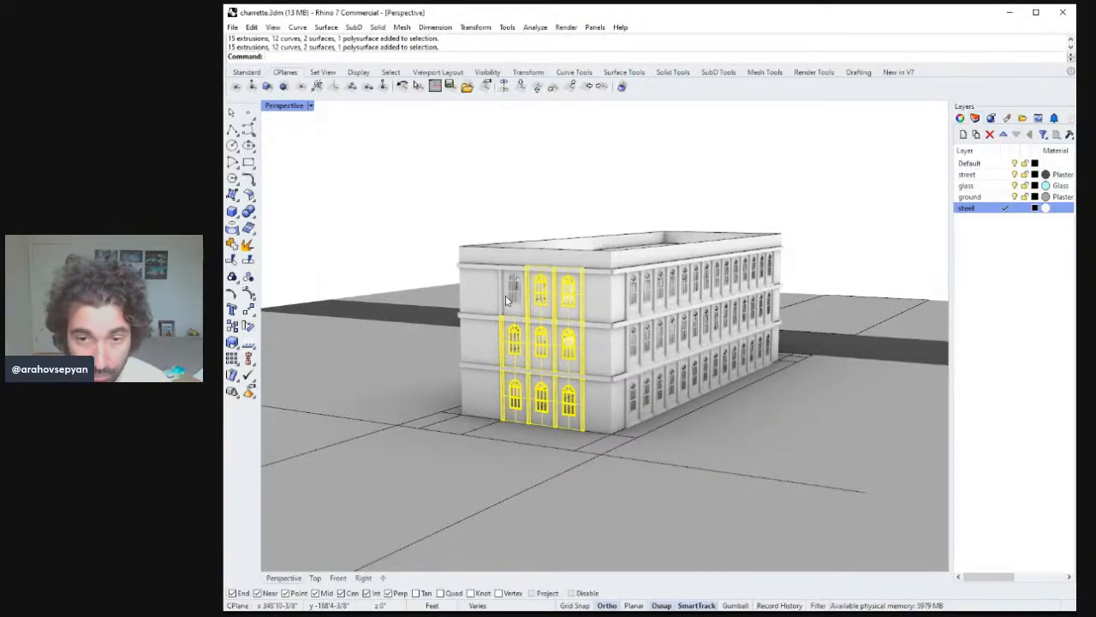
pyautogui.moveTo(527, 301); pyautogui.dragTo(586, 318, button='right')
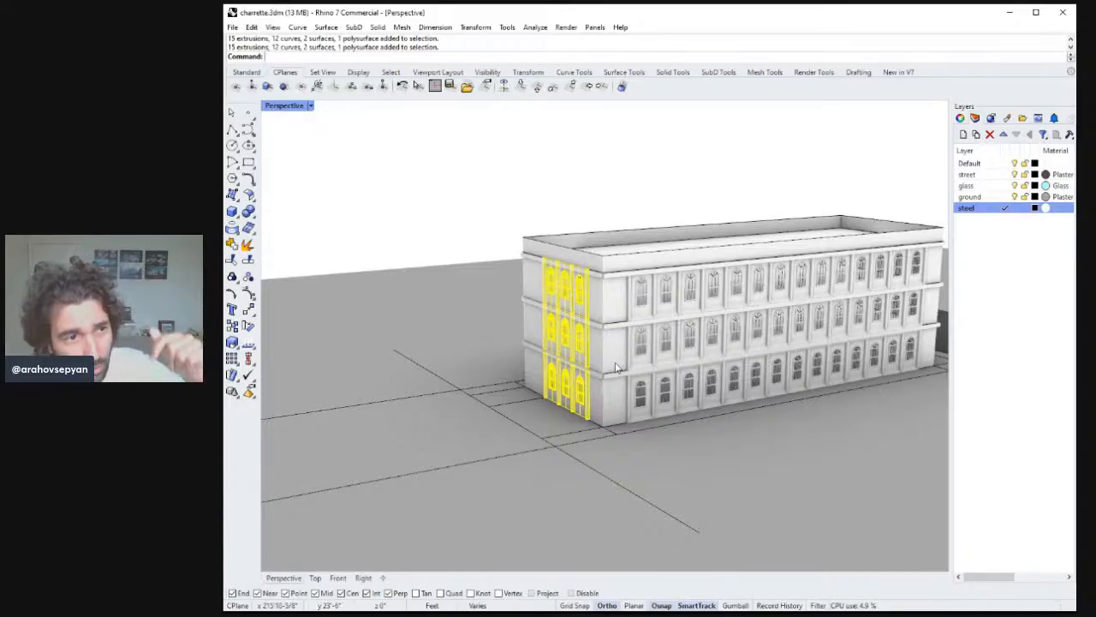
pyautogui.keyDown('shift'); pyautogui.click(593, 381); pyautogui.keyUp('shift')
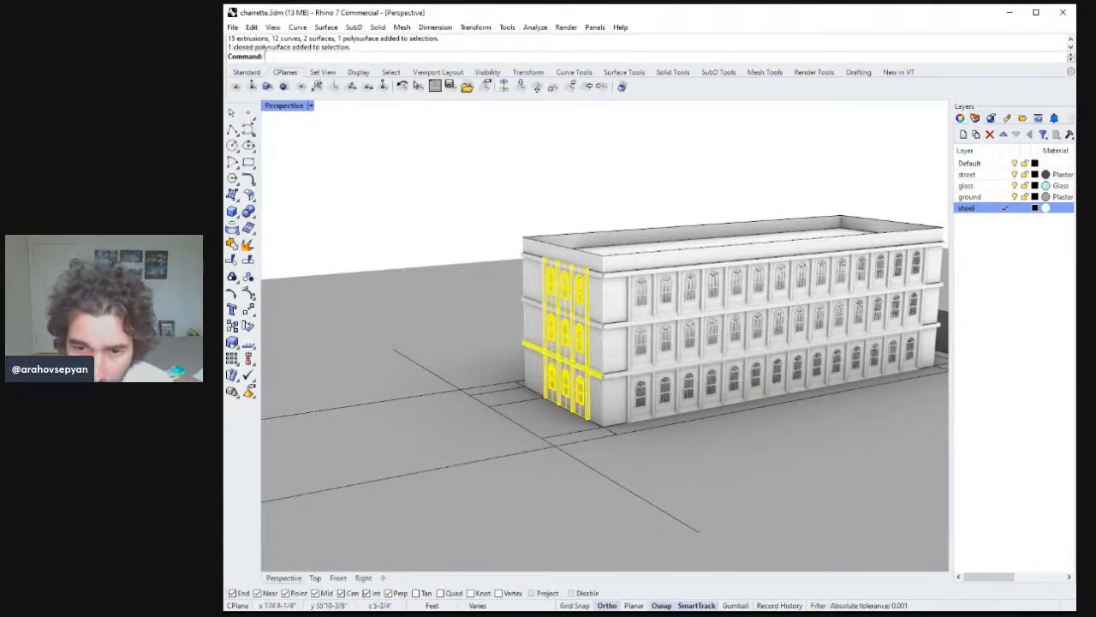
pyautogui.click(627, 364)
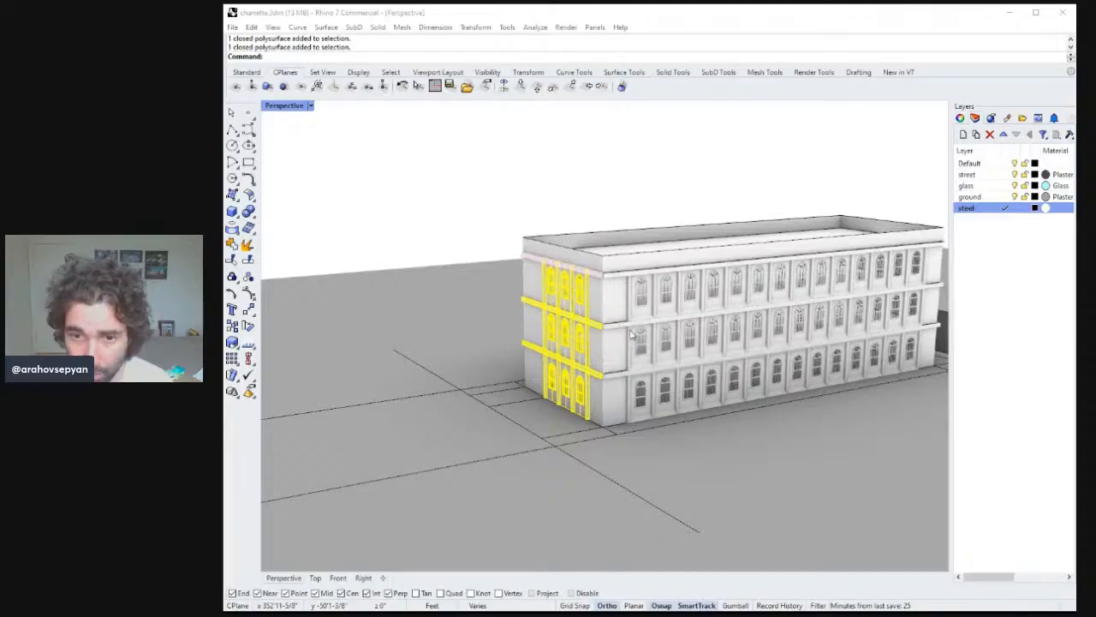
pyautogui.click(632, 336)
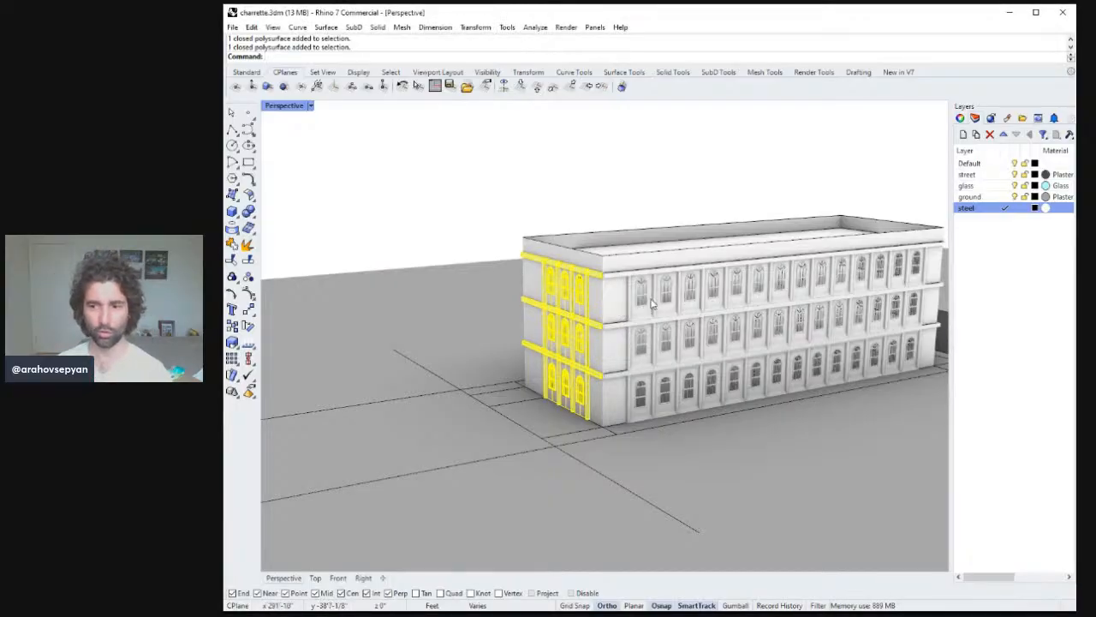
pyautogui.moveTo(646, 304); pyautogui.dragTo(661, 306, button='right')
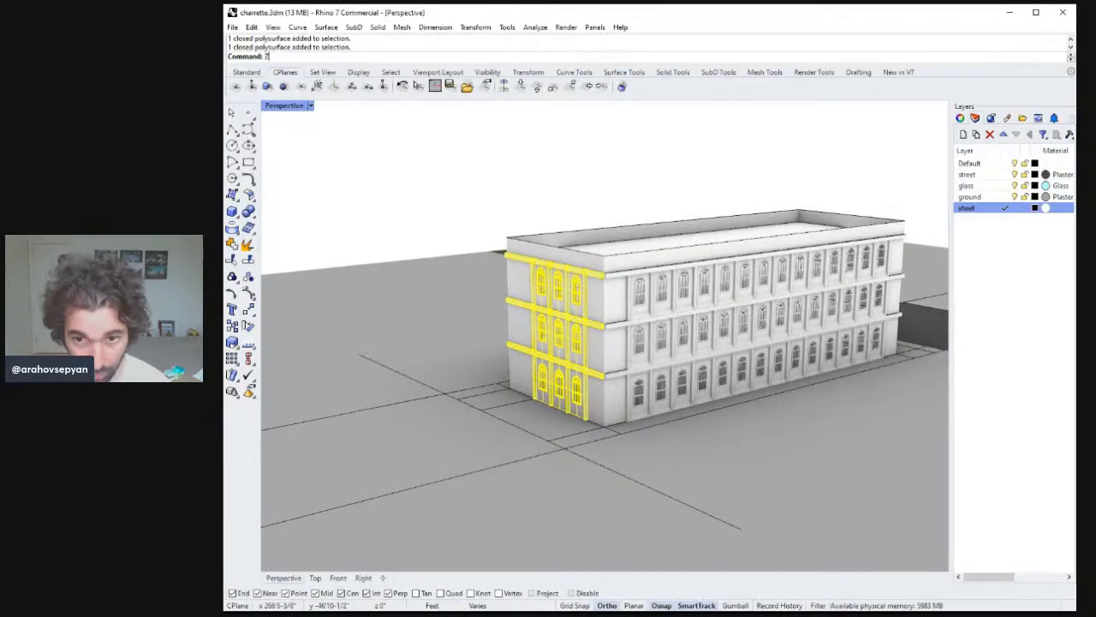
pyautogui.write('s')
pyautogui.press('Return')
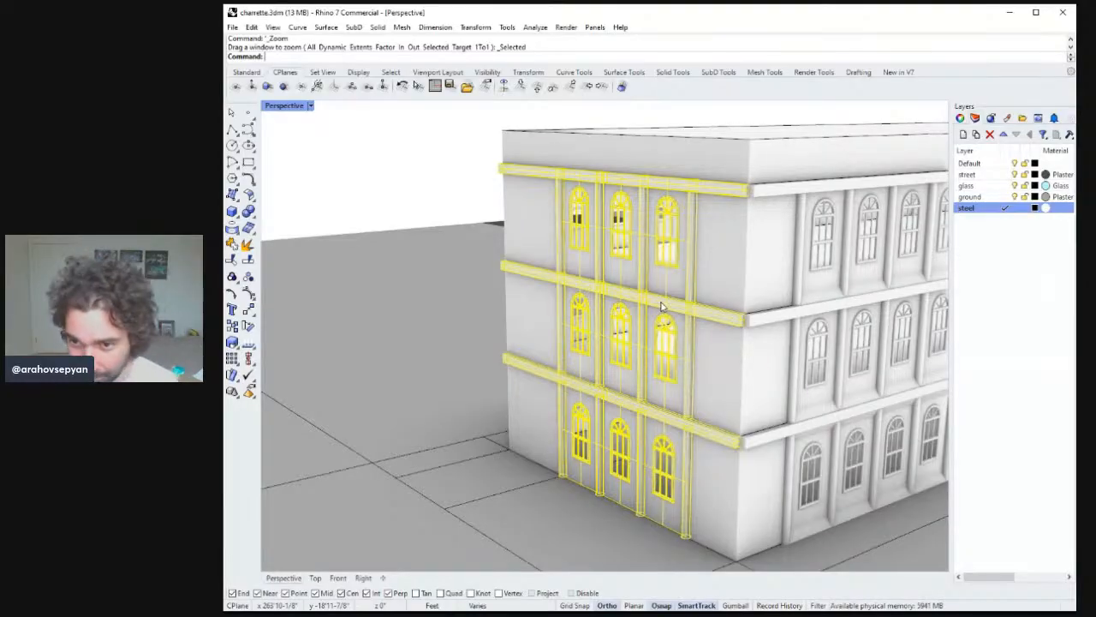
pyautogui.moveTo(839, 400); pyautogui.dragTo(531, 332, button='right')
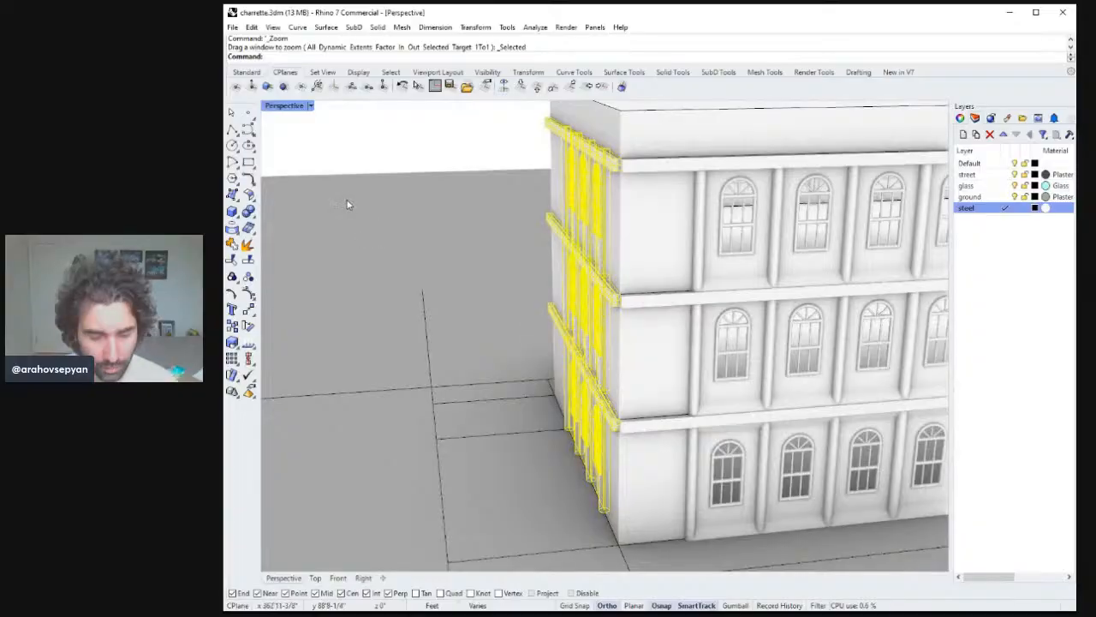
pyautogui.write('M')
pyautogui.press('Return')
pyautogui.moveTo(489, 272); pyautogui.dragTo(751, 363, button='right')
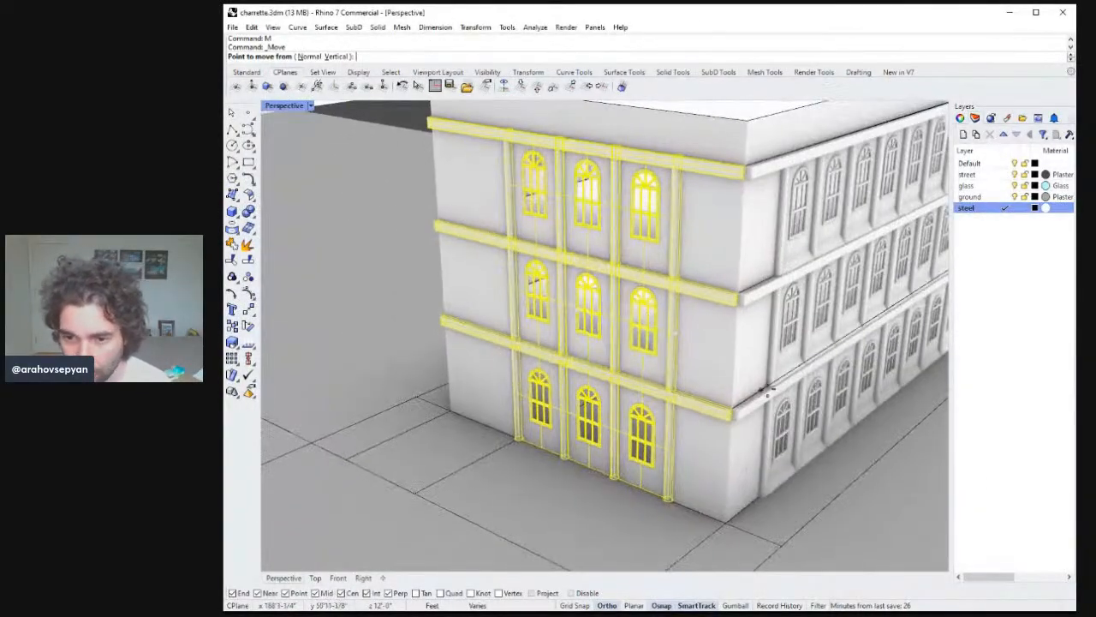
pyautogui.scroll(3, 751, 363)
pyautogui.scroll(8, 751, 364)
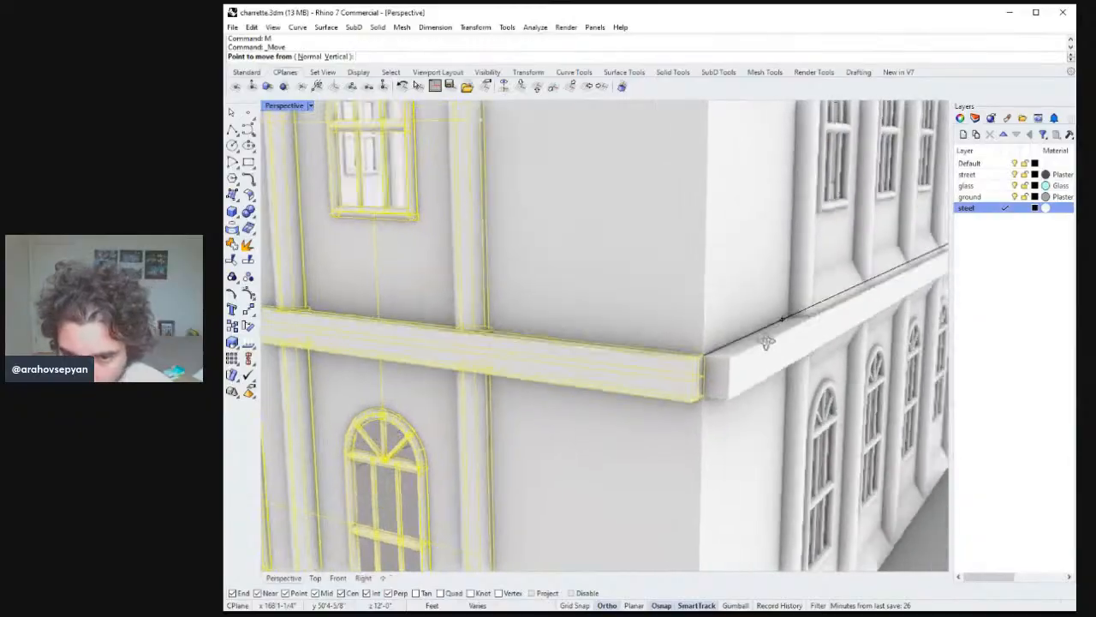
pyautogui.press('Escape')
pyautogui.press('Escape')
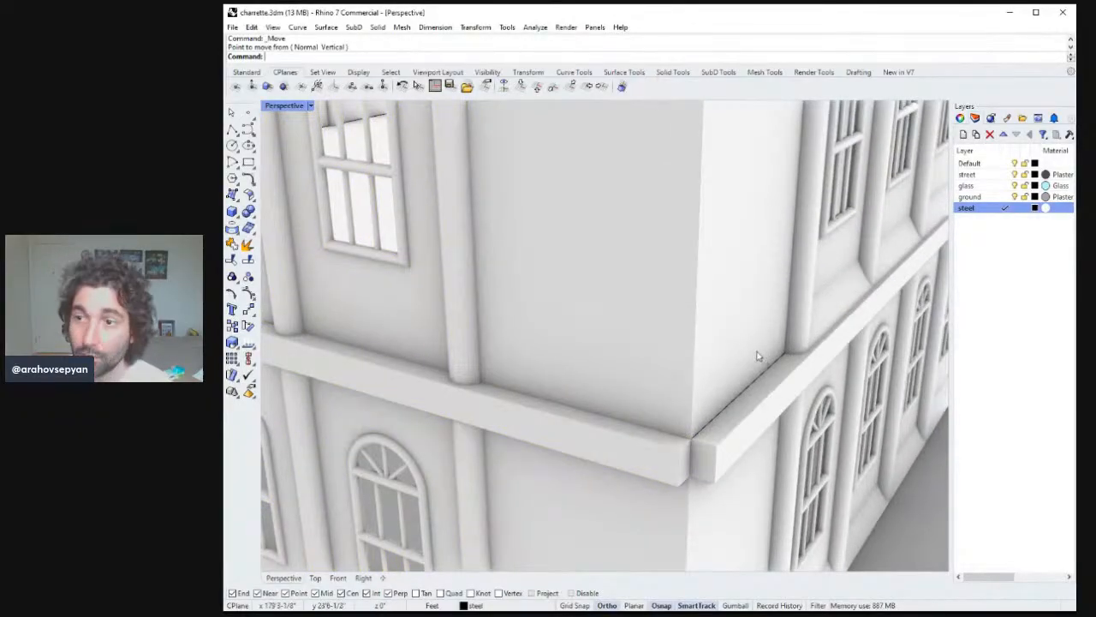
# Try to cap the floor band's end corner with a corner-point surface, then undo it.
pyautogui.scroll(-12, 757, 356)
pyautogui.moveTo(846, 306); pyautogui.dragTo(898, 317, button='right')
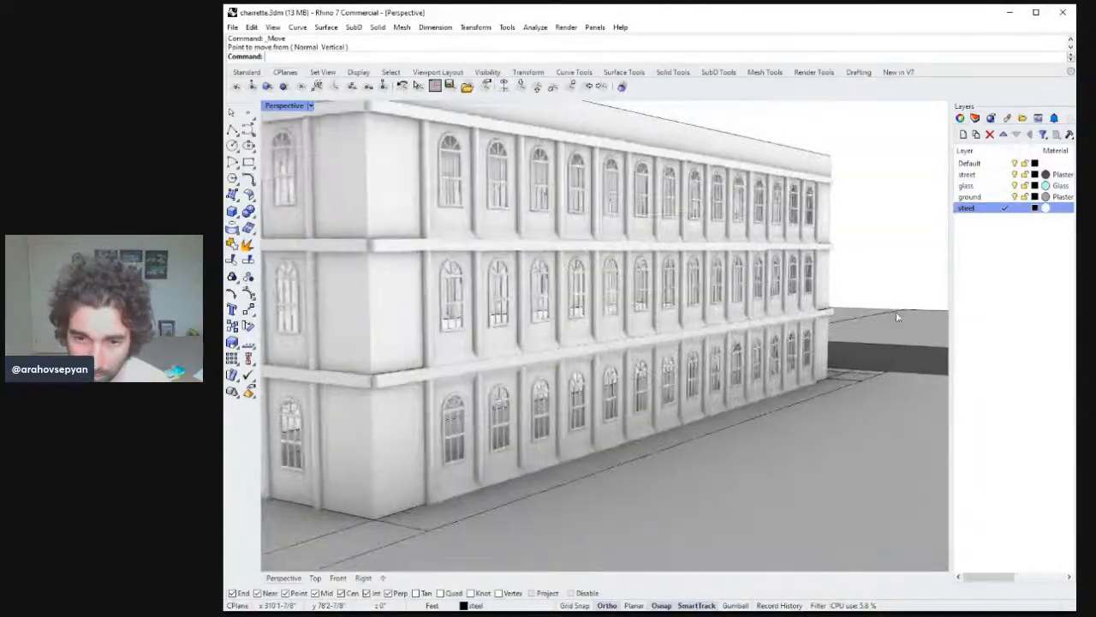
pyautogui.moveTo(598, 332); pyautogui.dragTo(689, 337, button='right')
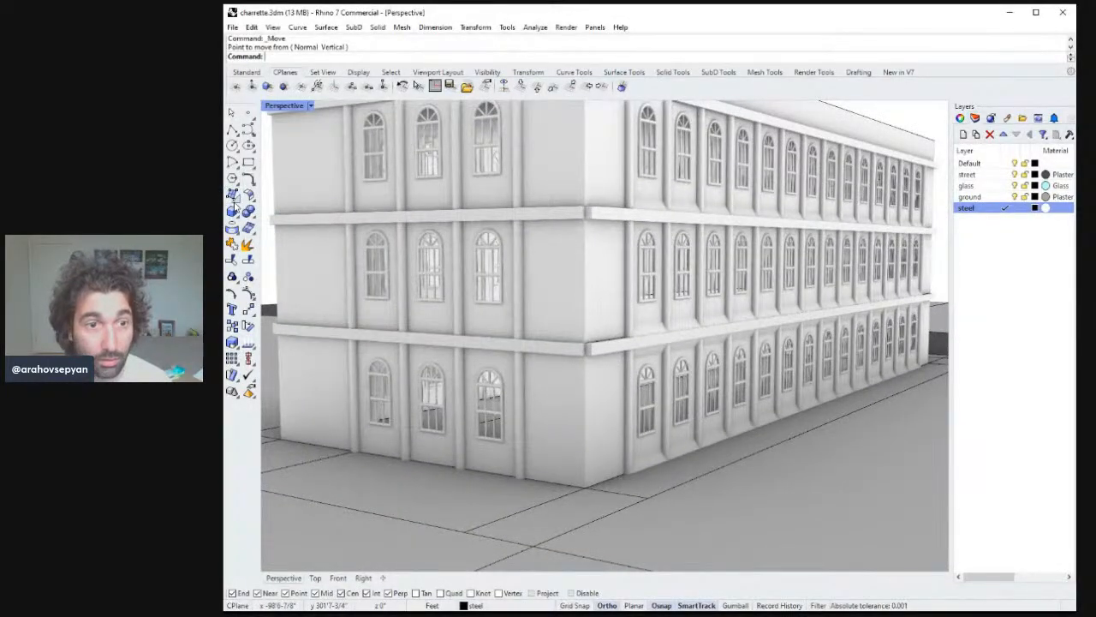
pyautogui.click(232, 195)
pyautogui.scroll(8, 599, 411)
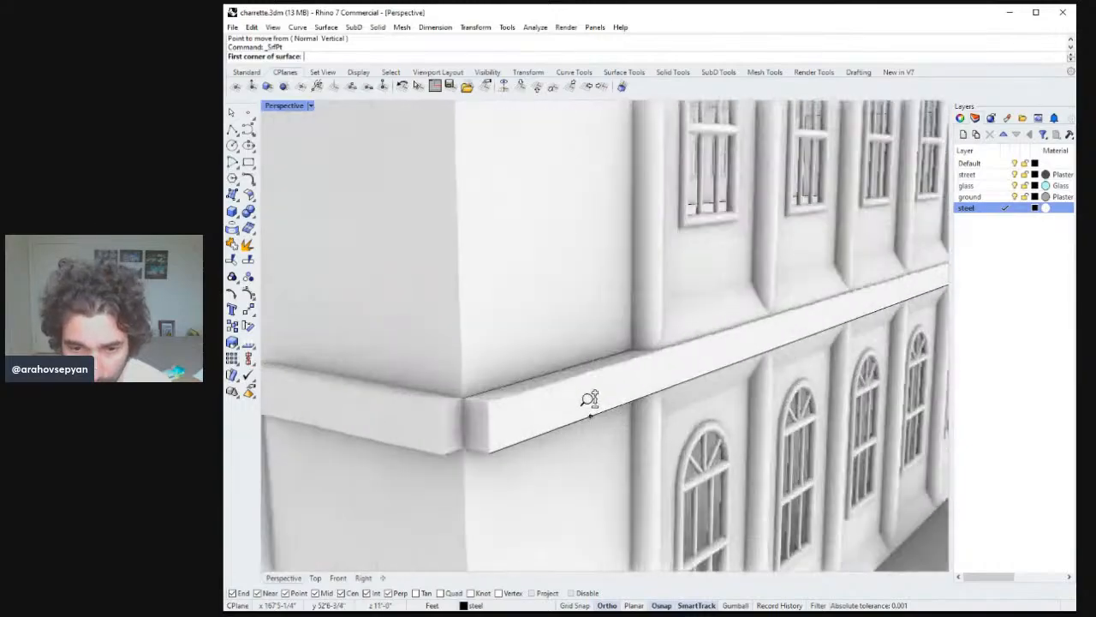
pyautogui.click(495, 450)
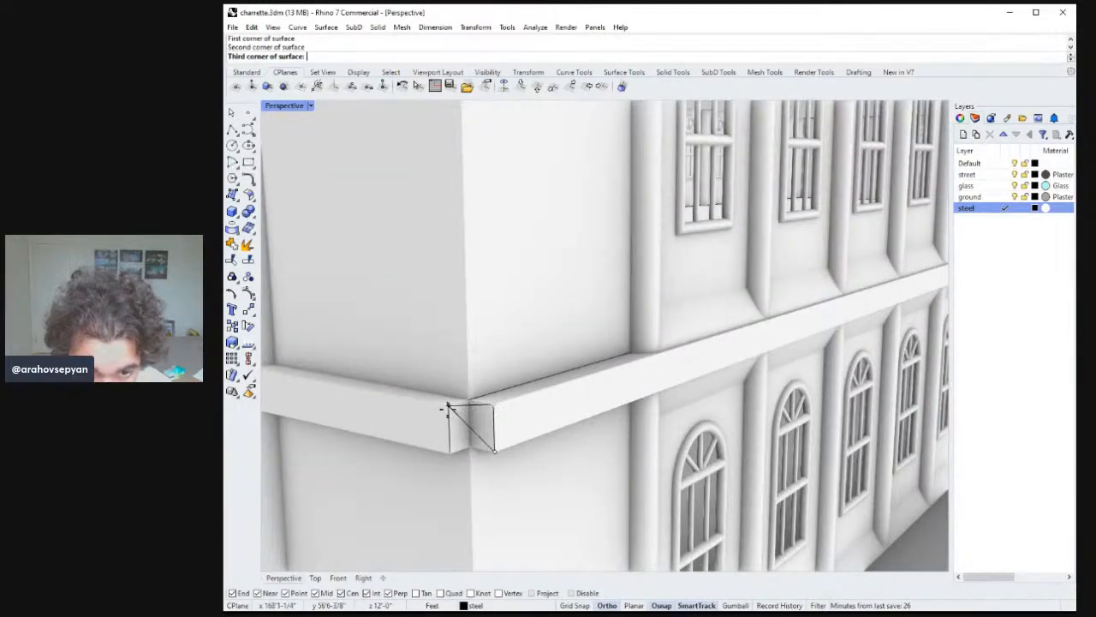
pyautogui.click(452, 454)
pyautogui.press('Return')
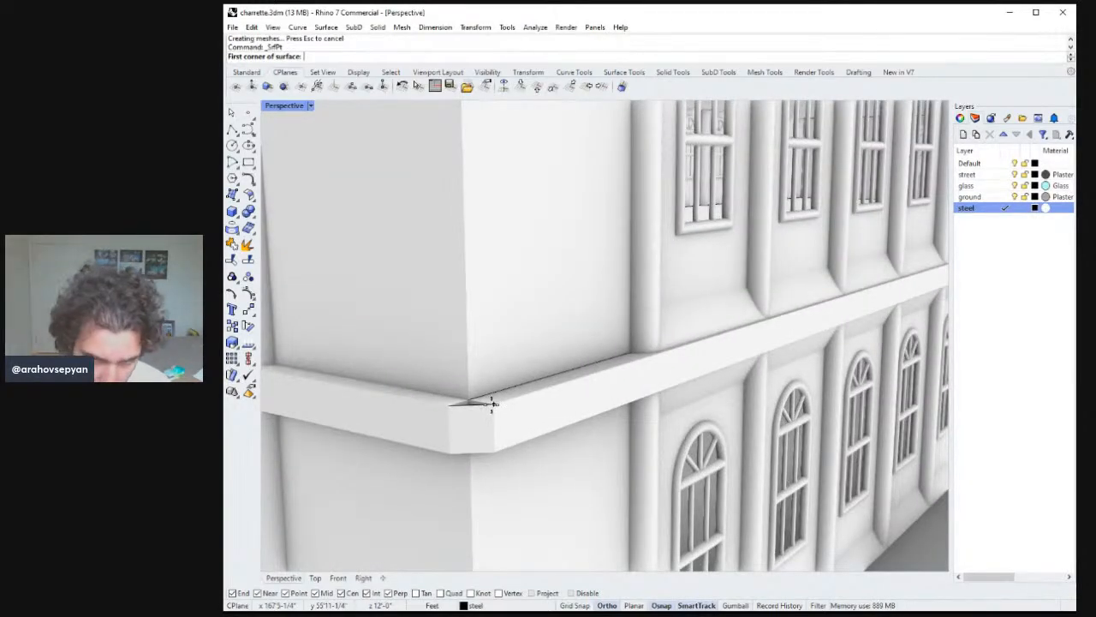
pyautogui.press('Escape')
pyautogui.scroll(-8, 497, 411)
pyautogui.moveTo(526, 421); pyautogui.dragTo(456, 412, button='right')
pyautogui.scroll(-5, 629, 351)
pyautogui.hotkey('ctrl', 'z')
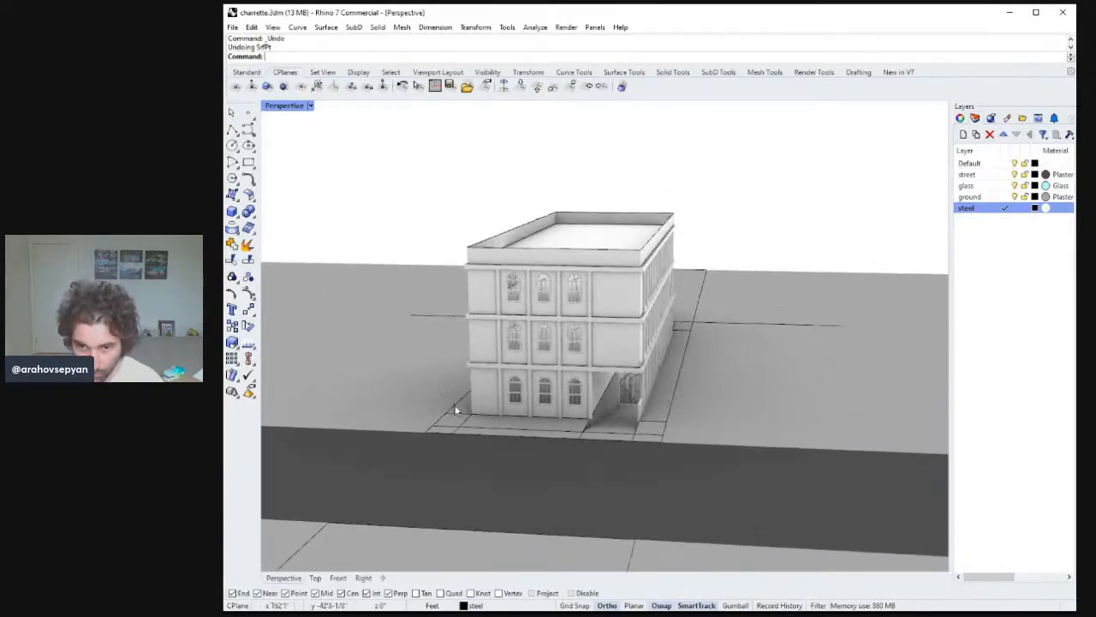
# Copy the selected corner pillar beside the stair downward in the side view.
pyautogui.scroll(5, 565, 426)
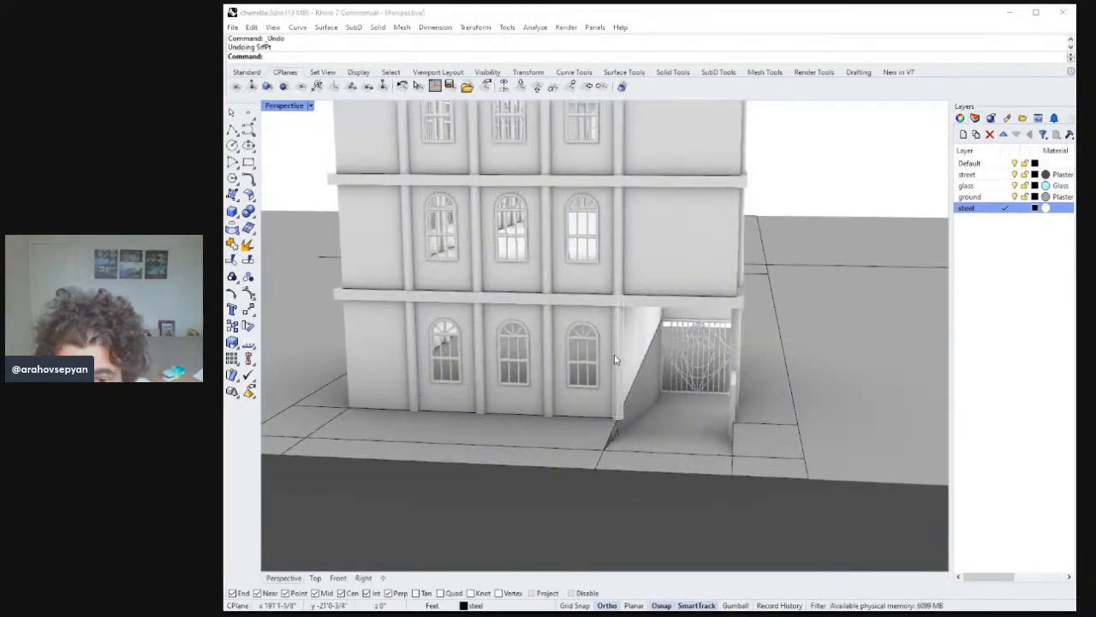
pyautogui.doubleClick(298, 107)
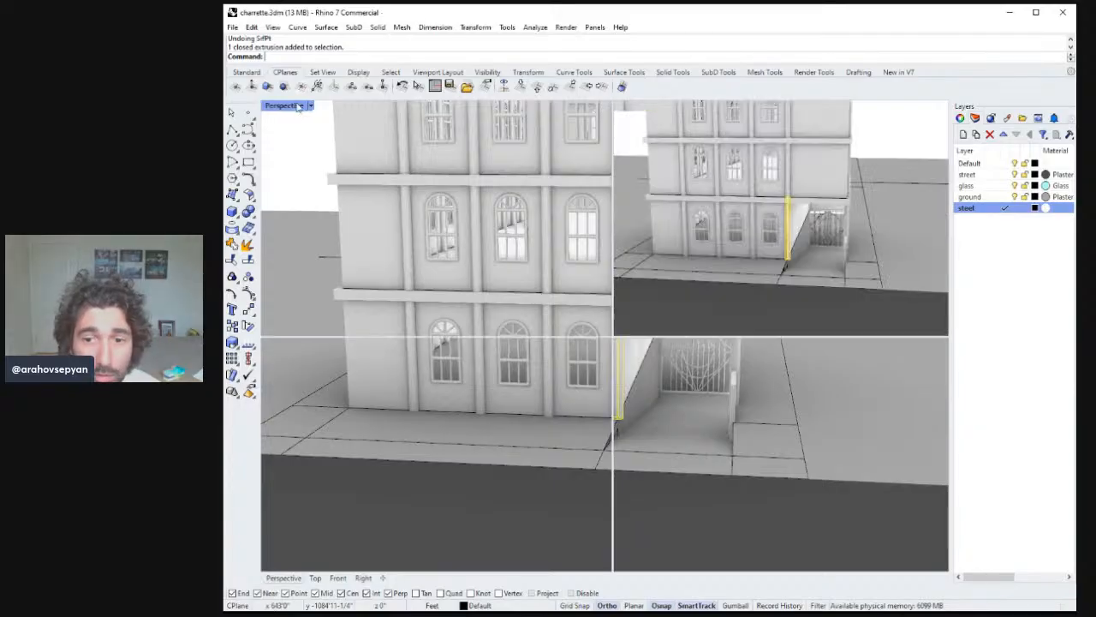
pyautogui.moveTo(716, 491); pyautogui.dragTo(742, 471, button='right')
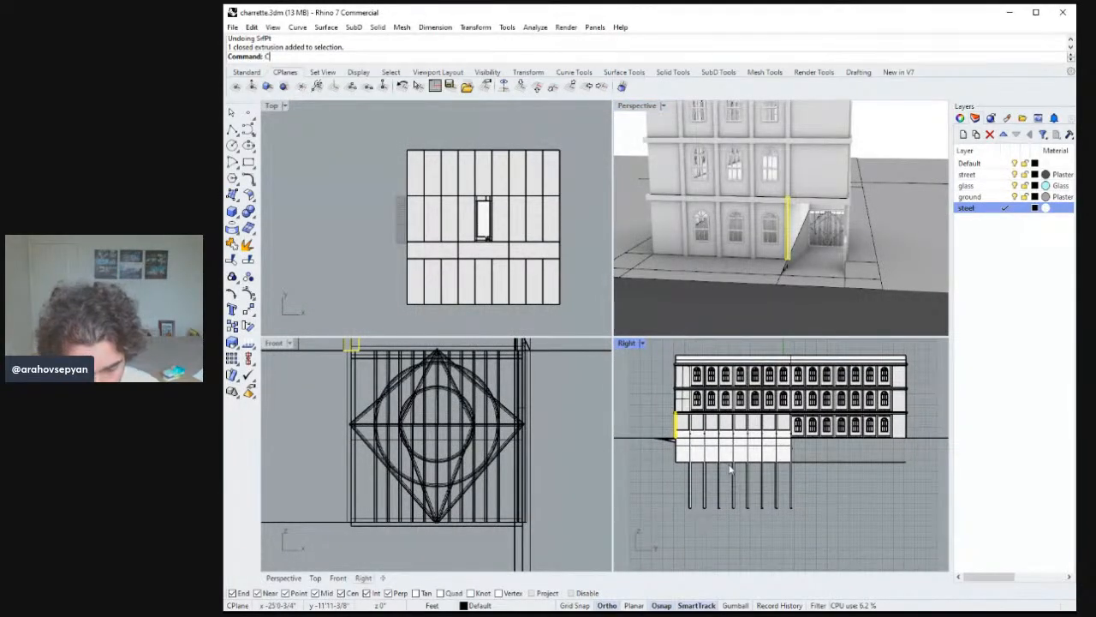
pyautogui.write('opy')
pyautogui.press('Return')
pyautogui.scroll(5, 664, 428)
pyautogui.click(663, 398)
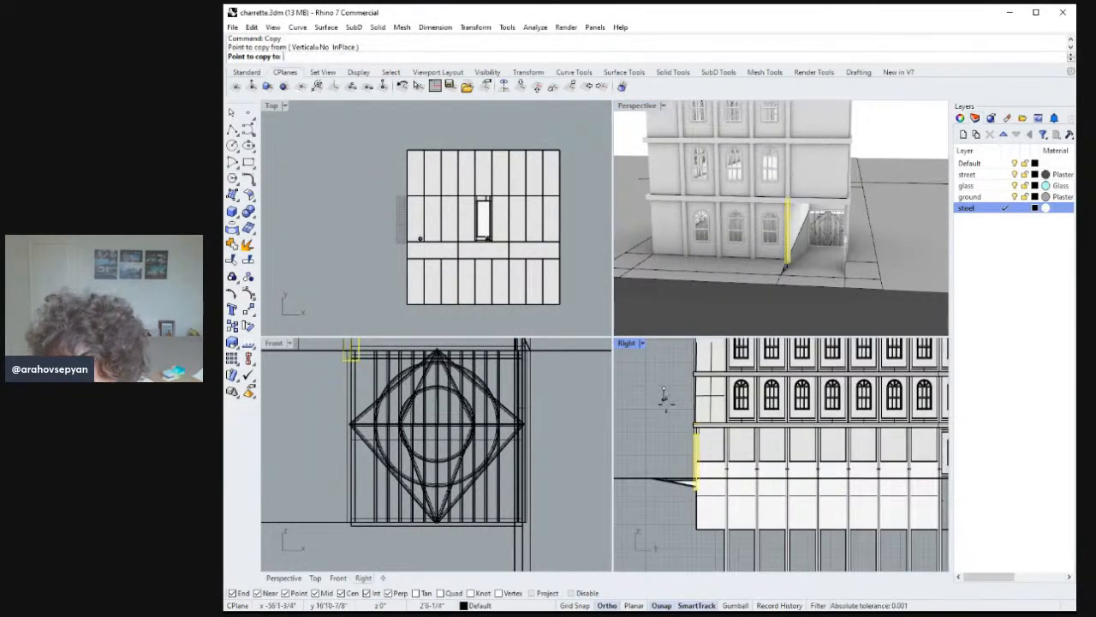
pyautogui.click(673, 437)
pyautogui.press('Escape')
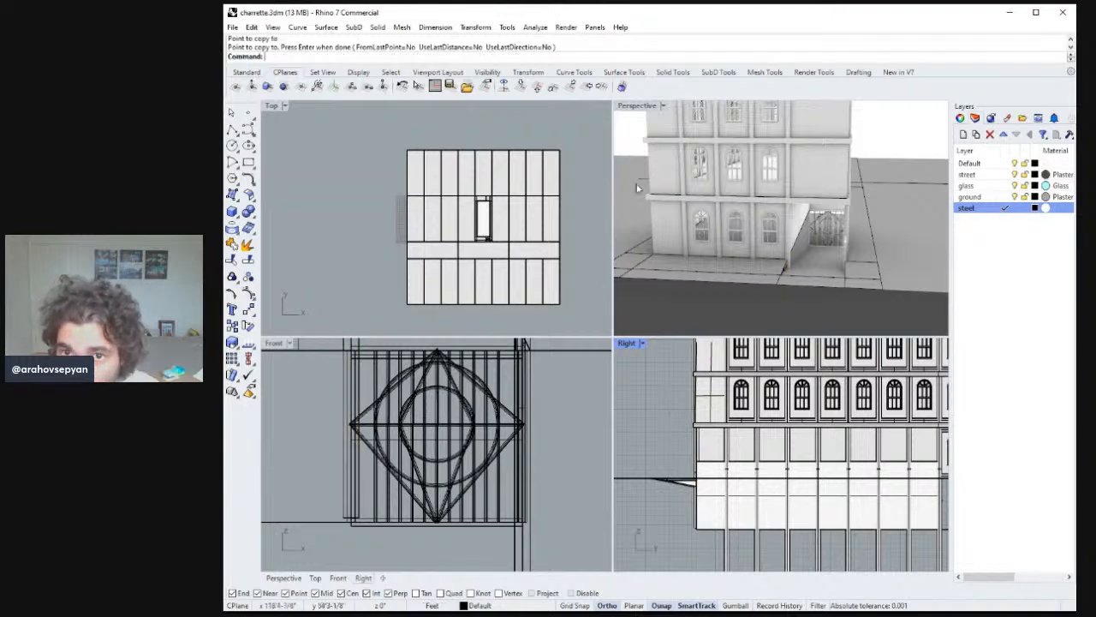
pyautogui.doubleClick(639, 106)
pyautogui.scroll(-7, 704, 326)
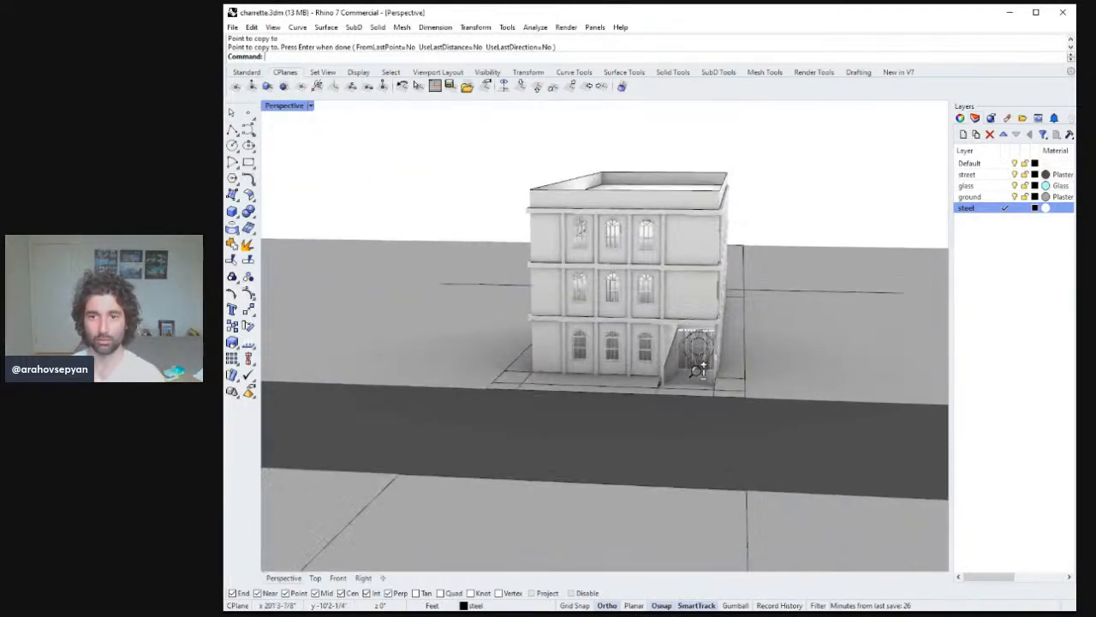
pyautogui.moveTo(698, 366); pyautogui.dragTo(625, 378, button='right')
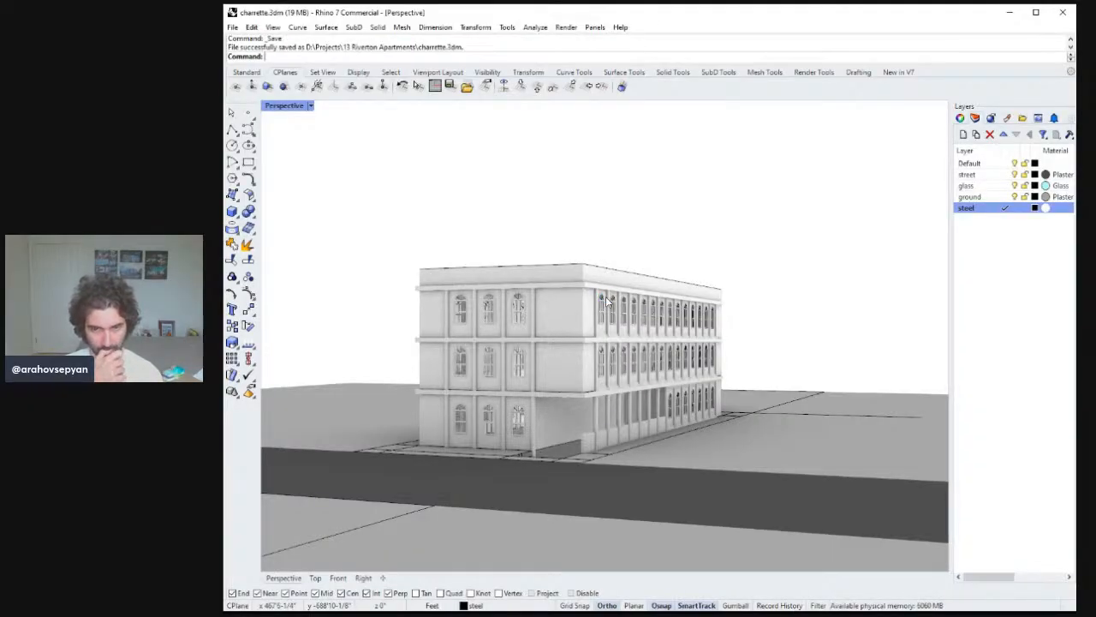
pyautogui.moveTo(605, 297); pyautogui.dragTo(603, 274, button='right')
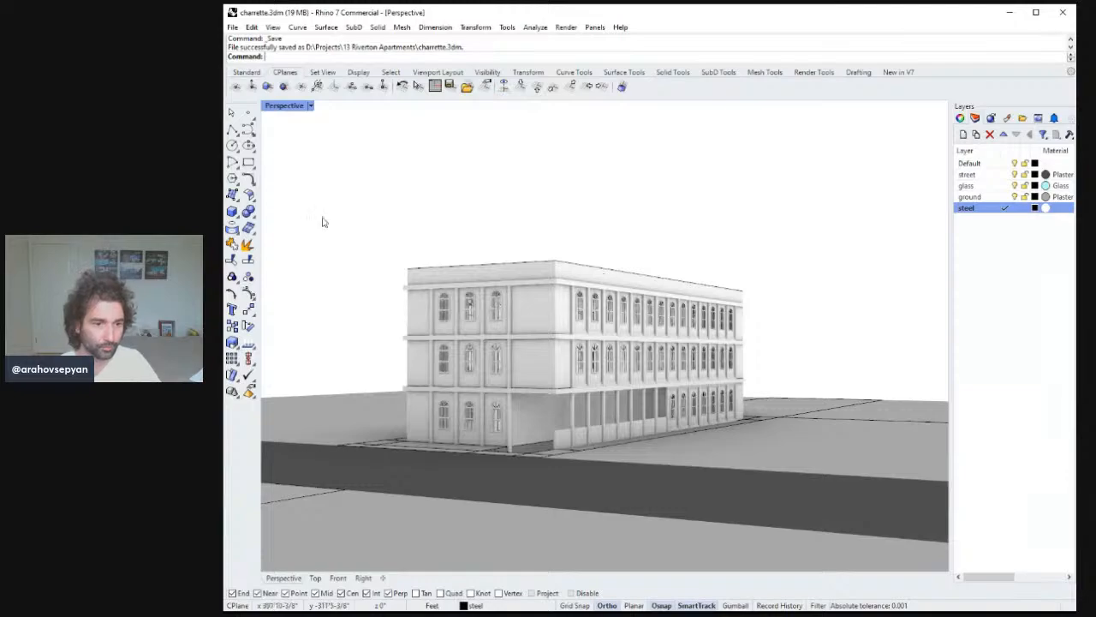
pyautogui.hotkey('alt', 'Tab')
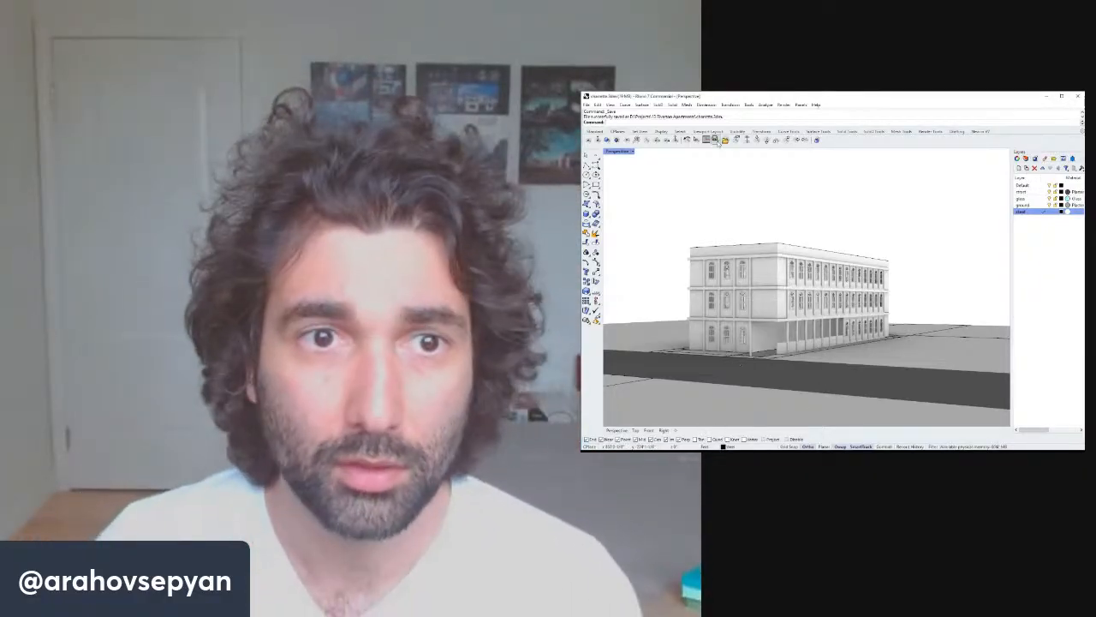
# Draw a horizontal line across the stair opening in the top view.
pyautogui.doubleClick(628, 150)
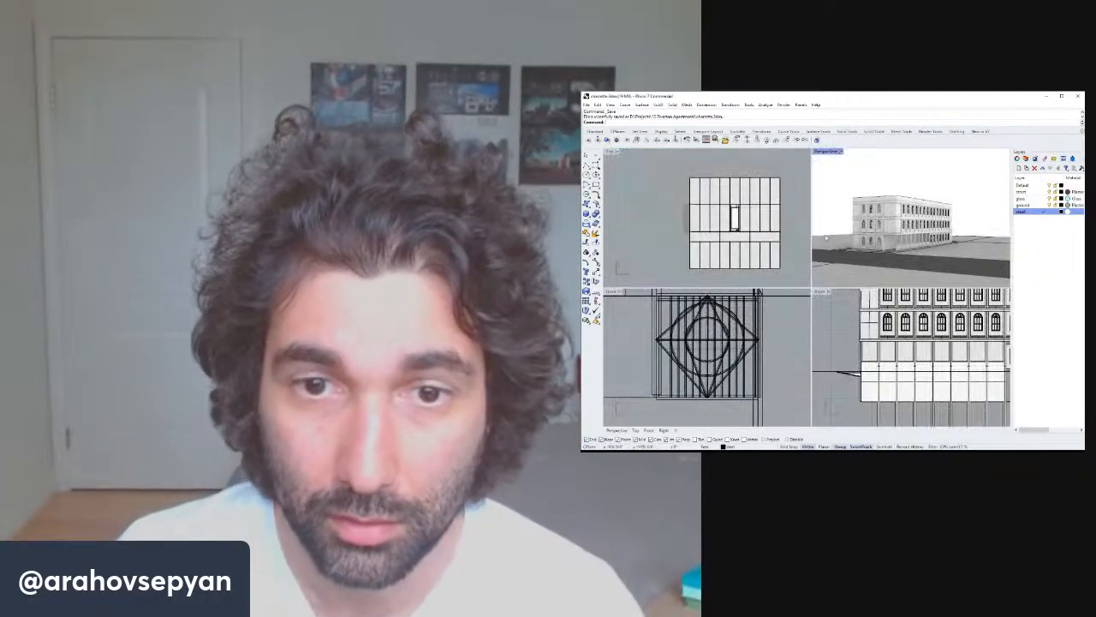
pyautogui.doubleClick(610, 151)
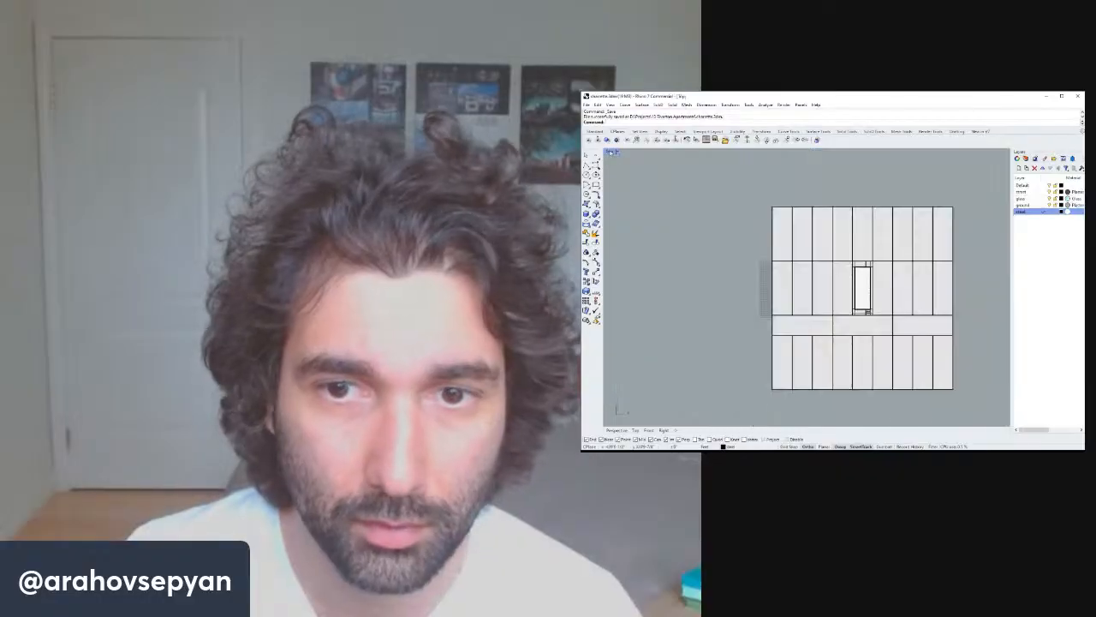
pyautogui.scroll(5, 861, 263)
pyautogui.scroll(6, 861, 263)
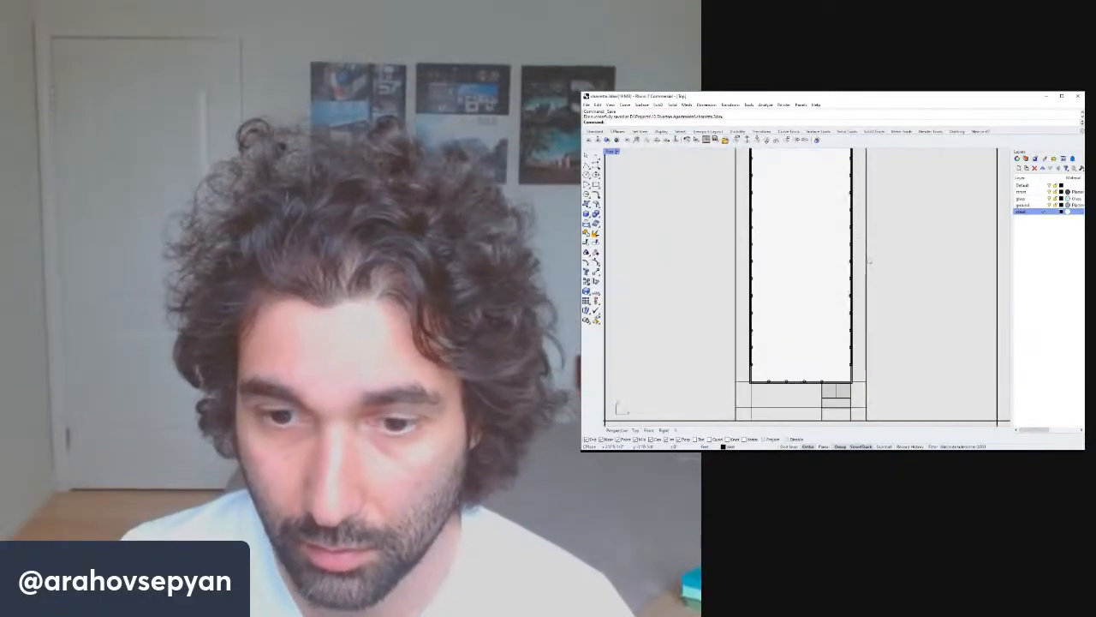
pyautogui.scroll(-5, 869, 278)
pyautogui.moveTo(845, 258); pyautogui.dragTo(819, 285, button='right')
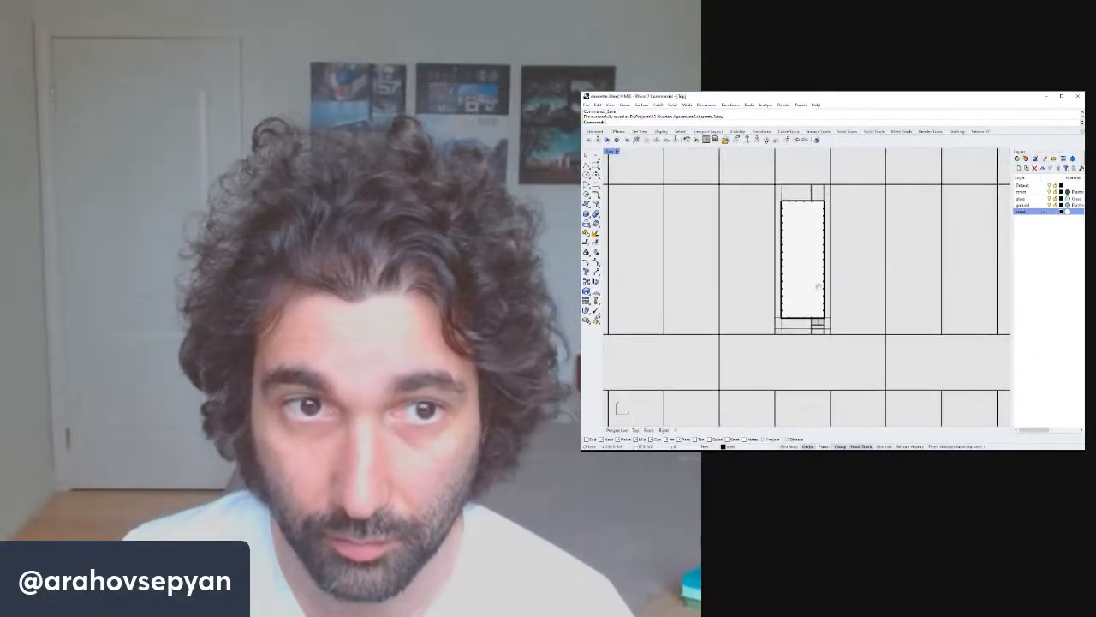
pyautogui.click(597, 165)
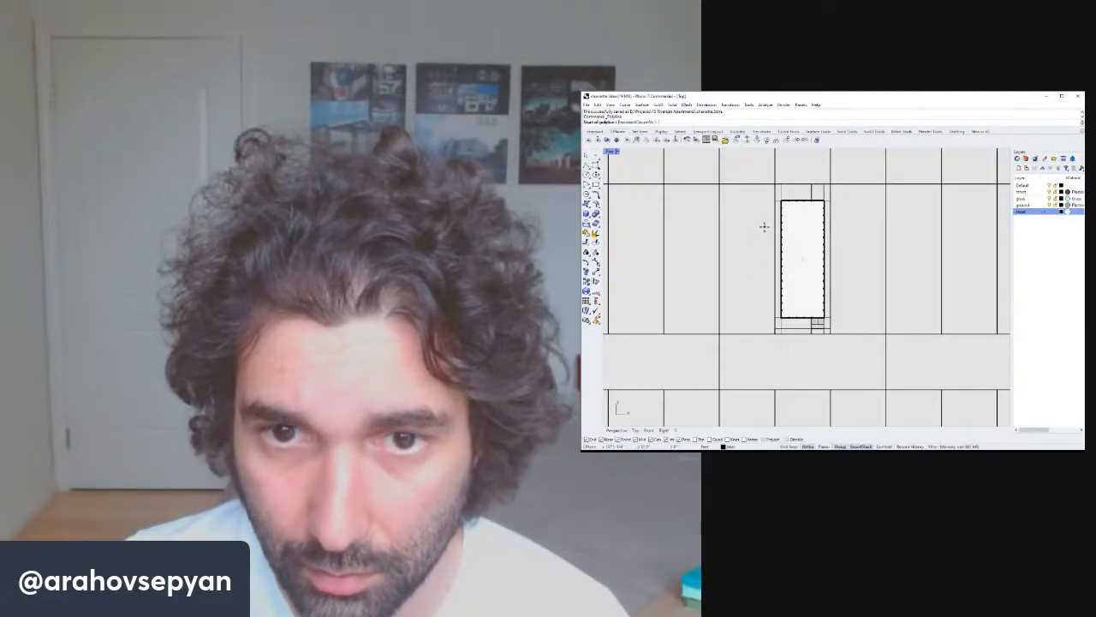
pyautogui.click(764, 227)
pyautogui.click(851, 226)
pyautogui.rightClick(851, 226)
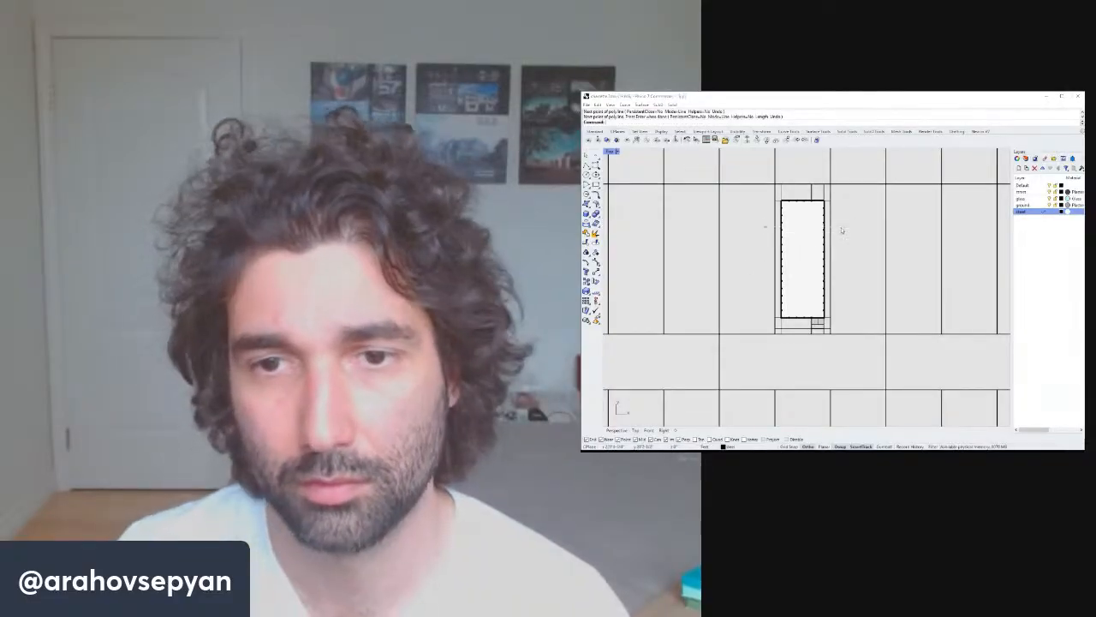
# Copy the new line a short distance down across the stair opening in the top view.
pyautogui.click(841, 226)
pyautogui.moveTo(841, 226); pyautogui.dragTo(844, 233, button='right')
pyautogui.write('Copy')
pyautogui.press('Return')
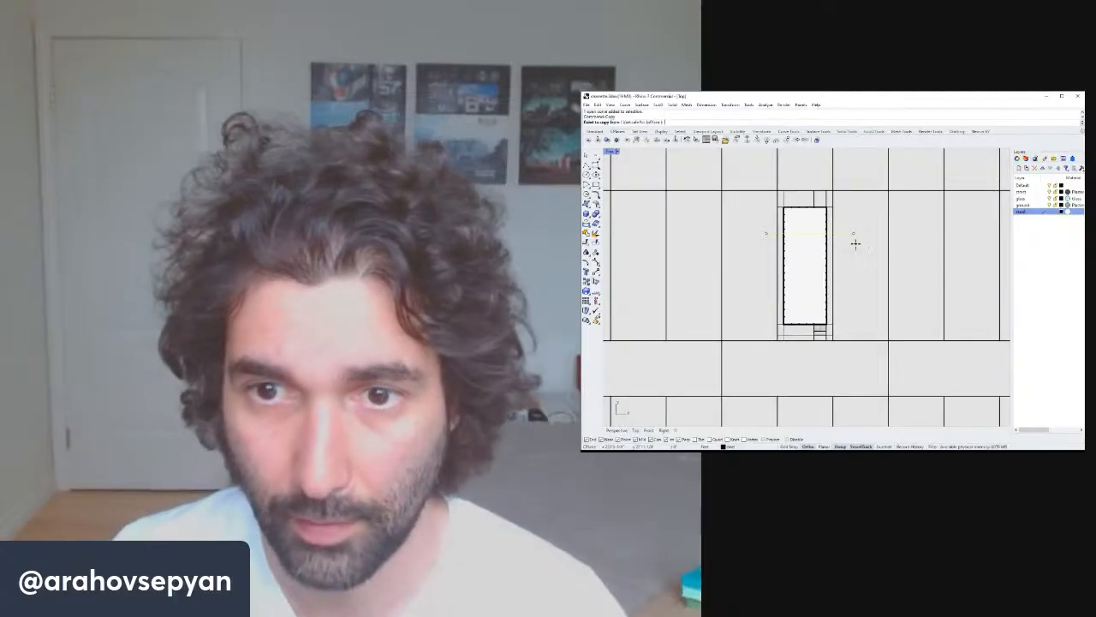
pyautogui.click(856, 244)
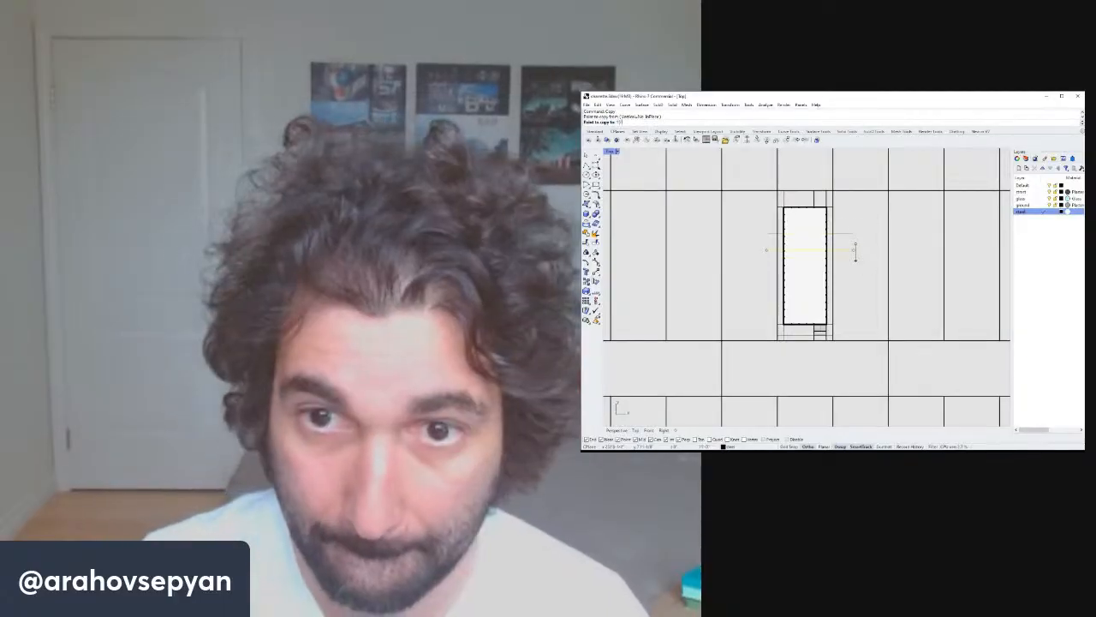
pyautogui.press('Return')
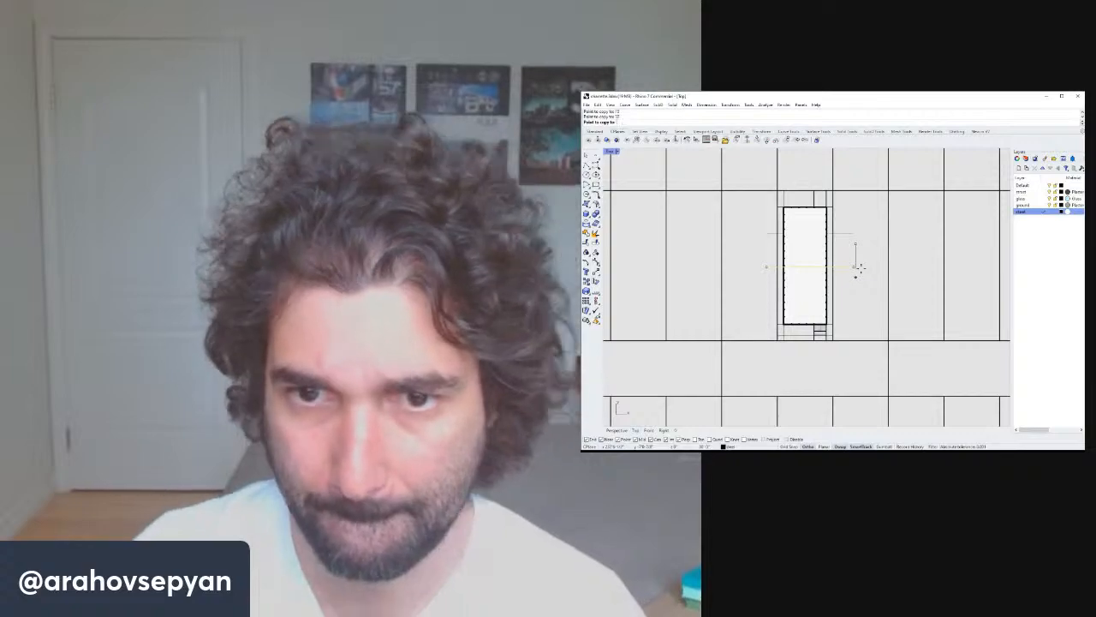
pyautogui.press('Return')
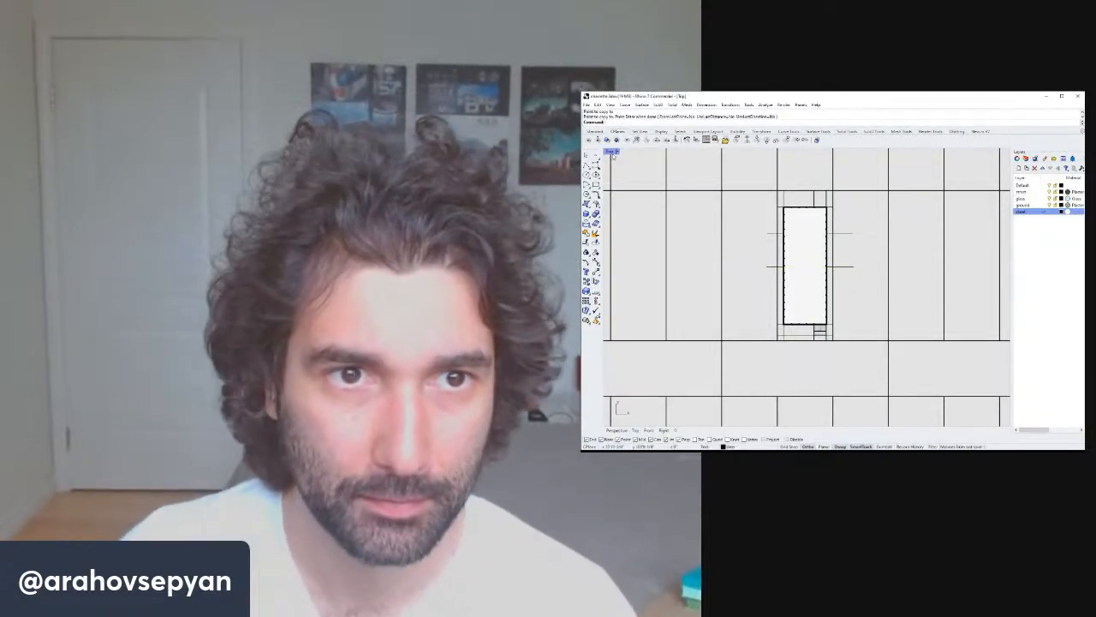
# Try twice to move the small object near the building's front base, cancelling both times.
pyautogui.doubleClick(611, 151)
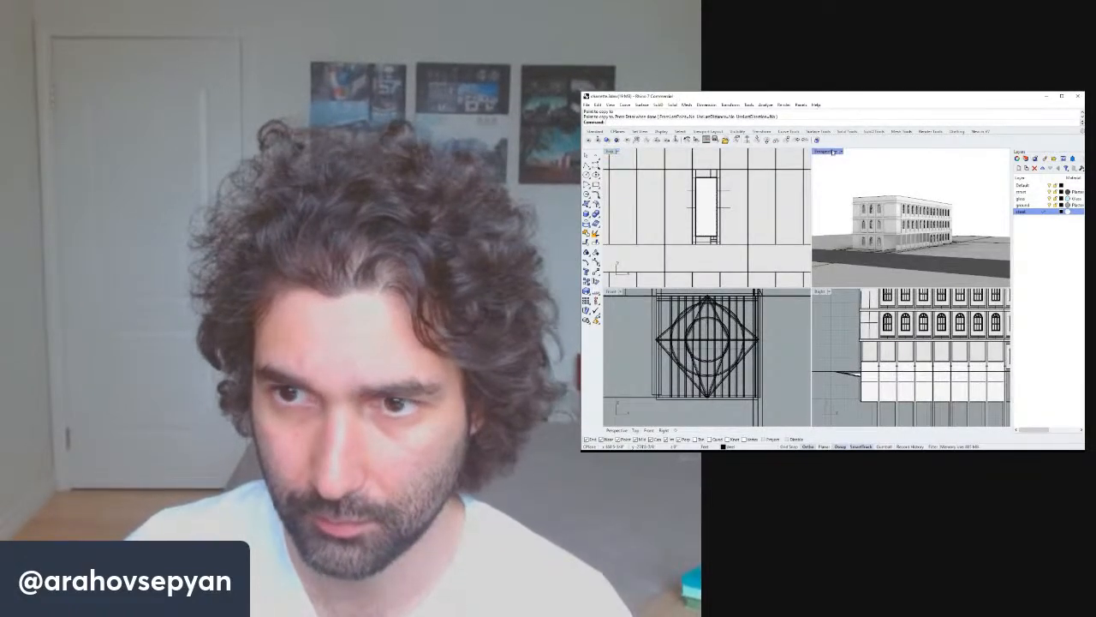
pyautogui.doubleClick(833, 152)
pyautogui.moveTo(851, 200); pyautogui.dragTo(844, 250, button='right')
pyautogui.click(704, 374)
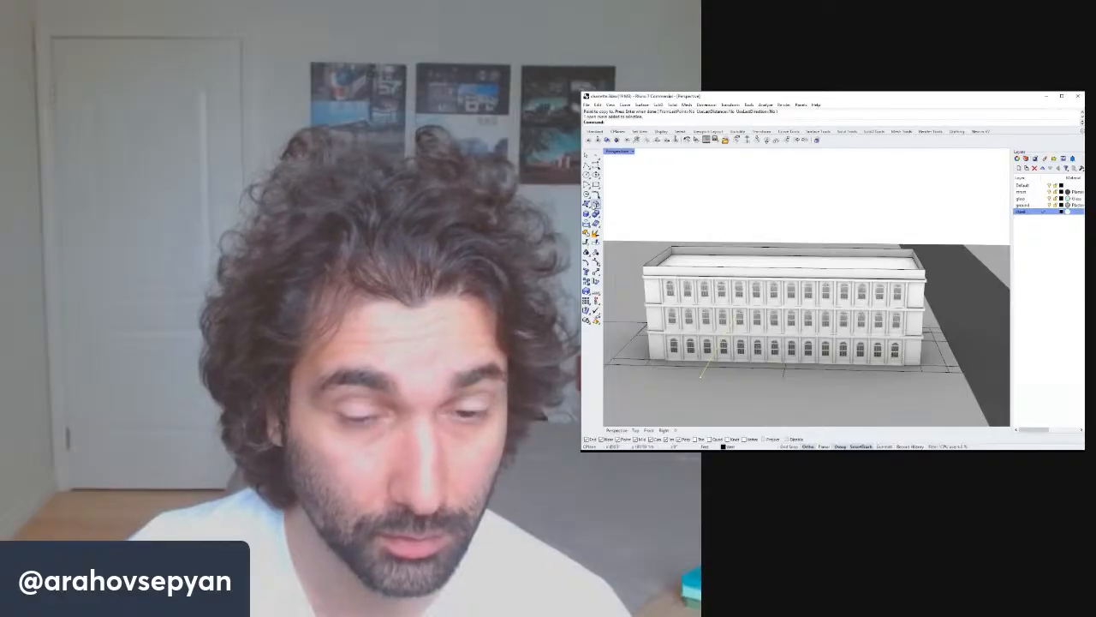
pyautogui.scroll(8, 742, 315)
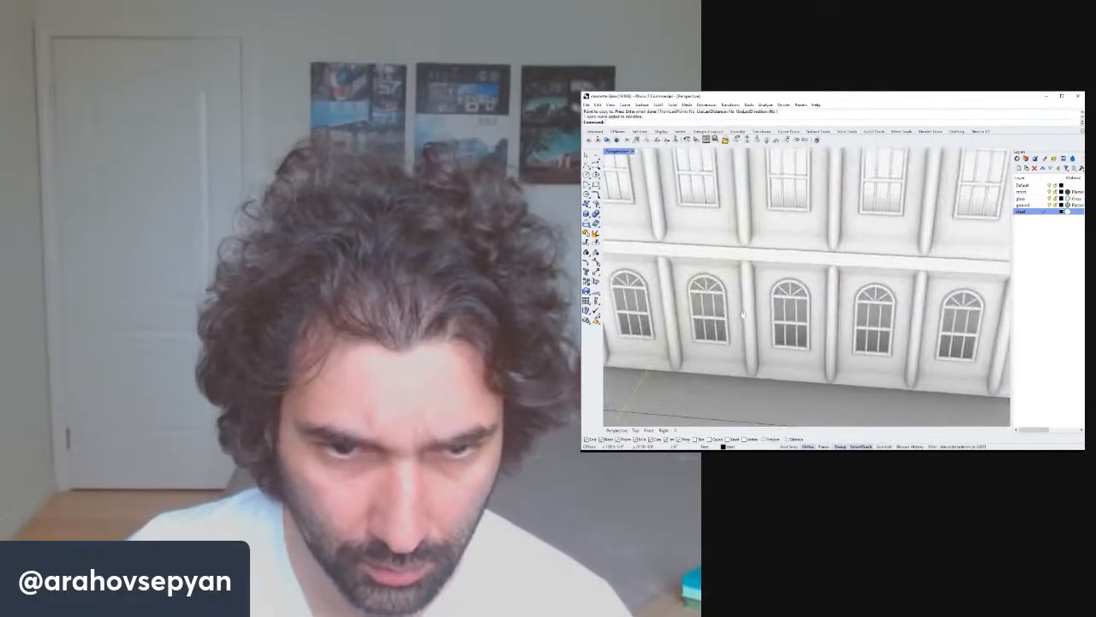
pyautogui.moveTo(742, 315); pyautogui.dragTo(726, 337, button='right')
pyautogui.write('m')
pyautogui.press('Return')
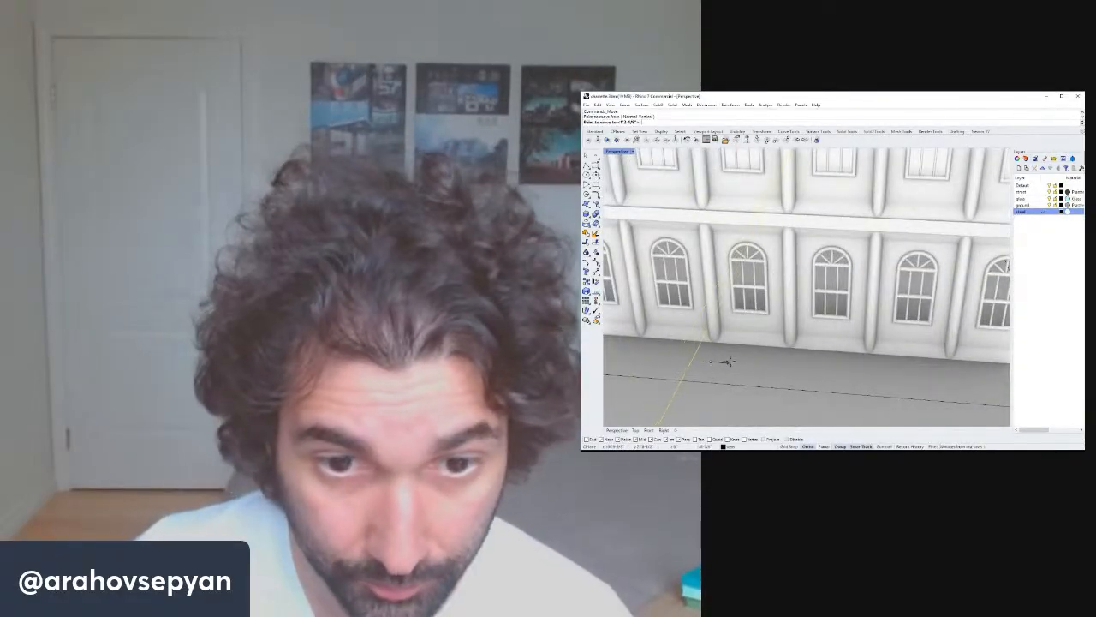
pyautogui.click(741, 363)
pyautogui.press('Escape')
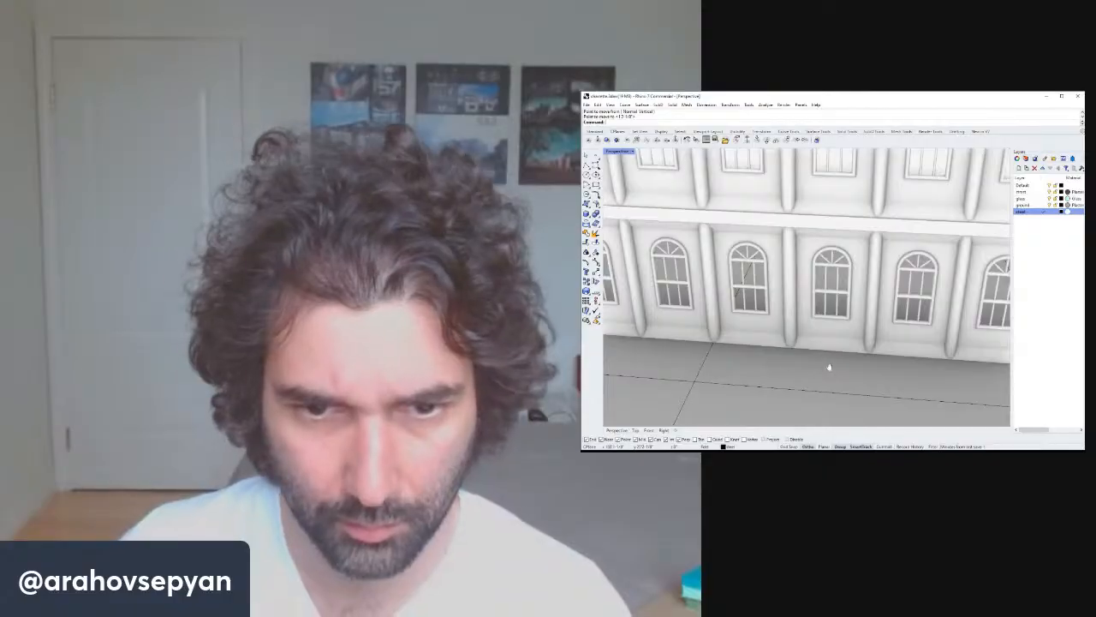
pyautogui.keyDown('shift'); pyautogui.moveTo(829, 367); pyautogui.dragTo(822, 300, button='right'); pyautogui.keyUp('shift')
pyautogui.scroll(-8, 822, 300)
pyautogui.scroll(2, 856, 316)
pyautogui.scroll(-4, 854, 322)
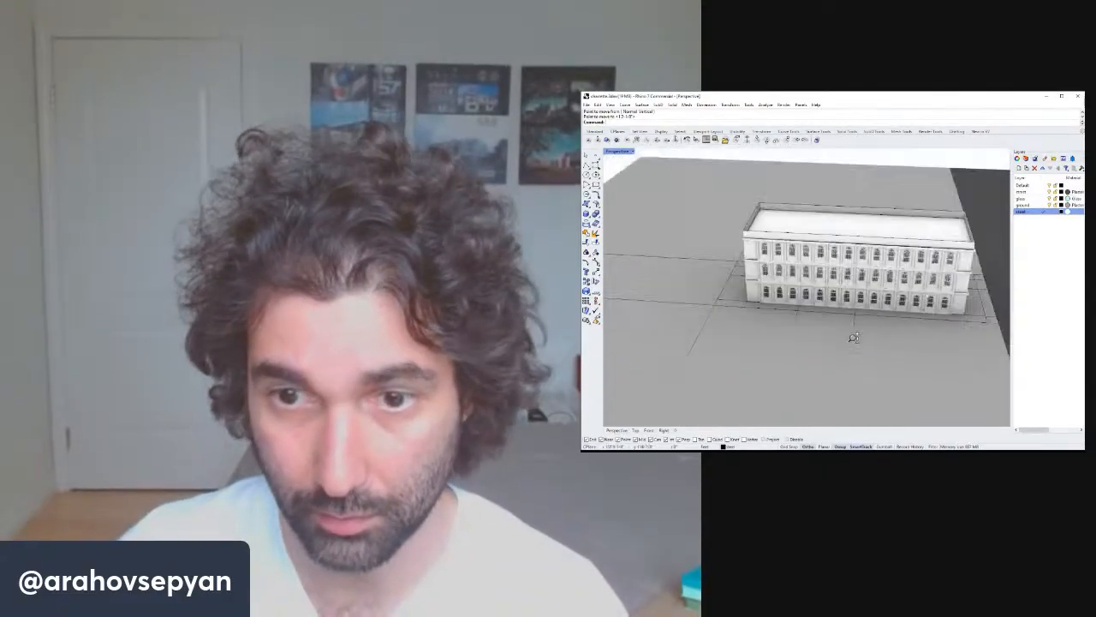
pyautogui.scroll(7, 857, 314)
pyautogui.click(855, 314)
pyautogui.write('m')
pyautogui.press('Return')
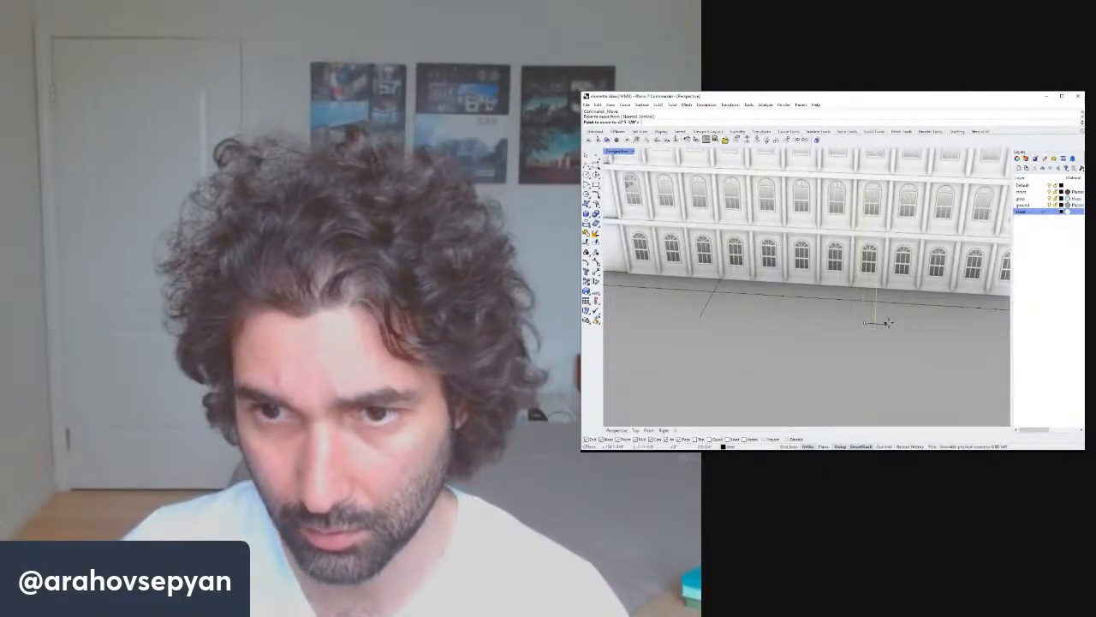
pyautogui.click(893, 323)
pyautogui.press('Escape')
# Copy the selected top-floor window bays up one storey onto the roof.
pyautogui.scroll(-5, 895, 322)
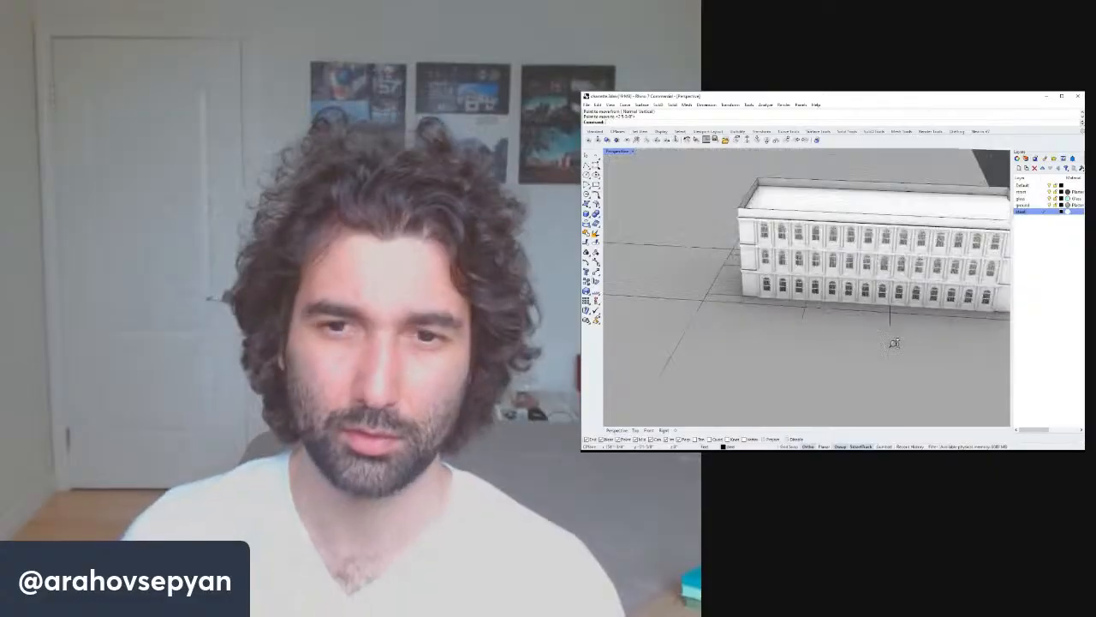
pyautogui.moveTo(894, 340); pyautogui.dragTo(848, 312, button='right')
pyautogui.click(777, 302)
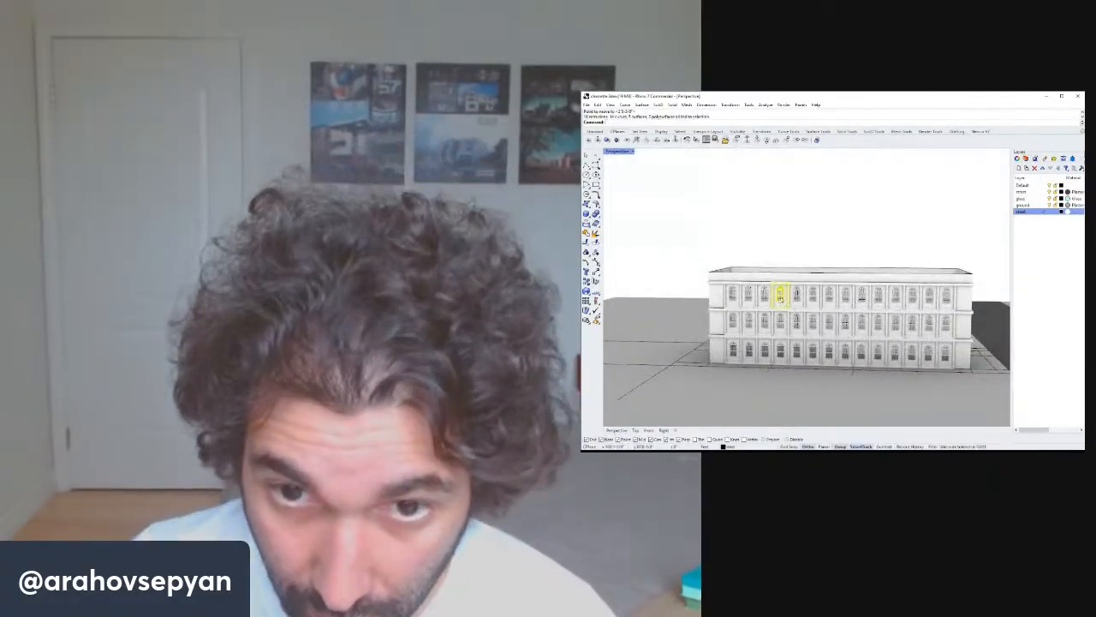
pyautogui.keyDown('shift'); pyautogui.click(794, 296); pyautogui.keyUp('shift')
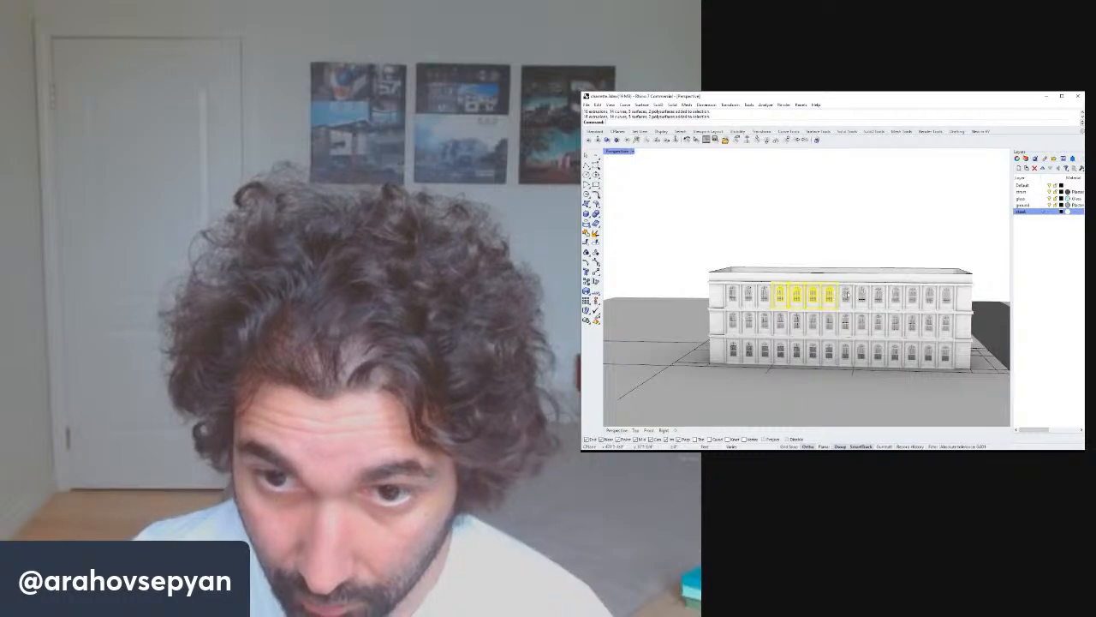
pyautogui.moveTo(845, 293); pyautogui.dragTo(884, 343, button='right')
pyautogui.write('Copy')
pyautogui.press('Return')
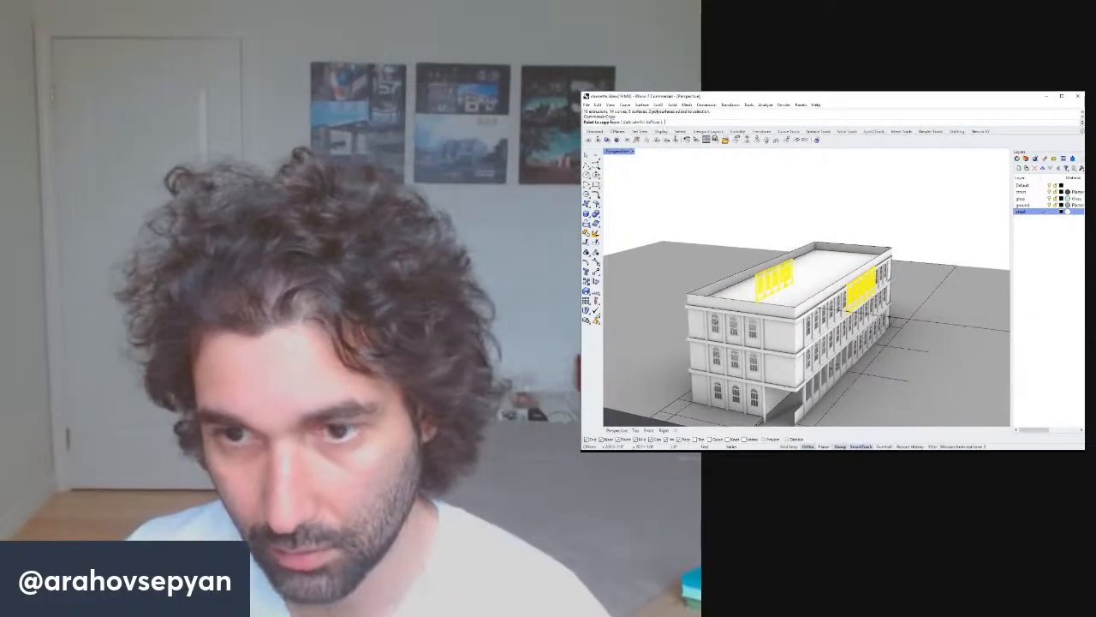
pyautogui.scroll(8, 899, 293)
pyautogui.moveTo(901, 322); pyautogui.dragTo(880, 240, button='right')
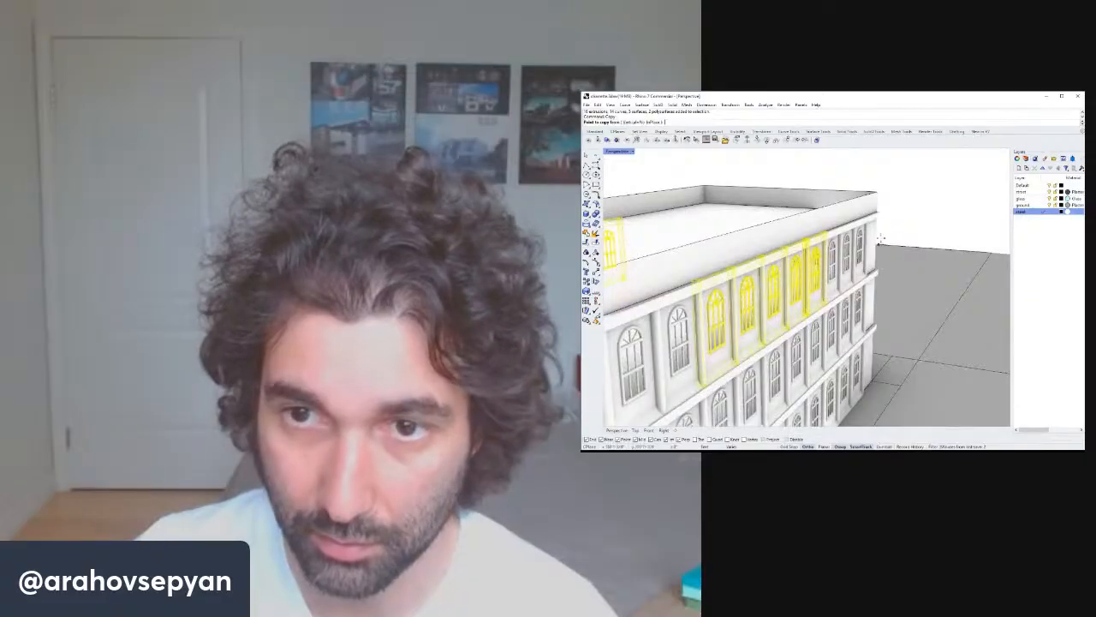
pyautogui.click(877, 212)
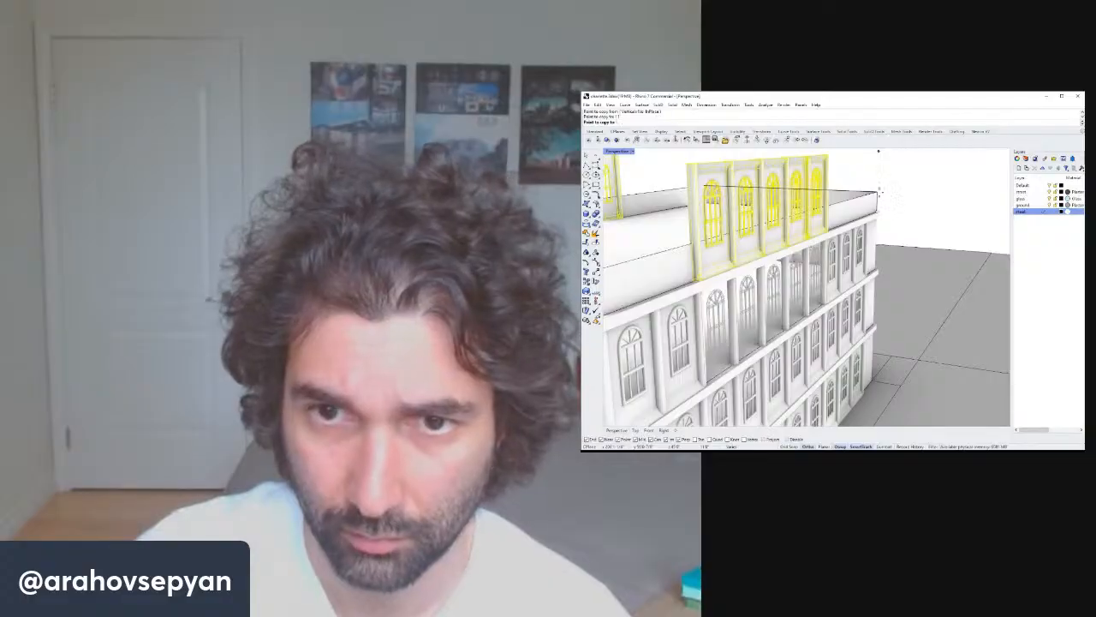
pyautogui.click(878, 196)
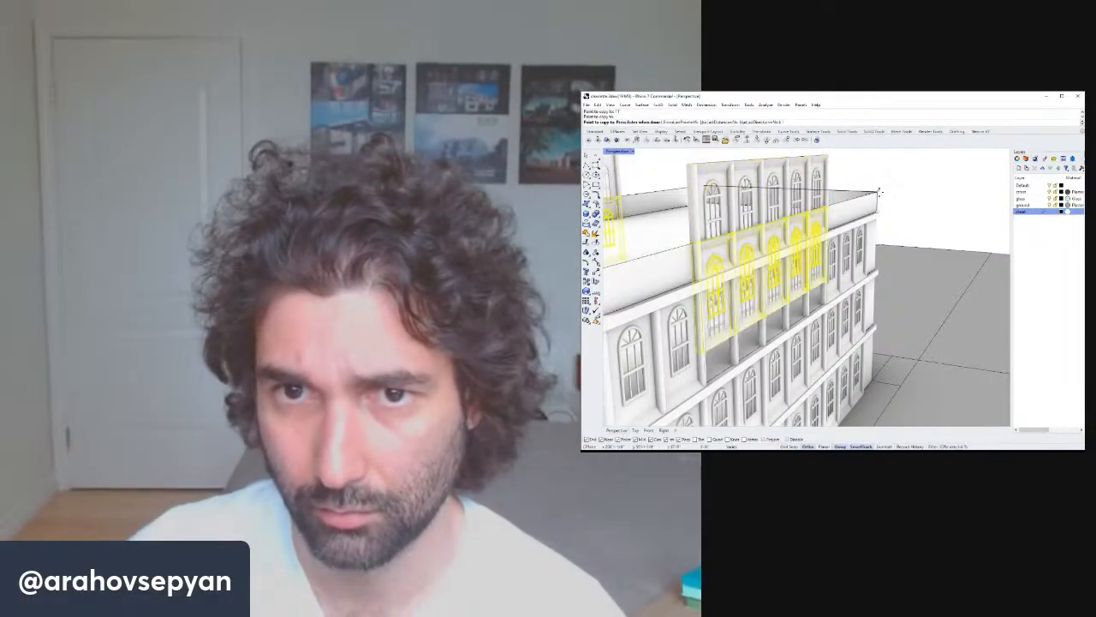
pyautogui.press('Escape')
# Try to create a corner-point surface across the roof between the copied window bays, then cancel.
pyautogui.moveTo(856, 214); pyautogui.dragTo(771, 197, button='right')
pyautogui.click(586, 205)
pyautogui.moveTo(837, 181); pyautogui.dragTo(814, 183, button='right')
pyautogui.scroll(5, 814, 183)
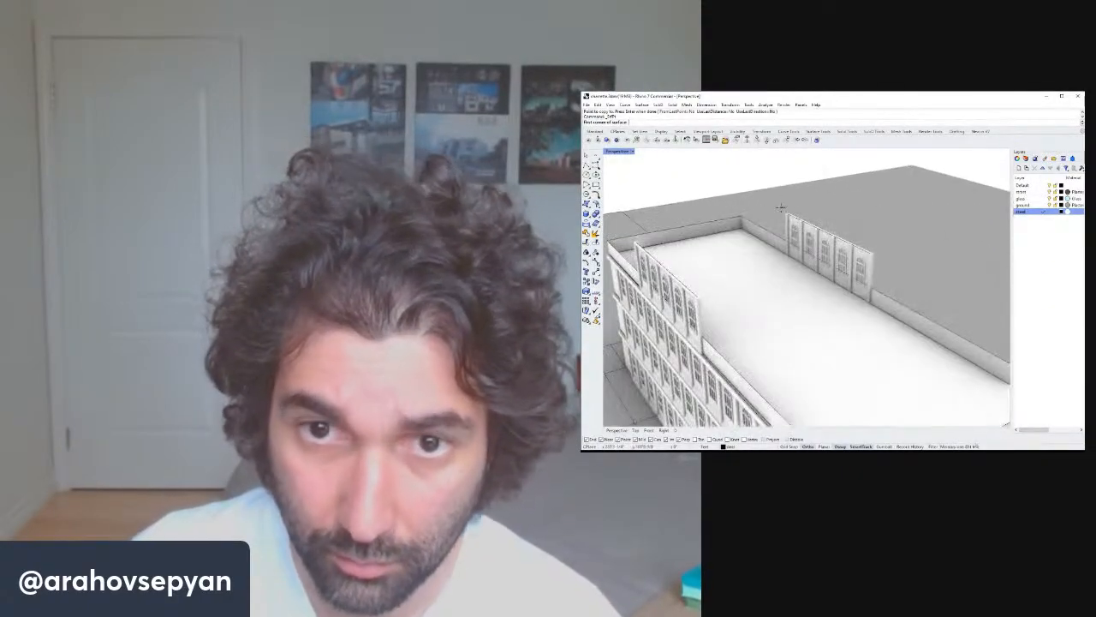
pyautogui.scroll(4, 784, 206)
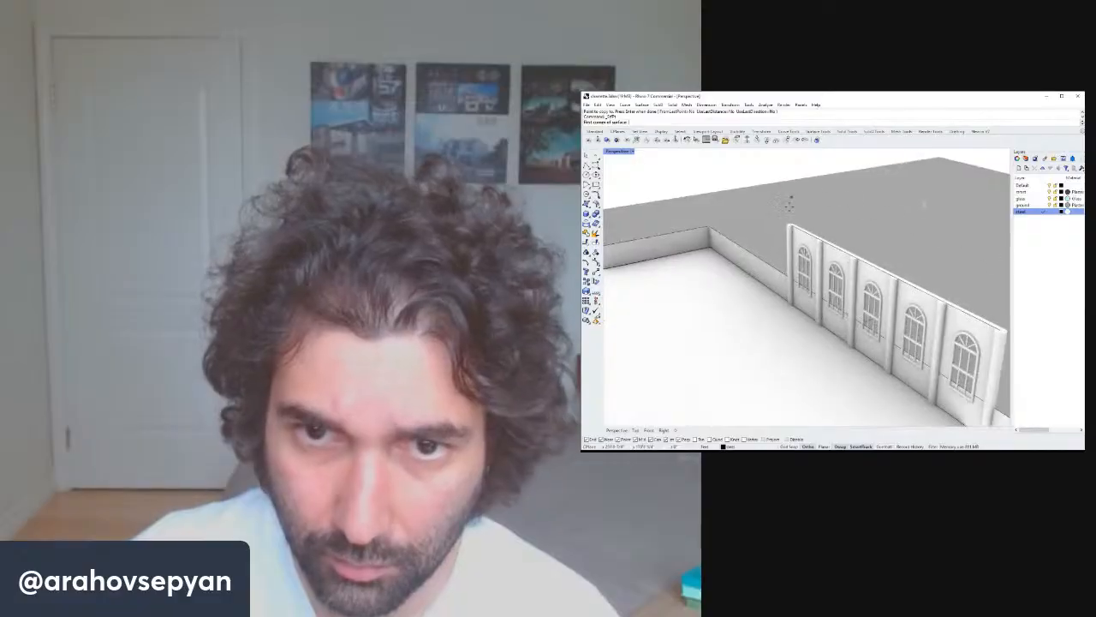
pyautogui.click(790, 223)
pyautogui.scroll(-7, 786, 223)
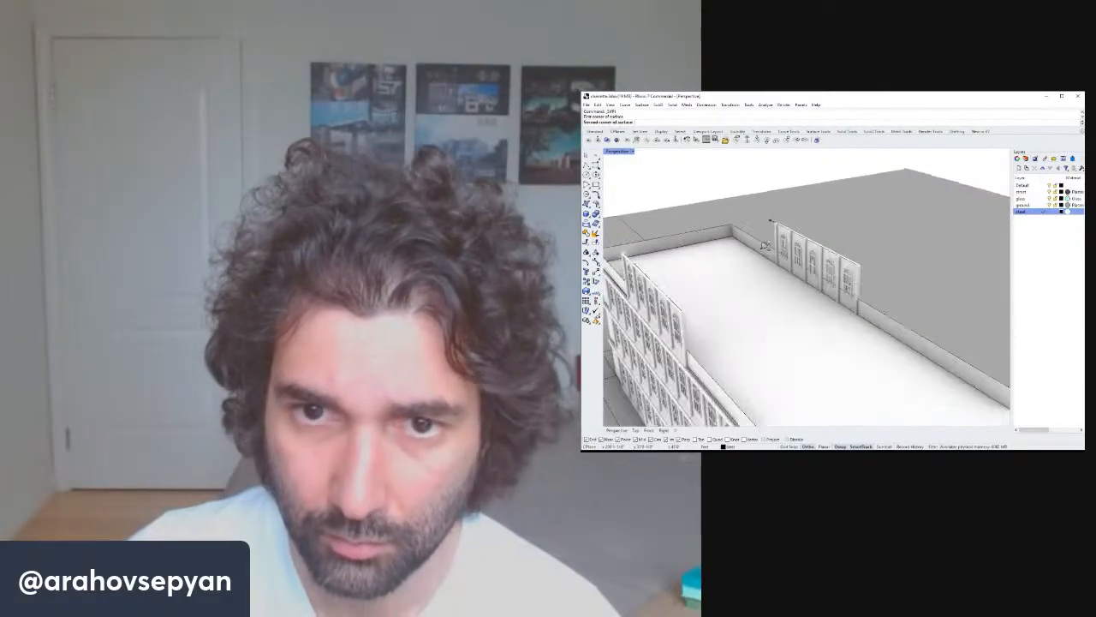
pyautogui.scroll(4, 665, 241)
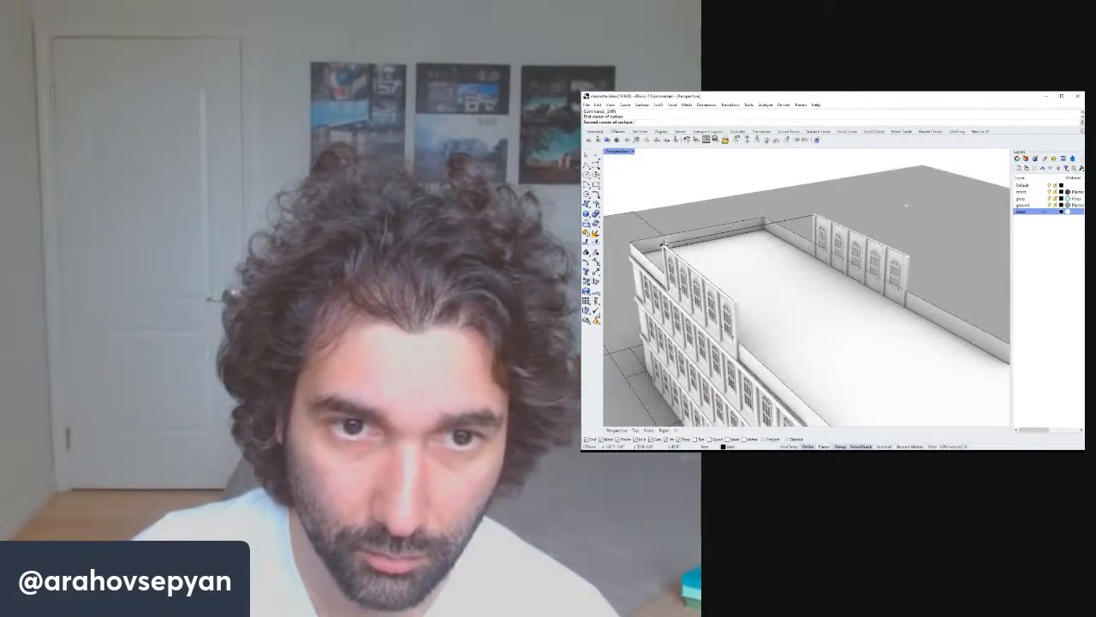
pyautogui.click(664, 245)
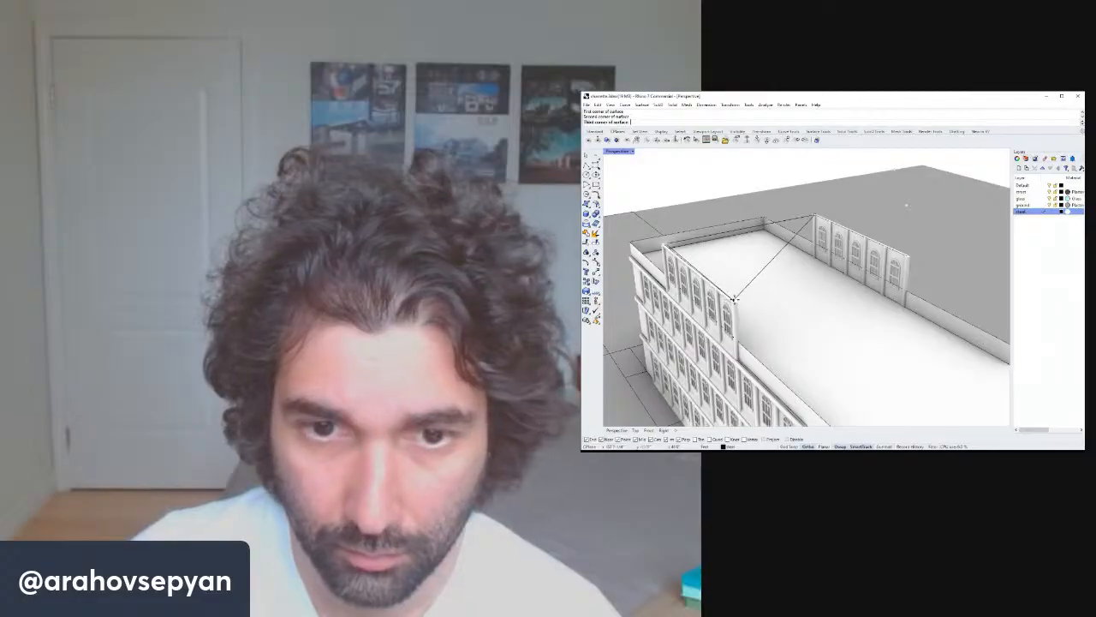
pyautogui.press('Escape')
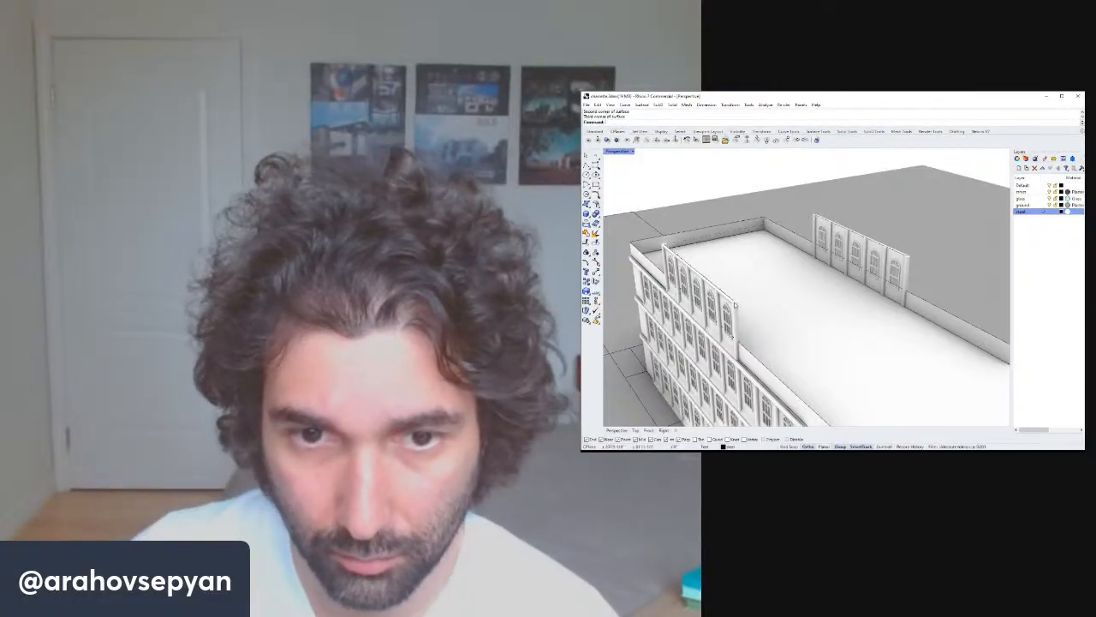
# Create a corner-point surface roofing over the space between the copied window bays on the roof.
pyautogui.rightClick(734, 301)
pyautogui.click(734, 302)
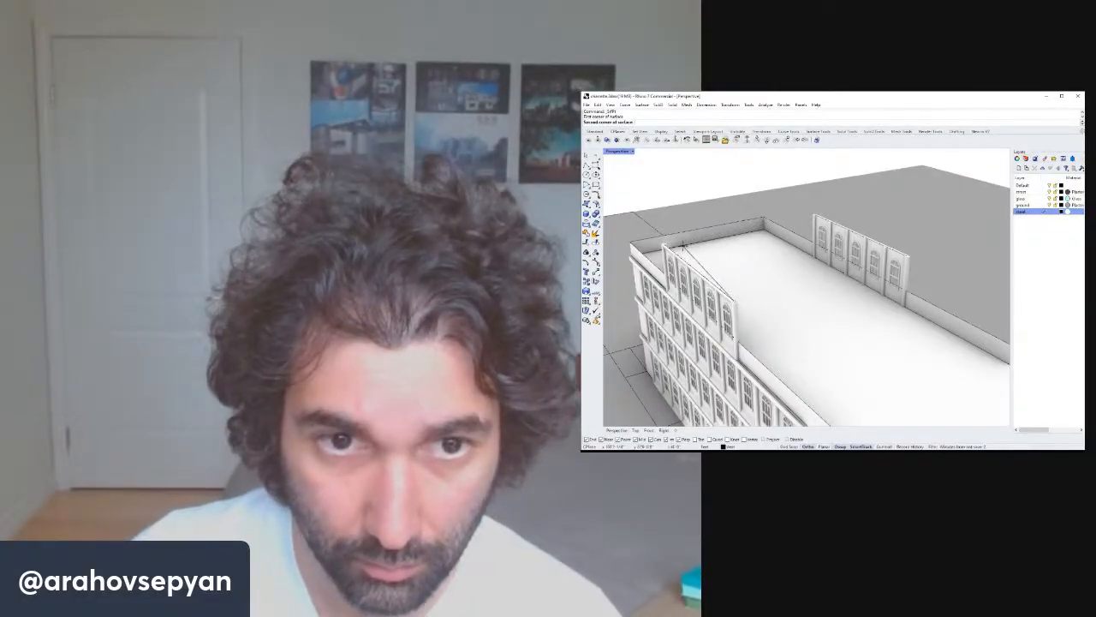
pyautogui.rightClick(664, 246)
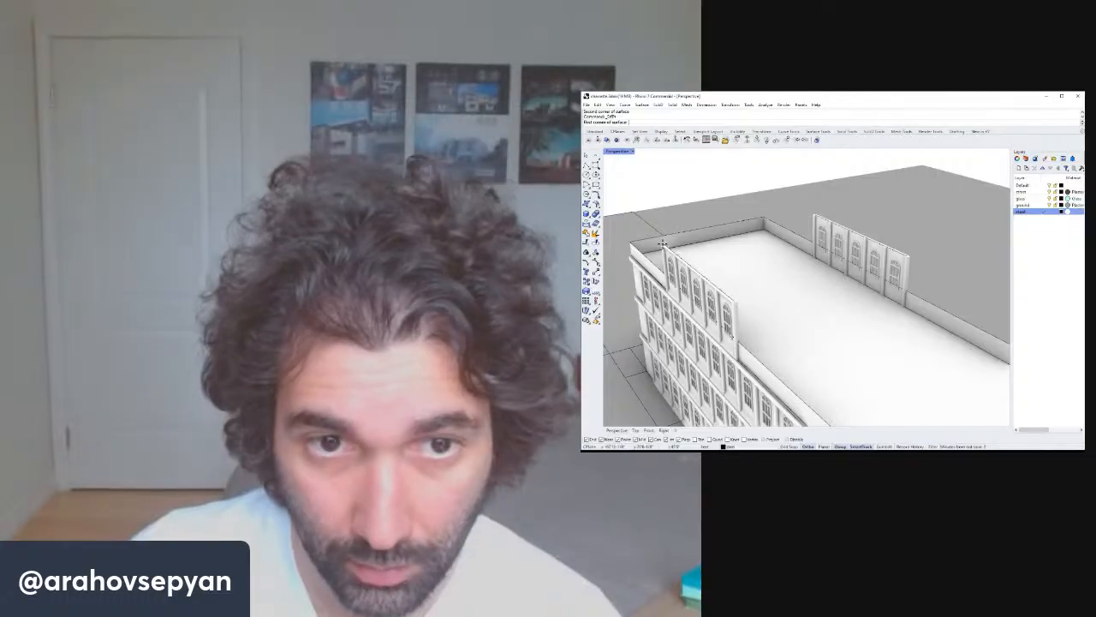
pyautogui.click(734, 301)
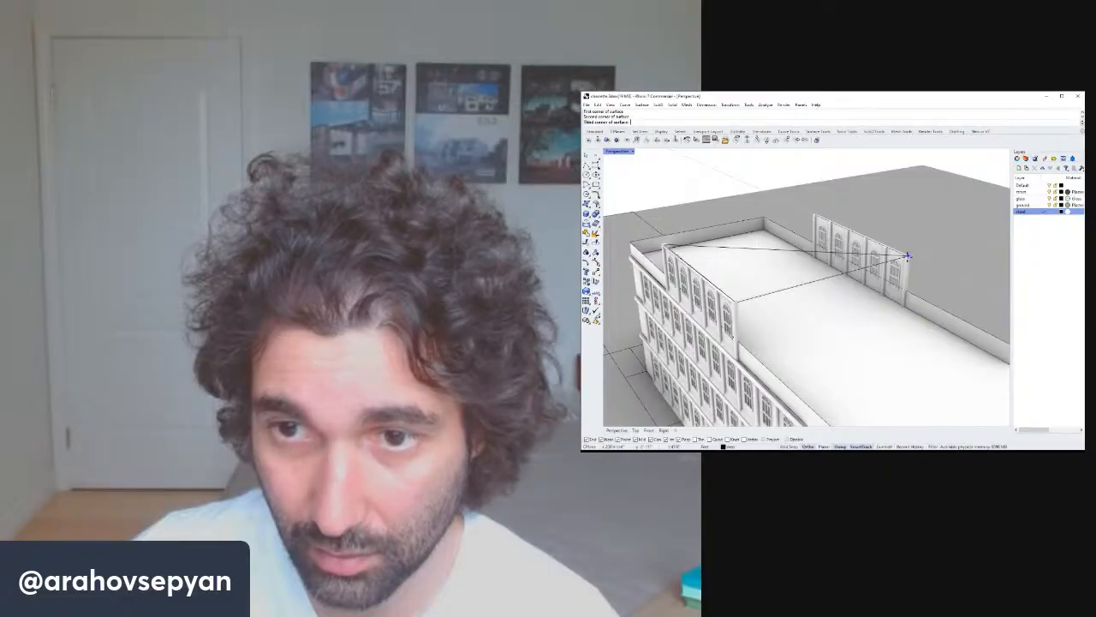
pyautogui.click(908, 254)
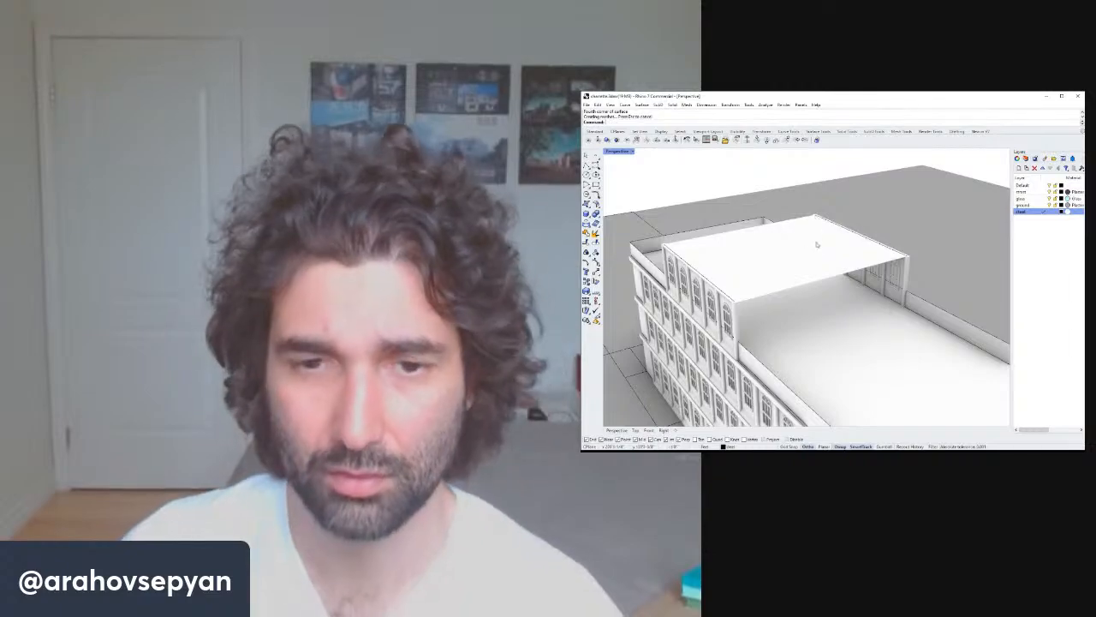
# Copy the three front top-floor window bays up onto the roof at the building's front corner.
pyautogui.scroll(-5, 818, 267)
pyautogui.moveTo(817, 267)
pyautogui.mouseDown(button='right')
pyautogui.moveTo(753, 230)
pyautogui.moveTo(738, 244)
pyautogui.moveTo(762, 226)
pyautogui.moveTo(810, 265)
pyautogui.mouseUp(button='right')
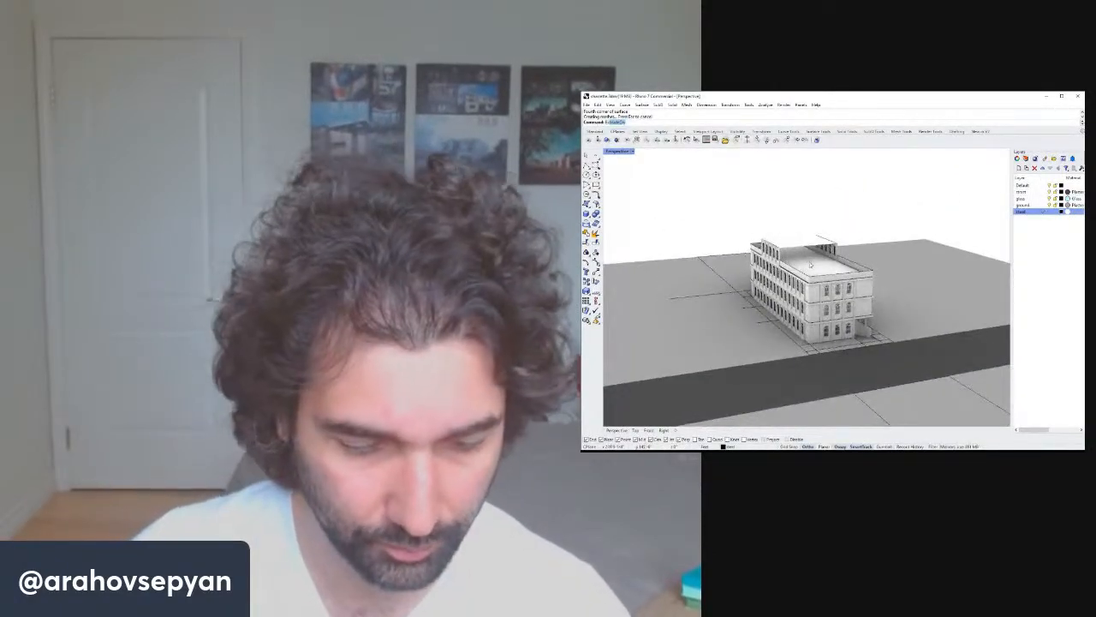
pyautogui.press('Escape')
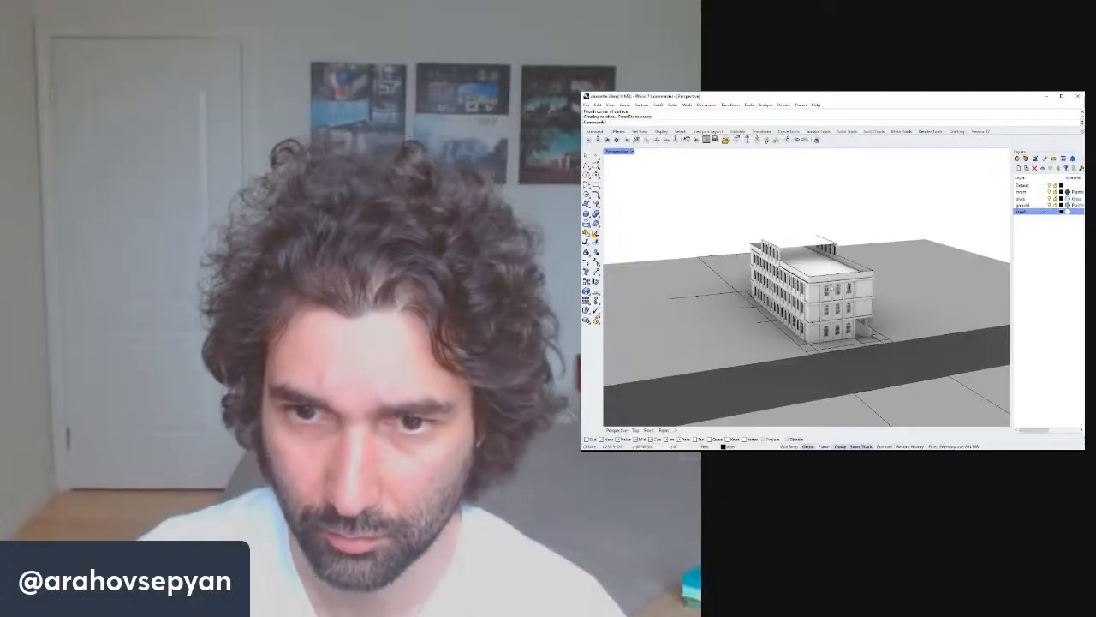
pyautogui.click(828, 292)
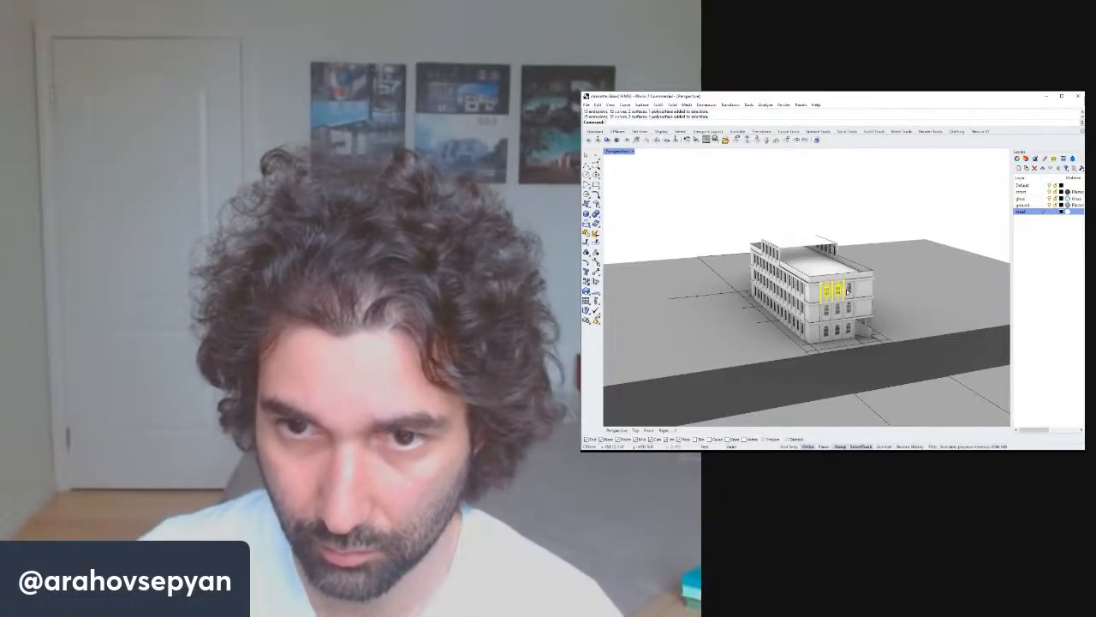
pyautogui.keyDown('shift'); pyautogui.click(850, 291); pyautogui.keyUp('shift')
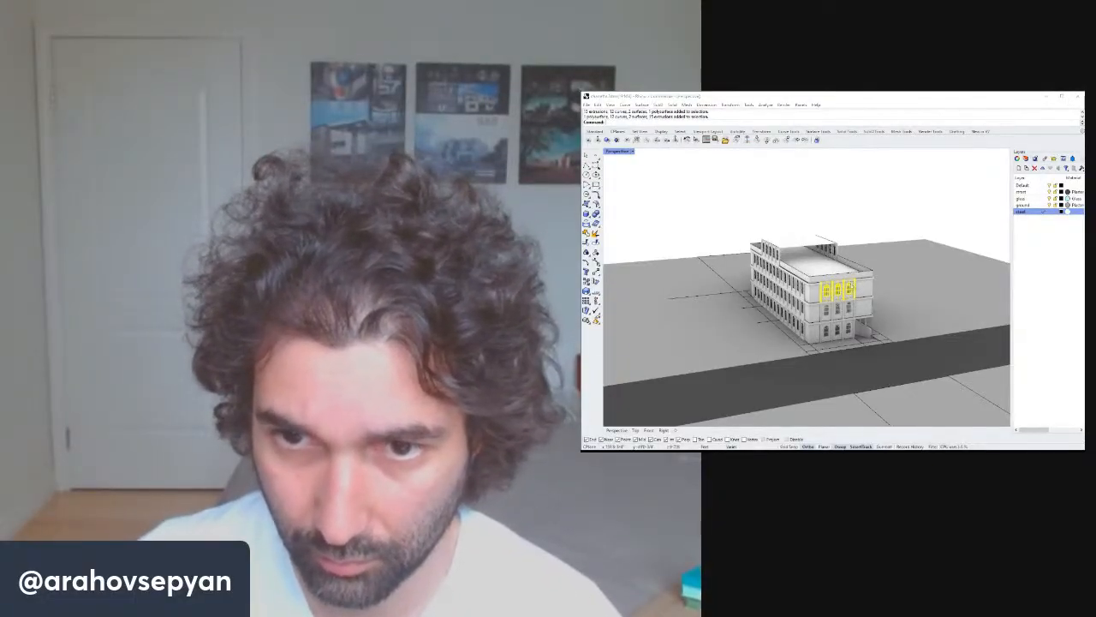
pyautogui.moveTo(850, 292); pyautogui.dragTo(843, 293, button='right')
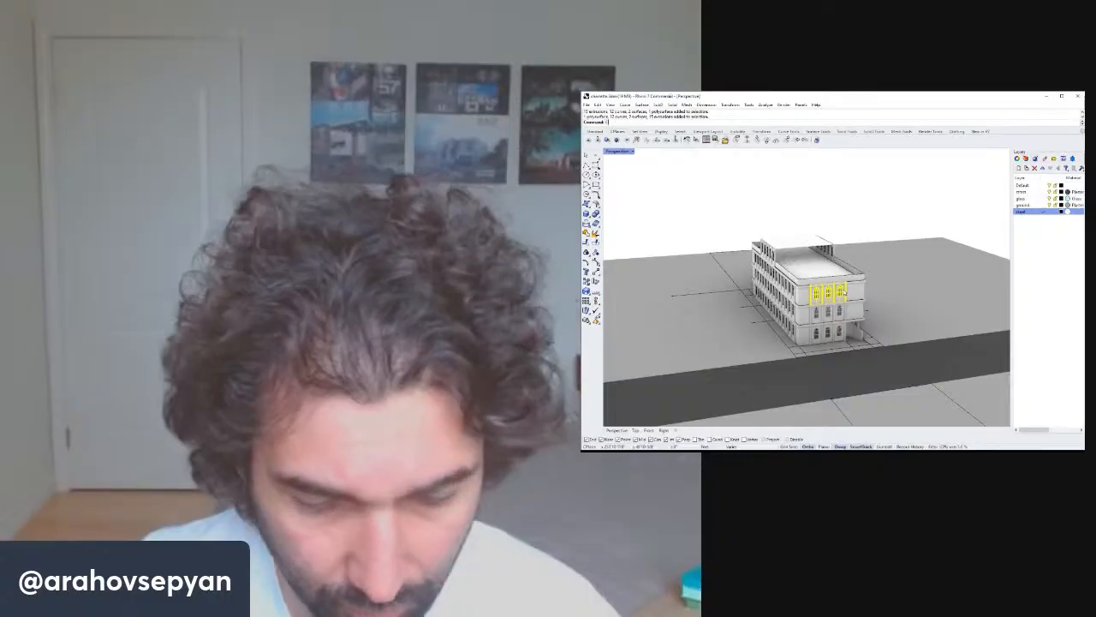
pyautogui.write('copy')
pyautogui.press('Return')
pyautogui.scroll(8, 843, 293)
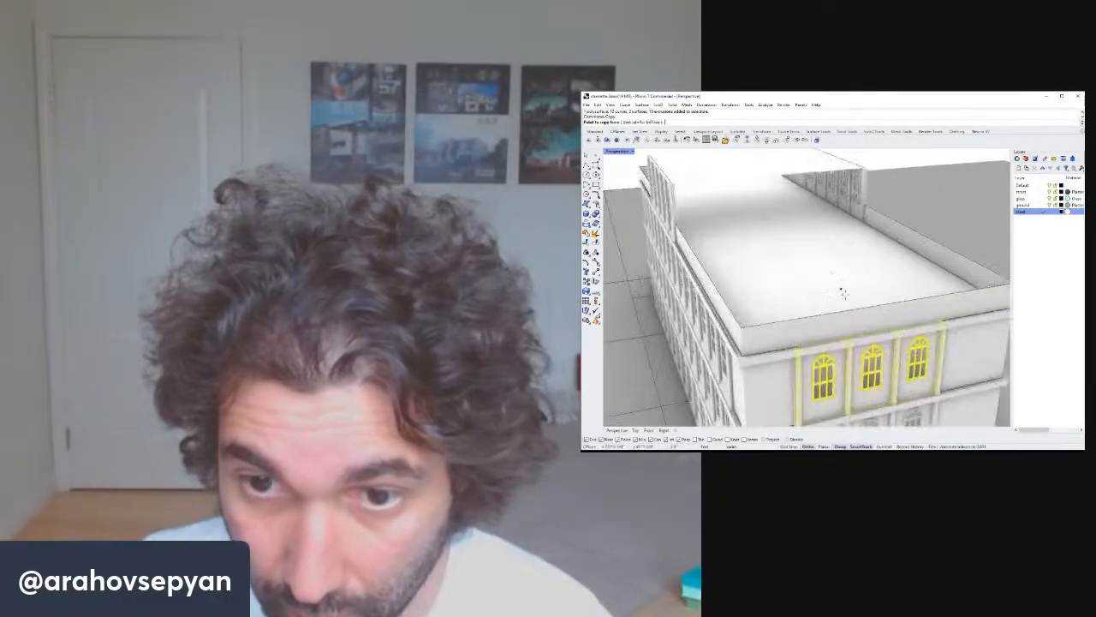
pyautogui.click(871, 330)
pyautogui.scroll(-6, 871, 329)
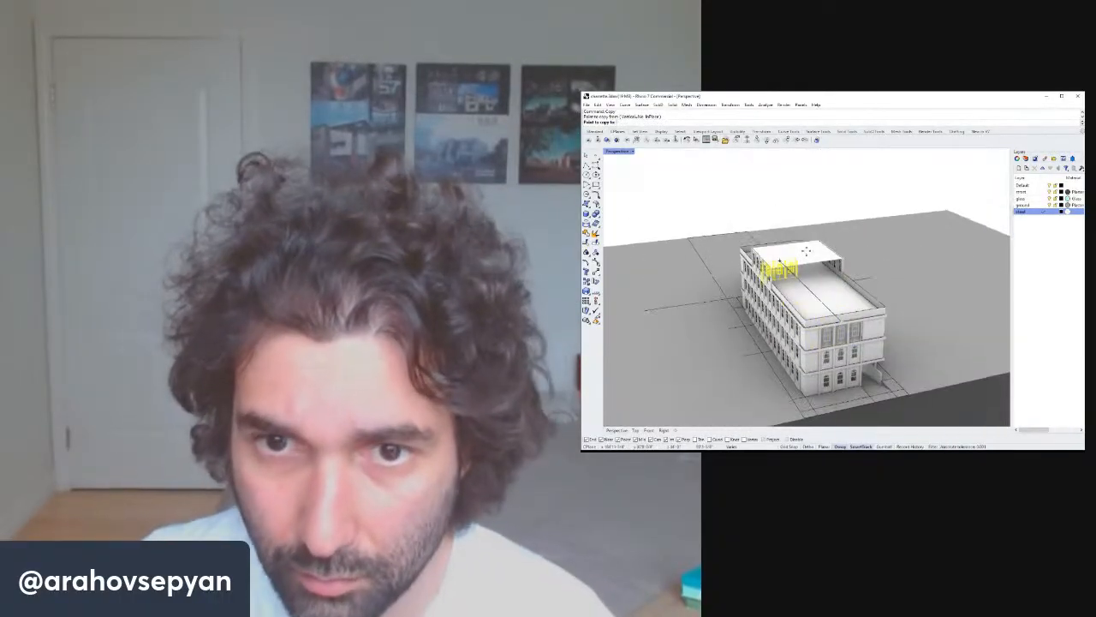
pyautogui.click(810, 264)
pyautogui.press('Escape')
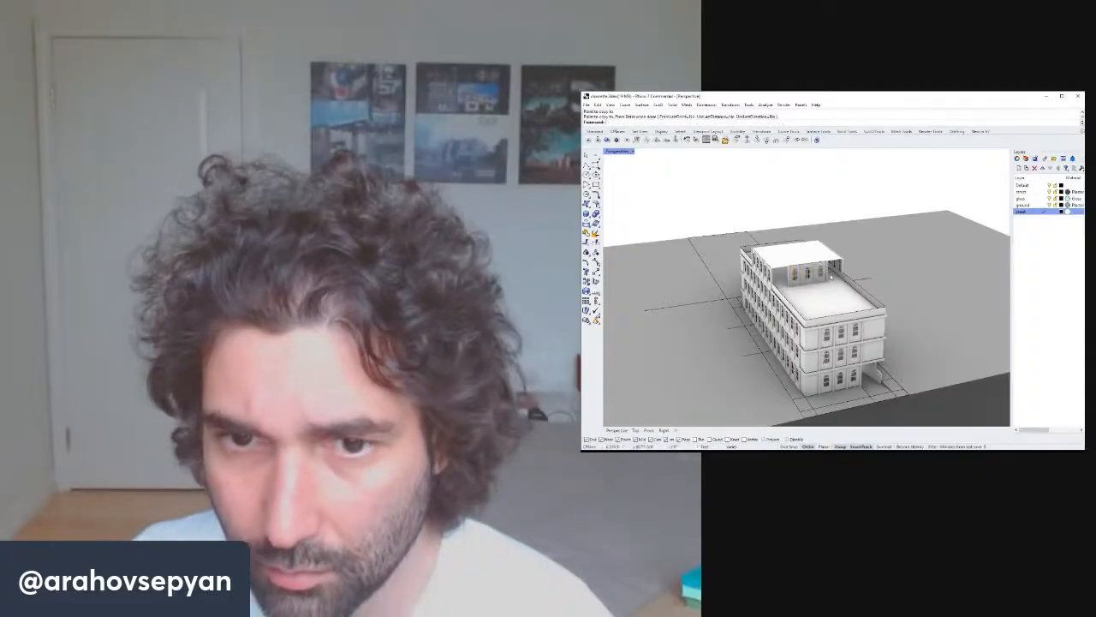
# Extrude a roof edge curve along a picked direction to form a wall of the rooftop addition.
pyautogui.moveTo(822, 287)
pyautogui.mouseDown(button='right')
pyautogui.moveTo(796, 259)
pyautogui.moveTo(806, 246)
pyautogui.moveTo(814, 267)
pyautogui.mouseUp(button='right')
pyautogui.scroll(4, 814, 267)
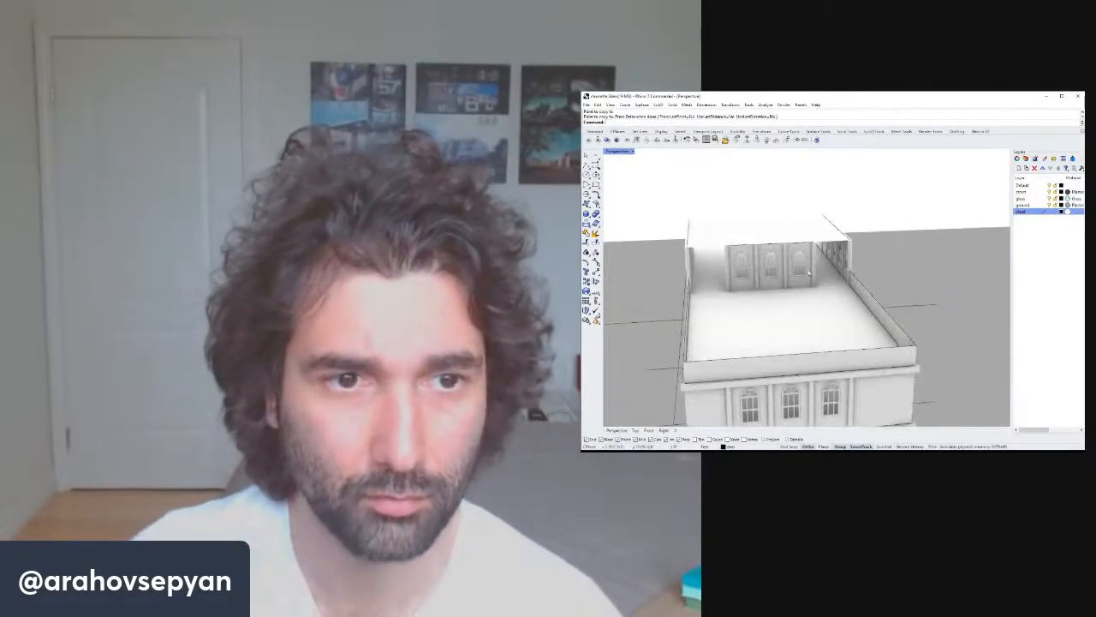
pyautogui.moveTo(740, 314); pyautogui.dragTo(765, 302, button='right')
pyautogui.write('ExtrudeCrv')
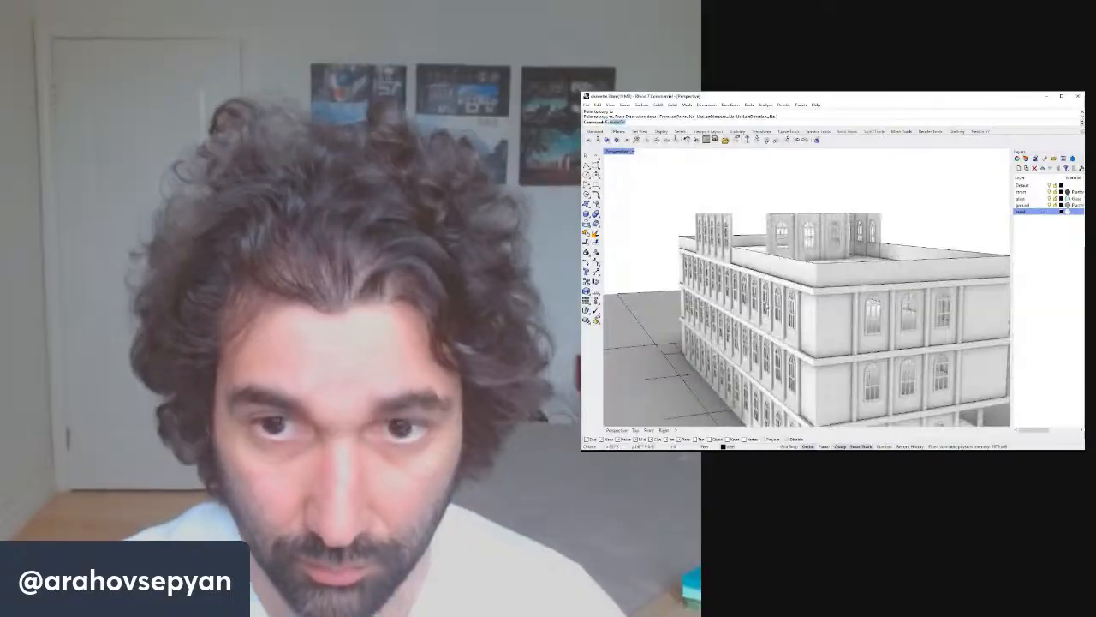
pyautogui.moveTo(765, 293); pyautogui.dragTo(755, 297, button='right')
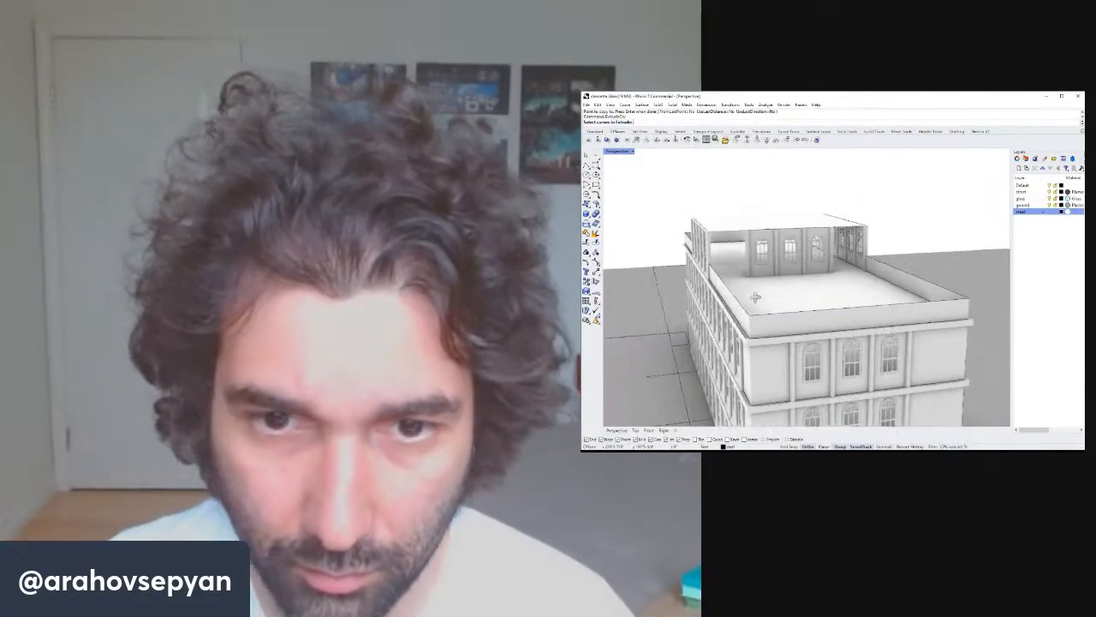
pyautogui.click(831, 271)
pyautogui.press('Return')
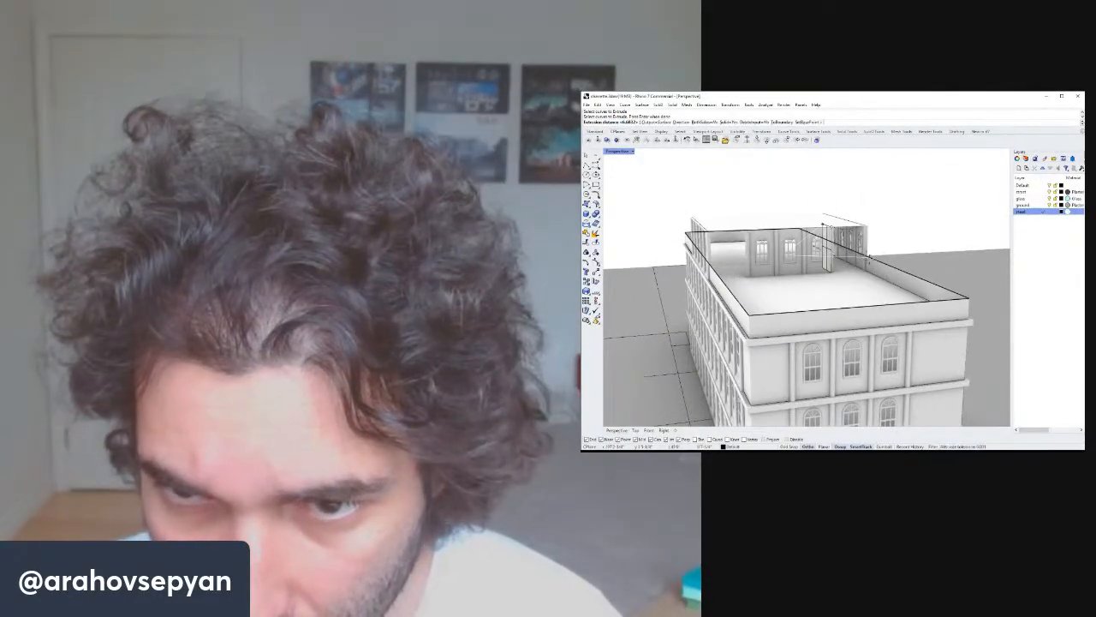
pyautogui.write('d')
pyautogui.press('Return')
pyautogui.click(828, 215)
pyautogui.click(853, 208)
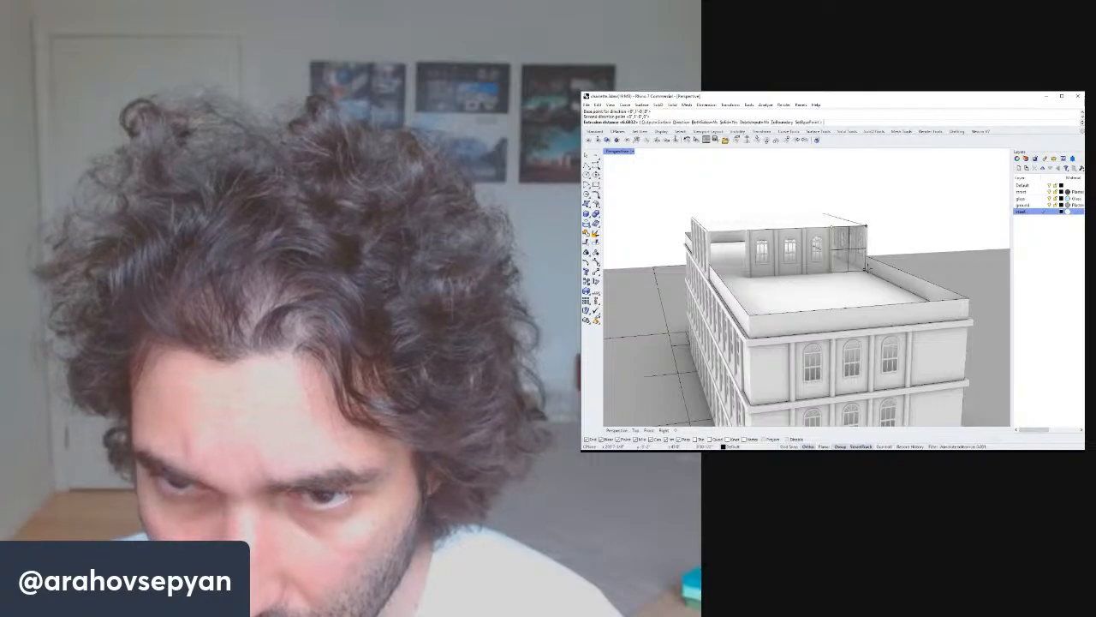
pyautogui.click(868, 217)
# Extrude another curve along a picked direction to form the rooftop addition's end wall.
pyautogui.press('Return')
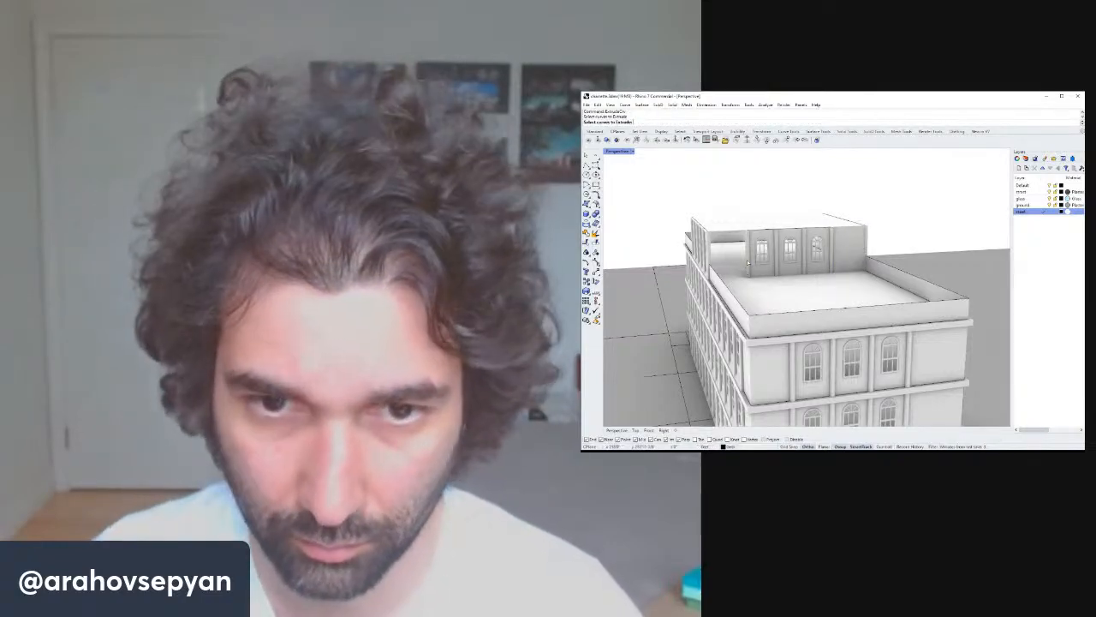
pyautogui.click(748, 261)
pyautogui.press('Return')
pyautogui.write('d')
pyautogui.press('Return')
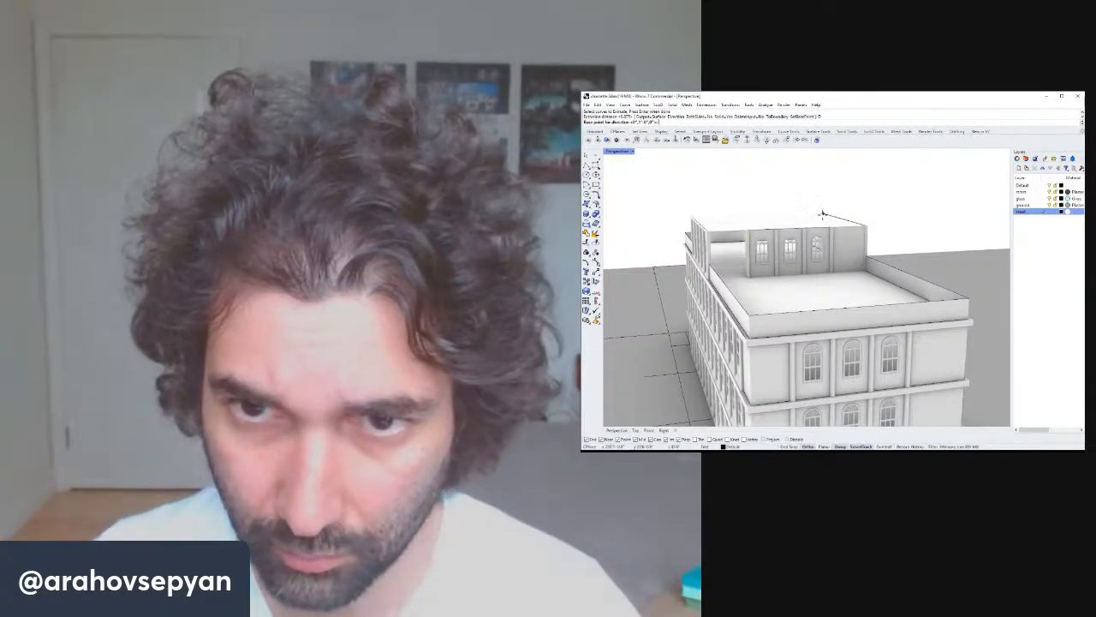
pyautogui.click(822, 214)
pyautogui.click(799, 214)
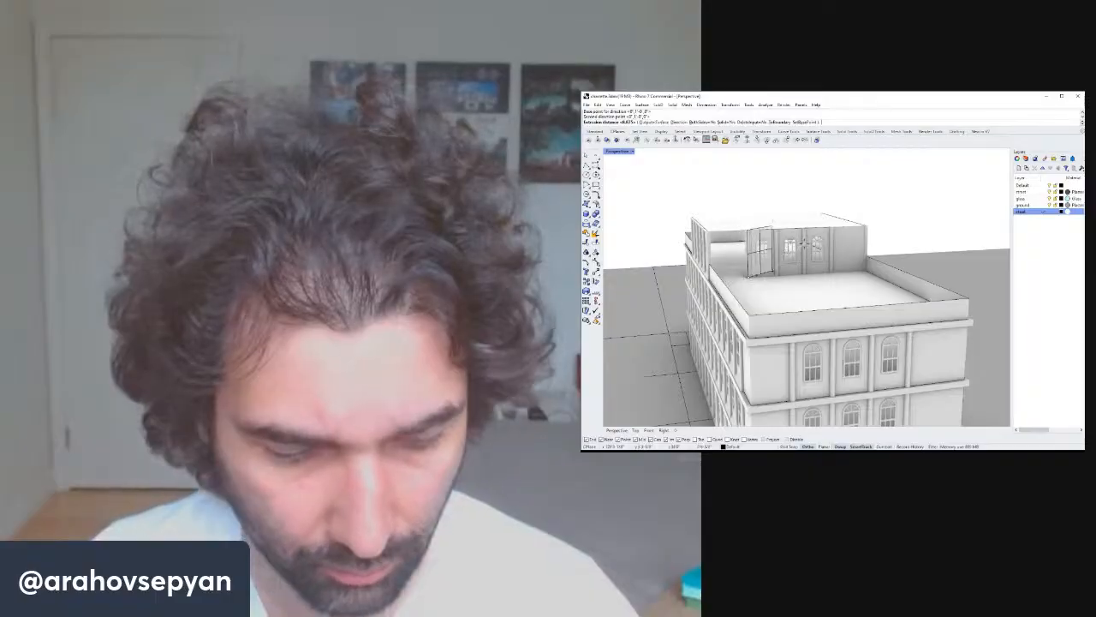
pyautogui.write('d')
pyautogui.press('Return')
pyautogui.click(821, 211)
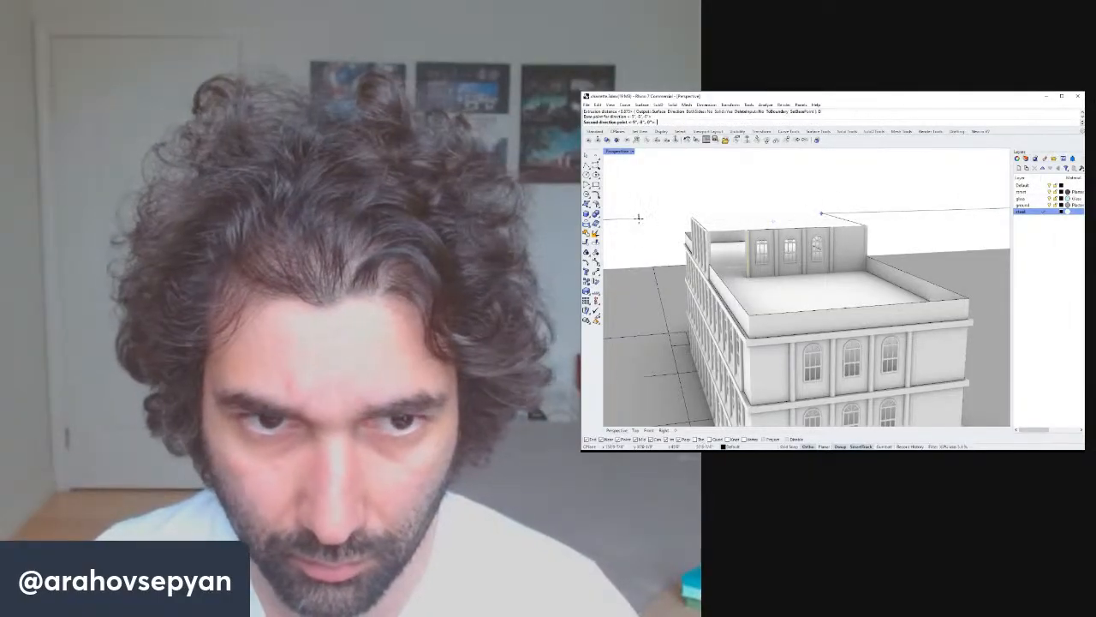
pyautogui.click(638, 218)
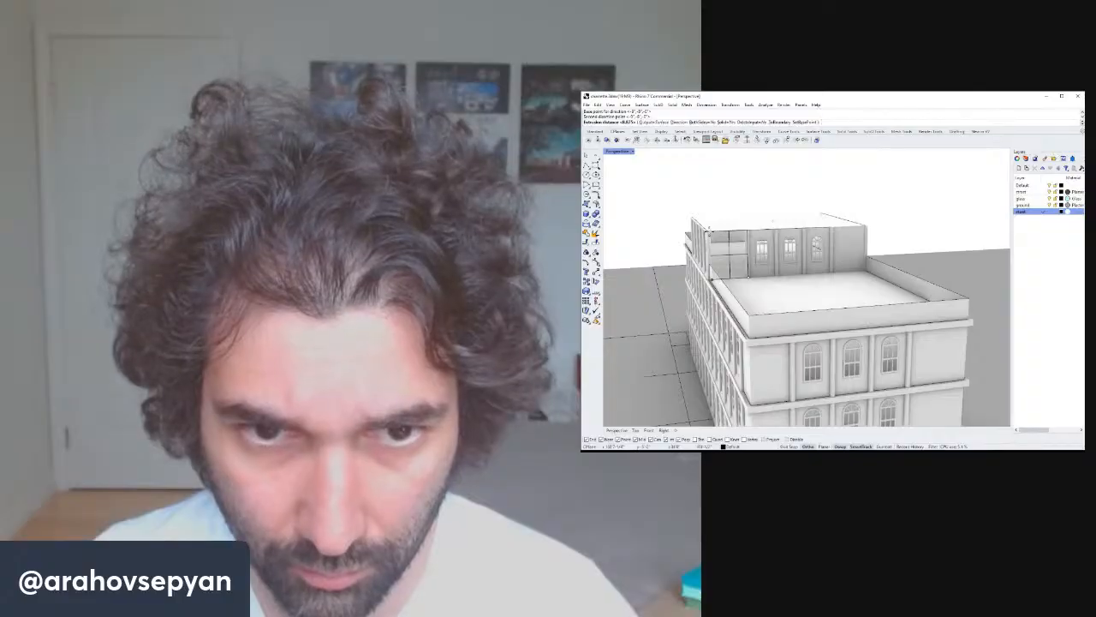
pyautogui.click(709, 231)
pyautogui.moveTo(775, 239); pyautogui.dragTo(728, 233, button='right')
pyautogui.scroll(3, 726, 232)
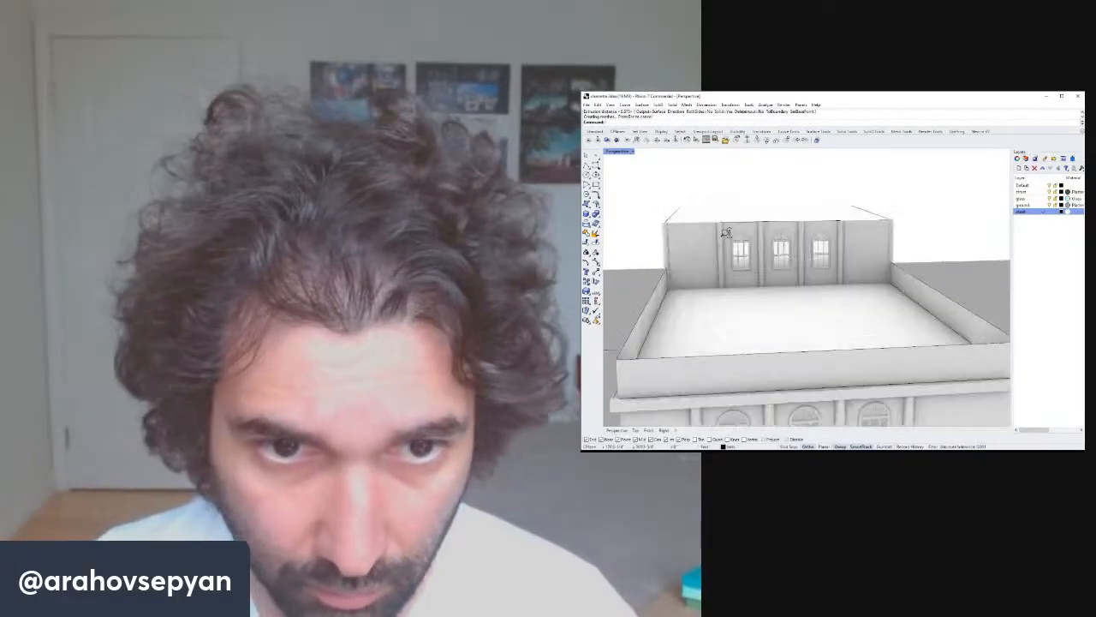
# Undo and redo the last extrusion, then delete the extruded end wall of the rooftop addition.
pyautogui.hotkey('ctrl', 'z')
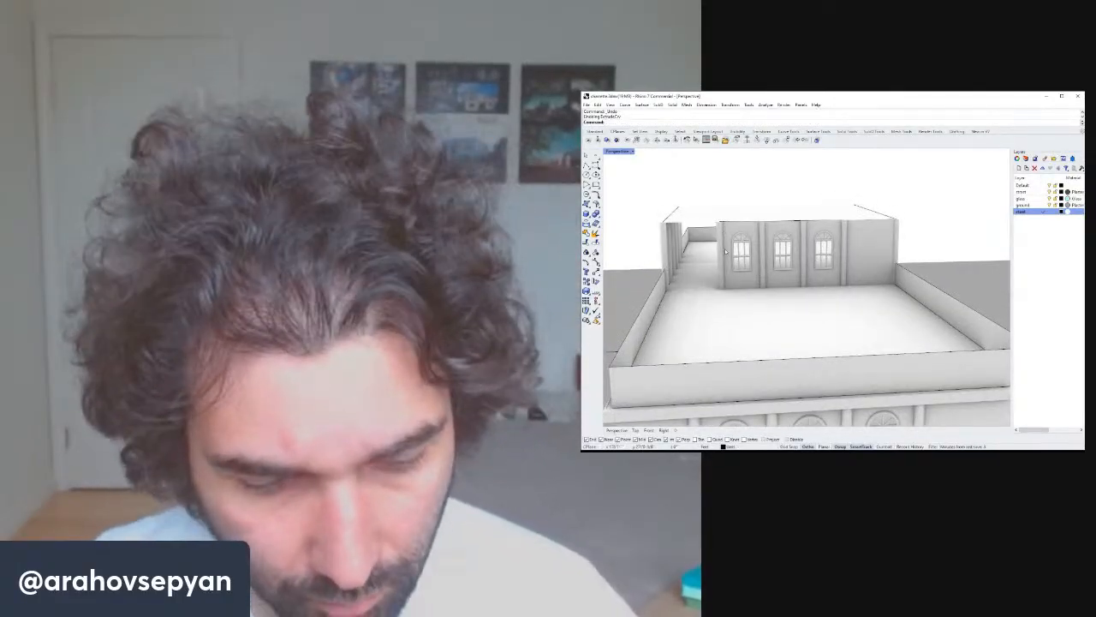
pyautogui.hotkey('ctrl', 'y')
pyautogui.scroll(3, 727, 250)
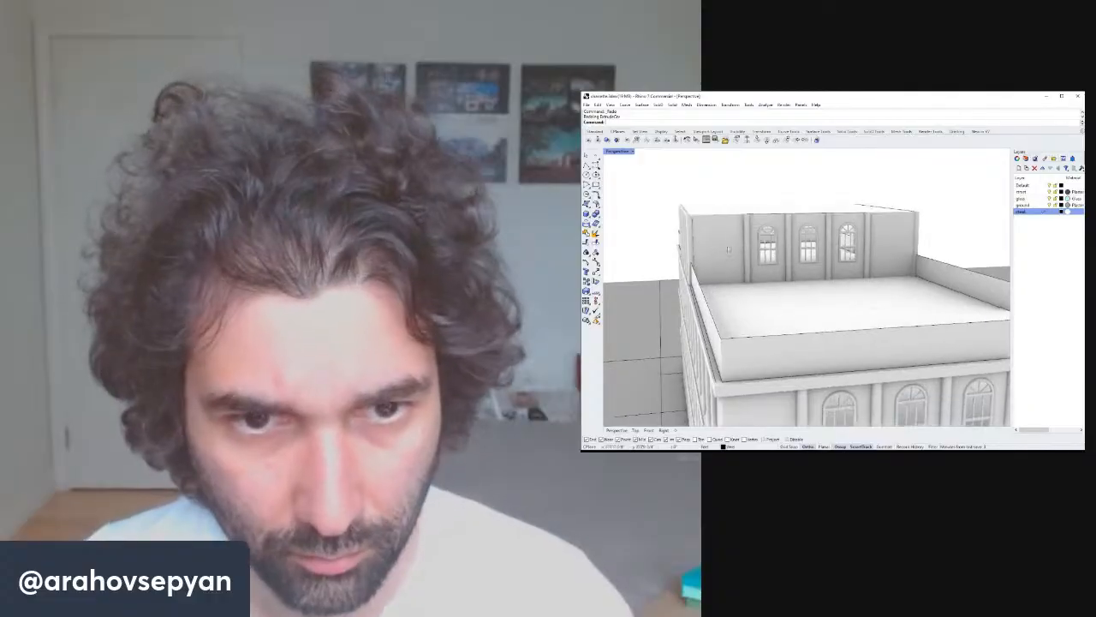
pyautogui.moveTo(729, 249); pyautogui.dragTo(730, 281, button='right')
pyautogui.click(827, 243)
pyautogui.press('Delete')
# Extrude the curve again along a picked direction to rebuild the rooftop addition's end wall.
pyautogui.click(723, 274)
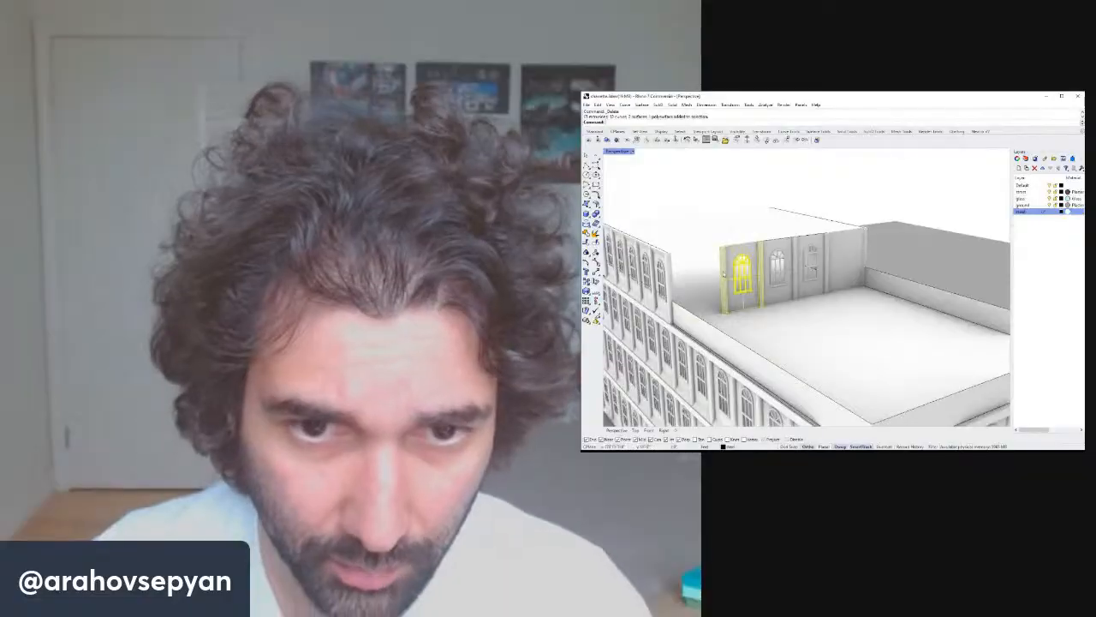
pyautogui.press('Escape')
pyautogui.press('Return')
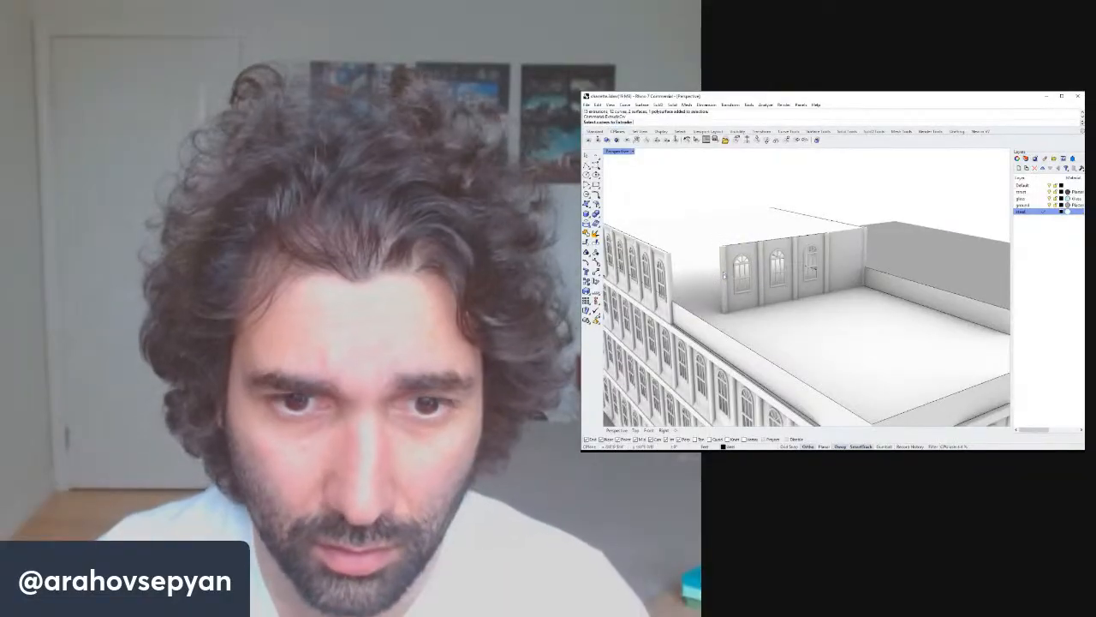
pyautogui.click(723, 274)
pyautogui.press('Return')
pyautogui.write('D')
pyautogui.press('Return')
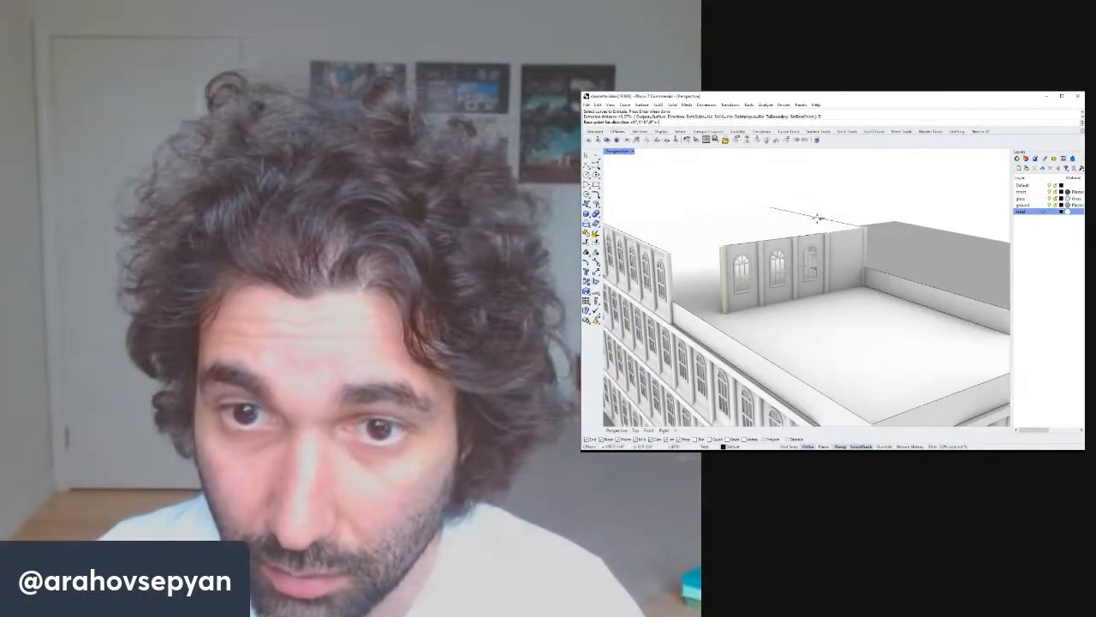
pyautogui.click(817, 219)
pyautogui.click(745, 230)
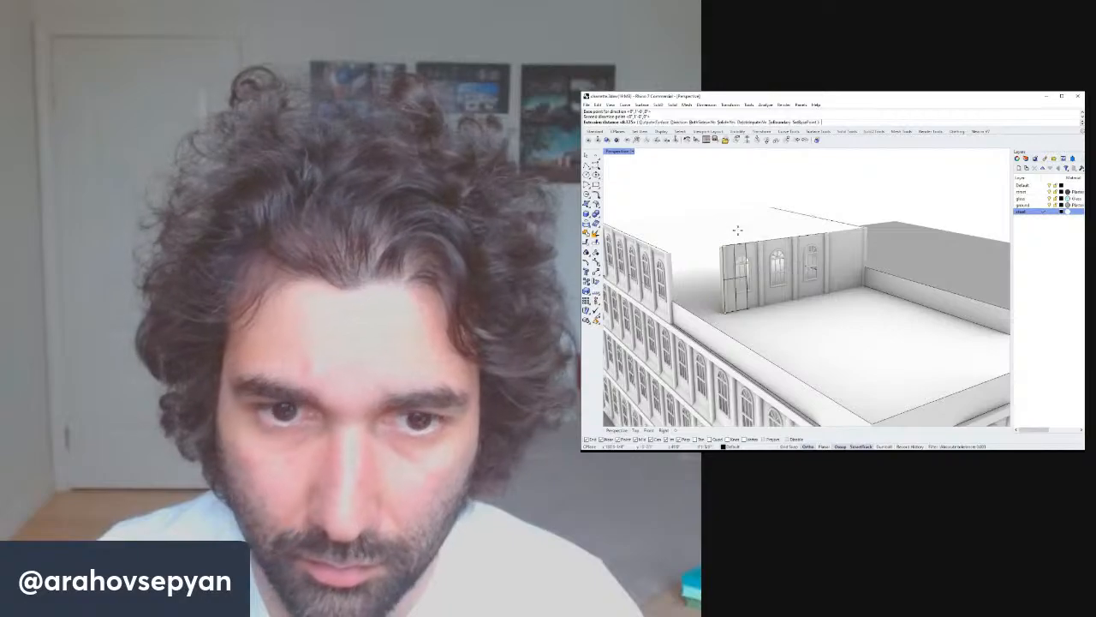
pyautogui.click(667, 255)
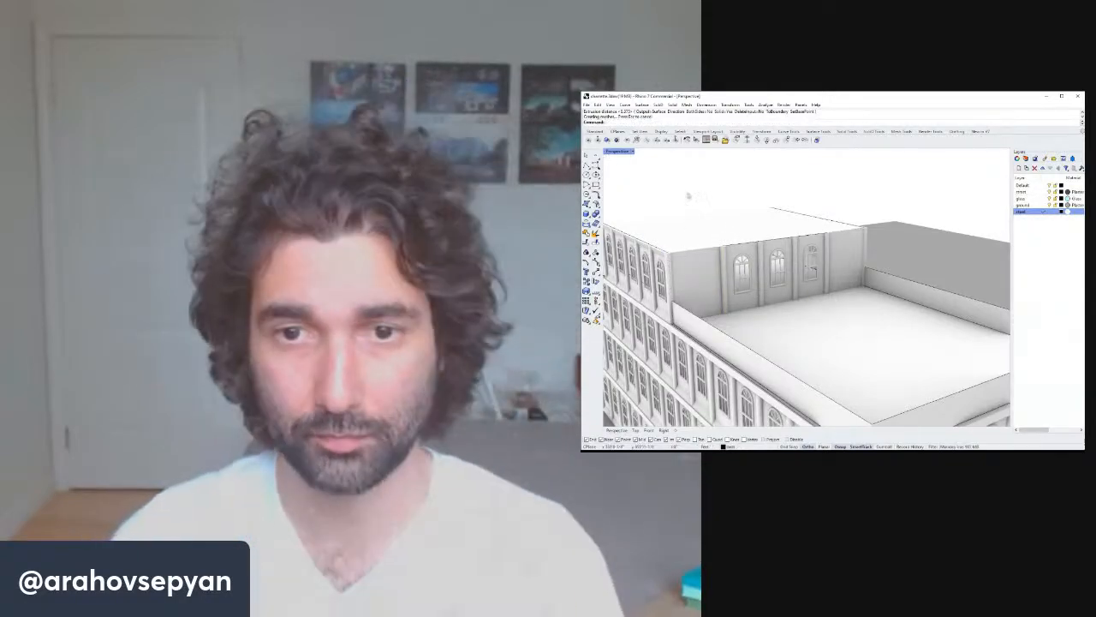
# Copy the rooftop addition's arched window panels to an open spot beside the building.
pyautogui.scroll(-8, 751, 247)
pyautogui.moveTo(762, 264); pyautogui.dragTo(815, 275, button='right')
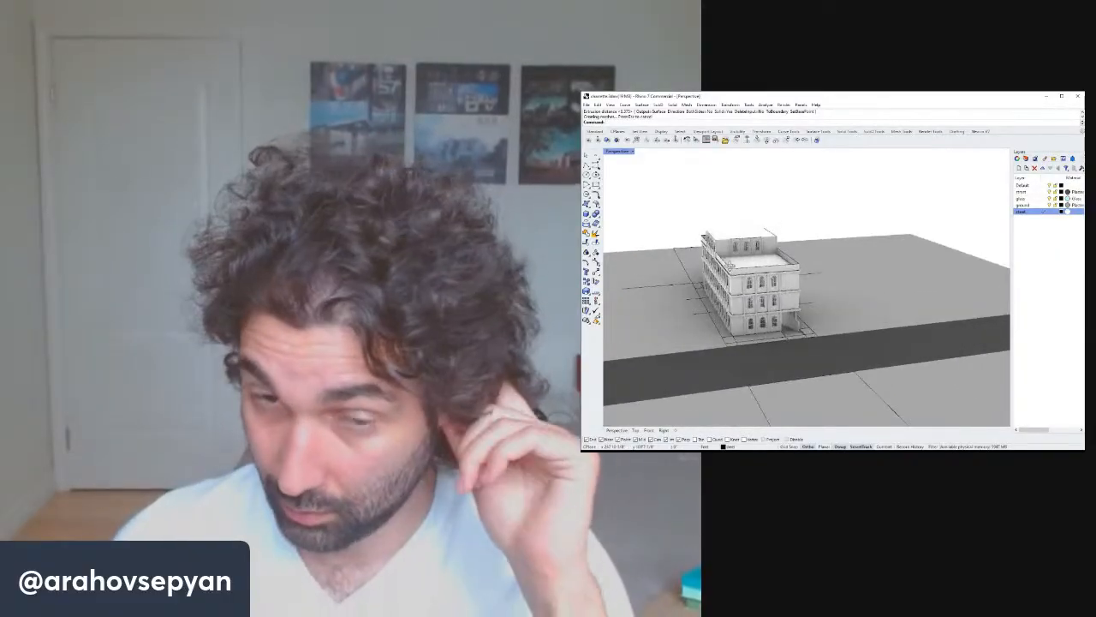
pyautogui.moveTo(730, 265); pyautogui.dragTo(757, 252, button='right')
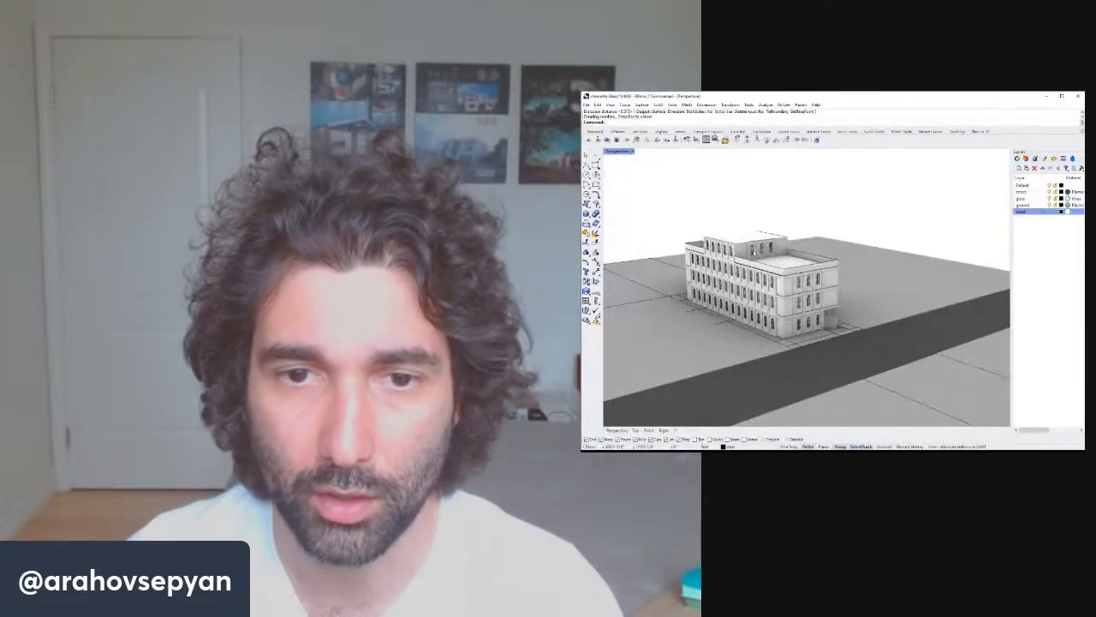
pyautogui.scroll(11, 755, 244)
pyautogui.click(751, 248)
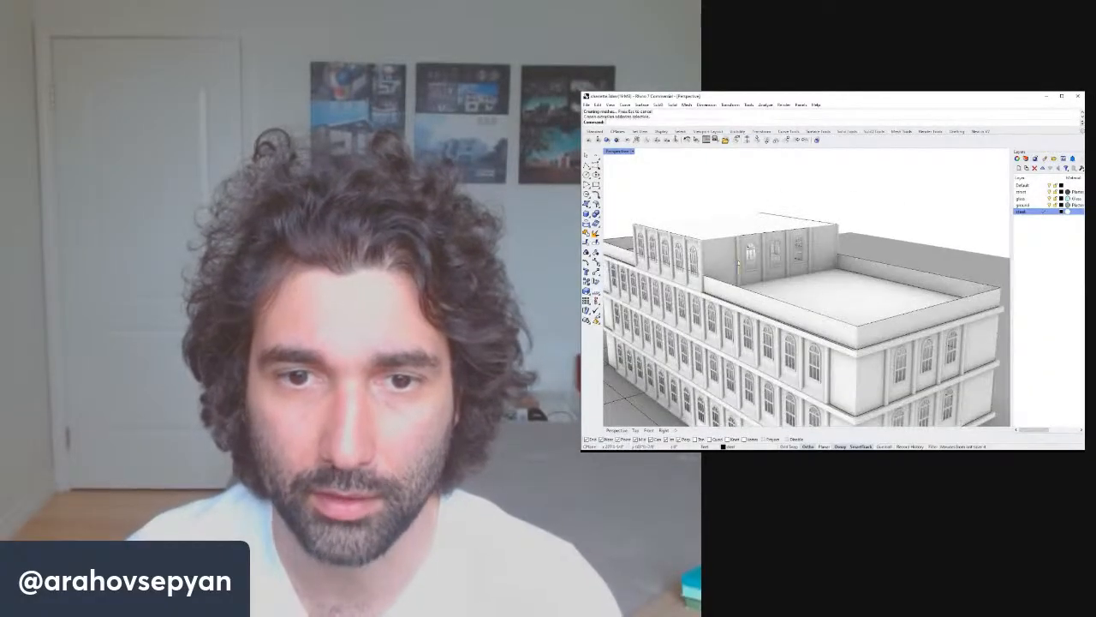
pyautogui.click(748, 256)
pyautogui.keyDown('shift'); pyautogui.click(777, 255); pyautogui.keyUp('shift')
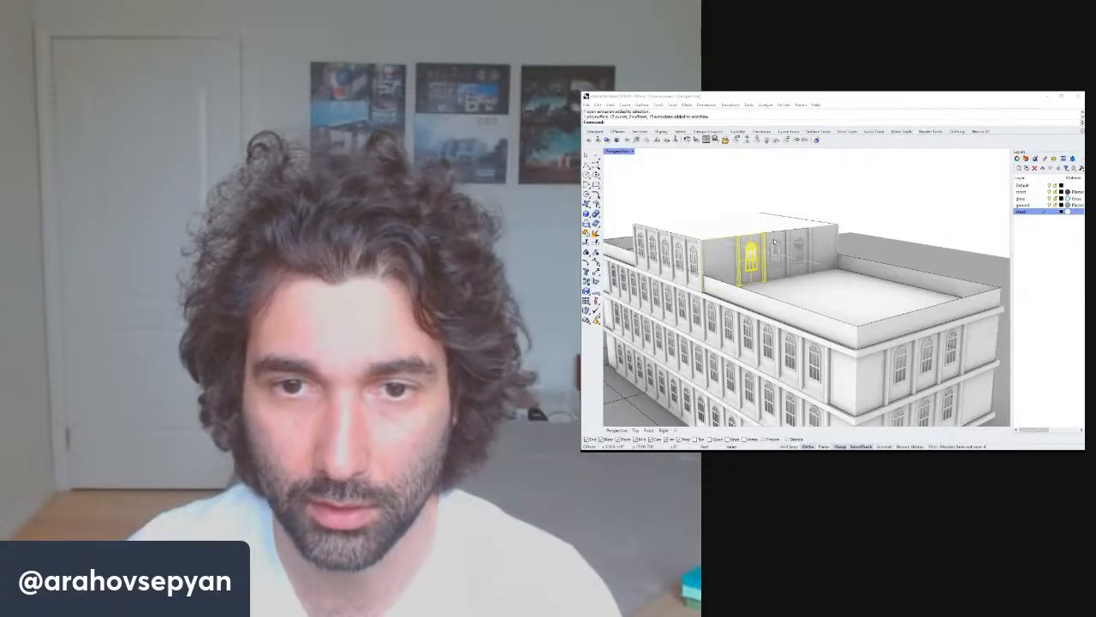
pyautogui.keyDown('shift'); pyautogui.click(775, 250); pyautogui.keyUp('shift')
pyautogui.keyDown('shift'); pyautogui.click(800, 250); pyautogui.keyUp('shift')
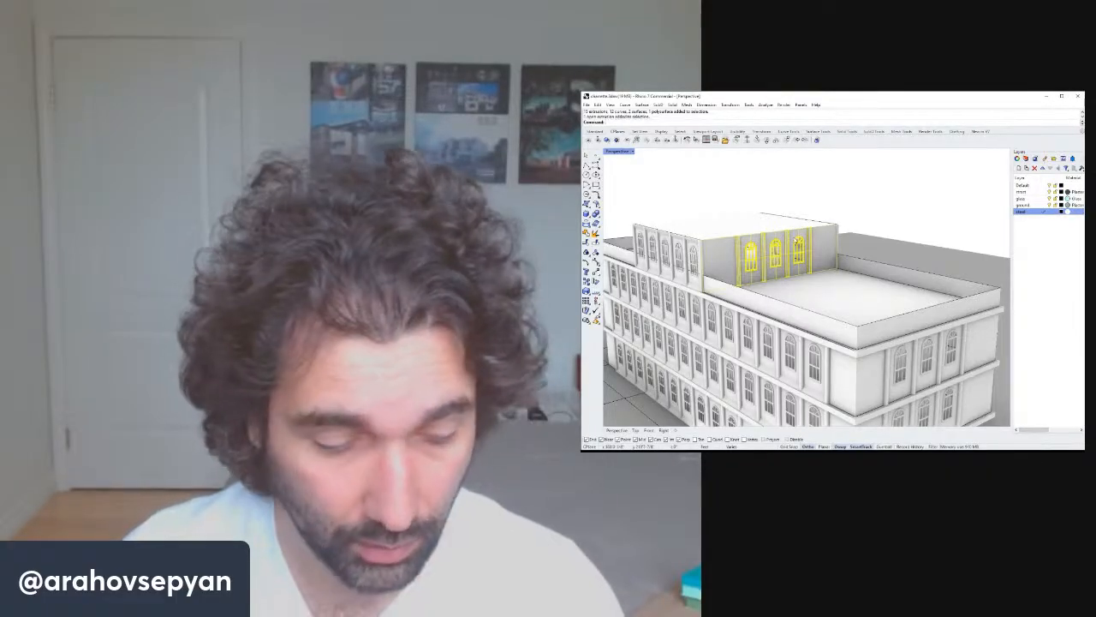
pyautogui.write('copy')
pyautogui.press('Return')
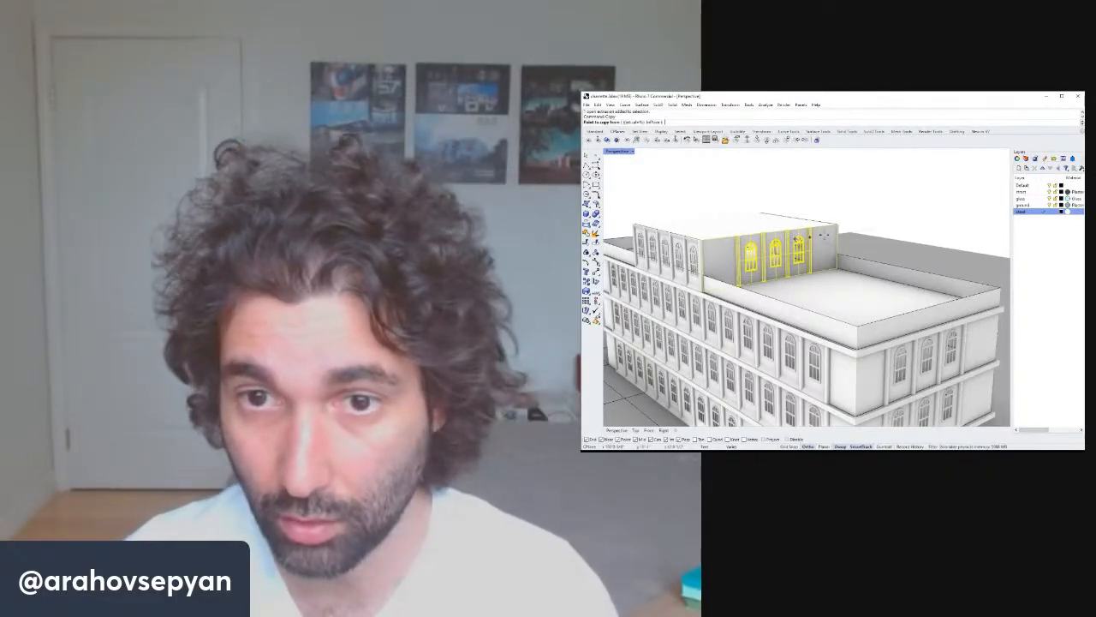
pyautogui.click(837, 225)
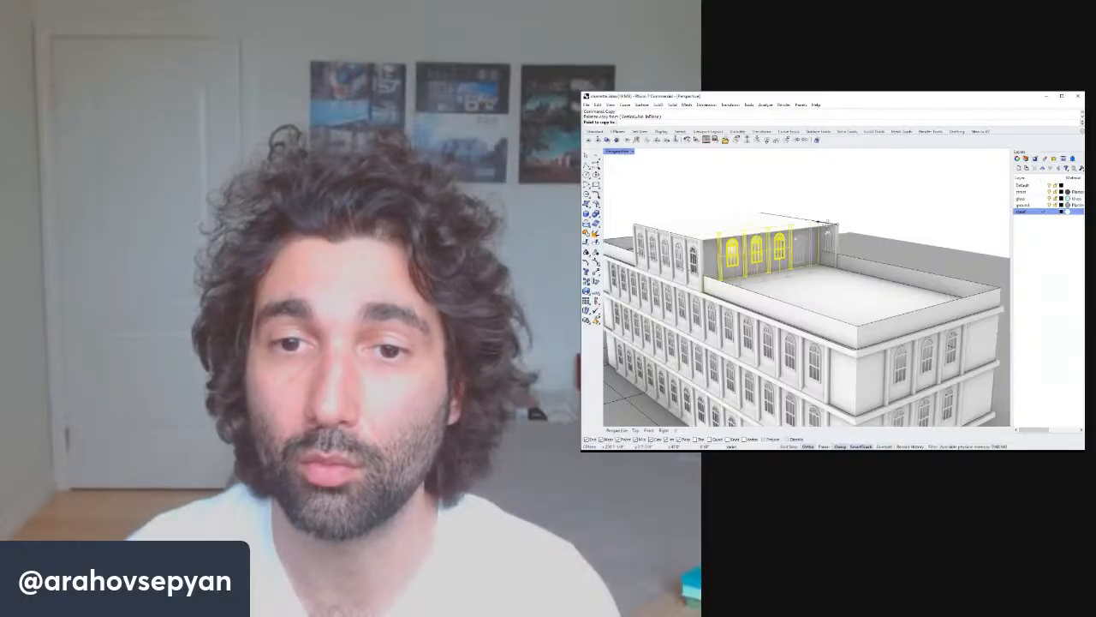
pyautogui.moveTo(814, 227); pyautogui.dragTo(929, 244, button='right')
pyautogui.keyDown('shift'); pyautogui.moveTo(747, 210); pyautogui.dragTo(846, 206, button='right'); pyautogui.keyUp('shift')
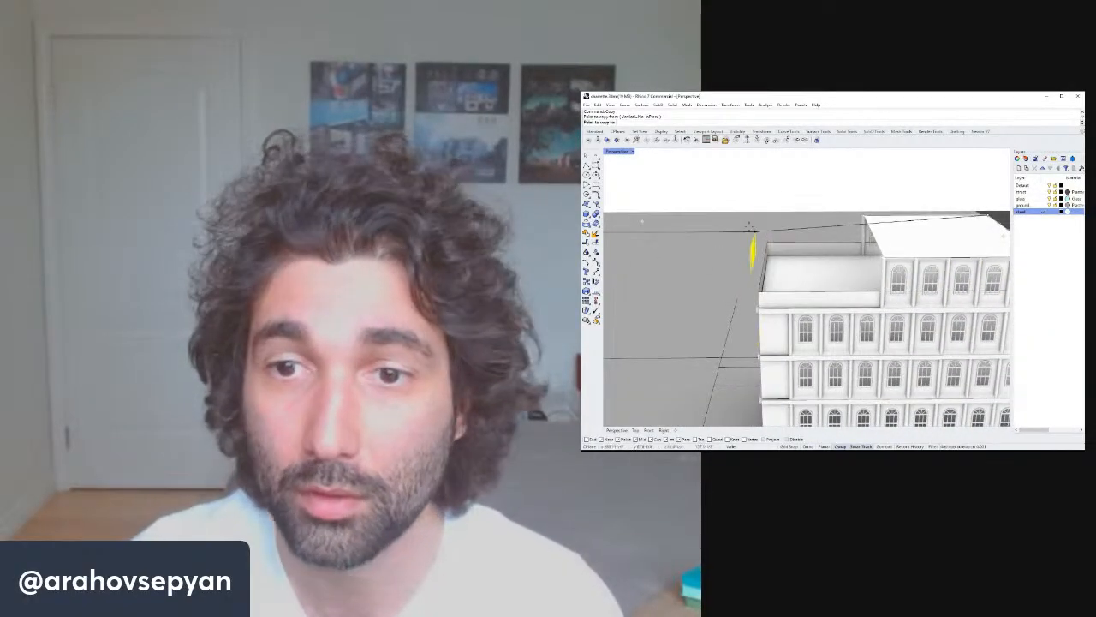
pyautogui.keyDown('shift'); pyautogui.click(746, 186); pyautogui.keyUp('shift')
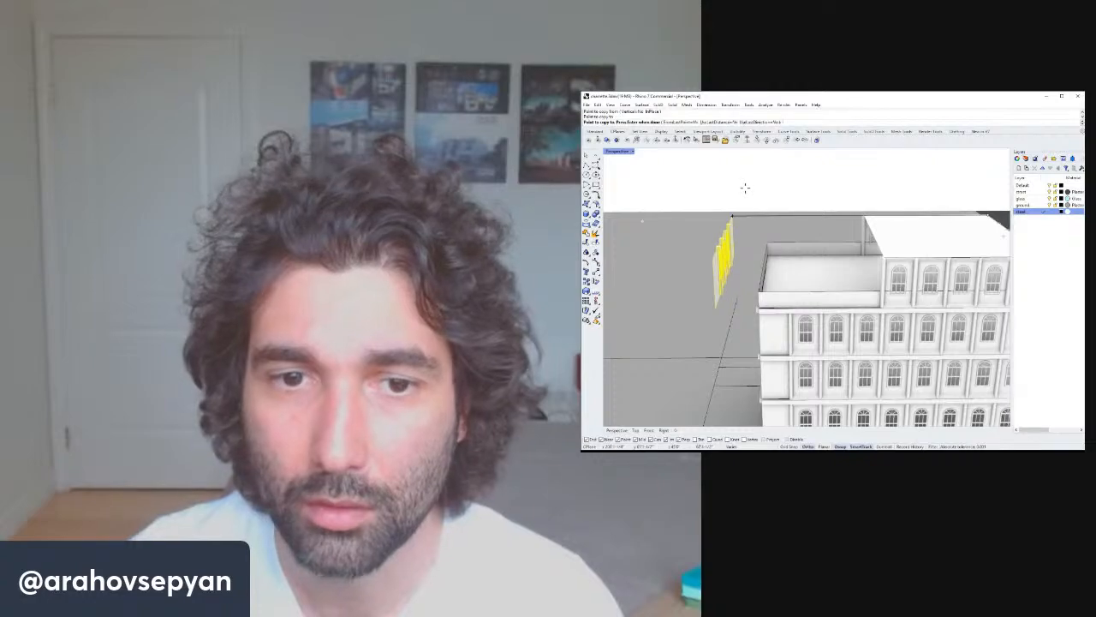
pyautogui.rightClick(745, 186)
# Mirror the copied window panels about a picked plane and delete the unmirrored copy.
pyautogui.moveTo(692, 193); pyautogui.dragTo(750, 322)
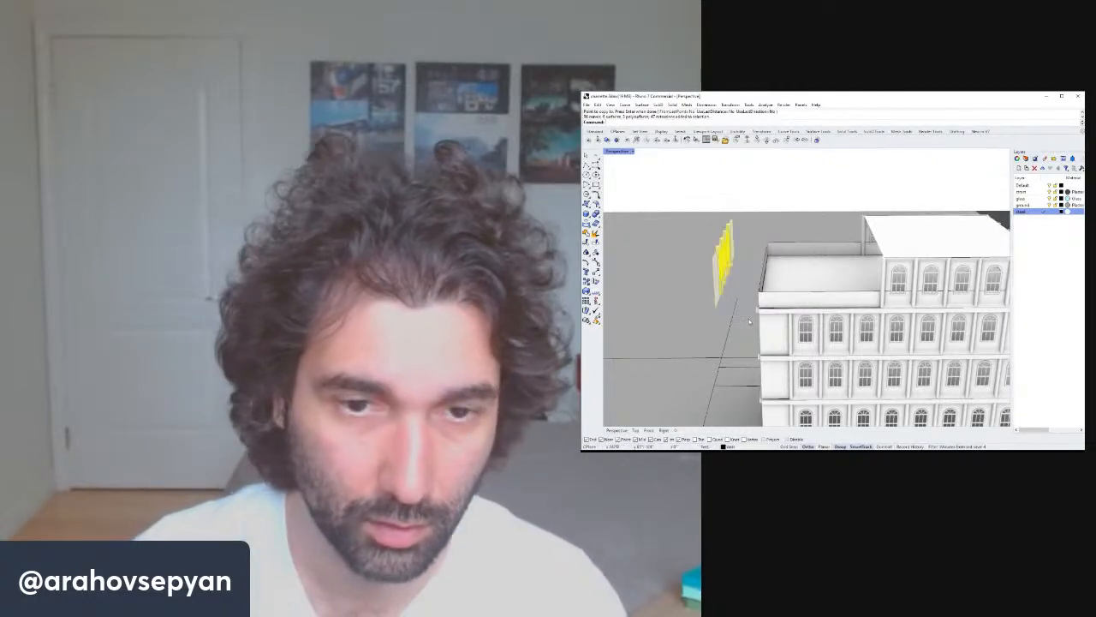
pyautogui.write('M')
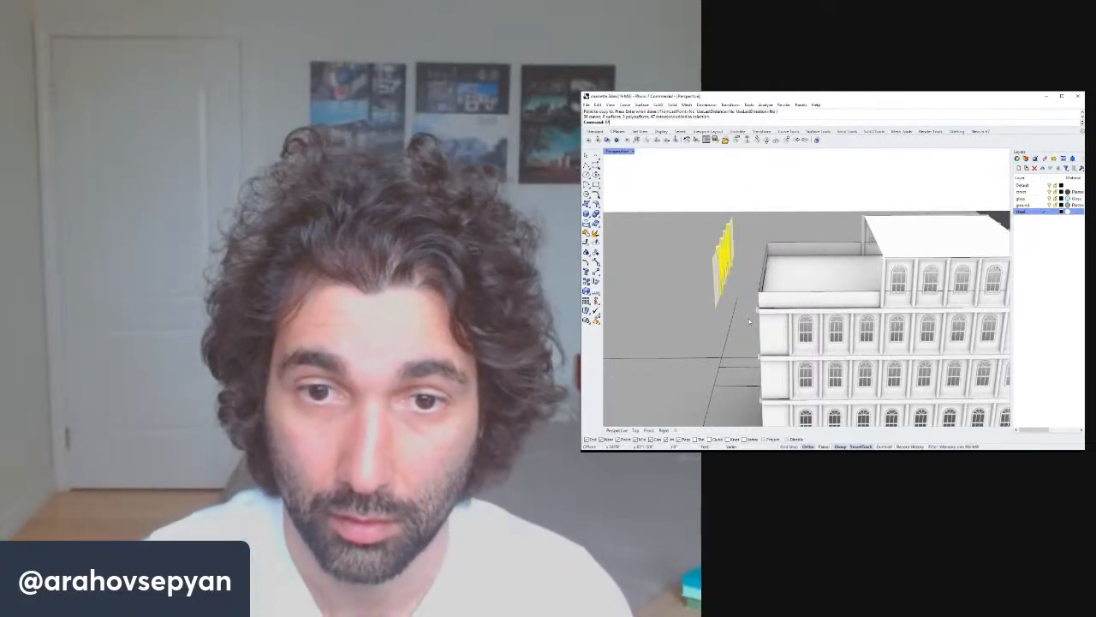
pyautogui.write('irror')
pyautogui.press('Return')
pyautogui.click(720, 324)
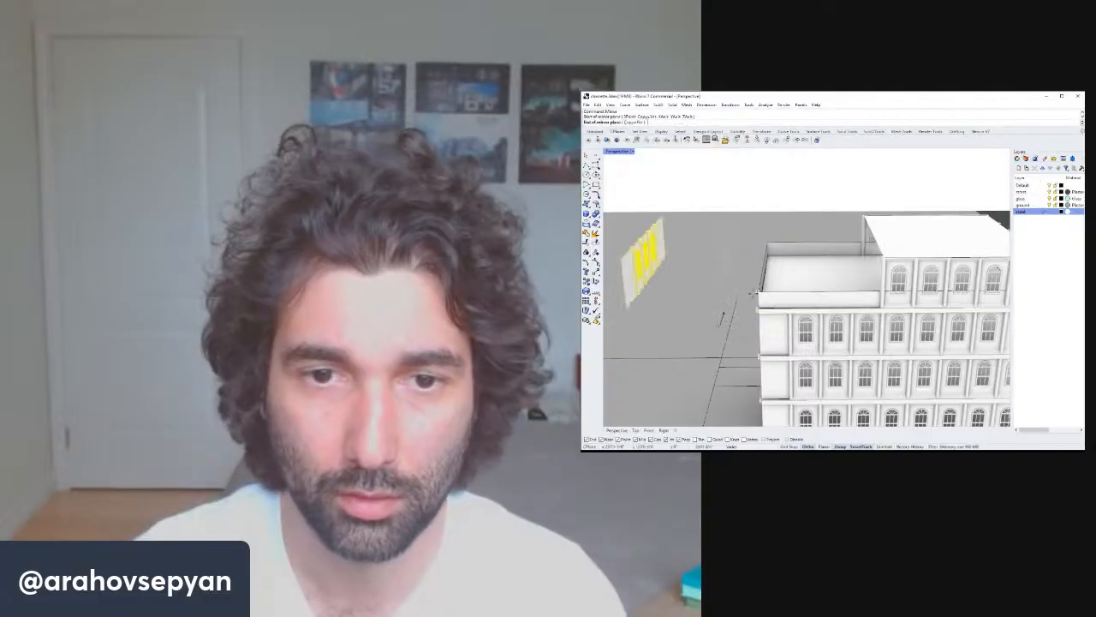
pyautogui.click(761, 186)
pyautogui.moveTo(761, 186); pyautogui.dragTo(785, 187, button='right')
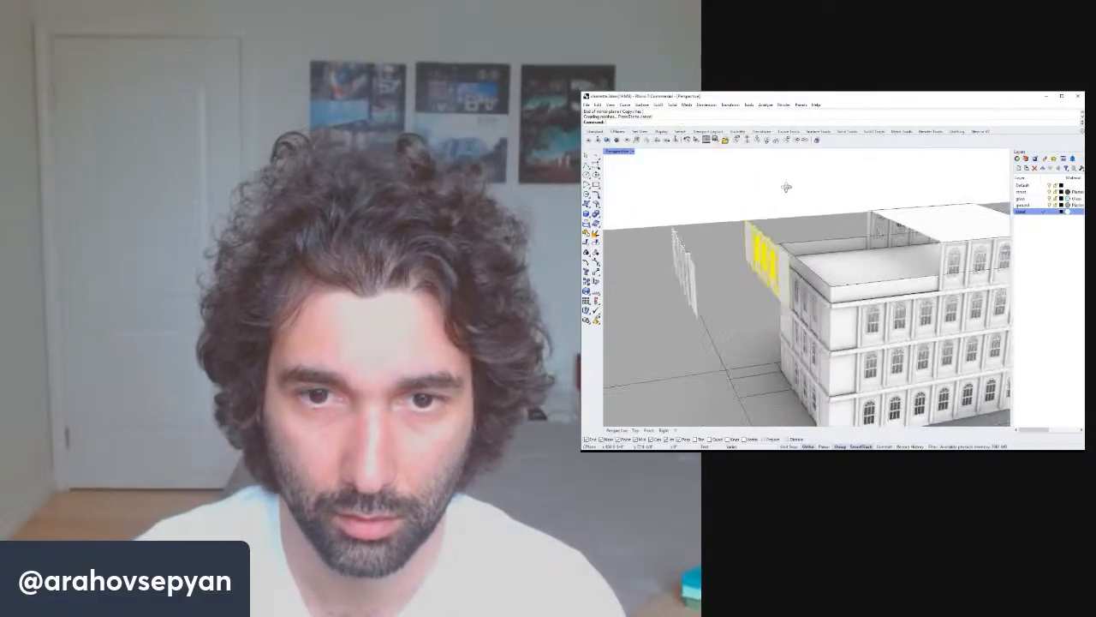
pyautogui.press('Escape')
pyautogui.moveTo(656, 199); pyautogui.dragTo(711, 334)
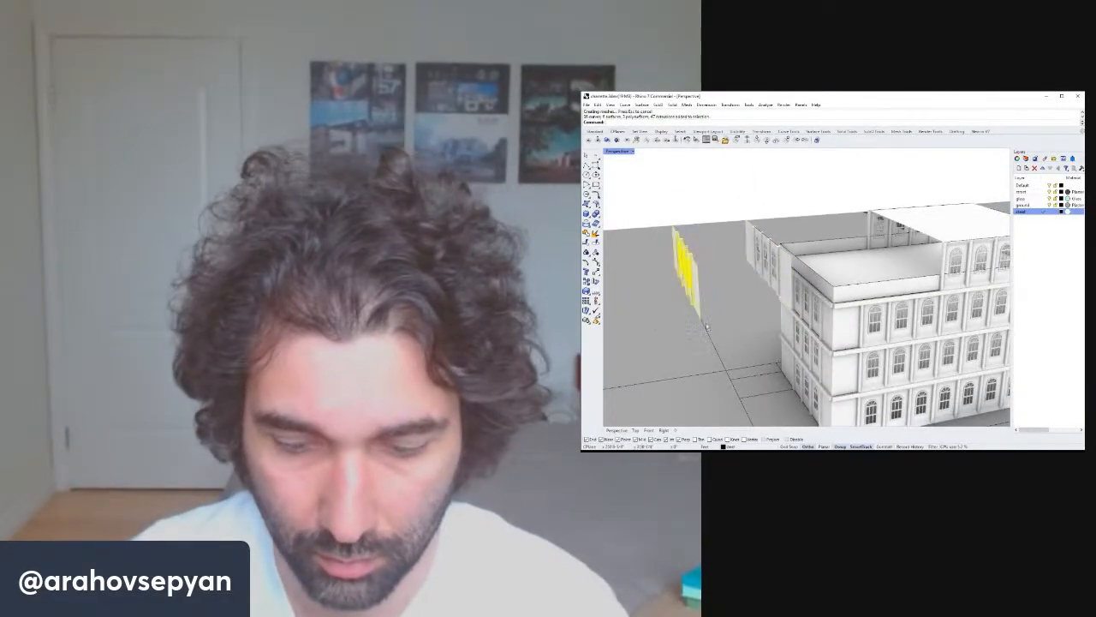
pyautogui.press('Delete')
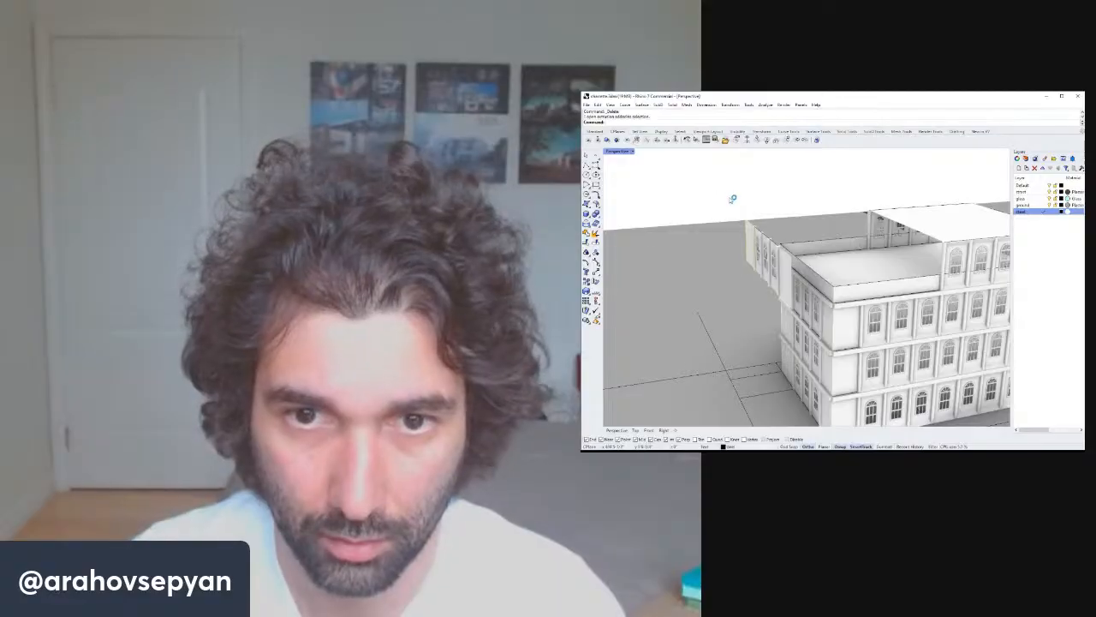
# Move the mirrored window panels onto the opposite wall of the rooftop addition.
pyautogui.moveTo(732, 199); pyautogui.dragTo(714, 191, button='right')
pyautogui.moveTo(714, 192); pyautogui.dragTo(762, 278)
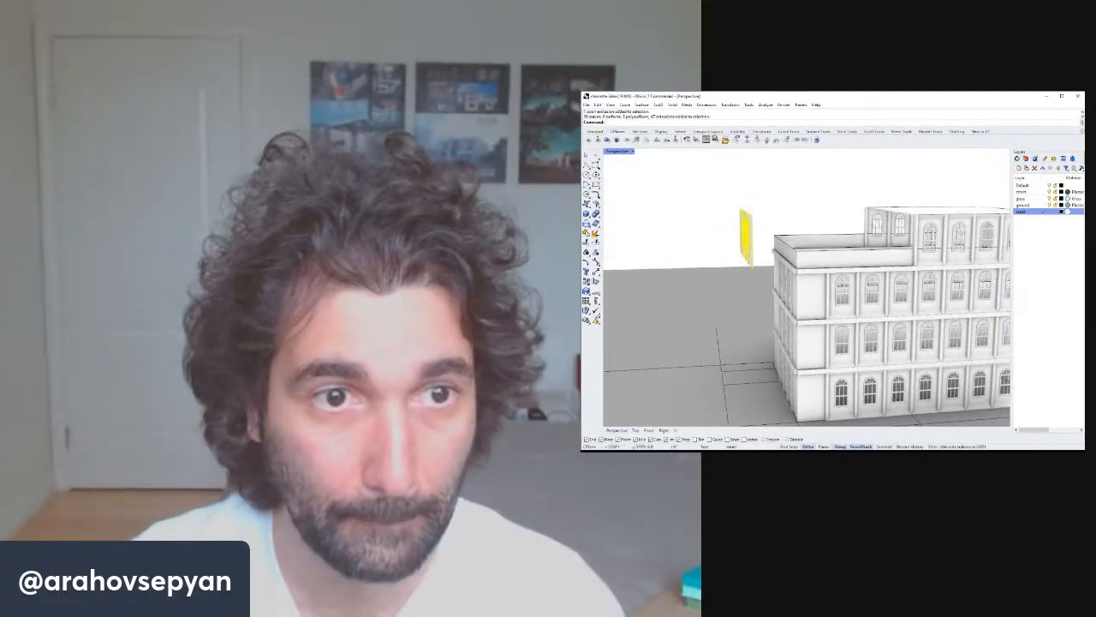
pyautogui.write('m')
pyautogui.press('space')
pyautogui.moveTo(656, 213); pyautogui.dragTo(732, 211, button='right')
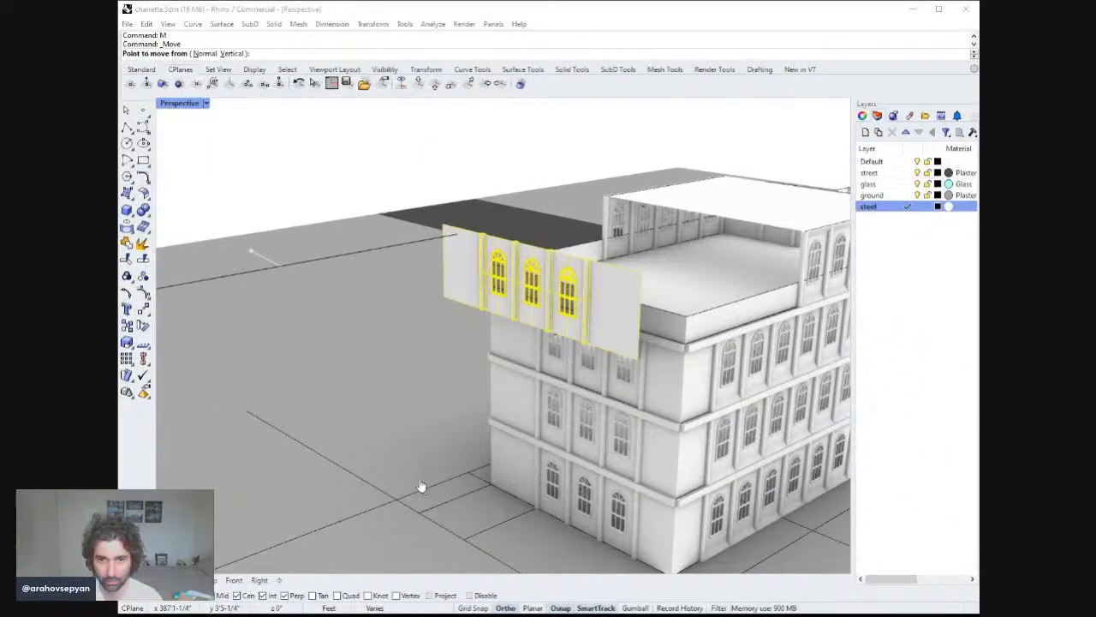
pyautogui.click(913, 14)
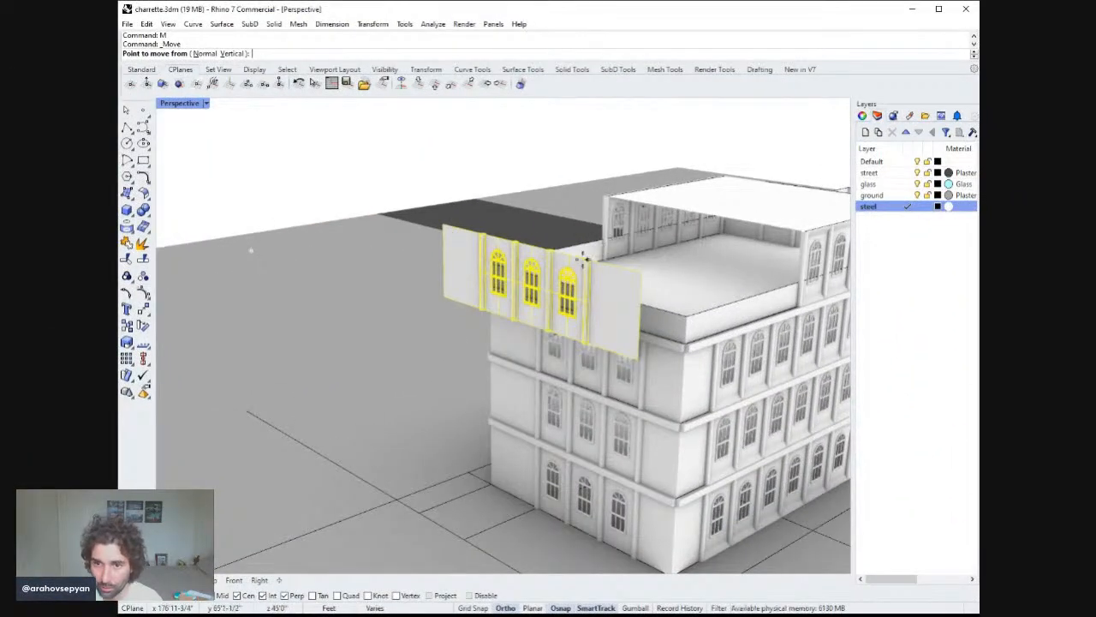
pyautogui.click(534, 247)
pyautogui.moveTo(704, 208)
pyautogui.mouseDown(button='right')
pyautogui.moveTo(726, 209)
pyautogui.moveTo(722, 159)
pyautogui.moveTo(696, 199)
pyautogui.moveTo(700, 214)
pyautogui.mouseUp(button='right')
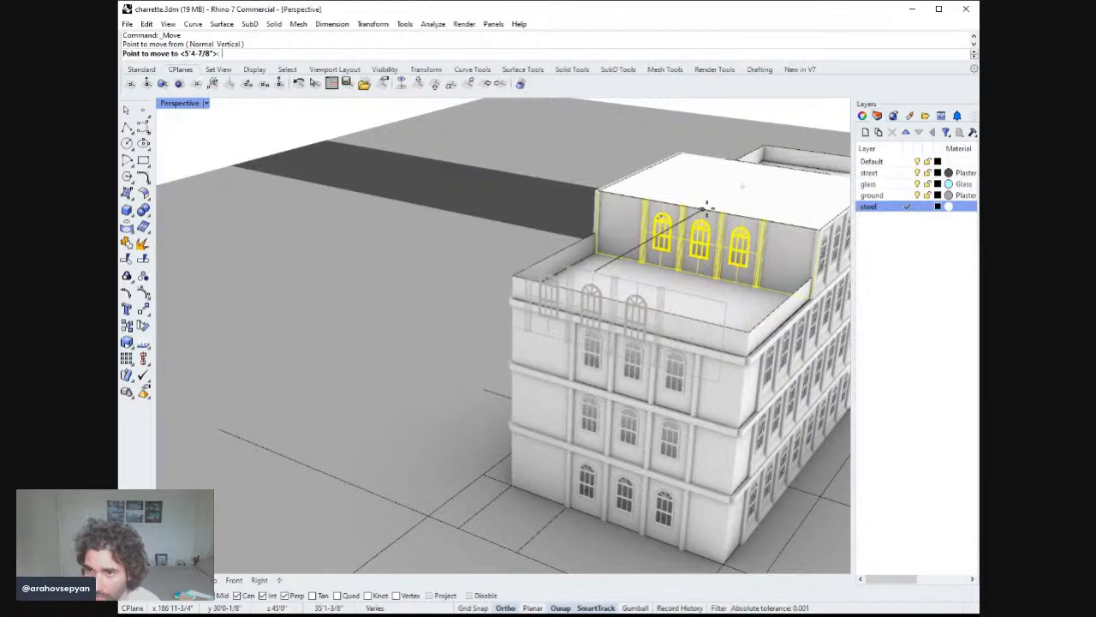
pyautogui.click(703, 209)
pyautogui.press('Escape')
# Inspect the building from several isometric viewpoints and save the file.
pyautogui.scroll(-6, 733, 233)
pyautogui.moveTo(735, 247); pyautogui.dragTo(617, 306, button='right')
pyautogui.scroll(6, 480, 313)
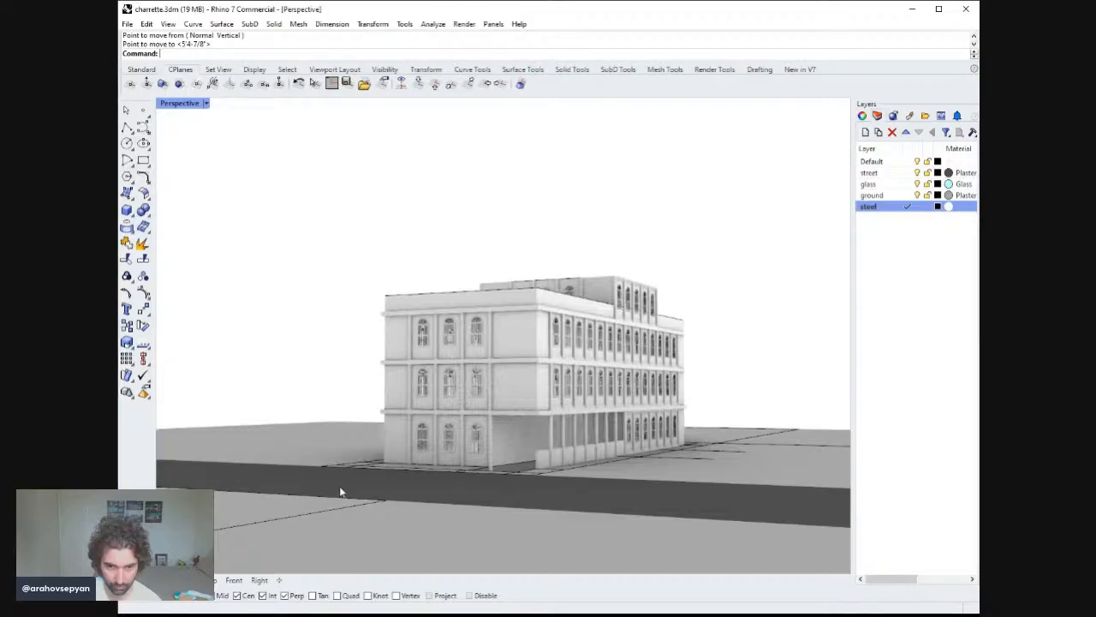
pyautogui.click(438, 493)
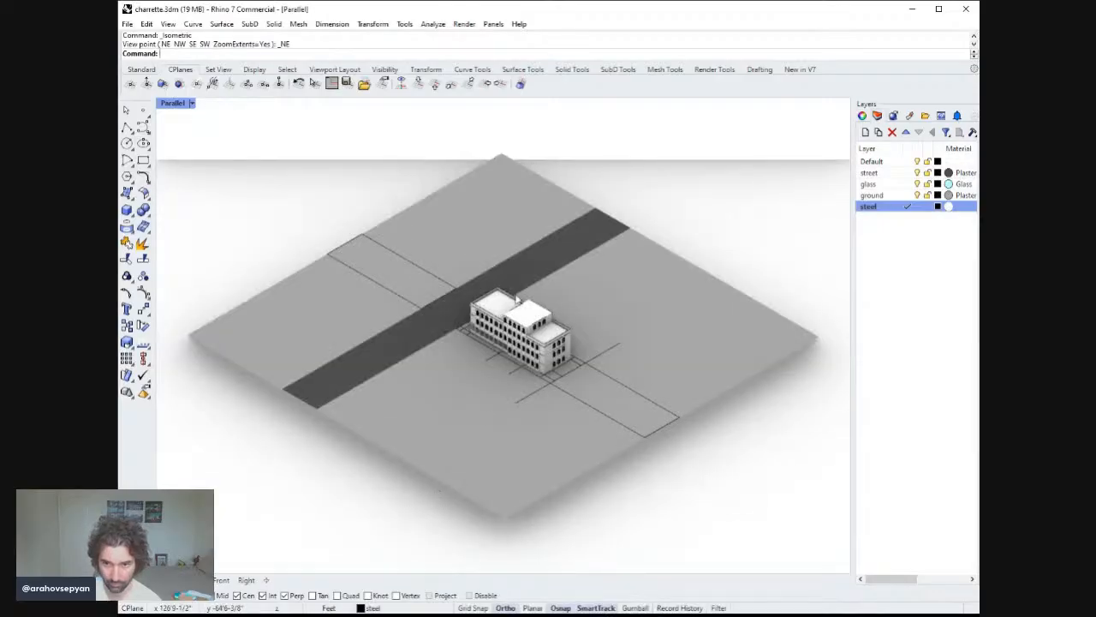
pyautogui.scroll(-3, 518, 351)
pyautogui.scroll(10, 521, 256)
pyautogui.moveTo(537, 247); pyautogui.dragTo(402, 198, button='right')
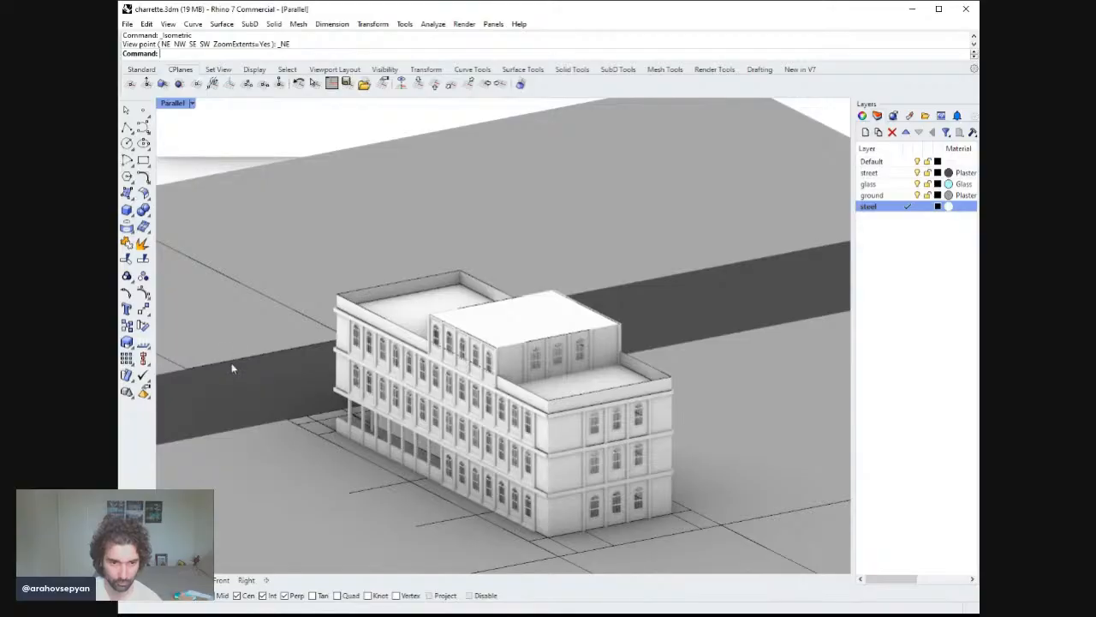
pyautogui.click(442, 499)
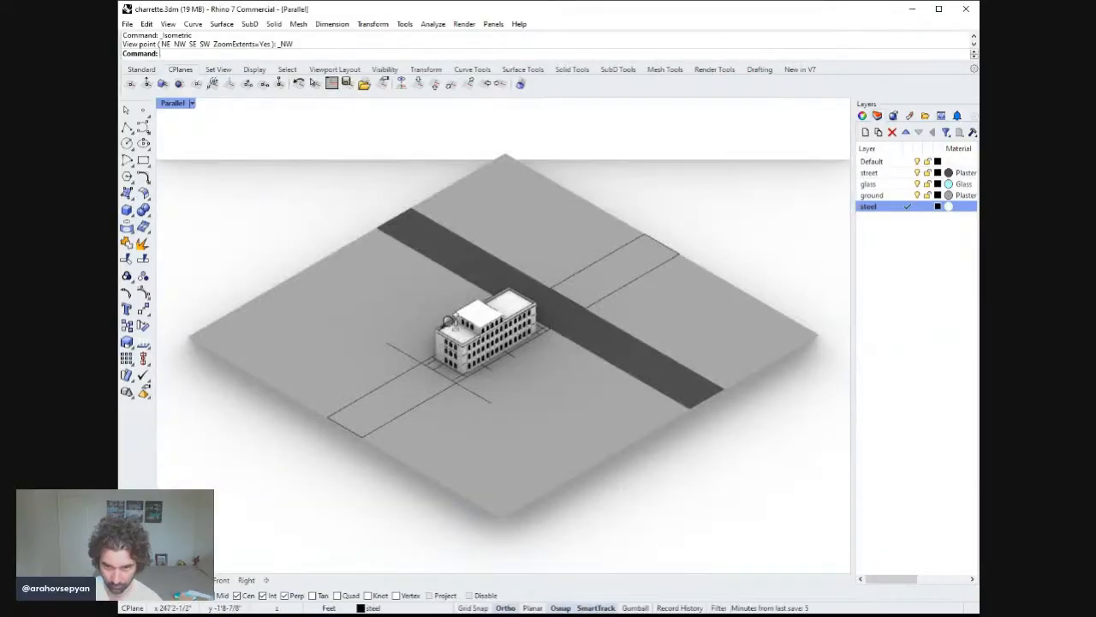
pyautogui.scroll(8, 460, 240)
pyautogui.scroll(-5, 466, 226)
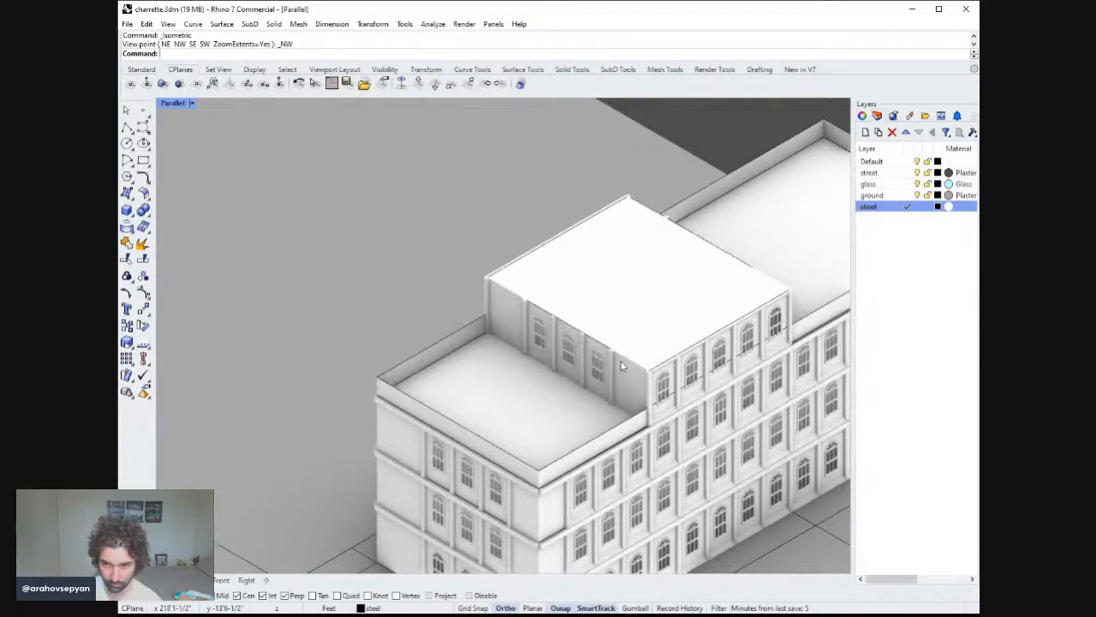
pyautogui.scroll(-2, 502, 276)
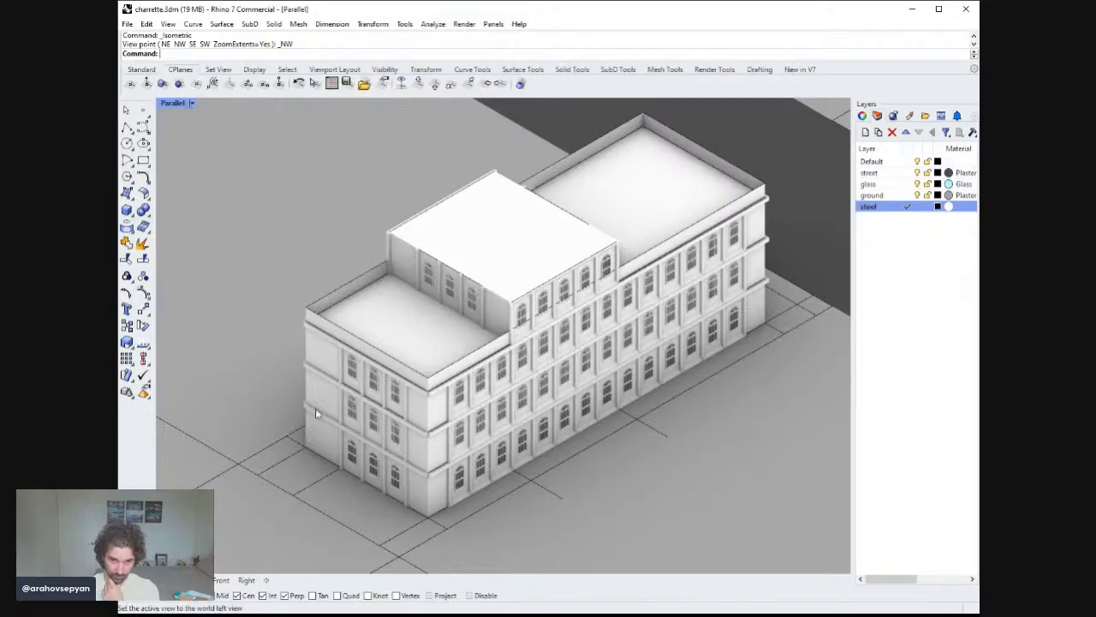
pyautogui.click(450, 517)
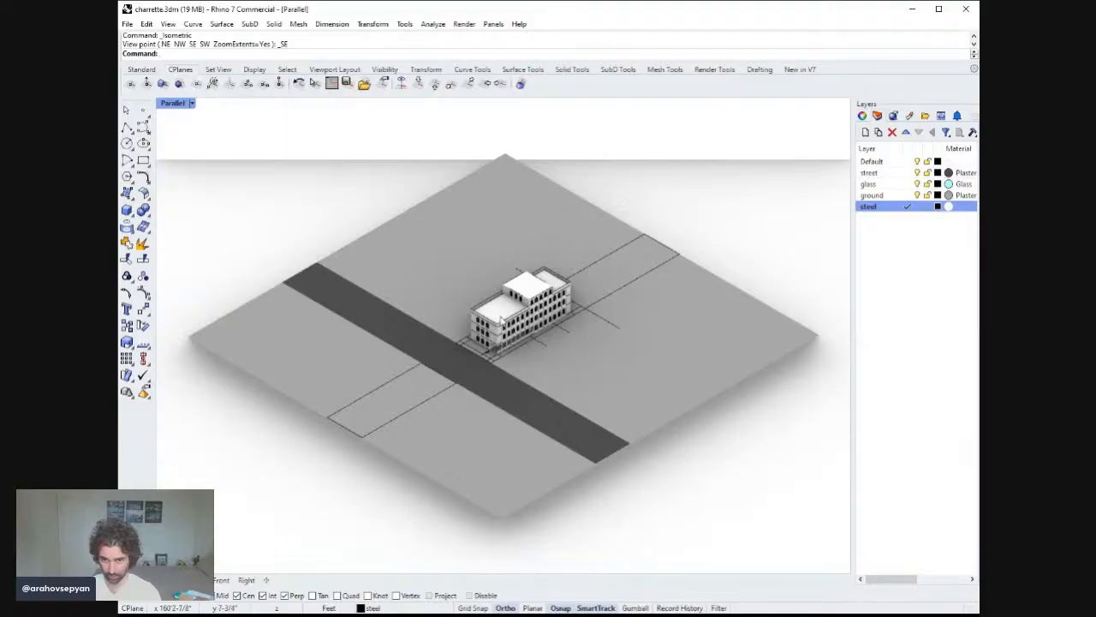
pyautogui.keyDown('ctrl'); pyautogui.moveTo(501, 324); pyautogui.dragTo(510, 234, button='right'); pyautogui.keyUp('ctrl')
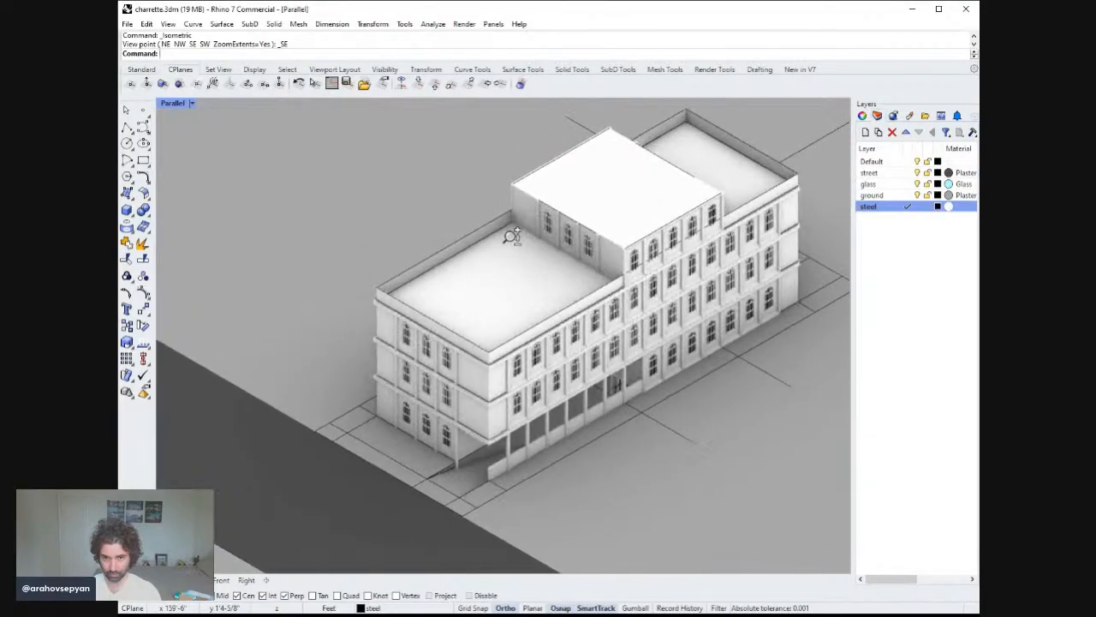
pyautogui.keyDown('shift'); pyautogui.moveTo(638, 276); pyautogui.dragTo(590, 298, button='right'); pyautogui.keyUp('shift')
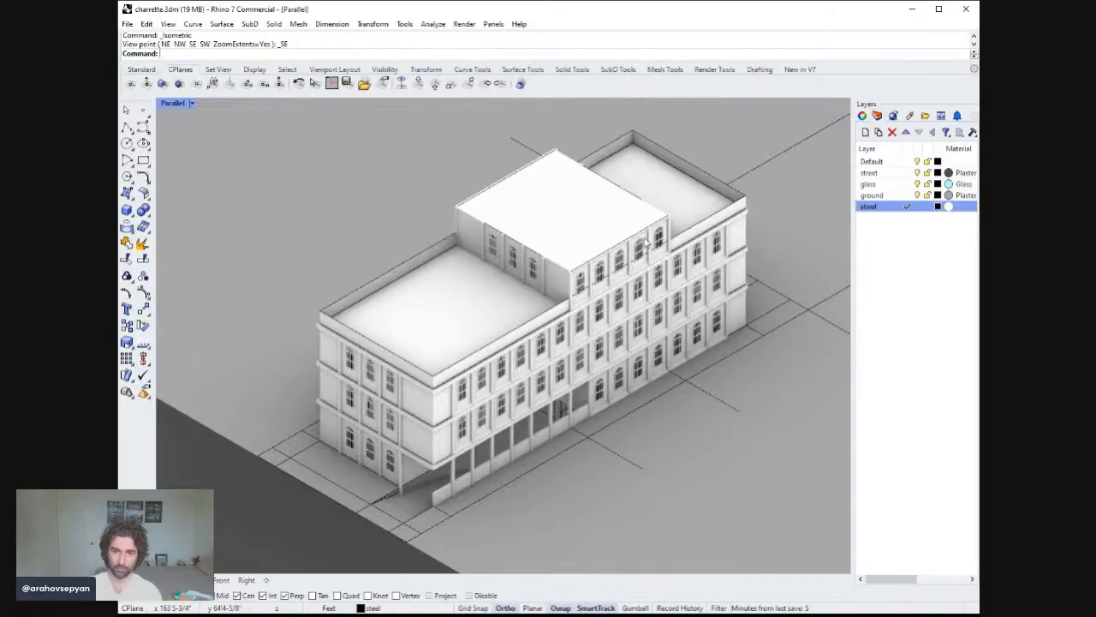
pyautogui.hotkey('ctrl', 's')
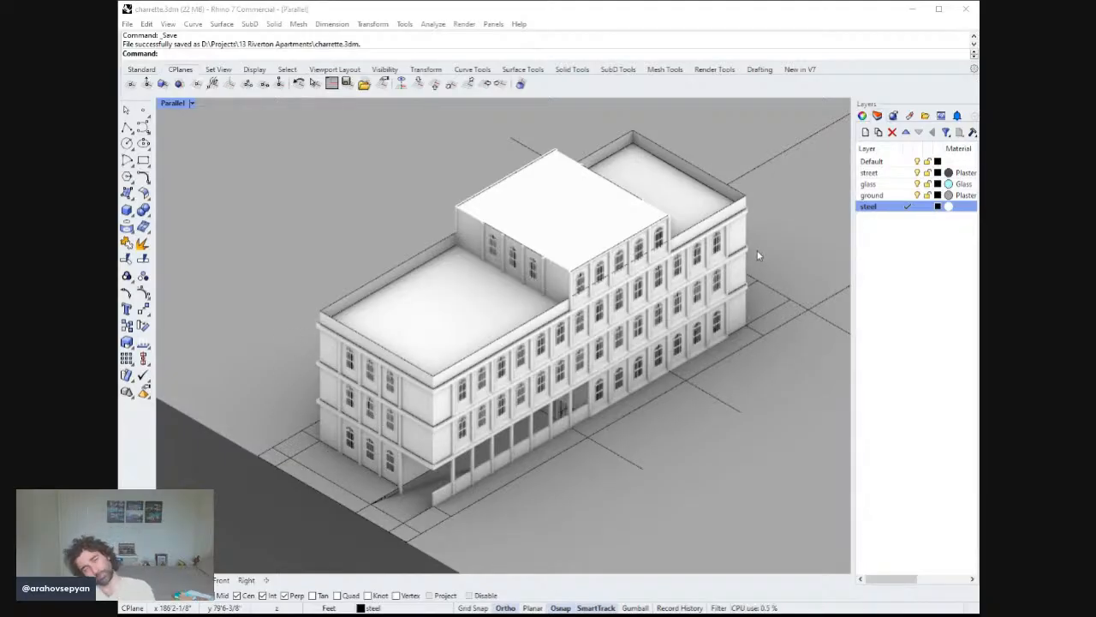
pyautogui.click(924, 265)
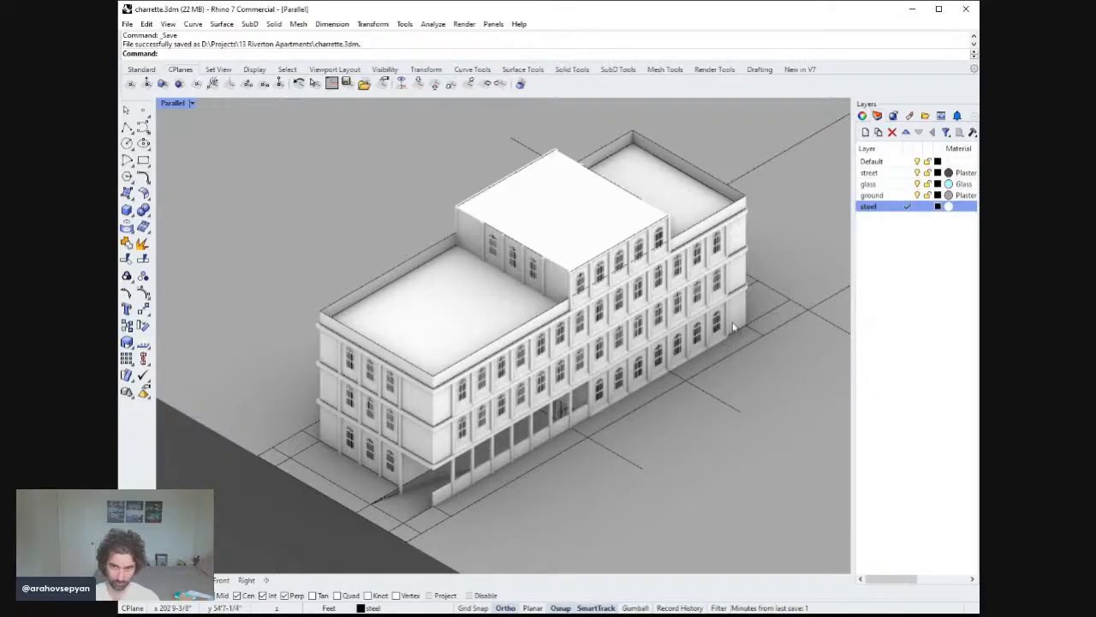
# Select the arched window panels on the rooftop addition's side wall and move them outward.
pyautogui.moveTo(725, 328); pyautogui.dragTo(651, 274, button='right')
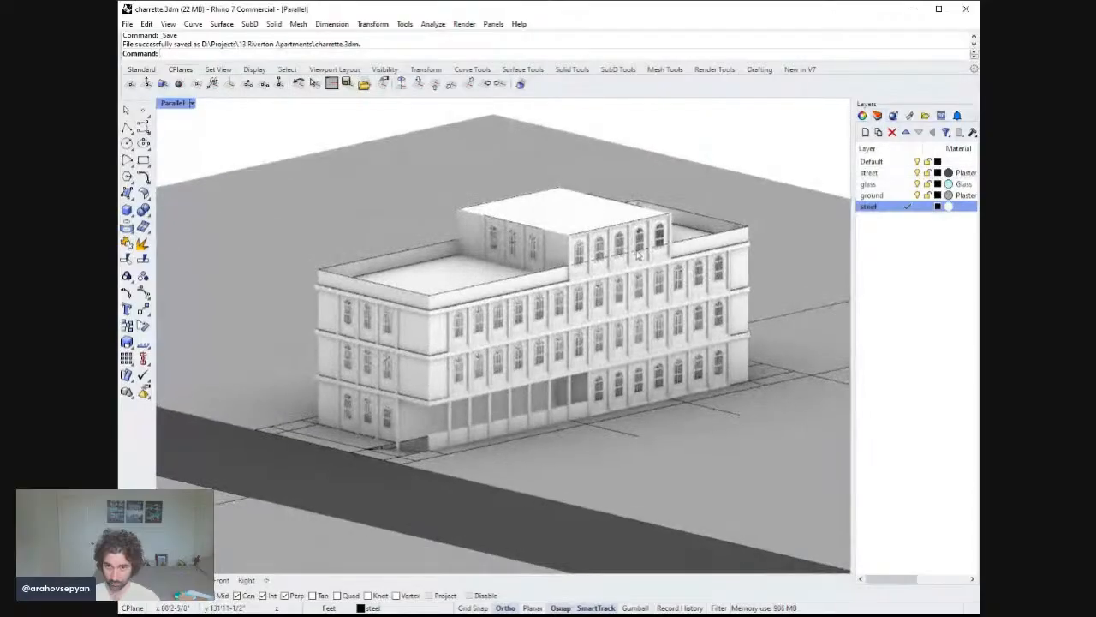
pyautogui.click(623, 244)
pyautogui.click(599, 252)
pyautogui.keyDown('shift'); pyautogui.click(582, 249); pyautogui.keyUp('shift')
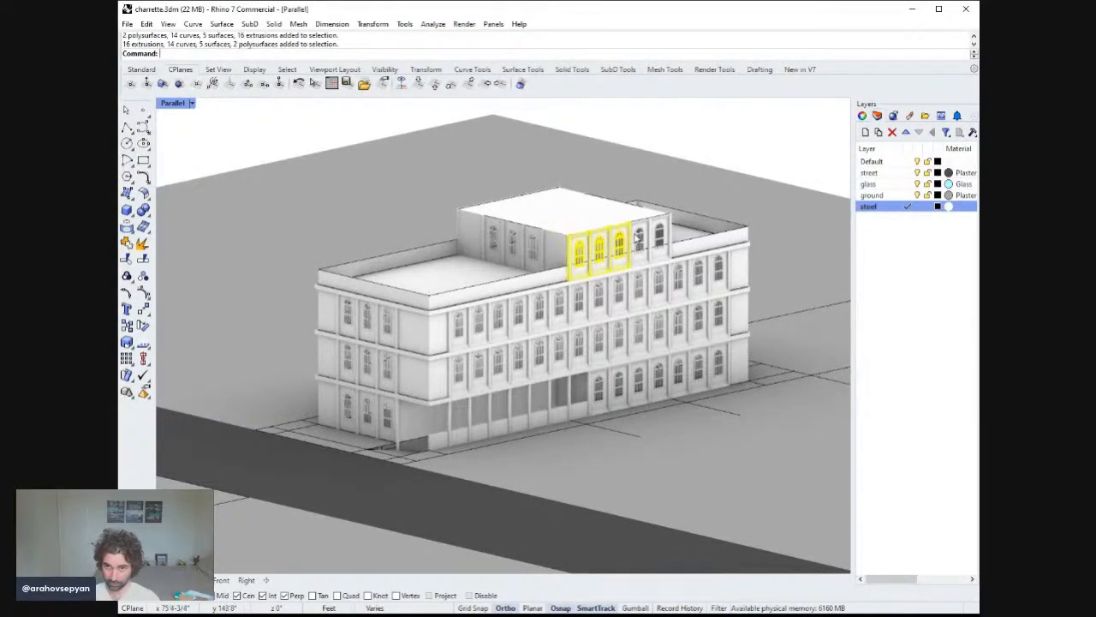
pyautogui.keyDown('shift'); pyautogui.click(639, 241); pyautogui.keyUp('shift')
pyautogui.keyDown('shift'); pyautogui.click(659, 236); pyautogui.keyUp('shift')
pyautogui.moveTo(664, 238); pyautogui.dragTo(792, 308, button='right')
pyautogui.moveTo(285, 163)
pyautogui.mouseDown(button='right')
pyautogui.moveTo(291, 147)
pyautogui.moveTo(266, 120)
pyautogui.moveTo(293, 160)
pyautogui.mouseUp(button='right')
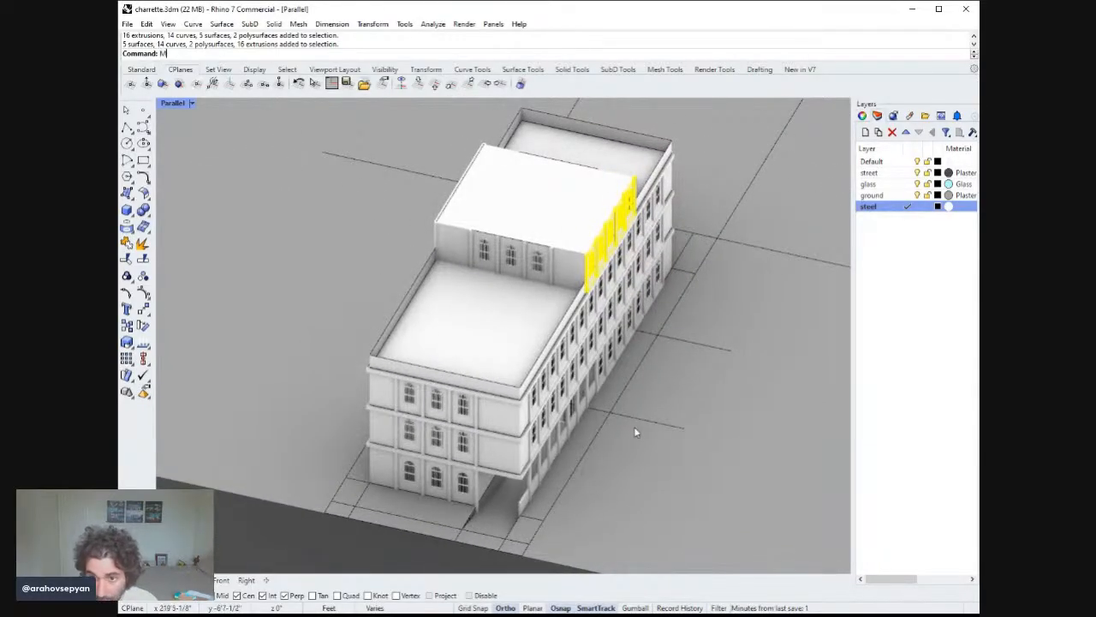
pyautogui.press('Return')
pyautogui.click(758, 336)
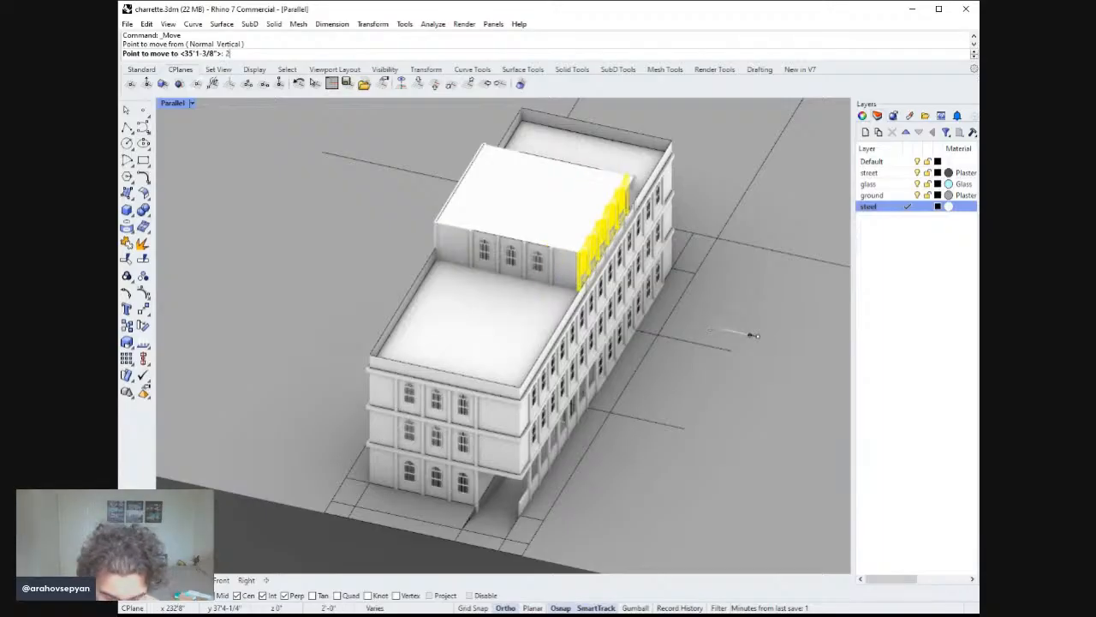
pyautogui.write('2')
pyautogui.press('Return')
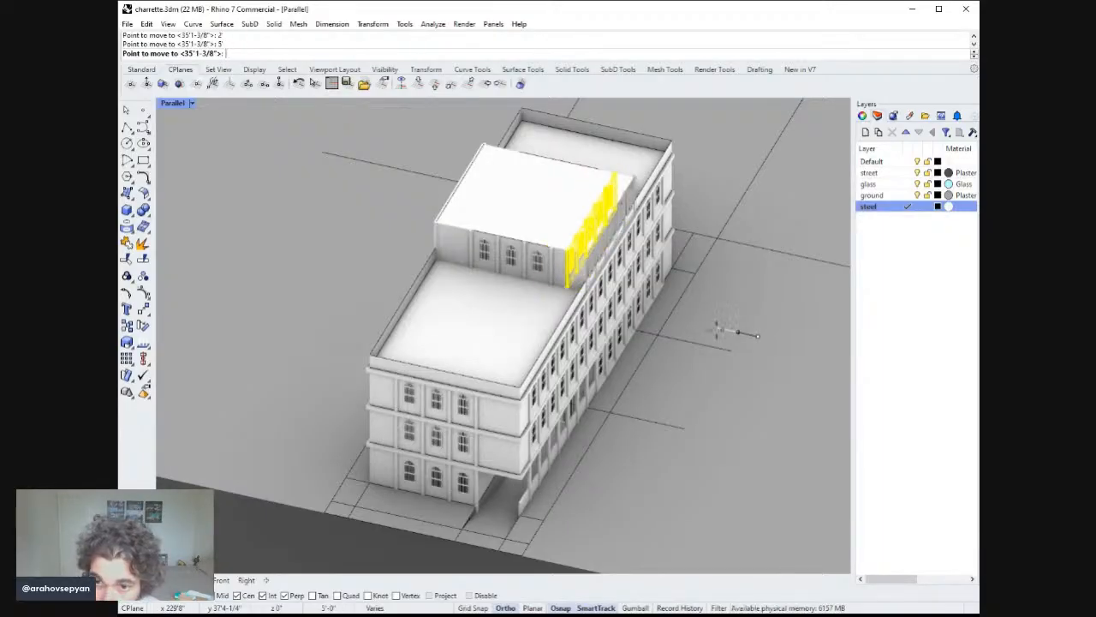
# Delete two leftover pieces on the rooftop addition's side wall.
pyautogui.moveTo(626, 281); pyautogui.dragTo(514, 259, button='right')
pyautogui.click(584, 259)
pyautogui.press('Delete')
pyautogui.click(600, 225)
pyautogui.press('Delete')
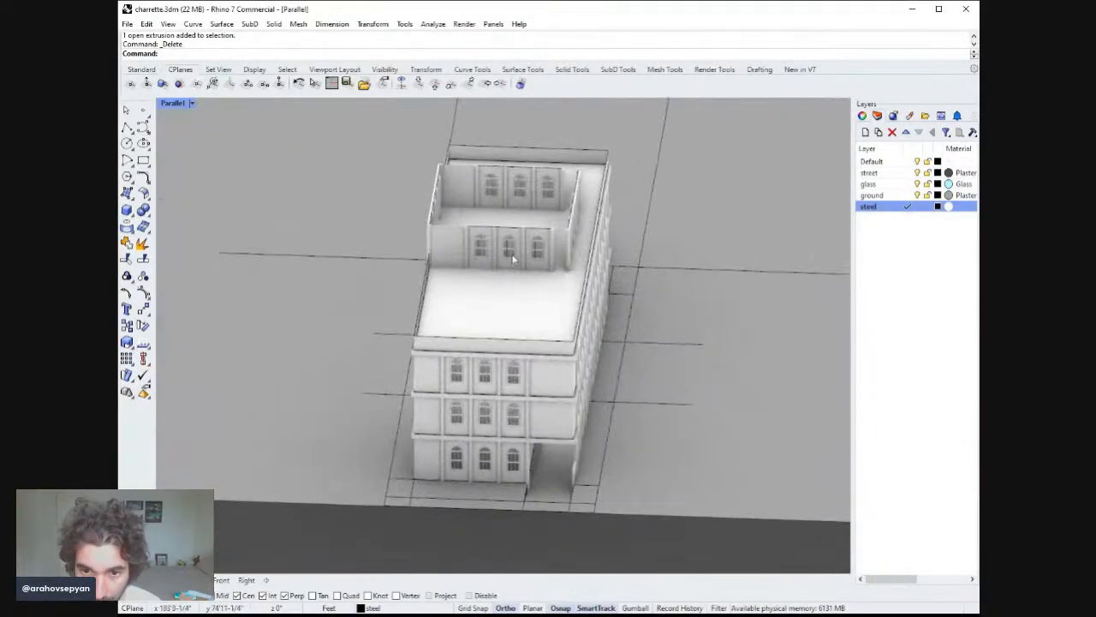
# Select the rooftop addition's side wall and move it 5 ft.
pyautogui.click(449, 249)
pyautogui.moveTo(478, 204); pyautogui.dragTo(456, 229, button='right')
pyautogui.moveTo(375, 187); pyautogui.dragTo(374, 186)
pyautogui.moveTo(373, 188)
pyautogui.mouseDown(button='right')
pyautogui.moveTo(406, 218)
pyautogui.moveTo(367, 204)
pyautogui.mouseUp(button='right')
pyautogui.doubleClick(170, 104)
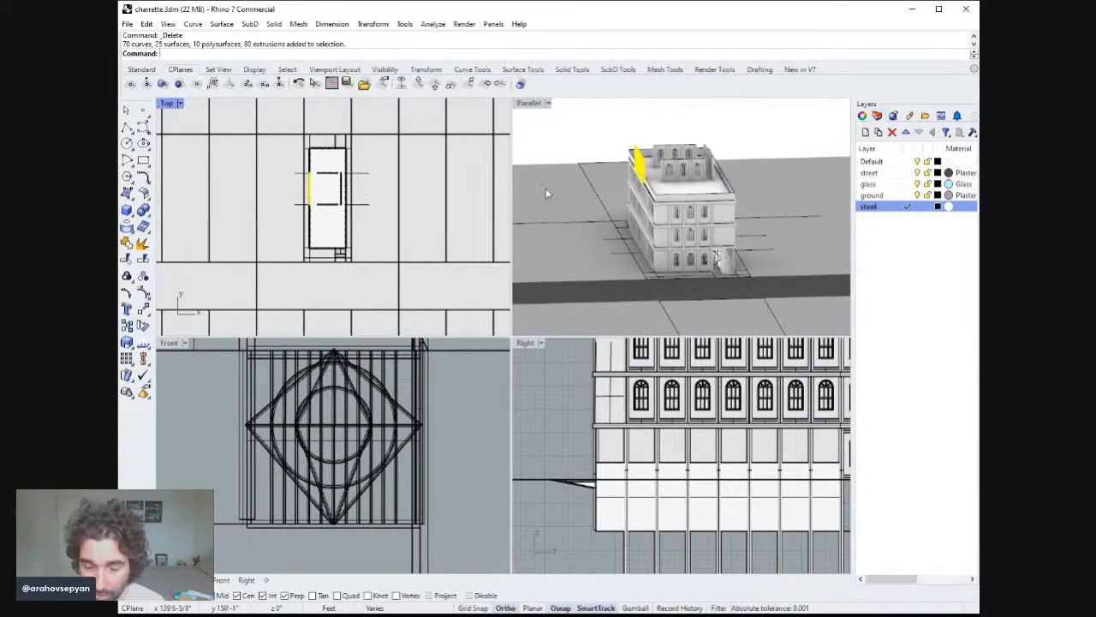
pyautogui.moveTo(548, 192); pyautogui.dragTo(576, 224, button='right')
pyautogui.write('m')
pyautogui.press('space')
pyautogui.click(573, 197)
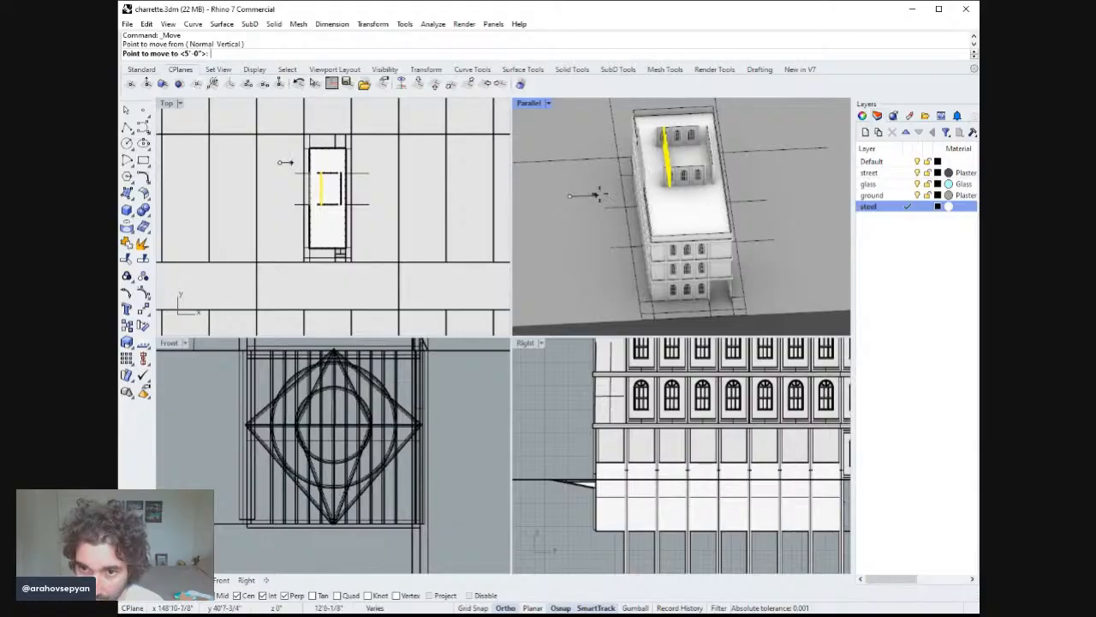
pyautogui.write("5'")
pyautogui.press('Return')
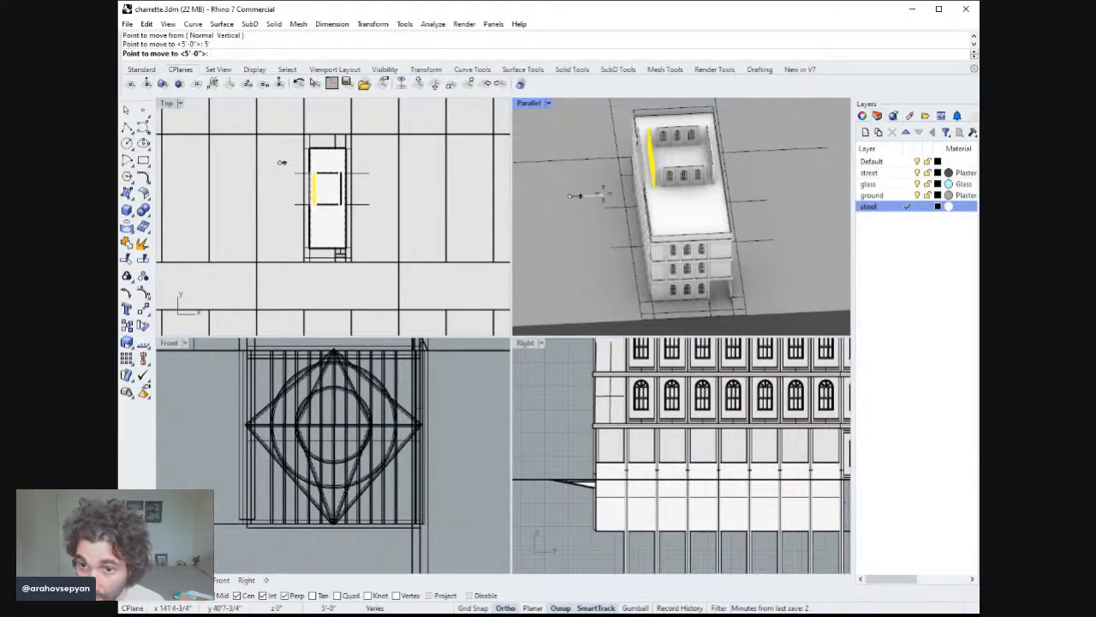
pyautogui.click(651, 192)
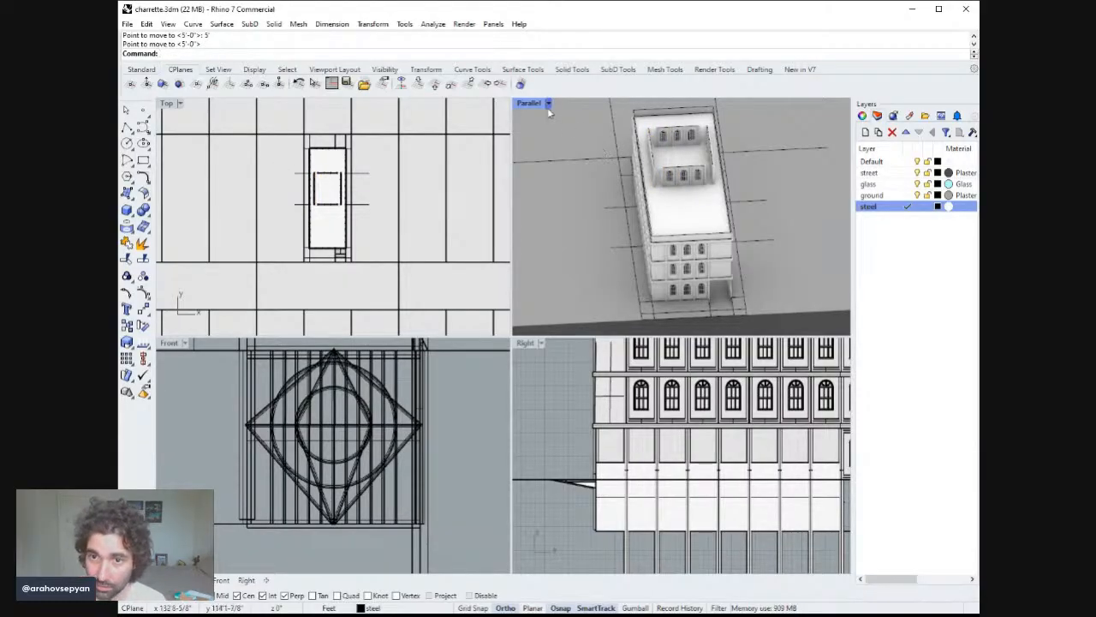
# Extrude the vertical edge curve at the right end of the rooftop addition's front wall up to the wall top.
pyautogui.doubleClick(538, 104)
pyautogui.moveTo(598, 173)
pyautogui.mouseDown(button='right')
pyautogui.moveTo(612, 206)
pyautogui.moveTo(642, 205)
pyautogui.moveTo(691, 174)
pyautogui.moveTo(656, 172)
pyautogui.moveTo(609, 191)
pyautogui.moveTo(626, 153)
pyautogui.moveTo(582, 183)
pyautogui.mouseUp(button='right')
pyautogui.scroll(-5, 582, 184)
pyautogui.moveTo(576, 235); pyautogui.dragTo(561, 215, button='right')
pyautogui.scroll(7, 525, 153)
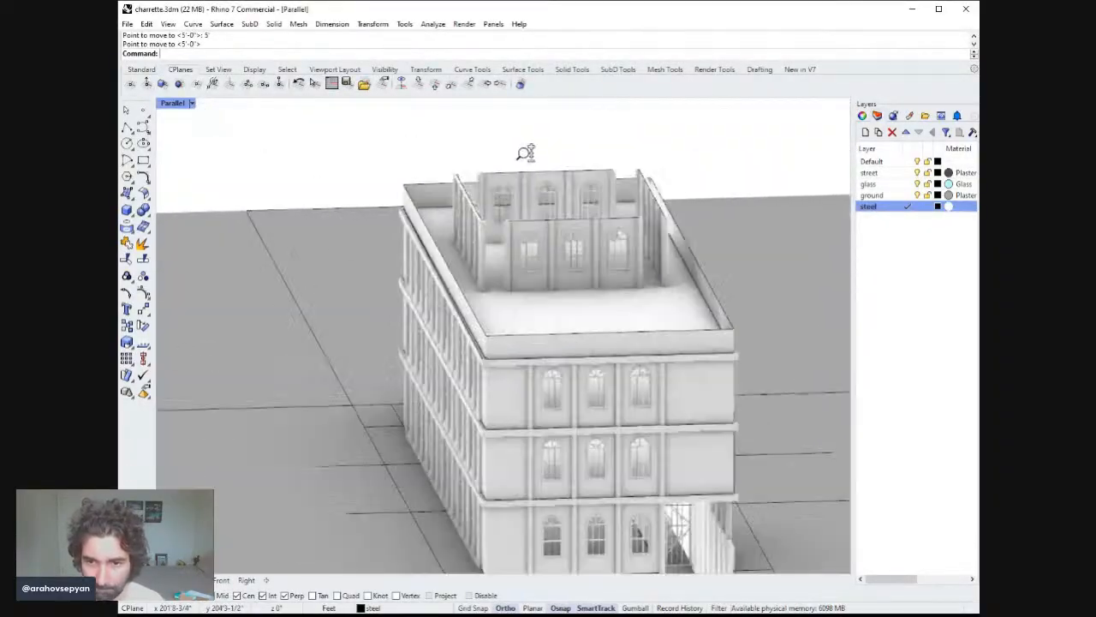
pyautogui.moveTo(525, 152); pyautogui.dragTo(546, 210, button='right')
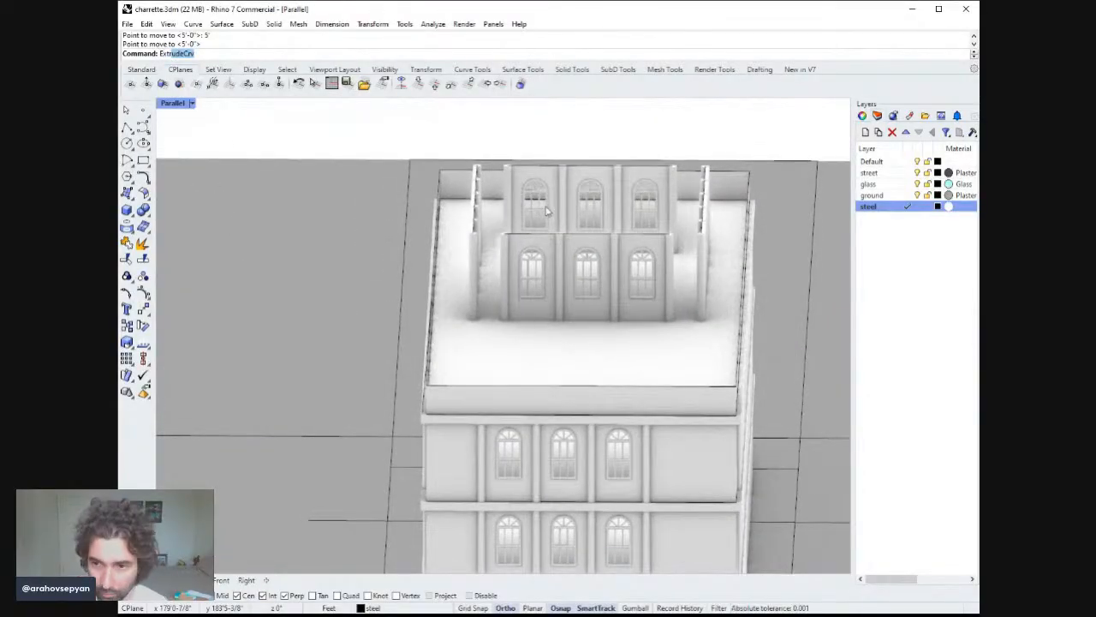
pyautogui.press('Return')
pyautogui.click(672, 265)
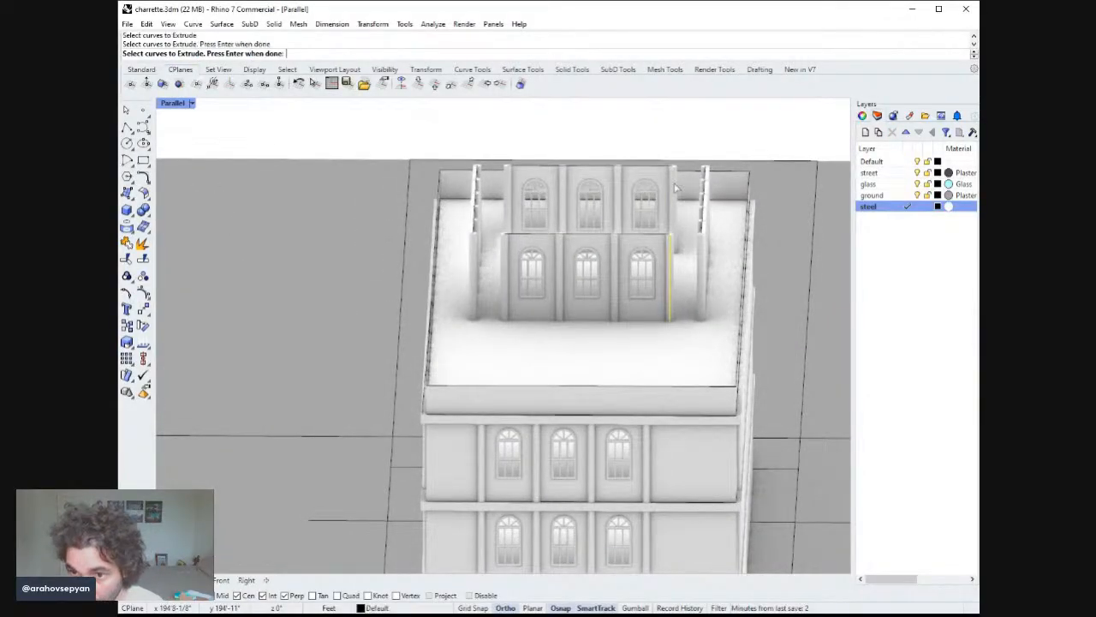
pyautogui.press('Return')
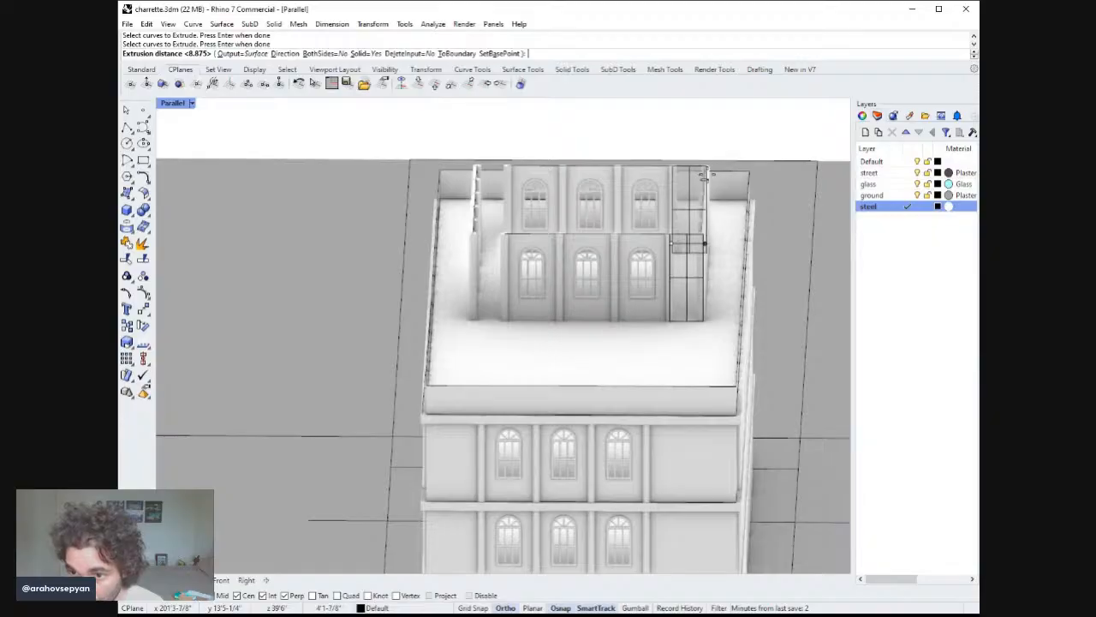
pyautogui.click(703, 176)
# Extrude the matching edge curve at the left end of the front wall up to the same height.
pyautogui.press('Return')
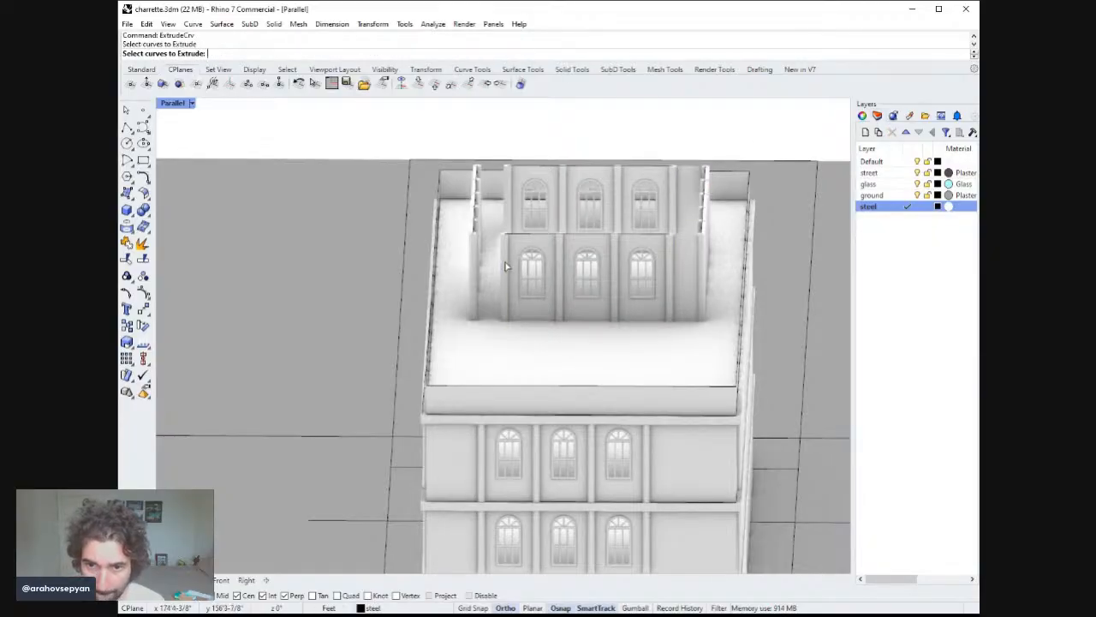
pyautogui.press('Return')
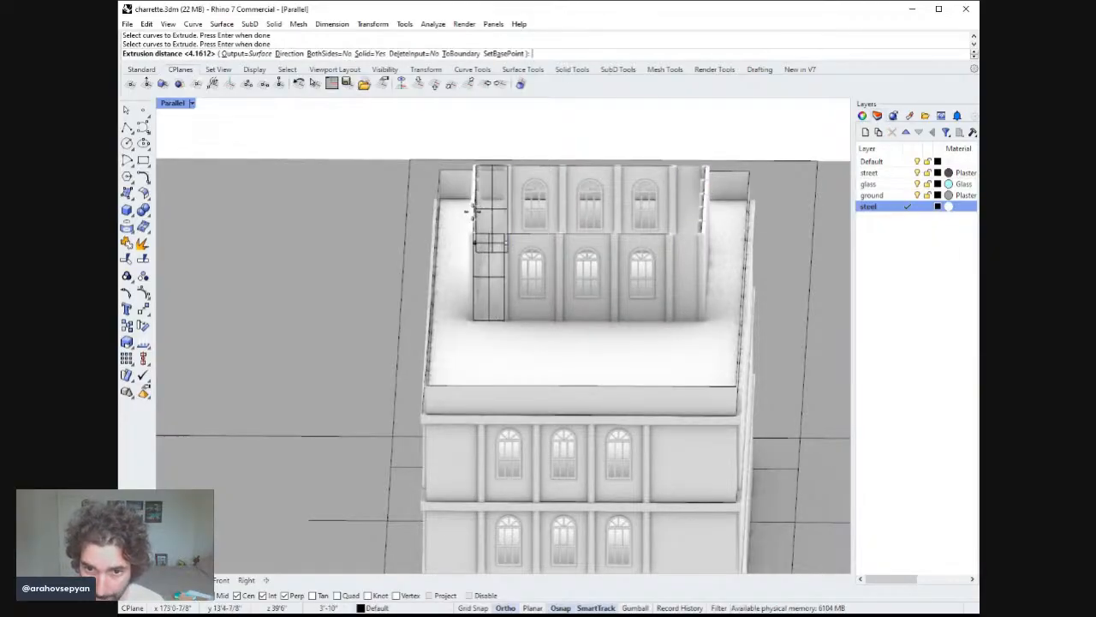
pyautogui.click(496, 225)
# Create a four-corner surface spanning the tops of the rooftop addition's walls as its roof.
pyautogui.moveTo(496, 224); pyautogui.dragTo(410, 190, button='right')
pyautogui.click(131, 193)
pyautogui.moveTo(507, 118); pyautogui.dragTo(546, 189, button='right')
pyautogui.scroll(8, 593, 267)
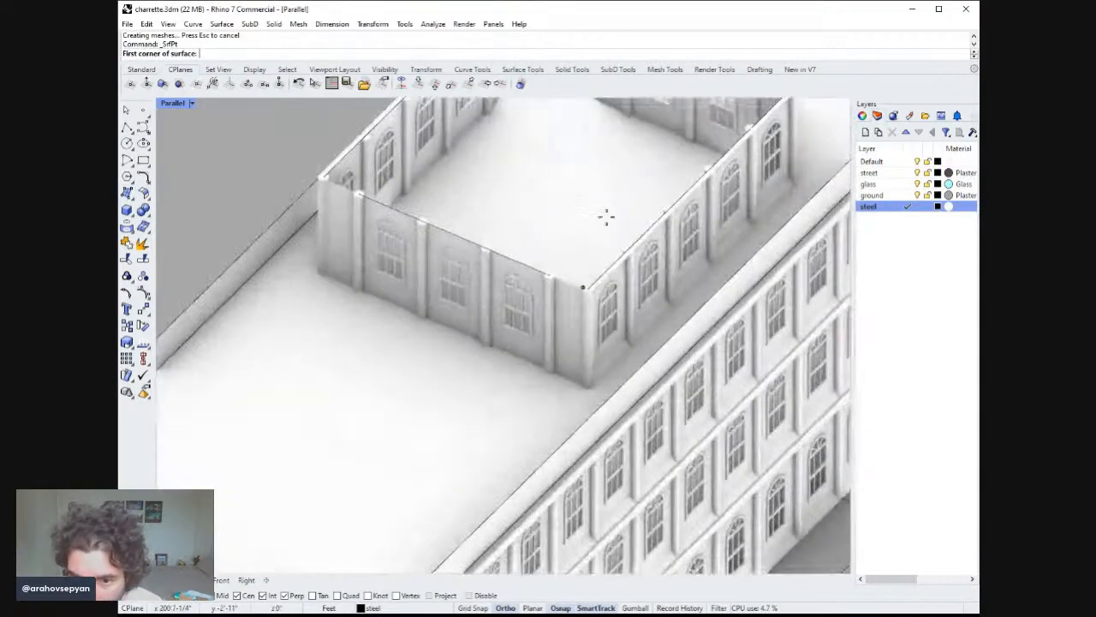
pyautogui.click(590, 291)
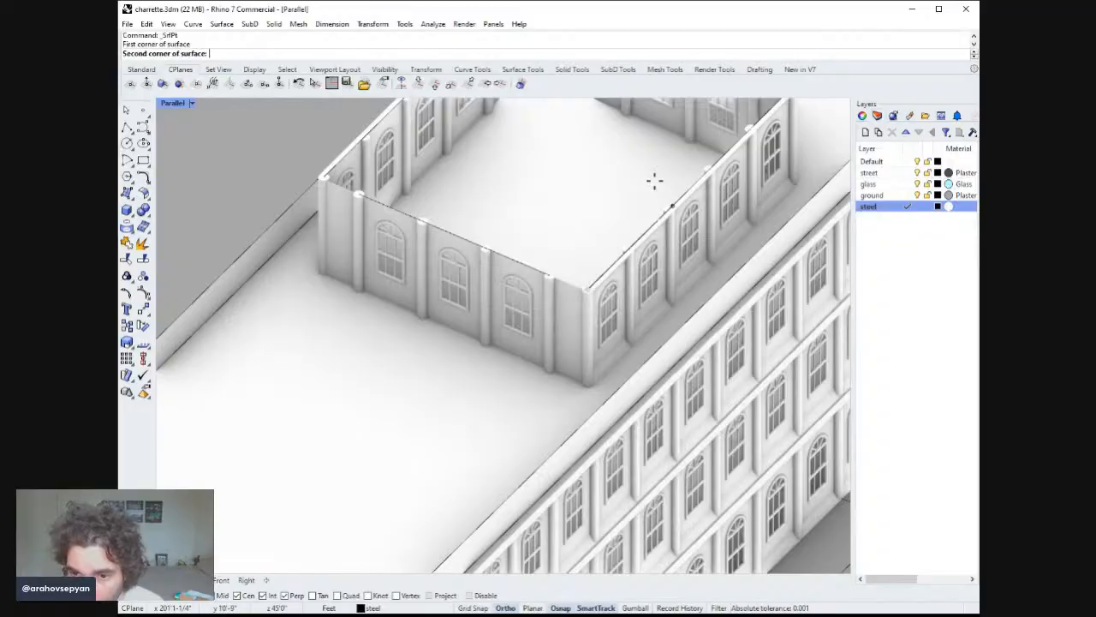
pyautogui.moveTo(653, 180); pyautogui.dragTo(728, 203, button='right')
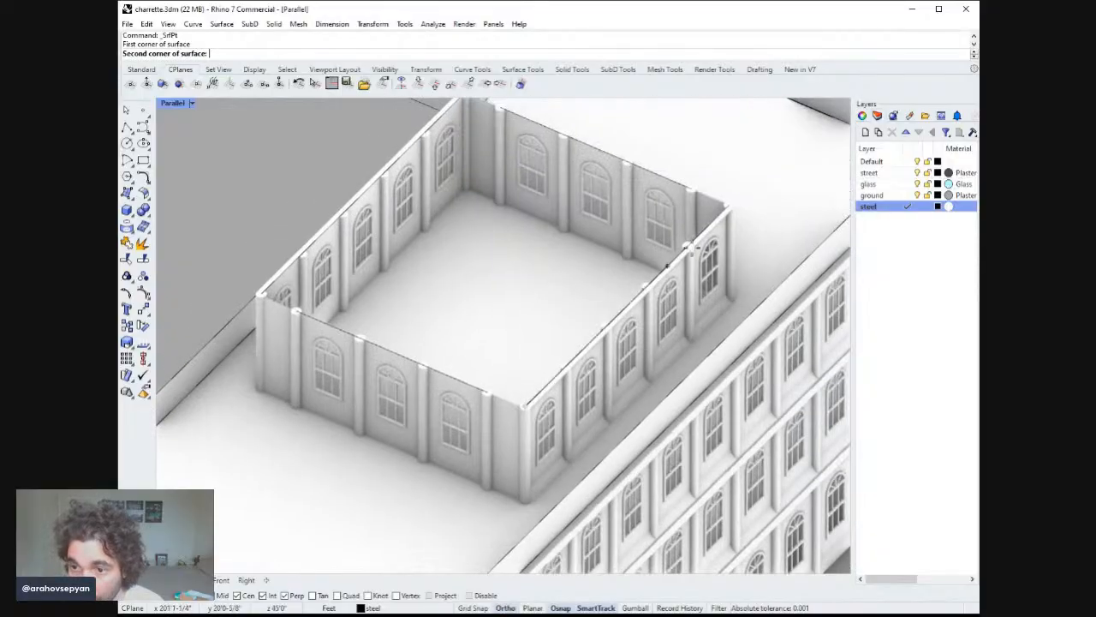
pyautogui.click(729, 203)
pyautogui.moveTo(729, 203); pyautogui.dragTo(583, 205, button='right')
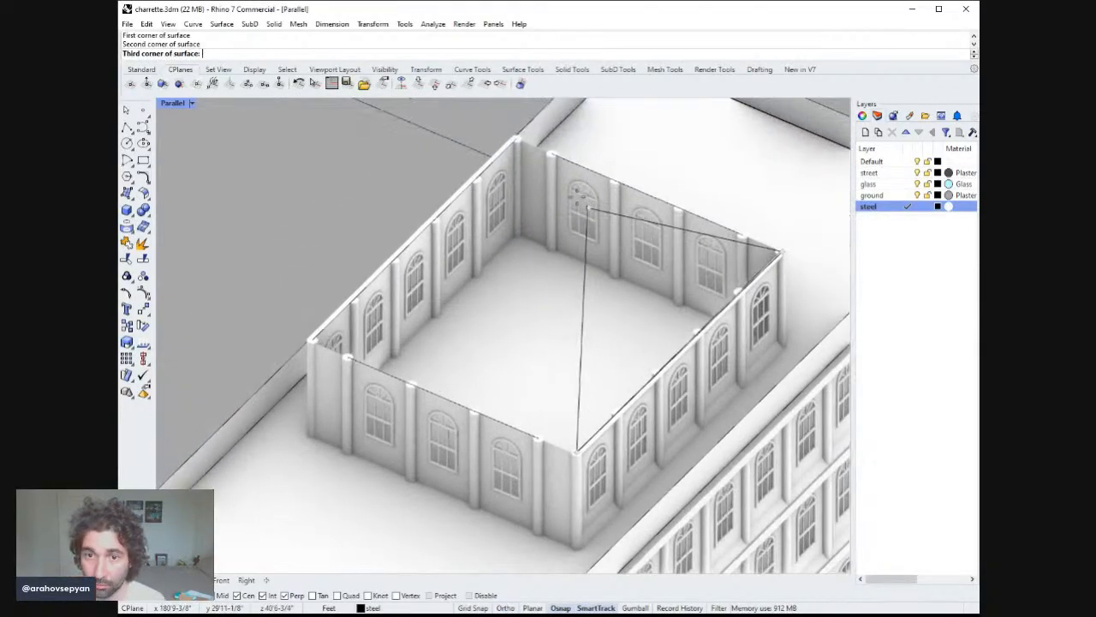
pyautogui.click(516, 137)
pyautogui.click(313, 341)
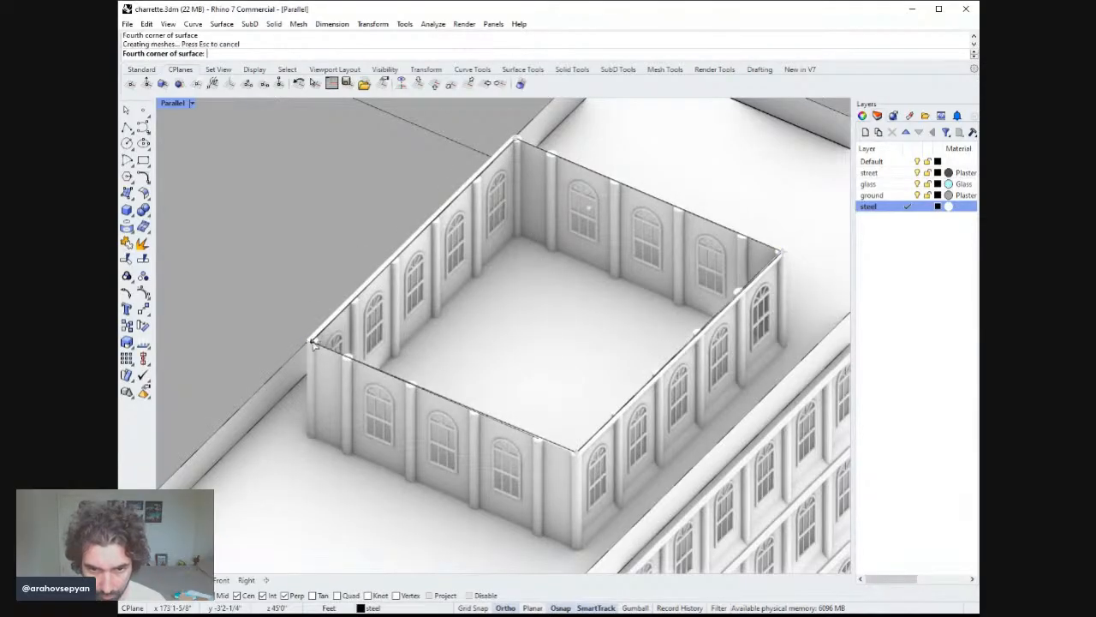
# Try extruding the new roof surface at the default distance, then undo the extrusion.
pyautogui.moveTo(465, 340); pyautogui.dragTo(470, 347, button='right')
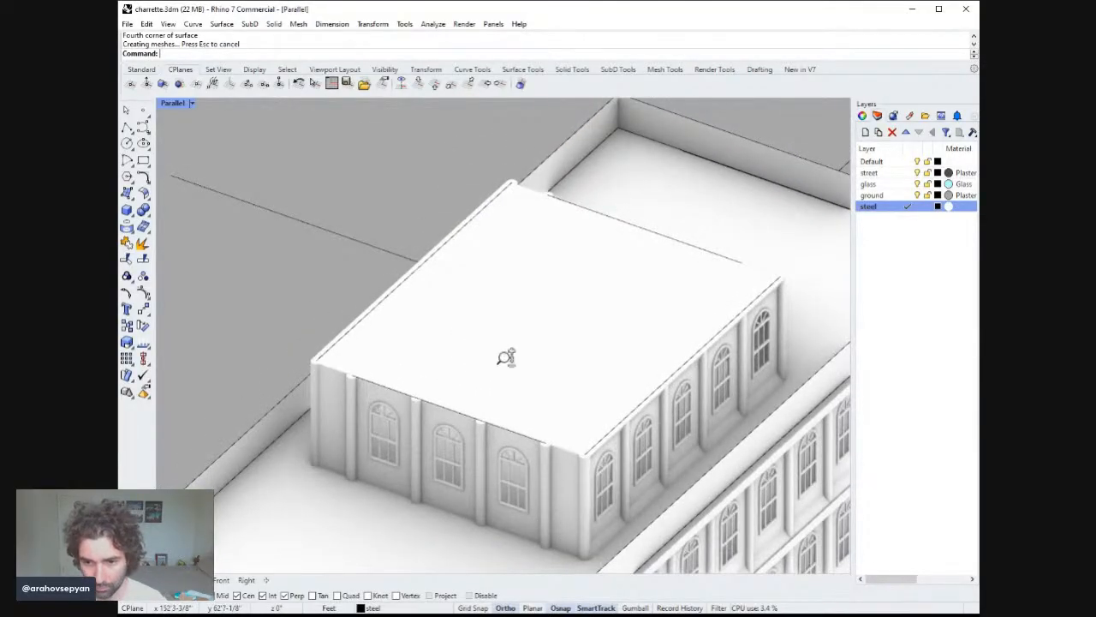
pyautogui.scroll(-3, 509, 358)
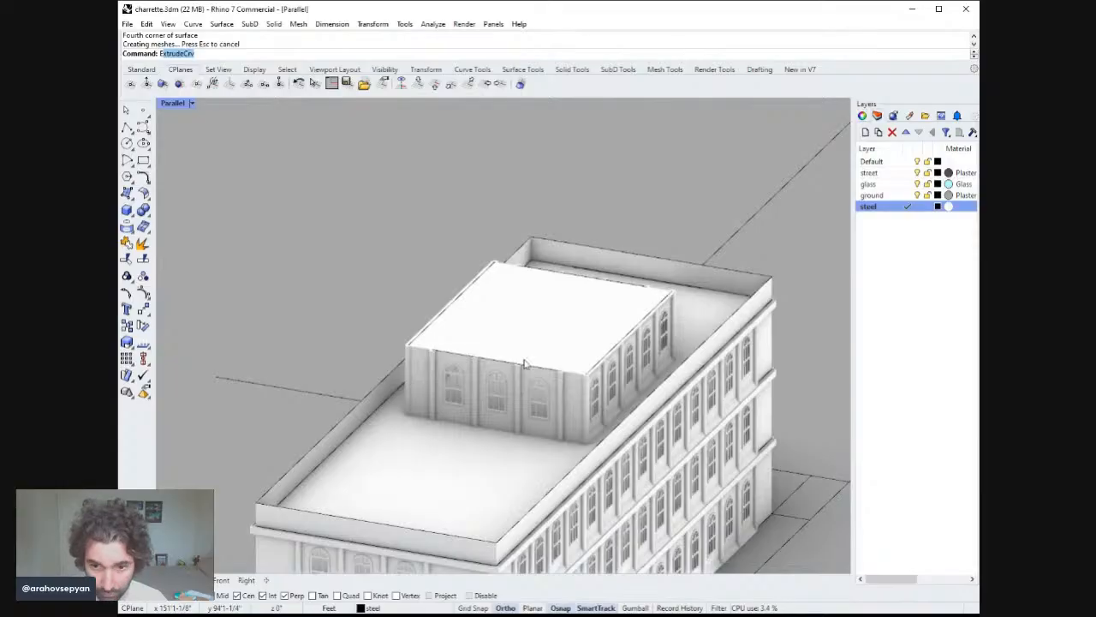
pyautogui.click(541, 331)
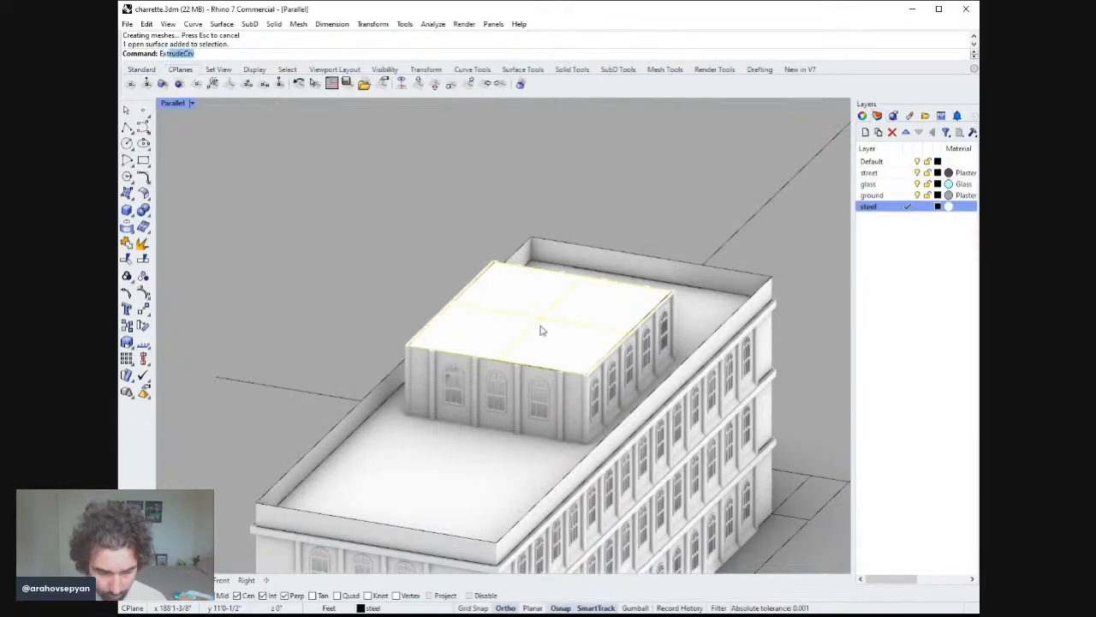
pyautogui.press('Return')
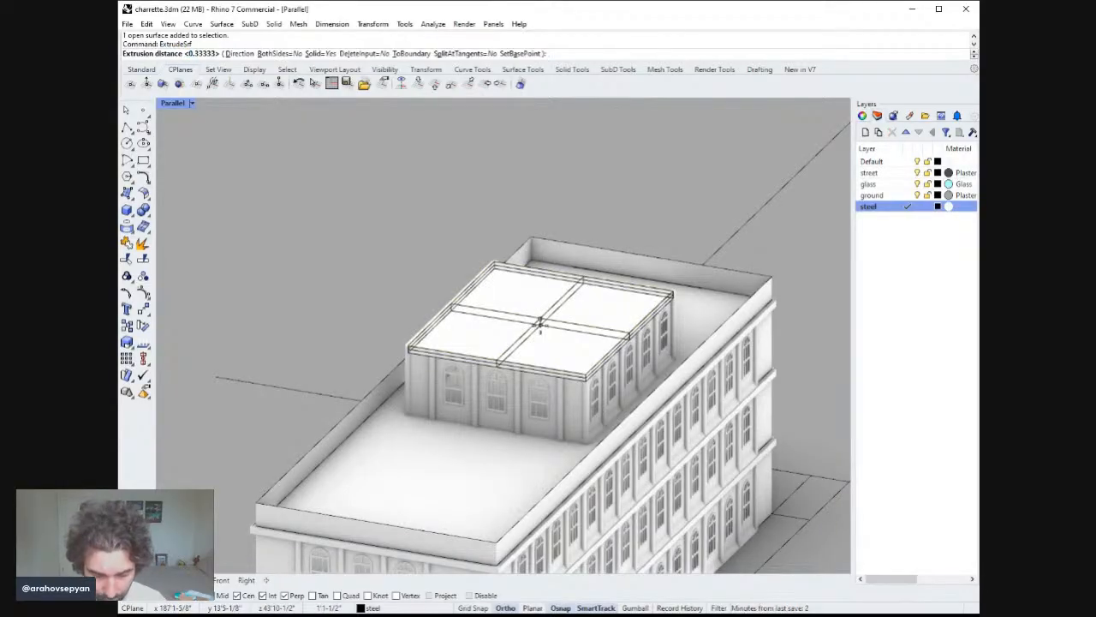
pyautogui.press('Return')
pyautogui.moveTo(540, 325); pyautogui.dragTo(514, 315, button='right')
pyautogui.hotkey('ctrl', 'z')
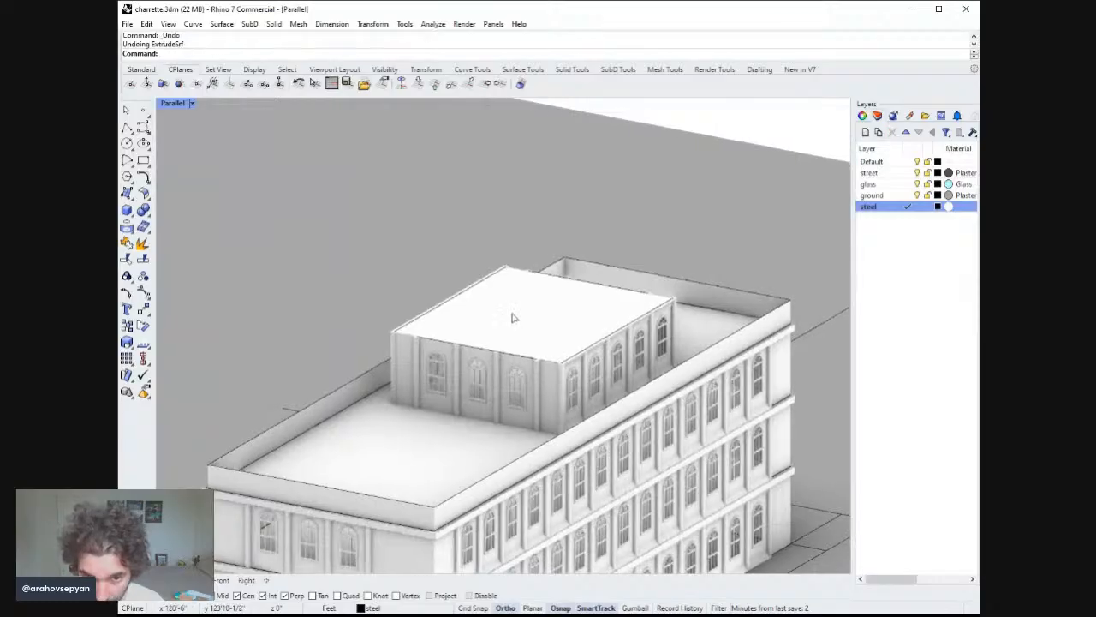
# Extrude the rooftop addition's roof surface 12 inches into a solid slab.
pyautogui.press('Return')
pyautogui.click(513, 316)
pyautogui.press('Return')
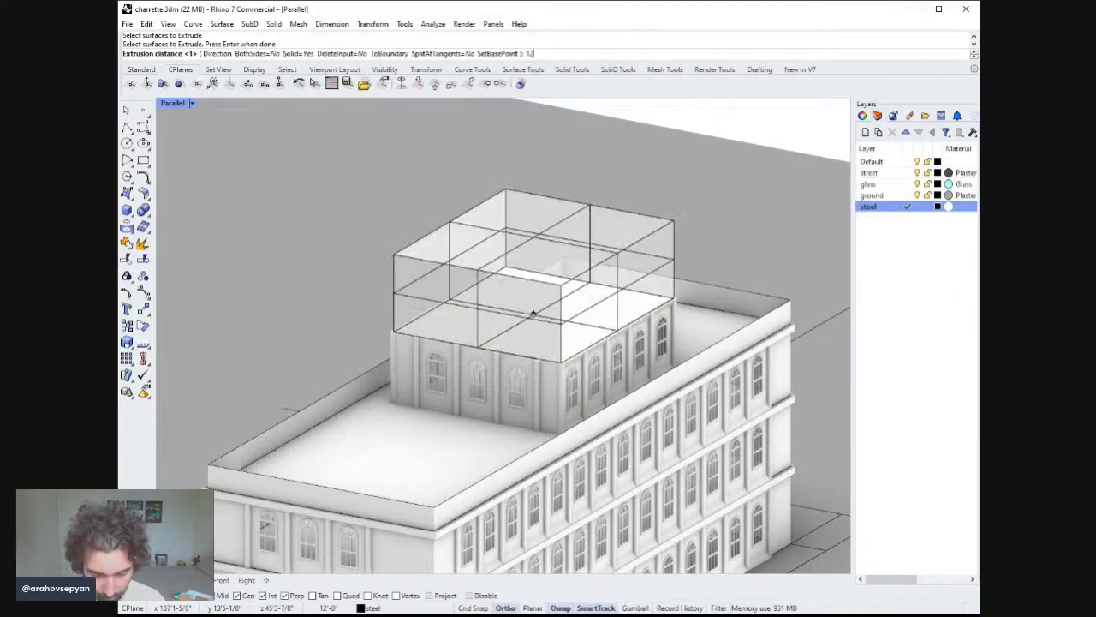
pyautogui.write('12')
pyautogui.press('Return')
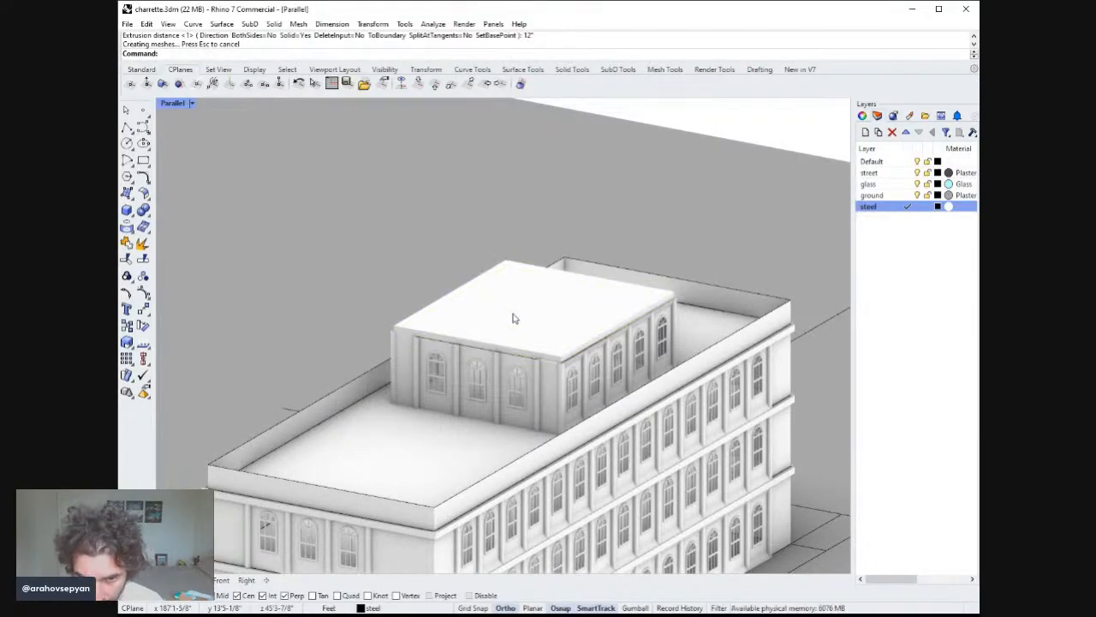
# Extrude the roof slab's top edge 2 ft upward as an open surface to form a parapet.
pyautogui.moveTo(513, 318); pyautogui.dragTo(541, 290, button='right')
pyautogui.write('E')
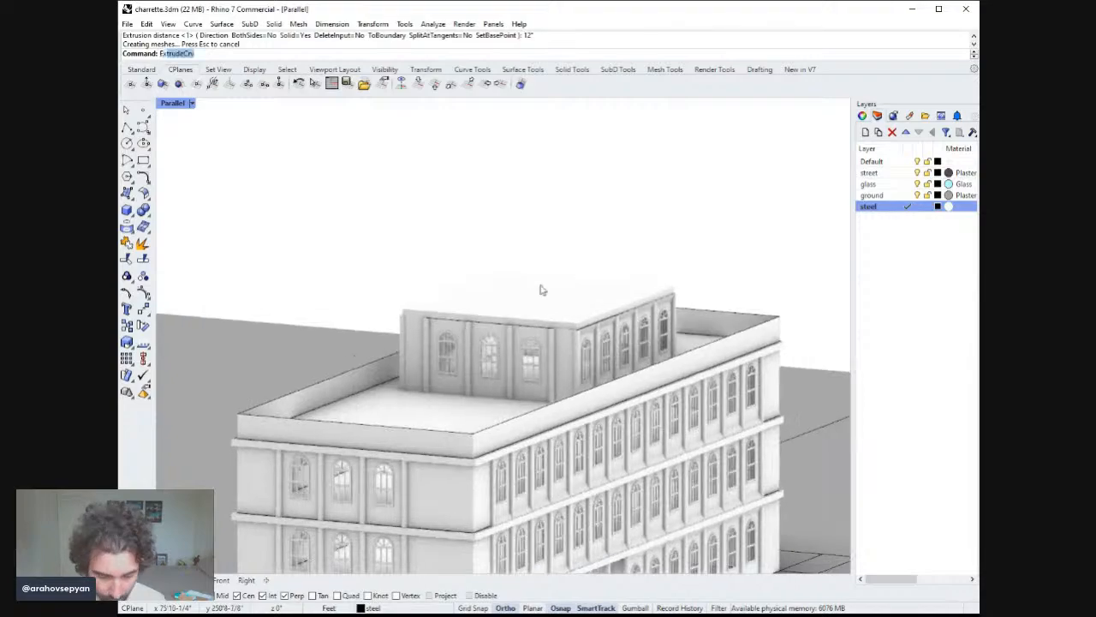
pyautogui.press('Return')
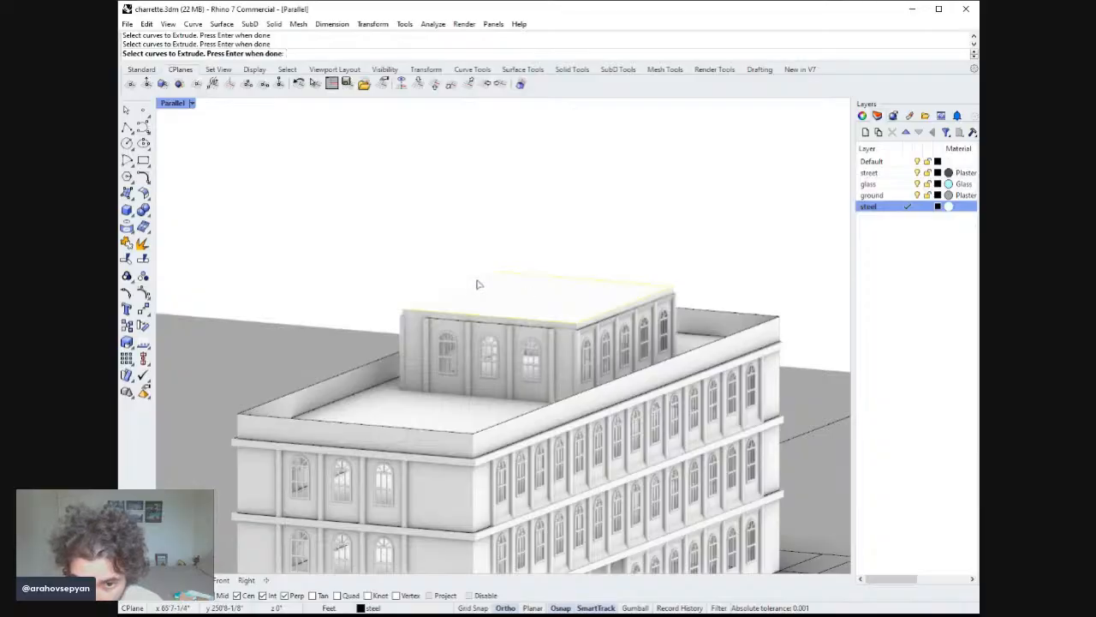
pyautogui.press('Return')
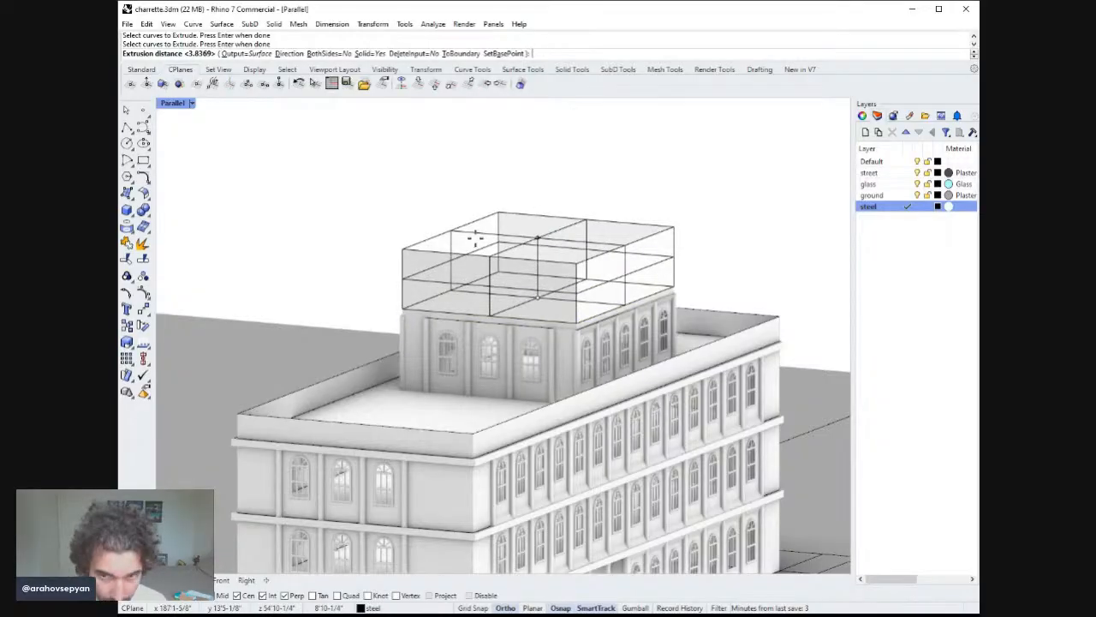
pyautogui.click(370, 54)
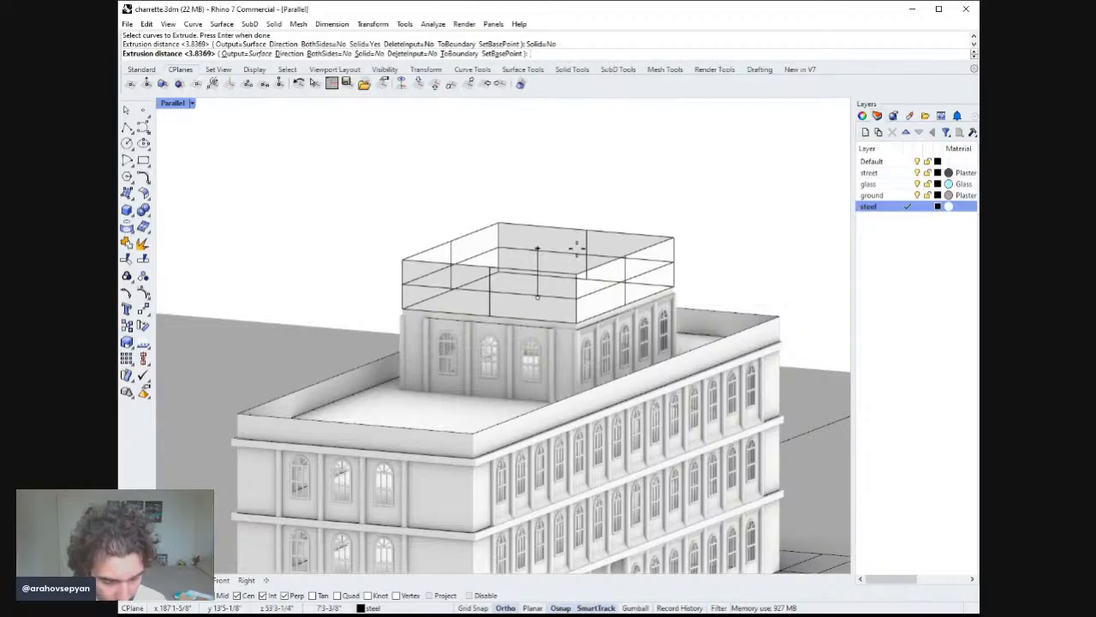
pyautogui.write("2'")
pyautogui.press('Return')
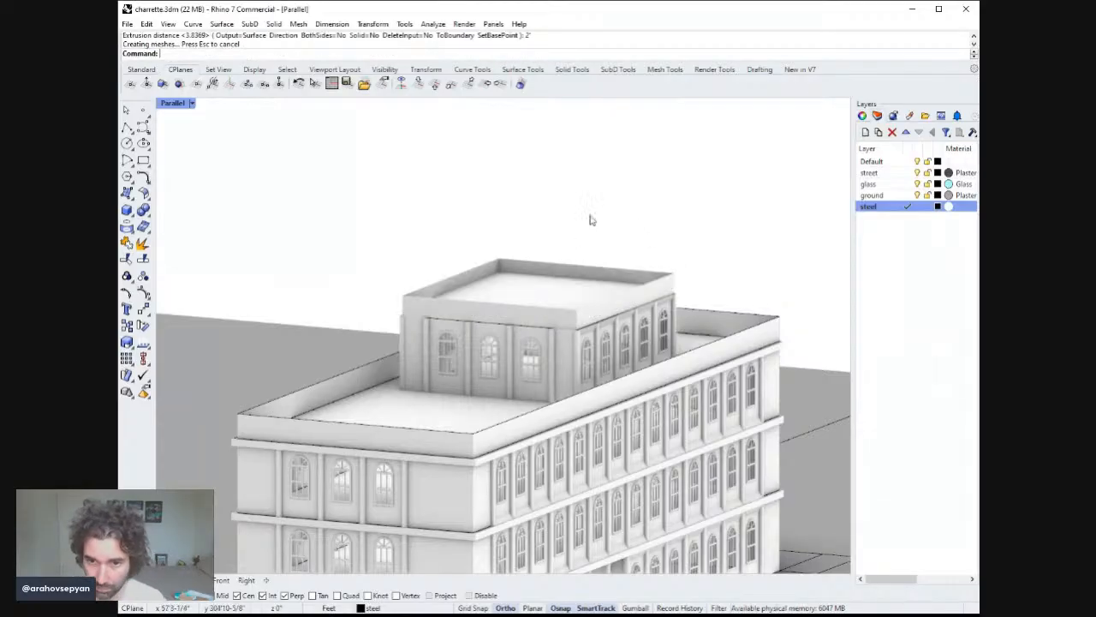
pyautogui.scroll(-5, 642, 255)
pyautogui.moveTo(632, 282); pyautogui.dragTo(657, 258, button='right')
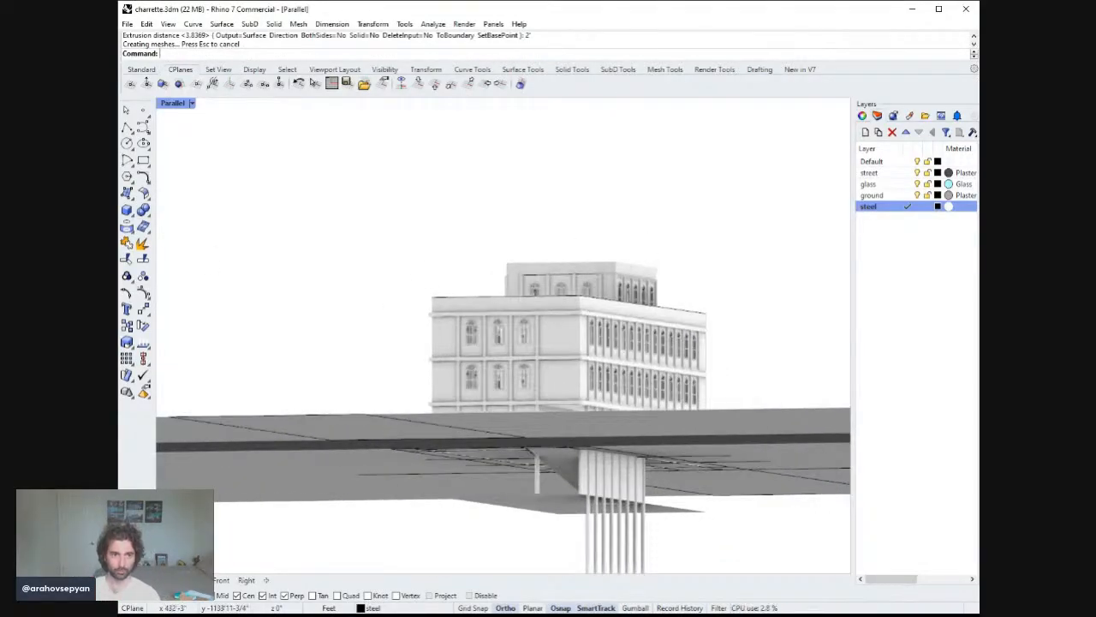
pyautogui.moveTo(716, 312); pyautogui.dragTo(731, 320, button='right')
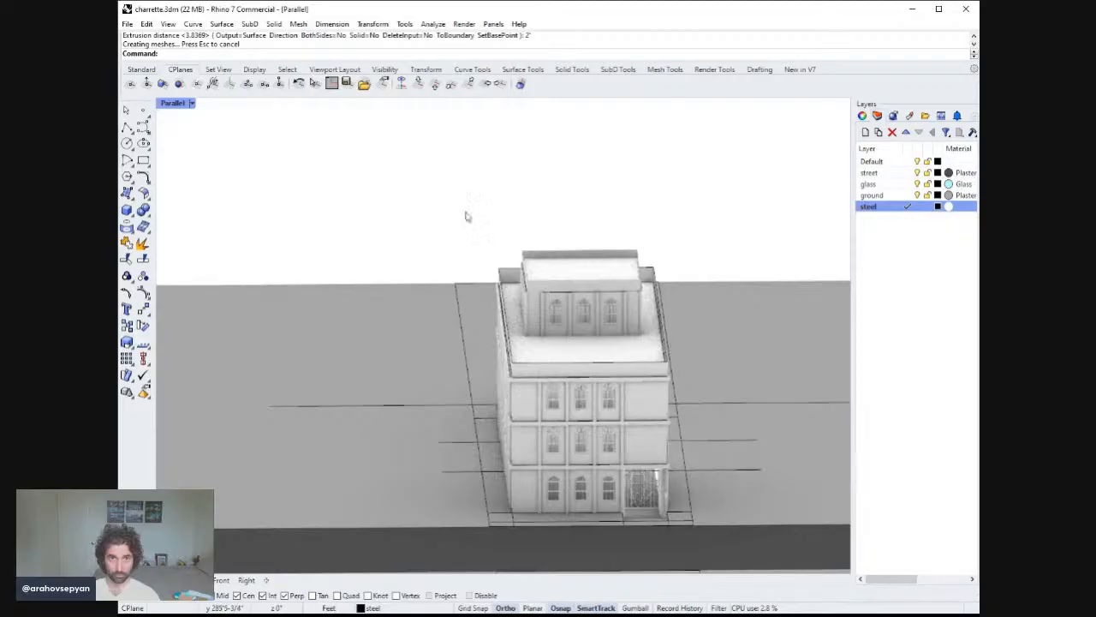
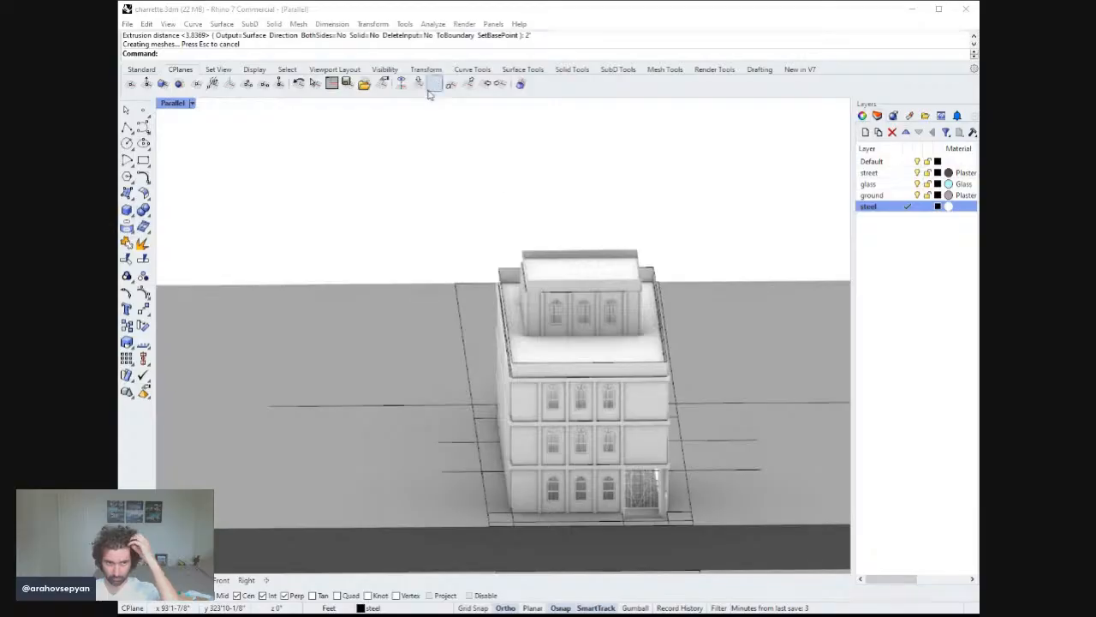
# Orbit around the building and inspect the facades and ground-floor windows from several angles.
pyautogui.moveTo(688, 341); pyautogui.dragTo(651, 352, button='right')
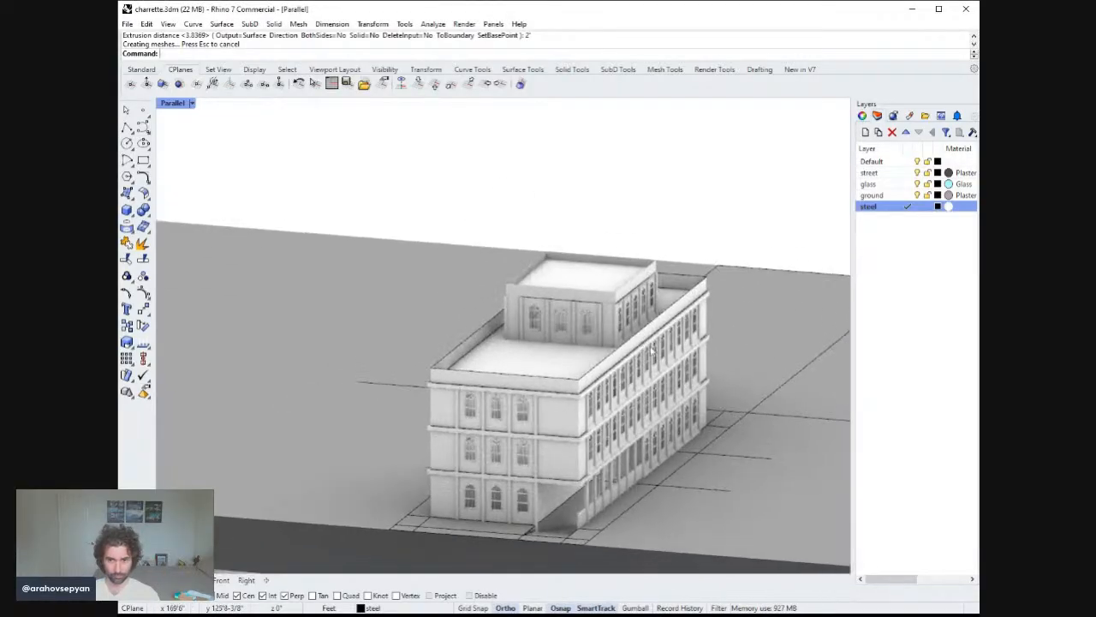
pyautogui.moveTo(658, 440); pyautogui.dragTo(562, 353, button='right')
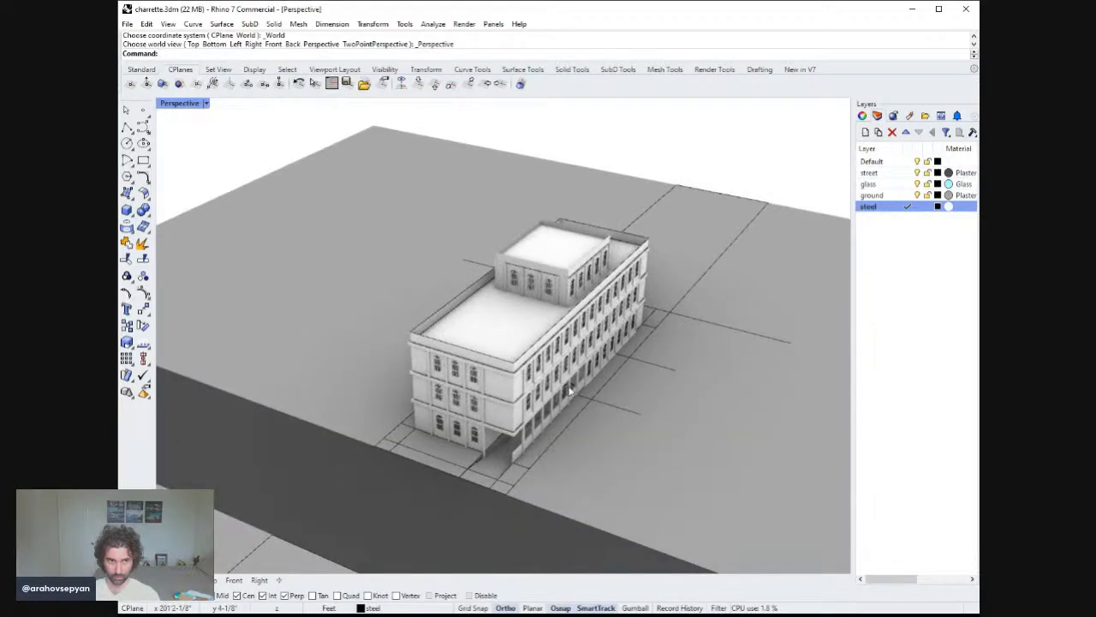
pyautogui.scroll(6, 580, 388)
pyautogui.moveTo(587, 385); pyautogui.dragTo(667, 375, button='right')
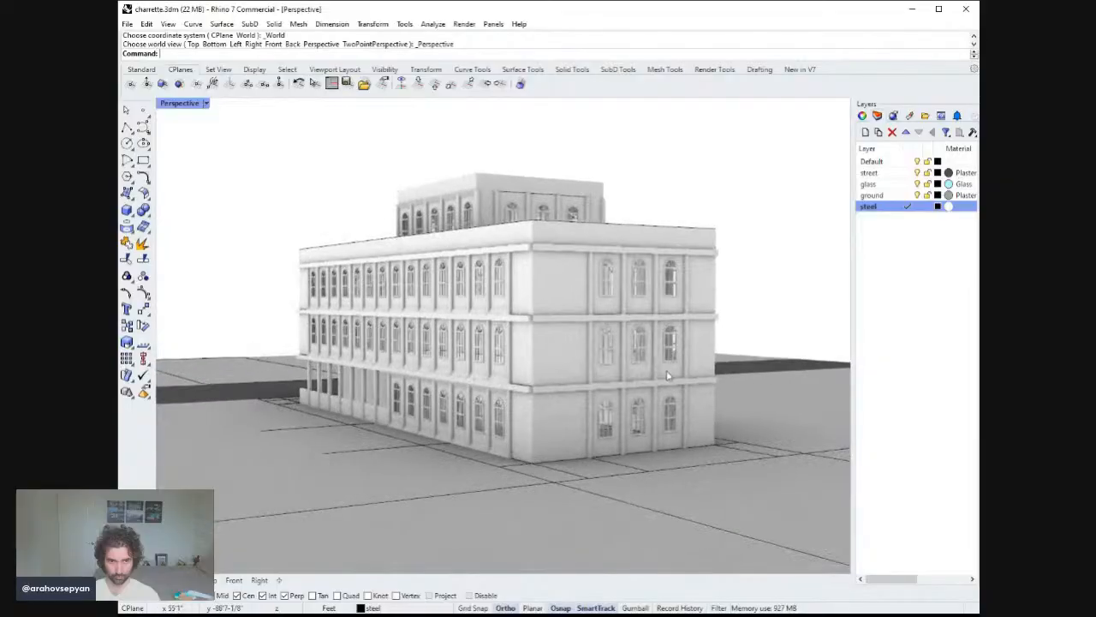
pyautogui.moveTo(396, 392); pyautogui.dragTo(594, 374, button='right')
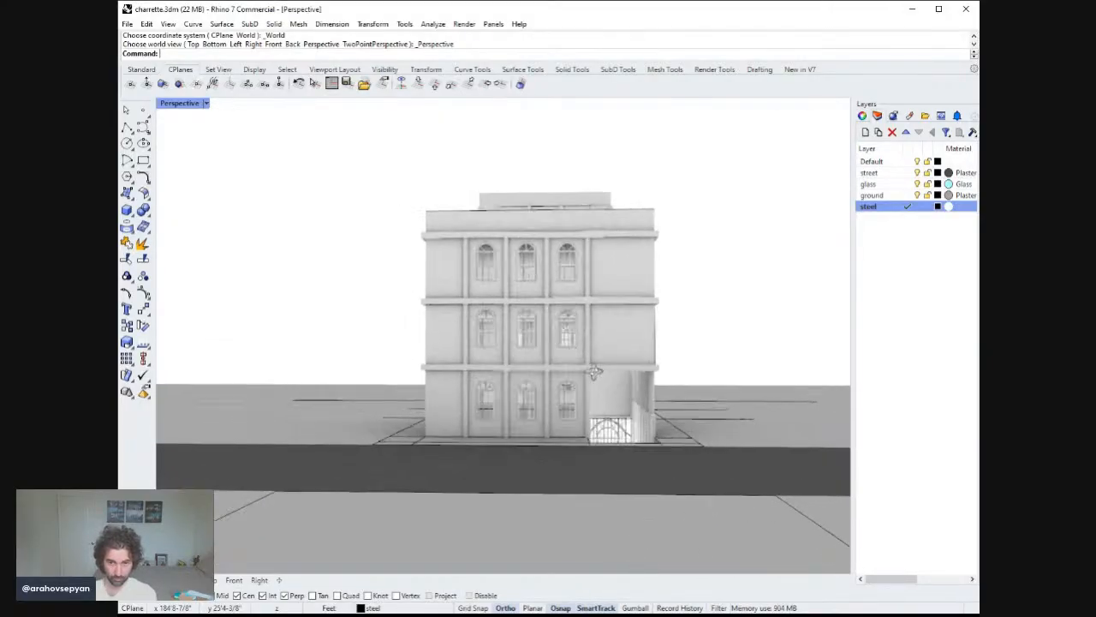
pyautogui.click(490, 425)
pyautogui.click(486, 403)
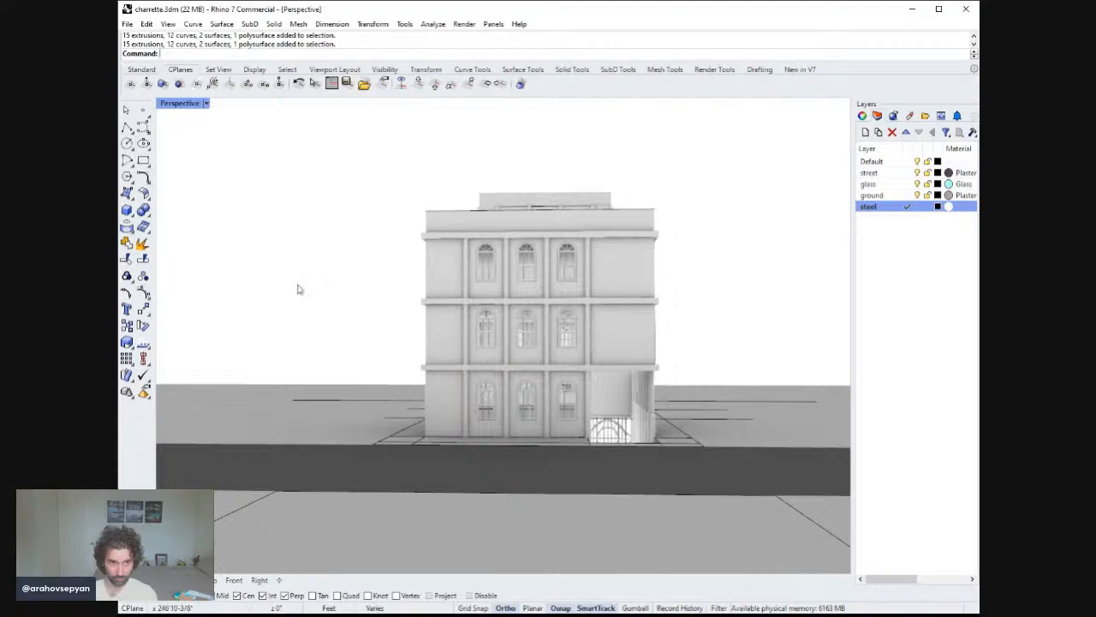
pyautogui.moveTo(374, 325); pyautogui.dragTo(351, 324, button='right')
pyautogui.moveTo(360, 320); pyautogui.dragTo(679, 426, button='right')
pyautogui.click(602, 422)
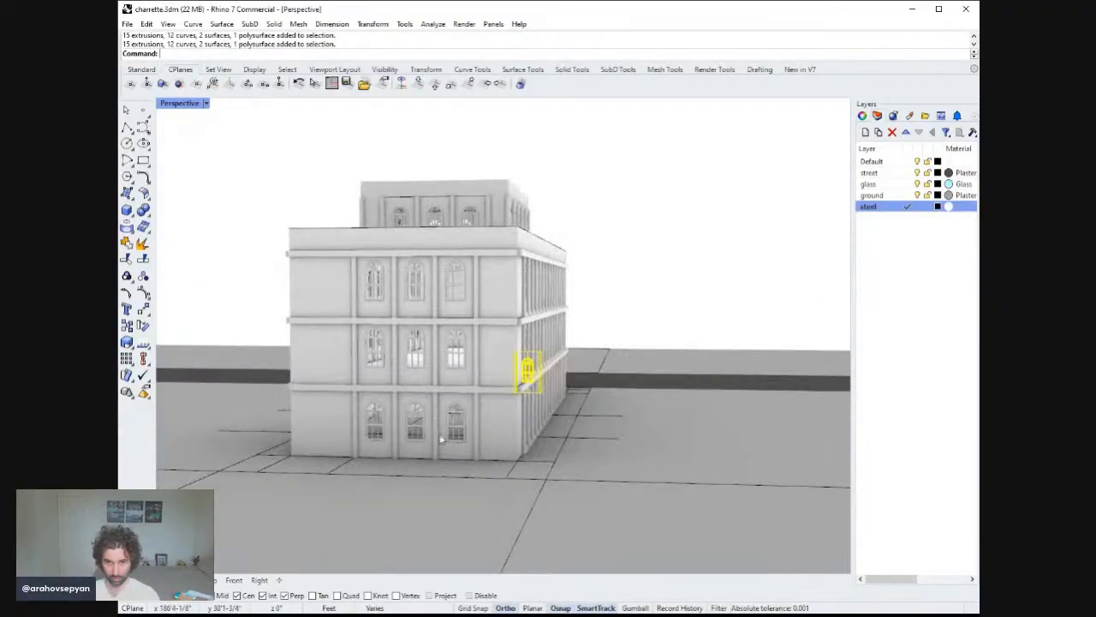
pyautogui.keyDown('shift'); pyautogui.click(462, 441); pyautogui.keyUp('shift')
pyautogui.moveTo(463, 441); pyautogui.dragTo(826, 457, button='right')
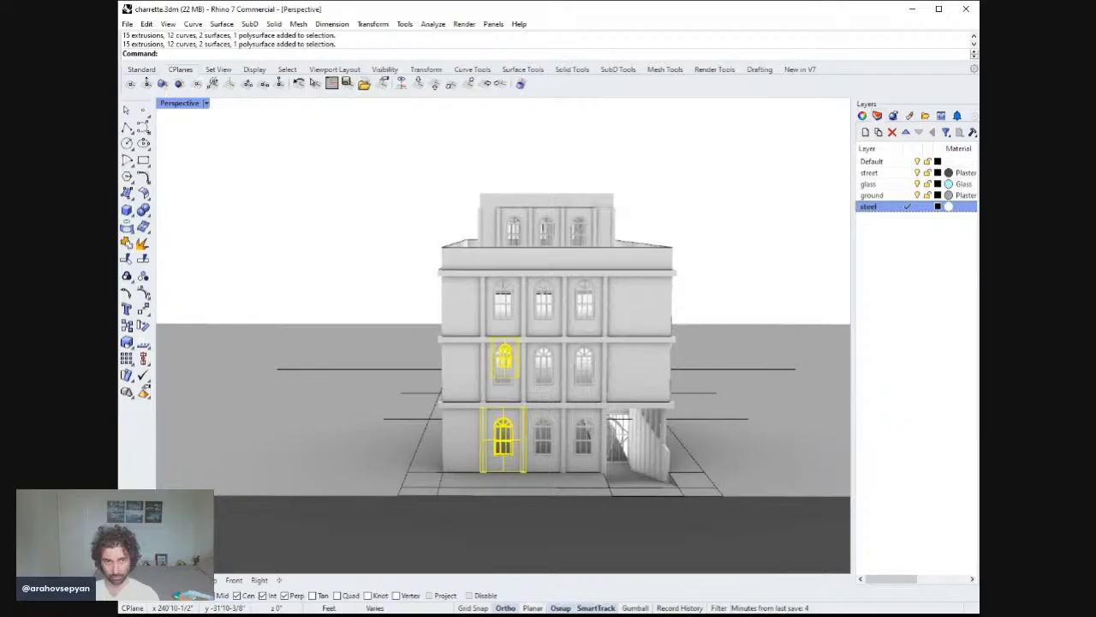
pyautogui.moveTo(545, 477); pyautogui.dragTo(591, 441, button='right')
pyautogui.keyDown('shift'); pyautogui.click(569, 412); pyautogui.keyUp('shift')
pyautogui.moveTo(543, 197); pyautogui.dragTo(501, 296, button='right')
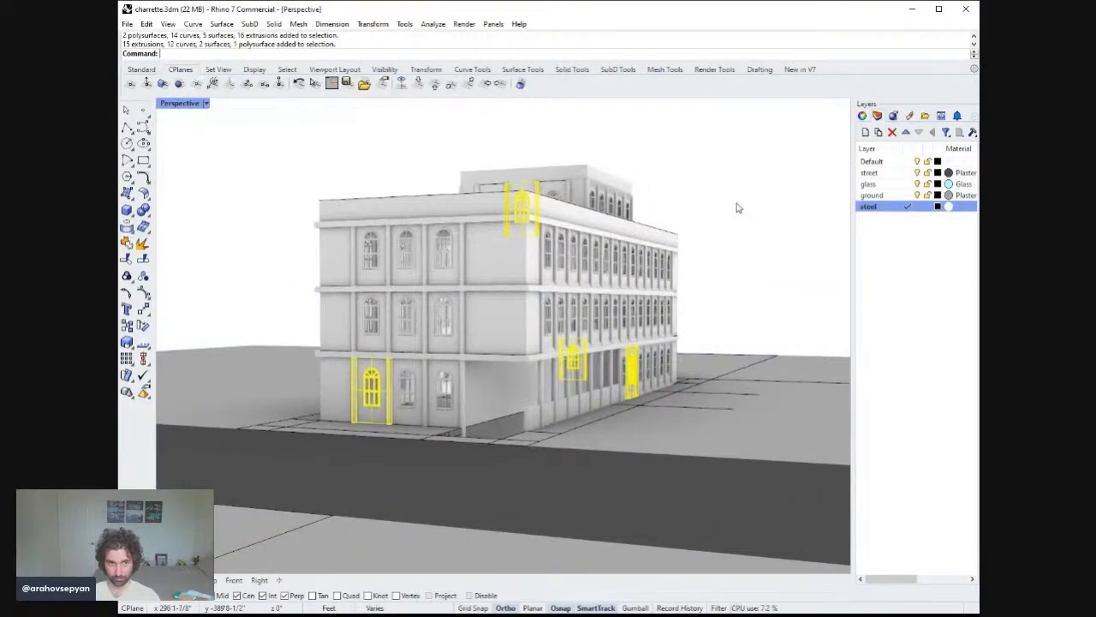
pyautogui.press('Escape')
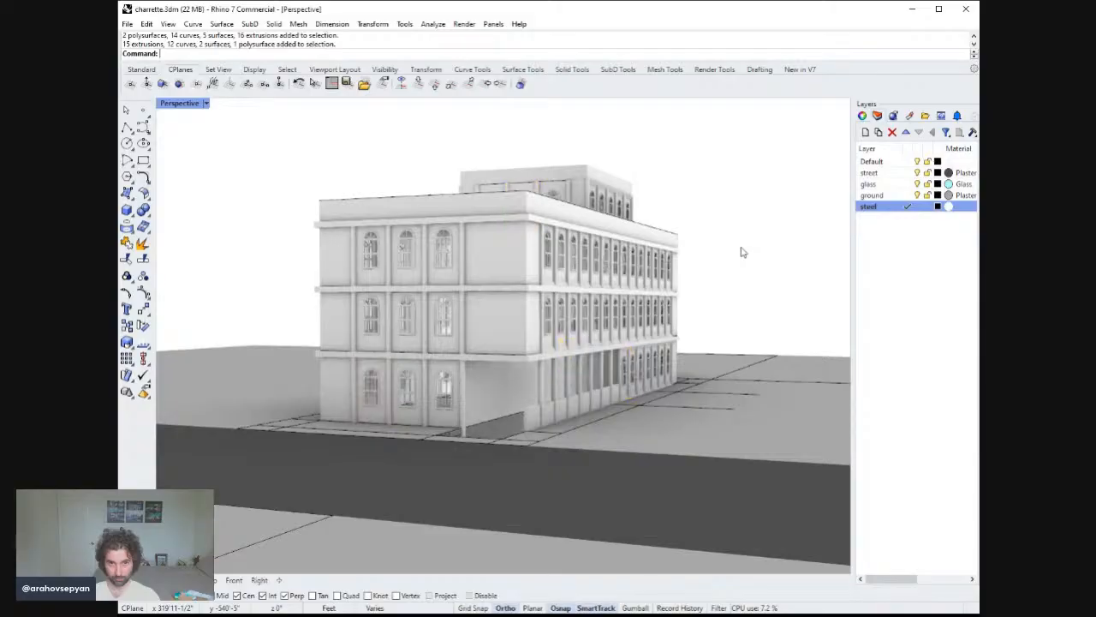
# Ungroup the ground-floor front window at the left bay.
pyautogui.moveTo(742, 249); pyautogui.dragTo(671, 318, button='right')
pyautogui.click(503, 438)
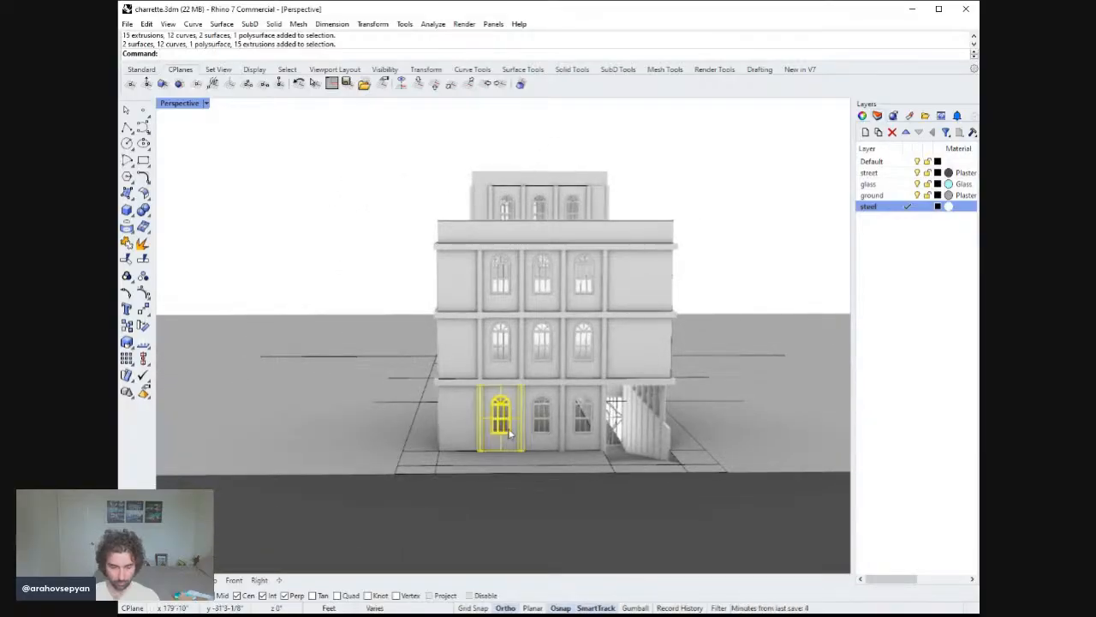
pyautogui.press('Return')
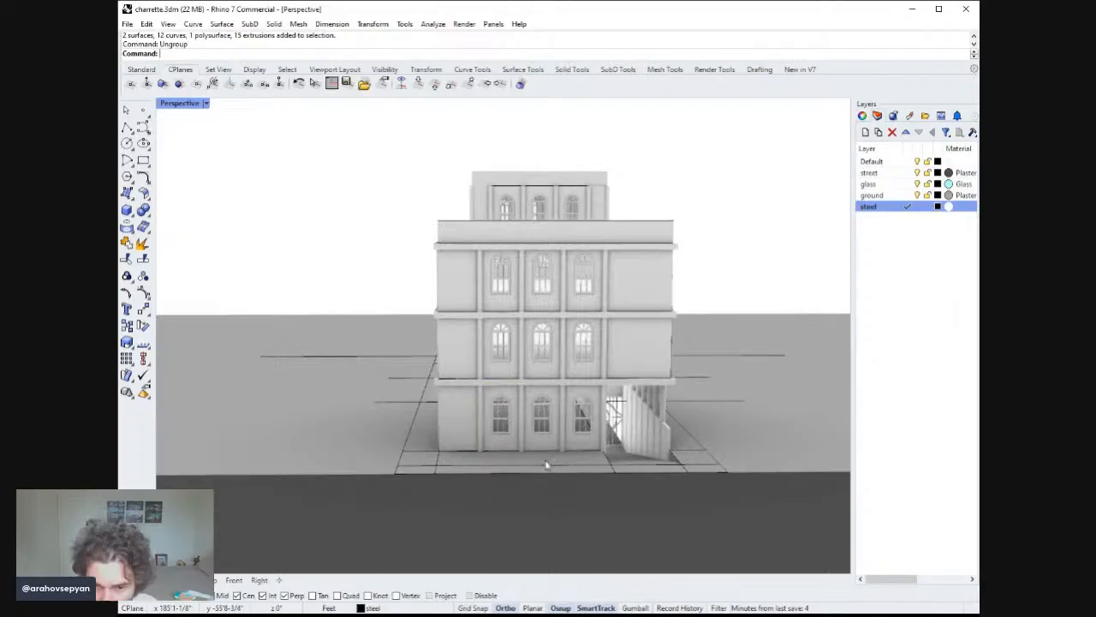
# Delete the lower glass pane of the ground-floor window.
pyautogui.scroll(5, 463, 384)
pyautogui.scroll(2, 464, 381)
pyautogui.scroll(-3, 465, 362)
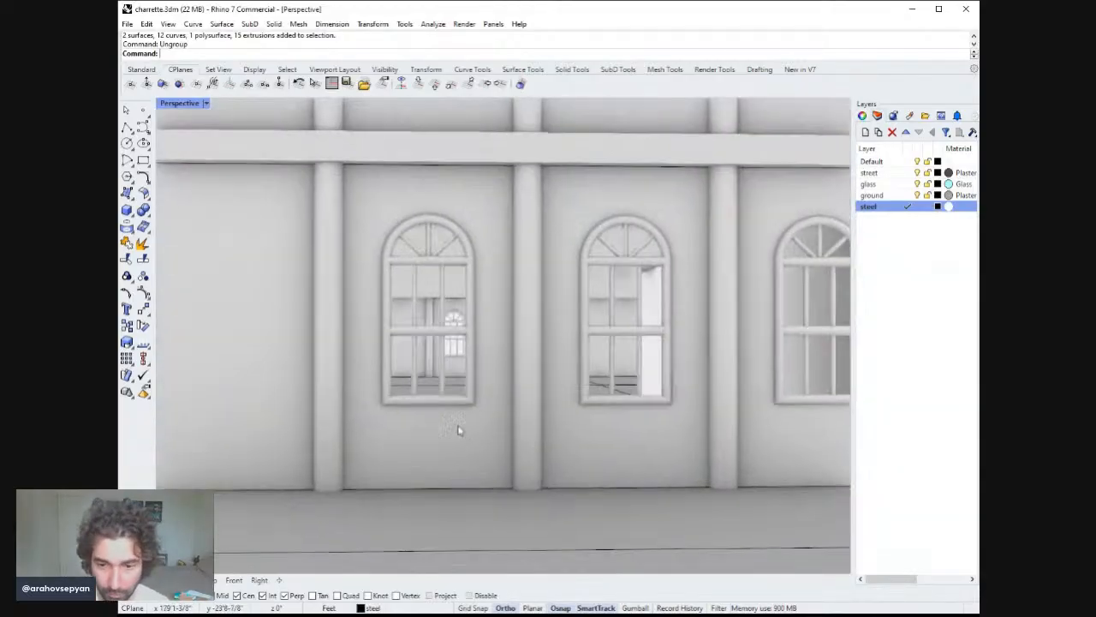
pyautogui.click(460, 427)
pyautogui.press('Escape')
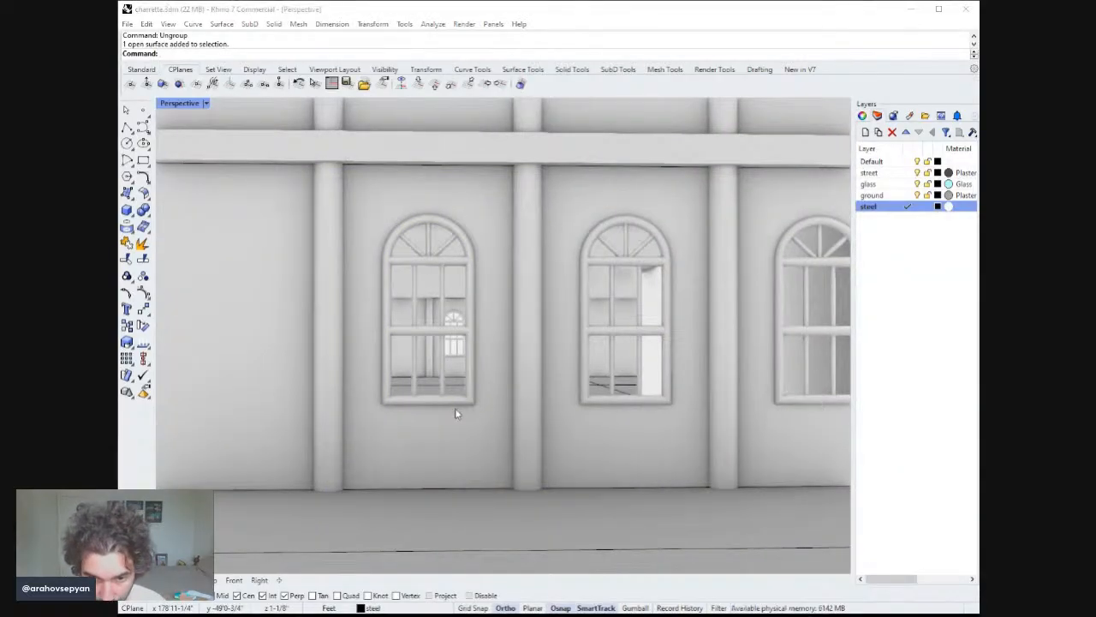
pyautogui.press('Delete')
# Draw two vertical lines from the window's bottom corners down to the ground as door jambs.
pyautogui.click(458, 409)
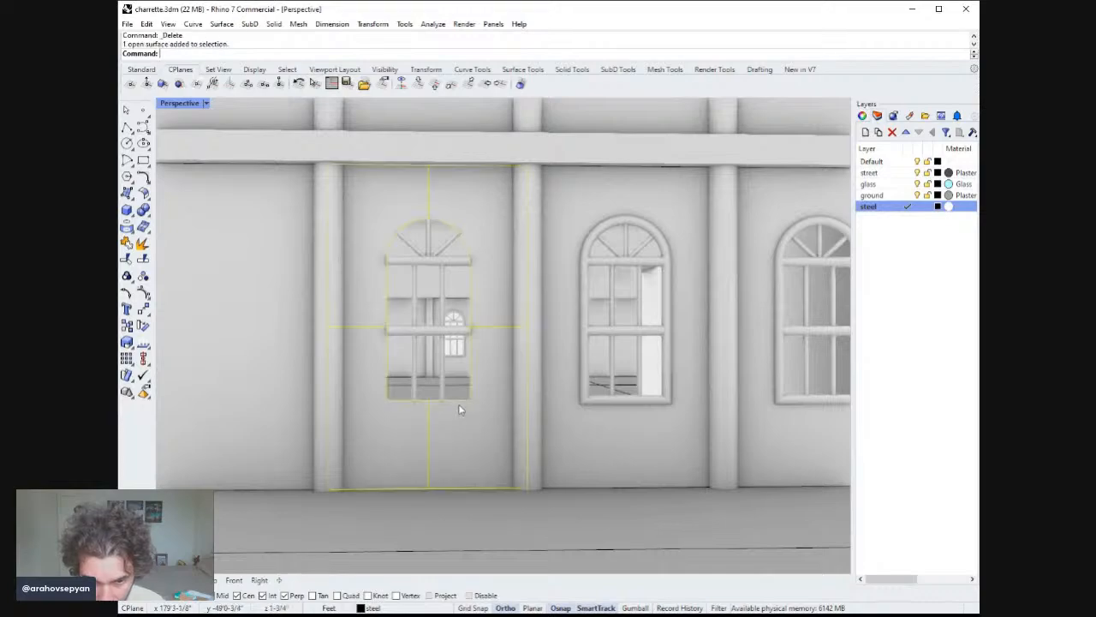
pyautogui.press('Escape')
pyautogui.click(127, 126)
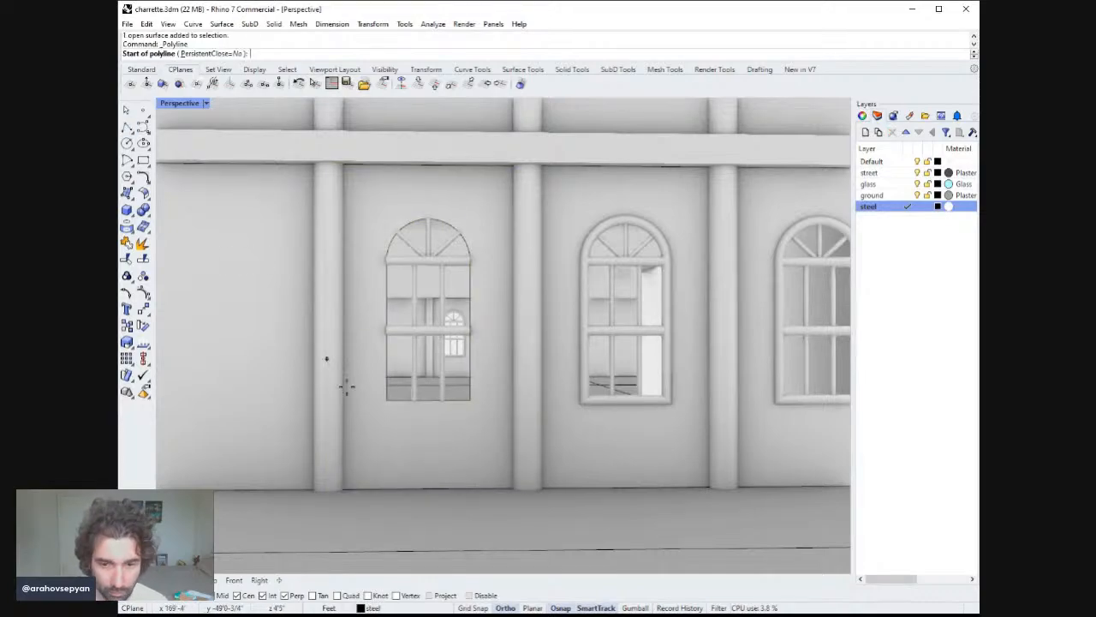
pyautogui.click(386, 400)
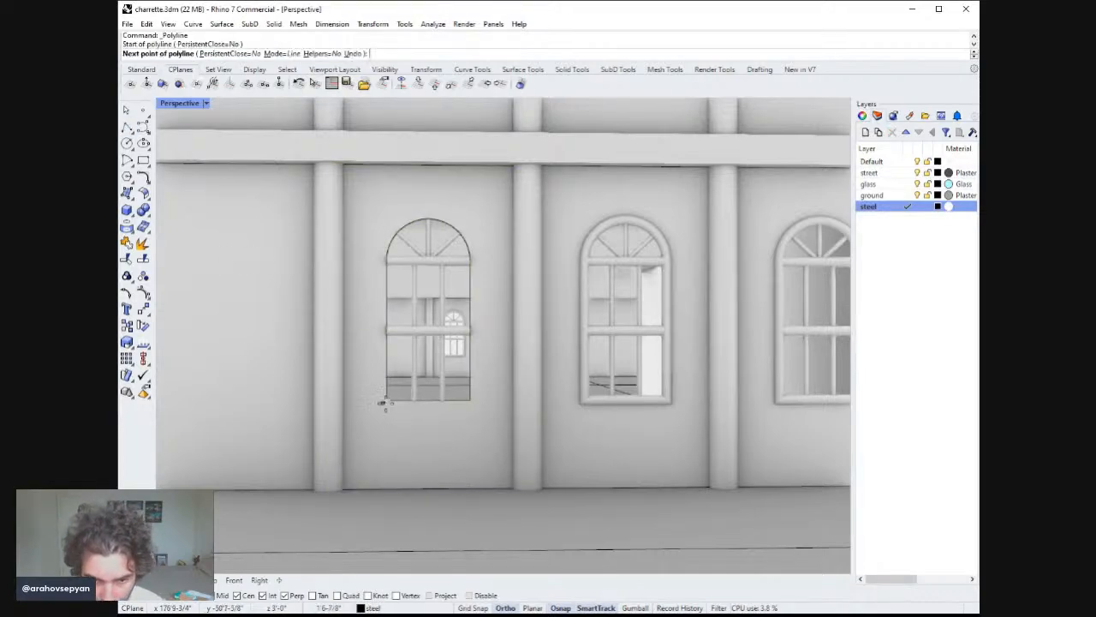
pyautogui.click(386, 490)
pyautogui.press('Return')
pyautogui.press('Return')
pyautogui.click(469, 401)
pyautogui.click(469, 490)
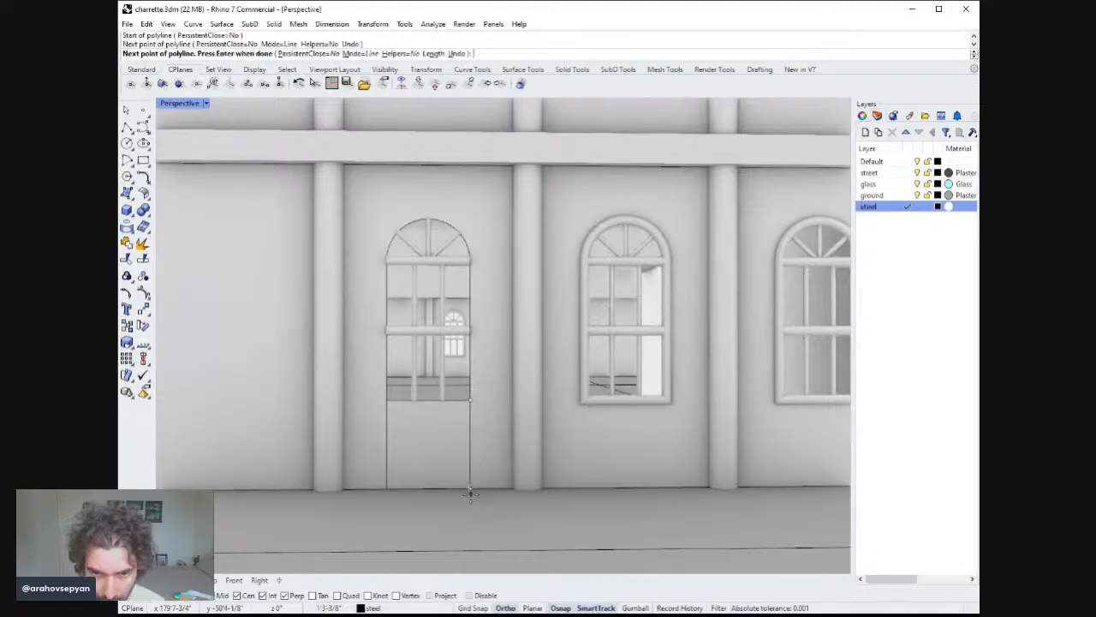
pyautogui.press('Return')
pyautogui.press('Return')
pyautogui.press('Escape')
# Measure the width of the door opening between the two new vertical lines.
pyautogui.write('Dim')
pyautogui.press('Return')
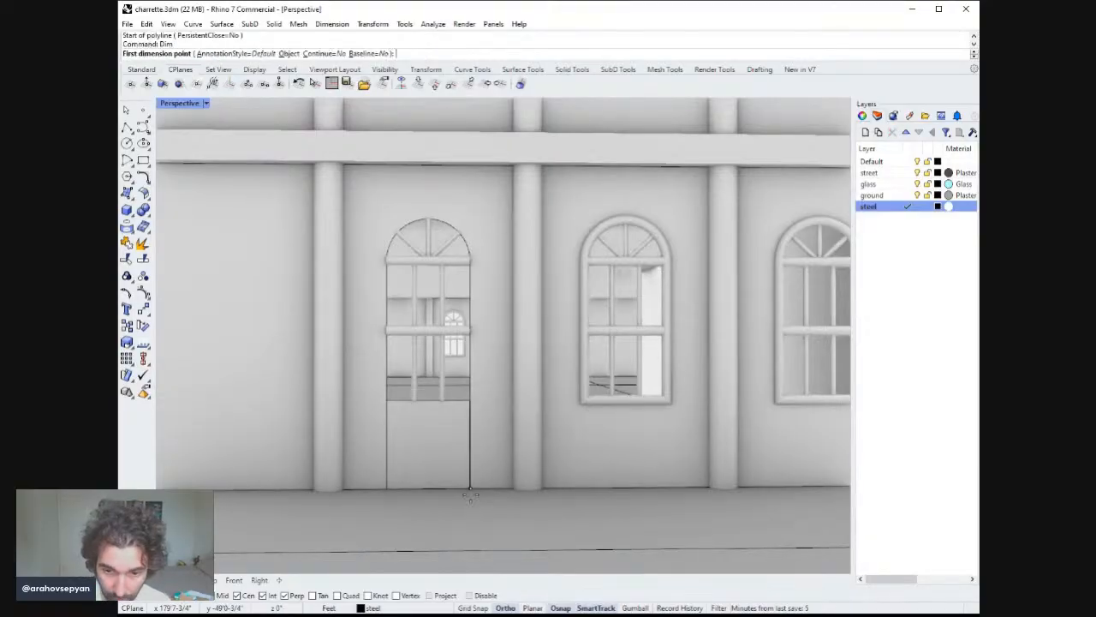
pyautogui.click(469, 490)
pyautogui.click(381, 489)
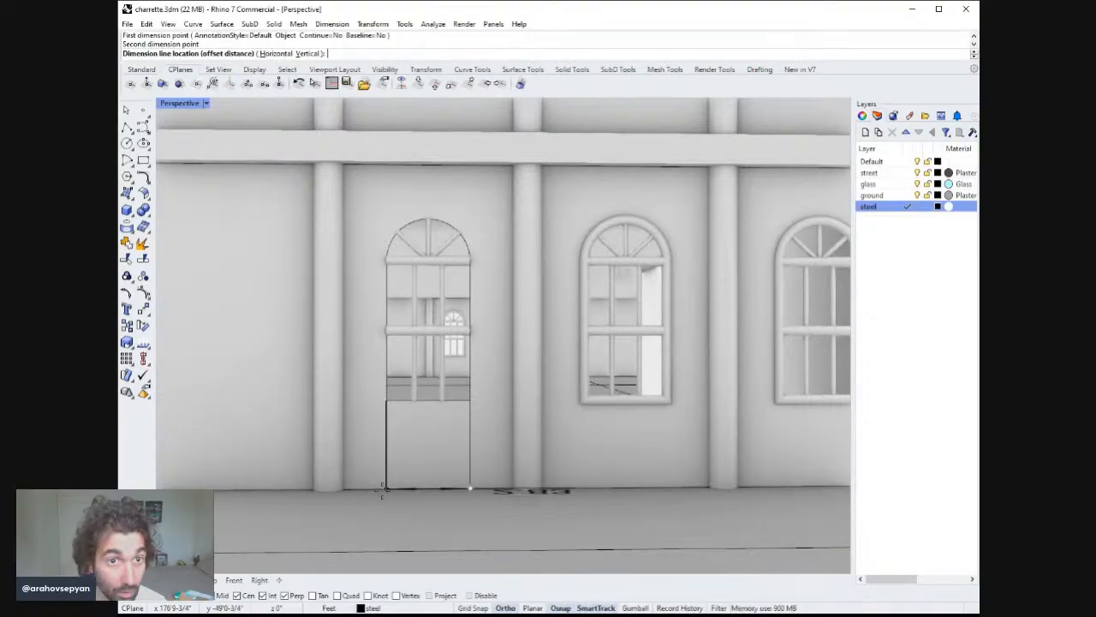
pyautogui.press('Escape')
pyautogui.press('Return')
pyautogui.click(385, 490)
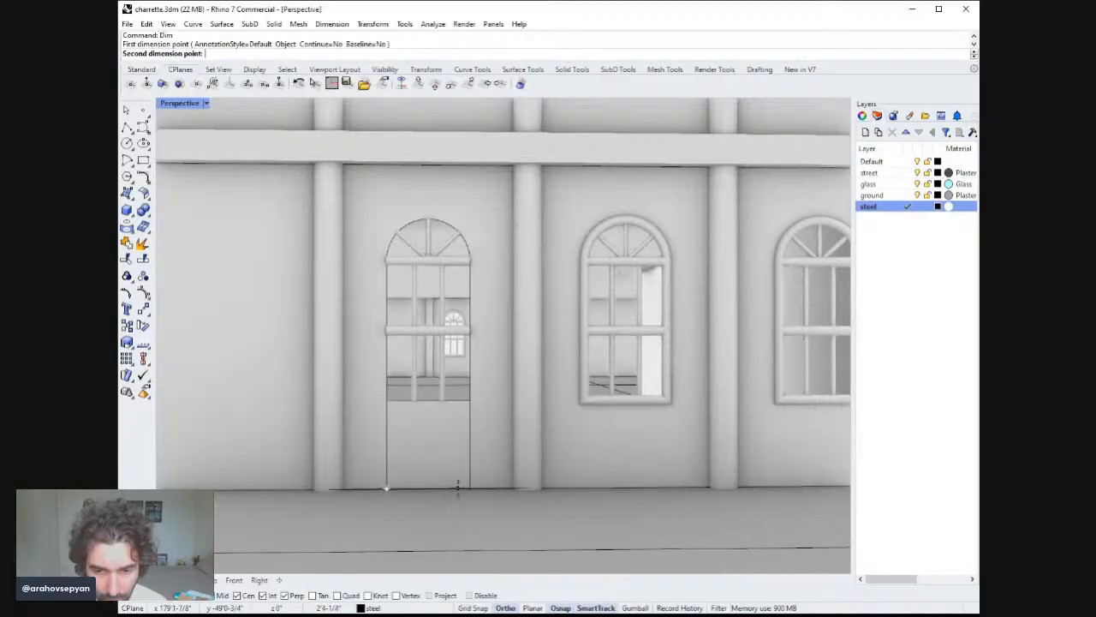
pyautogui.click(469, 490)
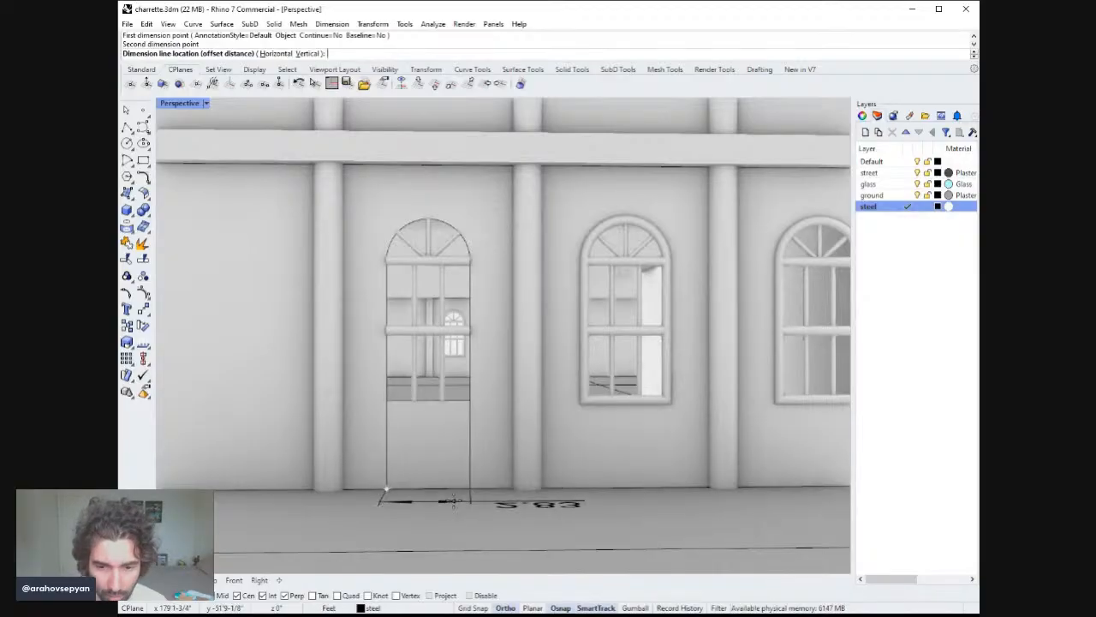
pyautogui.click(468, 517)
pyautogui.press('Escape')
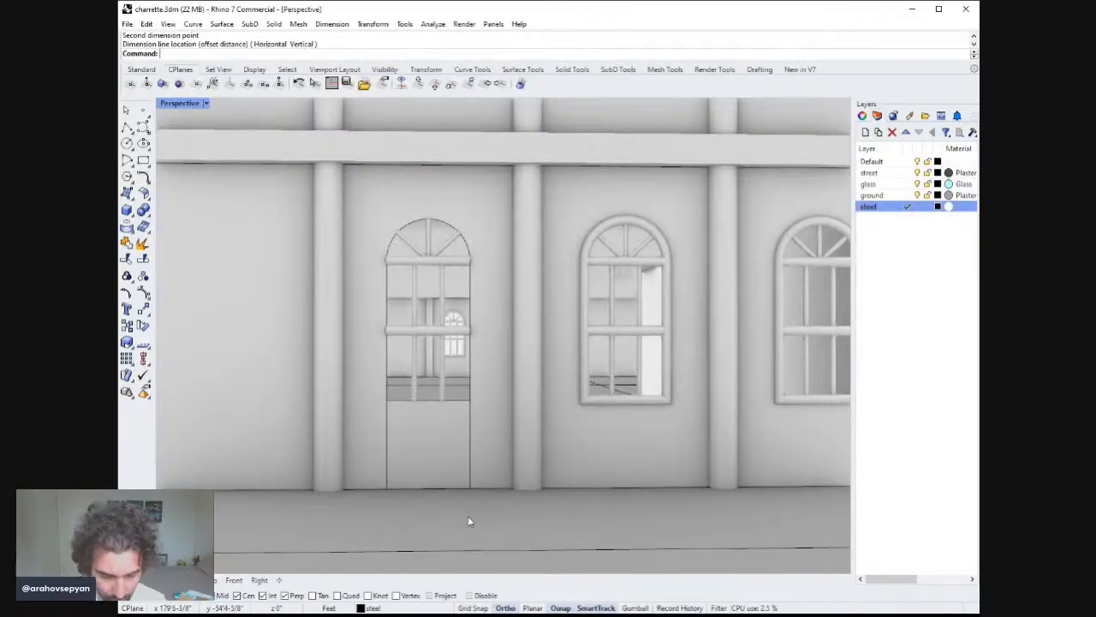
pyautogui.write('dist')
pyautogui.press('Return')
pyautogui.click(470, 490)
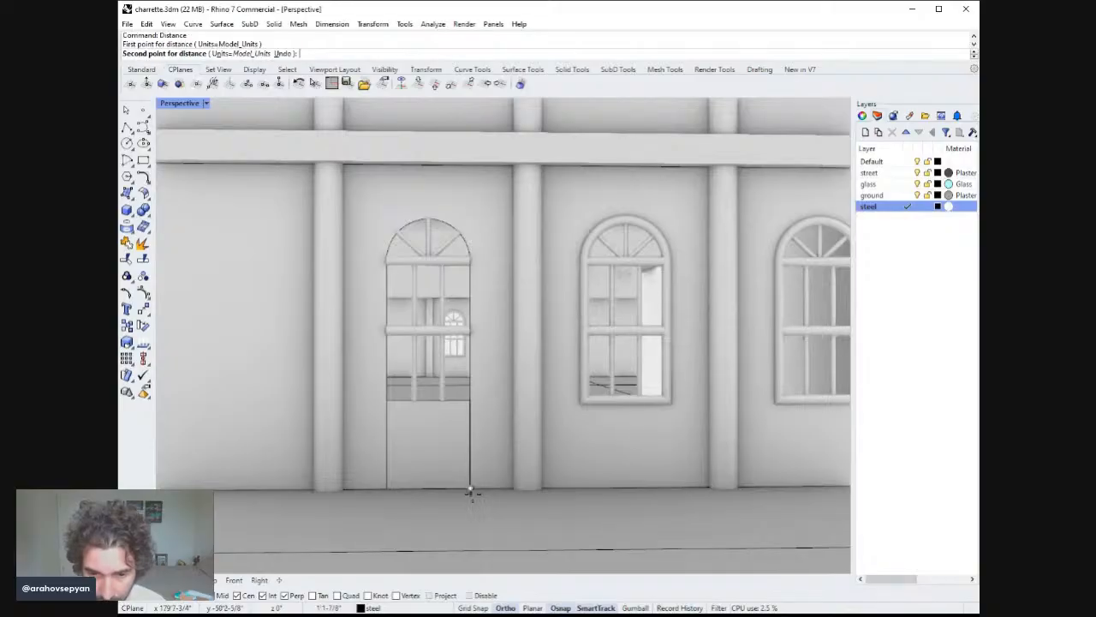
pyautogui.click(387, 496)
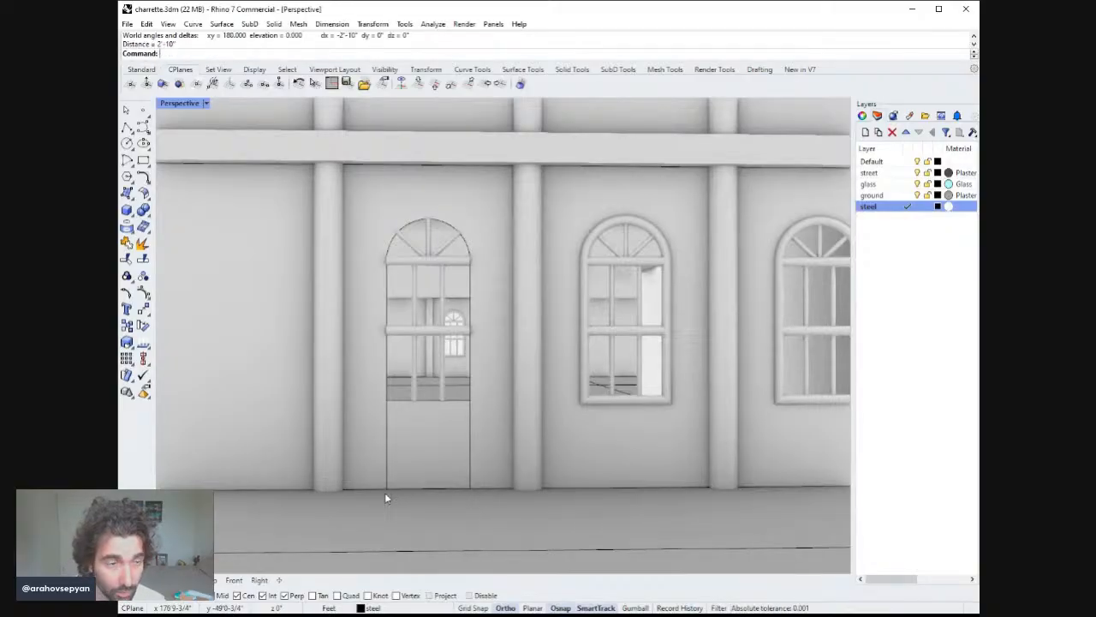
# Draw a vertical line from the arch's apex down to the ground at the door's centre.
pyautogui.click(127, 127)
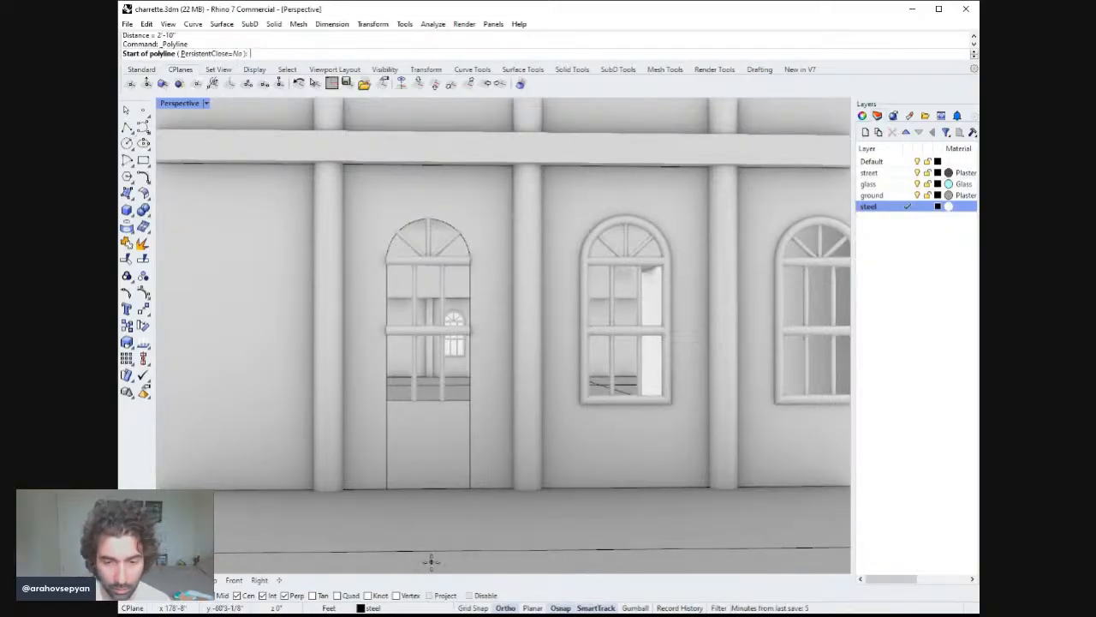
pyautogui.click(382, 498)
pyautogui.press('Escape')
pyautogui.rightClick(438, 494)
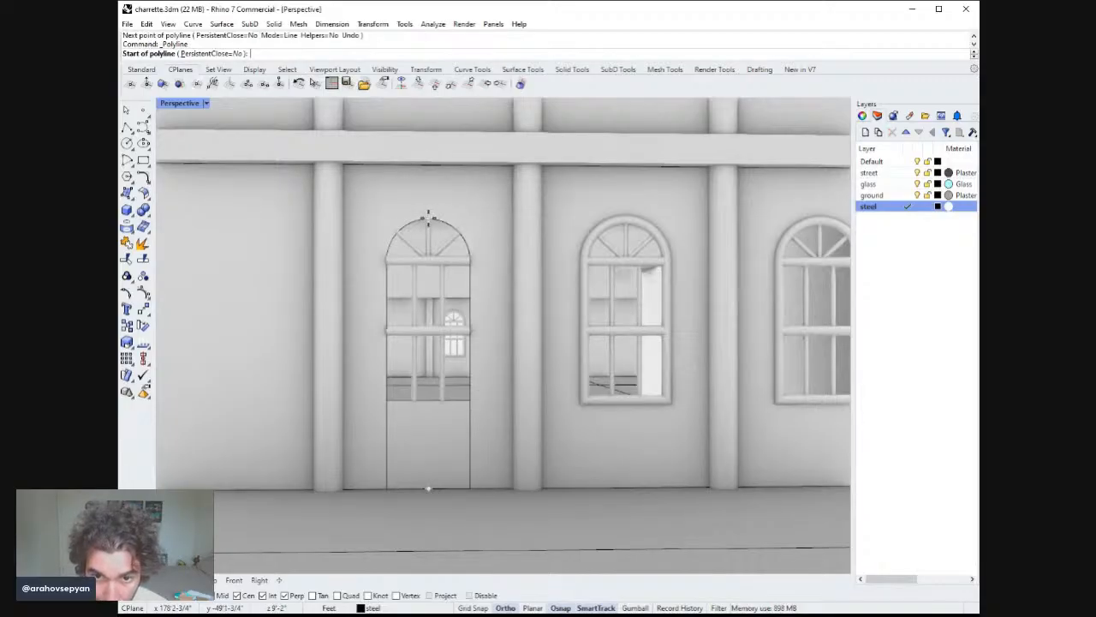
pyautogui.click(429, 217)
pyautogui.click(429, 489)
pyautogui.rightClick(429, 492)
pyautogui.rightClick(429, 495)
# Draw a 2 ft horizontal line rightward from the base of the door's centre line.
pyautogui.click(429, 491)
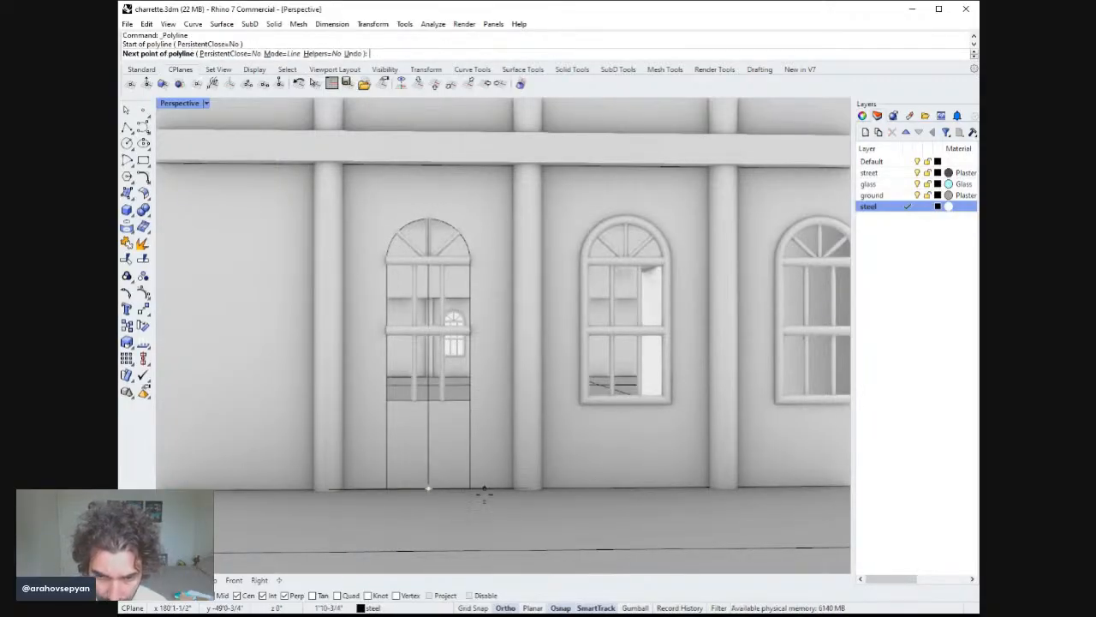
pyautogui.write("2'")
pyautogui.press('Return')
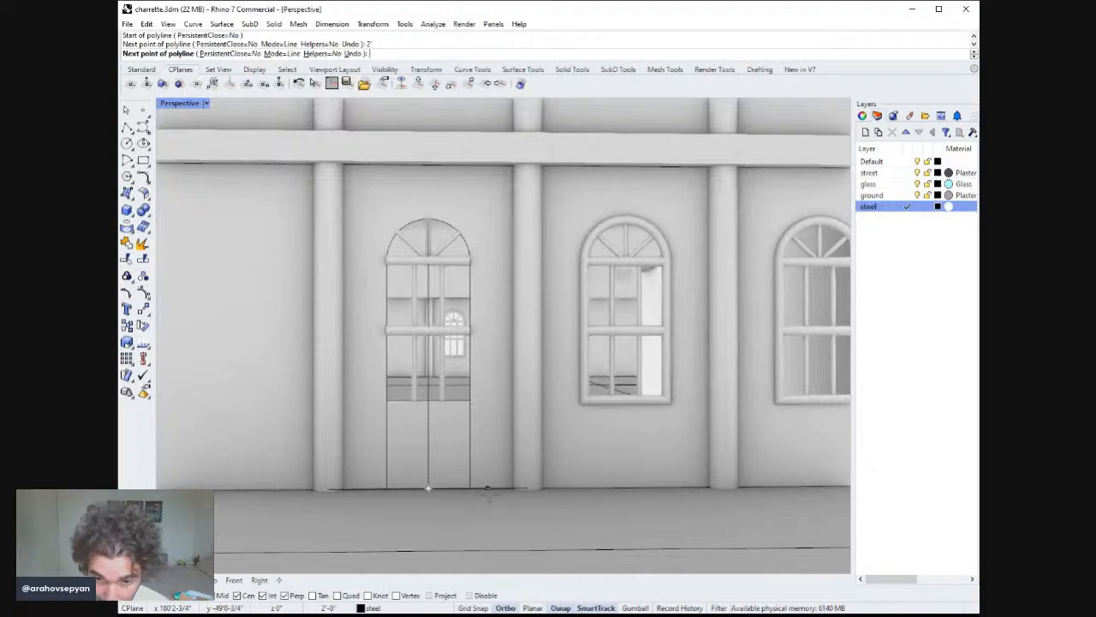
pyautogui.click(489, 495)
pyautogui.rightClick(489, 495)
# Draw a 2 ft horizontal line leftward from the base of the door's centre line.
pyautogui.rightClick(487, 495)
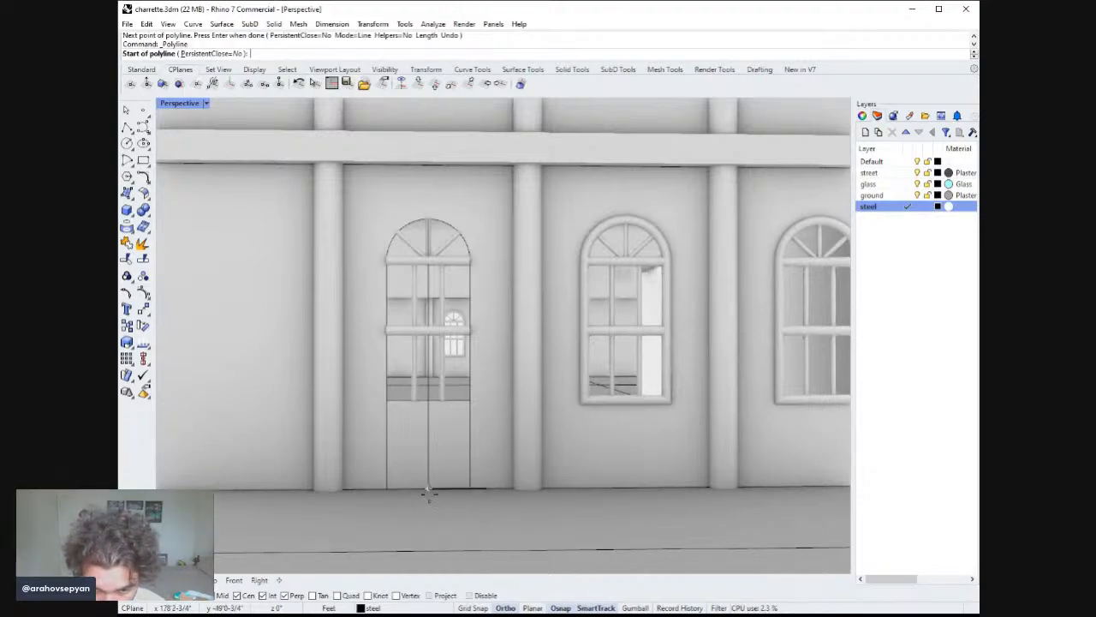
pyautogui.click(429, 493)
pyautogui.write("2'")
pyautogui.press('Return')
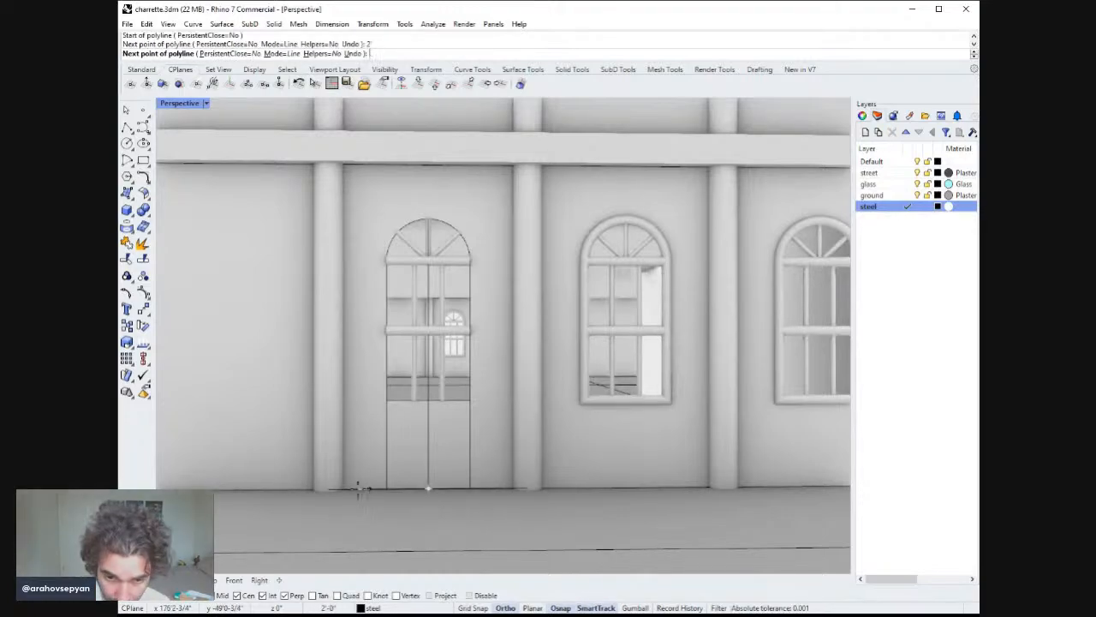
pyautogui.click(358, 488)
pyautogui.rightClick(369, 492)
pyautogui.rightClick(370, 490)
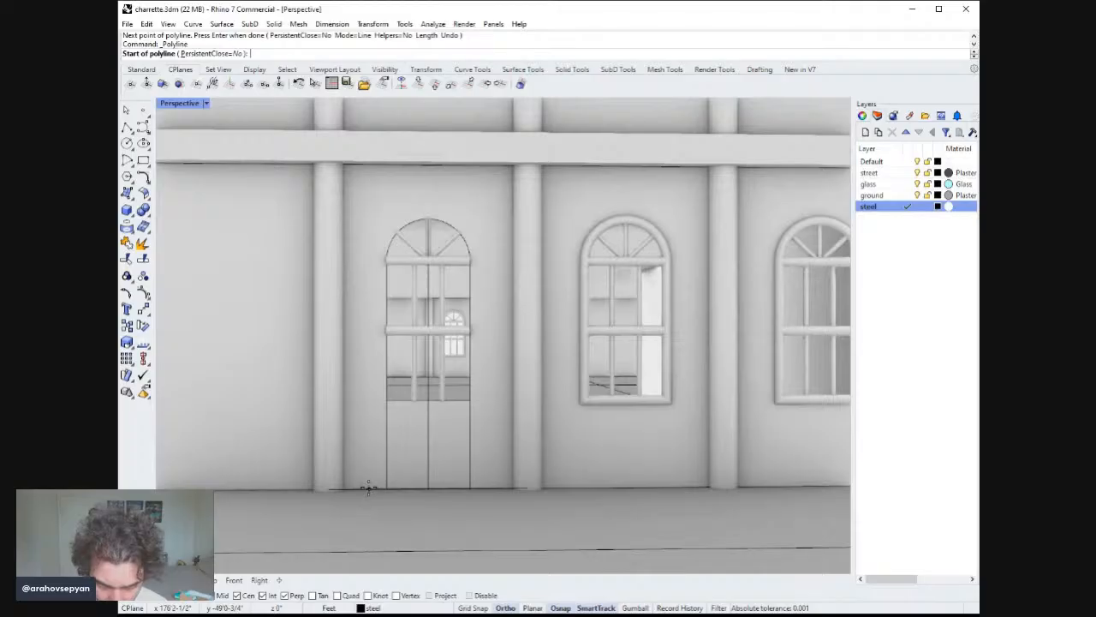
# Draw another 2 ft line leftward from the door centre's base and start a further polyline.
pyautogui.click(429, 489)
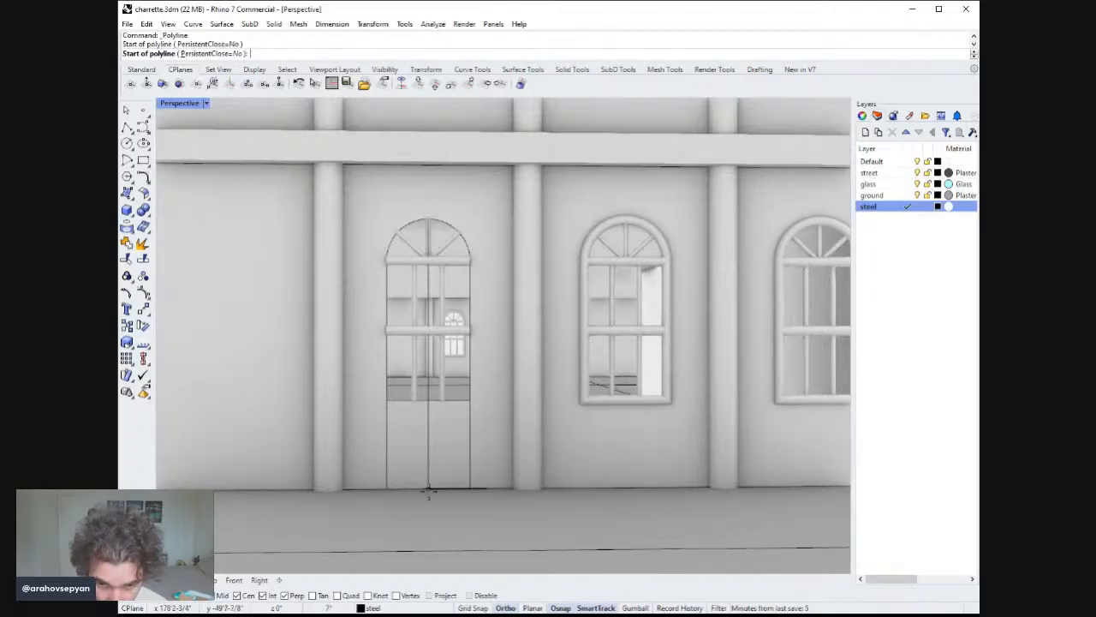
pyautogui.write("2'")
pyautogui.press('Return')
pyautogui.click(361, 494)
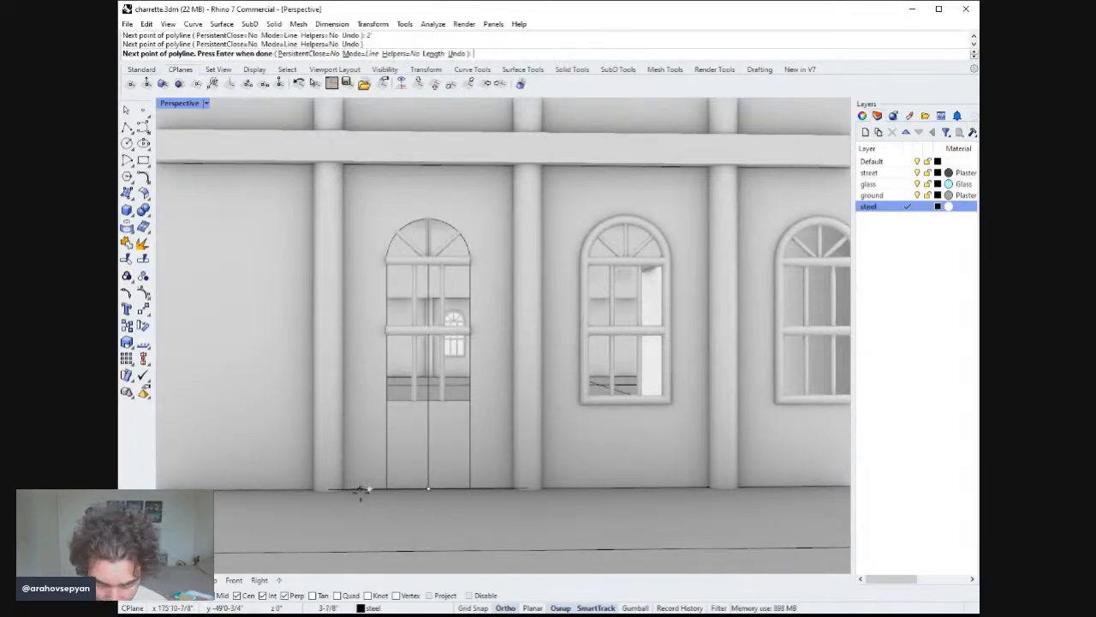
pyautogui.rightClick(383, 488)
pyautogui.rightClick(386, 487)
pyautogui.click(368, 489)
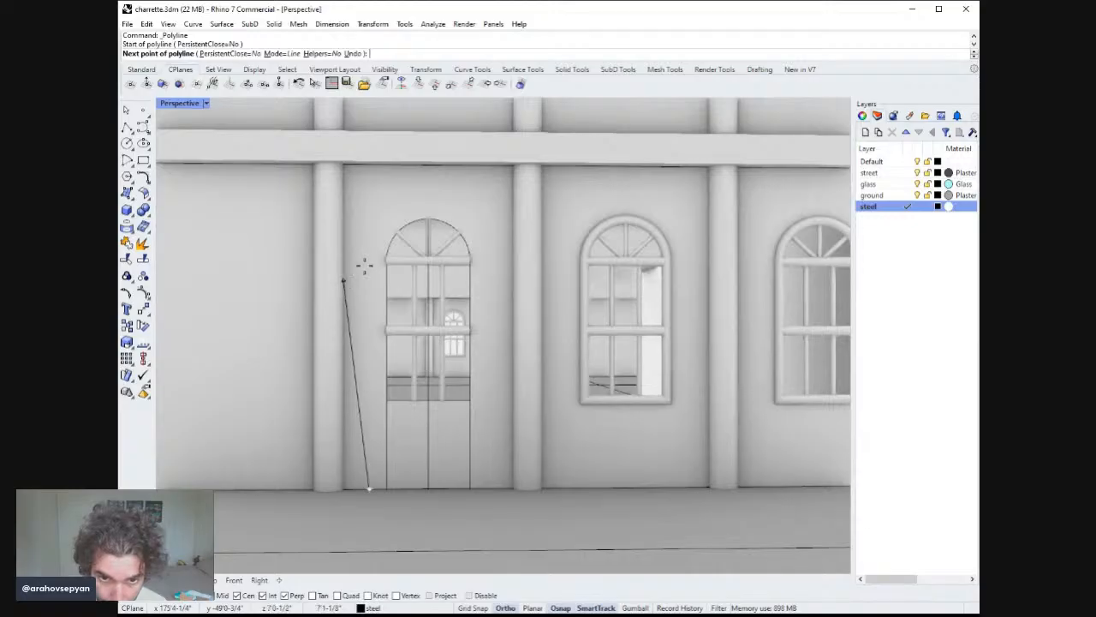
pyautogui.rightClick(487, 495)
pyautogui.rightClick(487, 490)
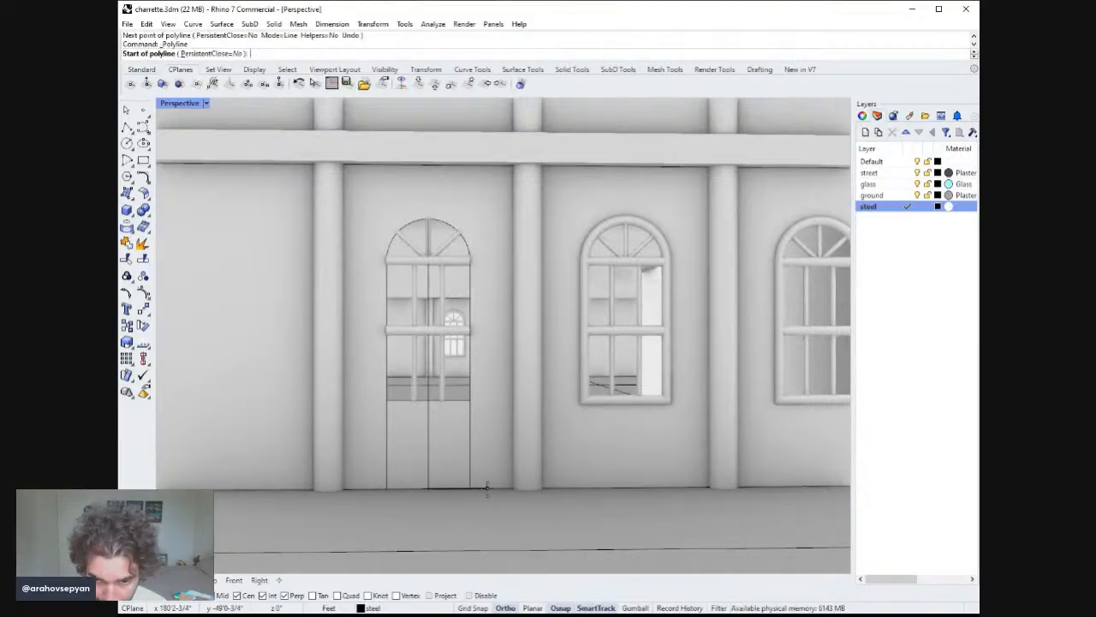
# Measure the distance from the door arch's apex down to the ground at the door's centre.
pyautogui.rightClick(485, 489)
pyautogui.write('Distance')
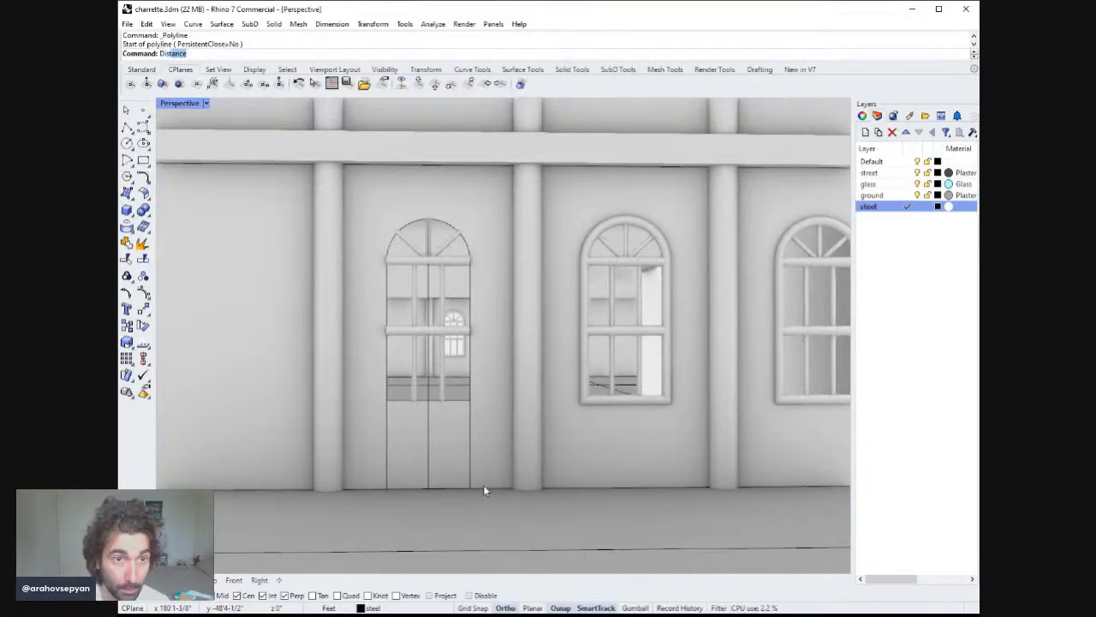
pyautogui.press('Return')
pyautogui.click(470, 259)
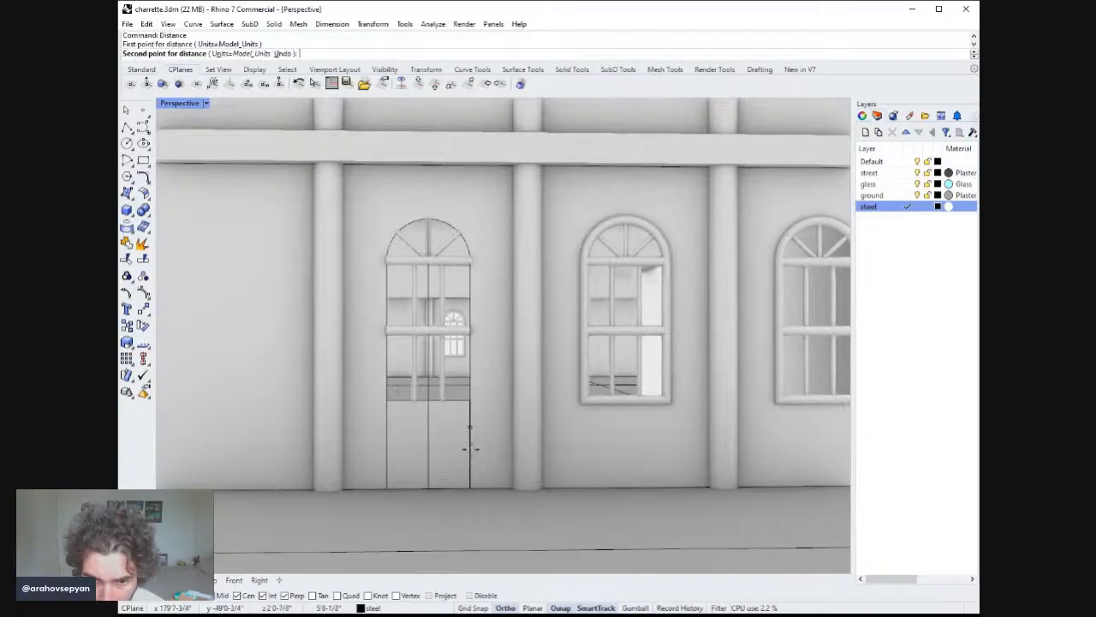
pyautogui.click(471, 489)
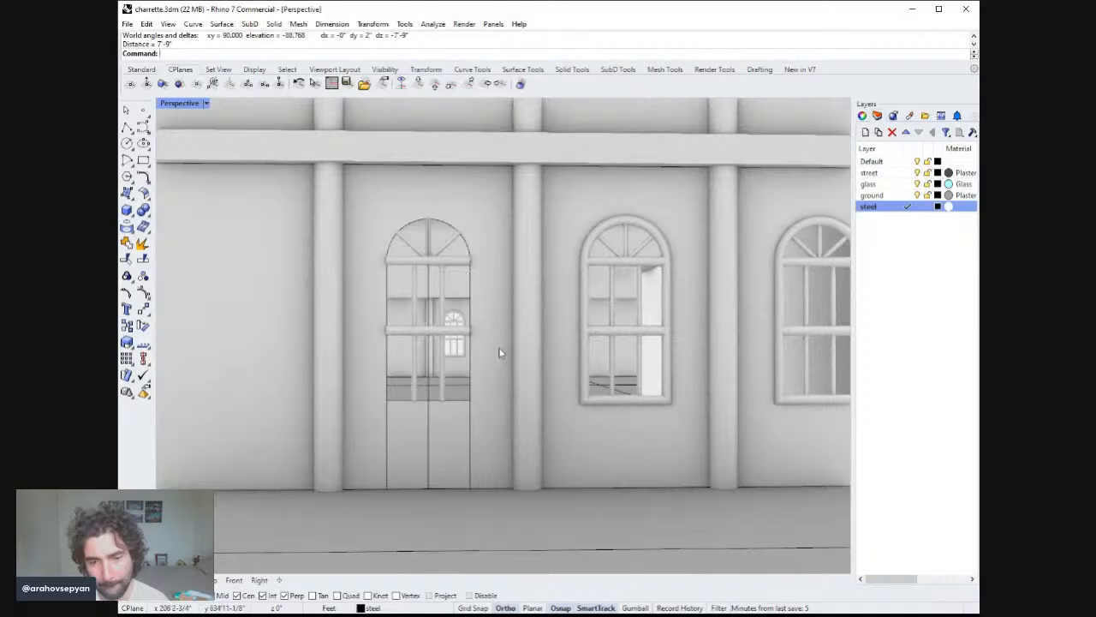
# Delete the door's closed arch outline curve and its glass surface.
pyautogui.click(470, 290)
pyautogui.press('Delete')
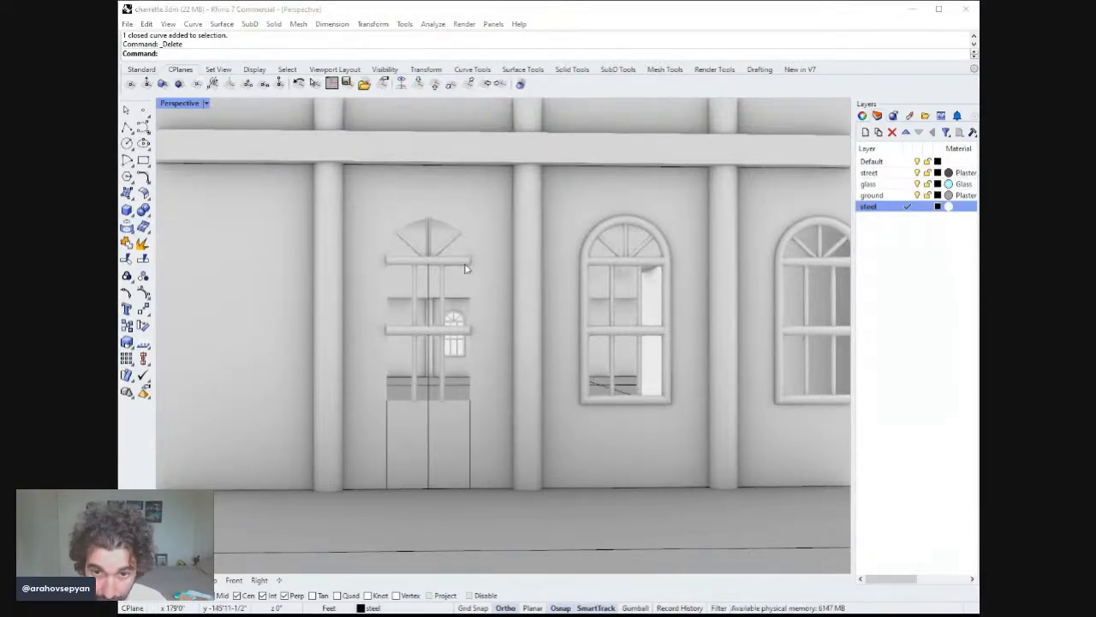
pyautogui.click(483, 250)
pyautogui.press('Delete')
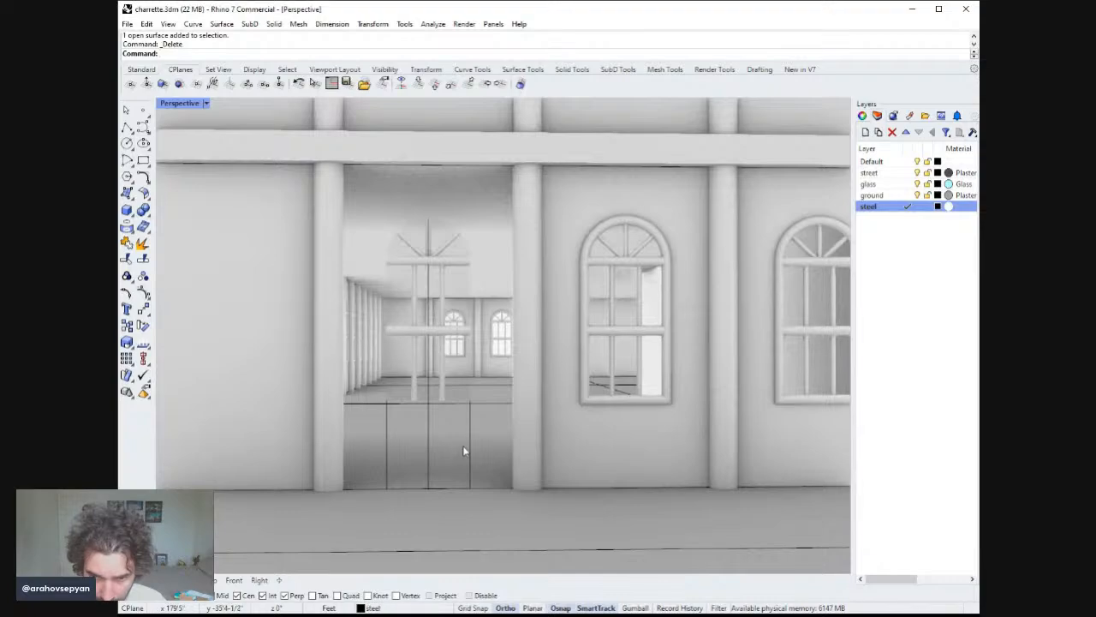
# Draw a polyline from the door's left base to its centre, then 8 ft up and two 4 ft segments.
pyautogui.click(133, 128)
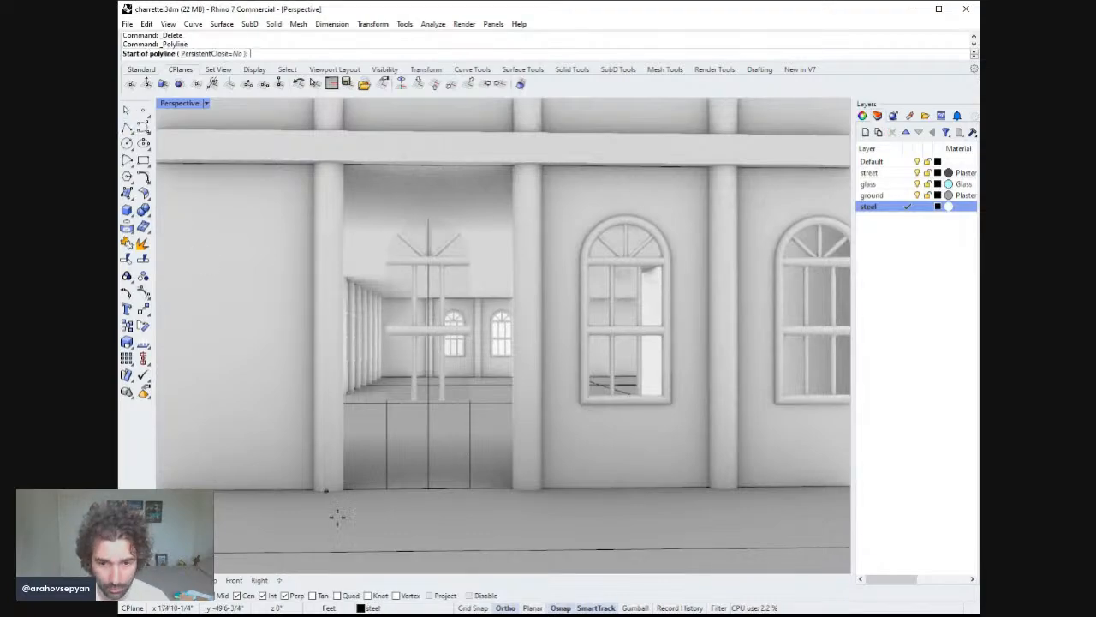
pyautogui.click(388, 489)
pyautogui.click(470, 490)
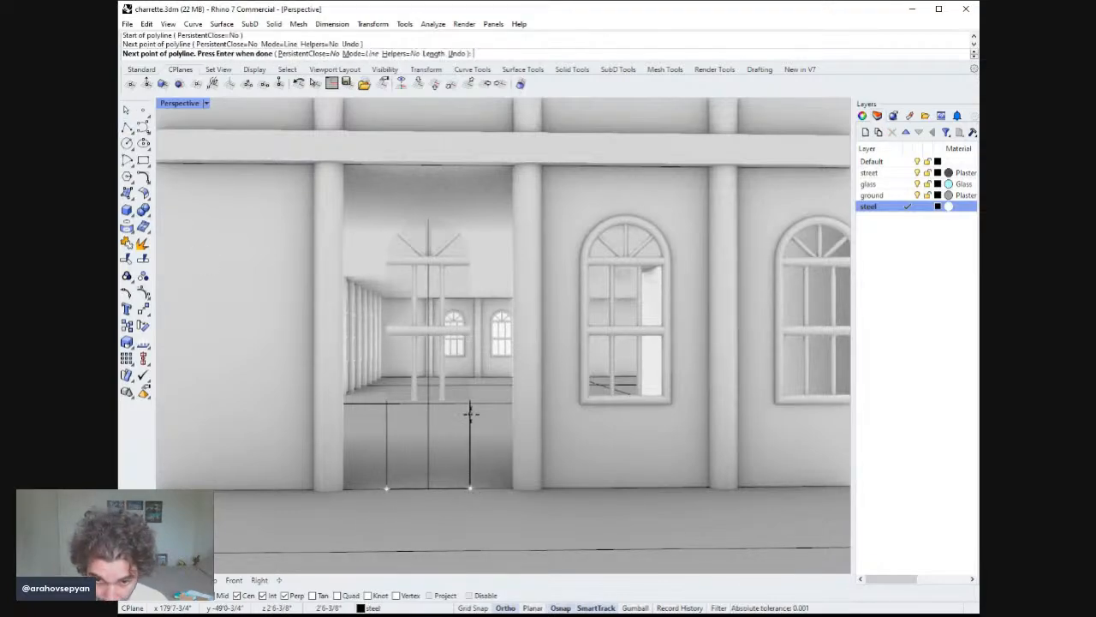
pyautogui.write('8')
pyautogui.press('Return')
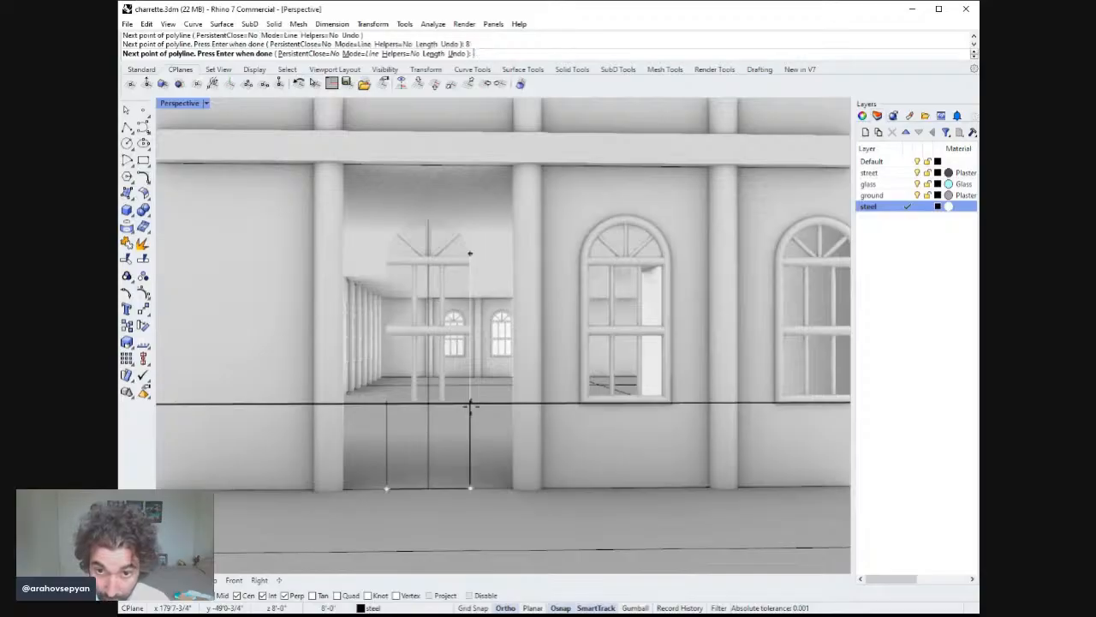
pyautogui.click(470, 407)
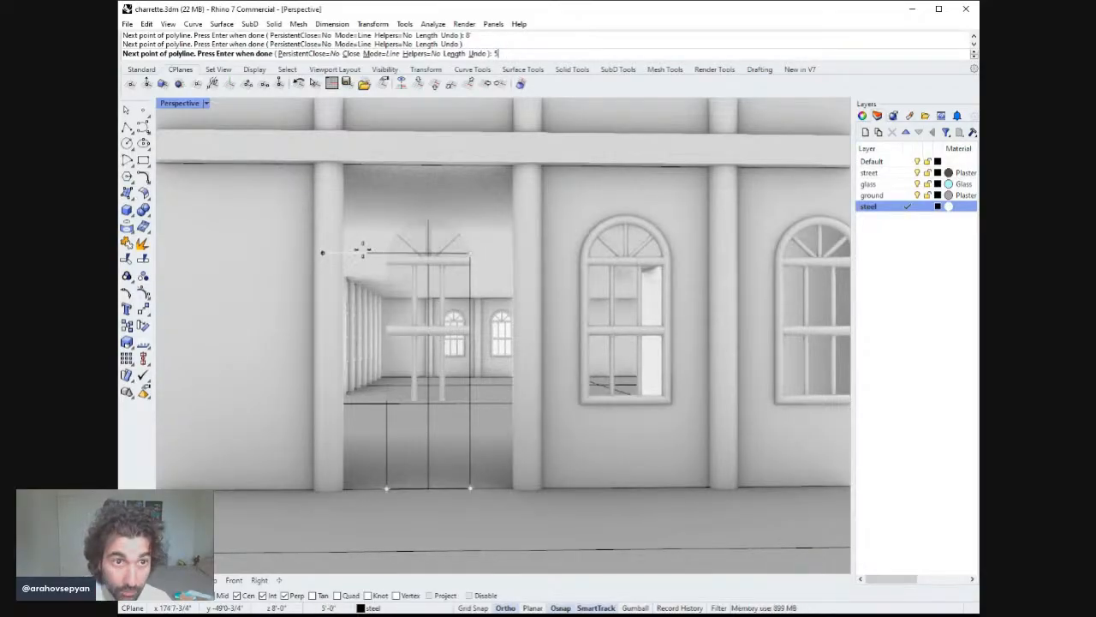
pyautogui.write('4')
pyautogui.press('Return')
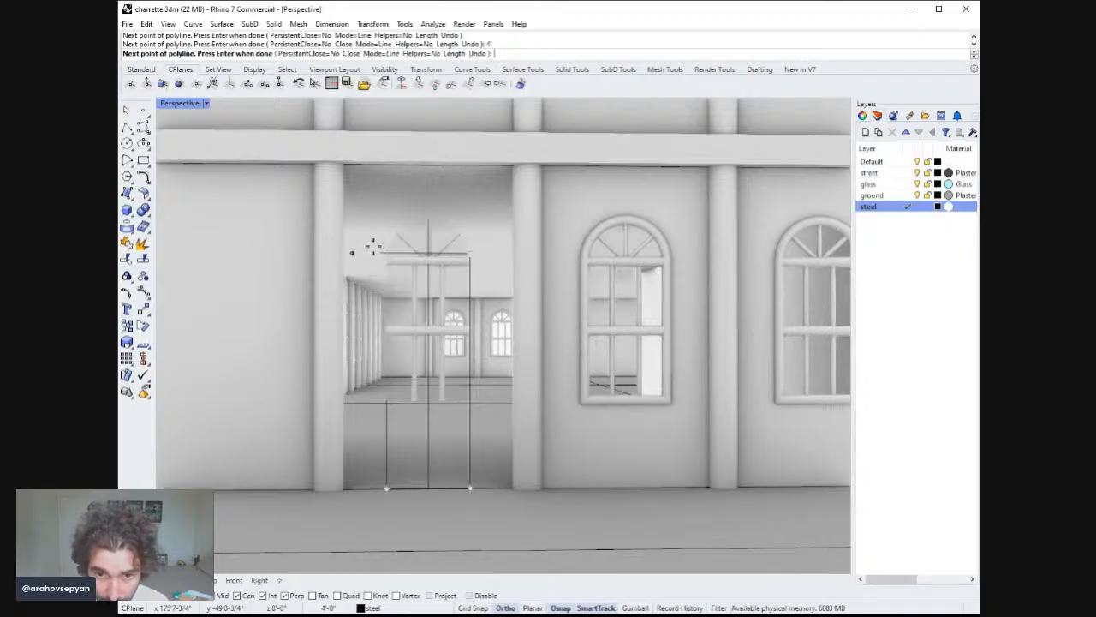
pyautogui.write('4')
pyautogui.press('Return')
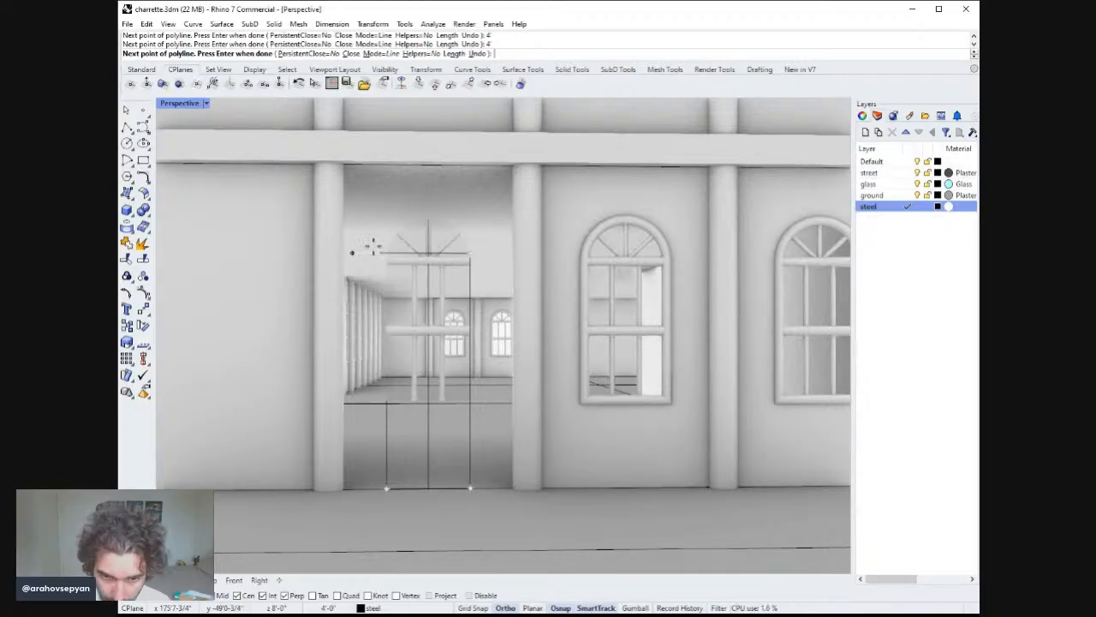
pyautogui.press('Return')
pyautogui.press('Return')
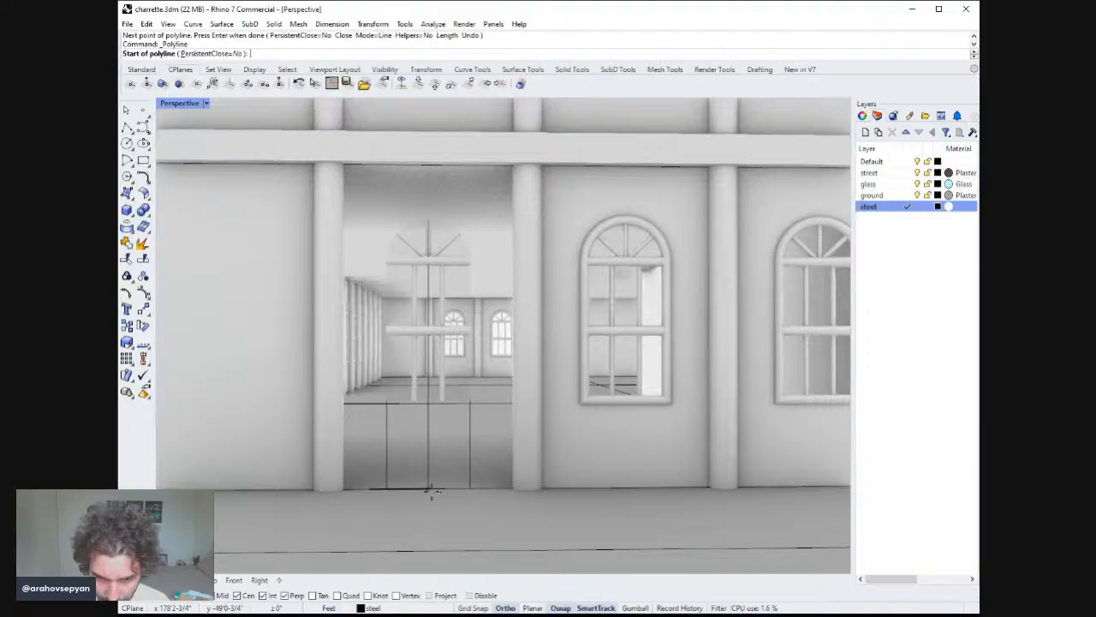
# Draw a 4 ft polyline along the door's base, extending it to the opening's edge.
pyautogui.click(387, 490)
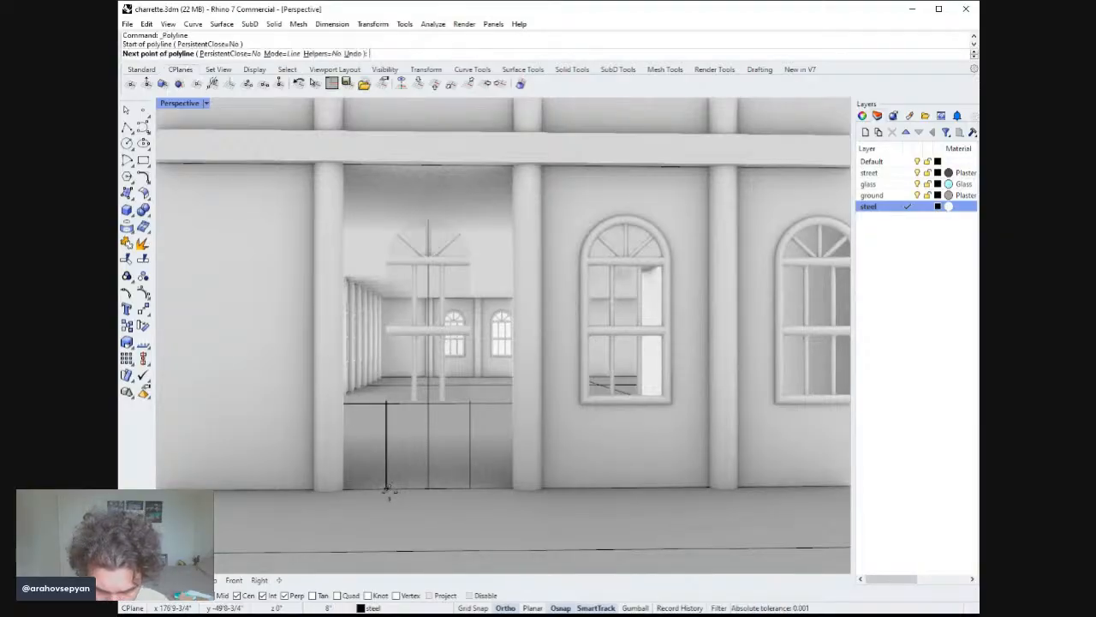
pyautogui.write("4'")
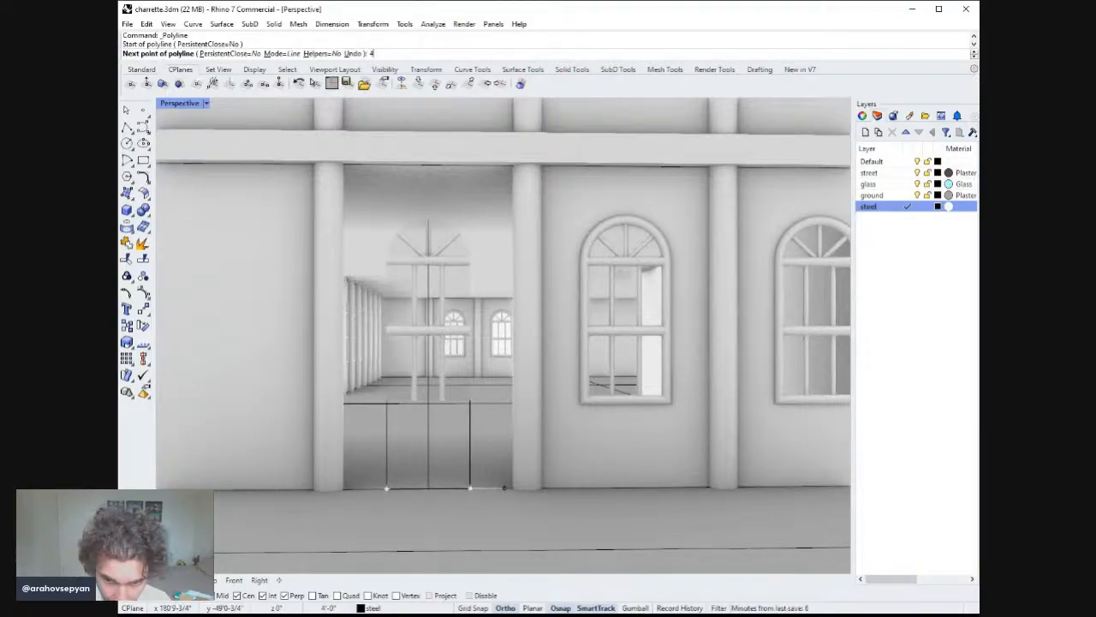
pyautogui.press('Return')
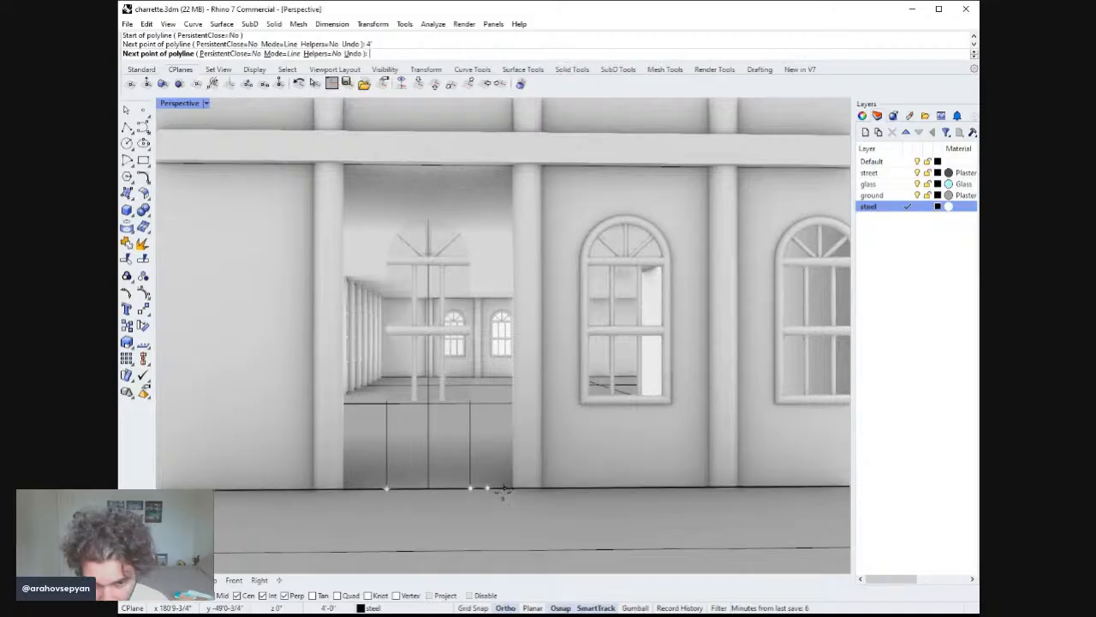
pyautogui.click(504, 488)
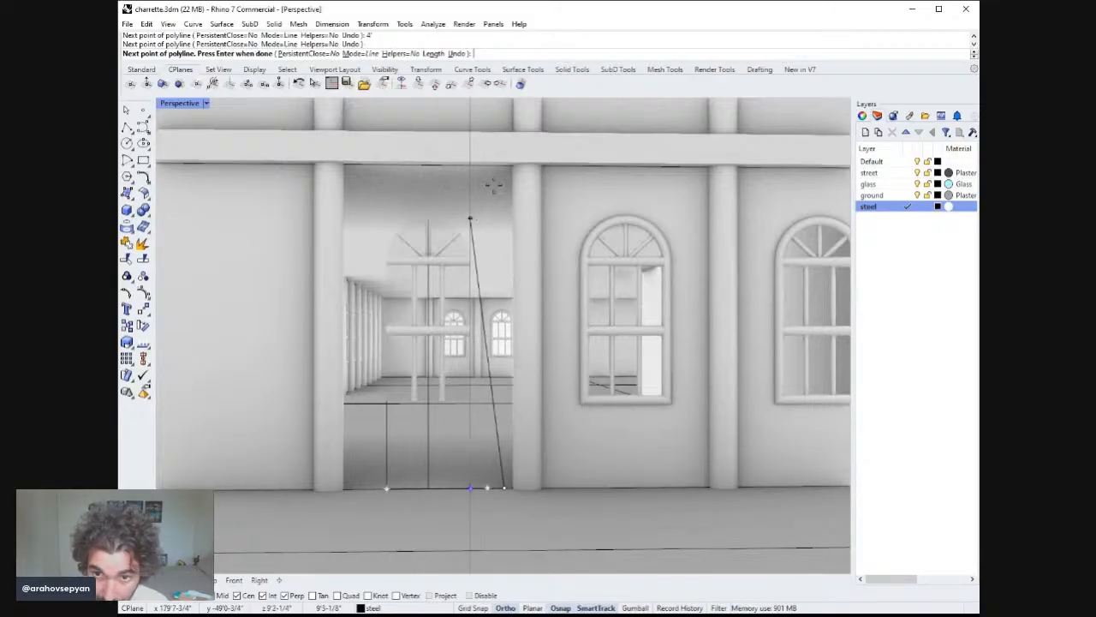
pyautogui.press('Return')
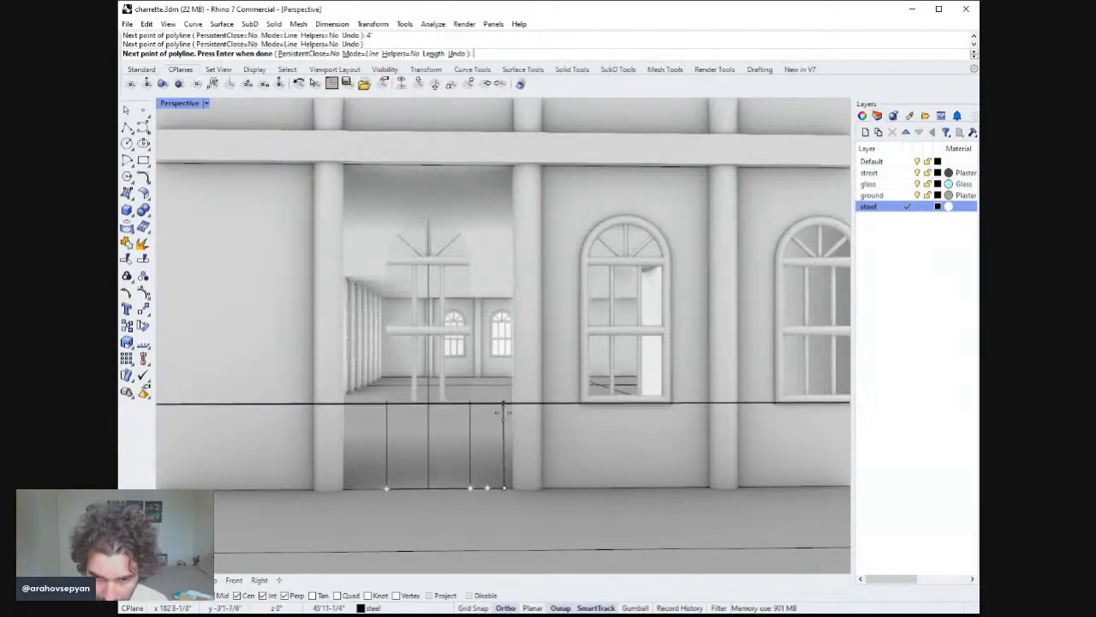
# Move the base line sideways so it sits centred in the door opening.
pyautogui.click(433, 488)
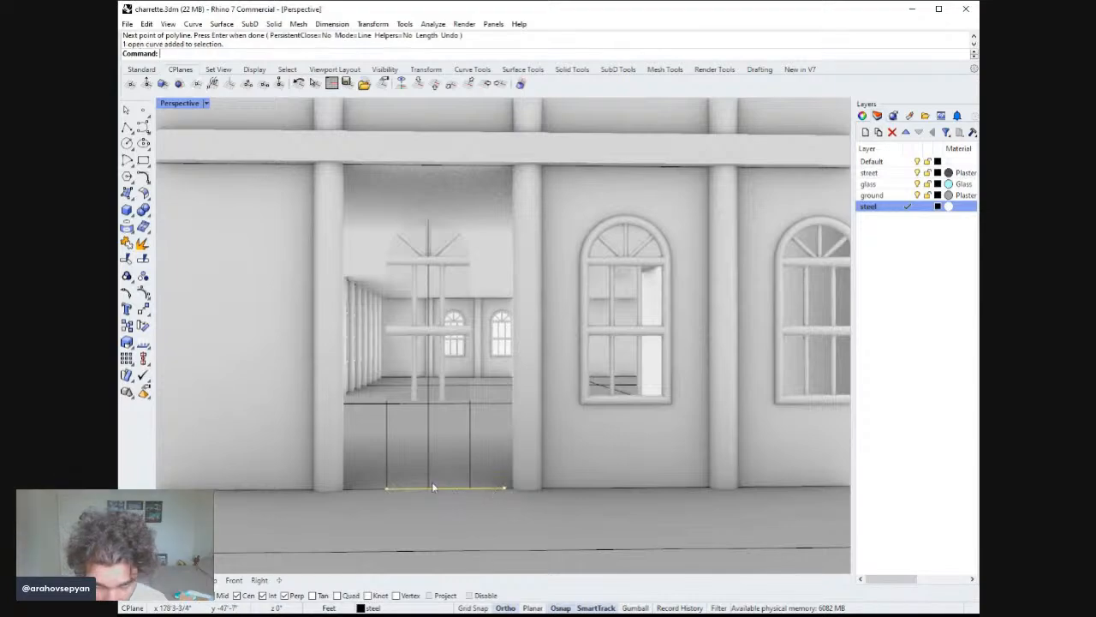
pyautogui.write('m')
pyautogui.press('Return')
pyautogui.click(446, 489)
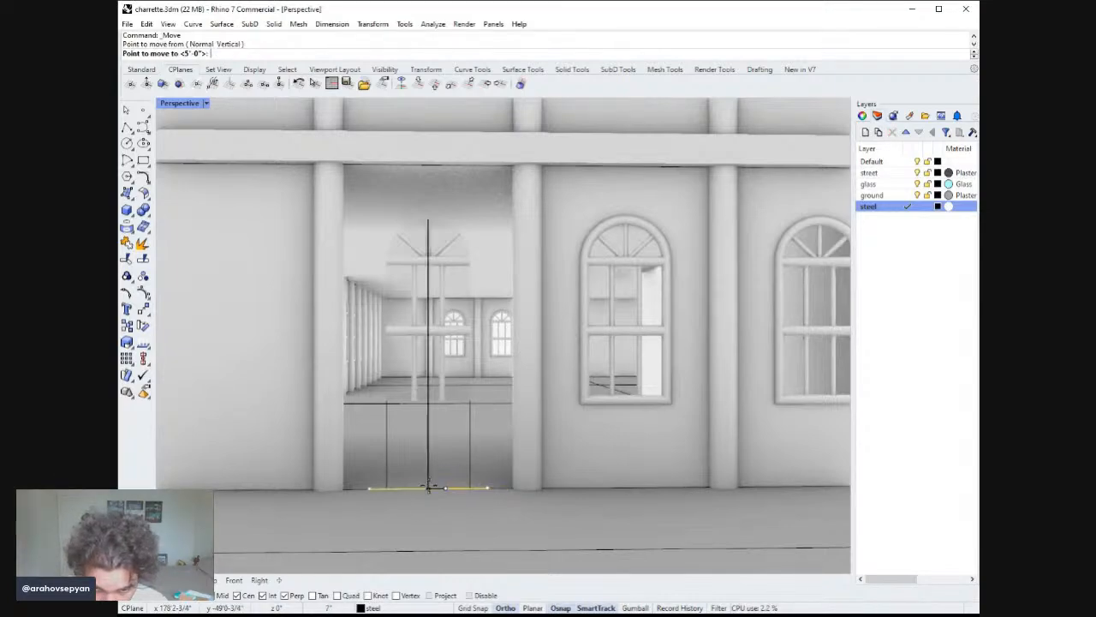
pyautogui.click(430, 489)
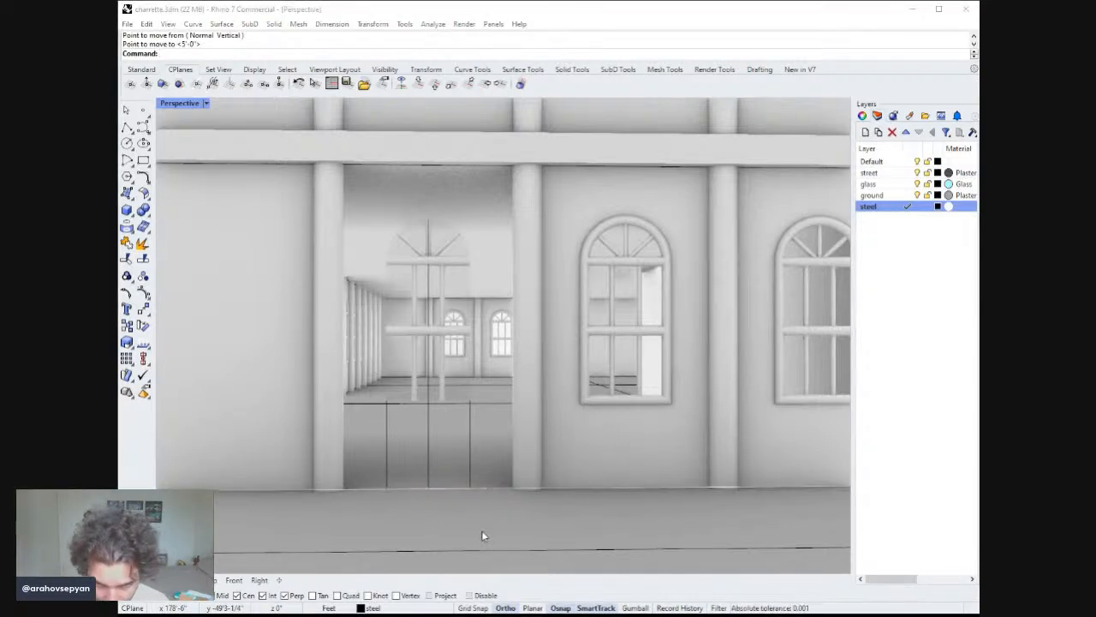
# Extrude the base line 8 ft upward into a flat door panel.
pyautogui.click(425, 488)
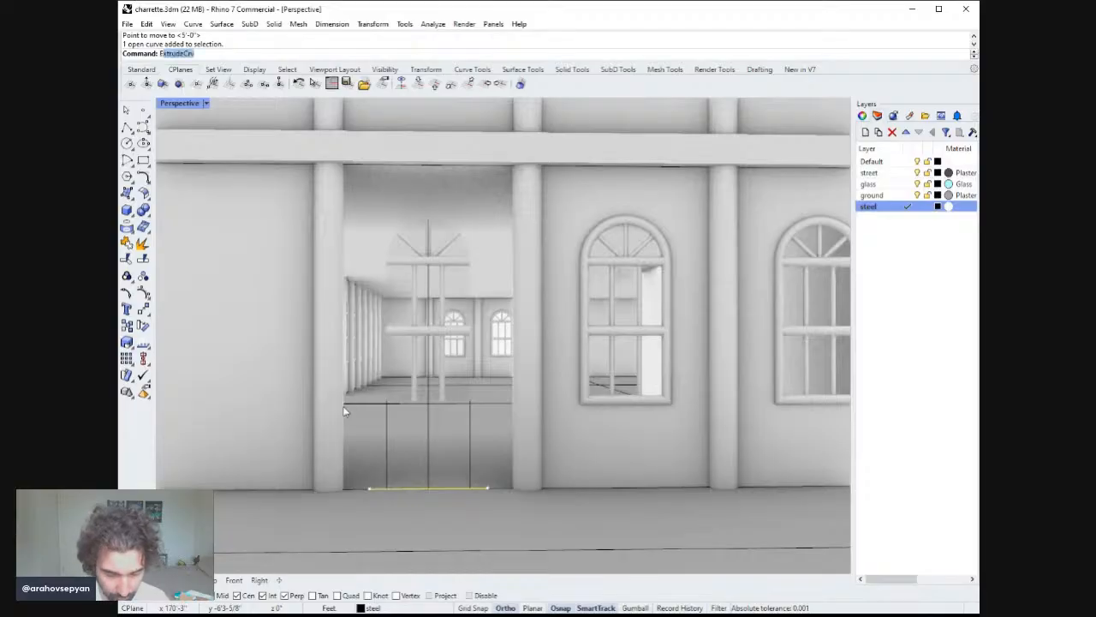
pyautogui.write('x')
pyautogui.press('Return')
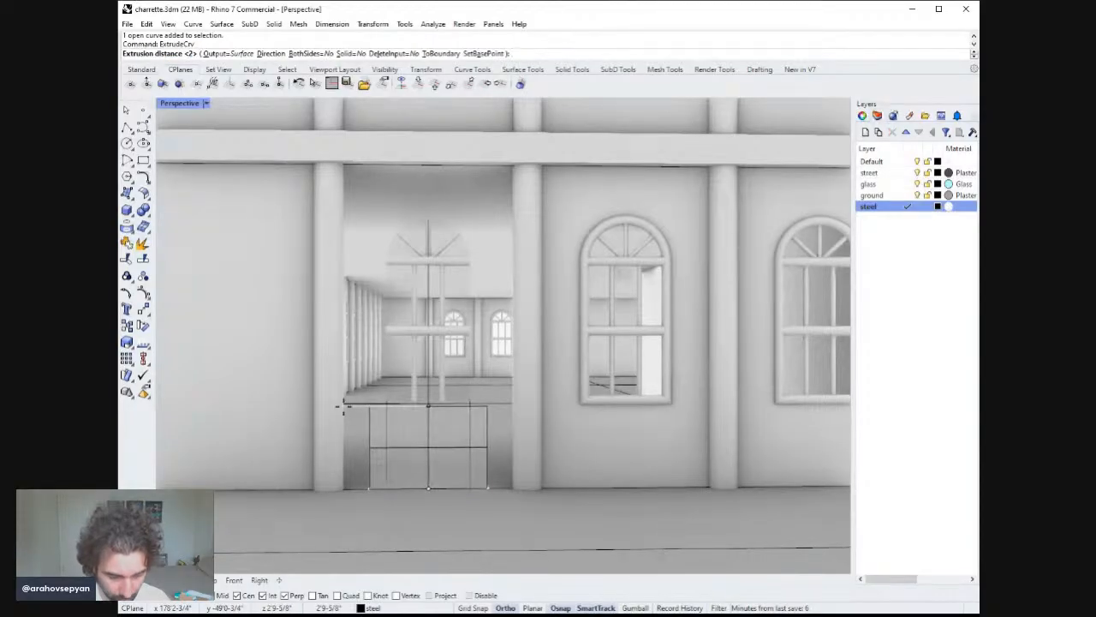
pyautogui.write("8'")
pyautogui.press('Return')
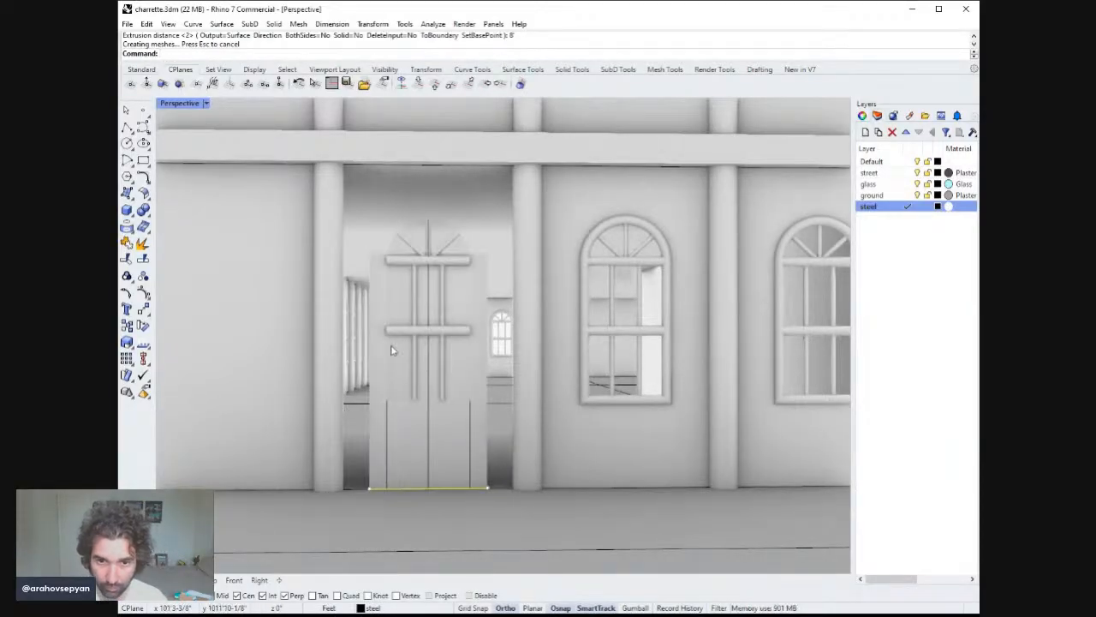
# Delete the door's lower crossbar and a vertical mullion.
pyautogui.moveTo(419, 304)
pyautogui.mouseDown(button='right')
pyautogui.moveTo(431, 286)
pyautogui.moveTo(415, 310)
pyautogui.mouseUp(button='right')
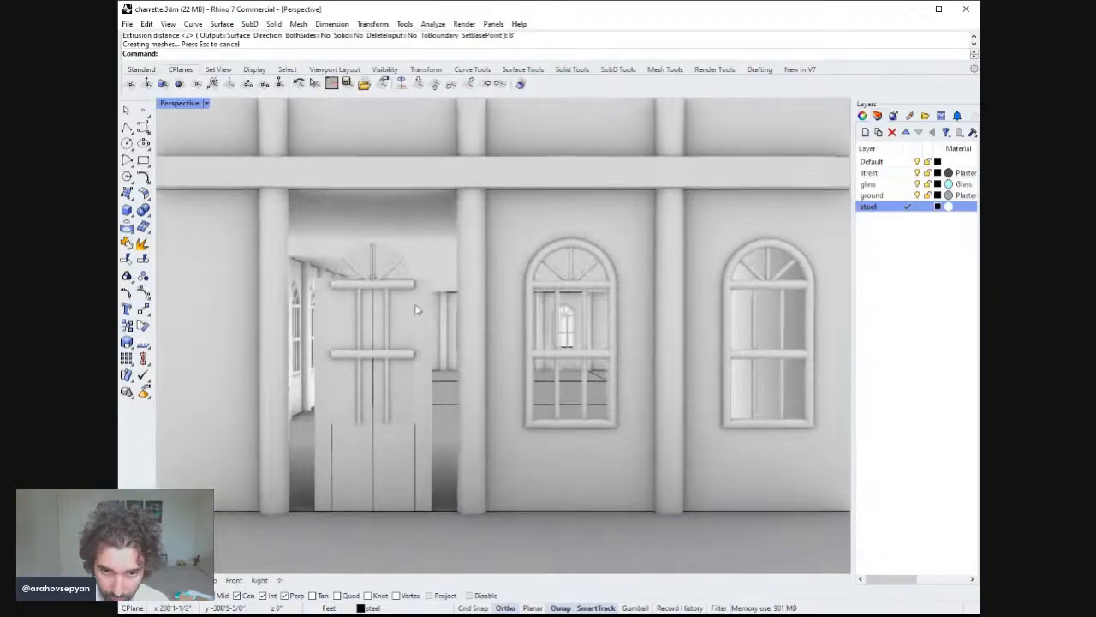
pyautogui.click(399, 355)
pyautogui.press('Delete')
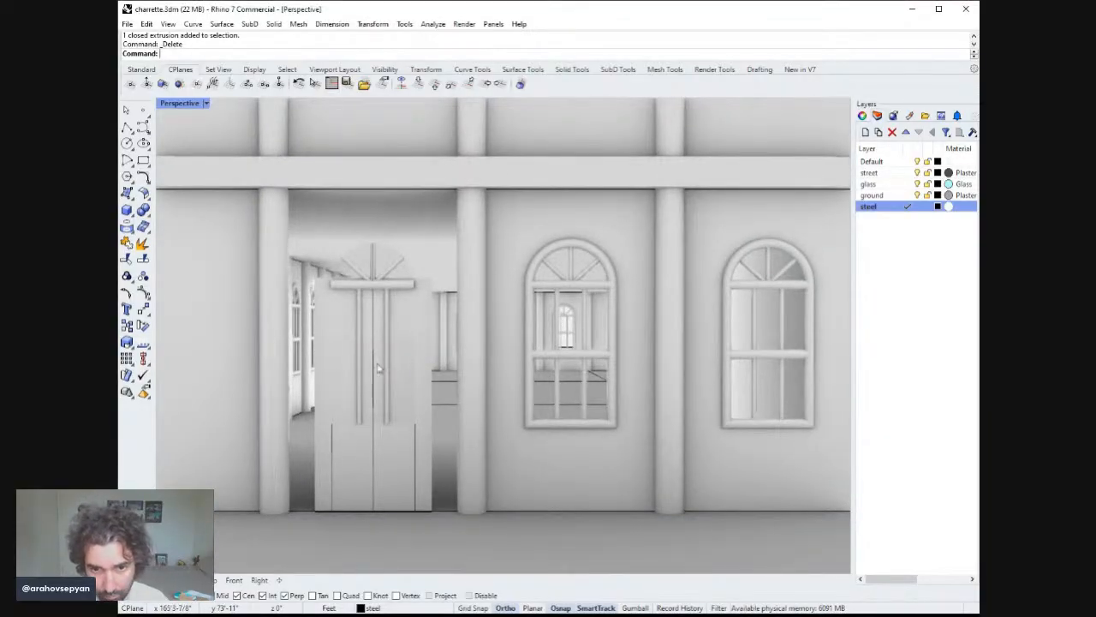
pyautogui.click(385, 361)
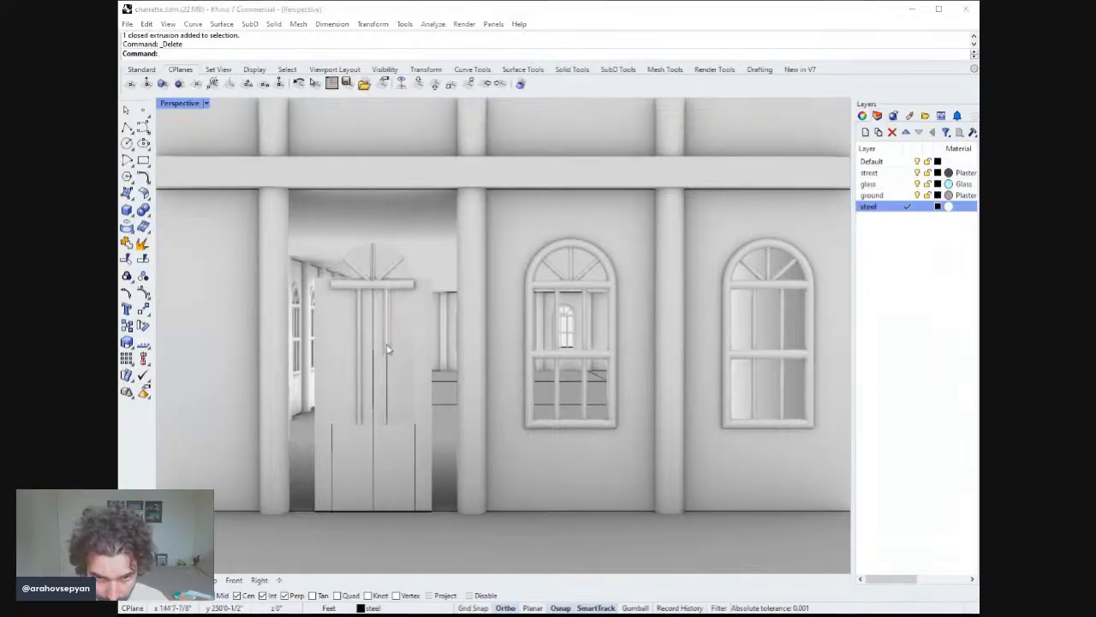
pyautogui.click(388, 351)
pyautogui.press('Delete')
# Delete the remaining door mullion and the leftover door curves.
pyautogui.click(368, 361)
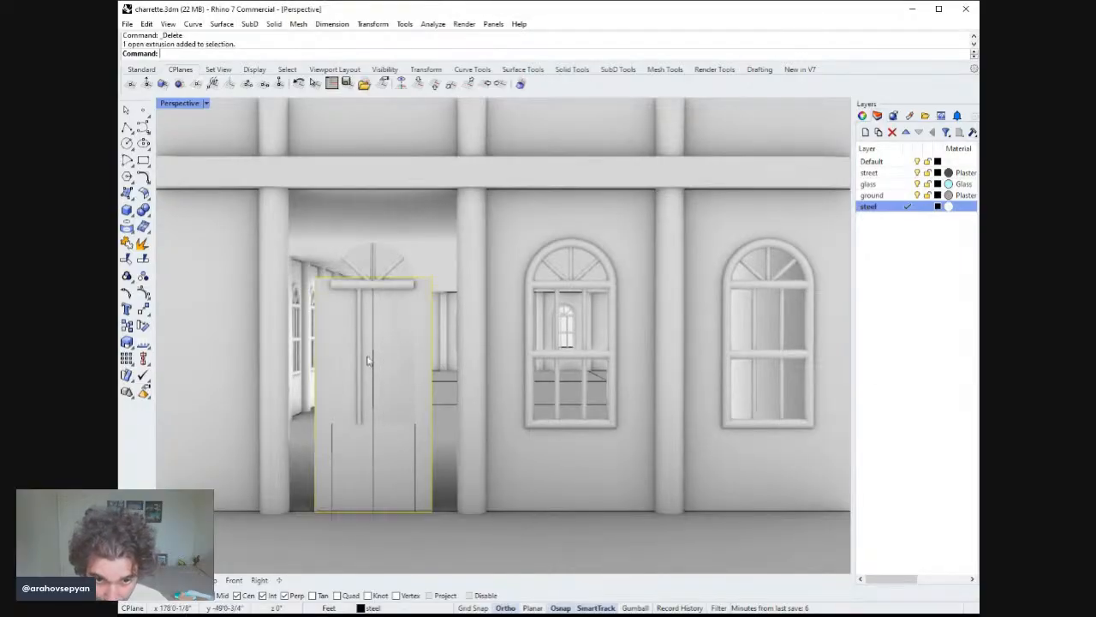
pyautogui.click(363, 358)
pyautogui.press('Delete')
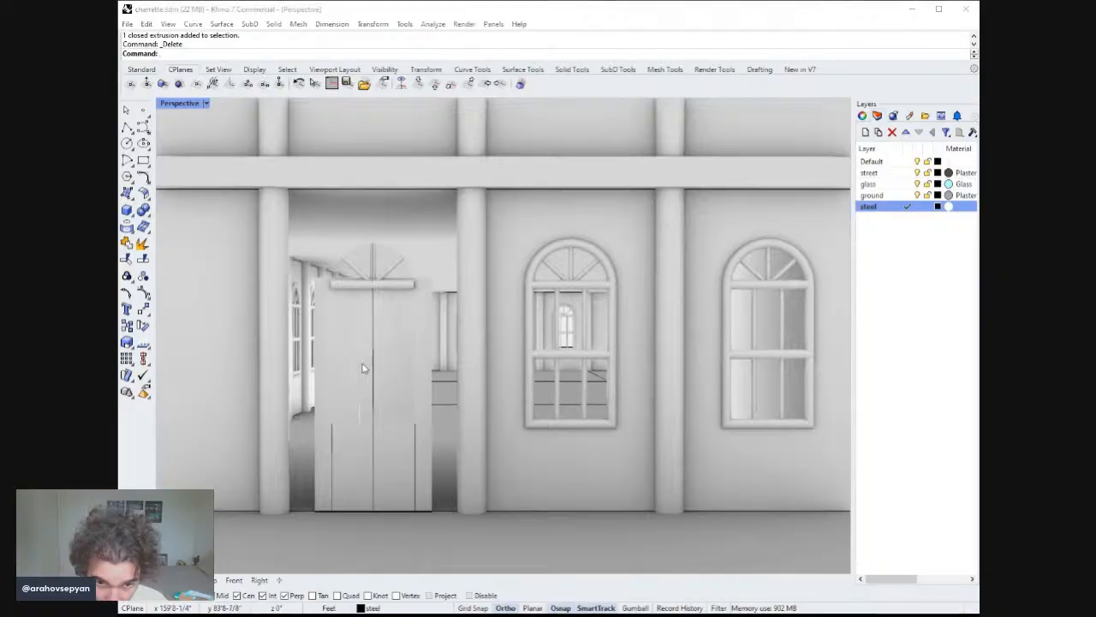
pyautogui.click(366, 363)
pyautogui.press('Delete')
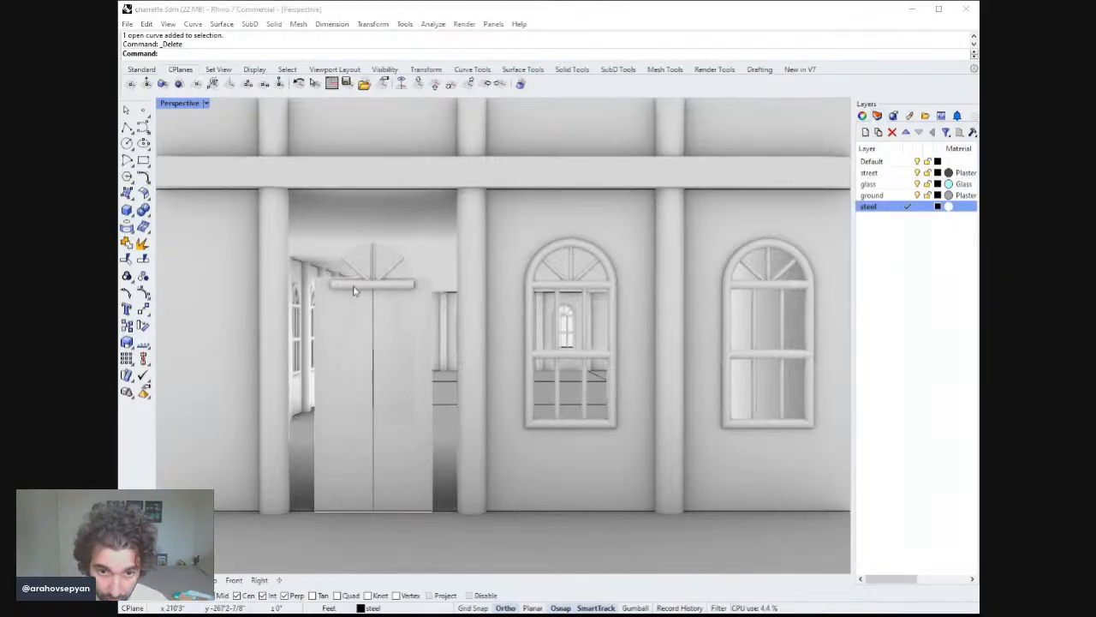
pyautogui.scroll(-10, 418, 303)
pyautogui.moveTo(428, 334); pyautogui.dragTo(383, 322, button='right')
pyautogui.click(383, 305)
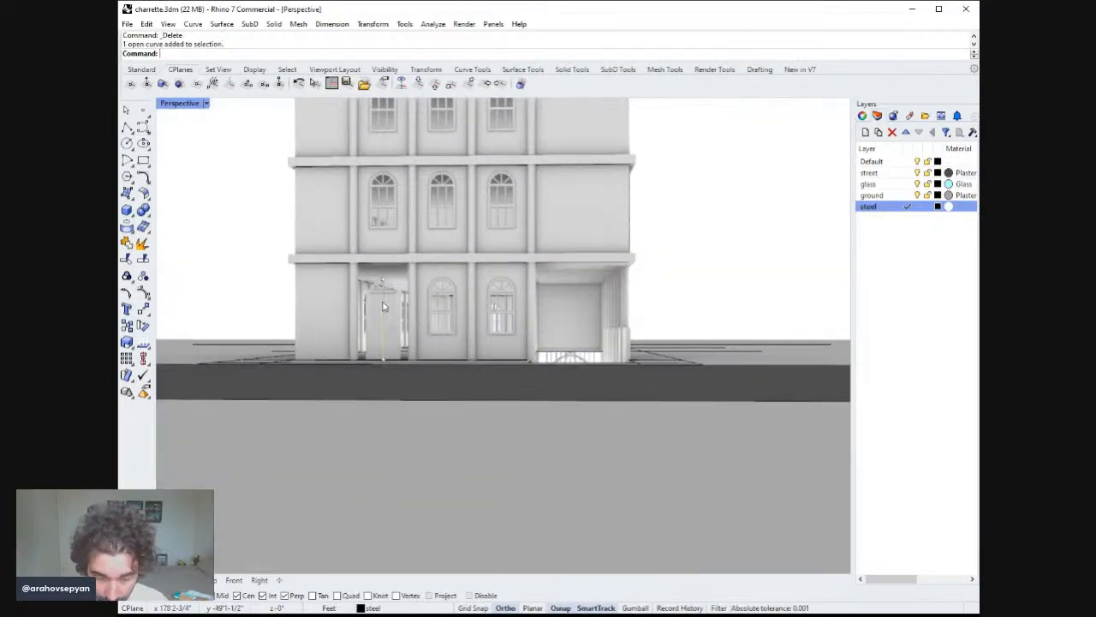
pyautogui.press('Delete')
# Undo the last four operations to restore the deleted door parts.
pyautogui.scroll(-3, 408, 299)
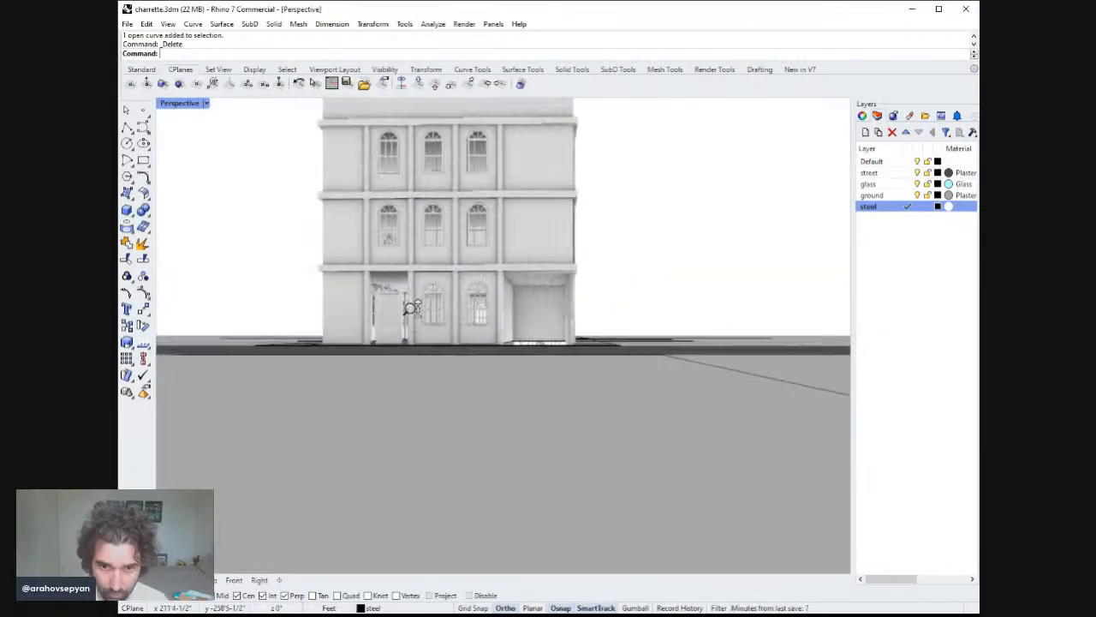
pyautogui.moveTo(410, 305); pyautogui.dragTo(416, 369, button='right')
pyautogui.scroll(-2, 416, 369)
pyautogui.scroll(10, 413, 359)
pyautogui.hotkey('ctrl', 'z')
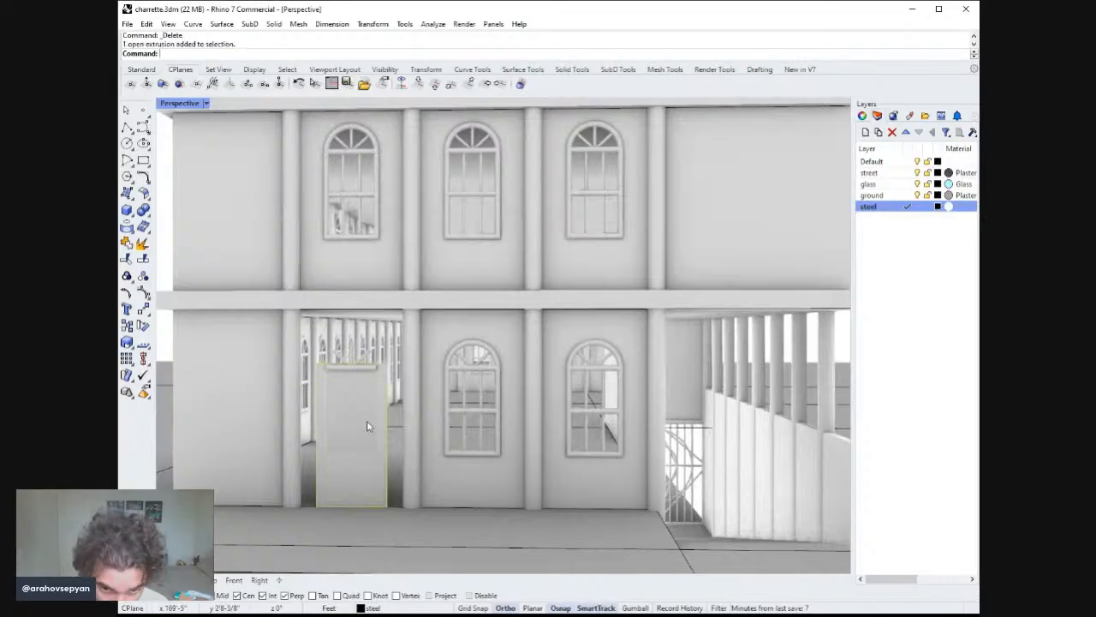
pyautogui.hotkey('ctrl', 'z')
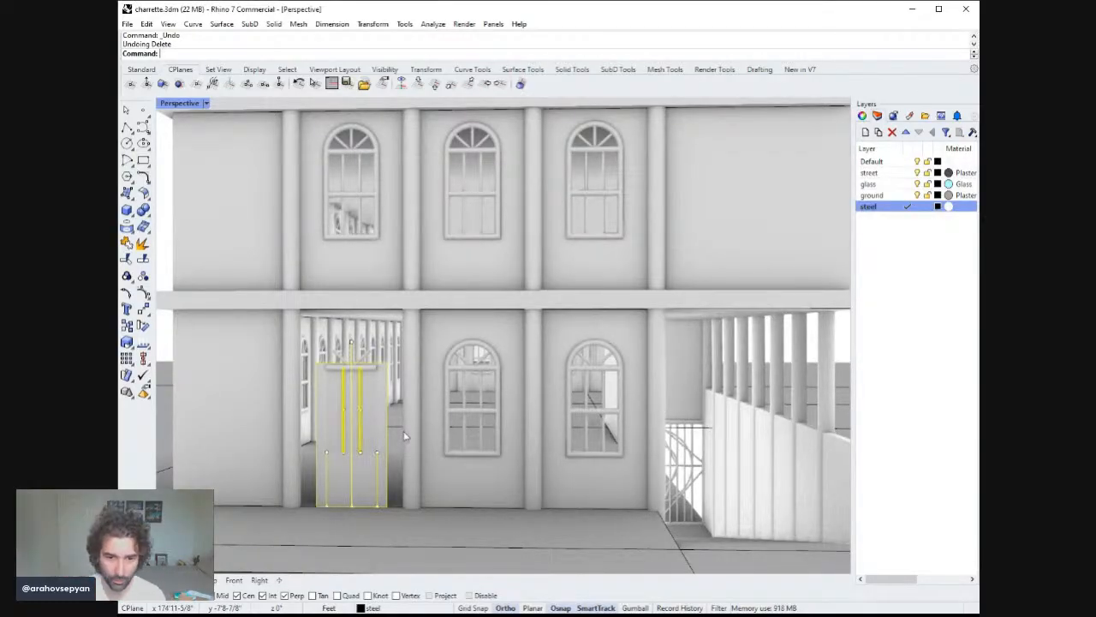
pyautogui.hotkey('ctrl', 'z')
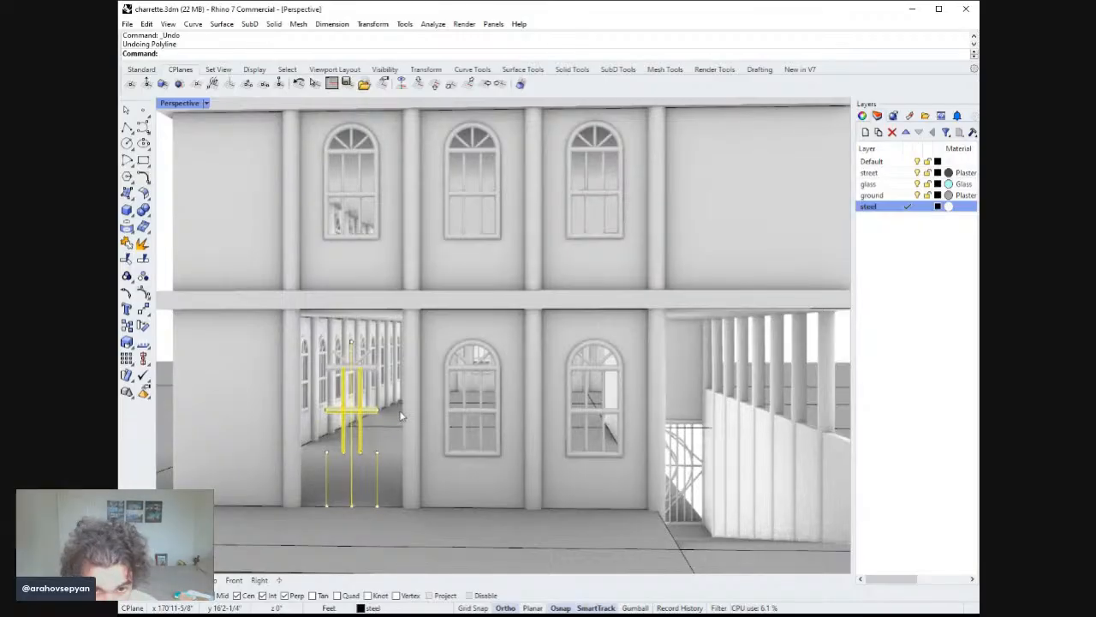
pyautogui.hotkey('ctrl', 'z')
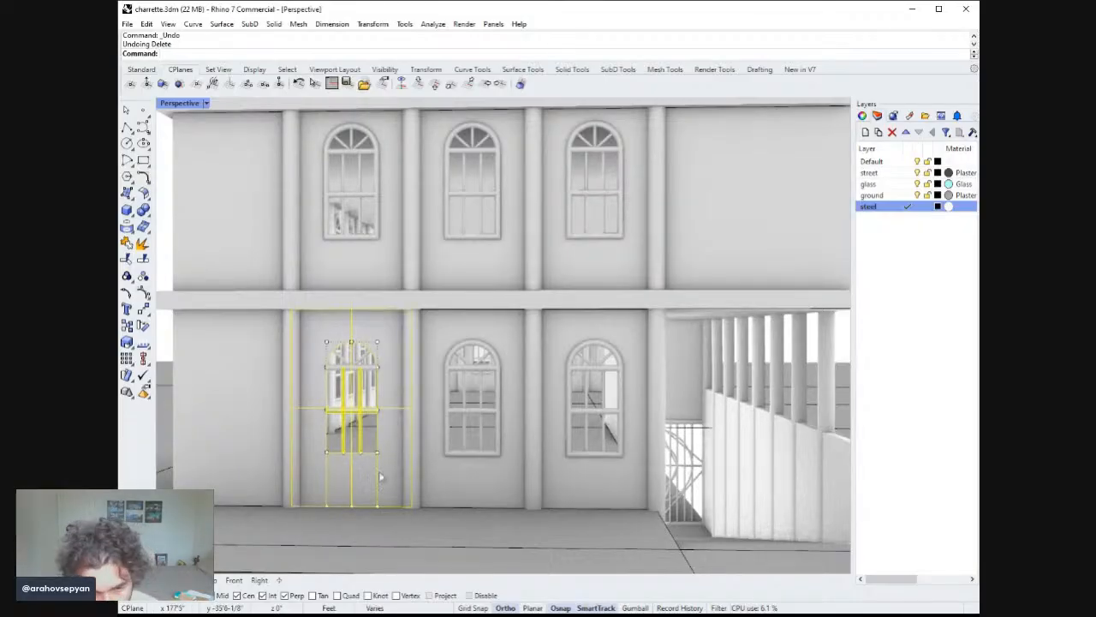
# Undo the preceding polyline, ungroup and door-panel extrusion to return the lower-left window to its grouped state.
pyautogui.press('Escape')
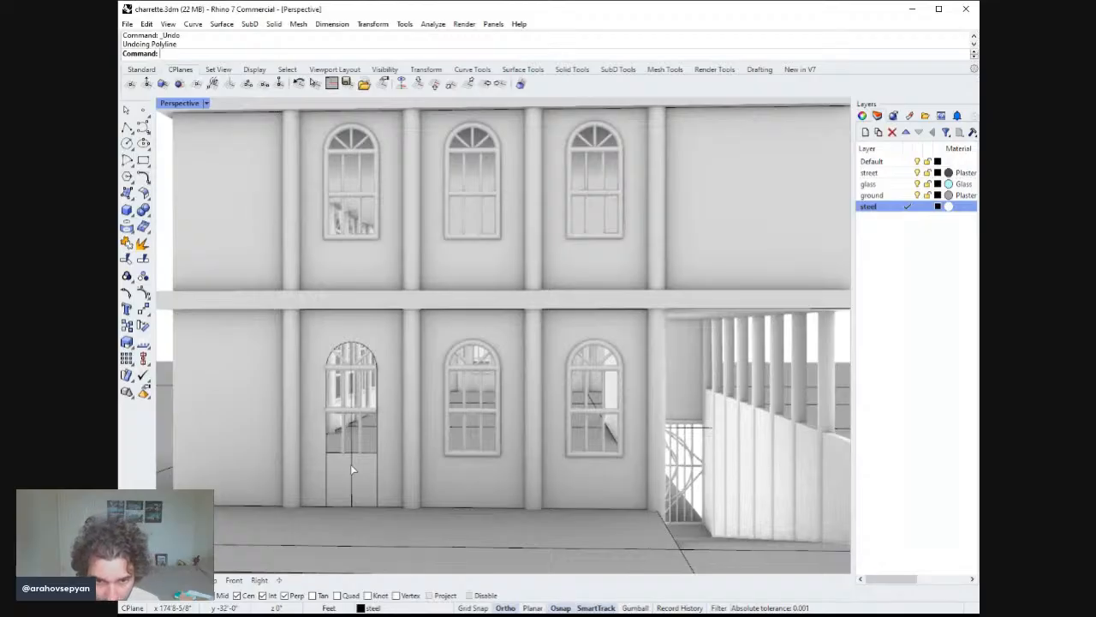
pyautogui.hotkey('ctrl', 'z')
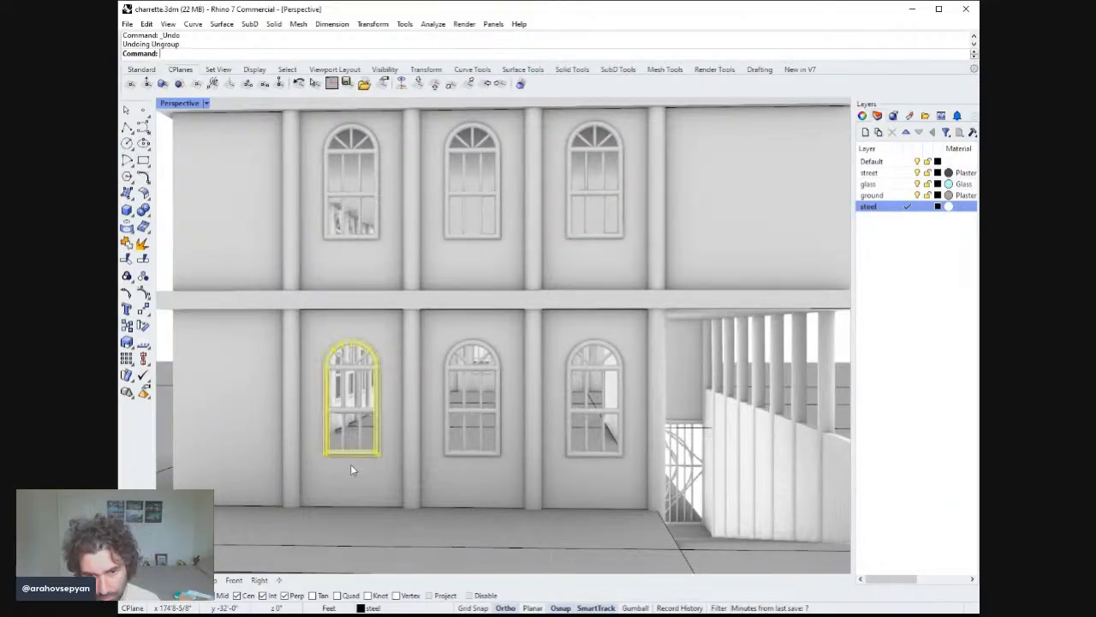
pyautogui.press('Escape')
pyautogui.click(363, 458)
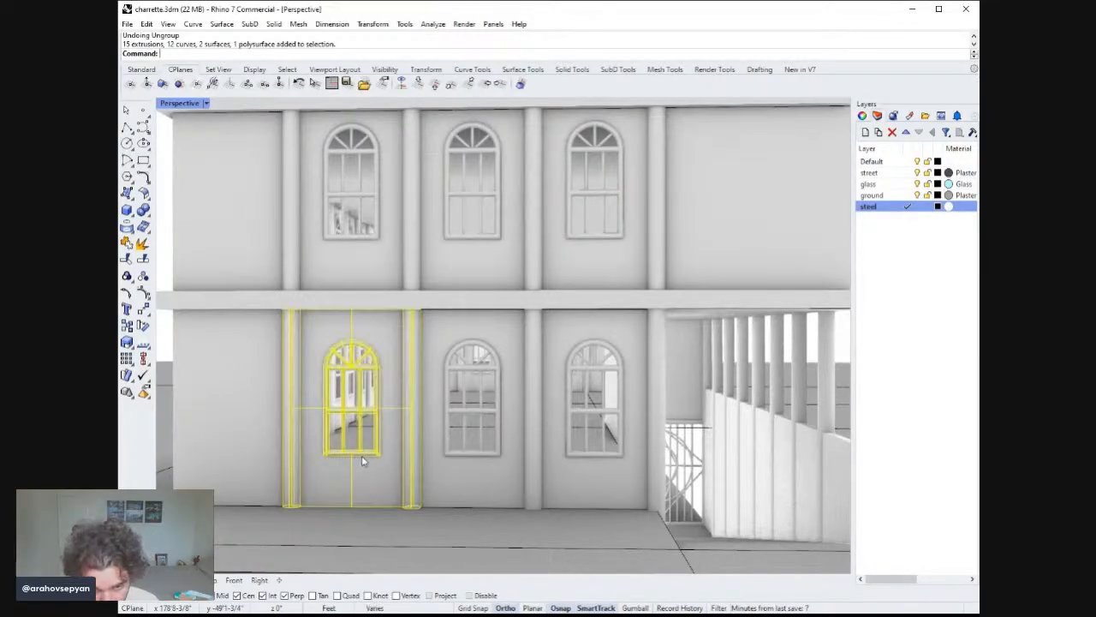
pyautogui.click(379, 451)
pyautogui.click(379, 452)
pyautogui.write('U')
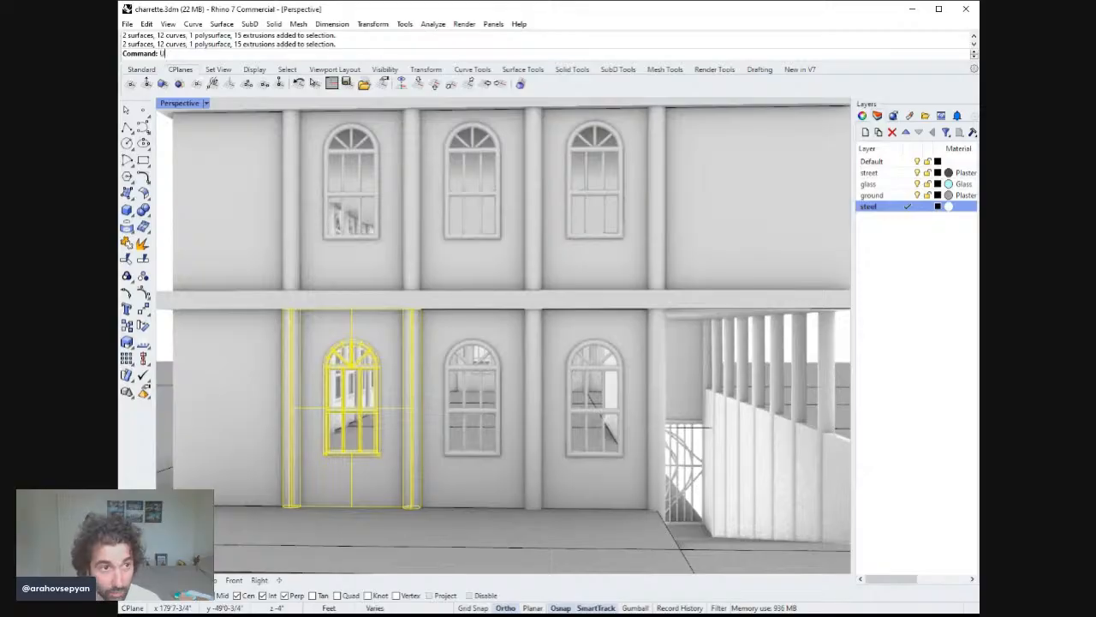
pyautogui.write('ndo')
pyautogui.press('Return')
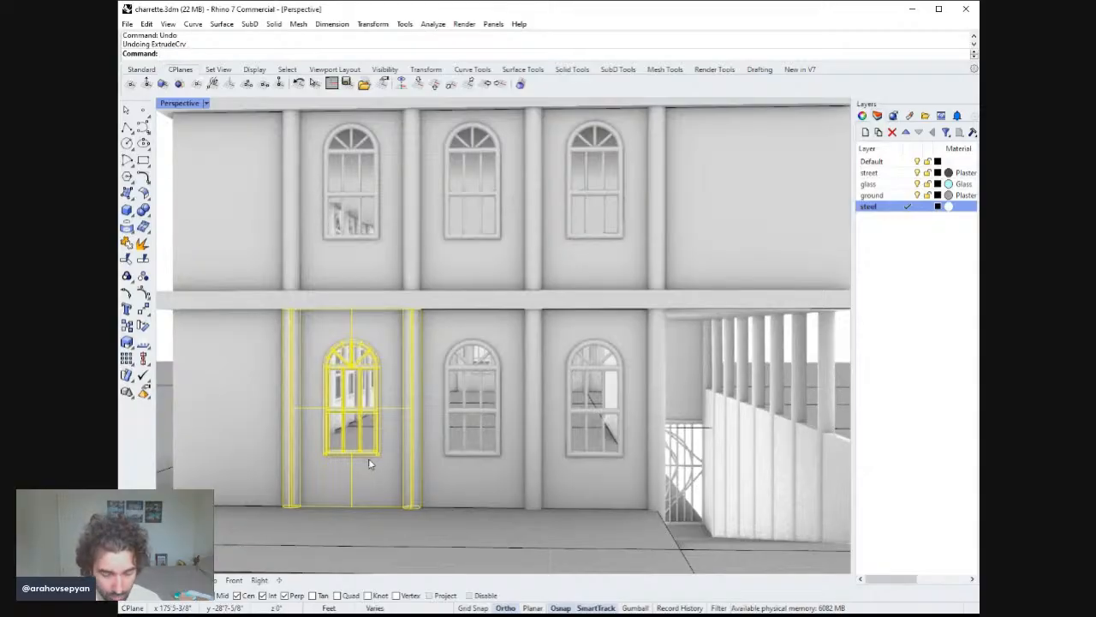
# Ungroup the lower-left window assembly and delete its frame polysurface and a mullion extrusion.
pyautogui.write('ungroup')
pyautogui.press('Return')
pyautogui.press('Escape')
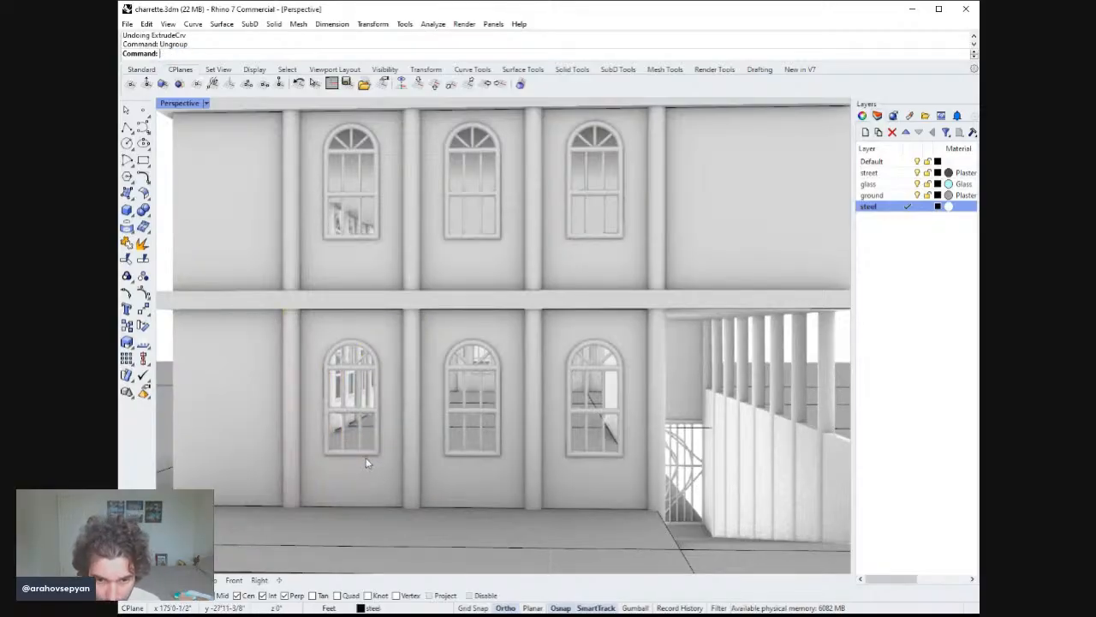
pyautogui.click(374, 455)
pyautogui.press('Delete')
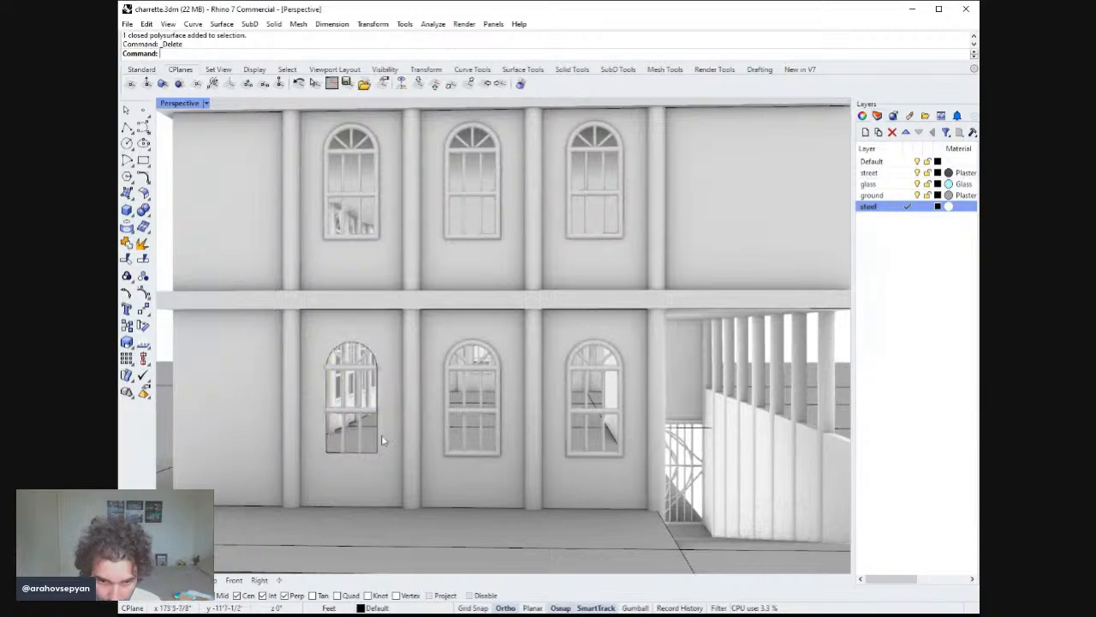
pyautogui.click(370, 413)
pyautogui.press('Delete')
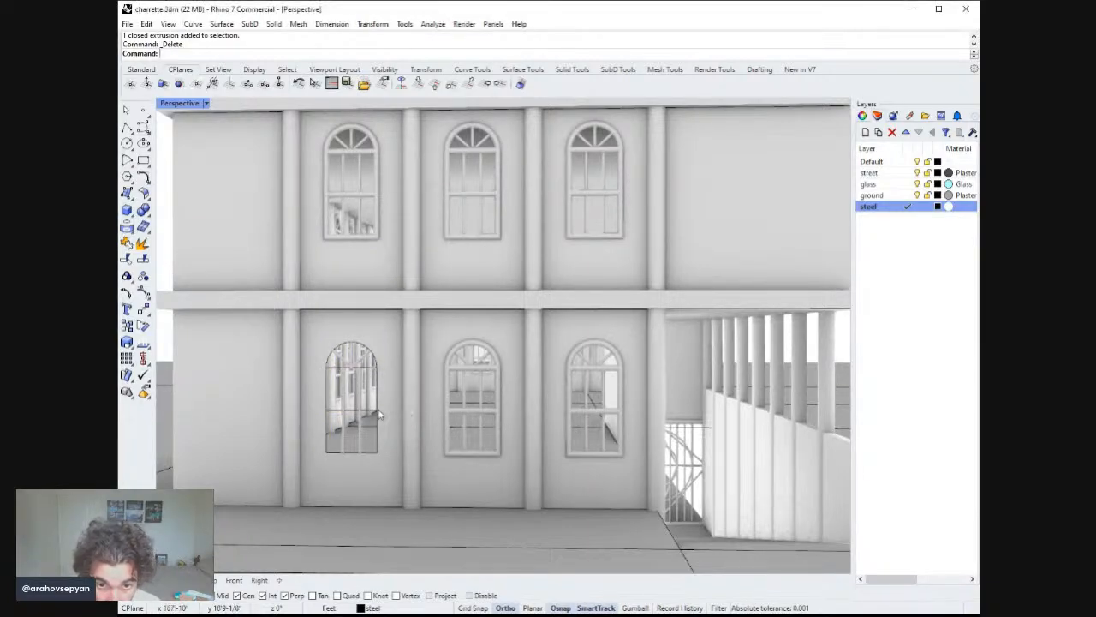
# Delete the window's remaining extrusions and its glass surface, leaving the window outline curves.
pyautogui.moveTo(363, 411); pyautogui.dragTo(367, 393, button='right')
pyautogui.click(411, 332)
pyautogui.press('Delete')
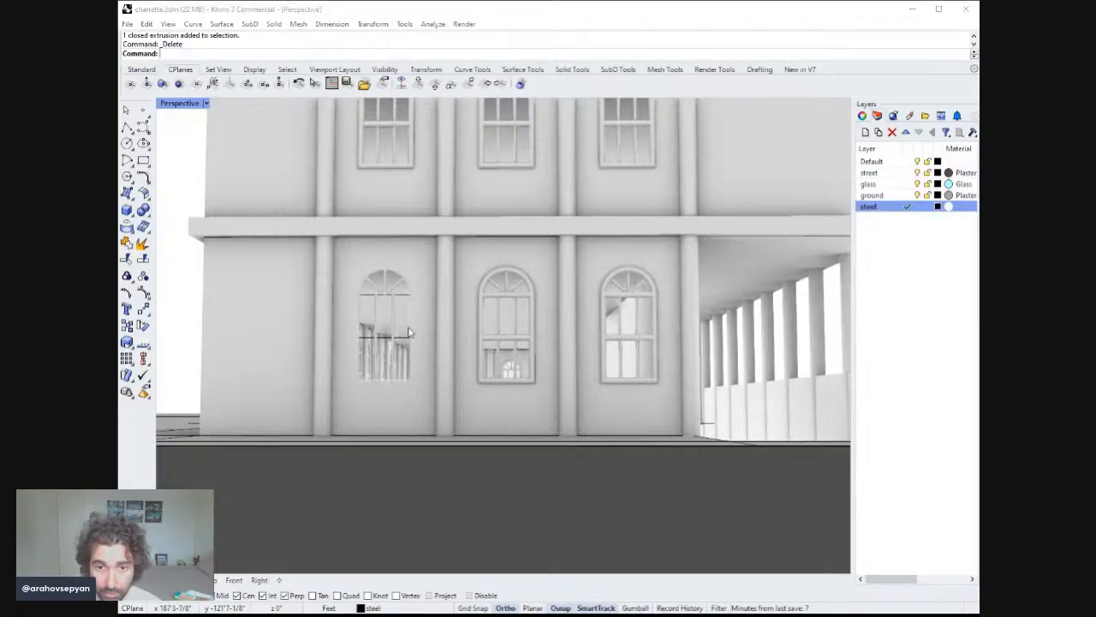
pyautogui.press('Delete')
pyautogui.click(413, 319)
pyautogui.moveTo(415, 318); pyautogui.dragTo(417, 336, button='right')
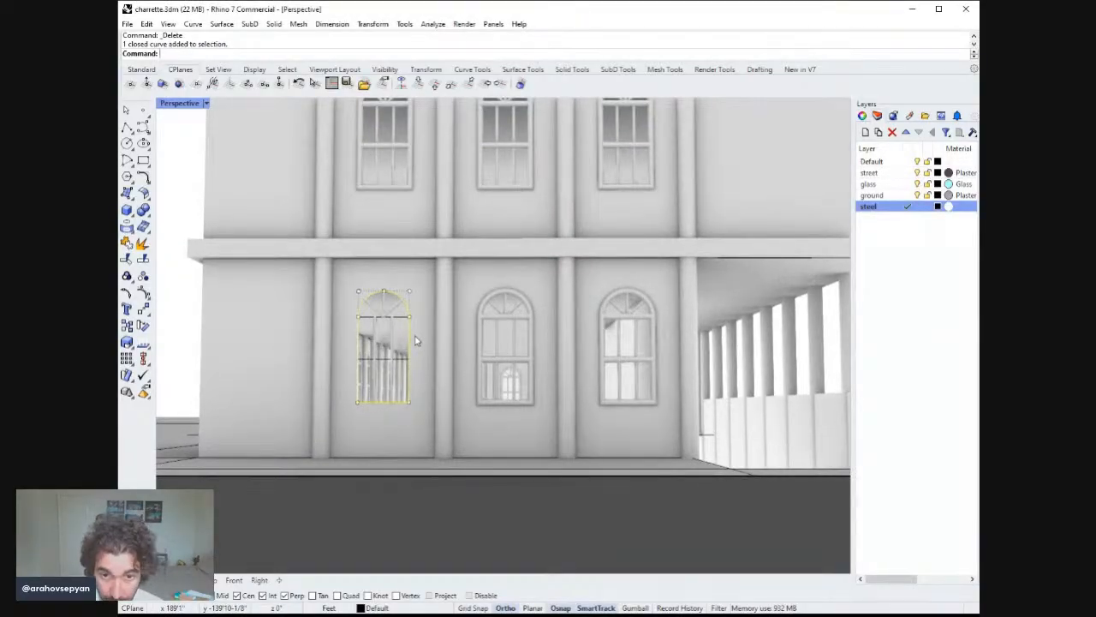
pyautogui.moveTo(406, 341); pyautogui.dragTo(411, 330, button='right')
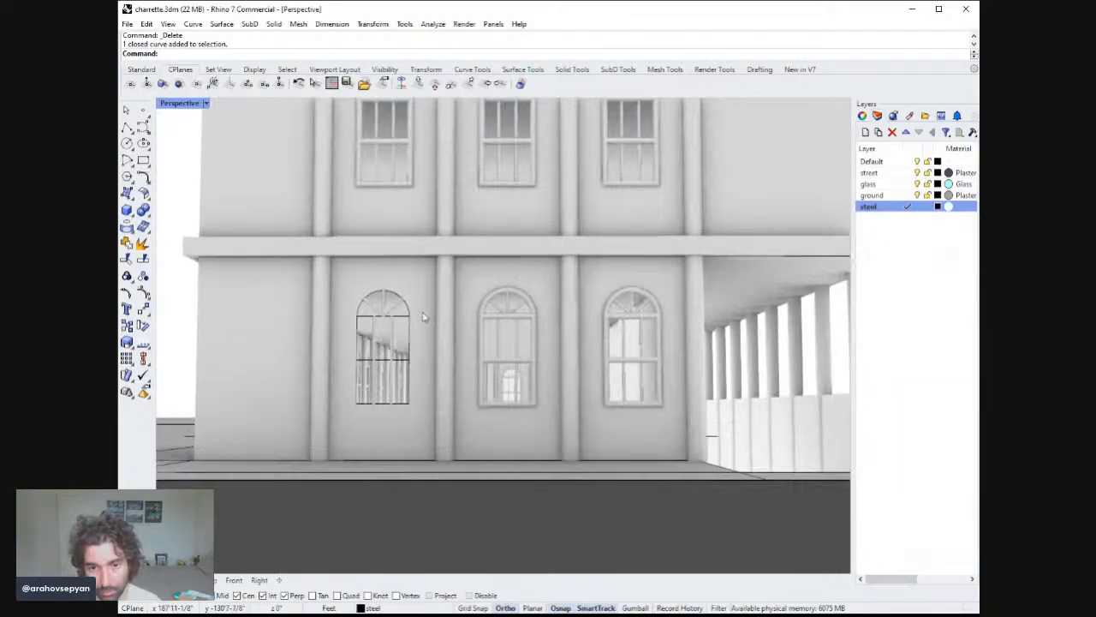
pyautogui.click(411, 331)
pyautogui.press('Delete')
pyautogui.scroll(-4, 411, 334)
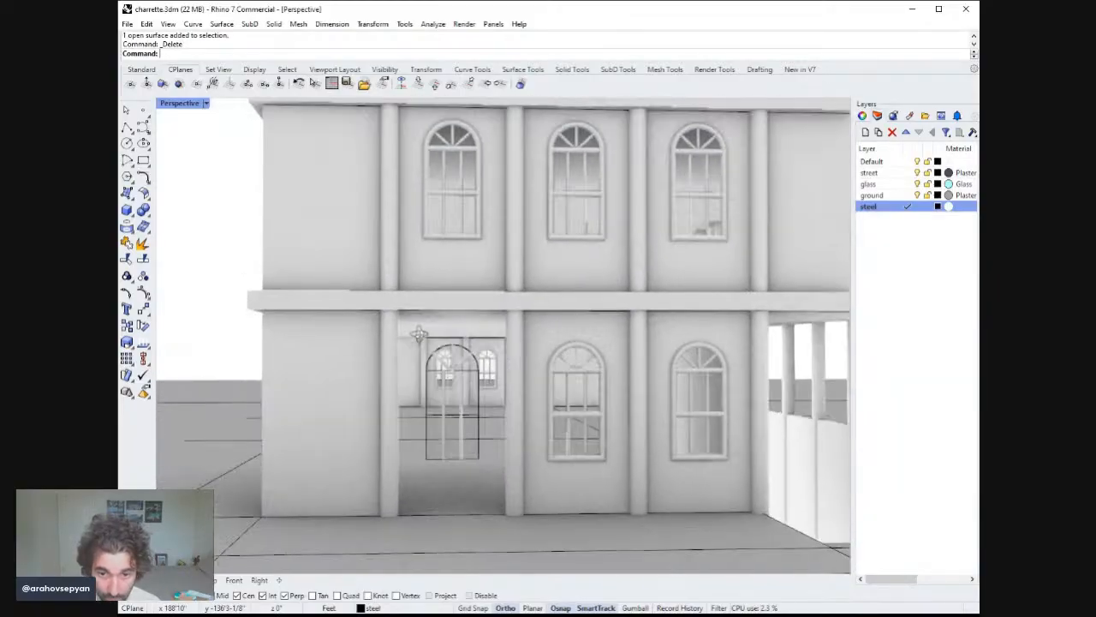
pyautogui.scroll(4, 414, 327)
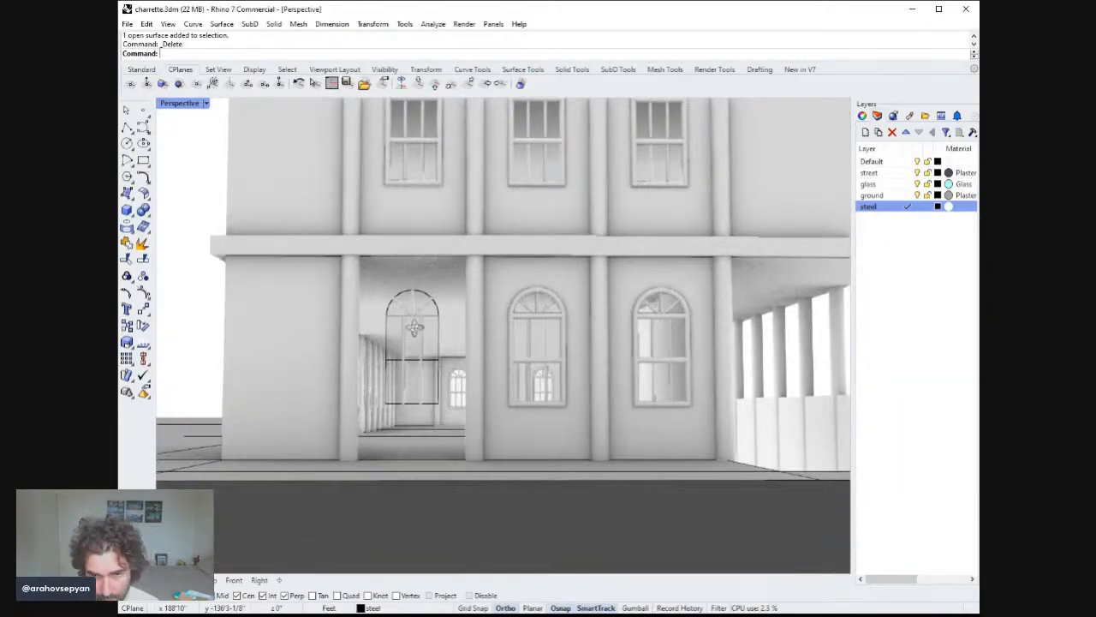
pyautogui.click(126, 129)
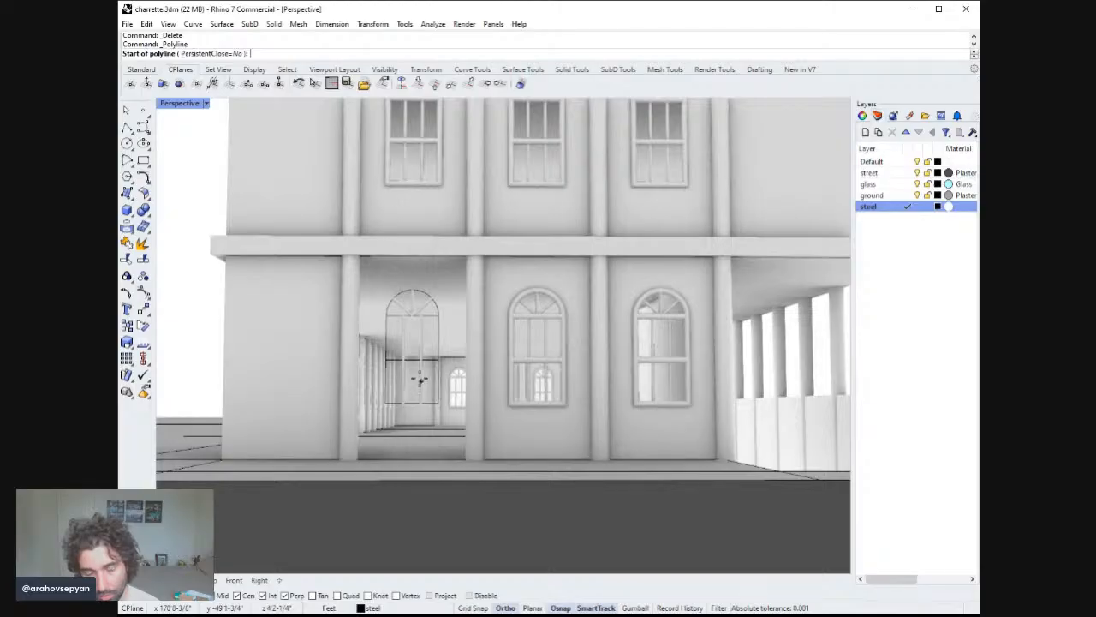
pyautogui.scroll(-3, 417, 379)
pyautogui.scroll(2, 432, 351)
pyautogui.press('Escape')
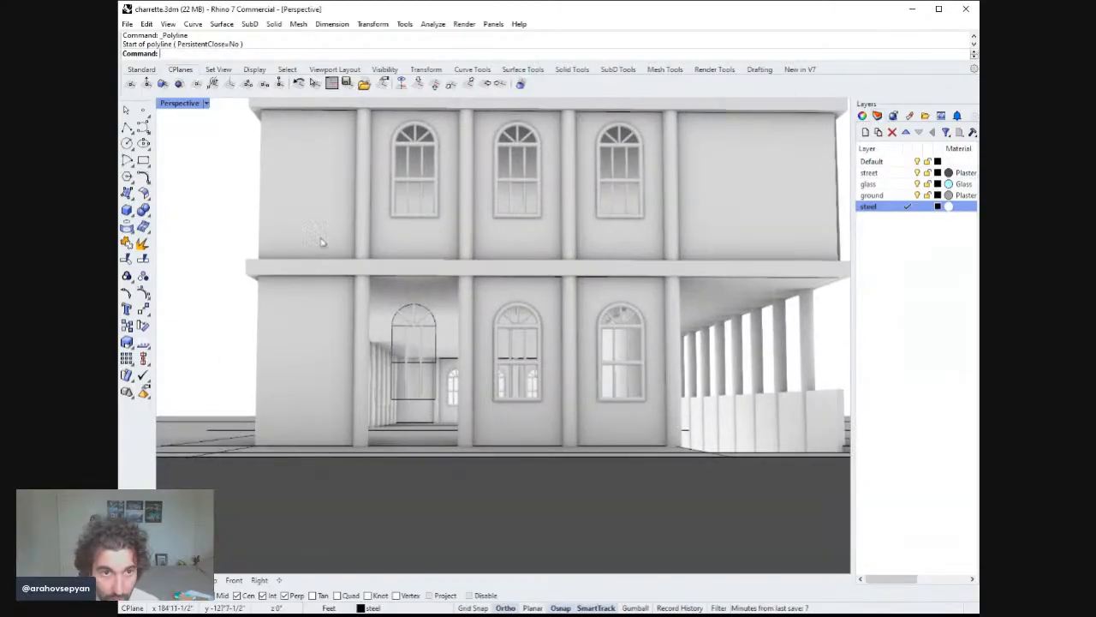
# Draw a polyline from the window's base down to the ground, then 2 ft along the ground.
pyautogui.click(128, 126)
pyautogui.click(413, 399)
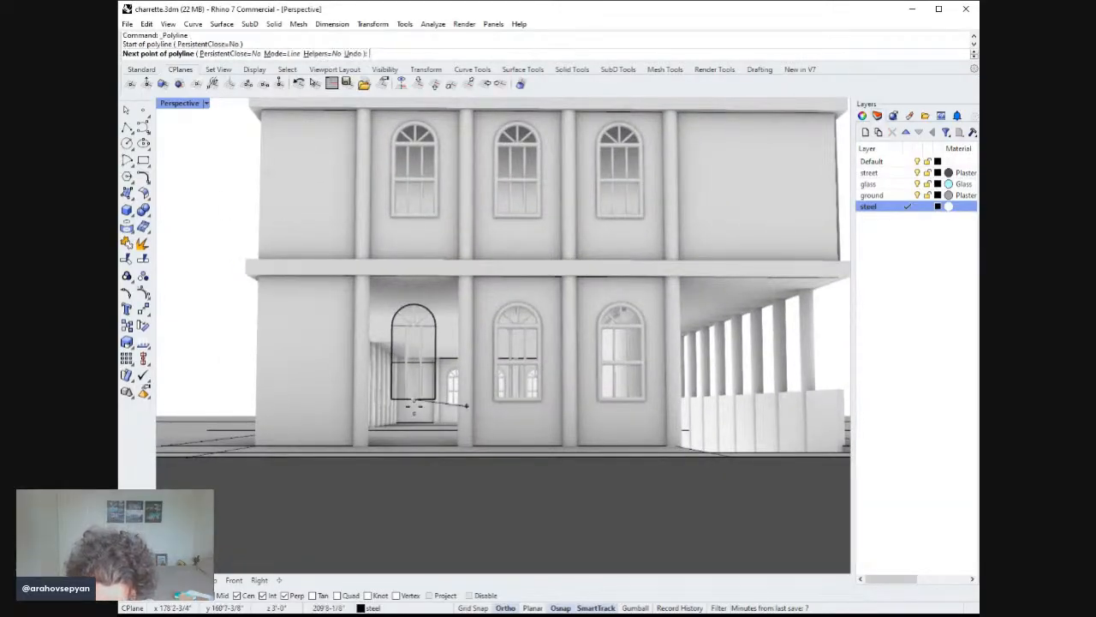
pyautogui.click(412, 445)
pyautogui.rightClick(412, 446)
pyautogui.rightClick(412, 447)
pyautogui.click(412, 446)
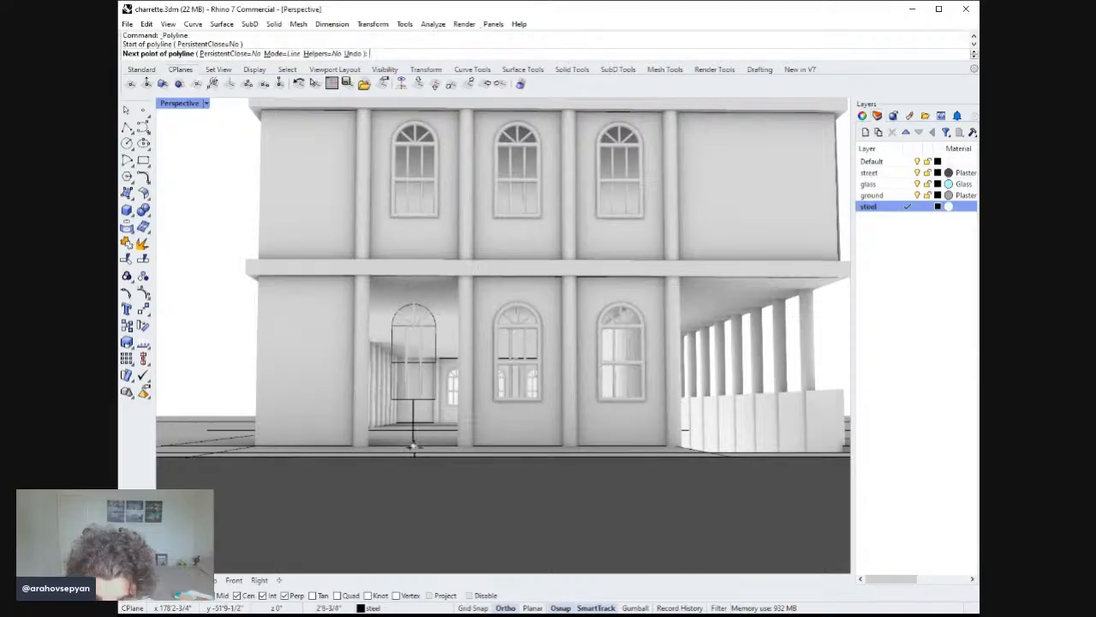
pyautogui.moveTo(411, 446); pyautogui.dragTo(441, 401, button='right')
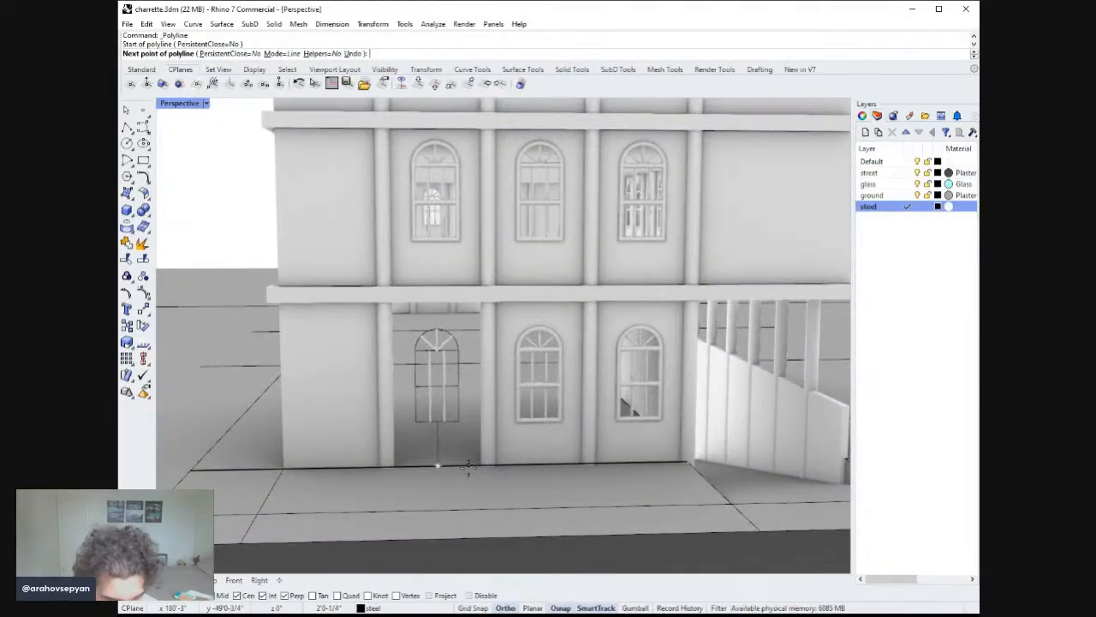
pyautogui.write("2'")
pyautogui.press('Return')
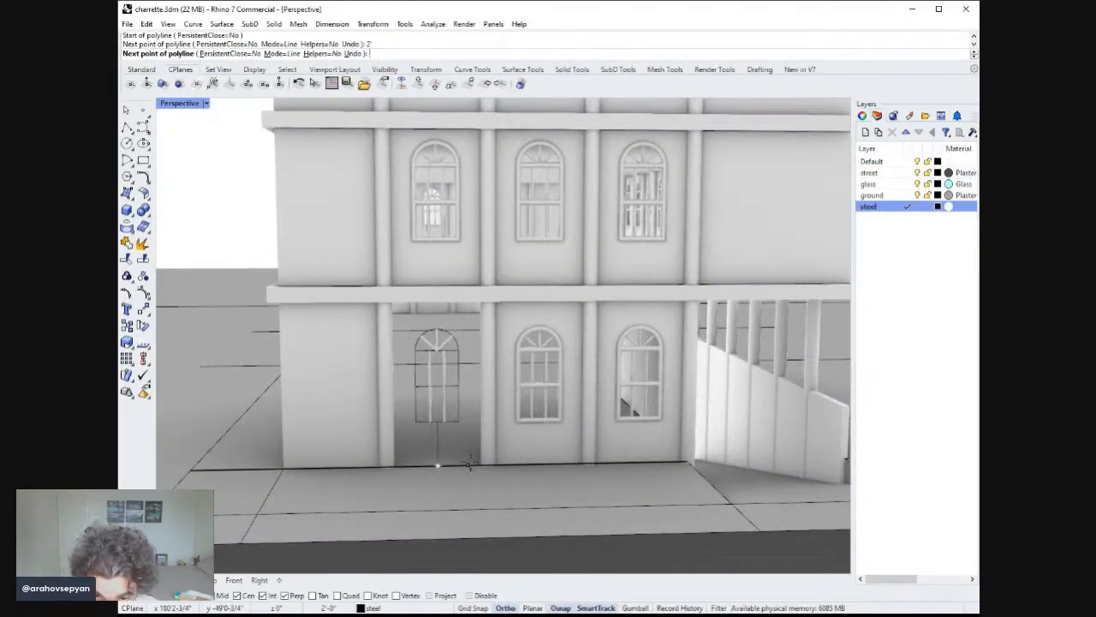
pyautogui.click(468, 465)
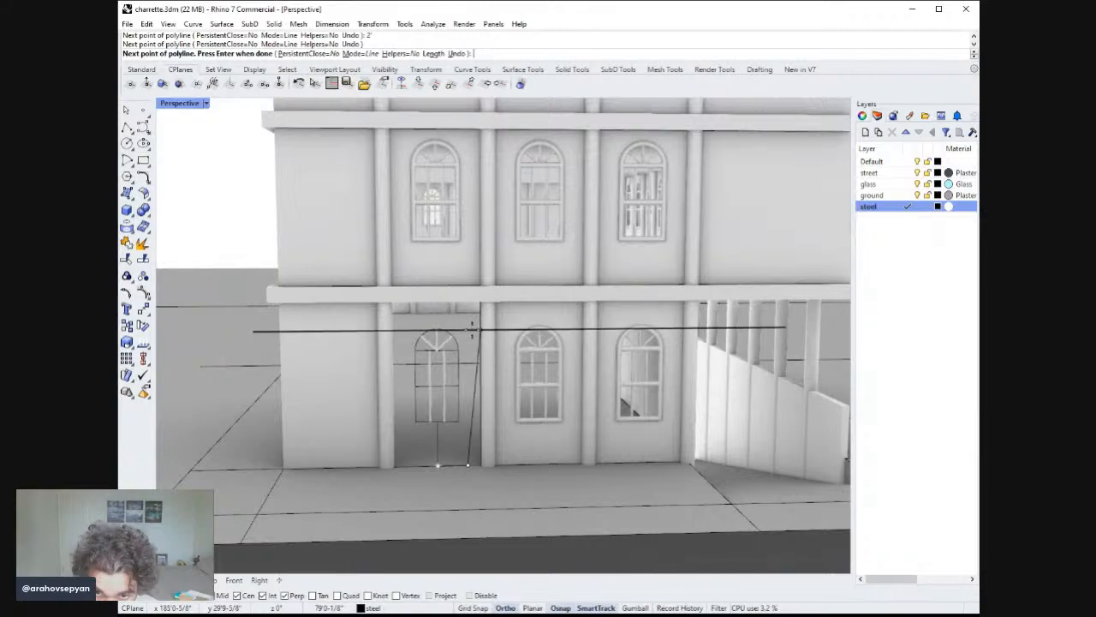
pyautogui.press('Return')
pyautogui.press('Return')
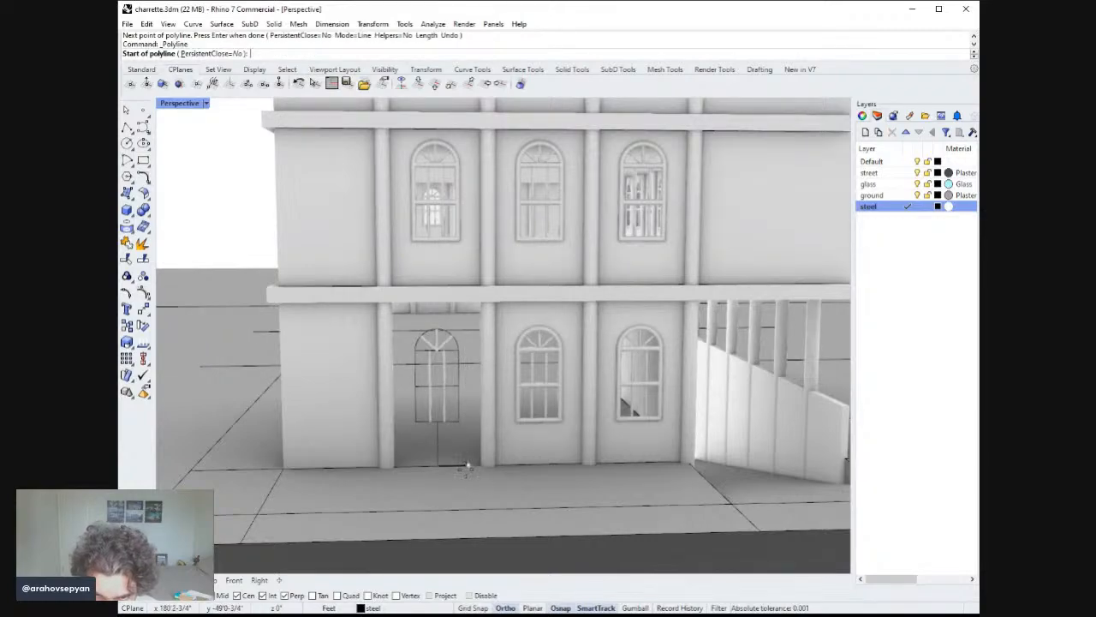
# Draw the door outline as a polyline from the ground: 8 ft up, 4 ft across, and back down to the ground.
pyautogui.click(468, 465)
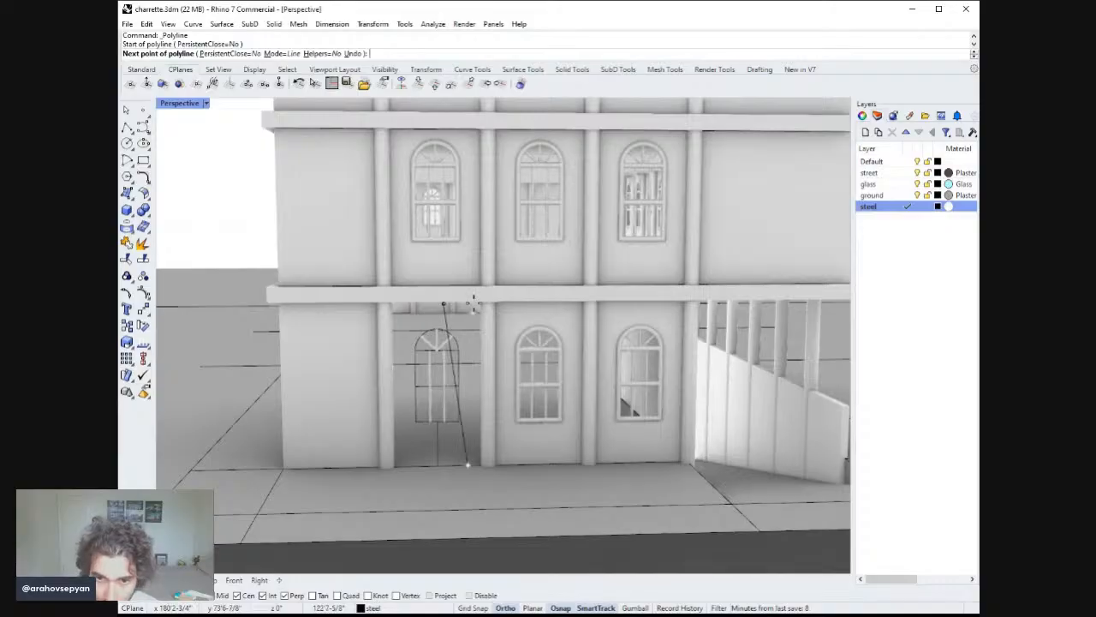
pyautogui.doubleClick(190, 103)
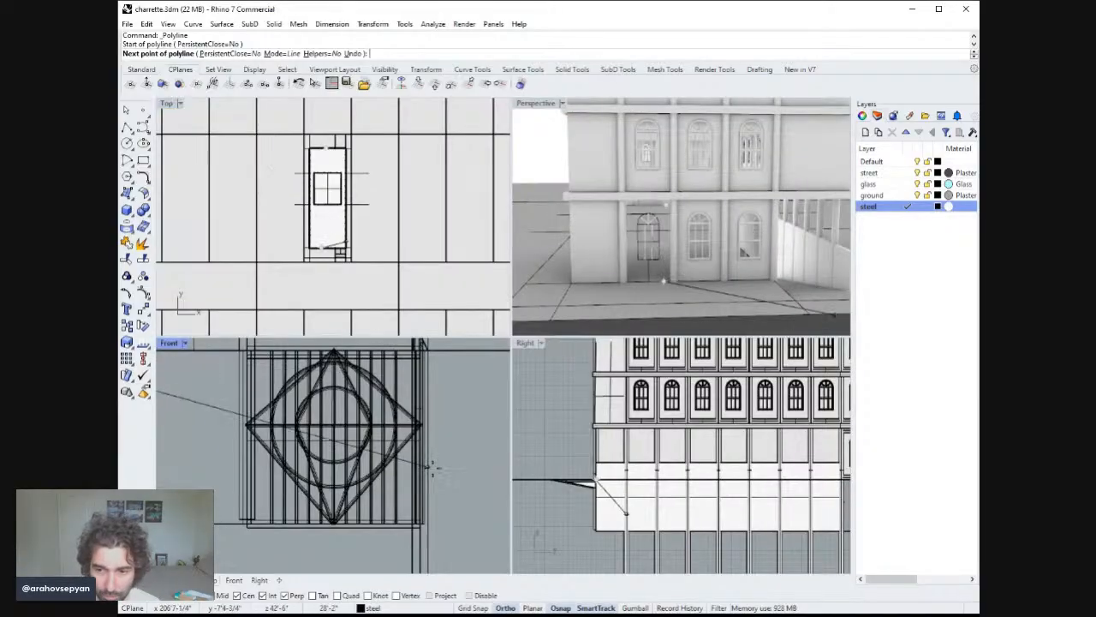
pyautogui.moveTo(433, 465); pyautogui.dragTo(406, 557, button='right')
pyautogui.write('XD')
pyautogui.press('Return')
pyautogui.write('ZS')
pyautogui.press('Return')
pyautogui.keyDown('ctrl'); pyautogui.moveTo(422, 417); pyautogui.dragTo(416, 483, button='right'); pyautogui.keyUp('ctrl')
pyautogui.scroll(-4, 413, 482)
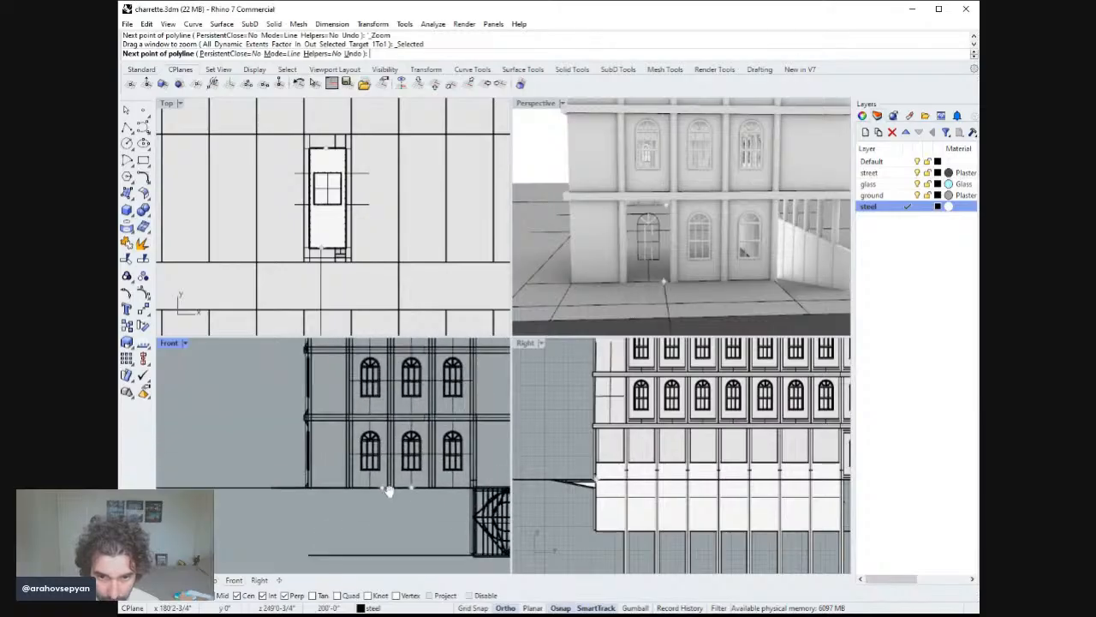
pyautogui.scroll(5, 390, 480)
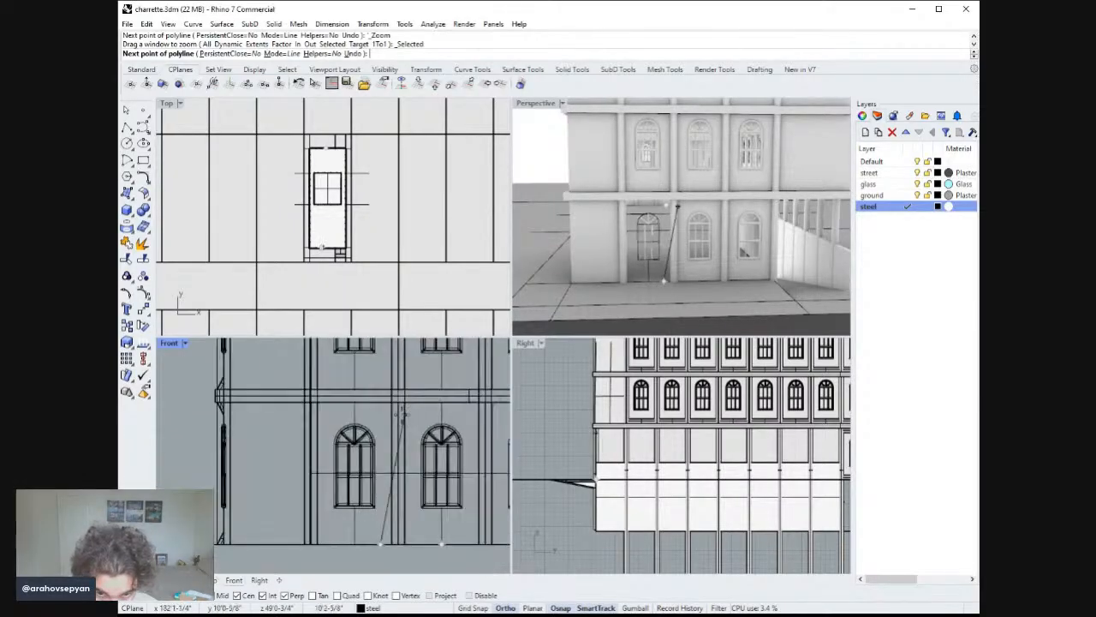
pyautogui.write("8'")
pyautogui.press('Return')
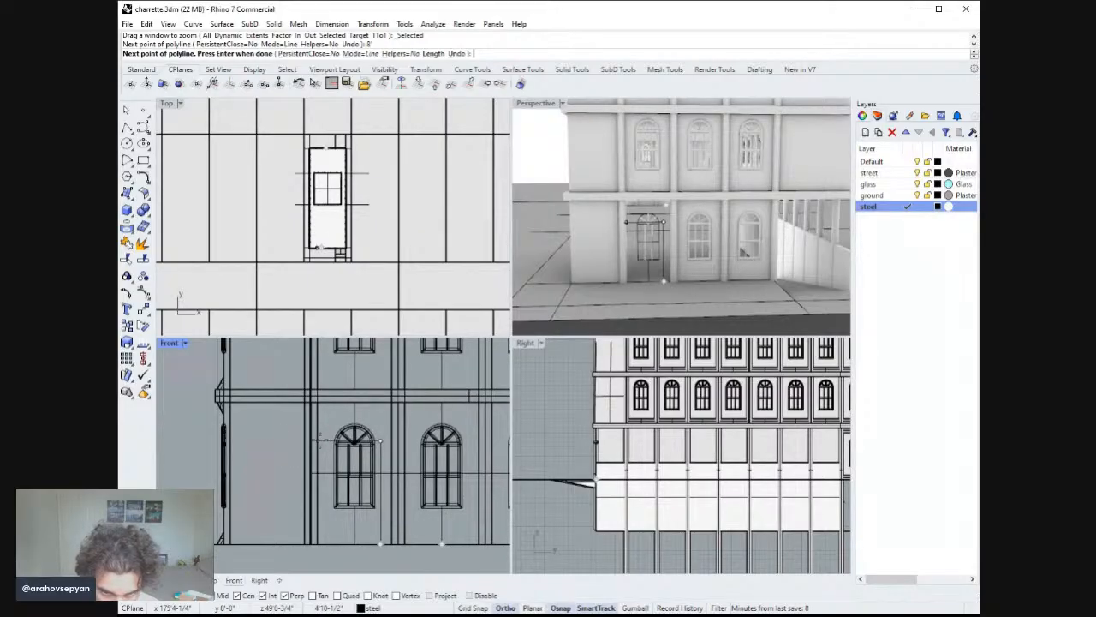
pyautogui.write("4'")
pyautogui.press('Return')
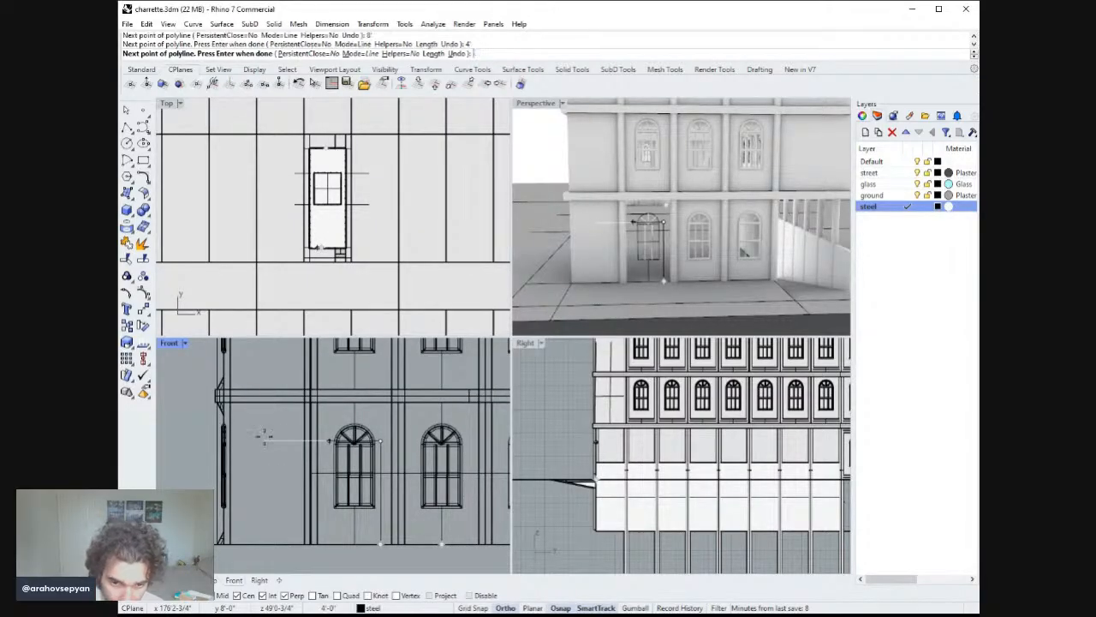
pyautogui.click(318, 555)
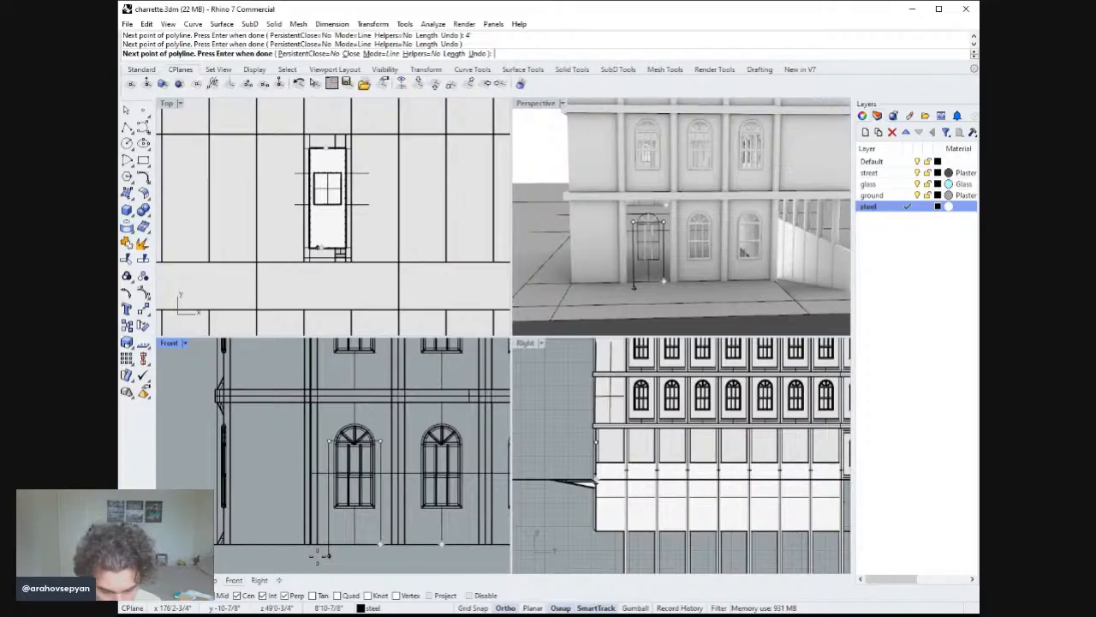
pyautogui.press('Return')
pyautogui.click(318, 558)
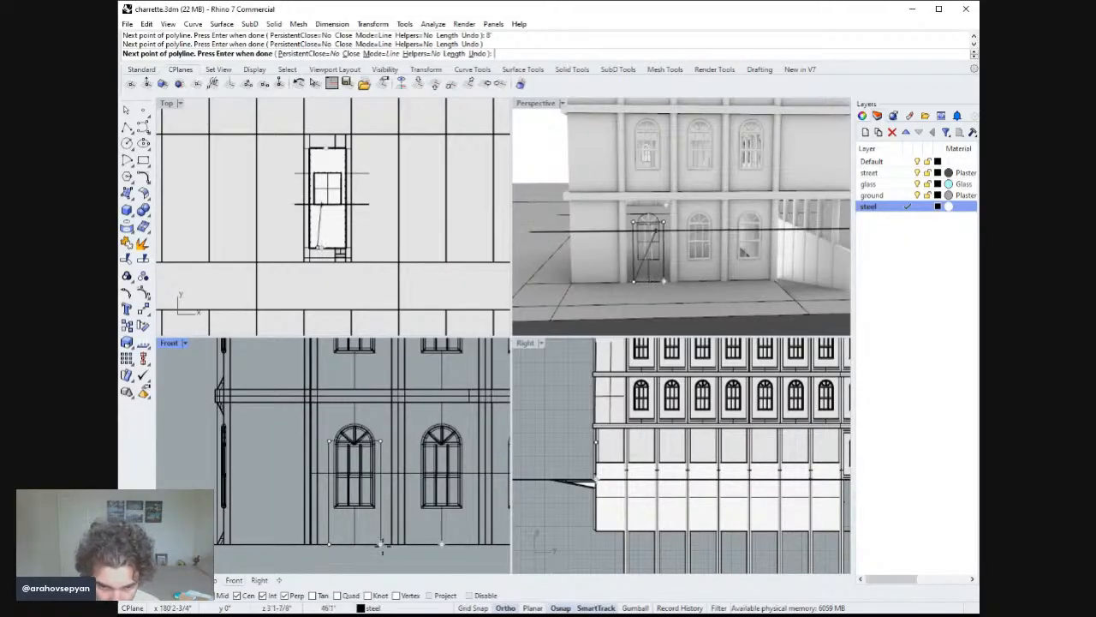
pyautogui.click(380, 544)
pyautogui.press('Return')
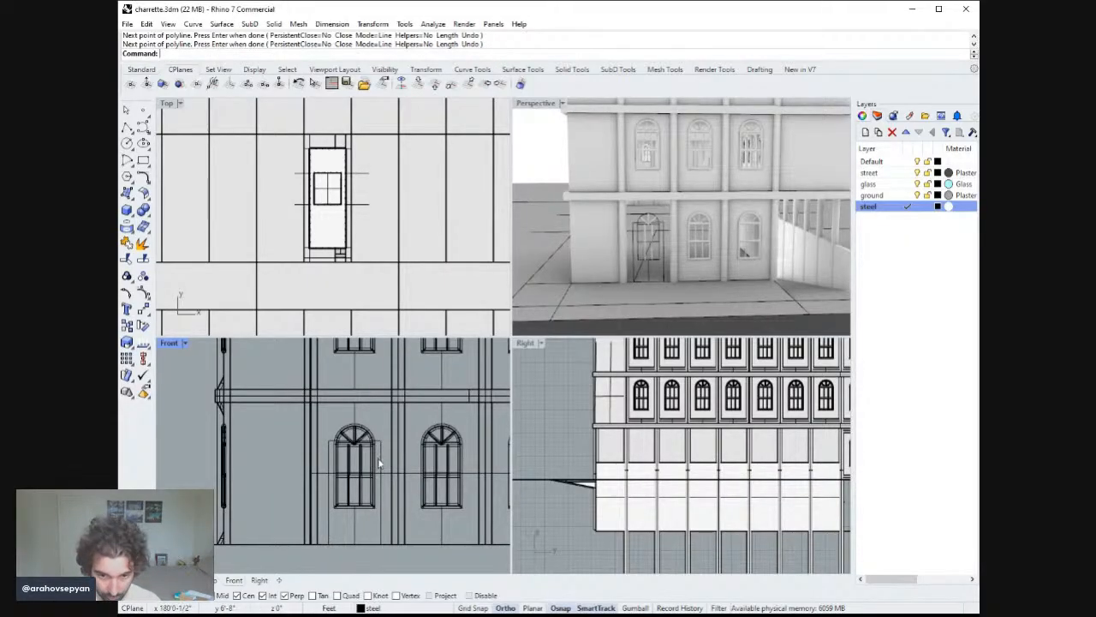
# Explode the lower-left window's closed arched outline curve into its segments.
pyautogui.click(374, 492)
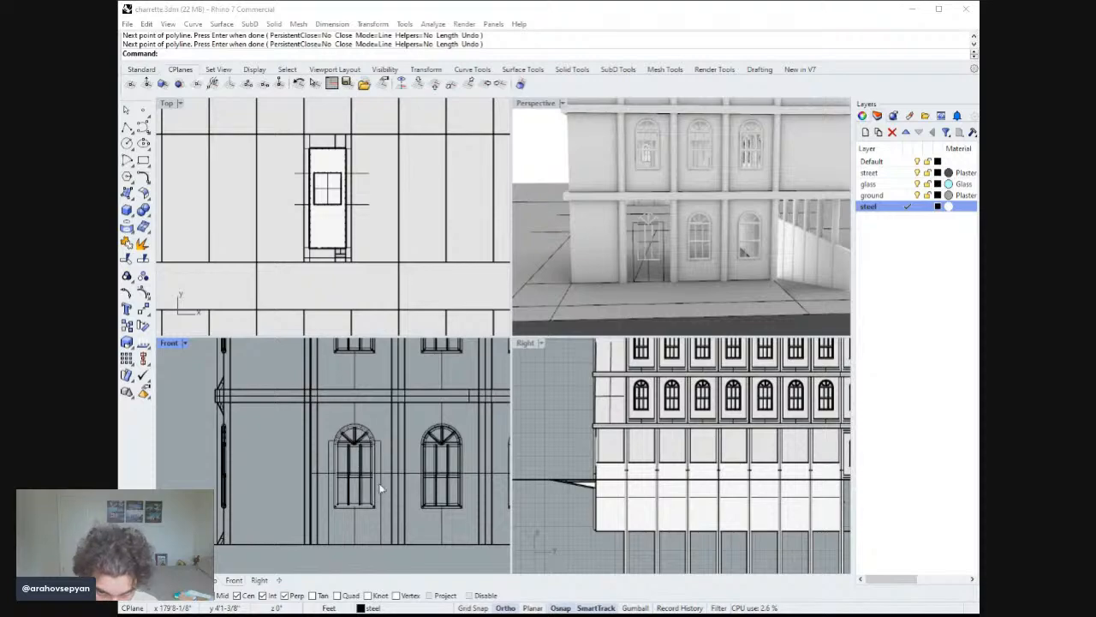
pyautogui.click(366, 452)
pyautogui.scroll(4, 374, 468)
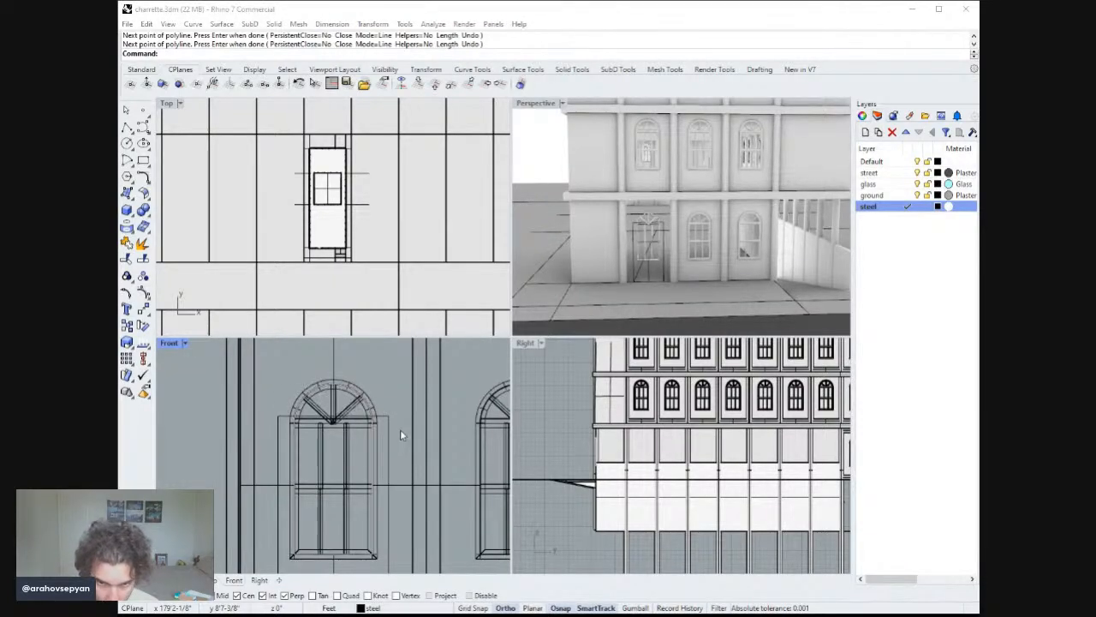
pyautogui.click(406, 456)
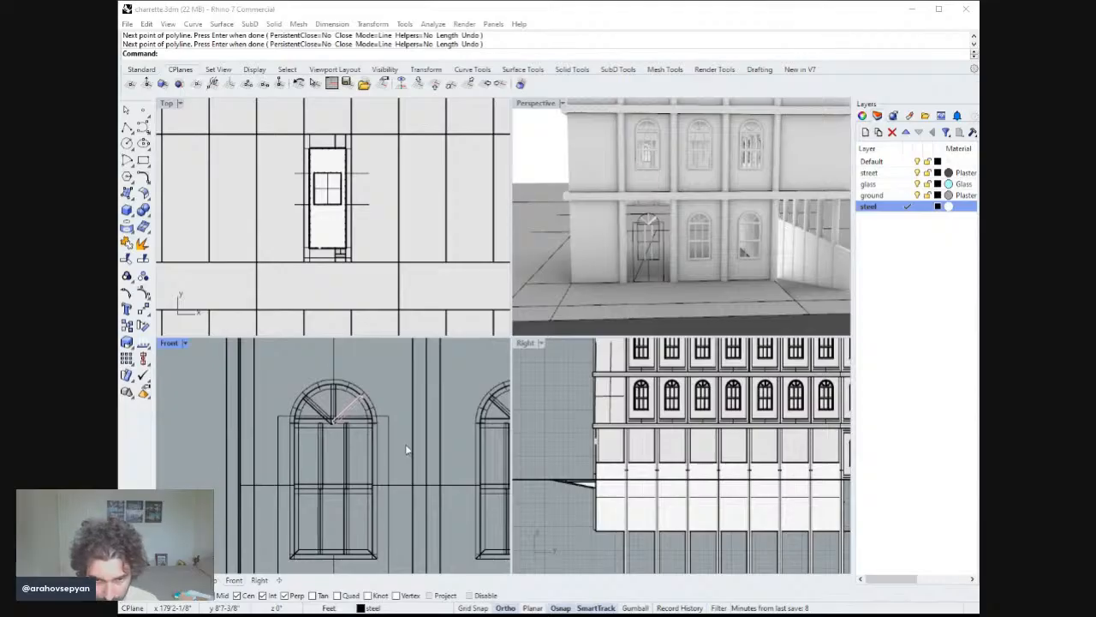
pyautogui.click(408, 455)
pyautogui.press('Escape')
pyautogui.click(574, 311)
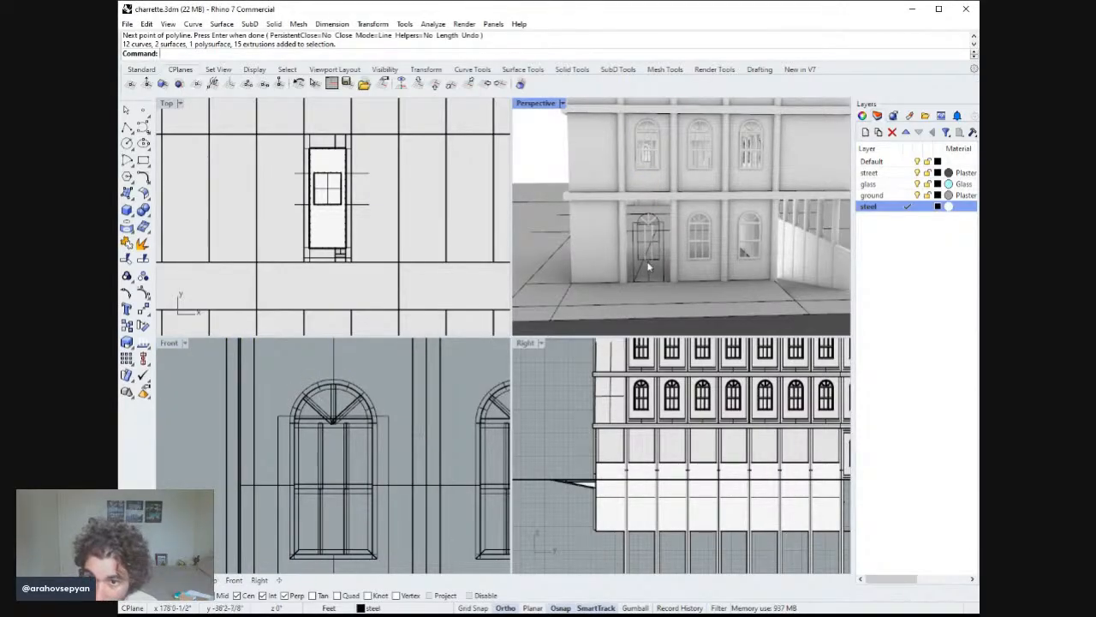
pyautogui.scroll(10, 652, 212)
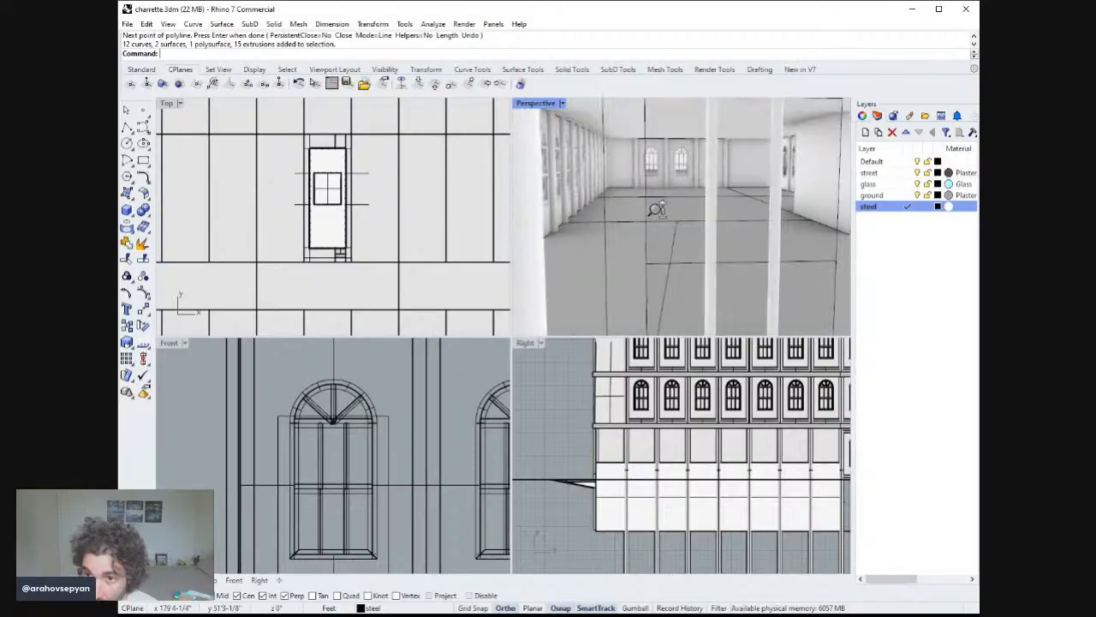
pyautogui.scroll(-10, 659, 219)
pyautogui.scroll(8, 655, 218)
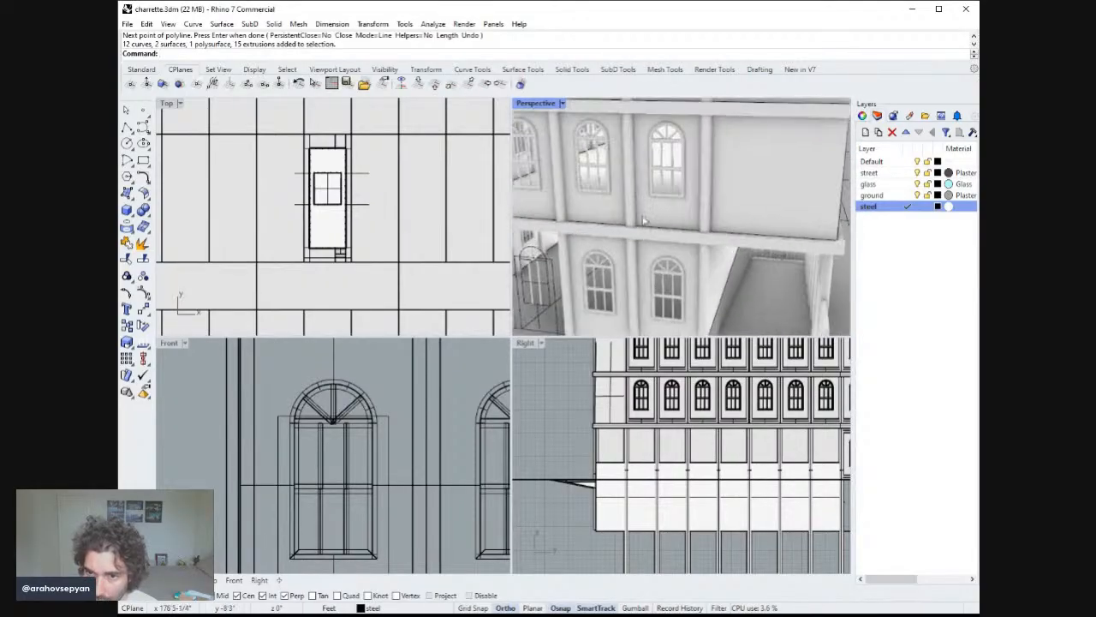
pyautogui.scroll(-5, 668, 205)
pyautogui.scroll(-10, 671, 205)
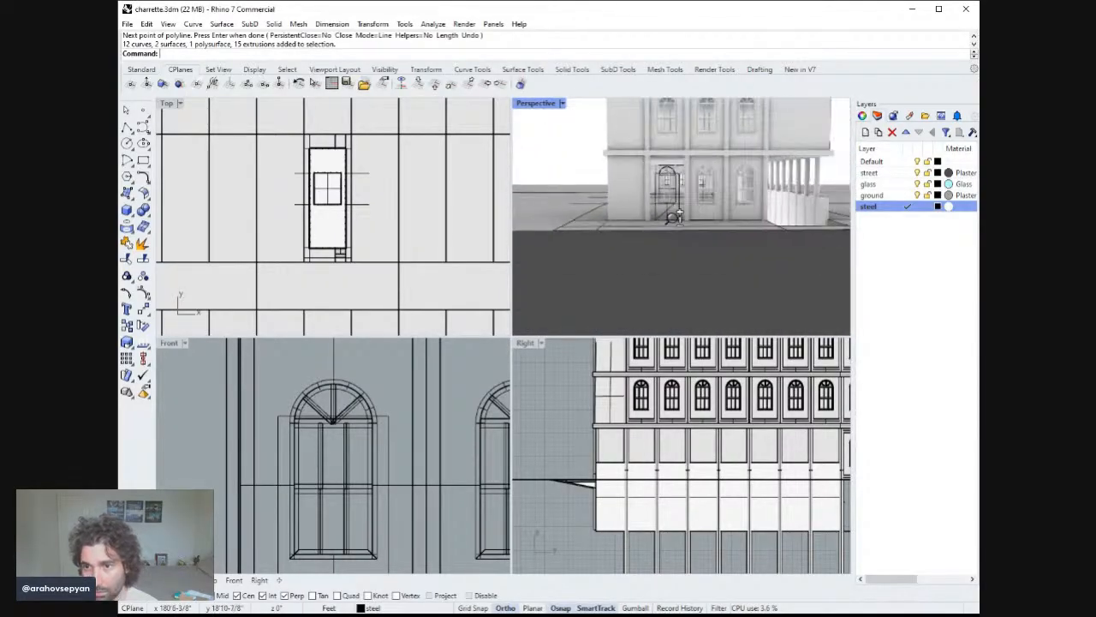
pyautogui.scroll(10, 672, 235)
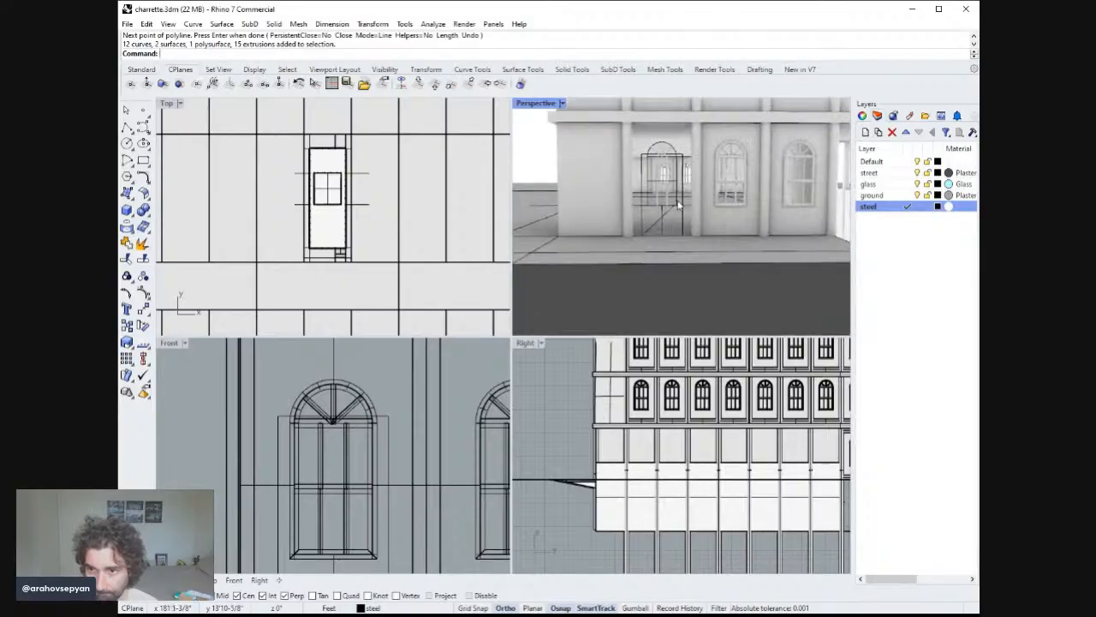
pyautogui.scroll(4, 623, 272)
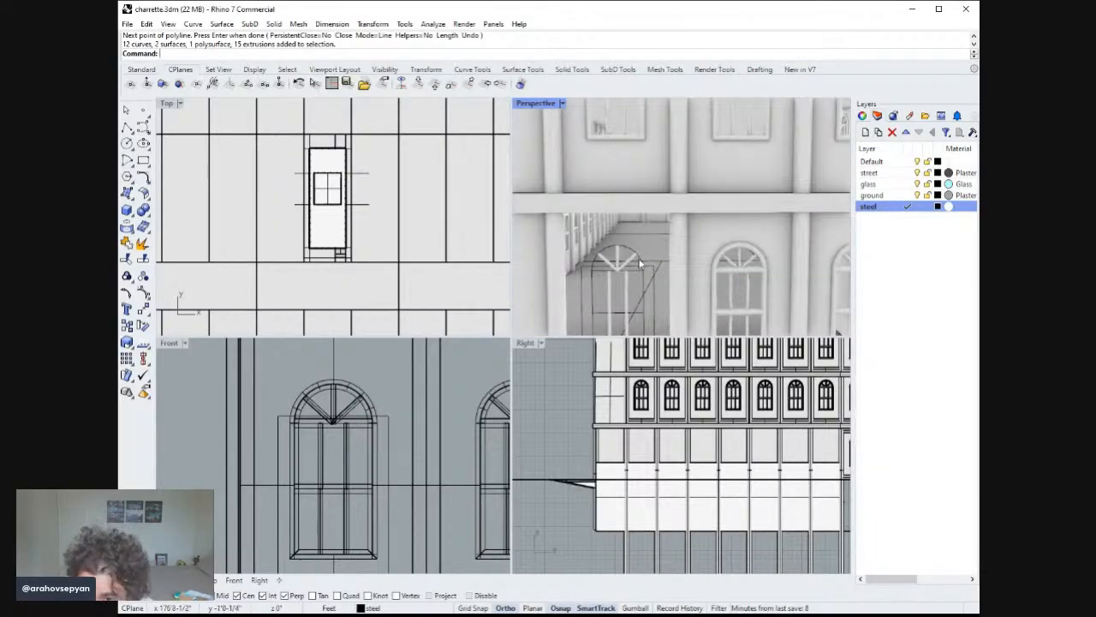
pyautogui.click(674, 298)
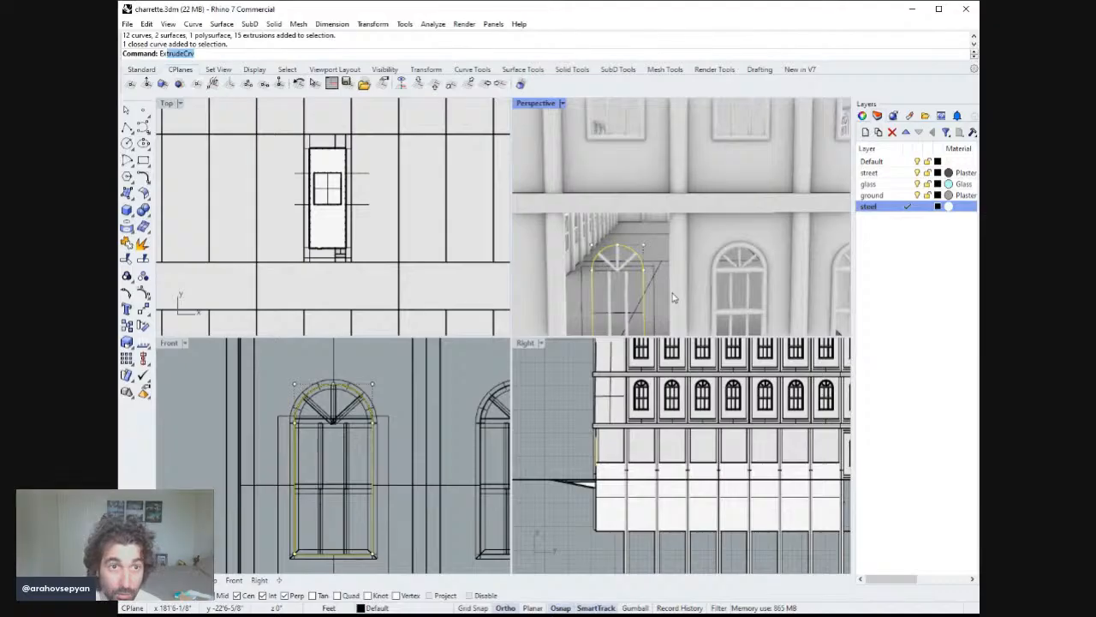
pyautogui.press('Return')
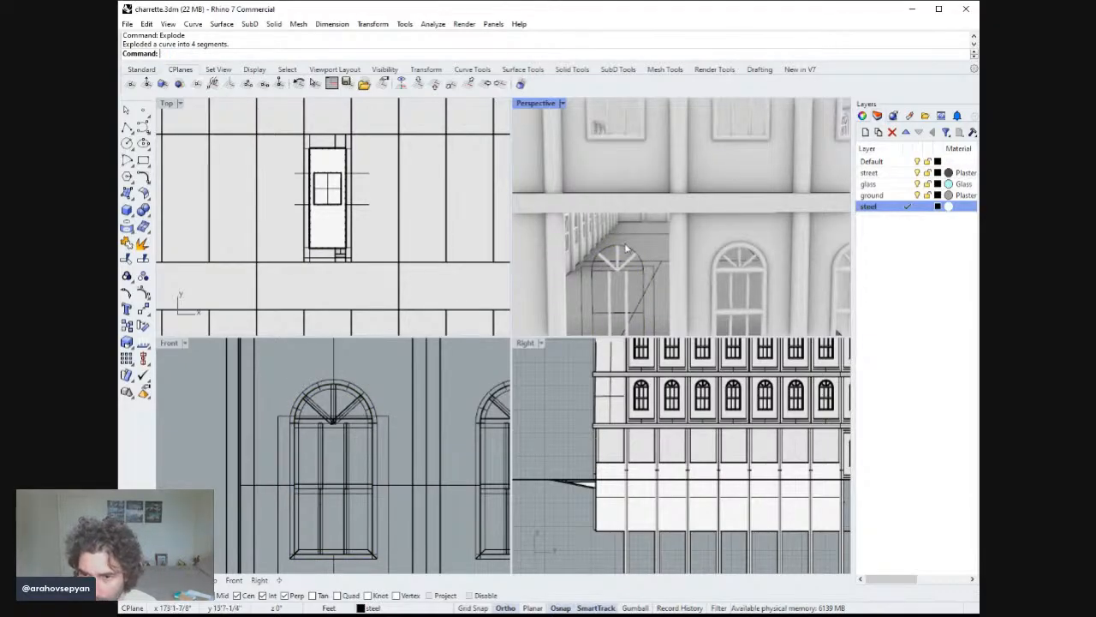
# Try to move the arch segments, spokes and window outline upward, entering 4 and 6 ft, then undo the move.
pyautogui.click(628, 248)
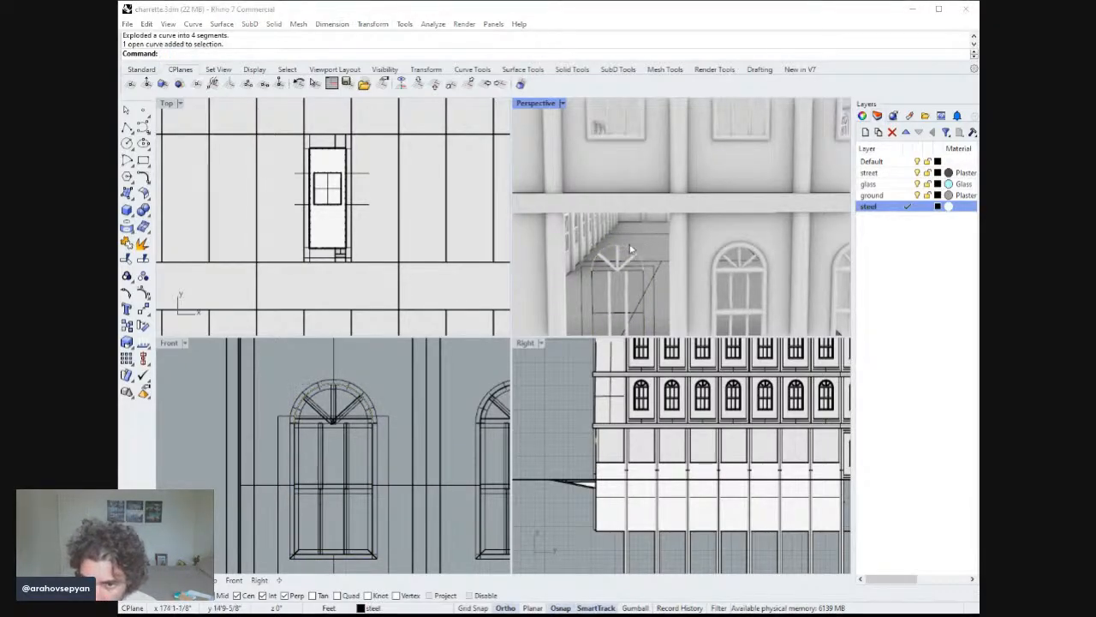
pyautogui.click(631, 262)
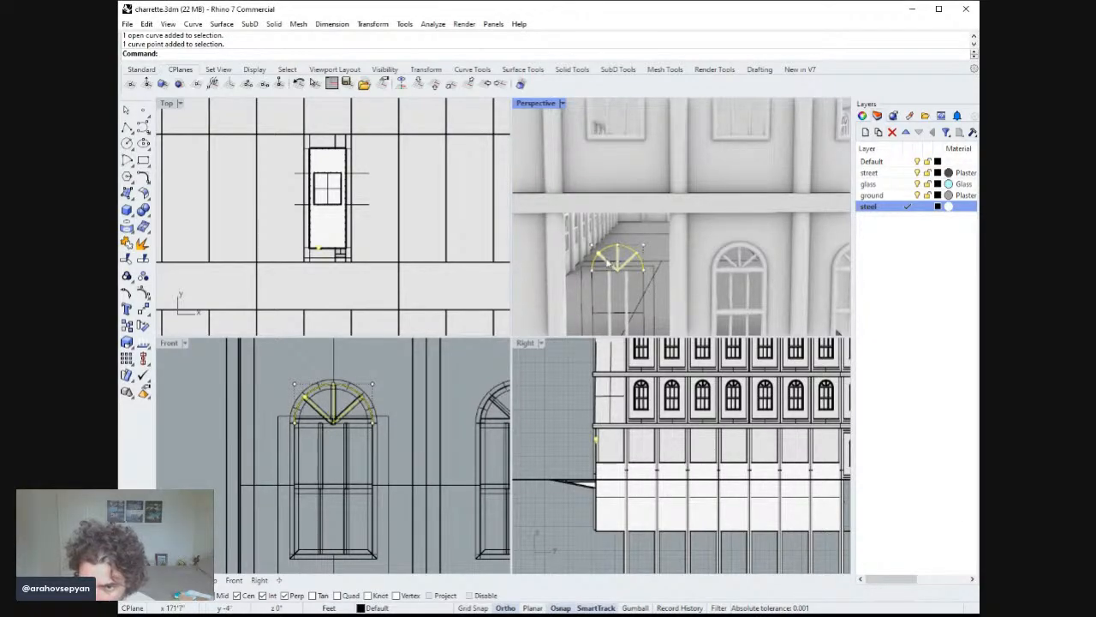
pyautogui.keyDown('shift'); pyautogui.click(607, 262); pyautogui.keyUp('shift')
pyautogui.keyDown('shift'); pyautogui.click(617, 259); pyautogui.keyUp('shift')
pyautogui.keyDown('shift'); pyautogui.click(617, 257); pyautogui.keyUp('shift')
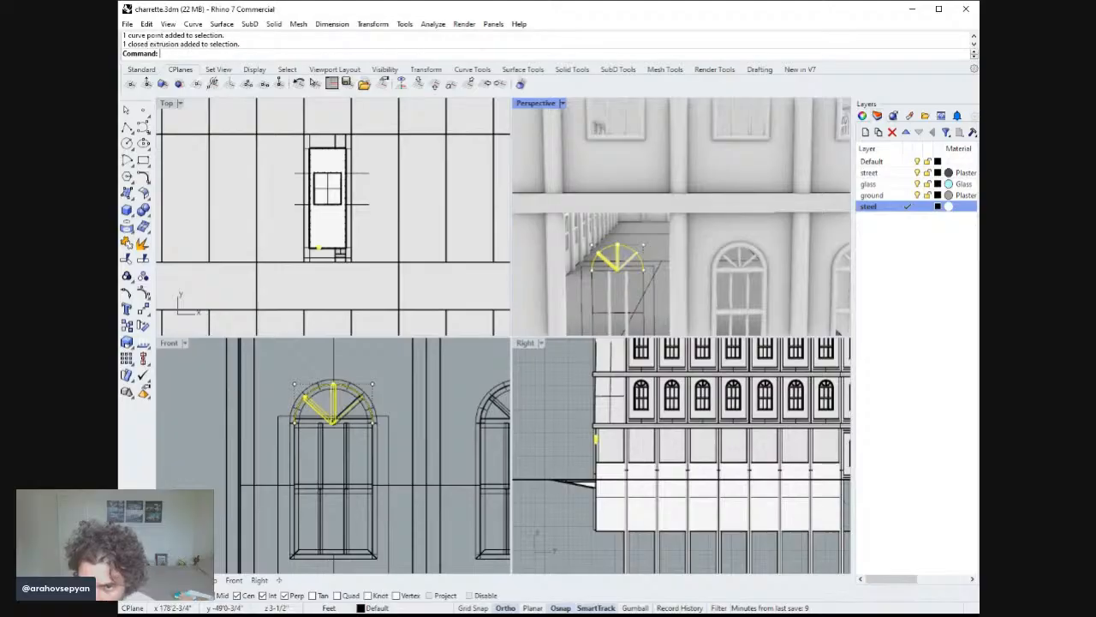
pyautogui.keyDown('shift'); pyautogui.click(631, 257); pyautogui.keyUp('shift')
pyautogui.click(636, 262)
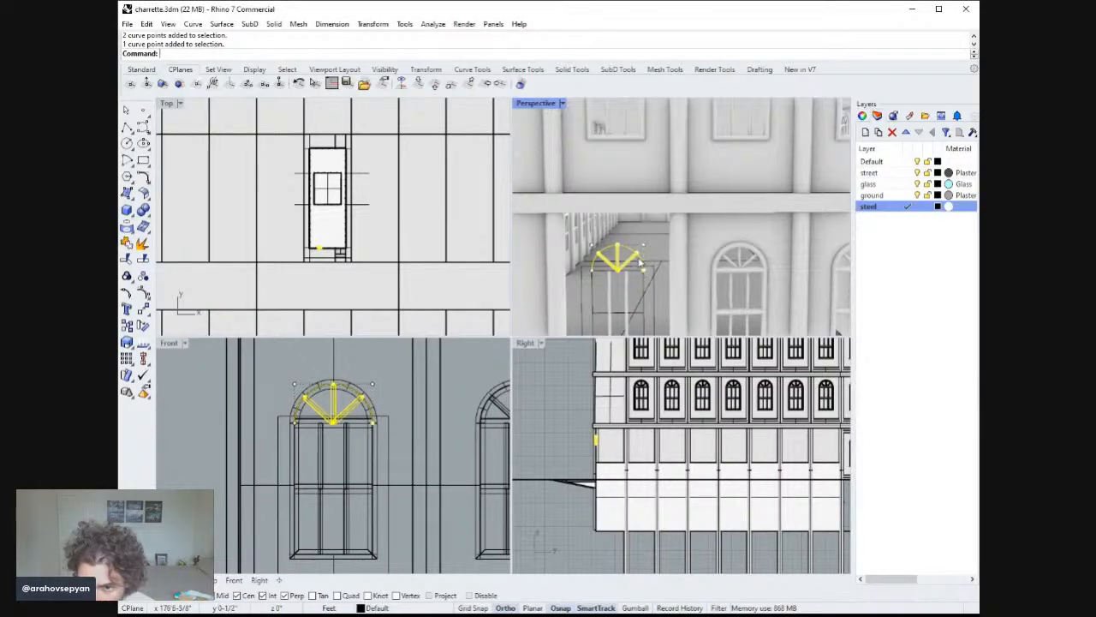
pyautogui.keyDown('shift'); pyautogui.click(602, 276); pyautogui.keyUp('shift')
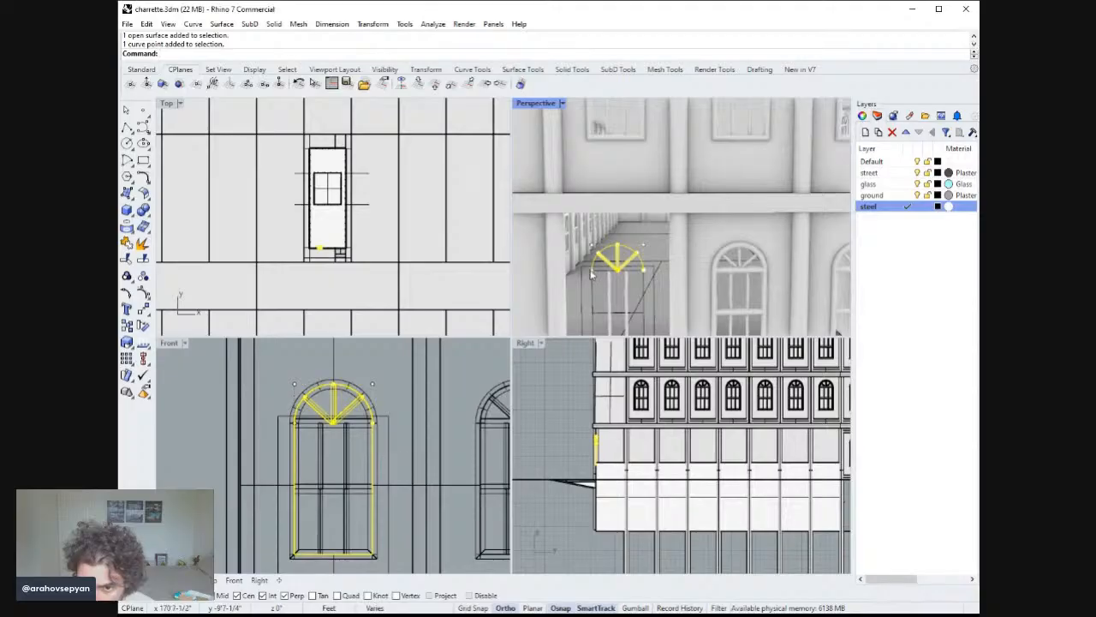
pyautogui.moveTo(366, 394); pyautogui.dragTo(370, 387, button='right')
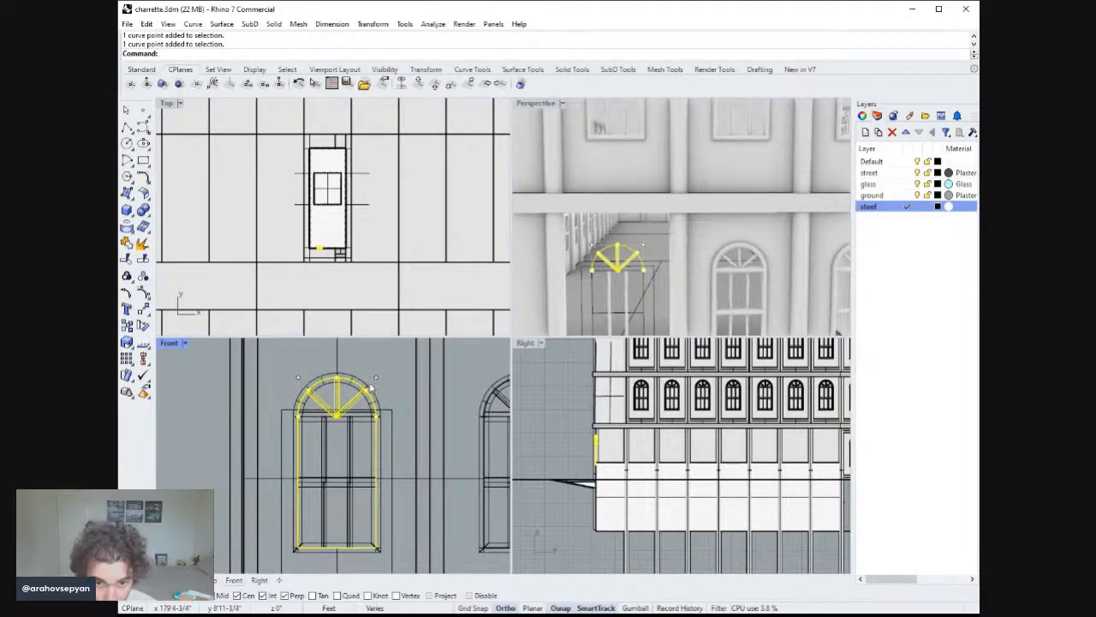
pyautogui.scroll(-5, 423, 406)
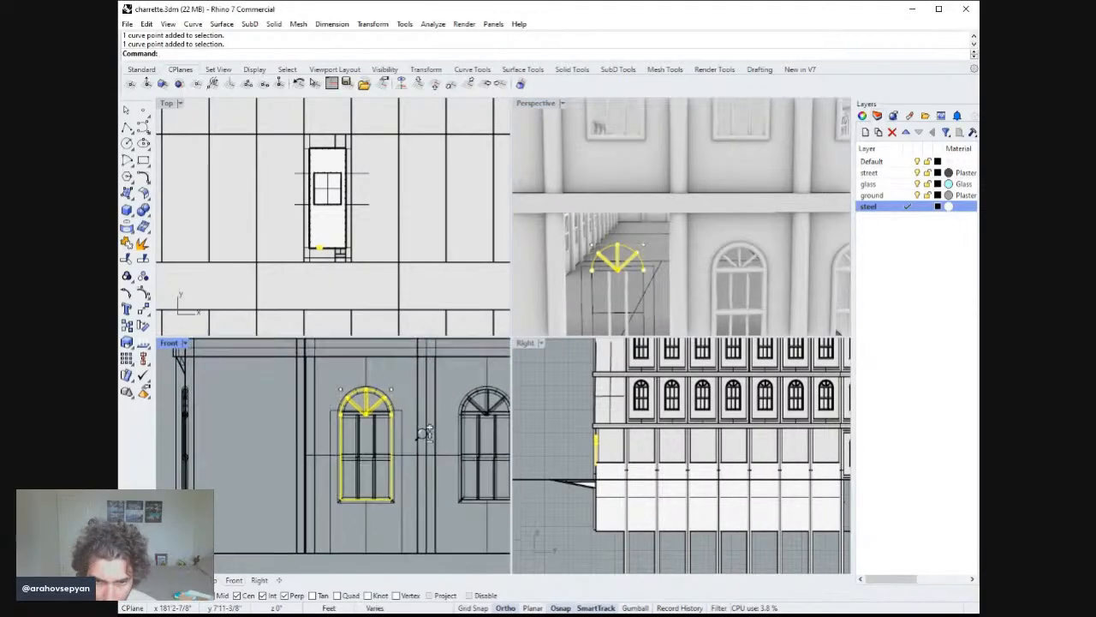
pyautogui.moveTo(570, 327); pyautogui.dragTo(698, 277, button='right')
pyautogui.write('s')
pyautogui.press('Return')
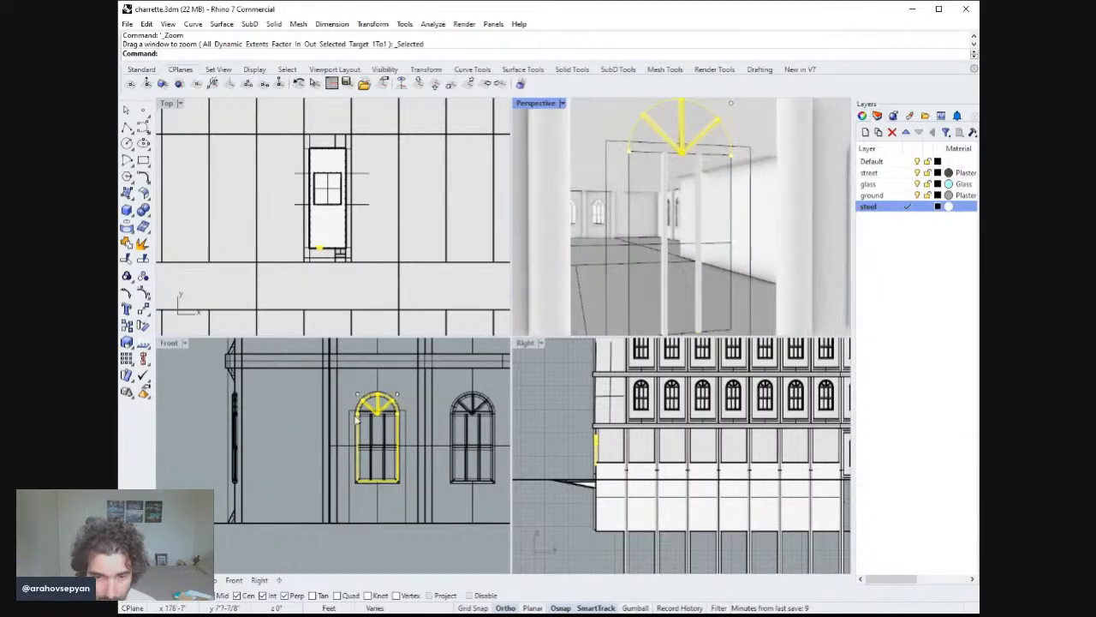
pyautogui.moveTo(359, 421); pyautogui.dragTo(387, 463, button='right')
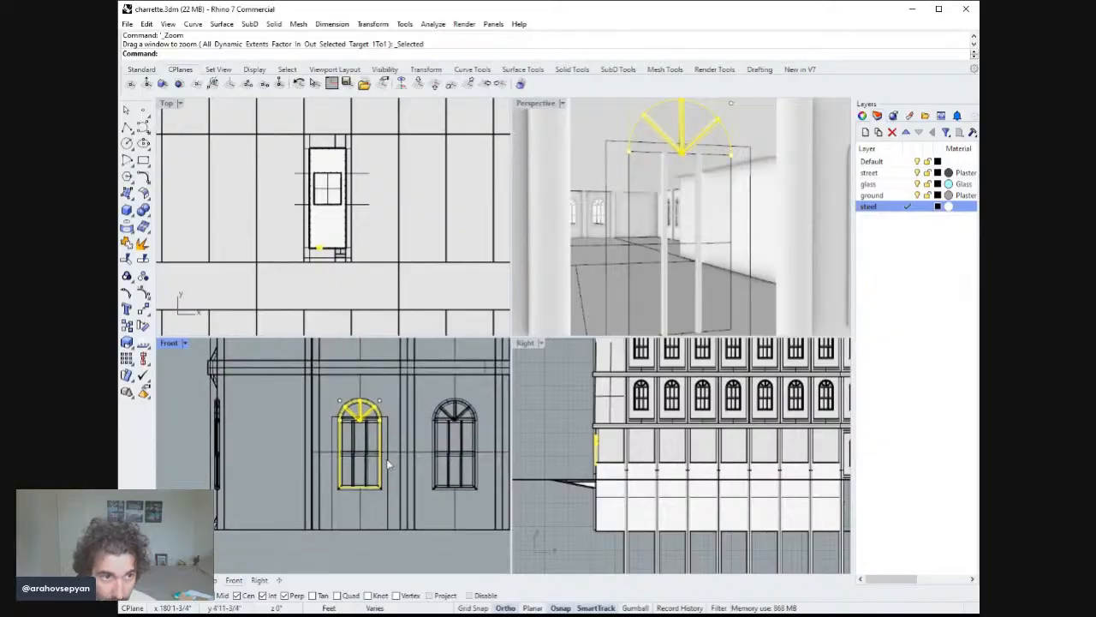
pyautogui.scroll(-1, 385, 425)
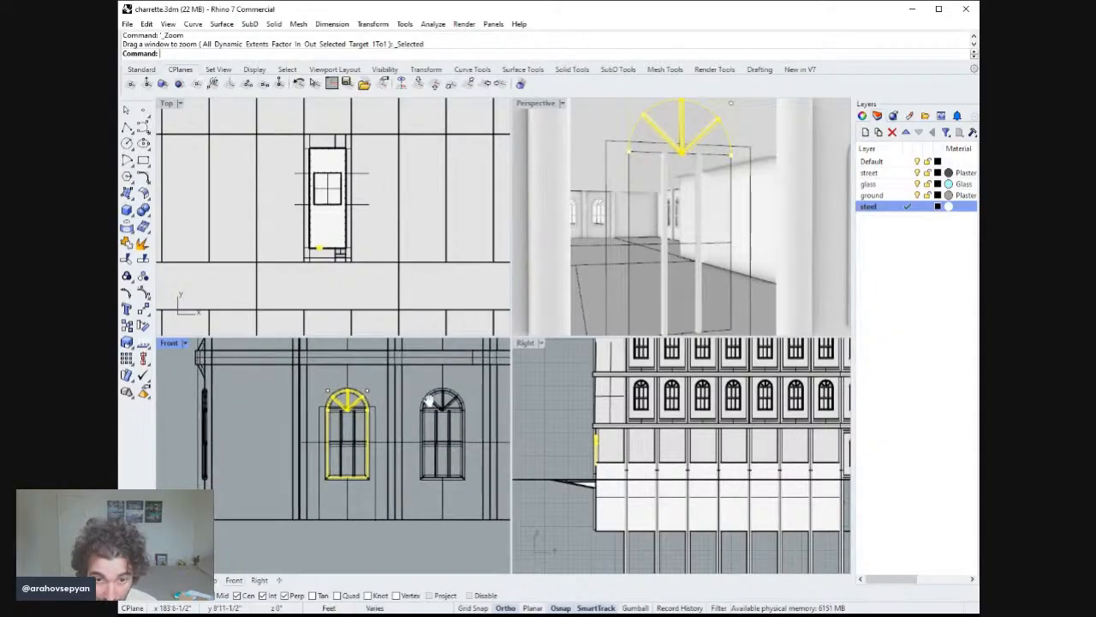
pyautogui.write('M')
pyautogui.press('Return')
pyautogui.scroll(-1, 385, 426)
pyautogui.scroll(3, 386, 426)
pyautogui.click(377, 409)
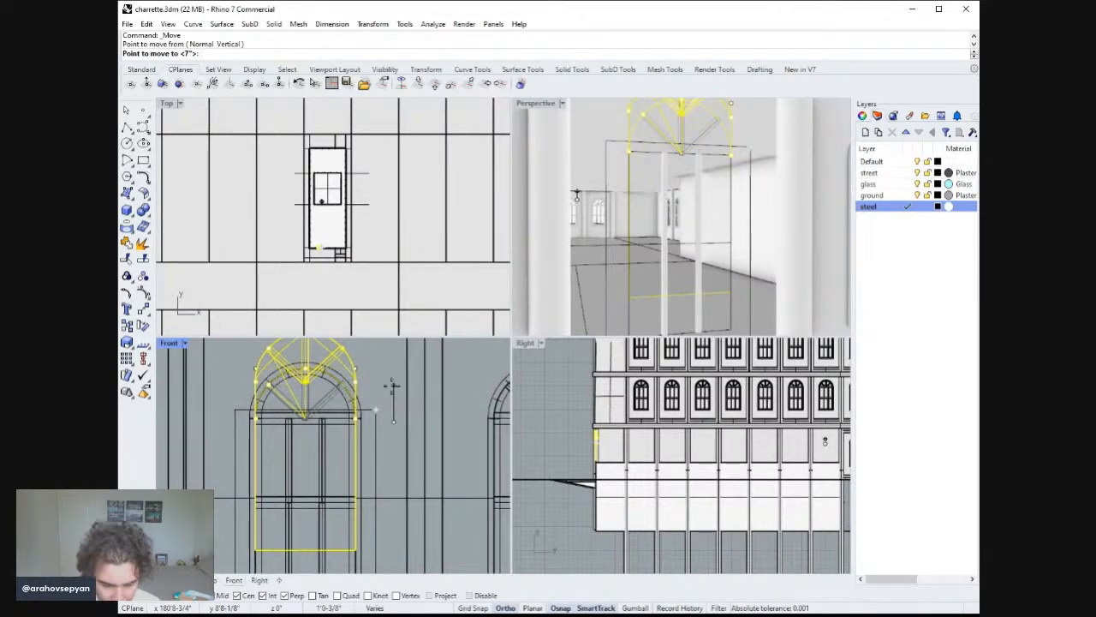
pyautogui.write('4')
pyautogui.press('Return')
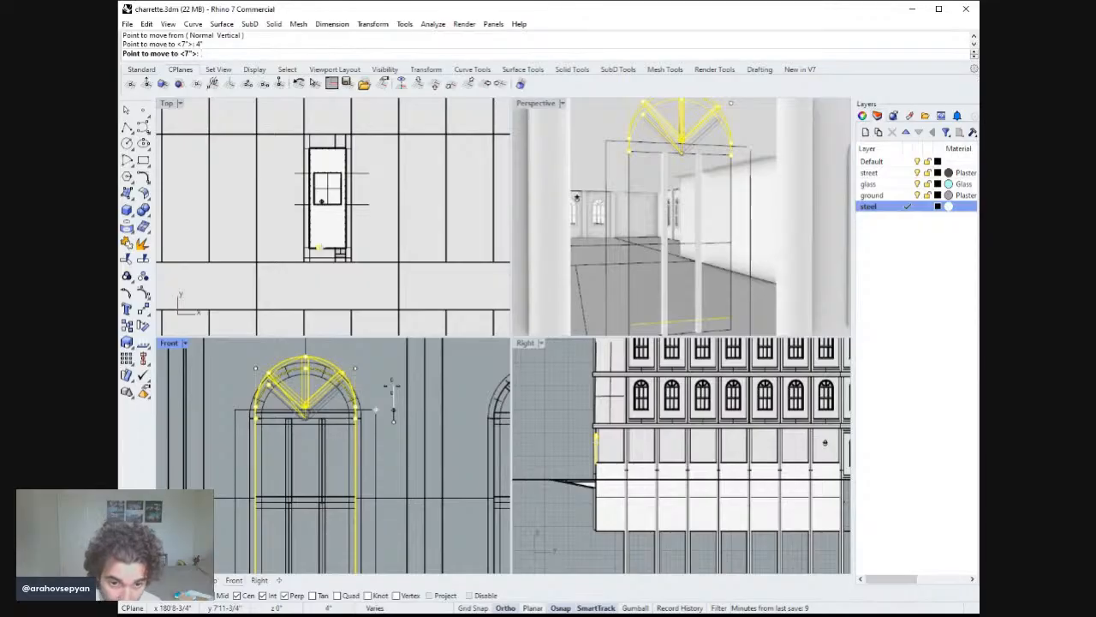
pyautogui.write('6')
pyautogui.press('Return')
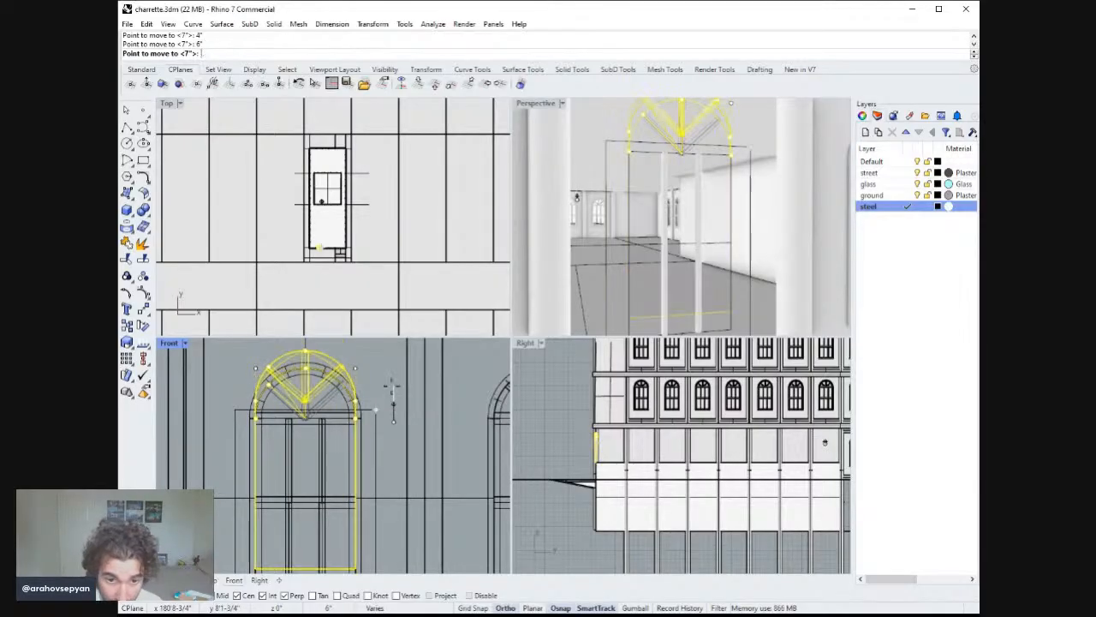
pyautogui.click(391, 385)
pyautogui.press('Escape')
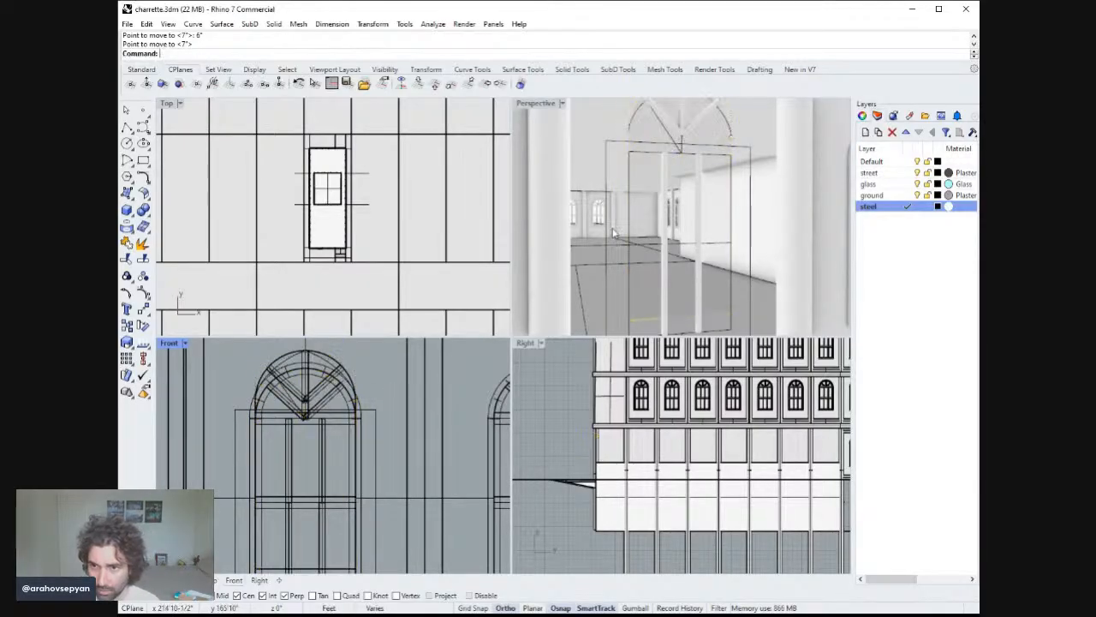
pyautogui.scroll(-2, 411, 374)
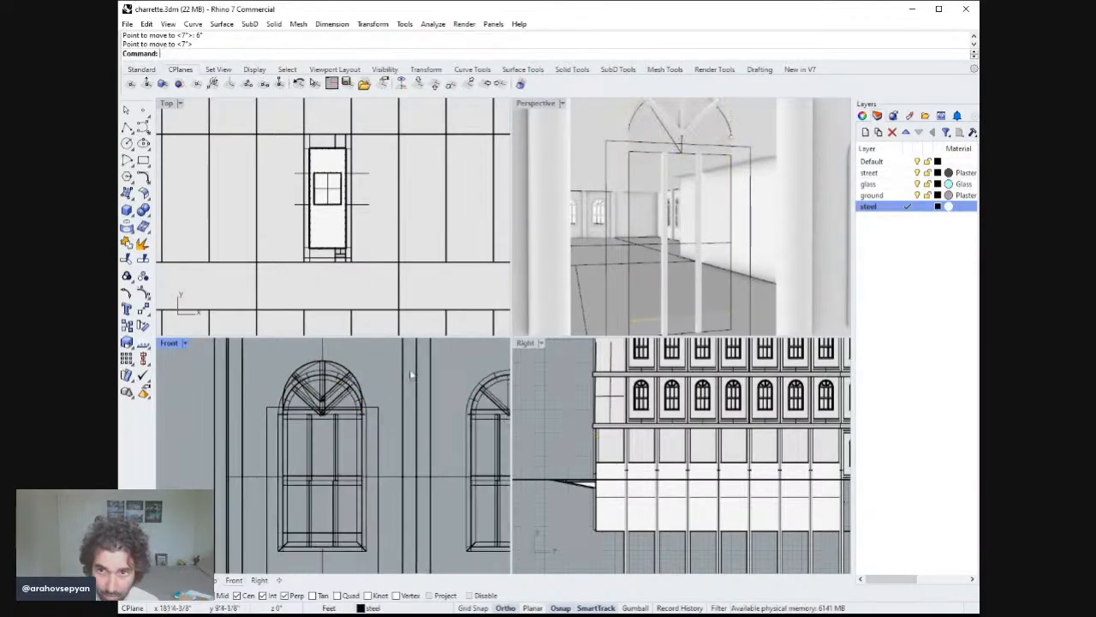
pyautogui.doubleClick(554, 106)
pyautogui.scroll(-8, 600, 265)
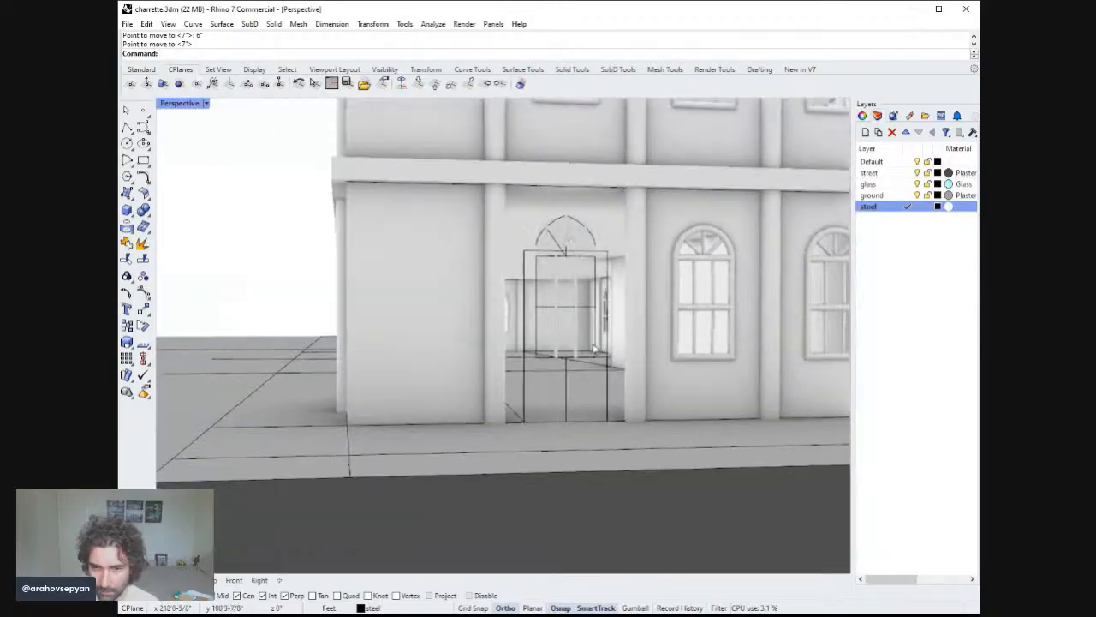
pyautogui.scroll(3, 590, 351)
pyautogui.hotkey('ctrl', 'z')
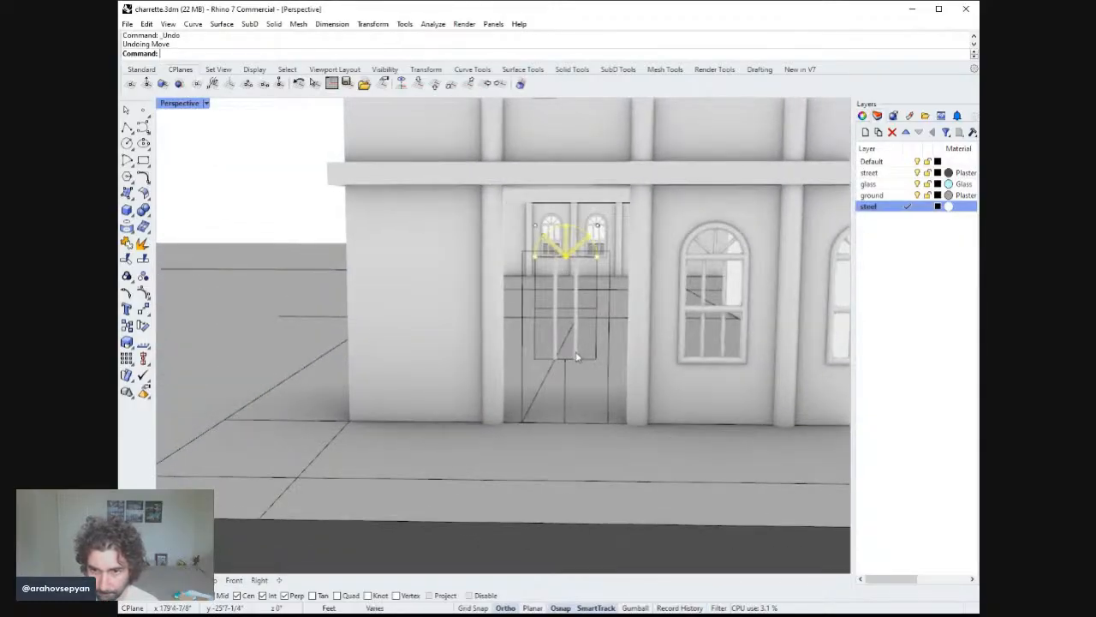
pyautogui.hotkey('ctrl', 'y')
# Delete two leftover arch curves above the door opening.
pyautogui.scroll(-4, 581, 357)
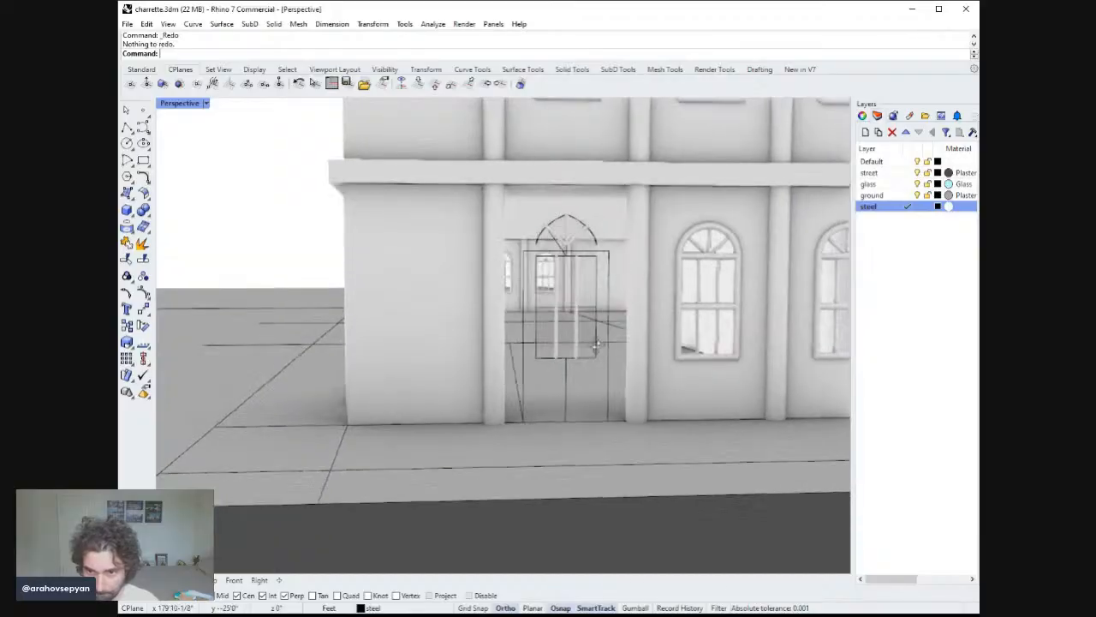
pyautogui.scroll(4, 565, 270)
pyautogui.click(557, 249)
pyautogui.press('Delete')
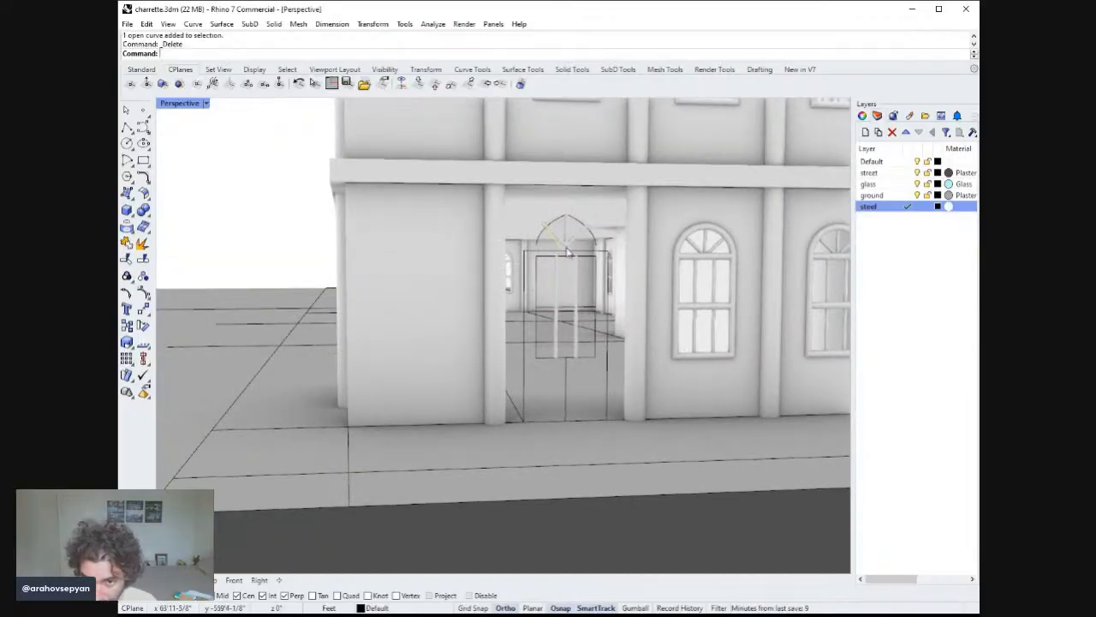
pyautogui.click(566, 251)
pyautogui.press('Delete')
pyautogui.moveTo(572, 262); pyautogui.dragTo(582, 235, button='right')
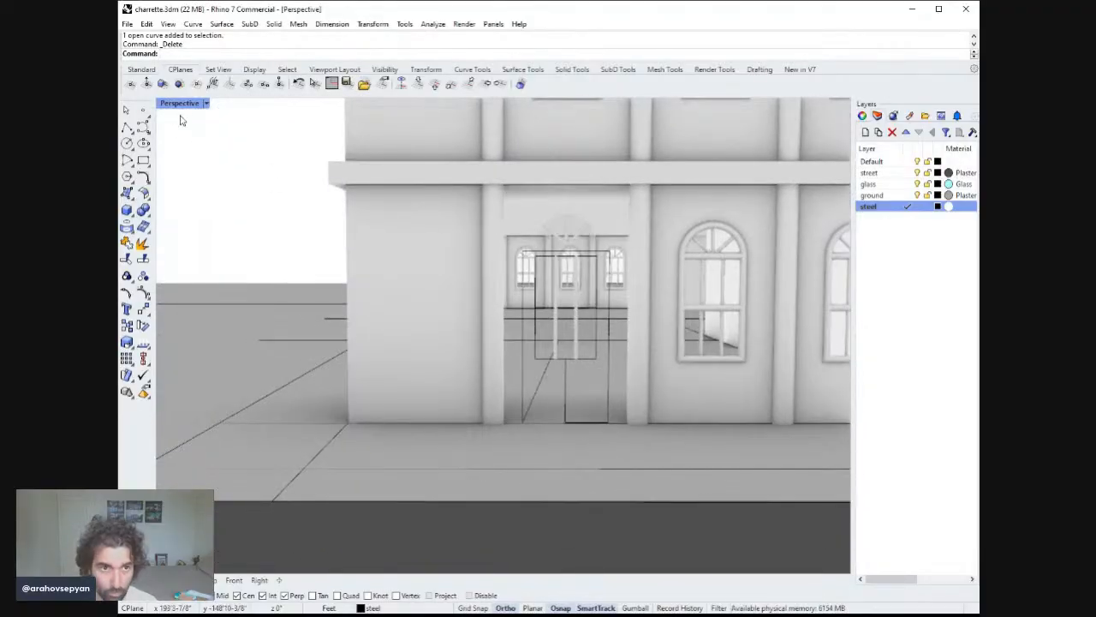
# Try to explode the window's arched glass surface.
pyautogui.doubleClick(186, 105)
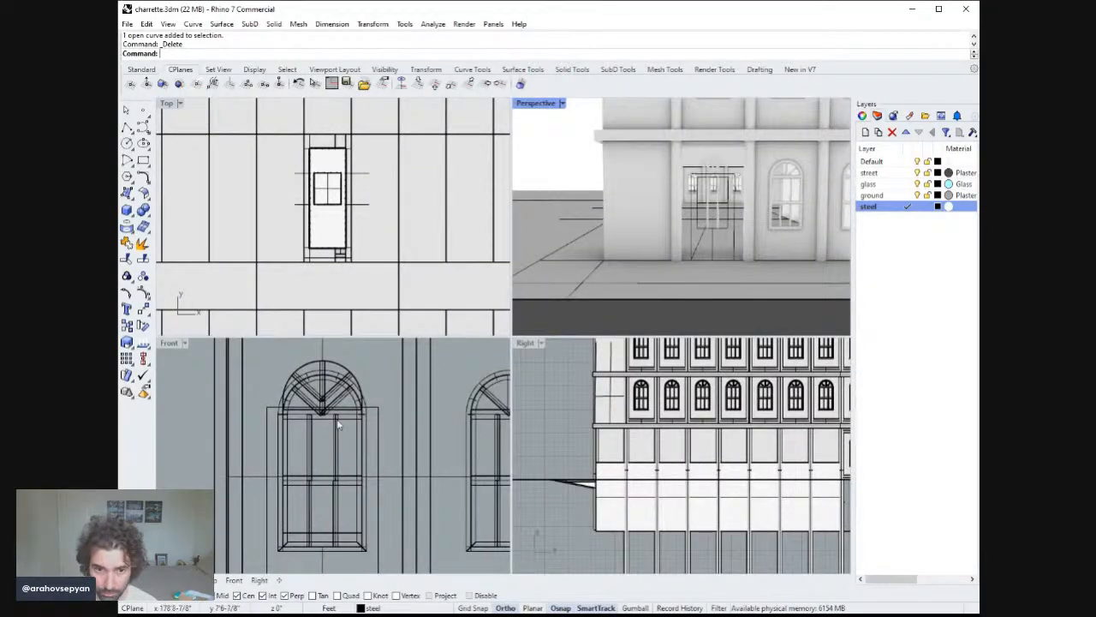
pyautogui.scroll(6, 726, 249)
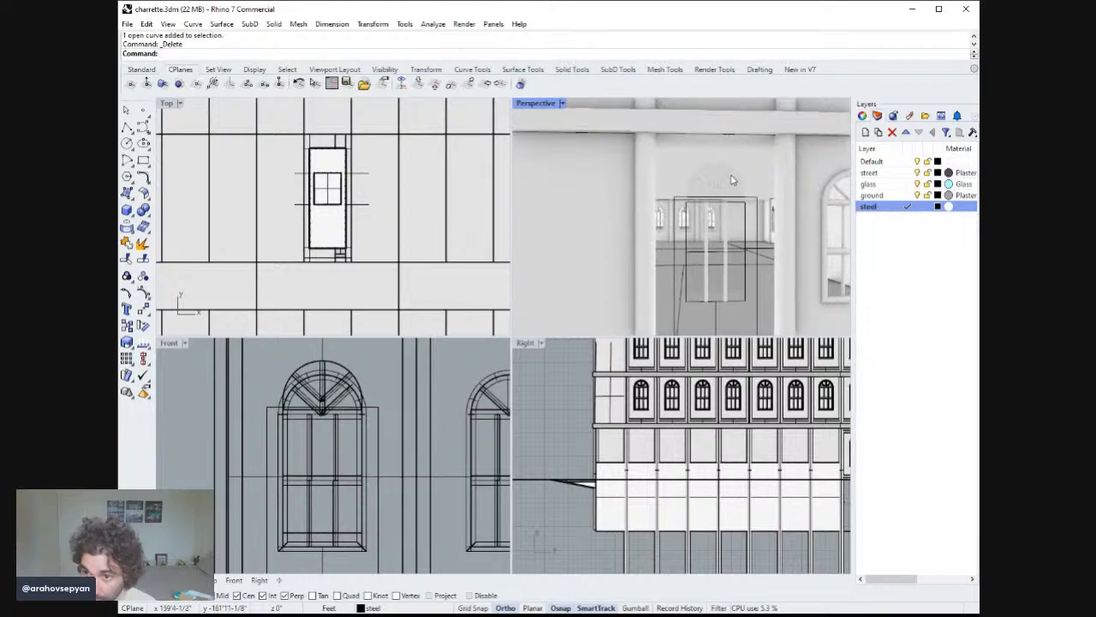
pyautogui.click(730, 169)
pyautogui.scroll(1, 723, 210)
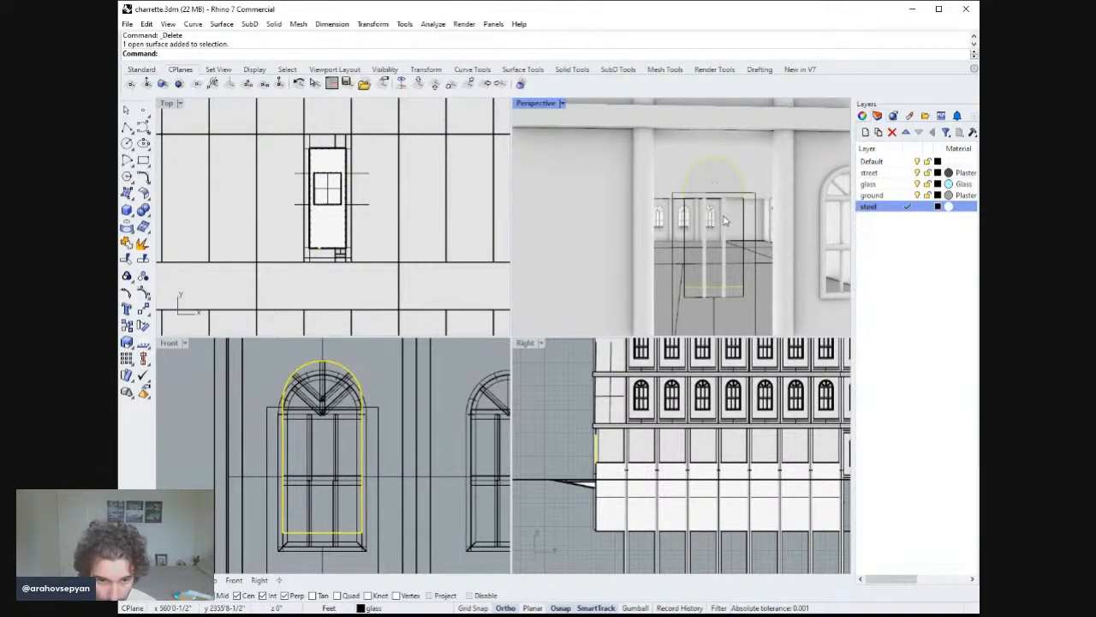
pyautogui.press('Return')
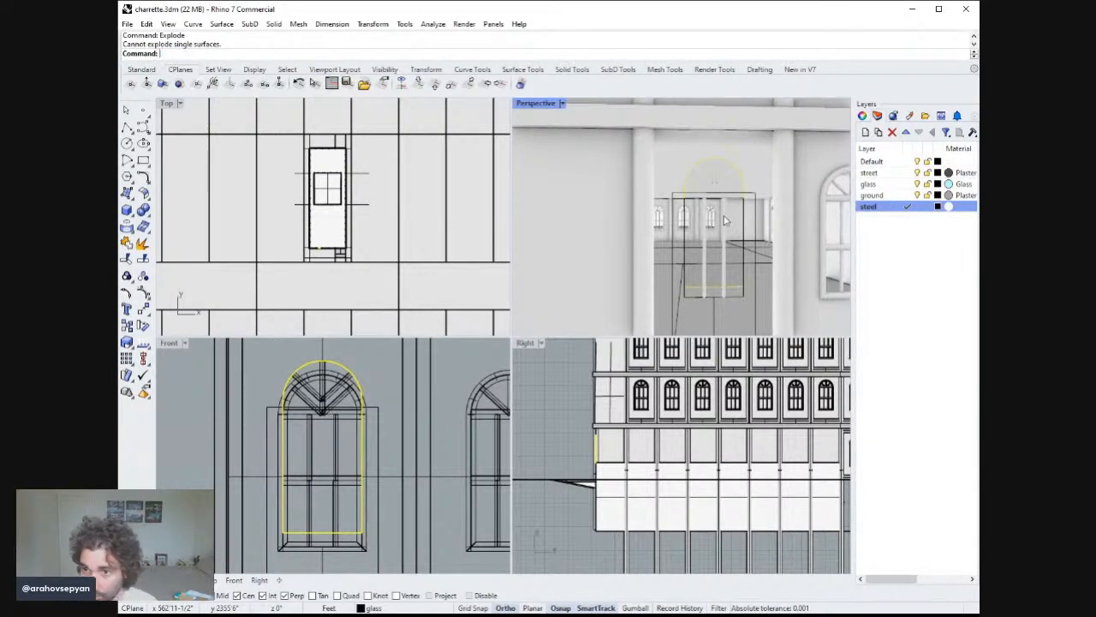
# Undo the last three operations on the lower-left window's curves.
pyautogui.press('Escape')
pyautogui.click(741, 184)
pyautogui.moveTo(742, 184); pyautogui.dragTo(701, 203, button='right')
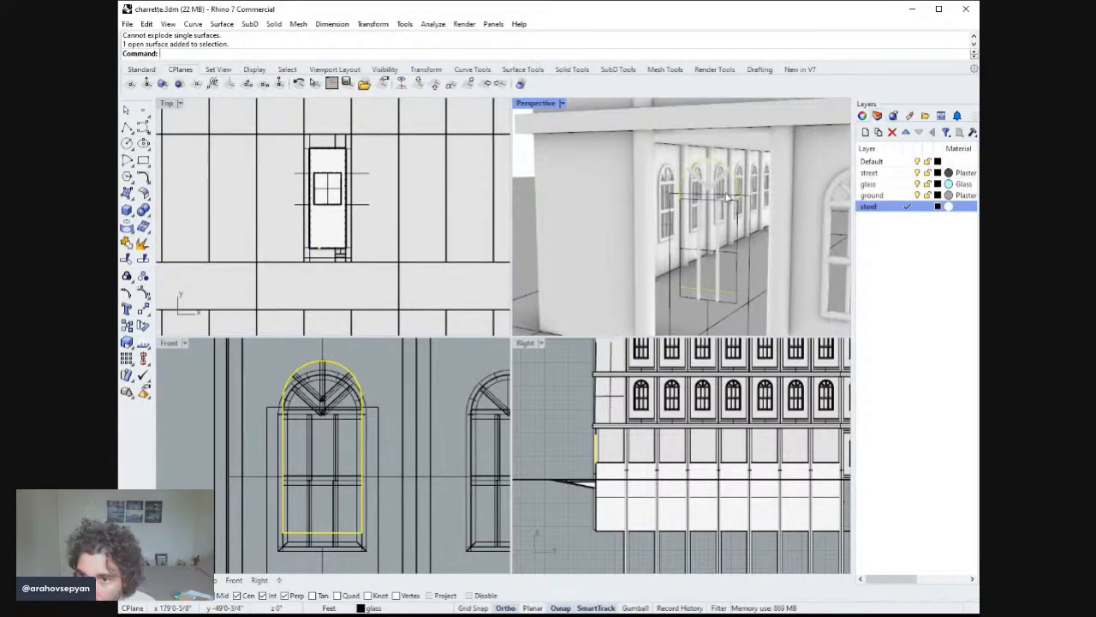
pyautogui.press('Escape')
pyautogui.click(724, 166)
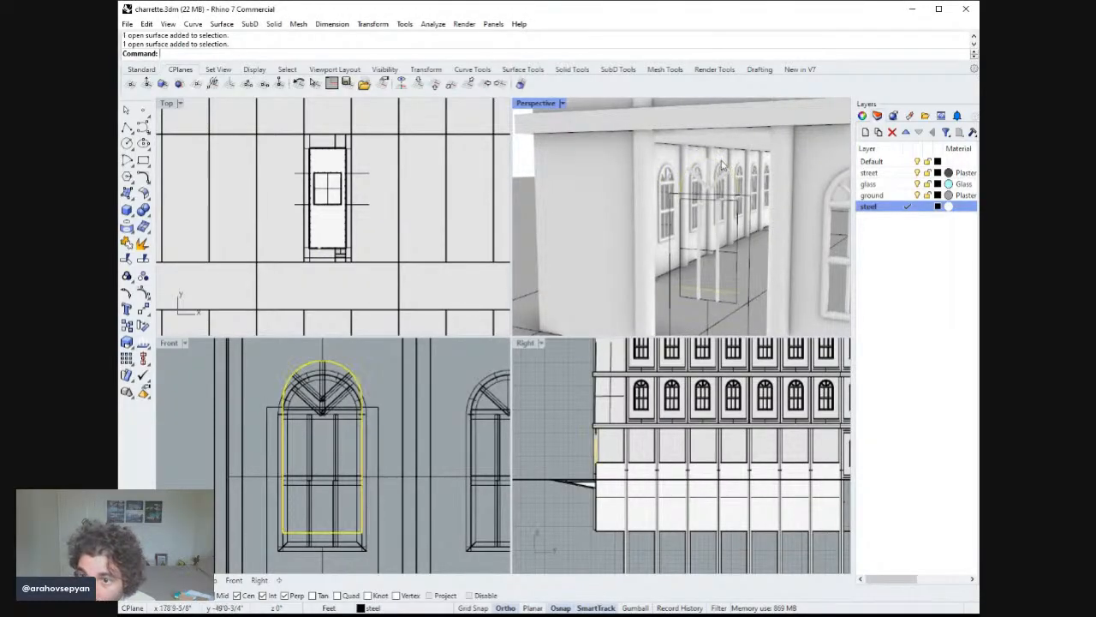
pyautogui.moveTo(724, 166); pyautogui.dragTo(687, 231, button='right')
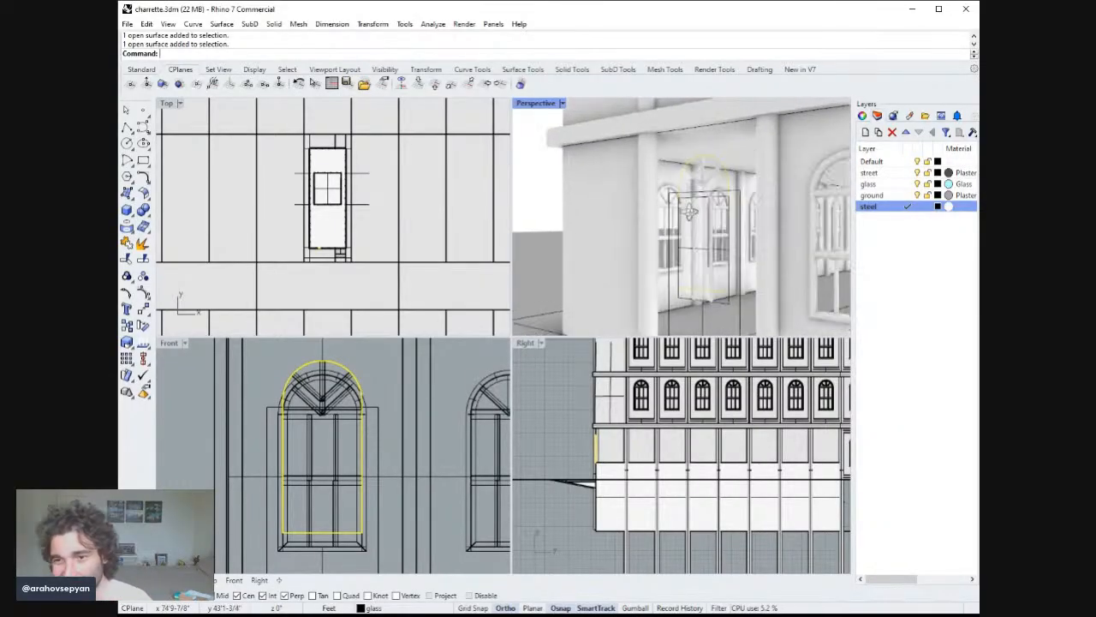
pyautogui.hotkey('ctrl', 'z')
pyautogui.hotkey('ctrl', 'z')
pyautogui.hotkey('ctrl', 'z')
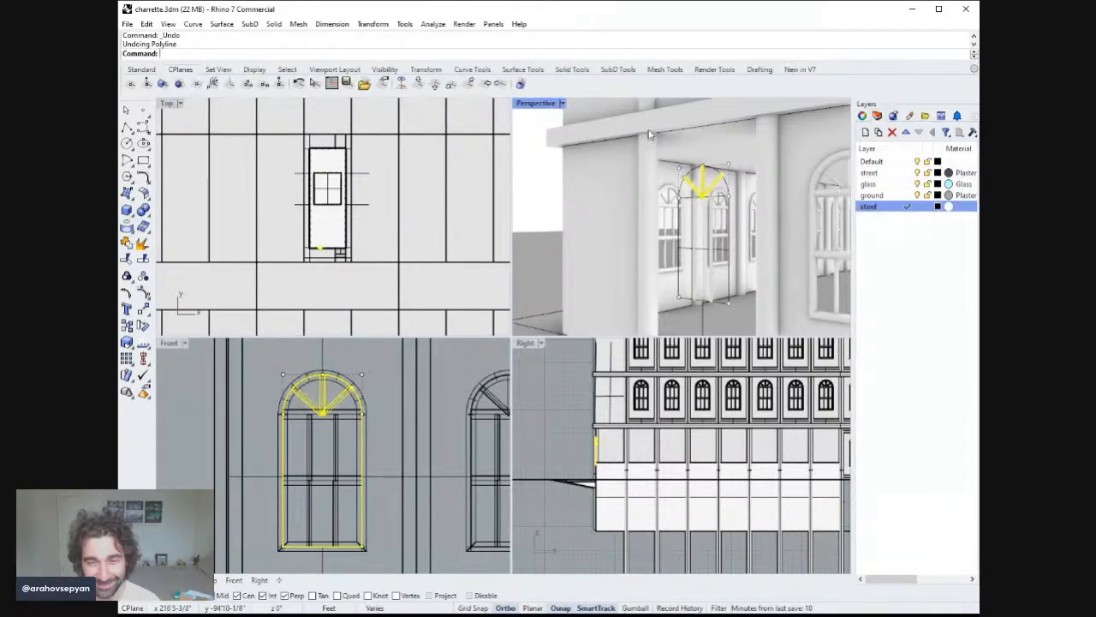
# Examine the ground-floor door opening and its arched window outline in the maximized perspective view.
pyautogui.doubleClick(541, 104)
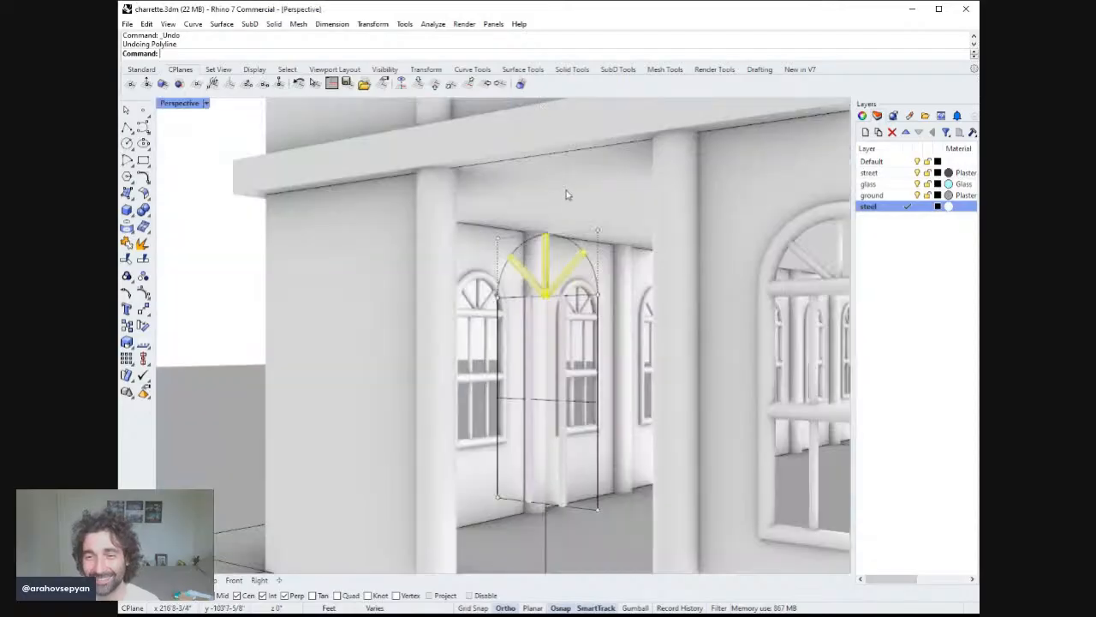
pyautogui.scroll(2, 571, 191)
pyautogui.press('Escape')
pyautogui.scroll(2, 612, 263)
pyautogui.moveTo(613, 265); pyautogui.dragTo(671, 277, button='right')
pyautogui.click(625, 287)
pyautogui.click(609, 327)
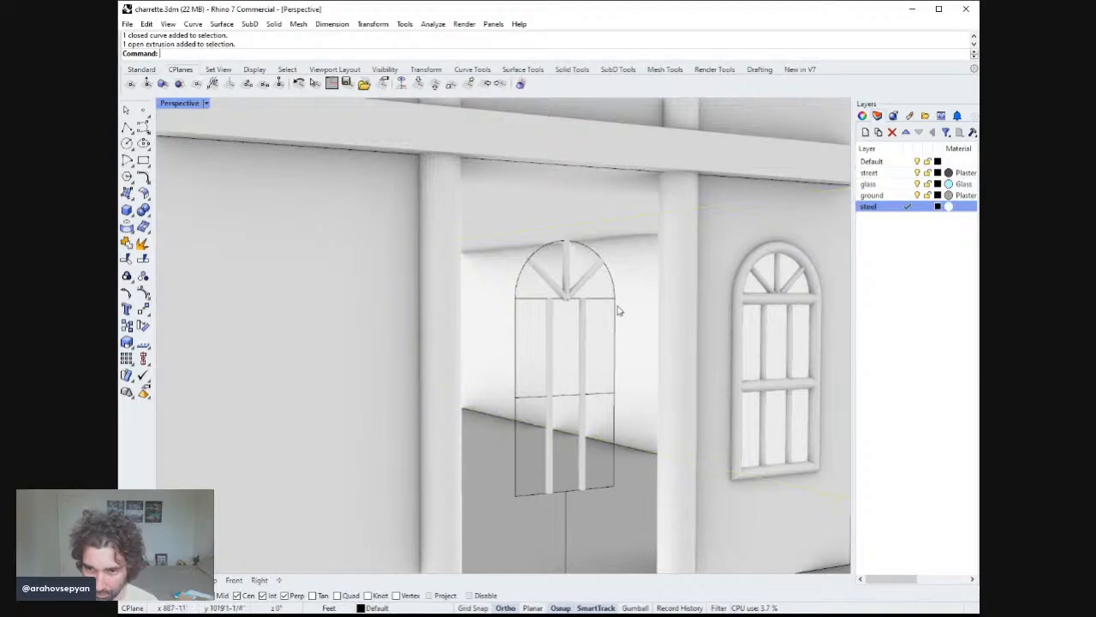
pyautogui.click(616, 310)
pyautogui.moveTo(620, 310); pyautogui.dragTo(558, 332, button='right')
pyautogui.write('zs')
pyautogui.press('Return')
pyautogui.scroll(-4, 558, 332)
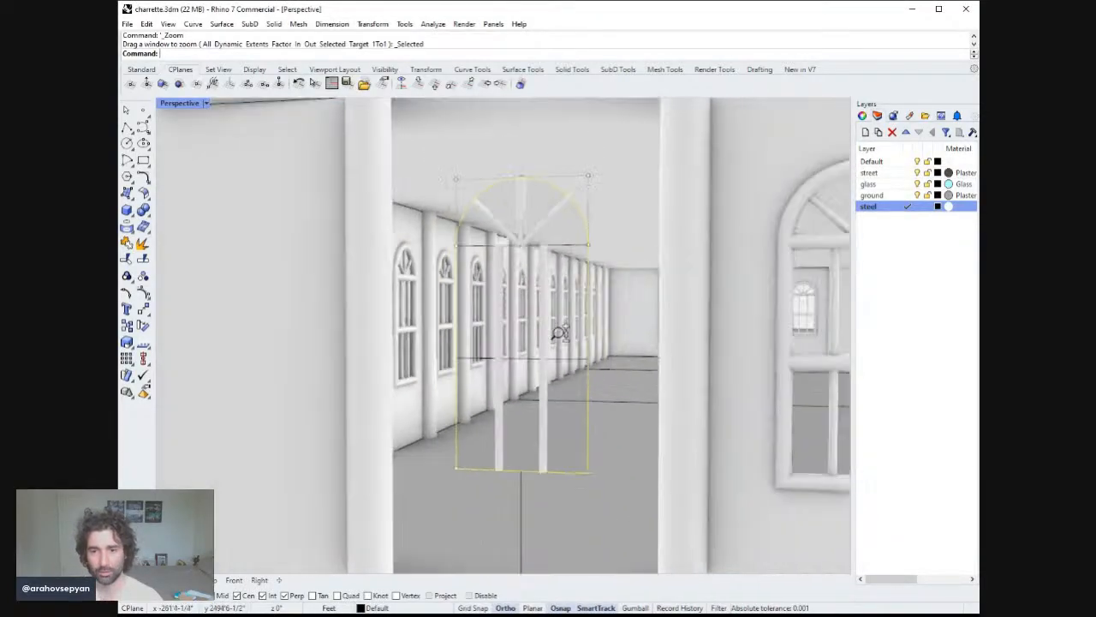
pyautogui.scroll(-3, 558, 332)
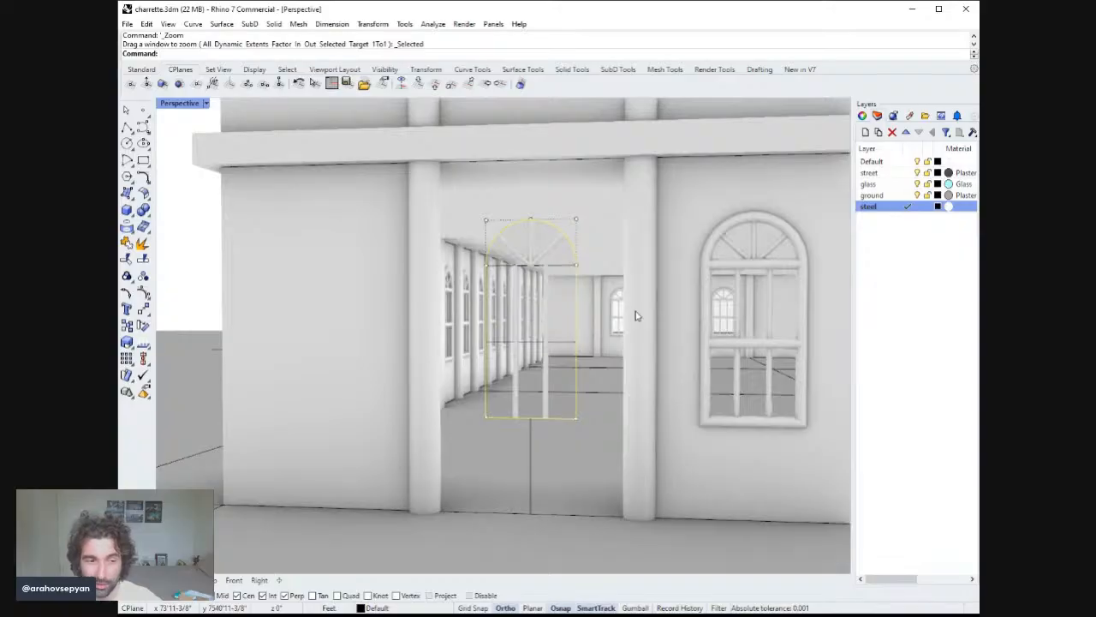
pyautogui.moveTo(636, 315); pyautogui.dragTo(602, 317, button='right')
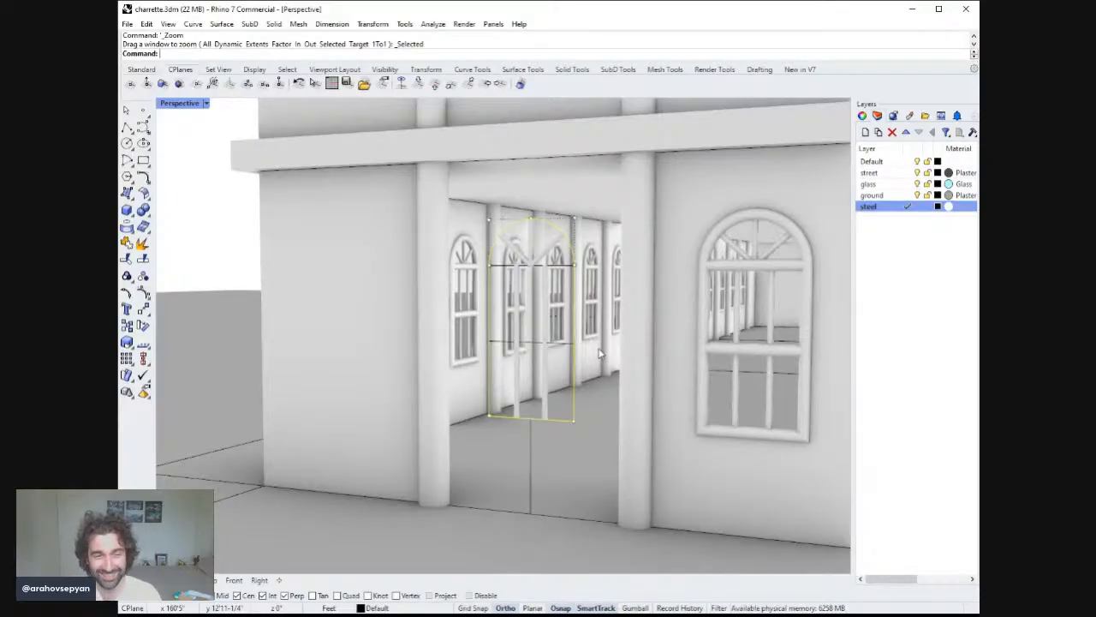
pyautogui.scroll(2, 623, 432)
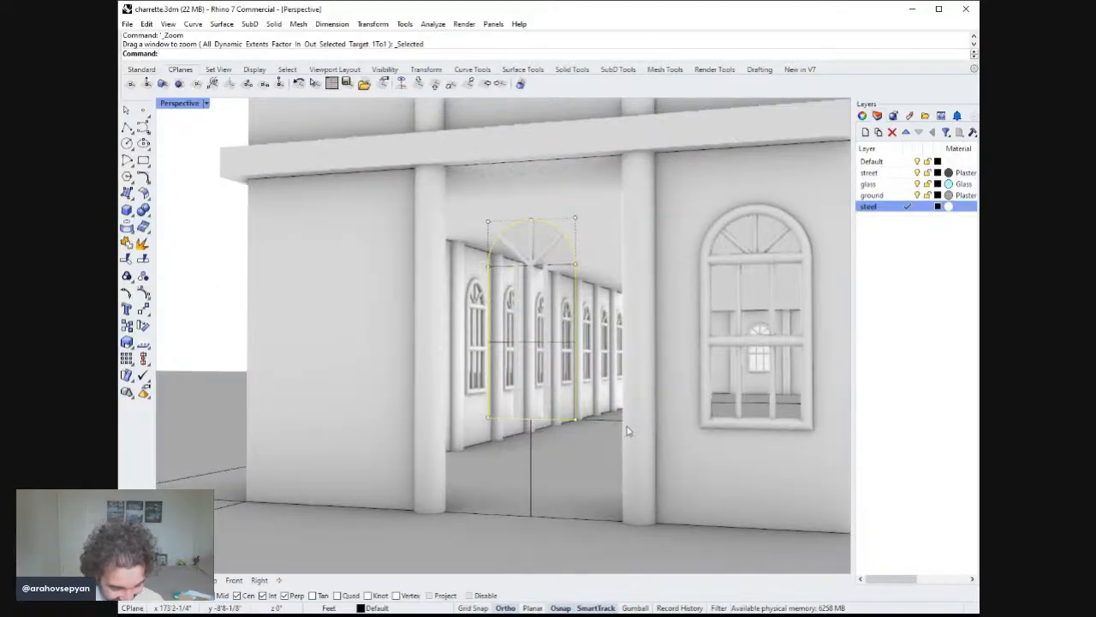
pyautogui.scroll(3, 612, 417)
pyautogui.moveTo(612, 417); pyautogui.dragTo(638, 405, button='right')
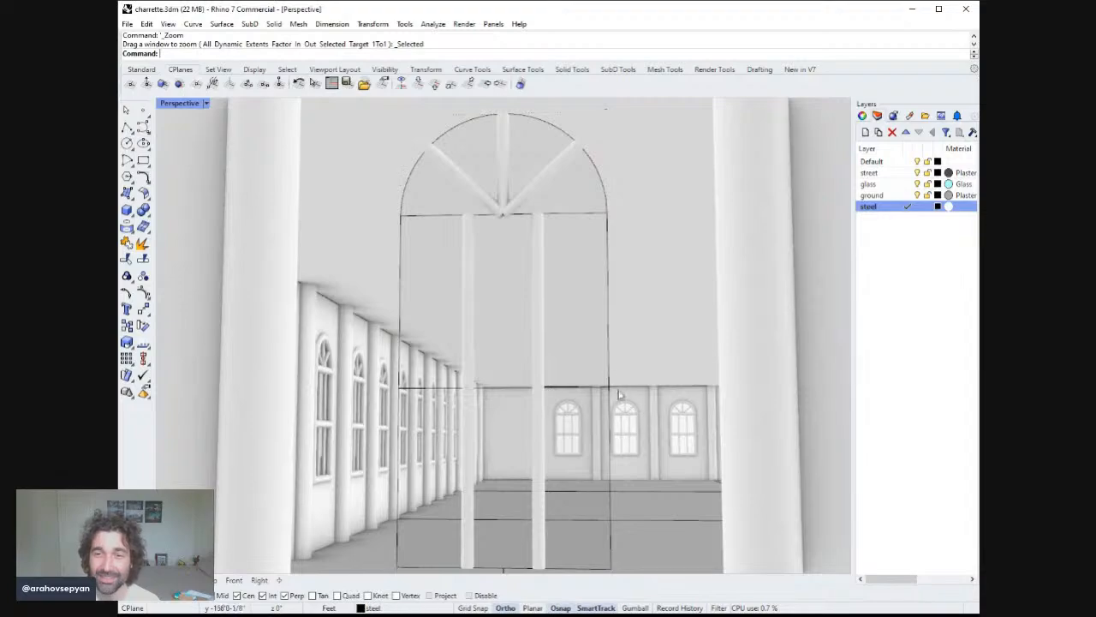
pyautogui.scroll(-5, 590, 305)
pyautogui.click(593, 256)
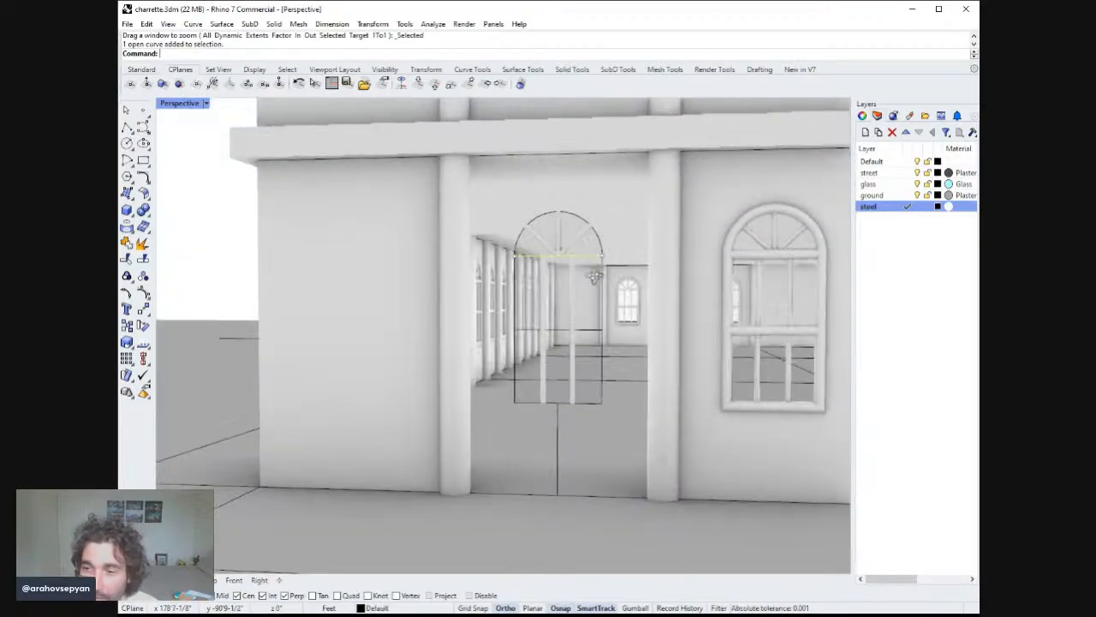
pyautogui.moveTo(593, 276)
pyautogui.mouseDown(button='right')
pyautogui.moveTo(590, 299)
pyautogui.moveTo(593, 257)
pyautogui.moveTo(607, 286)
pyautogui.mouseUp(button='right')
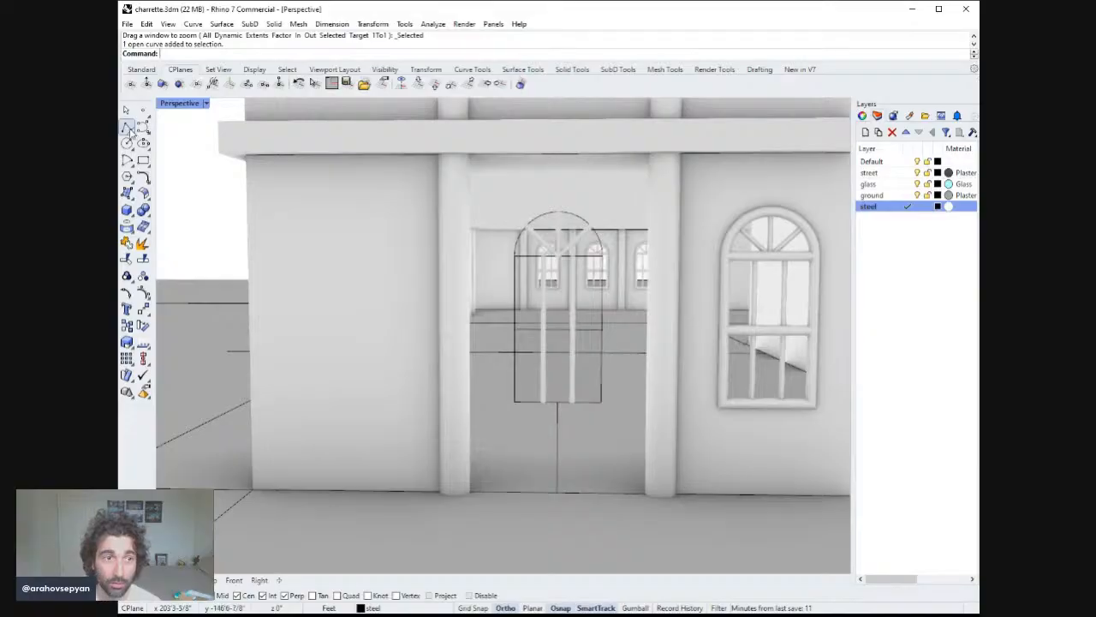
pyautogui.click(127, 128)
pyautogui.click(557, 493)
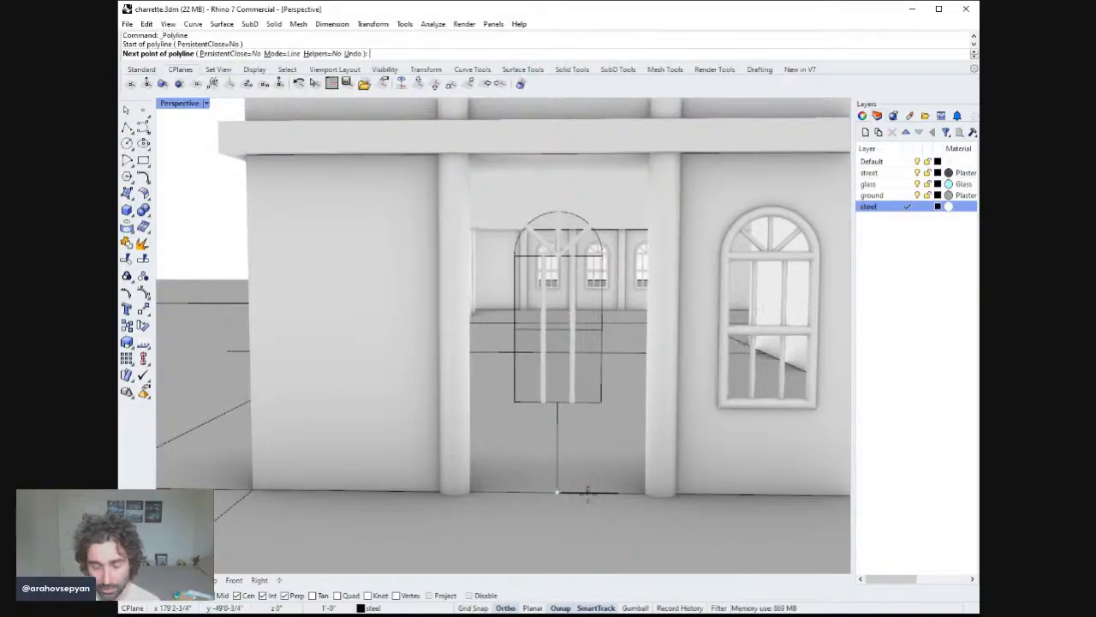
pyautogui.press('Escape')
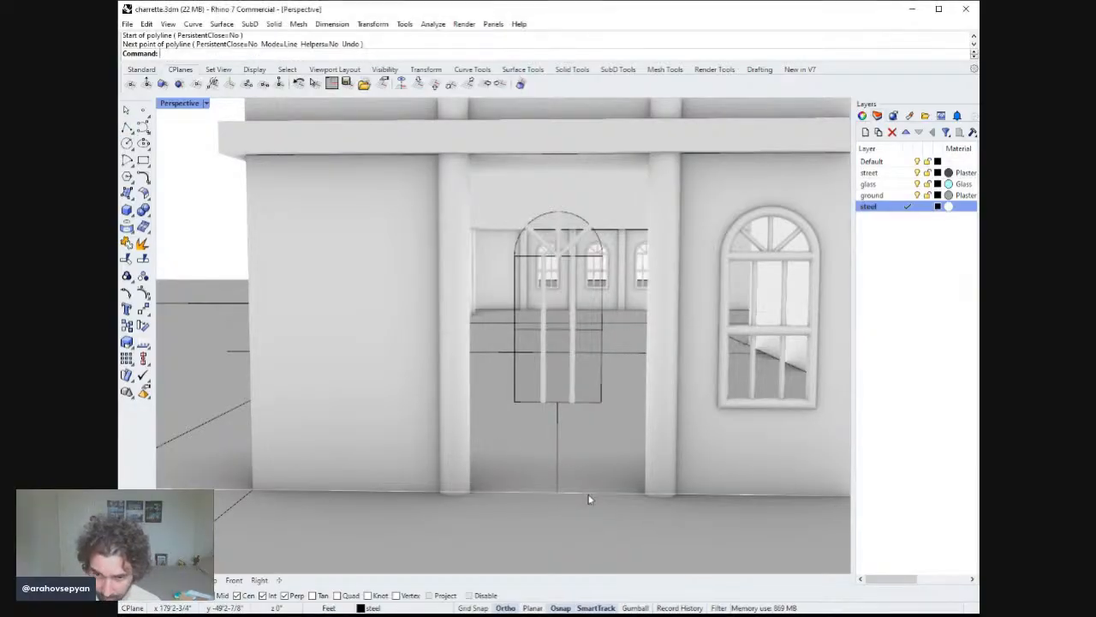
# Draw a polyline from the door opening's bottom centre going 2 ft across, 8 ft up and 4 ft back.
pyautogui.click(129, 124)
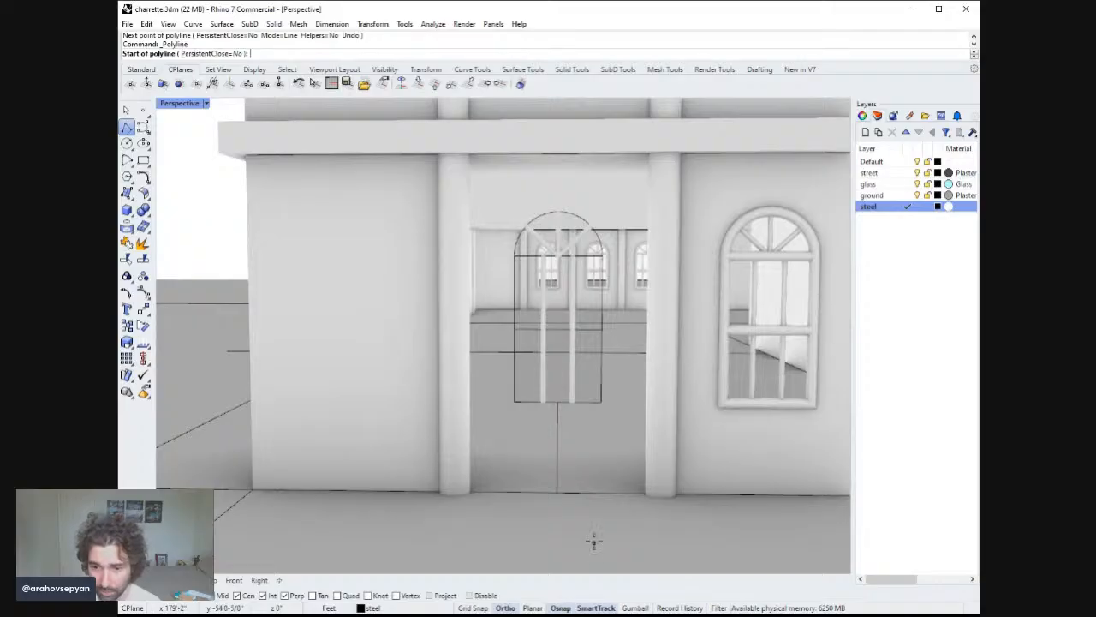
pyautogui.click(557, 492)
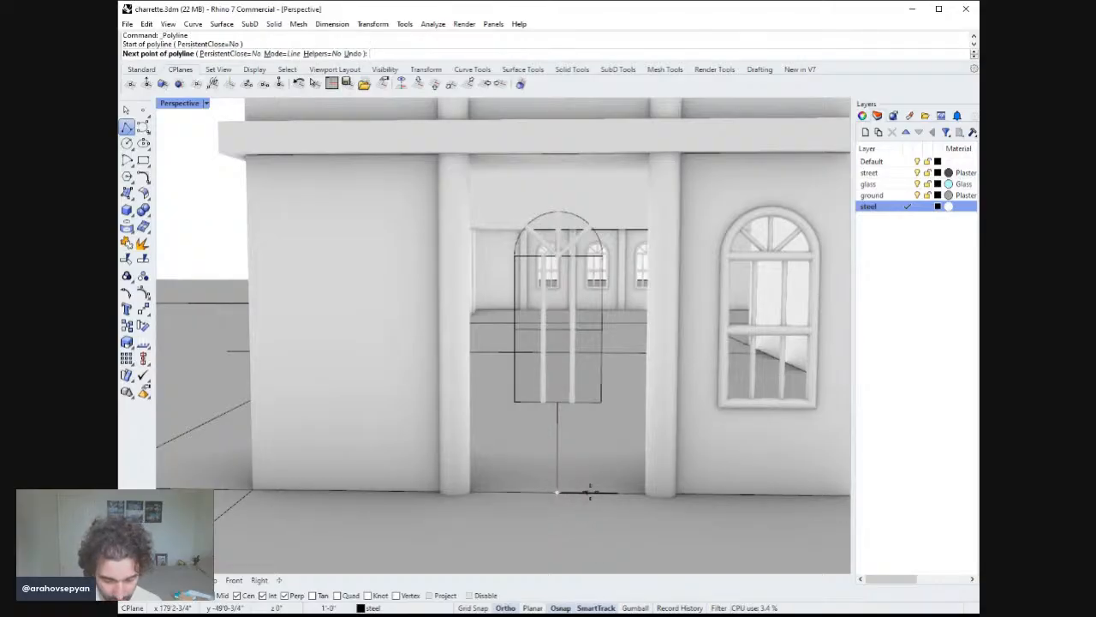
pyautogui.write("2'")
pyautogui.press('Return')
pyautogui.click(589, 492)
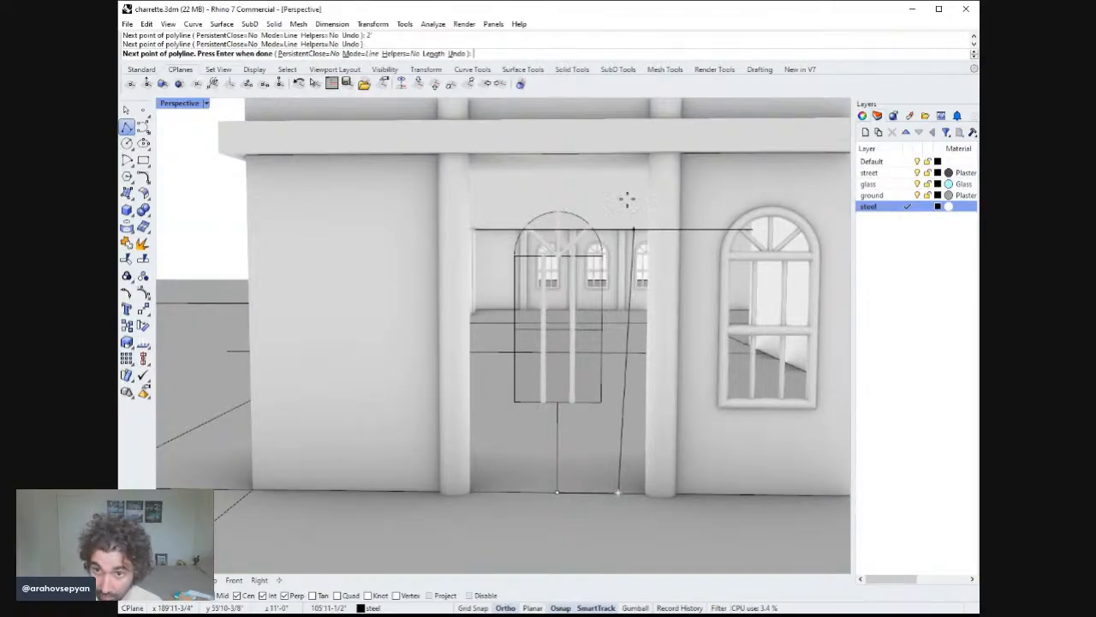
pyautogui.write("8'")
pyautogui.press('Return')
pyautogui.click(621, 152)
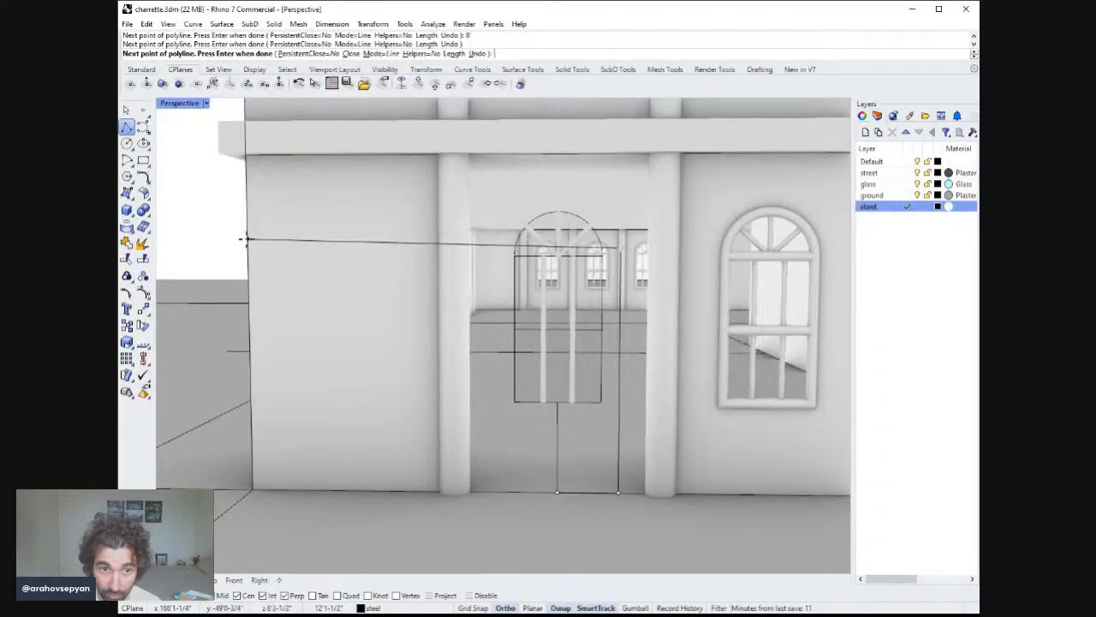
pyautogui.write('4')
pyautogui.press('Return')
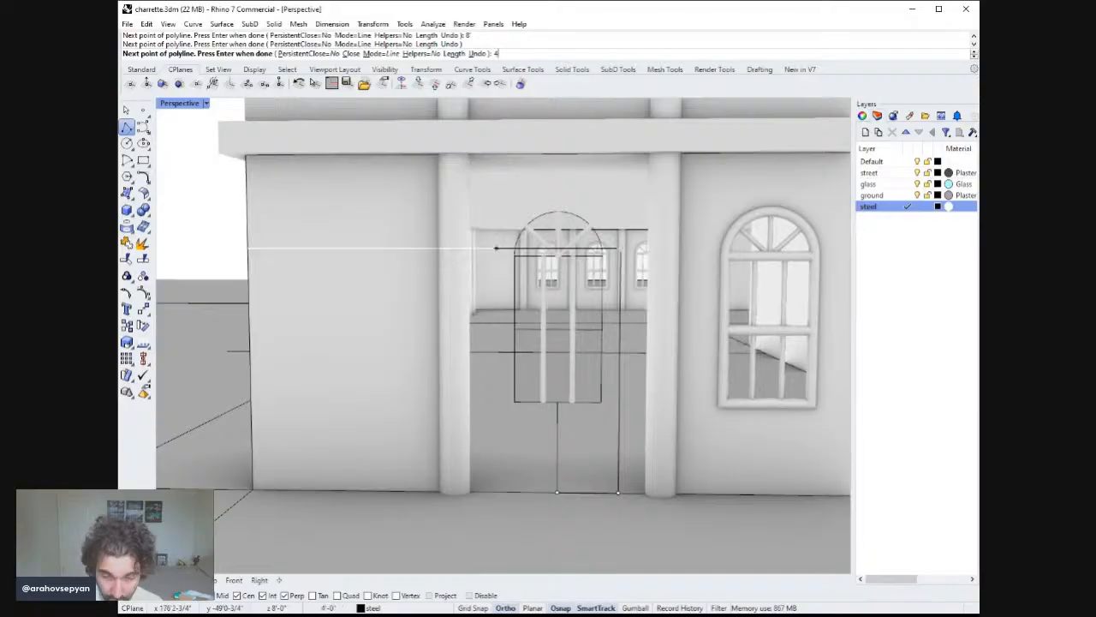
pyautogui.click(249, 247)
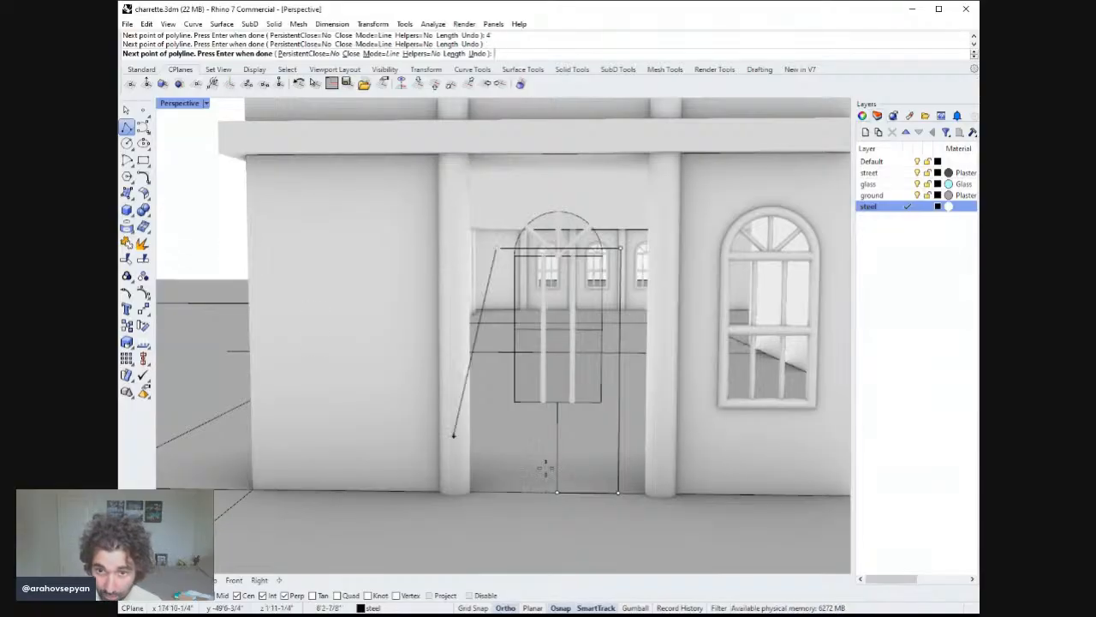
pyautogui.click(497, 493)
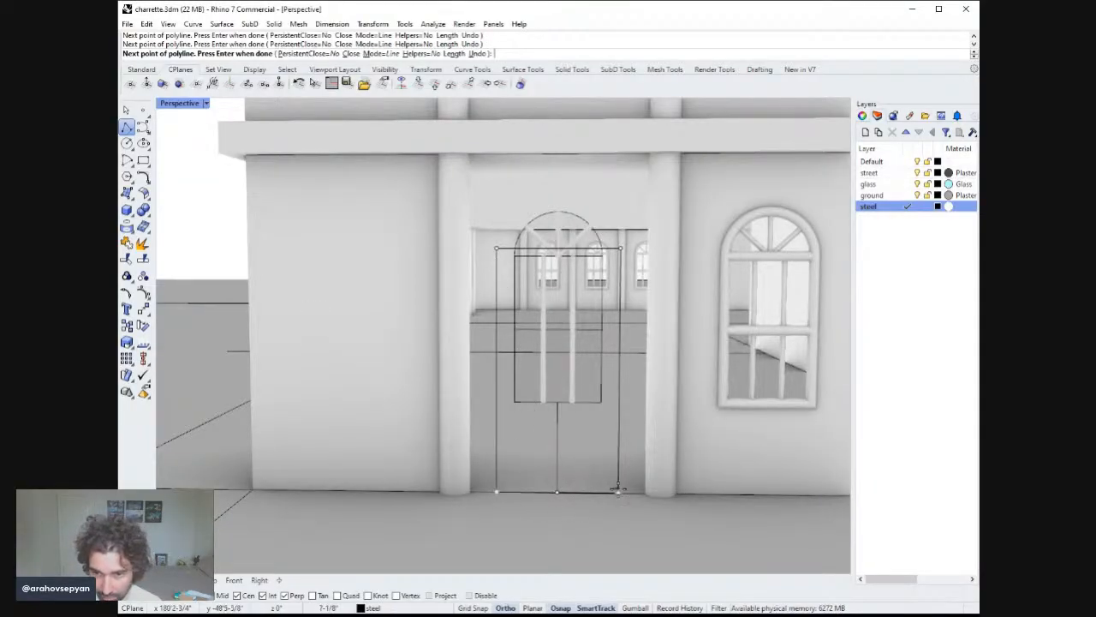
pyautogui.hotkey('ctrl', 'z')
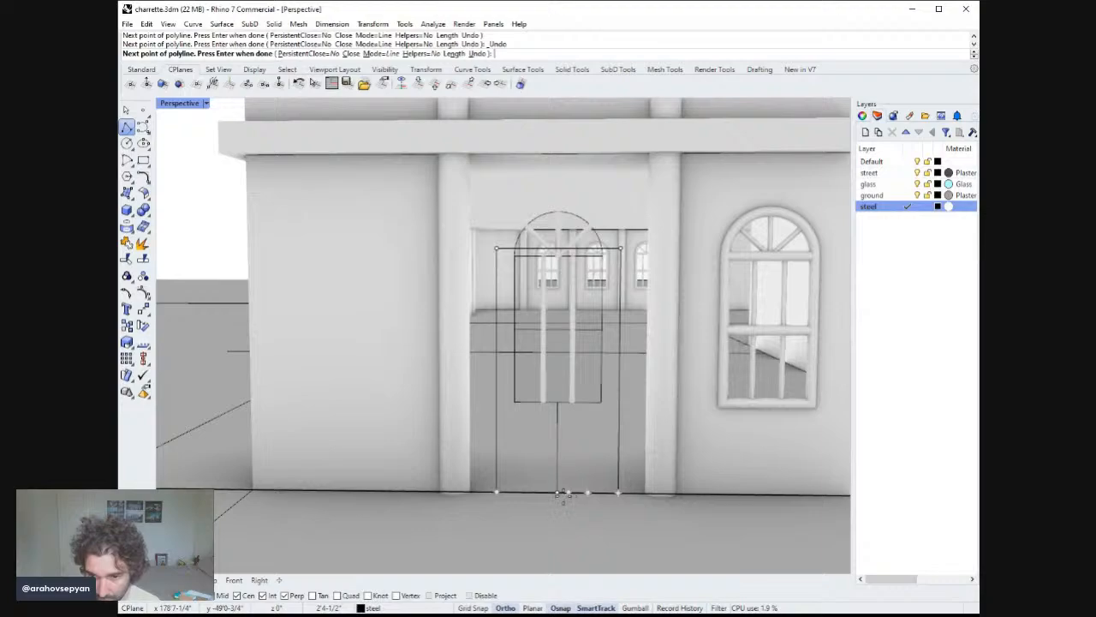
pyautogui.press('Return')
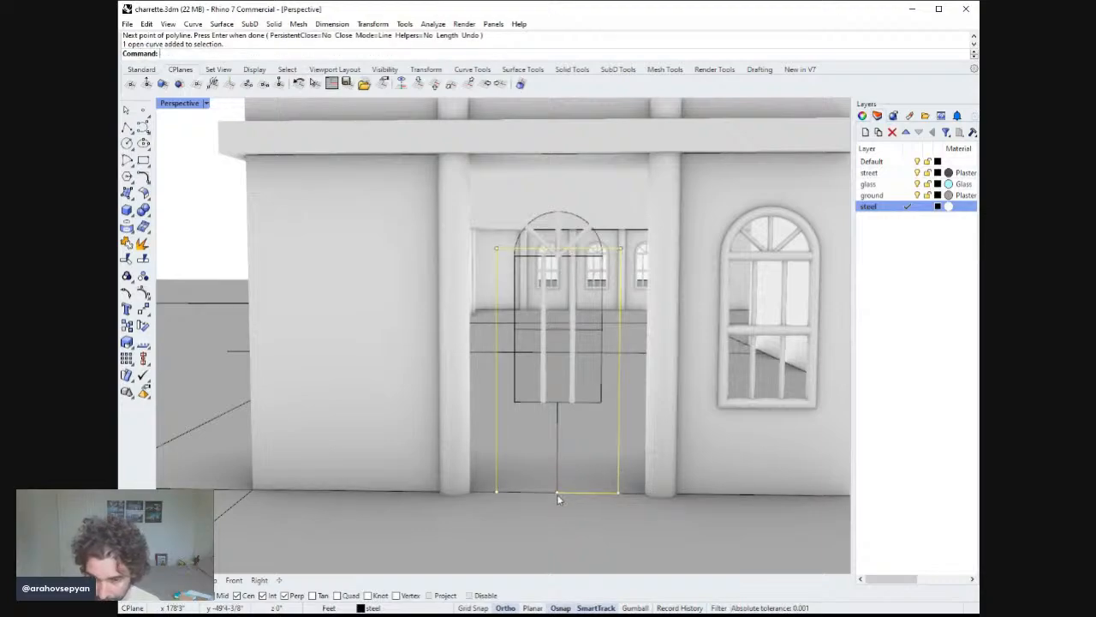
# Trace a closed rectangular door outline polyline through the frame corners and delete the earlier open polyline.
pyautogui.click(127, 127)
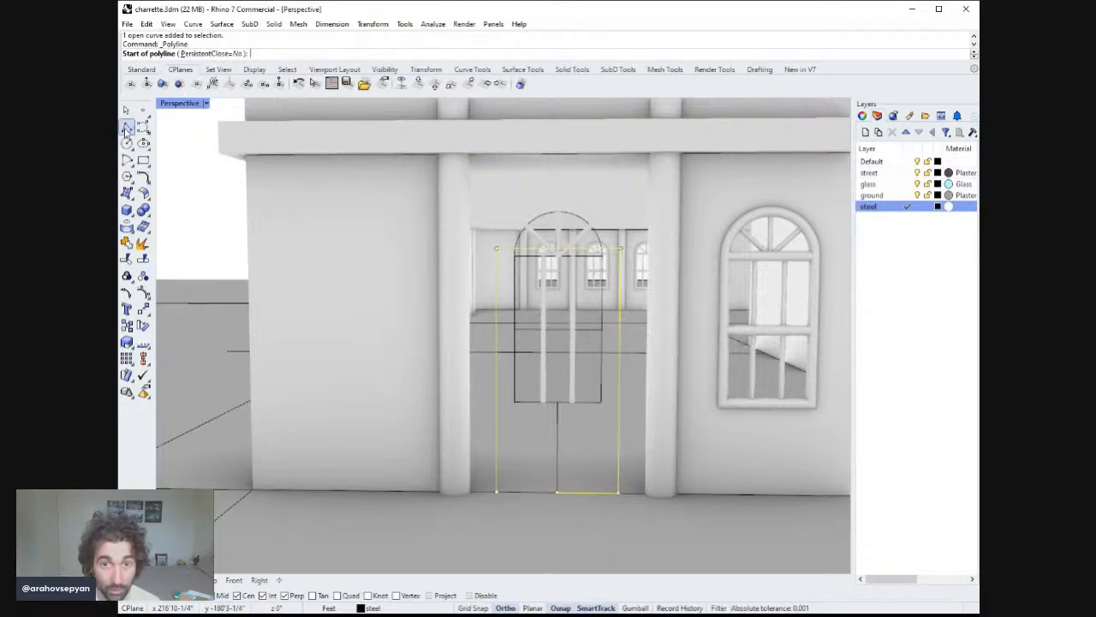
pyautogui.click(495, 250)
pyautogui.click(497, 491)
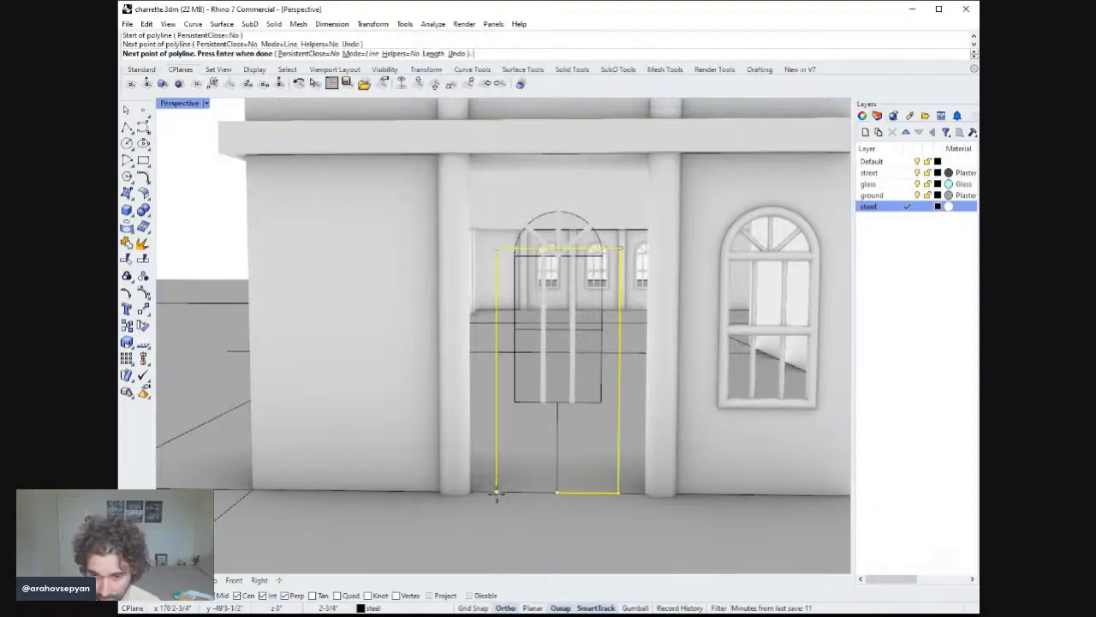
pyautogui.click(615, 492)
pyautogui.click(619, 249)
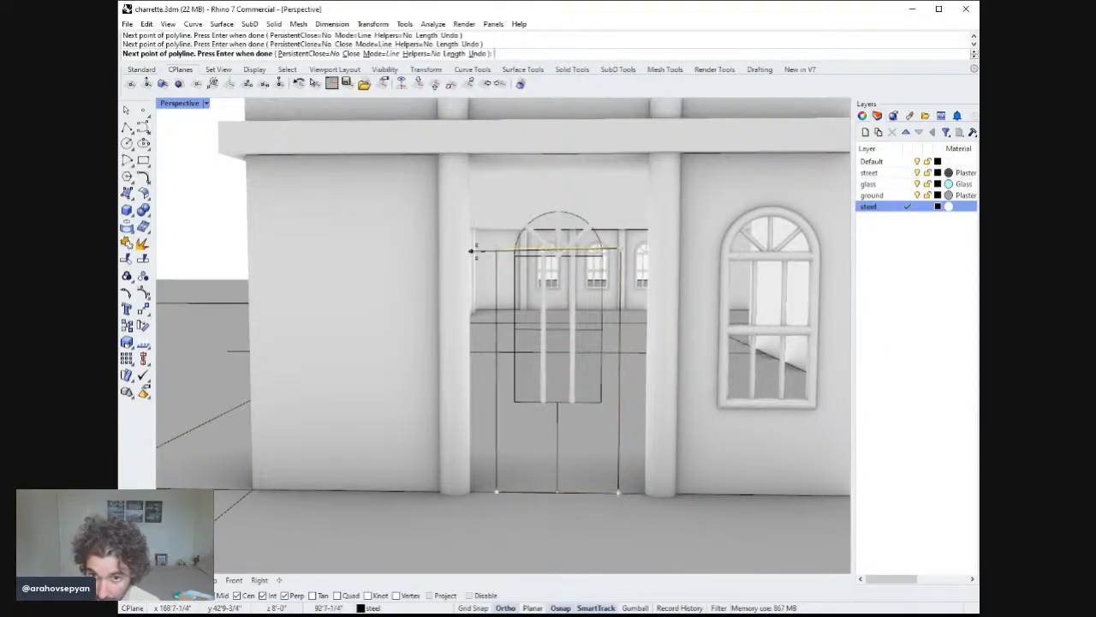
pyautogui.click(497, 249)
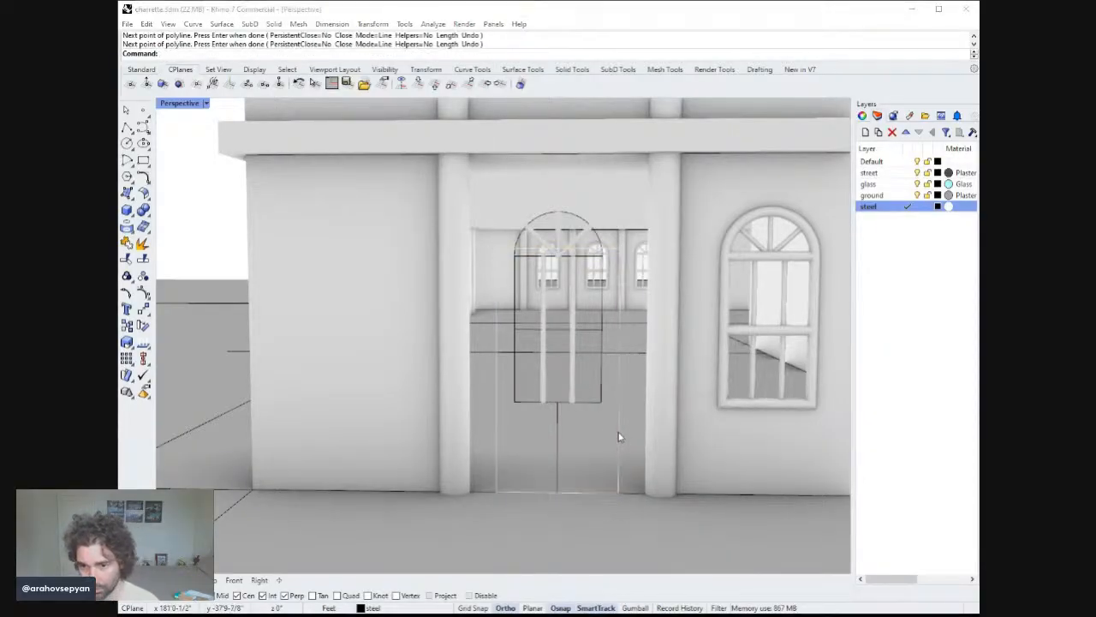
pyautogui.click(623, 472)
pyautogui.press('Delete')
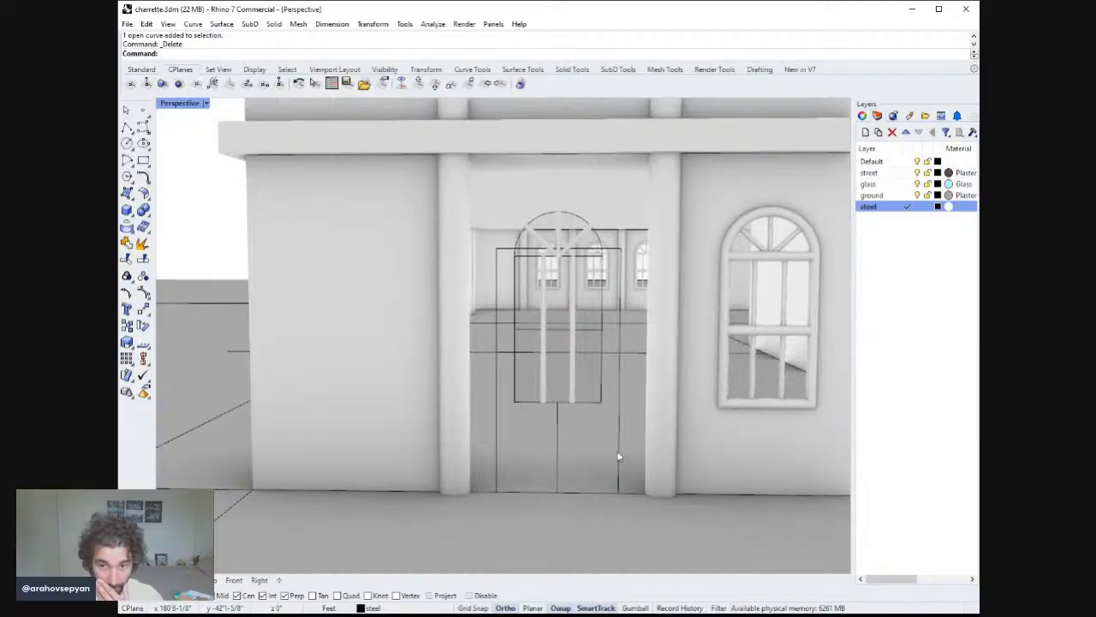
# Inspect the new door outline and the arch above it from several viewpoints around the ground floor.
pyautogui.click(618, 457)
pyautogui.scroll(-6, 618, 454)
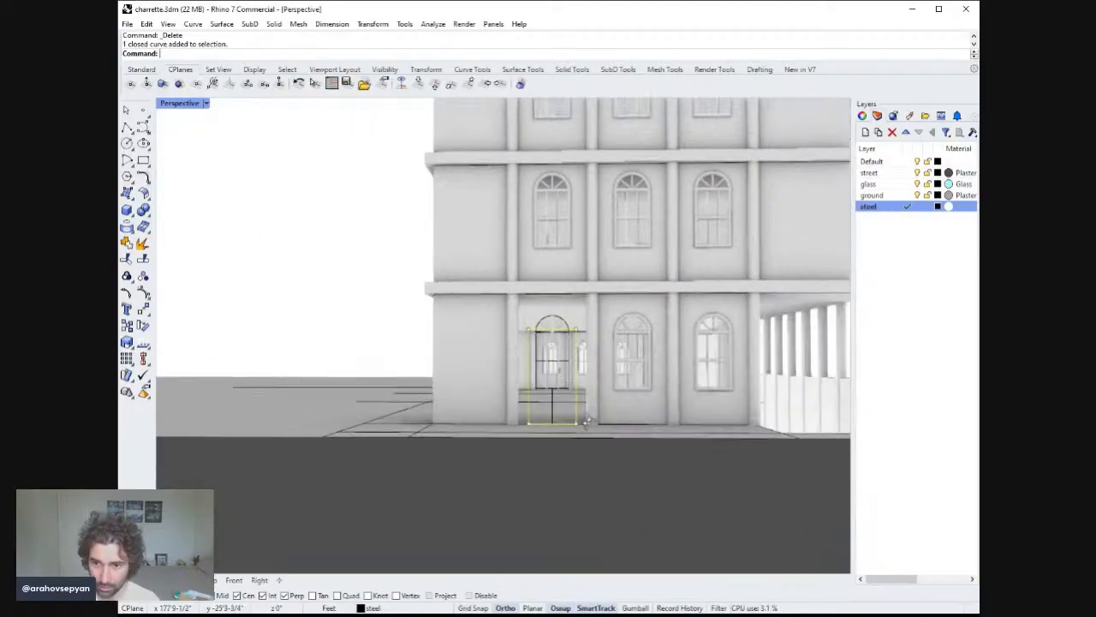
pyautogui.moveTo(586, 421); pyautogui.dragTo(635, 387, button='right')
pyautogui.click(552, 406)
pyautogui.press('Escape')
pyautogui.scroll(9, 563, 305)
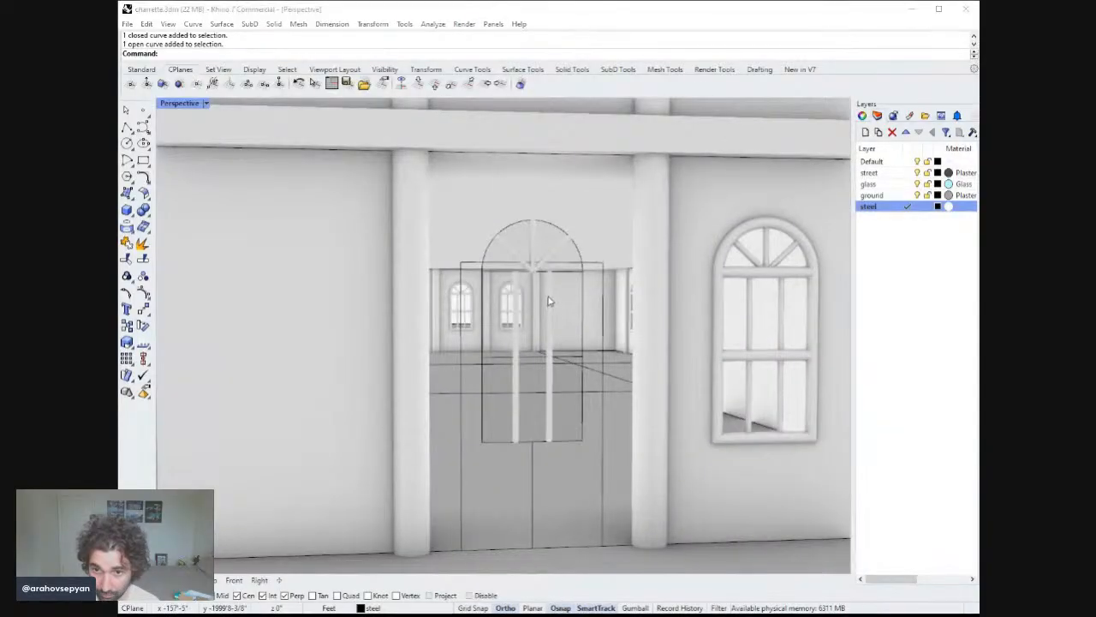
pyautogui.scroll(-8, 562, 346)
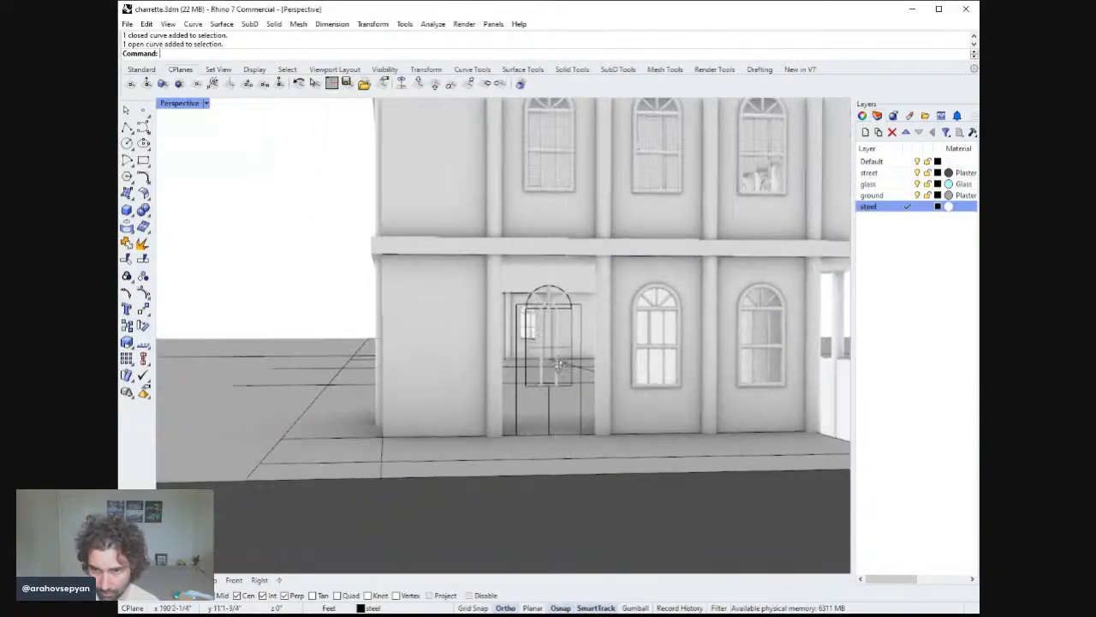
pyautogui.moveTo(560, 394); pyautogui.dragTo(490, 426, button='right')
pyautogui.scroll(-8, 562, 417)
pyautogui.scroll(8, 566, 417)
pyautogui.scroll(-6, 496, 416)
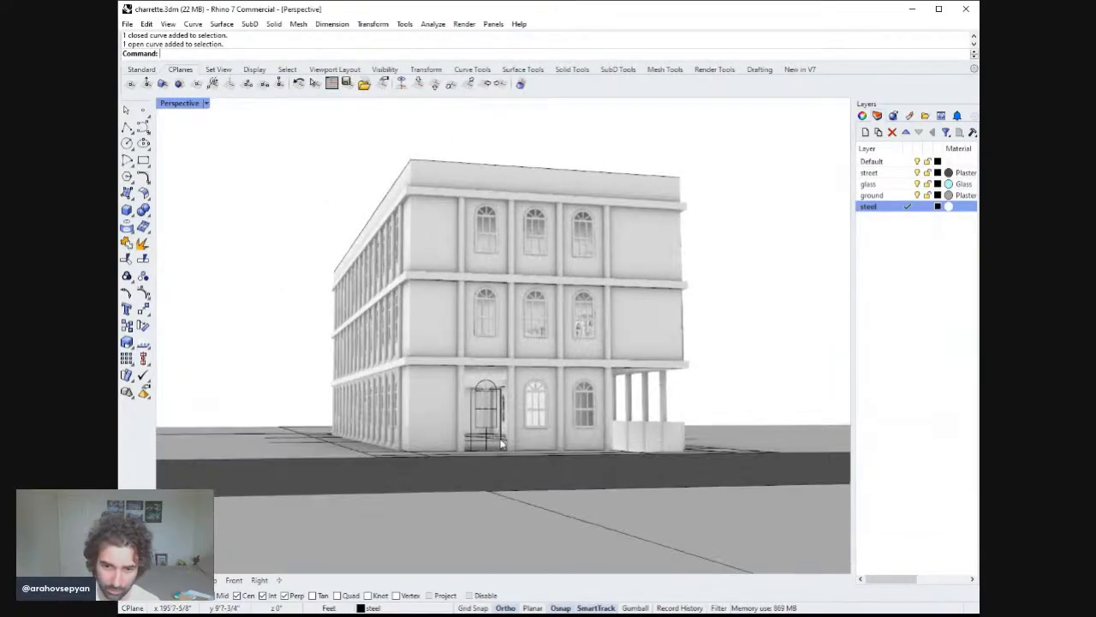
pyautogui.scroll(5, 489, 426)
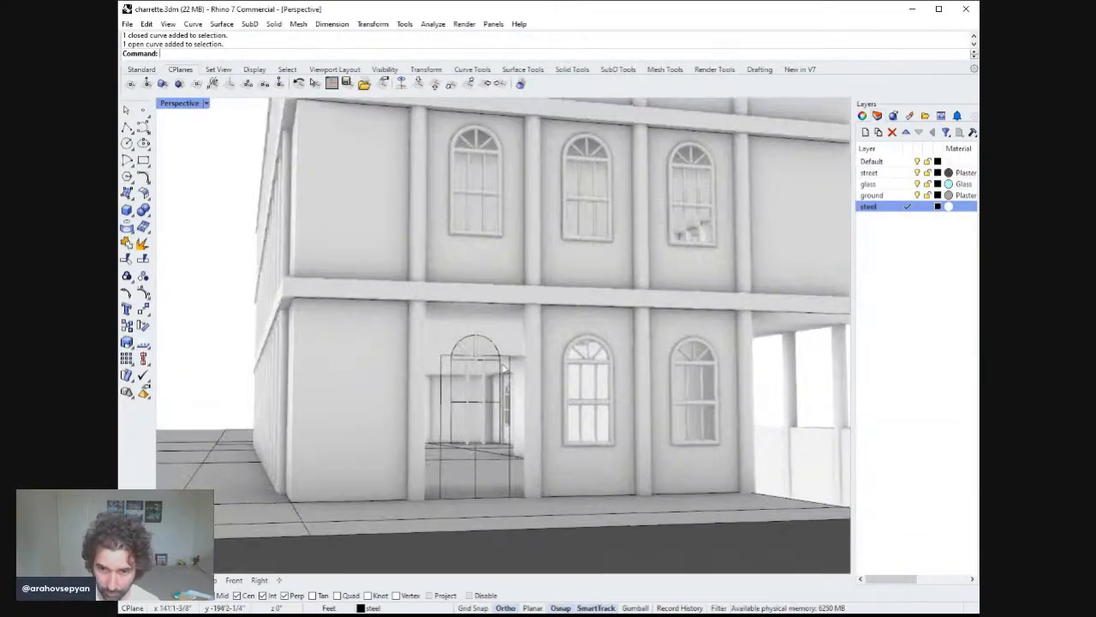
pyautogui.click(499, 356)
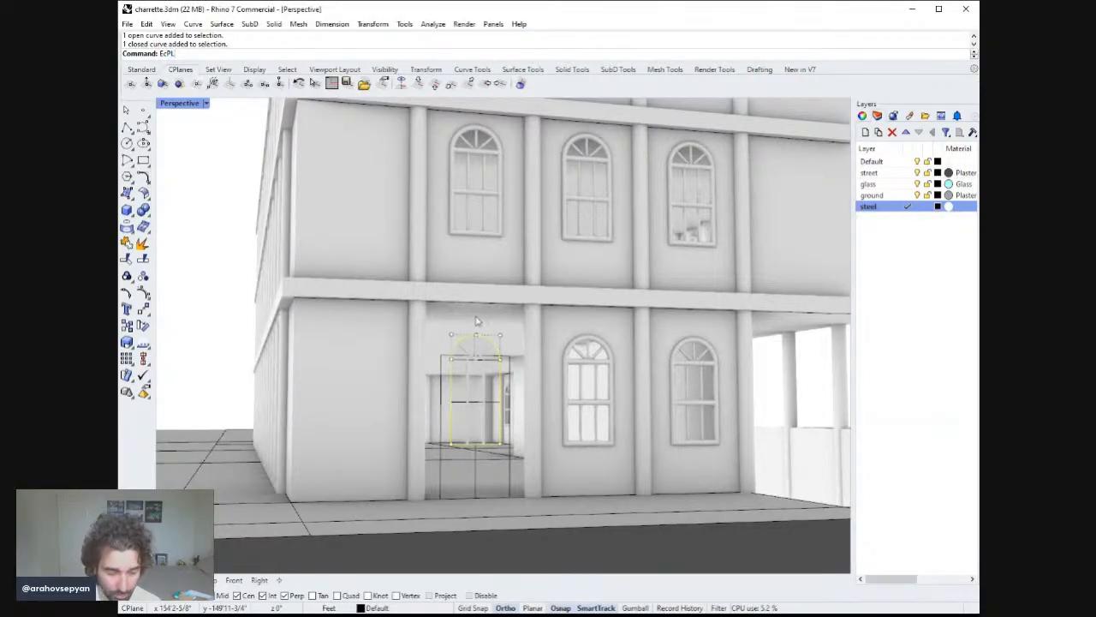
# Explode the closed door outline polyline into its separate segments.
pyautogui.press('BackSpace')
pyautogui.press('BackSpace')
pyautogui.press('BackSpace')
pyautogui.press('Return')
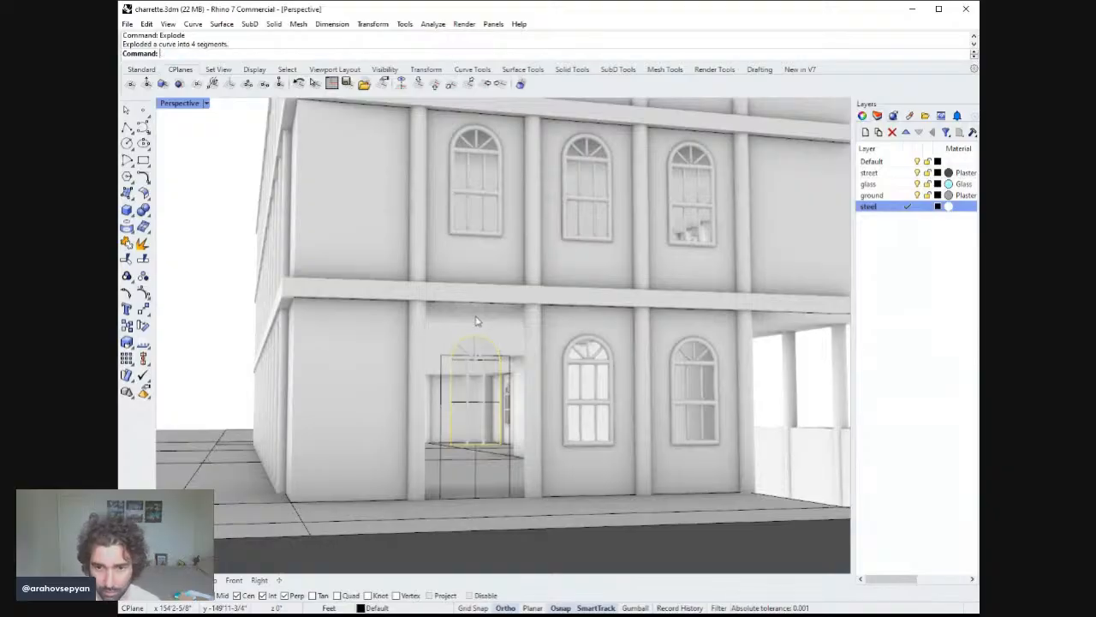
# Delete the top segment of the exploded door outline and undo the deletion.
pyautogui.click(495, 358)
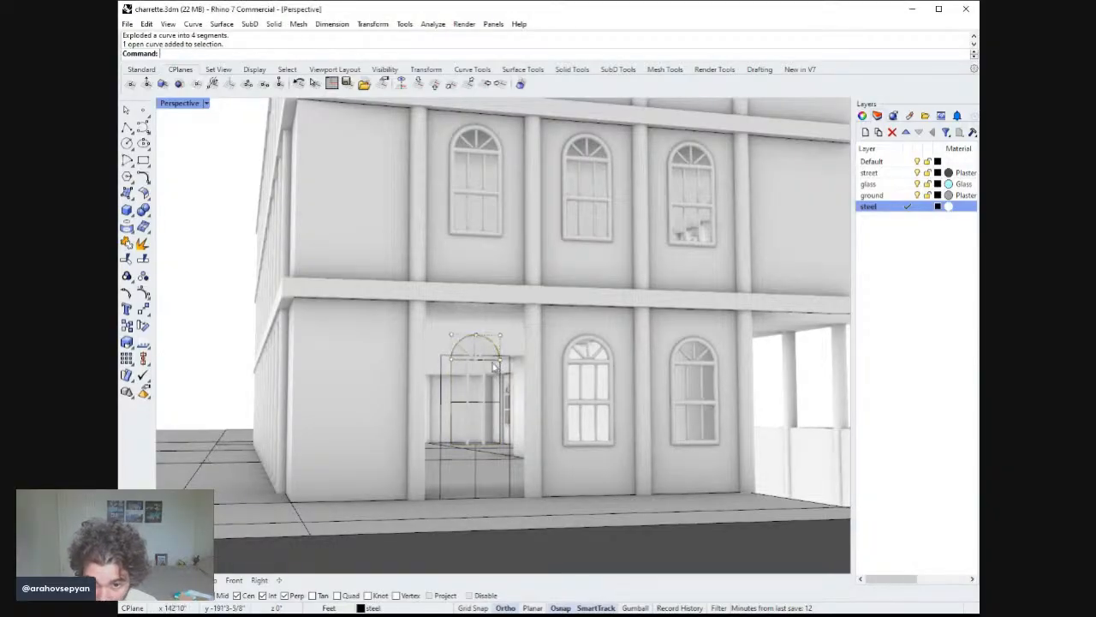
pyautogui.click(498, 359)
pyautogui.press('Delete')
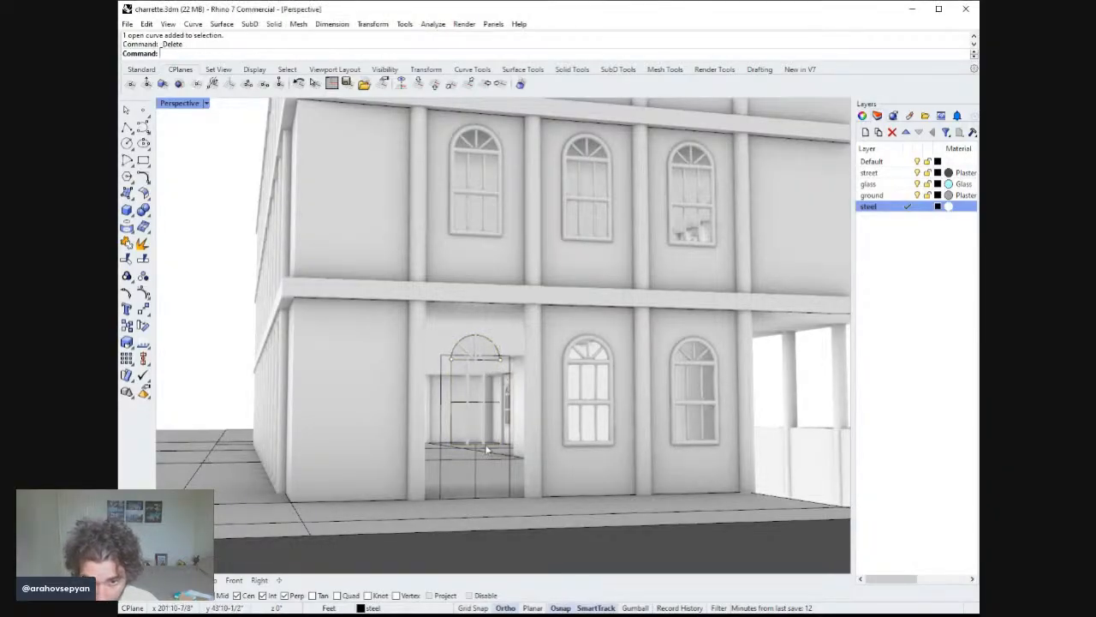
pyautogui.moveTo(487, 447); pyautogui.dragTo(465, 450, button='right')
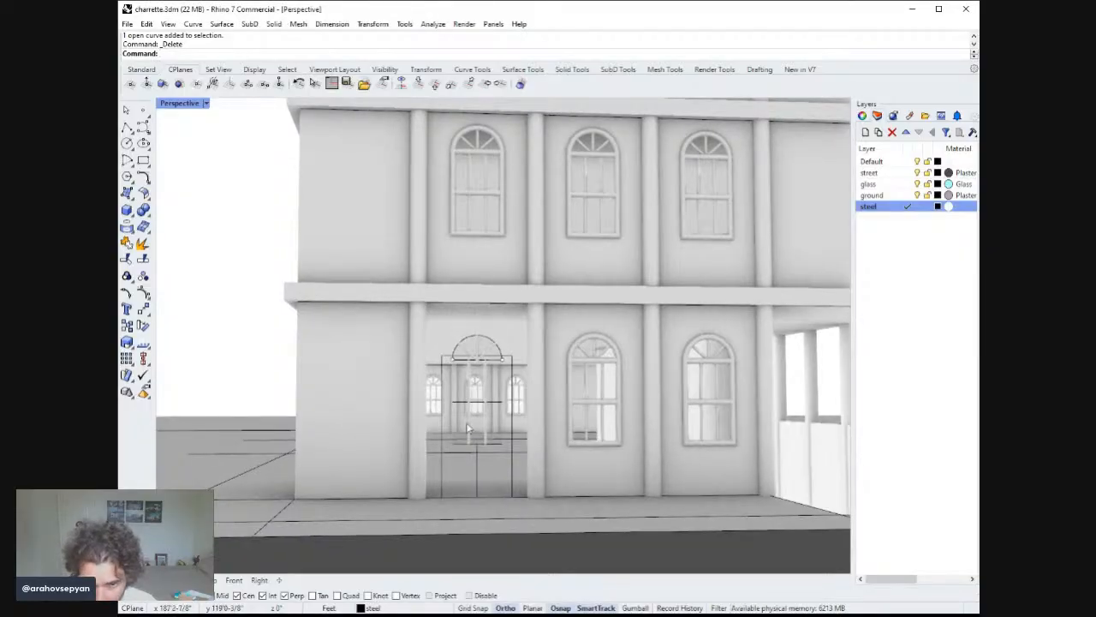
pyautogui.hotkey('ctrl', 'z')
# Try exploding the arched window's frame and muntin extrusions into surfaces, undoing the explode each time.
pyautogui.click(504, 361)
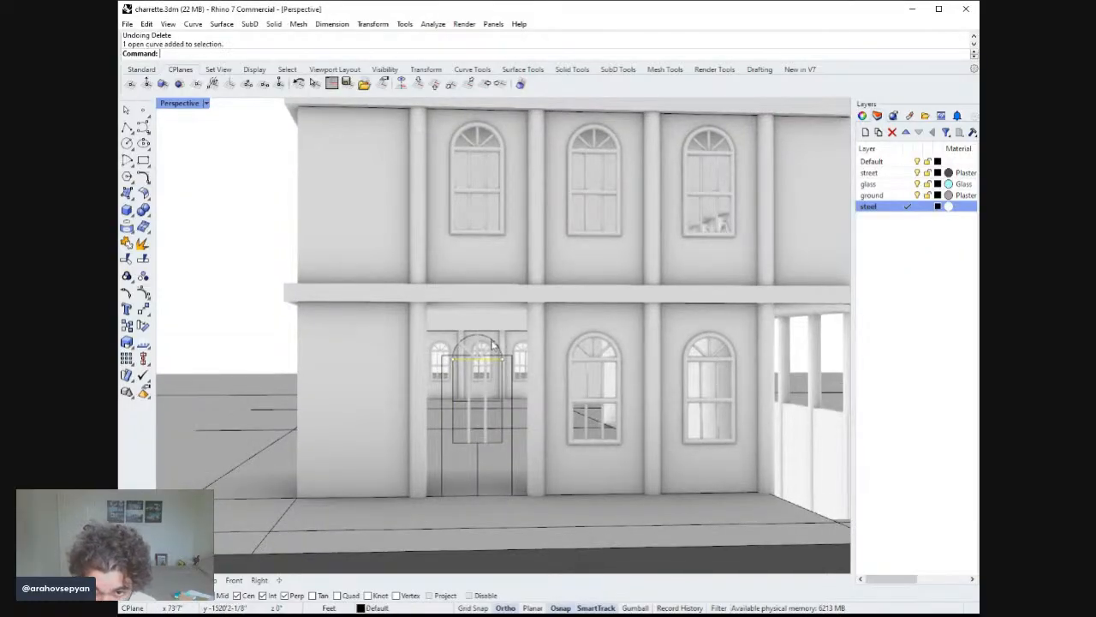
pyautogui.keyDown('ctrl'); pyautogui.moveTo(507, 367); pyautogui.dragTo(511, 297, button='right'); pyautogui.keyUp('ctrl')
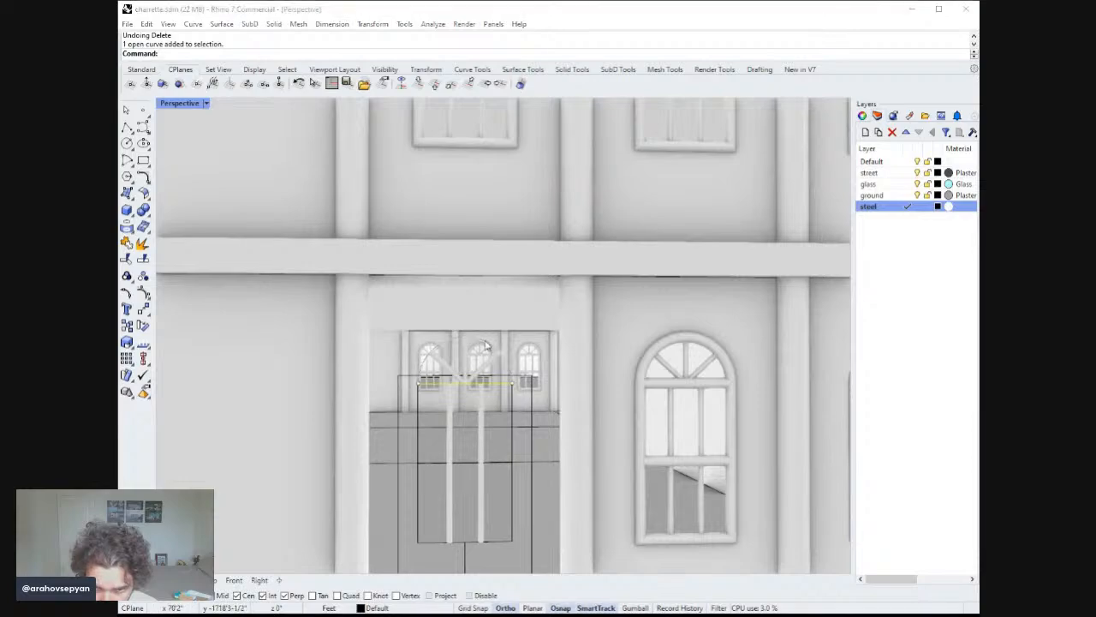
pyautogui.click(487, 367)
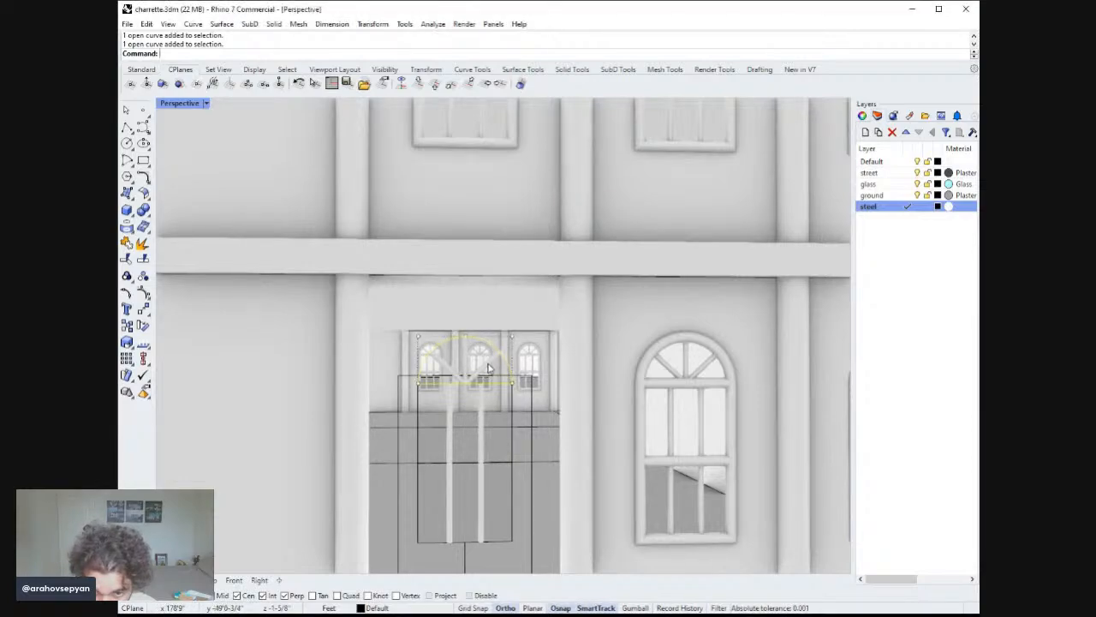
pyautogui.click(455, 371)
pyautogui.click(467, 356)
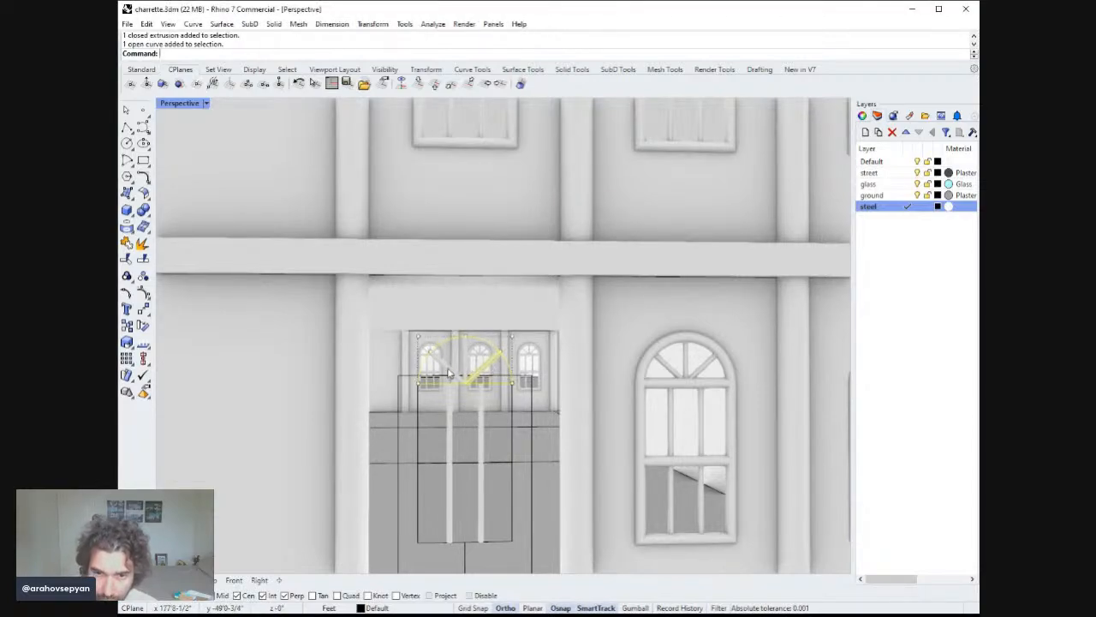
pyautogui.write('x')
pyautogui.press('Return')
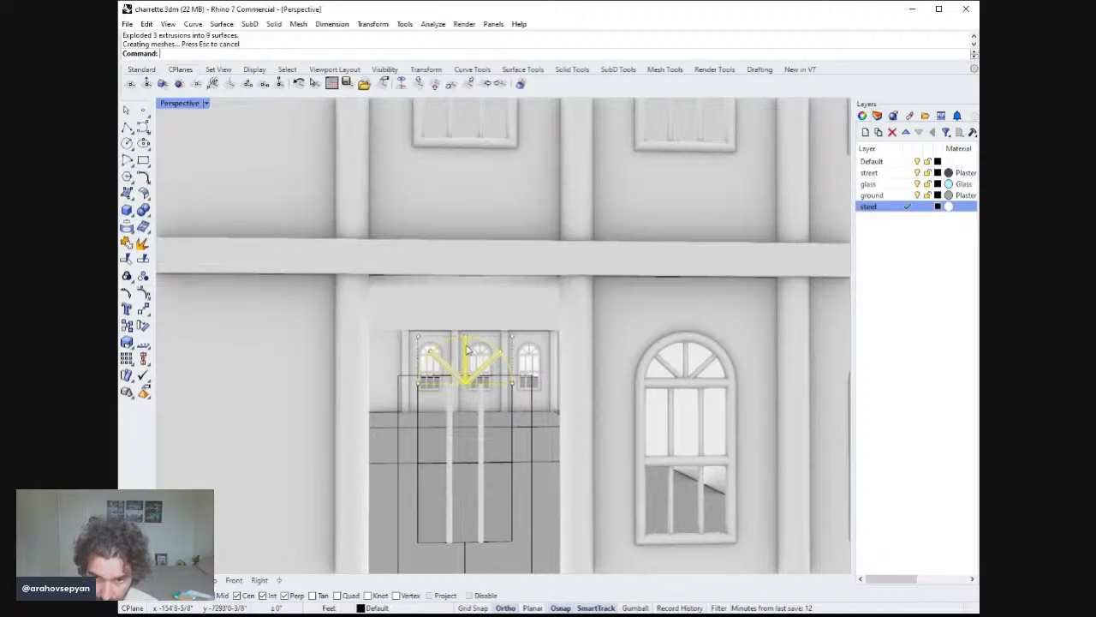
pyautogui.moveTo(467, 347); pyautogui.dragTo(478, 340, button='right')
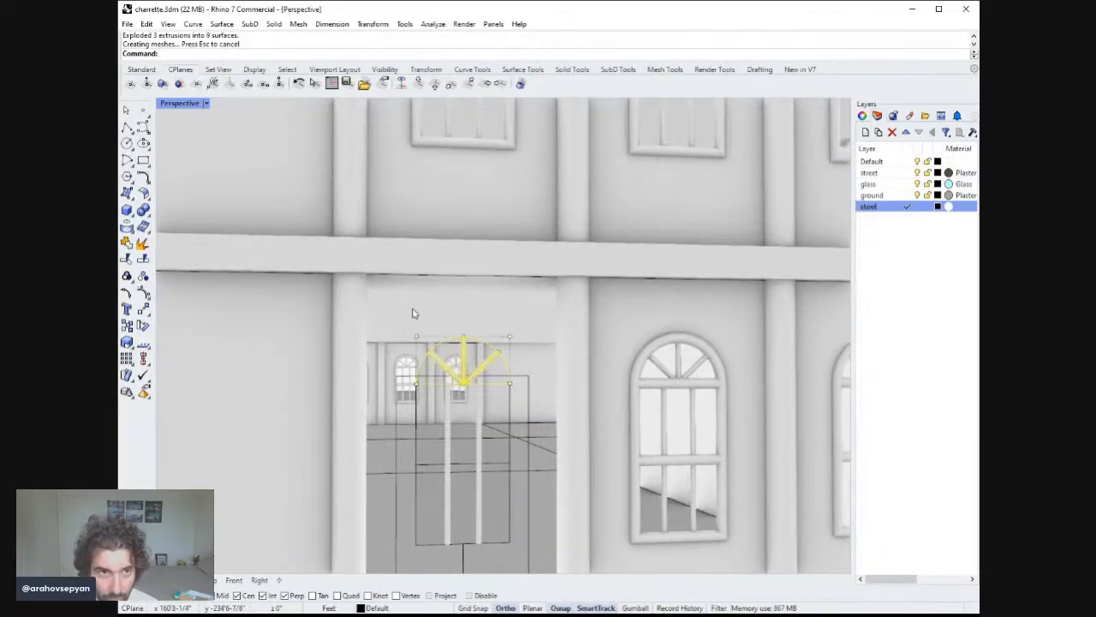
pyautogui.hotkey('ctrl', 'z')
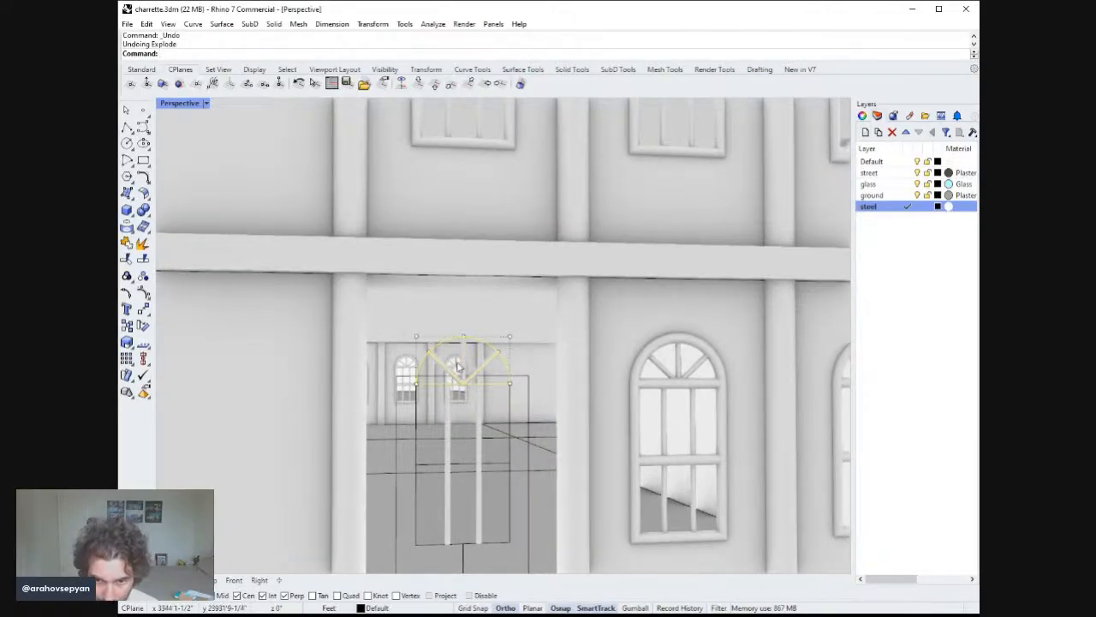
pyautogui.click(482, 366)
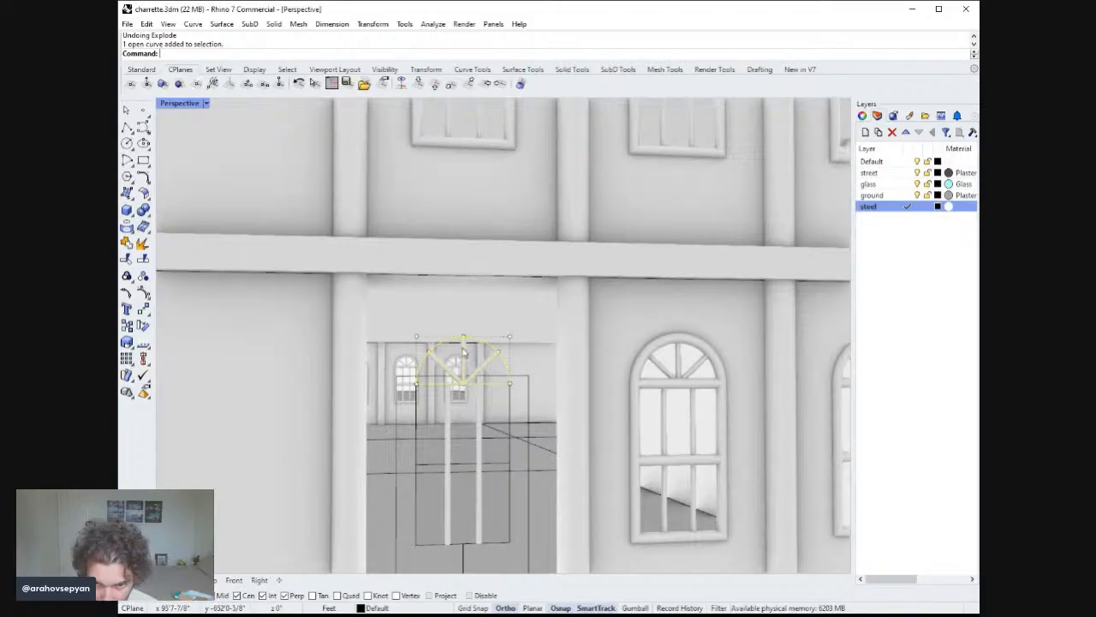
pyautogui.keyDown('shift'); pyautogui.click(482, 368); pyautogui.keyUp('shift')
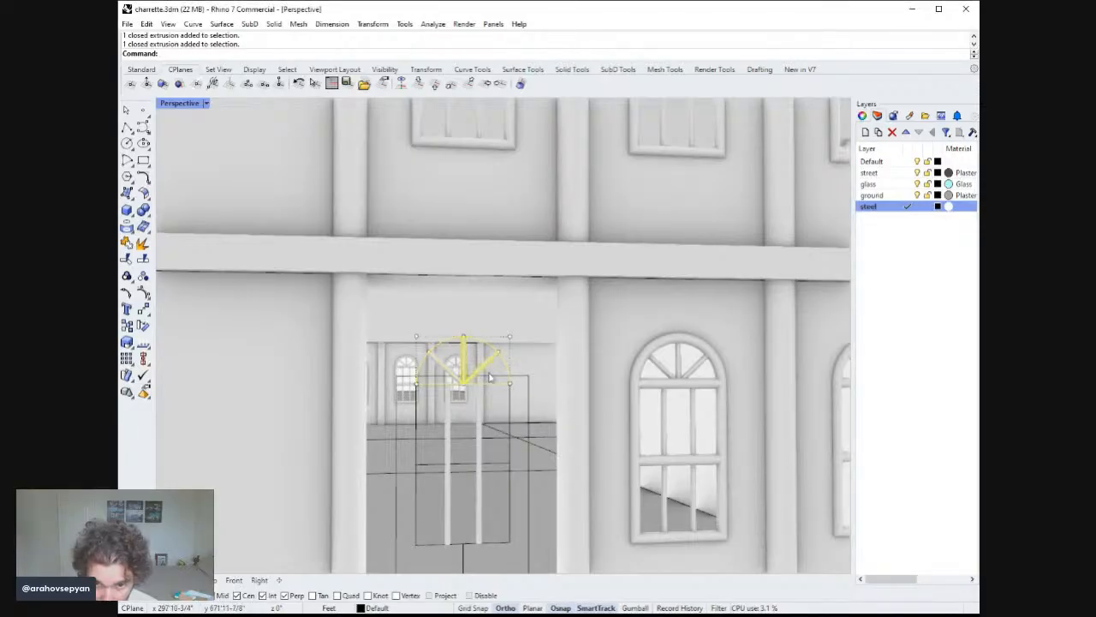
pyautogui.keyDown('shift'); pyautogui.click(490, 369); pyautogui.keyUp('shift')
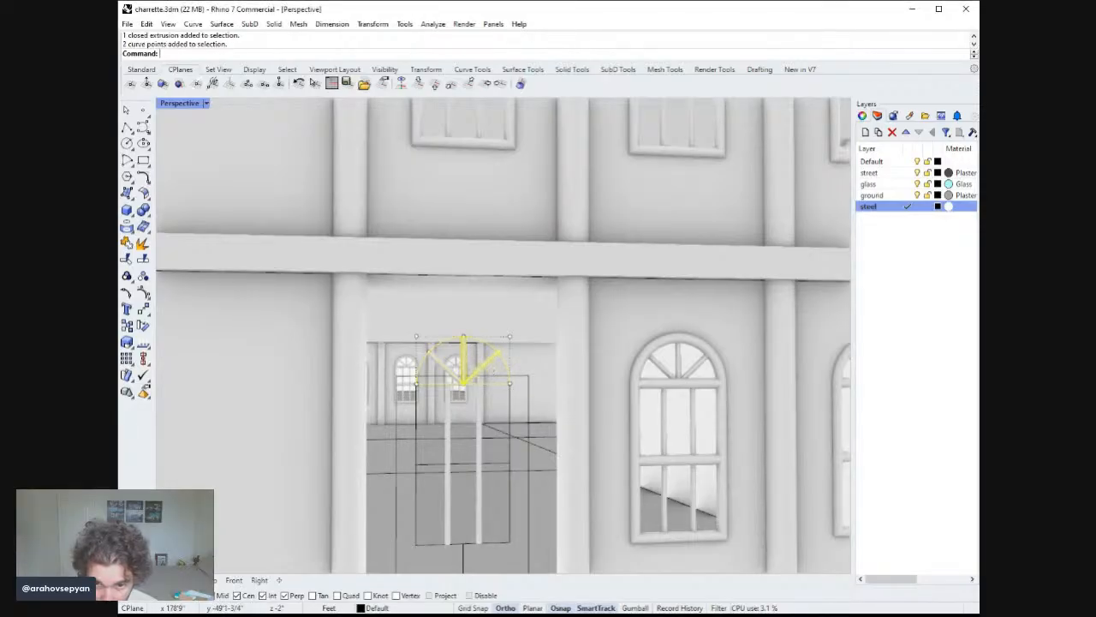
pyautogui.keyDown('shift'); pyautogui.click(437, 364); pyautogui.keyUp('shift')
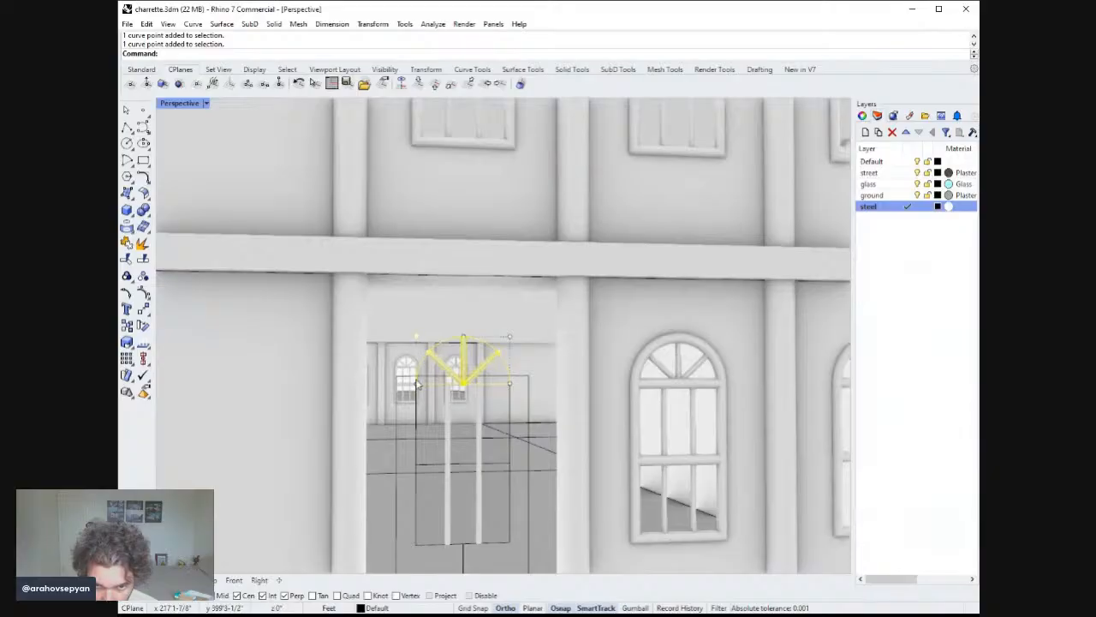
pyautogui.keyDown('shift'); pyautogui.click(511, 382); pyautogui.keyUp('shift')
pyautogui.keyDown('shift'); pyautogui.click(511, 337); pyautogui.keyUp('shift')
pyautogui.press('Return')
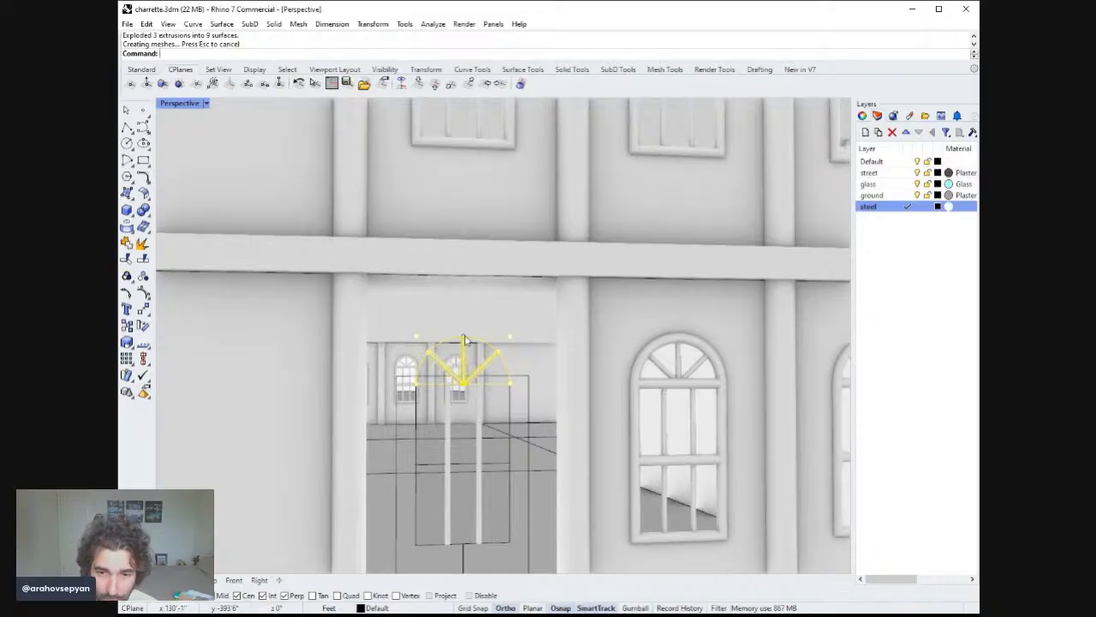
pyautogui.hotkey('ctrl', 'z')
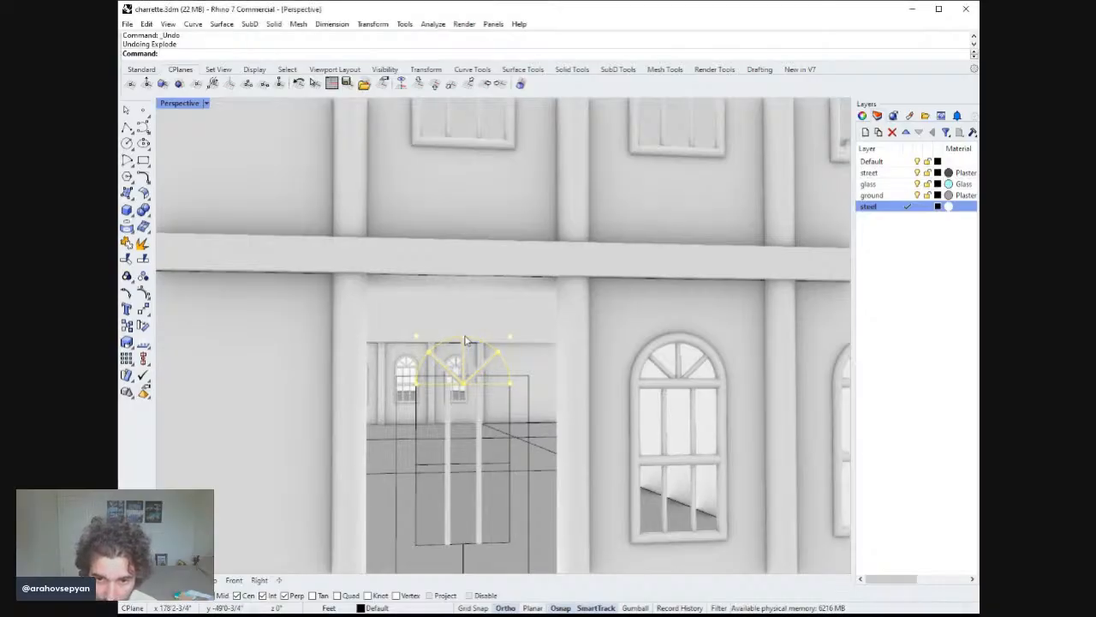
# Try moving the selected arched window with its muntins 4 units upward, then undo the move.
pyautogui.click(460, 356)
pyautogui.click(463, 360)
pyautogui.click(482, 374)
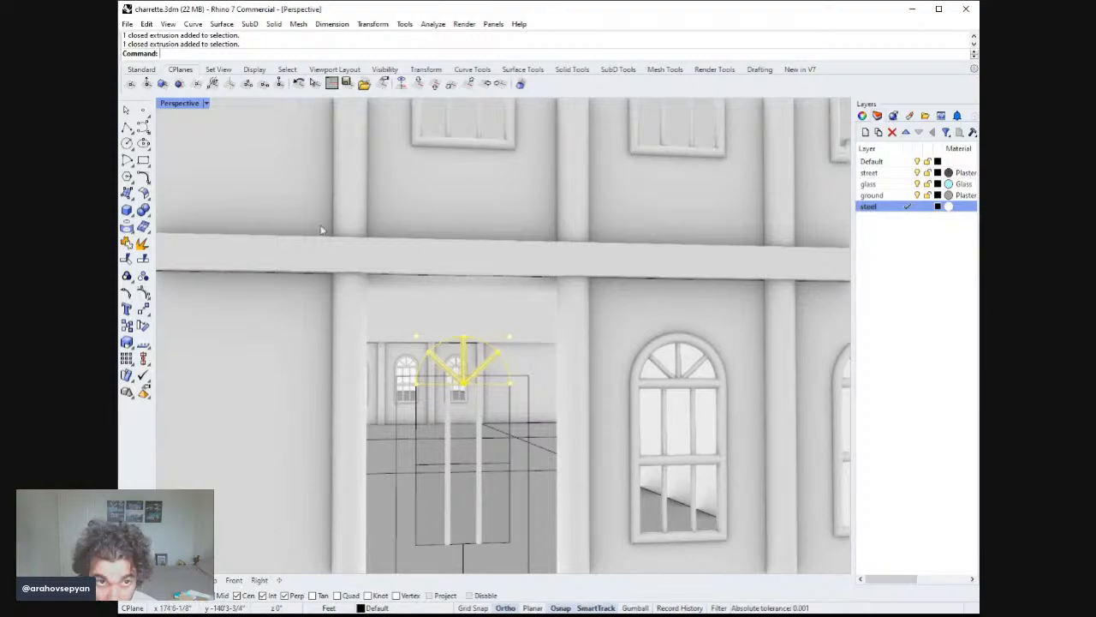
pyautogui.doubleClick(179, 104)
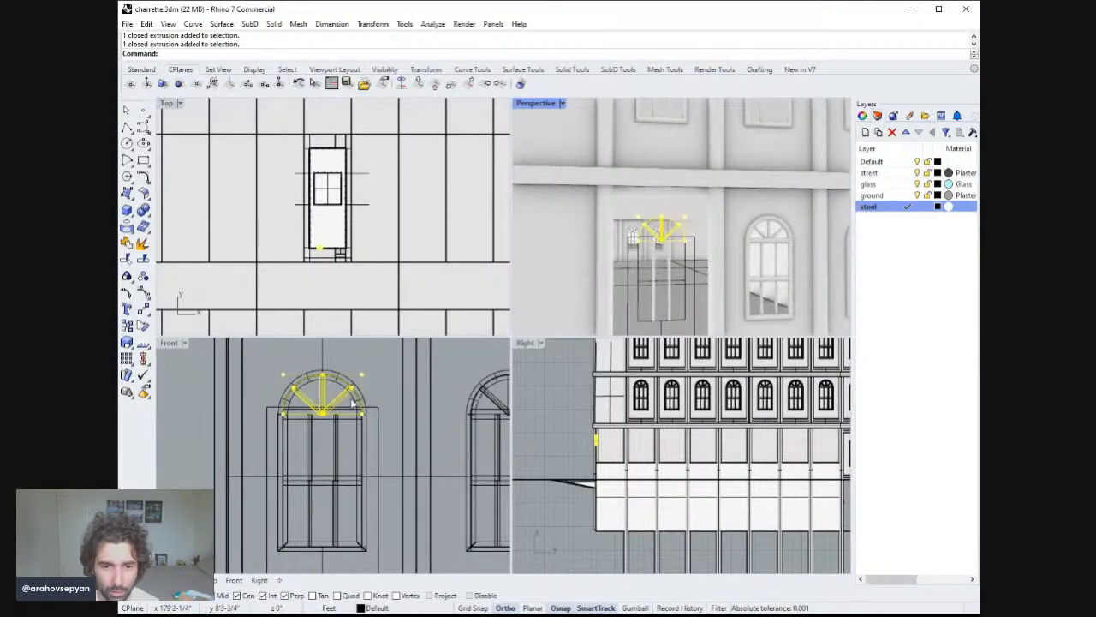
pyautogui.moveTo(288, 405); pyautogui.dragTo(329, 400, button='right')
pyautogui.write('M')
pyautogui.press('Return')
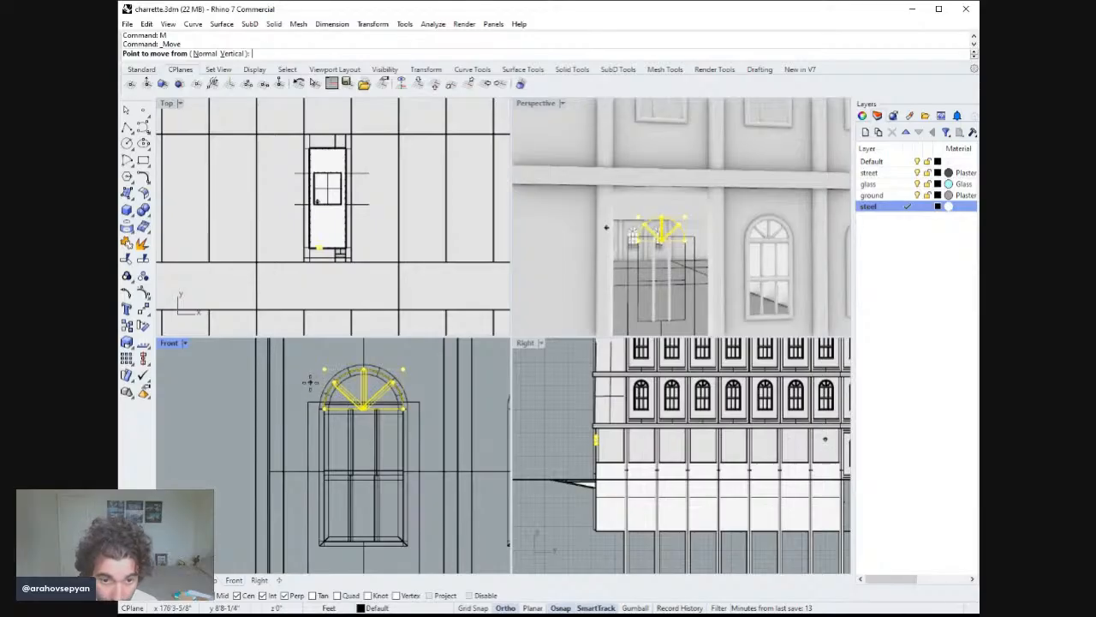
pyautogui.scroll(3, 313, 383)
pyautogui.click(306, 405)
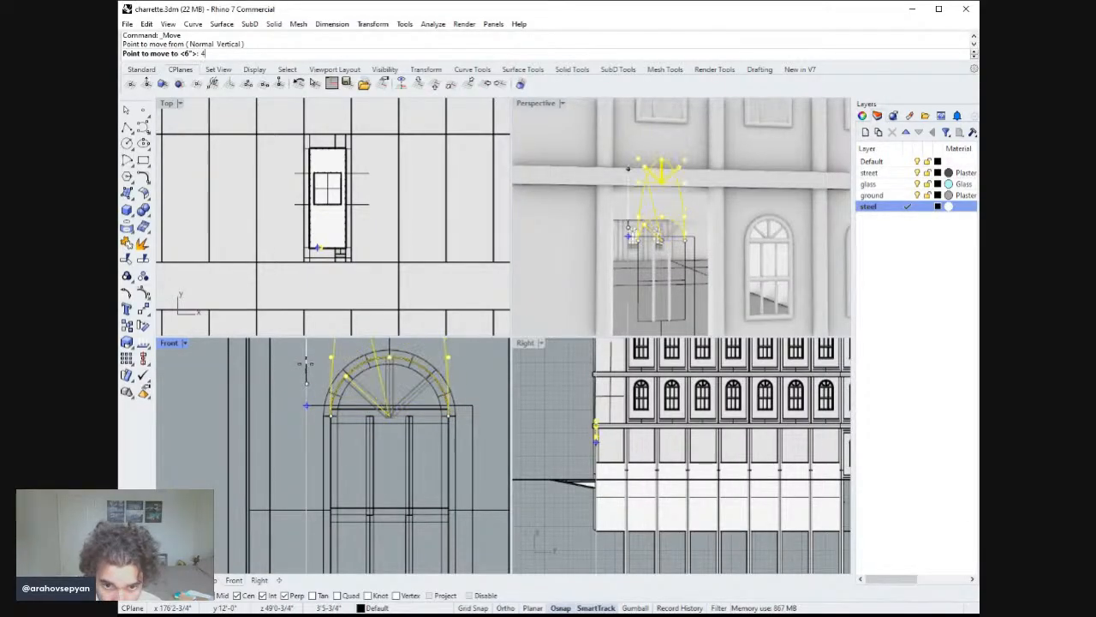
pyautogui.write('4')
pyautogui.press('Return')
pyautogui.moveTo(406, 467); pyautogui.dragTo(369, 441, button='right')
pyautogui.hotkey('ctrl', 'z')
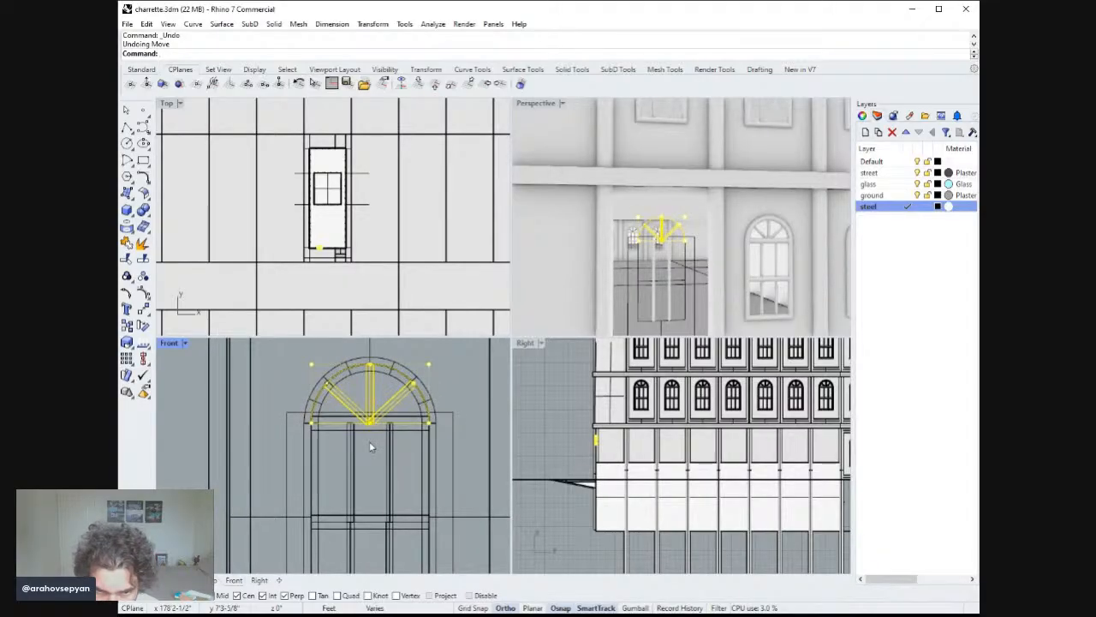
# Move the selected arched window and muntins 5 inches straight up.
pyautogui.scroll(5, 371, 448)
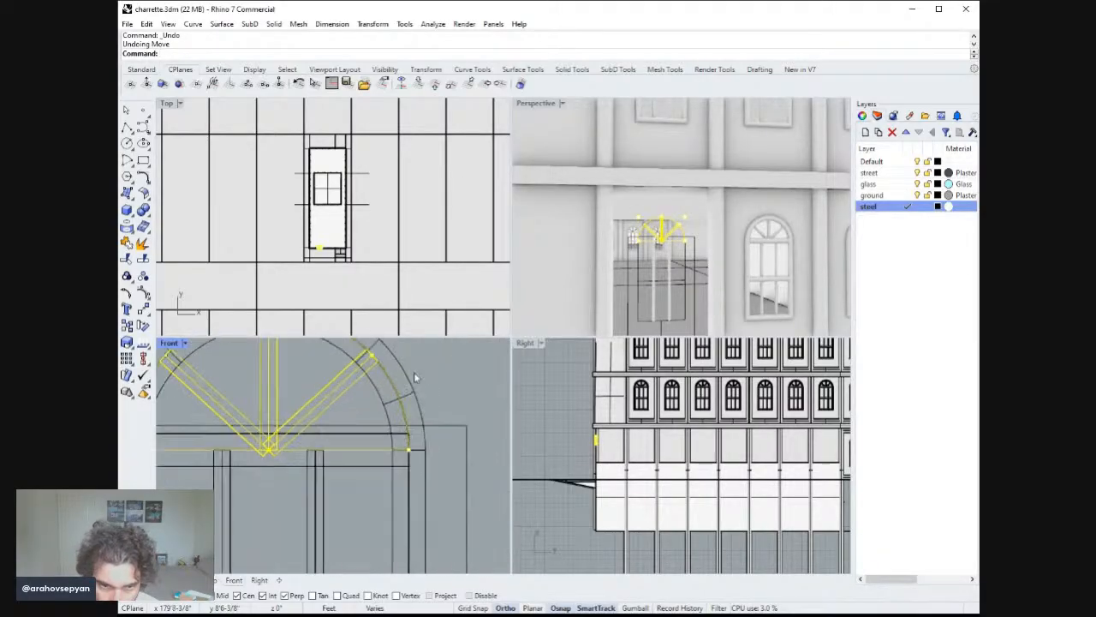
pyautogui.click(414, 377)
pyautogui.write('m')
pyautogui.press('Return')
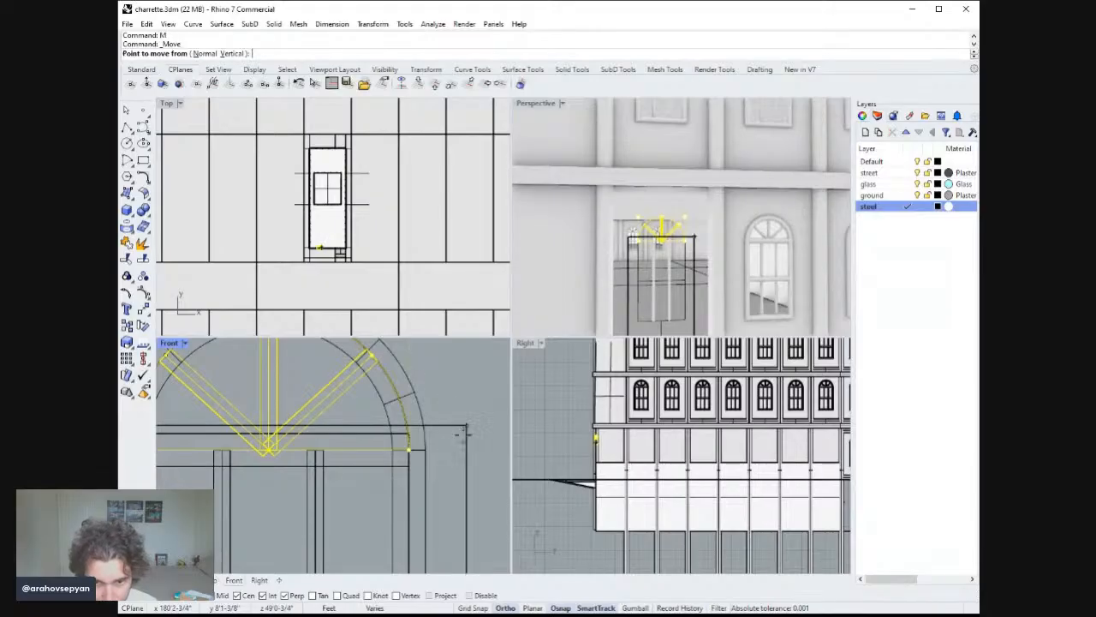
pyautogui.click(465, 434)
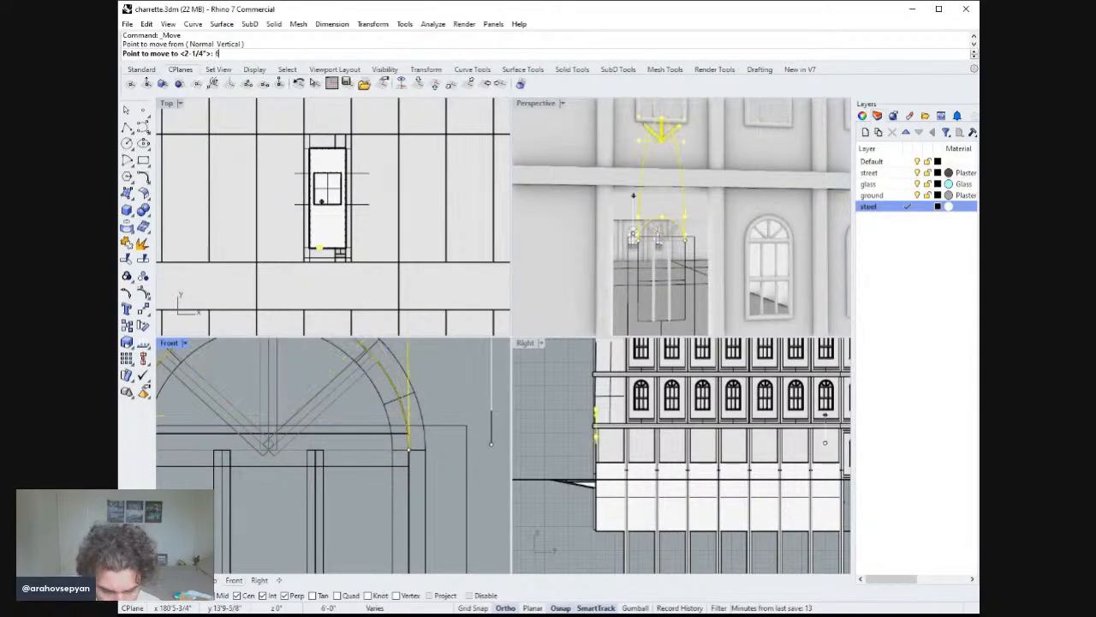
pyautogui.write('6')
pyautogui.press('Return')
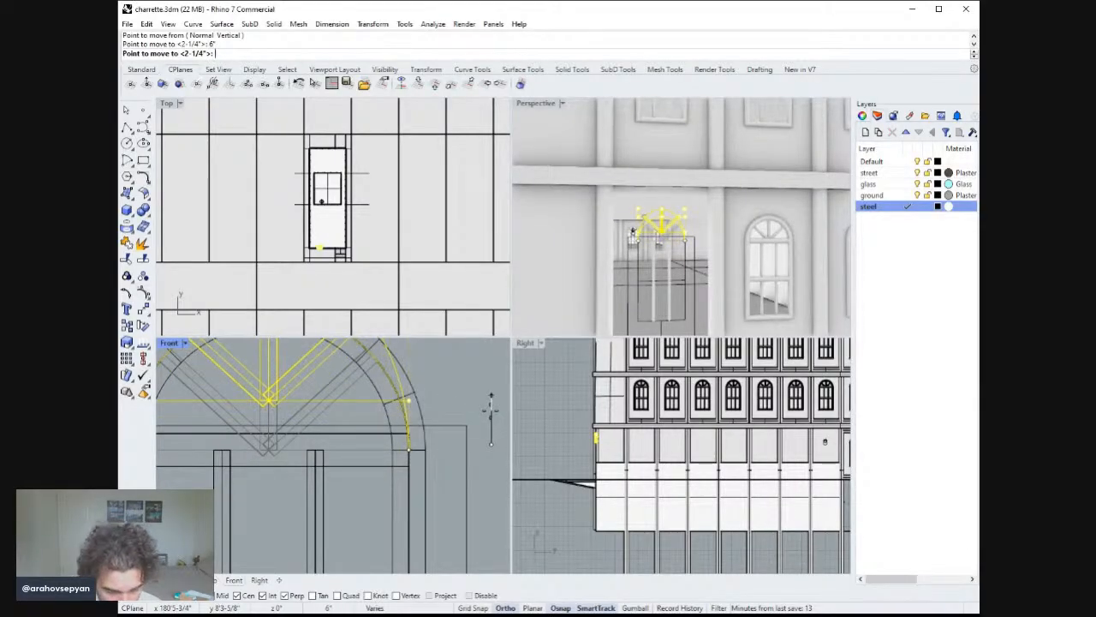
pyautogui.write('5')
pyautogui.press('Return')
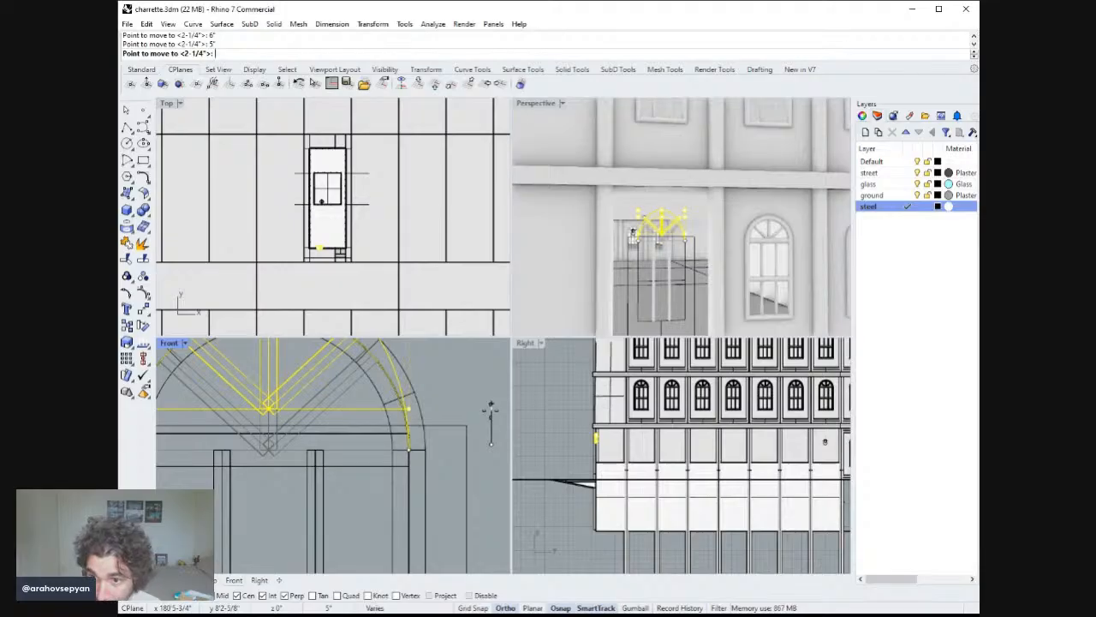
pyautogui.click(490, 420)
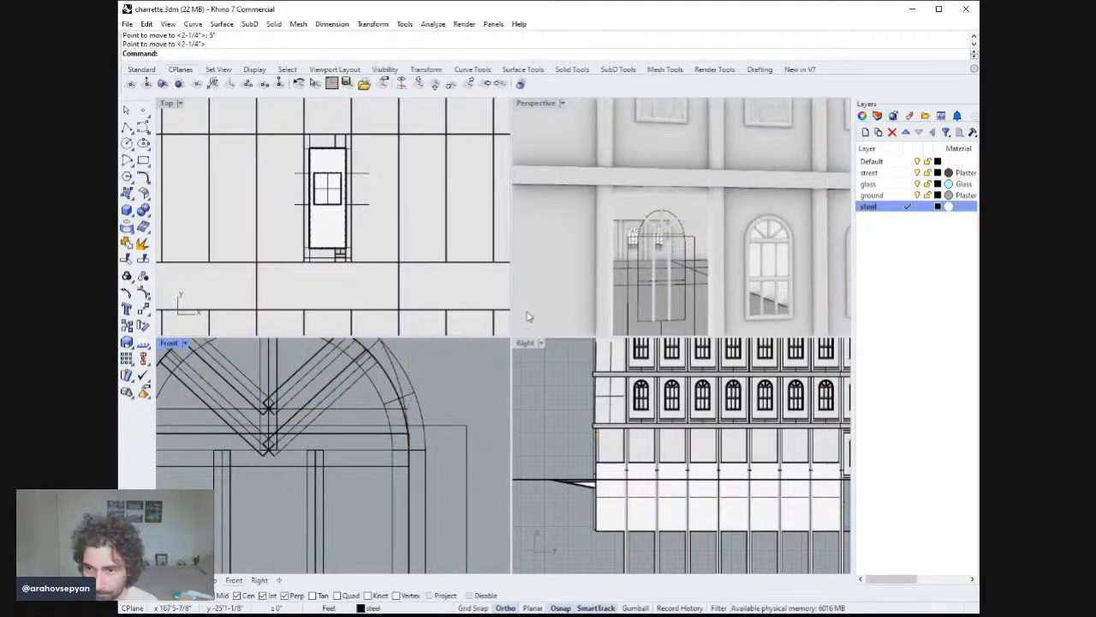
# Delete the leftover arch curve above the door opening.
pyautogui.doubleClick(530, 103)
pyautogui.scroll(-8, 521, 328)
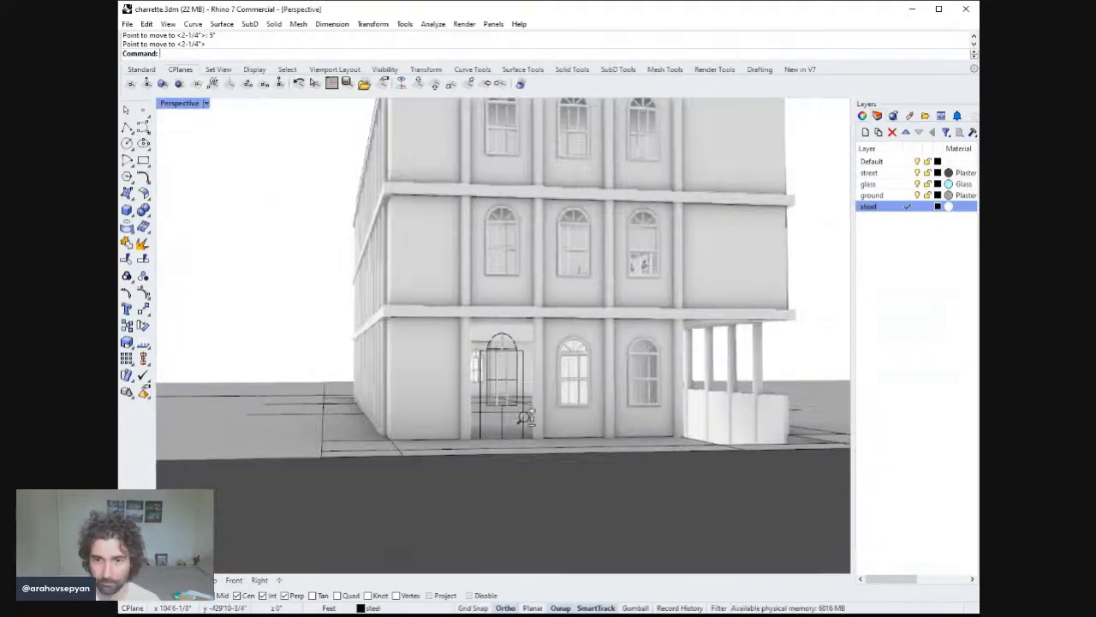
pyautogui.moveTo(521, 417); pyautogui.dragTo(518, 373, button='right')
pyautogui.scroll(5, 518, 372)
pyautogui.click(519, 316)
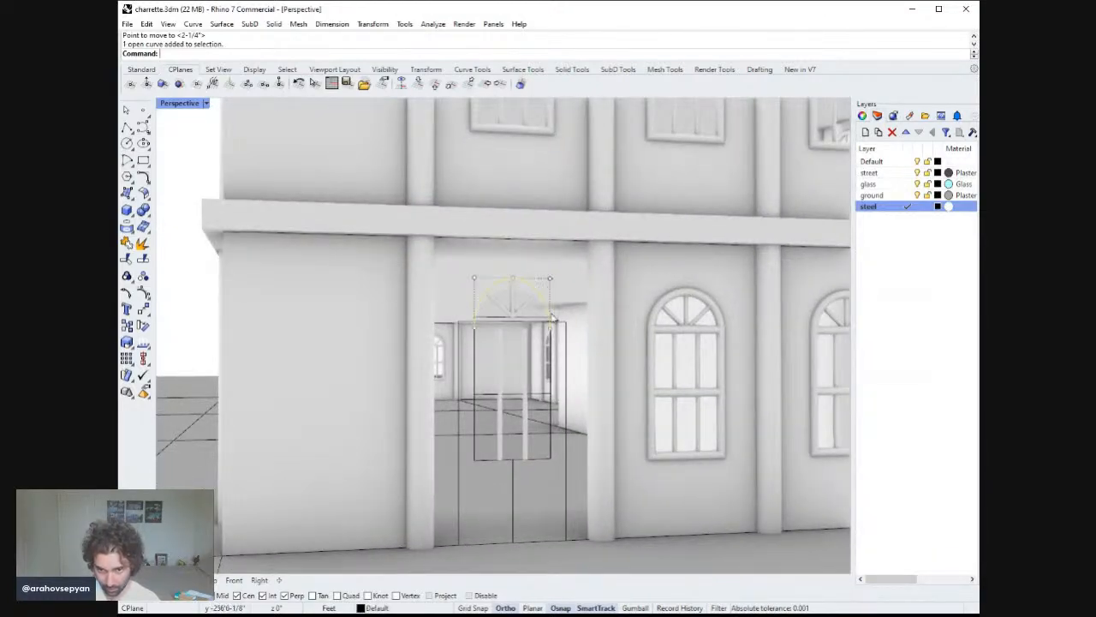
pyautogui.moveTo(519, 317); pyautogui.dragTo(531, 345, button='right')
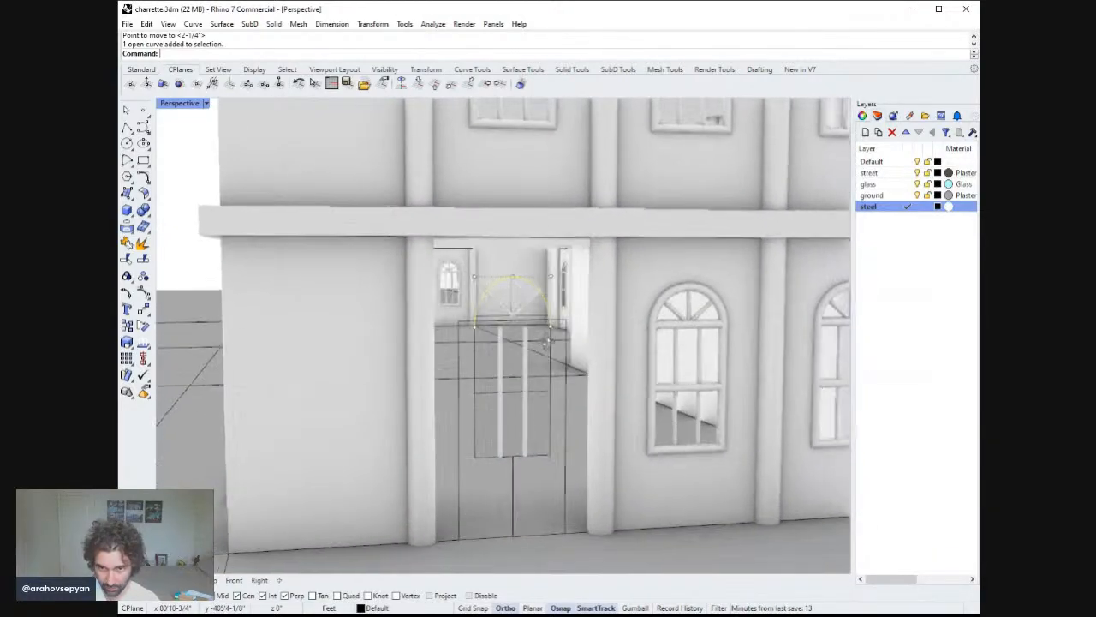
pyautogui.click(515, 290)
pyautogui.moveTo(523, 297); pyautogui.dragTo(533, 288, button='right')
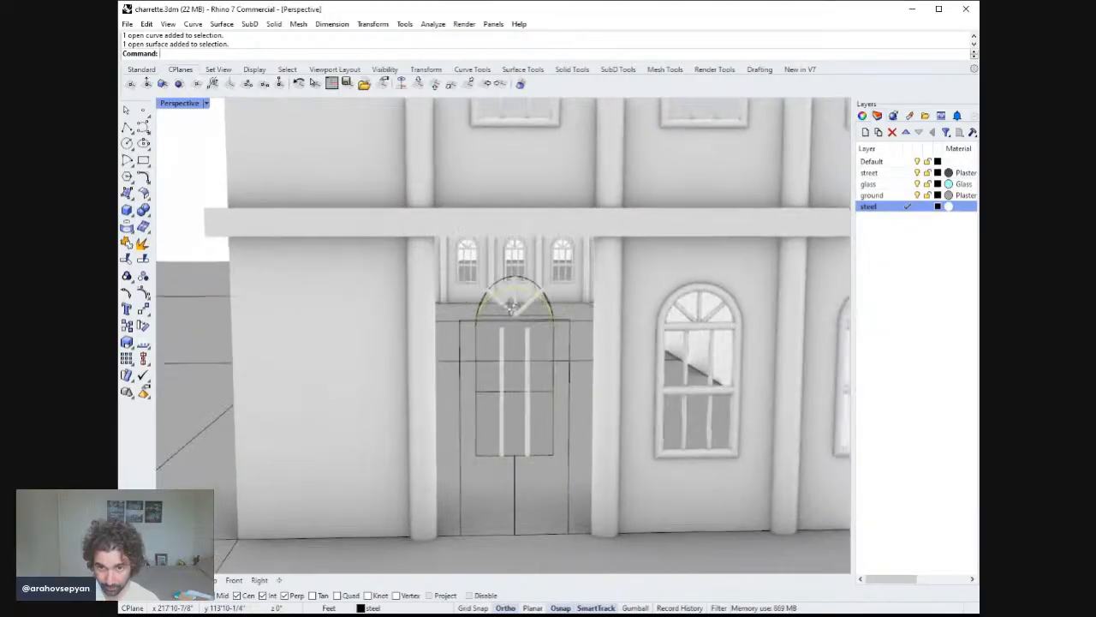
pyautogui.click(534, 286)
pyautogui.press('Delete')
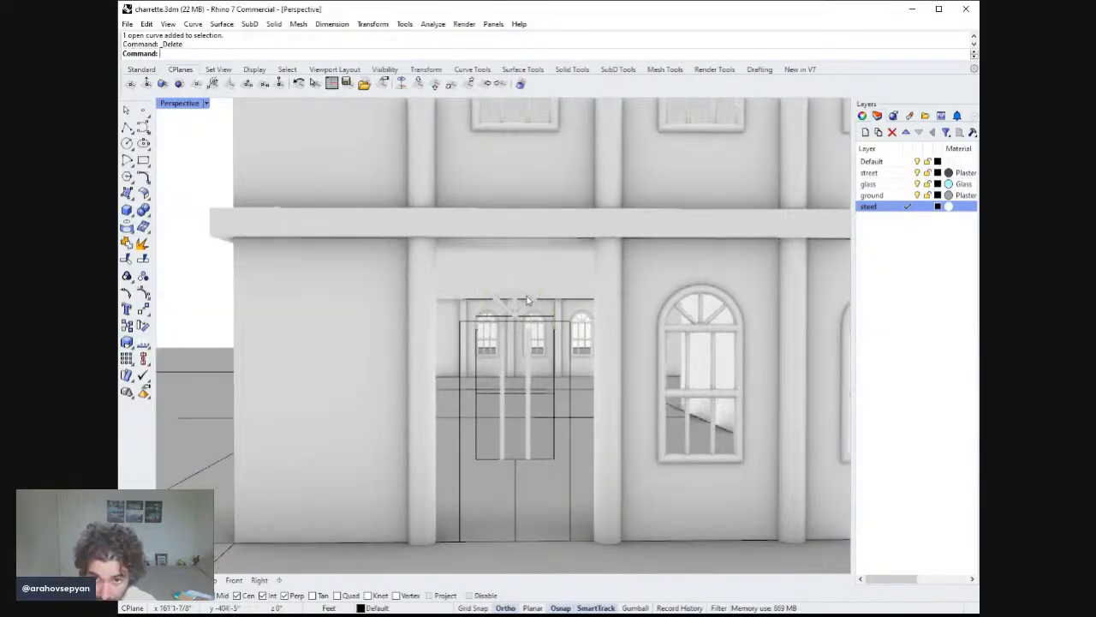
# Delete the leftover arched window frame pieces above the door opening and switch the viewport to shaded display.
pyautogui.click(525, 296)
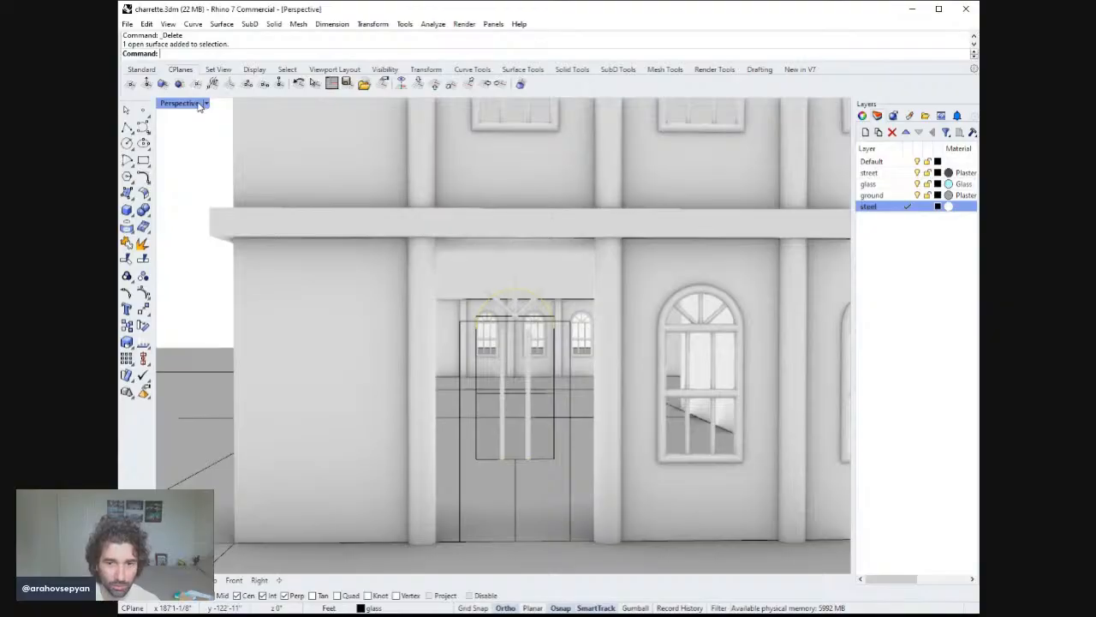
pyautogui.doubleClick(200, 104)
pyautogui.scroll(3, 420, 378)
pyautogui.scroll(-5, 417, 514)
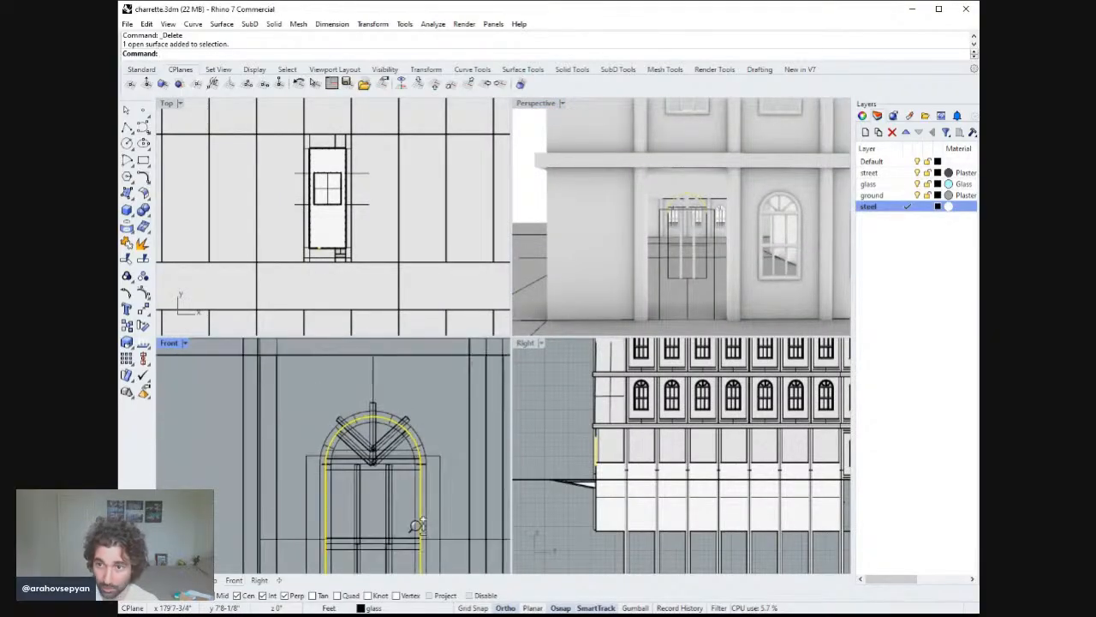
pyautogui.moveTo(703, 246); pyautogui.dragTo(726, 203, button='right')
pyautogui.press('Delete')
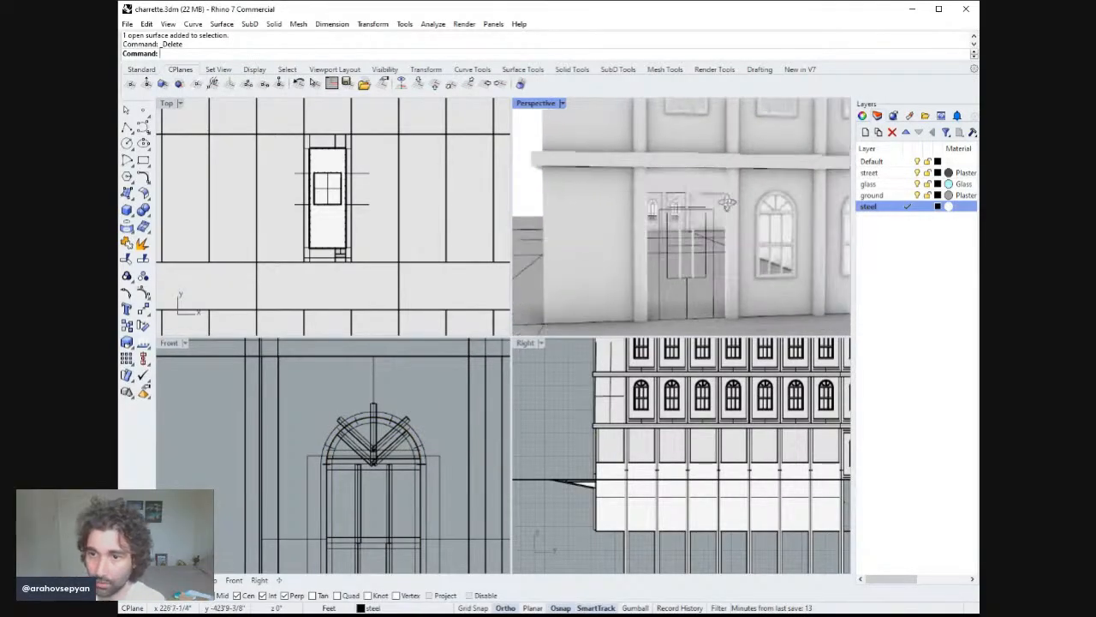
pyautogui.click(698, 210)
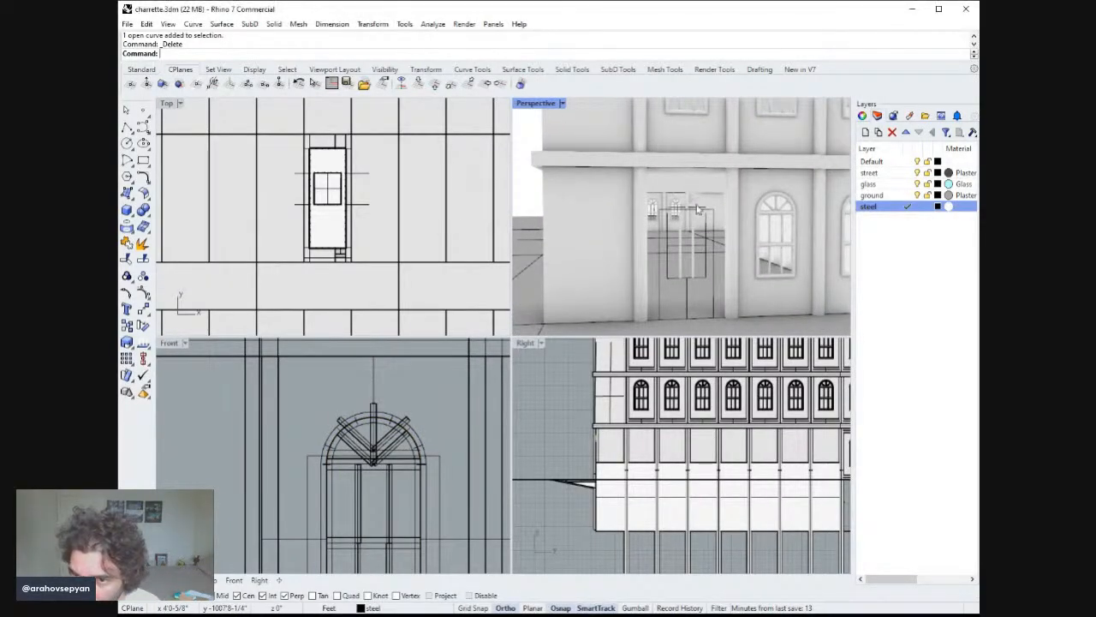
pyautogui.moveTo(612, 185); pyautogui.dragTo(653, 191, button='right')
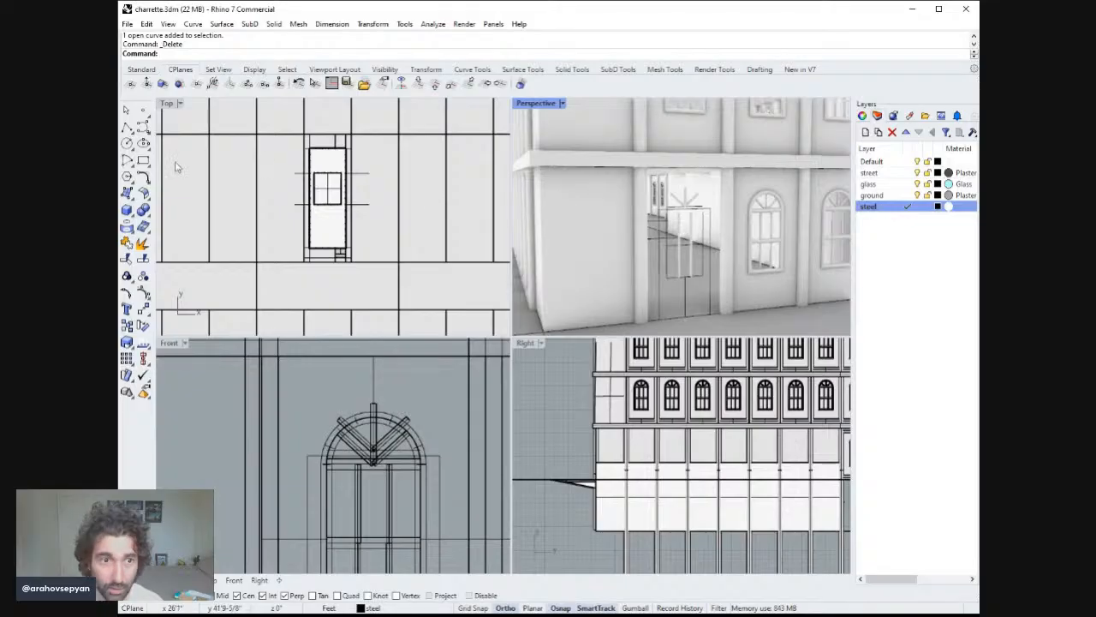
pyautogui.hotkey('ctrl', 'alt', 's')
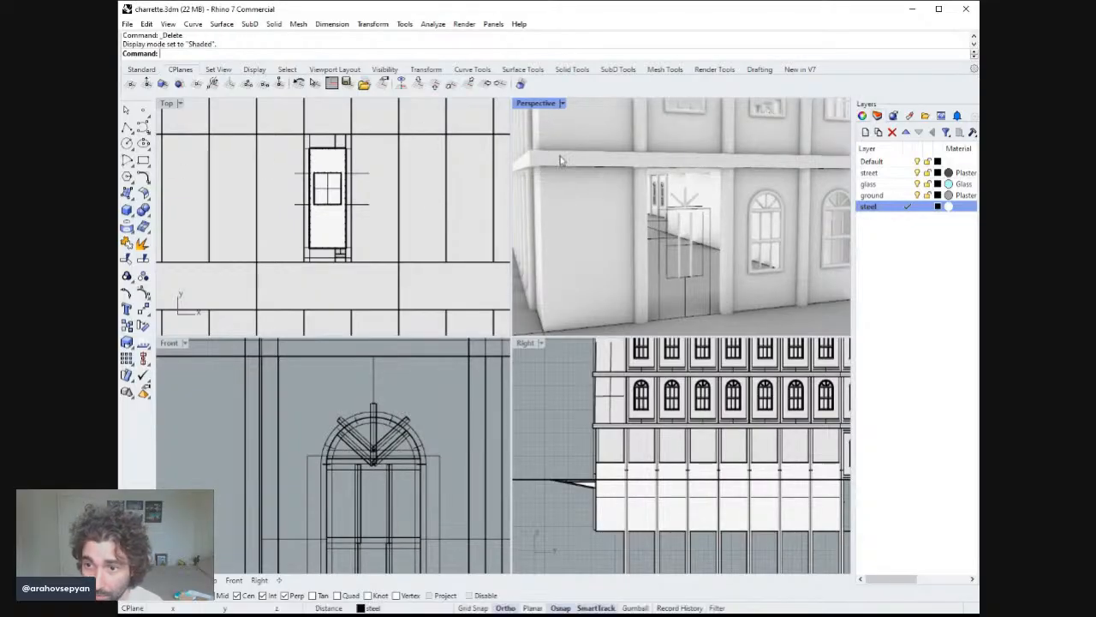
# Delete the remaining muntin extrusions and arch curves left above the door opening.
pyautogui.doubleClick(548, 103)
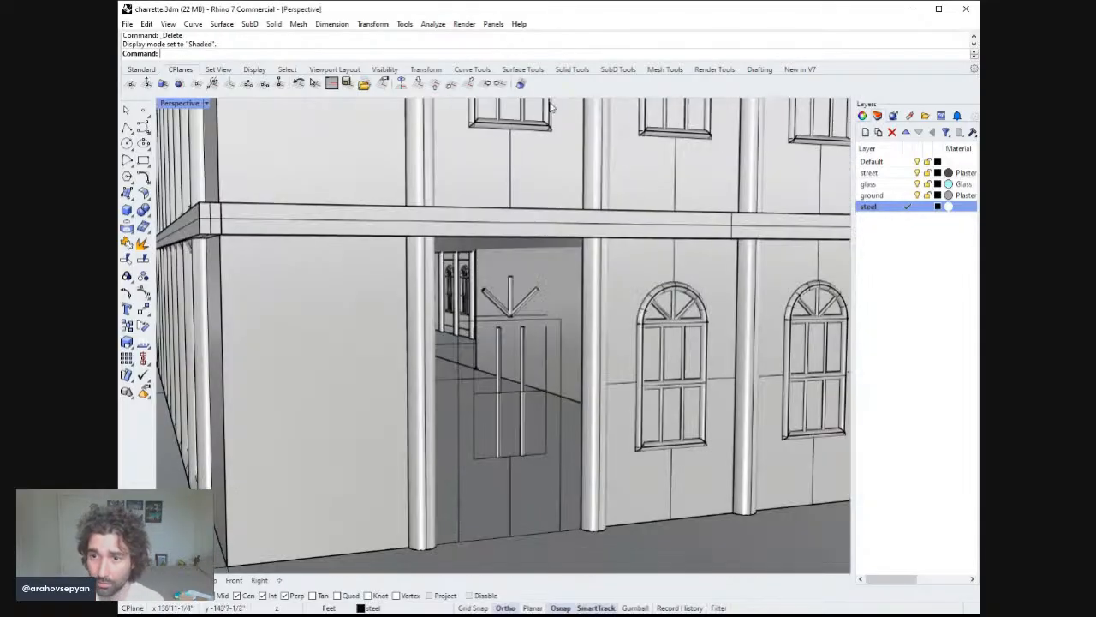
pyautogui.click(531, 293)
pyautogui.scroll(3, 544, 296)
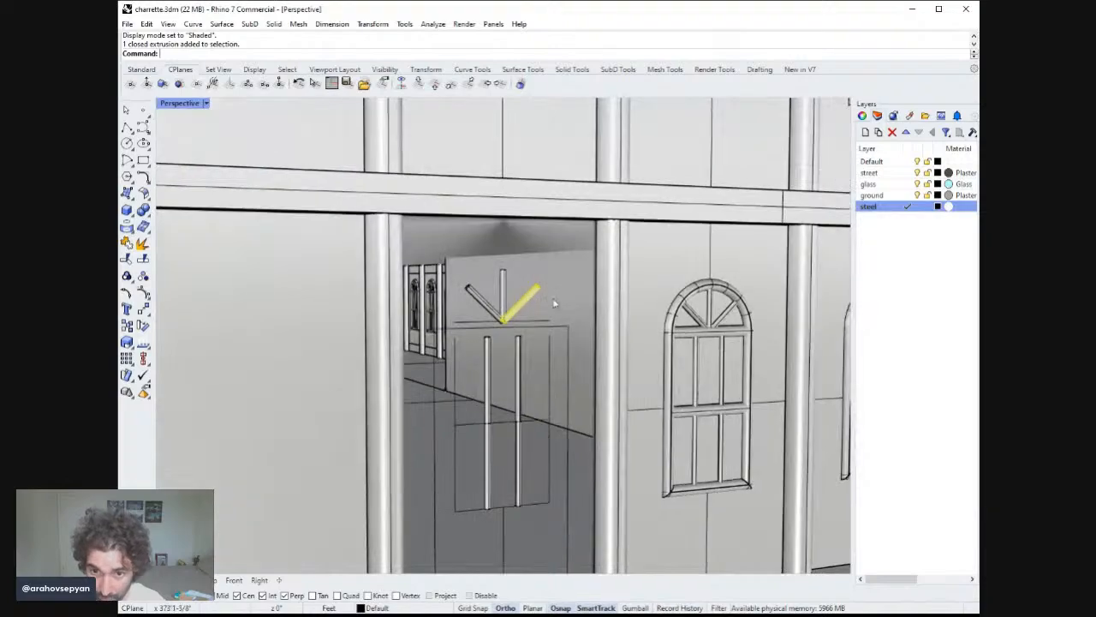
pyautogui.press('Delete')
pyautogui.click(503, 279)
pyautogui.press('Delete')
pyautogui.click(490, 312)
pyautogui.press('Delete')
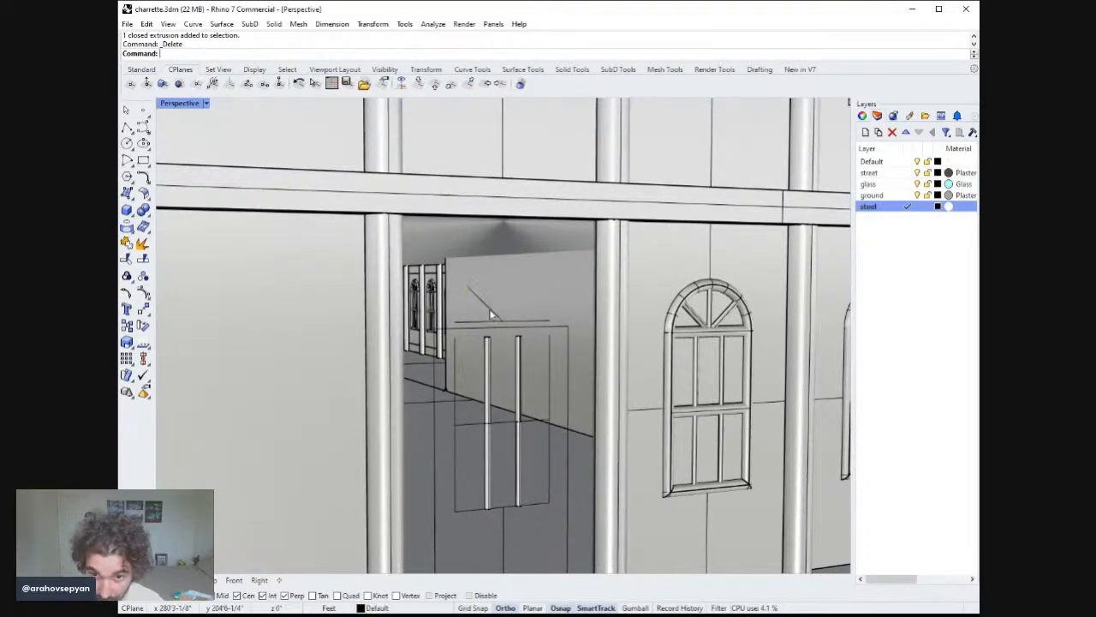
pyautogui.click(490, 312)
pyautogui.press('Delete')
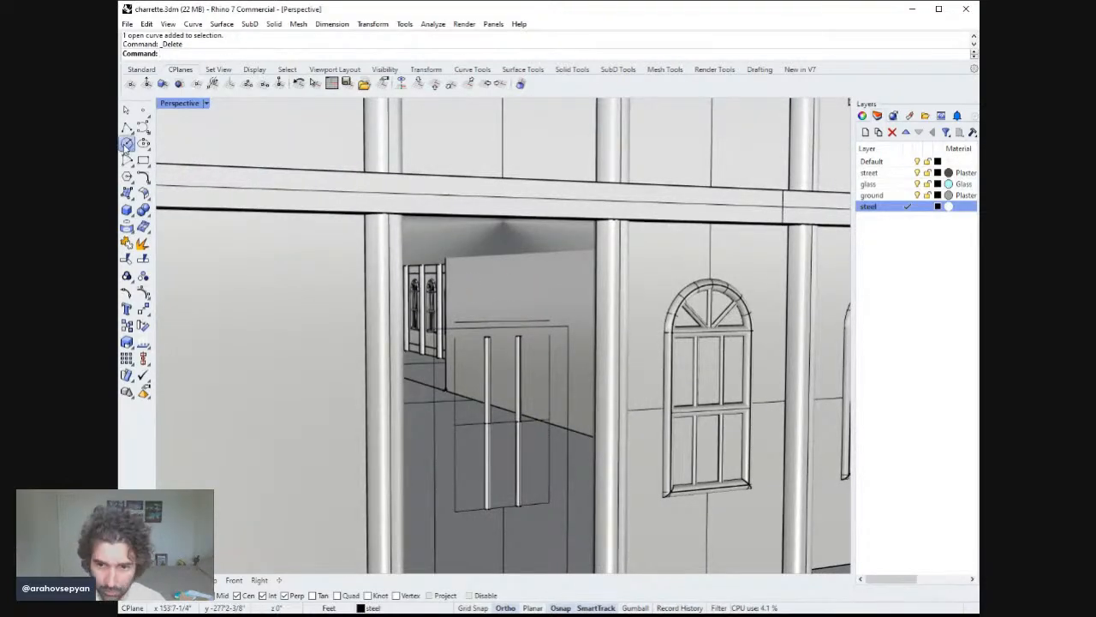
pyautogui.click(126, 144)
pyautogui.click(505, 322)
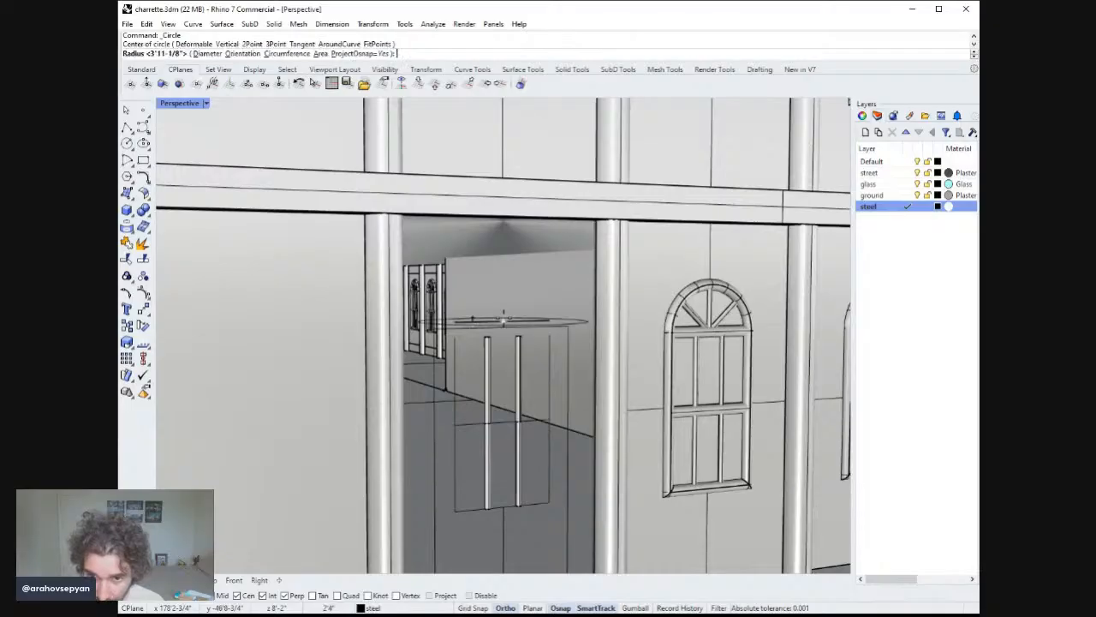
pyautogui.press('Escape')
# Draw a circle in the Front view centred on the door's top edge, radius about 2 feet.
pyautogui.doubleClick(178, 103)
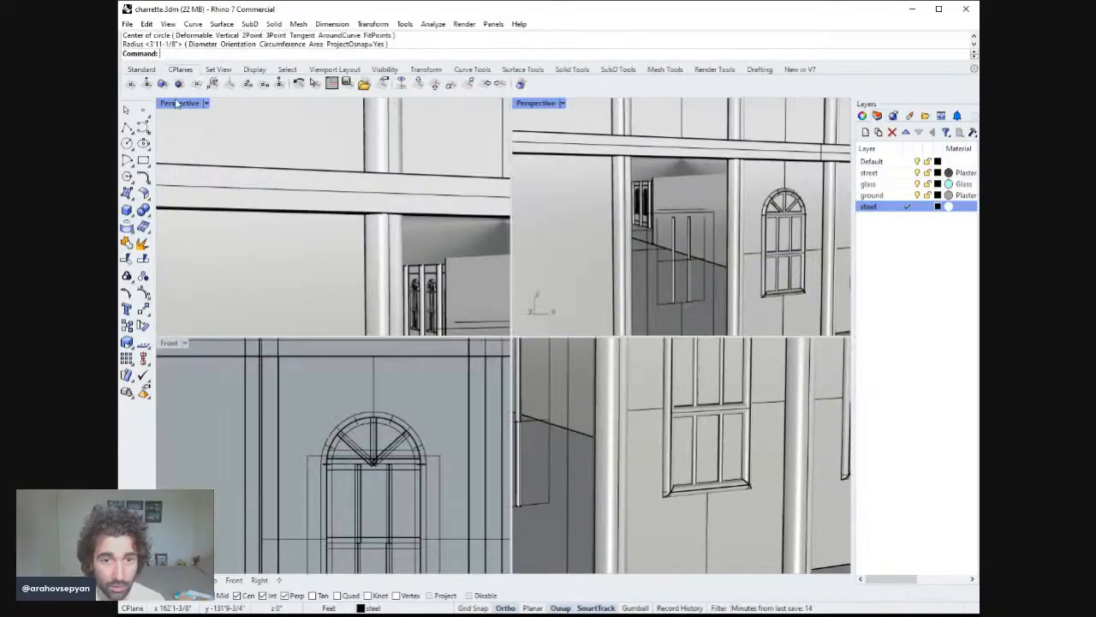
pyautogui.moveTo(411, 435); pyautogui.dragTo(414, 425, button='right')
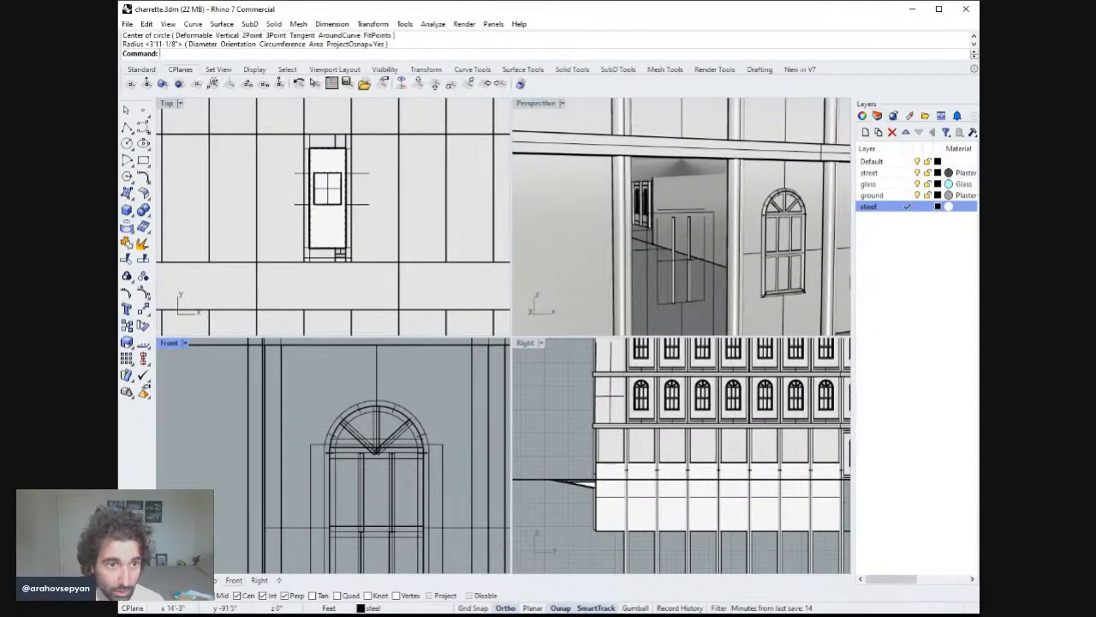
pyautogui.click(126, 143)
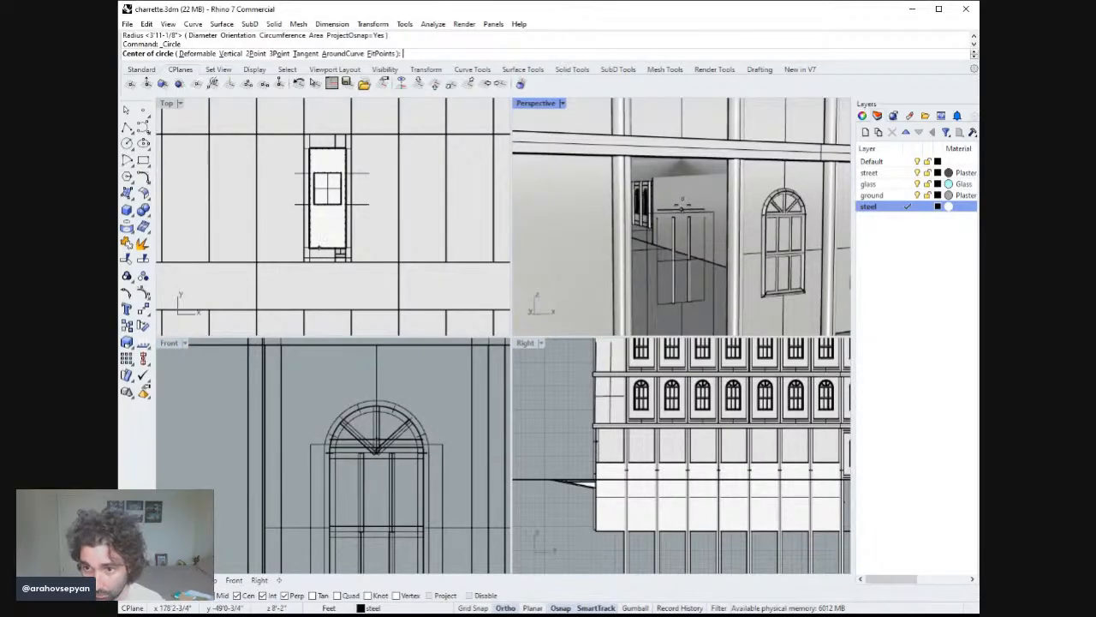
pyautogui.click(376, 437)
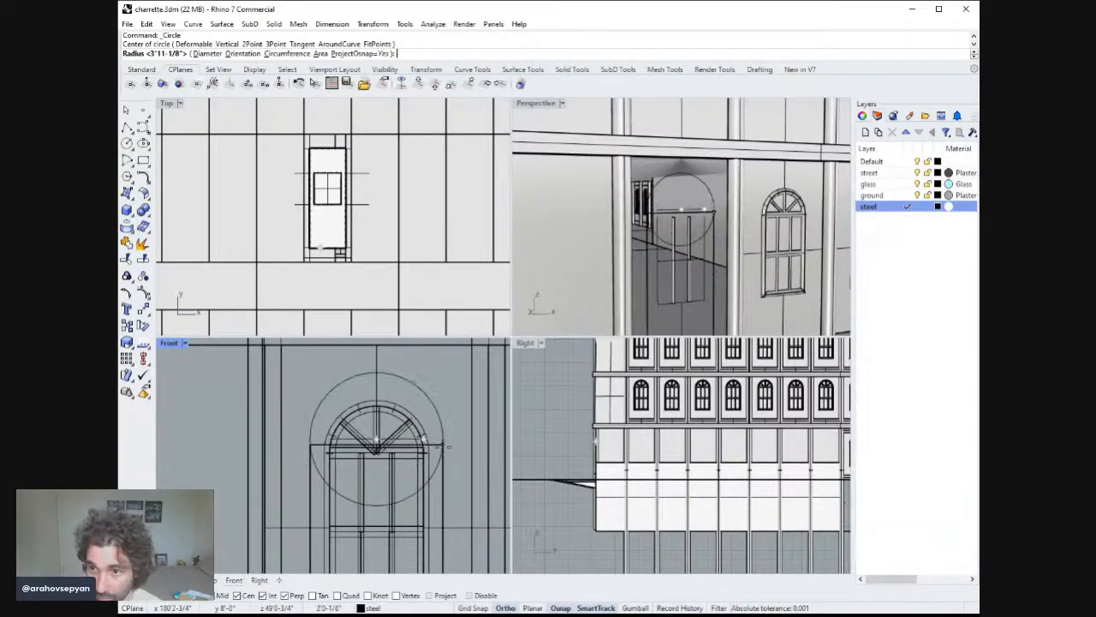
pyautogui.click(443, 446)
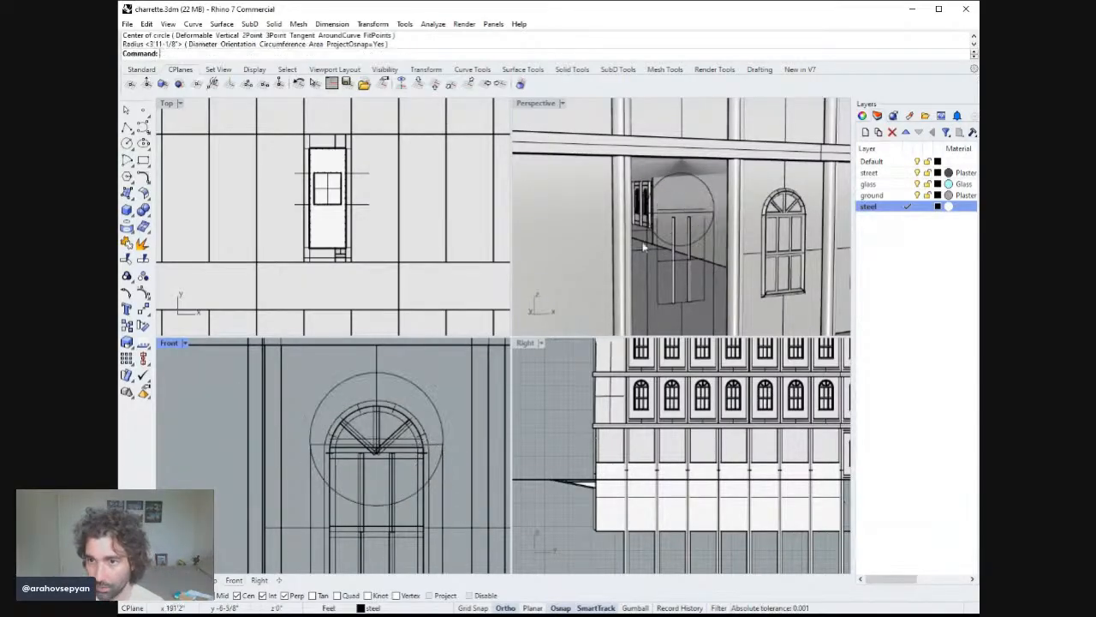
# Try splitting the door rectangle with the new circle, then undo the split.
pyautogui.doubleClick(536, 105)
pyautogui.scroll(-7, 589, 278)
pyautogui.moveTo(582, 368); pyautogui.dragTo(604, 383, button='right')
pyautogui.scroll(-4, 586, 369)
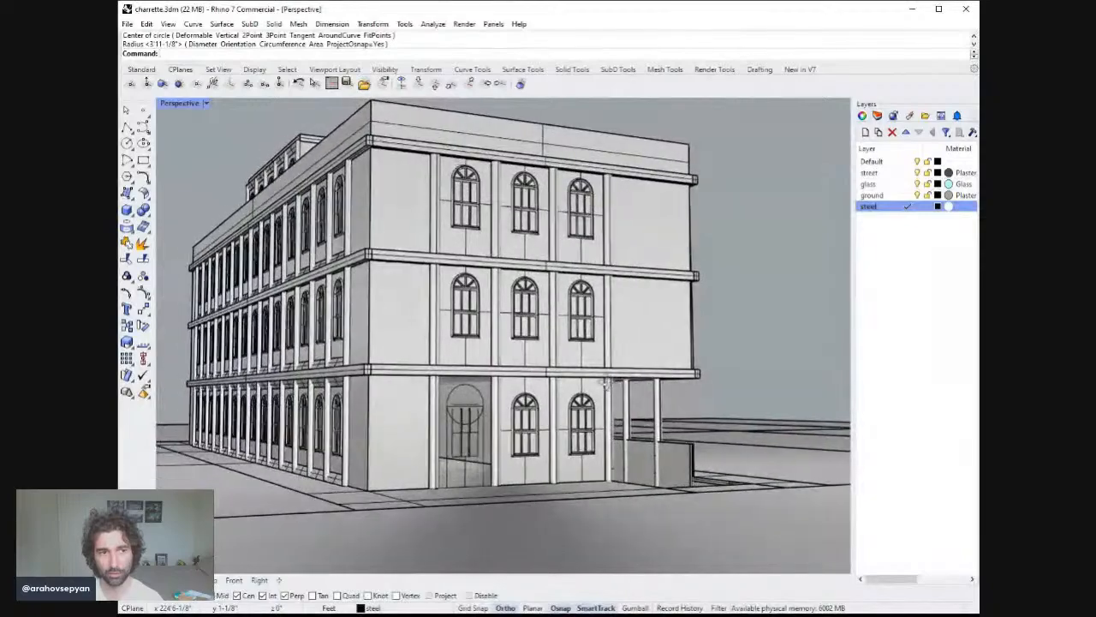
pyautogui.scroll(5, 479, 390)
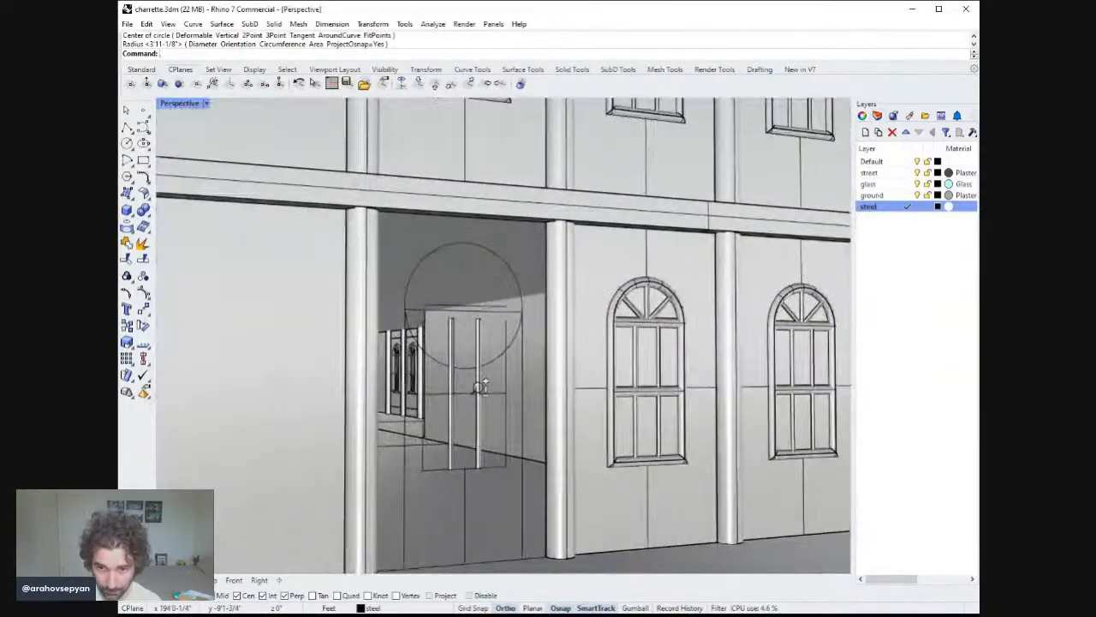
pyautogui.click(523, 347)
pyautogui.write('S')
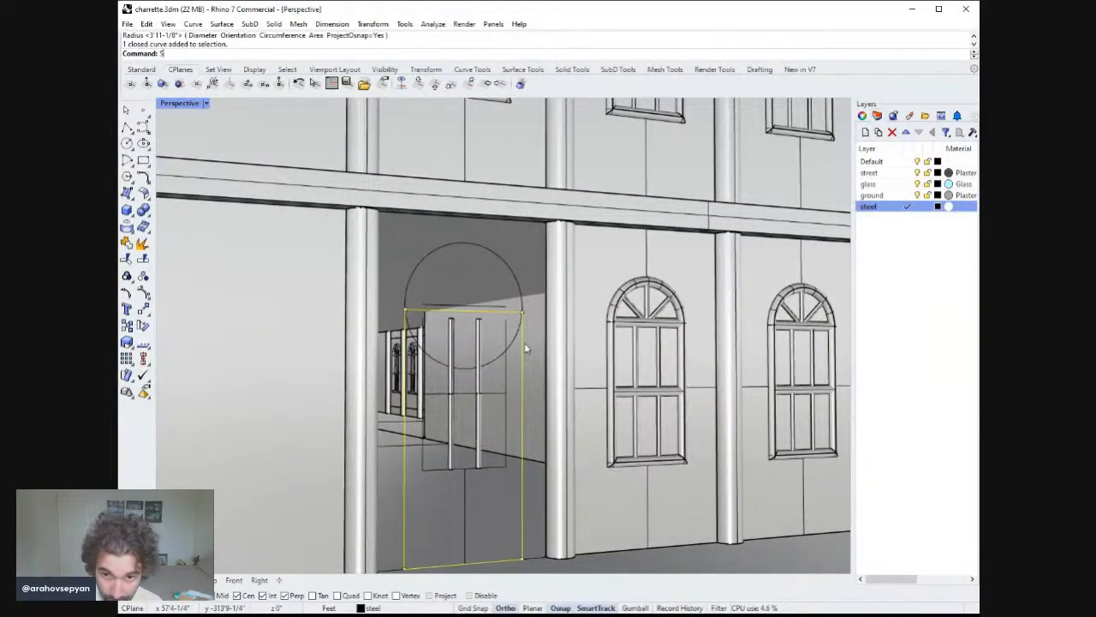
pyautogui.write('plit')
pyautogui.press('Return')
pyautogui.click(514, 346)
pyautogui.press('Return')
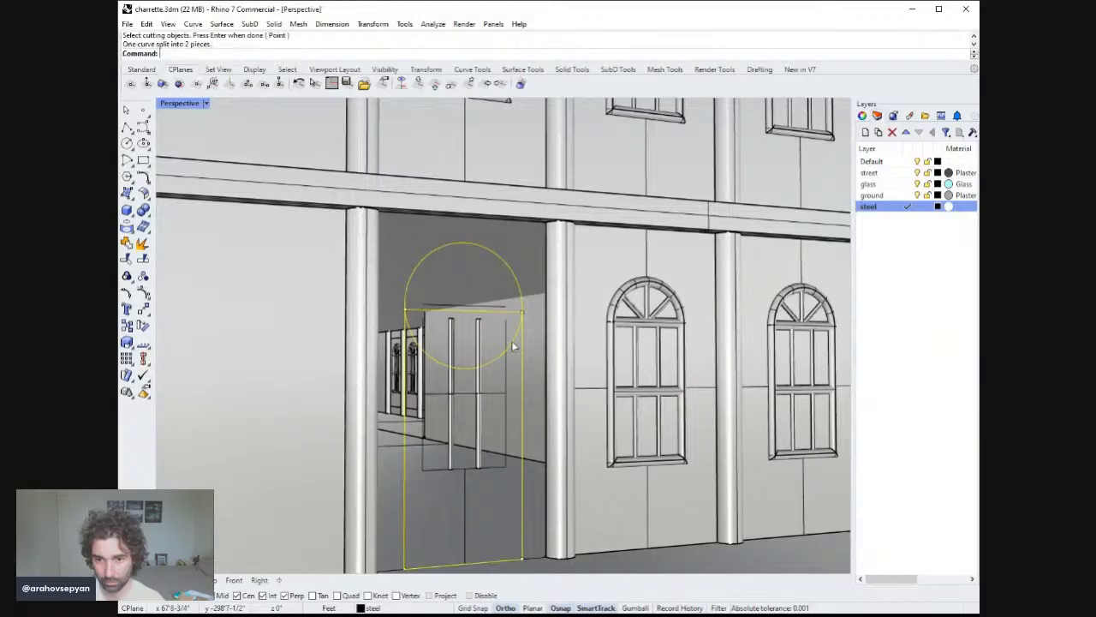
pyautogui.click(514, 345)
pyautogui.click(524, 369)
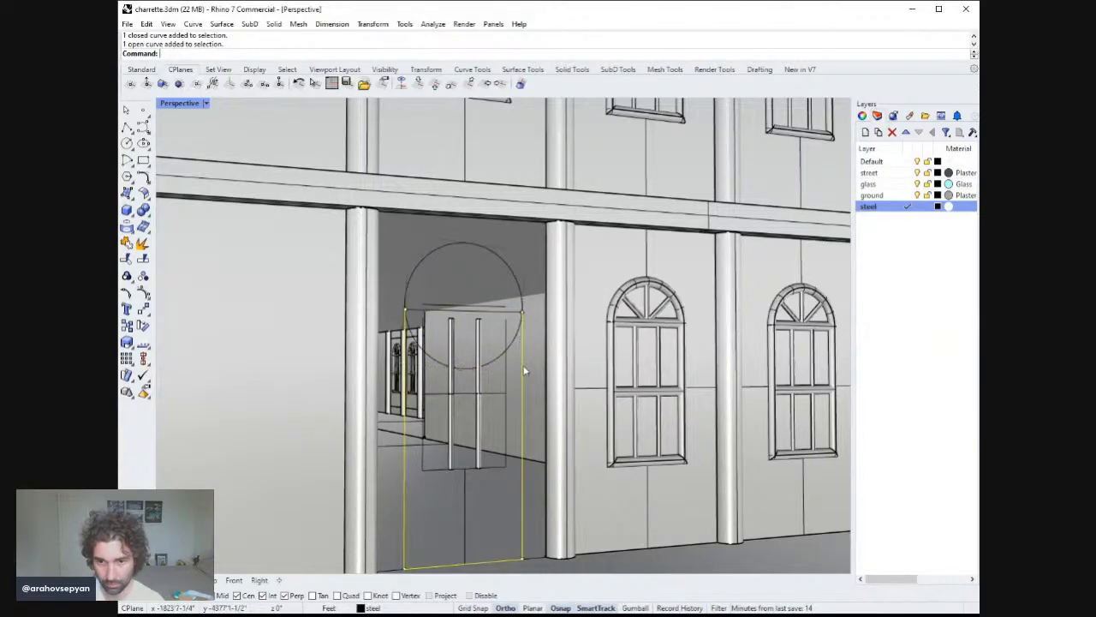
pyautogui.press('Escape')
pyautogui.hotkey('ctrl', 'z')
pyautogui.press('Escape')
# Split the circle with the door rectangle and remove its lower arc, leaving the arch.
pyautogui.click(514, 340)
pyautogui.press('Return')
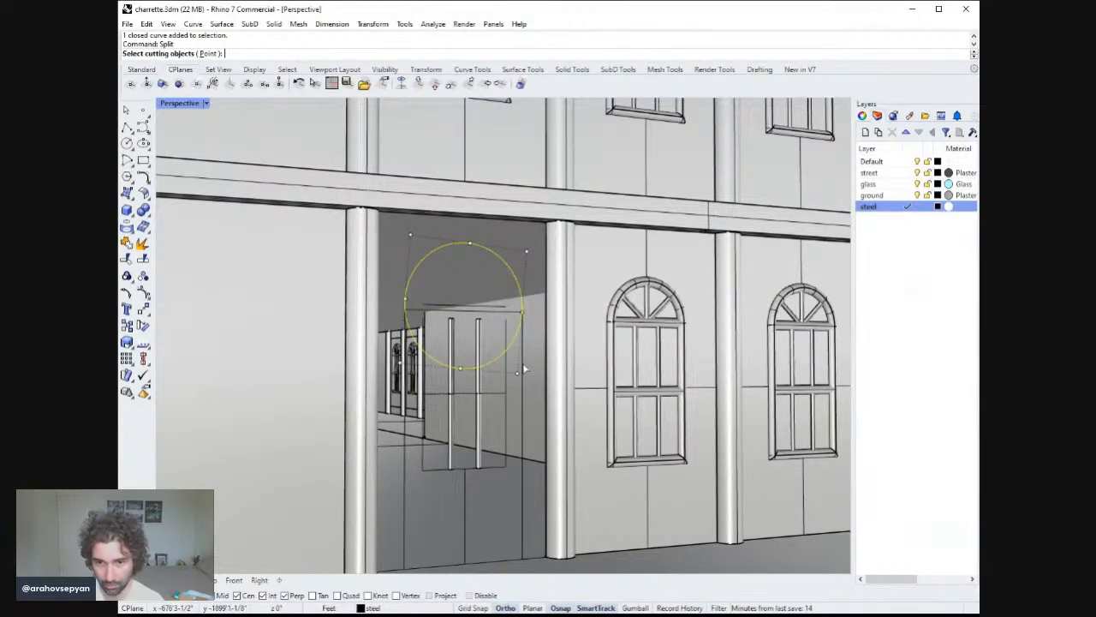
pyautogui.click(525, 369)
pyautogui.press('Return')
pyautogui.click(512, 347)
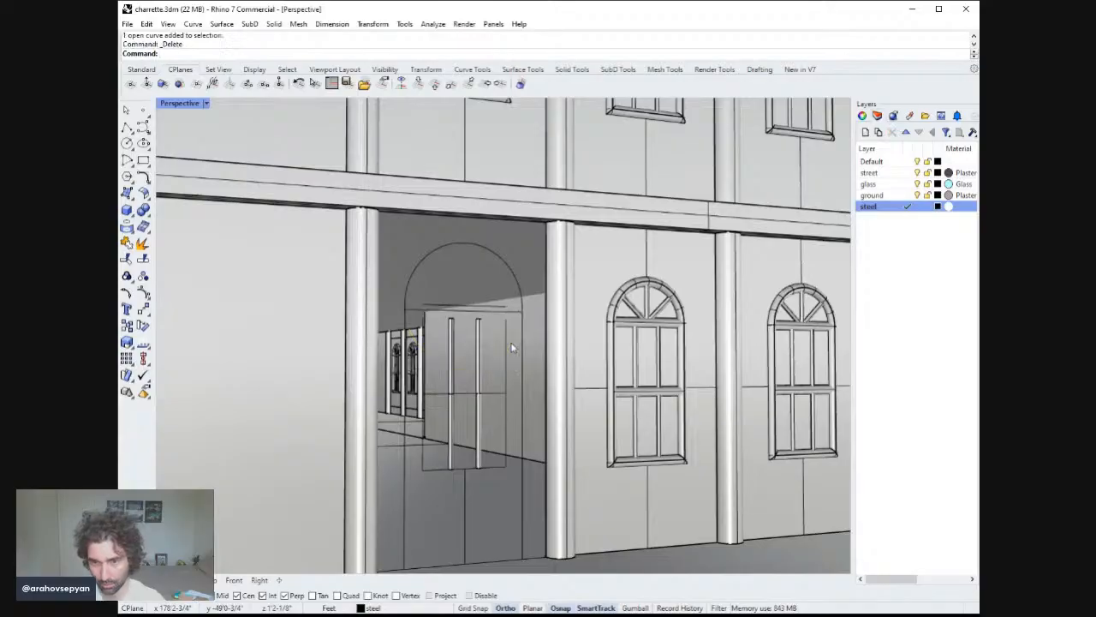
# Draw a straight line across the base of the arch between its two ends.
pyautogui.scroll(5, 506, 334)
pyautogui.click(496, 298)
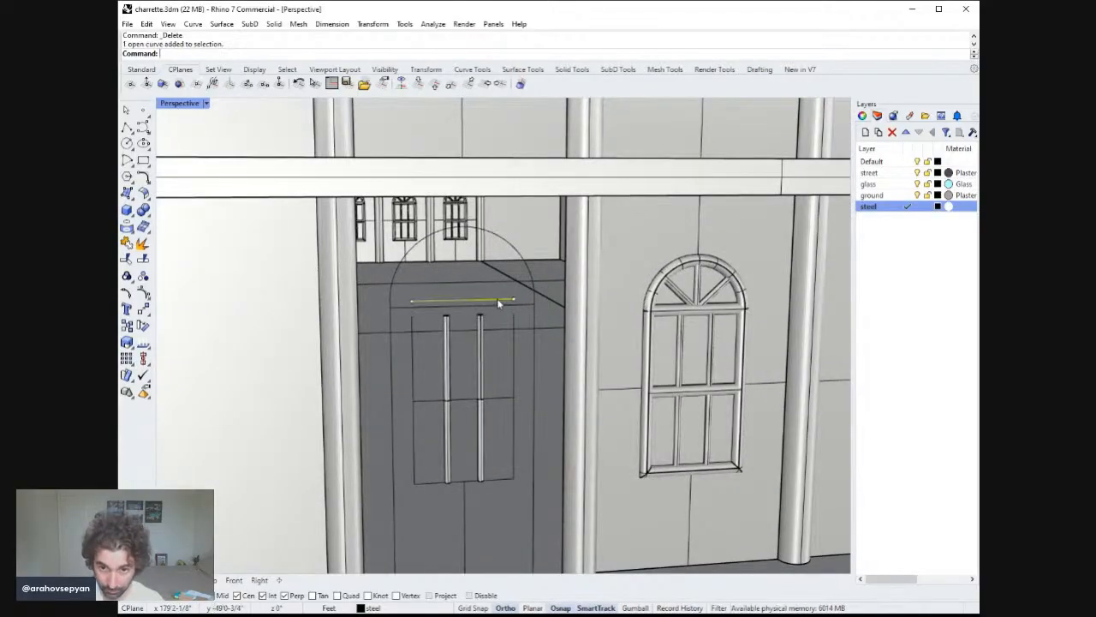
pyautogui.moveTo(498, 302); pyautogui.dragTo(508, 298, button='right')
pyautogui.click(530, 272)
pyautogui.click(521, 306)
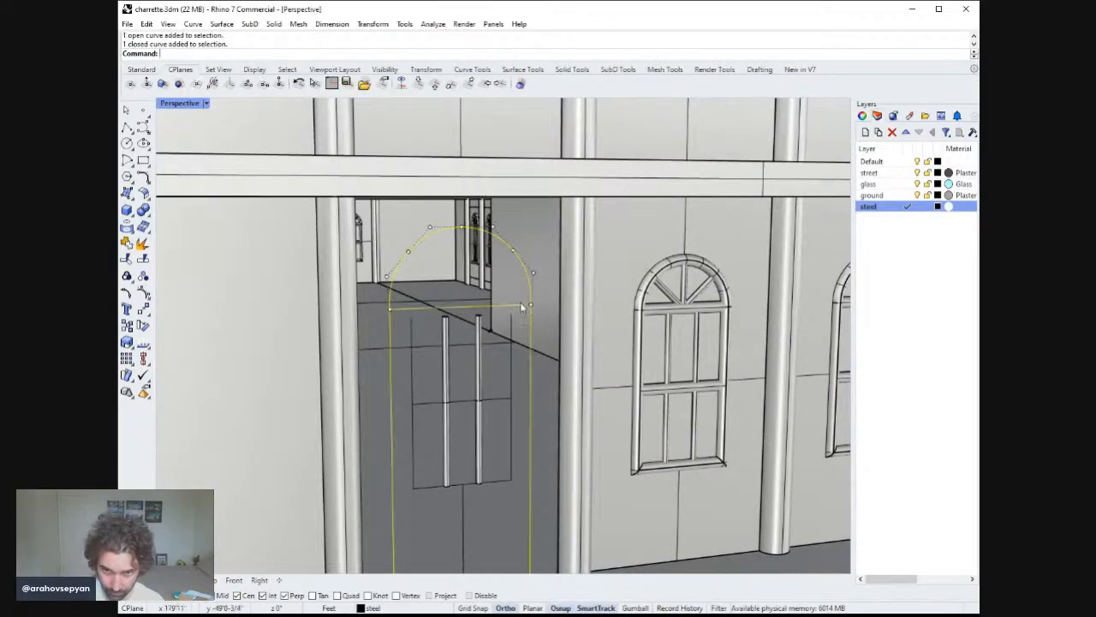
pyautogui.press('Escape')
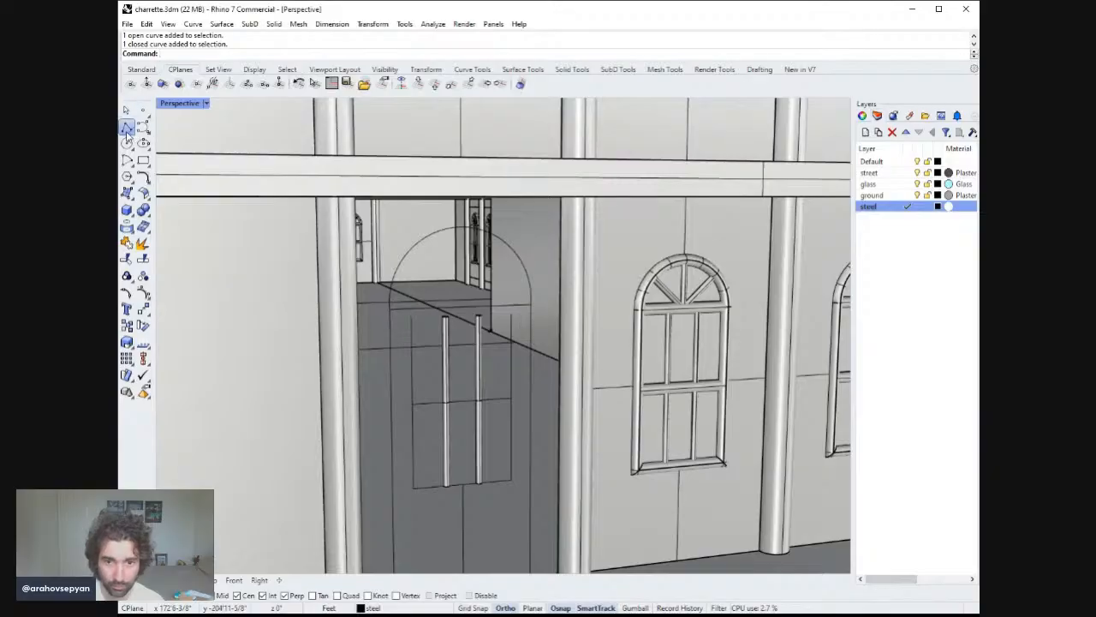
pyautogui.click(126, 128)
pyautogui.moveTo(368, 276); pyautogui.dragTo(385, 271, button='right')
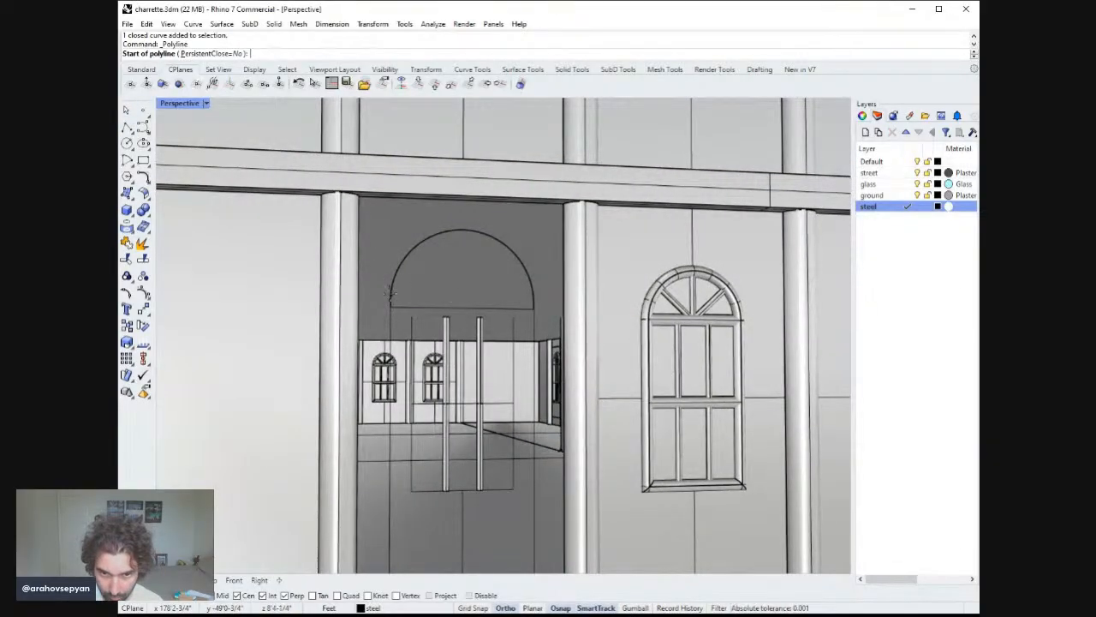
pyautogui.click(390, 299)
pyautogui.click(533, 299)
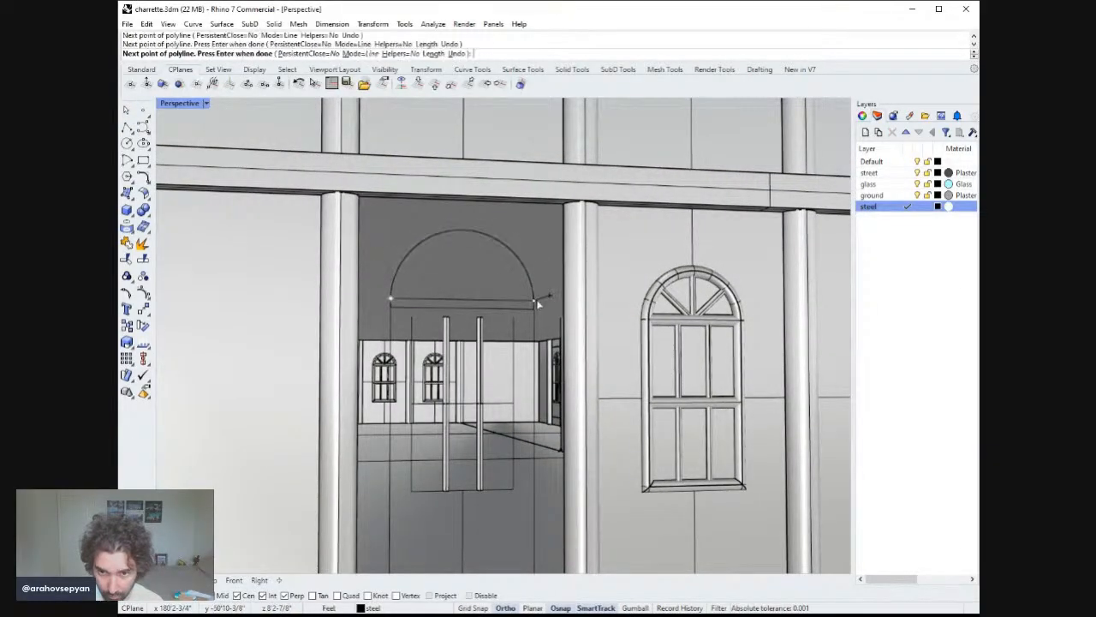
pyautogui.press('Return')
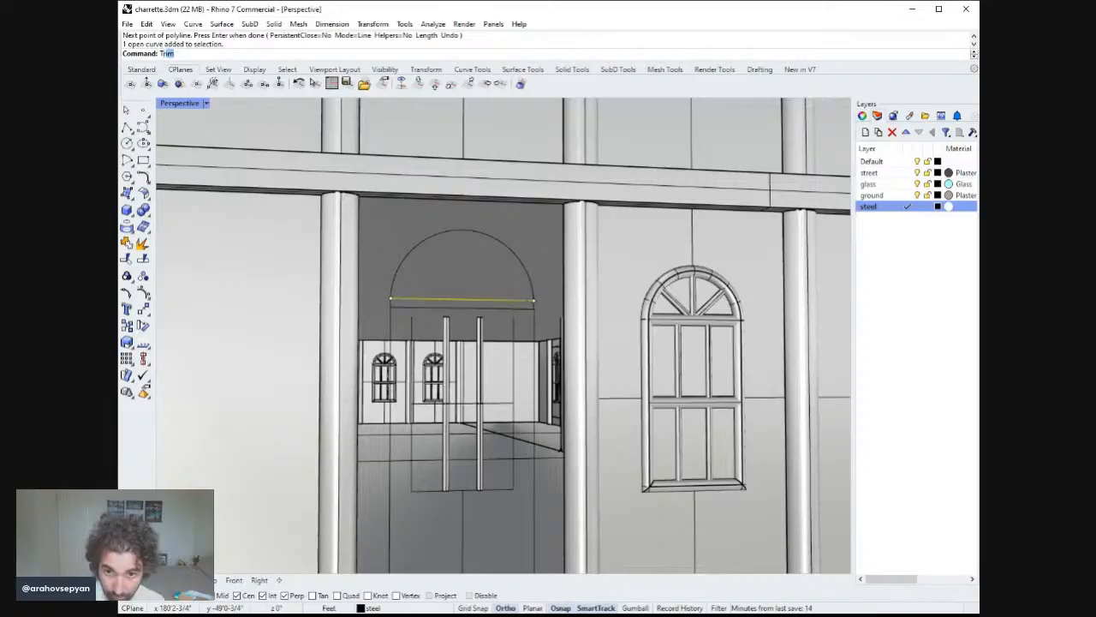
# Trim the excess curve segment below the arch using the base line as cutter.
pyautogui.press('Return')
pyautogui.scroll(3, 531, 300)
pyautogui.click(525, 317)
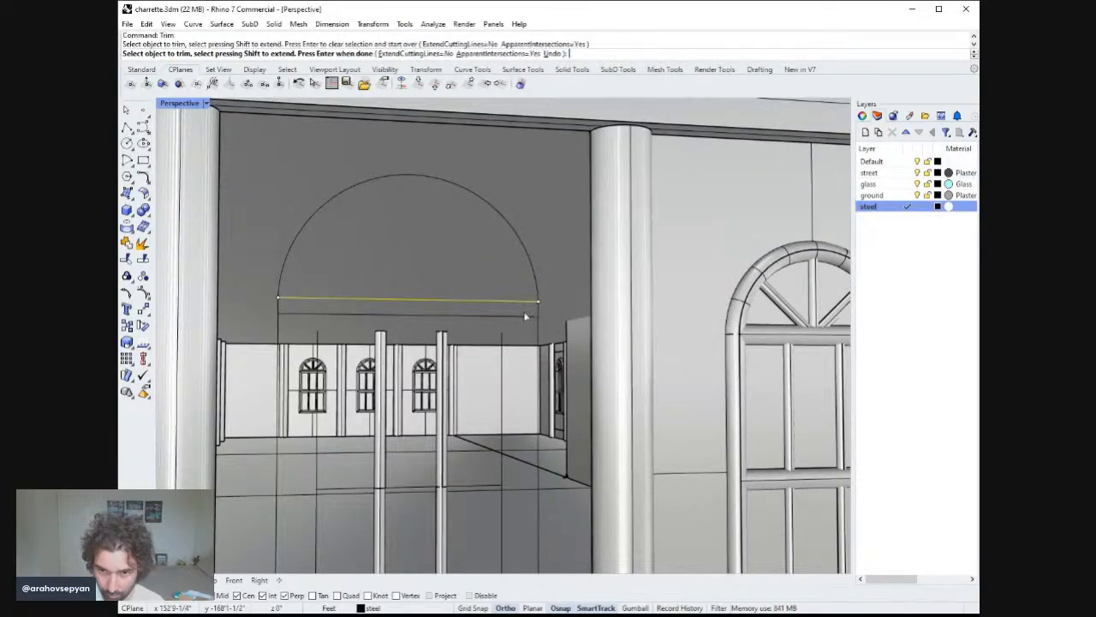
pyautogui.click(539, 308)
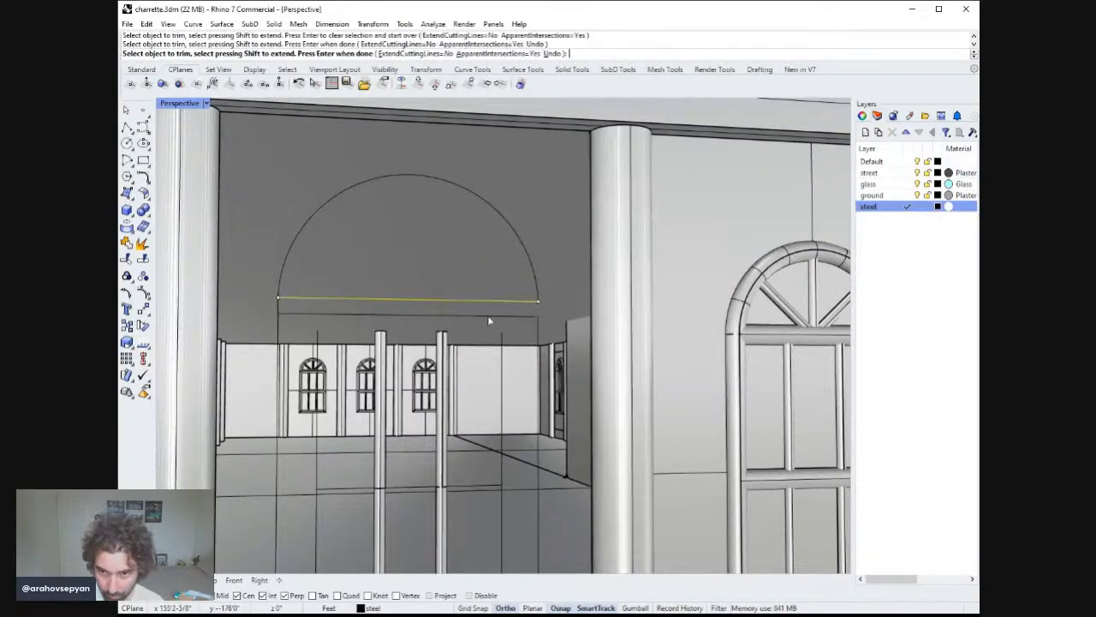
pyautogui.press('Return')
pyautogui.click(313, 295)
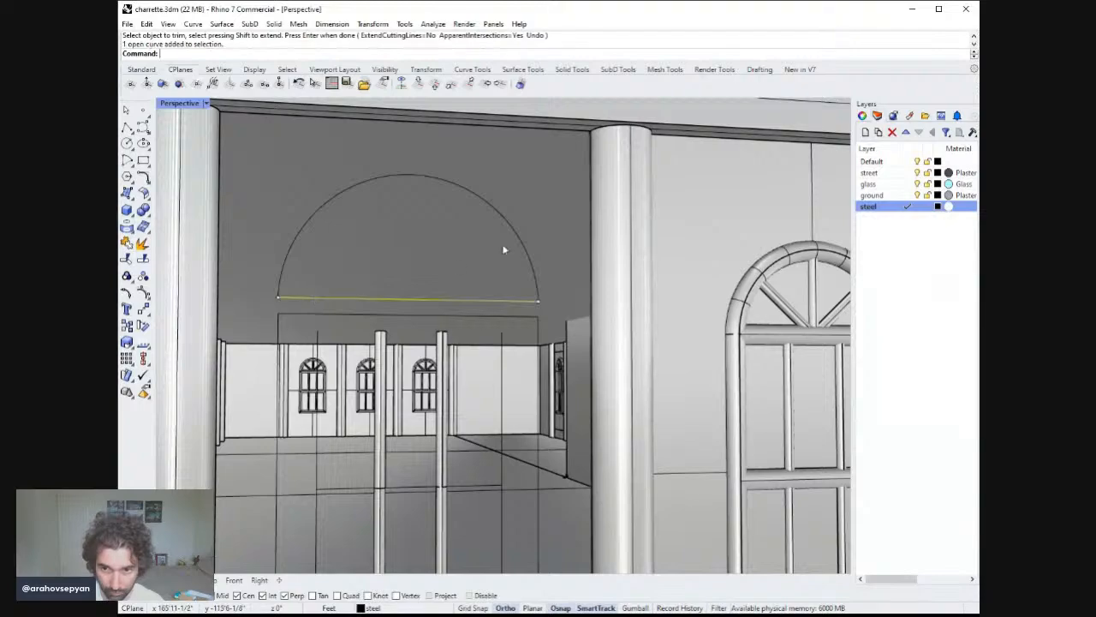
# Join the arch and its base line into one closed curve.
pyautogui.click(516, 237)
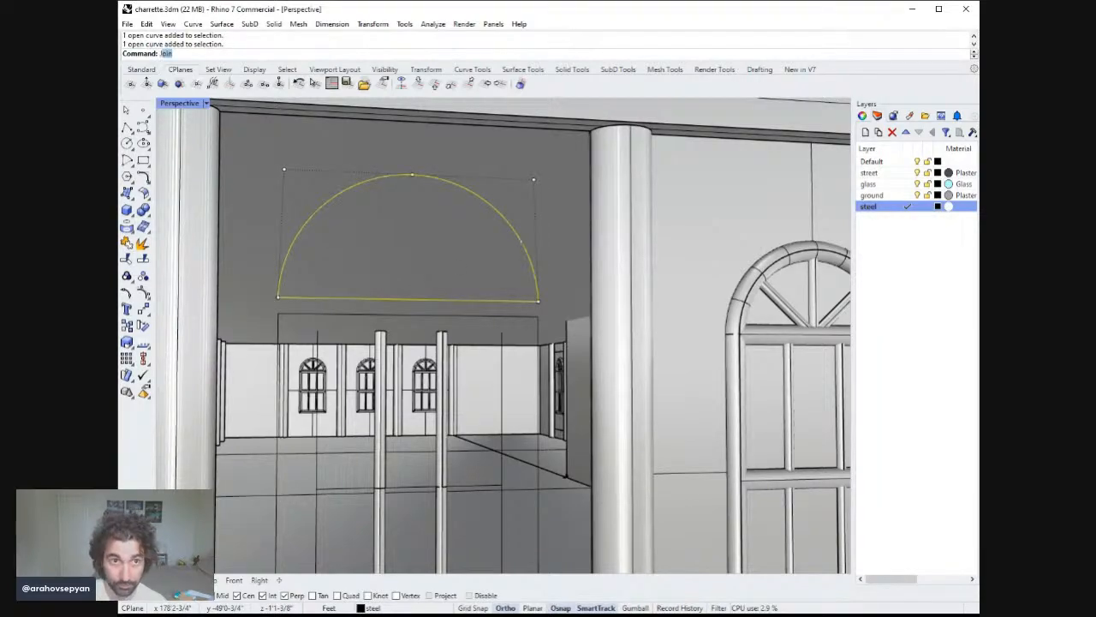
pyautogui.press('Escape')
pyautogui.scroll(-9, 516, 246)
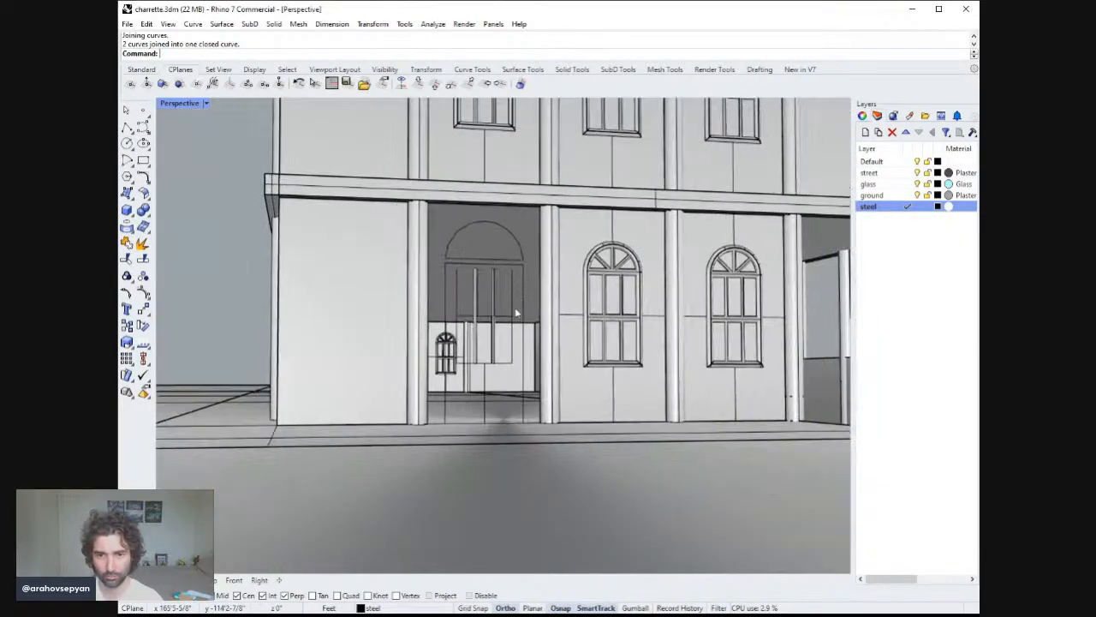
# Select the door's glazing curves and draw a line closing the top of the glazing frame between its upper corners.
pyautogui.moveTo(516, 313); pyautogui.dragTo(387, 275, button='right')
pyautogui.click(463, 290)
pyautogui.click(458, 291)
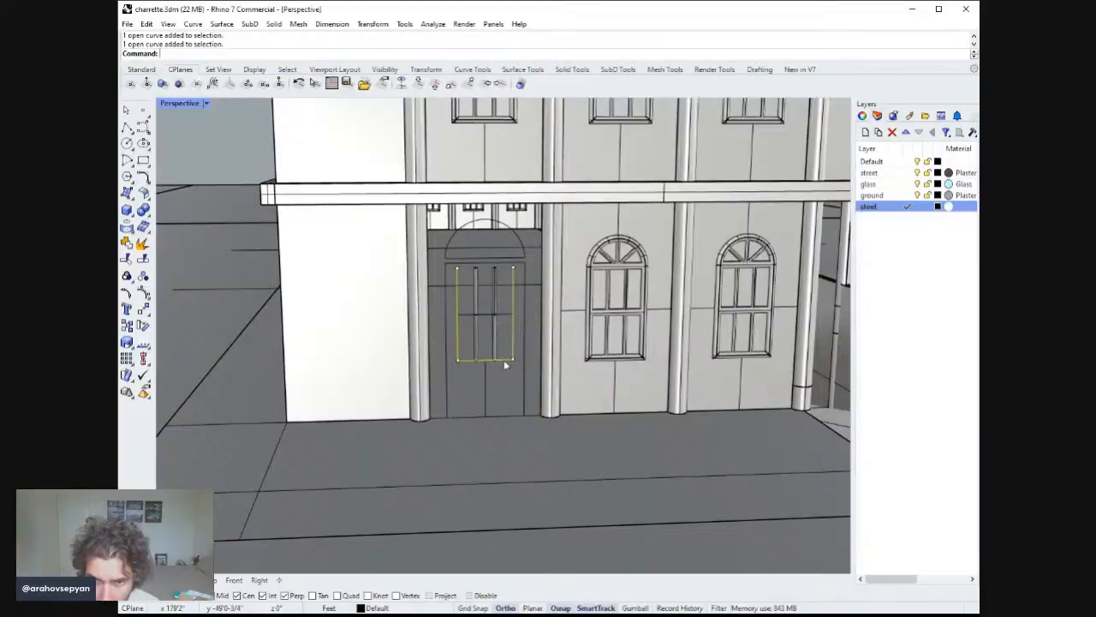
pyautogui.keyDown('shift'); pyautogui.click(506, 316); pyautogui.keyUp('shift')
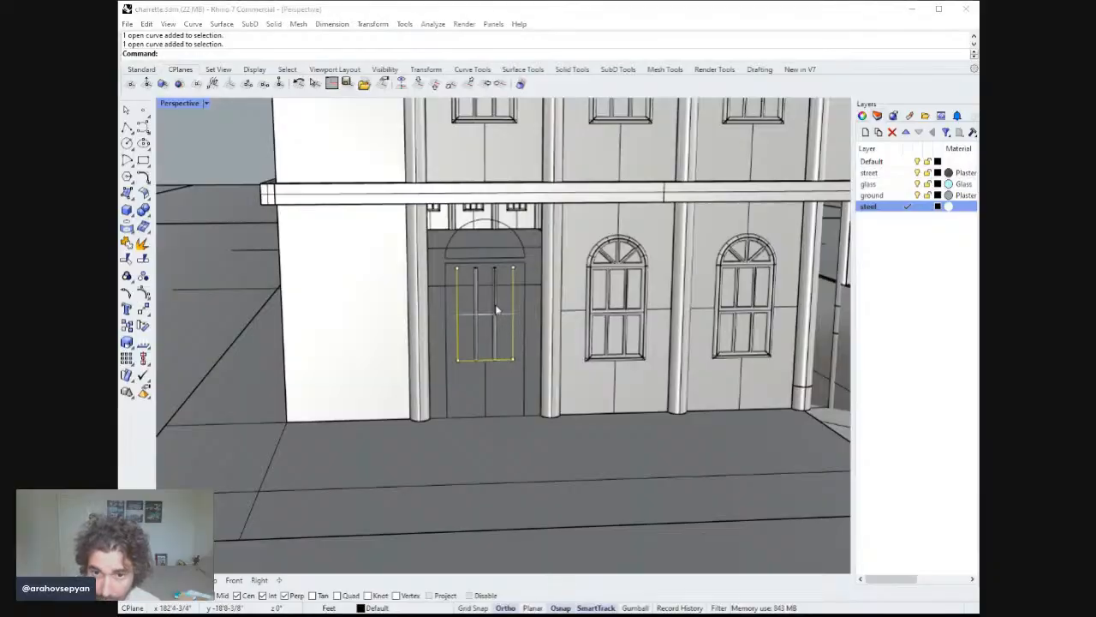
pyautogui.click(127, 127)
pyautogui.moveTo(426, 250); pyautogui.dragTo(432, 268, button='right')
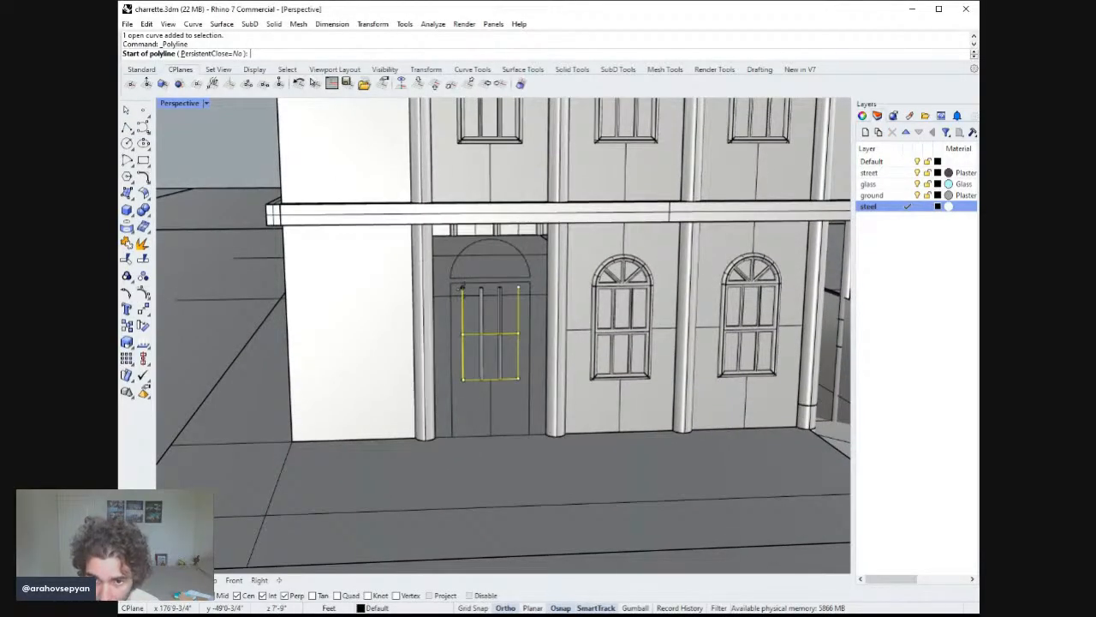
pyautogui.click(462, 288)
pyautogui.click(518, 288)
pyautogui.press('Return')
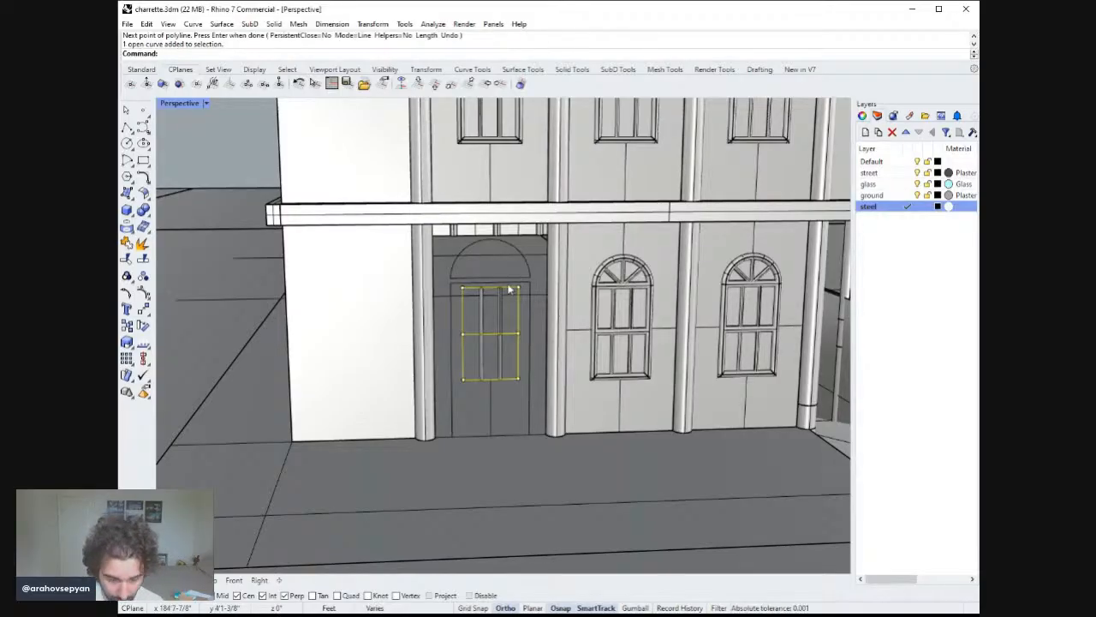
# Pipe the selected door glazing curves with radius 1, then undo the pipe.
pyautogui.press('Return')
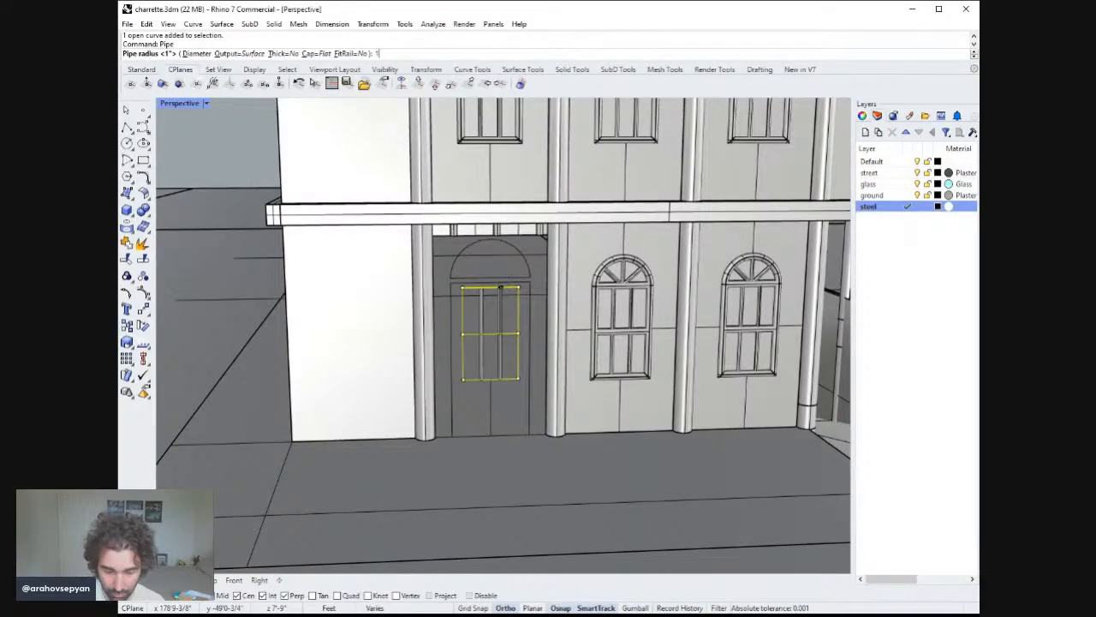
pyautogui.write('1')
pyautogui.press('Return')
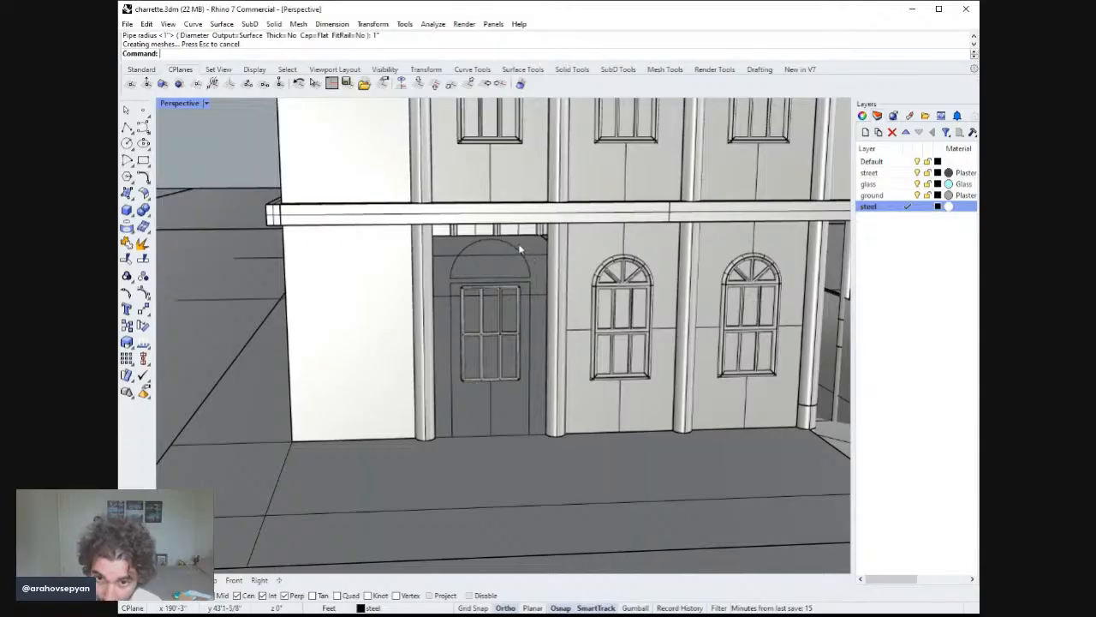
pyautogui.moveTo(514, 246); pyautogui.dragTo(518, 239, button='right')
pyautogui.scroll(-3, 512, 310)
pyautogui.scroll(2, 514, 312)
pyautogui.hotkey('ctrl', 'z')
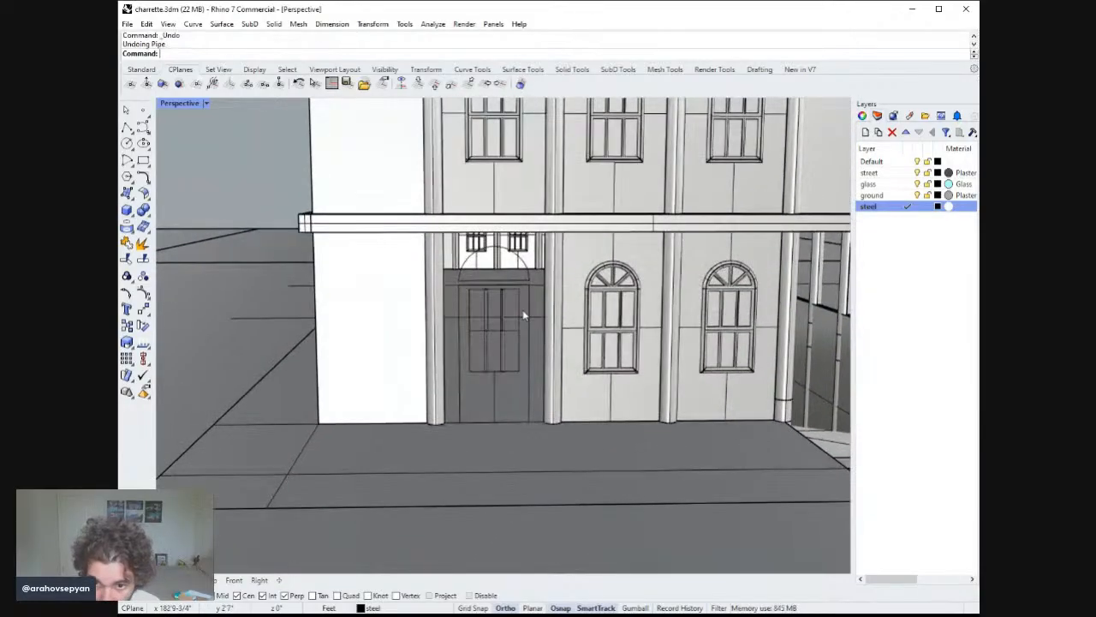
# Join the four curves of the door's glazing frame into one closed curve.
pyautogui.scroll(2, 521, 312)
pyautogui.click(517, 308)
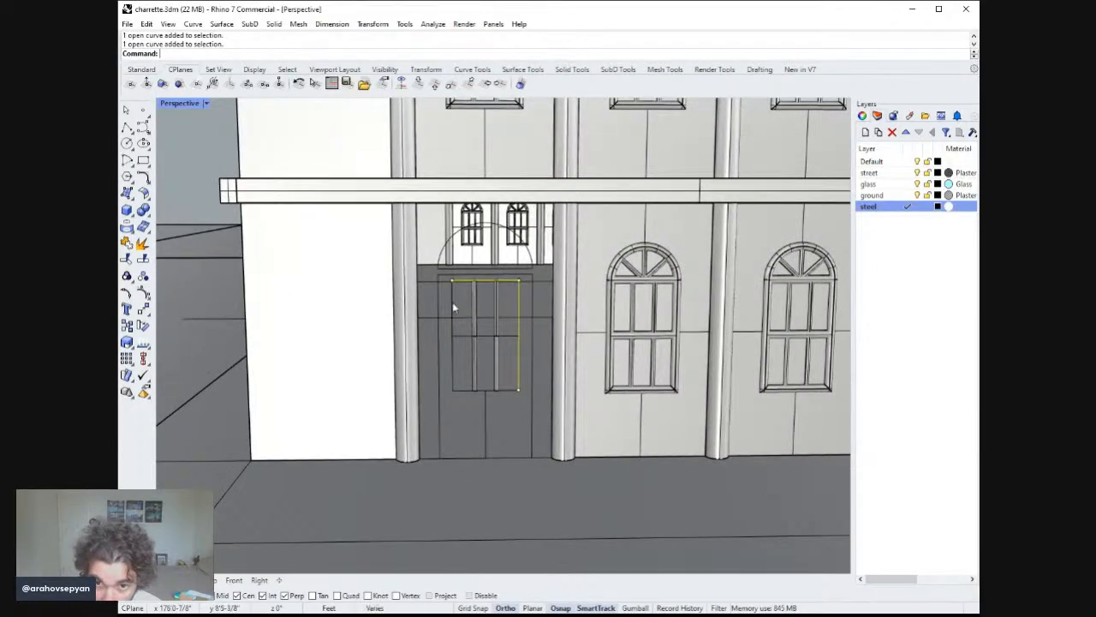
pyautogui.keyDown('shift'); pyautogui.click(462, 391); pyautogui.keyUp('shift')
pyautogui.keyDown('ctrl'); pyautogui.click(454, 413); pyautogui.keyUp('ctrl')
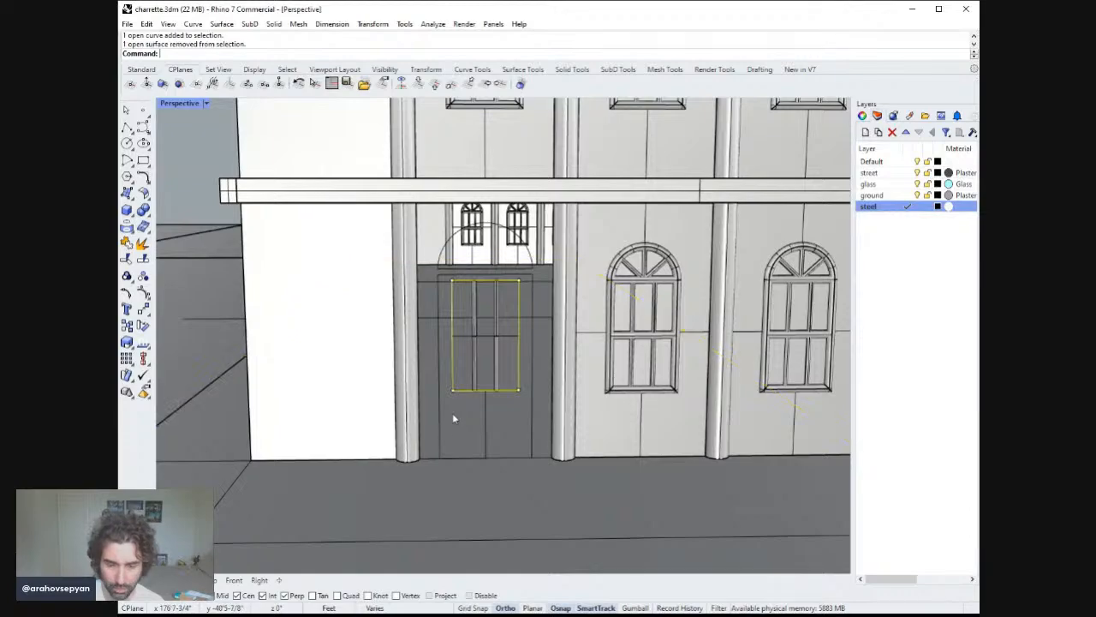
pyautogui.press('Return')
pyautogui.press('Return')
pyautogui.press('Return')
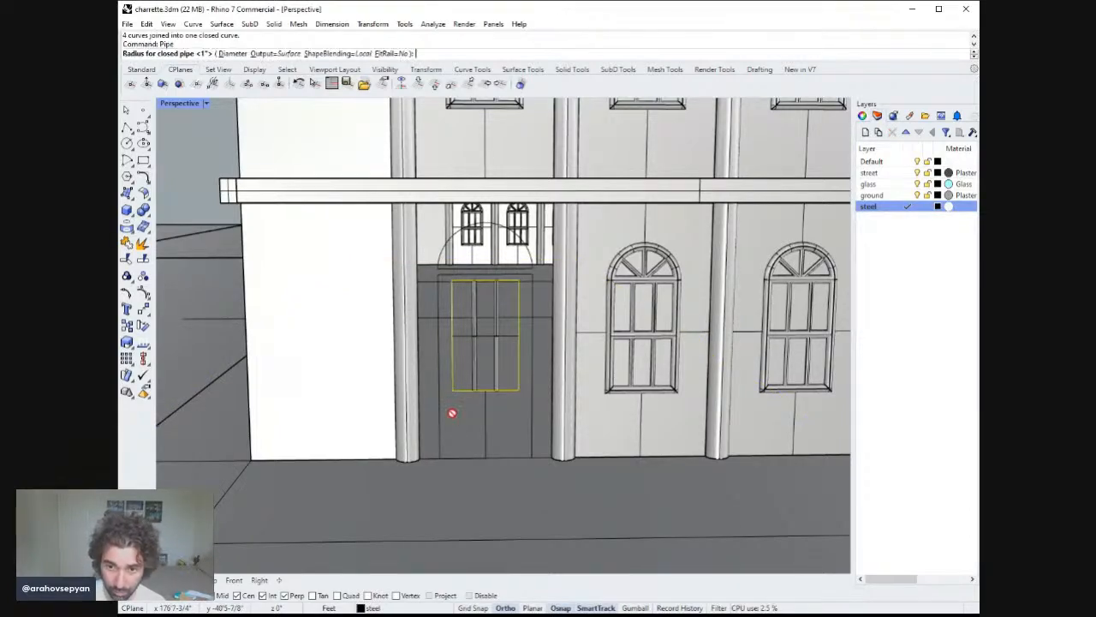
# Pipe the door's arch and frame outline curves with a 2" radius.
pyautogui.click(532, 266)
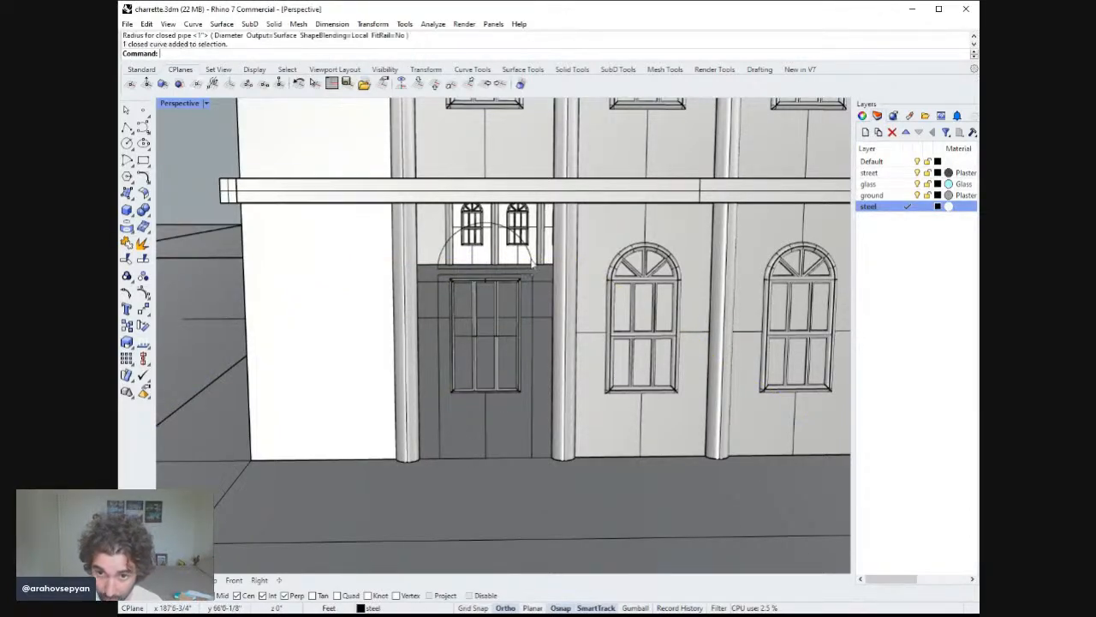
pyautogui.press('Return')
pyautogui.press('Return')
pyautogui.moveTo(552, 301); pyautogui.dragTo(535, 339, button='right')
pyautogui.click(531, 337)
pyautogui.press('Return')
pyautogui.write('2"')
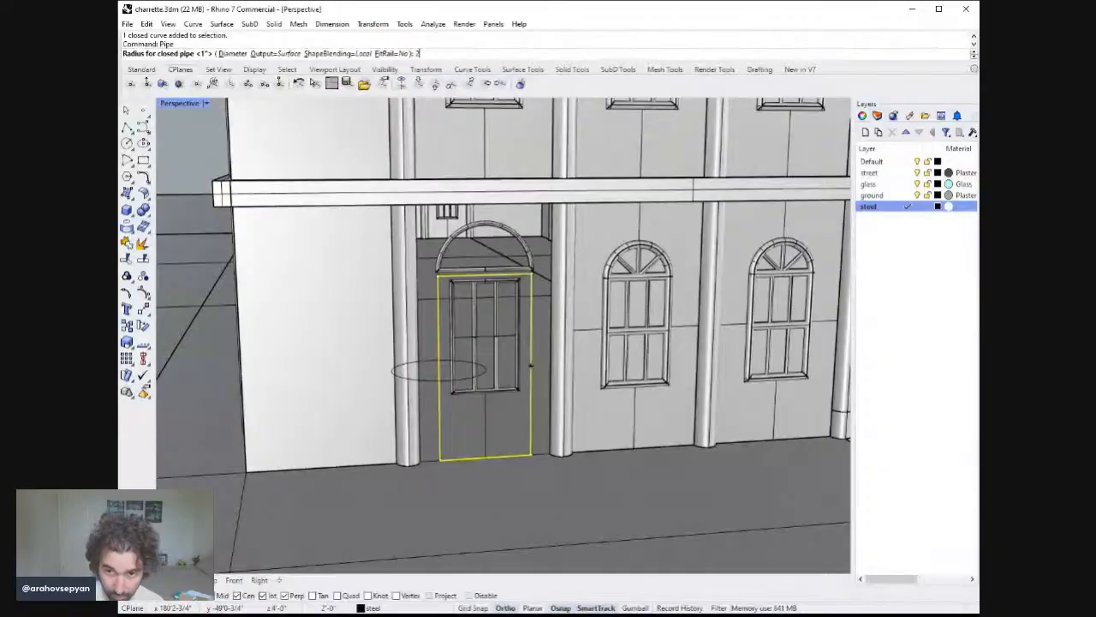
pyautogui.press('Return')
pyautogui.press('Return')
pyautogui.press('Return')
pyautogui.press('Escape')
pyautogui.moveTo(537, 356)
pyautogui.mouseDown(button='right')
pyautogui.moveTo(553, 364)
pyautogui.moveTo(540, 353)
pyautogui.mouseUp(button='right')
pyautogui.click(430, 460)
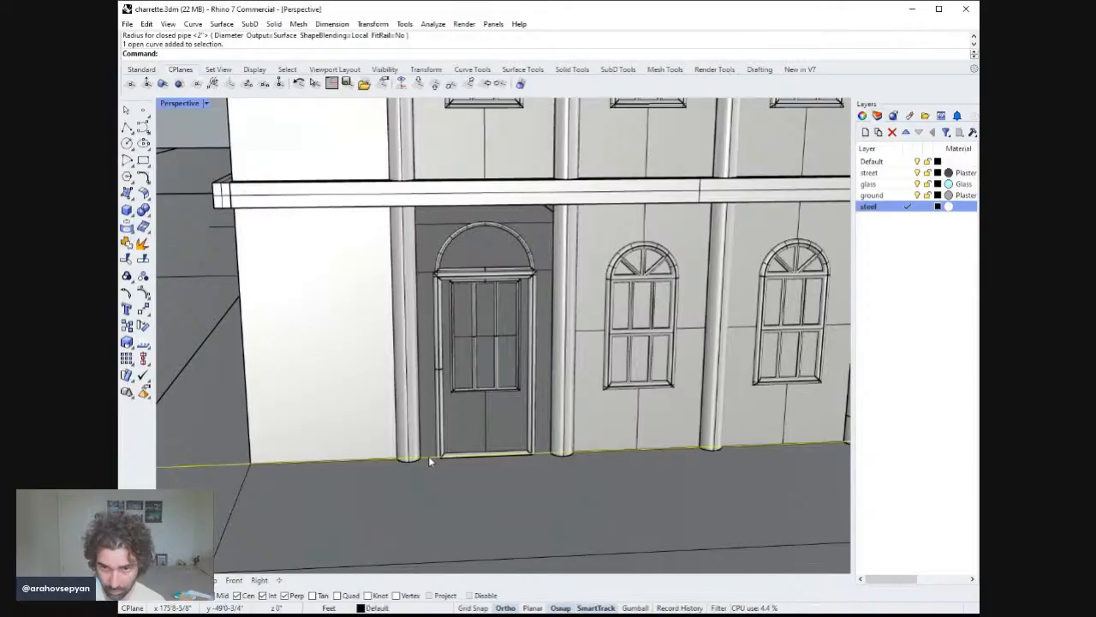
pyautogui.moveTo(430, 460); pyautogui.dragTo(484, 445, button='right')
pyautogui.press('Escape')
pyautogui.press('Return')
pyautogui.click(446, 446)
pyautogui.scroll(-11, 520, 451)
pyautogui.scroll(8, 520, 450)
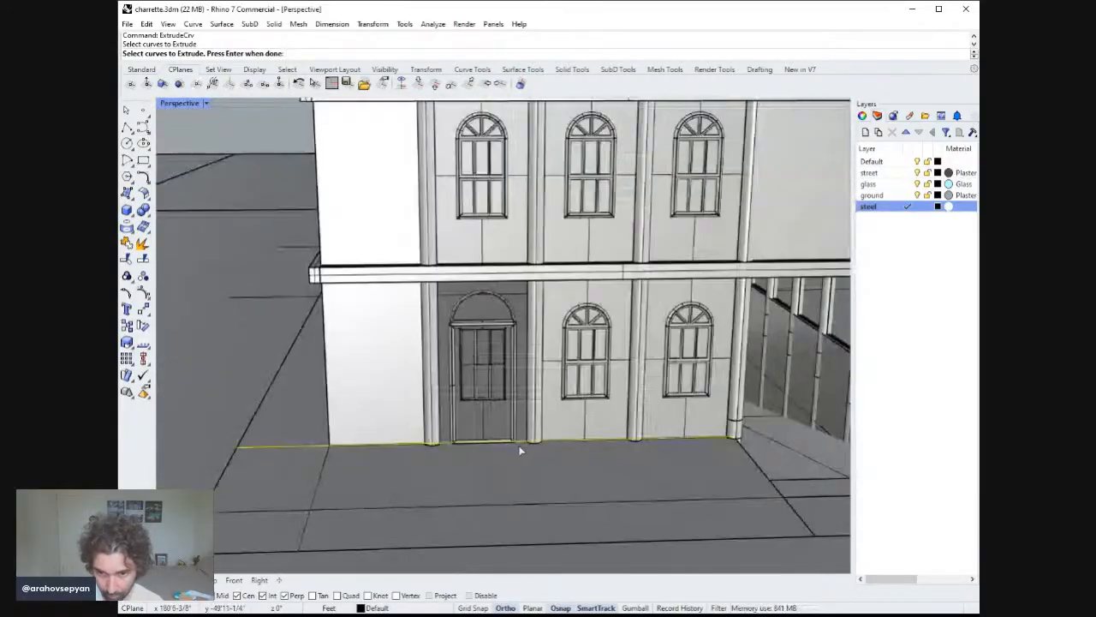
pyautogui.press('Escape')
# Start drawing a polyline along the ground-floor facade.
pyautogui.click(126, 127)
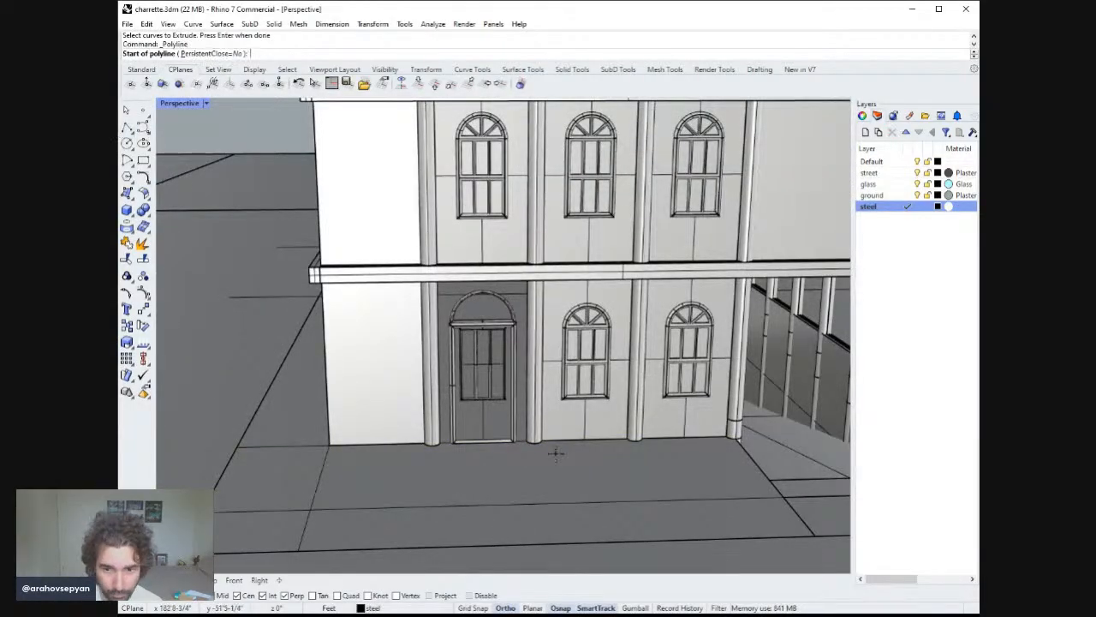
pyautogui.scroll(5, 549, 450)
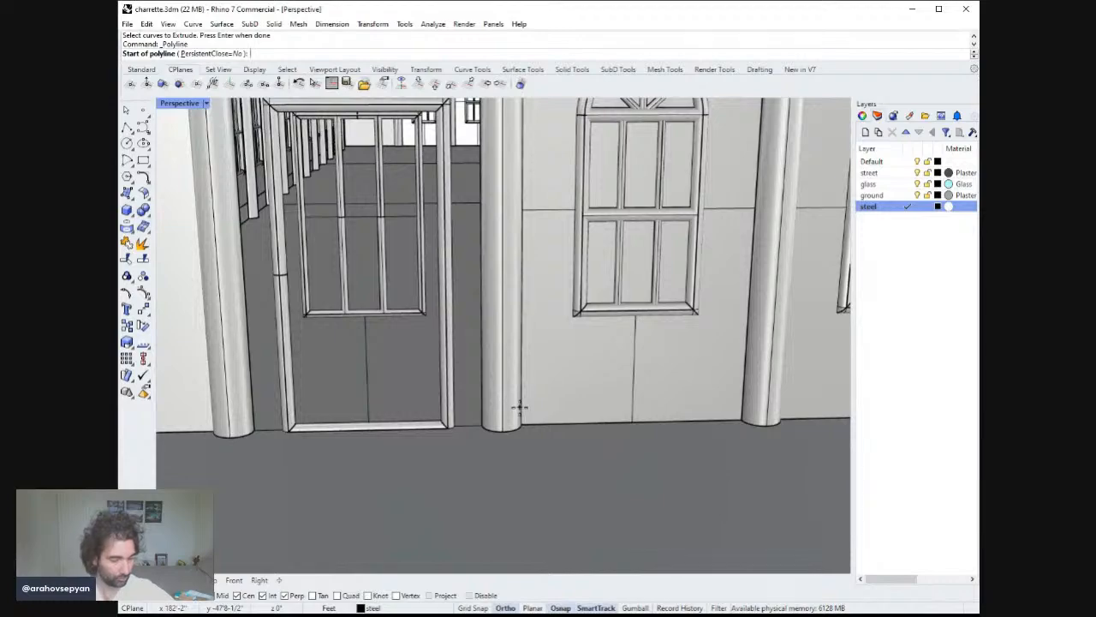
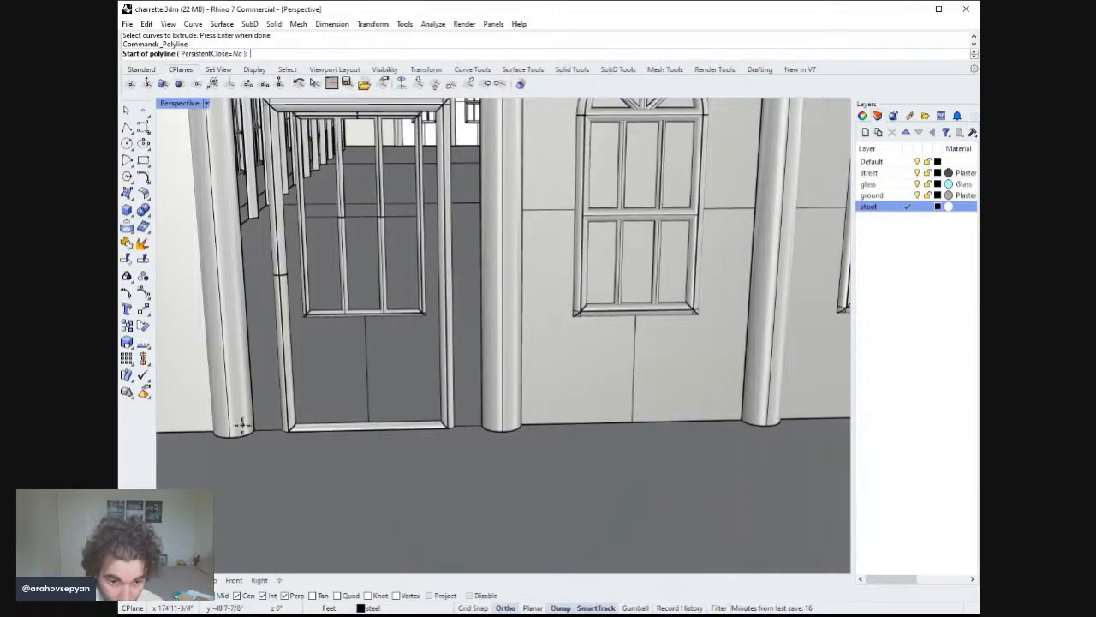
# Draw a polyline along the floor between two columns flanking the door, then delete it.
pyautogui.moveTo(242, 425); pyautogui.dragTo(248, 441, button='right')
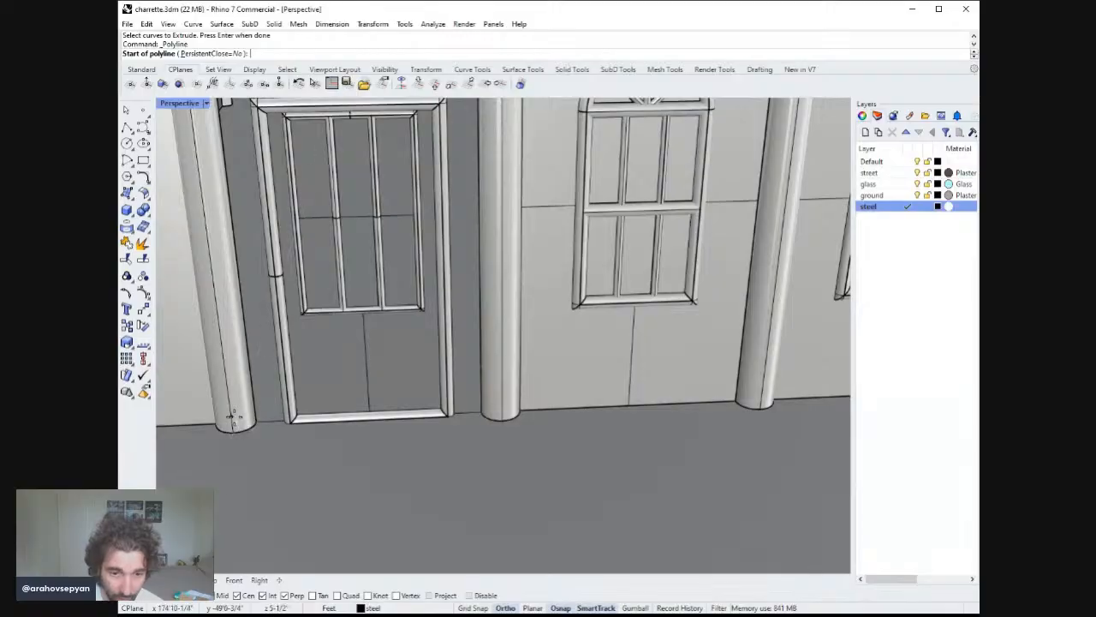
pyautogui.click(234, 420)
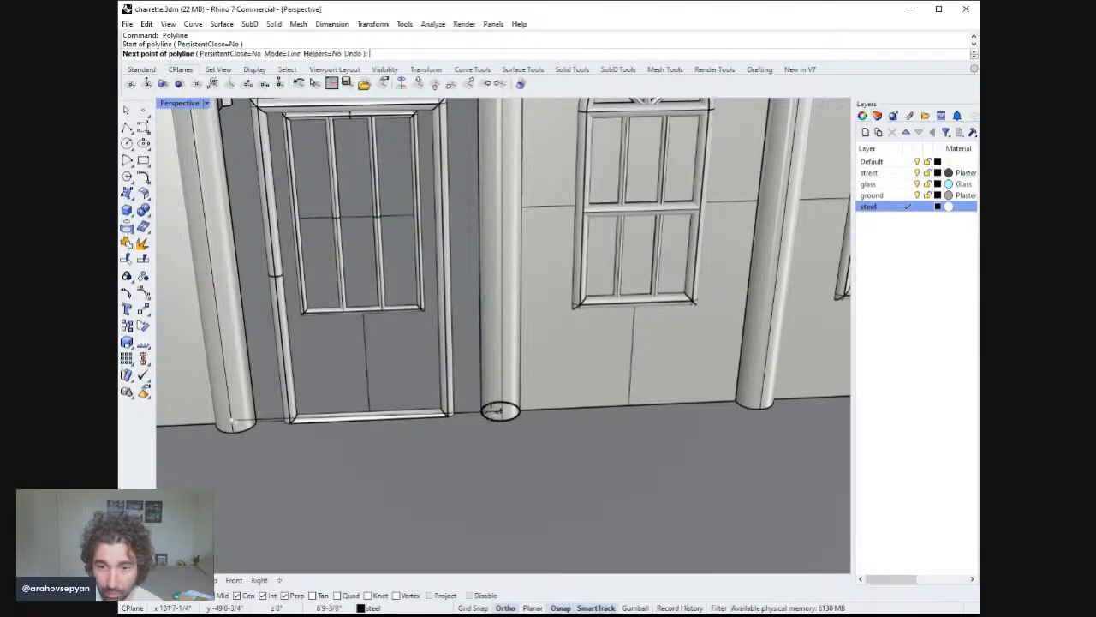
pyautogui.click(492, 412)
pyautogui.press('Return')
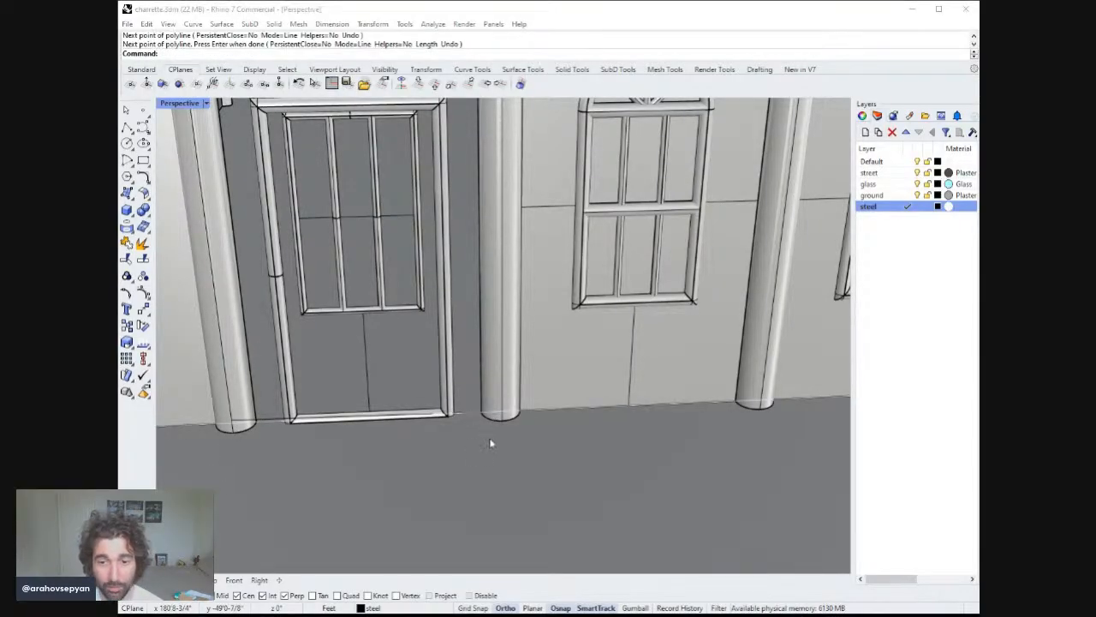
pyautogui.moveTo(484, 440)
pyautogui.mouseDown(button='right')
pyautogui.moveTo(475, 428)
pyautogui.moveTo(501, 396)
pyautogui.moveTo(492, 424)
pyautogui.mouseUp(button='right')
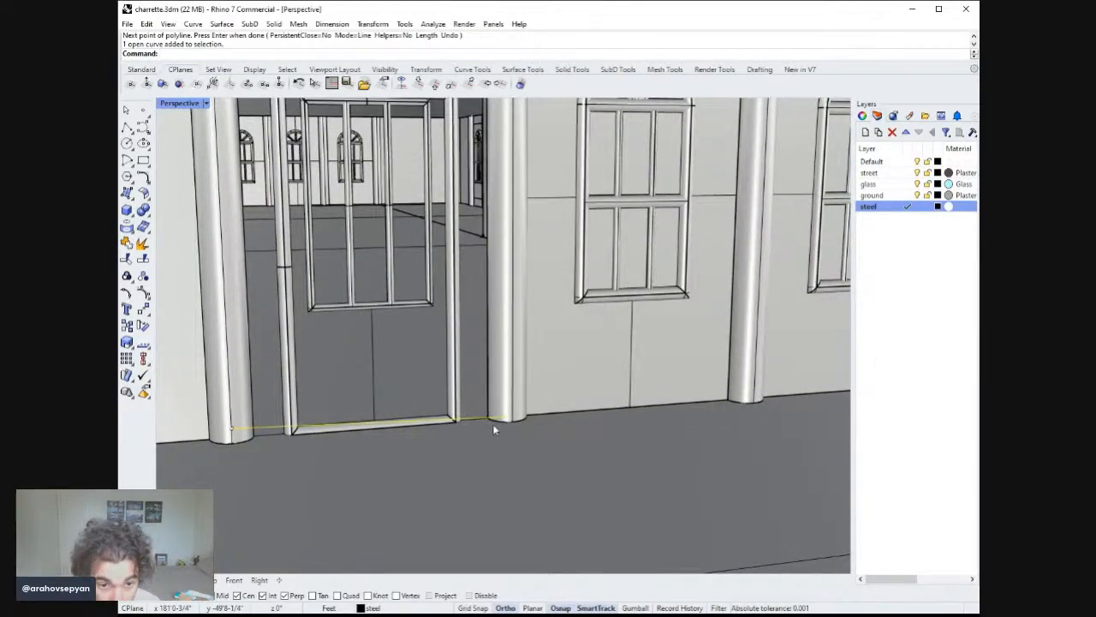
pyautogui.press('Delete')
# Draw a polyline along the floor from column to column across the base of the door opening.
pyautogui.click(127, 127)
pyautogui.moveTo(330, 387); pyautogui.dragTo(328, 391, button='right')
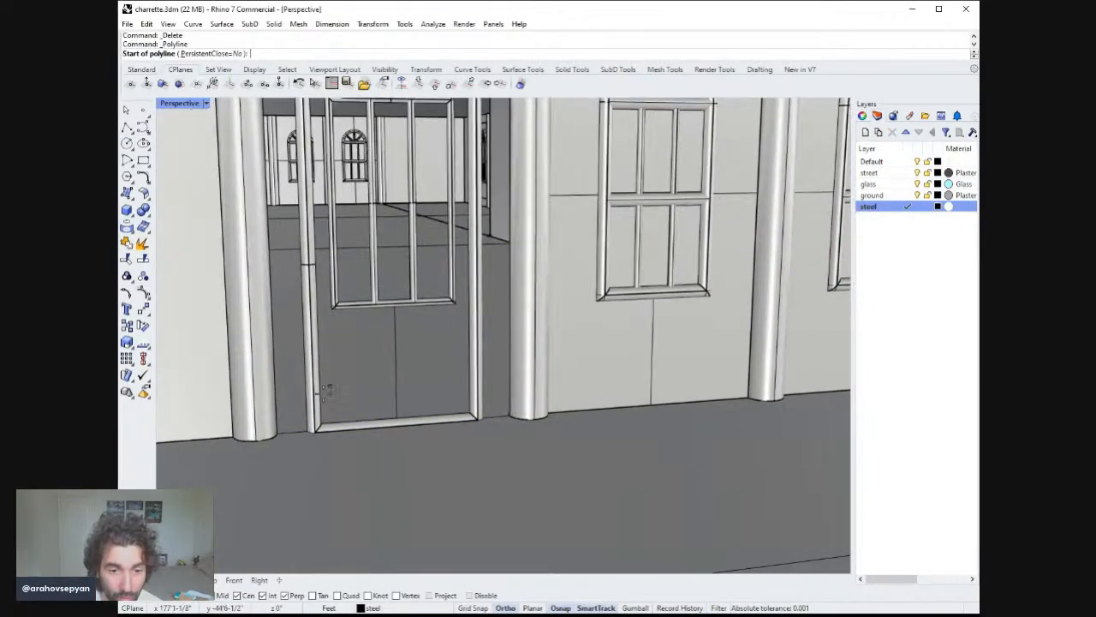
pyautogui.moveTo(281, 418)
pyautogui.mouseDown(button='right')
pyautogui.moveTo(266, 420)
pyautogui.moveTo(269, 337)
pyautogui.moveTo(238, 443)
pyautogui.moveTo(272, 395)
pyautogui.mouseUp(button='right')
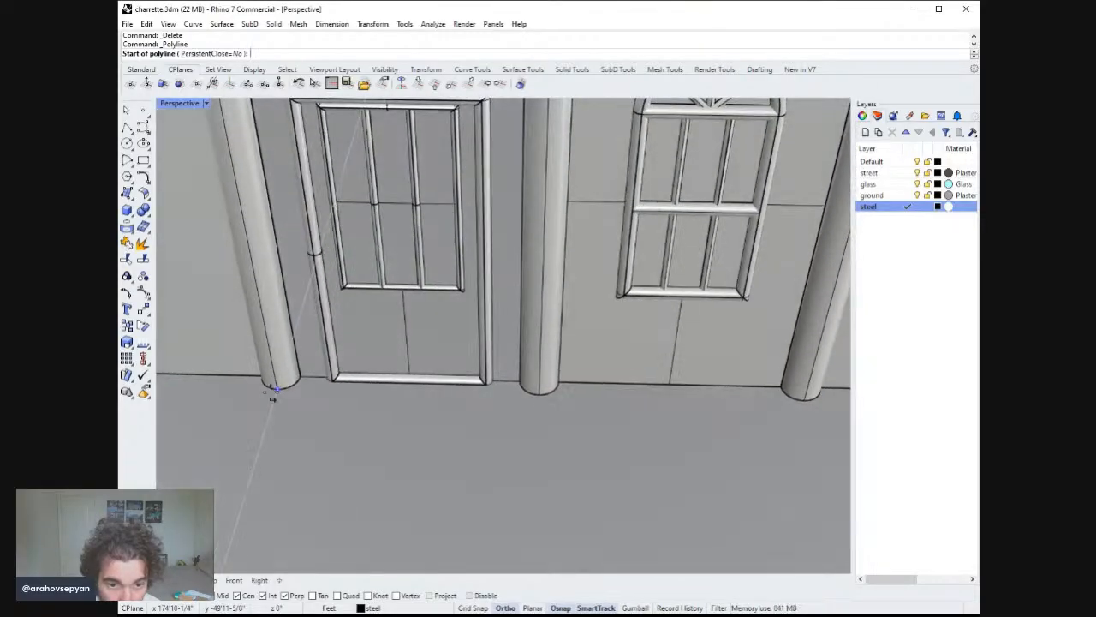
pyautogui.click(283, 380)
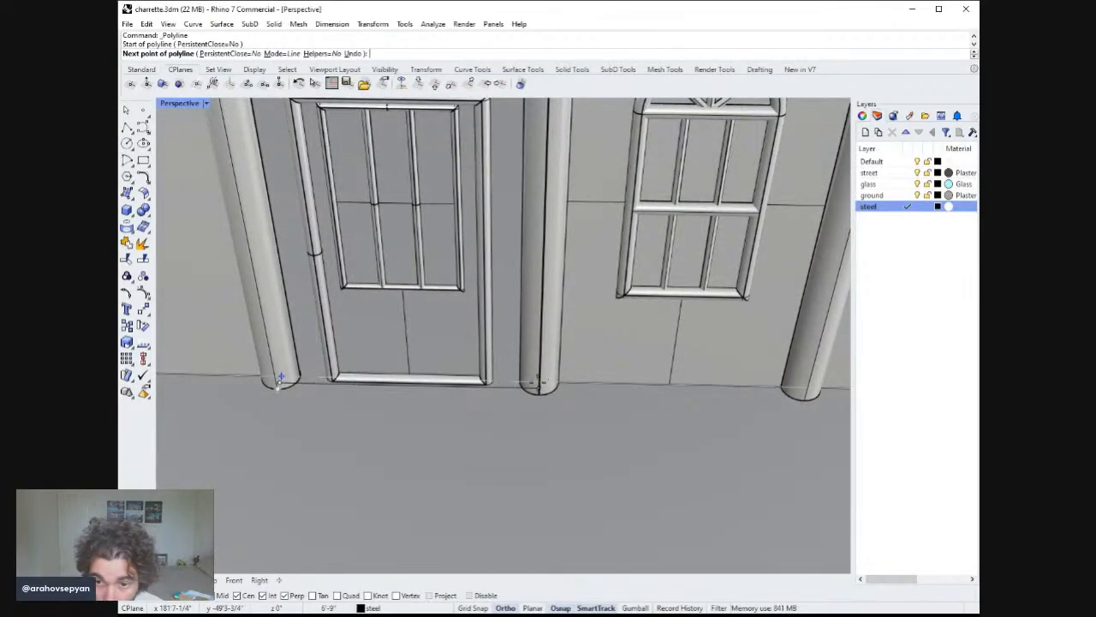
pyautogui.press('Return')
pyautogui.press('Return')
pyautogui.click(537, 382)
pyautogui.moveTo(364, 381); pyautogui.dragTo(321, 372, button='right')
pyautogui.click(316, 369)
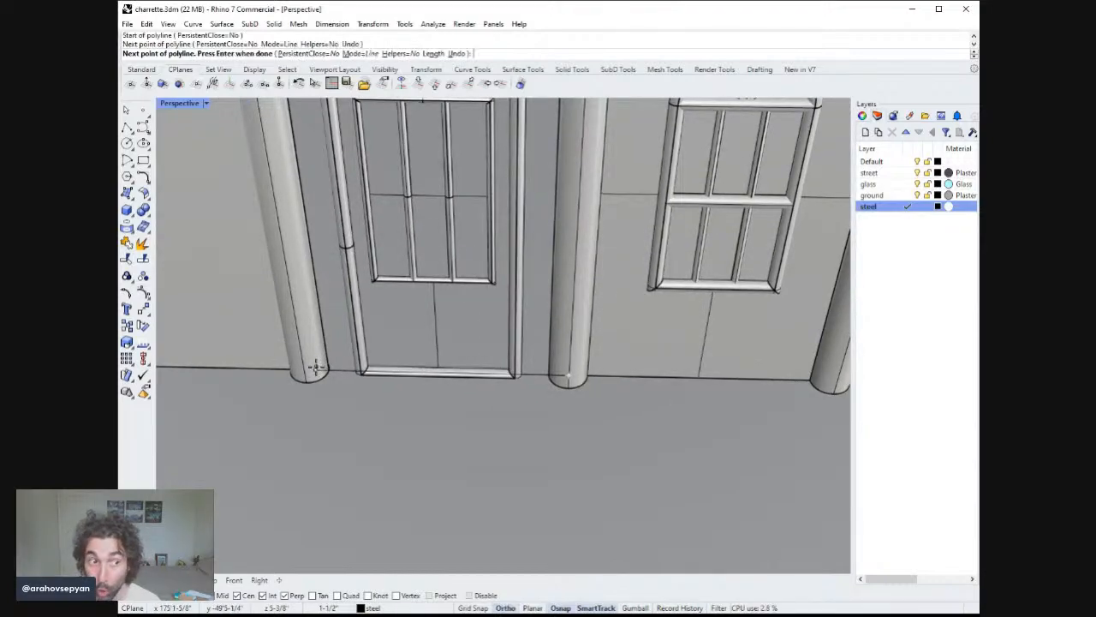
pyautogui.press('Return')
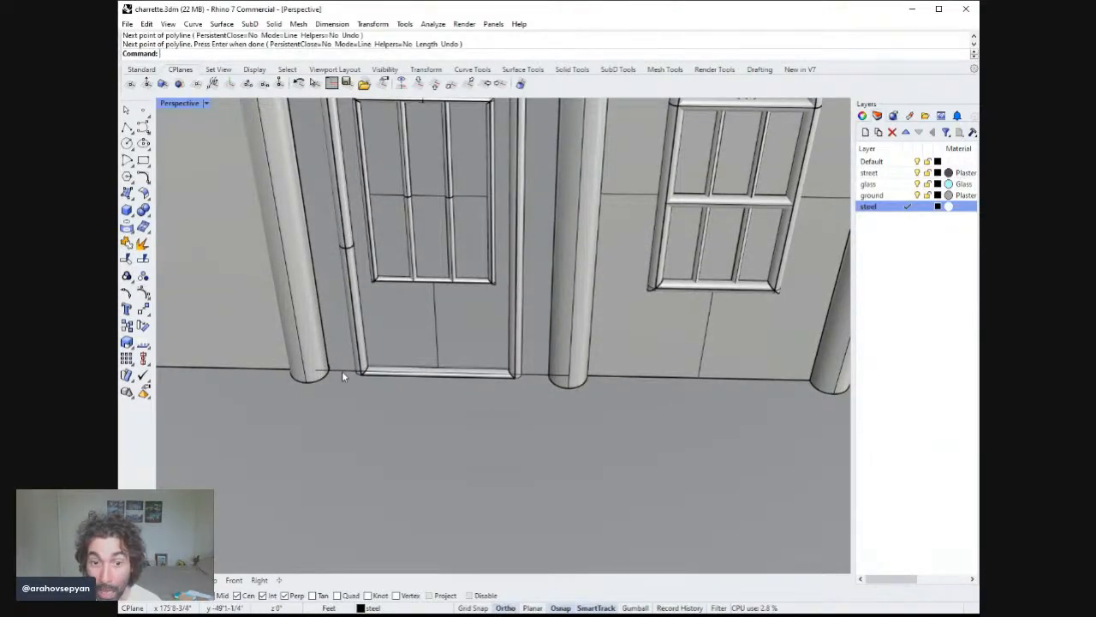
# Extrude the floor line upward 8 ft as a surface and delete the extrusion.
pyautogui.click(342, 372)
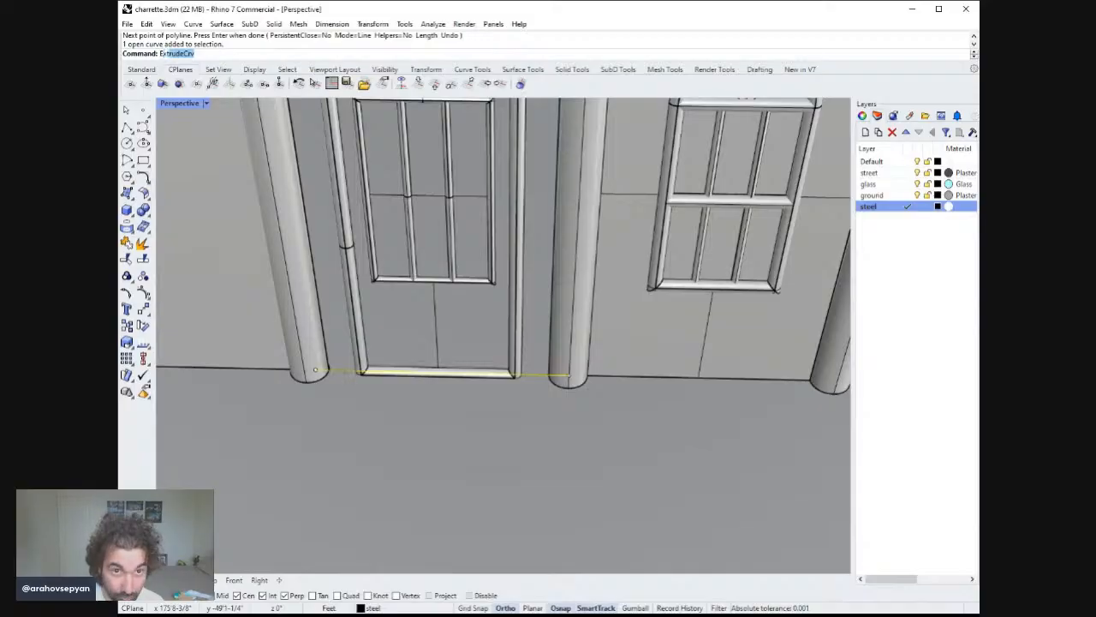
pyautogui.press('Return')
pyautogui.scroll(5, 428, 236)
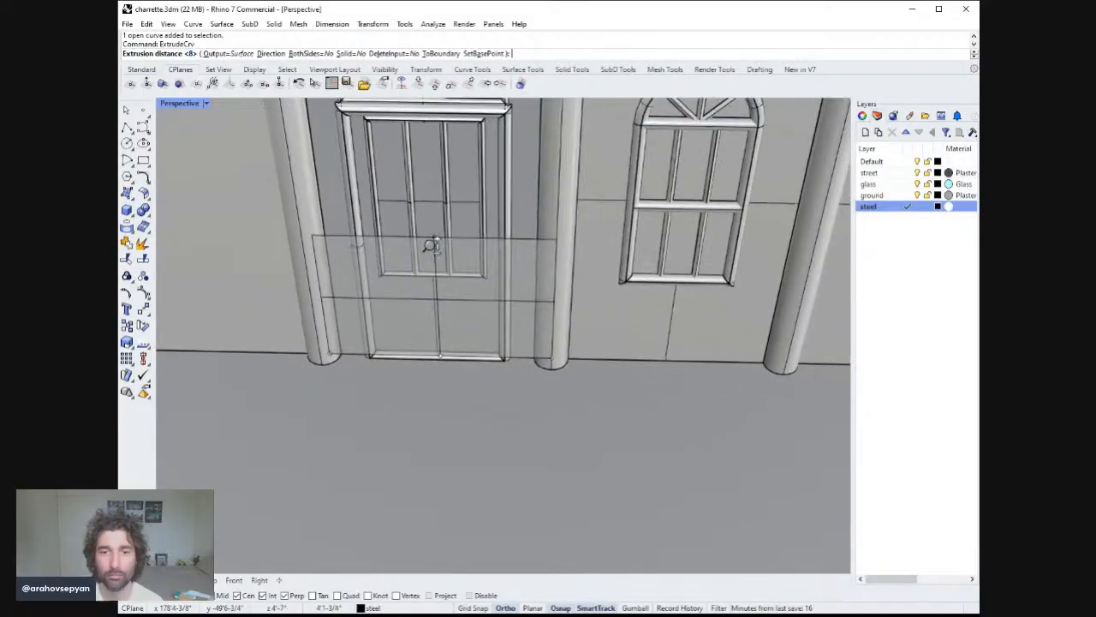
pyautogui.scroll(-8, 439, 224)
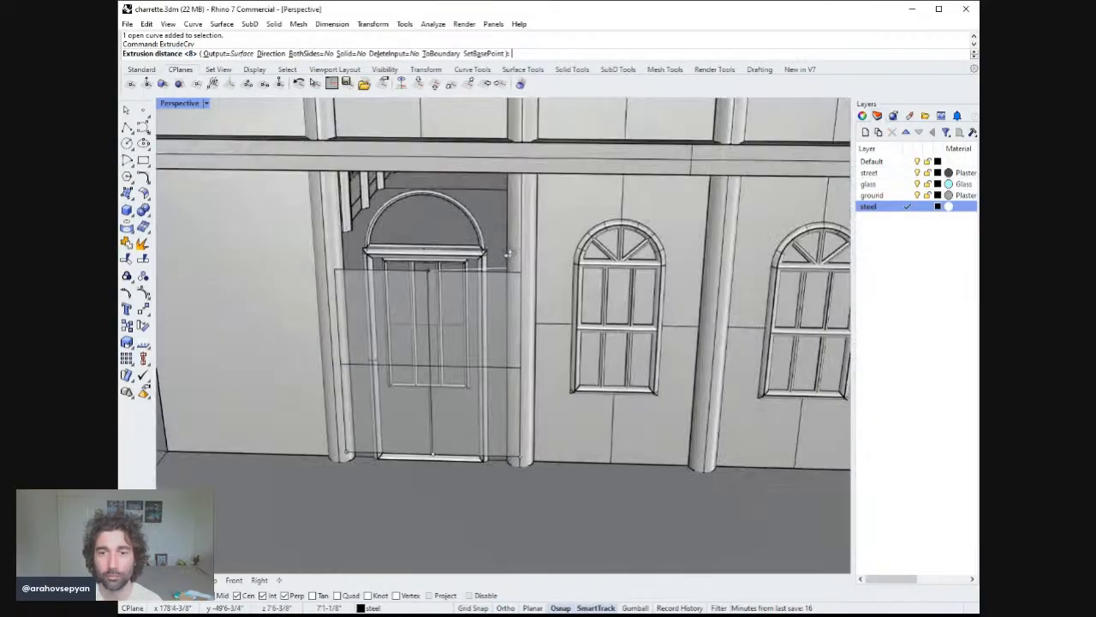
pyautogui.press('Return')
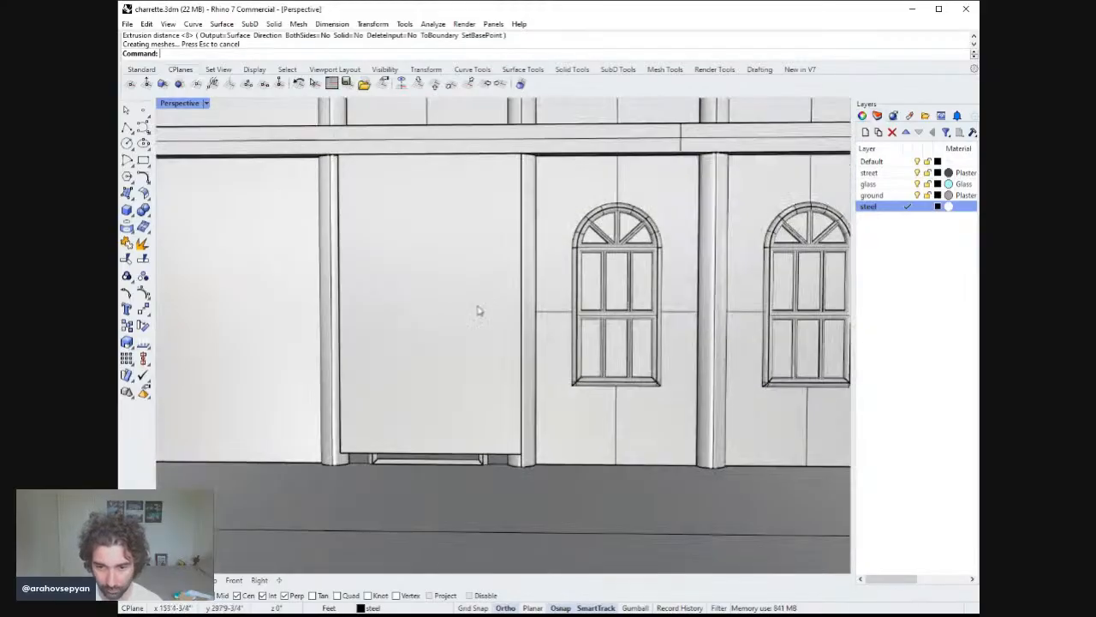
pyautogui.moveTo(479, 311); pyautogui.dragTo(519, 304, button='right')
pyautogui.click(491, 338)
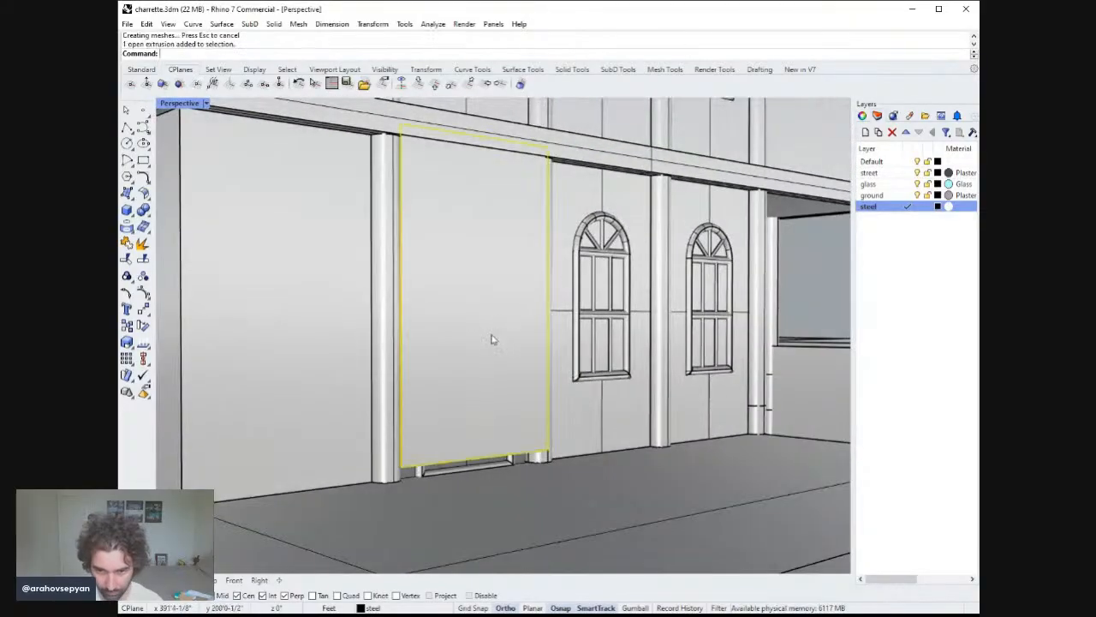
pyautogui.press('Delete')
# Move the floor line twice so it aligns with the column edges at the door threshold.
pyautogui.moveTo(531, 358); pyautogui.dragTo(505, 377, button='right')
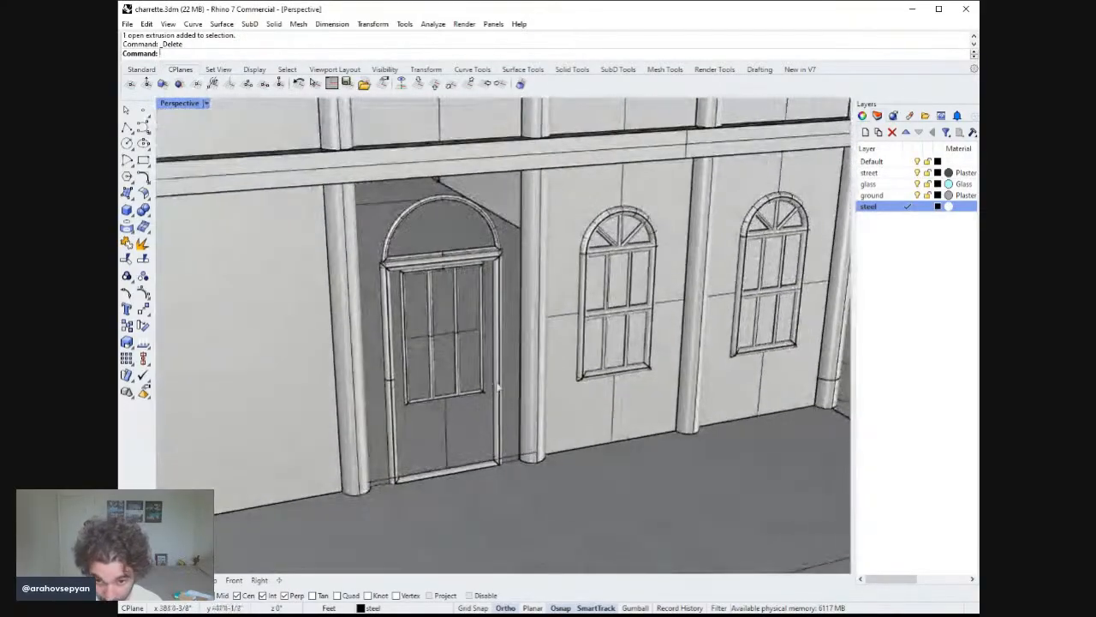
pyautogui.click(514, 458)
pyautogui.moveTo(530, 434)
pyautogui.mouseDown(button='right')
pyautogui.moveTo(548, 391)
pyautogui.moveTo(549, 424)
pyautogui.mouseUp(button='right')
pyautogui.write('m')
pyautogui.press('Return')
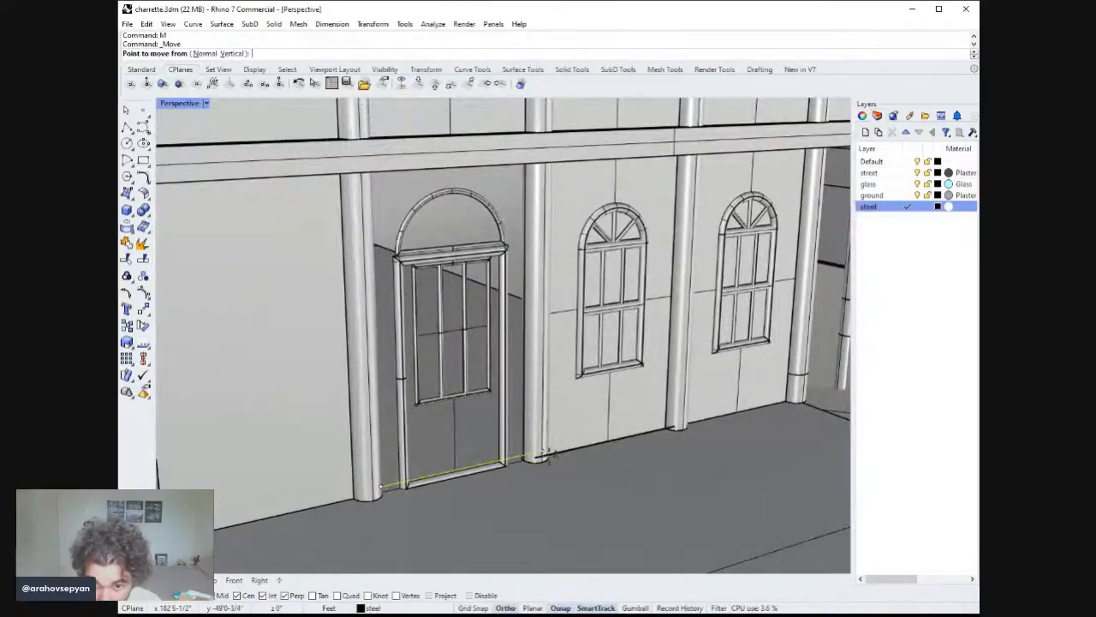
pyautogui.click(542, 455)
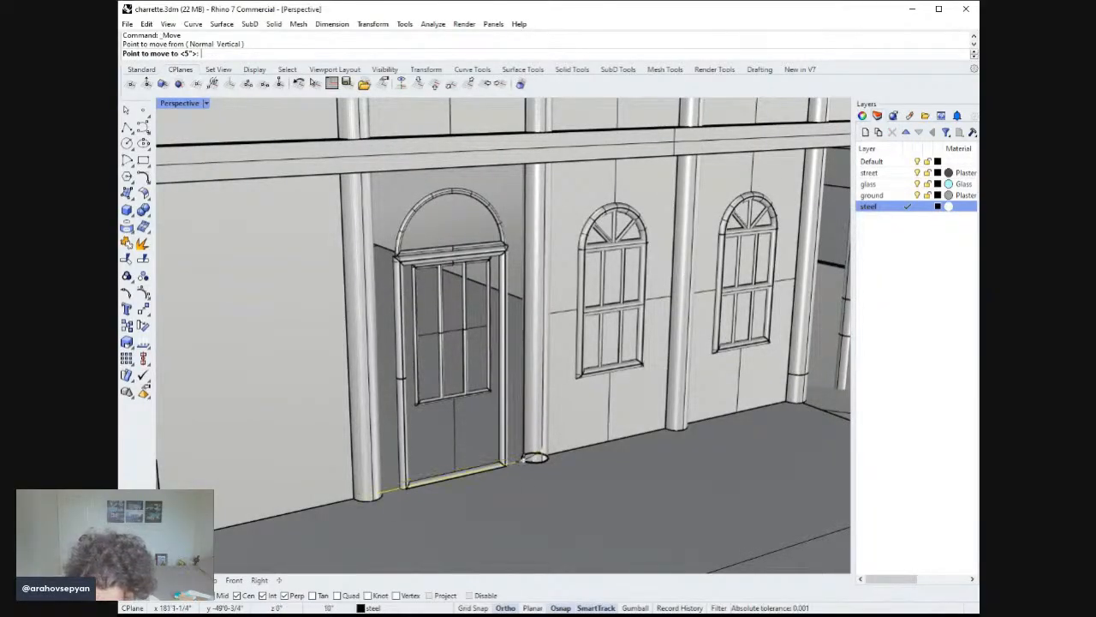
pyautogui.scroll(-2, 531, 456)
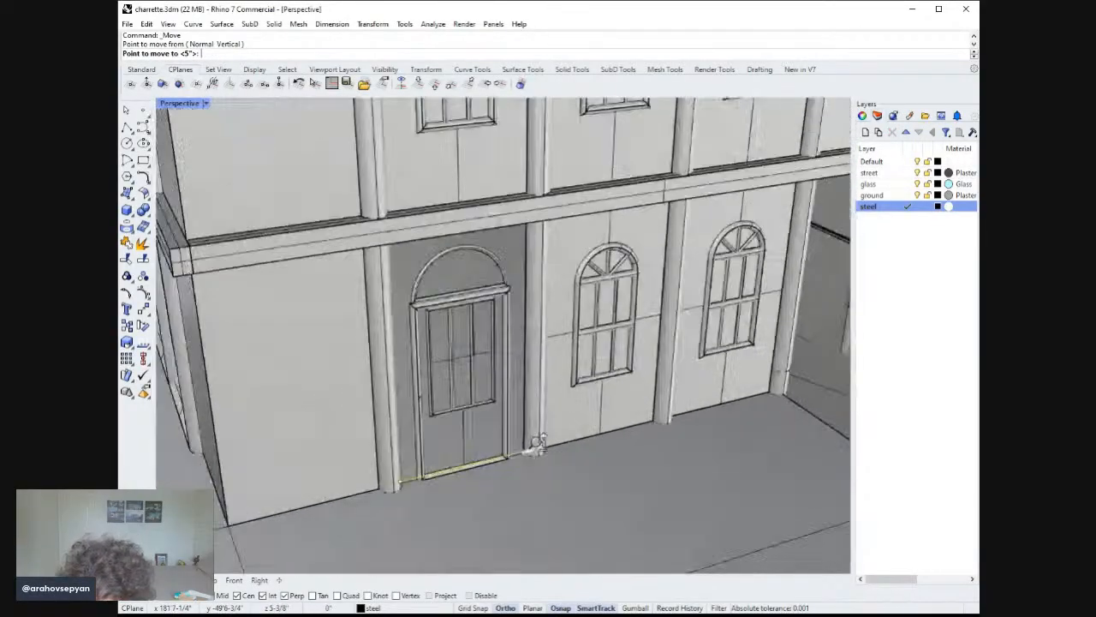
pyautogui.scroll(6, 506, 467)
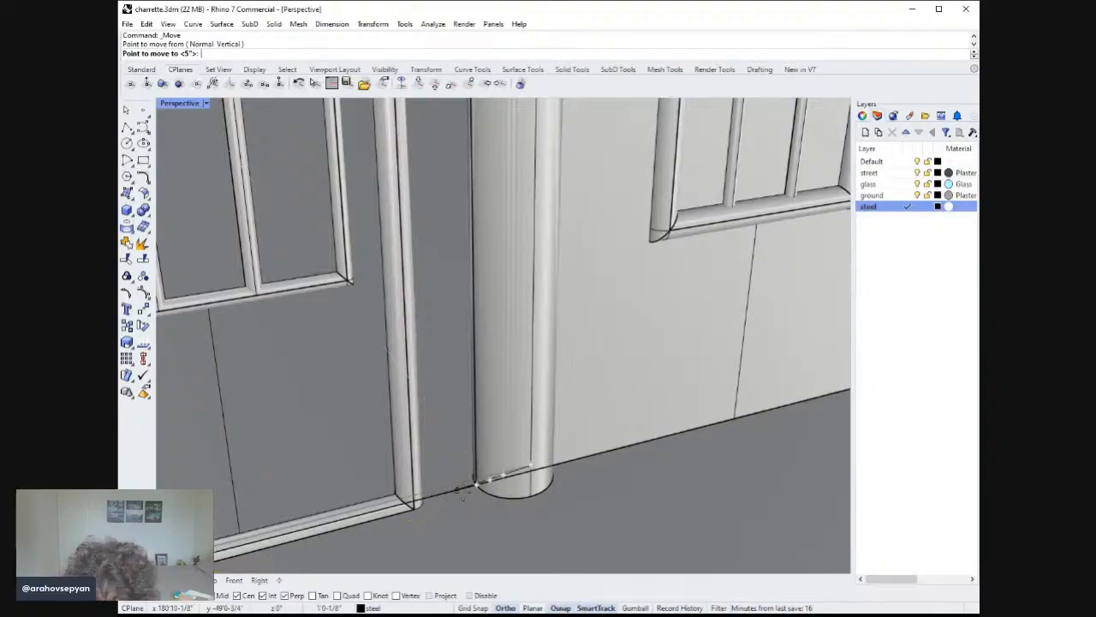
pyautogui.click(500, 477)
pyautogui.write('m')
pyautogui.press('Return')
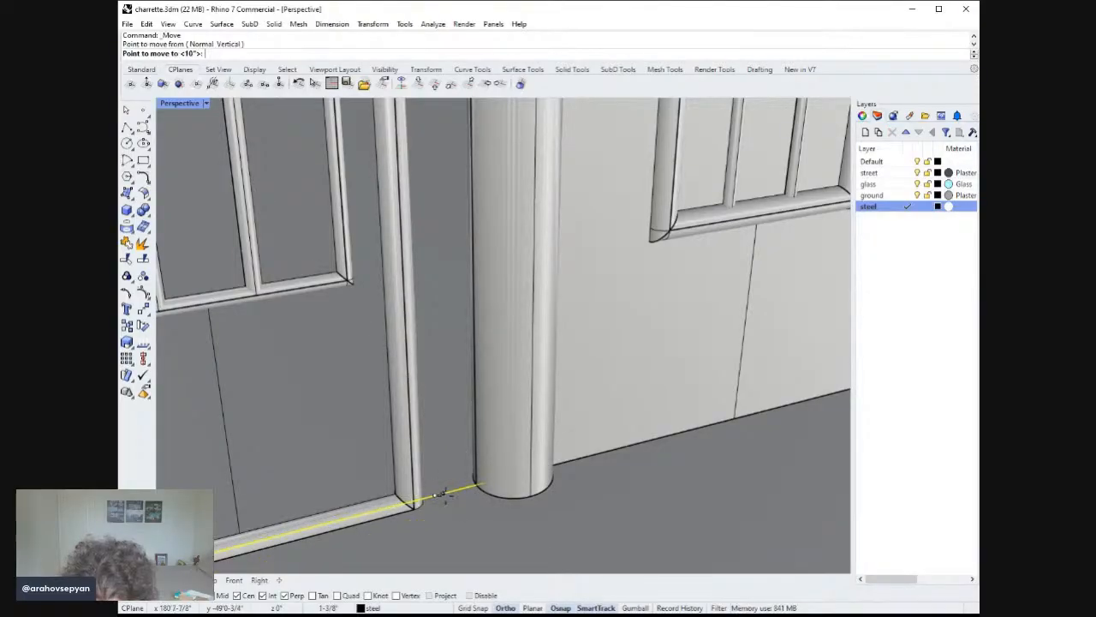
pyautogui.click(461, 488)
pyautogui.scroll(-8, 467, 493)
pyautogui.moveTo(453, 504); pyautogui.dragTo(436, 488, button='right')
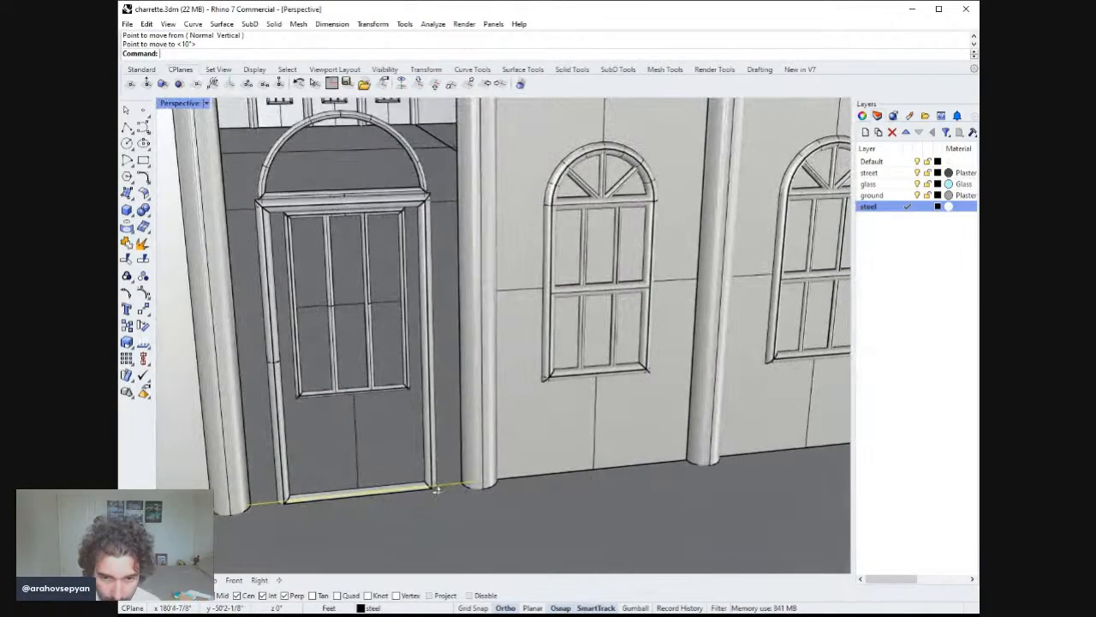
# Extrude the floor line upward to the underside of the floor beam, about 11 ft.
pyautogui.write('ex')
pyautogui.press('Return')
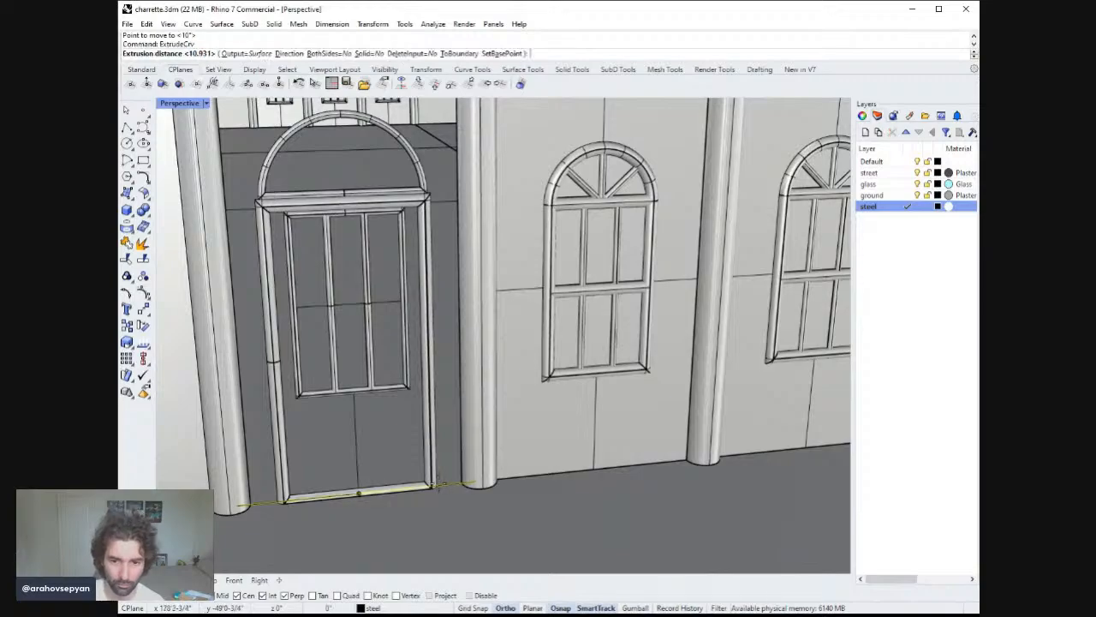
pyautogui.scroll(-4, 482, 290)
pyautogui.moveTo(484, 292); pyautogui.dragTo(505, 275, button='right')
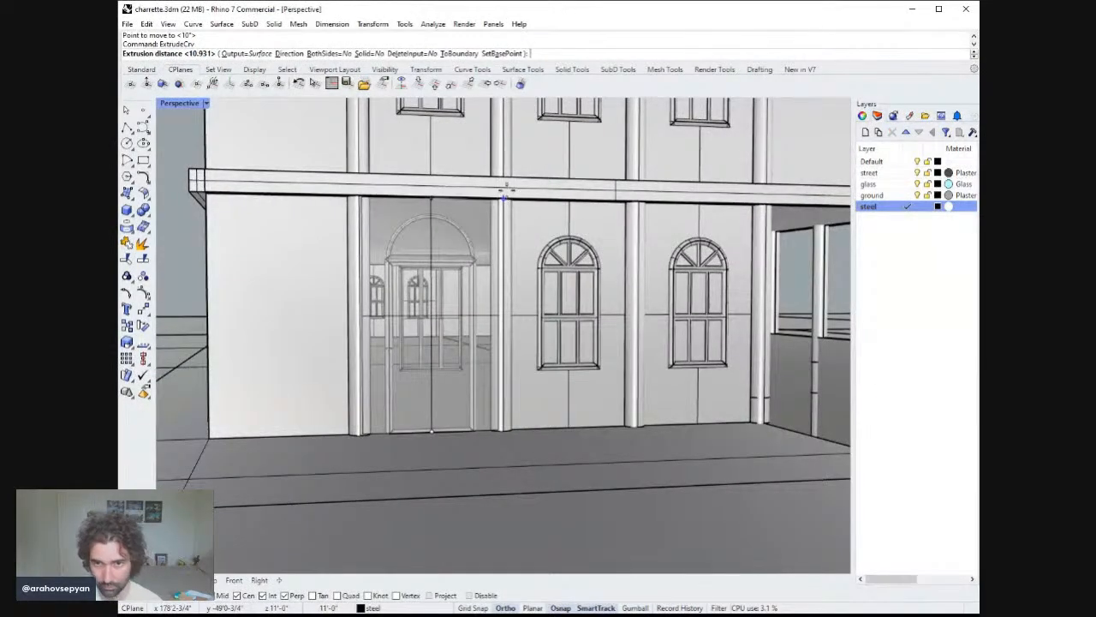
pyautogui.click(507, 194)
pyautogui.scroll(2, 506, 250)
pyautogui.moveTo(506, 250); pyautogui.dragTo(507, 236, button='right')
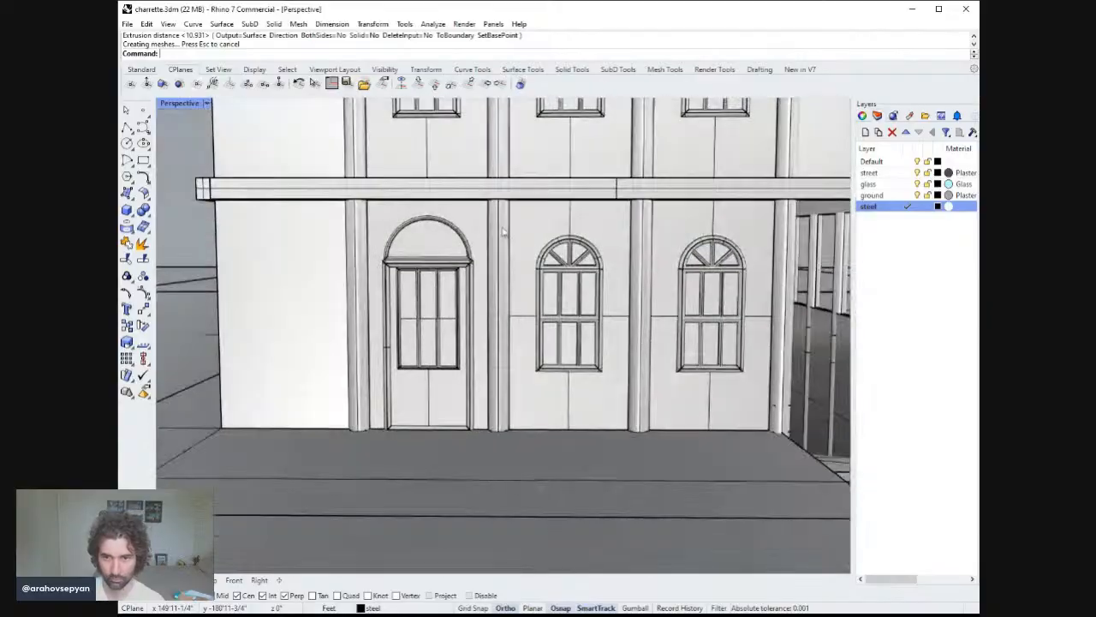
# Run Pipe on the horizontal curve across the door, accepting the default 2 radius.
pyautogui.scroll(-4, 513, 275)
pyautogui.moveTo(516, 279)
pyautogui.mouseDown(button='right')
pyautogui.moveTo(546, 255)
pyautogui.moveTo(530, 282)
pyautogui.mouseUp(button='right')
pyautogui.scroll(5, 465, 245)
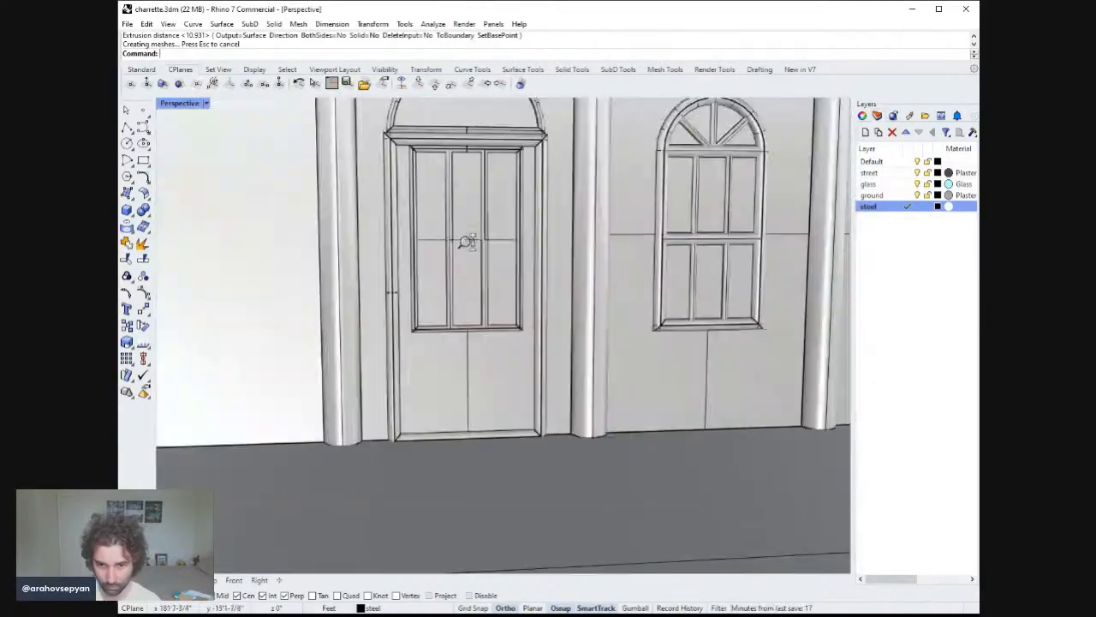
pyautogui.click(460, 254)
pyautogui.moveTo(460, 255); pyautogui.dragTo(484, 315, button='right')
pyautogui.click(484, 314)
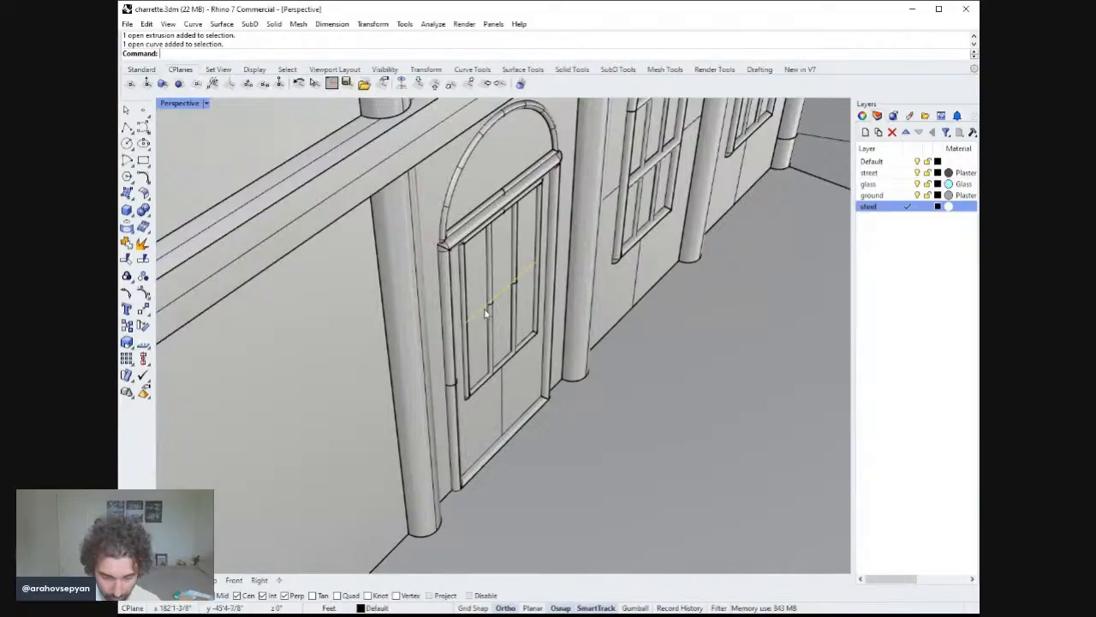
pyautogui.write('ipe')
pyautogui.press('Return')
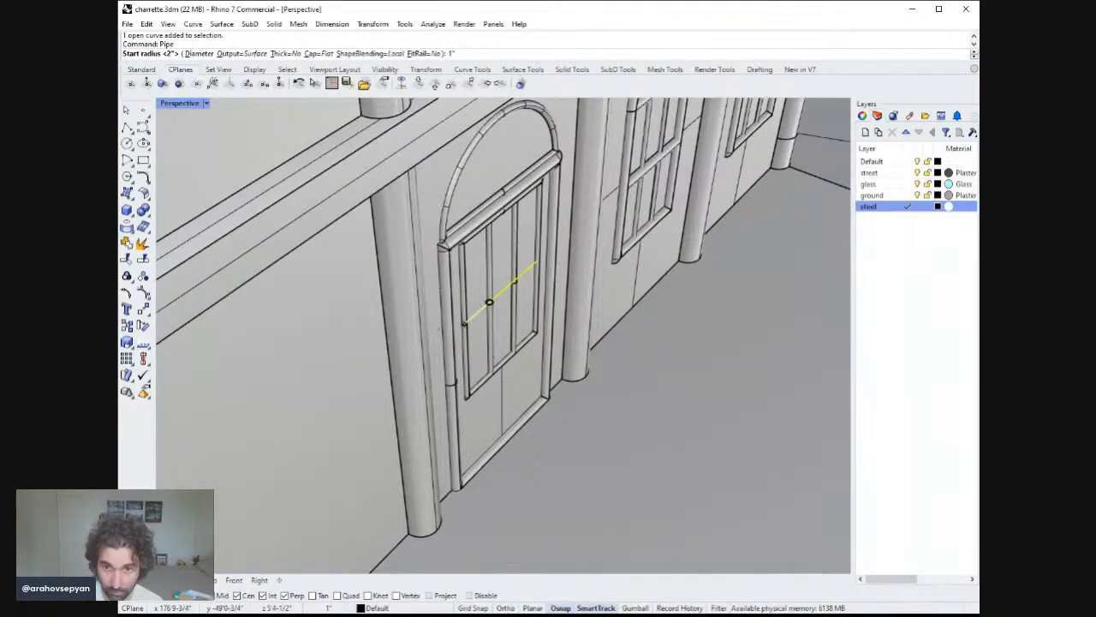
pyautogui.press('Return')
pyautogui.press('Return')
pyautogui.press('Return')
pyautogui.press('Escape')
# Split the extruded infill surface using the door frame as the cutting object.
pyautogui.moveTo(486, 311); pyautogui.dragTo(589, 335, button='right')
pyautogui.scroll(-8, 543, 240)
pyautogui.scroll(-4, 543, 377)
pyautogui.scroll(-5, 593, 289)
pyautogui.moveTo(574, 326); pyautogui.dragTo(609, 335, button='right')
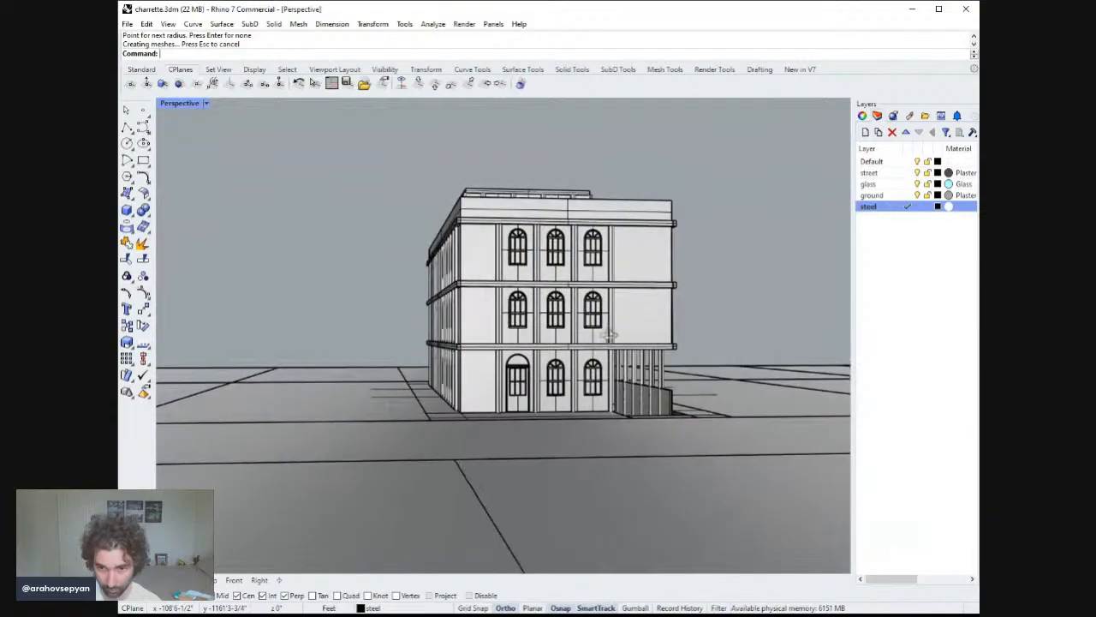
pyautogui.scroll(6, 557, 399)
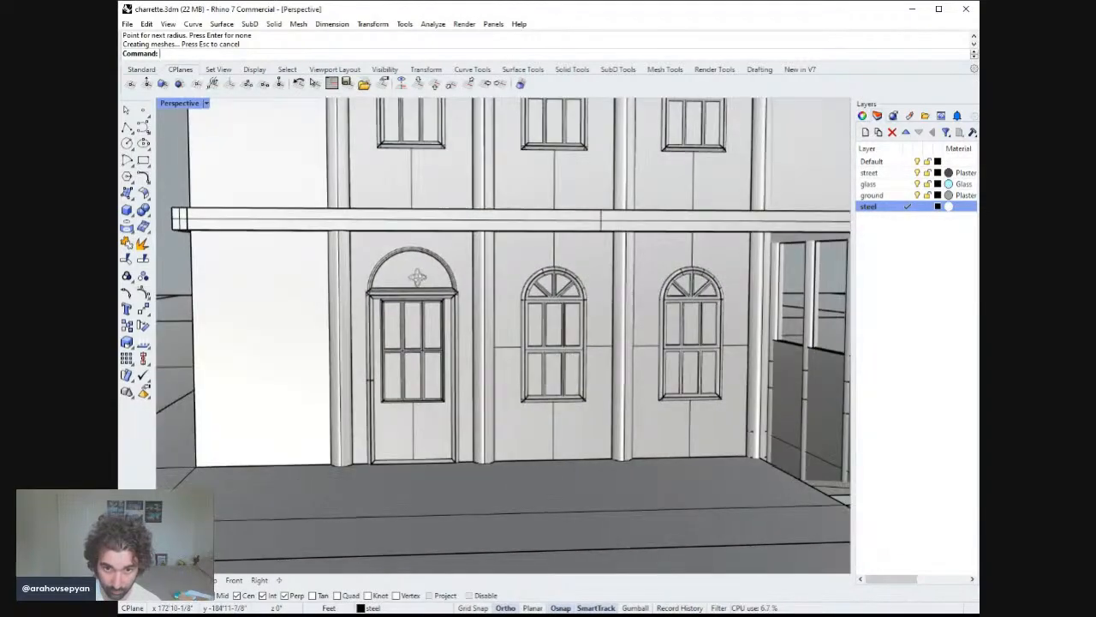
pyautogui.click(394, 442)
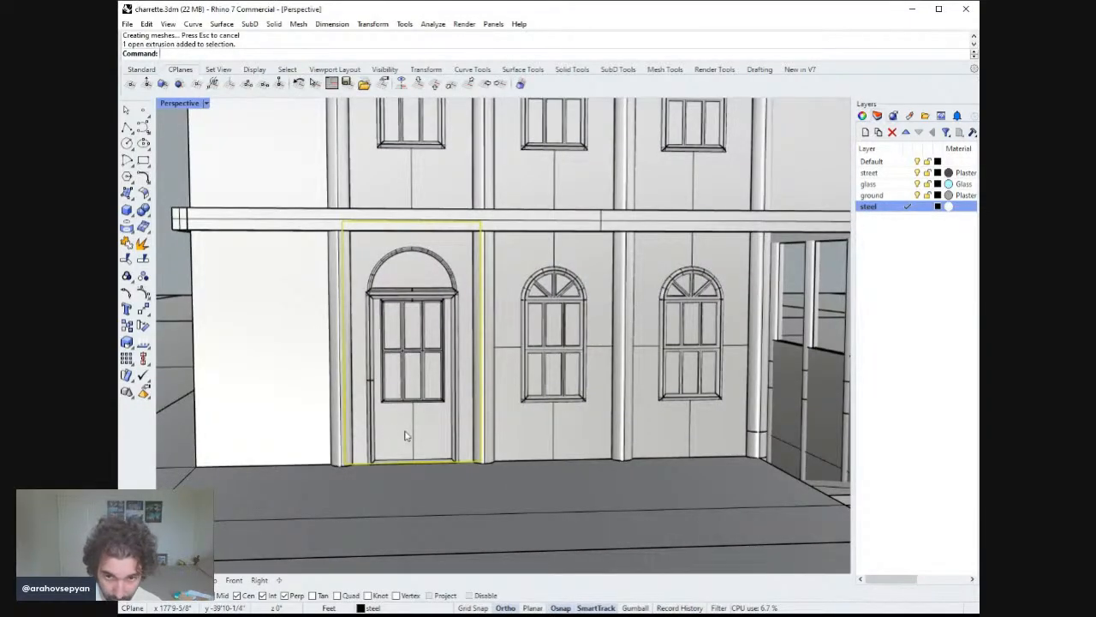
pyautogui.write('split')
pyautogui.press('Return')
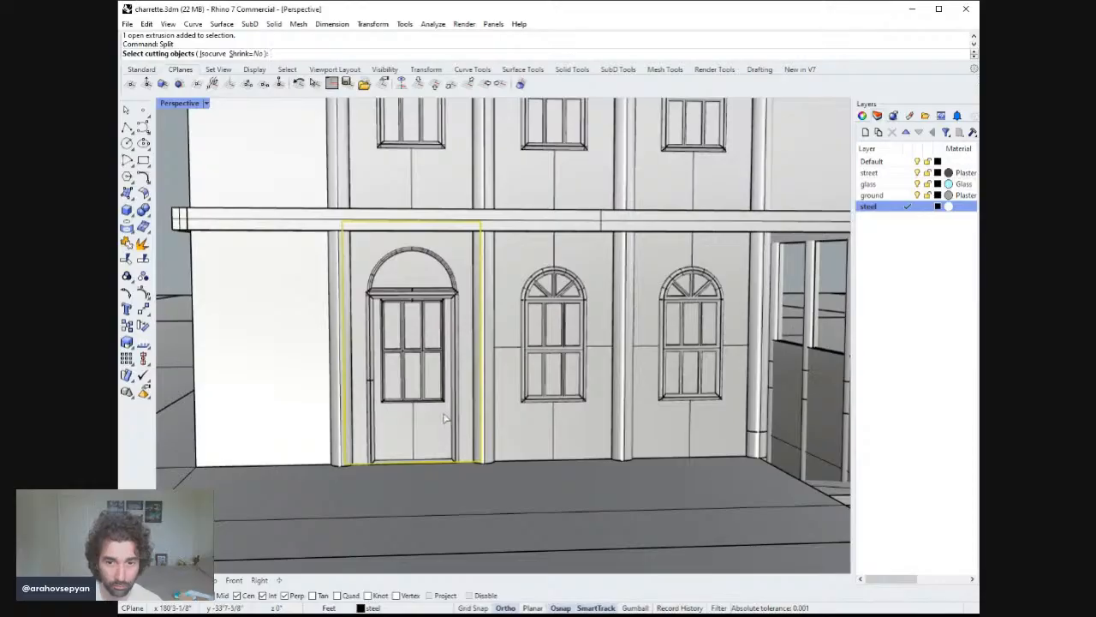
pyautogui.click(371, 408)
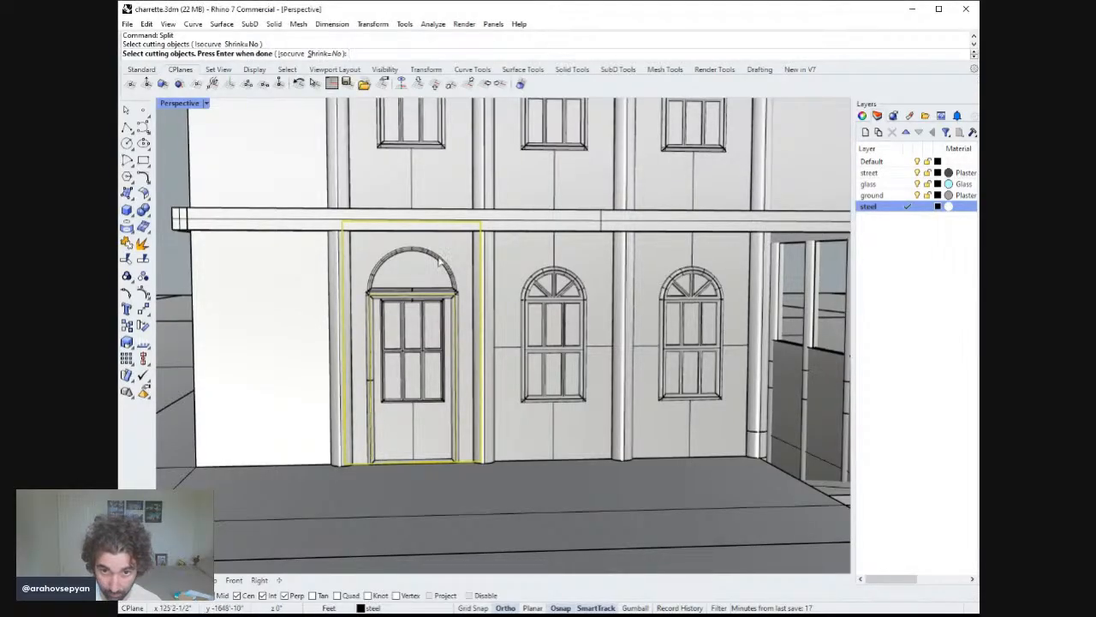
pyautogui.press('Return')
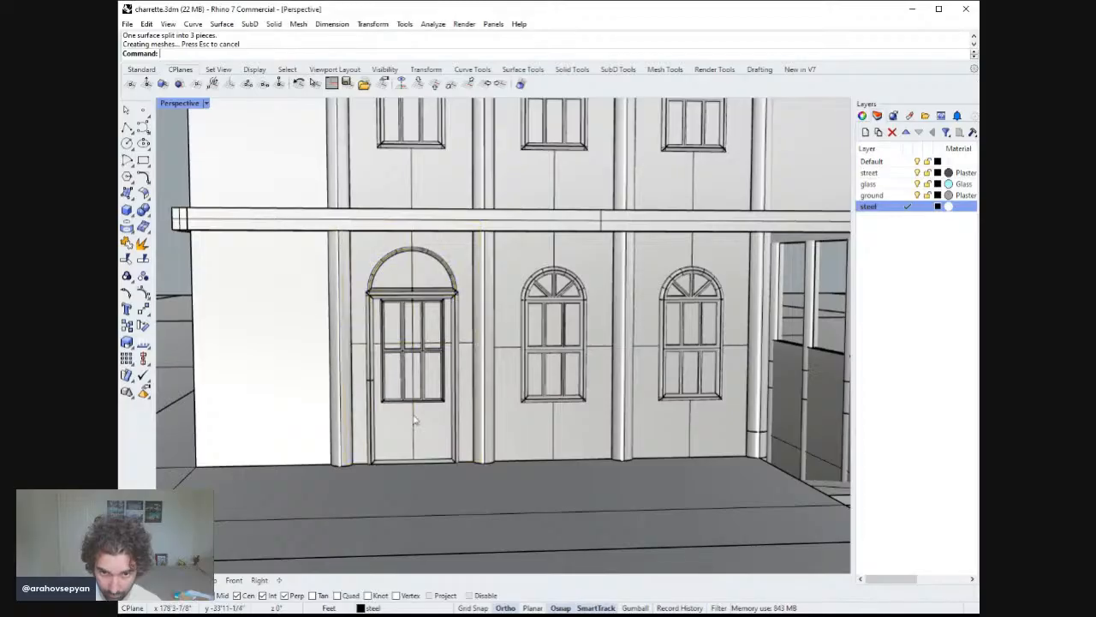
# Split the door-opening piece again along the door's vertical center line.
pyautogui.click(420, 394)
pyautogui.press('Return')
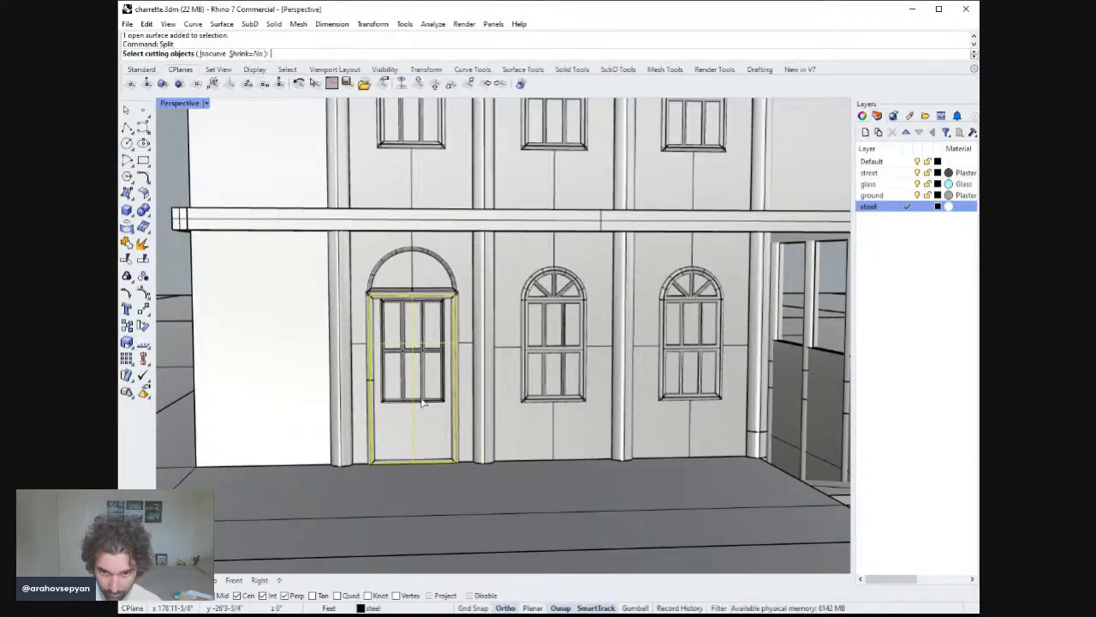
pyautogui.click(419, 399)
pyautogui.press('Return')
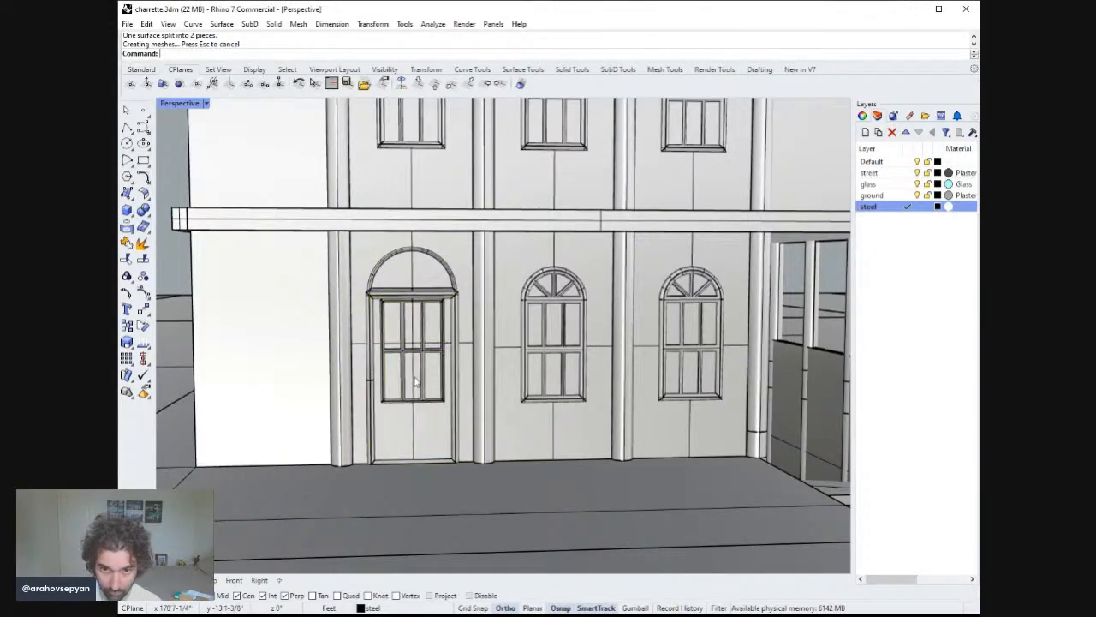
# Delete the selected object at the door's center and switch the viewport to Rendered display.
pyautogui.click(414, 377)
pyautogui.press('Delete')
pyautogui.click(207, 103)
pyautogui.click(217, 173)
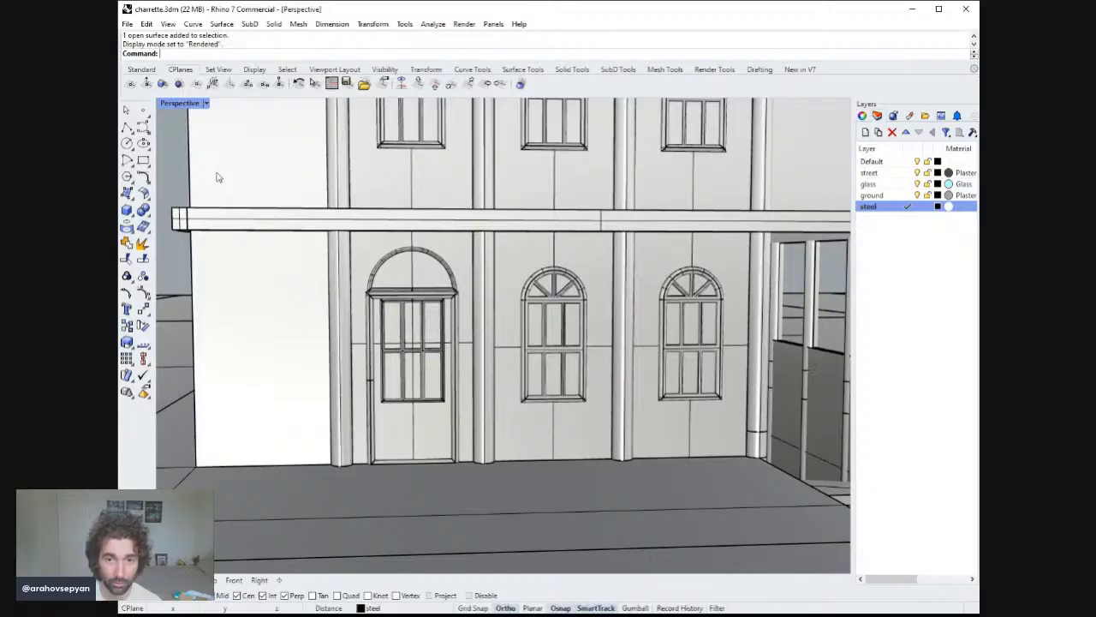
# Assign the two upper door infill pieces to the glass layer.
pyautogui.click(411, 323)
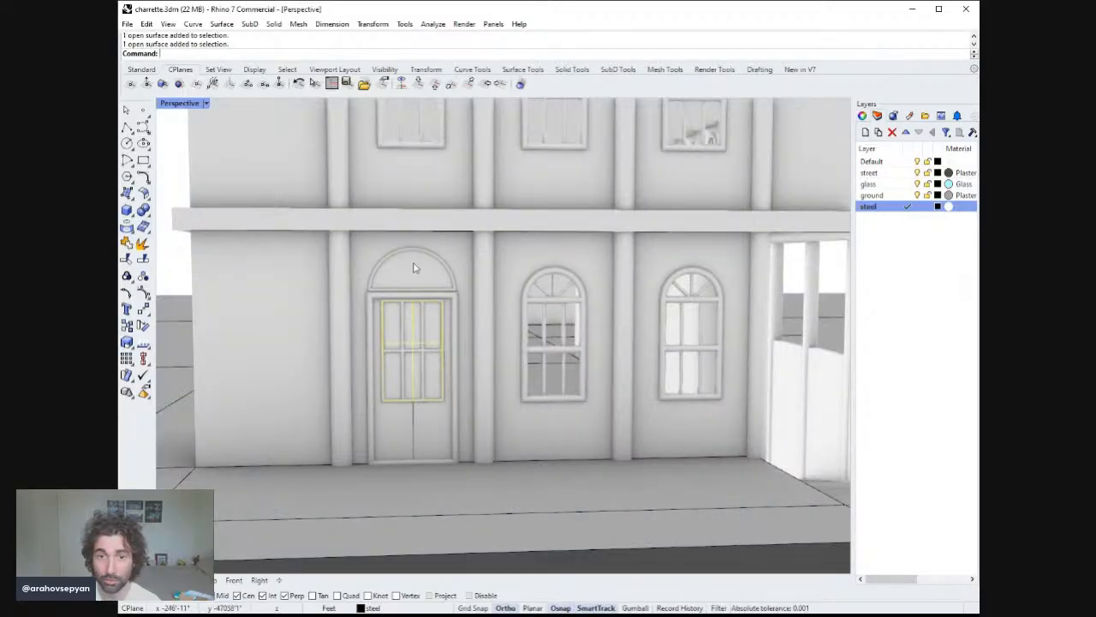
pyautogui.click(892, 186)
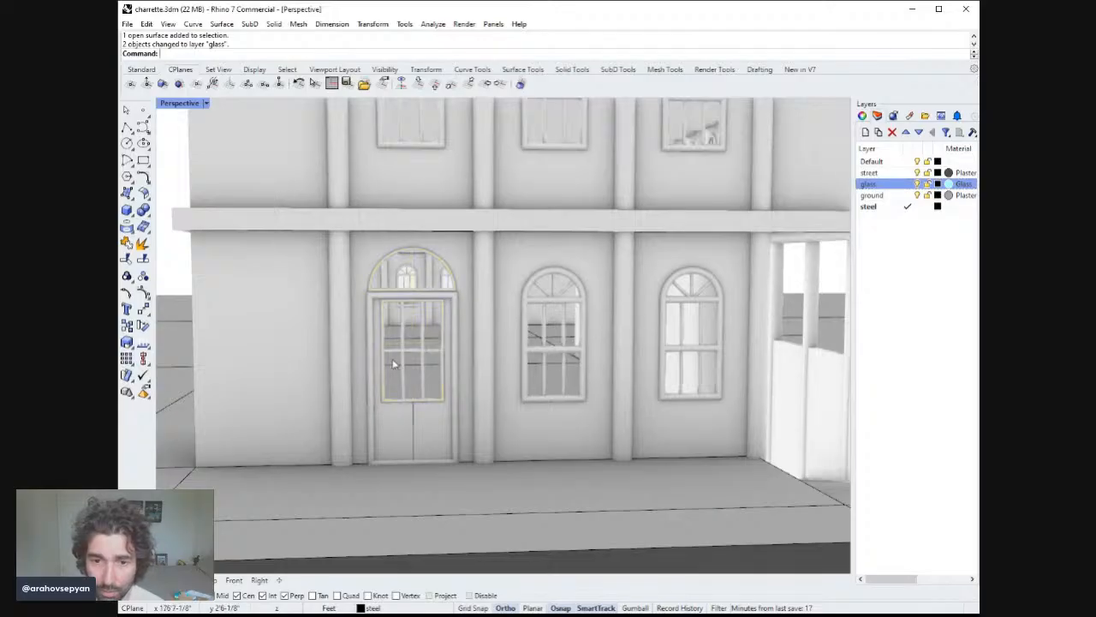
# Move the lower door panel piece to the ground layer and clear the selection.
pyautogui.click(432, 413)
pyautogui.click(441, 424)
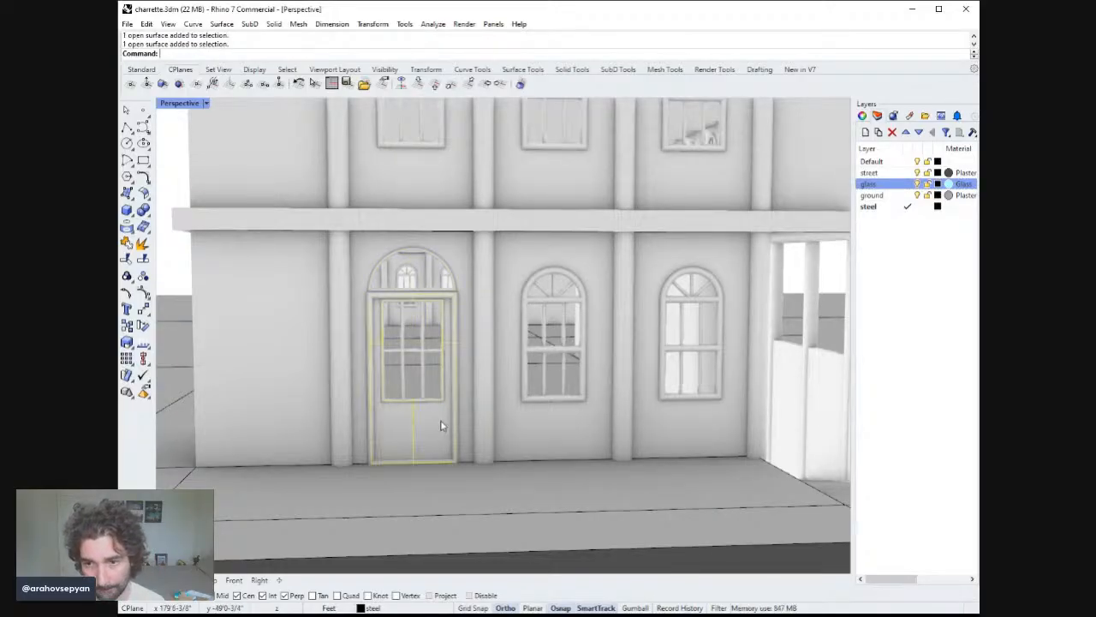
pyautogui.click(886, 196)
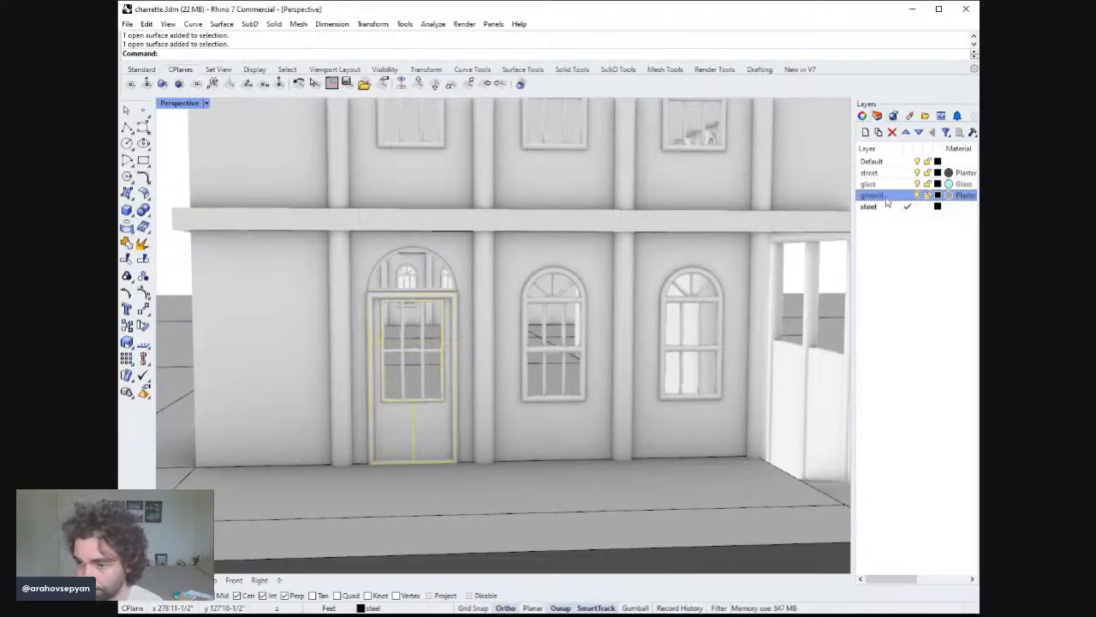
pyautogui.click(909, 410)
pyautogui.press('Escape')
# Make the Default layer the current layer.
pyautogui.scroll(-7, 565, 373)
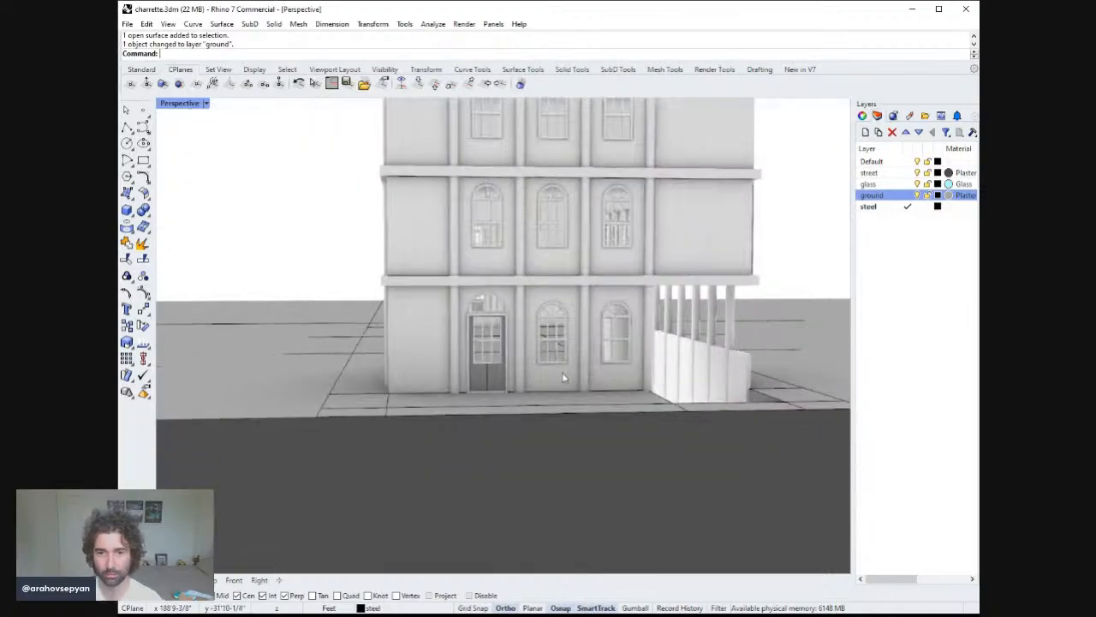
pyautogui.scroll(4, 569, 368)
pyautogui.keyDown('shift'); pyautogui.moveTo(589, 354); pyautogui.dragTo(505, 374, button='right'); pyautogui.keyUp('shift')
pyautogui.scroll(-9, 620, 379)
pyautogui.scroll(7, 504, 362)
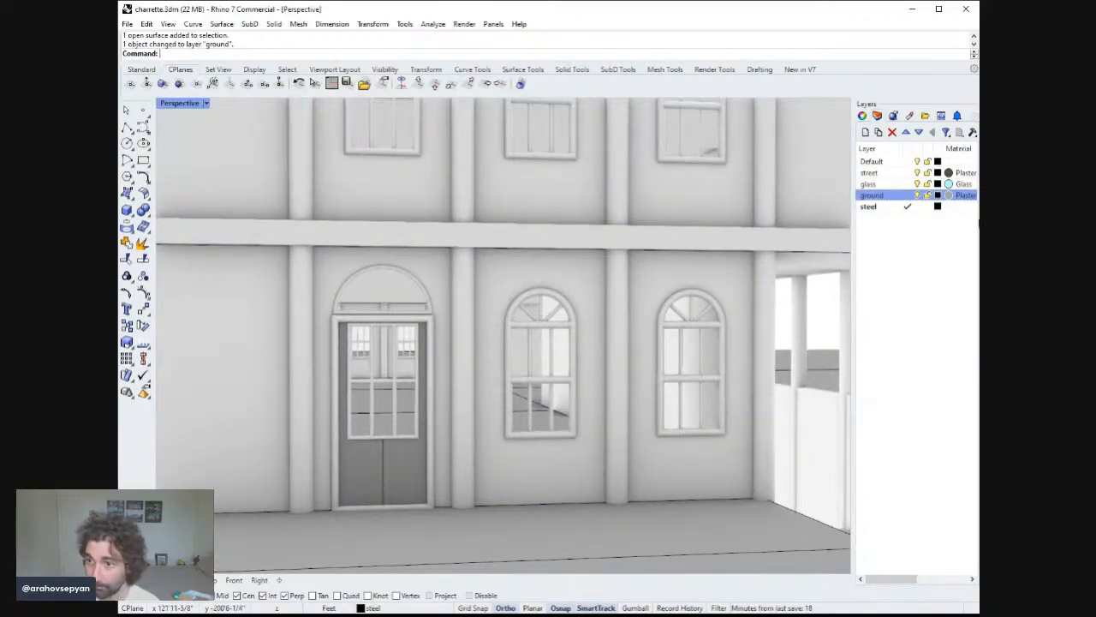
pyautogui.doubleClick(887, 162)
pyautogui.moveTo(294, 351); pyautogui.dragTo(292, 343, button='right')
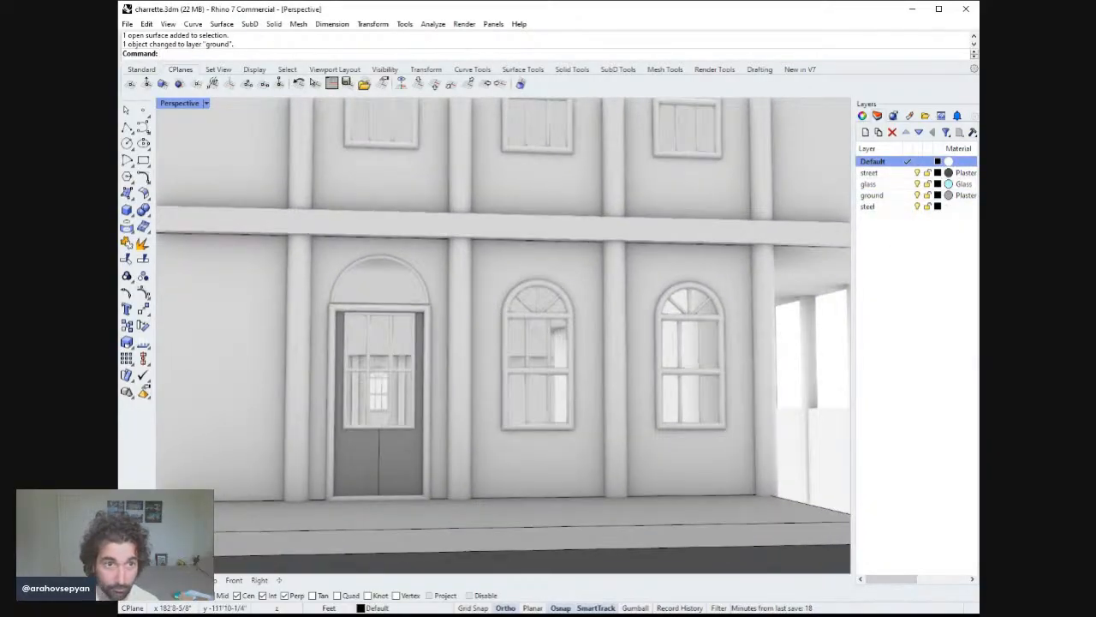
pyautogui.click(126, 127)
pyautogui.scroll(5, 392, 317)
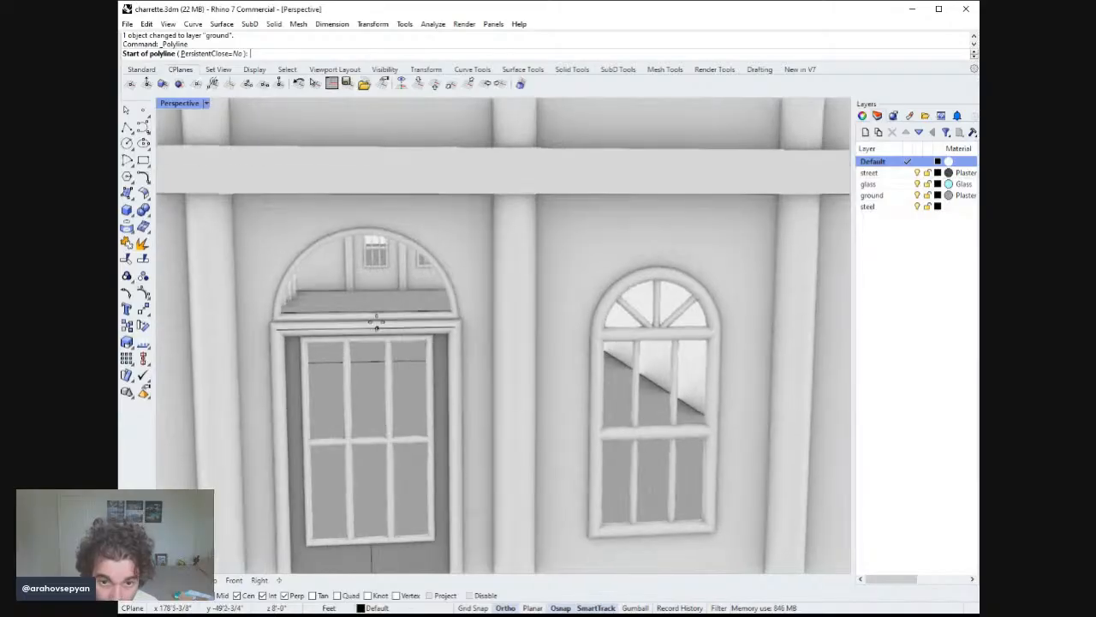
pyautogui.scroll(5, 366, 319)
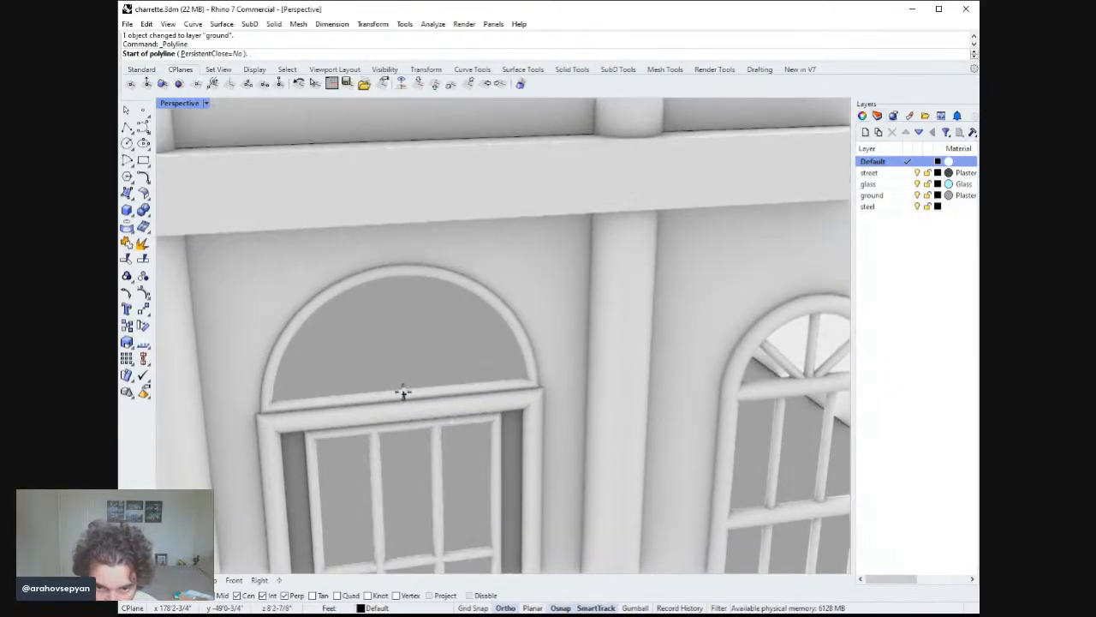
pyautogui.click(402, 393)
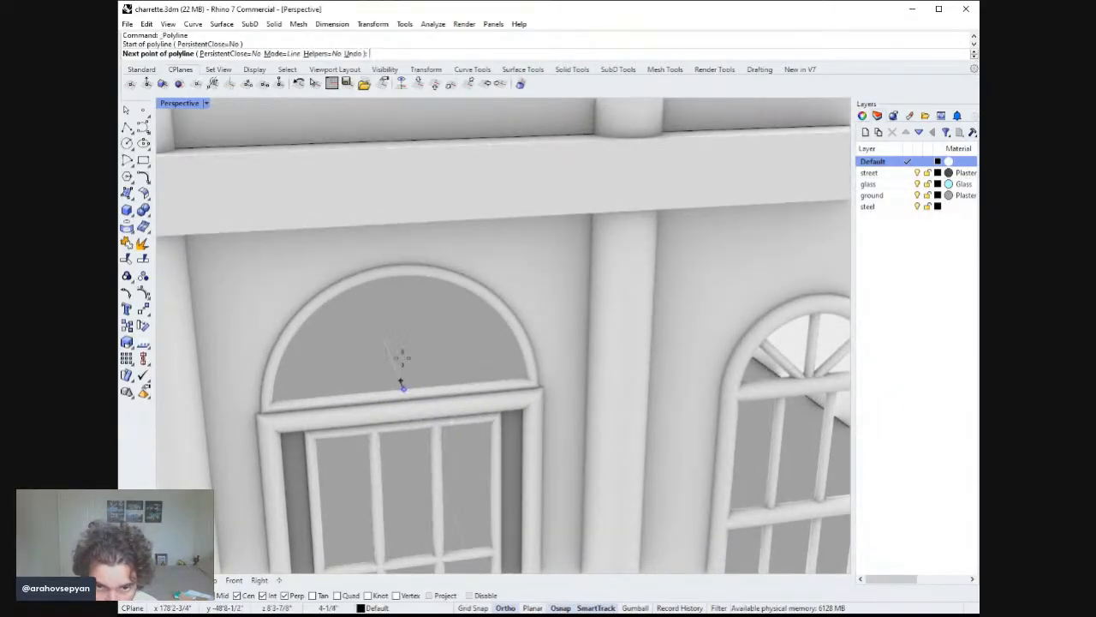
pyautogui.press('Escape')
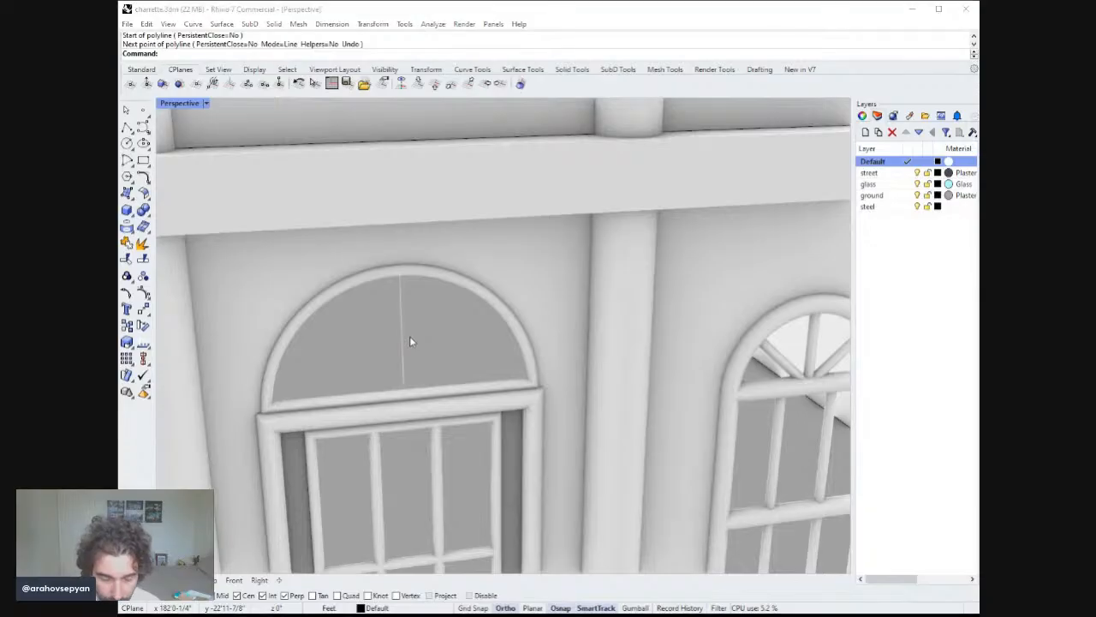
# Try to draw a polyline from the arched transom's base midpoint to its curved edge.
pyautogui.click(411, 336)
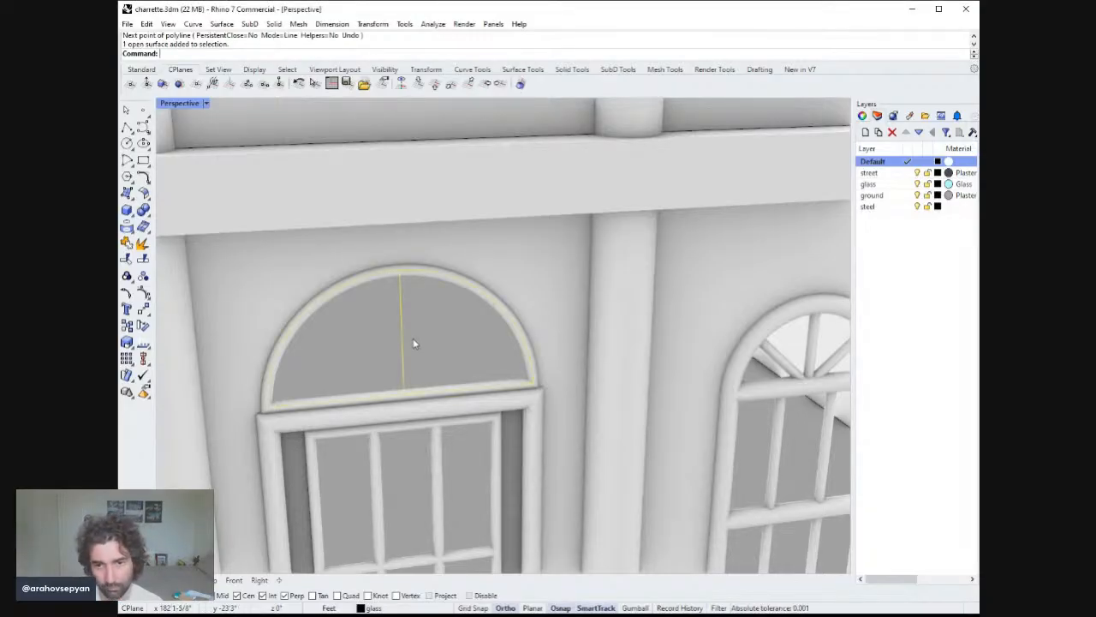
pyautogui.press('Return')
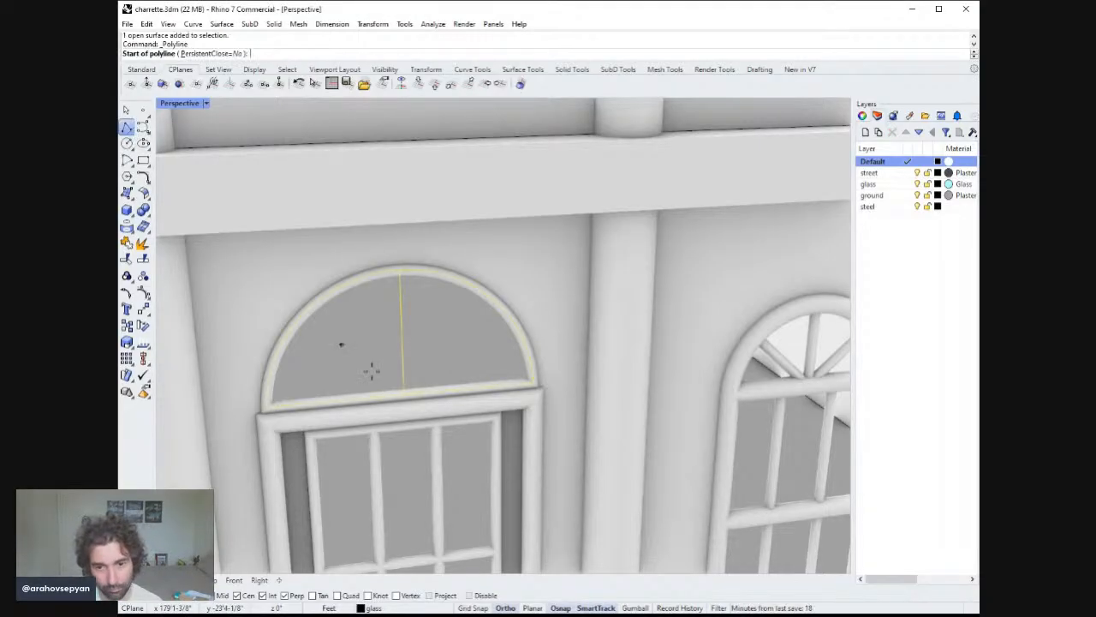
pyautogui.click(402, 392)
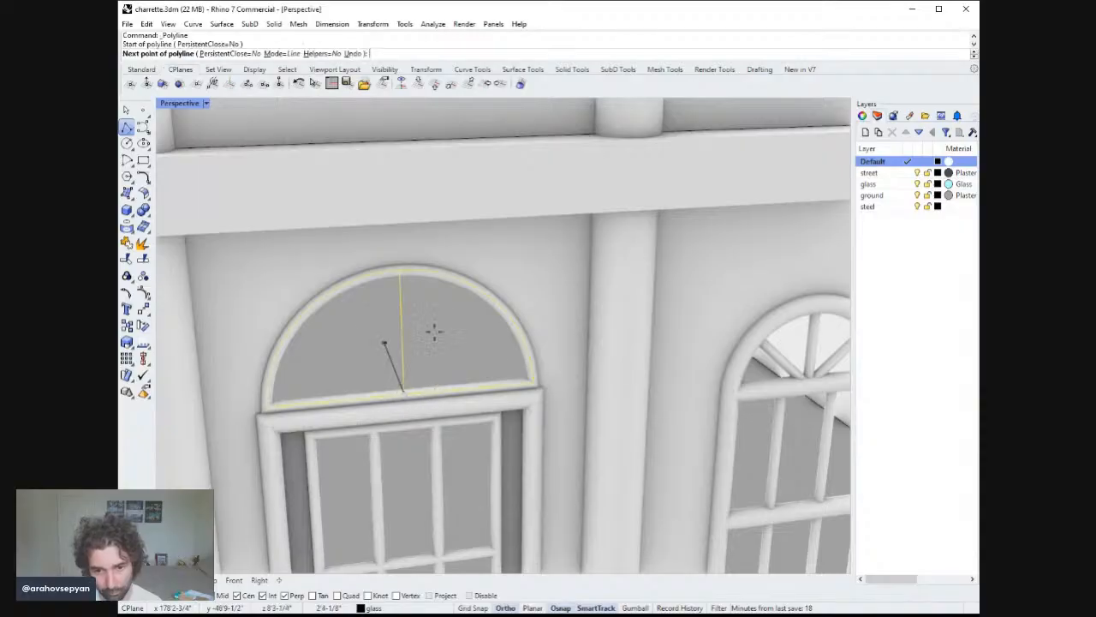
pyautogui.click(491, 298)
pyautogui.press('Escape')
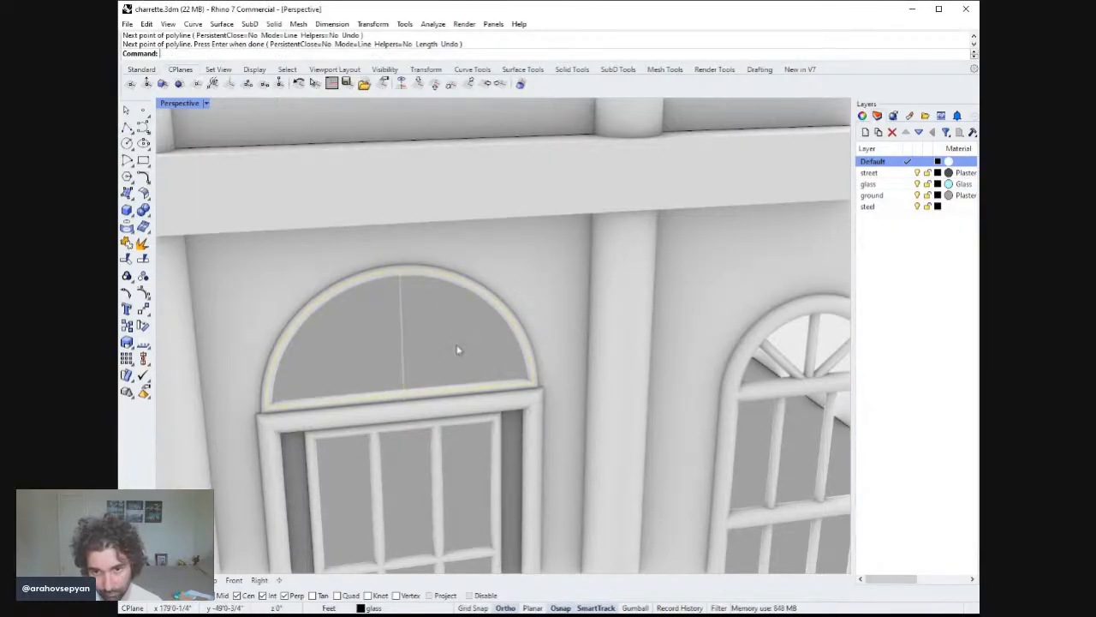
pyautogui.press('Escape')
pyautogui.hotkey('ctrl', 'alt', 's')
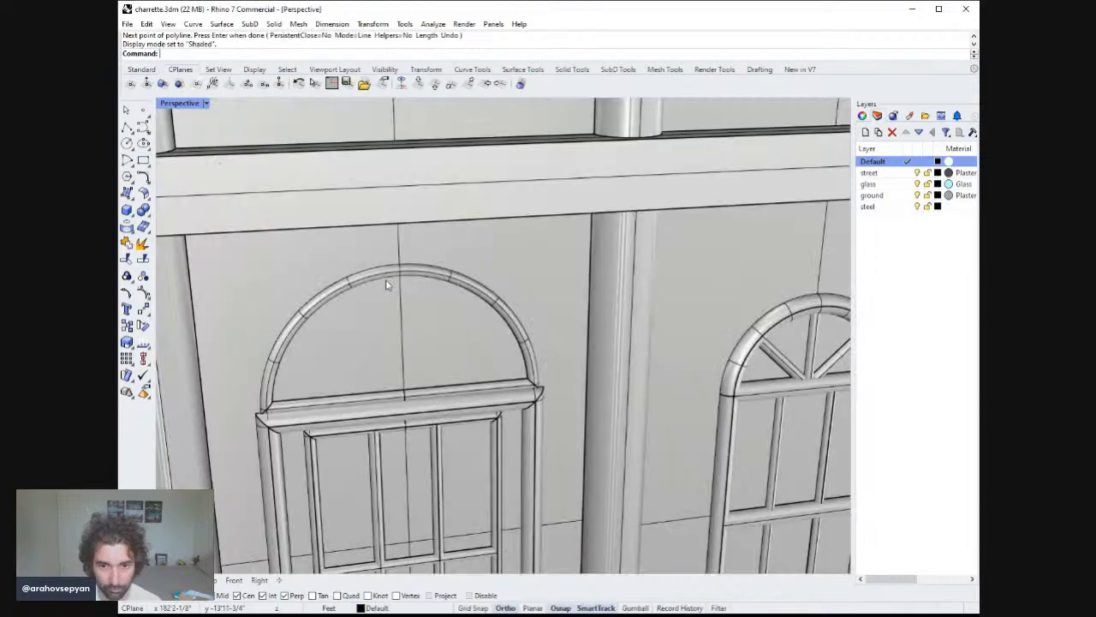
pyautogui.hotkey('ctrl', 'z')
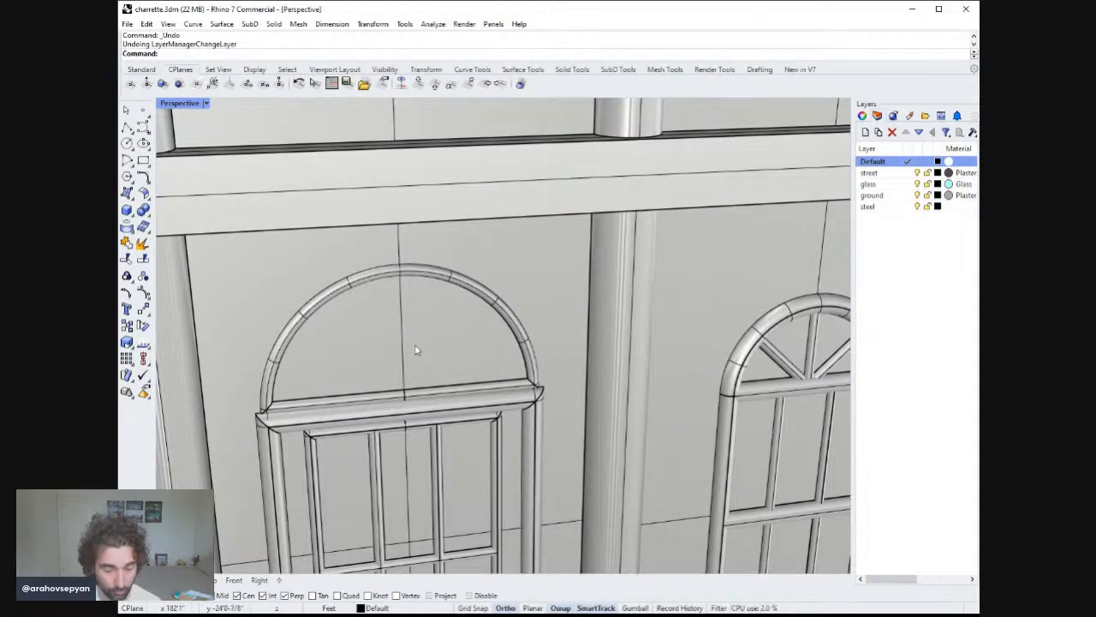
pyautogui.hotkey('ctrl', 'y')
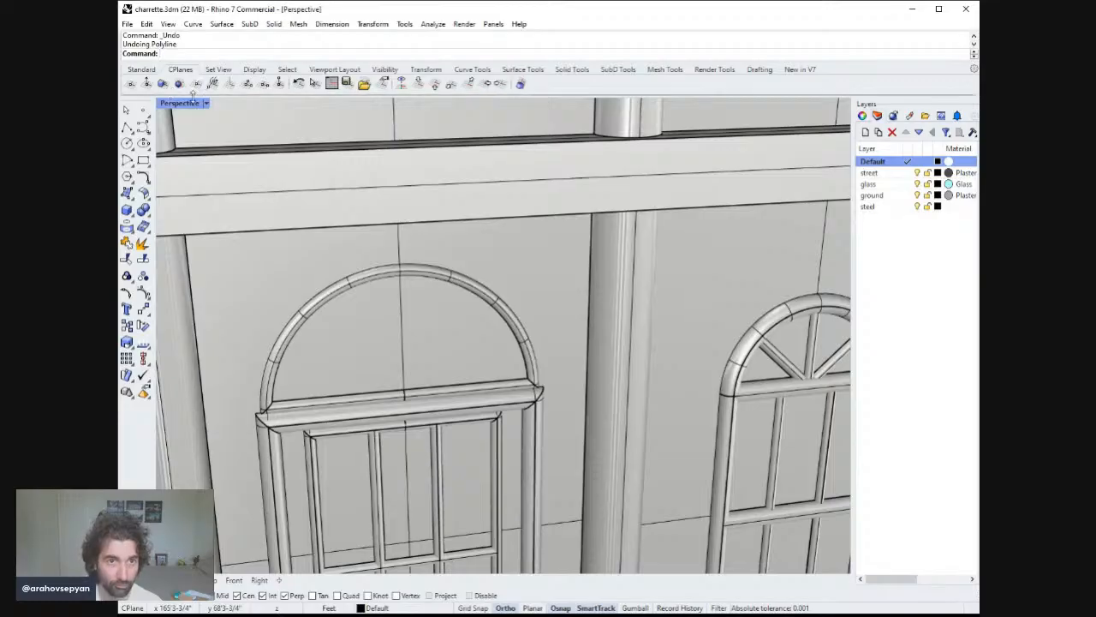
# Return to Rendered display and delete the leftover curve at the door.
pyautogui.click(216, 180)
pyautogui.scroll(-10, 404, 326)
pyautogui.moveTo(403, 326); pyautogui.dragTo(408, 460, button='right')
pyautogui.scroll(-6, 514, 319)
pyautogui.scroll(-3, 514, 319)
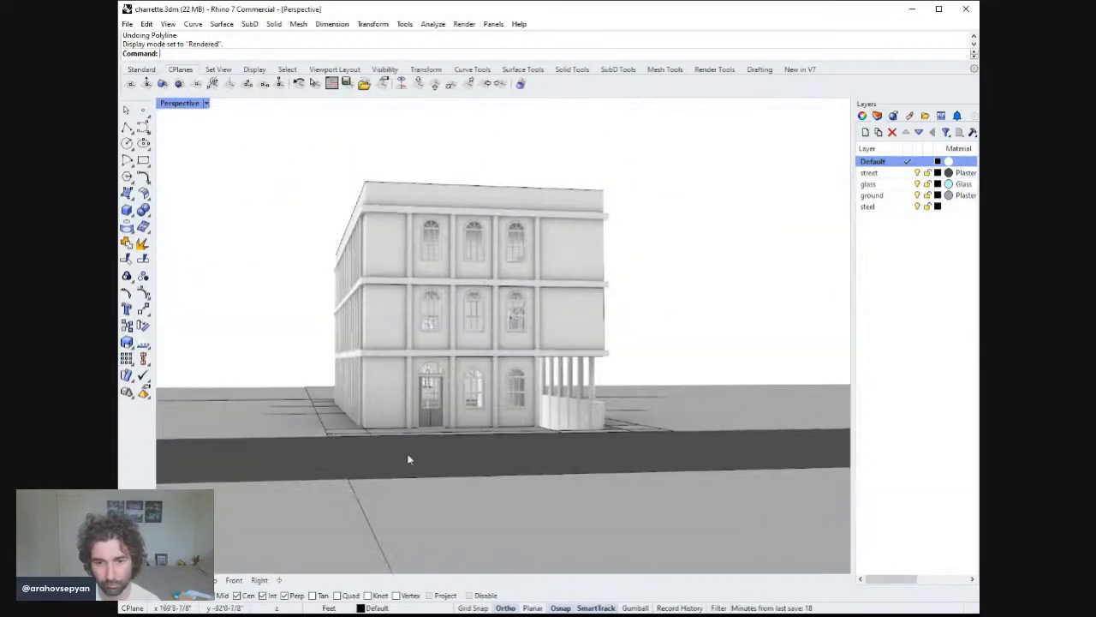
pyautogui.click(434, 421)
pyautogui.press('Delete')
# Extract the wireframe curves of the arched transom surface above the door.
pyautogui.moveTo(487, 404); pyautogui.dragTo(445, 380, button='right')
pyautogui.scroll(-4, 482, 392)
pyautogui.scroll(10, 445, 380)
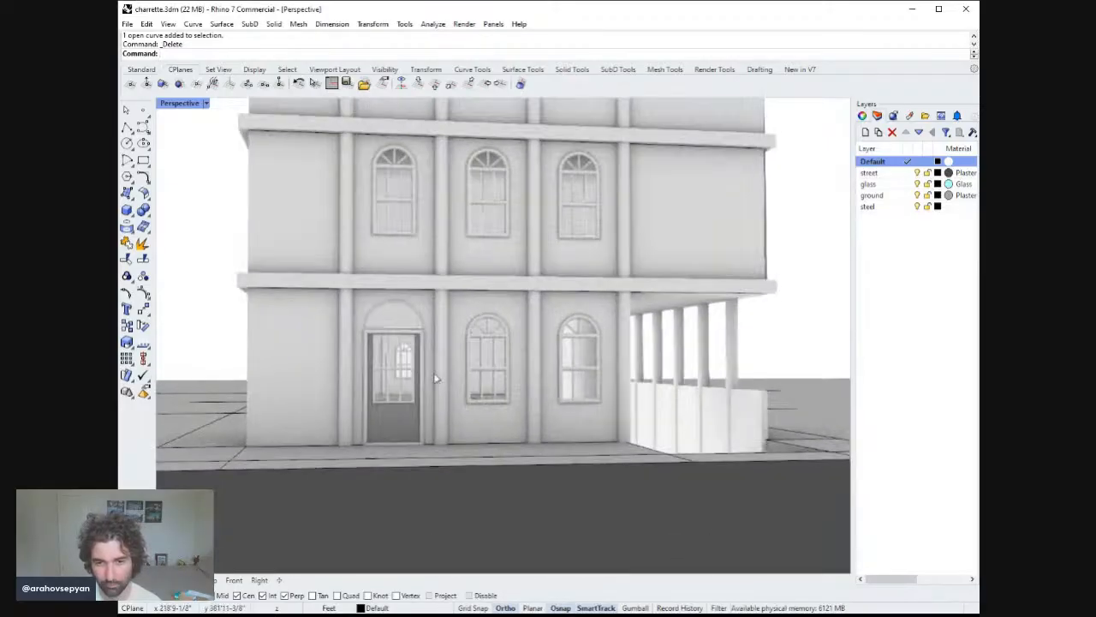
pyautogui.scroll(-4, 455, 378)
pyautogui.scroll(-4, 445, 419)
pyautogui.moveTo(445, 419)
pyautogui.mouseDown(button='right')
pyautogui.moveTo(394, 431)
pyautogui.moveTo(443, 411)
pyautogui.mouseUp(button='right')
pyautogui.scroll(10, 443, 412)
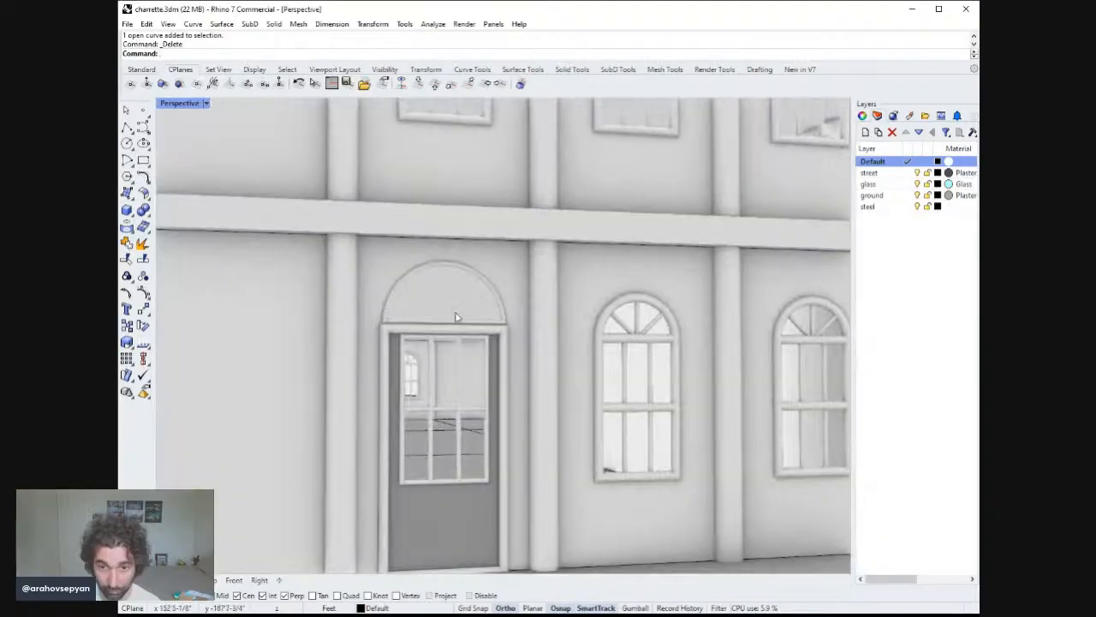
pyautogui.scroll(5, 431, 351)
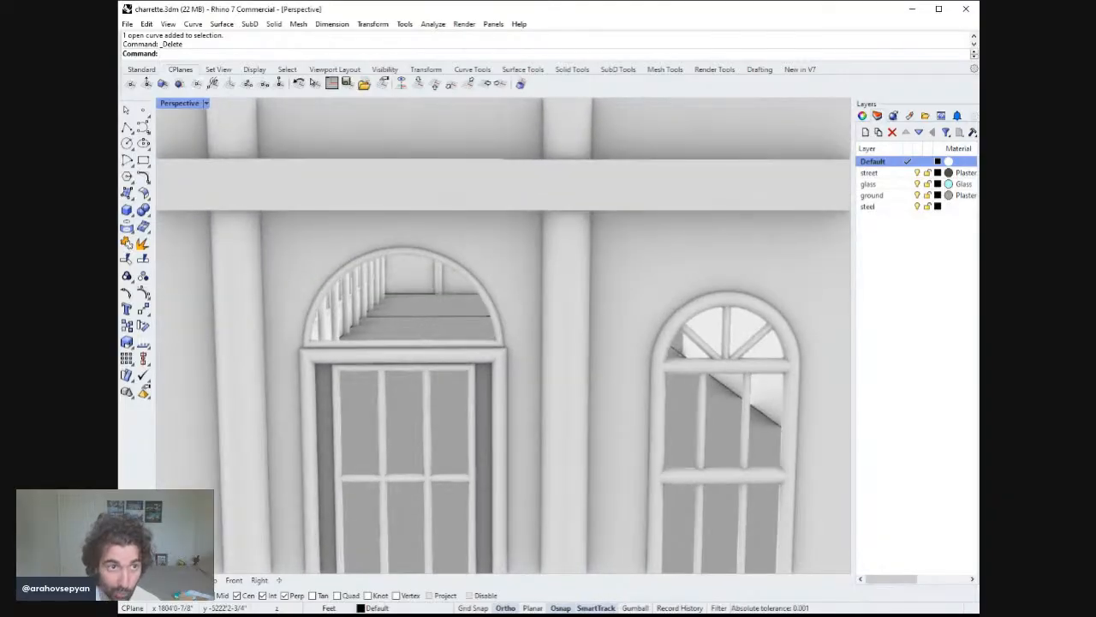
pyautogui.click(385, 286)
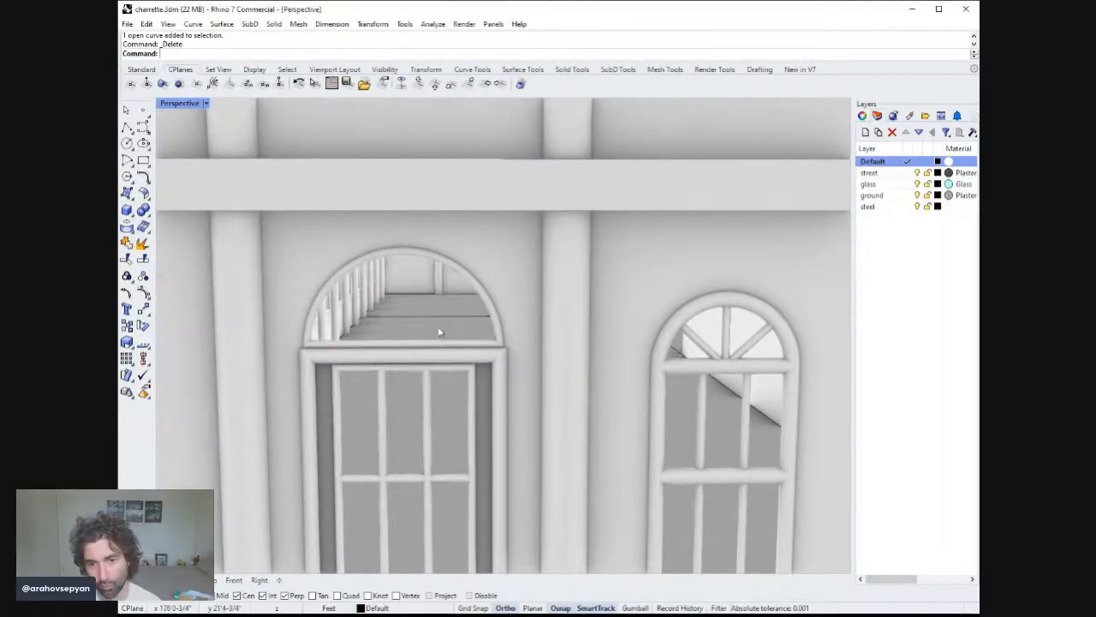
pyautogui.click(403, 335)
pyautogui.moveTo(404, 335); pyautogui.dragTo(399, 324, button='right')
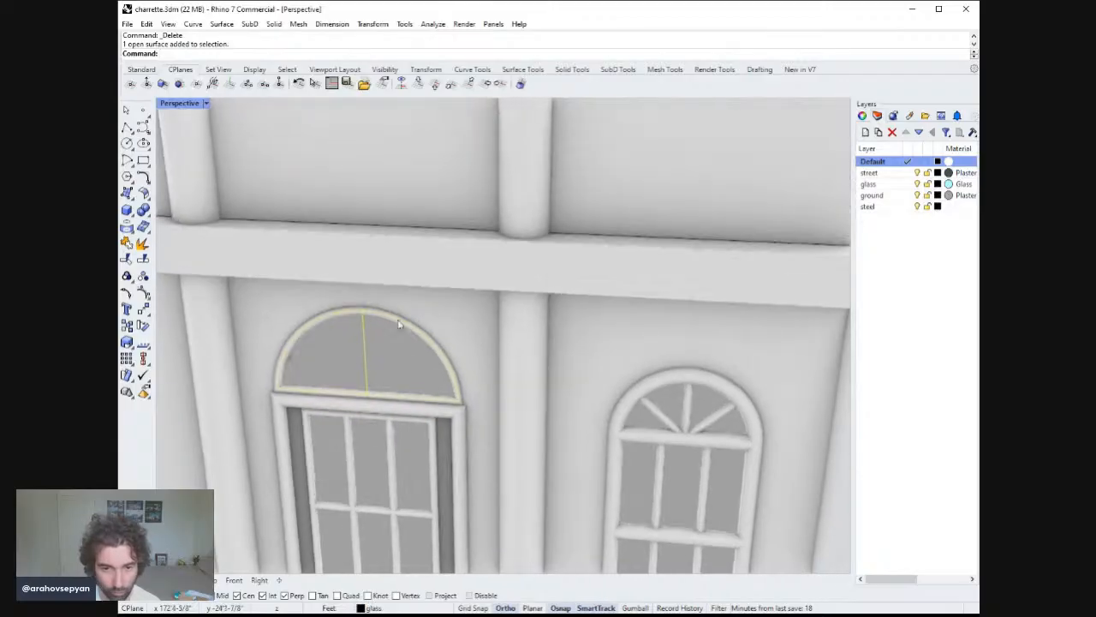
pyautogui.write('tractWireframe')
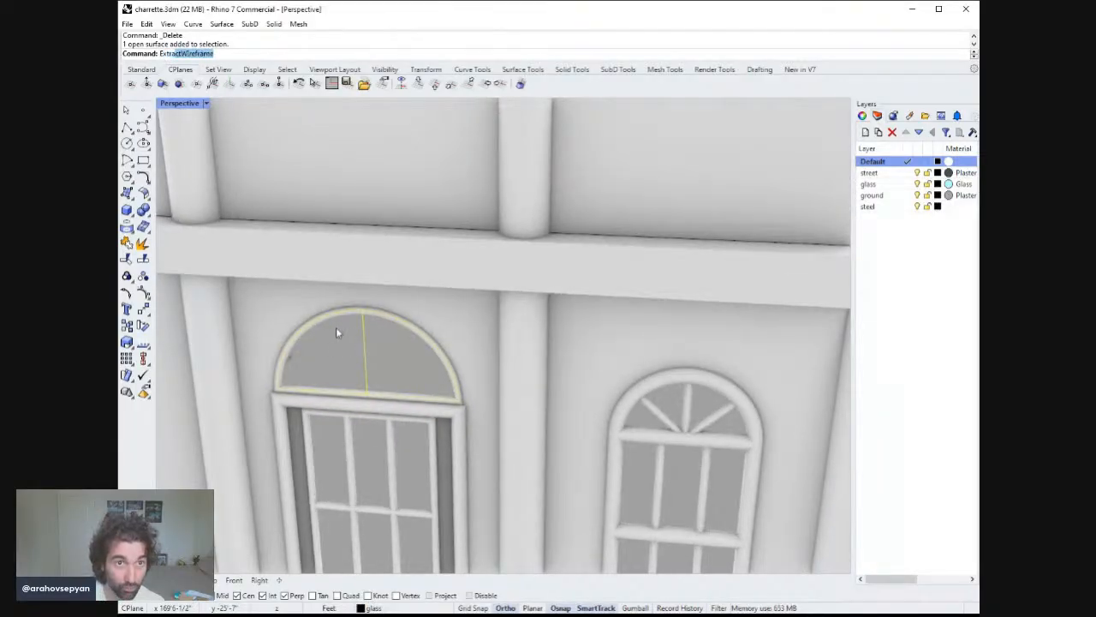
pyautogui.press('Return')
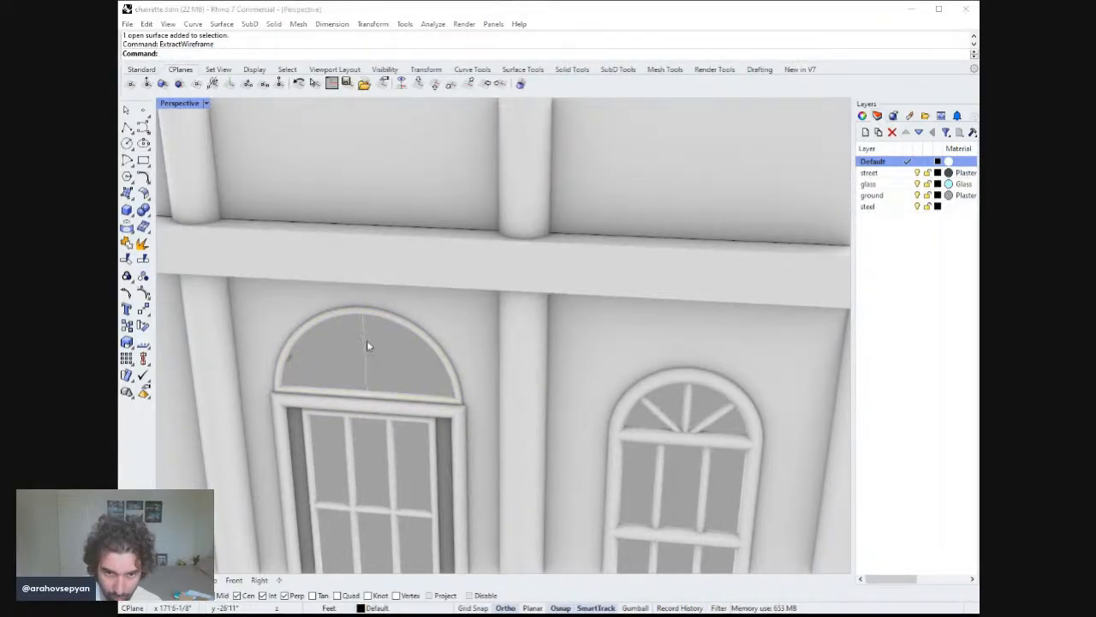
# Try to run Pipe on the transom's vertical center curve with radius 1.
pyautogui.click(367, 340)
pyautogui.write('pipe')
pyautogui.press('Return')
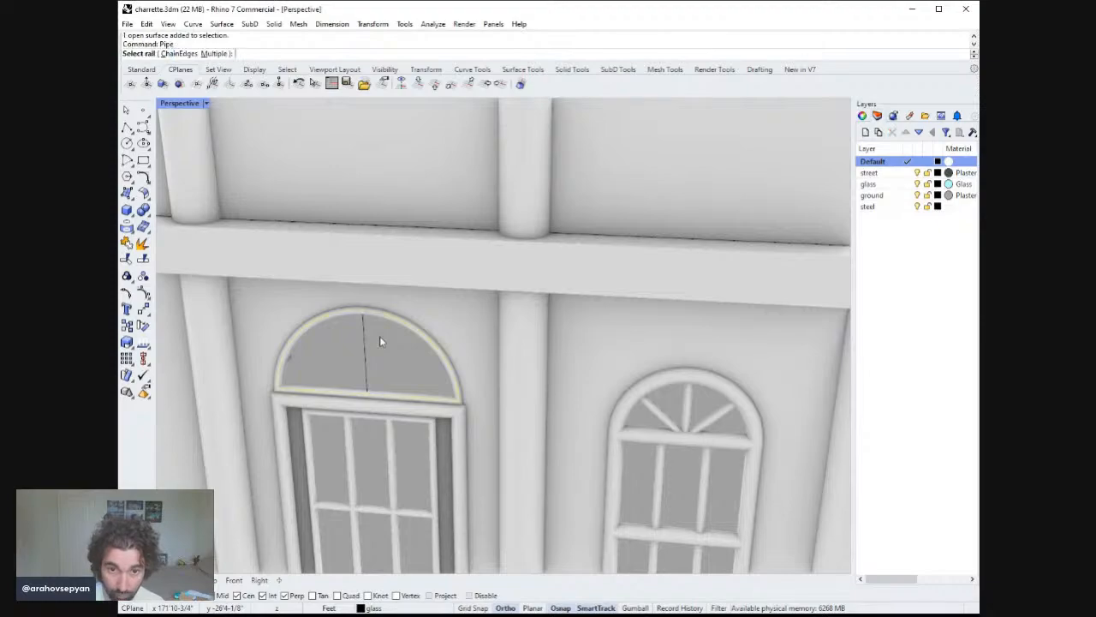
pyautogui.write('1')
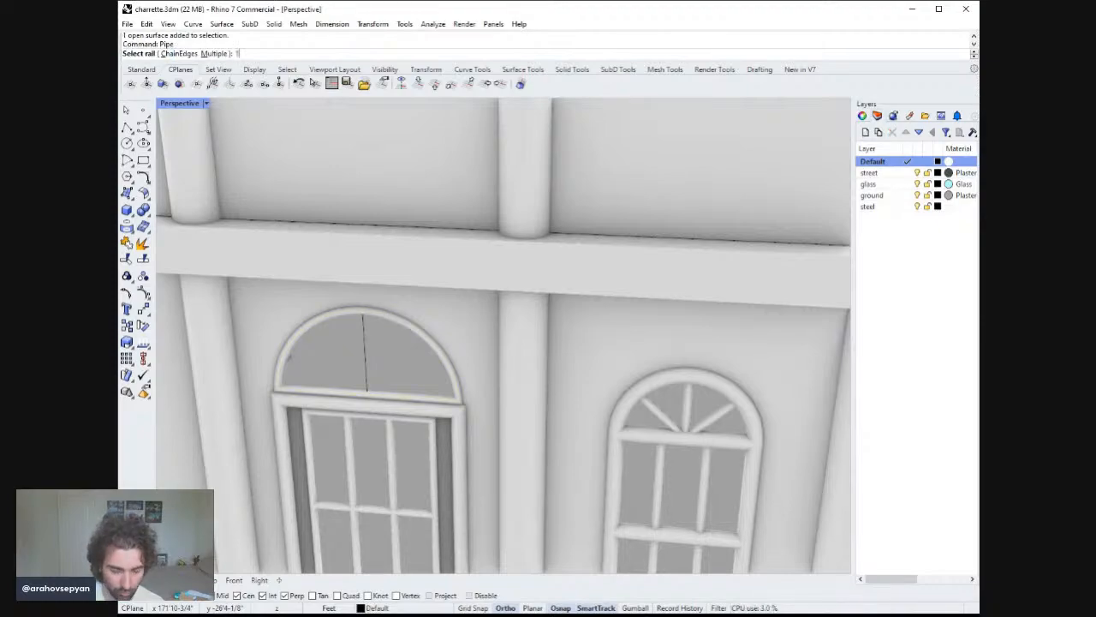
pyautogui.press('Escape')
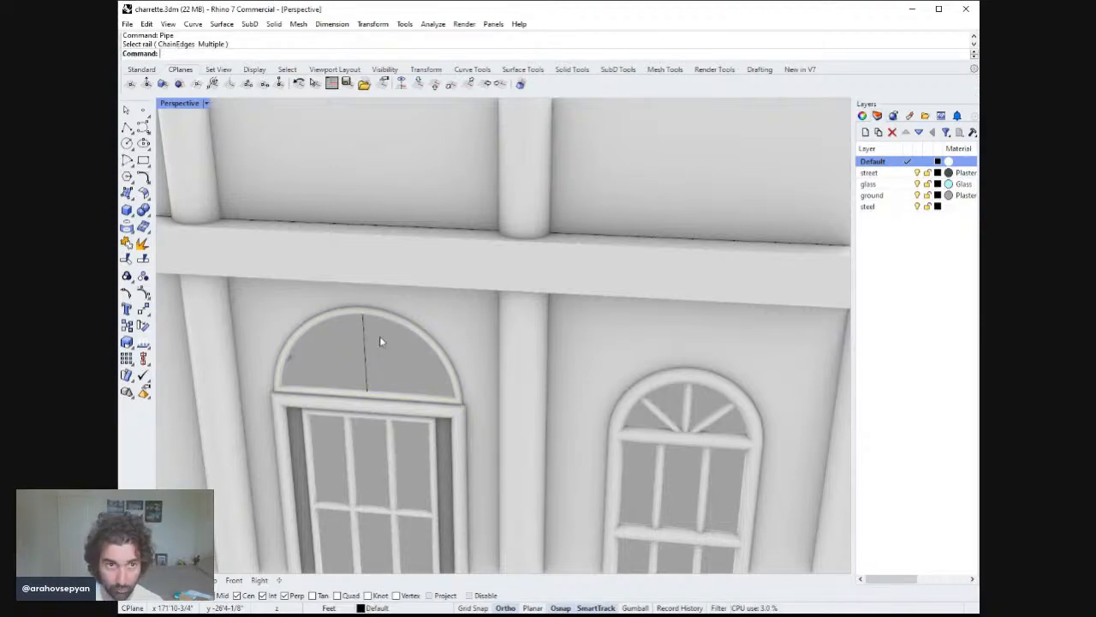
pyautogui.hotkey('ctrl', 'z')
pyautogui.hotkey('ctrl', 'y')
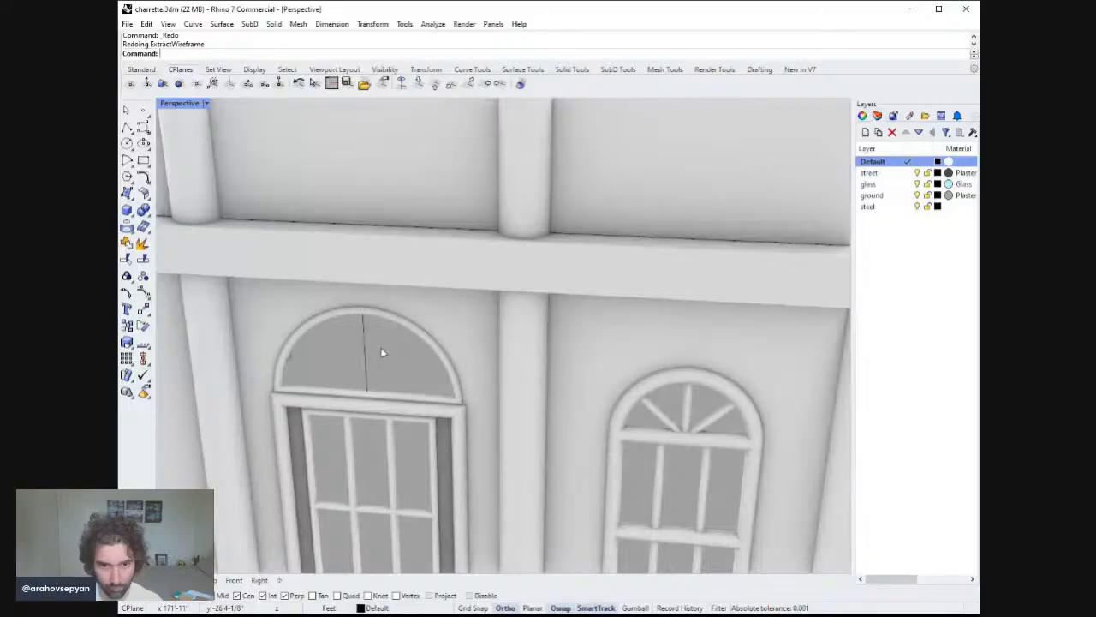
pyautogui.hotkey('ctrl', 'y')
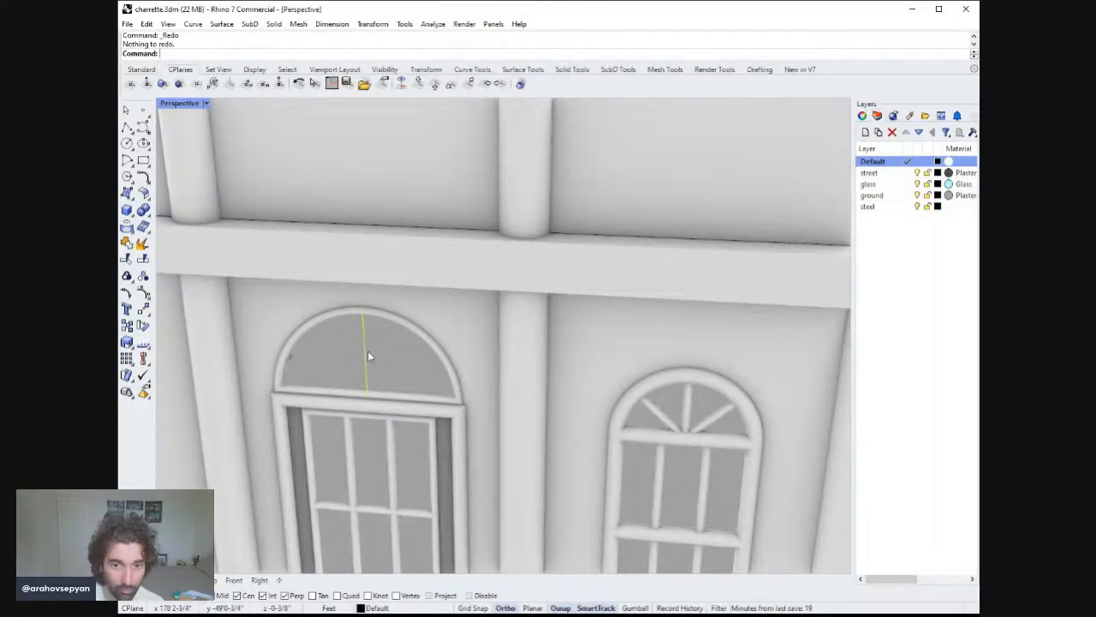
# Run Pipe on the transom's vertical center curve, accepting the default radius of 1.
pyautogui.press('Return')
pyautogui.click(367, 351)
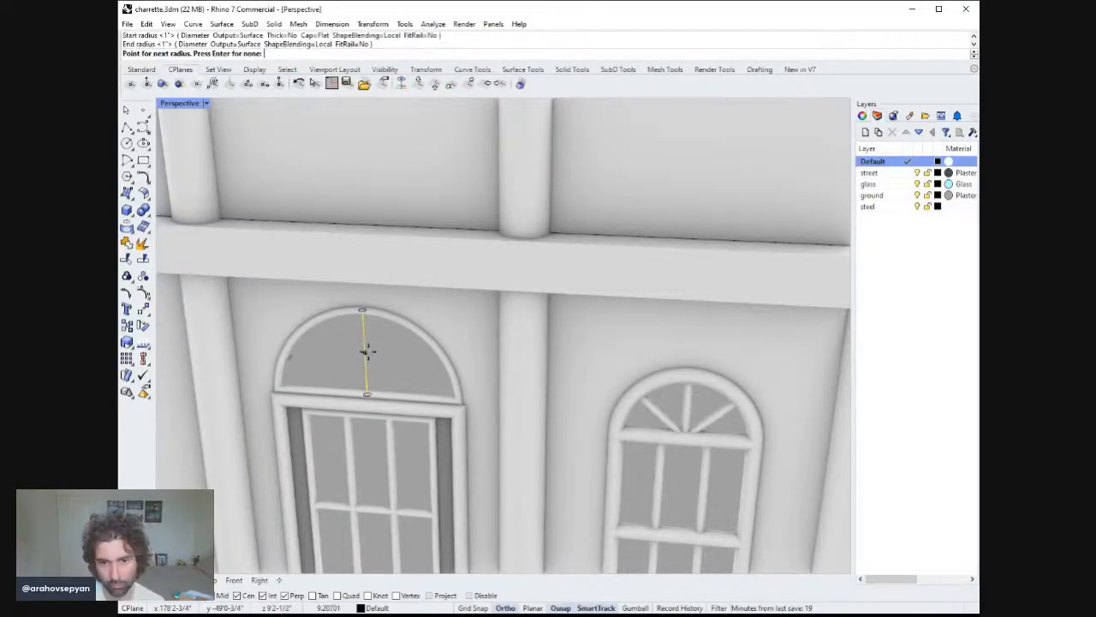
pyautogui.press('Return')
pyautogui.scroll(-5, 369, 356)
pyautogui.moveTo(380, 386); pyautogui.dragTo(392, 326, button='right')
pyautogui.scroll(-5, 441, 350)
pyautogui.scroll(5, 387, 314)
# Draw a diagonal line from the transom's bottom center to the arch and pipe it at the default radius.
pyautogui.click(127, 126)
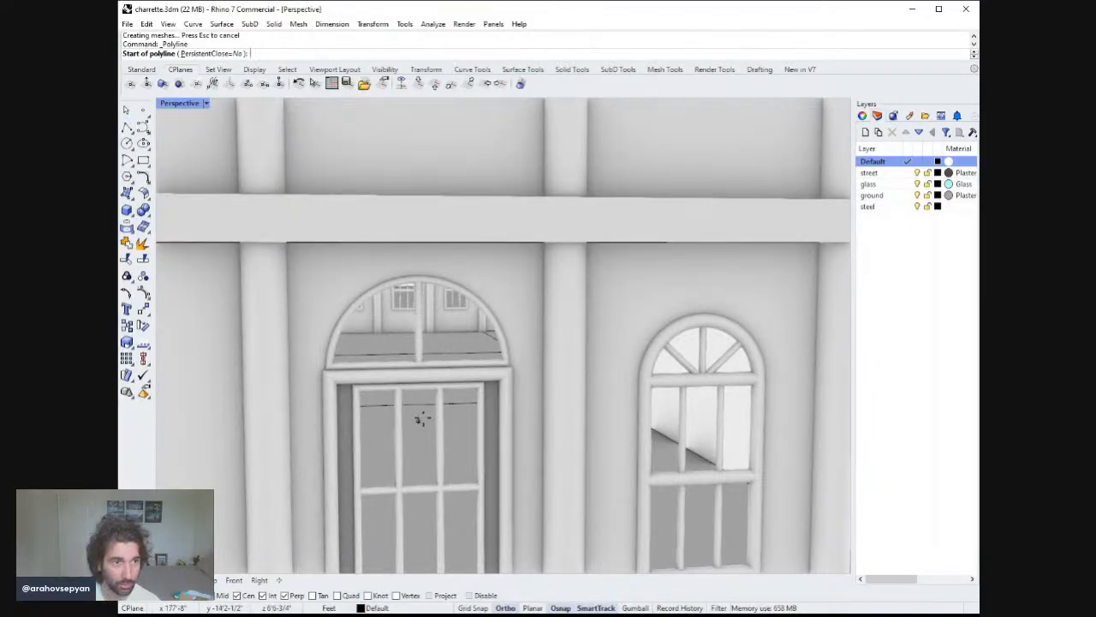
pyautogui.click(420, 361)
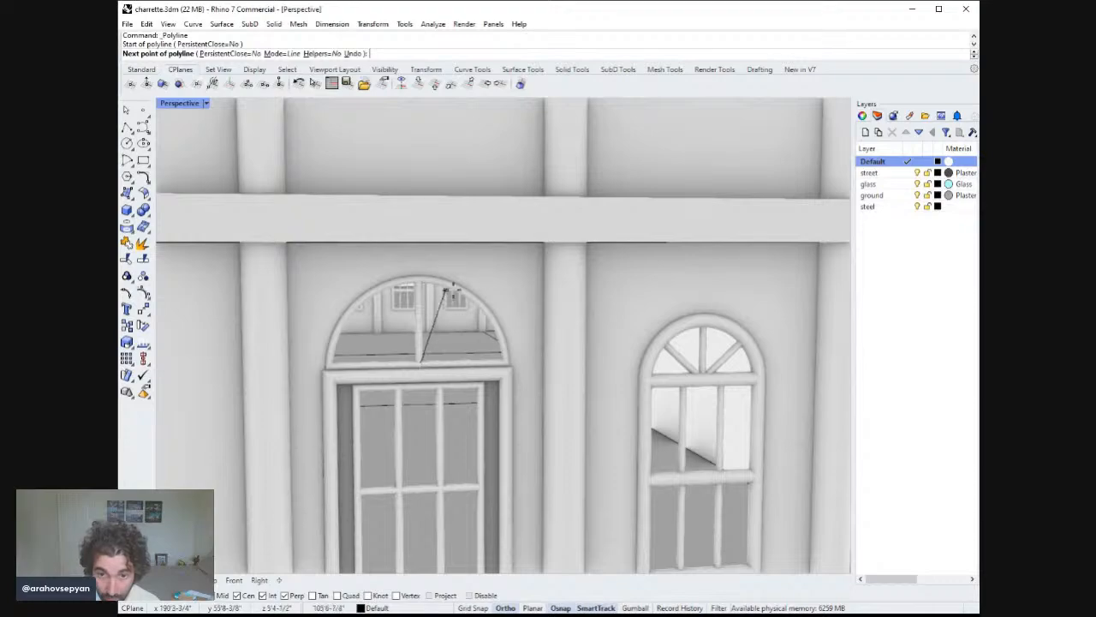
pyautogui.click(463, 327)
pyautogui.press('Return')
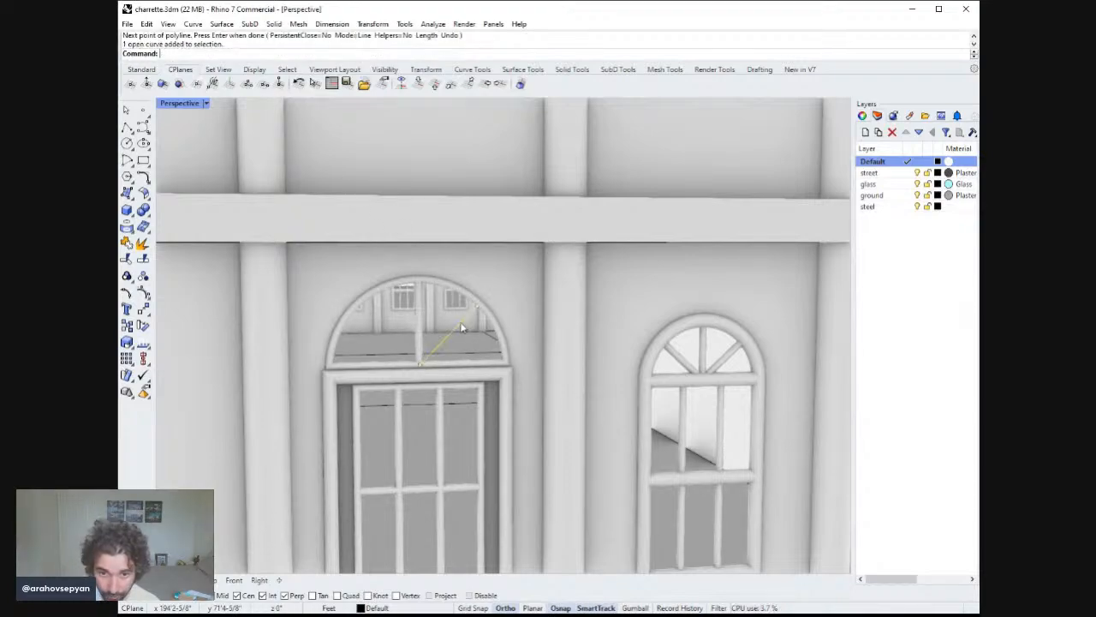
pyautogui.write('Pipe')
pyautogui.press('Return')
pyautogui.press('Return')
pyautogui.press('Return')
pyautogui.press('Return')
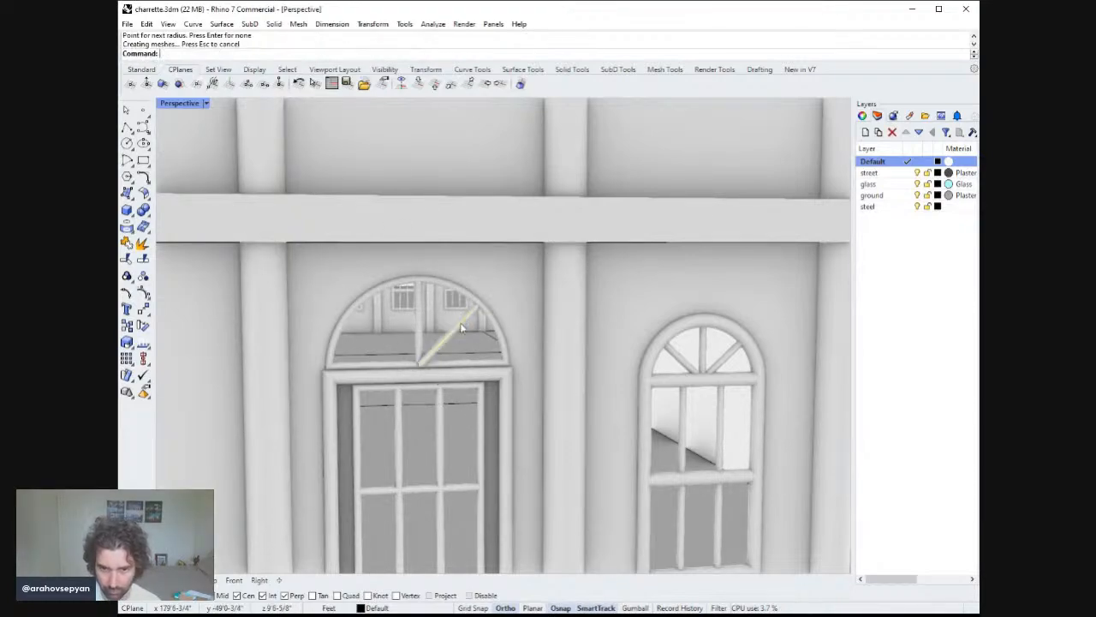
pyautogui.moveTo(462, 328); pyautogui.dragTo(481, 338, button='right')
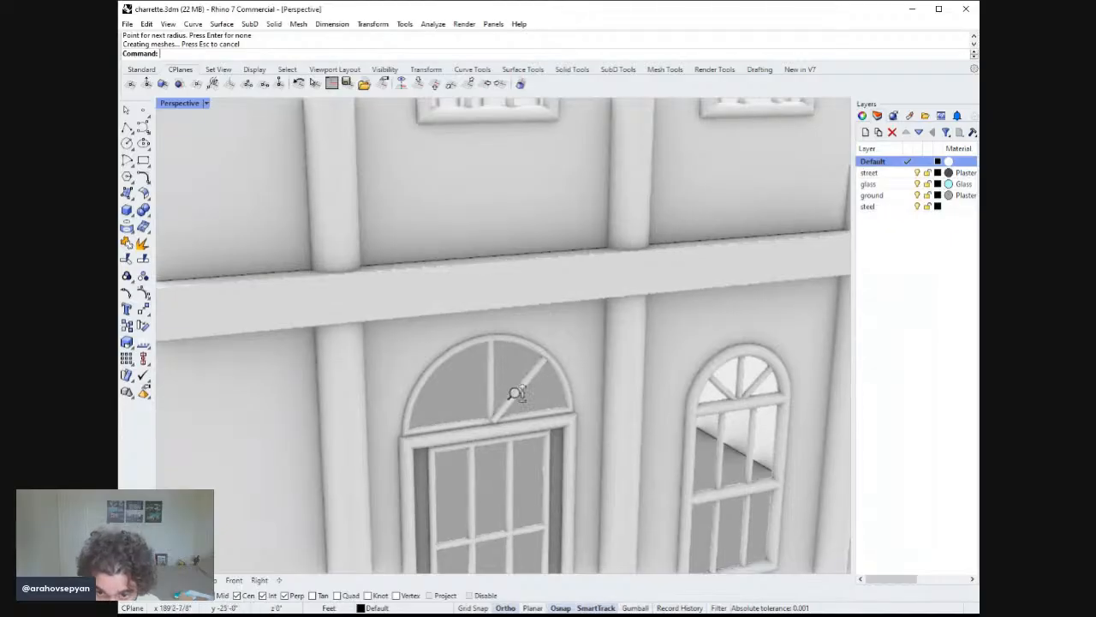
pyautogui.scroll(4, 514, 392)
# Undo the pipe and delete the diagonal line.
pyautogui.hotkey('ctrl', 'z')
pyautogui.click(486, 420)
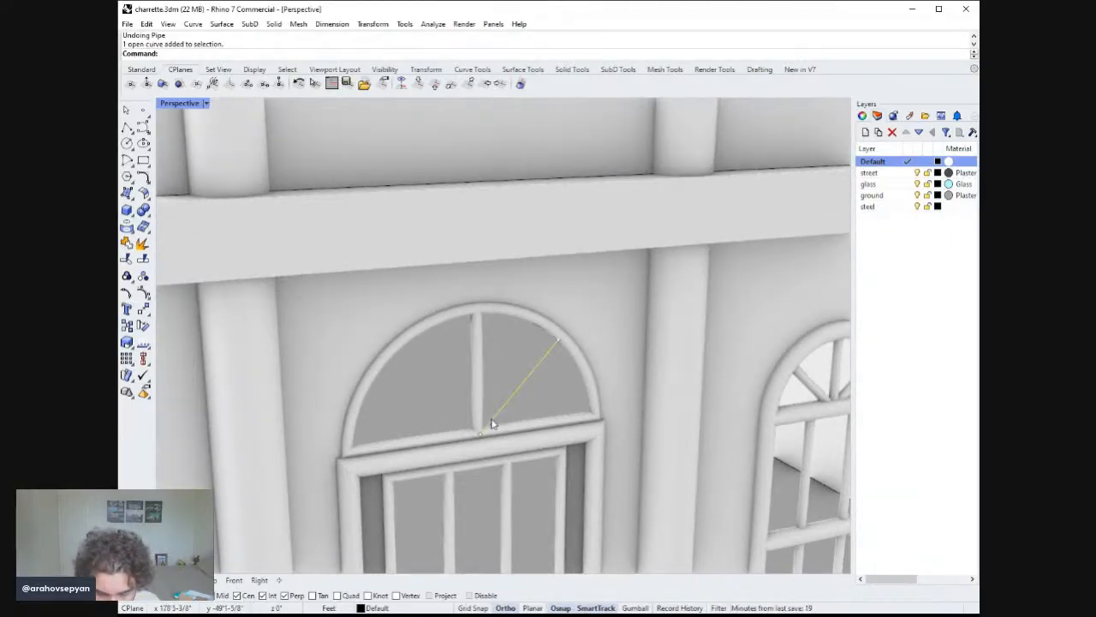
pyautogui.press('Delete')
# Draw a diagonal line from the transom's bottom center up to the arch's right side and pipe it at the default radius.
pyautogui.click(127, 127)
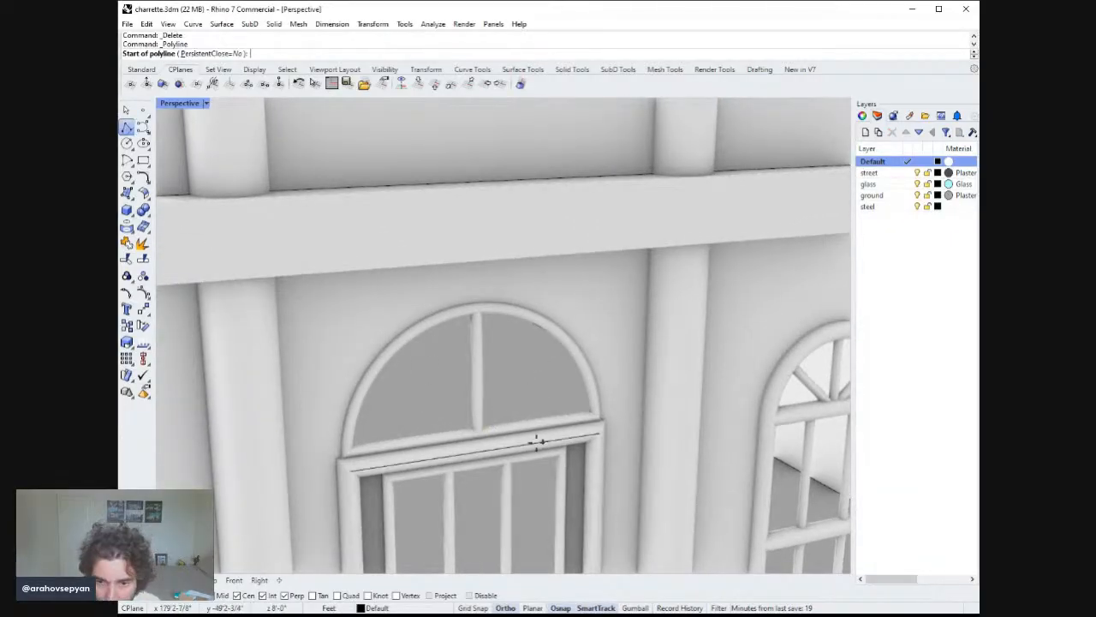
pyautogui.click(485, 419)
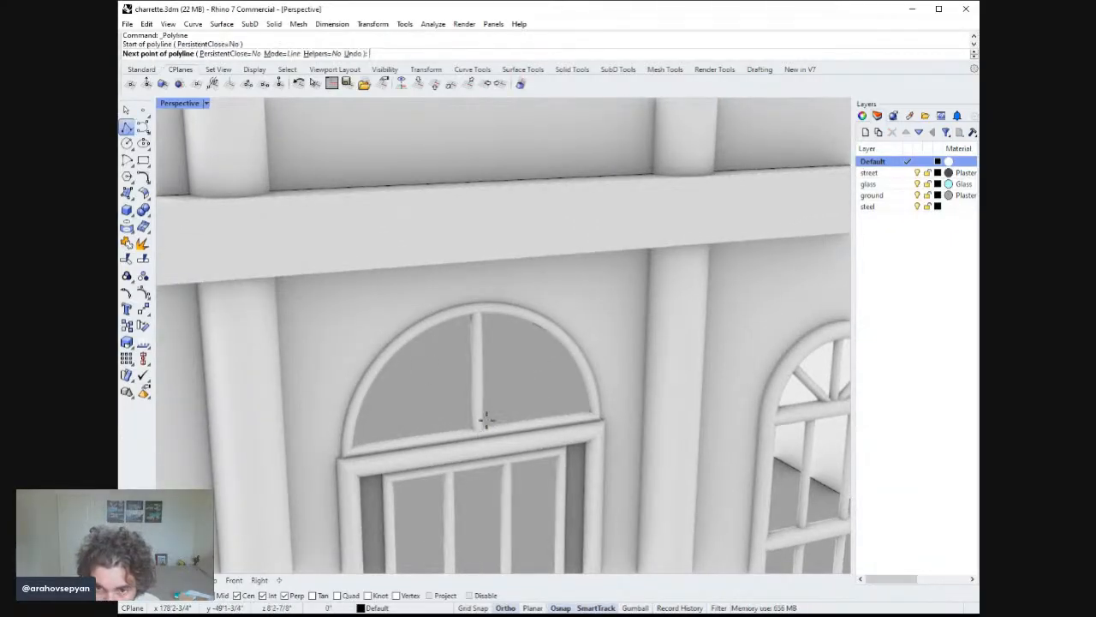
pyautogui.click(558, 335)
pyautogui.press('Return')
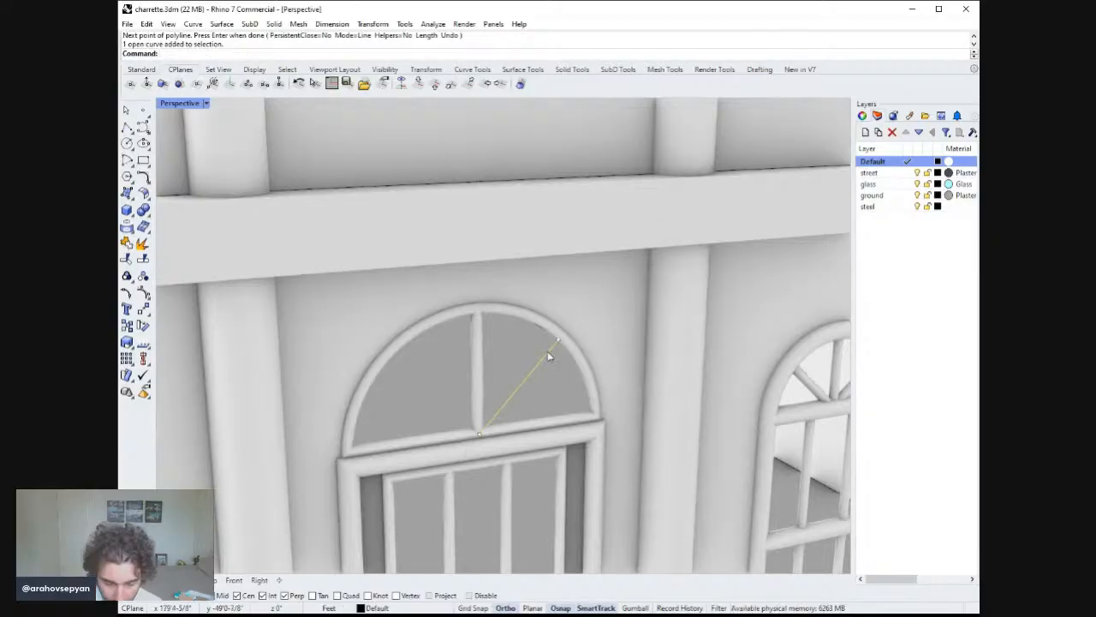
pyautogui.write('Pipe')
pyautogui.press('Return')
pyautogui.press('Return')
pyautogui.press('Return')
pyautogui.press('Return')
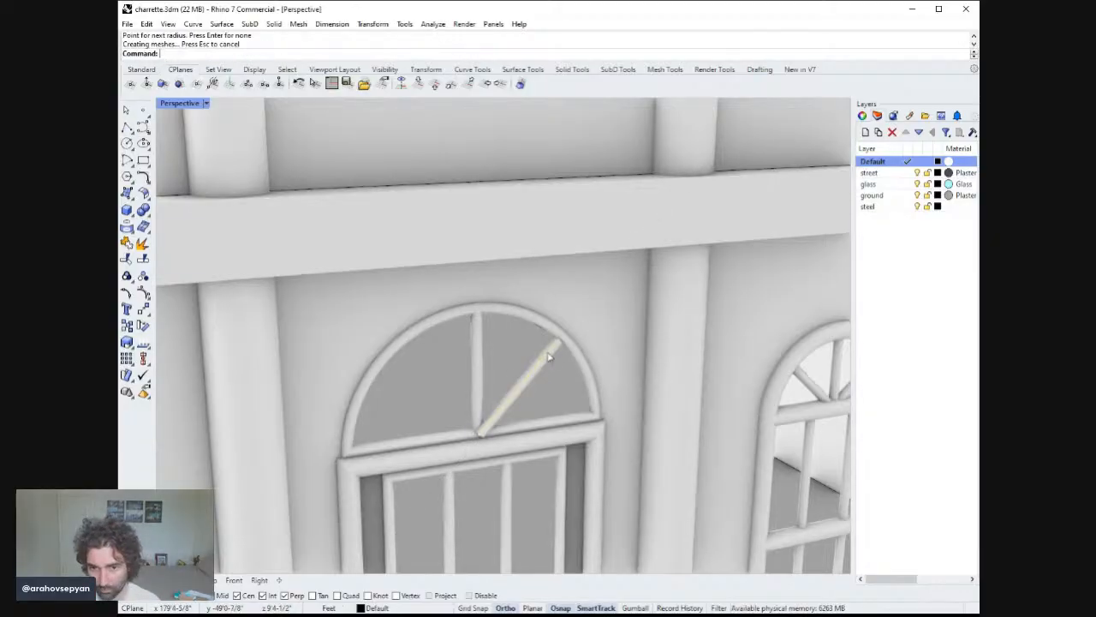
# Undo the pipe and move the diagonal line's lower endpoint slightly toward the center mullion.
pyautogui.moveTo(549, 357); pyautogui.dragTo(662, 346, button='right')
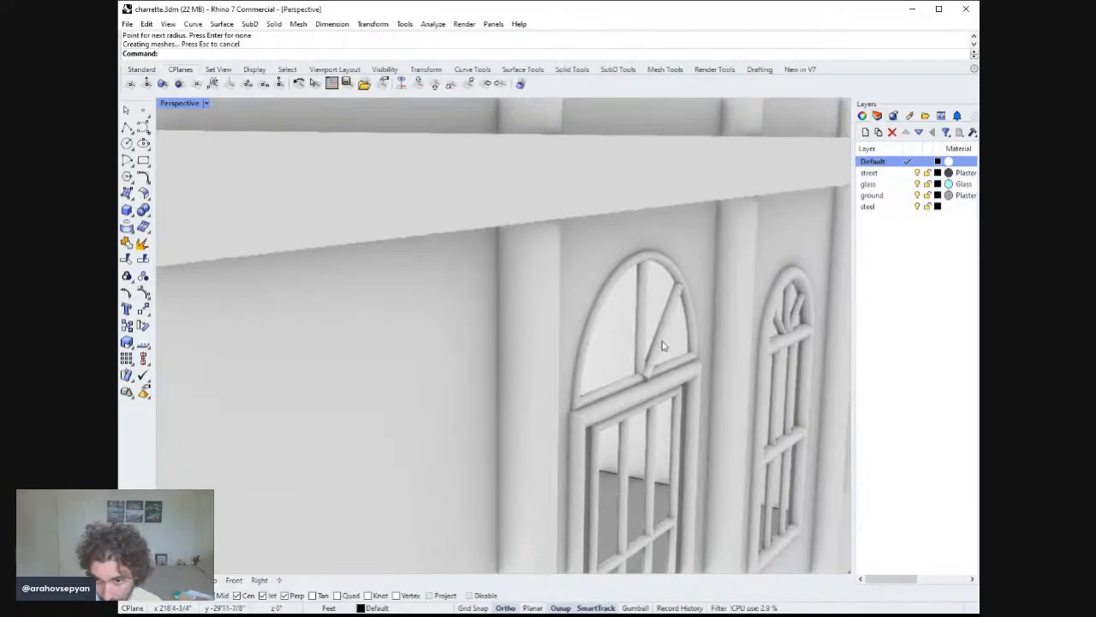
pyautogui.scroll(5, 664, 342)
pyautogui.click(668, 299)
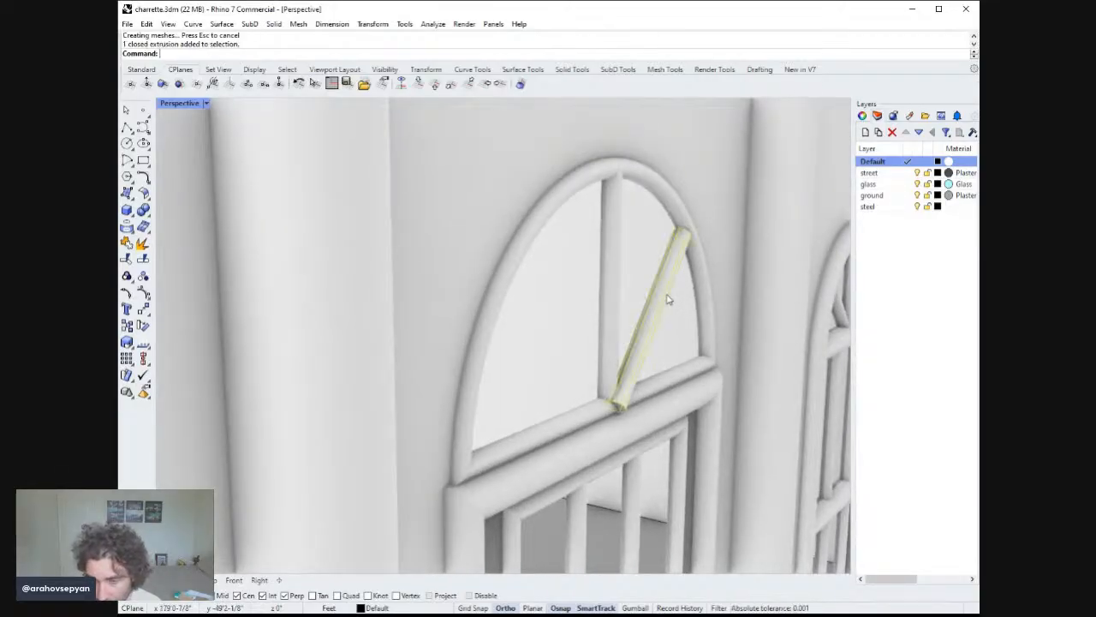
pyautogui.hotkey('ctrl', 'z')
pyautogui.click(628, 383)
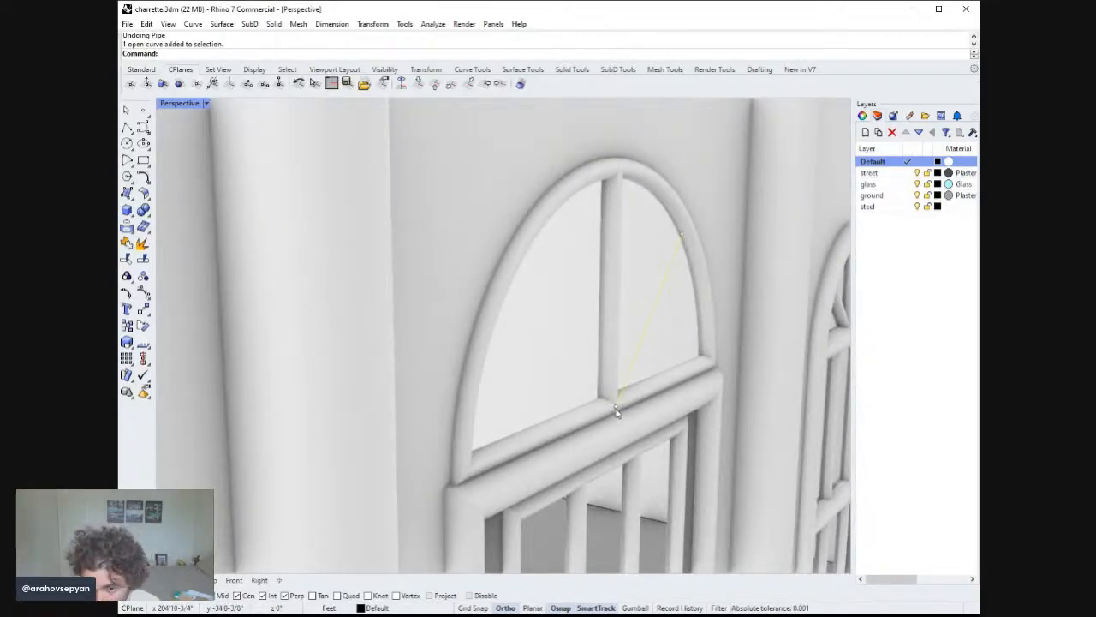
pyautogui.moveTo(616, 413); pyautogui.dragTo(606, 403)
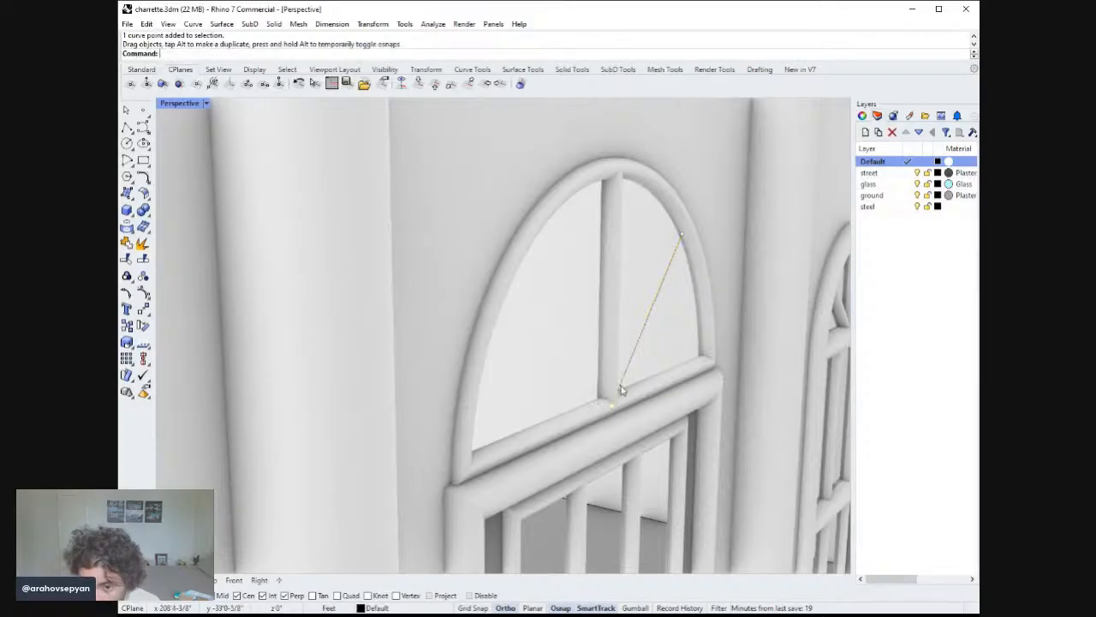
# Pipe the adjusted diagonal line again at the default radius.
pyautogui.click(627, 367)
pyautogui.write('pipe')
pyautogui.press('Return')
pyautogui.press('Return')
pyautogui.press('Return')
pyautogui.press('Return')
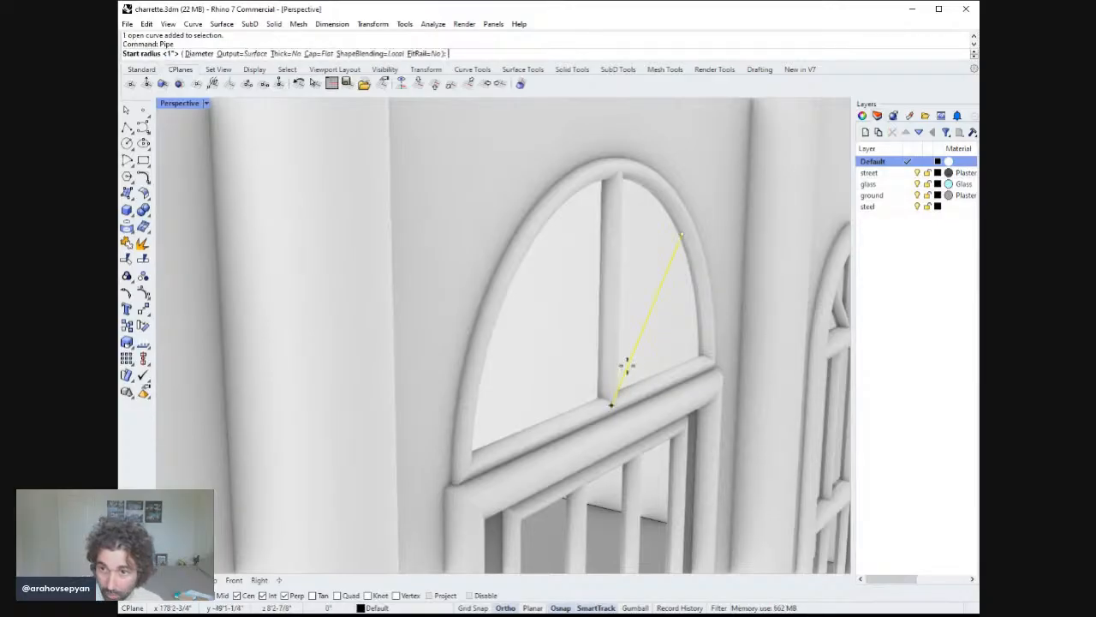
pyautogui.moveTo(630, 370); pyautogui.dragTo(605, 393, button='right')
pyautogui.scroll(-5, 594, 362)
pyautogui.scroll(3, 606, 385)
# Undo that pipe and delete the diagonal line.
pyautogui.hotkey('ctrl', 'z')
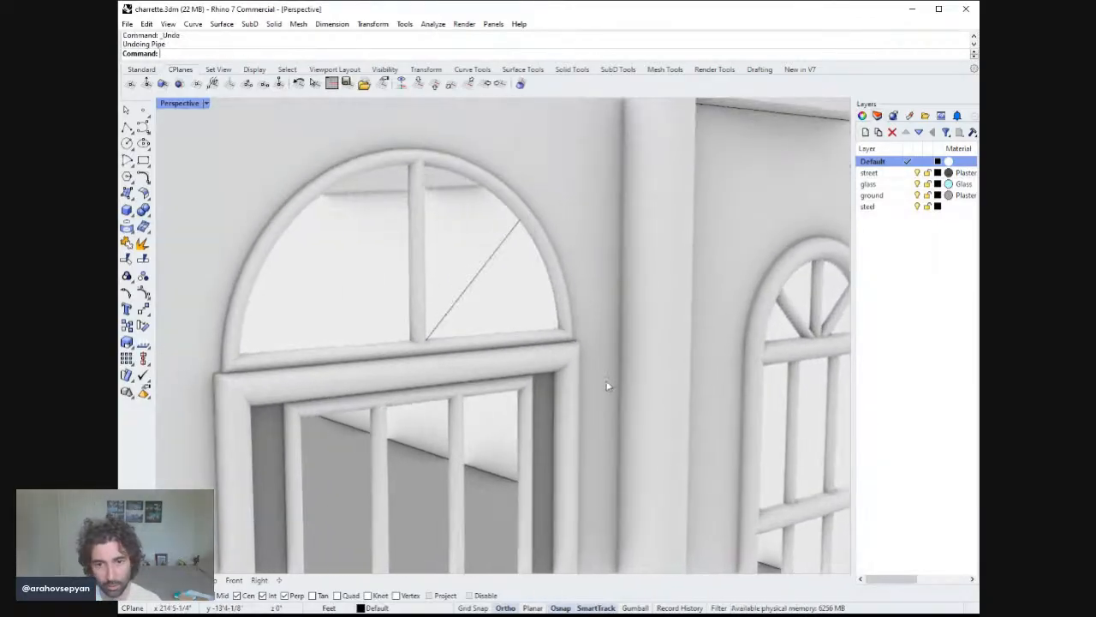
pyautogui.click(489, 265)
pyautogui.press('Delete')
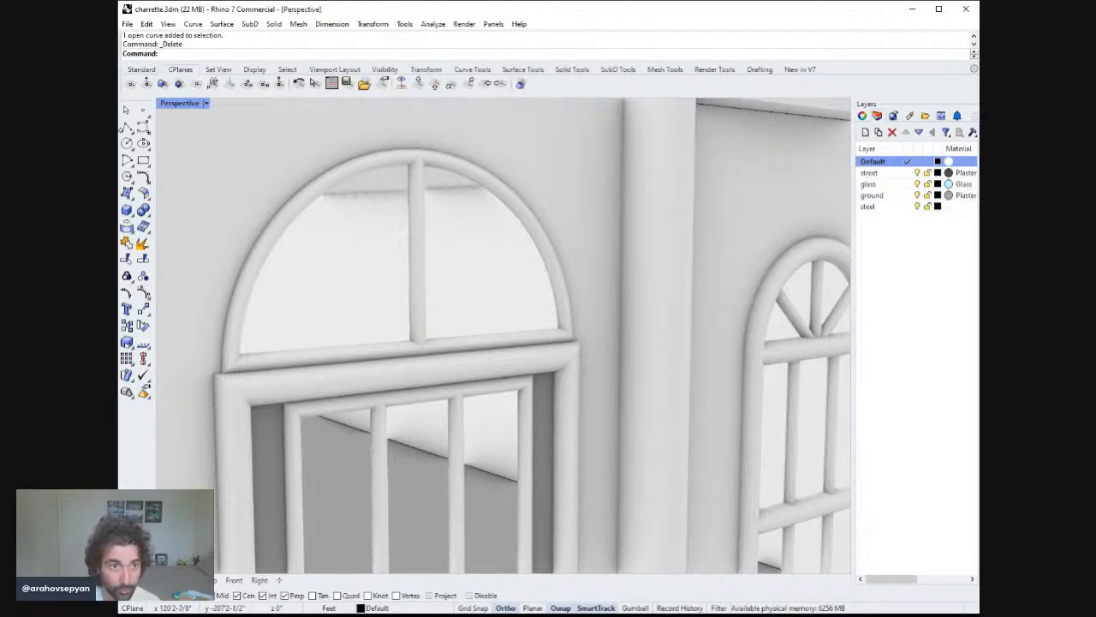
# Draw a V-shaped polyline in the transom from the arch's right side down to the bottom center and up to the left side.
pyautogui.click(127, 127)
pyautogui.click(518, 220)
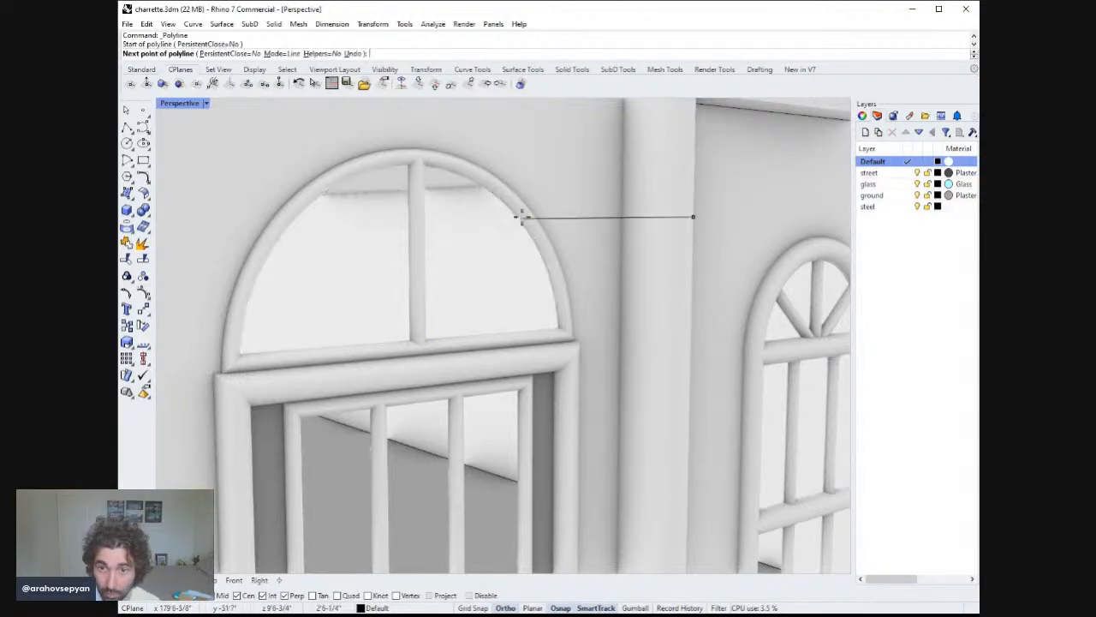
pyautogui.click(422, 344)
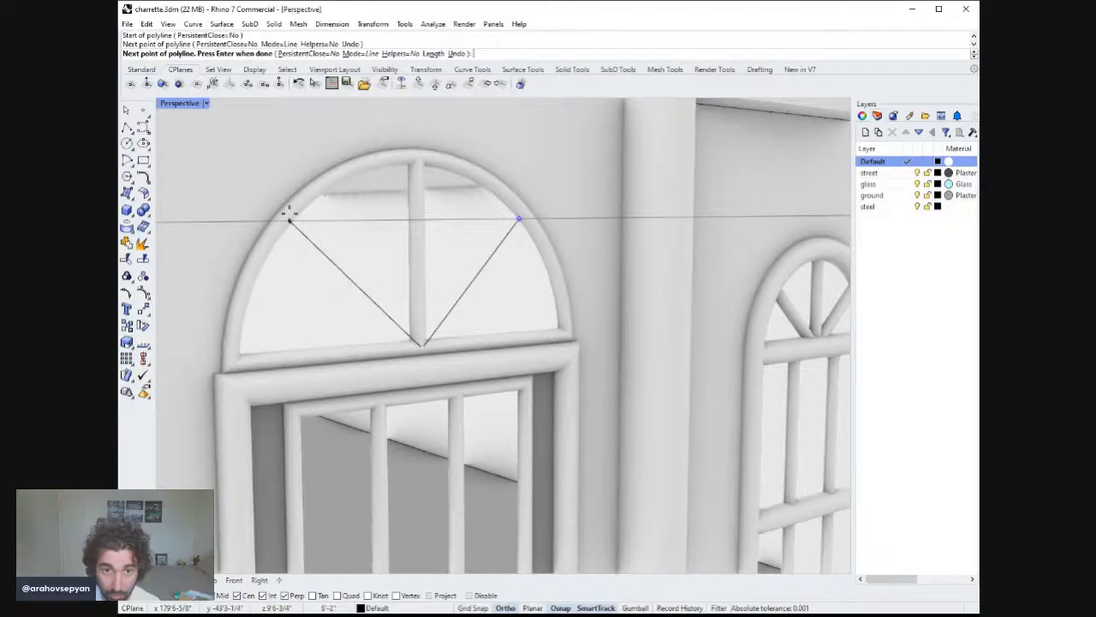
pyautogui.moveTo(287, 215); pyautogui.dragTo(409, 262, button='right')
pyautogui.moveTo(329, 210); pyautogui.dragTo(305, 205, button='right')
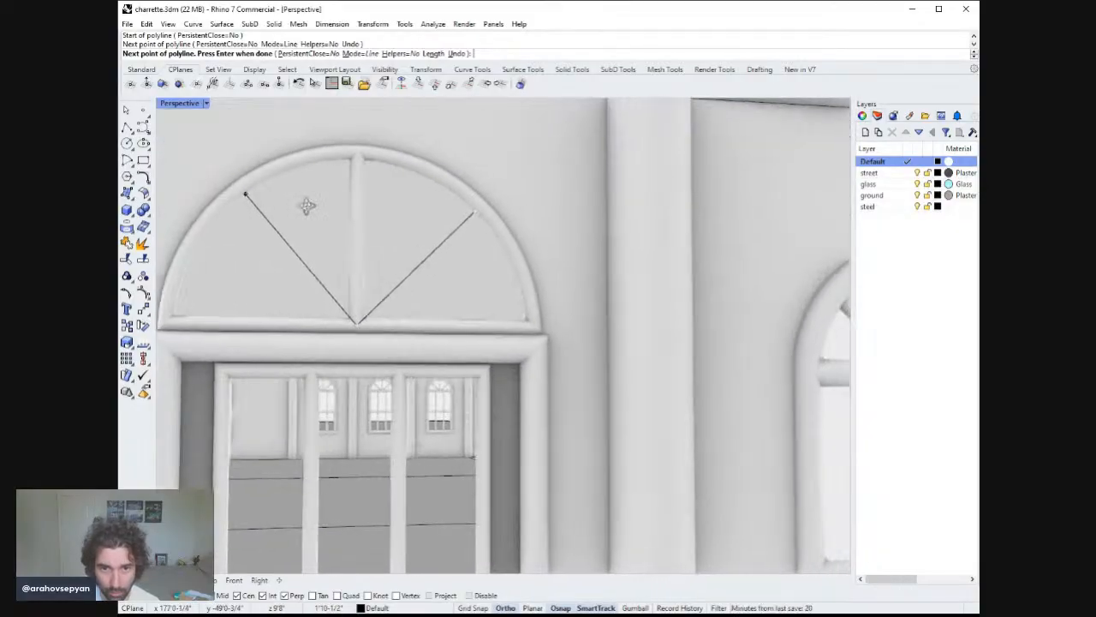
pyautogui.moveTo(228, 206); pyautogui.dragTo(241, 183, button='right')
pyautogui.click(205, 104)
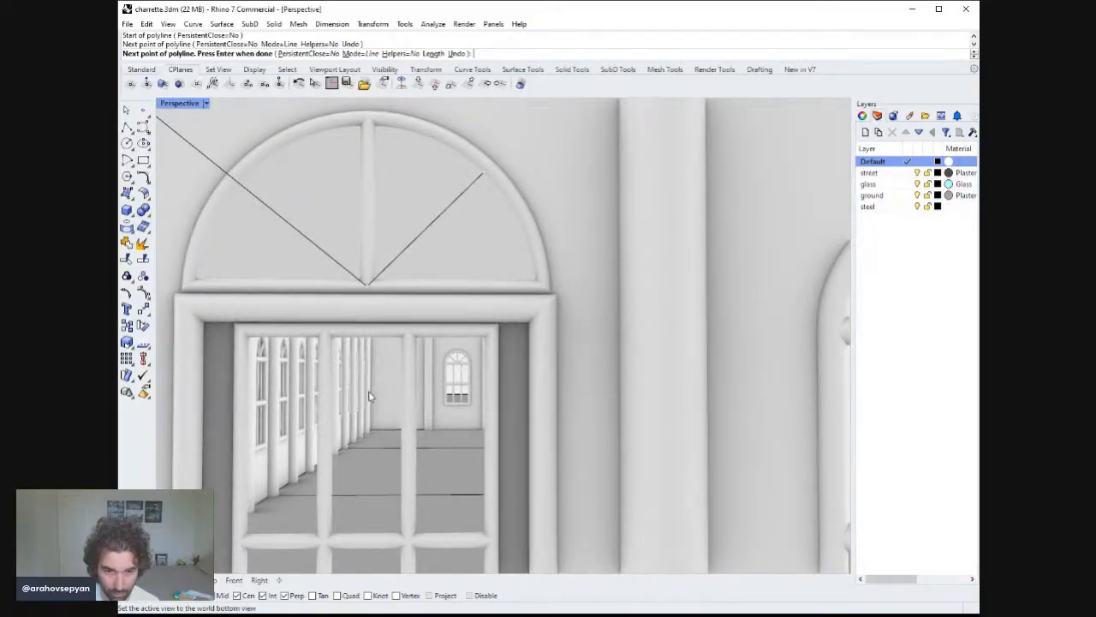
pyautogui.click(348, 433)
pyautogui.moveTo(400, 255); pyautogui.dragTo(420, 246, button='right')
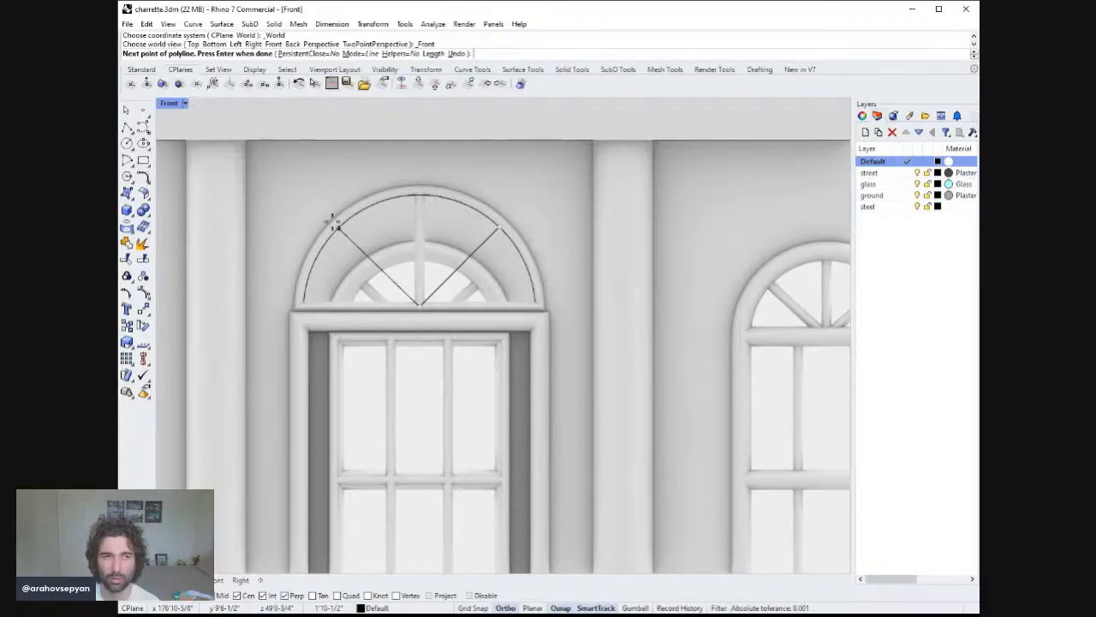
pyautogui.click(336, 224)
pyautogui.press('Return')
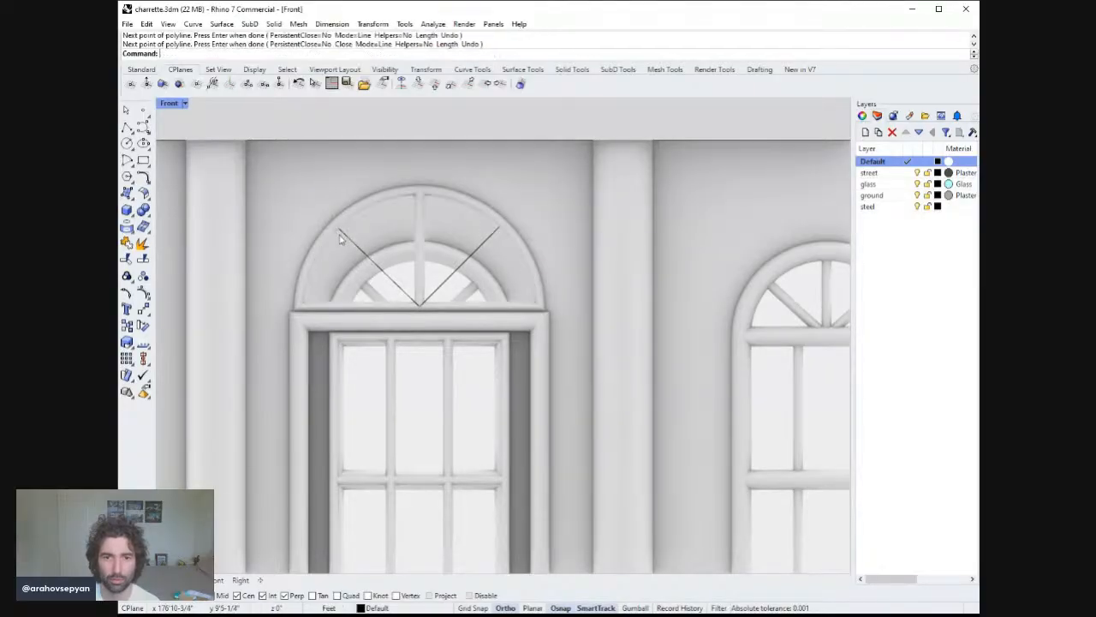
# Pipe the V-shaped polyline at the default radius.
pyautogui.write('pipe')
pyautogui.press('Return')
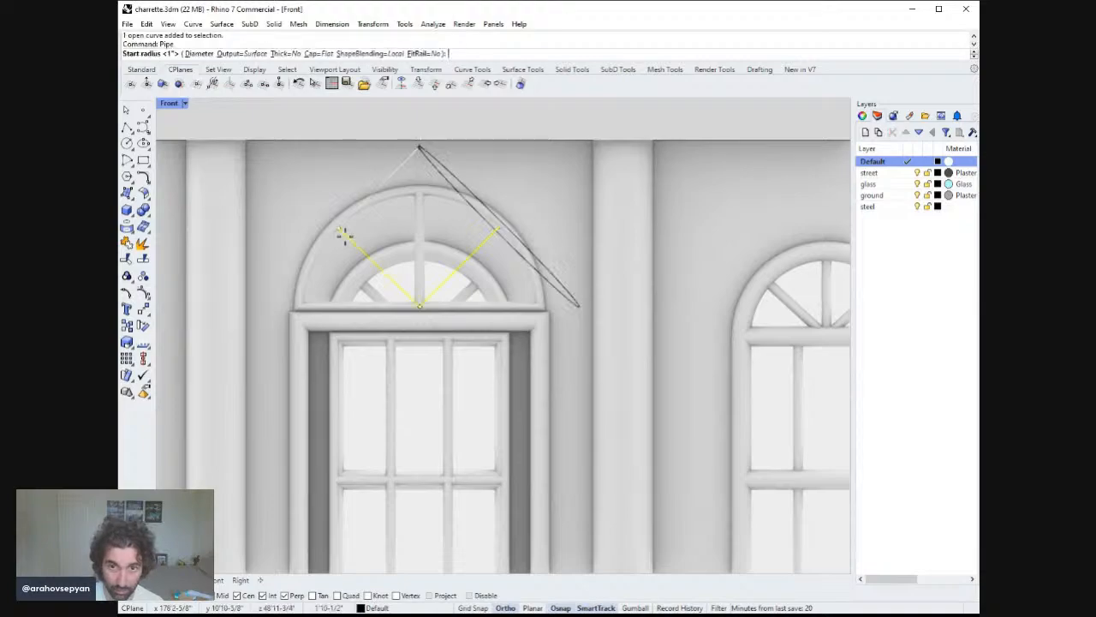
pyautogui.press('Return')
pyautogui.press('Return')
pyautogui.press('Return')
# Inspect the door opening's infill objects in the perspective view by selecting them one by one.
pyautogui.scroll(-5, 434, 229)
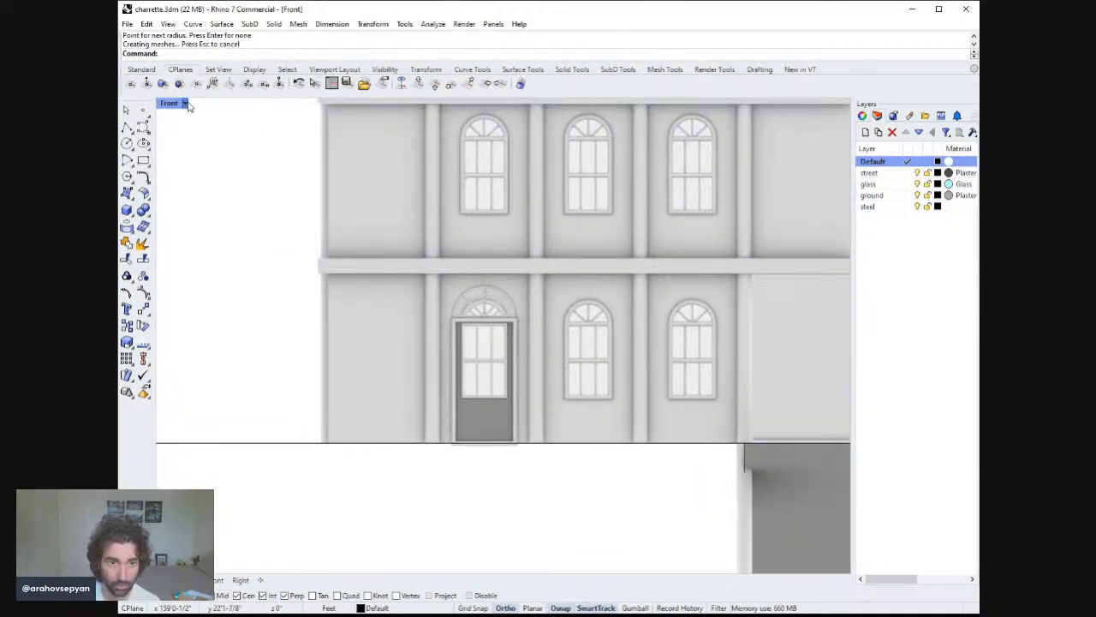
pyautogui.click(377, 465)
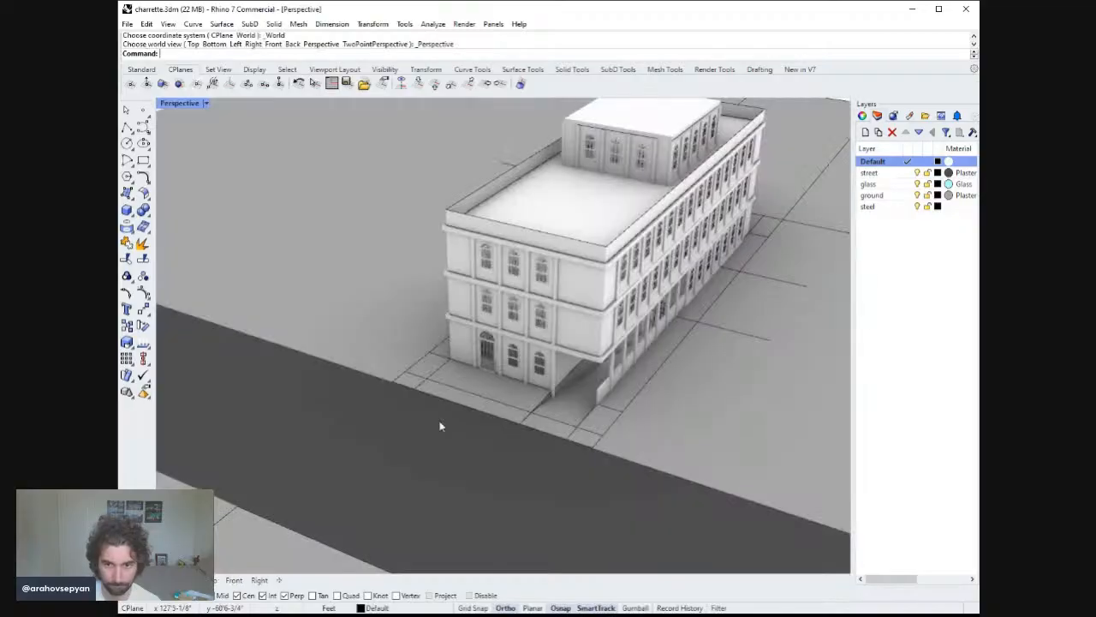
pyautogui.moveTo(549, 328)
pyautogui.mouseDown(button='right')
pyautogui.moveTo(582, 320)
pyautogui.moveTo(571, 297)
pyautogui.moveTo(610, 308)
pyautogui.moveTo(567, 300)
pyautogui.moveTo(611, 254)
pyautogui.moveTo(571, 297)
pyautogui.moveTo(567, 287)
pyautogui.moveTo(586, 288)
pyautogui.moveTo(542, 286)
pyautogui.moveTo(555, 313)
pyautogui.mouseUp(button='right')
pyautogui.scroll(-1, 567, 301)
pyautogui.scroll(4, 564, 336)
pyautogui.moveTo(531, 296); pyautogui.dragTo(481, 449, button='right')
pyautogui.scroll(-2, 481, 317)
pyautogui.scroll(10, 483, 313)
pyautogui.scroll(-4, 485, 326)
pyautogui.scroll(-1, 480, 362)
pyautogui.scroll(-8, 480, 361)
pyautogui.scroll(-4, 453, 414)
pyautogui.scroll(12, 458, 346)
pyautogui.click(457, 343)
pyautogui.press('Escape')
pyautogui.click(450, 380)
pyautogui.press('Escape')
pyautogui.click(460, 390)
pyautogui.moveTo(516, 399)
pyautogui.keyDown('shift'); pyautogui.mouseDown(button='right')
pyautogui.moveTo(490, 443)
pyautogui.moveTo(533, 375)
pyautogui.moveTo(527, 390)
pyautogui.mouseUp(button='right'); pyautogui.keyUp('shift')
pyautogui.keyDown('ctrl'); pyautogui.moveTo(478, 424); pyautogui.dragTo(463, 392, button='right'); pyautogui.keyUp('ctrl')
pyautogui.click(474, 447)
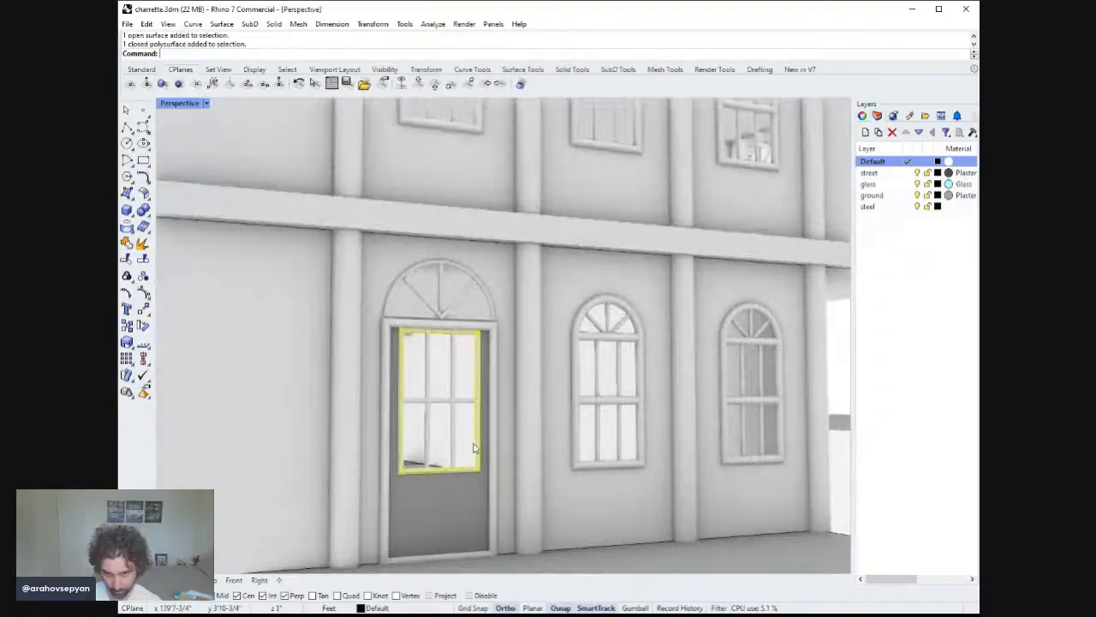
pyautogui.moveTo(503, 434); pyautogui.dragTo(487, 438, button='right')
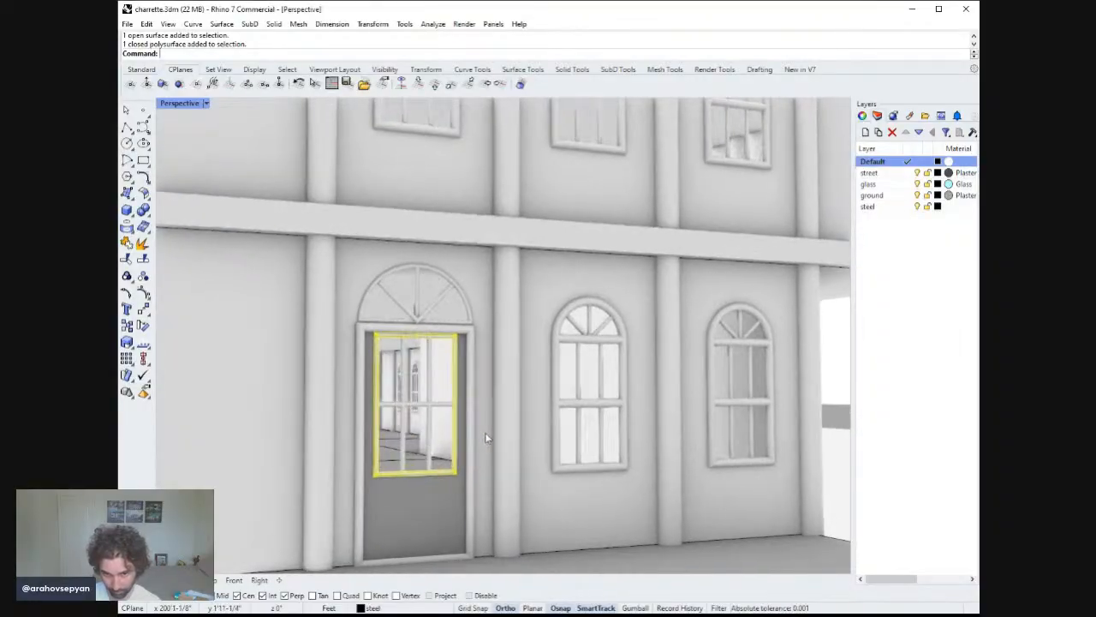
pyautogui.click(447, 443)
pyautogui.click(440, 476)
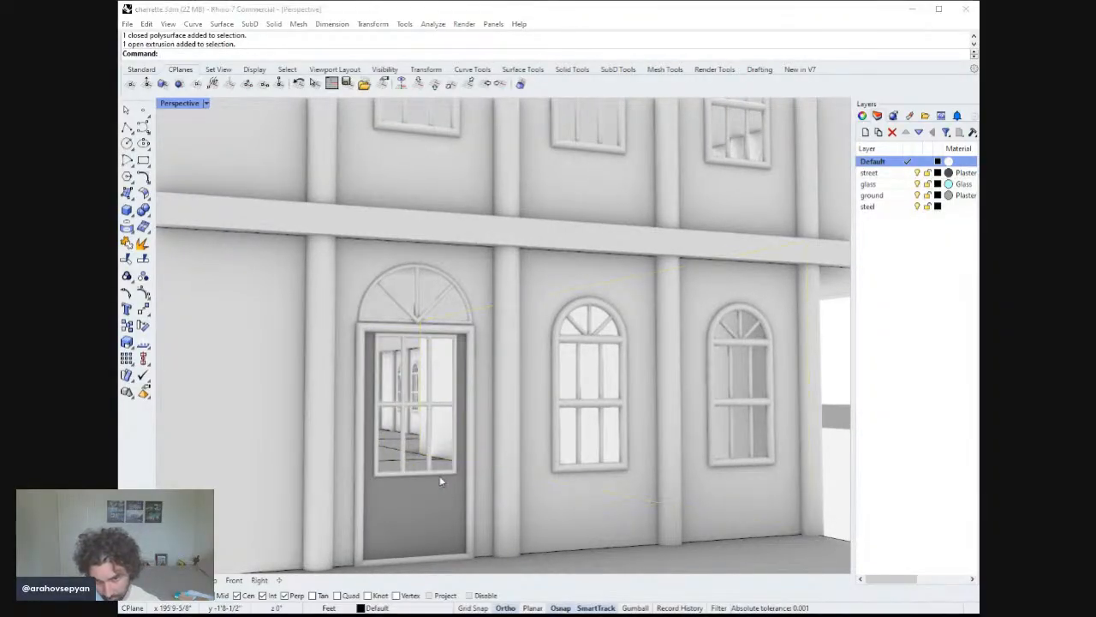
pyautogui.click(443, 447)
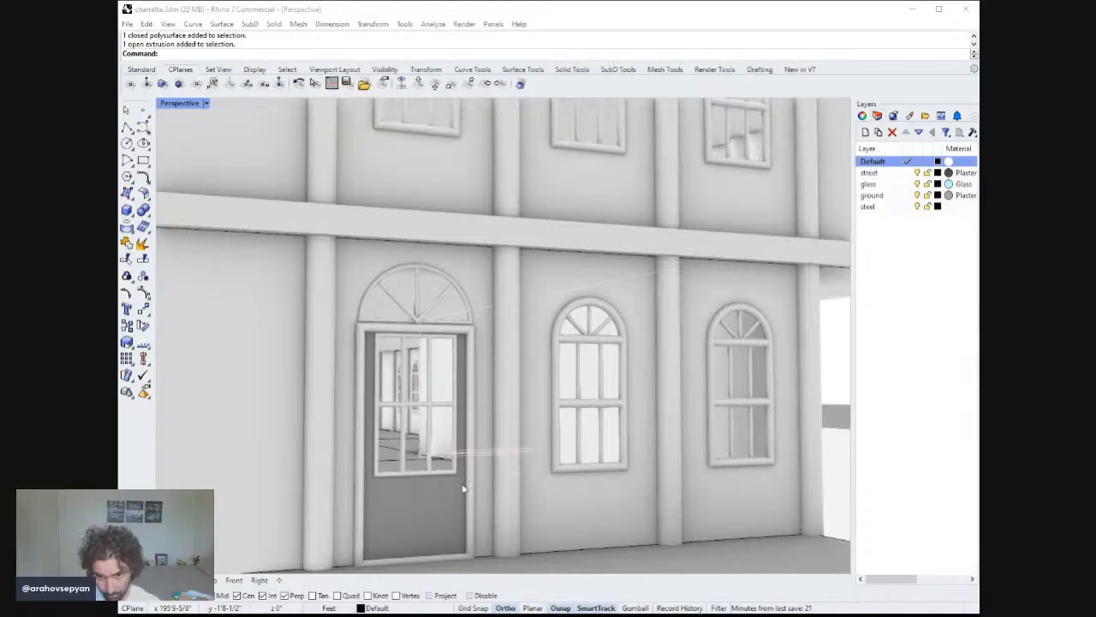
pyautogui.click(445, 396)
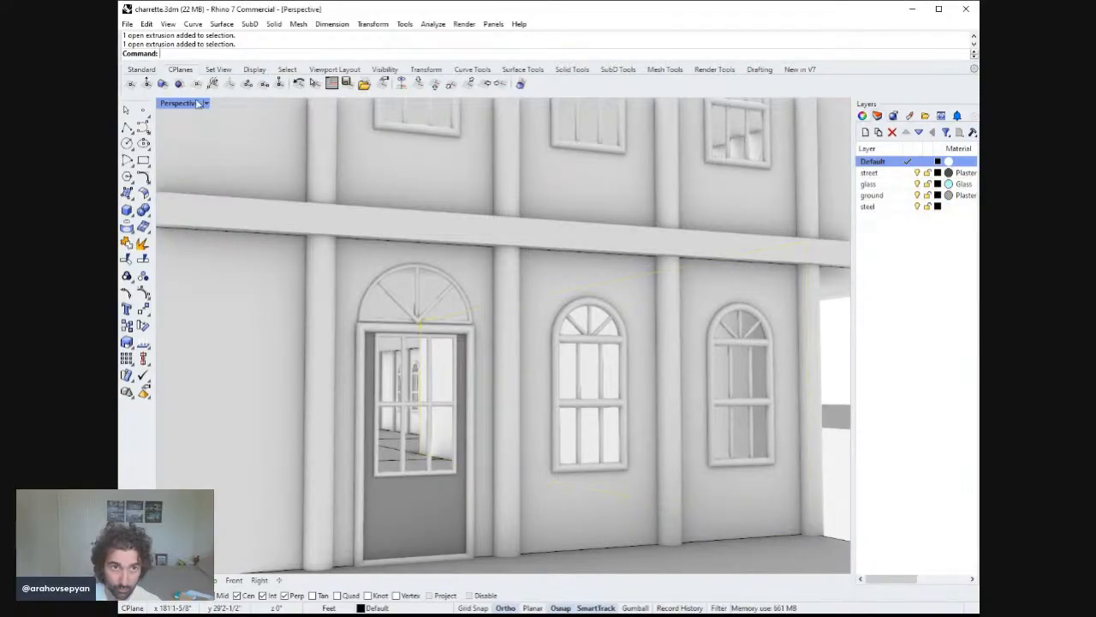
# In Shaded display, assign the door's upper glazed panel to the ground layer.
pyautogui.hotkey('ctrl', 'alt', 's')
pyautogui.click(447, 377)
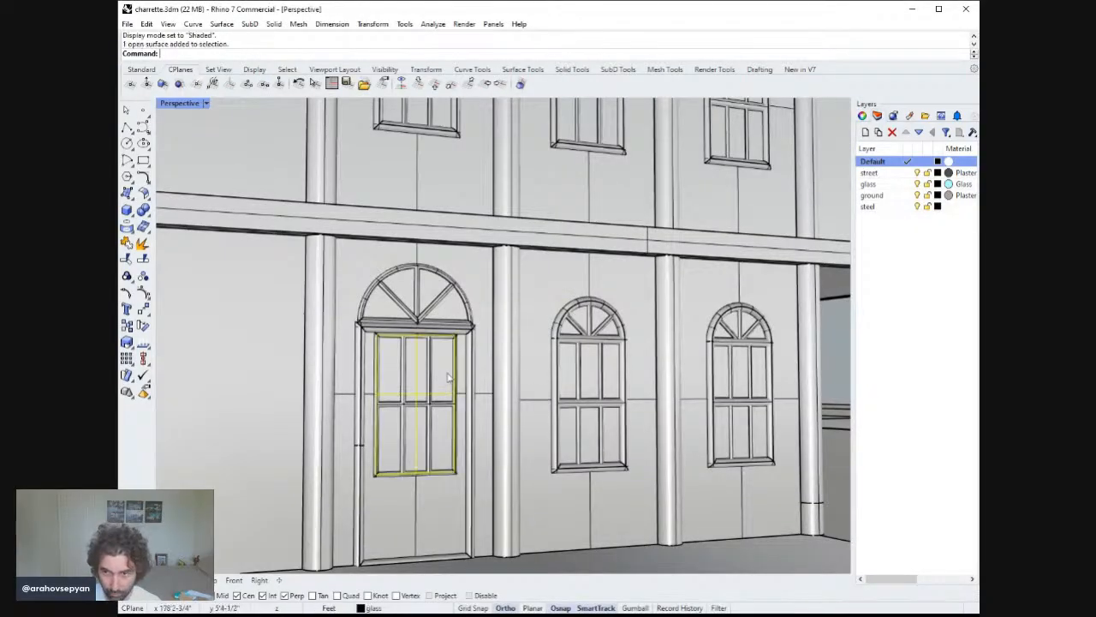
pyautogui.click(898, 185)
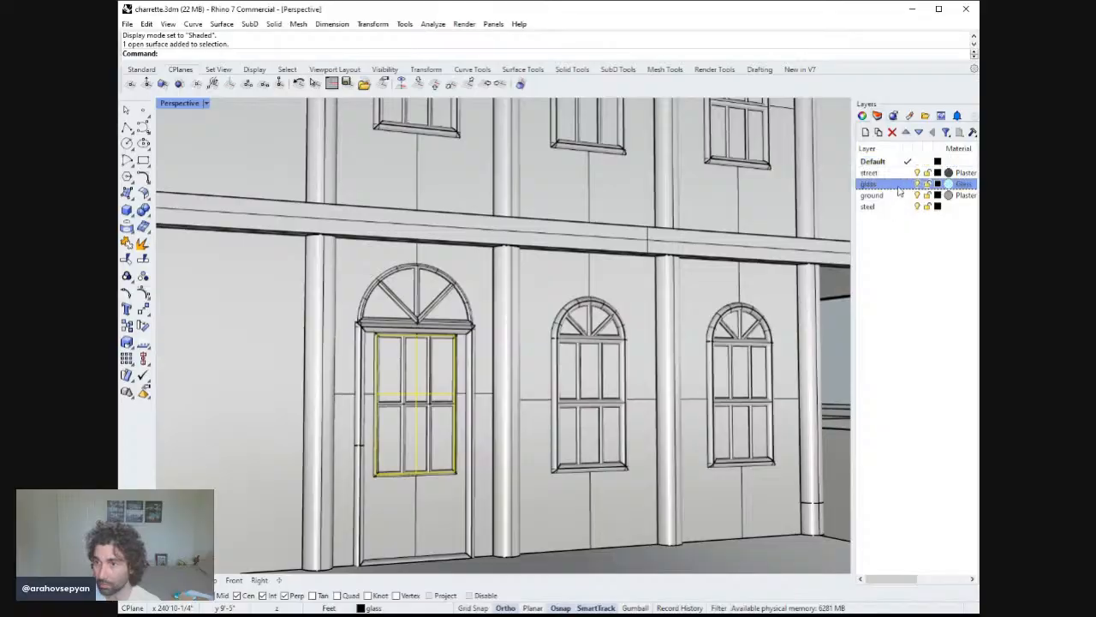
pyautogui.click(872, 174)
pyautogui.click(879, 196)
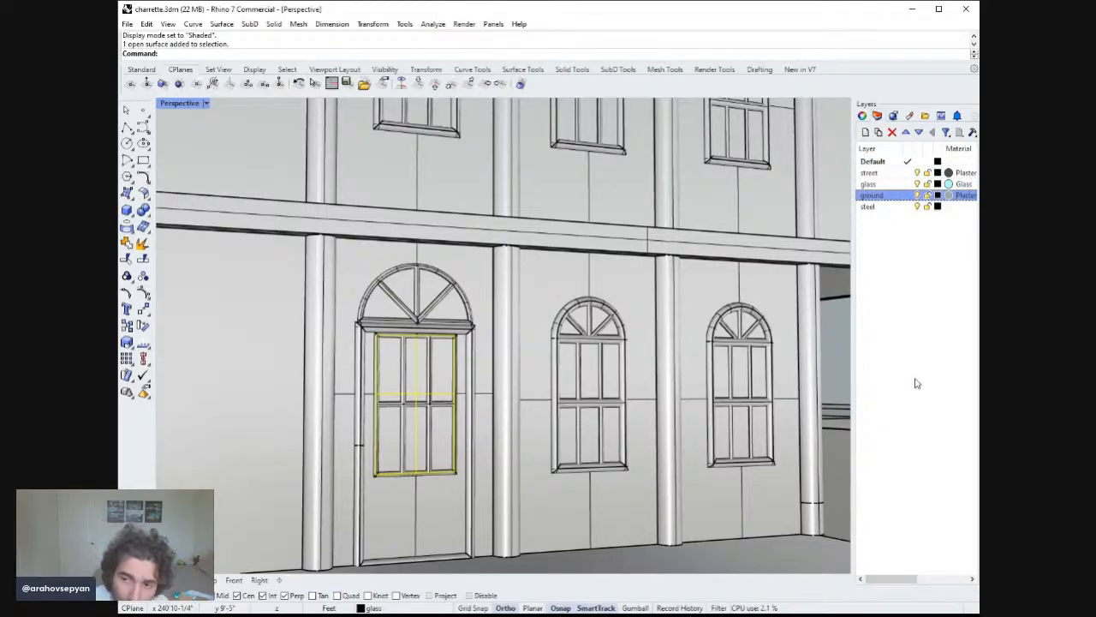
pyautogui.click(901, 403)
pyautogui.press('Escape')
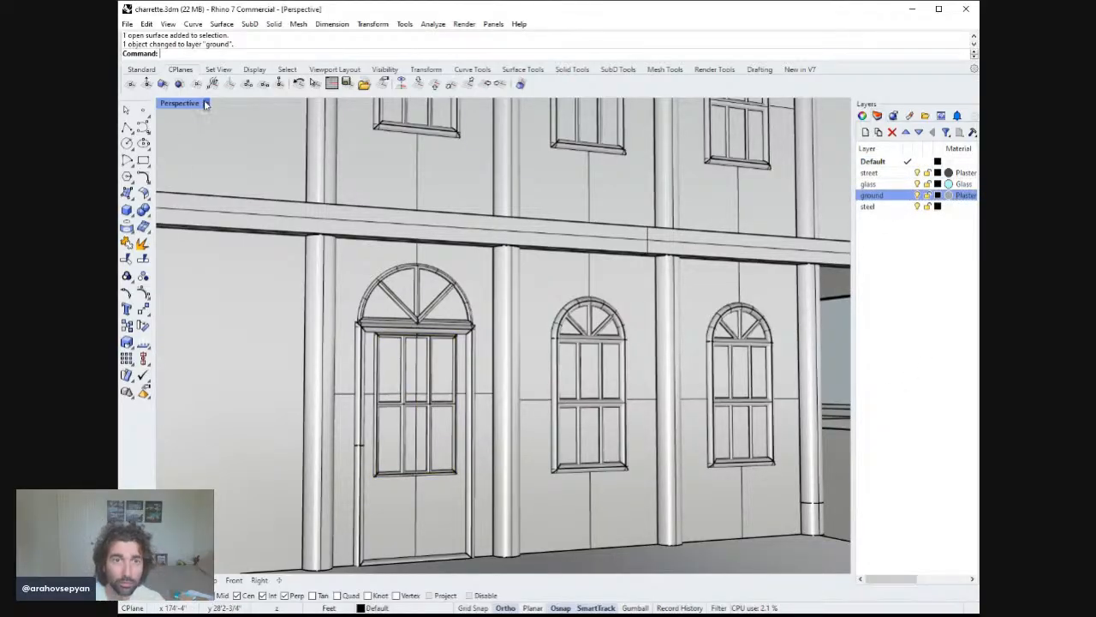
# In Rendered display, delete the door panel's existing mullion pipes and curves one by one.
pyautogui.hotkey('ctrl', 'alt', 'r')
pyautogui.scroll(-8, 477, 294)
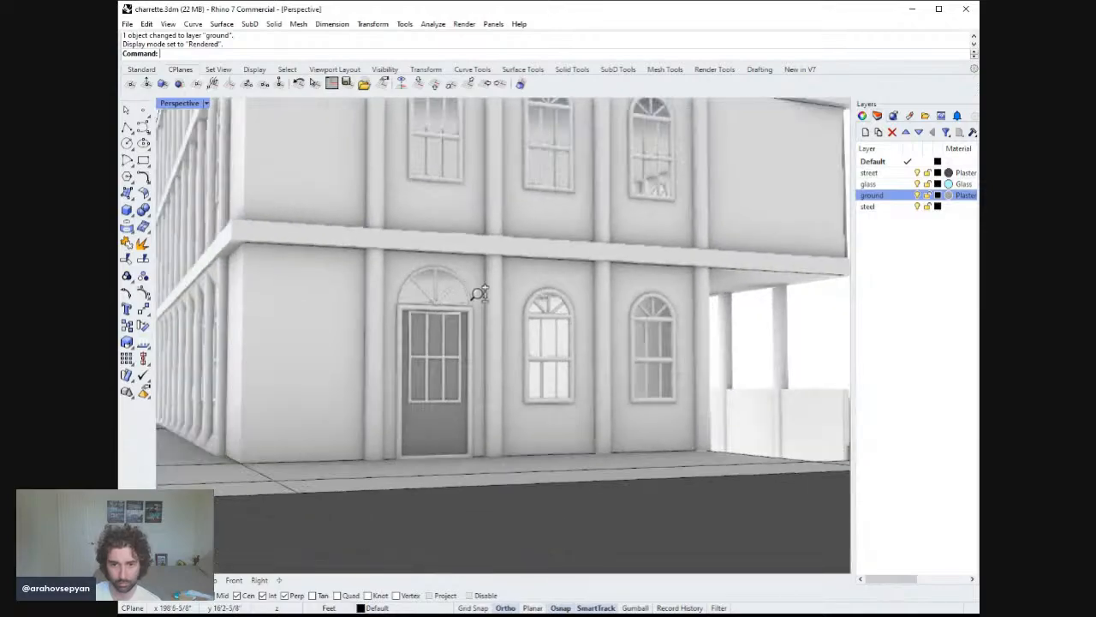
pyautogui.moveTo(539, 314); pyautogui.dragTo(563, 331, button='right')
pyautogui.scroll(8, 485, 322)
pyautogui.scroll(1, 486, 317)
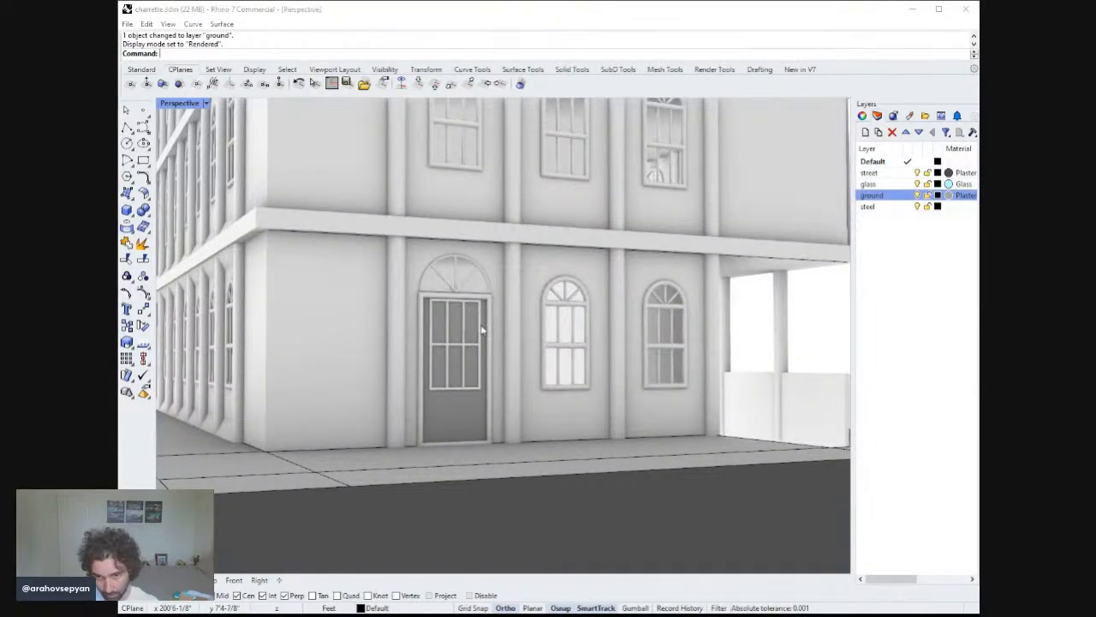
pyautogui.click(508, 361)
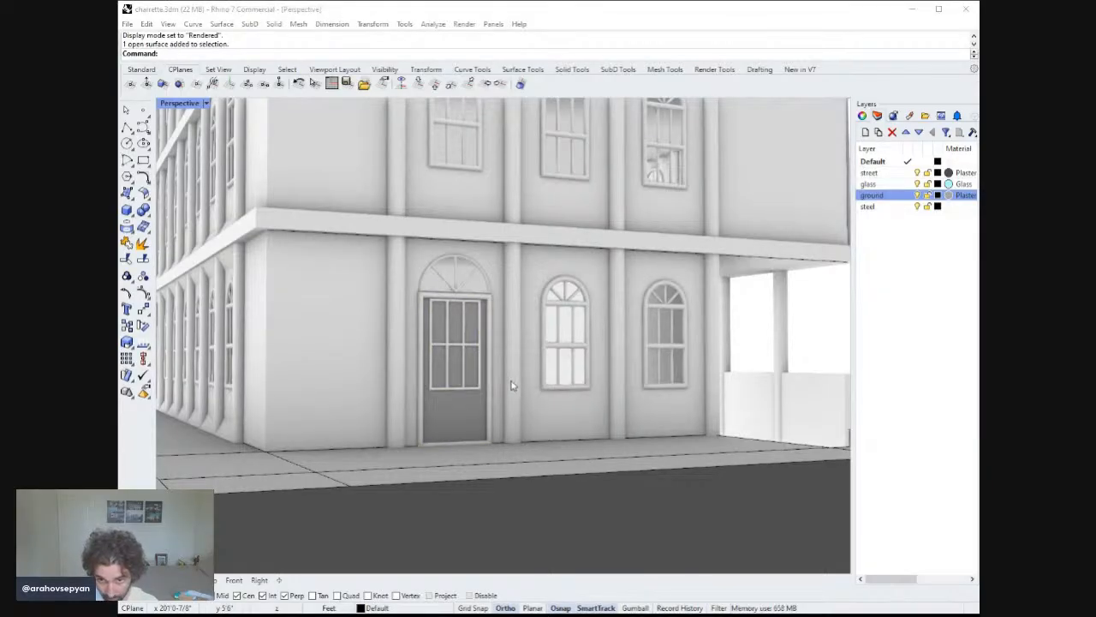
pyautogui.click(492, 371)
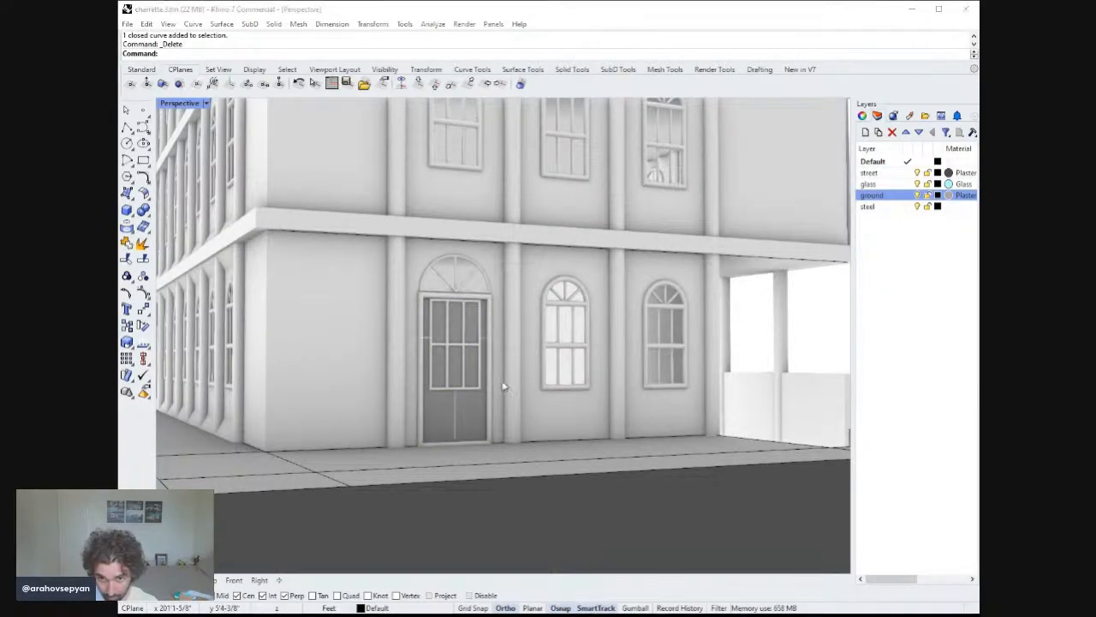
pyautogui.press('Delete')
pyautogui.click(480, 350)
pyautogui.press('Delete')
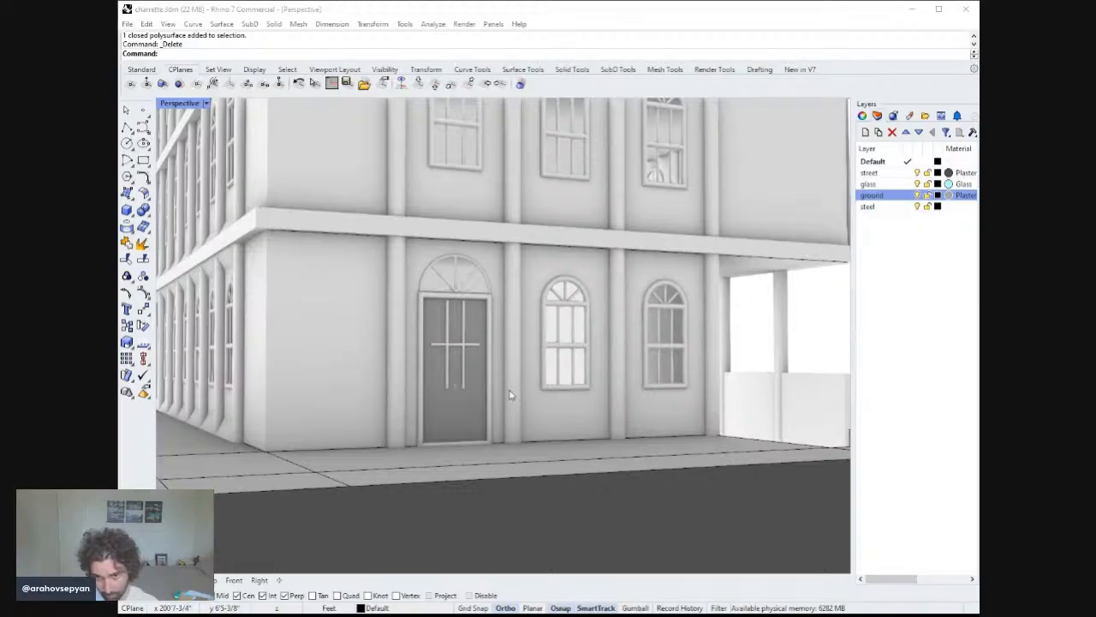
pyautogui.click(469, 346)
pyautogui.press('Delete')
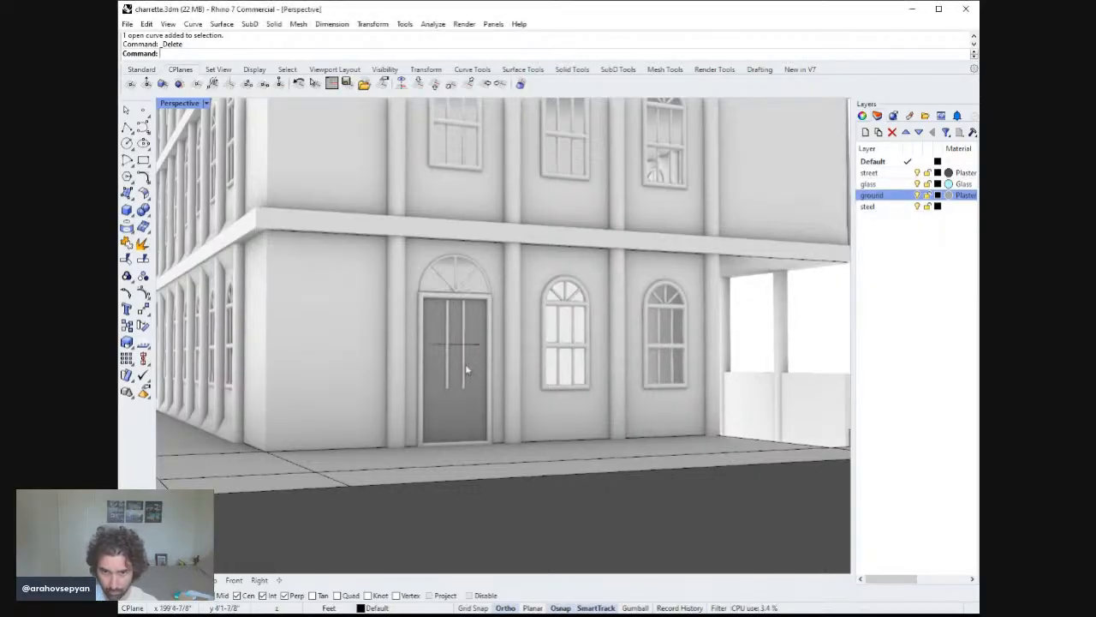
pyautogui.moveTo(467, 370); pyautogui.dragTo(416, 362, button='right')
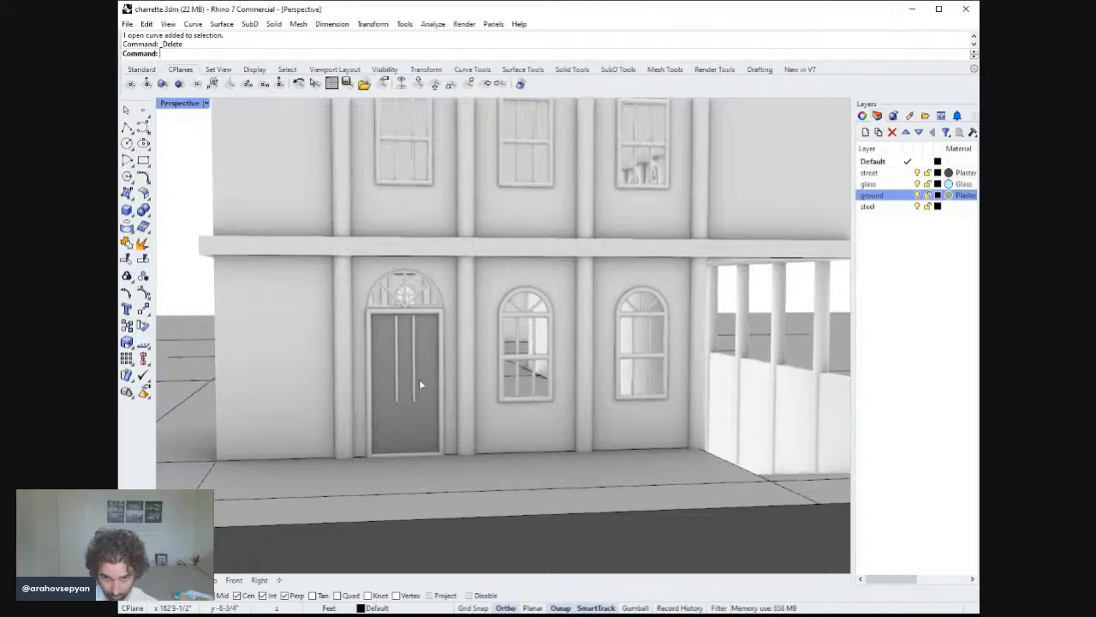
pyautogui.click(415, 364)
pyautogui.press('Delete')
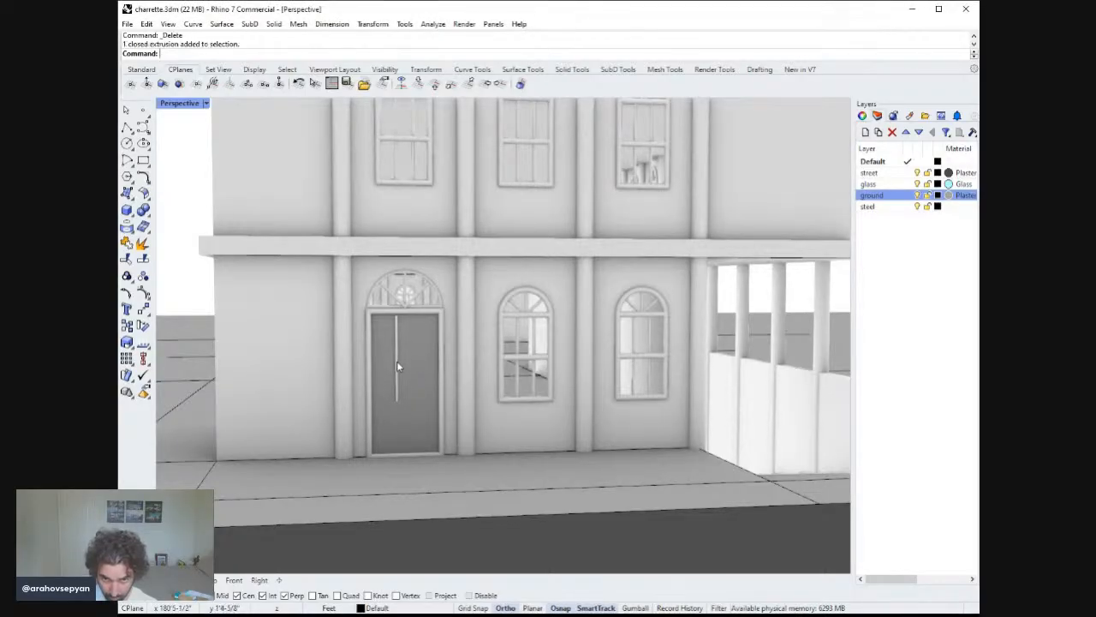
pyautogui.click(396, 351)
pyautogui.press('Delete')
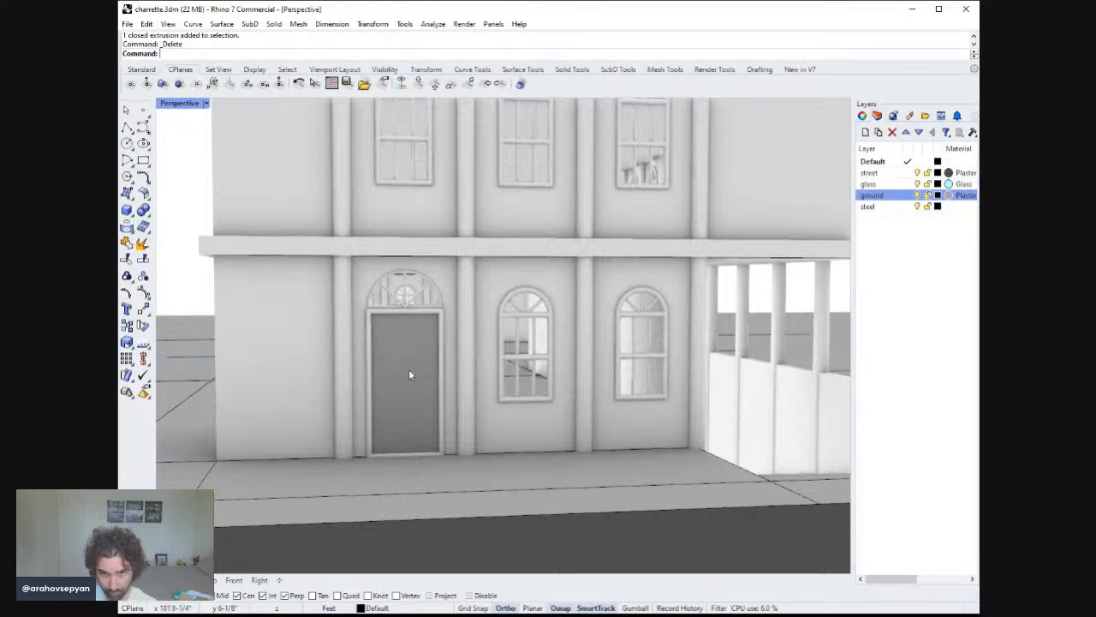
# Join the door panel's two surfaces into one polysurface.
pyautogui.click(409, 369)
pyautogui.keyDown('shift'); pyautogui.click(420, 422); pyautogui.keyUp('shift')
pyautogui.moveTo(439, 403)
pyautogui.mouseDown(button='right')
pyautogui.moveTo(474, 394)
pyautogui.moveTo(496, 416)
pyautogui.moveTo(438, 396)
pyautogui.mouseUp(button='right')
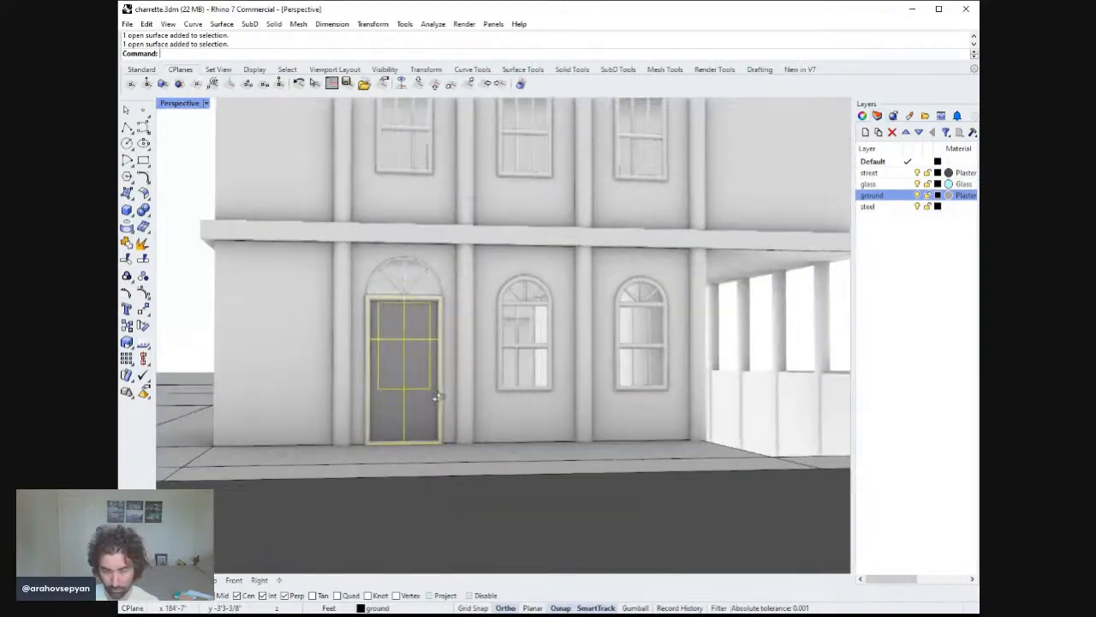
pyautogui.keyDown('ctrl'); pyautogui.click(414, 383); pyautogui.keyUp('ctrl')
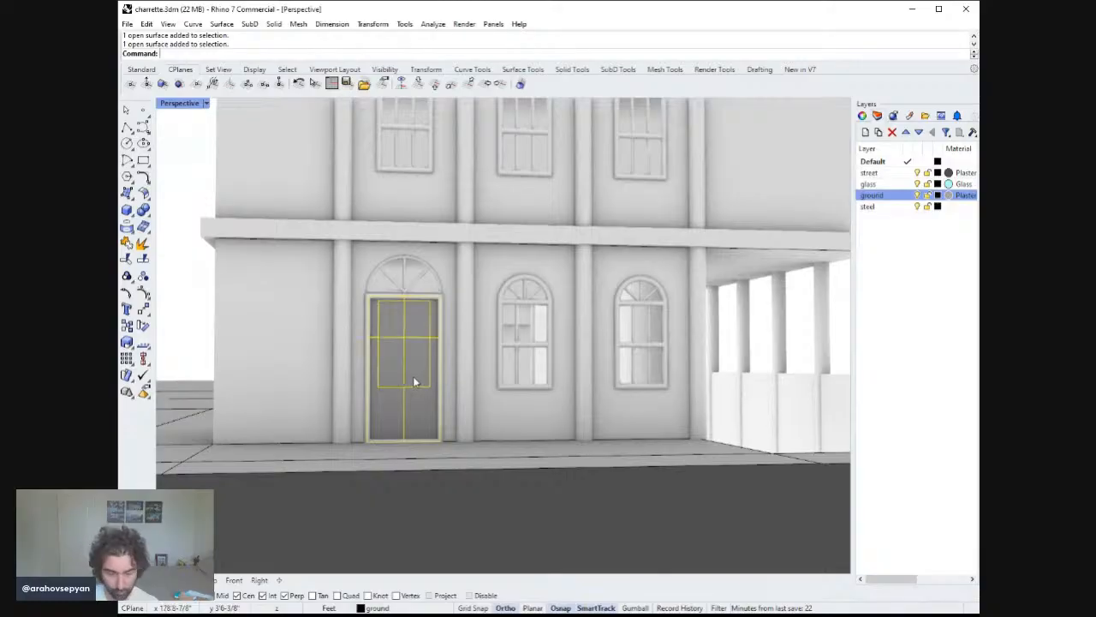
pyautogui.press('Return')
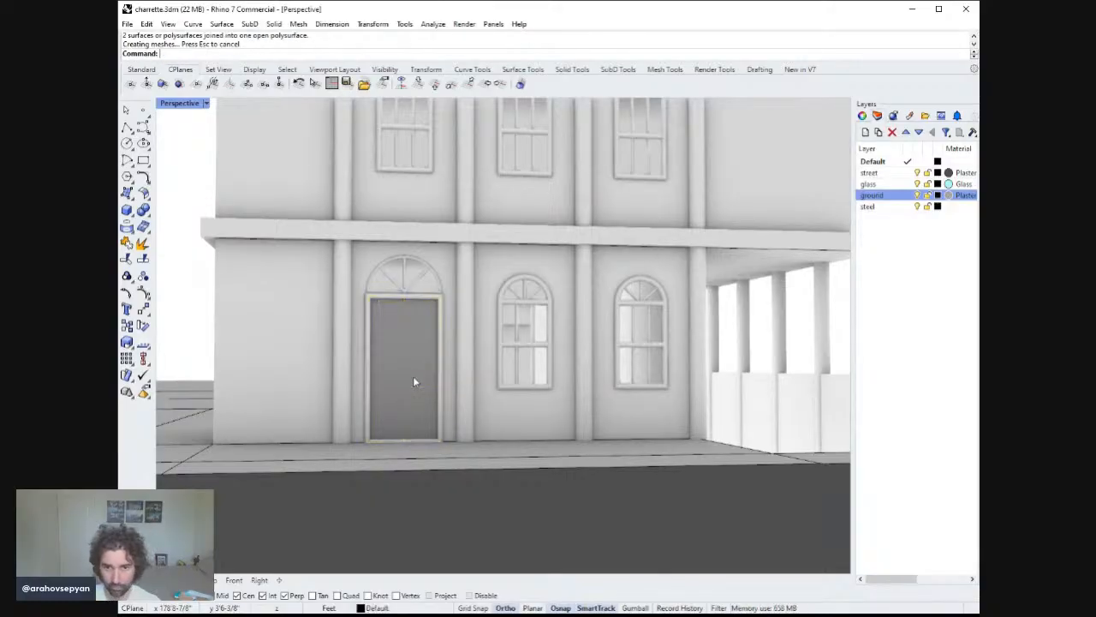
# Extract the wireframe curves from the joined door panel.
pyautogui.click(412, 376)
pyautogui.moveTo(412, 376); pyautogui.dragTo(442, 428, button='right')
pyautogui.scroll(6, 389, 445)
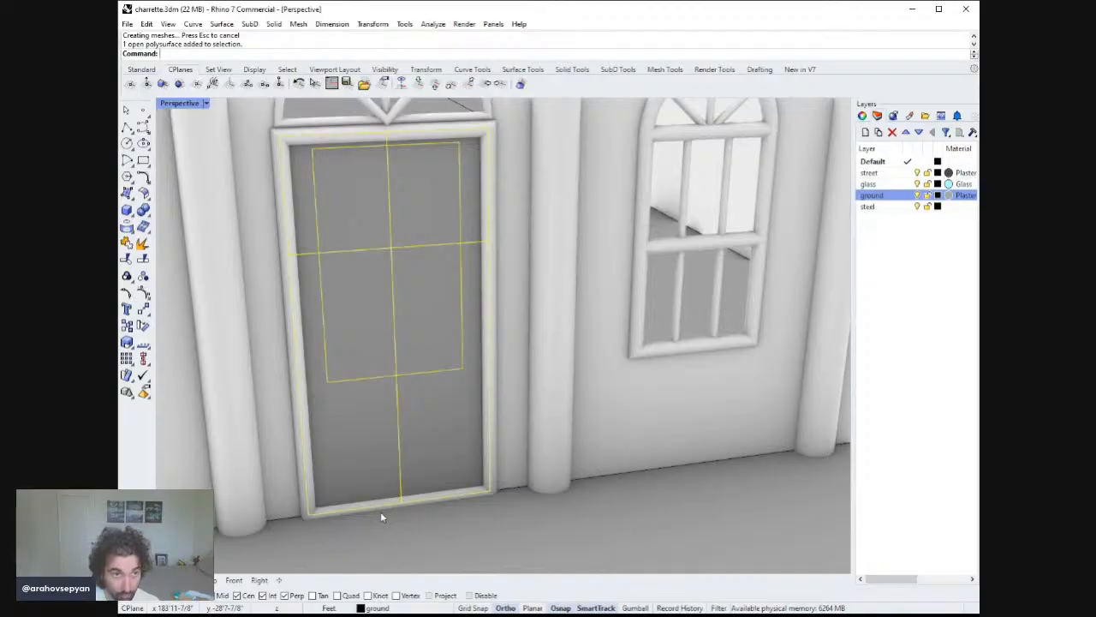
pyautogui.write('ExtractWireframe')
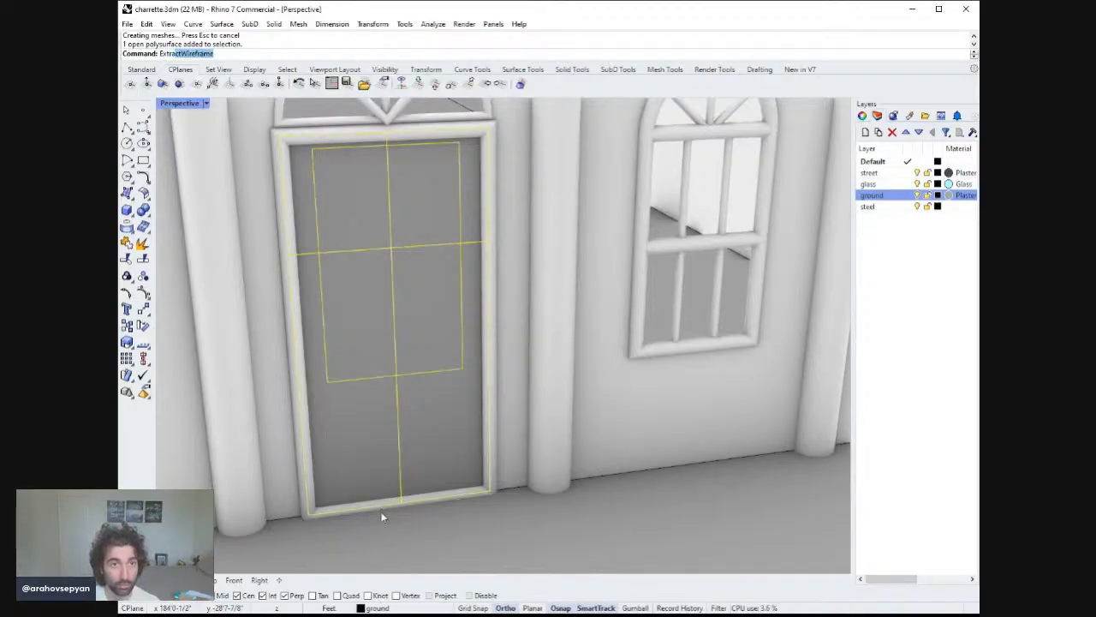
pyautogui.press('Return')
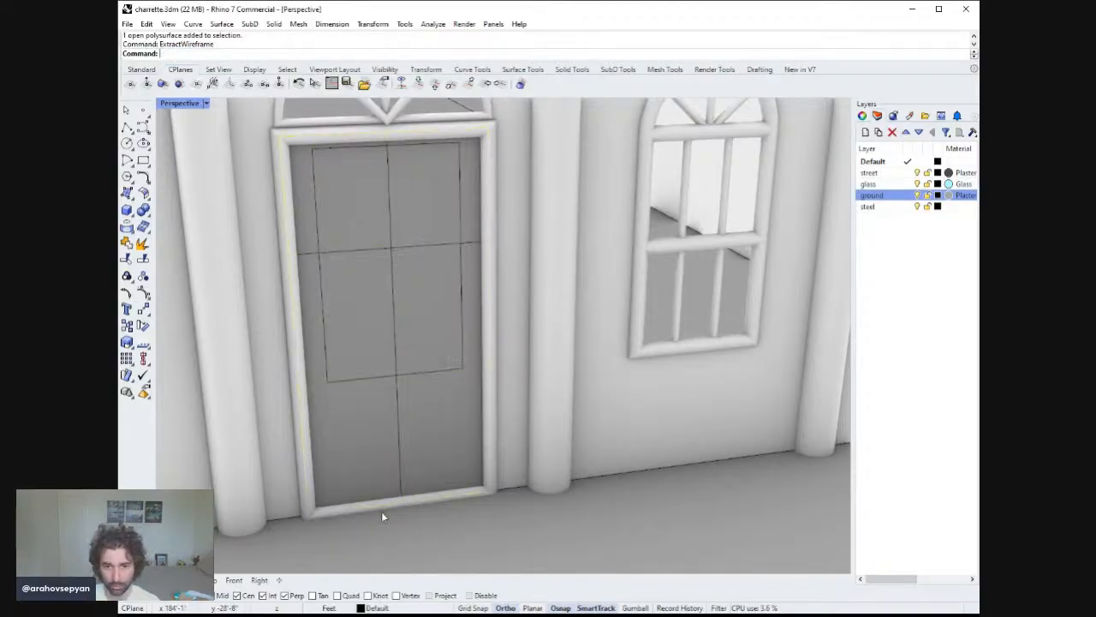
# Divide the door panel's bottom edge curve into 3 segments.
pyautogui.click(395, 504)
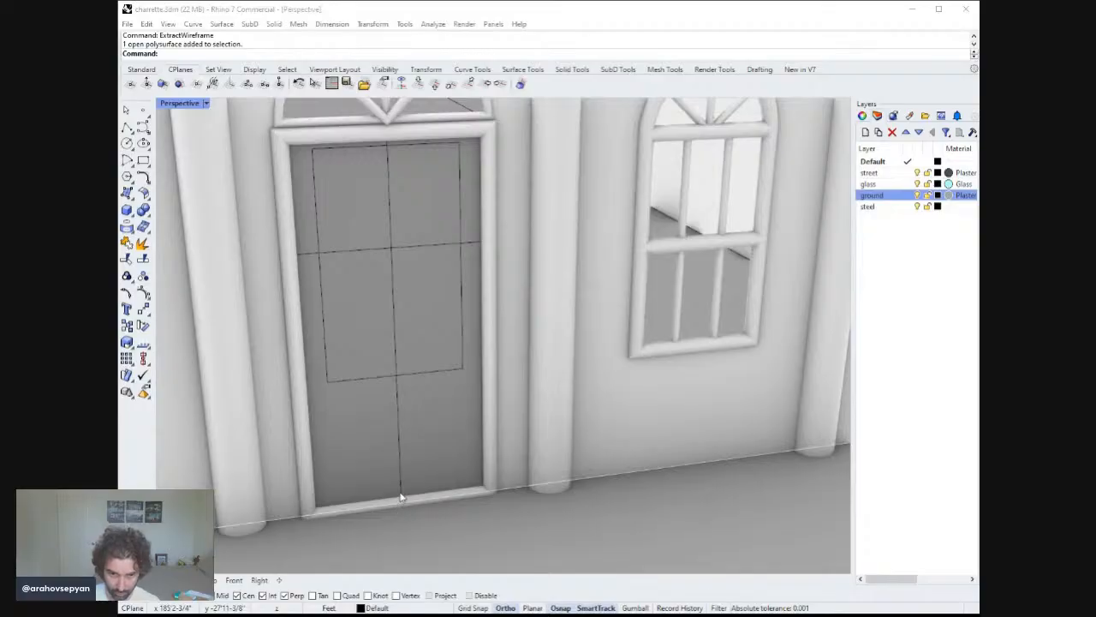
pyautogui.click(439, 514)
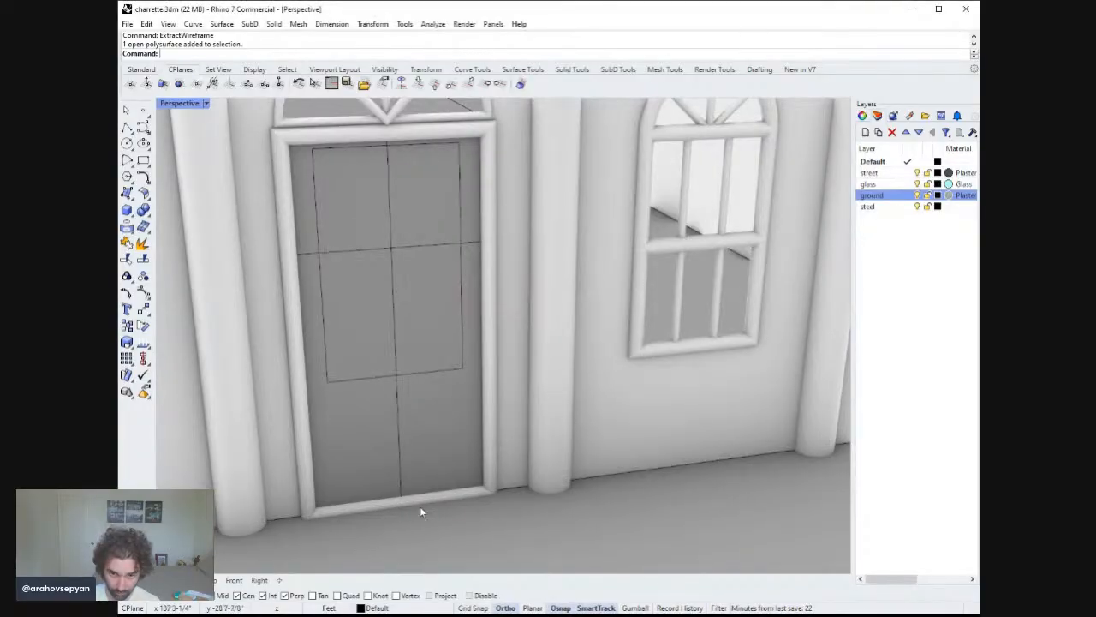
pyautogui.click(412, 499)
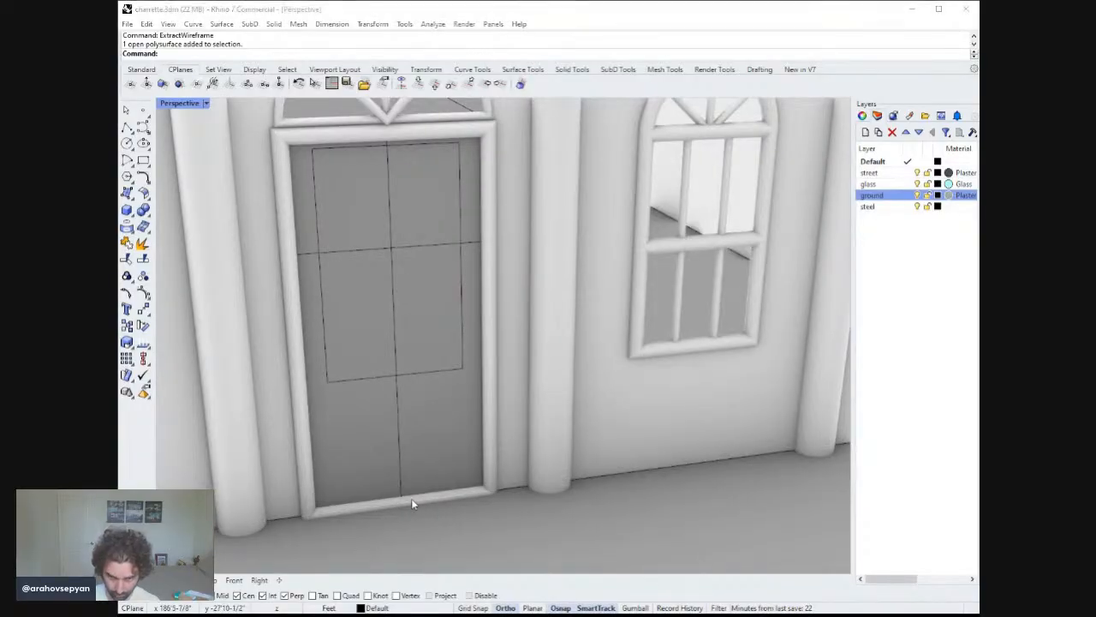
pyautogui.click(448, 539)
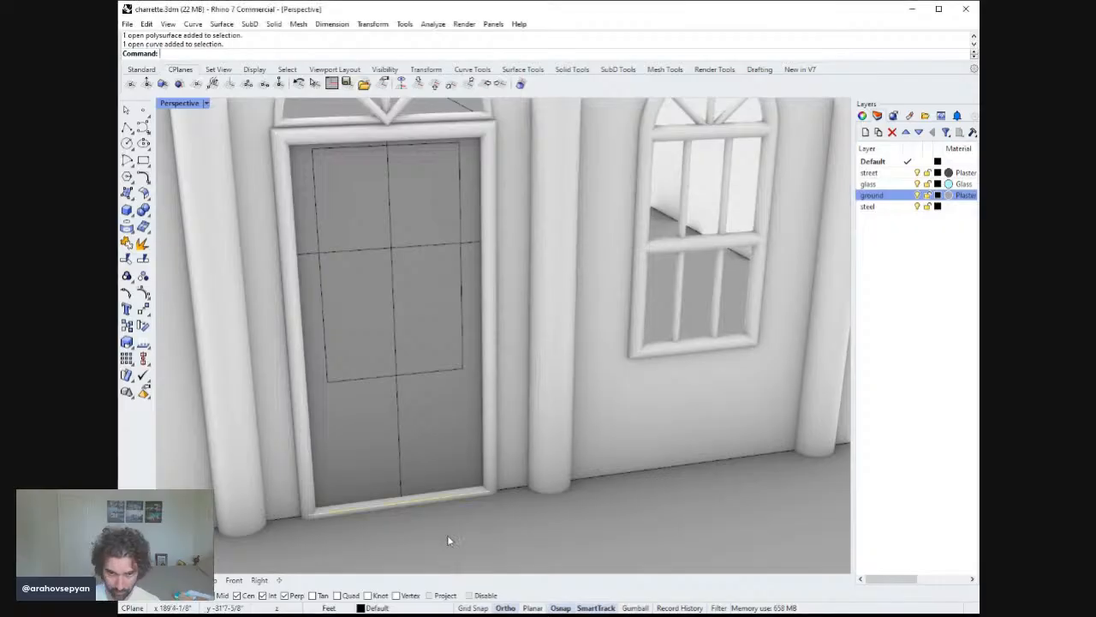
pyautogui.press('Return')
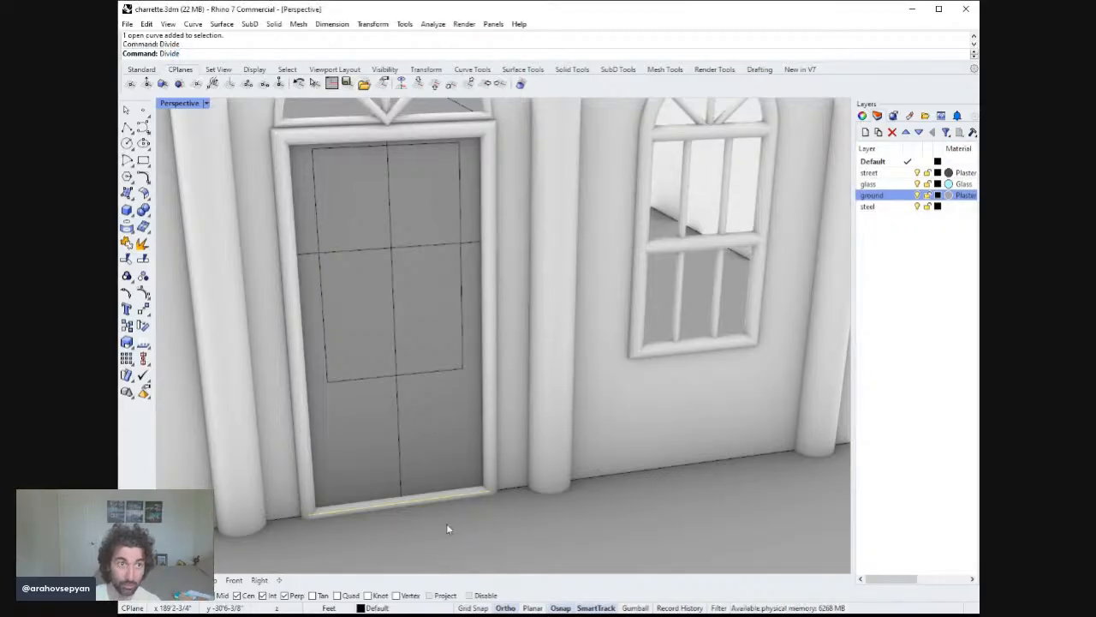
pyautogui.write('3')
pyautogui.press('Return')
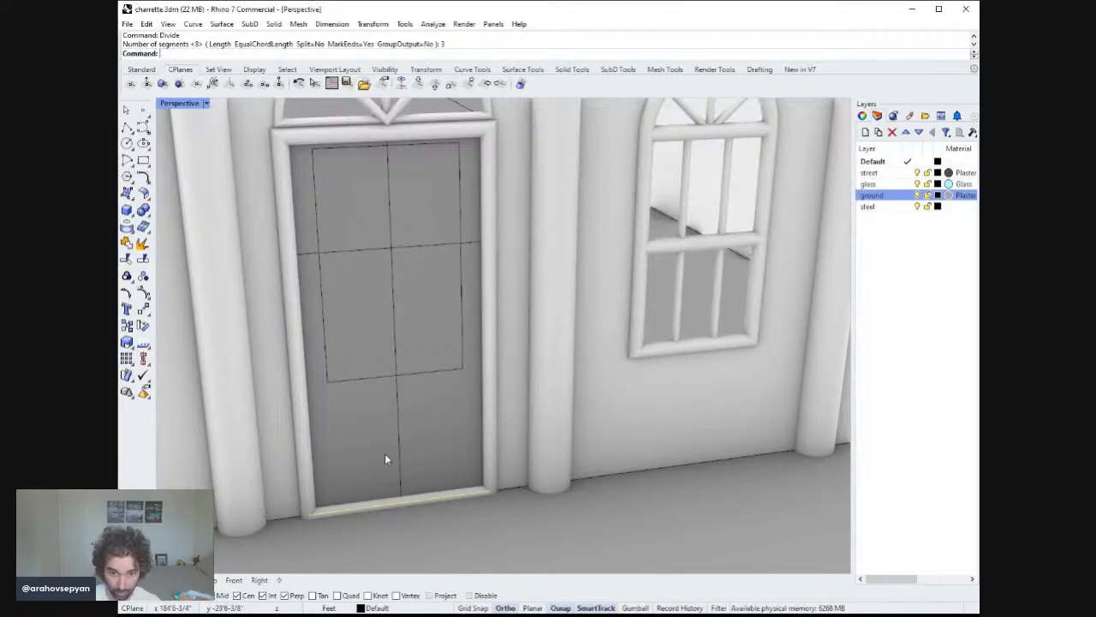
pyautogui.press('Return')
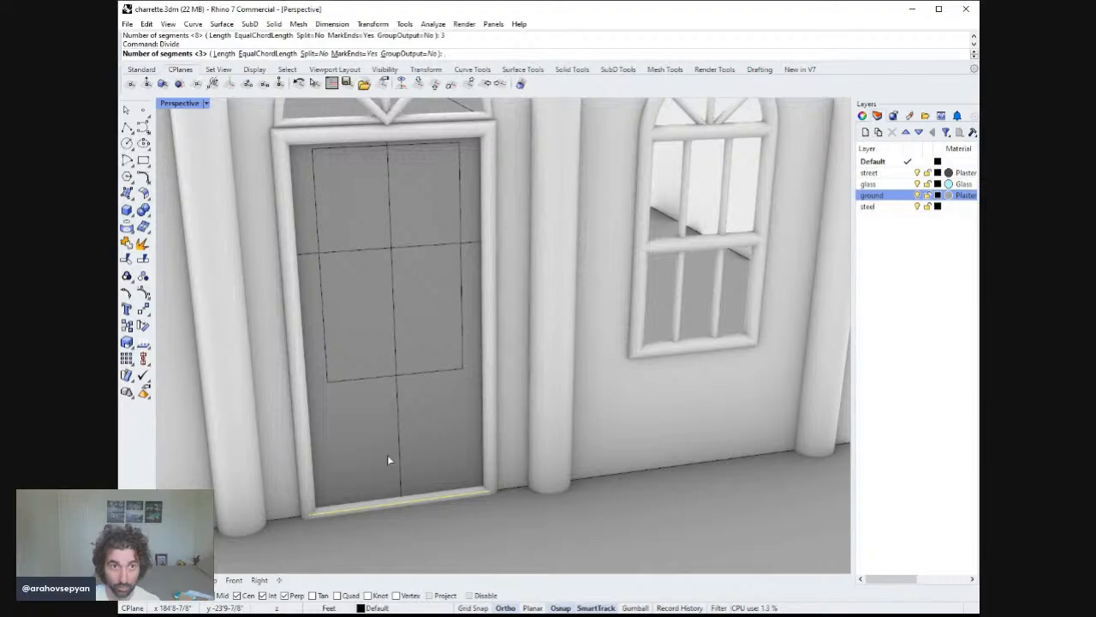
pyautogui.press('Escape')
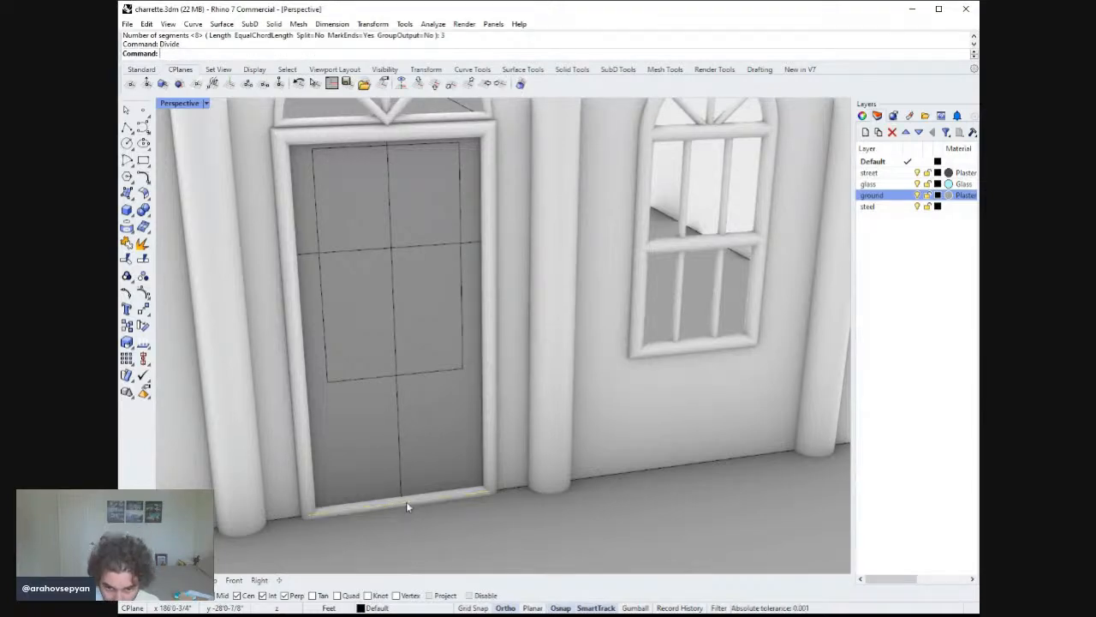
# In Shaded display, draw a vertical polyline down the door panel from its top edge to the bottom edge's division point.
pyautogui.click(407, 504)
pyautogui.moveTo(406, 504); pyautogui.dragTo(403, 482, button='right')
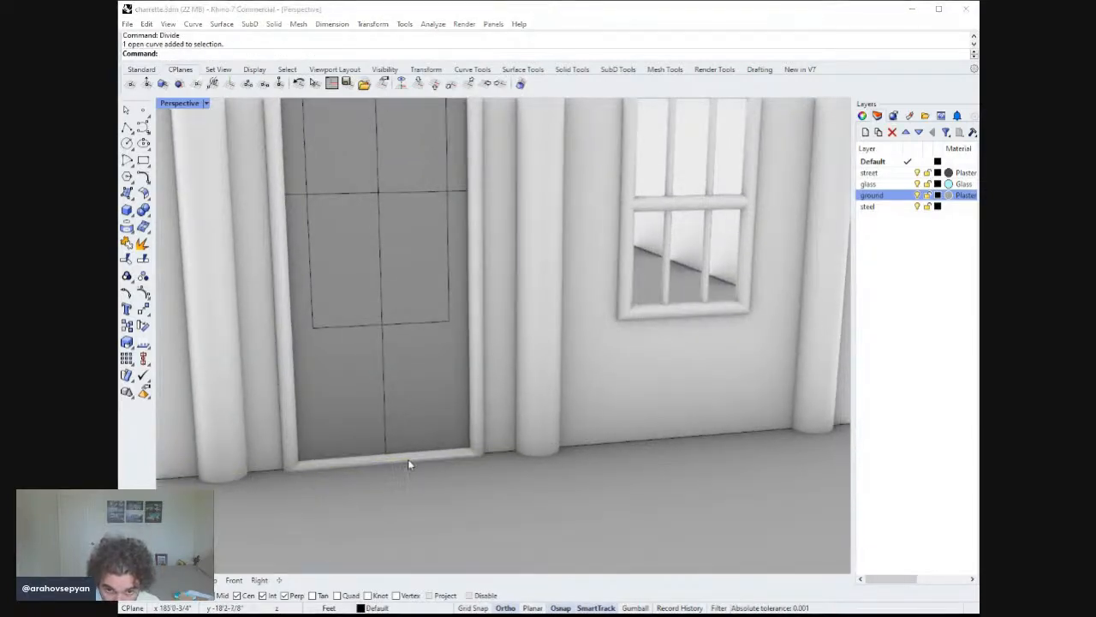
pyautogui.click(432, 476)
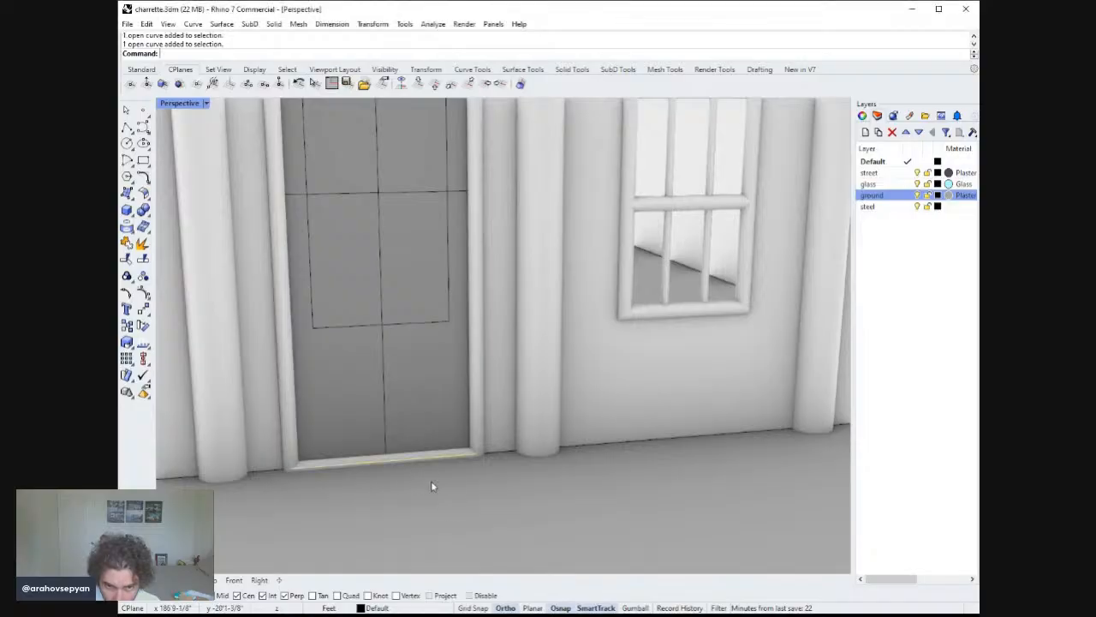
pyautogui.moveTo(415, 438); pyautogui.dragTo(417, 395, button='right')
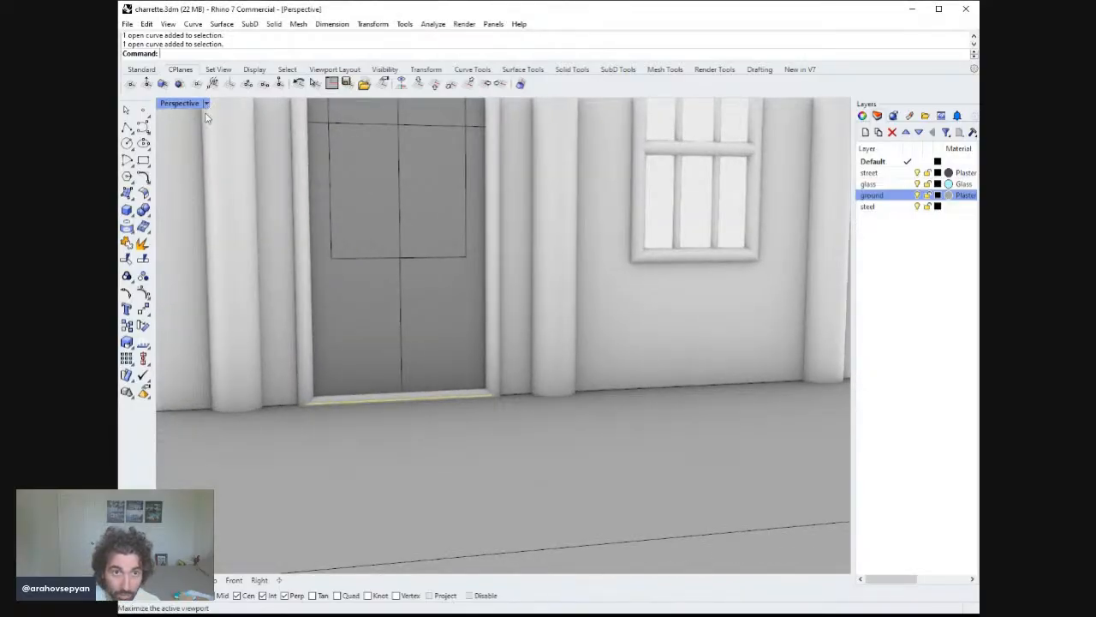
pyautogui.click(203, 166)
pyautogui.moveTo(394, 258)
pyautogui.mouseDown(button='right')
pyautogui.moveTo(390, 274)
pyautogui.moveTo(388, 214)
pyautogui.moveTo(372, 303)
pyautogui.moveTo(382, 306)
pyautogui.mouseUp(button='right')
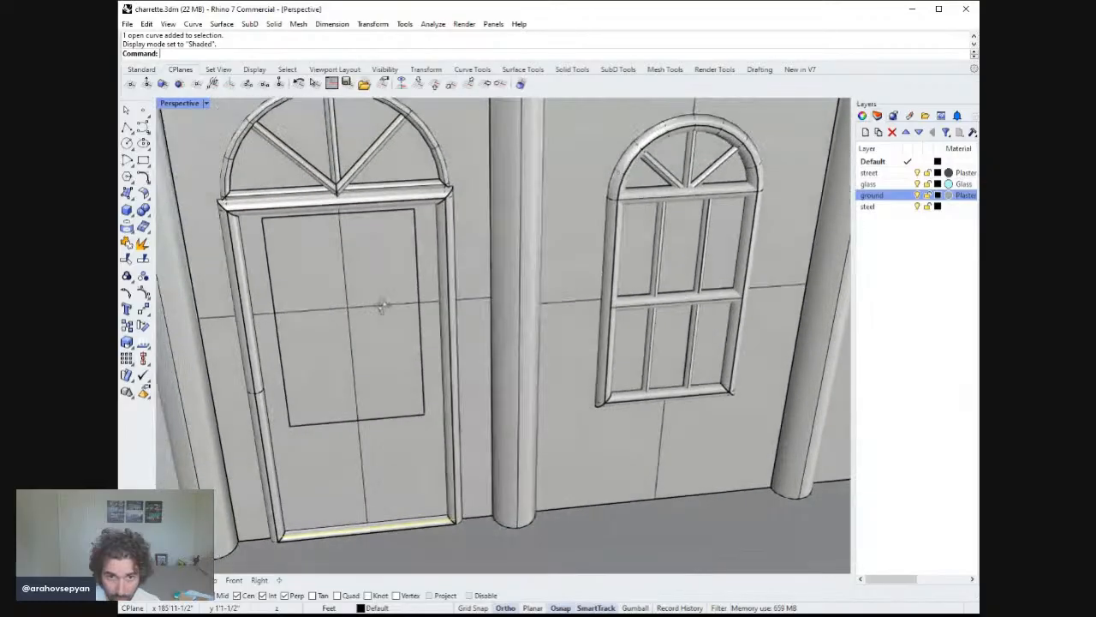
pyautogui.click(307, 214)
pyautogui.press('Escape')
pyautogui.click(127, 126)
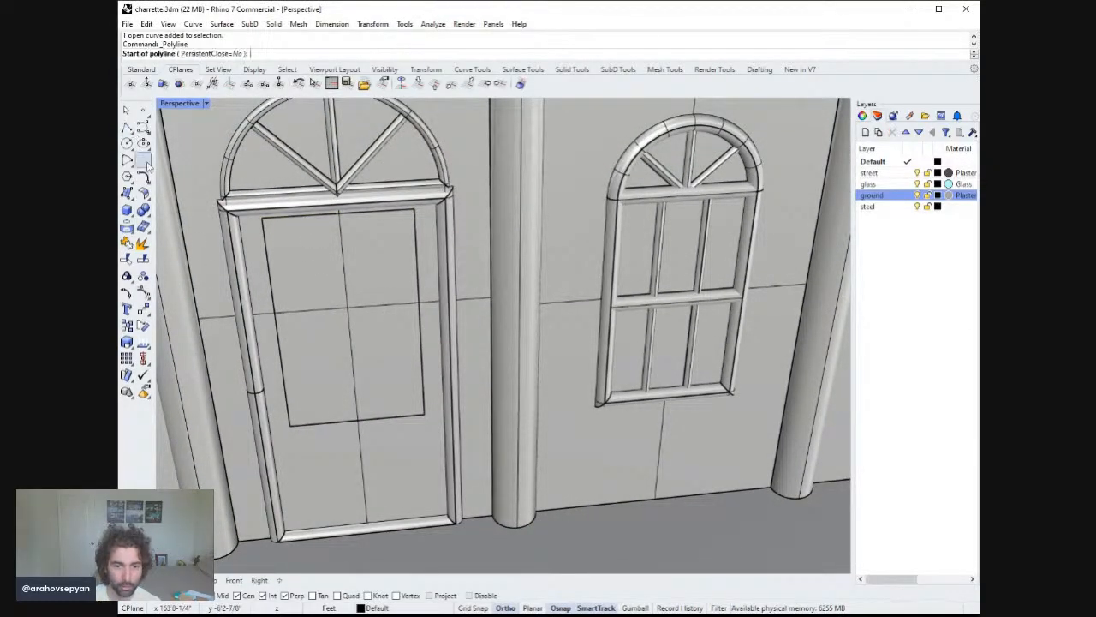
pyautogui.press('Escape')
pyautogui.click(317, 532)
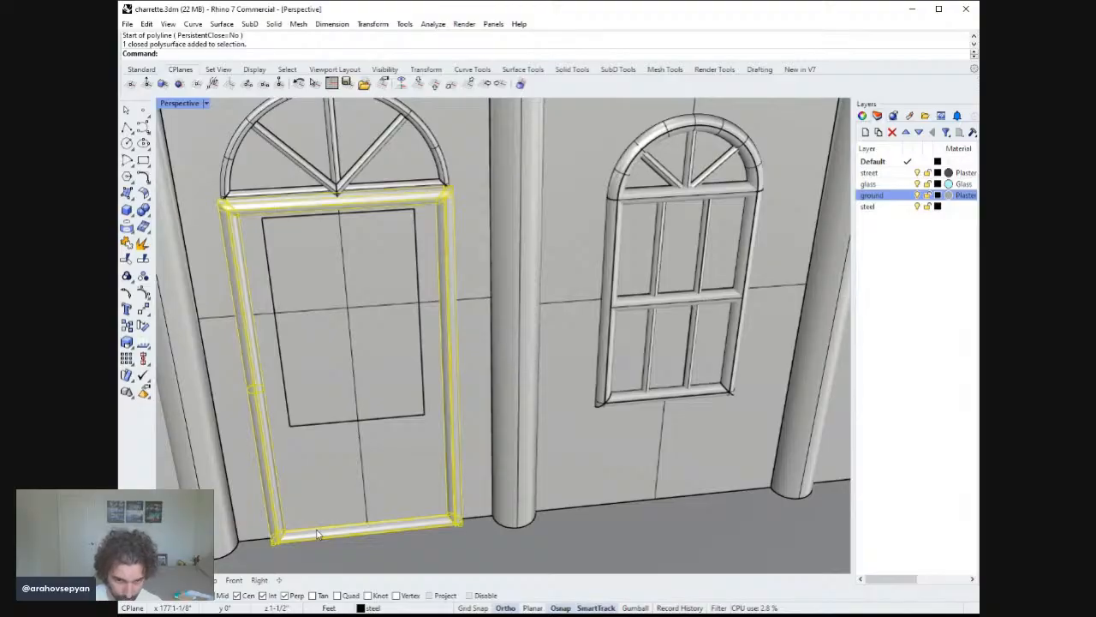
pyautogui.press('Escape')
pyautogui.press('Return')
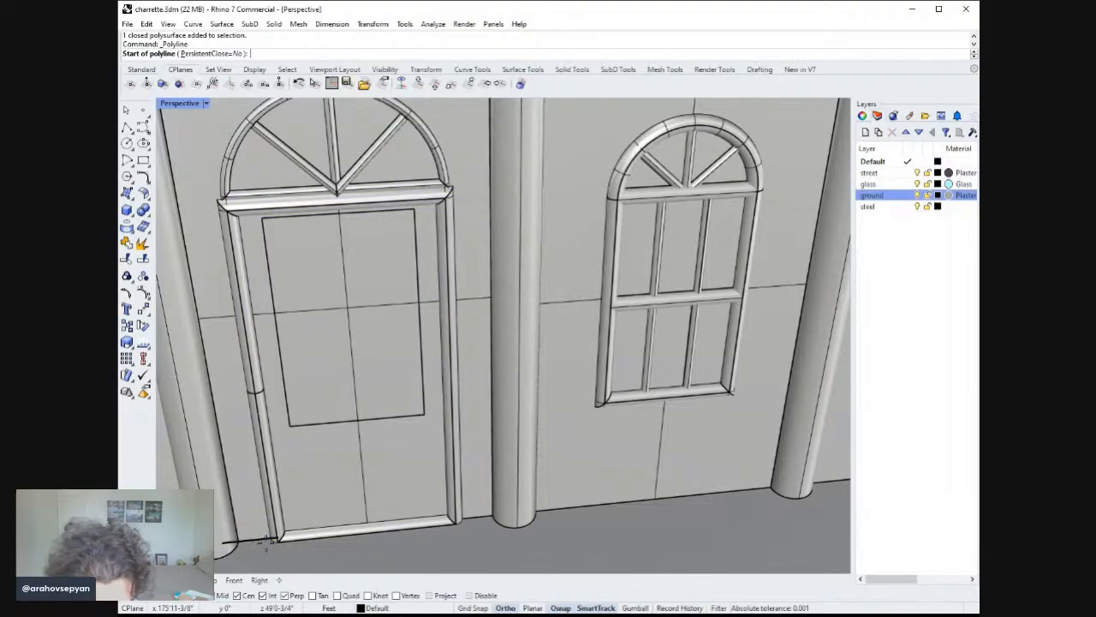
pyautogui.click(340, 211)
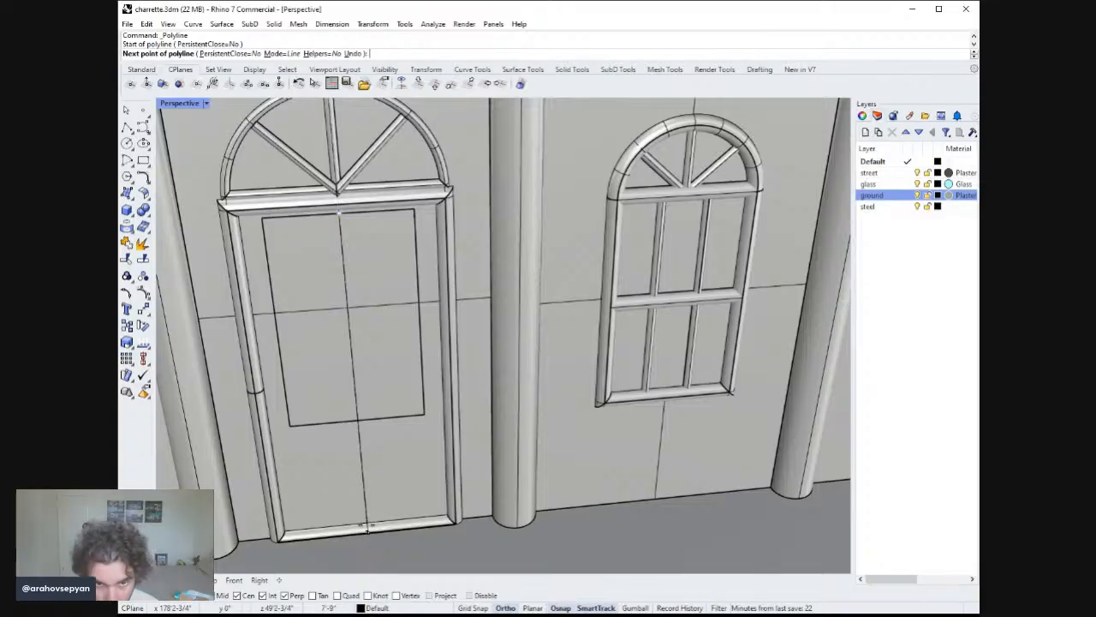
pyautogui.click(368, 527)
pyautogui.press('Return')
# Adjust the vertical line's top endpoint at the door panel's upper edge.
pyautogui.click(345, 248)
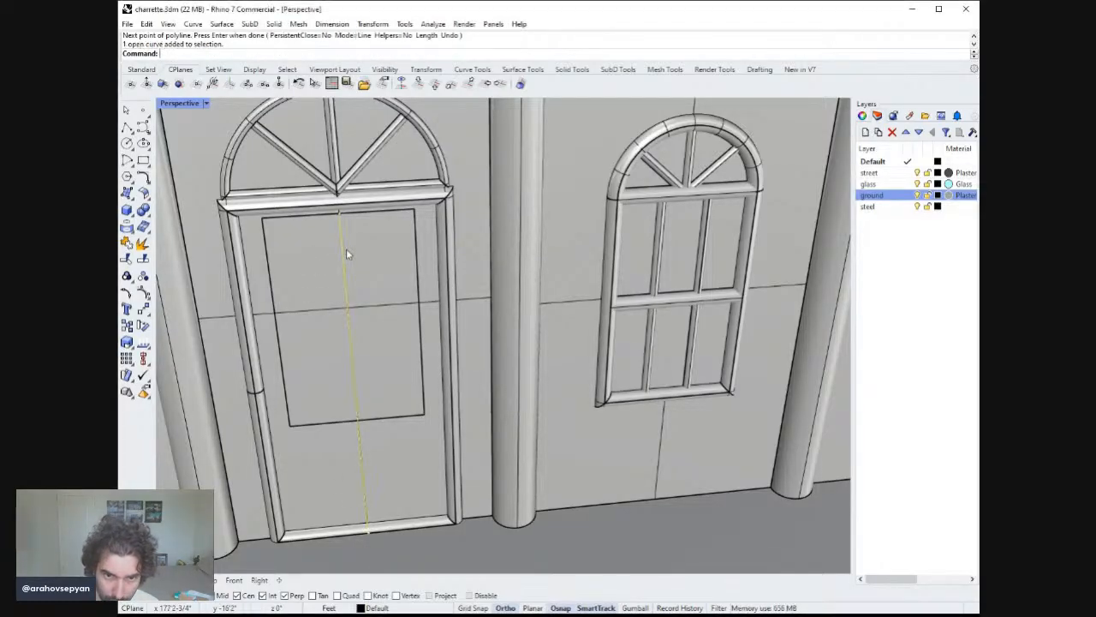
pyautogui.moveTo(340, 211)
pyautogui.mouseDown()
pyautogui.moveTo(338, 188)
pyautogui.moveTo(339, 204)
pyautogui.mouseUp()
pyautogui.moveTo(386, 241); pyautogui.dragTo(433, 212, button='right')
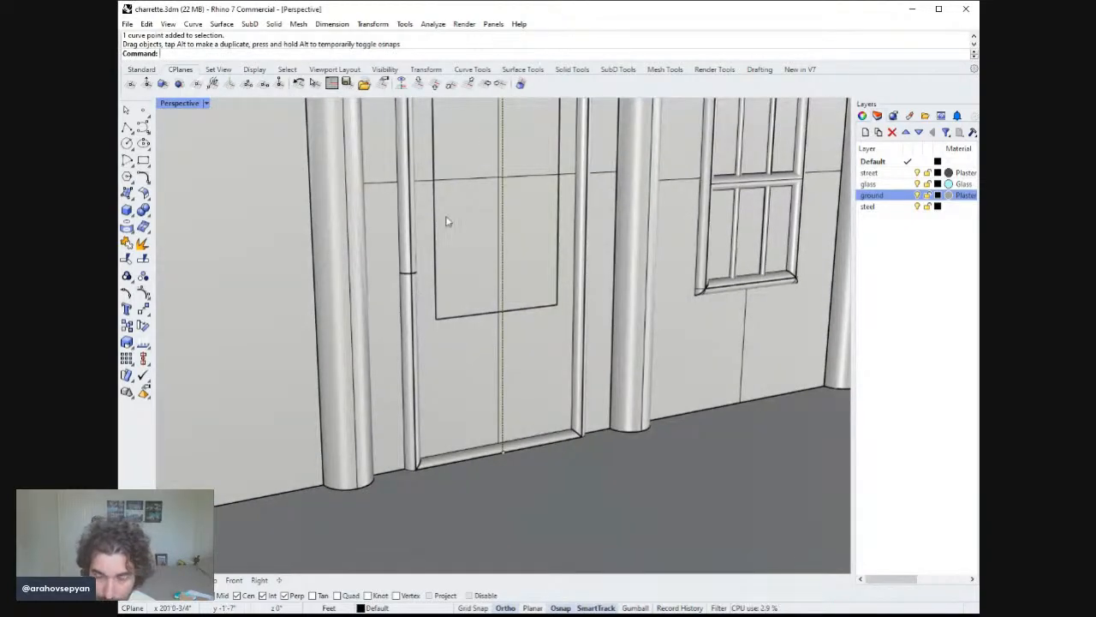
pyautogui.press('Delete')
pyautogui.press('Delete')
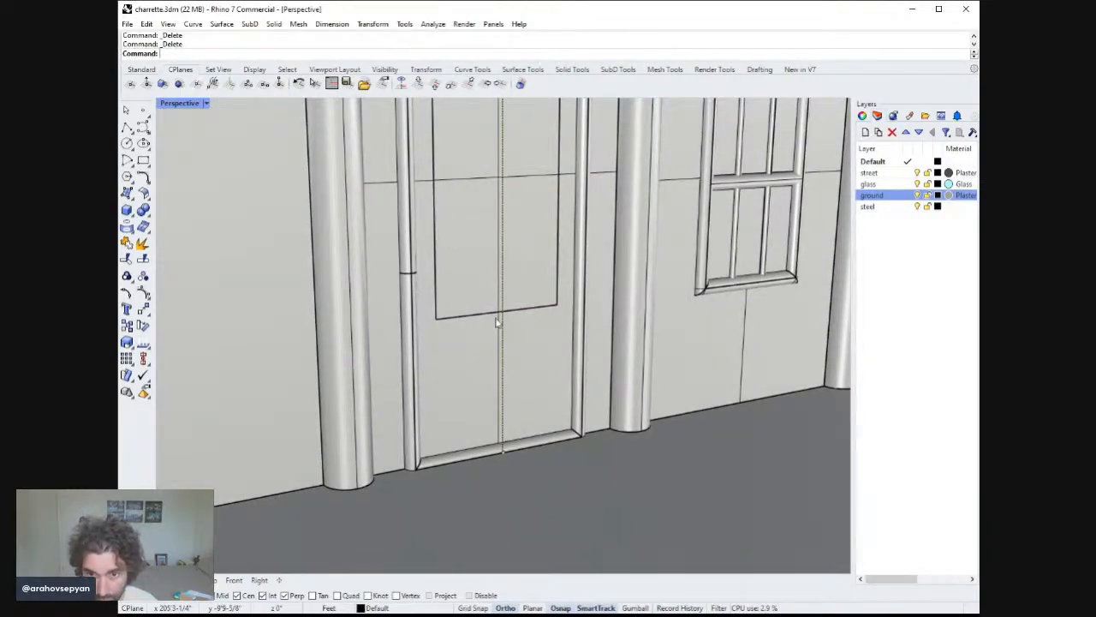
pyautogui.moveTo(496, 367); pyautogui.dragTo(476, 411, button='right')
pyautogui.hotkey('ctrl', 'z')
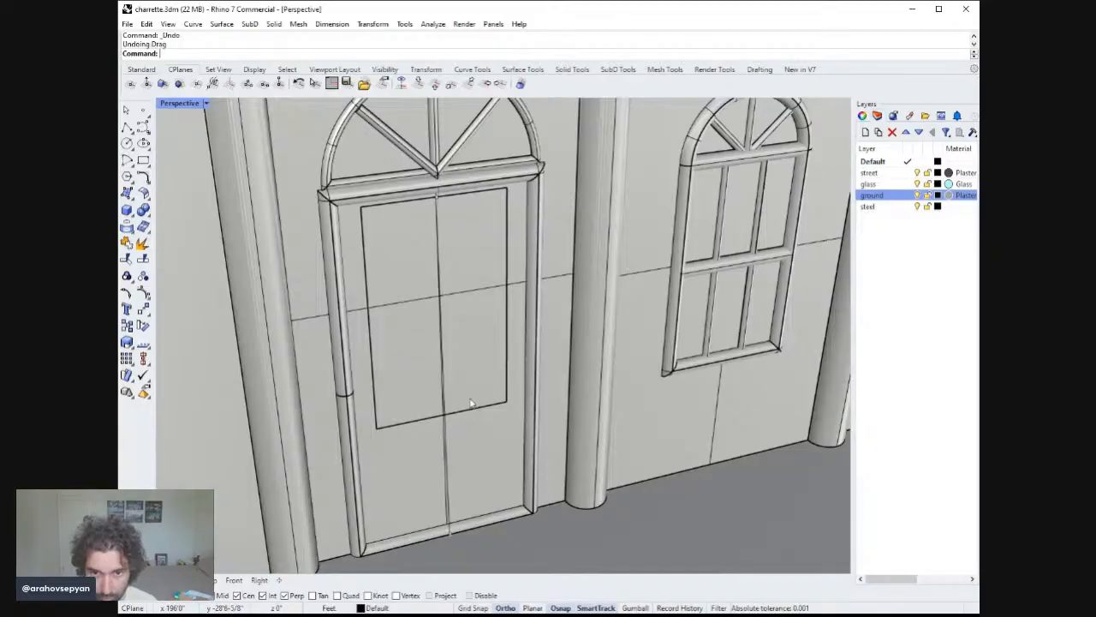
# Join the vertical line's segments on the door panel into one curve.
pyautogui.click(451, 467)
pyautogui.click(442, 466)
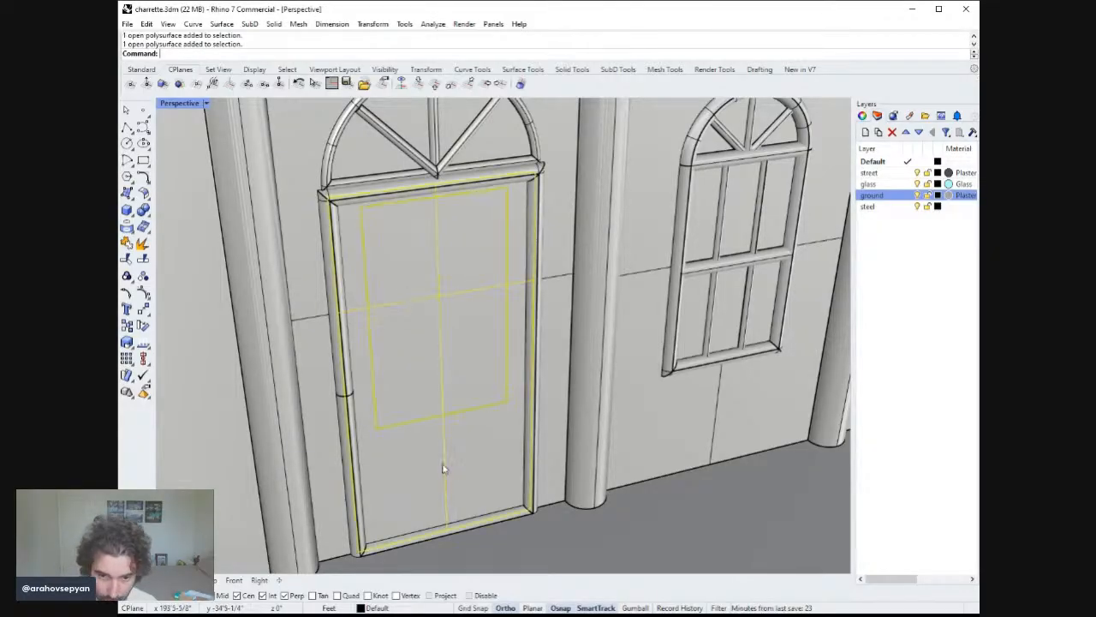
pyautogui.press('Escape')
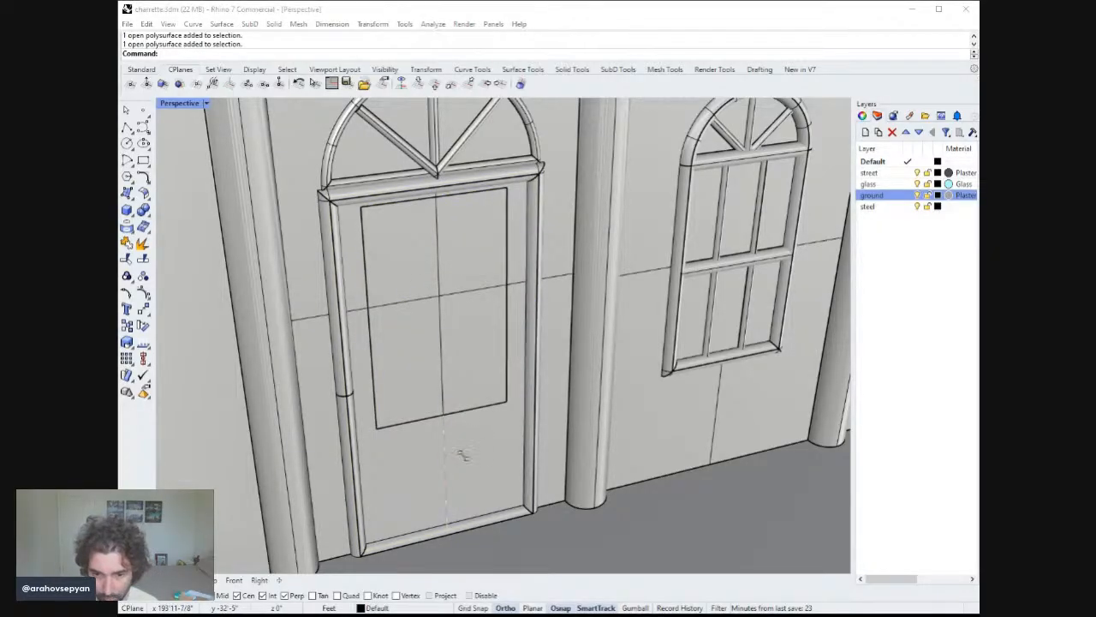
pyautogui.click(478, 462)
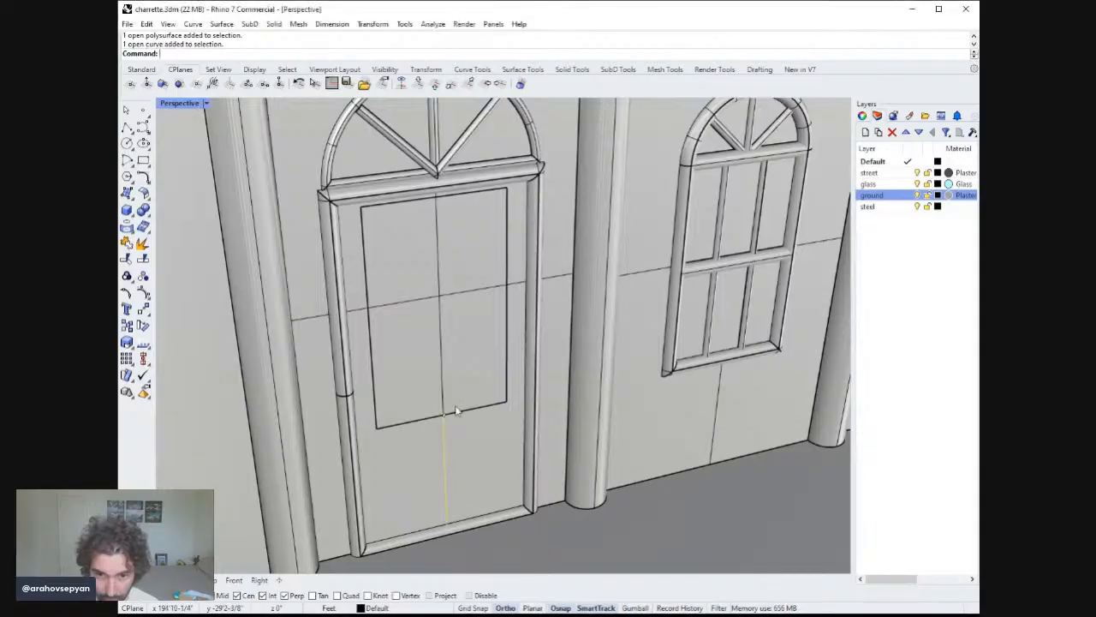
pyautogui.keyDown('shift'); pyautogui.click(444, 381); pyautogui.keyUp('shift')
pyautogui.scroll(6, 438, 199)
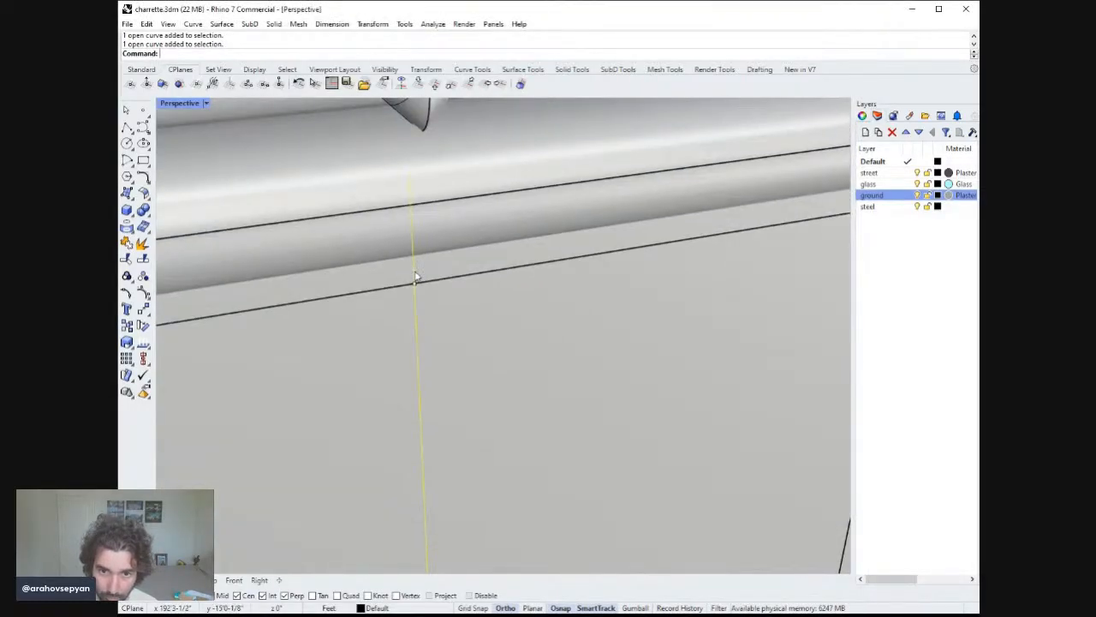
pyautogui.scroll(-6, 419, 291)
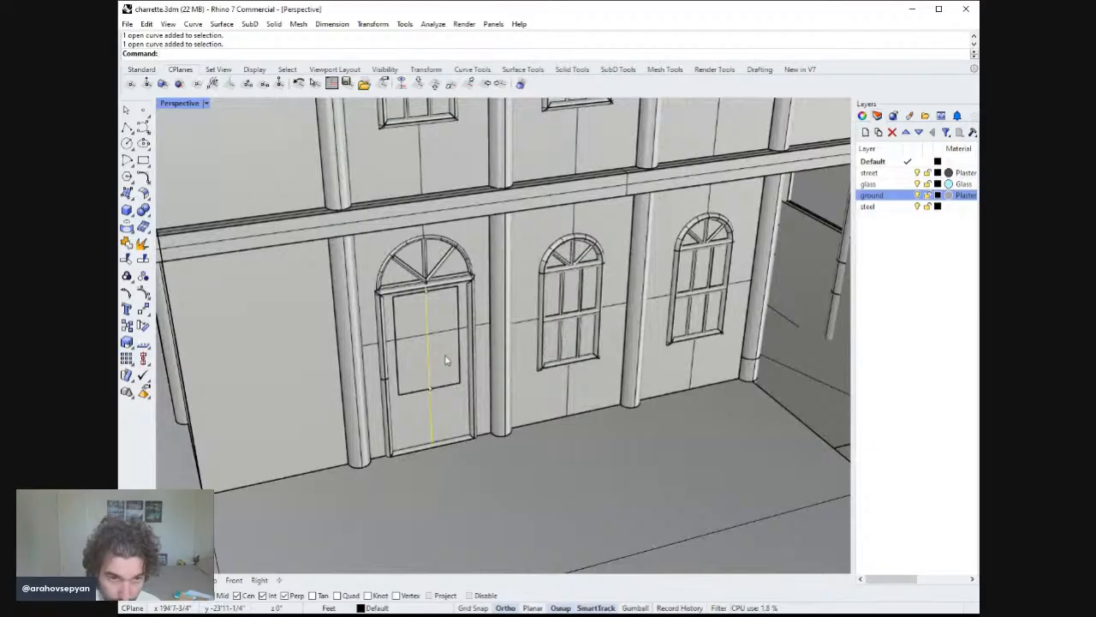
pyautogui.press('Return')
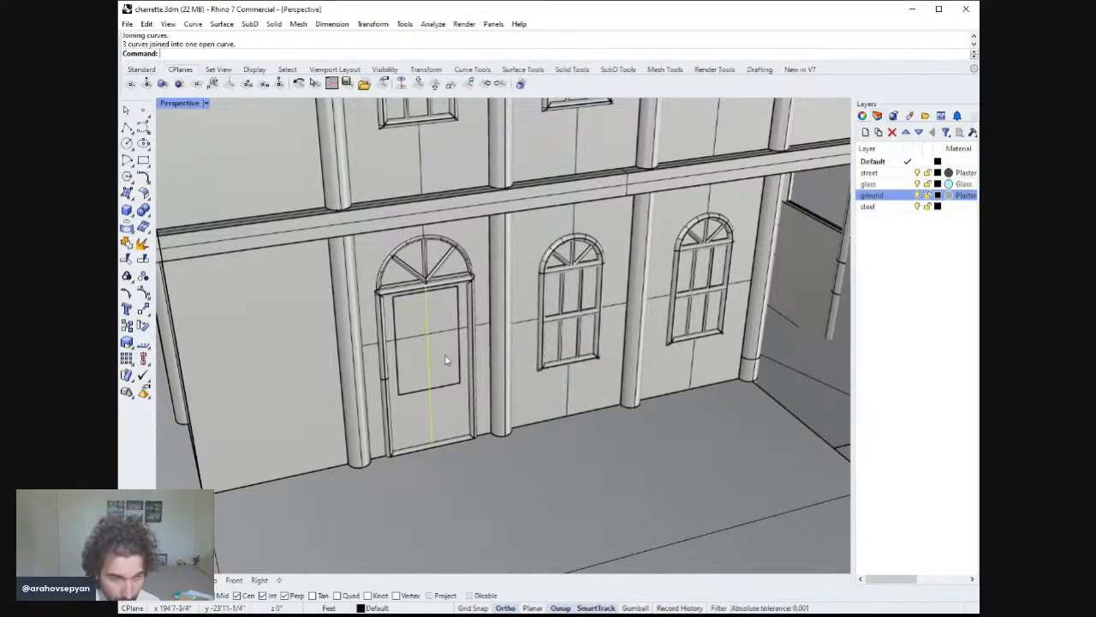
# Copy the vertical line 8" to each side across the door panel.
pyautogui.write('Copy')
pyautogui.press('Return')
pyautogui.click(432, 444)
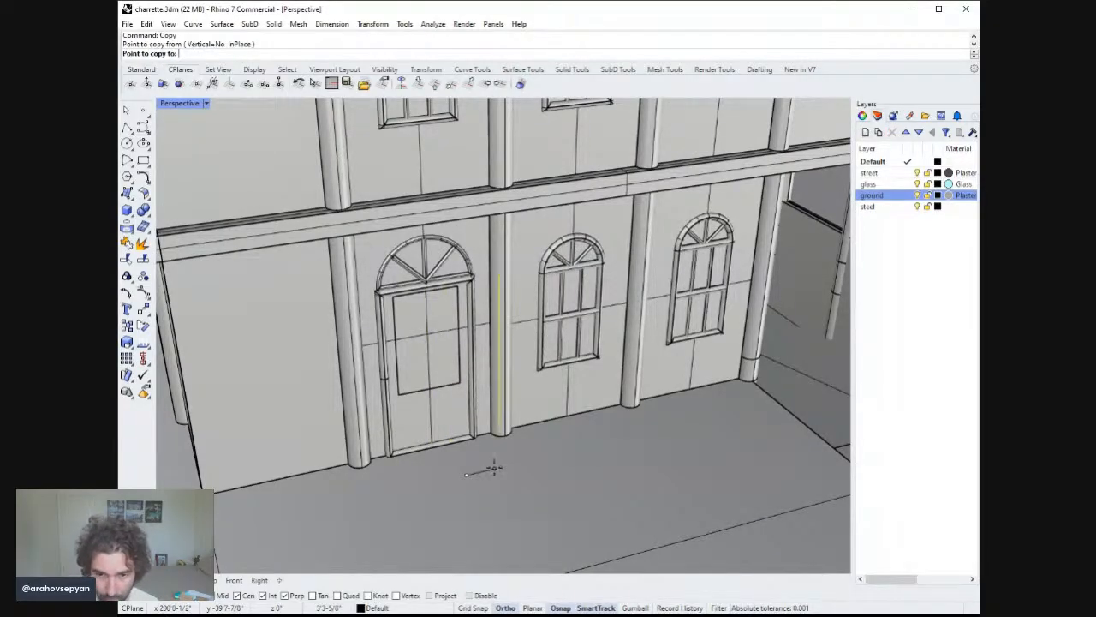
pyautogui.write('8')
pyautogui.press('Return')
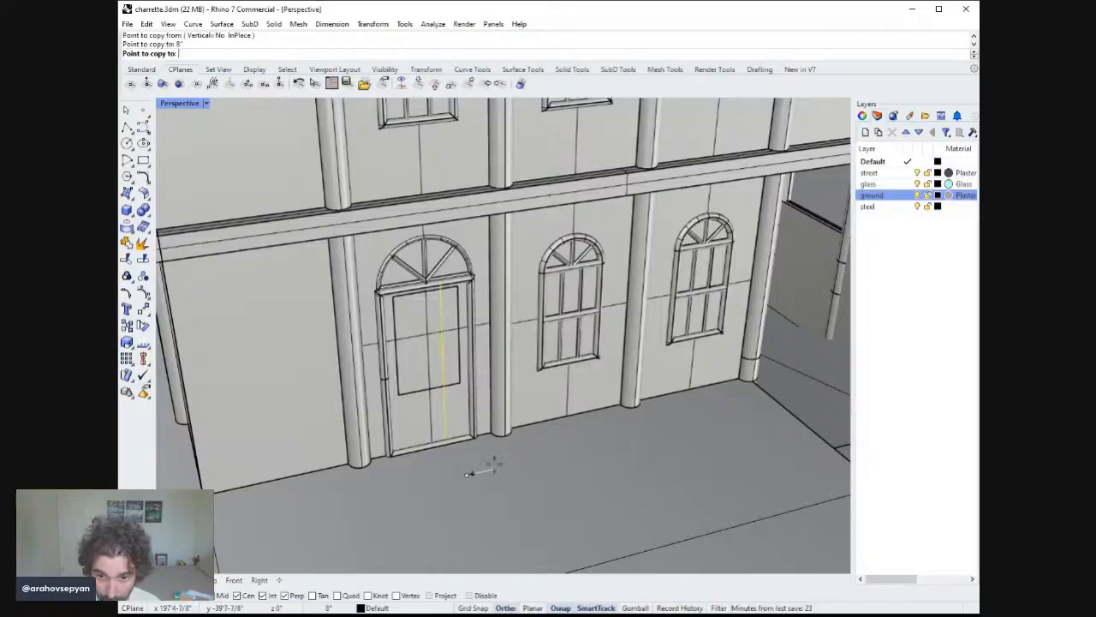
pyautogui.click(495, 462)
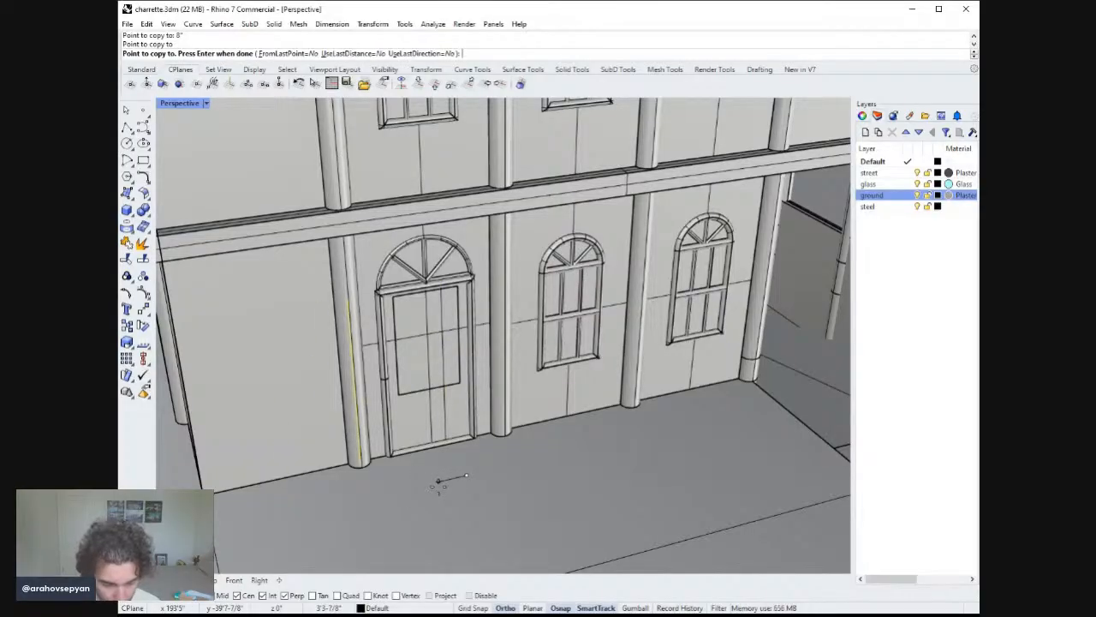
pyautogui.write('8"')
pyautogui.press('Return')
pyautogui.click(438, 471)
pyautogui.press('Return')
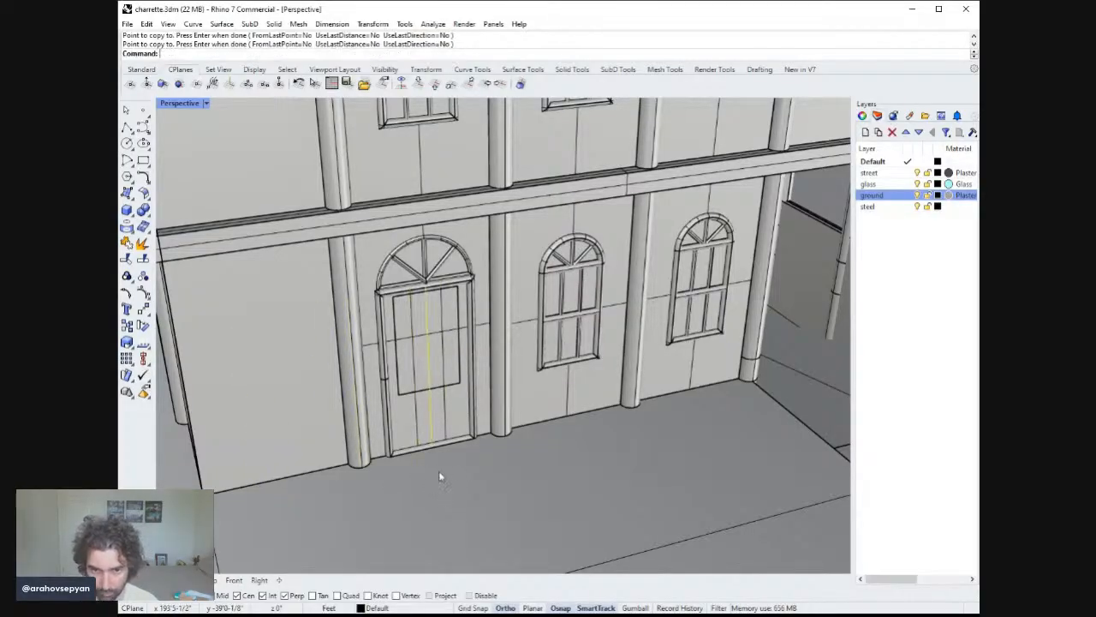
# Pipe the two copied vertical lines with a 3/4" radius.
pyautogui.click(439, 413)
pyautogui.click(420, 411)
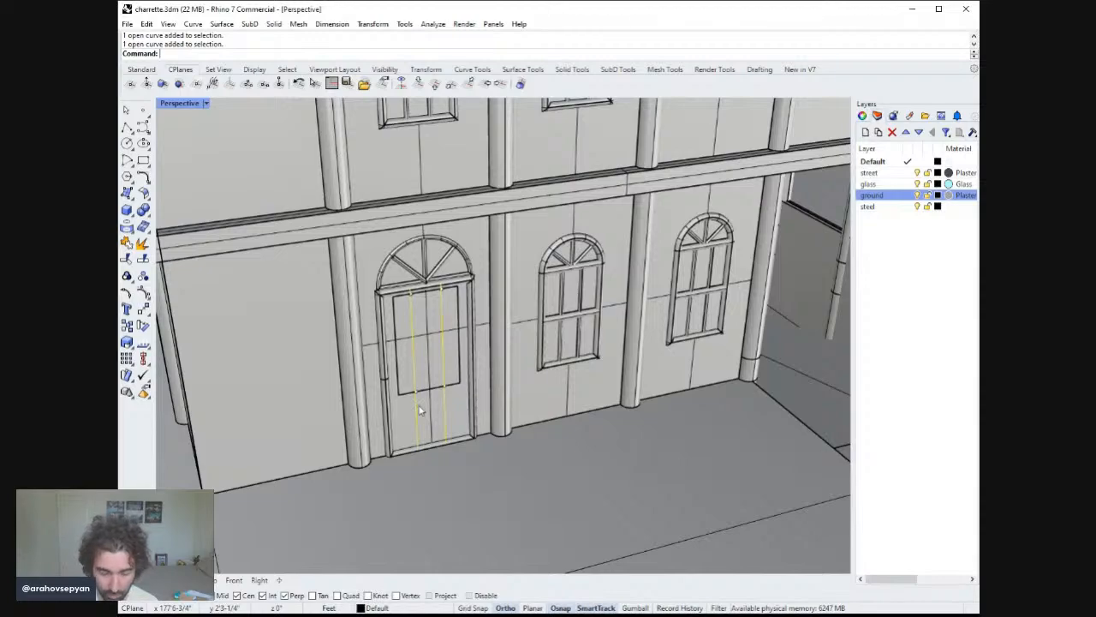
pyautogui.write('Pipe')
pyautogui.press('Return')
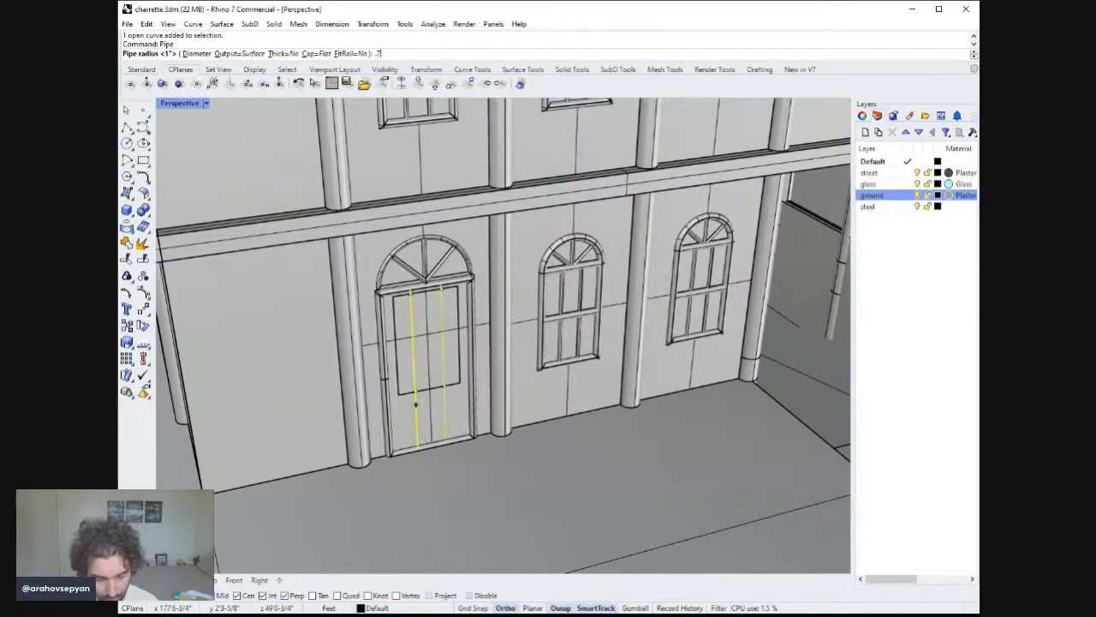
pyautogui.press('Return')
pyautogui.press('Return')
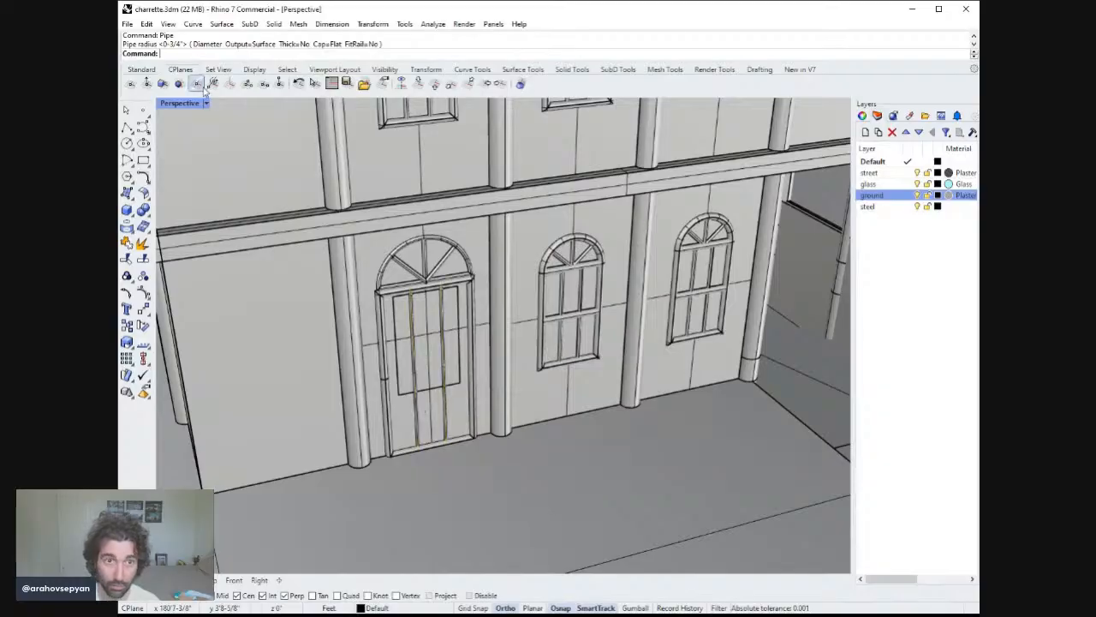
# Switch the viewport to Rendered display mode.
pyautogui.click(208, 168)
pyautogui.scroll(-7, 380, 286)
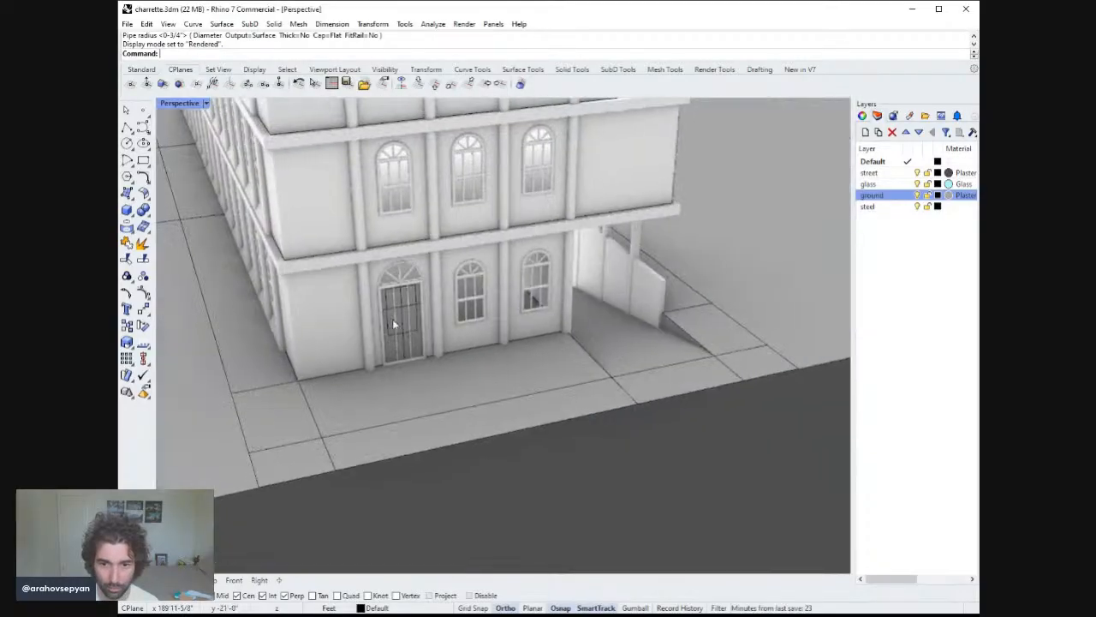
pyautogui.moveTo(392, 319); pyautogui.dragTo(384, 276, button='right')
pyautogui.scroll(5, 407, 284)
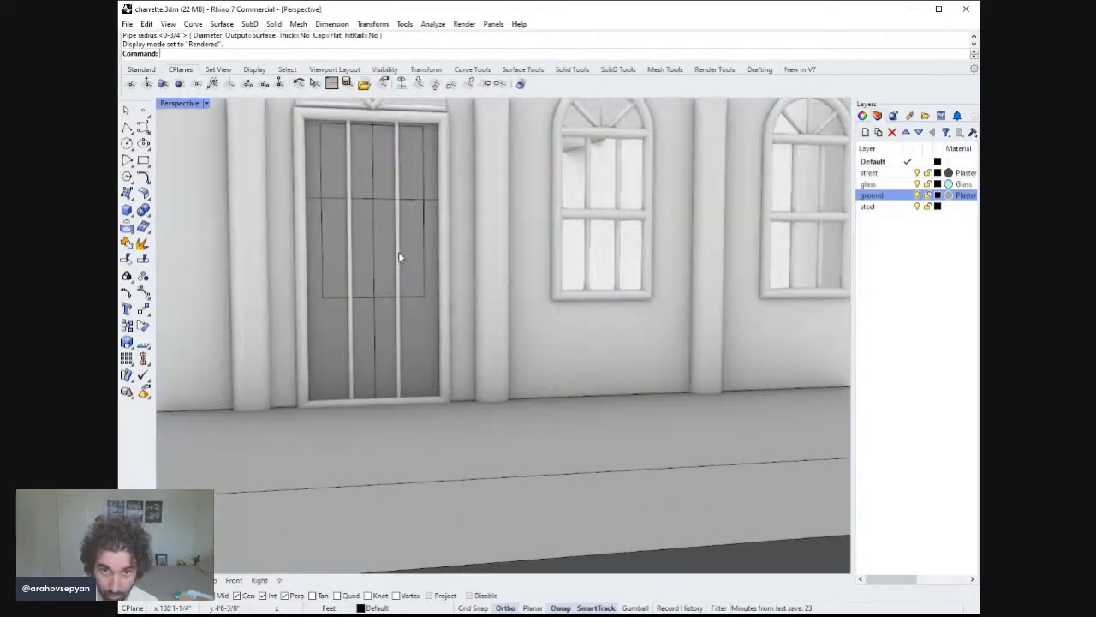
# Assign the two new pipes to the ground layer.
pyautogui.click(398, 299)
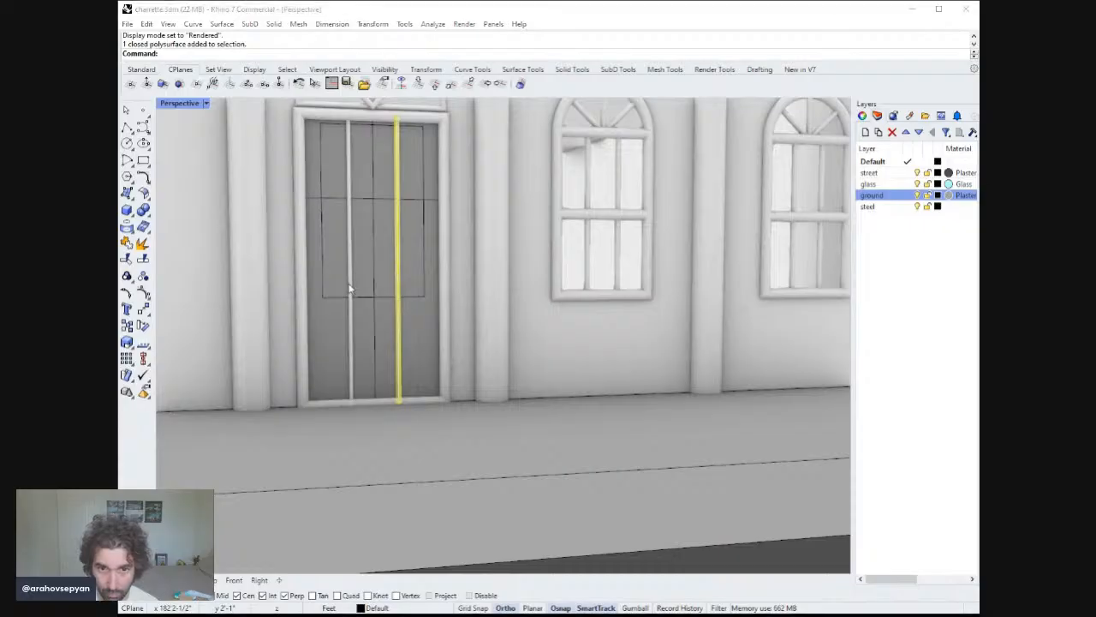
pyautogui.keyDown('shift'); pyautogui.click(351, 330); pyautogui.keyUp('shift')
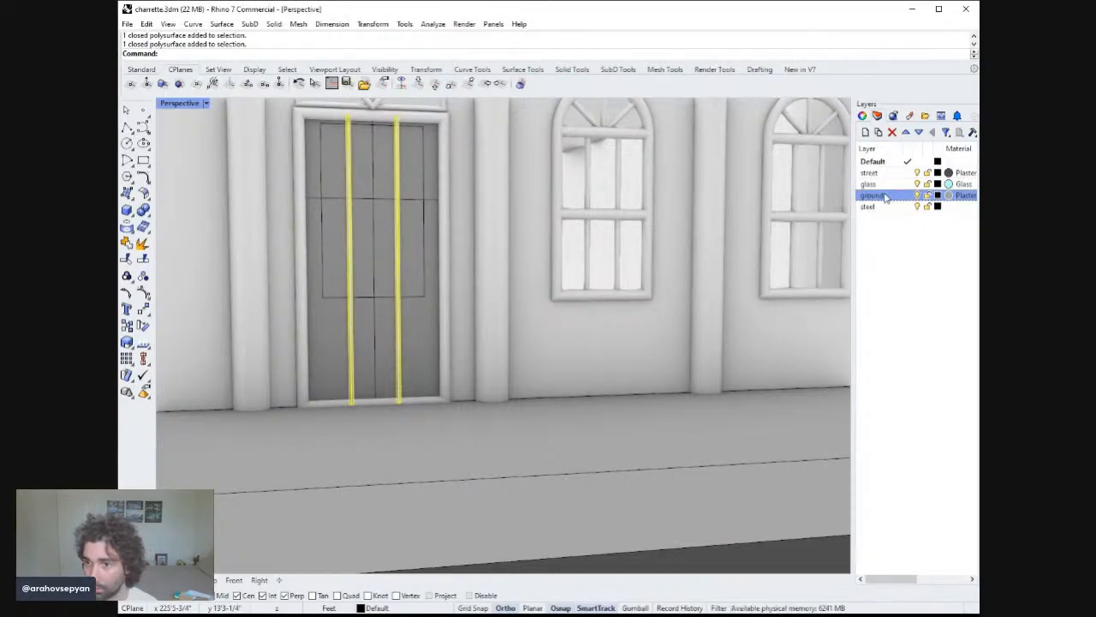
pyautogui.click(918, 410)
pyautogui.press('Escape')
# Explode the door panel polysurface into separate surfaces.
pyautogui.scroll(-7, 477, 212)
pyautogui.moveTo(477, 242); pyautogui.dragTo(436, 291, button='right')
pyautogui.scroll(5, 432, 257)
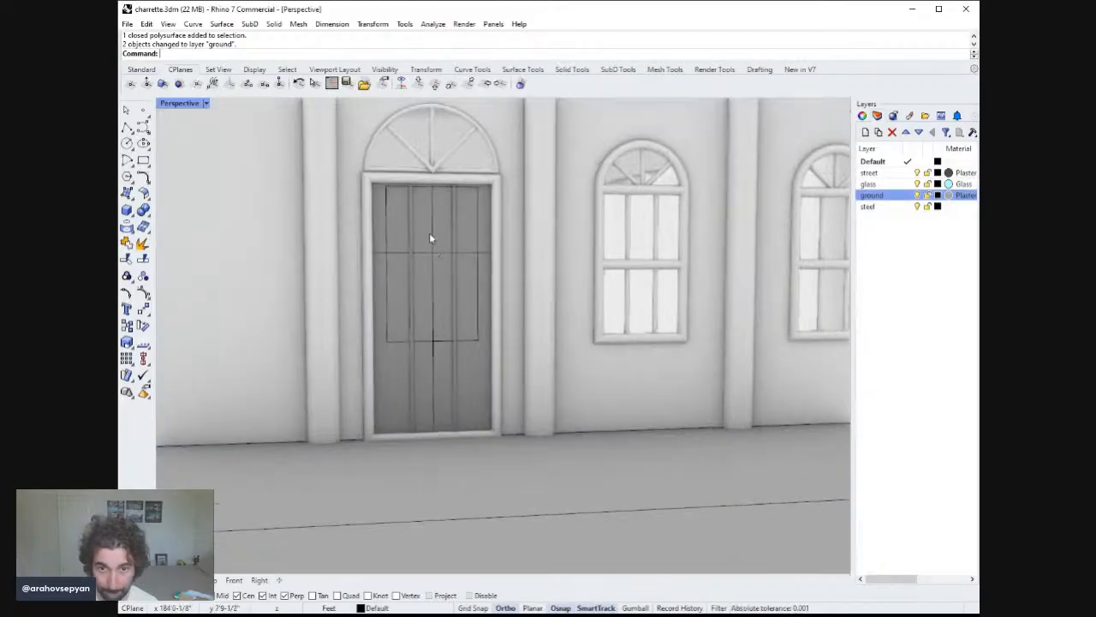
pyautogui.click(438, 237)
pyautogui.moveTo(472, 262); pyautogui.dragTo(471, 268, button='right')
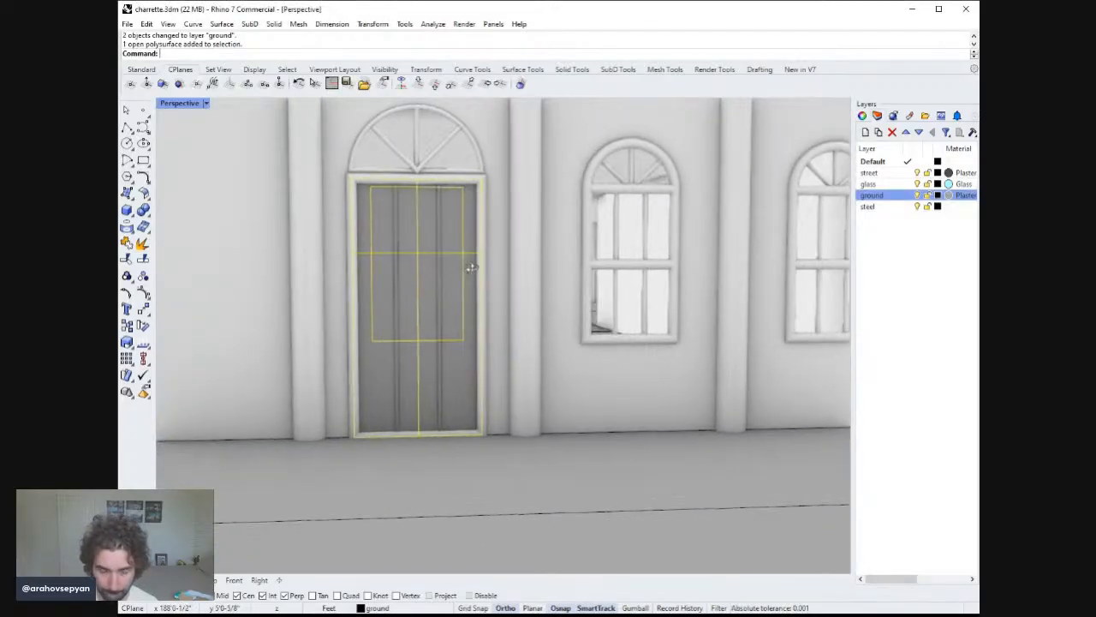
pyautogui.write('Explode')
pyautogui.press('Return')
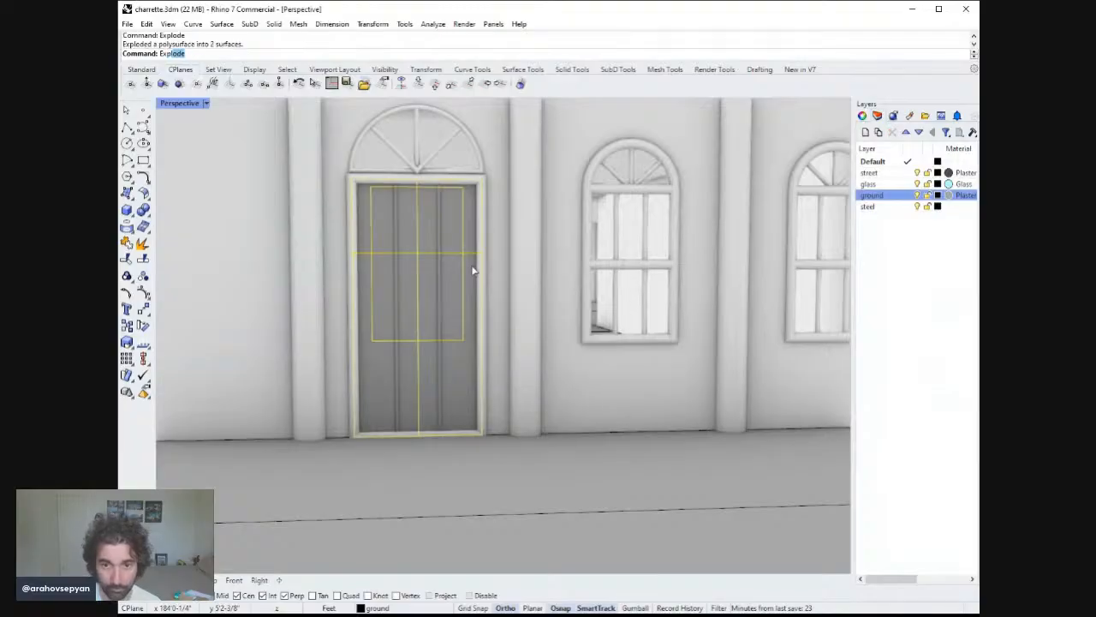
# Split the door panel's upper inset surface into three pieces using the vertical line.
pyautogui.click(407, 233)
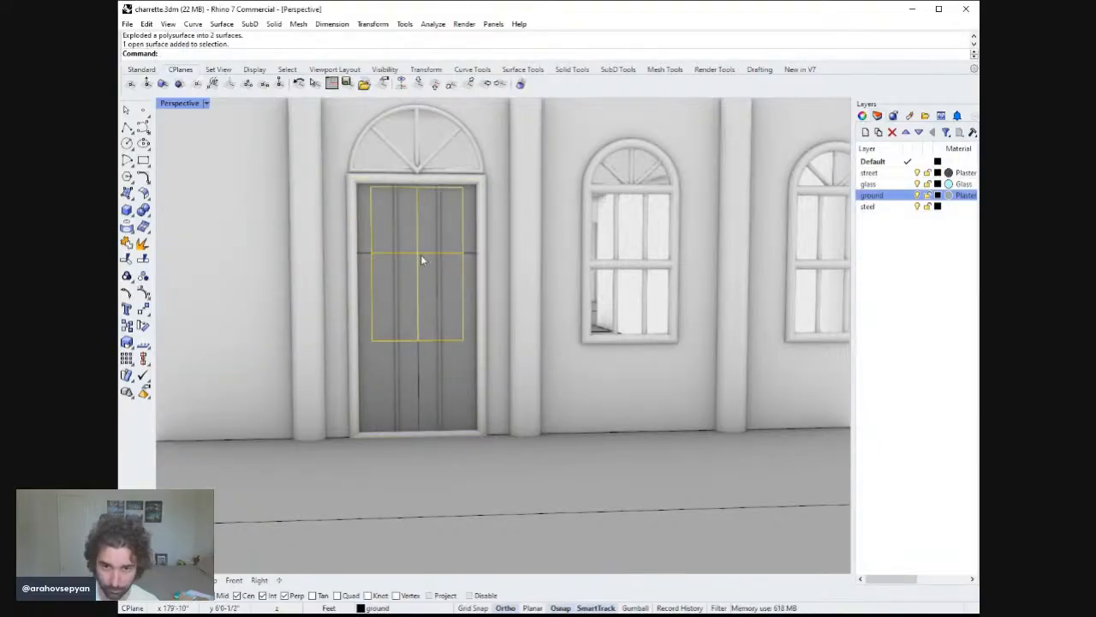
pyautogui.moveTo(420, 254); pyautogui.dragTo(442, 254, button='right')
pyautogui.scroll(-7, 461, 264)
pyautogui.scroll(6, 471, 274)
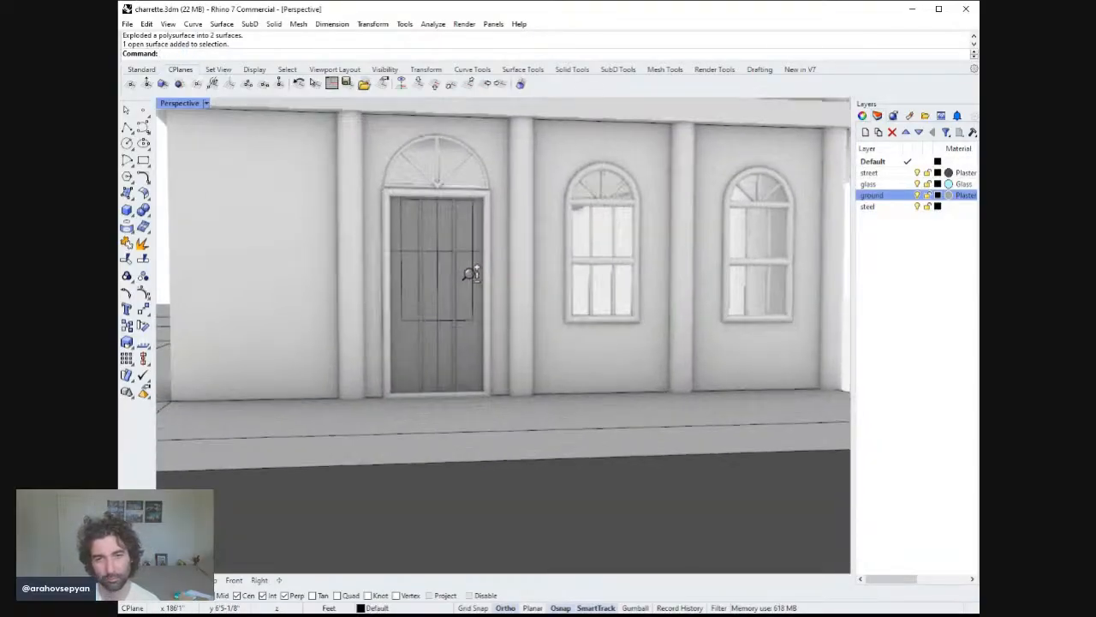
pyautogui.moveTo(441, 282); pyautogui.dragTo(453, 293, button='right')
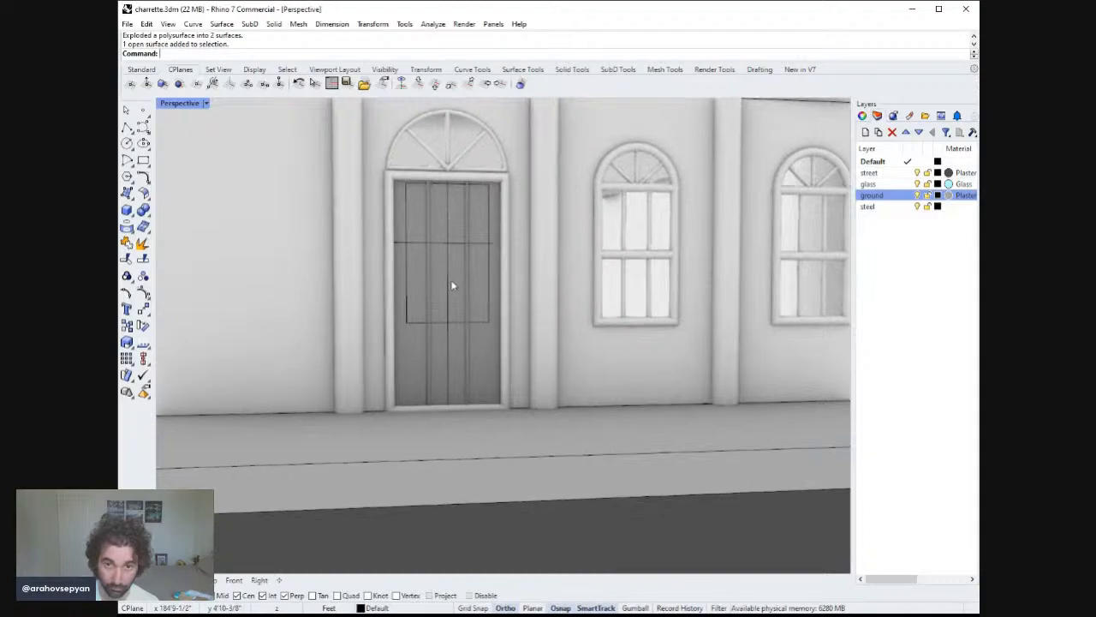
pyautogui.click(455, 295)
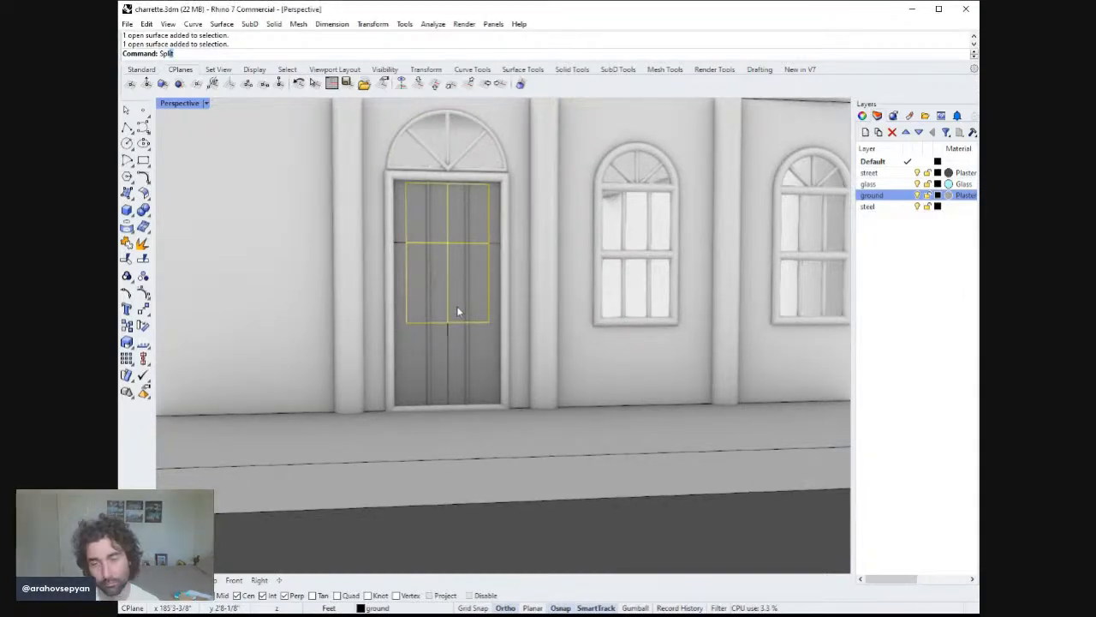
pyautogui.press('Return')
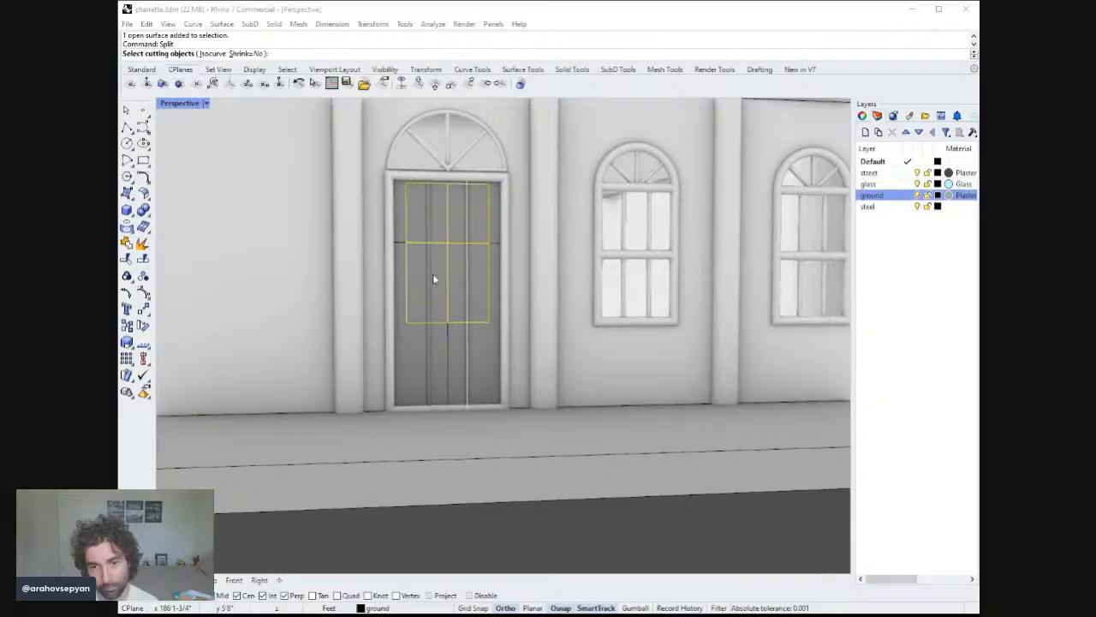
pyautogui.click(431, 275)
pyautogui.press('Return')
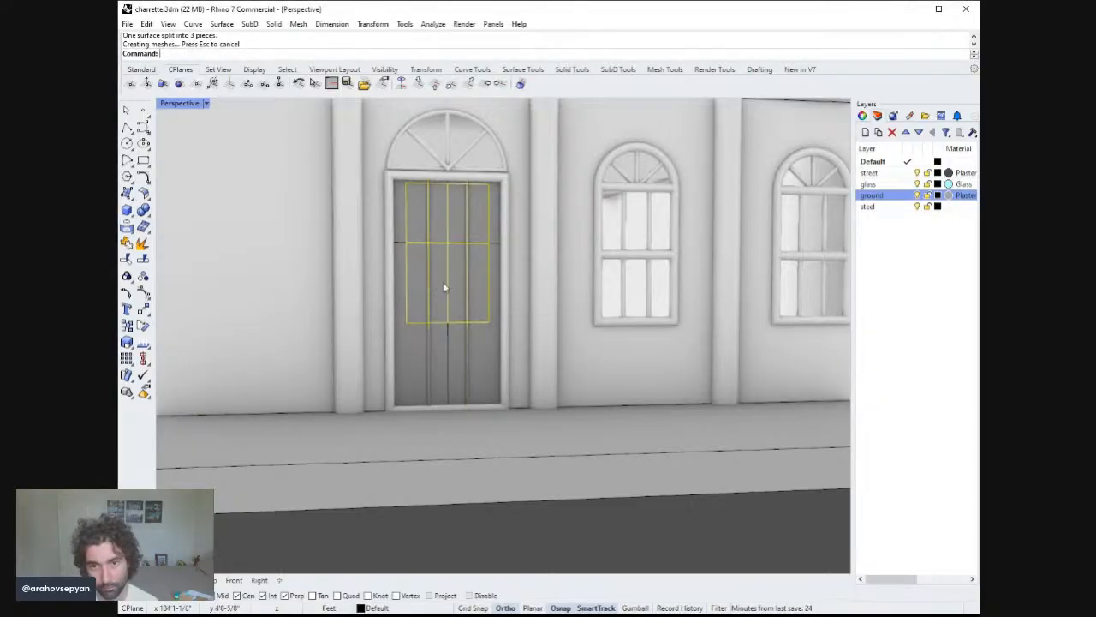
# Assign the middle split piece of the upper inset to the glass layer.
pyautogui.click(443, 285)
pyautogui.click(886, 187)
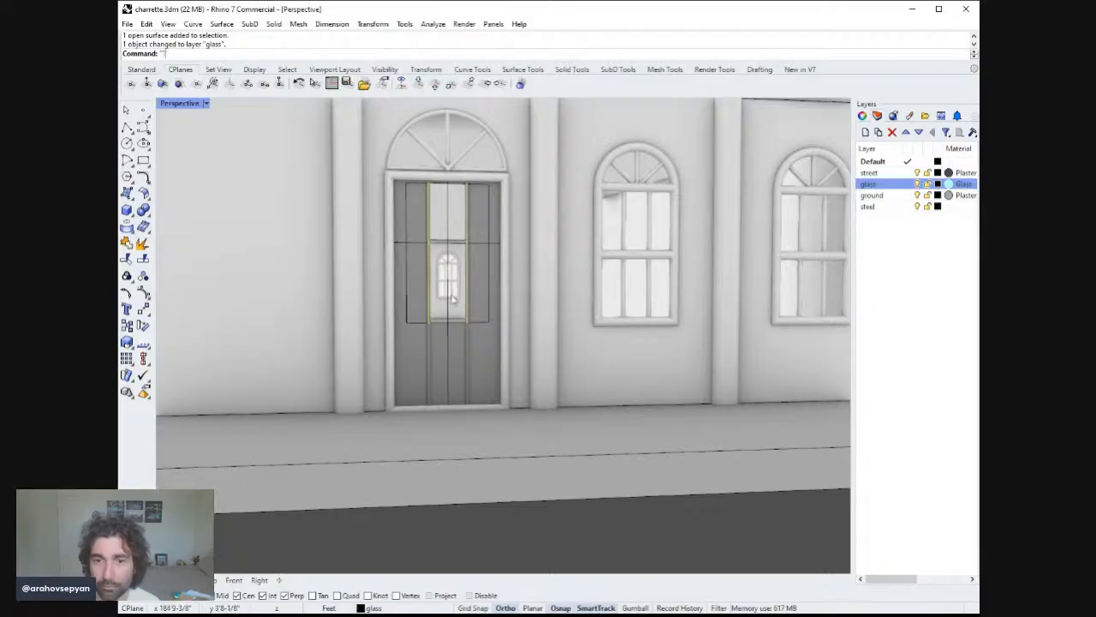
pyautogui.moveTo(453, 297); pyautogui.dragTo(477, 314, button='right')
pyautogui.press('Escape')
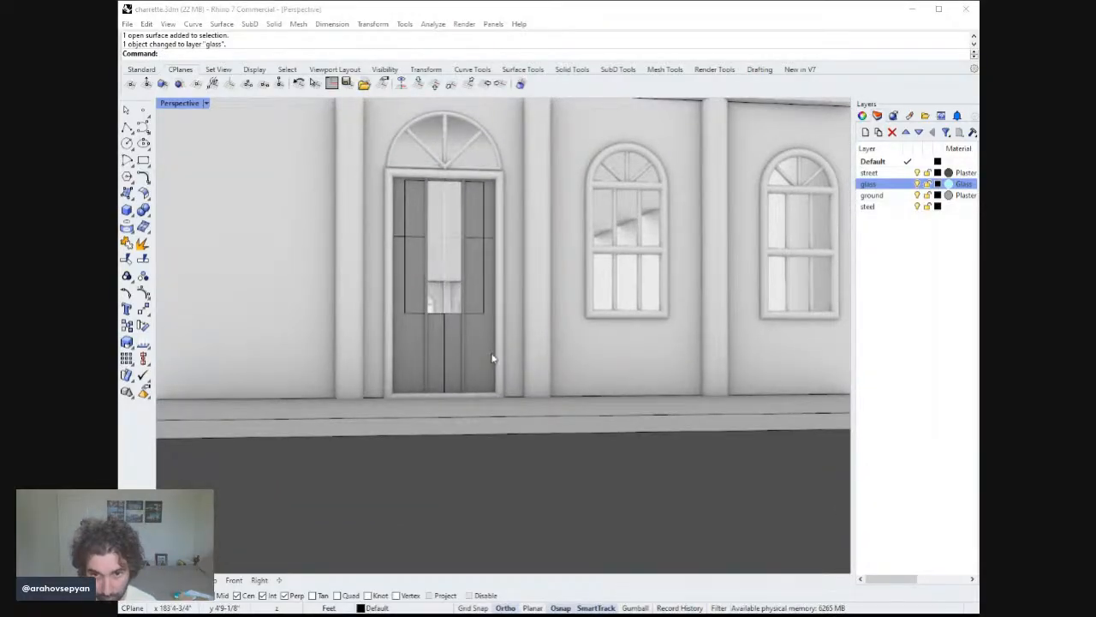
# Inspect the horizontal line at the base of the door's glass area from several angles.
pyautogui.click(450, 313)
pyautogui.press('F1')
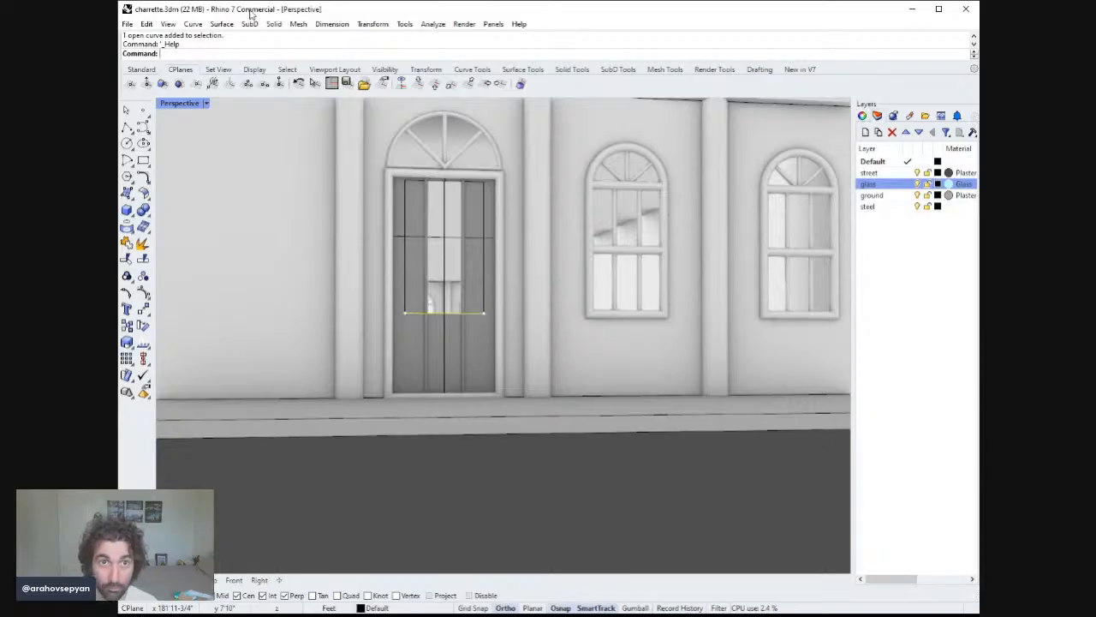
pyautogui.moveTo(458, 260); pyautogui.dragTo(453, 286, button='right')
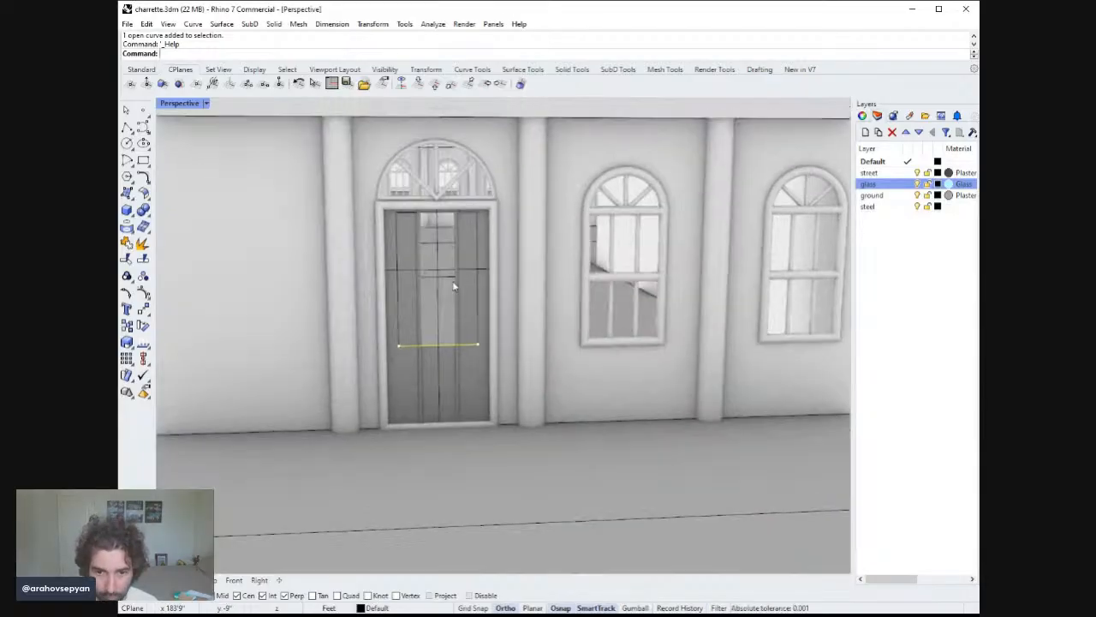
pyautogui.press('Escape')
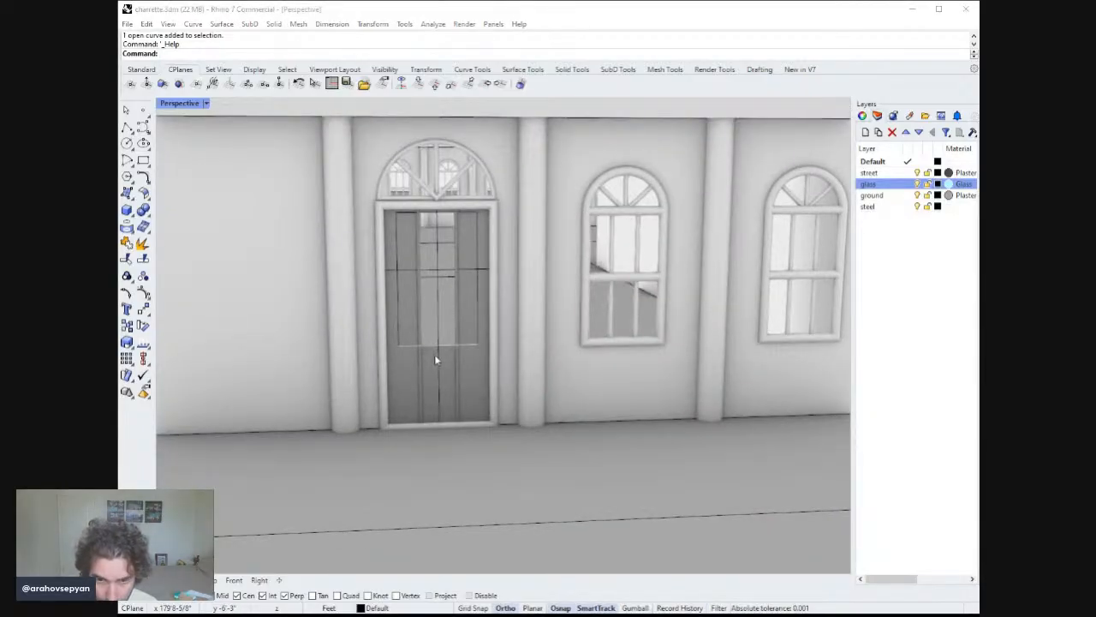
pyautogui.click(435, 350)
pyautogui.moveTo(435, 351); pyautogui.dragTo(488, 439, button='right')
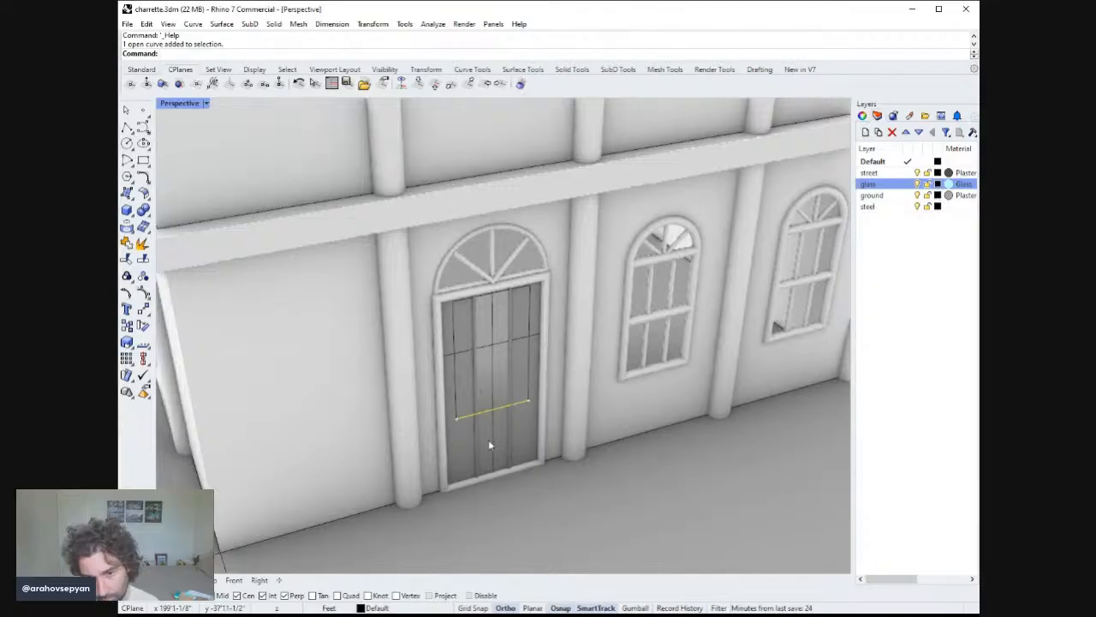
pyautogui.scroll(5, 492, 428)
pyautogui.press('Escape')
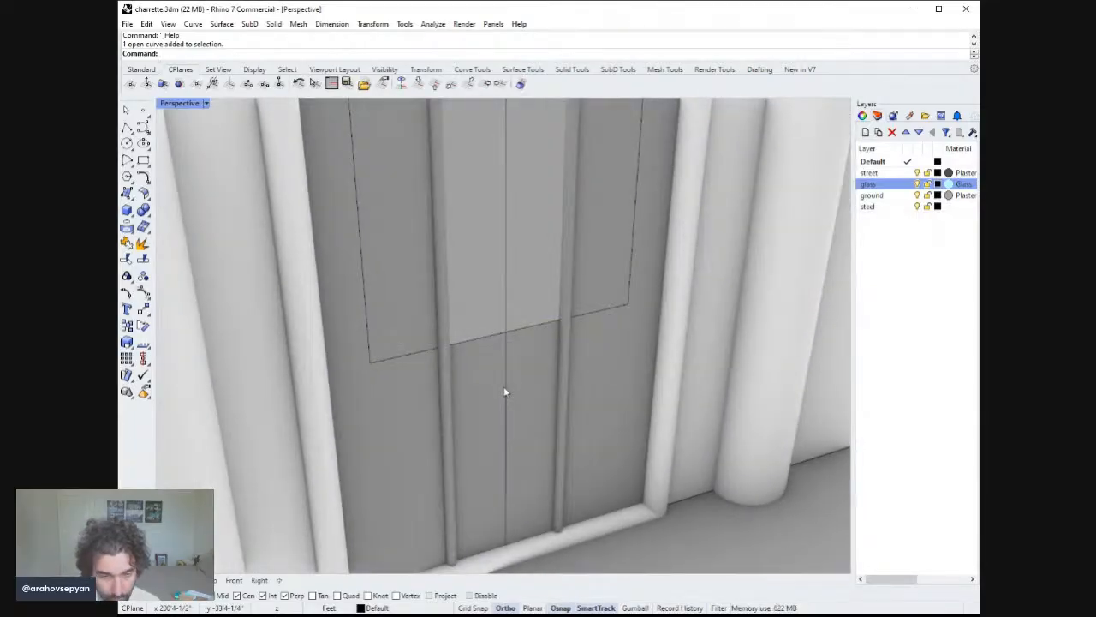
# Duplicate the horizontal edge at the base of the door's glass area, pipe it with a 3/4" radius, and assign it to the ground layer.
pyautogui.write('DupEdge')
pyautogui.press('Return')
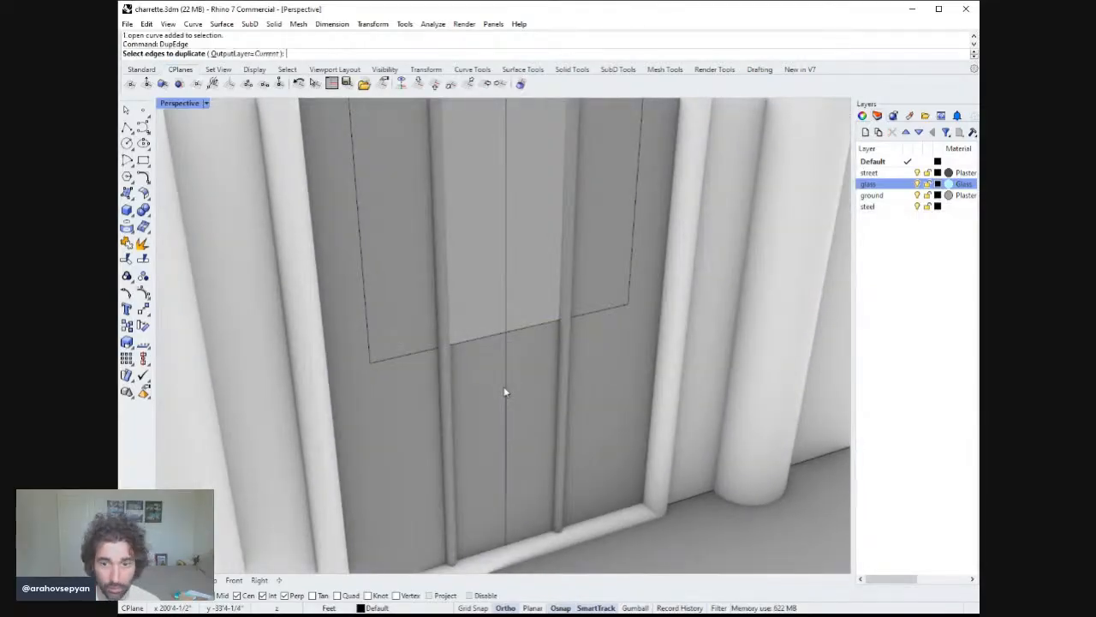
pyautogui.click(481, 338)
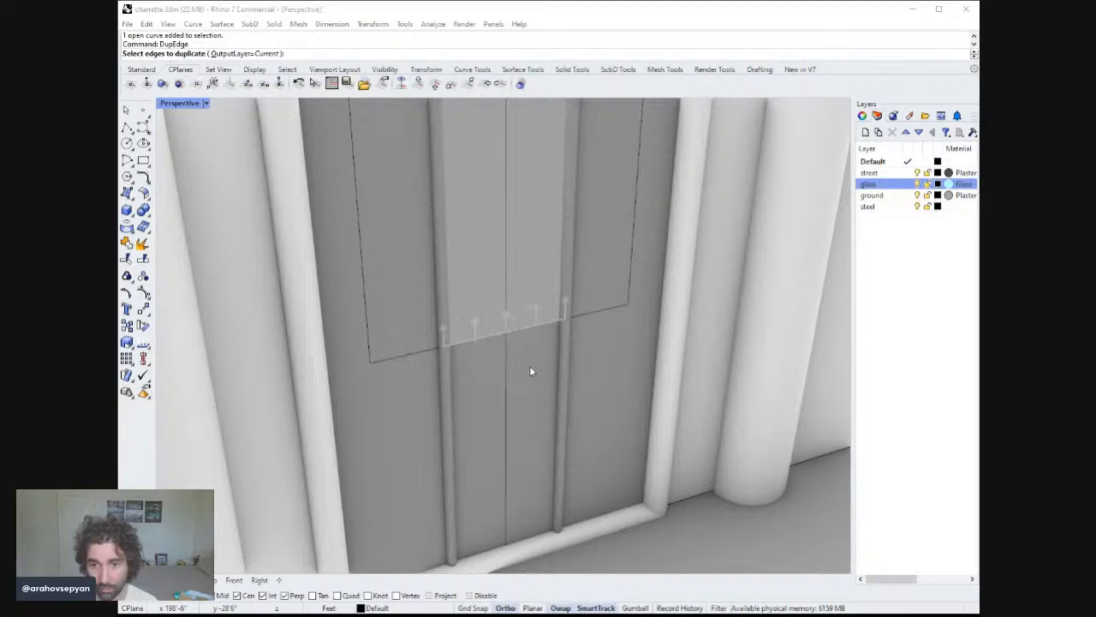
pyautogui.press('Return')
pyautogui.write('Pipe')
pyautogui.press('Return')
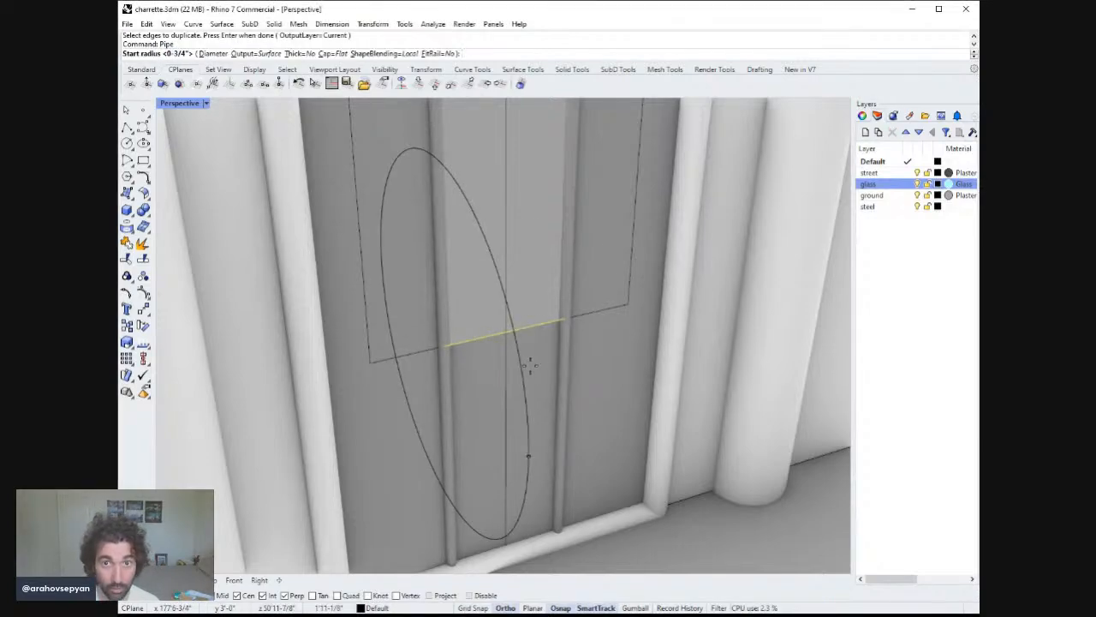
pyautogui.press('Return')
pyautogui.press('Return')
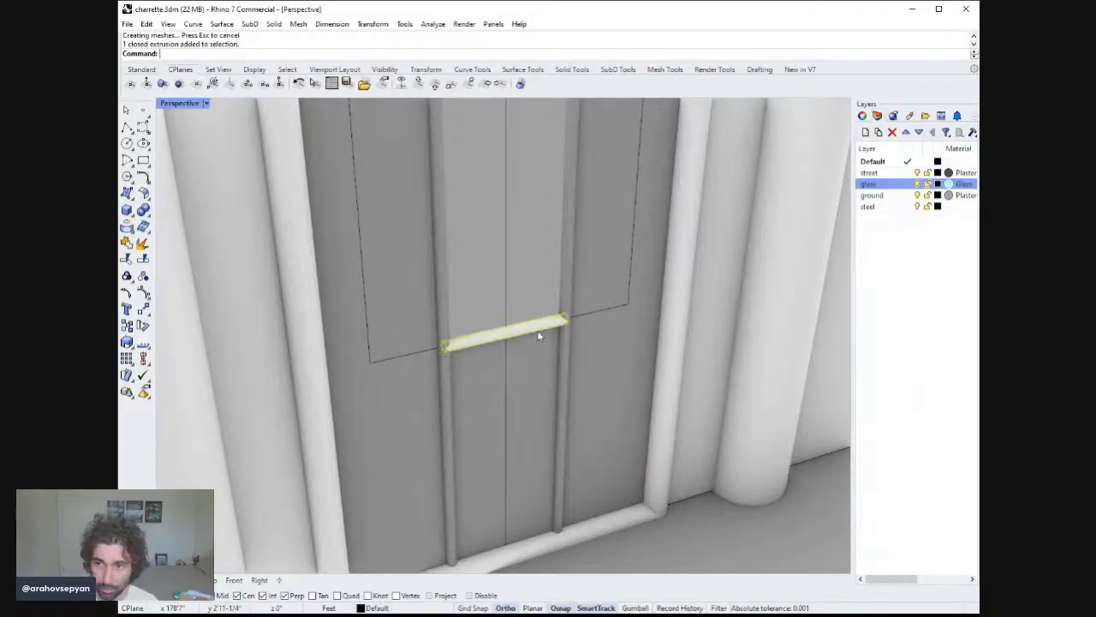
pyautogui.click(887, 197)
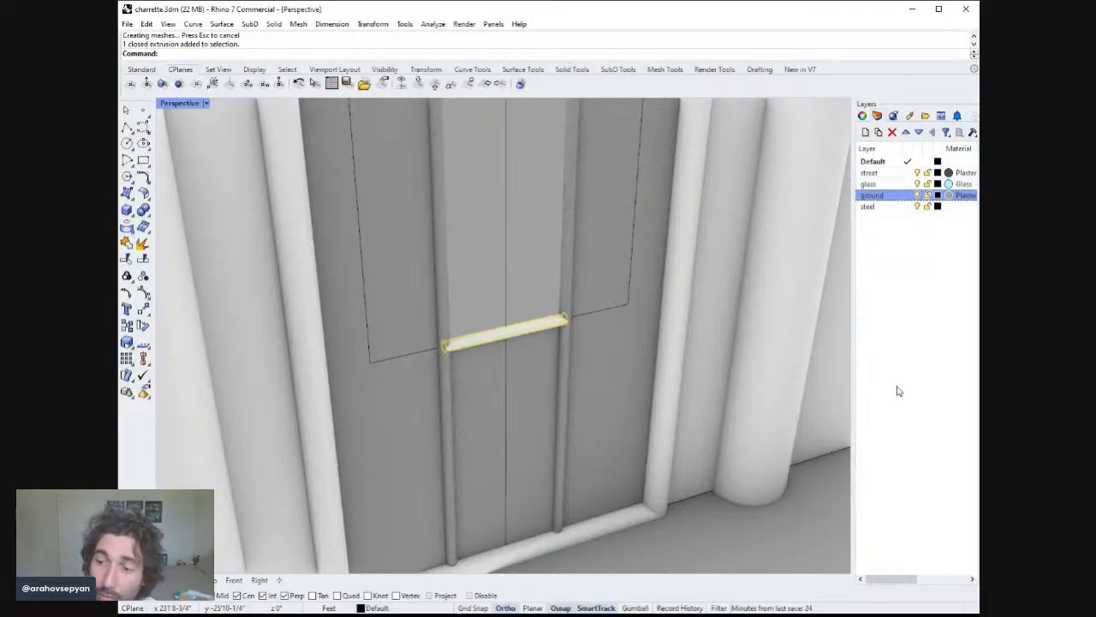
pyautogui.press('Escape')
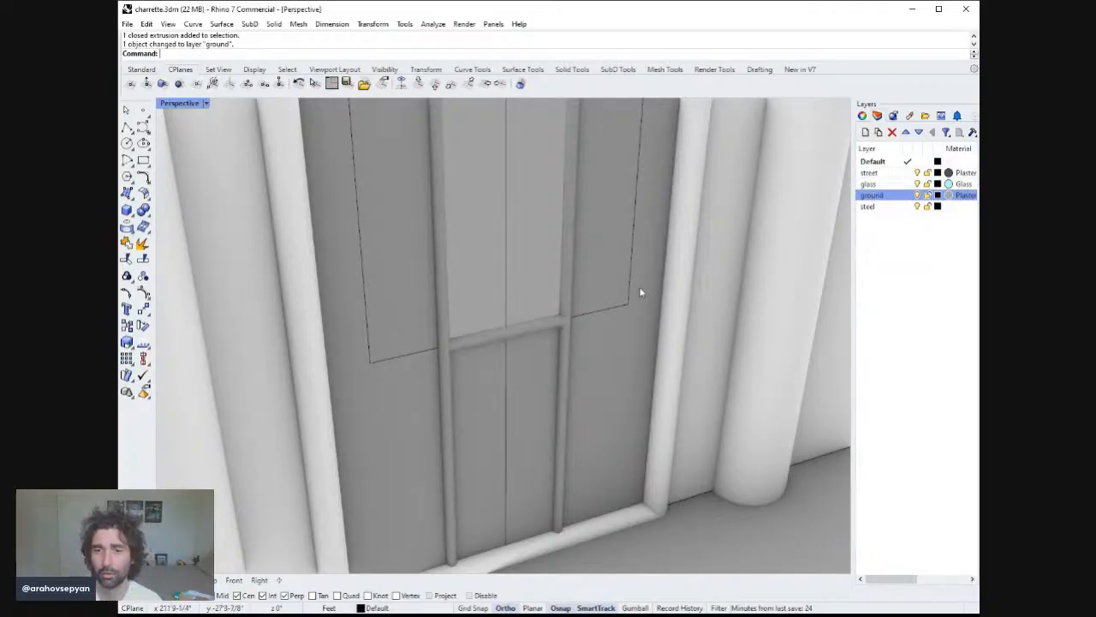
# Pipe the vertical centre line of the door panel with the same radius.
pyautogui.scroll(-10, 643, 292)
pyautogui.moveTo(648, 329)
pyautogui.mouseDown(button='right')
pyautogui.moveTo(610, 270)
pyautogui.moveTo(612, 337)
pyautogui.moveTo(612, 305)
pyautogui.moveTo(631, 320)
pyautogui.moveTo(631, 339)
pyautogui.mouseUp(button='right')
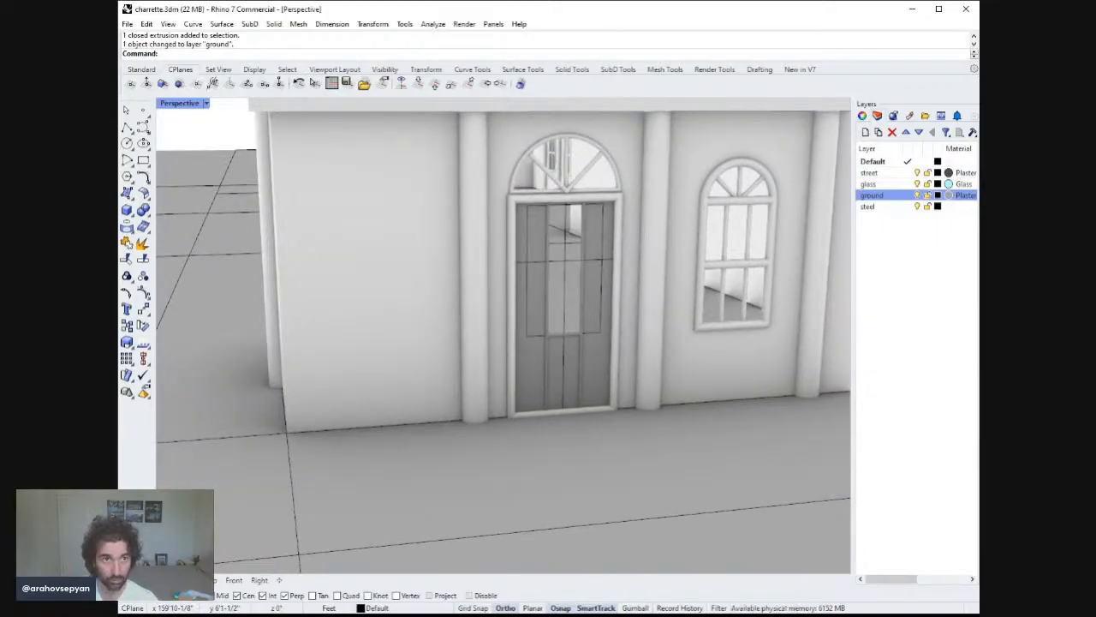
pyautogui.click(356, 12)
pyautogui.scroll(-4, 594, 216)
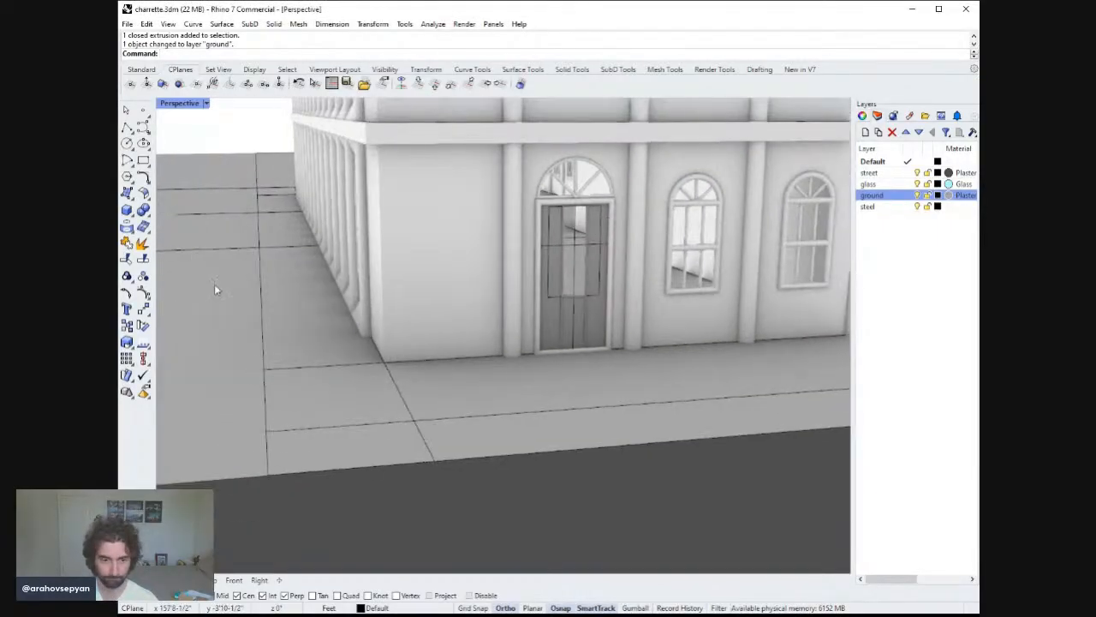
pyautogui.click(245, 614)
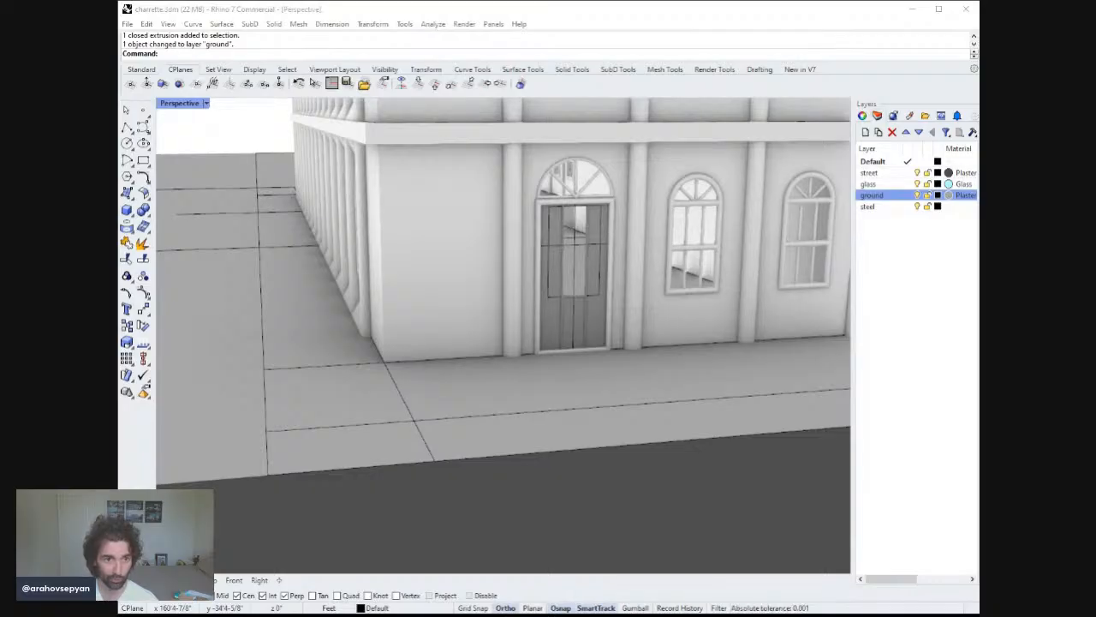
pyautogui.moveTo(675, 332); pyautogui.dragTo(623, 333, button='right')
pyautogui.scroll(8, 623, 332)
pyautogui.keyDown('shift'); pyautogui.moveTo(575, 244); pyautogui.dragTo(597, 383, button='right'); pyautogui.keyUp('shift')
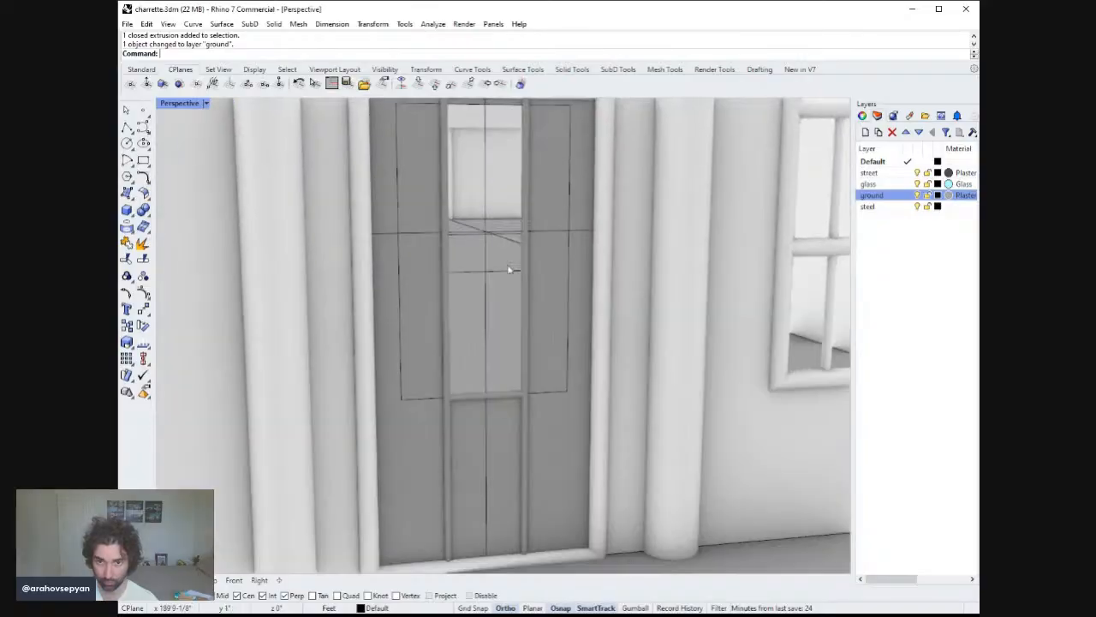
pyautogui.click(488, 245)
pyautogui.press('Return')
# Pipe the horizontal line crossing the door's glass area.
pyautogui.press('Return')
pyautogui.press('Return')
pyautogui.press('Return')
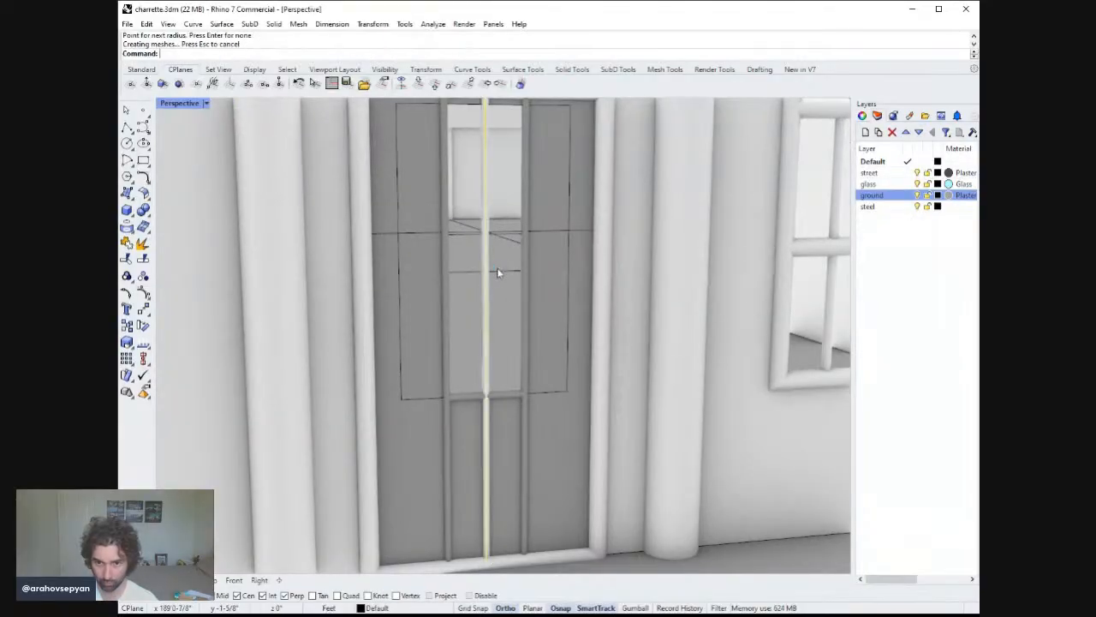
pyautogui.click(505, 271)
pyautogui.moveTo(509, 274); pyautogui.dragTo(516, 310, button='right')
pyautogui.click(517, 306)
pyautogui.press('Return')
pyautogui.press('Return')
pyautogui.press('Return')
pyautogui.press('Return')
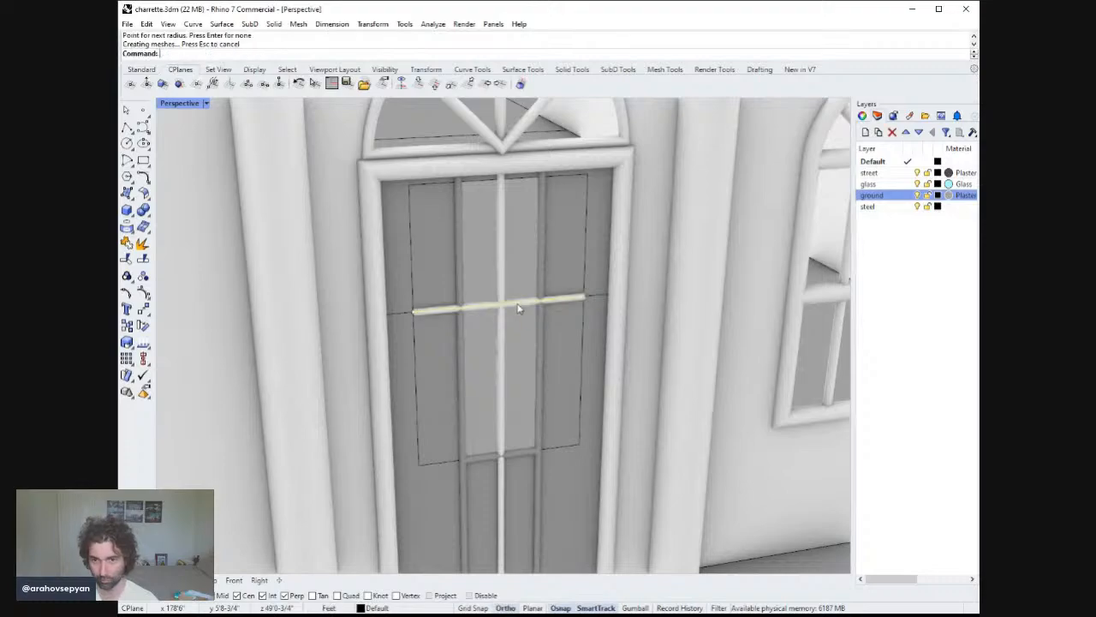
# Pipe the right and left segments of the horizontal line across the door.
pyautogui.scroll(-8, 546, 329)
pyautogui.moveTo(563, 357); pyautogui.dragTo(564, 308, button='right')
pyautogui.scroll(3, 567, 307)
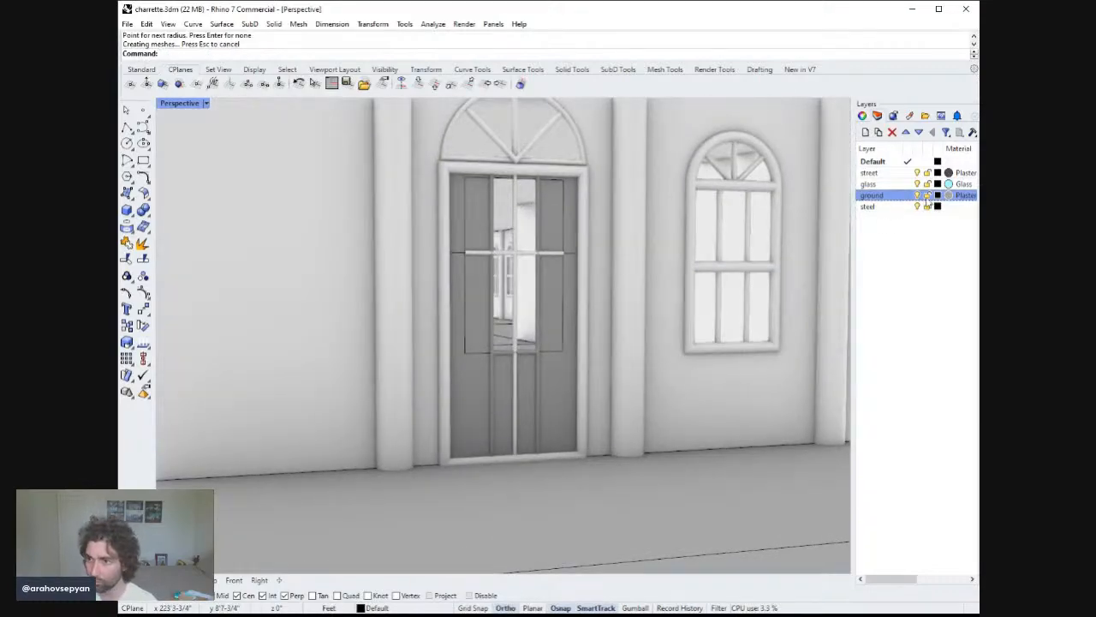
pyautogui.click(570, 254)
pyautogui.press('Return')
pyautogui.press('Return')
pyautogui.press('Return')
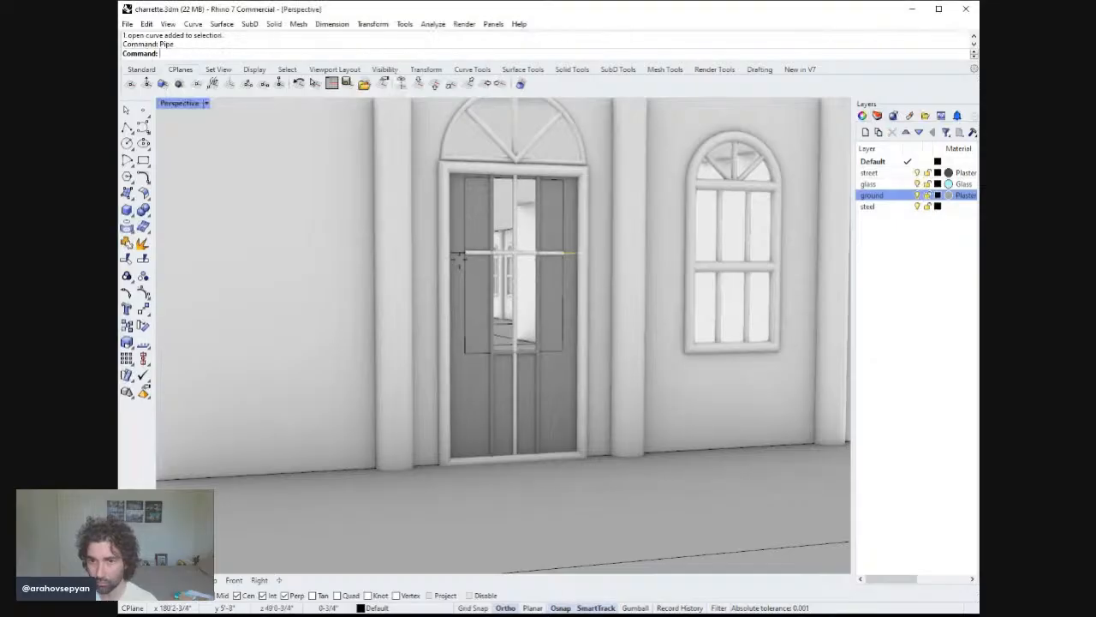
pyautogui.press('Return')
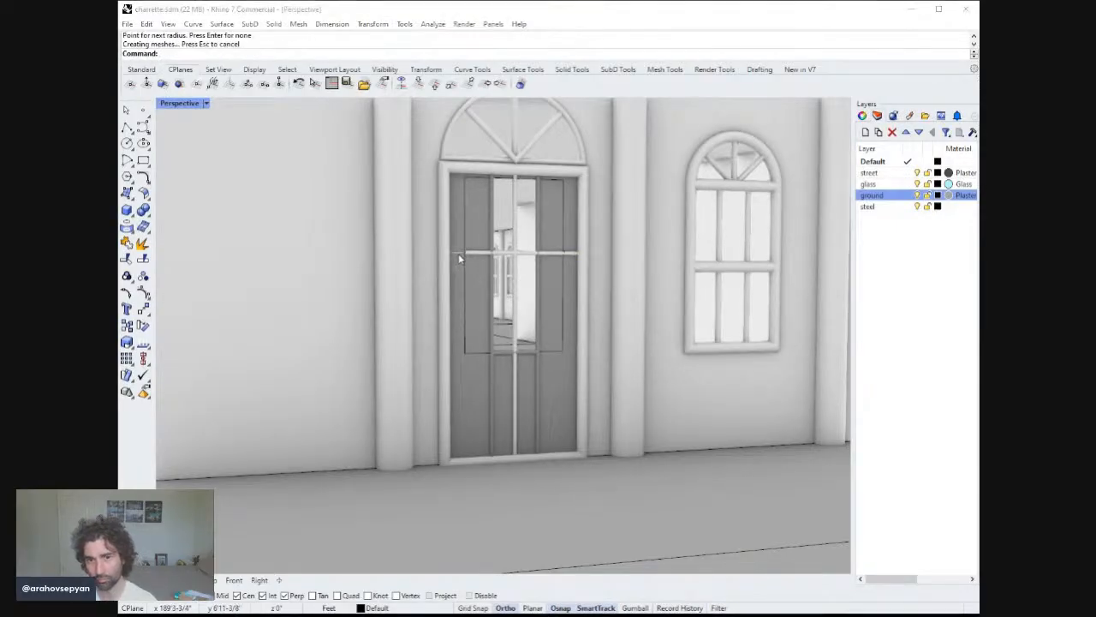
pyautogui.click(458, 254)
pyautogui.press('Return')
pyautogui.press('Return')
pyautogui.press('Return')
pyautogui.press('Return')
# Assign the new vertical and horizontal door pipes to the ground layer.
pyautogui.scroll(-4, 517, 293)
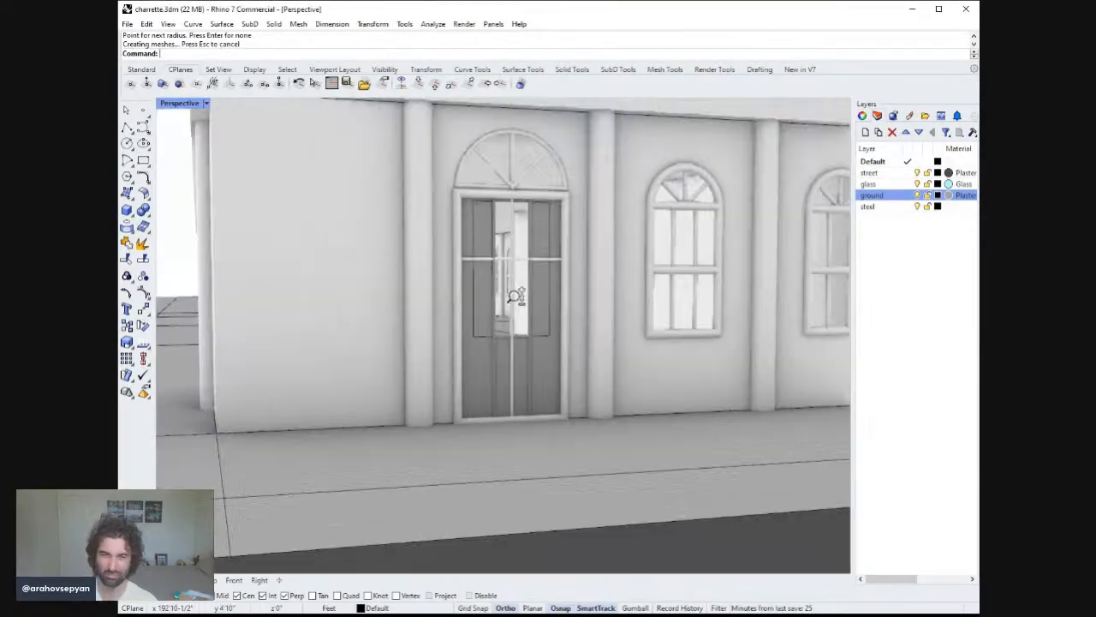
pyautogui.moveTo(485, 204); pyautogui.dragTo(503, 309, button='right')
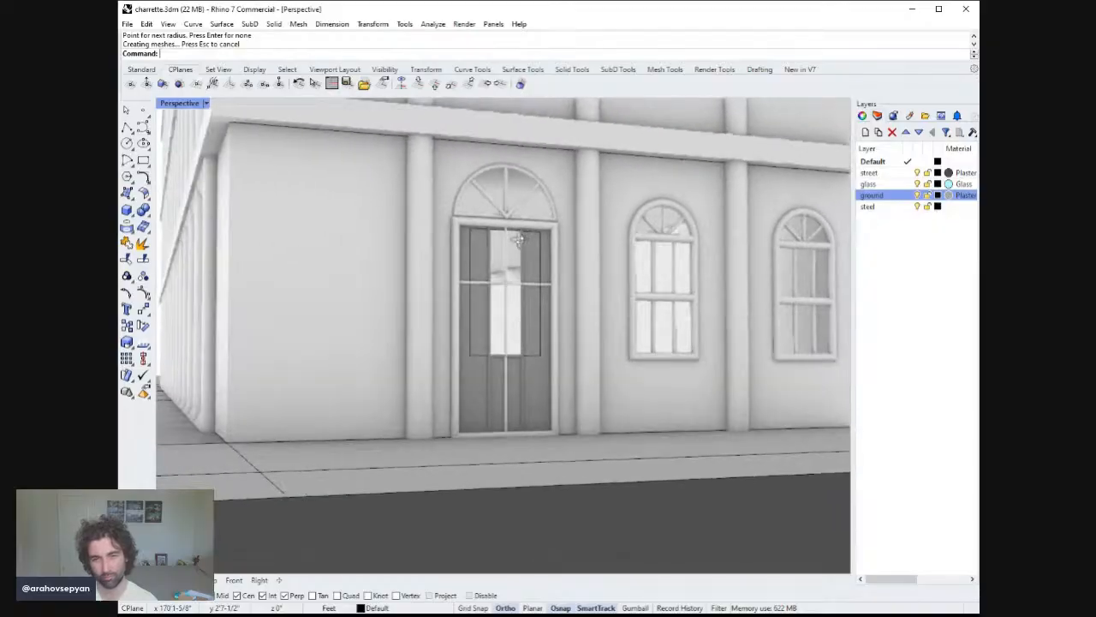
pyautogui.click(506, 305)
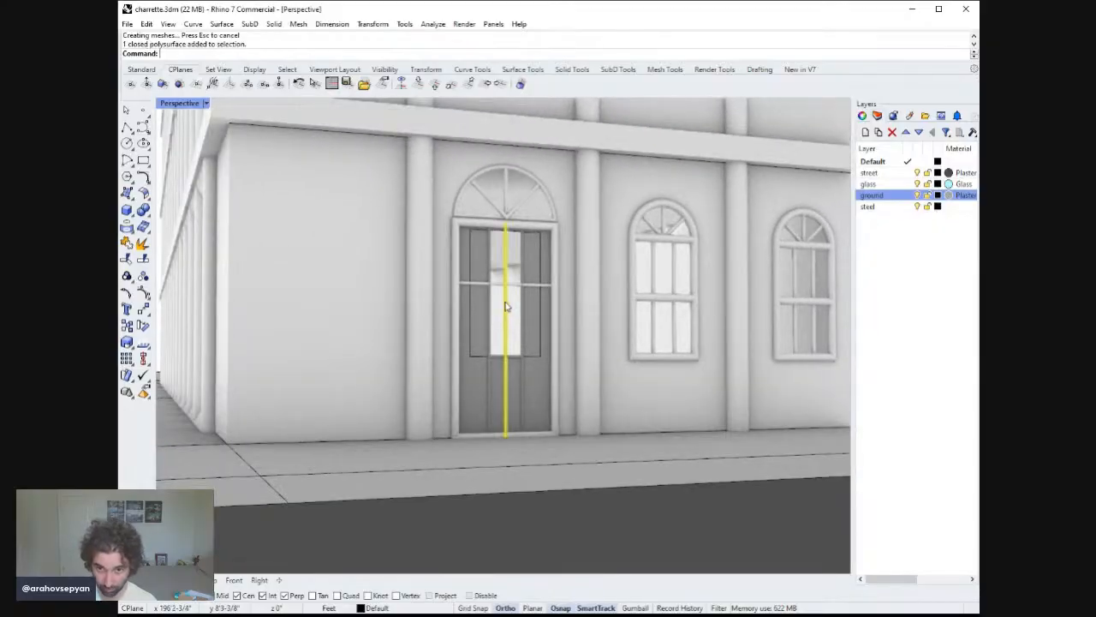
pyautogui.keyDown('shift'); pyautogui.click(551, 286); pyautogui.keyUp('shift')
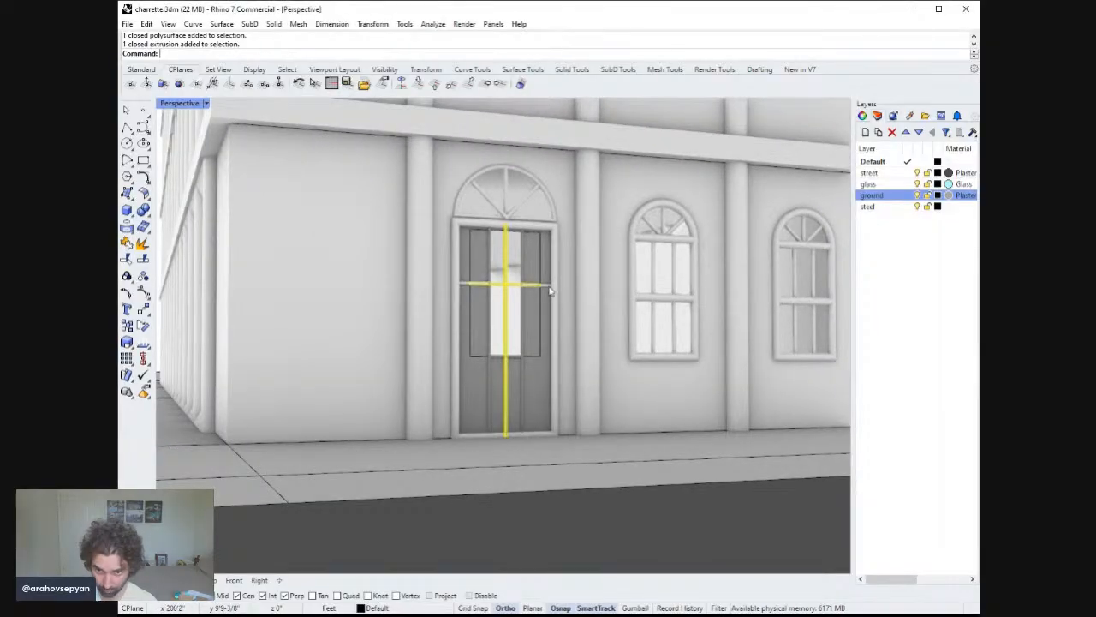
pyautogui.keyDown('shift'); pyautogui.click(552, 287); pyautogui.keyUp('shift')
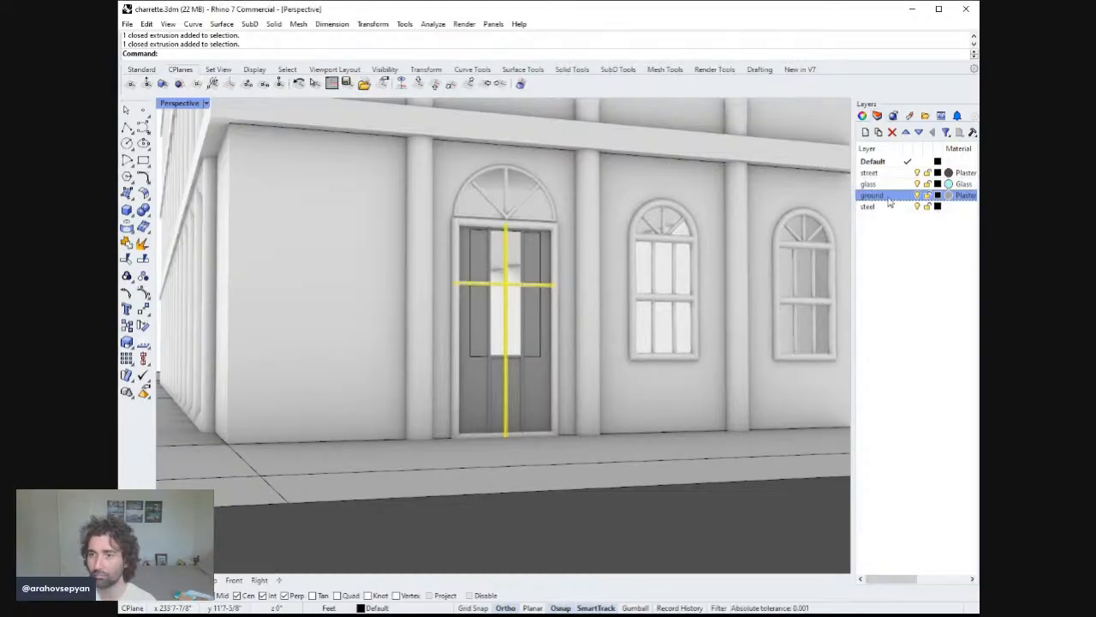
pyautogui.click(885, 402)
pyautogui.press('Escape')
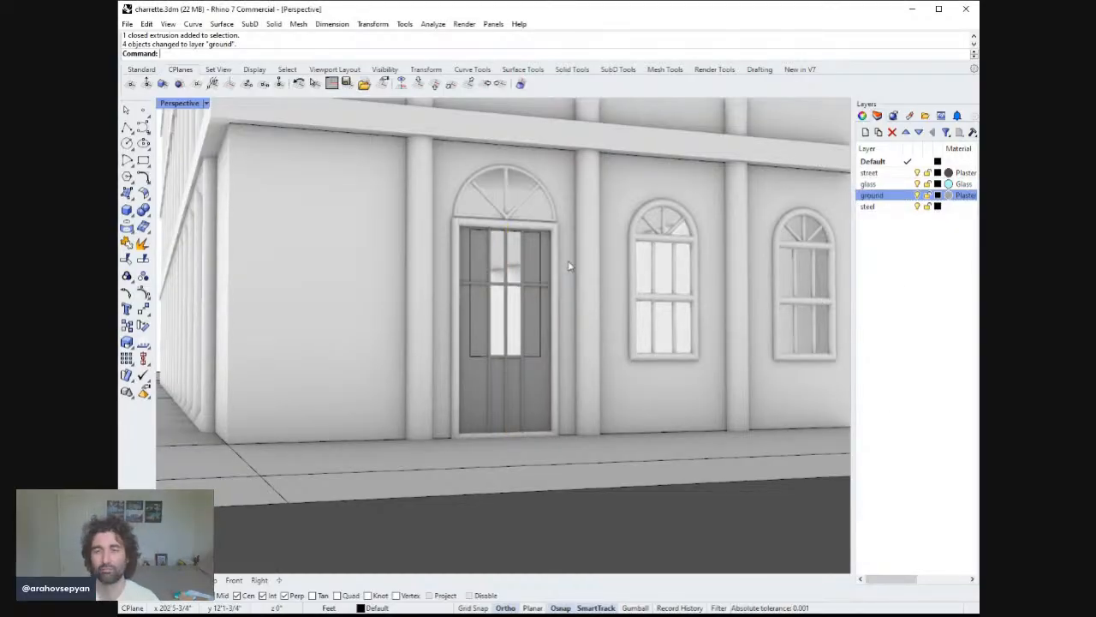
# Pipe the four edges framing the door's glass opening and assign the pipes to the ground layer.
pyautogui.moveTo(569, 262); pyautogui.dragTo(553, 312, button='right')
pyautogui.click(541, 301)
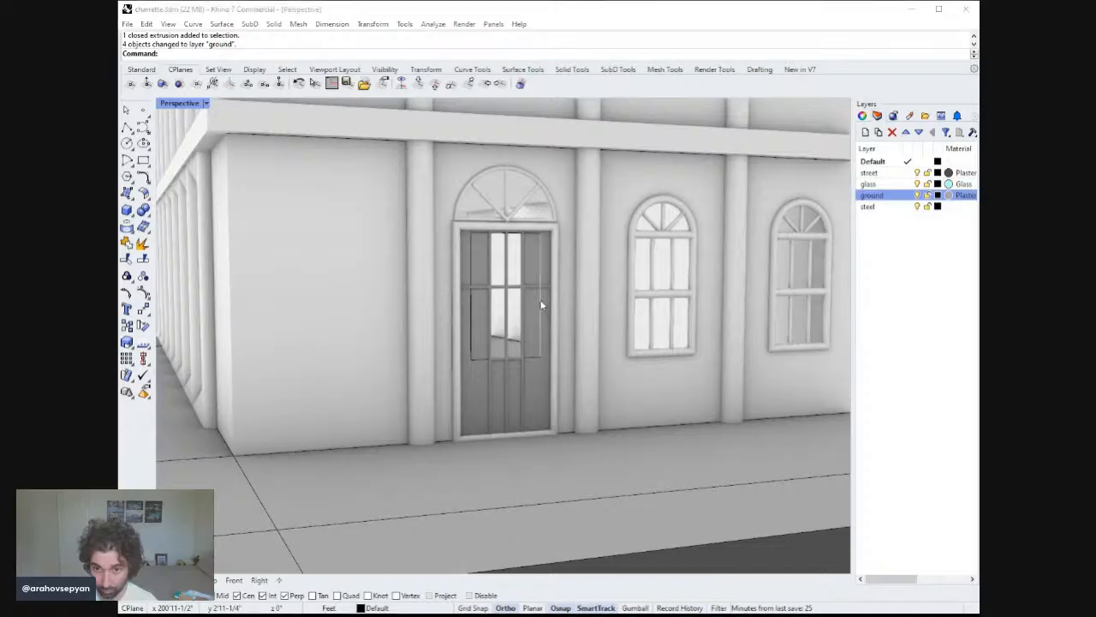
pyautogui.keyDown('shift'); pyautogui.click(528, 358); pyautogui.keyUp('shift')
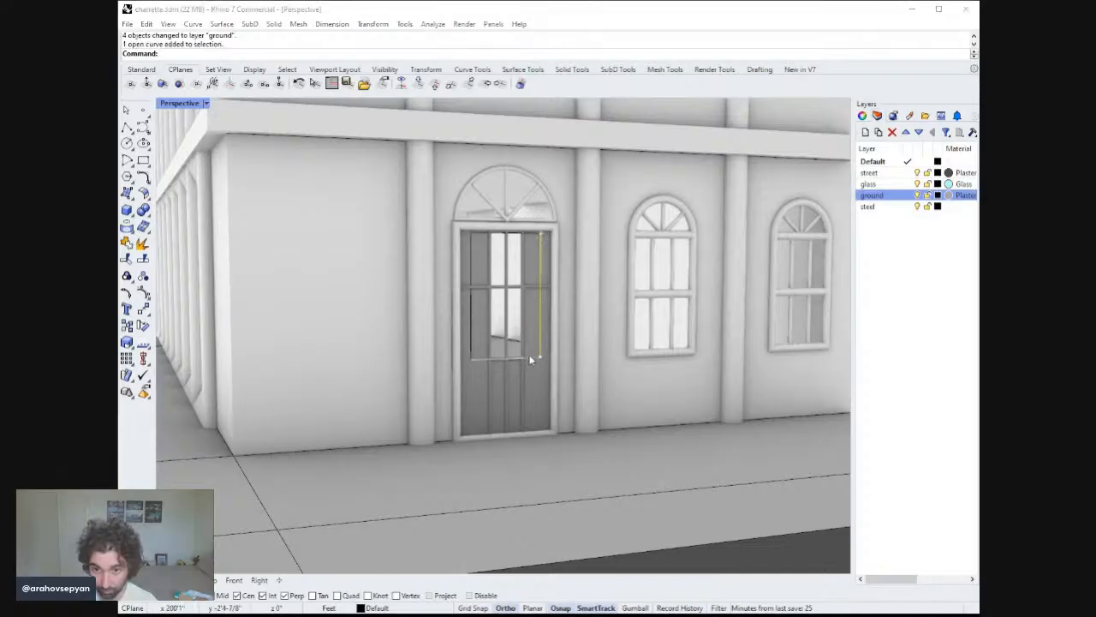
pyautogui.keyDown('shift'); pyautogui.click(471, 310); pyautogui.keyUp('shift')
pyautogui.keyDown('shift'); pyautogui.click(483, 234); pyautogui.keyUp('shift')
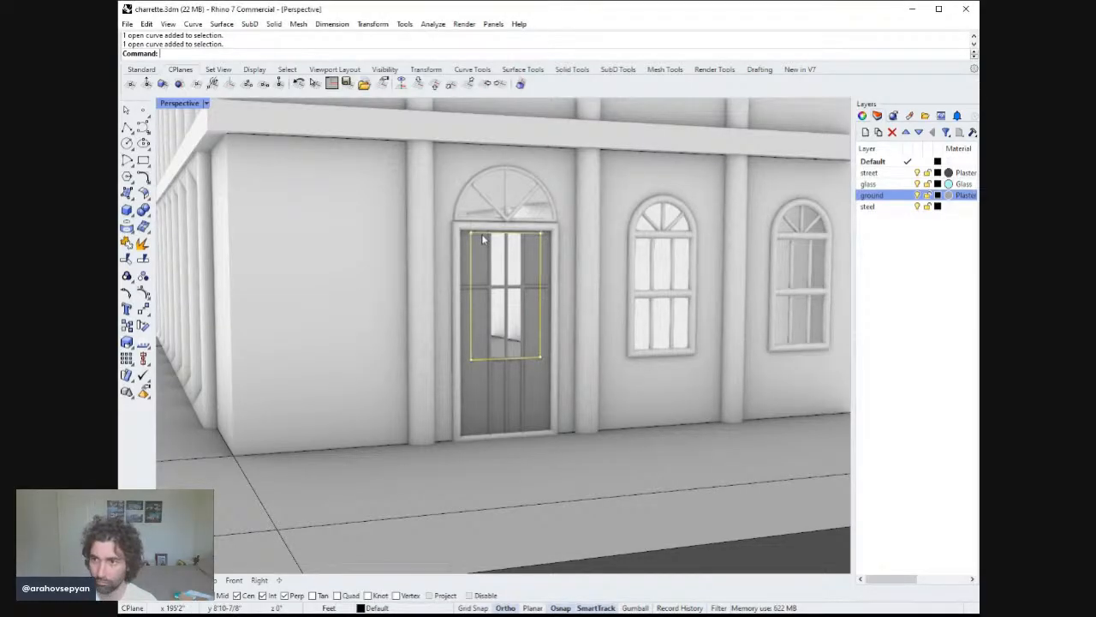
pyautogui.press('Return')
pyautogui.press('Return')
pyautogui.press('Return')
pyautogui.press('Return')
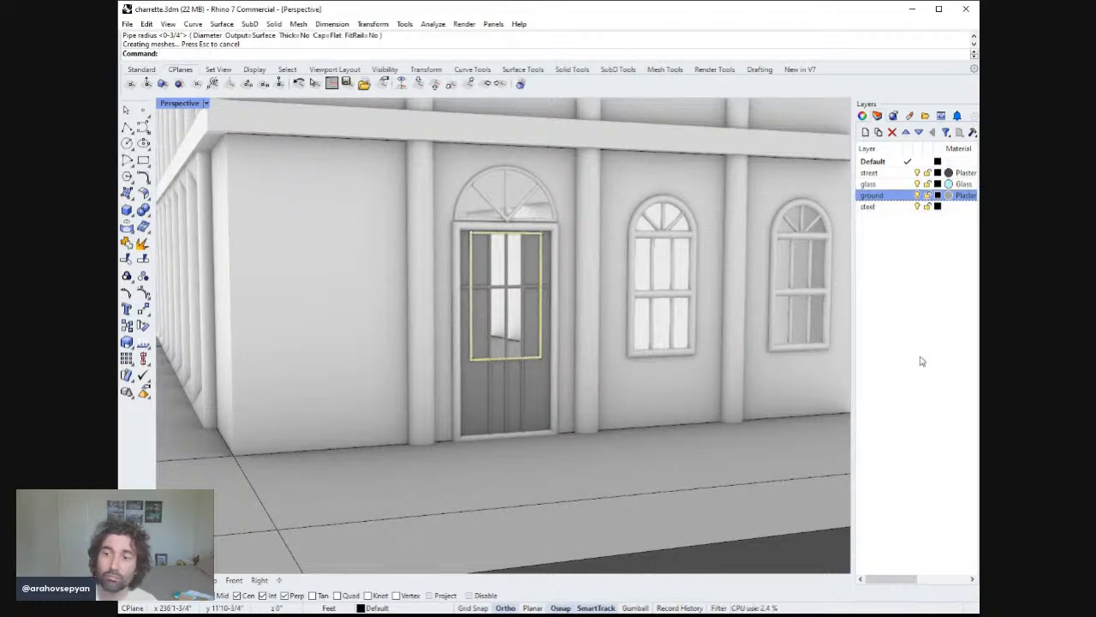
pyautogui.click(896, 403)
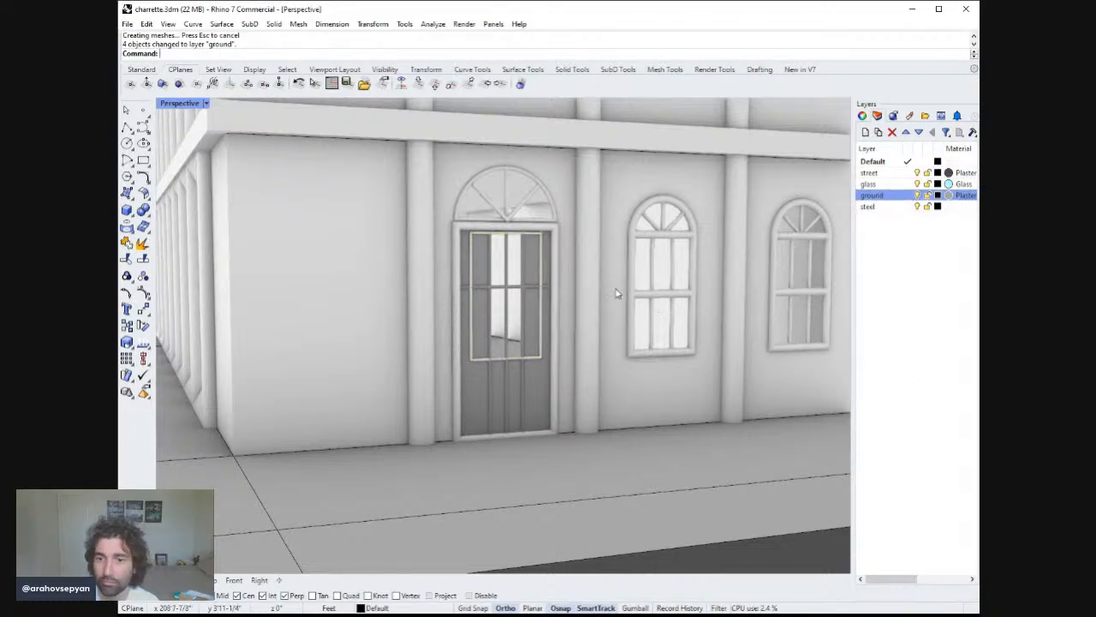
# Select the four frame pipes around the glass opening and assign them to the ground layer.
pyautogui.click(543, 301)
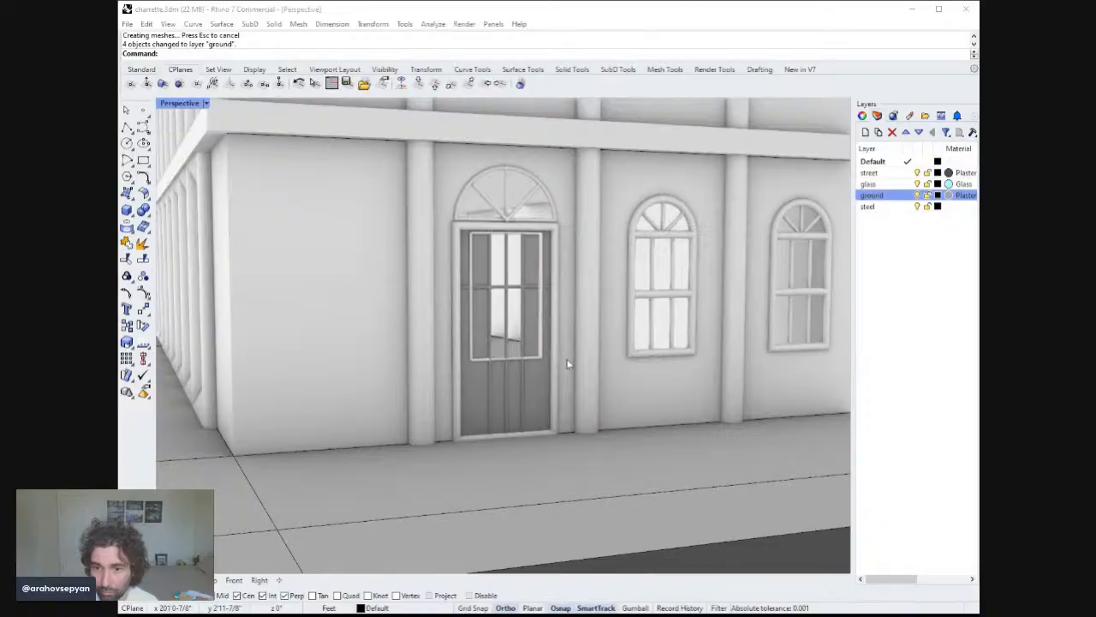
pyautogui.click(536, 358)
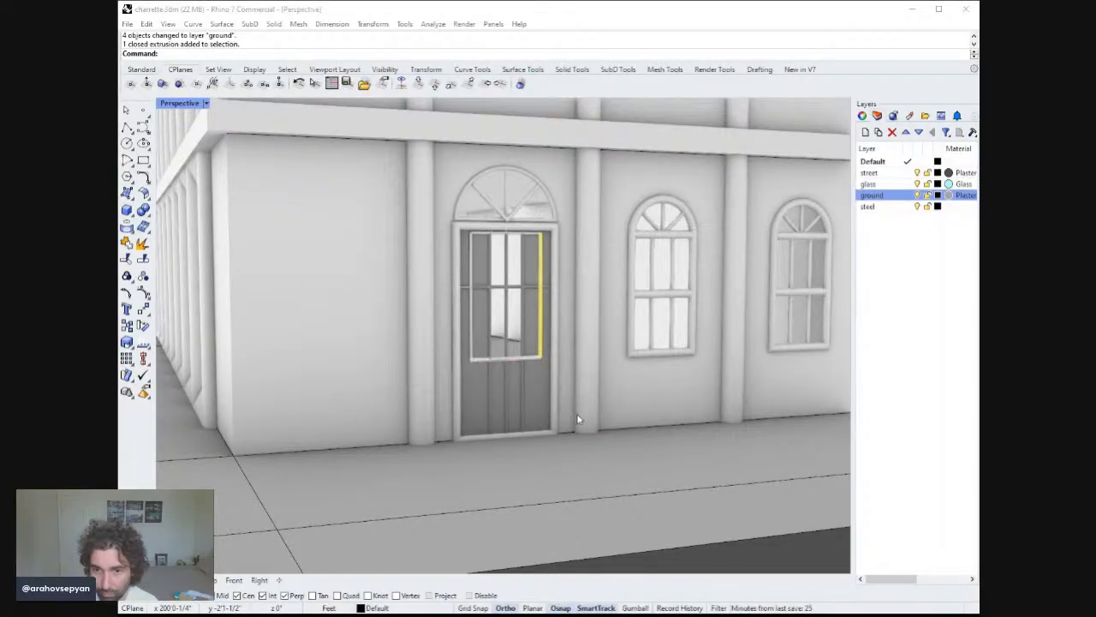
pyautogui.keyDown('shift'); pyautogui.click(514, 358); pyautogui.keyUp('shift')
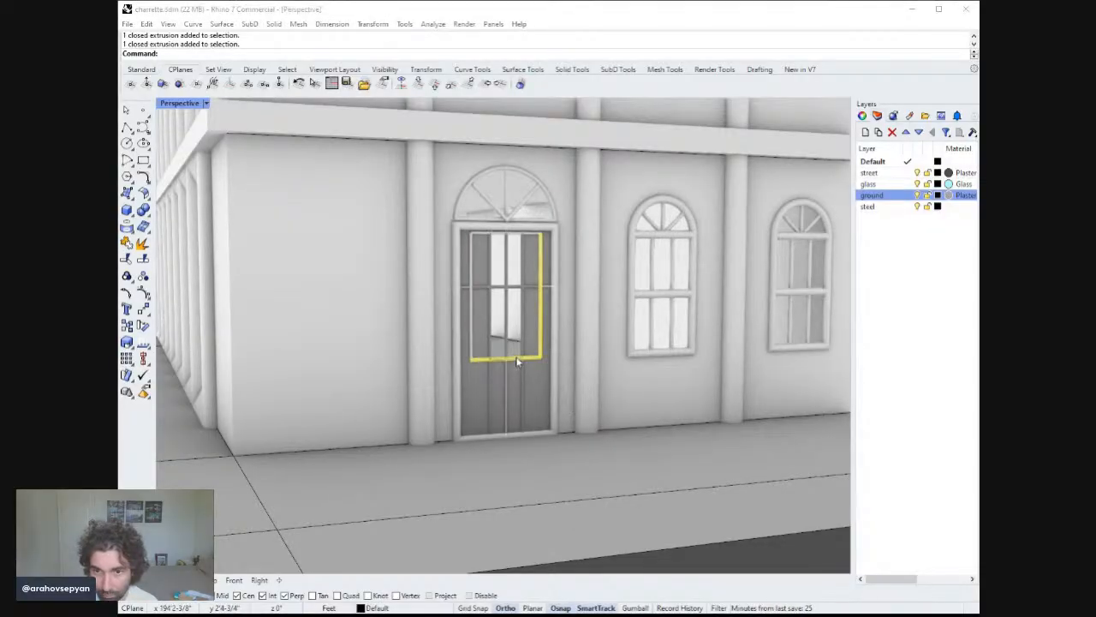
pyautogui.keyDown('shift'); pyautogui.click(472, 294); pyautogui.keyUp('shift')
pyautogui.keyDown('shift'); pyautogui.click(499, 236); pyautogui.keyUp('shift')
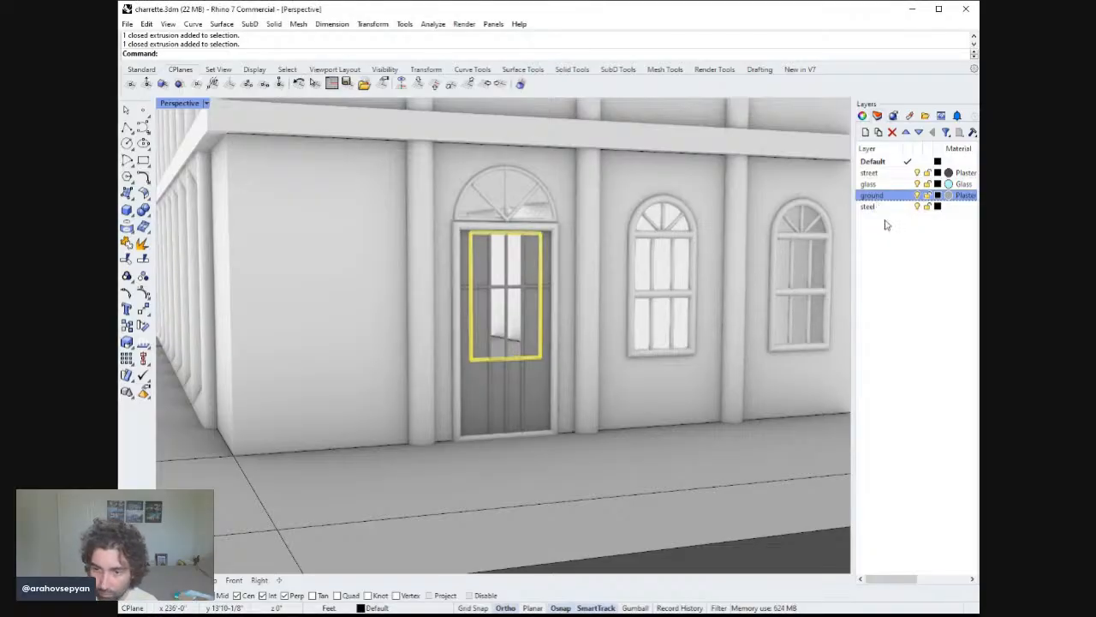
pyautogui.click(943, 409)
pyautogui.scroll(-3, 545, 278)
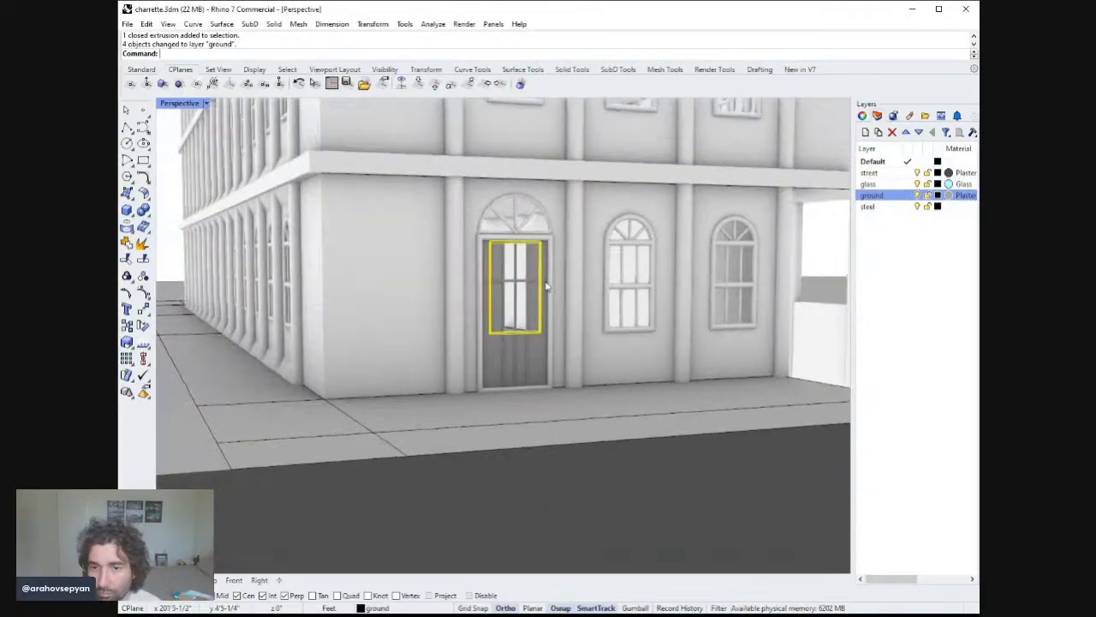
pyautogui.press('Escape')
# Assign the left and top frame pipes of the transom opening to the ground layer.
pyautogui.scroll(-4, 551, 298)
pyautogui.scroll(8, 552, 300)
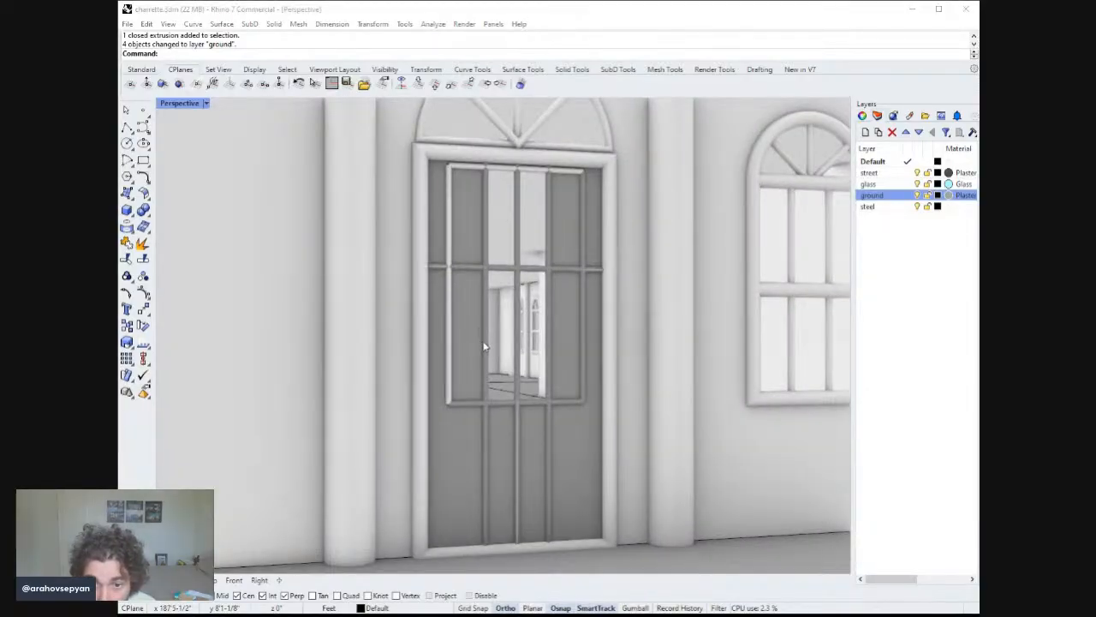
pyautogui.click(448, 256)
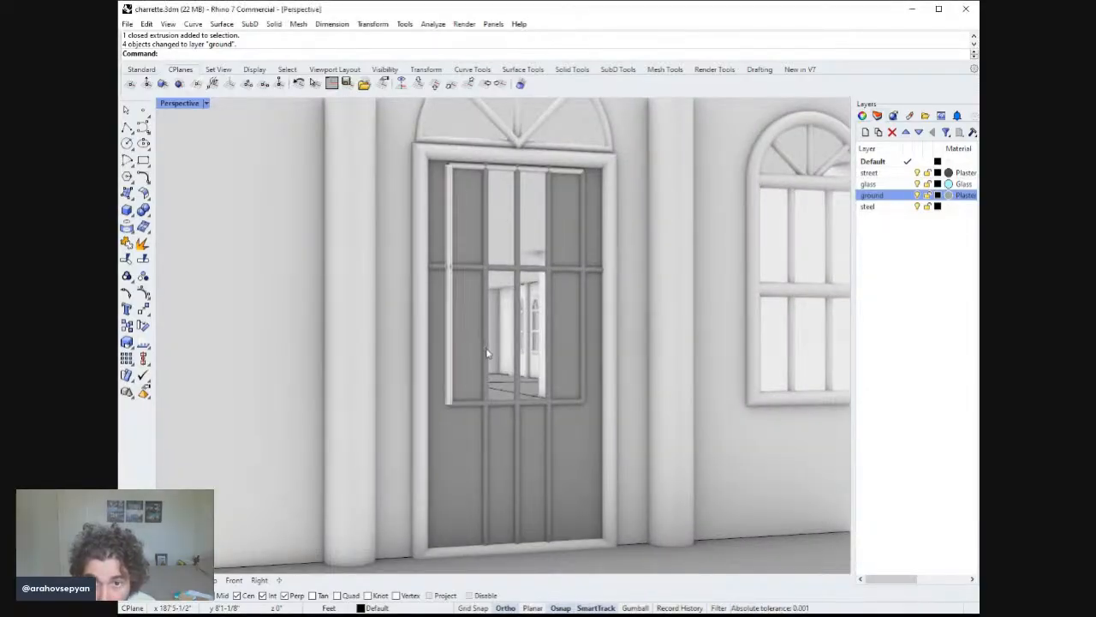
pyautogui.keyDown('shift'); pyautogui.click(471, 168); pyautogui.keyUp('shift')
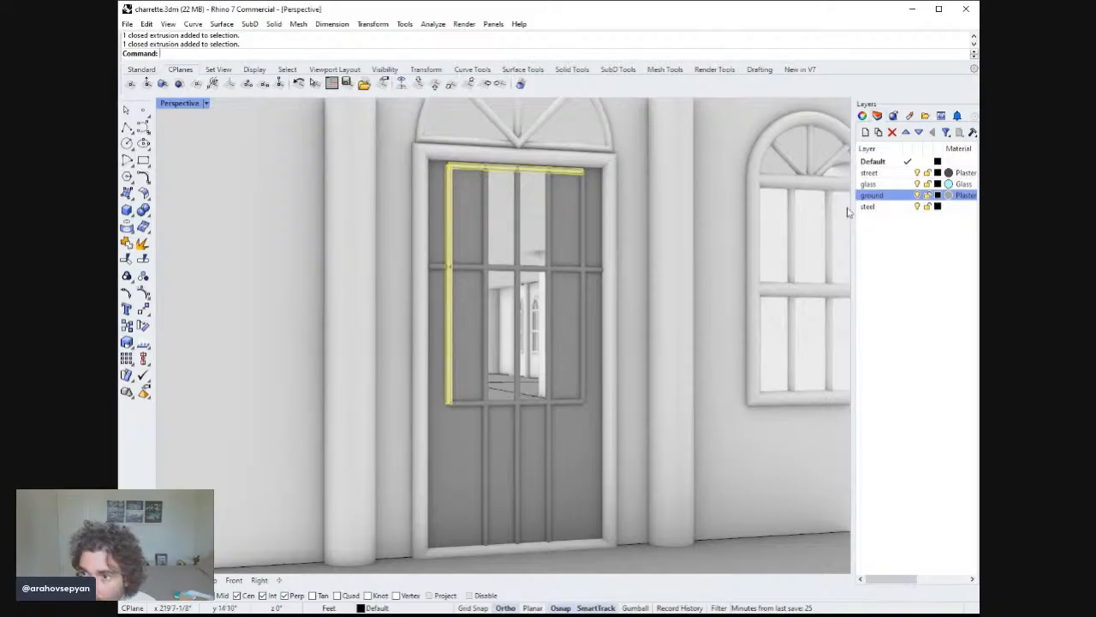
pyautogui.click(906, 399)
pyautogui.press('Escape')
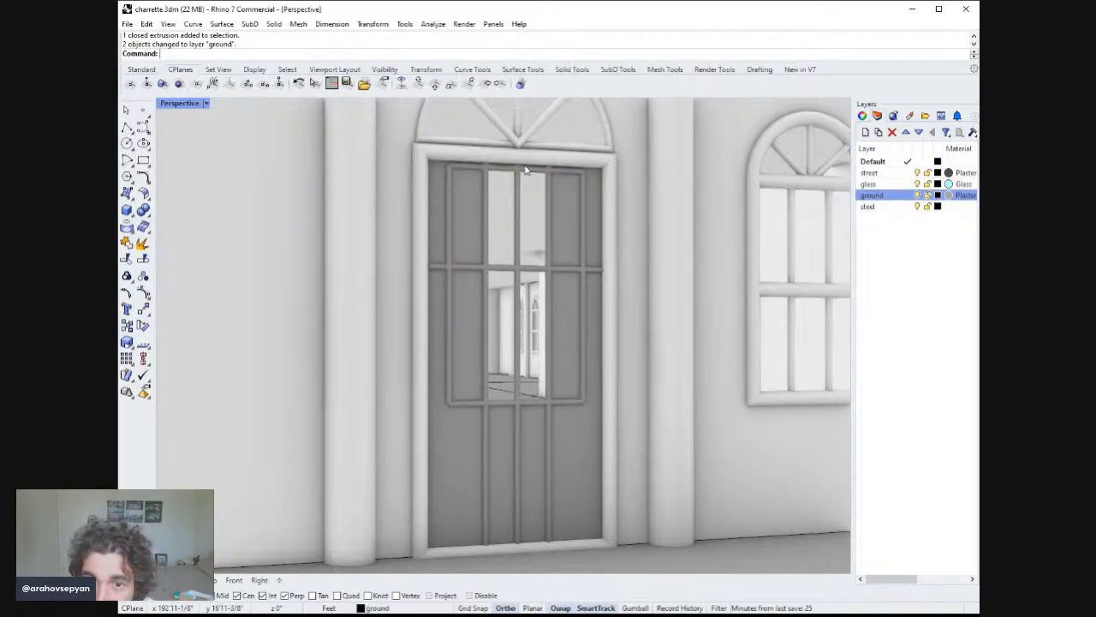
# Inspect the finished door infill from several angles and save the file.
pyautogui.keyDown('ctrl'); pyautogui.moveTo(537, 236); pyautogui.dragTo(541, 490, button='right'); pyautogui.keyUp('ctrl')
pyautogui.scroll(5, 489, 450)
pyautogui.scroll(-2, 499, 475)
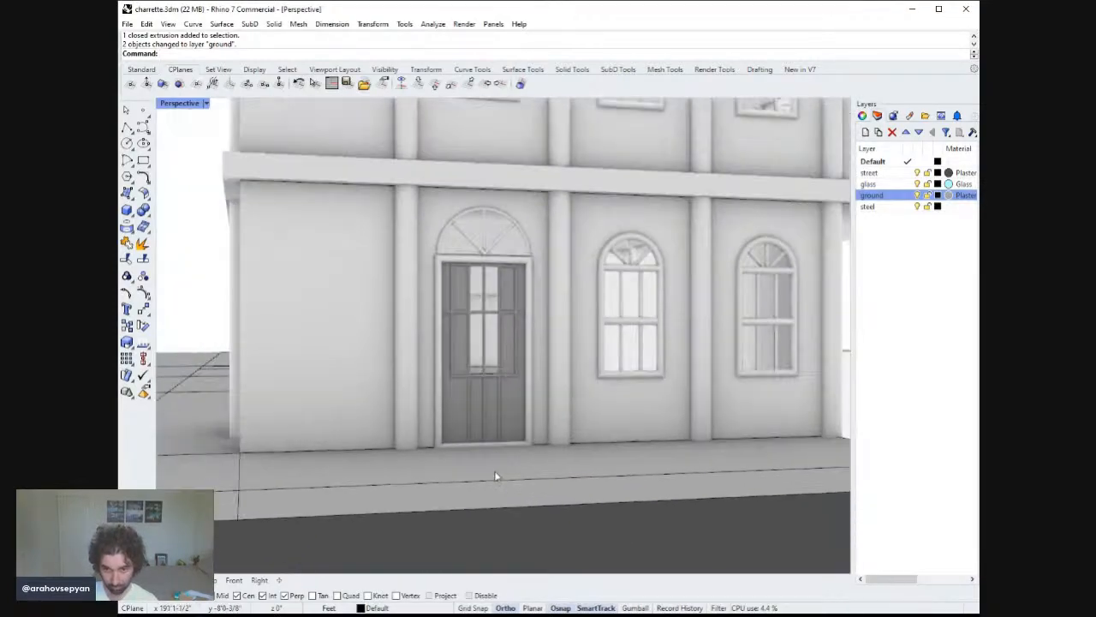
pyautogui.scroll(5, 490, 430)
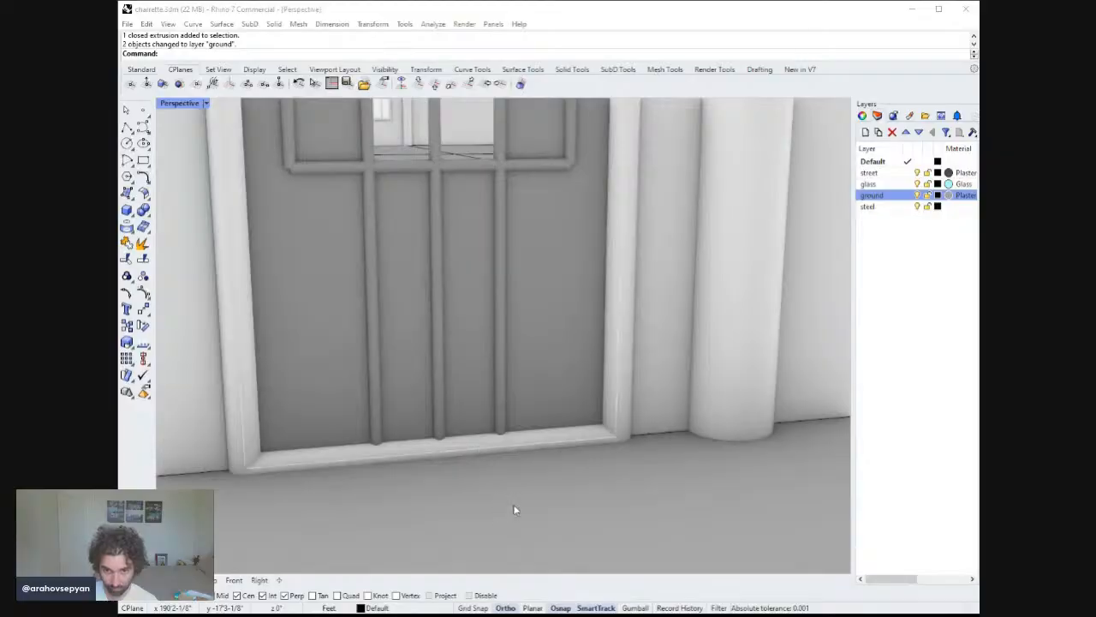
pyautogui.click(521, 538)
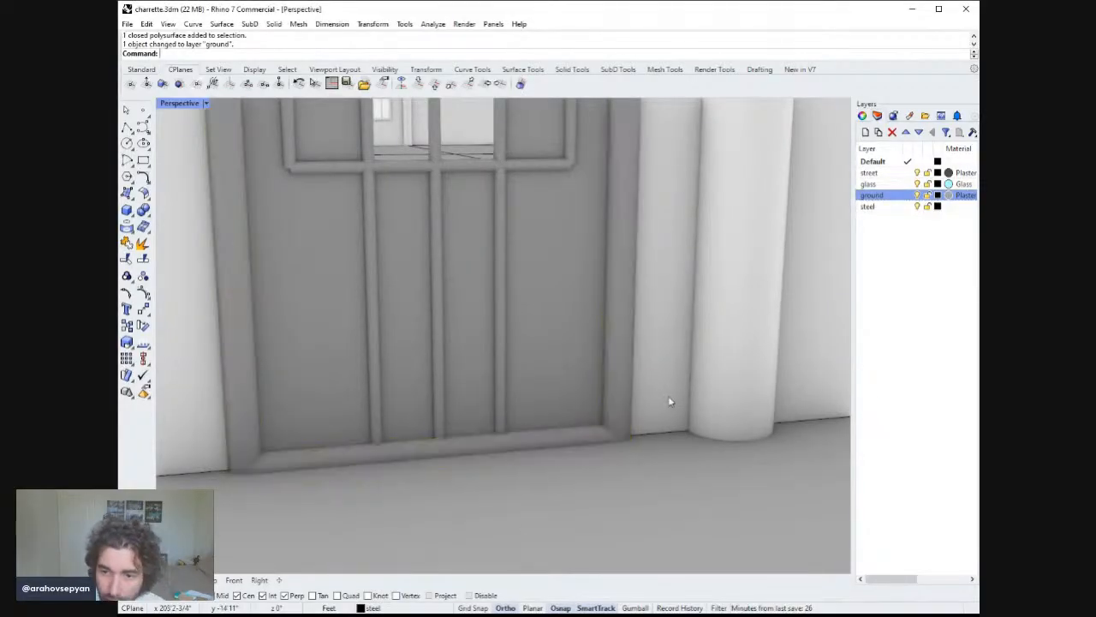
pyautogui.scroll(-5, 664, 420)
pyautogui.moveTo(656, 440); pyautogui.dragTo(567, 412, button='right')
pyautogui.scroll(-3, 648, 352)
pyautogui.scroll(2, 656, 350)
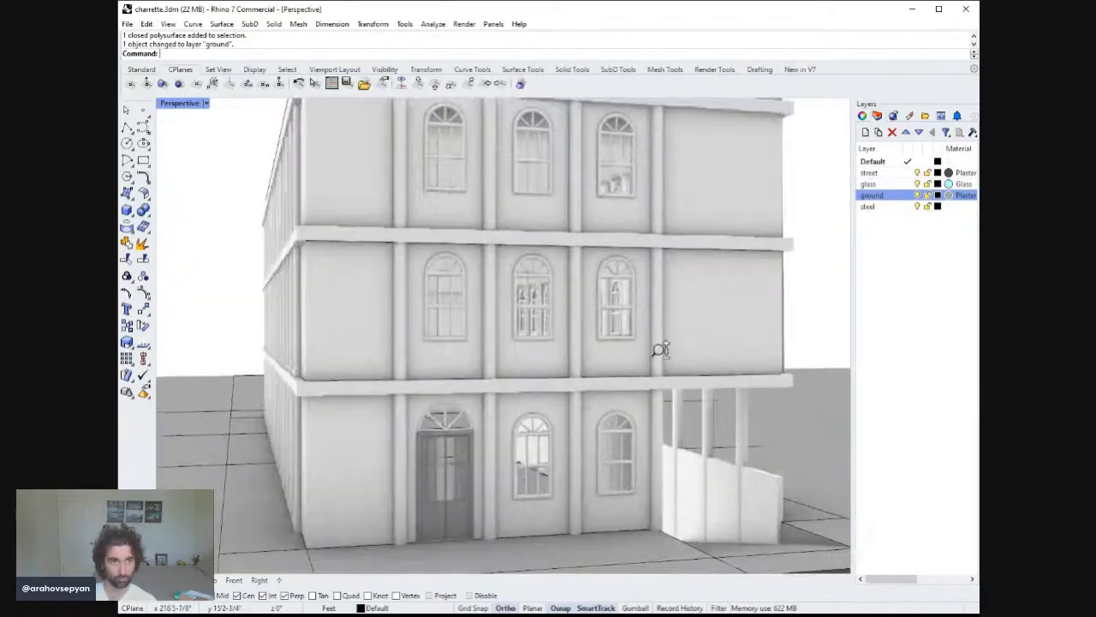
pyautogui.scroll(-5, 680, 348)
pyautogui.moveTo(688, 353); pyautogui.dragTo(606, 349, button='right')
pyautogui.hotkey('ctrl', 's')
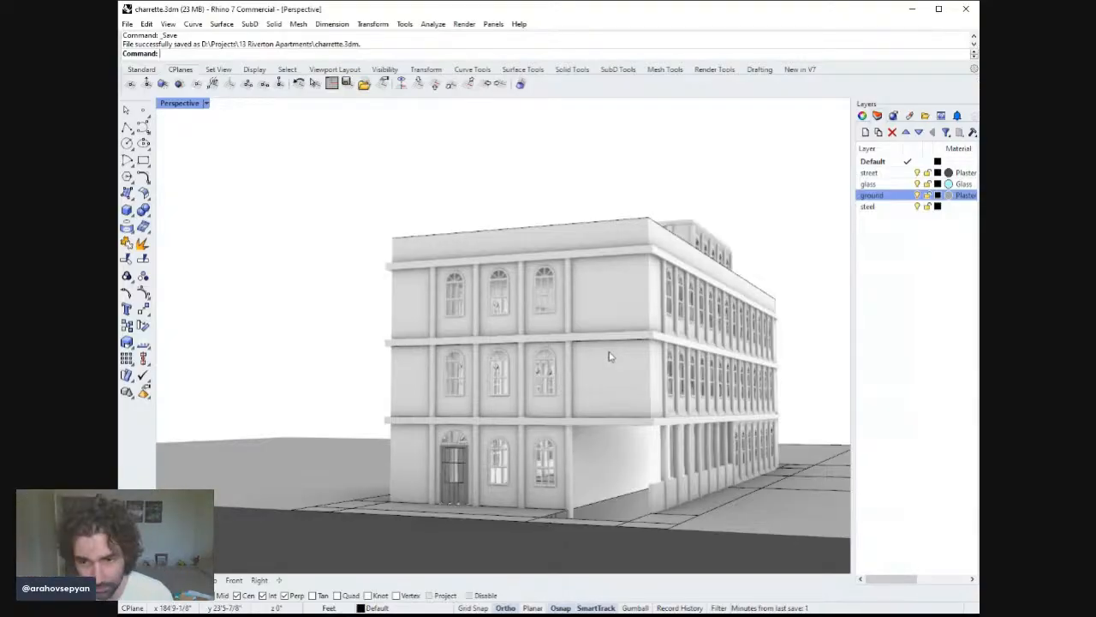
# Create a new layer and name it DOOR.
pyautogui.moveTo(631, 347); pyautogui.dragTo(511, 411, button='right')
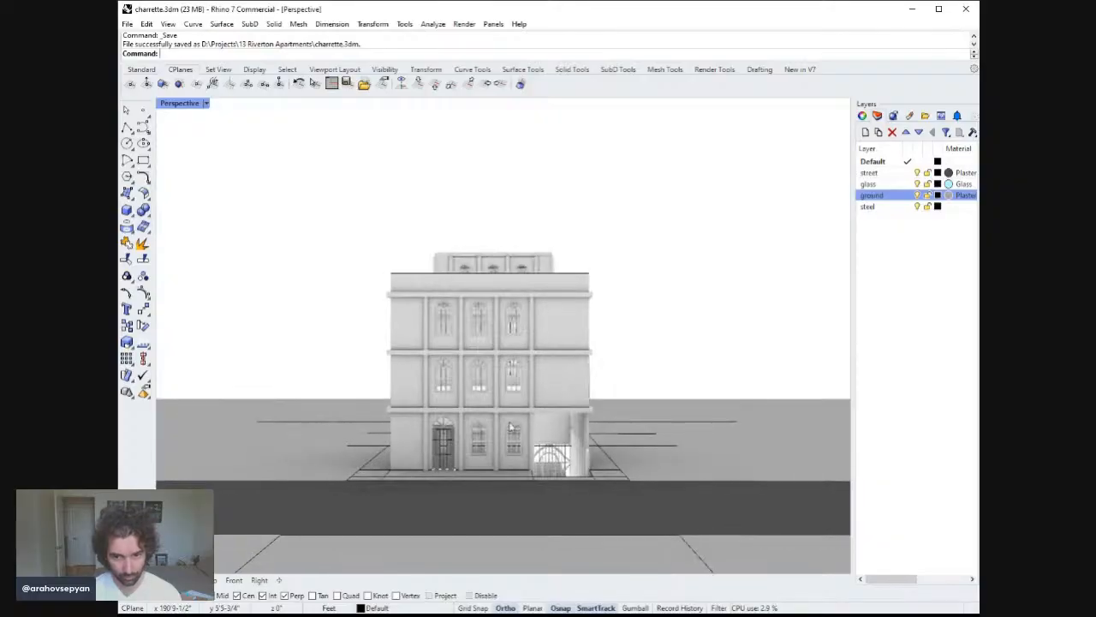
pyautogui.scroll(3, 512, 411)
pyautogui.scroll(1, 513, 411)
pyautogui.click(869, 252)
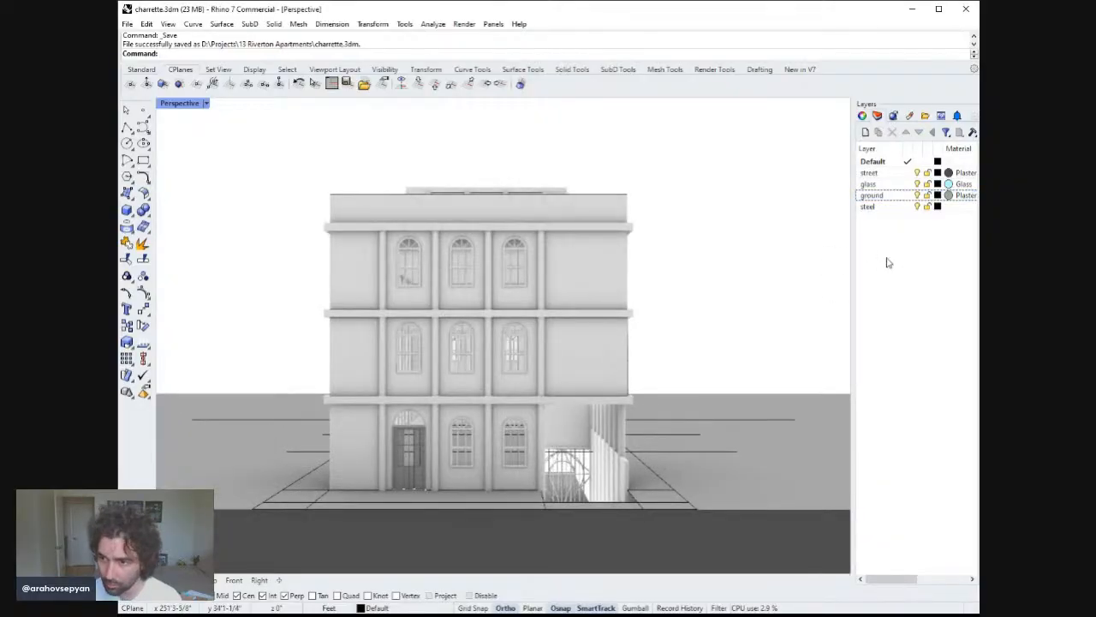
pyautogui.doubleClick(887, 259)
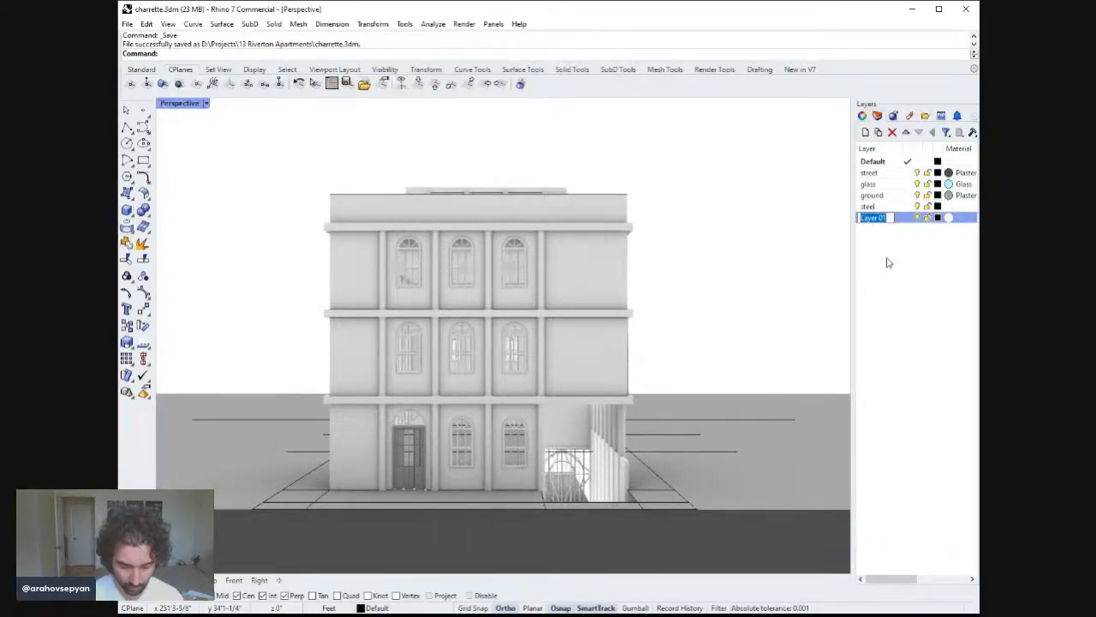
pyautogui.write('MULLION')
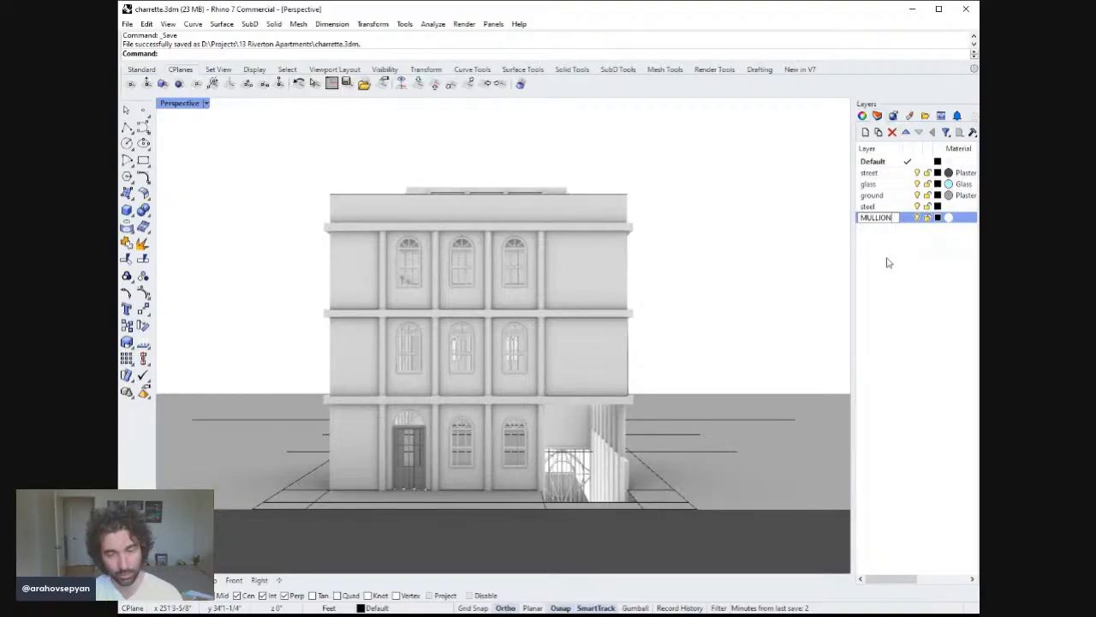
pyautogui.press('Return')
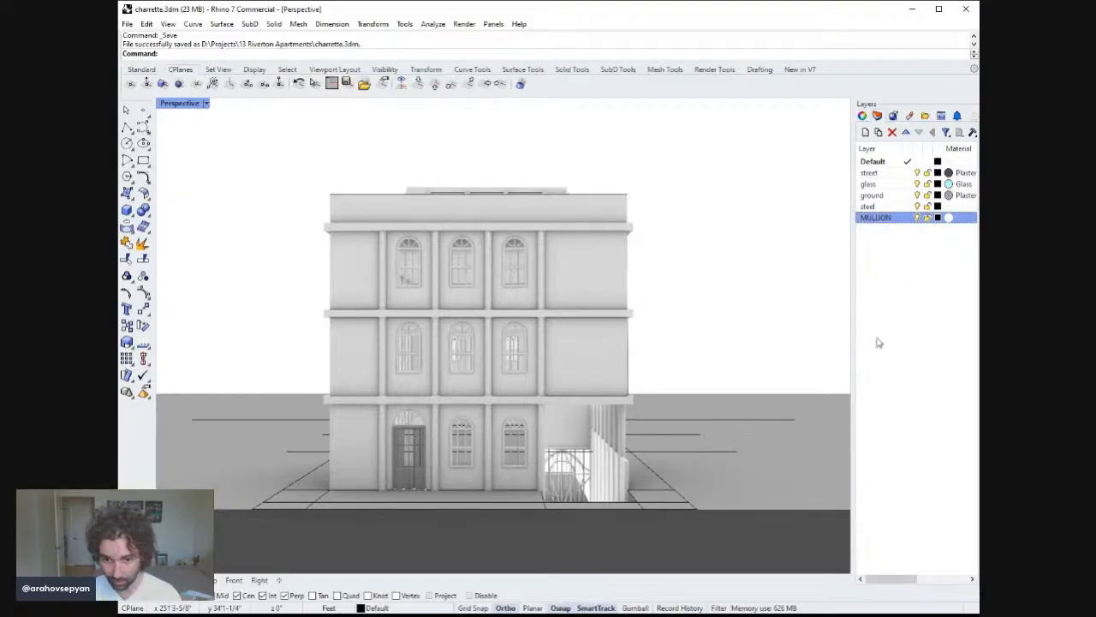
pyautogui.click(883, 221)
pyautogui.hotkey('ctrl', 'a')
pyautogui.write('DOOR')
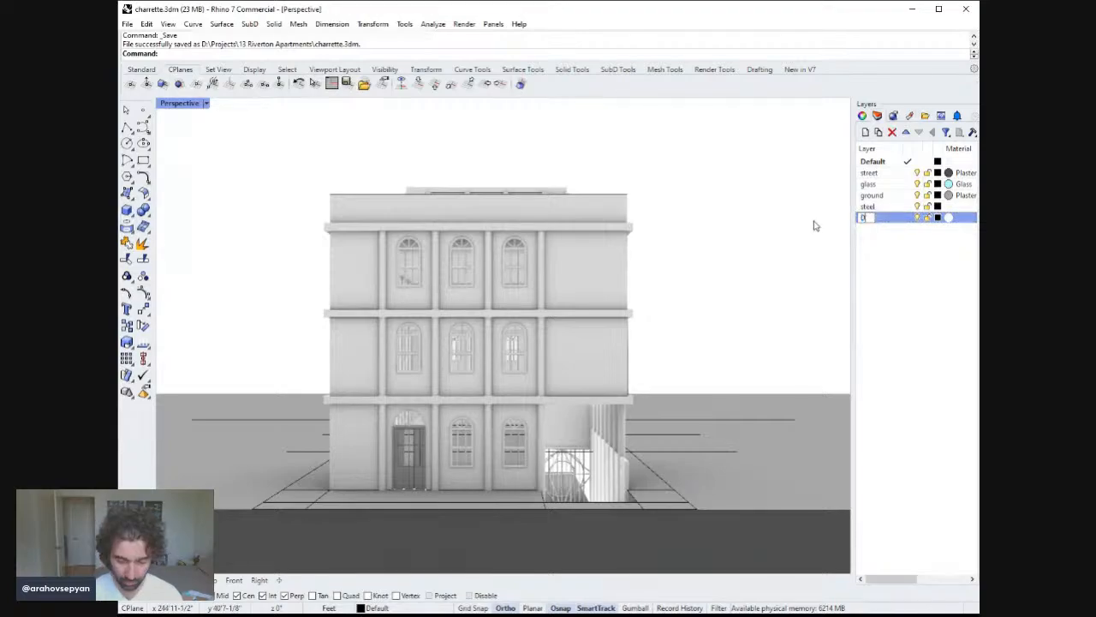
pyautogui.press('Return')
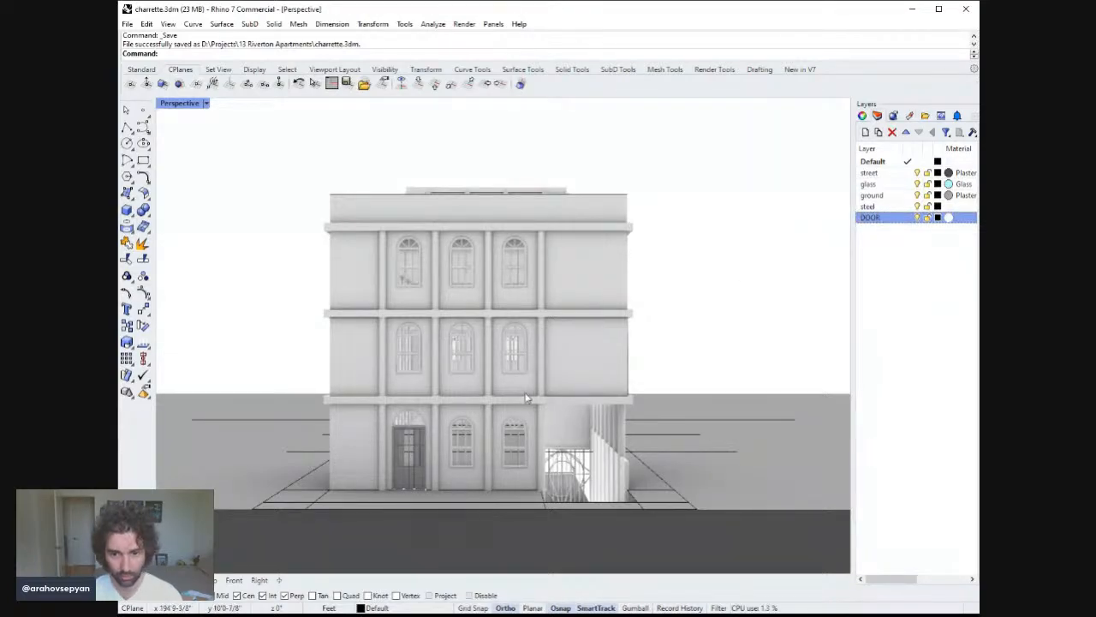
# Select the door's frame, pipes and panels from the ground layer's objects and move them to the DOOR layer.
pyautogui.scroll(5, 525, 396)
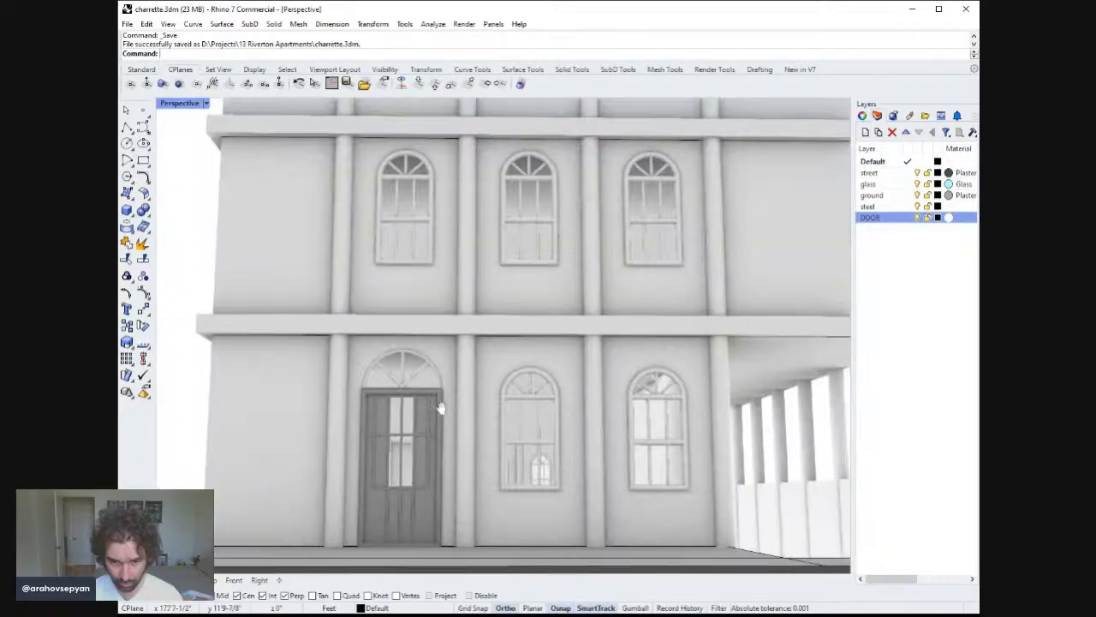
pyautogui.keyDown('shift'); pyautogui.moveTo(441, 408); pyautogui.dragTo(440, 374, button='right'); pyautogui.keyUp('shift')
pyautogui.click(424, 465)
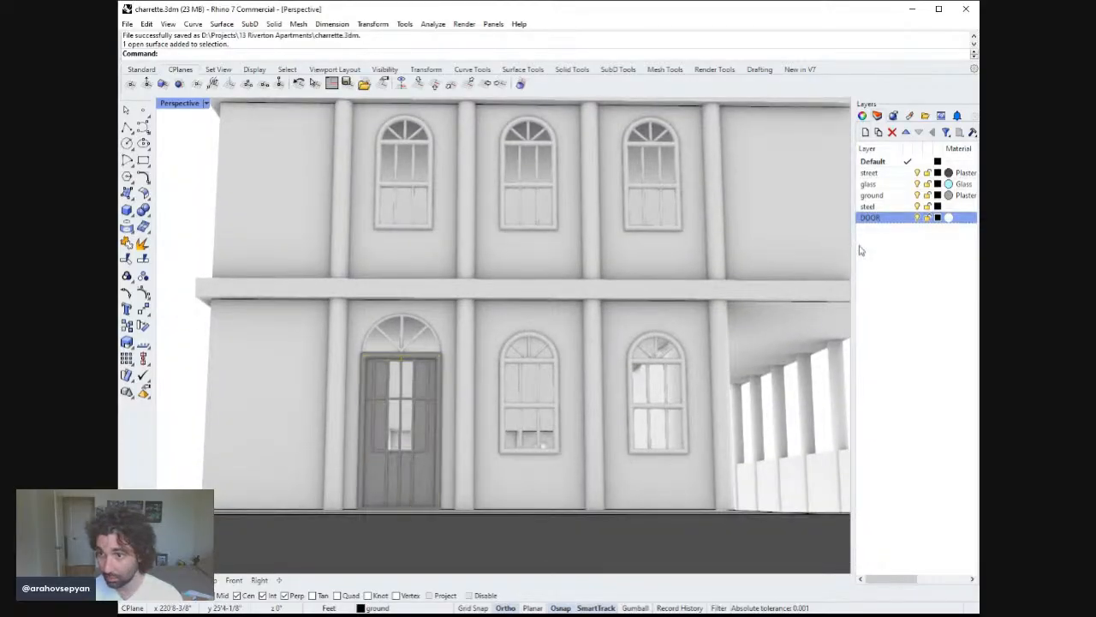
pyautogui.press('Escape')
pyautogui.click(884, 197)
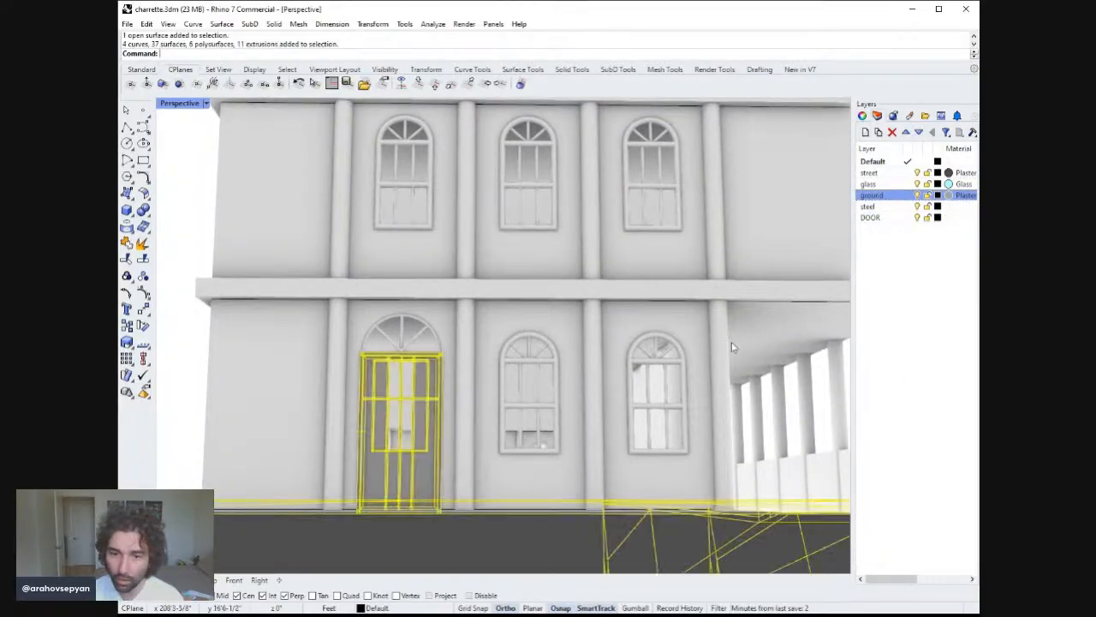
pyautogui.write('zs')
pyautogui.moveTo(634, 333); pyautogui.dragTo(651, 489, button='right')
pyautogui.press('space')
pyautogui.scroll(-4, 610, 372)
pyautogui.keyDown('ctrl'); pyautogui.moveTo(716, 483); pyautogui.dragTo(338, 406); pyautogui.keyUp('ctrl')
pyautogui.keyDown('ctrl'); pyautogui.moveTo(724, 395); pyautogui.dragTo(585, 228); pyautogui.keyUp('ctrl')
pyautogui.keyDown('ctrl'); pyautogui.moveTo(697, 202); pyautogui.dragTo(372, 267); pyautogui.keyUp('ctrl')
pyautogui.keyDown('ctrl'); pyautogui.moveTo(520, 500); pyautogui.dragTo(387, 282); pyautogui.keyUp('ctrl')
pyautogui.write('zs')
pyautogui.press('space')
pyautogui.scroll(-3, 733, 332)
pyautogui.scroll(-3, 733, 332)
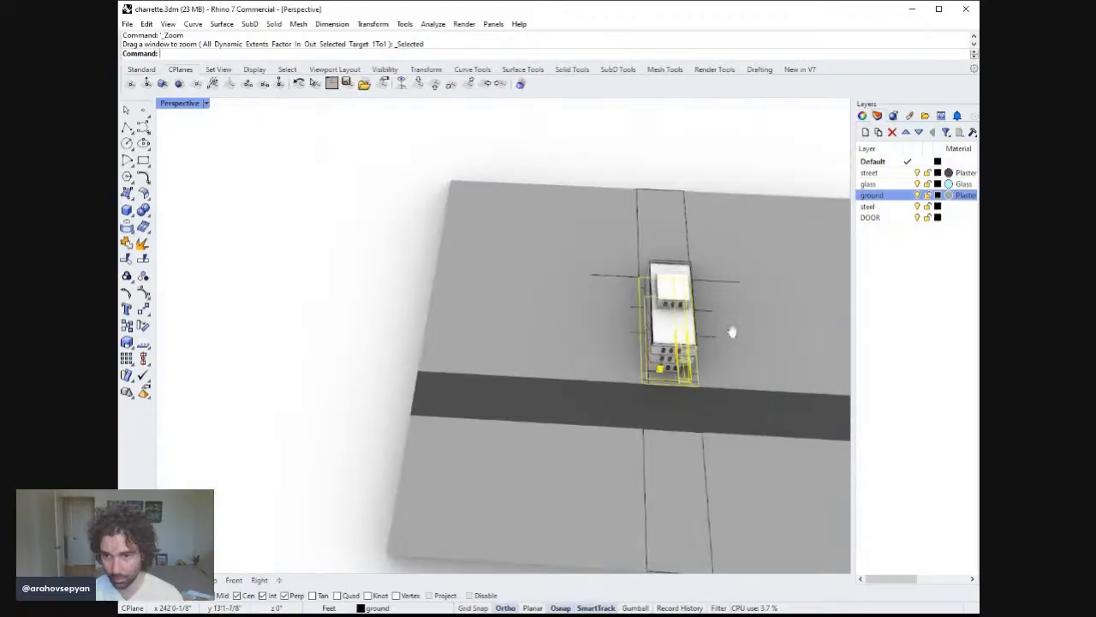
pyautogui.moveTo(707, 159); pyautogui.dragTo(370, 326)
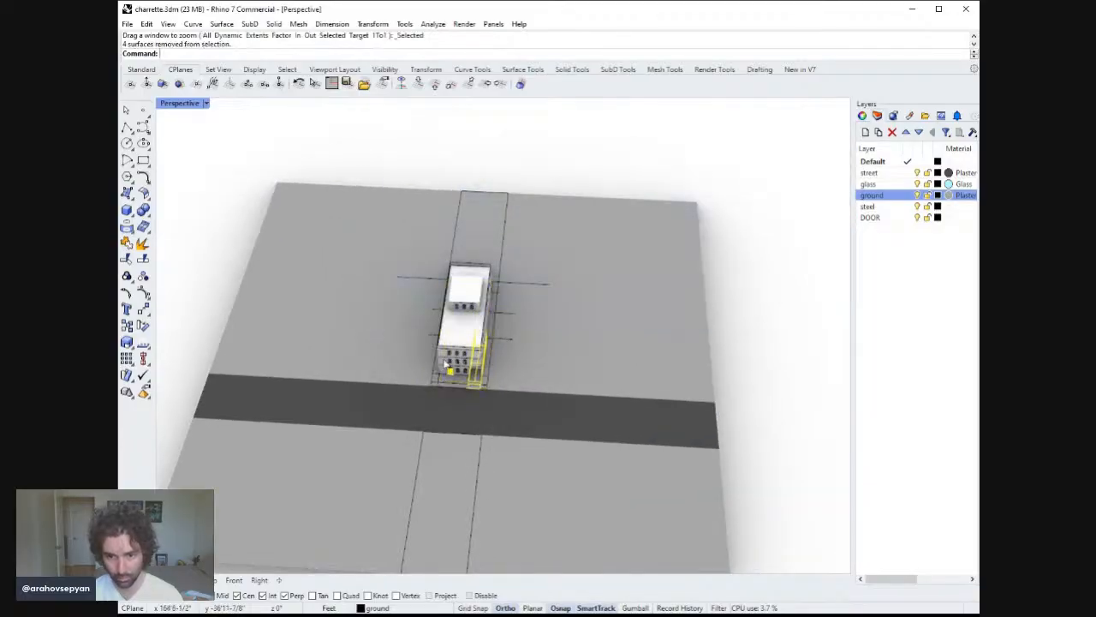
pyautogui.keyDown('ctrl'); pyautogui.moveTo(758, 477); pyautogui.dragTo(483, 270); pyautogui.keyUp('ctrl')
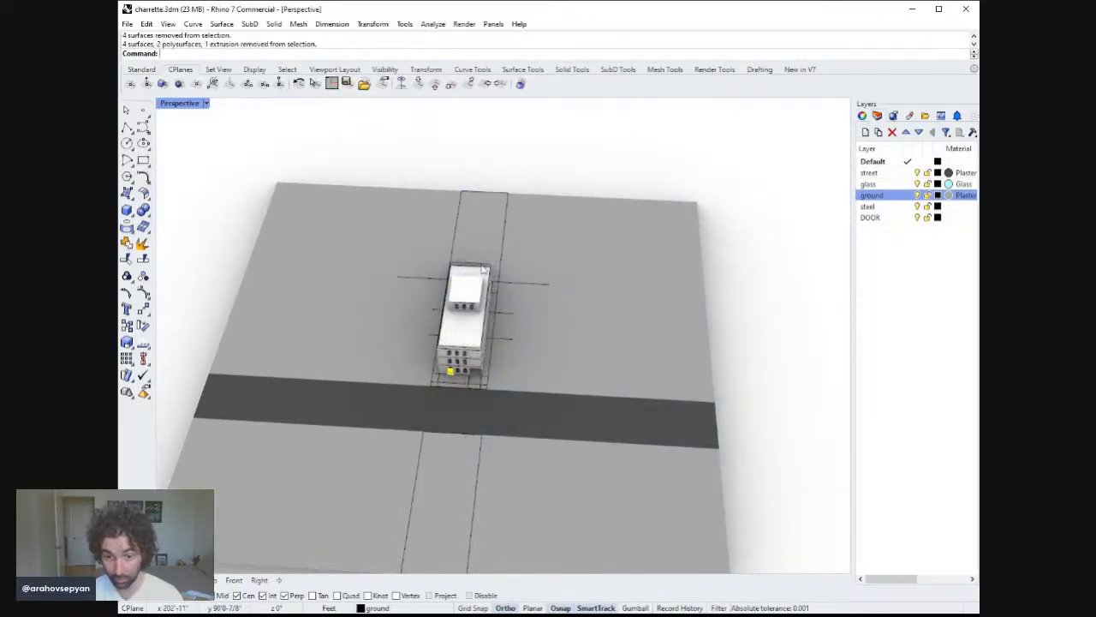
pyautogui.hotkey('ctrl', 'shift', 'e')
pyautogui.click(891, 219)
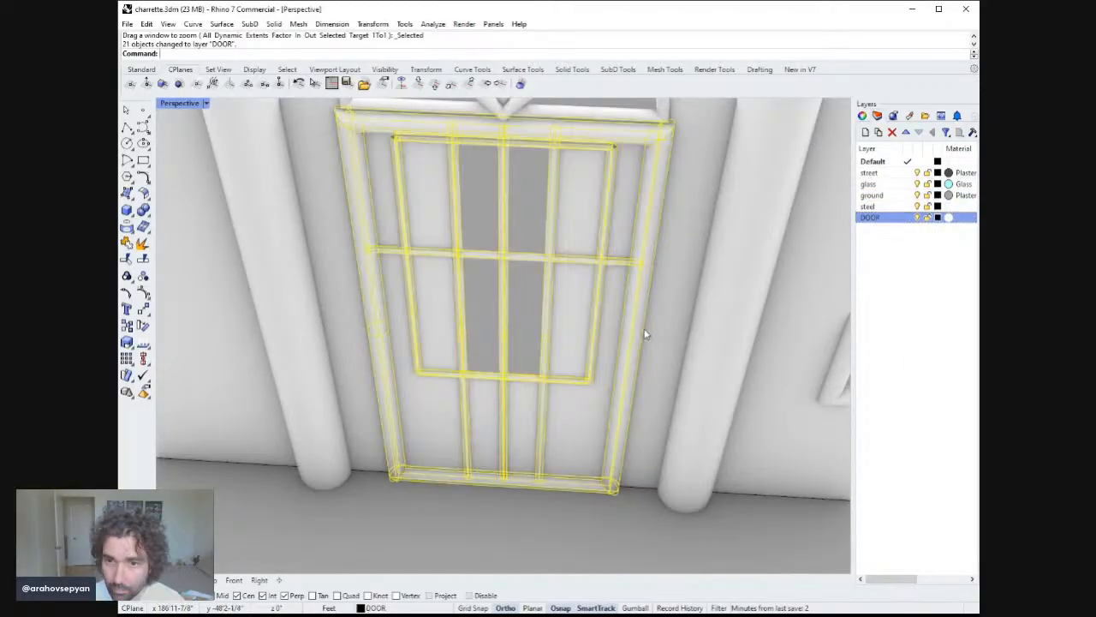
pyautogui.scroll(-3, 647, 334)
pyautogui.keyDown('shift'); pyautogui.moveTo(677, 331); pyautogui.dragTo(604, 307, button='right'); pyautogui.keyUp('shift')
pyautogui.scroll(5, 603, 307)
pyautogui.scroll(-6, 604, 306)
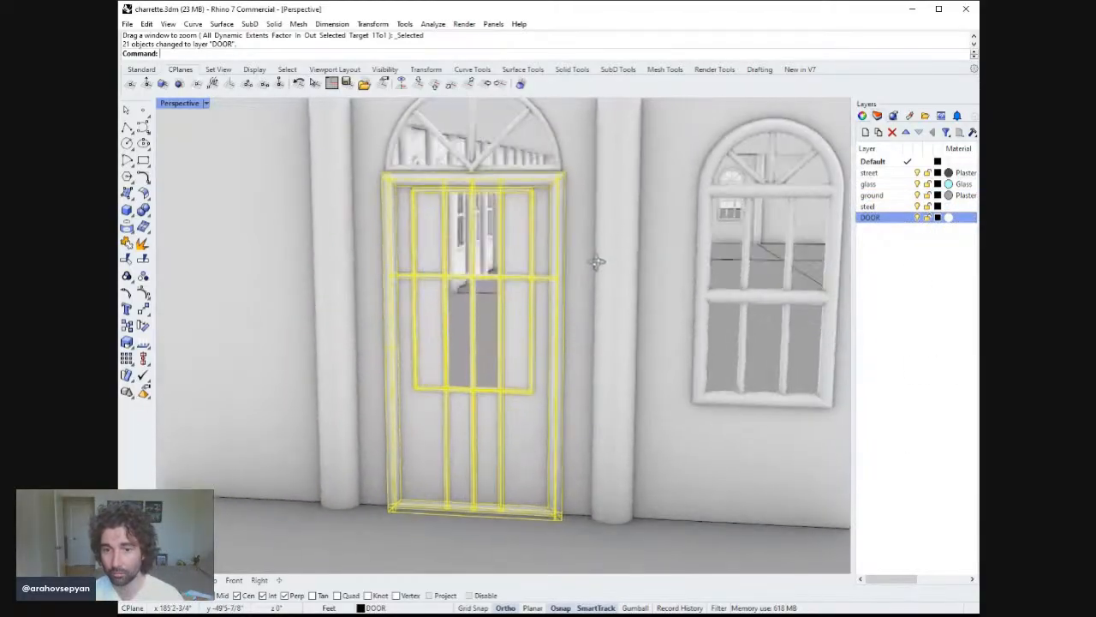
pyautogui.press('Escape')
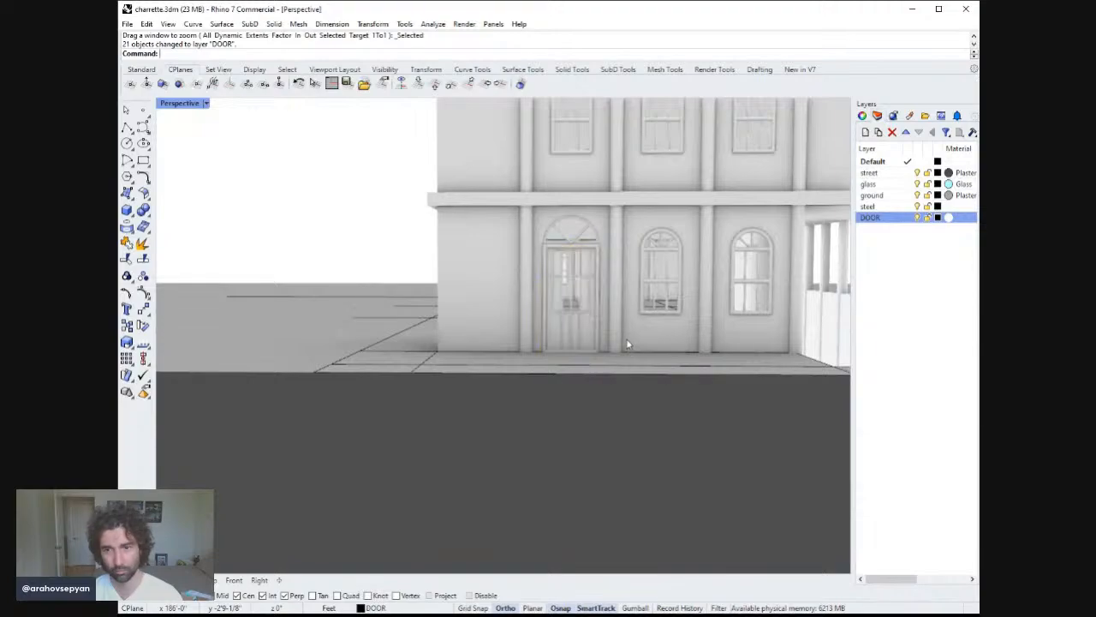
# Delete the stray points along the base of the door opening.
pyautogui.scroll(-3, 628, 347)
pyautogui.keyDown('shift'); pyautogui.moveTo(631, 349); pyautogui.dragTo(566, 375, button='right'); pyautogui.keyUp('shift')
pyautogui.scroll(-4, 557, 354)
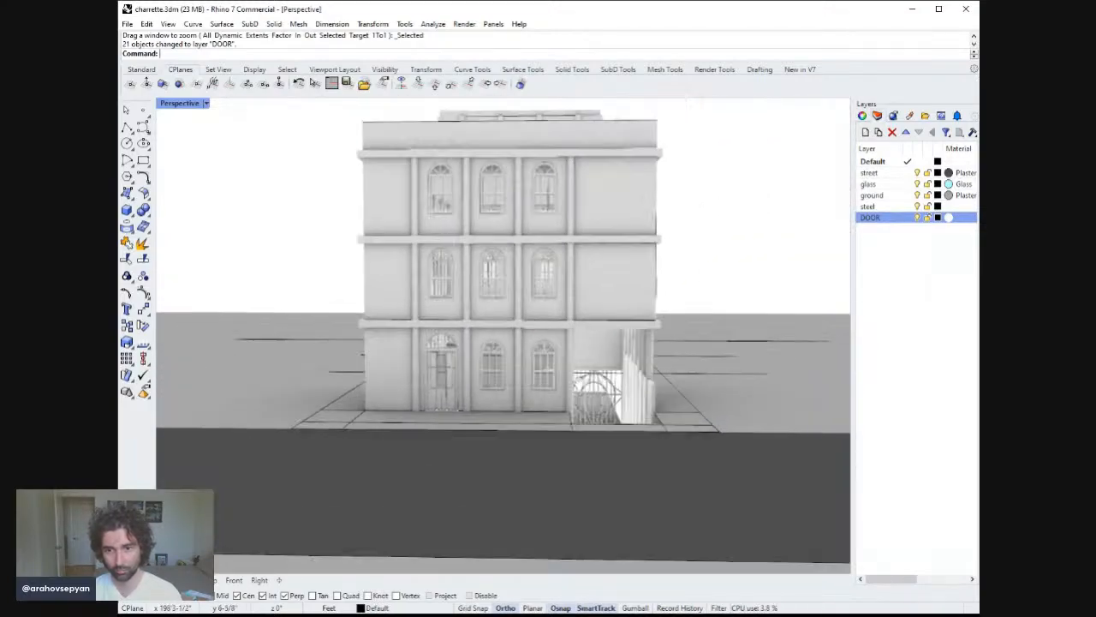
pyautogui.click(438, 410)
pyautogui.keyDown('shift'); pyautogui.click(447, 410); pyautogui.keyUp('shift')
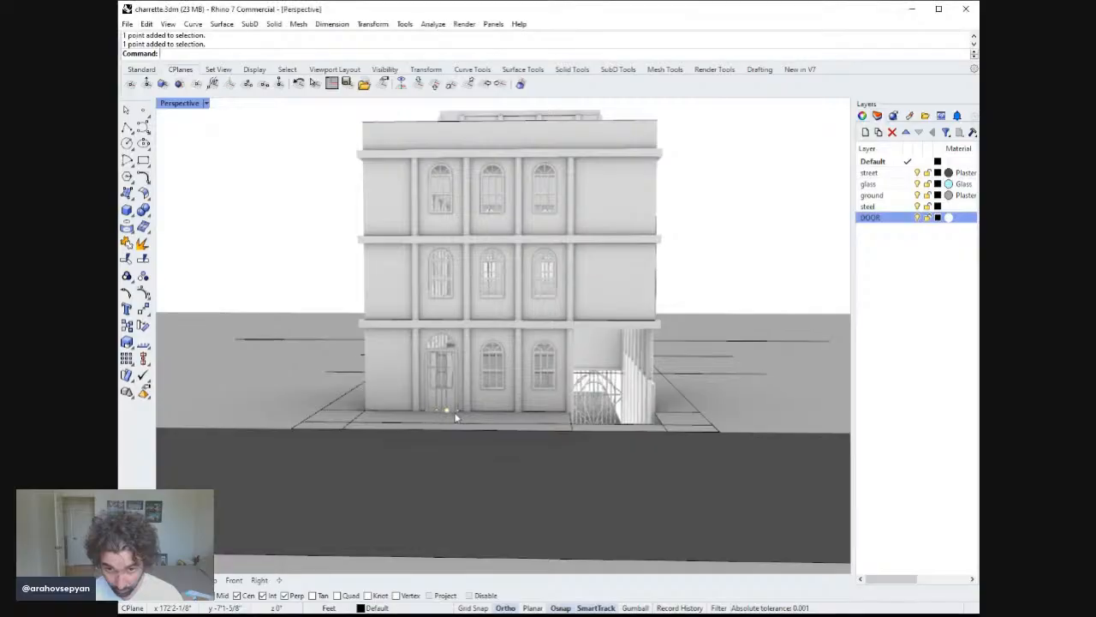
pyautogui.keyDown('shift'); pyautogui.click(457, 412); pyautogui.keyUp('shift')
pyautogui.keyDown('shift'); pyautogui.click(426, 410); pyautogui.keyUp('shift')
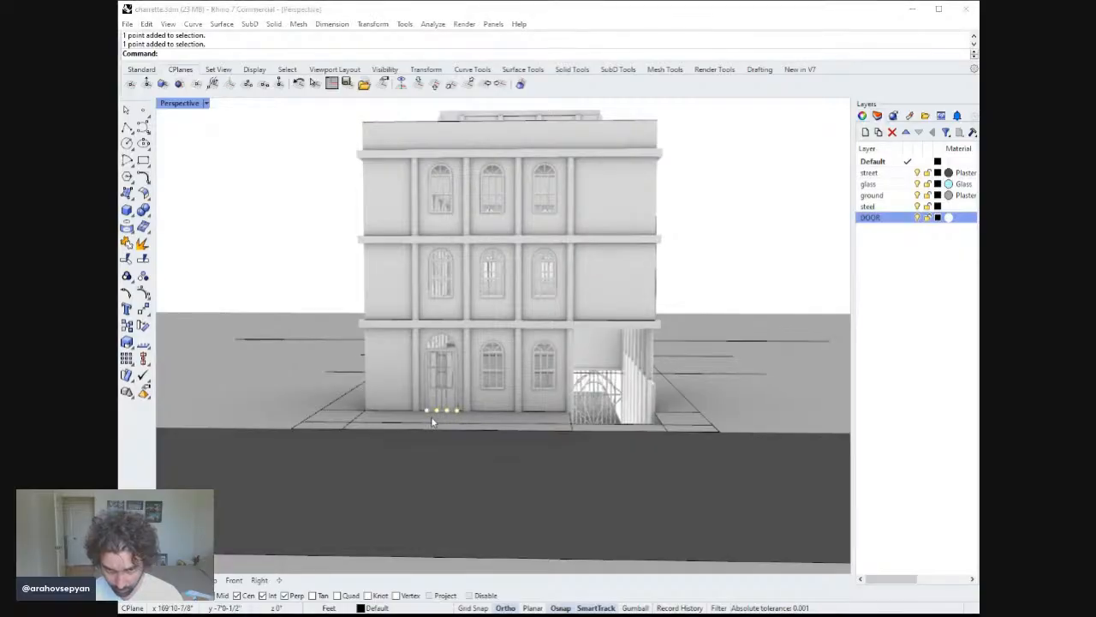
pyautogui.press('Delete')
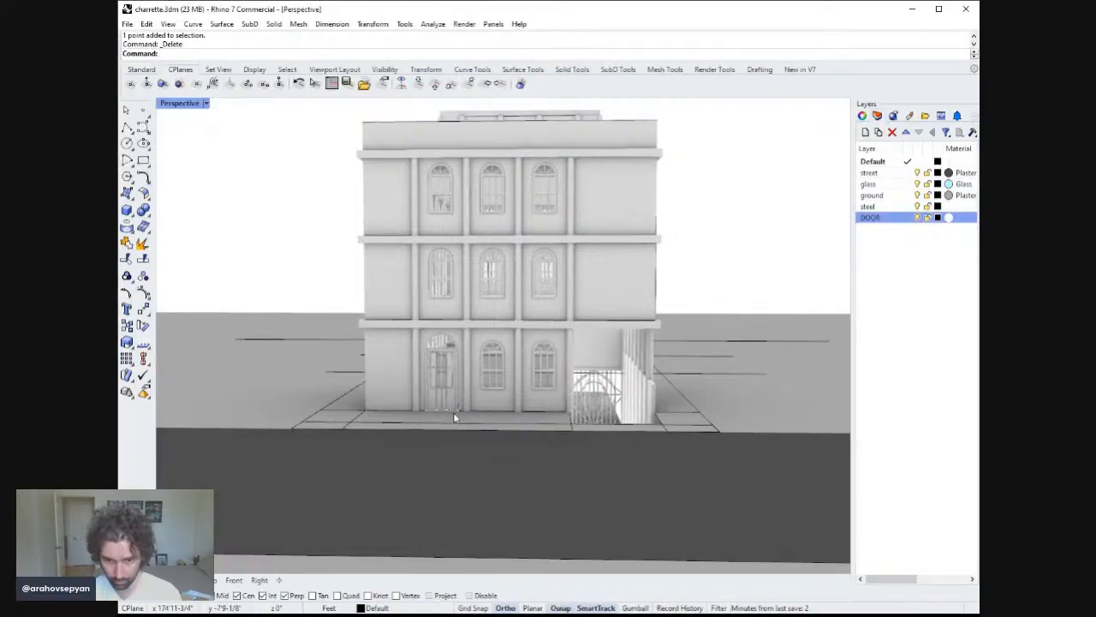
pyautogui.click(456, 411)
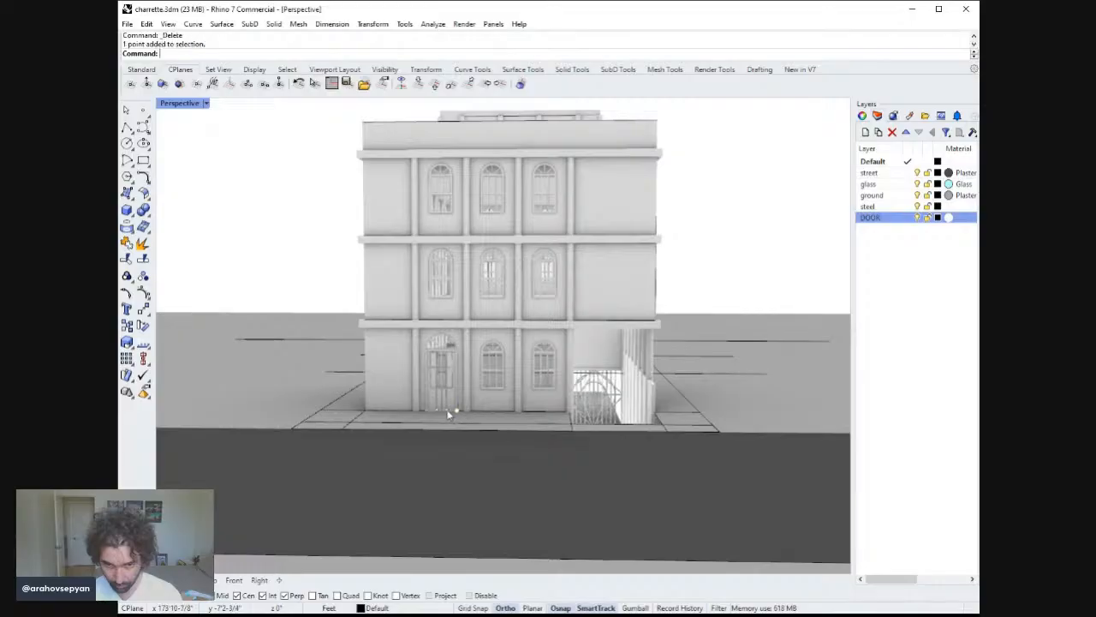
pyautogui.keyDown('shift'); pyautogui.click(447, 411); pyautogui.keyUp('shift')
pyautogui.keyDown('shift'); pyautogui.click(437, 411); pyautogui.keyUp('shift')
pyautogui.keyDown('shift'); pyautogui.click(426, 411); pyautogui.keyUp('shift')
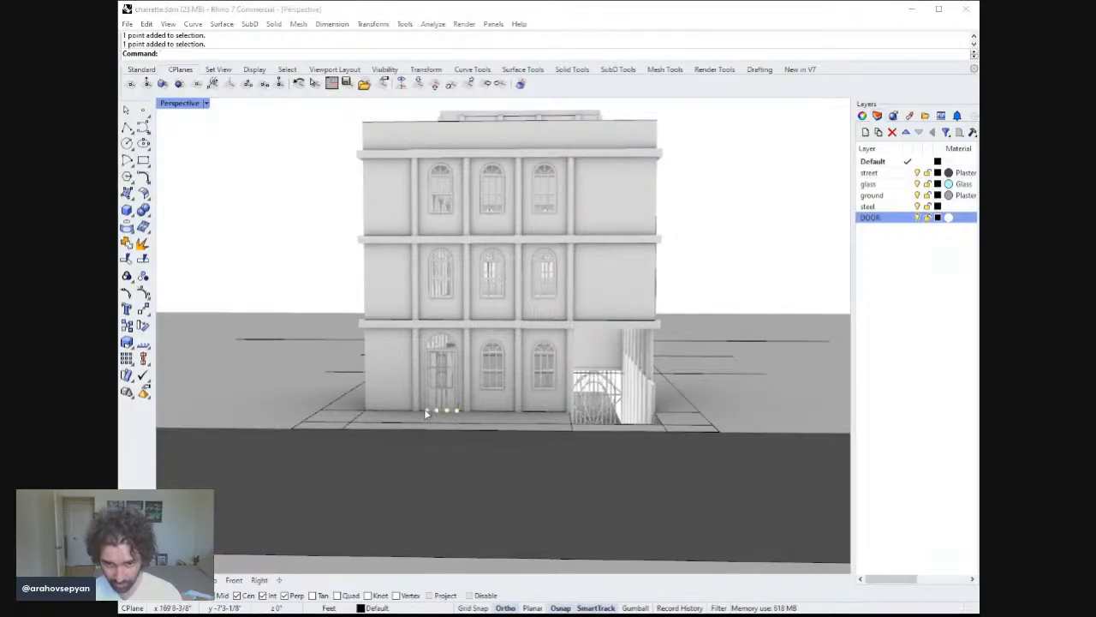
pyautogui.press('Delete')
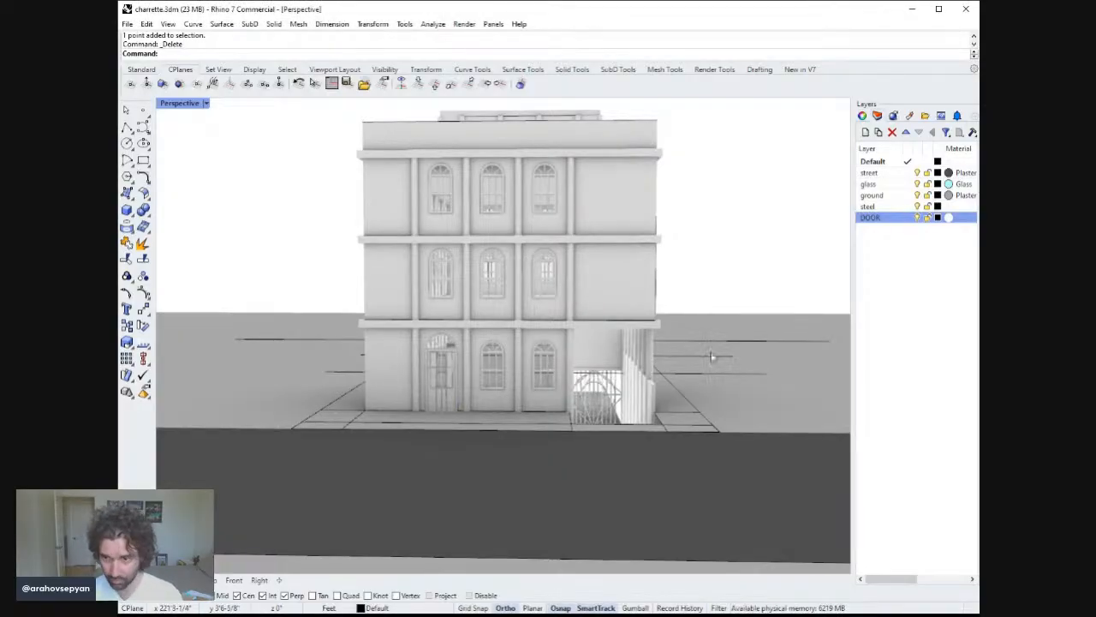
# Give the DOOR layer a plaster material and adjust its colour to a dark reddish brown.
pyautogui.click(945, 220)
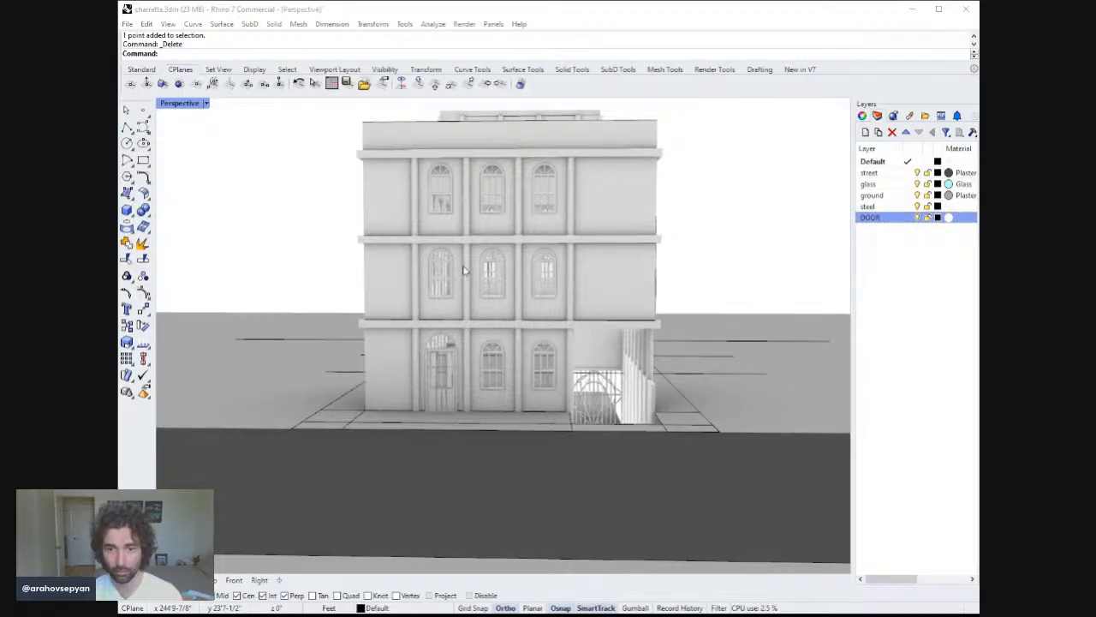
pyautogui.click(395, 512)
pyautogui.moveTo(405, 503); pyautogui.dragTo(579, 301, button='right')
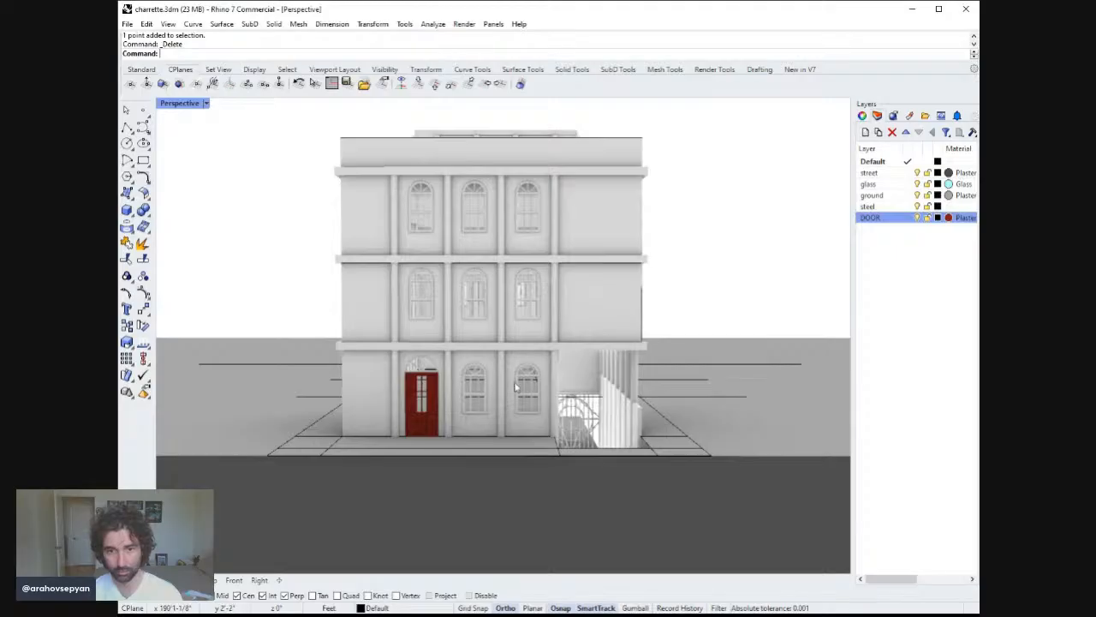
pyautogui.moveTo(465, 440); pyautogui.dragTo(633, 349, button='right')
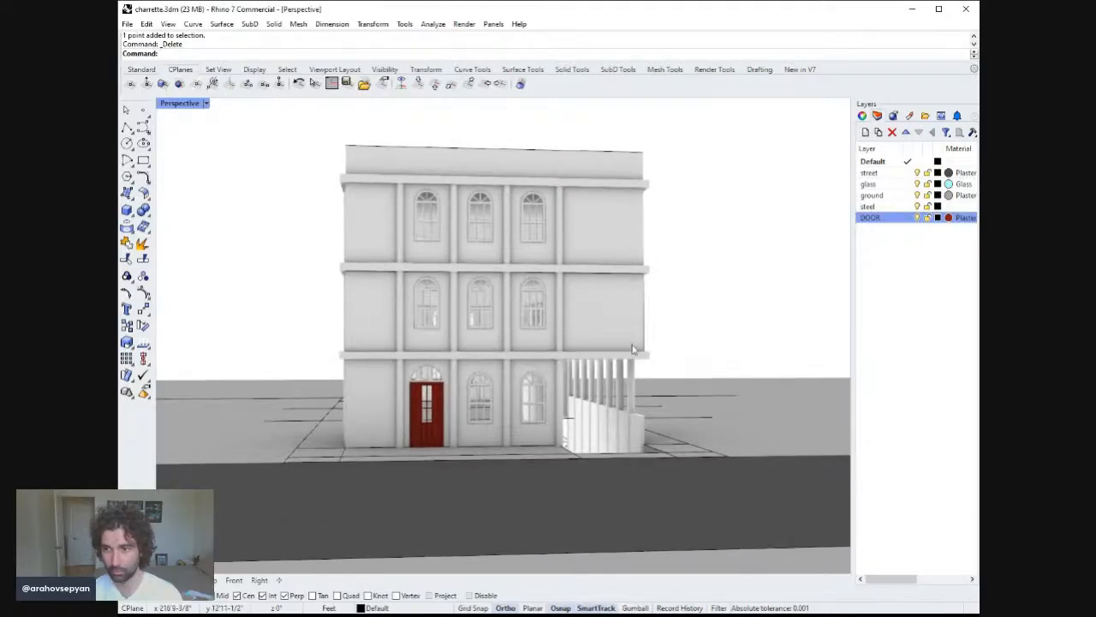
pyautogui.click(948, 219)
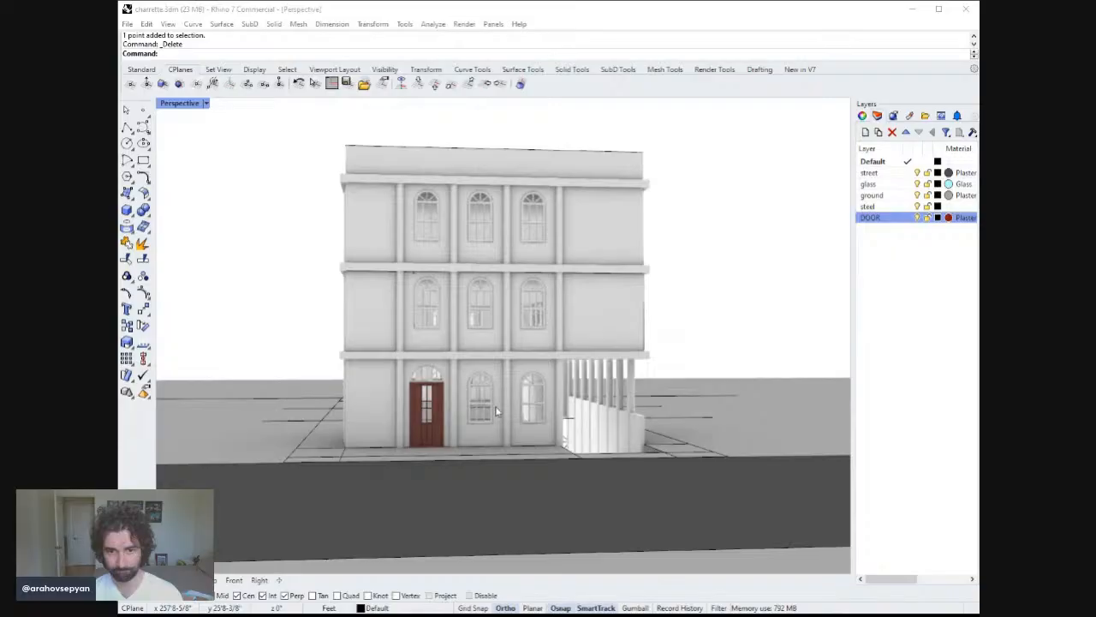
pyautogui.click(414, 492)
pyautogui.moveTo(648, 315); pyautogui.dragTo(609, 322, button='right')
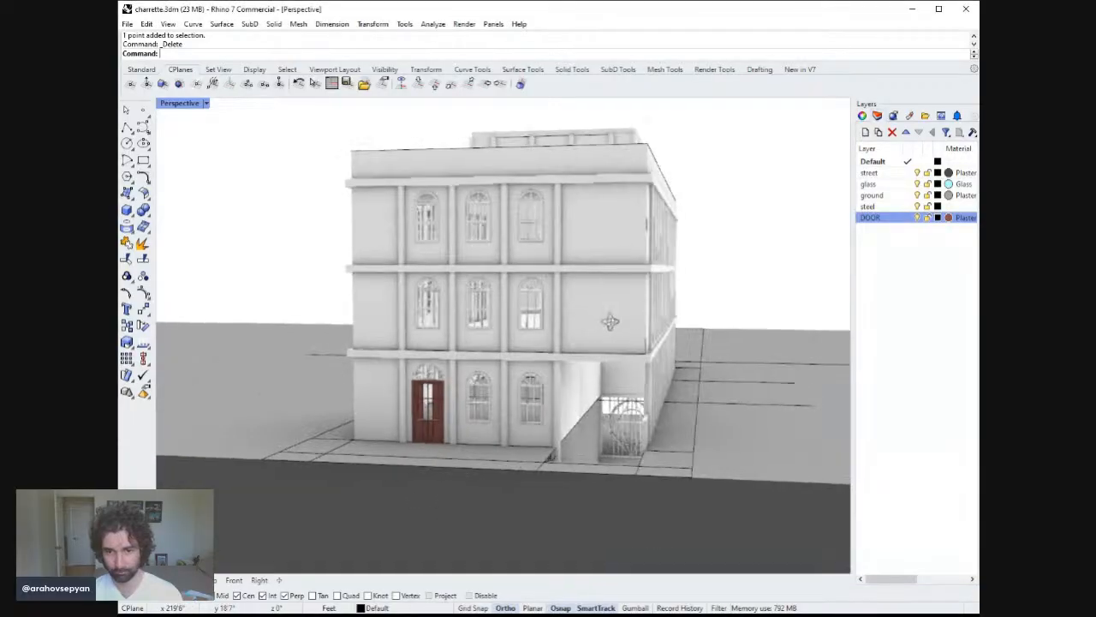
pyautogui.click(951, 219)
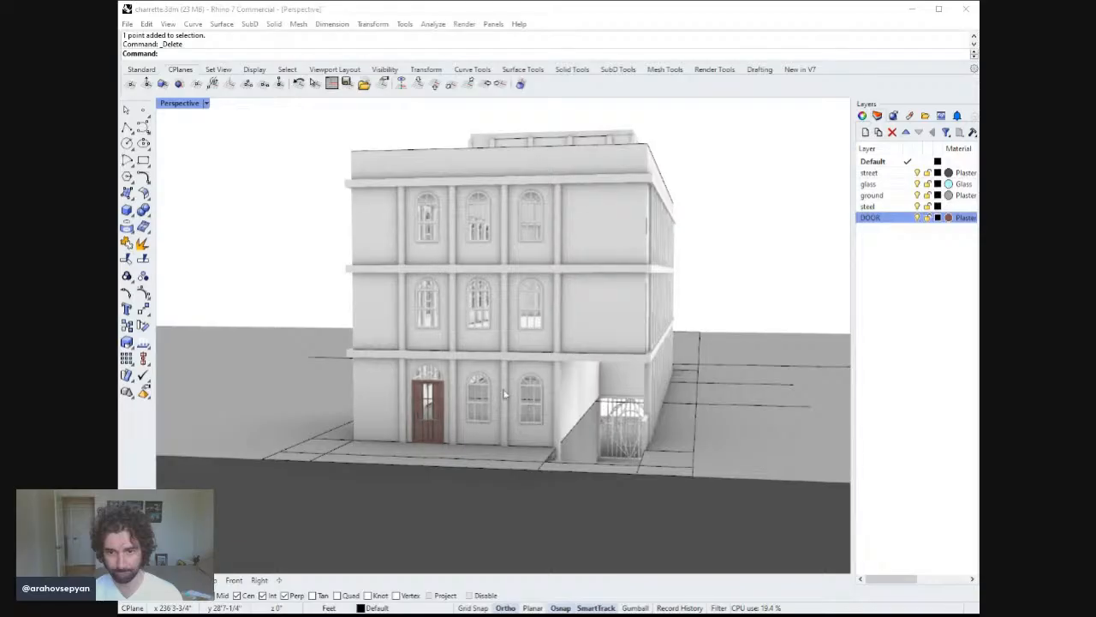
pyautogui.moveTo(446, 461); pyautogui.dragTo(513, 454, button='right')
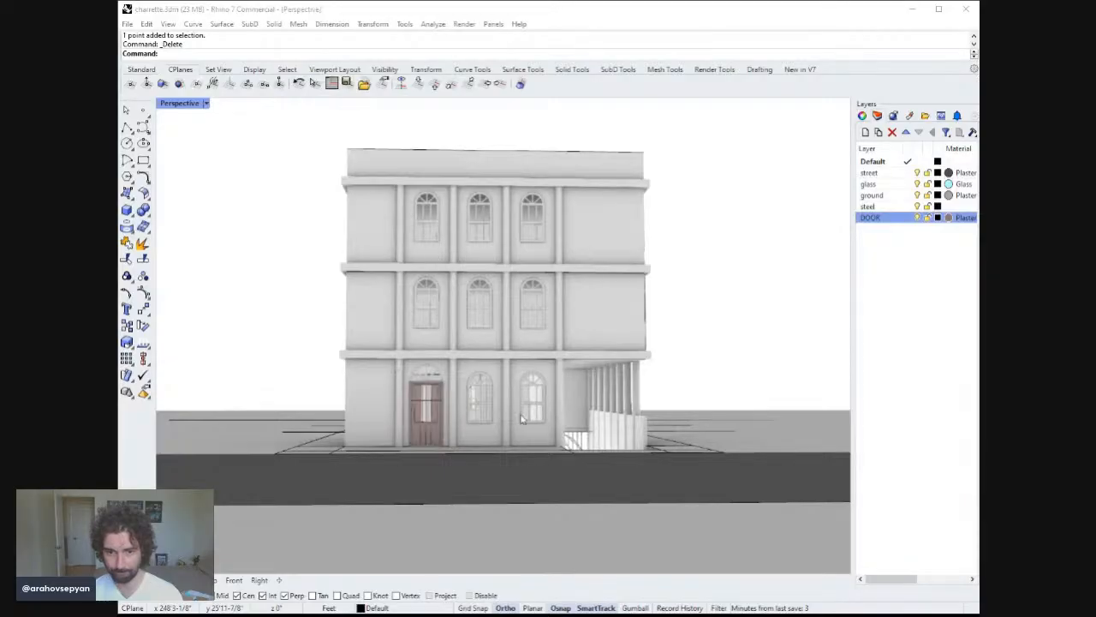
# Zoom in on the door and inspect the pieces of its right-hand frame.
pyautogui.moveTo(429, 485); pyautogui.dragTo(436, 306, button='right')
pyautogui.scroll(15, 428, 407)
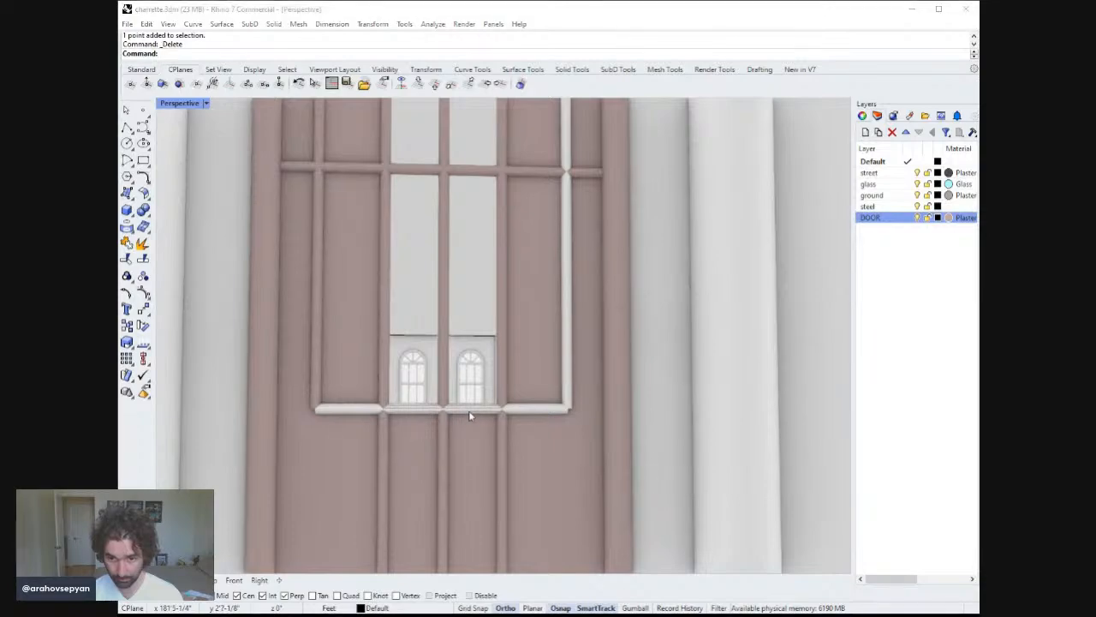
pyautogui.click(570, 384)
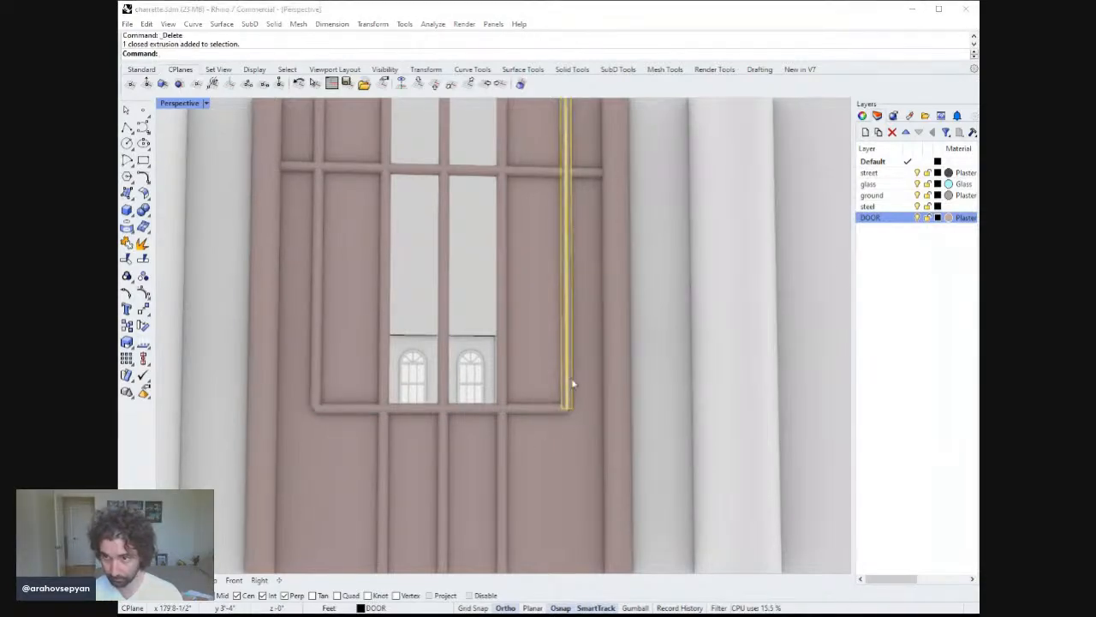
pyautogui.keyDown('shift'); pyautogui.click(561, 411); pyautogui.keyUp('shift')
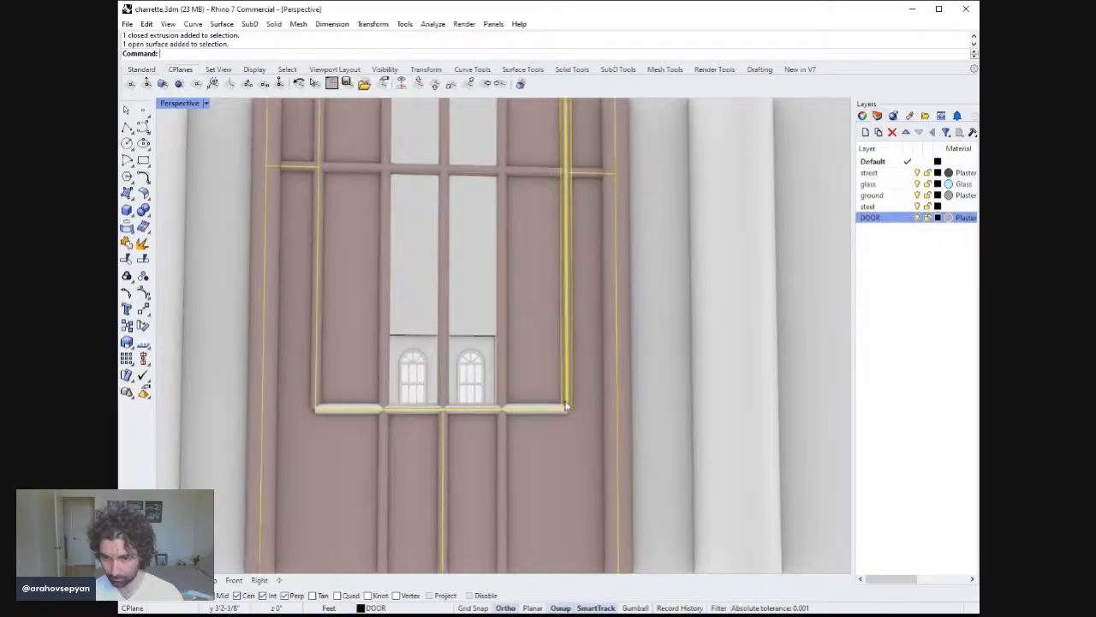
pyautogui.press('Escape')
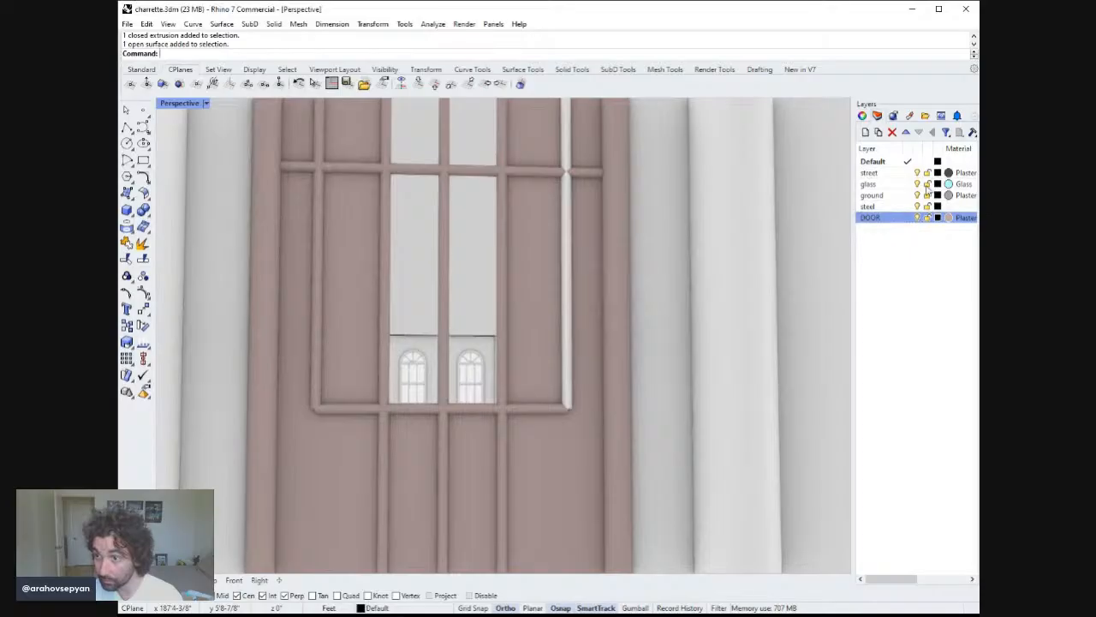
# Make the Default layer the current layer instead of DOOR.
pyautogui.click(908, 218)
pyautogui.click(922, 162)
pyautogui.scroll(-10, 614, 286)
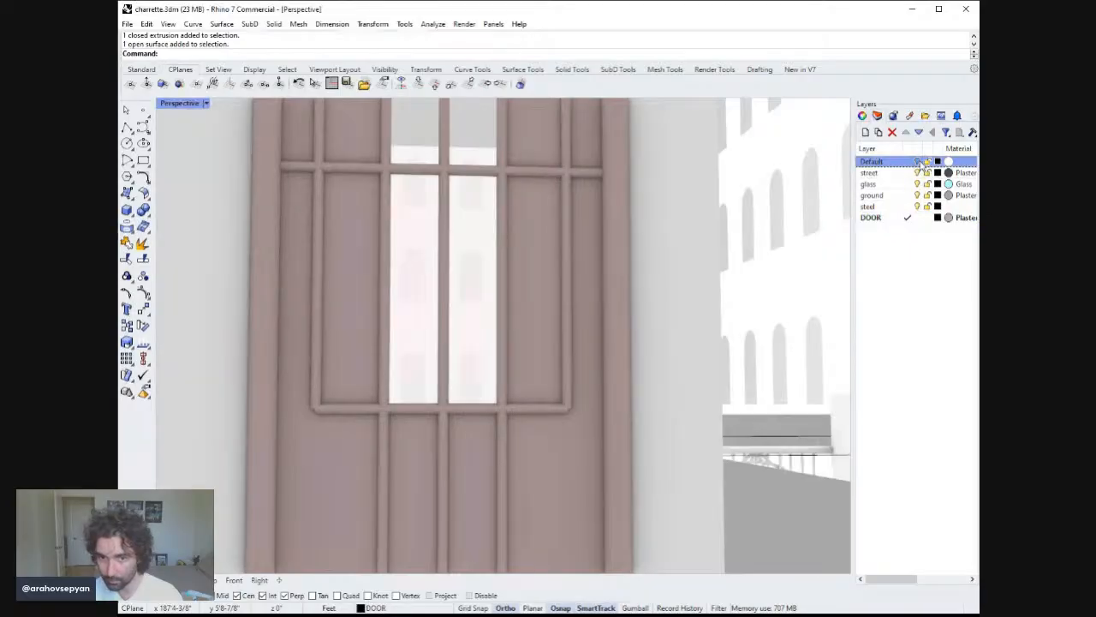
pyautogui.scroll(2, 613, 286)
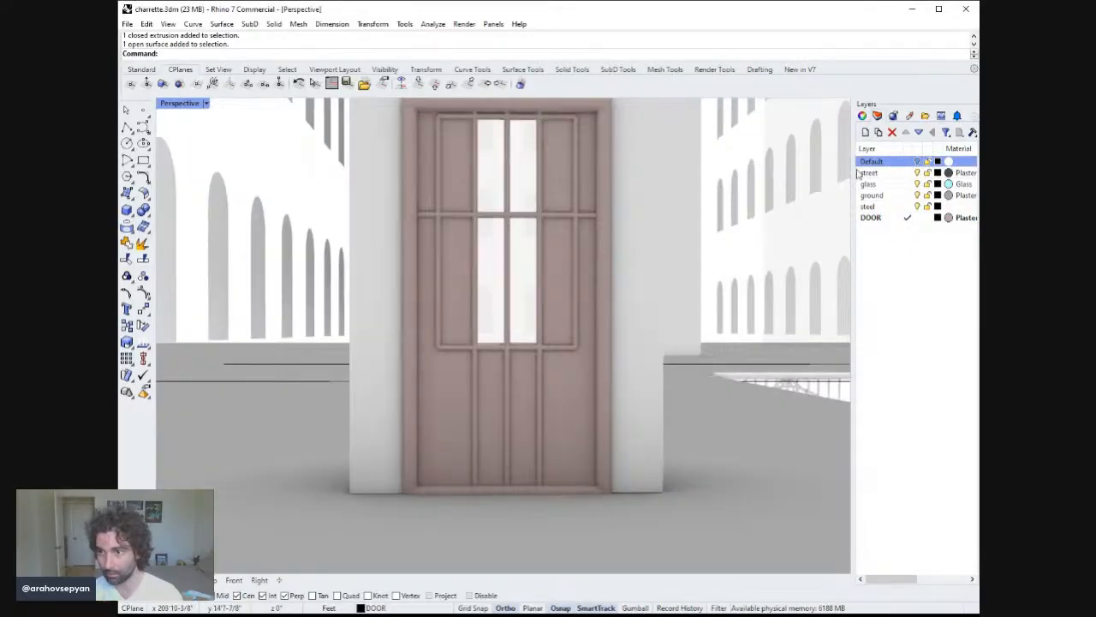
pyautogui.click(904, 163)
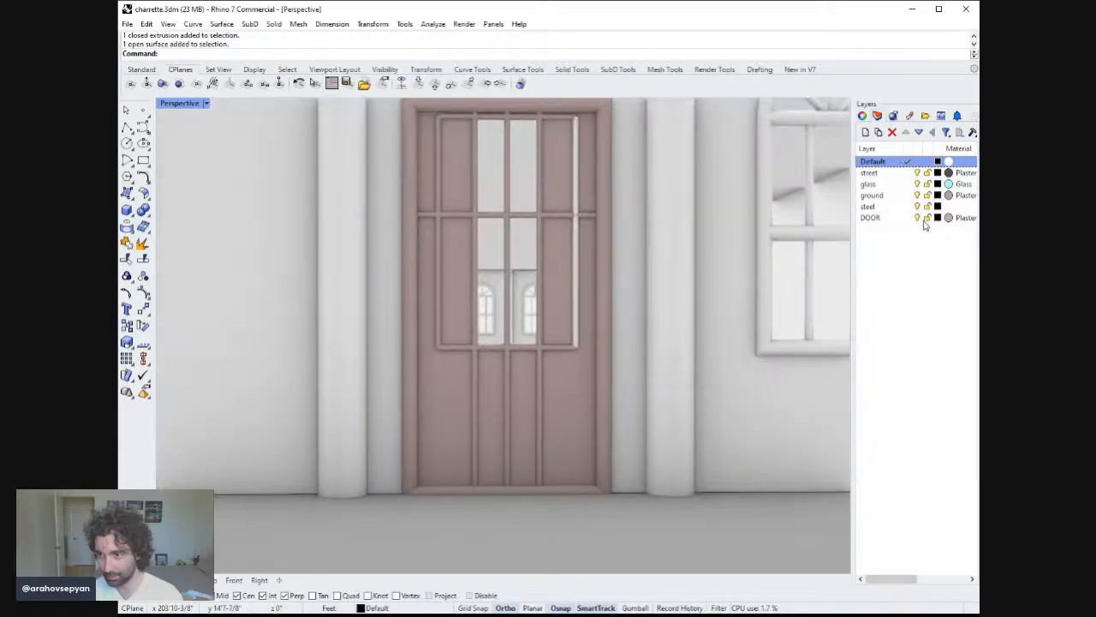
# Hide the DOOR layer, delete the leftover vertical pipe in the door opening, then show DOOR again.
pyautogui.click(917, 218)
pyautogui.click(577, 319)
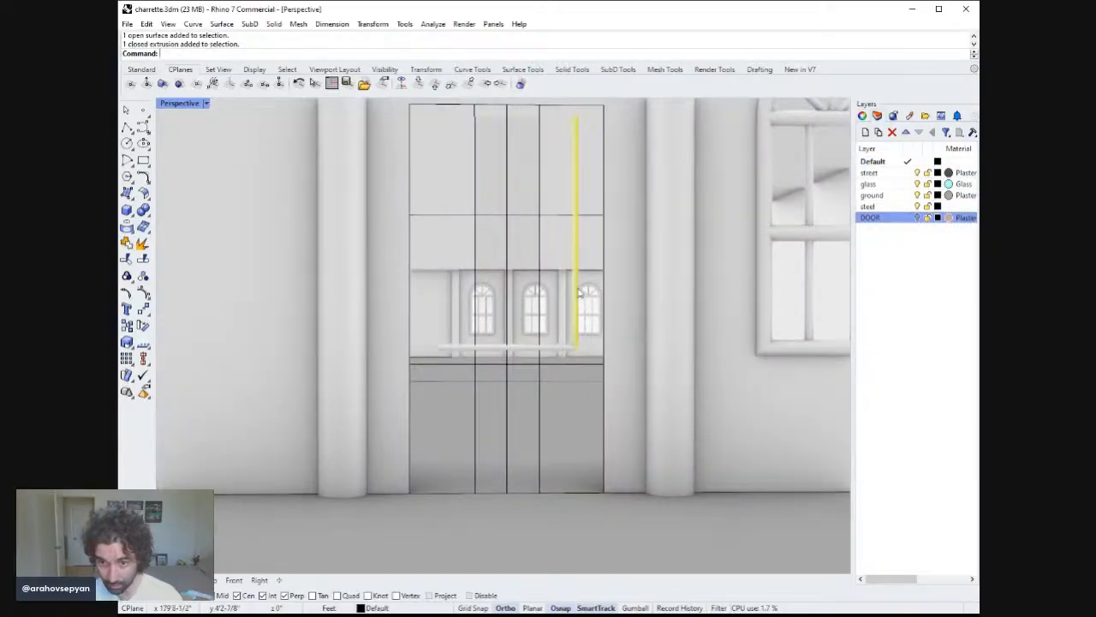
pyautogui.press('Delete')
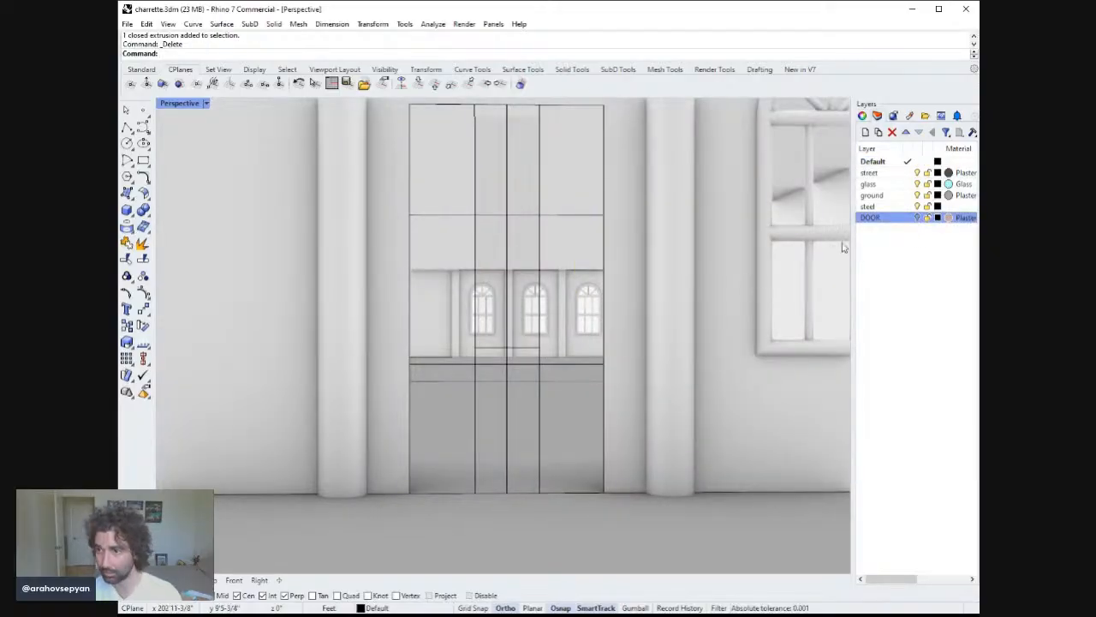
pyautogui.click(918, 219)
# Save the file.
pyautogui.scroll(-10, 685, 292)
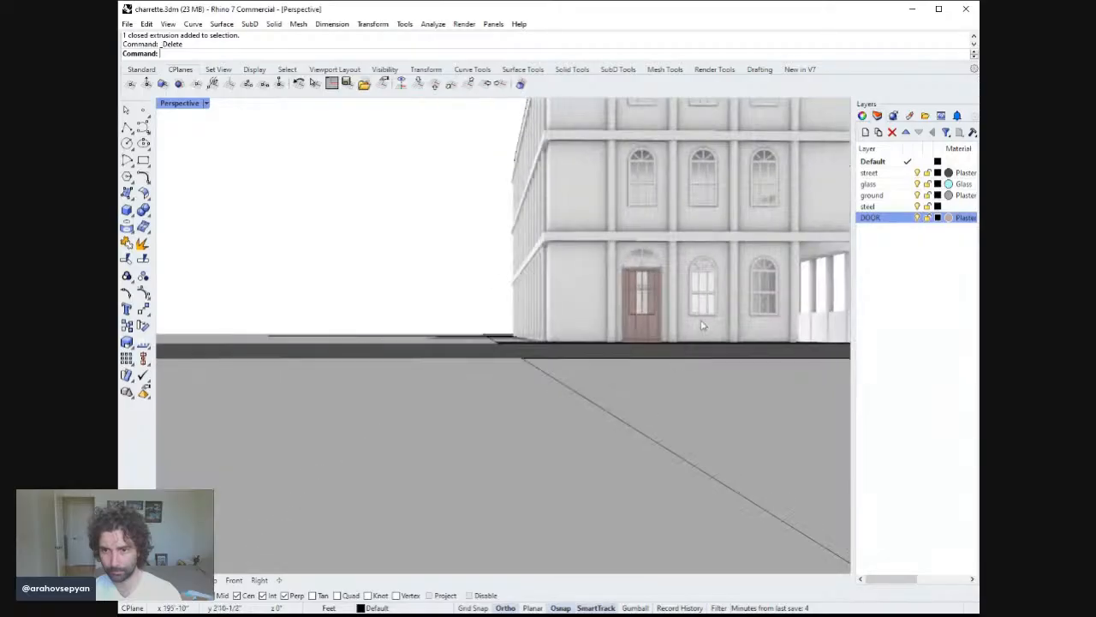
pyautogui.moveTo(634, 400); pyautogui.dragTo(656, 357, button='right')
pyautogui.hotkey('ctrl', 's')
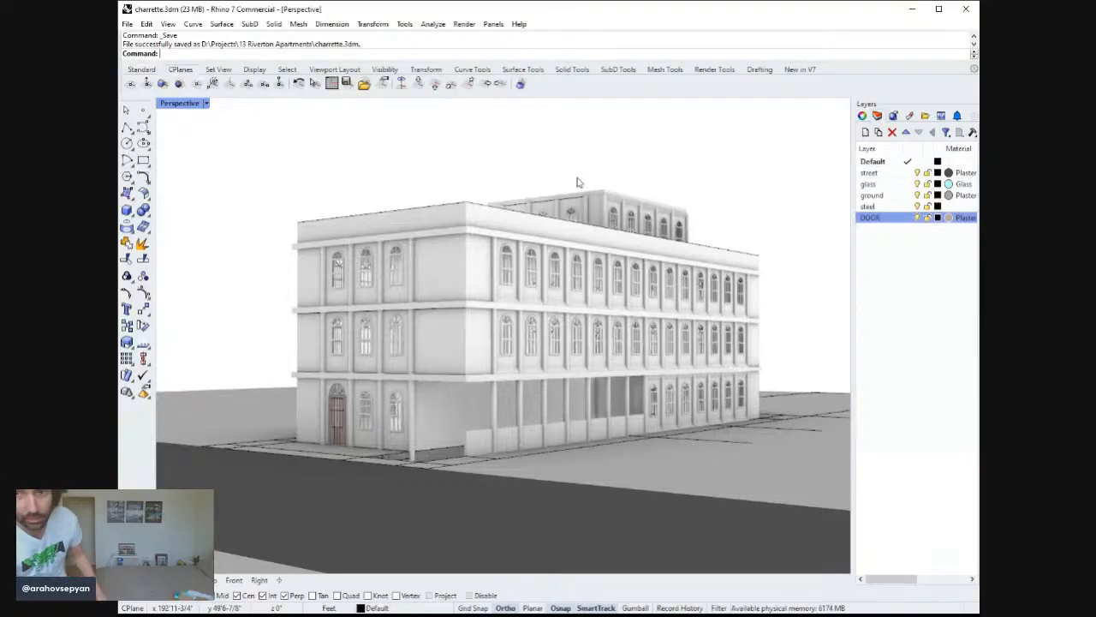
pyautogui.moveTo(576, 182); pyautogui.dragTo(627, 312, button='right')
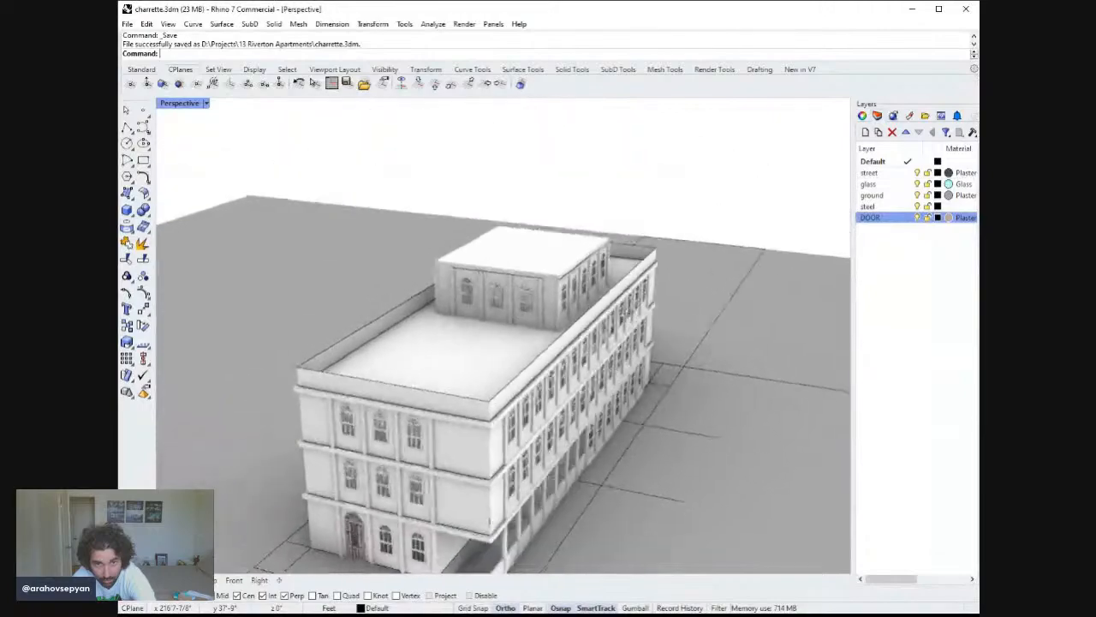
pyautogui.moveTo(616, 260); pyautogui.dragTo(565, 330, button='right')
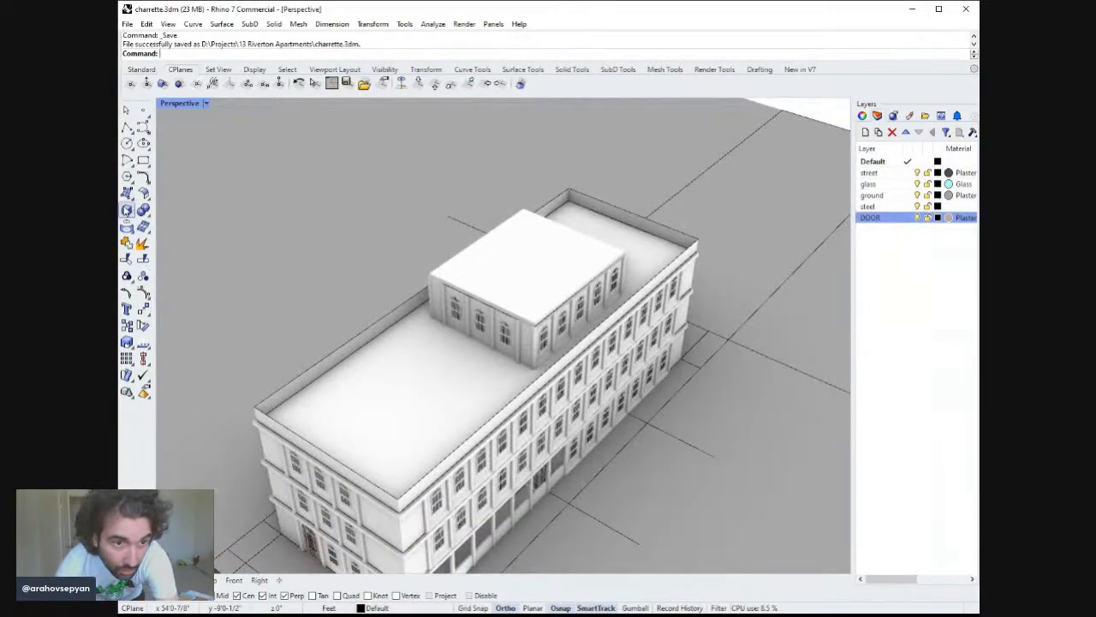
pyautogui.write('Domain')
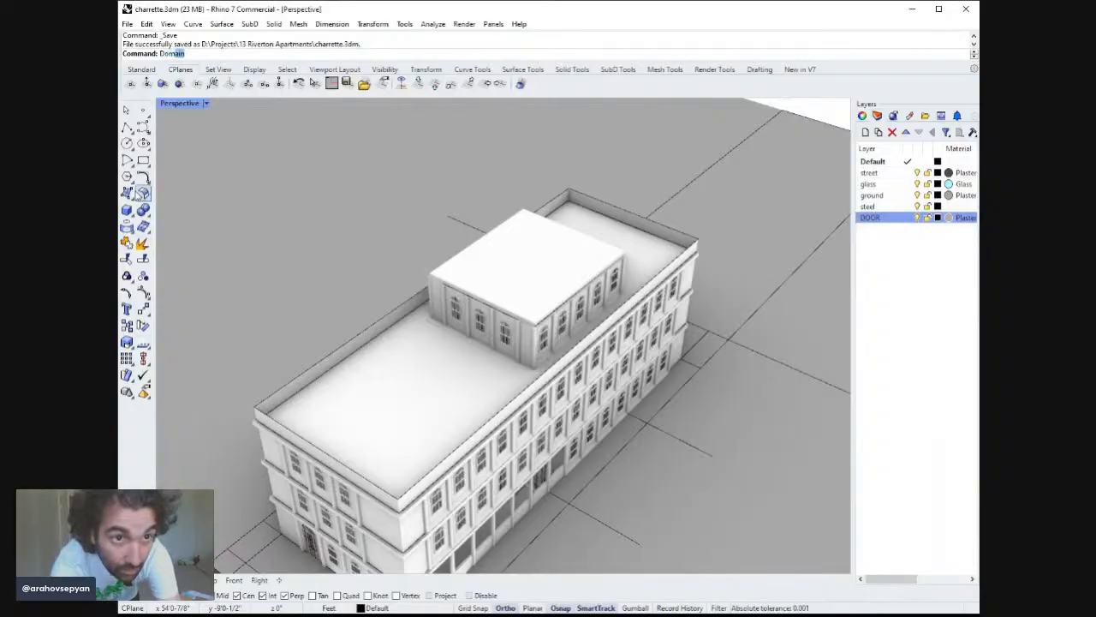
pyautogui.press('Return')
pyautogui.press('Escape')
pyautogui.write('DF')
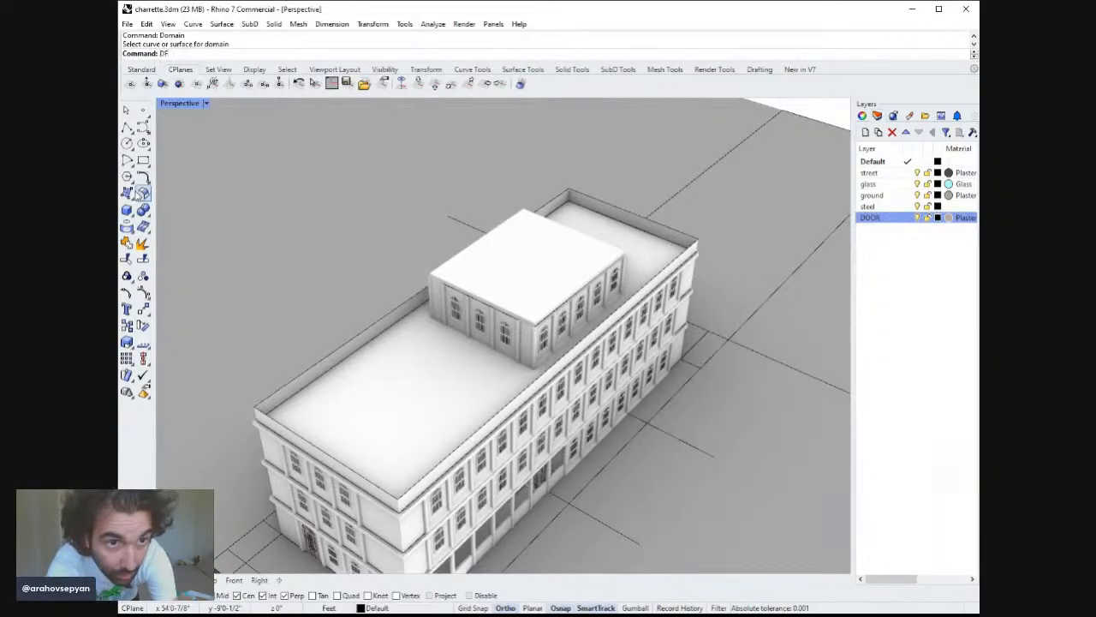
pyautogui.write('mE')
pyautogui.press('Return')
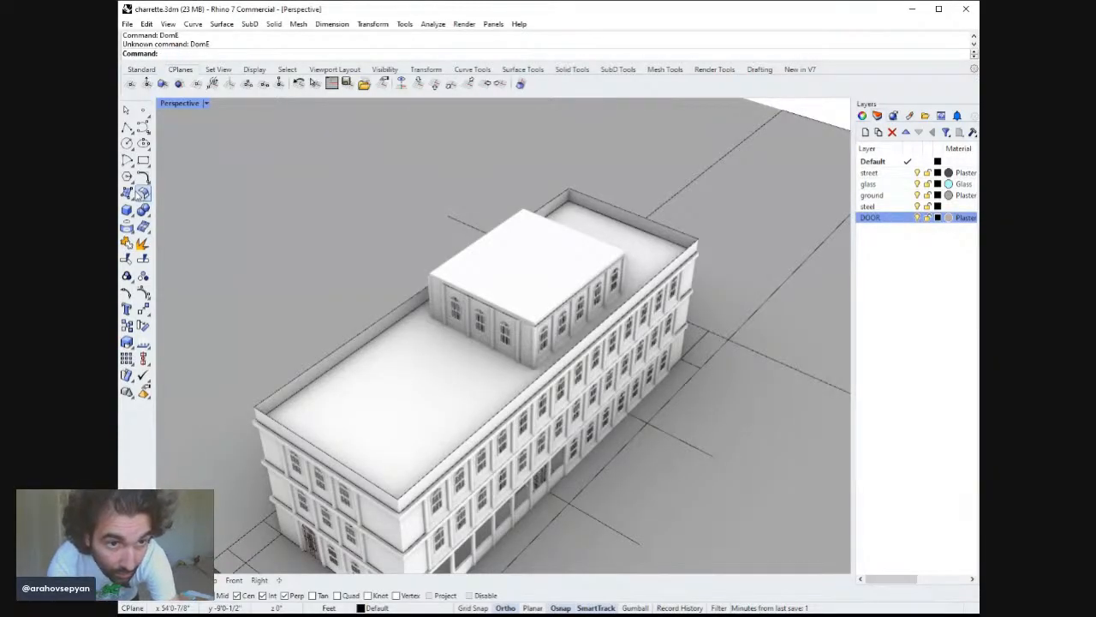
pyautogui.write('Sphere')
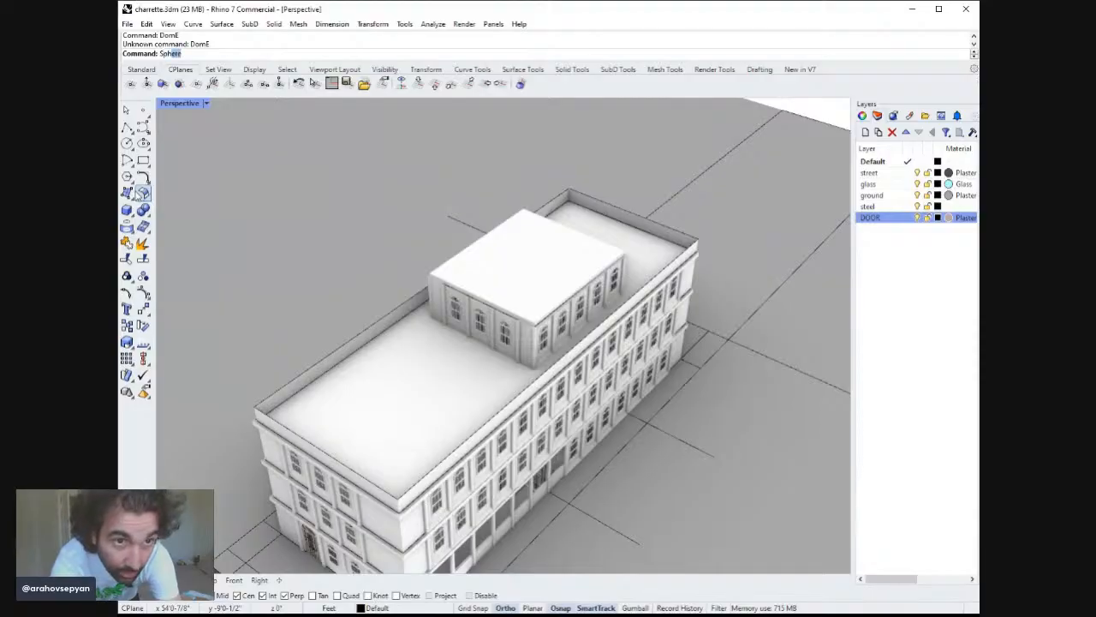
pyautogui.press('Return')
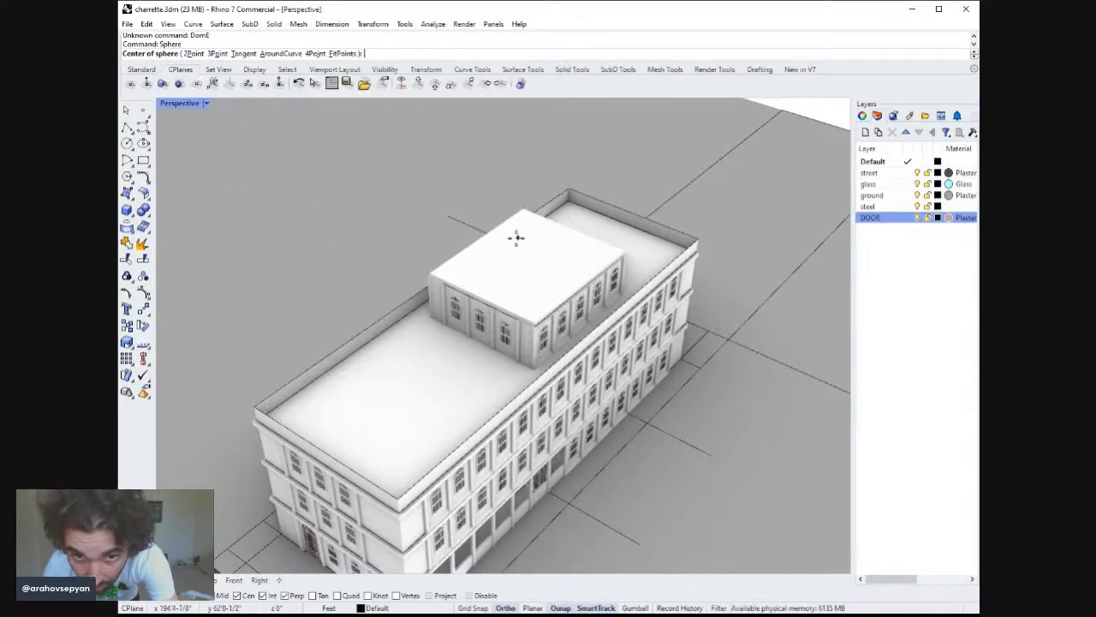
pyautogui.press('Escape')
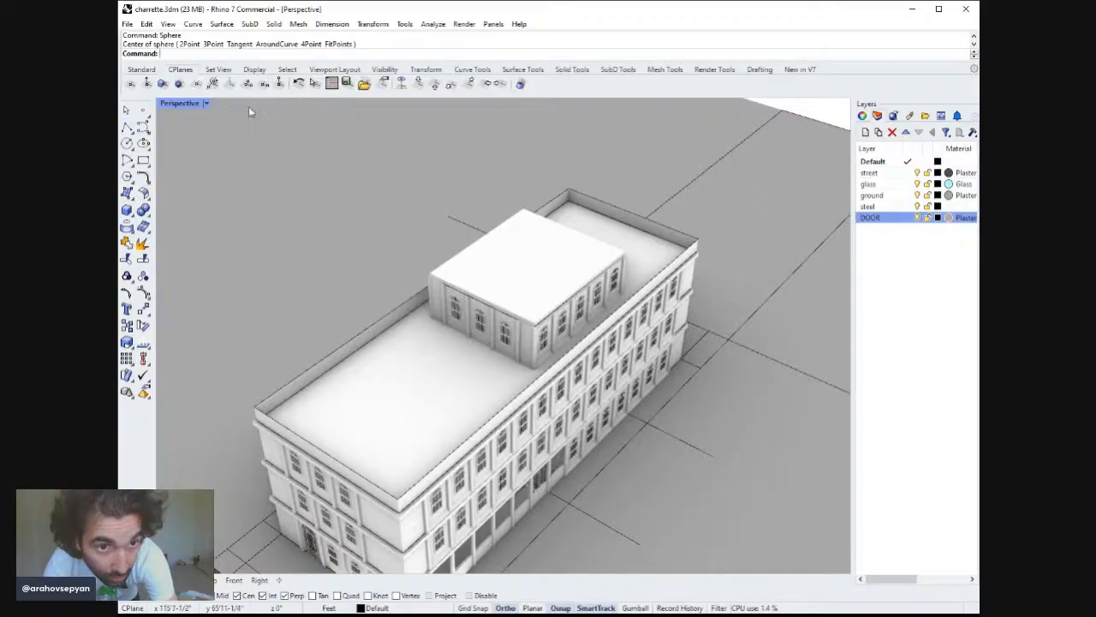
# Switch to shaded display and draw two diagonal lines across the upper roof to mark its centre.
pyautogui.click(231, 163)
pyautogui.click(127, 127)
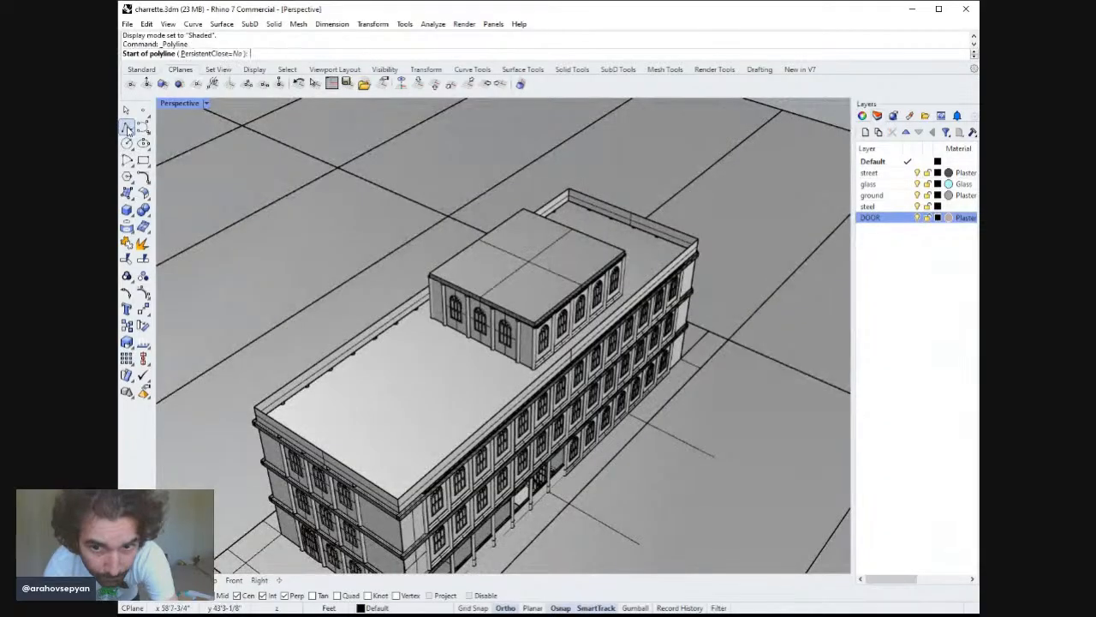
pyautogui.click(534, 320)
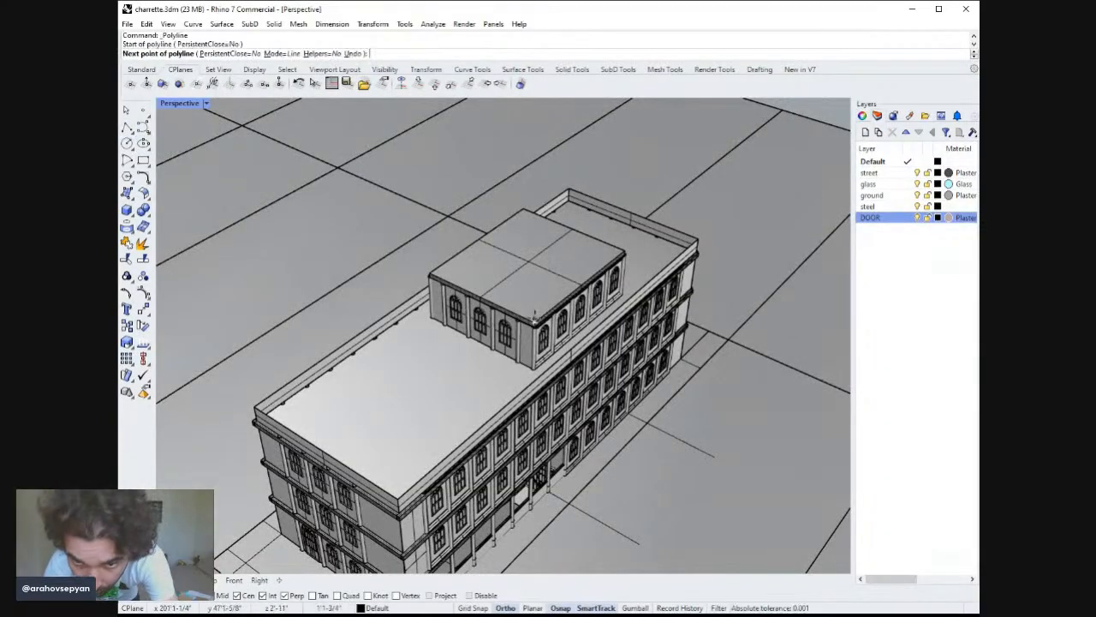
pyautogui.click(525, 209)
pyautogui.press('Return')
pyautogui.press('Return')
pyautogui.click(429, 273)
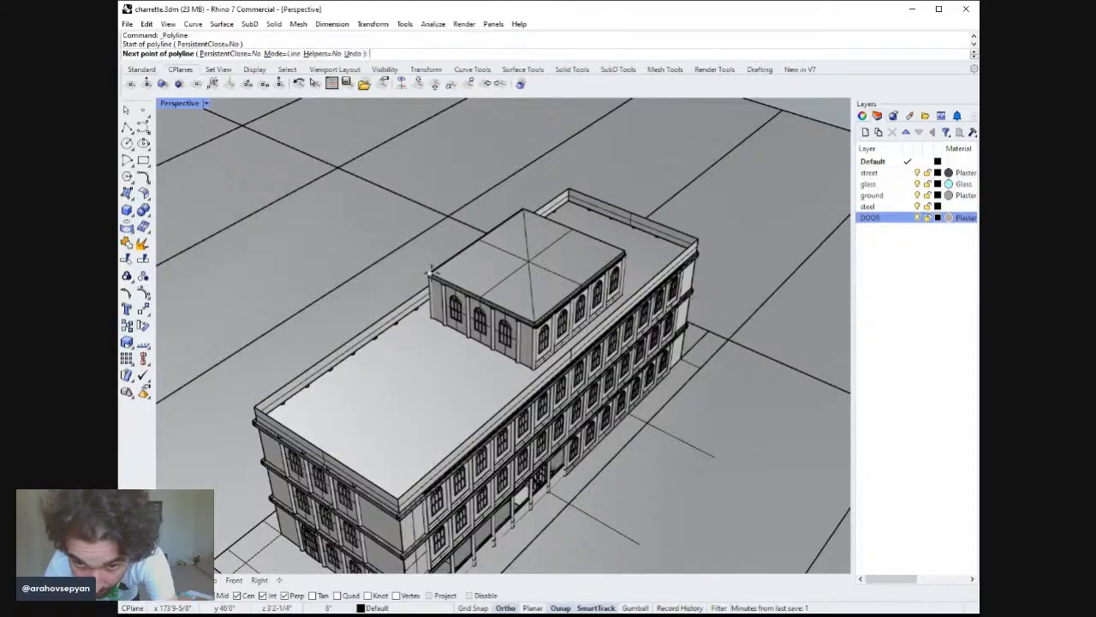
pyautogui.click(628, 249)
pyautogui.press('Return')
# Extrude the upper roof's edge curves 1' upward to form a parapet.
pyautogui.moveTo(628, 250); pyautogui.dragTo(536, 268, button='right')
pyautogui.scroll(7, 534, 226)
pyautogui.moveTo(533, 224); pyautogui.dragTo(539, 297, button='right')
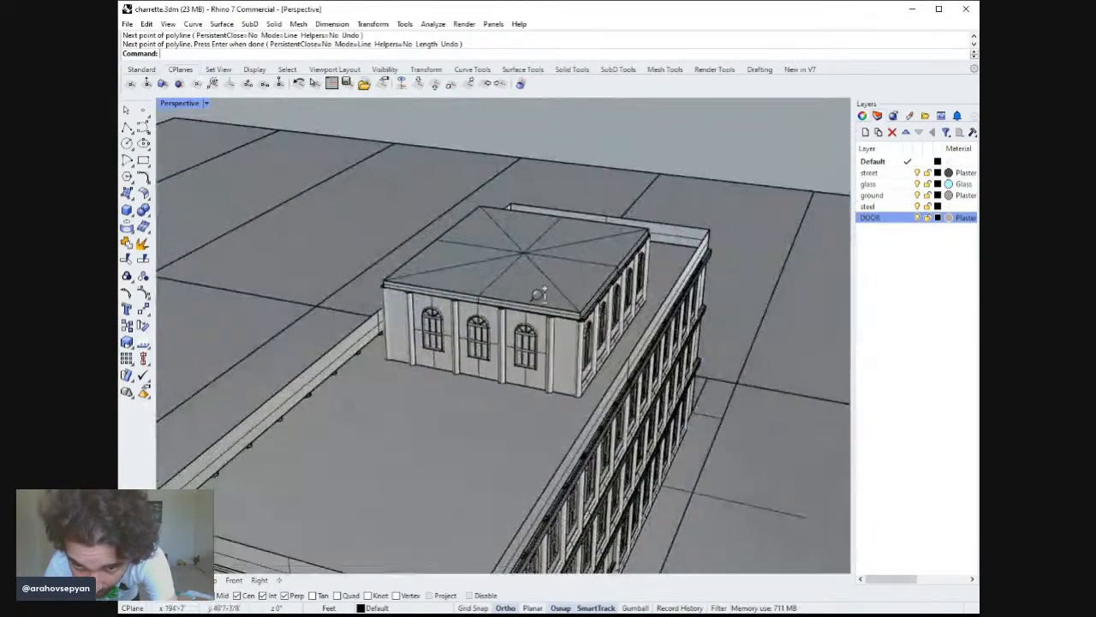
pyautogui.scroll(7, 538, 296)
pyautogui.scroll(-3, 510, 301)
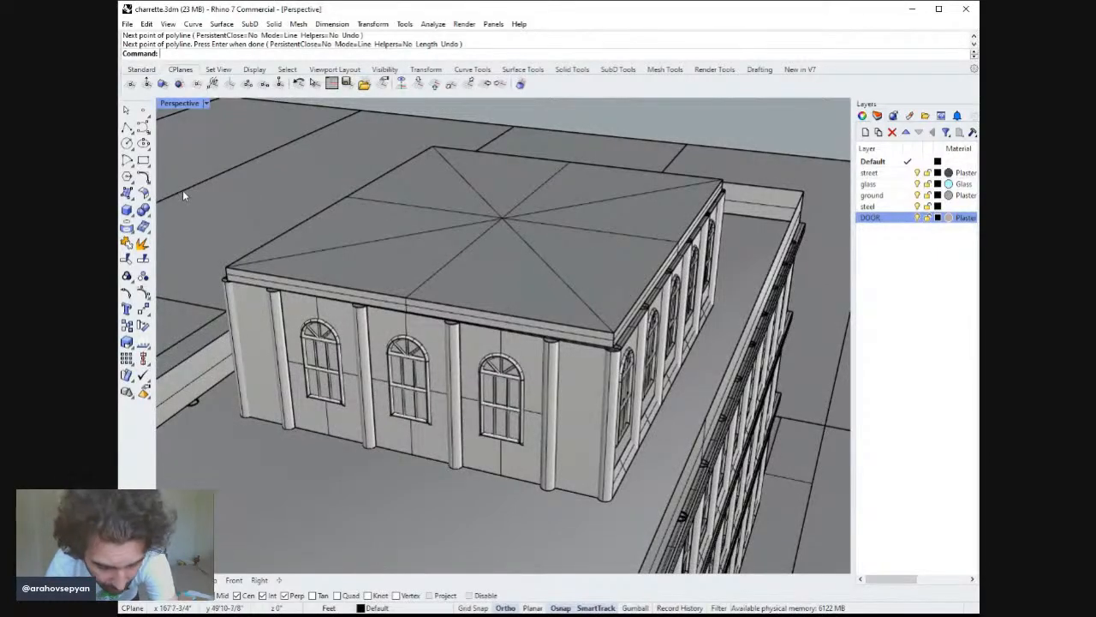
pyautogui.write('Sphere')
pyautogui.press('BackSpace')
pyautogui.press('BackSpace')
pyautogui.press('BackSpace')
pyautogui.press('BackSpace')
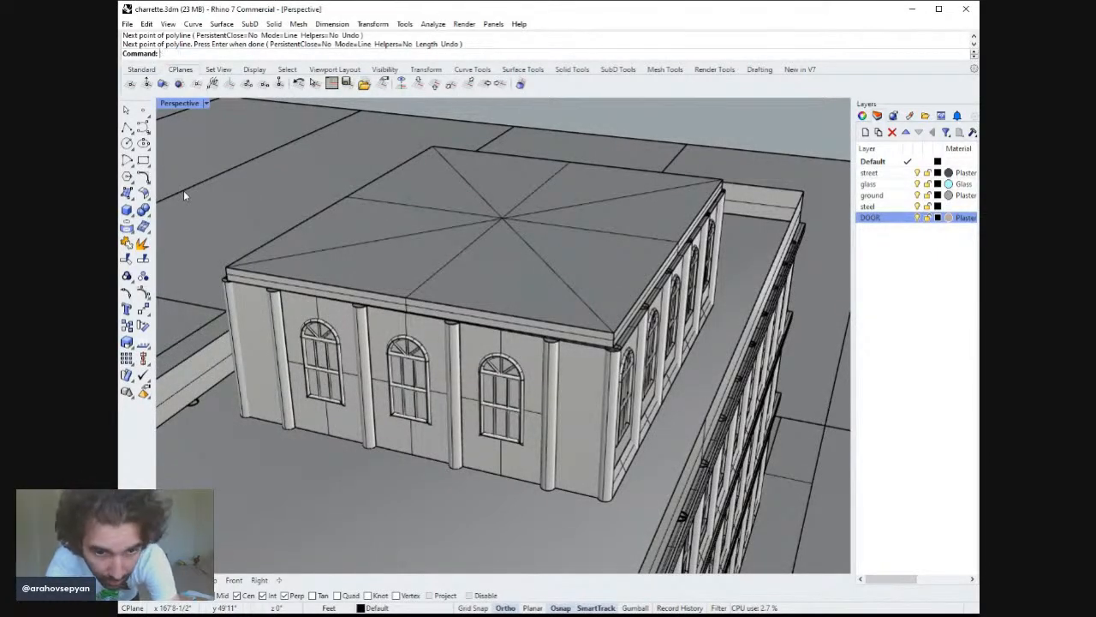
pyautogui.write('ExtrudeCrv')
pyautogui.press('Return')
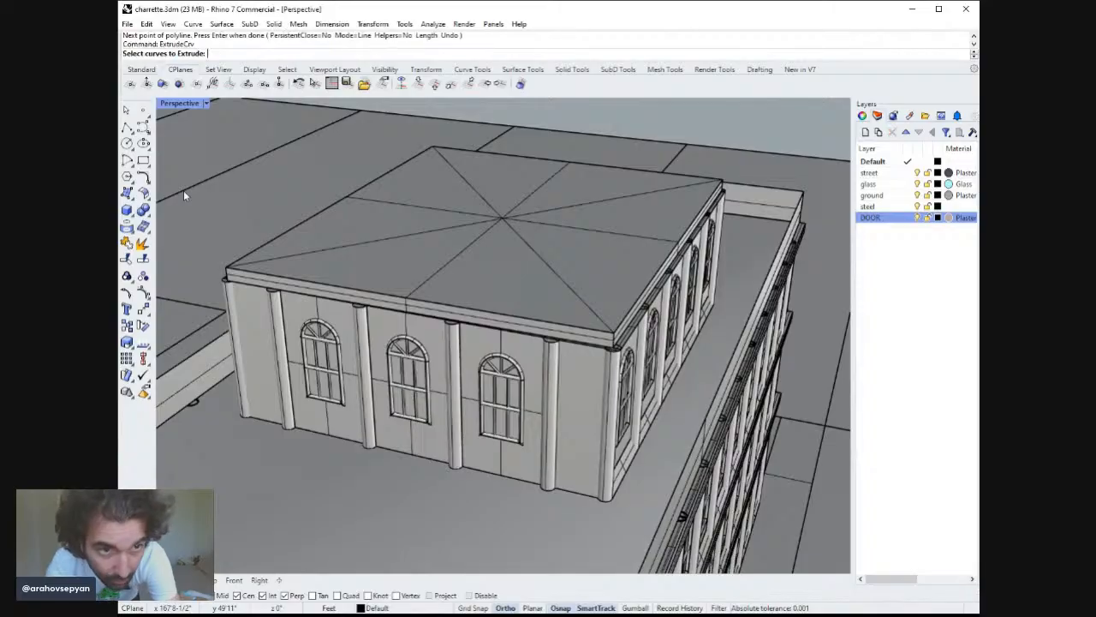
pyautogui.click(271, 275)
pyautogui.click(275, 241)
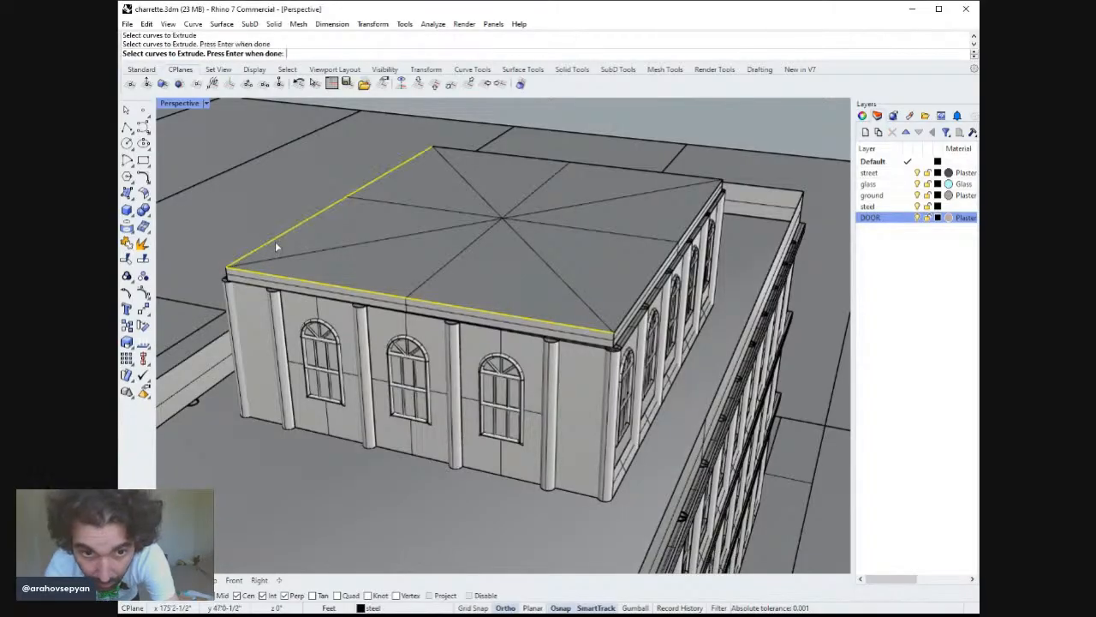
pyautogui.click(487, 154)
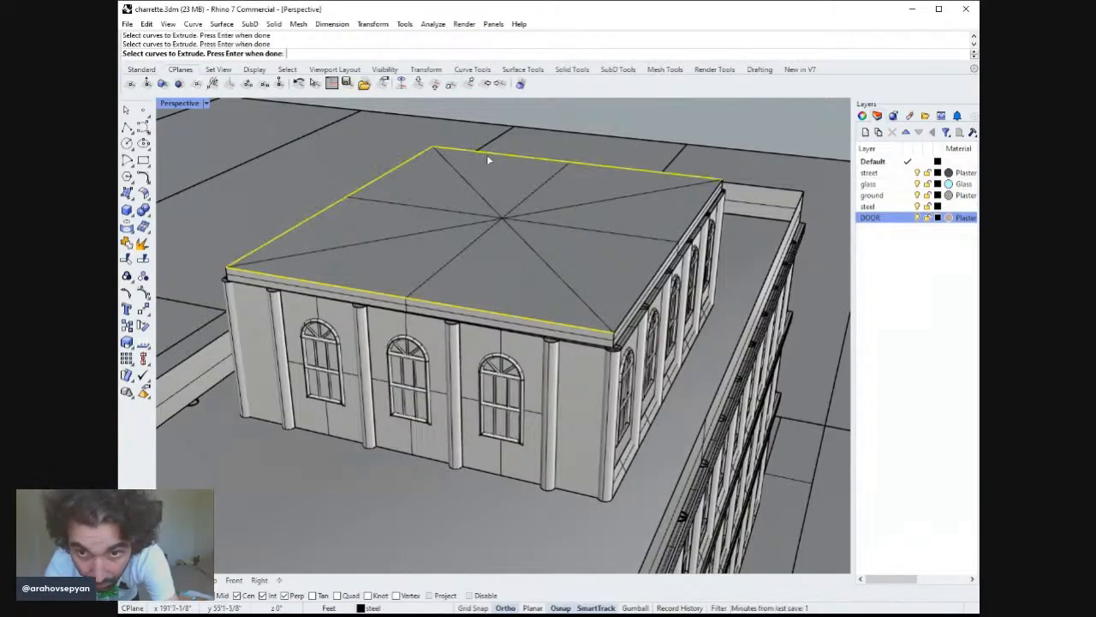
pyautogui.click(658, 274)
pyautogui.press('Return')
pyautogui.write("1'")
pyautogui.press('Return')
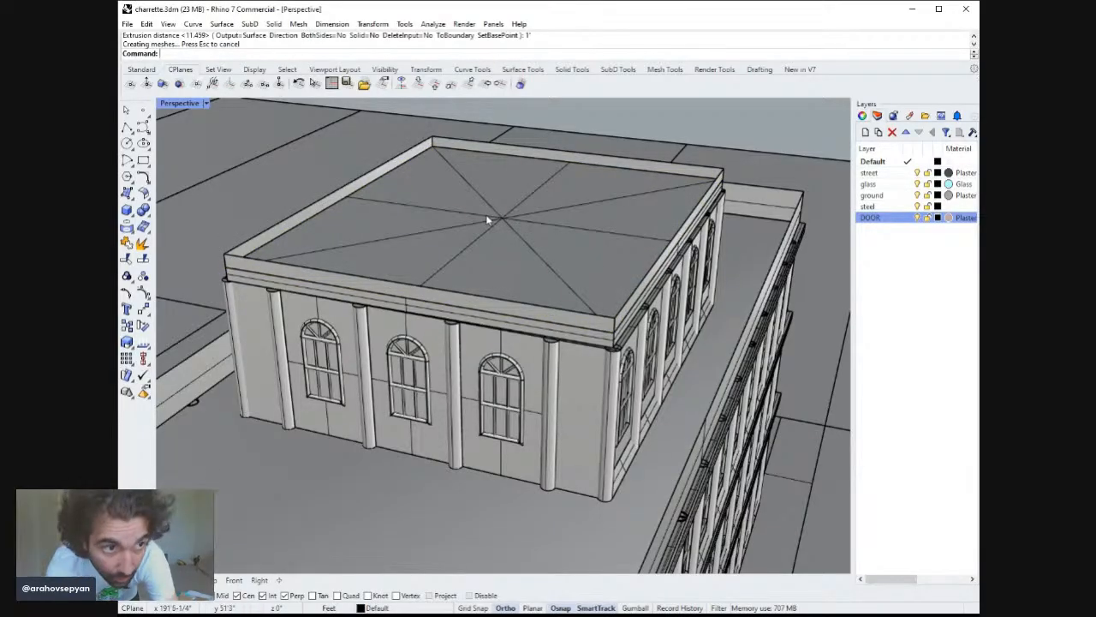
# Create a sphere with a 4' radius centred where the roof diagonals cross.
pyautogui.write('S')
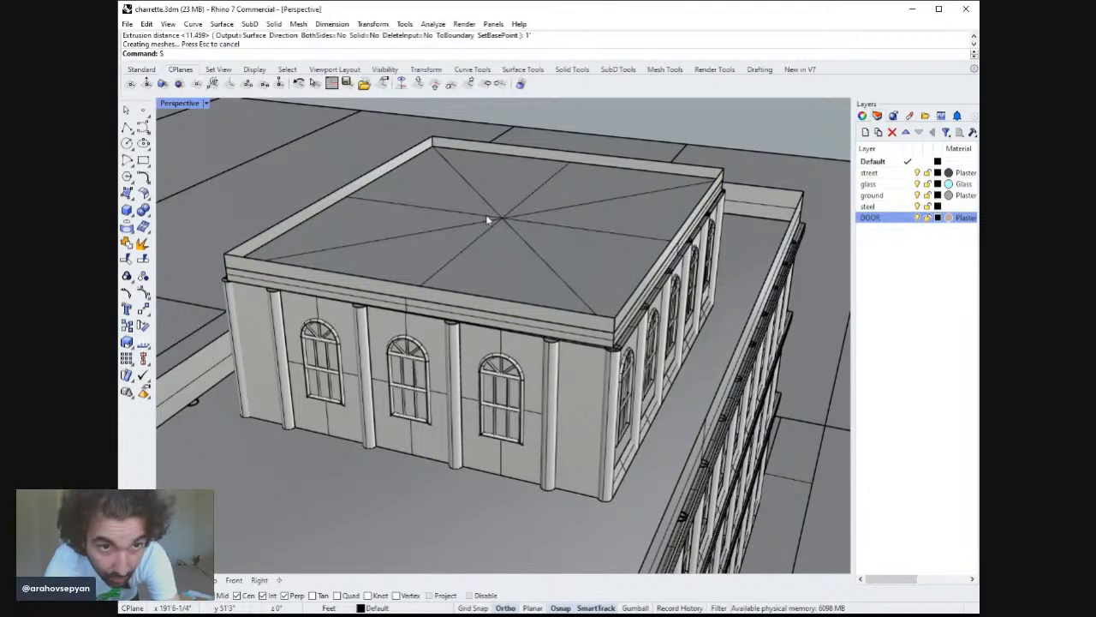
pyautogui.write('phere')
pyautogui.press('Return')
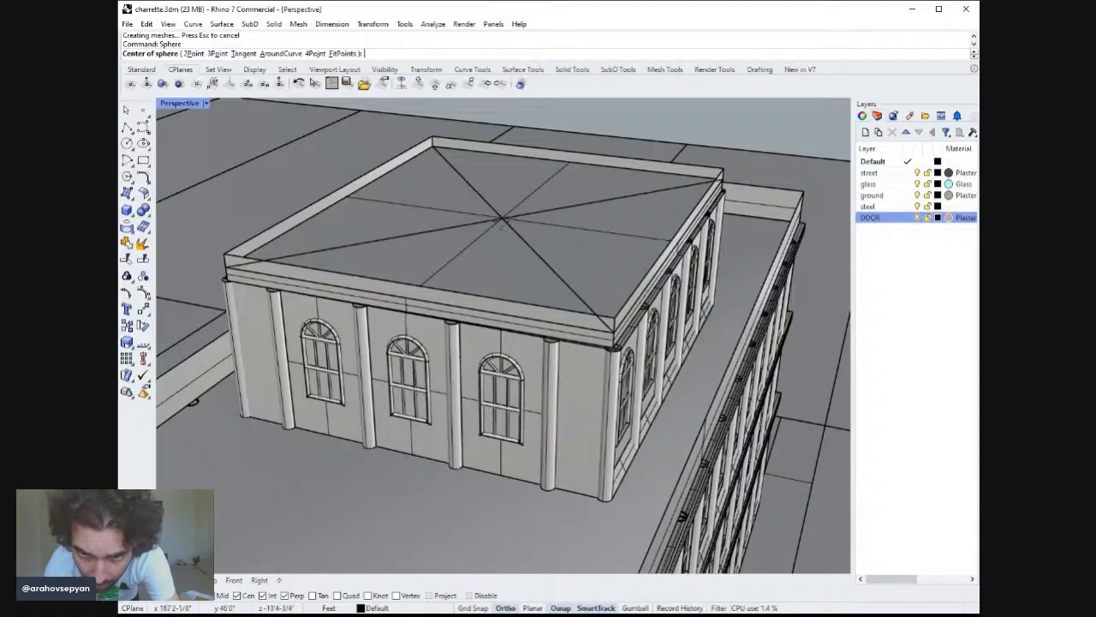
pyautogui.click(504, 221)
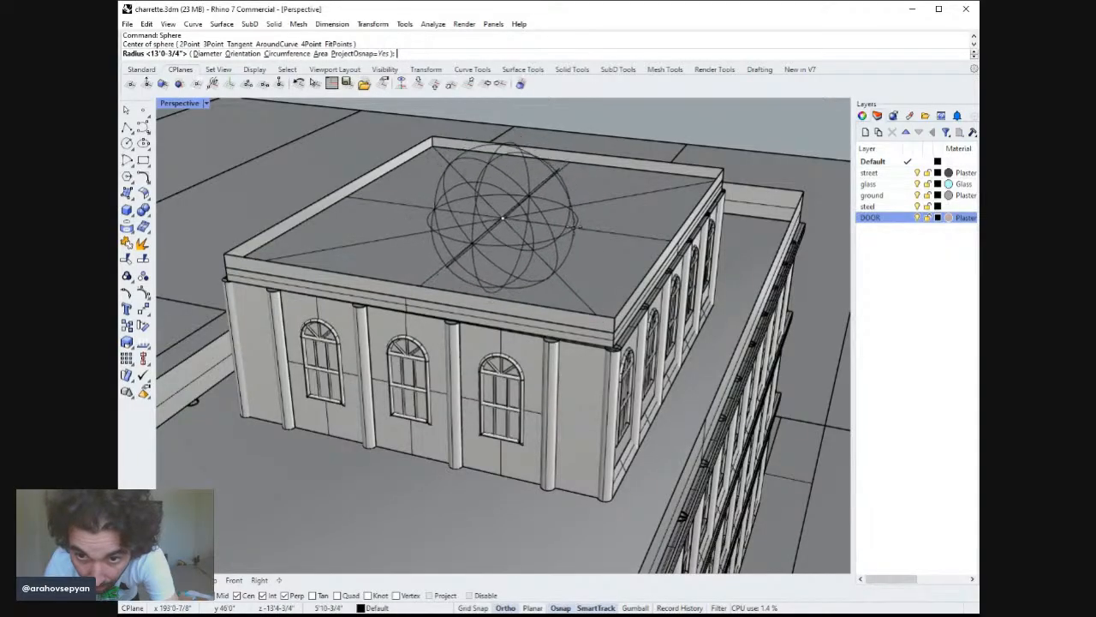
pyautogui.write("4'")
pyautogui.press('Return')
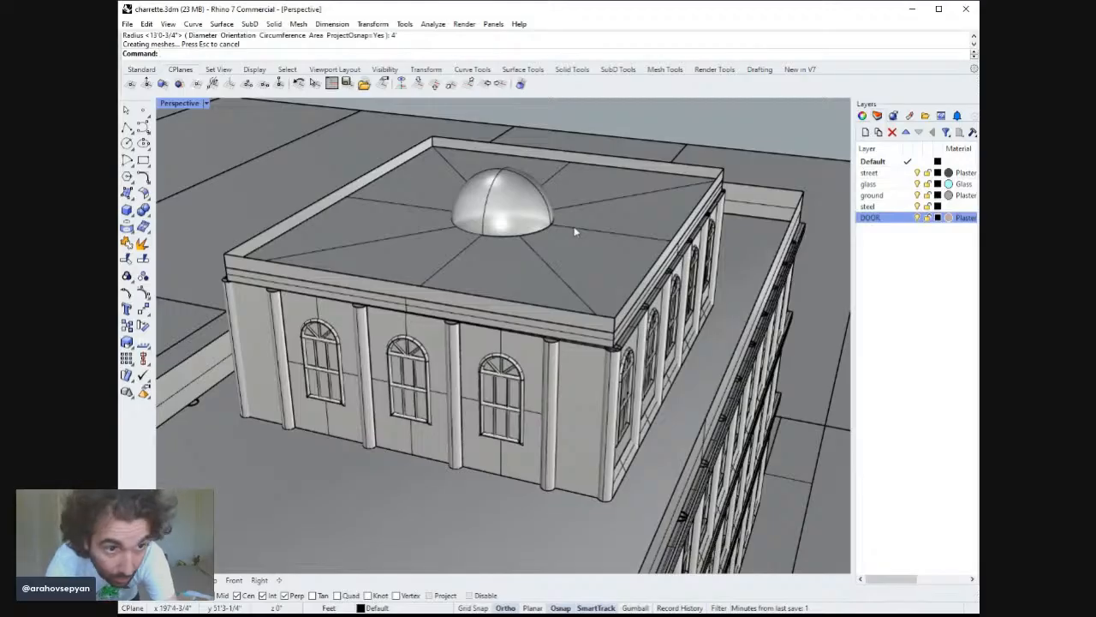
# Undo the sphere and create an 8' radius sphere at the same roof centre as a dome.
pyautogui.hotkey('ctrl', 'z')
pyautogui.press('Return')
pyautogui.click(503, 219)
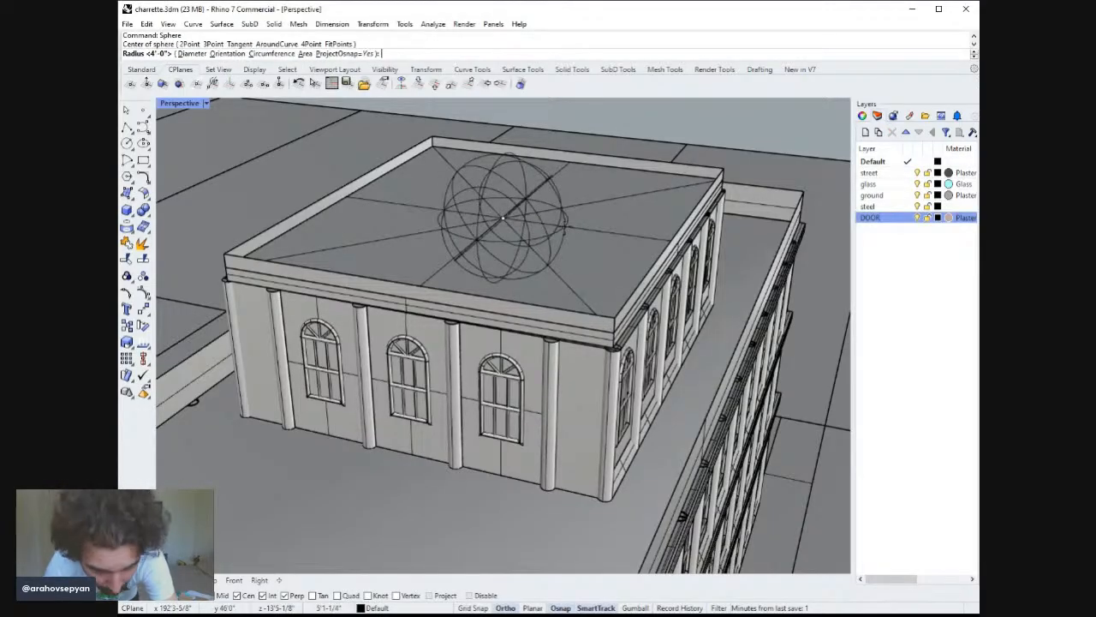
pyautogui.write('8')
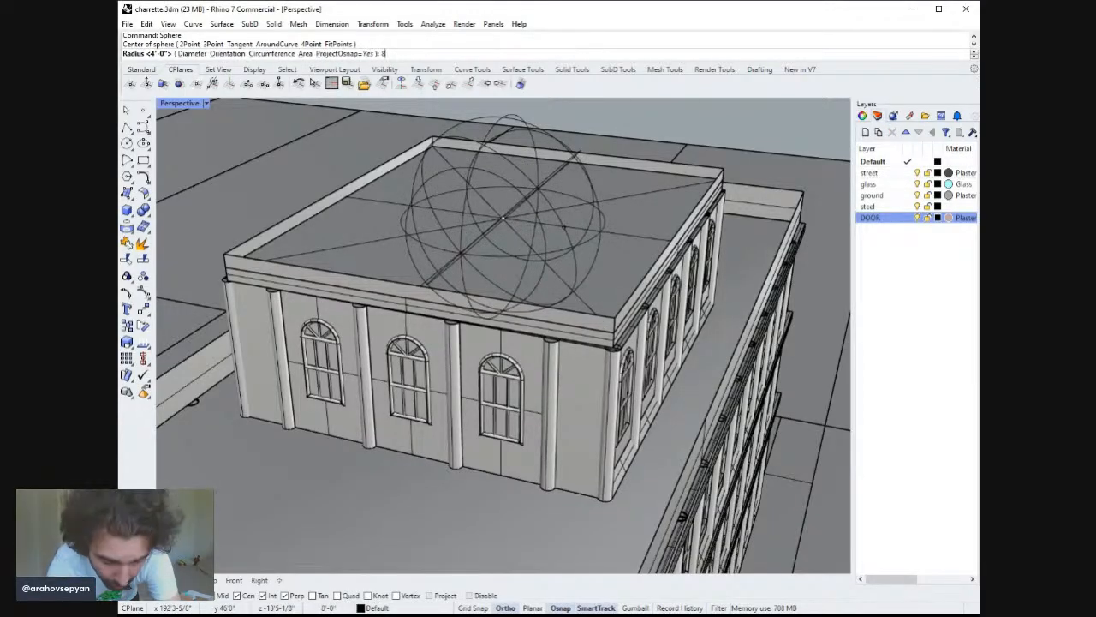
pyautogui.press('Return')
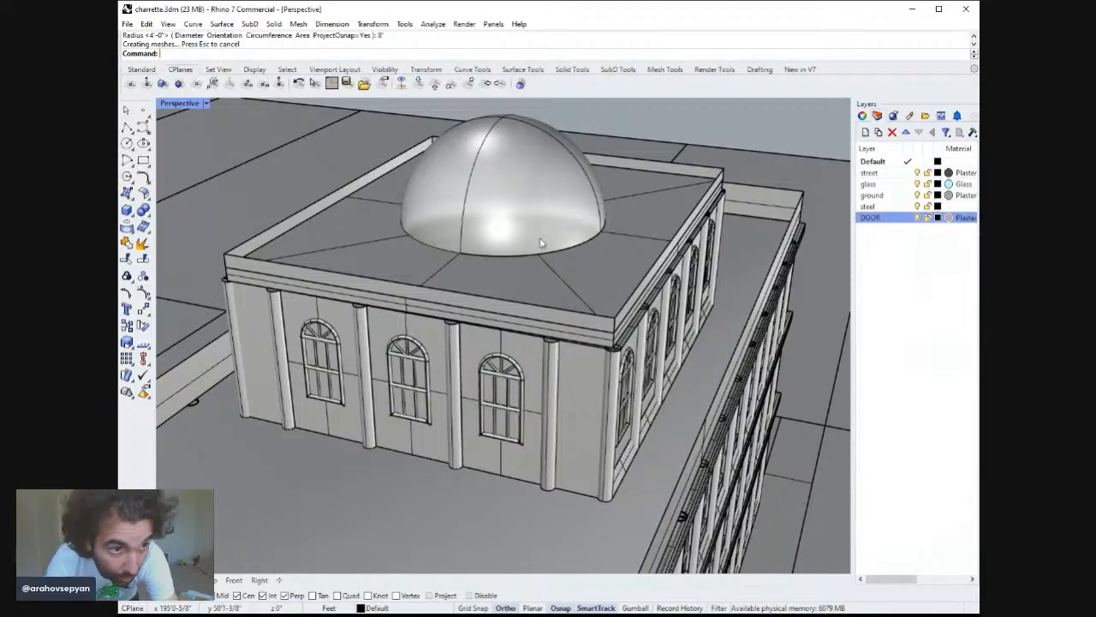
pyautogui.moveTo(538, 238)
pyautogui.mouseDown(button='right')
pyautogui.moveTo(543, 213)
pyautogui.moveTo(528, 197)
pyautogui.moveTo(565, 216)
pyautogui.moveTo(587, 253)
pyautogui.mouseUp(button='right')
pyautogui.scroll(-6, 568, 231)
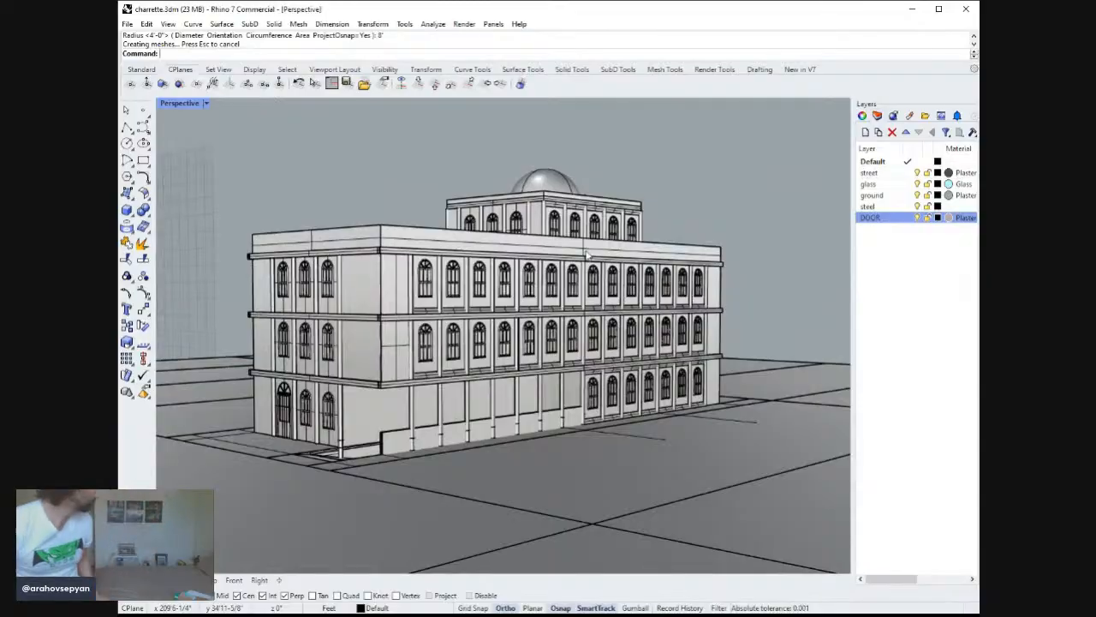
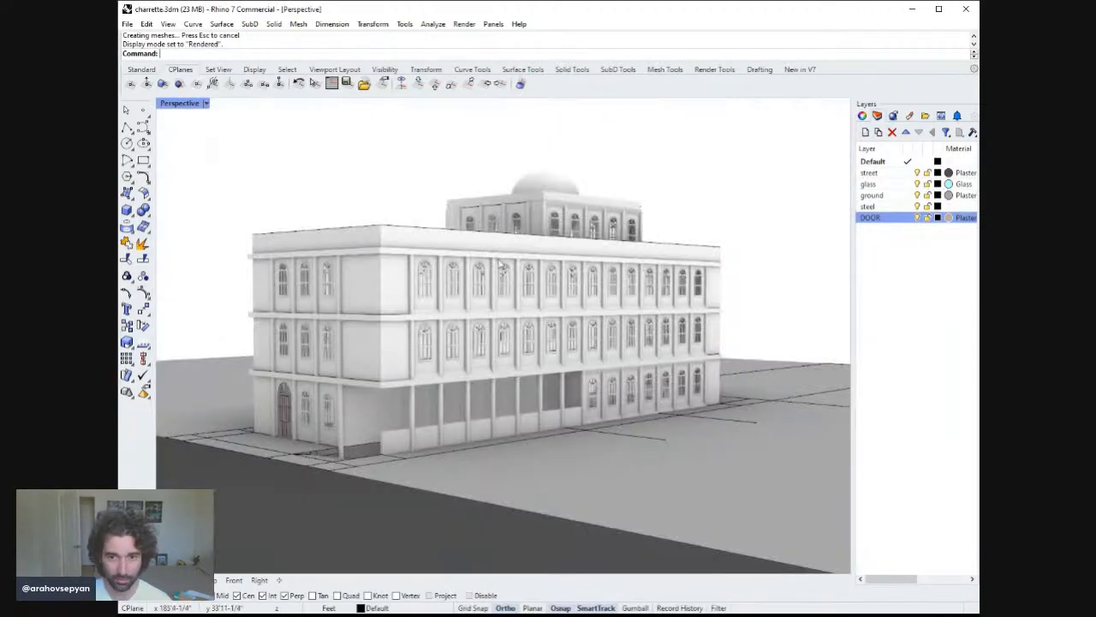
# Delete the dome sphere from the top of the upper roof volume.
pyautogui.moveTo(542, 320)
pyautogui.mouseDown(button='right')
pyautogui.moveTo(530, 318)
pyautogui.moveTo(537, 336)
pyautogui.mouseUp(button='right')
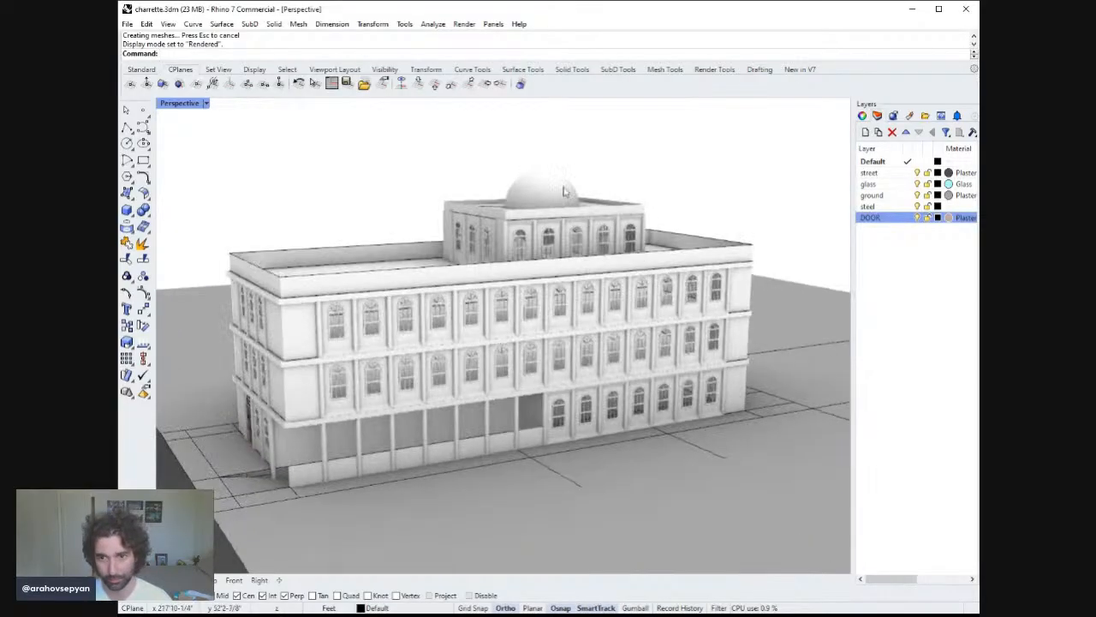
pyautogui.click(553, 205)
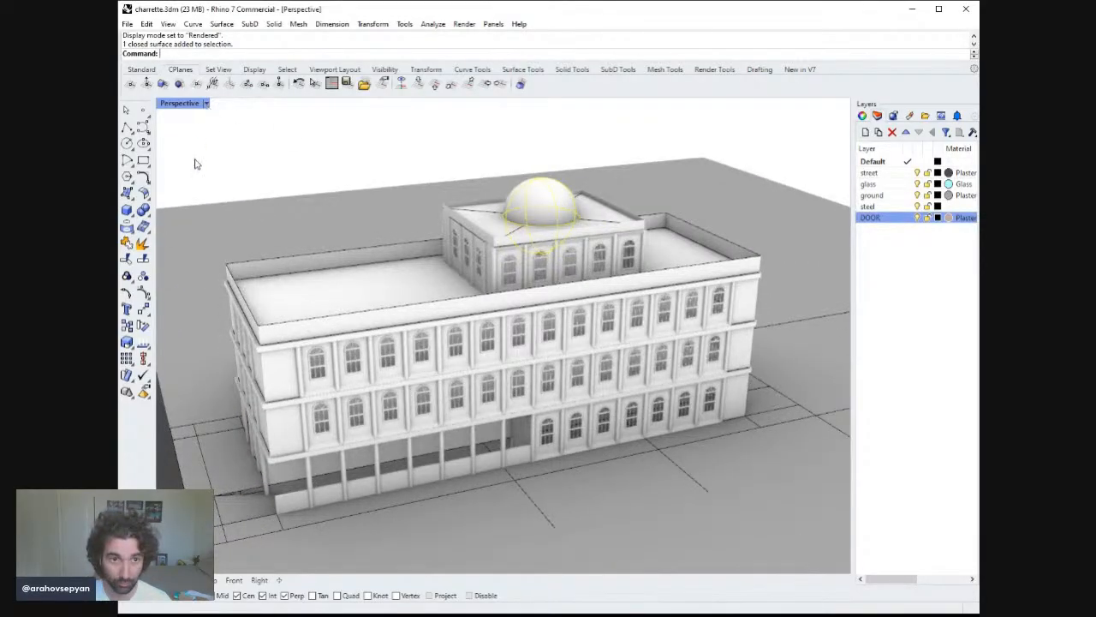
pyautogui.click(195, 163)
pyautogui.moveTo(524, 296)
pyautogui.mouseDown(button='right')
pyautogui.moveTo(535, 334)
pyautogui.moveTo(593, 353)
pyautogui.mouseUp(button='right')
pyautogui.click(543, 211)
pyautogui.press('Delete')
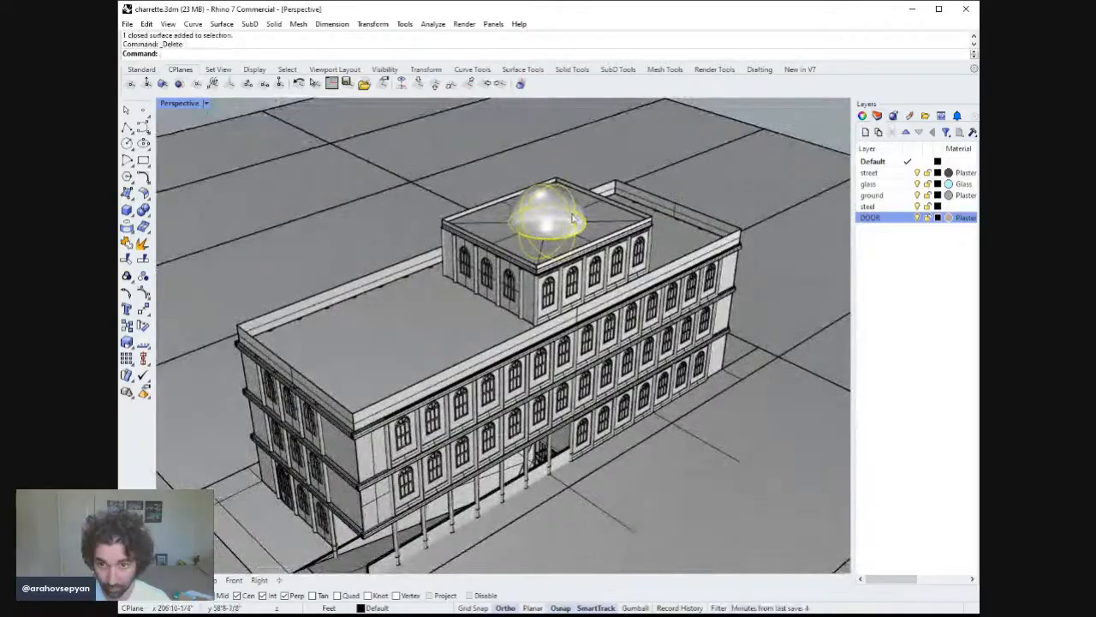
# Draw a vertical polyline 4' upward from the roof centre where the diagonals cross.
pyautogui.click(133, 132)
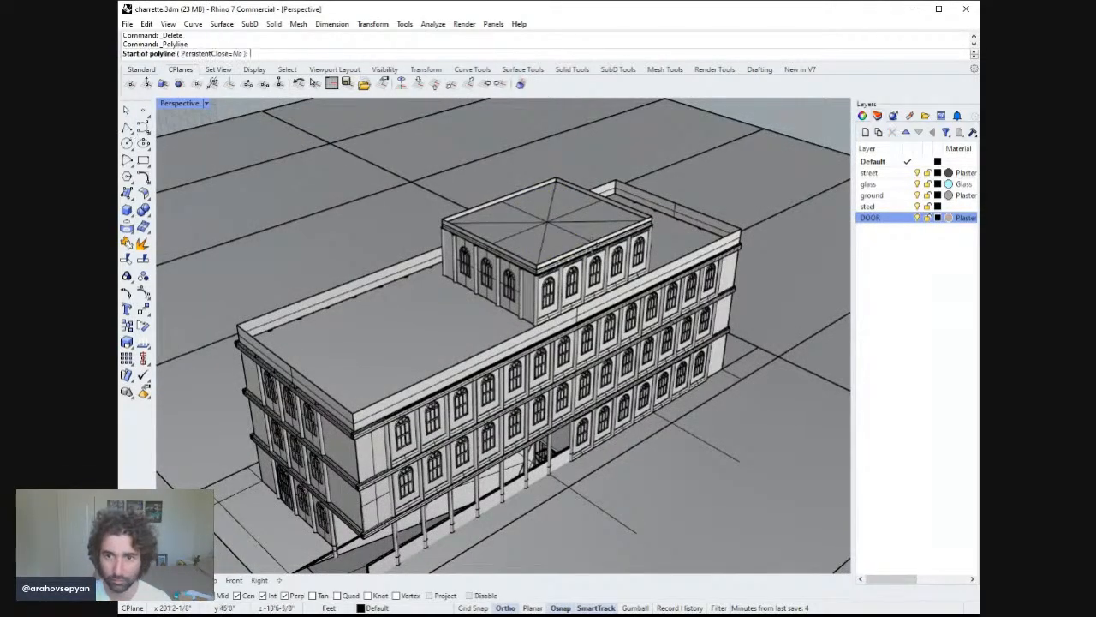
pyautogui.click(547, 222)
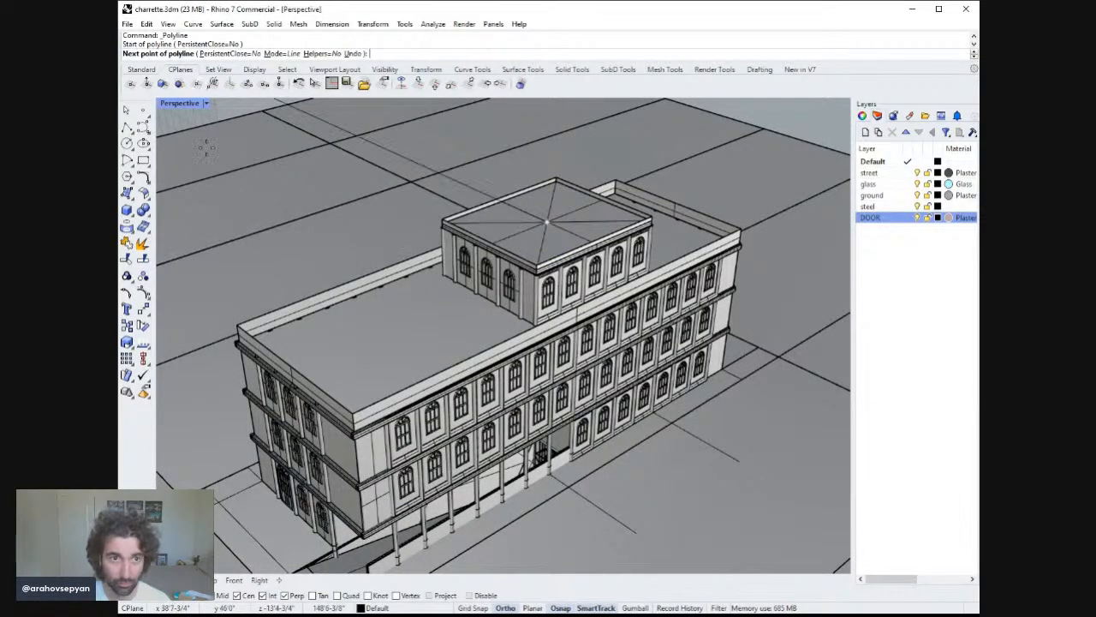
pyautogui.doubleClick(195, 102)
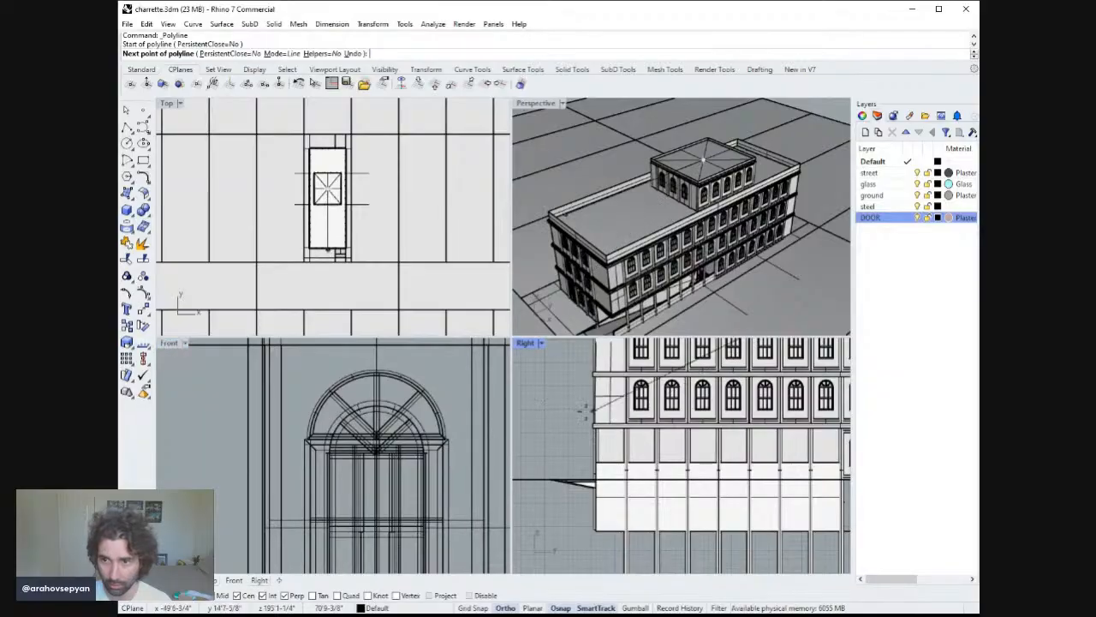
pyautogui.scroll(-10, 623, 438)
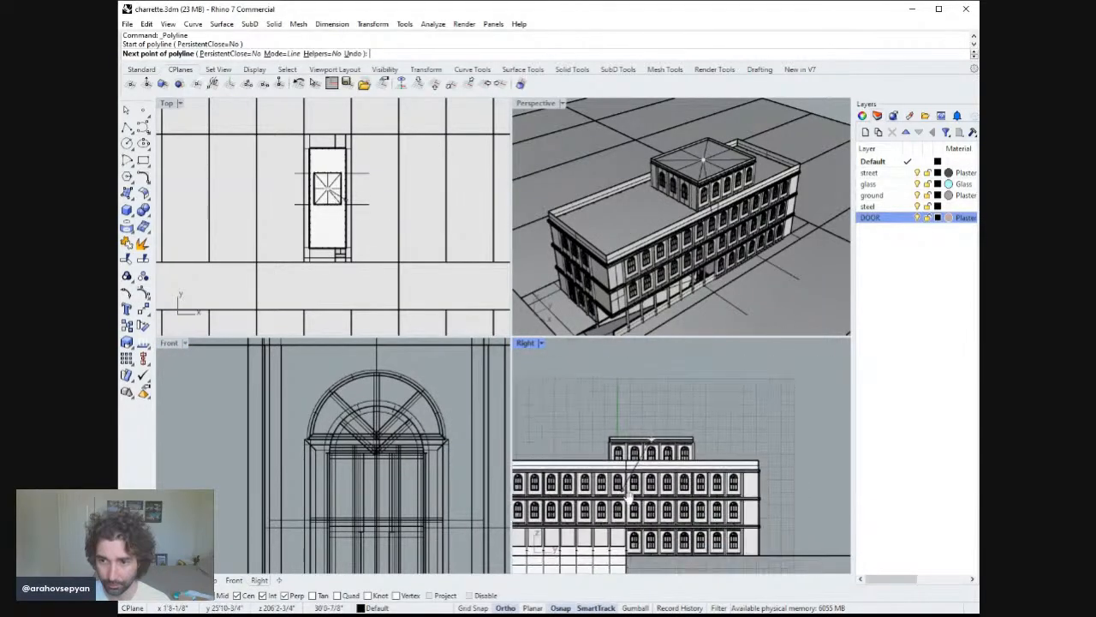
pyautogui.write("4'")
pyautogui.press('Return')
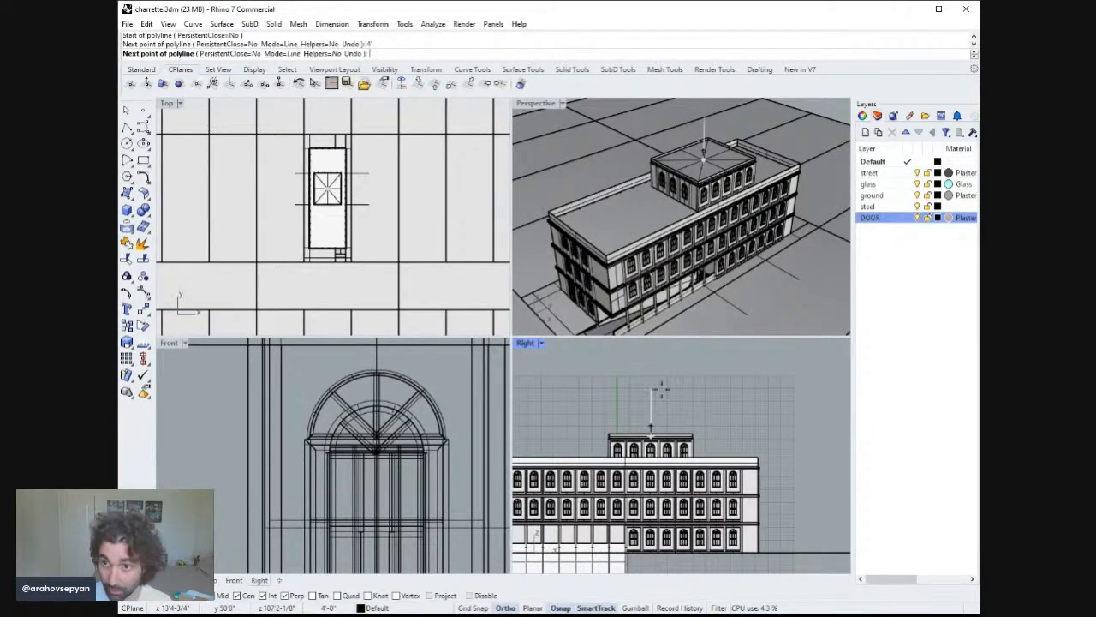
pyautogui.click(656, 389)
pyautogui.rightClick(558, 129)
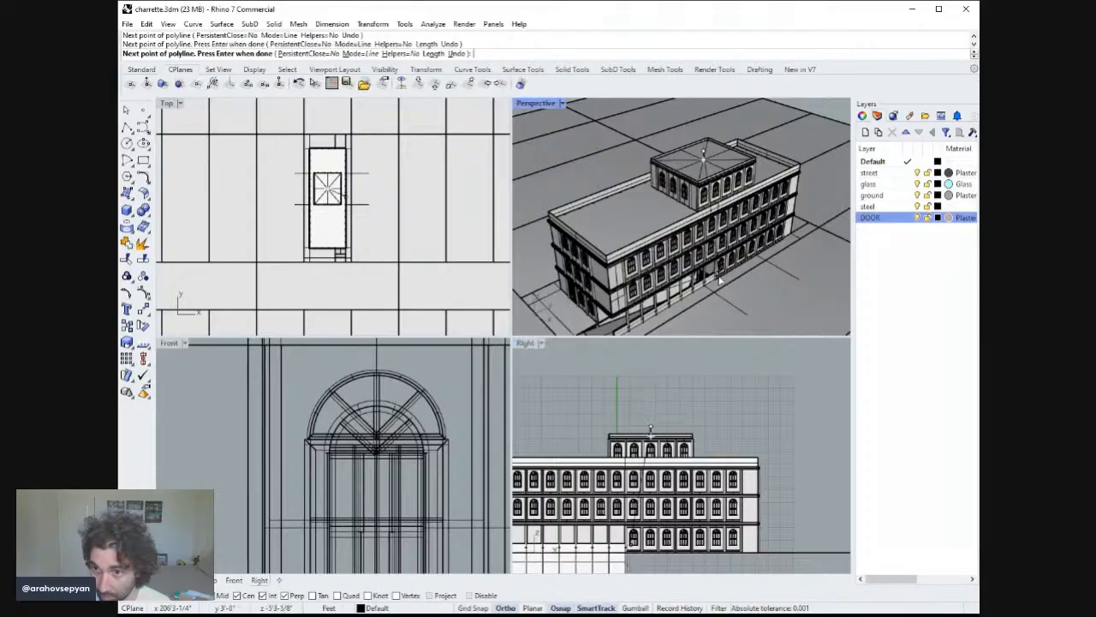
pyautogui.doubleClick(536, 106)
# Delete the parapet extrusions around the edge of the upper roof.
pyautogui.moveTo(591, 256); pyautogui.dragTo(548, 206, button='right')
pyautogui.click(558, 204)
pyautogui.press('Delete')
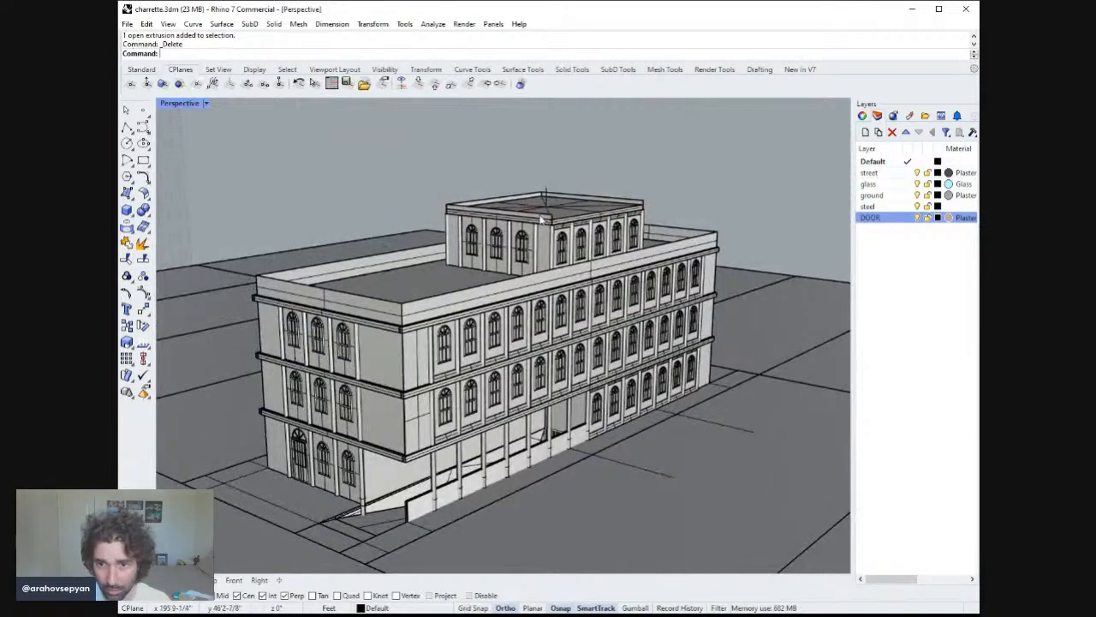
pyautogui.click(498, 199)
pyautogui.press('Delete')
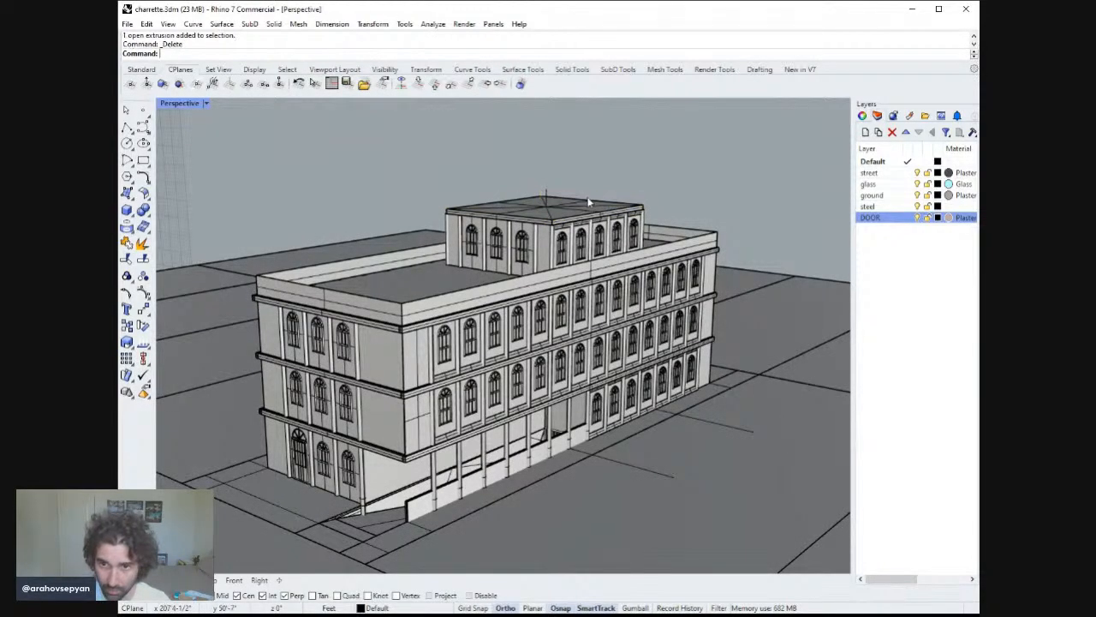
# Try to create a triangular corner-point surface between a roof corner, the line's top and an adjacent corner.
pyautogui.moveTo(582, 202); pyautogui.dragTo(167, 178, button='right')
pyautogui.click(128, 194)
pyautogui.moveTo(583, 211); pyautogui.dragTo(545, 257, button='right')
pyautogui.click(552, 268)
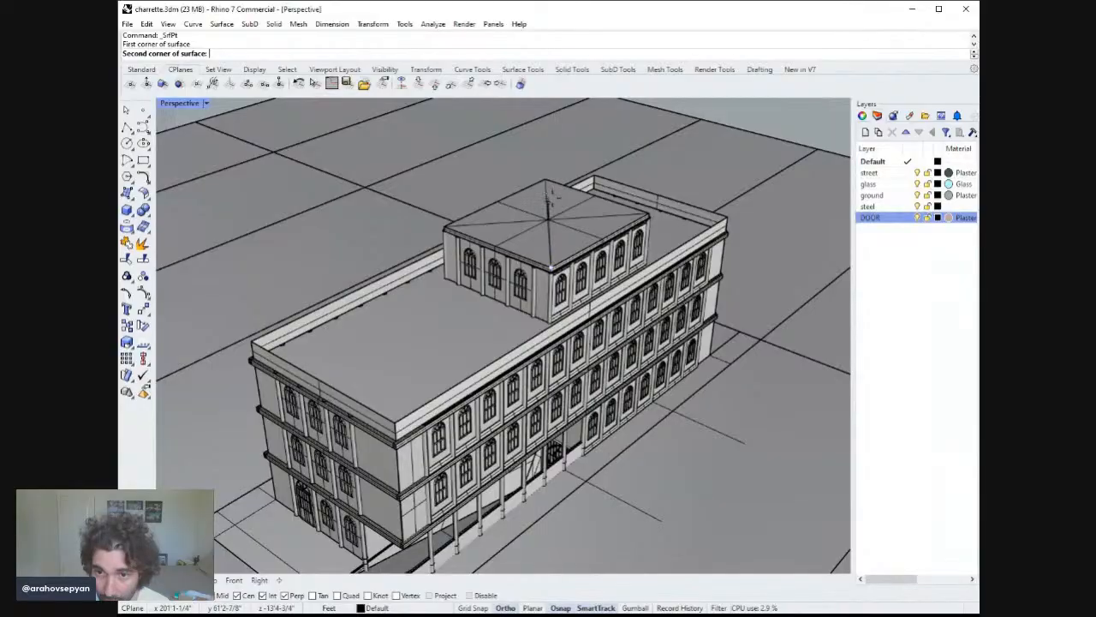
pyautogui.click(549, 201)
pyautogui.moveTo(549, 201); pyautogui.dragTo(592, 252, button='right')
pyautogui.click(649, 232)
pyautogui.press('Return')
pyautogui.hotkey('ctrl', 'z')
pyautogui.press('Return')
# Create a triangular surface joining the apex of the vertical line to two adjacent upper-roof corners.
pyautogui.click(582, 252)
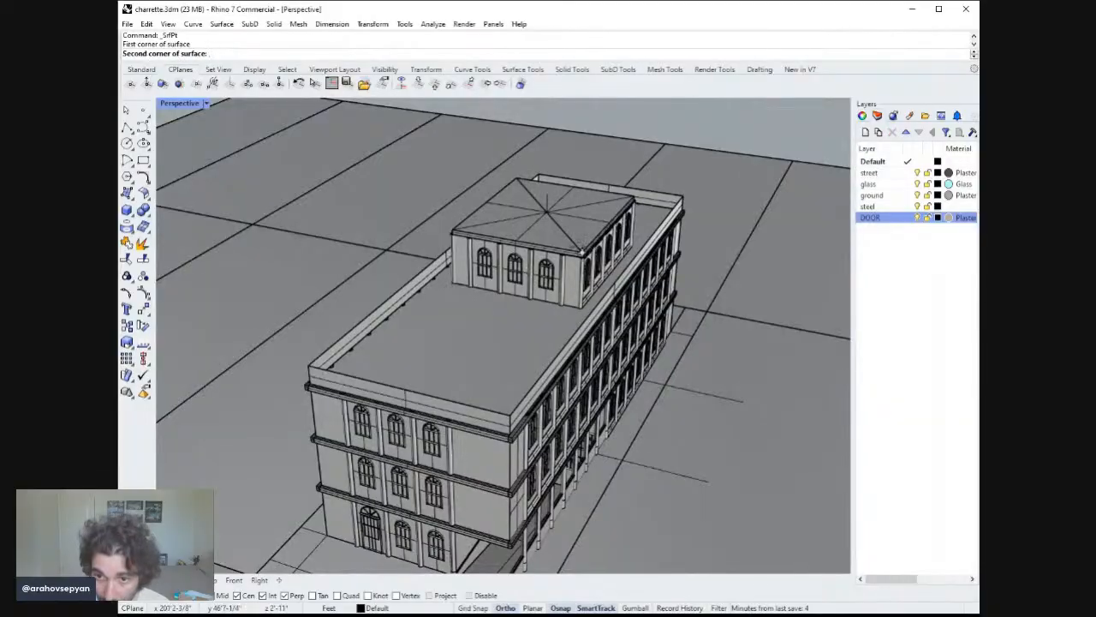
pyautogui.click(545, 206)
pyautogui.press('Escape')
pyautogui.press('Return')
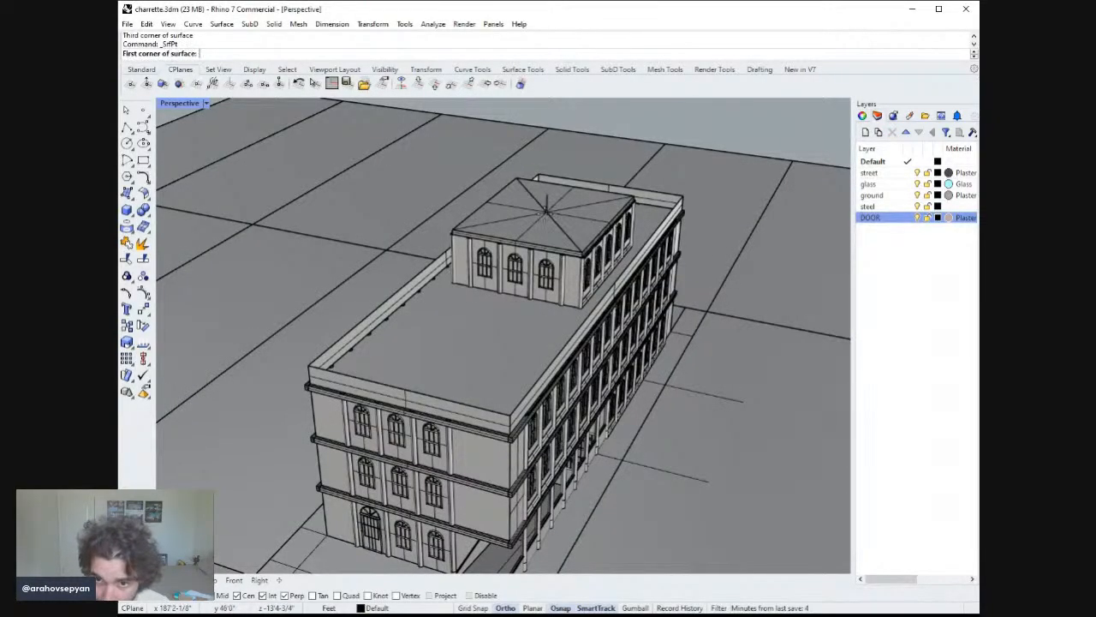
pyautogui.click(547, 211)
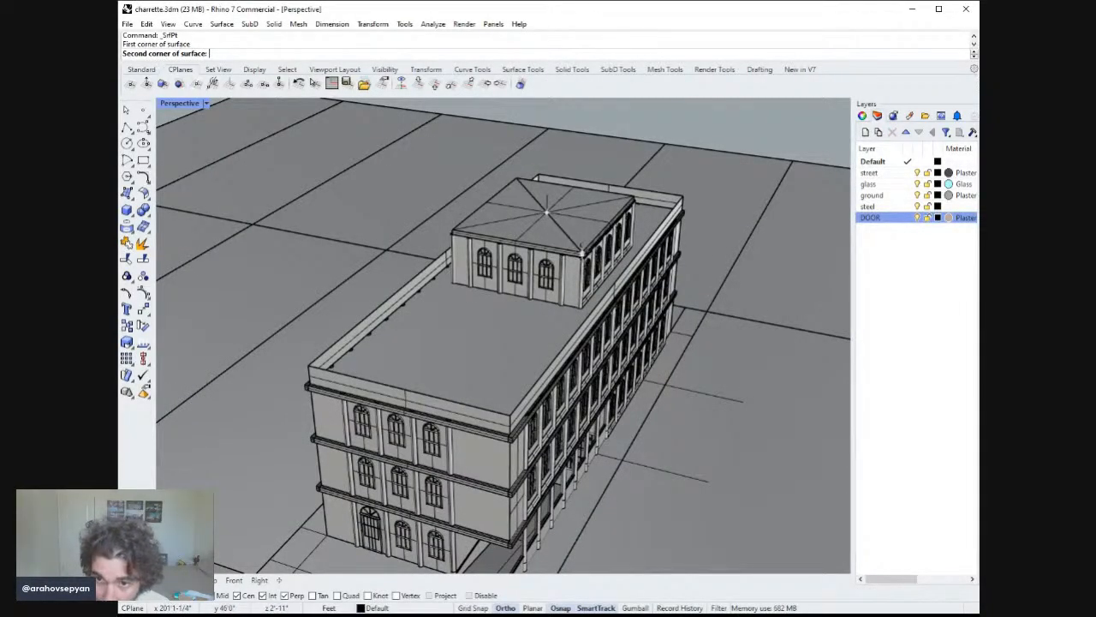
pyautogui.click(582, 252)
pyautogui.press('Escape')
pyautogui.press('Return')
pyautogui.click(546, 197)
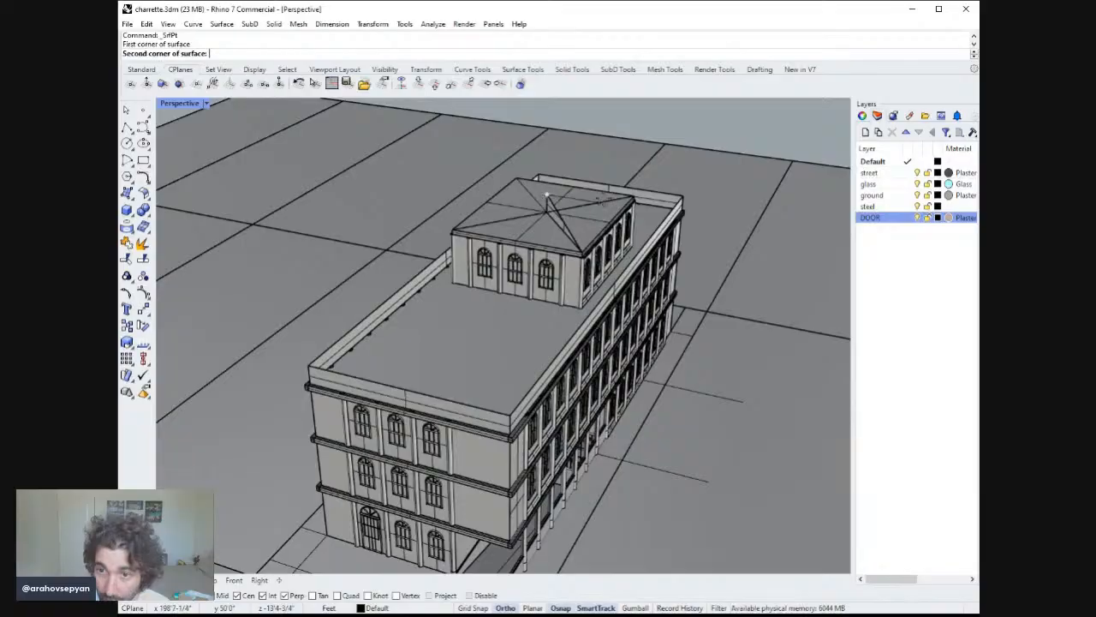
pyautogui.click(634, 196)
pyautogui.moveTo(634, 198); pyautogui.dragTo(634, 232, button='right')
pyautogui.click(546, 232)
pyautogui.press('Return')
pyautogui.press('Return')
# Create another triangular roof face from the apex to the next pair of roof corners.
pyautogui.click(549, 215)
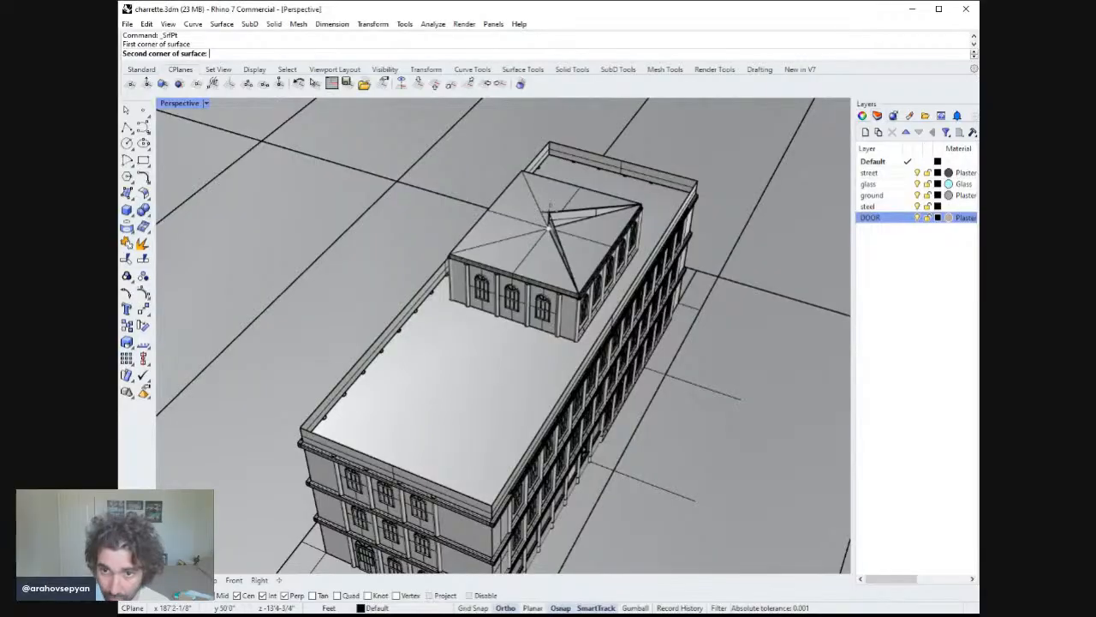
pyautogui.click(548, 228)
pyautogui.press('Escape')
pyautogui.press('Return')
pyautogui.click(548, 228)
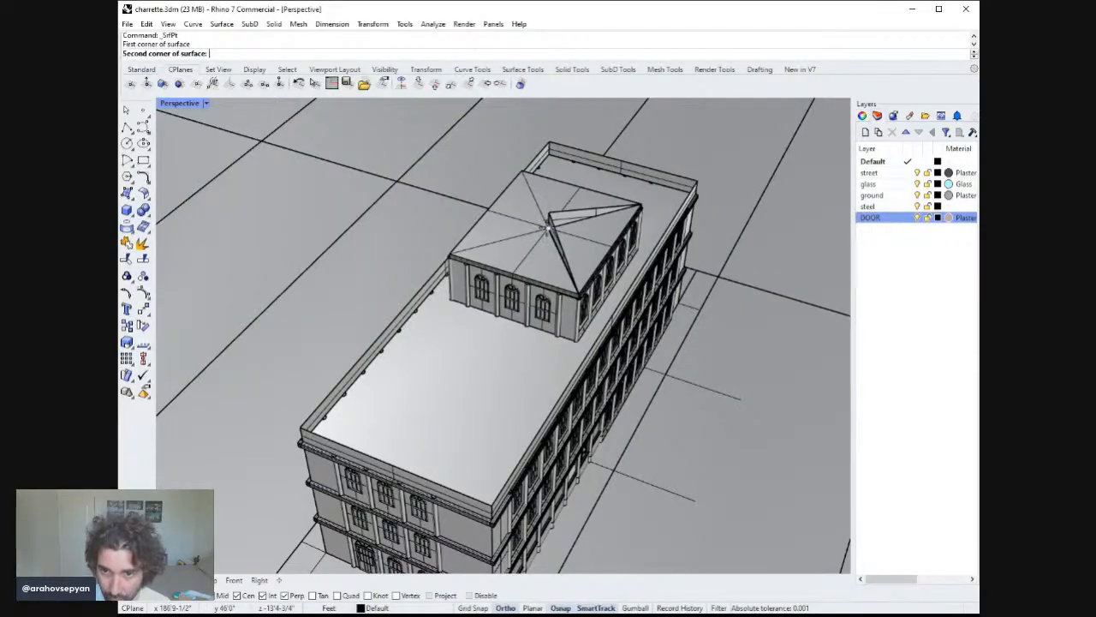
pyautogui.click(547, 212)
pyautogui.click(450, 255)
pyautogui.press('Return')
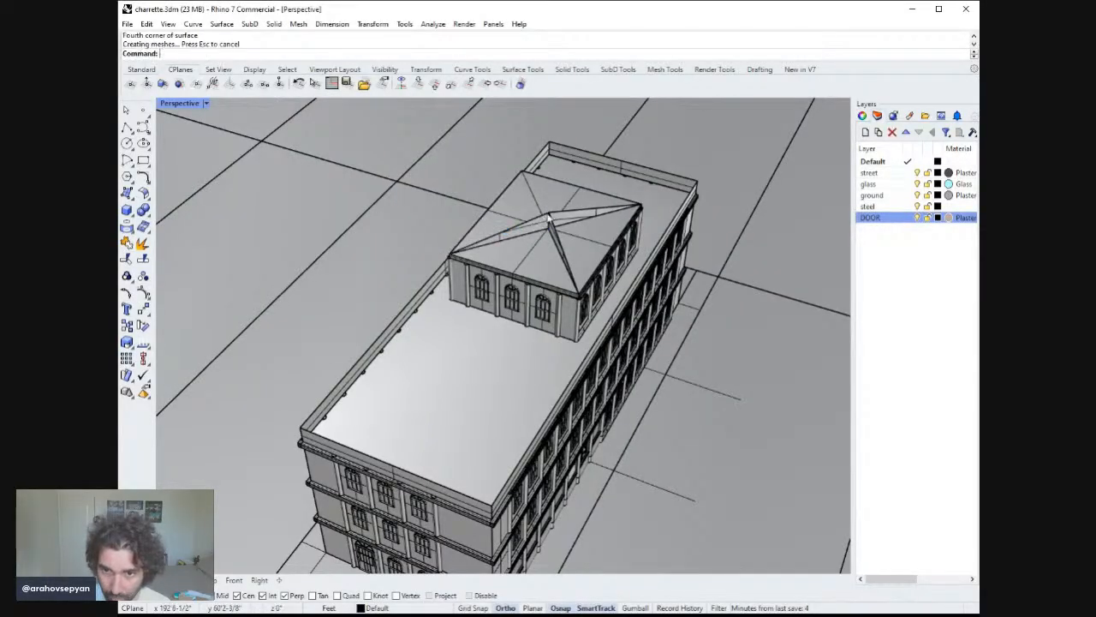
# Create a further triangular roof face from the apex to the rear roof corners.
pyautogui.press('Return')
pyautogui.click(548, 215)
pyautogui.click(548, 226)
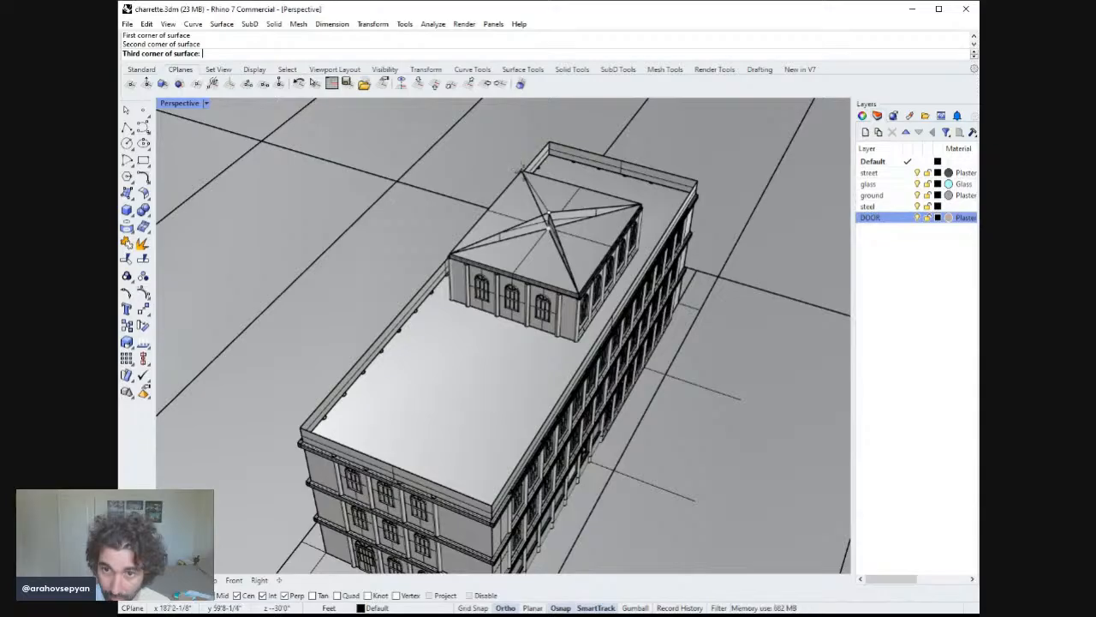
pyautogui.click(522, 171)
pyautogui.press('Return')
pyautogui.moveTo(529, 178); pyautogui.dragTo(496, 183, button='right')
pyautogui.scroll(2, 536, 167)
pyautogui.scroll(2, 536, 166)
pyautogui.rightClick(497, 184)
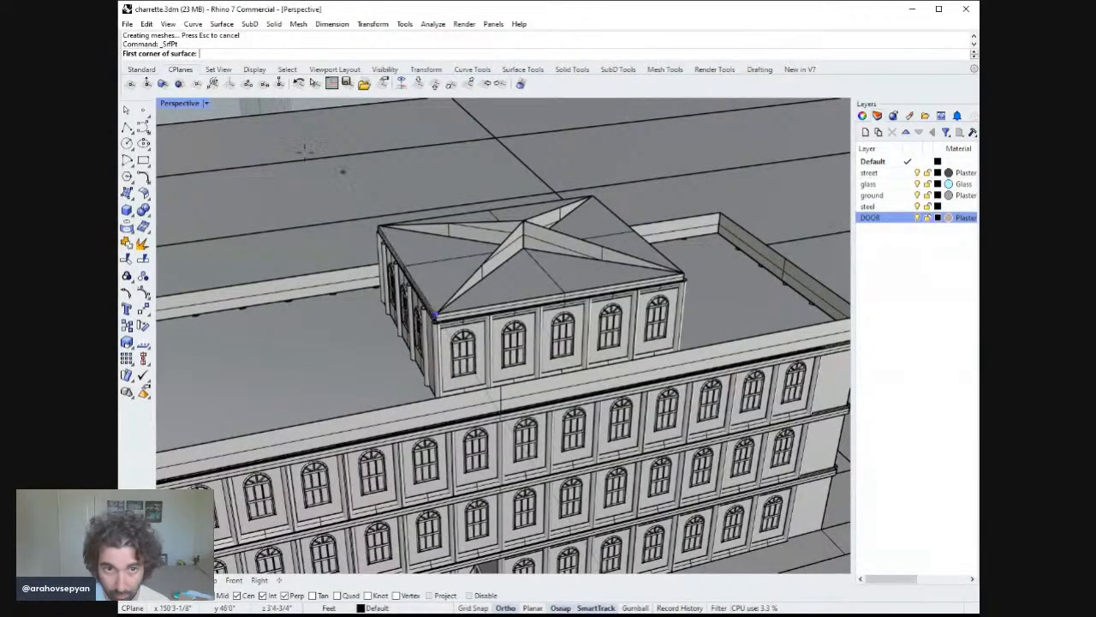
# Draw a polyline from the apex down to the roof's front corner.
pyautogui.click(126, 127)
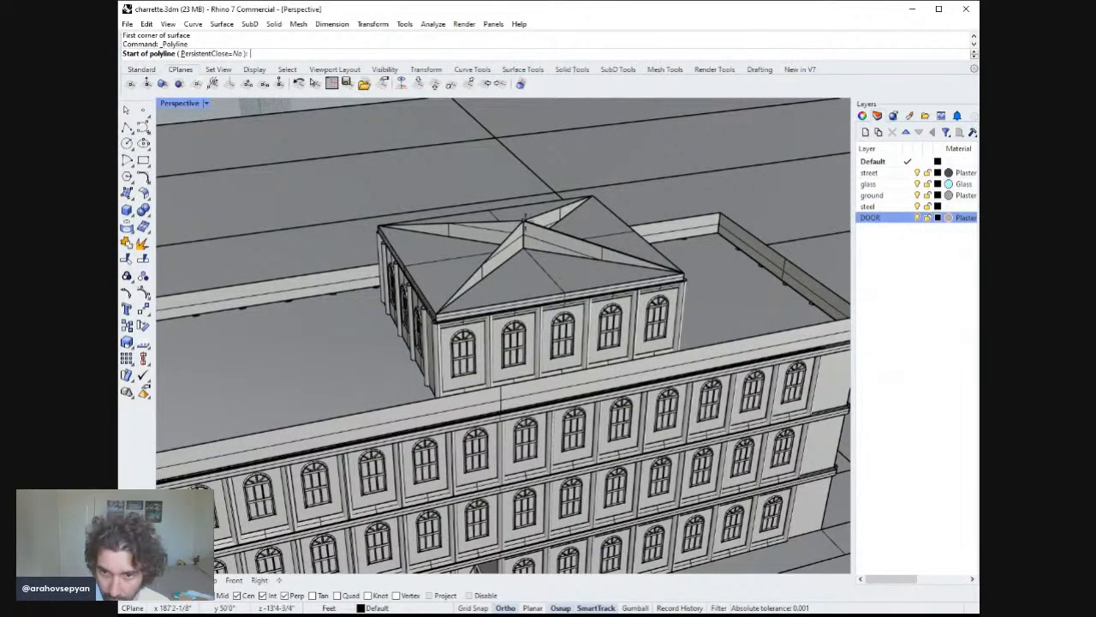
pyautogui.click(523, 221)
pyautogui.click(565, 294)
pyautogui.press('Return')
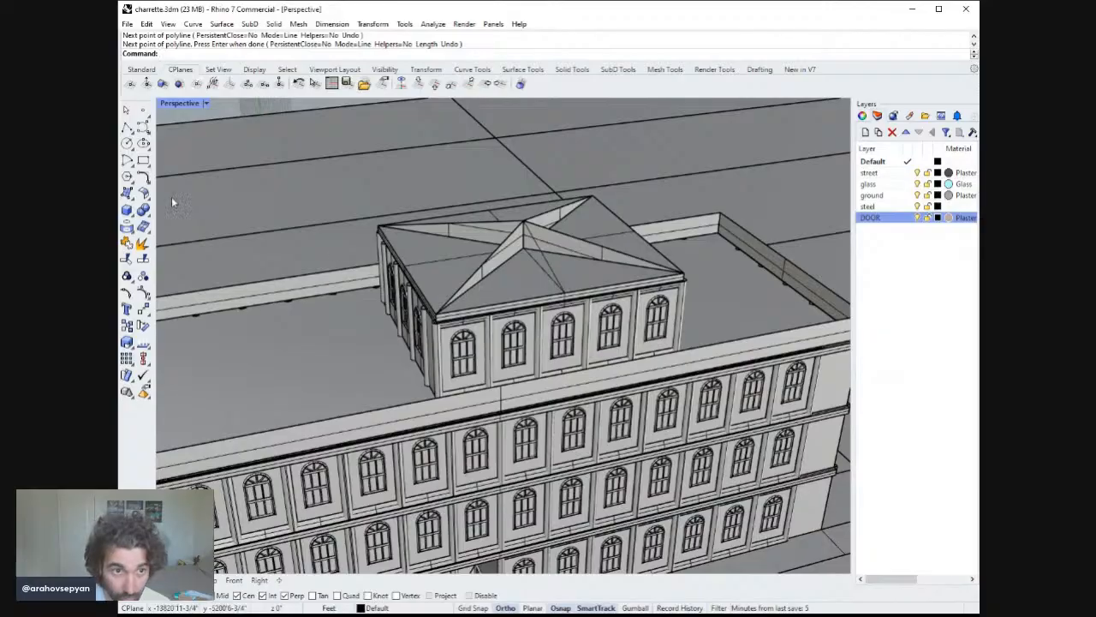
# Try to create a triangular surface from the front corner up to the apex.
pyautogui.click(129, 193)
pyautogui.click(435, 313)
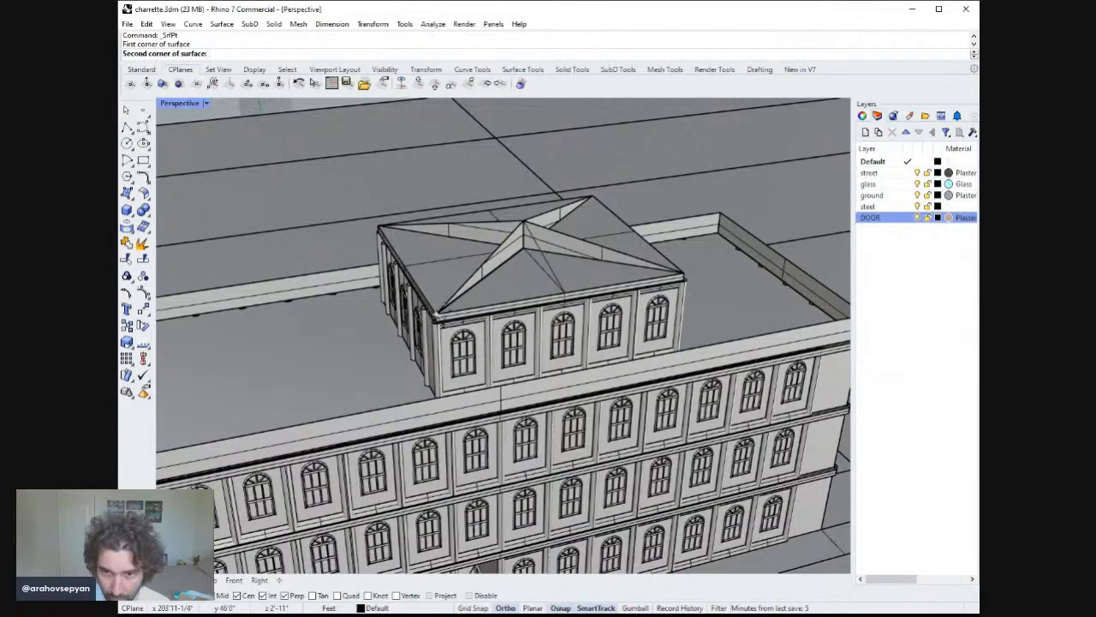
pyautogui.click(538, 258)
pyautogui.moveTo(540, 260); pyautogui.dragTo(473, 267, button='right')
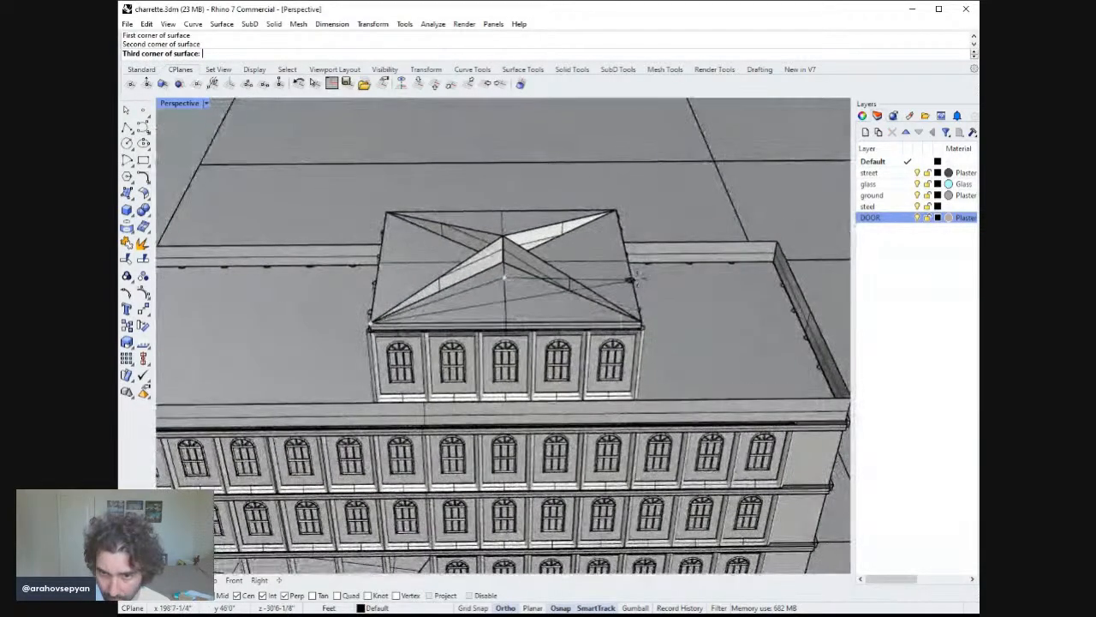
pyautogui.click(504, 276)
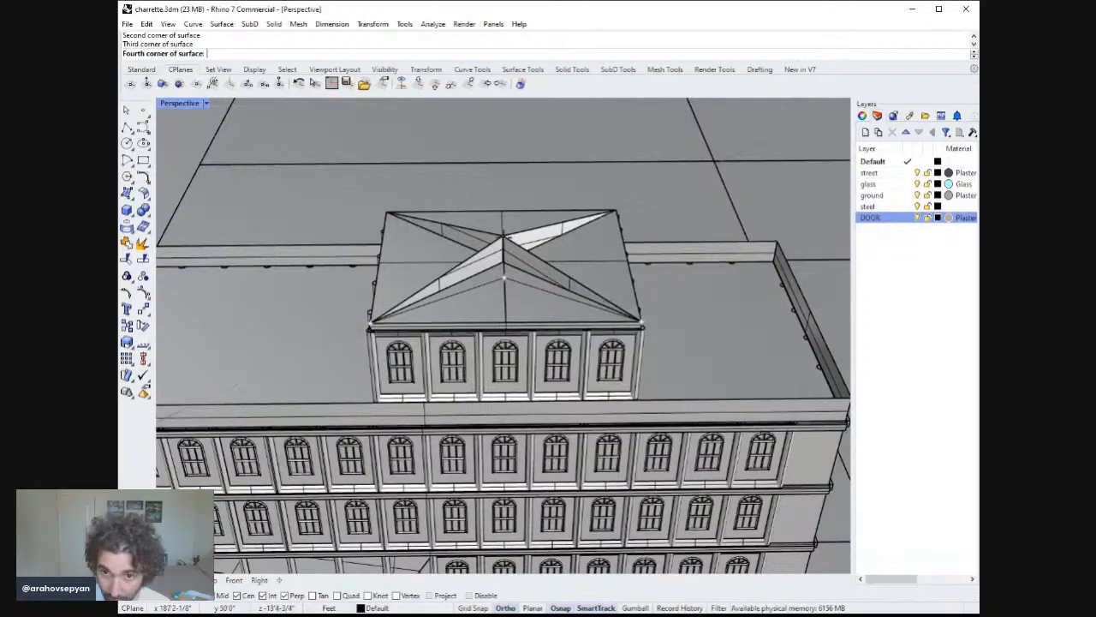
pyautogui.click(504, 237)
pyautogui.moveTo(503, 238); pyautogui.dragTo(539, 253, button='right')
pyautogui.hotkey('ctrl', 'z')
# Create triangular roof faces from the apex to the front roof corners.
pyautogui.click(126, 193)
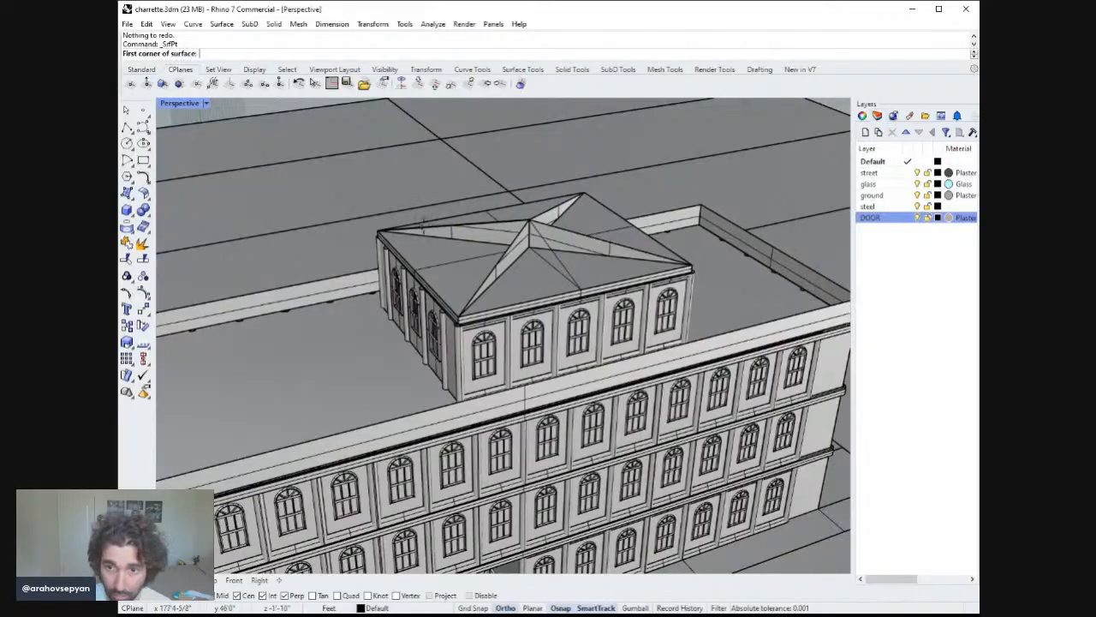
pyautogui.click(554, 253)
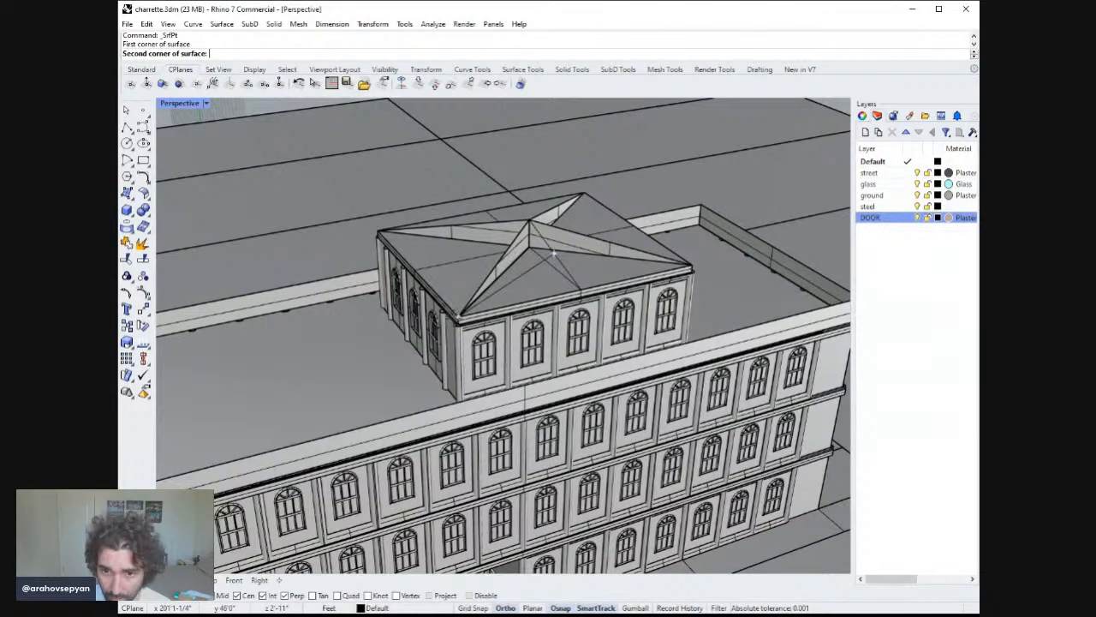
pyautogui.click(553, 250)
pyautogui.click(529, 220)
pyautogui.press('Return')
pyautogui.press('Return')
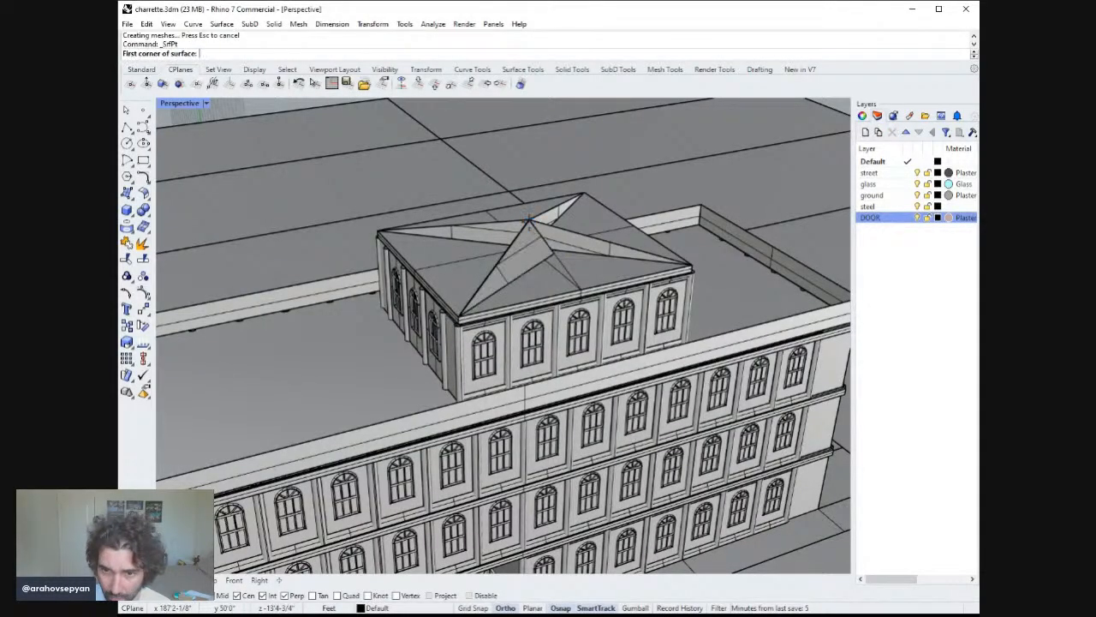
pyautogui.click(530, 220)
pyautogui.click(554, 252)
pyautogui.moveTo(627, 239); pyautogui.dragTo(602, 297, button='right')
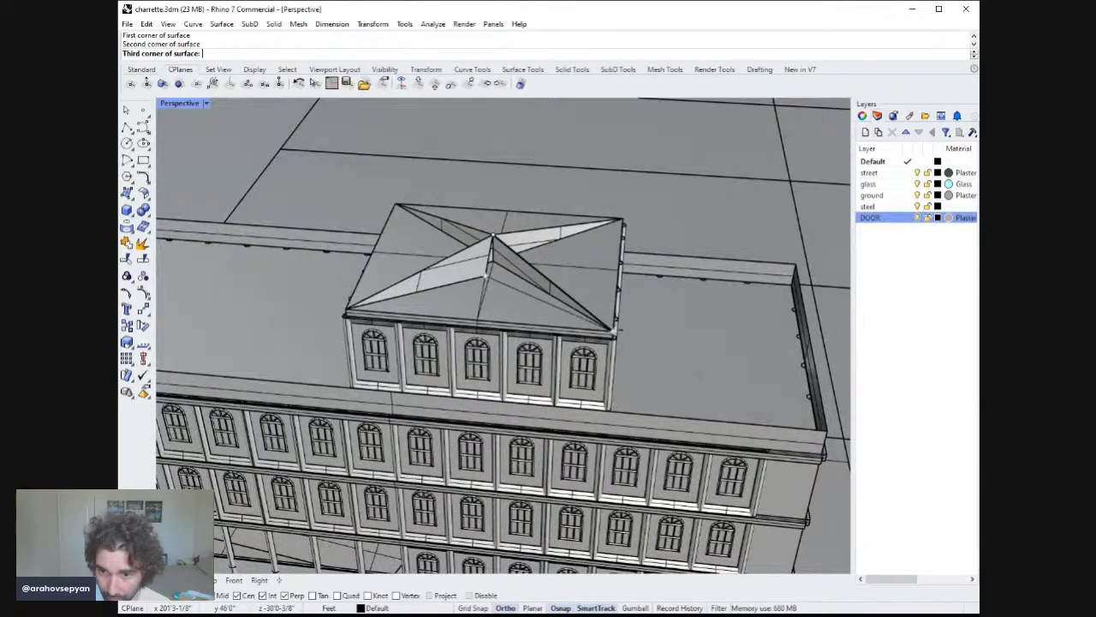
pyautogui.click(614, 327)
pyautogui.press('Return')
# Undo the apex-to-corner polyline.
pyautogui.moveTo(487, 276); pyautogui.dragTo(579, 250, button='right')
pyautogui.hotkey('ctrl', 'z')
pyautogui.rightClick(554, 302)
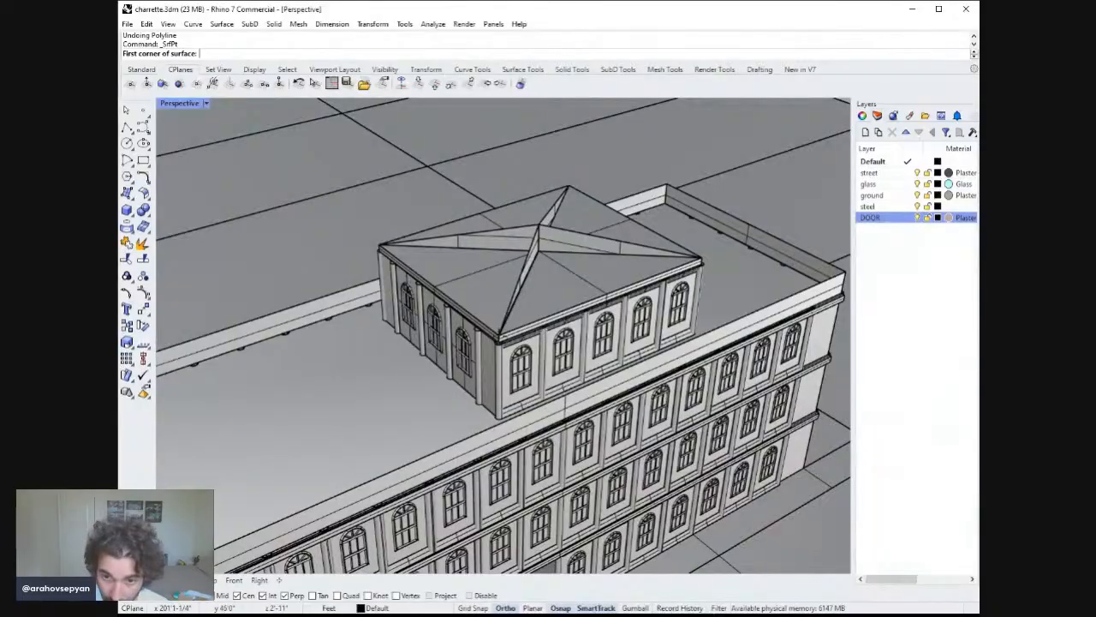
# Create a triangular roof face from the front corner through the apex to the right-hand corner.
pyautogui.click(500, 336)
pyautogui.click(538, 225)
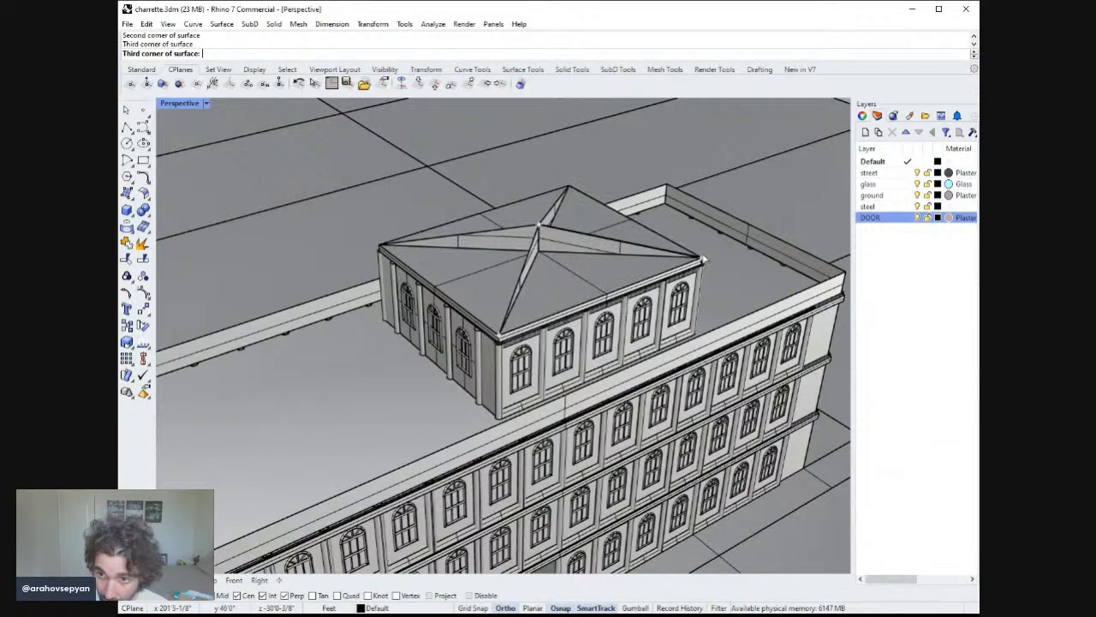
pyautogui.click(702, 258)
pyautogui.rightClick(702, 258)
pyautogui.rightClick(661, 229)
pyautogui.moveTo(591, 190); pyautogui.dragTo(644, 225, button='right')
# Create a triangular roof face from the rear-left corner through the apex to the front-left corner.
pyautogui.click(484, 167)
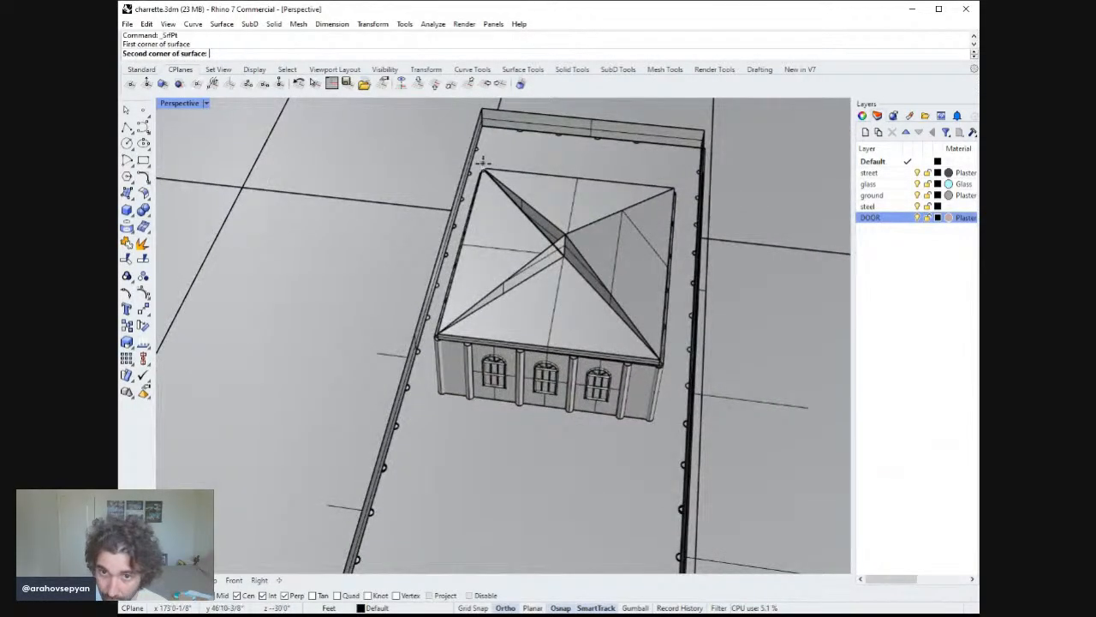
pyautogui.click(564, 231)
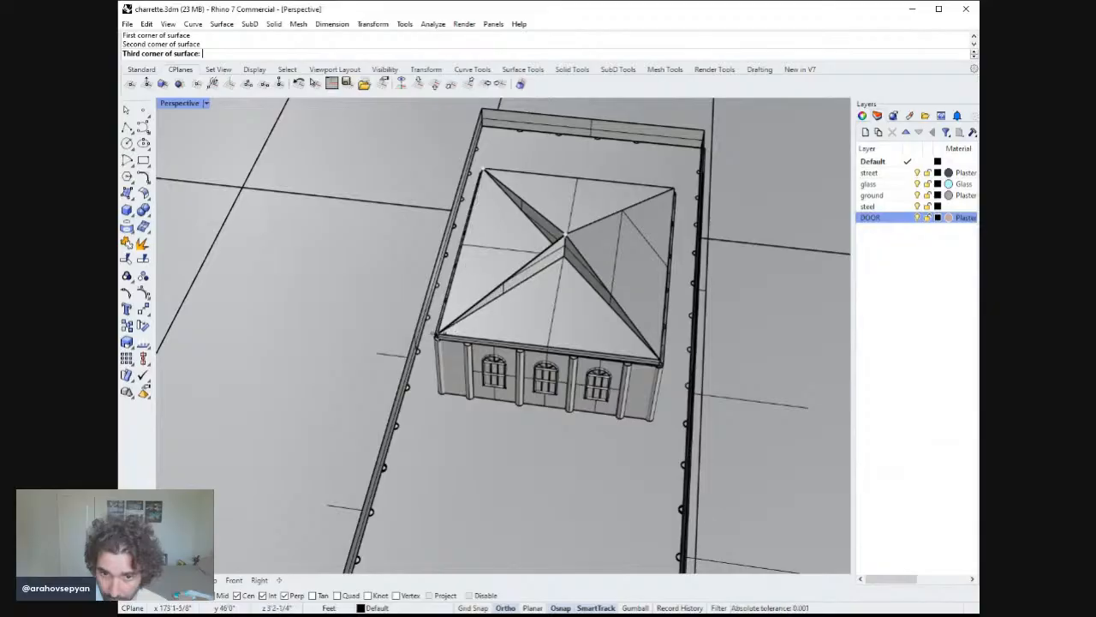
pyautogui.click(437, 334)
pyautogui.rightClick(437, 334)
# Create a triangular roof face from the front-left corner through the apex to the front-right corner.
pyautogui.rightClick(437, 334)
pyautogui.click(437, 334)
pyautogui.click(565, 233)
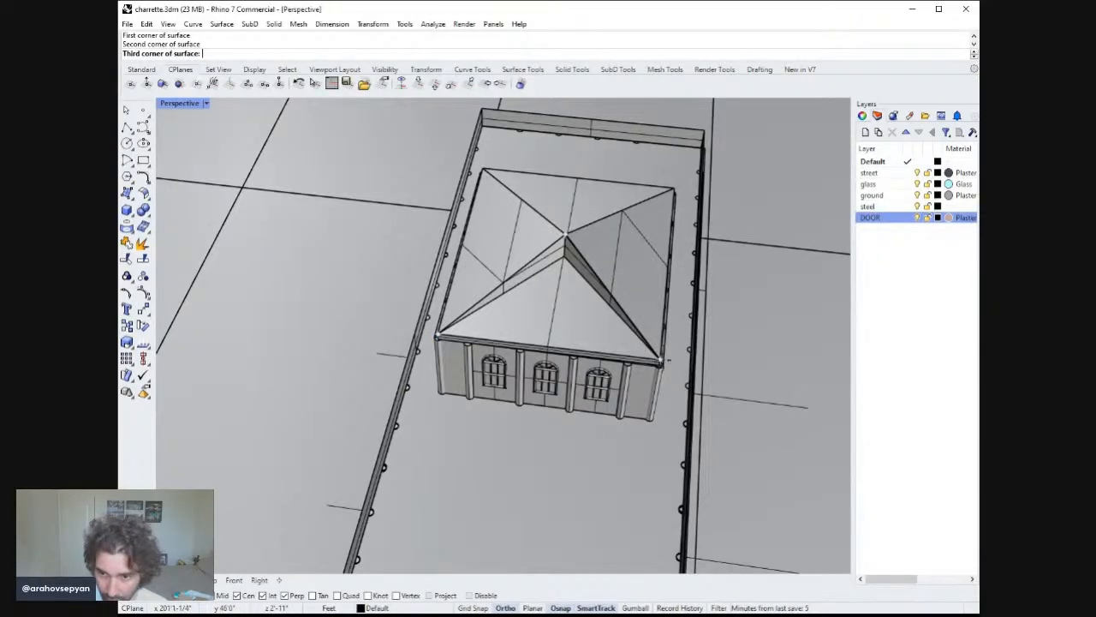
pyautogui.click(664, 359)
# Create a triangular roof face from the rear-right corner through the apex to the rear-left corner.
pyautogui.rightClick(673, 193)
pyautogui.click(674, 189)
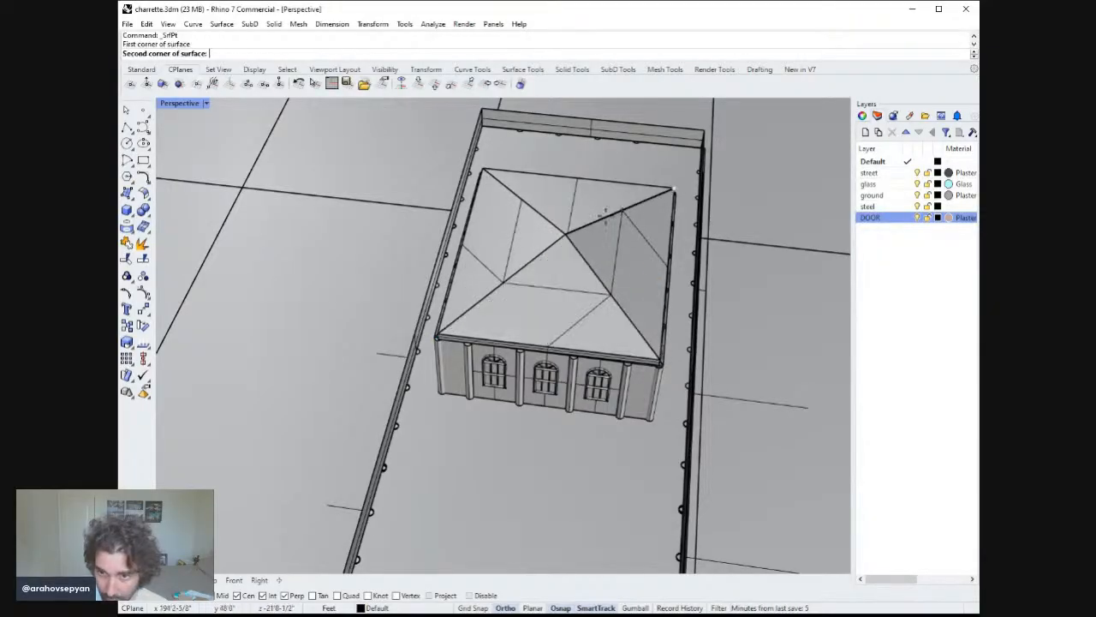
pyautogui.click(564, 232)
pyautogui.click(484, 169)
pyautogui.rightClick(483, 169)
# Switch the perspective viewport to Rendered display mode.
pyautogui.moveTo(571, 195); pyautogui.dragTo(467, 148, button='right')
pyautogui.scroll(-6, 505, 176)
pyautogui.moveTo(512, 186); pyautogui.dragTo(371, 166, button='right')
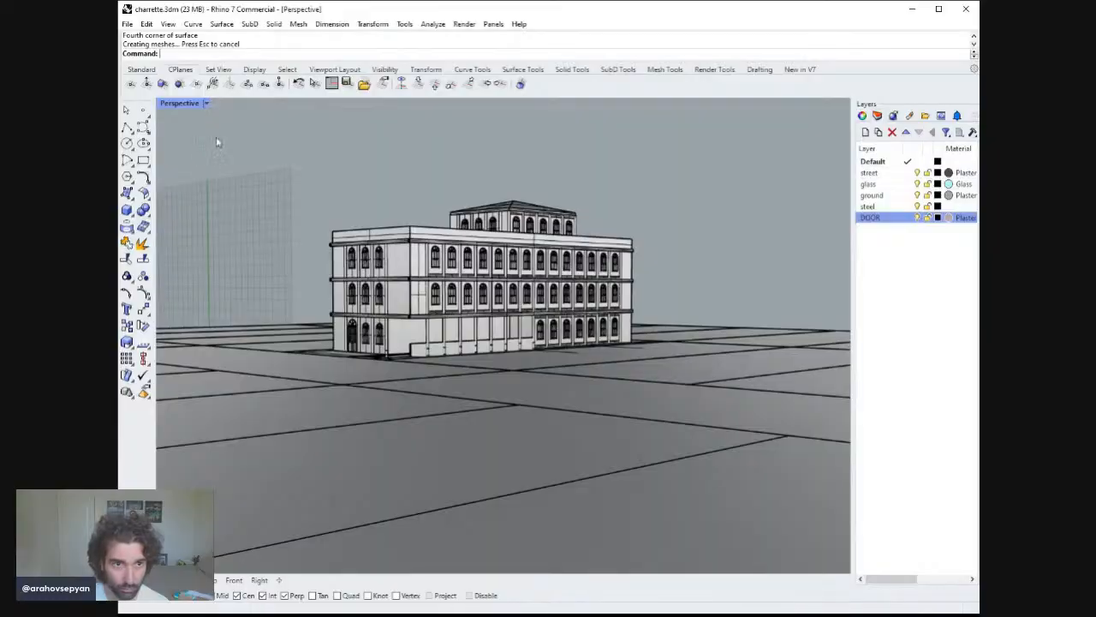
pyautogui.hotkey('ctrl', 'alt', 'r')
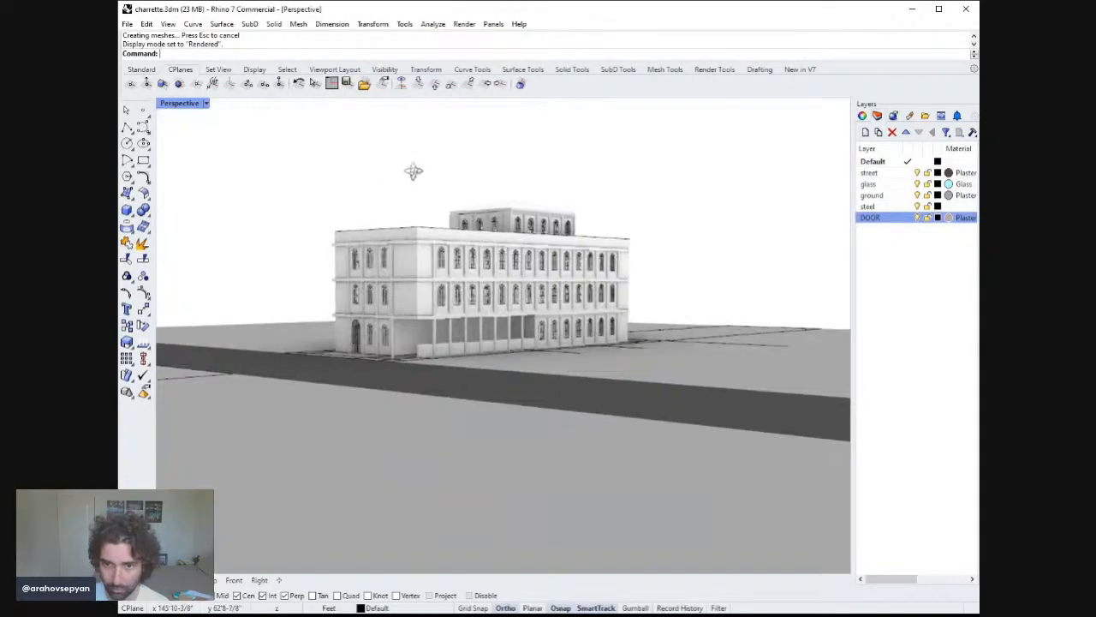
# Assign the Plaster material to the Default layer.
pyautogui.moveTo(500, 169); pyautogui.dragTo(604, 188, button='right')
pyautogui.click(949, 161)
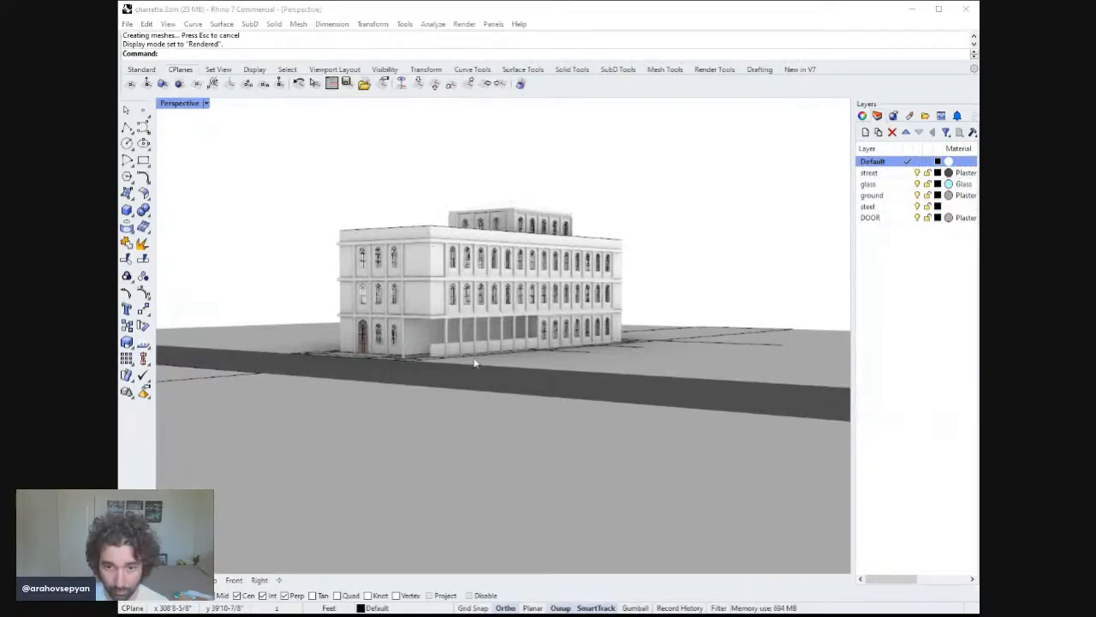
pyautogui.click(414, 506)
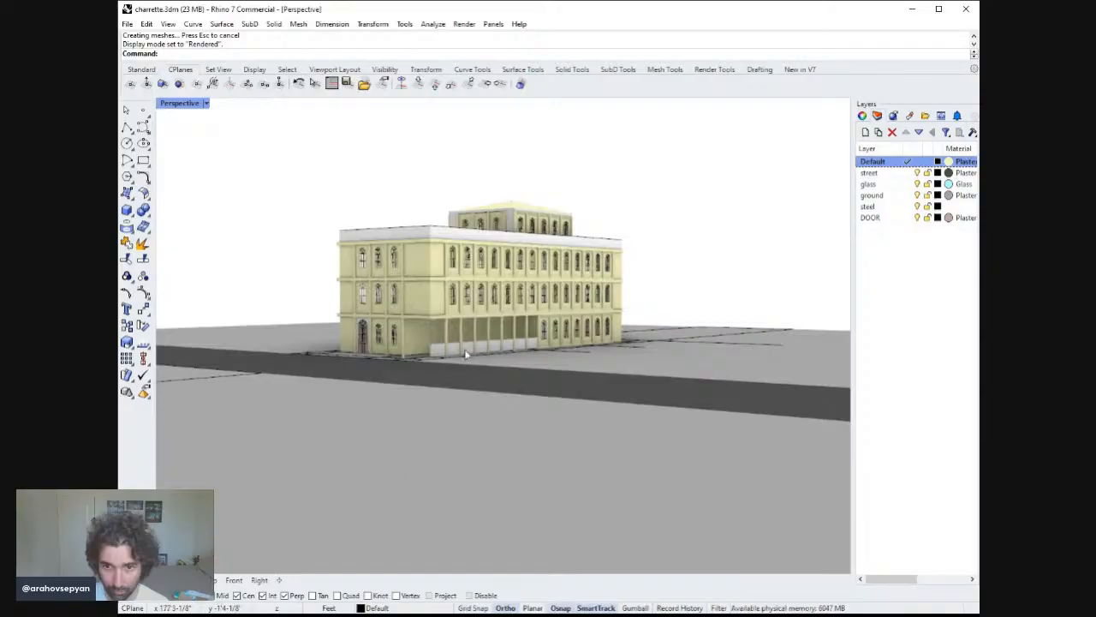
pyautogui.moveTo(468, 353); pyautogui.dragTo(505, 300, button='right')
pyautogui.click(948, 164)
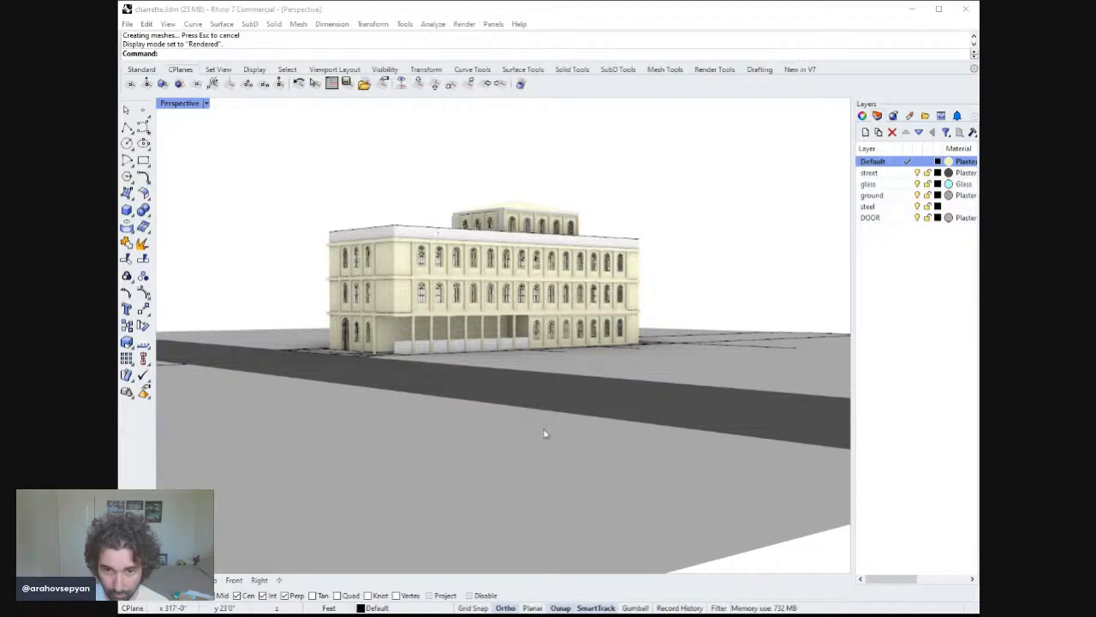
pyautogui.moveTo(472, 386); pyautogui.dragTo(468, 372, button='right')
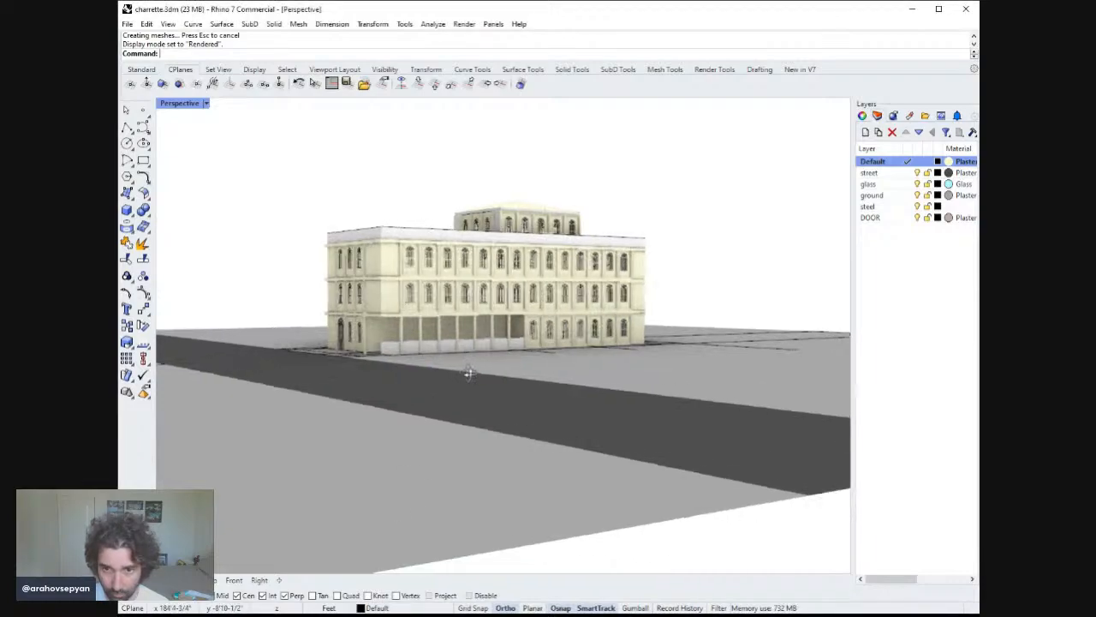
pyautogui.hotkey('alt', 'Tab')
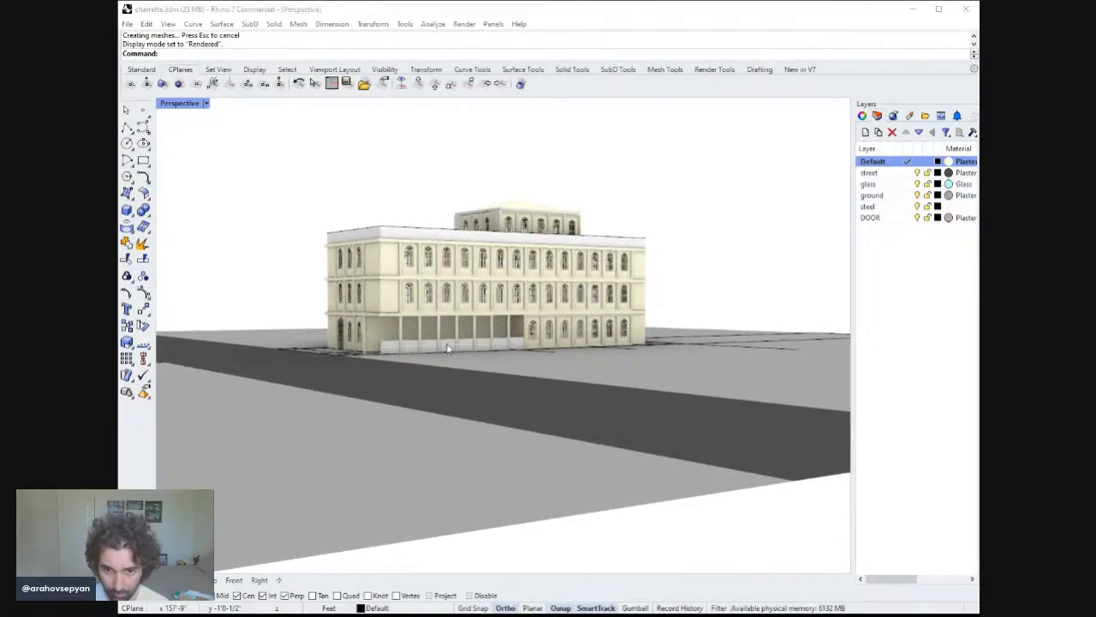
# Move the upper cornice and ground-floor strip objects onto the Default layer.
pyautogui.click(473, 346)
pyautogui.keyDown('shift'); pyautogui.click(442, 235); pyautogui.keyUp('shift')
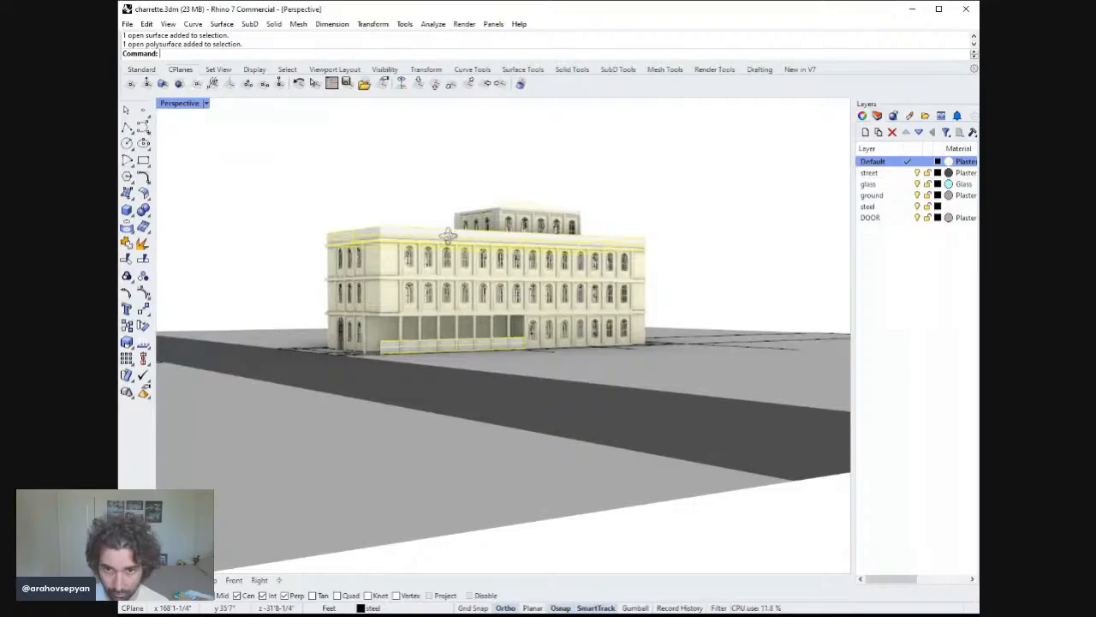
pyautogui.moveTo(447, 234); pyautogui.dragTo(488, 243, button='right')
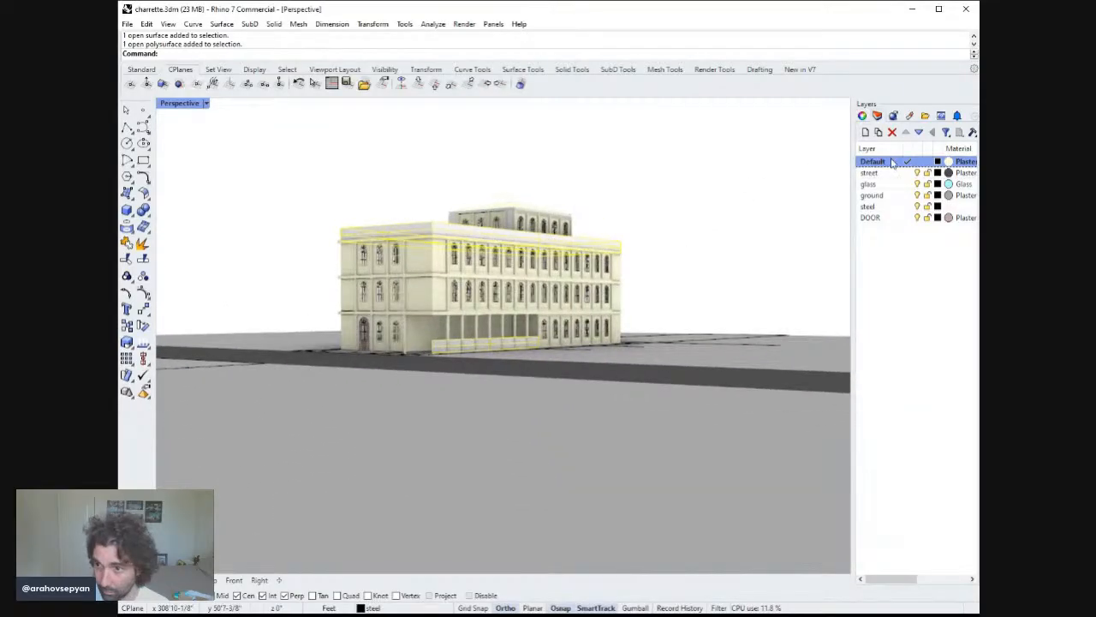
pyautogui.click(503, 172)
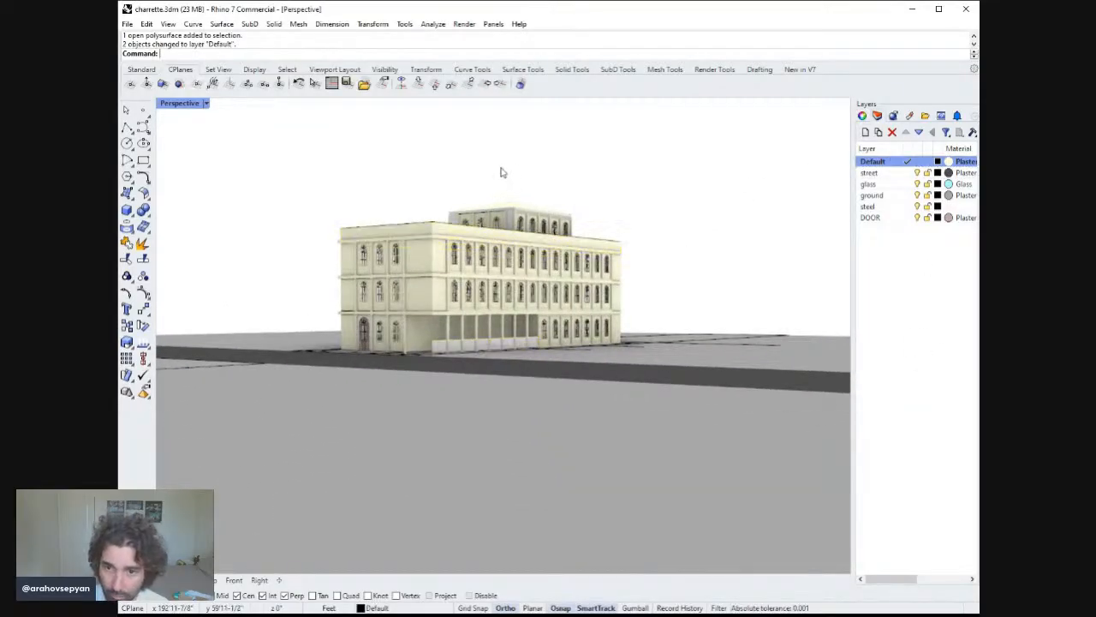
# Move the ground-floor storefront base panel onto the Default layer.
pyautogui.click(485, 346)
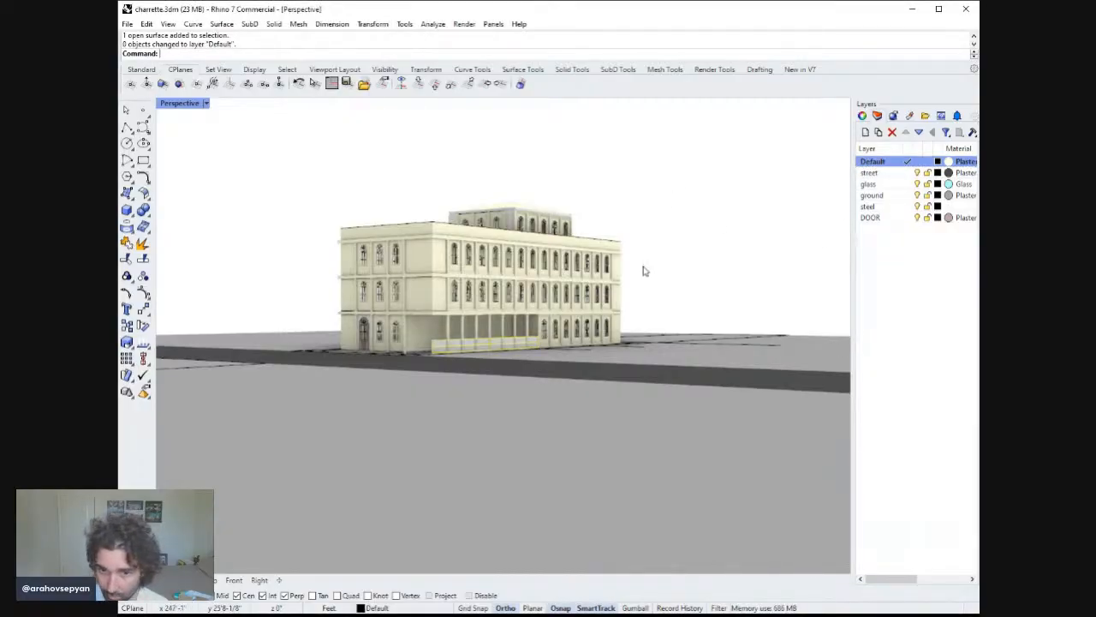
pyautogui.click(799, 168)
pyautogui.moveTo(621, 267); pyautogui.dragTo(586, 296, button='right')
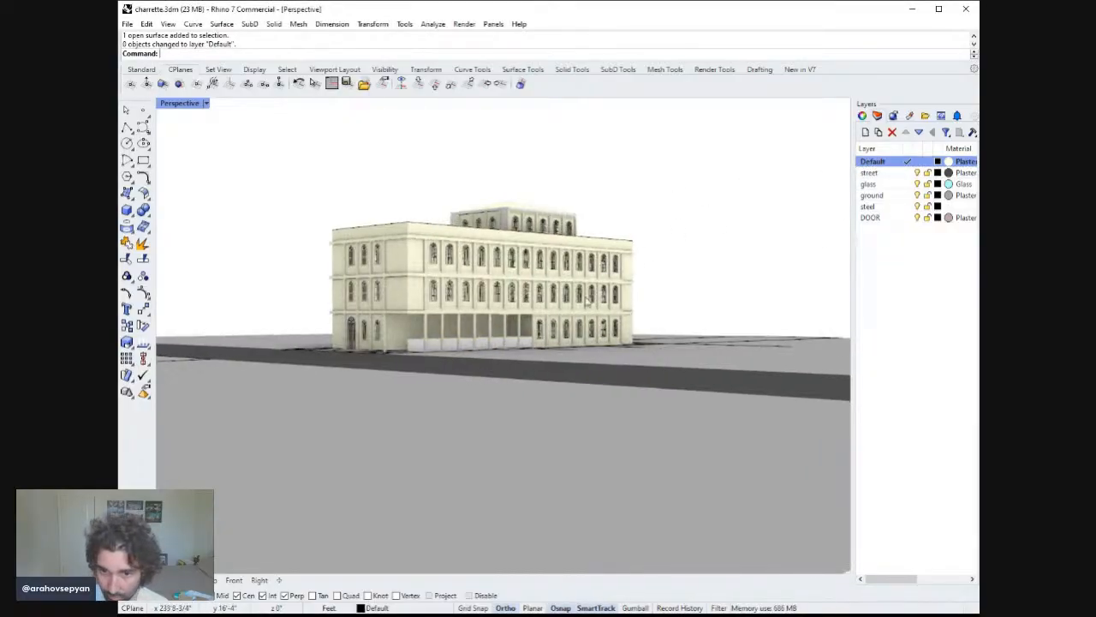
pyautogui.click(496, 344)
pyautogui.click(496, 345)
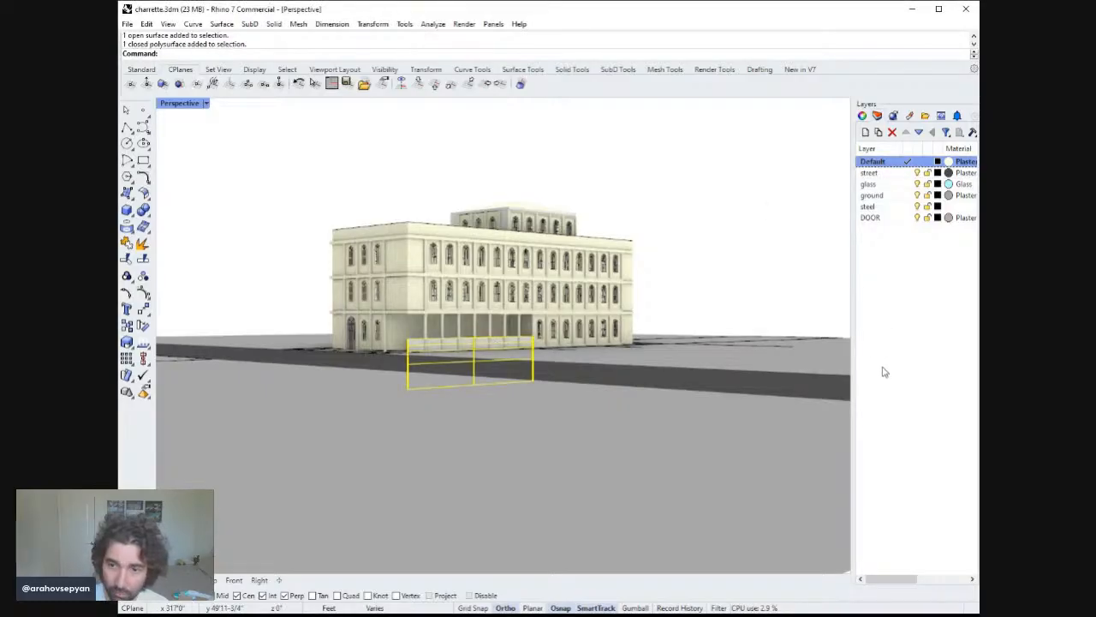
pyautogui.moveTo(543, 164); pyautogui.dragTo(601, 188, button='right')
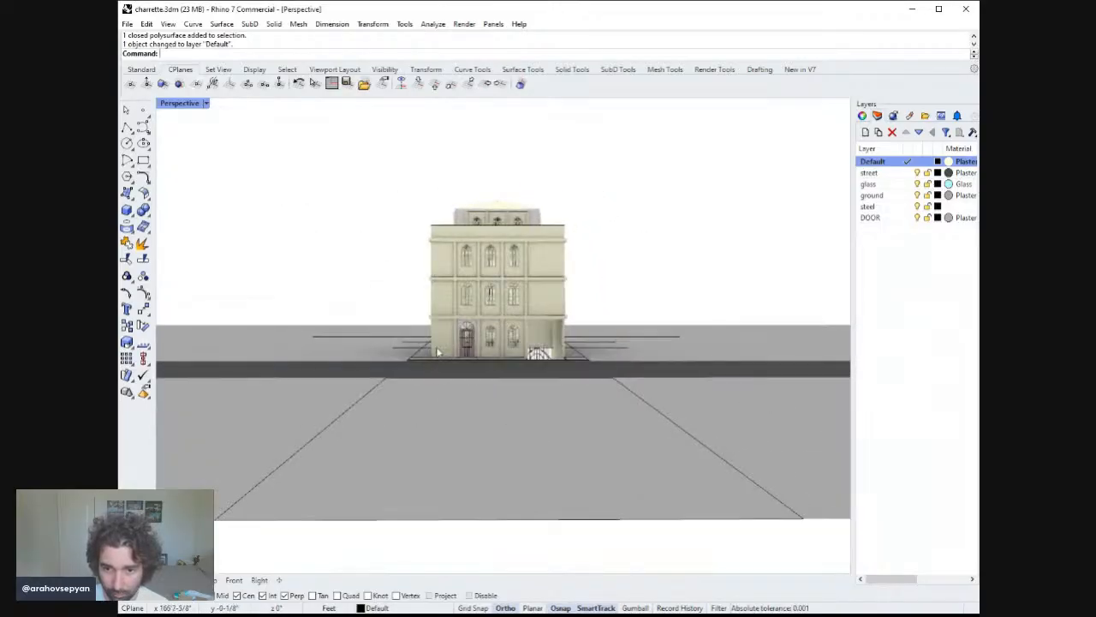
# Move the entrance door surround onto the Default layer.
pyautogui.scroll(10, 437, 349)
pyautogui.click(562, 224)
pyautogui.keyDown('shift'); pyautogui.moveTo(615, 219); pyautogui.dragTo(478, 222, button='right'); pyautogui.keyUp('shift')
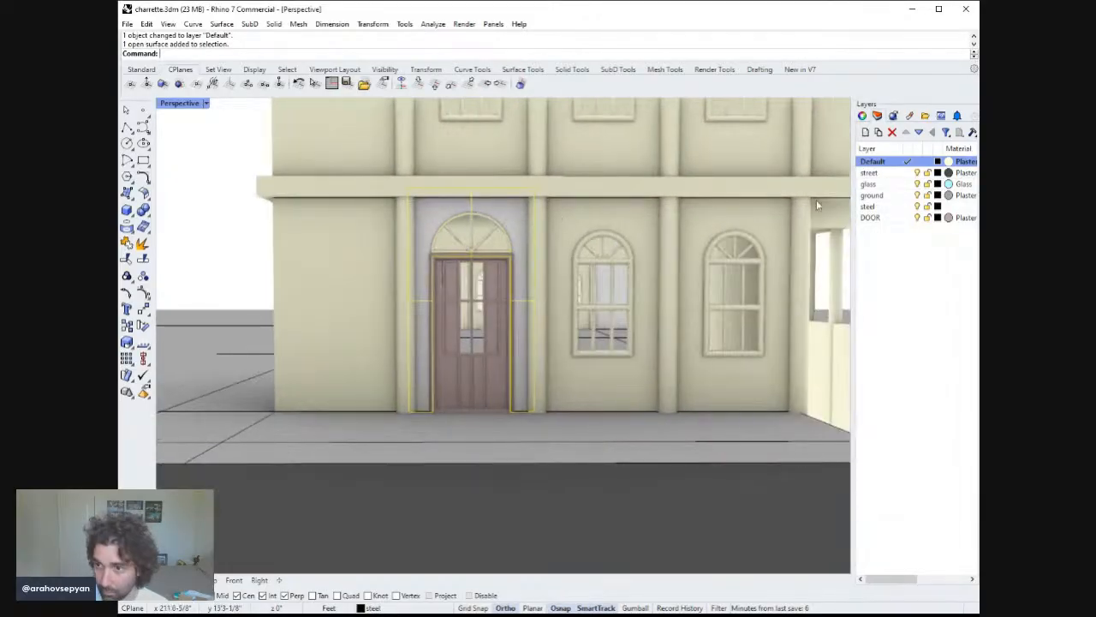
pyautogui.click(869, 161)
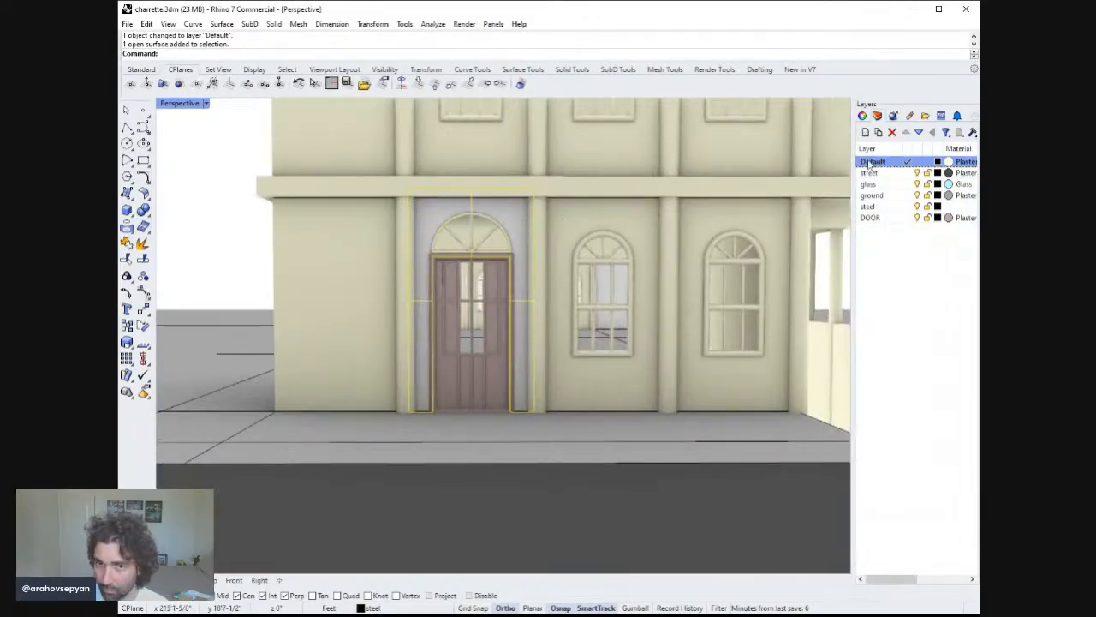
pyautogui.click(906, 369)
pyautogui.press('Escape')
# Move the two side wall panels of the building onto the Default layer.
pyautogui.scroll(-7, 479, 297)
pyautogui.scroll(-5, 485, 323)
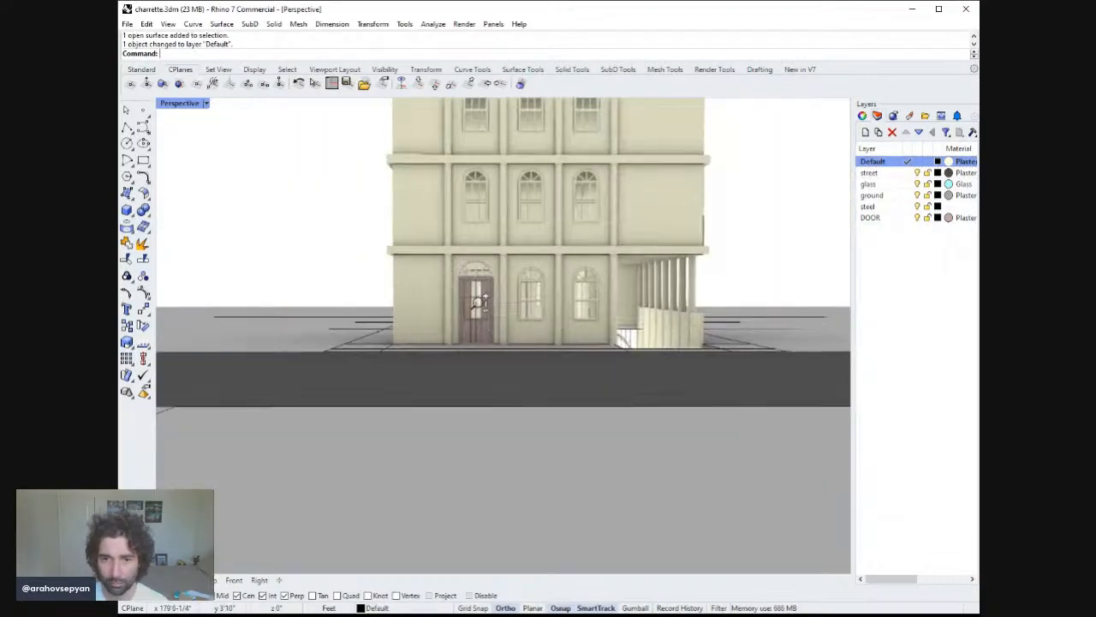
pyautogui.moveTo(485, 322); pyautogui.dragTo(477, 292, button='right')
pyautogui.click(429, 299)
pyautogui.keyDown('shift'); pyautogui.click(393, 298); pyautogui.keyUp('shift')
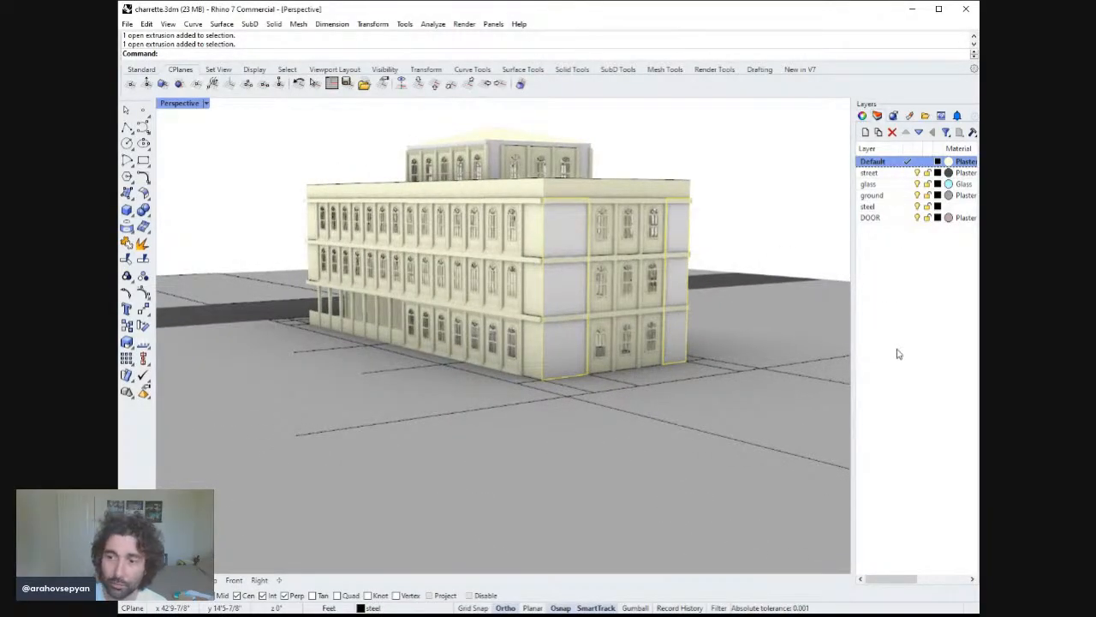
pyautogui.click(895, 375)
# Select the upper volume's wall pieces and move them onto the Default layer.
pyautogui.moveTo(565, 266); pyautogui.dragTo(564, 171, button='right')
pyautogui.click(577, 169)
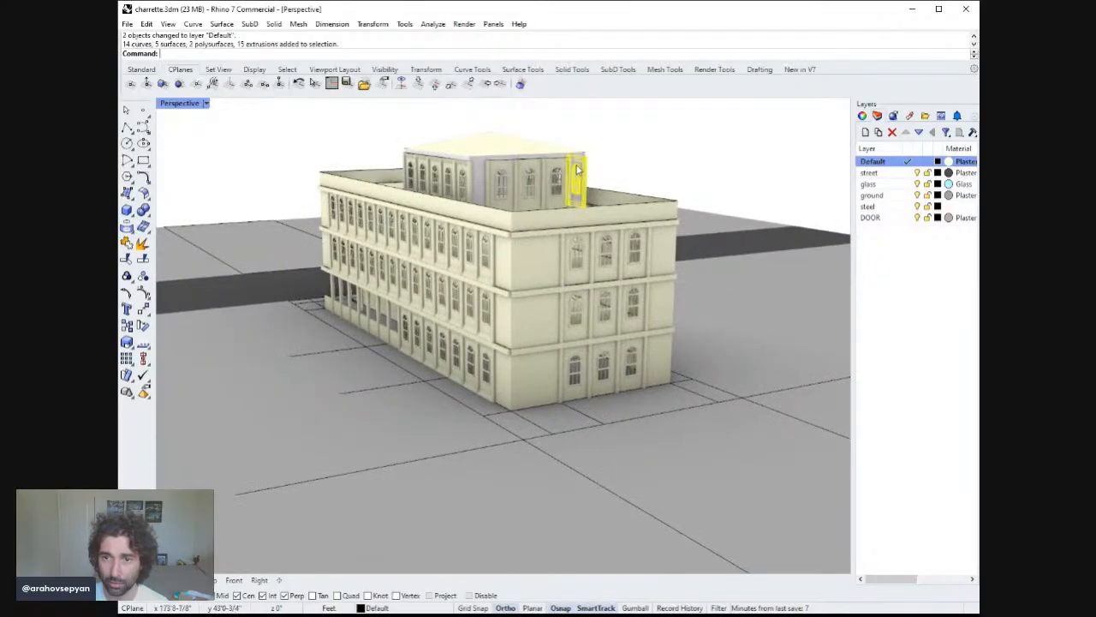
pyautogui.click(489, 190)
pyautogui.moveTo(591, 170); pyautogui.dragTo(565, 168, button='right')
pyautogui.click(564, 167)
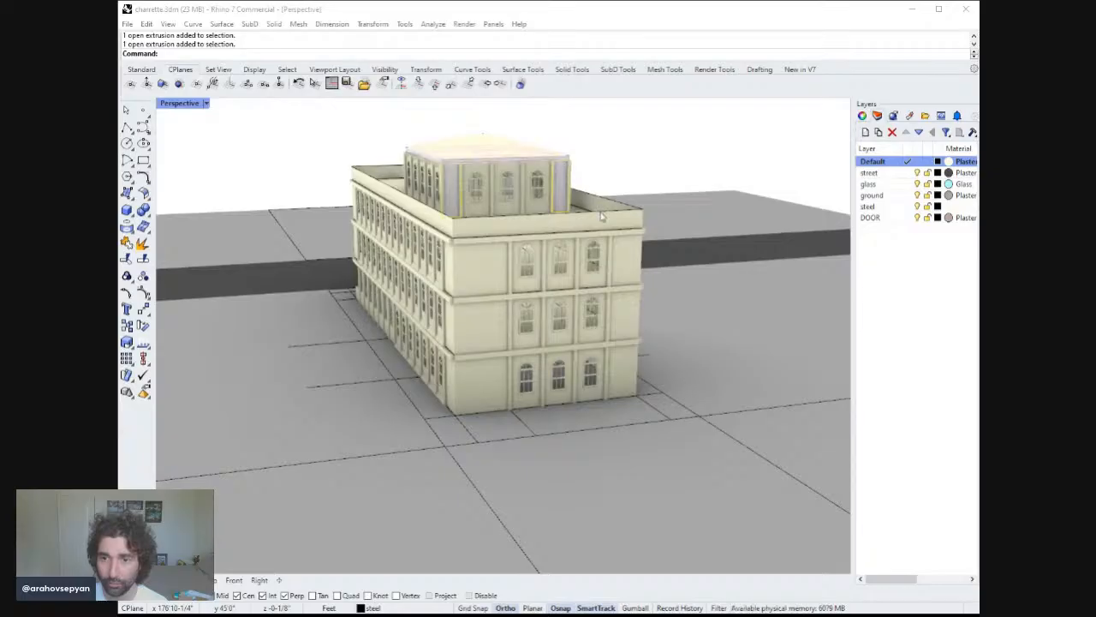
pyautogui.moveTo(602, 217); pyautogui.dragTo(557, 184, button='right')
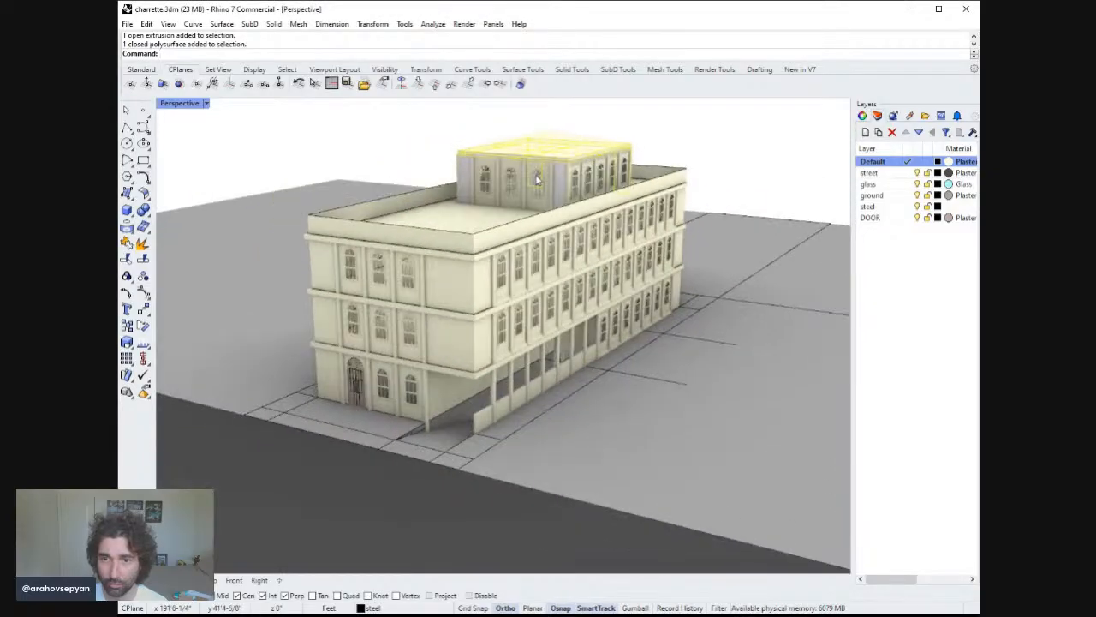
pyautogui.click(561, 184)
pyautogui.click(483, 180)
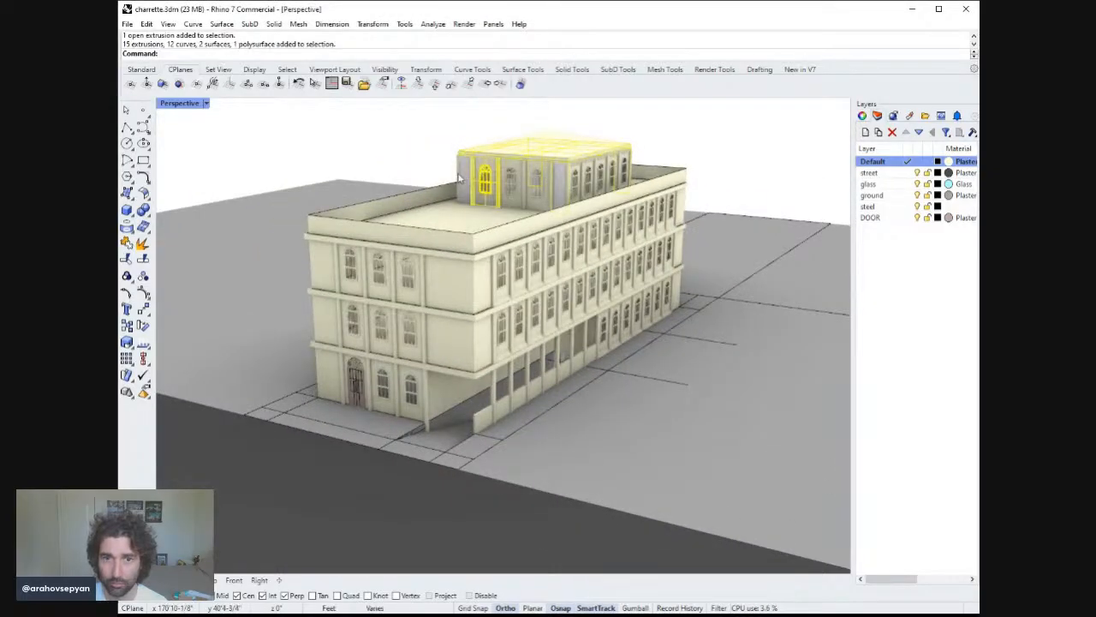
pyautogui.moveTo(469, 180); pyautogui.dragTo(555, 190, button='right')
pyautogui.keyDown('ctrl'); pyautogui.click(492, 193); pyautogui.keyUp('ctrl')
pyautogui.keyDown('shift'); pyautogui.click(475, 185); pyautogui.keyUp('shift')
pyautogui.rightClick(903, 162)
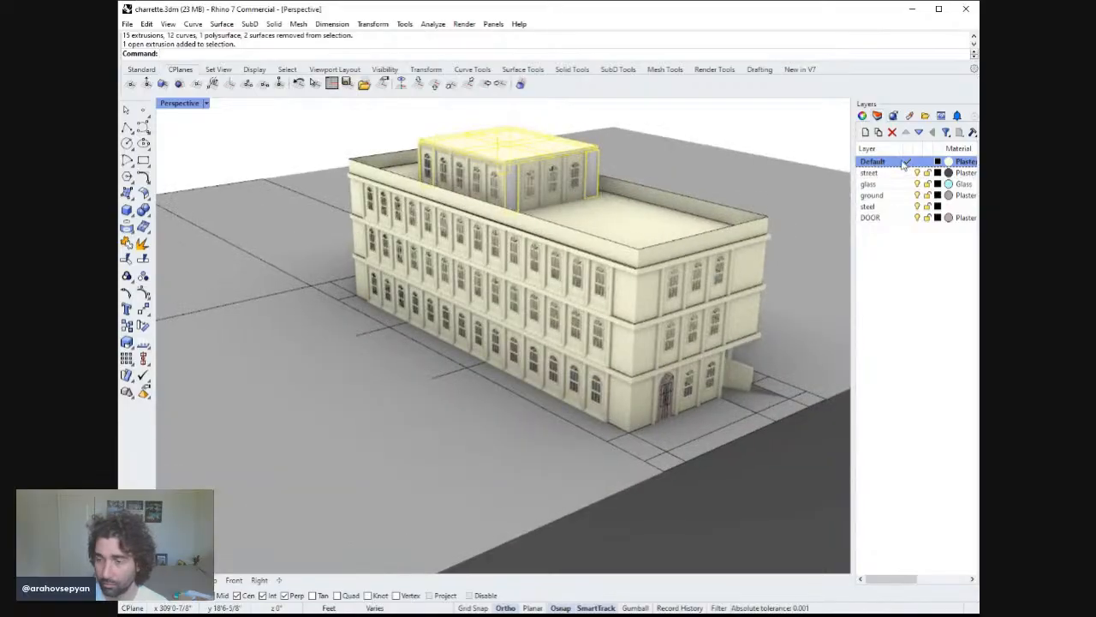
pyautogui.click(906, 367)
pyautogui.moveTo(630, 222); pyautogui.dragTo(758, 196, button='right')
pyautogui.press('Escape')
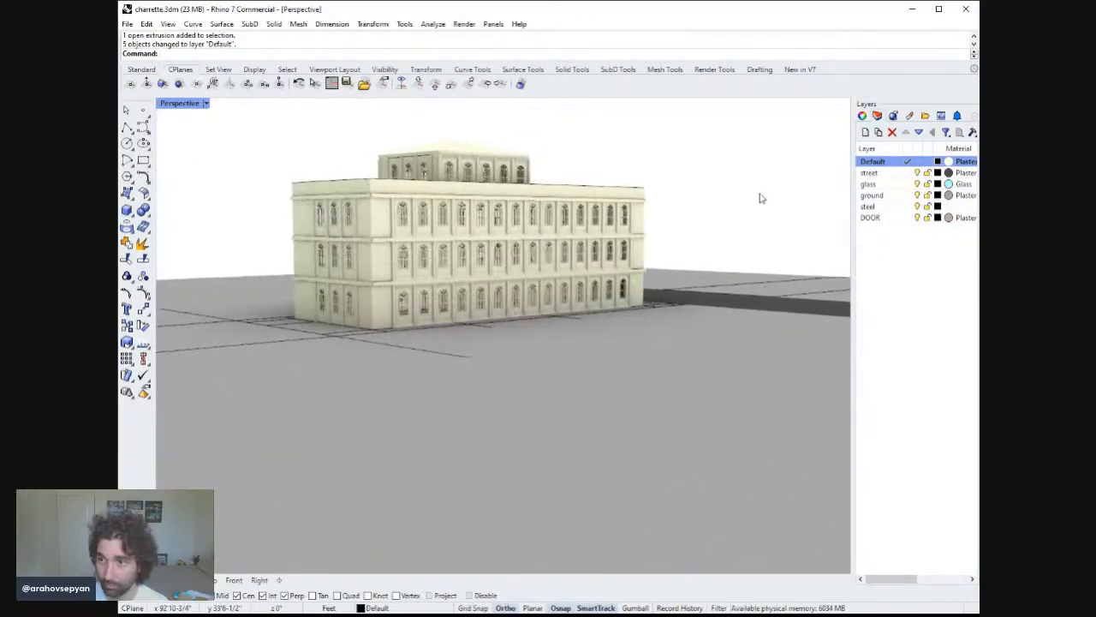
# Create a new layer named MULLION.
pyautogui.click(895, 241)
pyautogui.doubleClick(920, 242)
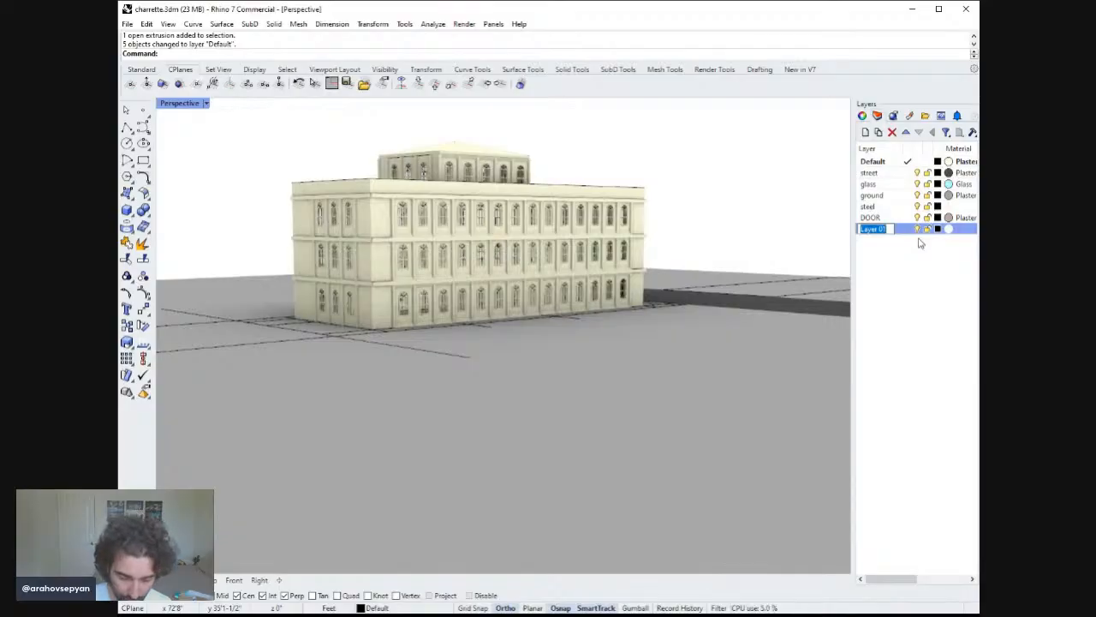
pyautogui.write('MULLION')
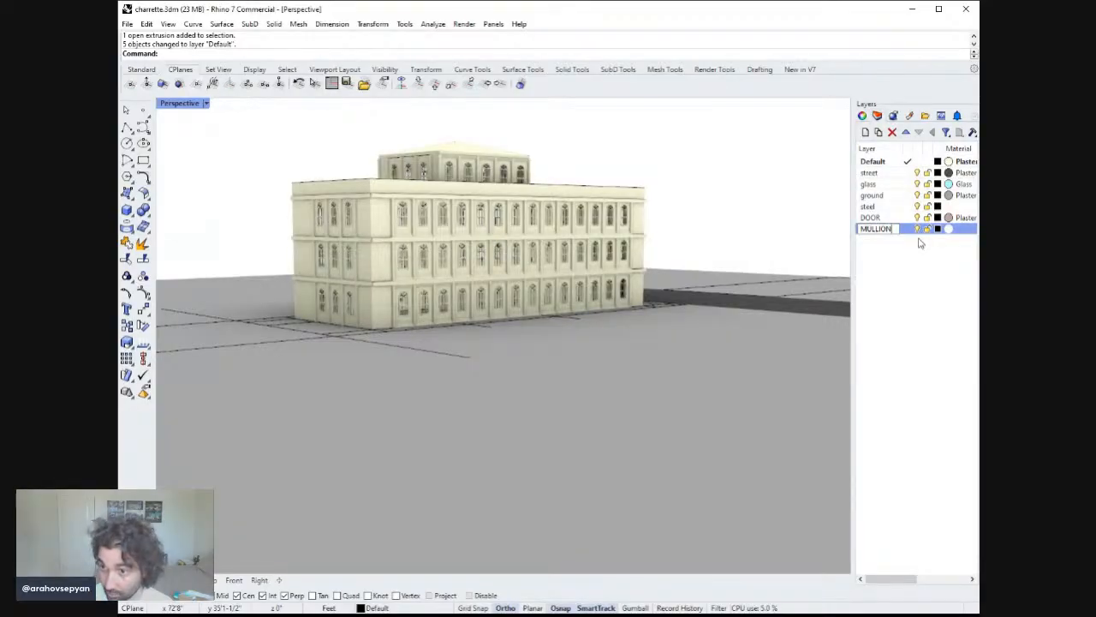
pyautogui.press('Return')
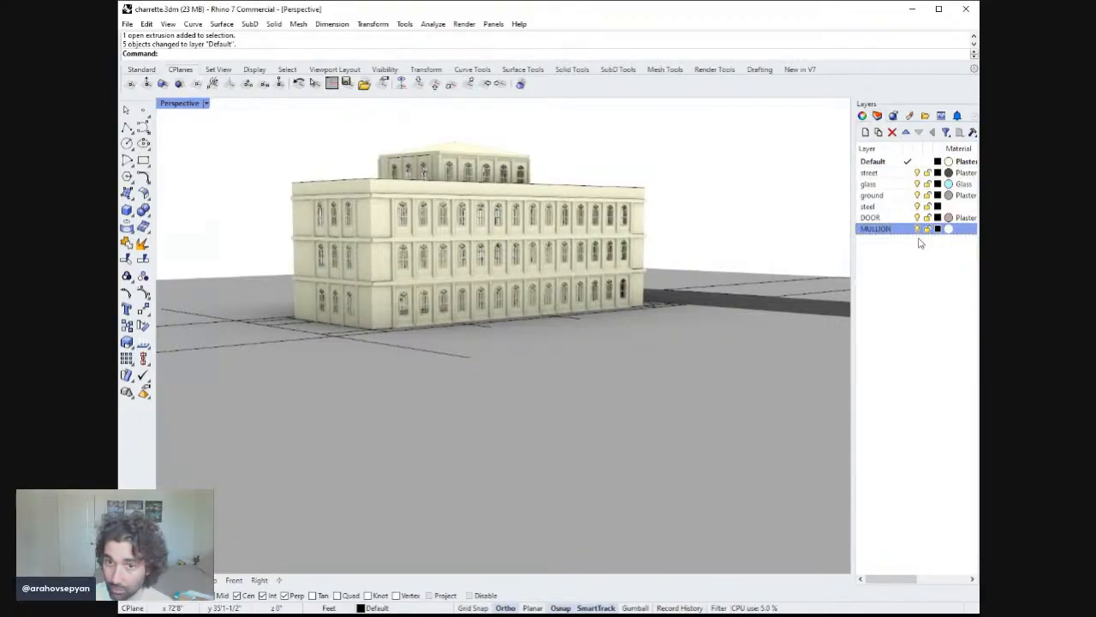
# Try selecting the facade window frames across the floors, then clear the selection.
pyautogui.click(902, 161)
pyautogui.hotkey('ctrl', 'a')
pyautogui.moveTo(652, 271); pyautogui.dragTo(648, 299, button='right')
pyautogui.press('Escape')
pyautogui.click(657, 267)
pyautogui.keyDown('shift'); pyautogui.click(656, 297); pyautogui.keyUp('shift')
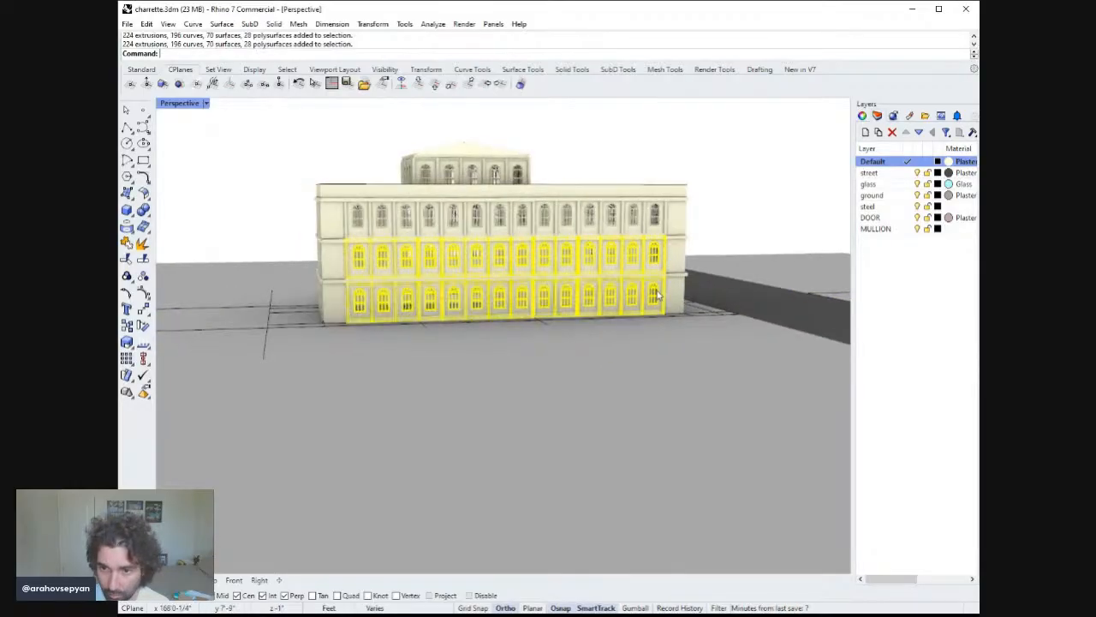
pyautogui.keyDown('shift'); pyautogui.click(652, 228); pyautogui.keyUp('shift')
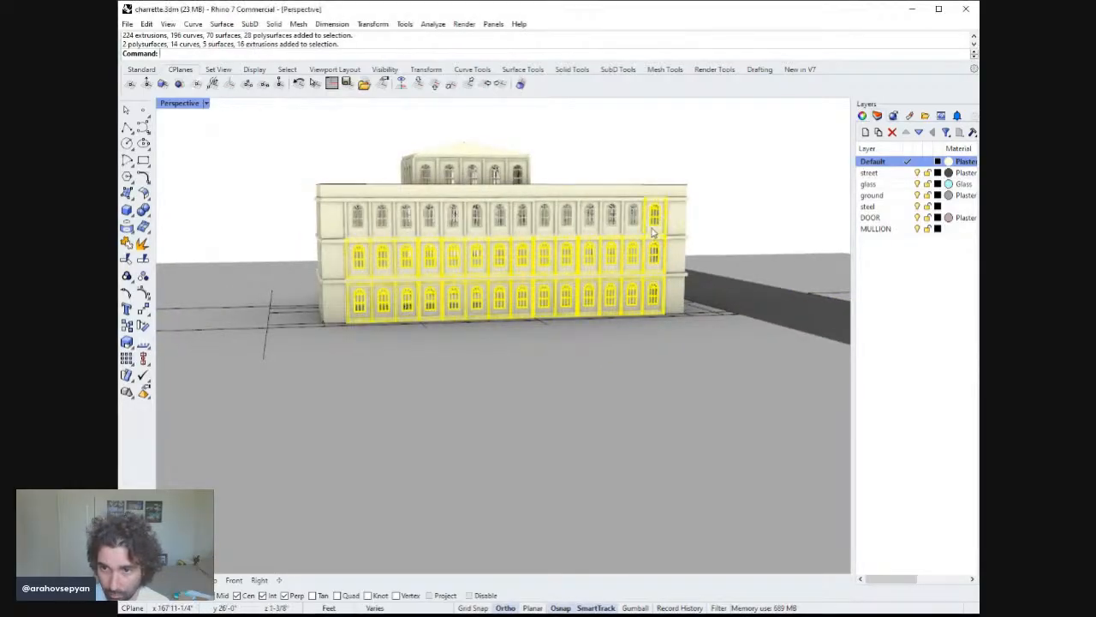
pyautogui.keyDown('shift'); pyautogui.click(633, 229); pyautogui.keyUp('shift')
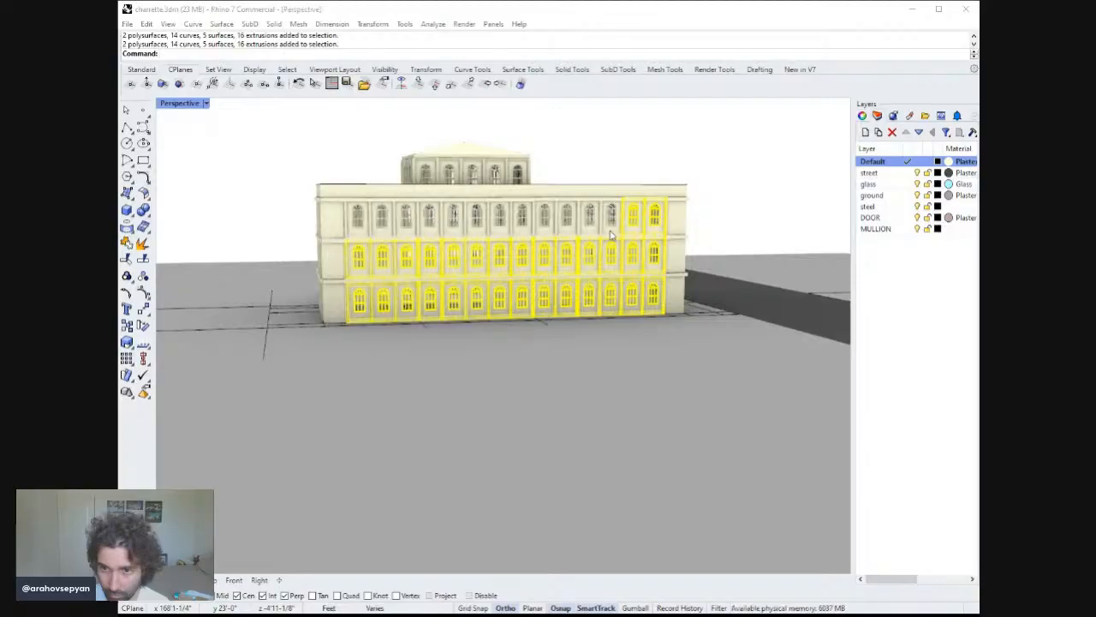
pyautogui.click(709, 203)
pyautogui.moveTo(644, 204); pyautogui.dragTo(673, 210, button='right')
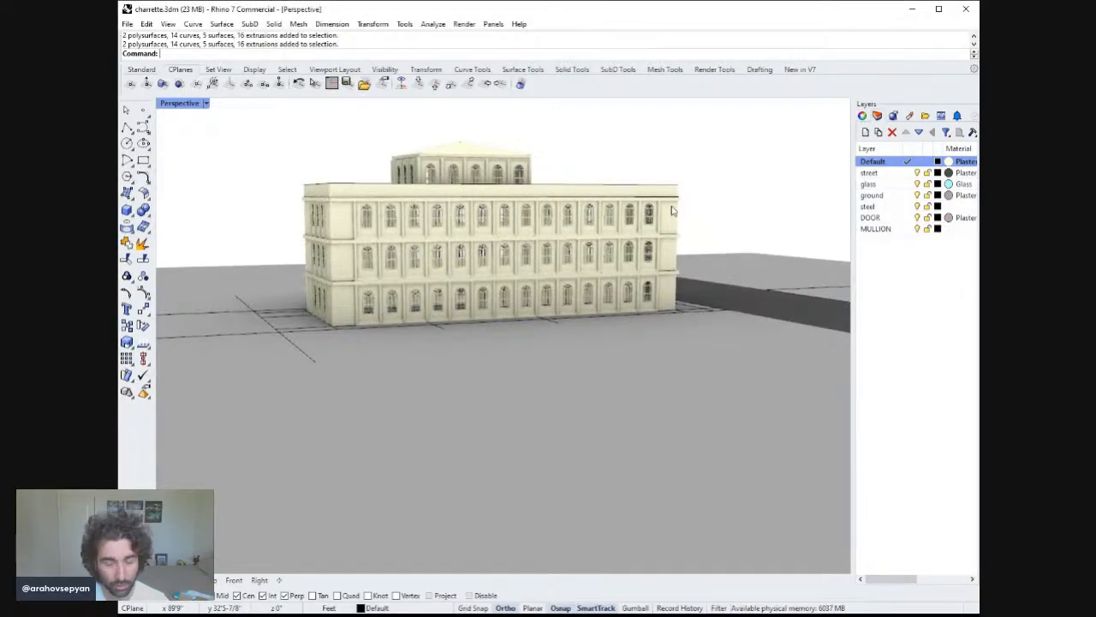
# Save the model.
pyautogui.hotkey('ctrl', 's')
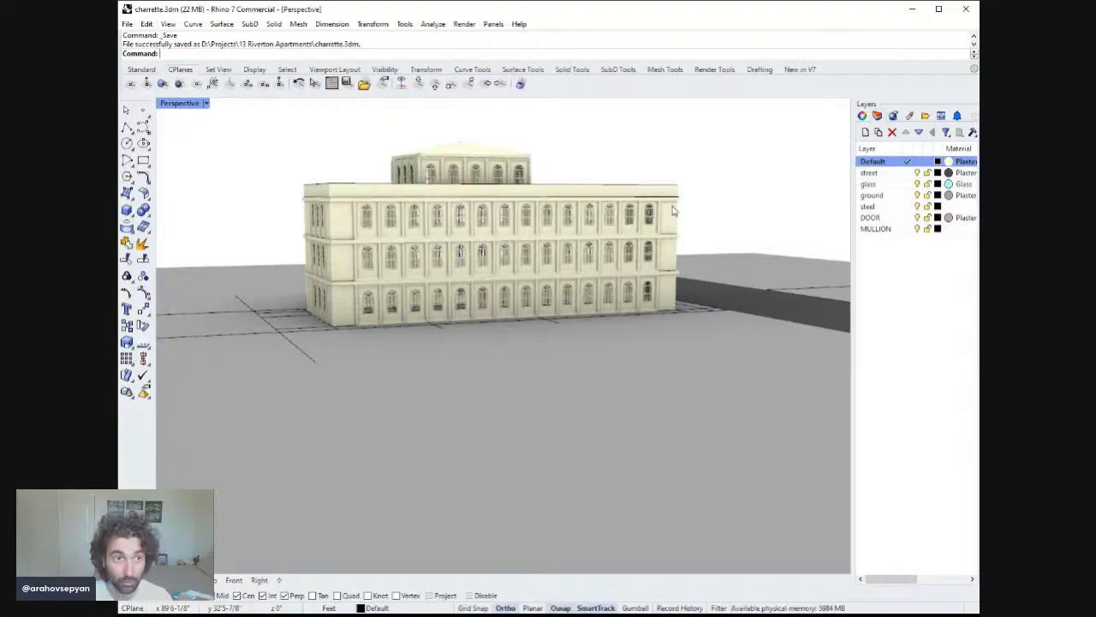
pyautogui.click(634, 249)
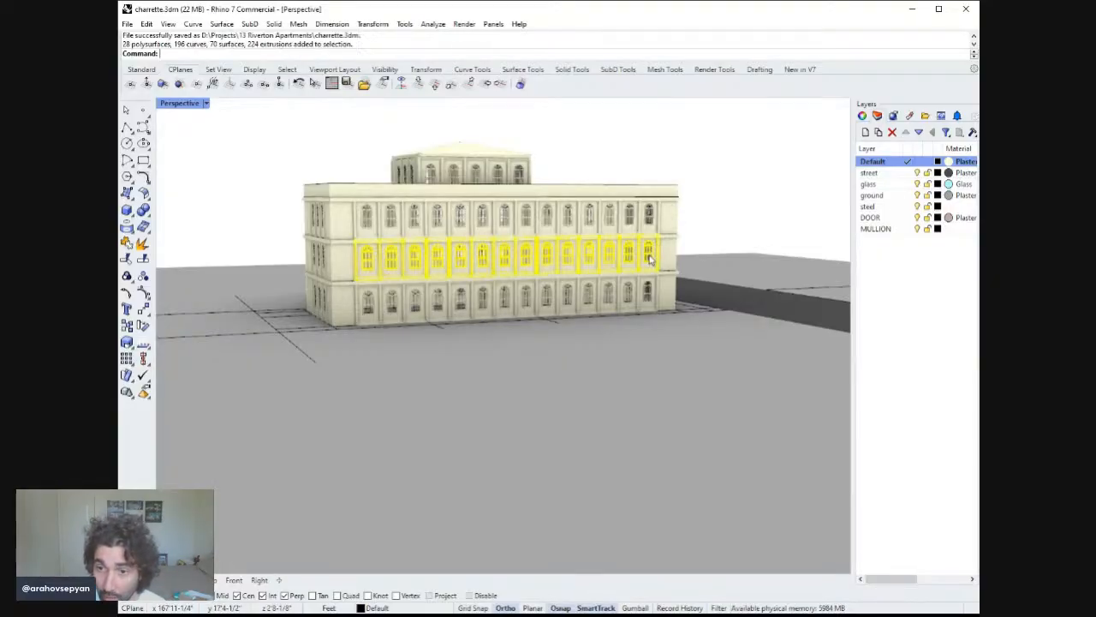
pyautogui.moveTo(635, 248); pyautogui.dragTo(648, 218, button='right')
pyautogui.keyDown('shift'); pyautogui.click(653, 225); pyautogui.keyUp('shift')
pyautogui.click(649, 214)
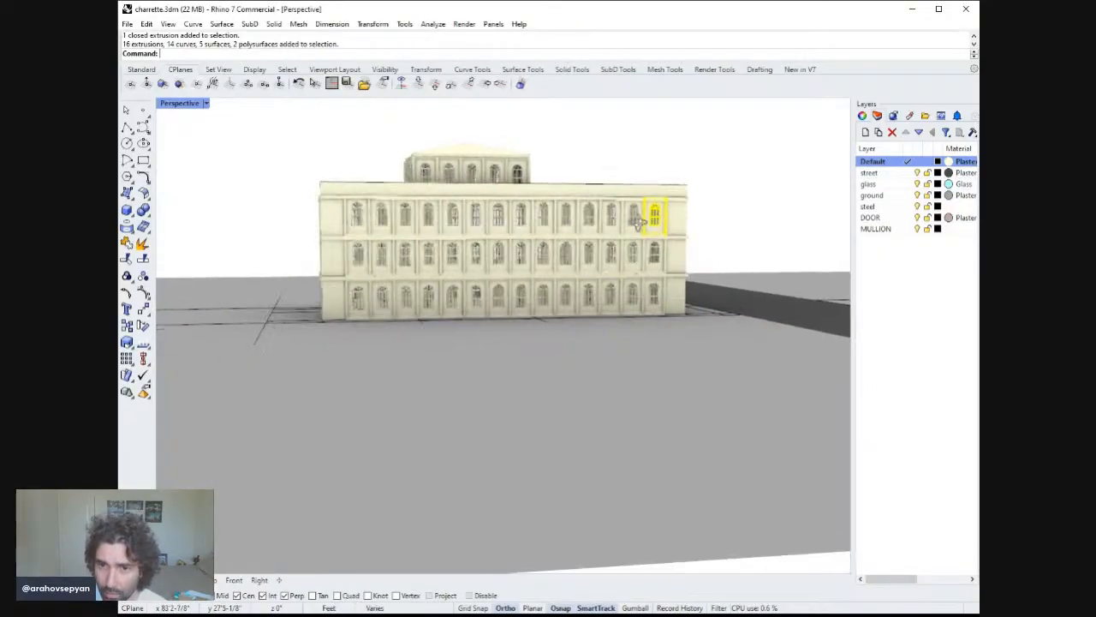
pyautogui.keyDown('shift'); pyautogui.click(650, 262); pyautogui.keyUp('shift')
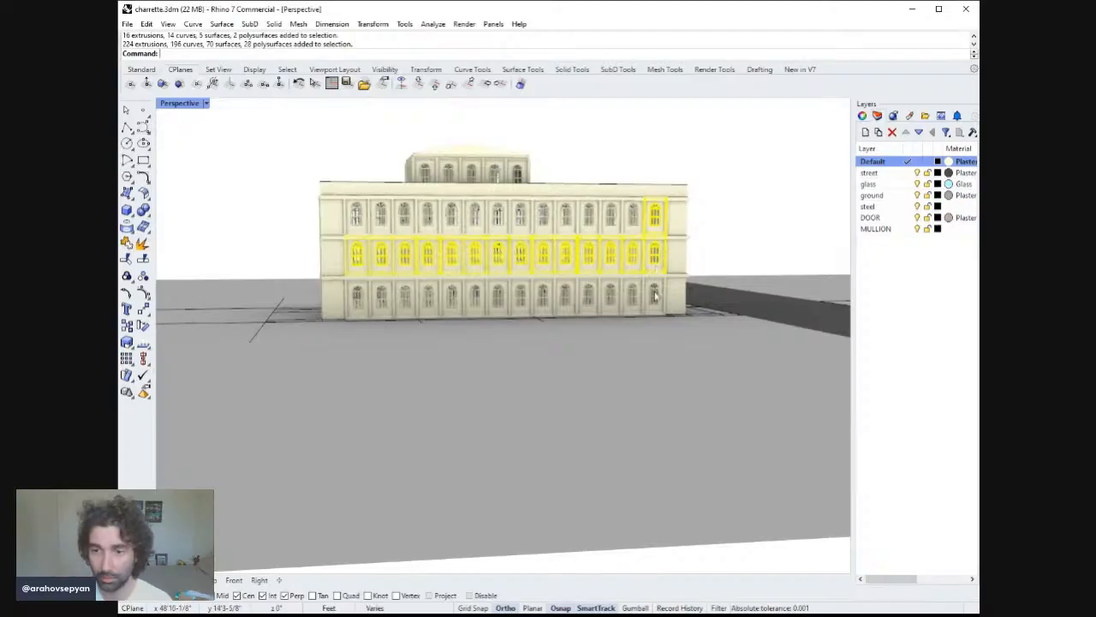
pyautogui.keyDown('shift'); pyautogui.click(649, 300); pyautogui.keyUp('shift')
pyautogui.keyDown('shift'); pyautogui.click(632, 217); pyautogui.keyUp('shift')
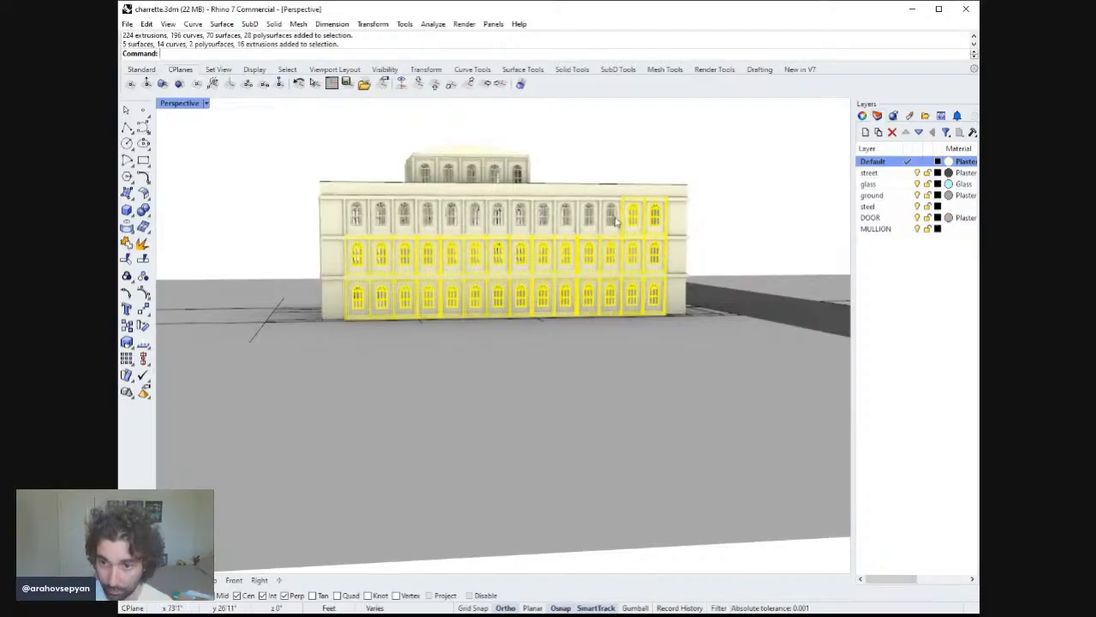
pyautogui.keyDown('shift'); pyautogui.click(610, 216); pyautogui.keyUp('shift')
pyautogui.keyDown('shift'); pyautogui.click(589, 216); pyautogui.keyUp('shift')
pyautogui.keyDown('shift'); pyautogui.click(566, 215); pyautogui.keyUp('shift')
pyautogui.keyDown('shift'); pyautogui.click(543, 218); pyautogui.keyUp('shift')
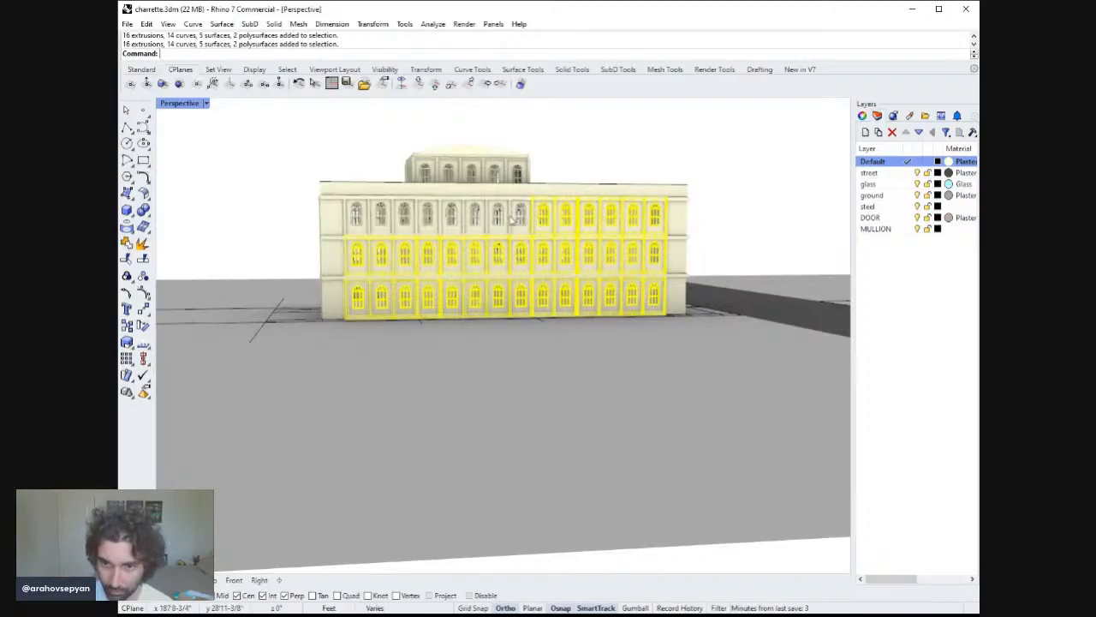
pyautogui.keyDown('shift'); pyautogui.click(520, 216); pyautogui.keyUp('shift')
pyautogui.keyDown('shift'); pyautogui.click(497, 216); pyautogui.keyUp('shift')
pyautogui.keyDown('shift'); pyautogui.click(473, 216); pyautogui.keyUp('shift')
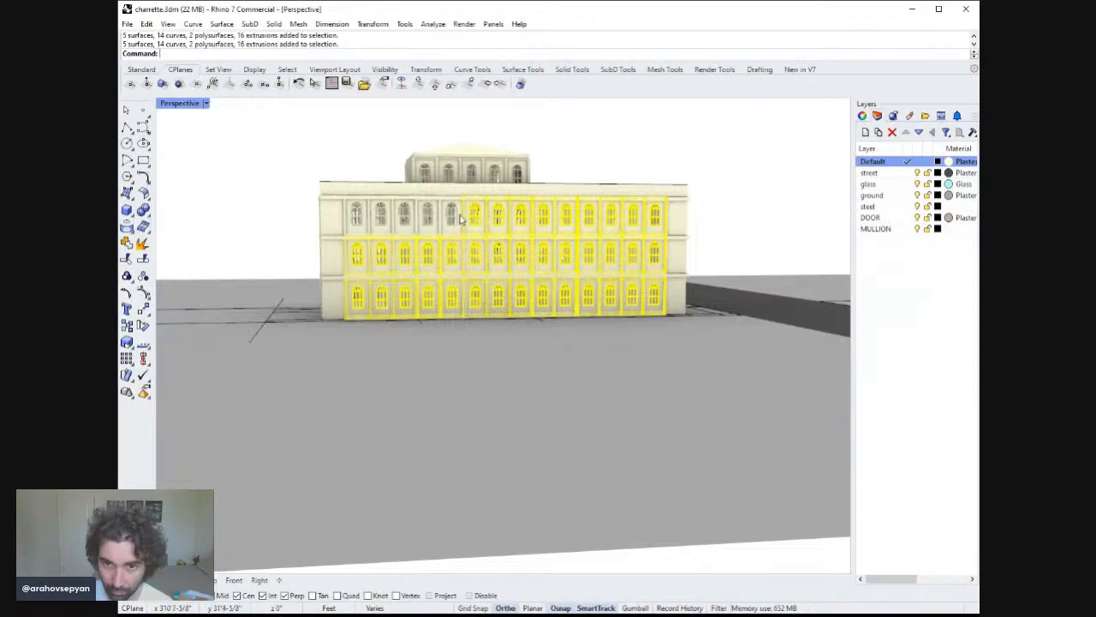
pyautogui.keyDown('shift'); pyautogui.click(450, 215); pyautogui.keyUp('shift')
pyautogui.keyDown('shift'); pyautogui.click(404, 215); pyautogui.keyUp('shift')
pyautogui.keyDown('shift'); pyautogui.click(427, 217); pyautogui.keyUp('shift')
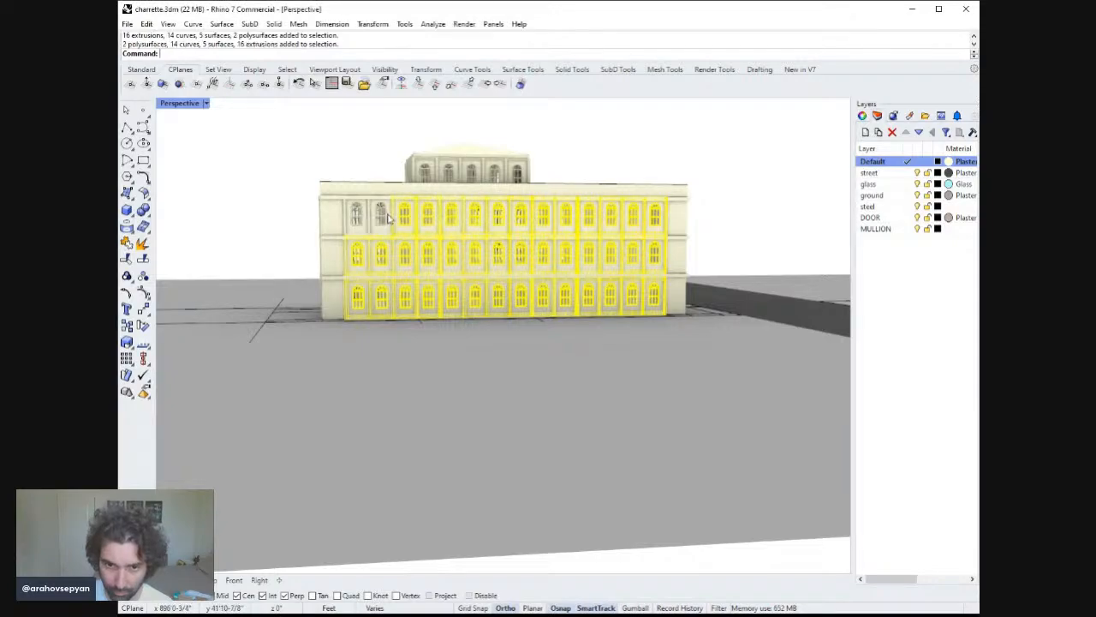
pyautogui.keyDown('shift'); pyautogui.click(381, 216); pyautogui.keyUp('shift')
pyautogui.keyDown('shift'); pyautogui.click(358, 216); pyautogui.keyUp('shift')
pyautogui.moveTo(385, 230); pyautogui.dragTo(531, 276, button='right')
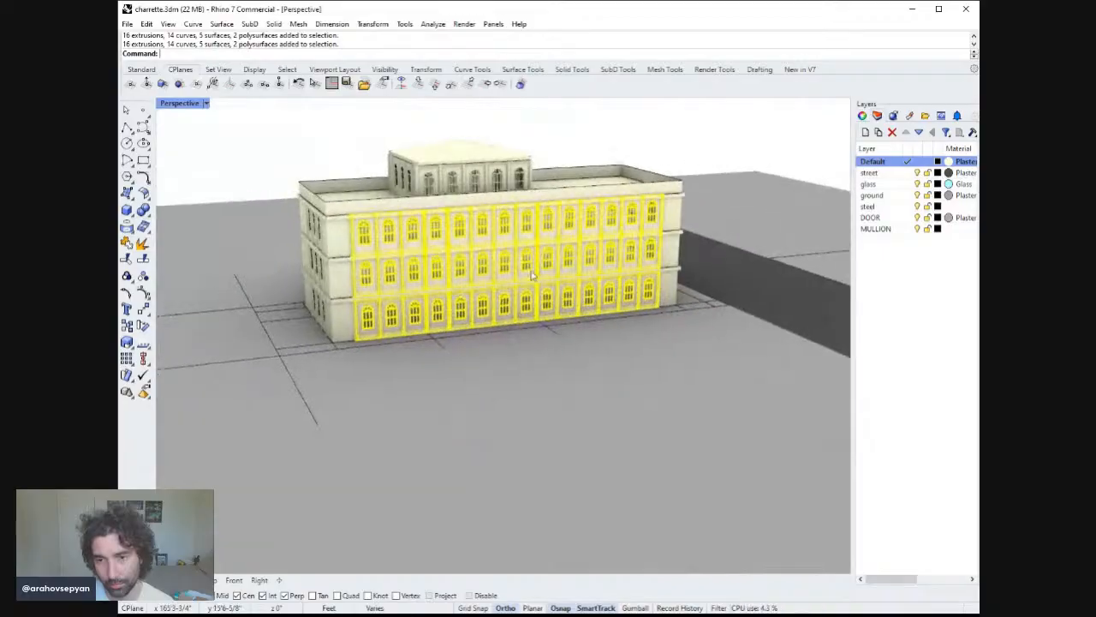
pyautogui.click(650, 291)
# Zoom to one top-floor window on the front facade and ungroup it.
pyautogui.click(655, 217)
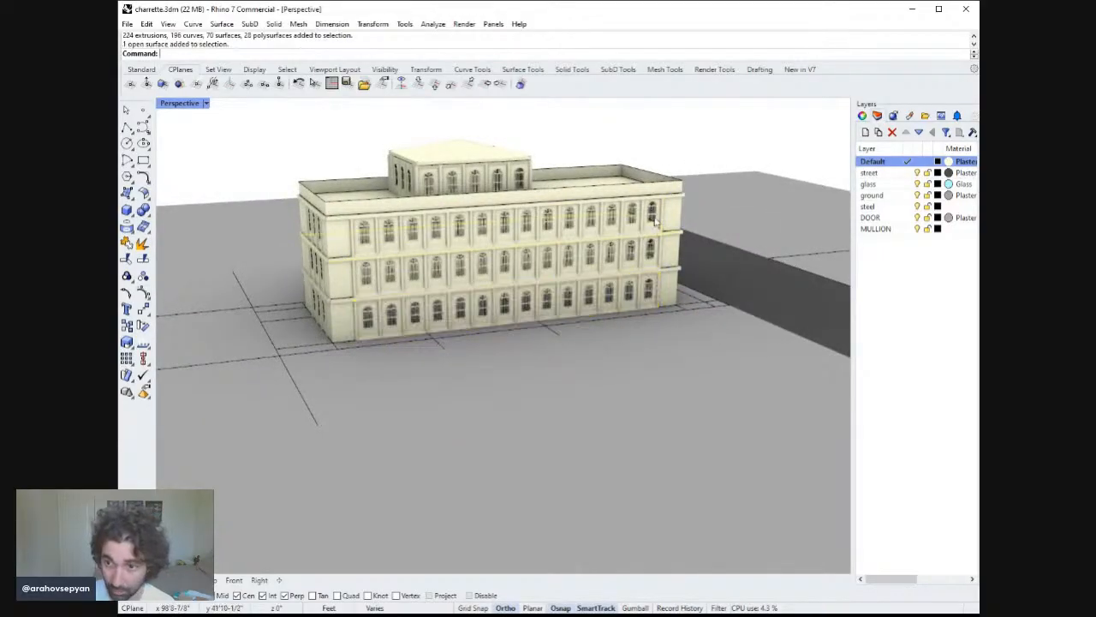
pyautogui.click(656, 215)
pyautogui.write('zs')
pyautogui.press('Return')
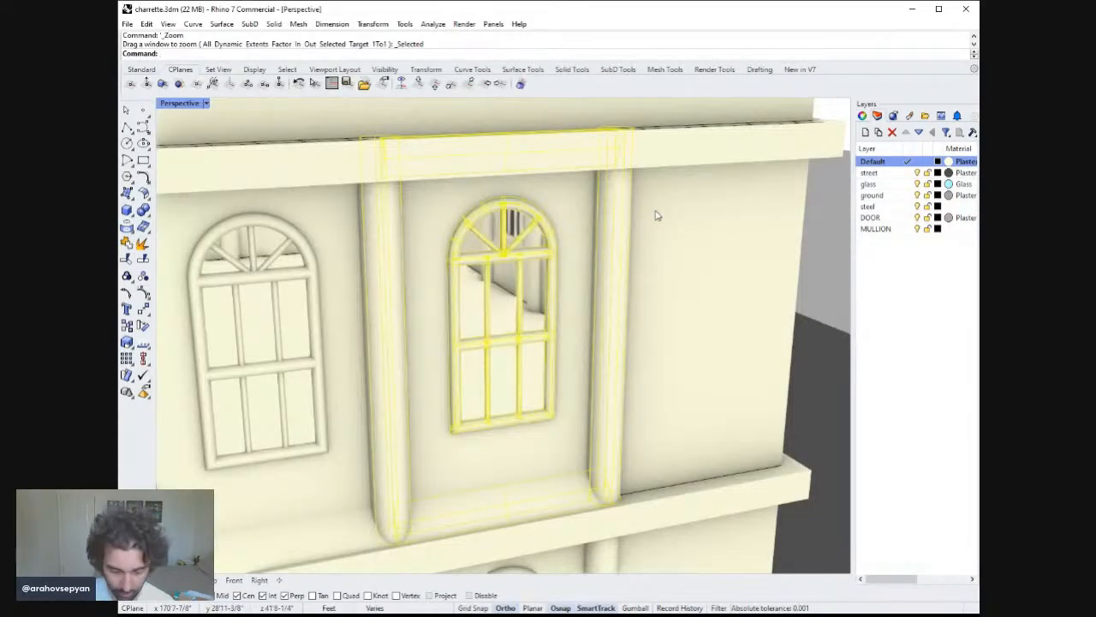
pyautogui.write('ungroup')
pyautogui.press('Return')
pyautogui.press('Escape')
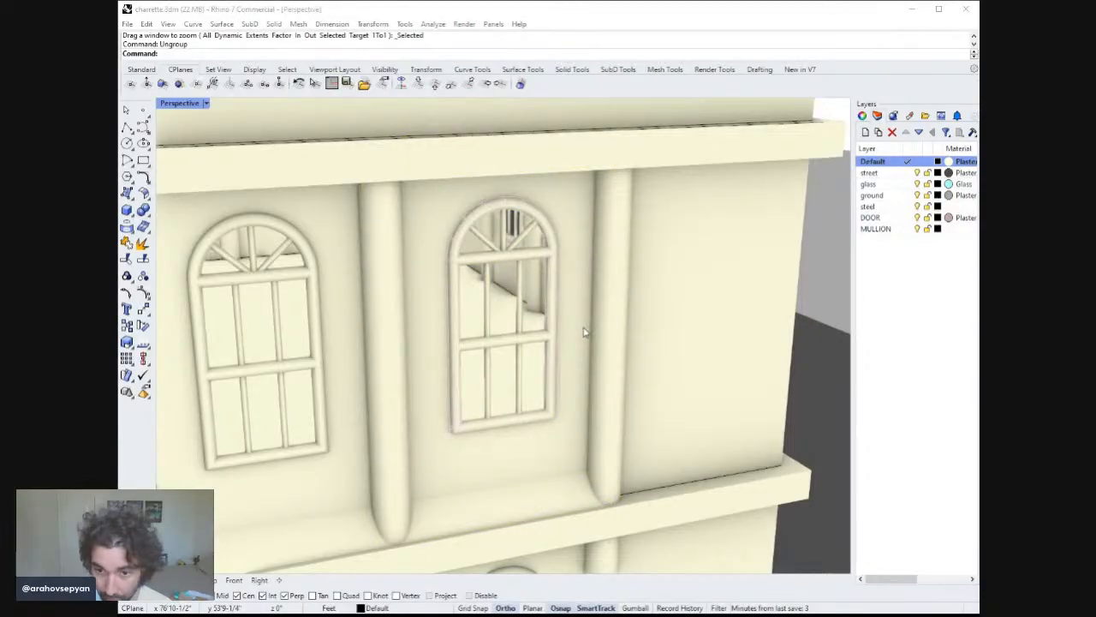
# Move the window's frame and mullion pieces onto the MULLION layer.
pyautogui.click(542, 337)
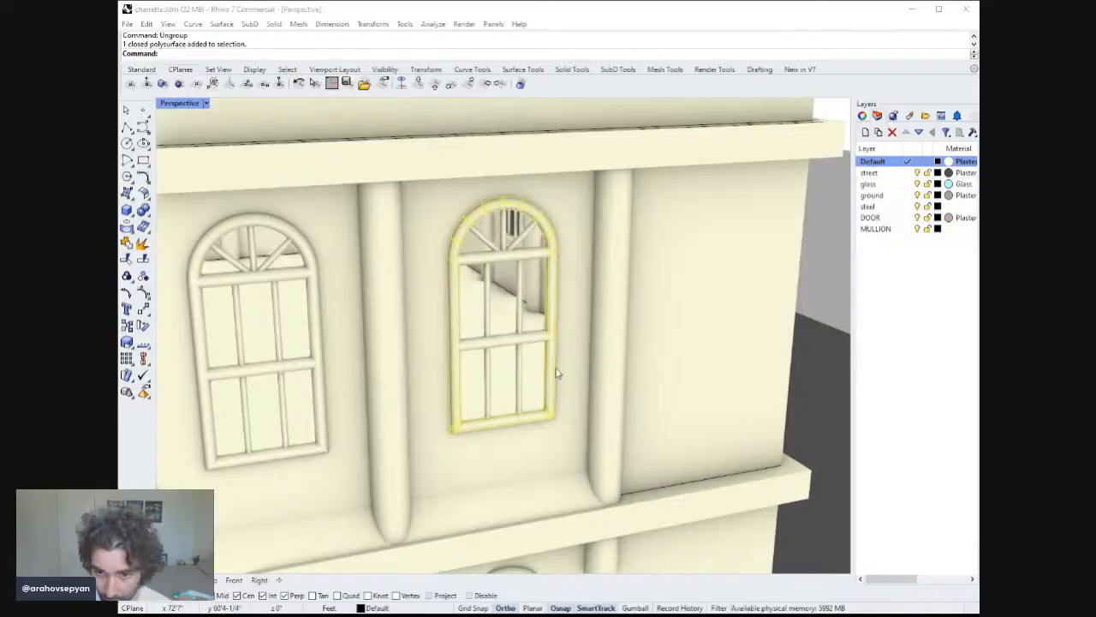
pyautogui.keyDown('shift'); pyautogui.click(524, 340); pyautogui.keyUp('shift')
pyautogui.keyDown('shift'); pyautogui.click(519, 371); pyautogui.keyUp('shift')
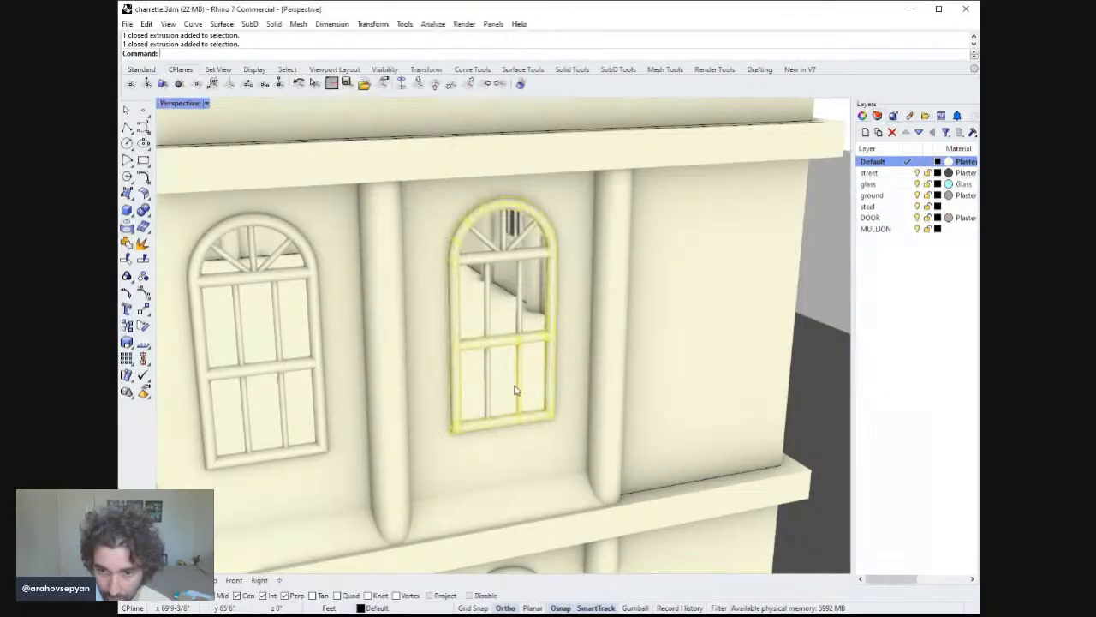
pyautogui.keyDown('shift'); pyautogui.click(489, 372); pyautogui.keyUp('shift')
pyautogui.keyDown('shift'); pyautogui.click(486, 310); pyautogui.keyUp('shift')
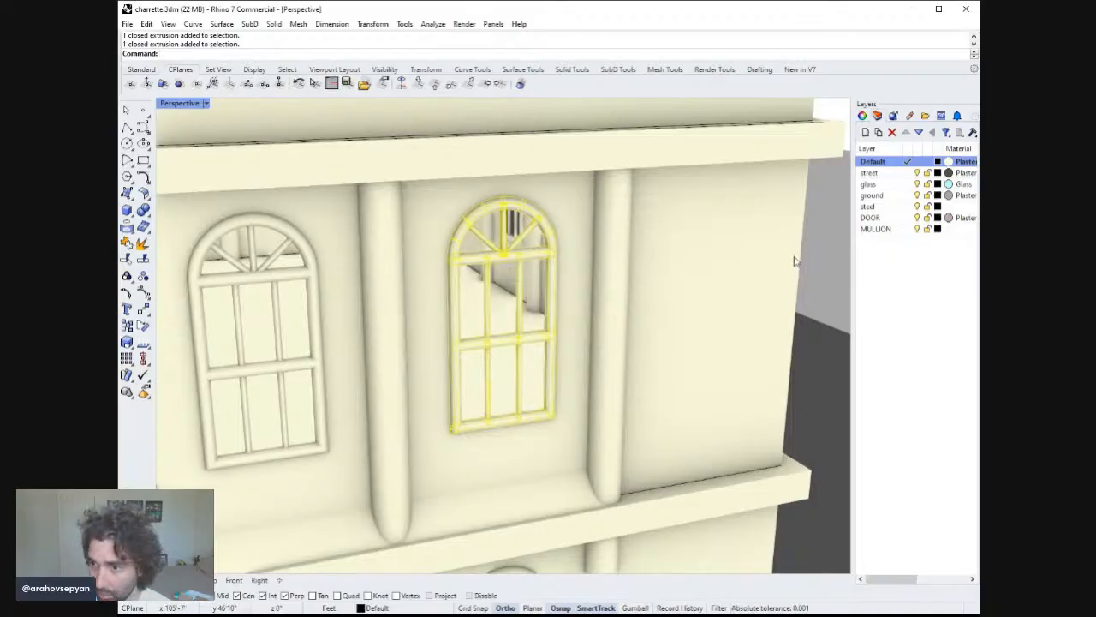
pyautogui.rightClick(885, 229)
pyautogui.click(903, 433)
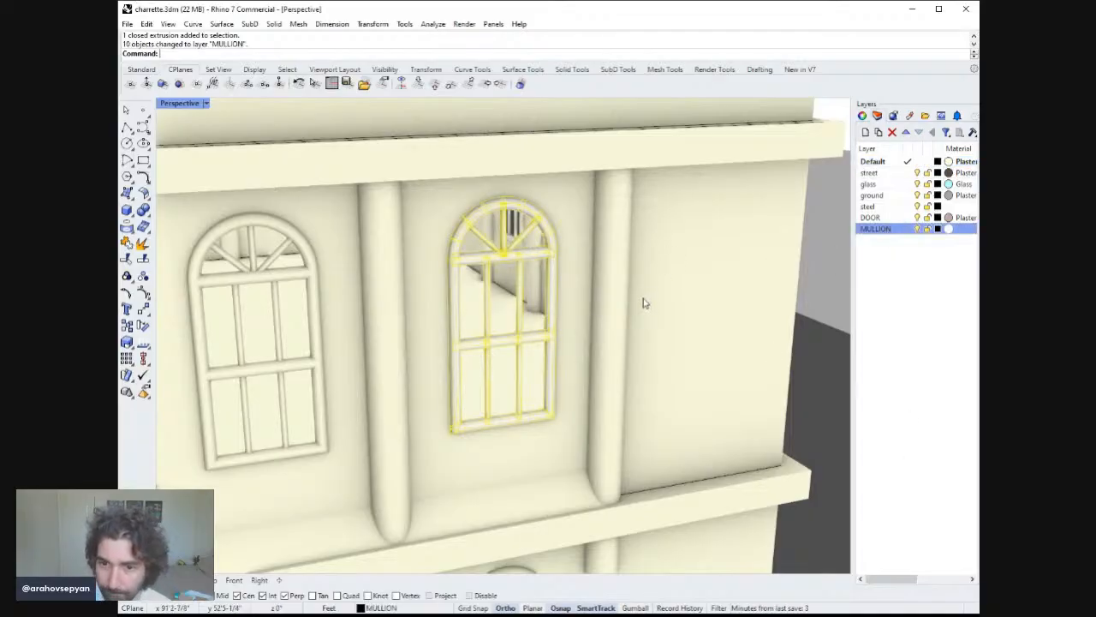
# Move the window's remaining vertical mullion onto the MULLION layer.
pyautogui.moveTo(646, 303); pyautogui.dragTo(595, 299, button='right')
pyautogui.press('Escape')
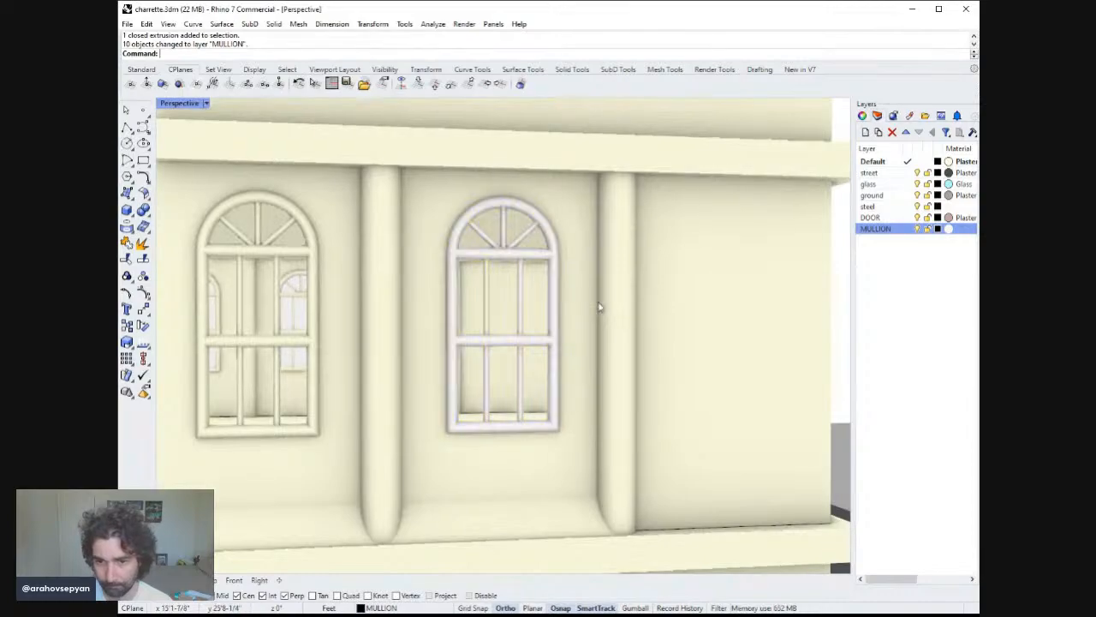
pyautogui.moveTo(606, 338); pyautogui.dragTo(482, 308, button='right')
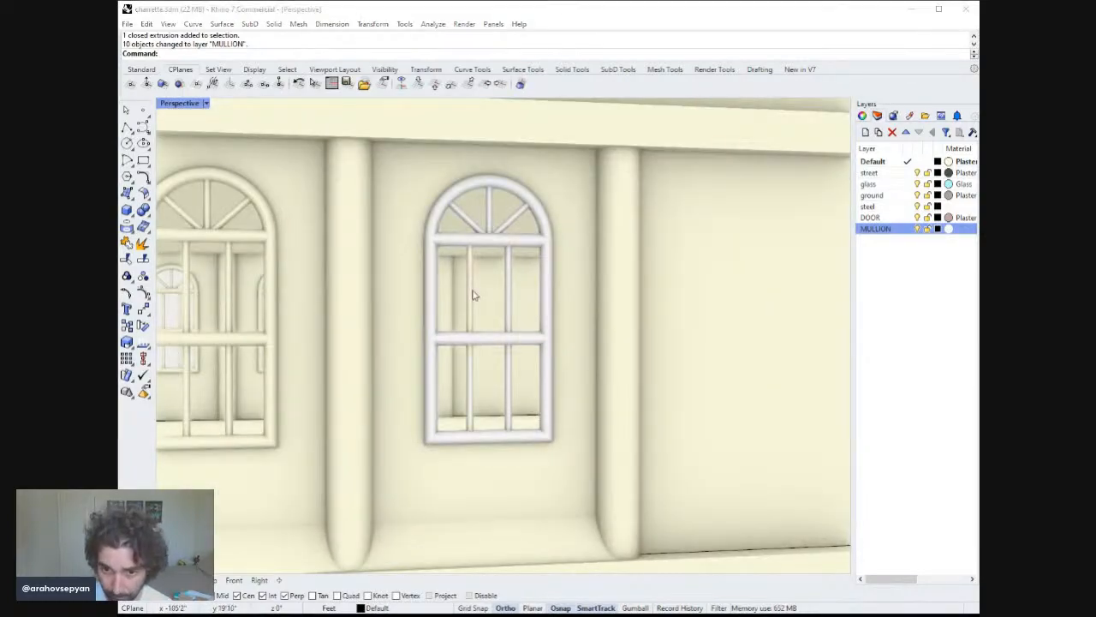
pyautogui.click(471, 293)
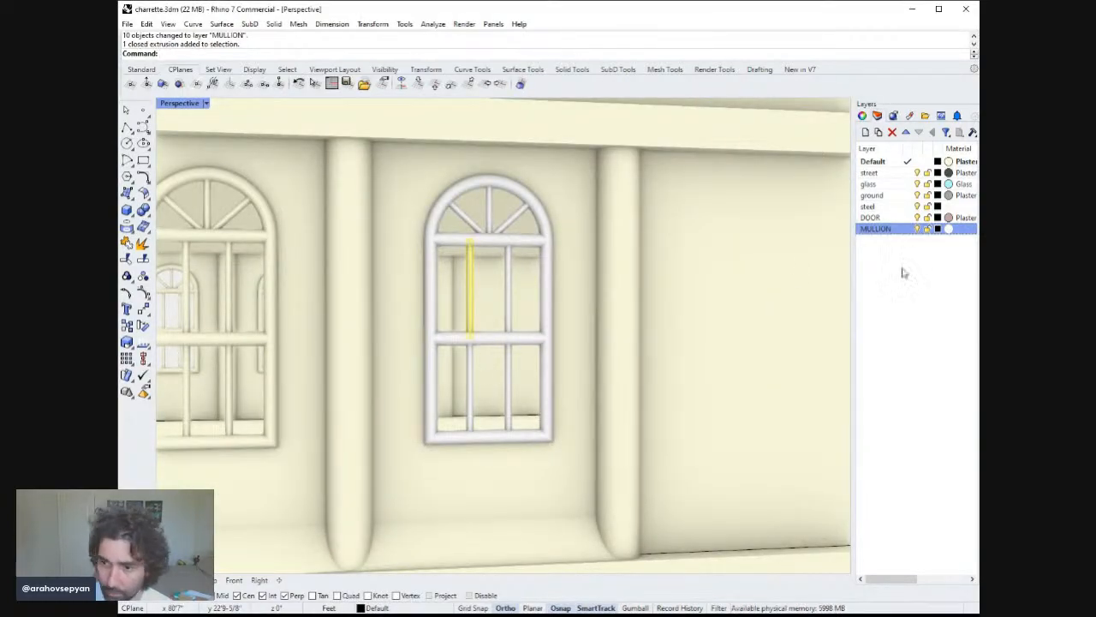
pyautogui.click(904, 435)
pyautogui.press('Escape')
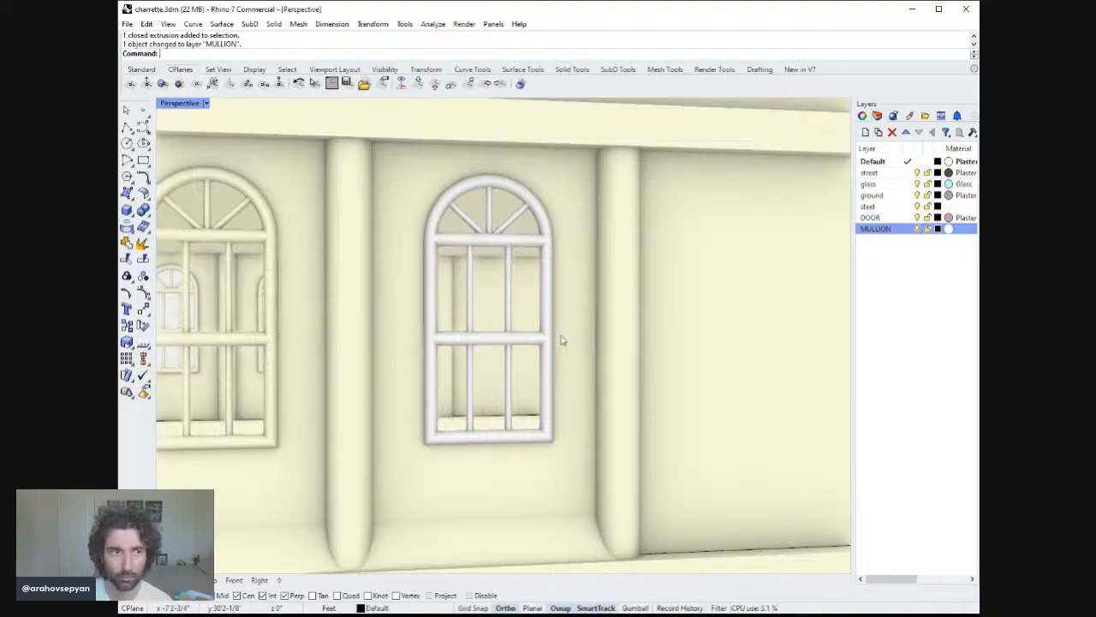
# Assign a black Plaster material to the MULLION layer.
pyautogui.scroll(-5, 561, 339)
pyautogui.scroll(-10, 587, 374)
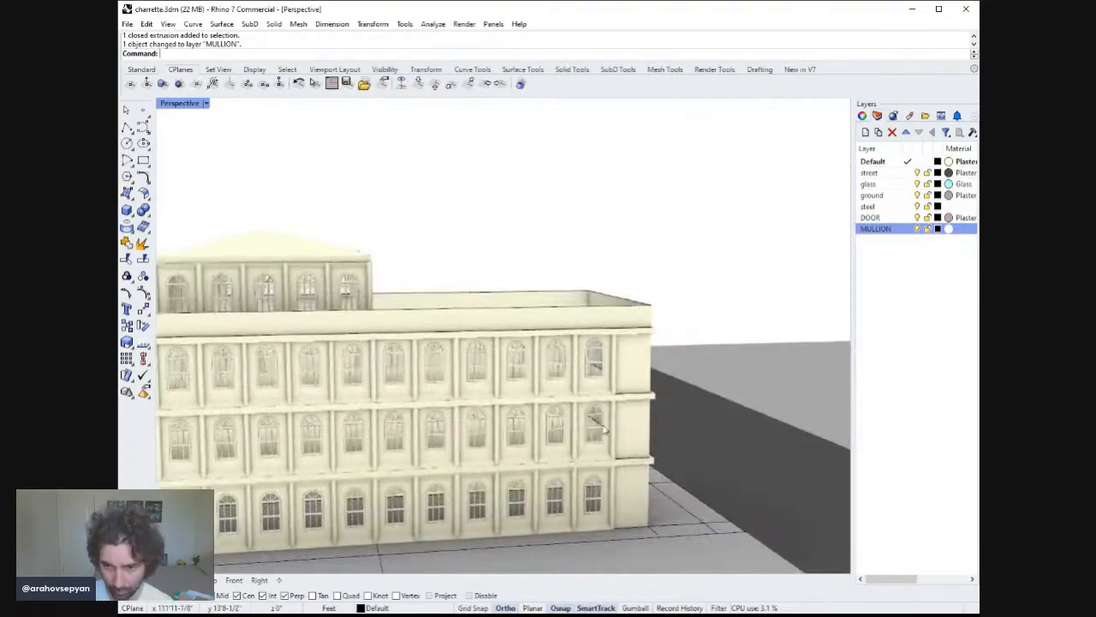
pyautogui.moveTo(609, 430)
pyautogui.mouseDown(button='right')
pyautogui.moveTo(588, 409)
pyautogui.moveTo(611, 417)
pyautogui.mouseUp(button='right')
pyautogui.keyDown('ctrl'); pyautogui.moveTo(620, 378); pyautogui.dragTo(636, 283, button='right'); pyautogui.keyUp('ctrl')
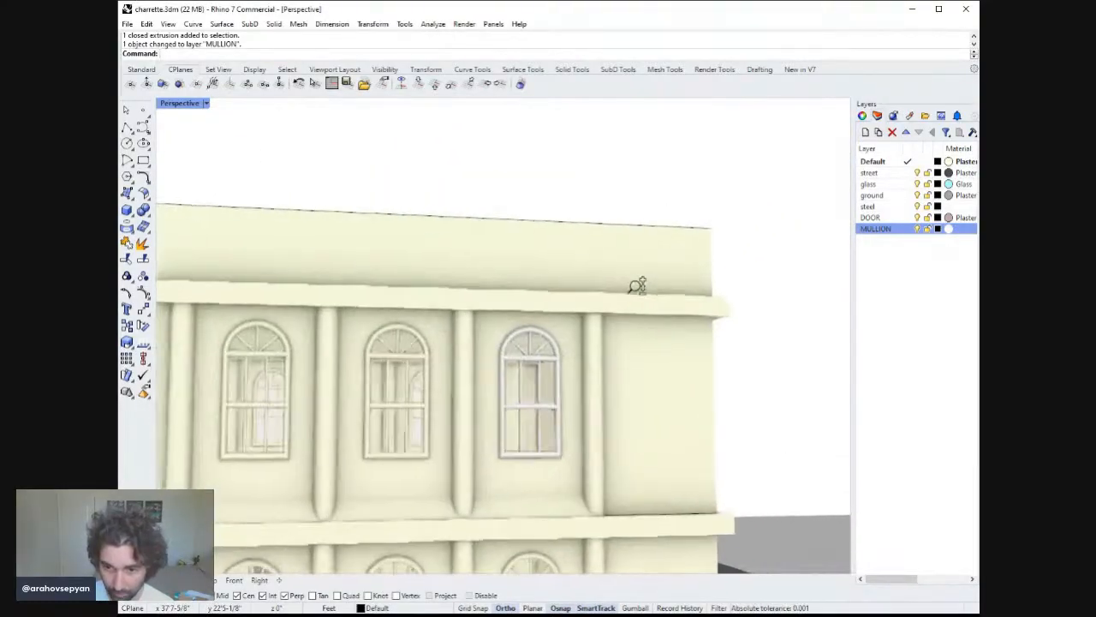
pyautogui.click(547, 479)
pyautogui.click(946, 228)
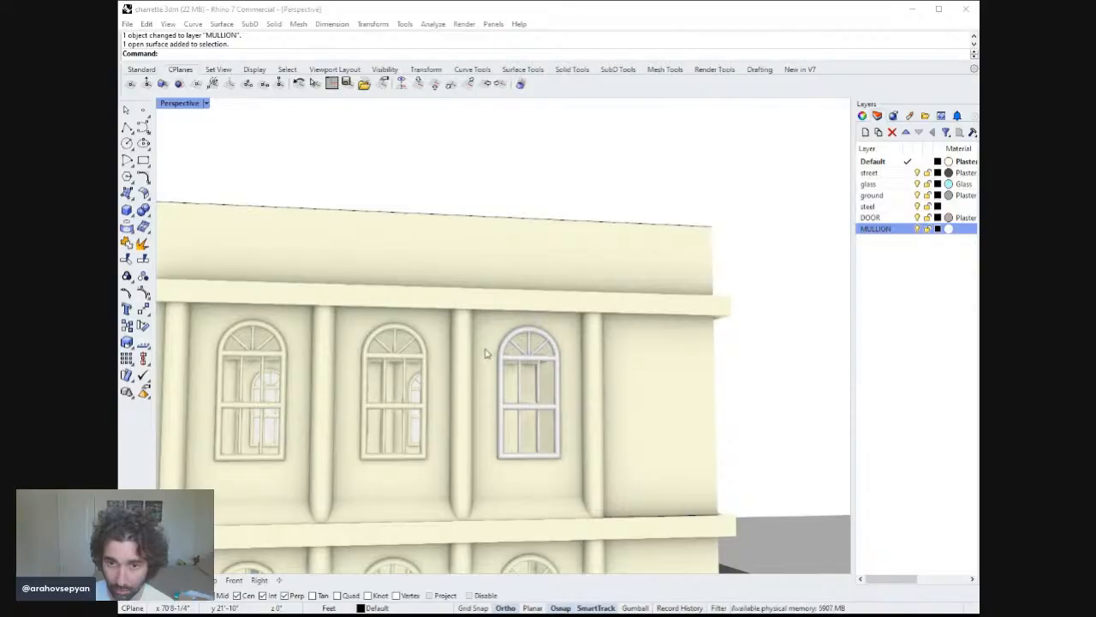
pyautogui.click(669, 512)
pyautogui.moveTo(648, 486); pyautogui.dragTo(610, 456, button='right')
pyautogui.moveTo(514, 442); pyautogui.dragTo(545, 443, button='right')
# Move another vertical mullion of the side window onto the MULLION layer.
pyautogui.click(543, 442)
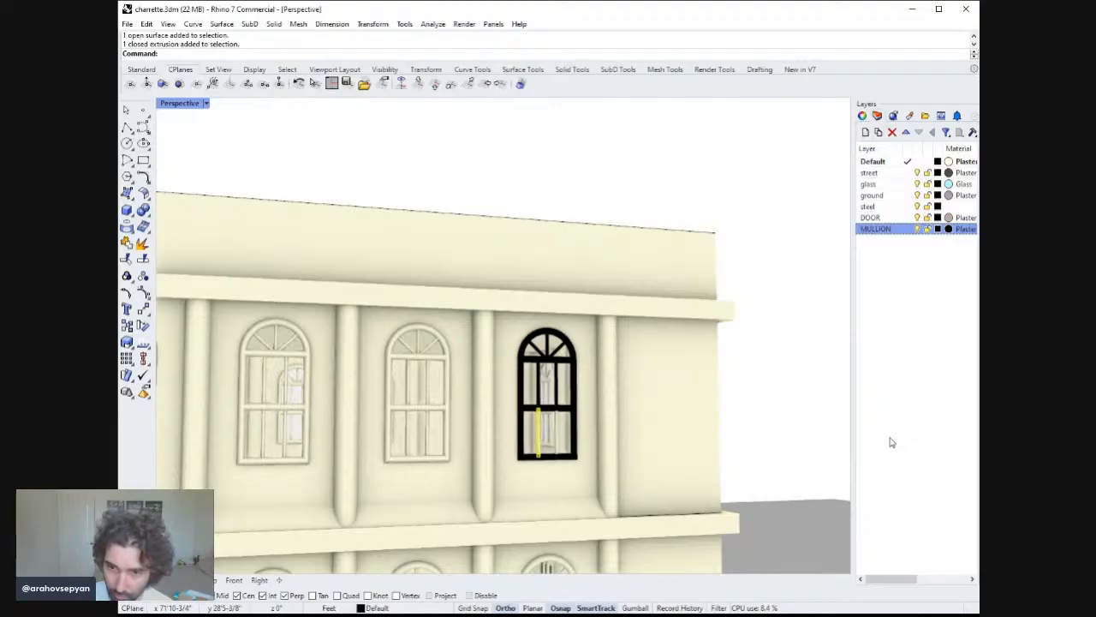
pyautogui.click(890, 441)
pyautogui.click(556, 428)
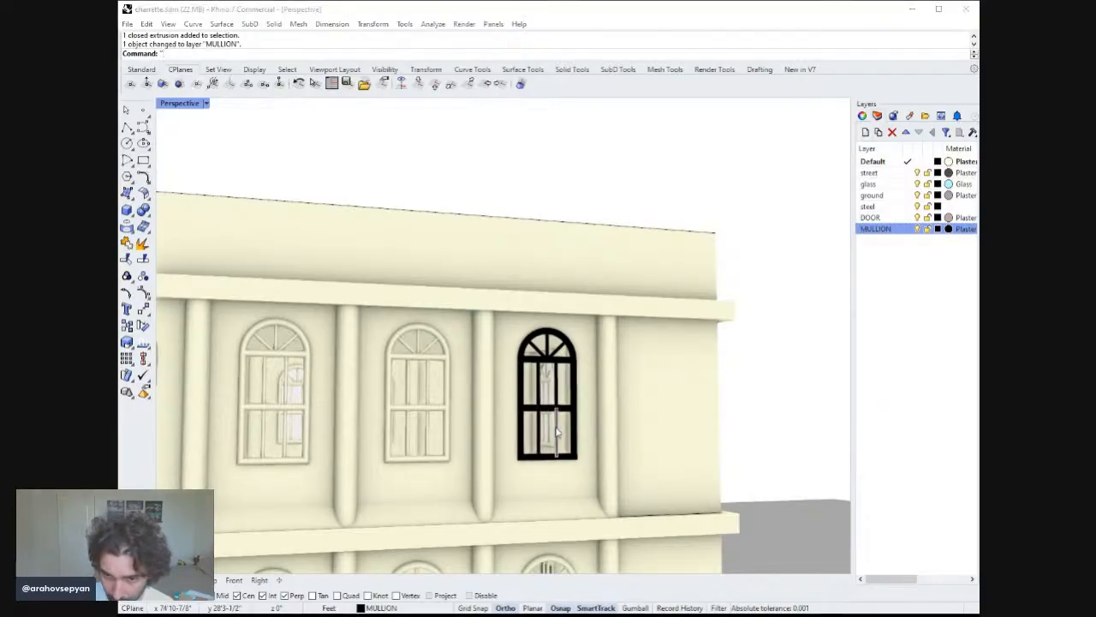
pyautogui.click(715, 432)
pyautogui.press('Escape')
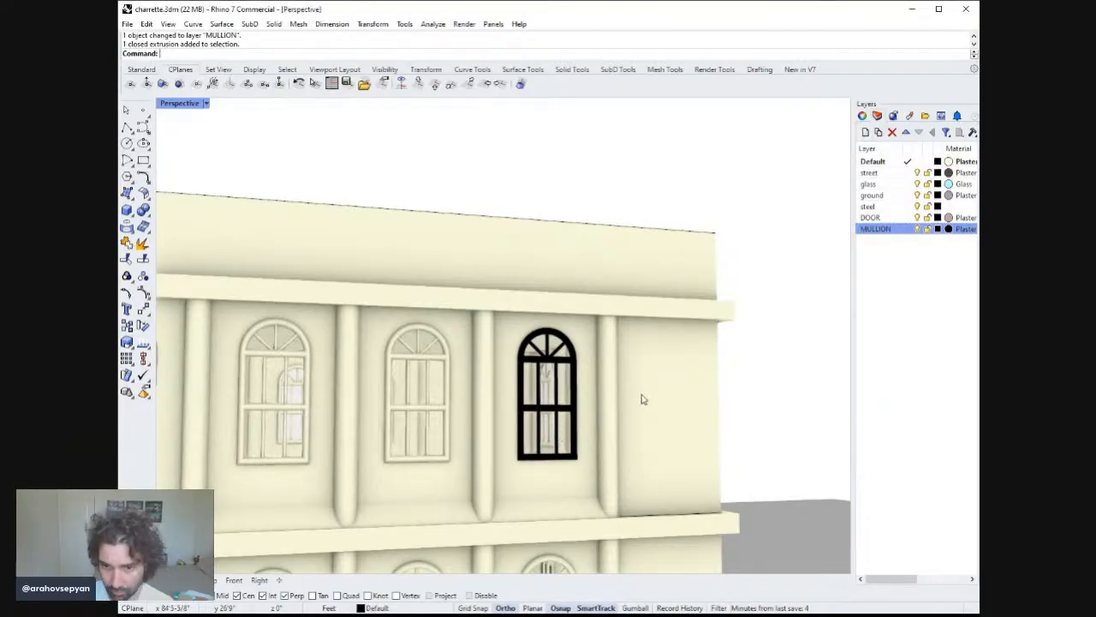
# Change the MULLION layer's material colour to white.
pyautogui.scroll(-10, 644, 401)
pyautogui.scroll(-6, 641, 450)
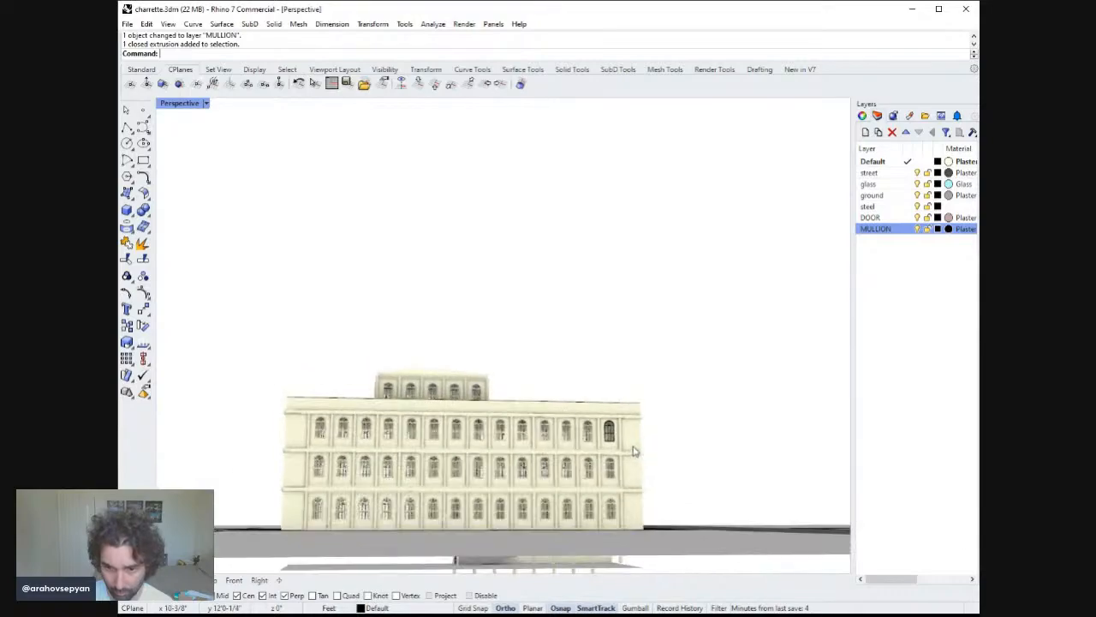
pyautogui.moveTo(642, 449); pyautogui.dragTo(662, 413, button='right')
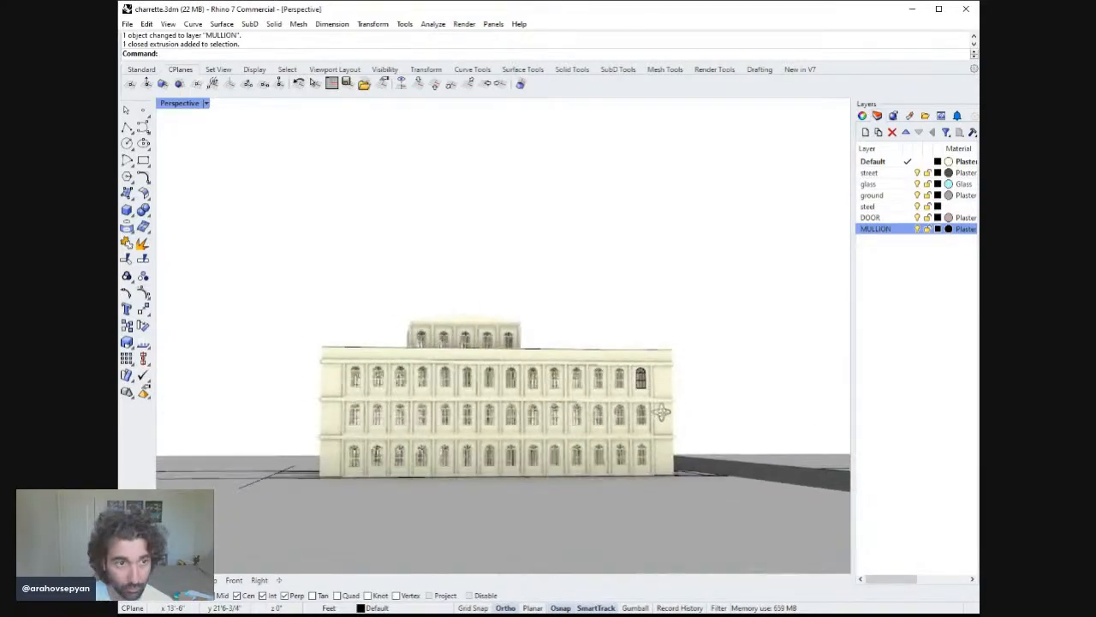
pyautogui.click(951, 230)
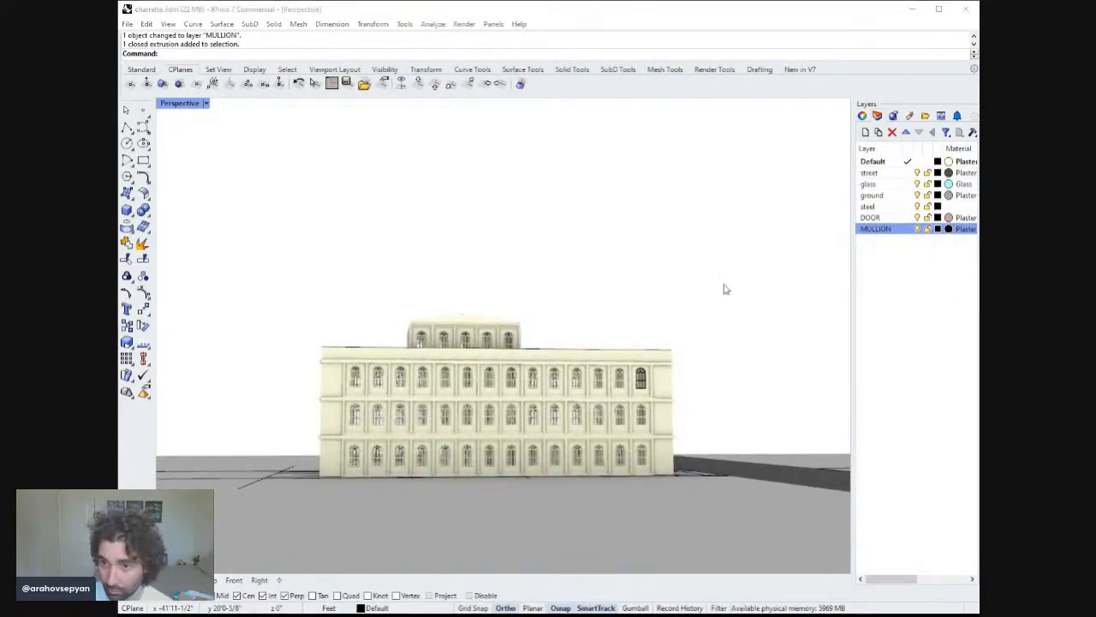
pyautogui.click(469, 200)
pyautogui.click(669, 511)
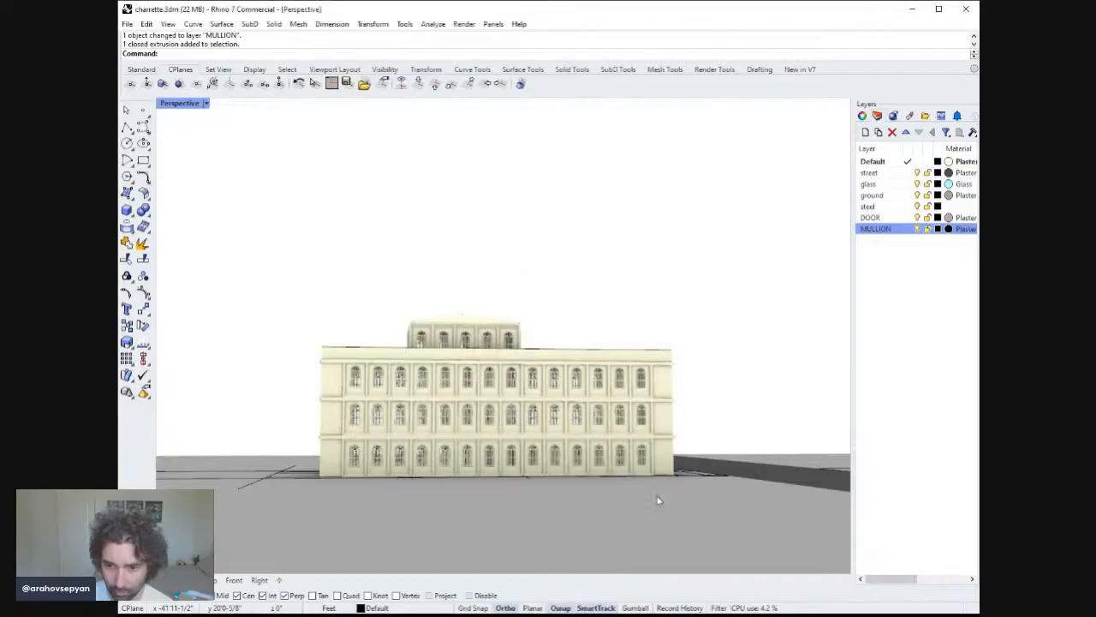
# Zoom to the top-floor corner window and try moving its vertical mullion onto the MULLION layer.
pyautogui.moveTo(669, 419); pyautogui.dragTo(641, 417, button='right')
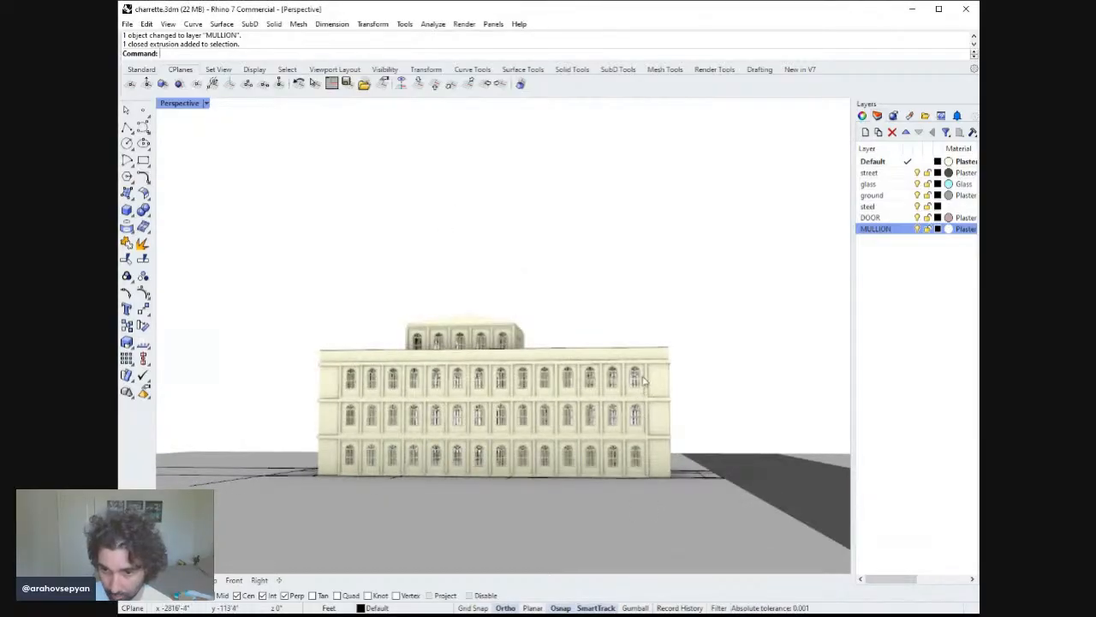
pyautogui.click(635, 377)
pyautogui.write('zzs')
pyautogui.press('Return')
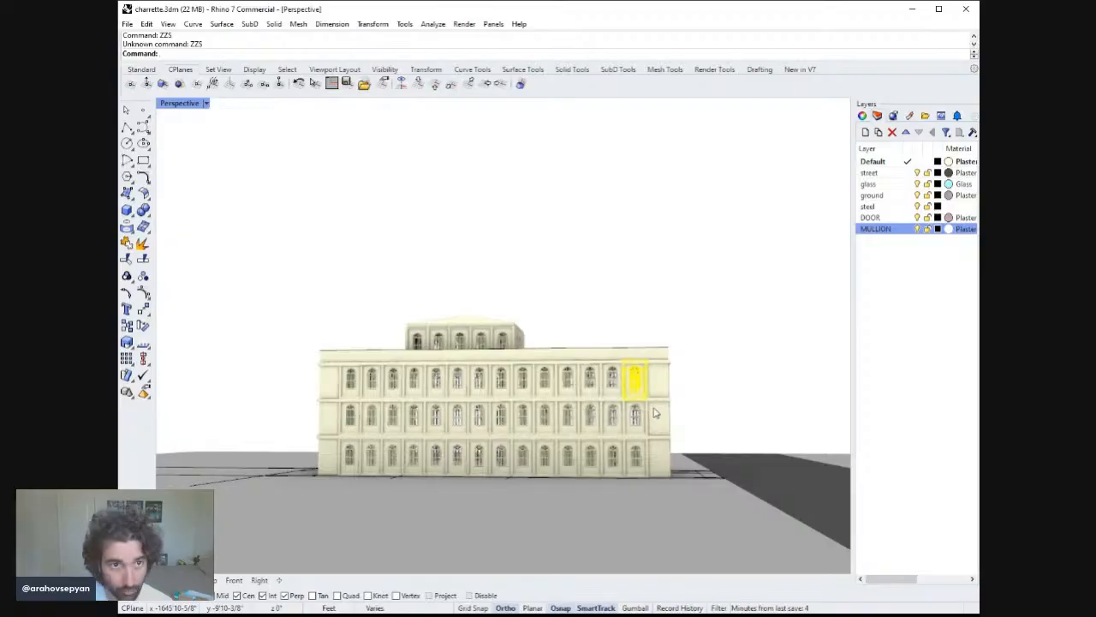
pyautogui.write('ZS')
pyautogui.press('Return')
pyautogui.press('Escape')
pyautogui.scroll(5, 572, 329)
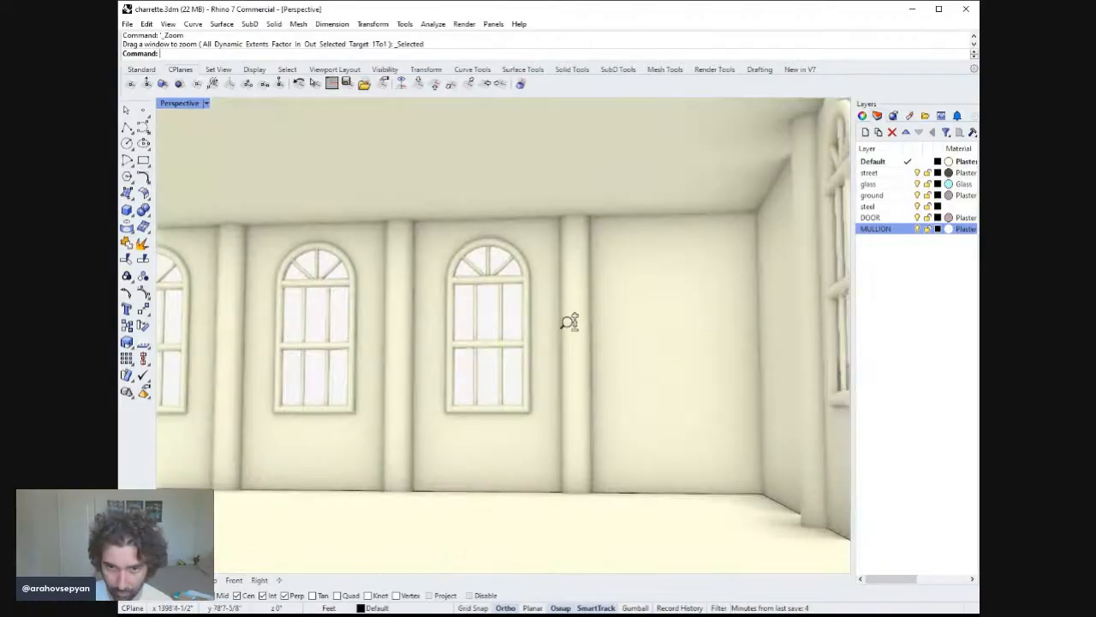
pyautogui.moveTo(570, 321); pyautogui.dragTo(605, 354, button='right')
pyautogui.click(621, 321)
pyautogui.keyDown('shift'); pyautogui.click(622, 386); pyautogui.keyUp('shift')
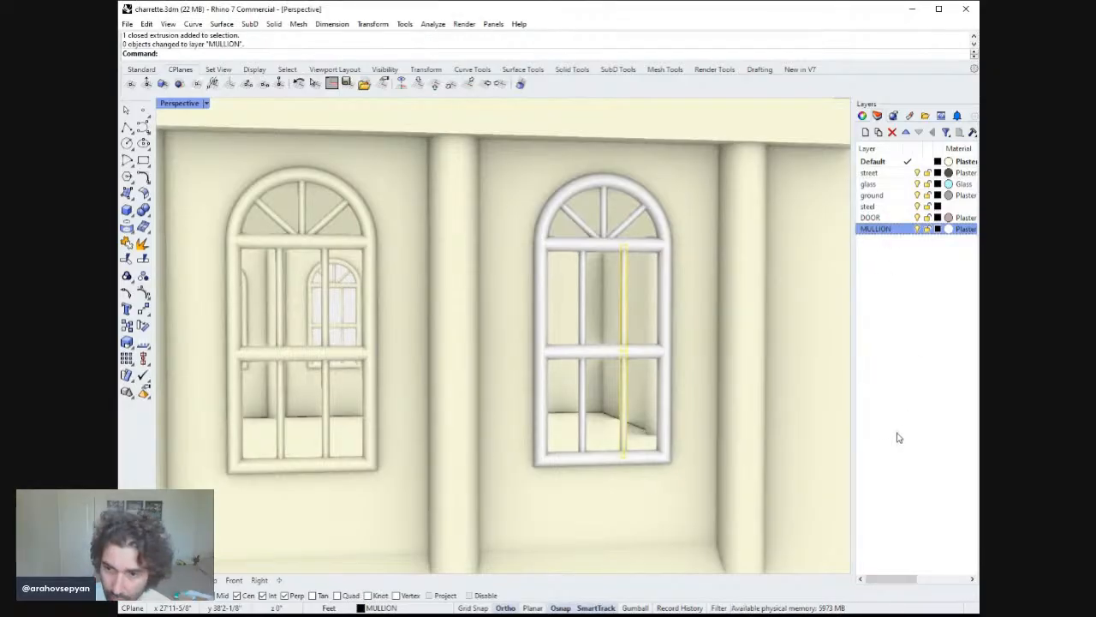
pyautogui.press('Escape')
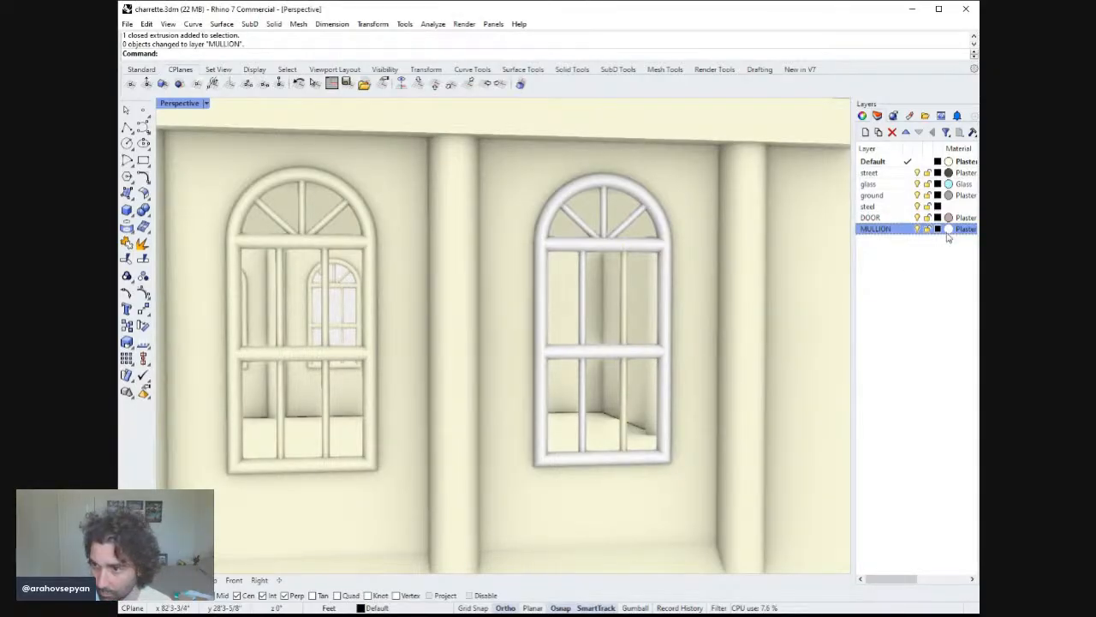
# Delete the leftover vertical mullion in the top-floor corner window that is not on the MULLION layer.
pyautogui.click(917, 230)
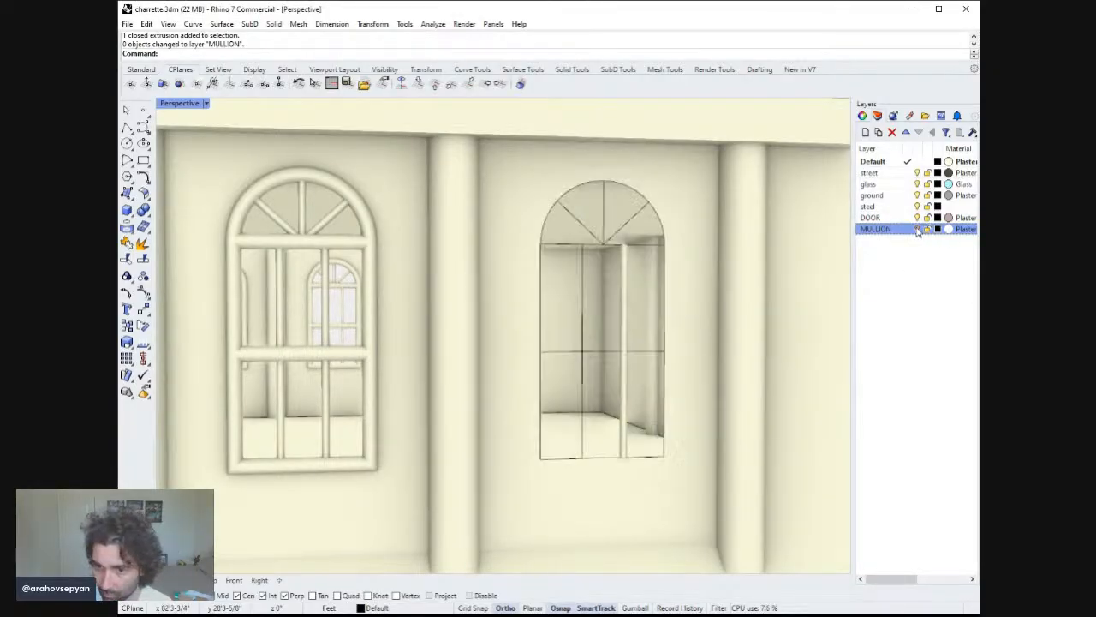
pyautogui.click(622, 298)
pyautogui.click(622, 385)
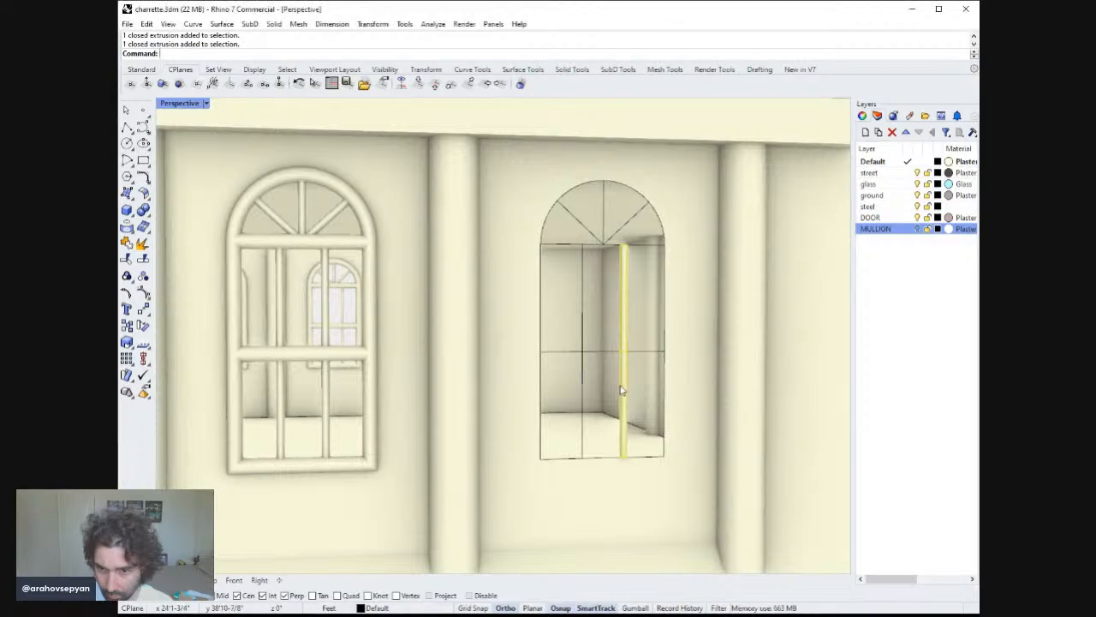
pyautogui.press('Delete')
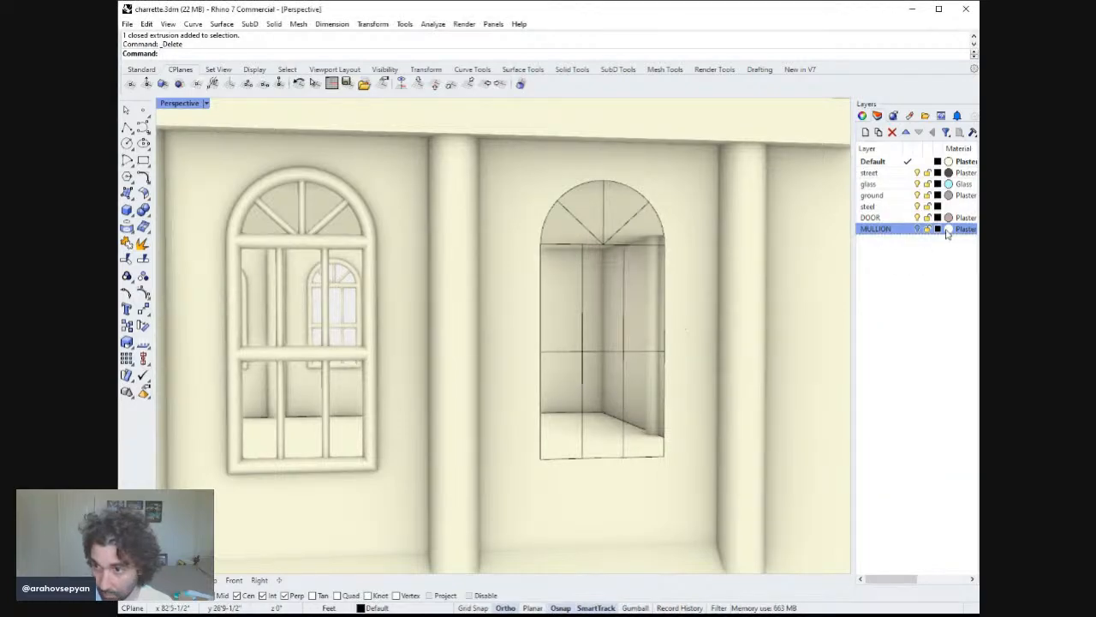
pyautogui.click(917, 229)
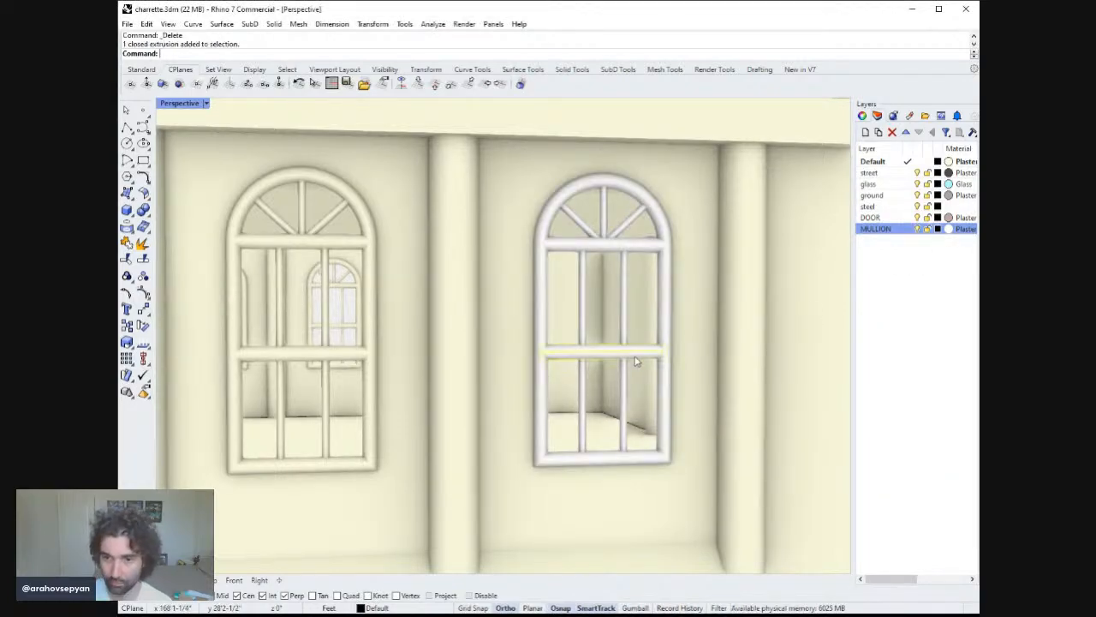
# Inspect the top-floor windows at the building's far end, zooming in on the corner window.
pyautogui.scroll(-10, 637, 362)
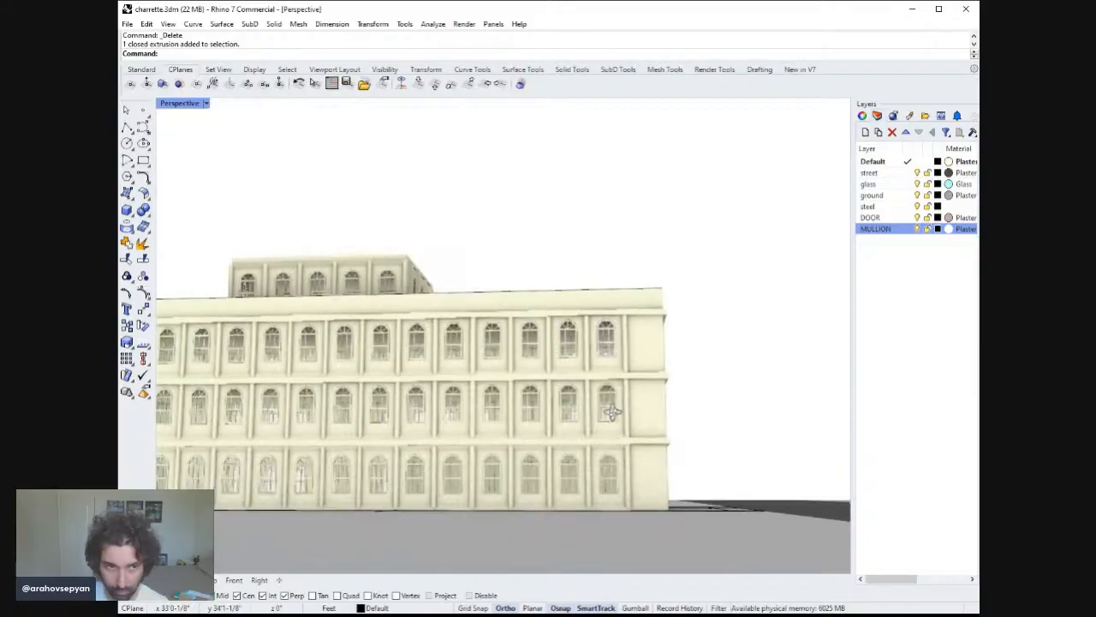
pyautogui.moveTo(631, 417); pyautogui.dragTo(690, 375, button='right')
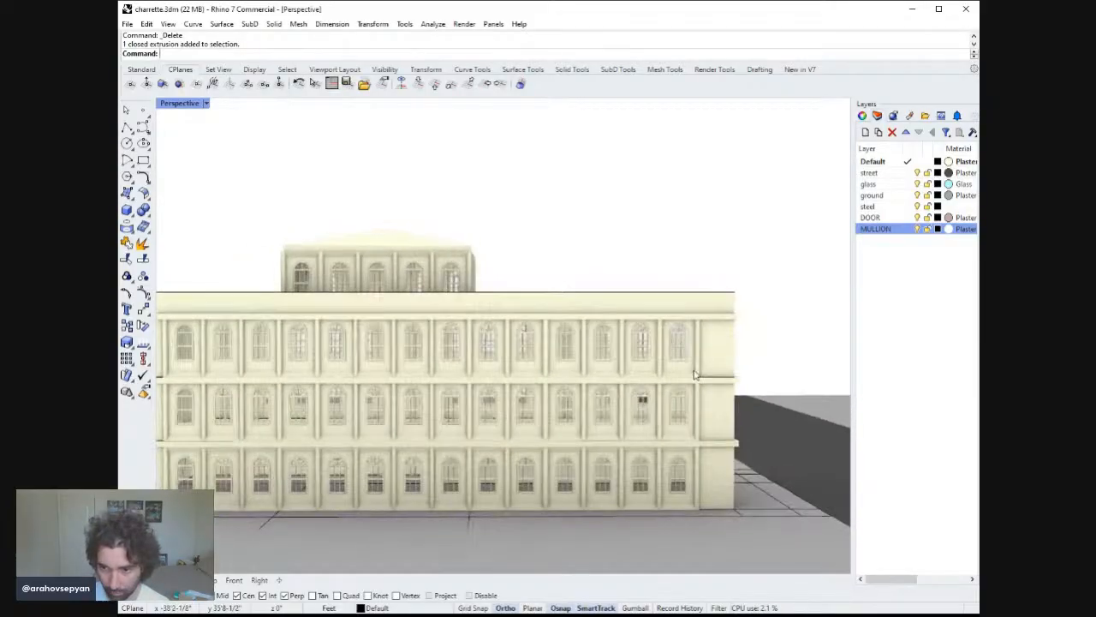
pyautogui.click(690, 374)
pyautogui.moveTo(697, 336)
pyautogui.mouseDown(button='right')
pyautogui.moveTo(709, 323)
pyautogui.moveTo(700, 347)
pyautogui.moveTo(727, 371)
pyautogui.moveTo(791, 362)
pyautogui.moveTo(795, 350)
pyautogui.moveTo(751, 340)
pyautogui.moveTo(737, 357)
pyautogui.moveTo(695, 359)
pyautogui.moveTo(716, 344)
pyautogui.mouseUp(button='right')
pyautogui.scroll(5, 716, 344)
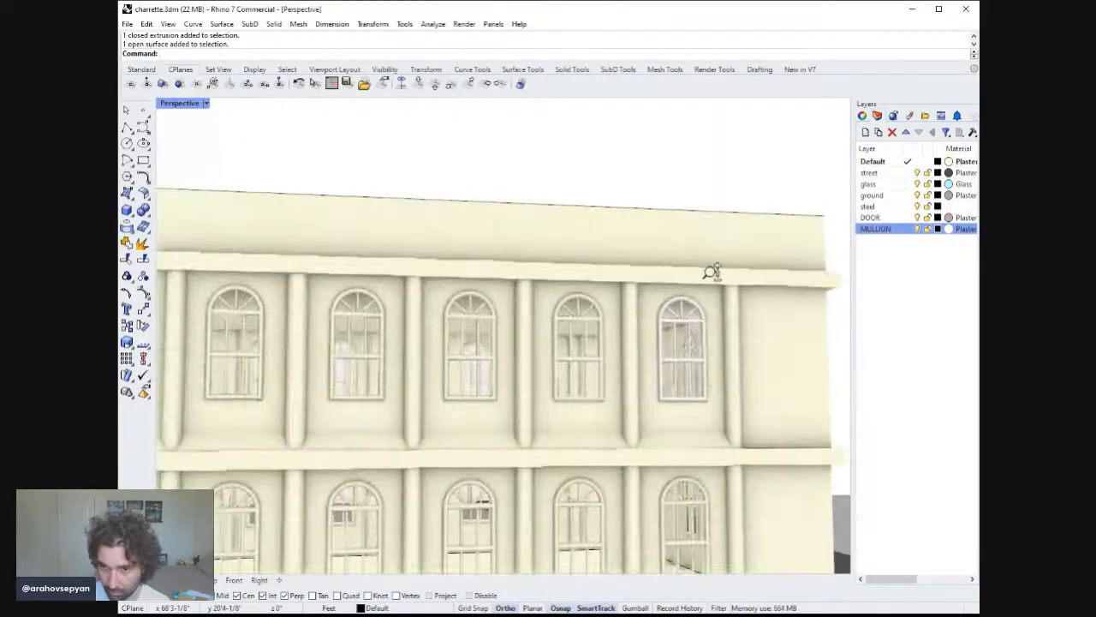
pyautogui.click(666, 399)
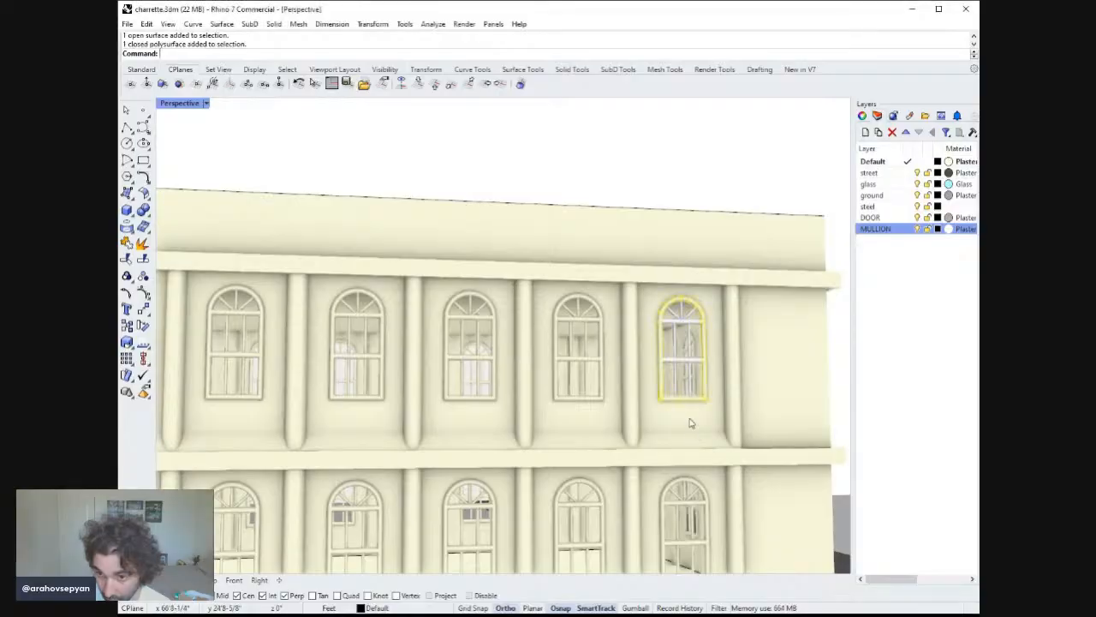
pyautogui.moveTo(621, 179); pyautogui.dragTo(750, 467)
pyautogui.write('ZS')
pyautogui.press('Return')
pyautogui.moveTo(713, 417); pyautogui.dragTo(720, 429, button='right')
pyautogui.press('Escape')
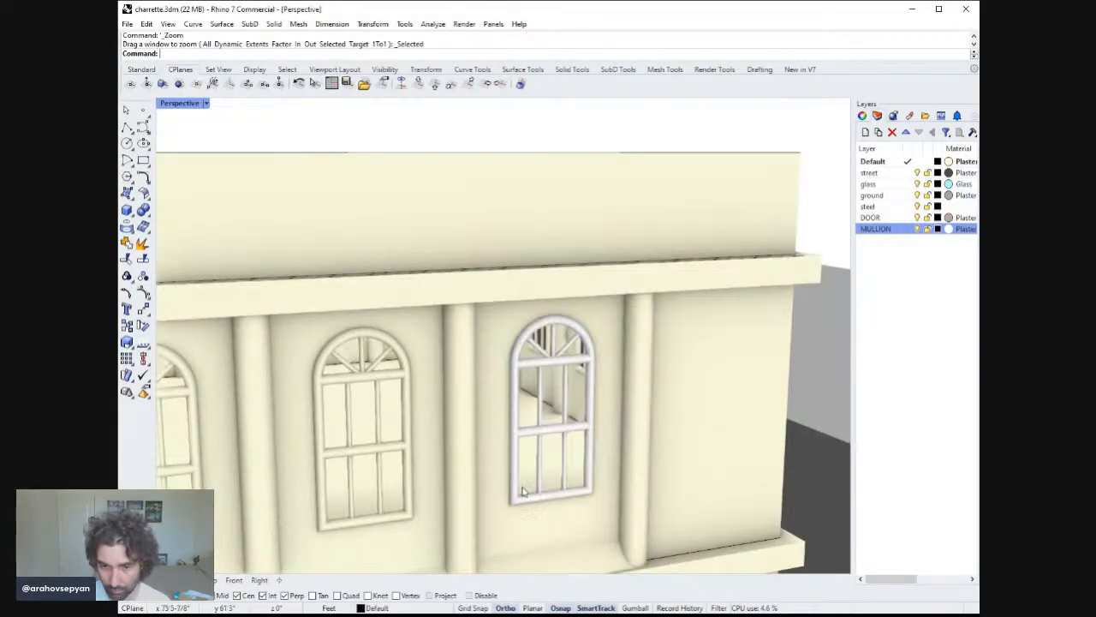
pyautogui.click(442, 472)
pyautogui.click(482, 481)
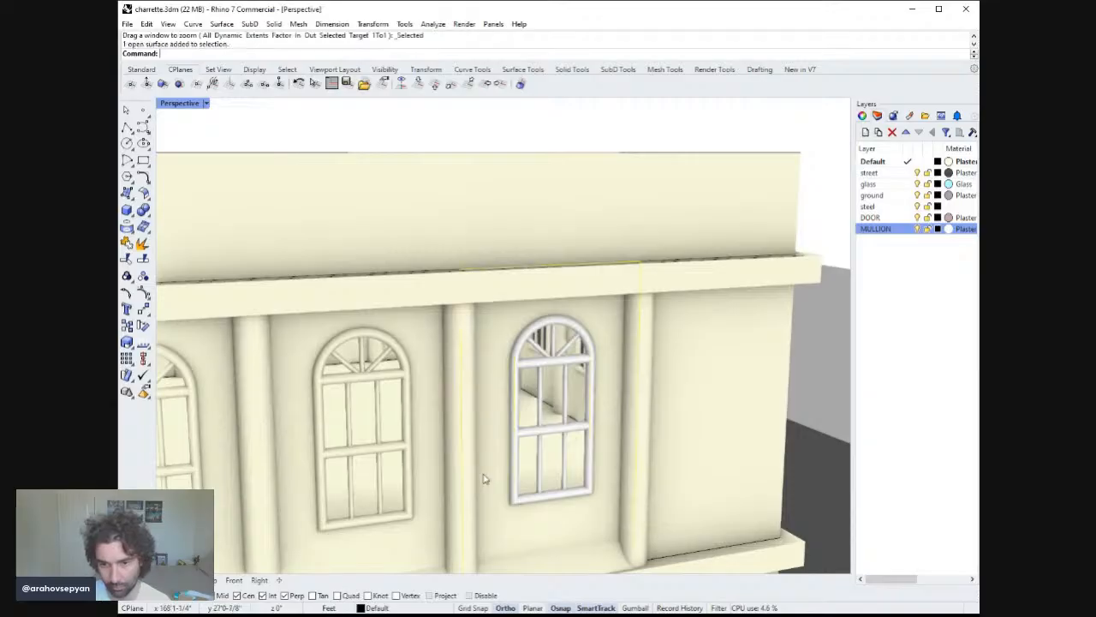
pyautogui.scroll(-10, 484, 479)
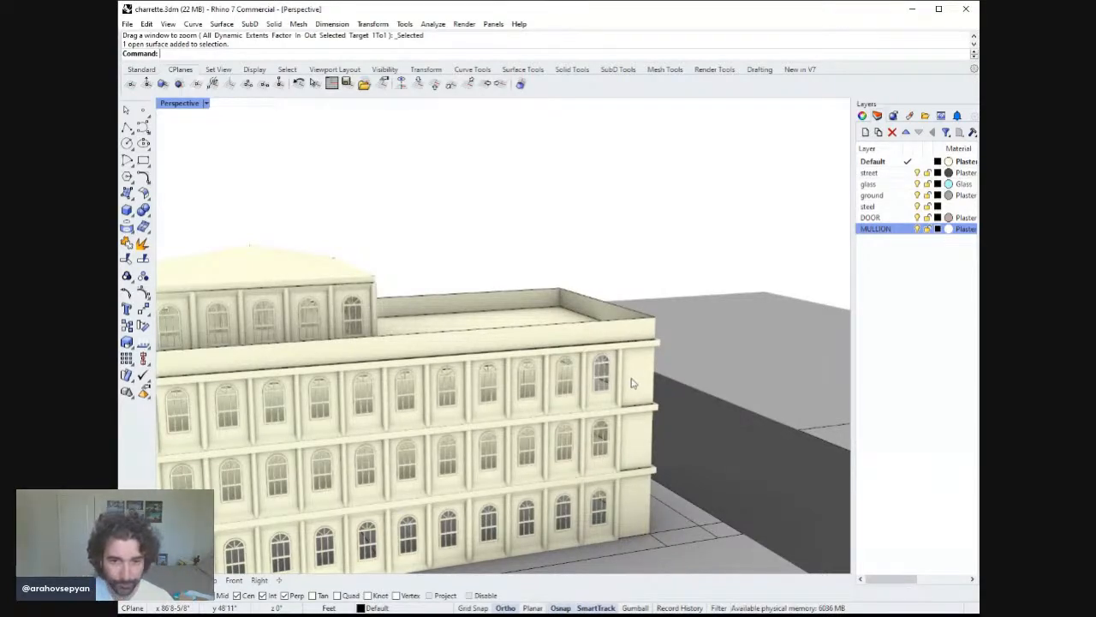
pyautogui.scroll(-10, 631, 386)
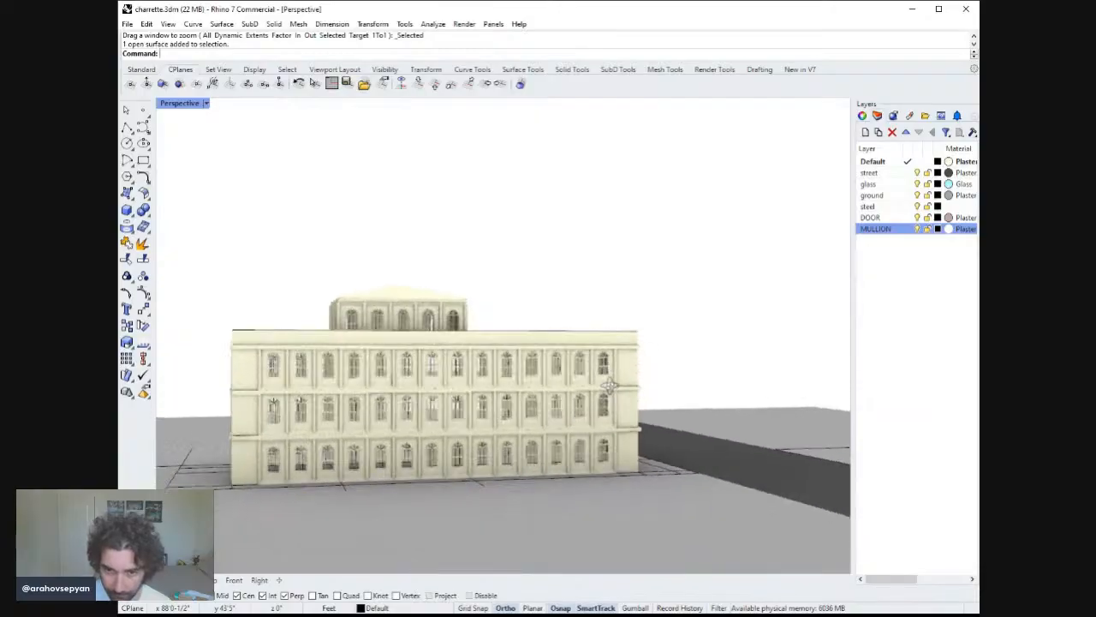
pyautogui.scroll(10, 627, 376)
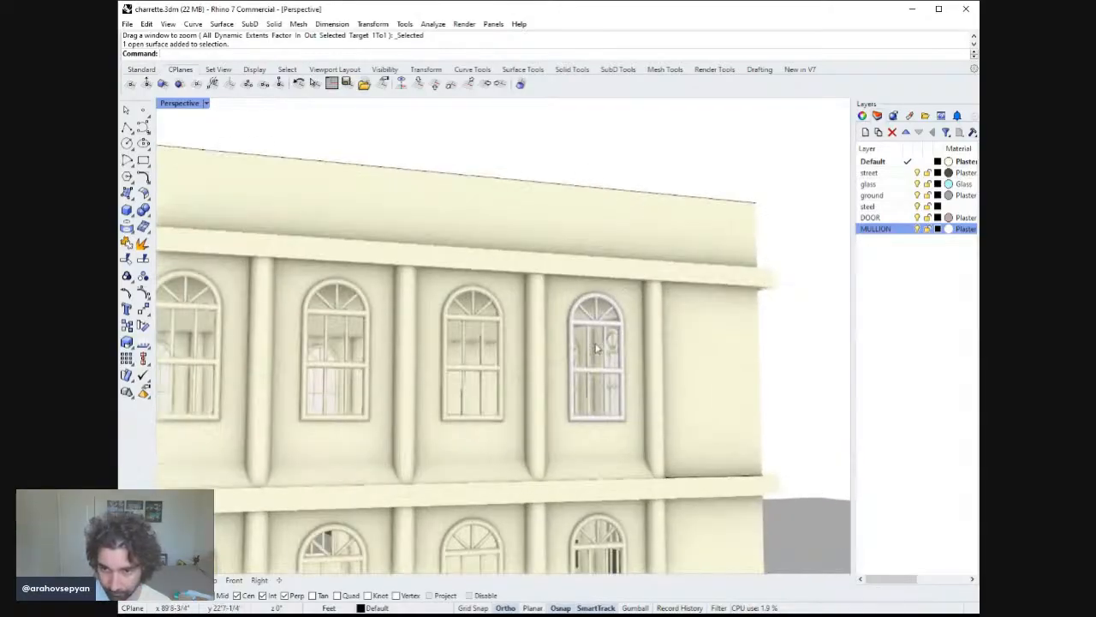
# Try selecting the top-floor corner window together with its flanking pilasters and surround.
pyautogui.click(469, 420)
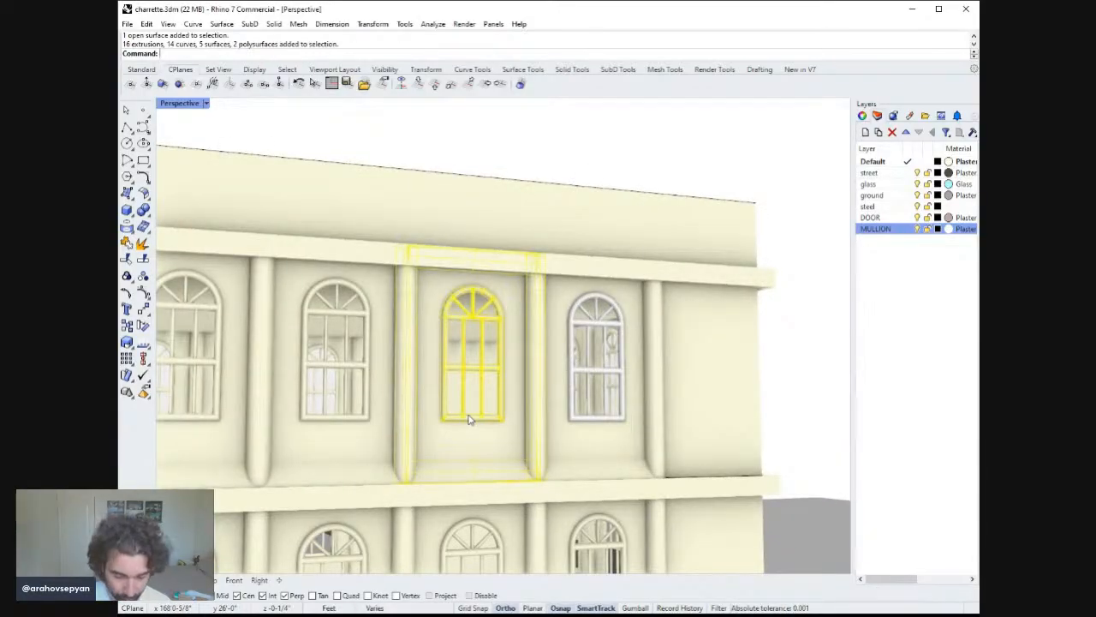
pyautogui.click(537, 370)
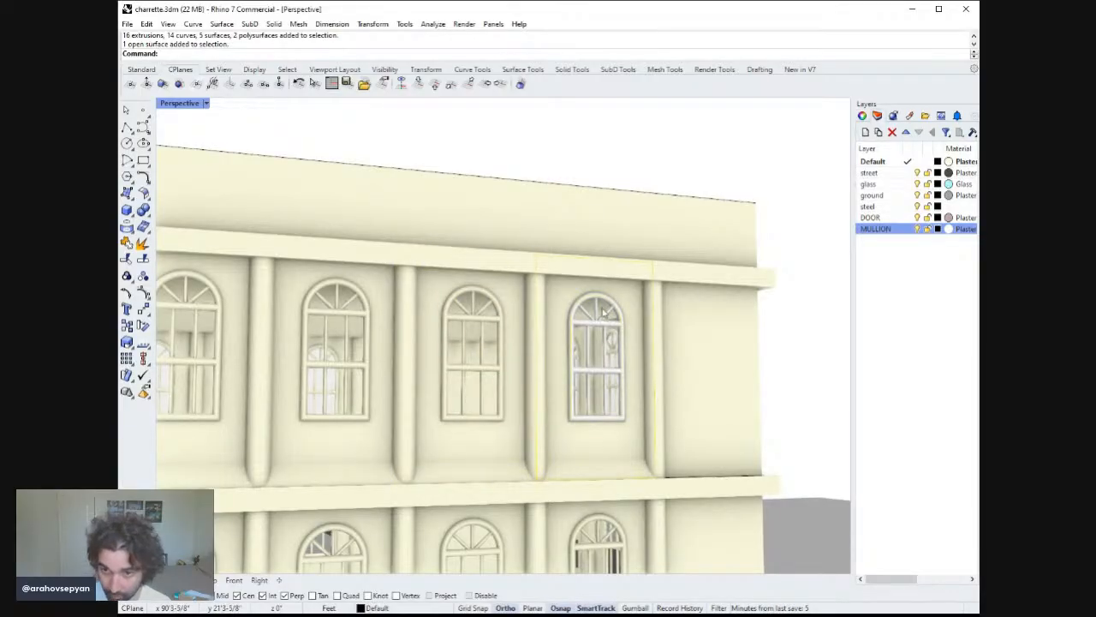
pyautogui.moveTo(557, 157); pyautogui.dragTo(644, 442)
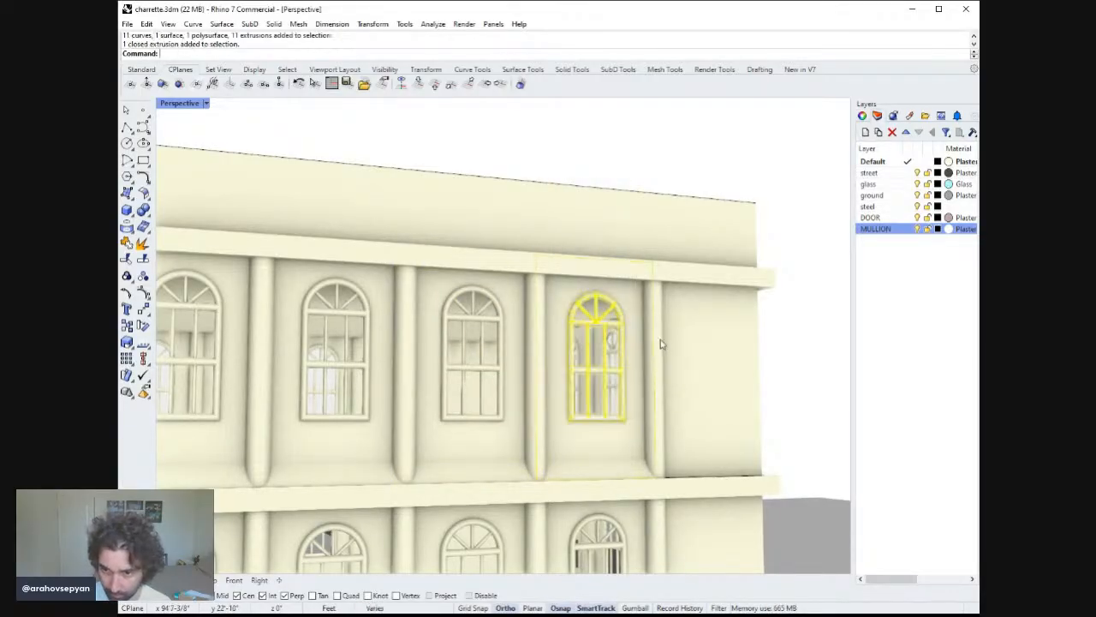
pyautogui.keyDown('shift'); pyautogui.click(655, 347); pyautogui.keyUp('shift')
pyautogui.keyDown('shift'); pyautogui.click(532, 339); pyautogui.keyUp('shift')
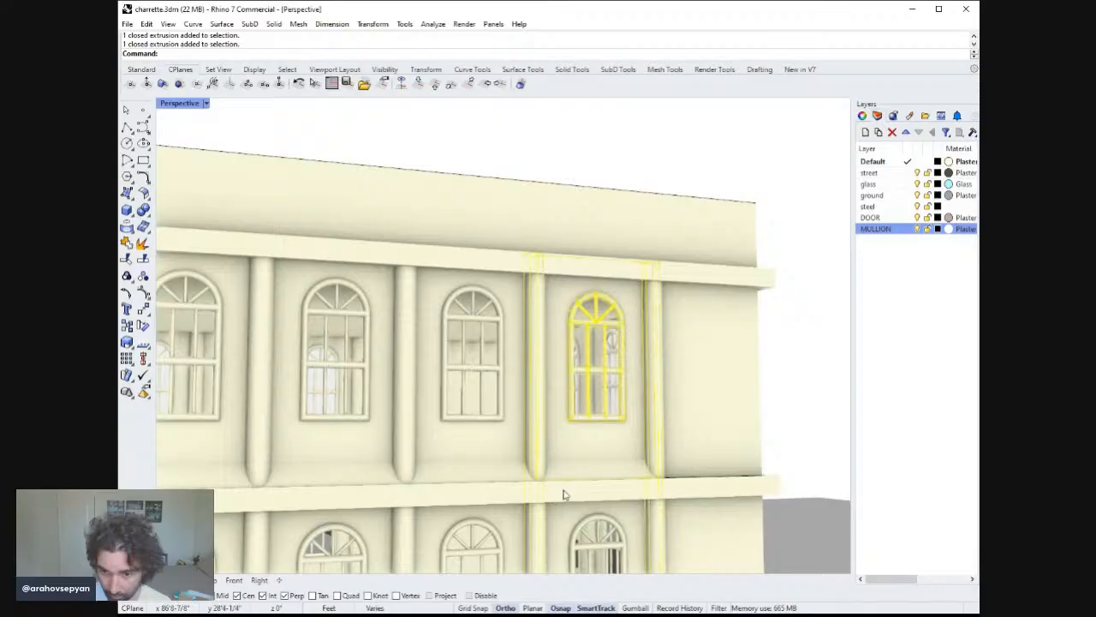
pyautogui.keyDown('shift'); pyautogui.click(573, 521); pyautogui.keyUp('shift')
pyautogui.keyDown('ctrl'); pyautogui.click(582, 523); pyautogui.keyUp('ctrl')
pyautogui.keyDown('ctrl'); pyautogui.click(537, 525); pyautogui.keyUp('ctrl')
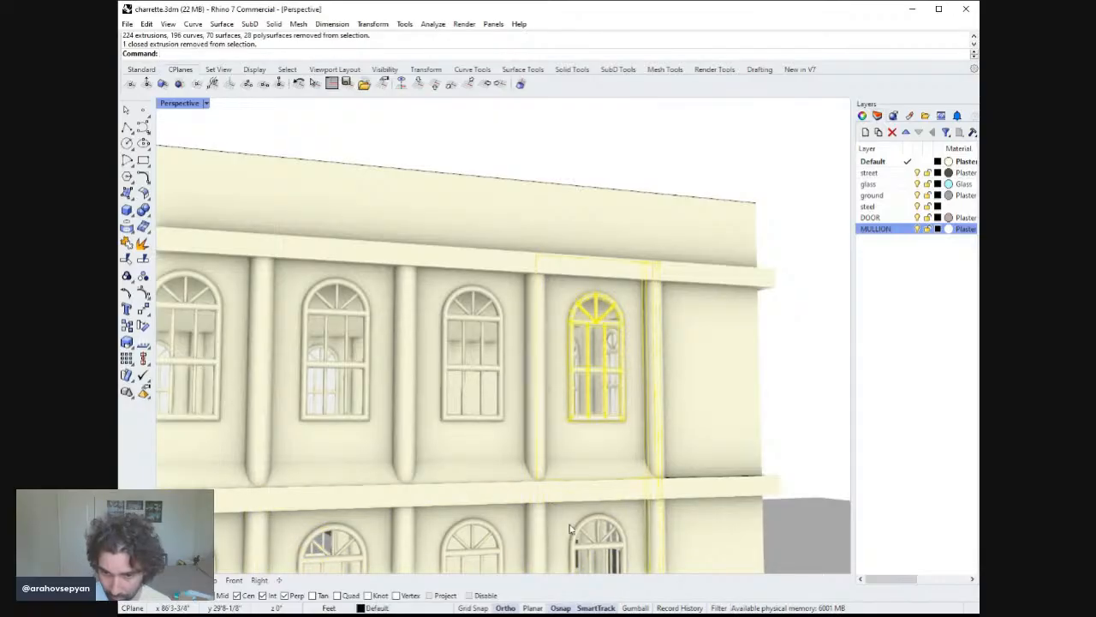
pyautogui.keyDown('ctrl'); pyautogui.click(658, 518); pyautogui.keyUp('ctrl')
pyautogui.keyDown('shift'); pyautogui.click(657, 420); pyautogui.keyUp('shift')
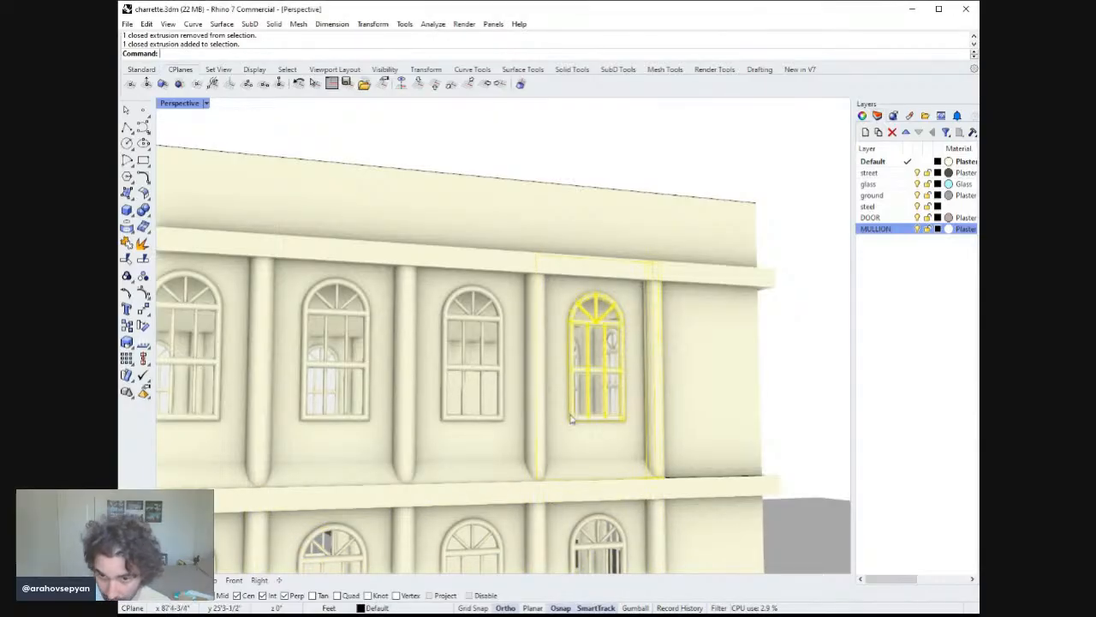
pyautogui.keyDown('shift'); pyautogui.click(583, 438); pyautogui.keyUp('shift')
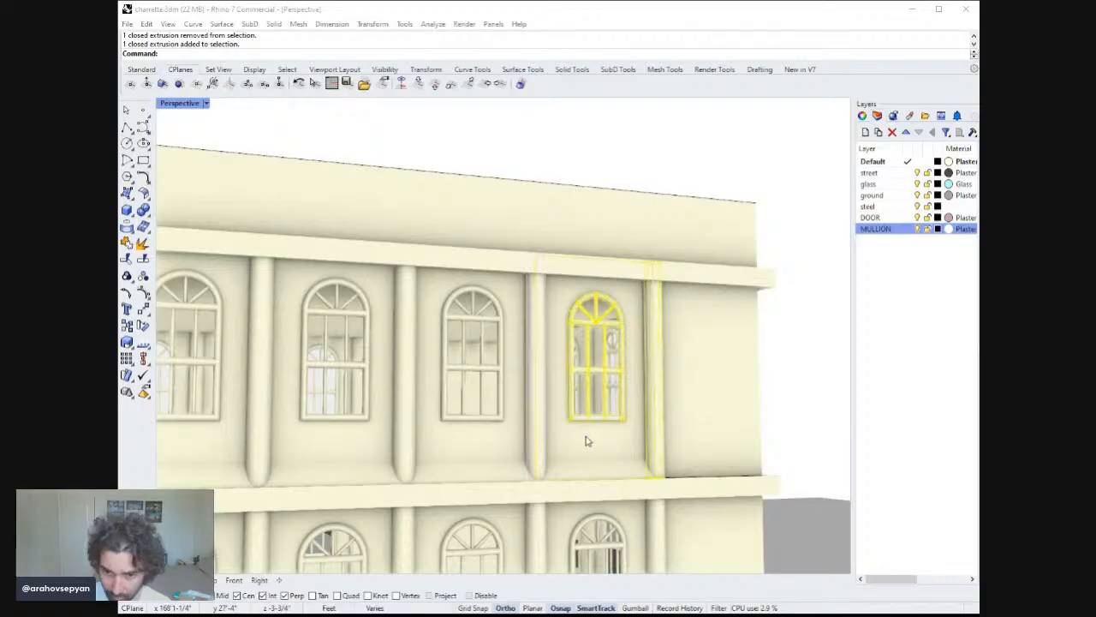
pyautogui.keyDown('shift'); pyautogui.click(559, 311); pyautogui.keyUp('shift')
pyautogui.keyDown('ctrl'); pyautogui.click(562, 334); pyautogui.keyUp('ctrl')
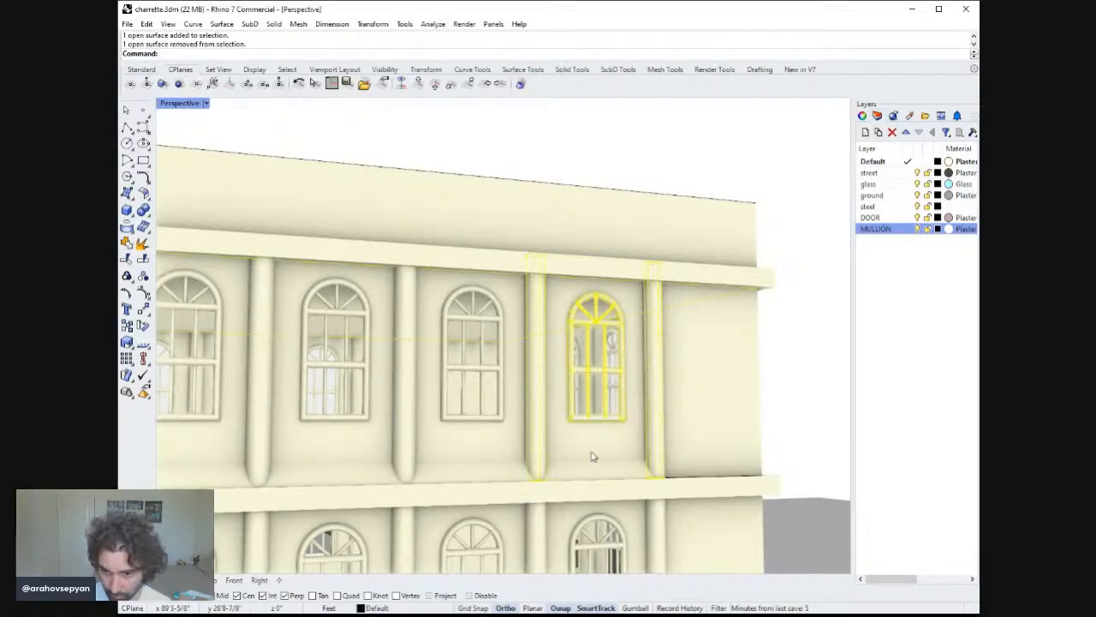
pyautogui.keyDown('shift'); pyautogui.click(609, 473); pyautogui.keyUp('shift')
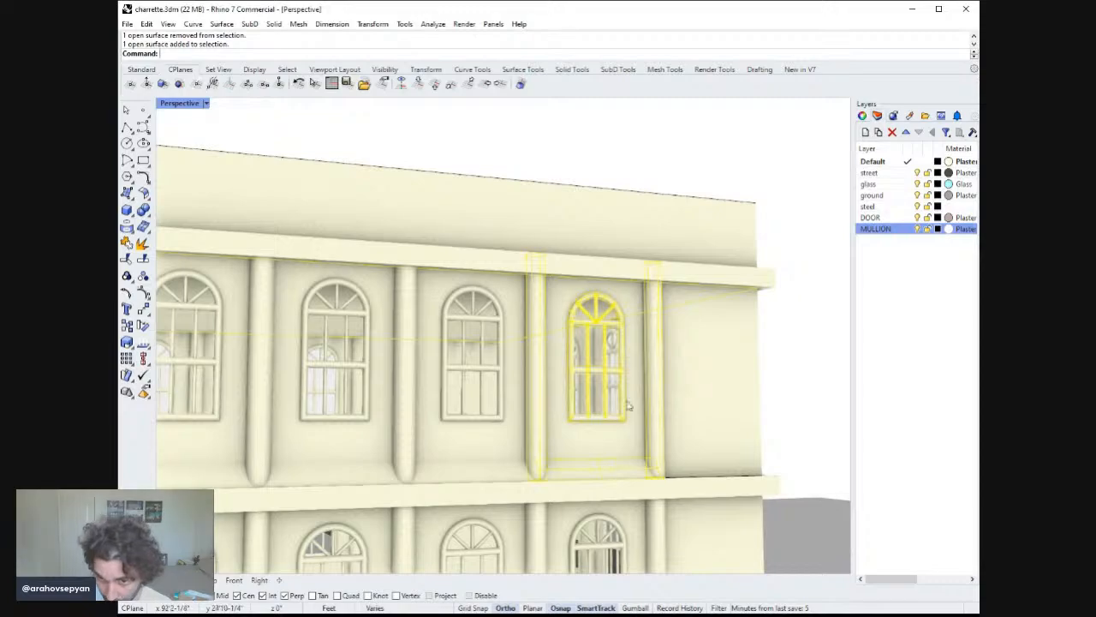
pyautogui.keyDown('ctrl'); pyautogui.click(621, 457); pyautogui.keyUp('ctrl')
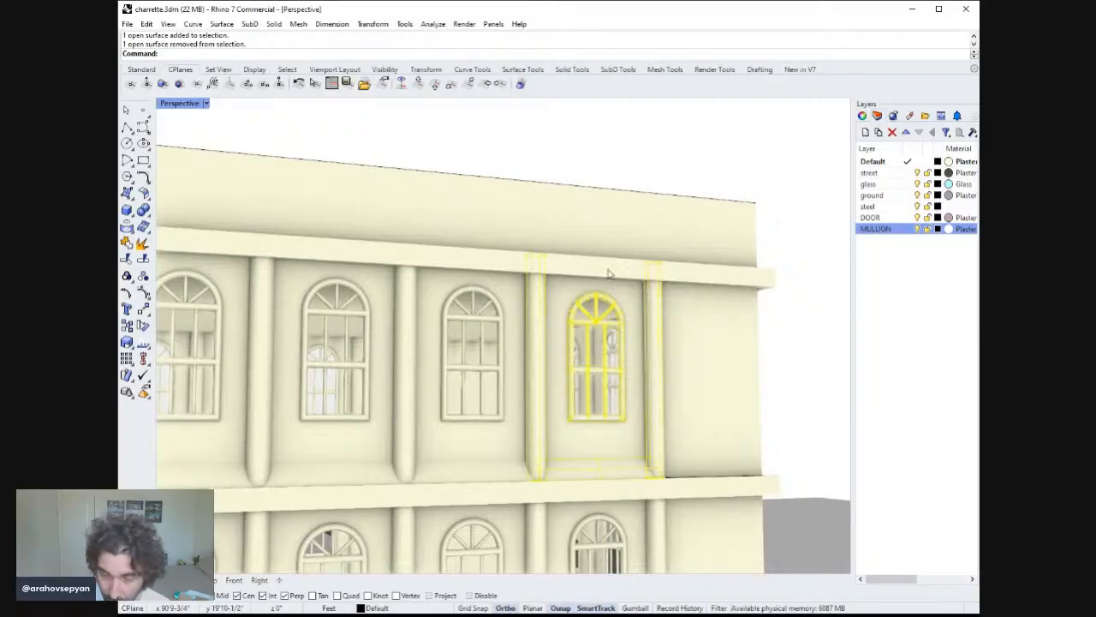
pyautogui.moveTo(629, 315); pyautogui.dragTo(593, 215, button='right')
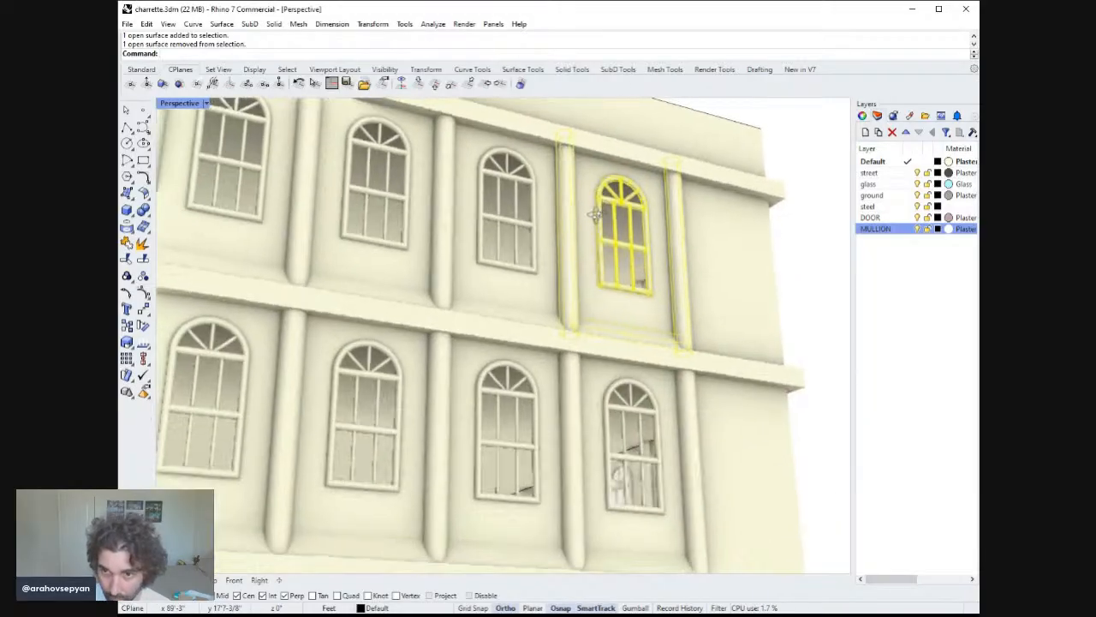
# Hide the two horizontal cornice bands running across the facade.
pyautogui.click(652, 166)
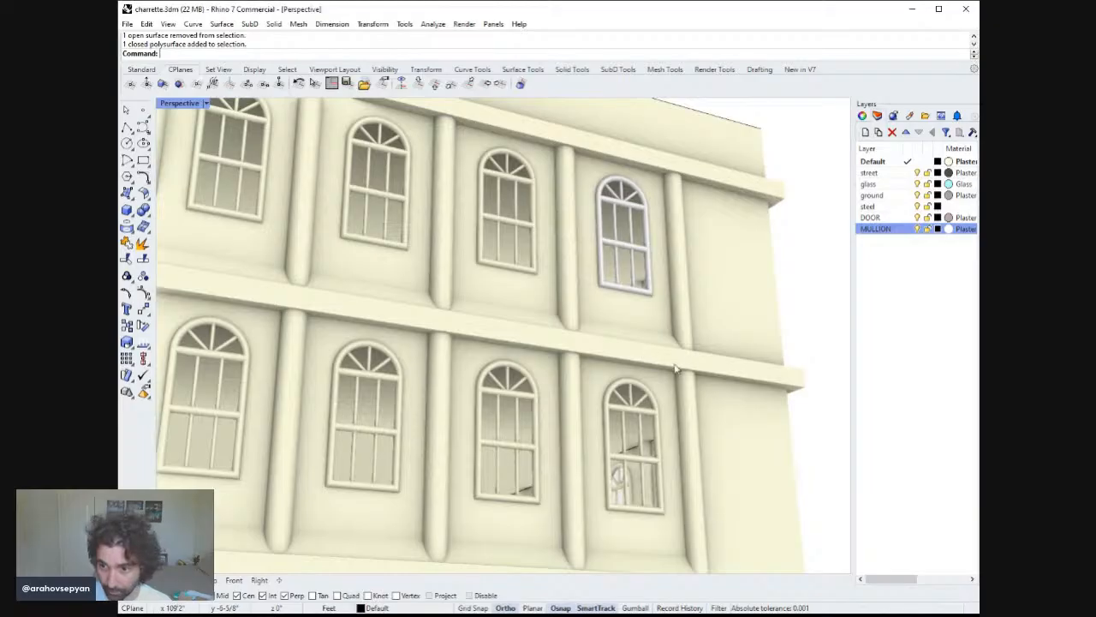
pyautogui.click(707, 364)
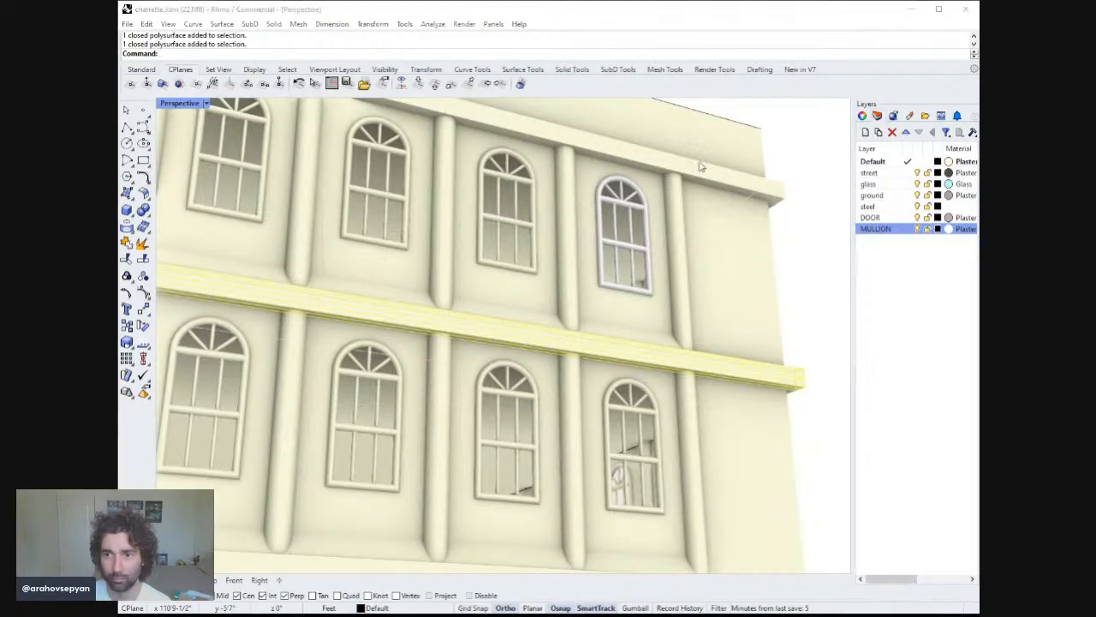
pyautogui.click(729, 202)
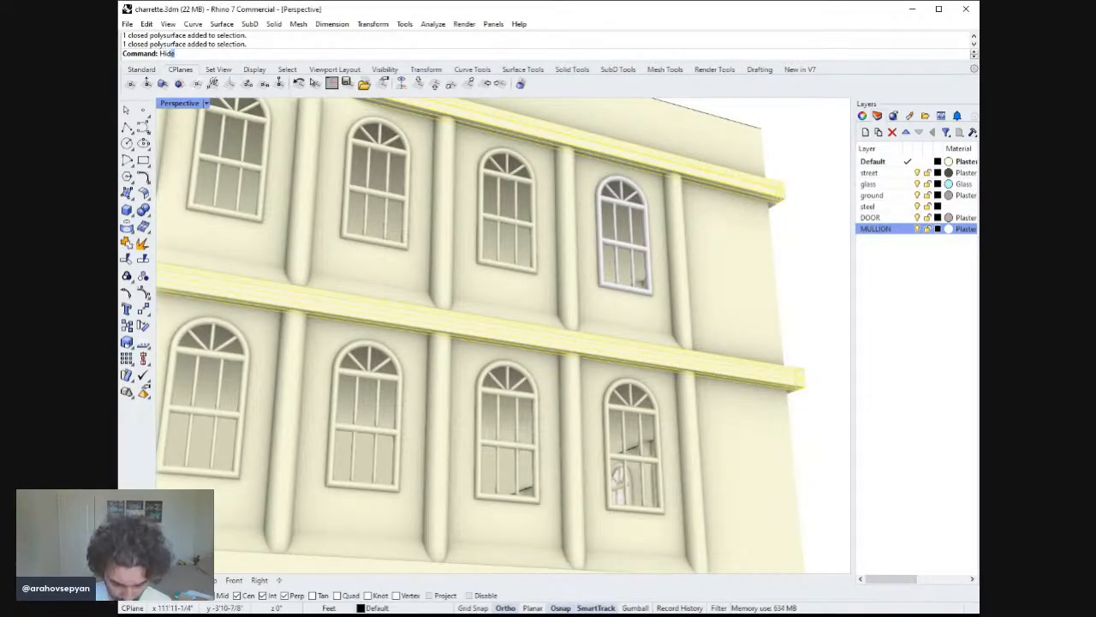
pyautogui.press('Return')
# Select the top-floor corner window with its pilasters and surround, and zoom to the selection.
pyautogui.scroll(-10, 719, 211)
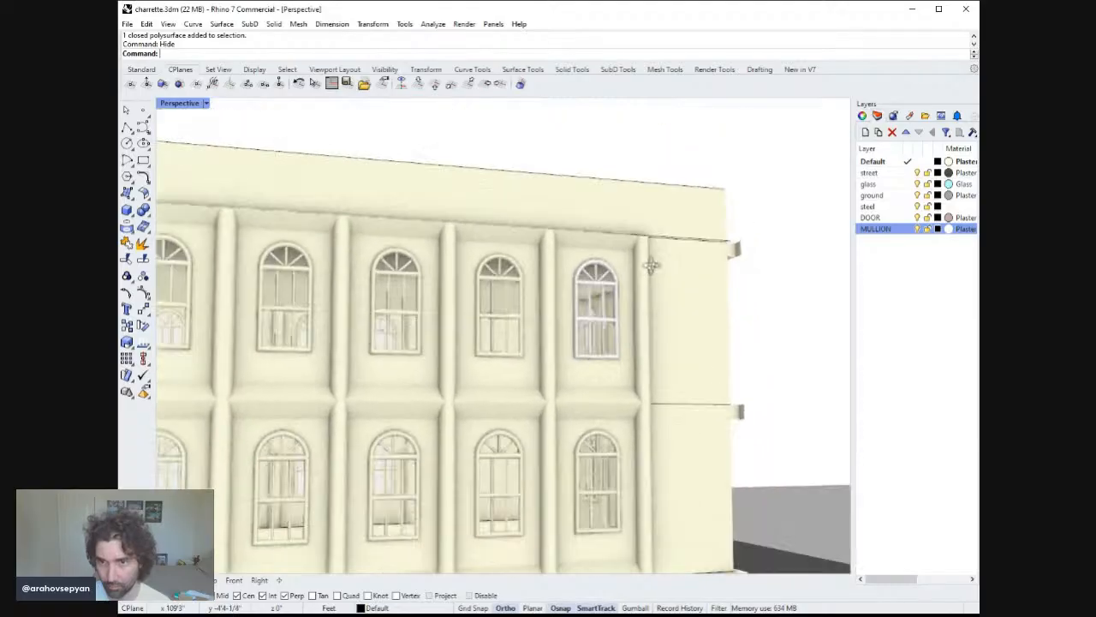
pyautogui.scroll(-6, 627, 322)
pyautogui.moveTo(628, 322); pyautogui.dragTo(530, 244, button='right')
pyautogui.scroll(8, 616, 325)
pyautogui.scroll(3, 617, 315)
pyautogui.moveTo(494, 110); pyautogui.dragTo(542, 103)
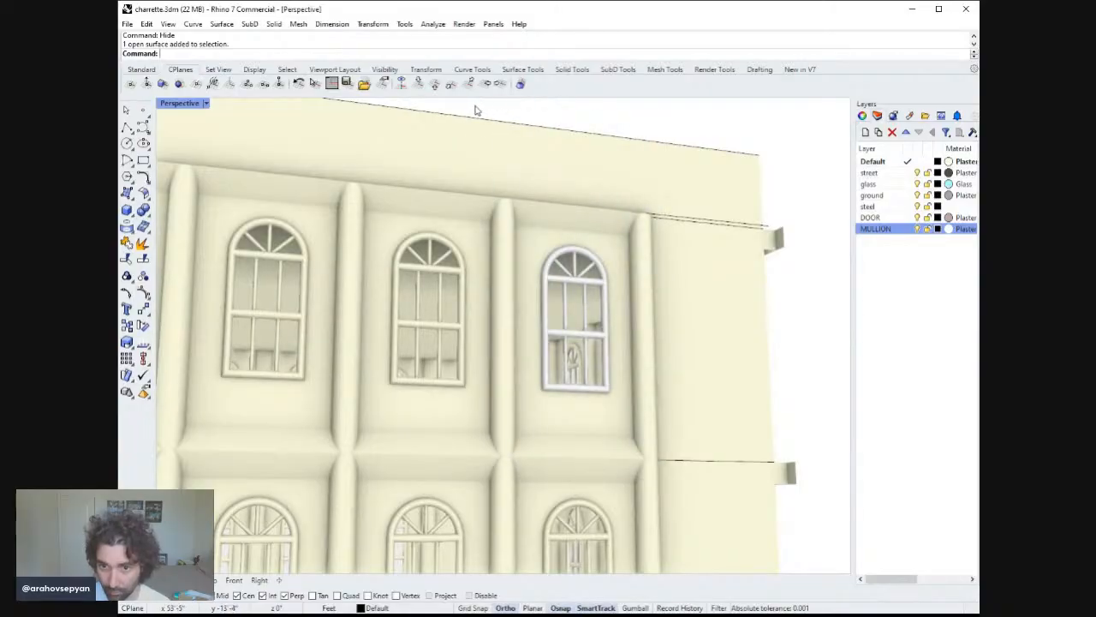
pyautogui.moveTo(475, 106); pyautogui.dragTo(674, 474)
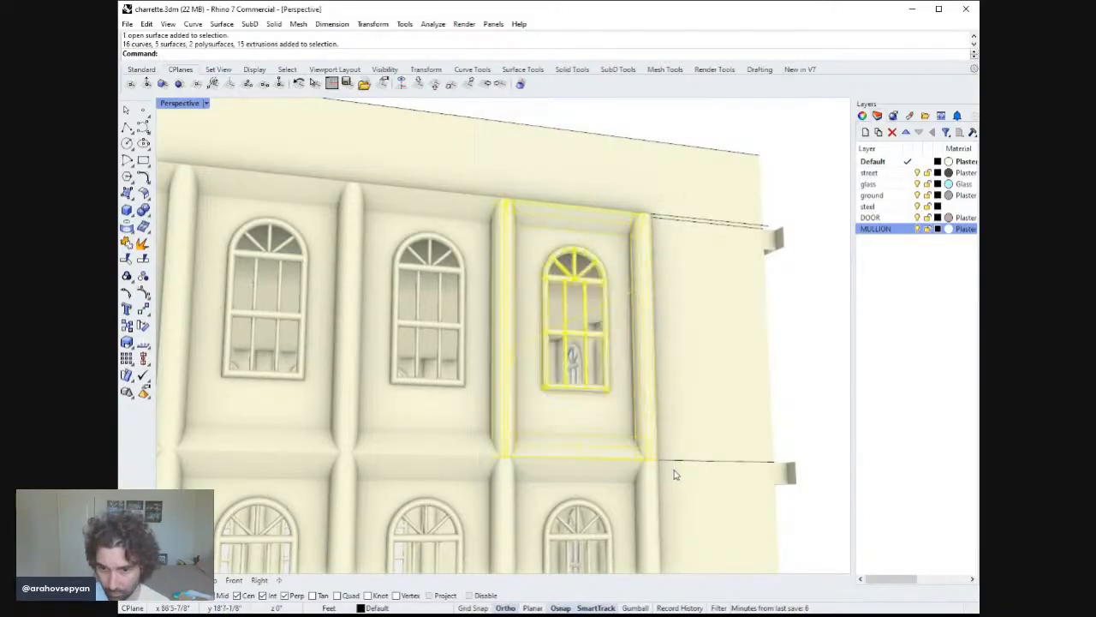
pyautogui.write('zs')
pyautogui.press('Return')
# Group the top-floor corner window together with its flanking pilasters and surround into one assembly.
pyautogui.scroll(-4, 591, 439)
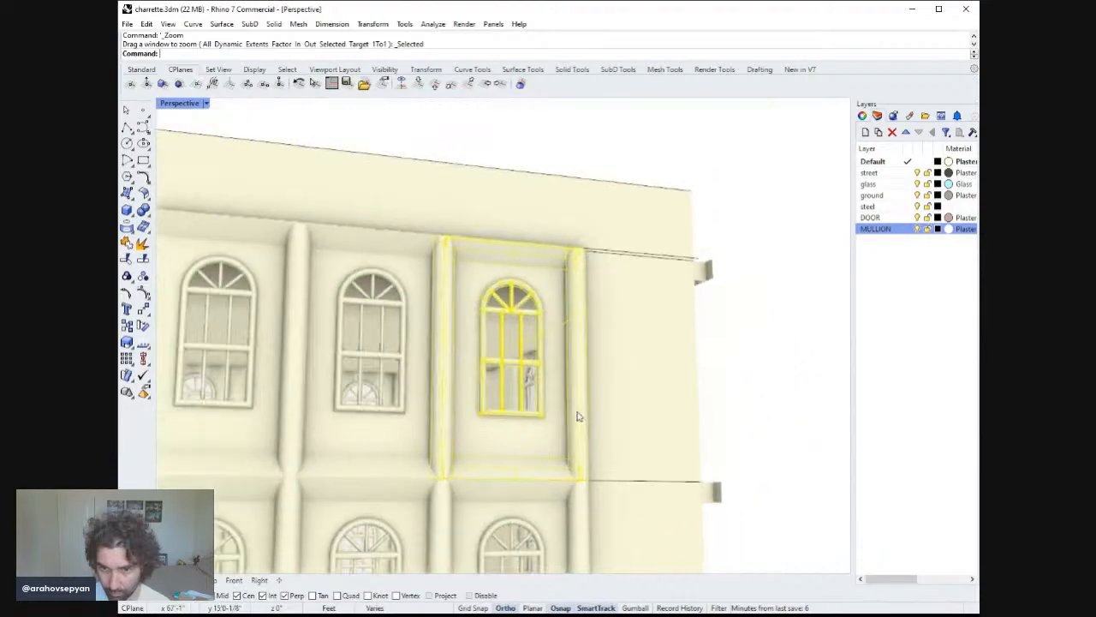
pyautogui.moveTo(577, 417); pyautogui.dragTo(653, 417, button='right')
pyautogui.scroll(-5, 604, 334)
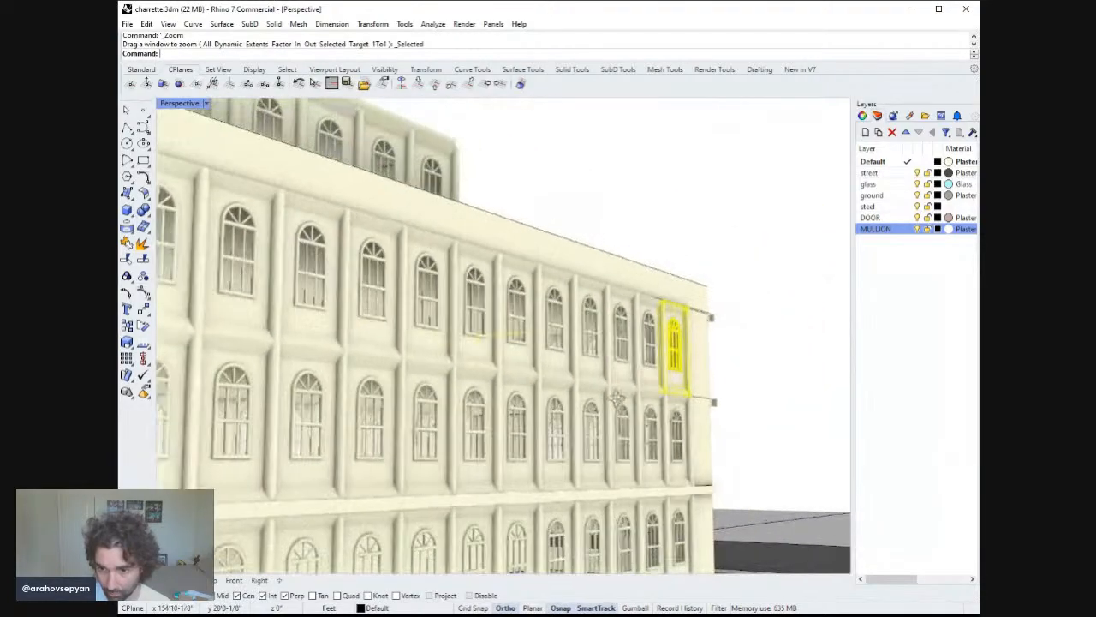
pyautogui.moveTo(615, 396); pyautogui.dragTo(570, 413, button='right')
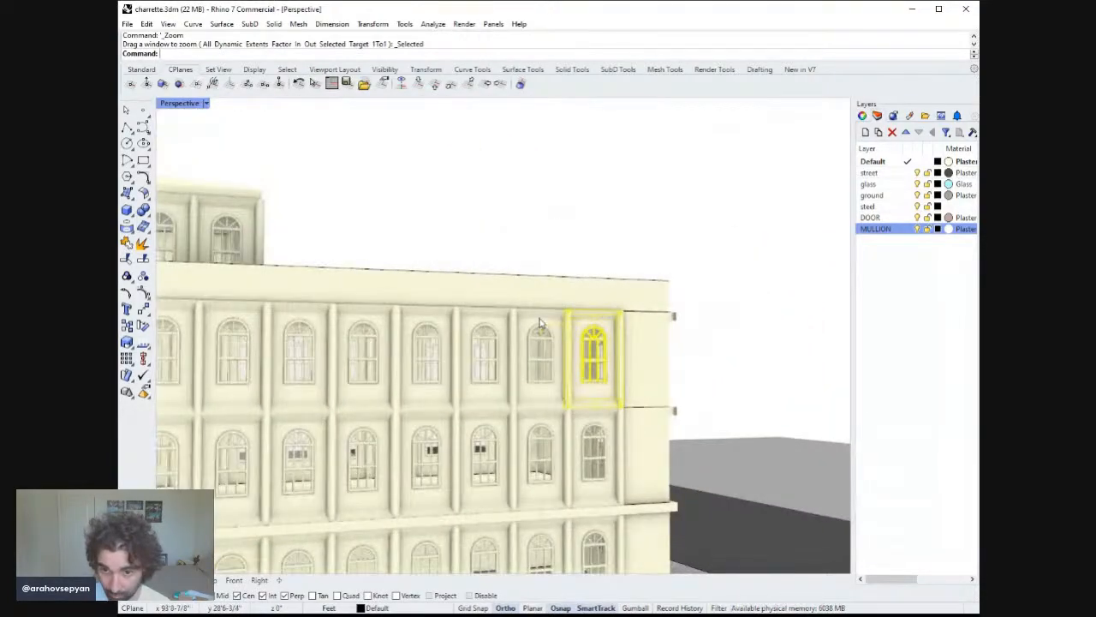
pyautogui.keyDown('ctrl'); pyautogui.moveTo(514, 334); pyautogui.dragTo(504, 331); pyautogui.keyUp('ctrl')
pyautogui.write('zs')
pyautogui.press('Return')
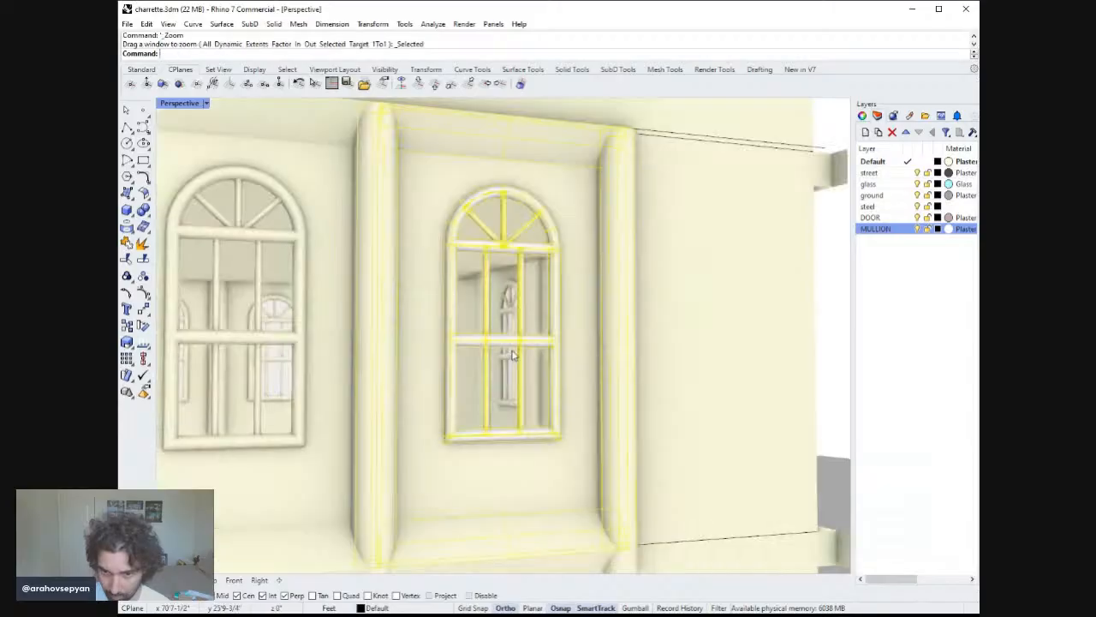
pyautogui.moveTo(507, 355); pyautogui.dragTo(434, 401, button='right')
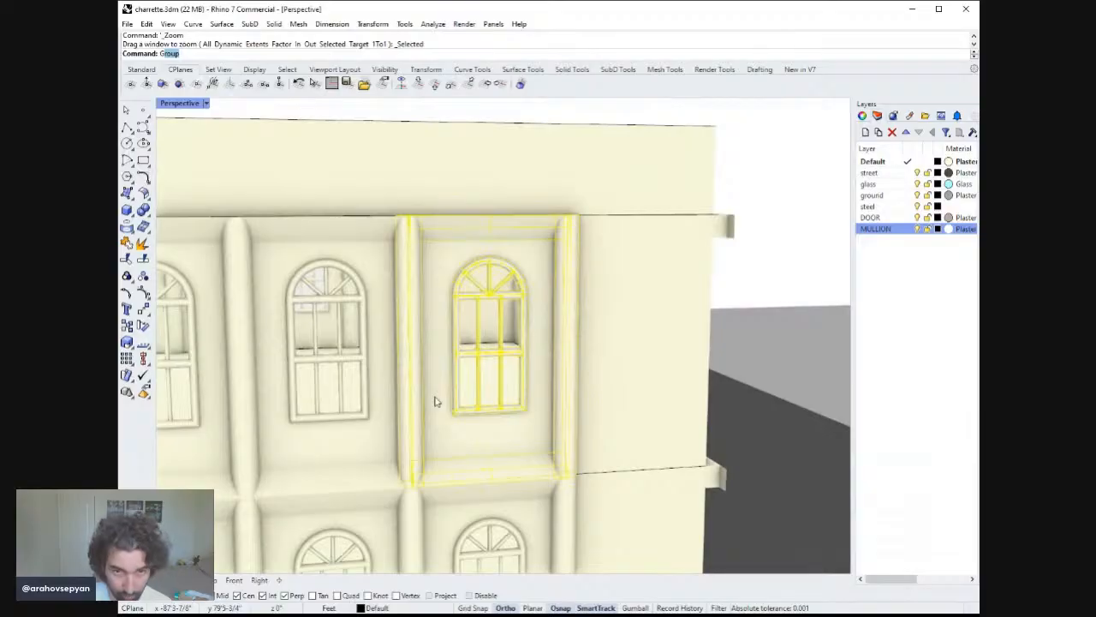
pyautogui.write('Group')
pyautogui.press('Return')
pyautogui.press('Escape')
pyautogui.click(441, 407)
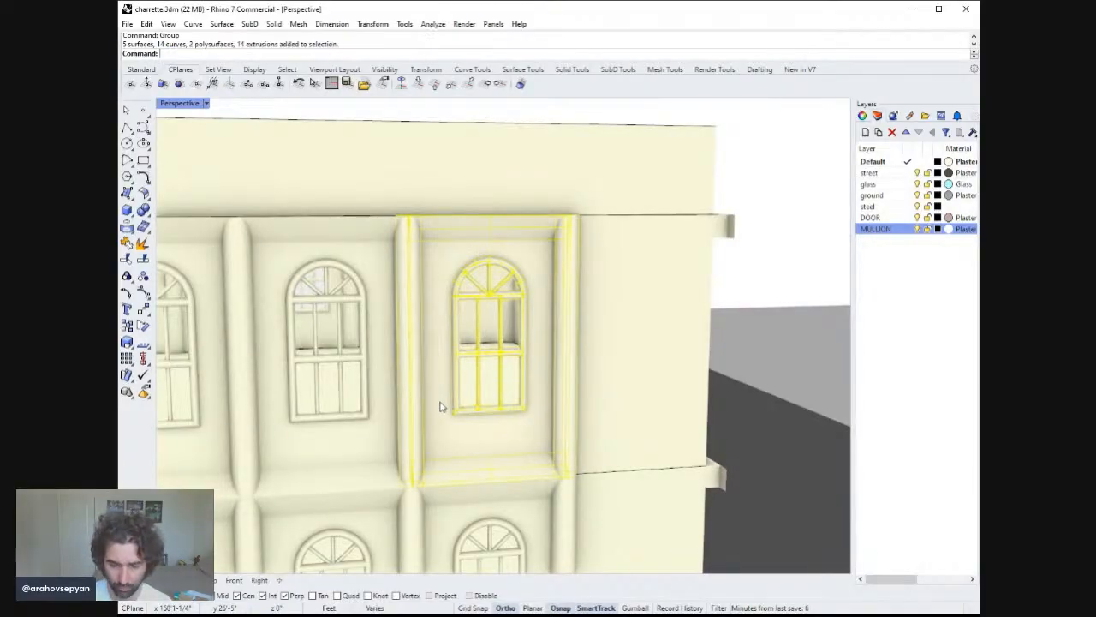
pyautogui.press('Delete')
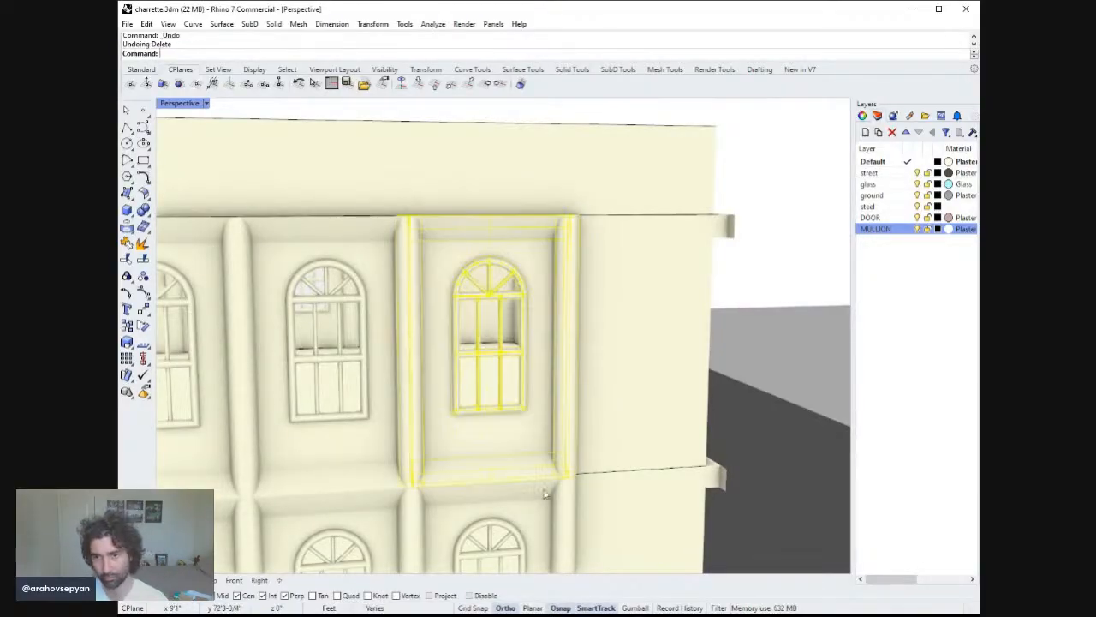
pyautogui.press('Escape')
# Delete the old top-floor window assembly beside the grouped corner window.
pyautogui.scroll(-3, 567, 454)
pyautogui.scroll(-8, 567, 447)
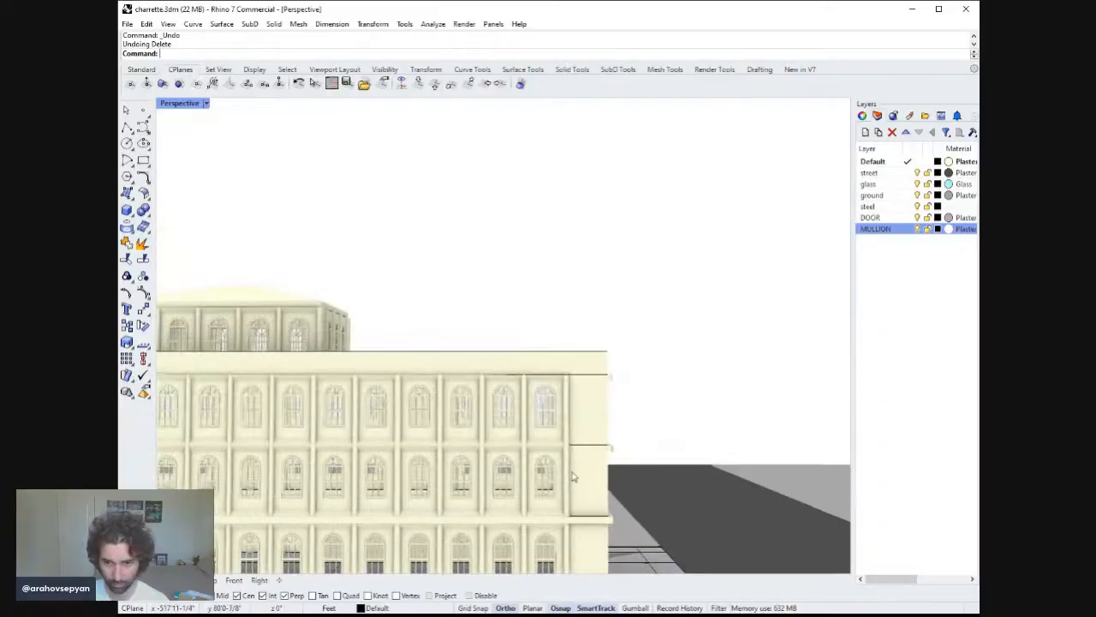
pyautogui.moveTo(686, 467); pyautogui.dragTo(656, 458, button='right')
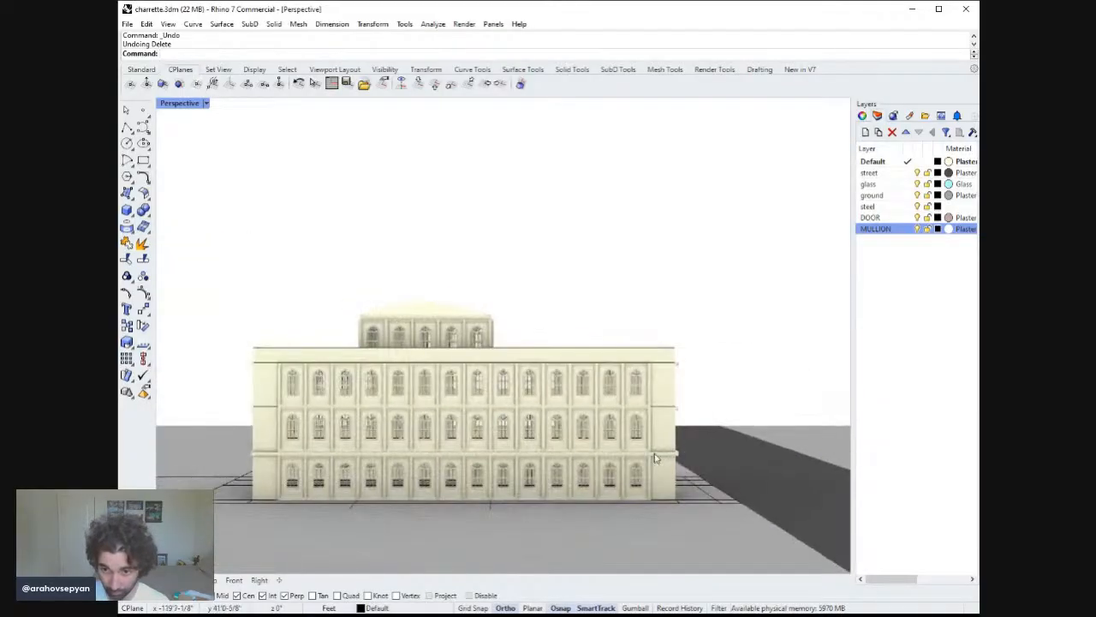
pyautogui.click(604, 391)
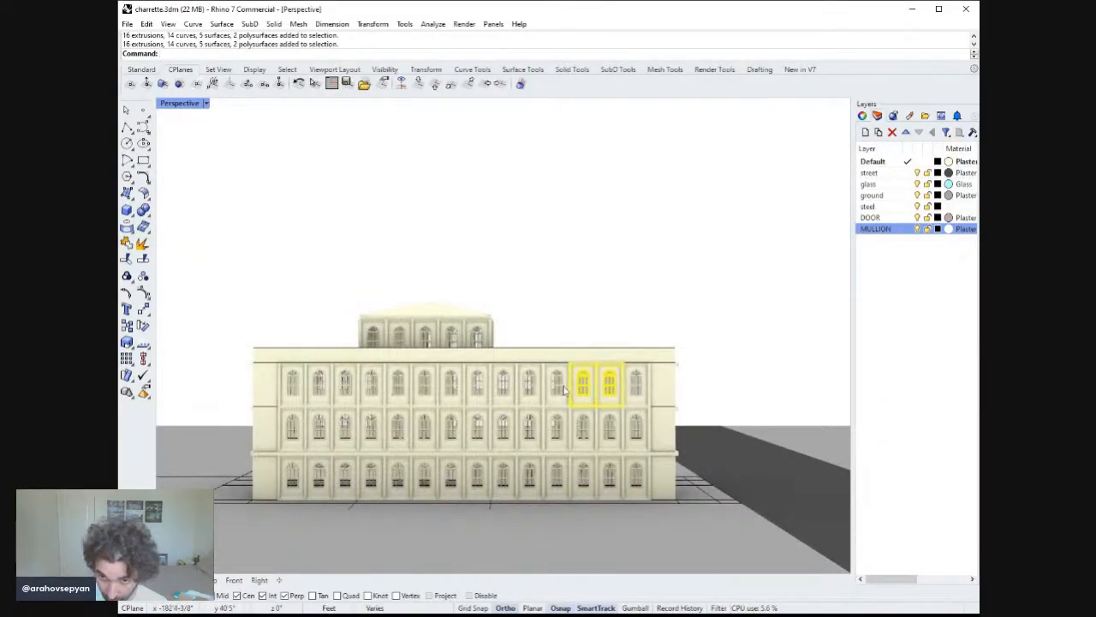
pyautogui.click(644, 381)
pyautogui.scroll(-1, 640, 379)
pyautogui.scroll(4, 641, 379)
pyautogui.moveTo(581, 402); pyautogui.dragTo(597, 433, button='right')
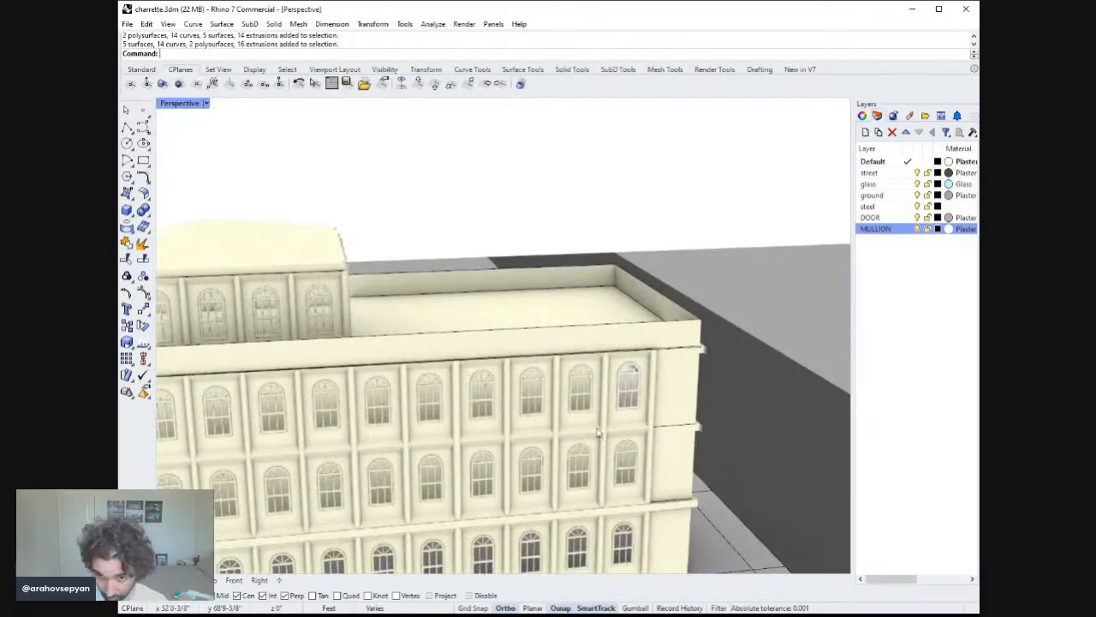
pyautogui.press('Delete')
# Copy the grouped corner window assembly into the empty top-floor bay beside it.
pyautogui.click(629, 389)
pyautogui.scroll(4, 634, 381)
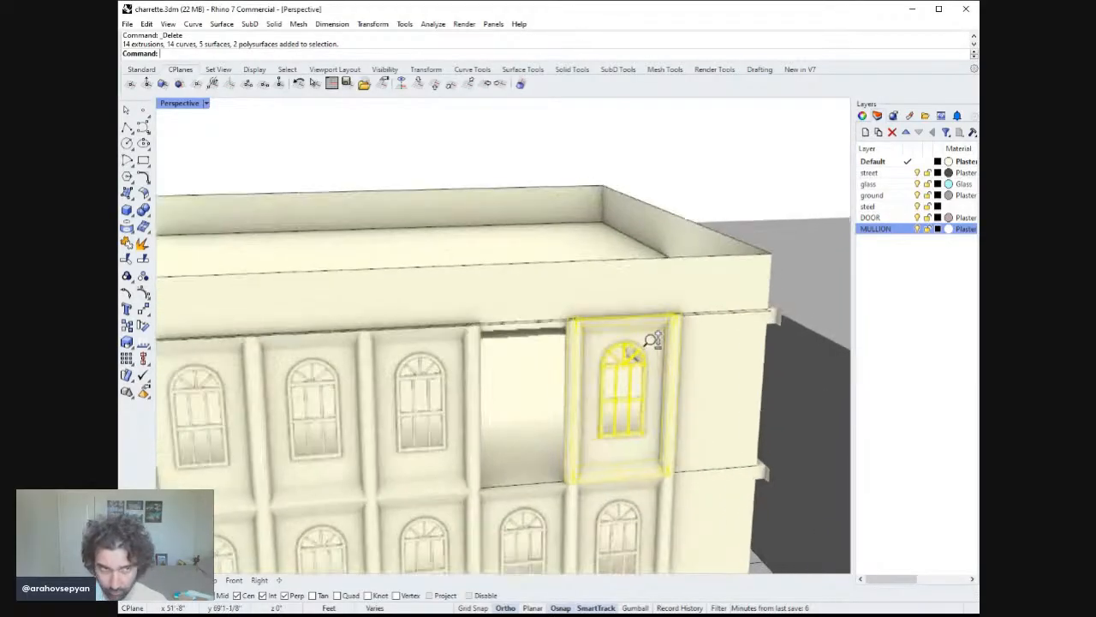
pyautogui.write('Copy')
pyautogui.press('Return')
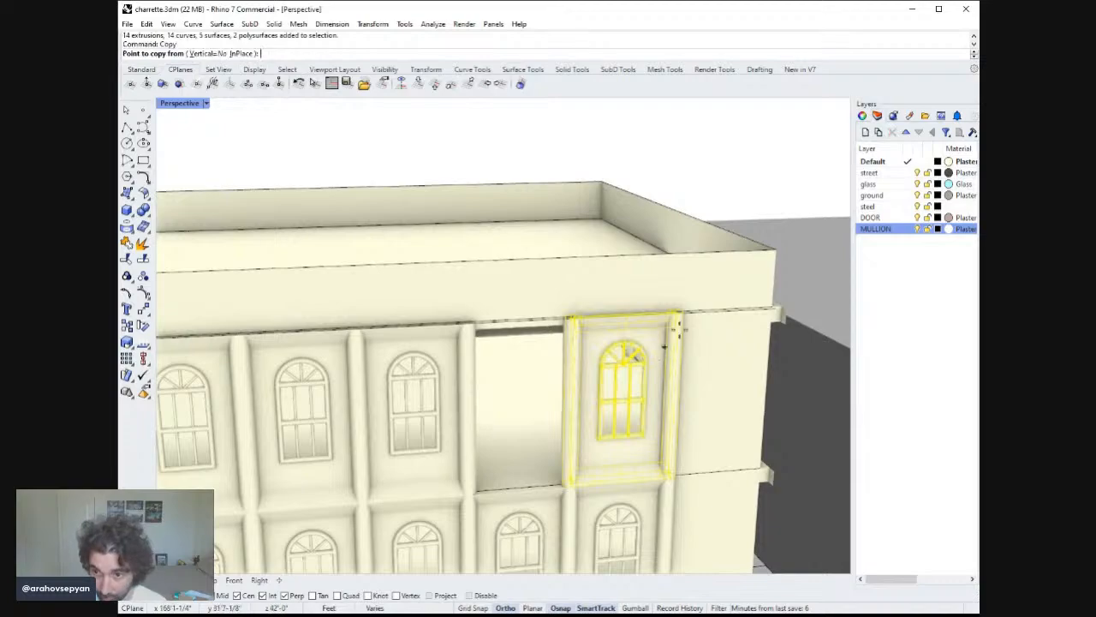
pyautogui.scroll(2, 591, 307)
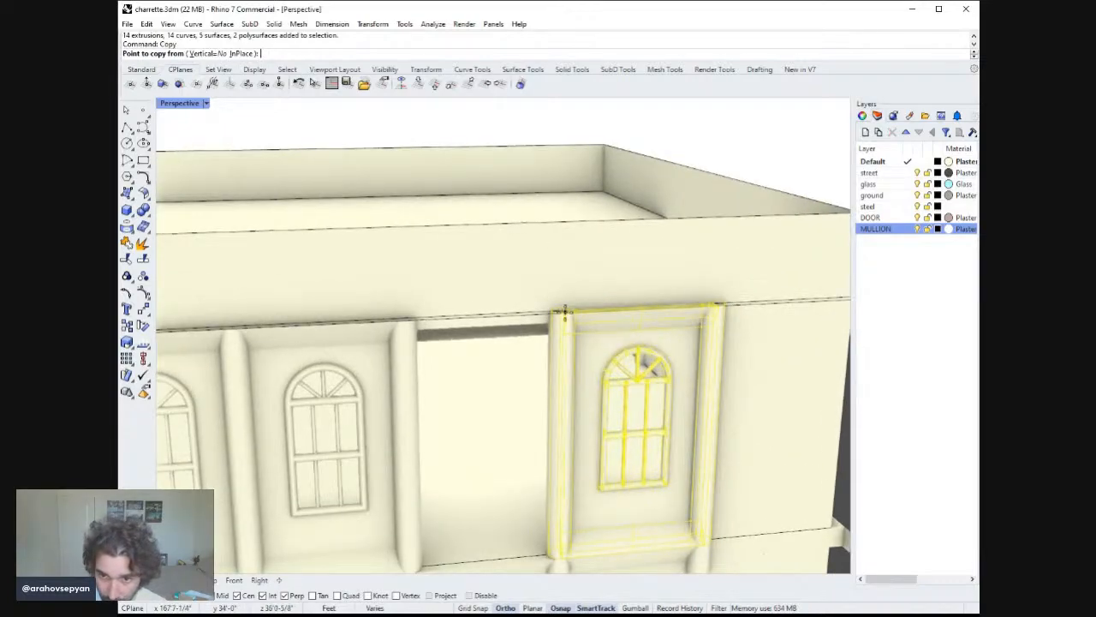
pyautogui.scroll(-6, 658, 463)
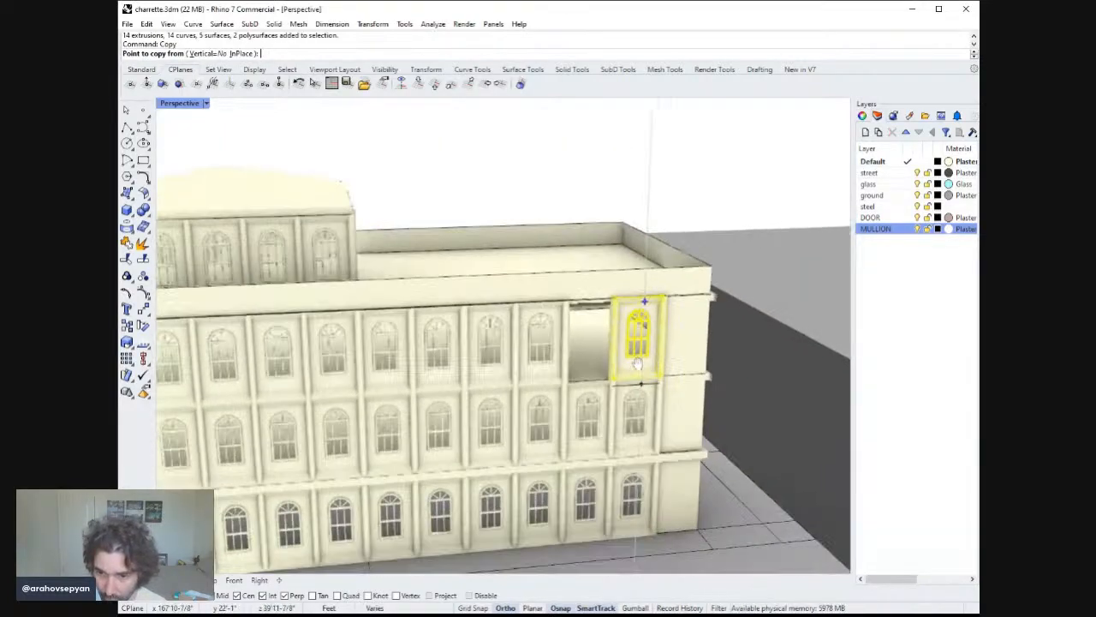
pyautogui.click(651, 486)
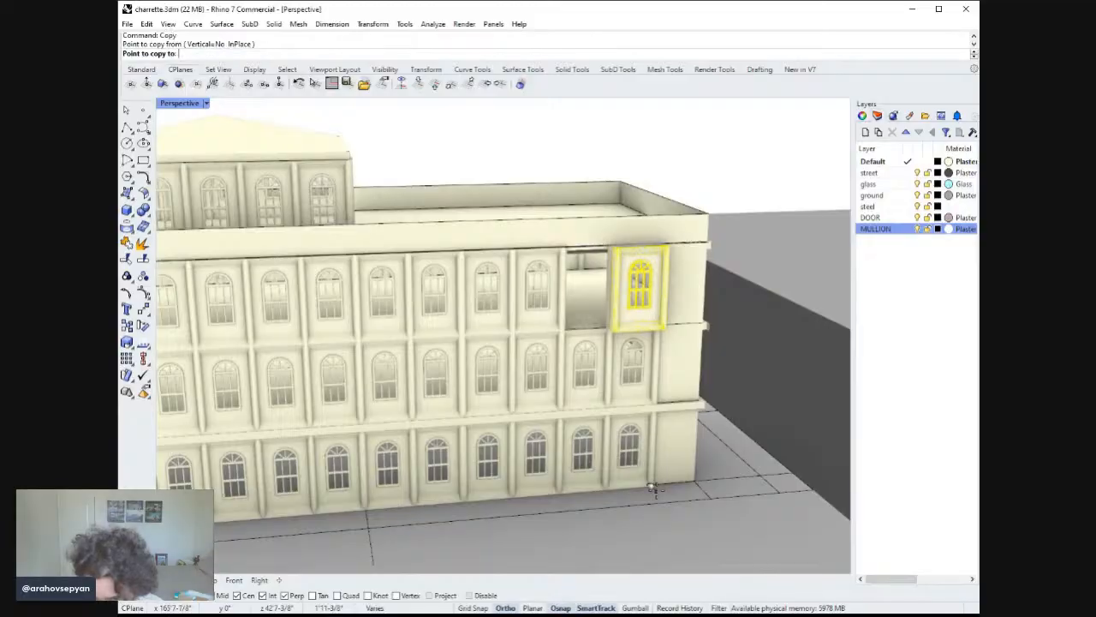
pyautogui.press('Return')
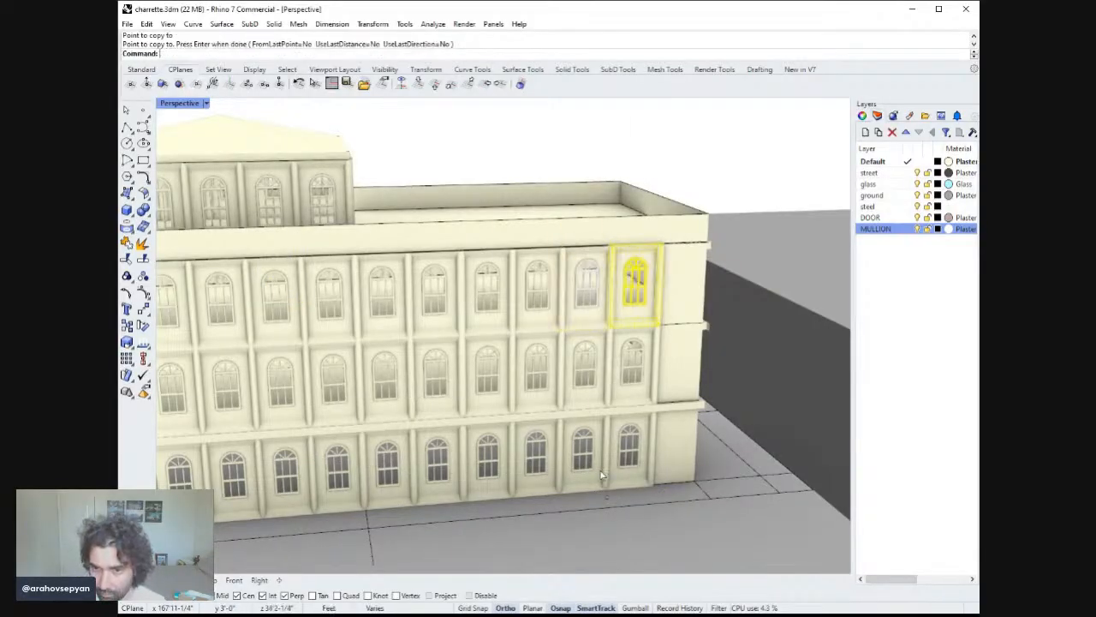
pyautogui.press('Escape')
# Move two old top-floor window assemblies two bays along toward the building's end.
pyautogui.moveTo(600, 412); pyautogui.dragTo(554, 382, button='right')
pyautogui.keyDown('ctrl'); pyautogui.moveTo(554, 382); pyautogui.dragTo(688, 397, button='right'); pyautogui.keyUp('ctrl')
pyautogui.keyDown('ctrl'); pyautogui.moveTo(628, 415); pyautogui.dragTo(548, 428, button='right'); pyautogui.keyUp('ctrl')
pyautogui.keyDown('ctrl'); pyautogui.moveTo(548, 428); pyautogui.dragTo(580, 451, button='right'); pyautogui.keyUp('ctrl')
pyautogui.moveTo(695, 383)
pyautogui.keyDown('ctrl'); pyautogui.mouseDown(button='right')
pyautogui.moveTo(694, 333)
pyautogui.moveTo(694, 372)
pyautogui.mouseUp(button='right'); pyautogui.keyUp('ctrl')
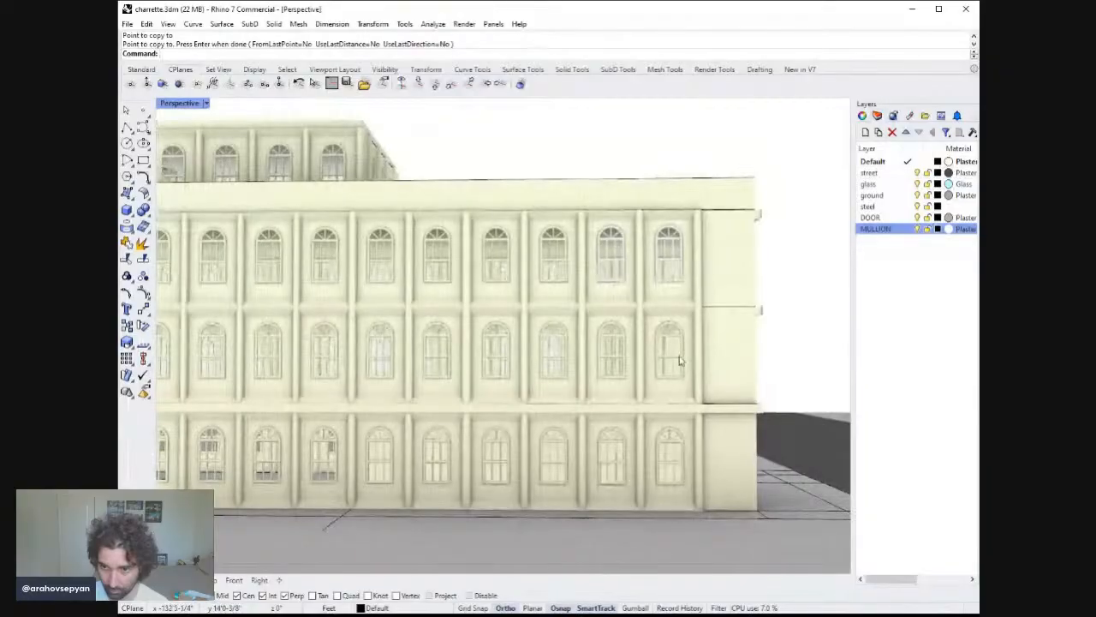
pyautogui.click(558, 268)
pyautogui.keyDown('shift'); pyautogui.moveTo(569, 296); pyautogui.dragTo(621, 312, button='right'); pyautogui.keyUp('shift')
pyautogui.keyDown('shift'); pyautogui.click(563, 290); pyautogui.keyUp('shift')
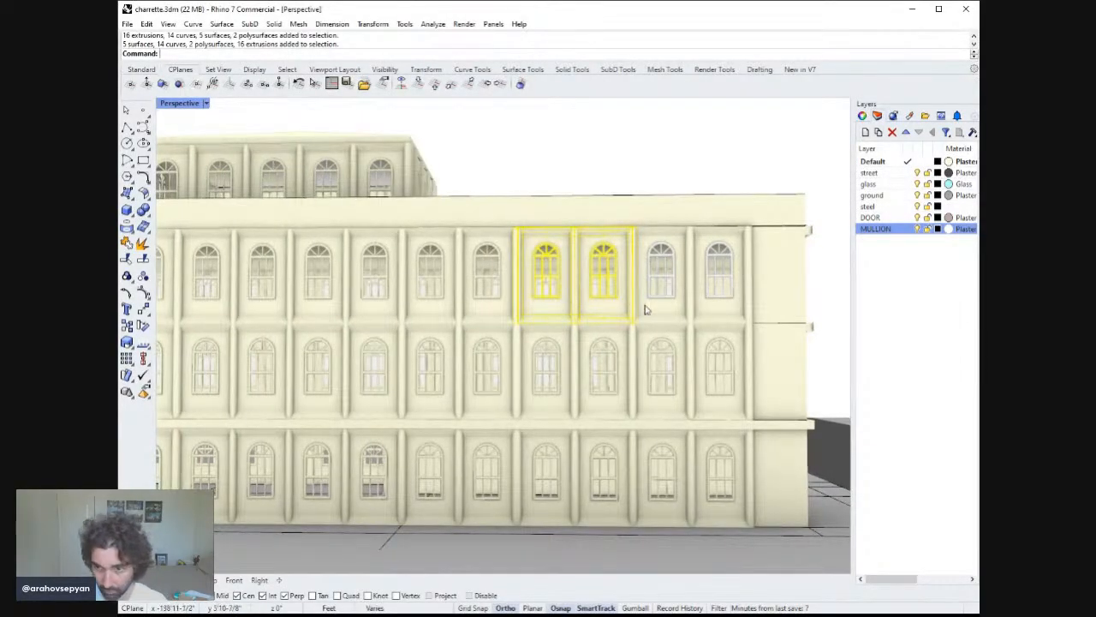
pyautogui.moveTo(610, 293); pyautogui.dragTo(726, 293)
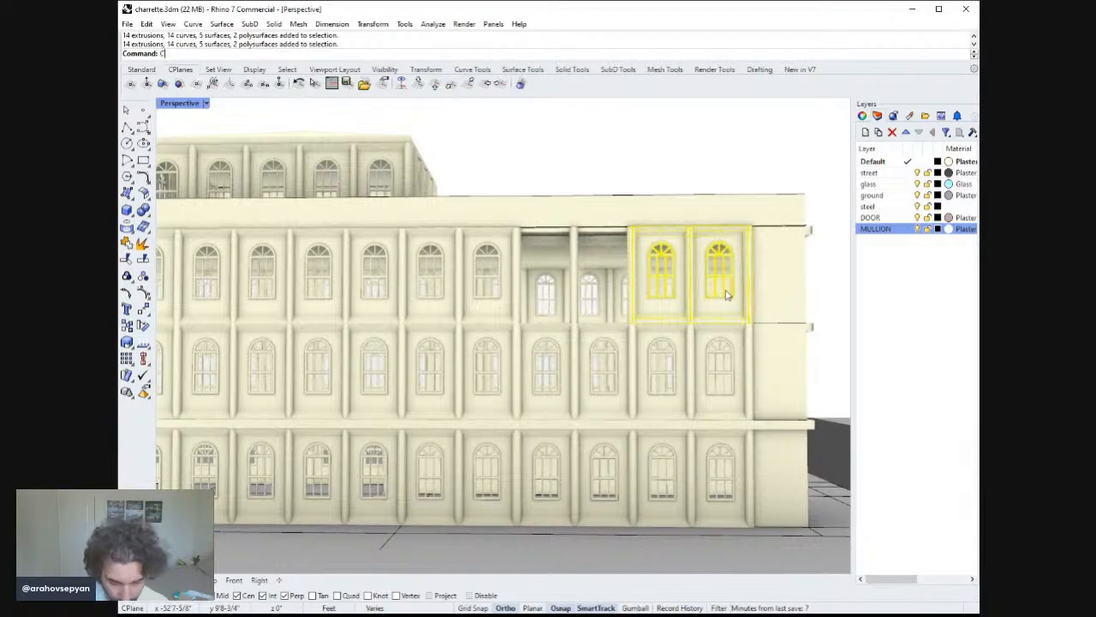
# Copy the pair of new window assemblies two bays along into the emptied top-floor bays.
pyautogui.press('Return')
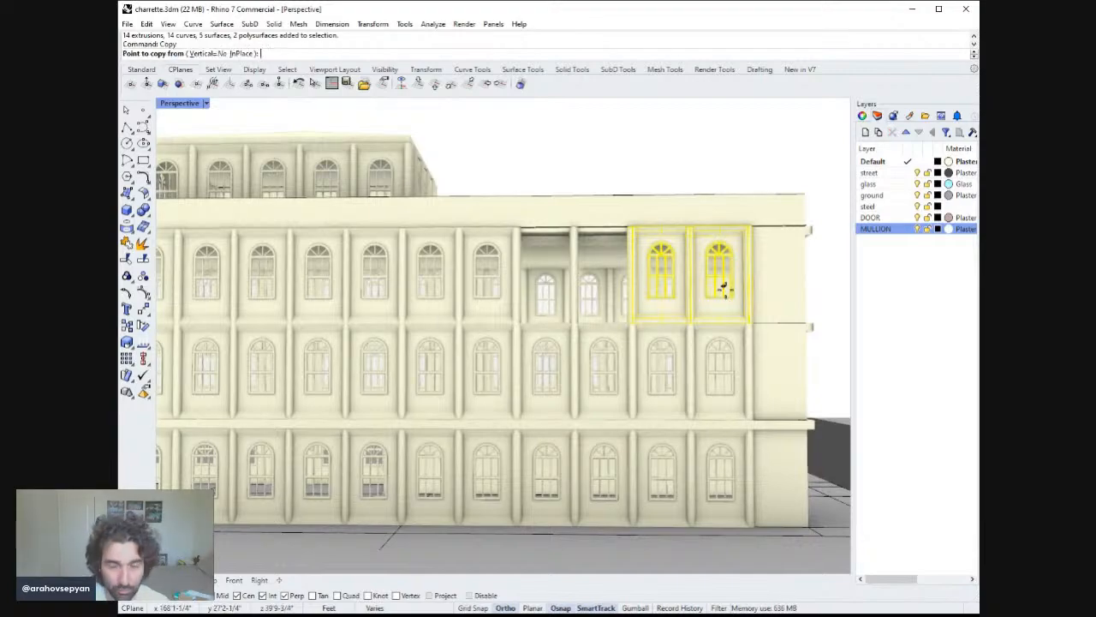
pyautogui.moveTo(750, 383); pyautogui.dragTo(728, 481, button='right')
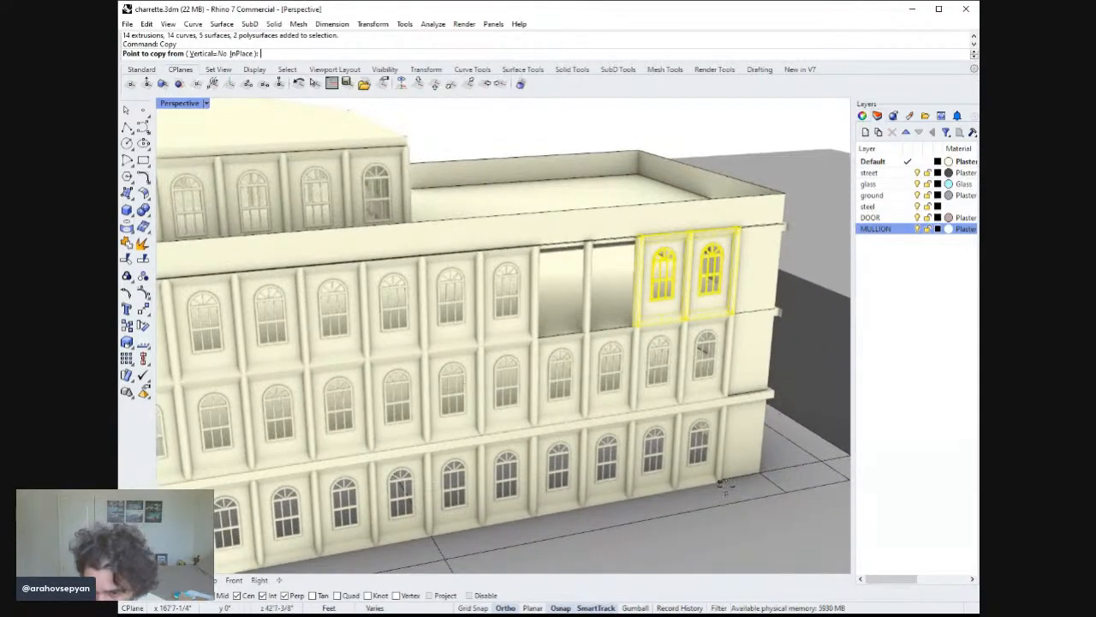
pyautogui.click(724, 484)
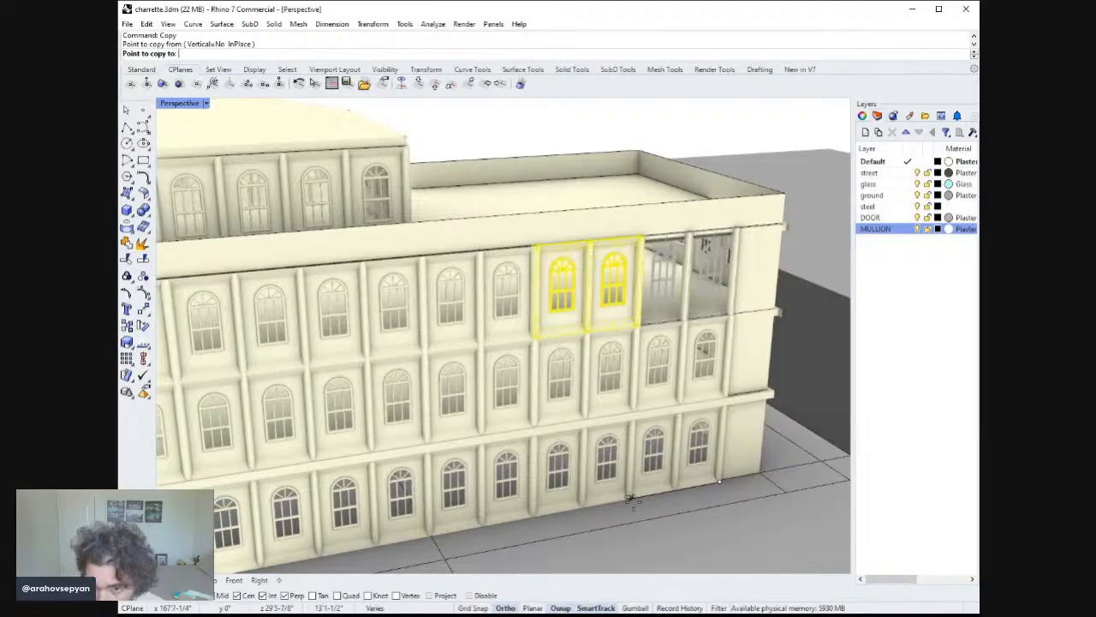
pyautogui.click(631, 498)
pyautogui.press('Return')
pyautogui.moveTo(607, 424); pyautogui.dragTo(514, 317, button='right')
pyautogui.press('Escape')
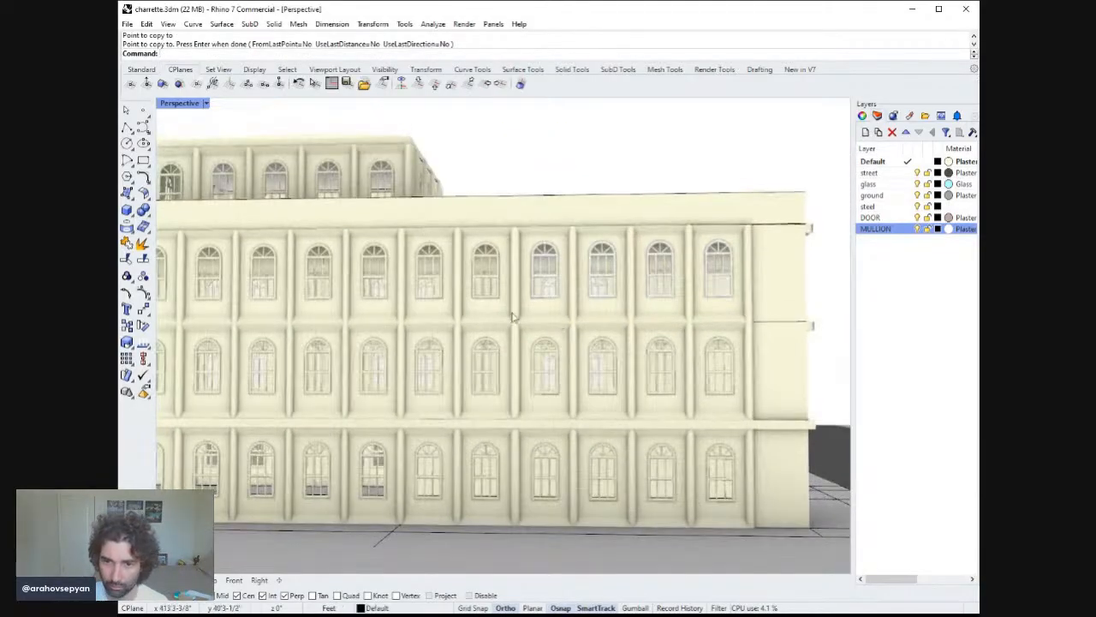
# Delete the next four old top-floor window assemblies along the facade.
pyautogui.click(512, 316)
pyautogui.keyDown('shift'); pyautogui.click(417, 291); pyautogui.keyUp('shift')
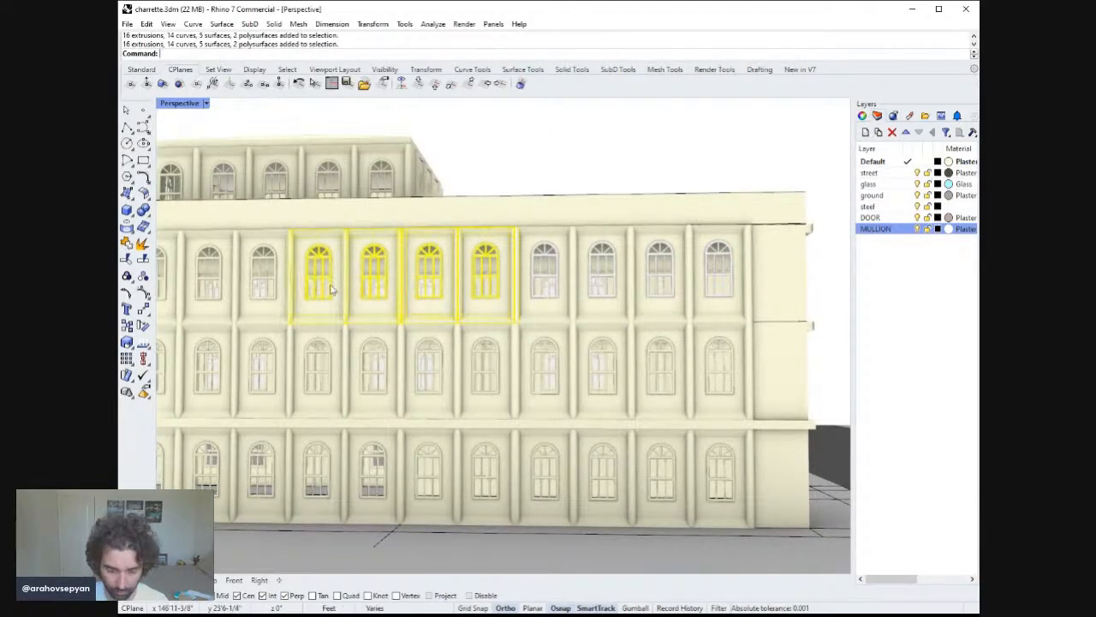
pyautogui.press('Delete')
# Copy four new window assemblies four bays along into the emptied top-floor bays.
pyautogui.keyDown('shift'); pyautogui.click(590, 279); pyautogui.keyUp('shift')
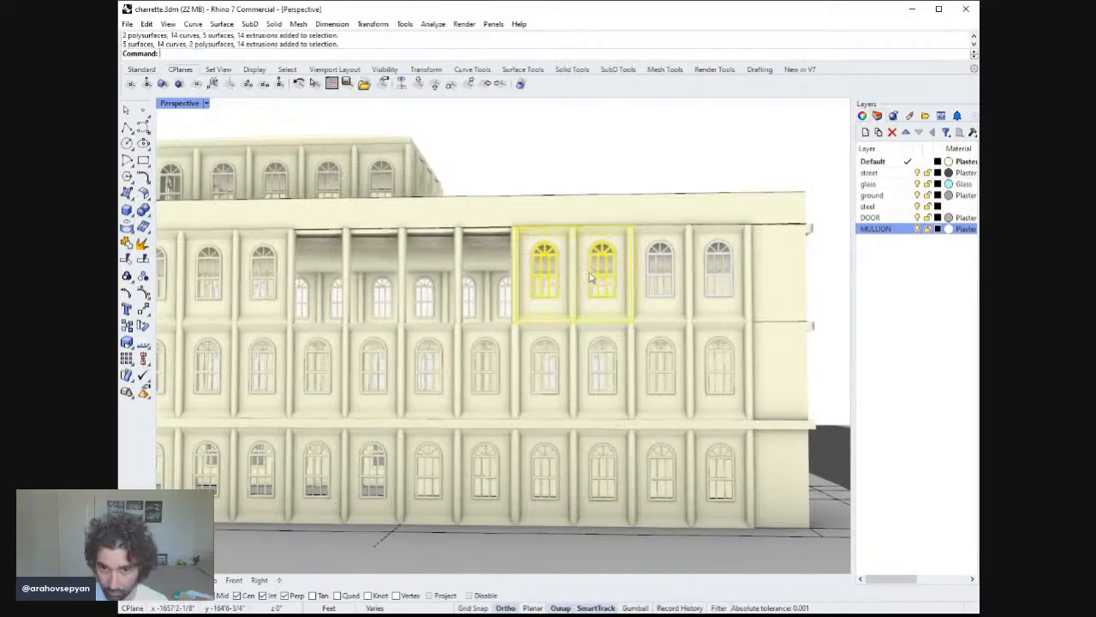
pyautogui.keyDown('shift'); pyautogui.click(639, 272); pyautogui.keyUp('shift')
pyautogui.keyDown('shift'); pyautogui.click(714, 264); pyautogui.keyUp('shift')
pyautogui.moveTo(713, 263); pyautogui.dragTo(717, 304, button='right')
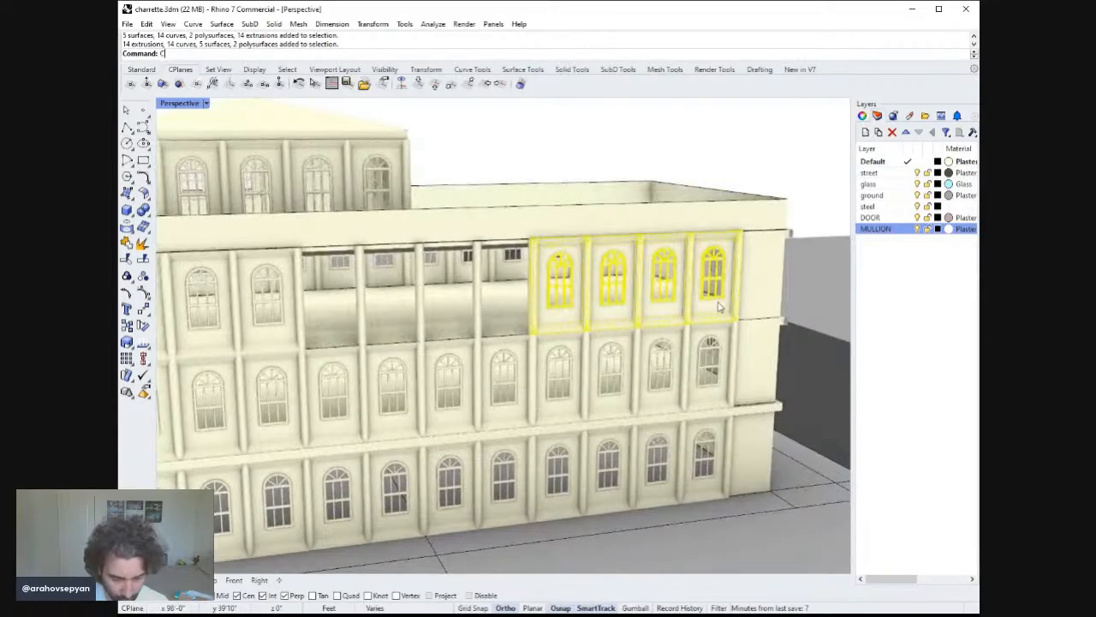
pyautogui.press('Return')
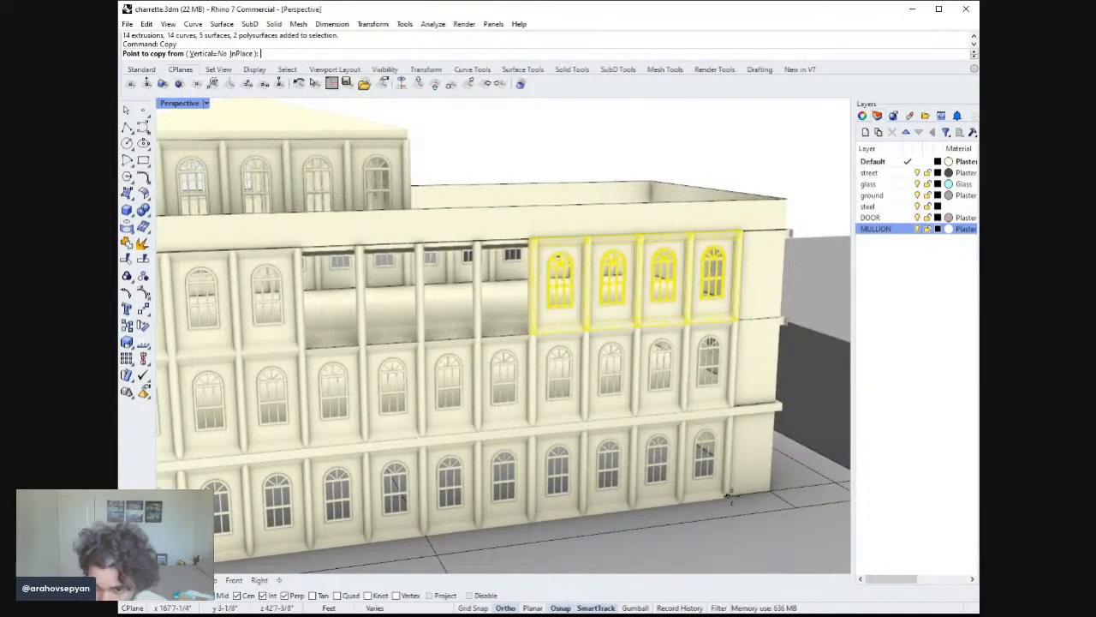
pyautogui.click(728, 496)
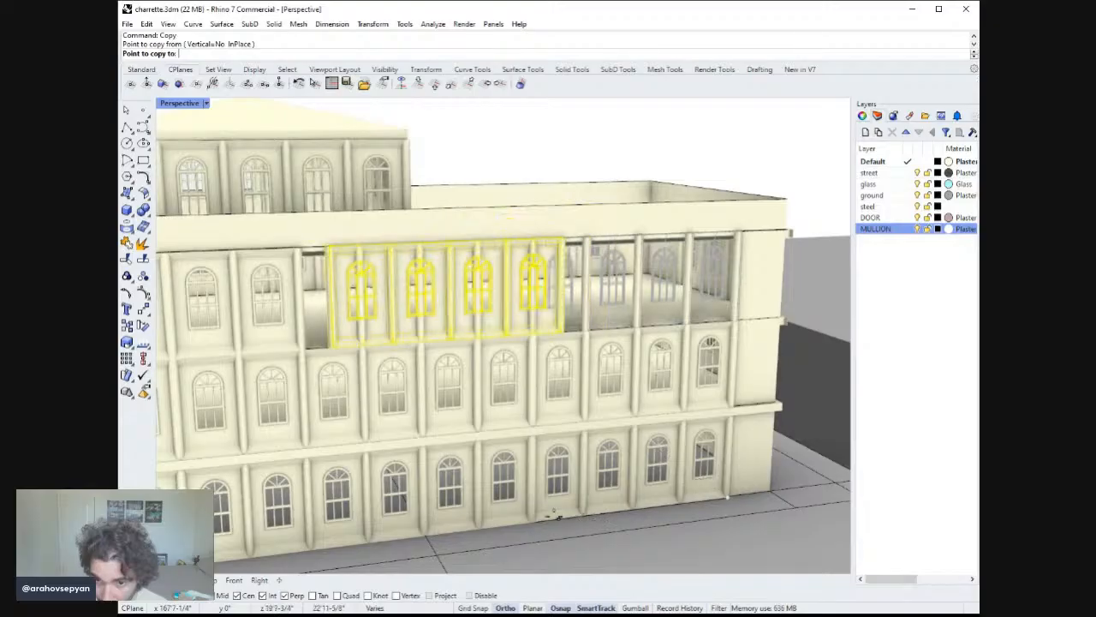
pyautogui.click(532, 521)
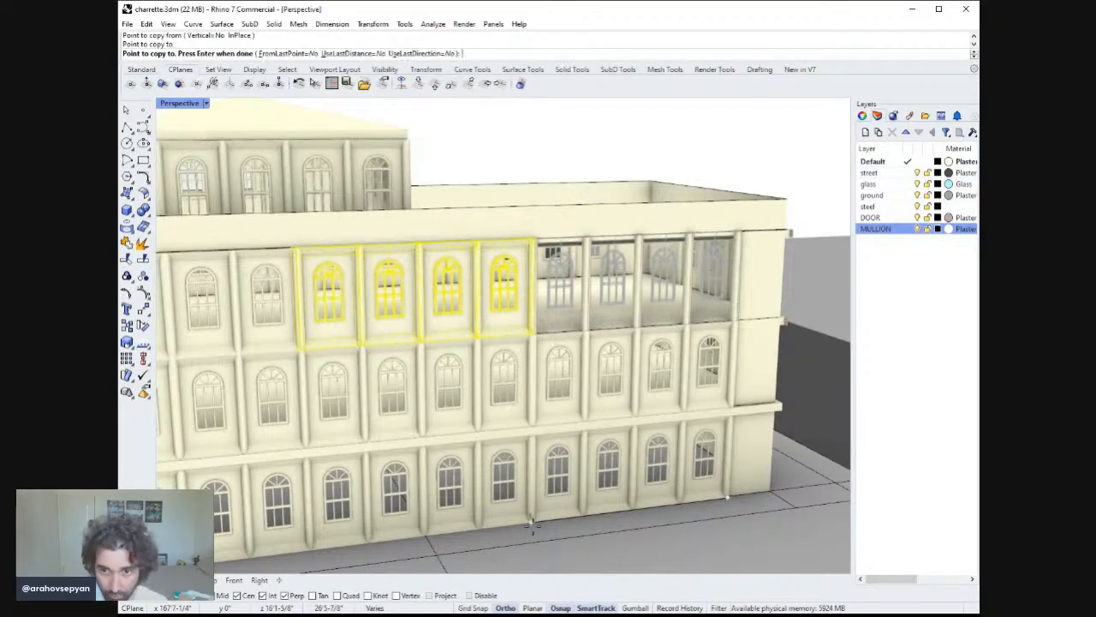
pyautogui.press('Return')
# Delete the remaining four old top-floor window assemblies toward the far end.
pyautogui.moveTo(576, 442); pyautogui.dragTo(579, 411, button='right')
pyautogui.scroll(-4, 531, 422)
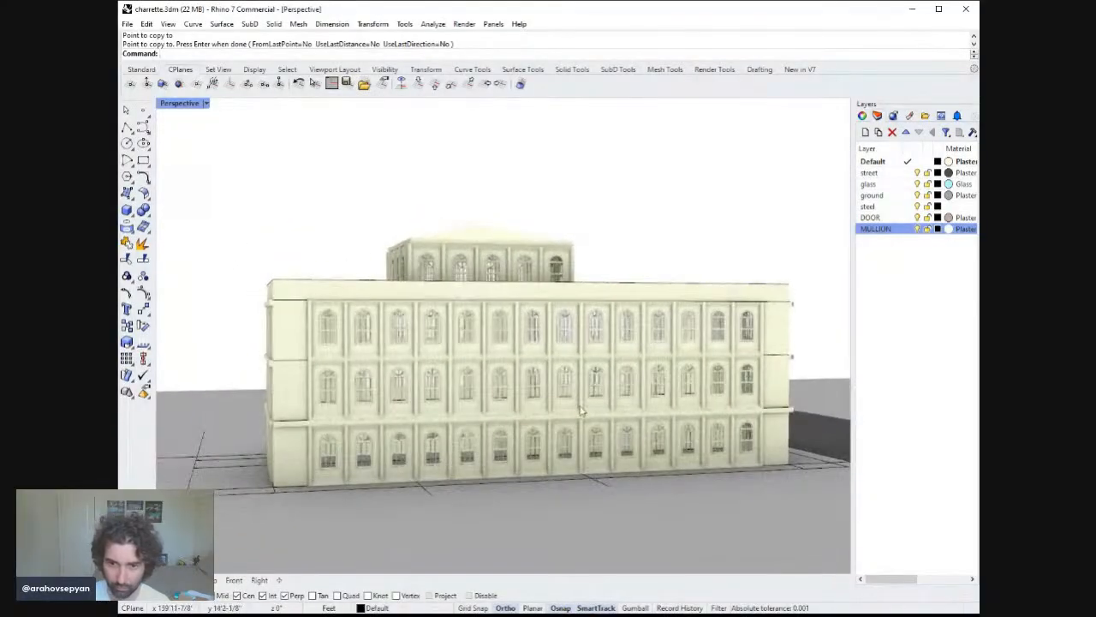
pyautogui.click(507, 336)
pyautogui.keyDown('shift'); pyautogui.click(468, 335); pyautogui.keyUp('shift')
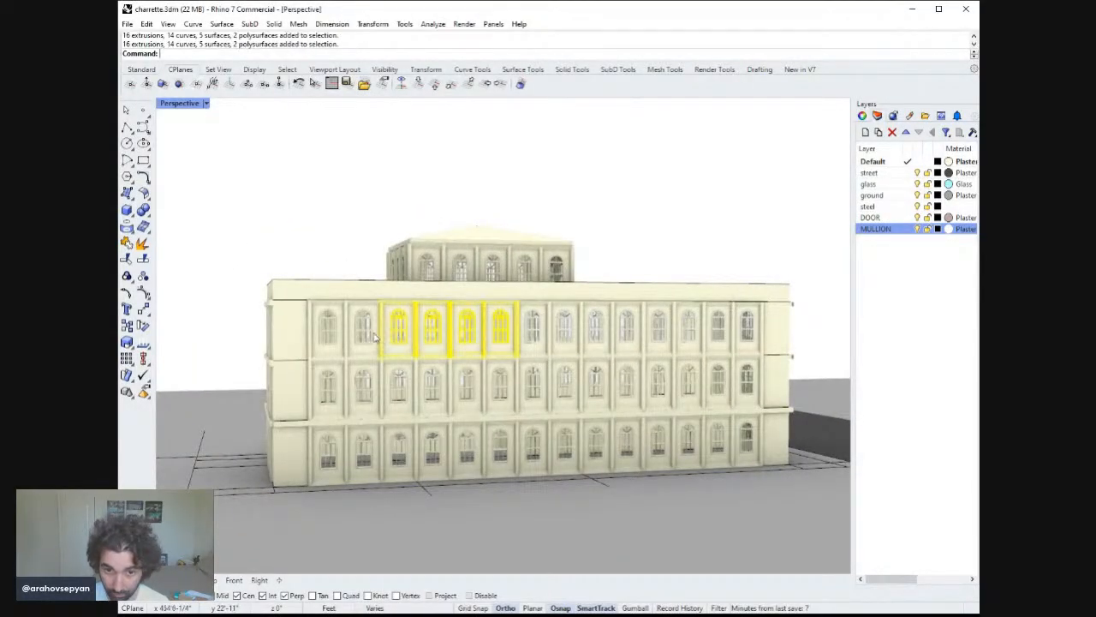
pyautogui.press('Delete')
# Copy the new window assemblies along the top floor to fill the remaining empty bays.
pyautogui.click(536, 332)
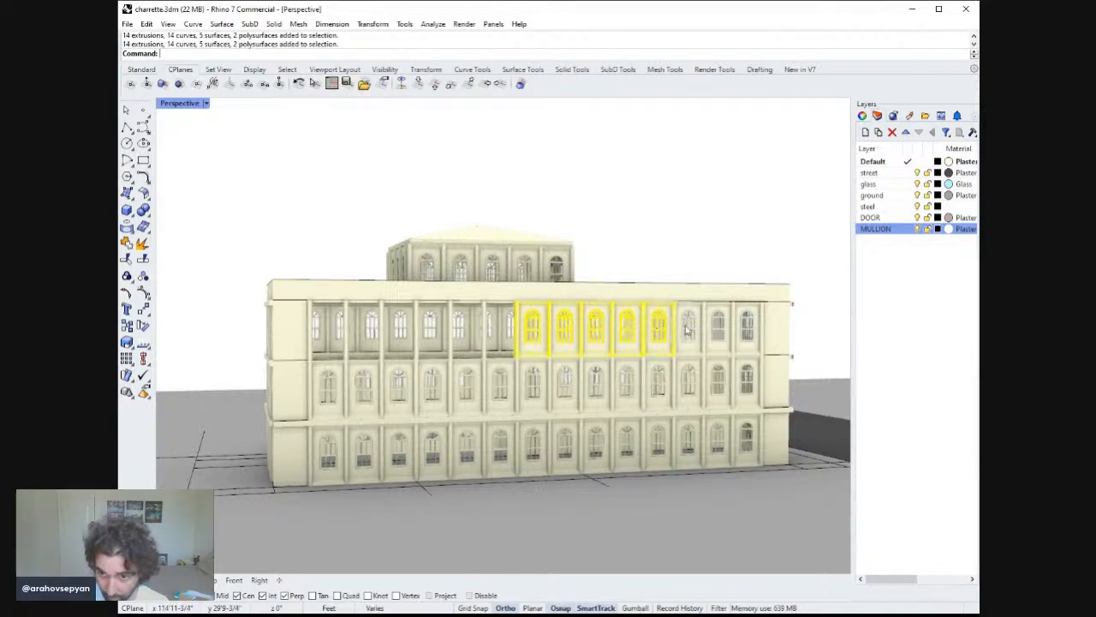
pyautogui.keyDown('shift'); pyautogui.click(686, 330); pyautogui.keyUp('shift')
pyautogui.moveTo(686, 329); pyautogui.dragTo(718, 472, button='right')
pyautogui.write('opy')
pyautogui.press('Return')
pyautogui.click(693, 447)
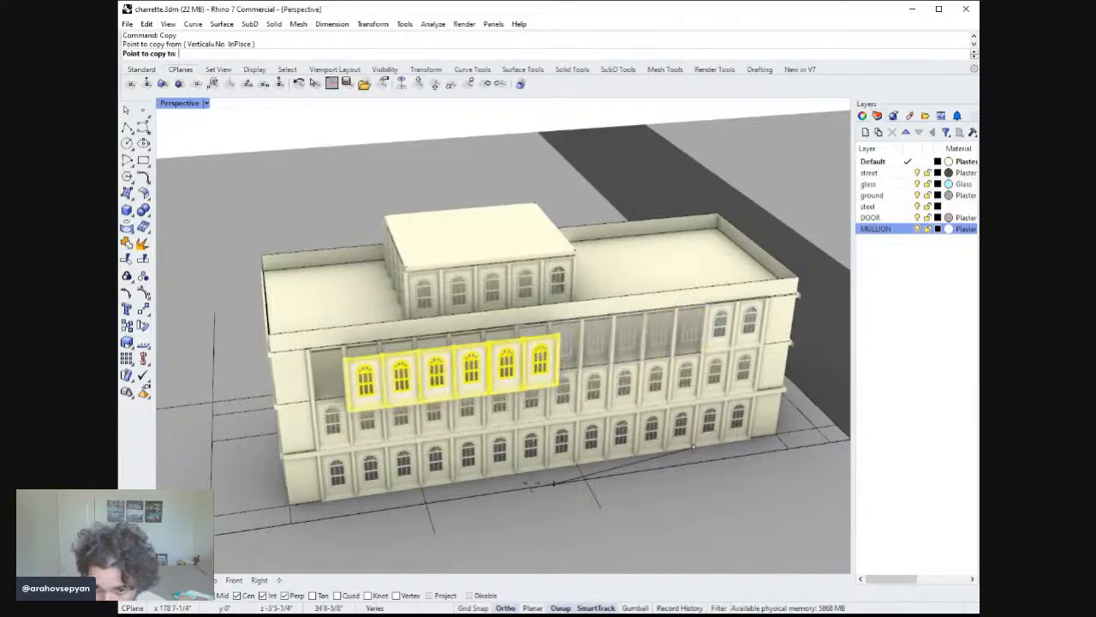
pyautogui.press('Return')
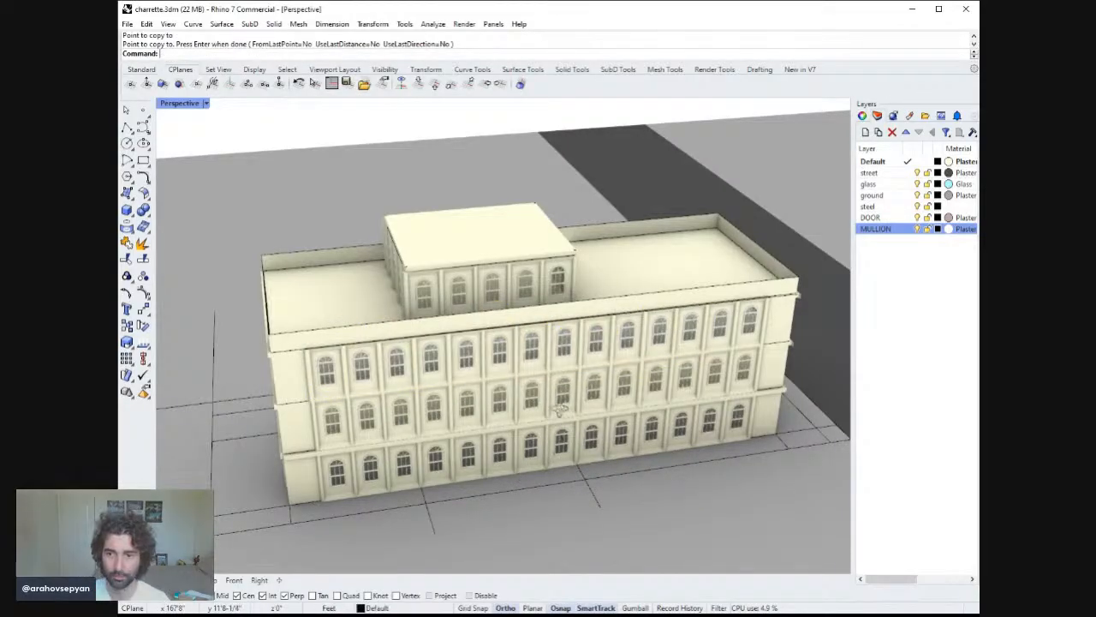
# Inspect the new top-floor window assemblies up close along the facade.
pyautogui.moveTo(518, 470); pyautogui.dragTo(597, 291, button='right')
pyautogui.scroll(-5, 522, 352)
pyautogui.scroll(5, 597, 291)
pyautogui.scroll(2, 611, 330)
pyautogui.moveTo(613, 331); pyautogui.dragTo(590, 342, button='right')
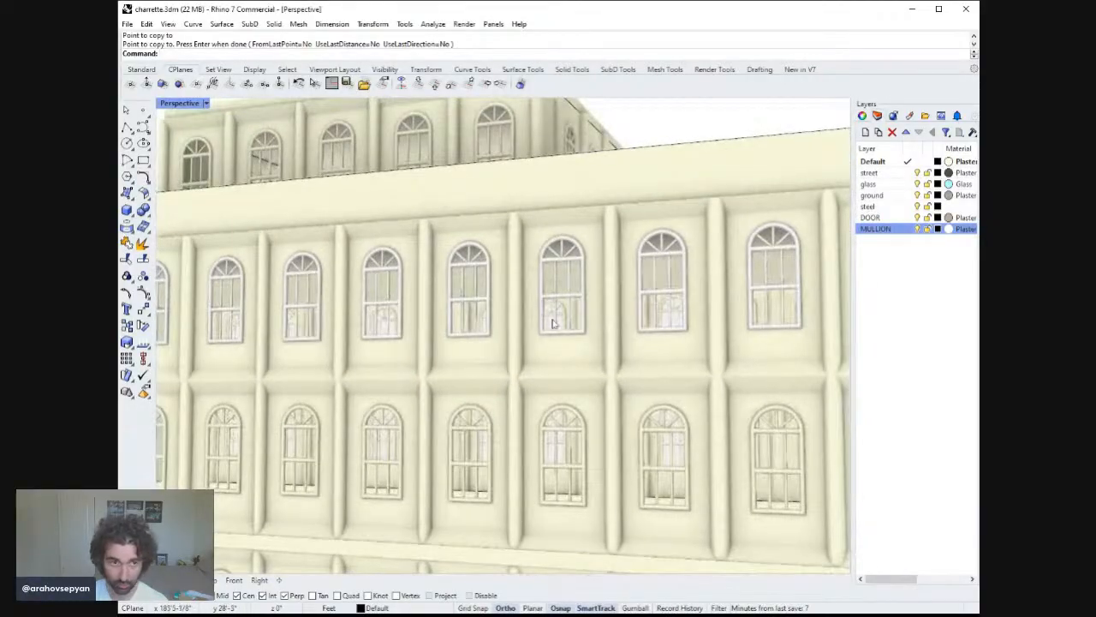
pyautogui.scroll(-3, 599, 340)
pyautogui.scroll(6, 637, 292)
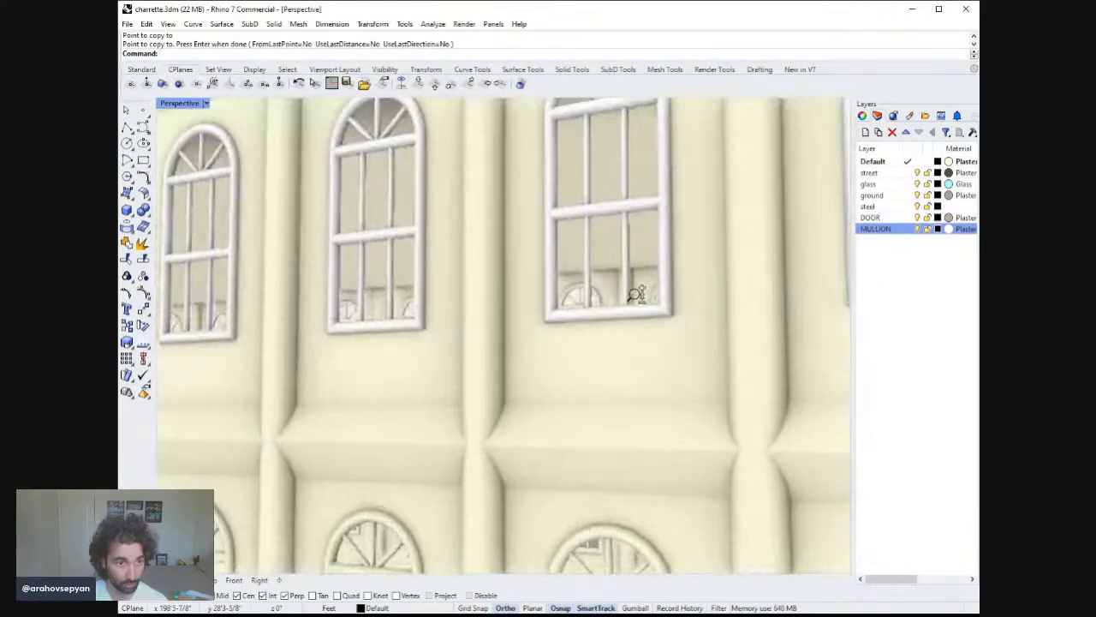
pyautogui.moveTo(639, 305); pyautogui.dragTo(662, 325, button='right')
pyautogui.scroll(-5, 664, 327)
pyautogui.scroll(8, 685, 385)
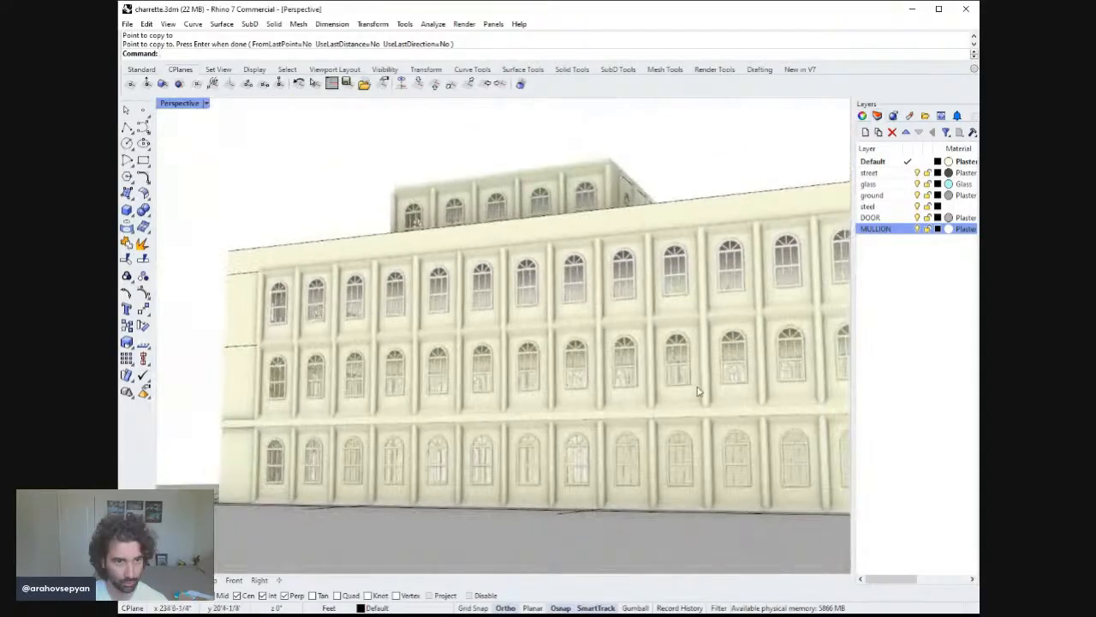
# Save the file.
pyautogui.scroll(-6, 621, 378)
pyautogui.moveTo(620, 378); pyautogui.dragTo(418, 396, button='right')
pyautogui.hotkey('ctrl', 's')
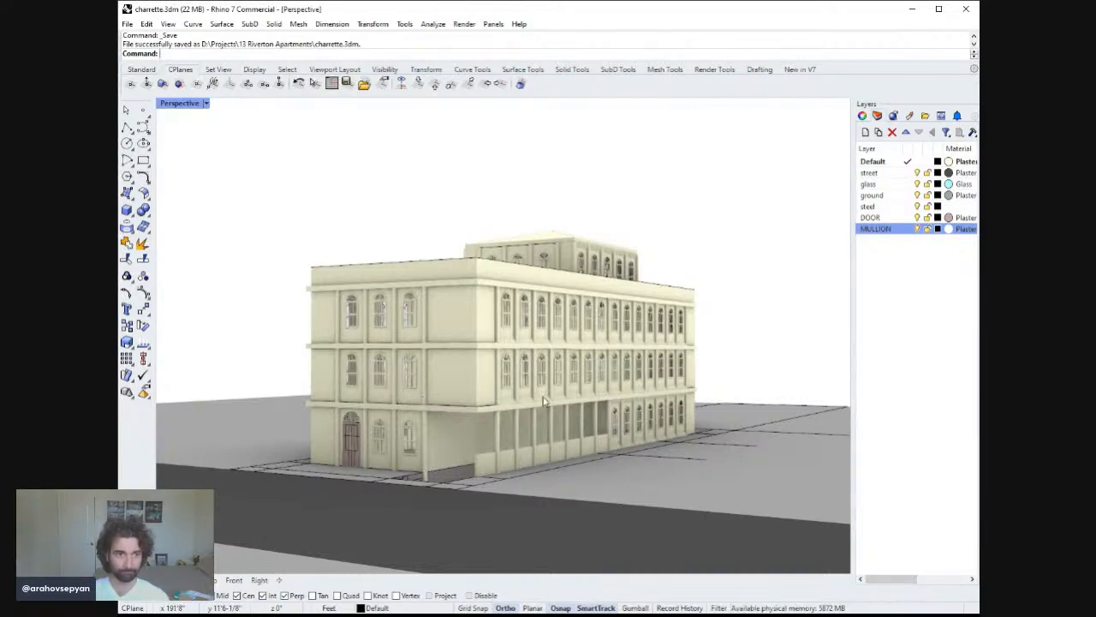
# Delete the old second-floor window assemblies across the rear facade.
pyautogui.moveTo(543, 401); pyautogui.dragTo(425, 403, button='right')
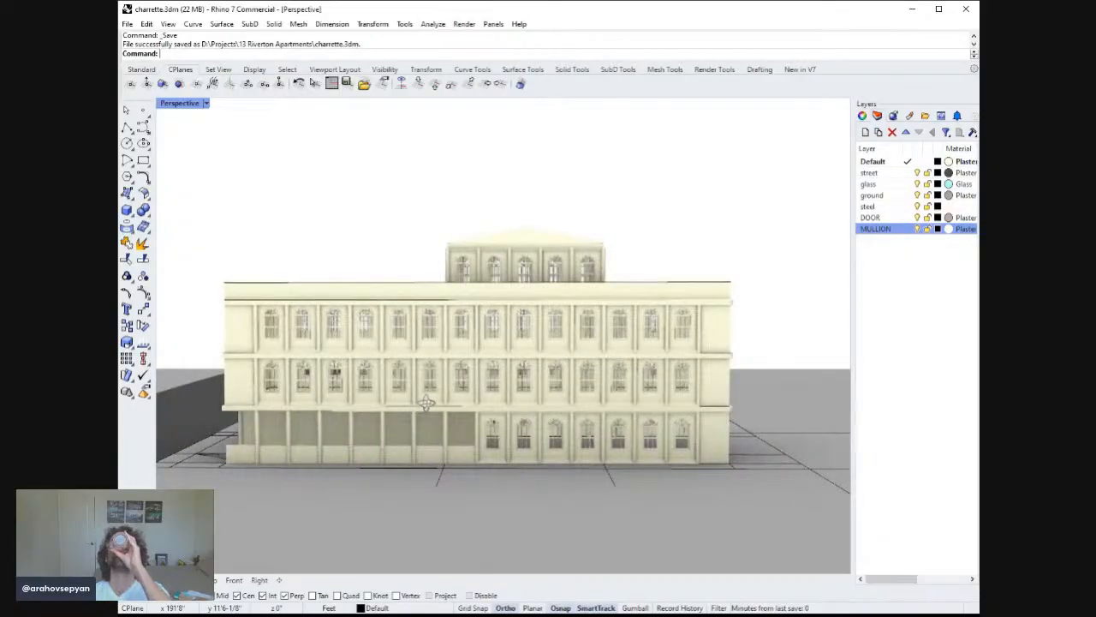
pyautogui.moveTo(426, 402); pyautogui.dragTo(366, 329, button='right')
pyautogui.click(635, 358)
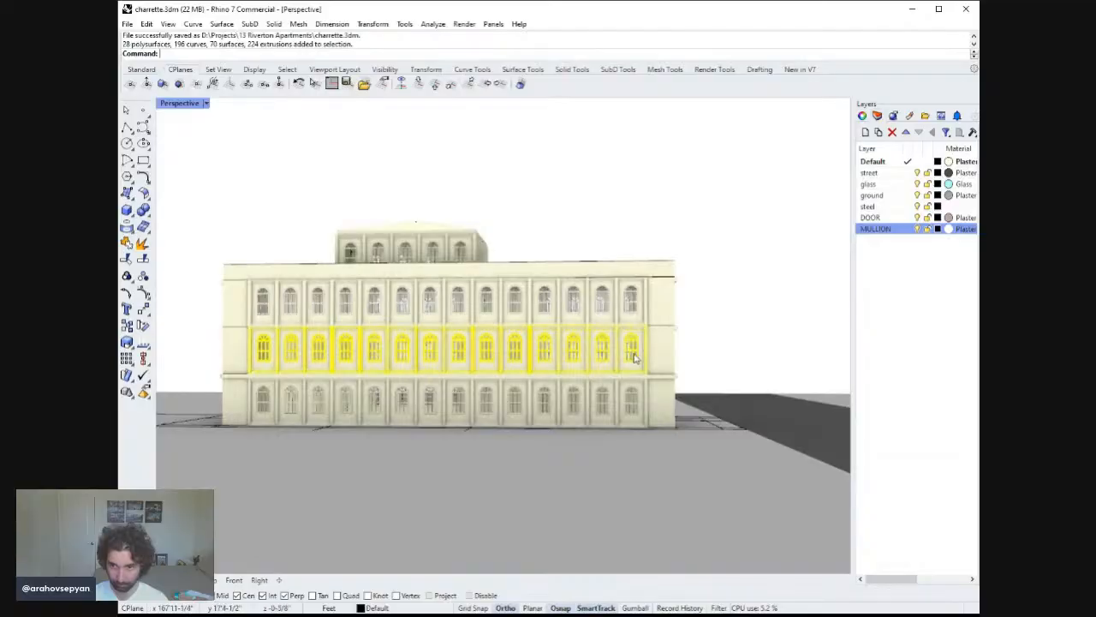
pyautogui.moveTo(611, 350); pyautogui.dragTo(634, 347, button='right')
pyautogui.press('Delete')
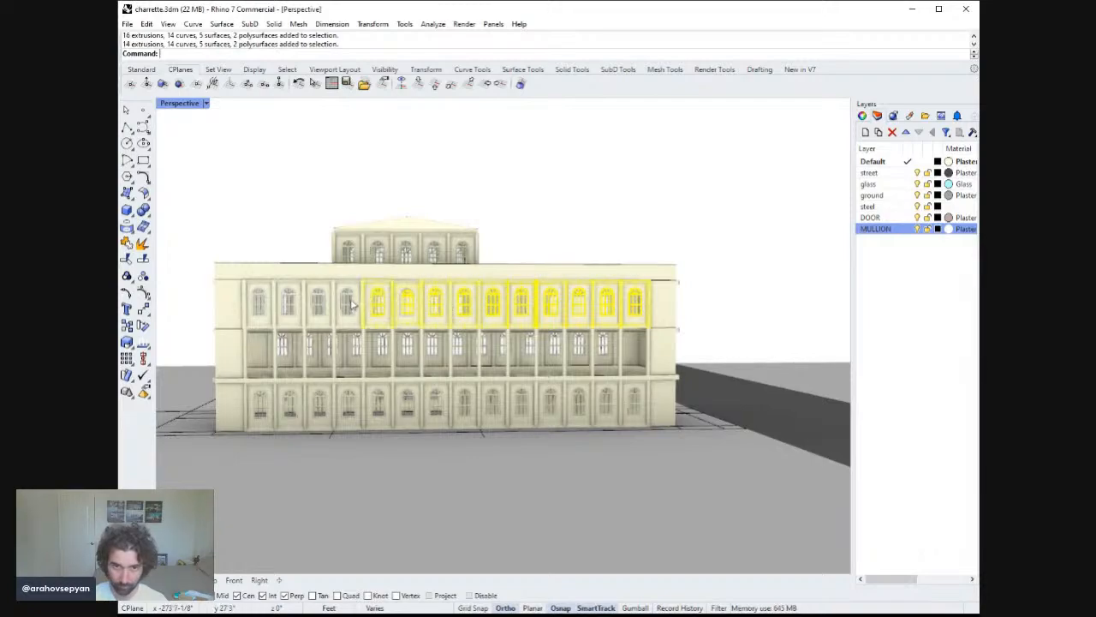
# Copy the top-floor window assemblies 11 feet straight down into the emptied second-floor bays.
pyautogui.keyDown('shift'); pyautogui.click(265, 310); pyautogui.keyUp('shift')
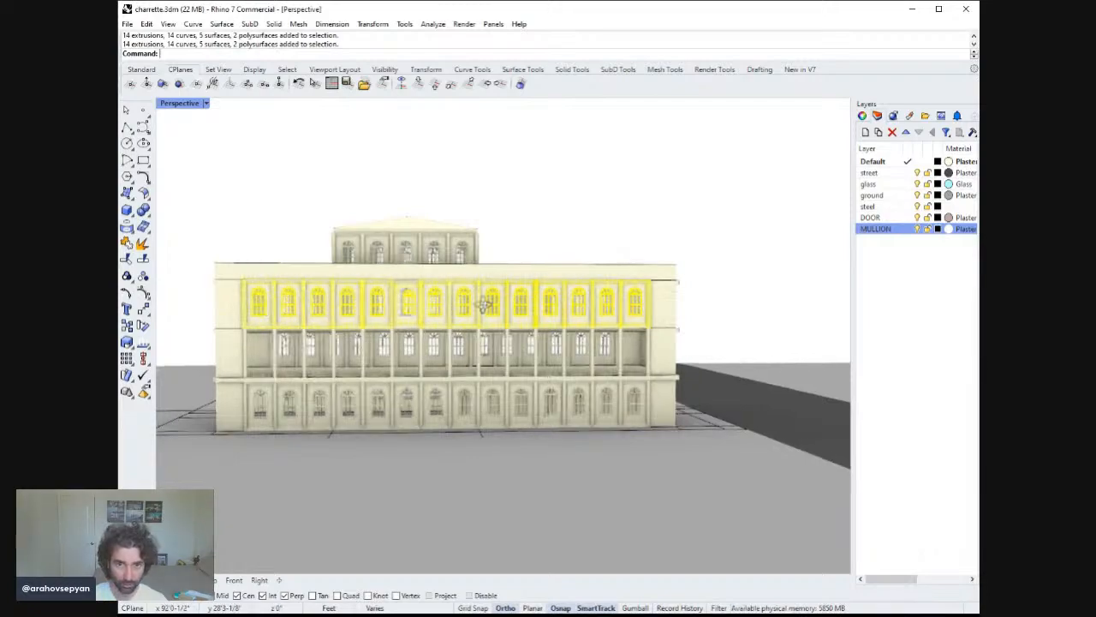
pyautogui.moveTo(489, 307); pyautogui.dragTo(472, 309, button='right')
pyautogui.write('opy')
pyautogui.press('Return')
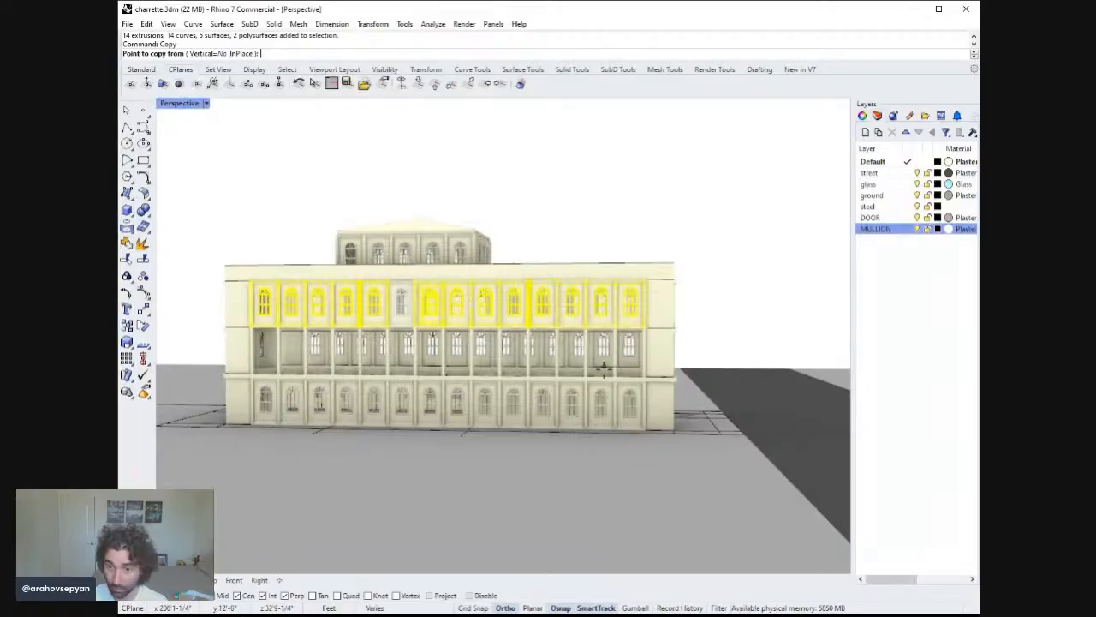
pyautogui.scroll(3, 659, 315)
pyautogui.click(686, 214)
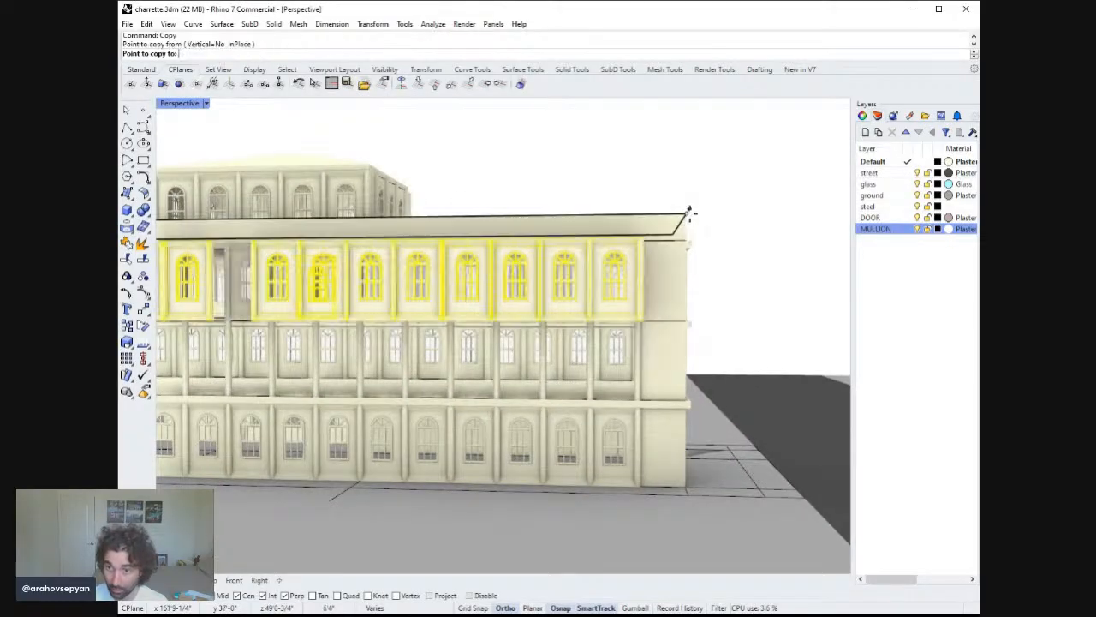
pyautogui.write('11')
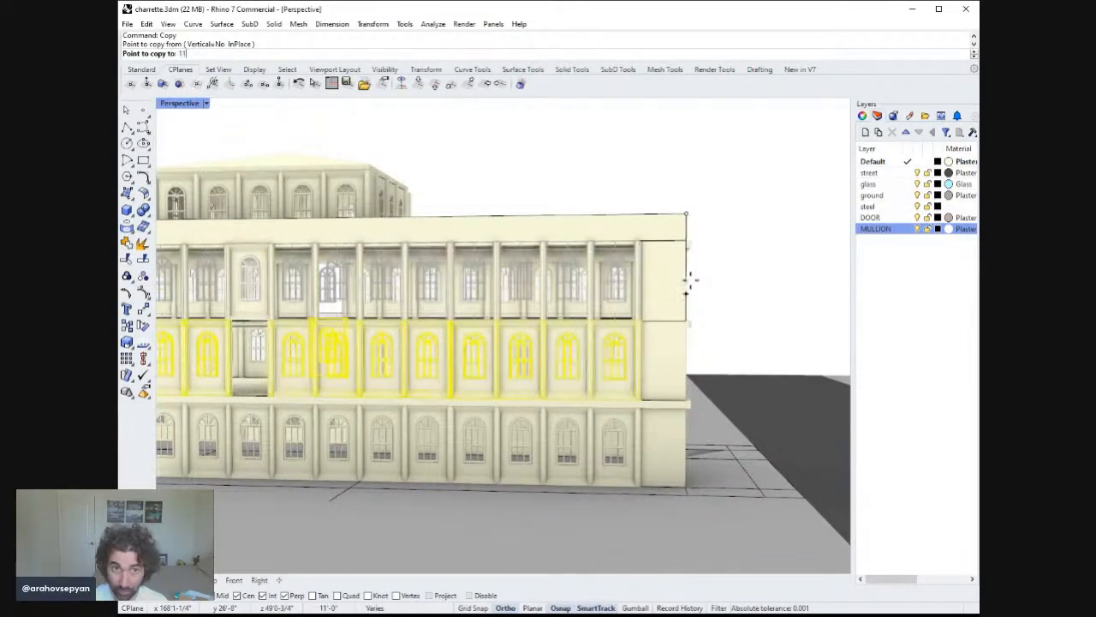
pyautogui.press('Return')
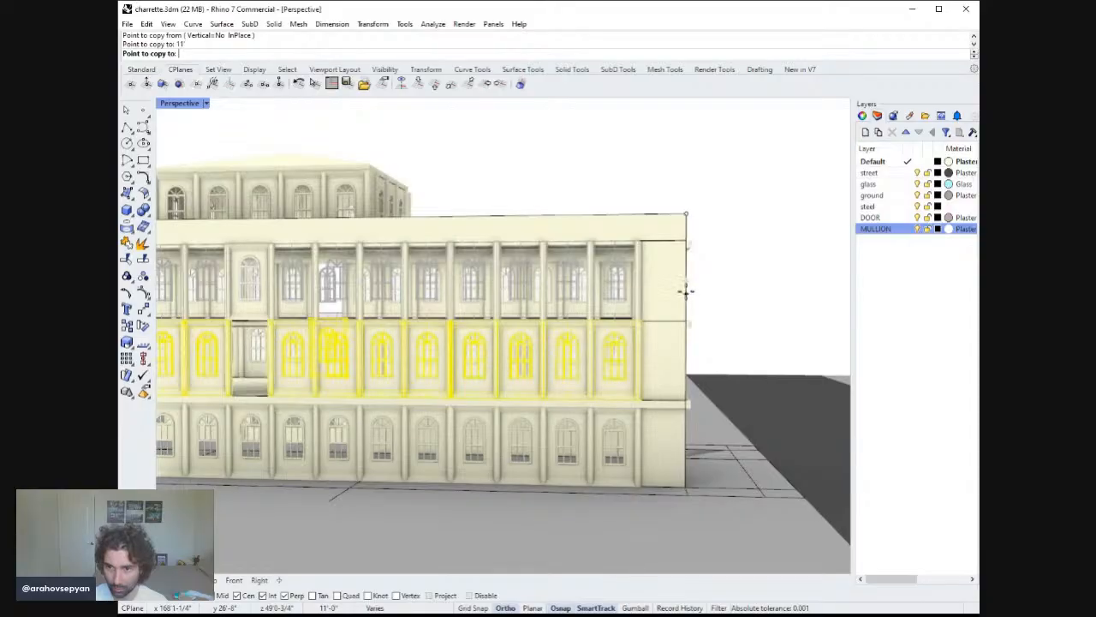
pyautogui.click(686, 295)
pyautogui.rightClick(506, 317)
pyautogui.moveTo(506, 318); pyautogui.dragTo(482, 324, button='right')
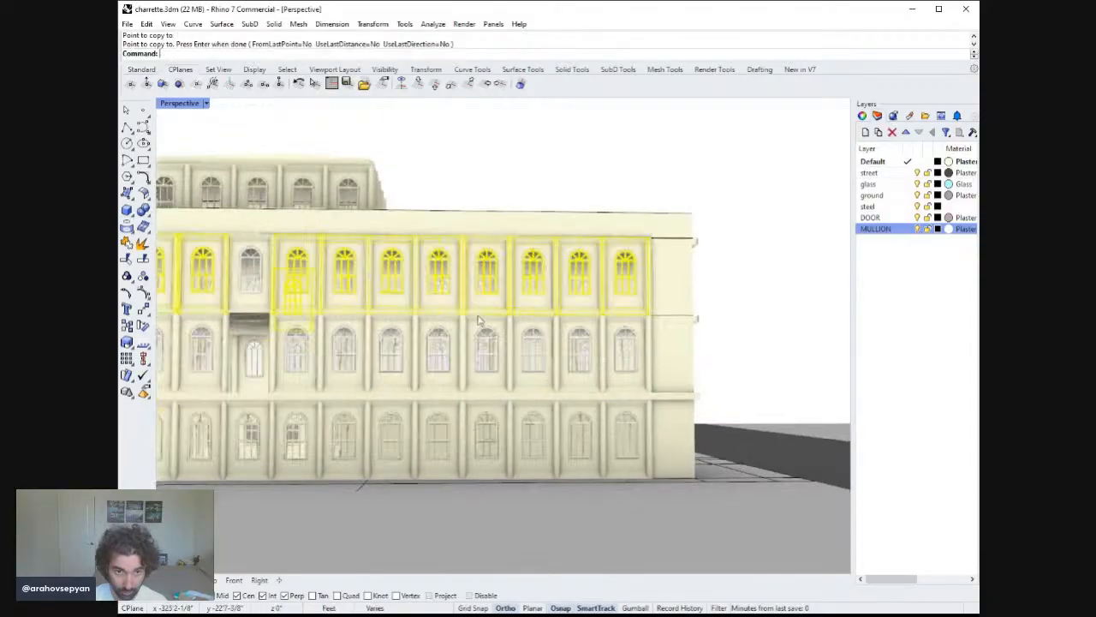
# Copy the single remaining top-floor window assembly 11' down into its matching second-floor bay.
pyautogui.press('Escape')
pyautogui.click(245, 293)
pyautogui.rightClick(246, 294)
pyautogui.click(692, 214)
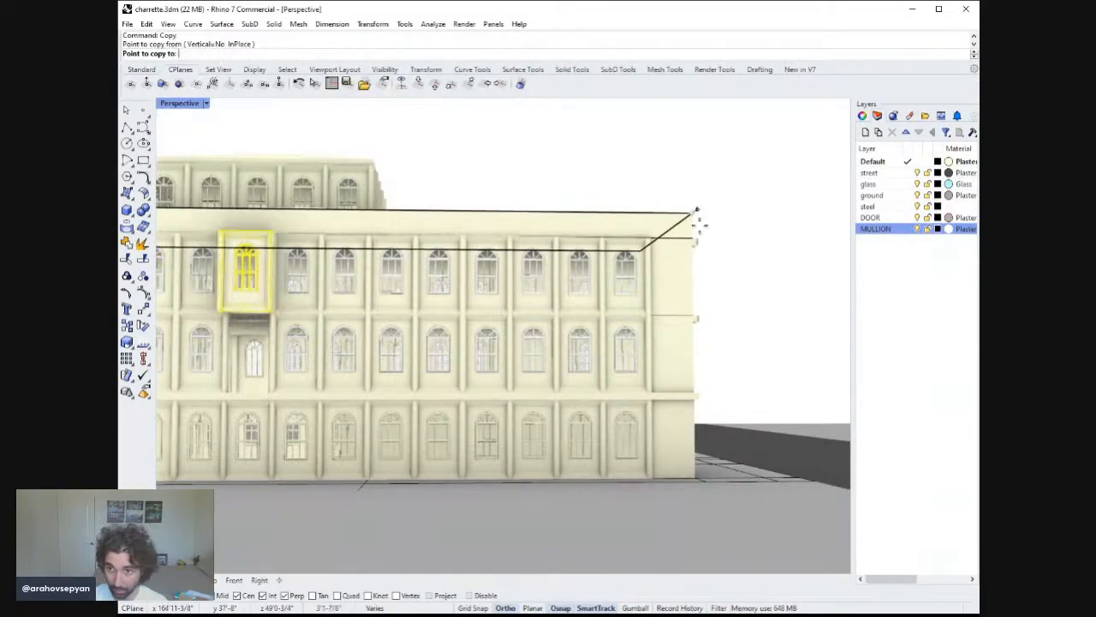
pyautogui.write("11'")
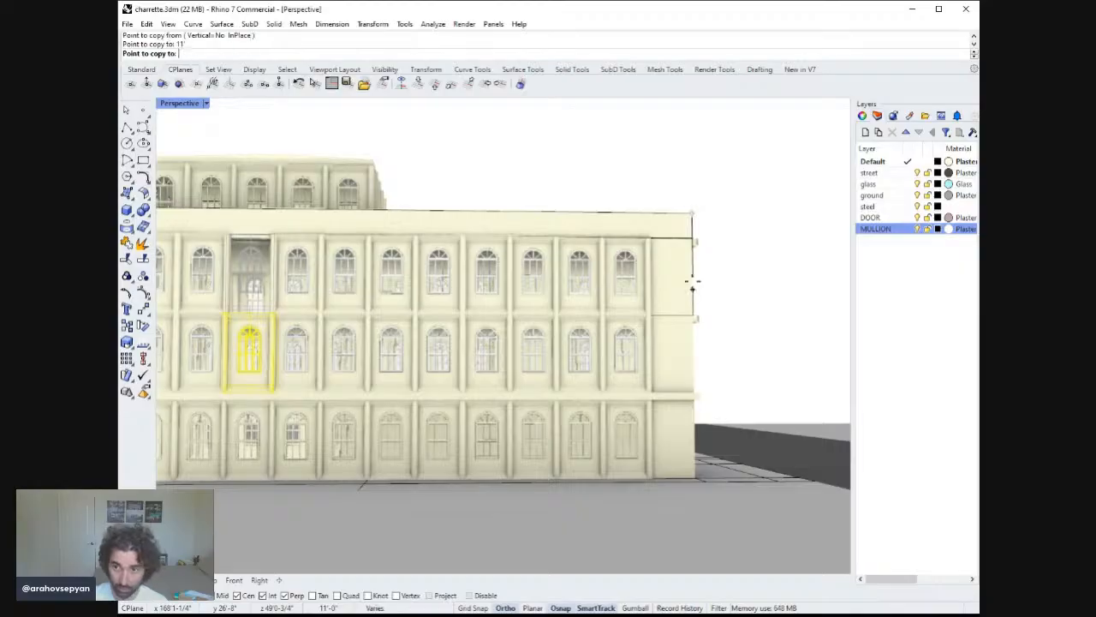
pyautogui.click(693, 282)
pyautogui.rightClick(673, 289)
pyautogui.press('Escape')
# Delete the old ground-floor window assemblies on the opposite facade.
pyautogui.keyDown('shift'); pyautogui.moveTo(616, 312); pyautogui.dragTo(710, 281, button='right'); pyautogui.keyUp('shift')
pyautogui.scroll(-7, 708, 282)
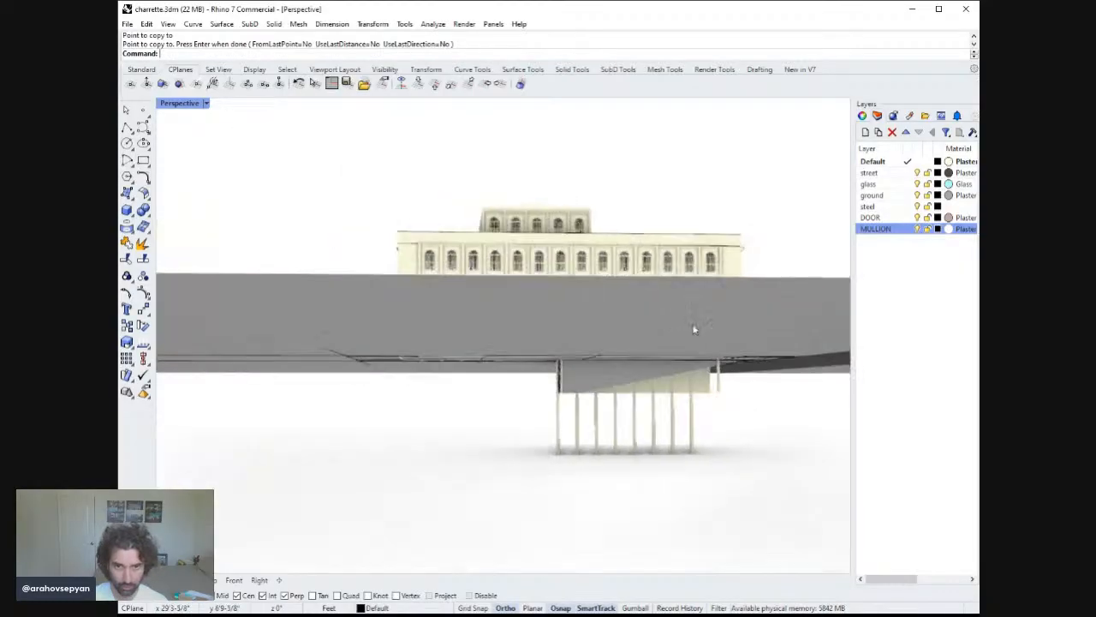
pyautogui.moveTo(693, 329); pyautogui.dragTo(712, 346, button='right')
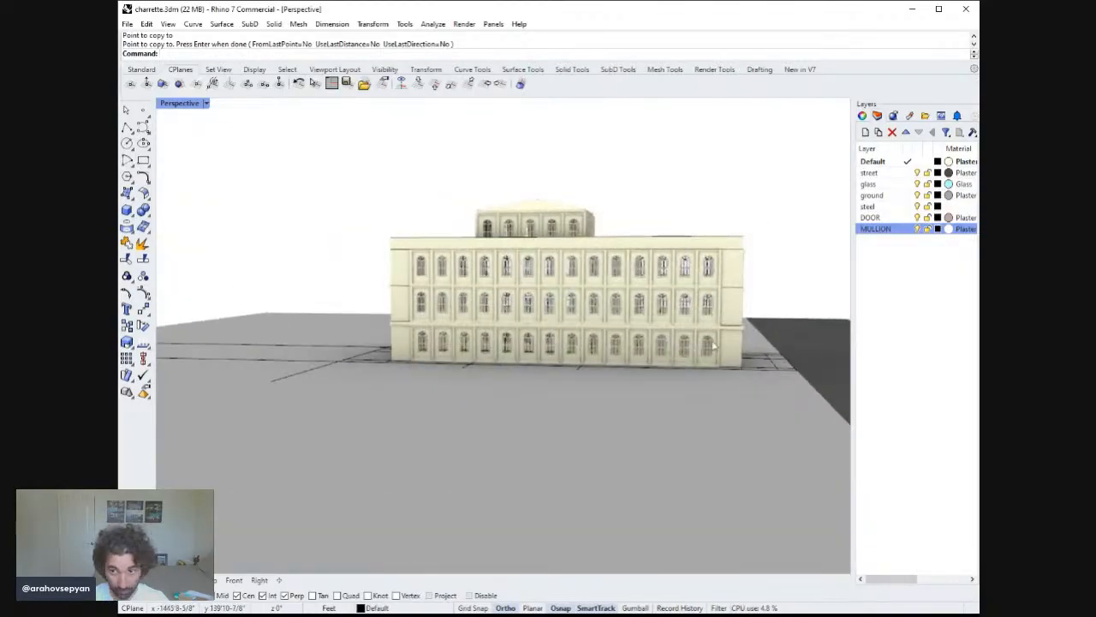
pyautogui.click(711, 347)
pyautogui.press('Delete')
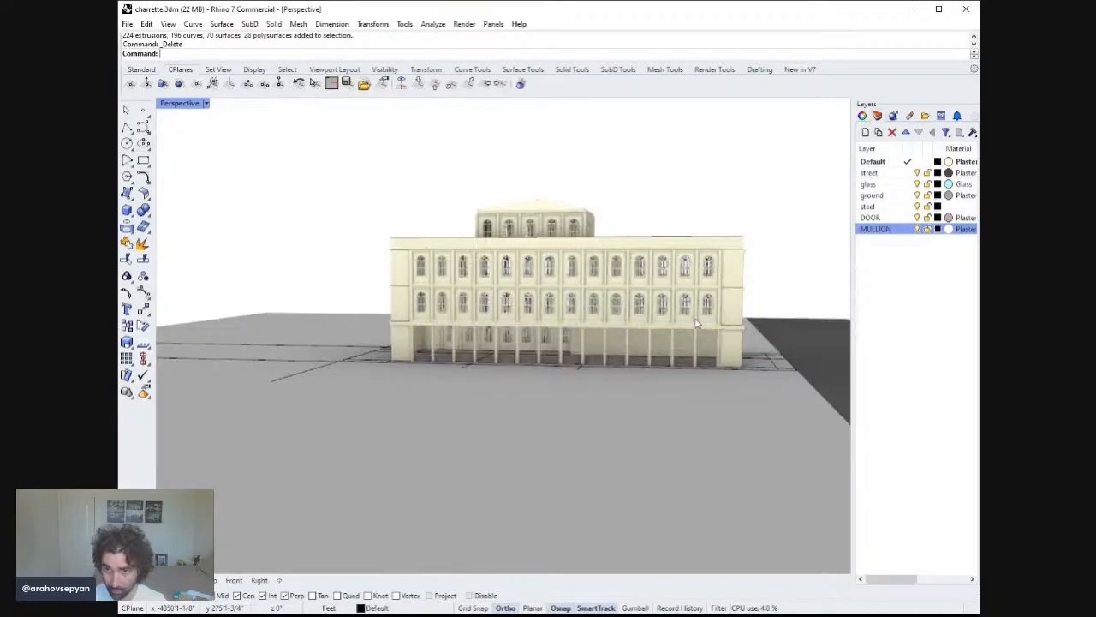
# Copy the full row of second-floor window assemblies 12 feet down onto the ground floor of this facade.
pyautogui.click(708, 309)
pyautogui.keyDown('shift'); pyautogui.click(662, 306); pyautogui.keyUp('shift')
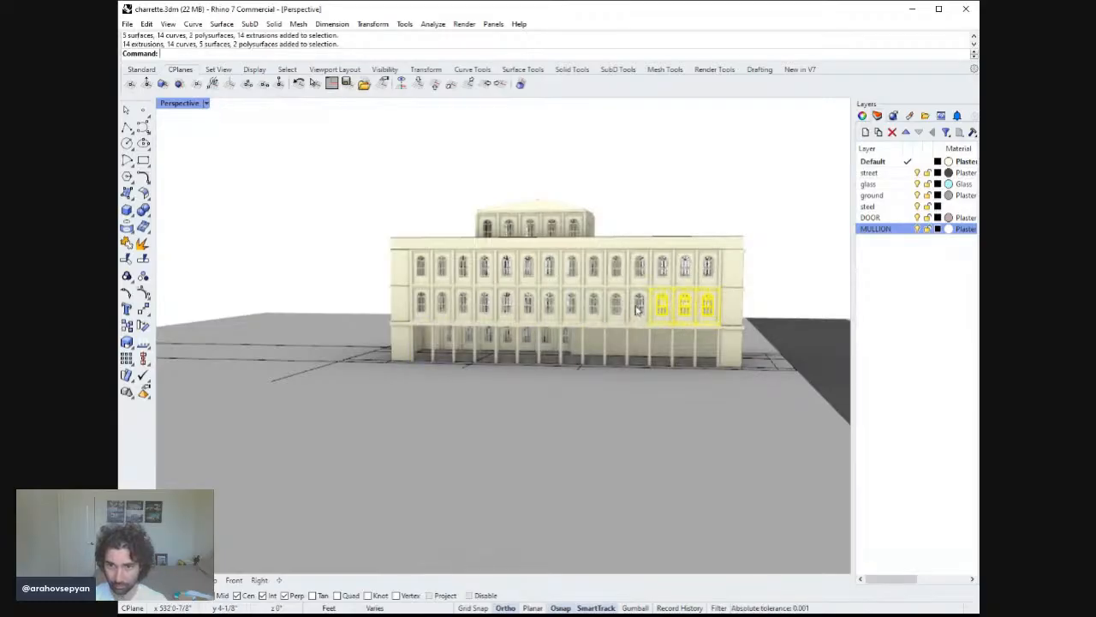
pyautogui.keyDown('shift'); pyautogui.click(592, 307); pyautogui.keyUp('shift')
pyautogui.keyDown('shift'); pyautogui.click(570, 306); pyautogui.keyUp('shift')
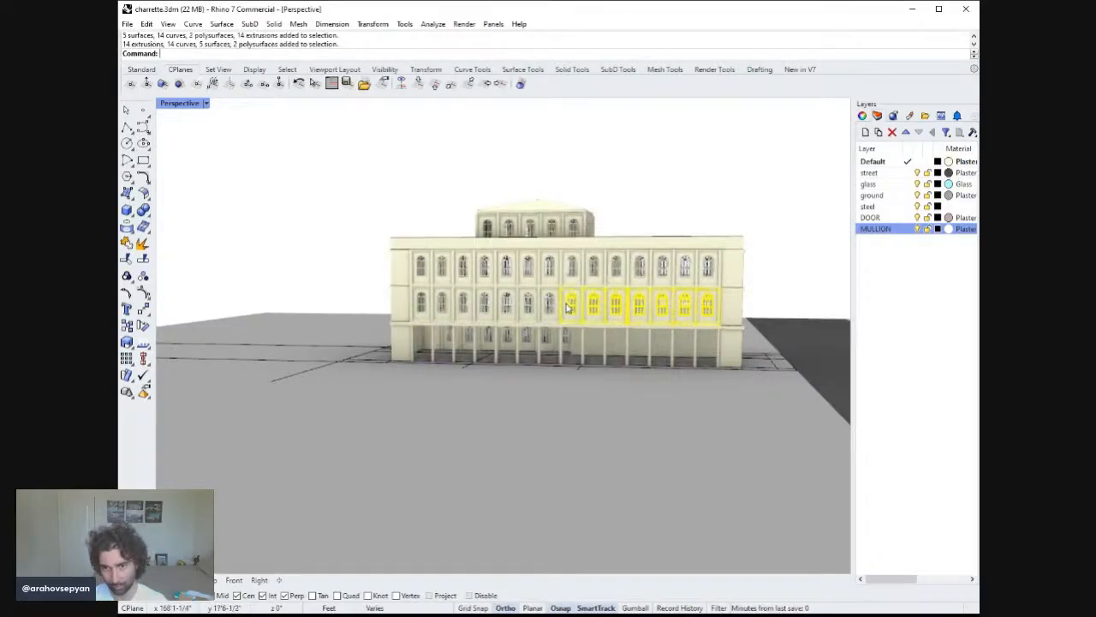
pyautogui.click(553, 304)
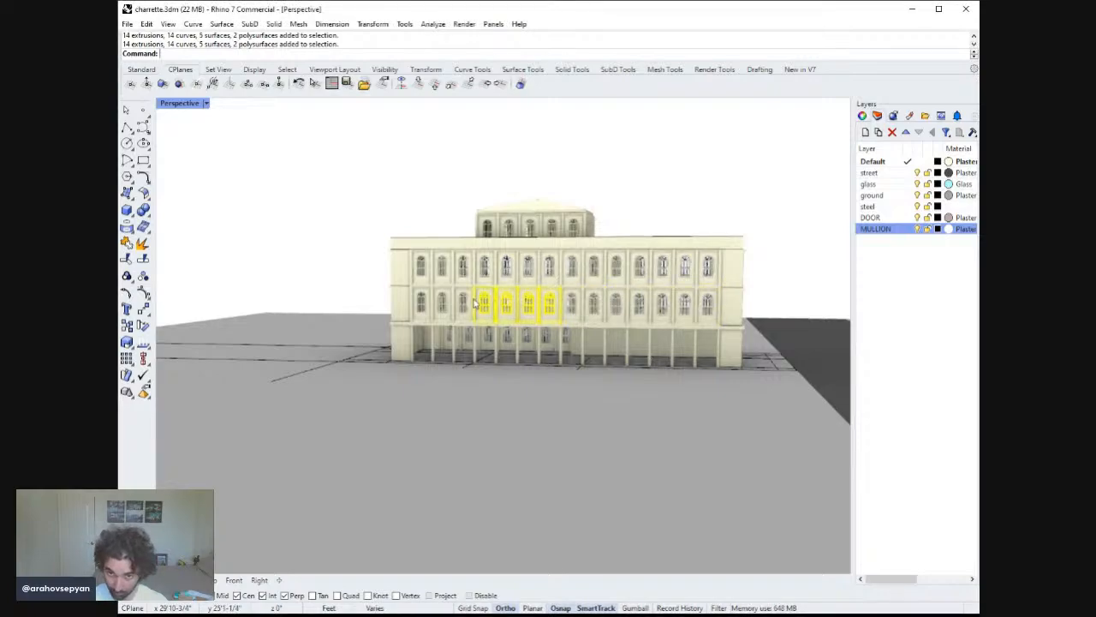
pyautogui.keyDown('shift'); pyautogui.click(424, 304); pyautogui.keyUp('shift')
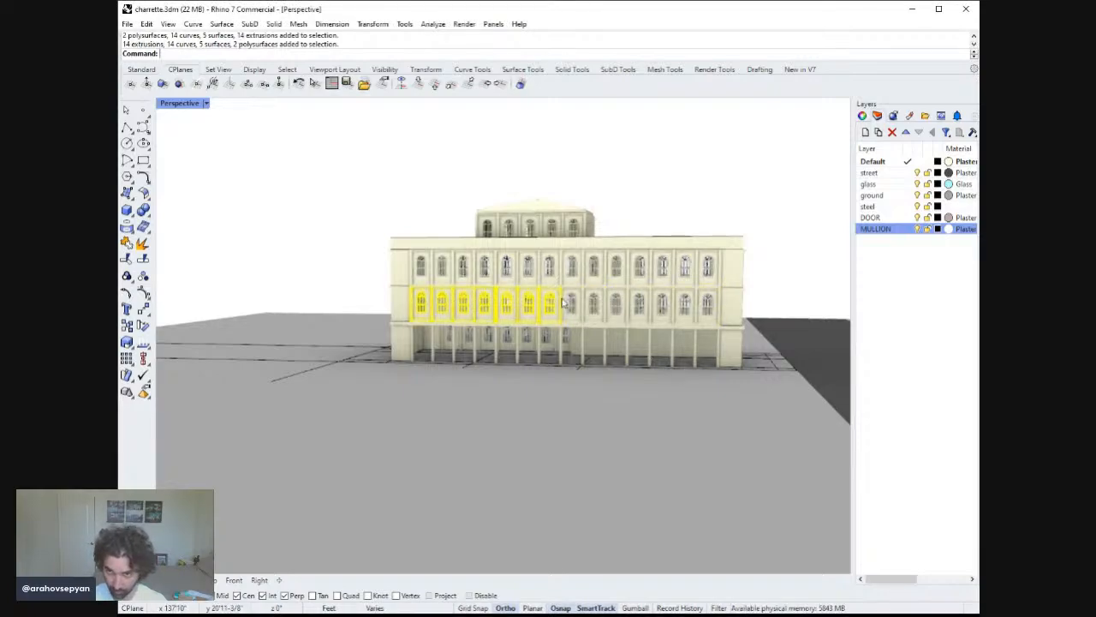
pyautogui.keyDown('shift'); pyautogui.click(572, 305); pyautogui.keyUp('shift')
pyautogui.keyDown('shift'); pyautogui.click(593, 305); pyautogui.keyUp('shift')
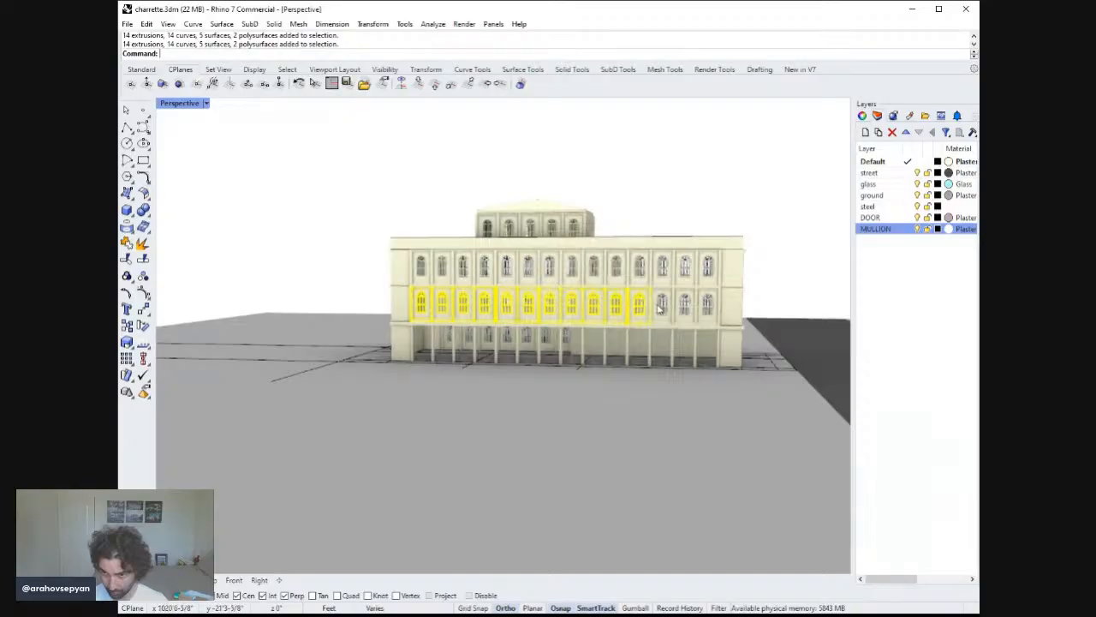
pyautogui.keyDown('shift'); pyautogui.click(661, 306); pyautogui.keyUp('shift')
pyautogui.write('copy')
pyautogui.press('Return')
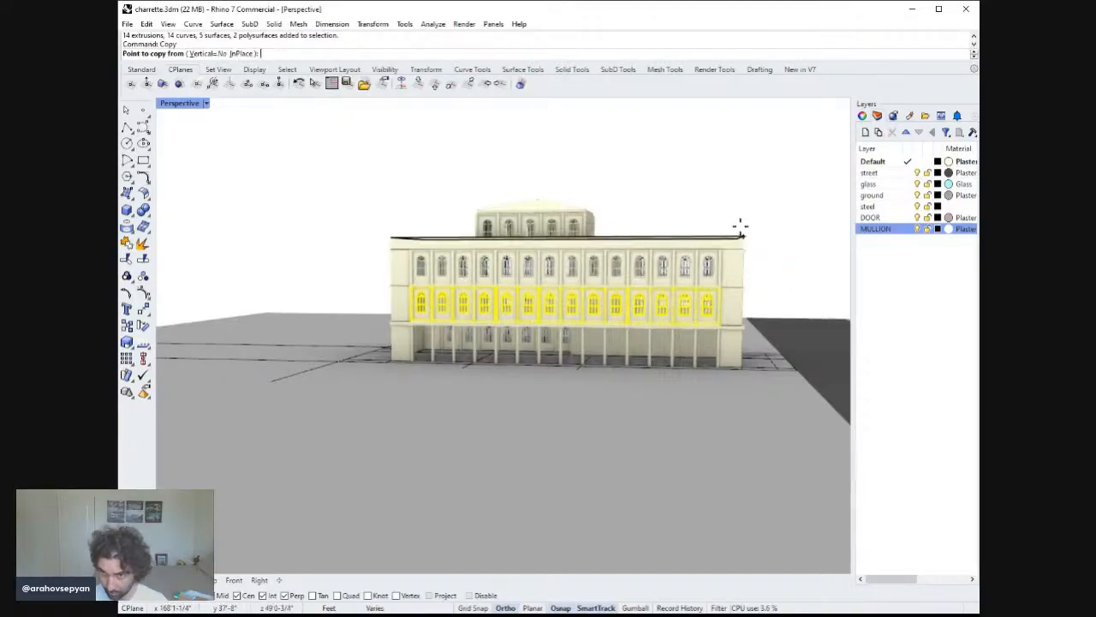
pyautogui.click(743, 238)
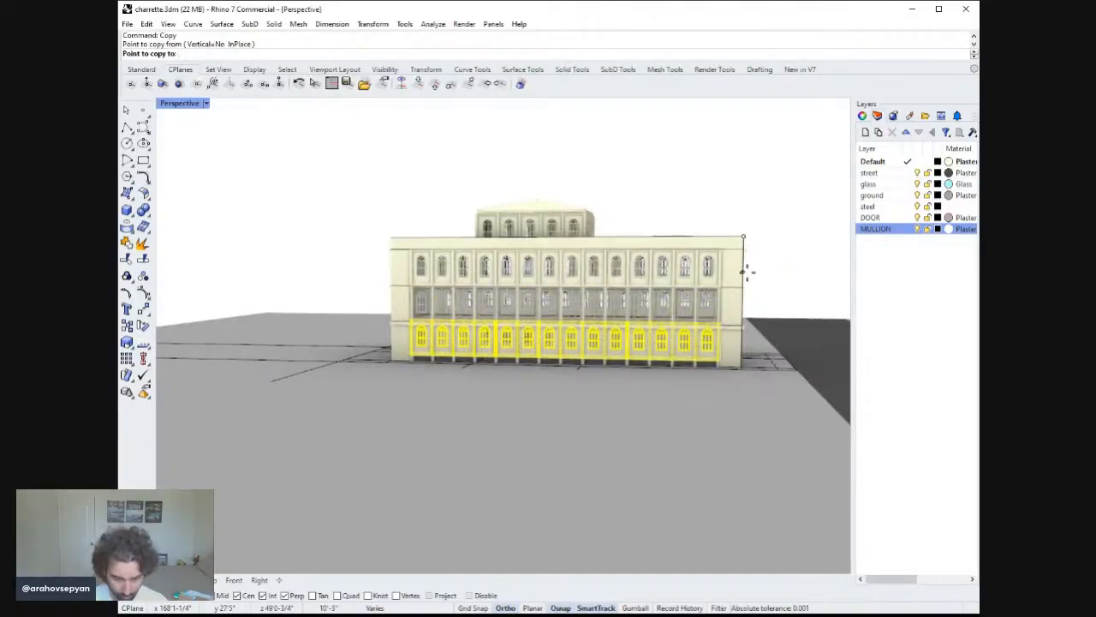
pyautogui.write('12')
pyautogui.click(744, 273)
pyautogui.press('Return')
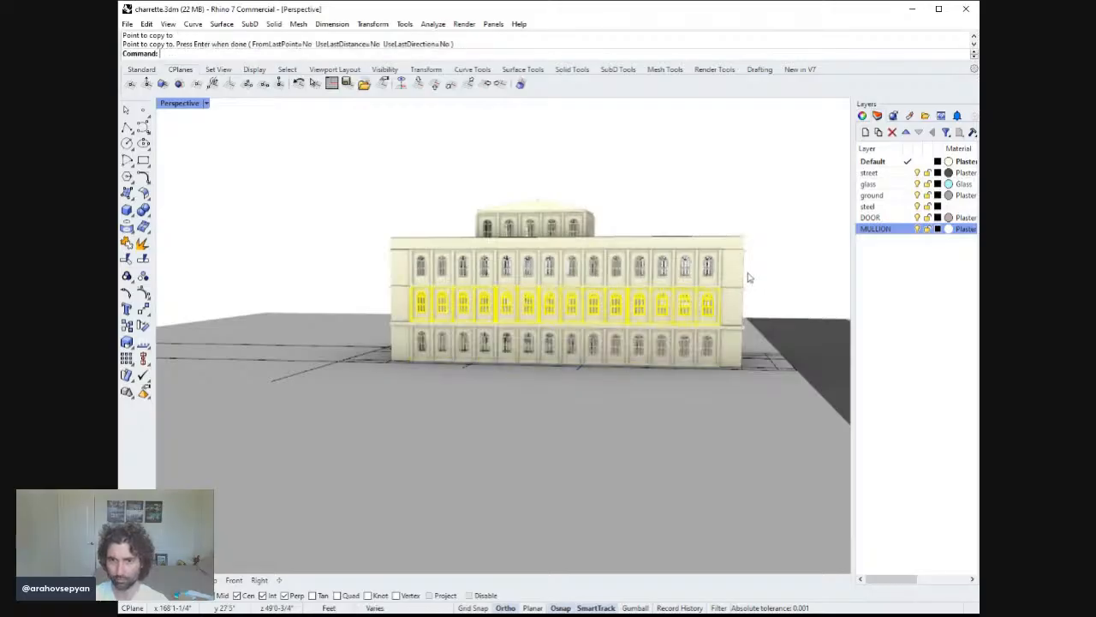
# Inspect the updated facades and the building corner from several angles.
pyautogui.scroll(8, 749, 277)
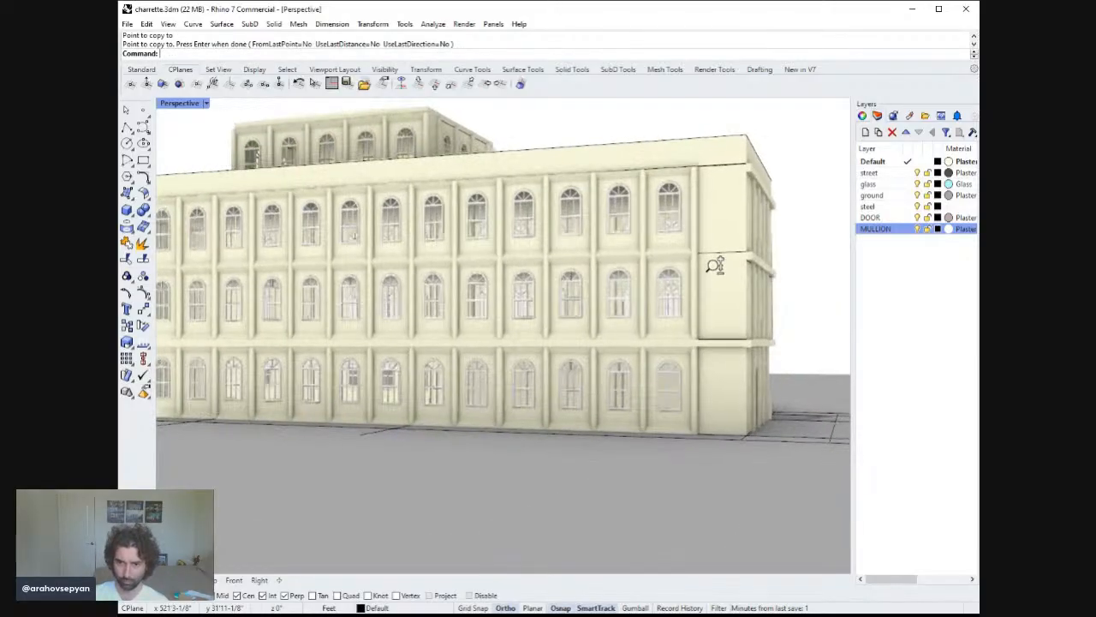
pyautogui.rightClick(729, 280)
pyautogui.moveTo(729, 279); pyautogui.dragTo(823, 284, button='right')
pyautogui.rightClick(747, 272)
pyautogui.moveTo(557, 279); pyautogui.dragTo(556, 305, button='right')
pyautogui.scroll(10, 556, 305)
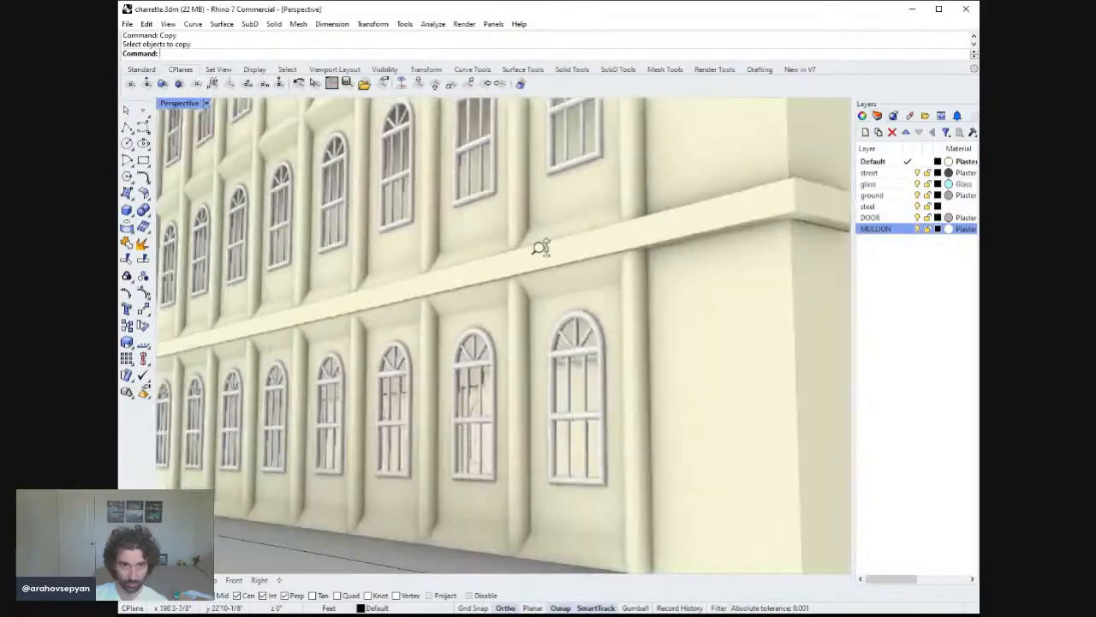
pyautogui.scroll(-10, 546, 274)
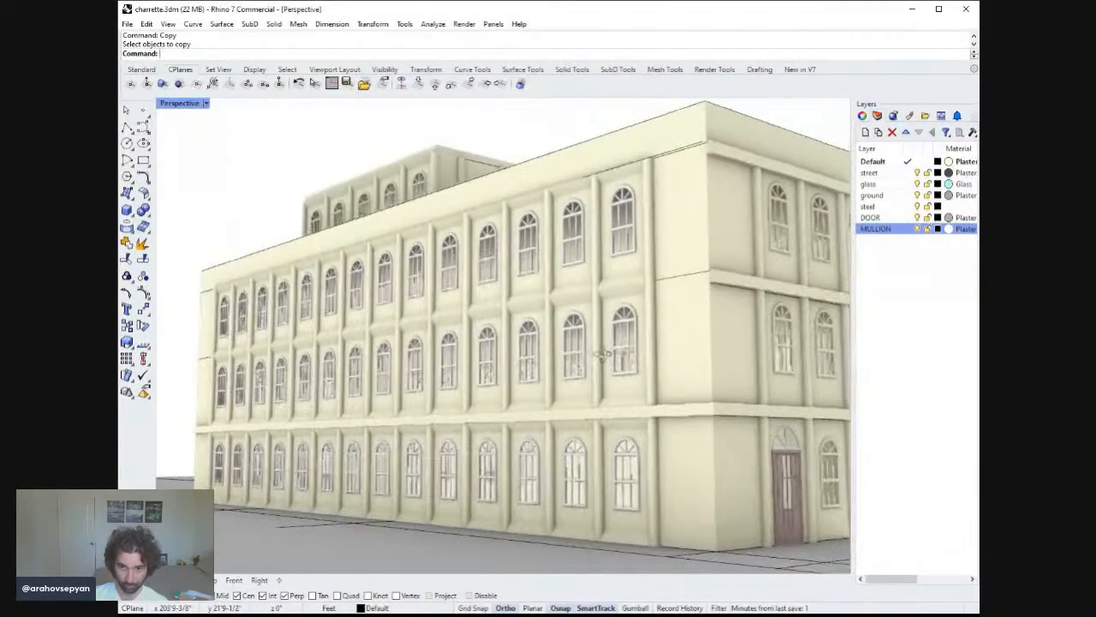
pyautogui.scroll(1, 603, 353)
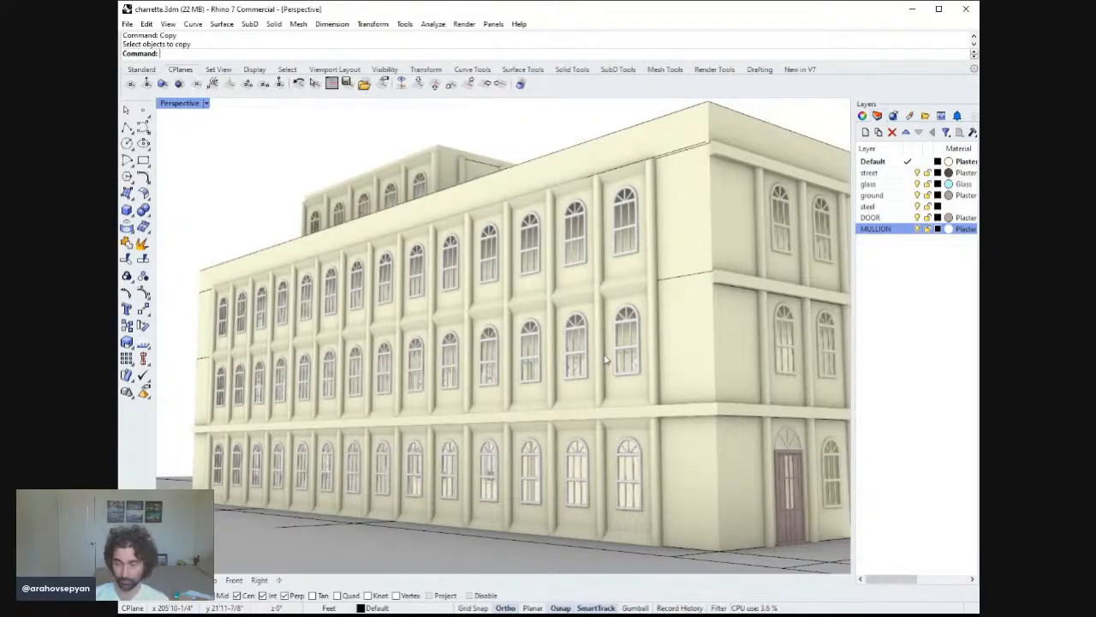
pyautogui.scroll(-6, 619, 388)
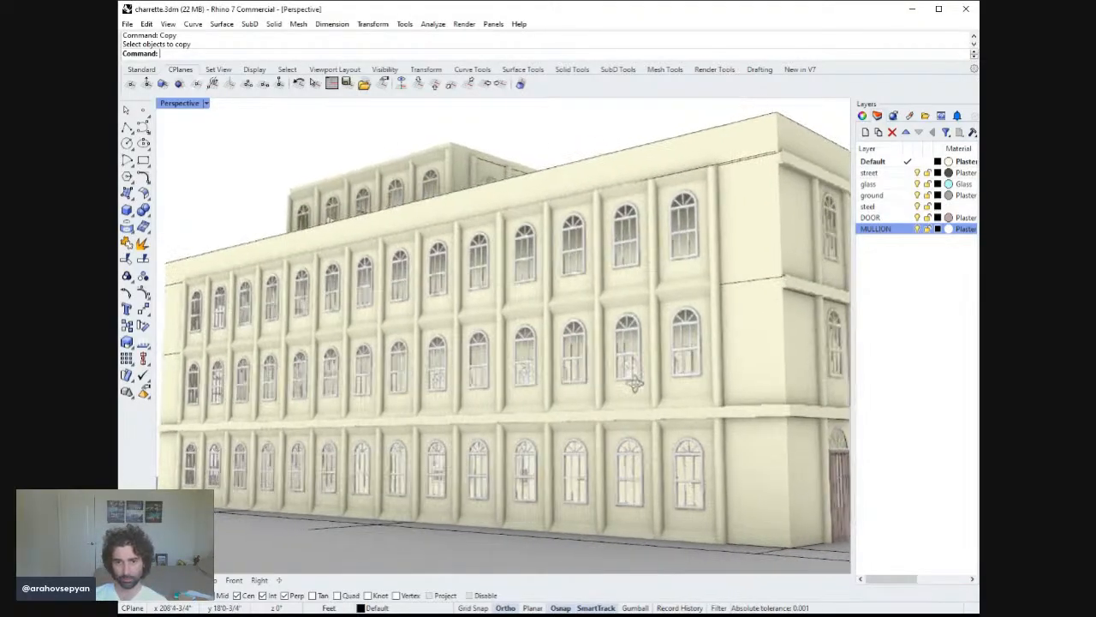
pyautogui.moveTo(615, 399); pyautogui.dragTo(721, 330, button='right')
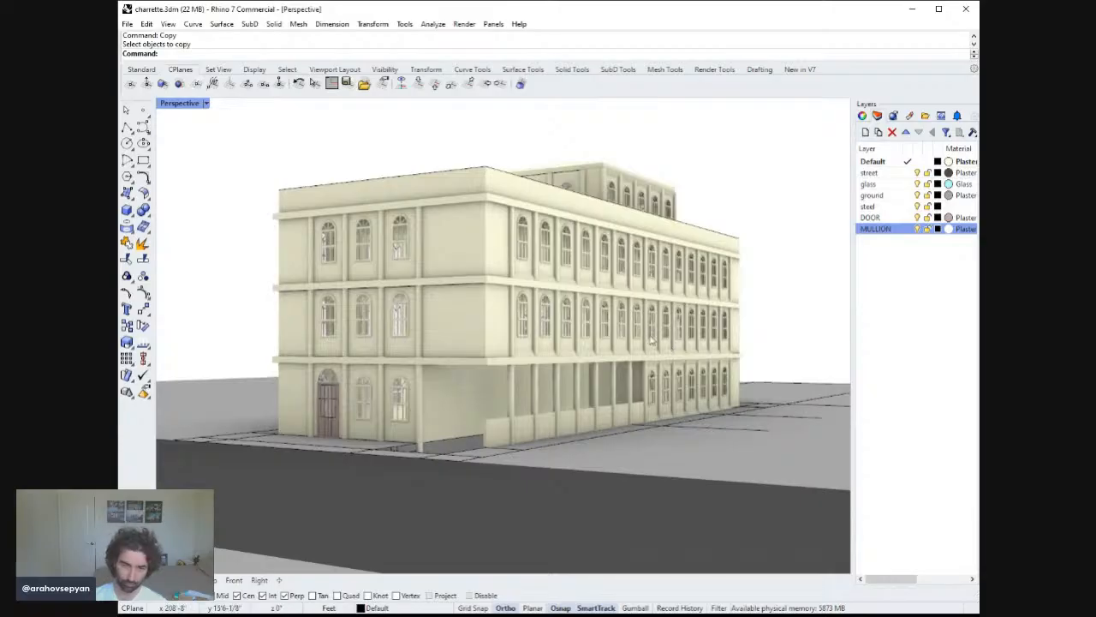
# Ungroup the ground-floor corner window assembly on this facade.
pyautogui.moveTo(628, 321); pyautogui.dragTo(590, 371, button='right')
pyautogui.click(463, 334)
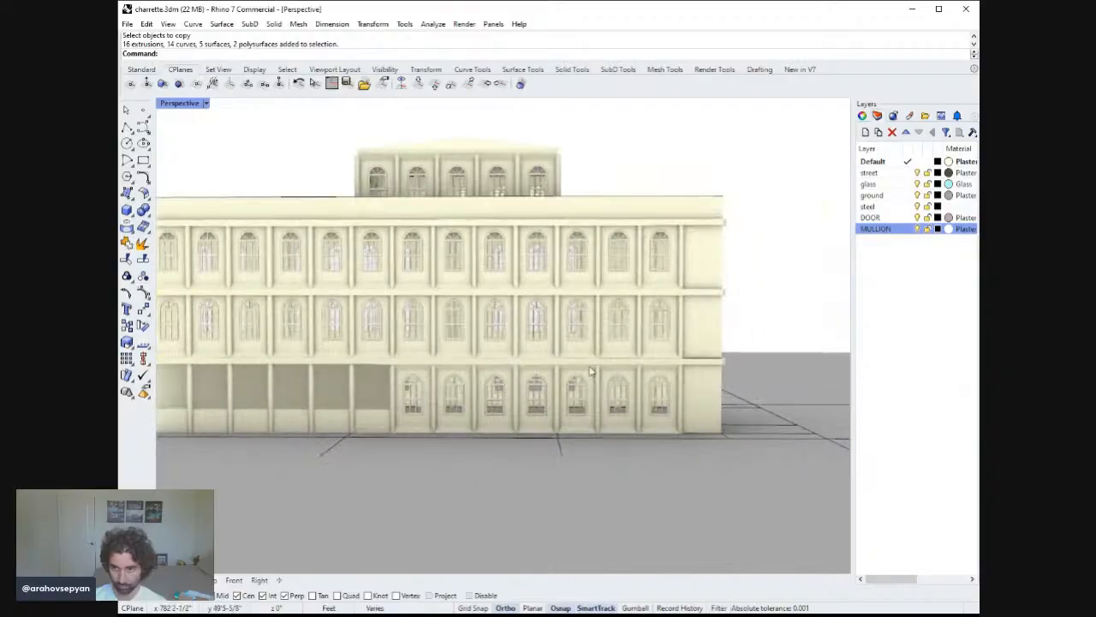
pyautogui.click(660, 395)
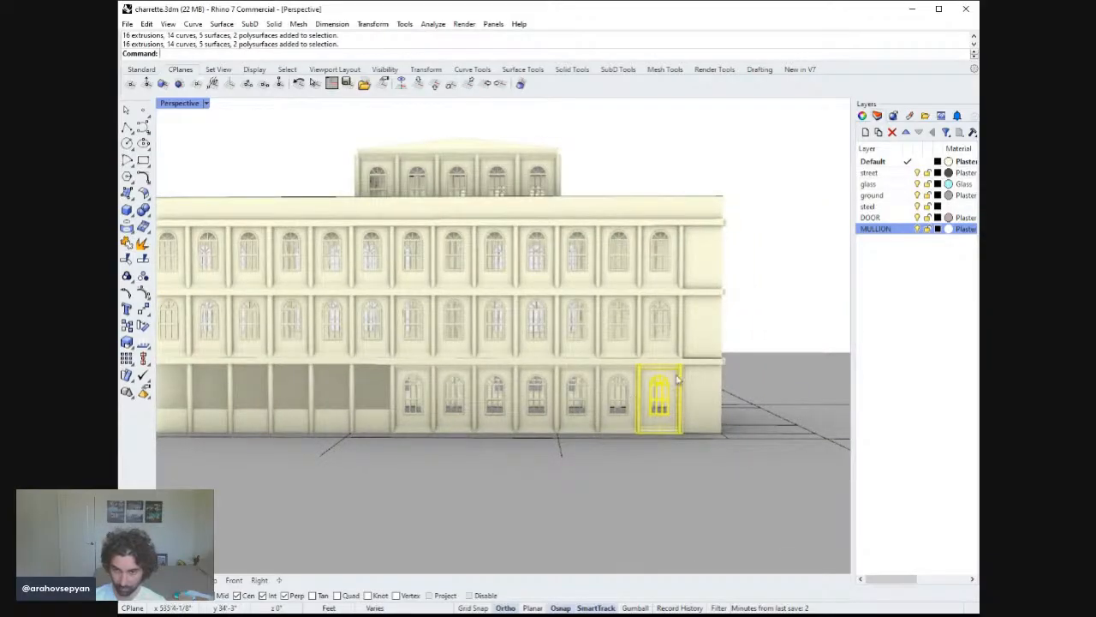
pyautogui.scroll(5, 650, 360)
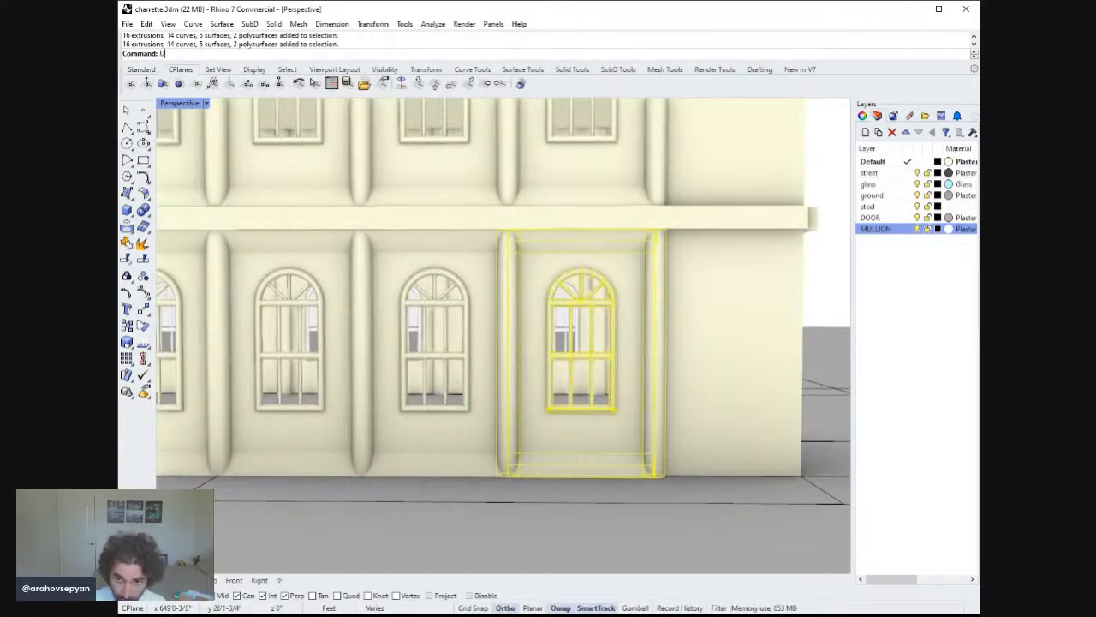
pyautogui.write('ngroup')
pyautogui.press('Return')
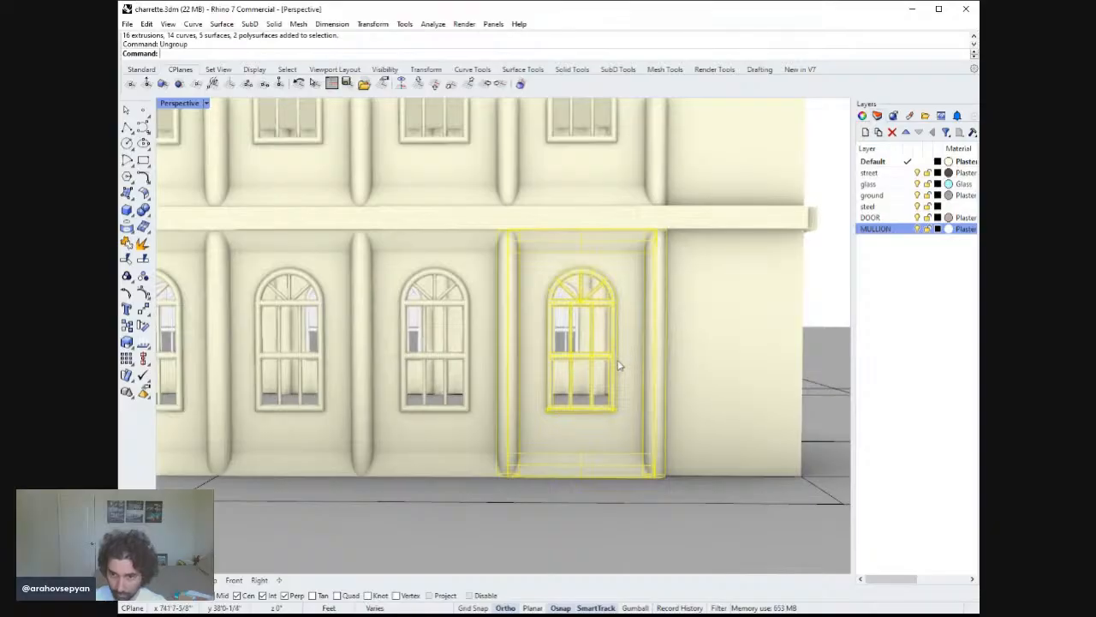
# Deselect the window's inner mullion pieces and regroup the remaining surround pieces.
pyautogui.keyDown('ctrl'); pyautogui.click(619, 366); pyautogui.keyUp('ctrl')
pyautogui.keyDown('ctrl'); pyautogui.click(605, 364); pyautogui.keyUp('ctrl')
pyautogui.keyDown('ctrl'); pyautogui.click(599, 360); pyautogui.keyUp('ctrl')
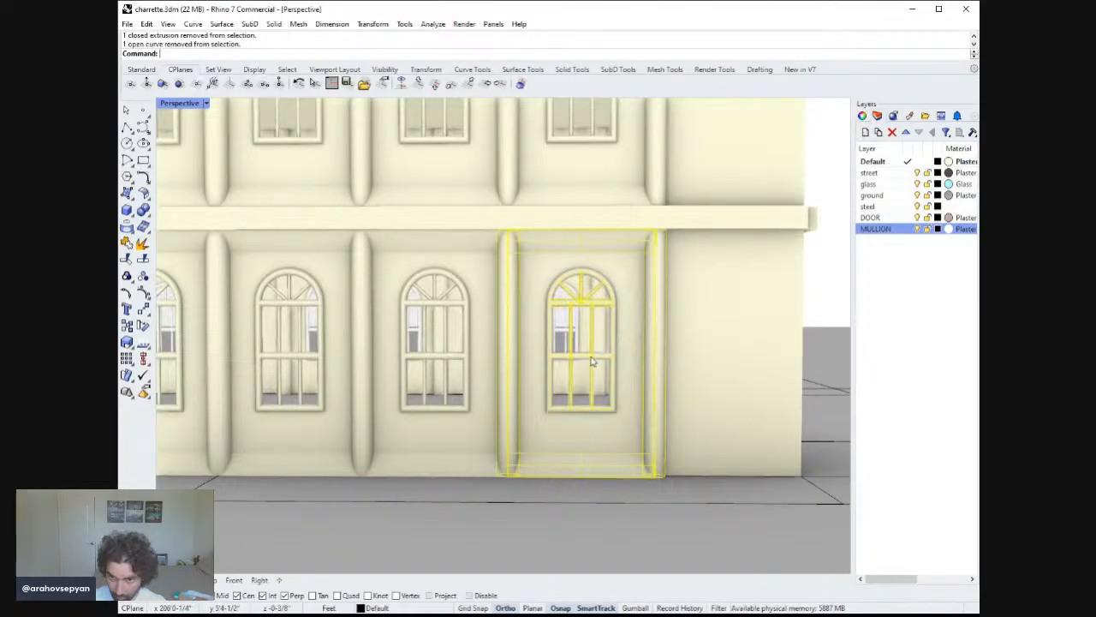
pyautogui.keyDown('ctrl'); pyautogui.click(571, 352); pyautogui.keyUp('ctrl')
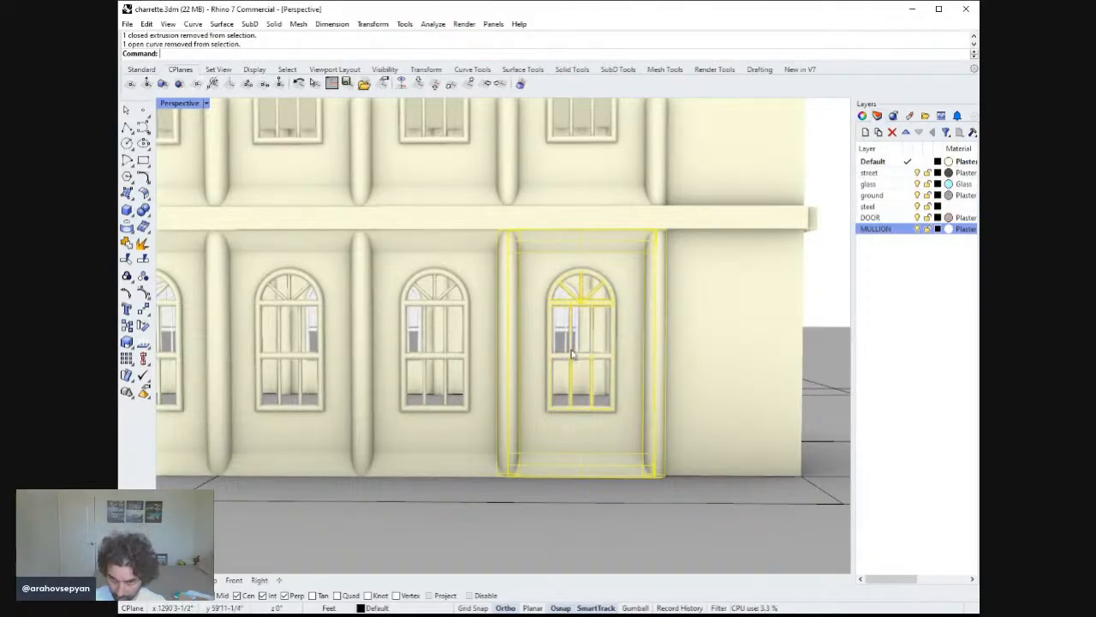
pyautogui.keyDown('ctrl'); pyautogui.click(572, 378); pyautogui.keyUp('ctrl')
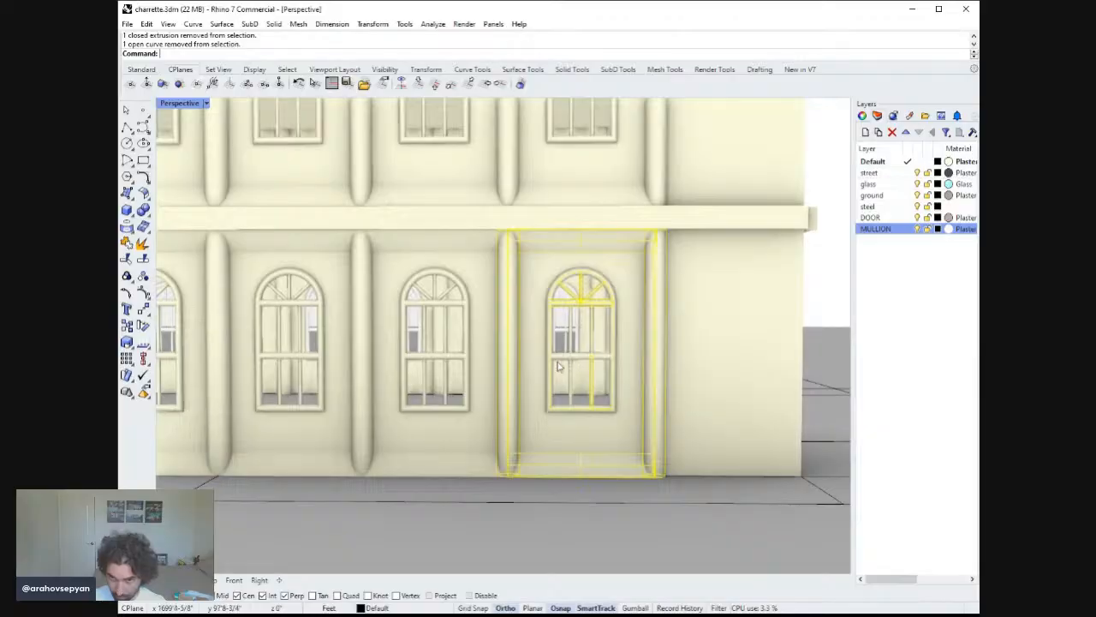
pyautogui.keyDown('ctrl'); pyautogui.click(555, 364); pyautogui.keyUp('ctrl')
pyautogui.keyDown('ctrl'); pyautogui.click(552, 362); pyautogui.keyUp('ctrl')
pyautogui.keyDown('ctrl'); pyautogui.click(567, 289); pyautogui.keyUp('ctrl')
pyautogui.keyDown('ctrl'); pyautogui.click(566, 302); pyautogui.keyUp('ctrl')
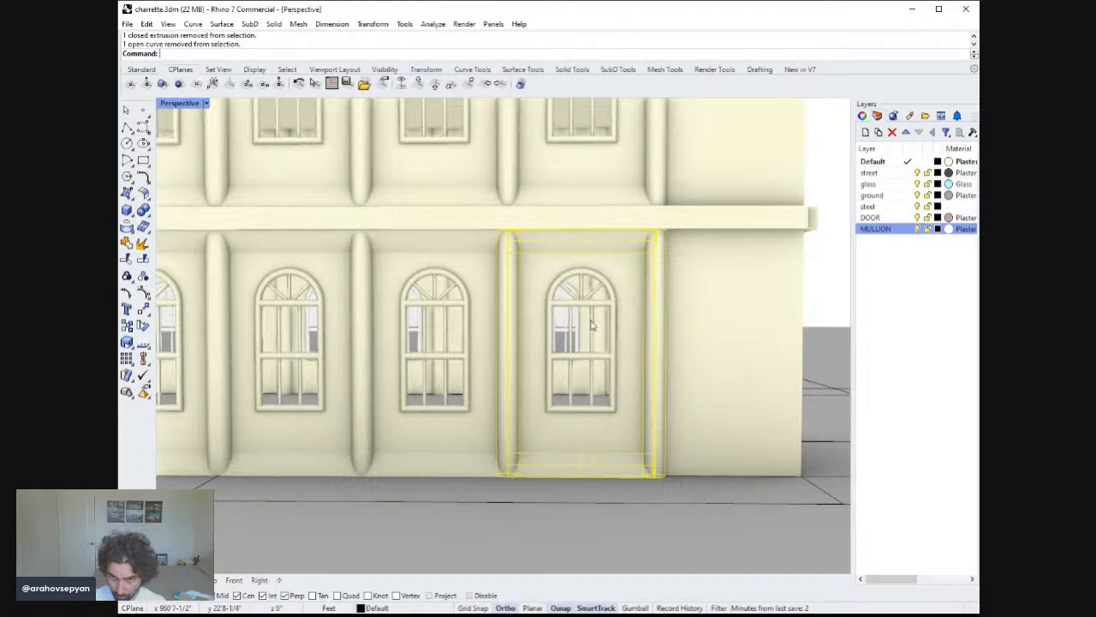
pyautogui.write('Gro')
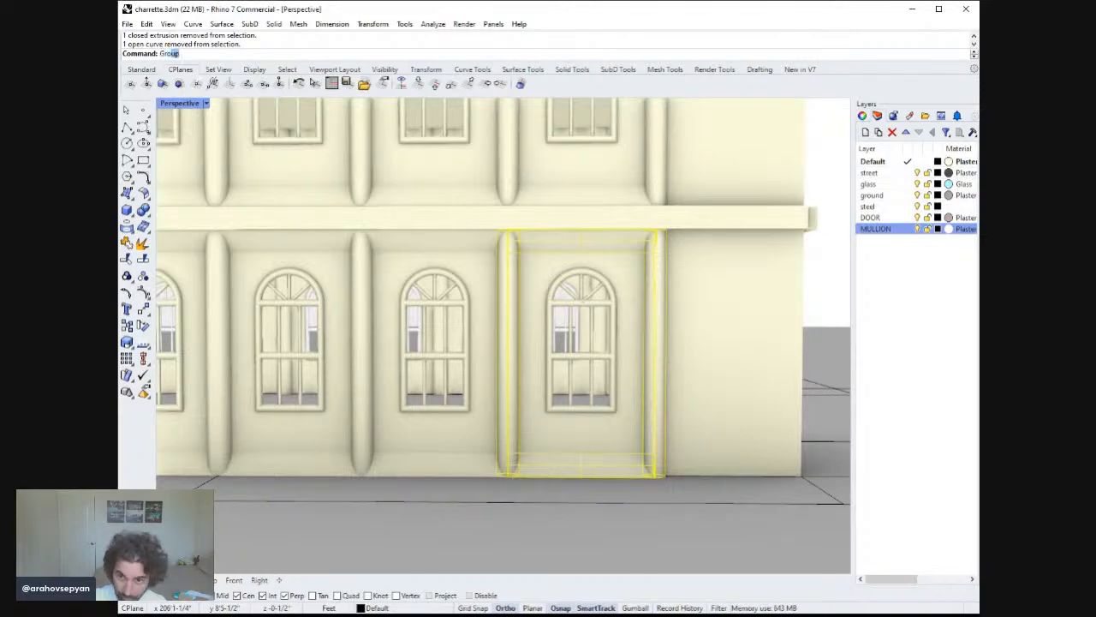
pyautogui.write('up')
pyautogui.press('Return')
pyautogui.press('Escape')
# Select the corner window's mullion and frame pieces and move them to the MULLION layer.
pyautogui.click(528, 356)
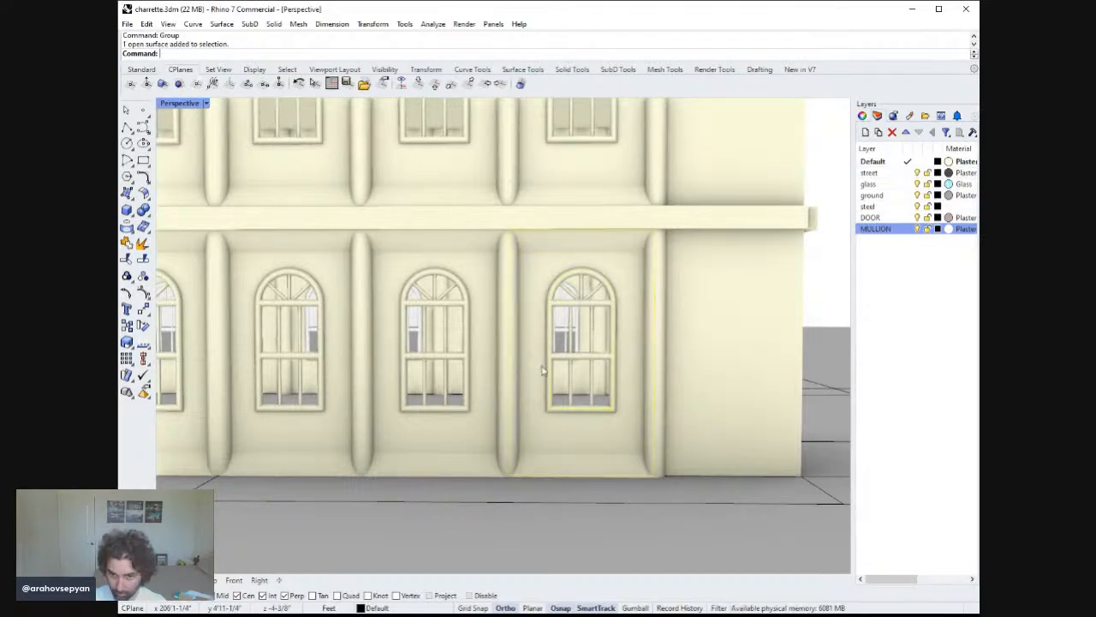
pyautogui.hotkey('alt', 'Tab')
pyautogui.moveTo(660, 445); pyautogui.dragTo(680, 485)
pyautogui.moveTo(680, 485); pyautogui.dragTo(640, 442, button='right')
pyautogui.click(642, 521)
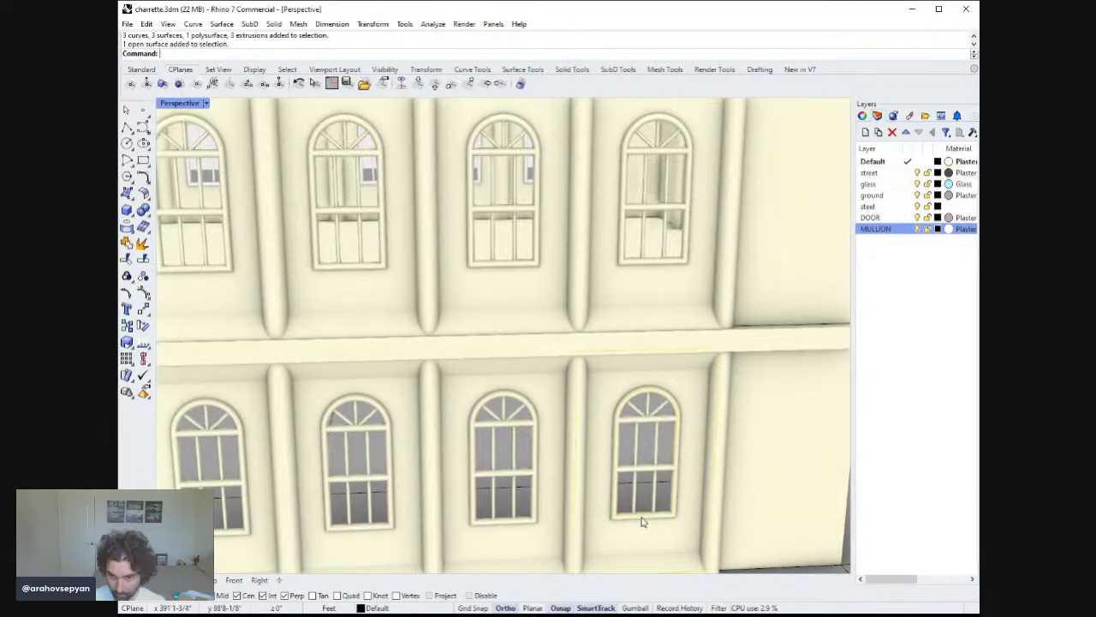
pyautogui.click(678, 515)
pyautogui.moveTo(678, 515); pyautogui.dragTo(646, 465, button='right')
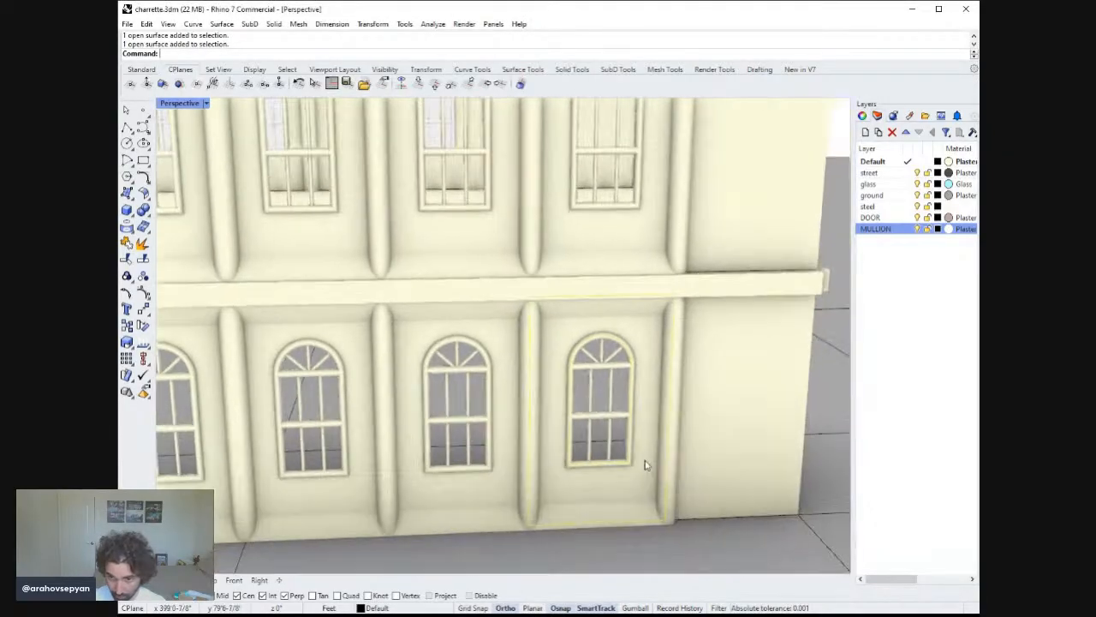
pyautogui.scroll(6, 624, 471)
pyautogui.click(627, 454)
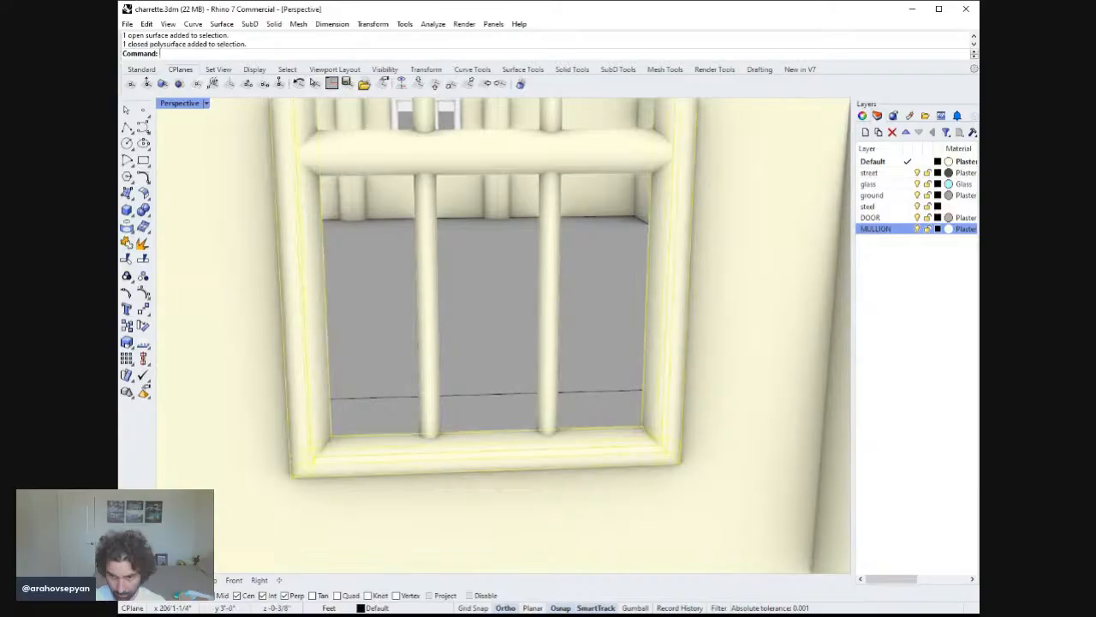
pyautogui.keyDown('shift'); pyautogui.click(557, 388); pyautogui.keyUp('shift')
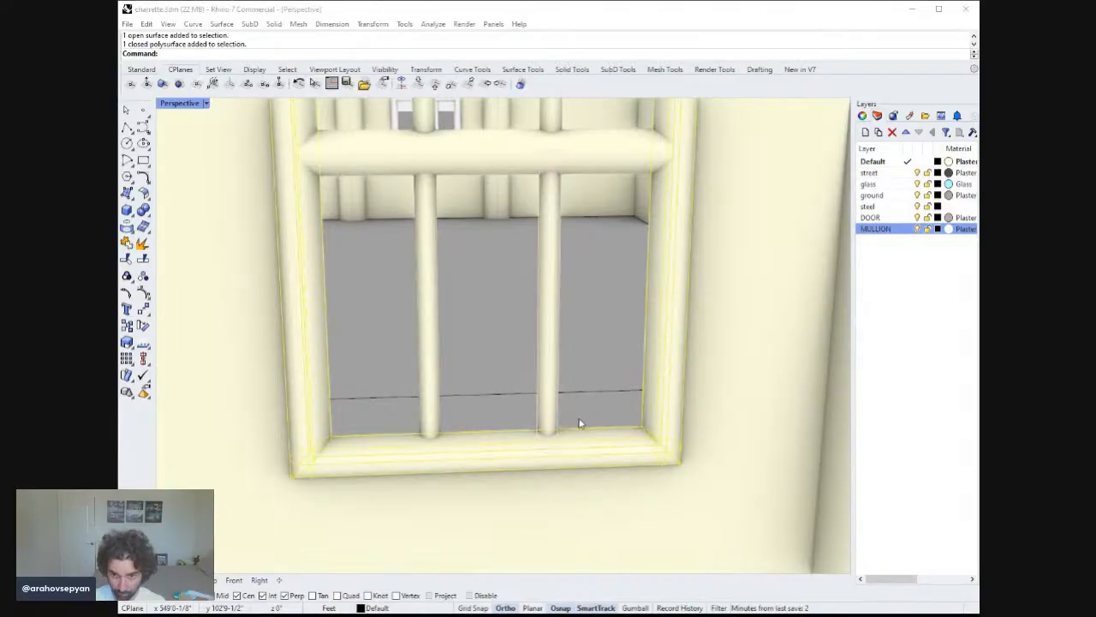
pyautogui.keyDown('shift'); pyautogui.click(431, 382); pyautogui.keyUp('shift')
pyautogui.keyDown('shift'); pyautogui.moveTo(454, 334); pyautogui.dragTo(467, 371, button='right'); pyautogui.keyUp('shift')
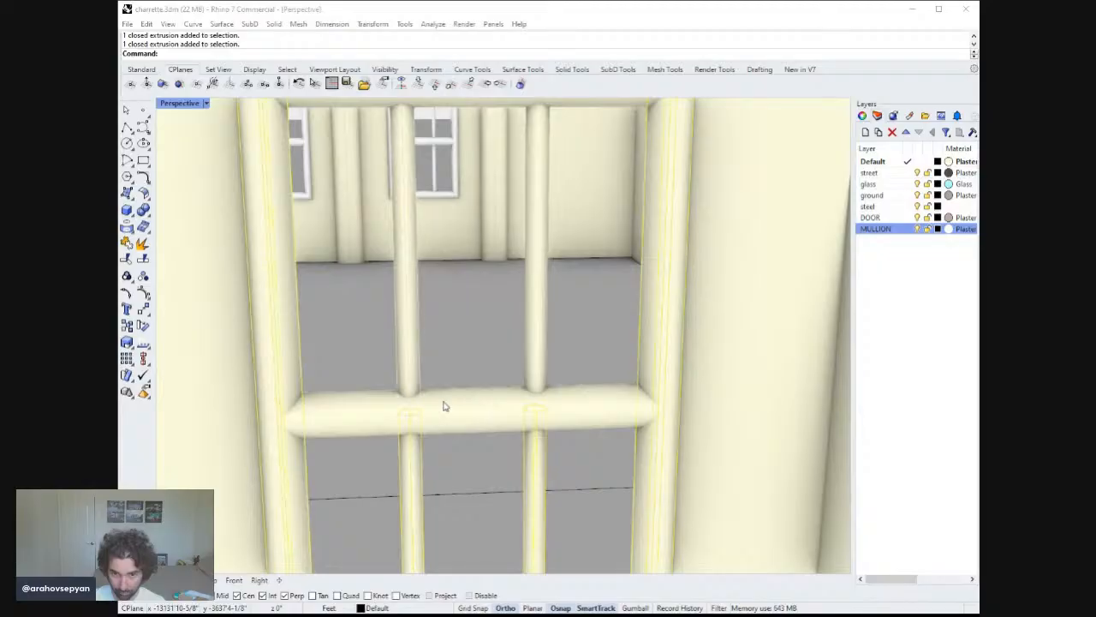
pyautogui.keyDown('shift'); pyautogui.click(416, 384); pyautogui.keyUp('shift')
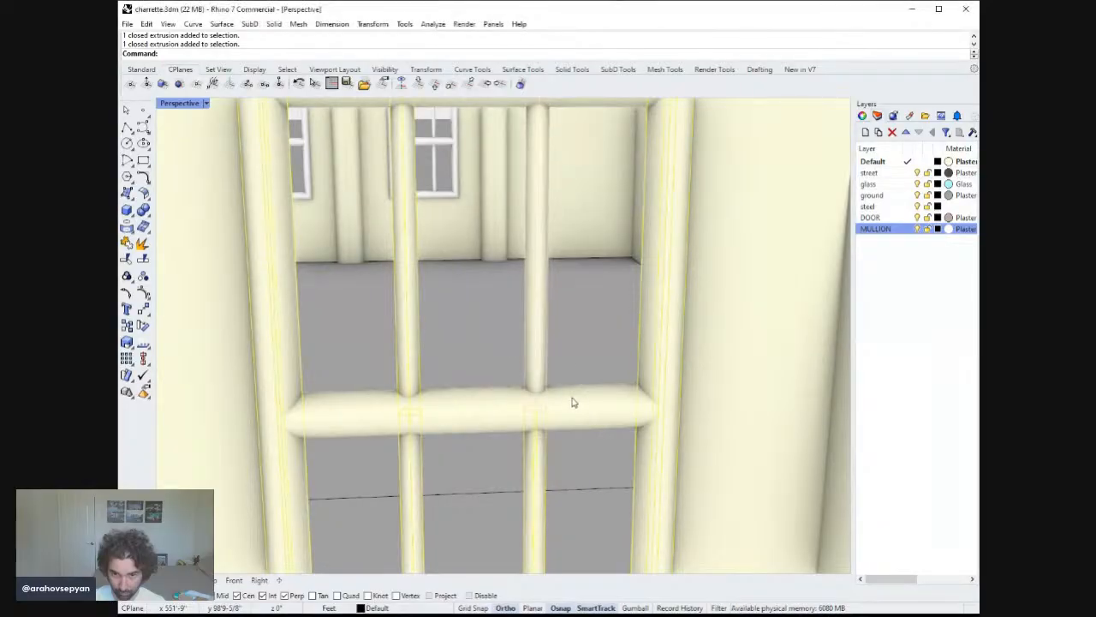
pyautogui.keyDown('shift'); pyautogui.click(485, 400); pyautogui.keyUp('shift')
pyautogui.keyDown('shift'); pyautogui.click(485, 400); pyautogui.keyUp('shift')
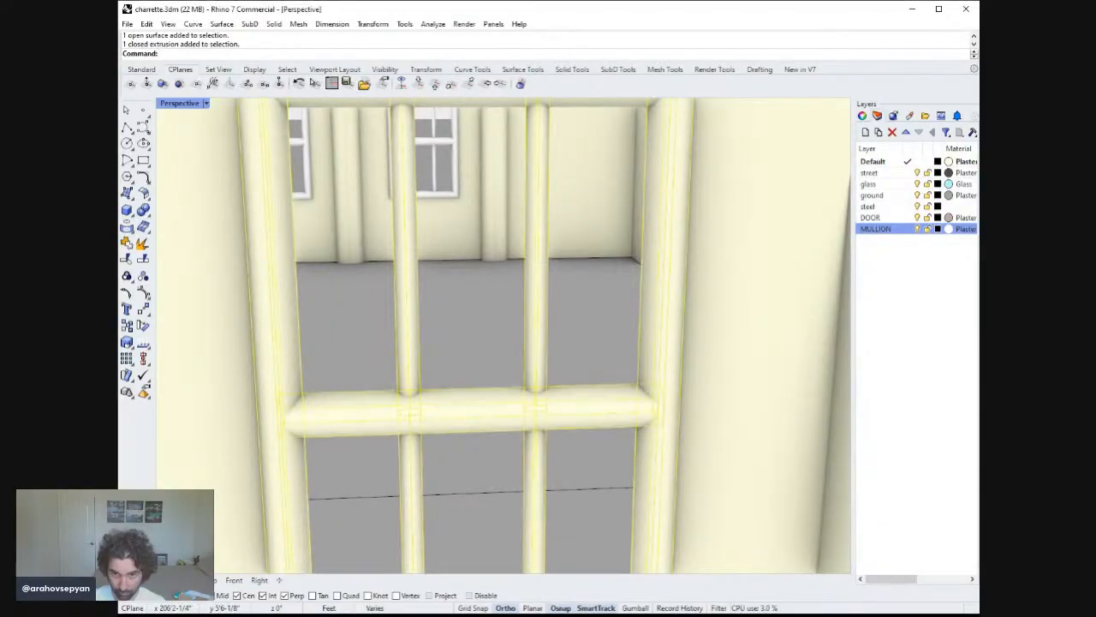
pyautogui.keyDown('shift'); pyautogui.moveTo(519, 265); pyautogui.dragTo(542, 447, button='right'); pyautogui.keyUp('shift')
pyautogui.keyDown('shift'); pyautogui.click(519, 266); pyautogui.keyUp('shift')
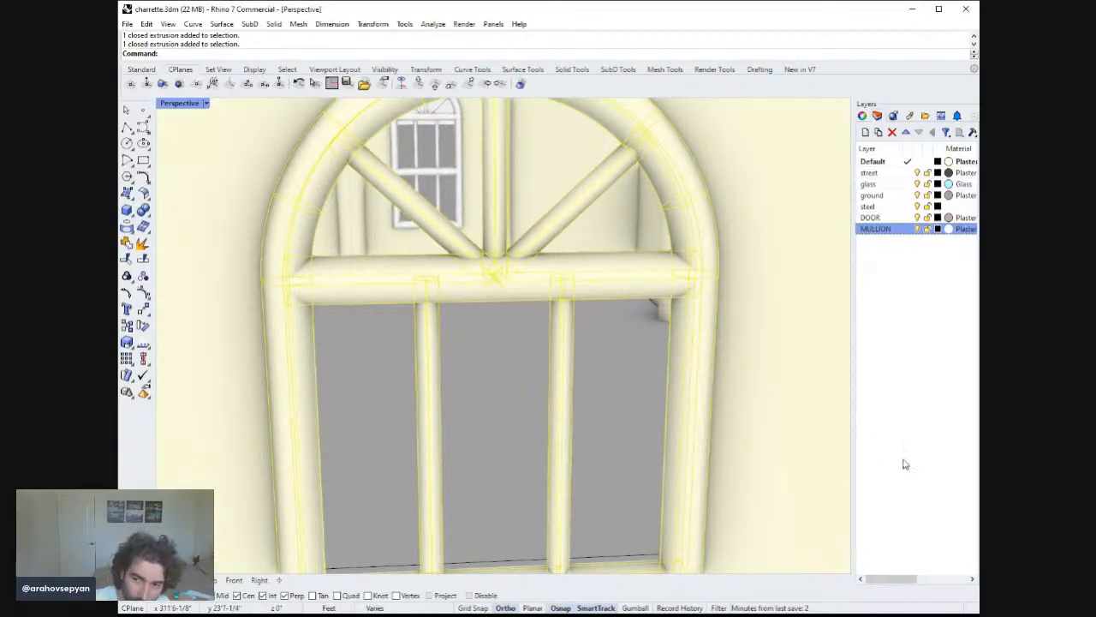
pyautogui.scroll(-10, 592, 342)
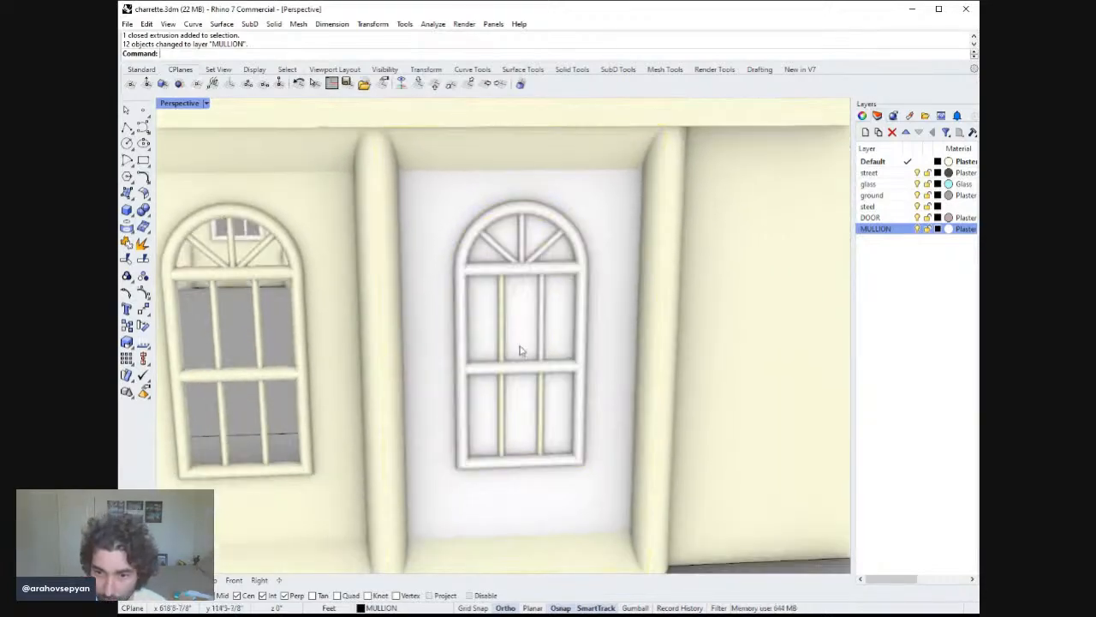
# Move the corner window's glass pane to the glass layer.
pyautogui.click(520, 350)
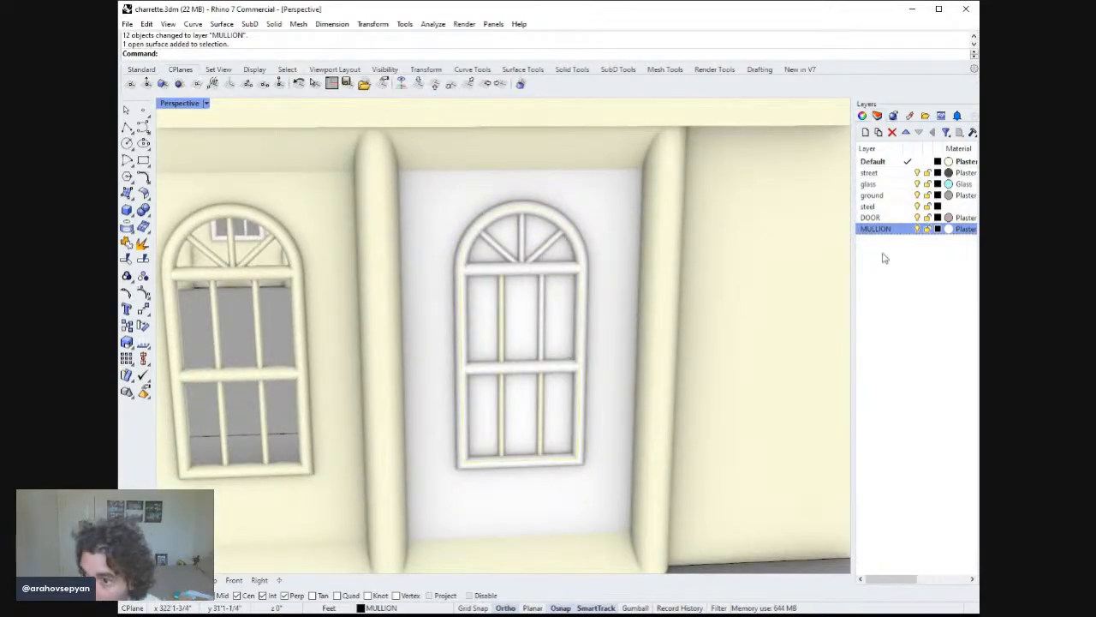
pyautogui.click(887, 184)
pyautogui.click(911, 395)
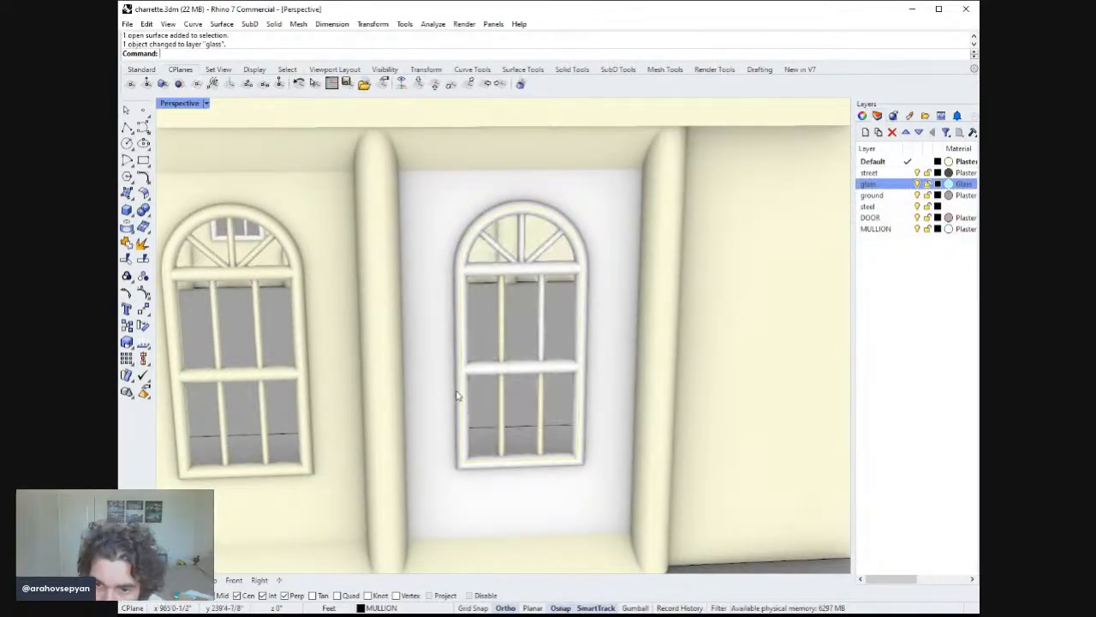
# Delete the leftover duplicate mullion bars inside the corner window, undoing one wrong deletion.
pyautogui.click(505, 397)
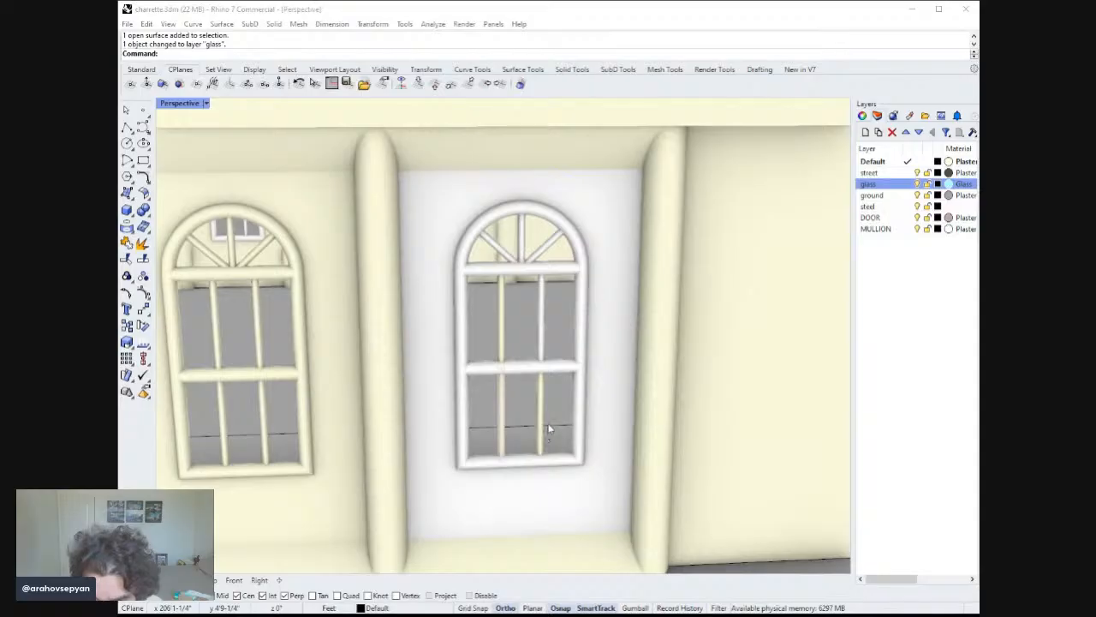
pyautogui.click(537, 428)
pyautogui.press('Delete')
pyautogui.click(540, 419)
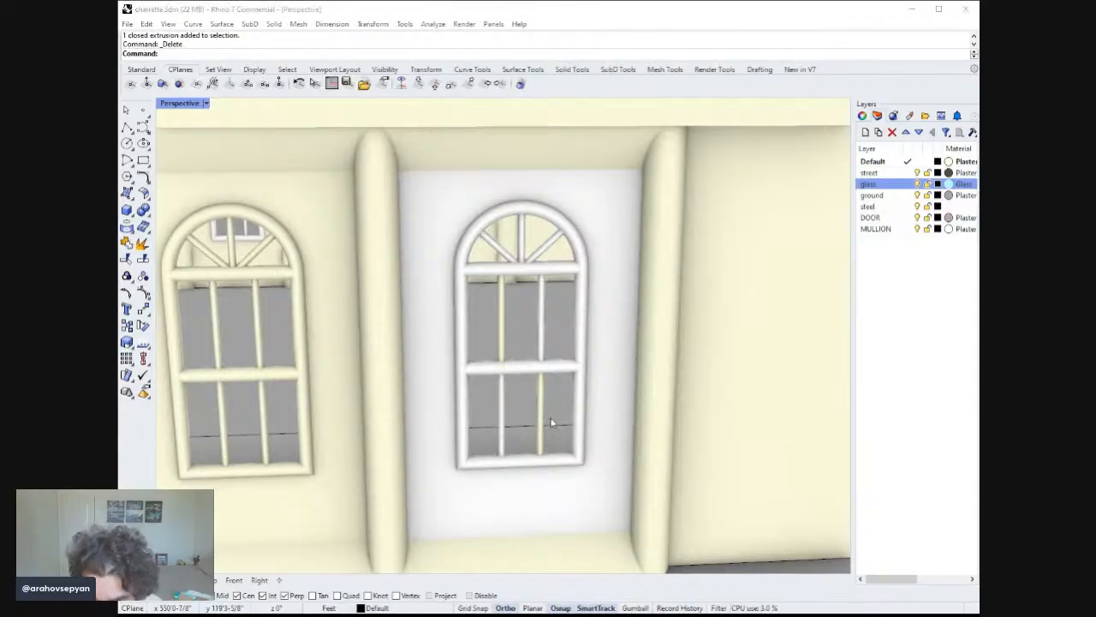
pyautogui.click(577, 453)
pyautogui.press('Delete')
pyautogui.click(500, 336)
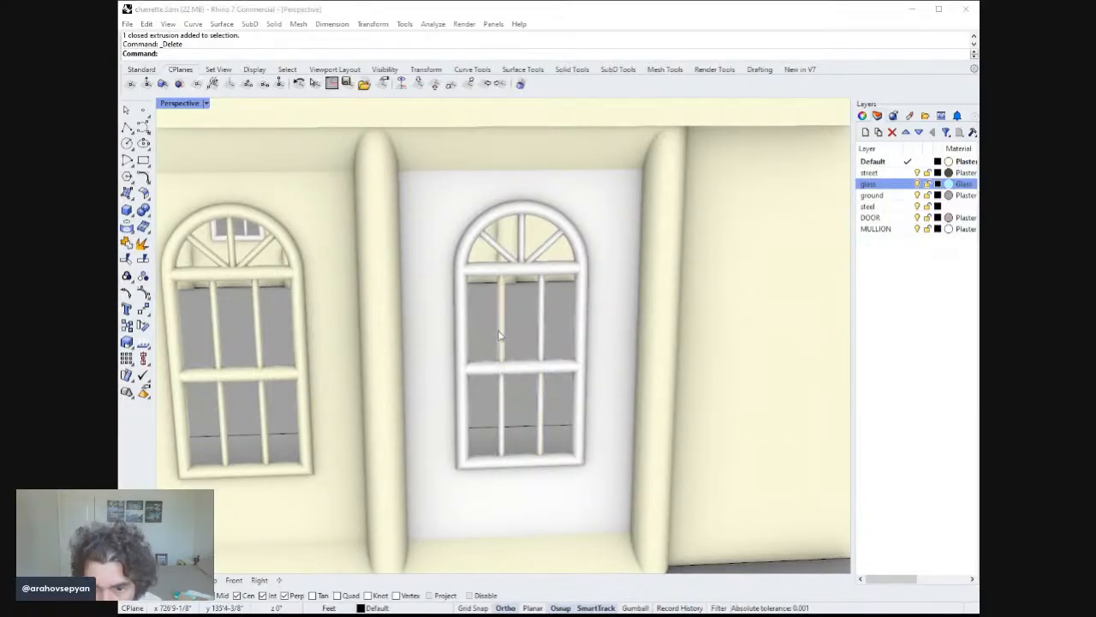
pyautogui.click(536, 365)
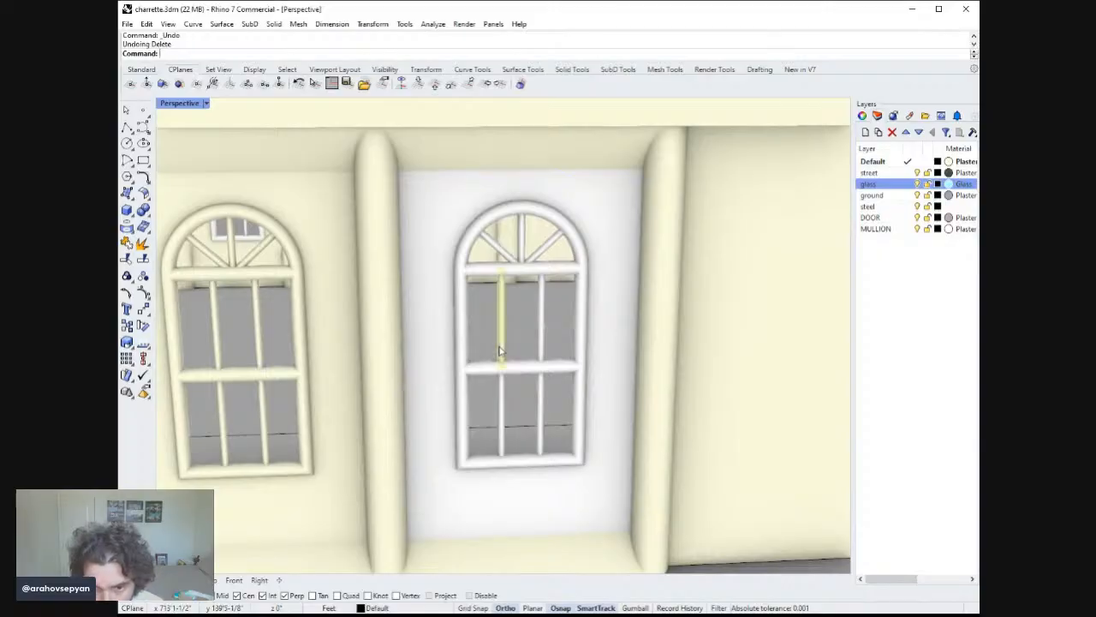
pyautogui.click(507, 347)
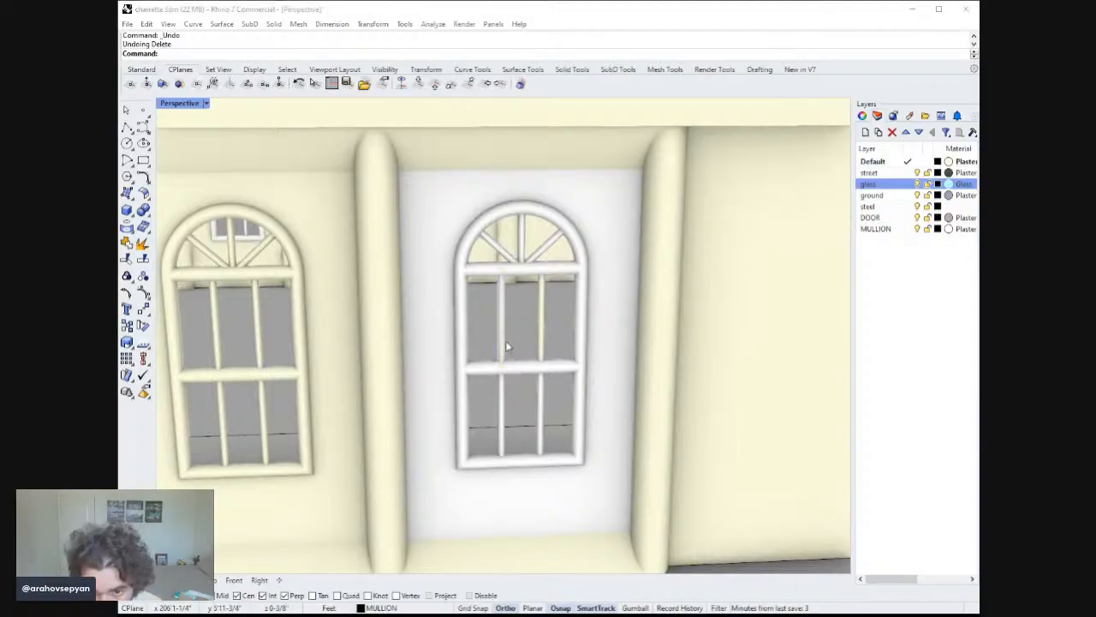
pyautogui.click(539, 387)
pyautogui.press('Delete')
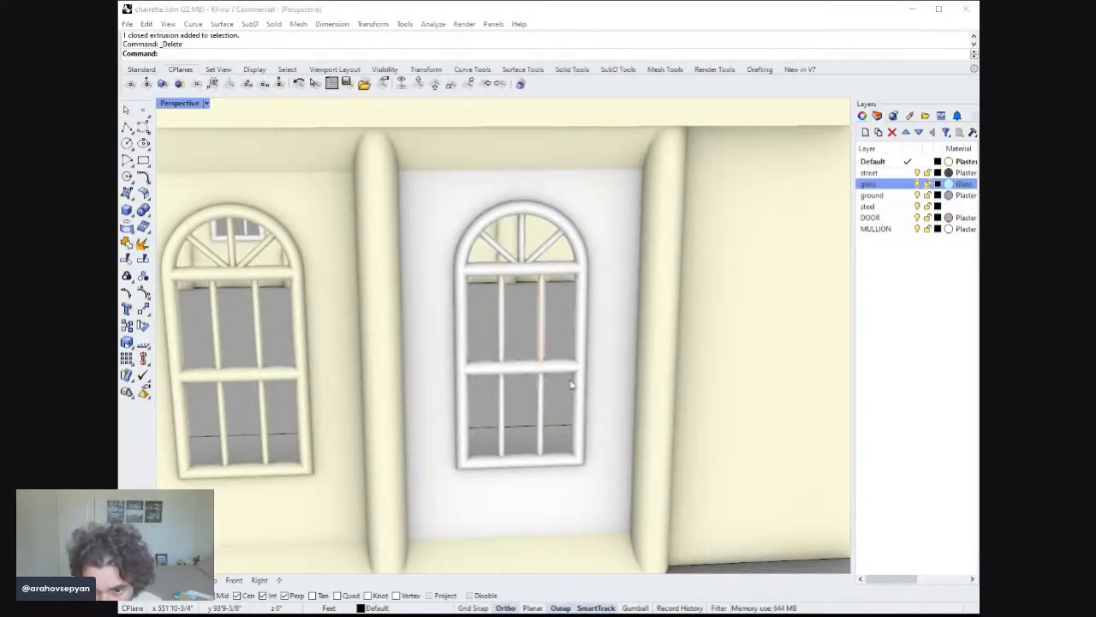
# Move the surface behind the corner window to the Default layer.
pyautogui.scroll(-10, 565, 353)
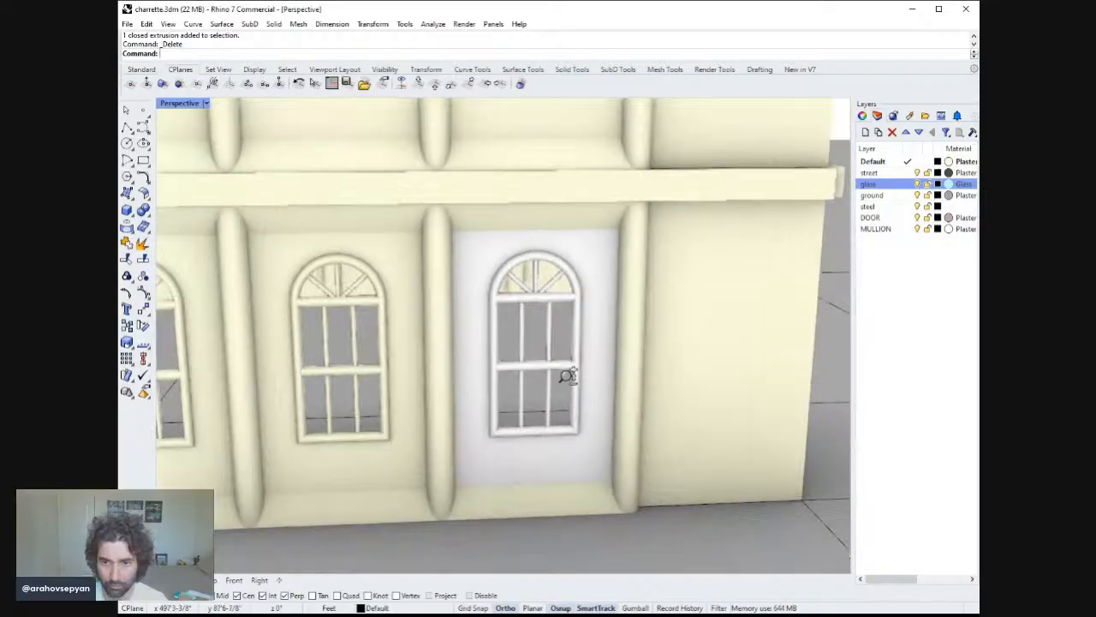
pyautogui.scroll(2, 569, 410)
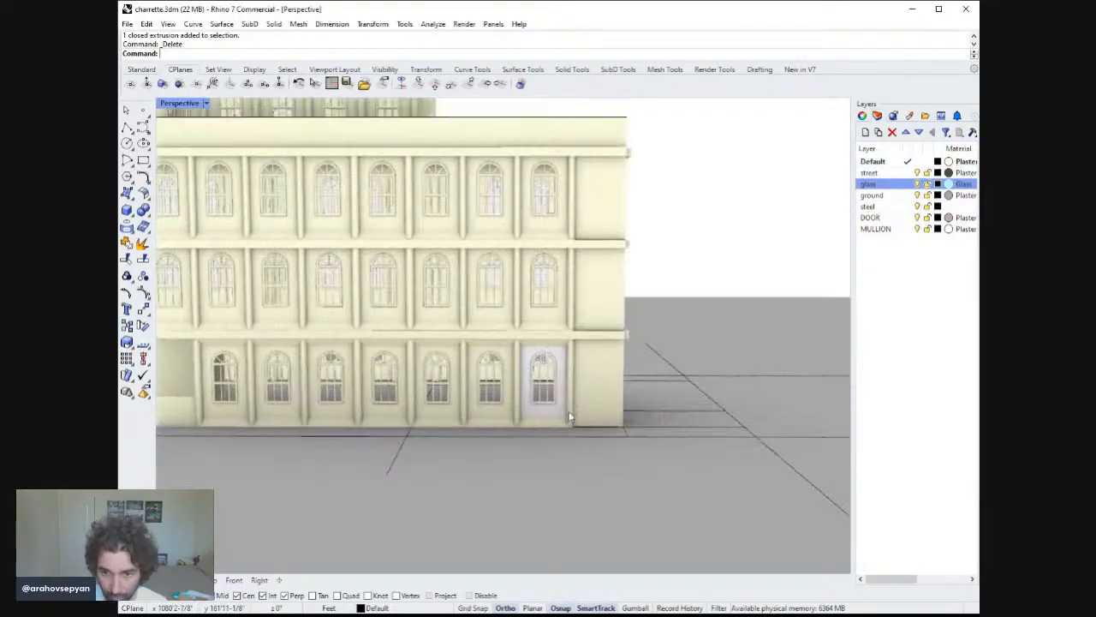
pyautogui.click(555, 418)
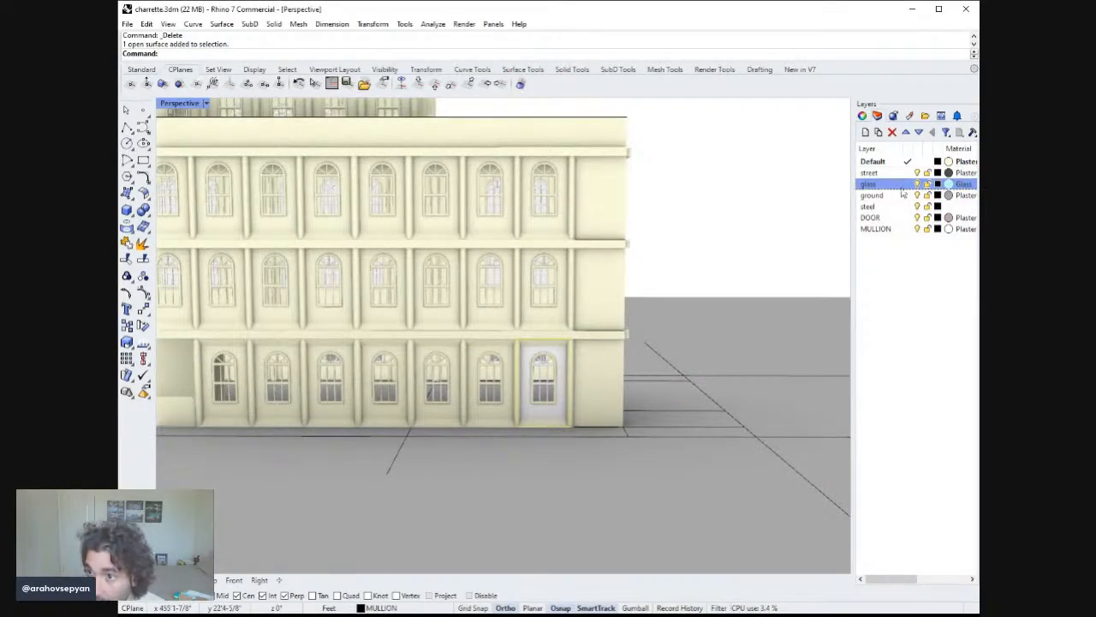
pyautogui.click(887, 162)
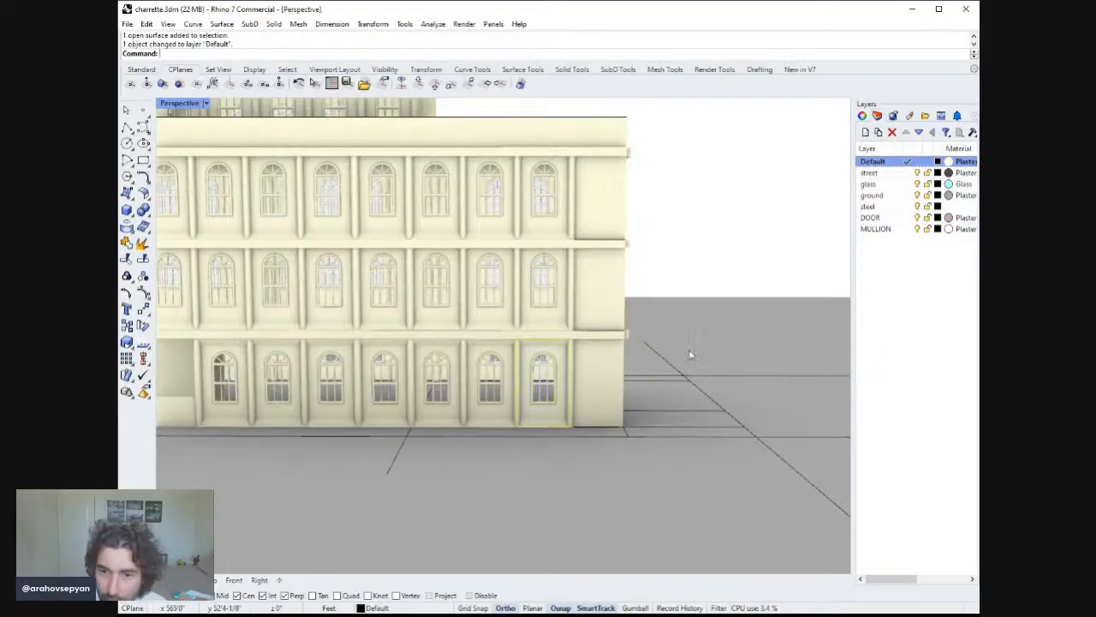
pyautogui.scroll(-5, 591, 370)
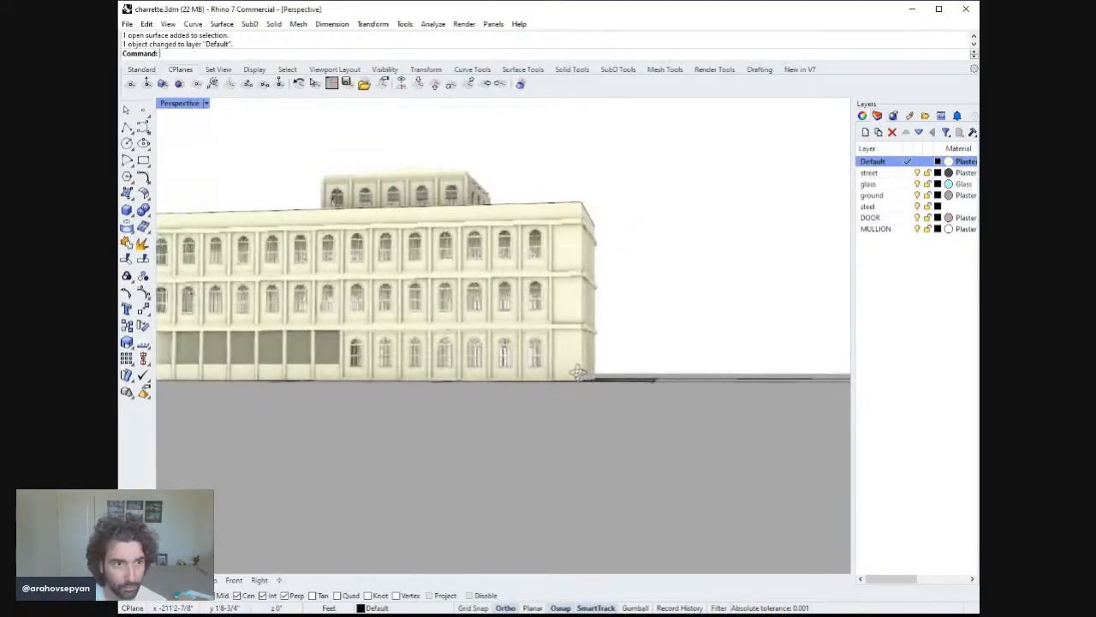
# Review the facade and the building corner after the window fixes.
pyautogui.scroll(4, 555, 334)
pyautogui.scroll(-3, 531, 351)
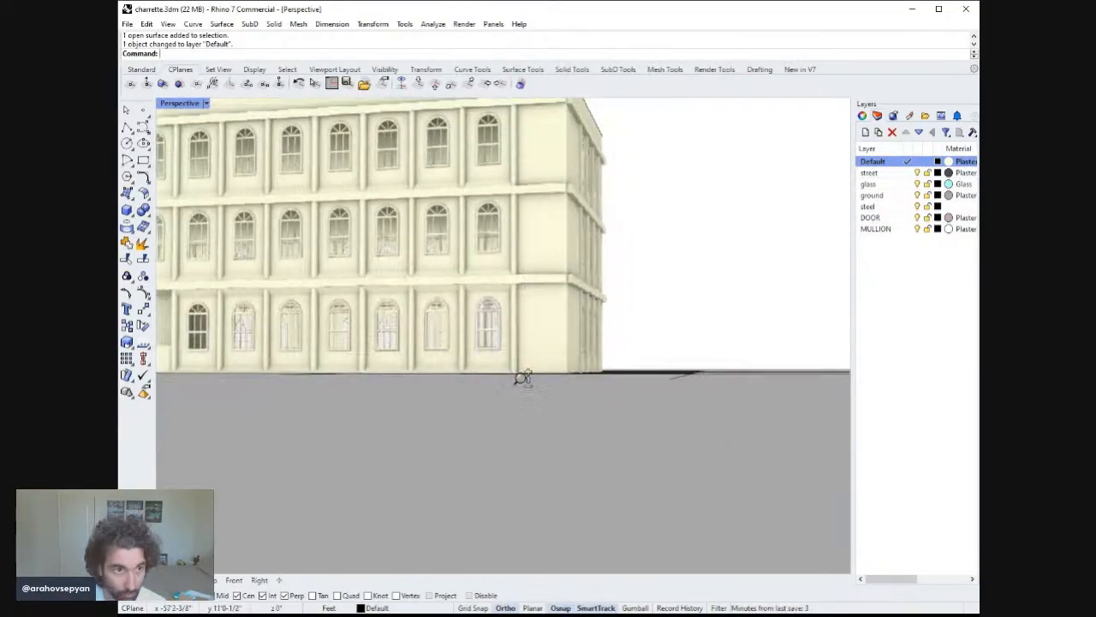
pyautogui.scroll(1, 521, 375)
pyautogui.keyDown('shift'); pyautogui.moveTo(522, 374); pyautogui.dragTo(611, 440, button='right'); pyautogui.keyUp('shift')
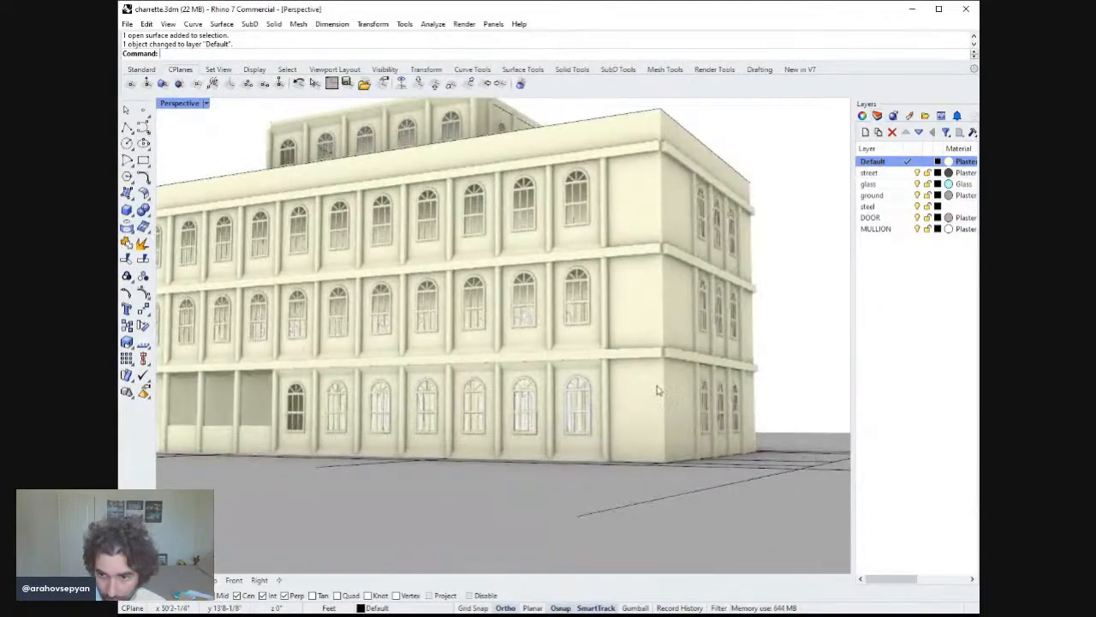
pyautogui.moveTo(656, 385); pyautogui.dragTo(605, 385, button='right')
pyautogui.scroll(7, 591, 346)
pyautogui.moveTo(594, 348); pyautogui.dragTo(583, 392, button='right')
pyautogui.click(582, 395)
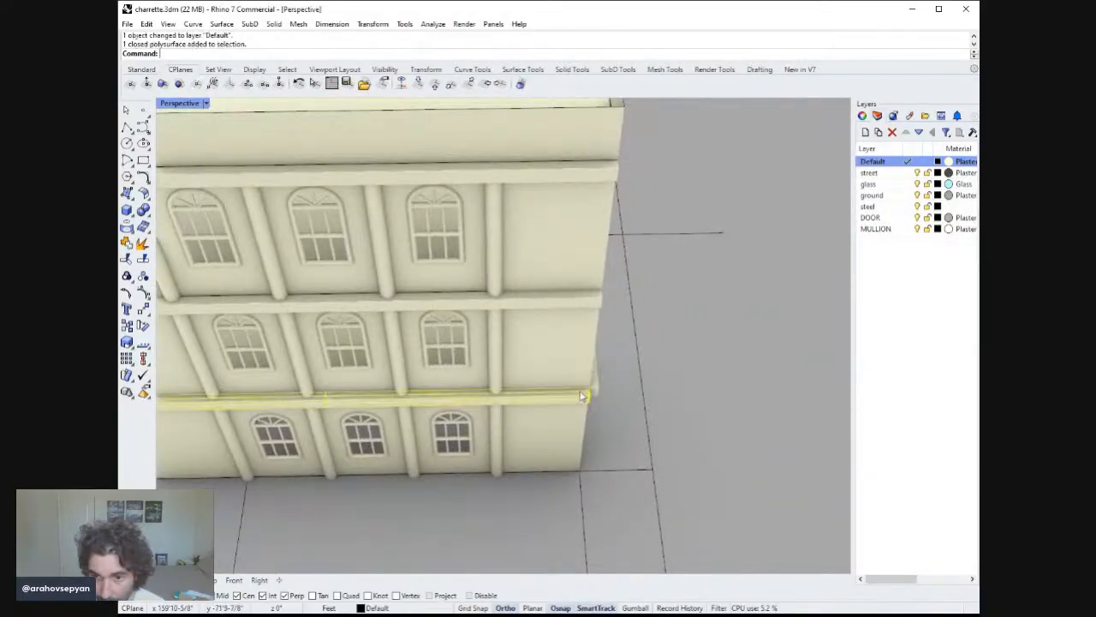
# Select the cornice band pieces at the building corner and move them out to the corner edge.
pyautogui.keyDown('shift'); pyautogui.click(574, 300); pyautogui.keyUp('shift')
pyautogui.keyDown('shift'); pyautogui.click(578, 175); pyautogui.keyUp('shift')
pyautogui.moveTo(578, 178); pyautogui.dragTo(524, 261, button='right')
pyautogui.scroll(9, 533, 318)
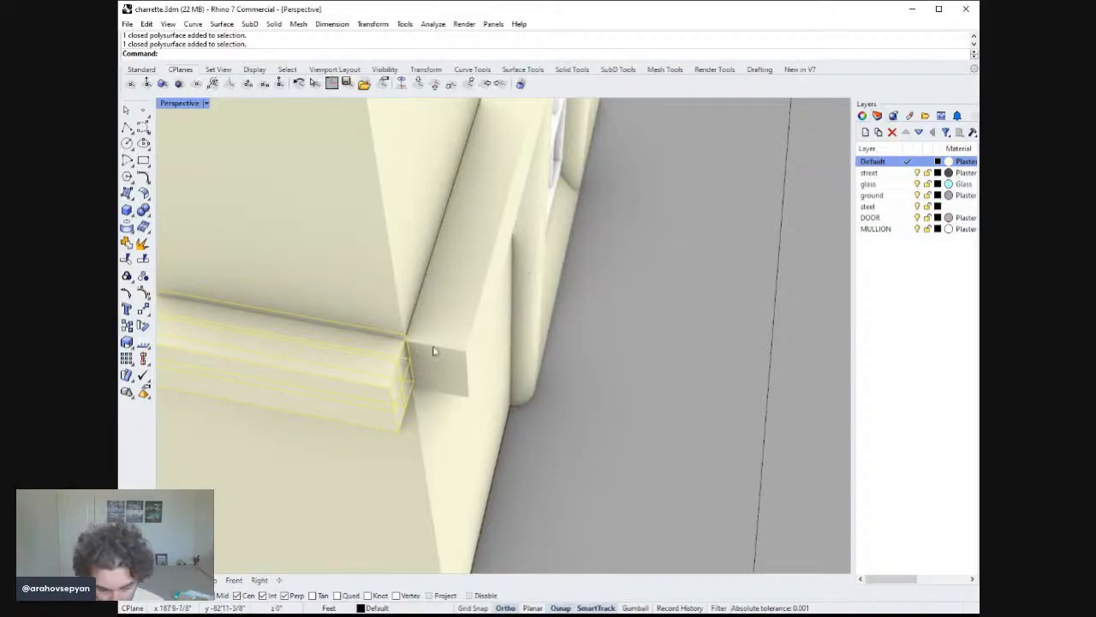
pyautogui.write('m')
pyautogui.press('Return')
pyautogui.click(407, 335)
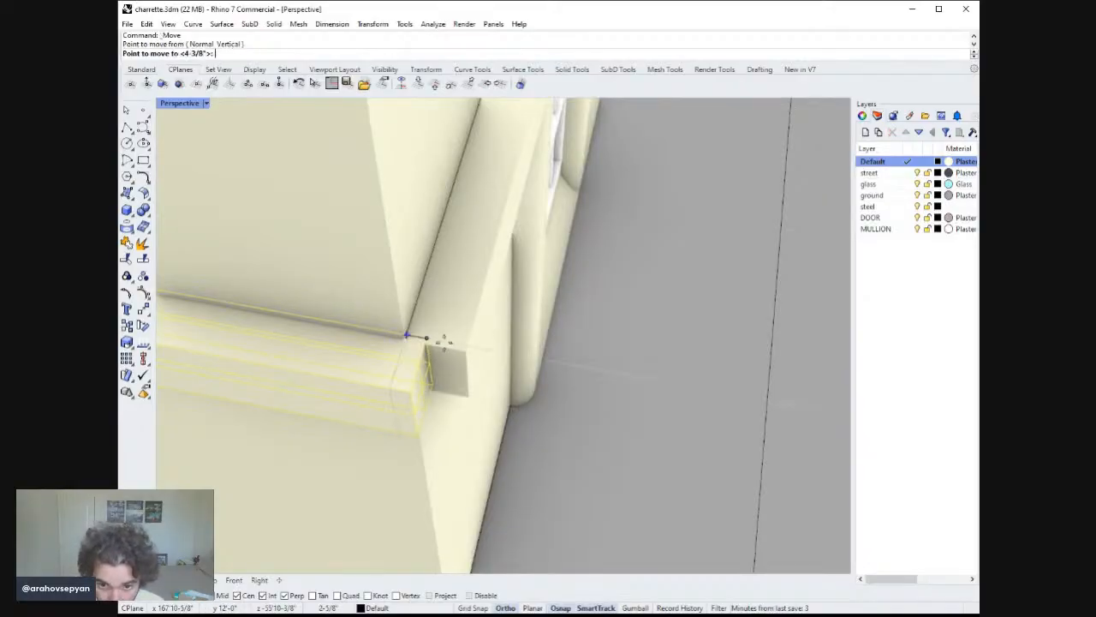
pyautogui.click(467, 349)
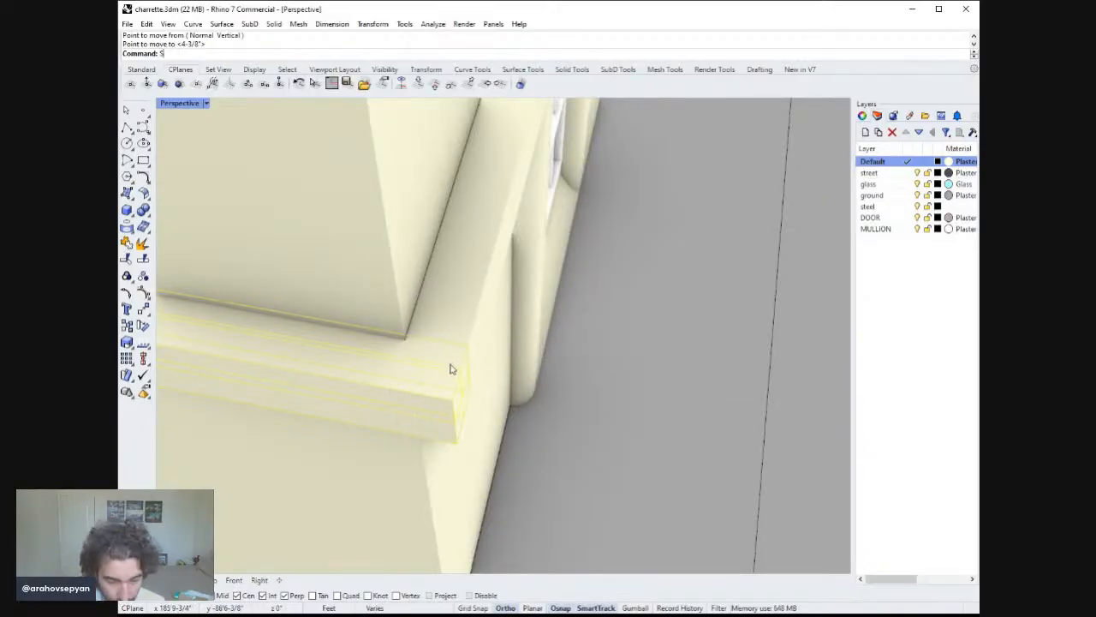
# Stretch the cornice band's end out to meet the building corner.
pyautogui.press('Return')
pyautogui.click(454, 400)
pyautogui.scroll(6, 351, 367)
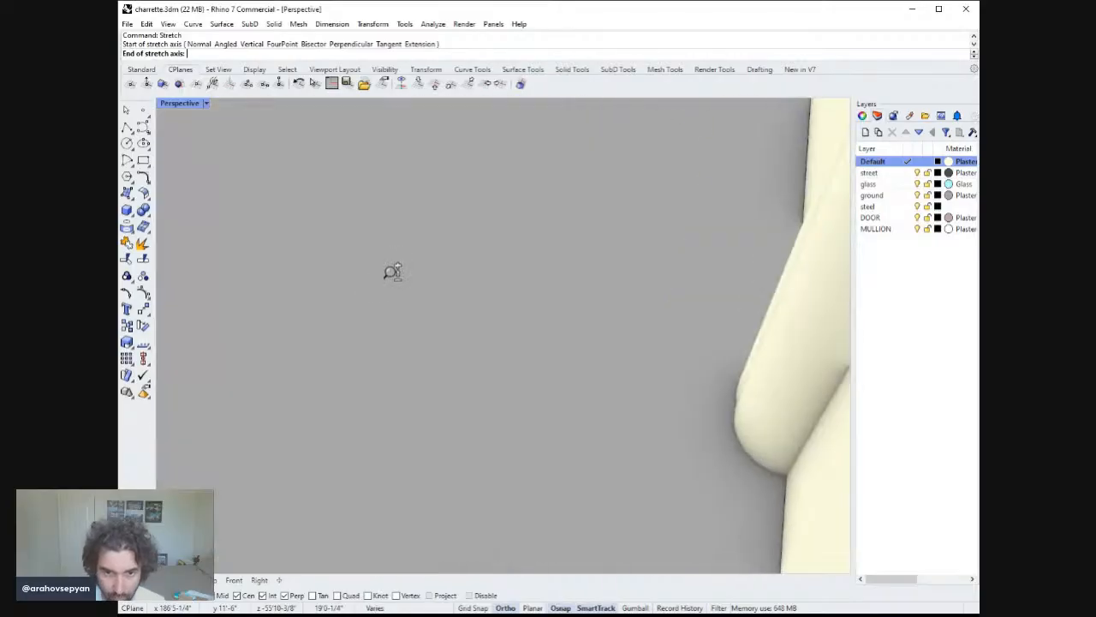
pyautogui.scroll(-12, 360, 330)
pyautogui.keyDown('shift'); pyautogui.moveTo(325, 329); pyautogui.dragTo(825, 390, button='right'); pyautogui.keyUp('shift')
pyautogui.scroll(6, 304, 317)
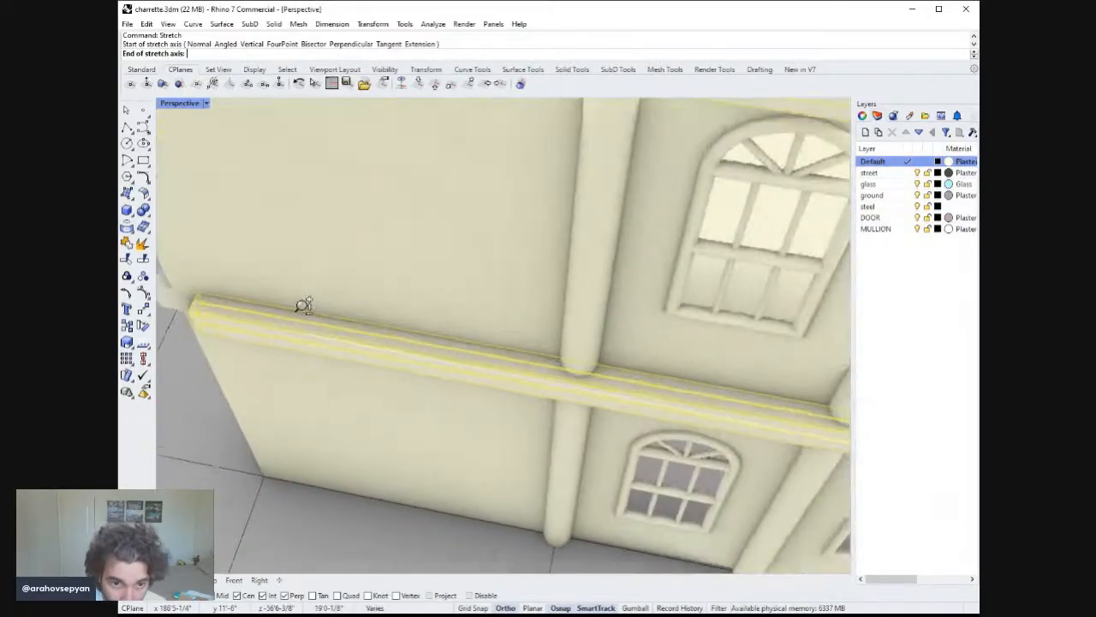
pyautogui.keyDown('shift'); pyautogui.moveTo(303, 305); pyautogui.dragTo(454, 323, button='right'); pyautogui.keyUp('shift')
pyautogui.moveTo(357, 323); pyautogui.dragTo(333, 335, button='right')
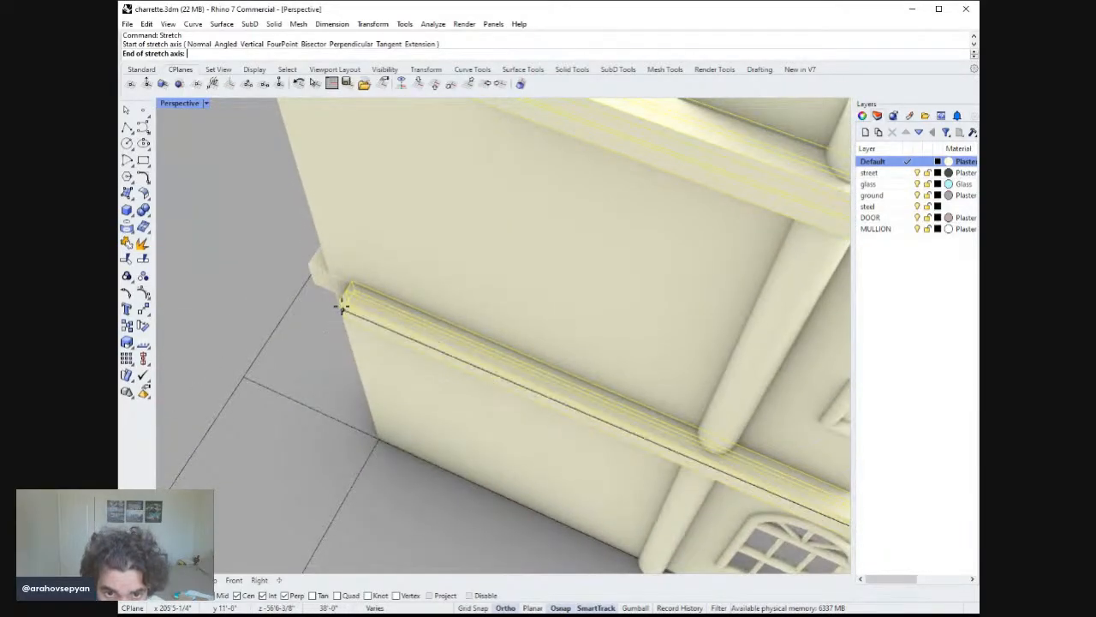
pyautogui.keyDown('shift'); pyautogui.click(343, 300); pyautogui.keyUp('shift')
pyautogui.click(305, 279)
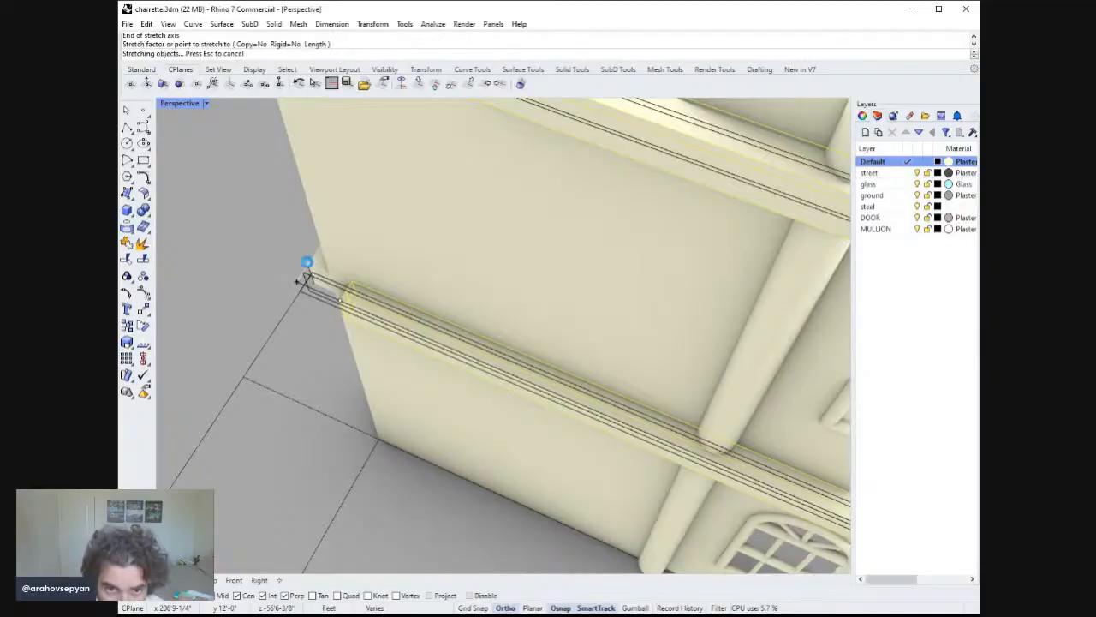
# Inspect the end-bay windows on each floor of the facade.
pyautogui.scroll(-10, 402, 308)
pyautogui.moveTo(414, 369); pyautogui.dragTo(843, 331, button='right')
pyautogui.scroll(1, 507, 317)
pyautogui.scroll(-4, 504, 316)
pyautogui.scroll(-5, 583, 333)
pyautogui.moveTo(538, 334)
pyautogui.mouseDown(button='right')
pyautogui.moveTo(527, 342)
pyautogui.moveTo(536, 331)
pyautogui.moveTo(524, 341)
pyautogui.moveTo(520, 329)
pyautogui.moveTo(533, 337)
pyautogui.mouseUp(button='right')
pyautogui.scroll(6, 451, 324)
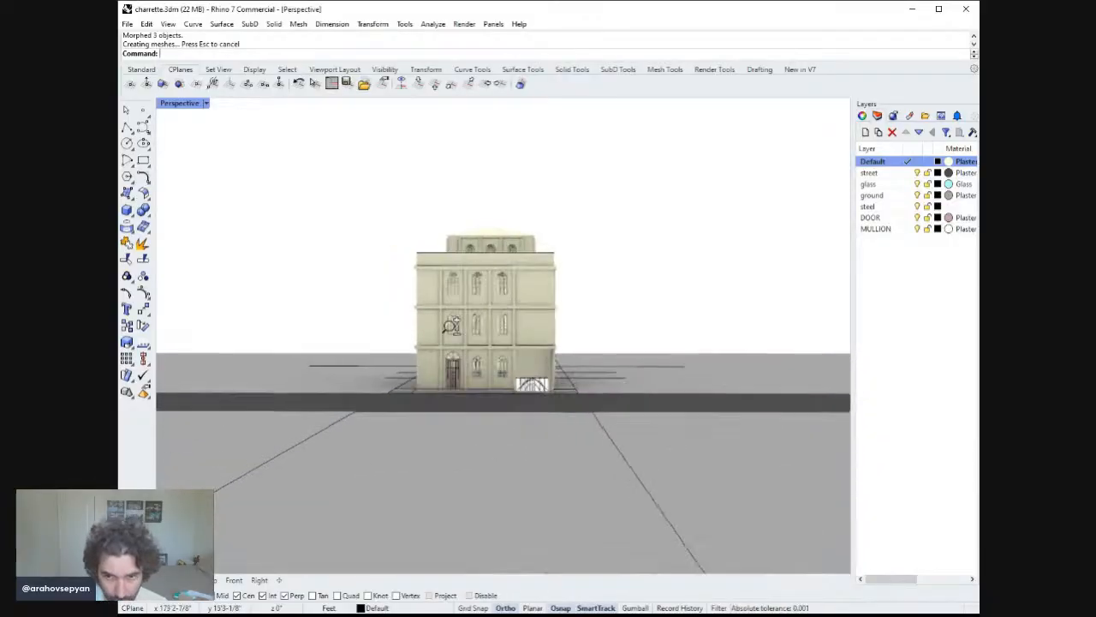
pyautogui.moveTo(450, 308); pyautogui.dragTo(531, 345, button='right')
pyautogui.click(539, 431)
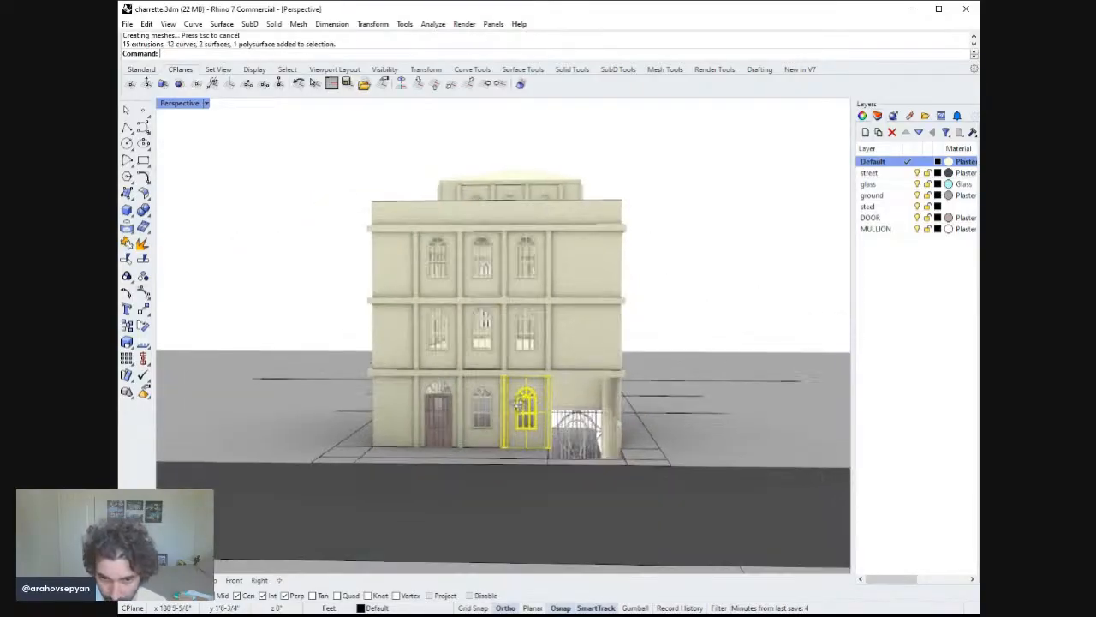
pyautogui.moveTo(539, 431); pyautogui.dragTo(517, 409, button='right')
pyautogui.keyDown('shift'); pyautogui.moveTo(505, 397); pyautogui.dragTo(567, 428, button='right'); pyautogui.keyUp('shift')
pyautogui.keyDown('shift'); pyautogui.click(535, 346); pyautogui.keyUp('shift')
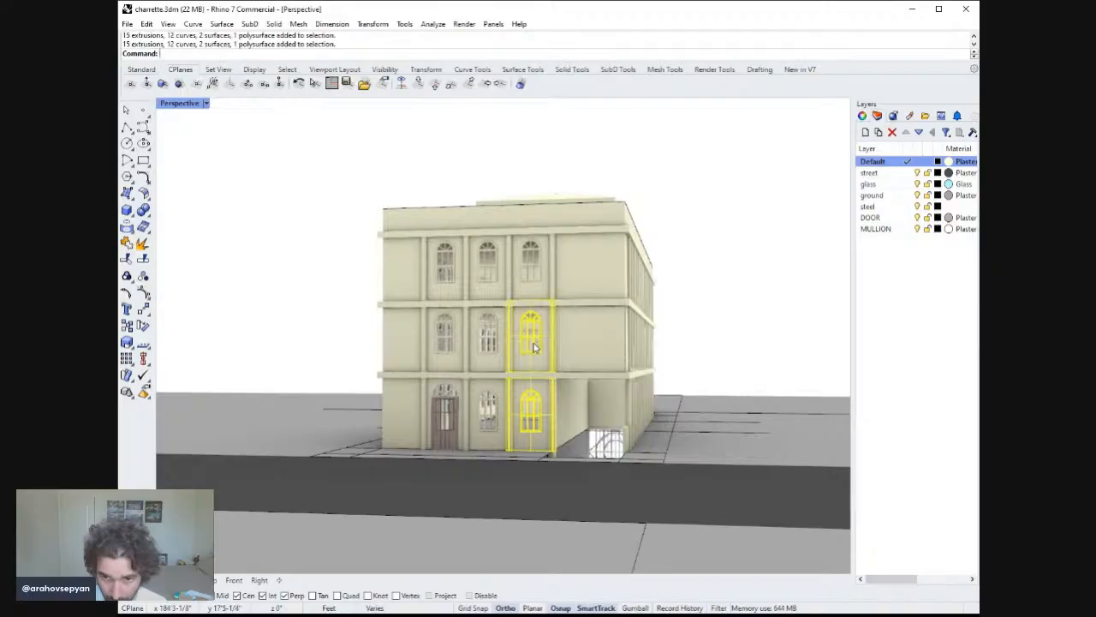
pyautogui.press('Escape')
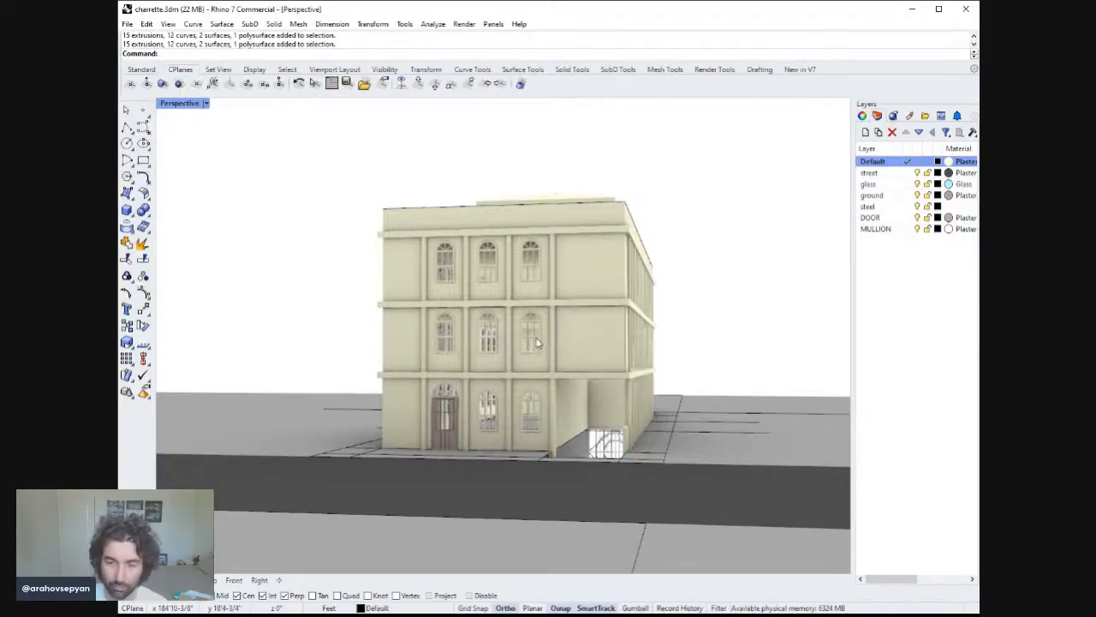
pyautogui.moveTo(545, 345); pyautogui.dragTo(402, 339, button='right')
pyautogui.scroll(6, 559, 367)
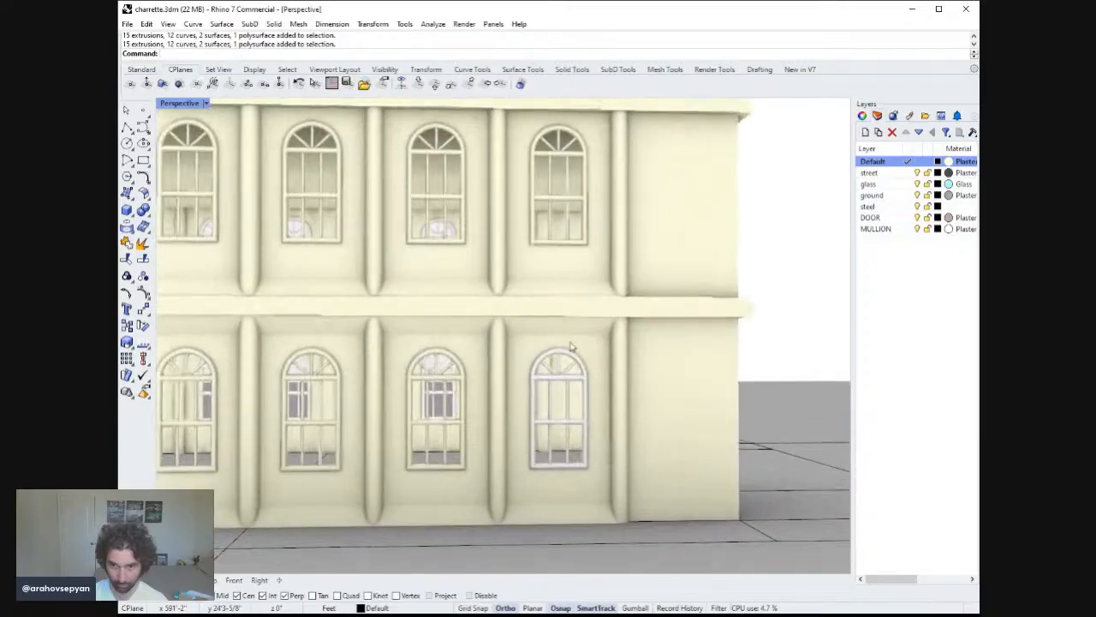
pyautogui.scroll(-5, 599, 409)
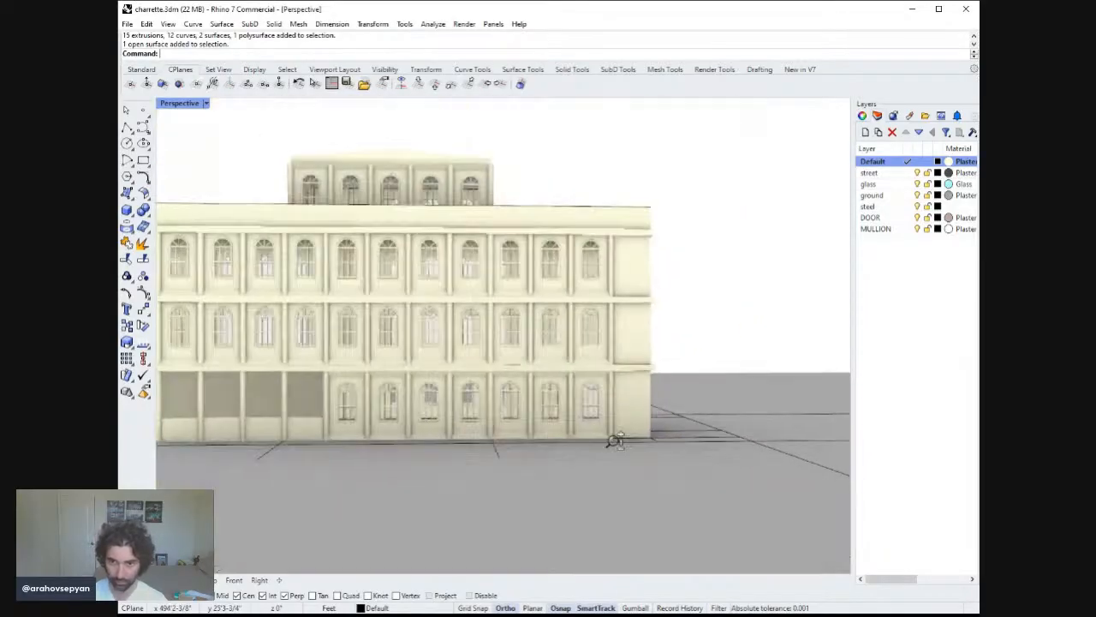
pyautogui.scroll(2, 600, 411)
# Isolate the new ground-floor end-bay window's parts and group them into one assembly.
pyautogui.moveTo(576, 177); pyautogui.dragTo(628, 448)
pyautogui.write('zs')
pyautogui.press('Return')
pyautogui.keyDown('ctrl'); pyautogui.moveTo(661, 354); pyautogui.dragTo(355, 103); pyautogui.keyUp('ctrl')
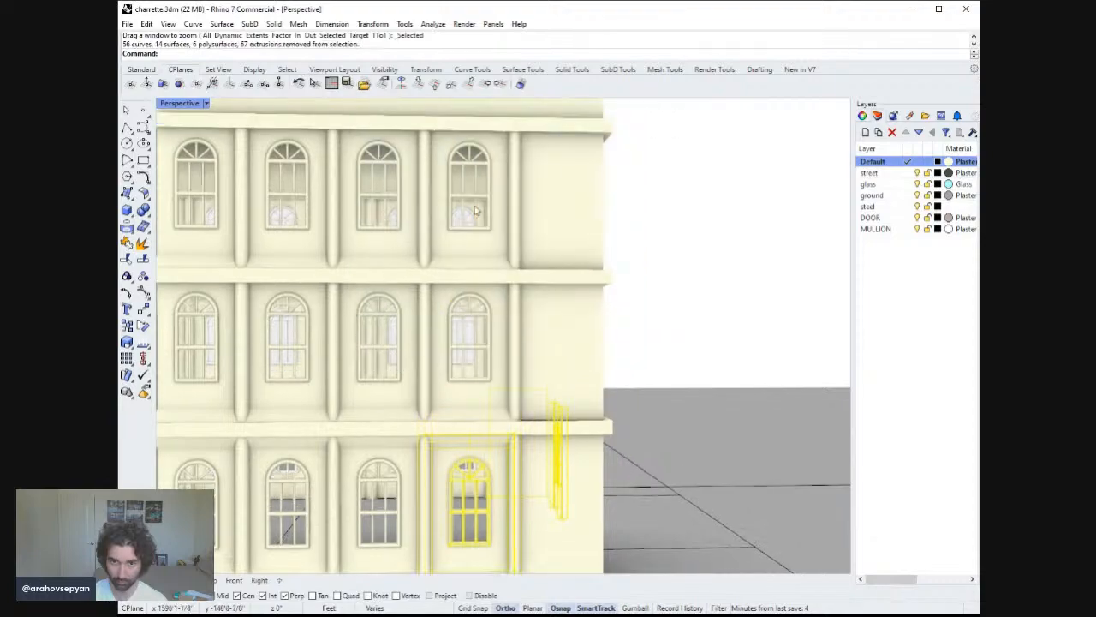
pyautogui.write('zs')
pyautogui.press('Return')
pyautogui.moveTo(606, 374); pyautogui.dragTo(648, 311, button='right')
pyautogui.scroll(-5, 650, 325)
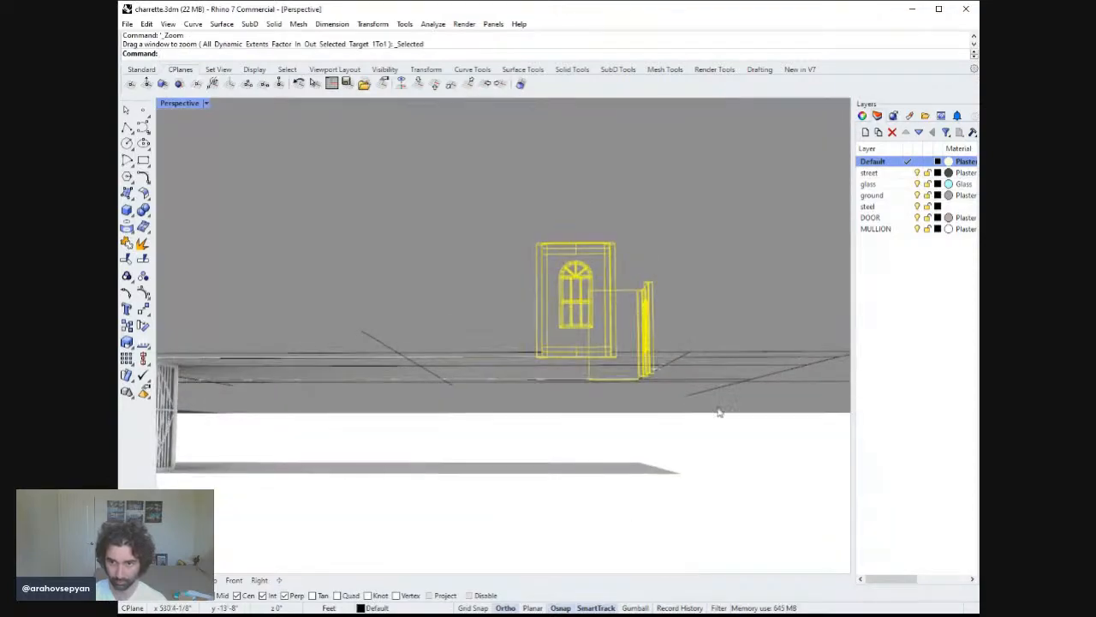
pyautogui.keyDown('ctrl'); pyautogui.moveTo(743, 514); pyautogui.dragTo(637, 259); pyautogui.keyUp('ctrl')
pyautogui.write('z')
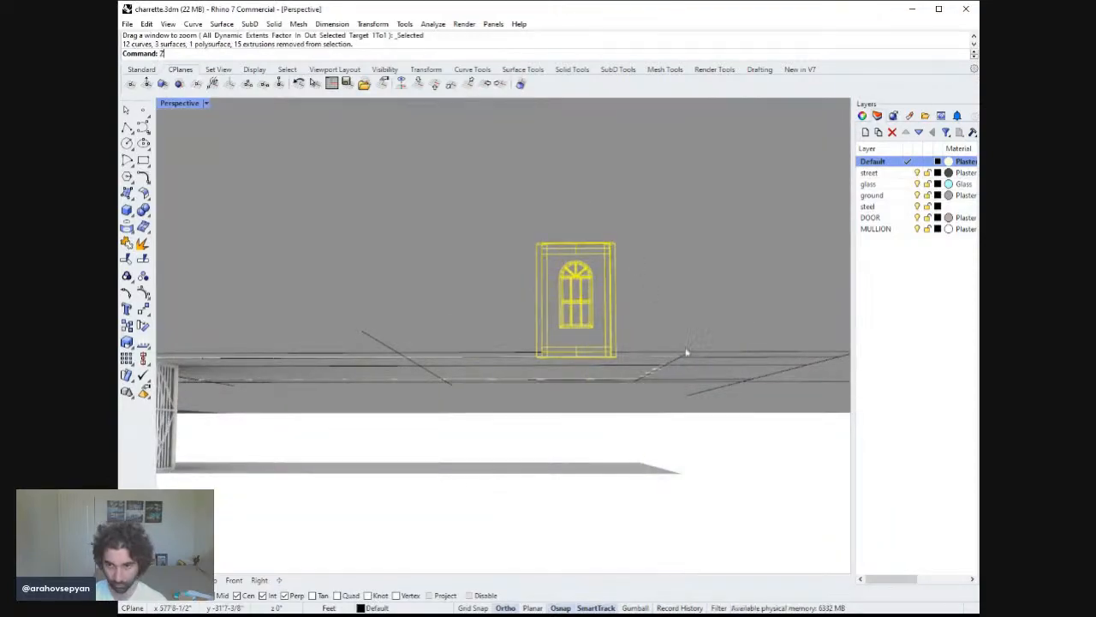
pyautogui.write('s')
pyautogui.press('Return')
pyautogui.scroll(-4, 658, 358)
pyautogui.moveTo(658, 358); pyautogui.dragTo(626, 371, button='right')
pyautogui.scroll(-4, 666, 394)
pyautogui.press('Return')
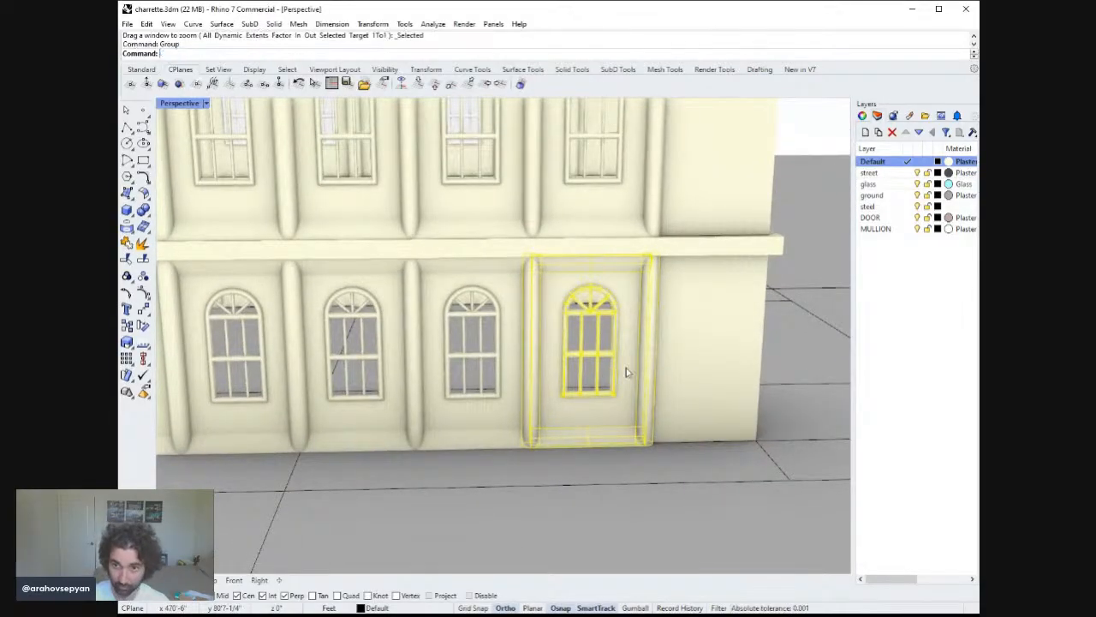
# Delete the grouped ground-floor end window, then undo the deletion.
pyautogui.press('Escape')
pyautogui.click(623, 366)
pyautogui.press('Delete')
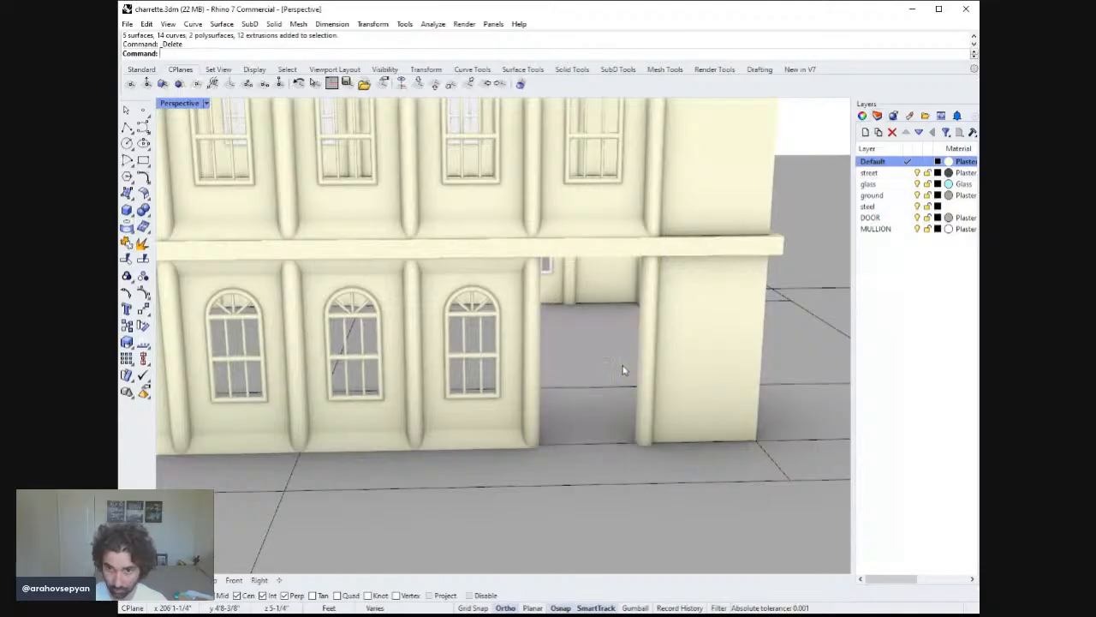
pyautogui.hotkey('ctrl', 'z')
# Delete the old end-bay windows on the second and third floors.
pyautogui.scroll(-4, 624, 367)
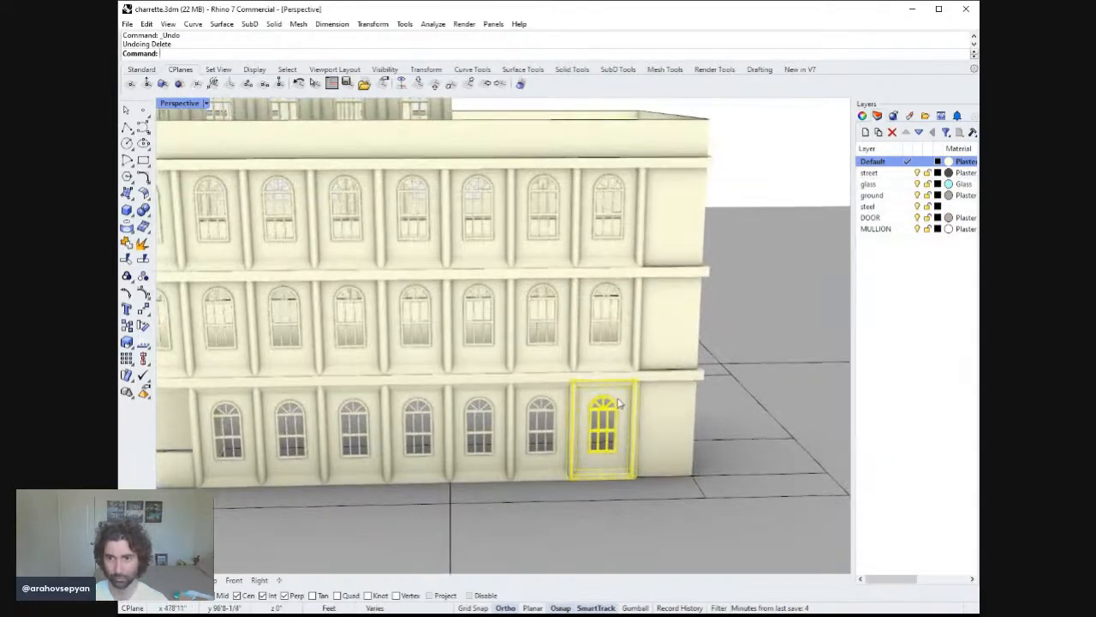
pyautogui.press('Escape')
pyautogui.click(620, 306)
pyautogui.press('Delete')
pyautogui.click(613, 233)
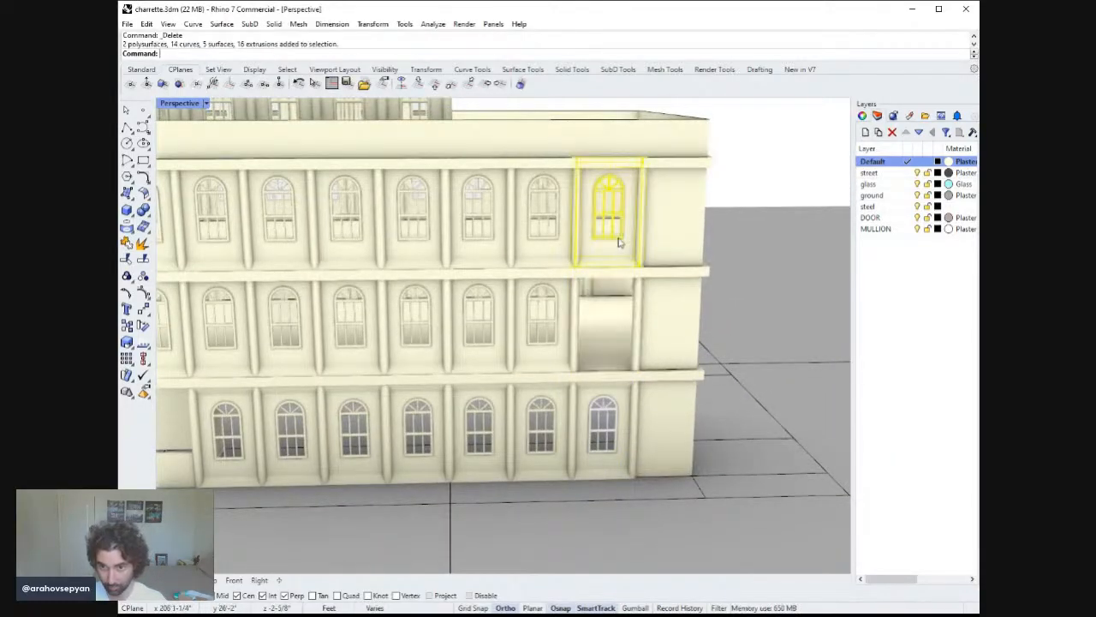
pyautogui.press('Delete')
# Copy the ground-floor end-bay window 12' up into the second-floor opening.
pyautogui.click(595, 416)
pyautogui.write('copy')
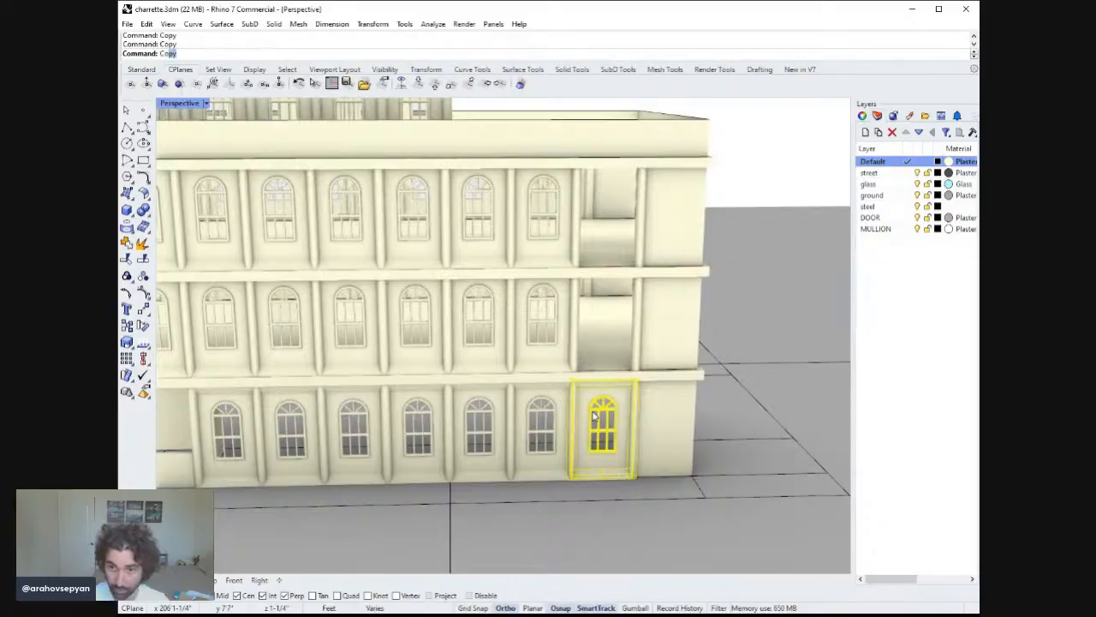
pyautogui.press('Return')
pyautogui.click(700, 408)
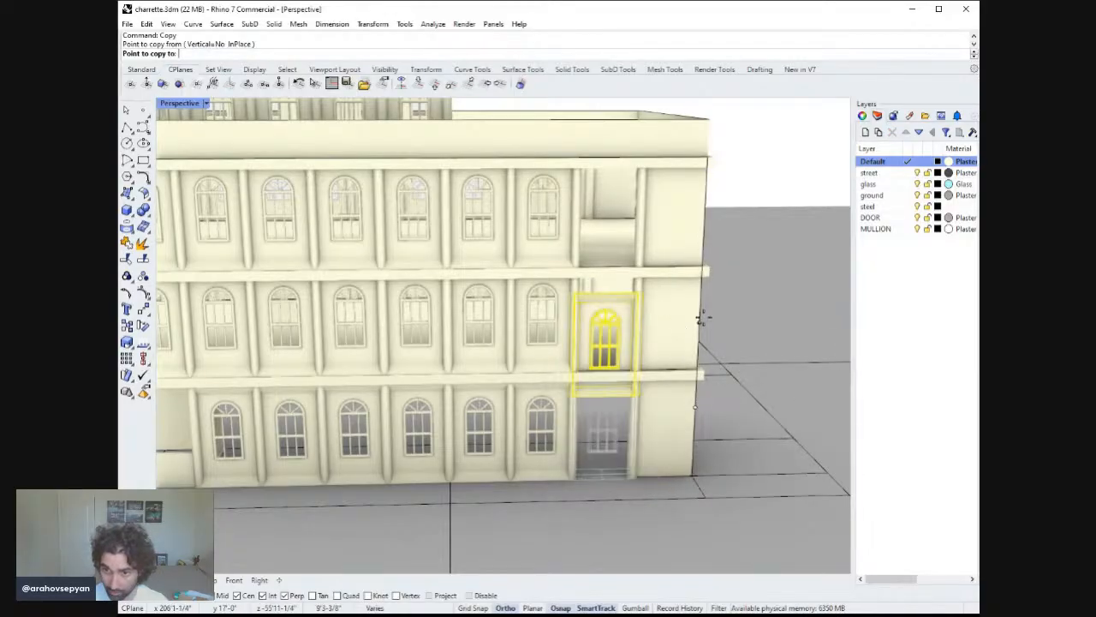
pyautogui.click(700, 322)
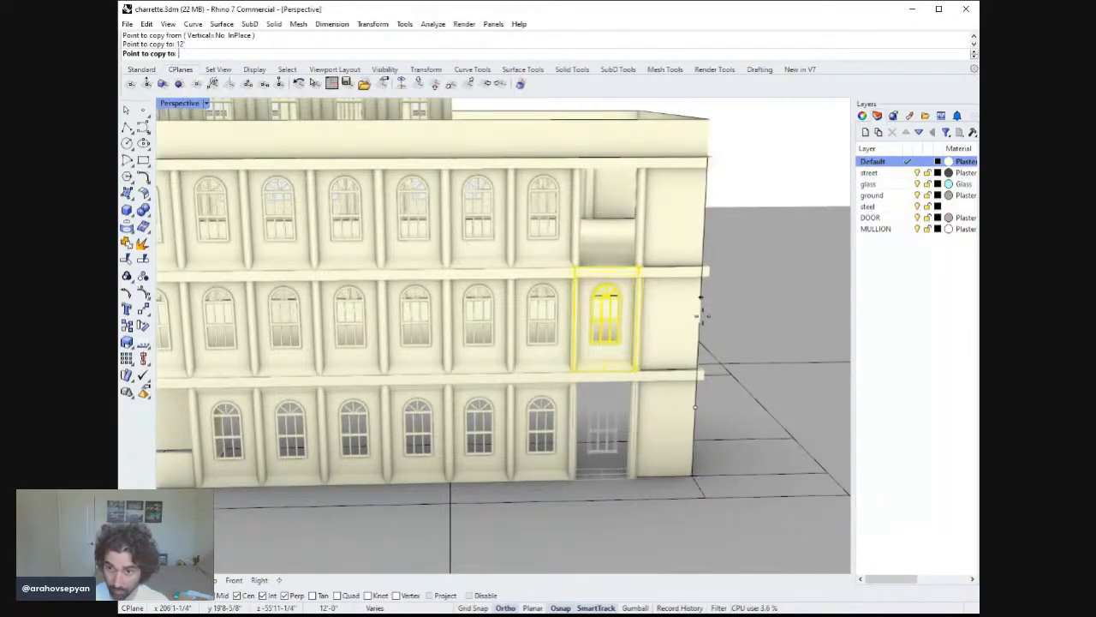
pyautogui.press('Return')
# Copy the second-floor end-bay window up into the third-floor opening.
pyautogui.click(613, 328)
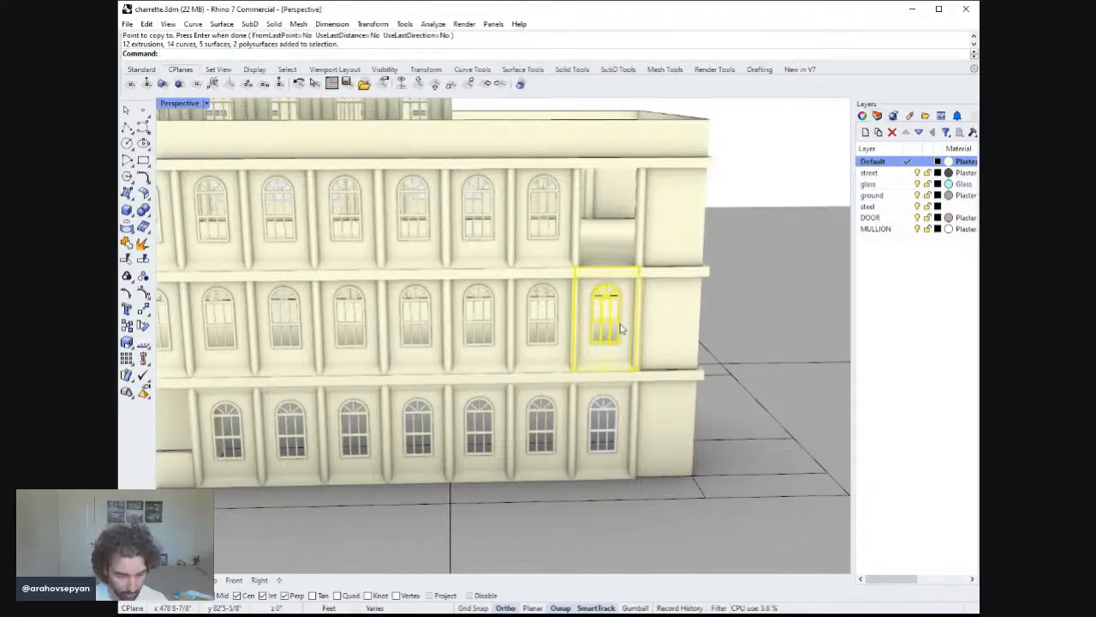
pyautogui.write('Copy')
pyautogui.press('Return')
pyautogui.click(700, 295)
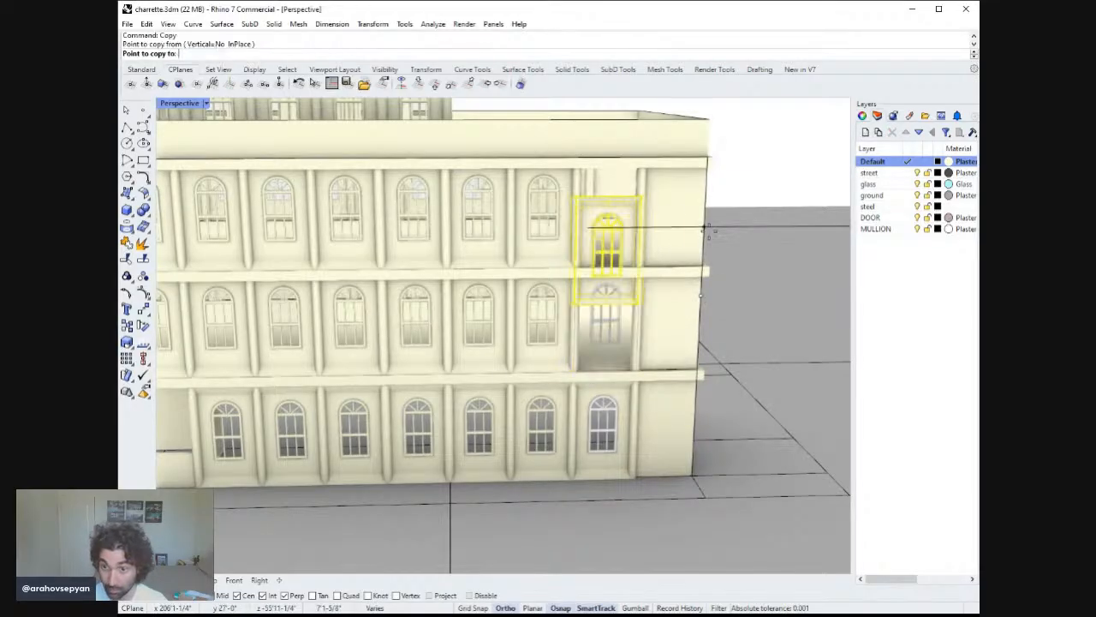
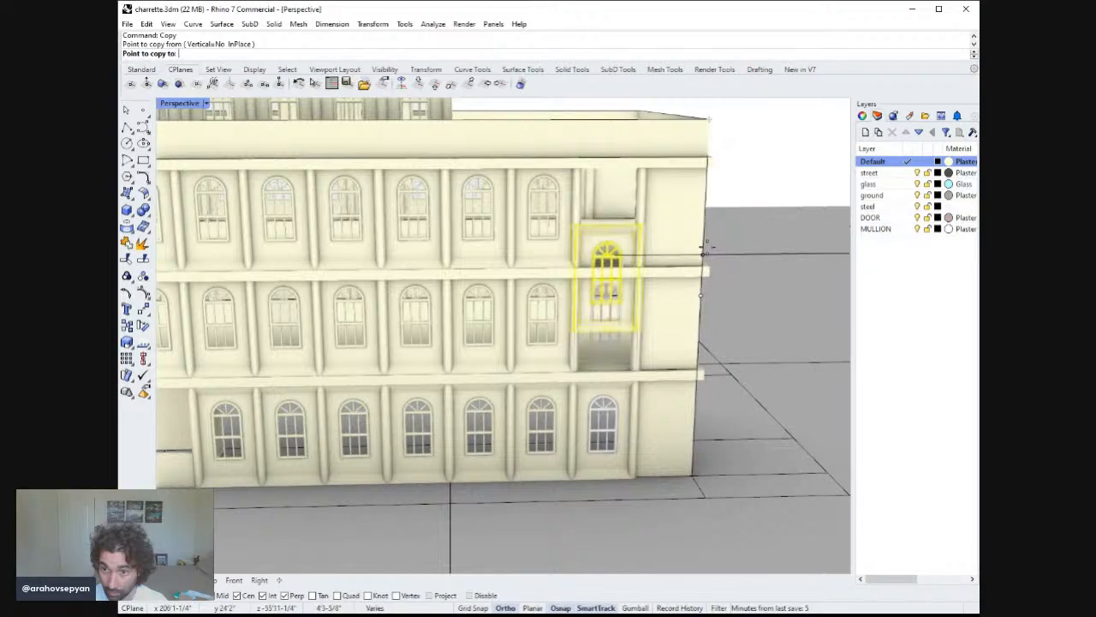
# Enter an 11' copy distance to place the window in the third-floor end-bay opening.
pyautogui.write('11')
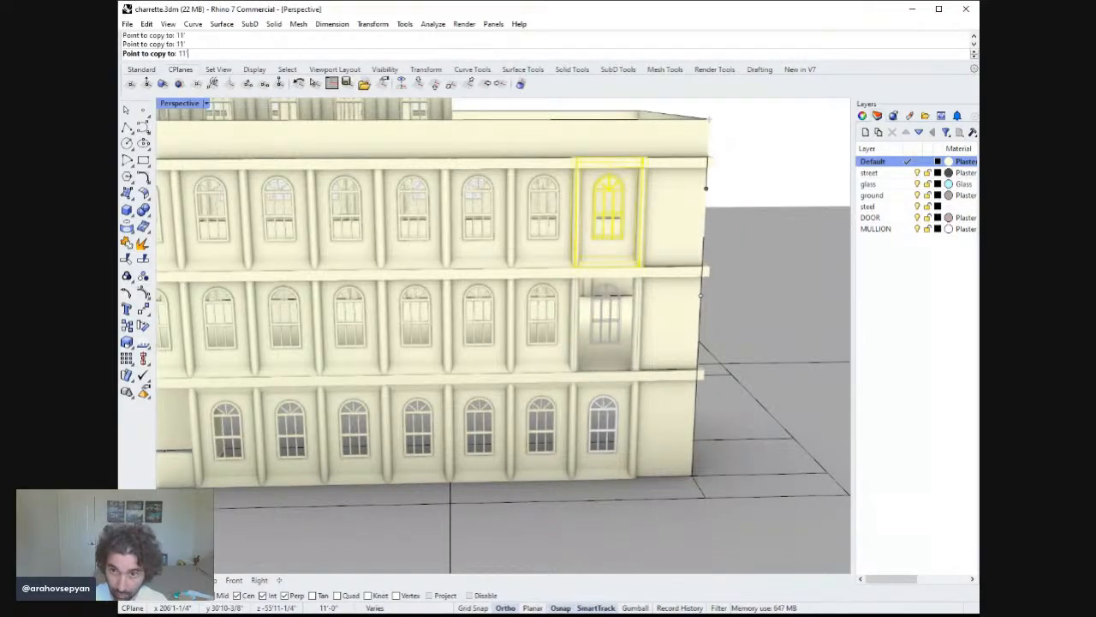
pyautogui.press('Return')
# Delete the old windows in the bay next to the end bay on all three floors.
pyautogui.scroll(-5, 673, 334)
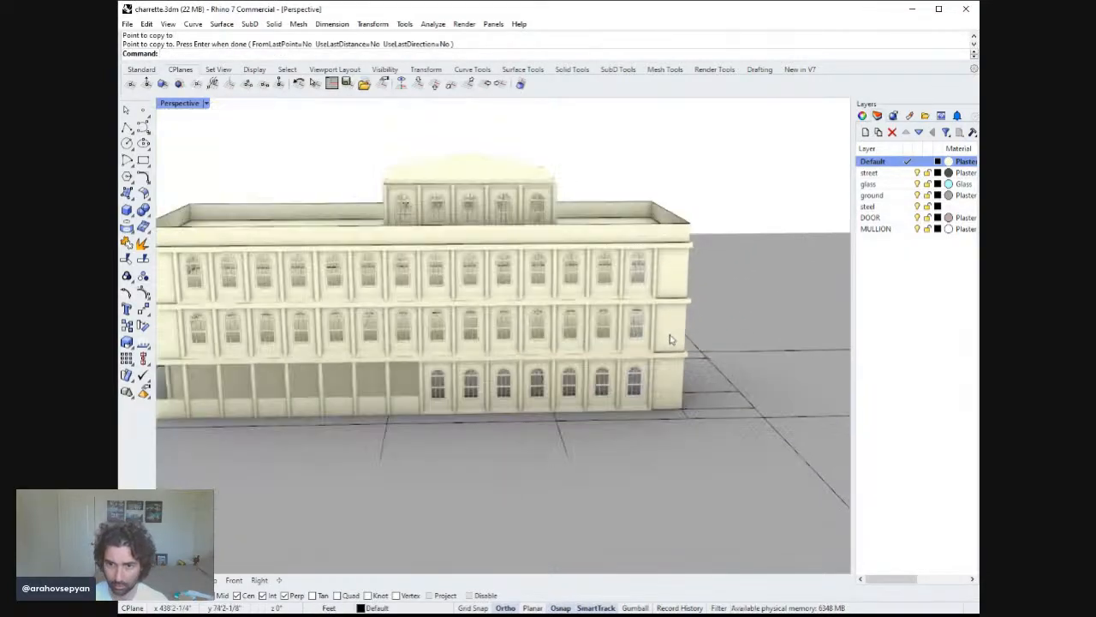
pyautogui.scroll(3, 643, 363)
pyautogui.click(599, 386)
pyautogui.keyDown('shift'); pyautogui.click(595, 221); pyautogui.keyUp('shift')
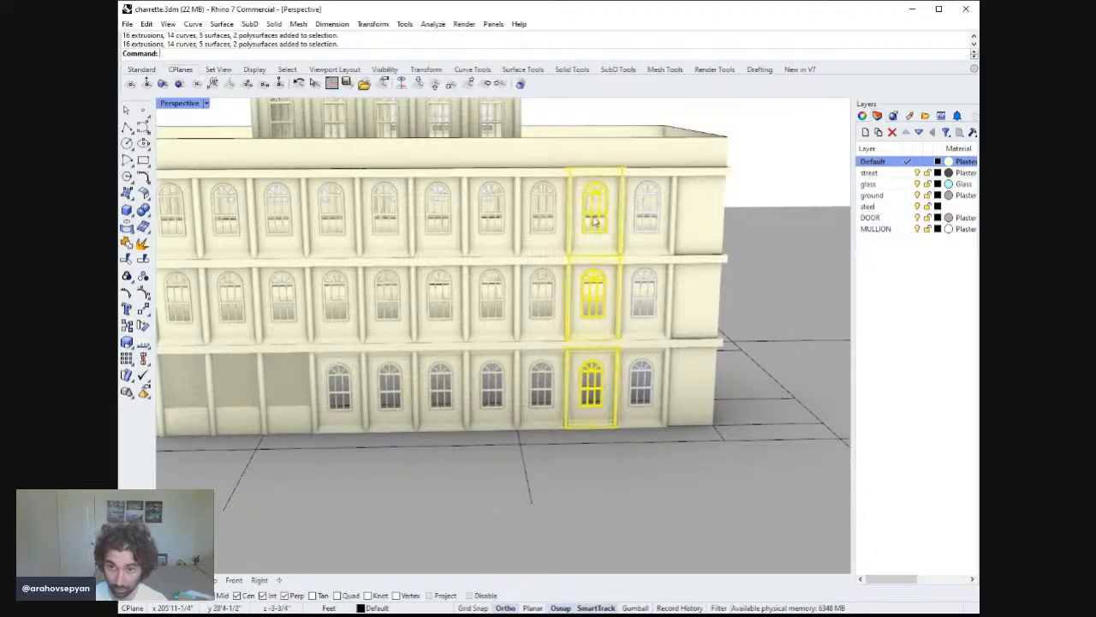
pyautogui.press('Delete')
# Copy the end-bay window stack one bay to the left into the emptied openings.
pyautogui.click(650, 381)
pyautogui.keyDown('shift'); pyautogui.click(645, 301); pyautogui.keyUp('shift')
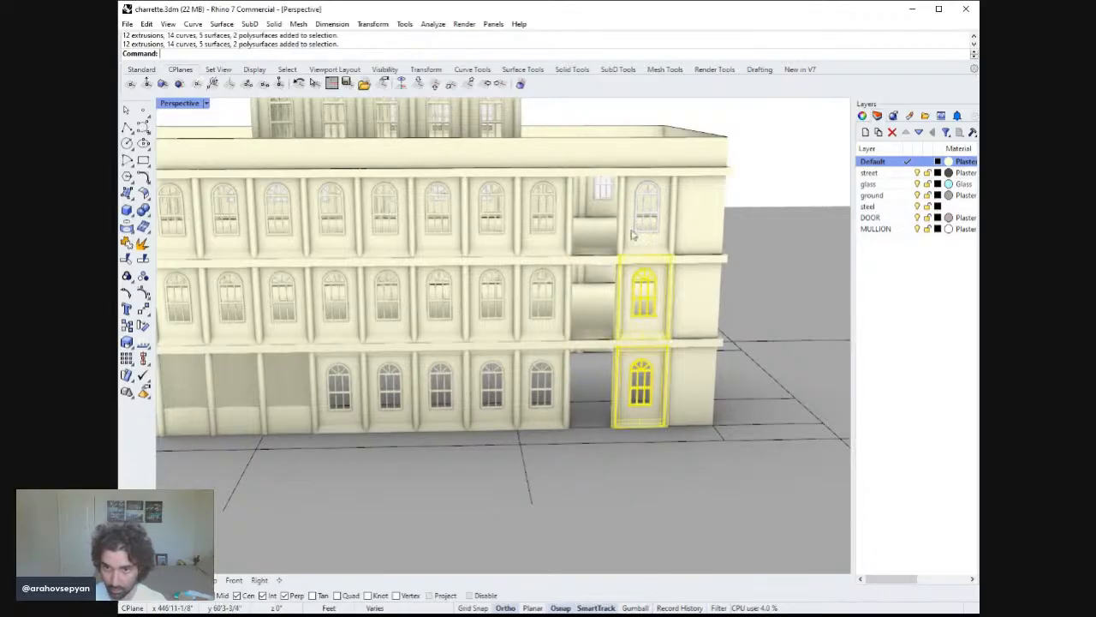
pyautogui.write('Copy')
pyautogui.press('Return')
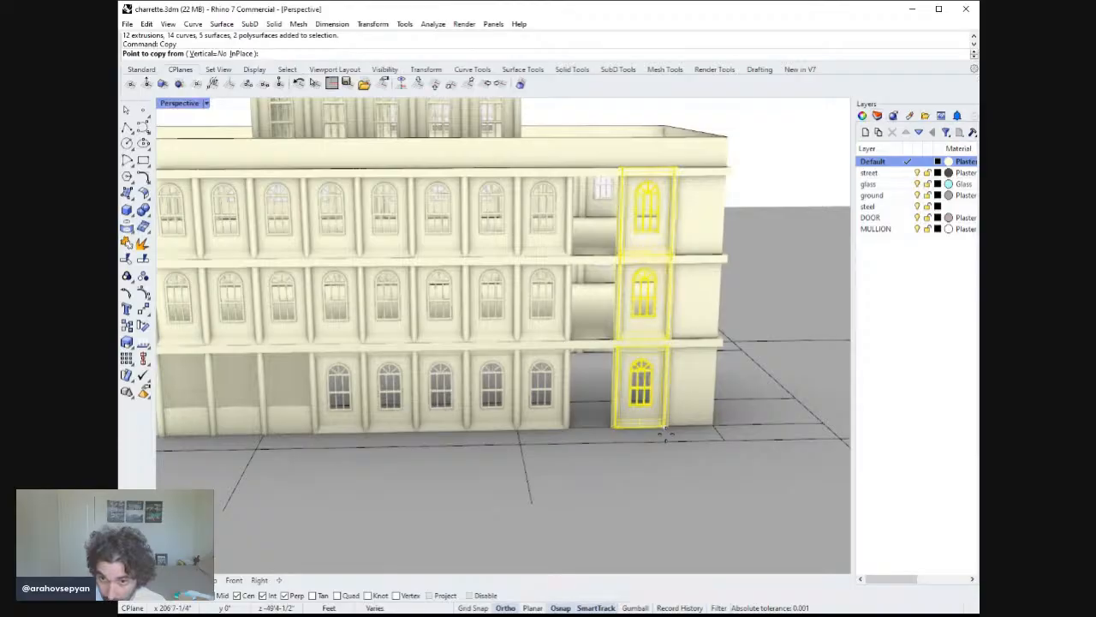
pyautogui.click(666, 432)
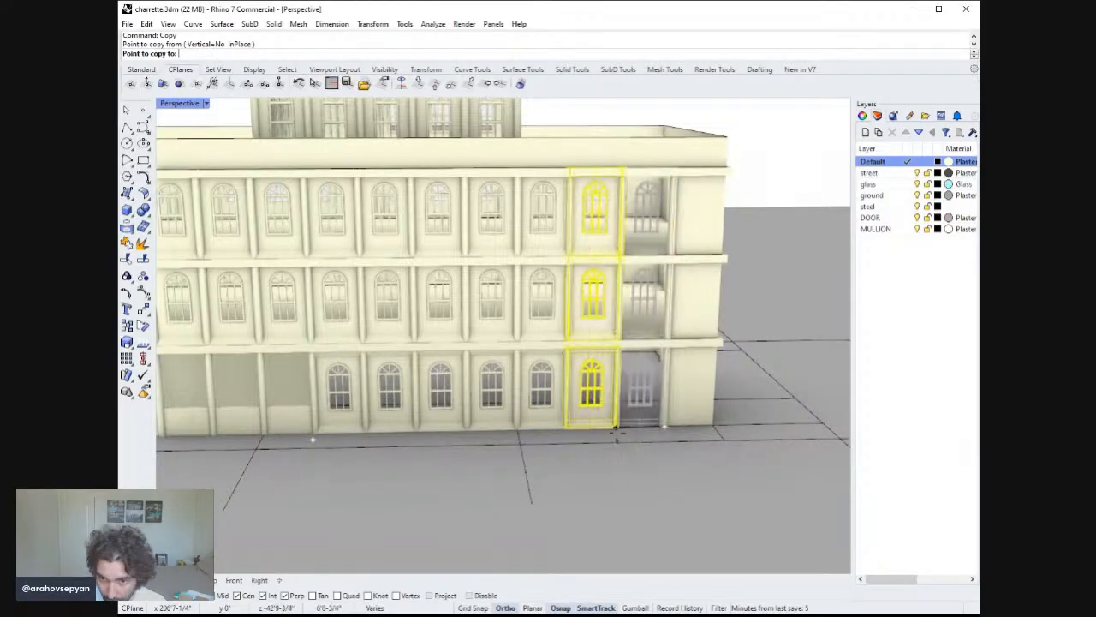
pyautogui.click(613, 432)
pyautogui.press('Escape')
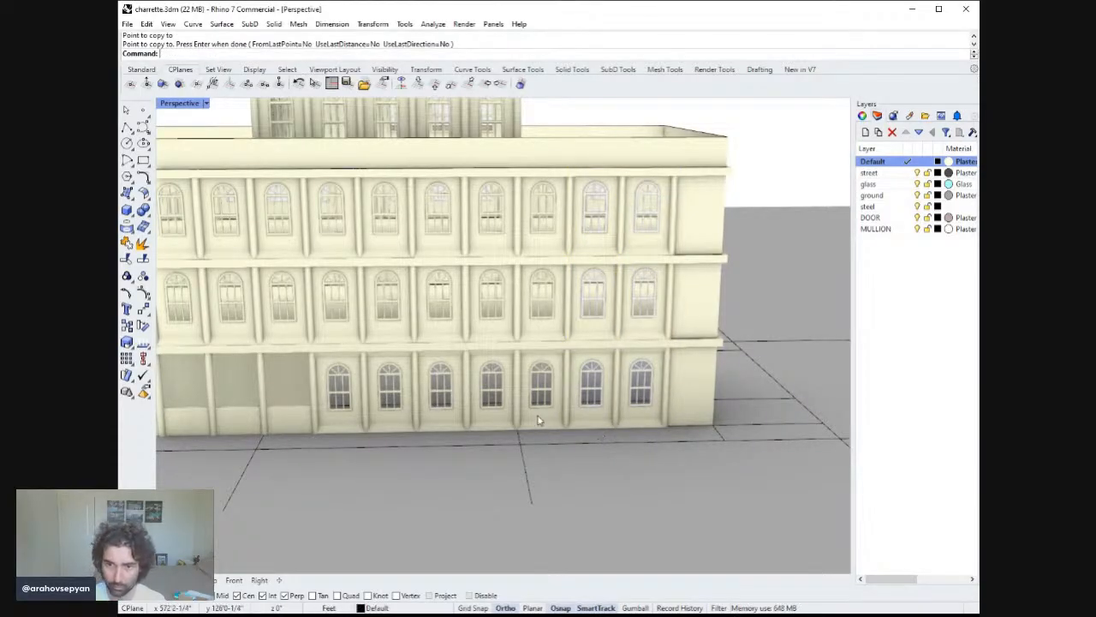
# Delete the old windows in the next two bays to the left on all three floors.
pyautogui.click(538, 419)
pyautogui.keyDown('shift'); pyautogui.click(539, 309); pyautogui.keyUp('shift')
pyautogui.keyDown('shift'); pyautogui.click(531, 227); pyautogui.keyUp('shift')
pyautogui.keyDown('shift'); pyautogui.click(490, 329); pyautogui.keyUp('shift')
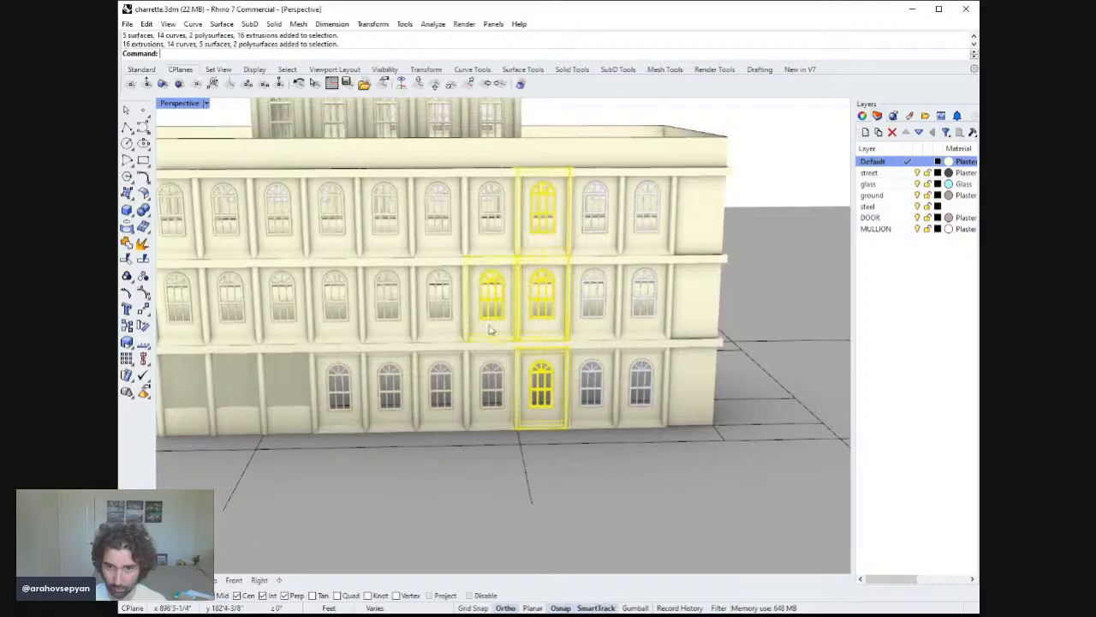
pyautogui.click(484, 224)
pyautogui.keyDown('shift'); pyautogui.click(501, 320); pyautogui.keyUp('shift')
pyautogui.keyDown('shift'); pyautogui.click(542, 292); pyautogui.keyUp('shift')
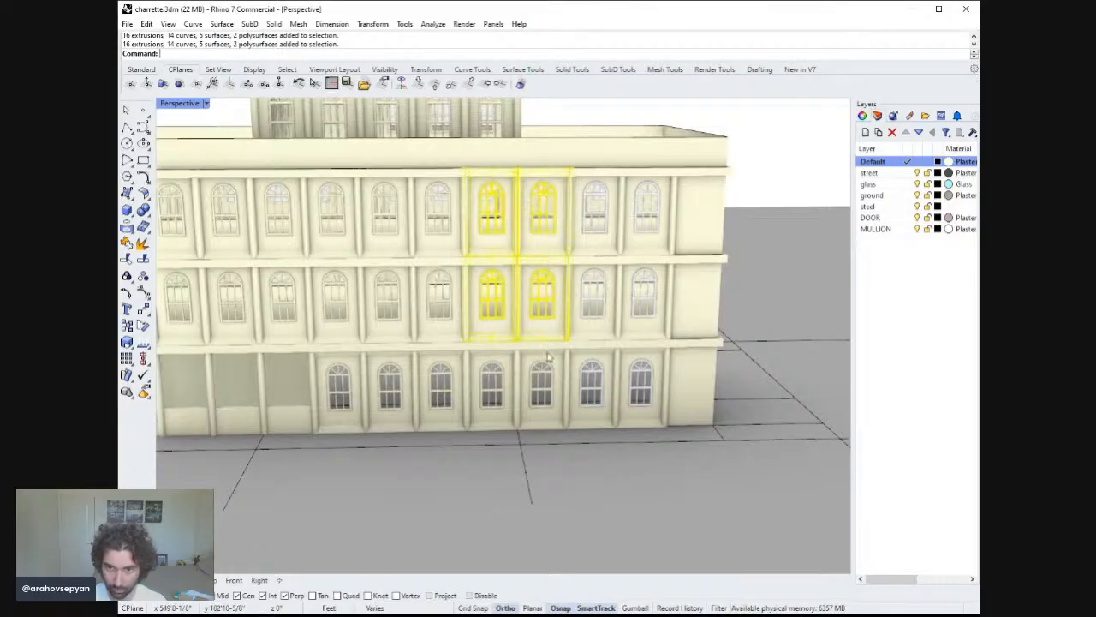
pyautogui.keyDown('shift'); pyautogui.click(541, 412); pyautogui.keyUp('shift')
pyautogui.keyDown('shift'); pyautogui.click(494, 401); pyautogui.keyUp('shift')
pyautogui.press('Delete')
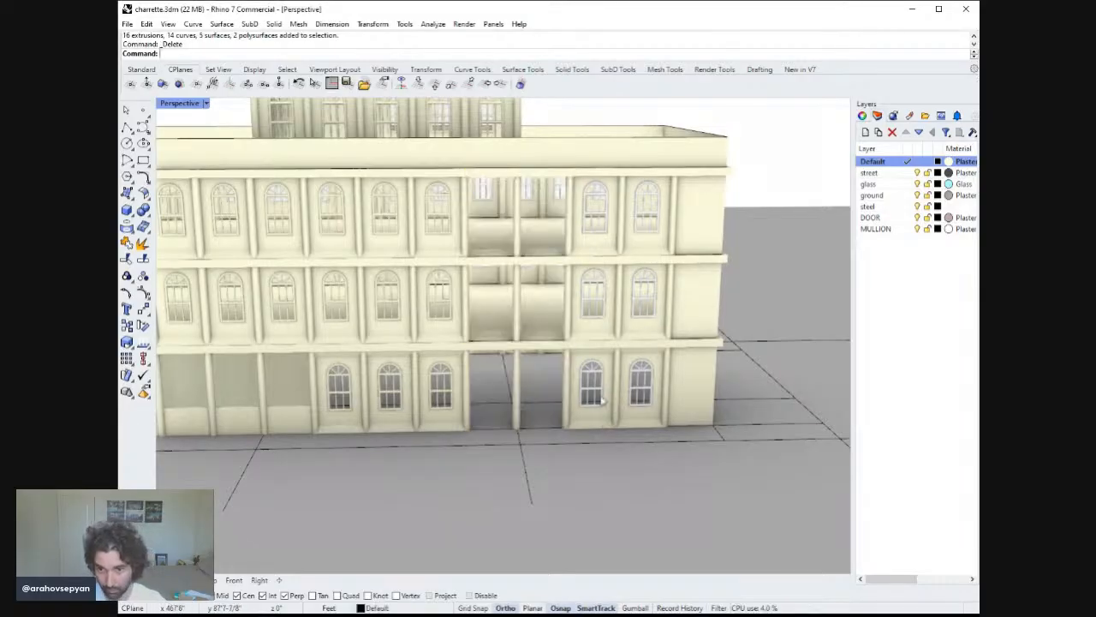
# Copy the two-bay stack of new windows two bays to the left into the emptied openings.
pyautogui.click(591, 390)
pyautogui.keyDown('shift'); pyautogui.click(593, 301); pyautogui.keyUp('shift')
pyautogui.keyDown('shift'); pyautogui.click(613, 214); pyautogui.keyUp('shift')
pyautogui.keyDown('shift'); pyautogui.click(648, 278); pyautogui.keyUp('shift')
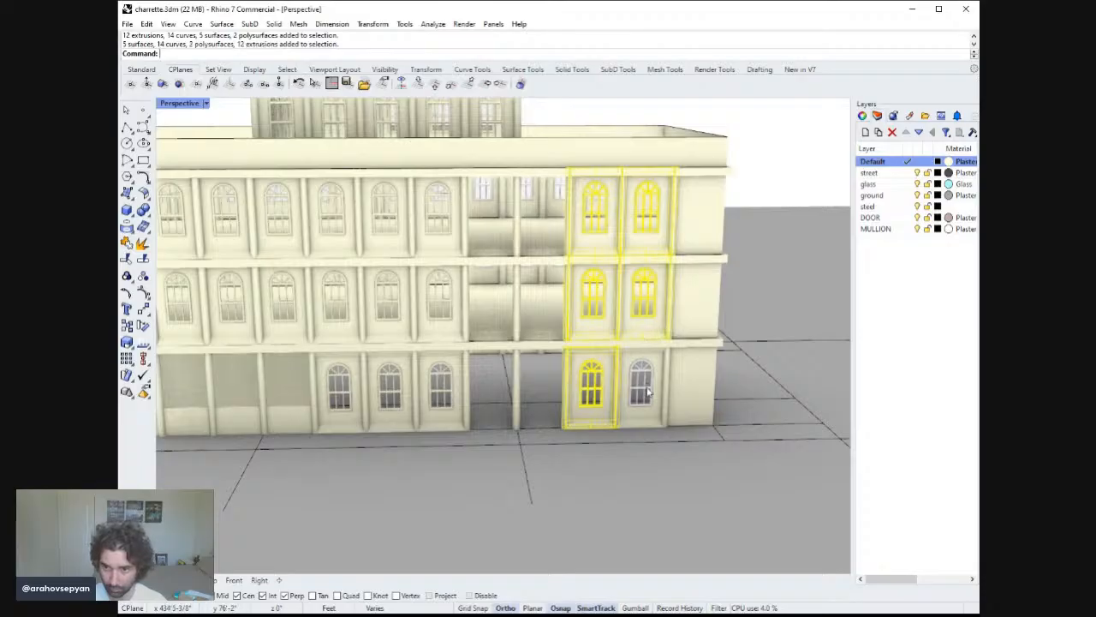
pyautogui.keyDown('shift'); pyautogui.click(649, 393); pyautogui.keyUp('shift')
pyautogui.write('Copy')
pyautogui.press('Return')
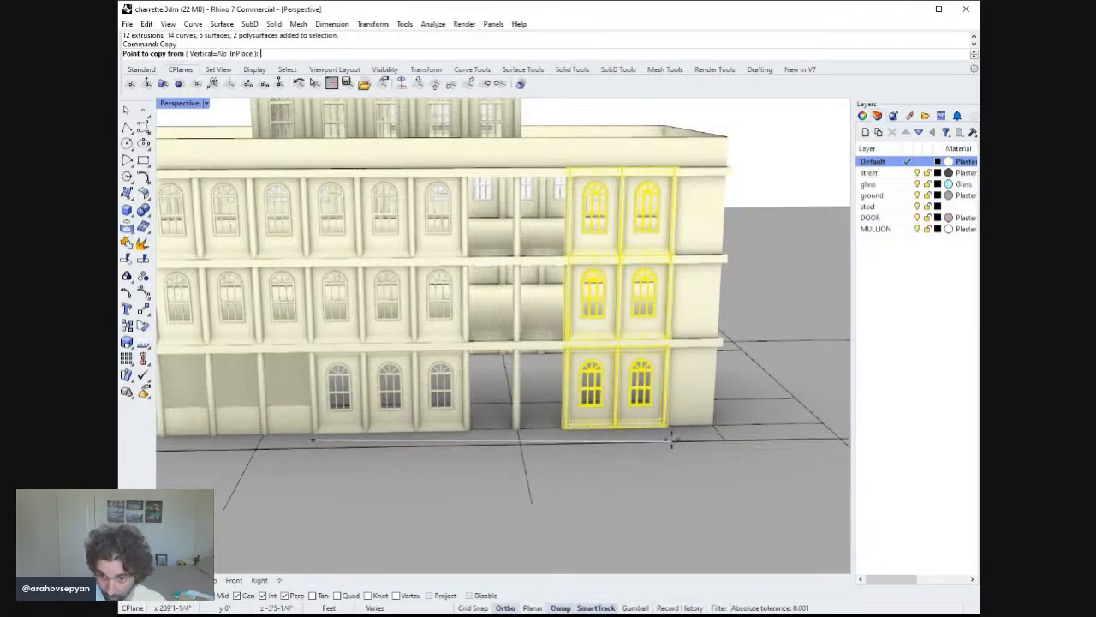
pyautogui.click(665, 426)
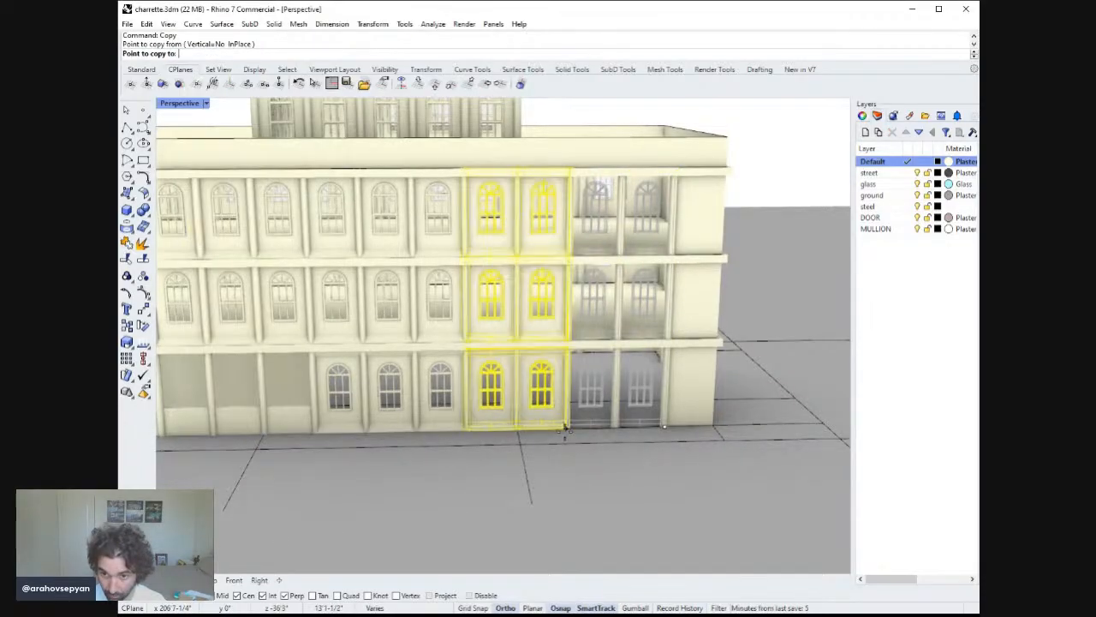
pyautogui.click(566, 431)
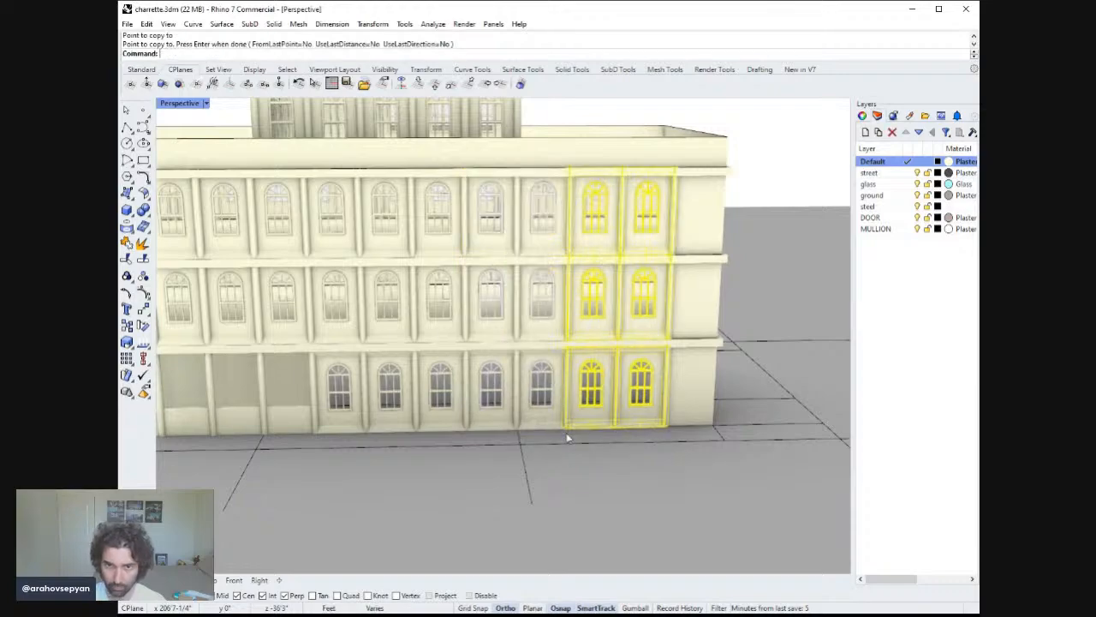
pyautogui.press('Return')
# Delete the old windows in the next three bays to the left on all three floors.
pyautogui.moveTo(558, 433); pyautogui.dragTo(523, 419, button='right')
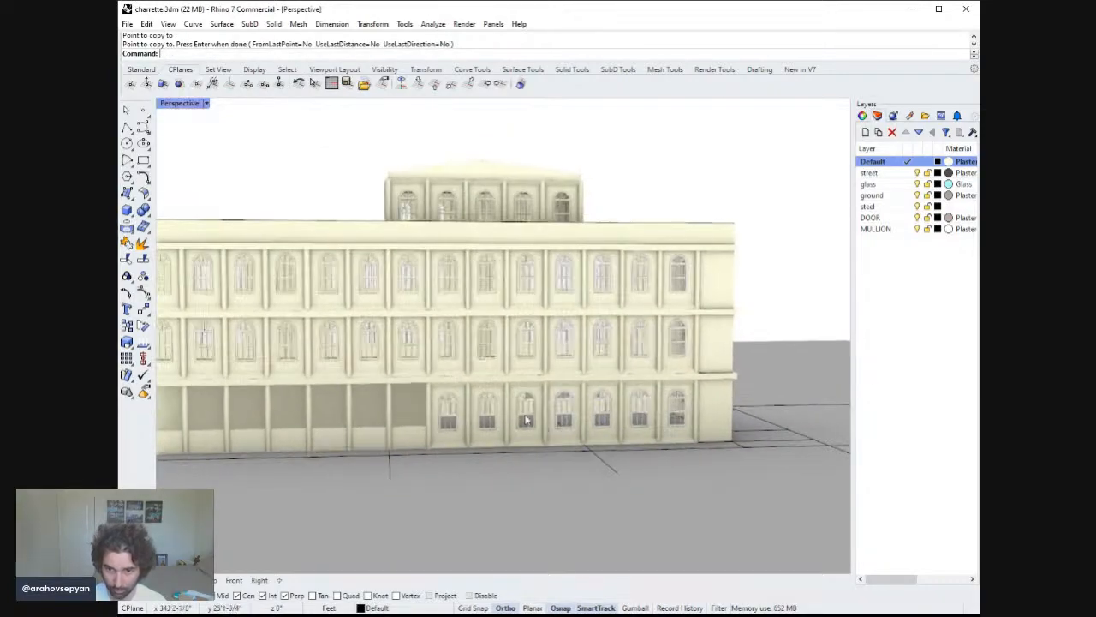
pyautogui.keyDown('shift'); pyautogui.click(523, 418); pyautogui.keyUp('shift')
pyautogui.keyDown('shift'); pyautogui.click(523, 357); pyautogui.keyUp('shift')
pyautogui.keyDown('shift'); pyautogui.click(521, 294); pyautogui.keyUp('shift')
pyautogui.keyDown('shift'); pyautogui.click(496, 283); pyautogui.keyUp('shift')
pyautogui.keyDown('shift'); pyautogui.click(482, 408); pyautogui.keyUp('shift')
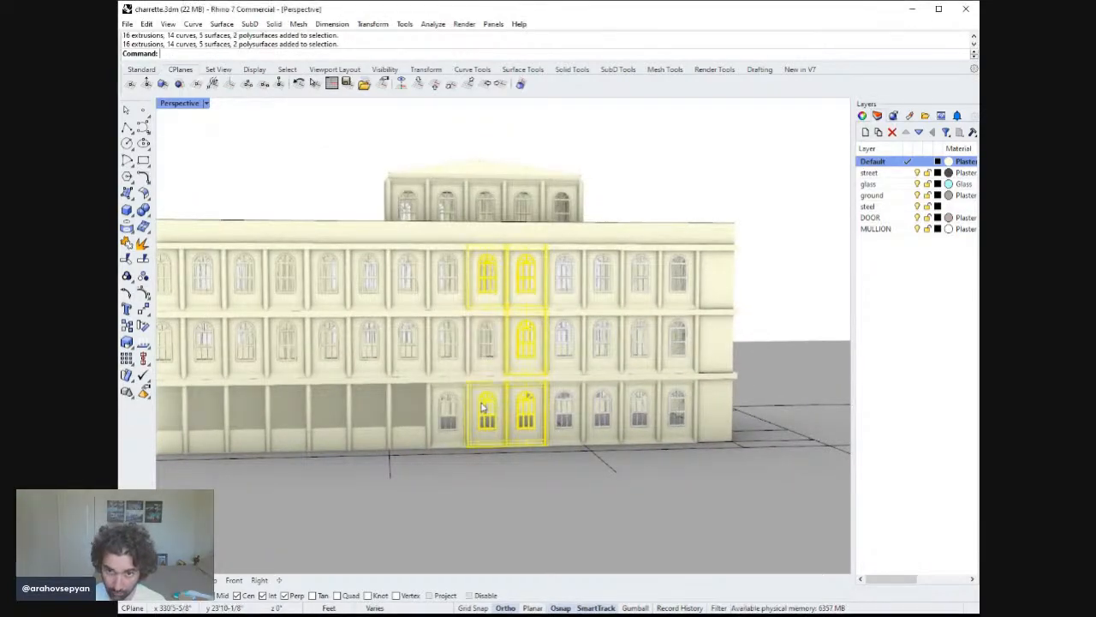
pyautogui.keyDown('shift'); pyautogui.click(478, 343); pyautogui.keyUp('shift')
pyautogui.keyDown('shift'); pyautogui.click(450, 347); pyautogui.keyUp('shift')
pyautogui.keyDown('shift'); pyautogui.click(441, 280); pyautogui.keyUp('shift')
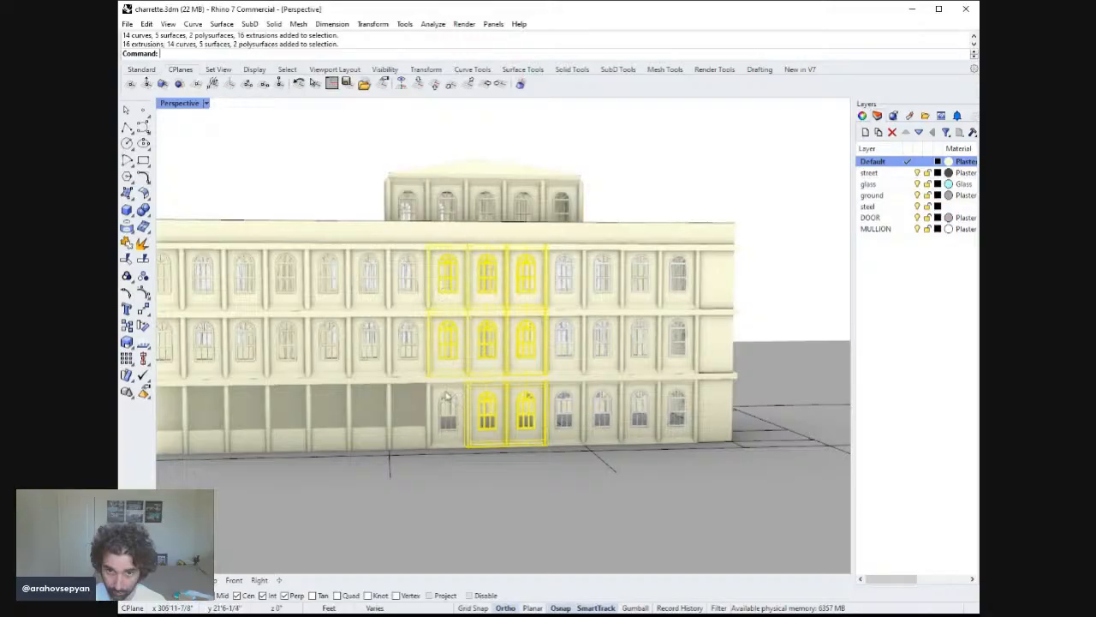
pyautogui.keyDown('shift'); pyautogui.click(446, 411); pyautogui.keyUp('shift')
pyautogui.moveTo(446, 411); pyautogui.dragTo(485, 400, button='right')
pyautogui.press('Delete')
# Copy the three-bay block of new windows three bays to the left into the emptied openings.
pyautogui.click(561, 415)
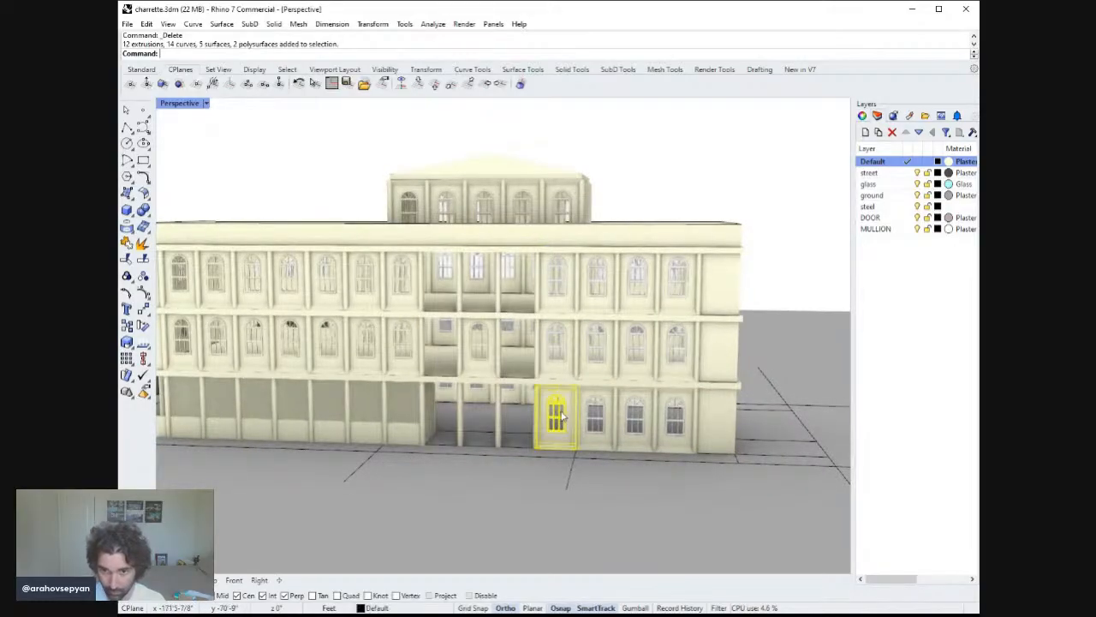
pyautogui.keyDown('shift'); pyautogui.click(566, 331); pyautogui.keyUp('shift')
pyautogui.keyDown('shift'); pyautogui.click(631, 295); pyautogui.keyUp('shift')
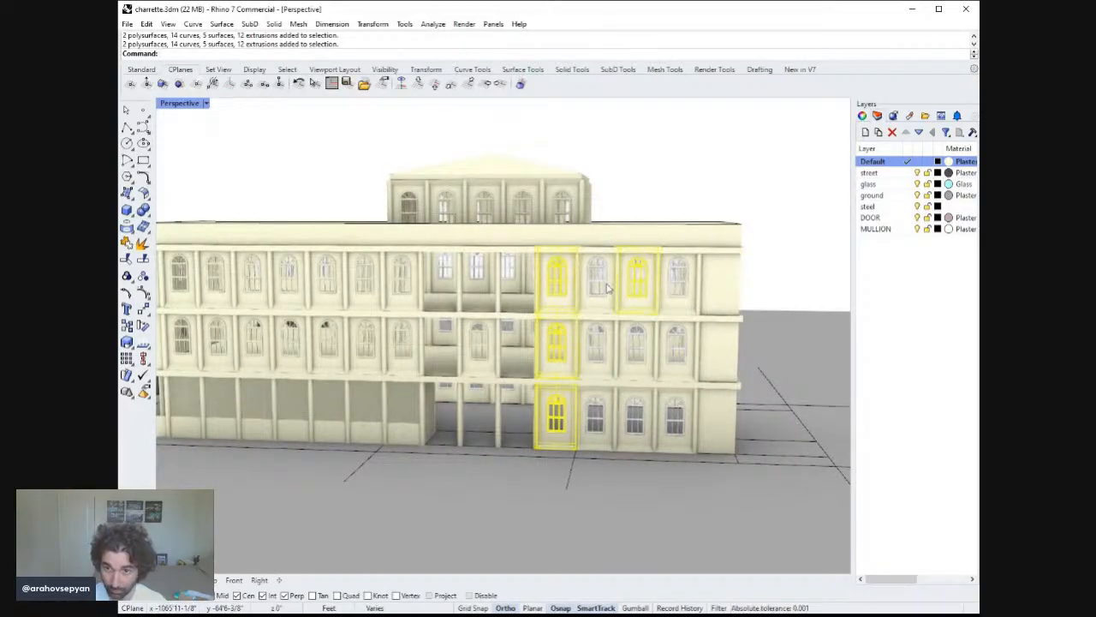
pyautogui.keyDown('shift'); pyautogui.click(599, 284); pyautogui.keyUp('shift')
pyautogui.keyDown('shift'); pyautogui.click(597, 343); pyautogui.keyUp('shift')
pyautogui.keyDown('shift'); pyautogui.click(636, 343); pyautogui.keyUp('shift')
pyautogui.keyDown('shift'); pyautogui.click(634, 416); pyautogui.keyUp('shift')
pyautogui.keyDown('shift'); pyautogui.click(595, 417); pyautogui.keyUp('shift')
pyautogui.moveTo(595, 417); pyautogui.dragTo(618, 428, button='right')
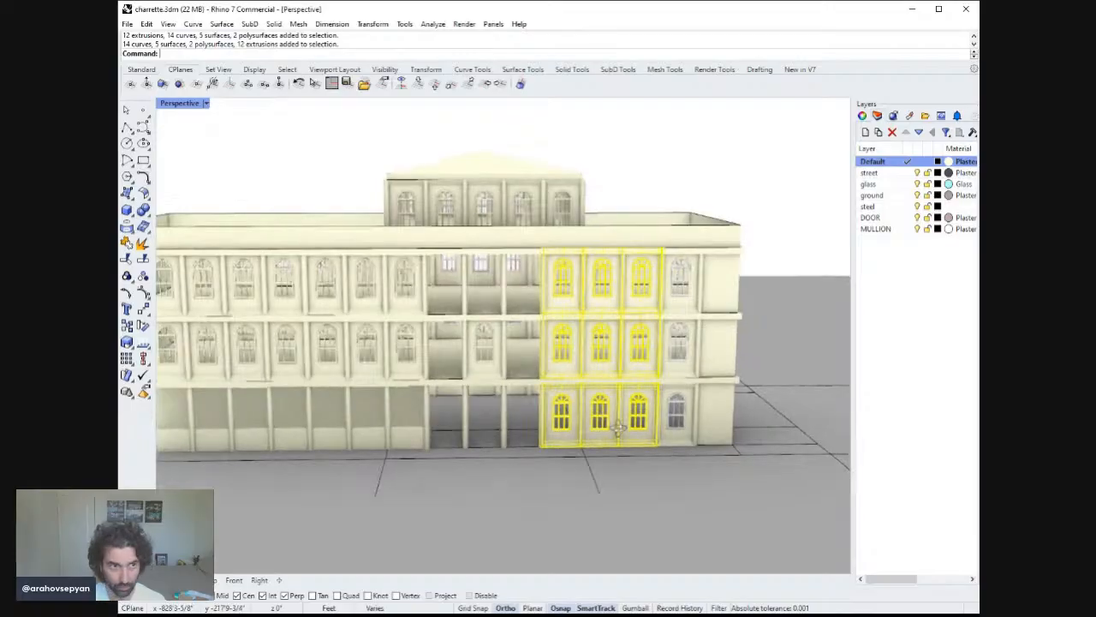
pyautogui.write('Copy')
pyautogui.press('Return')
pyautogui.click(662, 460)
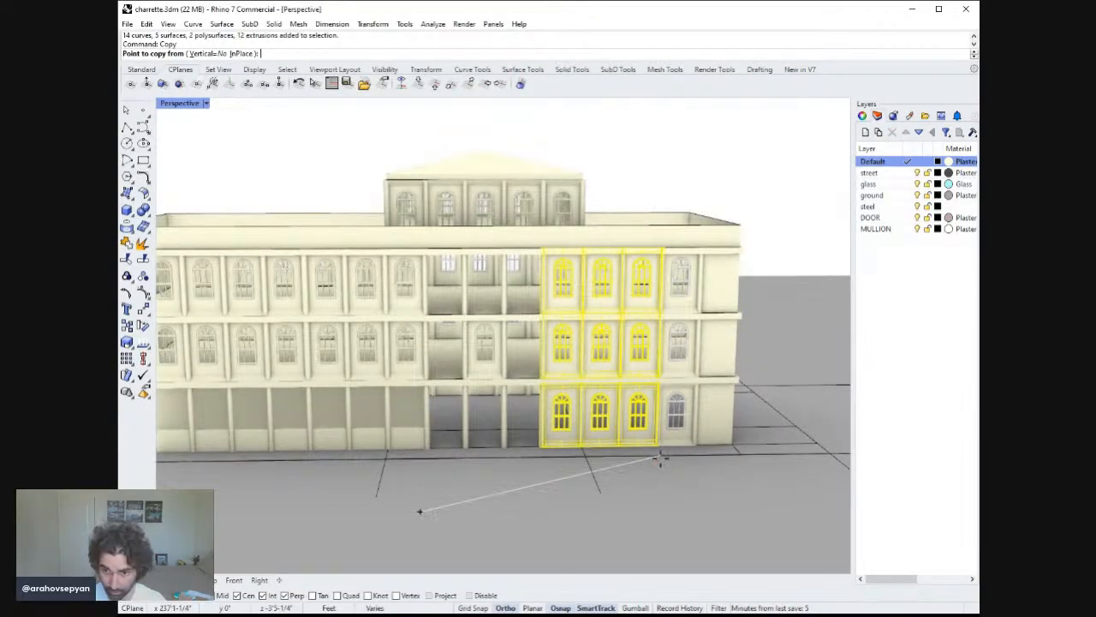
pyautogui.press('Escape')
pyautogui.press('Return')
pyautogui.click(734, 452)
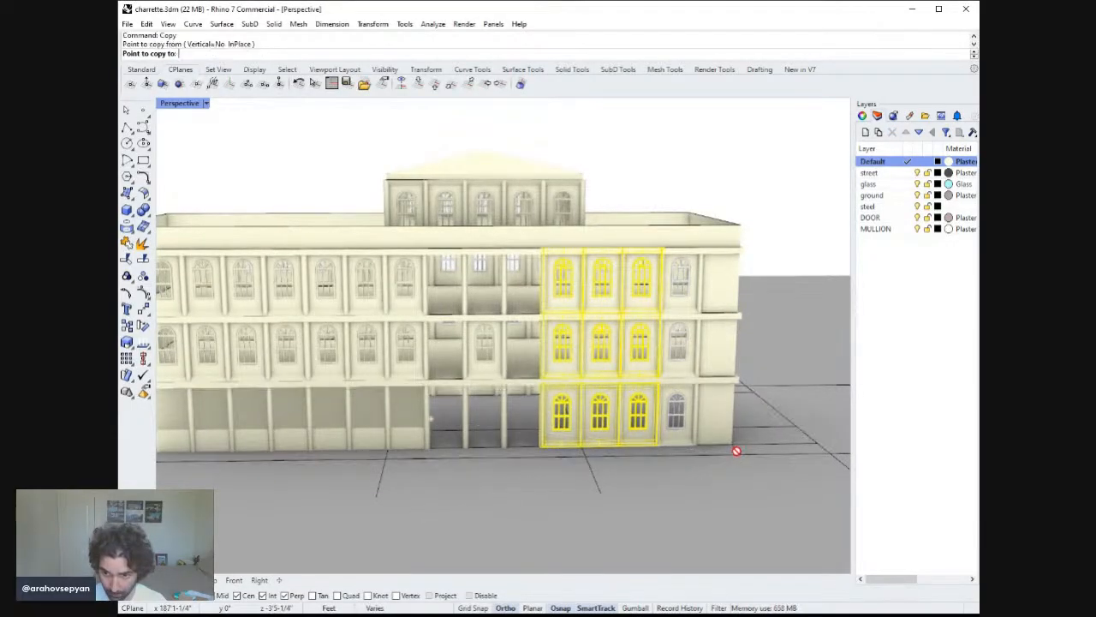
pyautogui.press('Escape')
pyautogui.press('Return')
pyautogui.click(656, 446)
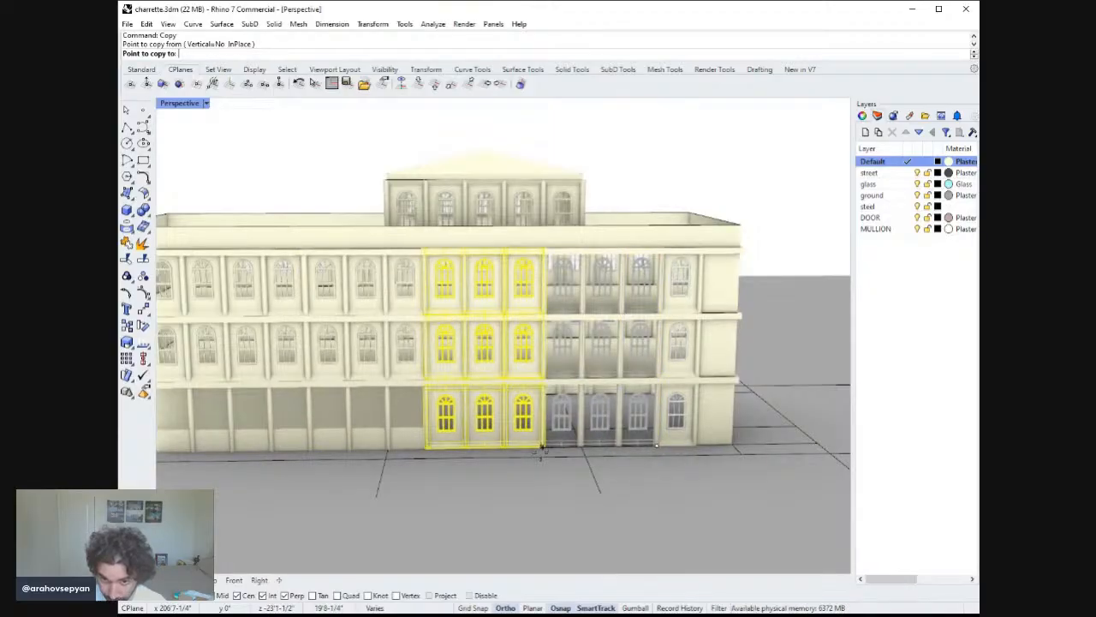
pyautogui.click(542, 451)
pyautogui.press('Return')
# Delete the remaining old windows across the left half of the second and third floors.
pyautogui.scroll(-3, 497, 448)
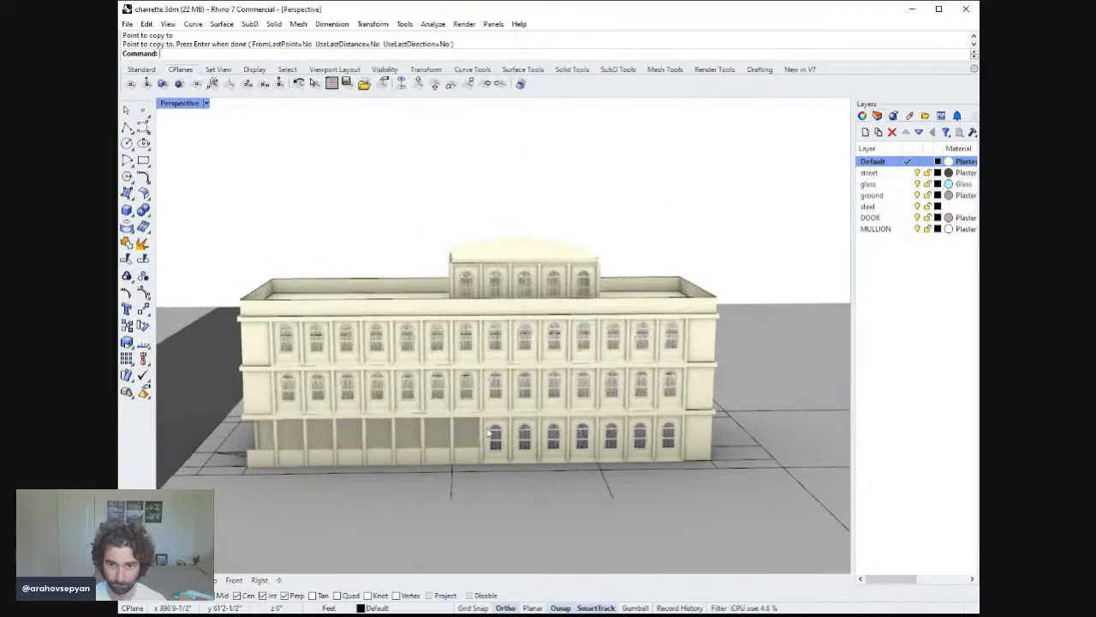
pyautogui.click(455, 389)
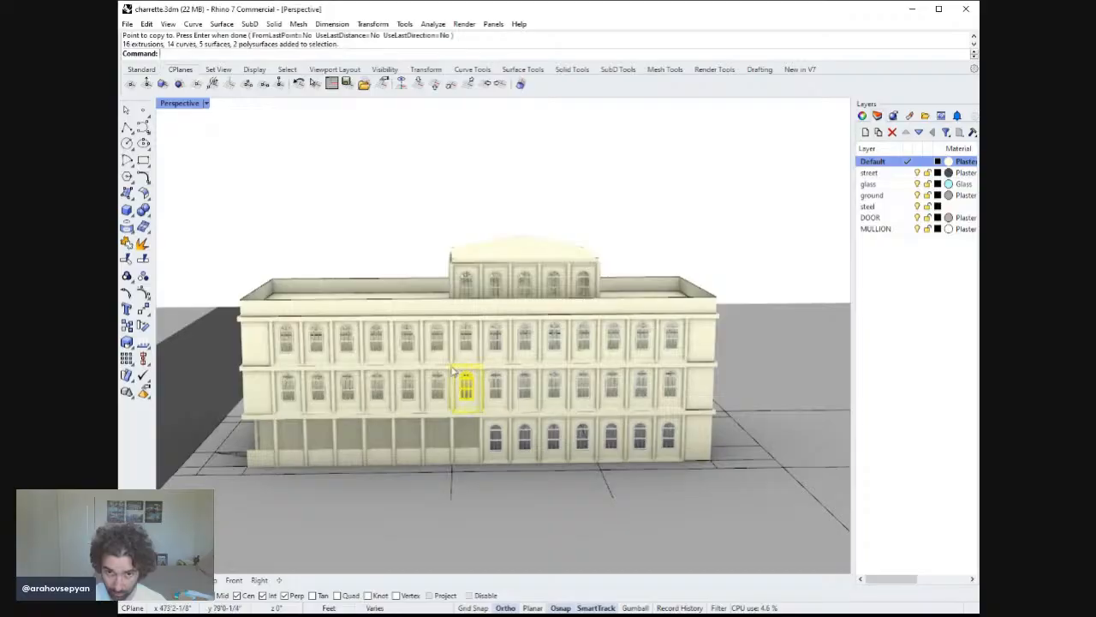
pyautogui.keyDown('shift'); pyautogui.click(437, 392); pyautogui.keyUp('shift')
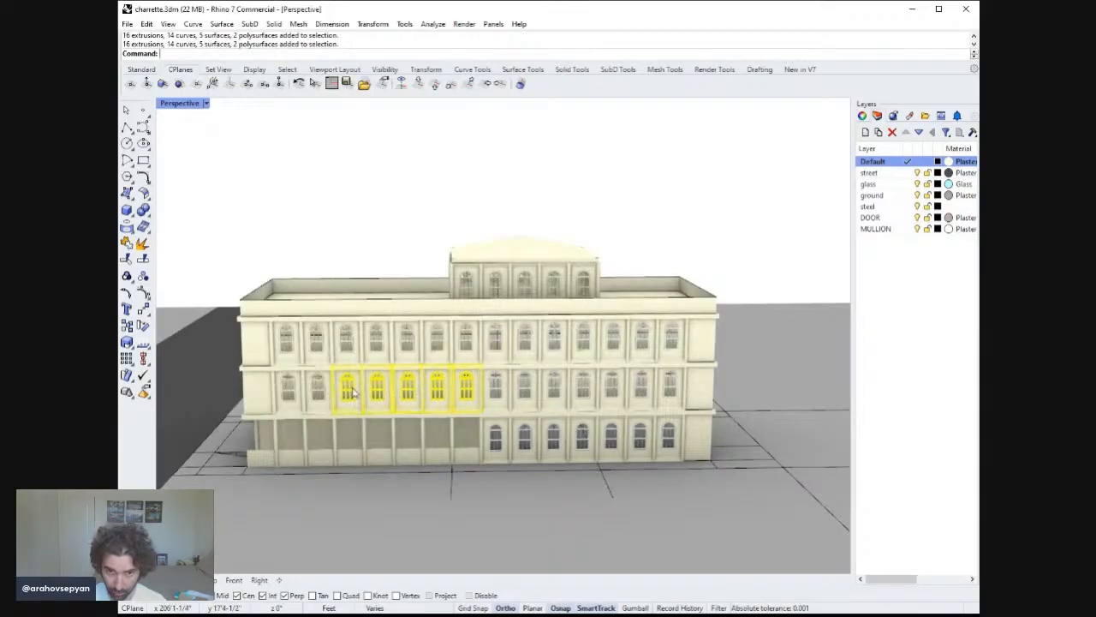
pyautogui.keyDown('shift'); pyautogui.click(319, 391); pyautogui.keyUp('shift')
pyautogui.keyDown('shift'); pyautogui.click(290, 390); pyautogui.keyUp('shift')
pyautogui.keyDown('shift'); pyautogui.click(287, 344); pyautogui.keyUp('shift')
pyautogui.keyDown('shift'); pyautogui.click(320, 345); pyautogui.keyUp('shift')
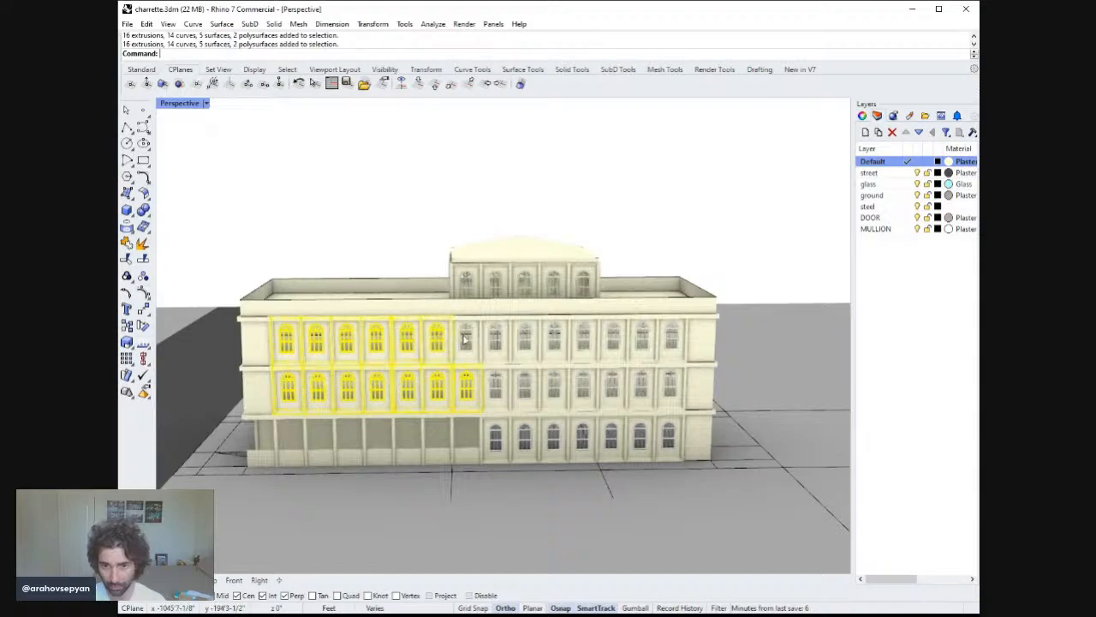
pyautogui.press('Delete')
# Copy the new second- and third-floor windows of the right half leftward to fill the left half's openings.
pyautogui.click(496, 341)
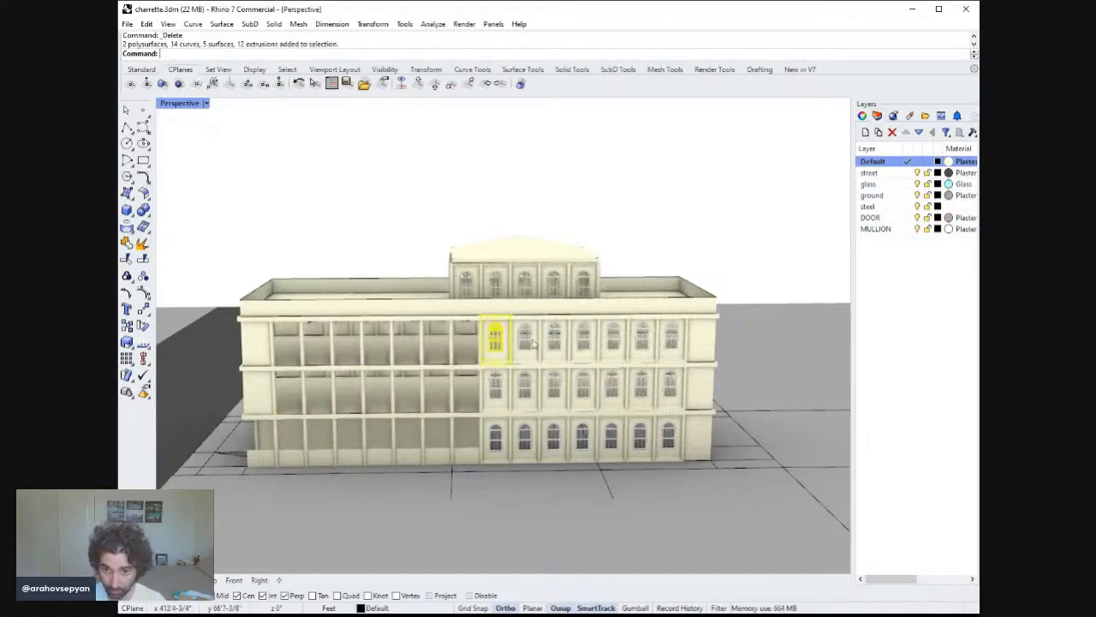
pyautogui.keyDown('shift'); pyautogui.click(524, 341); pyautogui.keyUp('shift')
pyautogui.keyDown('shift'); pyautogui.click(553, 341); pyautogui.keyUp('shift')
pyautogui.click(584, 341)
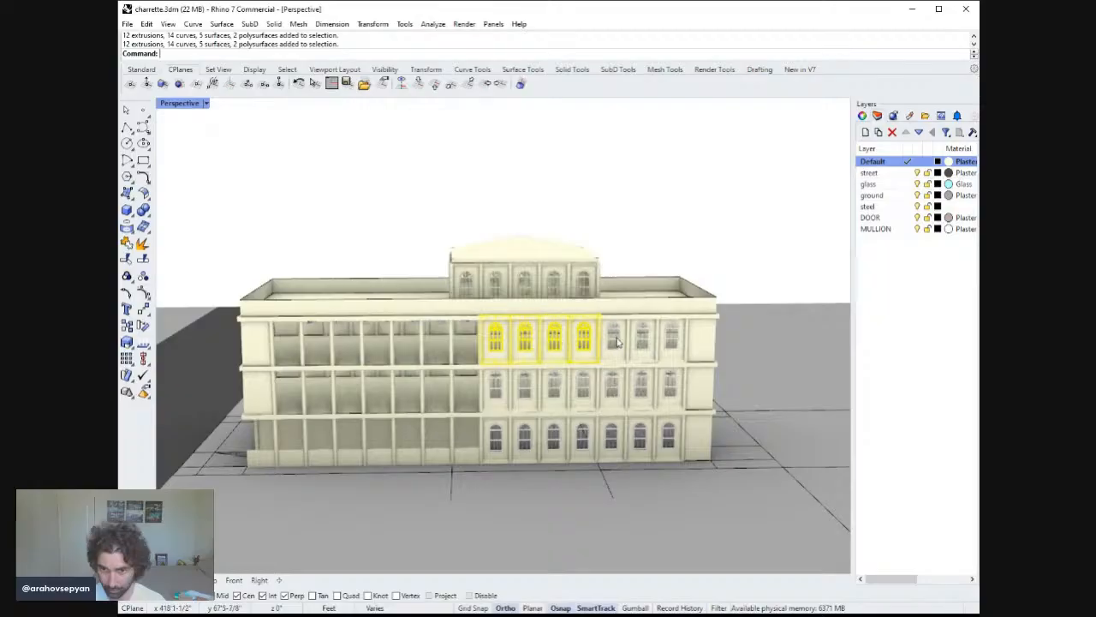
pyautogui.keyDown('shift'); pyautogui.click(613, 341); pyautogui.keyUp('shift')
pyautogui.keyDown('shift'); pyautogui.click(642, 341); pyautogui.keyUp('shift')
pyautogui.keyDown('shift'); pyautogui.click(671, 339); pyautogui.keyUp('shift')
pyautogui.keyDown('shift'); pyautogui.click(670, 385); pyautogui.keyUp('shift')
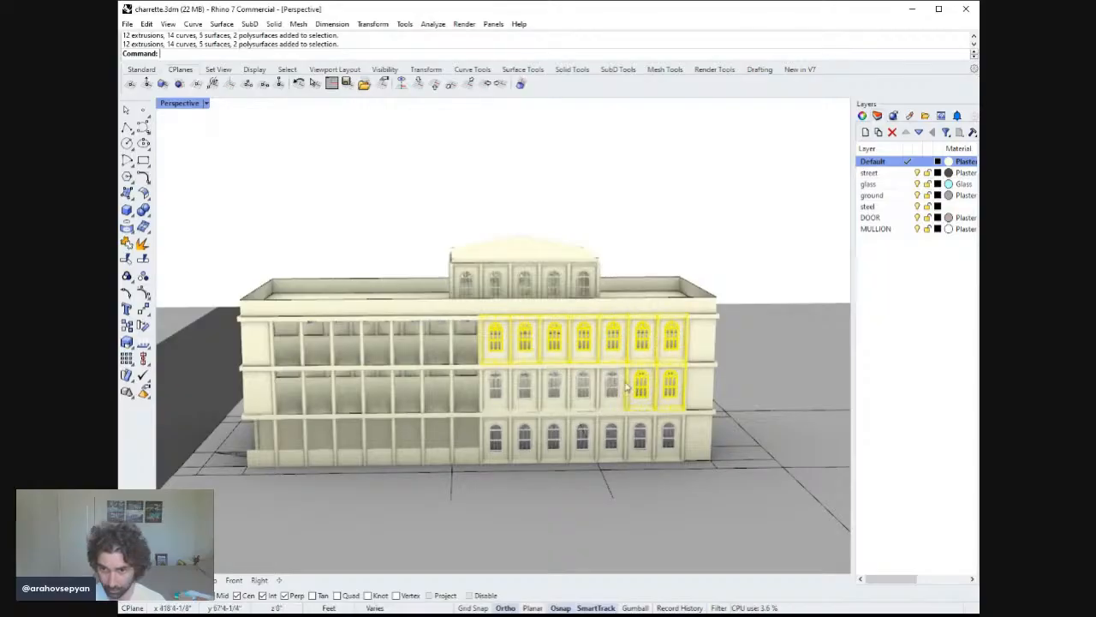
pyautogui.keyDown('shift'); pyautogui.click(551, 387); pyautogui.keyUp('shift')
pyautogui.keyDown('shift'); pyautogui.click(496, 388); pyautogui.keyUp('shift')
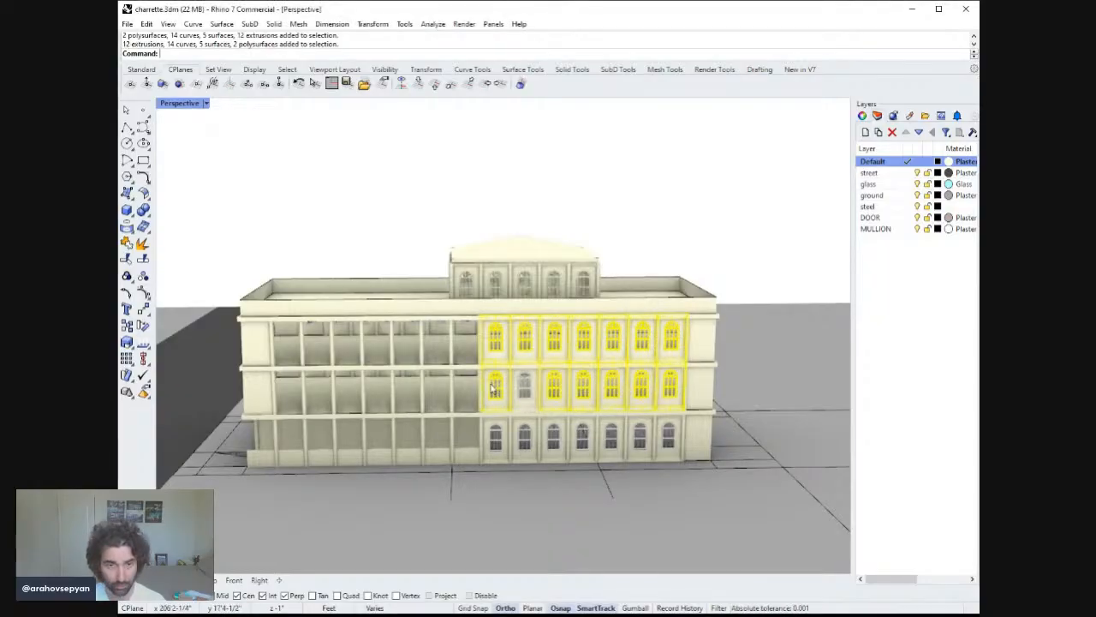
pyautogui.moveTo(496, 388); pyautogui.dragTo(517, 398, button='right')
pyautogui.keyDown('shift'); pyautogui.click(527, 397); pyautogui.keyUp('shift')
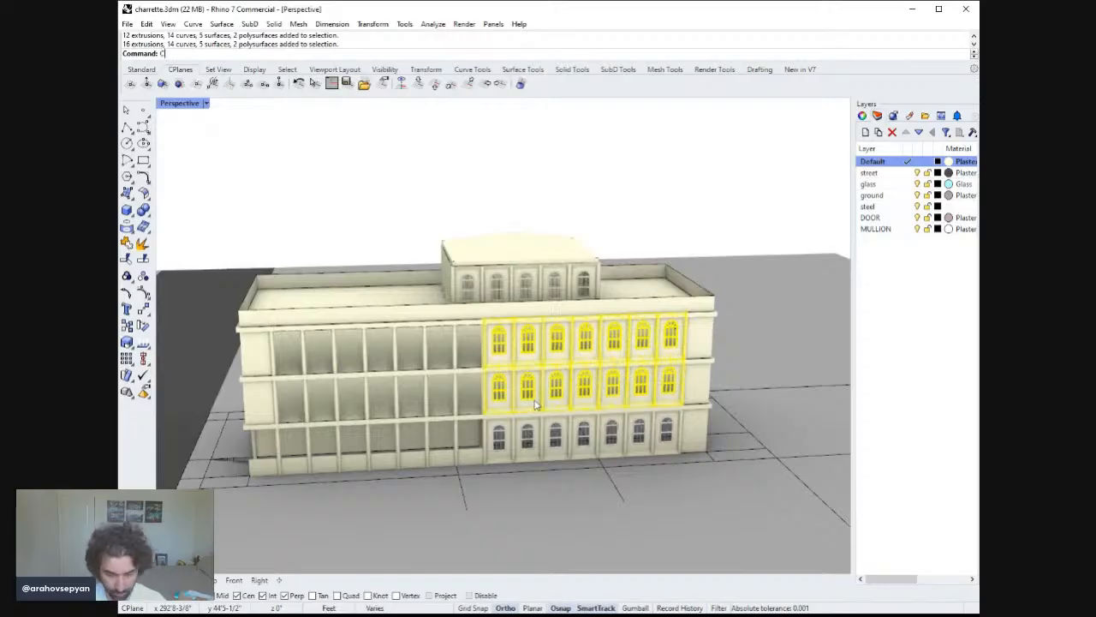
pyautogui.write('opy')
pyautogui.press('Return')
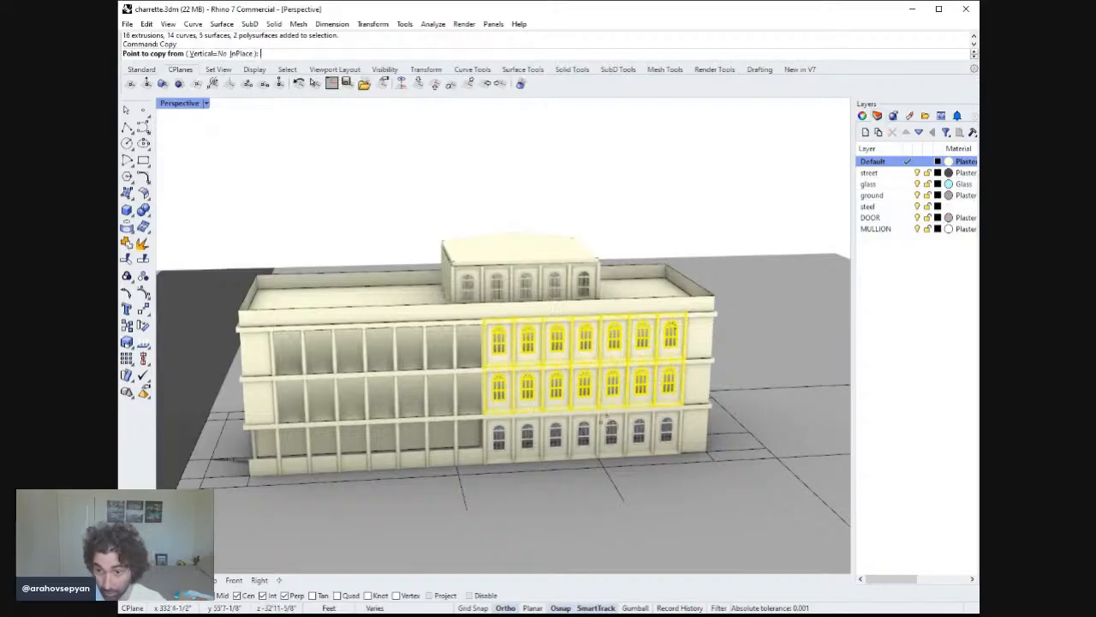
pyautogui.click(679, 454)
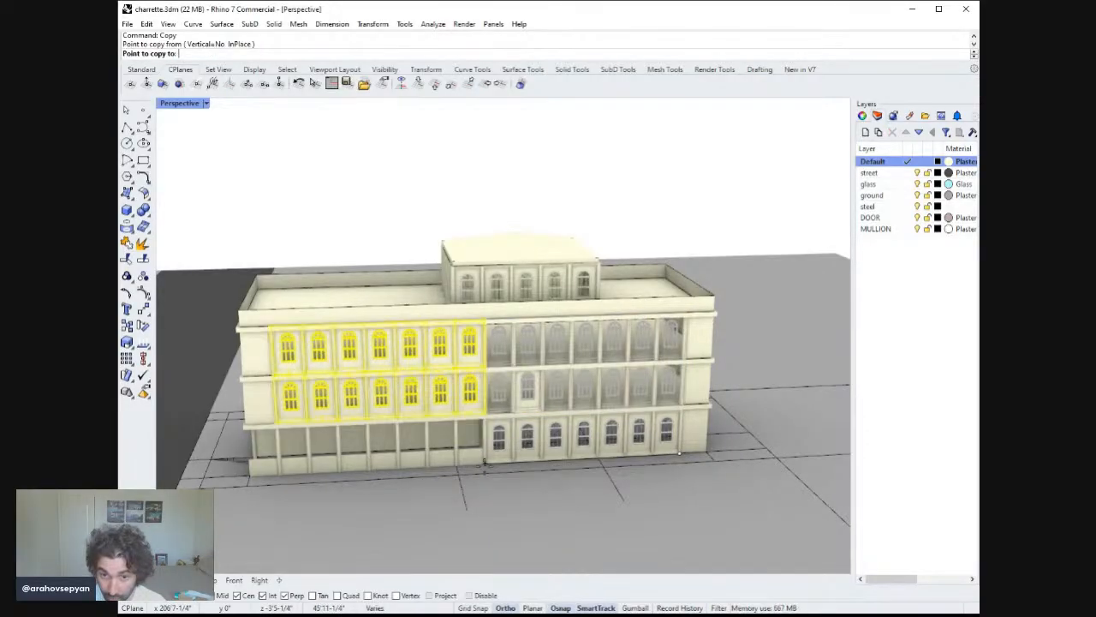
pyautogui.click(484, 462)
pyautogui.press('Return')
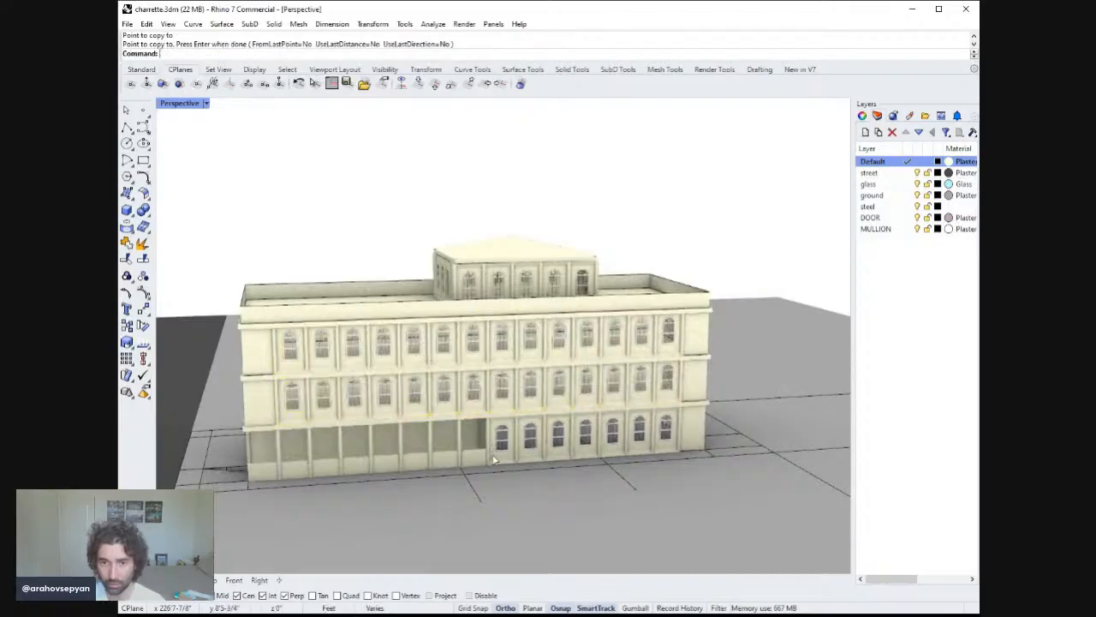
# Try to extrude the parapet edge curves around the roof, then undo the extrusion.
pyautogui.moveTo(493, 460); pyautogui.dragTo(463, 403, button='right')
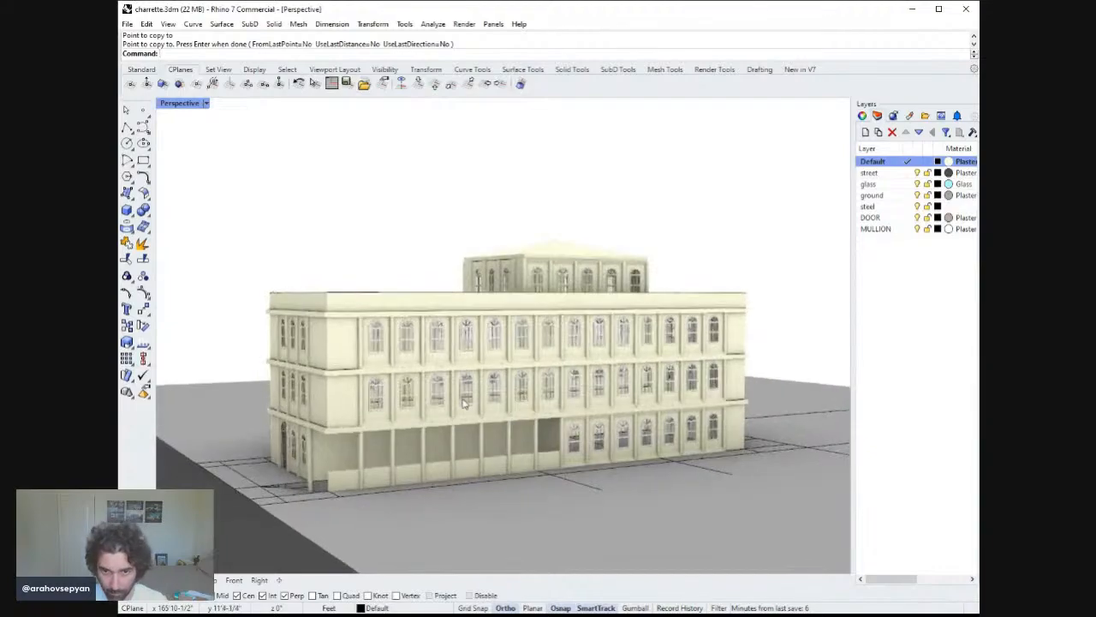
pyautogui.scroll(6, 442, 326)
pyautogui.moveTo(437, 286); pyautogui.dragTo(494, 350, button='right')
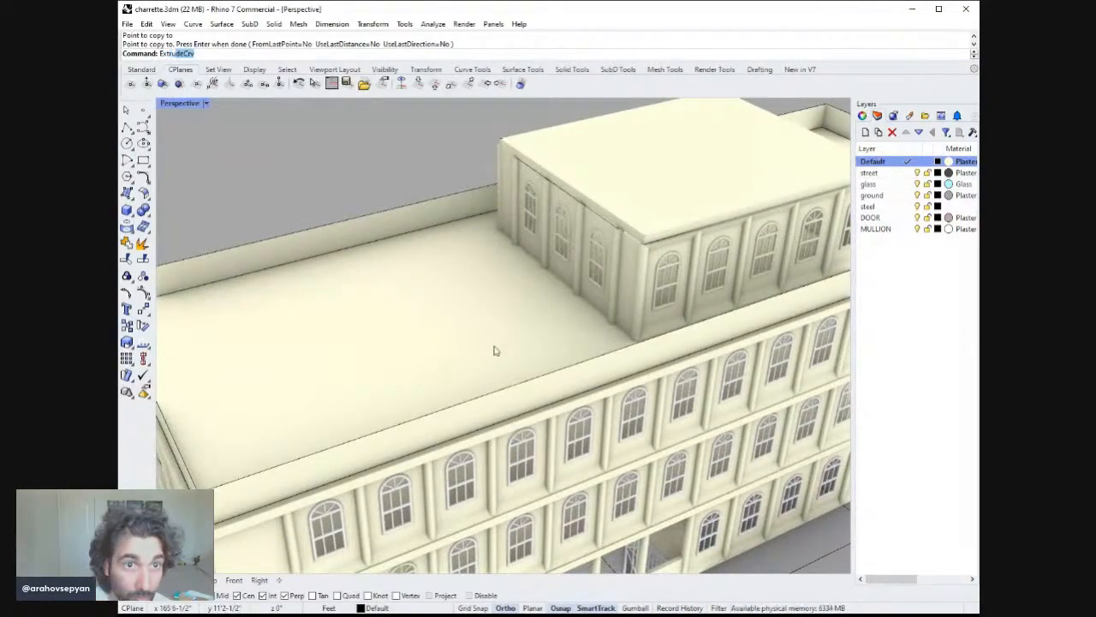
pyautogui.press('Return')
pyautogui.moveTo(348, 427); pyautogui.dragTo(400, 509, button='right')
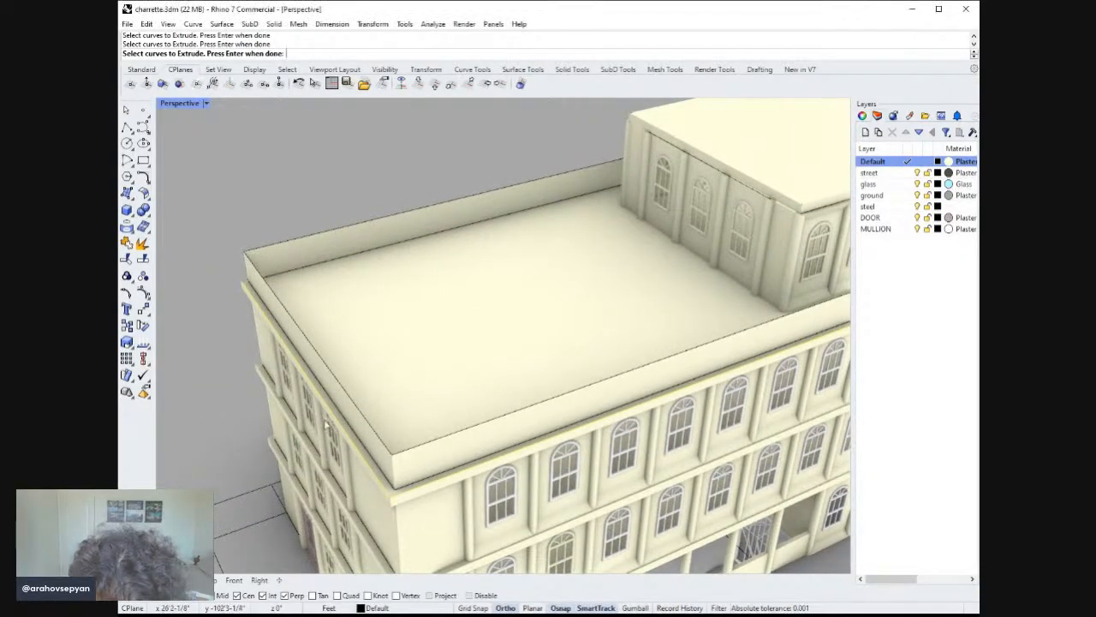
pyautogui.moveTo(270, 342); pyautogui.dragTo(654, 428, button='right')
pyautogui.scroll(4, 650, 420)
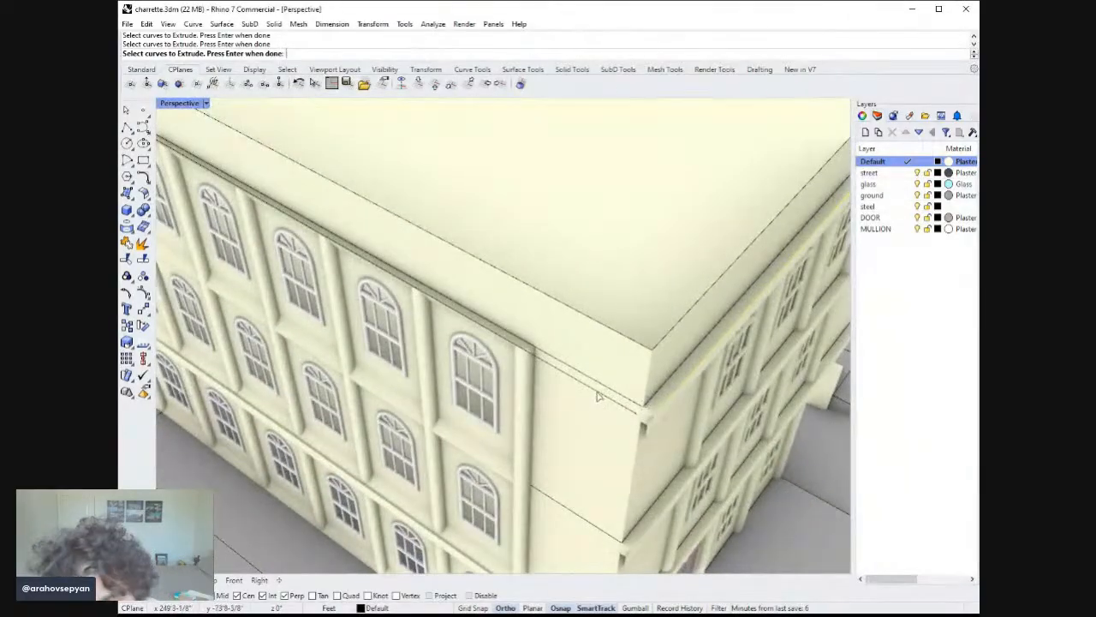
pyautogui.click(601, 396)
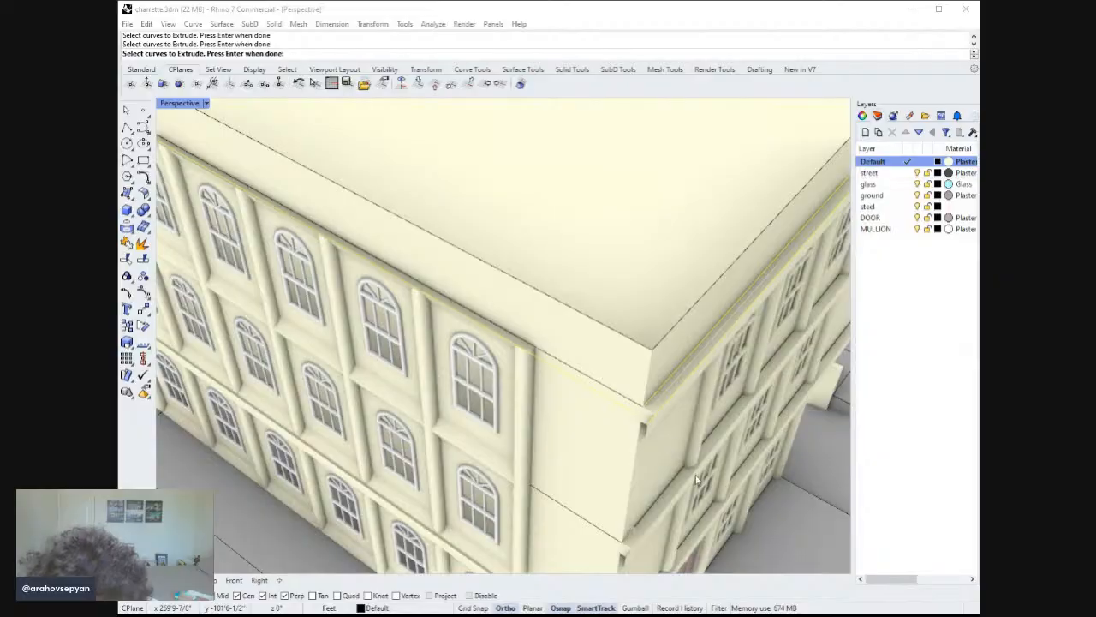
pyautogui.click(648, 438)
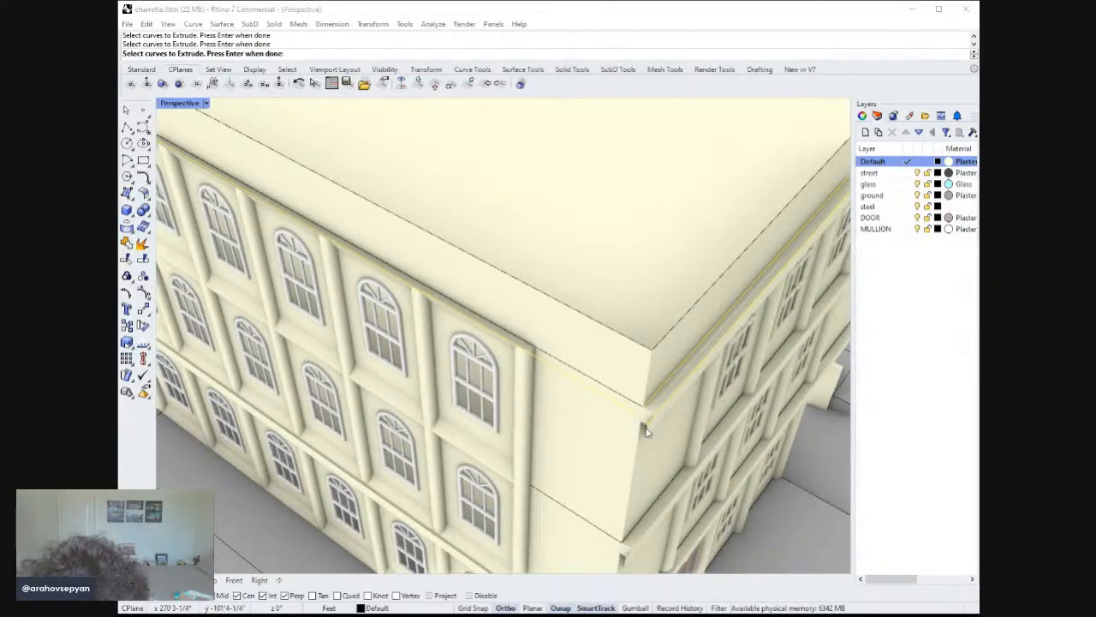
pyautogui.scroll(-5, 701, 488)
pyautogui.moveTo(700, 488); pyautogui.dragTo(545, 290, button='right')
pyautogui.scroll(-3, 460, 347)
pyautogui.press('Return')
pyautogui.moveTo(638, 205); pyautogui.dragTo(514, 257, button='right')
pyautogui.moveTo(710, 315); pyautogui.dragTo(768, 254, button='right')
pyautogui.click(769, 317)
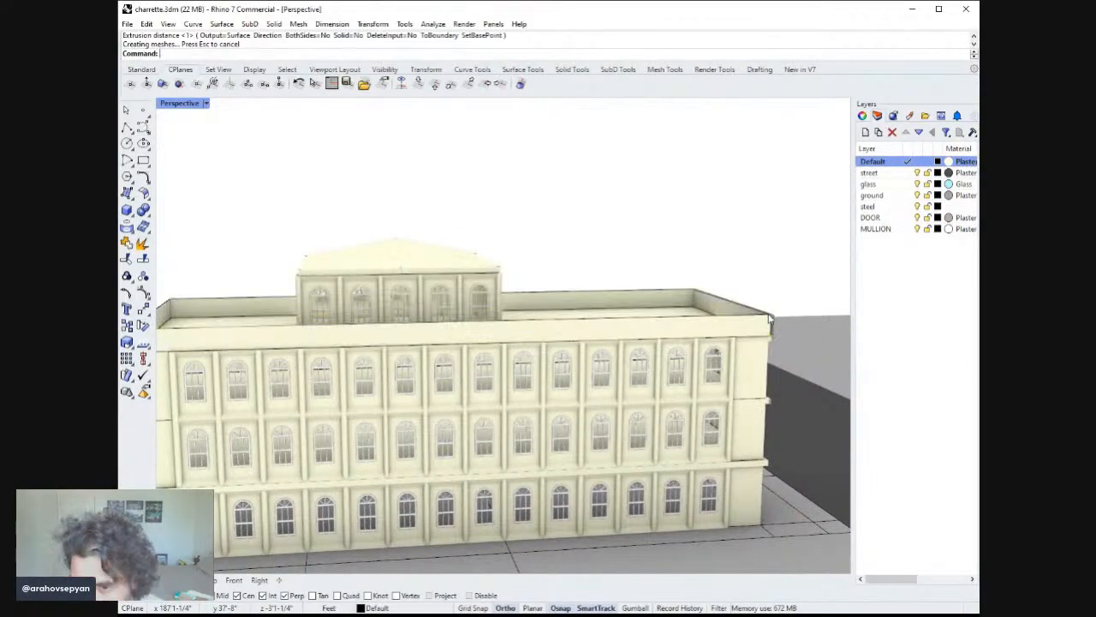
pyautogui.moveTo(782, 319); pyautogui.dragTo(454, 306, button='right')
pyautogui.hotkey('ctrl', 'z')
# Show the hidden objects again.
pyautogui.moveTo(622, 293); pyautogui.dragTo(601, 292, button='right')
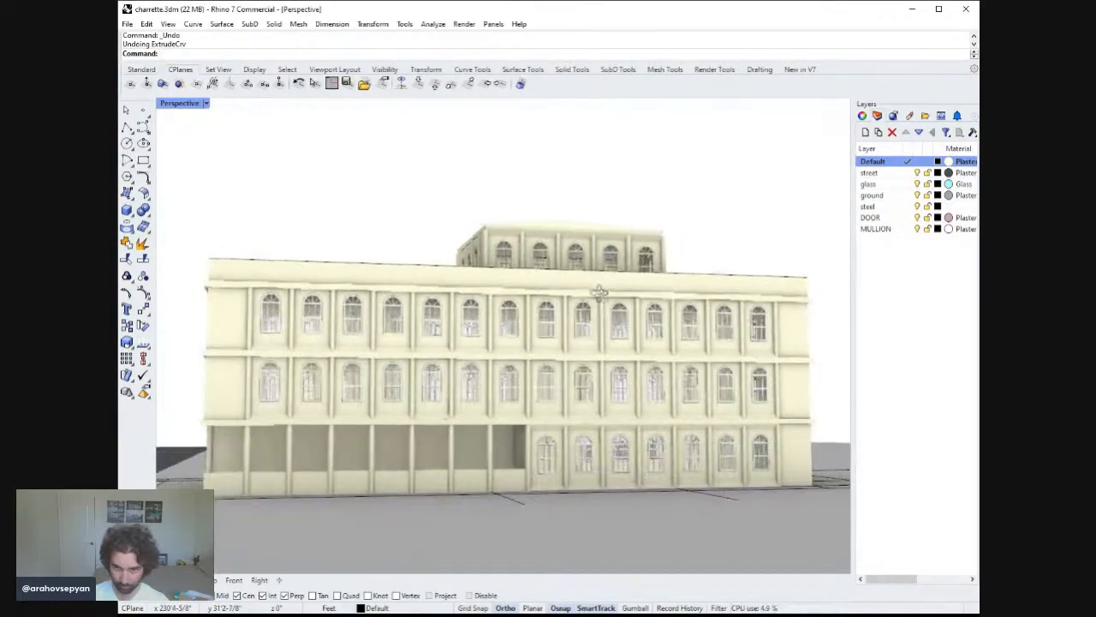
pyautogui.moveTo(608, 334); pyautogui.dragTo(616, 336, button='right')
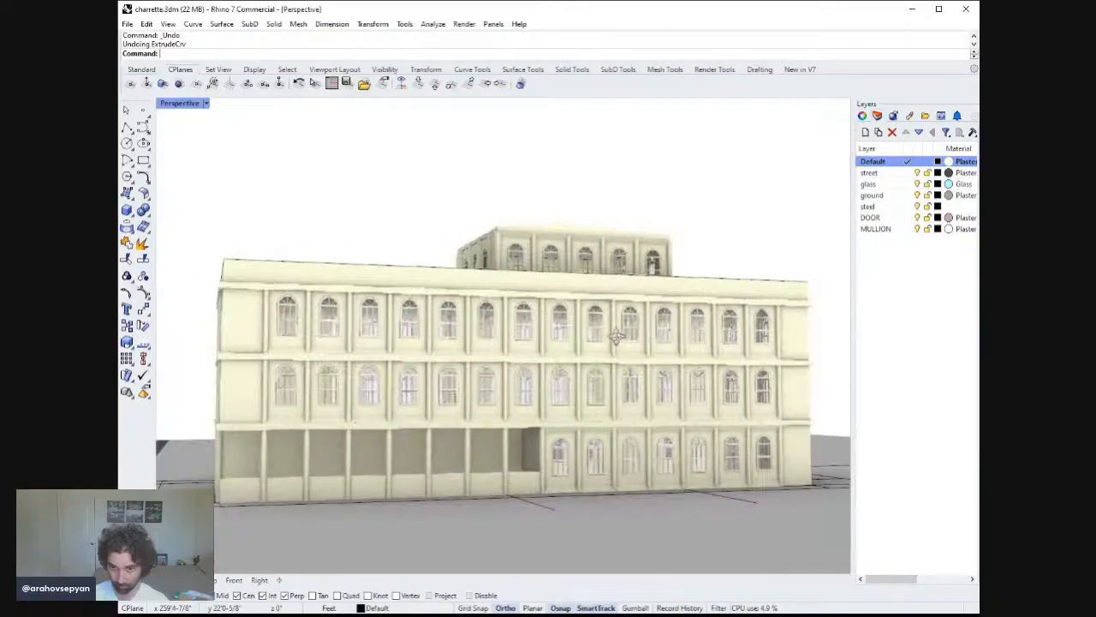
pyautogui.scroll(2, 600, 427)
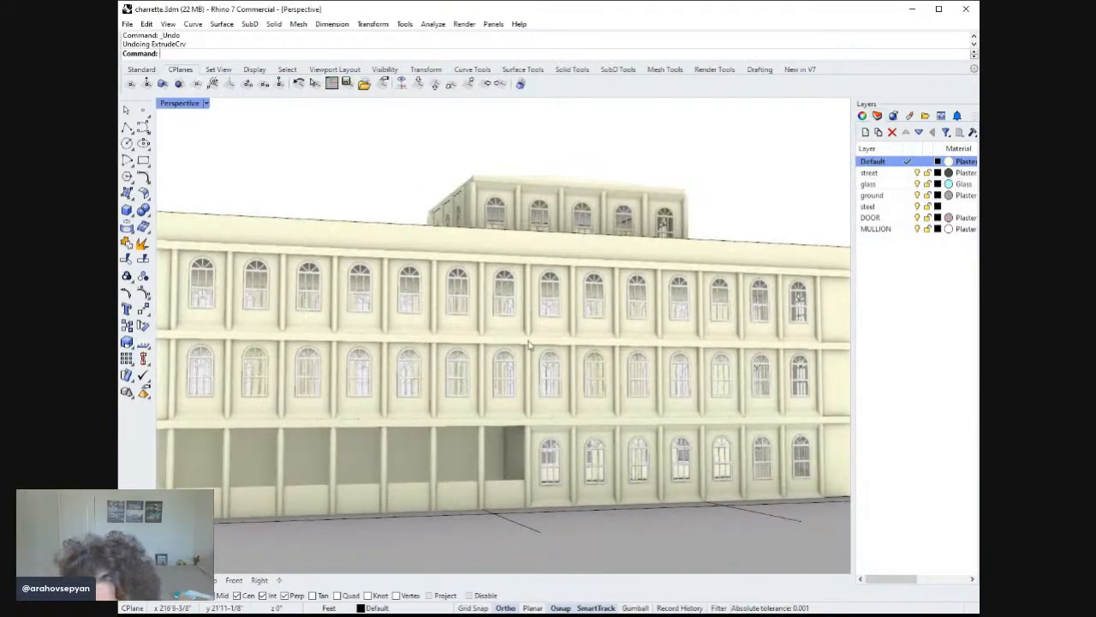
pyautogui.scroll(2, 525, 313)
pyautogui.scroll(1, 525, 314)
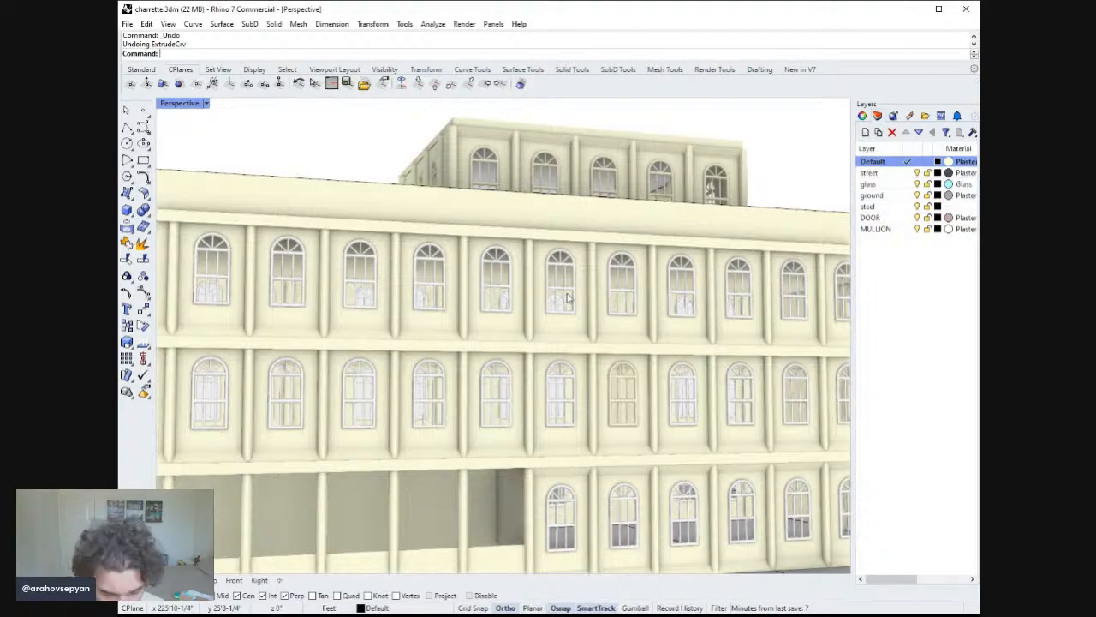
pyautogui.press('Return')
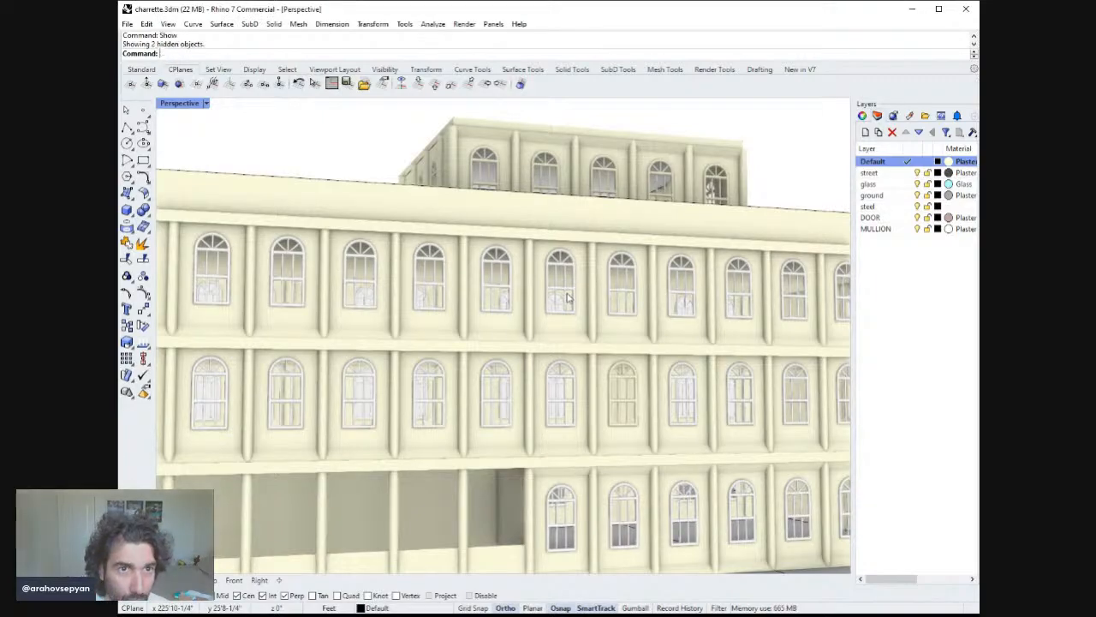
# Hide the roof slab above the third floor, then undo the hide.
pyautogui.write('ZS')
pyautogui.press('Return')
pyautogui.moveTo(514, 347); pyautogui.dragTo(558, 359, button='right')
pyautogui.moveTo(565, 382); pyautogui.dragTo(452, 397, button='right')
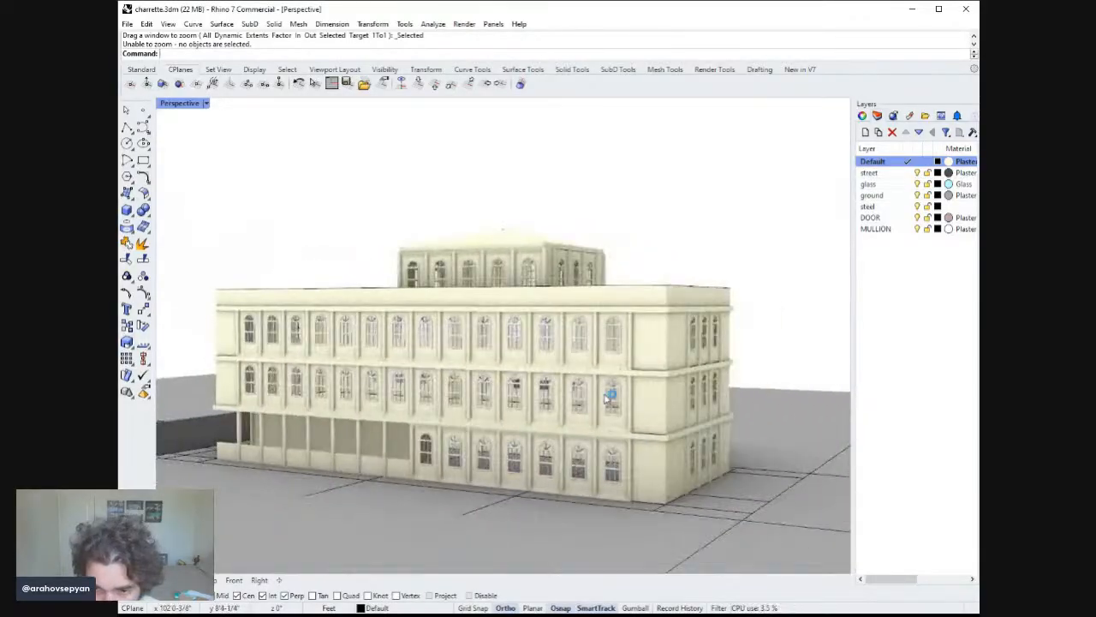
pyautogui.moveTo(582, 393); pyautogui.dragTo(387, 438, button='right')
pyautogui.scroll(8, 497, 339)
pyautogui.click(497, 268)
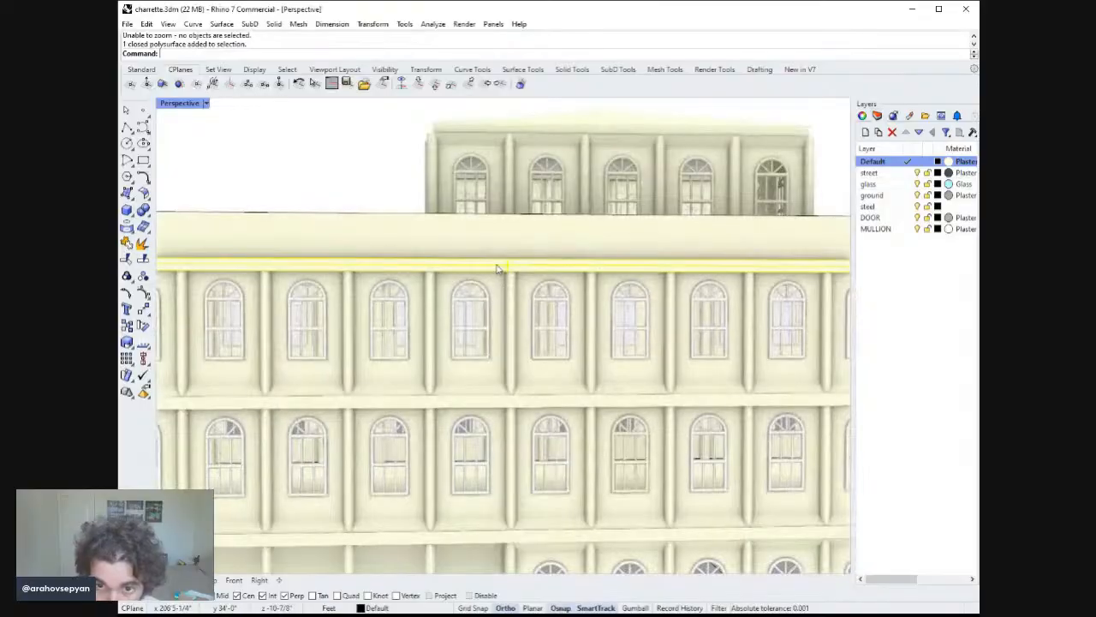
pyautogui.press('Return')
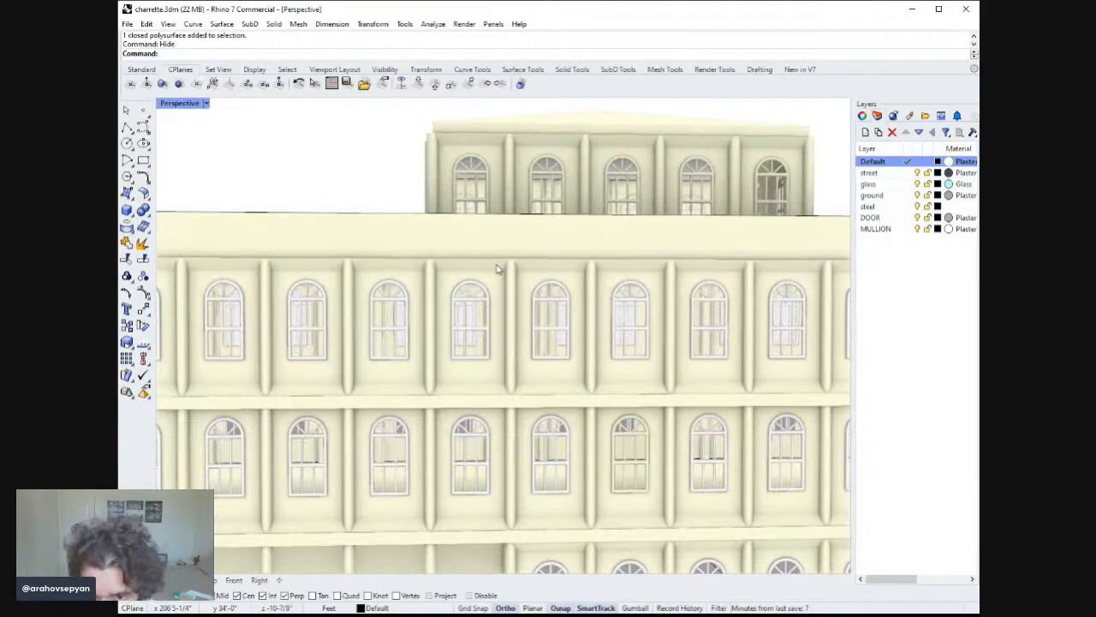
pyautogui.click(498, 268)
pyautogui.moveTo(498, 268); pyautogui.dragTo(552, 271, button='right')
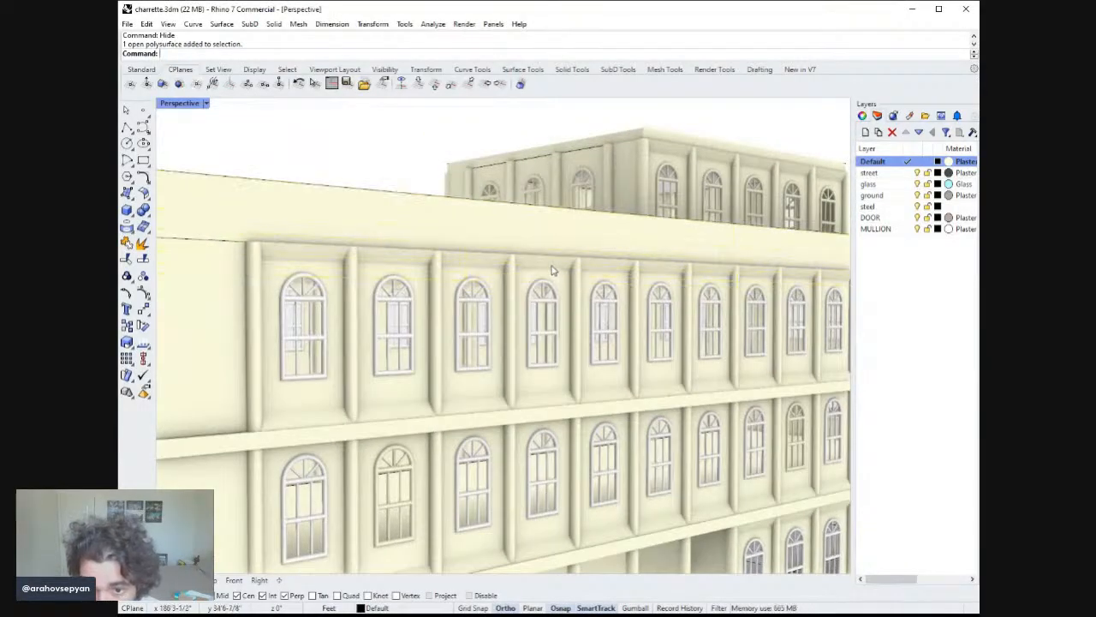
pyautogui.click(553, 271)
pyautogui.press('Escape')
pyautogui.scroll(-2, 507, 270)
pyautogui.moveTo(471, 268); pyautogui.dragTo(616, 420, button='right')
pyautogui.hotkey('ctrl', 'z')
# Ungroup the ground-floor window assembly beside the door on the end facade.
pyautogui.scroll(-4, 503, 287)
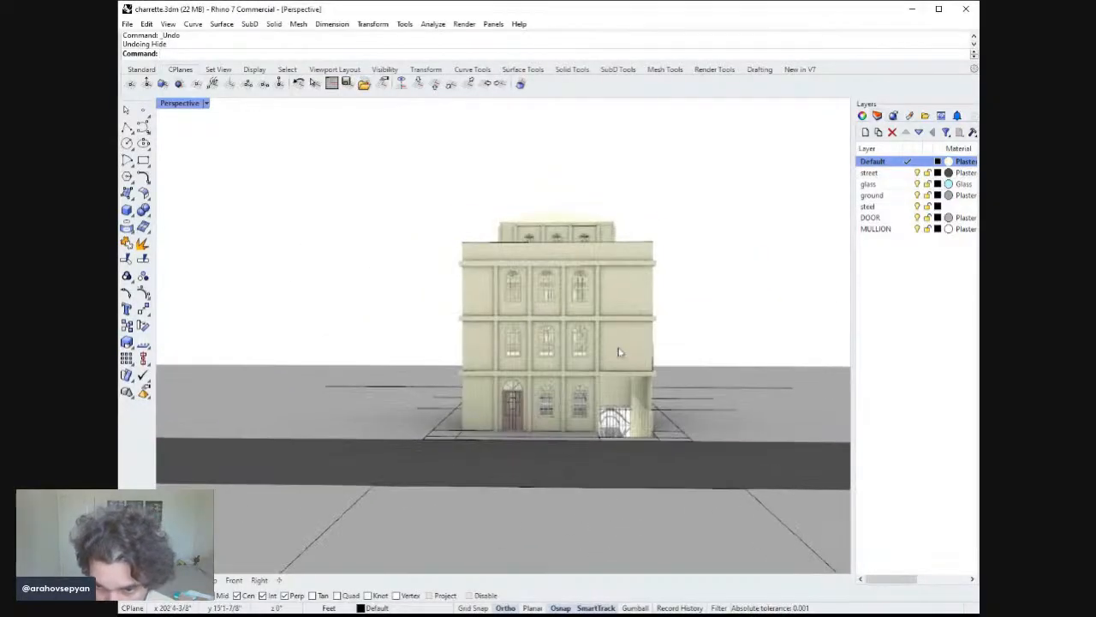
pyautogui.scroll(5, 600, 377)
pyautogui.click(576, 400)
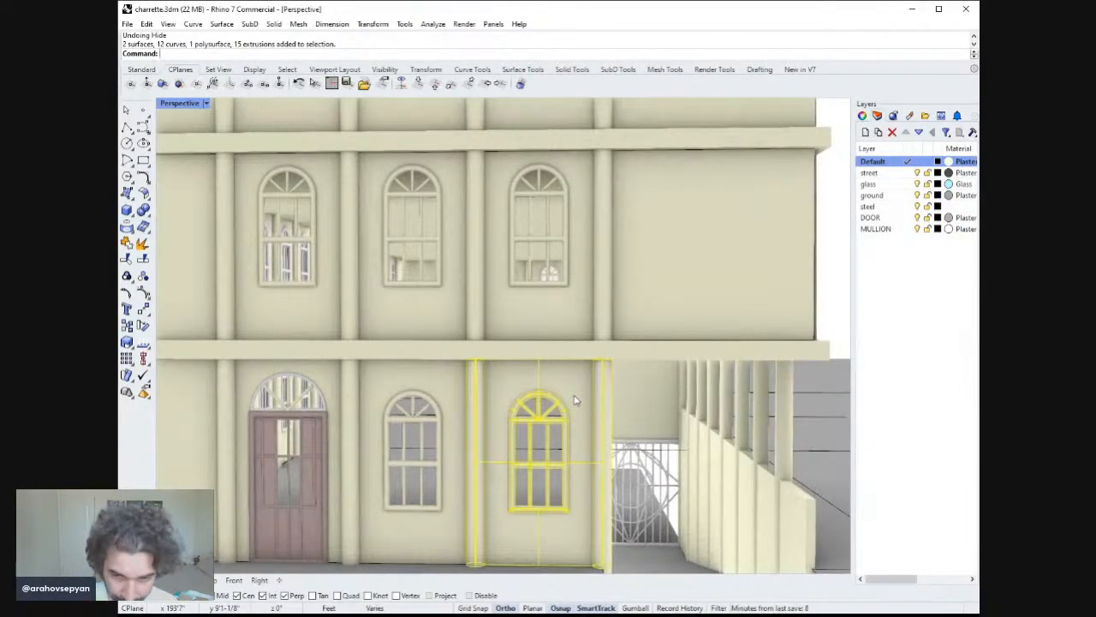
pyautogui.write('Ungroup')
pyautogui.press('Return')
# Regroup that assembly without the window's inner frame and mullion pieces.
pyautogui.moveTo(575, 400); pyautogui.dragTo(578, 393, button='right')
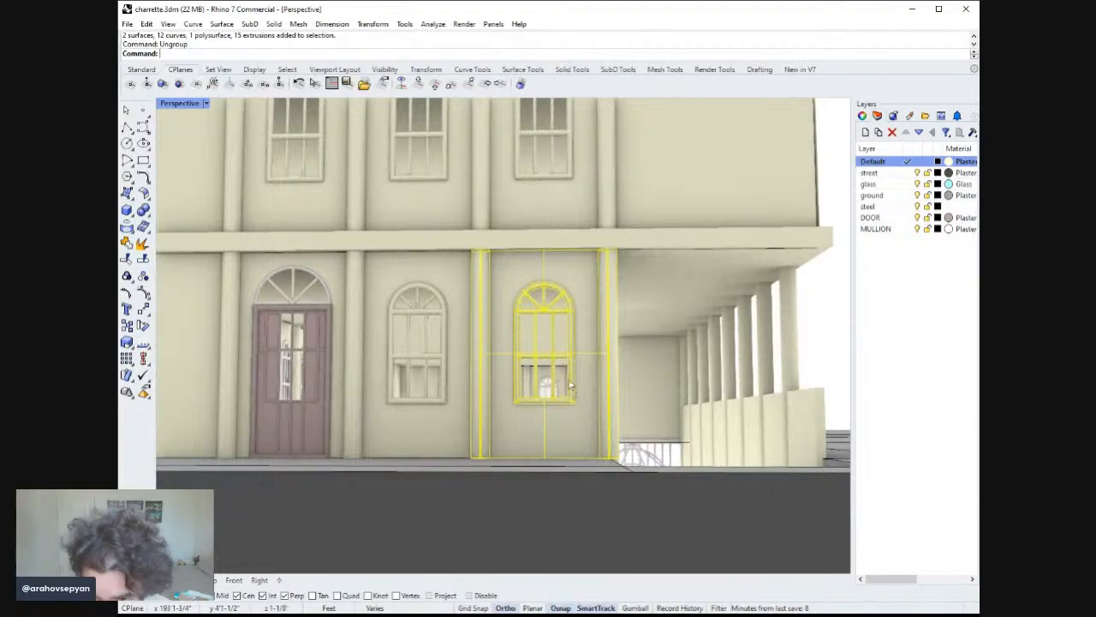
pyautogui.keyDown('ctrl'); pyautogui.click(571, 384); pyautogui.keyUp('ctrl')
pyautogui.keyDown('ctrl'); pyautogui.click(561, 360); pyautogui.keyUp('ctrl')
pyautogui.keyDown('ctrl'); pyautogui.click(555, 357); pyautogui.keyUp('ctrl')
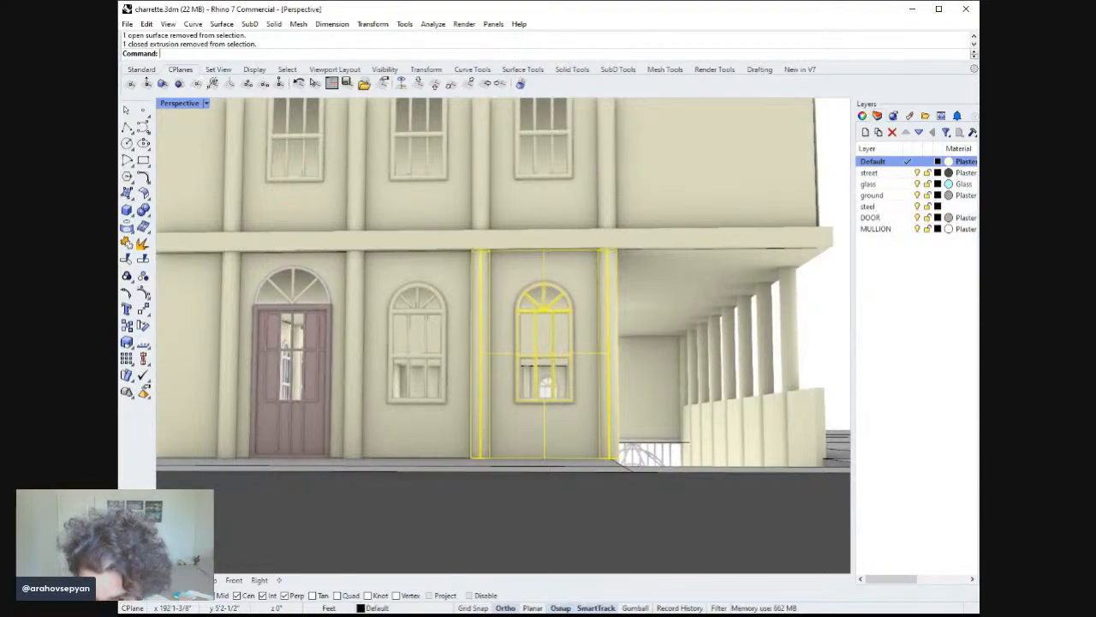
pyautogui.keyDown('ctrl'); pyautogui.click(553, 369); pyautogui.keyUp('ctrl')
pyautogui.keyDown('ctrl'); pyautogui.click(536, 369); pyautogui.keyUp('ctrl')
pyautogui.keyDown('ctrl'); pyautogui.click(537, 368); pyautogui.keyUp('ctrl')
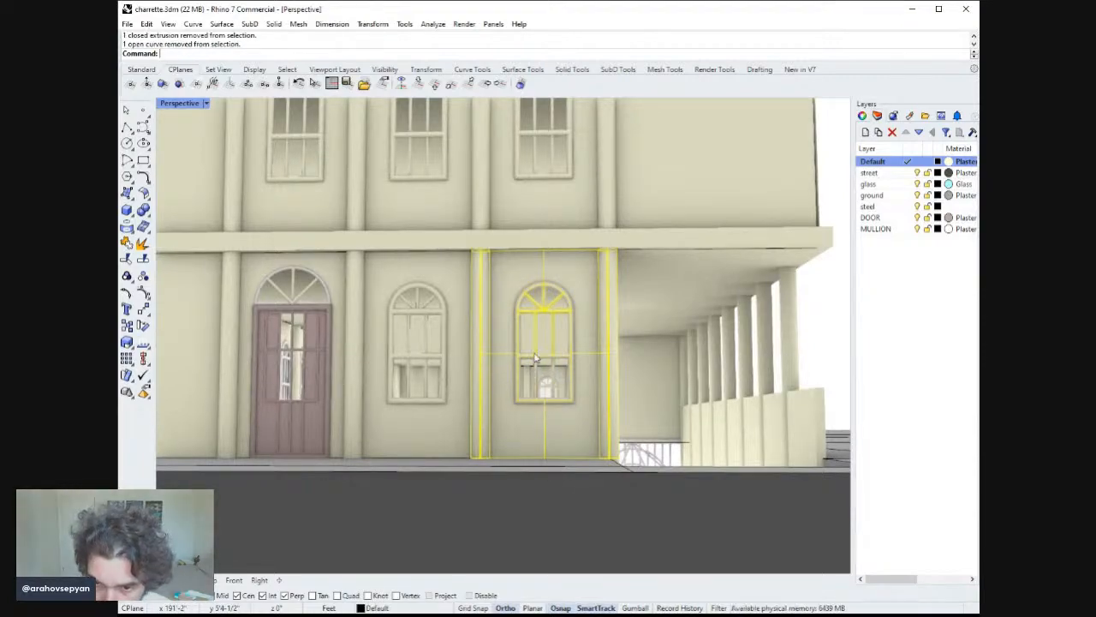
pyautogui.keyDown('ctrl'); pyautogui.click(535, 356); pyautogui.keyUp('ctrl')
pyautogui.keyDown('ctrl'); pyautogui.click(535, 349); pyautogui.keyUp('ctrl')
pyautogui.keyDown('ctrl'); pyautogui.click(539, 326); pyautogui.keyUp('ctrl')
pyautogui.keyDown('ctrl'); pyautogui.click(539, 326); pyautogui.keyUp('ctrl')
pyautogui.keyDown('ctrl'); pyautogui.click(540, 314); pyautogui.keyUp('ctrl')
pyautogui.keyDown('ctrl'); pyautogui.click(540, 310); pyautogui.keyUp('ctrl')
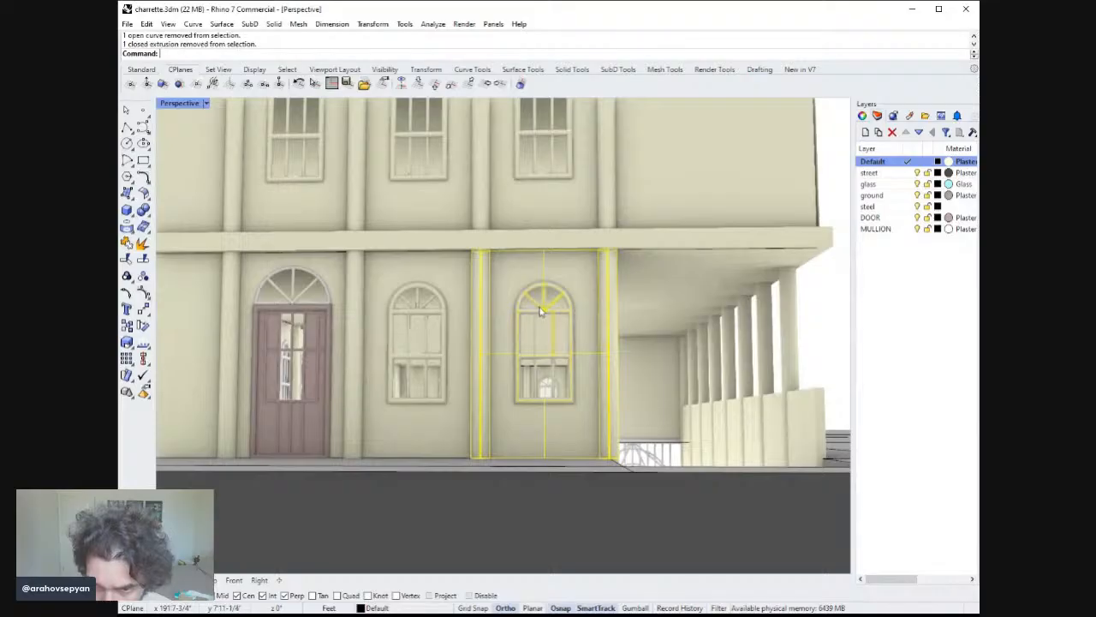
pyautogui.keyDown('ctrl'); pyautogui.click(543, 306); pyautogui.keyUp('ctrl')
pyautogui.keyDown('ctrl'); pyautogui.click(551, 313); pyautogui.keyUp('ctrl')
pyautogui.keyDown('ctrl'); pyautogui.click(557, 325); pyautogui.keyUp('ctrl')
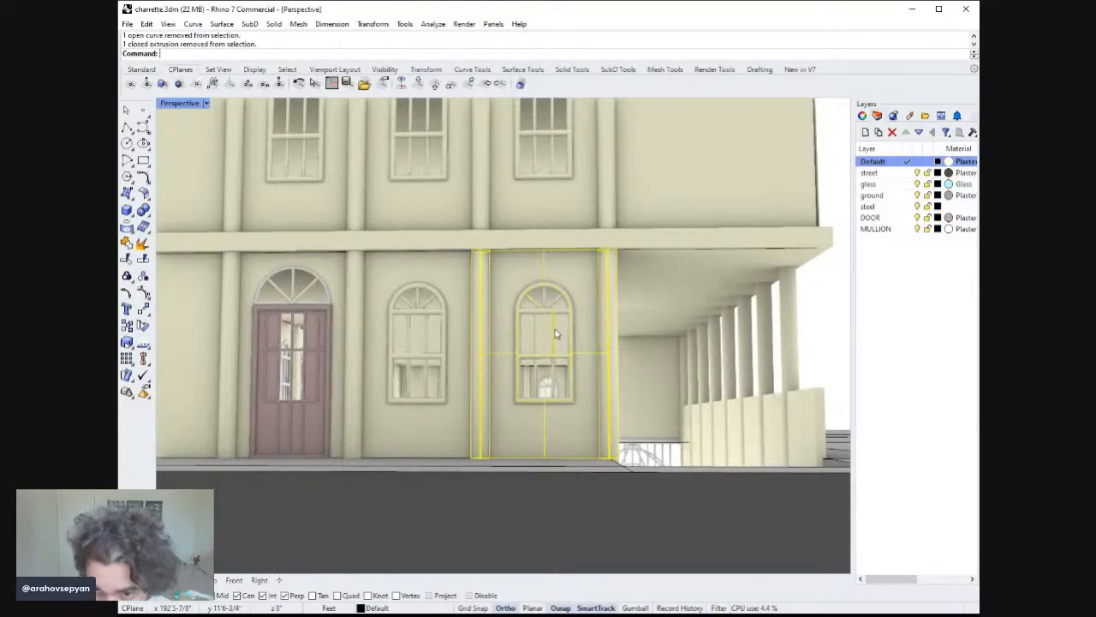
pyautogui.keyDown('ctrl'); pyautogui.click(538, 315); pyautogui.keyUp('ctrl')
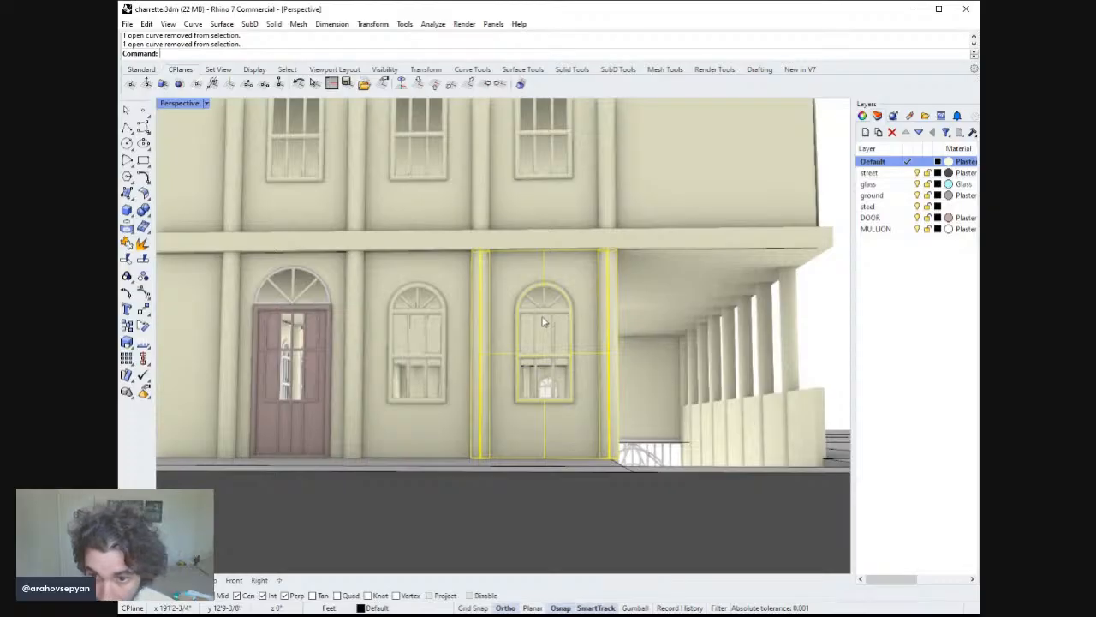
pyautogui.moveTo(544, 321); pyautogui.dragTo(553, 328, button='right')
pyautogui.write('group')
pyautogui.press('Return')
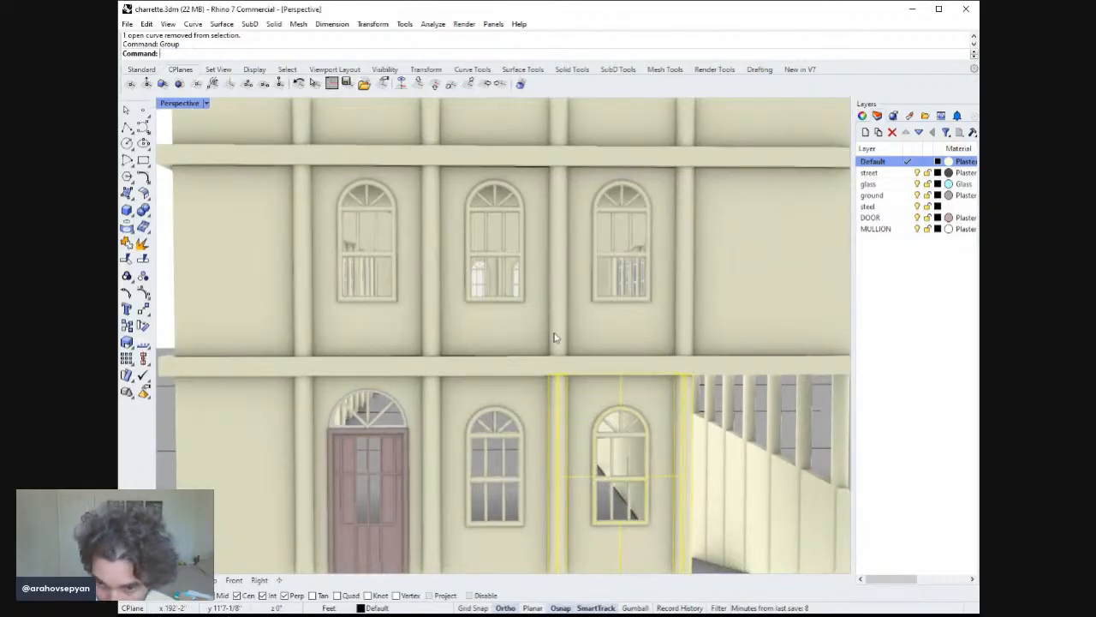
# Try deleting the stray mullion pieces inside the window, undoing each deletion.
pyautogui.press('Escape')
pyautogui.keyDown('shift'); pyautogui.moveTo(617, 486); pyautogui.dragTo(585, 449, button='right'); pyautogui.keyUp('shift')
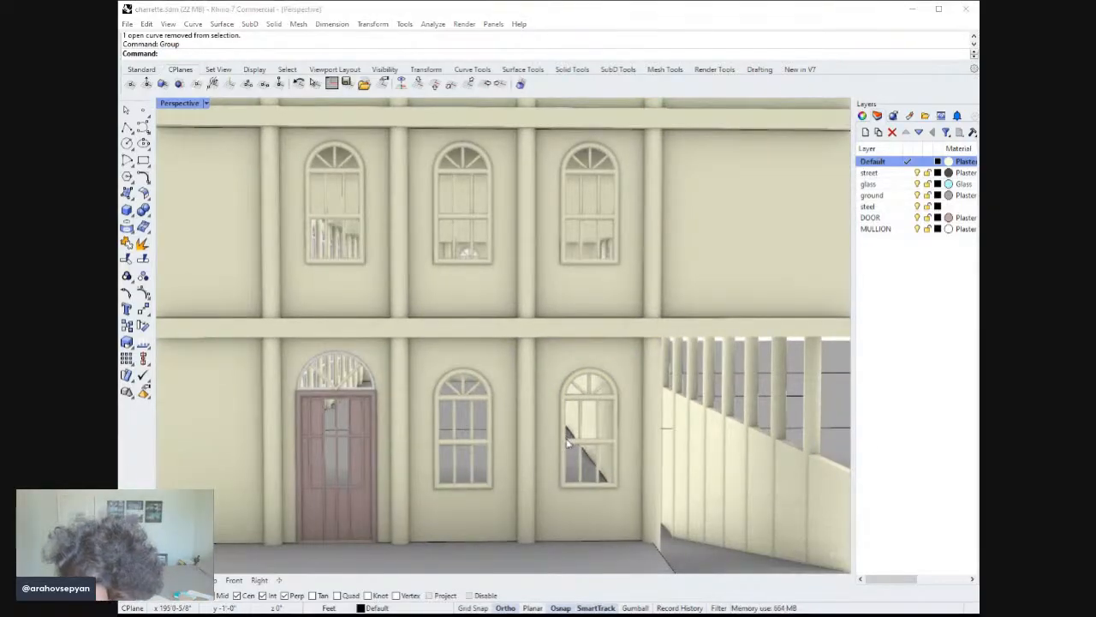
pyautogui.click(622, 491)
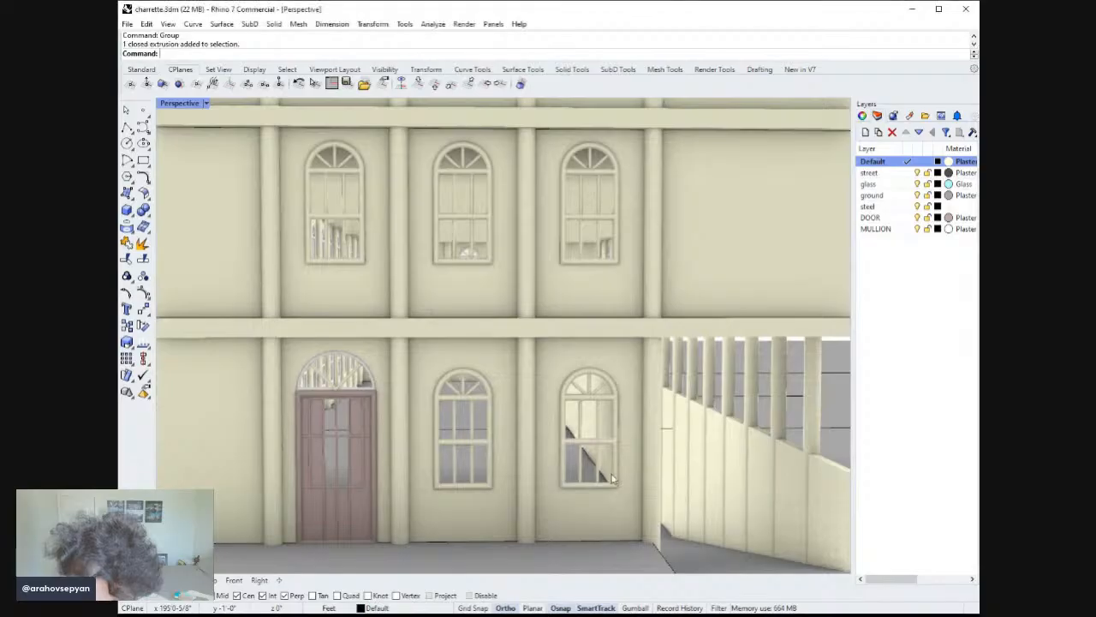
pyautogui.keyDown('shift'); pyautogui.moveTo(622, 491); pyautogui.dragTo(580, 432, button='right'); pyautogui.keyUp('shift')
pyautogui.keyDown('shift'); pyautogui.click(577, 406); pyautogui.keyUp('shift')
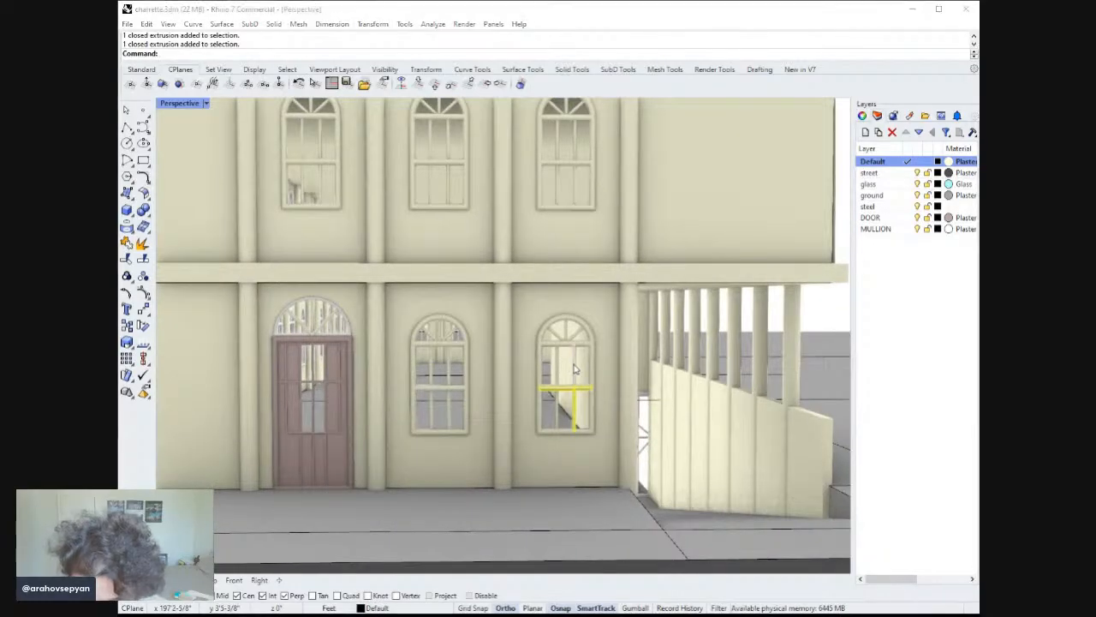
pyautogui.press('Delete')
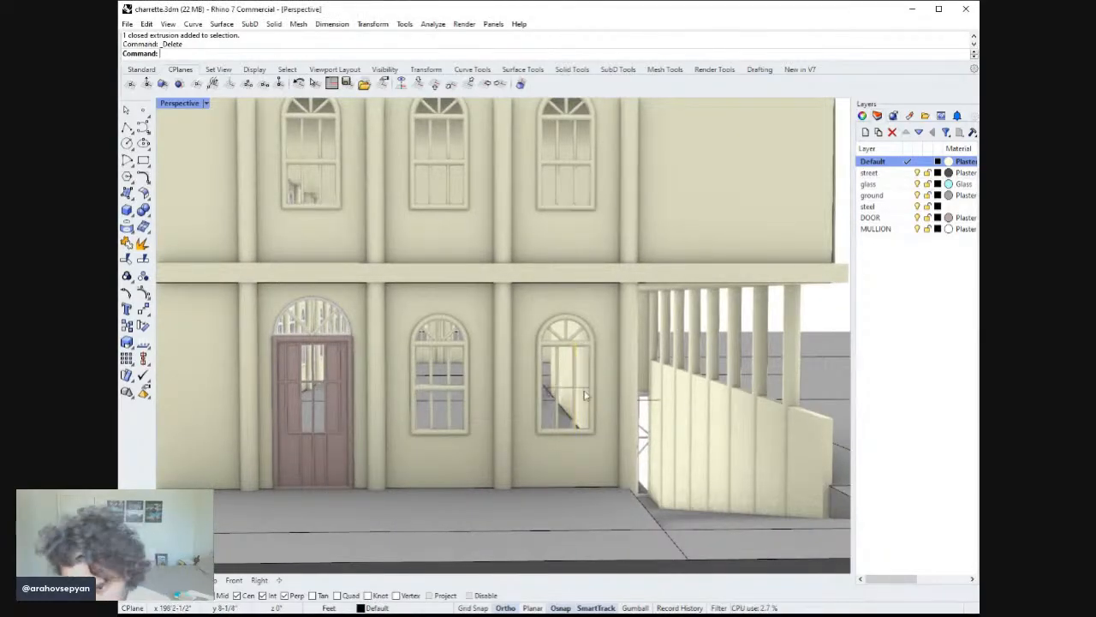
pyautogui.hotkey('ctrl', 'z')
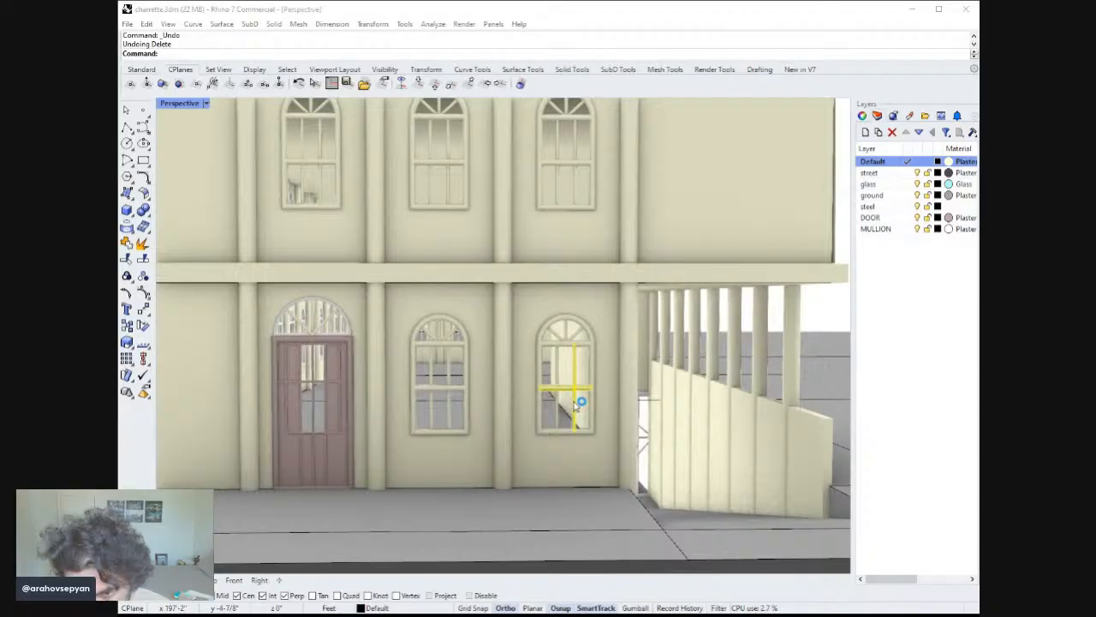
pyautogui.press('Escape')
pyautogui.click(577, 406)
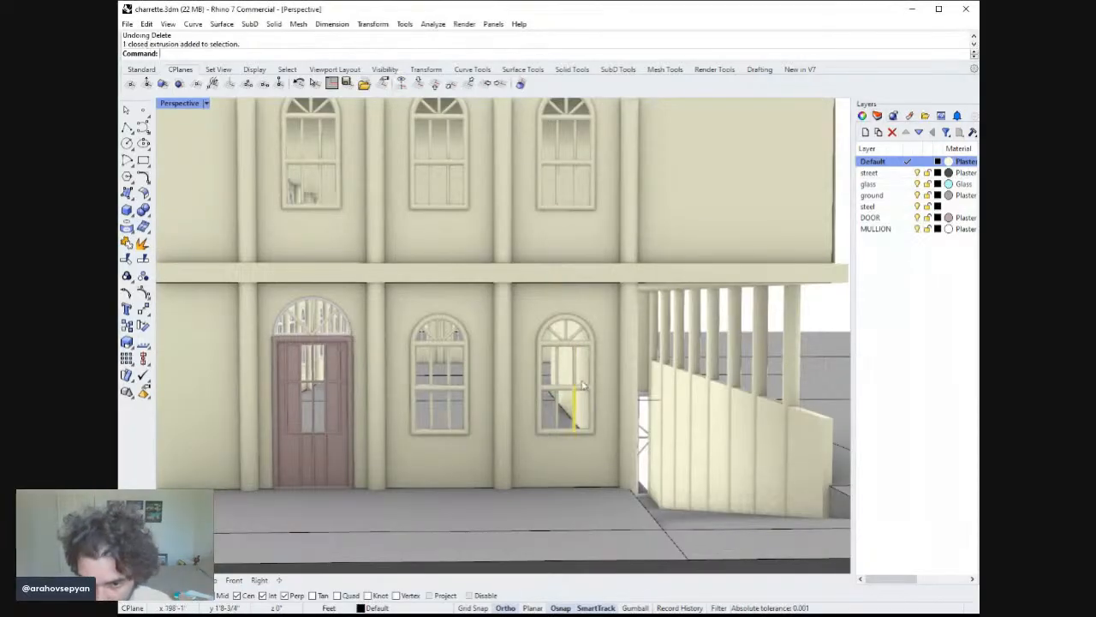
pyautogui.press('Delete')
pyautogui.scroll(5, 590, 406)
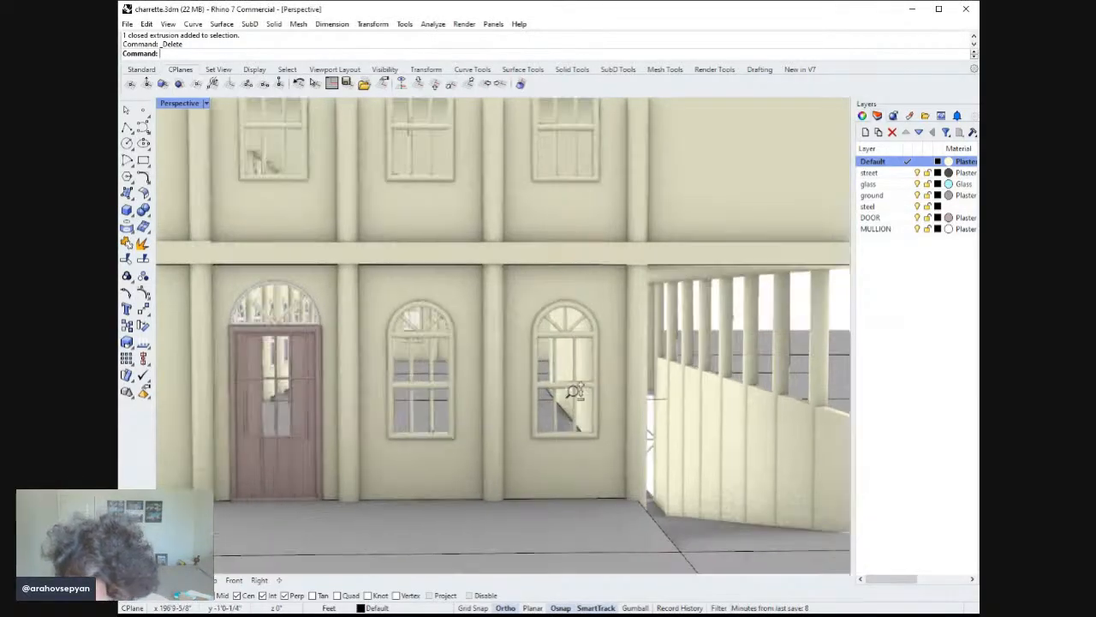
pyautogui.hotkey('ctrl', 'z')
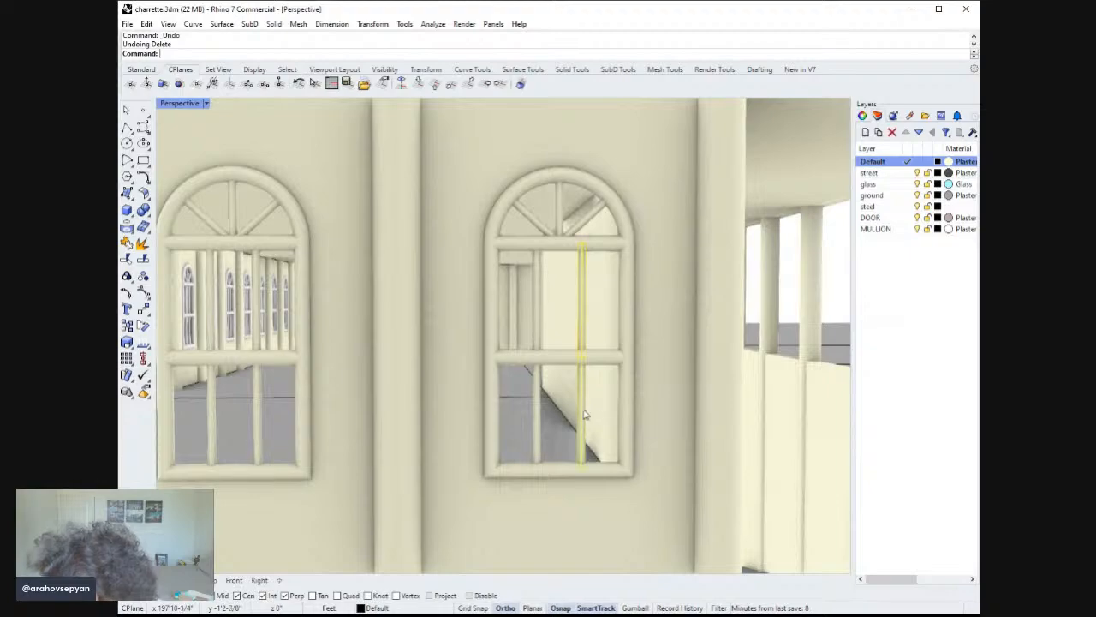
# Delete the stray vertical mullion in the window's lower pane.
pyautogui.press('Escape')
pyautogui.click(585, 349)
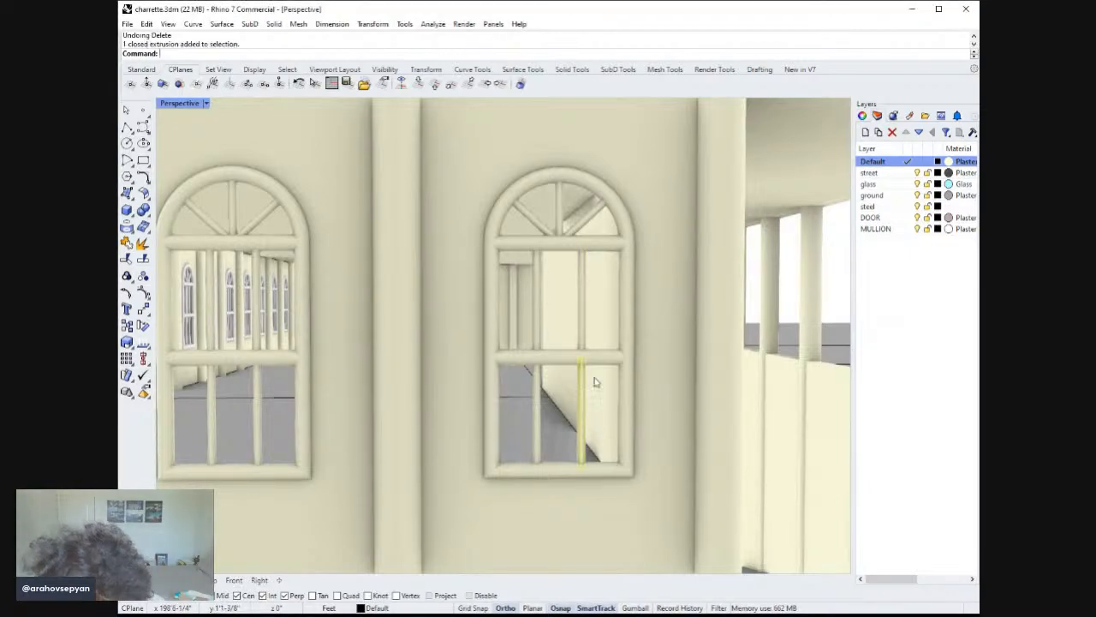
pyautogui.press('Delete')
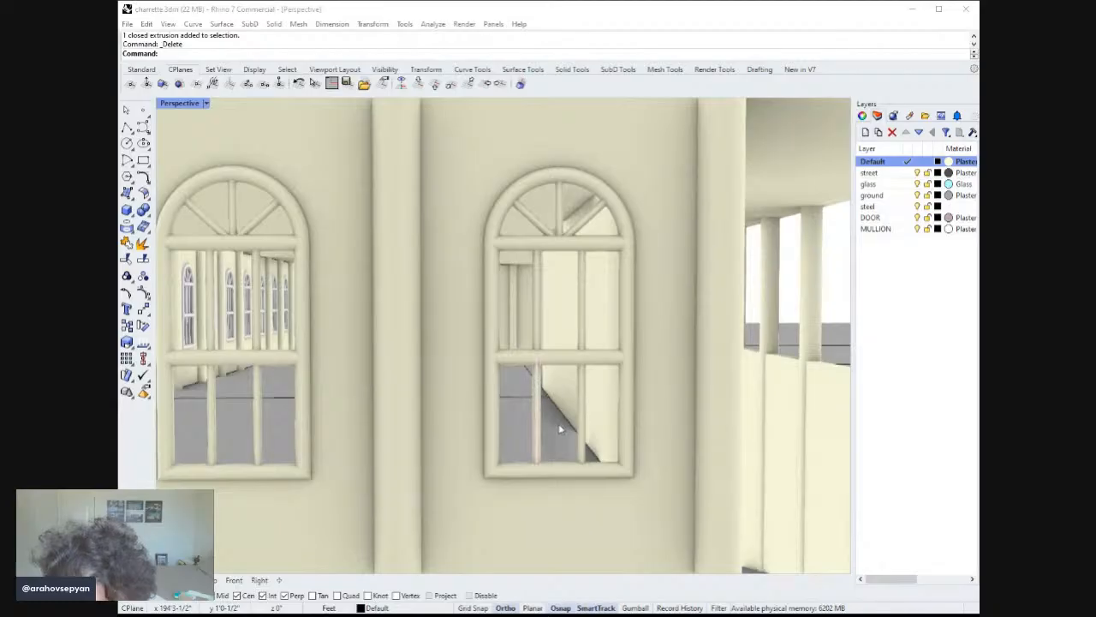
# Inspect the window's remaining frame and mullion pieces by selecting them one by one and as a group.
pyautogui.click(538, 401)
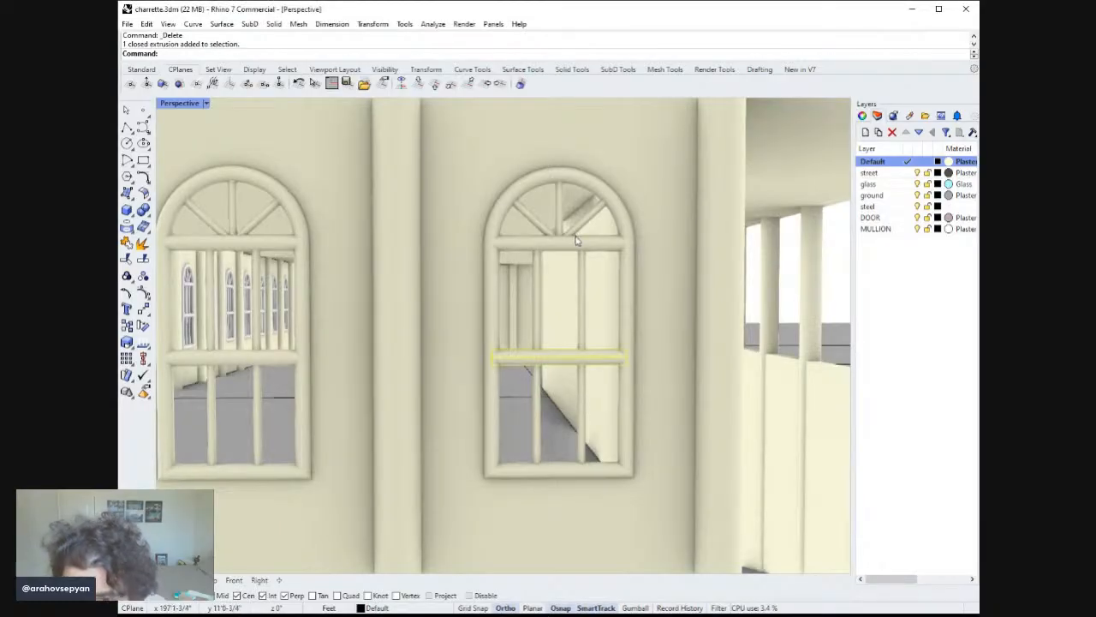
pyautogui.press('Escape')
pyautogui.click(597, 223)
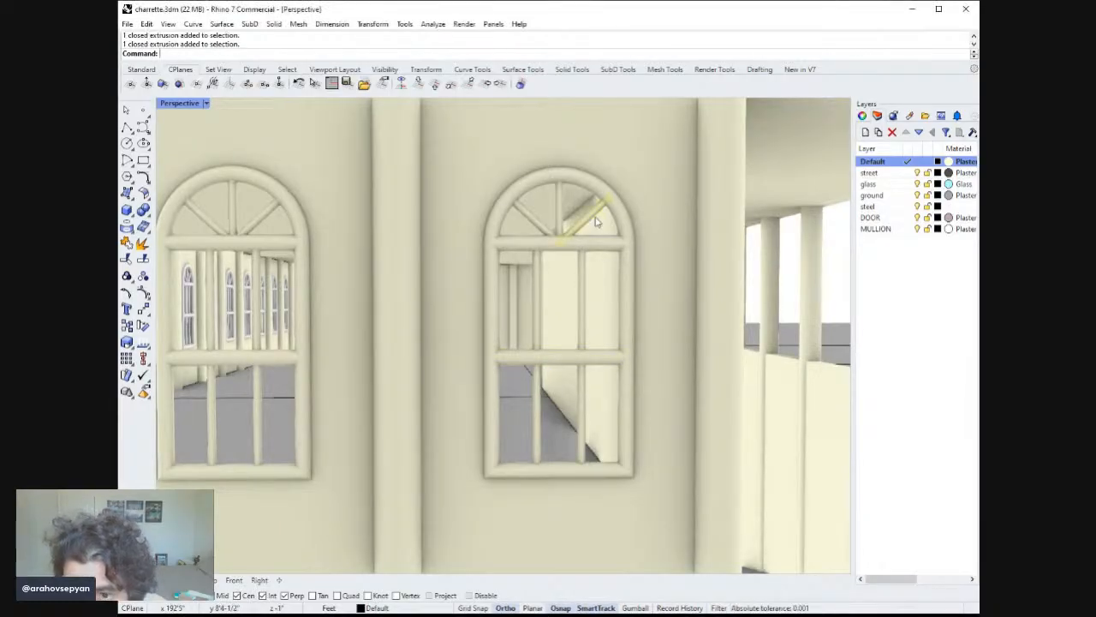
pyautogui.press('Escape')
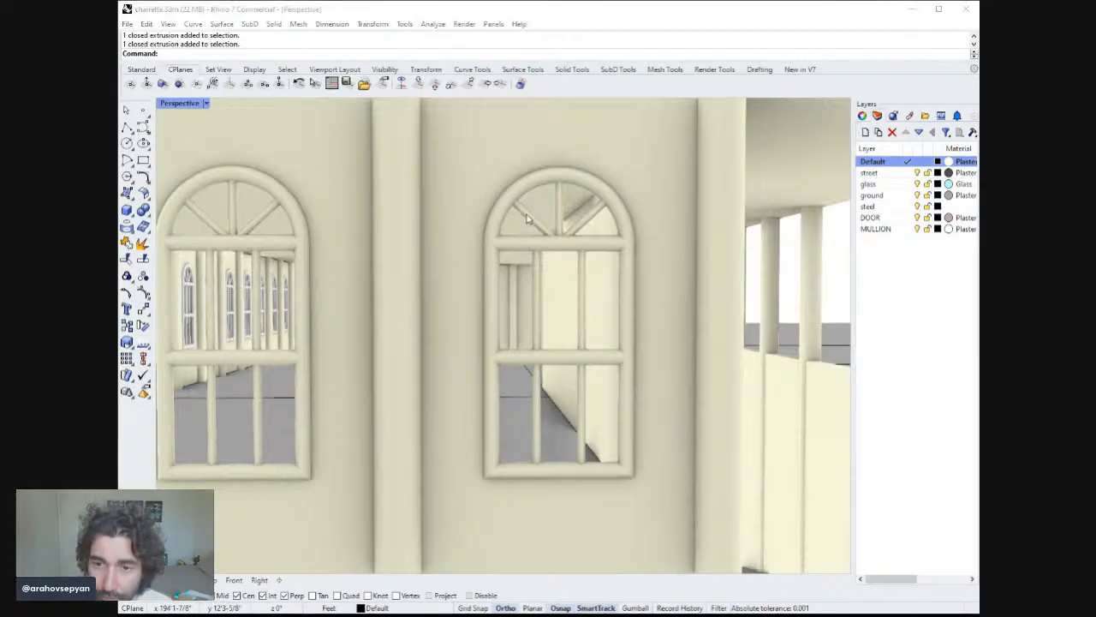
pyautogui.click(599, 225)
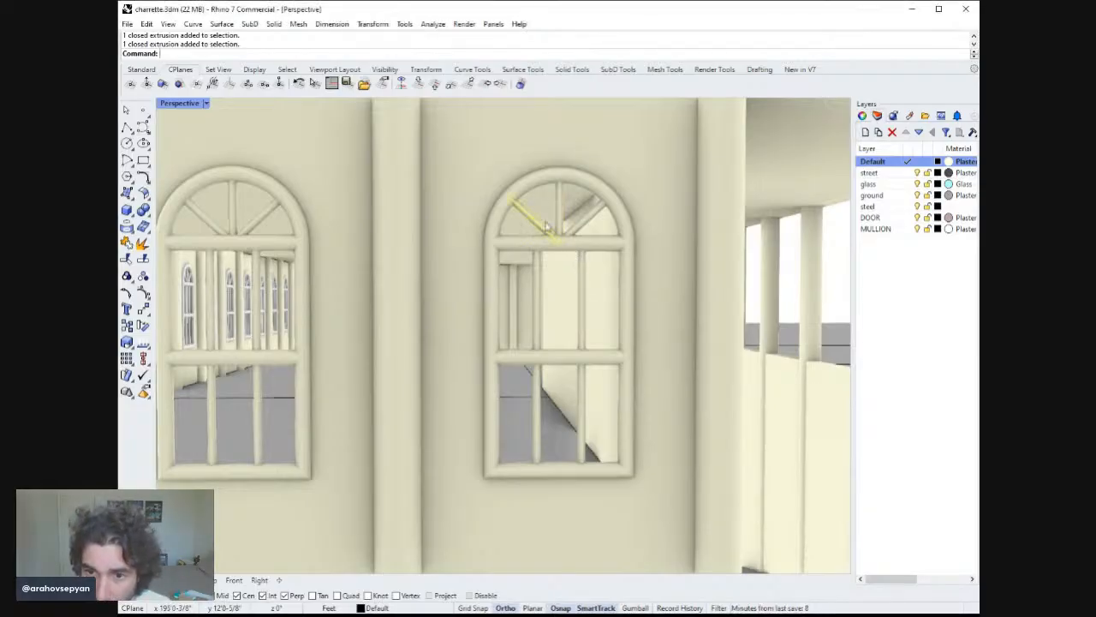
pyautogui.keyDown('shift'); pyautogui.click(599, 224); pyautogui.keyUp('shift')
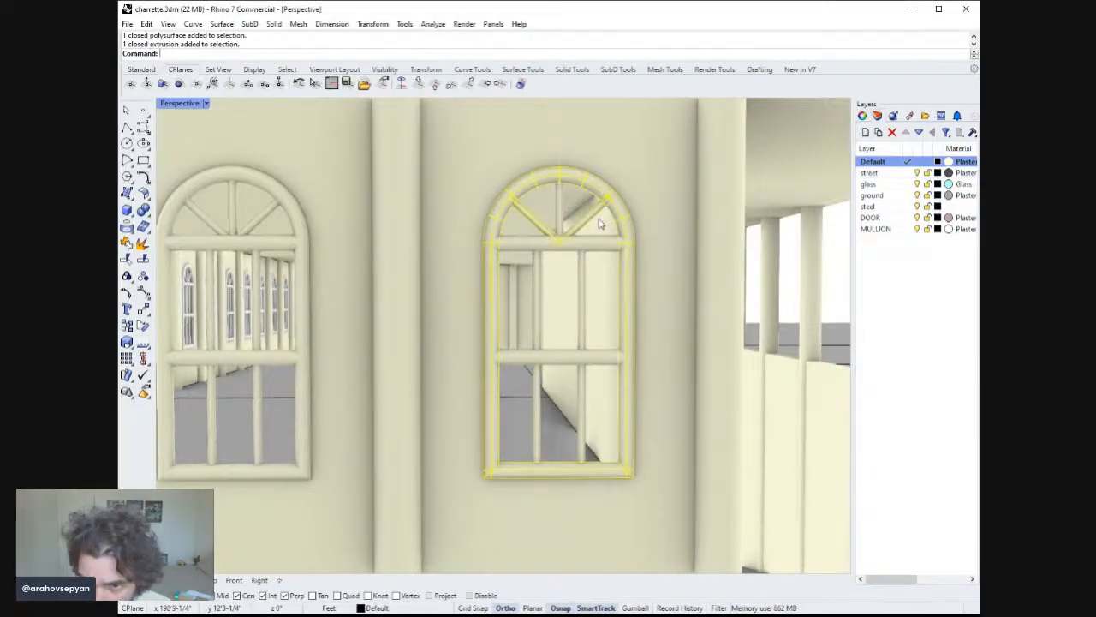
pyautogui.keyDown('shift'); pyautogui.click(579, 267); pyautogui.keyUp('shift')
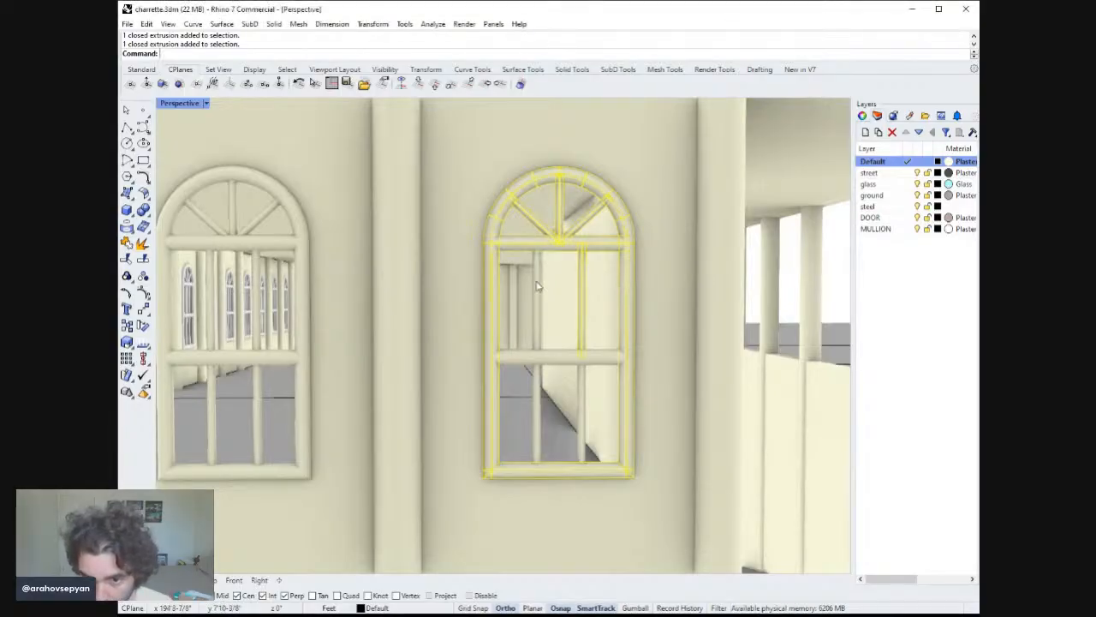
pyautogui.keyDown('shift'); pyautogui.click(553, 358); pyautogui.keyUp('shift')
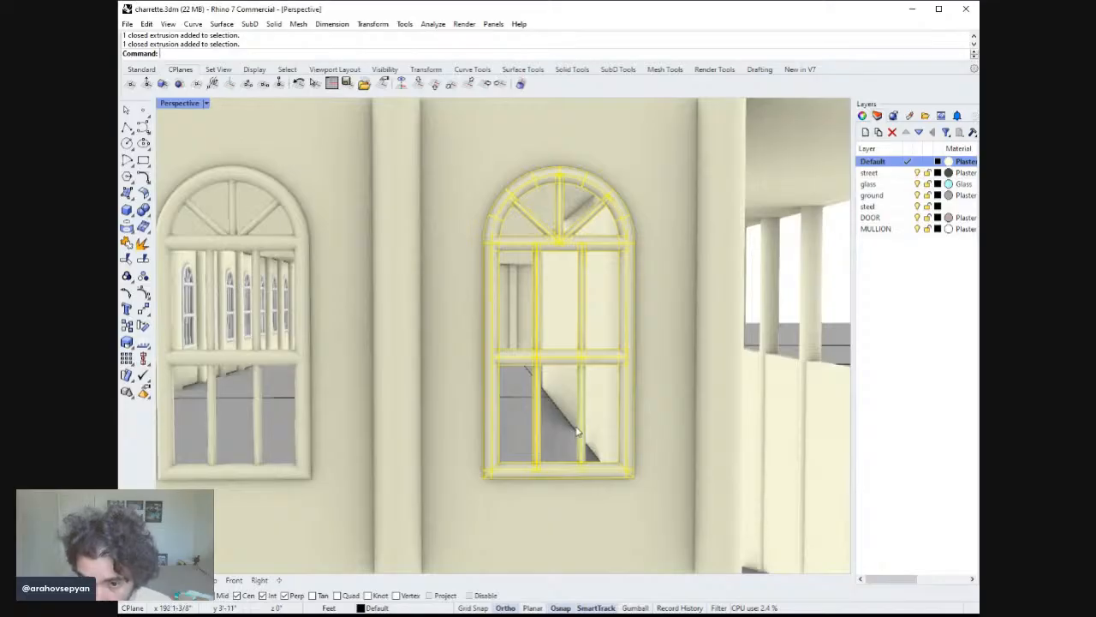
pyautogui.click(875, 229)
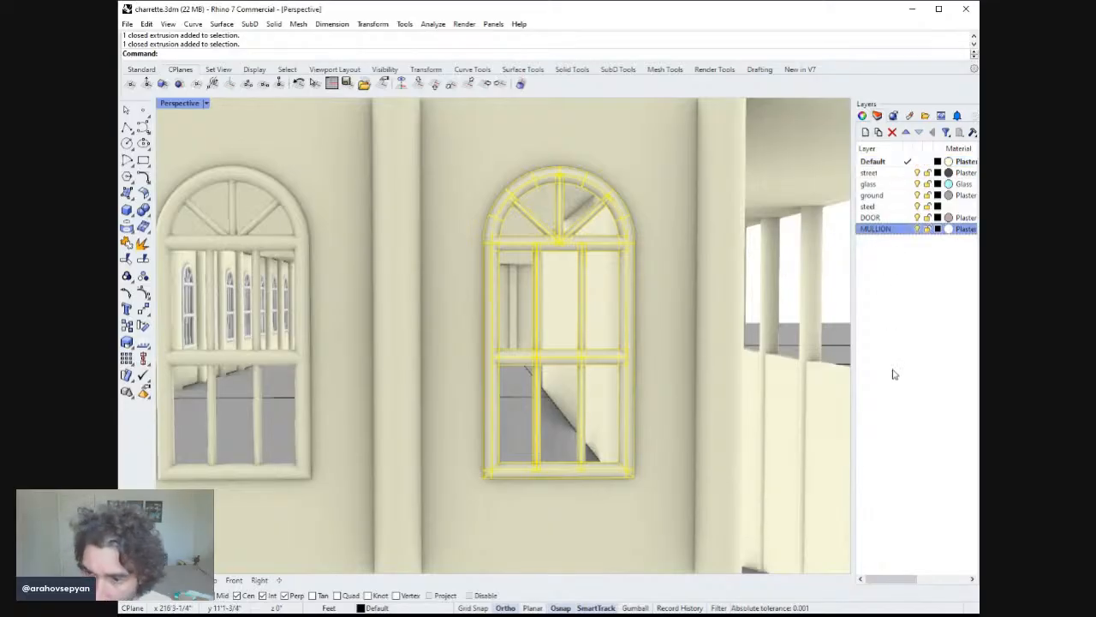
pyautogui.click(899, 441)
# Group the ground-floor end-facade window assembly together with its flanking pilasters and wall panel.
pyautogui.write('zs')
pyautogui.press('Return')
pyautogui.scroll(-10, 710, 389)
pyautogui.moveTo(686, 437); pyautogui.dragTo(678, 415, button='right')
pyautogui.click(678, 415)
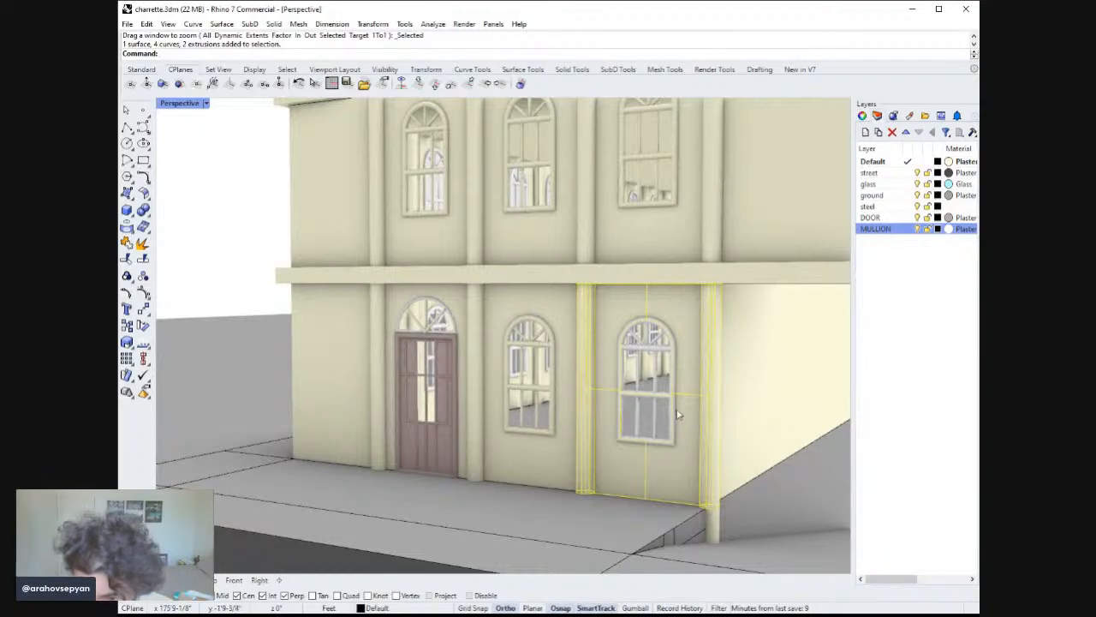
pyautogui.scroll(-5, 676, 409)
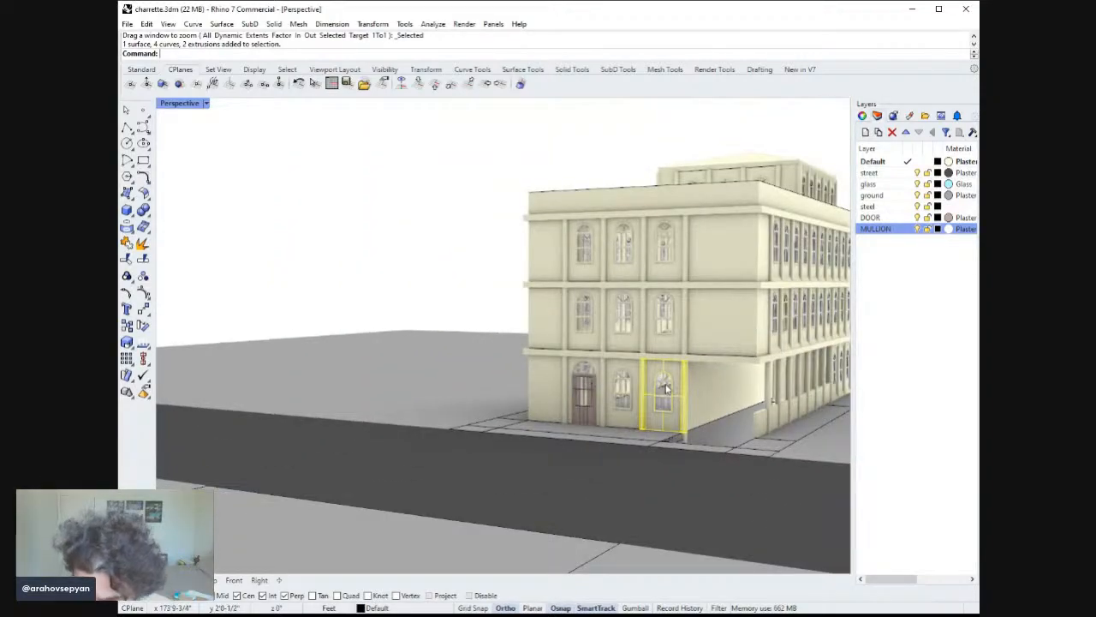
pyautogui.moveTo(664, 385); pyautogui.dragTo(665, 377, button='right')
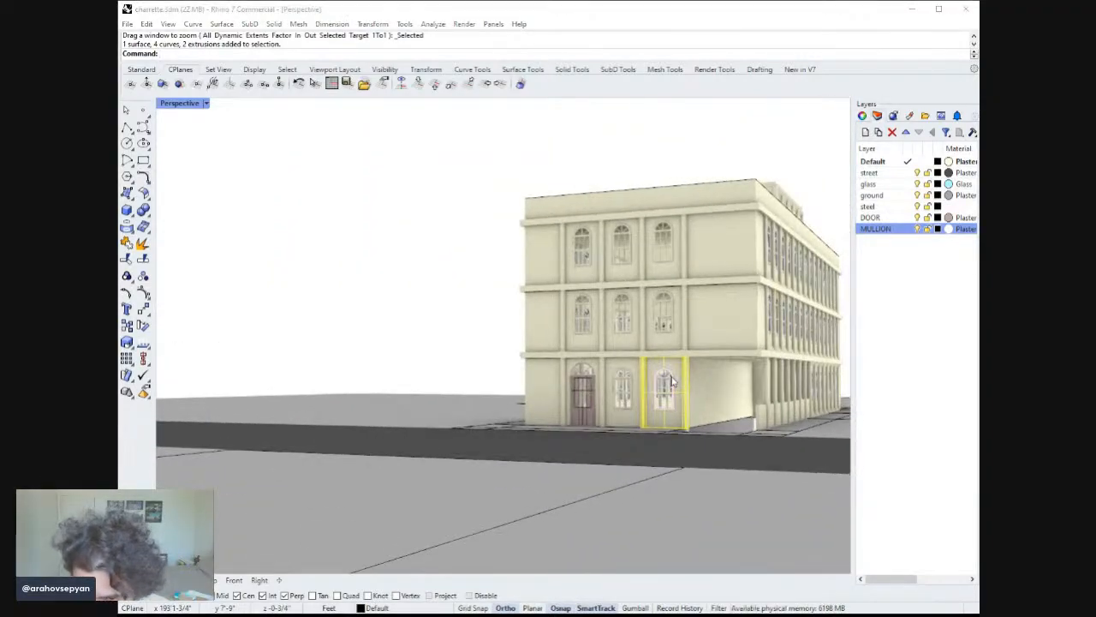
pyautogui.press('Escape')
pyautogui.moveTo(626, 148); pyautogui.dragTo(708, 445)
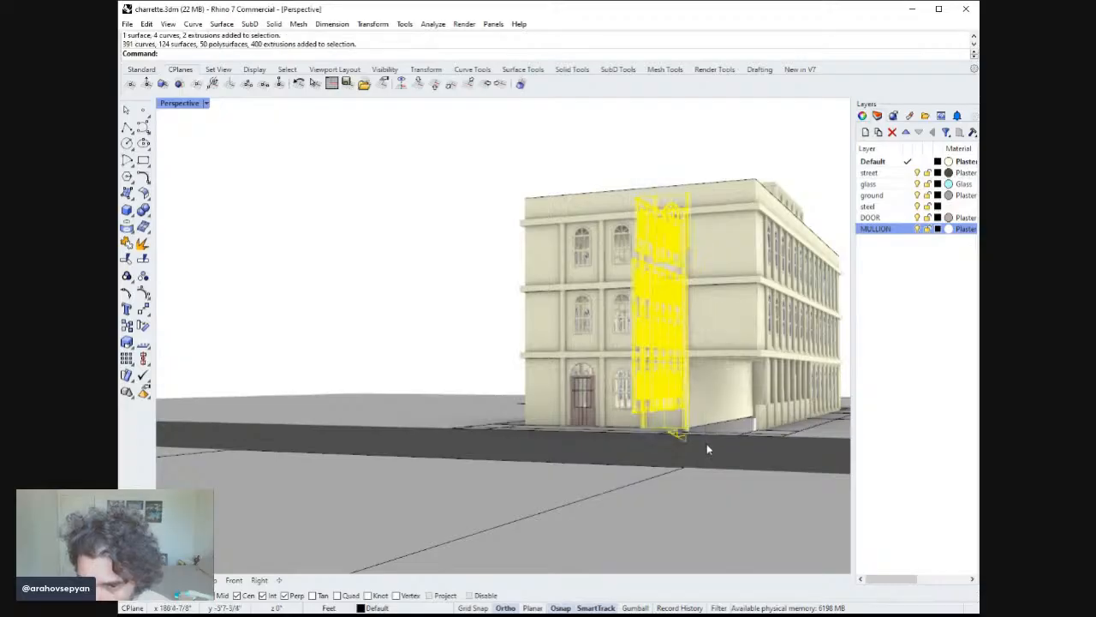
pyautogui.write('zs')
pyautogui.press('Return')
pyautogui.keyDown('ctrl'); pyautogui.moveTo(759, 124); pyautogui.dragTo(322, 404); pyautogui.keyUp('ctrl')
pyautogui.keyDown('ctrl'); pyautogui.moveTo(723, 142); pyautogui.dragTo(449, 456); pyautogui.keyUp('ctrl')
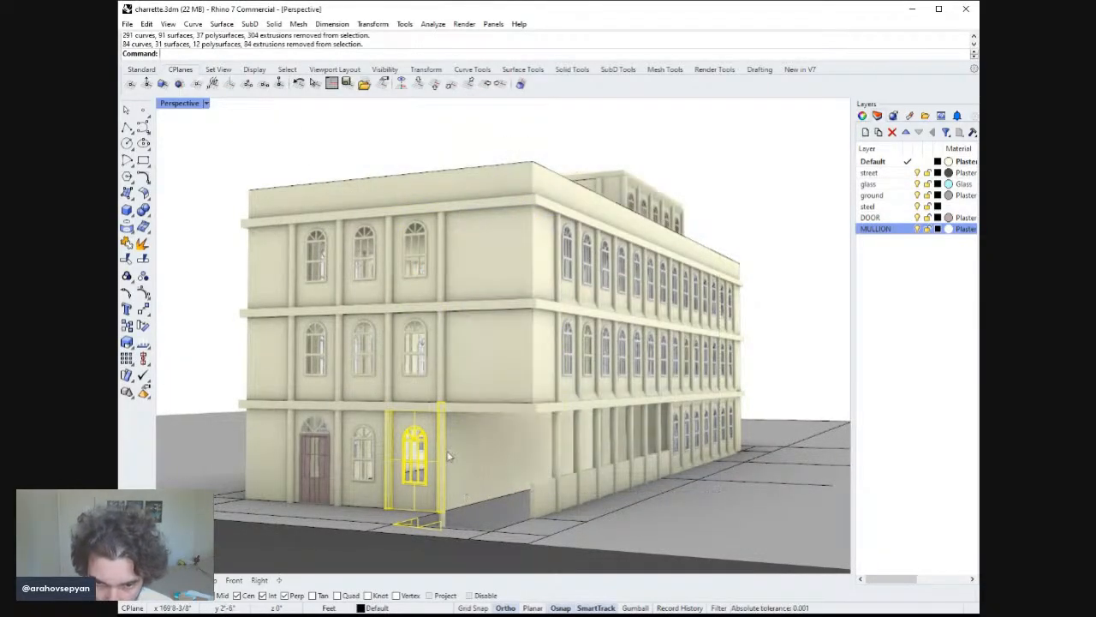
pyautogui.keyDown('ctrl'); pyautogui.click(442, 404); pyautogui.keyUp('ctrl')
pyautogui.keyDown('ctrl'); pyautogui.click(421, 527); pyautogui.keyUp('ctrl')
pyautogui.keyDown('ctrl'); pyautogui.click(420, 527); pyautogui.keyUp('ctrl')
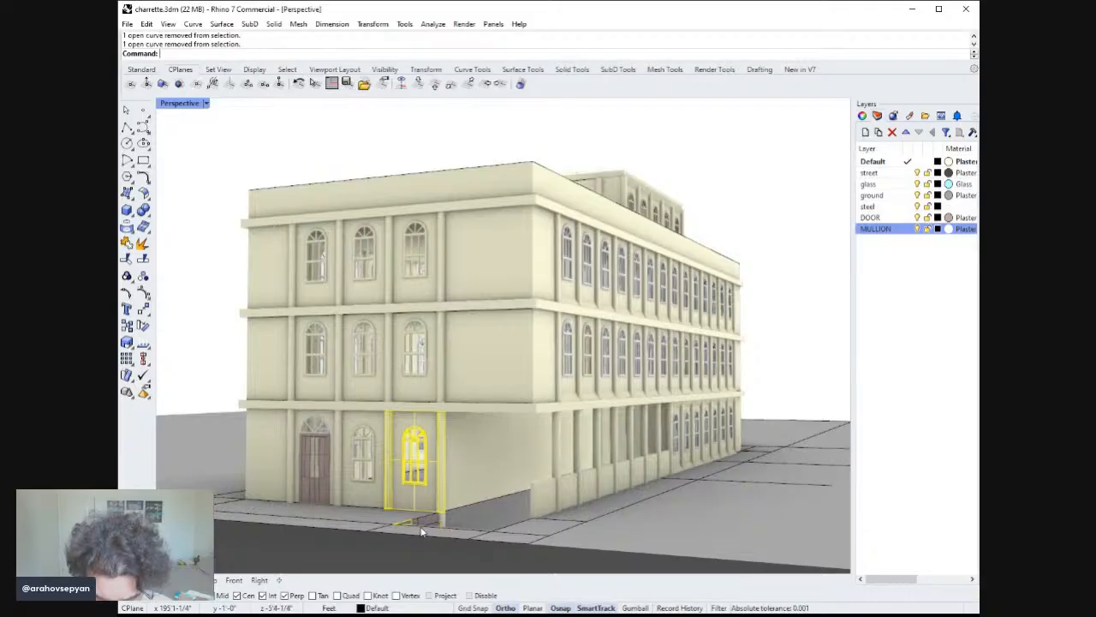
pyautogui.write('zs')
pyautogui.press('Return')
pyautogui.scroll(-4, 460, 485)
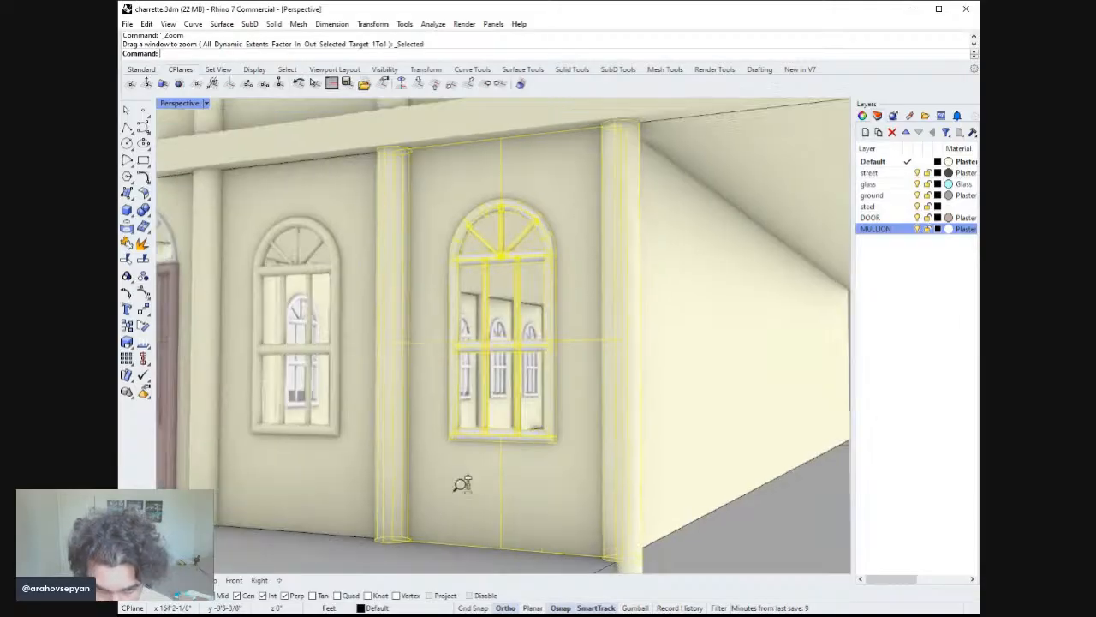
pyautogui.moveTo(460, 485); pyautogui.dragTo(502, 497, button='right')
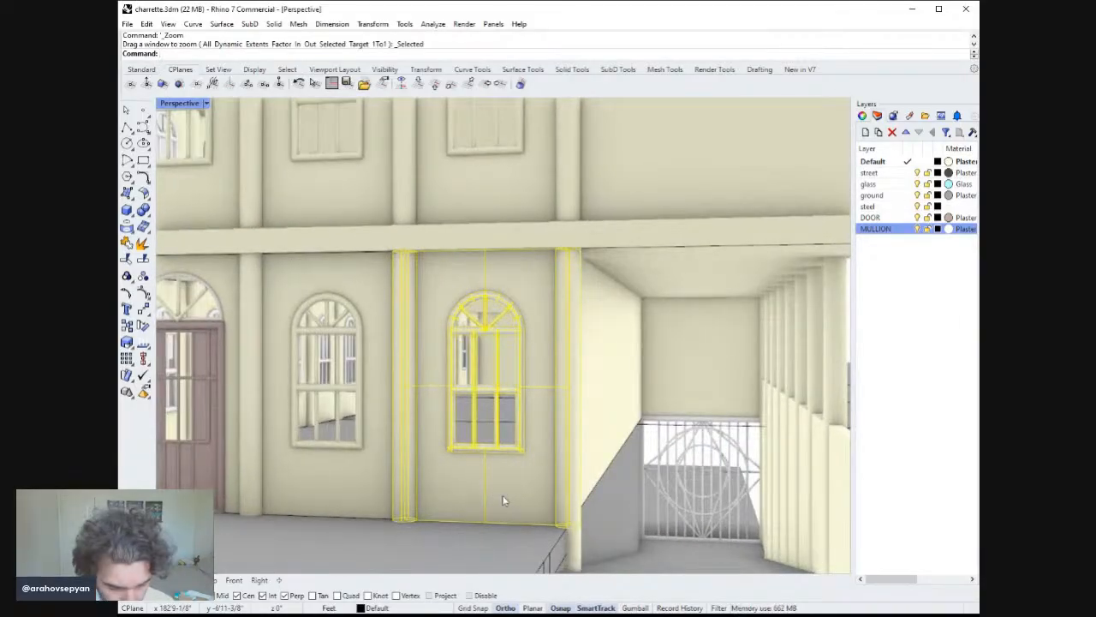
pyautogui.press('Return')
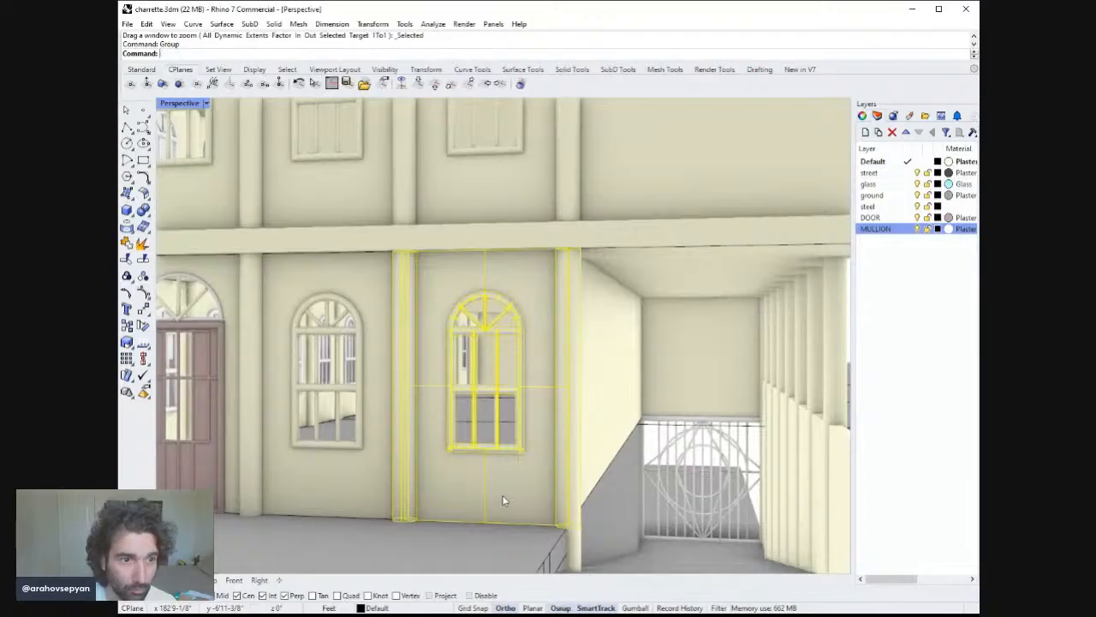
# Delete the grouped assembly, then undo the deletion.
pyautogui.press('Delete')
pyautogui.hotkey('ctrl', 'z')
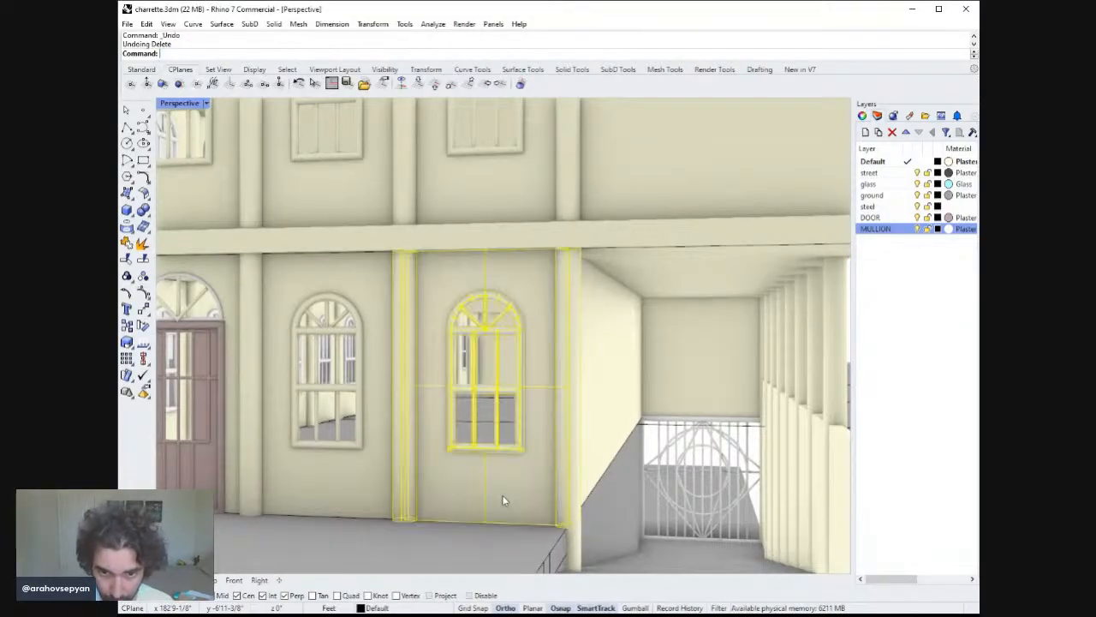
# Delete the old window in the ground-floor bay between the door and the new assembly.
pyautogui.scroll(-2, 514, 531)
pyautogui.moveTo(514, 531); pyautogui.dragTo(477, 491, button='right')
pyautogui.click(392, 427)
pyautogui.moveTo(490, 433)
pyautogui.mouseDown(button='right')
pyautogui.moveTo(538, 445)
pyautogui.moveTo(506, 445)
pyautogui.mouseUp(button='right')
pyautogui.press('Delete')
# Copy the grouped window assembly into the emptied bay beside the door.
pyautogui.click(473, 472)
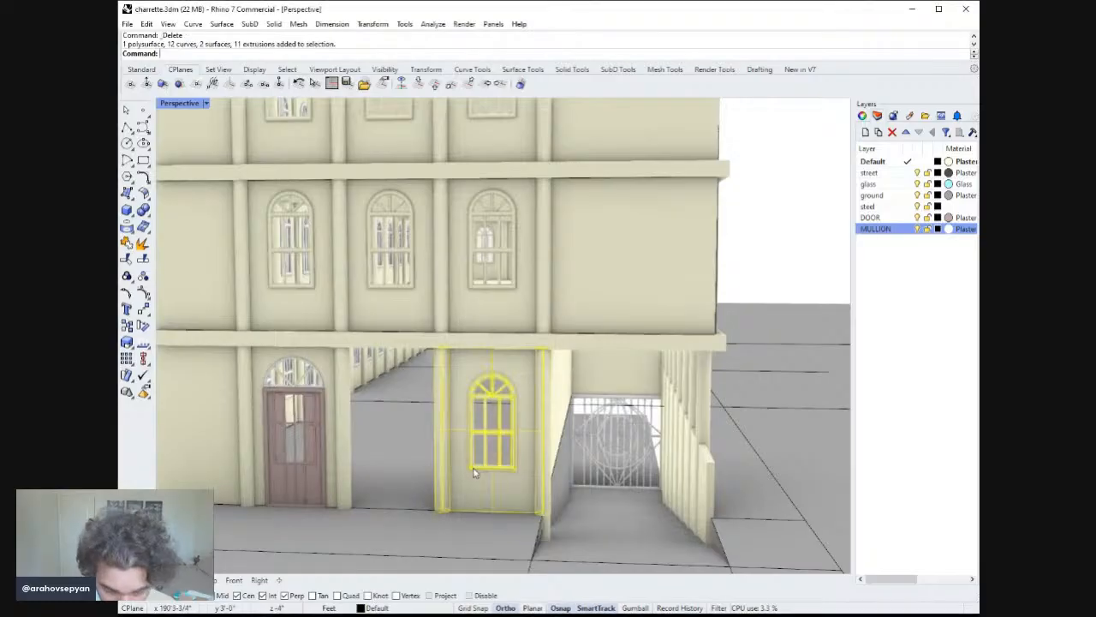
pyautogui.press('Return')
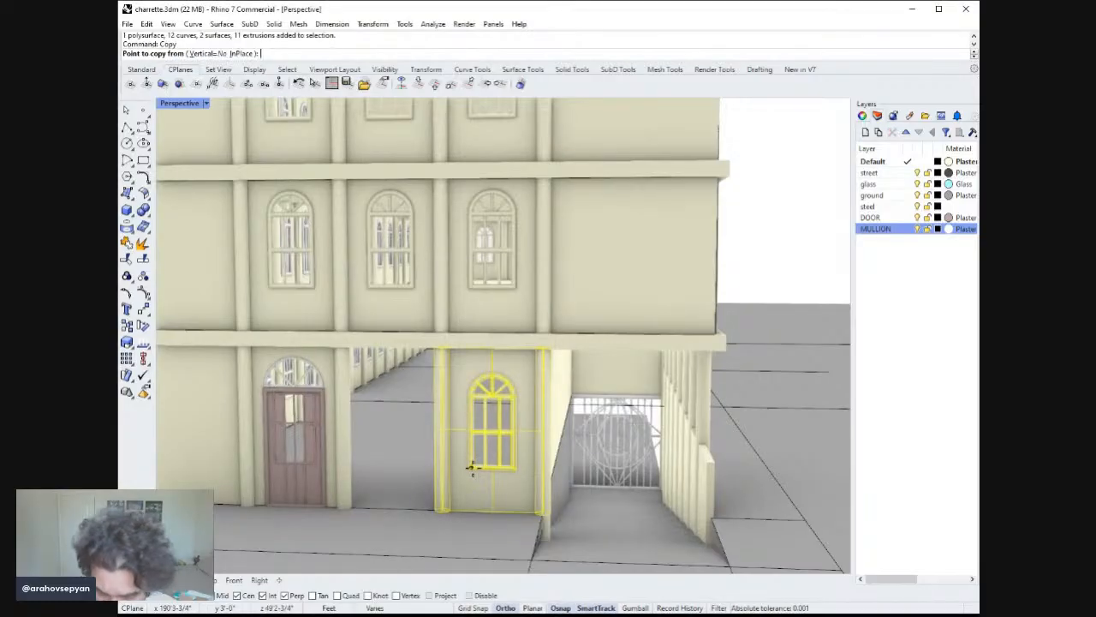
pyautogui.click(538, 512)
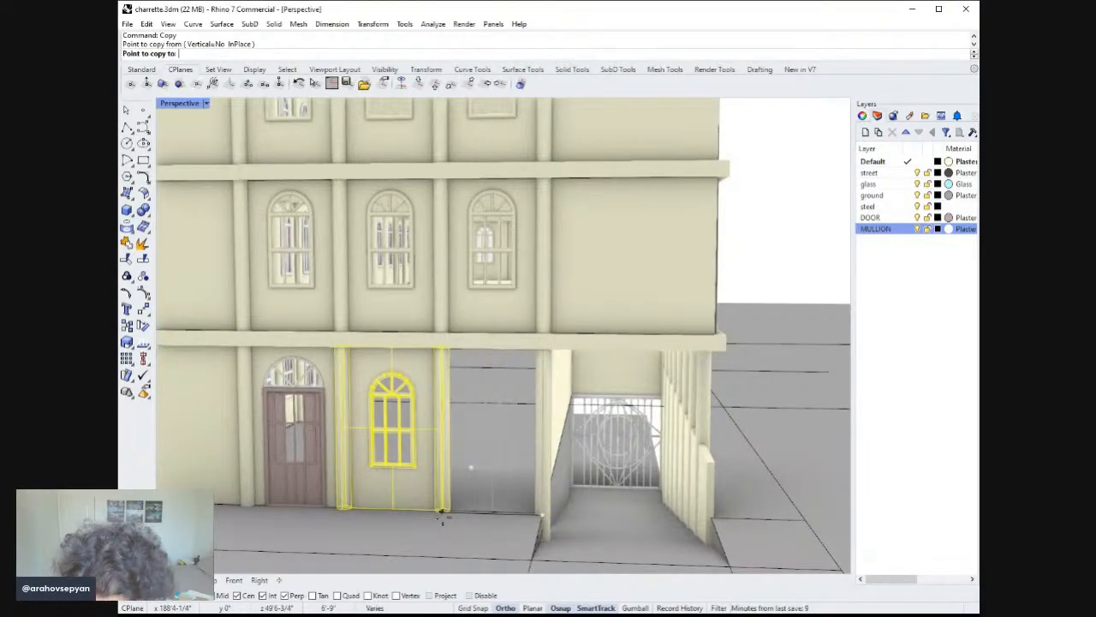
pyautogui.click(442, 515)
pyautogui.press('Return')
# Delete the two old window assemblies on the second floor above the new windows.
pyautogui.scroll(-3, 477, 488)
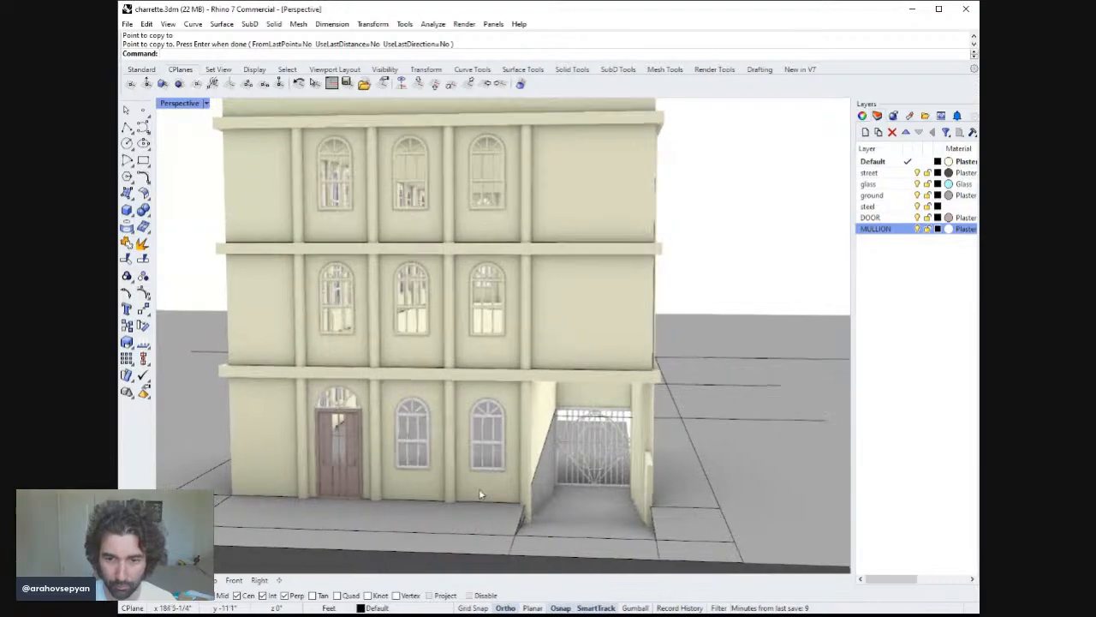
pyautogui.click(510, 317)
pyautogui.keyDown('shift'); pyautogui.click(446, 340); pyautogui.keyUp('shift')
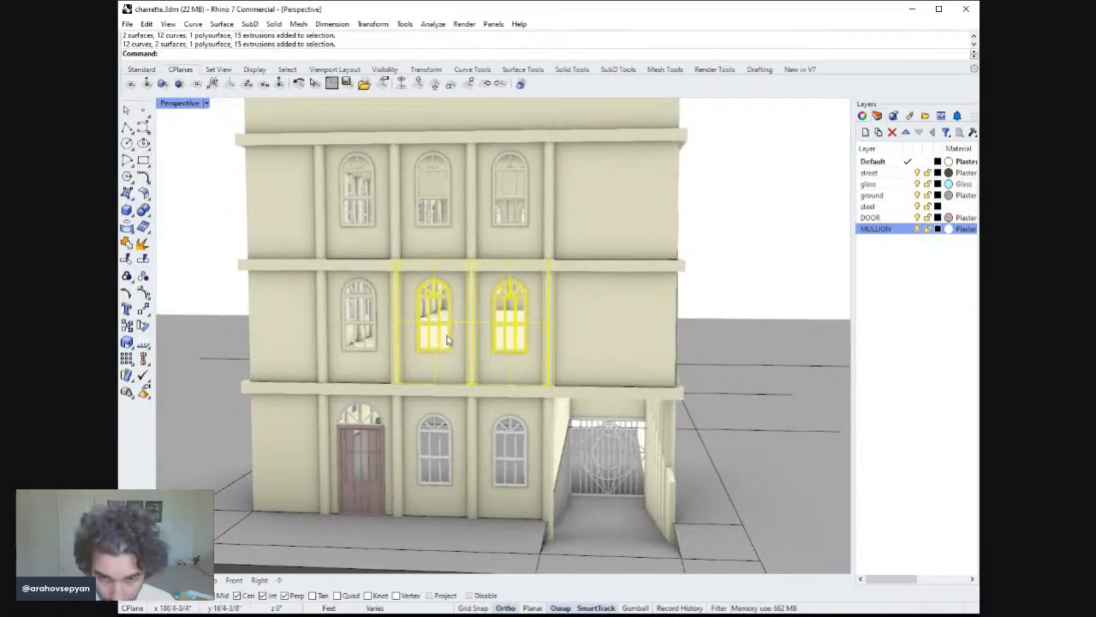
pyautogui.press('Delete')
# Select the two new ground-floor window assemblies.
pyautogui.click(508, 450)
pyautogui.keyDown('shift'); pyautogui.click(433, 444); pyautogui.keyUp('shift')
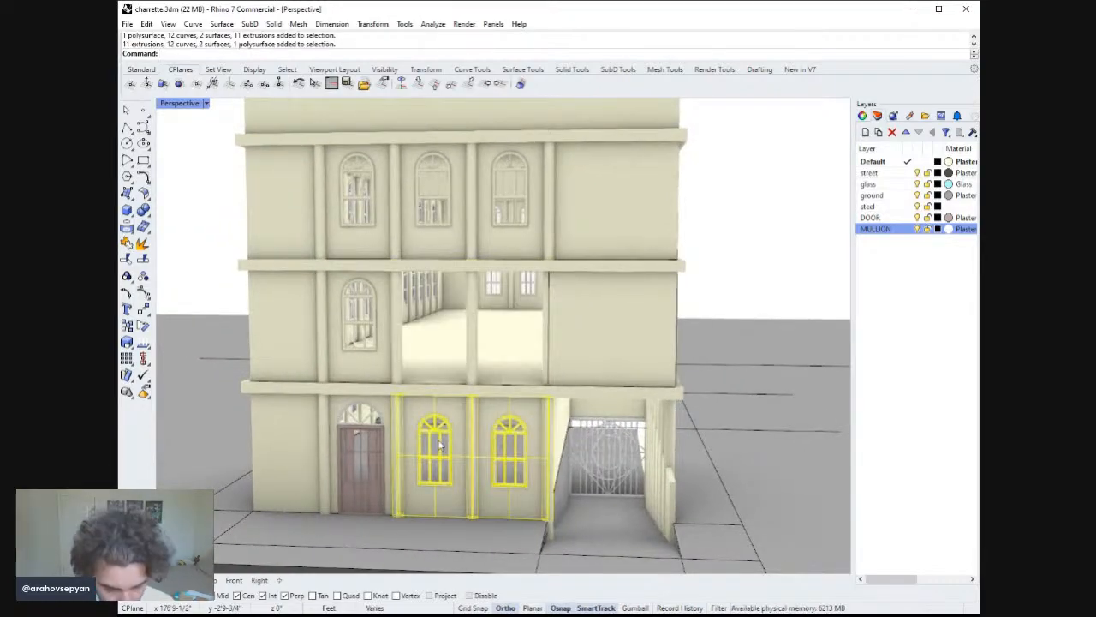
pyautogui.press('Escape')
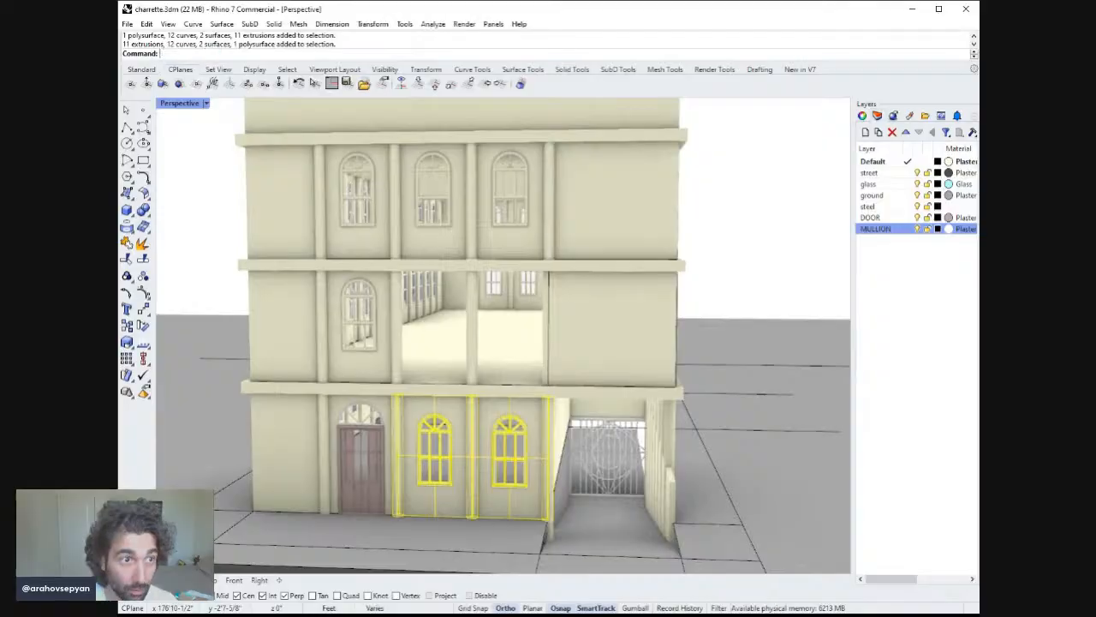
pyautogui.write('C')
pyautogui.press('Return')
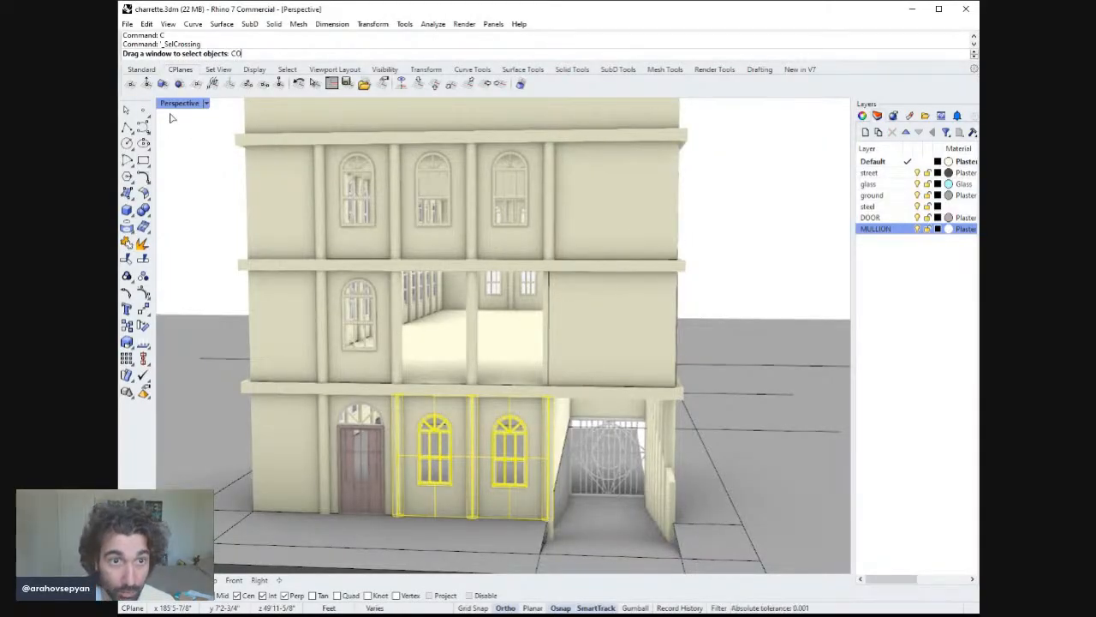
pyautogui.press('Escape')
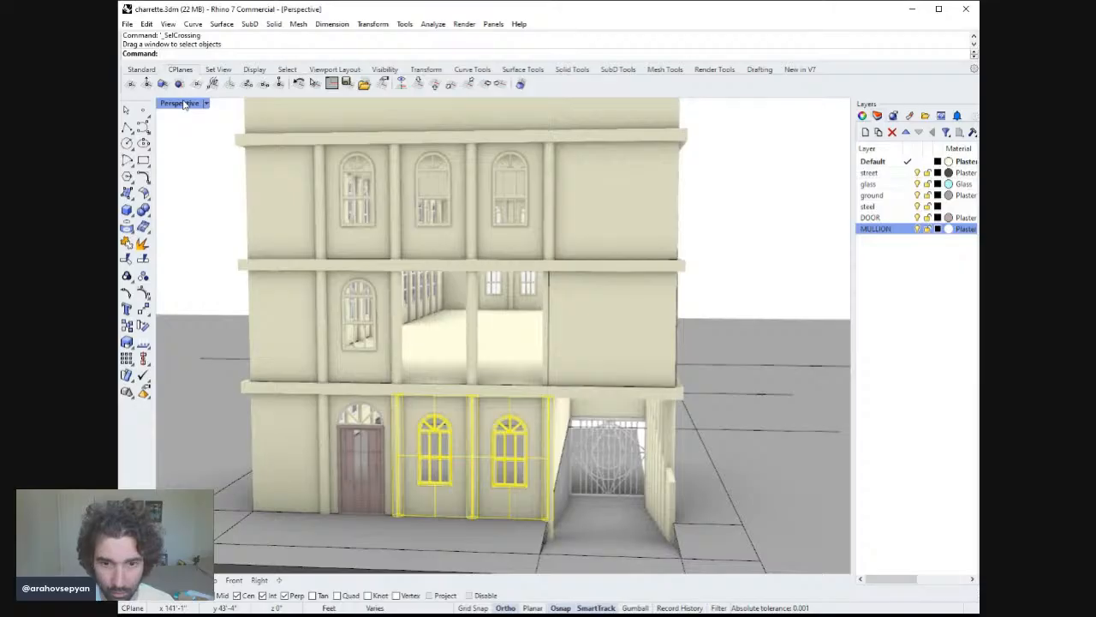
# Copy the two selected assemblies 12' straight up to the second floor.
pyautogui.doubleClick(182, 103)
pyautogui.write('Copy')
pyautogui.press('Return')
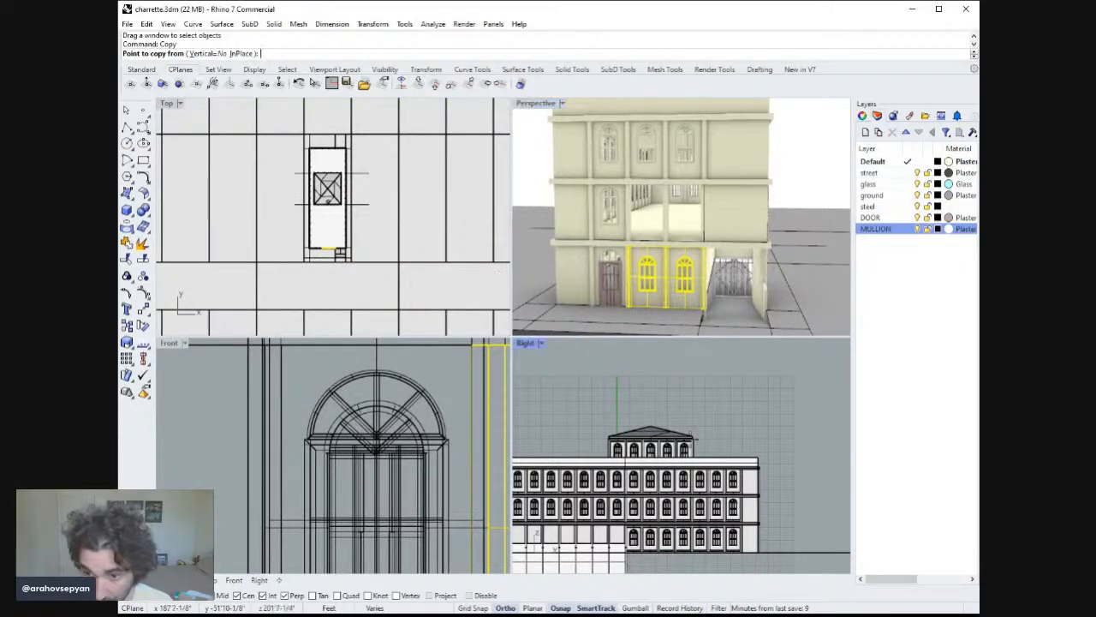
pyautogui.click(762, 426)
pyautogui.write("12'")
pyautogui.press('Return')
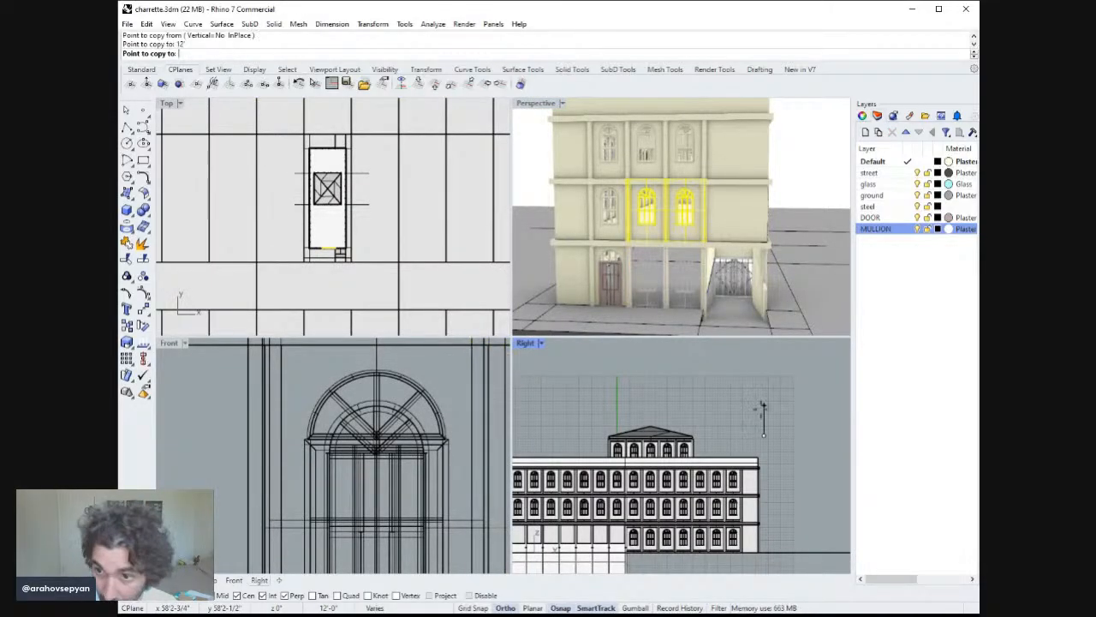
pyautogui.click(761, 407)
pyautogui.press('Return')
pyautogui.press('Escape')
# Delete the two old window assemblies on the third floor.
pyautogui.click(688, 164)
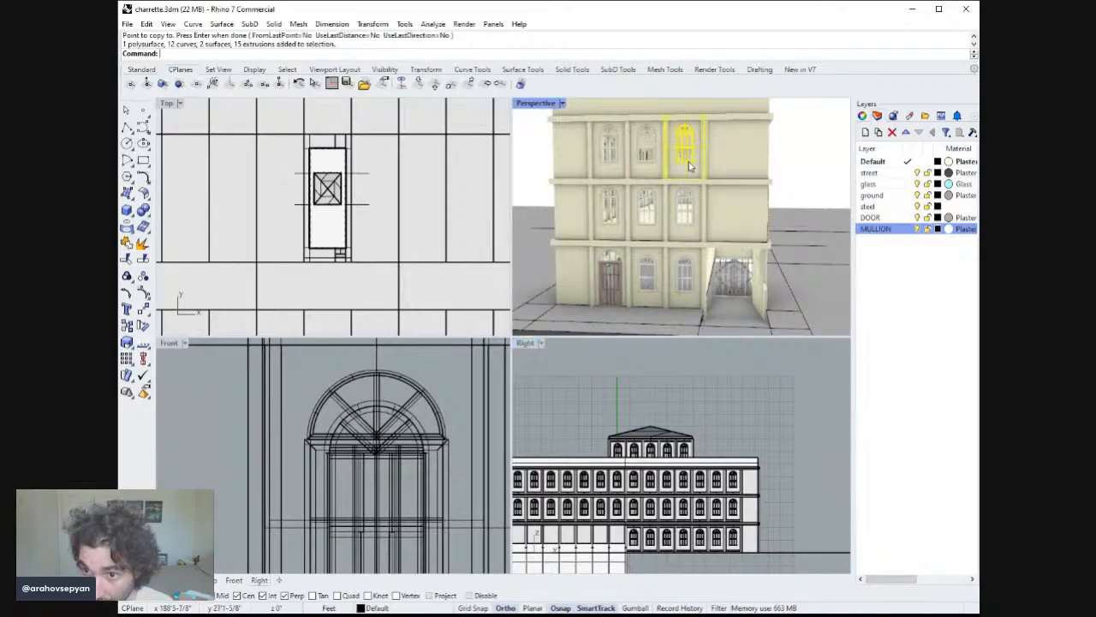
pyautogui.keyDown('shift'); pyautogui.click(648, 167); pyautogui.keyUp('shift')
pyautogui.press('Delete')
# Copy the two second-floor window assemblies 11' up to the third floor.
pyautogui.click(683, 238)
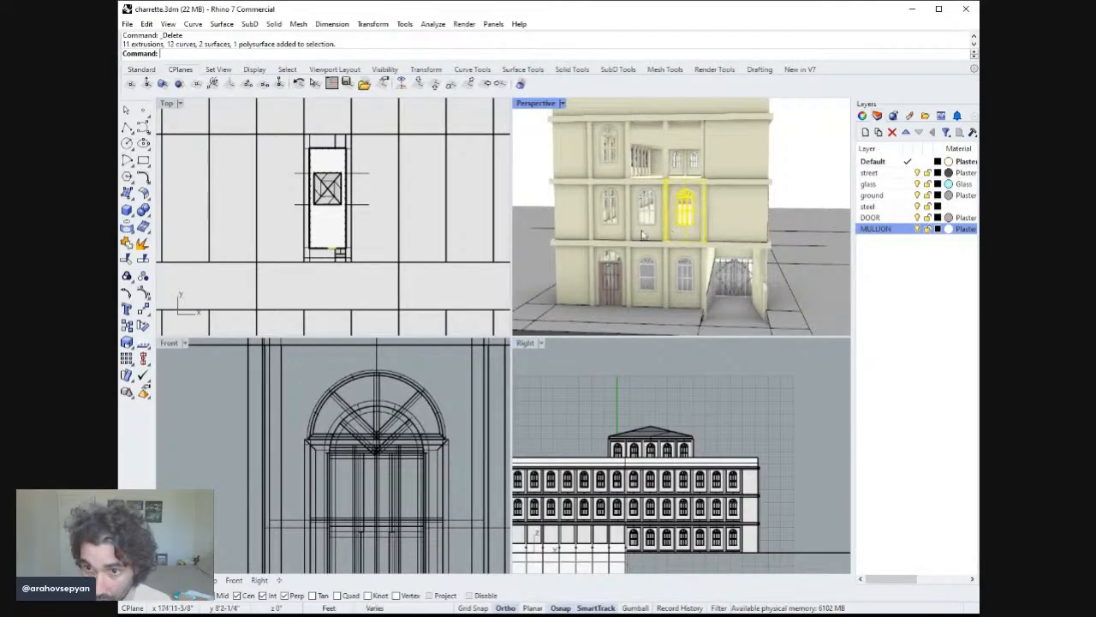
pyautogui.keyDown('shift'); pyautogui.click(640, 229); pyautogui.keyUp('shift')
pyautogui.press('Return')
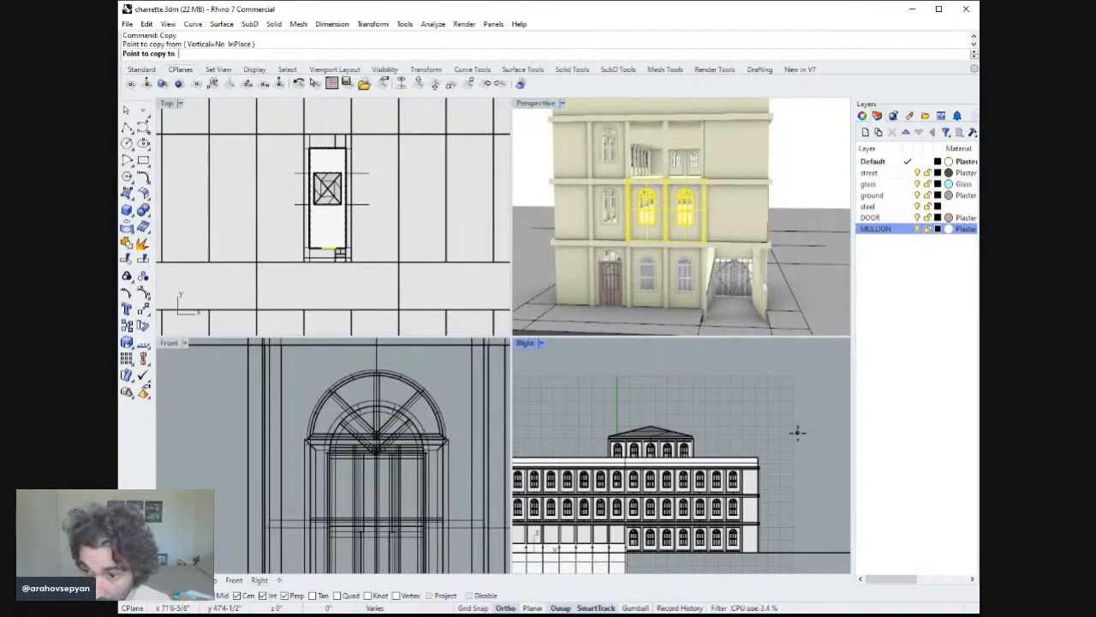
pyautogui.click(796, 431)
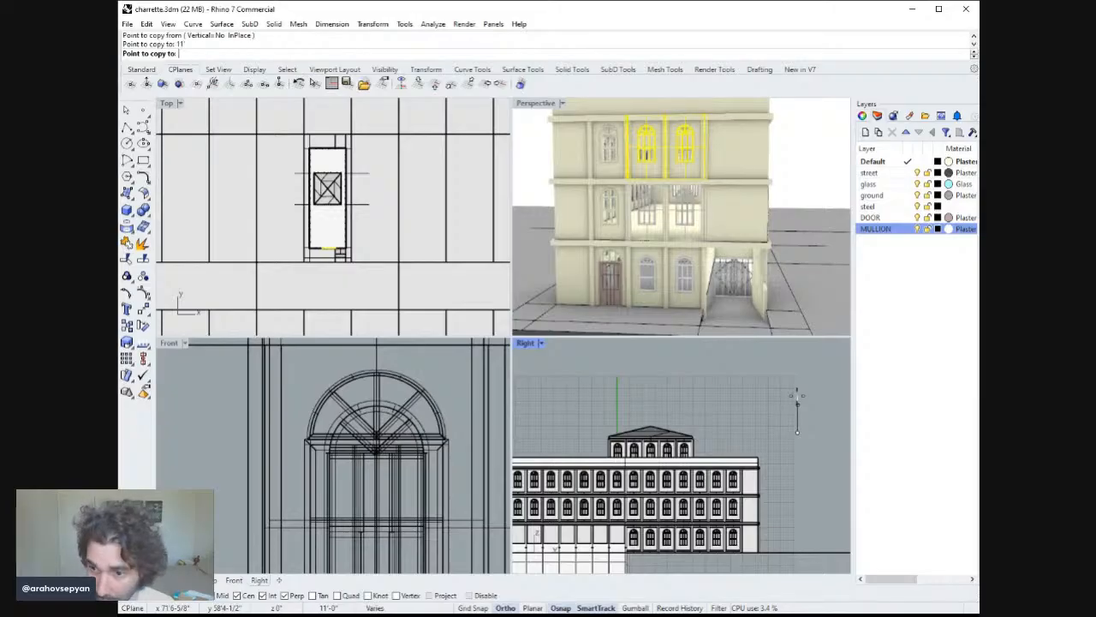
pyautogui.click(791, 400)
pyautogui.press('Return')
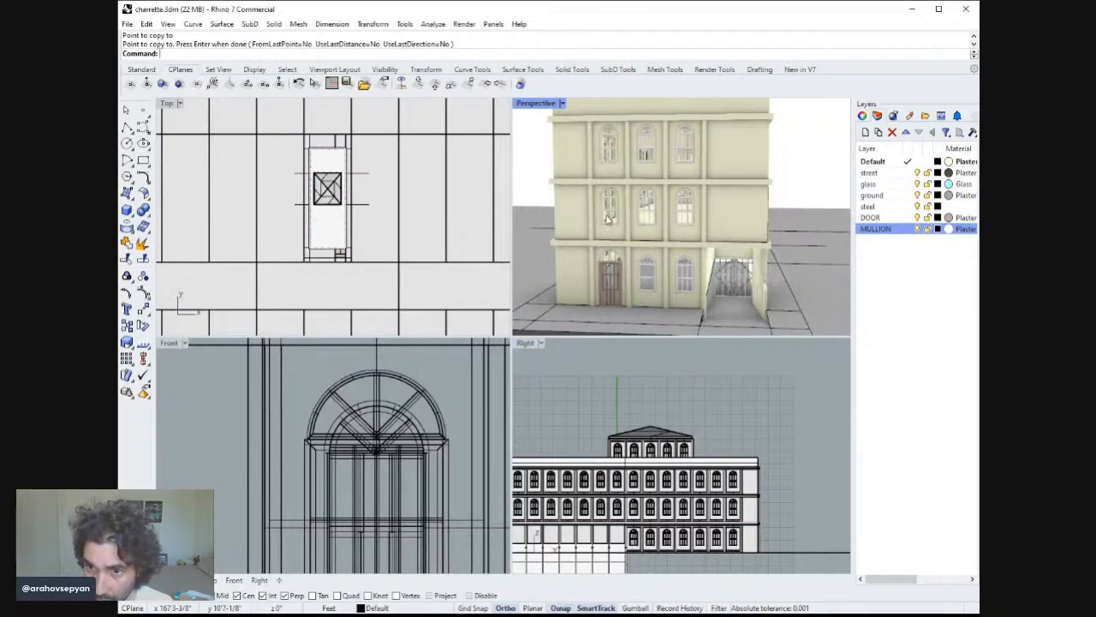
# Copy the middle column's second- and third-floor window assemblies sideways into the empty left column openings.
pyautogui.click(609, 210)
pyautogui.keyDown('shift'); pyautogui.click(603, 167); pyautogui.keyUp('shift')
pyautogui.click(644, 208)
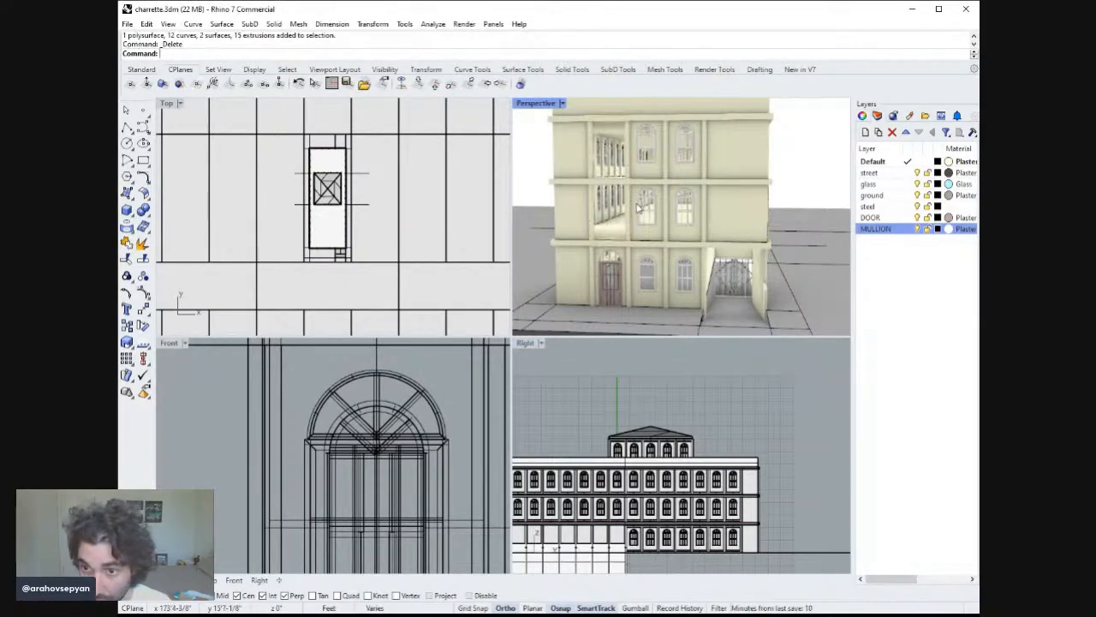
pyautogui.keyDown('shift'); pyautogui.click(649, 155); pyautogui.keyUp('shift')
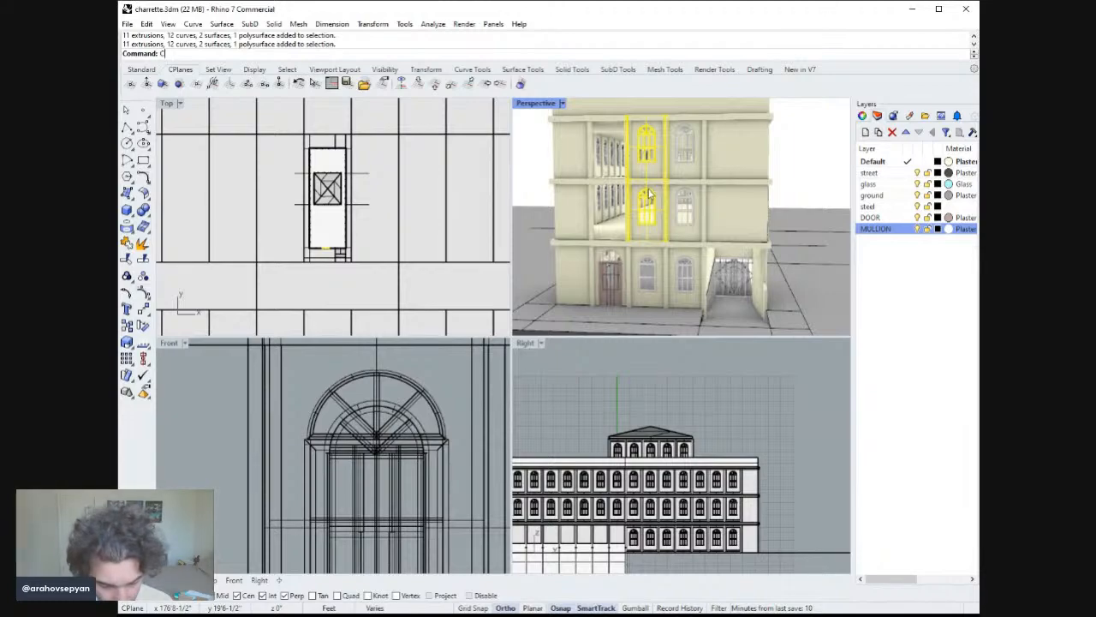
pyautogui.press('Return')
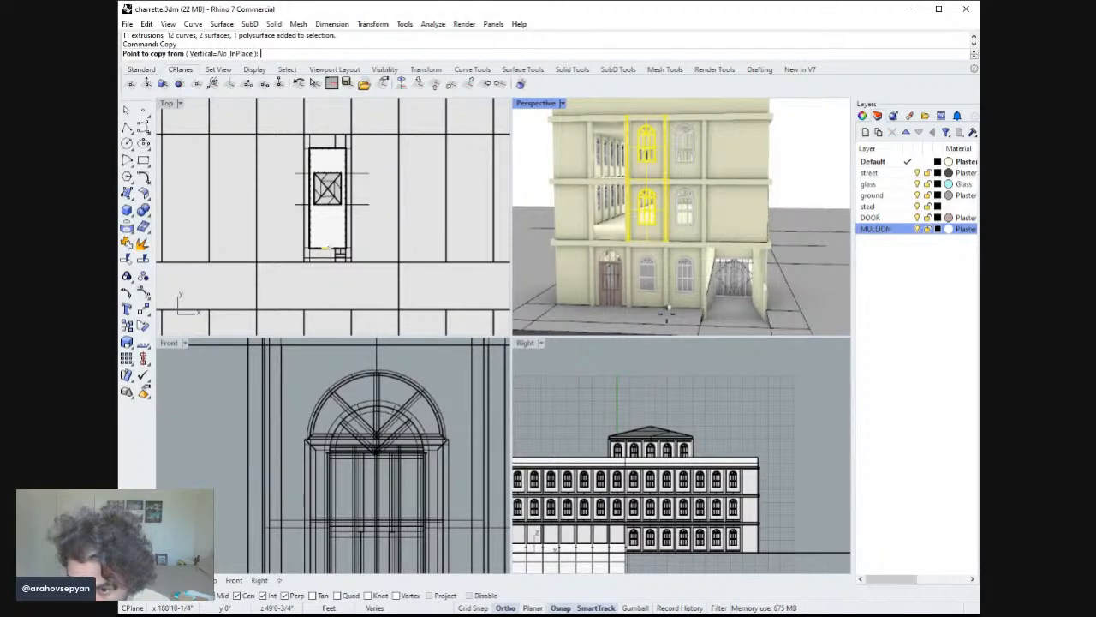
pyautogui.scroll(3, 672, 287)
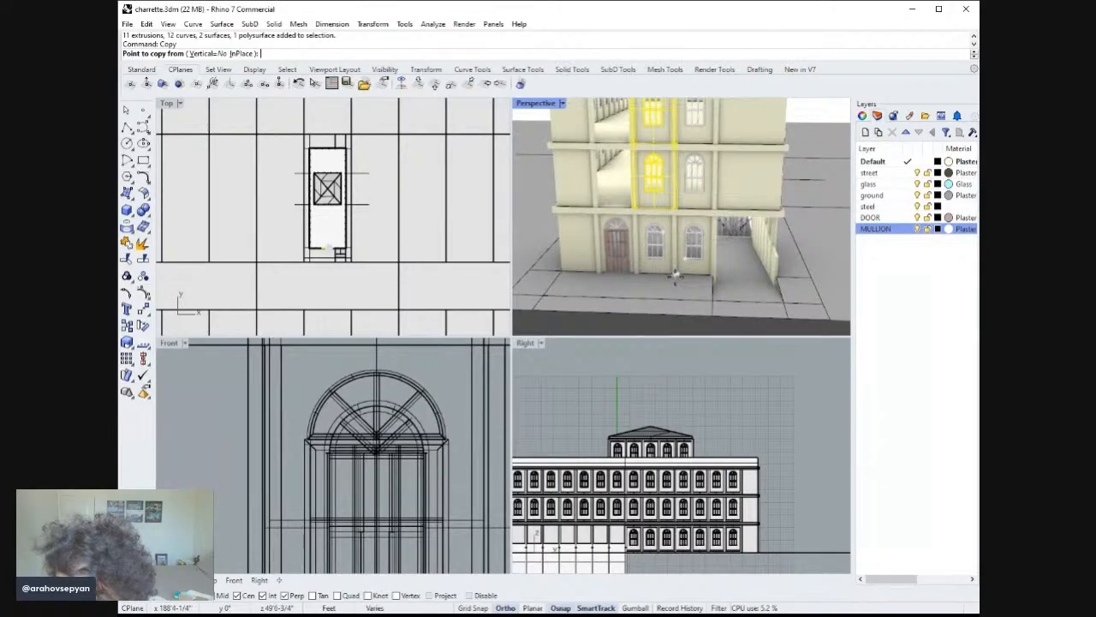
pyautogui.click(676, 274)
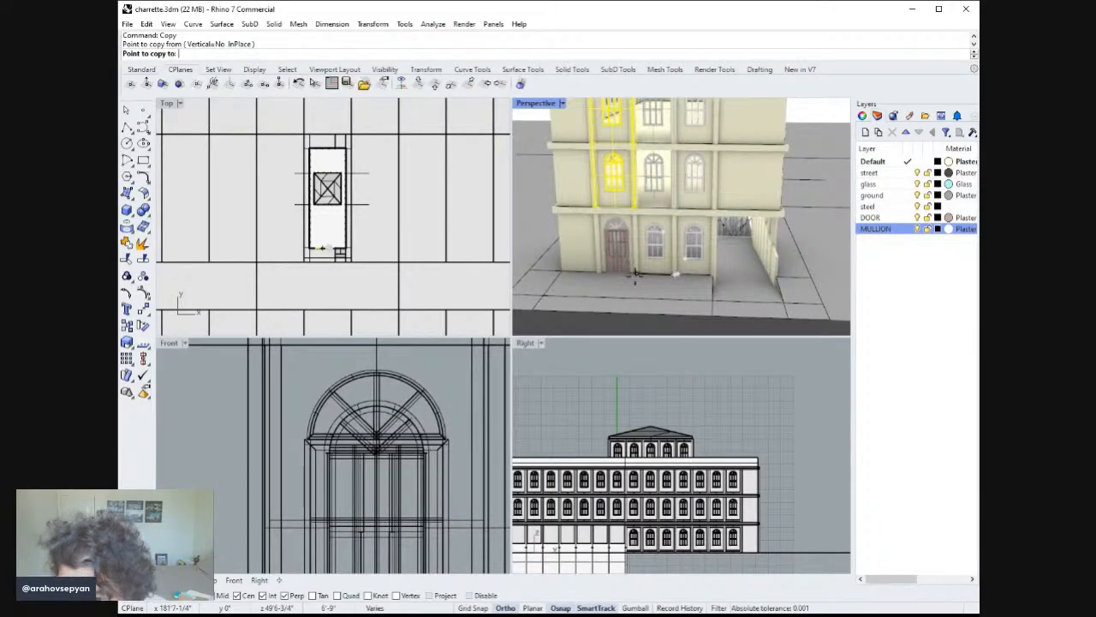
pyautogui.click(635, 272)
pyautogui.press('Return')
# Ungroup the left ground-floor window assembly on the side facade in the maximized perspective view.
pyautogui.doubleClick(548, 105)
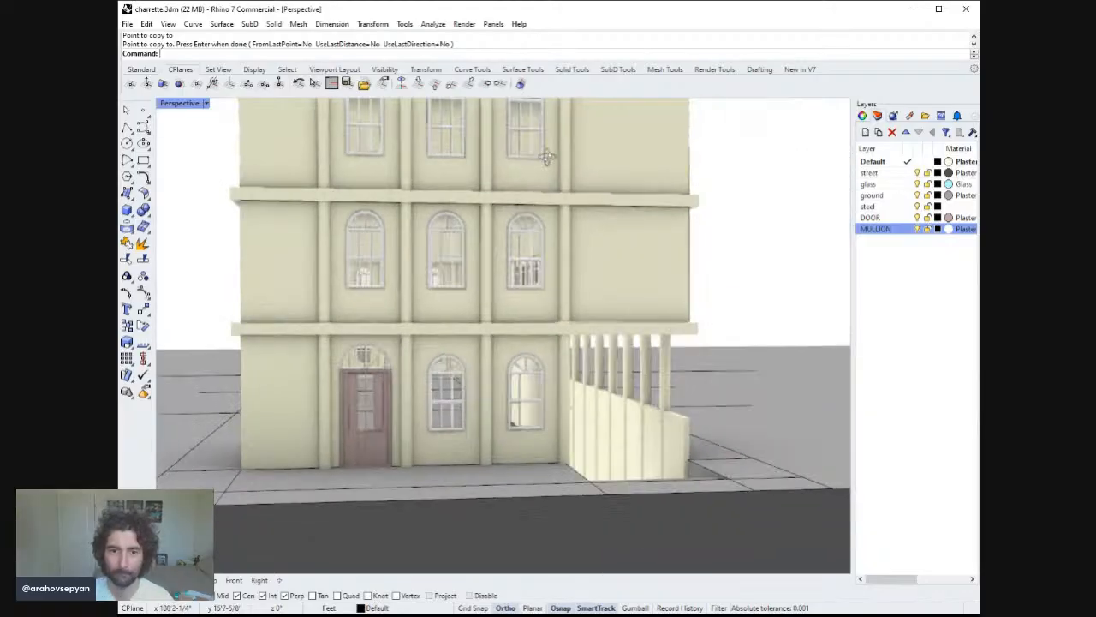
pyautogui.scroll(-3, 545, 167)
pyautogui.moveTo(545, 177); pyautogui.dragTo(561, 290, button='right')
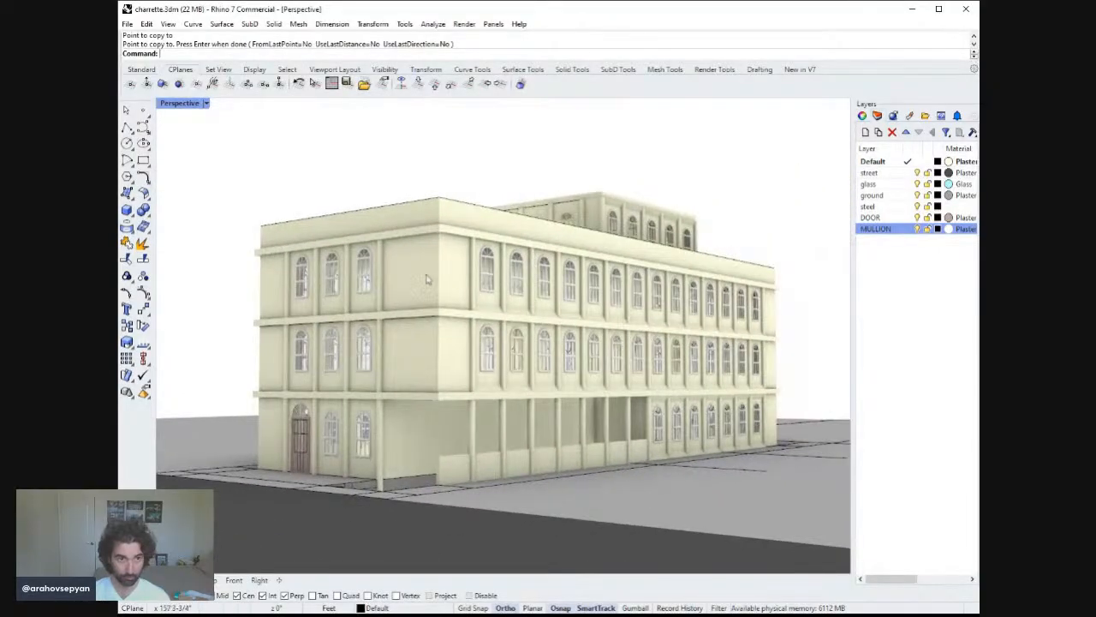
pyautogui.moveTo(424, 281); pyautogui.dragTo(393, 400, button='right')
pyautogui.scroll(5, 393, 400)
pyautogui.click(479, 411)
pyautogui.scroll(-2, 514, 411)
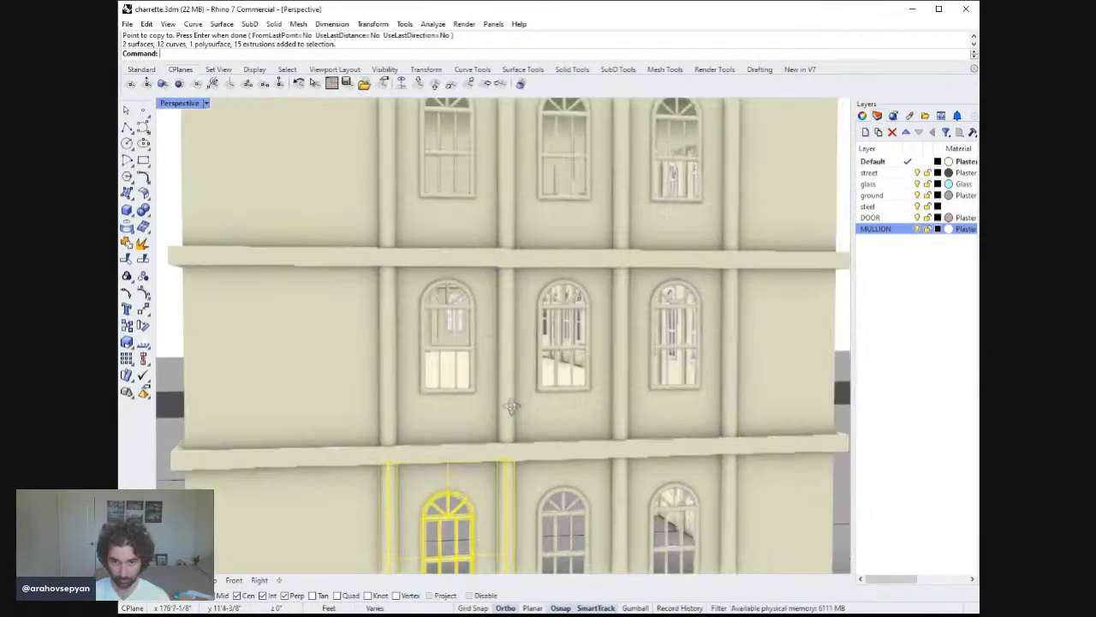
pyautogui.scroll(2, 518, 415)
pyautogui.keyDown('shift'); pyautogui.moveTo(541, 488); pyautogui.dragTo(531, 418, button='right'); pyautogui.keyUp('shift')
pyautogui.write('Ungroup')
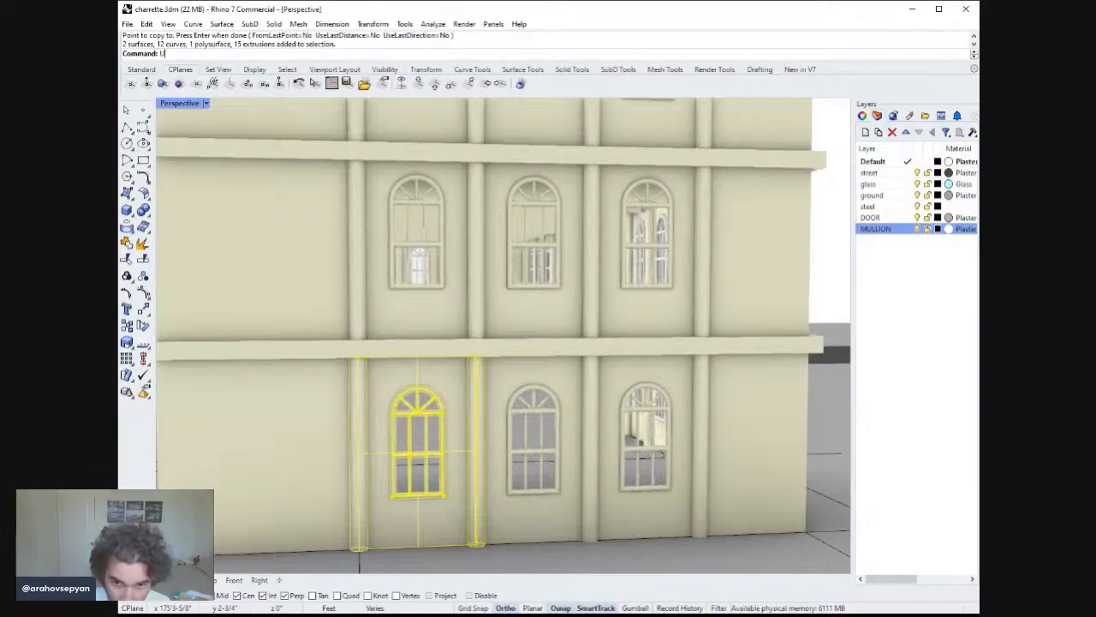
pyautogui.press('Return')
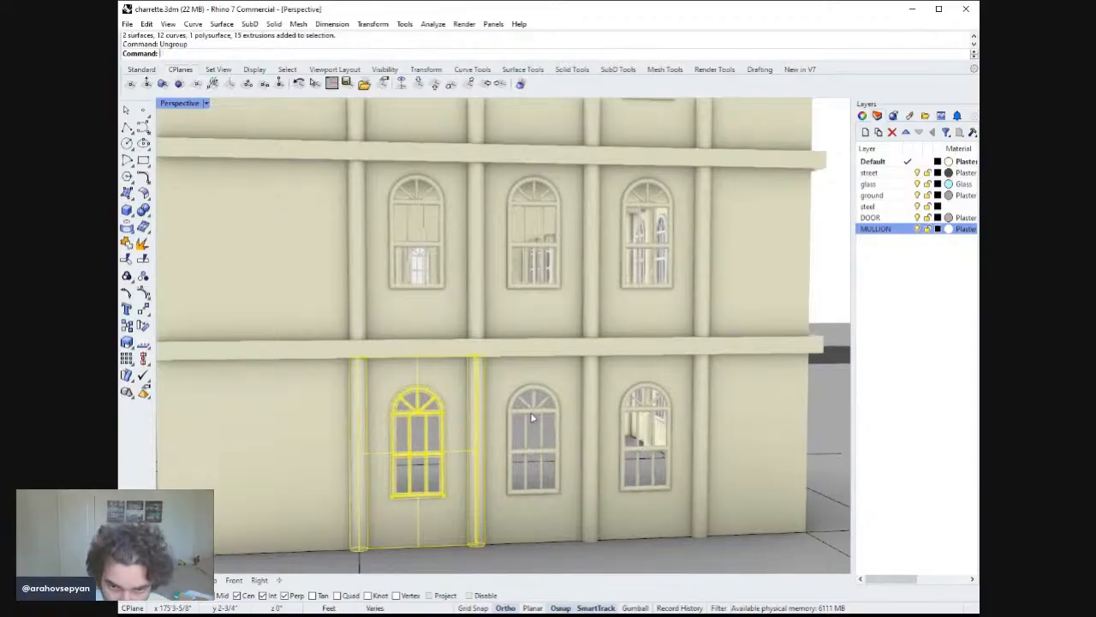
# Deselect the window pieces and group the two columns and wall panel into their own group.
pyautogui.keyDown('ctrl'); pyautogui.click(425, 449); pyautogui.keyUp('ctrl')
pyautogui.keyDown('ctrl'); pyautogui.click(427, 444); pyautogui.keyUp('ctrl')
pyautogui.keyDown('ctrl'); pyautogui.click(431, 483); pyautogui.keyUp('ctrl')
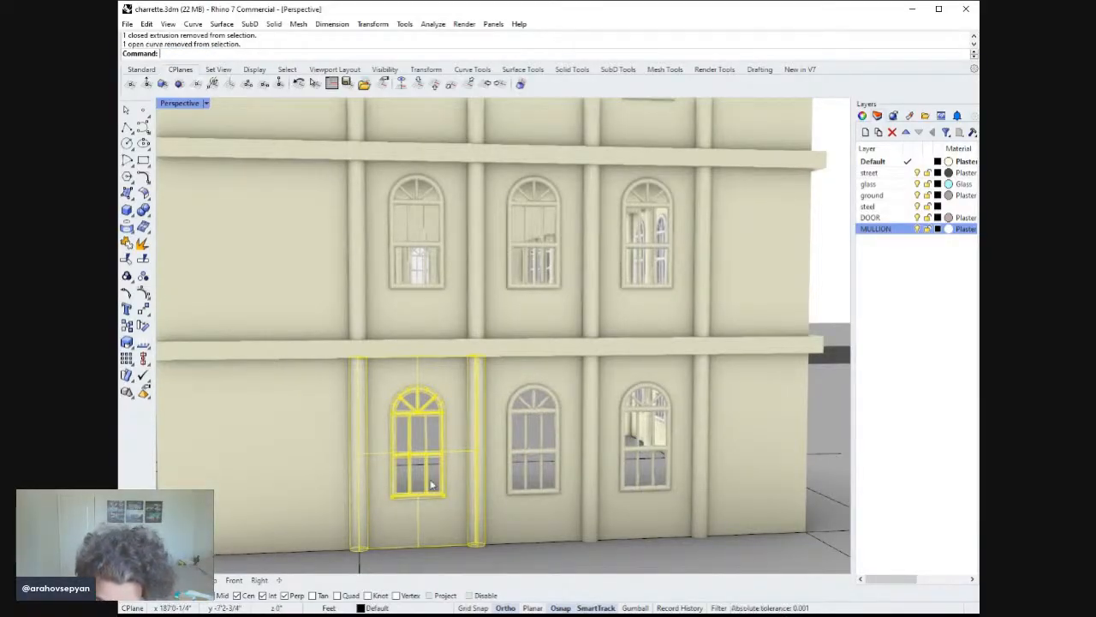
pyautogui.keyDown('ctrl'); pyautogui.click(431, 484); pyautogui.keyUp('ctrl')
pyautogui.keyDown('ctrl'); pyautogui.click(428, 468); pyautogui.keyUp('ctrl')
pyautogui.keyDown('ctrl'); pyautogui.click(427, 463); pyautogui.keyUp('ctrl')
pyautogui.keyDown('ctrl'); pyautogui.click(427, 446); pyautogui.keyUp('ctrl')
pyautogui.keyDown('ctrl'); pyautogui.click(425, 456); pyautogui.keyUp('ctrl')
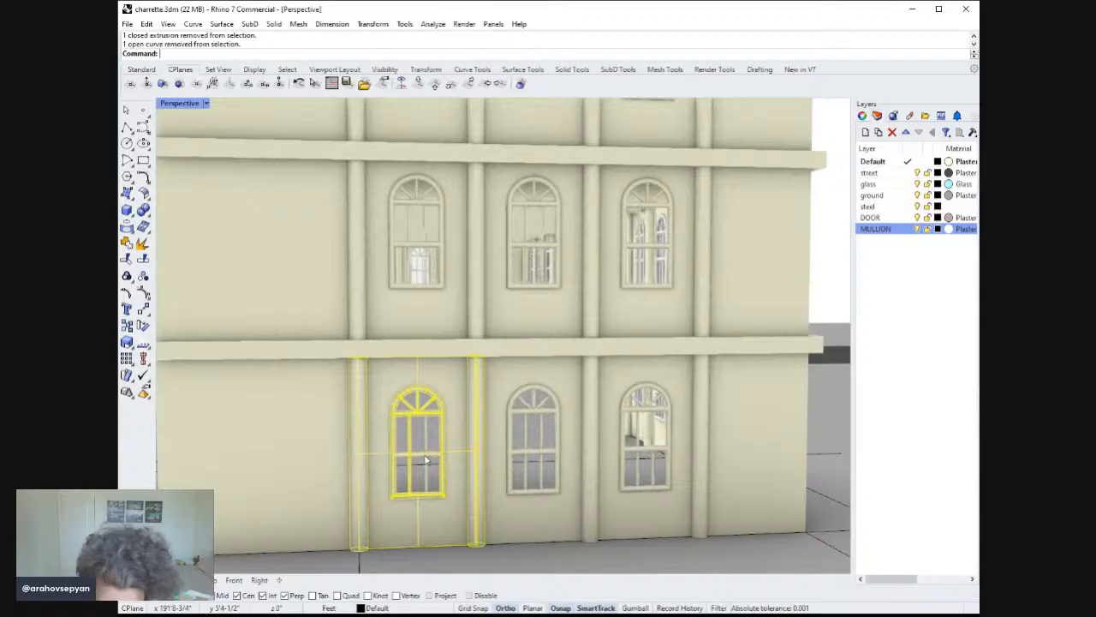
pyautogui.keyDown('ctrl'); pyautogui.click(411, 463); pyautogui.keyUp('ctrl')
pyautogui.keyDown('ctrl'); pyautogui.click(411, 464); pyautogui.keyUp('ctrl')
pyautogui.keyDown('ctrl'); pyautogui.click(411, 458); pyautogui.keyUp('ctrl')
pyautogui.keyDown('ctrl'); pyautogui.click(409, 454); pyautogui.keyUp('ctrl')
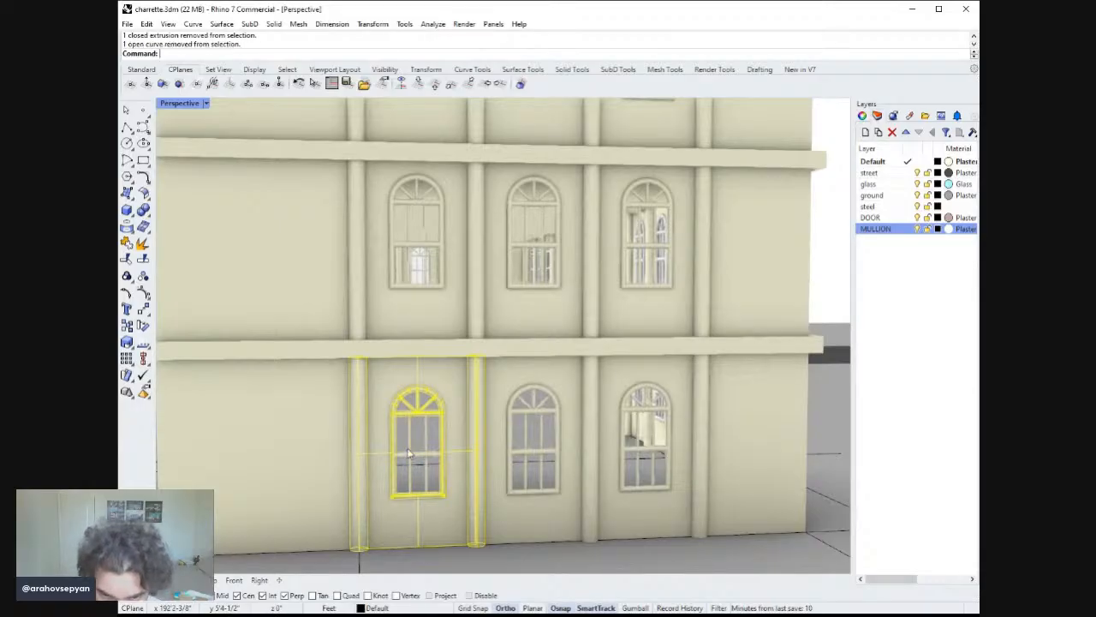
pyautogui.keyDown('ctrl'); pyautogui.click(410, 415); pyautogui.keyUp('ctrl')
pyautogui.keyDown('ctrl'); pyautogui.click(413, 411); pyautogui.keyUp('ctrl')
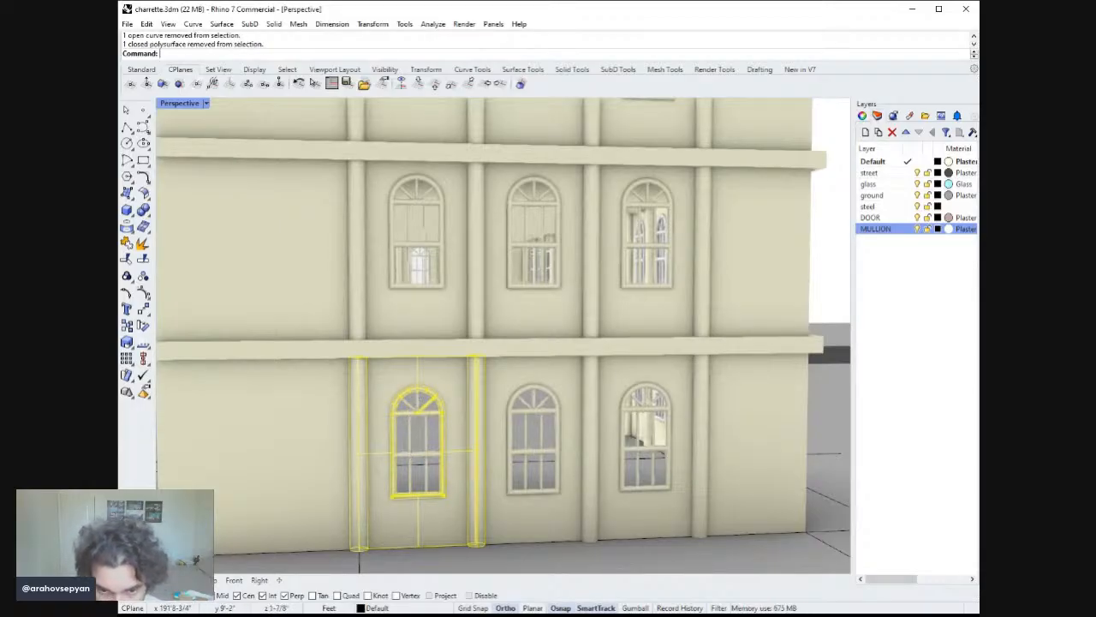
pyautogui.keyDown('ctrl'); pyautogui.click(416, 409); pyautogui.keyUp('ctrl')
pyautogui.keyDown('ctrl'); pyautogui.click(424, 403); pyautogui.keyUp('ctrl')
pyautogui.keyDown('ctrl'); pyautogui.click(426, 410); pyautogui.keyUp('ctrl')
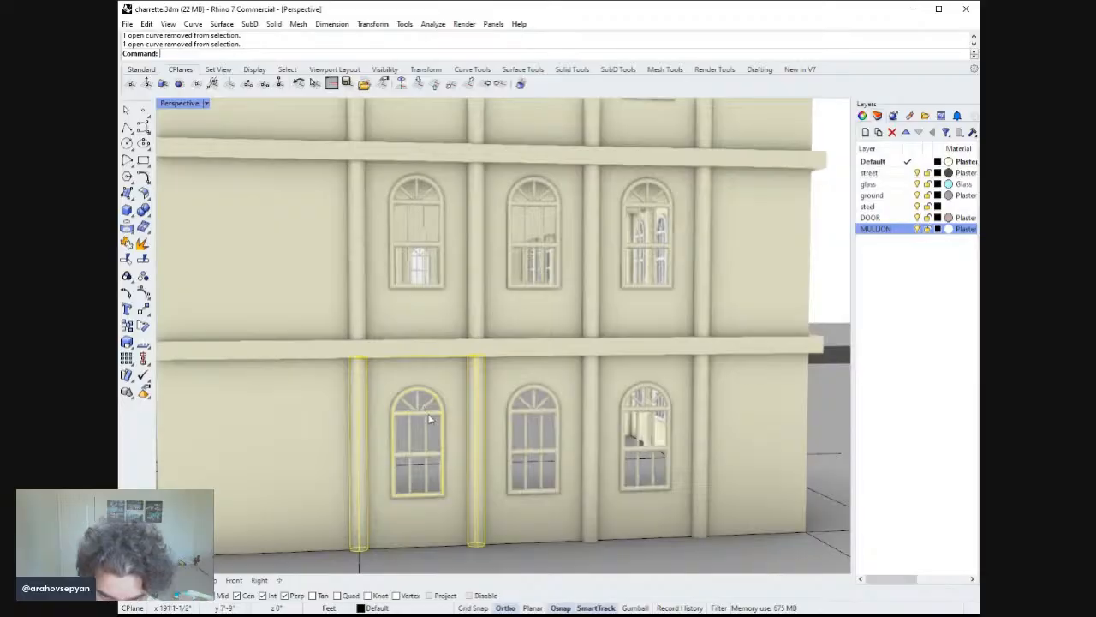
pyautogui.keyDown('shift'); pyautogui.click(432, 373); pyautogui.keyUp('shift')
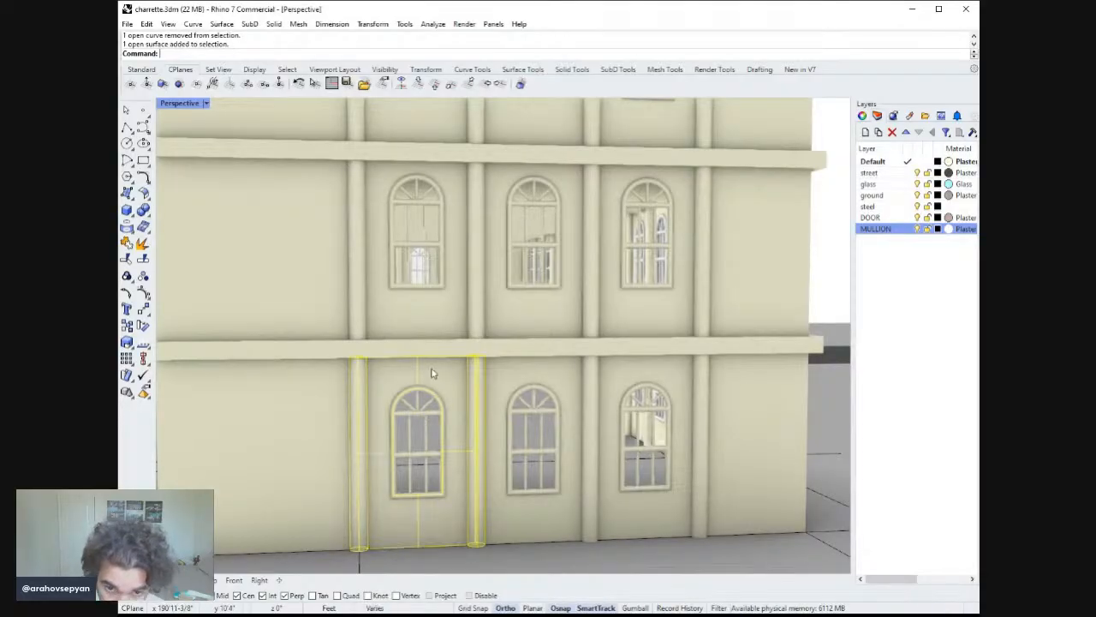
pyautogui.write('group')
pyautogui.press('Return')
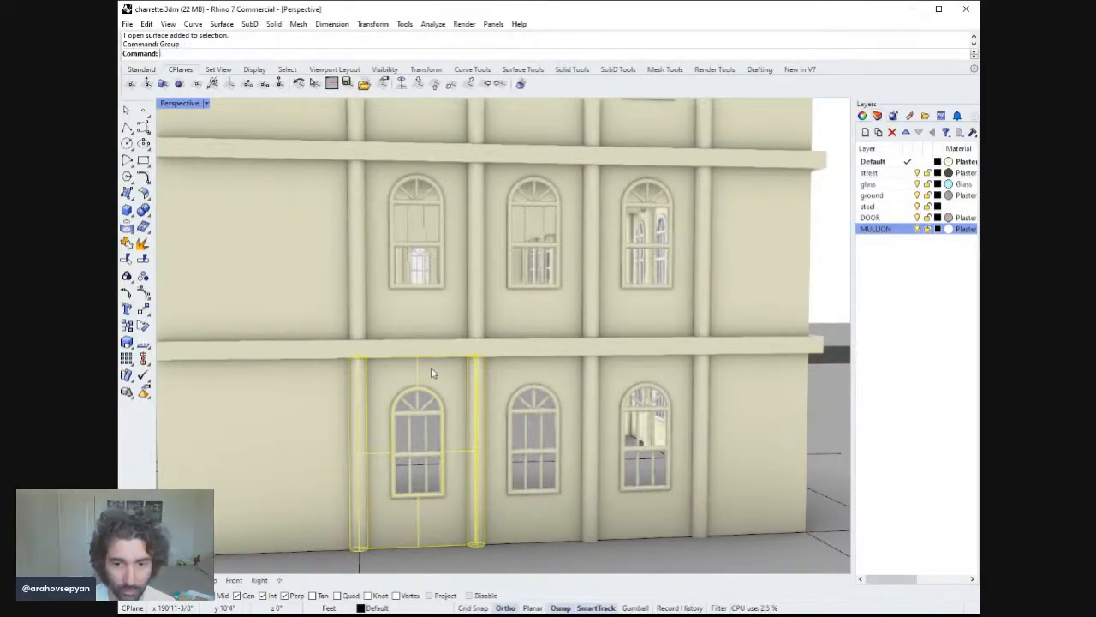
# Delete the overlapping window pieces at that ground-floor opening and undo the last deletion.
pyautogui.press('Escape')
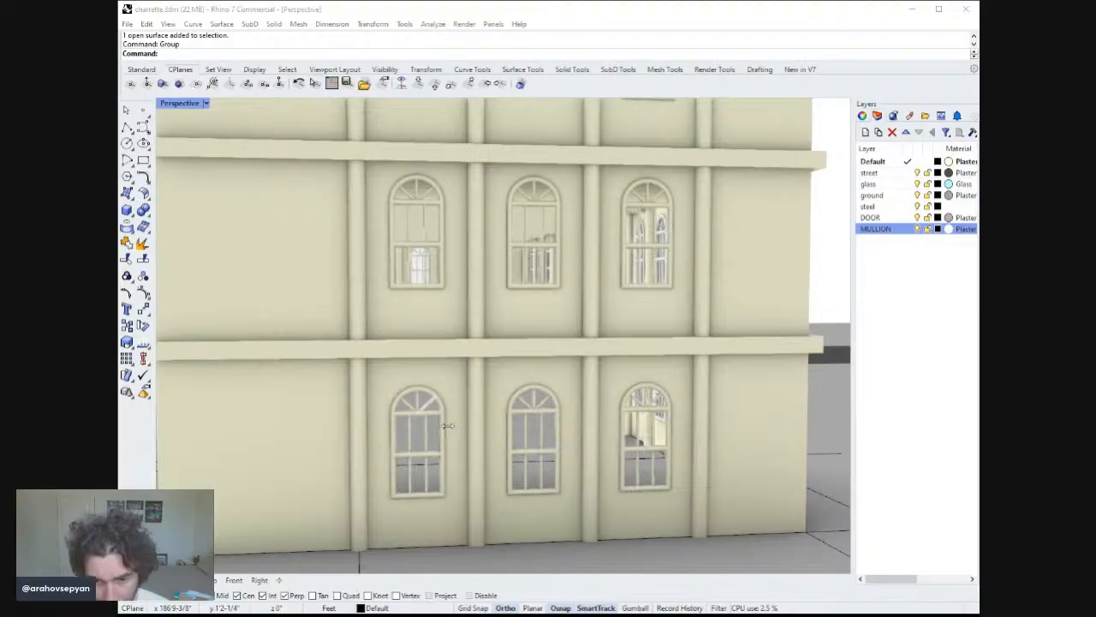
pyautogui.click(414, 410)
pyautogui.press('Delete')
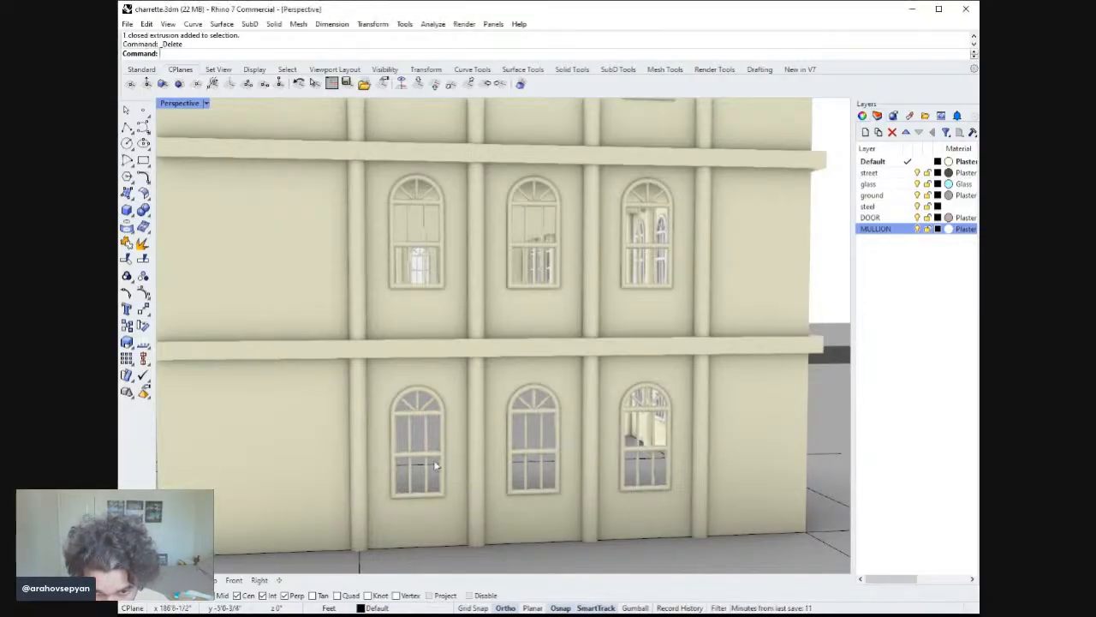
pyautogui.hotkey('alt', 'Tab')
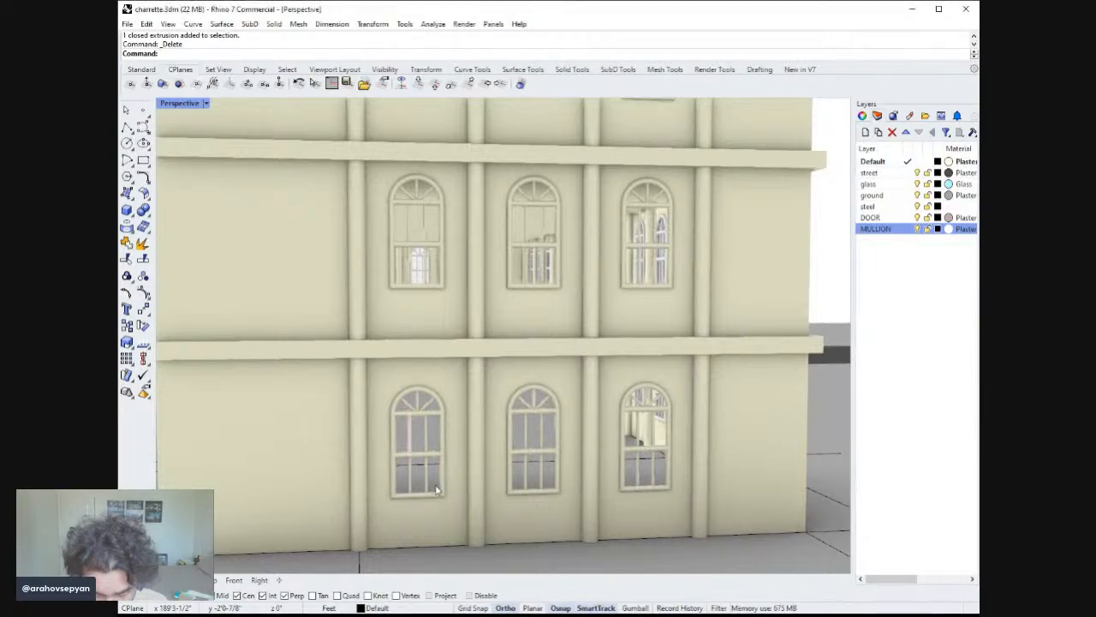
pyautogui.press('Delete')
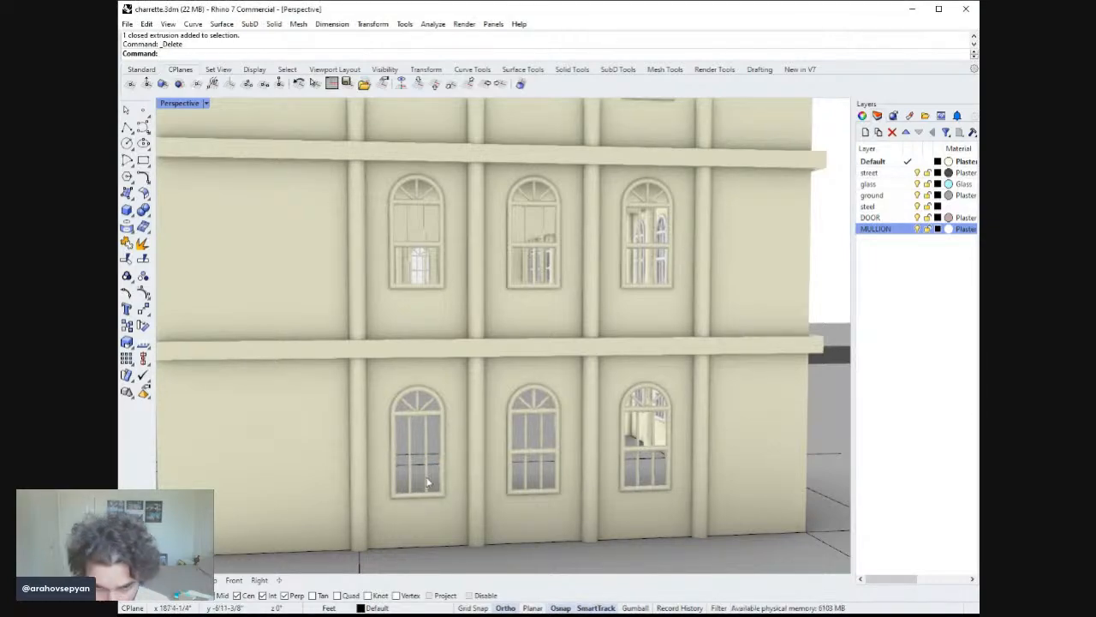
pyautogui.hotkey('ctrl', 'z')
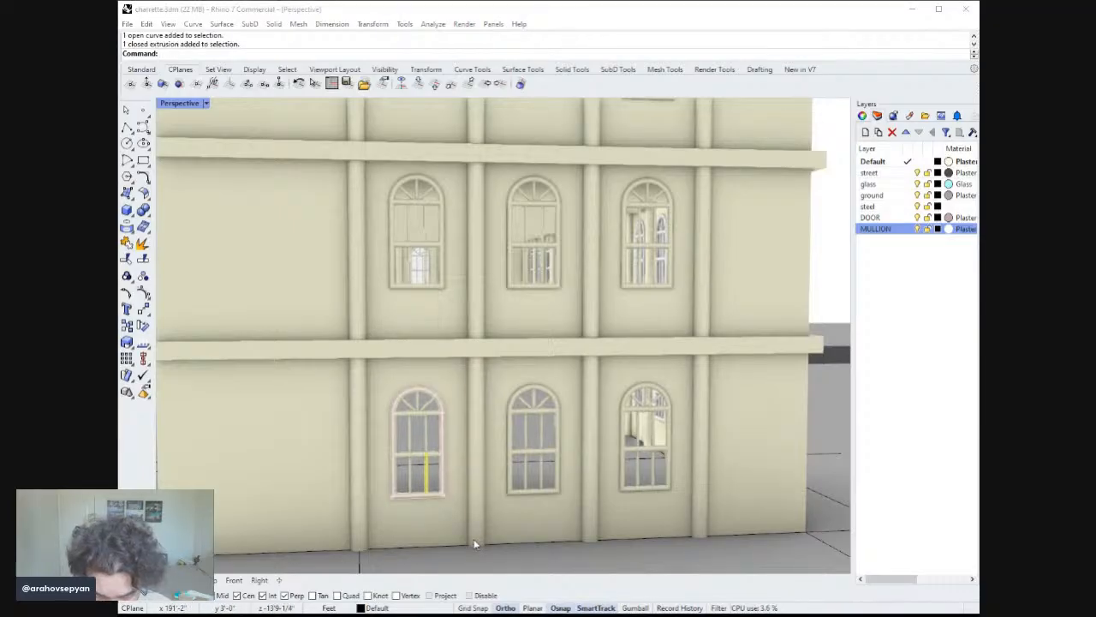
# Select the ground-floor window's frame pieces and zoom to the selection to inspect them.
pyautogui.click(419, 490)
pyautogui.keyDown('shift'); pyautogui.click(413, 485); pyautogui.keyUp('shift')
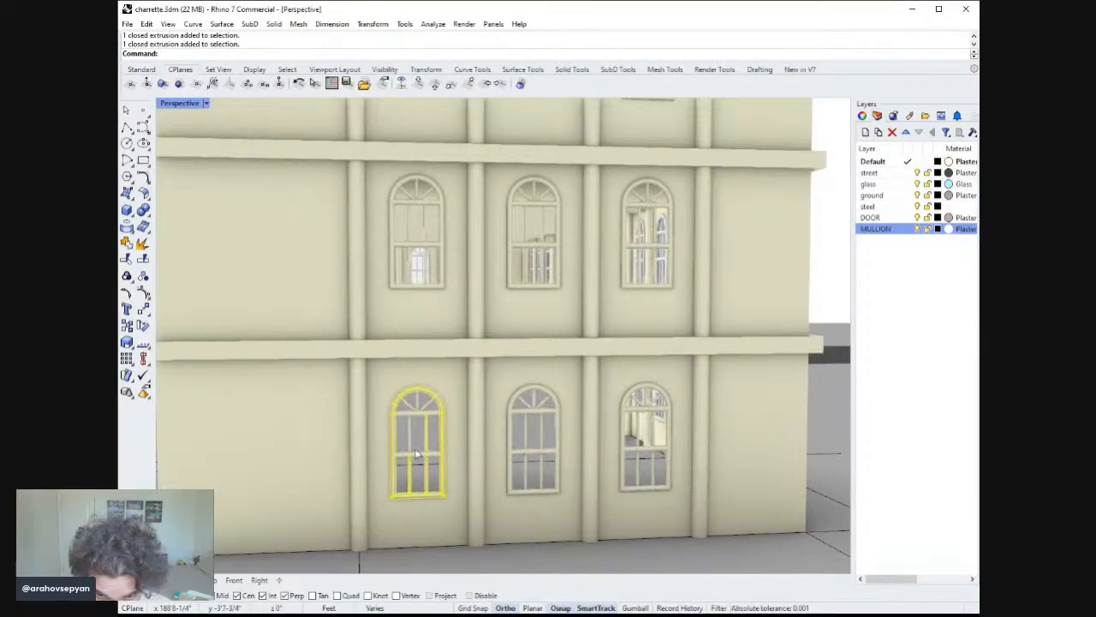
pyautogui.hotkey('alt', 'Tab')
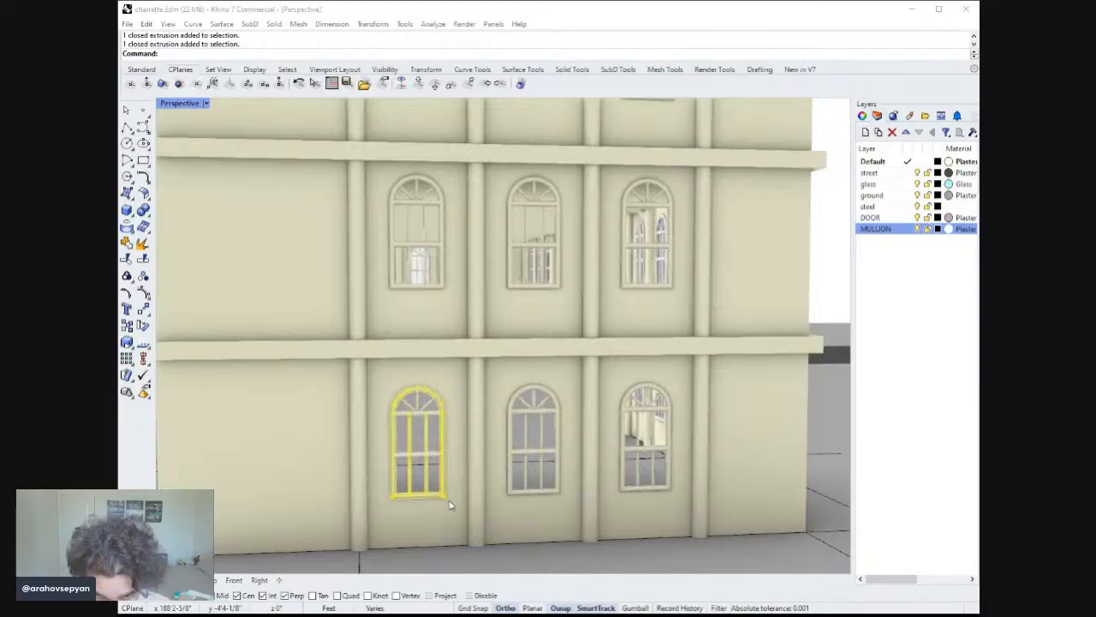
pyautogui.keyDown('shift'); pyautogui.click(435, 441); pyautogui.keyUp('shift')
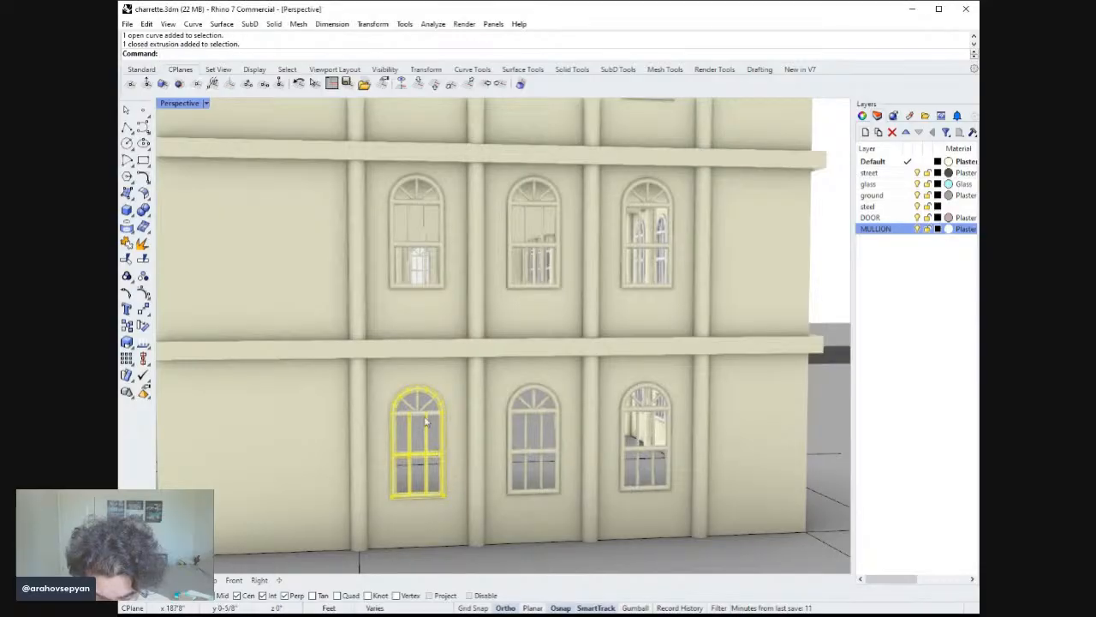
pyautogui.hotkey('alt', 'Tab')
pyautogui.keyDown('shift'); pyautogui.click(431, 415); pyautogui.keyUp('shift')
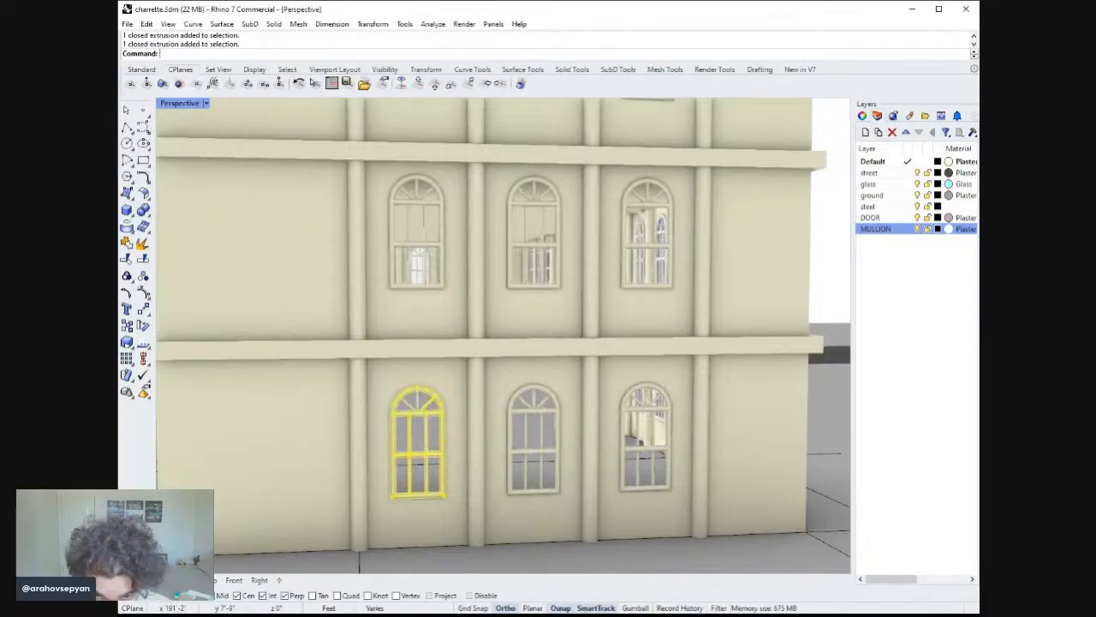
pyautogui.keyDown('shift'); pyautogui.click(413, 411); pyautogui.keyUp('shift')
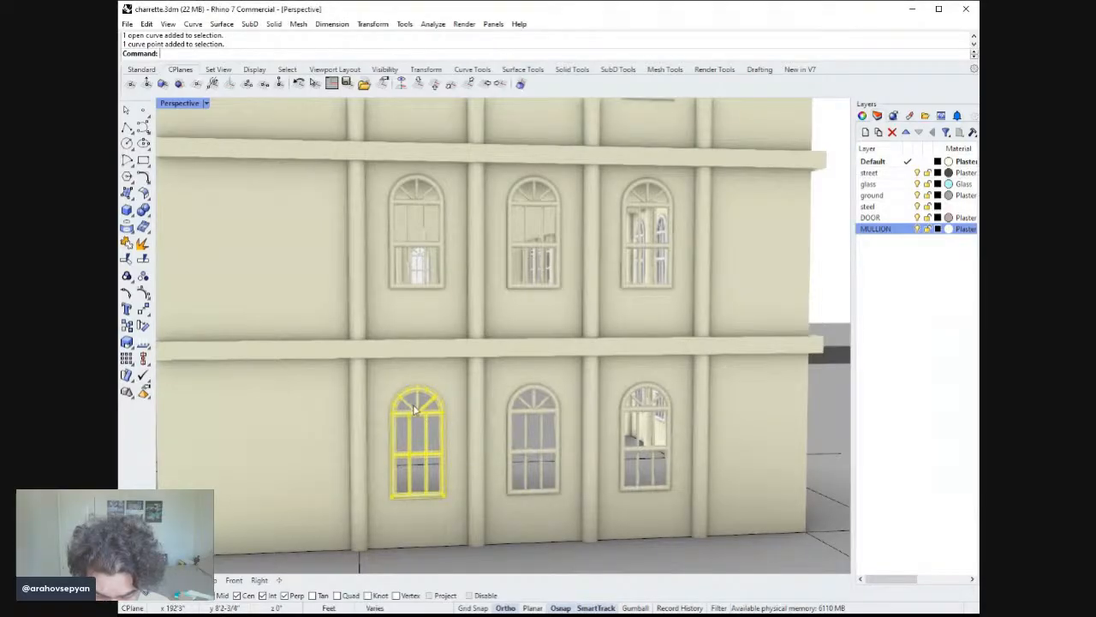
pyautogui.keyDown('shift'); pyautogui.click(431, 416); pyautogui.keyUp('shift')
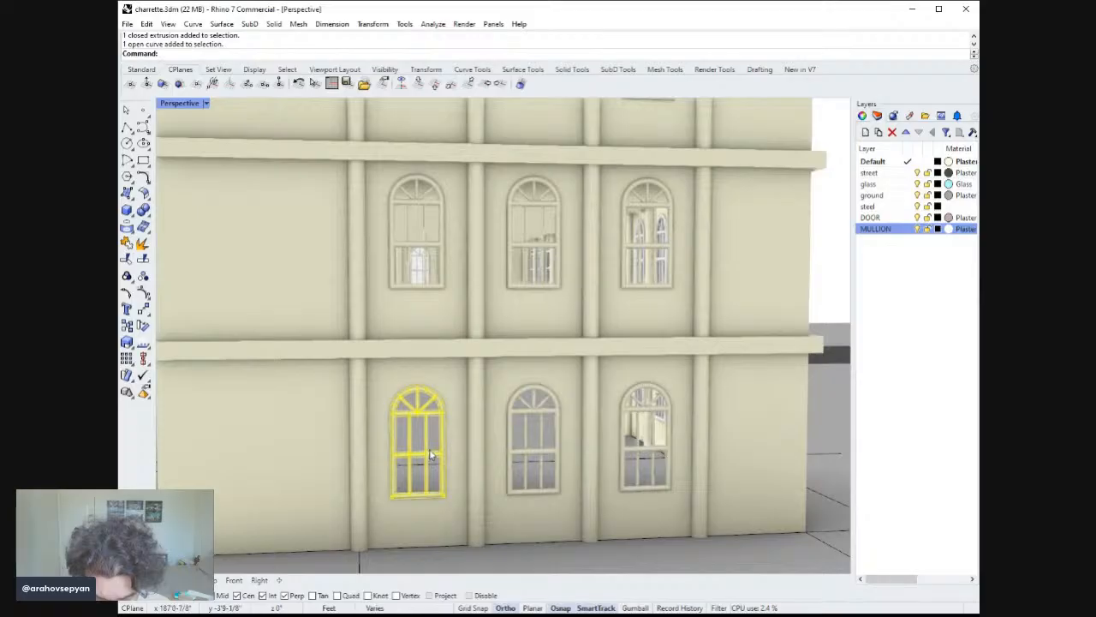
pyautogui.press('Return')
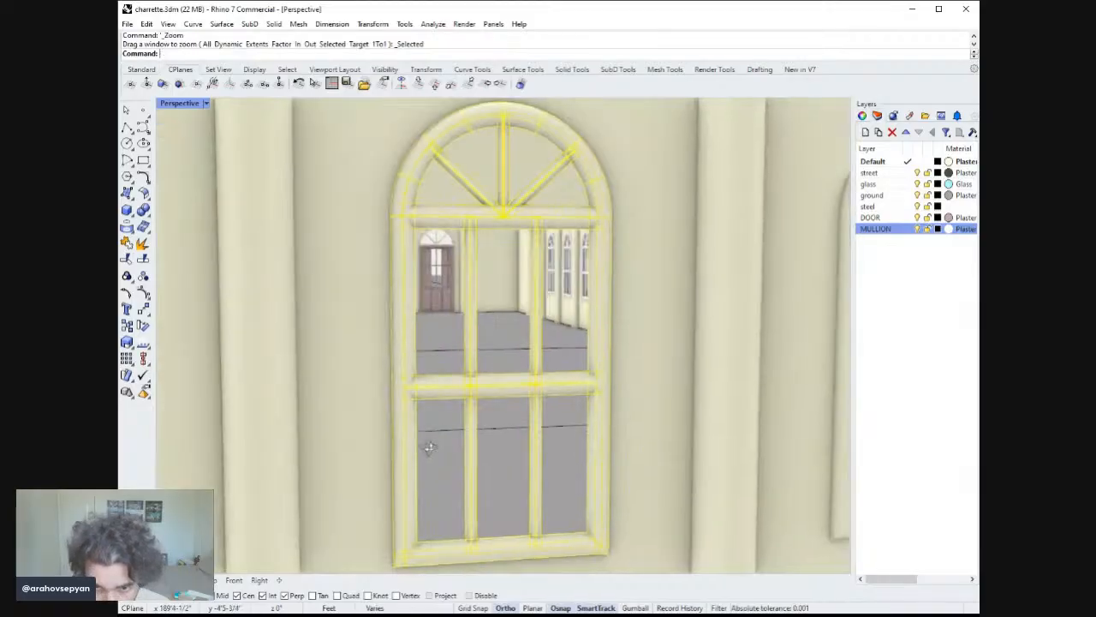
pyautogui.scroll(-5, 581, 434)
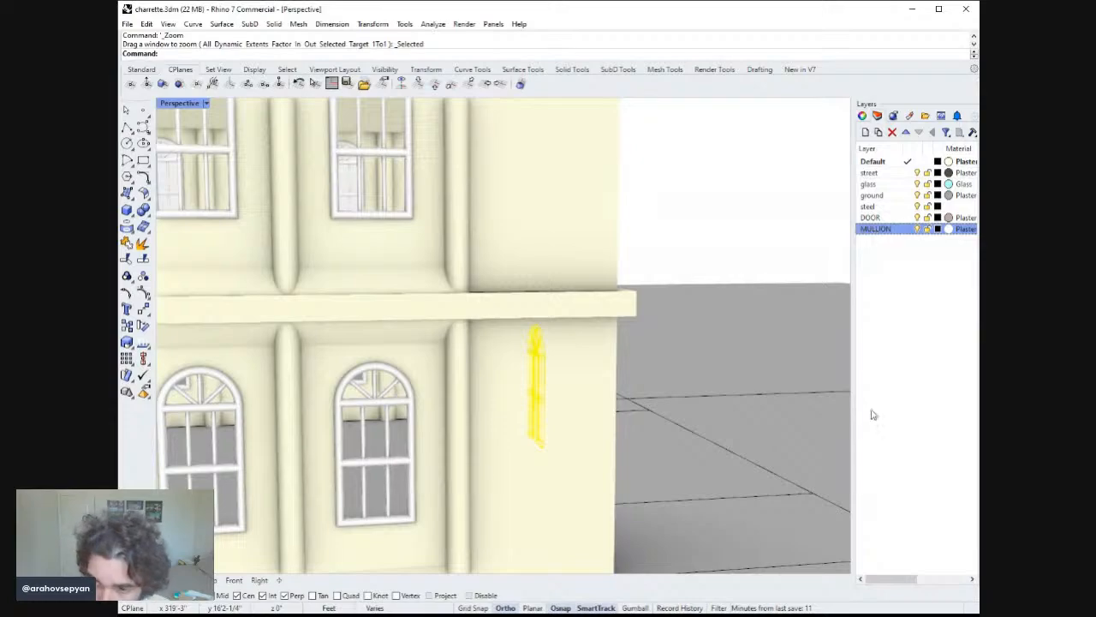
pyautogui.moveTo(609, 396); pyautogui.dragTo(511, 348, button='right')
pyautogui.write('zs')
pyautogui.press('Return')
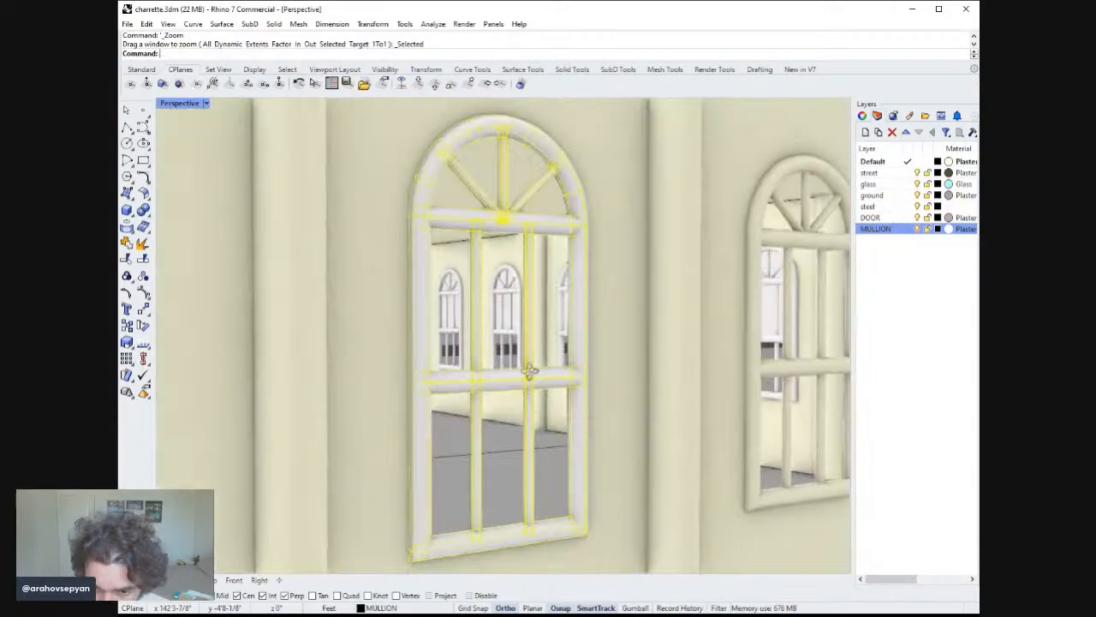
pyautogui.scroll(-4, 531, 426)
pyautogui.scroll(-6, 531, 426)
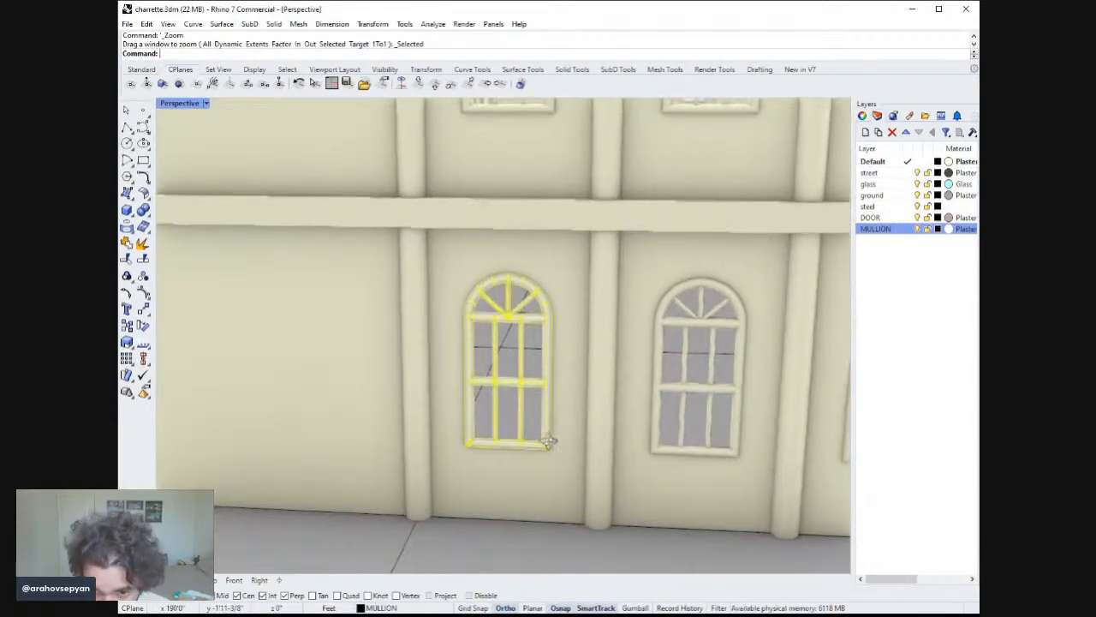
# Select the ground-floor window frame together with its two columns and wall panel, zoom to them, and group them.
pyautogui.keyDown('shift'); pyautogui.click(570, 427); pyautogui.keyUp('shift')
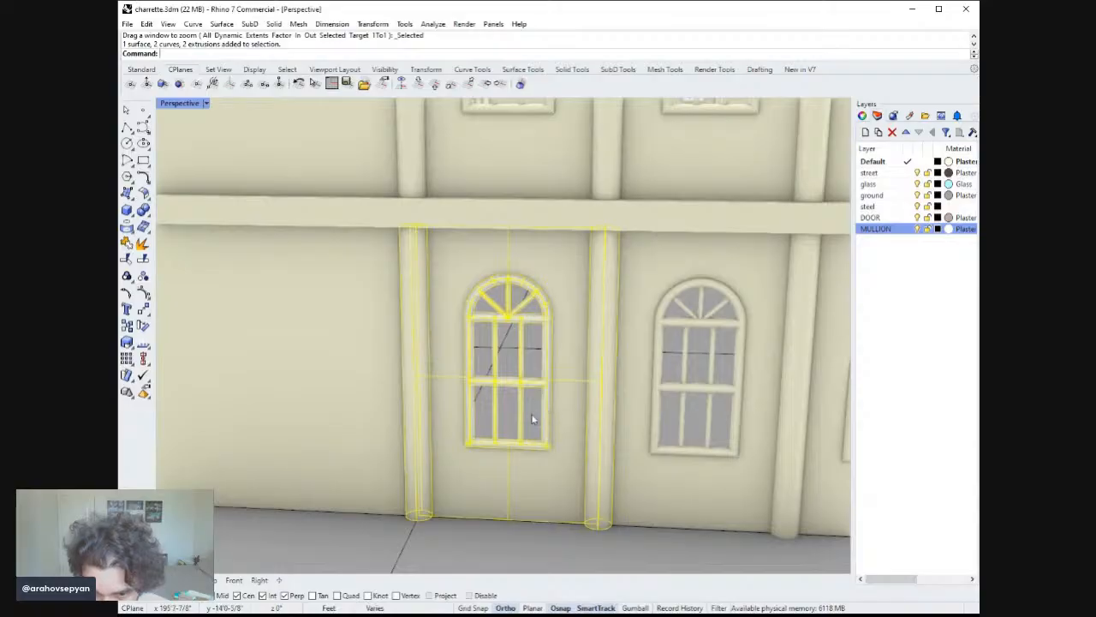
pyautogui.keyDown('shift'); pyautogui.click(577, 453); pyautogui.keyUp('shift')
pyautogui.write('zs')
pyautogui.press('Return')
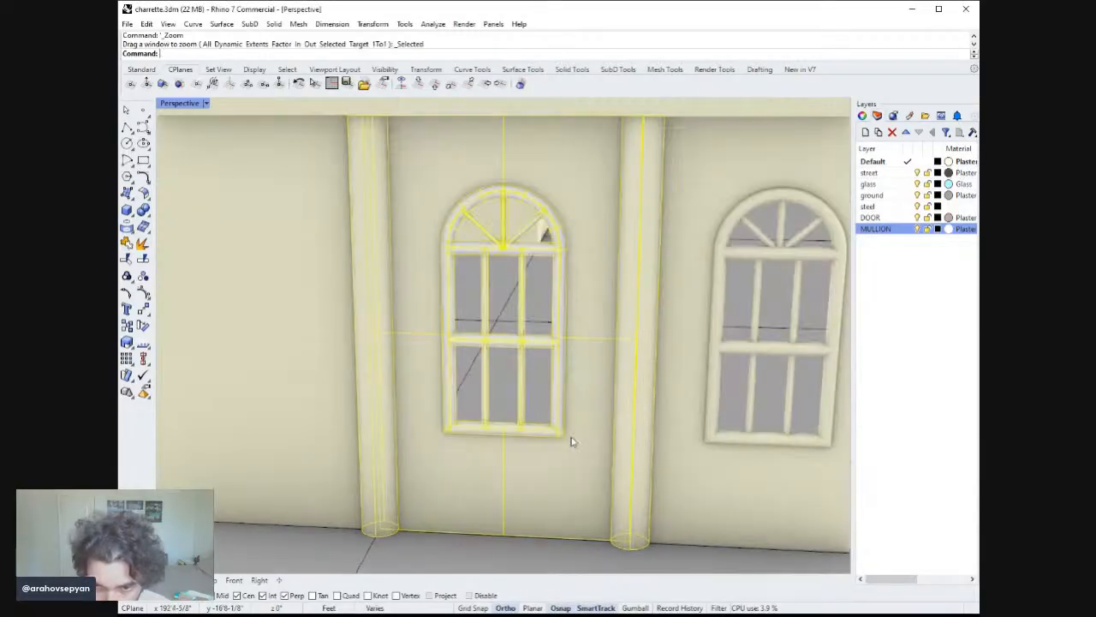
pyautogui.write('Ge')
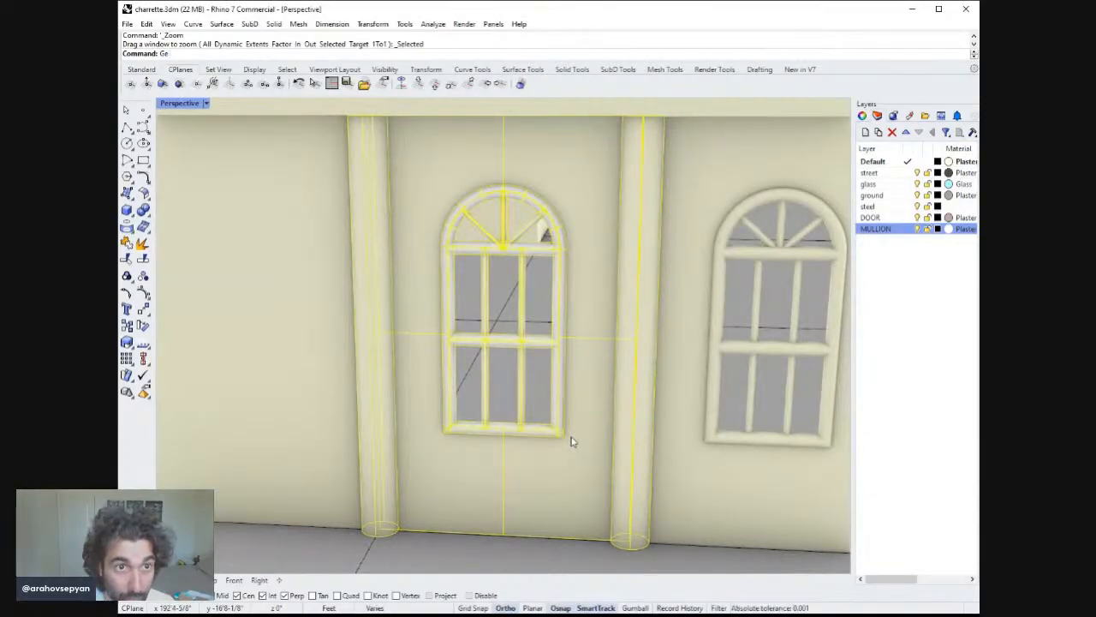
pyautogui.press('Return')
# Try deleting the ground-floor window assemblies on the end facade and undo the deletion.
pyautogui.scroll(-9, 554, 447)
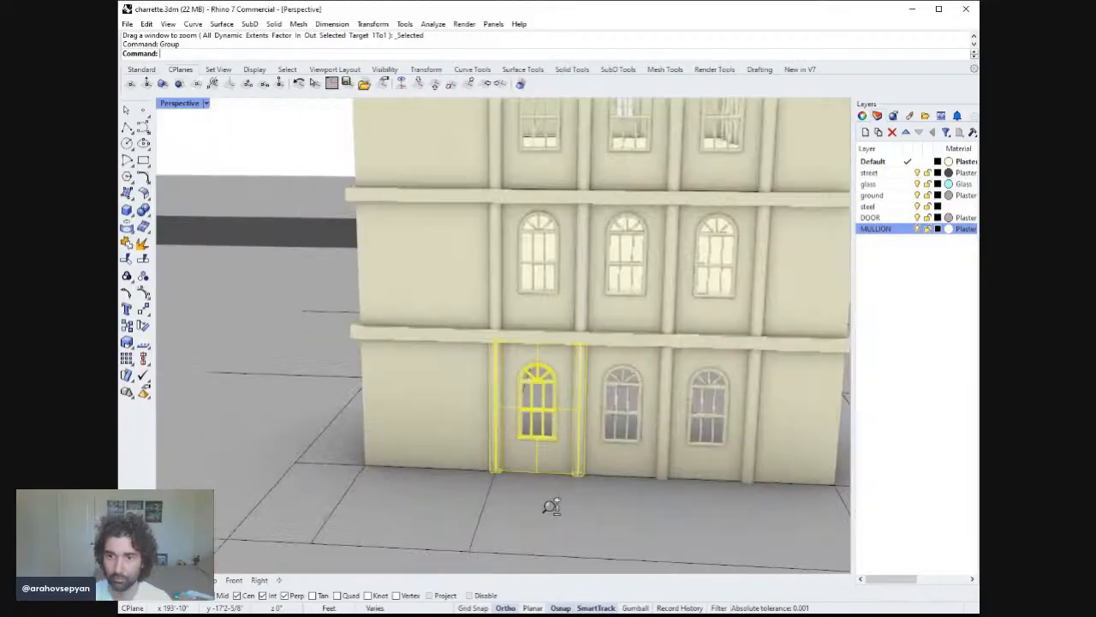
pyautogui.moveTo(551, 506); pyautogui.dragTo(642, 420, button='right')
pyautogui.click(641, 420)
pyautogui.scroll(-7, 465, 349)
pyautogui.keyDown('shift'); pyautogui.moveTo(468, 378); pyautogui.dragTo(651, 391, button='right'); pyautogui.keyUp('shift')
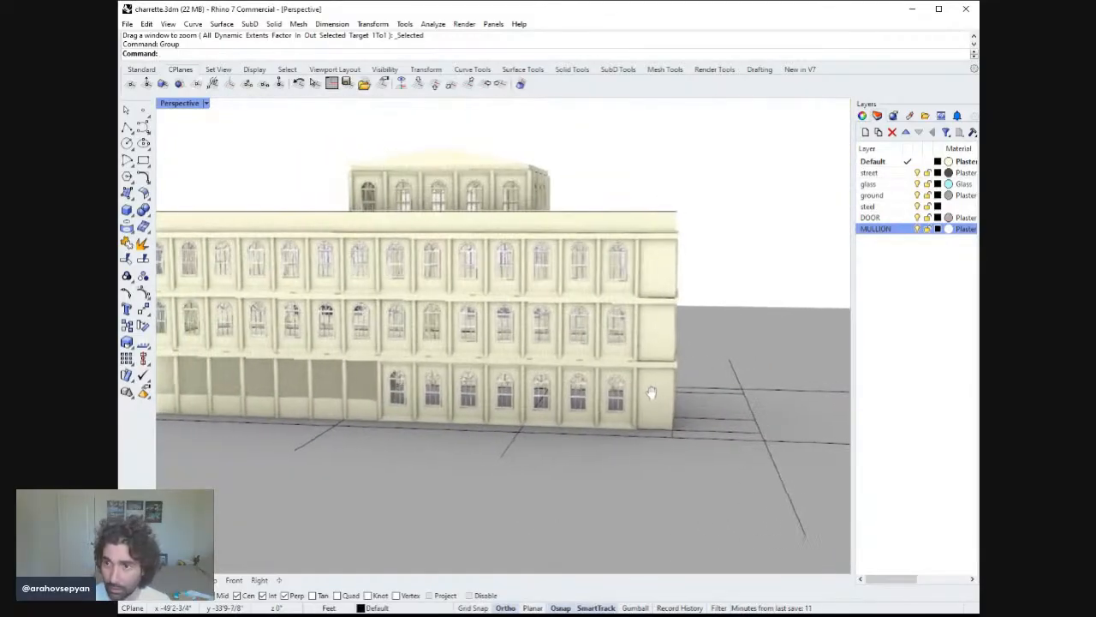
pyautogui.click(922, 185)
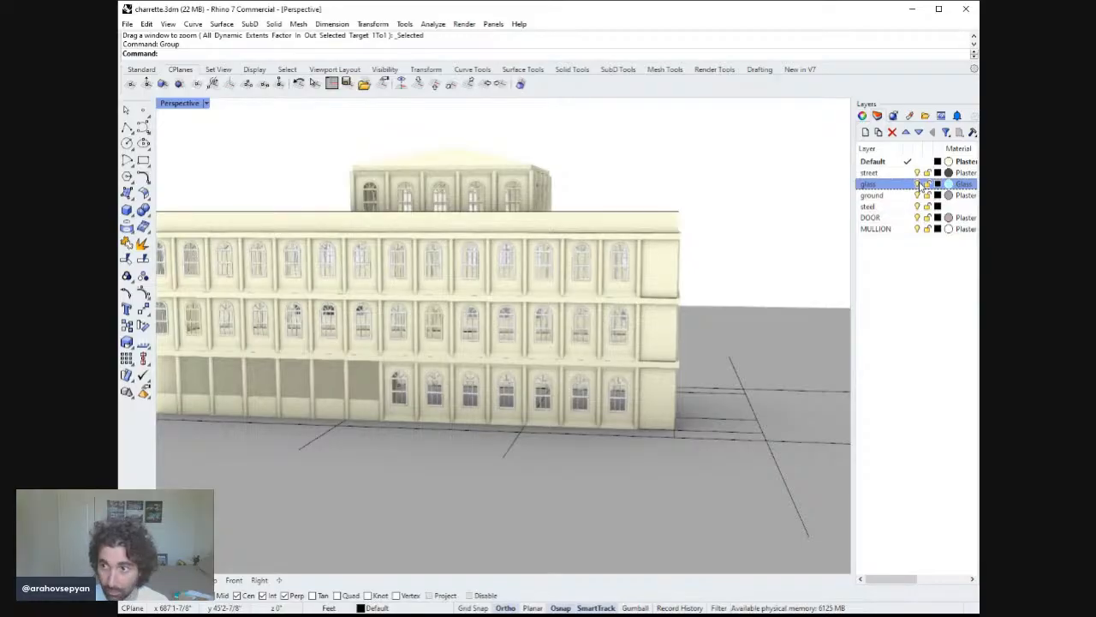
pyautogui.click(917, 185)
pyautogui.moveTo(665, 333); pyautogui.dragTo(503, 324, button='right')
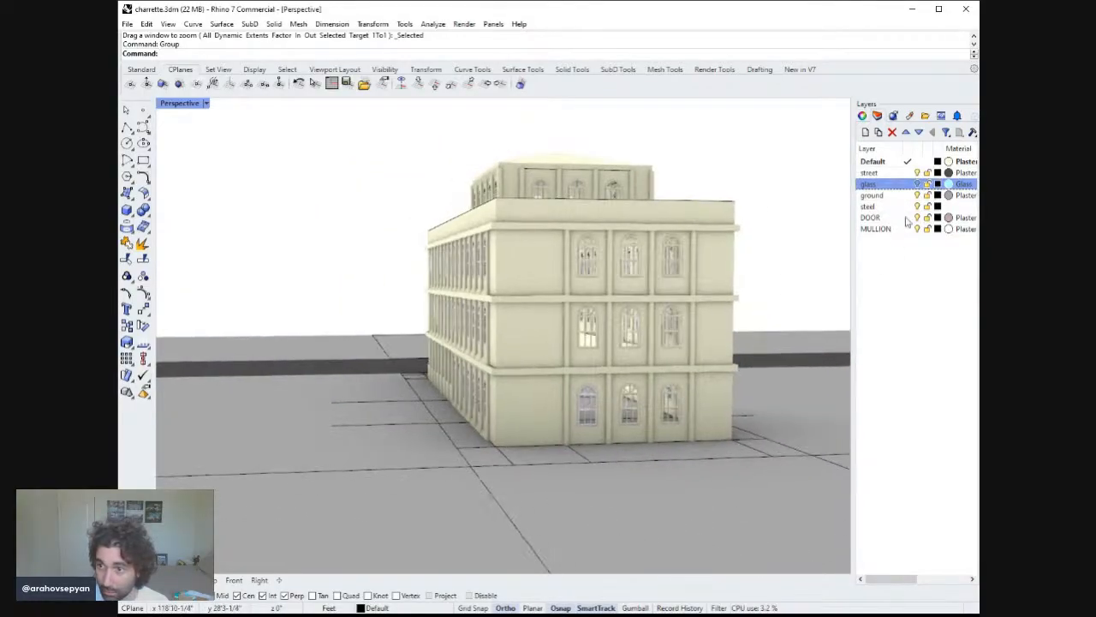
pyautogui.moveTo(630, 448); pyautogui.dragTo(511, 360, button='right')
pyautogui.click(498, 424)
pyautogui.press('Delete')
pyautogui.scroll(5, 514, 360)
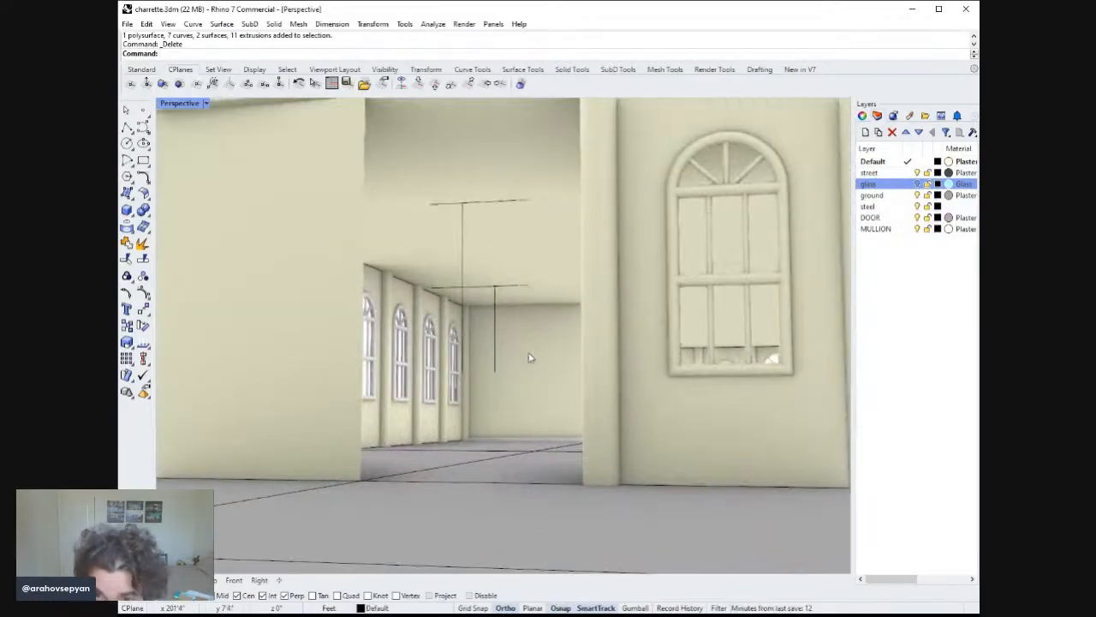
pyautogui.hotkey('ctrl', 'z')
# Delete the middle and right ground-floor window assemblies on the building's end facade.
pyautogui.scroll(-8, 531, 375)
pyautogui.press('Escape')
pyautogui.moveTo(576, 375); pyautogui.dragTo(587, 388, button='right')
pyautogui.click(608, 403)
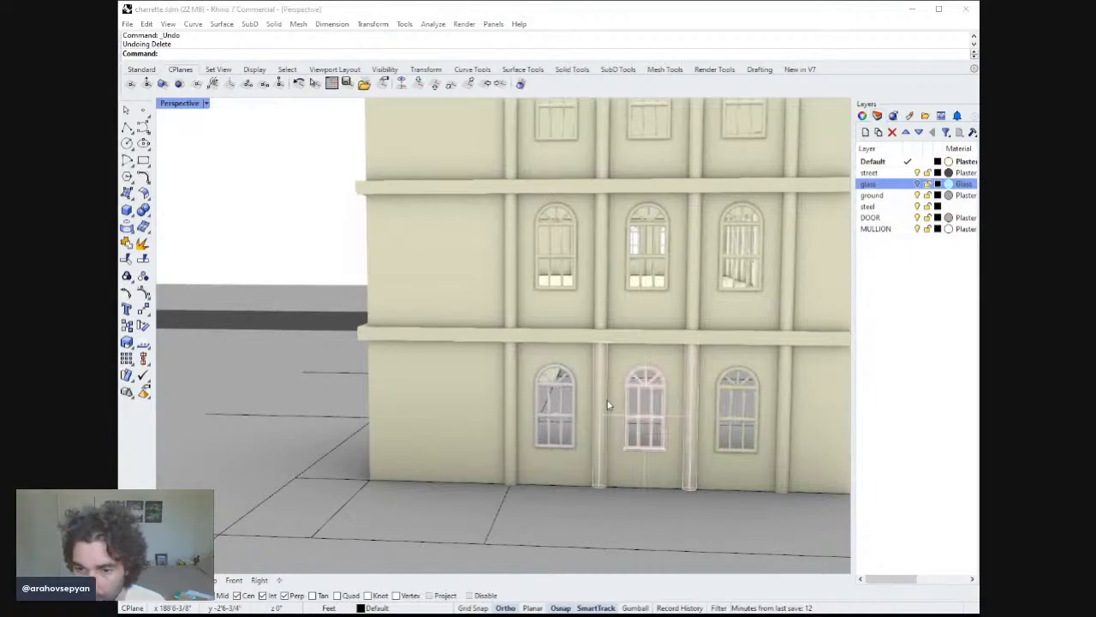
pyautogui.click(649, 406)
pyautogui.keyDown('shift'); pyautogui.moveTo(651, 413); pyautogui.dragTo(618, 411, button='right'); pyautogui.keyUp('shift')
pyautogui.press('Delete')
pyautogui.click(540, 441)
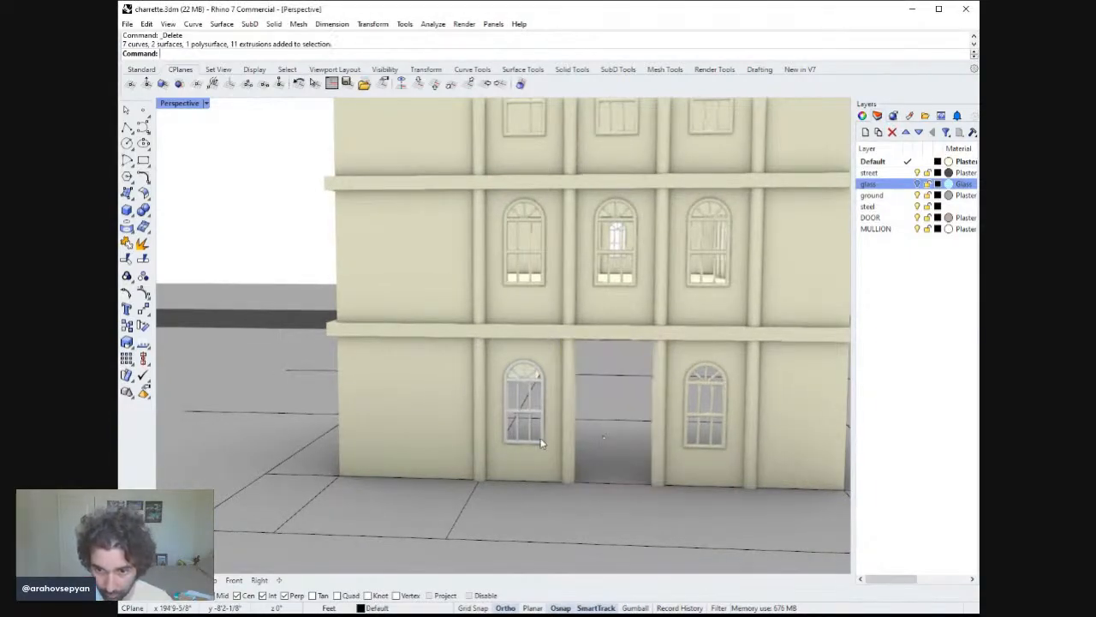
pyautogui.click(725, 425)
pyautogui.press('Delete')
# Copy the new grouped window assembly bay by bay into the middle and right ground-floor openings.
pyautogui.click(549, 441)
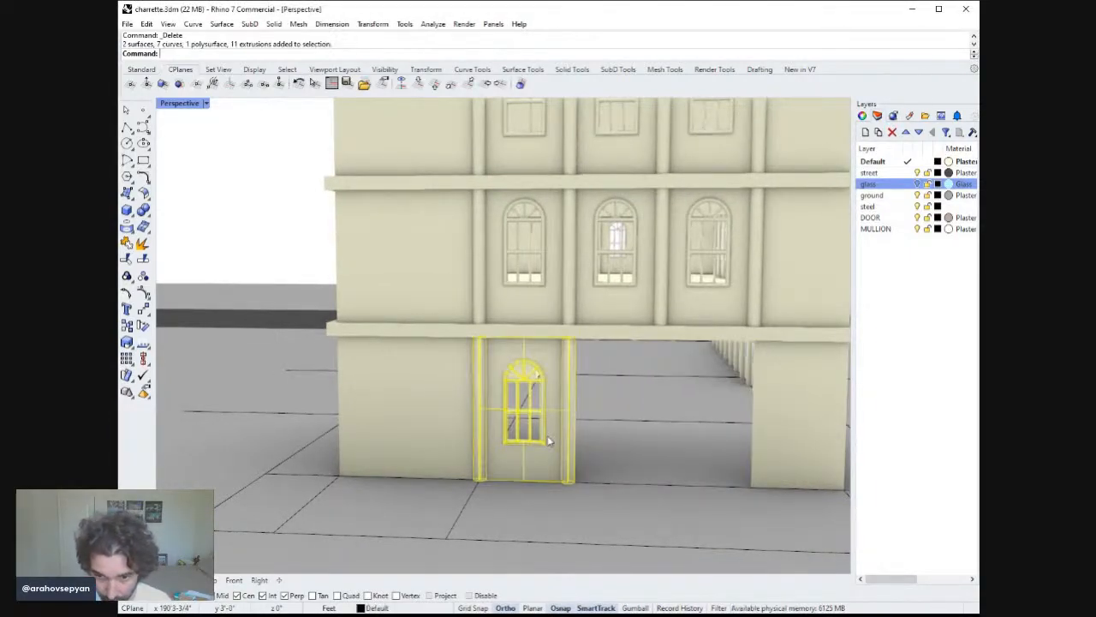
pyautogui.press('Return')
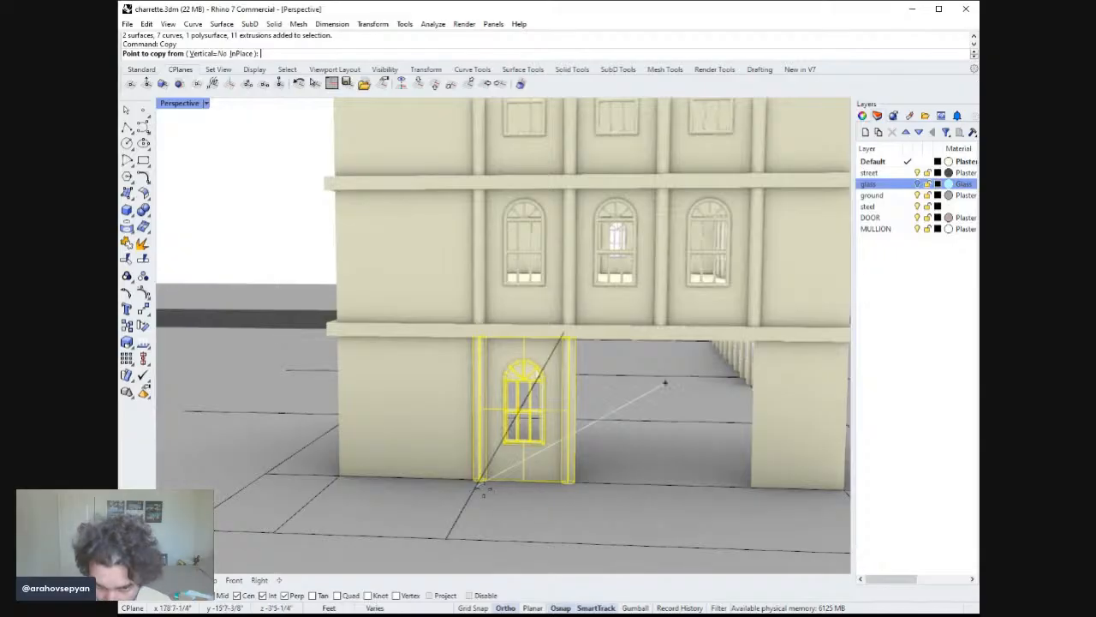
pyautogui.click(479, 480)
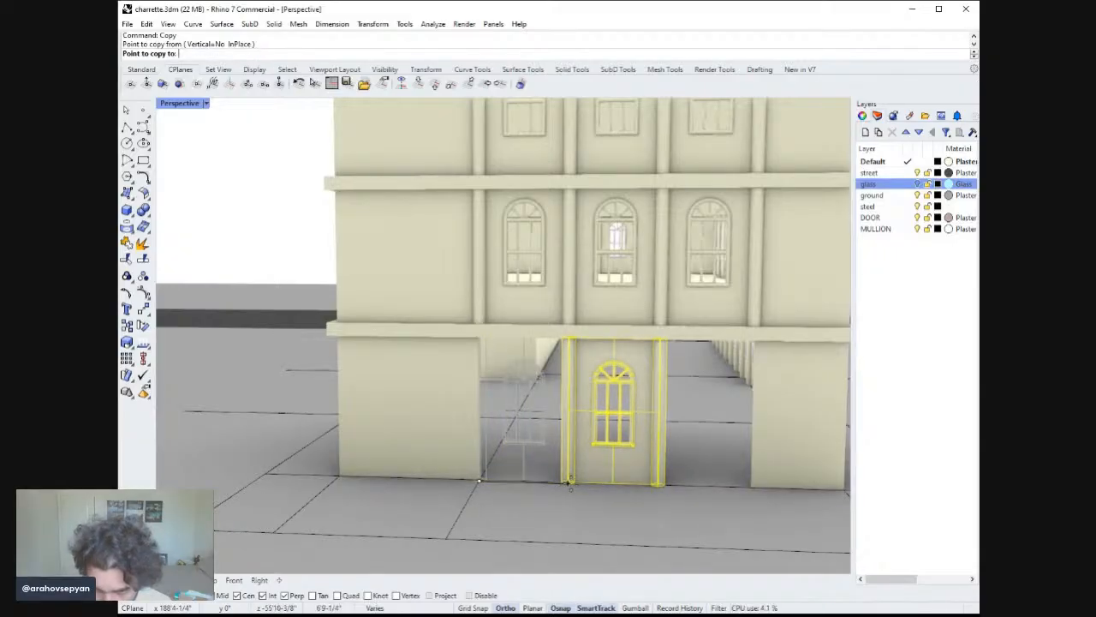
pyautogui.click(567, 483)
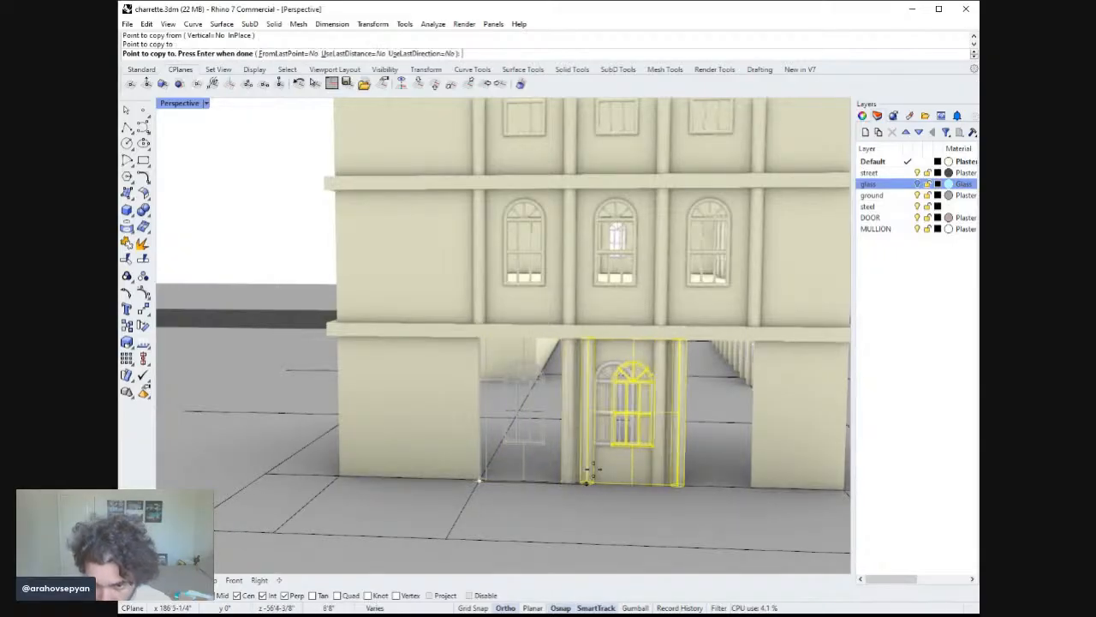
pyautogui.press('Return')
pyautogui.click(606, 462)
pyautogui.press('Return')
pyautogui.click(479, 482)
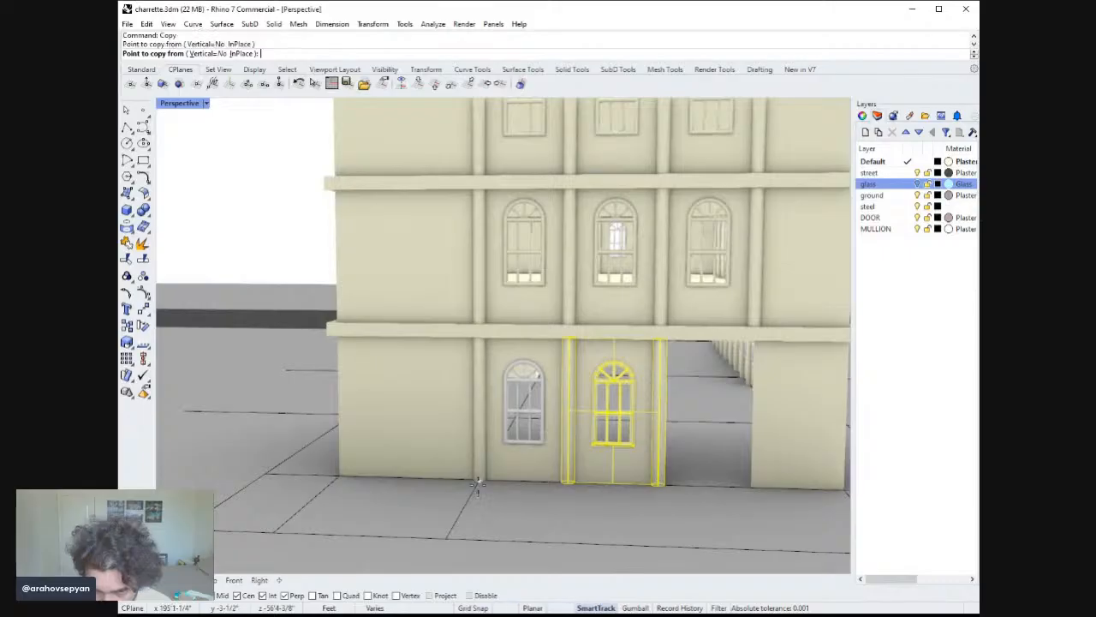
pyautogui.click(569, 484)
pyautogui.press('Return')
pyautogui.press('Escape')
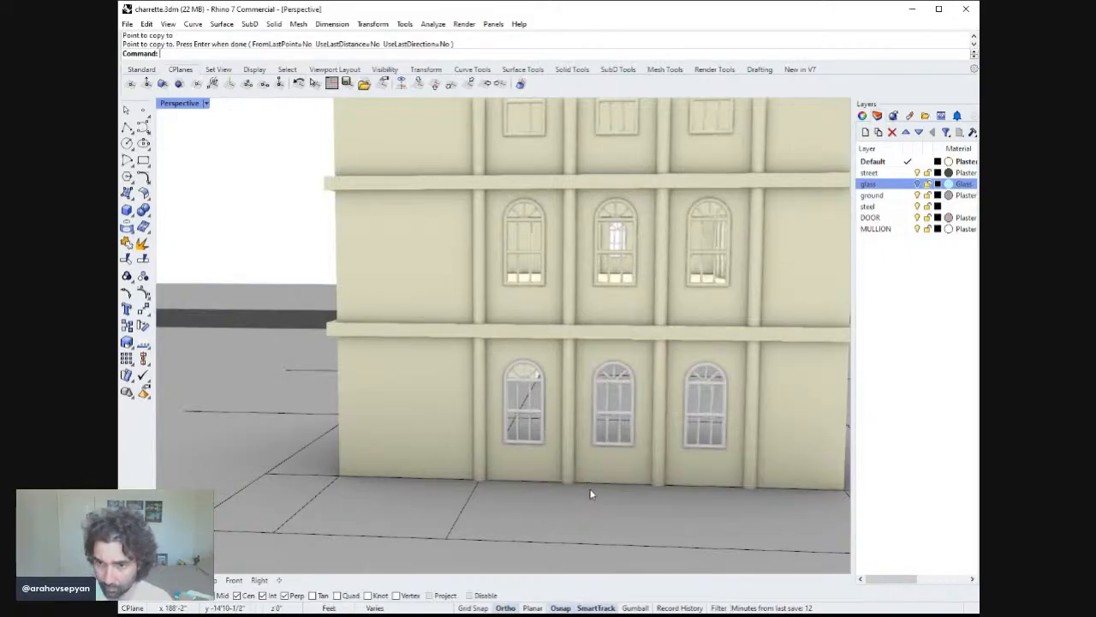
# Delete the three old second-floor window assemblies on the end facade.
pyautogui.moveTo(610, 389); pyautogui.dragTo(613, 413, button='right')
pyautogui.click(702, 289)
pyautogui.keyDown('shift'); pyautogui.click(629, 307); pyautogui.keyUp('shift')
pyautogui.keyDown('shift'); pyautogui.click(543, 304); pyautogui.keyUp('shift')
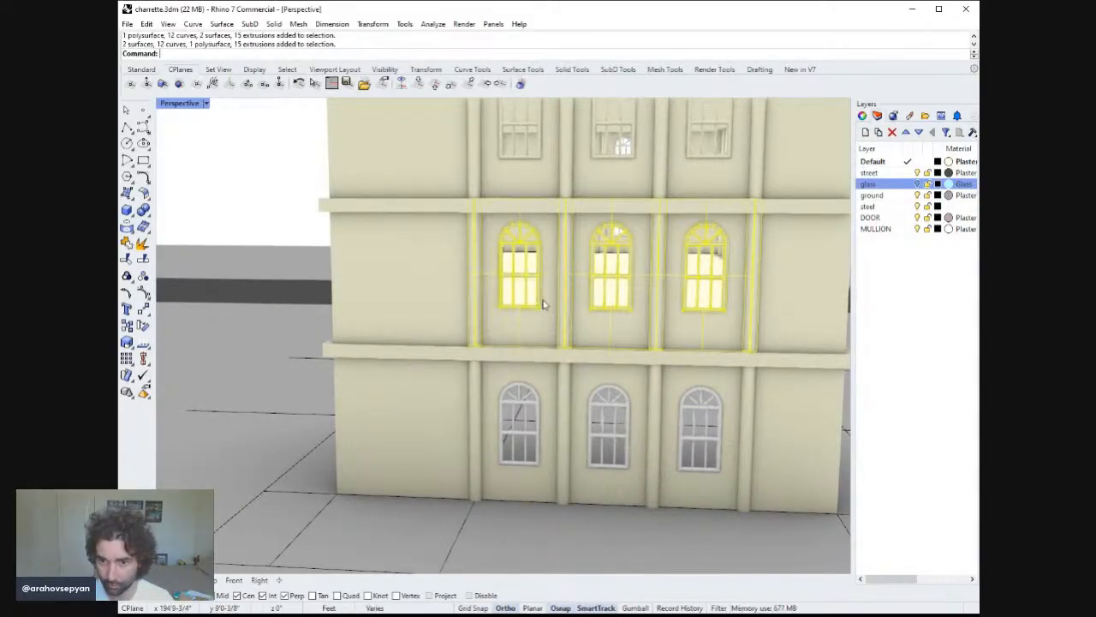
pyautogui.press('Delete')
# Delete the three old third-floor window assemblies on the end facade.
pyautogui.click(534, 170)
pyautogui.scroll(-5, 602, 259)
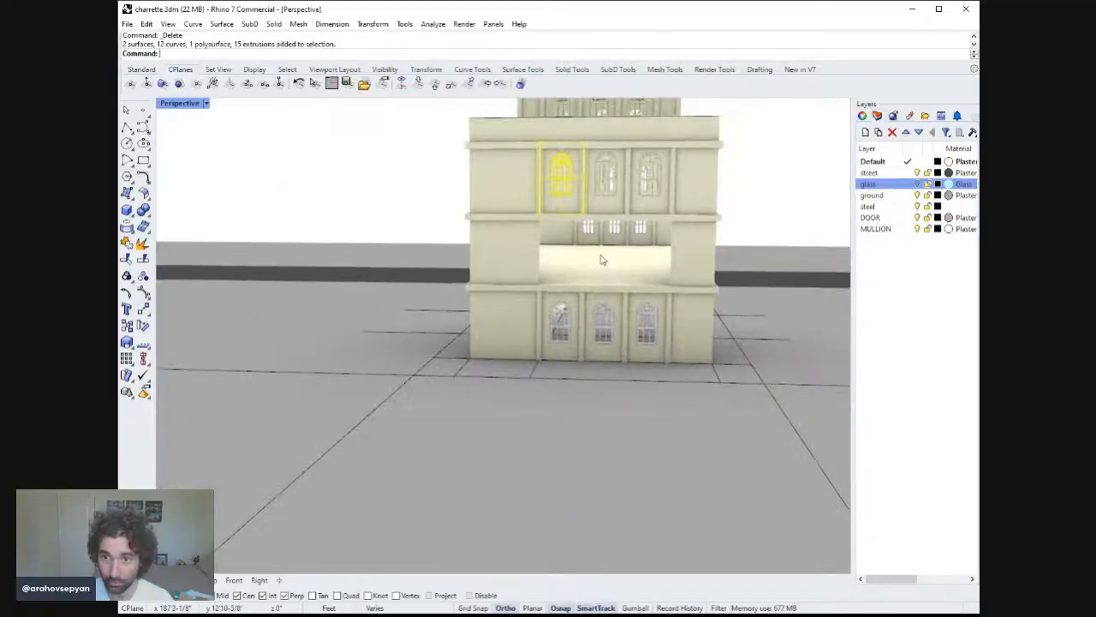
pyautogui.keyDown('shift'); pyautogui.click(606, 187); pyautogui.keyUp('shift')
pyautogui.keyDown('shift'); pyautogui.click(647, 185); pyautogui.keyUp('shift')
pyautogui.press('Delete')
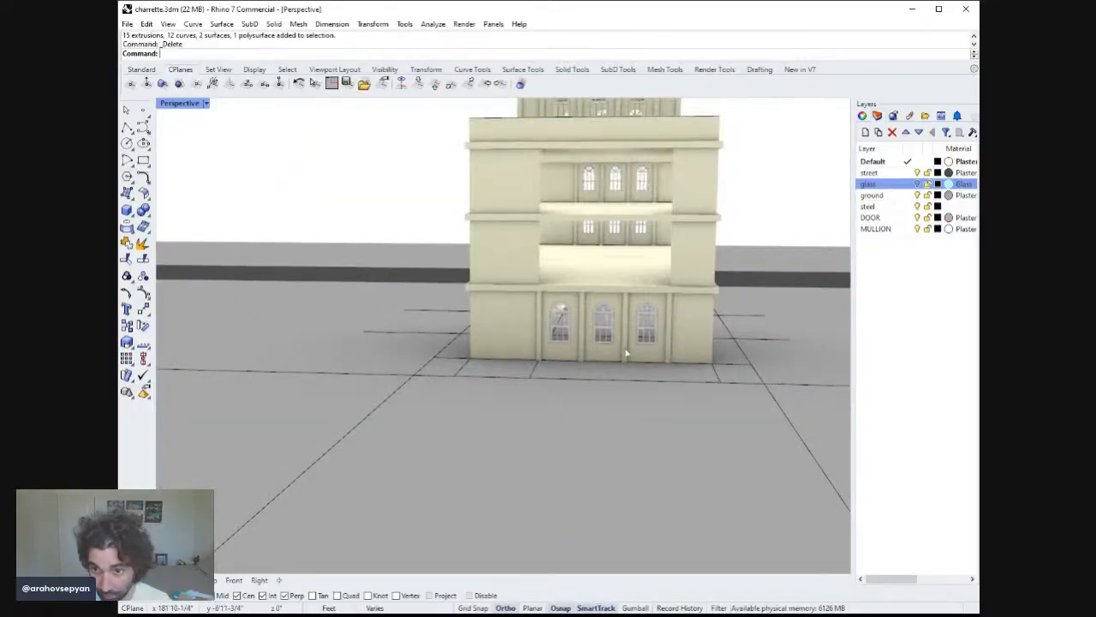
# Copy the three new ground-floor window assemblies 12' straight up to the second floor using the four-view layout.
pyautogui.click(622, 329)
pyautogui.keyDown('shift'); pyautogui.click(604, 325); pyautogui.keyUp('shift')
pyautogui.keyDown('shift'); pyautogui.click(560, 326); pyautogui.keyUp('shift')
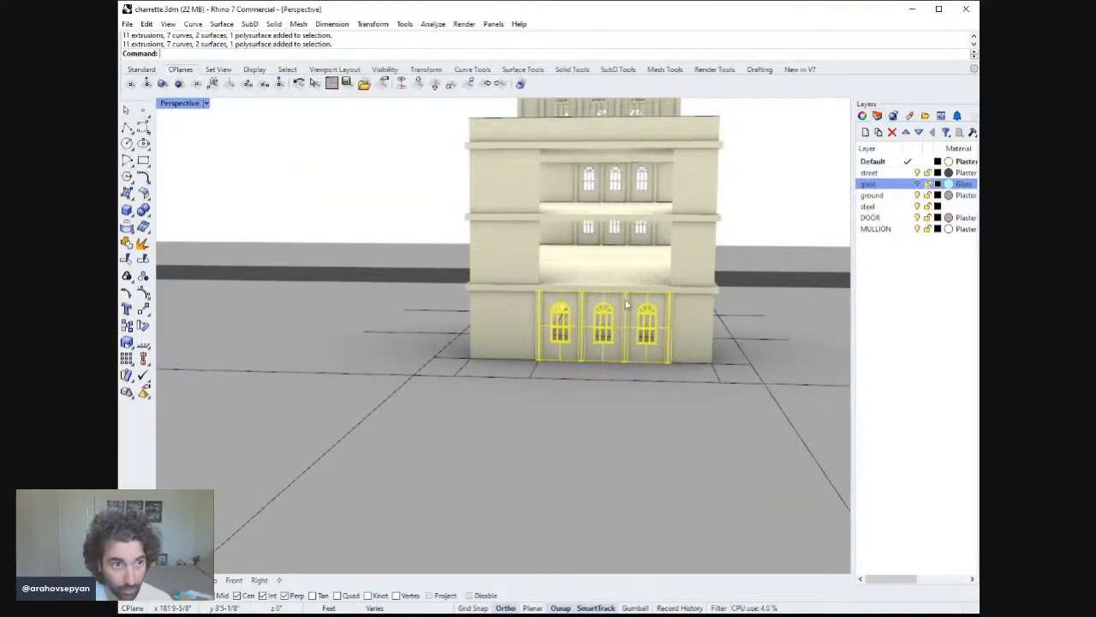
pyautogui.moveTo(628, 305); pyautogui.dragTo(551, 318, button='right')
pyautogui.press('Return')
pyautogui.moveTo(612, 269); pyautogui.dragTo(622, 229, button='right')
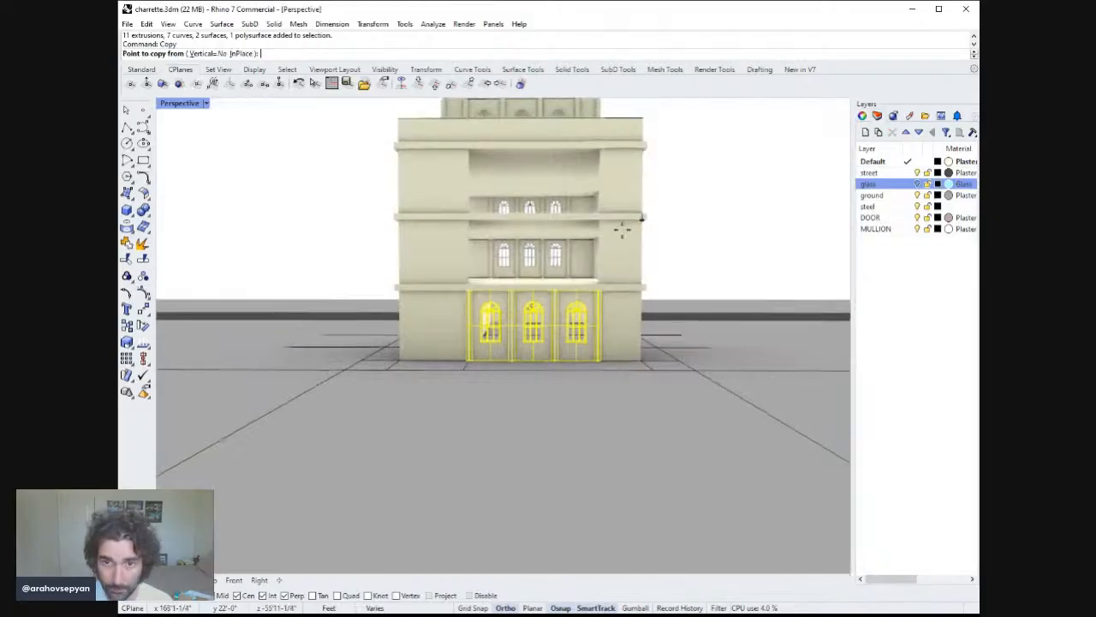
pyautogui.doubleClick(199, 102)
pyautogui.click(800, 452)
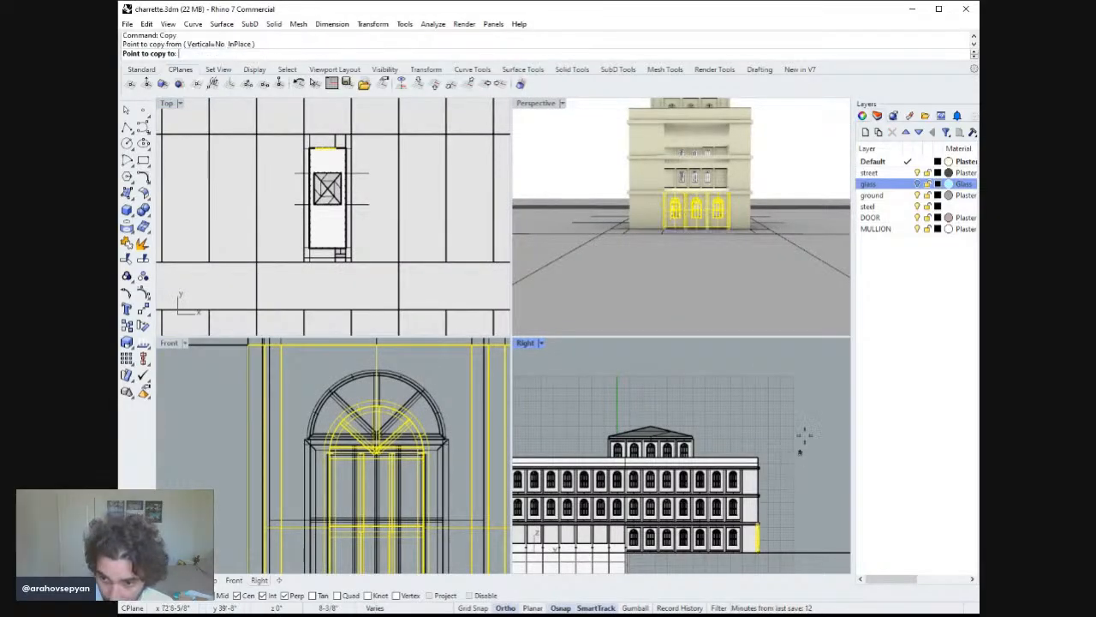
pyautogui.write('12')
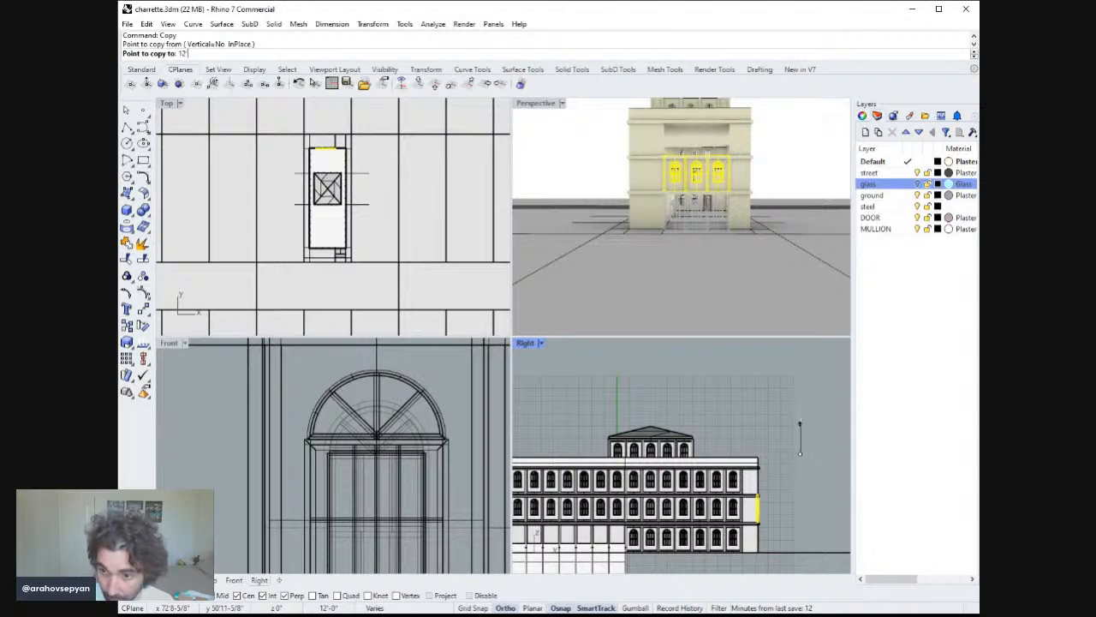
pyautogui.press('Return')
pyautogui.click(802, 423)
pyautogui.press('Return')
pyautogui.press('Escape')
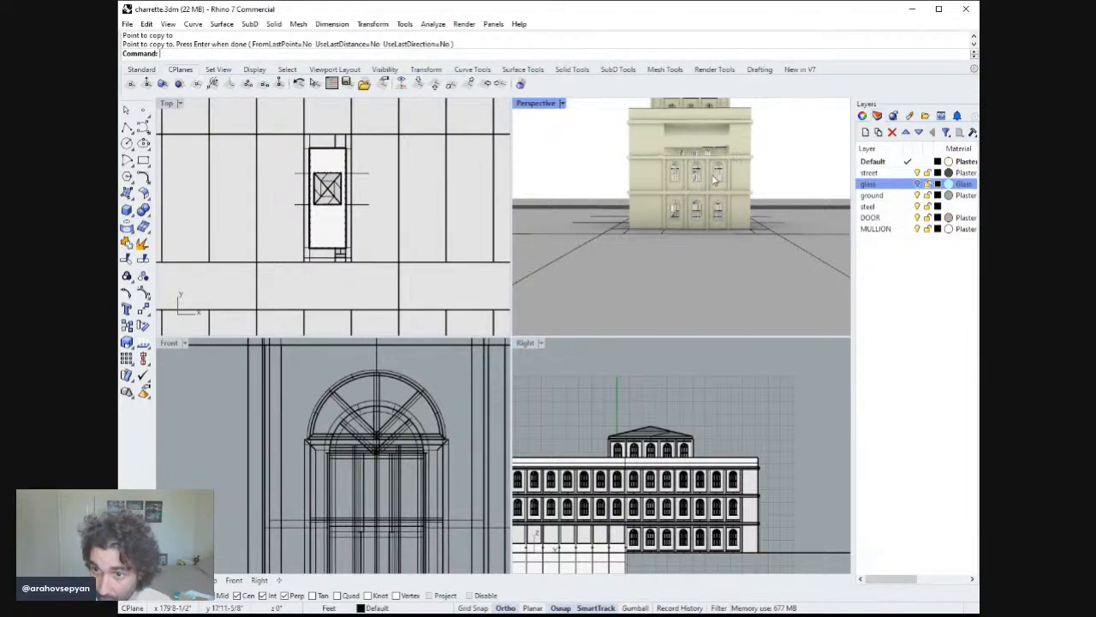
# Copy the three second-floor window assemblies 11' straight up to the third floor.
pyautogui.click(696, 173)
pyautogui.click(677, 178)
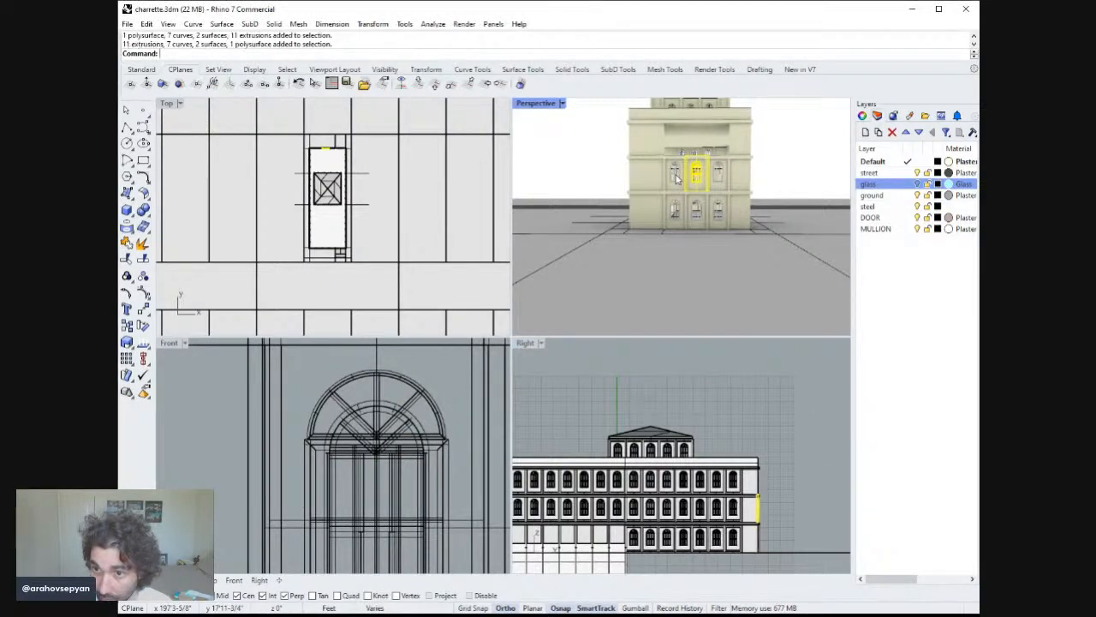
pyautogui.click(676, 177)
pyautogui.click(718, 175)
pyautogui.press('Return')
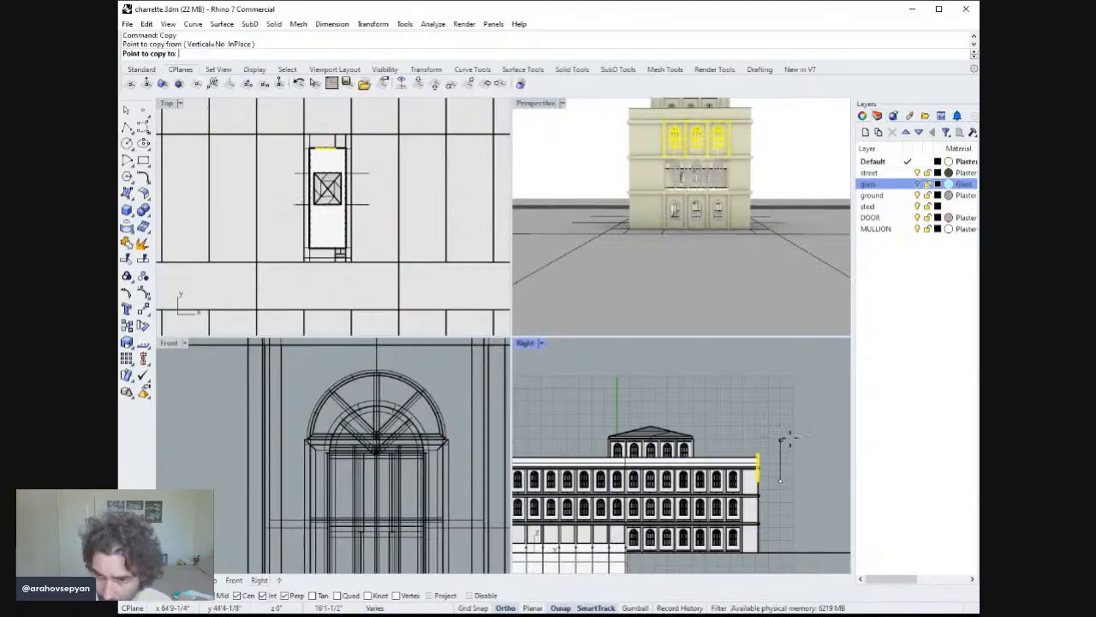
pyautogui.click(780, 439)
pyautogui.write('11')
pyautogui.press('Return')
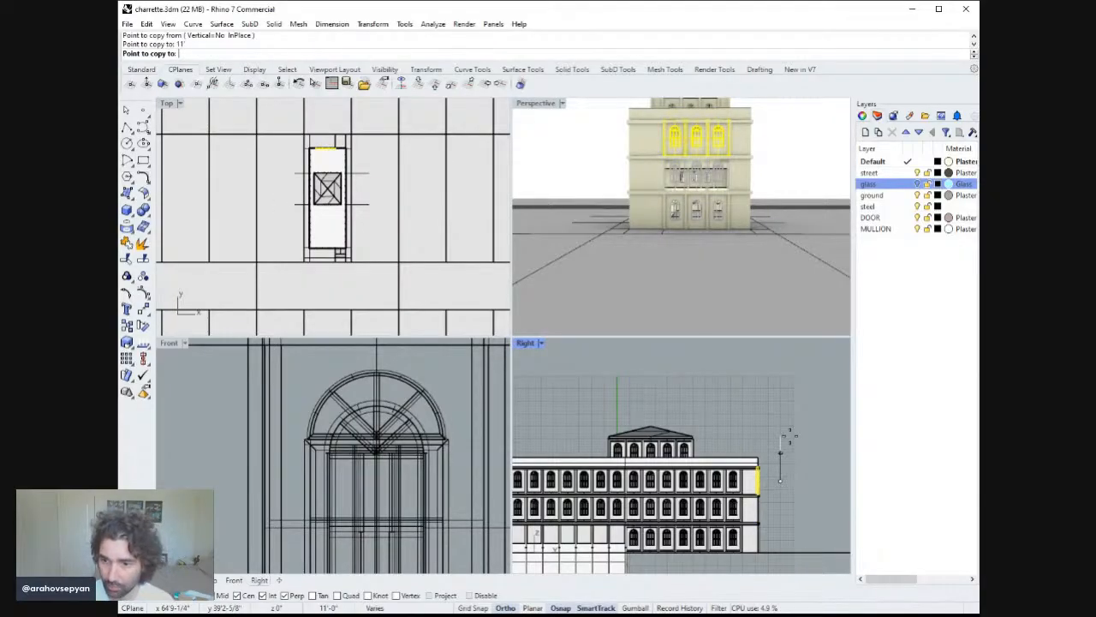
pyautogui.click(788, 436)
pyautogui.press('Escape')
# Extrude the curve along the roof's edge 8" as a surface along a picked direction.
pyautogui.doubleClick(535, 102)
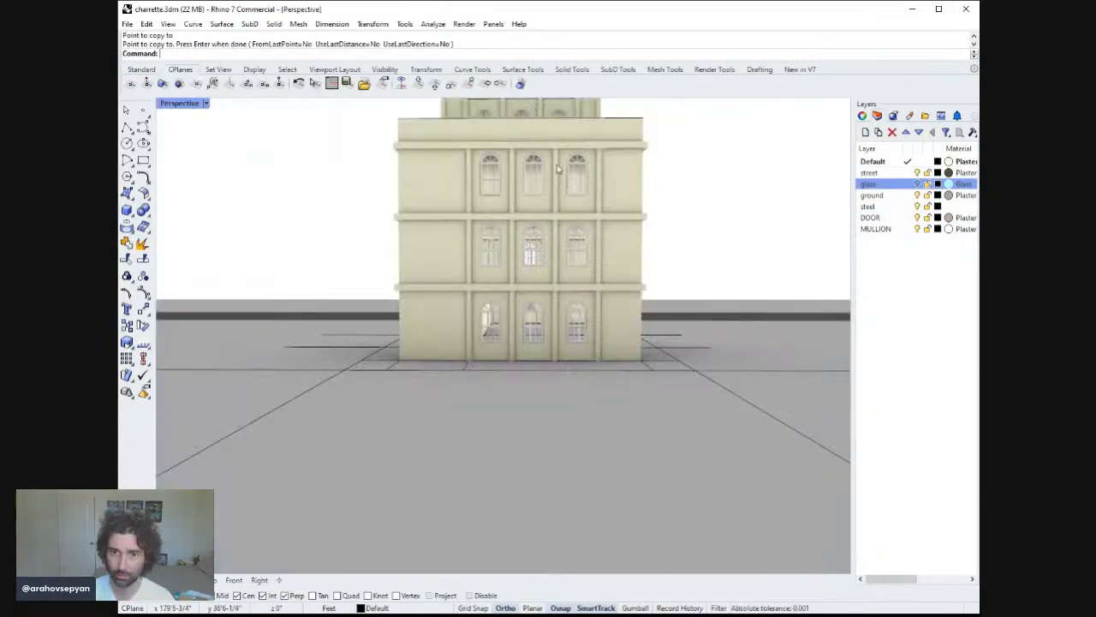
pyautogui.scroll(-3, 567, 243)
pyautogui.moveTo(568, 243); pyautogui.dragTo(601, 305, button='right')
pyautogui.write('ExtrudeCrv')
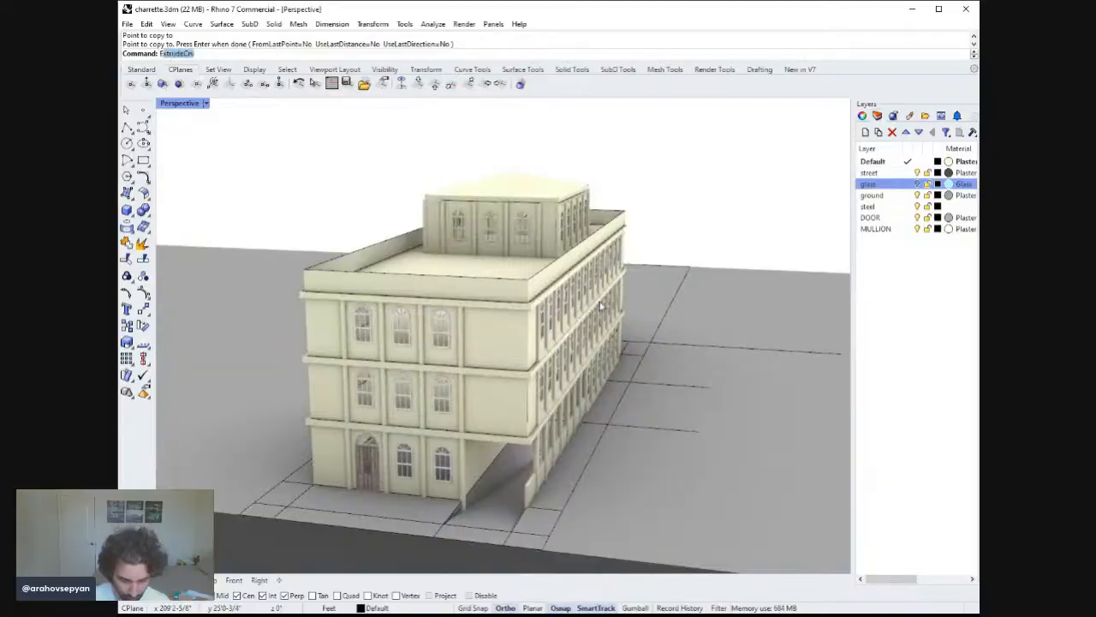
pyautogui.press('Return')
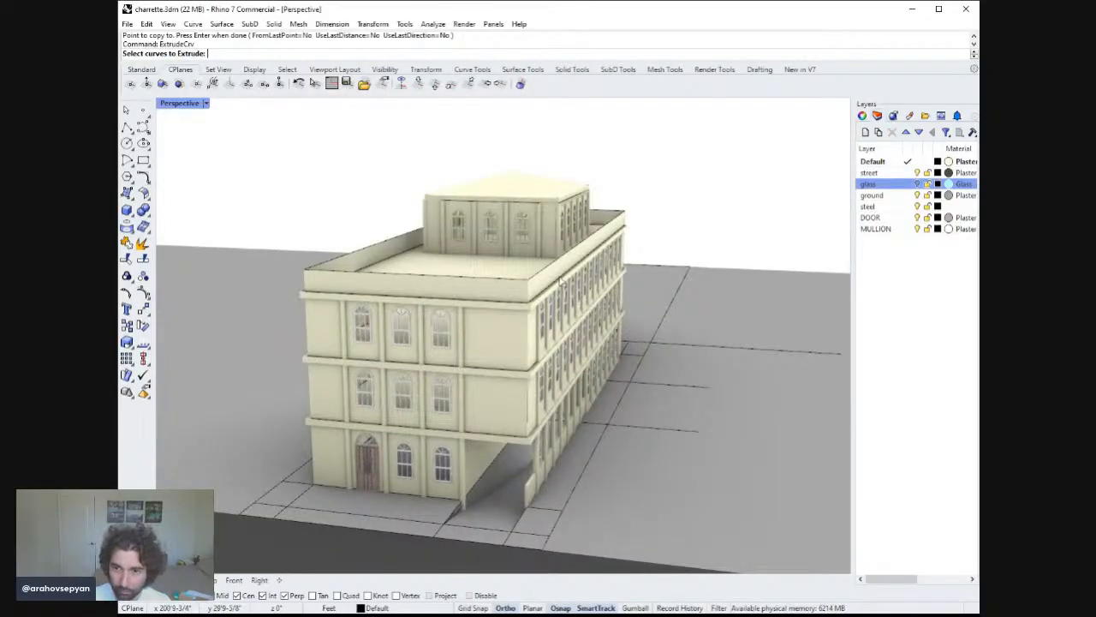
pyautogui.click(576, 250)
pyautogui.moveTo(579, 254); pyautogui.dragTo(634, 269, button='right')
pyautogui.press('Return')
pyautogui.write('D')
pyautogui.press('Return')
pyautogui.click(620, 202)
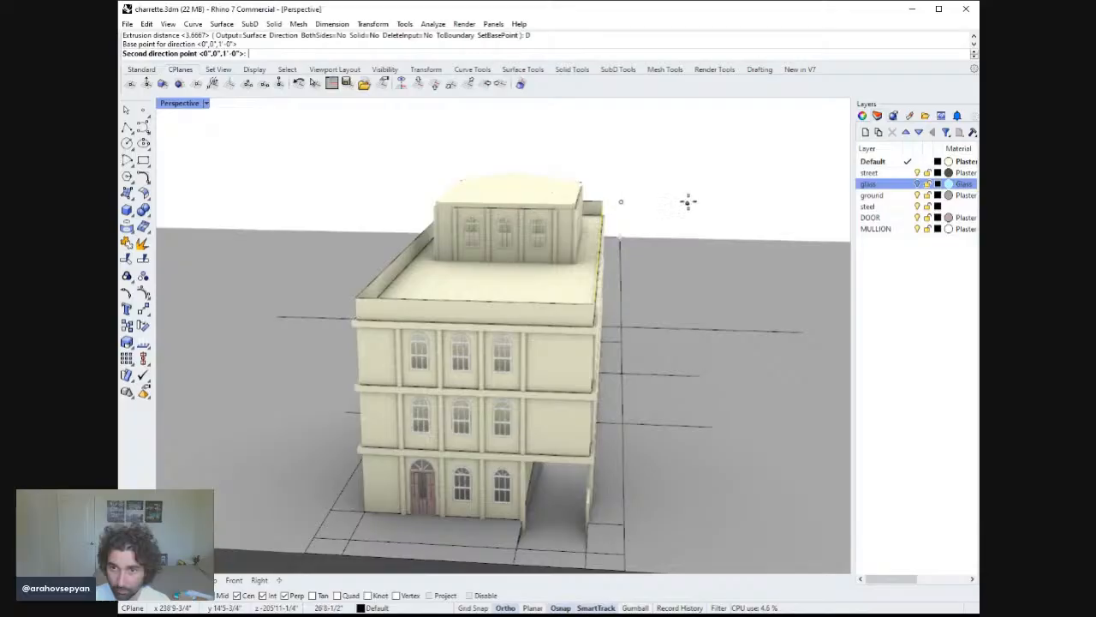
pyautogui.click(707, 209)
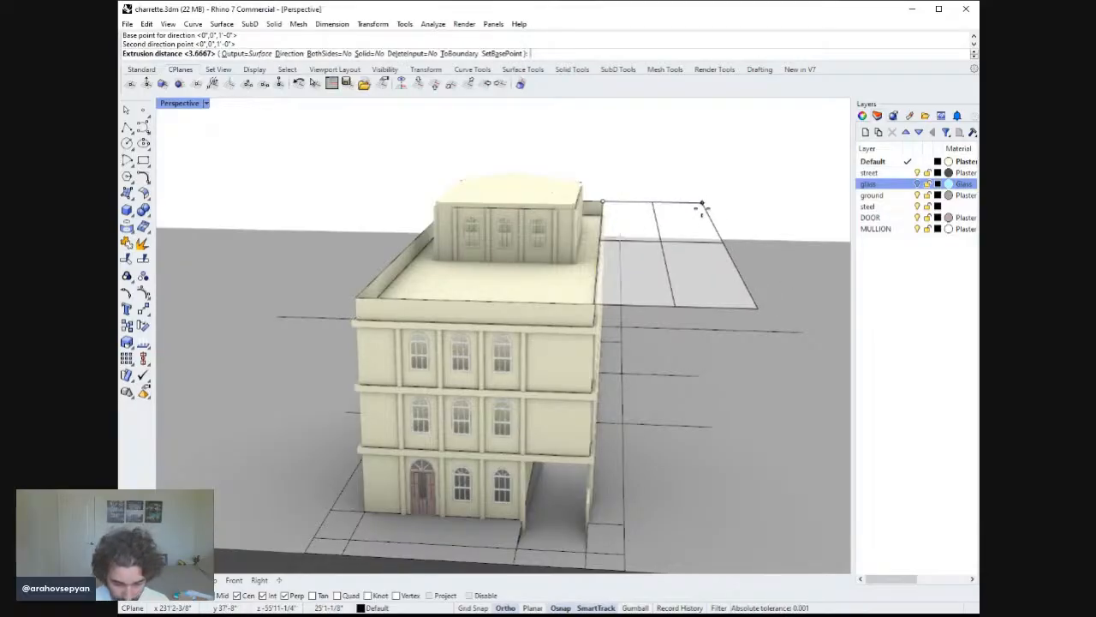
pyautogui.write('8"')
pyautogui.press('Return')
# Extrude the long back roof-edge curve 8" upward as a surface along a picked direction.
pyautogui.moveTo(703, 211); pyautogui.dragTo(594, 230, button='right')
pyautogui.press('Return')
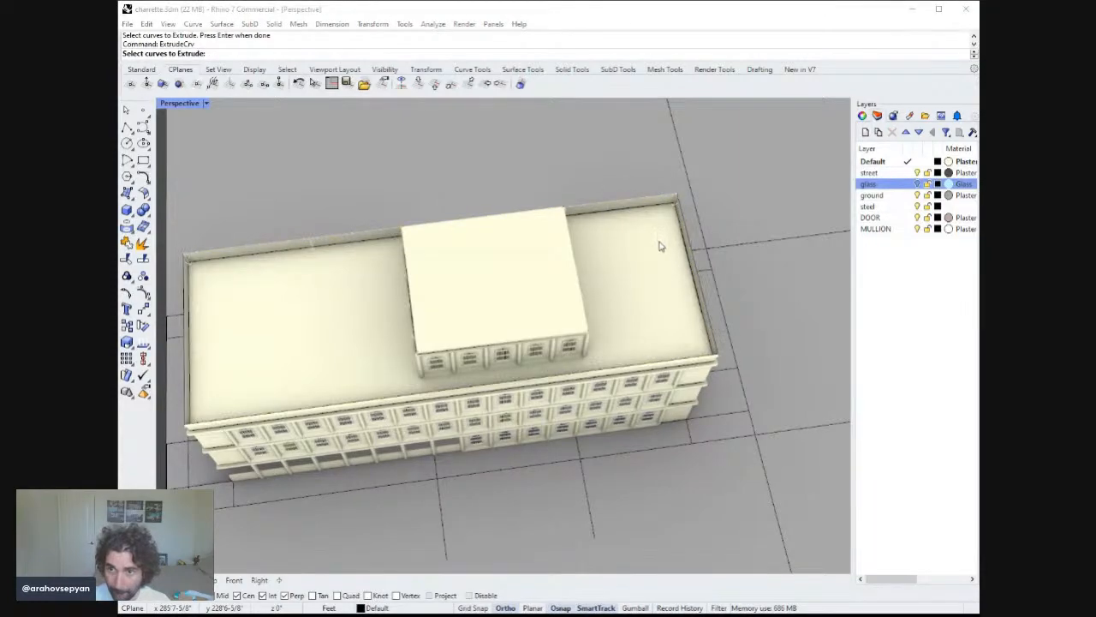
pyautogui.click(638, 200)
pyautogui.press('Return')
pyautogui.write('D')
pyautogui.press('Return')
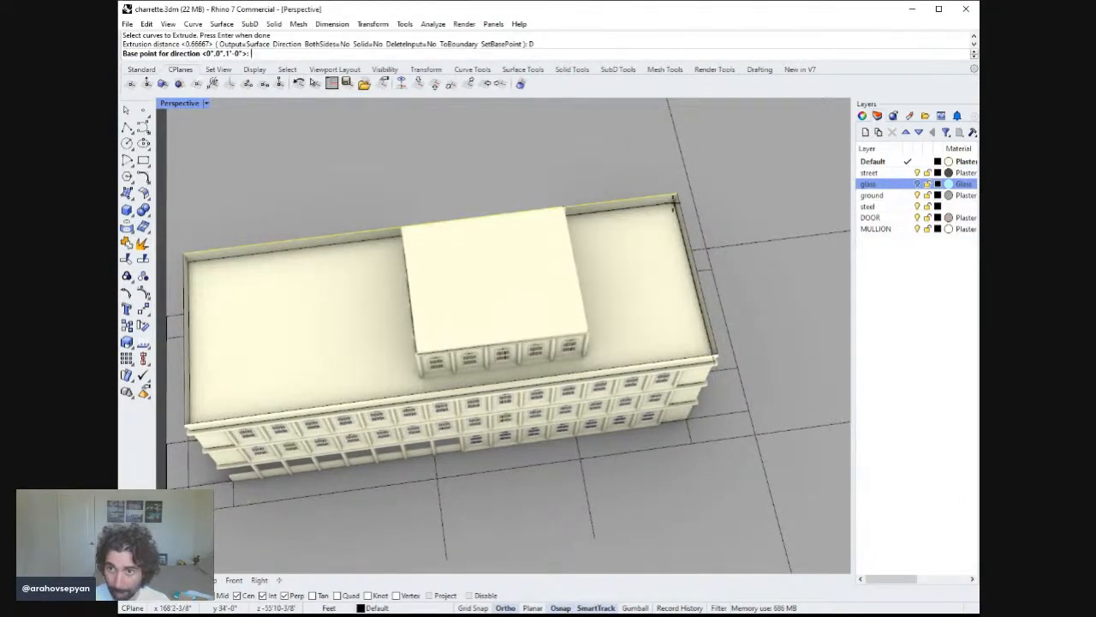
pyautogui.press('Escape')
pyautogui.press('Return')
pyautogui.click(681, 198)
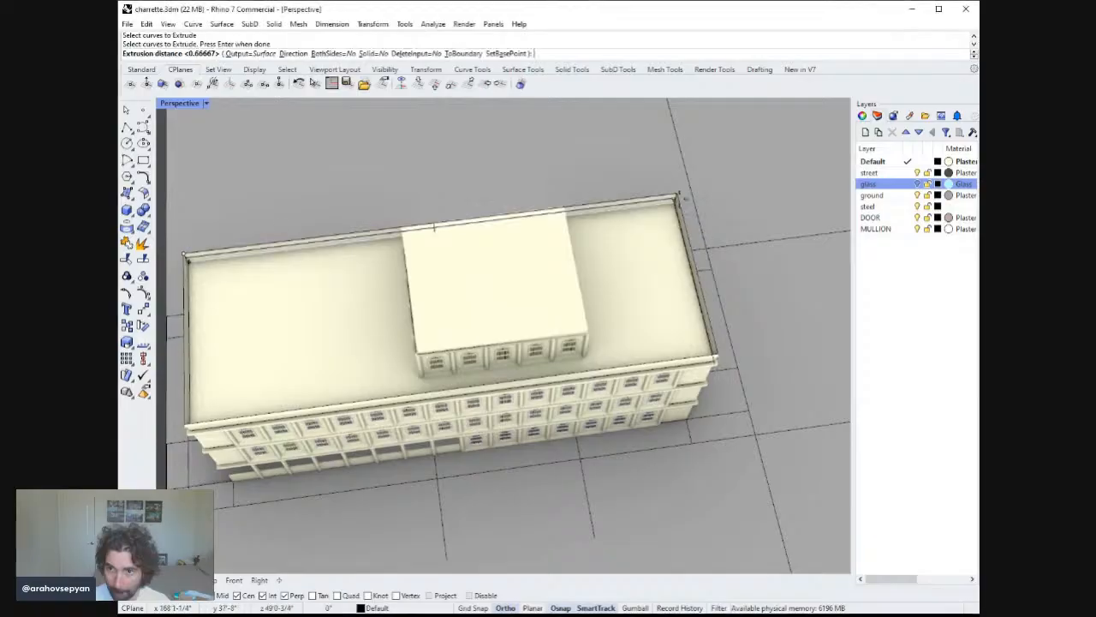
pyautogui.press('Return')
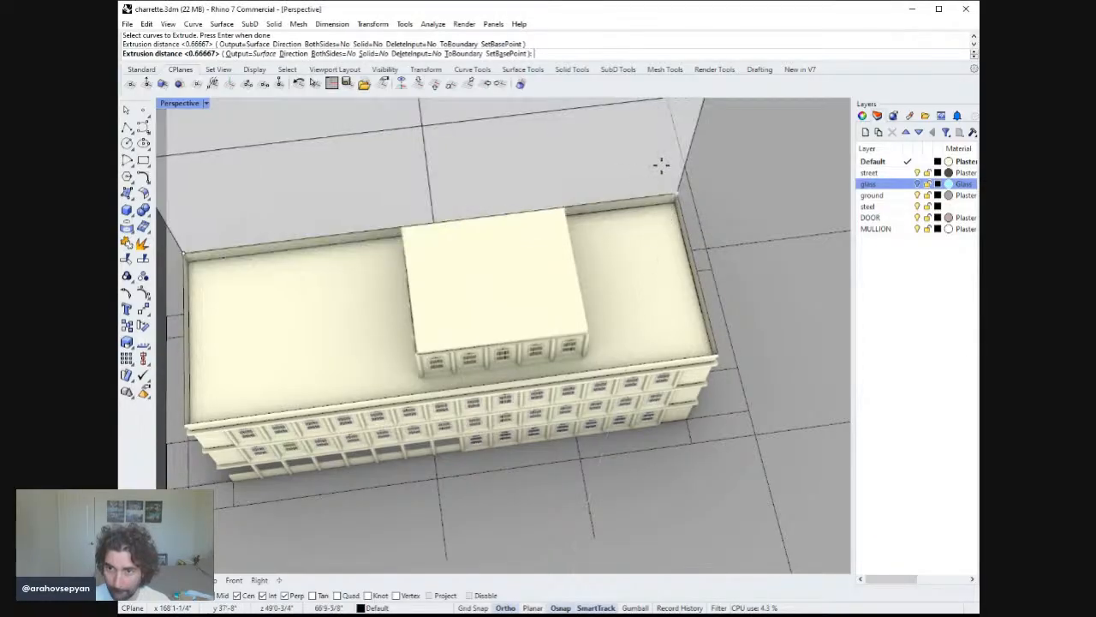
pyautogui.write('D')
pyautogui.press('Return')
pyautogui.click(675, 193)
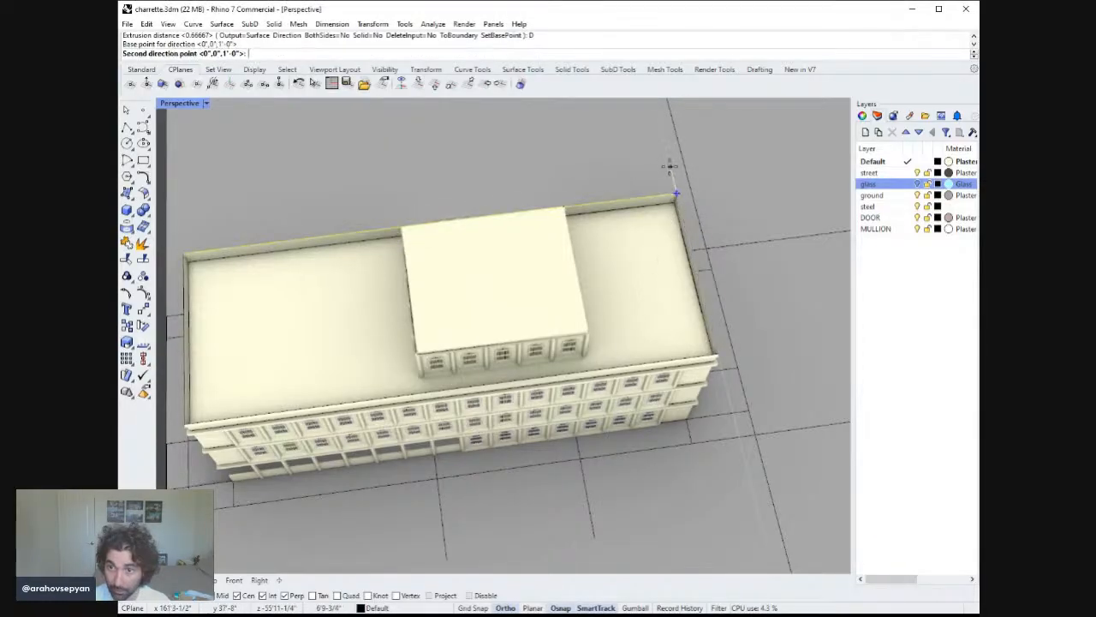
pyautogui.click(669, 164)
pyautogui.write('8"')
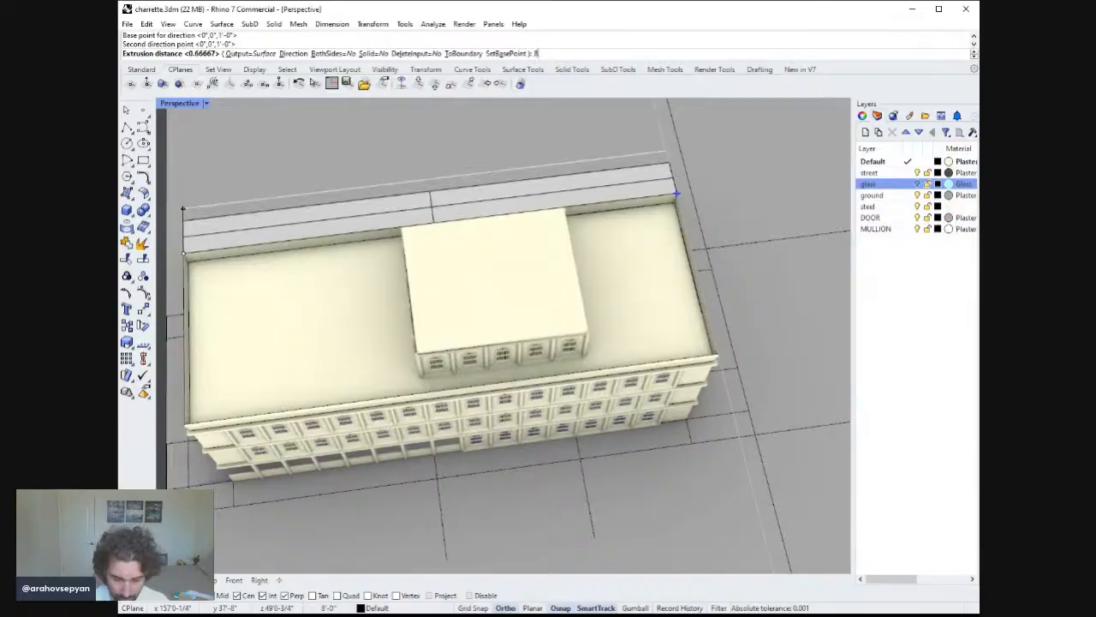
pyautogui.press('Return')
# Draw a polyline along the roof edge at the building's end.
pyautogui.moveTo(631, 232); pyautogui.dragTo(521, 272, button='right')
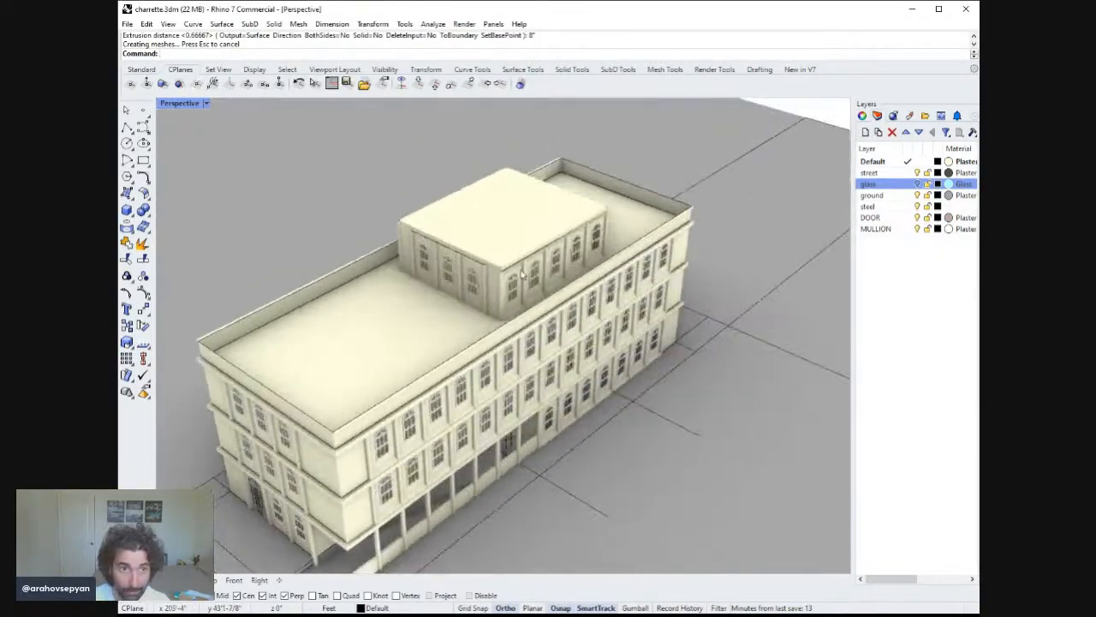
pyautogui.click(127, 127)
pyautogui.scroll(5, 344, 393)
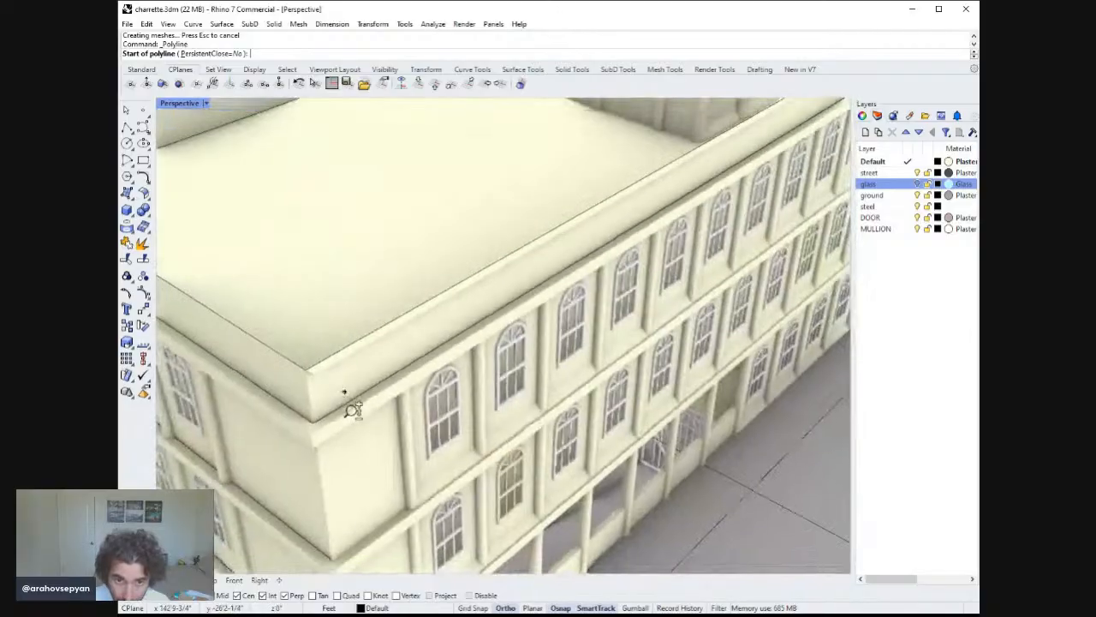
pyautogui.click(310, 374)
pyautogui.moveTo(310, 373); pyautogui.dragTo(463, 428, button='right')
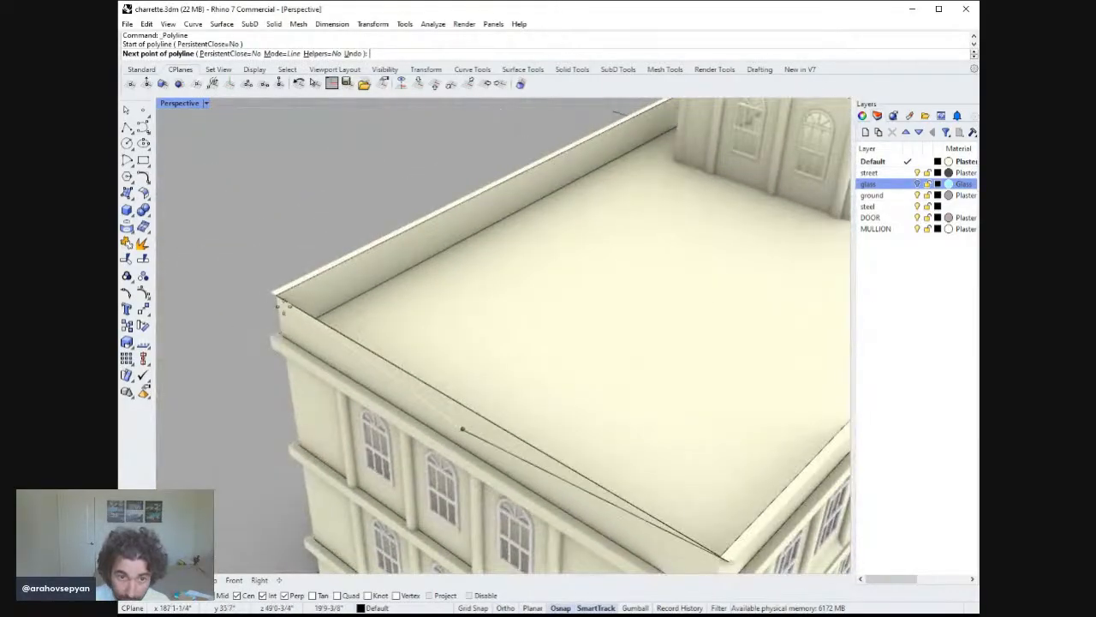
pyautogui.click(276, 296)
pyautogui.press('Return')
pyautogui.press('Return')
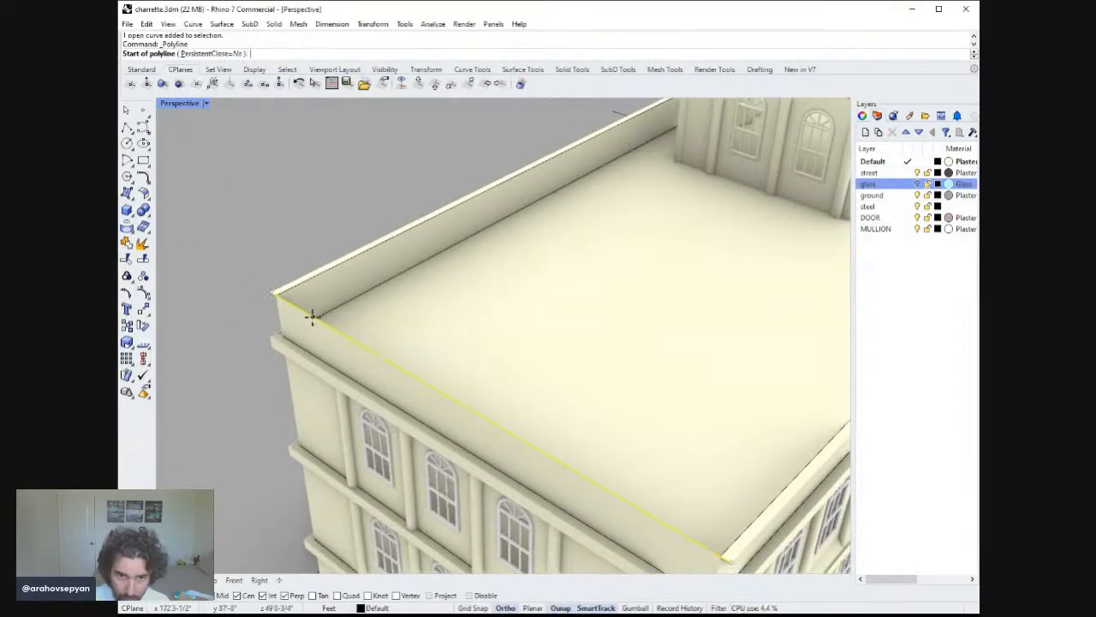
pyautogui.write('D')
pyautogui.press('Return')
pyautogui.click(249, 307)
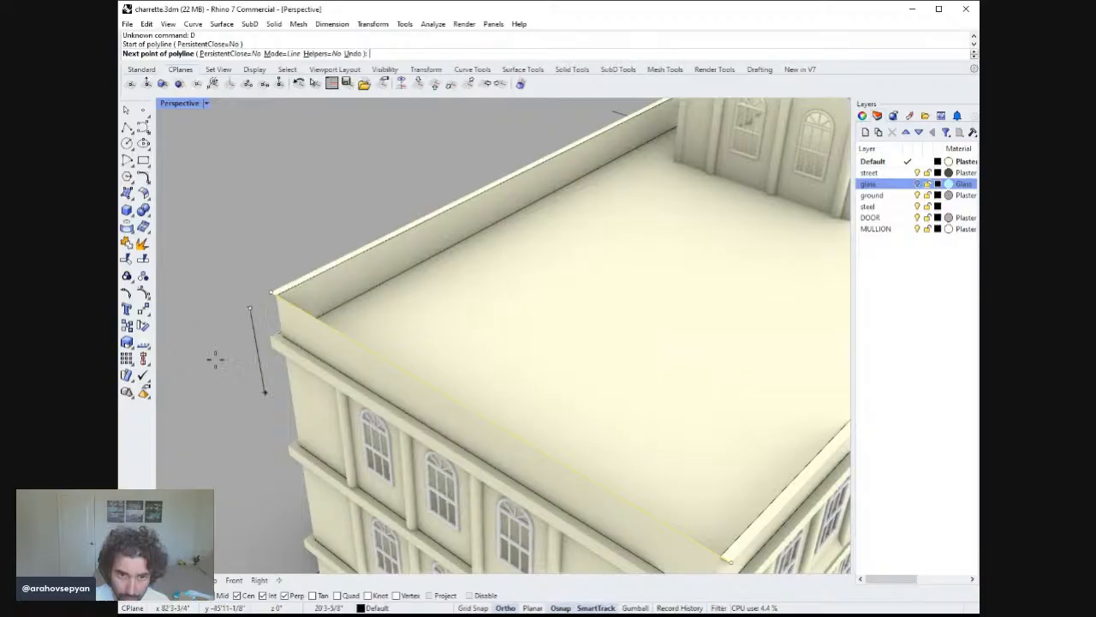
pyautogui.press('Escape')
pyautogui.press('Escape')
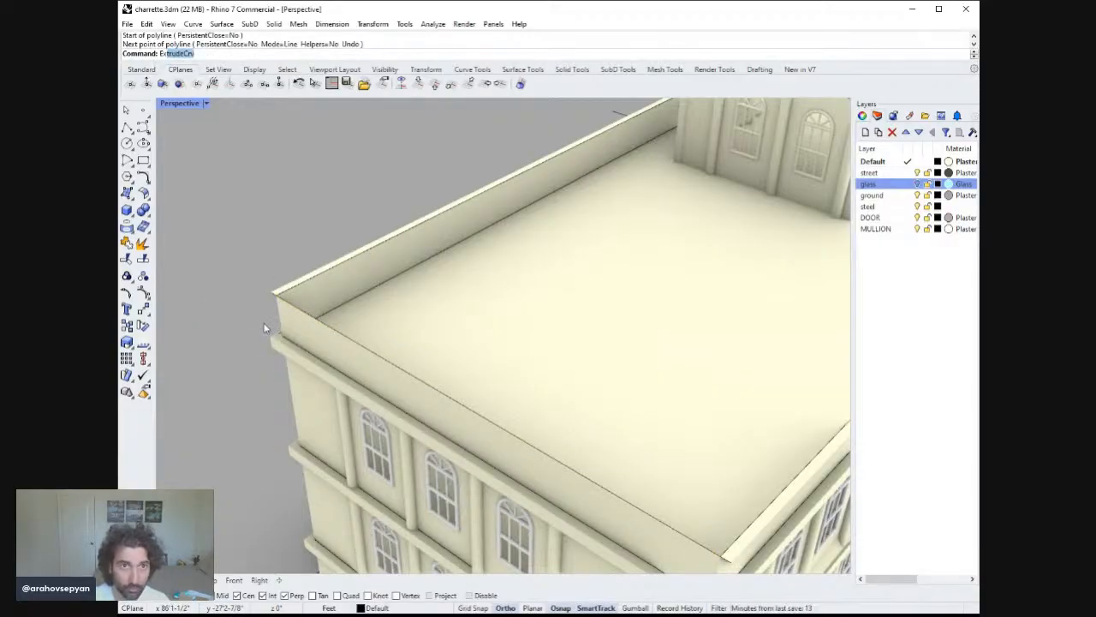
# Extrude the end roof-edge polyline 8" as a surface.
pyautogui.write('ExtrudeCrv')
pyautogui.press('Return')
pyautogui.click(303, 317)
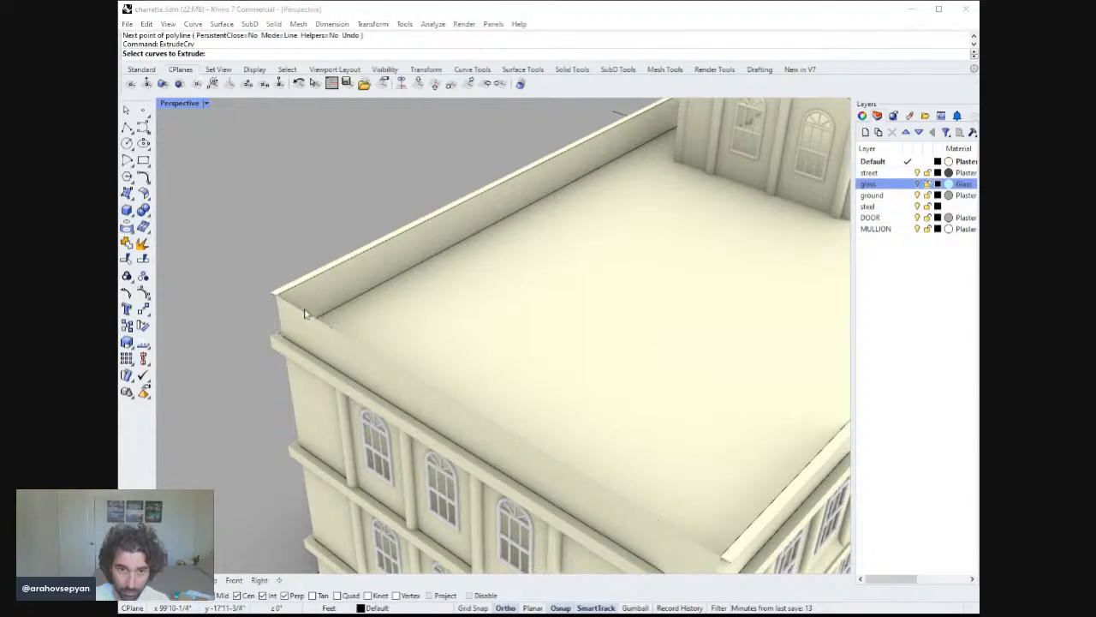
pyautogui.press('Return')
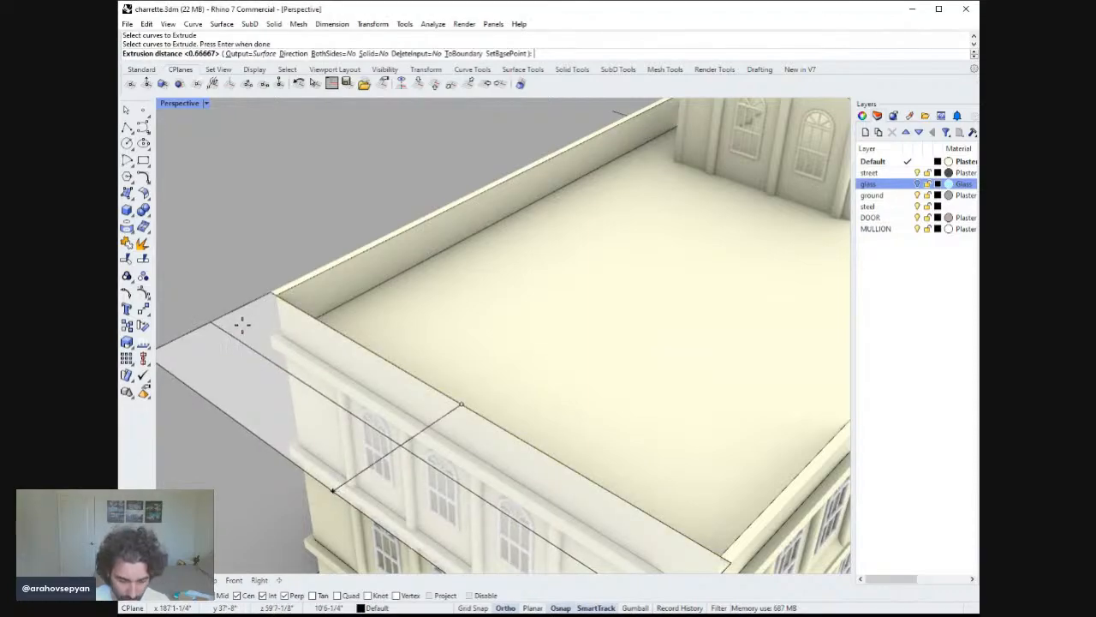
pyautogui.write('8"')
pyautogui.press('Return')
# Draw a polyline along the roof's side edge at the far corner.
pyautogui.scroll(-8, 242, 324)
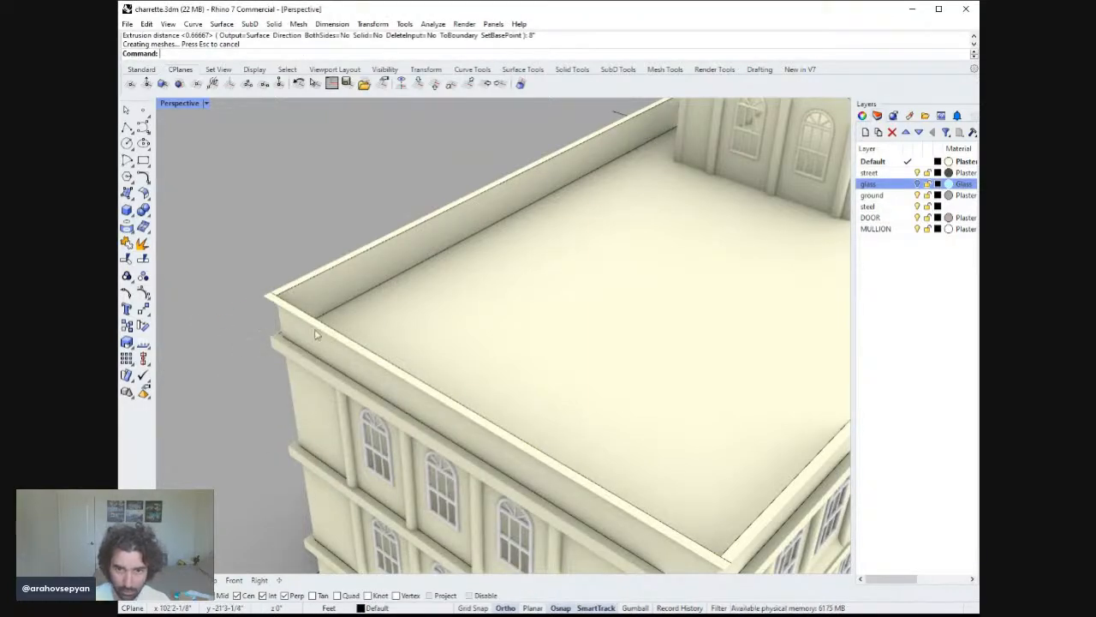
pyautogui.moveTo(242, 324); pyautogui.dragTo(595, 285, button='right')
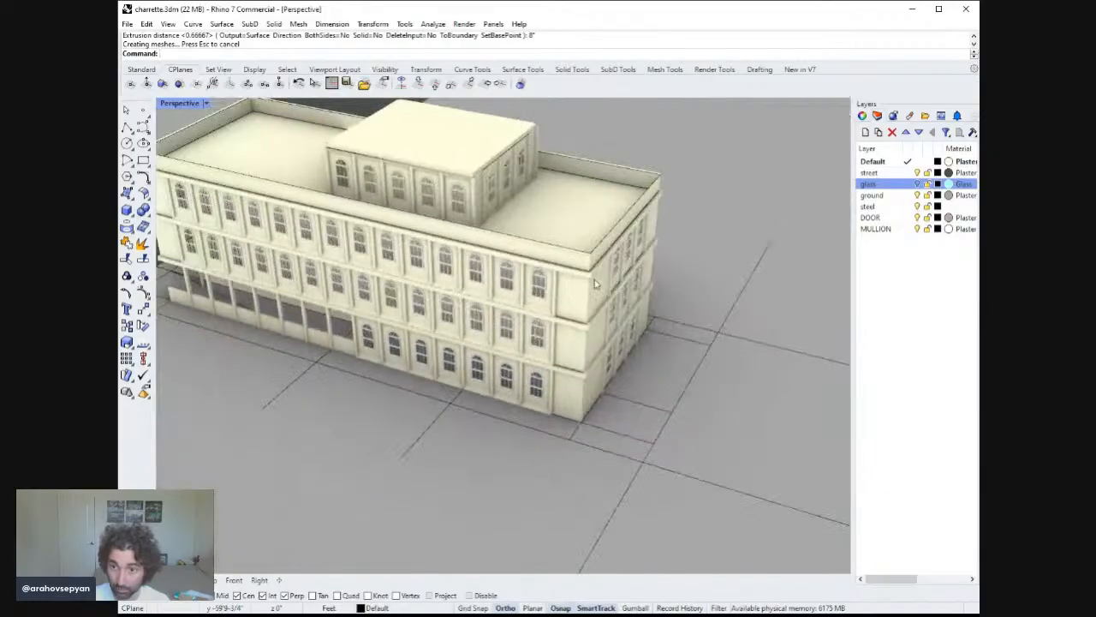
pyautogui.click(608, 241)
pyautogui.scroll(-2, 609, 241)
pyautogui.scroll(8, 616, 232)
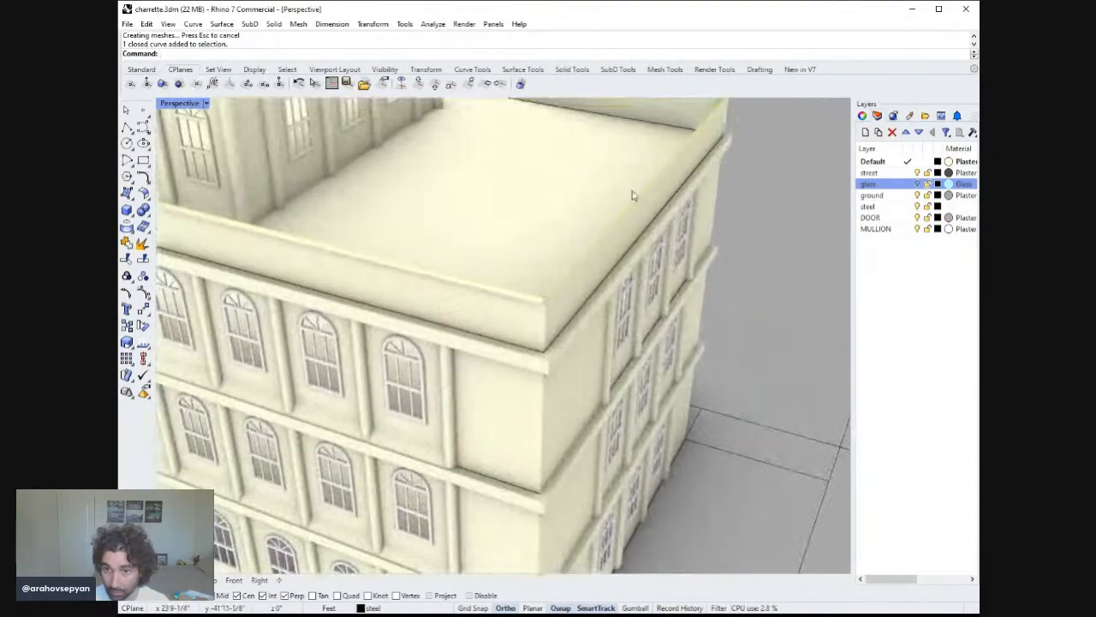
pyautogui.scroll(2, 618, 230)
pyautogui.click(126, 128)
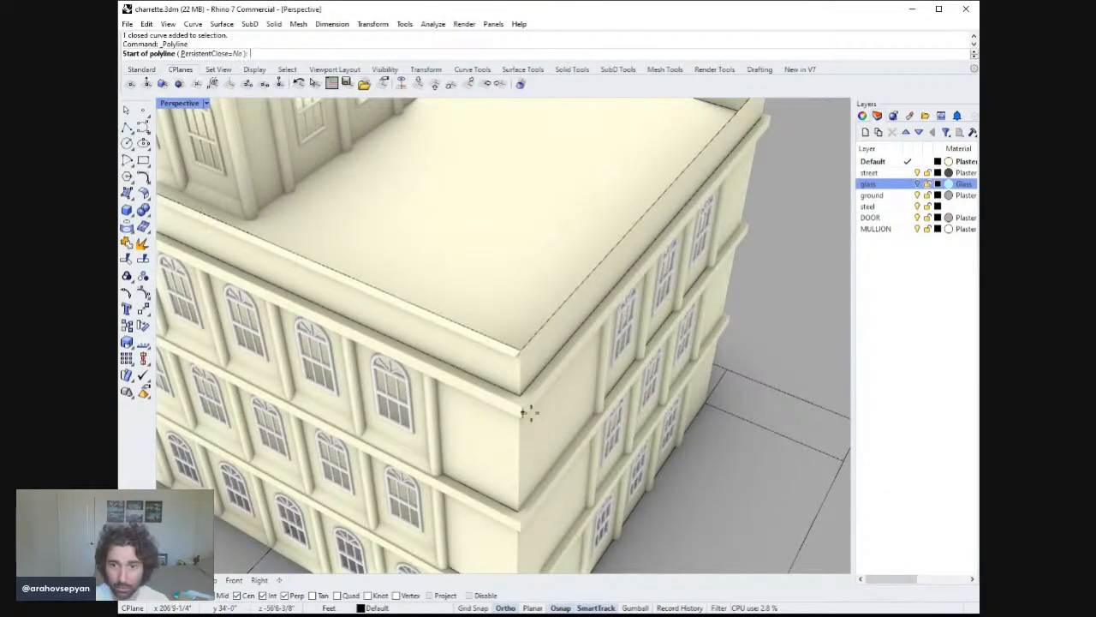
pyautogui.click(517, 357)
pyautogui.keyDown('shift'); pyautogui.moveTo(656, 306); pyautogui.dragTo(592, 380, button='right'); pyautogui.keyUp('shift')
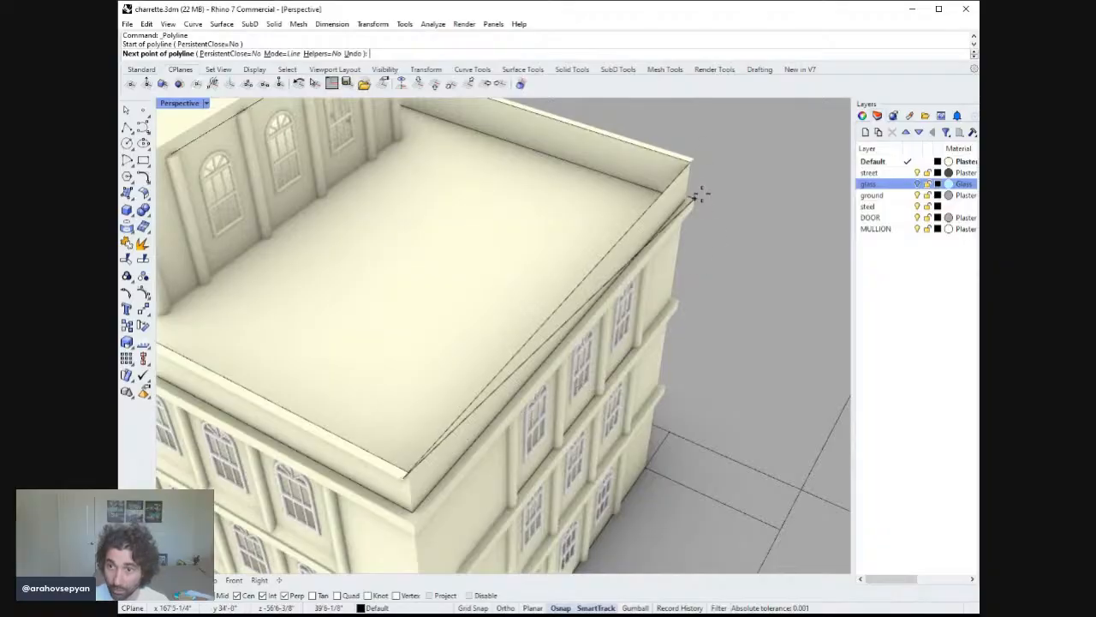
pyautogui.click(692, 160)
pyautogui.rightClick(690, 176)
pyautogui.rightClick(686, 185)
pyautogui.click(679, 175)
pyautogui.press('Escape')
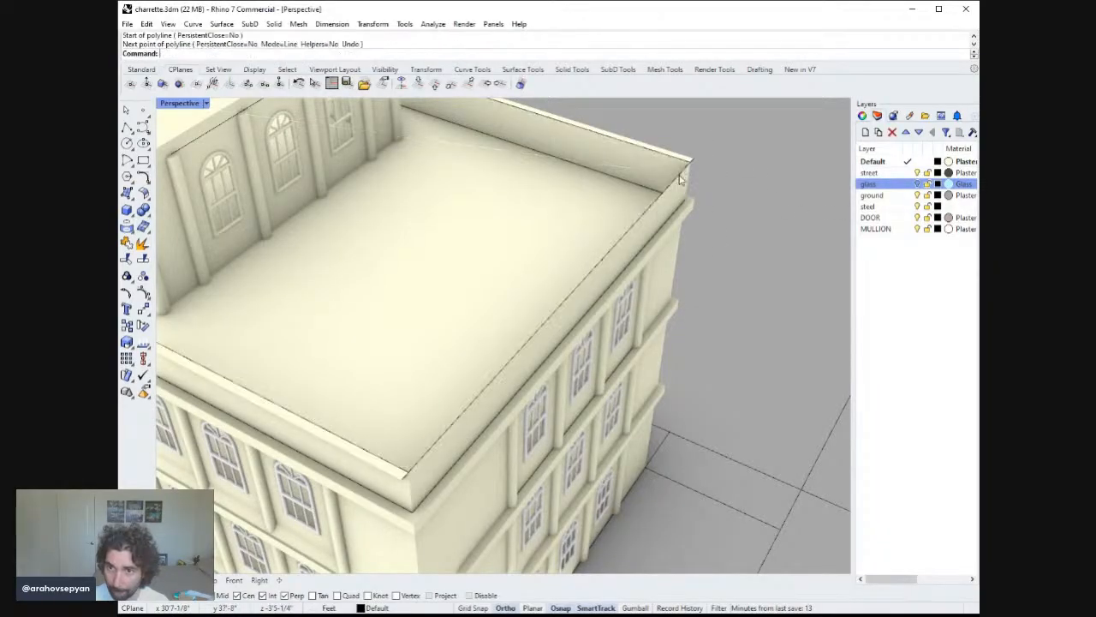
# Extrude the side roof-edge polyline 8" as a surface.
pyautogui.click(680, 177)
pyautogui.click(720, 214)
pyautogui.write('ExtrudeCrv')
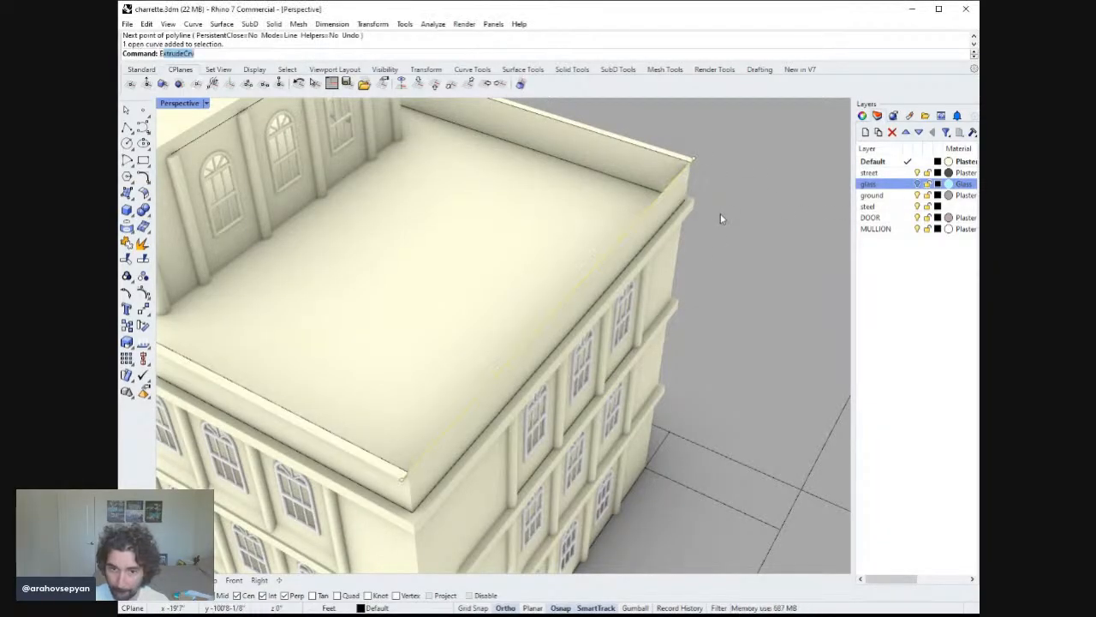
pyautogui.press('Return')
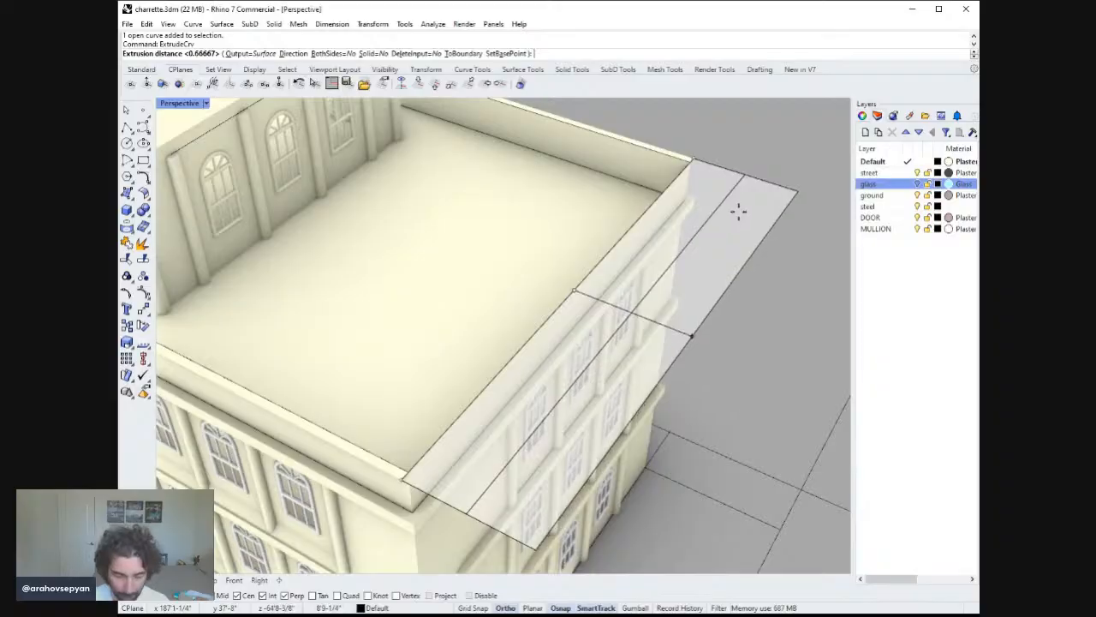
pyautogui.write('8"')
pyautogui.press('Return')
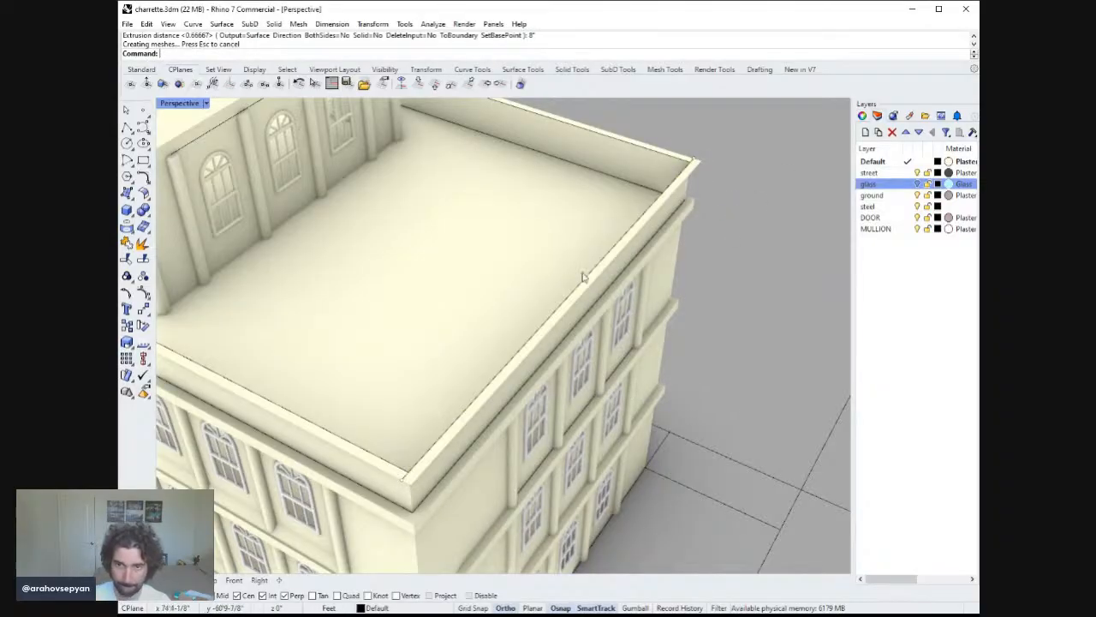
pyautogui.scroll(-6, 577, 293)
pyautogui.moveTo(576, 294); pyautogui.dragTo(668, 295, button='right')
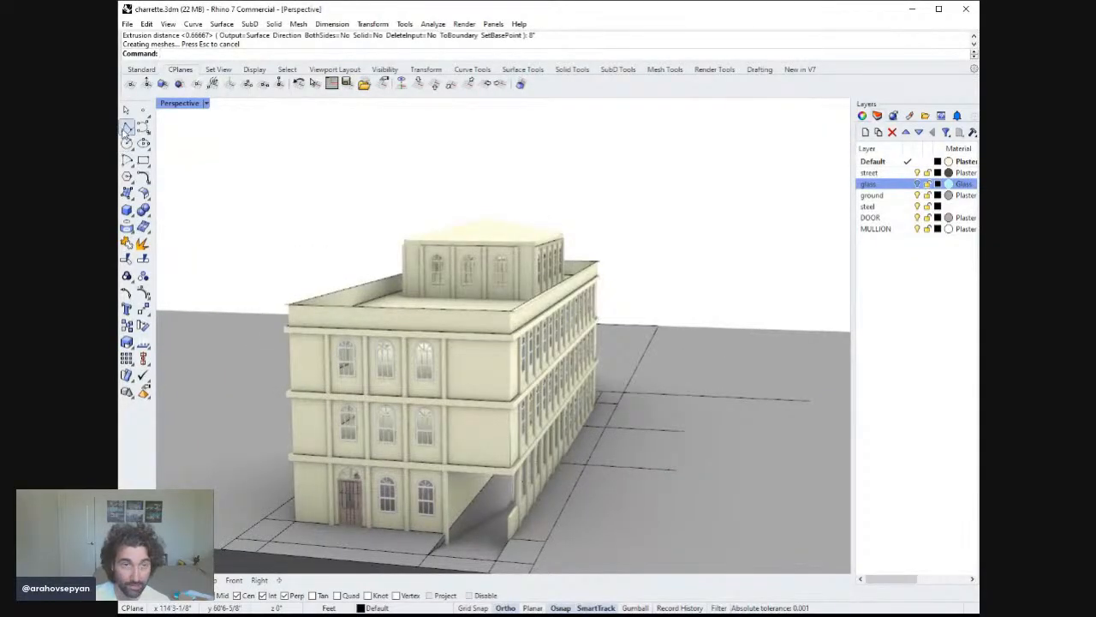
pyautogui.click(126, 129)
pyautogui.moveTo(360, 283); pyautogui.dragTo(643, 329, button='right')
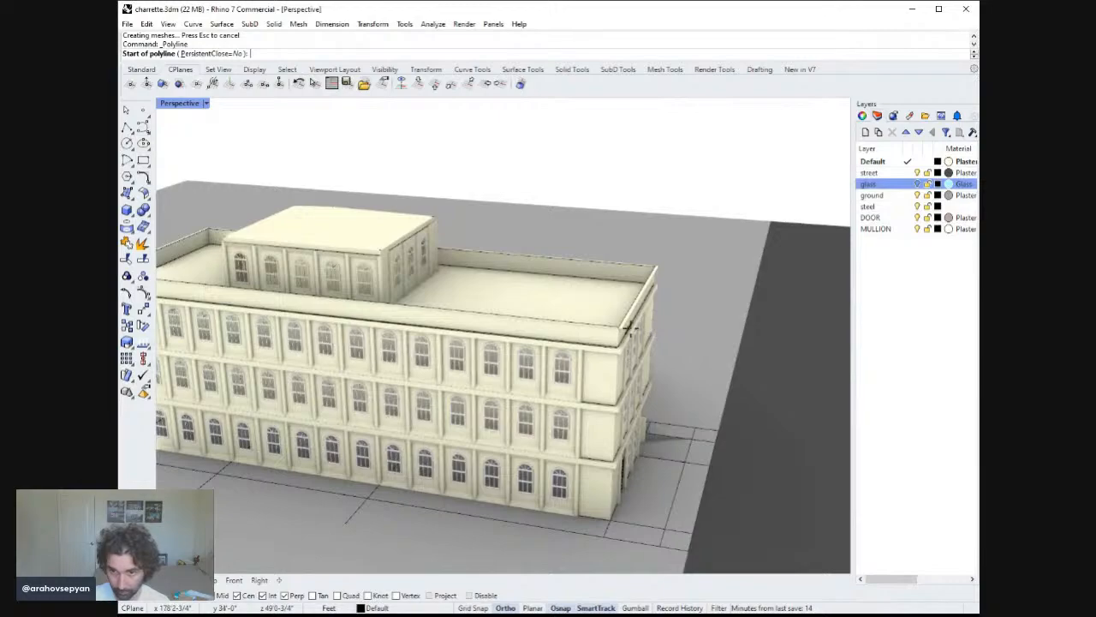
pyautogui.press('Escape')
# Copy the closed roof-perimeter curve 1' straight up using the four-view layout.
pyautogui.moveTo(608, 292); pyautogui.dragTo(574, 349, button='right')
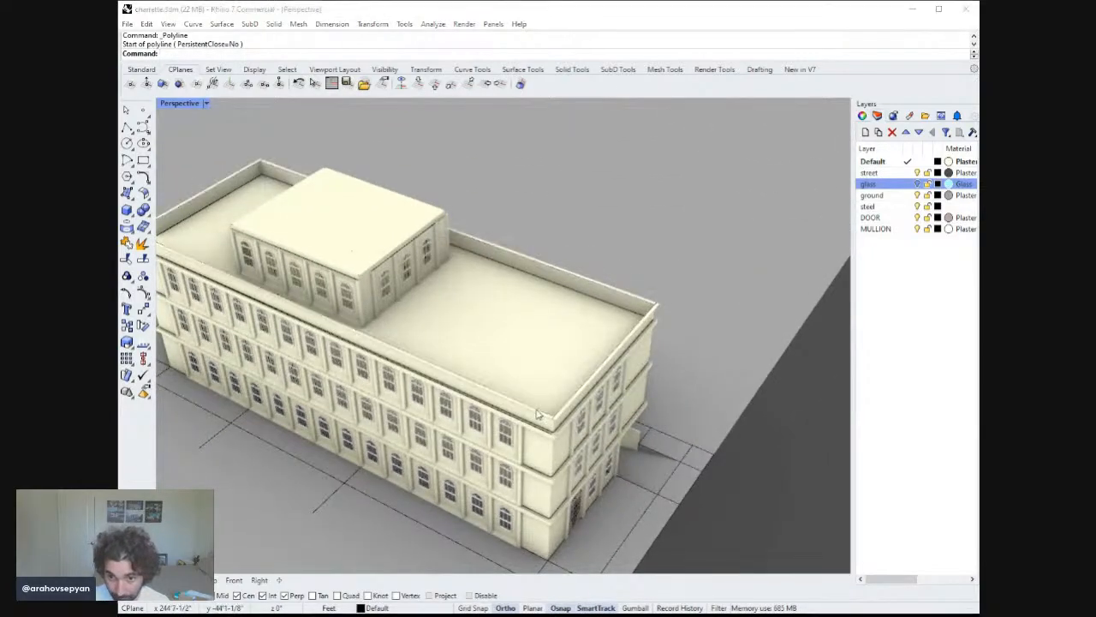
pyautogui.click(538, 414)
pyautogui.scroll(6, 561, 381)
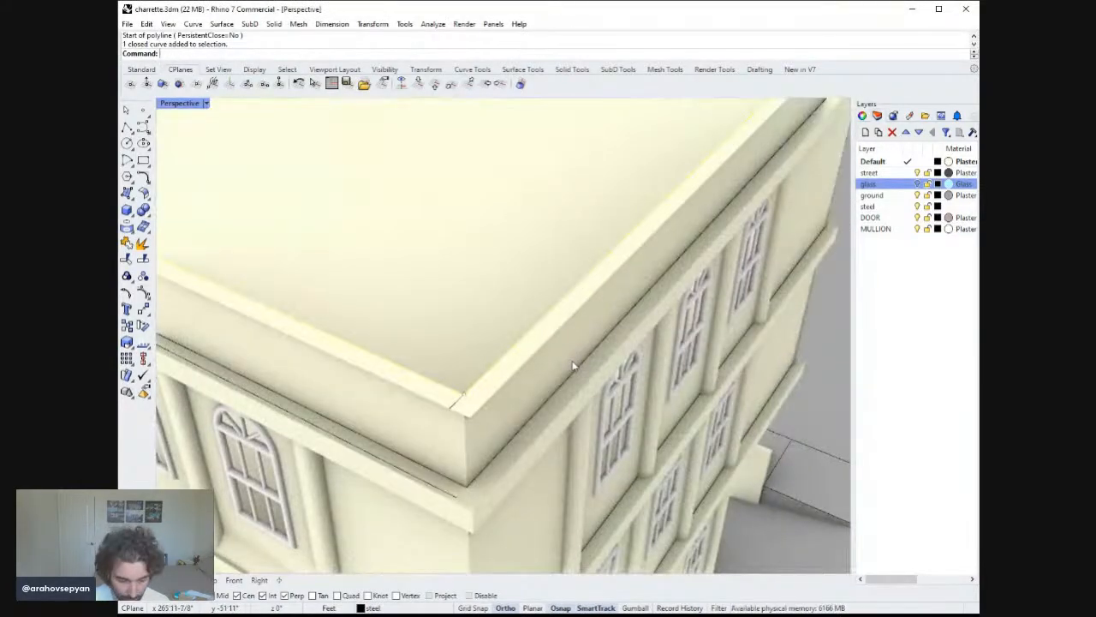
pyautogui.write('Copy')
pyautogui.press('Return')
pyautogui.moveTo(514, 421); pyautogui.dragTo(495, 339, button='right')
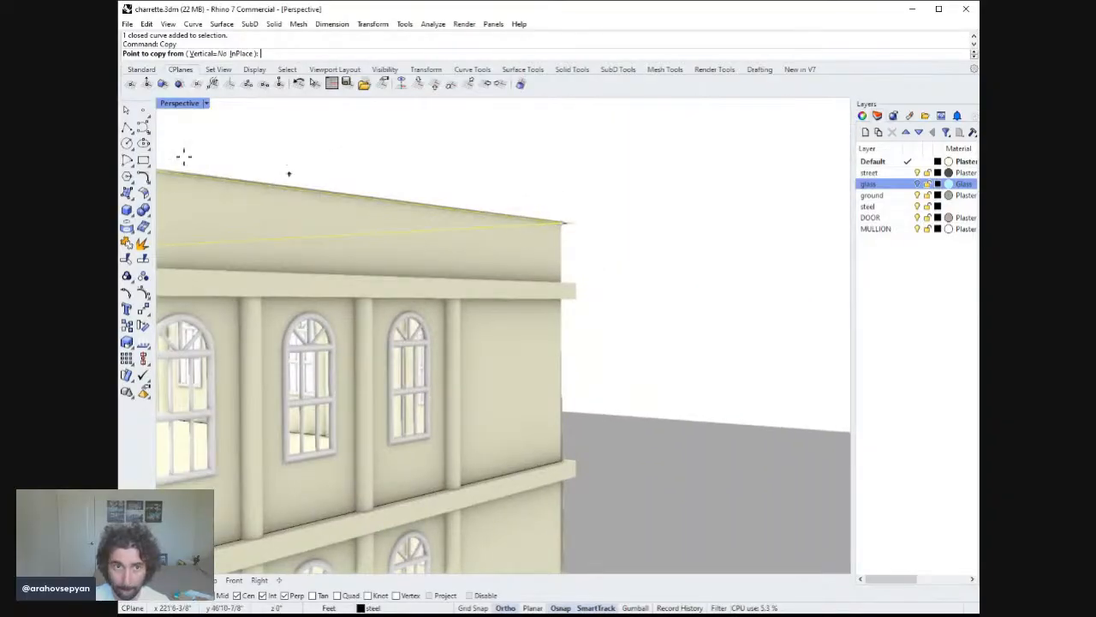
pyautogui.doubleClick(178, 105)
pyautogui.click(639, 376)
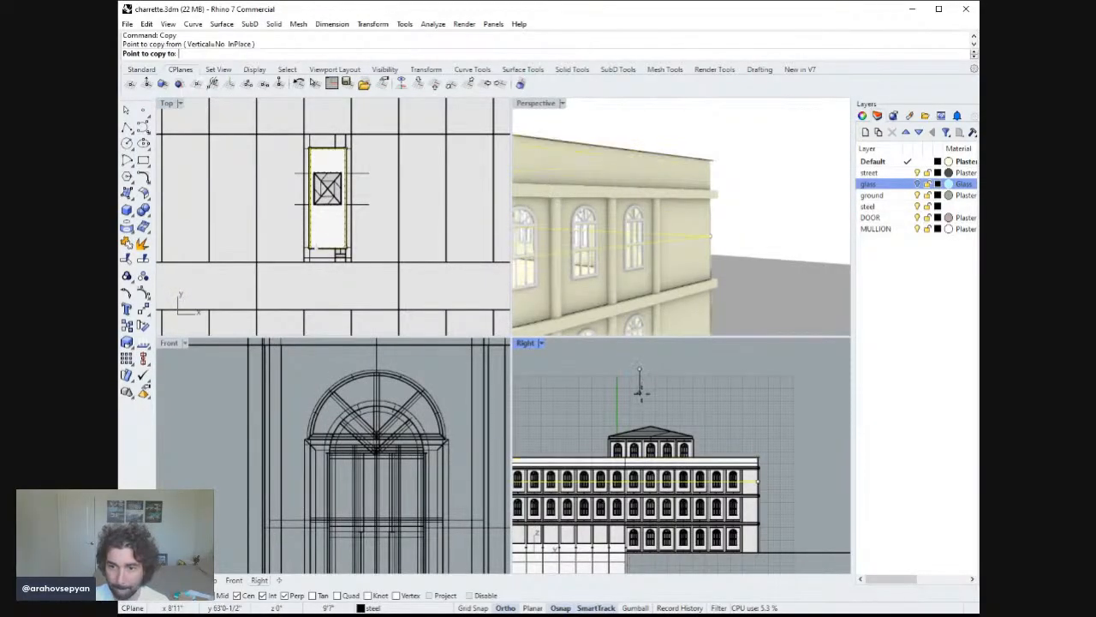
pyautogui.write("1'")
pyautogui.press('Return')
pyautogui.click(641, 387)
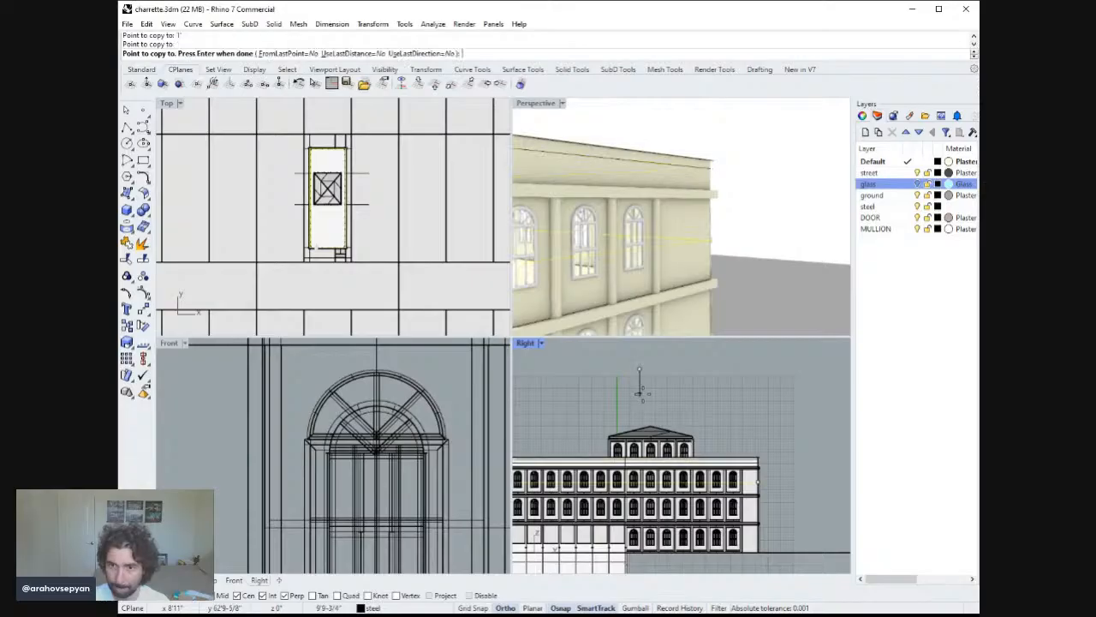
pyautogui.press('Escape')
pyautogui.press('Escape')
pyautogui.doubleClick(553, 106)
# Create a surface from corner points along the top of the parapet at the building's corner.
pyautogui.moveTo(554, 112); pyautogui.dragTo(218, 173, button='right')
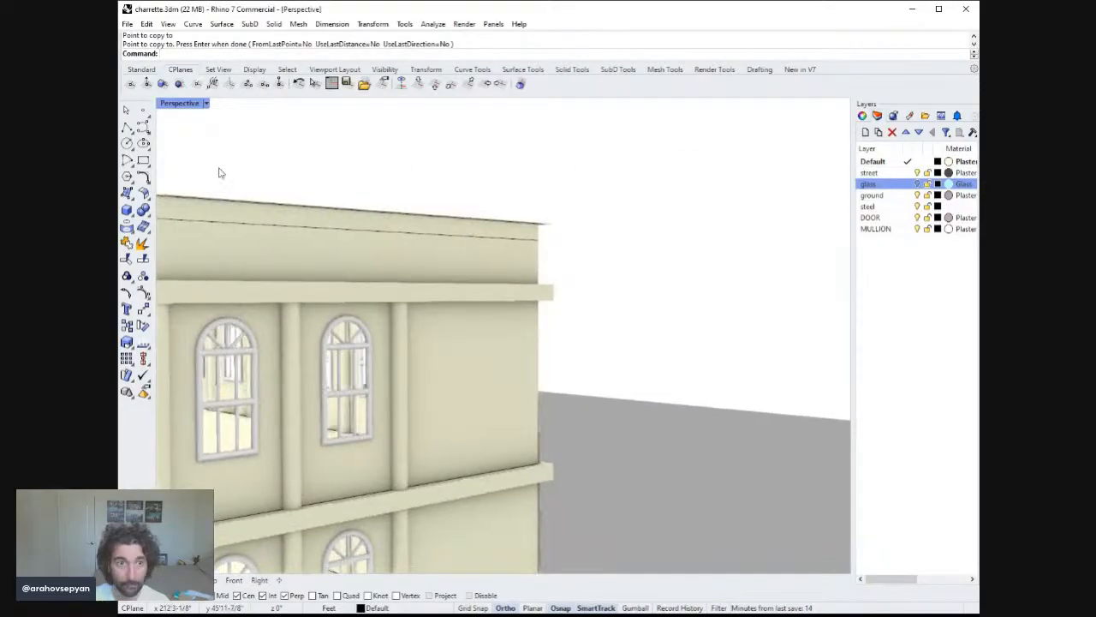
pyautogui.click(142, 179)
pyautogui.click(541, 241)
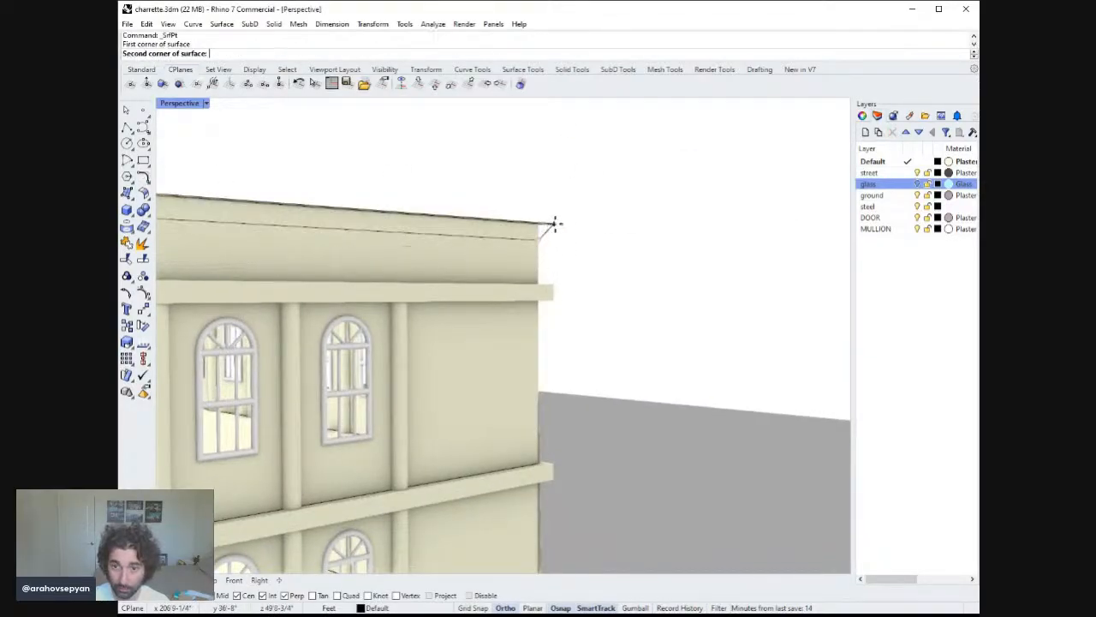
pyautogui.moveTo(454, 219); pyautogui.dragTo(591, 220, button='right')
pyautogui.scroll(1, 519, 228)
pyautogui.moveTo(519, 227); pyautogui.dragTo(534, 195, button='right')
pyautogui.click(525, 242)
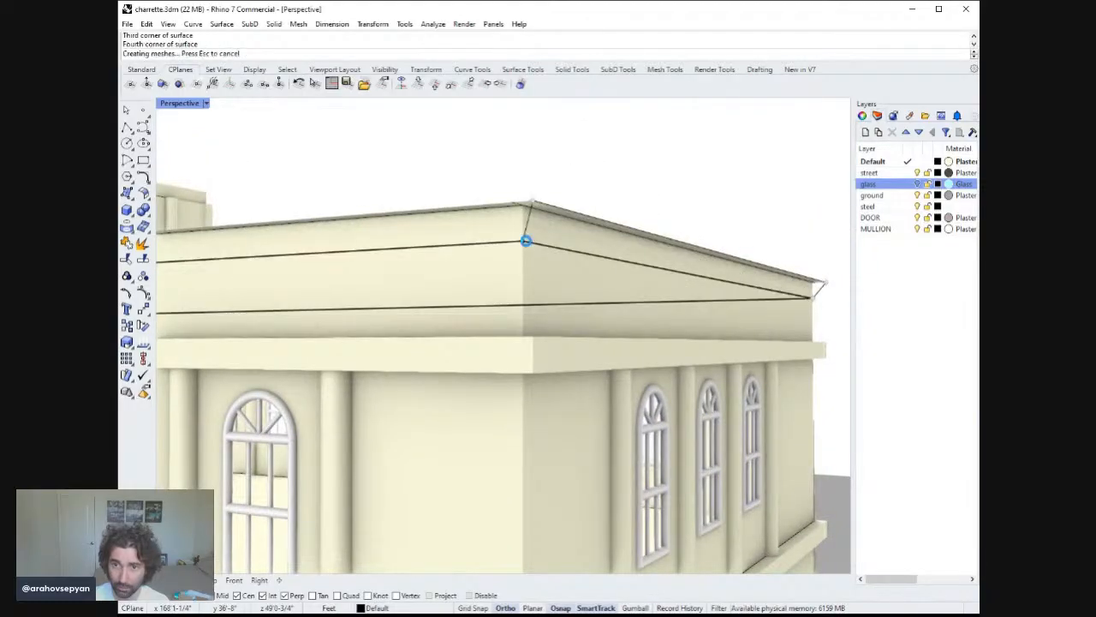
# Try to create a corner-point surface along the parapet top at the next roof corner.
pyautogui.rightClick(525, 245)
pyautogui.keyDown('shift'); pyautogui.moveTo(537, 195); pyautogui.dragTo(707, 215, button='right'); pyautogui.keyUp('shift')
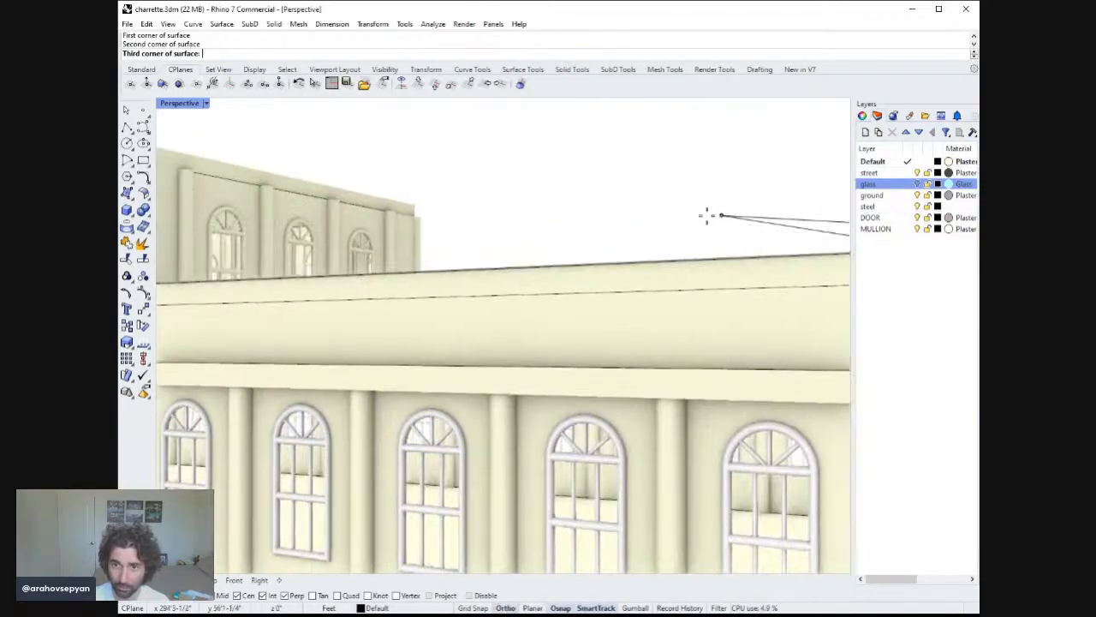
pyautogui.moveTo(398, 248); pyautogui.dragTo(889, 264, button='right')
pyautogui.scroll(5, 710, 249)
pyautogui.scroll(-5, 531, 260)
pyautogui.keyDown('shift'); pyautogui.moveTo(667, 276); pyautogui.dragTo(924, 272, button='right'); pyautogui.keyUp('shift')
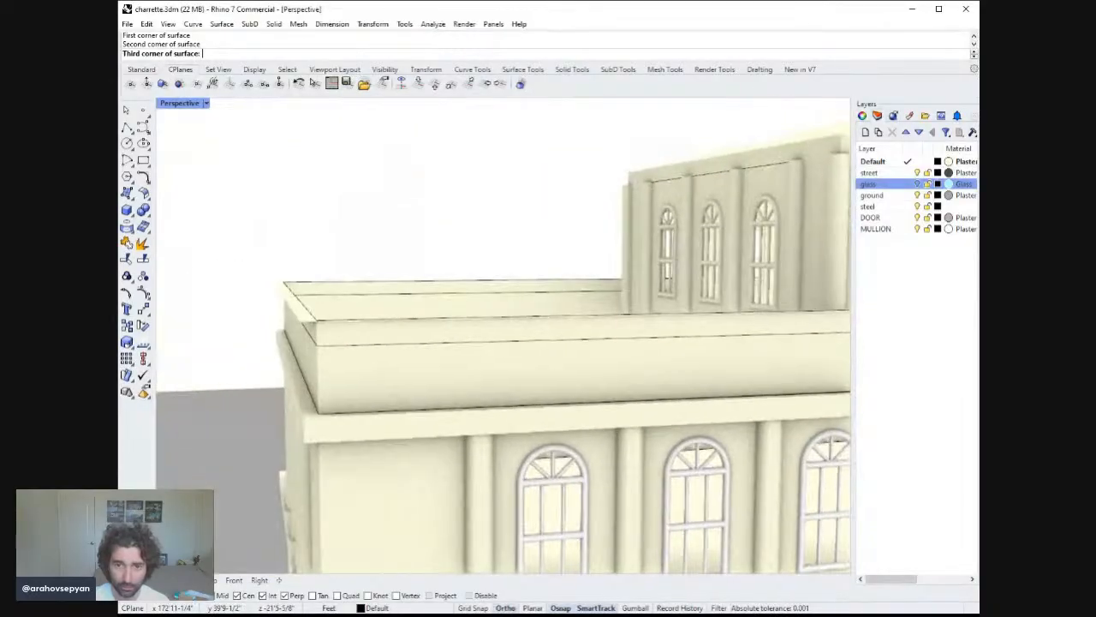
pyautogui.moveTo(323, 274); pyautogui.dragTo(379, 251, button='right')
pyautogui.click(228, 219)
pyautogui.click(247, 248)
pyautogui.press('space')
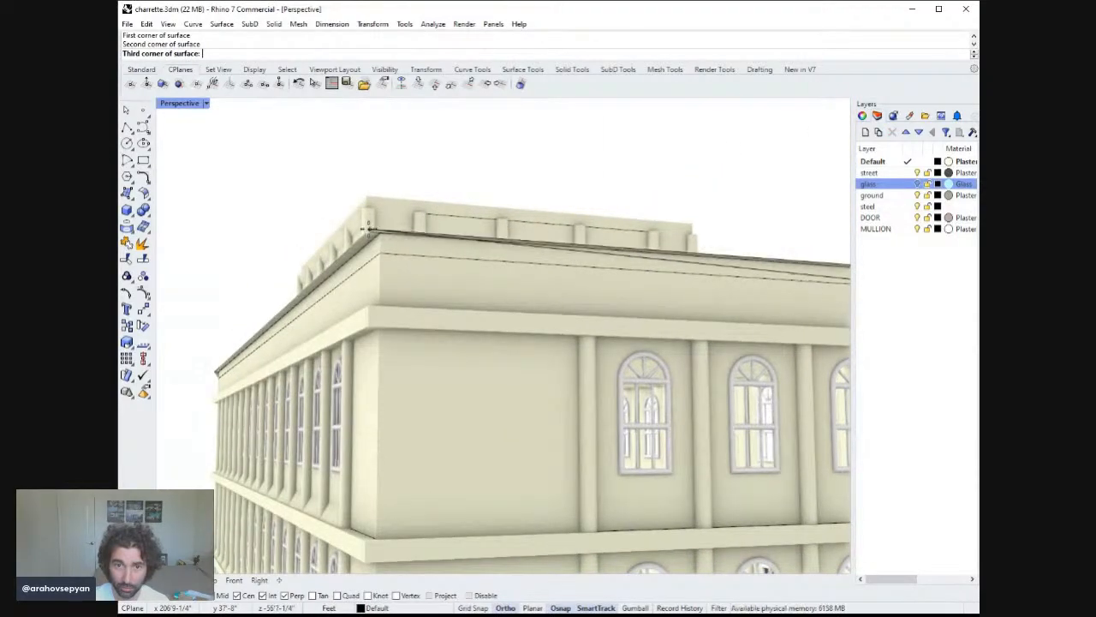
# Create a surface from four corner points along the parapet top at the building's front corner.
pyautogui.press('space')
pyautogui.click(375, 247)
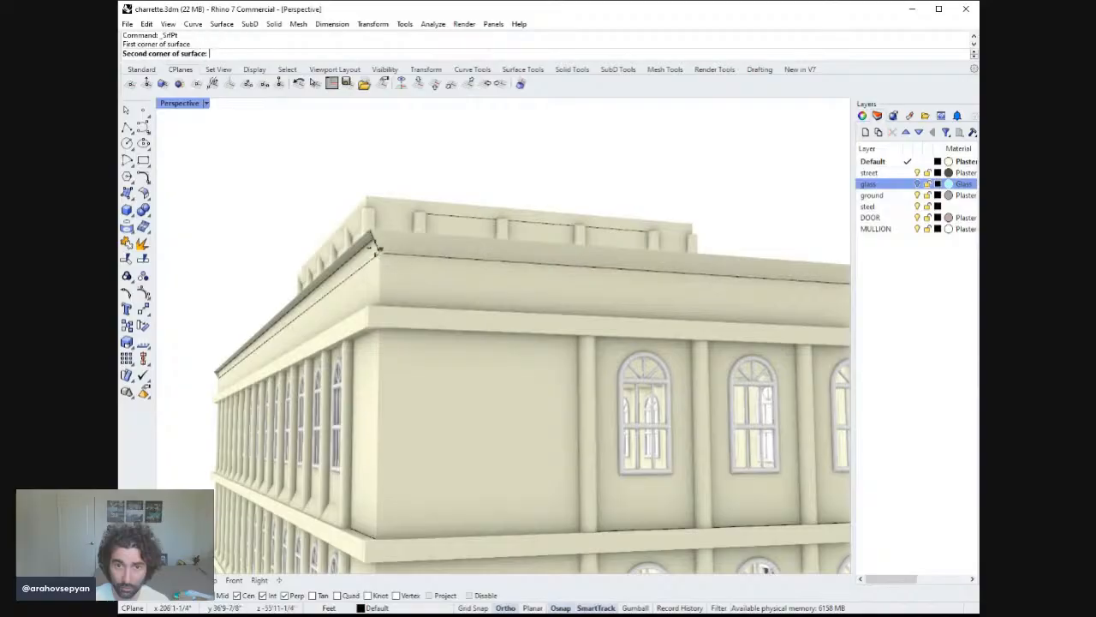
pyautogui.click(370, 230)
pyautogui.moveTo(298, 221); pyautogui.dragTo(592, 282, button='right')
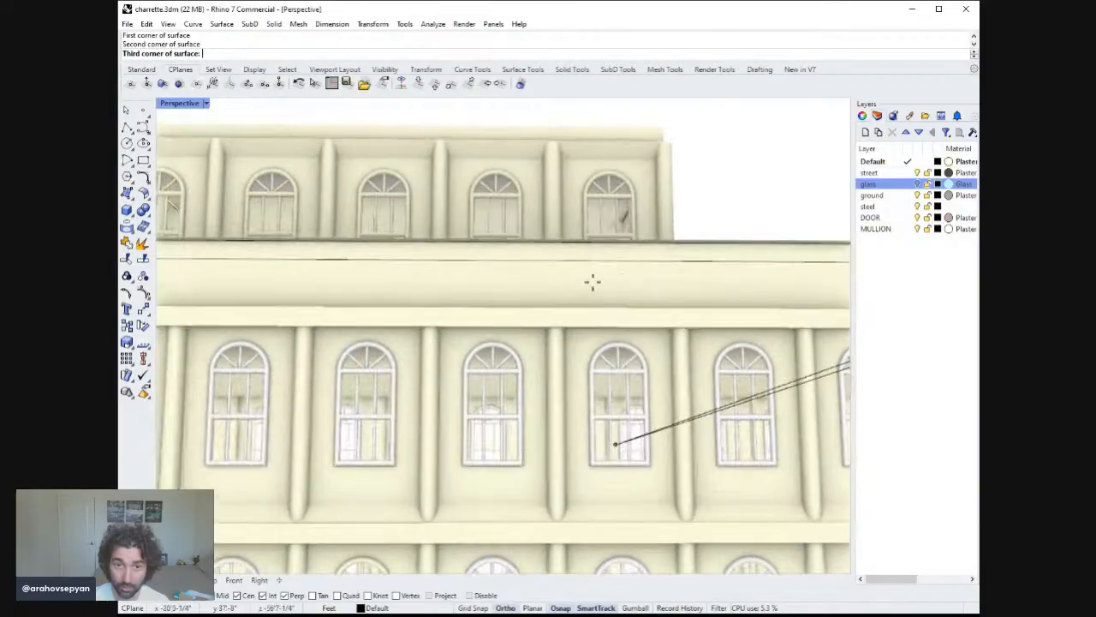
pyautogui.keyDown('shift'); pyautogui.moveTo(265, 263); pyautogui.dragTo(636, 282, button='right'); pyautogui.keyUp('shift')
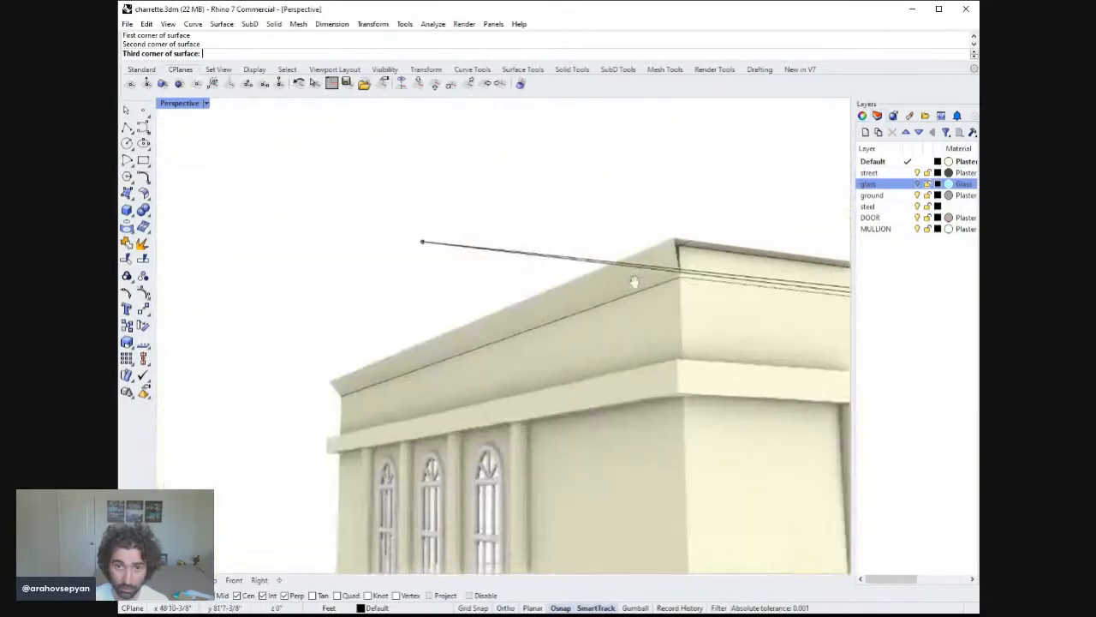
pyautogui.click(673, 243)
pyautogui.click(682, 277)
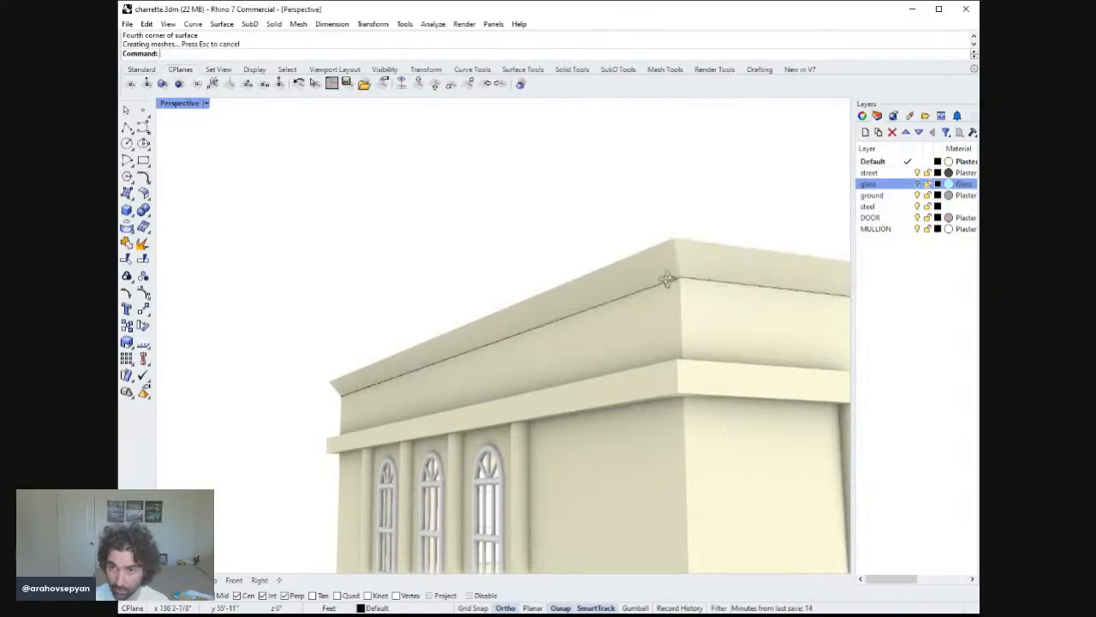
# Orbit and zoom around the building to inspect the window groups on its facades.
pyautogui.moveTo(682, 277); pyautogui.dragTo(533, 280, button='right')
pyautogui.scroll(-4, 585, 281)
pyautogui.scroll(-2, 529, 371)
pyautogui.scroll(-5, 419, 287)
pyautogui.moveTo(633, 306); pyautogui.dragTo(614, 314, button='right')
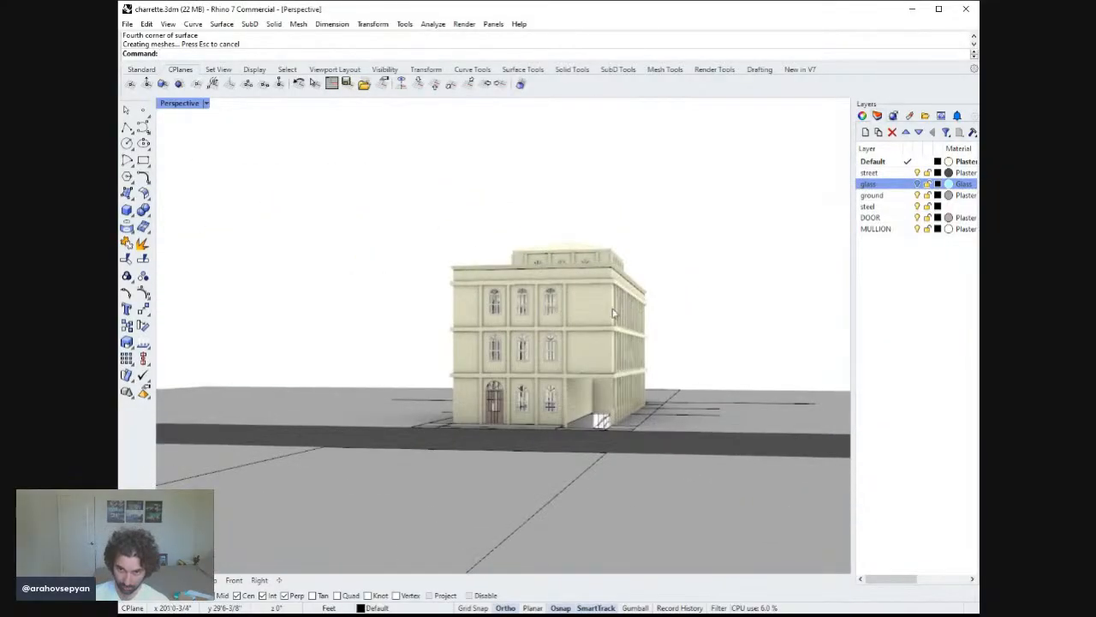
pyautogui.click(555, 311)
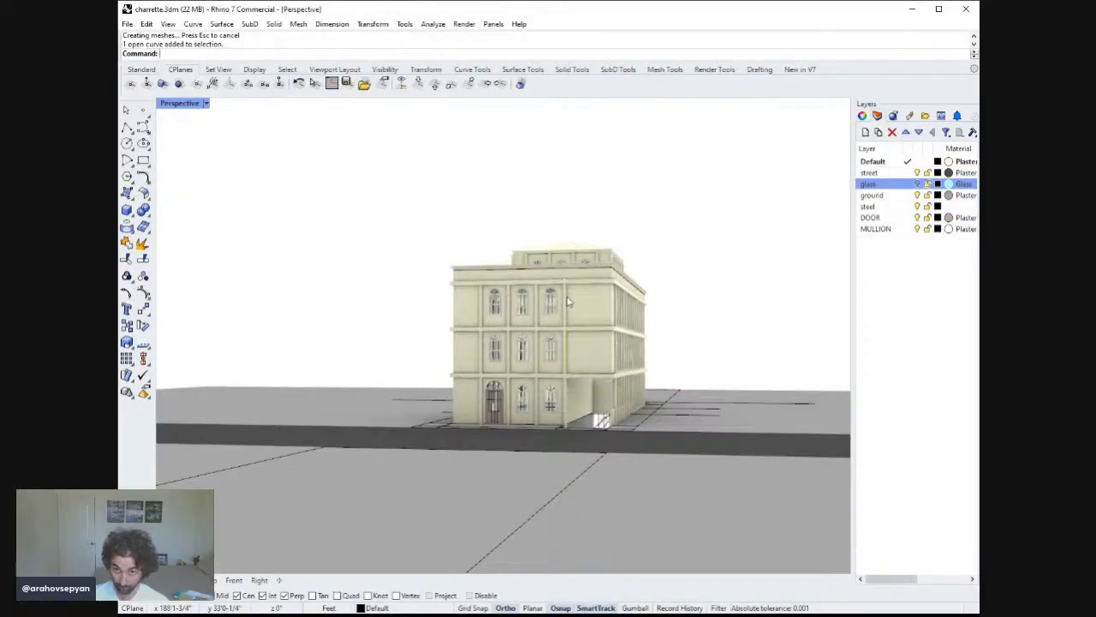
pyautogui.scroll(-2, 567, 301)
pyautogui.scroll(8, 567, 342)
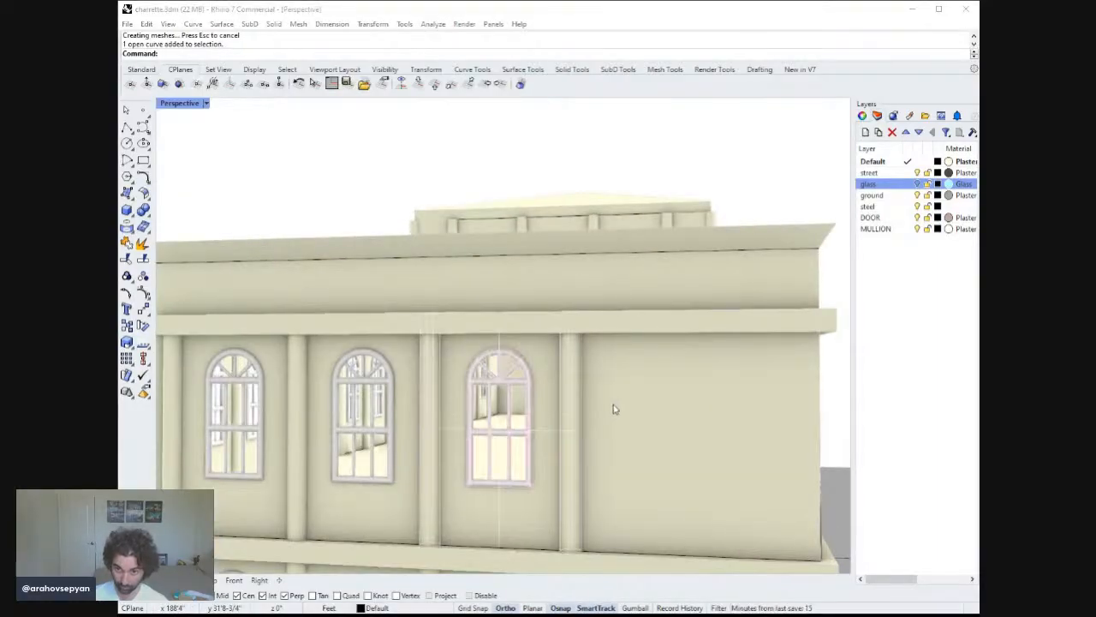
pyautogui.scroll(-6, 614, 406)
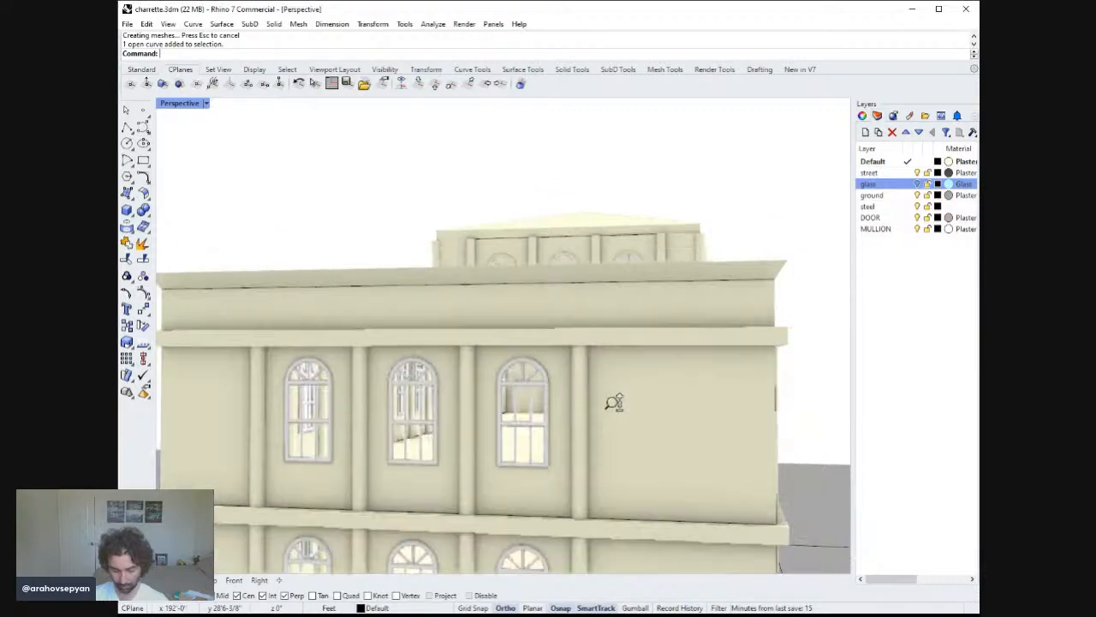
pyautogui.moveTo(612, 409); pyautogui.dragTo(556, 421, button='right')
pyautogui.scroll(-5, 645, 406)
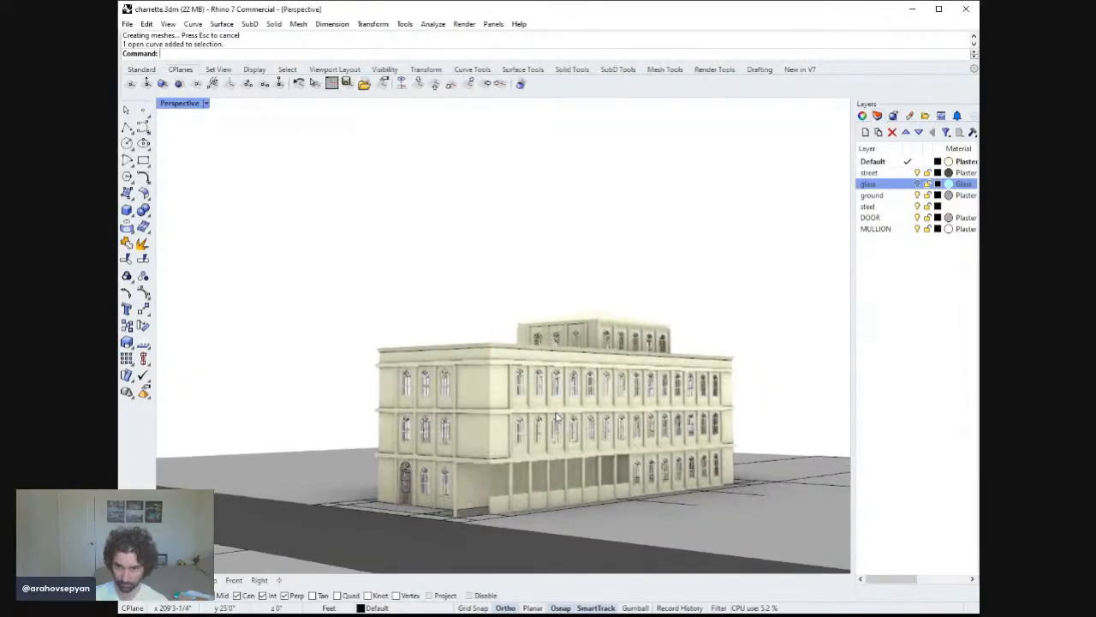
pyautogui.moveTo(620, 406); pyautogui.dragTo(458, 398, button='right')
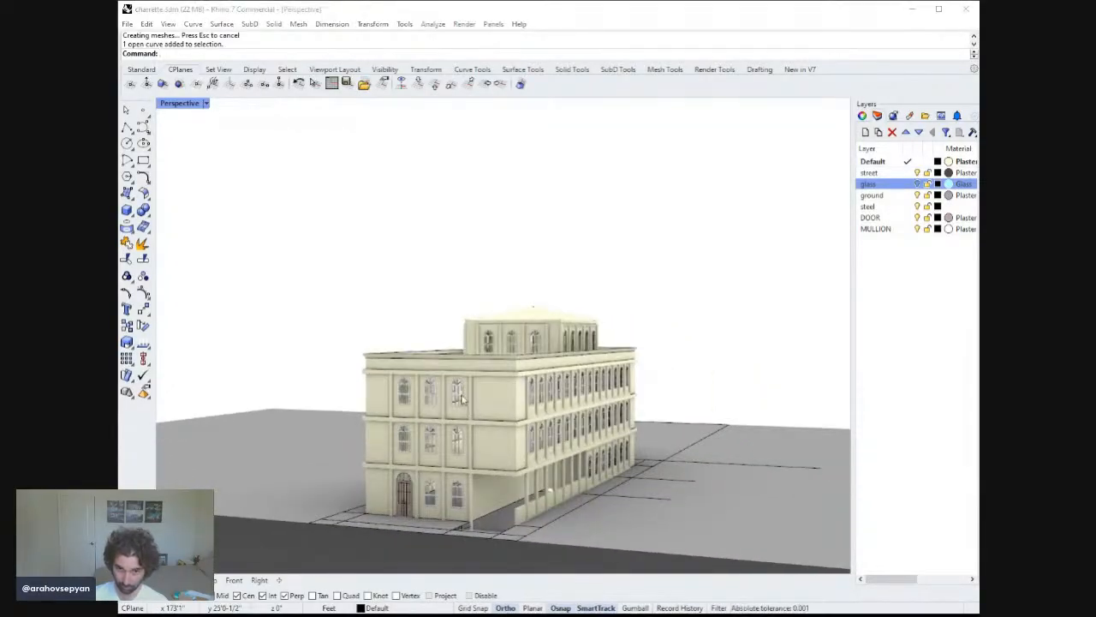
# Try ungrouping the three upper window assemblies on the end facade, and undo the ungroup.
pyautogui.click(457, 394)
pyautogui.scroll(4, 454, 390)
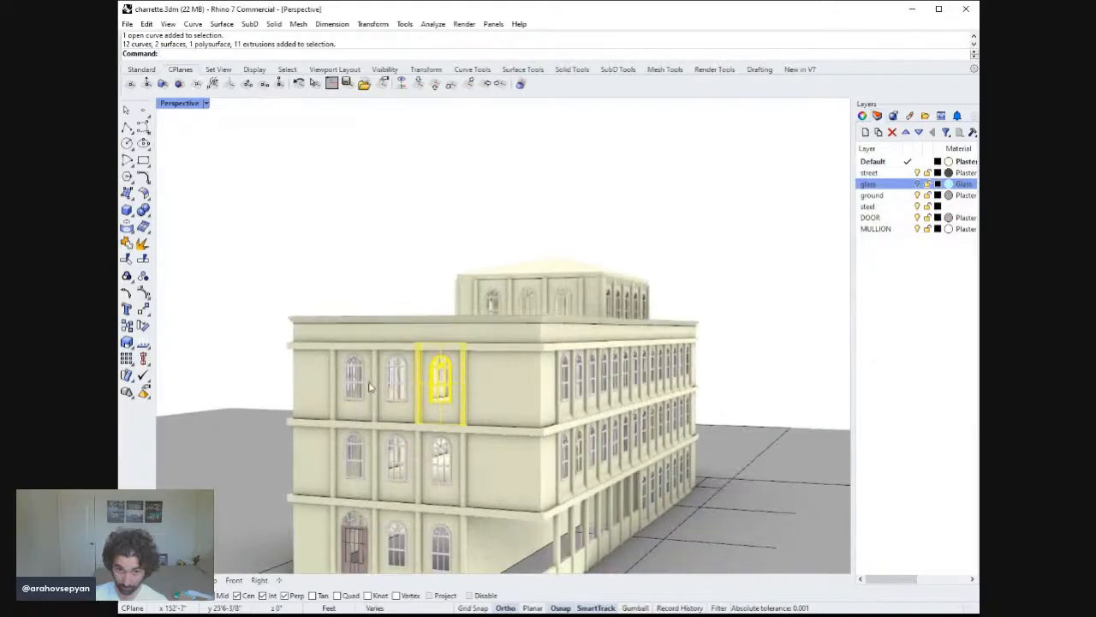
pyautogui.keyDown('shift'); pyautogui.click(392, 383); pyautogui.keyUp('shift')
pyautogui.click(360, 386)
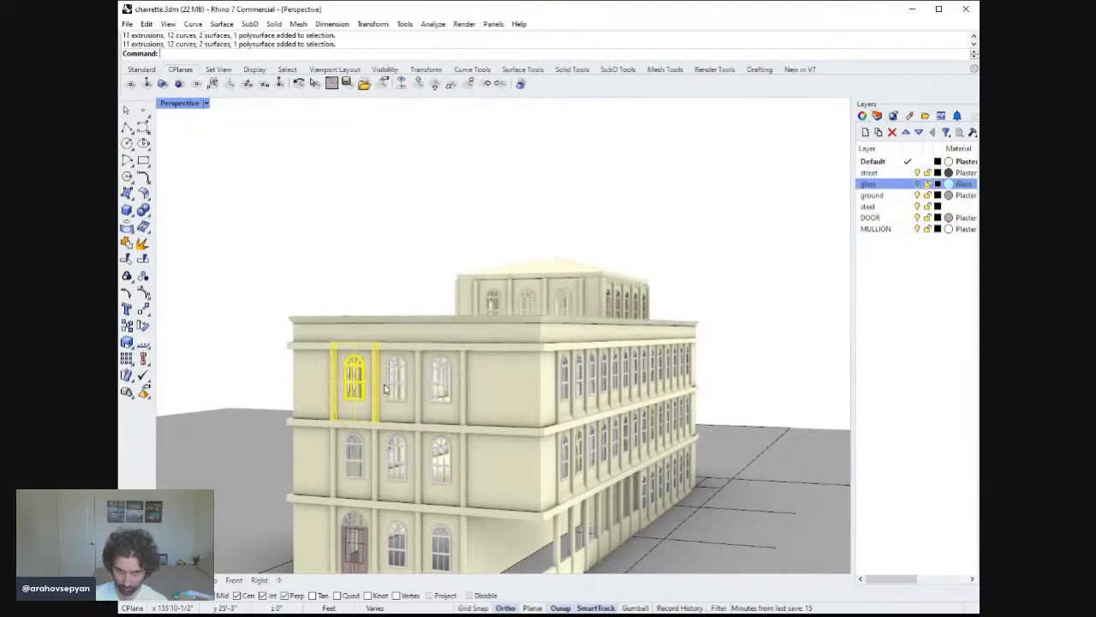
pyautogui.keyDown('shift'); pyautogui.click(394, 385); pyautogui.keyUp('shift')
pyautogui.keyDown('shift'); pyautogui.click(426, 385); pyautogui.keyUp('shift')
pyautogui.moveTo(429, 385); pyautogui.dragTo(461, 389, button='right')
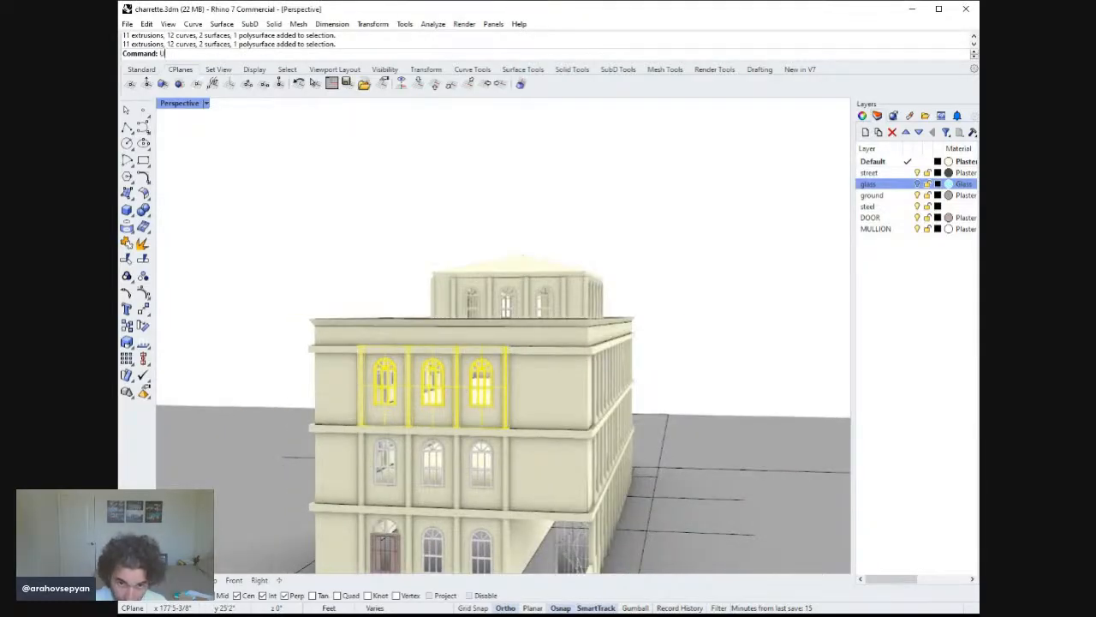
pyautogui.hotkey('ctrl', 'shift', 'g')
pyautogui.press('Escape')
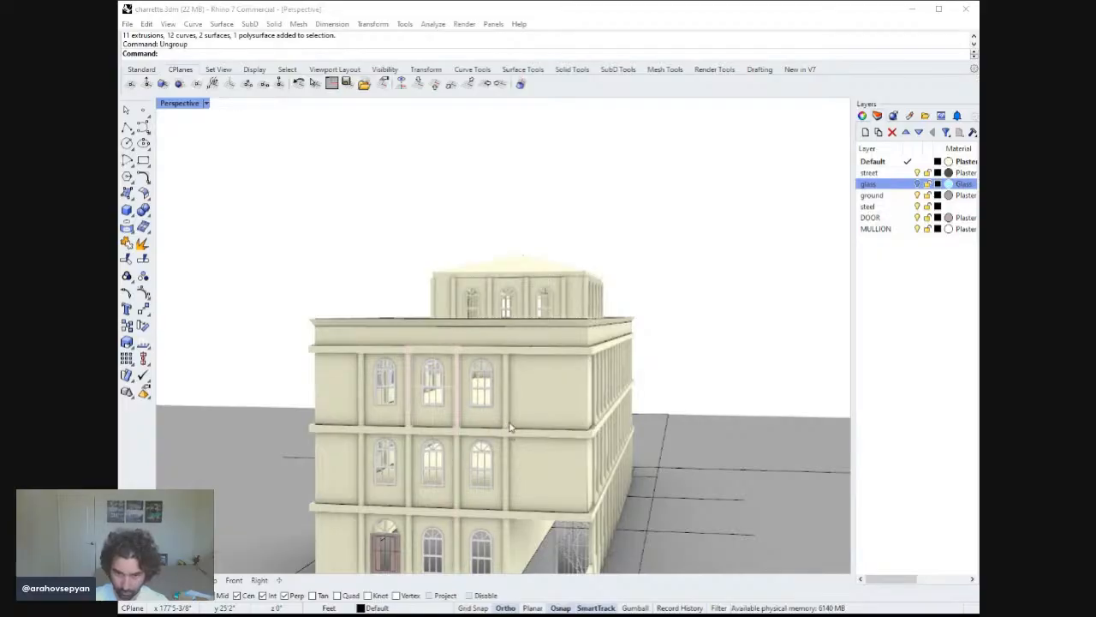
pyautogui.click(511, 429)
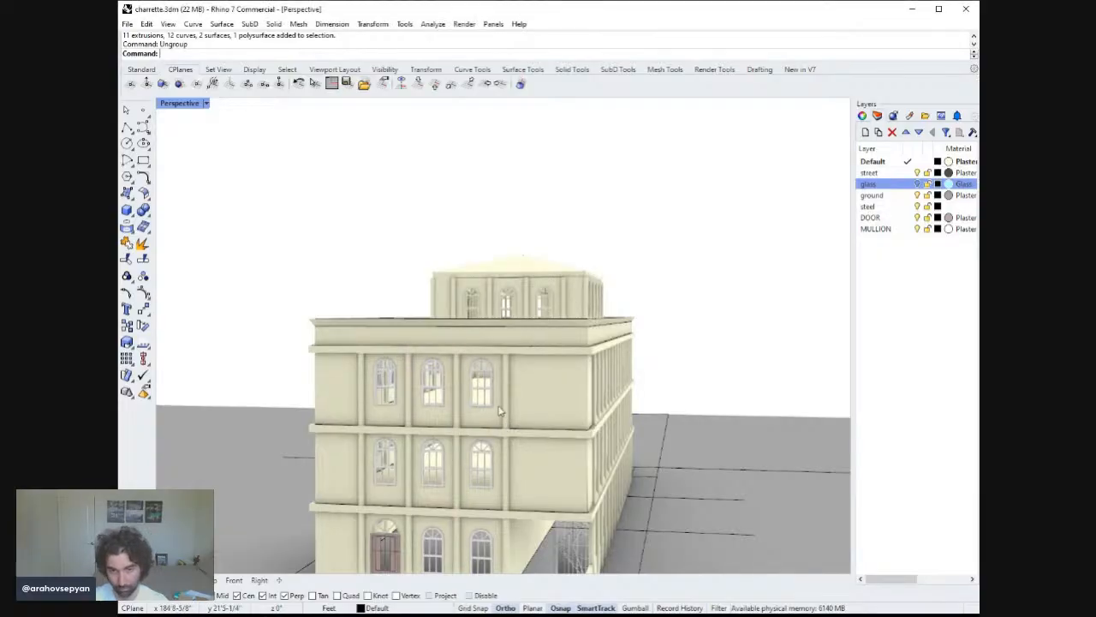
pyautogui.moveTo(501, 411); pyautogui.dragTo(516, 469, button='right')
pyautogui.hotkey('ctrl', 'z')
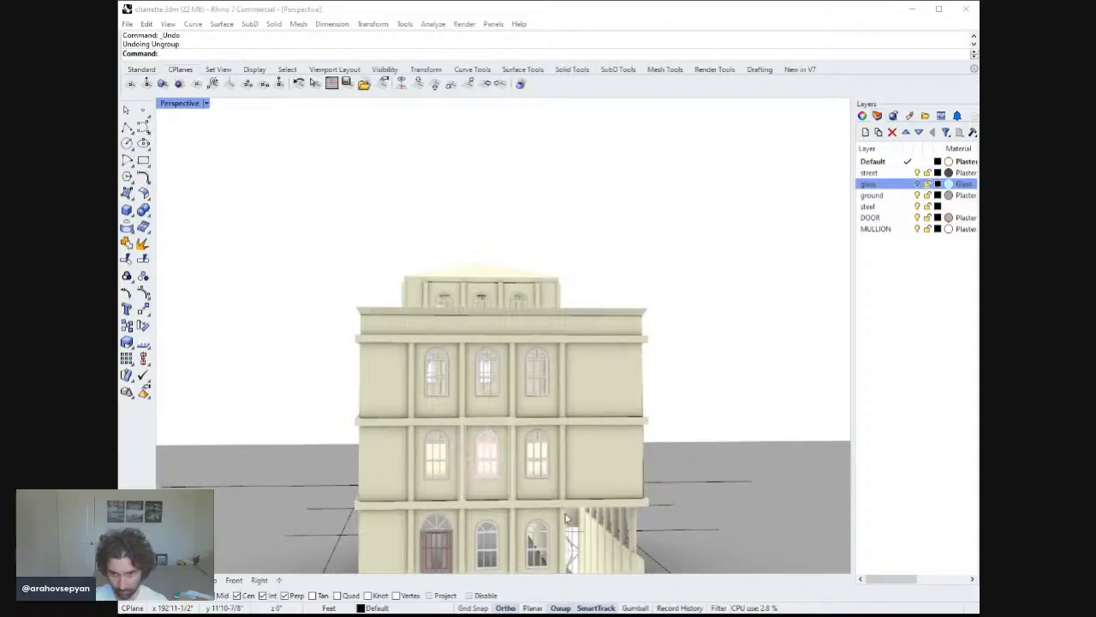
# Select the end facade's central pilaster and copy it straight up in the Right view of the four-view layout.
pyautogui.click(571, 487)
pyautogui.keyDown('shift'); pyautogui.click(565, 450); pyautogui.keyUp('shift')
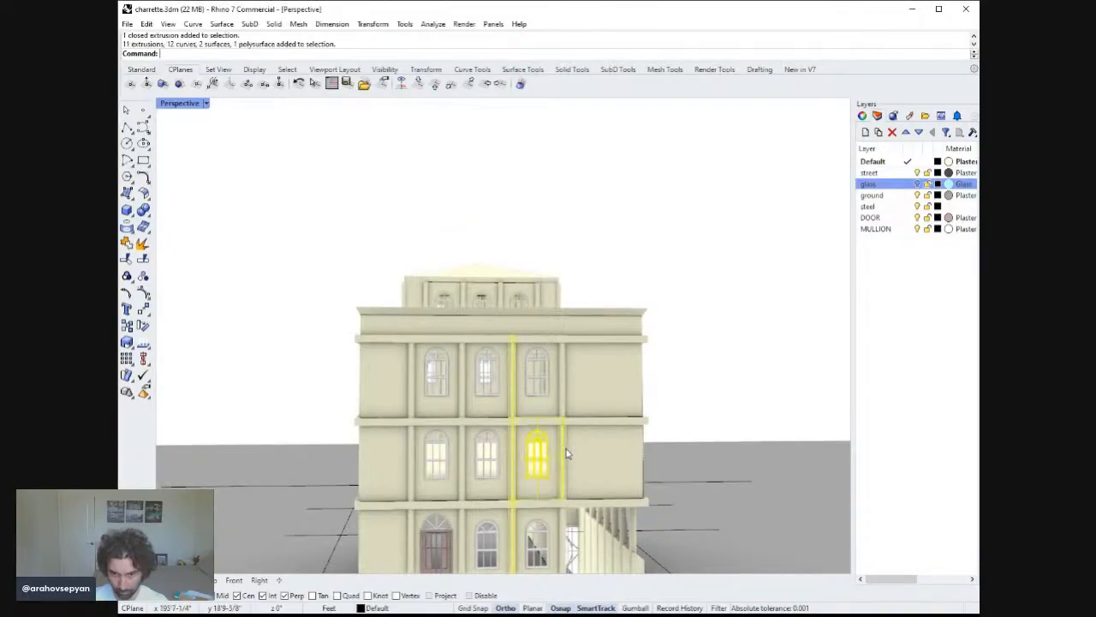
pyautogui.click(567, 411)
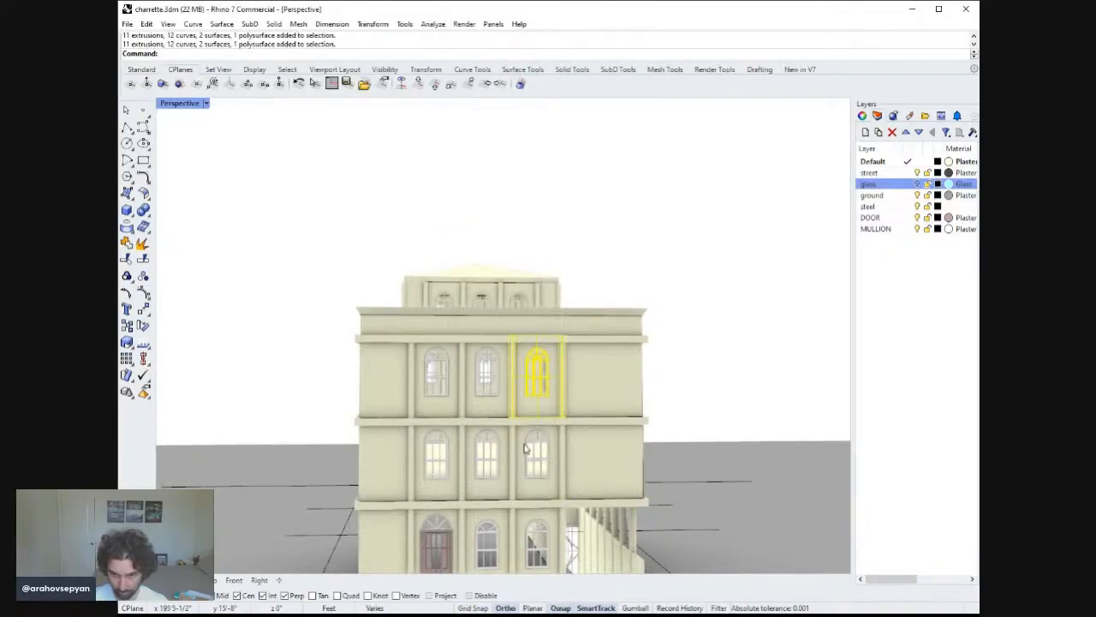
pyautogui.click(525, 444)
pyautogui.click(514, 445)
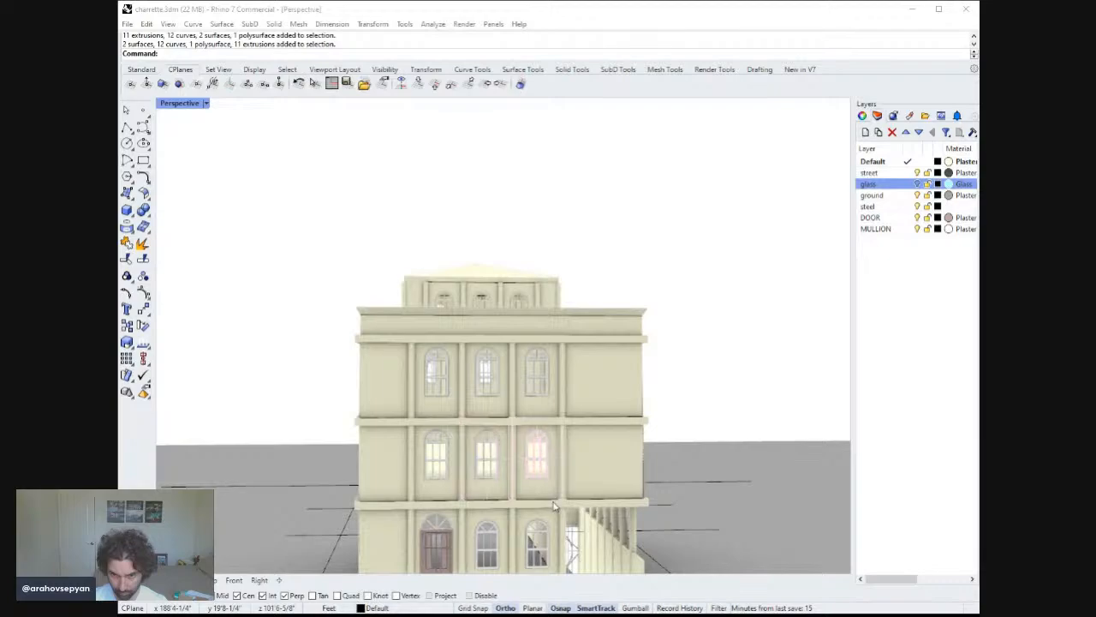
pyautogui.click(515, 424)
pyautogui.scroll(-3, 528, 415)
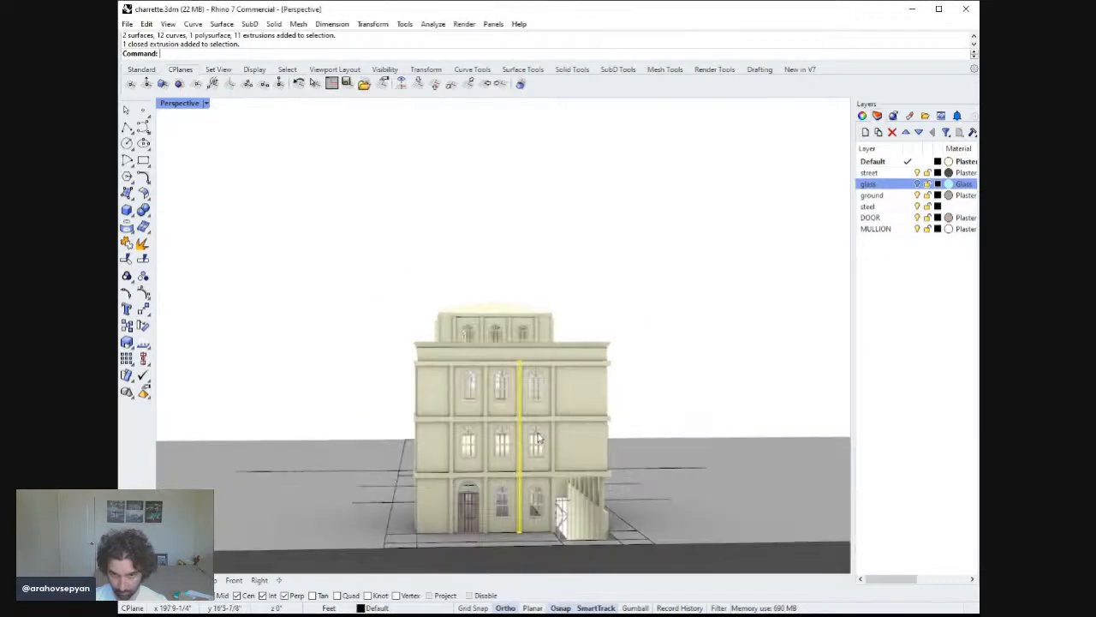
pyautogui.moveTo(539, 438); pyautogui.dragTo(550, 428, button='right')
pyautogui.moveTo(524, 363)
pyautogui.mouseDown(button='right')
pyautogui.moveTo(510, 335)
pyautogui.moveTo(515, 356)
pyautogui.mouseUp(button='right')
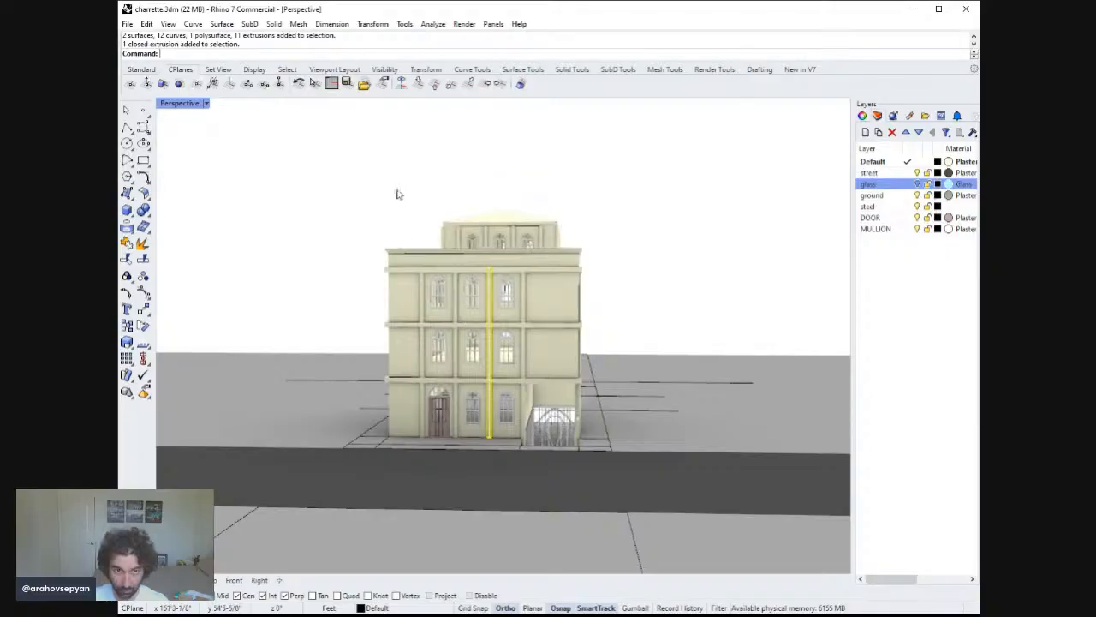
pyautogui.doubleClick(194, 106)
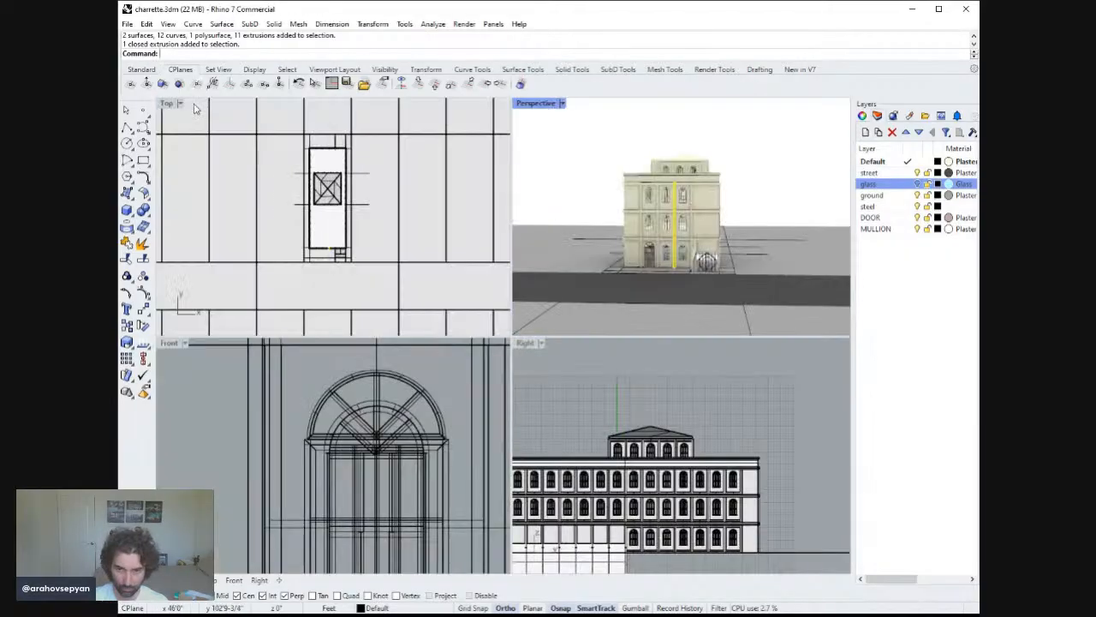
pyautogui.moveTo(681, 447); pyautogui.dragTo(713, 447, button='right')
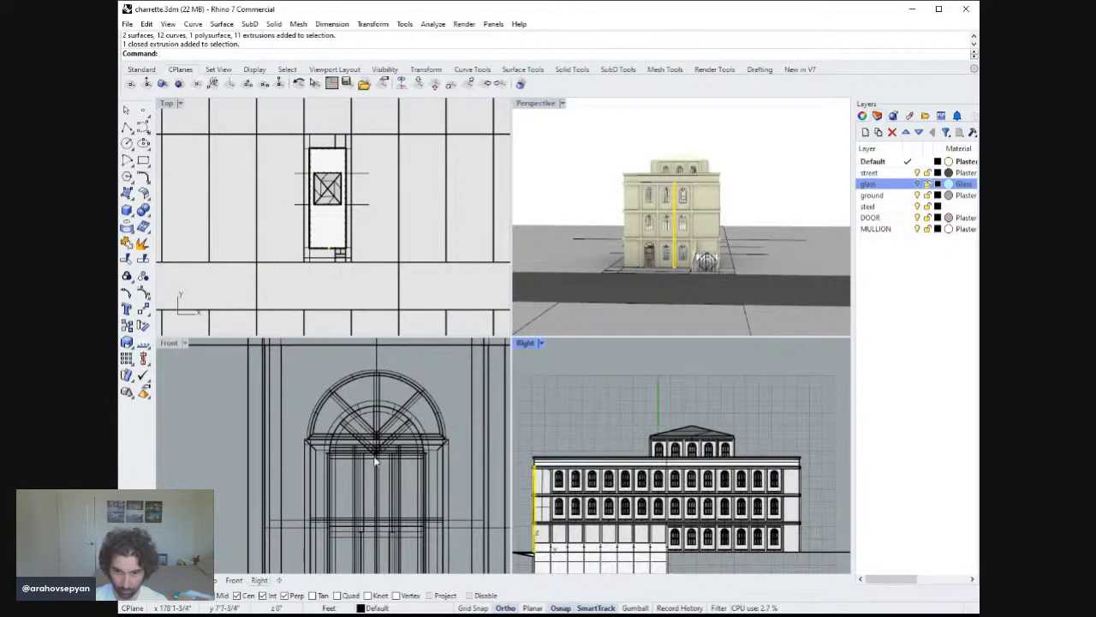
pyautogui.moveTo(377, 460); pyautogui.dragTo(406, 436, button='right')
pyautogui.moveTo(657, 478); pyautogui.dragTo(637, 486, button='right')
pyautogui.write('zs')
pyautogui.press('space')
pyautogui.scroll(3, 683, 369)
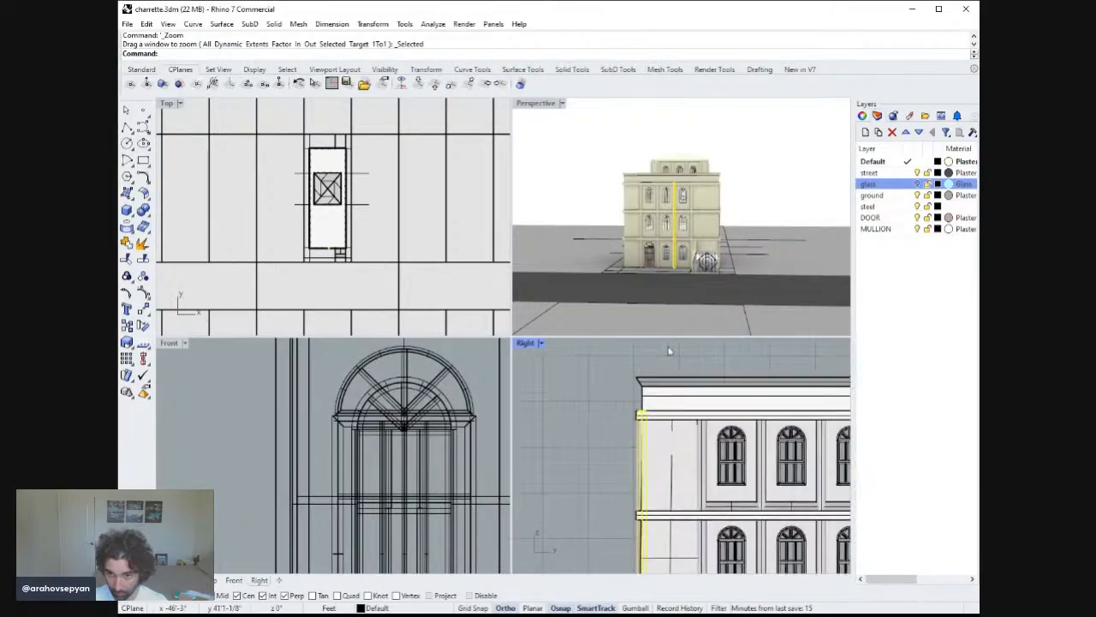
pyautogui.moveTo(669, 351); pyautogui.dragTo(672, 437, button='right')
pyautogui.write('Copy')
pyautogui.press('space')
pyautogui.click(611, 495)
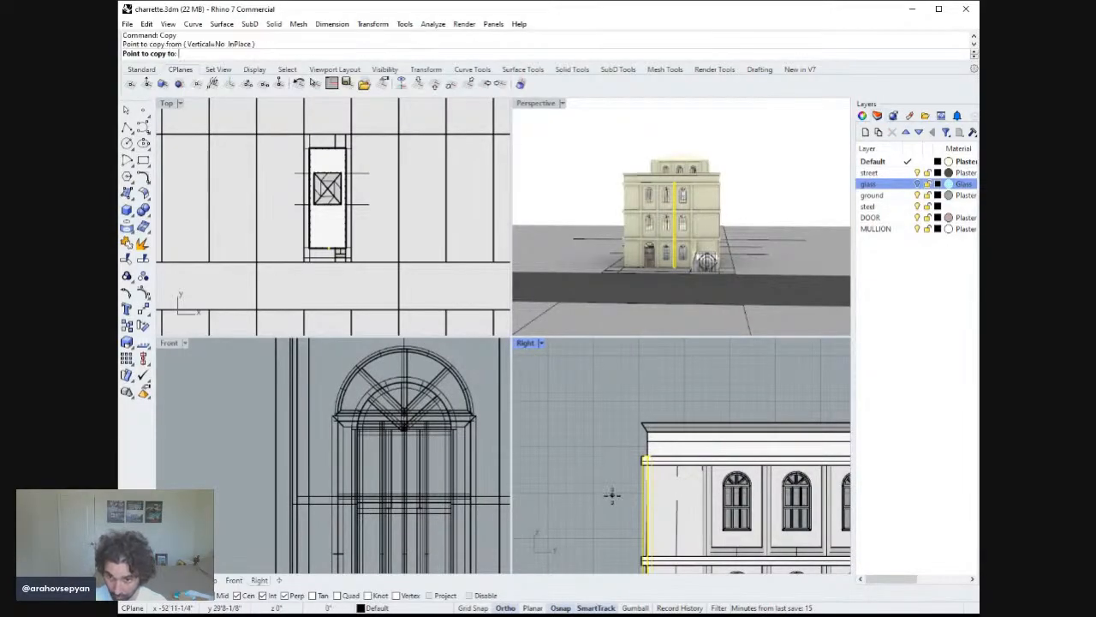
pyautogui.click(606, 463)
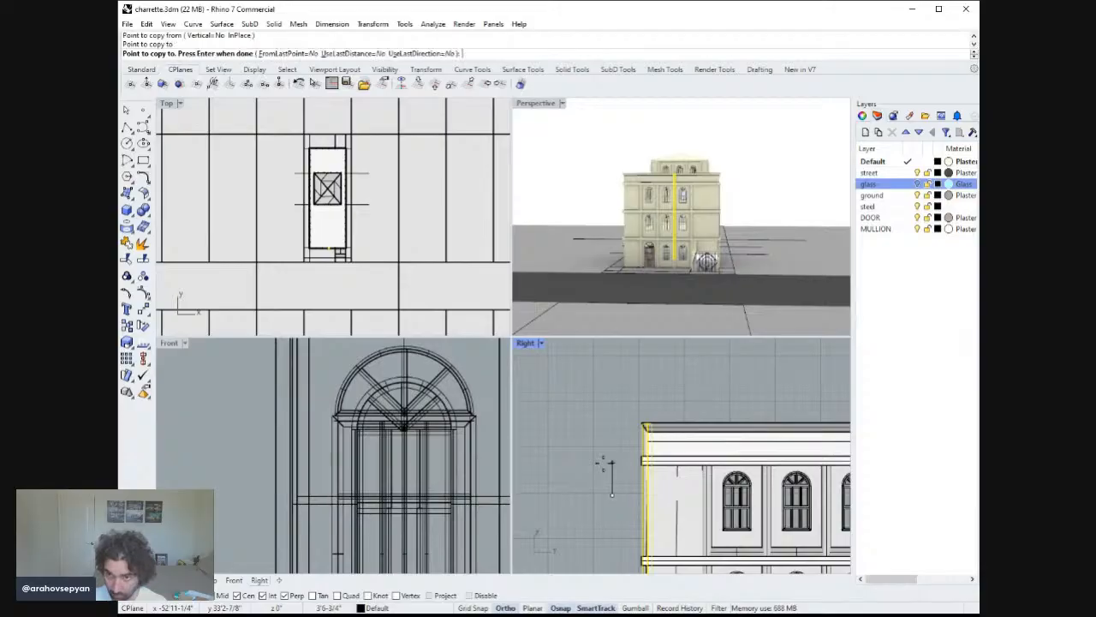
pyautogui.press('space')
pyautogui.press('Escape')
# Select the front facade's central pilaster and copy it sideways to two bay positions in the Front view.
pyautogui.scroll(3, 685, 189)
pyautogui.scroll(-1, 684, 189)
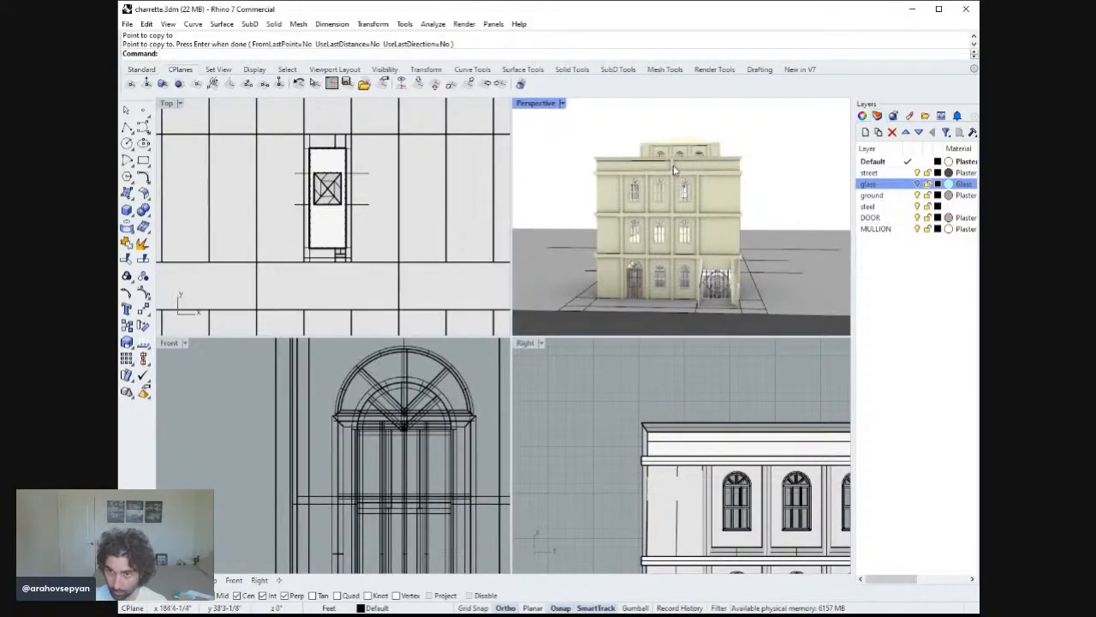
pyautogui.click(673, 176)
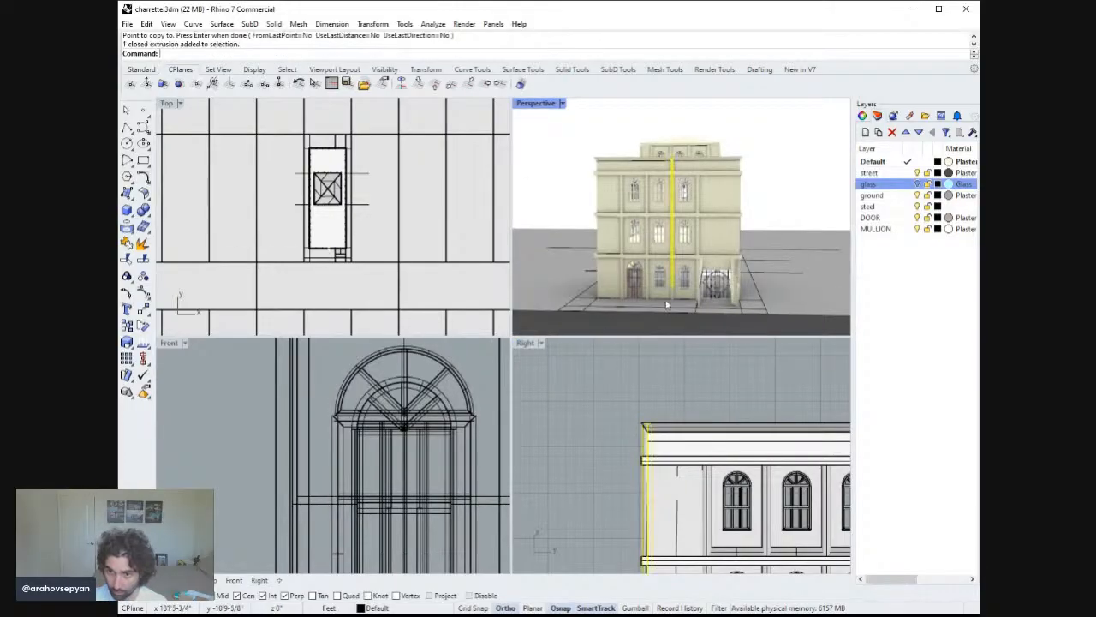
pyautogui.click(169, 342)
pyautogui.moveTo(223, 394); pyautogui.dragTo(389, 337, button='right')
pyautogui.write('zs')
pyautogui.press('space')
pyautogui.scroll(2, 314, 400)
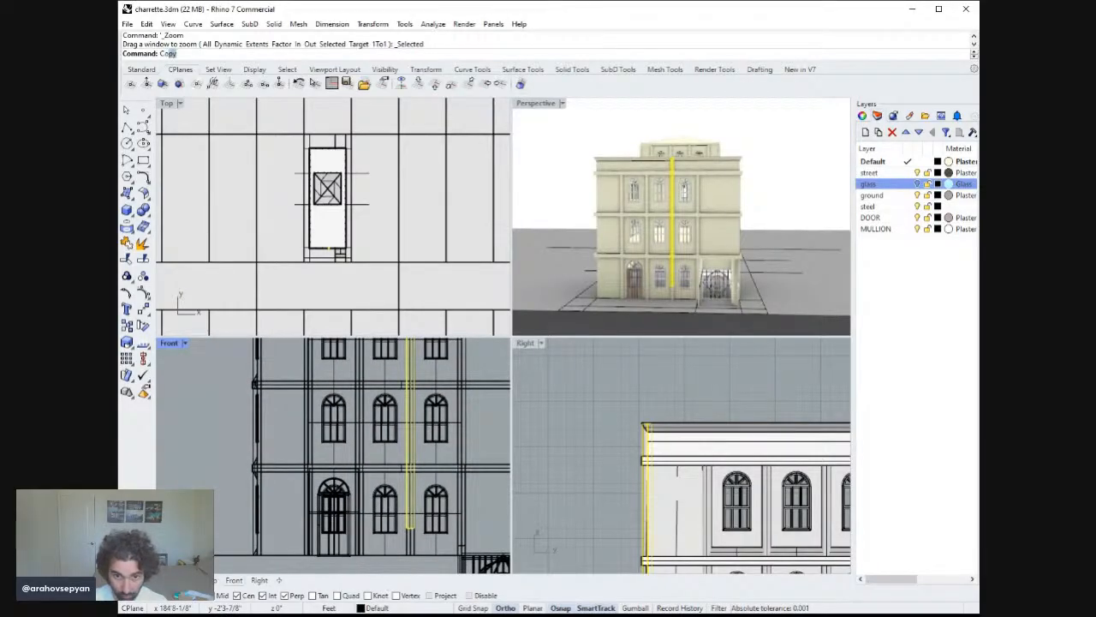
pyautogui.moveTo(359, 437); pyautogui.dragTo(369, 452, button='right')
pyautogui.press('Return')
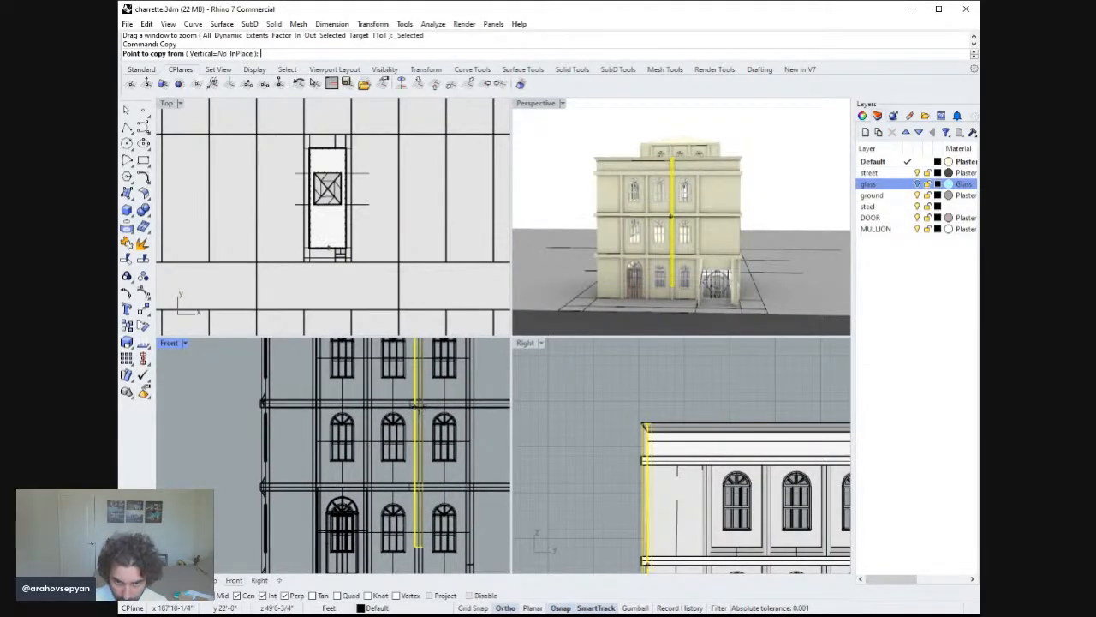
pyautogui.scroll(-10, 416, 398)
pyautogui.scroll(10, 418, 454)
pyautogui.click(426, 420)
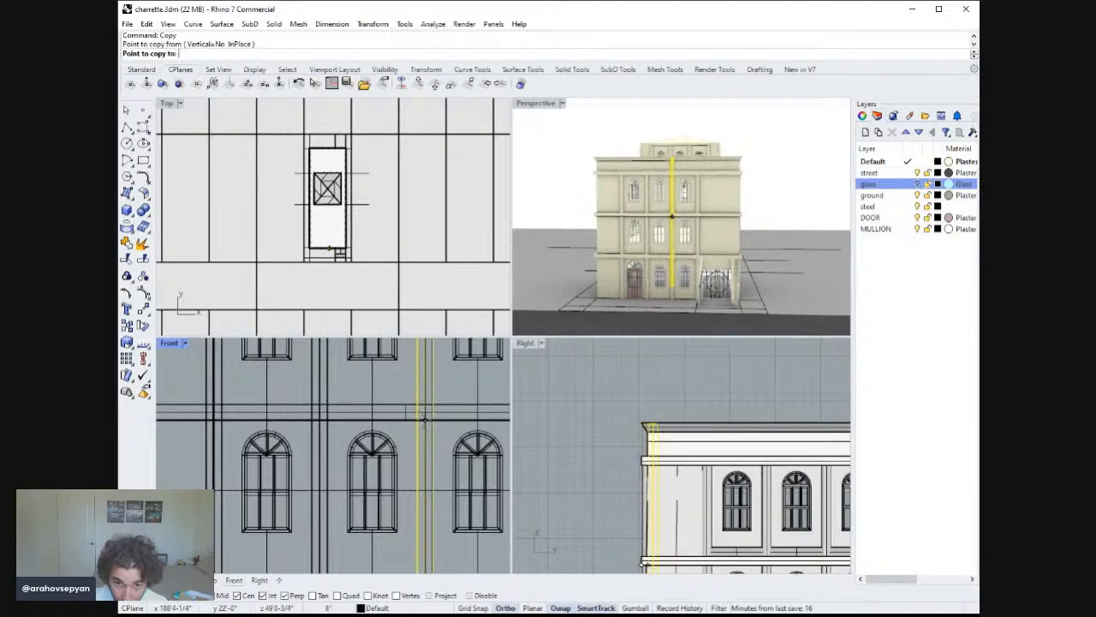
pyautogui.click(328, 418)
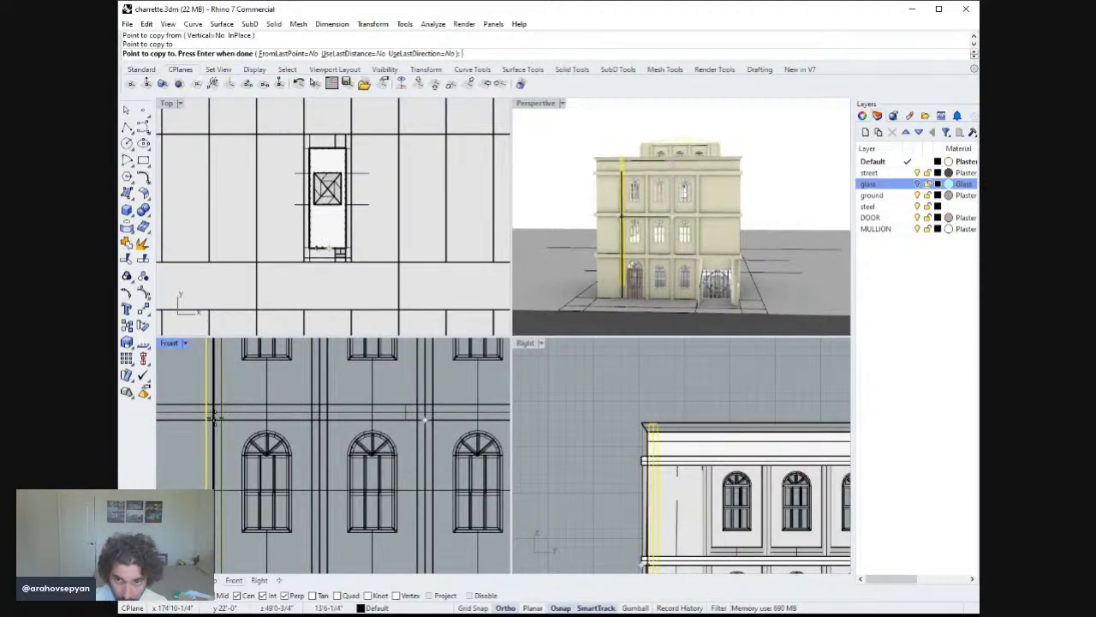
pyautogui.click(214, 418)
pyautogui.press('Return')
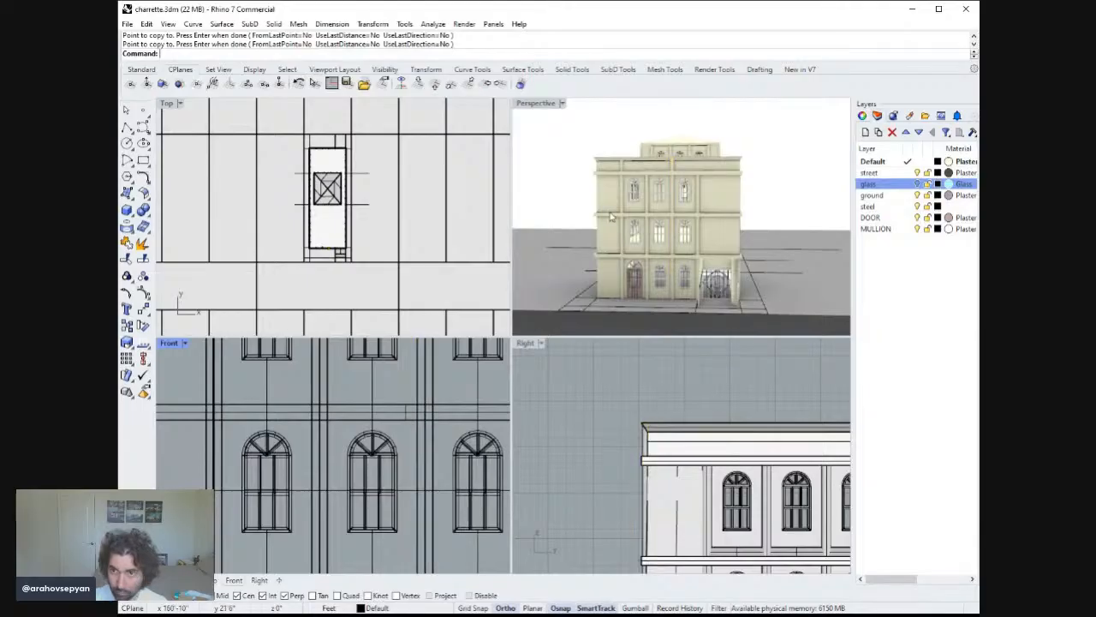
# Undo the pilaster copy and redo it.
pyautogui.moveTo(663, 203); pyautogui.dragTo(672, 211, button='right')
pyautogui.hotkey('ctrl', 'z')
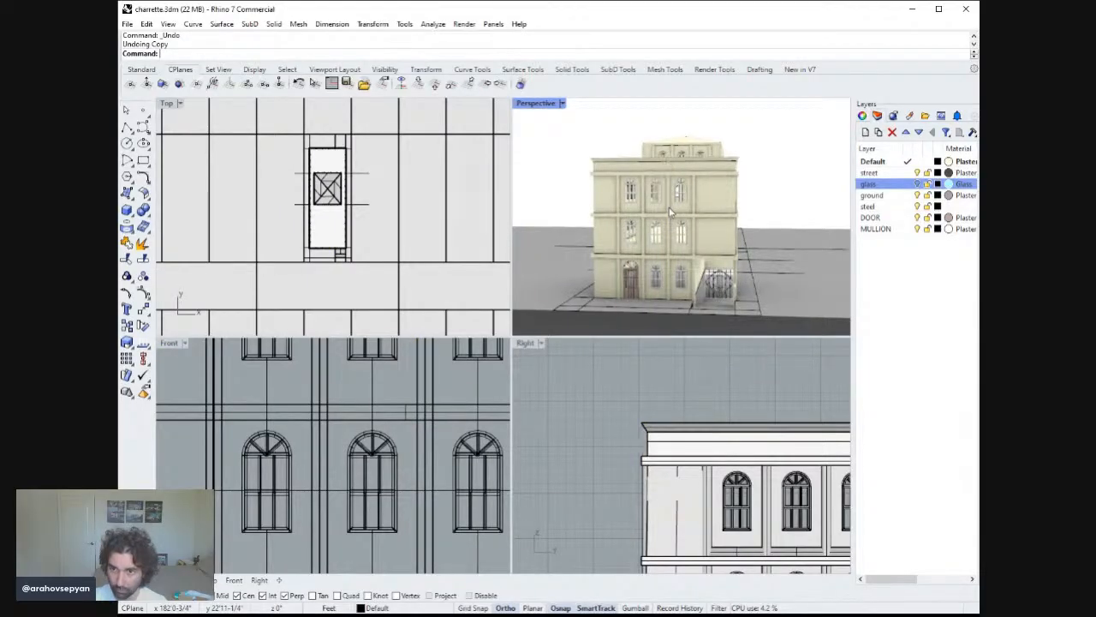
pyautogui.hotkey('ctrl', 'y')
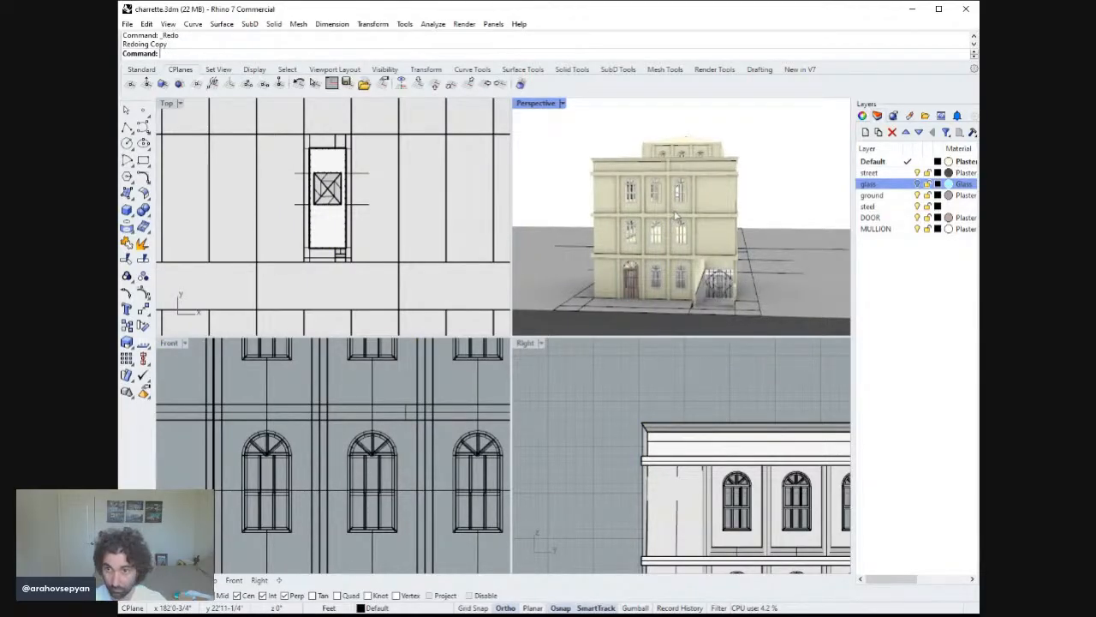
# Cancel a restarted copy of the pilaster and undo the earlier pilaster copies.
pyautogui.moveTo(425, 437); pyautogui.dragTo(415, 589, button='right')
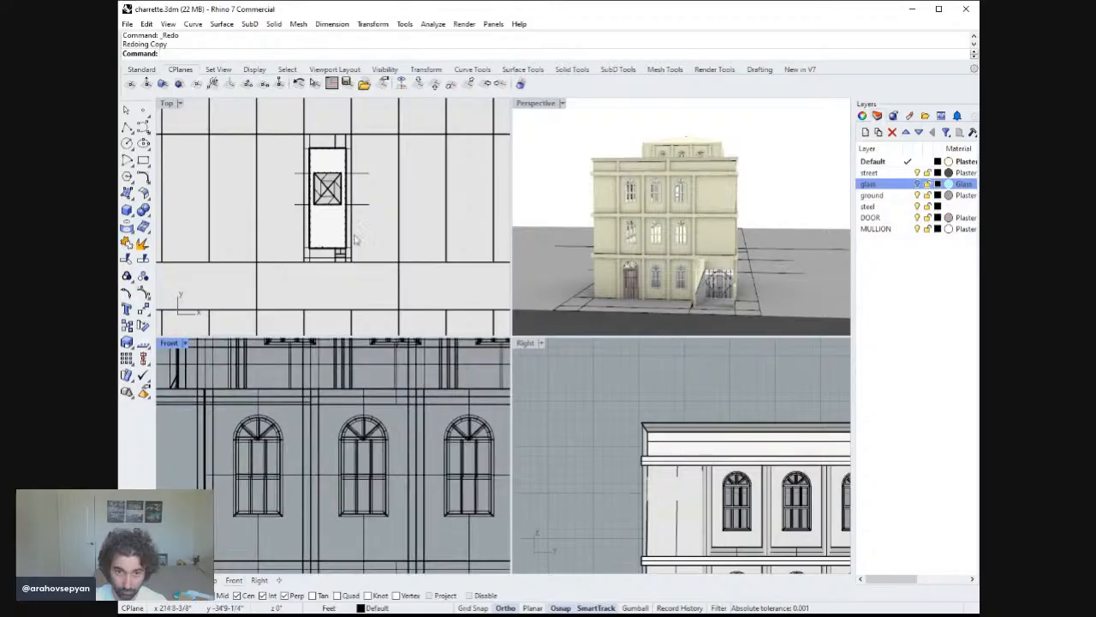
pyautogui.moveTo(355, 239); pyautogui.dragTo(367, 273, button='right')
pyautogui.moveTo(387, 381); pyautogui.dragTo(382, 439, button='right')
pyautogui.moveTo(676, 195); pyautogui.dragTo(702, 189, button='right')
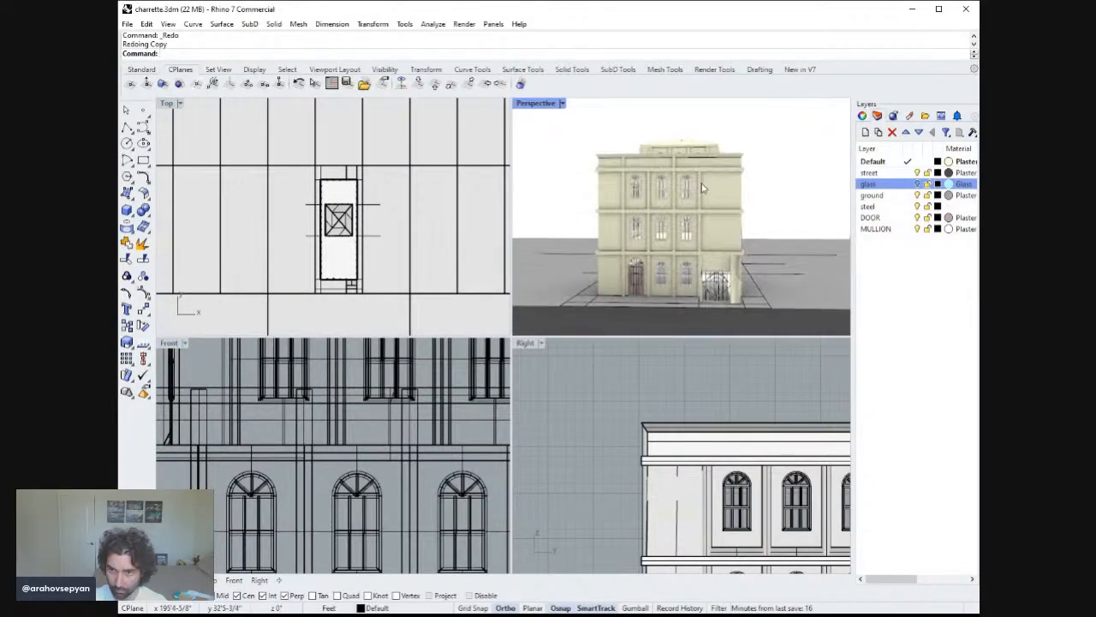
pyautogui.click(672, 186)
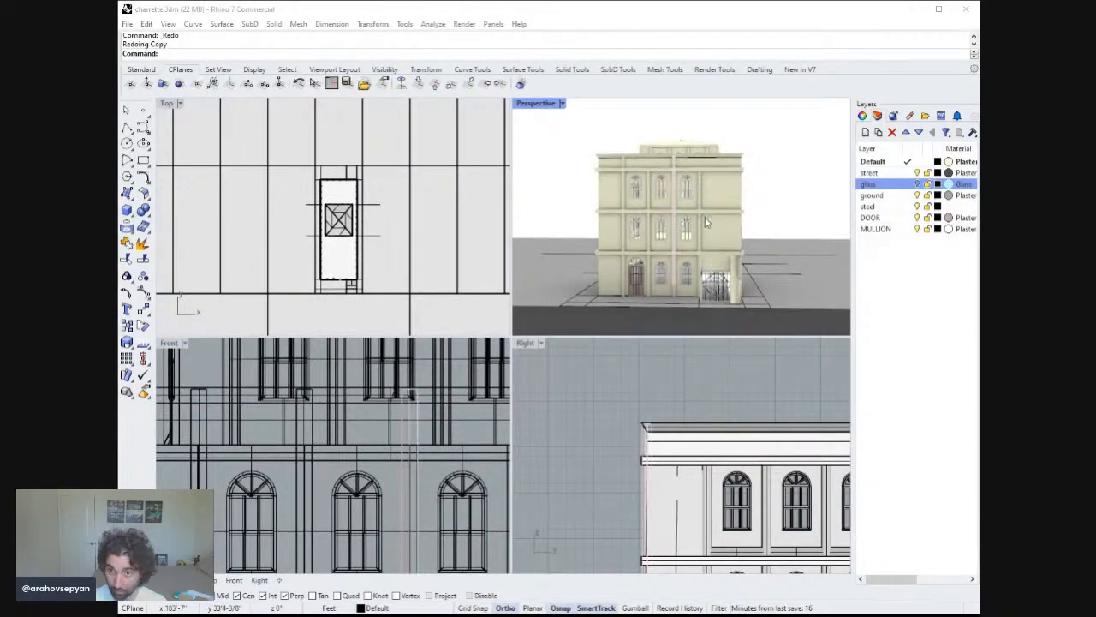
pyautogui.click(679, 170)
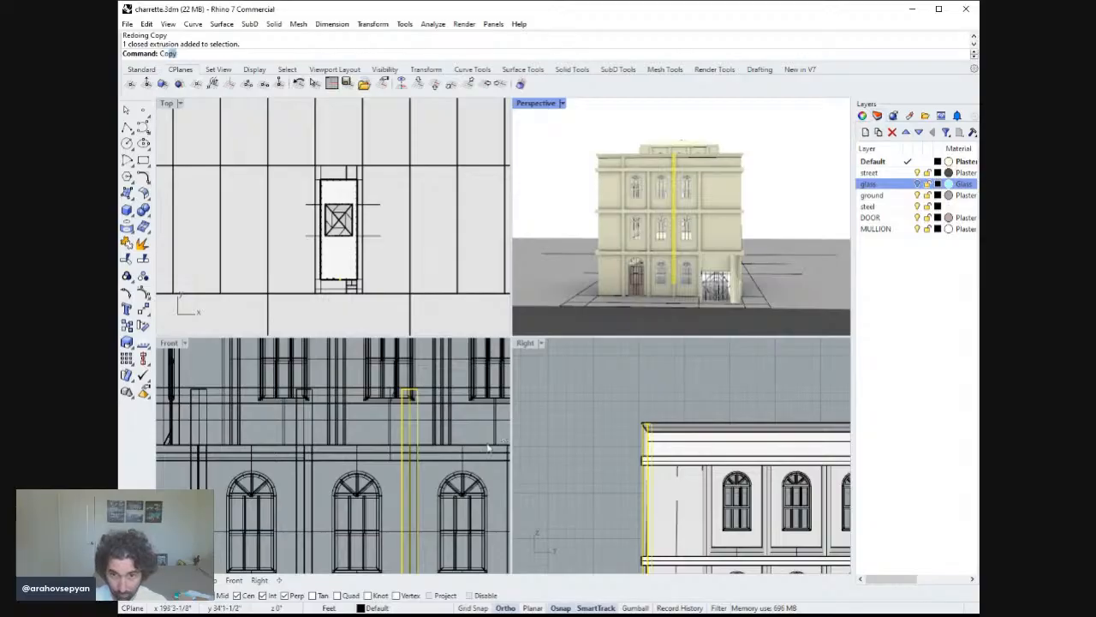
pyautogui.press('Return')
pyautogui.moveTo(424, 480); pyautogui.dragTo(389, 491, button='right')
pyautogui.press('Escape')
pyautogui.hotkey('ctrl', 'z')
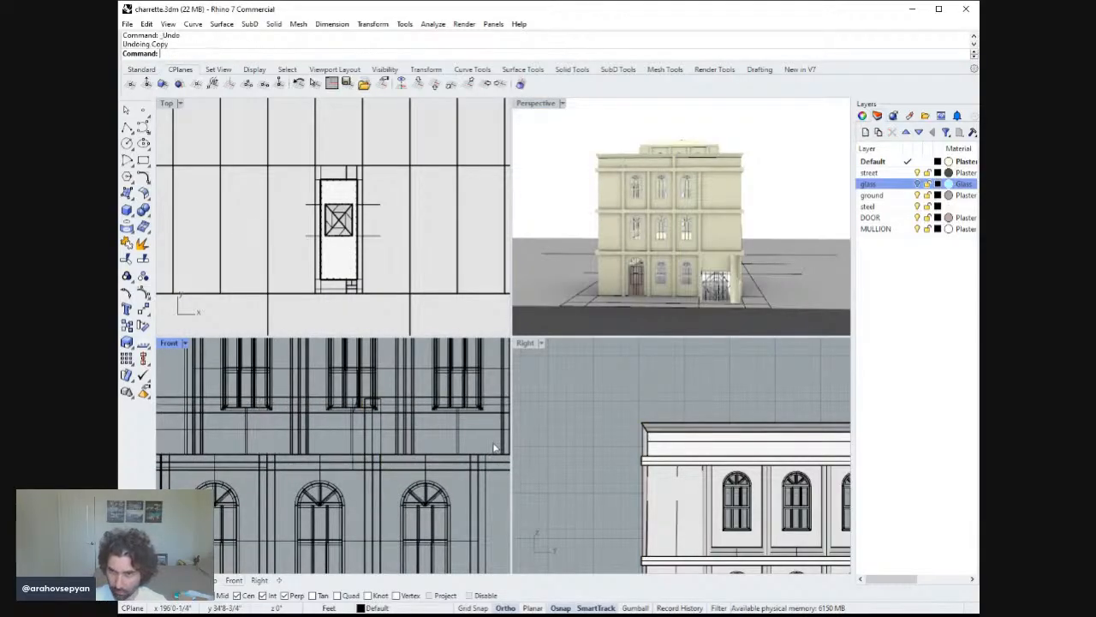
pyautogui.hotkey('ctrl', 'z')
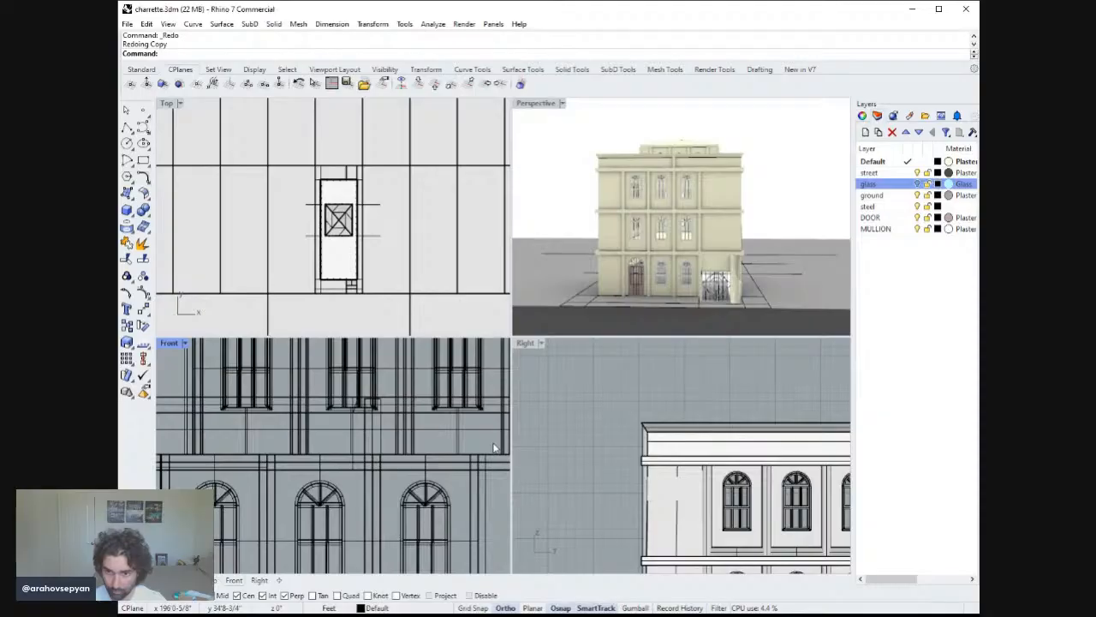
pyautogui.hotkey('ctrl', 'z')
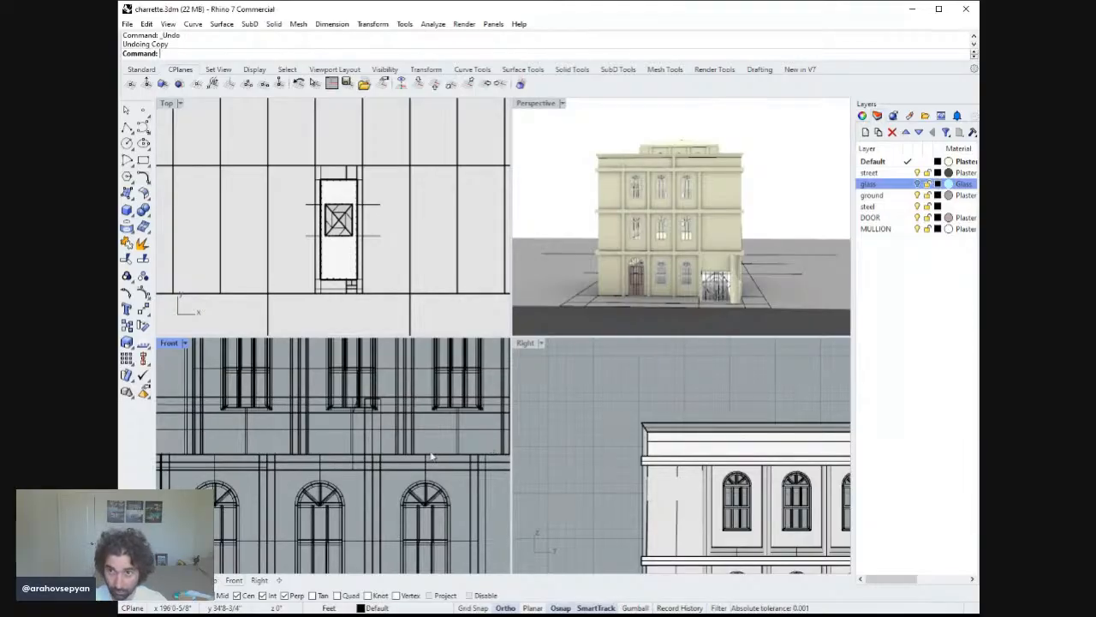
# Copy the front facade's central pilaster to the left about 6'-9" and 13'-6" in the Front view.
pyautogui.click(676, 171)
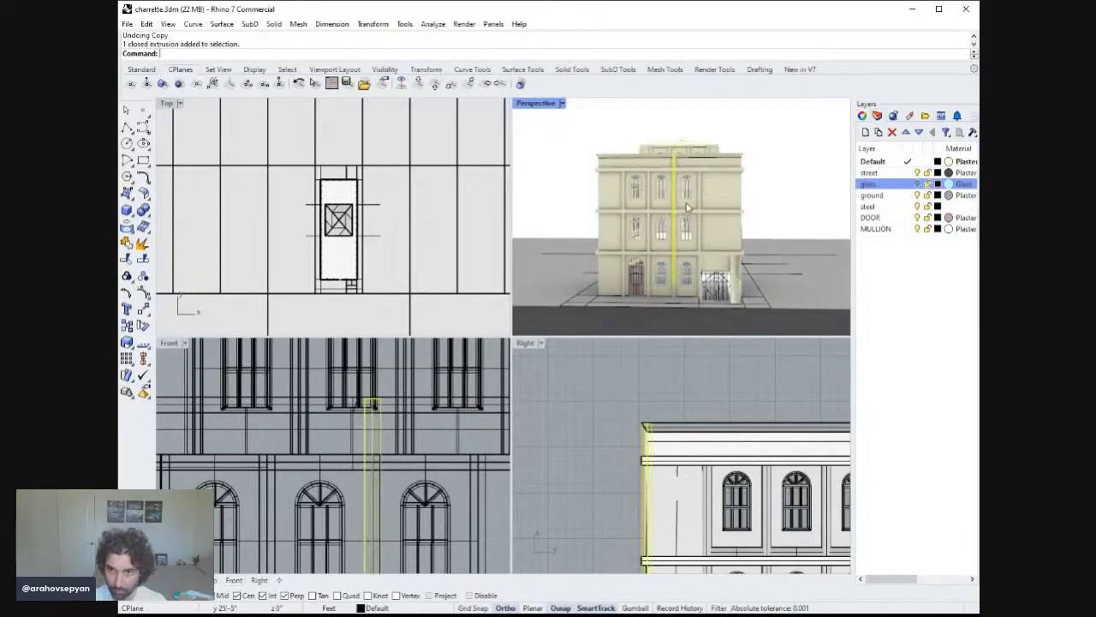
pyautogui.moveTo(433, 413); pyautogui.dragTo(454, 412, button='right')
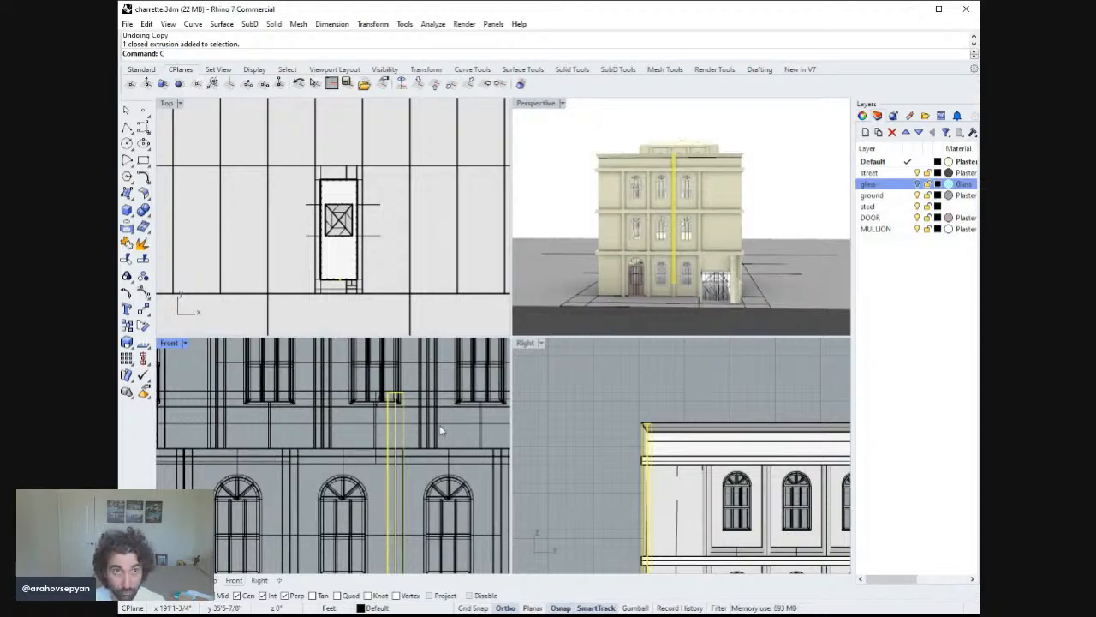
pyautogui.write('opy')
pyautogui.press('Return')
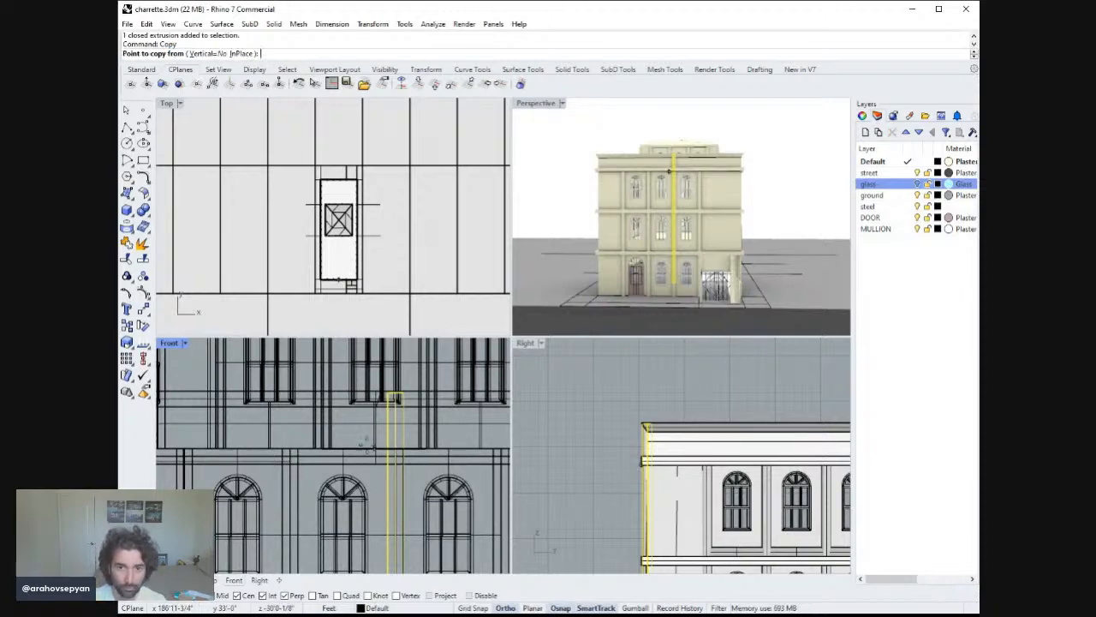
pyautogui.click(401, 481)
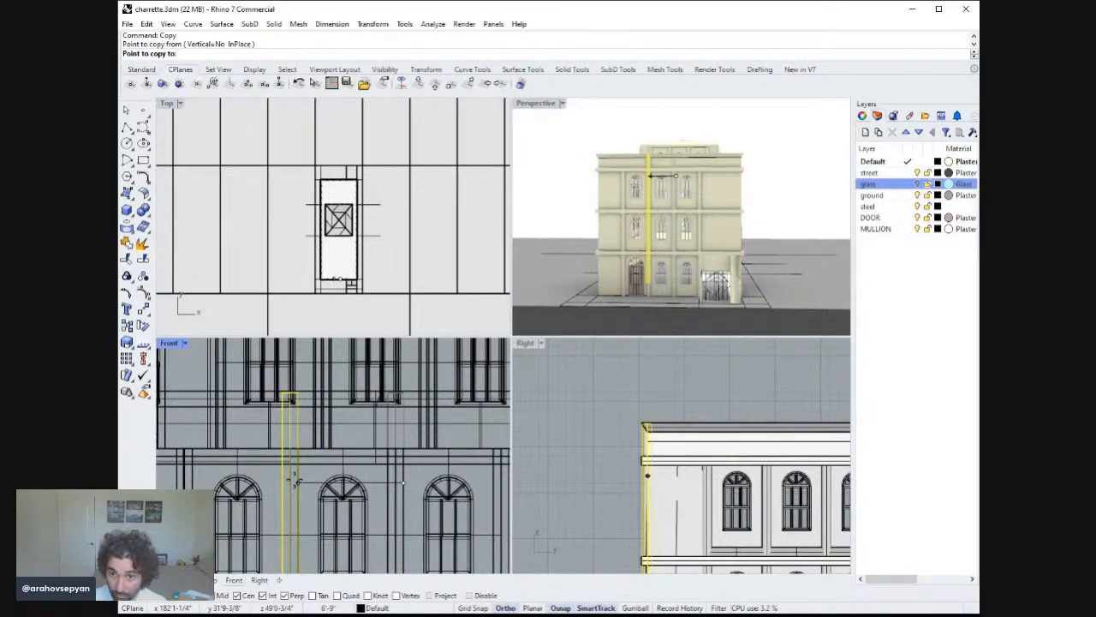
pyautogui.click(294, 480)
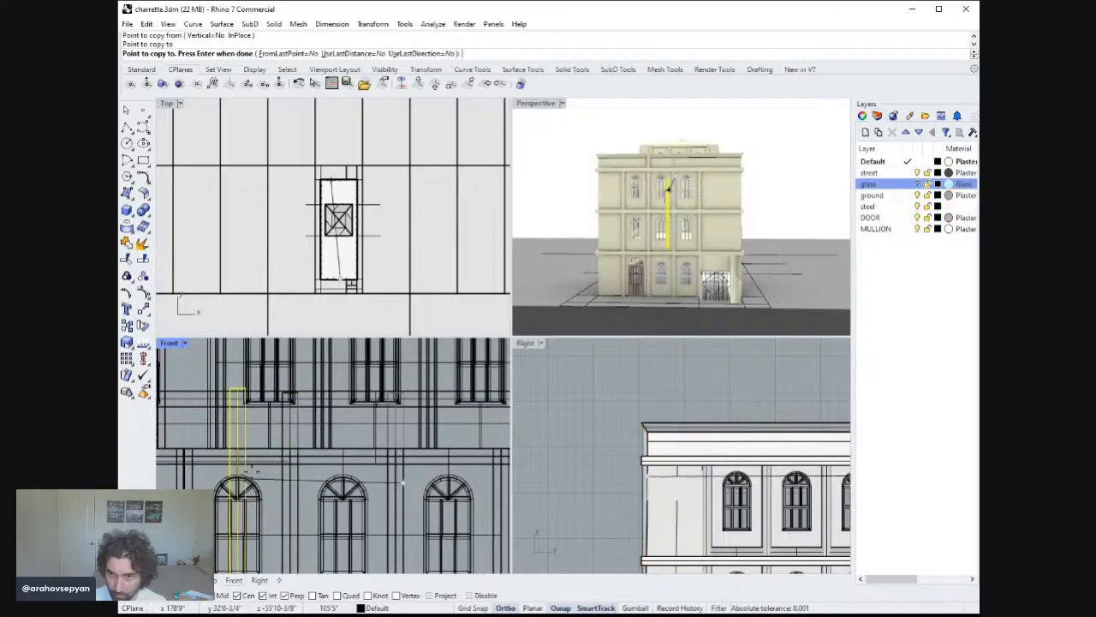
pyautogui.click(189, 473)
pyautogui.moveTo(461, 485); pyautogui.dragTo(357, 481, button='right')
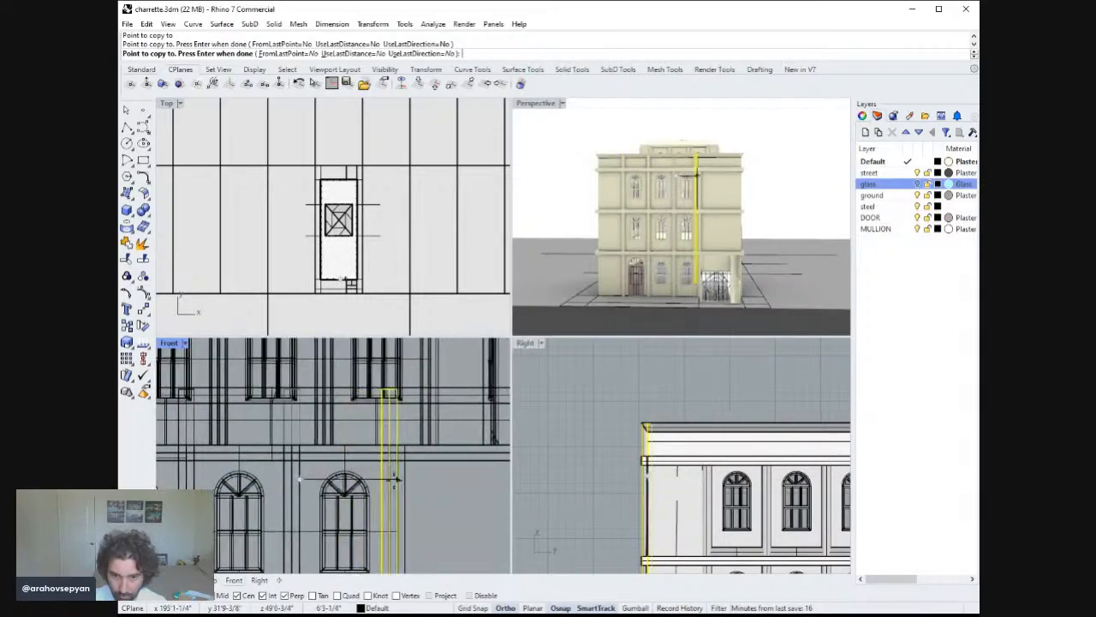
pyautogui.rightClick(405, 481)
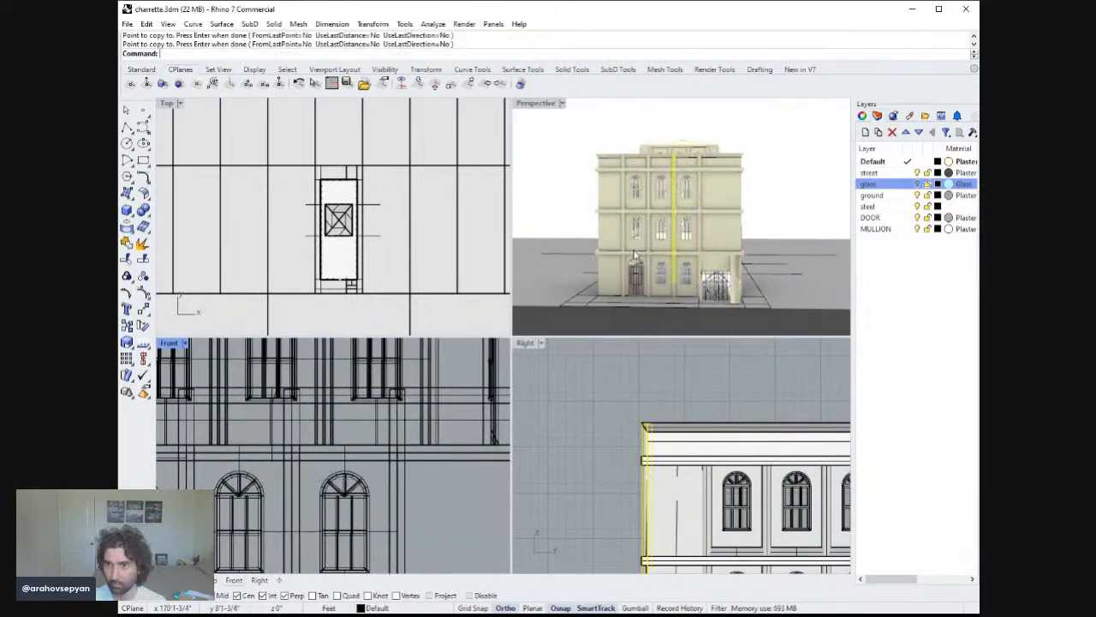
# Maximize the Perspective view and orbit around the building to inspect the facades and pilasters.
pyautogui.doubleClick(551, 106)
pyautogui.moveTo(722, 227); pyautogui.dragTo(657, 334, button='right')
pyautogui.scroll(5, 659, 339)
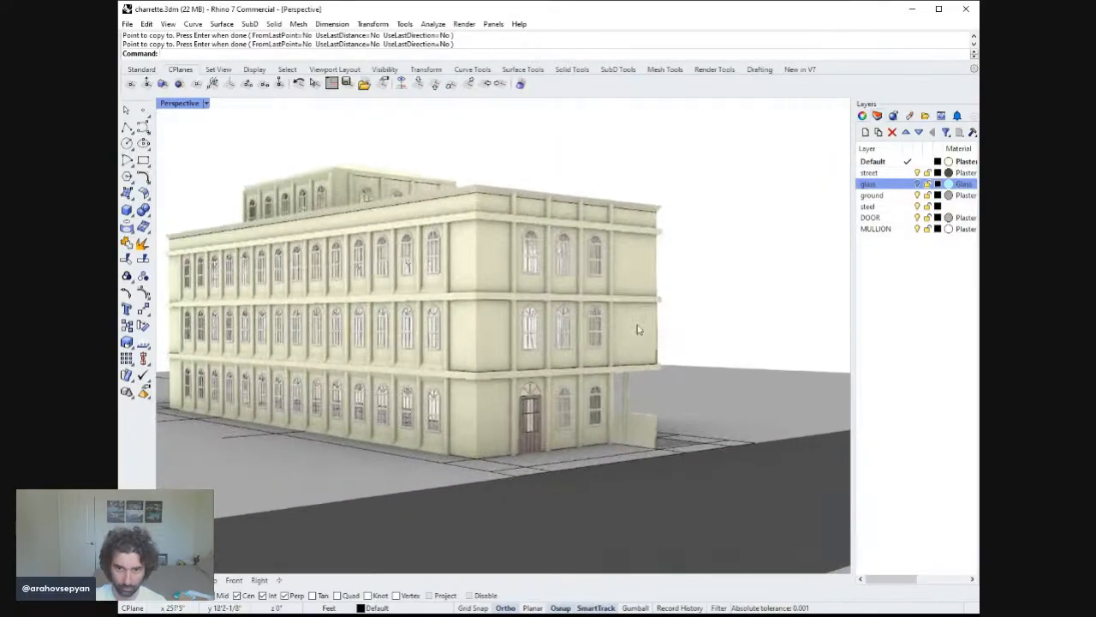
pyautogui.scroll(-5, 664, 341)
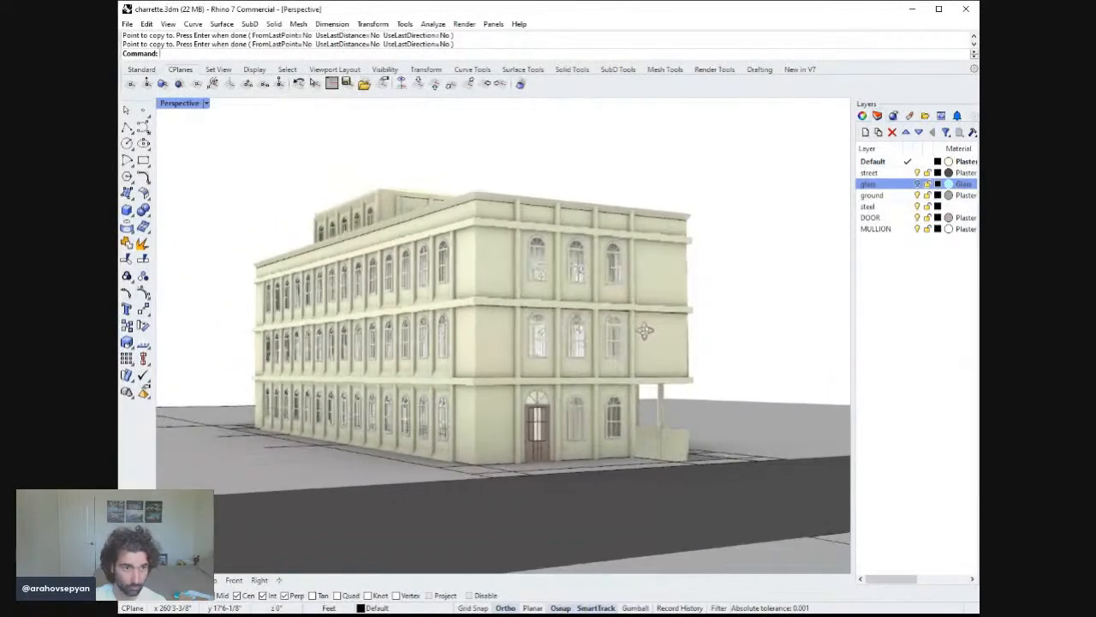
pyautogui.keyDown('shift'); pyautogui.moveTo(657, 341); pyautogui.dragTo(586, 300, button='right'); pyautogui.keyUp('shift')
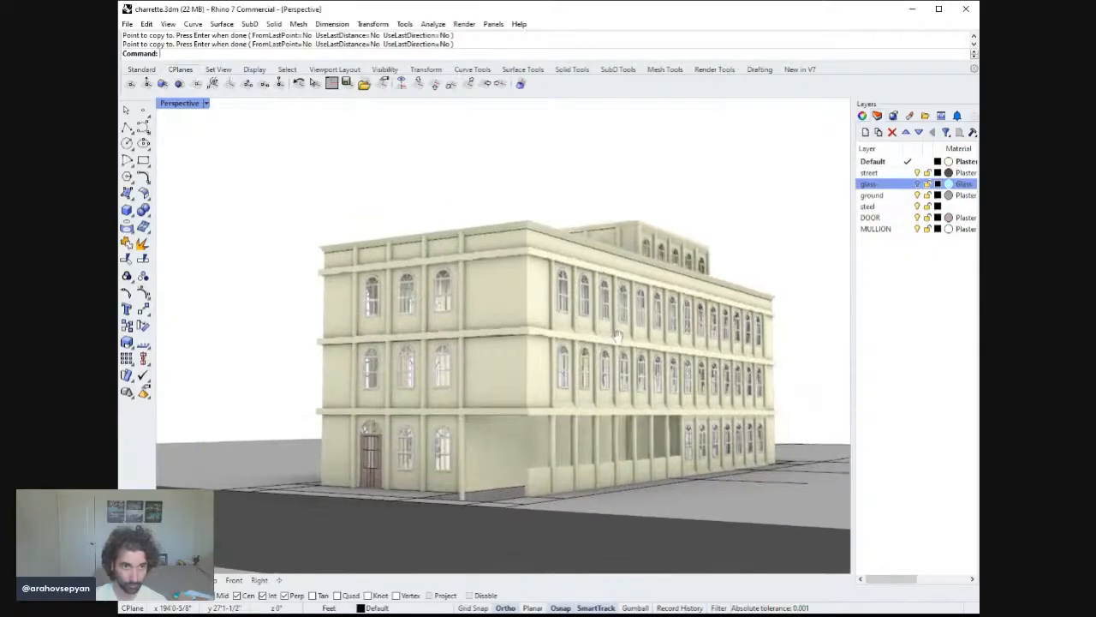
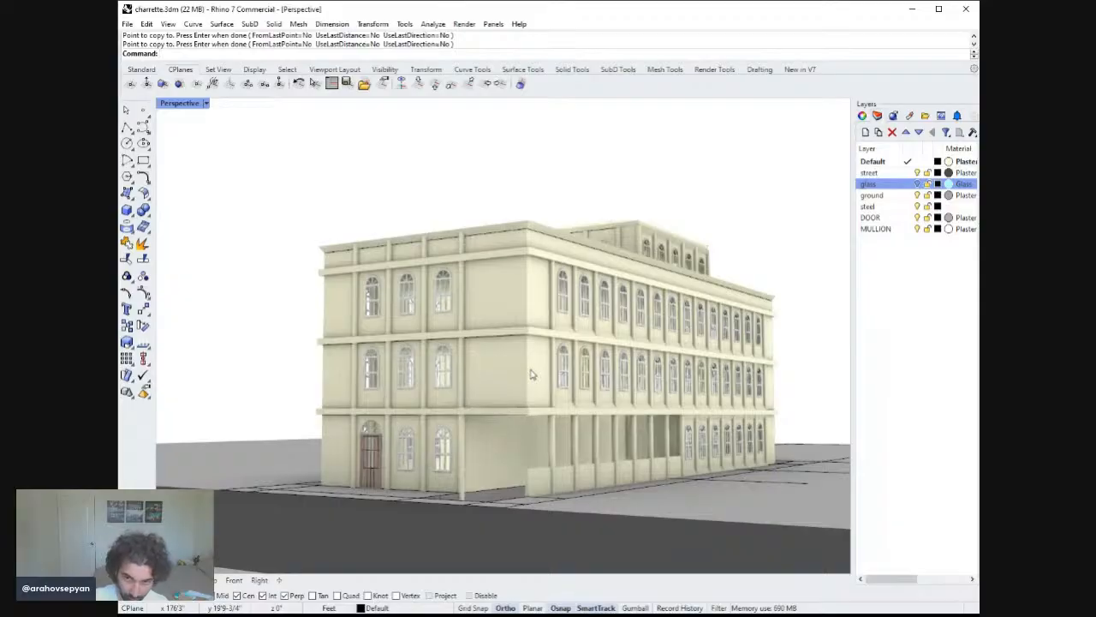
# Try a Pipe along the building's front corner edge with the default radius, then undo it.
pyautogui.press('Return')
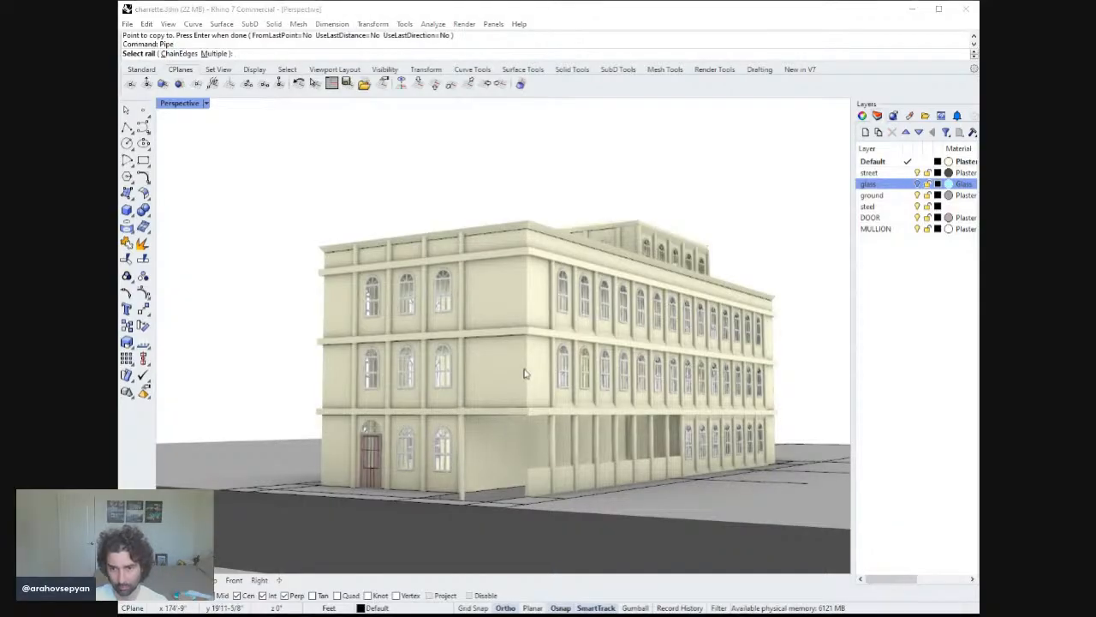
pyautogui.click(530, 364)
pyautogui.press('Return')
pyautogui.press('Return')
pyautogui.press('Return')
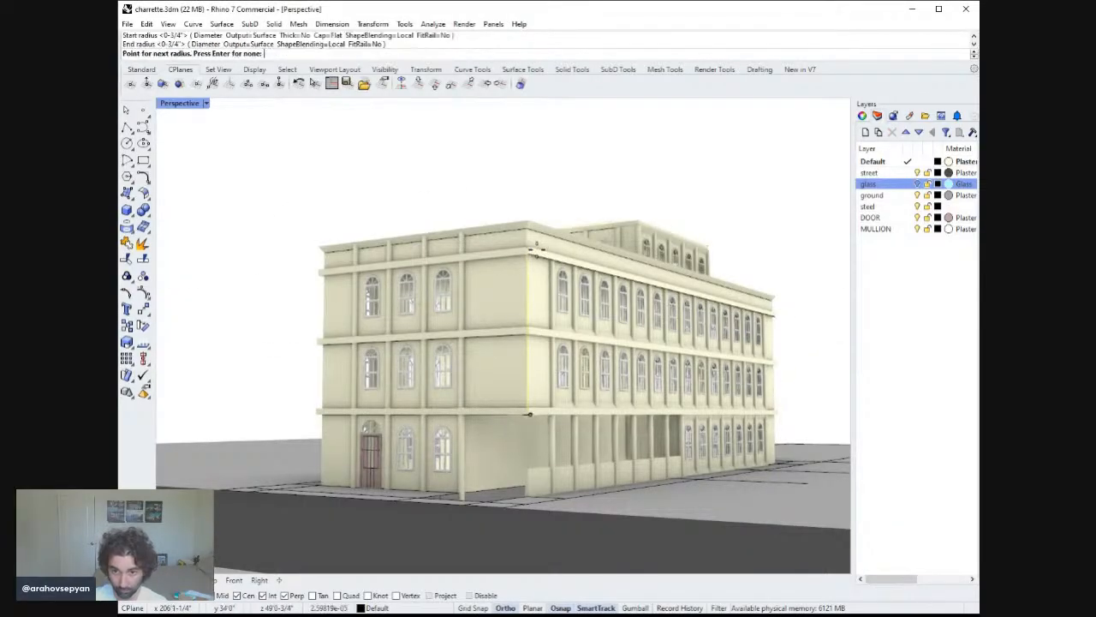
pyautogui.scroll(6, 537, 254)
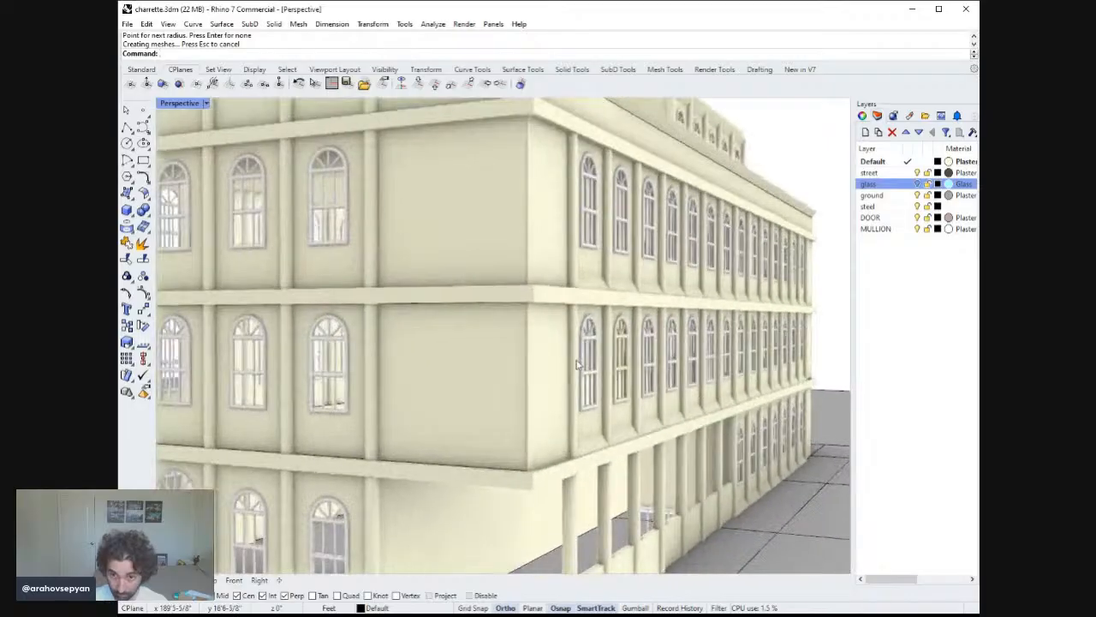
pyautogui.hotkey('ctrl', 'z')
# Pipe the front corner's vertical edge with a 6" start and end radius.
pyautogui.press('Return')
pyautogui.click(528, 347)
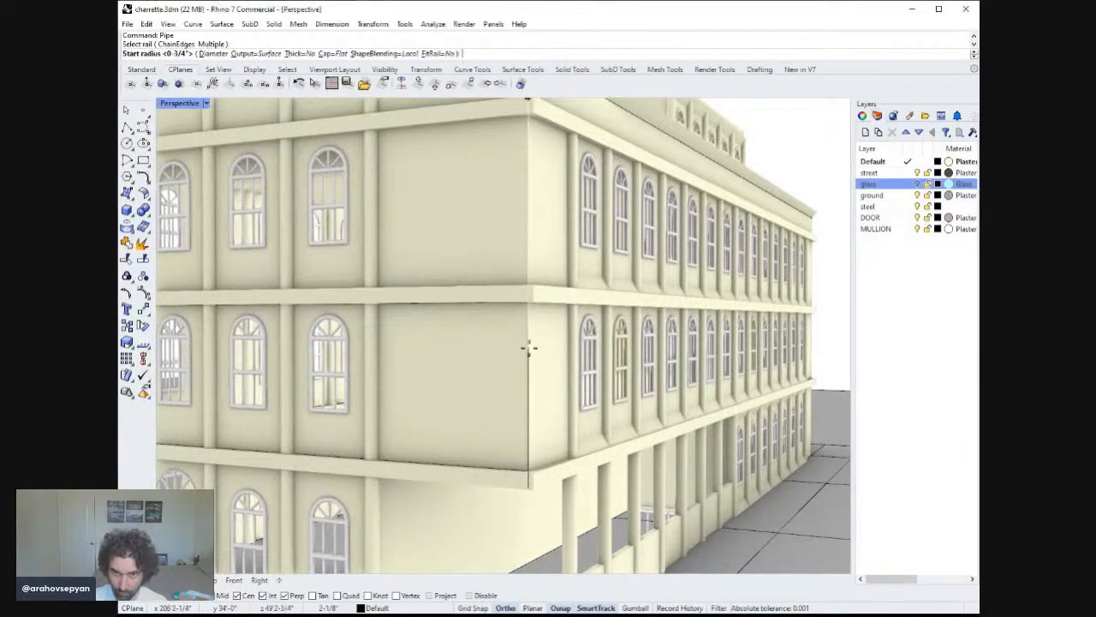
pyautogui.write('6')
pyautogui.press('Return')
pyautogui.press('Return')
pyautogui.press('Return')
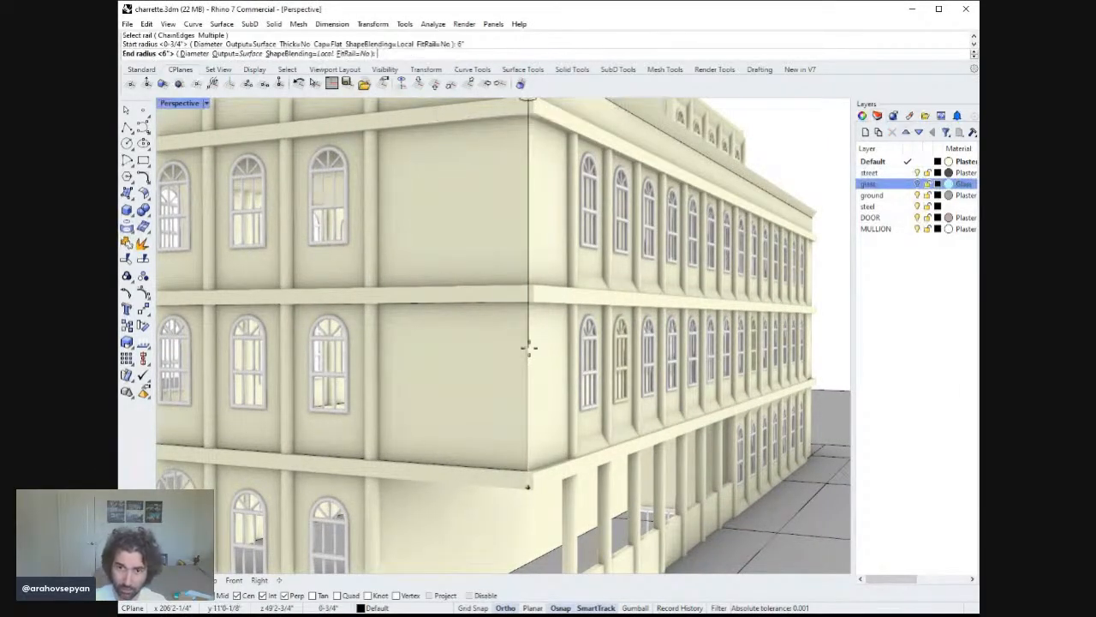
# Pipe the corner edge of the top storey with the same 6" radius.
pyautogui.scroll(-8, 541, 291)
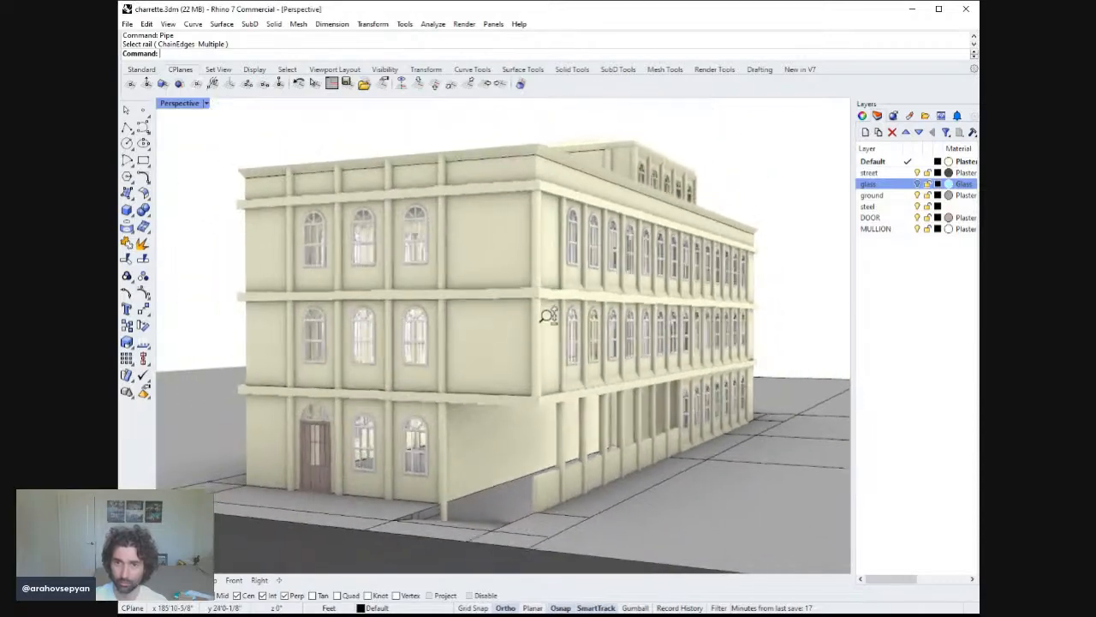
pyautogui.press('Return')
pyautogui.click(530, 239)
pyautogui.press('Return')
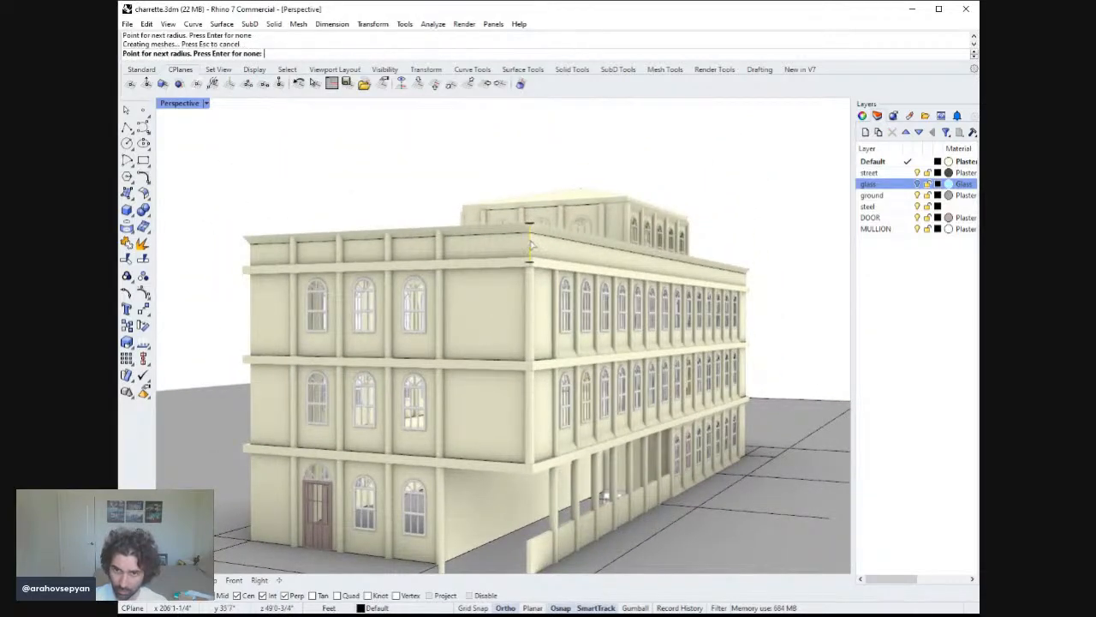
pyautogui.press('Return')
pyautogui.press('Return')
# Pipe a corner edge where the opposite end facade meets the long side facade.
pyautogui.moveTo(530, 249); pyautogui.dragTo(492, 252, button='right')
pyautogui.moveTo(476, 251)
pyautogui.mouseDown(button='right')
pyautogui.moveTo(487, 306)
pyautogui.moveTo(487, 245)
pyautogui.mouseUp(button='right')
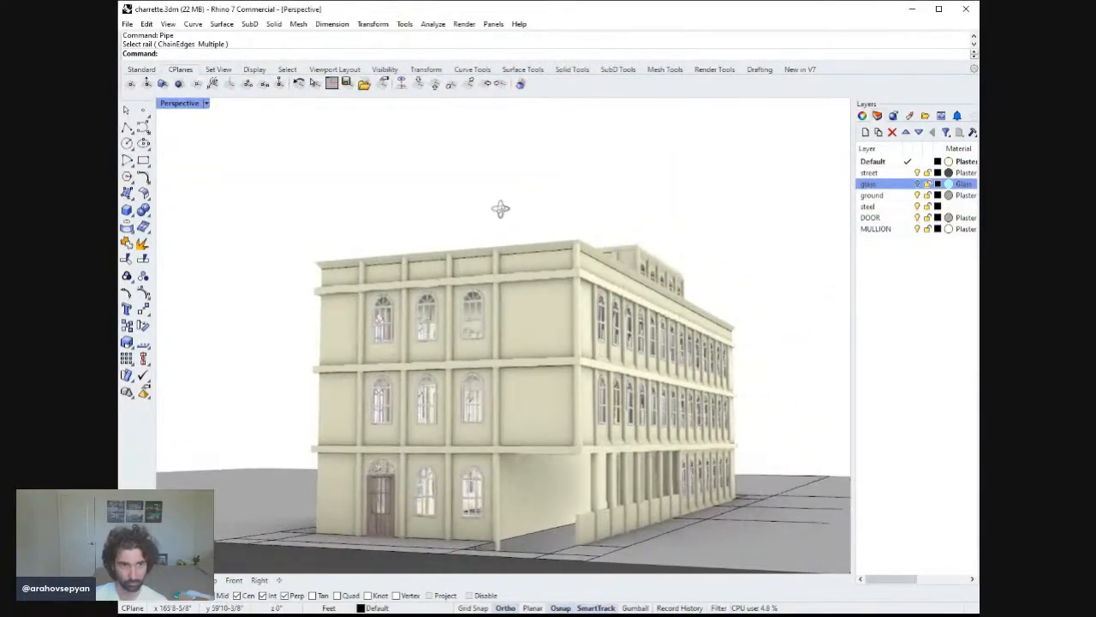
pyautogui.moveTo(491, 210); pyautogui.dragTo(473, 200, button='right')
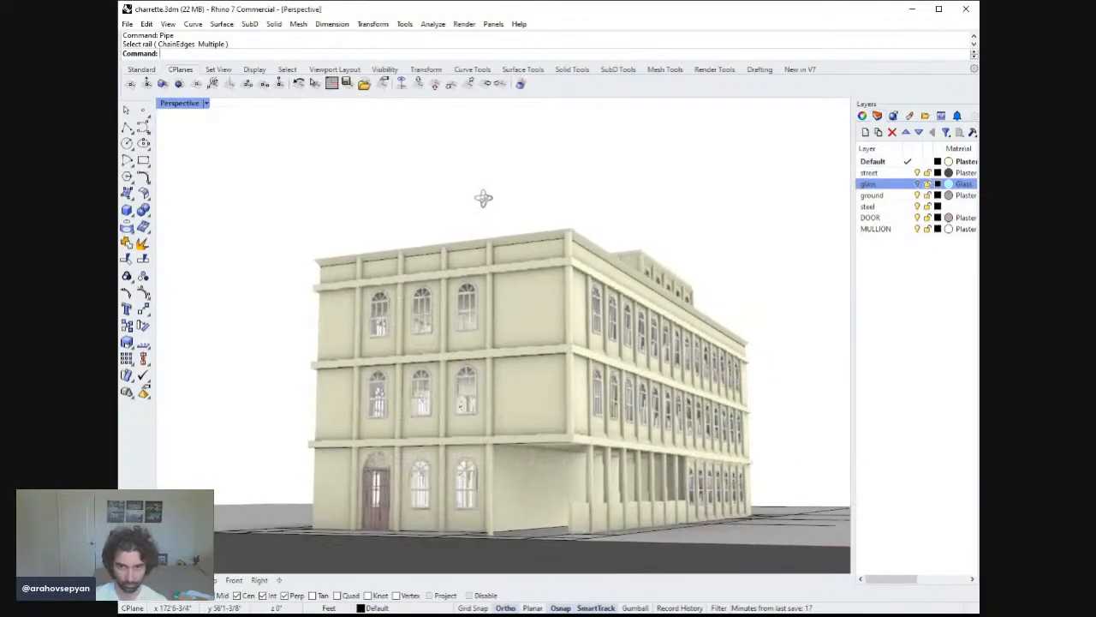
pyautogui.moveTo(485, 201); pyautogui.dragTo(541, 277, button='right')
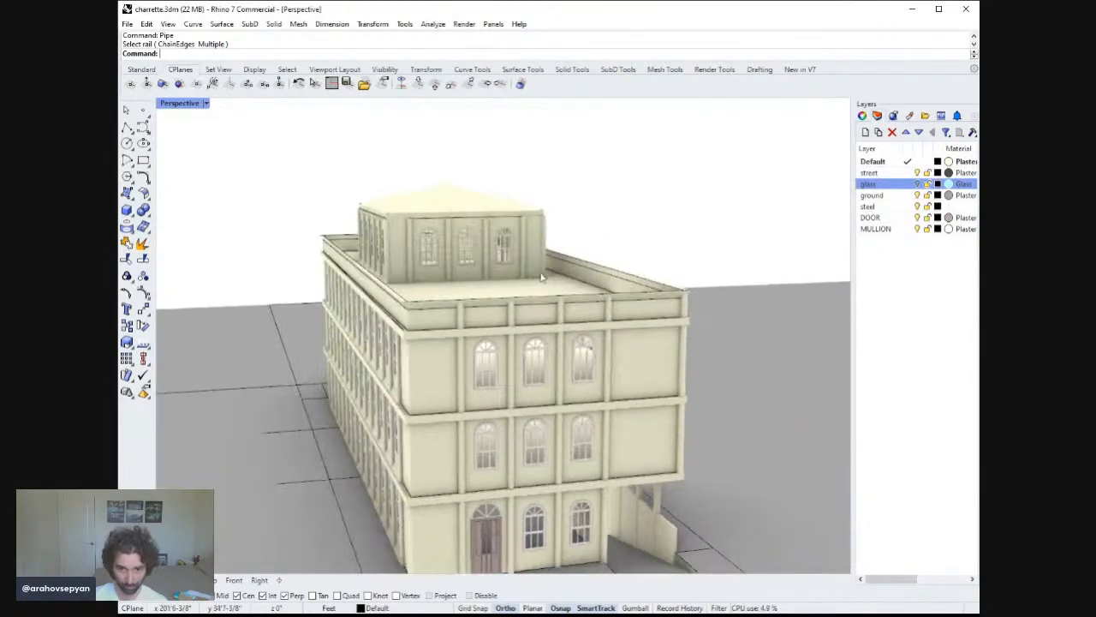
pyautogui.click(411, 392)
pyautogui.press('Return')
pyautogui.press('Return')
pyautogui.press('Return')
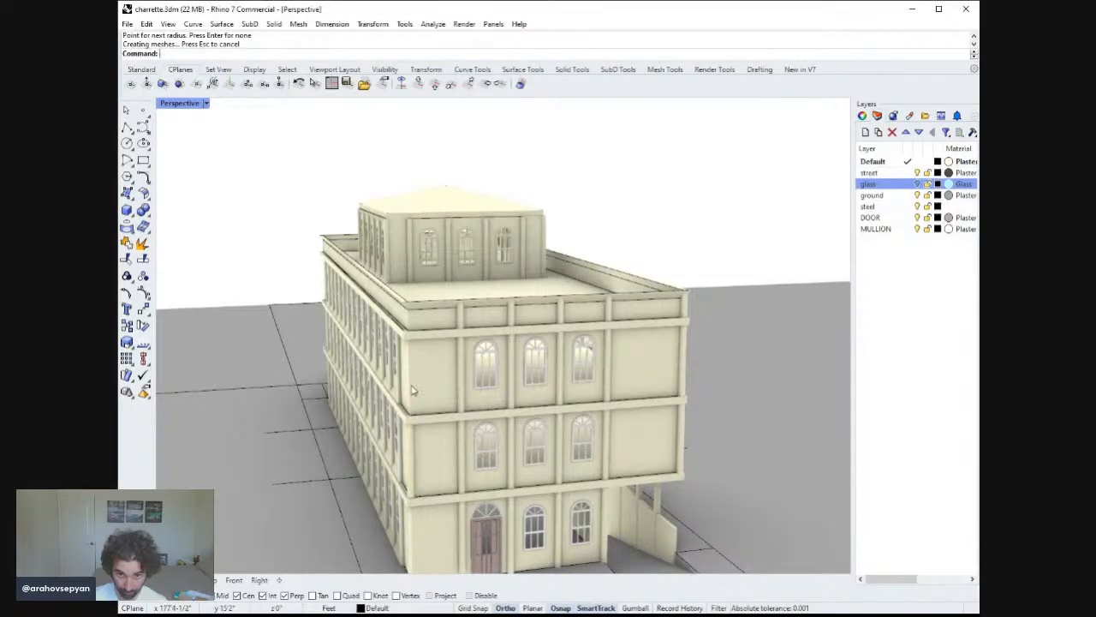
# Pipe the remaining storey segments of that end-facade corner edge, one by one.
pyautogui.moveTo(411, 384); pyautogui.dragTo(444, 399, button='right')
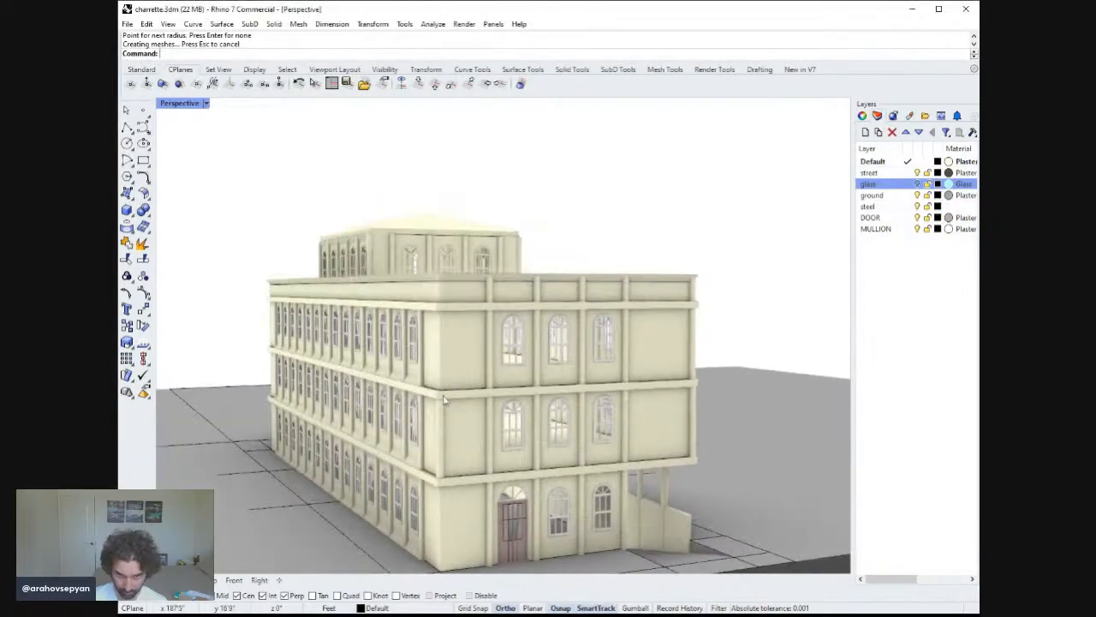
pyautogui.click(439, 507)
pyautogui.press('Return')
pyautogui.press('Return')
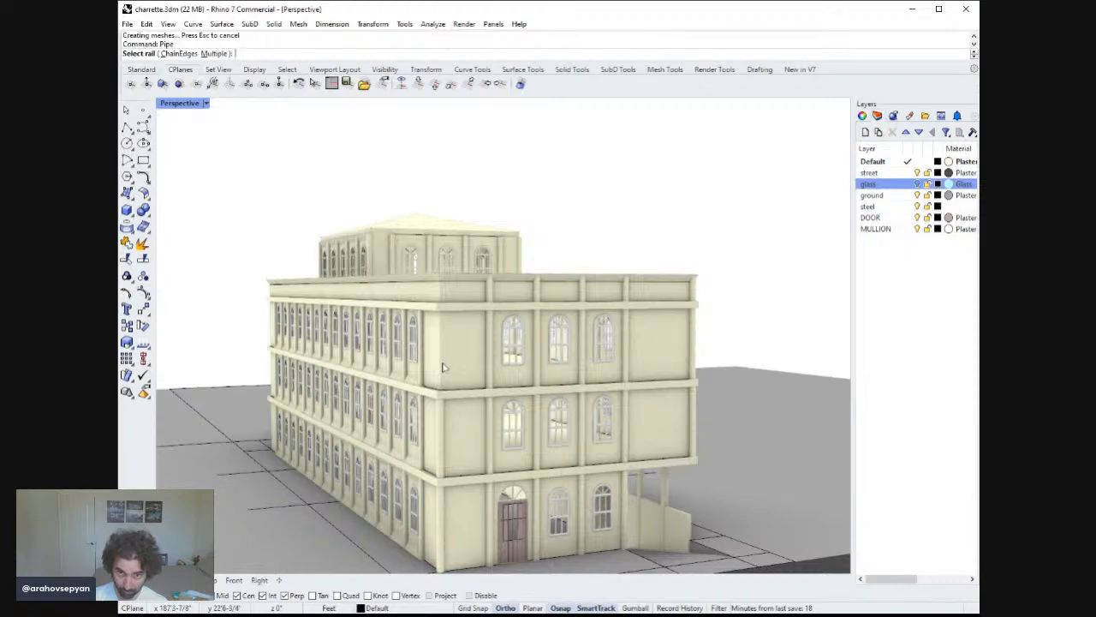
pyautogui.click(442, 363)
pyautogui.press('Return')
pyautogui.press('Return')
pyautogui.press('Return')
pyautogui.press('Return')
pyautogui.click(445, 305)
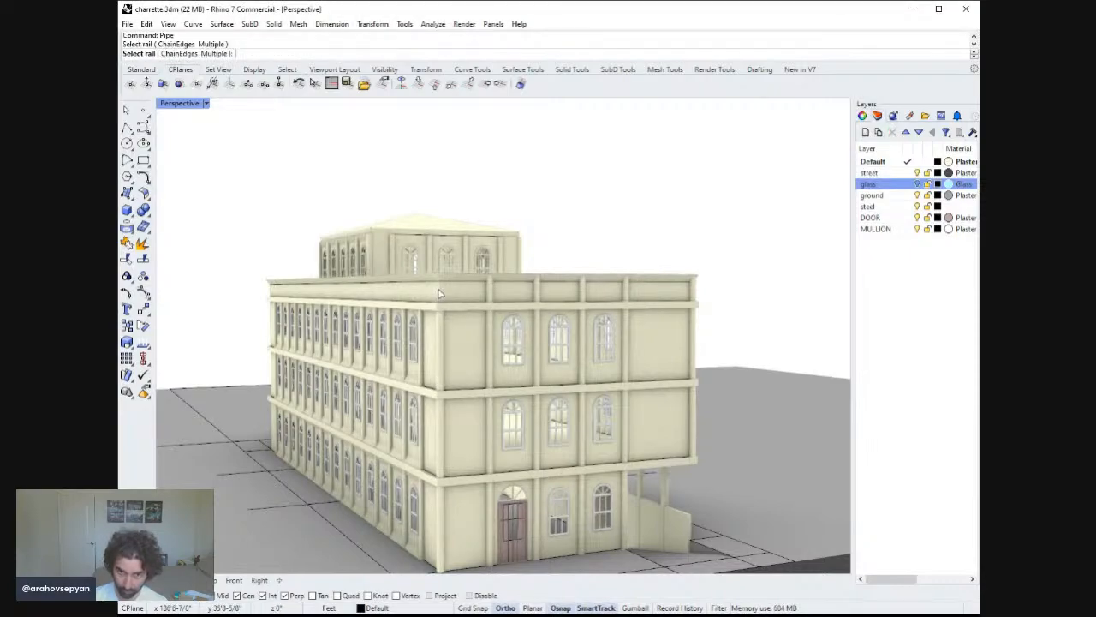
pyautogui.click(440, 293)
pyautogui.press('Return')
pyautogui.press('Return')
pyautogui.press('Return')
pyautogui.press('Return')
pyautogui.press('Escape')
# Pipe the corner edge between the main front facade and the long side facade.
pyautogui.moveTo(490, 320); pyautogui.dragTo(490, 374, button='right')
pyautogui.scroll(6, 494, 381)
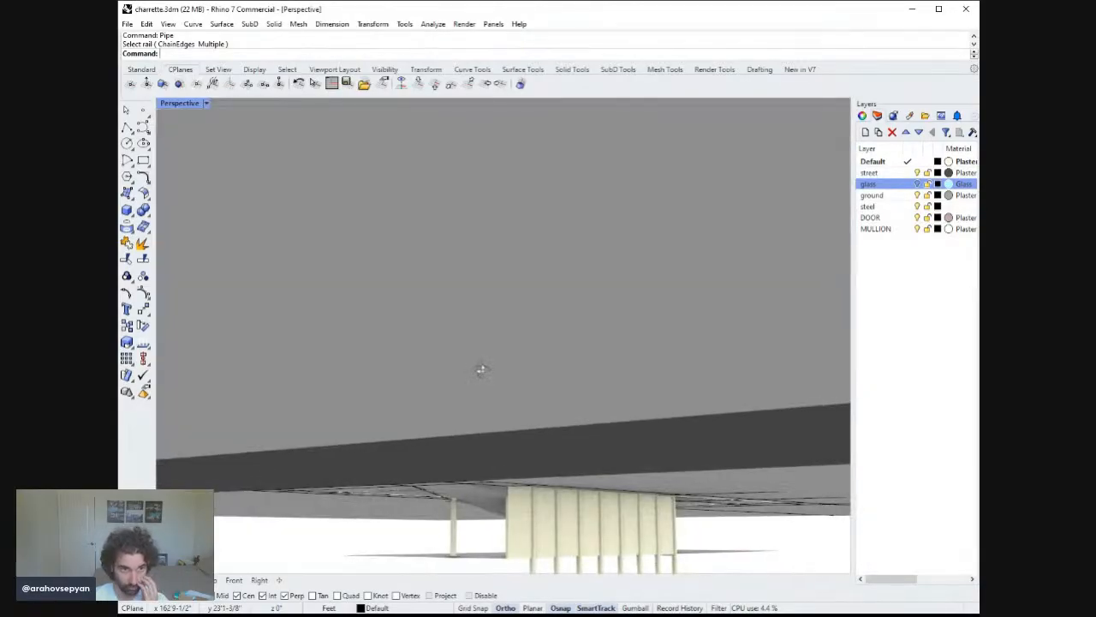
pyautogui.moveTo(481, 369); pyautogui.dragTo(253, 419, button='right')
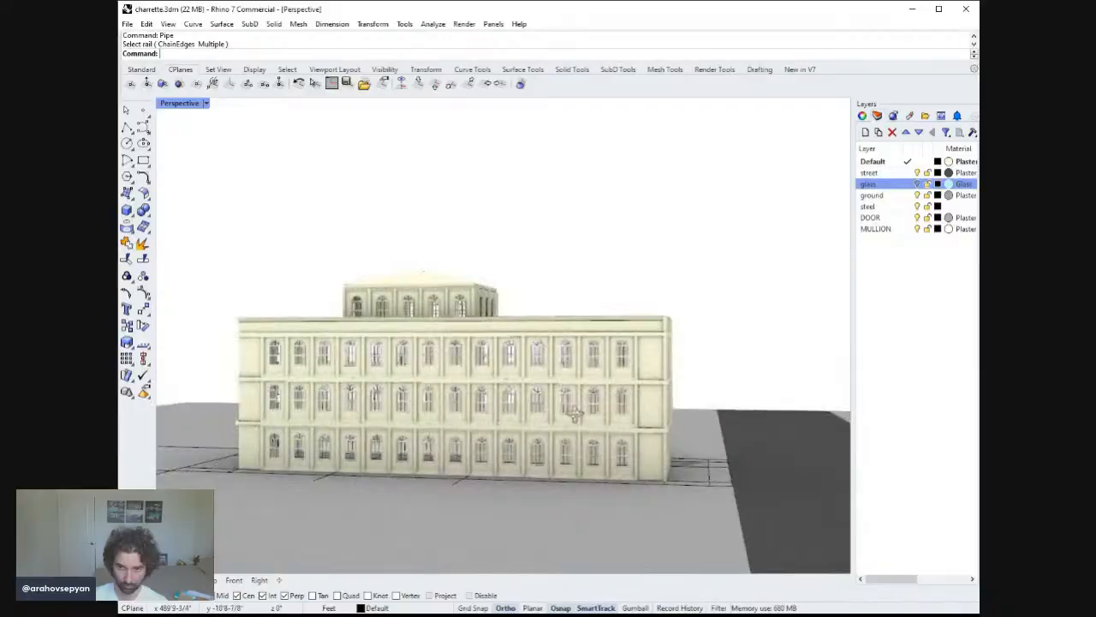
pyautogui.moveTo(575, 414); pyautogui.dragTo(418, 410, button='right')
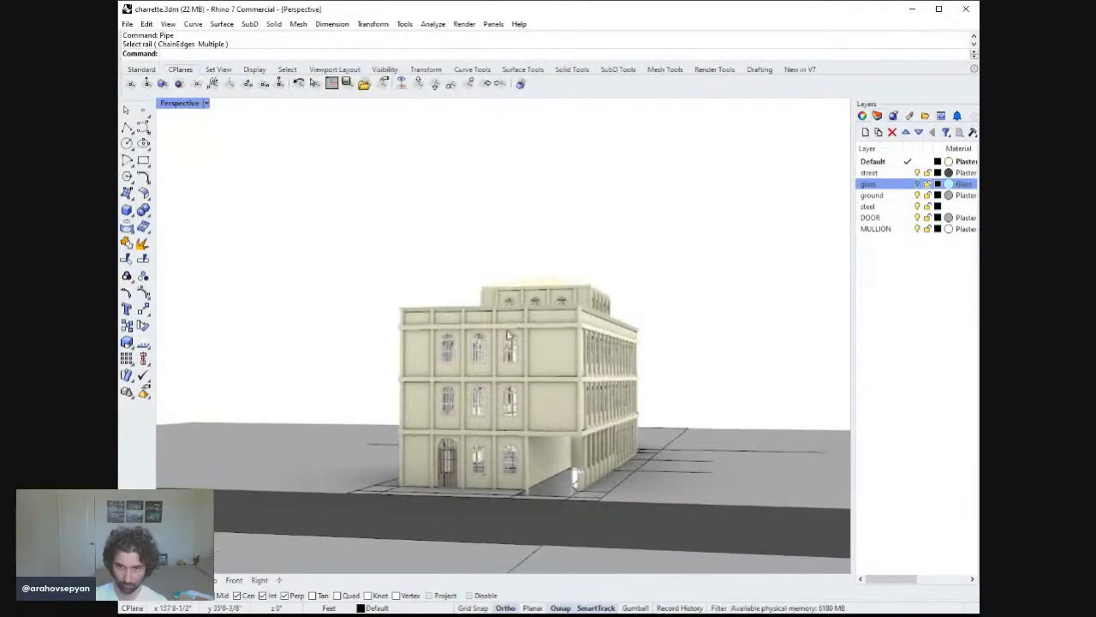
pyautogui.moveTo(558, 316); pyautogui.dragTo(421, 253, button='right')
pyautogui.scroll(5, 546, 377)
pyautogui.scroll(-4, 552, 351)
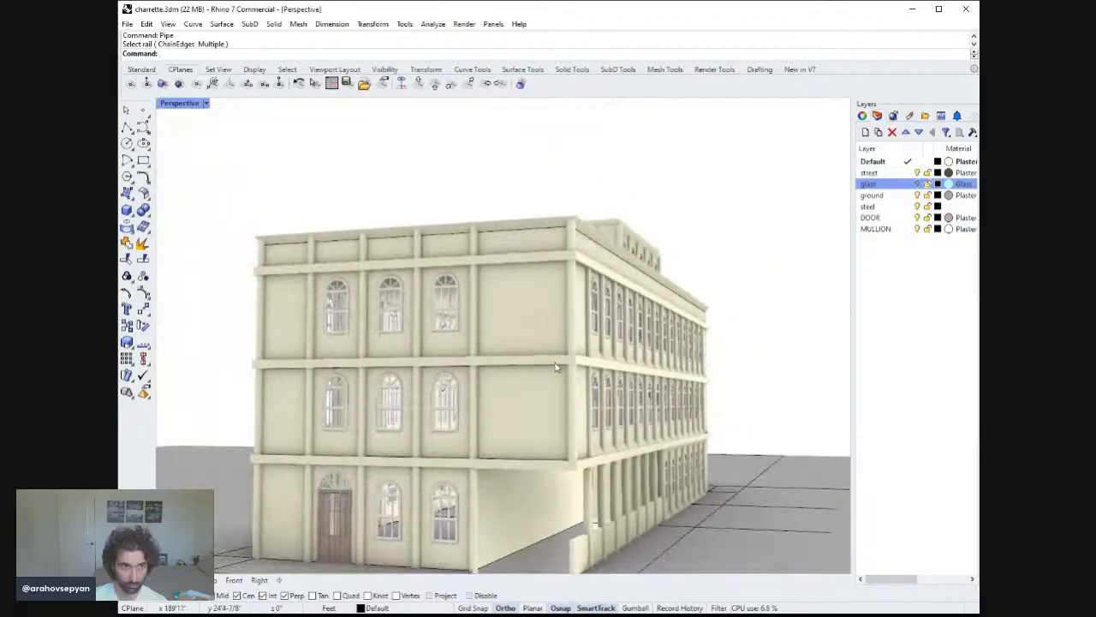
pyautogui.scroll(3, 573, 346)
pyautogui.moveTo(558, 337); pyautogui.dragTo(563, 371, button='right')
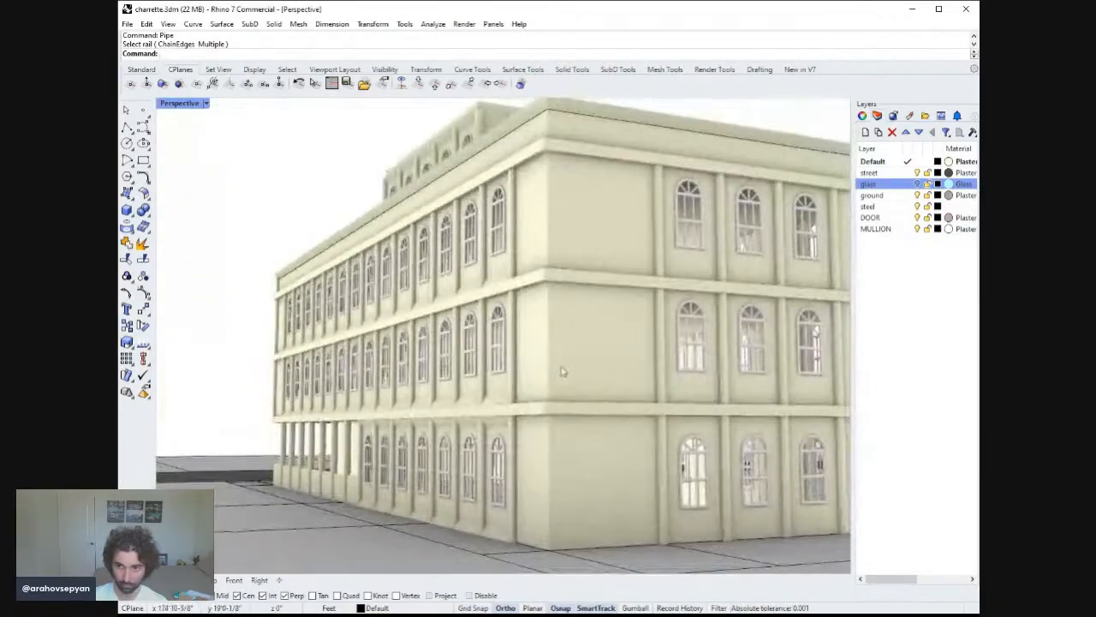
pyautogui.click(551, 267)
pyautogui.press('Return')
pyautogui.press('Return')
pyautogui.press('Return')
# Pipe the outer corner edge of the end facade's right side.
pyautogui.moveTo(562, 148); pyautogui.dragTo(569, 178, button='right')
pyautogui.scroll(-5, 568, 178)
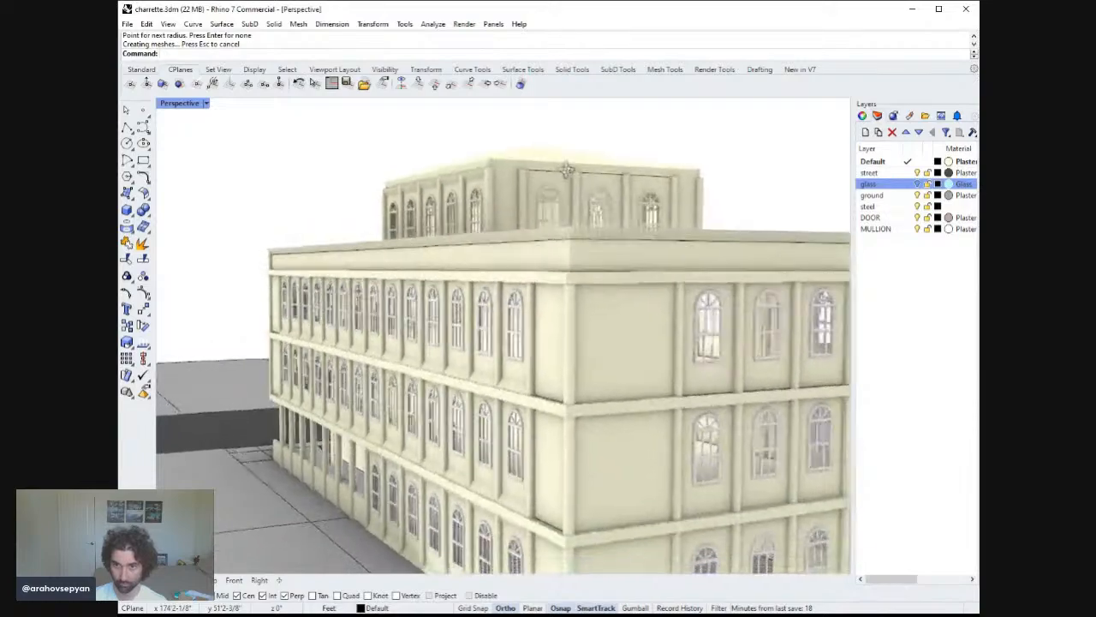
pyautogui.moveTo(700, 319); pyautogui.dragTo(664, 324, button='right')
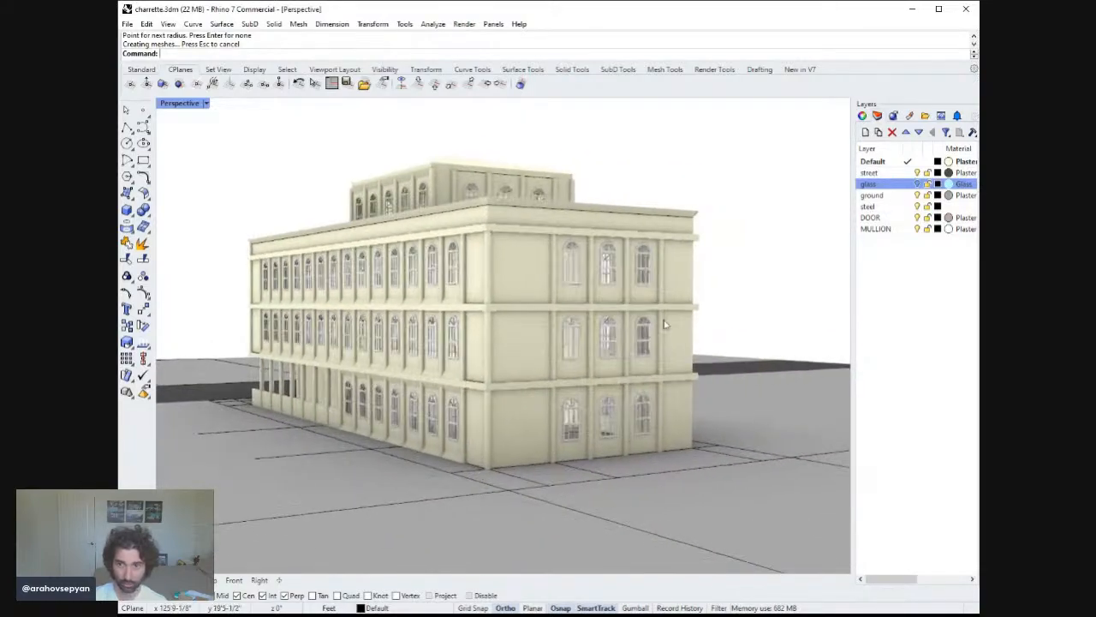
pyautogui.click(696, 282)
pyautogui.press('Return')
pyautogui.press('Return')
pyautogui.press('Return')
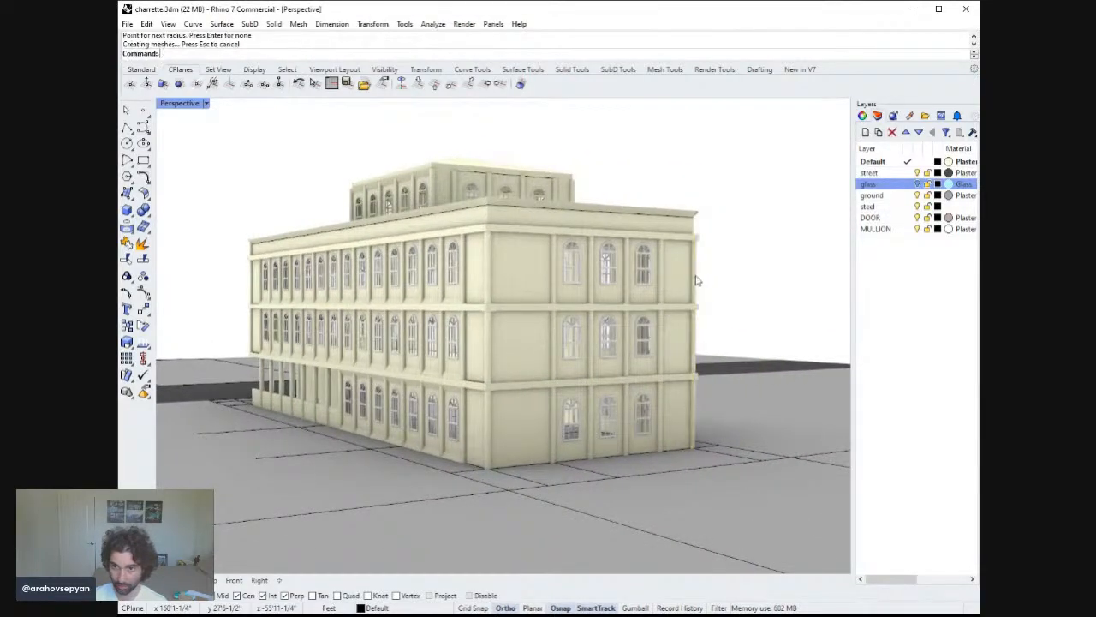
# Put the roof surfaces on a new ROOF layer with a Plaster material.
pyautogui.moveTo(469, 309); pyautogui.dragTo(650, 316, button='right')
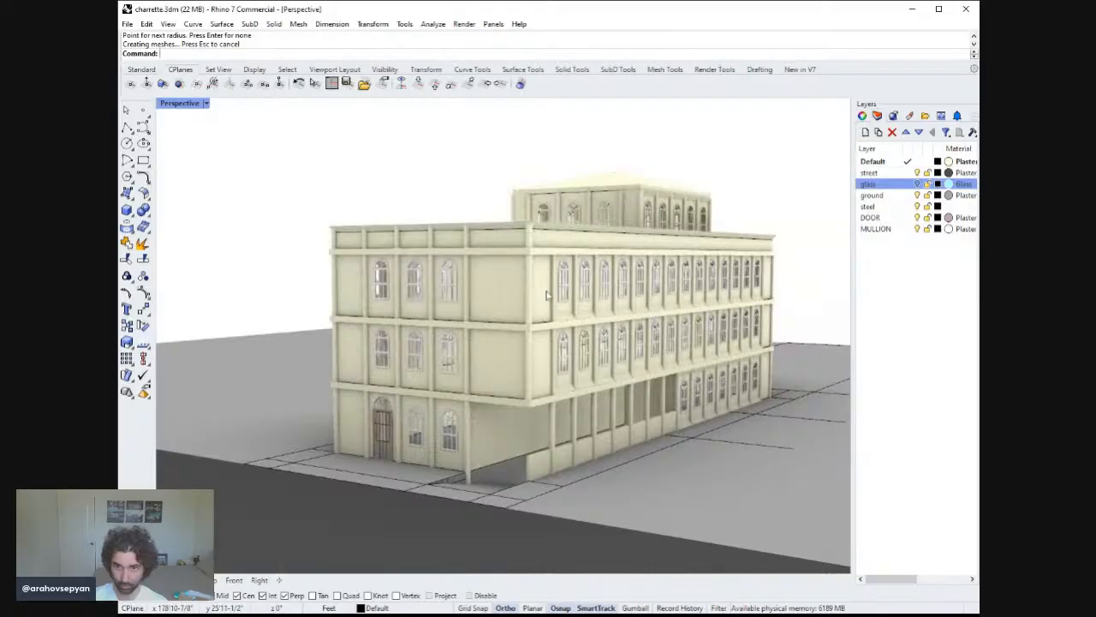
pyautogui.moveTo(547, 294)
pyautogui.mouseDown(button='right')
pyautogui.moveTo(586, 285)
pyautogui.moveTo(561, 280)
pyautogui.mouseUp(button='right')
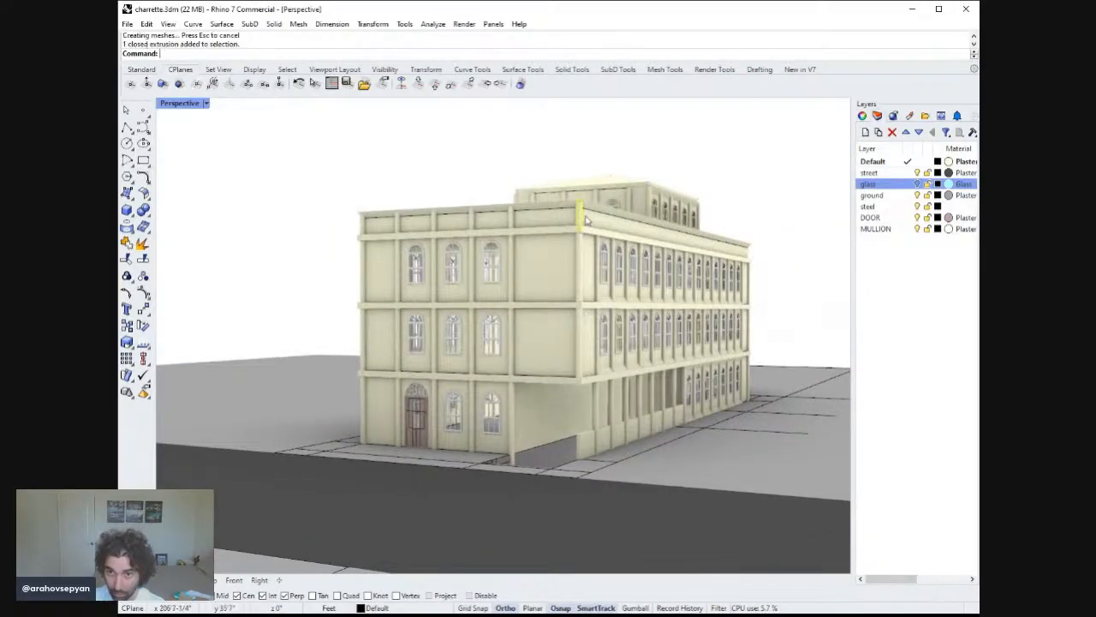
pyautogui.click(478, 222)
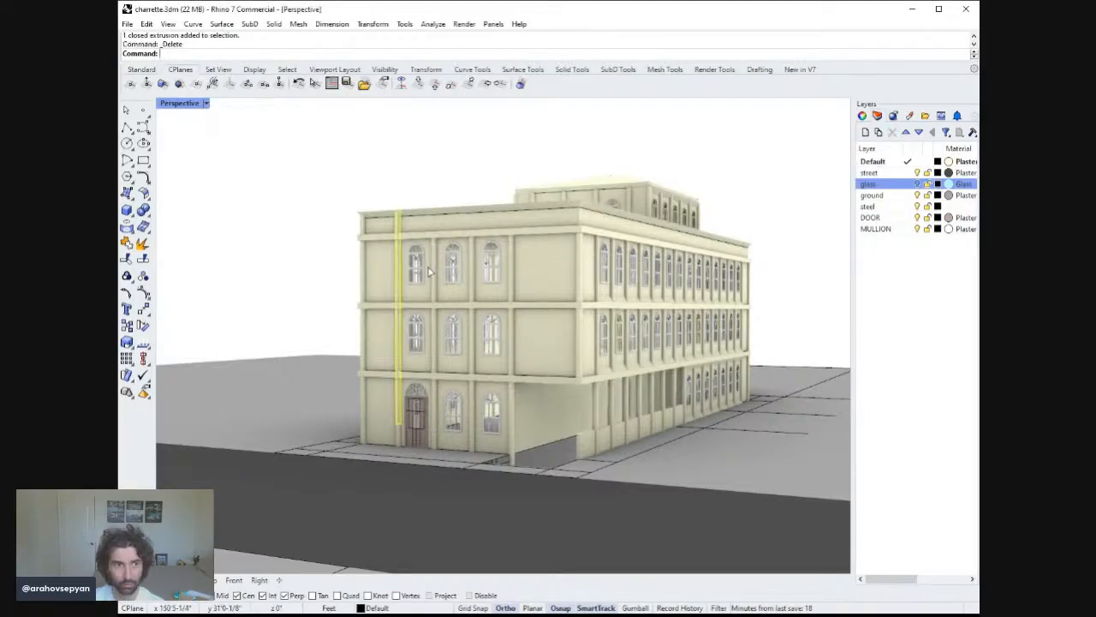
pyautogui.moveTo(456, 292); pyautogui.dragTo(629, 187, button='right')
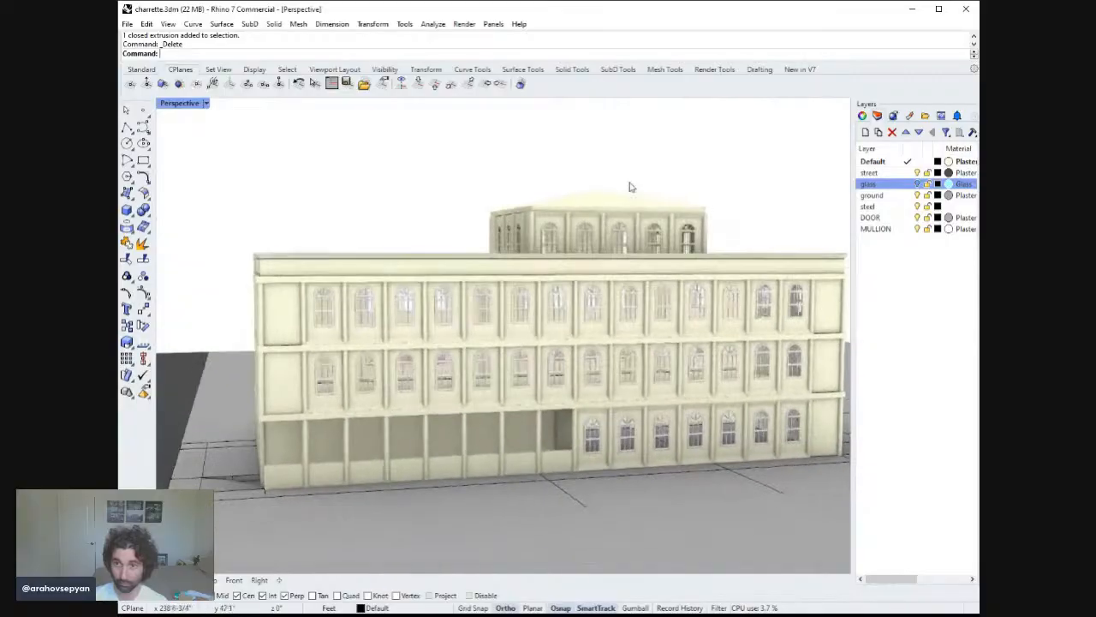
pyautogui.moveTo(792, 190); pyautogui.dragTo(756, 263, button='right')
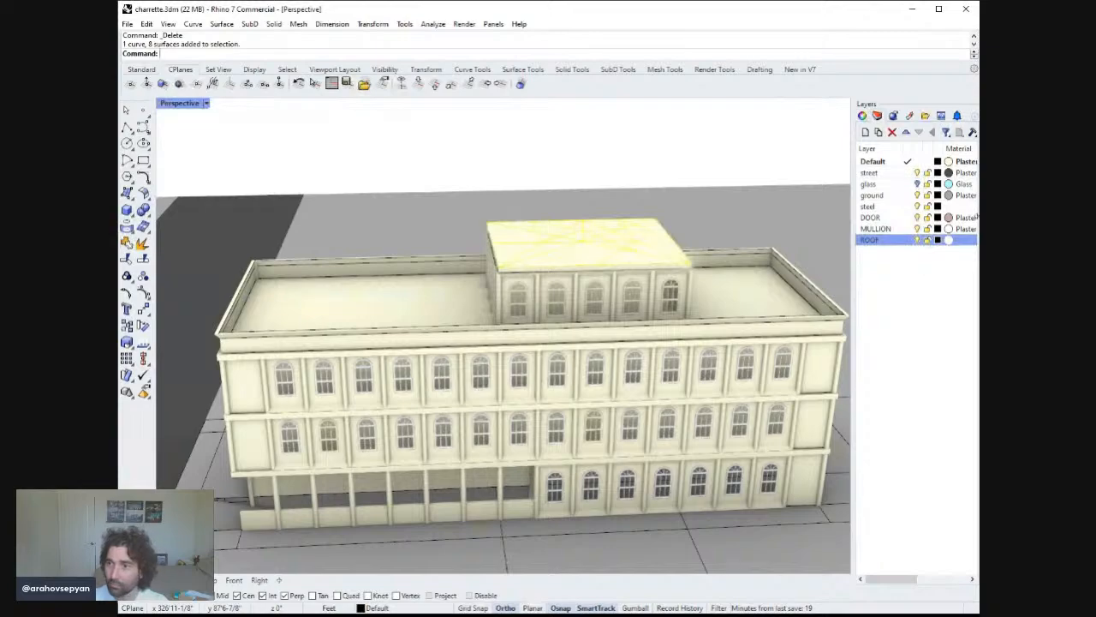
pyautogui.click(945, 241)
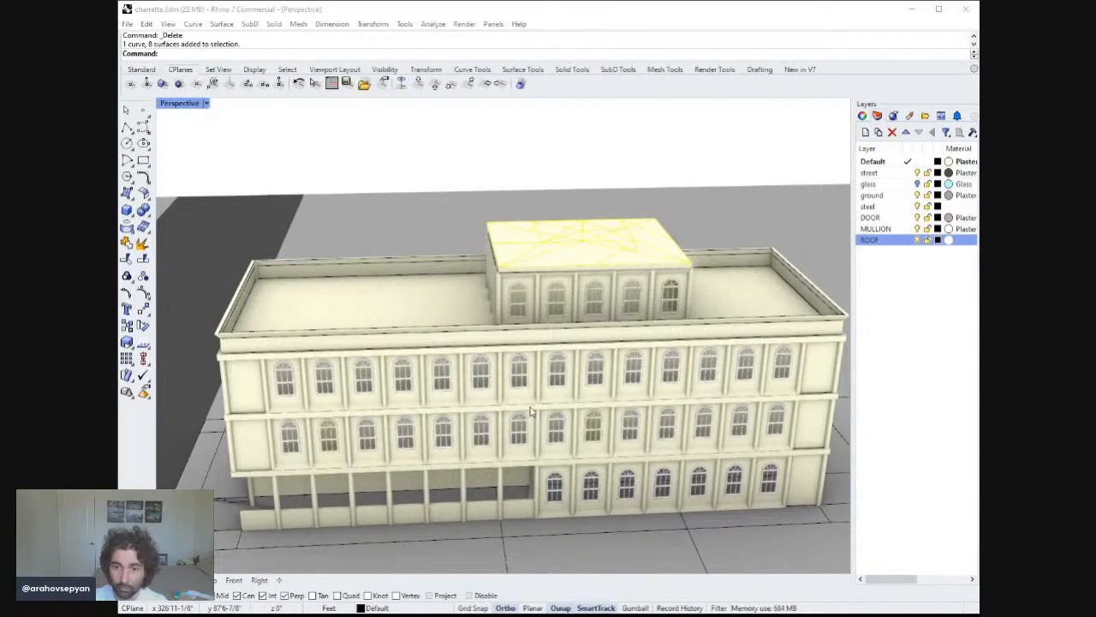
pyautogui.moveTo(694, 480); pyautogui.dragTo(696, 297, button='right')
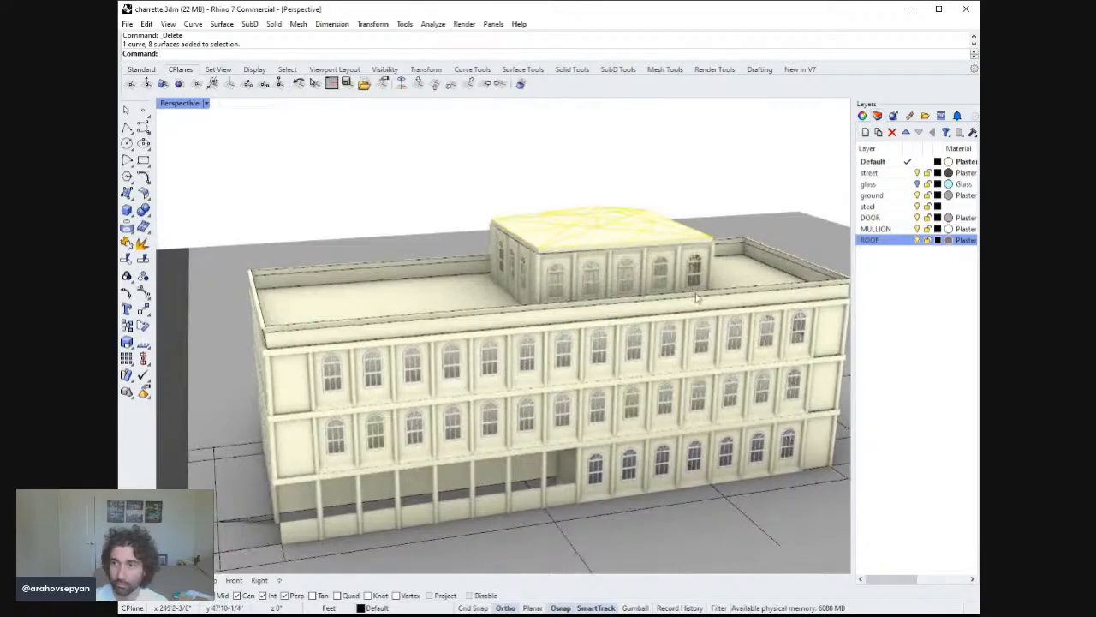
pyautogui.click(925, 456)
pyautogui.moveTo(642, 380); pyautogui.dragTo(518, 405, button='right')
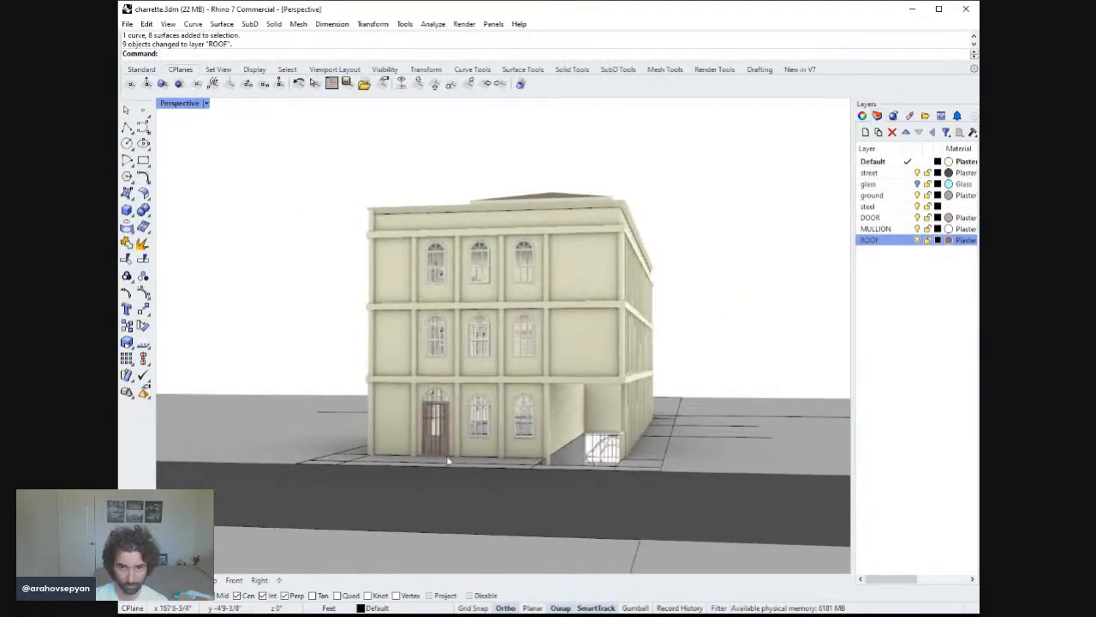
# Select the front door's panels and move them to the Default layer.
pyautogui.click(479, 497)
pyautogui.scroll(5, 447, 453)
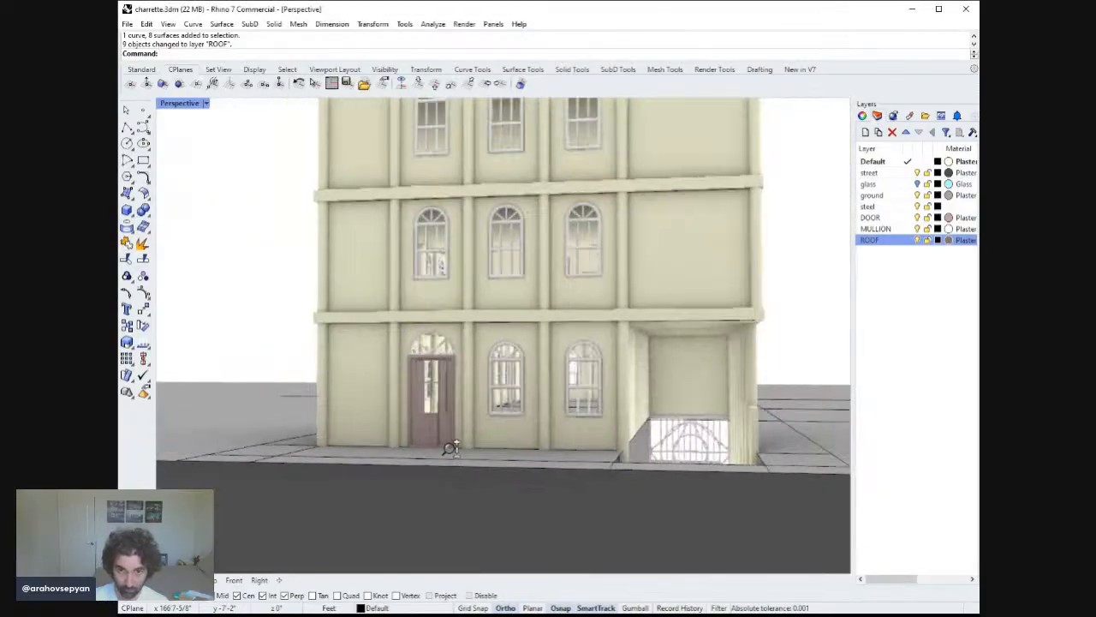
pyautogui.click(445, 432)
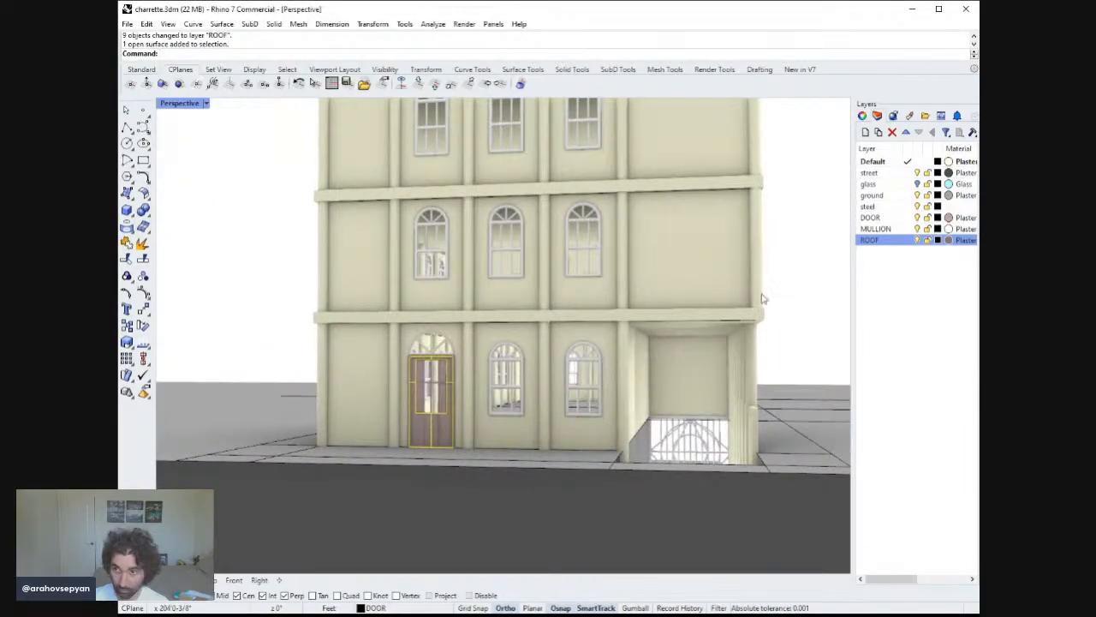
pyautogui.click(894, 165)
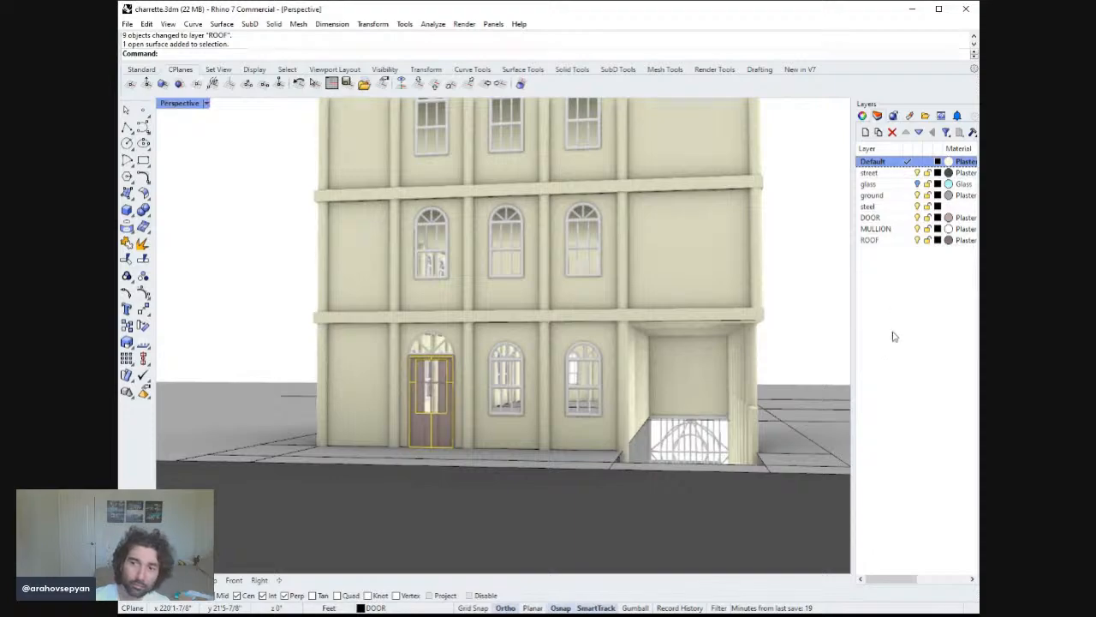
pyautogui.moveTo(543, 354); pyautogui.dragTo(494, 380, button='right')
pyautogui.scroll(-7, 488, 375)
pyautogui.scroll(8, 488, 377)
pyautogui.scroll(4, 399, 394)
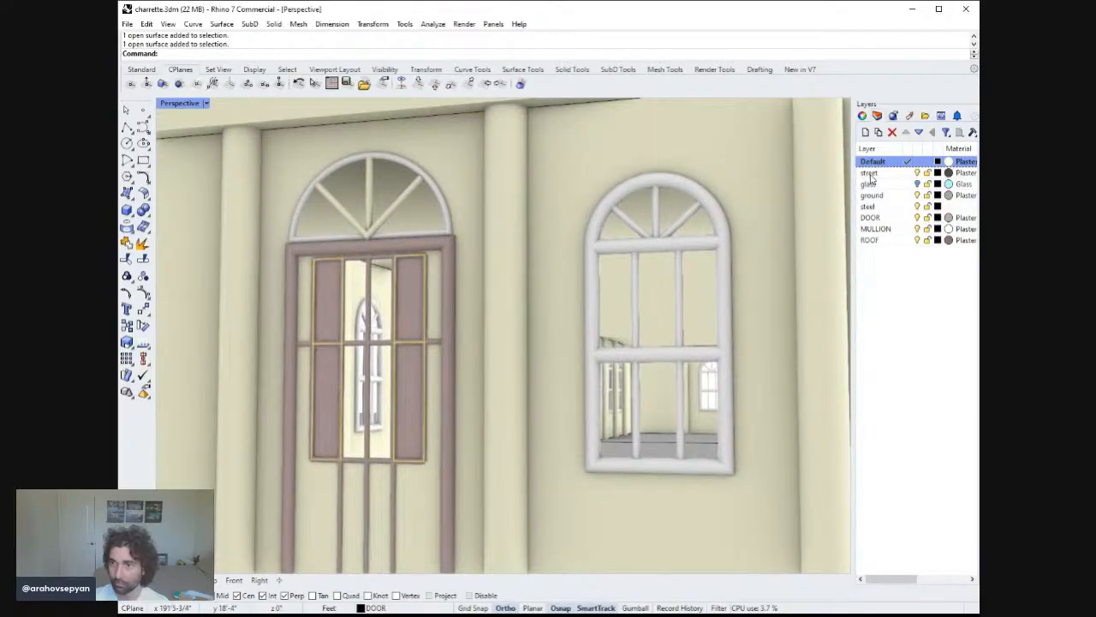
pyautogui.click(901, 382)
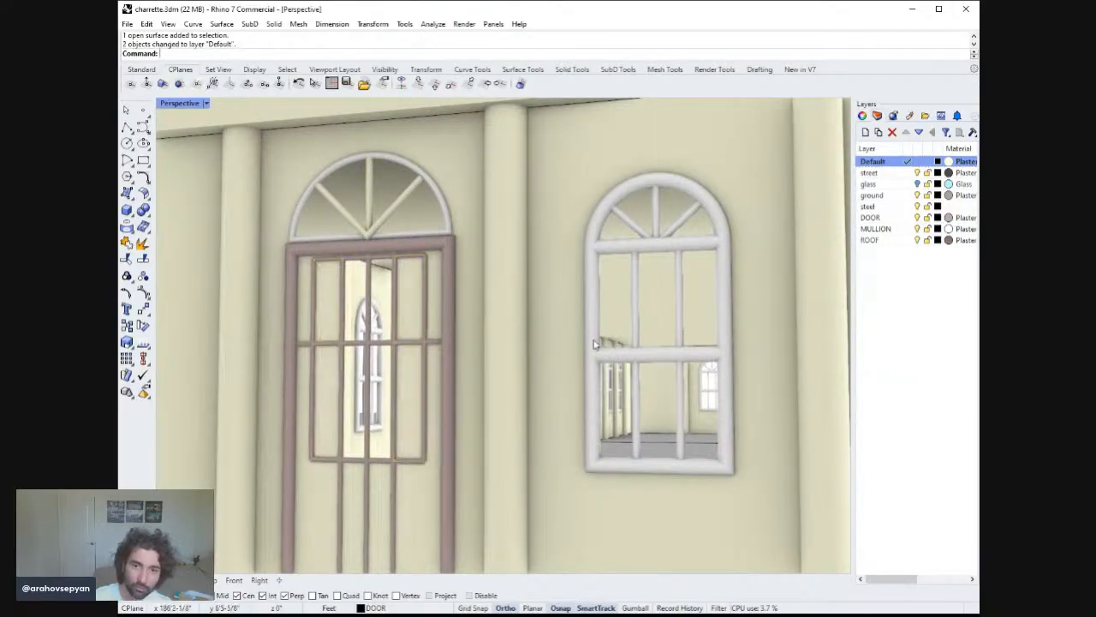
# Select the front door's fanlight and vertical mullion bars.
pyautogui.scroll(-10, 556, 351)
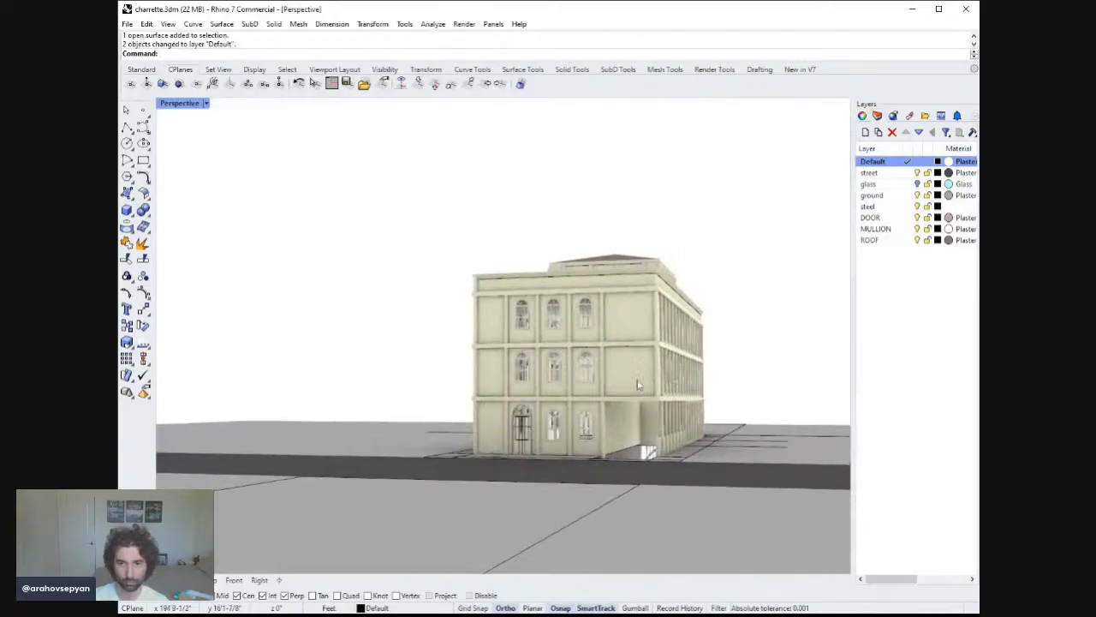
pyautogui.moveTo(638, 385); pyautogui.dragTo(548, 421, button='right')
pyautogui.scroll(8, 509, 362)
pyautogui.scroll(-8, 475, 394)
pyautogui.scroll(8, 450, 387)
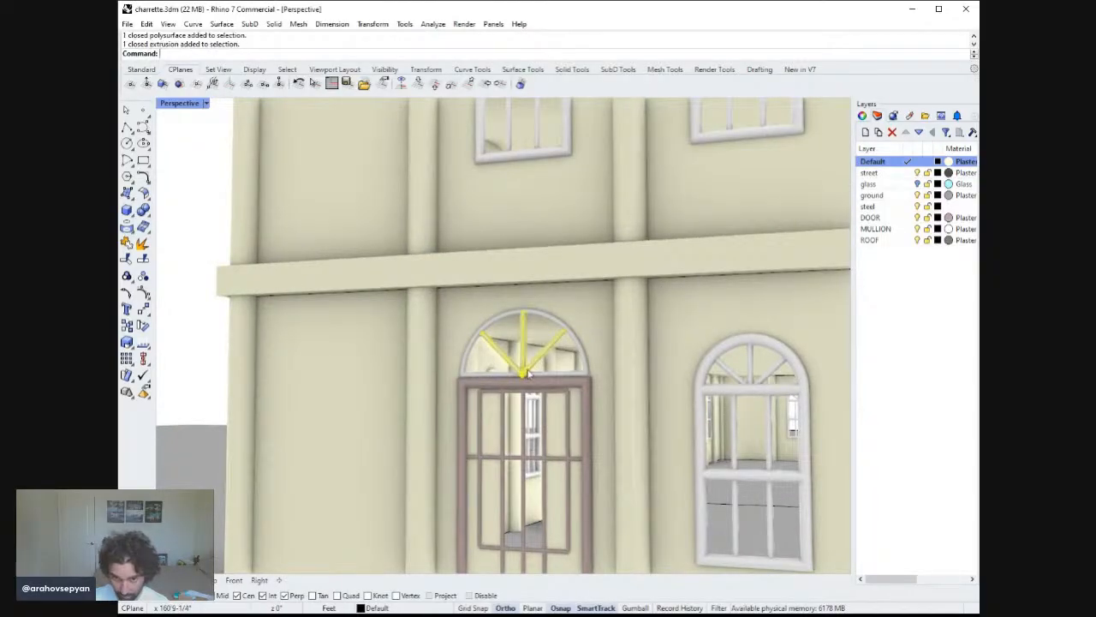
pyautogui.keyDown('shift'); pyautogui.click(523, 432); pyautogui.keyUp('shift')
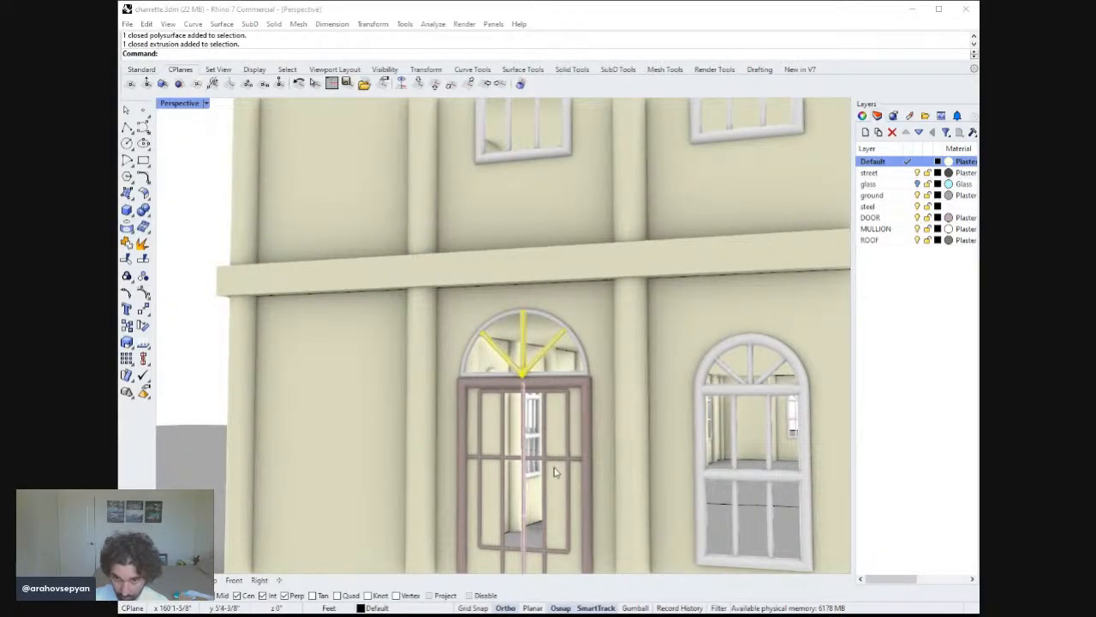
pyautogui.click(554, 472)
pyautogui.moveTo(554, 472); pyautogui.dragTo(581, 393, button='right')
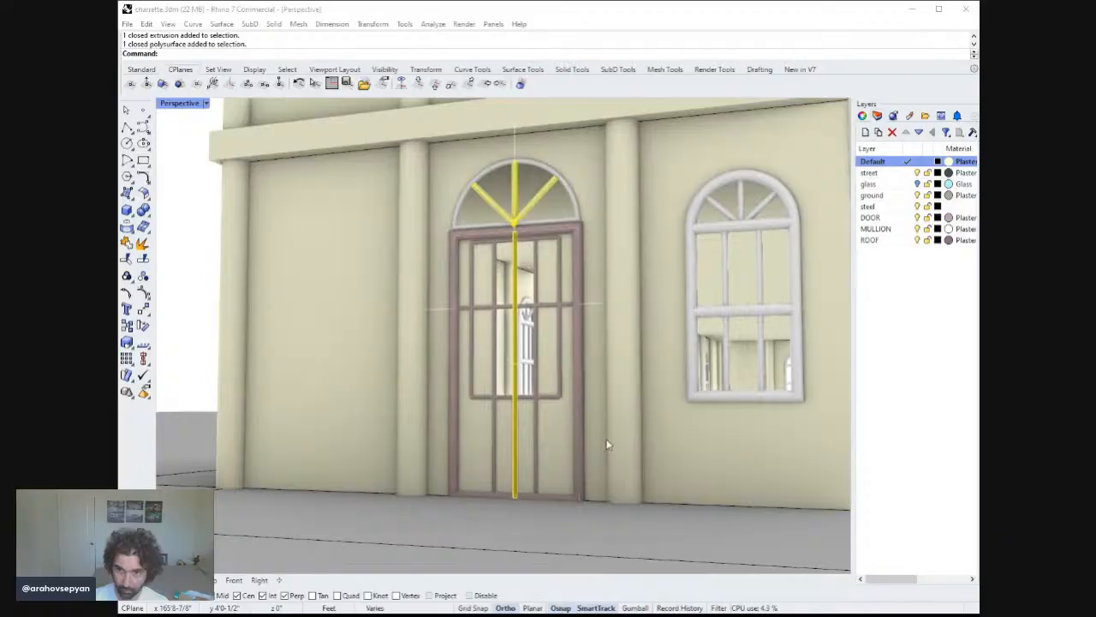
pyautogui.click(615, 470)
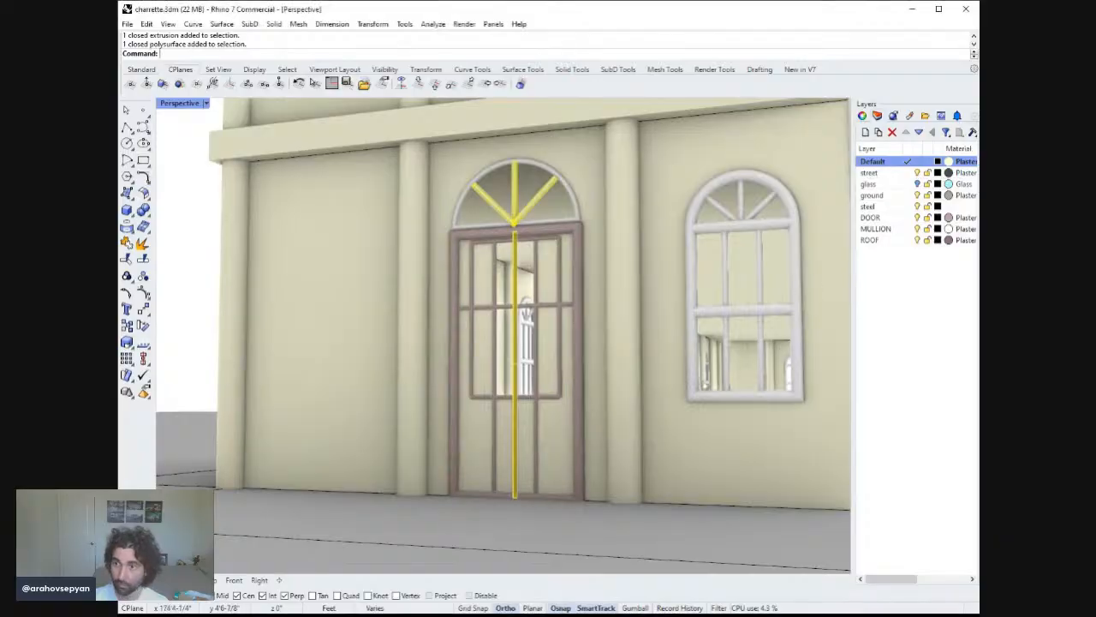
# Move the selected door mullions and frame members to the MULLION layer.
pyautogui.click(891, 219)
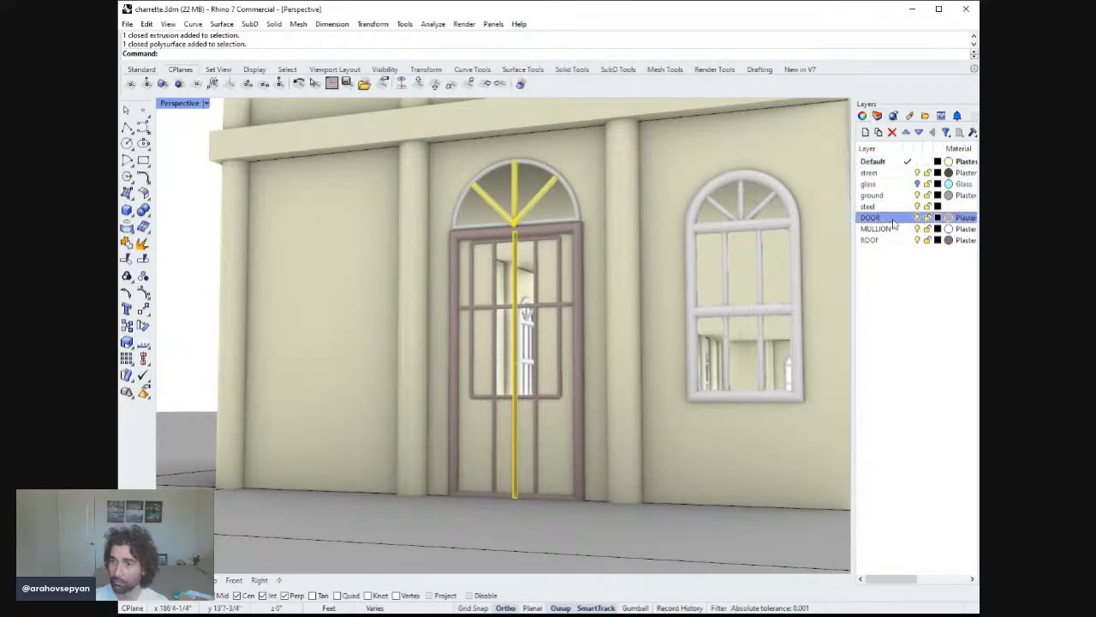
pyautogui.click(912, 405)
pyautogui.write('zs')
pyautogui.press('Return')
pyautogui.moveTo(687, 380); pyautogui.dragTo(677, 387, button='right')
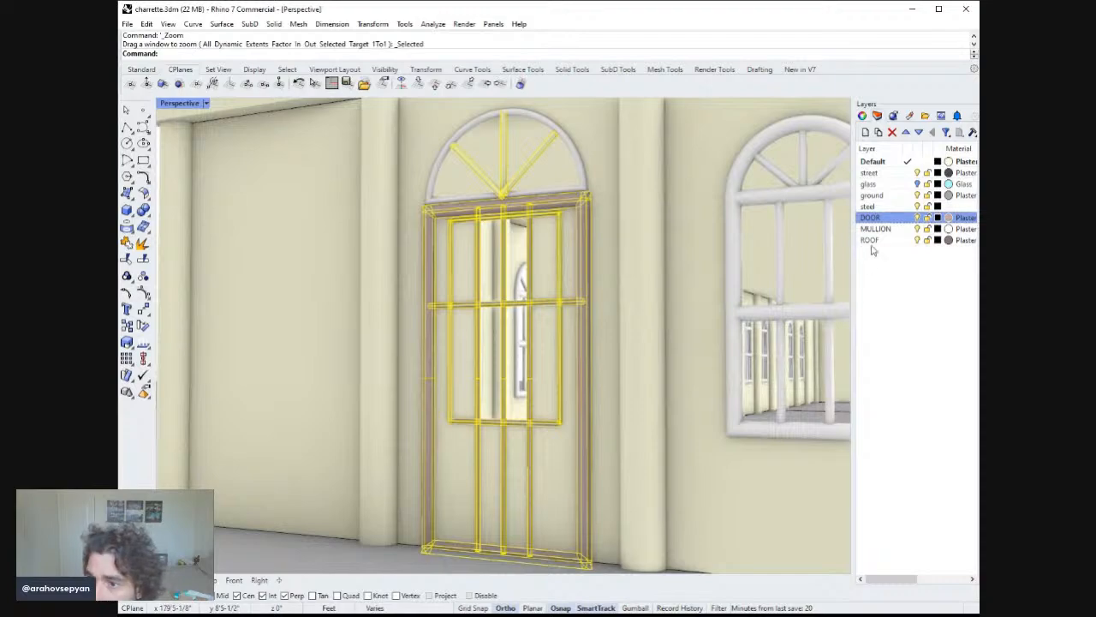
pyautogui.click(888, 229)
pyautogui.press('Escape')
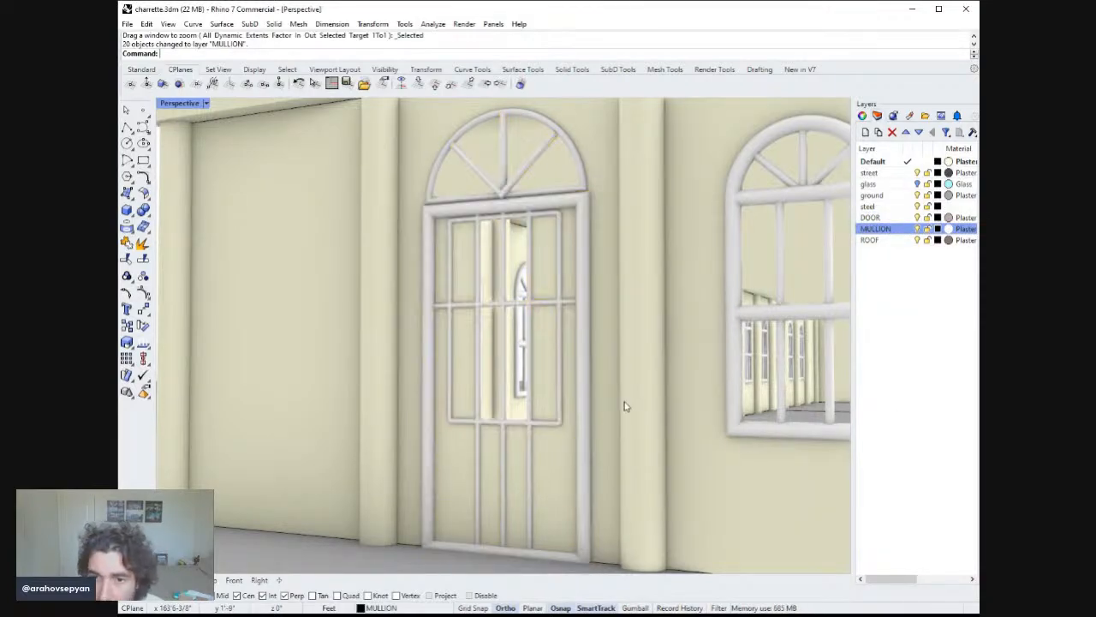
# Select and delete the middle-floor window bay on the long facade.
pyautogui.scroll(-10, 588, 420)
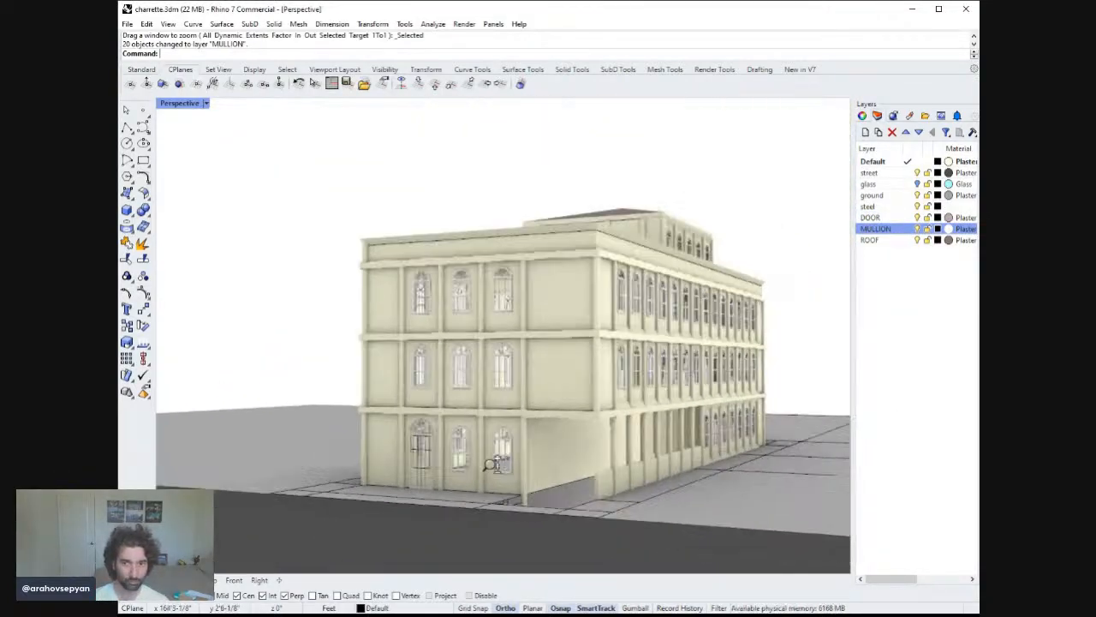
pyautogui.scroll(-2, 494, 463)
pyautogui.moveTo(494, 463); pyautogui.dragTo(559, 381, button='right')
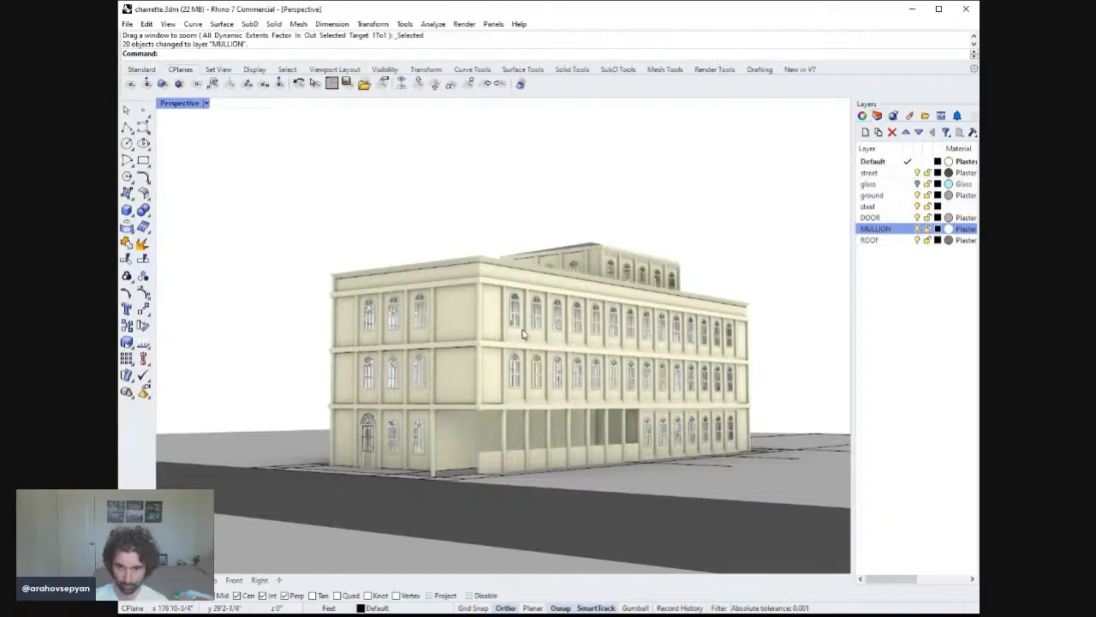
pyautogui.scroll(8, 524, 334)
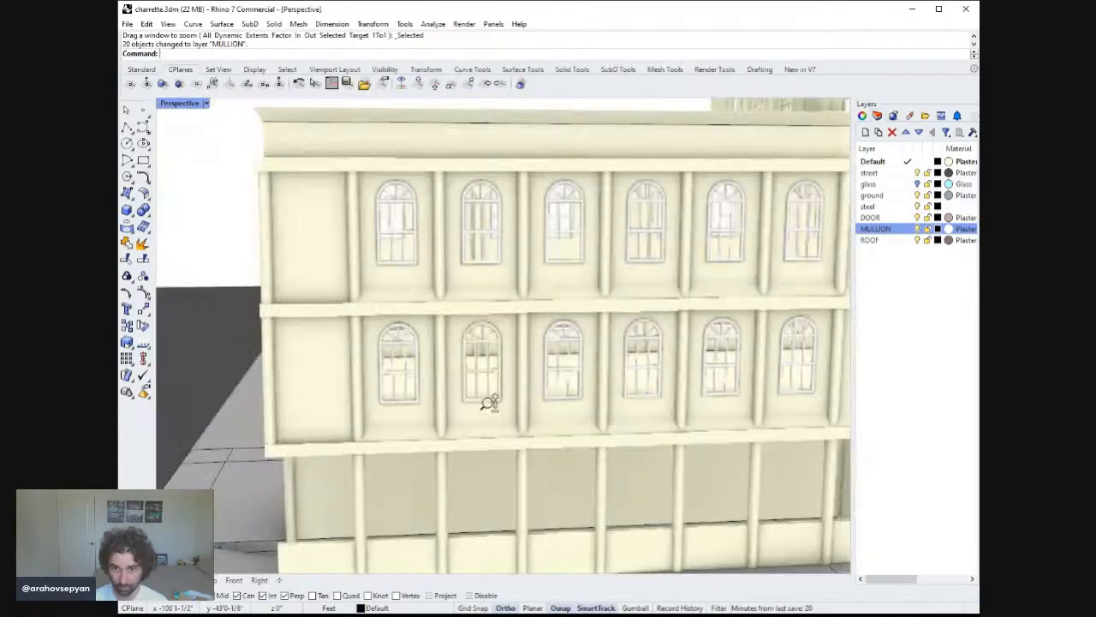
pyautogui.scroll(4, 489, 402)
pyautogui.click(509, 358)
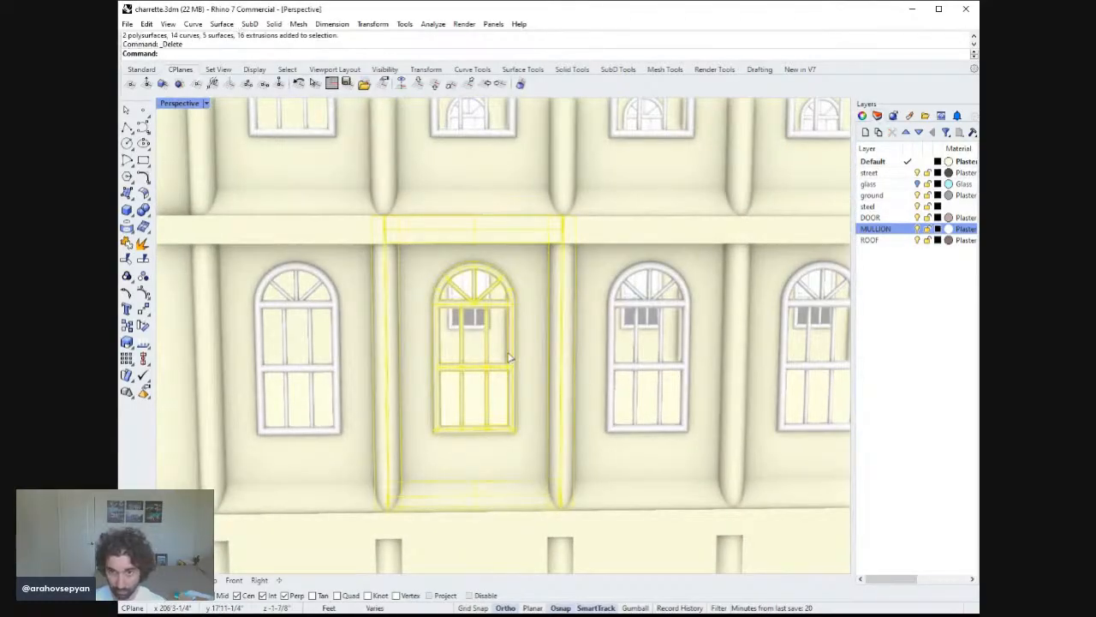
# Copy the upper-floor window bay 11 feet straight down into the empty bay below.
pyautogui.scroll(-6, 562, 355)
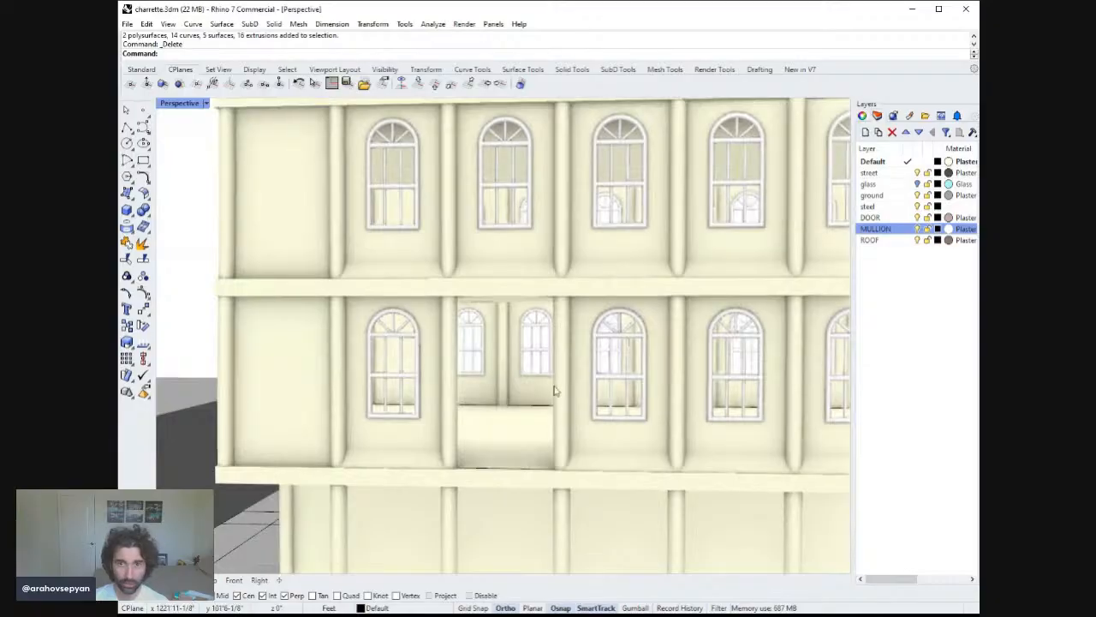
pyautogui.click(503, 244)
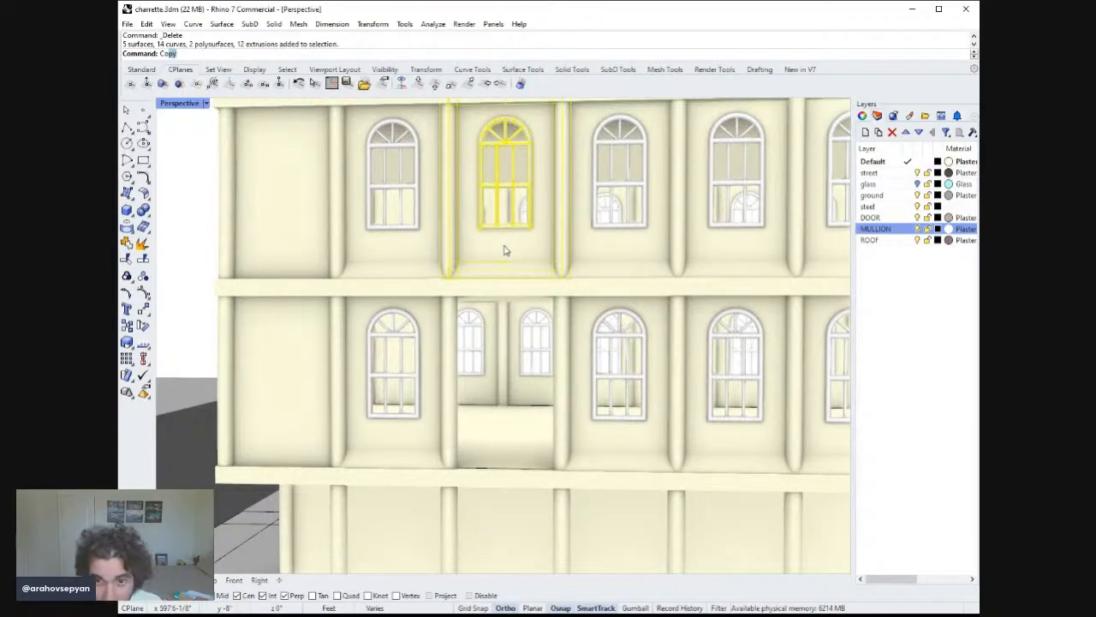
pyautogui.press('Return')
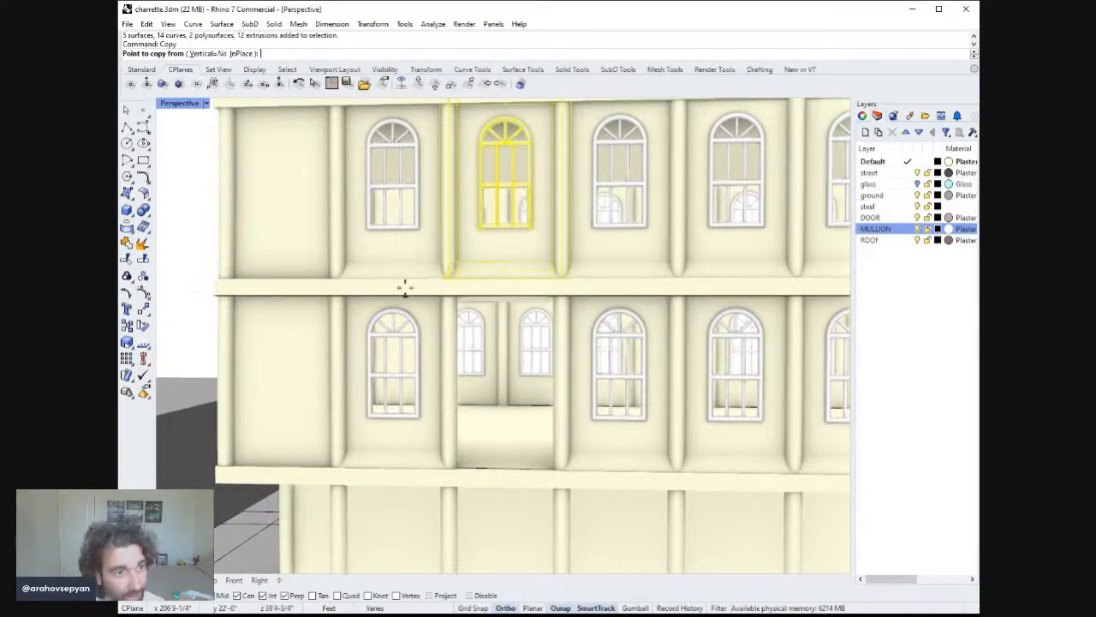
pyautogui.doubleClick(186, 106)
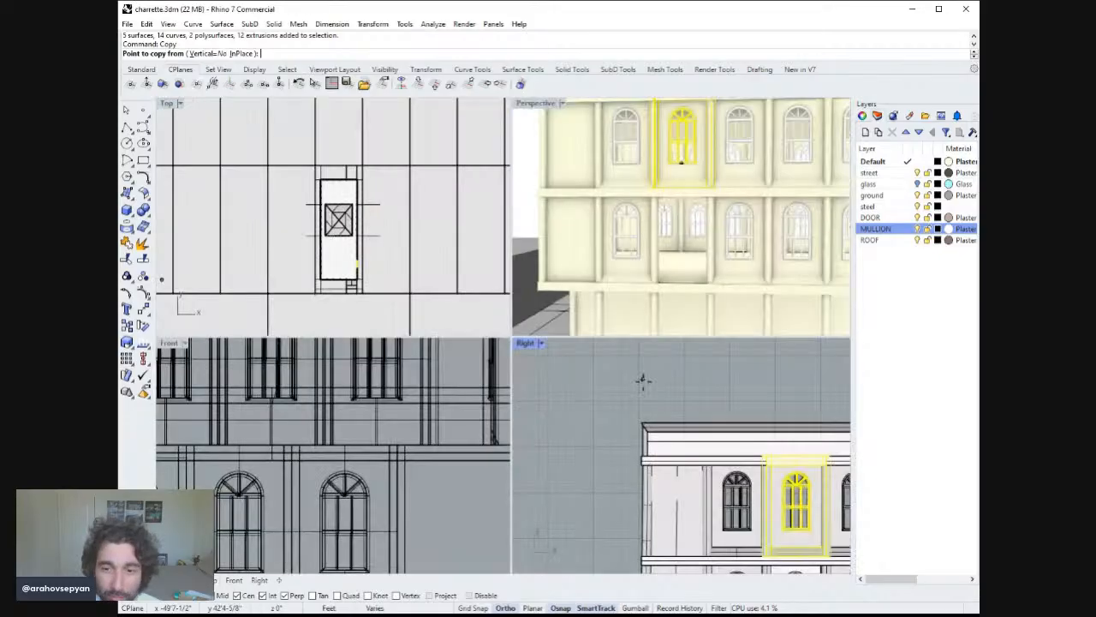
pyautogui.click(580, 394)
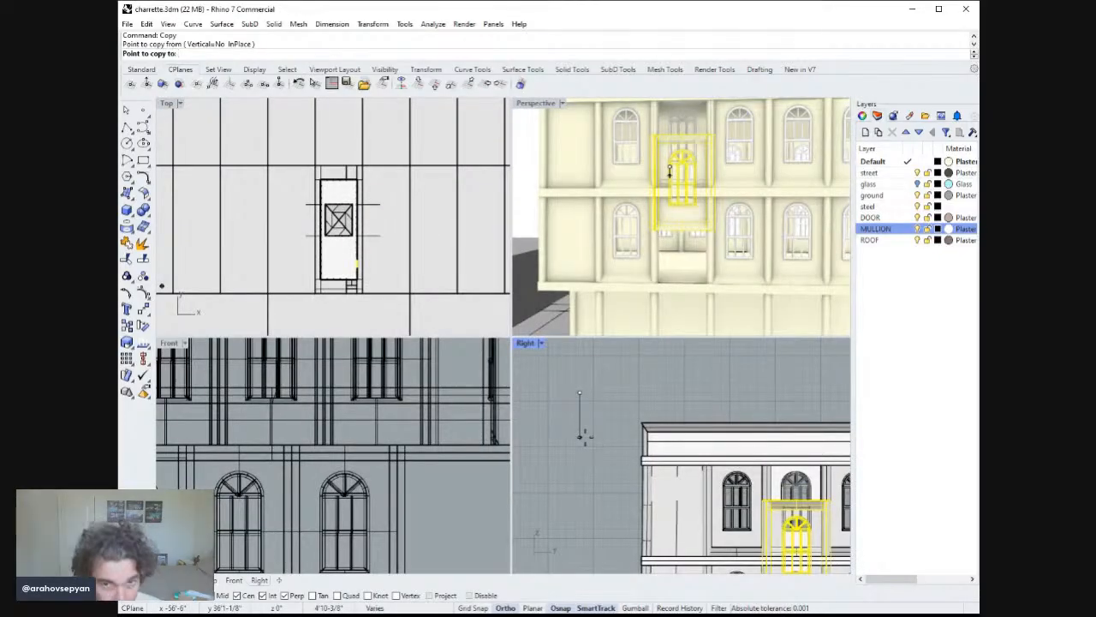
pyautogui.write('11')
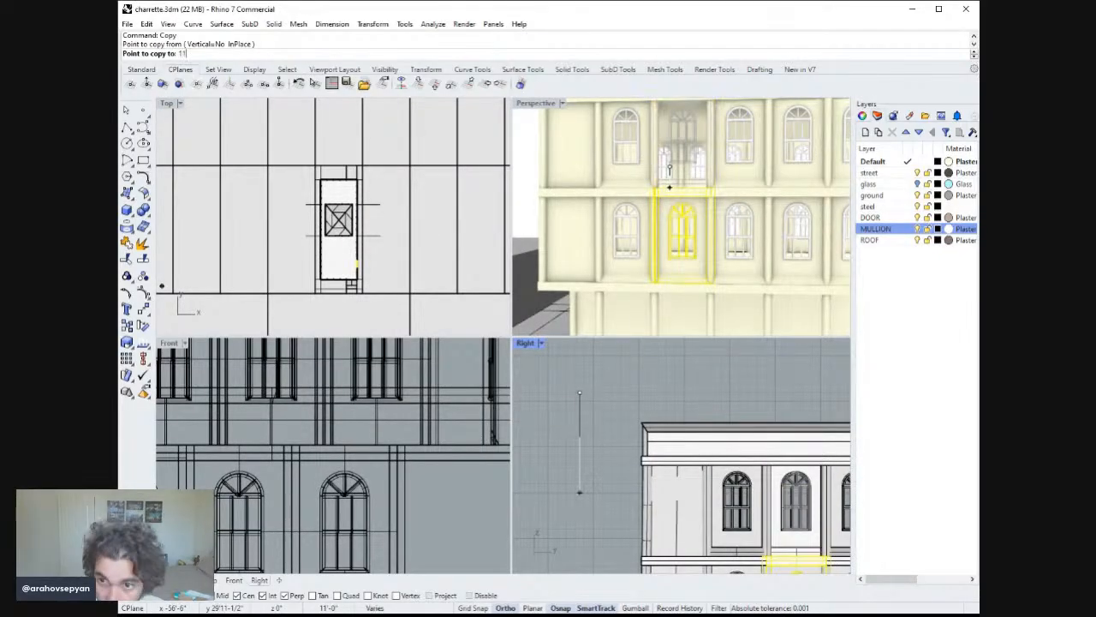
pyautogui.press('Return')
pyautogui.press('Escape')
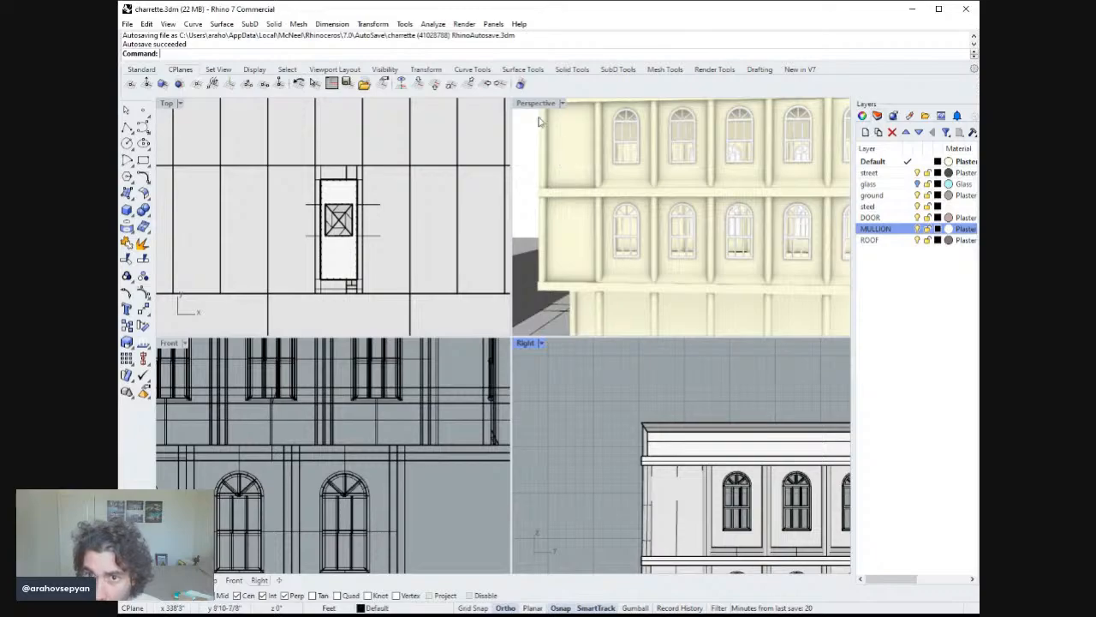
# Set the Perspective viewport's camera lens length to 33.
pyautogui.doubleClick(539, 104)
pyautogui.moveTo(568, 208); pyautogui.dragTo(621, 342, button='right')
pyautogui.scroll(-5, 607, 330)
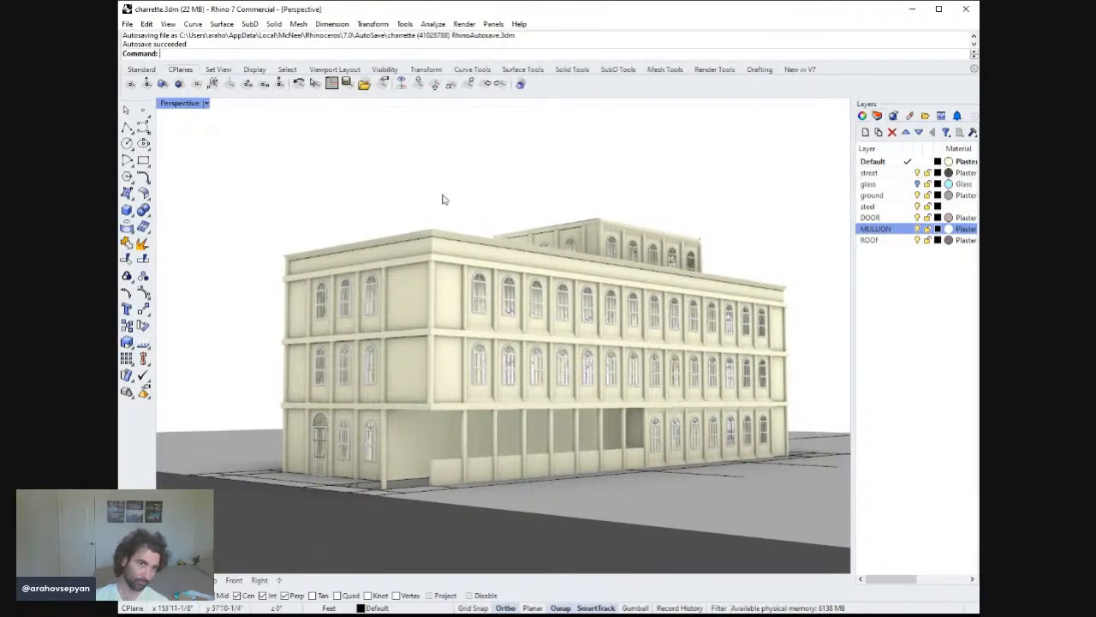
pyautogui.moveTo(442, 199); pyautogui.dragTo(565, 236, button='right')
pyautogui.moveTo(551, 217); pyautogui.dragTo(234, 352, button='right')
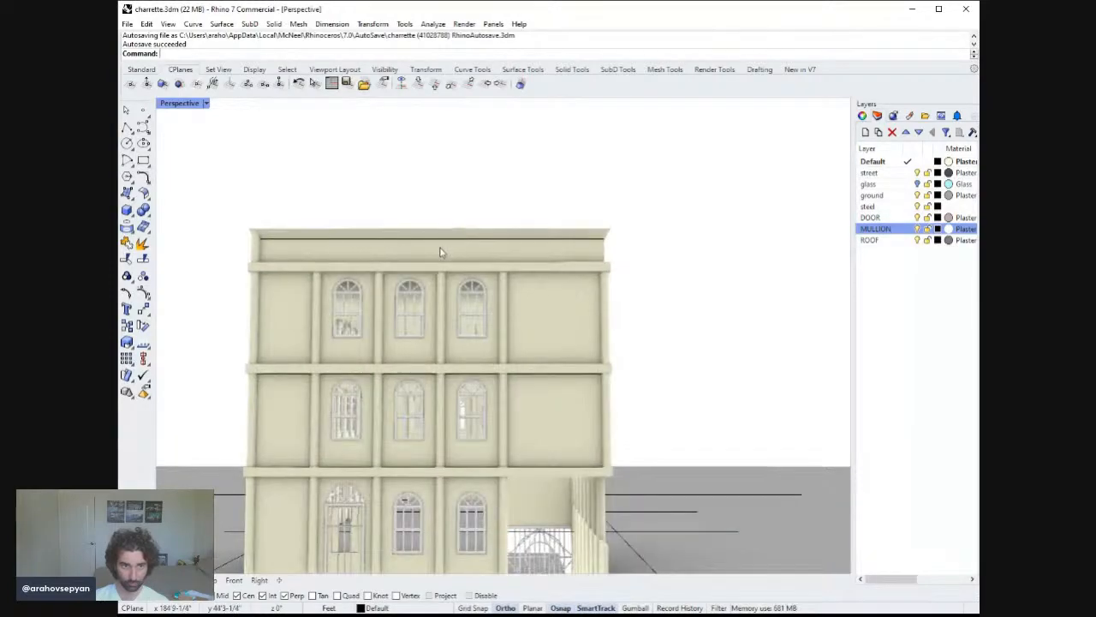
pyautogui.moveTo(432, 251); pyautogui.dragTo(176, 265, button='right')
pyautogui.scroll(-3, 426, 296)
pyautogui.moveTo(426, 297); pyautogui.dragTo(509, 328, button='right')
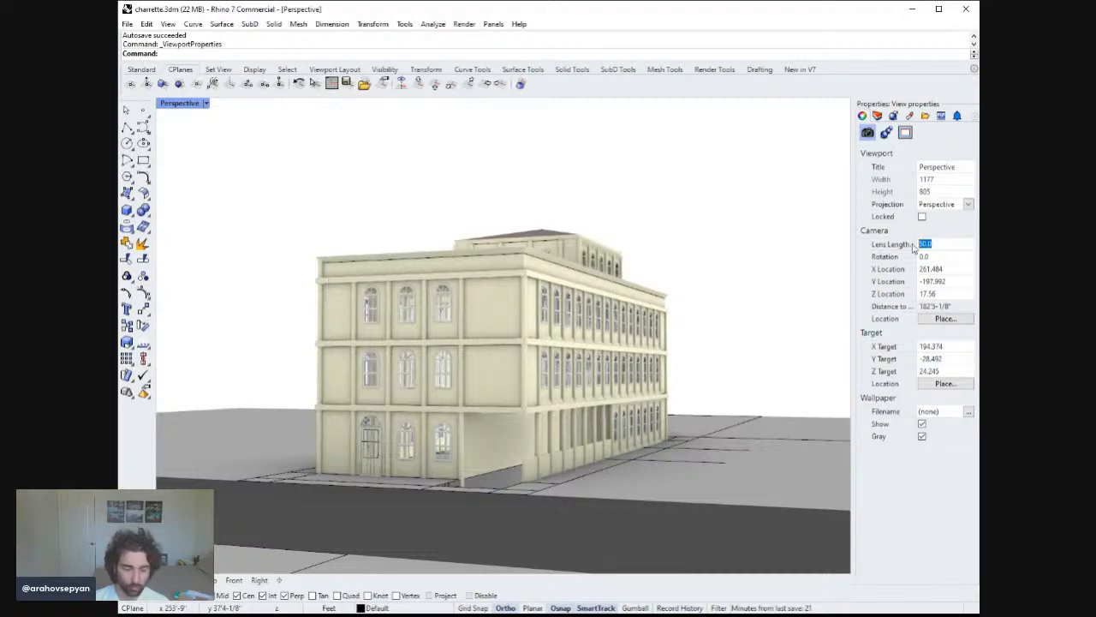
pyautogui.press('Return')
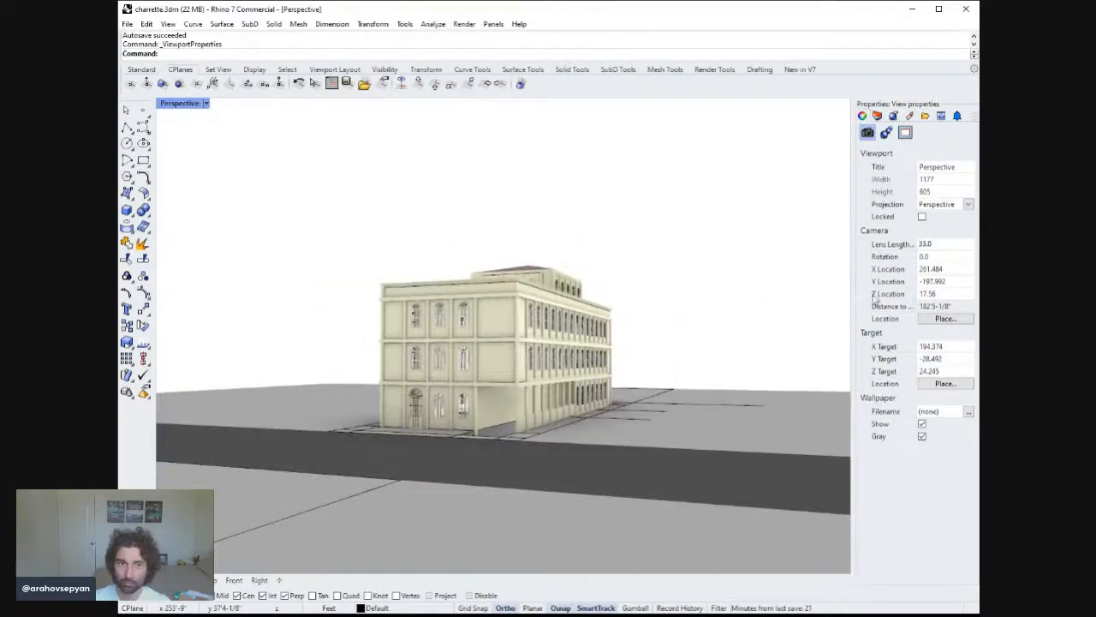
# Navigate around the building exterior and through a window to inspect the facades.
pyautogui.scroll(5, 528, 343)
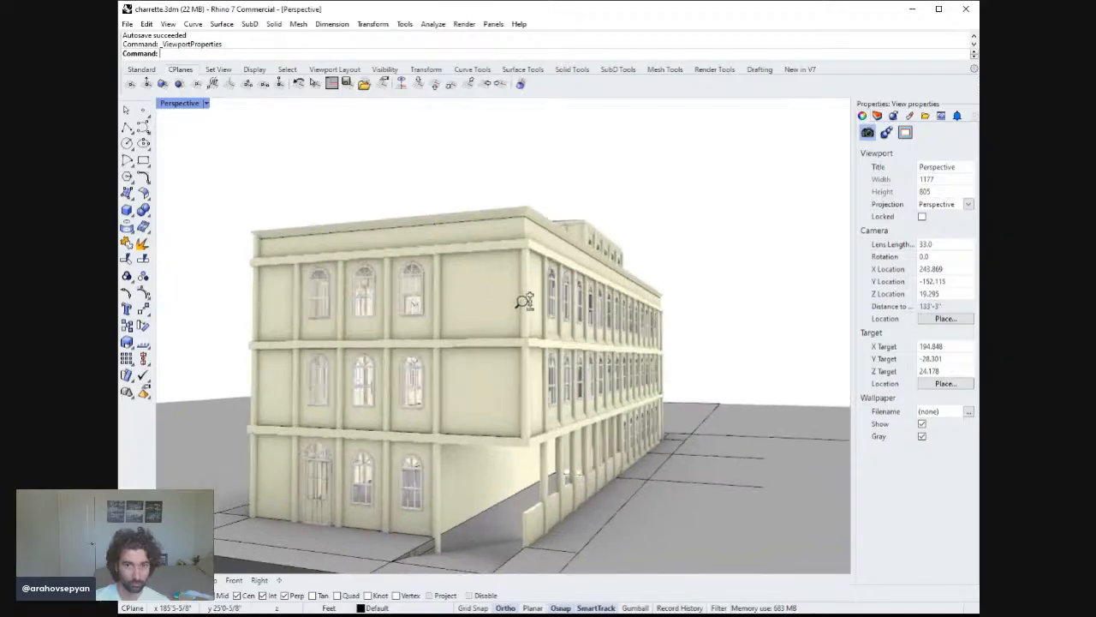
pyautogui.moveTo(555, 317); pyautogui.dragTo(823, 334, button='right')
pyautogui.moveTo(612, 345); pyautogui.dragTo(785, 352, button='right')
pyautogui.moveTo(449, 346); pyautogui.dragTo(617, 351, button='right')
pyautogui.scroll(6, 463, 390)
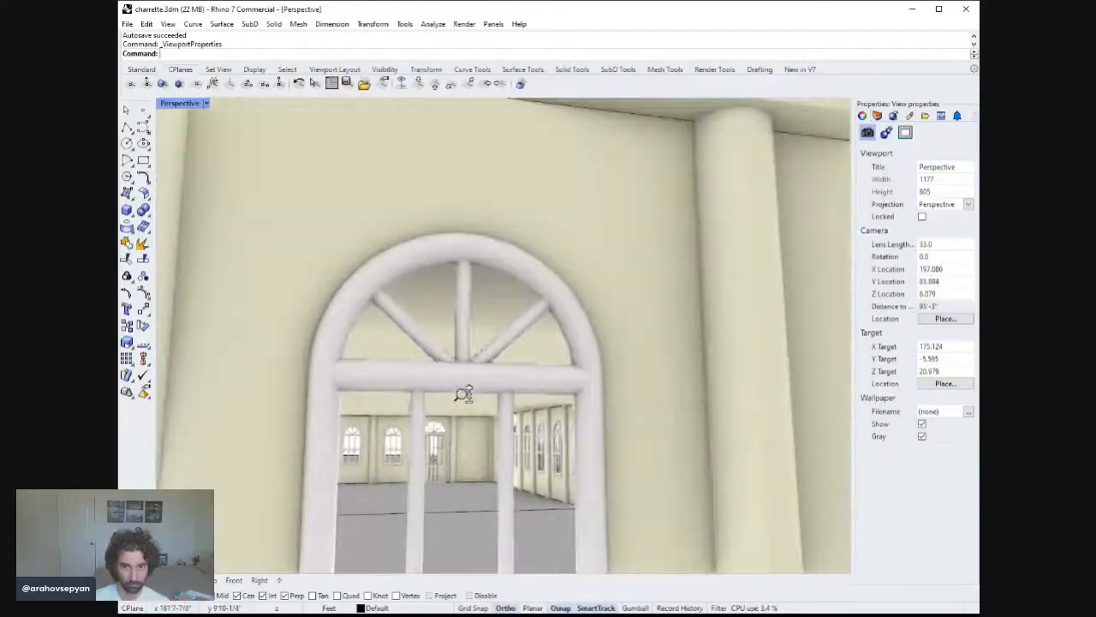
pyautogui.moveTo(465, 382)
pyautogui.keyDown('shift'); pyautogui.mouseDown(button='right')
pyautogui.moveTo(472, 337)
pyautogui.moveTo(558, 341)
pyautogui.moveTo(438, 394)
pyautogui.moveTo(450, 390)
pyautogui.mouseUp(button='right'); pyautogui.keyUp('shift')
pyautogui.scroll(5, 440, 386)
pyautogui.scroll(6, 497, 375)
pyautogui.keyDown('shift'); pyautogui.moveTo(548, 361); pyautogui.dragTo(405, 129, button='right'); pyautogui.keyUp('shift')
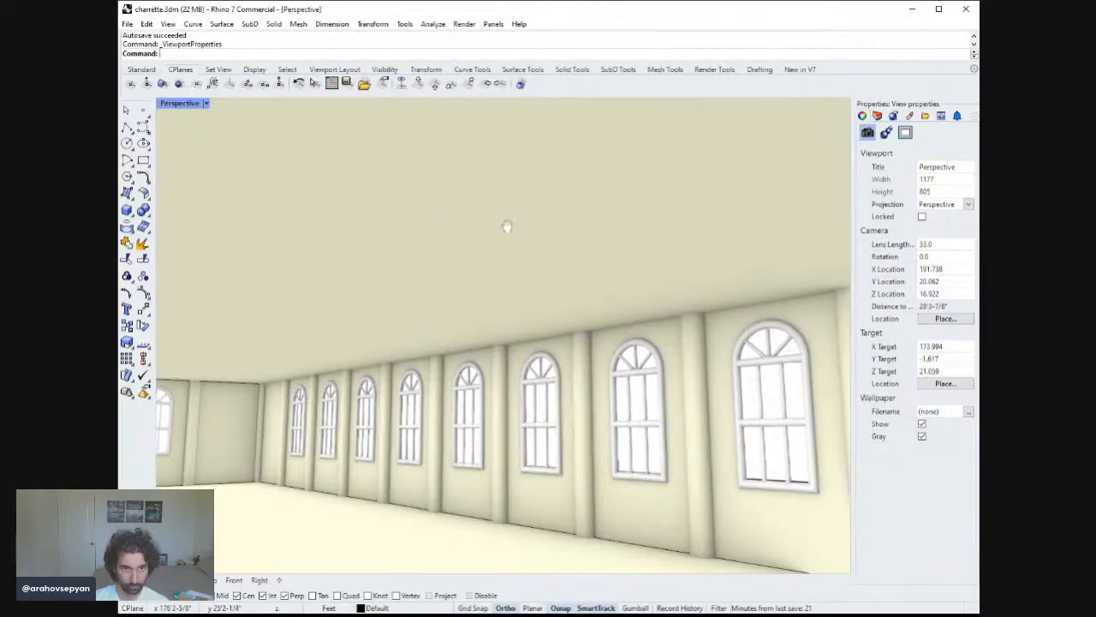
pyautogui.moveTo(507, 226); pyautogui.dragTo(653, 242, button='right')
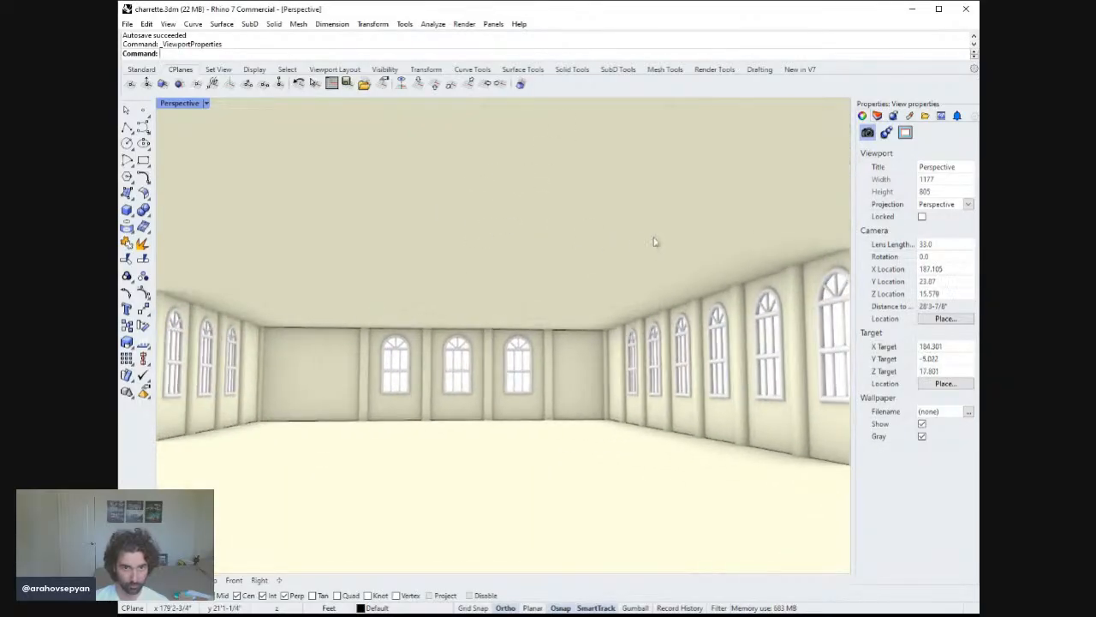
# Inspect the interior walls, the roof level and the whole building from several angles.
pyautogui.moveTo(582, 247); pyautogui.dragTo(567, 417, button='right')
pyautogui.keyDown('shift'); pyautogui.moveTo(571, 299); pyautogui.dragTo(476, 311, button='right'); pyautogui.keyUp('shift')
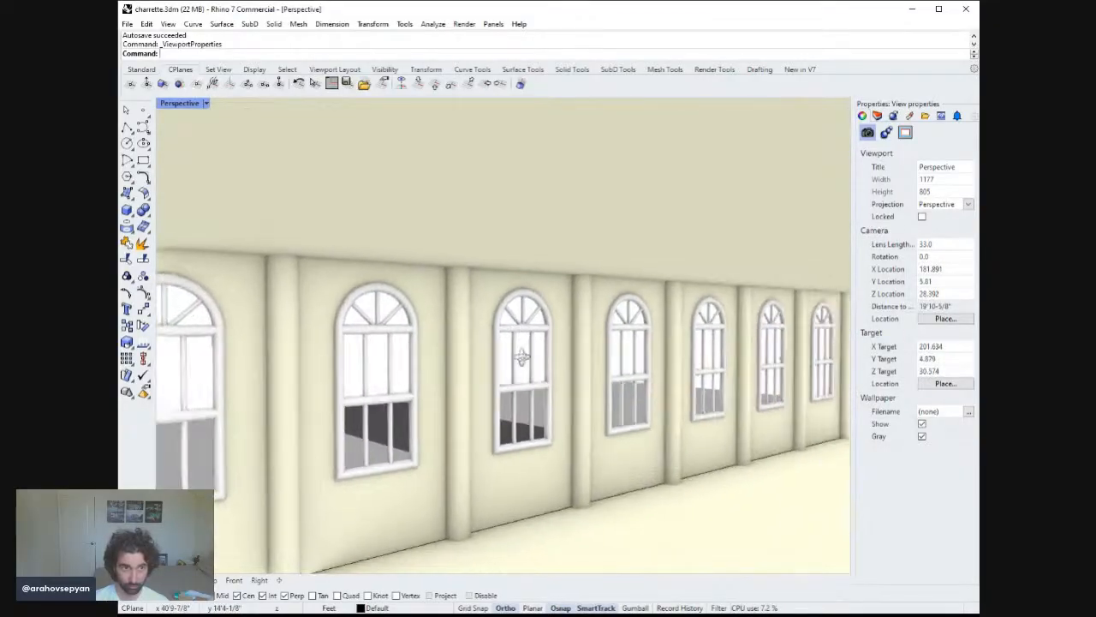
pyautogui.moveTo(522, 357); pyautogui.dragTo(587, 378, button='right')
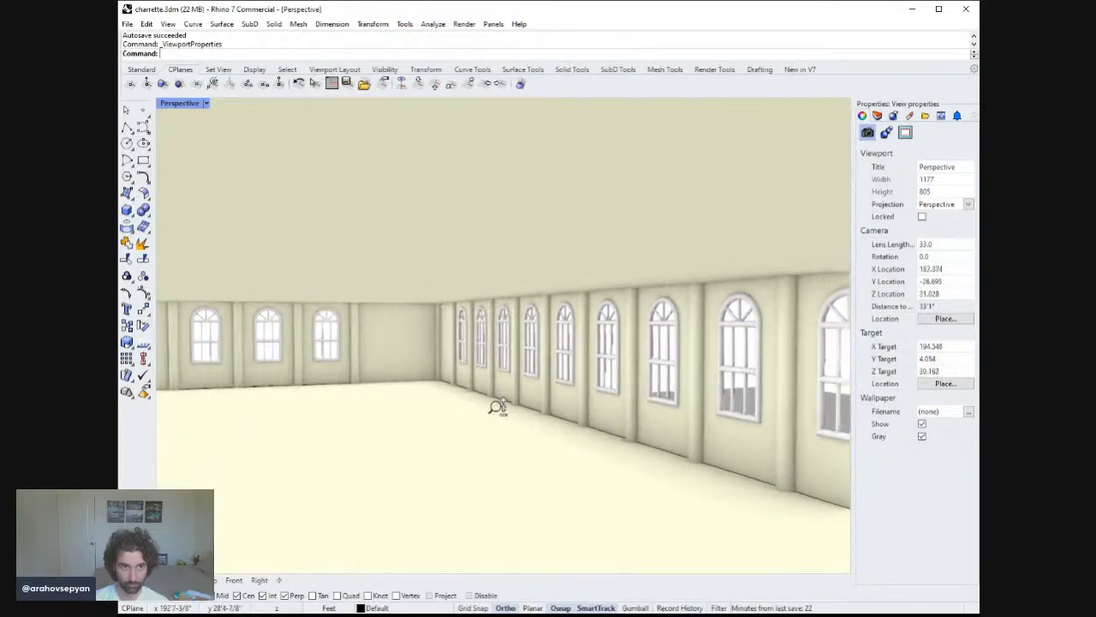
pyautogui.keyDown('ctrl'); pyautogui.moveTo(497, 408); pyautogui.dragTo(451, 457, button='right'); pyautogui.keyUp('ctrl')
pyautogui.moveTo(486, 392); pyautogui.dragTo(384, 374, button='right')
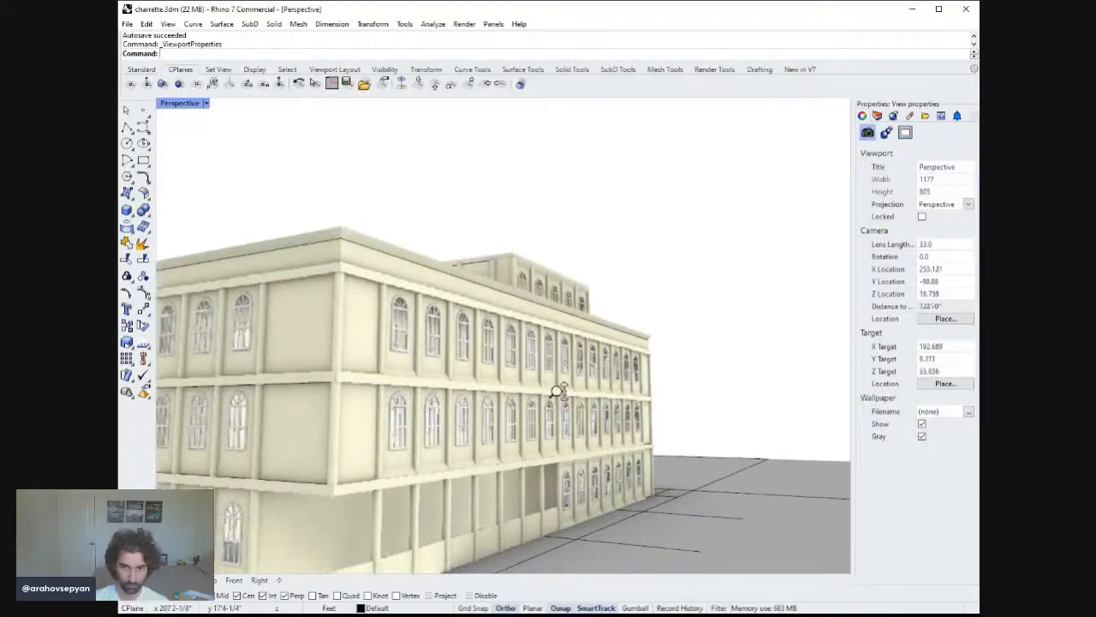
pyautogui.moveTo(558, 391)
pyautogui.mouseDown(button='right')
pyautogui.moveTo(533, 452)
pyautogui.moveTo(534, 436)
pyautogui.moveTo(543, 425)
pyautogui.moveTo(531, 480)
pyautogui.moveTo(555, 399)
pyautogui.mouseUp(button='right')
pyautogui.moveTo(508, 259); pyautogui.dragTo(615, 267, button='right')
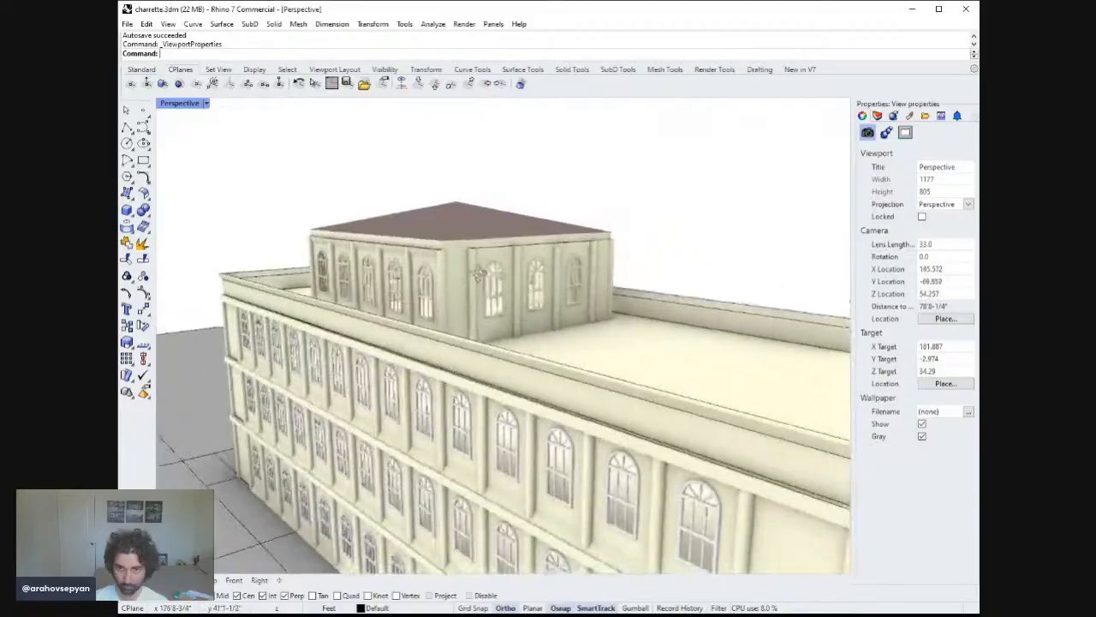
pyautogui.moveTo(479, 274); pyautogui.dragTo(589, 326, button='right')
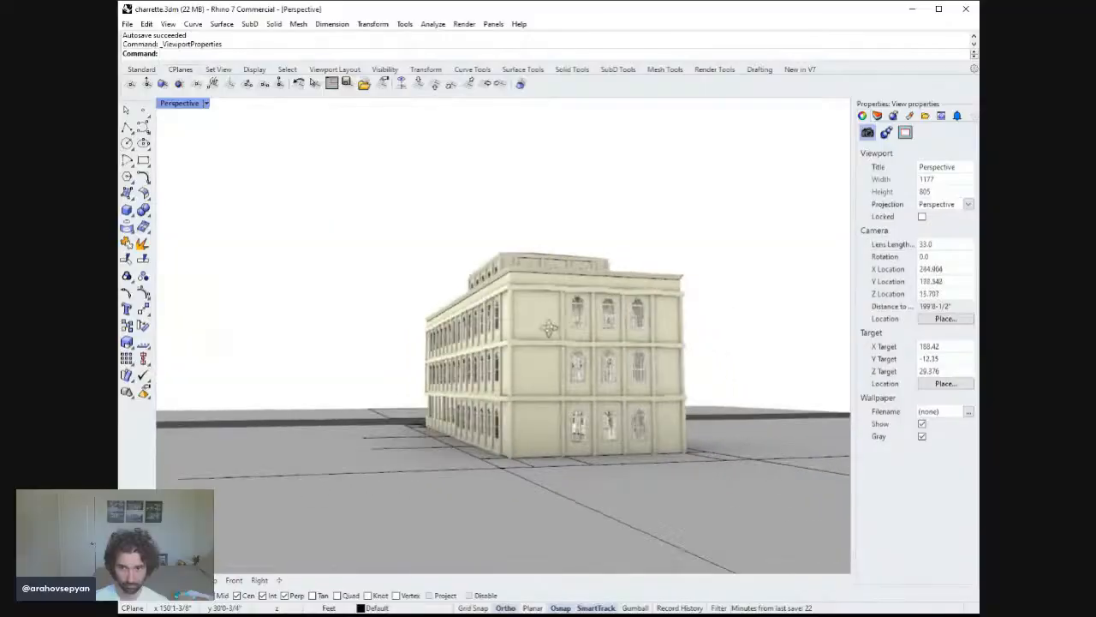
pyautogui.moveTo(490, 321); pyautogui.dragTo(385, 390, button='right')
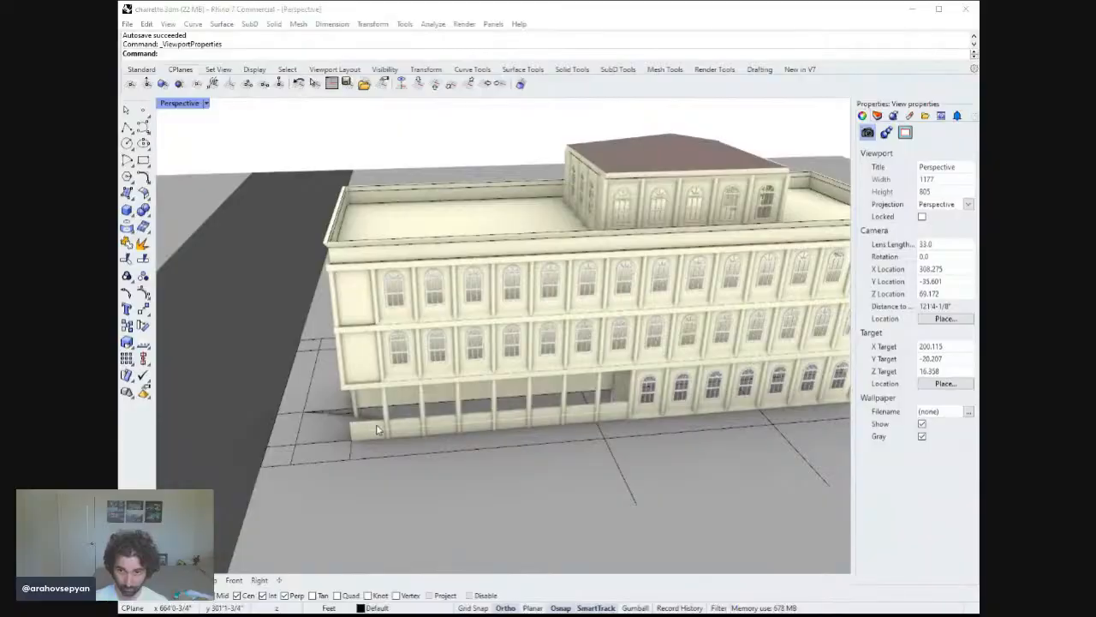
# Try to copy the low ground-floor wall panel 12 feet along the building front.
pyautogui.click(421, 476)
pyautogui.moveTo(423, 472); pyautogui.dragTo(465, 411, button='right')
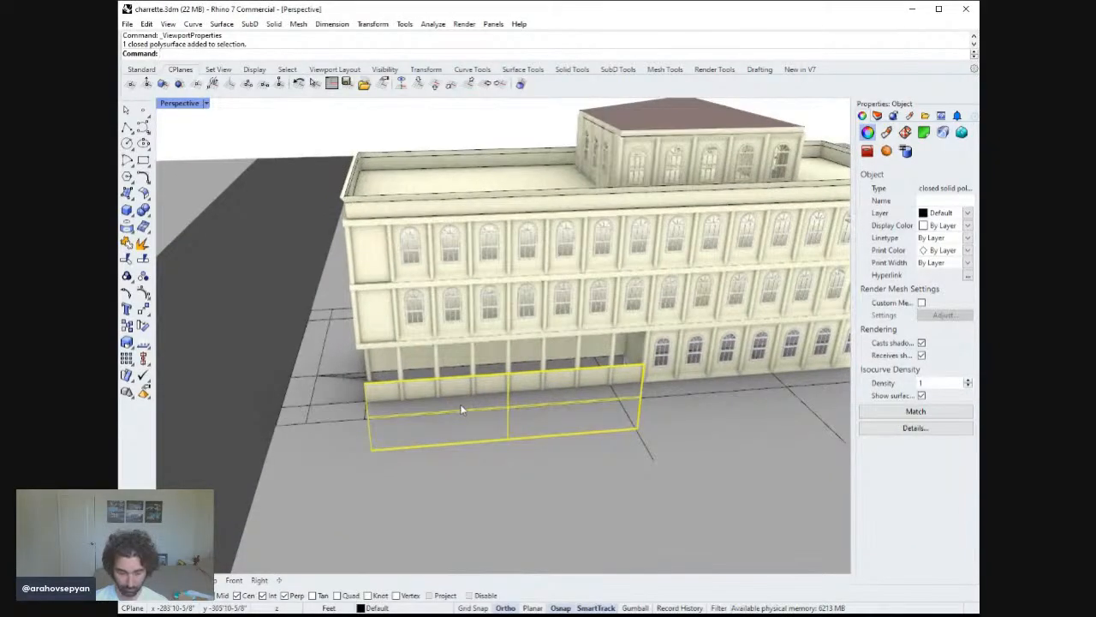
pyautogui.moveTo(557, 513); pyautogui.dragTo(543, 462, button='right')
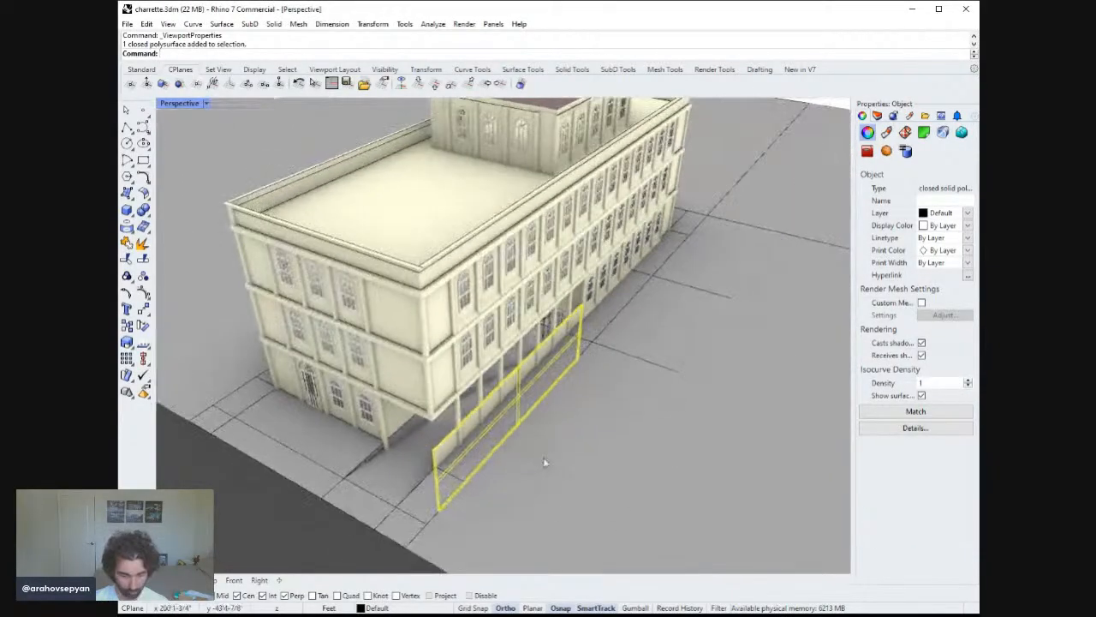
pyautogui.keyDown('shift'); pyautogui.moveTo(397, 529); pyautogui.dragTo(440, 483, button='right'); pyautogui.keyUp('shift')
pyautogui.click(374, 523)
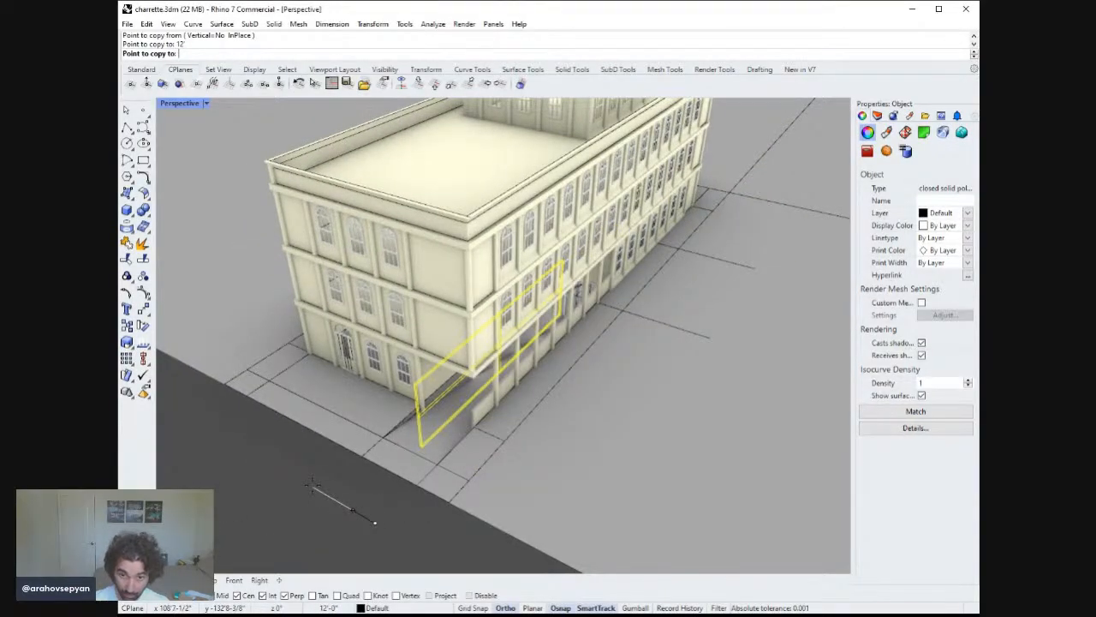
pyautogui.press('Return')
pyautogui.moveTo(313, 485); pyautogui.dragTo(377, 471, button='right')
pyautogui.press('Escape')
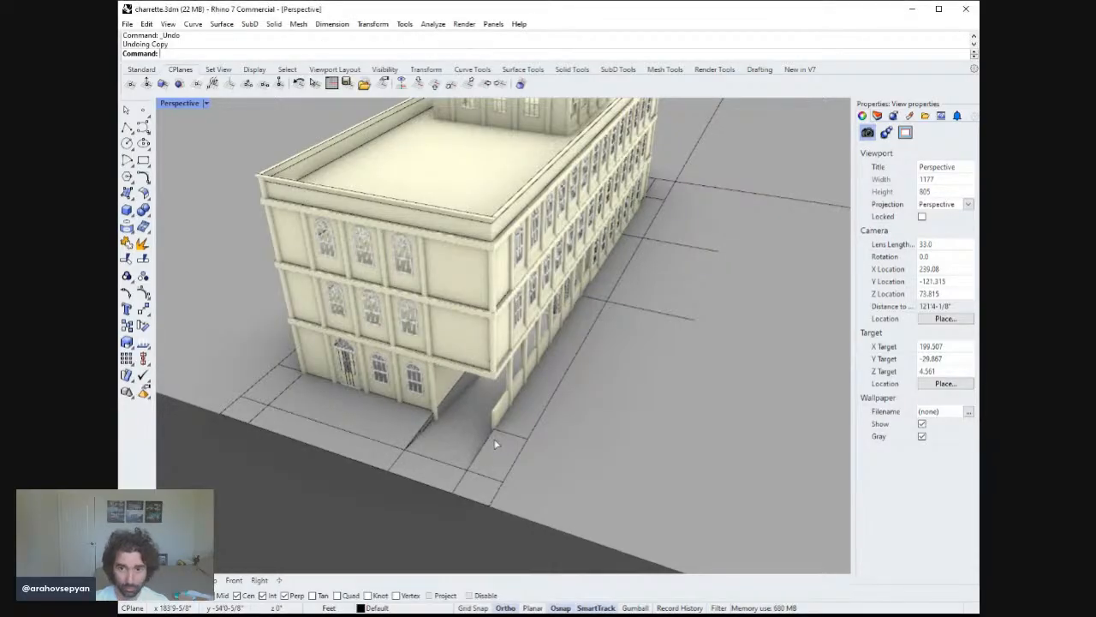
# Copy the low ground-floor wall panel 11 feet along the building front.
pyautogui.click(521, 455)
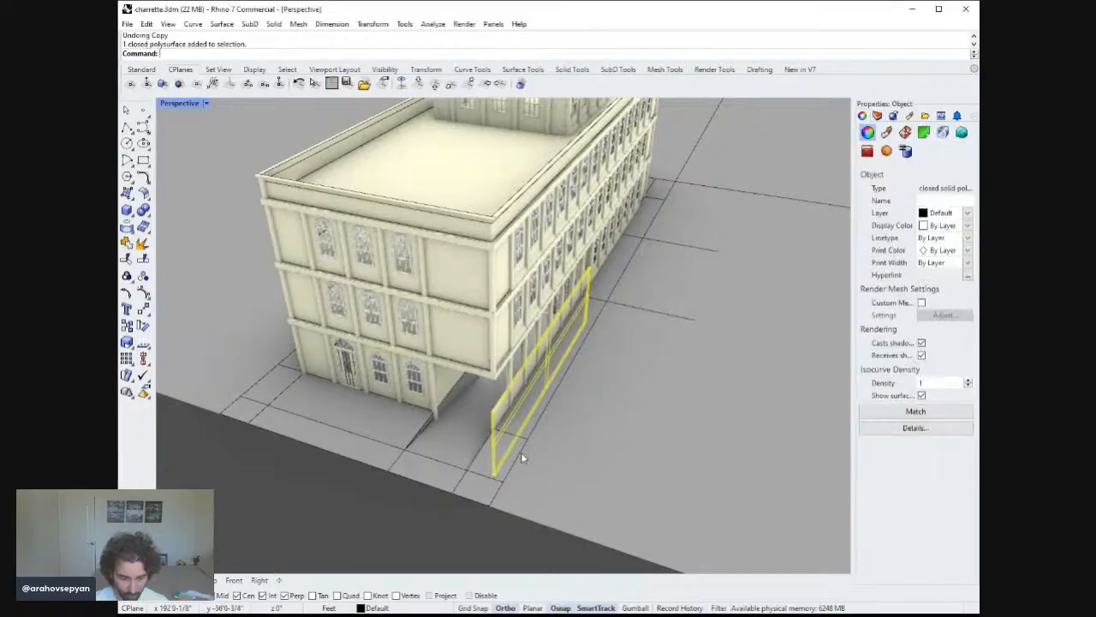
pyautogui.write('Copy')
pyautogui.press('Return')
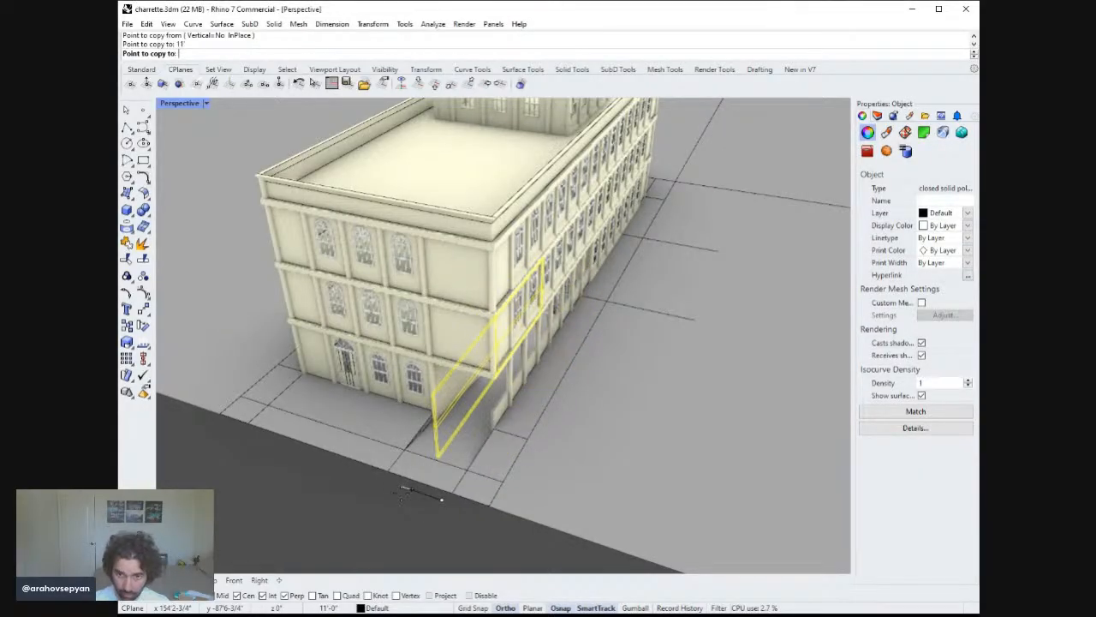
pyautogui.press('Return')
pyautogui.moveTo(480, 436); pyautogui.dragTo(477, 363, button='right')
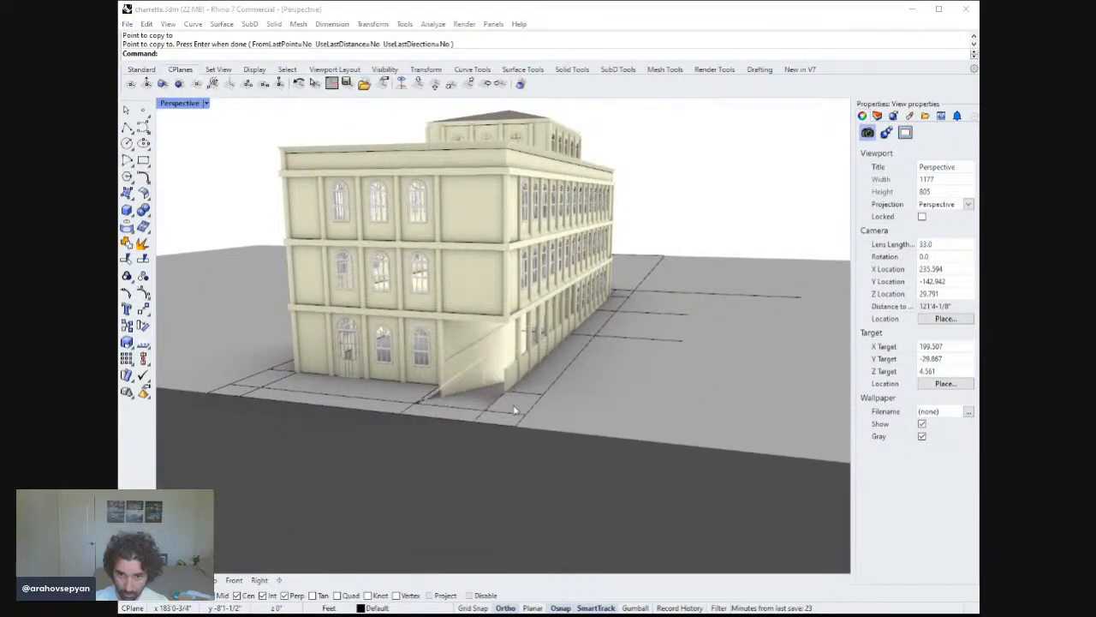
pyautogui.click(468, 379)
pyautogui.moveTo(410, 384); pyautogui.dragTo(369, 411, button='right')
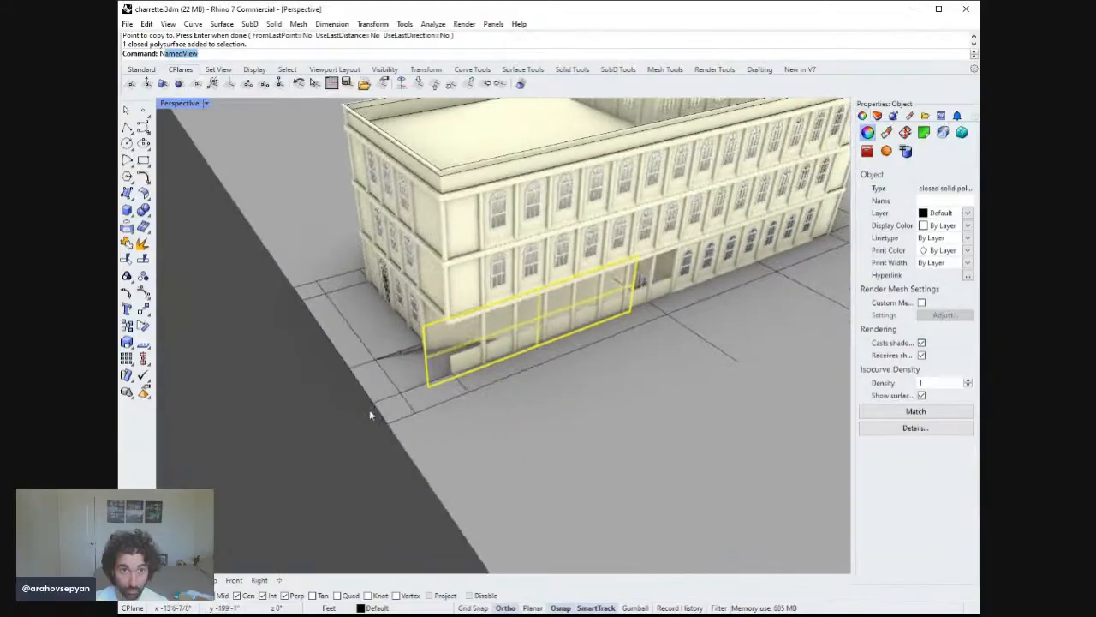
pyautogui.write('m')
pyautogui.press('Return')
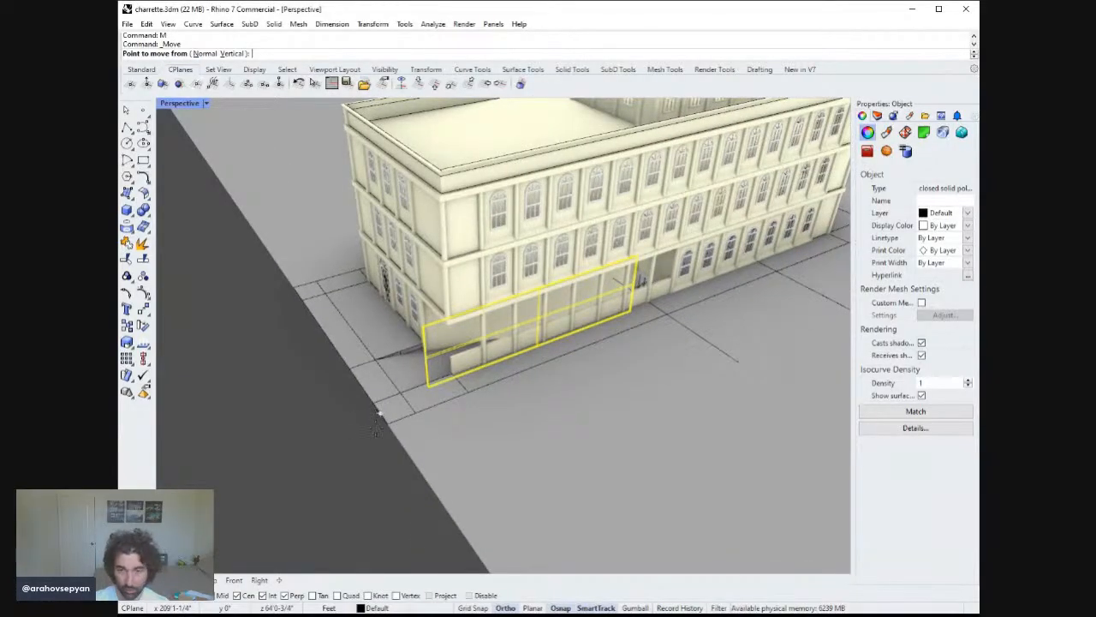
pyautogui.moveTo(361, 462); pyautogui.dragTo(605, 537, button='right')
pyautogui.moveTo(531, 465); pyautogui.dragTo(355, 452, button='right')
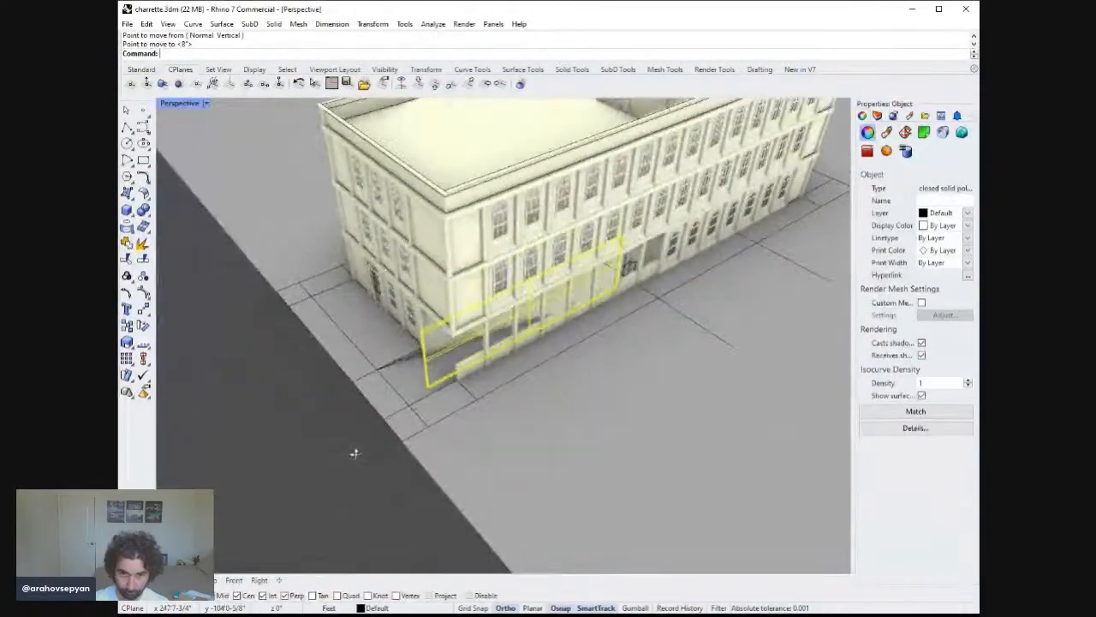
pyautogui.press('Escape')
pyautogui.write('m')
pyautogui.press('Return')
pyautogui.moveTo(413, 346); pyautogui.dragTo(418, 353, button='right')
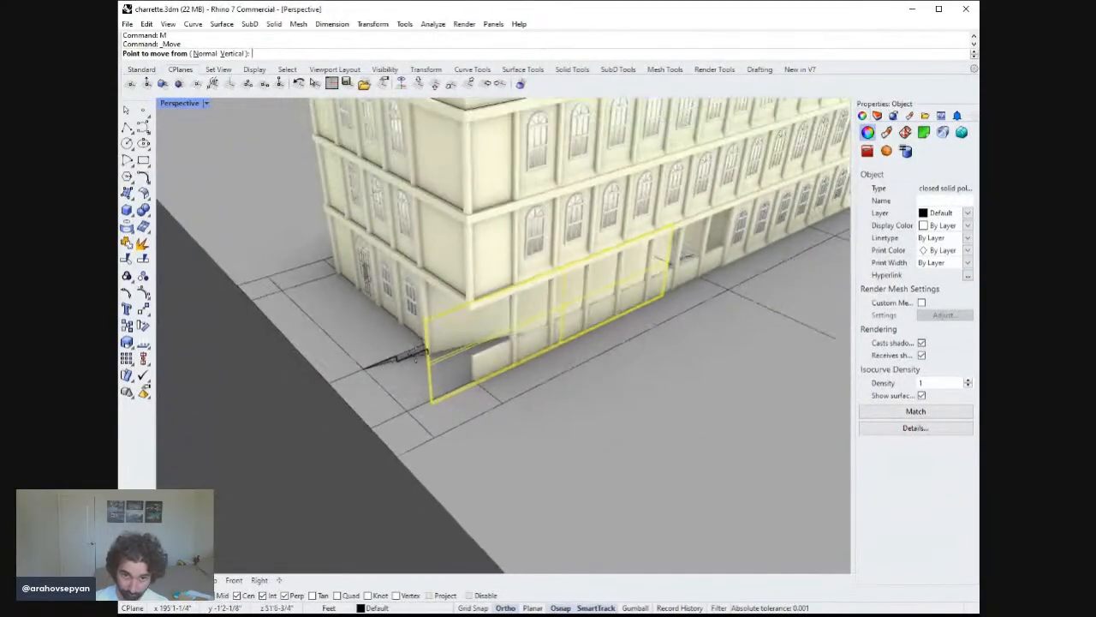
pyautogui.click(351, 373)
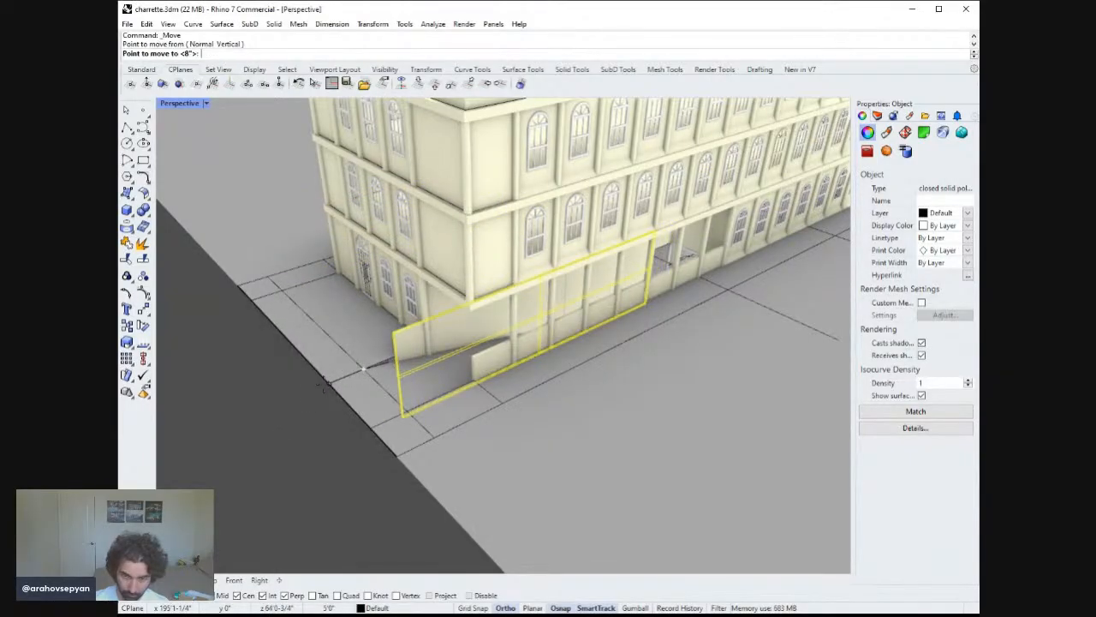
pyautogui.press('Escape')
# Select the wall panel at the building's end and copy it 11 feet.
pyautogui.moveTo(323, 389); pyautogui.dragTo(493, 416, button='right')
pyautogui.scroll(-5, 578, 343)
pyautogui.scroll(8, 577, 360)
pyautogui.click(514, 379)
pyautogui.moveTo(514, 379); pyautogui.dragTo(511, 407, button='right')
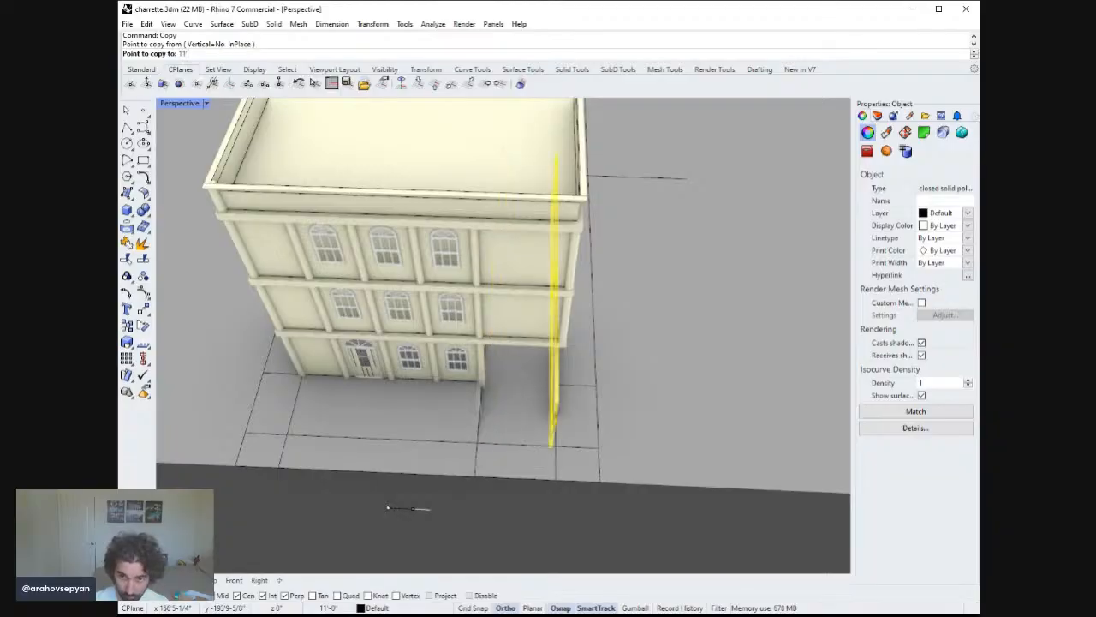
pyautogui.click(432, 517)
# Orbit around the building and run a turntable view to review the whole model.
pyautogui.moveTo(431, 512); pyautogui.dragTo(608, 491, button='right')
pyautogui.moveTo(482, 406); pyautogui.dragTo(575, 375, button='right')
pyautogui.moveTo(484, 383); pyautogui.dragTo(508, 399, button='right')
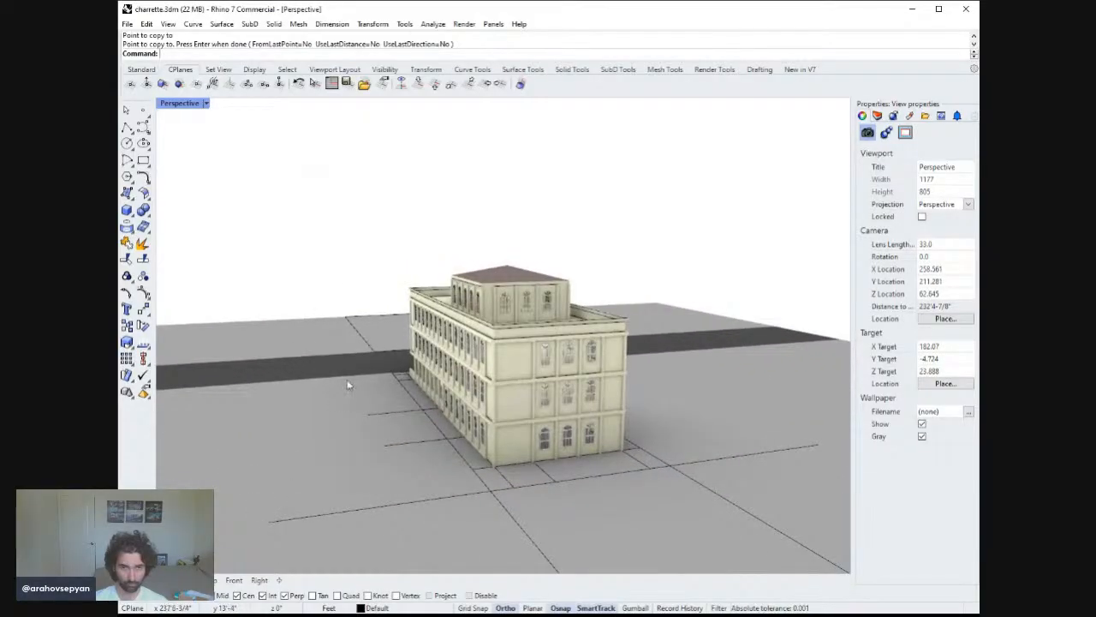
pyautogui.moveTo(348, 385); pyautogui.dragTo(393, 396, button='right')
pyautogui.moveTo(432, 354); pyautogui.dragTo(500, 357, button='right')
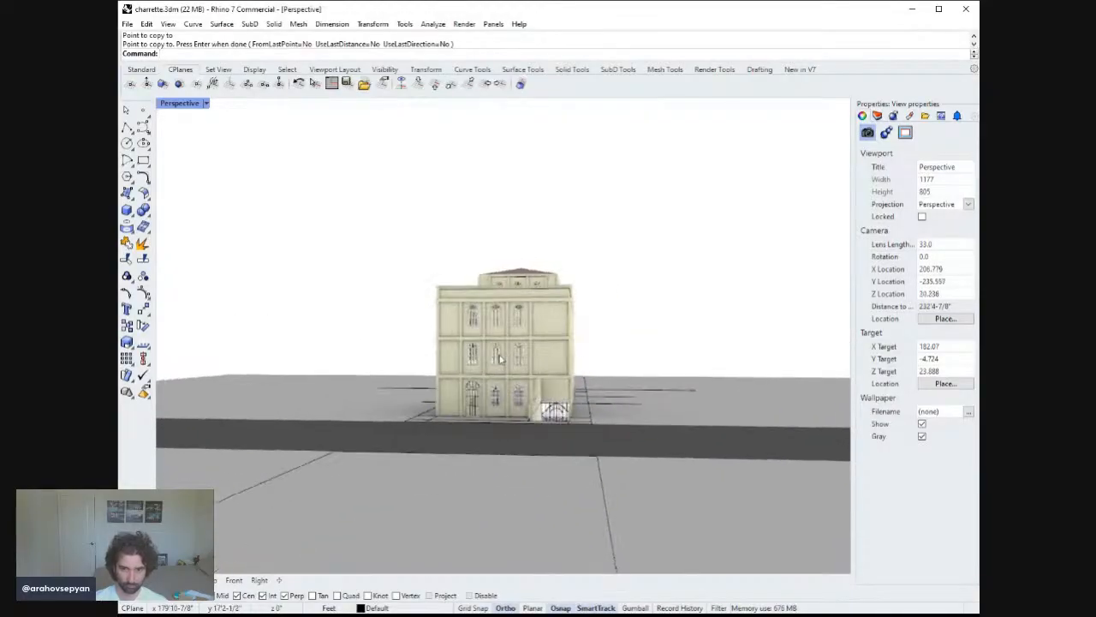
pyautogui.write('urntable')
pyautogui.press('Return')
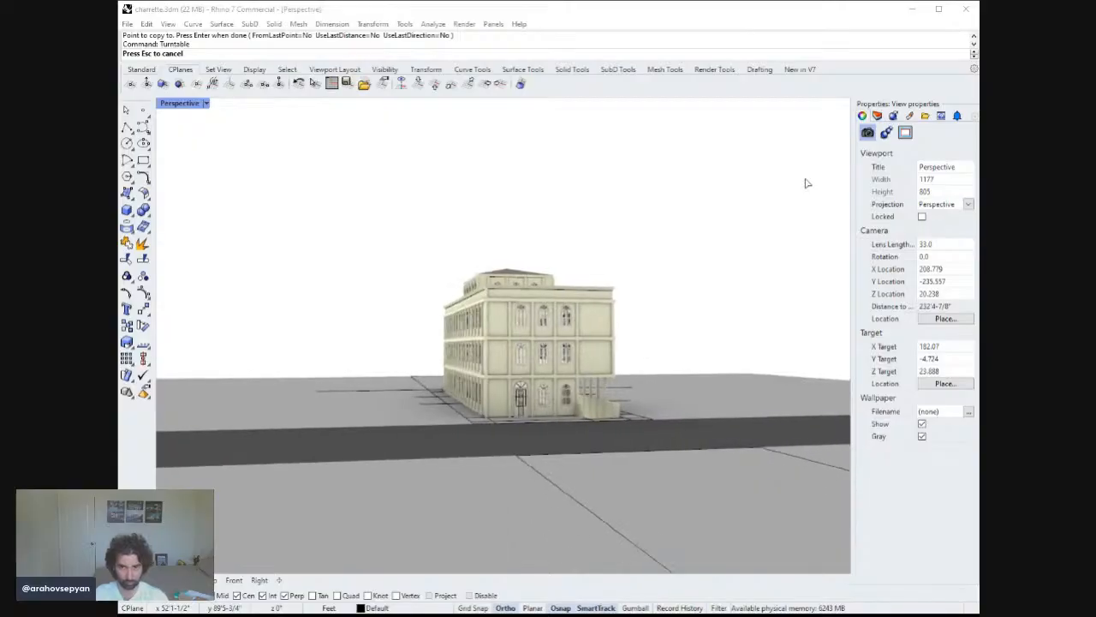
pyautogui.press('Escape')
pyautogui.moveTo(648, 383); pyautogui.dragTo(558, 367, button='right')
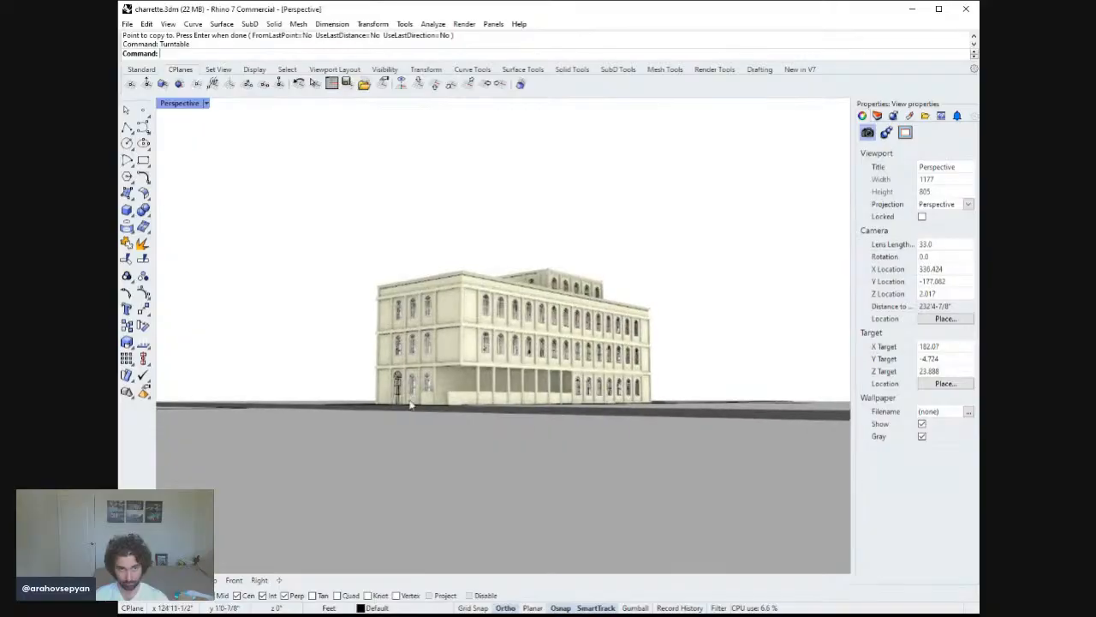
pyautogui.scroll(5, 564, 379)
pyautogui.moveTo(568, 345); pyautogui.dragTo(529, 394, button='right')
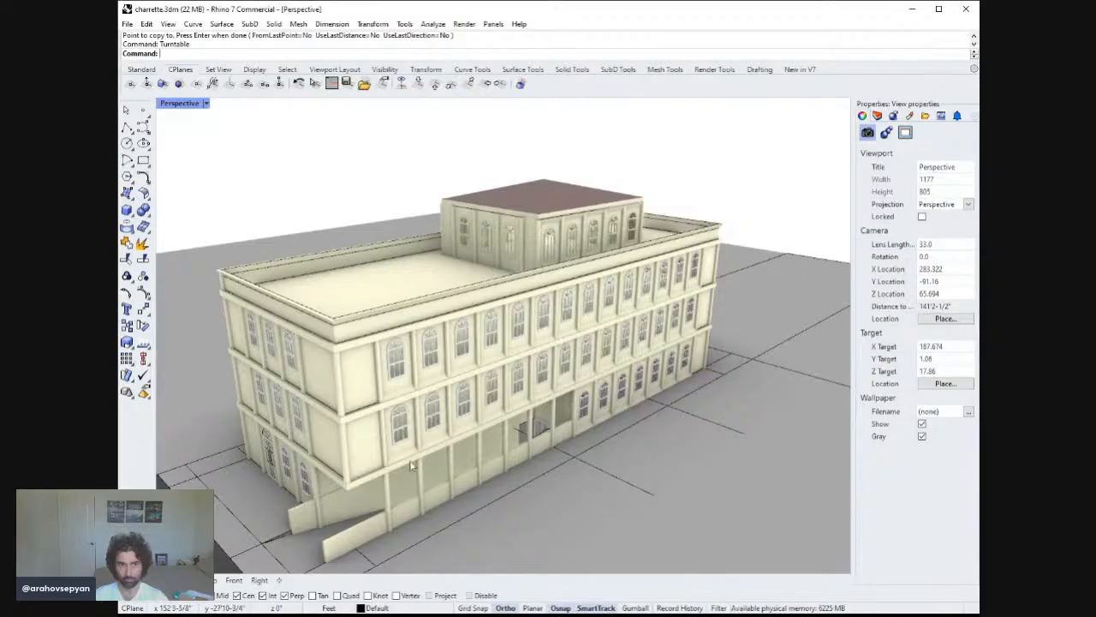
pyautogui.moveTo(411, 465); pyautogui.dragTo(454, 423, button='right')
pyautogui.scroll(-5, 466, 414)
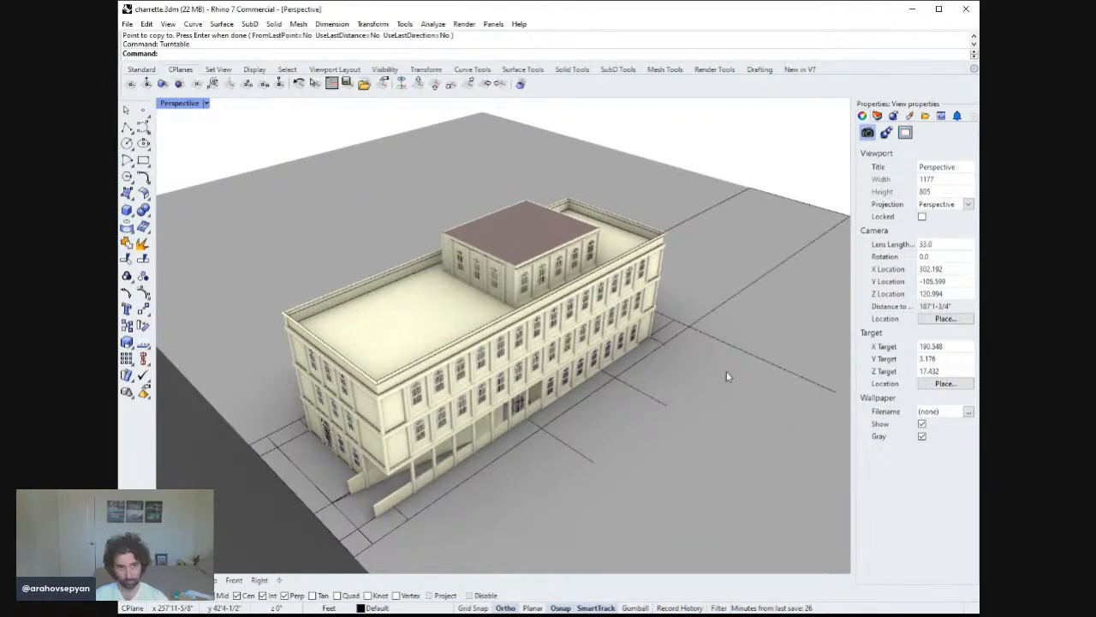
pyautogui.moveTo(726, 375); pyautogui.dragTo(719, 373, button='right')
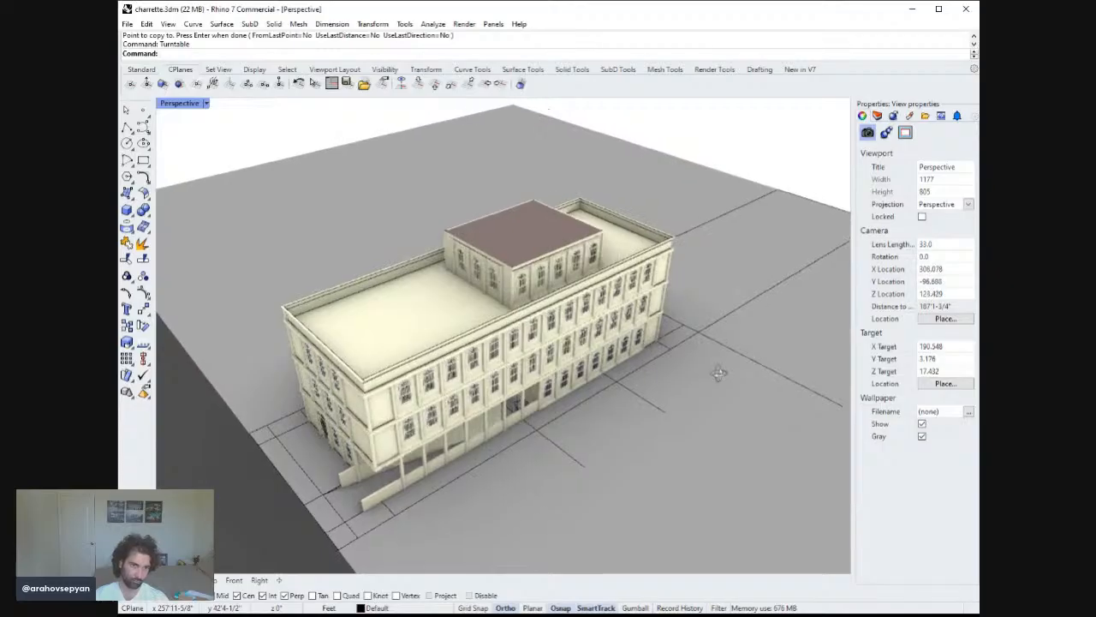
# Move the main roof surface onto the ground layer.
pyautogui.click(432, 330)
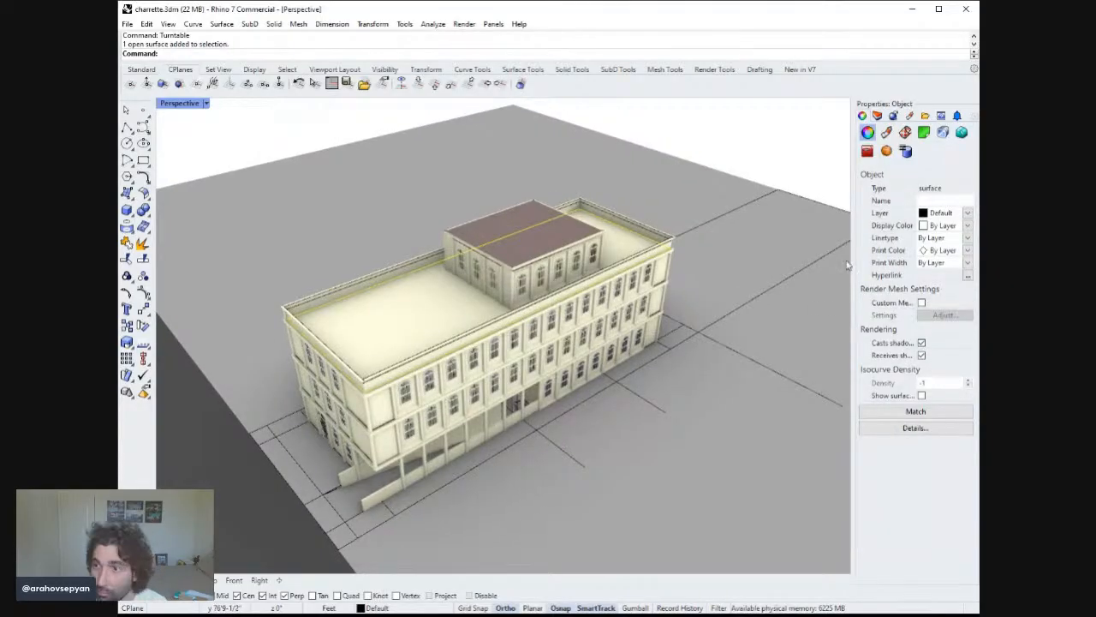
pyautogui.click(877, 116)
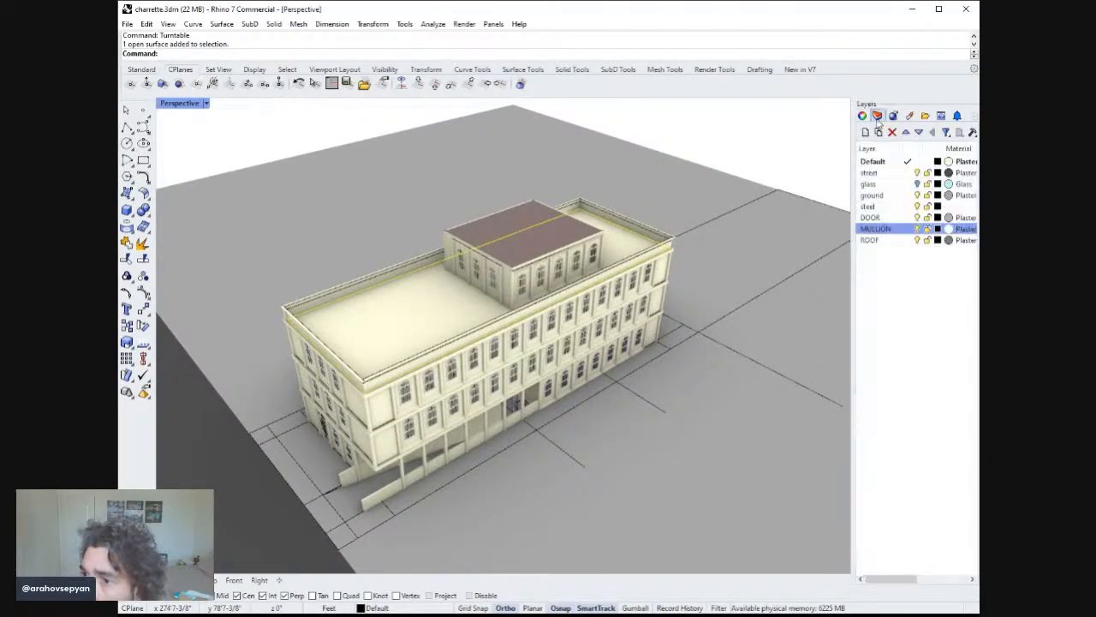
pyautogui.click(895, 197)
pyautogui.click(906, 405)
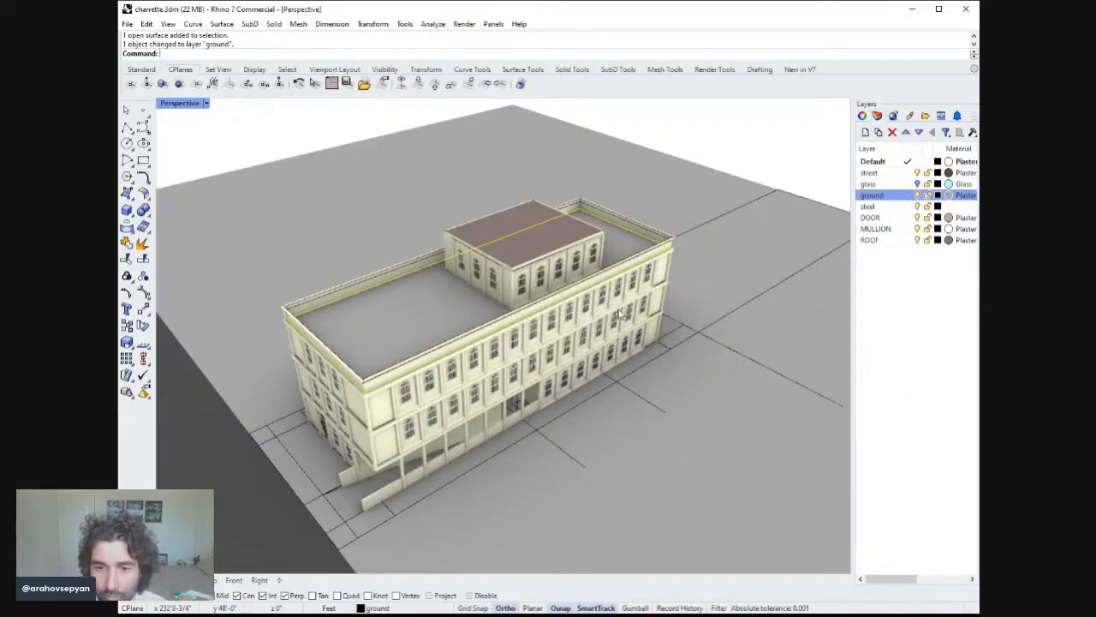
pyautogui.press('Escape')
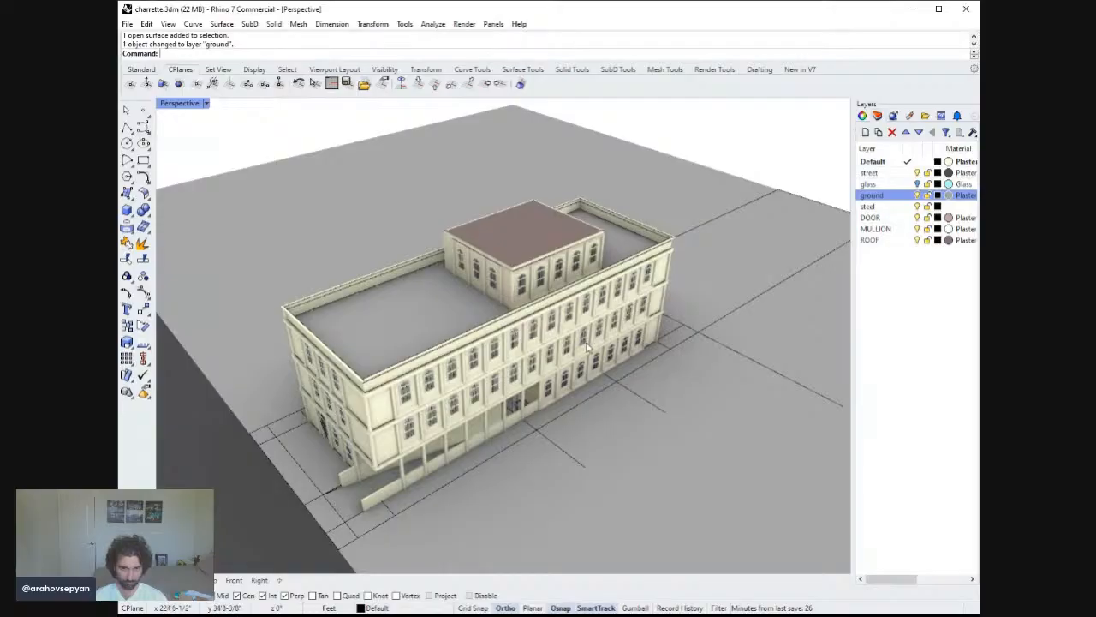
# Zoom in to examine the ground-floor entrance door and its neighbouring windows on the end facade.
pyautogui.moveTo(588, 345); pyautogui.dragTo(686, 269, button='right')
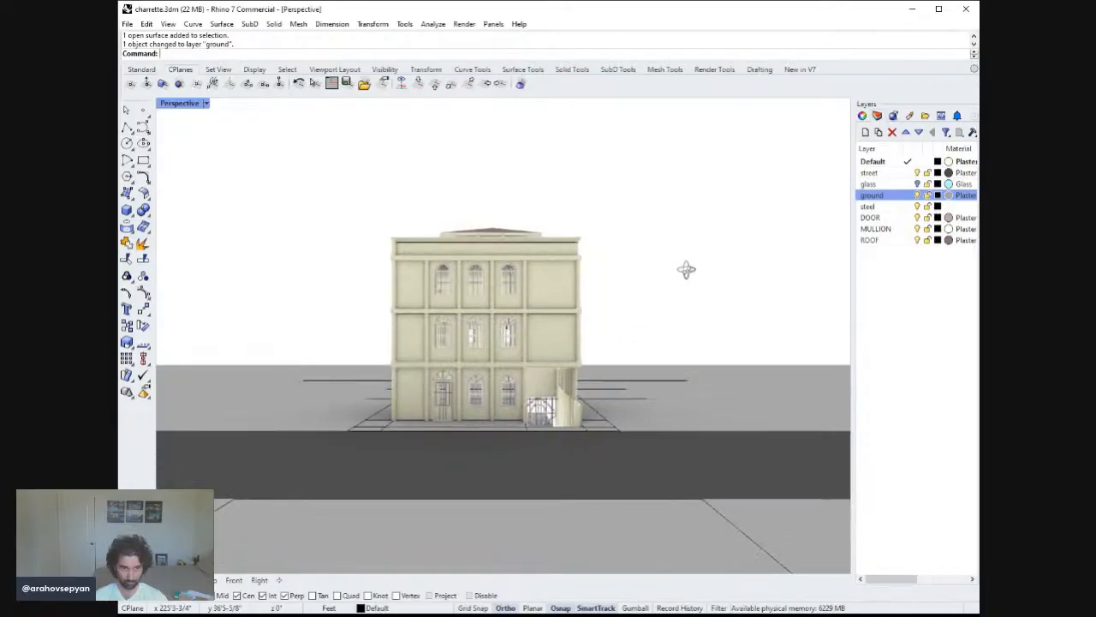
pyautogui.scroll(6, 490, 410)
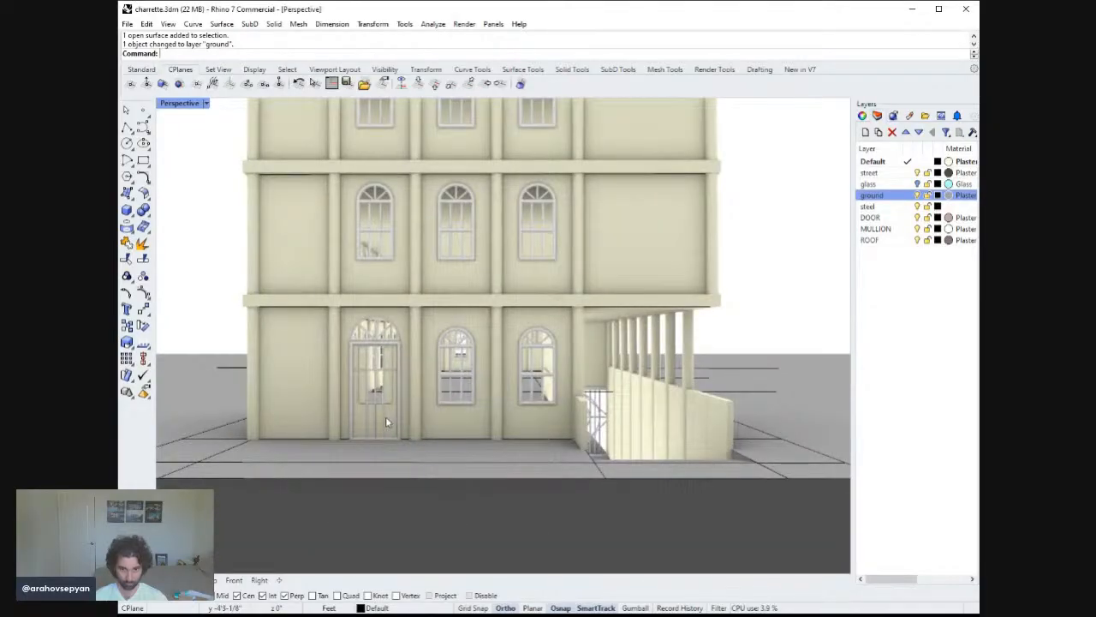
pyautogui.click(389, 420)
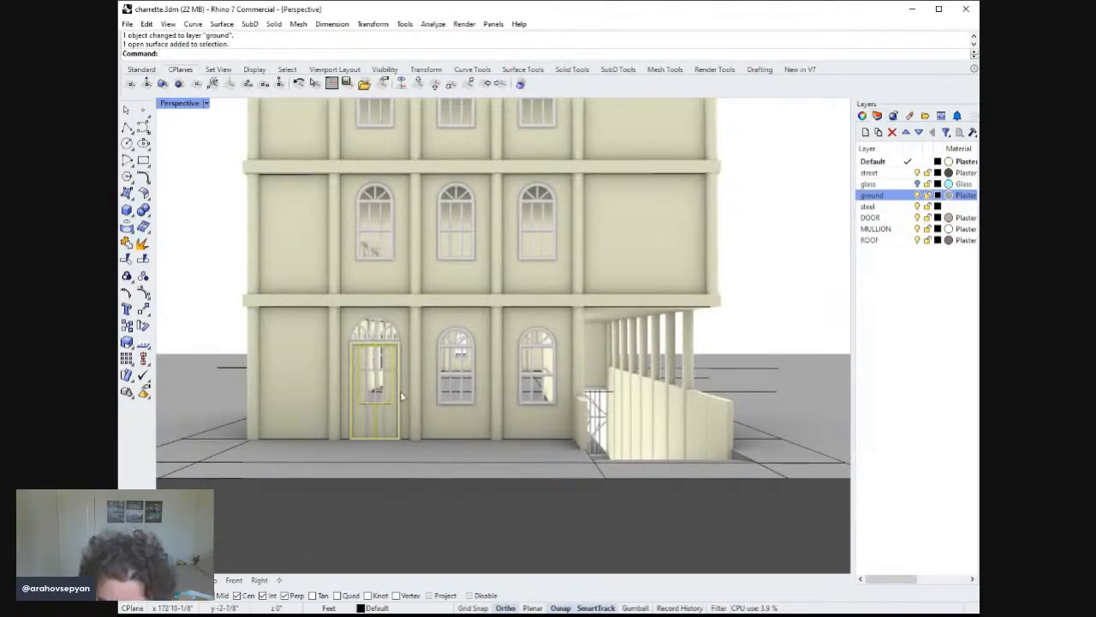
pyautogui.scroll(3, 400, 394)
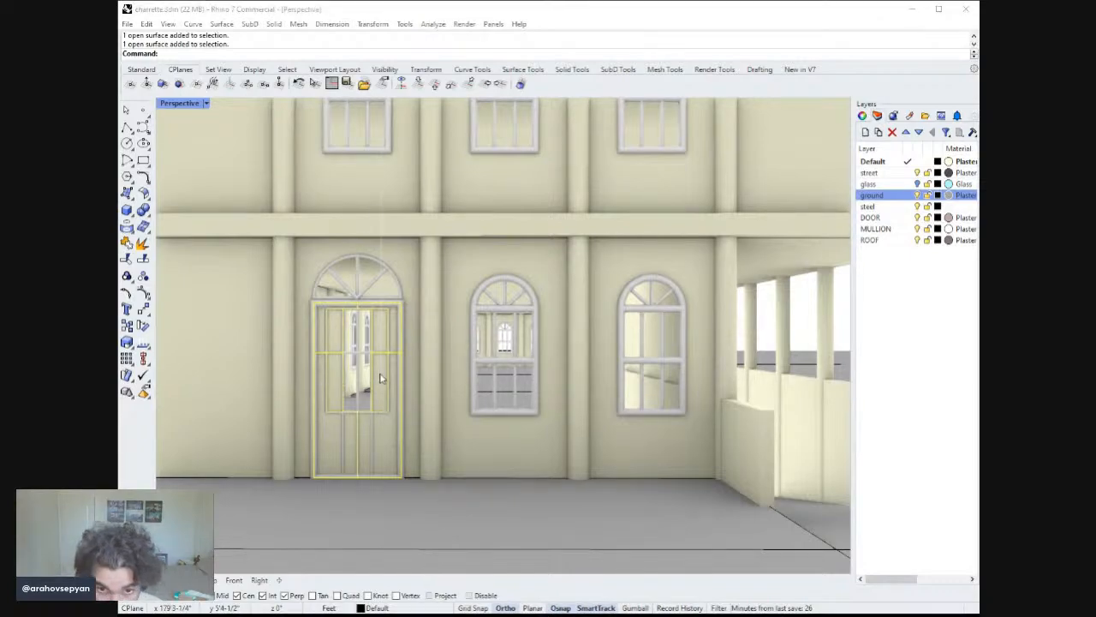
pyautogui.scroll(-5, 428, 416)
pyautogui.moveTo(434, 450); pyautogui.dragTo(409, 441, button='right')
pyautogui.scroll(8, 384, 379)
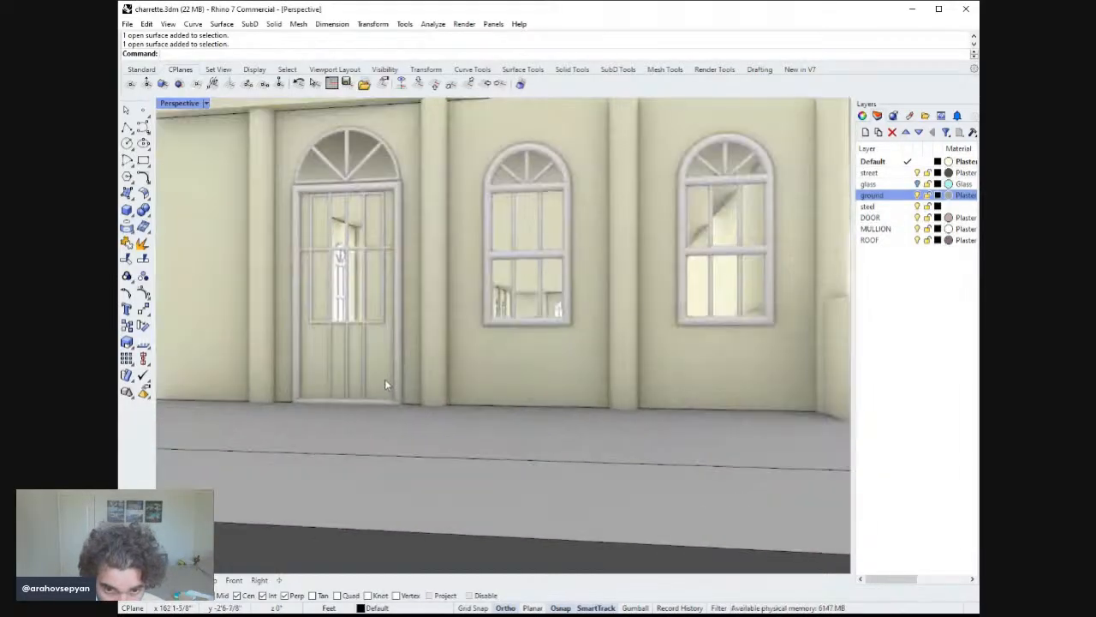
pyautogui.scroll(-8, 383, 375)
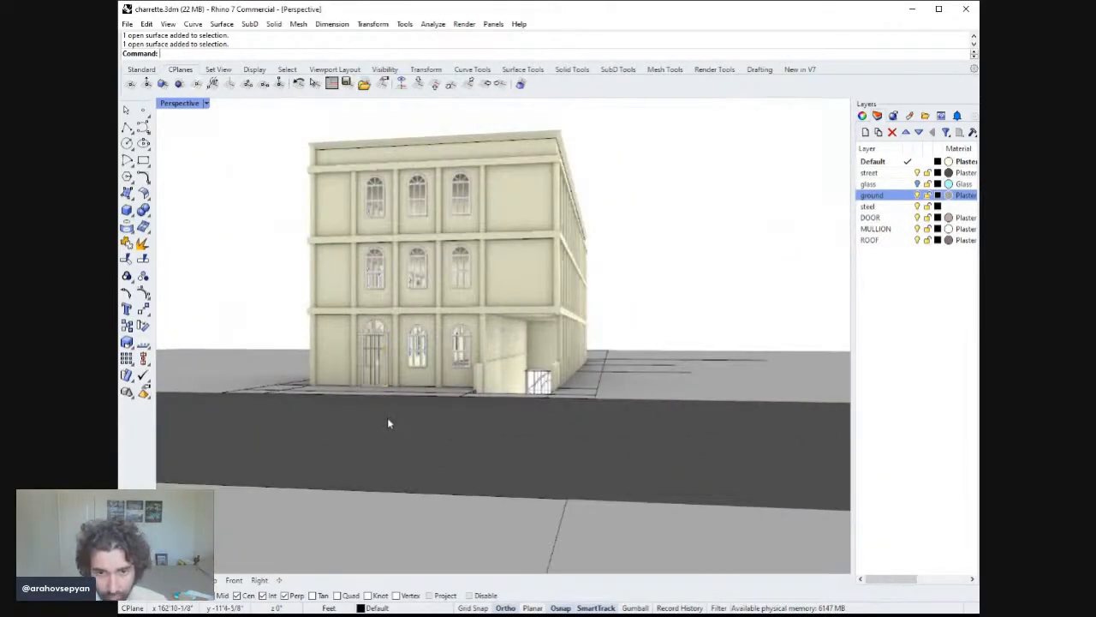
# Orbit and zoom around the building to review the facades and roof from several angles.
pyautogui.moveTo(432, 402); pyautogui.dragTo(587, 377, button='right')
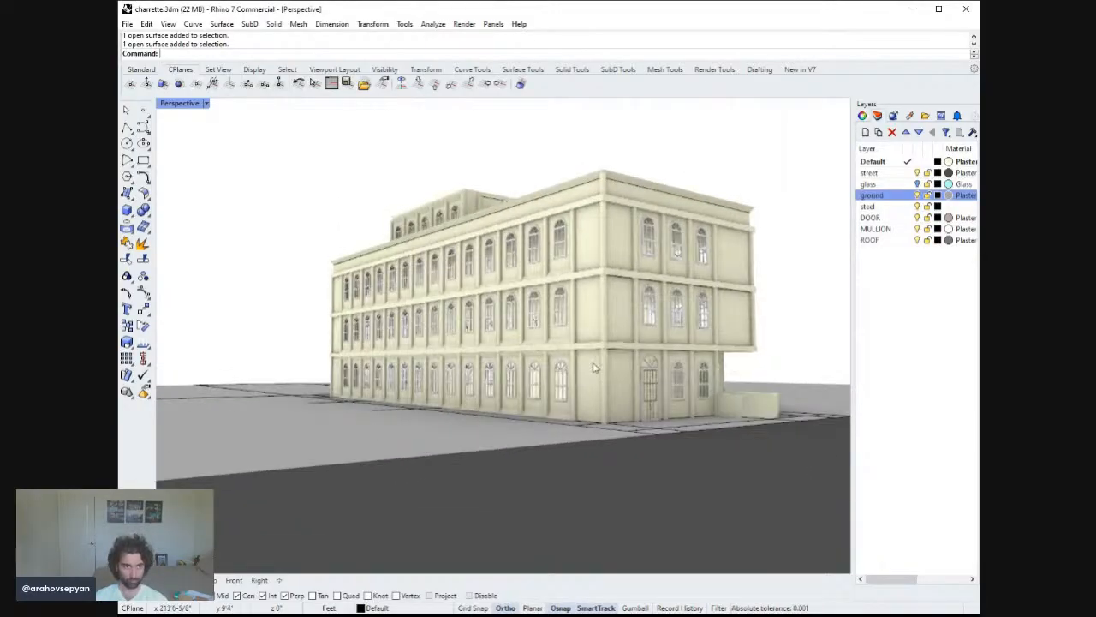
pyautogui.scroll(2, 587, 377)
pyautogui.scroll(-2, 588, 377)
pyautogui.moveTo(605, 398); pyautogui.dragTo(571, 364, button='right')
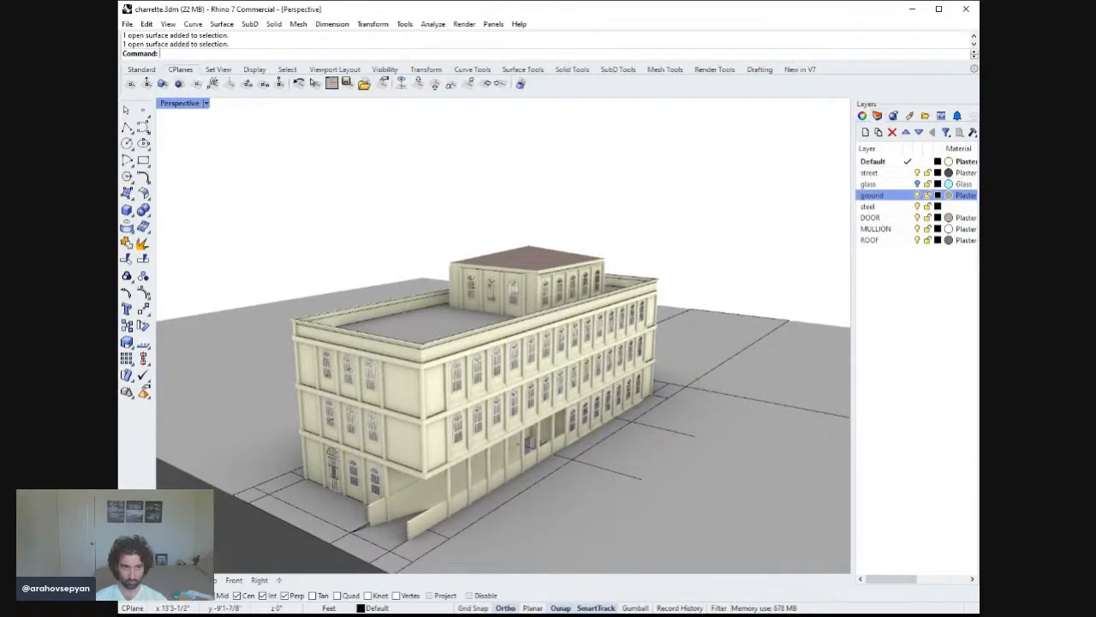
pyautogui.moveTo(342, 410); pyautogui.dragTo(409, 454, button='right')
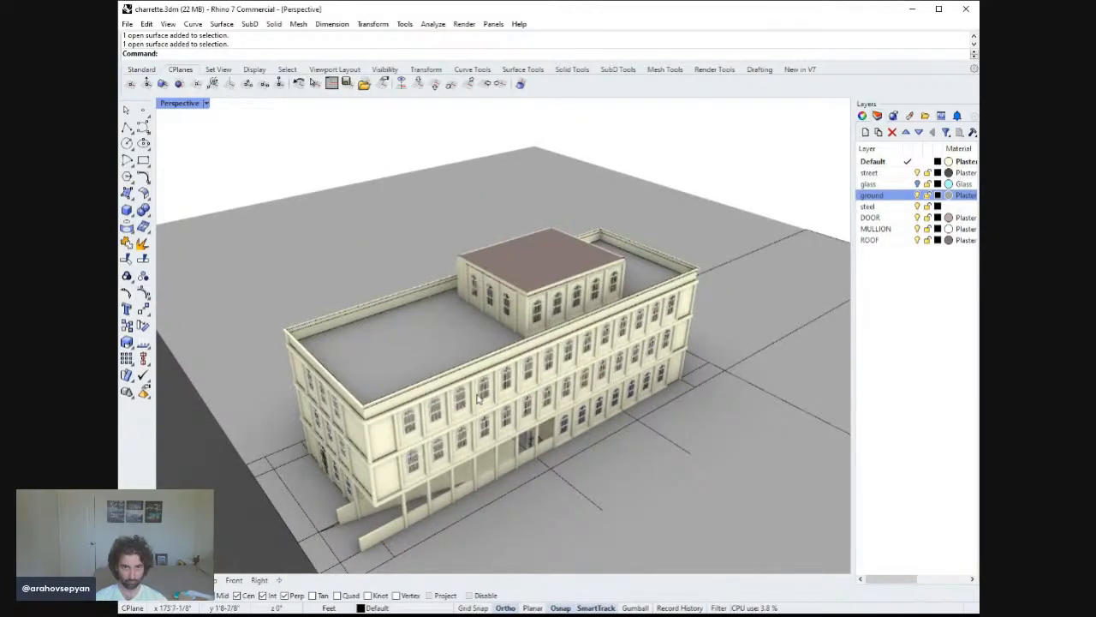
pyautogui.moveTo(480, 398)
pyautogui.mouseDown(button='right')
pyautogui.moveTo(518, 362)
pyautogui.moveTo(454, 346)
pyautogui.moveTo(548, 409)
pyautogui.moveTo(498, 406)
pyautogui.mouseUp(button='right')
pyautogui.scroll(10, 477, 345)
pyautogui.moveTo(477, 344); pyautogui.dragTo(371, 321, button='right')
pyautogui.scroll(-5, 500, 329)
pyautogui.scroll(-3, 440, 341)
pyautogui.moveTo(479, 341); pyautogui.dragTo(330, 312, button='right')
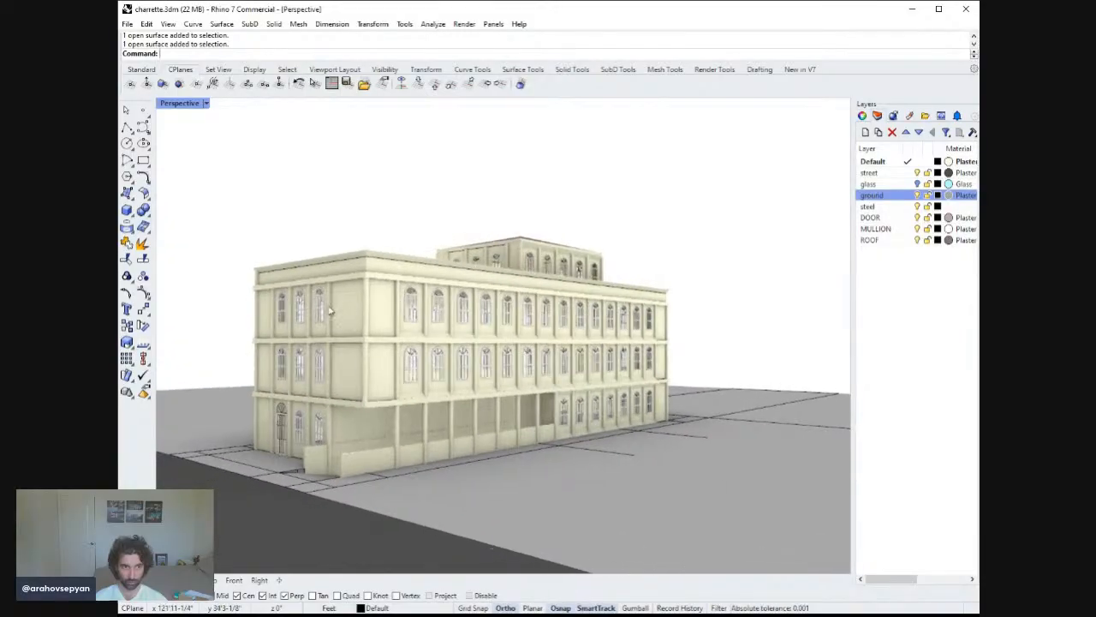